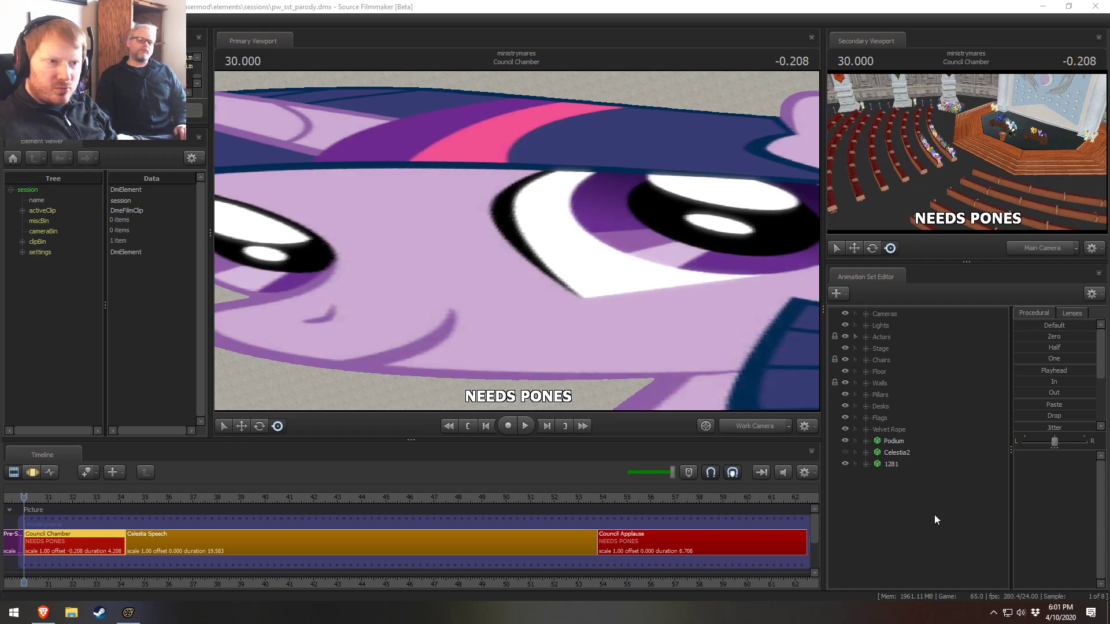
pyautogui.click(43, 612)
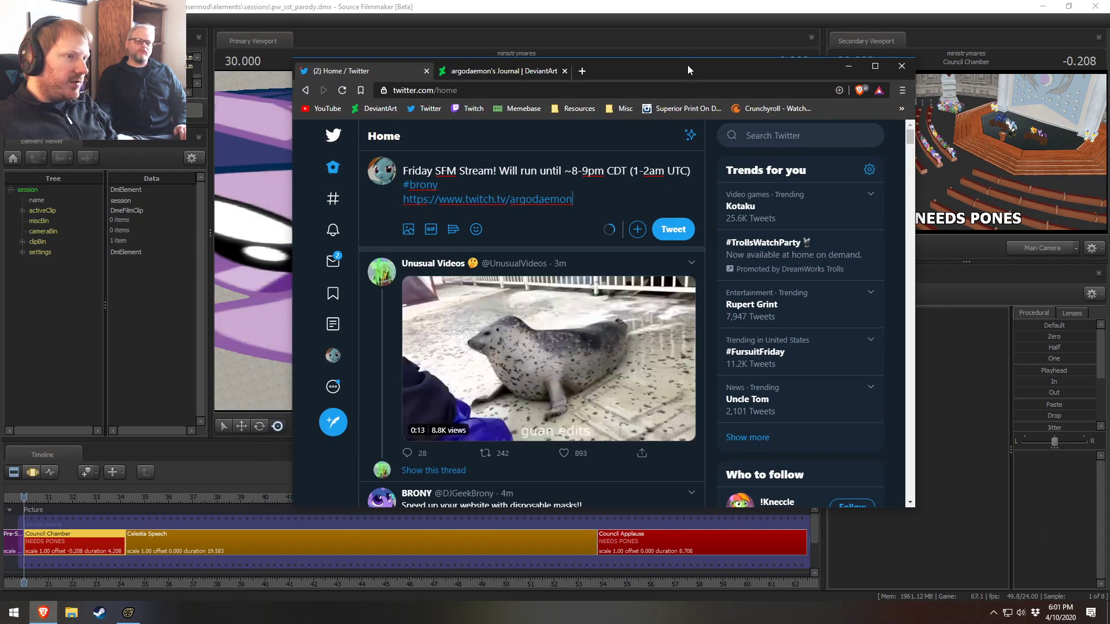
pyautogui.click(847, 65)
pyautogui.moveTo(1109, 129); pyautogui.dragTo(714, 123)
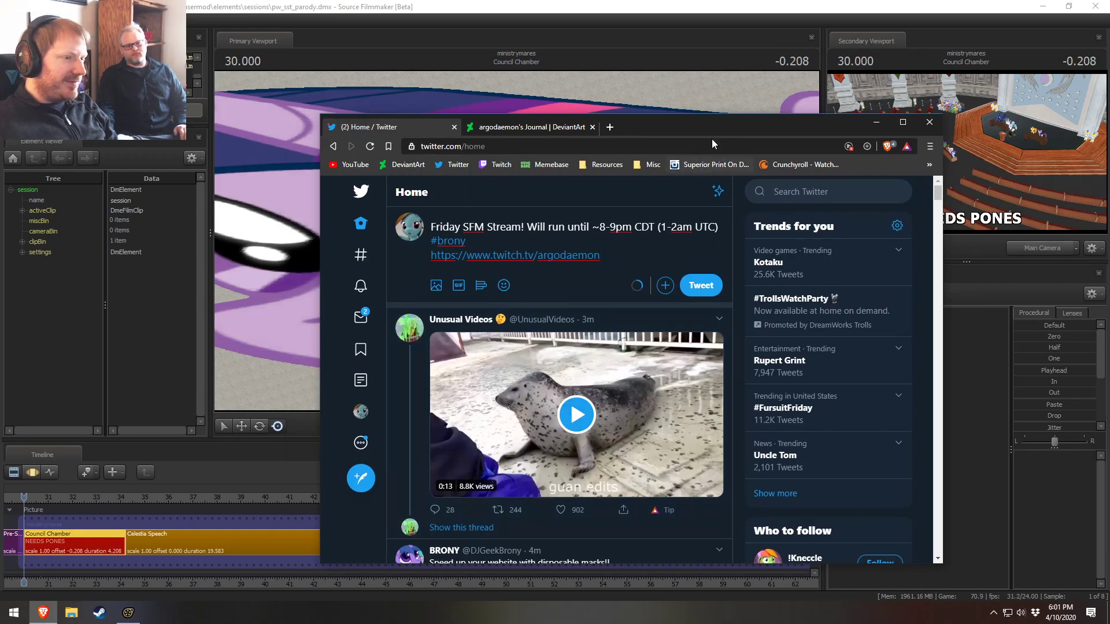
pyautogui.moveTo(752, 125); pyautogui.dragTo(778, 112)
pyautogui.click(902, 109)
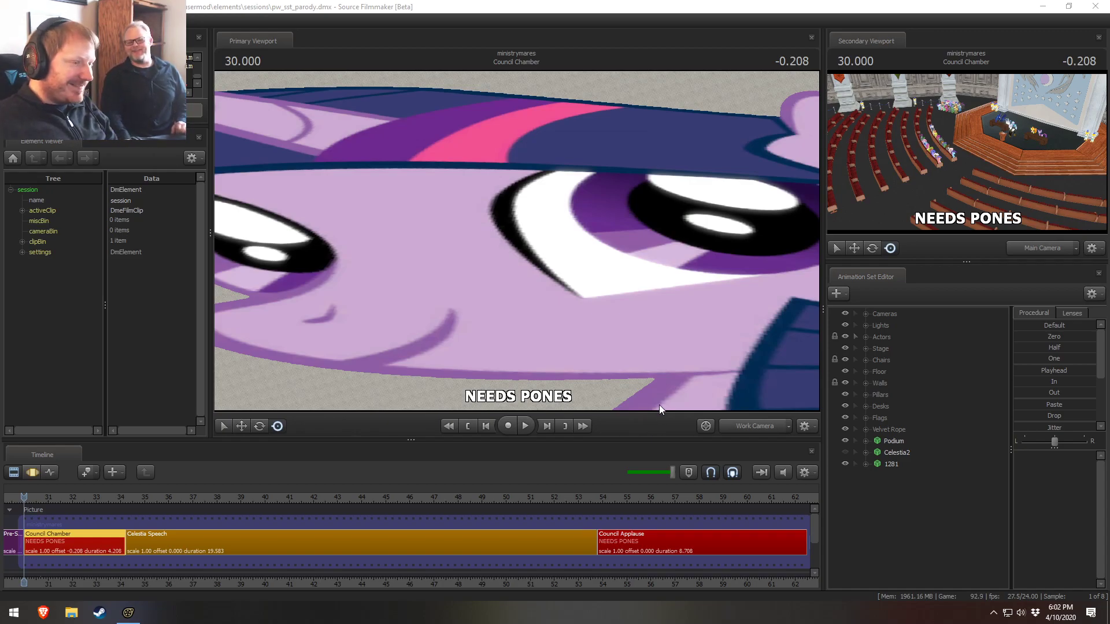
# Hide the Desks, Floor and Stage groups in the Council Chamber shot
pyautogui.press('s')
pyautogui.moveTo(647, 340); pyautogui.dragTo(633, 373)
pyautogui.press('w')
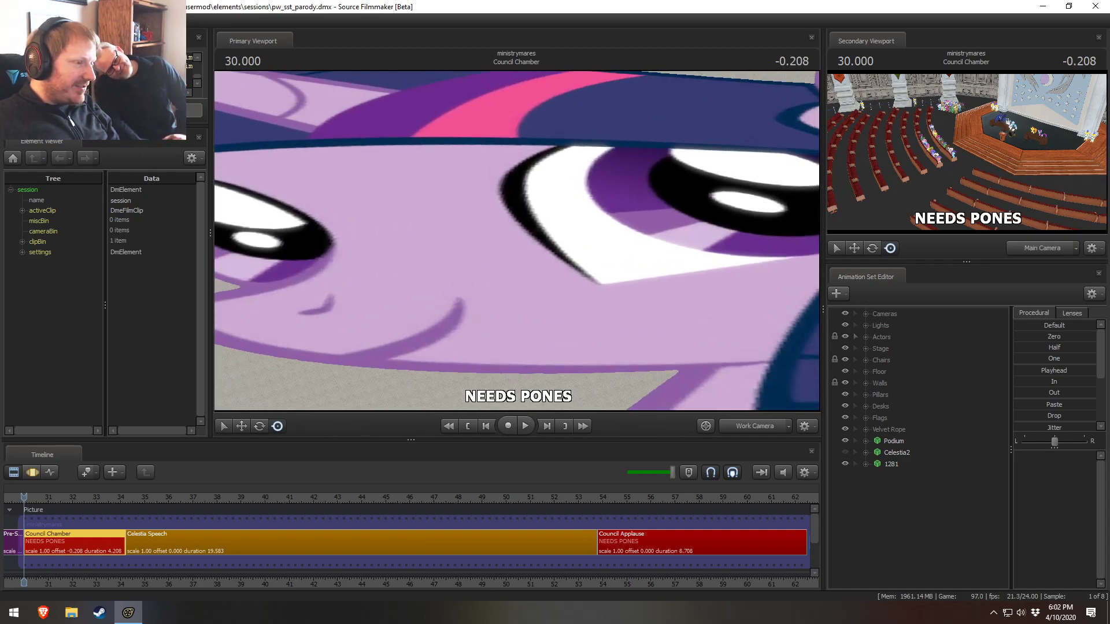
pyautogui.press('w')
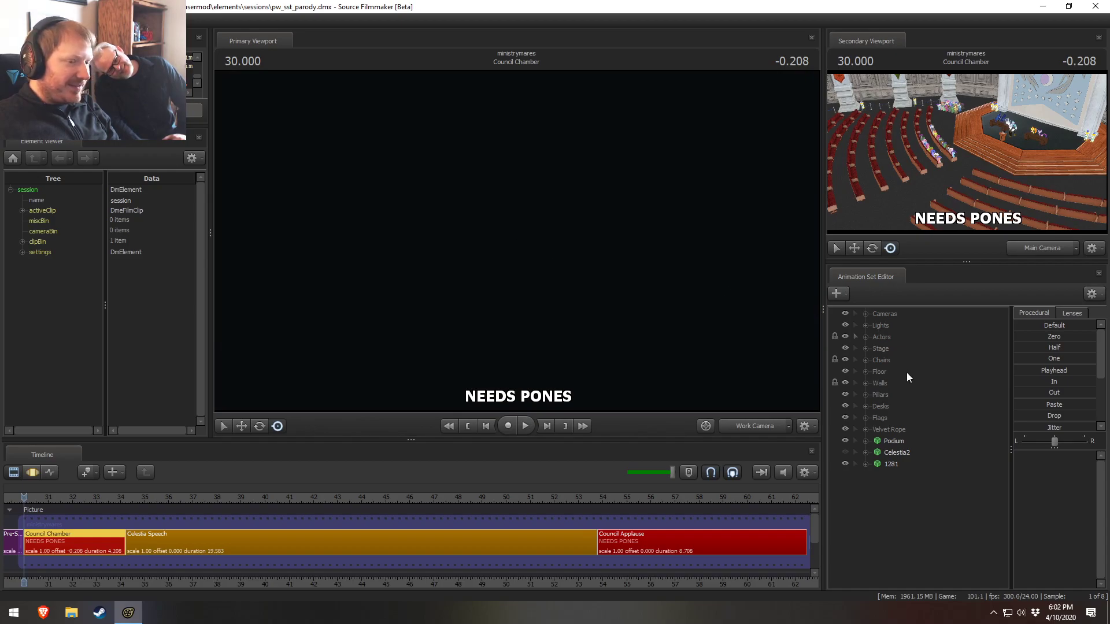
pyautogui.click(258, 552)
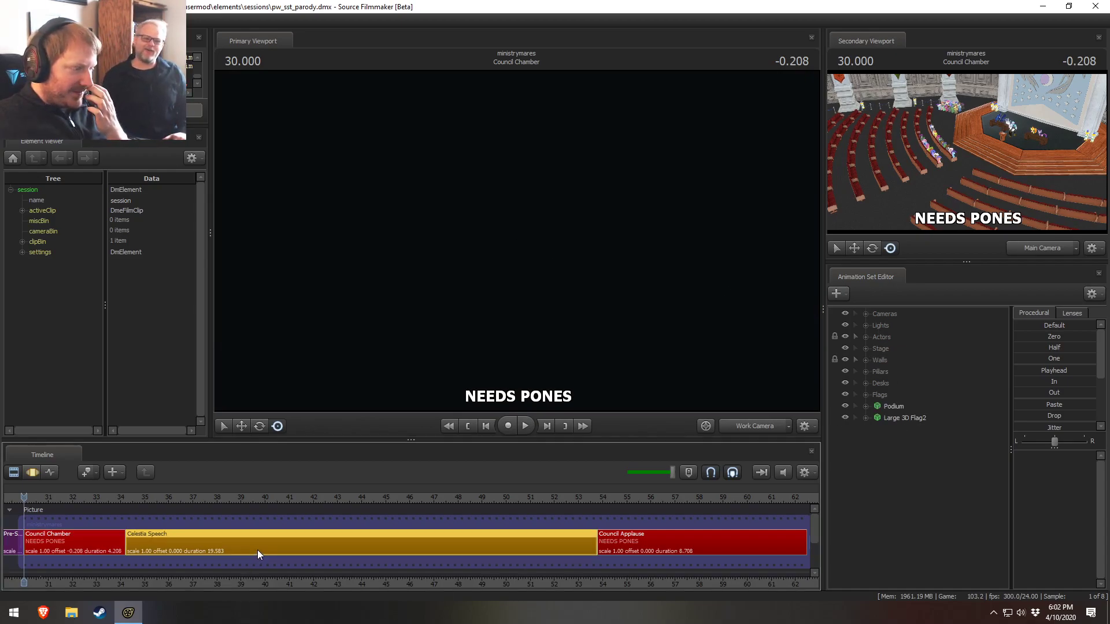
pyautogui.click(61, 548)
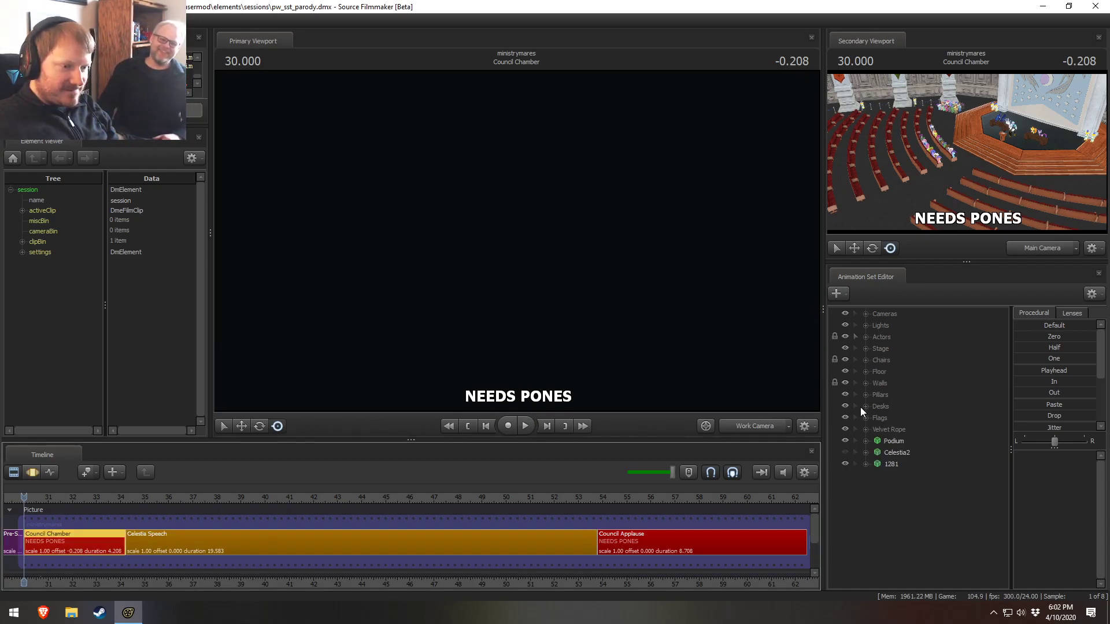
pyautogui.click(845, 406)
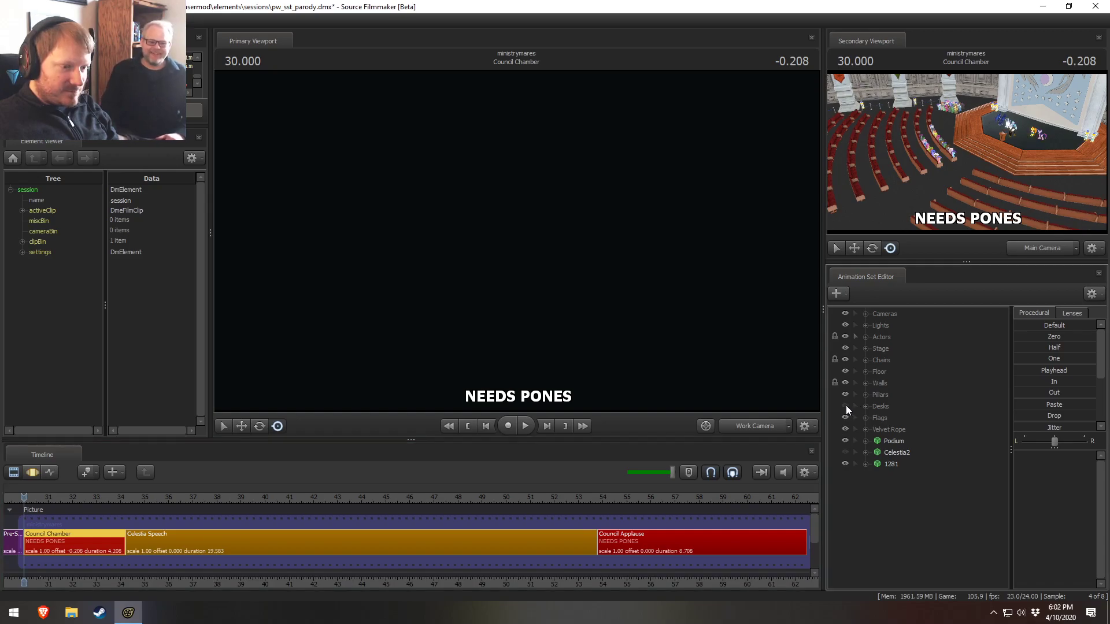
pyautogui.click(845, 372)
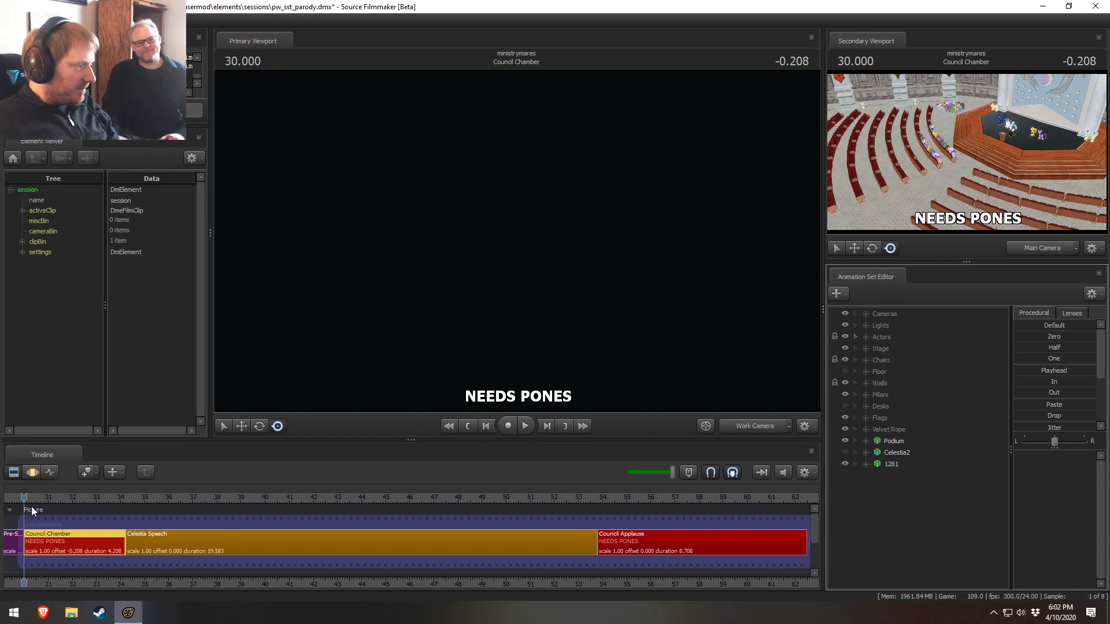
pyautogui.moveTo(26, 497); pyautogui.dragTo(26, 497)
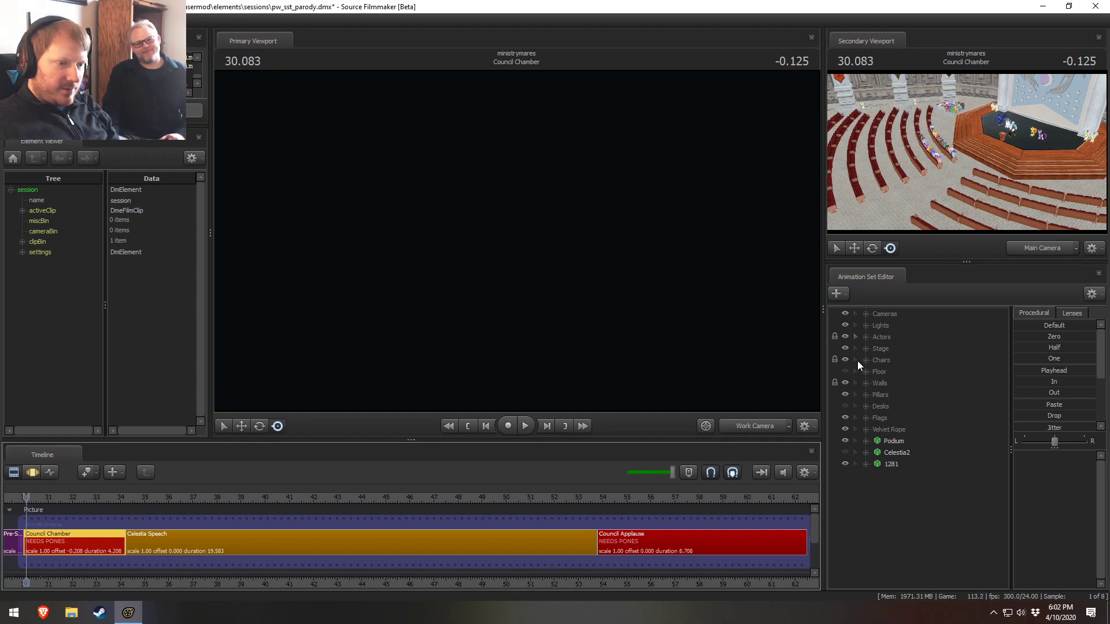
pyautogui.click(846, 348)
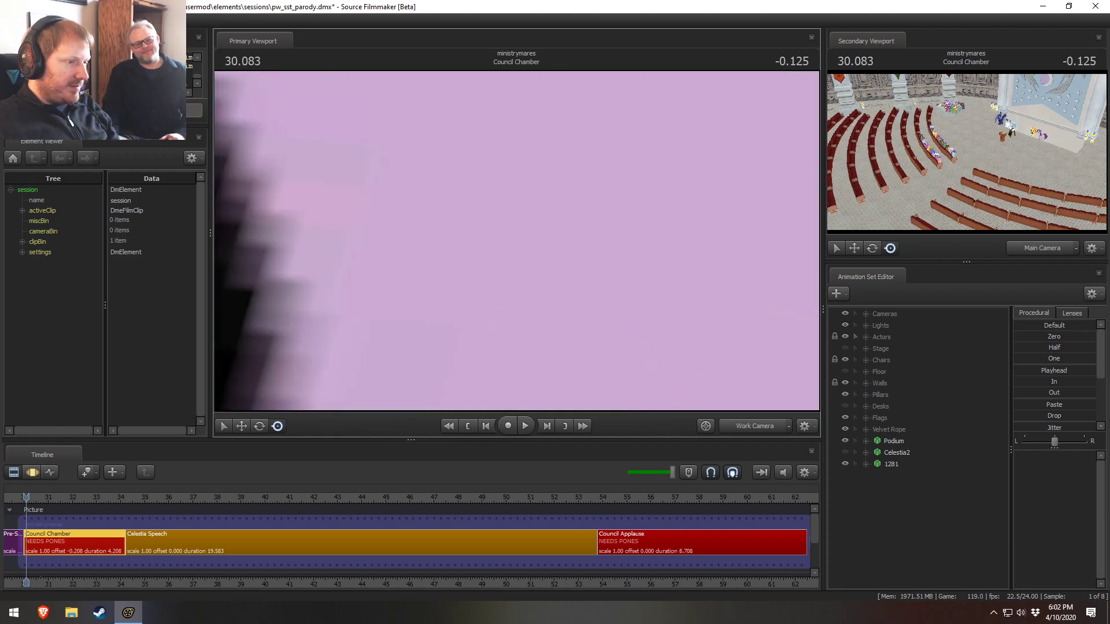
# Examine the flat purple pony beside the desks from close up and from several angles
pyautogui.press('s')
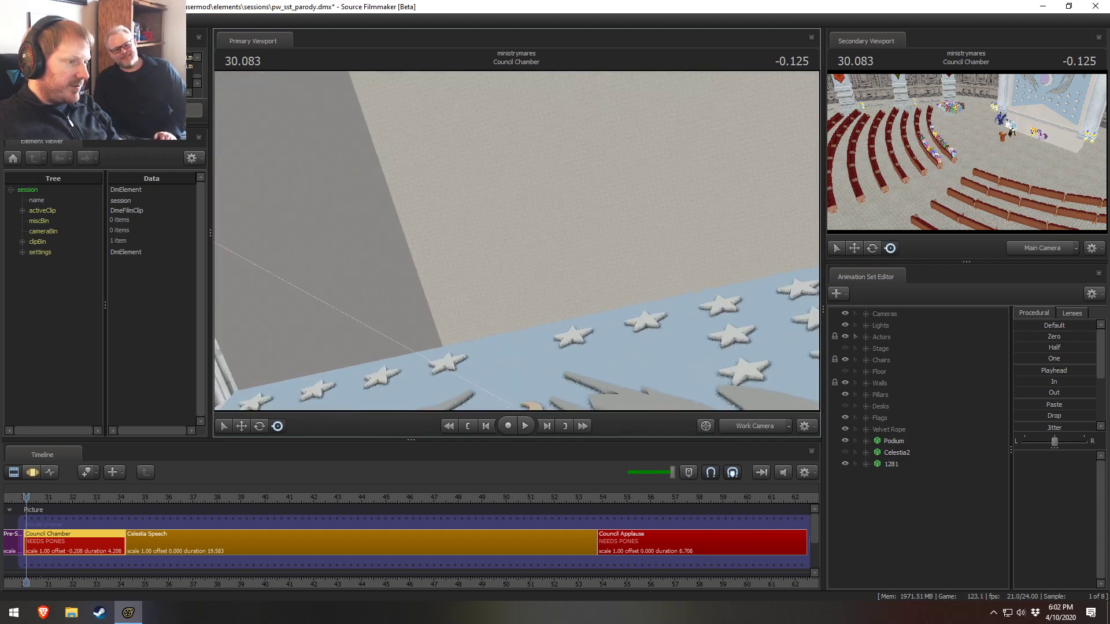
pyautogui.press('s')
pyautogui.press('w')
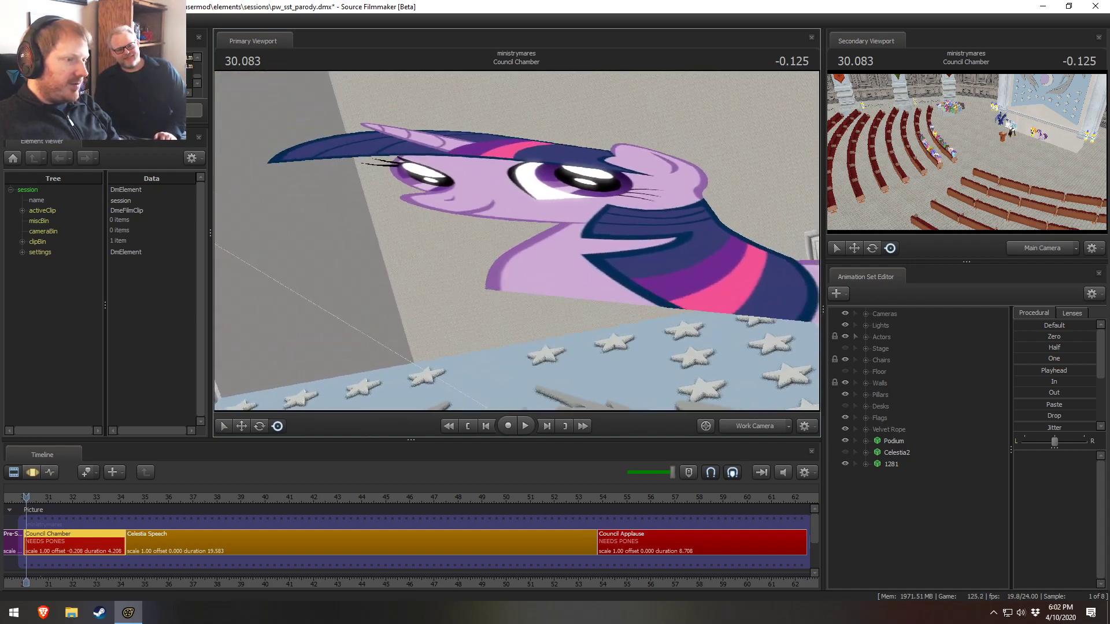
pyautogui.press('s')
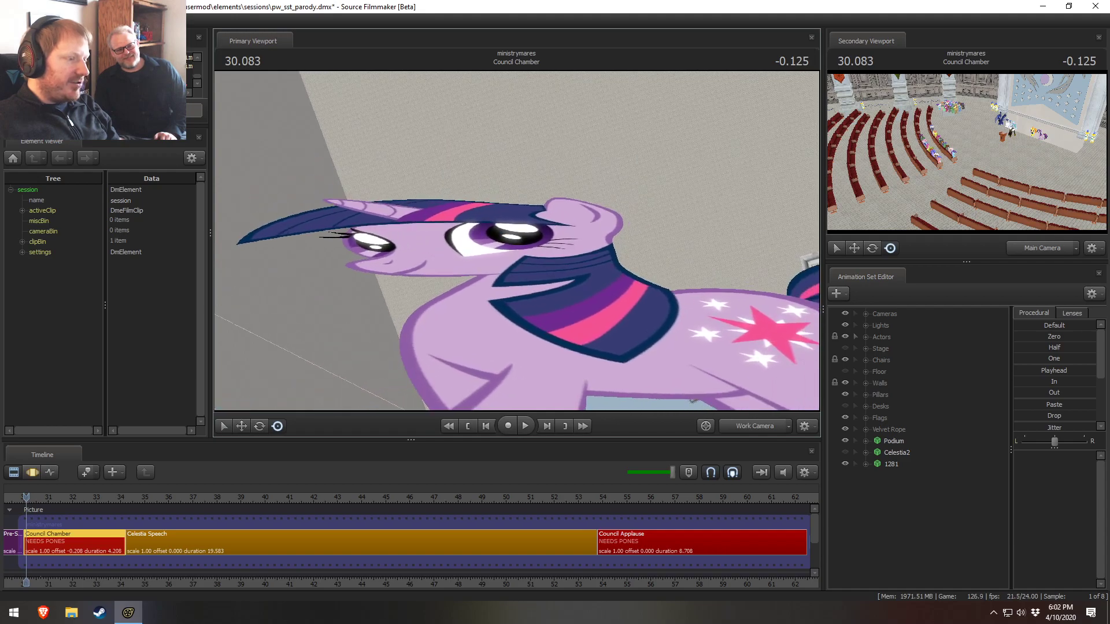
pyautogui.moveTo(516, 240); pyautogui.dragTo(515, 246)
pyautogui.press('s')
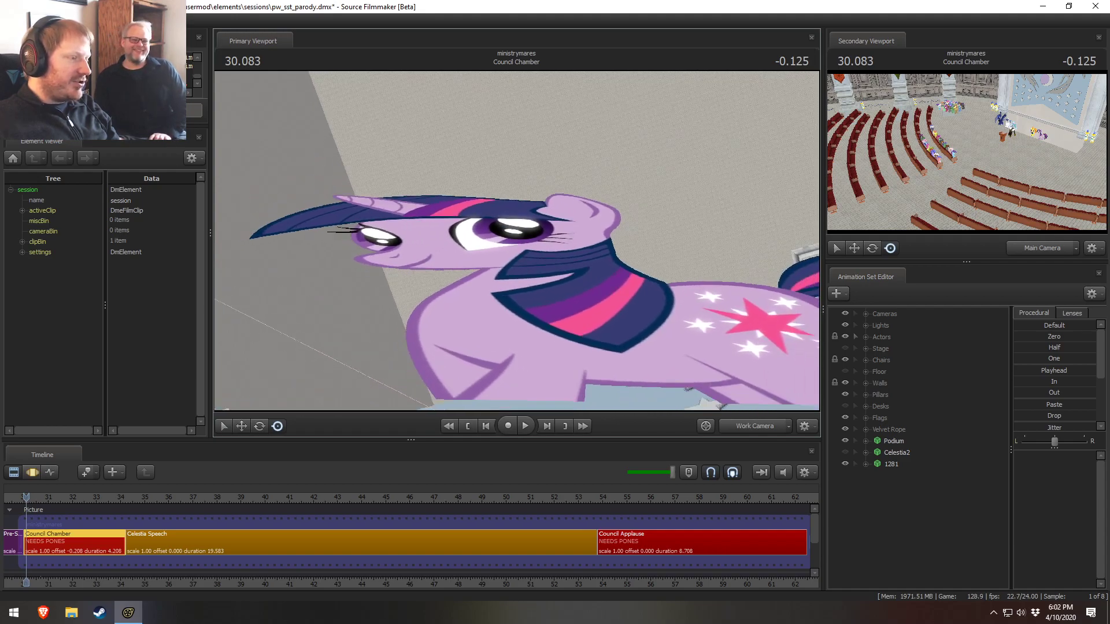
pyautogui.press('s')
pyautogui.press('s')
pyautogui.moveTo(517, 240); pyautogui.dragTo(458, 224)
pyautogui.press('w')
pyautogui.press('w')
pyautogui.moveTo(639, 207); pyautogui.dragTo(634, 201)
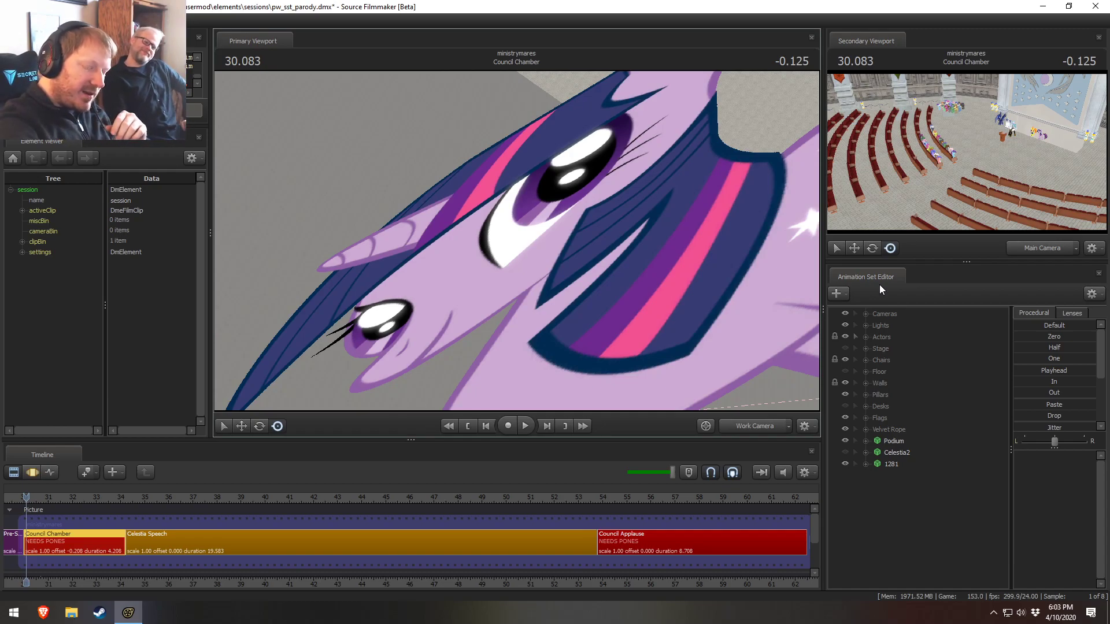
pyautogui.press('s')
pyautogui.moveTo(496, 178); pyautogui.dragTo(438, 223)
pyautogui.moveTo(429, 264); pyautogui.dragTo(760, 369)
# Show the hidden Desks, Floor and Stage groups again and toggle the visibility of Celestia2 on and off
pyautogui.click(845, 406)
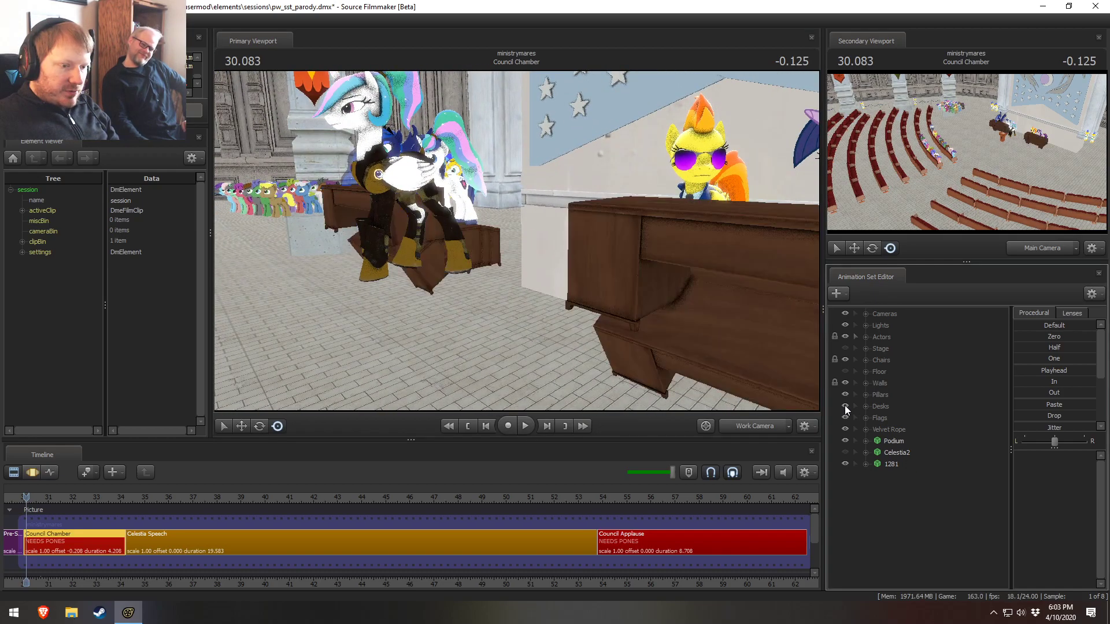
pyautogui.click(844, 371)
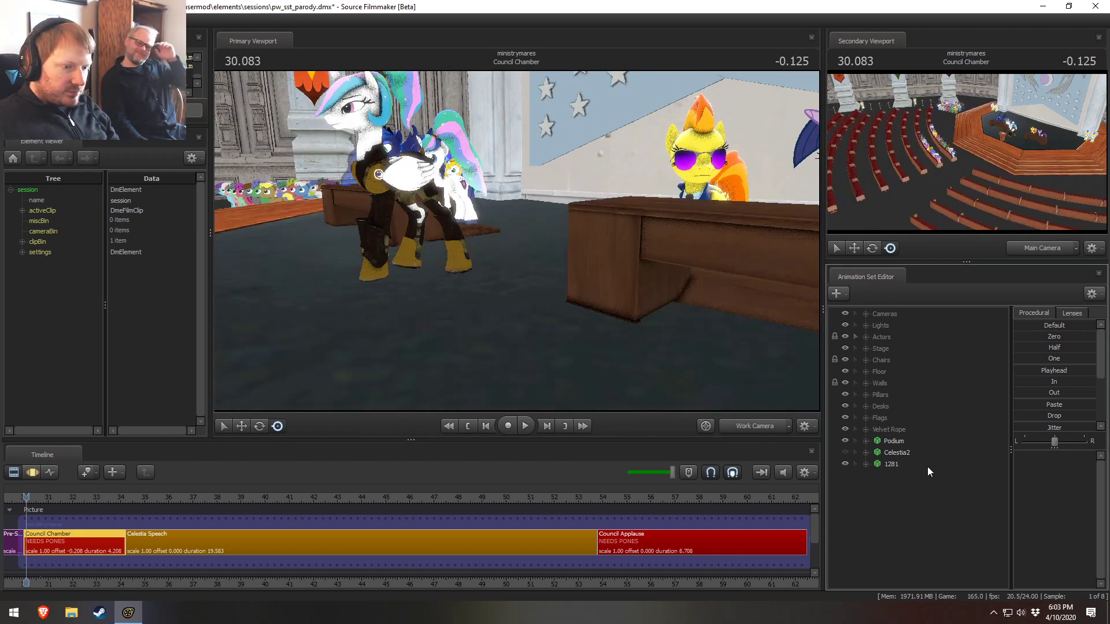
pyautogui.click(844, 452)
pyautogui.click(845, 454)
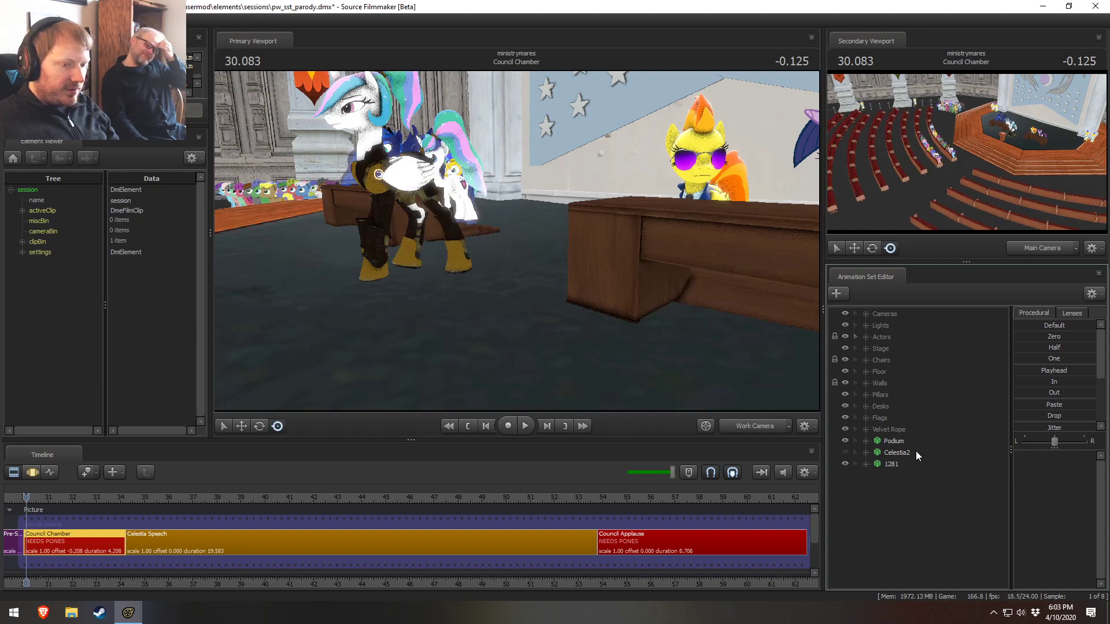
# Rename the Celestia2 animation set as BASE WALK - CELESTIA and move it into the Actors group
pyautogui.rightClick(910, 452)
pyautogui.click(927, 445)
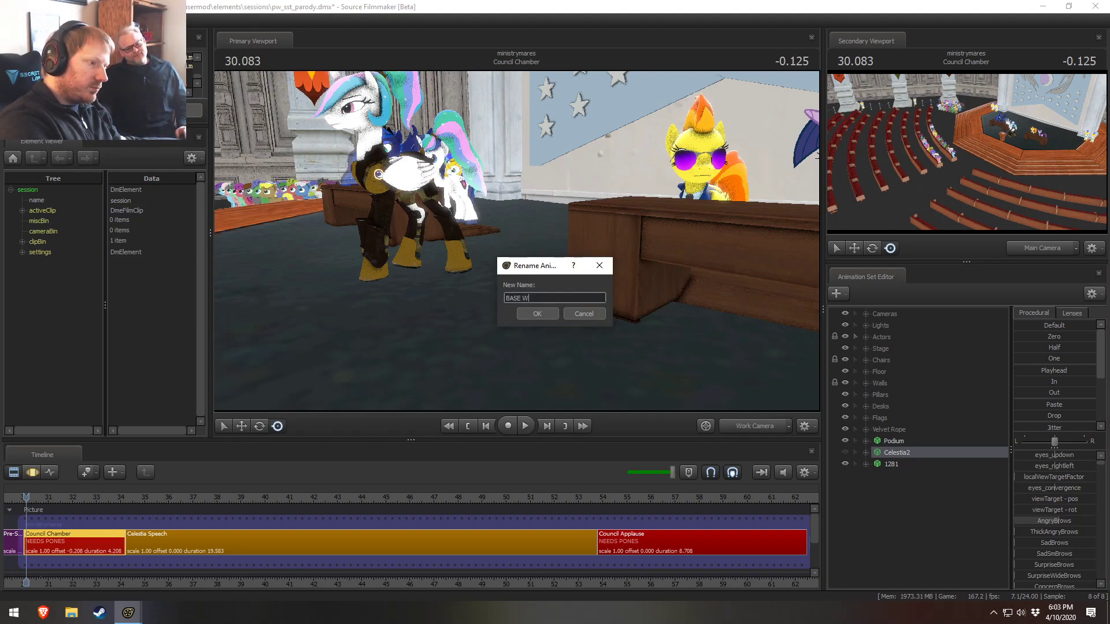
pyautogui.write('BASE WALK - CELESTI')
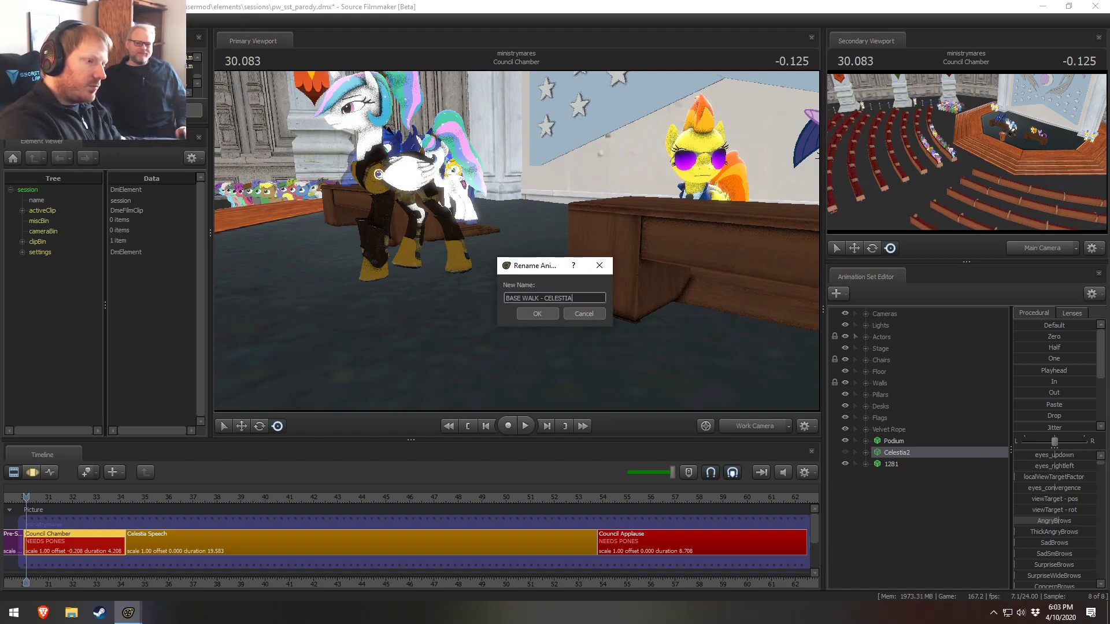
pyautogui.write('A')
pyautogui.press('Return')
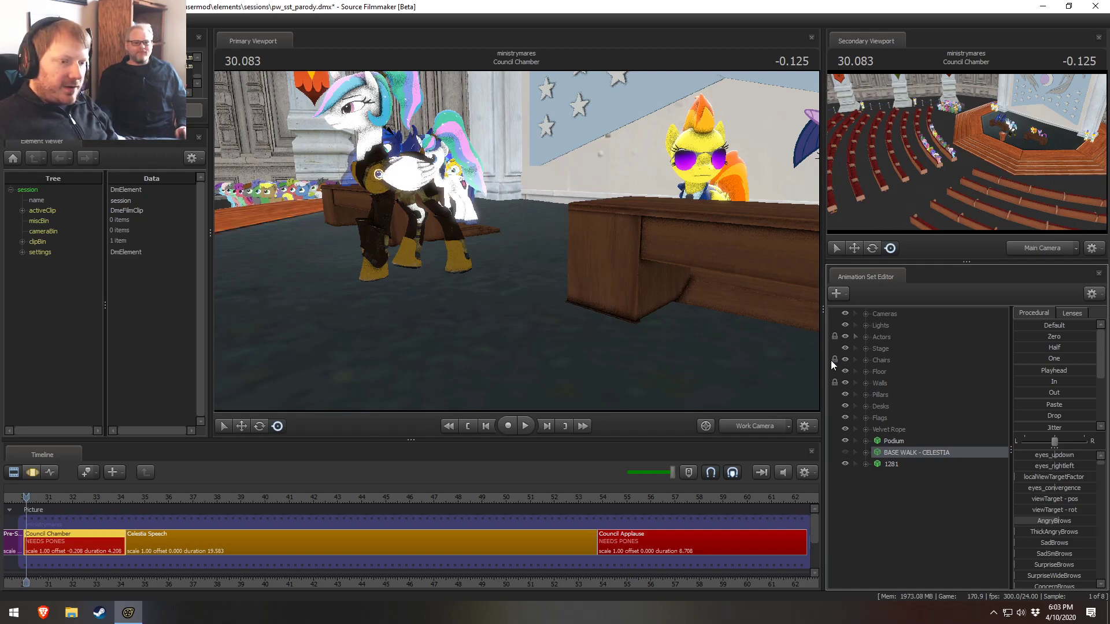
pyautogui.click(865, 337)
pyautogui.moveTo(896, 533); pyautogui.dragTo(904, 419)
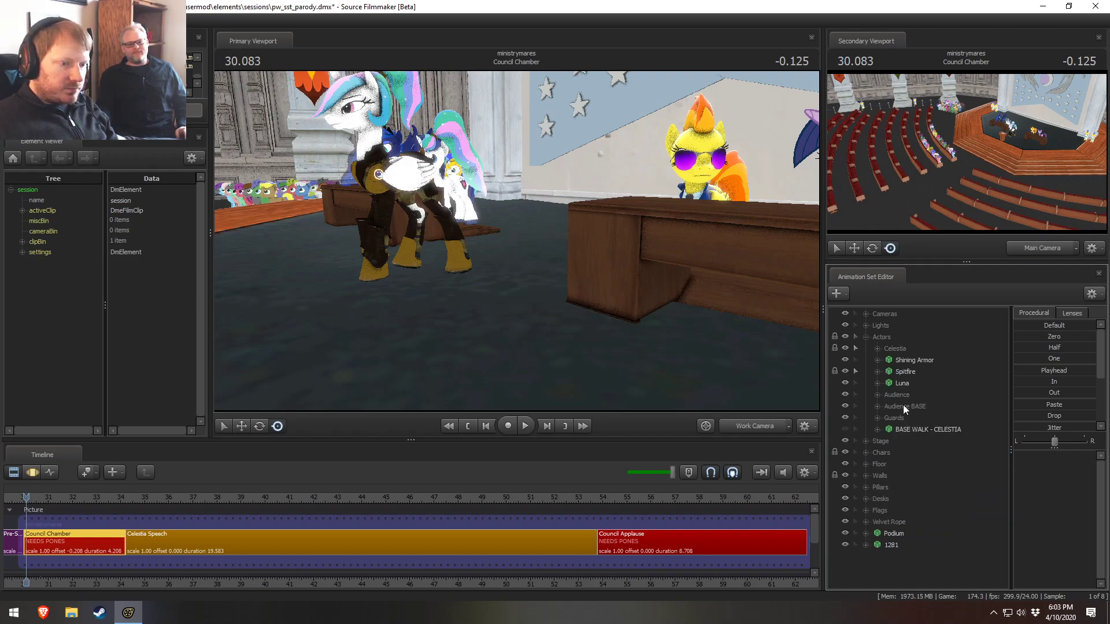
pyautogui.click(865, 337)
# Move Luna in the Motion Editor from behind her desk to the open floor between Celestia and Spitfire
pyautogui.moveTo(754, 320); pyautogui.dragTo(754, 320)
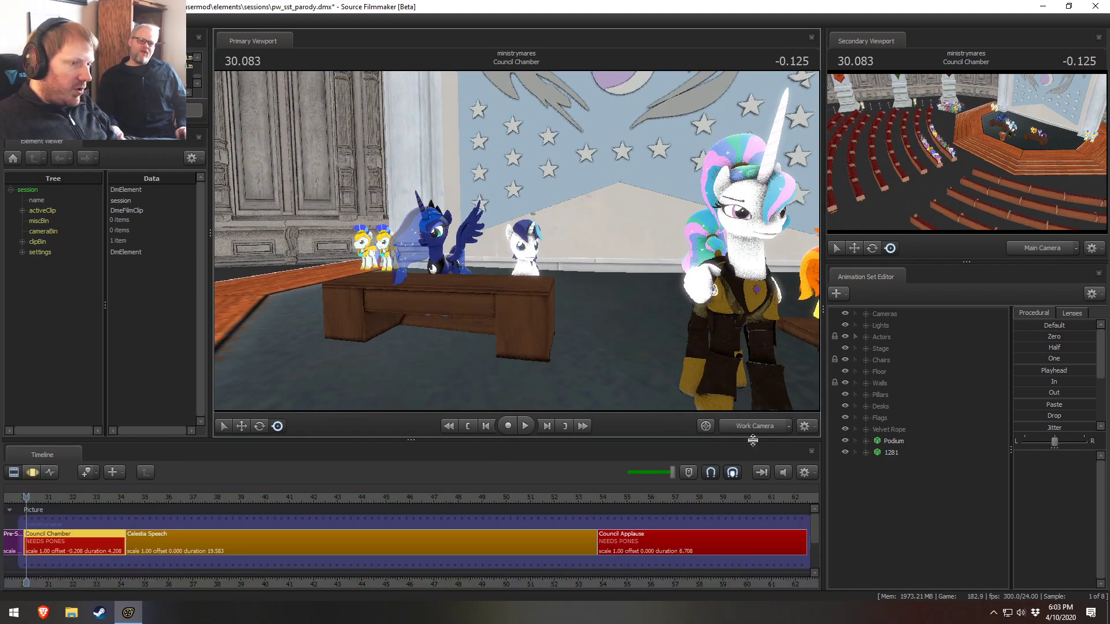
pyautogui.moveTo(748, 399); pyautogui.dragTo(748, 399)
pyautogui.moveTo(516, 240); pyautogui.dragTo(516, 241)
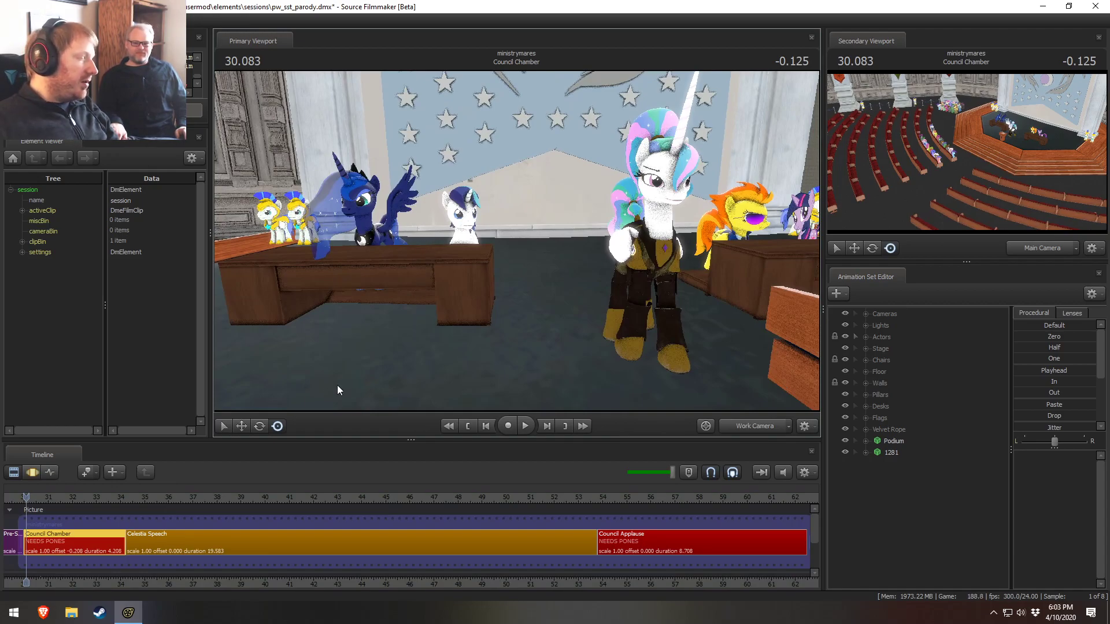
pyautogui.press('F3')
pyautogui.click(866, 337)
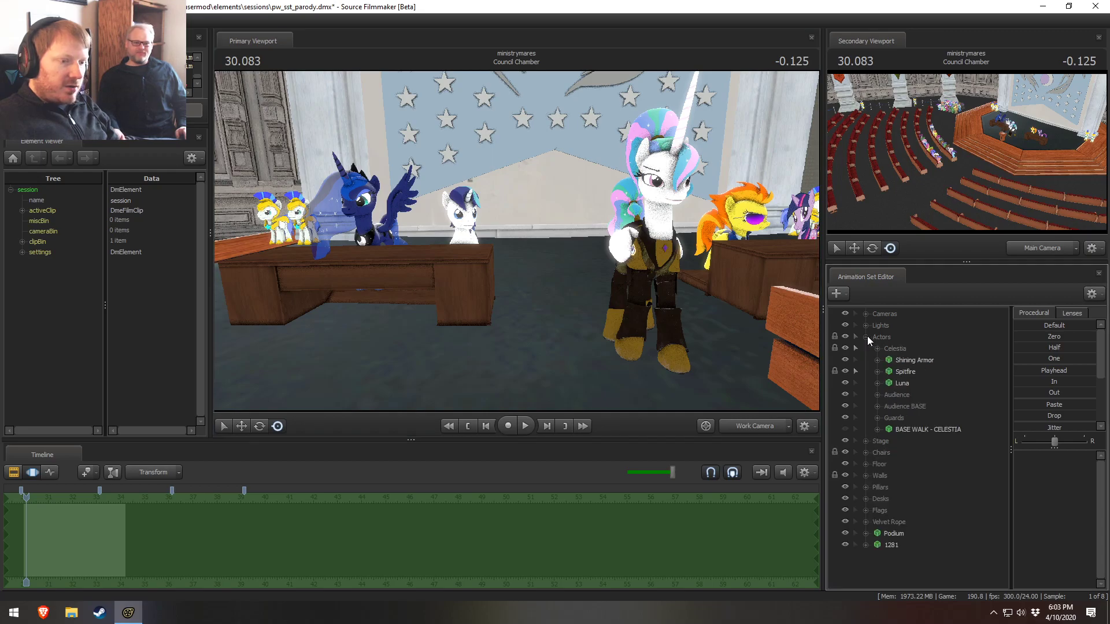
pyautogui.click(901, 383)
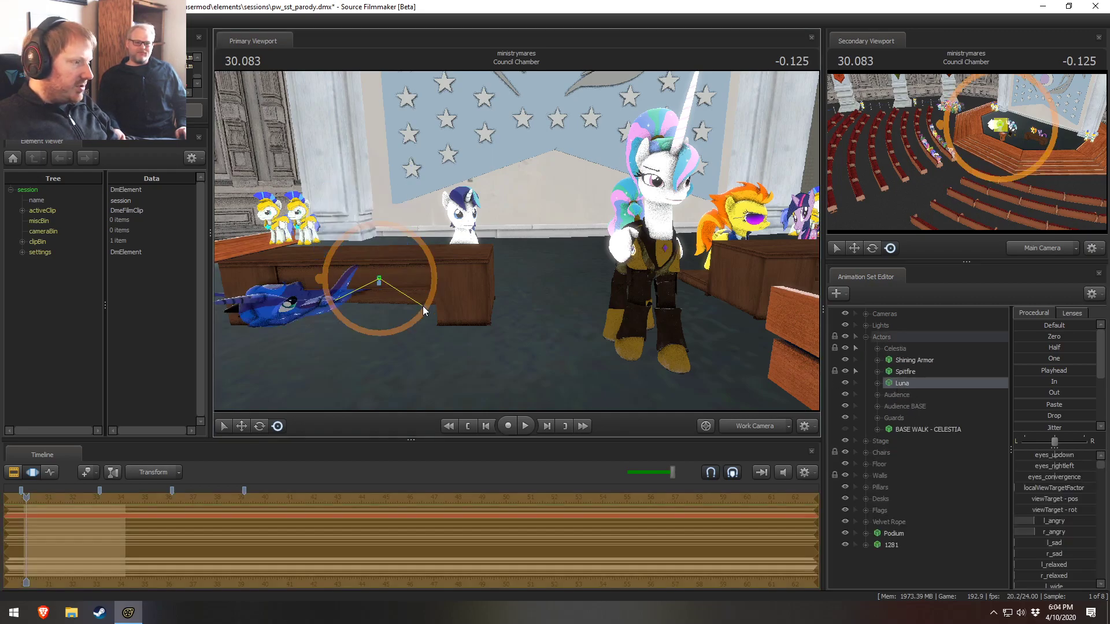
pyautogui.moveTo(504, 289); pyautogui.dragTo(509, 312)
pyautogui.press('w')
pyautogui.moveTo(533, 131); pyautogui.dragTo(673, 167)
pyautogui.keyDown('alt'); pyautogui.moveTo(636, 270); pyautogui.dragTo(517, 245); pyautogui.keyUp('alt')
pyautogui.press('F2')
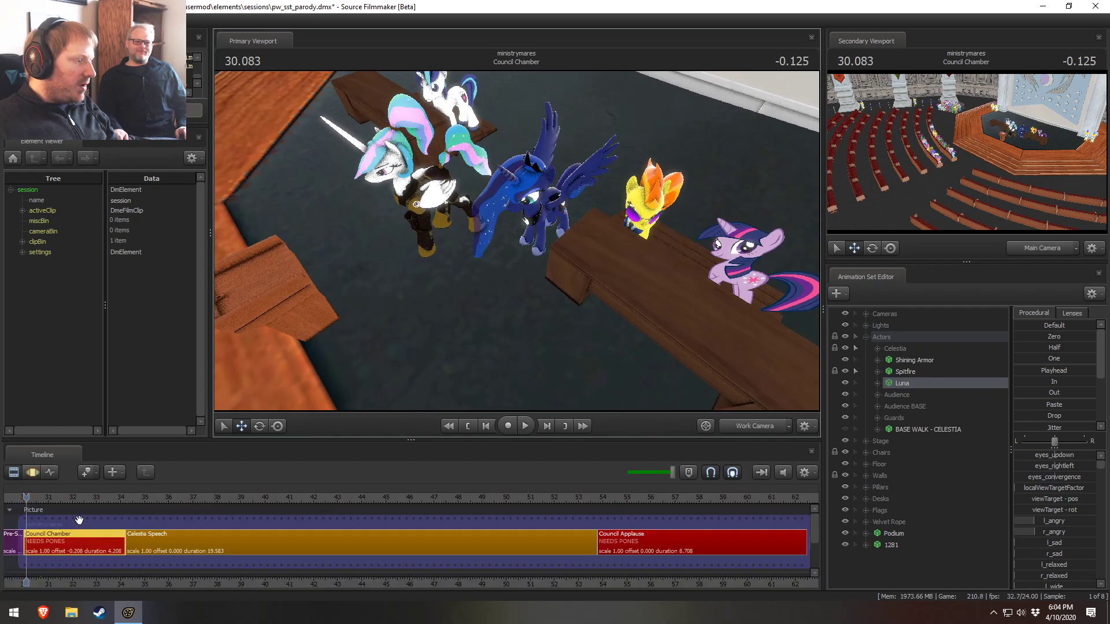
# Play the start of the Council Chamber shot and check Luna's placement through the main camera and the work camera
pyautogui.moveTo(27, 496)
pyautogui.mouseDown()
pyautogui.moveTo(55, 495)
pyautogui.moveTo(26, 495)
pyautogui.mouseUp()
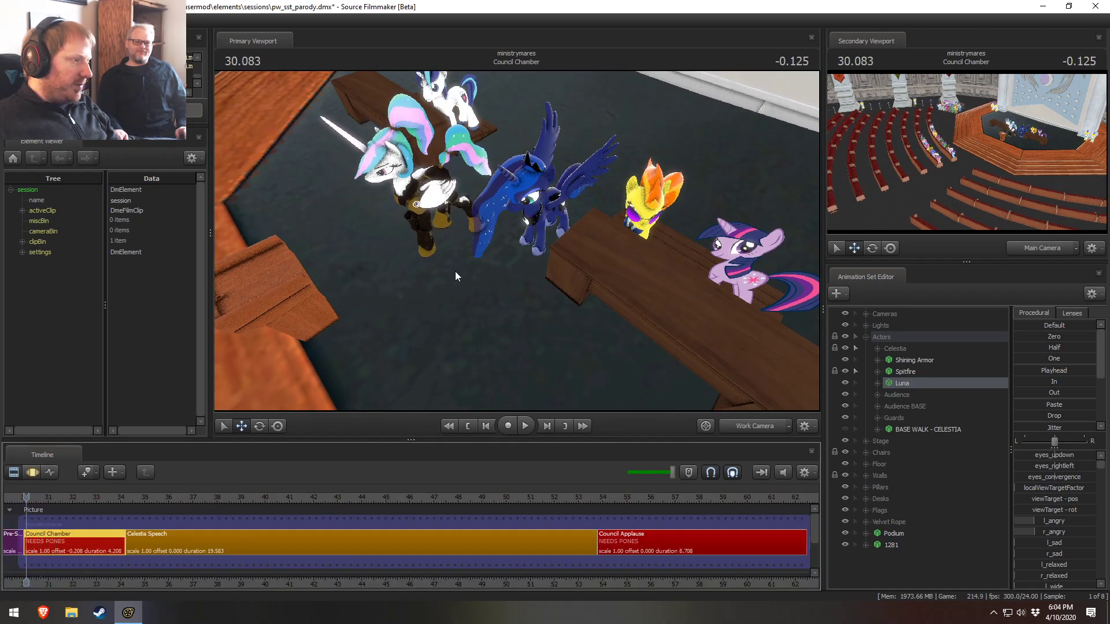
pyautogui.press('F3')
pyautogui.keyDown('alt'); pyautogui.moveTo(528, 265); pyautogui.dragTo(520, 225); pyautogui.keyUp('alt')
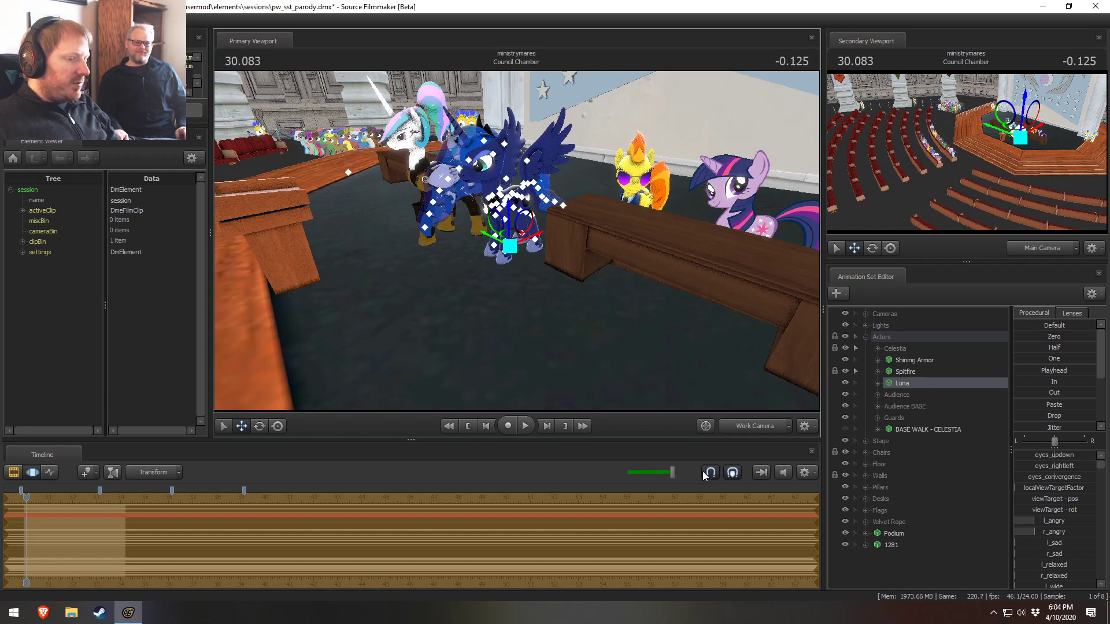
pyautogui.press('F2')
pyautogui.press('space')
pyautogui.press('space')
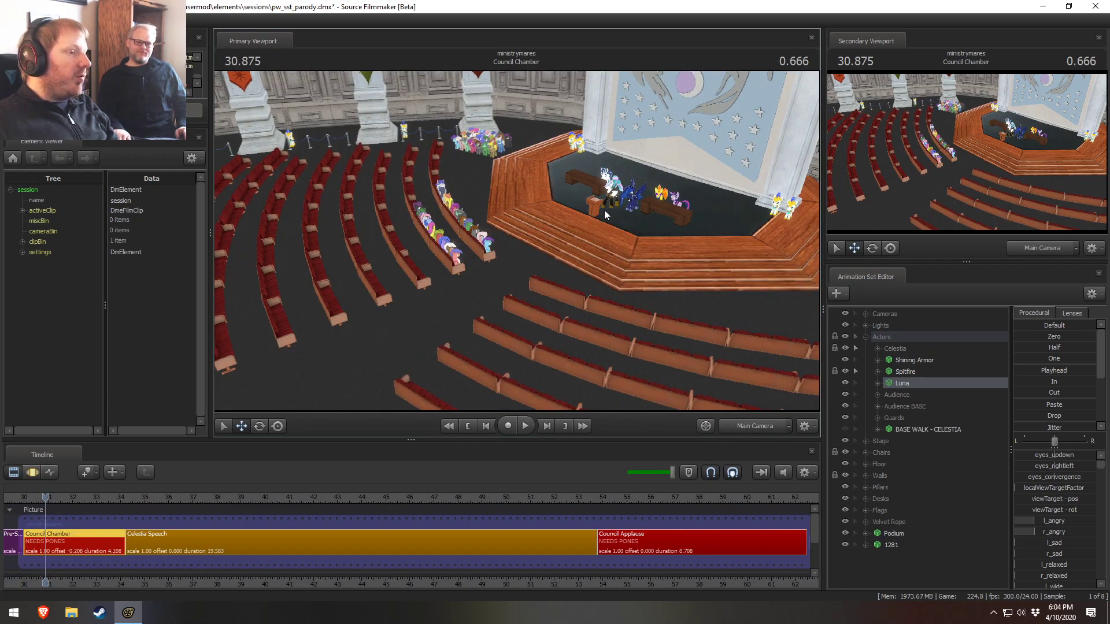
pyautogui.click(739, 426)
pyautogui.moveTo(517, 241)
pyautogui.mouseDown()
pyautogui.moveTo(513, 254)
pyautogui.moveTo(518, 245)
pyautogui.mouseUp()
pyautogui.press('space')
pyautogui.press('F3')
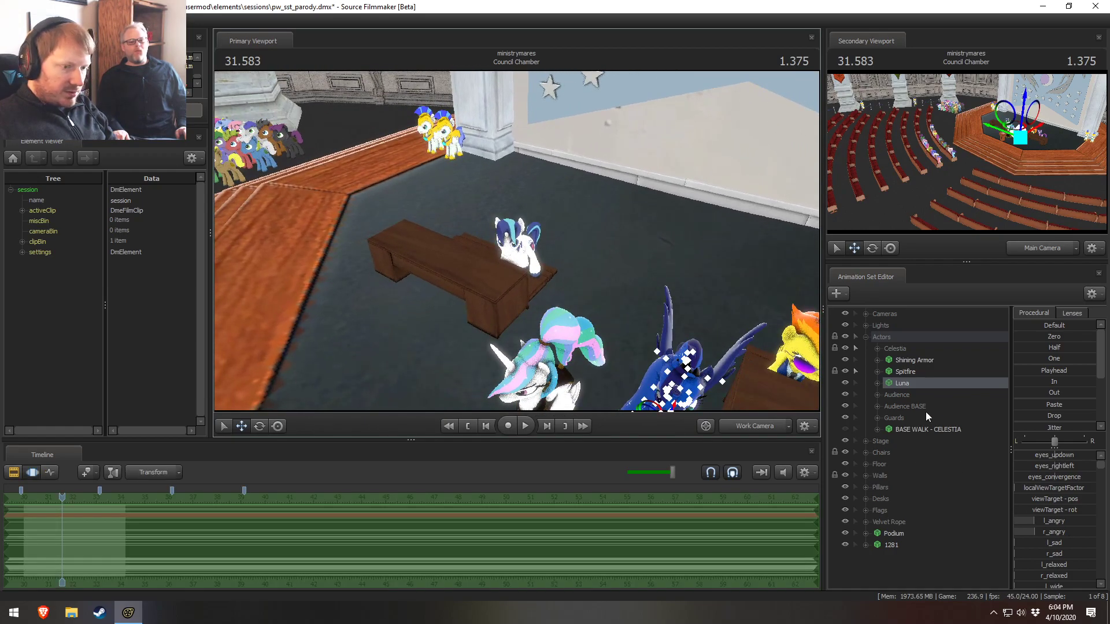
# Create an animation set for the vn_cadence.mdl model, found by filtering the models for "caden"
pyautogui.click(869, 334)
pyautogui.rightClick(880, 510)
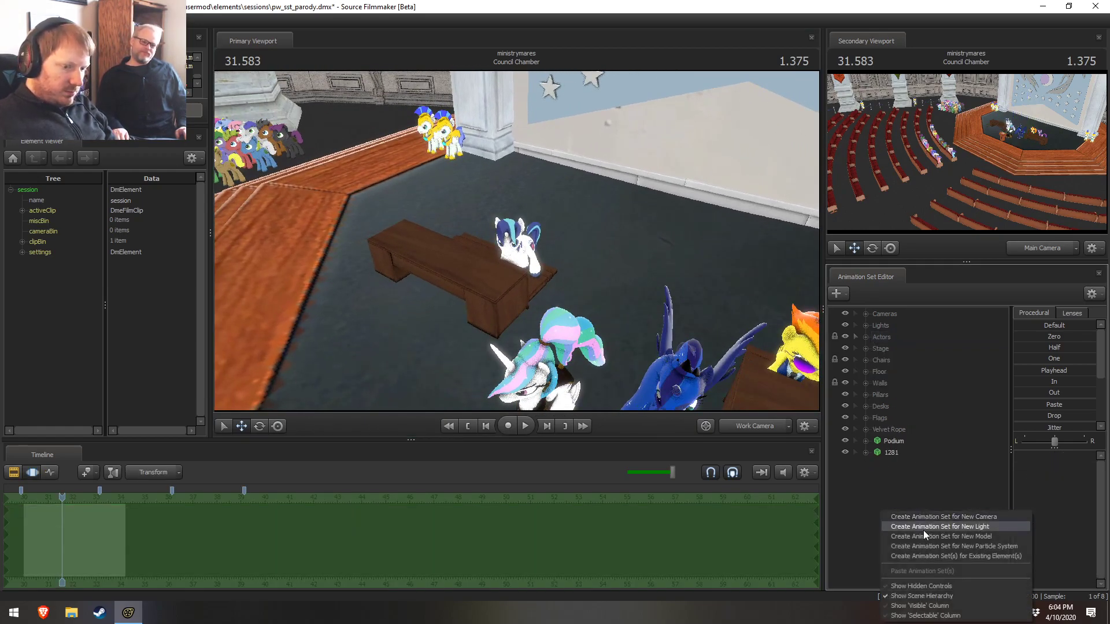
pyautogui.click(924, 533)
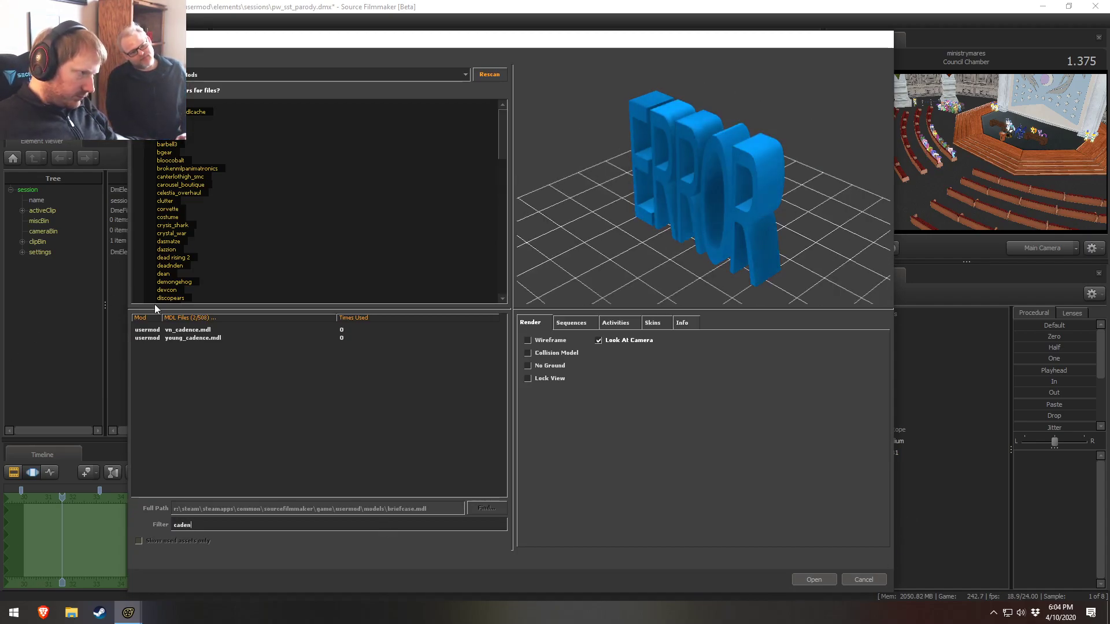
pyautogui.click(192, 337)
pyautogui.click(192, 329)
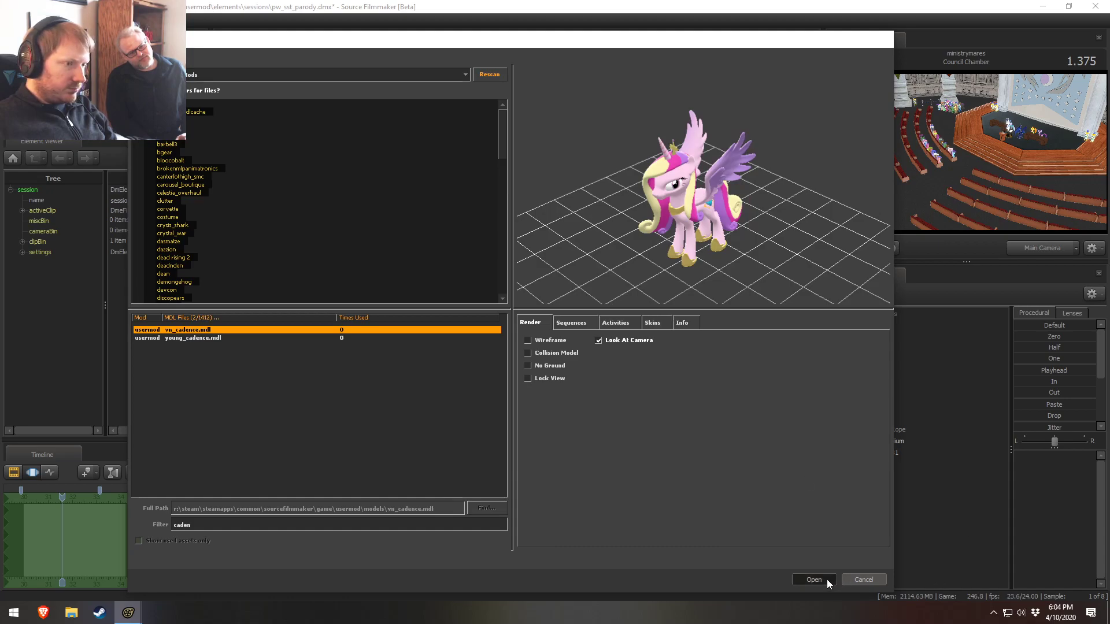
pyautogui.click(826, 579)
# Move Cadence from the seating area onto the stage, behind the desk where Shining Armor stands
pyautogui.click(891, 463)
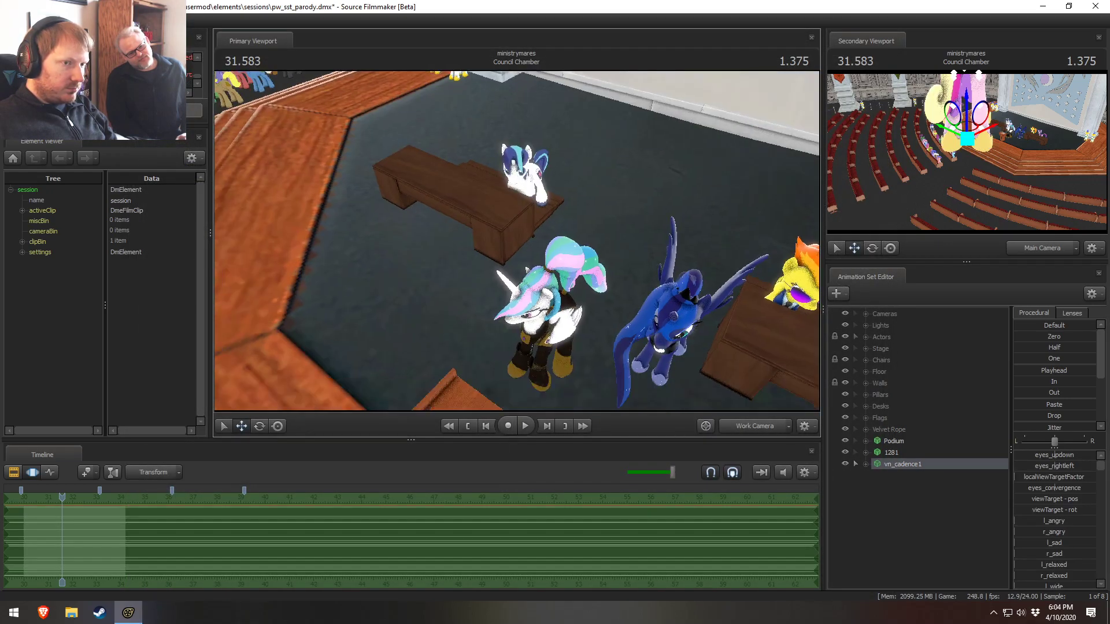
pyautogui.moveTo(967, 139); pyautogui.dragTo(994, 124)
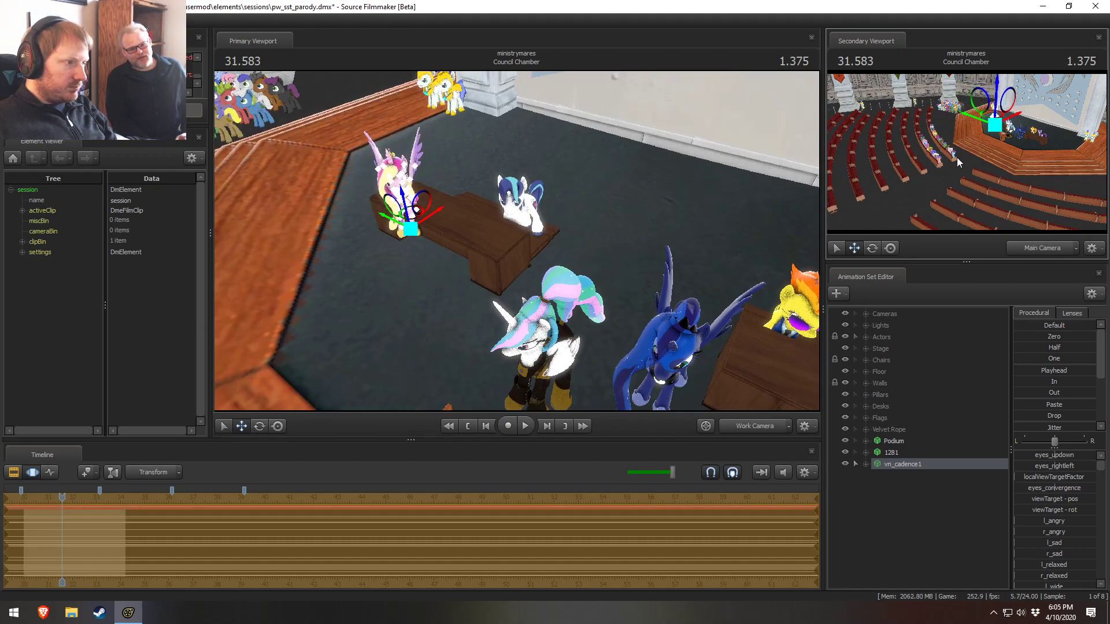
pyautogui.press('f')
pyautogui.press('e')
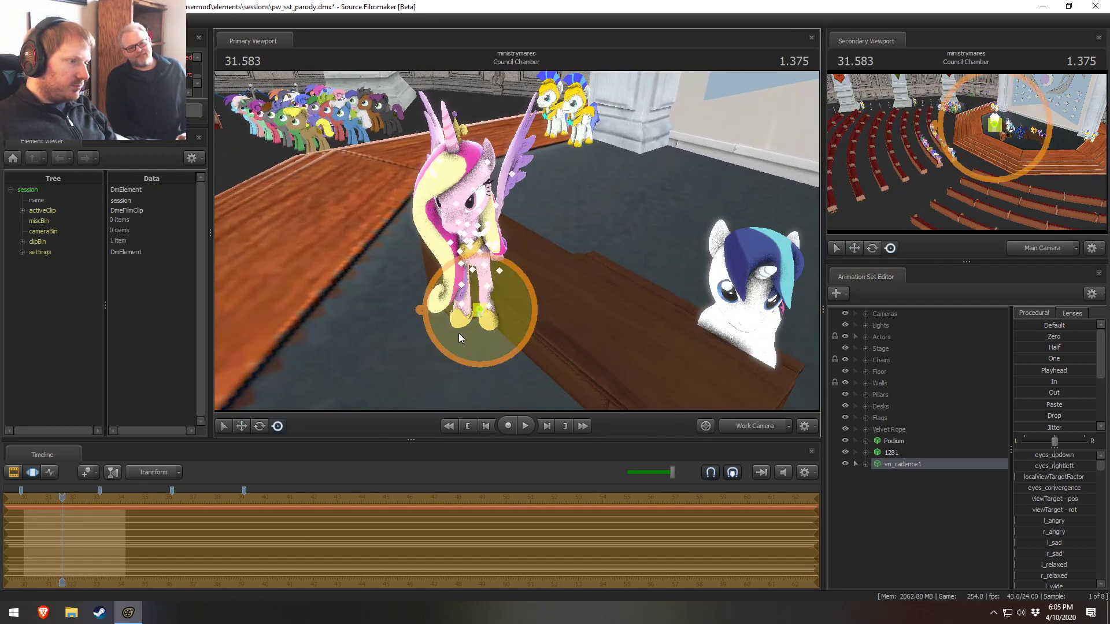
pyautogui.moveTo(478, 312); pyautogui.dragTo(624, 265)
pyautogui.moveTo(515, 241); pyautogui.dragTo(575, 216)
# Rotate Cadence so she faces across the desk in the same direction as Shining Armor
pyautogui.press('e')
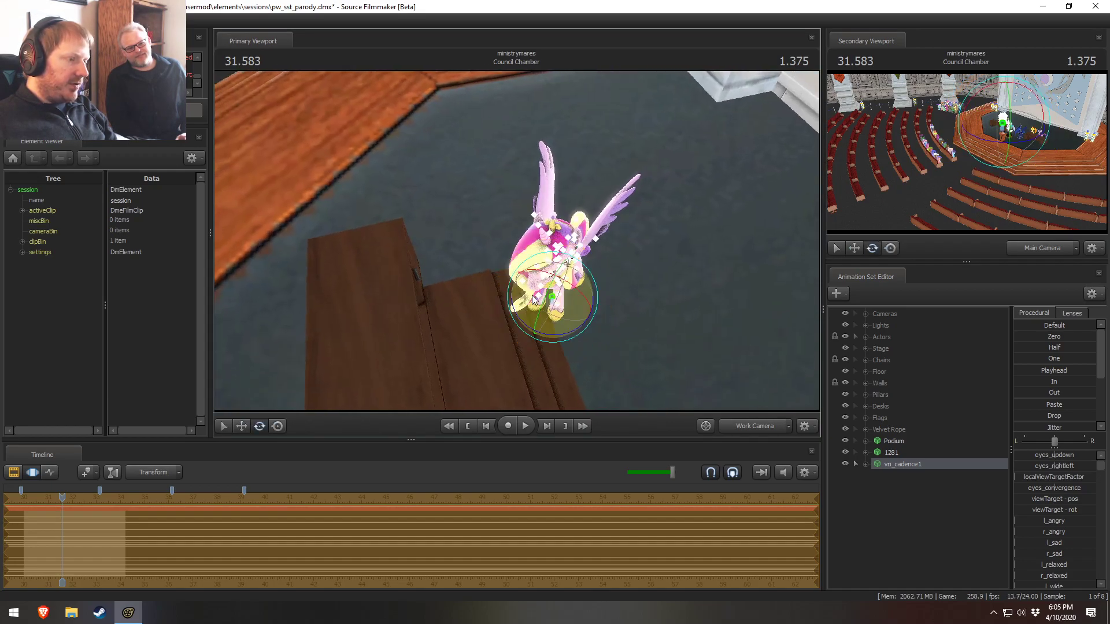
pyautogui.rightClick(564, 335)
pyautogui.click(581, 339)
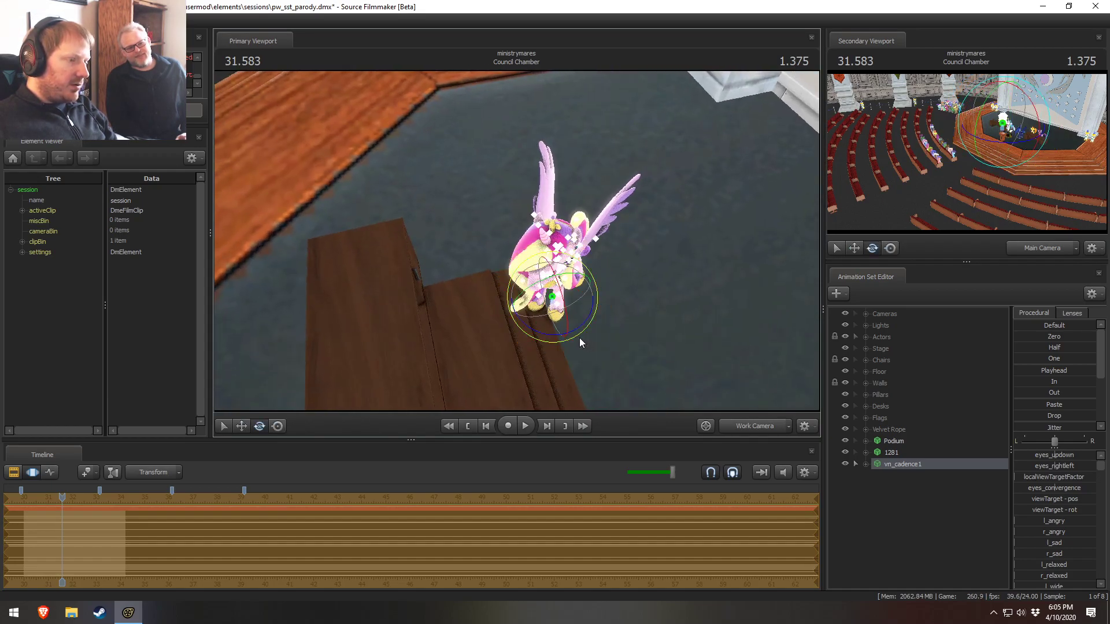
pyautogui.moveTo(548, 332); pyautogui.dragTo(531, 247)
# Adjust Cadence's position so she stands on the platform behind the desk, beside Shining Armor
pyautogui.press('w')
pyautogui.press('s')
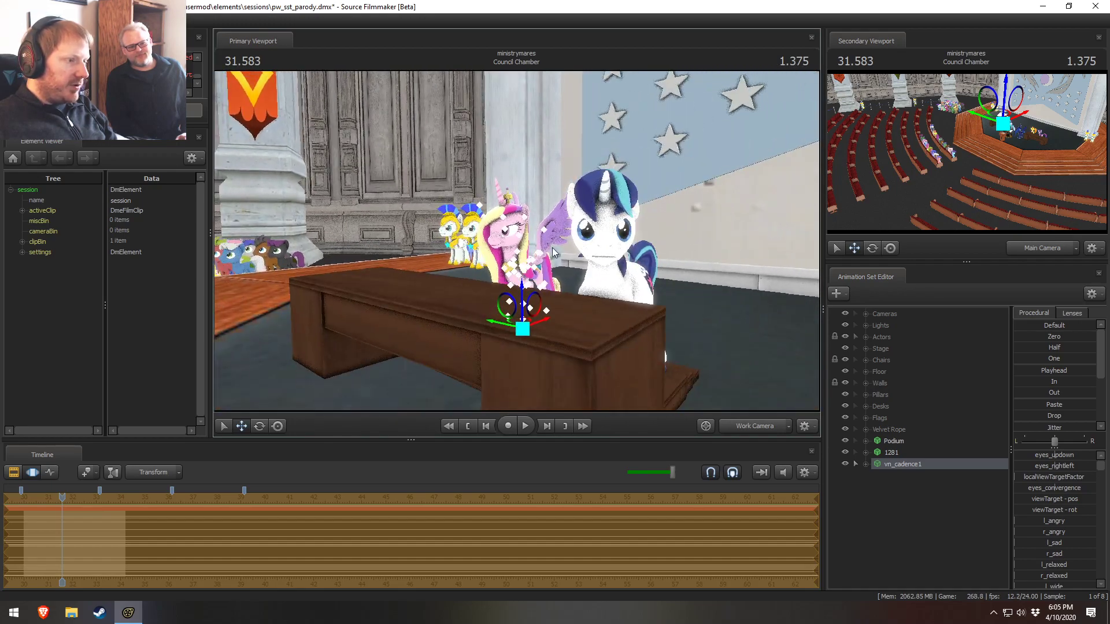
pyautogui.press('w')
pyautogui.moveTo(564, 205); pyautogui.dragTo(368, 268)
pyautogui.moveTo(516, 241); pyautogui.dragTo(488, 379)
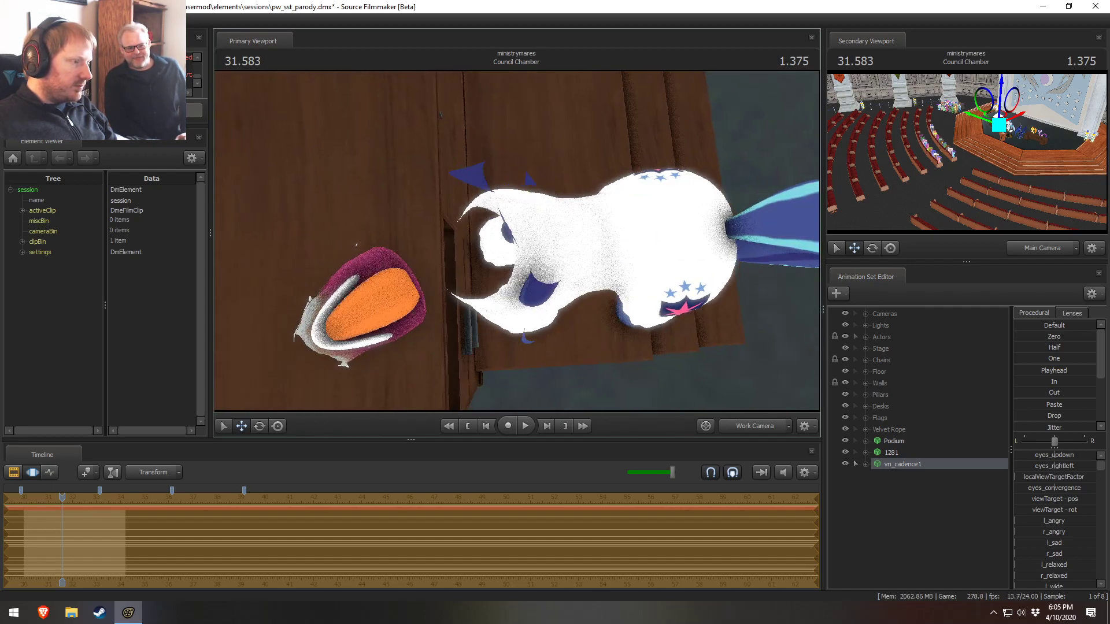
pyautogui.moveTo(609, 222); pyautogui.dragTo(600, 159)
pyautogui.moveTo(519, 232); pyautogui.dragTo(567, 222)
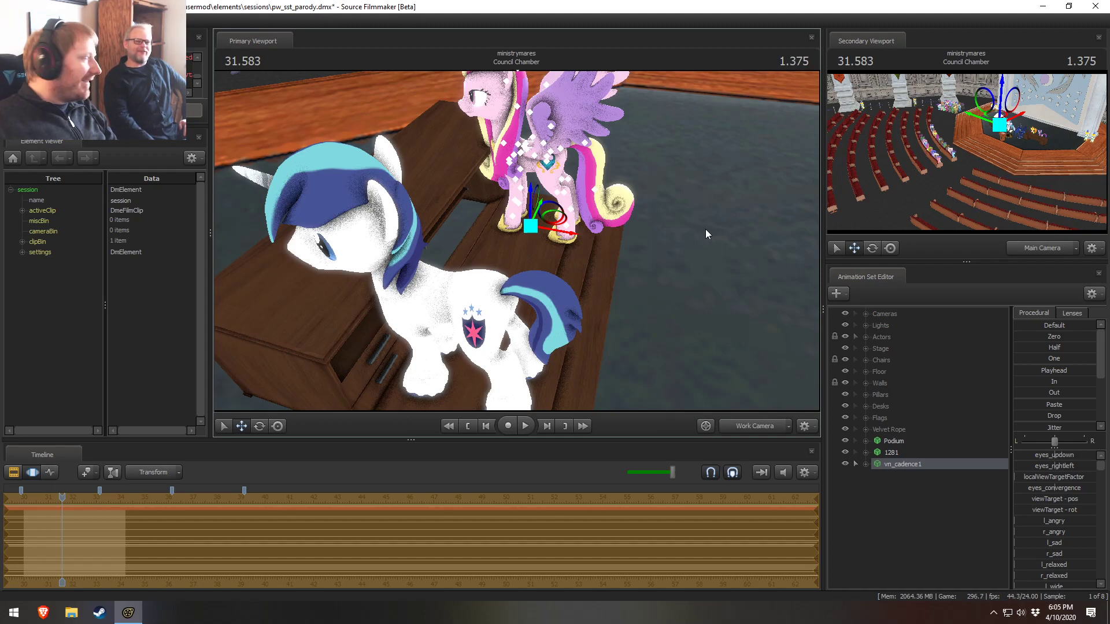
# Examine Cadence's placement at the desk beside Shining Armor from several angles
pyautogui.keyDown('alt'); pyautogui.moveTo(691, 242); pyautogui.dragTo(809, 237); pyautogui.keyUp('alt')
pyautogui.keyDown('alt'); pyautogui.moveTo(644, 246); pyautogui.dragTo(633, 188); pyautogui.keyUp('alt')
pyautogui.press('w')
pyautogui.keyDown('ctrl'); pyautogui.click(491, 88); pyautogui.keyUp('ctrl')
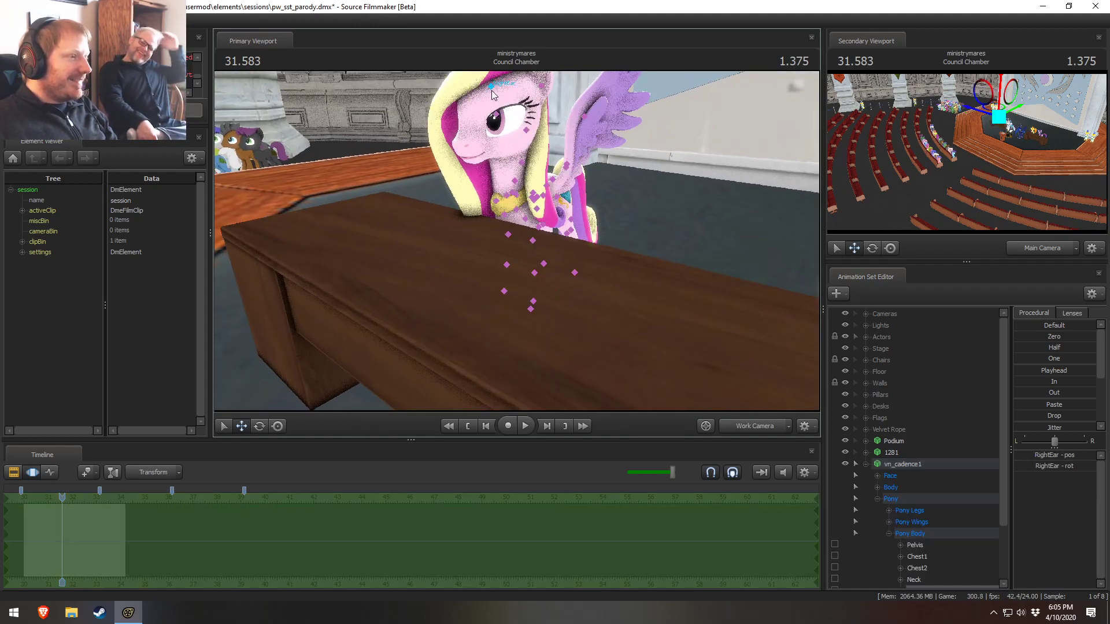
pyautogui.moveTo(479, 109); pyautogui.dragTo(503, 78)
pyautogui.moveTo(516, 238)
pyautogui.keyDown('alt'); pyautogui.mouseDown()
pyautogui.moveTo(506, 283)
pyautogui.moveTo(517, 238)
pyautogui.mouseUp(); pyautogui.keyUp('alt')
pyautogui.press('ctrl')
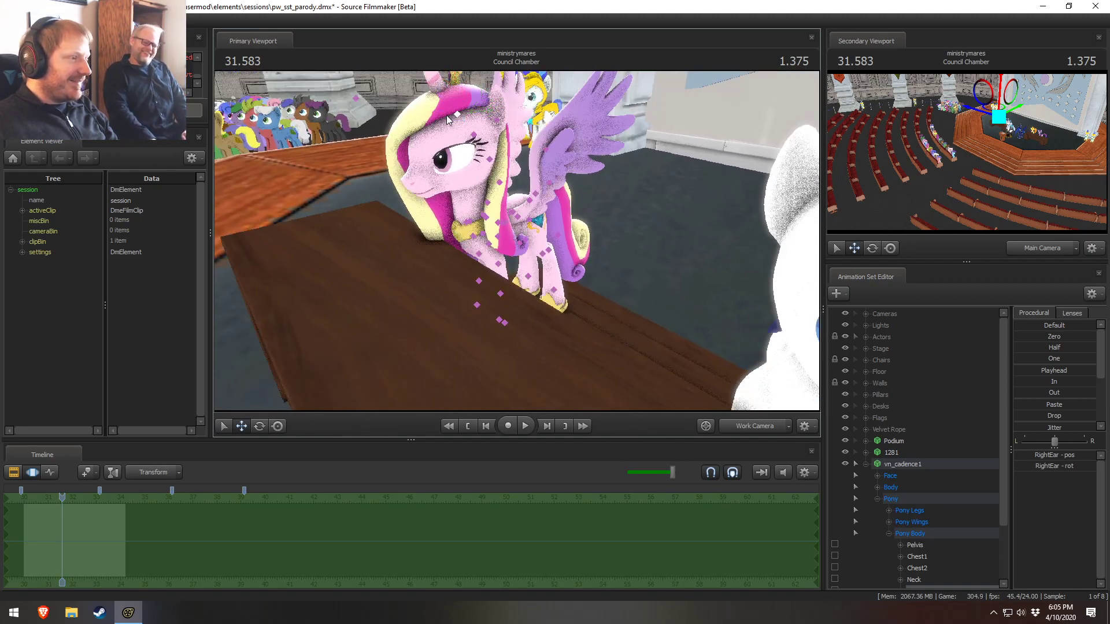
pyautogui.keyDown('ctrl'); pyautogui.click(460, 116); pyautogui.keyUp('ctrl')
pyautogui.press('s')
pyautogui.moveTo(617, 252); pyautogui.dragTo(312, 257)
pyautogui.press('d')
pyautogui.press('a')
pyautogui.press('s')
pyautogui.moveTo(517, 242); pyautogui.dragTo(370, 246)
pyautogui.press('w')
pyautogui.press('s')
pyautogui.press('F2')
pyautogui.press('F3')
# Examine Spitfire's desk and the flat Twilight prop standing next to her
pyautogui.moveTo(539, 245)
pyautogui.mouseDown()
pyautogui.moveTo(660, 247)
pyautogui.moveTo(416, 241)
pyautogui.moveTo(214, 258)
pyautogui.moveTo(376, 266)
pyautogui.moveTo(362, 264)
pyautogui.moveTo(519, 242)
pyautogui.mouseUp()
pyautogui.press('a')
pyautogui.press('d')
pyautogui.press('d')
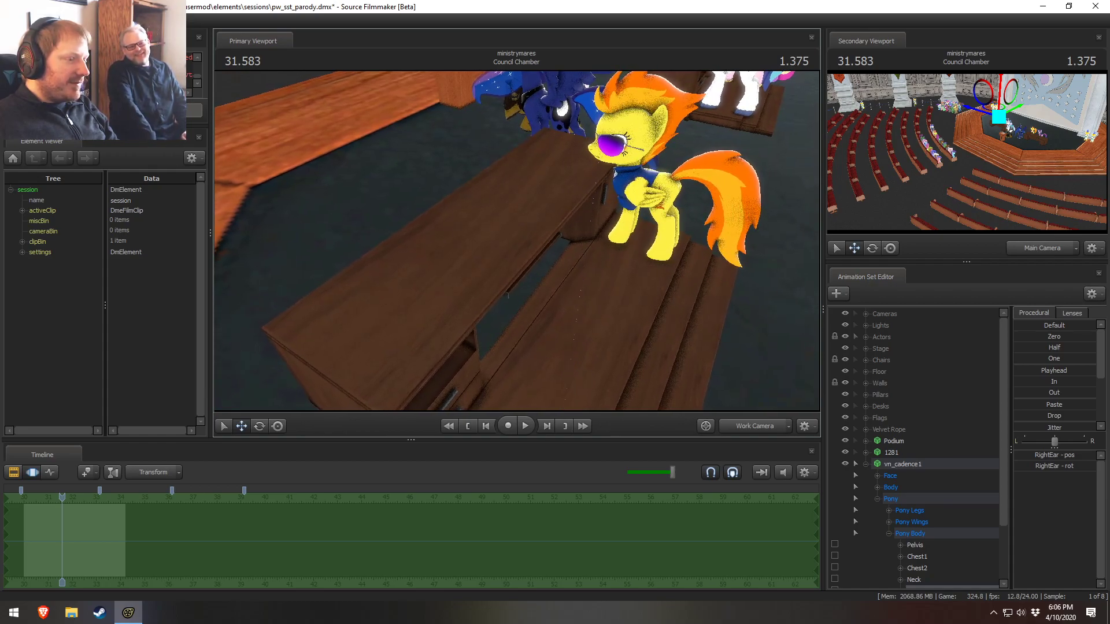
pyautogui.moveTo(518, 239); pyautogui.dragTo(520, 273)
pyautogui.press('w')
pyautogui.press('s')
pyautogui.press('w')
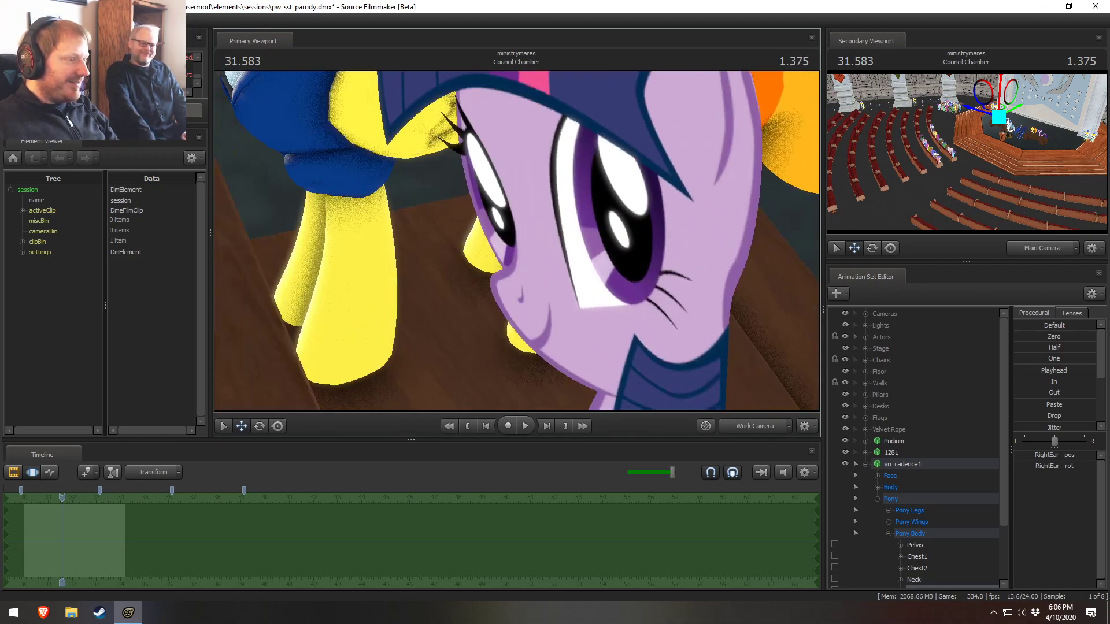
pyautogui.press('s')
pyautogui.moveTo(671, 201); pyautogui.dragTo(729, 214)
pyautogui.press('s')
pyautogui.moveTo(547, 278); pyautogui.dragTo(517, 242)
pyautogui.press('w')
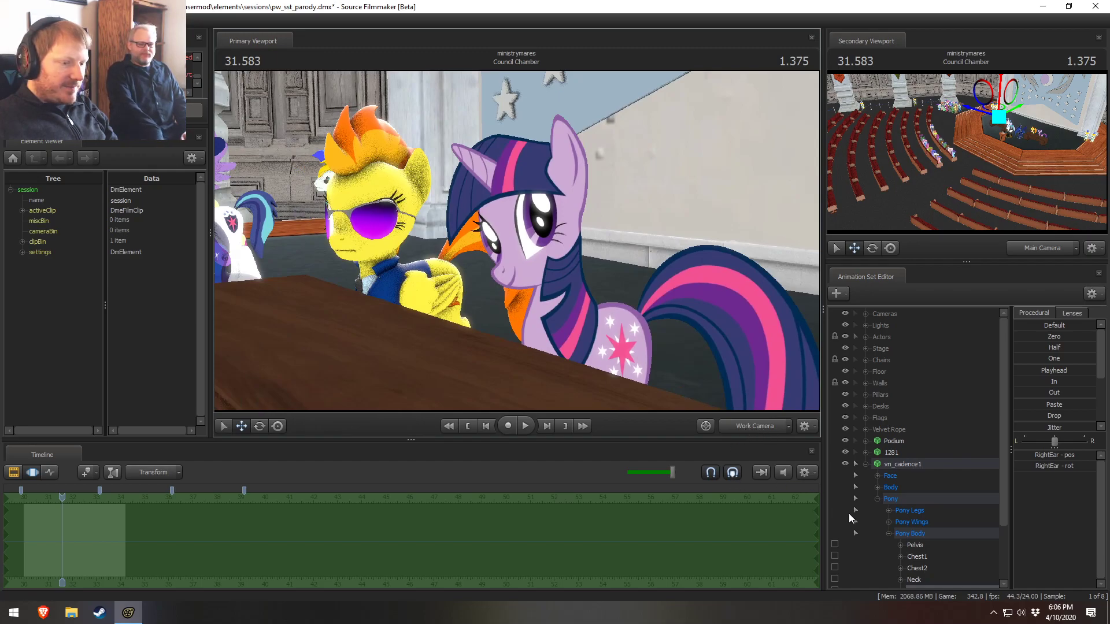
# Collapse the vn_cadence1 controls and check which characters are in the Actors group
pyautogui.click(865, 464)
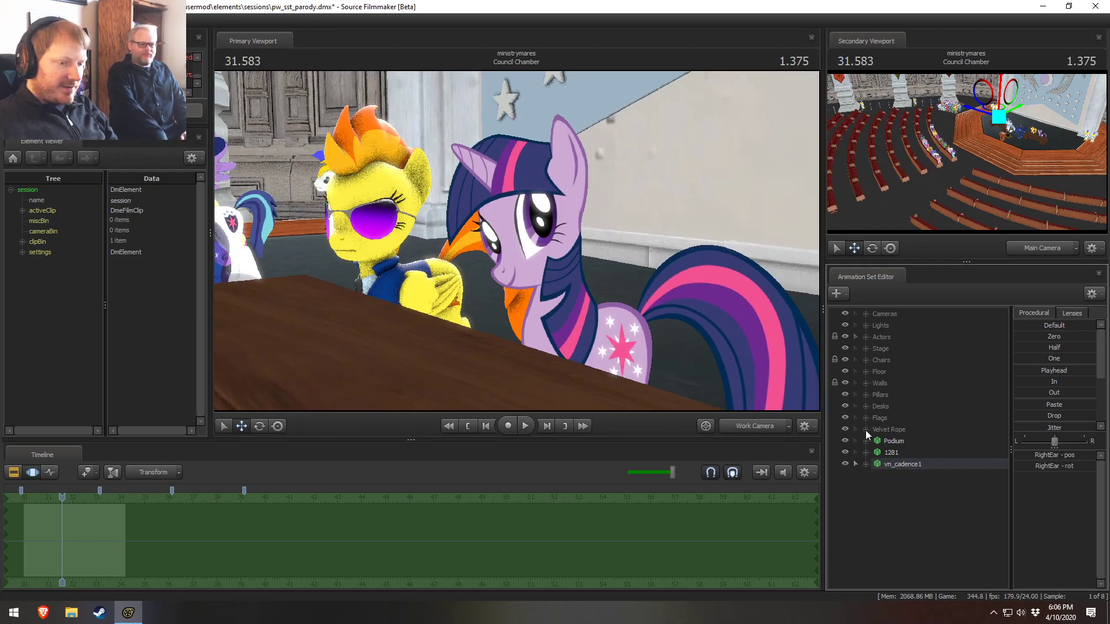
pyautogui.click(856, 337)
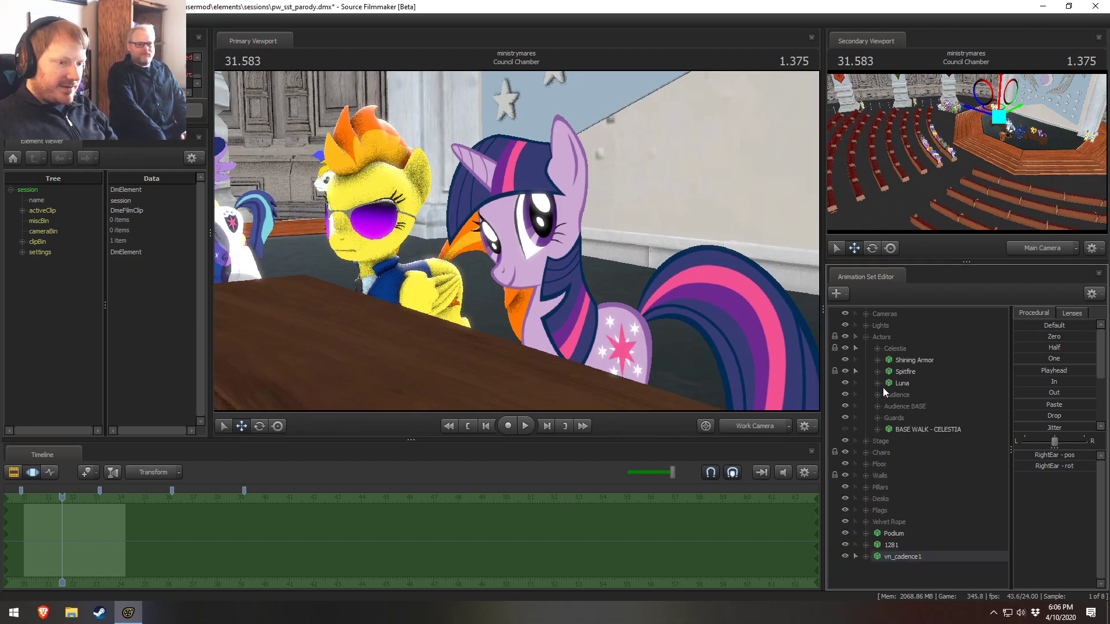
pyautogui.click(856, 337)
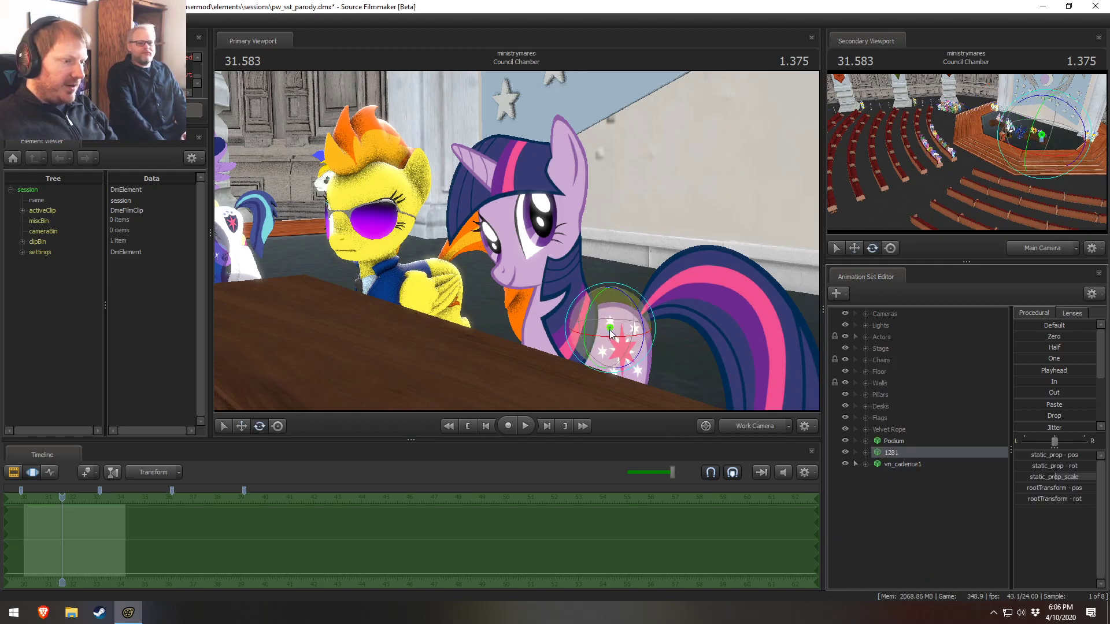
# Try rotating and moving the flat Twilight prop 1281 around Spitfire, and undo the changes
pyautogui.click(609, 335)
pyautogui.moveTo(619, 334); pyautogui.dragTo(659, 390)
pyautogui.press('w')
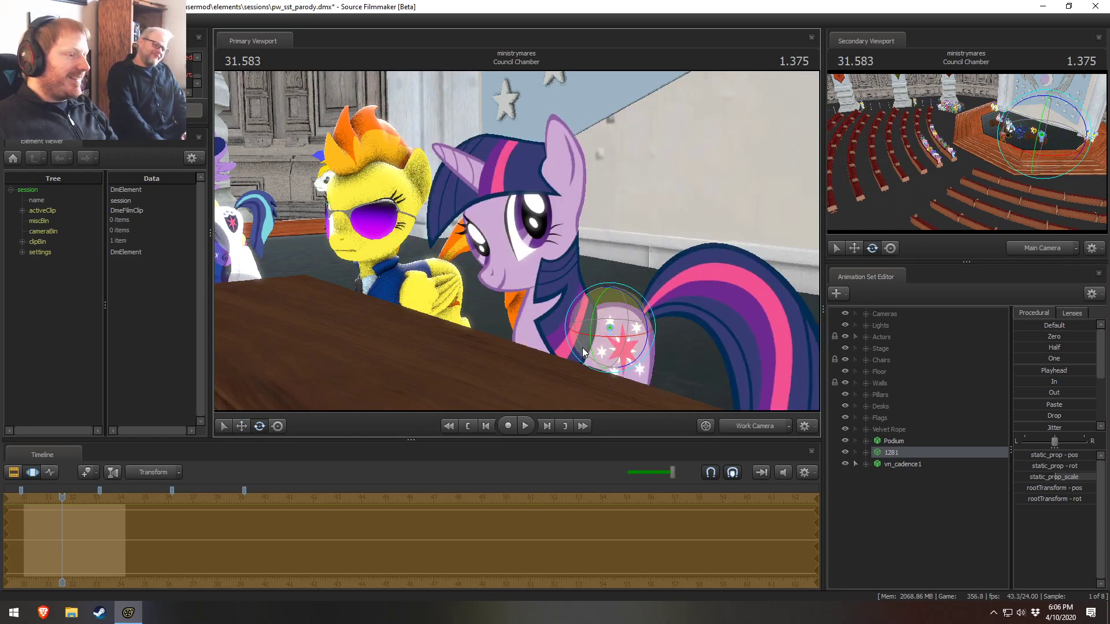
pyautogui.moveTo(603, 327); pyautogui.dragTo(446, 273)
pyautogui.press('e')
pyautogui.moveTo(449, 316); pyautogui.dragTo(435, 229)
pyautogui.press('w')
pyautogui.press('e')
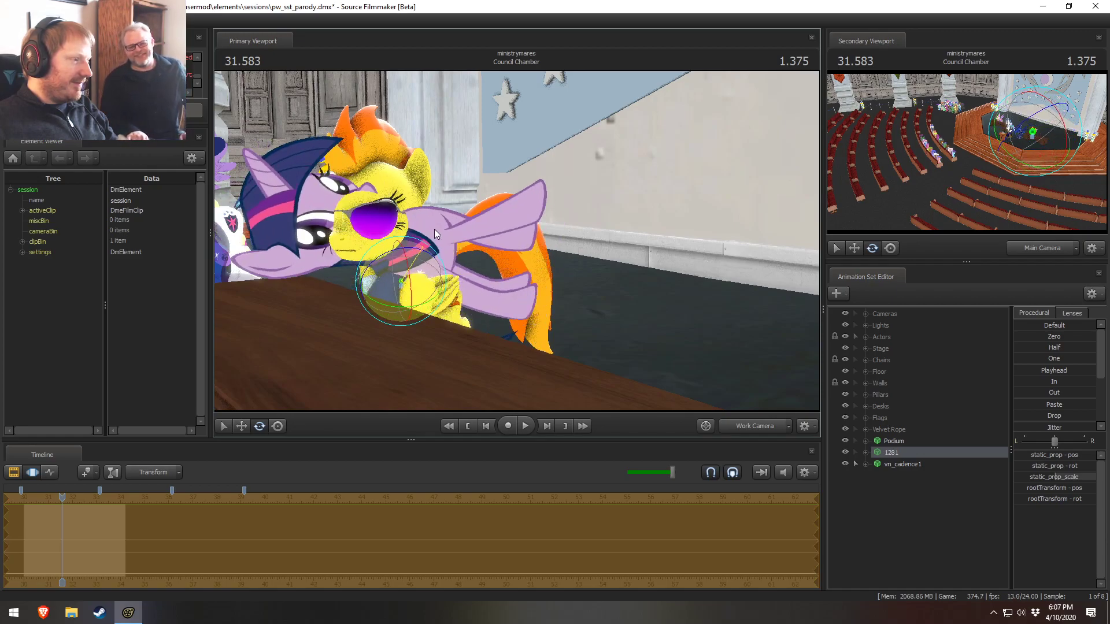
pyautogui.hotkey('ctrl', 'z')
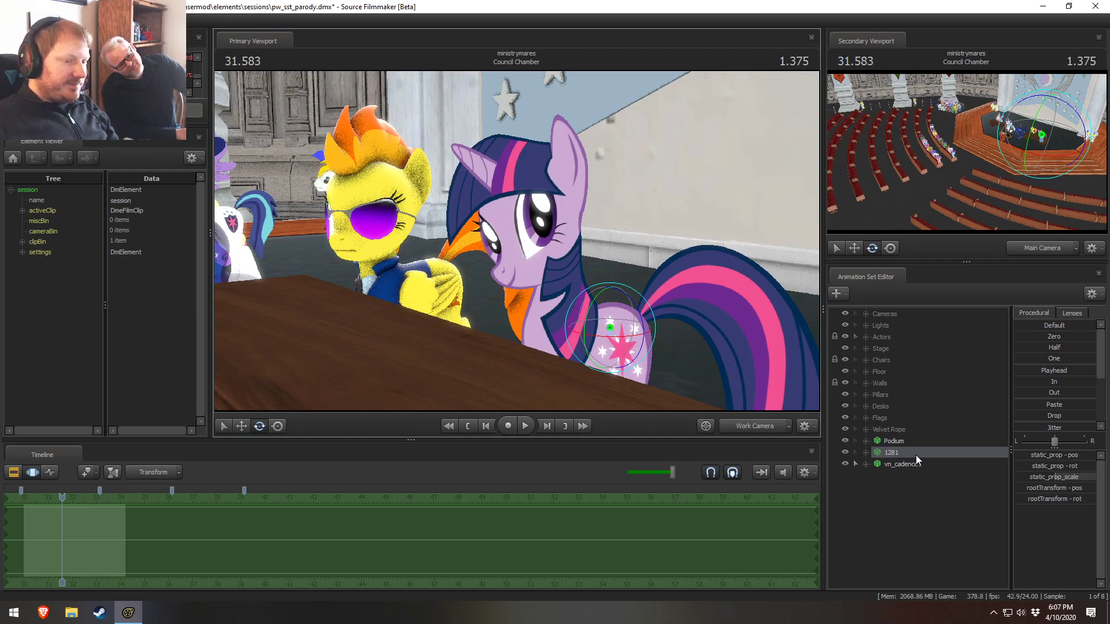
# Hide the 1281 prop and create an animation set for the vn_twilightalicorn.mdl model, filtering the models for "twilight"
pyautogui.click(845, 452)
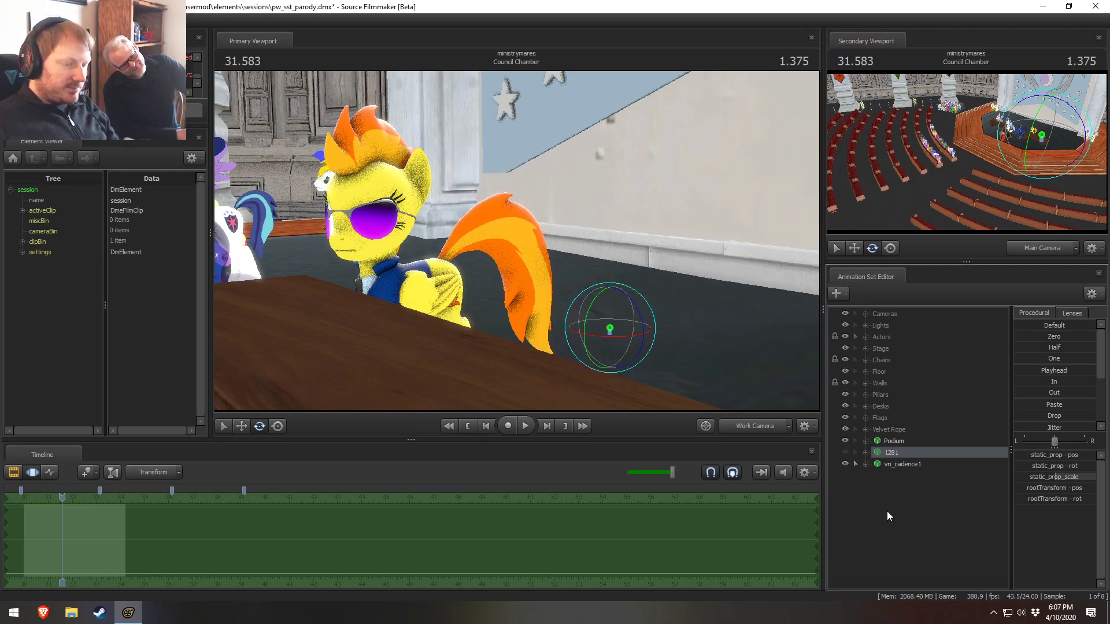
pyautogui.rightClick(875, 508)
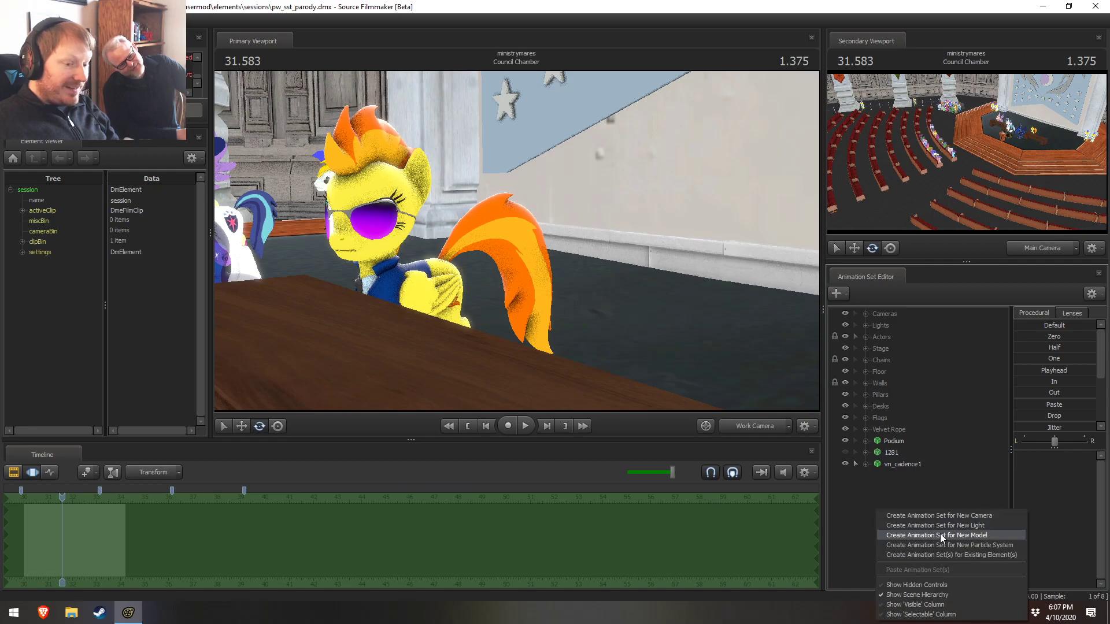
pyautogui.click(939, 533)
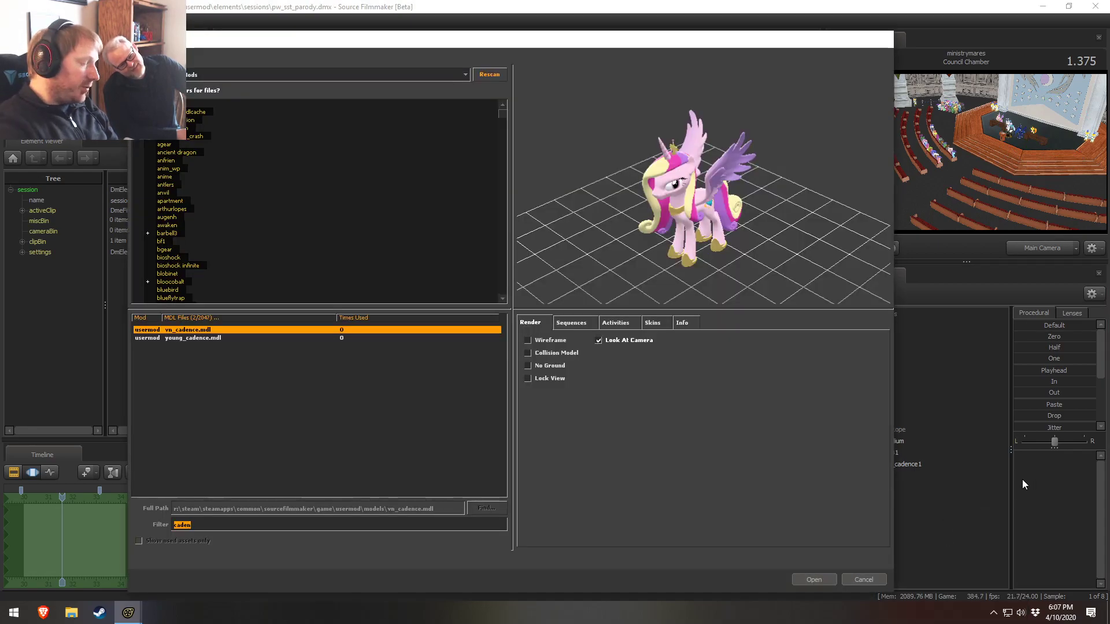
pyautogui.write('twilight')
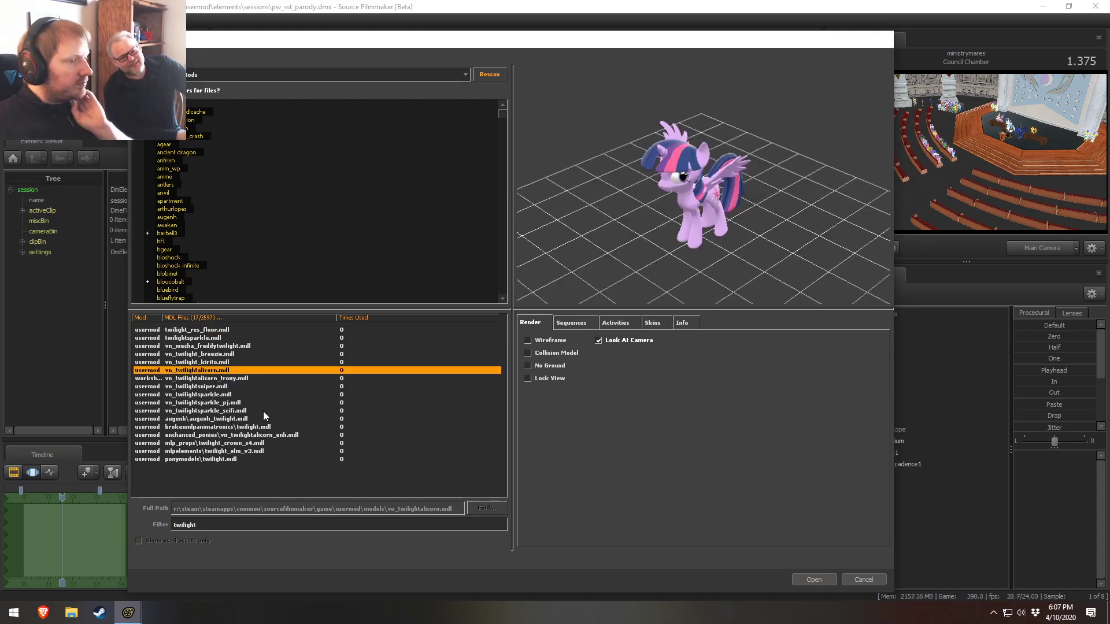
pyautogui.click(194, 394)
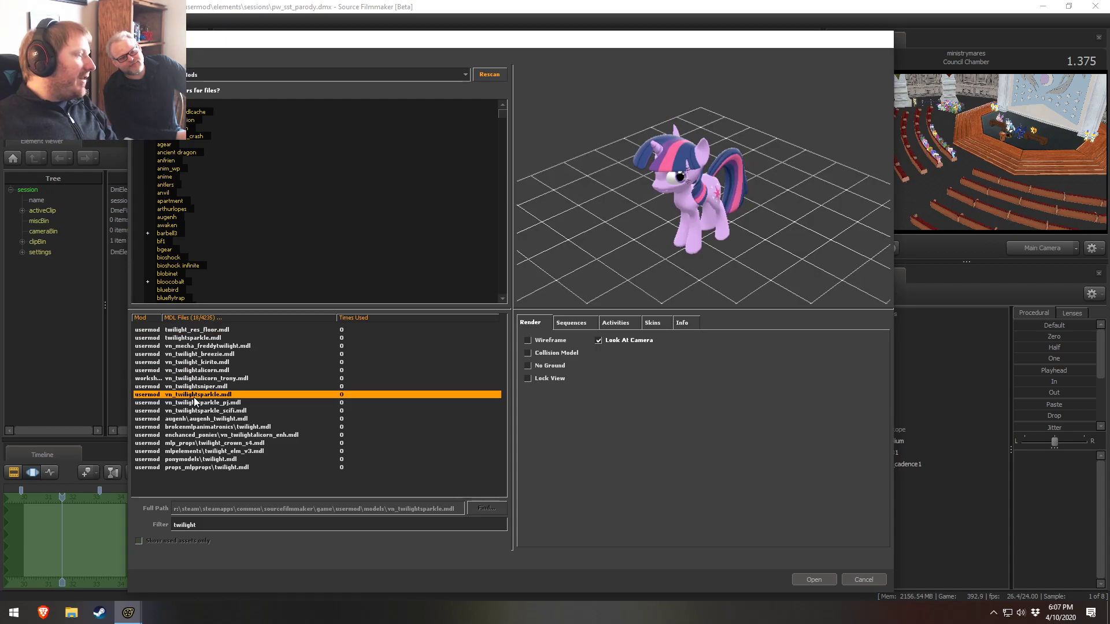
pyautogui.click(207, 372)
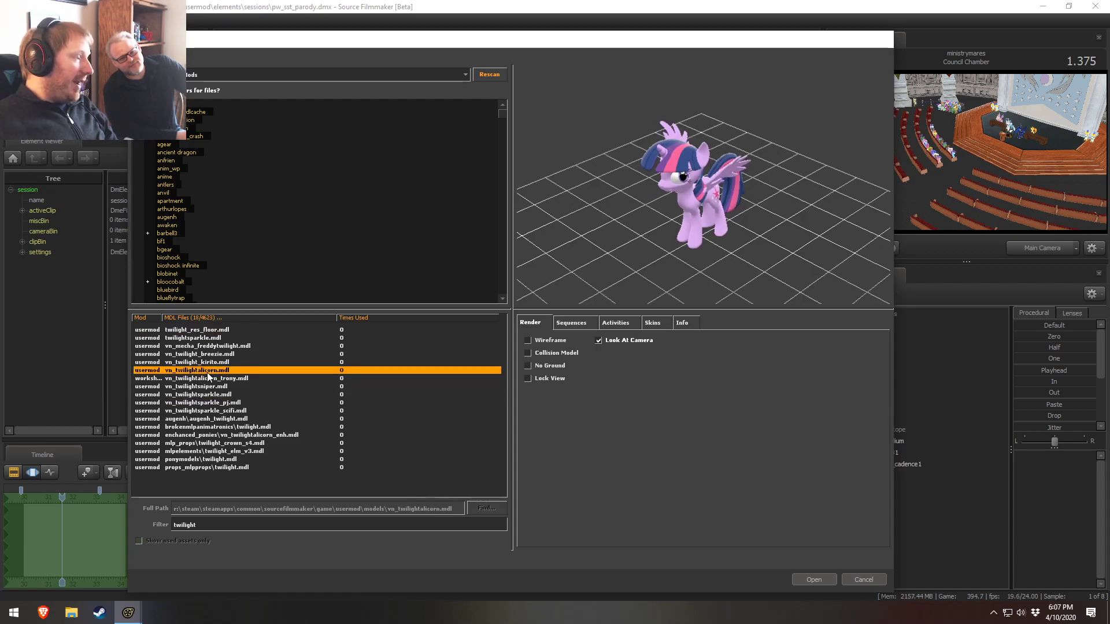
pyautogui.click(811, 580)
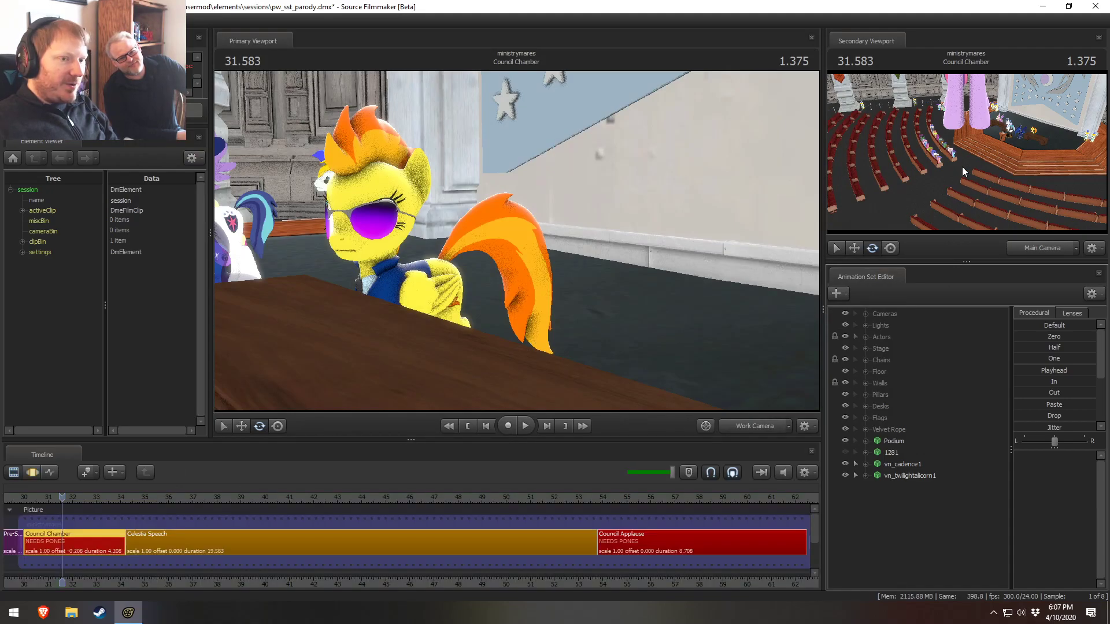
# Rename the vn_twilightalicorn1 animation set as Twilight
pyautogui.click(919, 476)
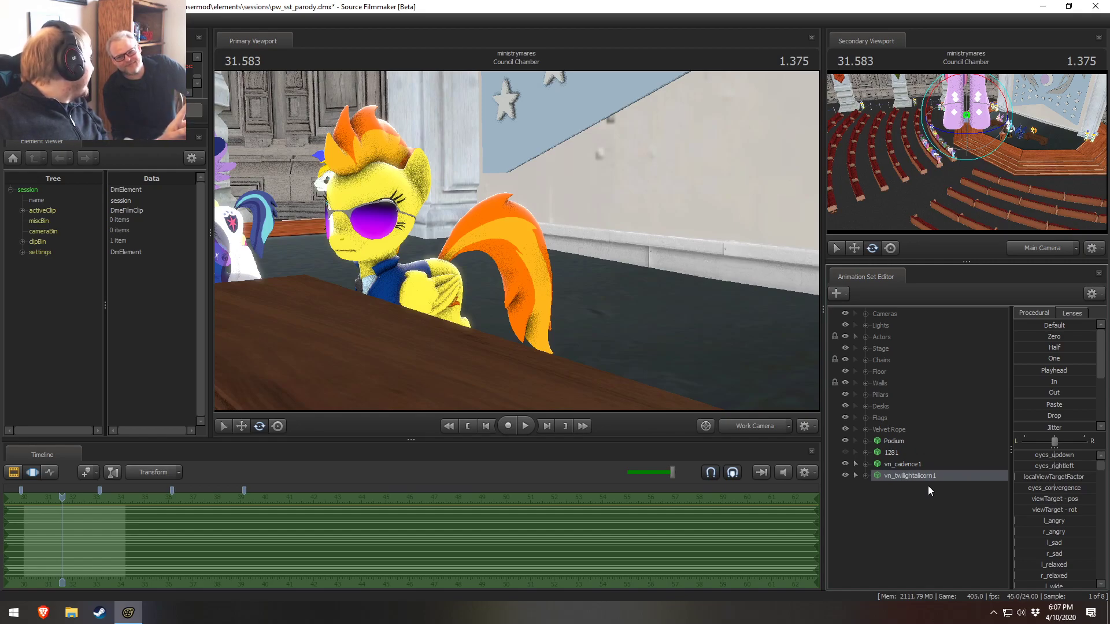
pyautogui.rightClick(897, 473)
pyautogui.click(927, 285)
pyautogui.write('Twiligh')
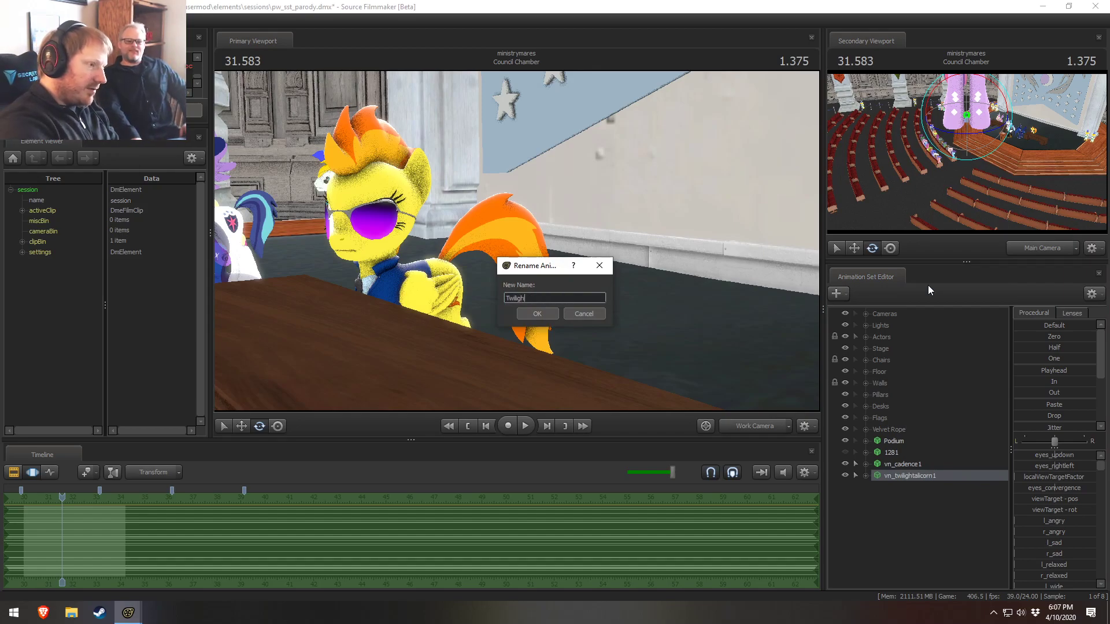
pyautogui.write('t')
pyautogui.press('Return')
# Rename the vn_cadence1 animation set as Cadence
pyautogui.rightClick(895, 465)
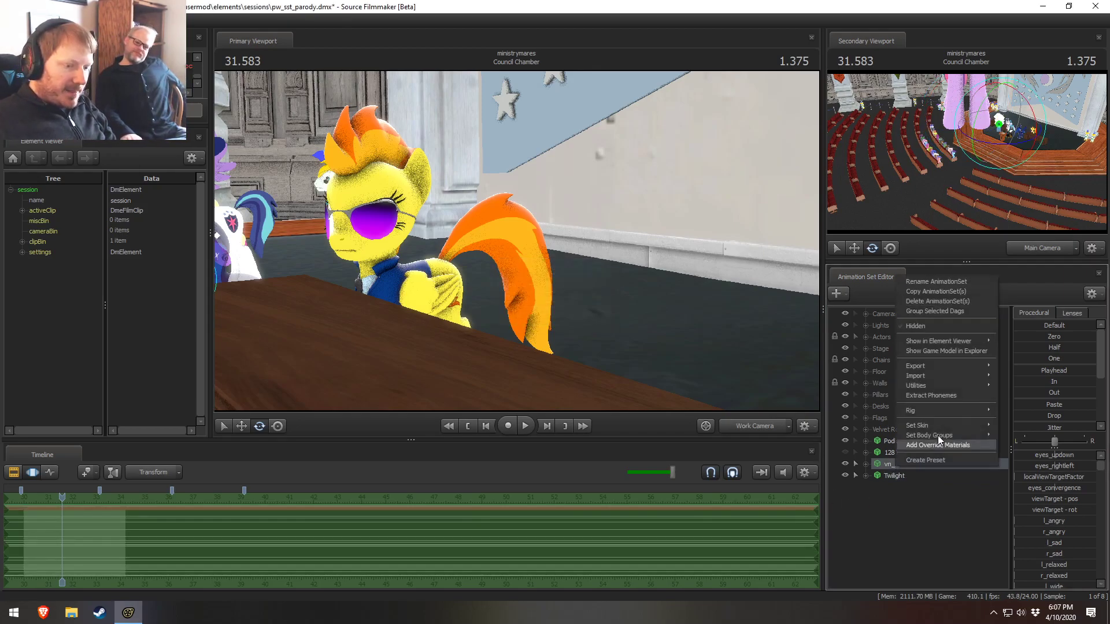
pyautogui.click(933, 300)
pyautogui.write('Cadence')
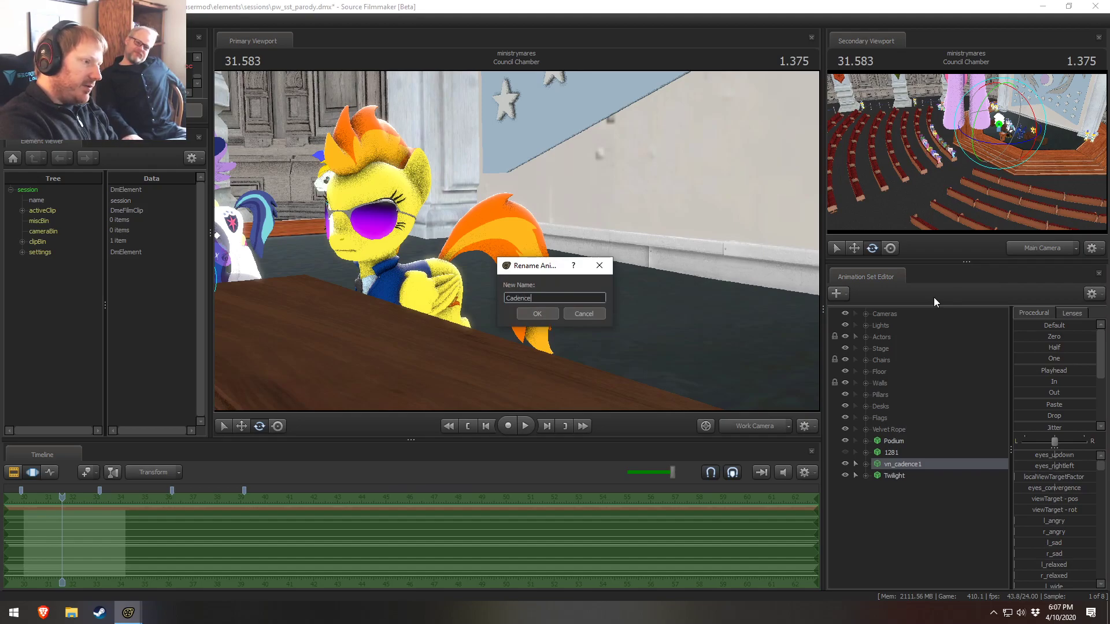
pyautogui.press('Return')
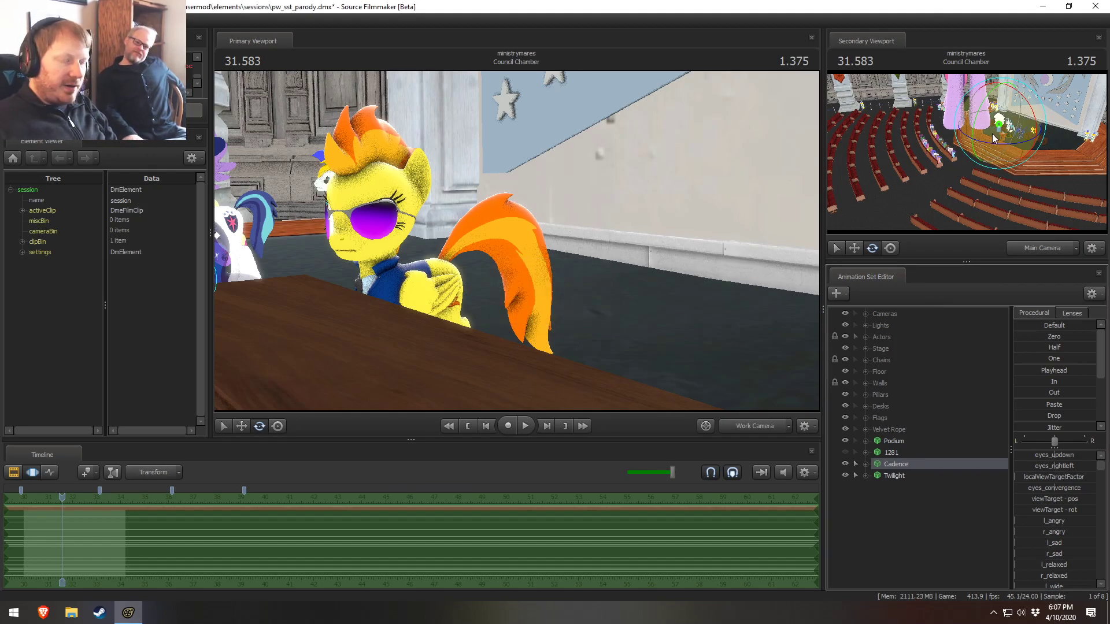
# Move the Cadence and Twilight animation sets into the Actors group among the other characters
pyautogui.moveTo(896, 461)
pyautogui.mouseDown()
pyautogui.moveTo(896, 450)
pyautogui.moveTo(899, 460)
pyautogui.mouseUp()
pyautogui.click(866, 336)
pyautogui.moveTo(893, 555); pyautogui.dragTo(911, 360)
pyautogui.moveTo(899, 568); pyautogui.dragTo(906, 365)
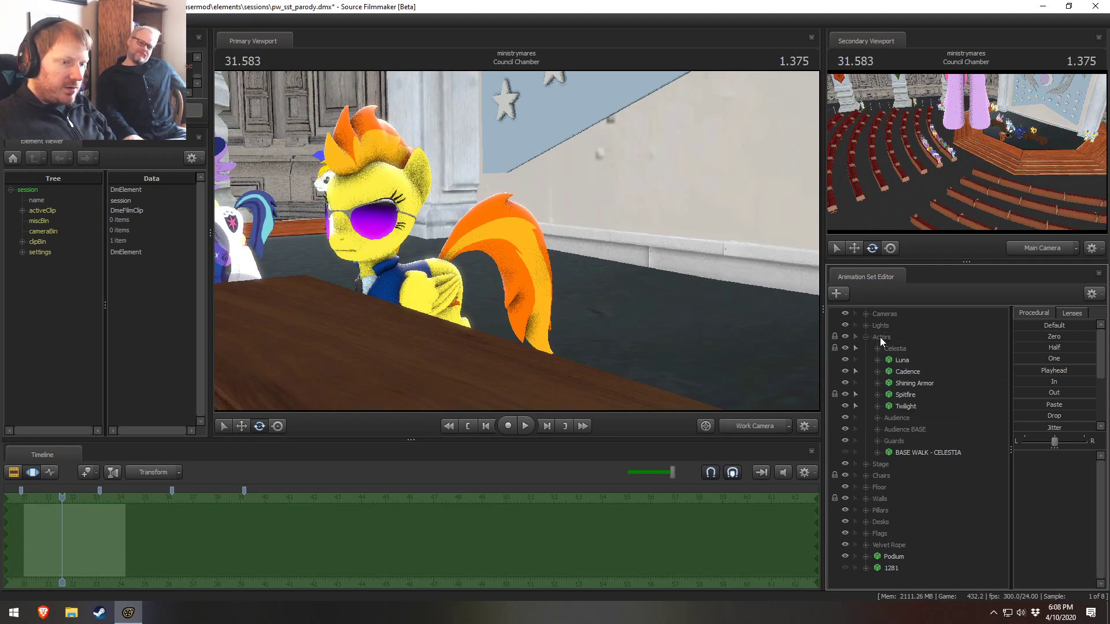
# Move the Twilight model onto the stage floor near Spitfire's desk
pyautogui.click(905, 407)
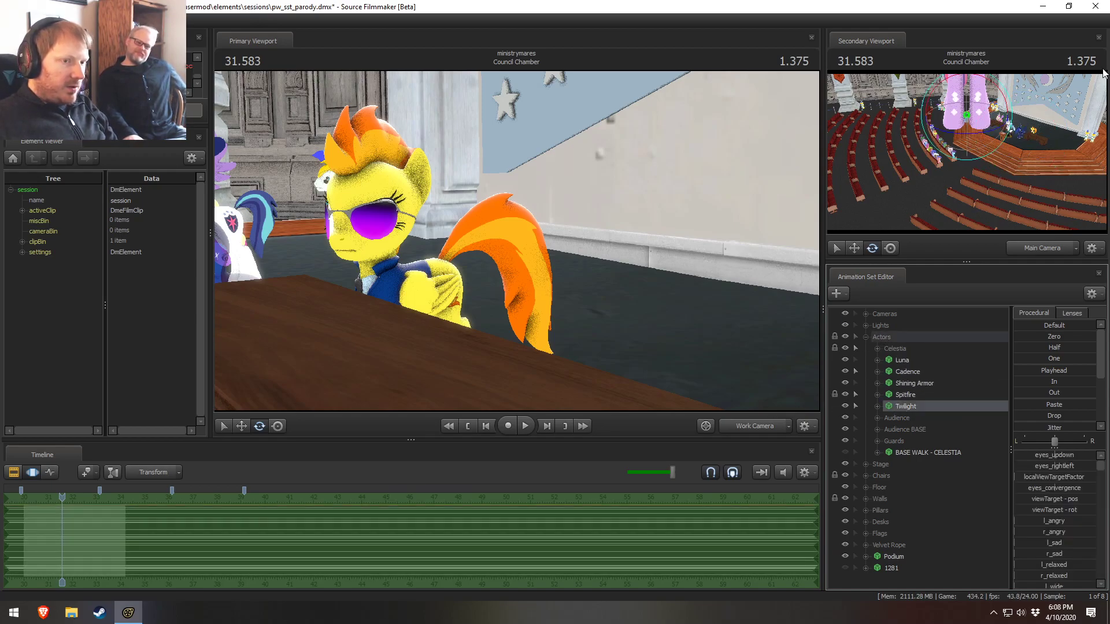
pyautogui.press('r')
pyautogui.moveTo(1065, 137); pyautogui.dragTo(1045, 143)
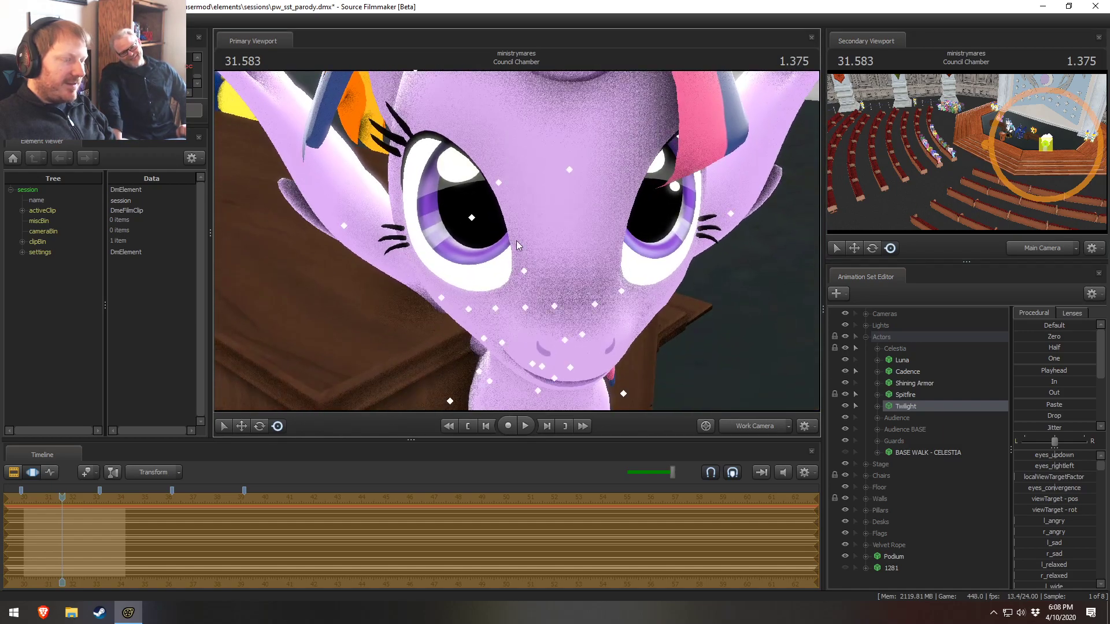
pyautogui.moveTo(1049, 149); pyautogui.dragTo(1046, 139)
pyautogui.moveTo(546, 247); pyautogui.dragTo(547, 248)
pyautogui.press('w')
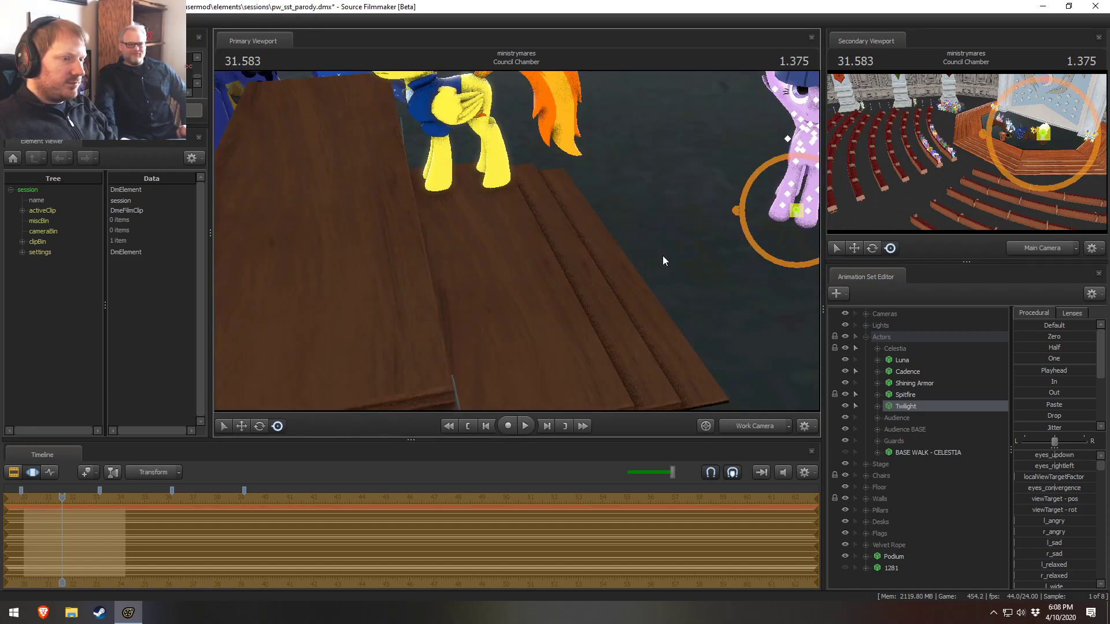
# Turn Twilight to face the same way as Spitfire and position her behind the desk at Spitfire's side
pyautogui.moveTo(797, 211); pyautogui.dragTo(768, 228)
pyautogui.moveTo(569, 297); pyautogui.dragTo(538, 277)
pyautogui.press('e')
pyautogui.keyDown('alt'); pyautogui.moveTo(526, 343); pyautogui.dragTo(499, 336); pyautogui.keyUp('alt')
pyautogui.keyDown('alt'); pyautogui.moveTo(427, 323); pyautogui.dragTo(569, 289); pyautogui.keyUp('alt')
pyautogui.press('w')
pyautogui.keyDown('alt'); pyautogui.moveTo(518, 254); pyautogui.dragTo(516, 239); pyautogui.keyUp('alt')
pyautogui.moveTo(537, 178); pyautogui.dragTo(484, 226)
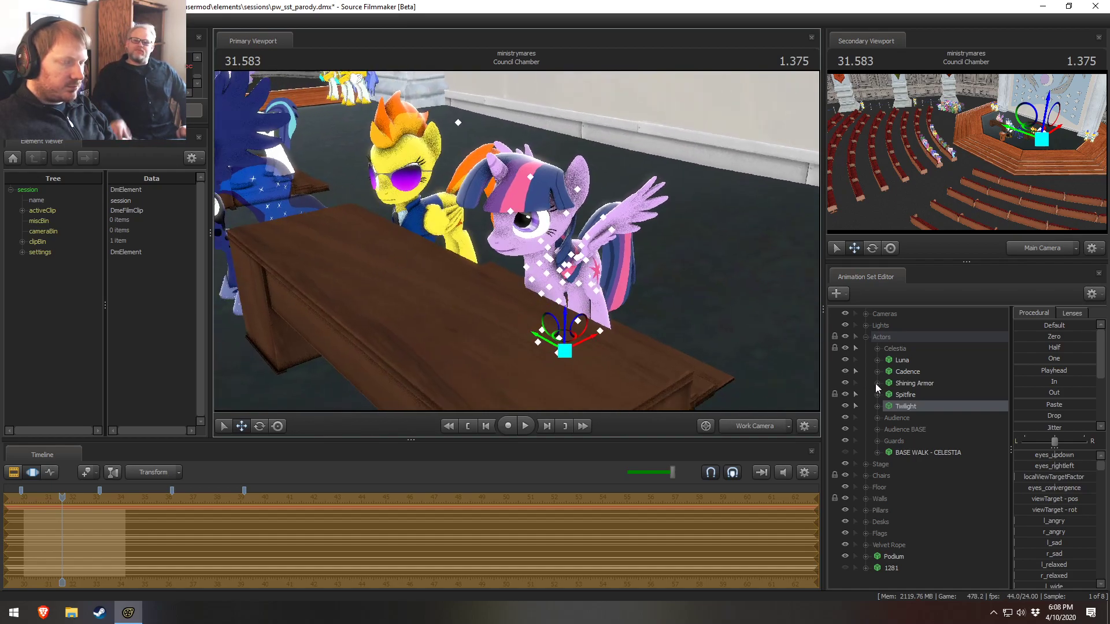
# Set Twilight's right_wing and left_wing body groups to the large closed wing variants
pyautogui.rightClick(900, 406)
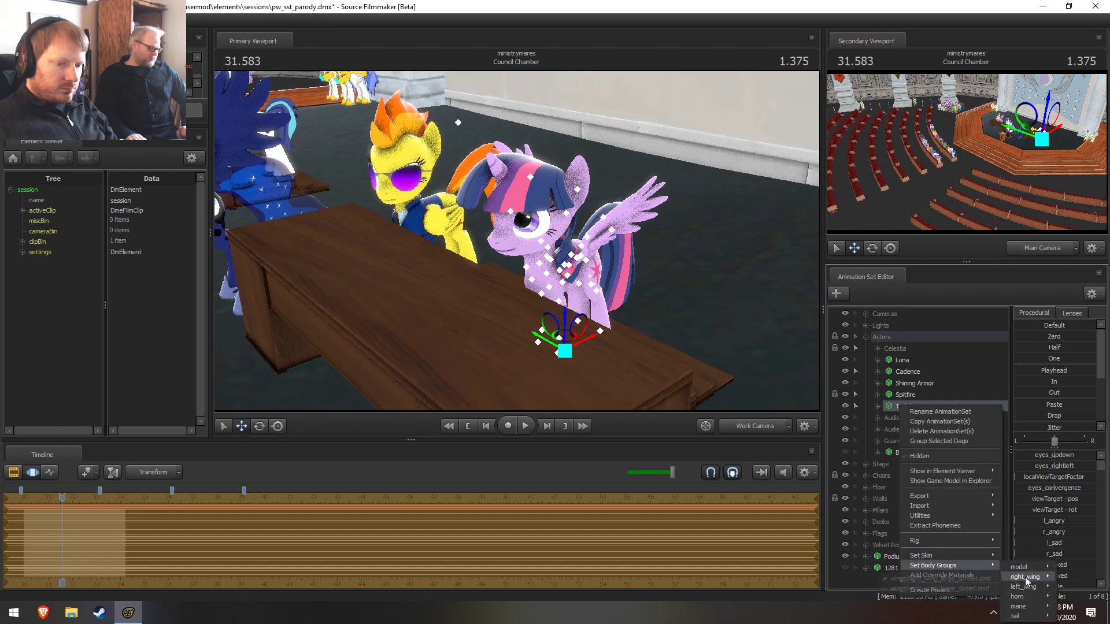
pyautogui.click(962, 588)
pyautogui.rightClick(909, 407)
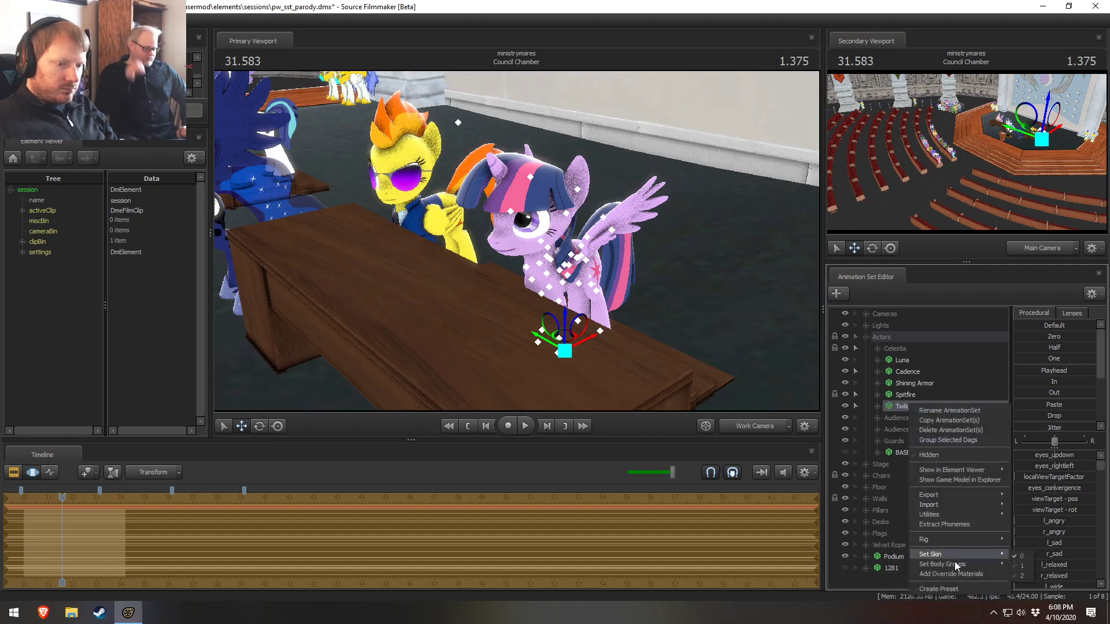
pyautogui.moveTo(955, 564)
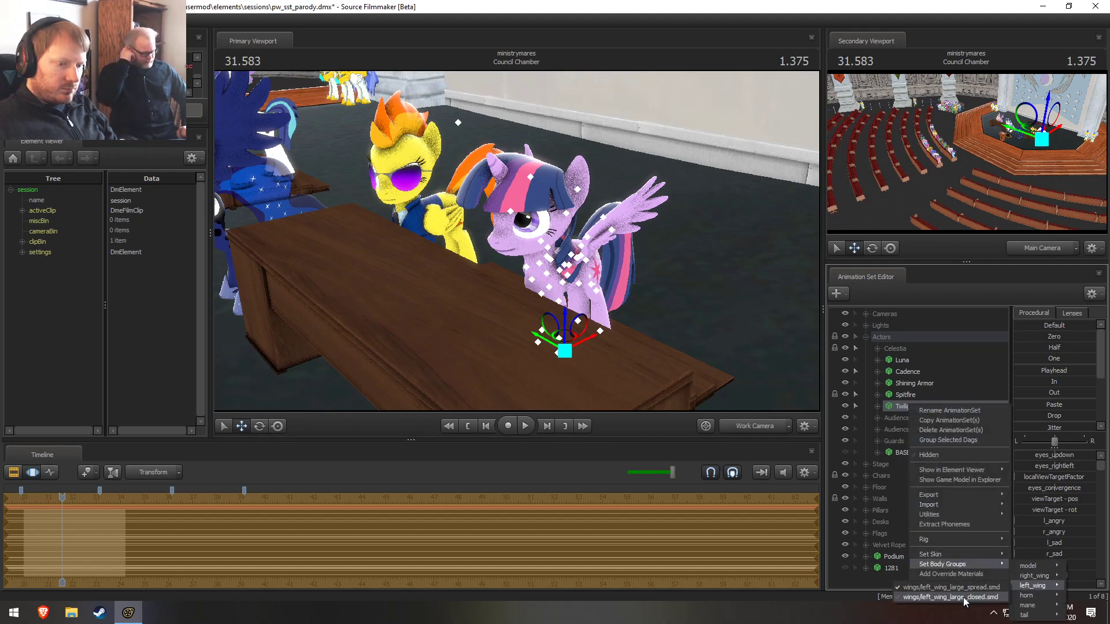
pyautogui.click(963, 602)
# Set Cadence's right_wing and left_wing body groups to the large closed wing variants
pyautogui.keyDown('alt'); pyautogui.moveTo(516, 241); pyautogui.dragTo(543, 257); pyautogui.keyUp('alt')
pyautogui.press('w')
pyautogui.press('a')
pyautogui.click(907, 371)
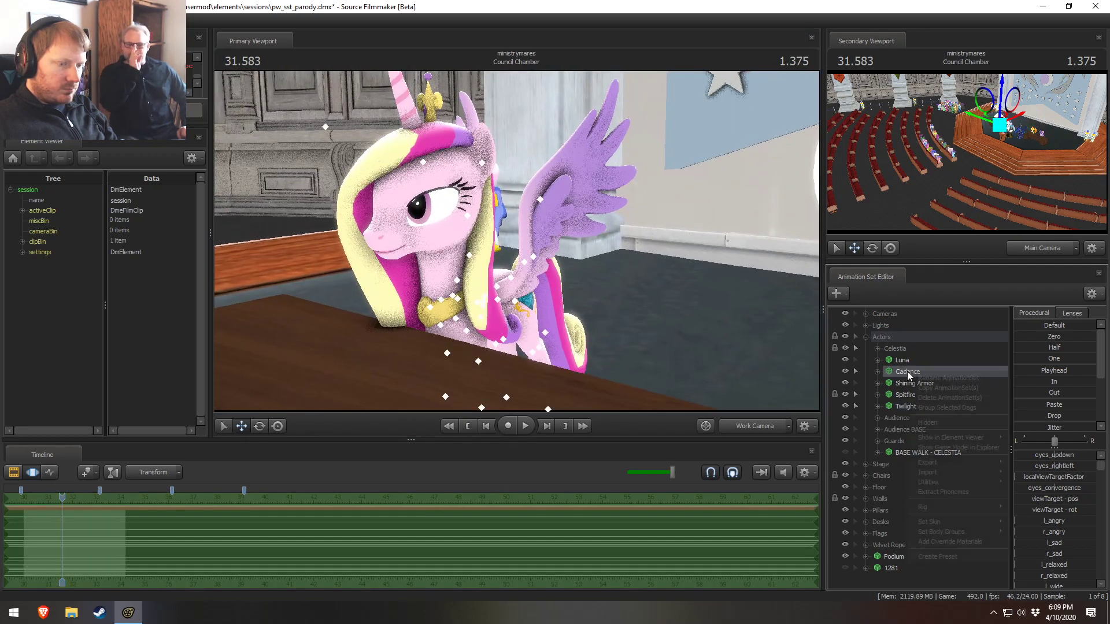
pyautogui.rightClick(907, 371)
pyautogui.moveTo(940, 533)
pyautogui.moveTo(1040, 543)
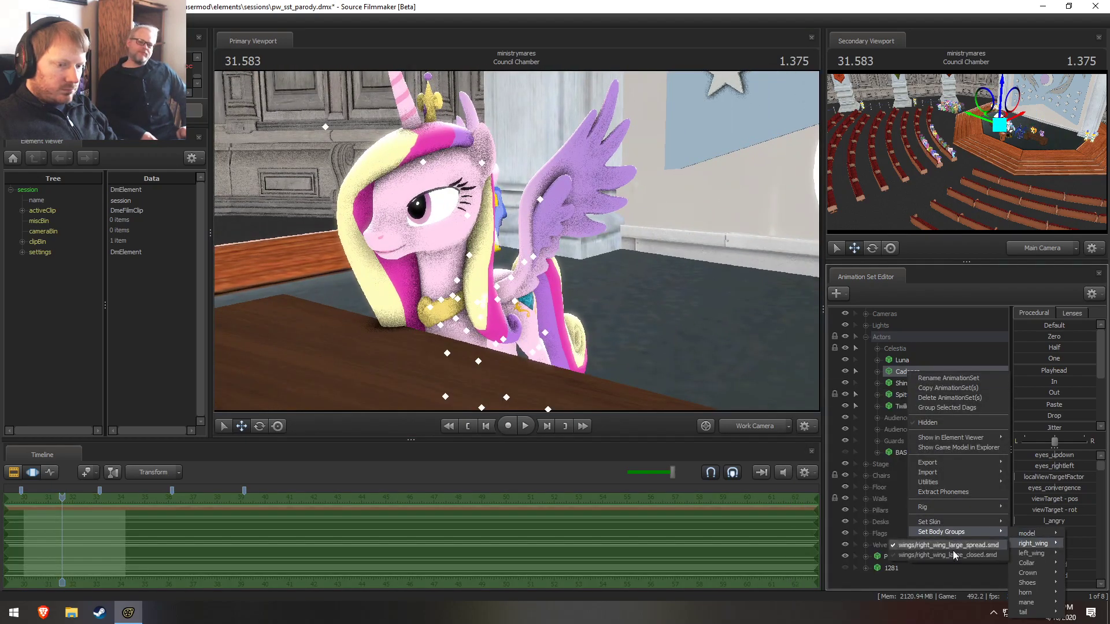
pyautogui.click(943, 554)
pyautogui.rightClick(920, 375)
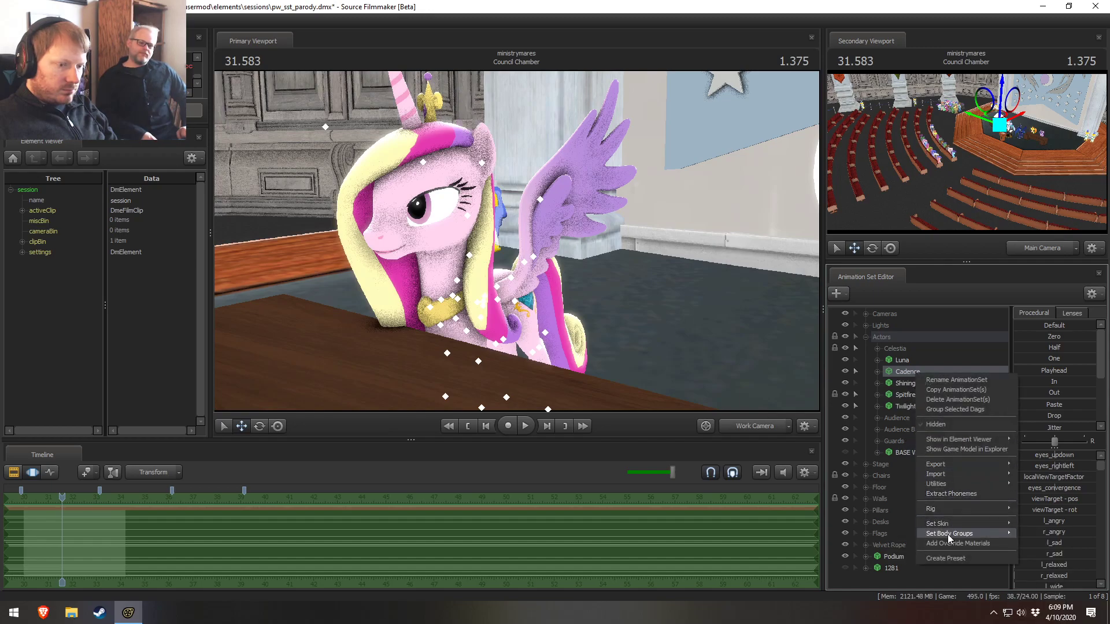
pyautogui.moveTo(960, 533)
pyautogui.click(969, 566)
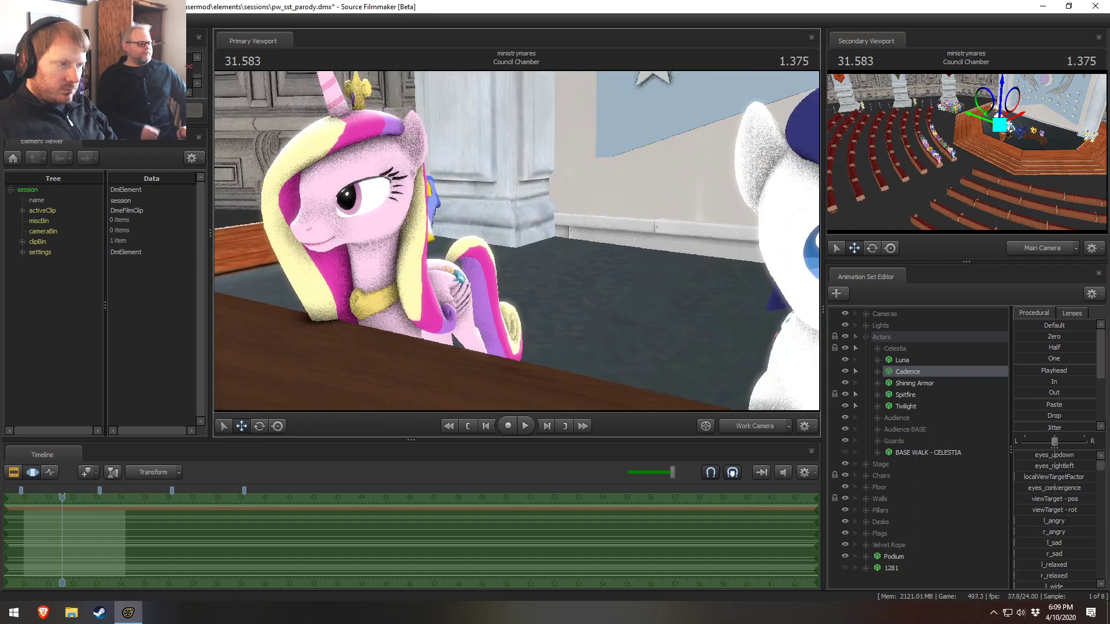
# Set Luna's body groups to left_wing_large_closed.smd and right_wing_large_closed.smd
pyautogui.moveTo(516, 241); pyautogui.dragTo(497, 217)
pyautogui.rightClick(914, 361)
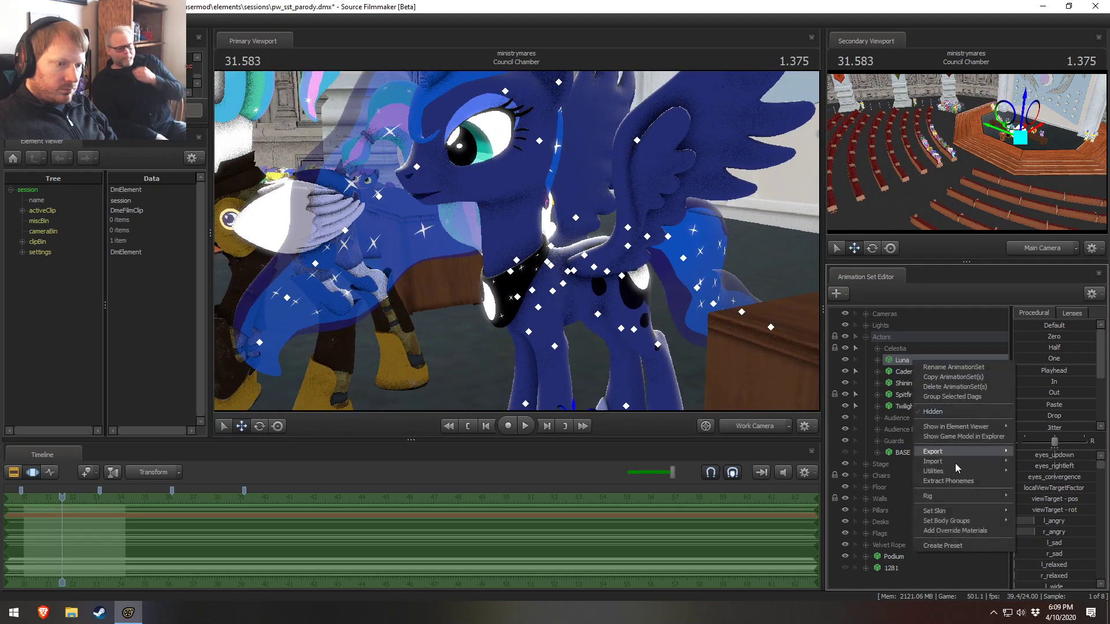
pyautogui.moveTo(943, 521)
pyautogui.moveTo(1034, 570)
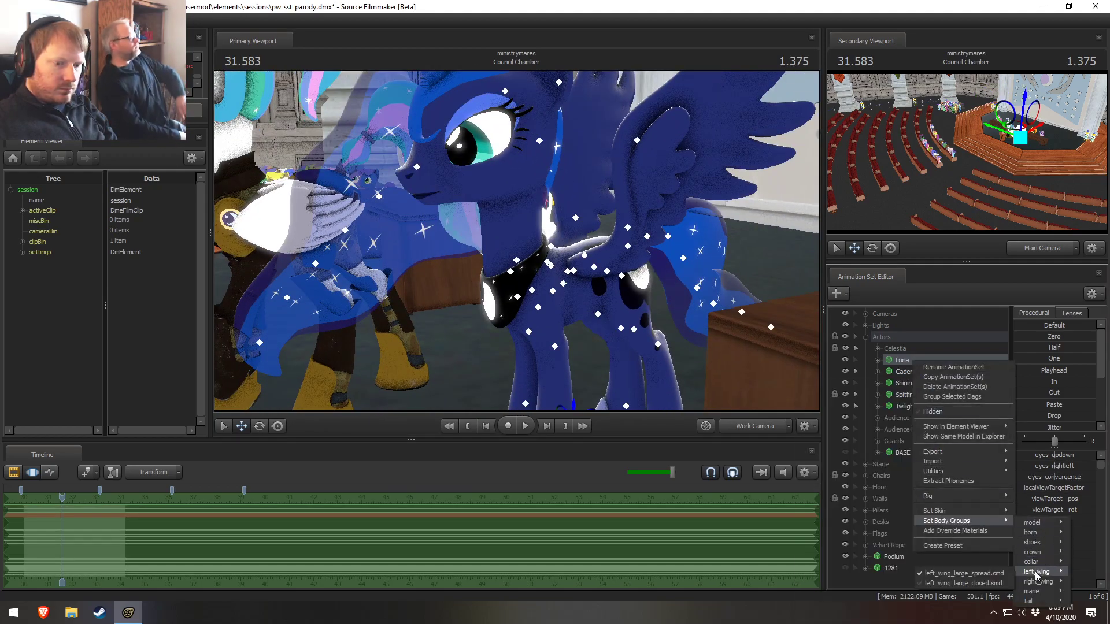
pyautogui.click(982, 585)
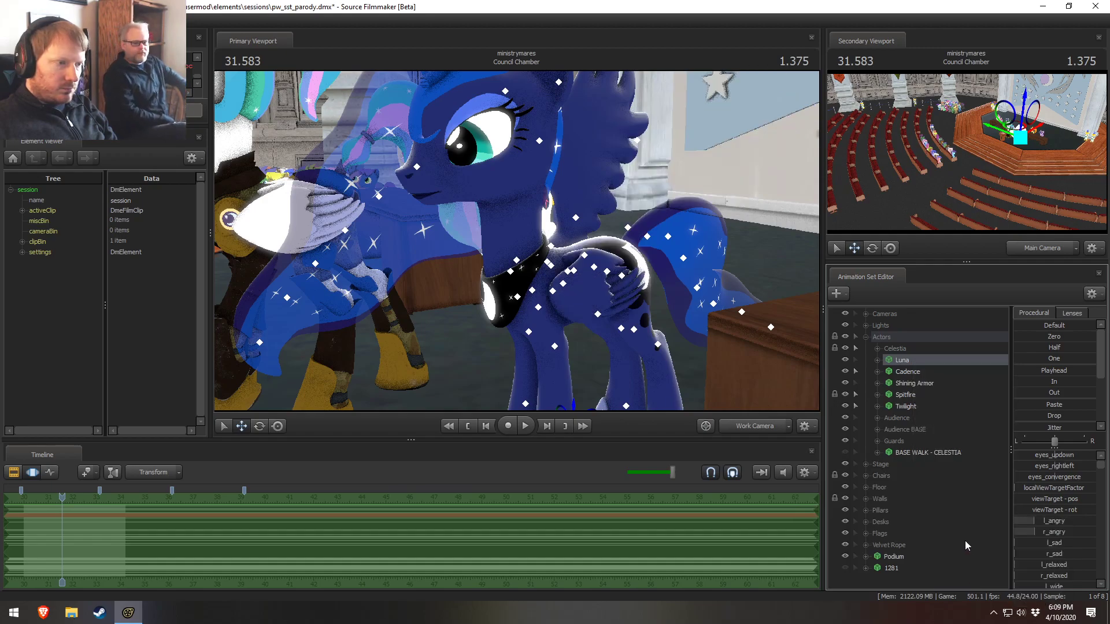
pyautogui.rightClick(916, 362)
pyautogui.moveTo(979, 526)
pyautogui.moveTo(1042, 584)
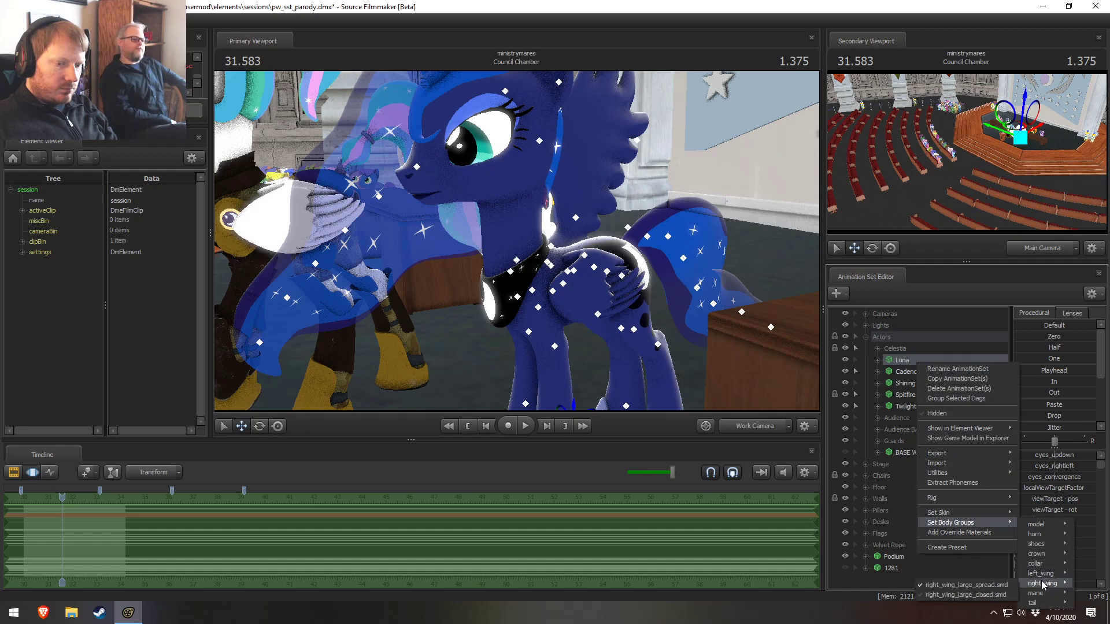
pyautogui.click(978, 593)
# Try to pick Luna's mane bones directly on the model beside Celestia
pyautogui.press('s')
pyautogui.moveTo(555, 271); pyautogui.dragTo(511, 243)
pyautogui.press('a')
pyautogui.press('d')
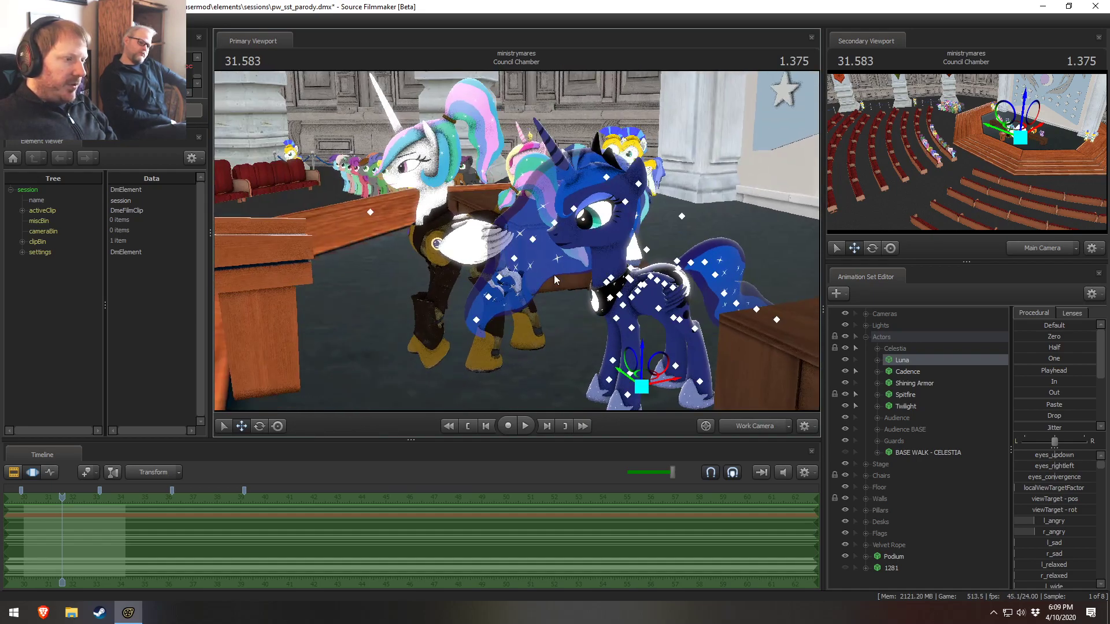
pyautogui.keyDown('alt'); pyautogui.moveTo(556, 258); pyautogui.dragTo(598, 278); pyautogui.keyUp('alt')
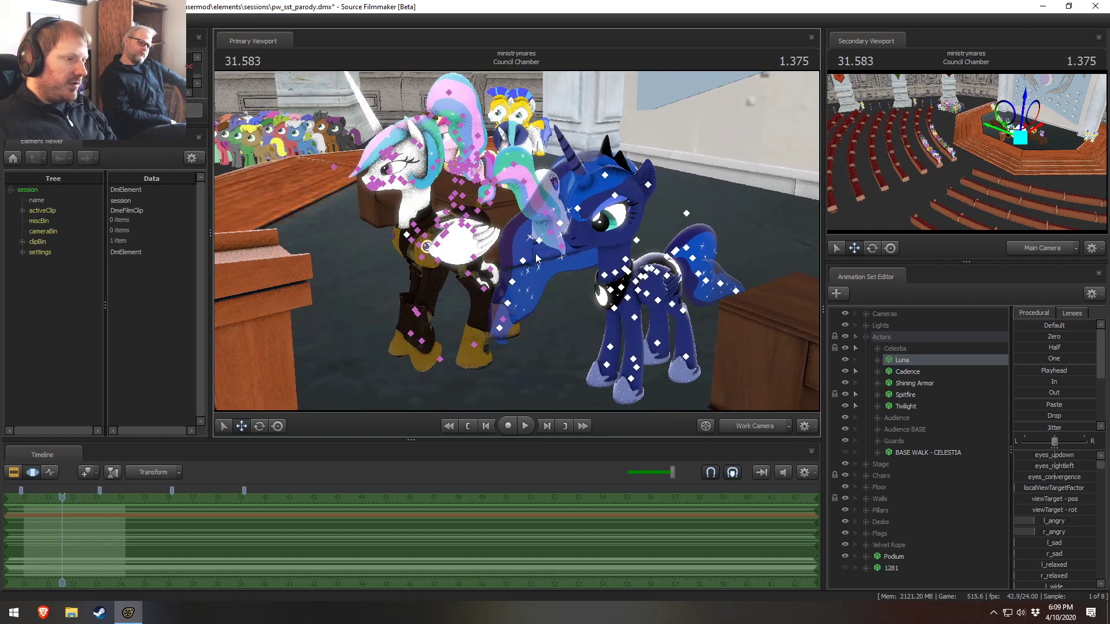
pyautogui.keyDown('ctrl'); pyautogui.click(522, 259); pyautogui.keyUp('ctrl')
pyautogui.keyDown('ctrl'); pyautogui.click(515, 279); pyautogui.keyUp('ctrl')
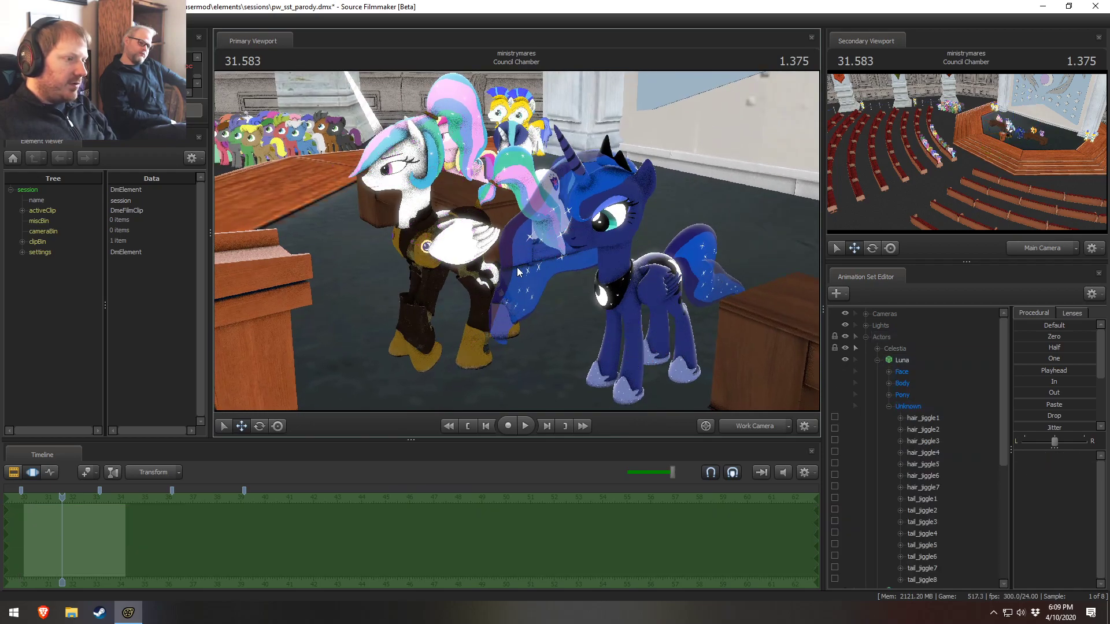
# Try rotating Luna's hair_jiggle1 mane bone from the Unknown group, and undo the rotation
pyautogui.click(890, 361)
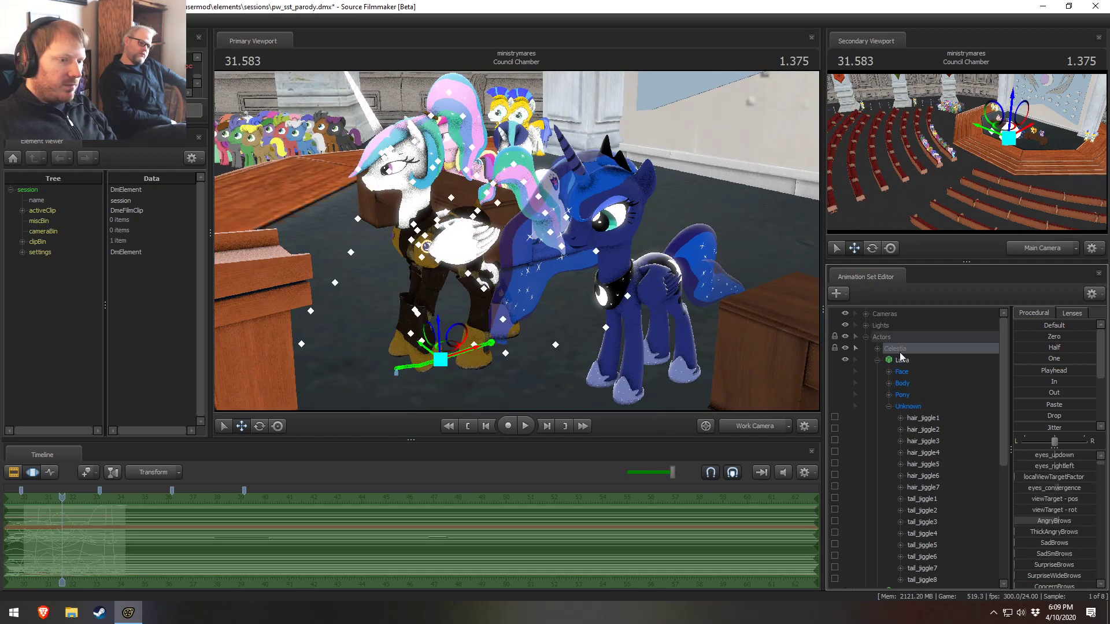
pyautogui.keyDown('alt'); pyautogui.moveTo(554, 268); pyautogui.dragTo(529, 254); pyautogui.keyUp('alt')
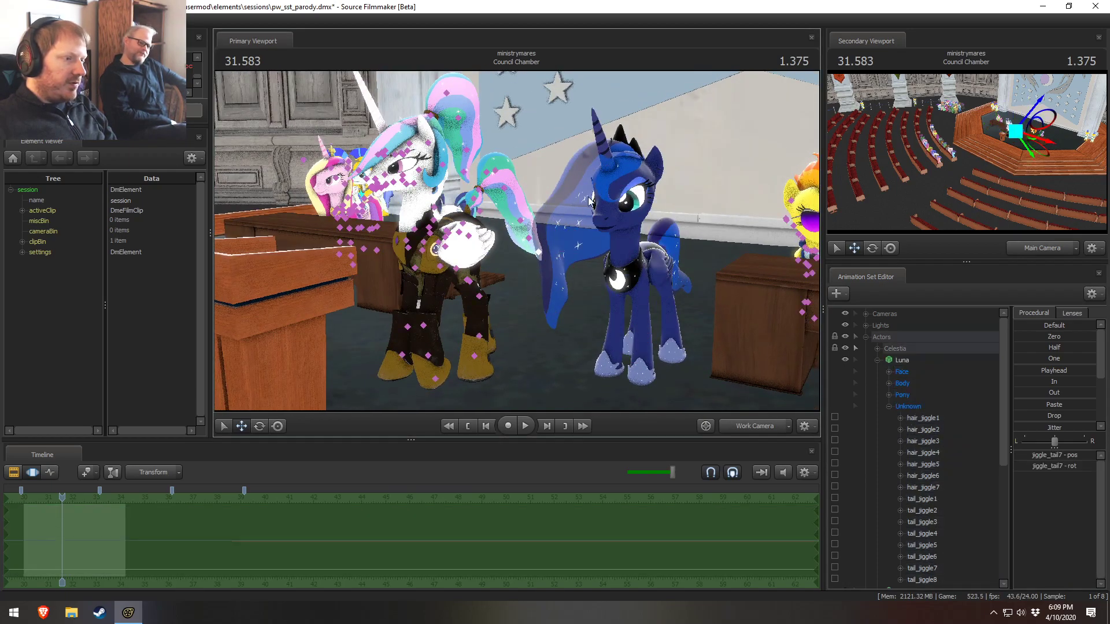
pyautogui.click(916, 408)
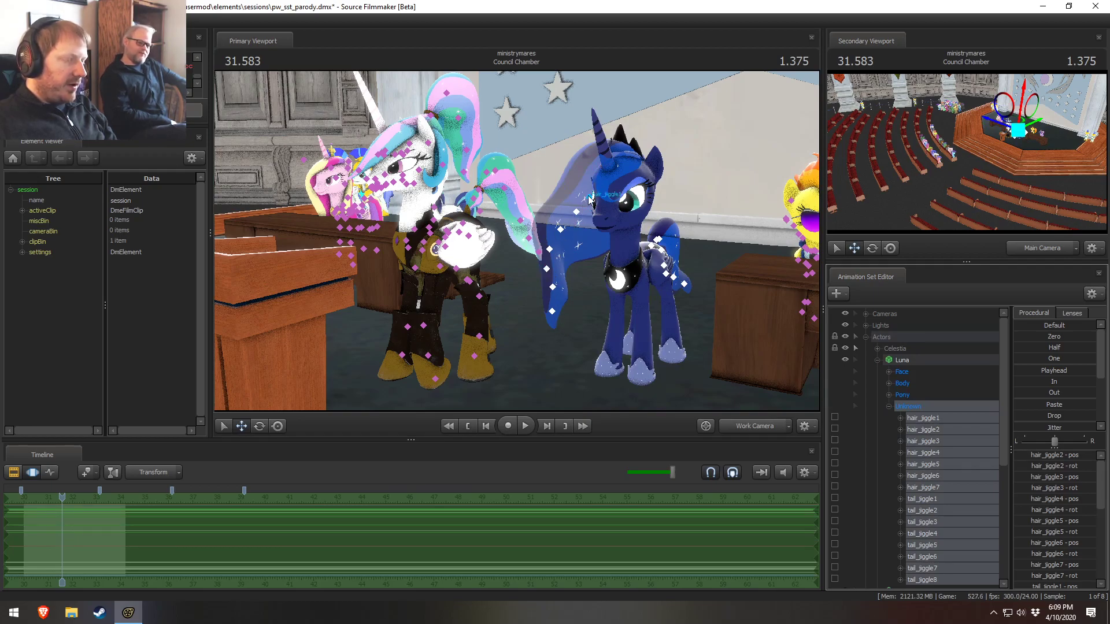
pyautogui.click(590, 200)
pyautogui.moveTo(569, 194); pyautogui.dragTo(570, 217)
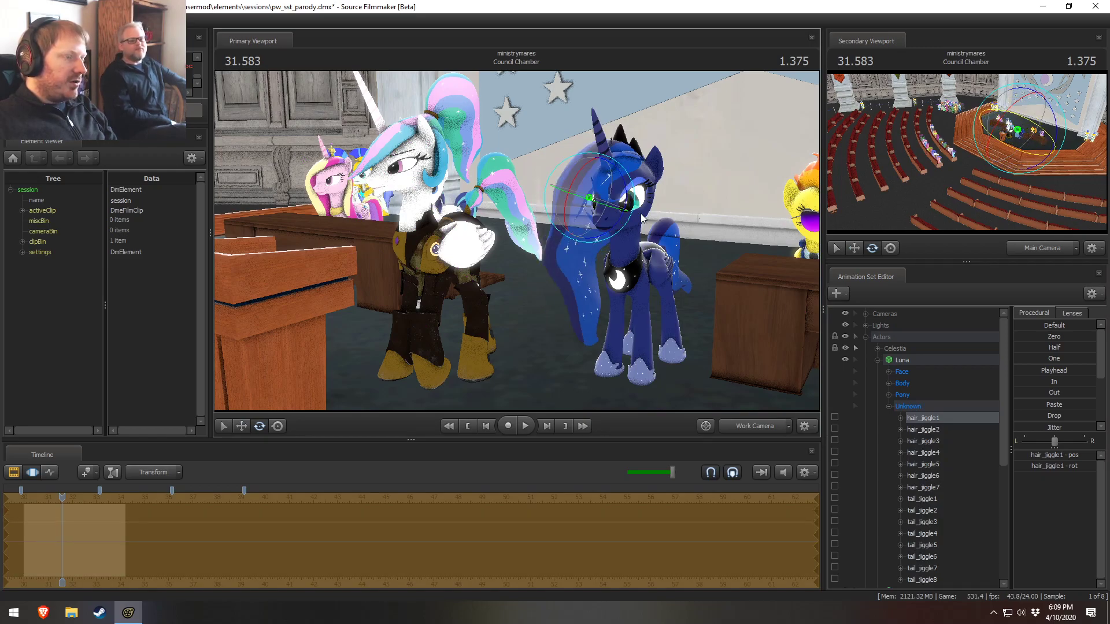
pyautogui.hotkey('ctrl', 'z')
# Collapse Luna's Unknown group, expand Cadence's Face group and select her Eyes controls
pyautogui.keyDown('alt'); pyautogui.moveTo(698, 183); pyautogui.dragTo(477, 290); pyautogui.keyUp('alt')
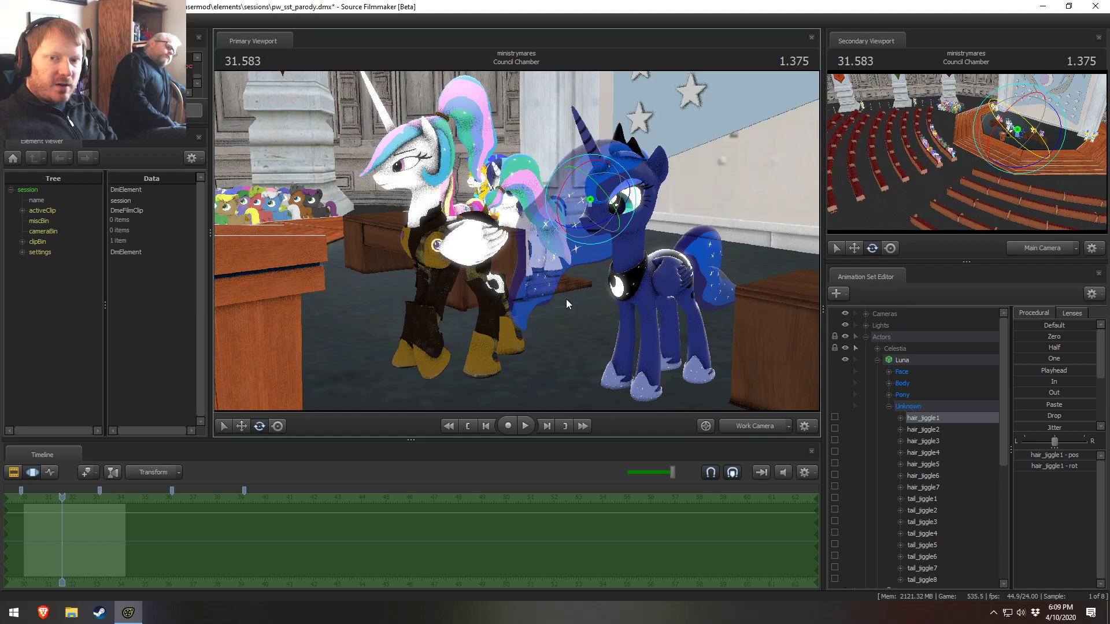
pyautogui.moveTo(573, 296); pyautogui.dragTo(532, 235)
pyautogui.press('w')
pyautogui.press('a')
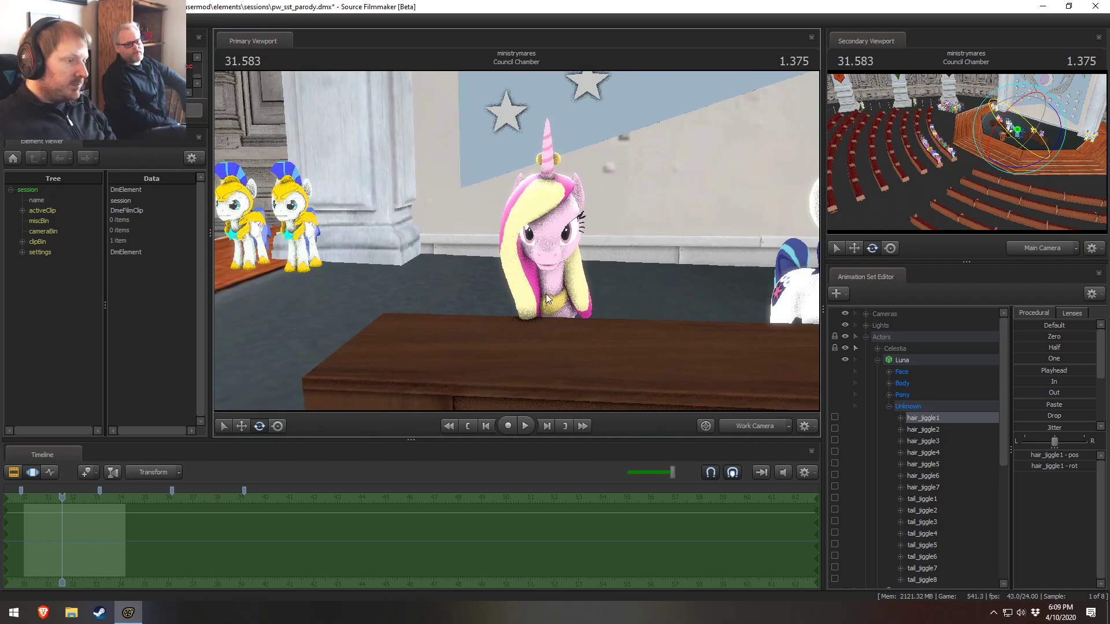
pyautogui.press('w')
pyautogui.moveTo(581, 272); pyautogui.dragTo(519, 234)
pyautogui.press('w')
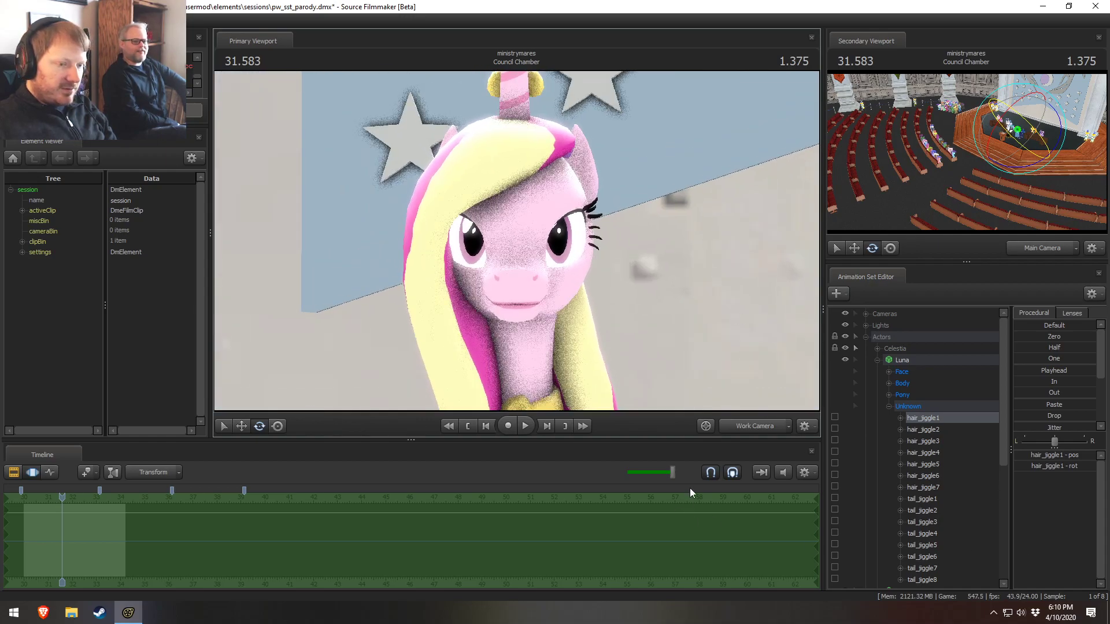
pyautogui.click(889, 396)
pyautogui.click(889, 440)
pyautogui.click(888, 395)
pyautogui.click(877, 418)
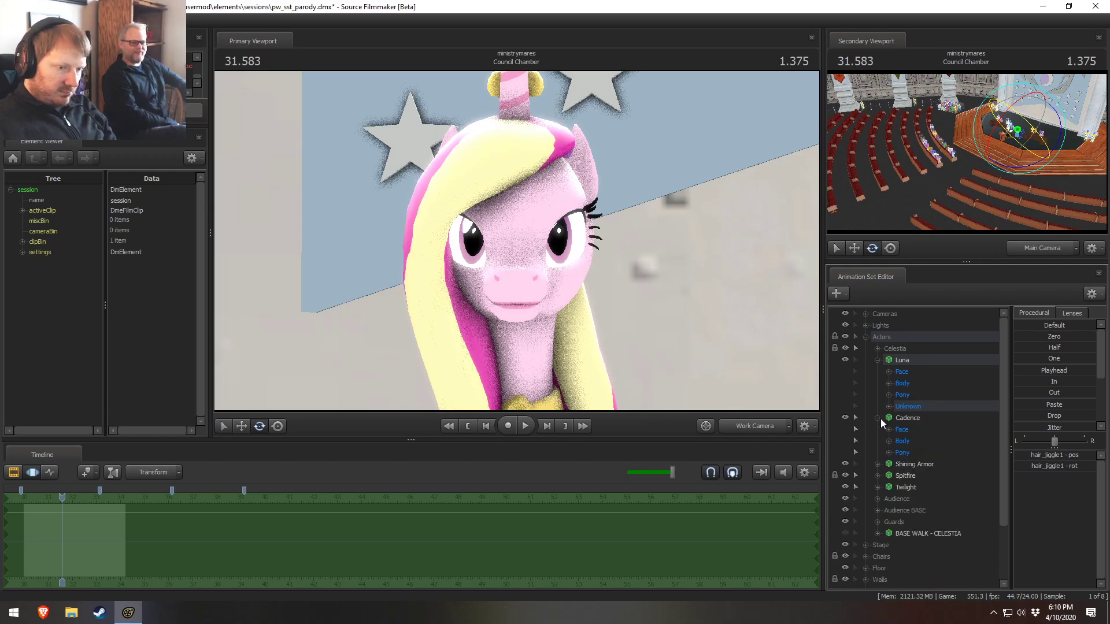
pyautogui.click(889, 430)
pyautogui.click(913, 441)
# Move Cadence's view target to redirect her gaze, and commit the change on the timeline
pyautogui.moveTo(515, 228)
pyautogui.mouseDown()
pyautogui.moveTo(558, 204)
pyautogui.moveTo(516, 245)
pyautogui.mouseUp()
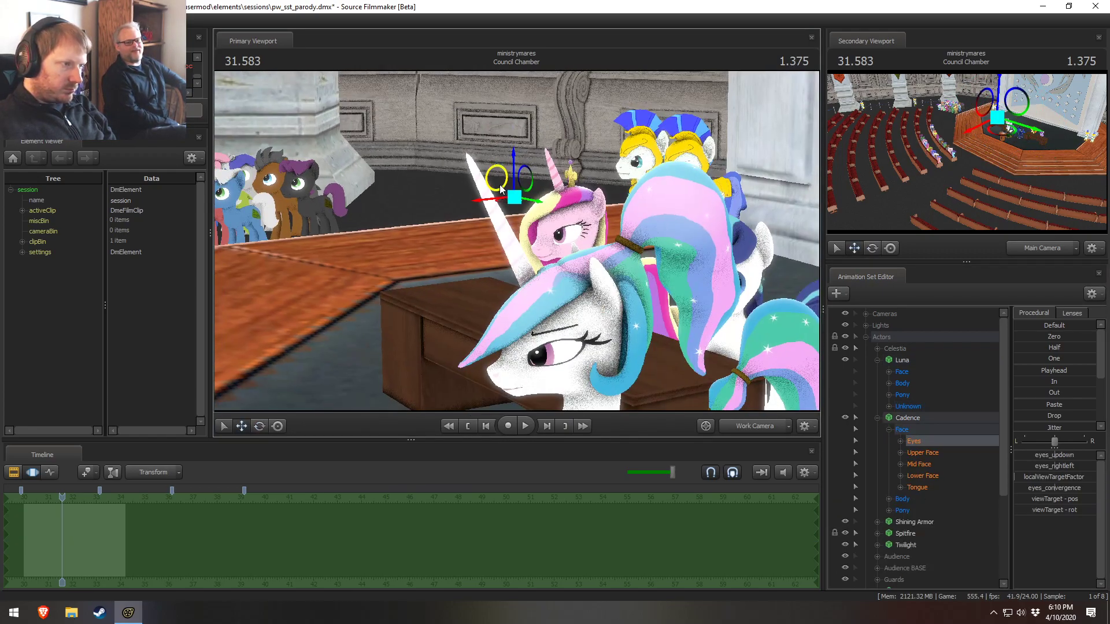
pyautogui.moveTo(501, 190); pyautogui.dragTo(131, 231)
pyautogui.moveTo(498, 213); pyautogui.dragTo(516, 240)
pyautogui.moveTo(378, 252); pyautogui.dragTo(501, 262)
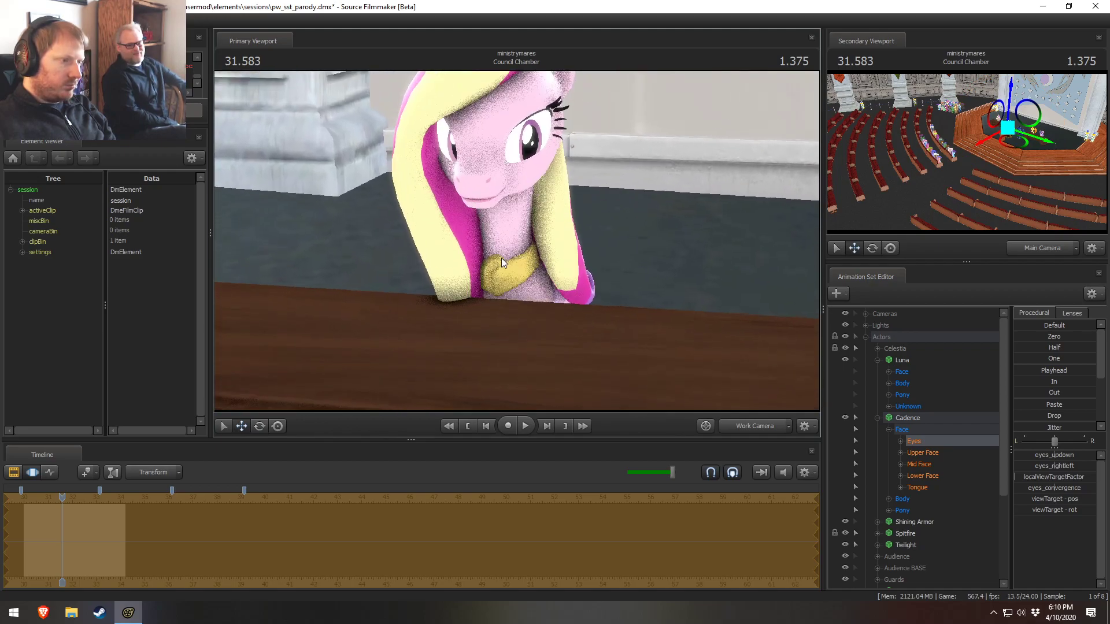
pyautogui.press('F2')
pyautogui.press('F3')
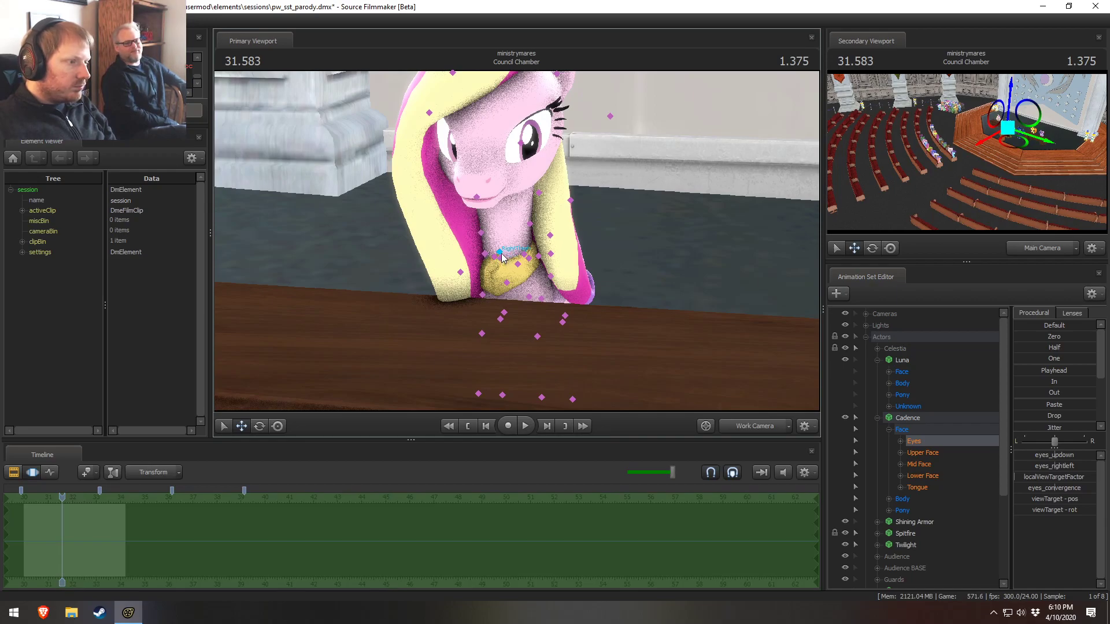
# Select Cadence's Neck and Head bones together, change the manipulator's falloff mode and rotate both bones to turn her head
pyautogui.click(501, 258)
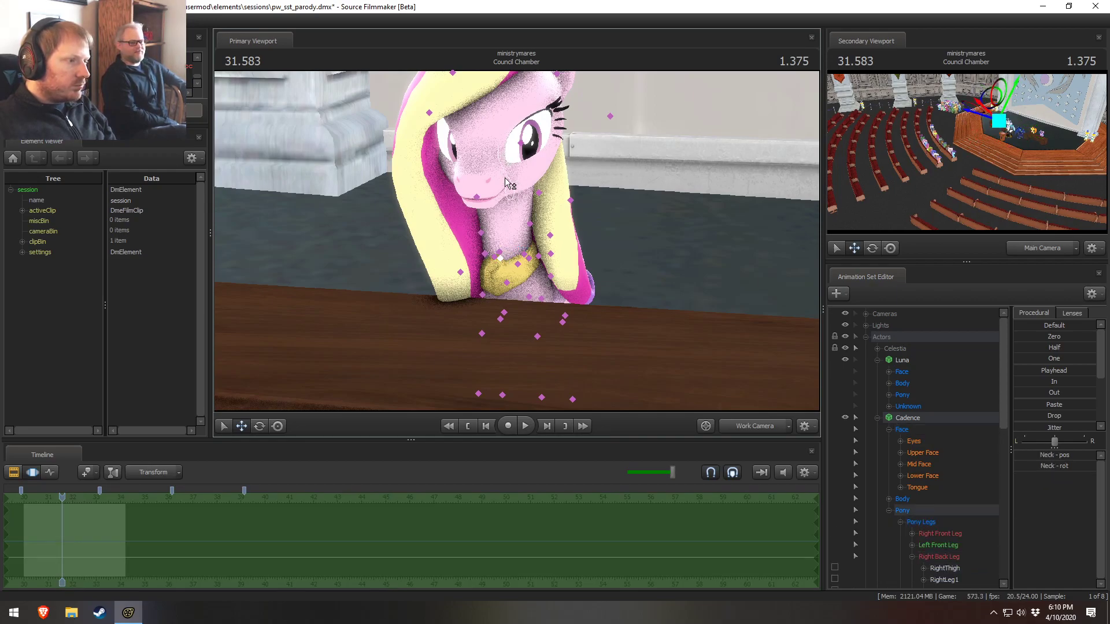
pyautogui.keyDown('ctrl'); pyautogui.click(507, 195); pyautogui.keyUp('ctrl')
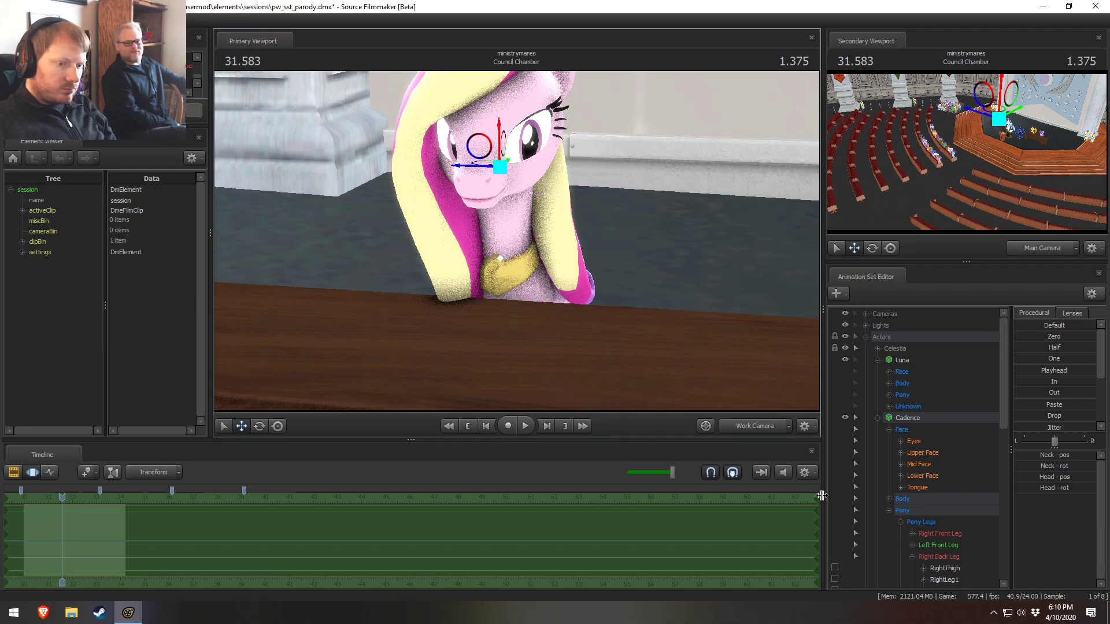
pyautogui.scroll(-5, 998, 506)
pyautogui.scroll(3, 996, 502)
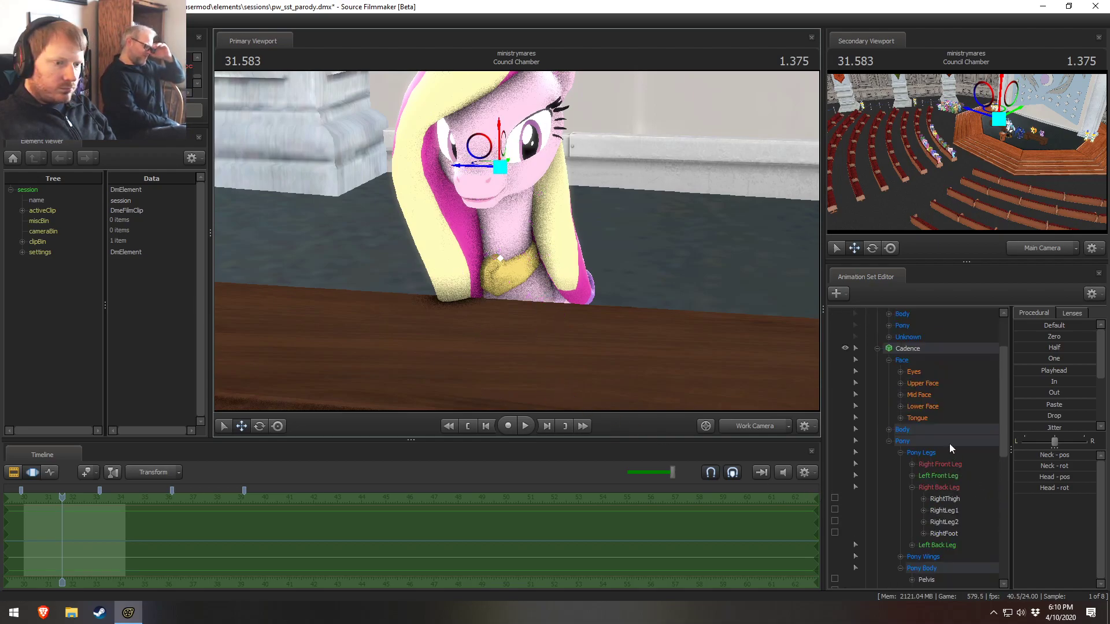
pyautogui.click(889, 430)
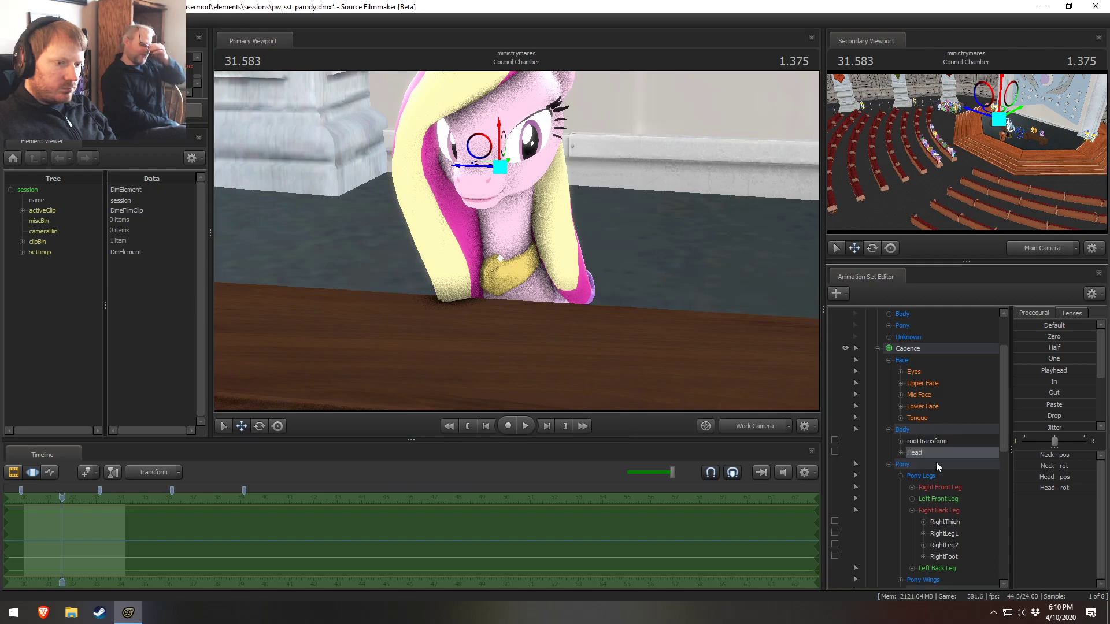
pyautogui.scroll(2, 398, 181)
pyautogui.press('e')
pyautogui.rightClick(473, 160)
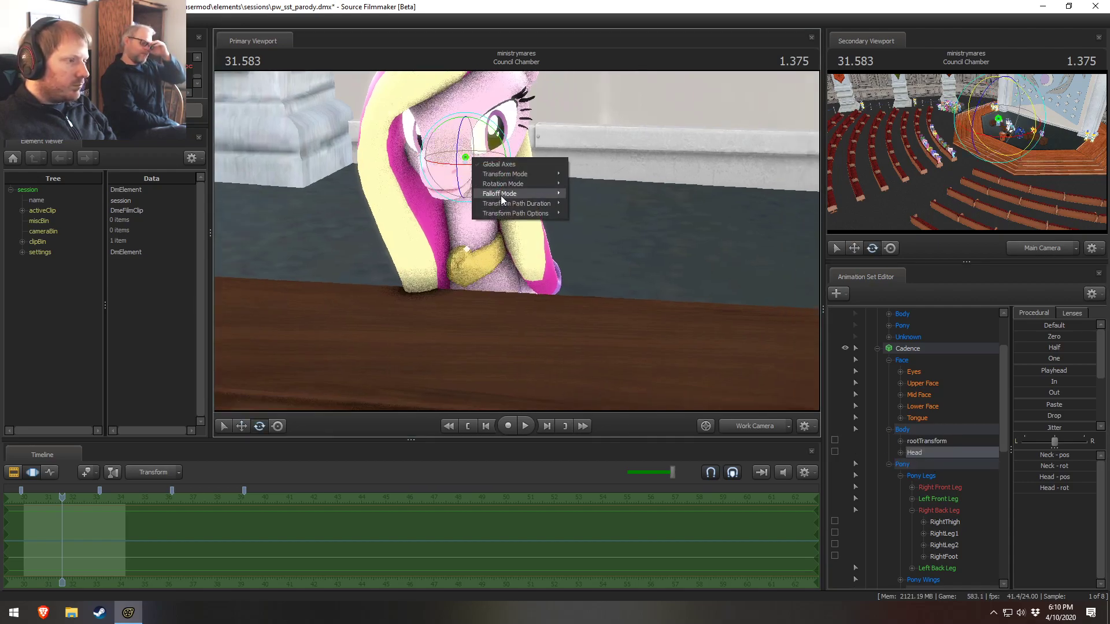
pyautogui.click(583, 195)
pyautogui.moveTo(485, 177); pyautogui.dragTo(462, 178)
pyautogui.moveTo(581, 259); pyautogui.dragTo(547, 244)
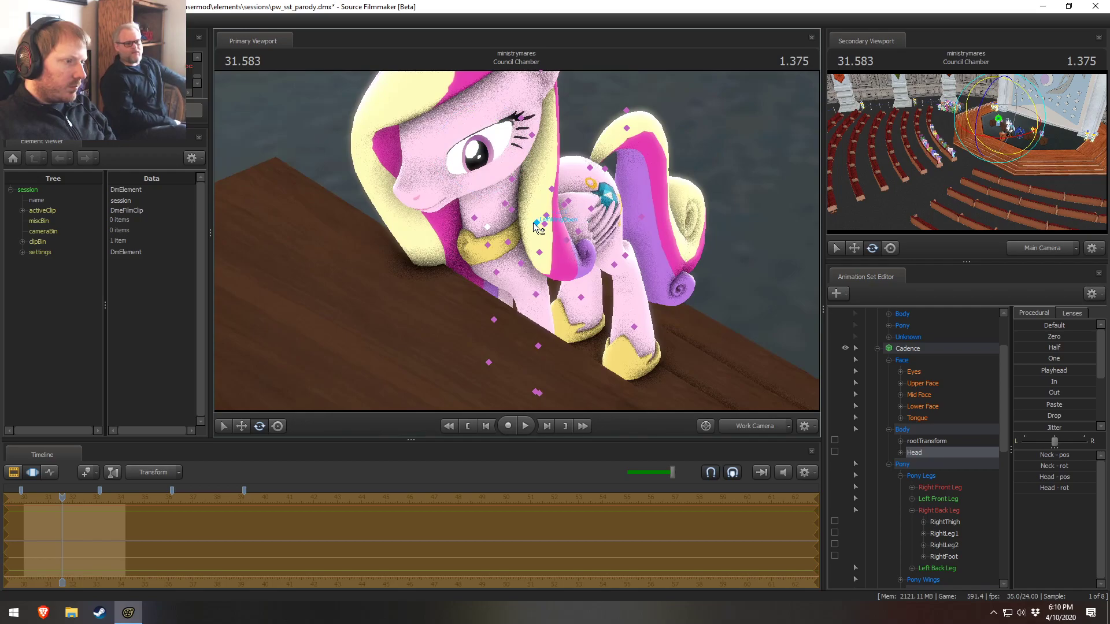
# Add Cadence's Chest1 bone to the selected Neck and Head bones
pyautogui.click(536, 223)
pyautogui.rightClick(544, 216)
pyautogui.click(546, 241)
pyautogui.moveTo(544, 242)
pyautogui.mouseDown()
pyautogui.moveTo(511, 216)
pyautogui.moveTo(535, 254)
pyautogui.mouseUp()
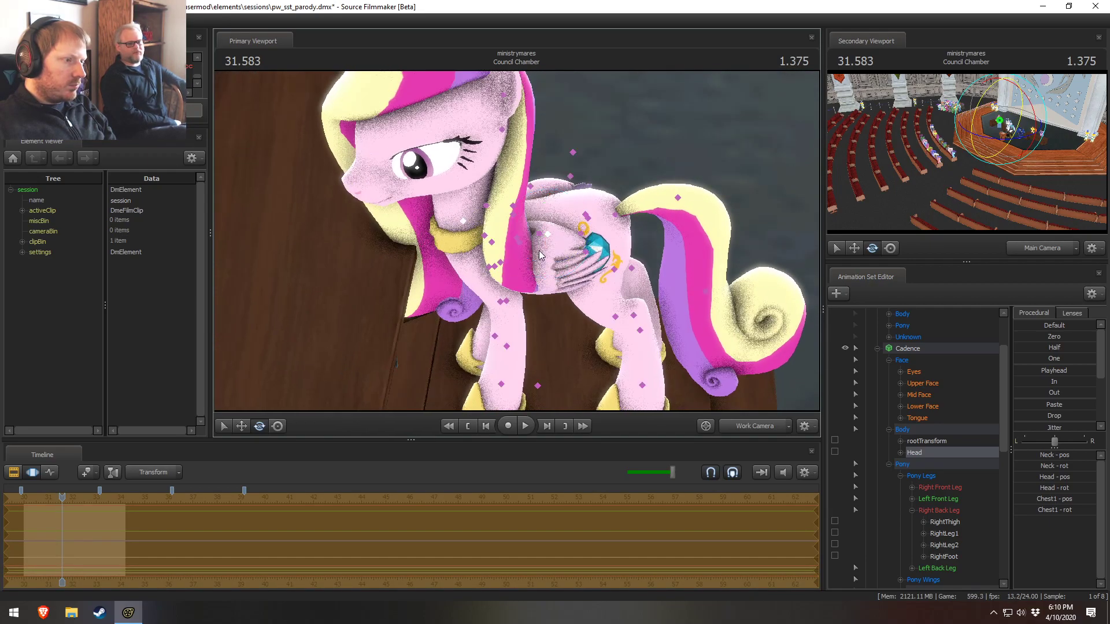
# Select Cadence's Head bone on its own and rotate it to adjust the direction she faces
pyautogui.click(542, 236)
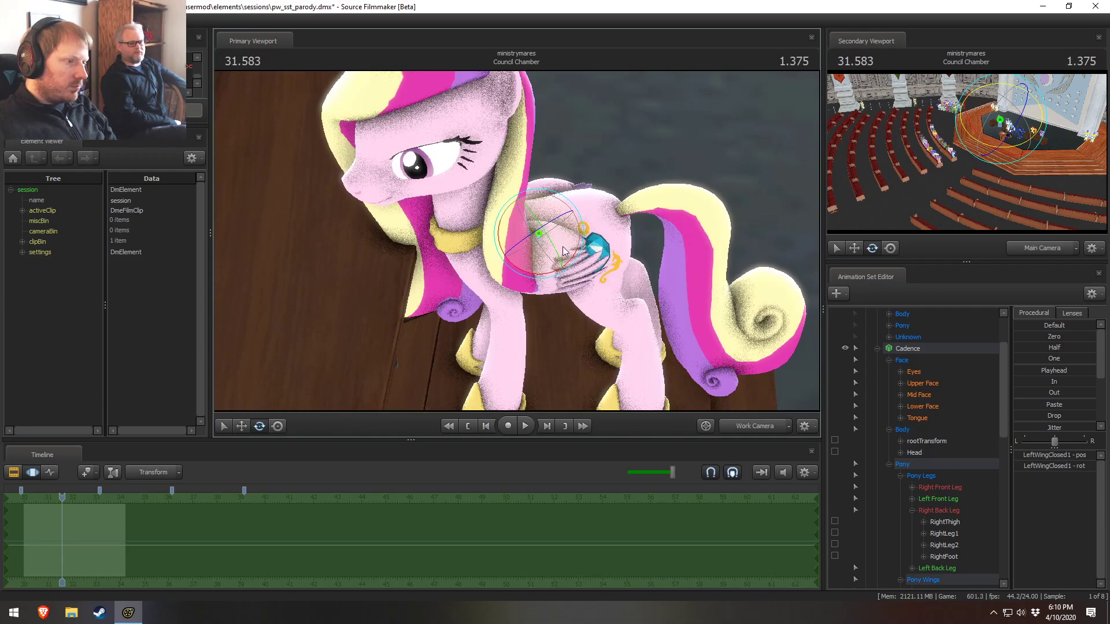
pyautogui.keyDown('alt'); pyautogui.moveTo(556, 240); pyautogui.dragTo(457, 148); pyautogui.keyUp('alt')
pyautogui.click(445, 223)
pyautogui.keyDown('ctrl'); pyautogui.click(469, 219); pyautogui.keyUp('ctrl')
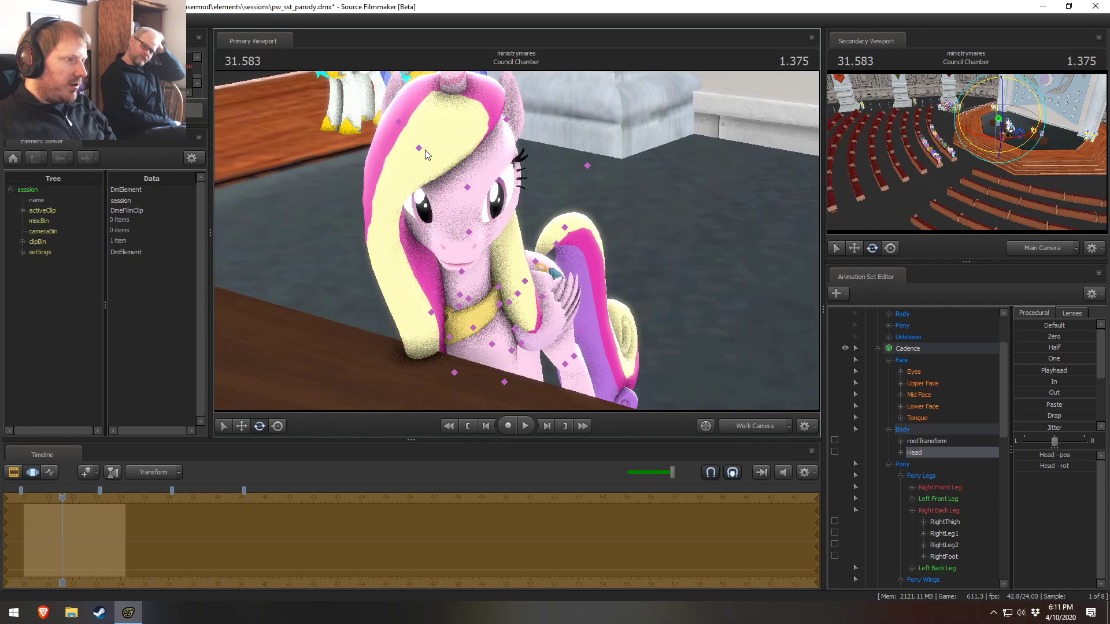
# Bake the procedural bones on Cadence's animation set
pyautogui.rightClick(918, 353)
pyautogui.moveTo(956, 463)
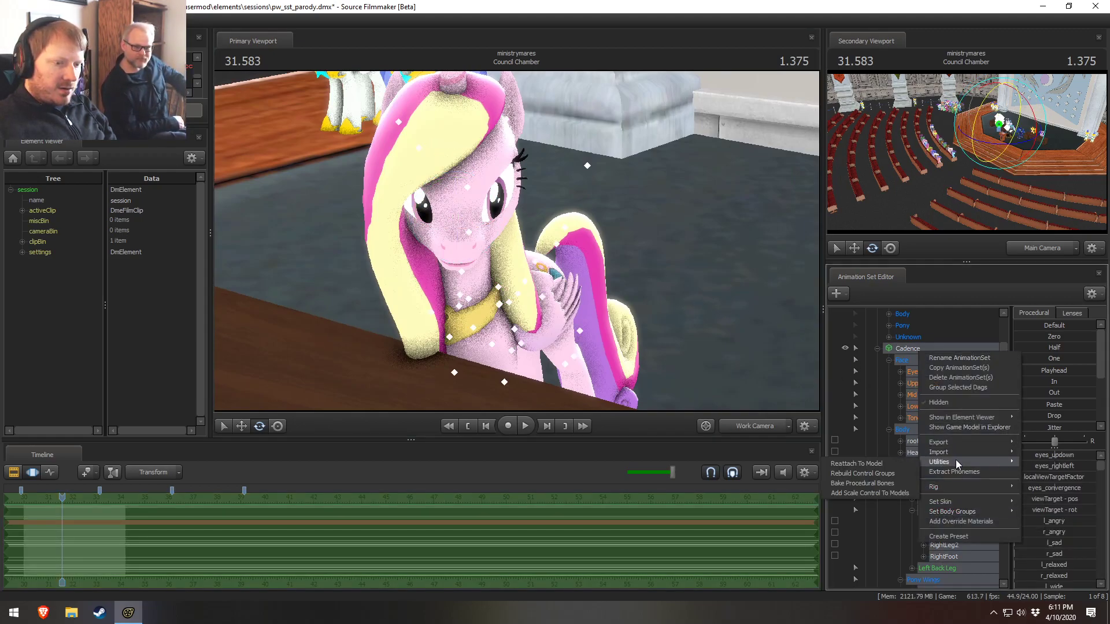
pyautogui.click(867, 483)
# Select Cadence's jiggle_hair1 and jiggle_hair2 mane bones together and rotate them to reposition her front mane
pyautogui.click(418, 145)
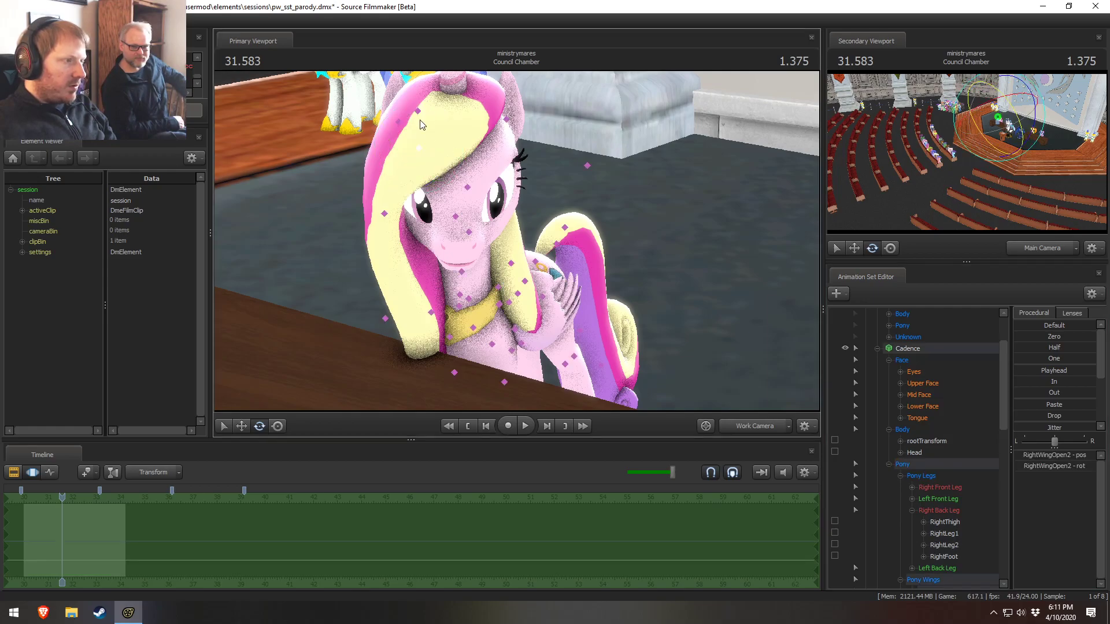
pyautogui.click(406, 123)
pyautogui.moveTo(406, 122); pyautogui.dragTo(500, 169)
pyautogui.click(492, 115)
pyautogui.keyDown('ctrl'); pyautogui.click(481, 232); pyautogui.keyUp('ctrl')
pyautogui.press('e')
pyautogui.moveTo(612, 278); pyautogui.dragTo(519, 241)
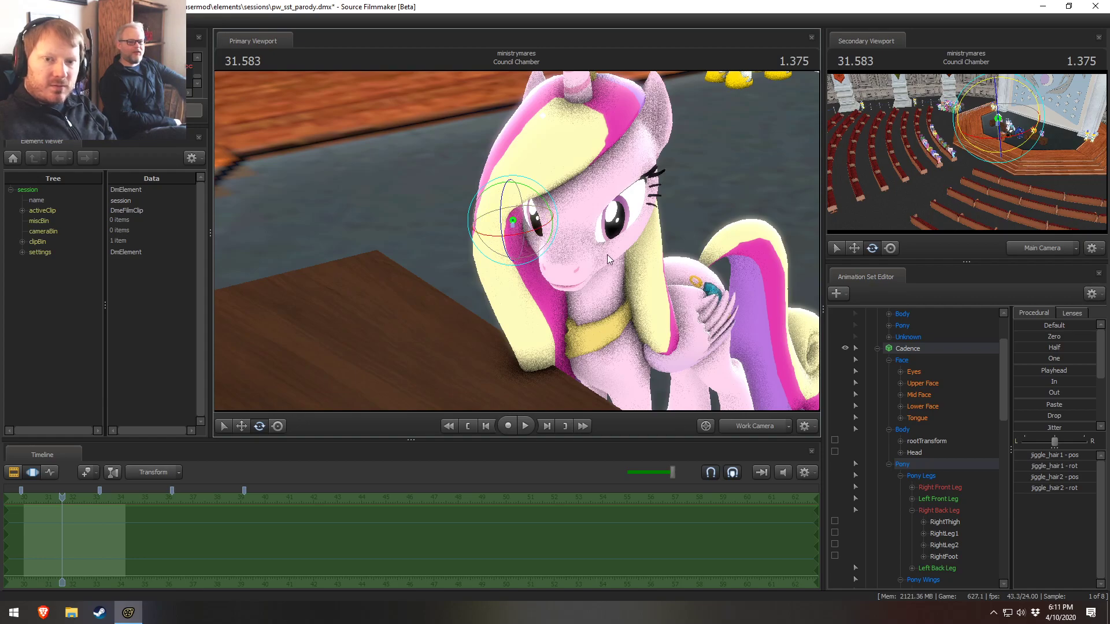
pyautogui.moveTo(712, 332); pyautogui.dragTo(491, 260)
# Rotate Cadence's jiggle_hair2 and jiggle_hair3 bones one after the other to shape the lower part of her mane
pyautogui.click(482, 204)
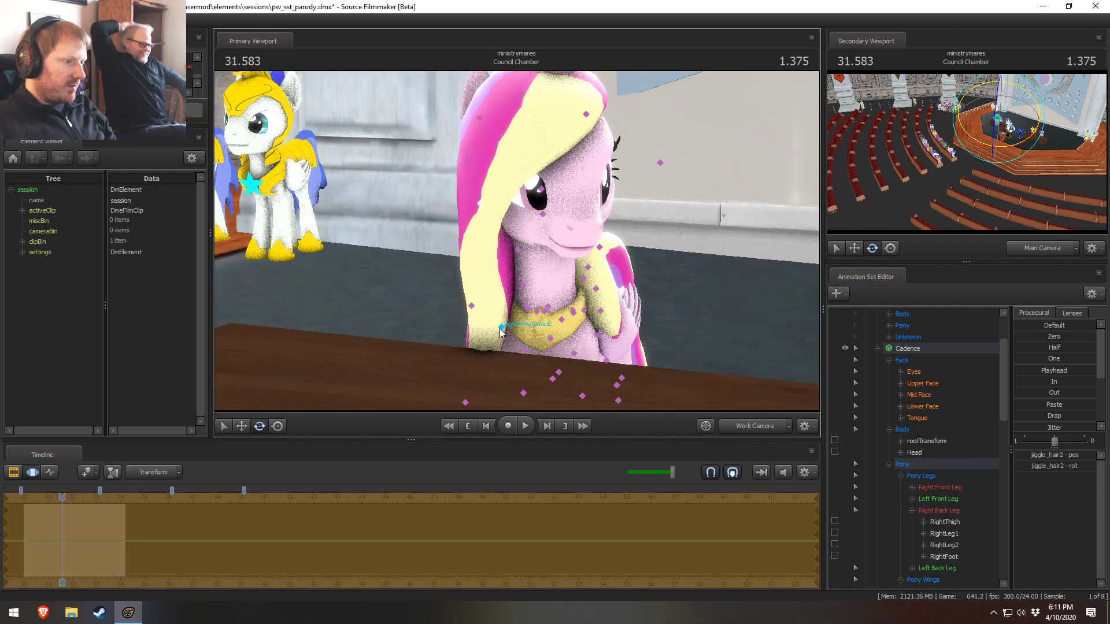
pyautogui.click(472, 308)
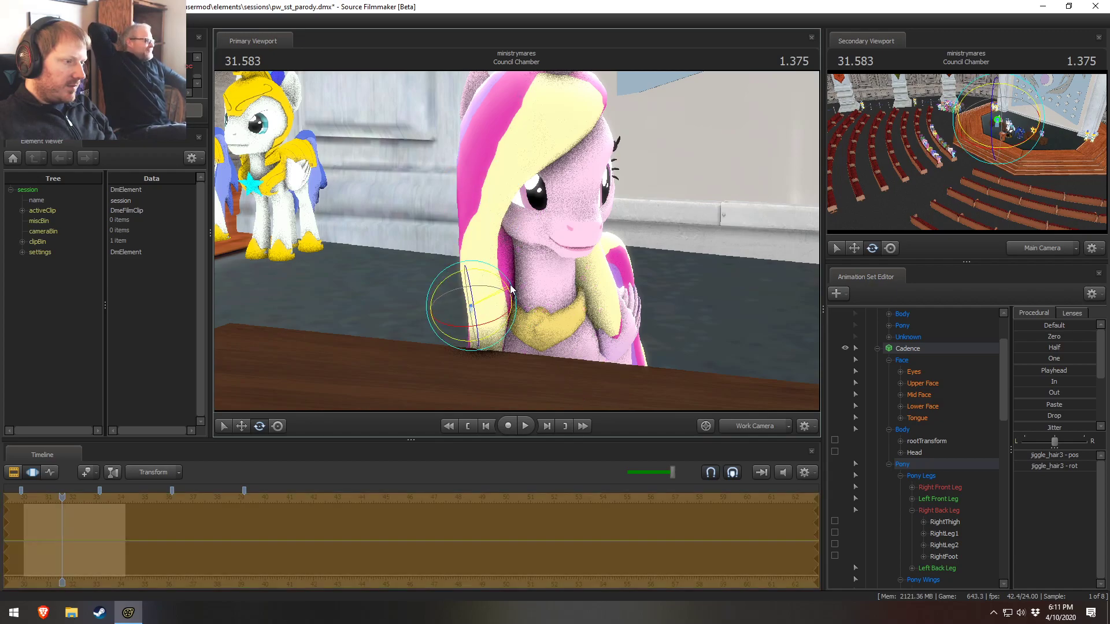
pyautogui.moveTo(539, 279); pyautogui.dragTo(636, 276)
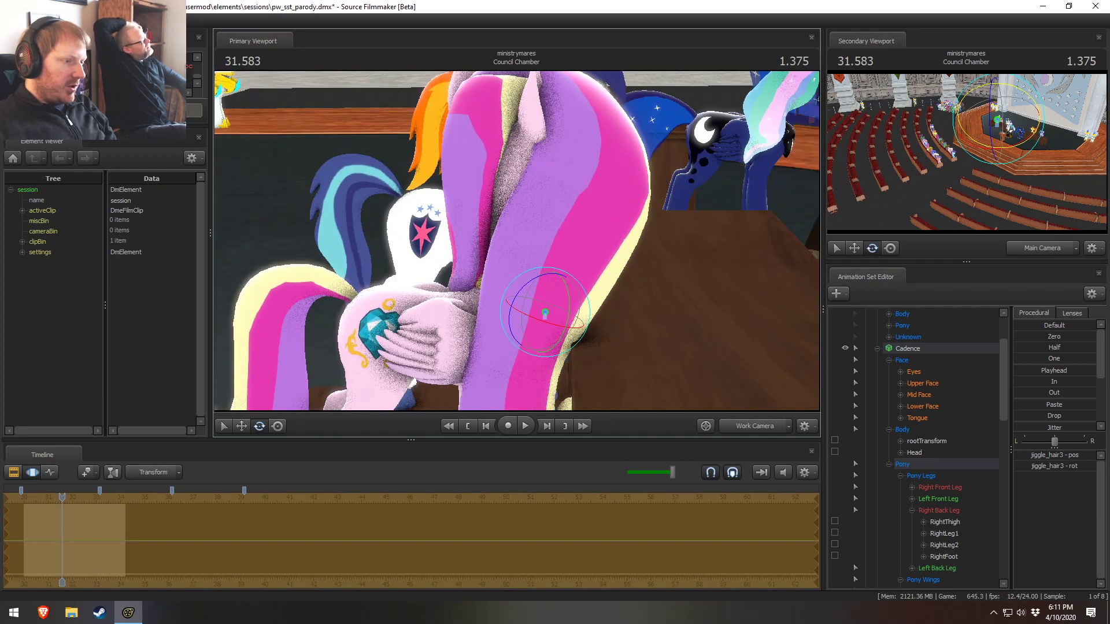
pyautogui.moveTo(533, 287); pyautogui.dragTo(456, 280)
pyautogui.press('d')
pyautogui.moveTo(516, 241)
pyautogui.mouseDown()
pyautogui.moveTo(405, 237)
pyautogui.moveTo(515, 240)
pyautogui.mouseUp()
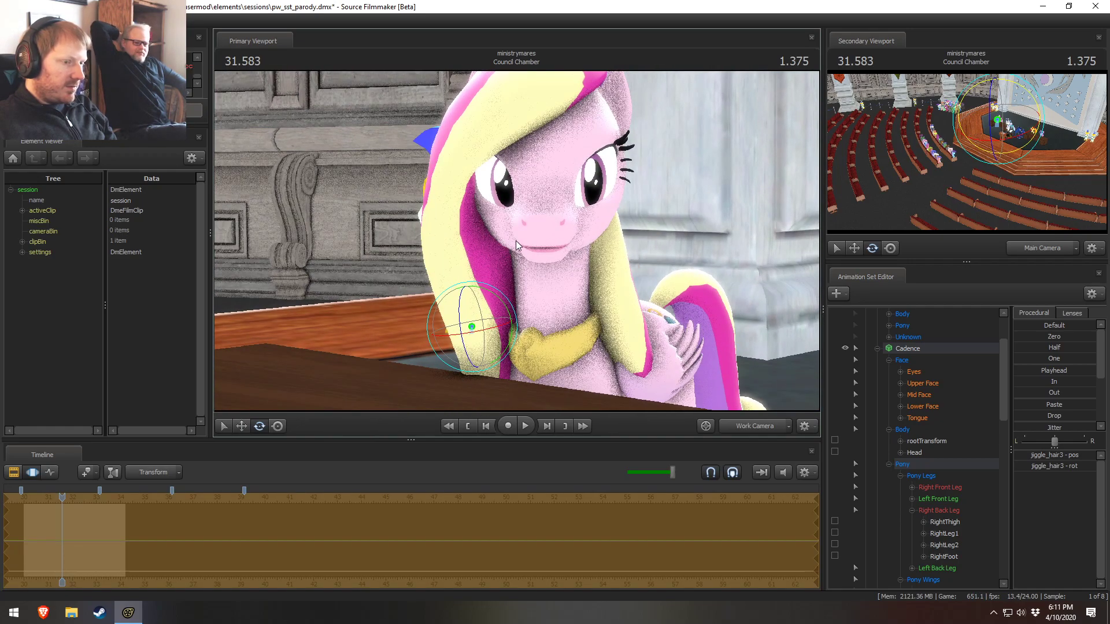
# Select Cadence's Upper Face controls and slightly raise the sad and relaxed values for both eyes
pyautogui.click(924, 383)
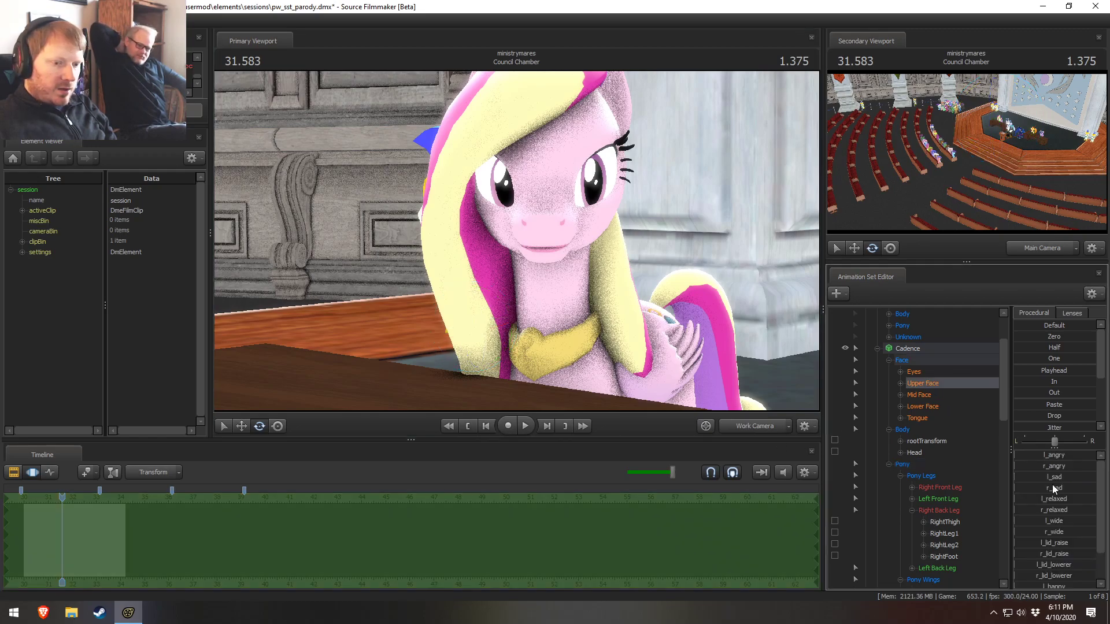
pyautogui.press('w')
pyautogui.moveTo(663, 244)
pyautogui.mouseDown()
pyautogui.moveTo(654, 245)
pyautogui.moveTo(659, 234)
pyautogui.mouseUp()
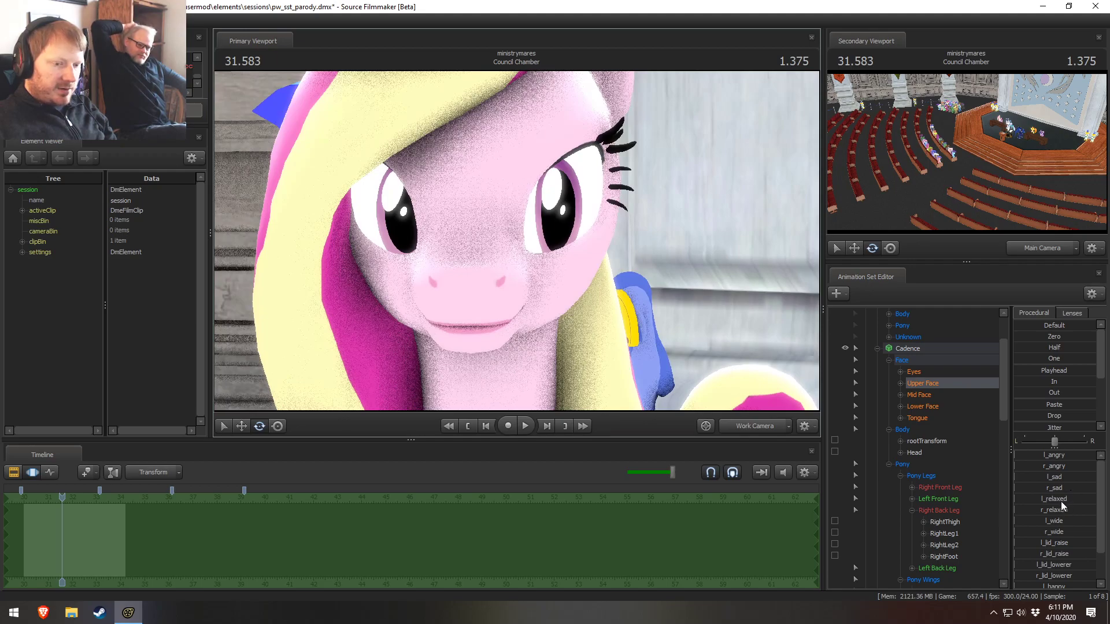
pyautogui.moveTo(1058, 489)
pyautogui.mouseDown()
pyautogui.moveTo(1094, 479)
pyautogui.moveTo(1070, 500)
pyautogui.moveTo(1079, 510)
pyautogui.moveTo(1066, 477)
pyautogui.mouseUp()
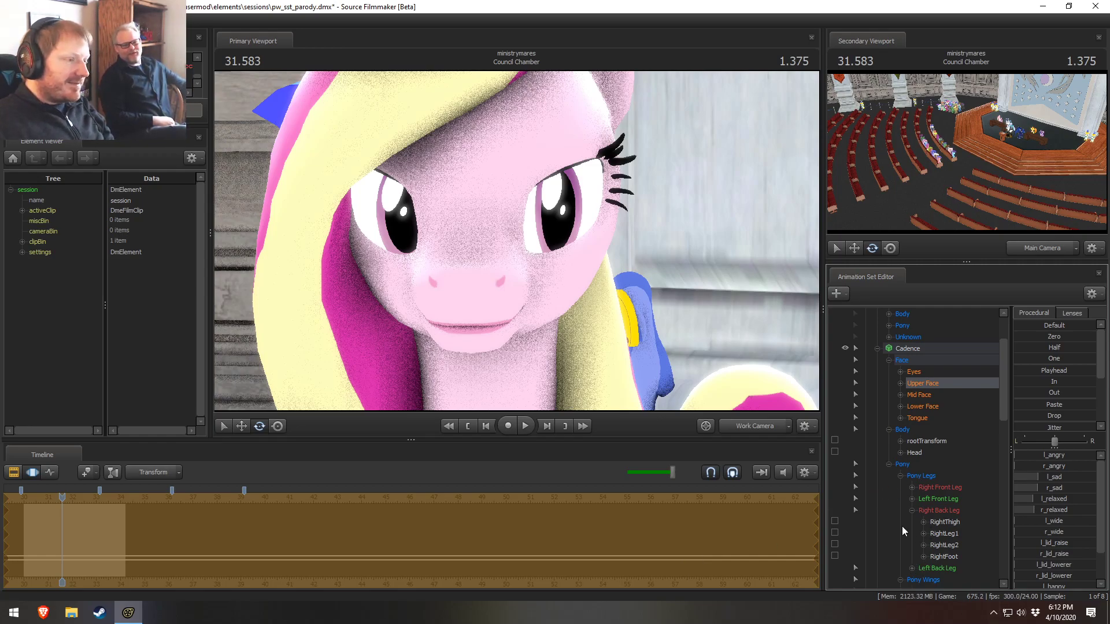
# Select Cadence's Lower Face controls and raise mouth_neutral
pyautogui.click(915, 410)
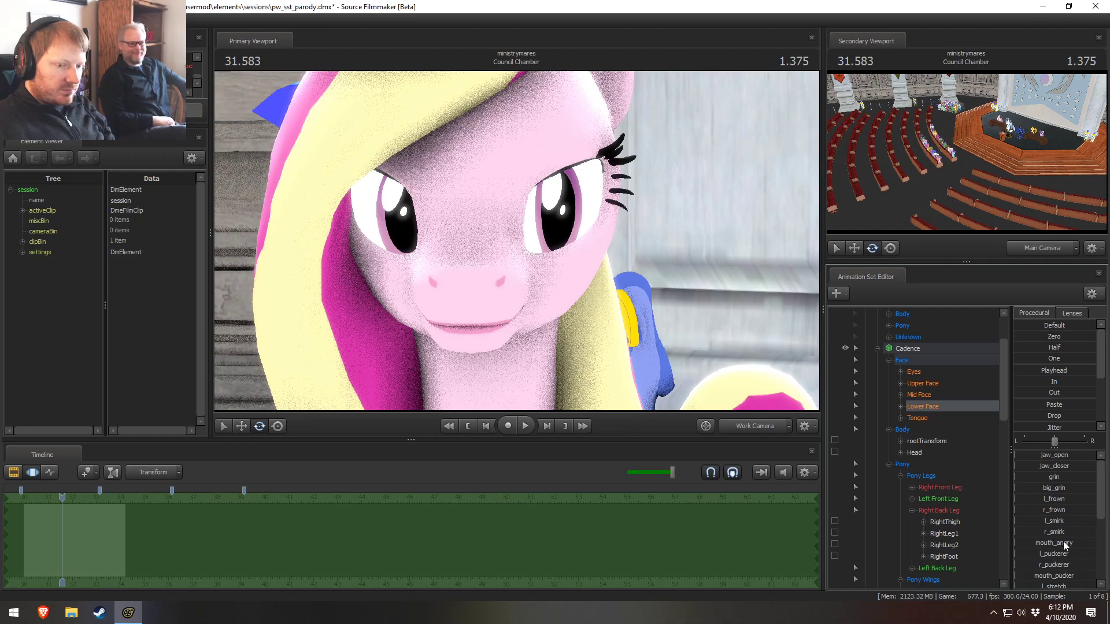
pyautogui.scroll(-3, 1057, 555)
pyautogui.click(1046, 516)
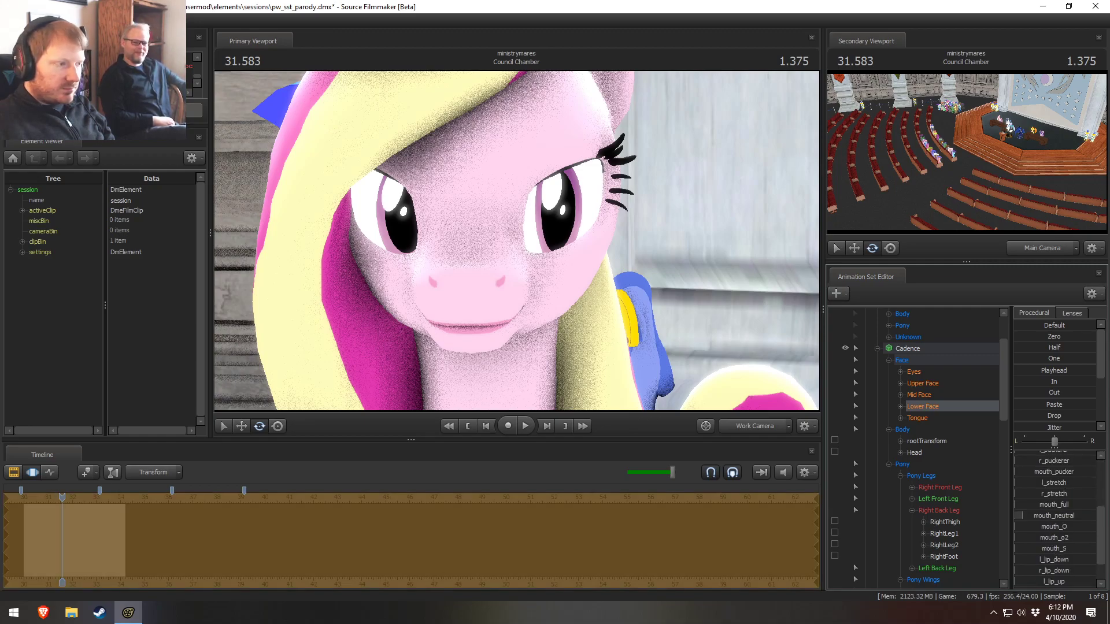
pyautogui.moveTo(578, 283)
pyautogui.mouseDown()
pyautogui.moveTo(451, 300)
pyautogui.moveTo(558, 283)
pyautogui.mouseUp()
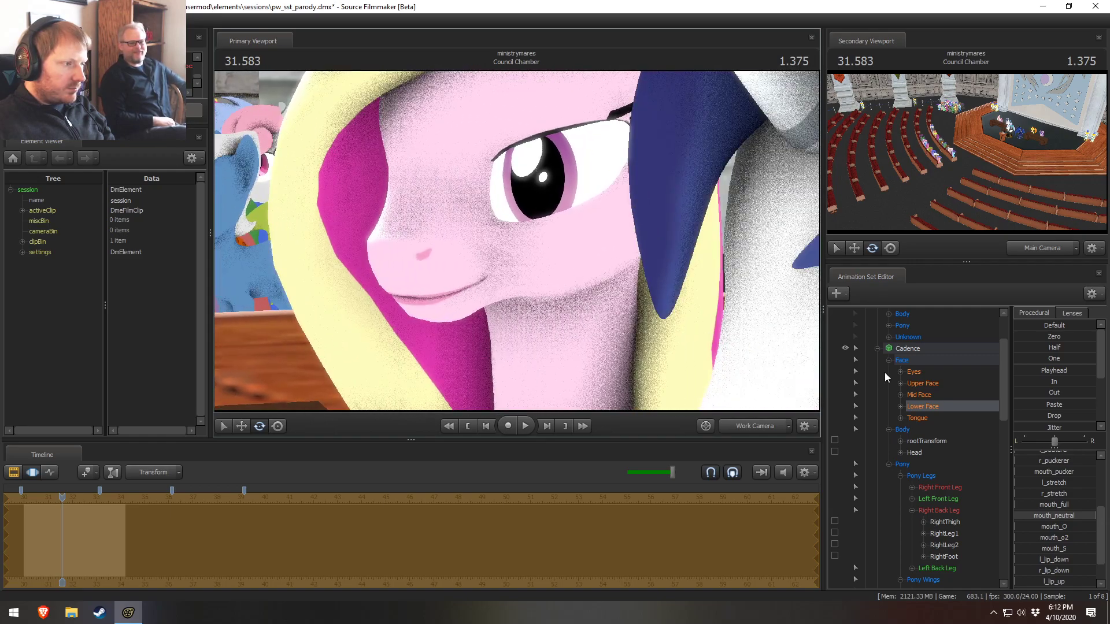
# Raise the left and right puckerer and frown values to about half on Cadence's mouth
pyautogui.scroll(1, 1045, 469)
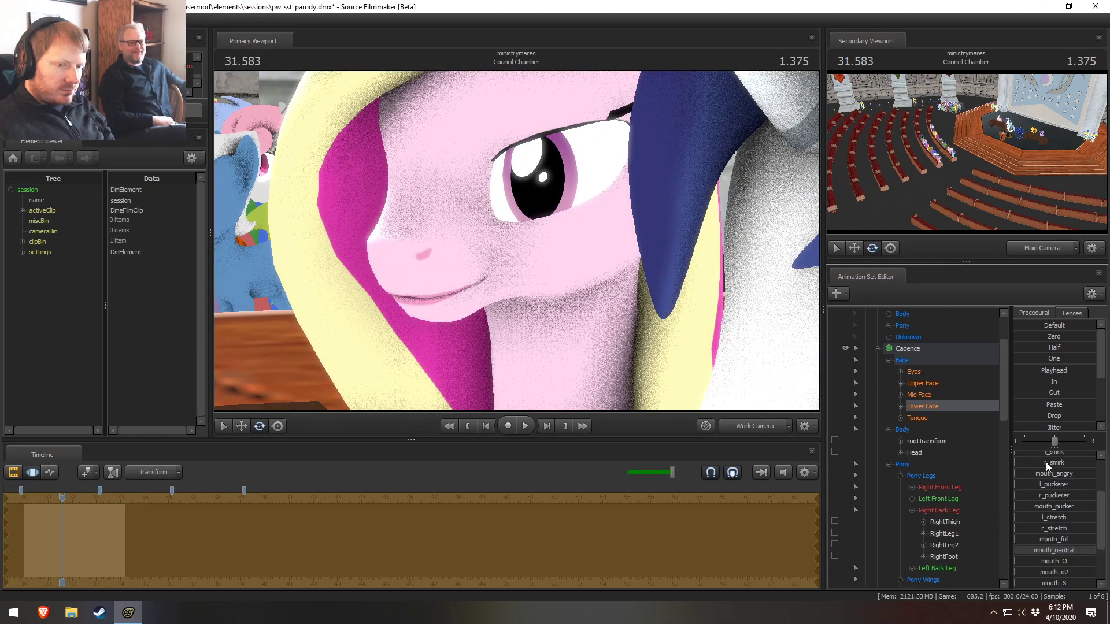
pyautogui.moveTo(1045, 486); pyautogui.dragTo(1073, 510)
pyautogui.scroll(2, 1058, 506)
pyautogui.moveTo(1043, 500); pyautogui.dragTo(1074, 500)
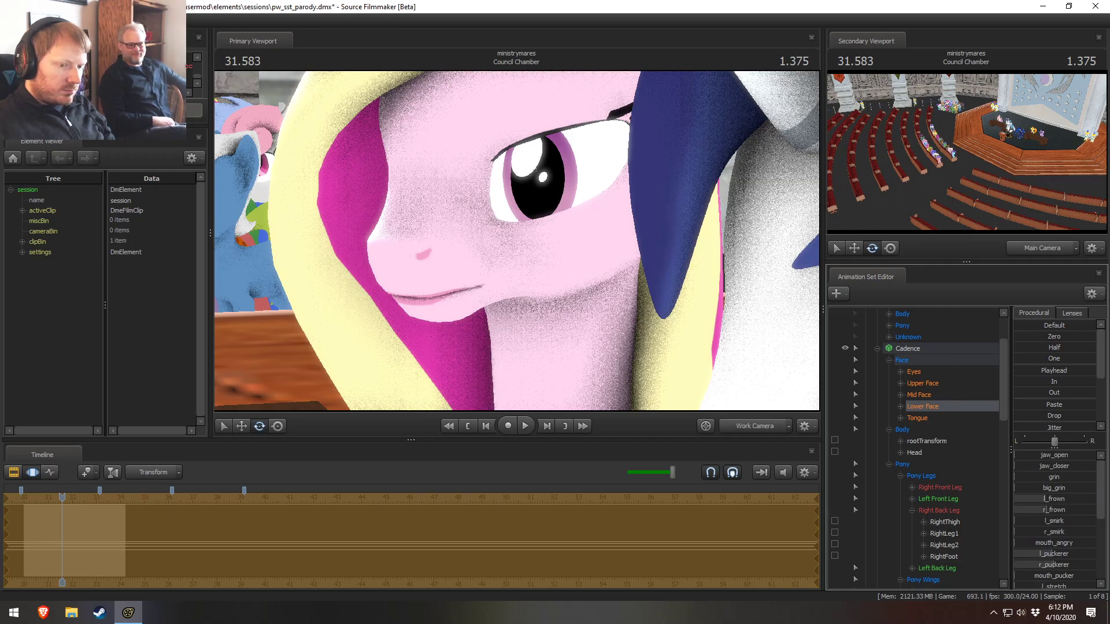
# Return to Cadence's Upper Face controls and raise l_sad and r_sad to about half
pyautogui.press('s')
pyautogui.moveTo(452, 173); pyautogui.dragTo(483, 154)
pyautogui.press('a')
pyautogui.press('w')
pyautogui.press('a')
pyautogui.press('w')
pyautogui.press('s')
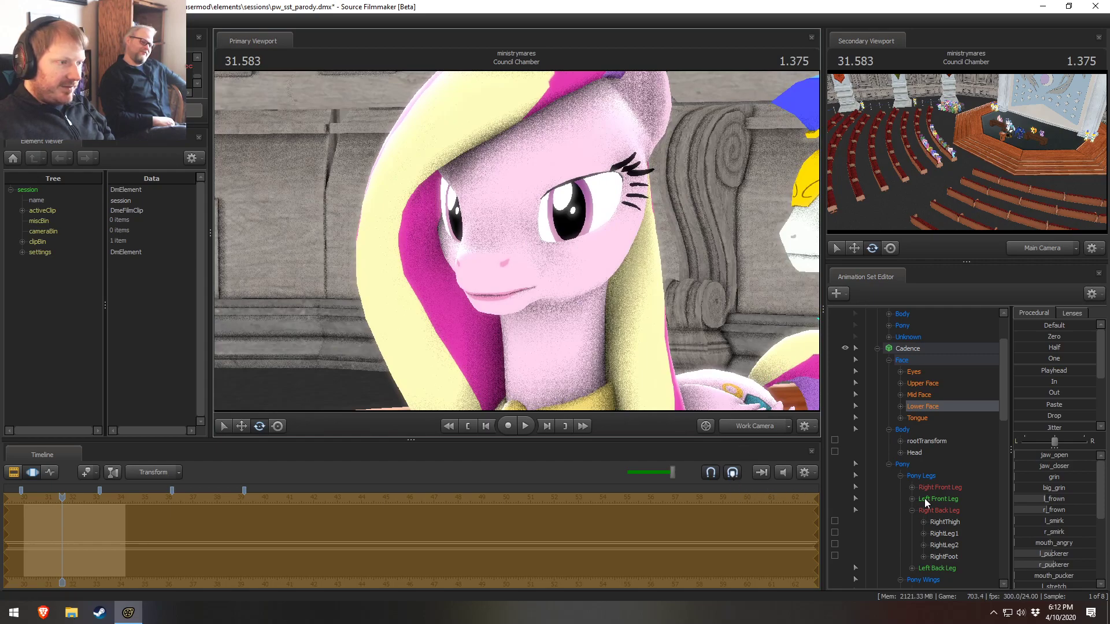
pyautogui.click(921, 384)
pyautogui.moveTo(1038, 477)
pyautogui.mouseDown()
pyautogui.moveTo(1065, 477)
pyautogui.moveTo(1048, 488)
pyautogui.mouseUp()
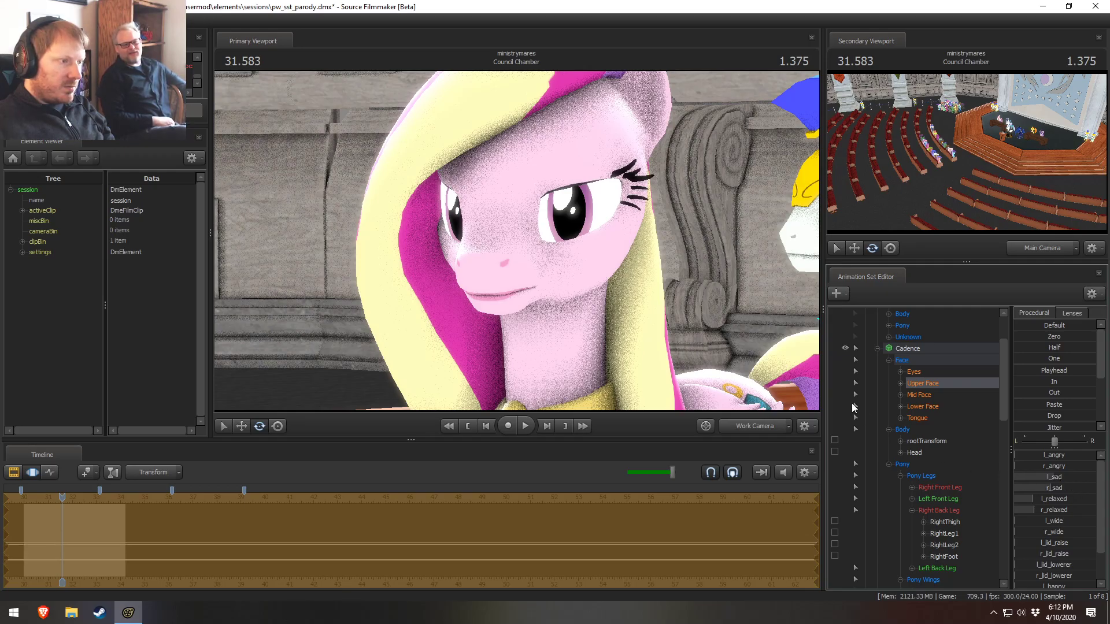
# Try the wide and lid_lowerer values on Cadence's Upper Face controls and set them back to zero
pyautogui.press('a')
pyautogui.moveTo(664, 300); pyautogui.dragTo(515, 241)
pyautogui.press('s')
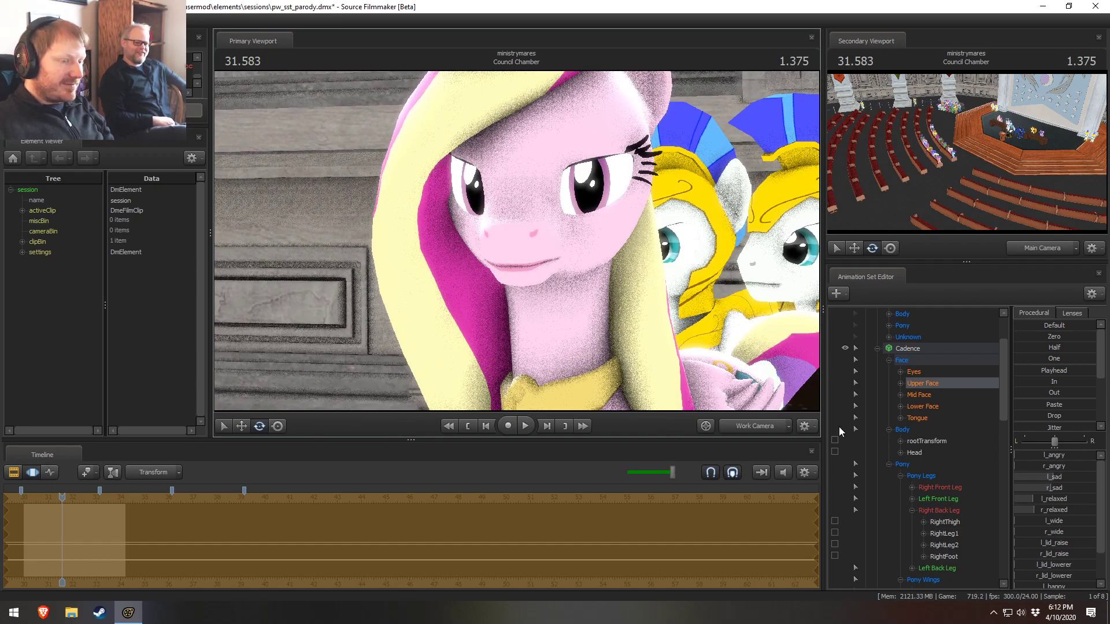
pyautogui.click(923, 406)
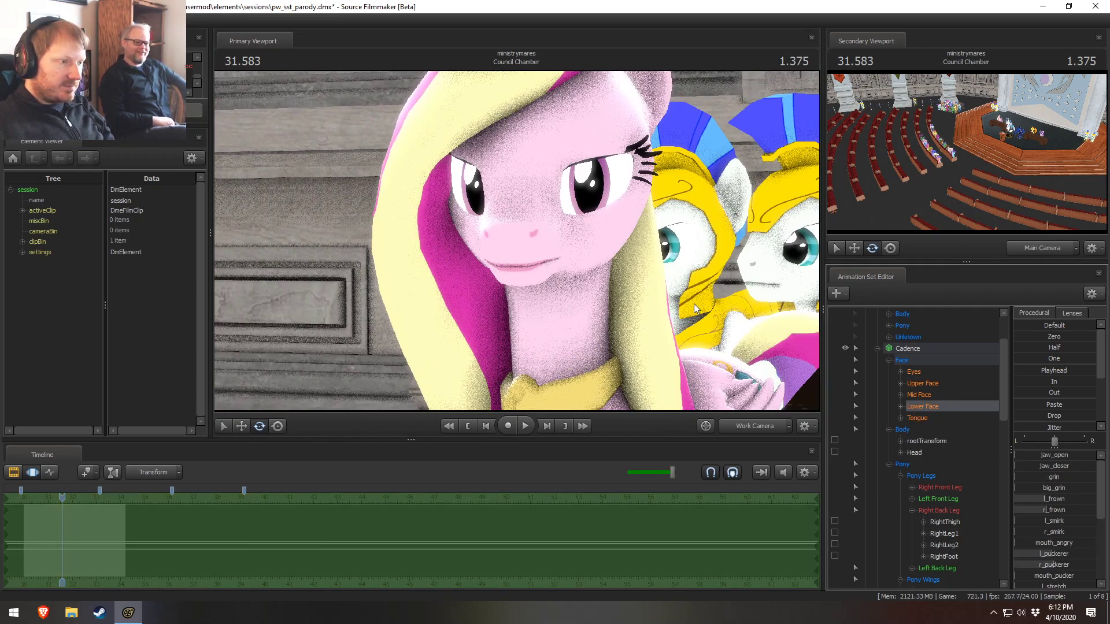
pyautogui.click(923, 383)
pyautogui.moveTo(1054, 523); pyautogui.dragTo(1023, 523)
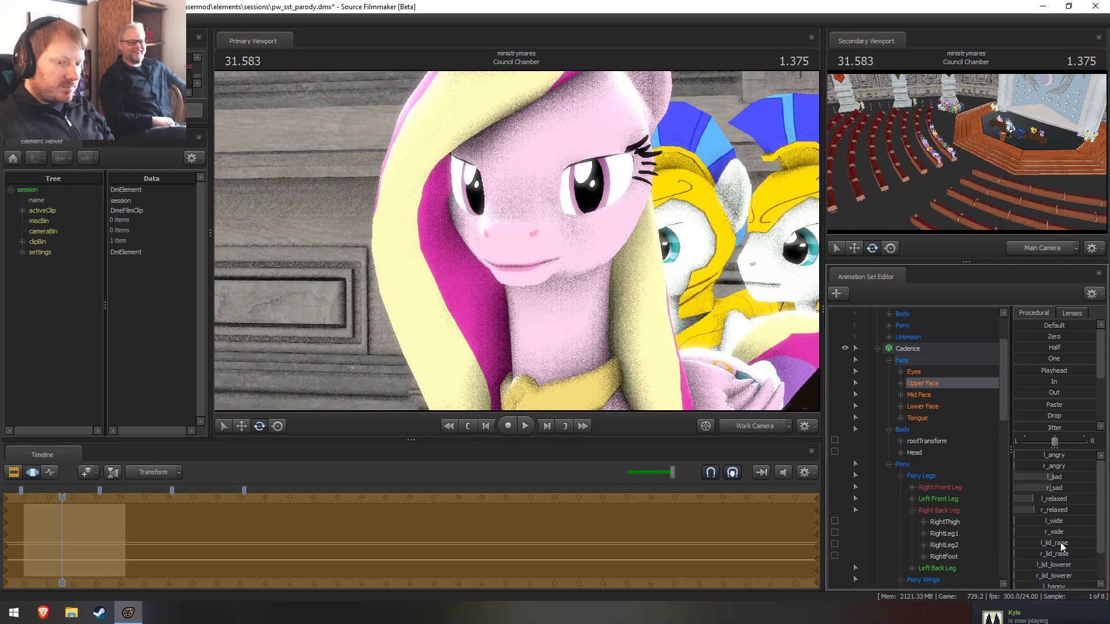
pyautogui.click(1059, 565)
pyautogui.moveTo(1058, 564); pyautogui.dragTo(1016, 564)
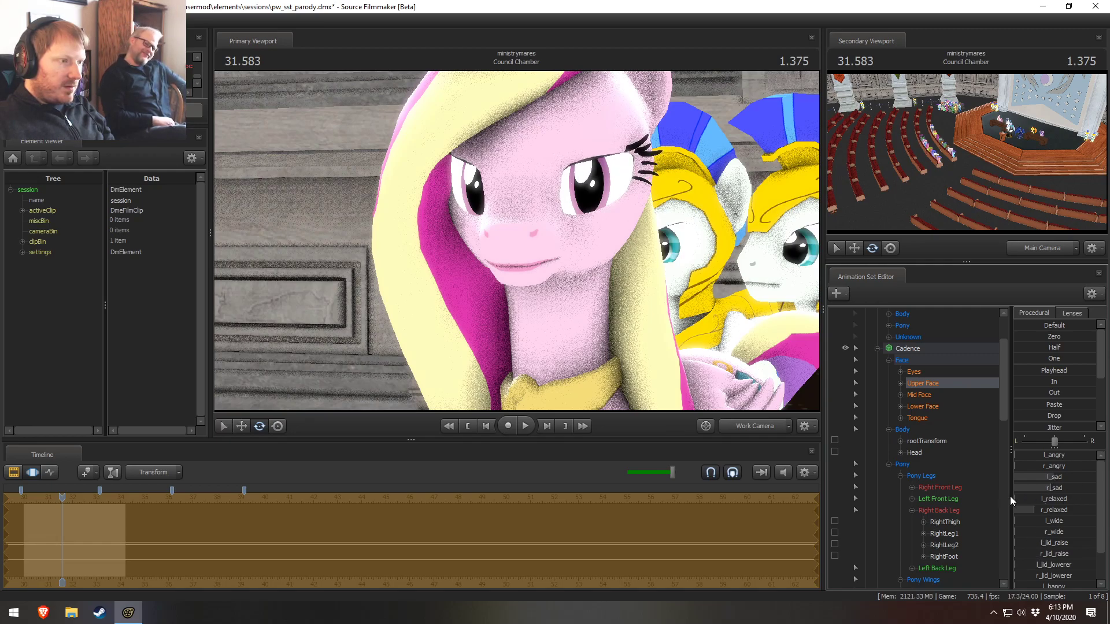
# Clear the relaxed values on Cadence's upper face and raise l_sad and r_sad to the maximum
pyautogui.moveTo(653, 324); pyautogui.dragTo(771, 301)
pyautogui.moveTo(1041, 475); pyautogui.dragTo(1069, 480)
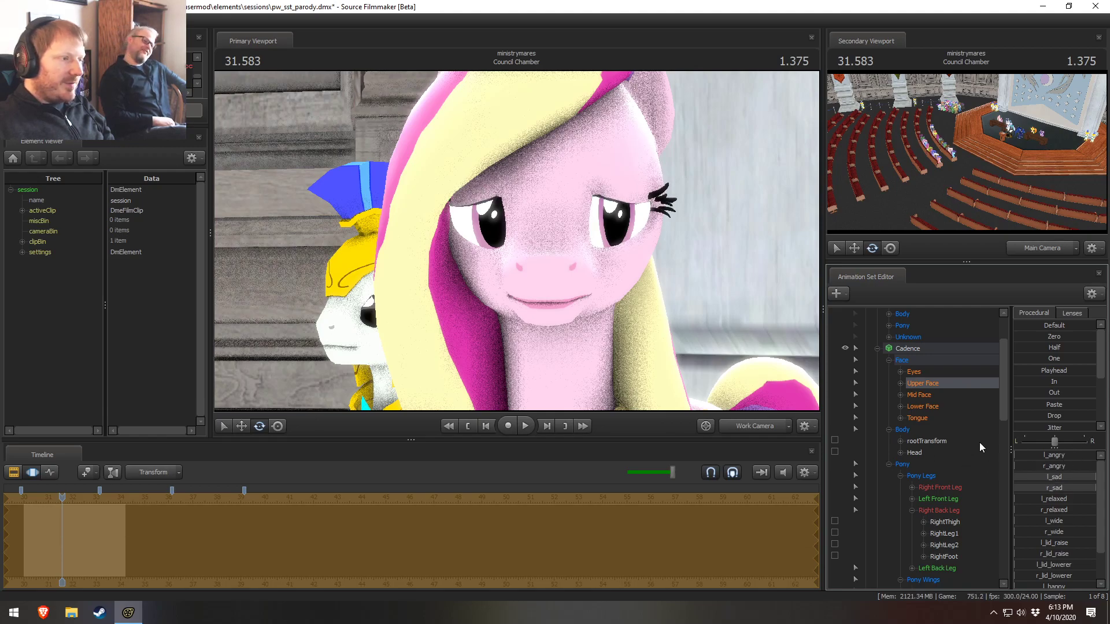
pyautogui.press('d')
pyautogui.moveTo(643, 357); pyautogui.dragTo(589, 355)
pyautogui.press('w')
pyautogui.moveTo(518, 241)
pyautogui.mouseDown()
pyautogui.moveTo(531, 246)
pyautogui.moveTo(518, 241)
pyautogui.mouseUp()
pyautogui.press('s')
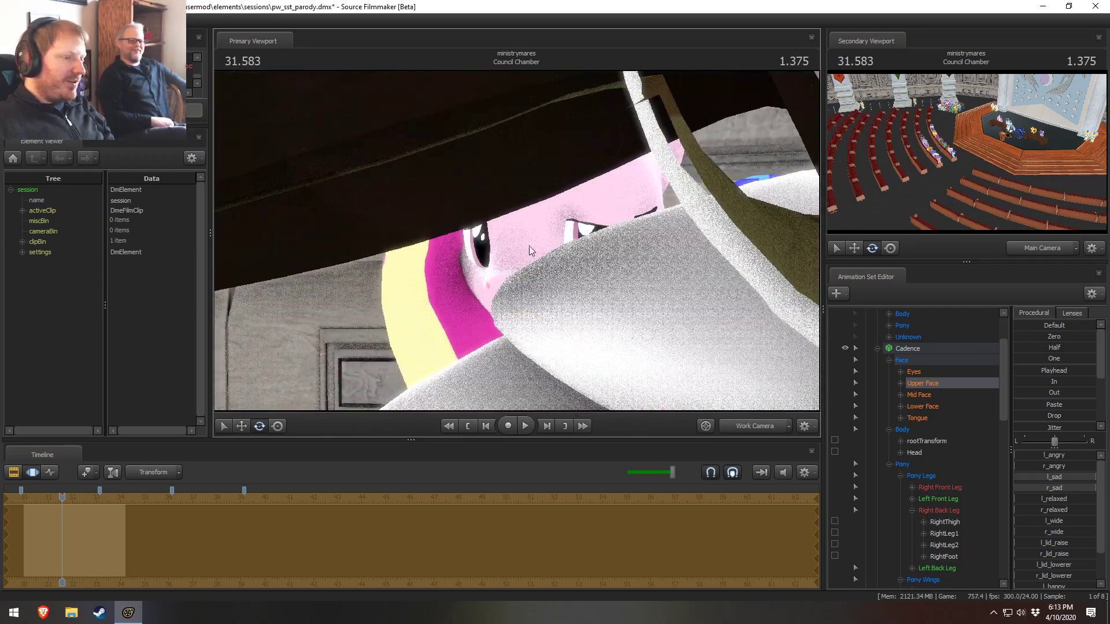
pyautogui.press('w')
pyautogui.moveTo(747, 356); pyautogui.dragTo(727, 367)
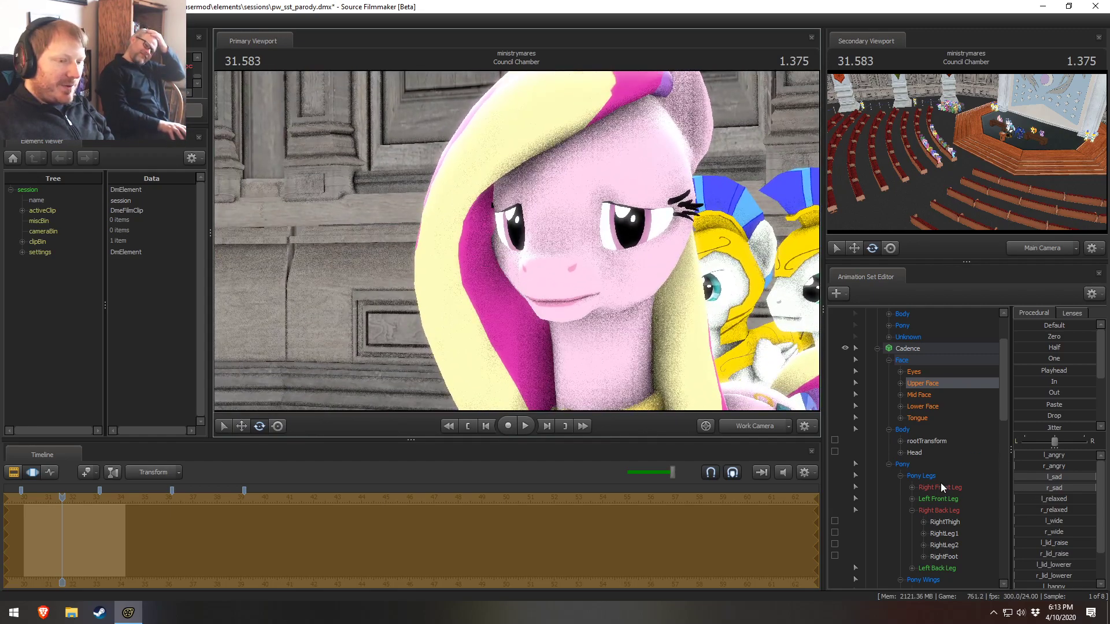
# Expand Cadence's Upper Face group, select only l_sad and r_sad, and reduce both values with a procedural preset
pyautogui.click(901, 384)
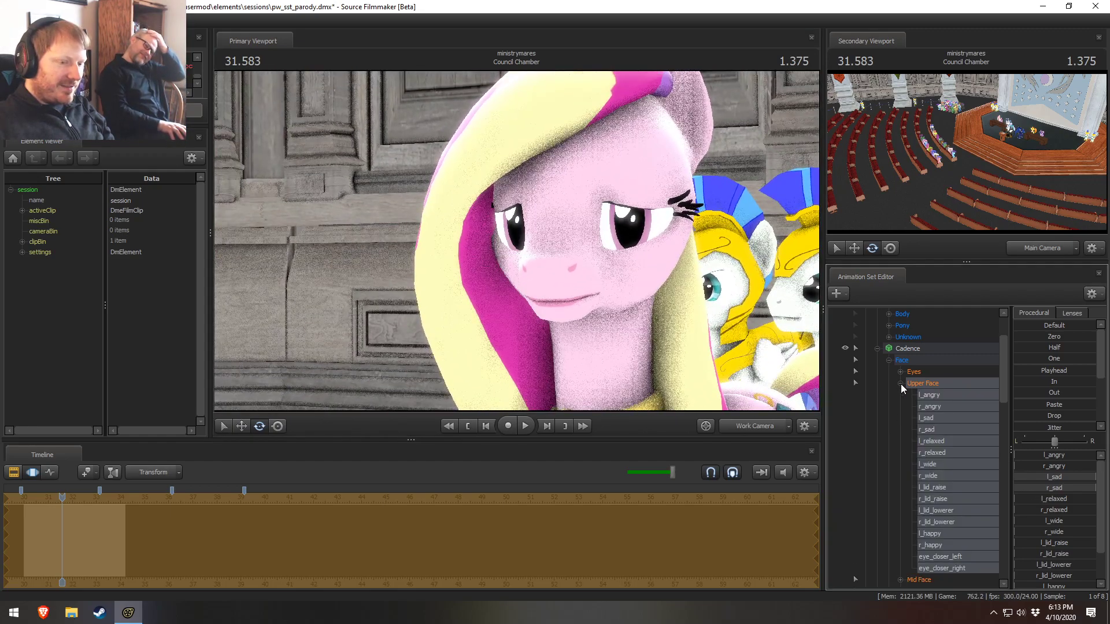
pyautogui.click(942, 533)
pyautogui.moveTo(936, 432); pyautogui.dragTo(938, 417)
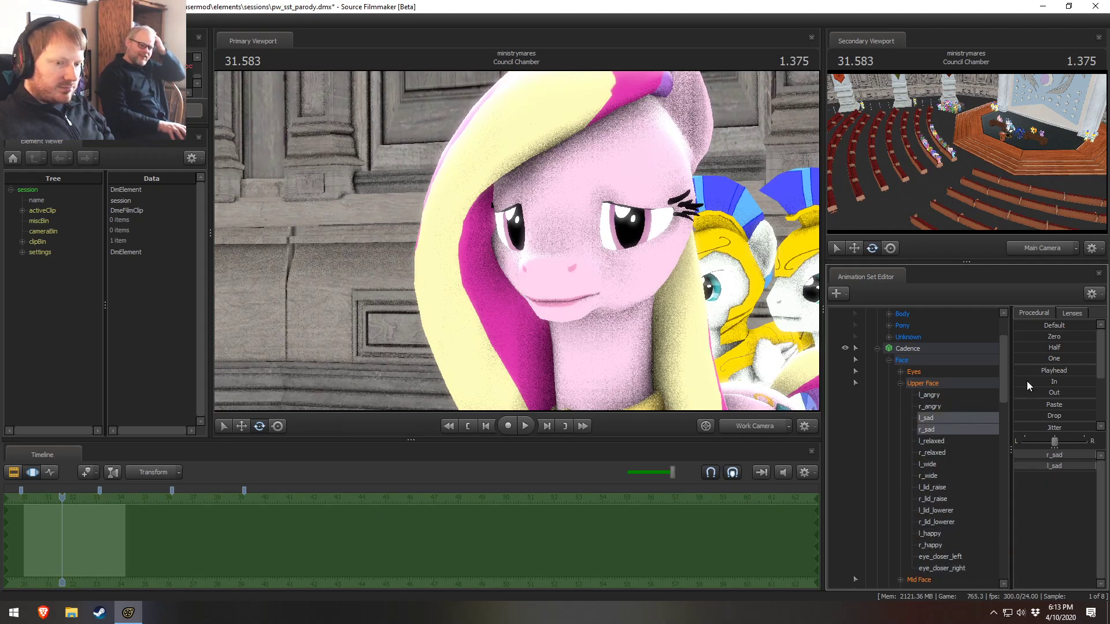
pyautogui.moveTo(1045, 337); pyautogui.dragTo(1065, 353)
# Select l_wide and r_wide in Cadence's Upper Face group and partially raise both with the procedural One preset
pyautogui.moveTo(931, 477); pyautogui.dragTo(930, 468)
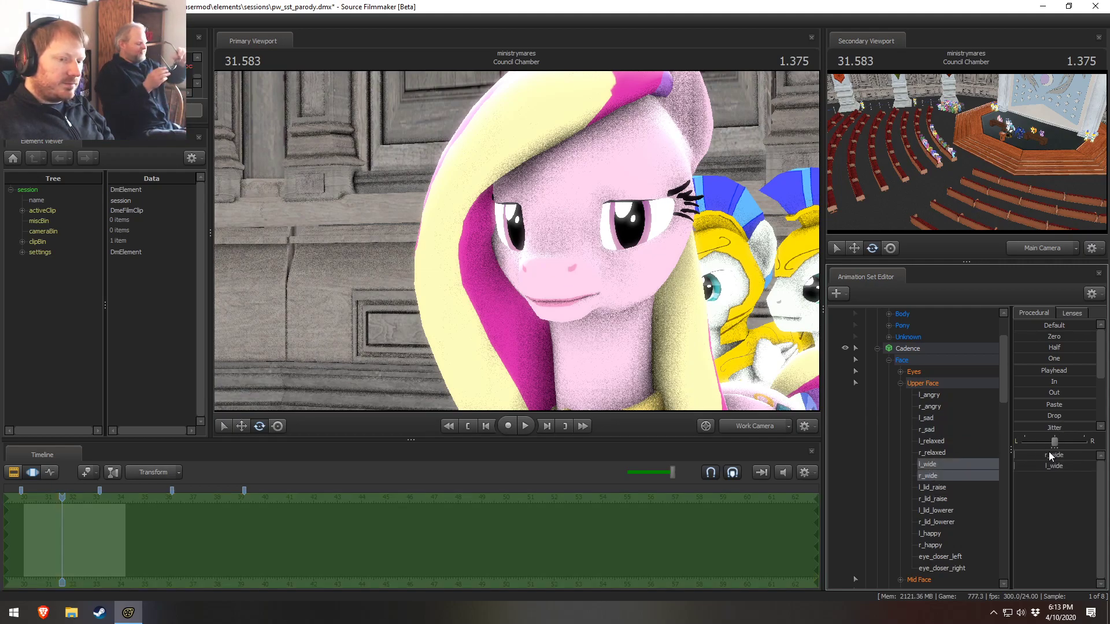
pyautogui.moveTo(1051, 361); pyautogui.dragTo(1038, 376)
pyautogui.press('s')
pyautogui.moveTo(601, 272); pyautogui.dragTo(664, 266)
pyautogui.press('a')
pyautogui.moveTo(485, 228); pyautogui.dragTo(501, 234)
pyautogui.press('w')
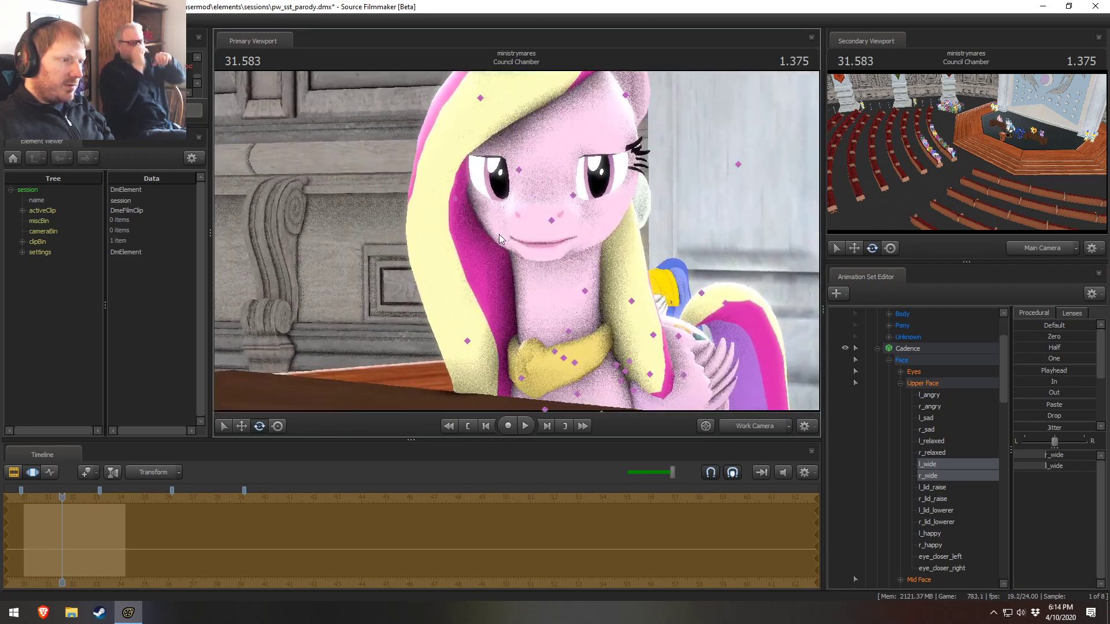
# Rotate Cadence's Head bone slightly and select her Neck bone to adjust its rotation as well
pyautogui.click(553, 225)
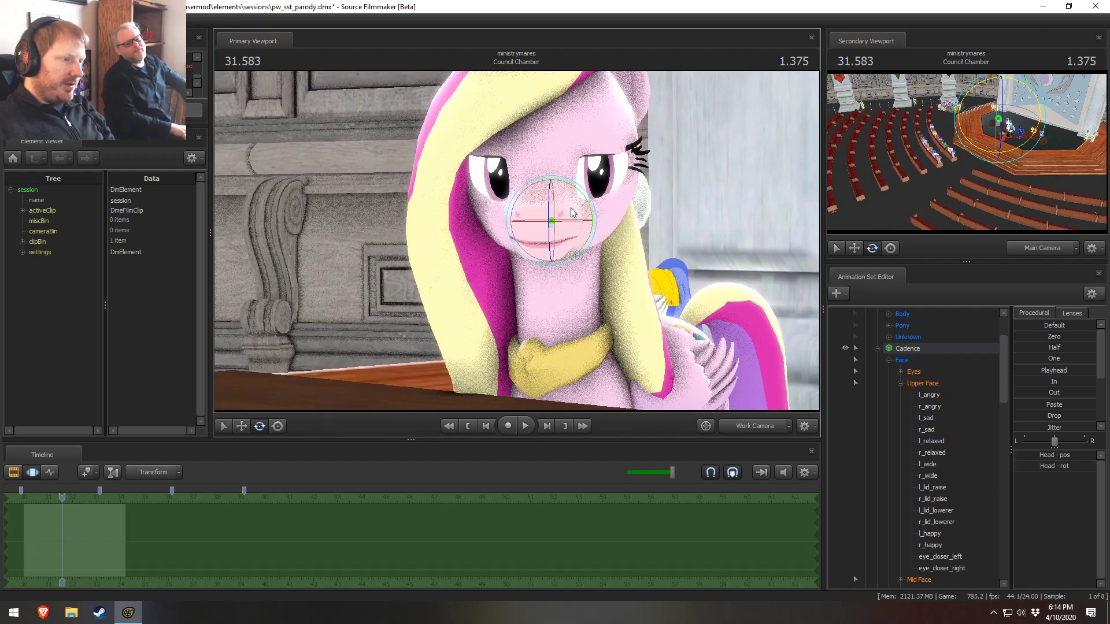
pyautogui.moveTo(570, 212); pyautogui.dragTo(570, 226)
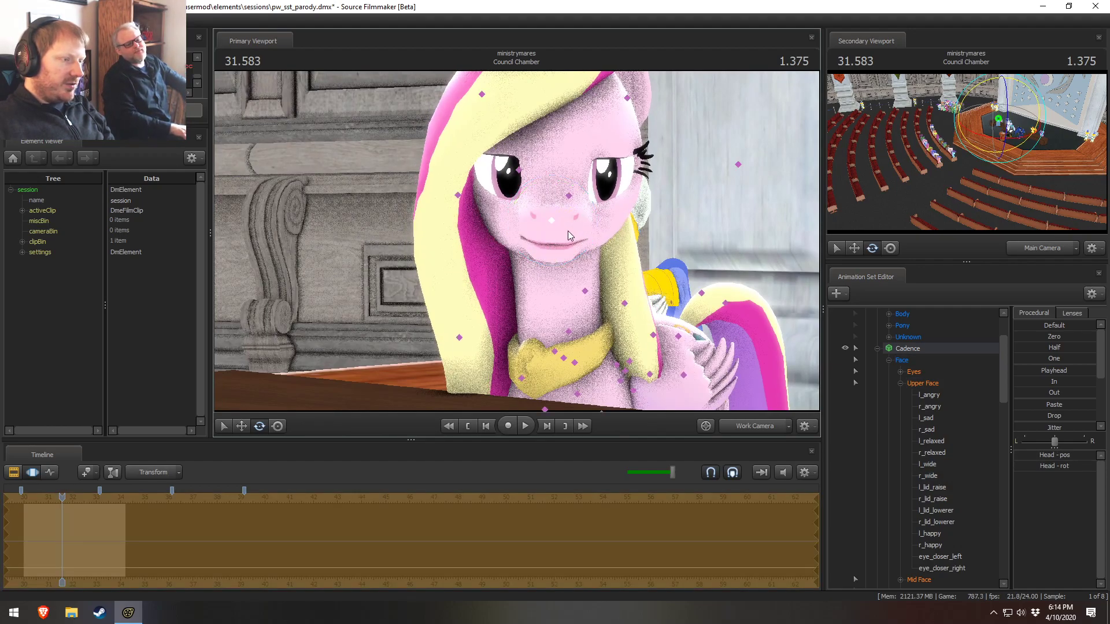
pyautogui.click(554, 351)
pyautogui.moveTo(557, 355); pyautogui.dragTo(561, 356)
# Select Cadence's Eyes controls and move her view target in front of Celestia's face to redirect her gaze
pyautogui.moveTo(561, 356); pyautogui.dragTo(492, 185, button='right')
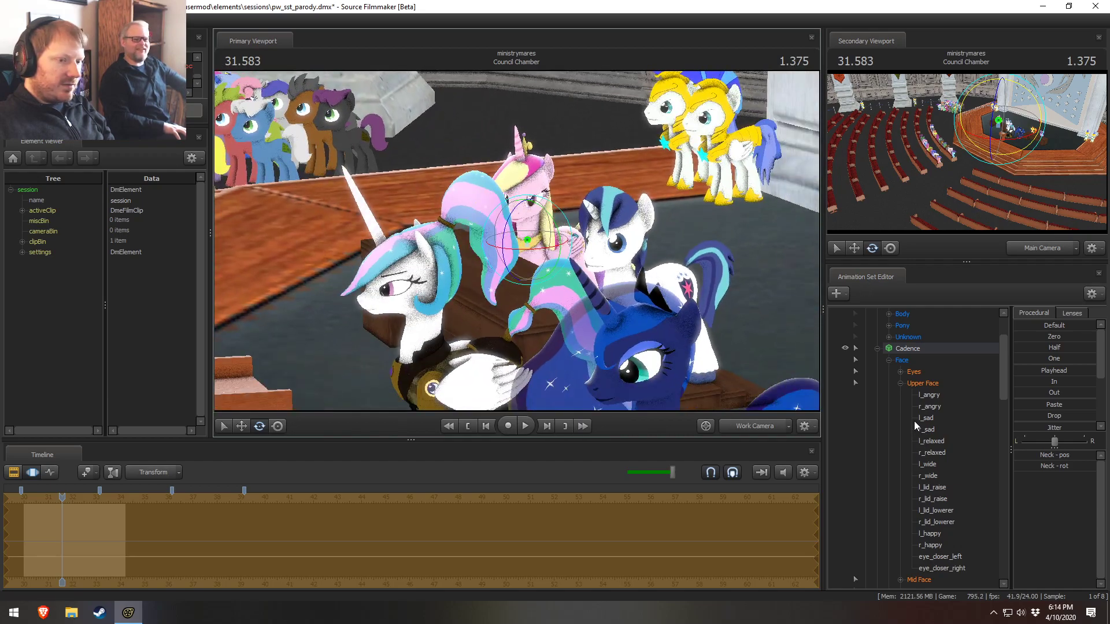
pyautogui.click(911, 375)
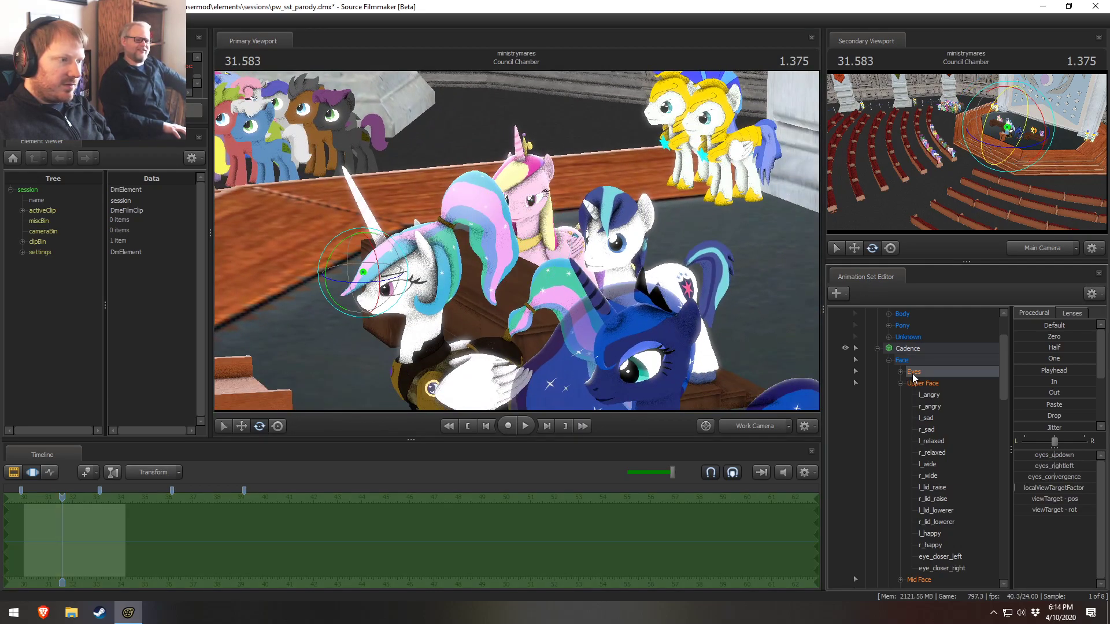
pyautogui.moveTo(520, 243)
pyautogui.mouseDown(button='right')
pyautogui.moveTo(525, 277)
pyautogui.moveTo(518, 234)
pyautogui.mouseUp(button='right')
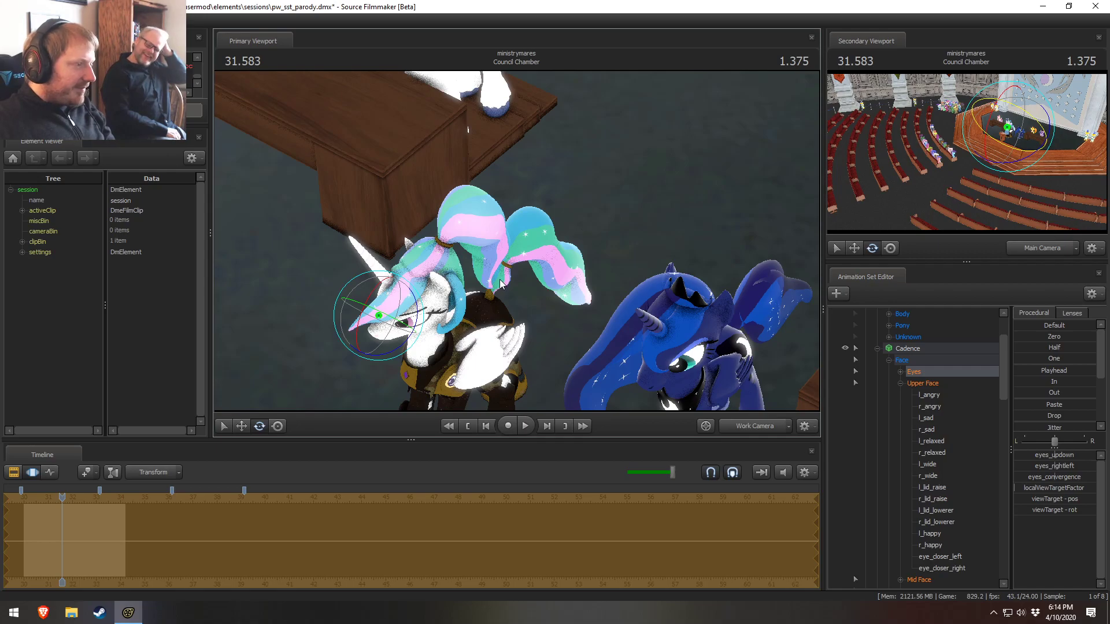
pyautogui.press('w')
pyautogui.moveTo(386, 320); pyautogui.dragTo(400, 311)
pyautogui.keyDown('alt'); pyautogui.moveTo(416, 324); pyautogui.dragTo(511, 238); pyautogui.keyUp('alt')
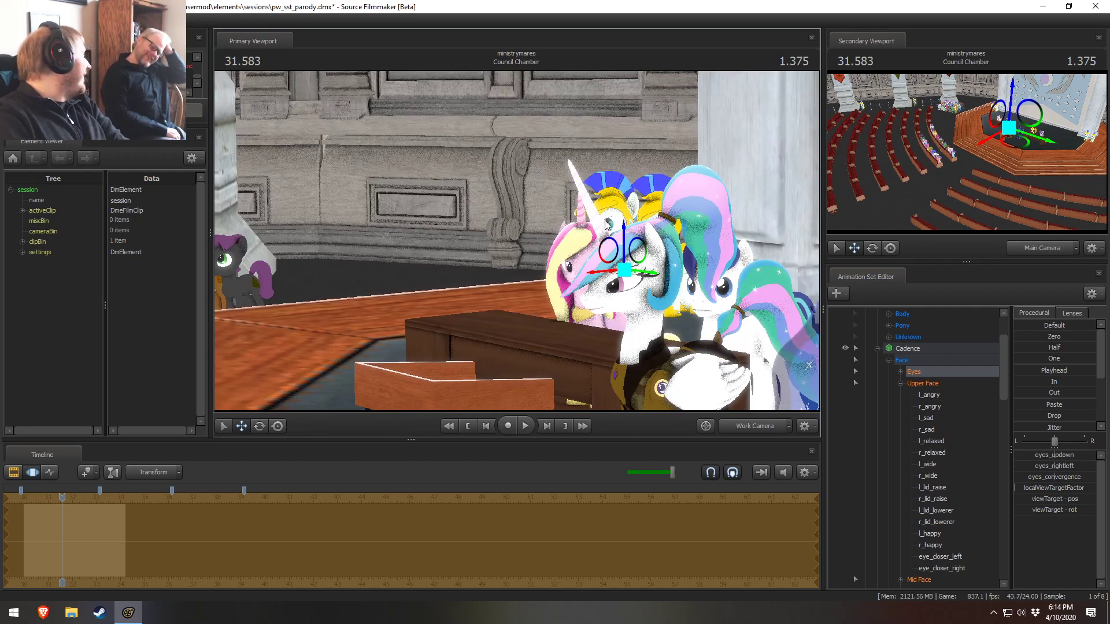
pyautogui.keyDown('alt'); pyautogui.moveTo(452, 161); pyautogui.dragTo(479, 295); pyautogui.keyUp('alt')
pyautogui.keyDown('alt'); pyautogui.moveTo(511, 239); pyautogui.dragTo(516, 280); pyautogui.keyUp('alt')
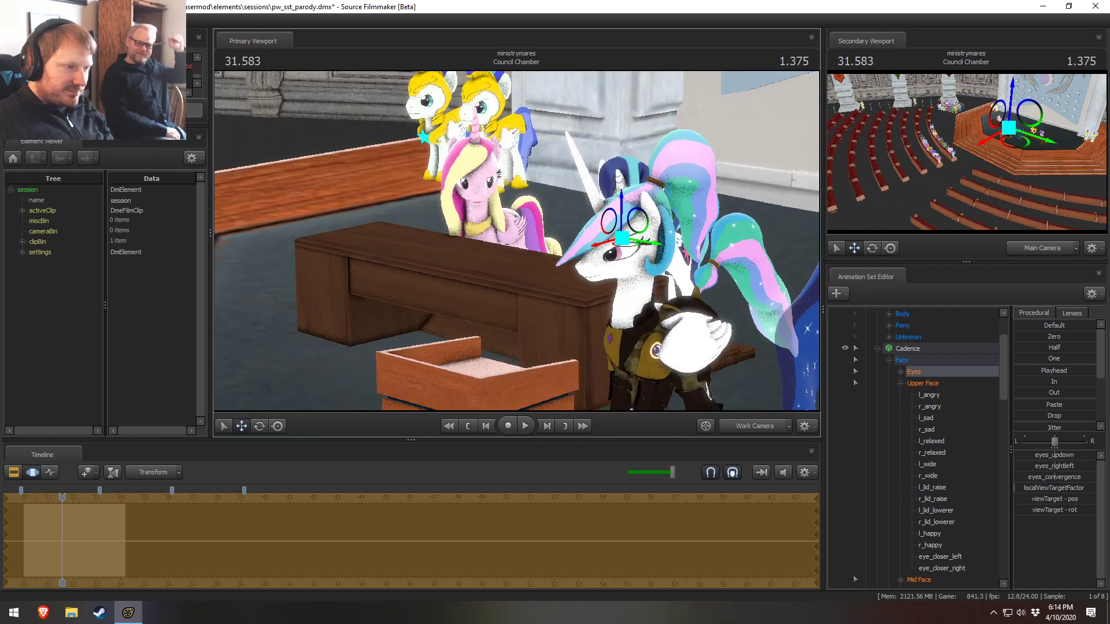
pyautogui.moveTo(511, 240)
pyautogui.keyDown('alt'); pyautogui.mouseDown()
pyautogui.moveTo(515, 254)
pyautogui.moveTo(513, 194)
pyautogui.moveTo(514, 254)
pyautogui.moveTo(507, 238)
pyautogui.mouseUp(); pyautogui.keyUp('alt')
pyautogui.press('w')
pyautogui.press('w')
pyautogui.press('w')
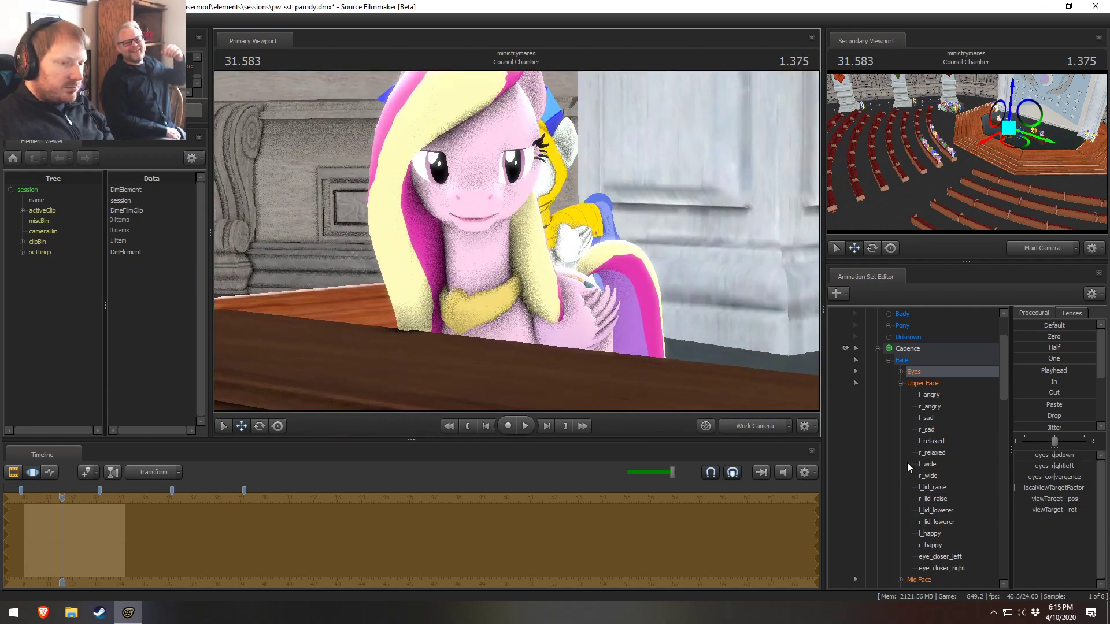
# Select l_happy and r_happy in Cadence's Upper Face group and raise both values slightly
pyautogui.click(947, 533)
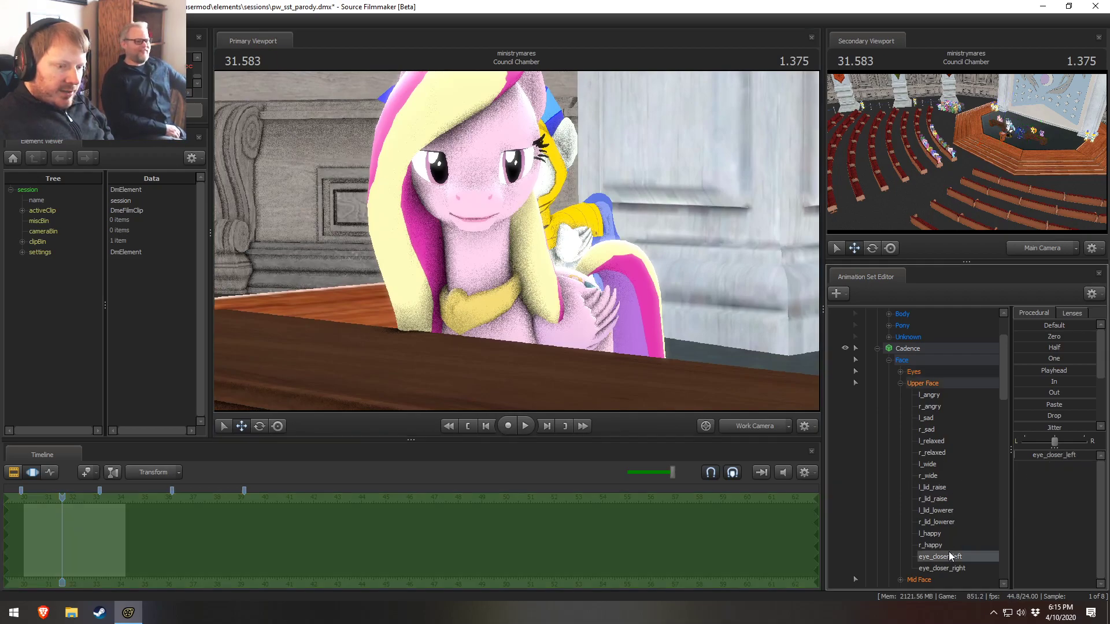
pyautogui.keyDown('ctrl'); pyautogui.click(948, 545); pyautogui.keyUp('ctrl')
pyautogui.moveTo(1035, 457)
pyautogui.mouseDown()
pyautogui.moveTo(1095, 457)
pyautogui.moveTo(1018, 457)
pyautogui.moveTo(1028, 464)
pyautogui.mouseUp()
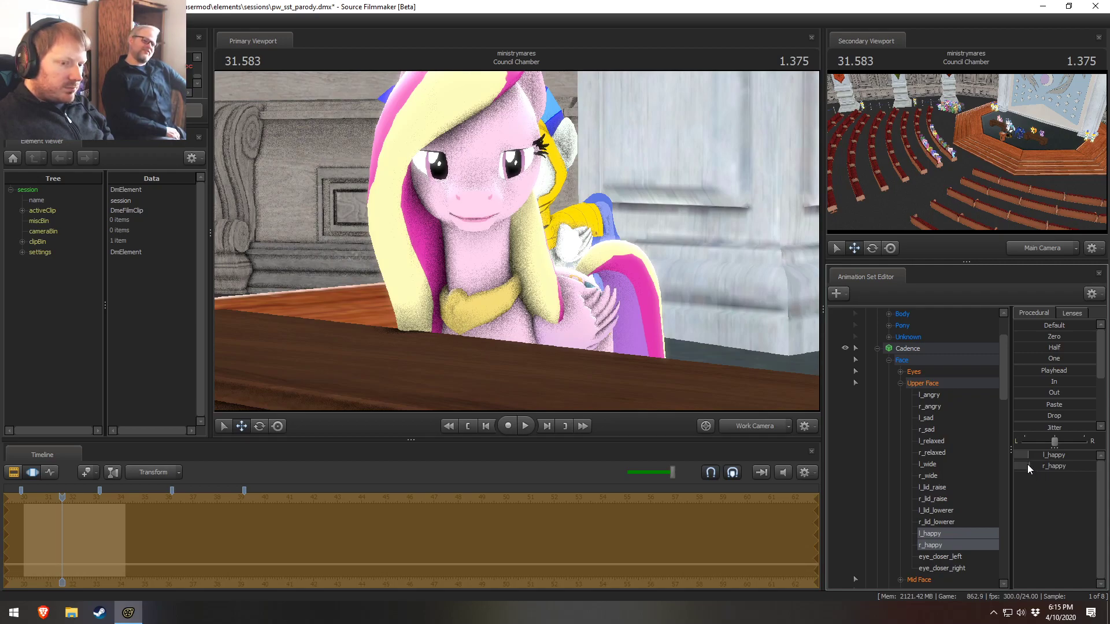
# Select Cadence's whole Upper Face group, raise the angry values and clear l_sad and r_sad
pyautogui.click(948, 430)
pyautogui.click(939, 395)
pyautogui.click(947, 386)
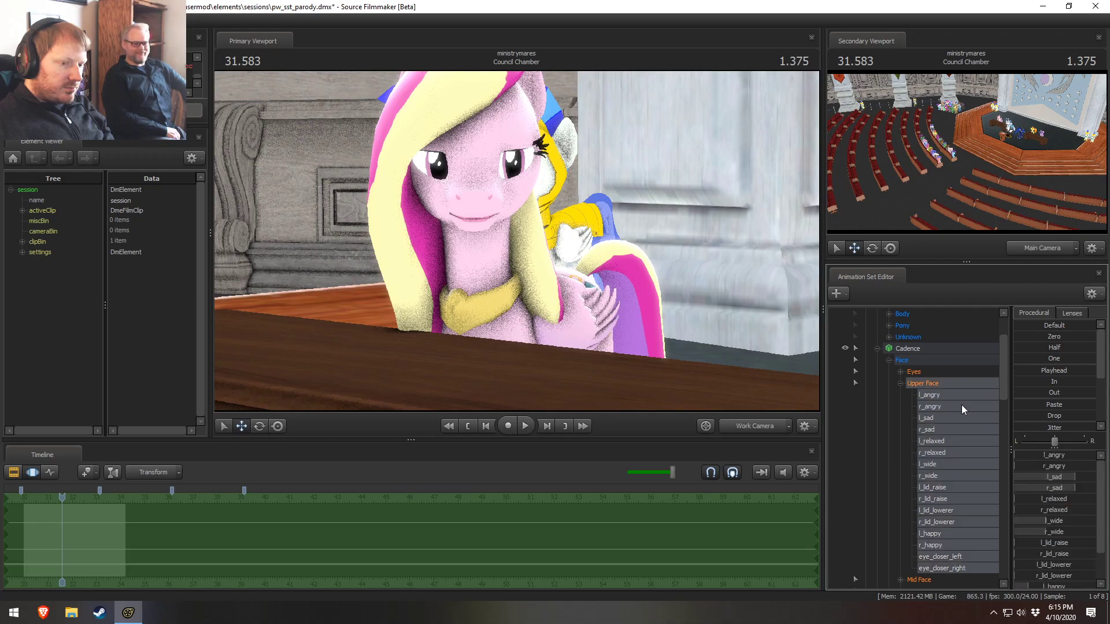
pyautogui.click(1053, 455)
pyautogui.moveTo(1064, 467); pyautogui.dragTo(931, 482)
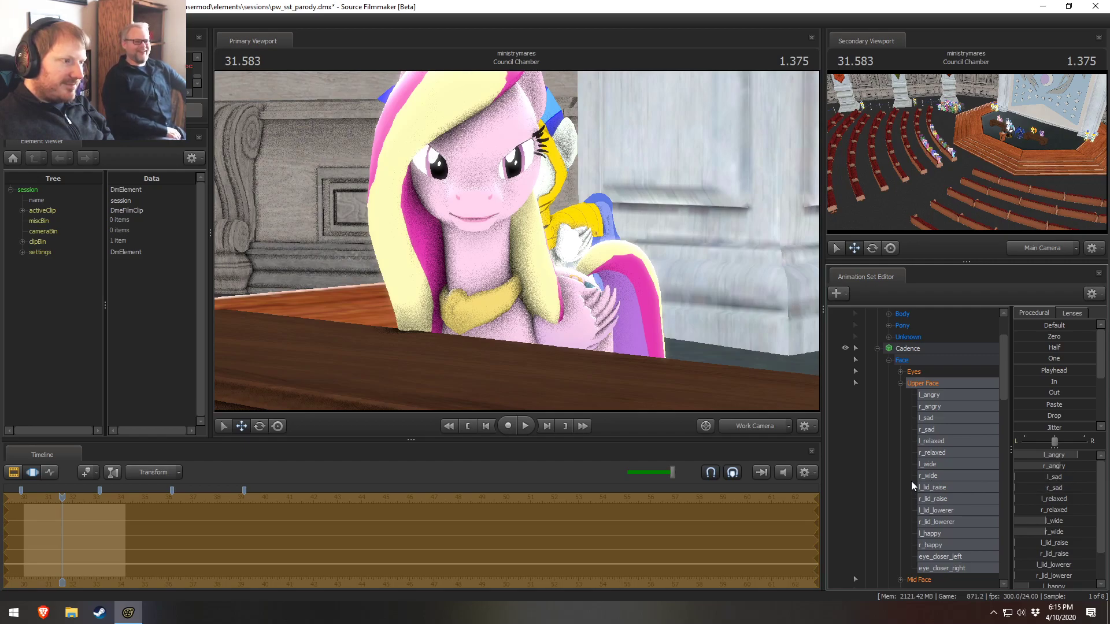
# Try rotating Cadence's Head bone so that her head tilts far back and sideways
pyautogui.click(475, 198)
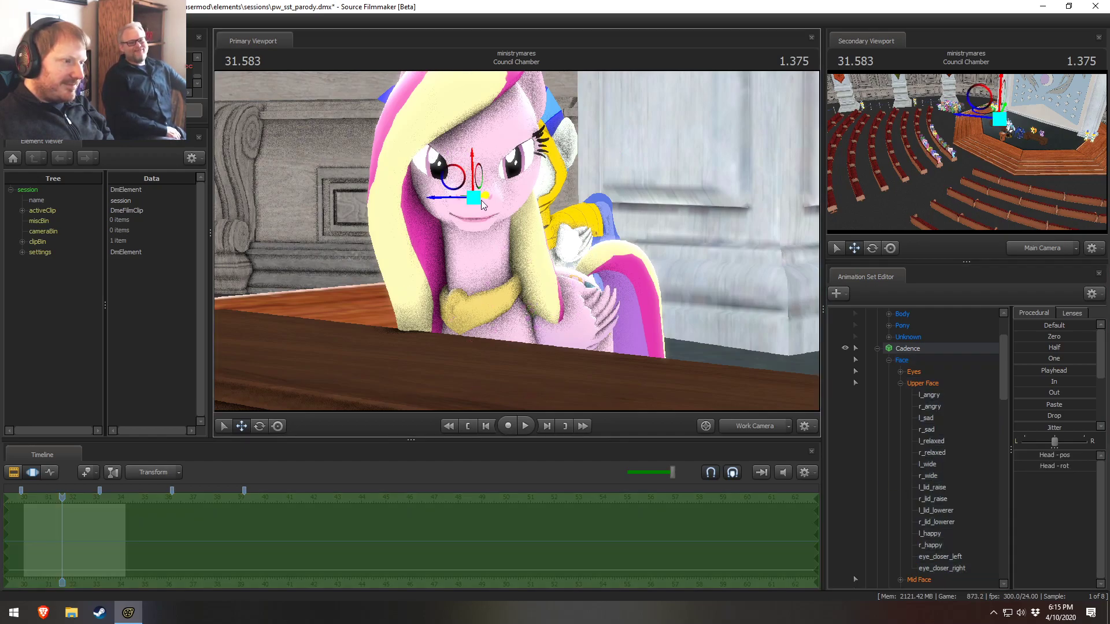
pyautogui.moveTo(494, 216); pyautogui.dragTo(521, 182)
pyautogui.moveTo(517, 241)
pyautogui.keyDown('alt'); pyautogui.mouseDown()
pyautogui.moveTo(517, 277)
pyautogui.moveTo(497, 220)
pyautogui.moveTo(522, 261)
pyautogui.mouseUp(); pyautogui.keyUp('alt')
pyautogui.scroll(-1, 921, 577)
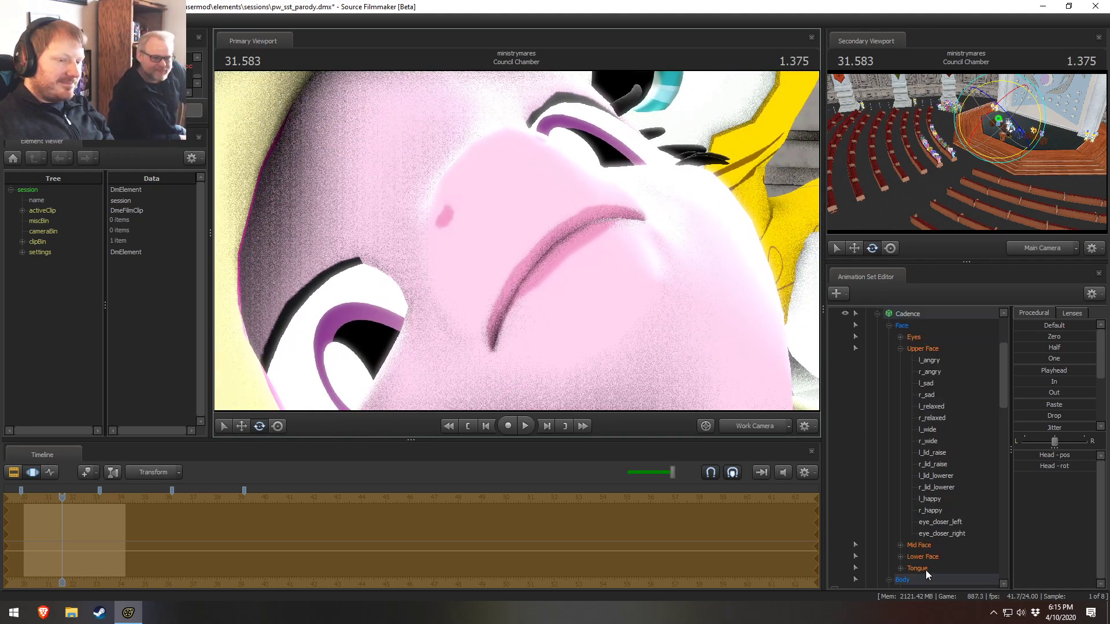
# Try opening Cadence's mouth wide by raising jaw_open in her Lower Face group
pyautogui.click(927, 556)
pyautogui.moveTo(1058, 457); pyautogui.dragTo(681, 365)
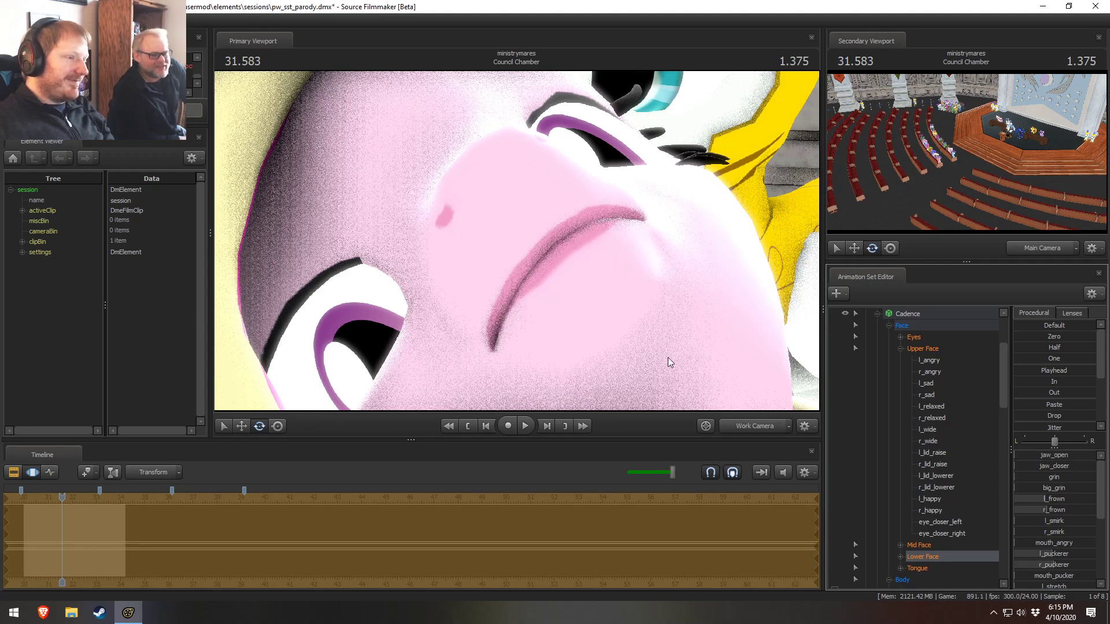
pyautogui.press('s')
pyautogui.moveTo(792, 379); pyautogui.dragTo(699, 341)
pyautogui.press('w')
pyautogui.press('w')
pyautogui.moveTo(516, 241)
pyautogui.mouseDown()
pyautogui.moveTo(572, 289)
pyautogui.moveTo(517, 241)
pyautogui.mouseUp()
pyautogui.moveTo(1031, 455); pyautogui.dragTo(1057, 455)
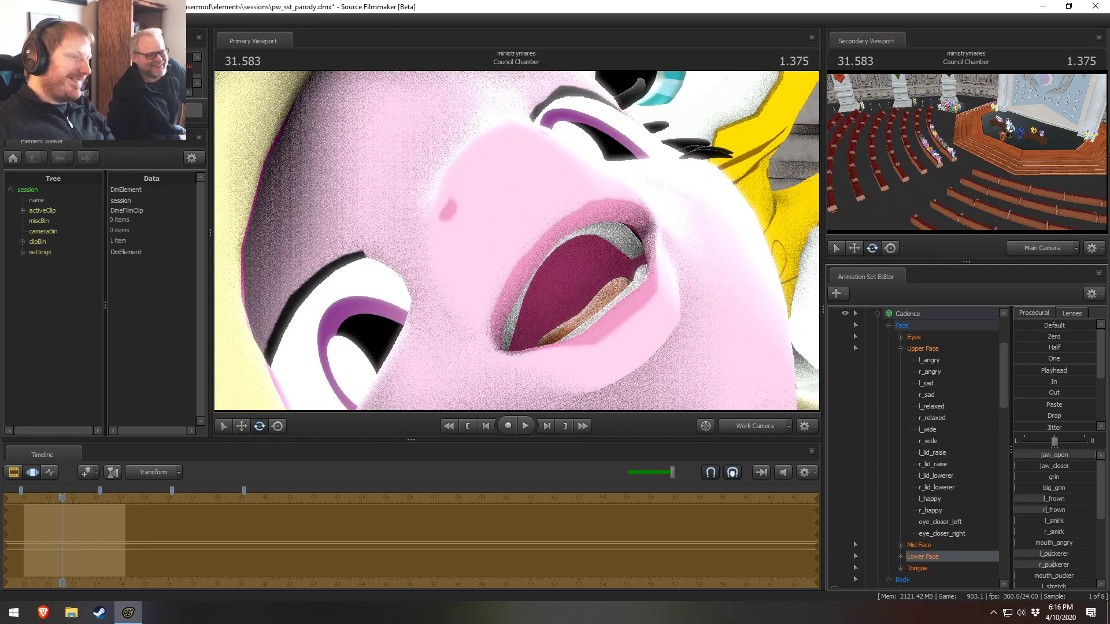
pyautogui.press('s')
pyautogui.moveTo(539, 290); pyautogui.dragTo(545, 289)
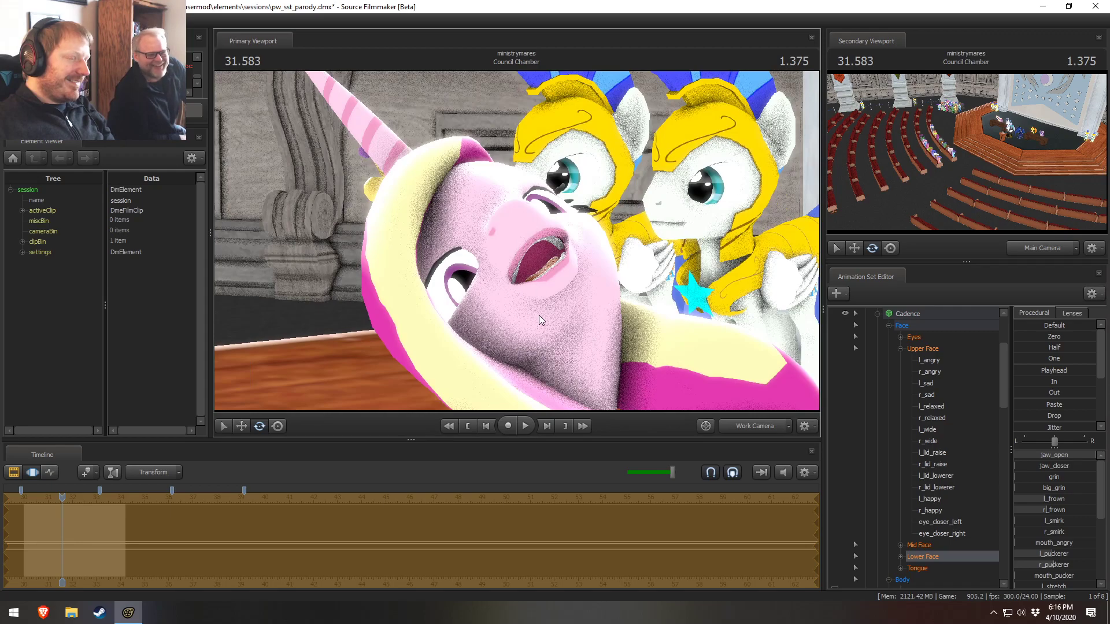
# Undo the jaw_open change and the tilting of Cadence's head
pyautogui.hotkey('ctrl', 'z')
pyautogui.hotkey('ctrl', 'z')
pyautogui.hotkey('ctrl', 'z')
pyautogui.hotkey('ctrl', 'z')
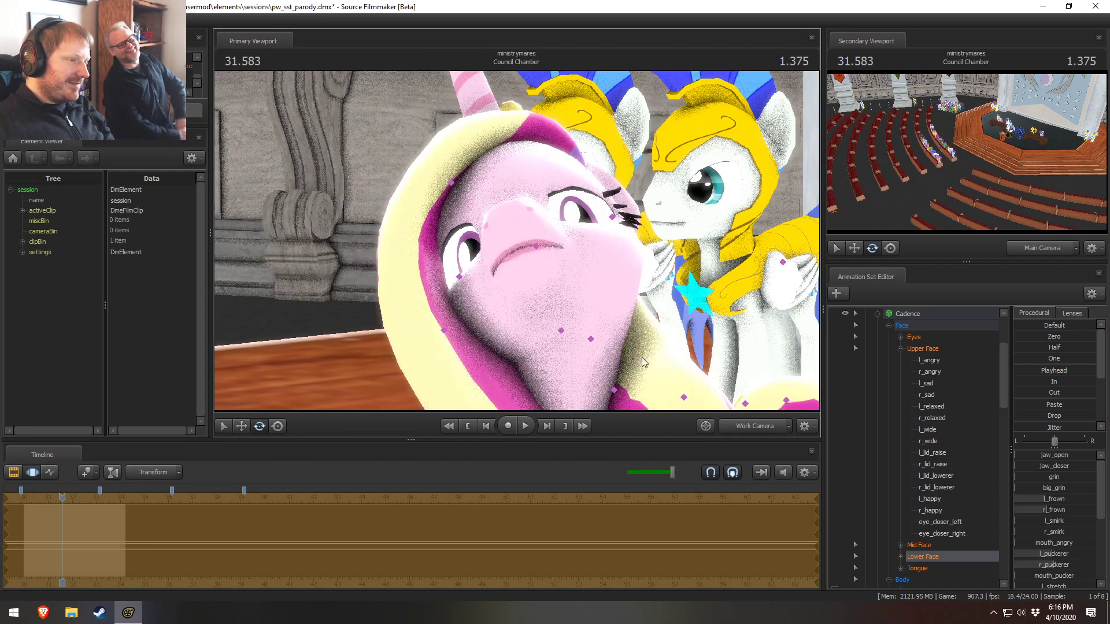
pyautogui.hotkey('ctrl', 'z')
# Try the jaw_open value on Cadence's Lower Face again and check her mouth from below and from the front
pyautogui.moveTo(1061, 458); pyautogui.dragTo(1028, 457)
pyautogui.moveTo(517, 272); pyautogui.dragTo(537, 255)
pyautogui.press('w')
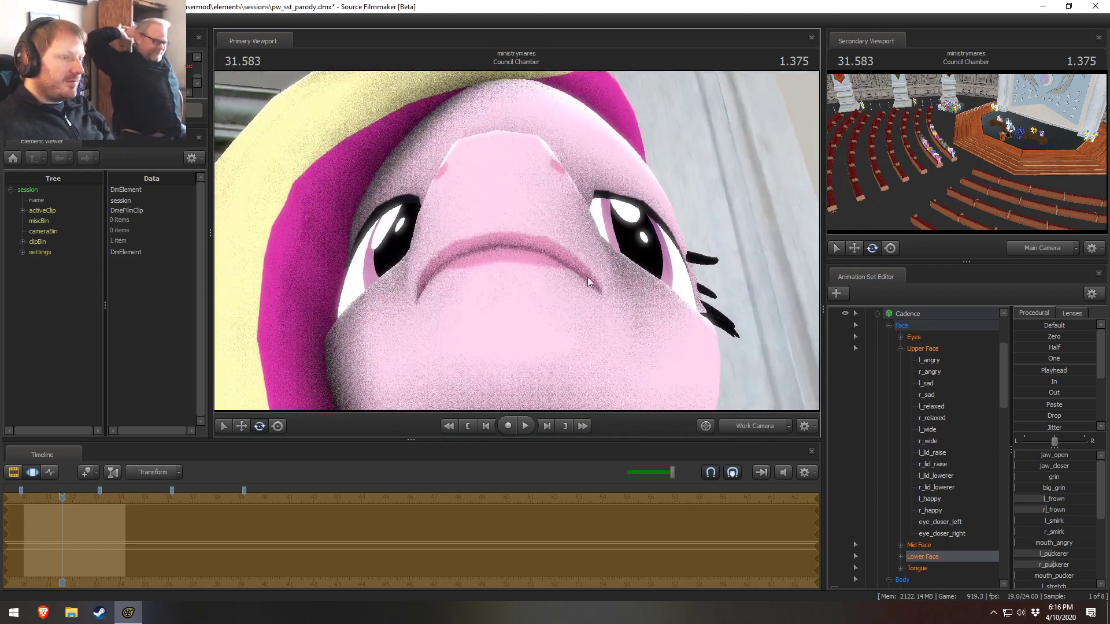
pyautogui.moveTo(1026, 456); pyautogui.dragTo(1057, 457)
pyautogui.moveTo(517, 241); pyautogui.dragTo(549, 244)
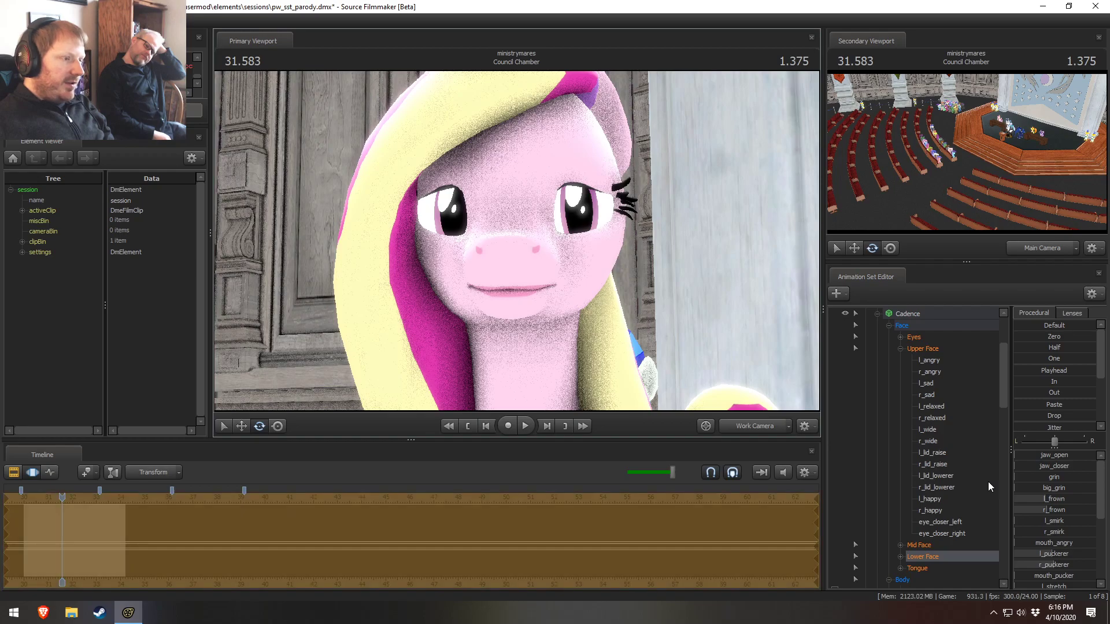
pyautogui.moveTo(695, 315); pyautogui.dragTo(651, 370)
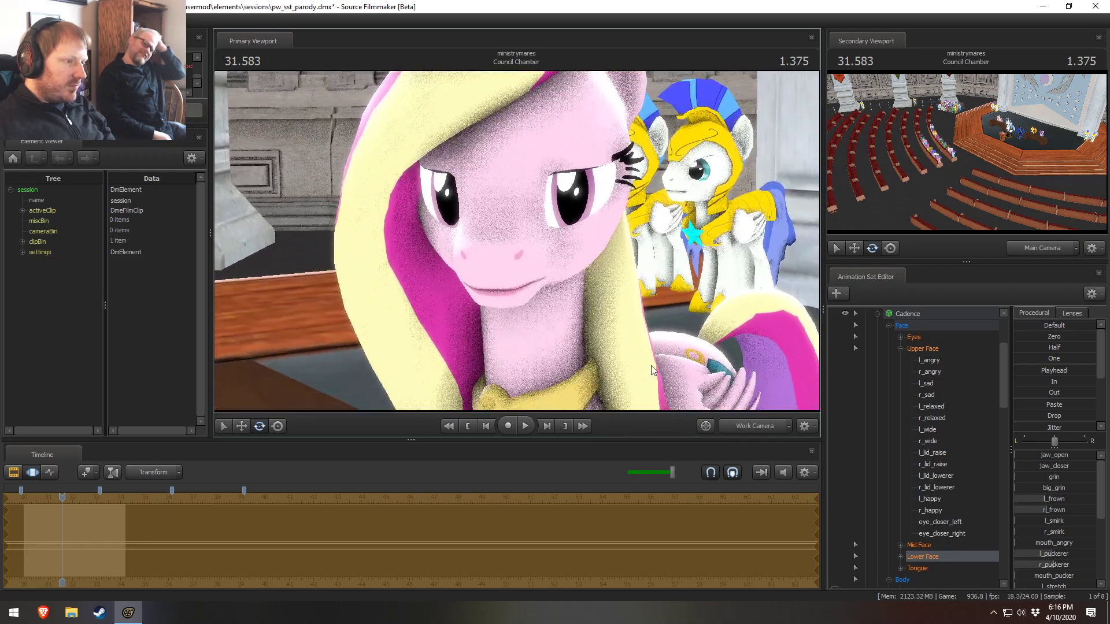
# Examine Cadence's face and pose from the work camera and the shot camera
pyautogui.click(755, 425)
pyautogui.press('w')
pyautogui.moveTo(682, 324); pyautogui.dragTo(683, 313)
pyautogui.moveTo(509, 209); pyautogui.dragTo(507, 208)
pyautogui.press('s')
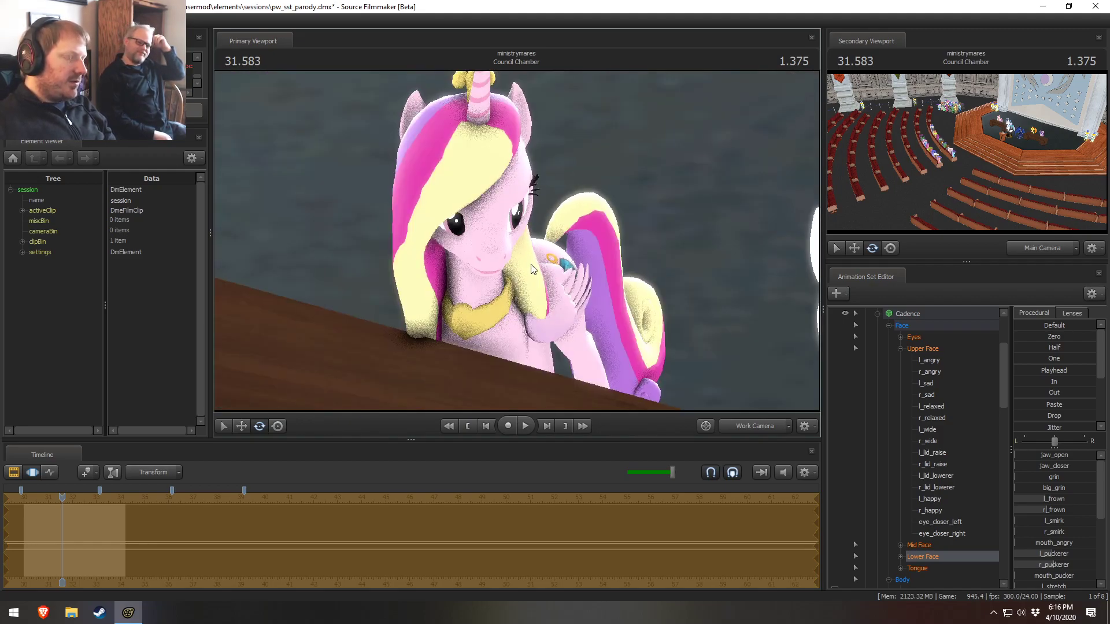
pyautogui.click(751, 426)
pyautogui.click(751, 426)
pyautogui.moveTo(722, 398); pyautogui.dragTo(722, 398)
# Select Cadence's Head bone for rotation and view her among the other ponies from behind
pyautogui.moveTo(341, 242); pyautogui.dragTo(341, 242)
pyautogui.click(328, 243)
pyautogui.moveTo(359, 232); pyautogui.dragTo(501, 271)
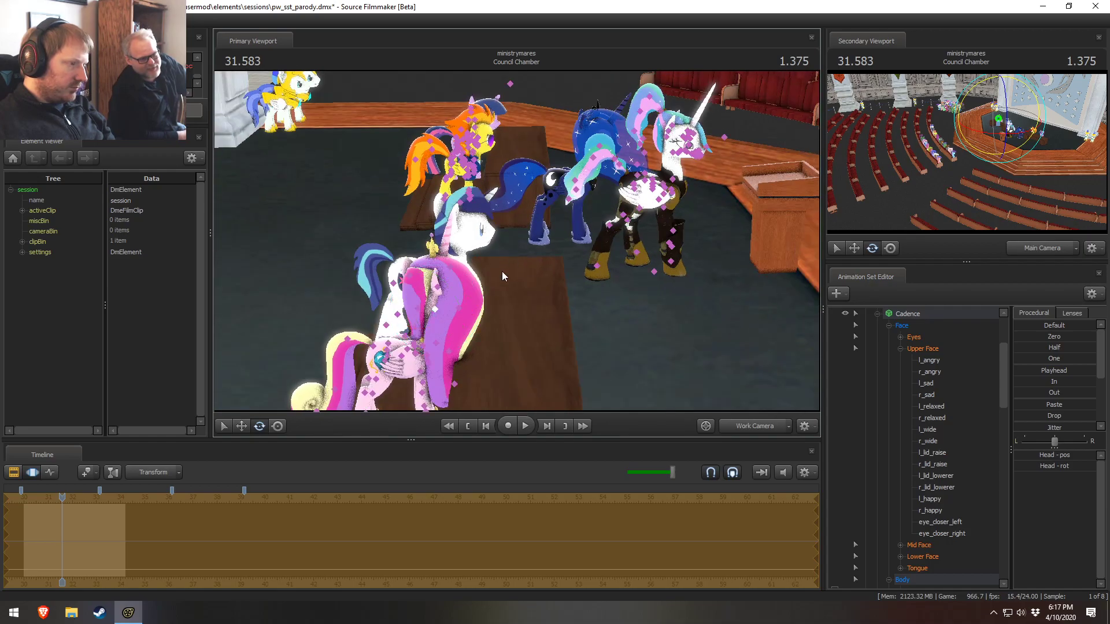
# Try moving Cadence's jiggle_hair3 mane bone, undo the change, and select jiggle_hair2 instead
pyautogui.click(441, 345)
pyautogui.moveTo(450, 365); pyautogui.dragTo(444, 366)
pyautogui.hotkey('ctrl', 'z')
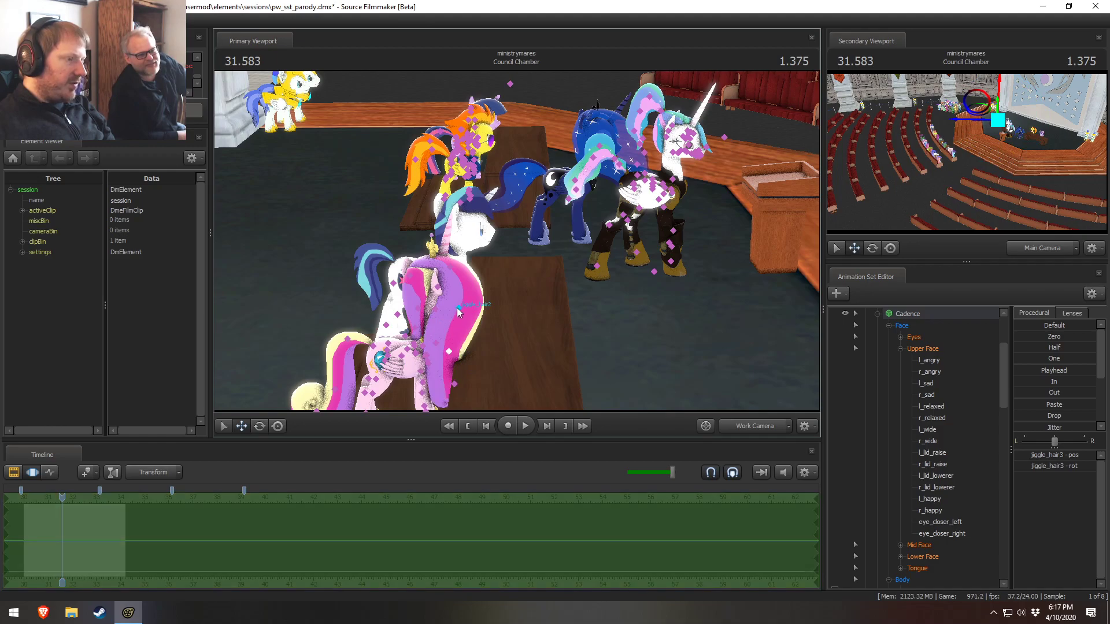
pyautogui.click(457, 310)
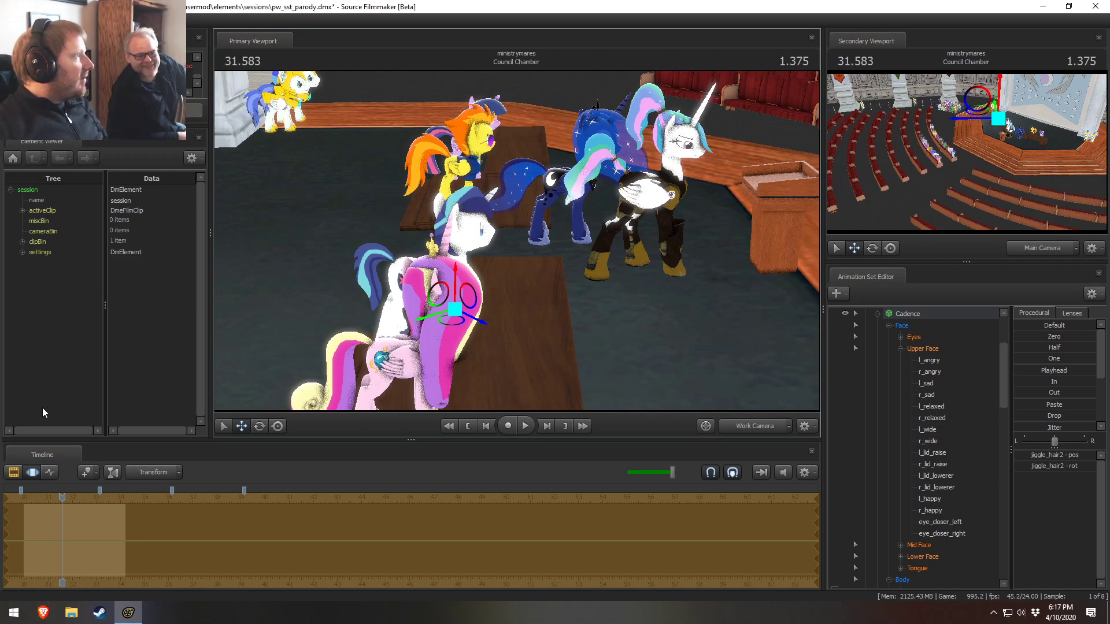
# Switch to the Brave browser and search for "what do you call the daugther of a princess"
pyautogui.click(40, 611)
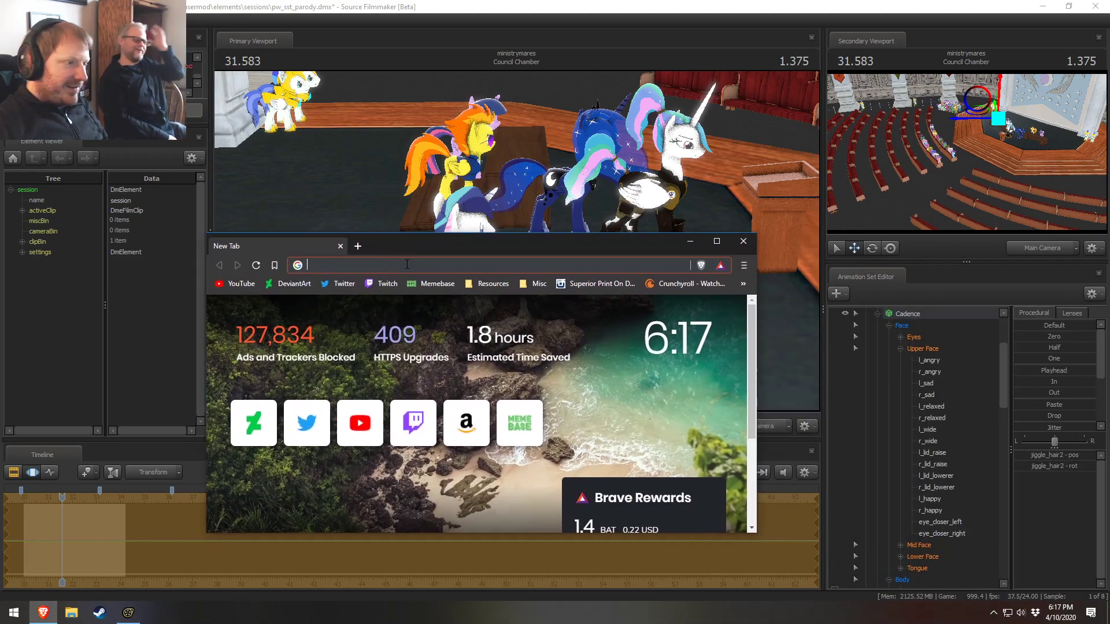
pyautogui.write('what')
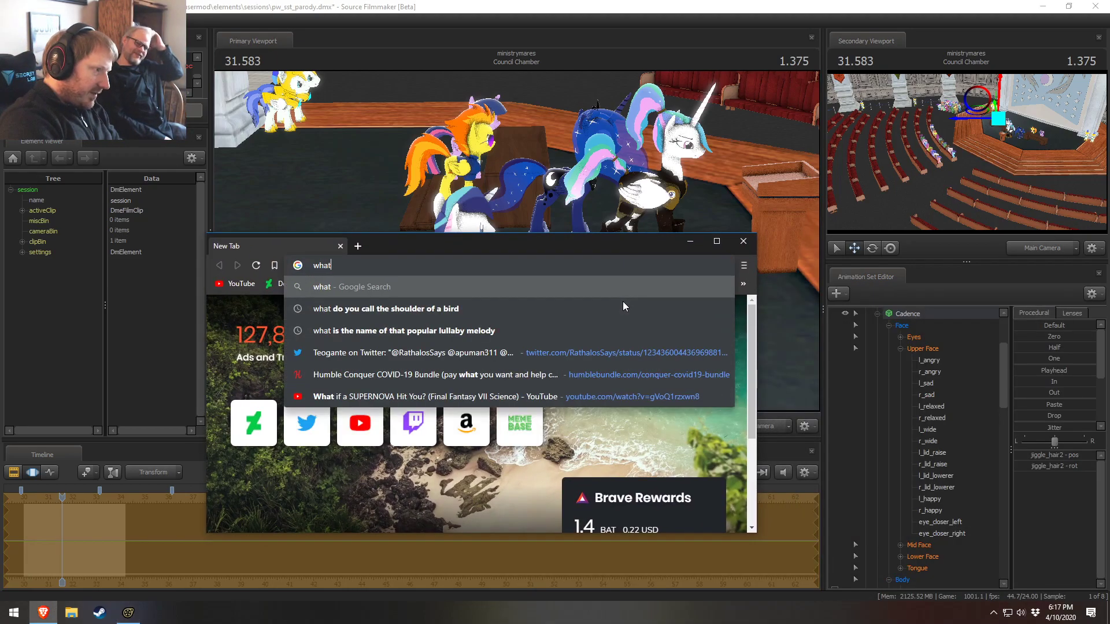
pyautogui.write(' do you call th')
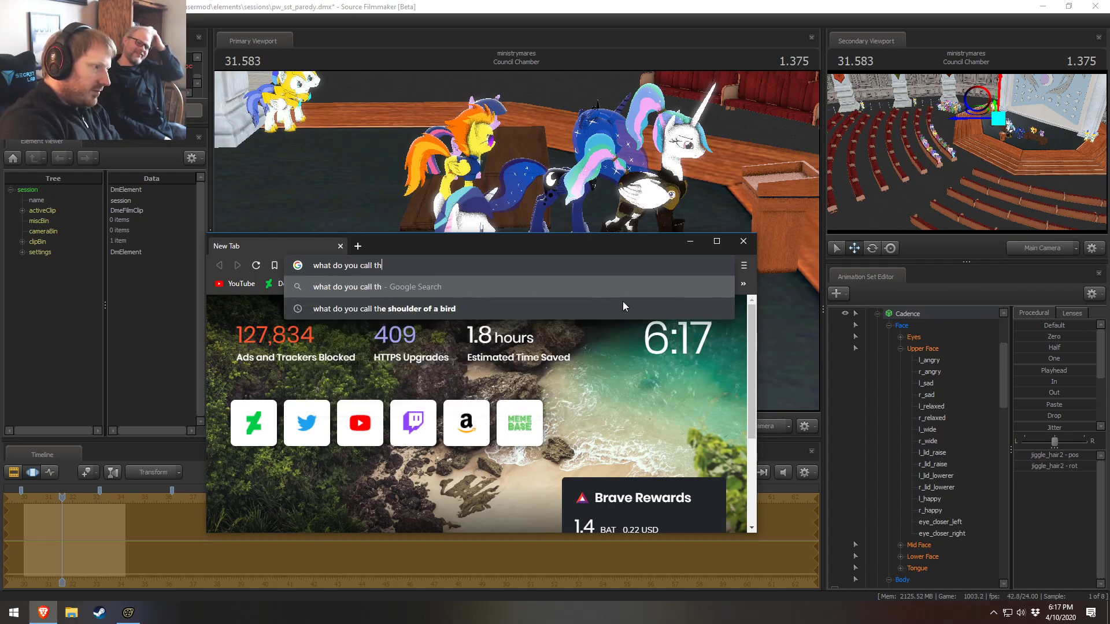
pyautogui.write('e daut')
pyautogui.press('BackSpace')
pyautogui.write('gther of a princess')
pyautogui.press('Return')
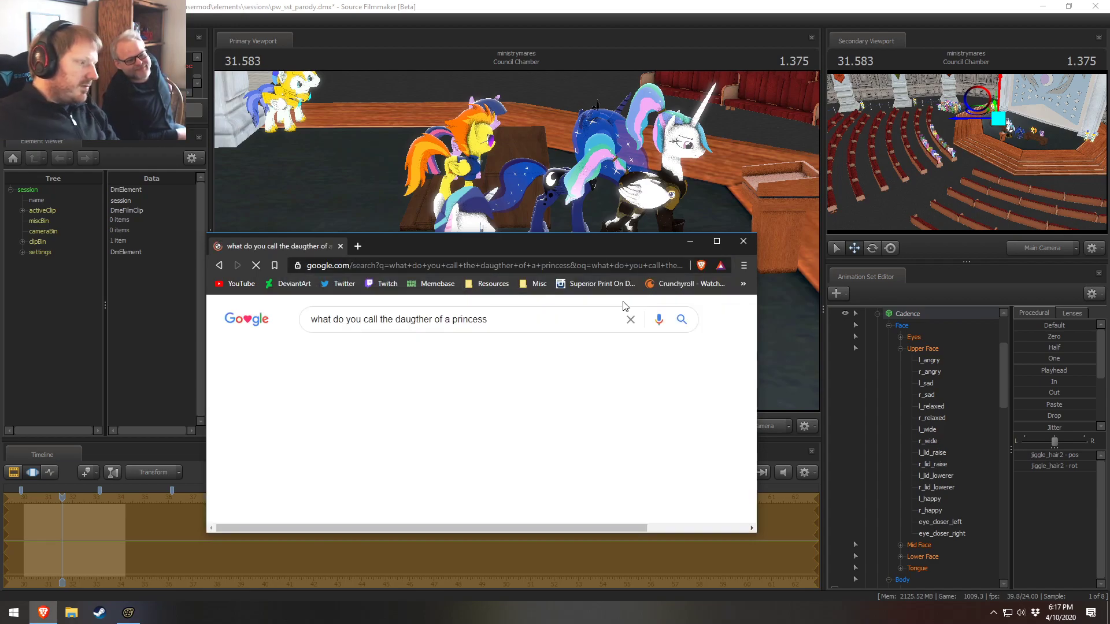
# Look through the search results for the title of a princess's daughter and return to Source Filmmaker
pyautogui.scroll(-1, 576, 391)
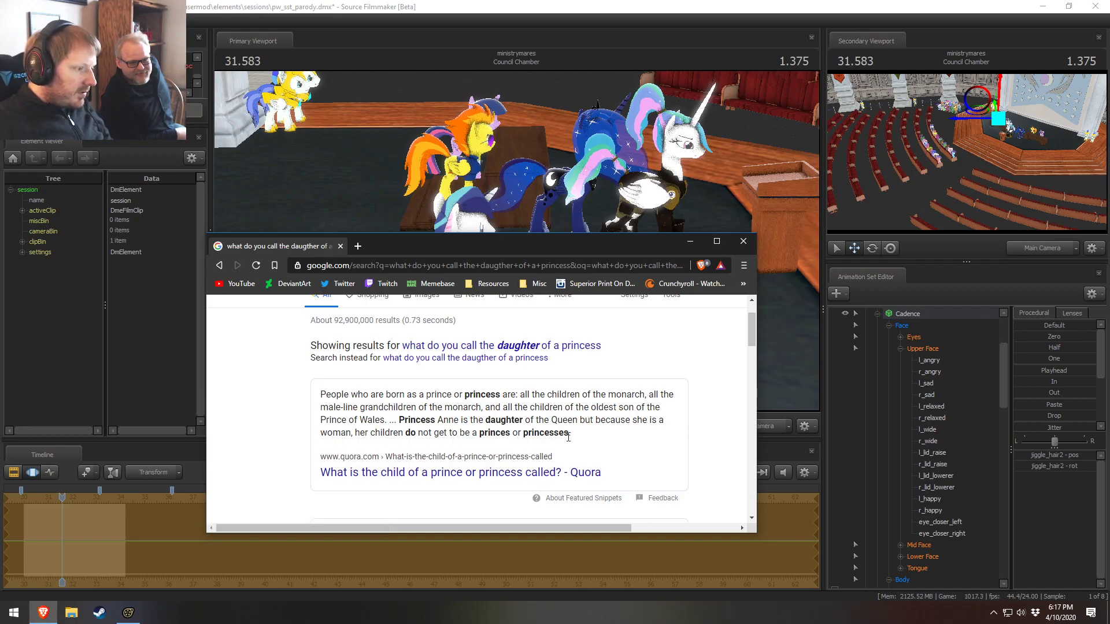
pyautogui.scroll(-2, 617, 449)
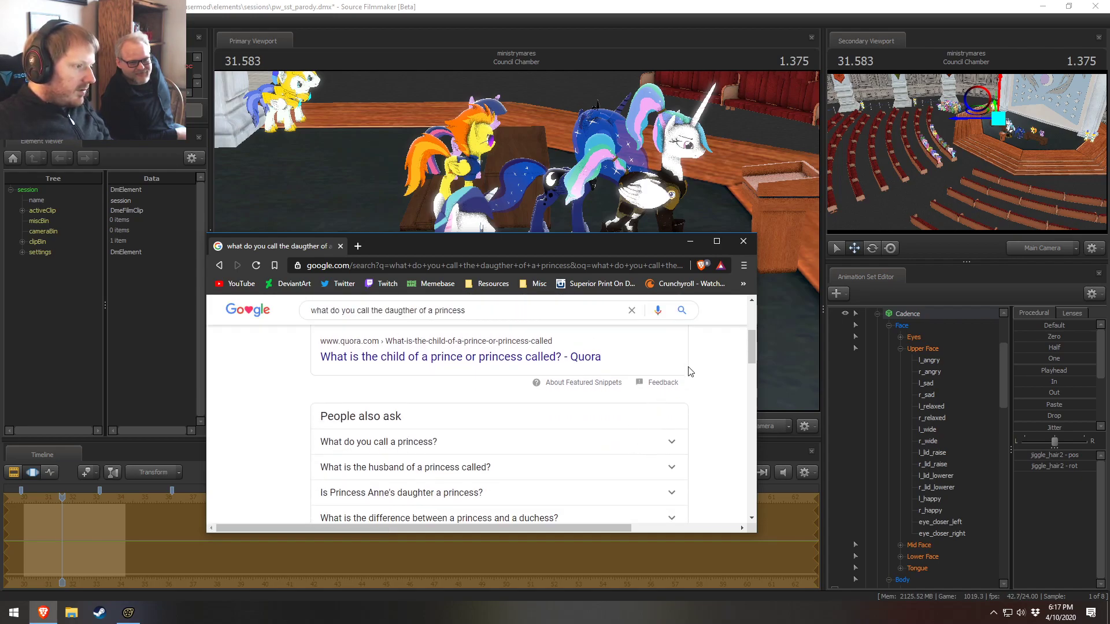
pyautogui.scroll(1, 694, 408)
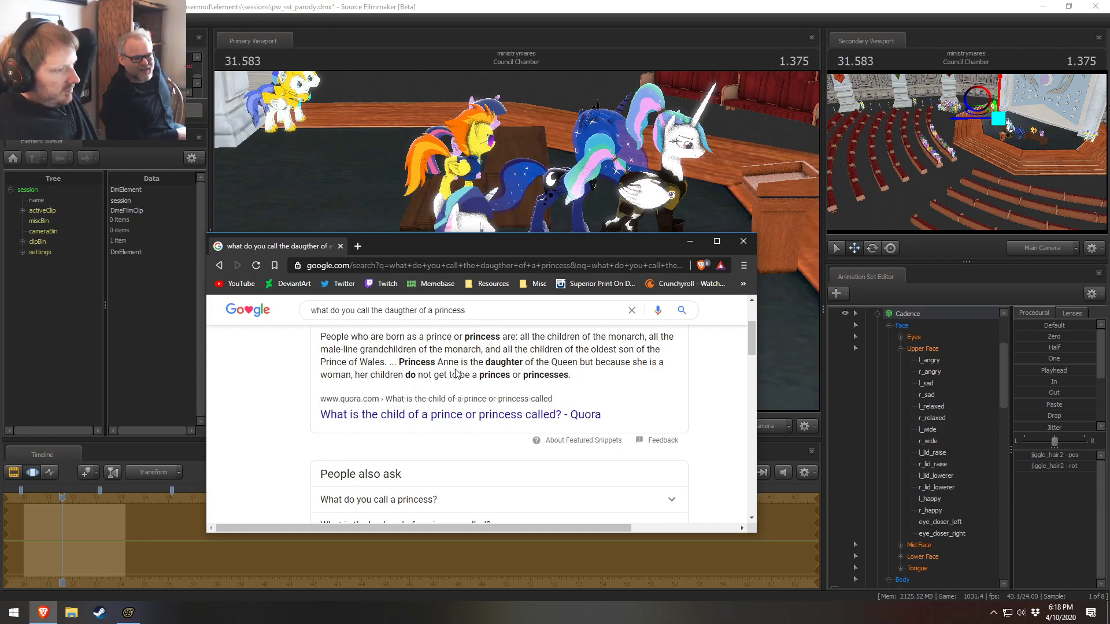
pyautogui.scroll(1, 532, 360)
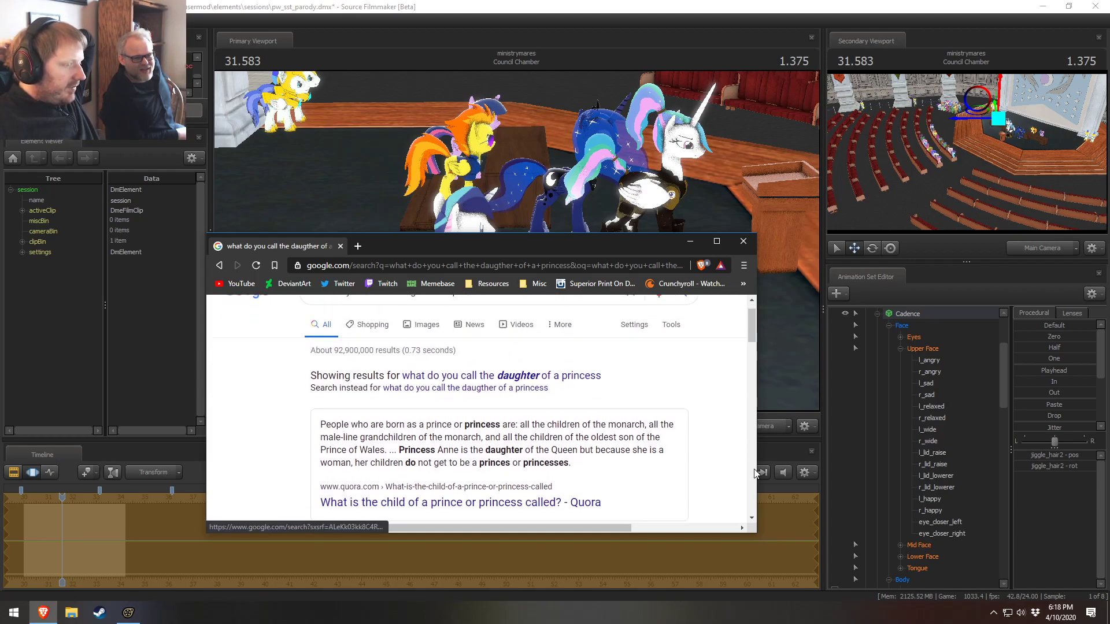
pyautogui.scroll(-1, 537, 353)
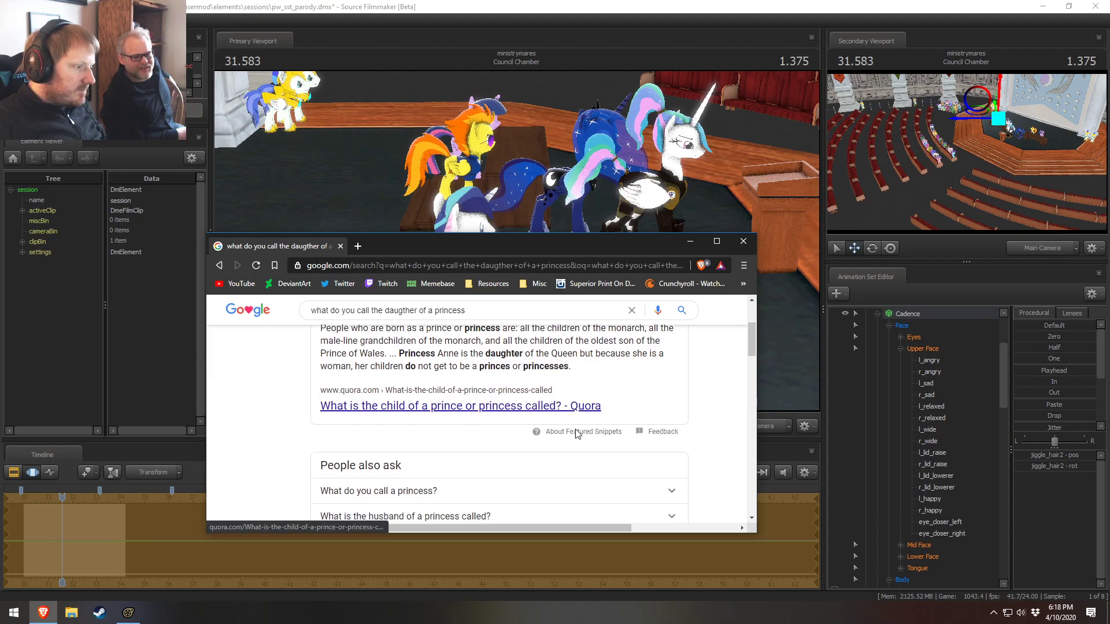
pyautogui.scroll(-5, 557, 419)
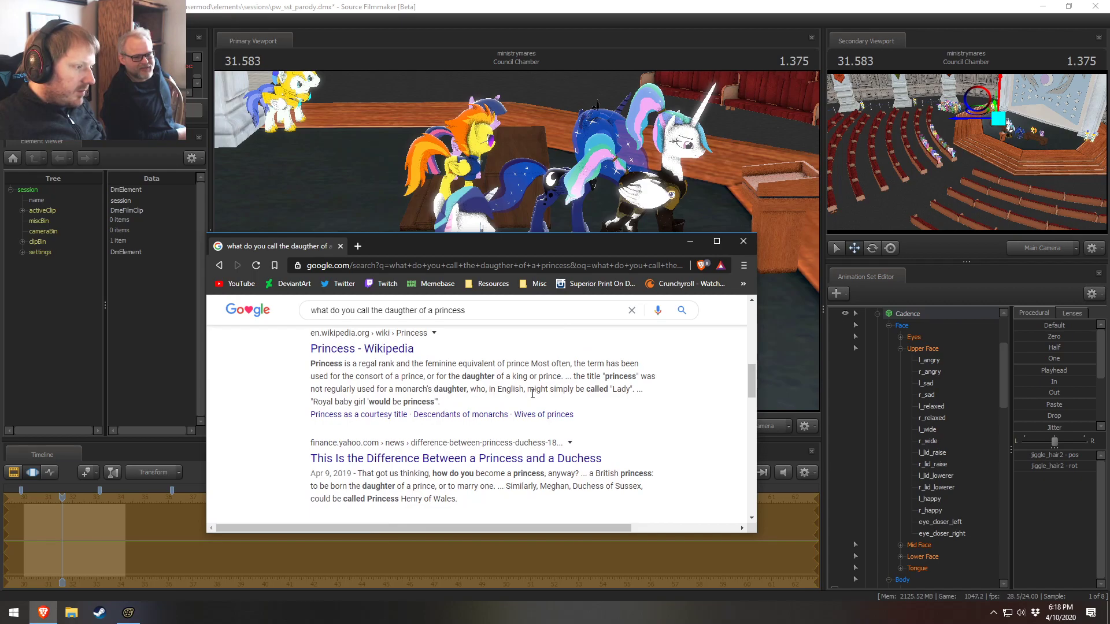
pyautogui.scroll(-1, 647, 465)
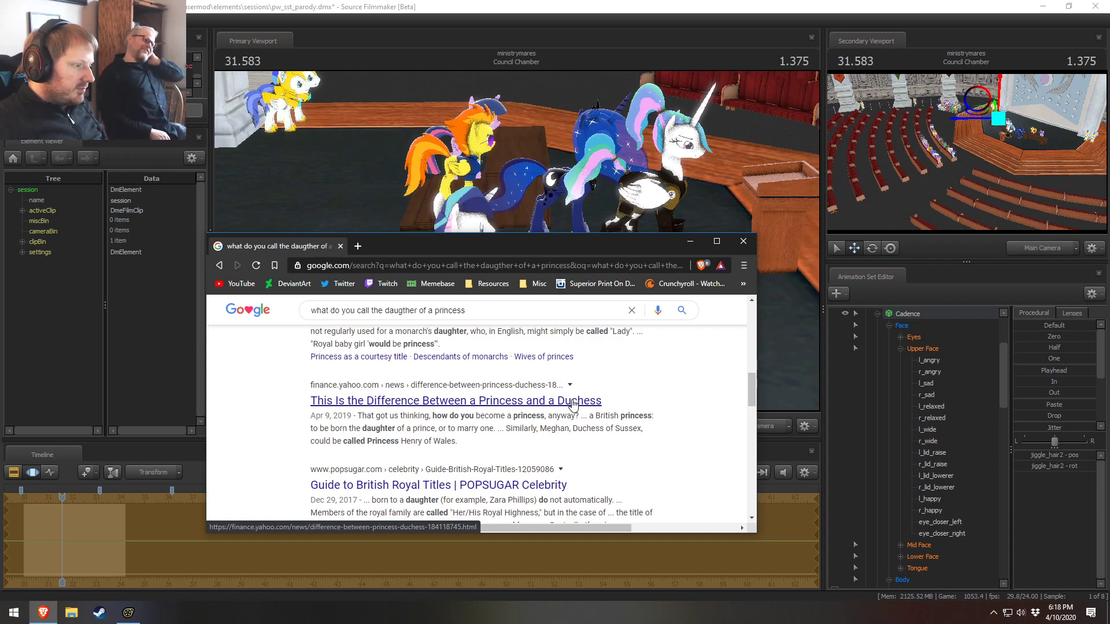
pyautogui.click(484, 5)
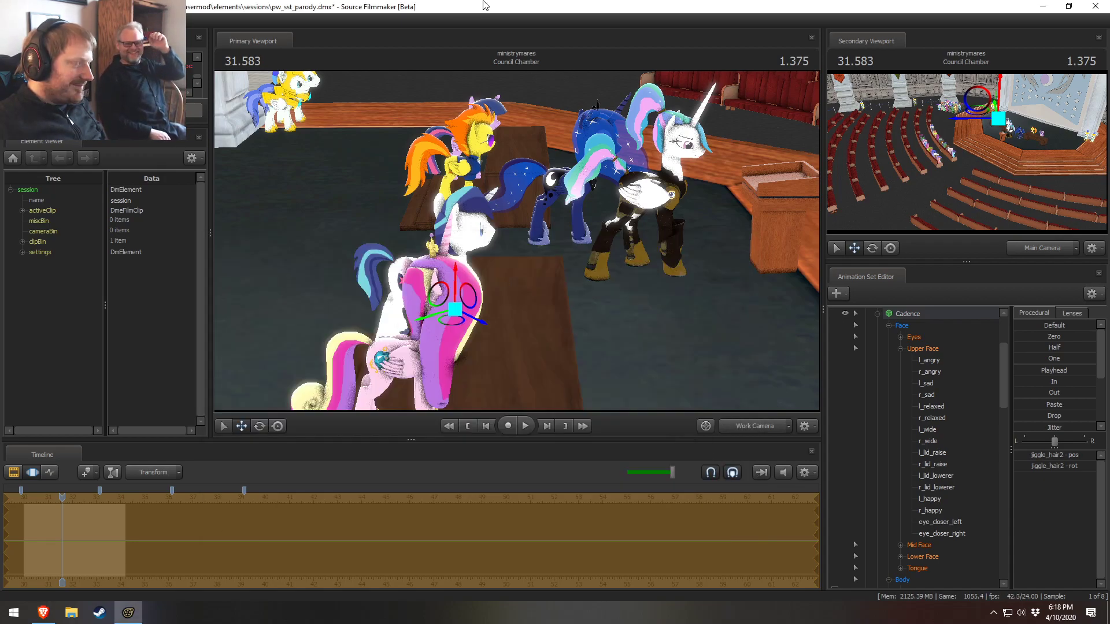
# Inspect Cadence and Shining Armor up close, Celestia and Luna beside the podium, and Twilight behind her desk
pyautogui.moveTo(589, 227); pyautogui.dragTo(370, 188)
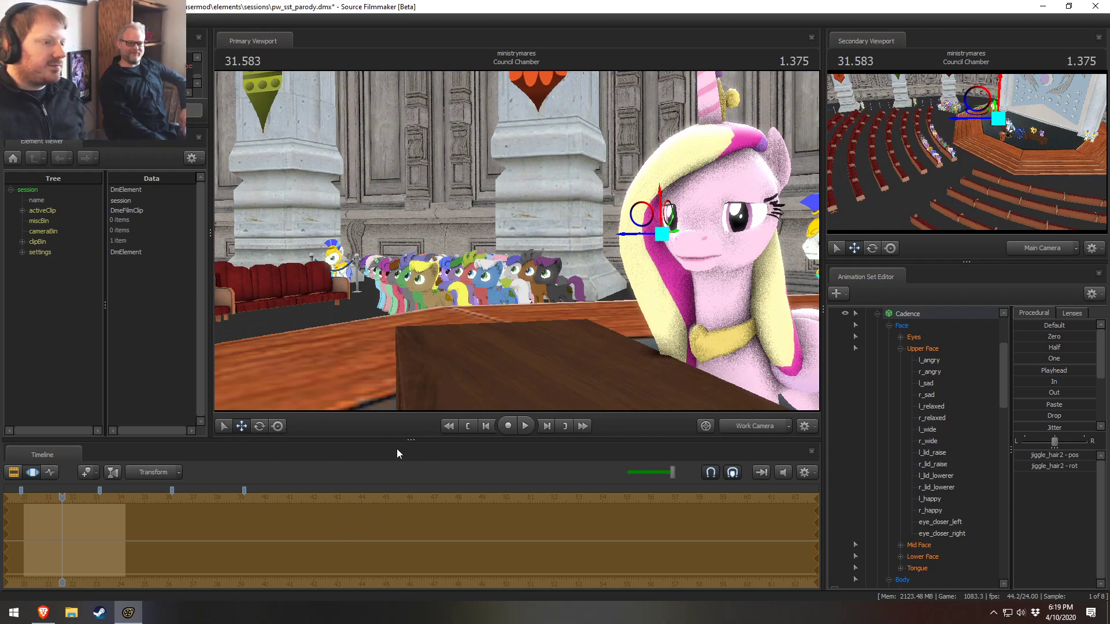
pyautogui.moveTo(510, 231); pyautogui.dragTo(778, 222)
pyautogui.press('s')
pyautogui.press('w')
pyautogui.press('w')
pyautogui.press('w')
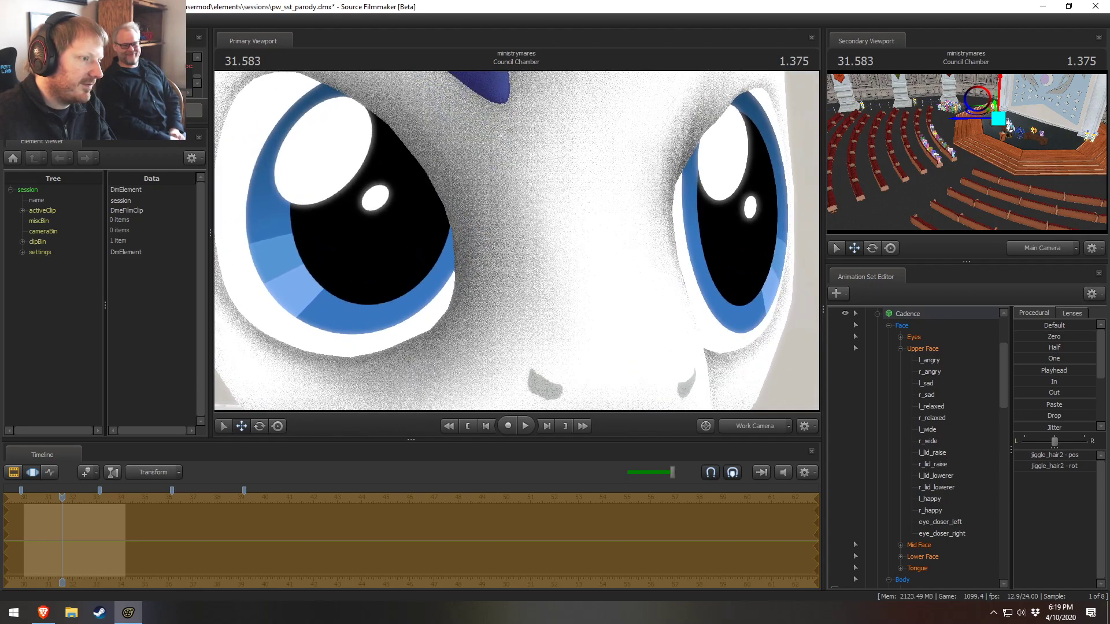
pyautogui.moveTo(619, 342); pyautogui.dragTo(621, 370)
pyautogui.press('s')
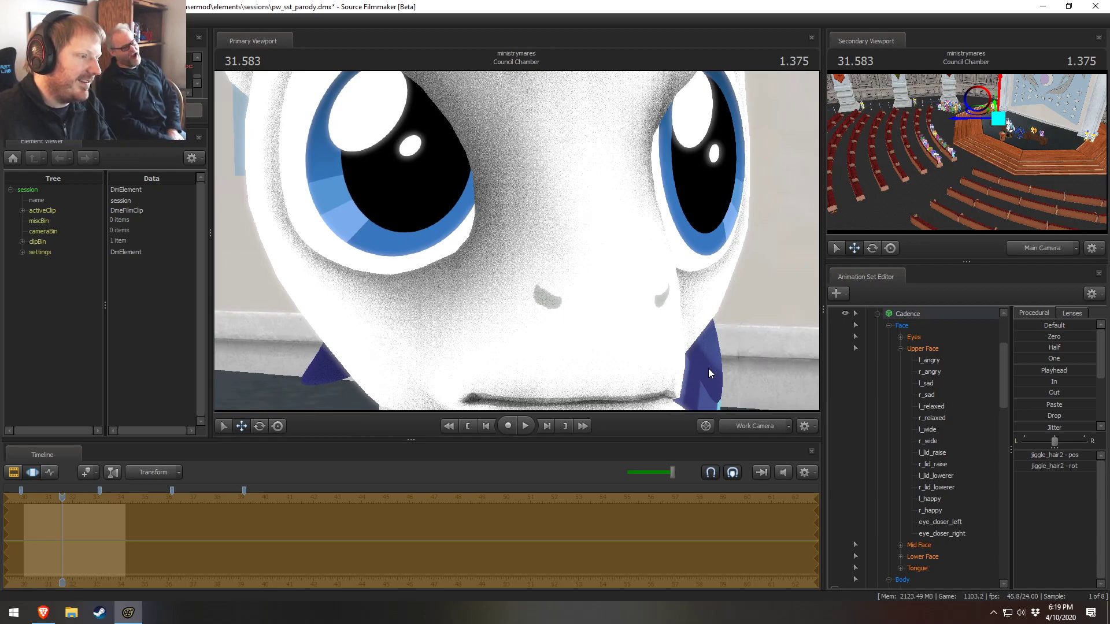
pyautogui.keyDown('ctrl'); pyautogui.click(766, 420); pyautogui.keyUp('ctrl')
pyautogui.moveTo(717, 358)
pyautogui.mouseDown()
pyautogui.moveTo(768, 359)
pyautogui.moveTo(777, 378)
pyautogui.moveTo(720, 348)
pyautogui.mouseUp()
pyautogui.press('w')
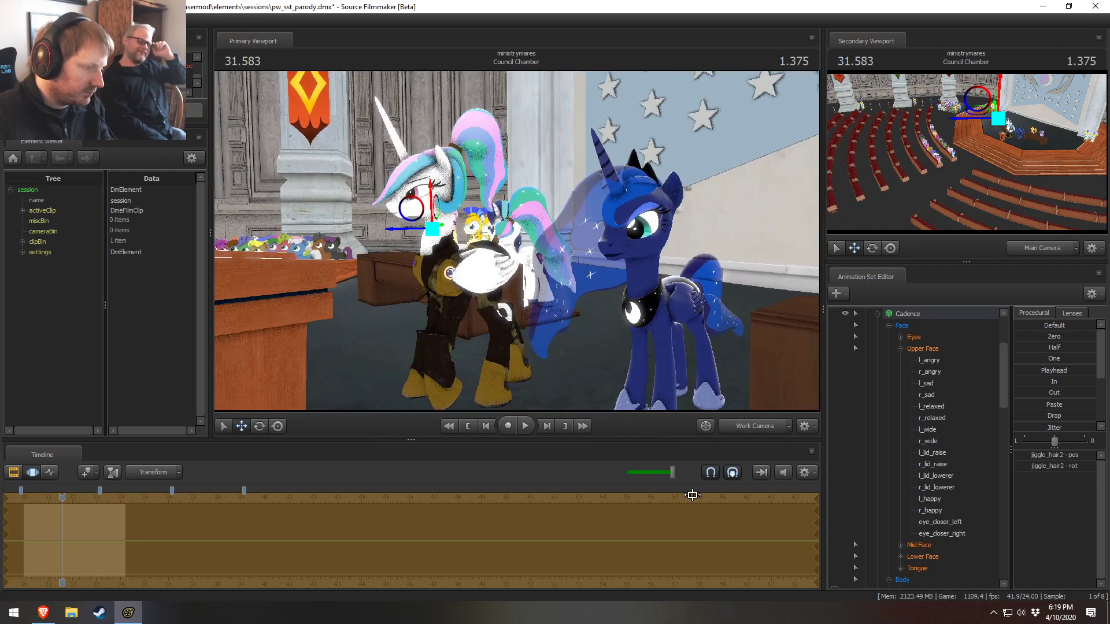
pyautogui.press('F2')
pyautogui.press('a')
pyautogui.moveTo(603, 245); pyautogui.dragTo(653, 243)
pyautogui.press('w')
pyautogui.press('d')
pyautogui.press('w')
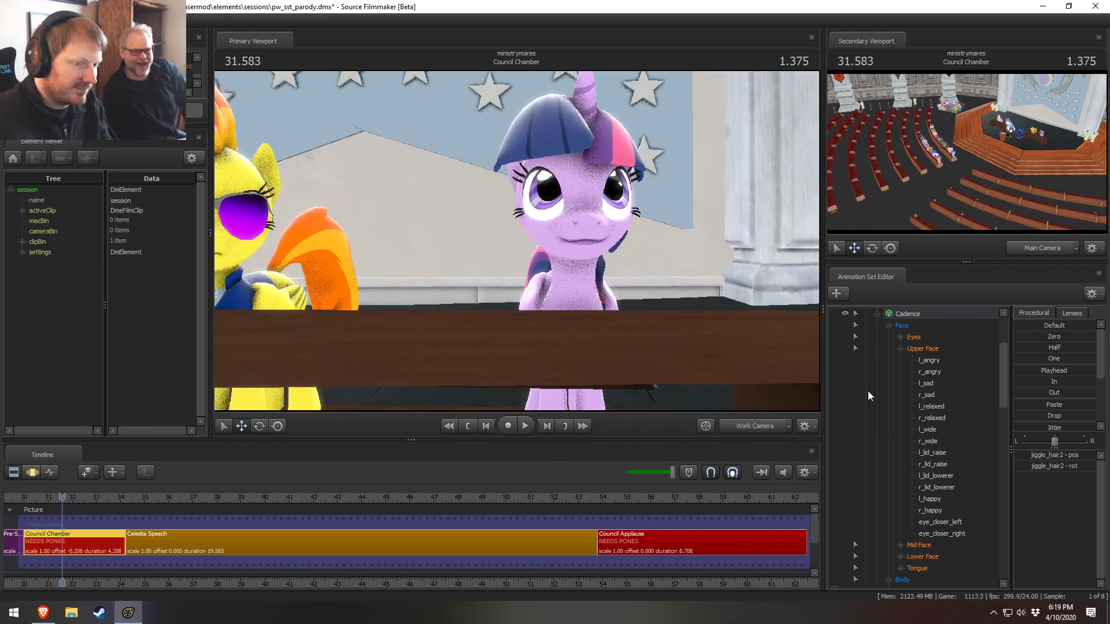
# Collapse the Cadence and Luna control groups in the animation set list
pyautogui.click(900, 348)
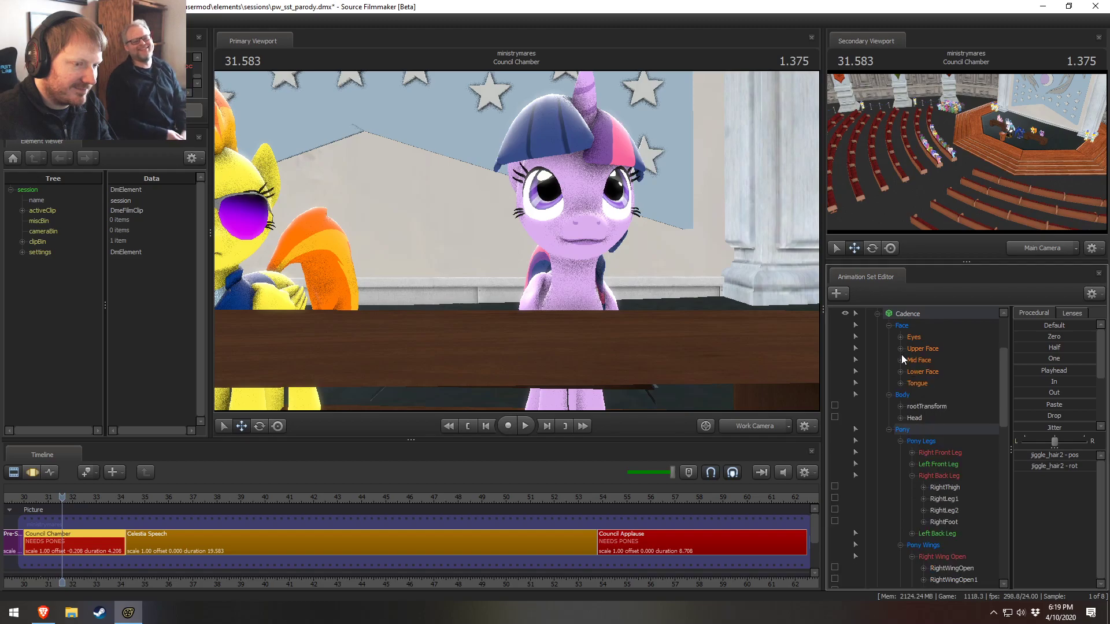
pyautogui.click(889, 394)
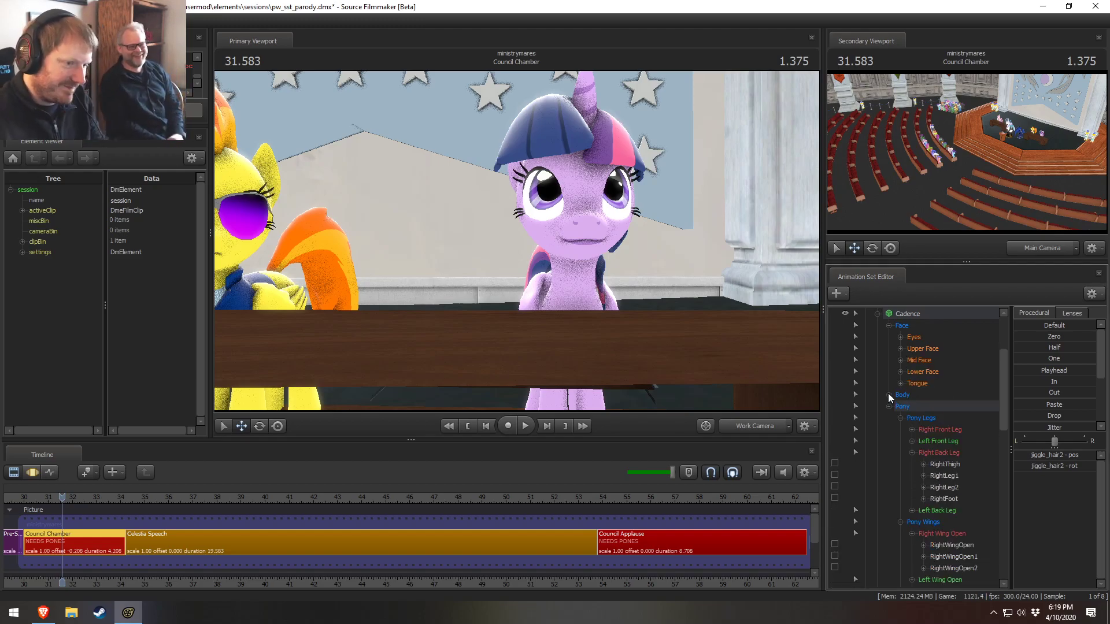
pyautogui.click(889, 394)
pyautogui.click(914, 417)
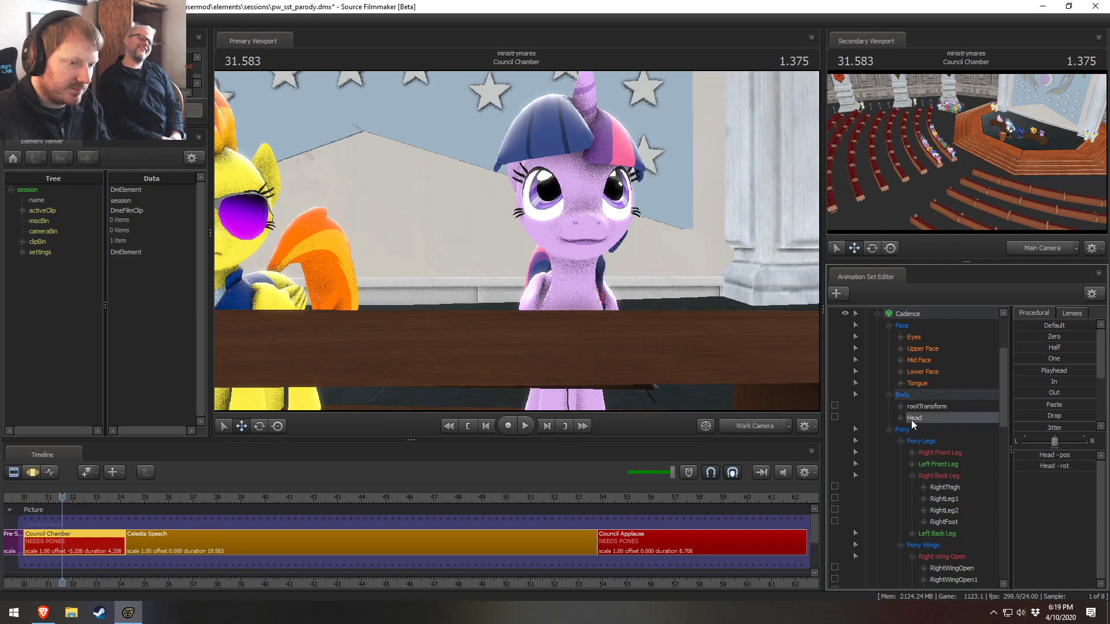
pyautogui.moveTo(522, 303); pyautogui.dragTo(564, 237)
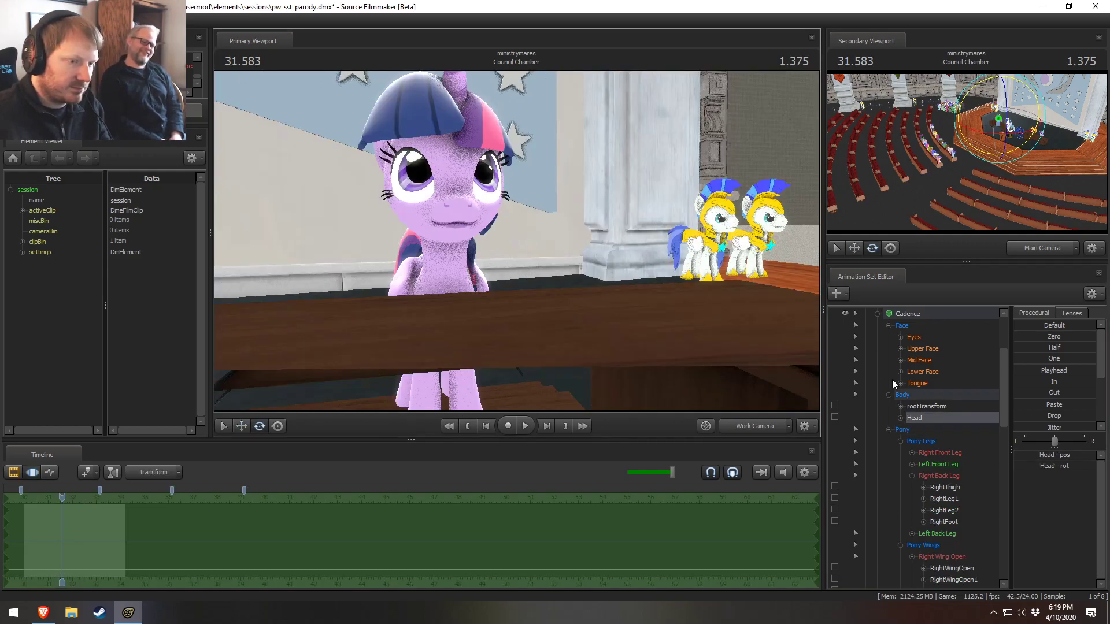
pyautogui.click(880, 313)
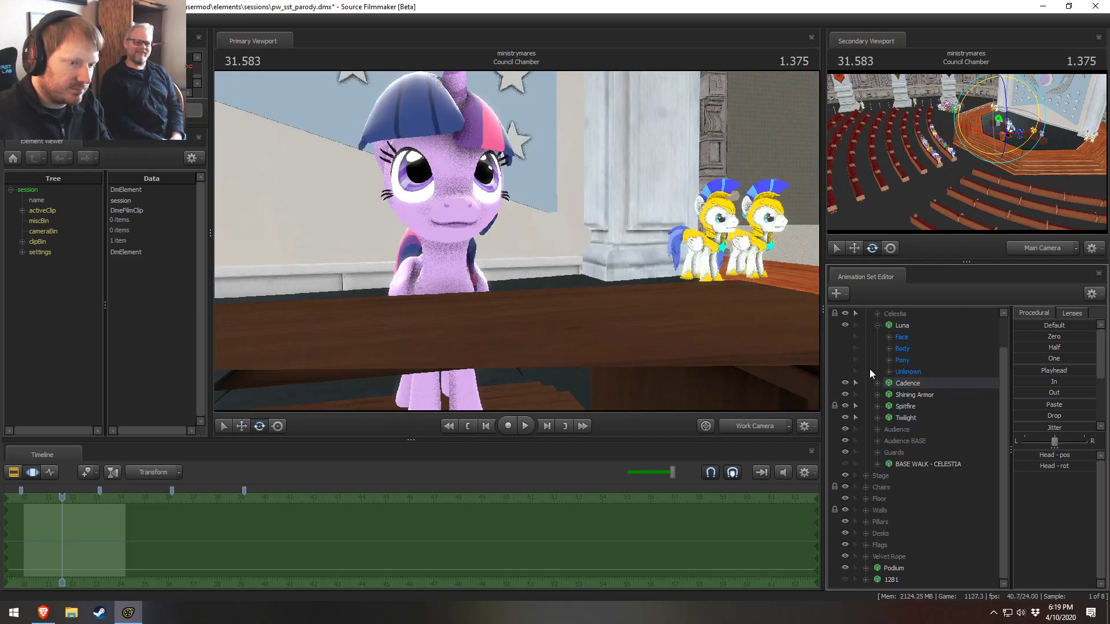
pyautogui.click(876, 325)
# Expand Twilight's Body controls and select her Head bone, viewing her from the side
pyautogui.click(878, 407)
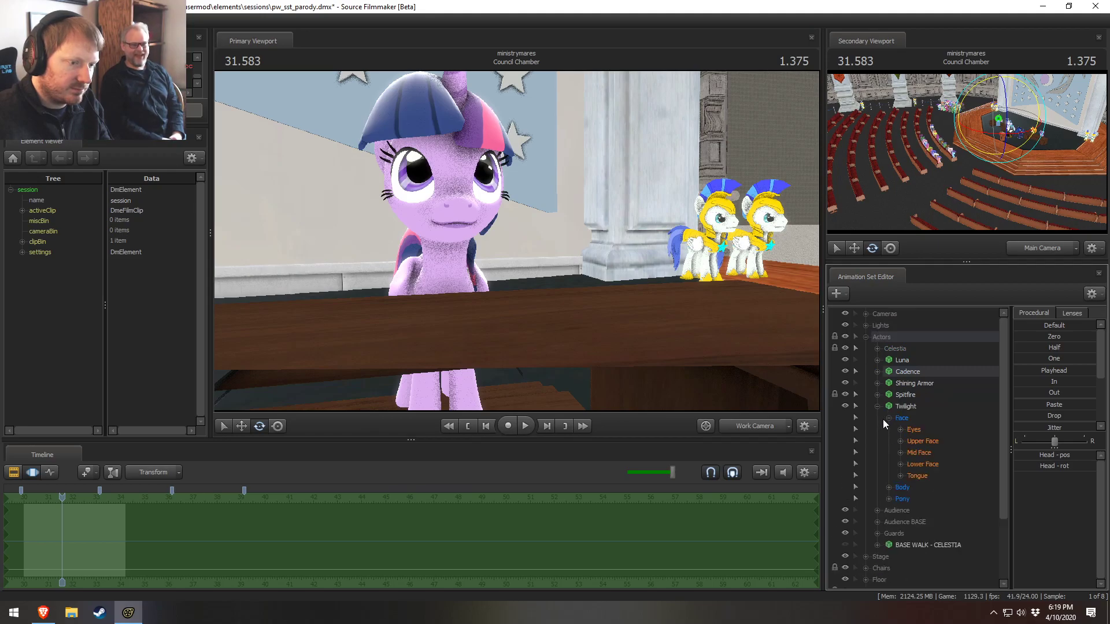
pyautogui.click(889, 429)
pyautogui.click(914, 453)
pyautogui.moveTo(508, 243); pyautogui.dragTo(515, 218)
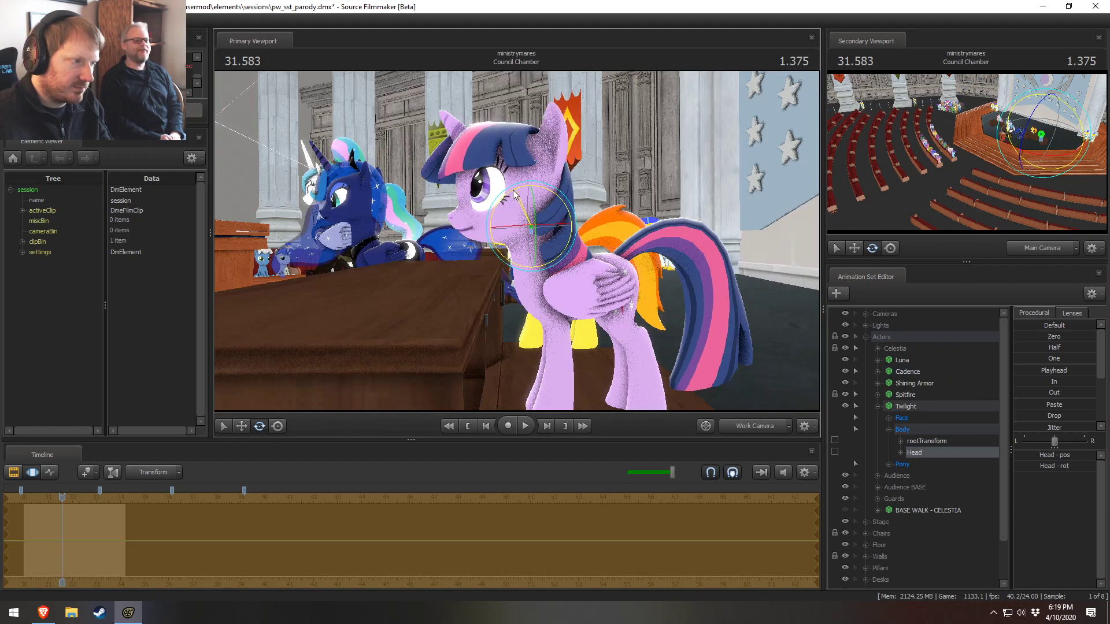
# Select Twilight's Chest1, Neck and Head bones together and rotate them to turn her toward Celestia and Luna
pyautogui.click(579, 293)
pyautogui.moveTo(580, 295); pyautogui.dragTo(676, 345)
pyautogui.click(676, 345)
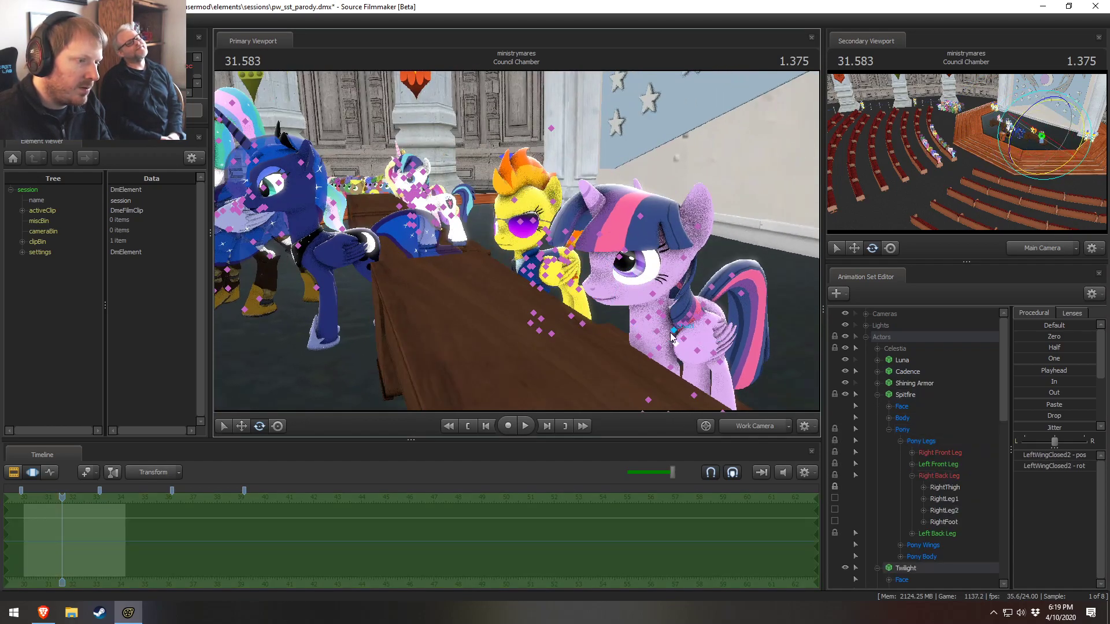
pyautogui.click(651, 317)
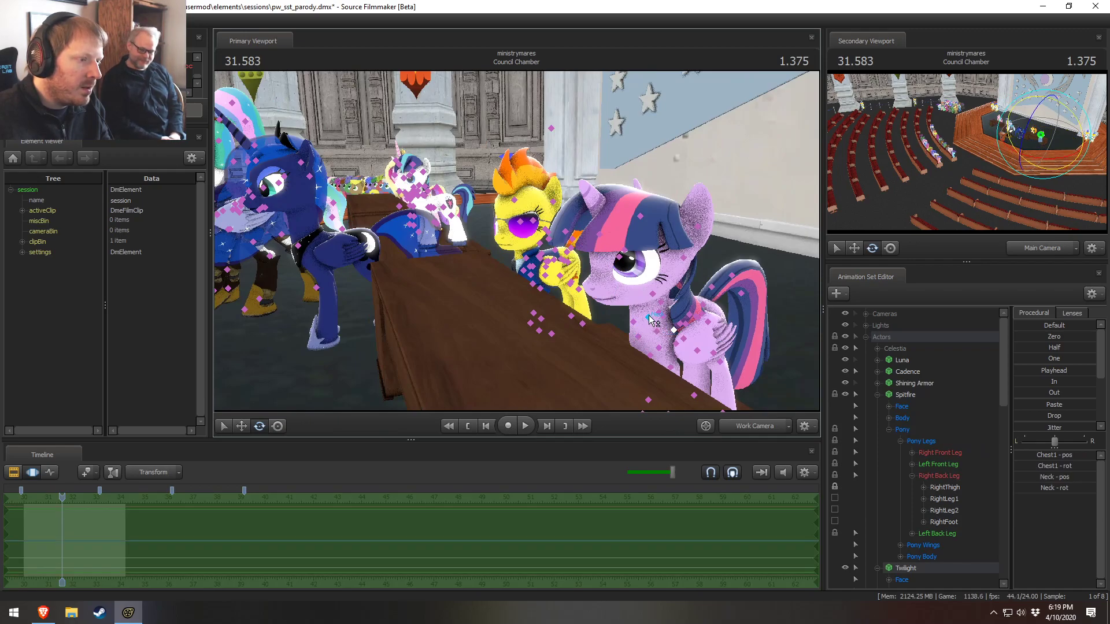
pyautogui.click(644, 283)
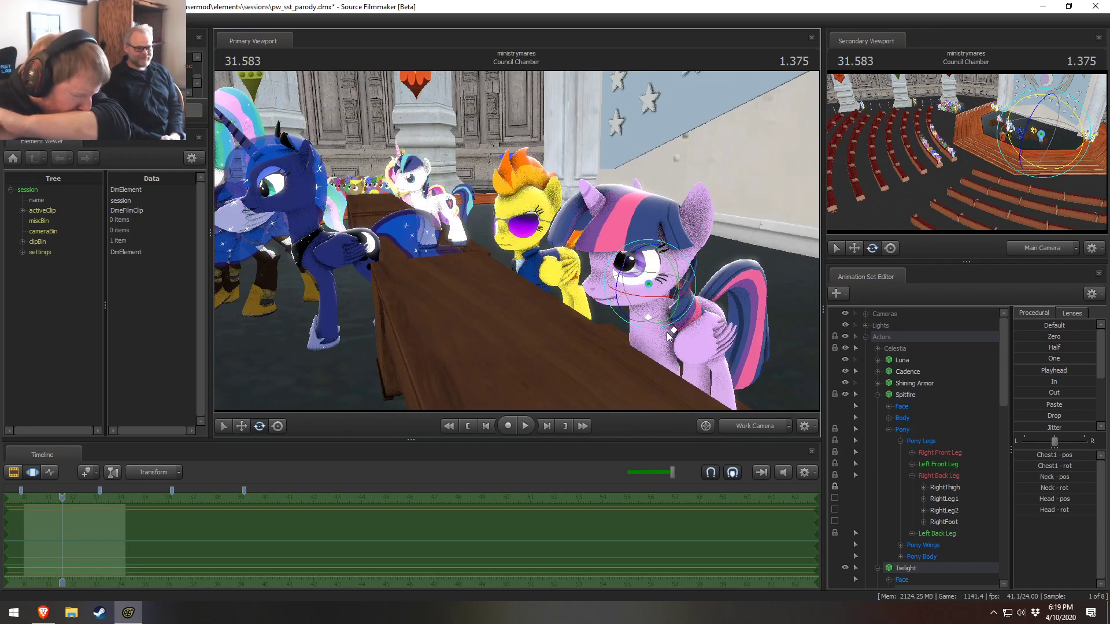
pyautogui.moveTo(659, 302); pyautogui.dragTo(649, 300)
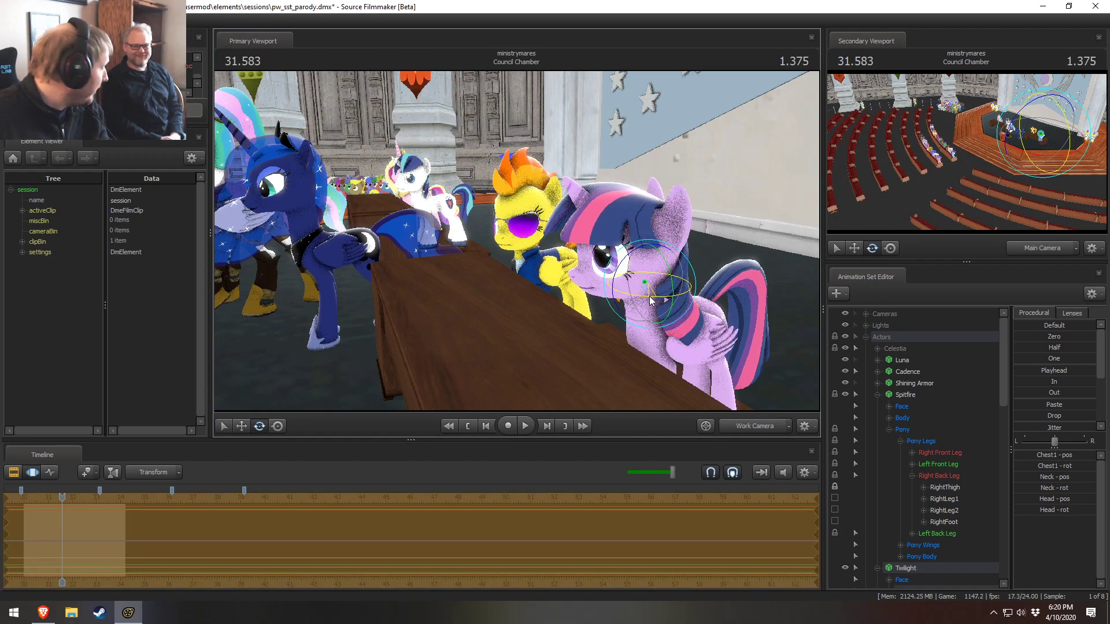
# Check Twilight's facing from above, and fine-tune the rotation of her Head bone on its own
pyautogui.moveTo(649, 301); pyautogui.dragTo(539, 220, button='middle')
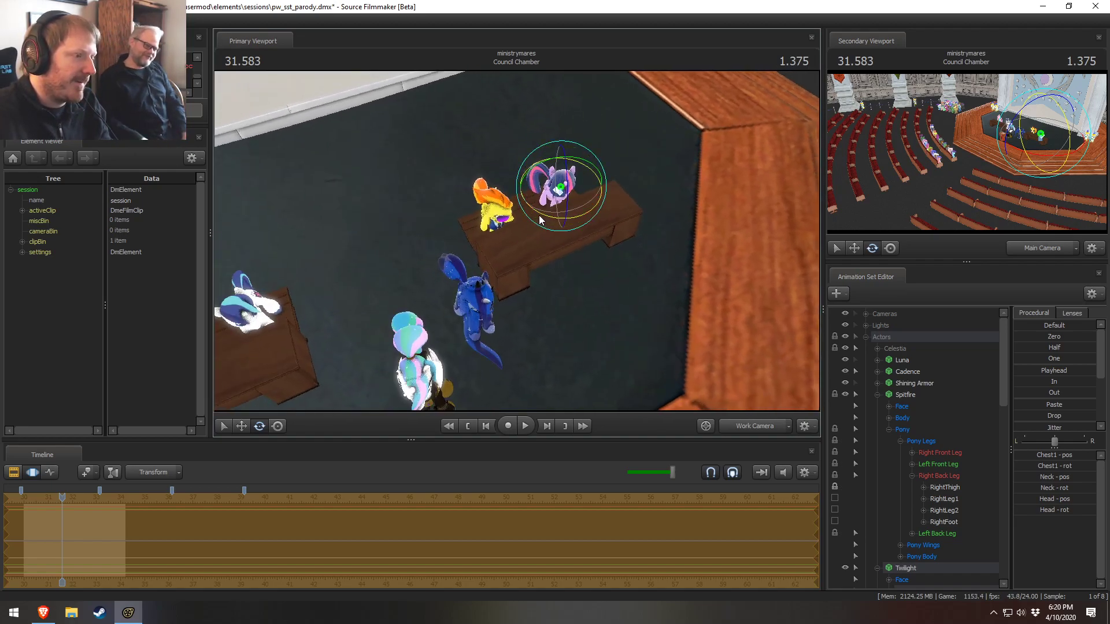
pyautogui.moveTo(539, 220); pyautogui.dragTo(524, 242, button='middle')
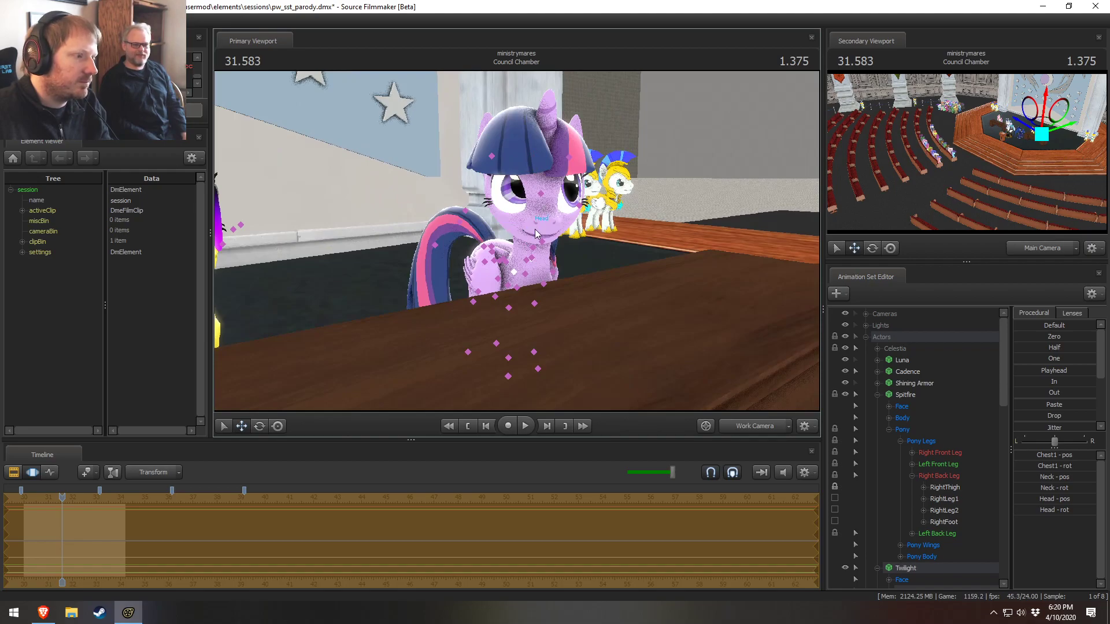
pyautogui.click(535, 225)
pyautogui.press('e')
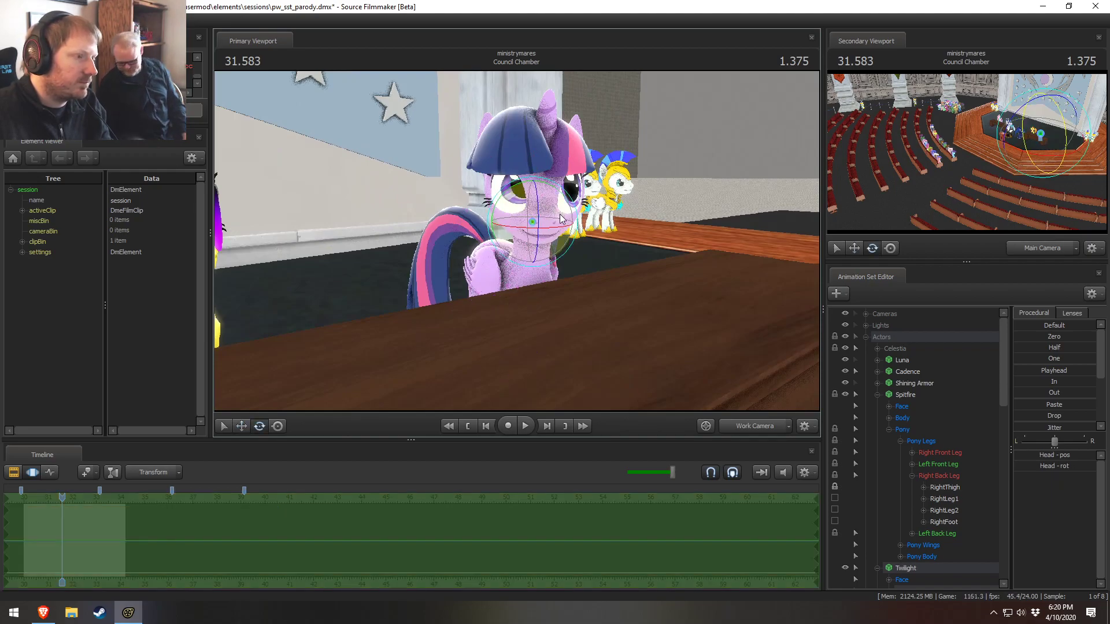
pyautogui.click(560, 214)
pyautogui.moveTo(560, 213); pyautogui.dragTo(557, 200)
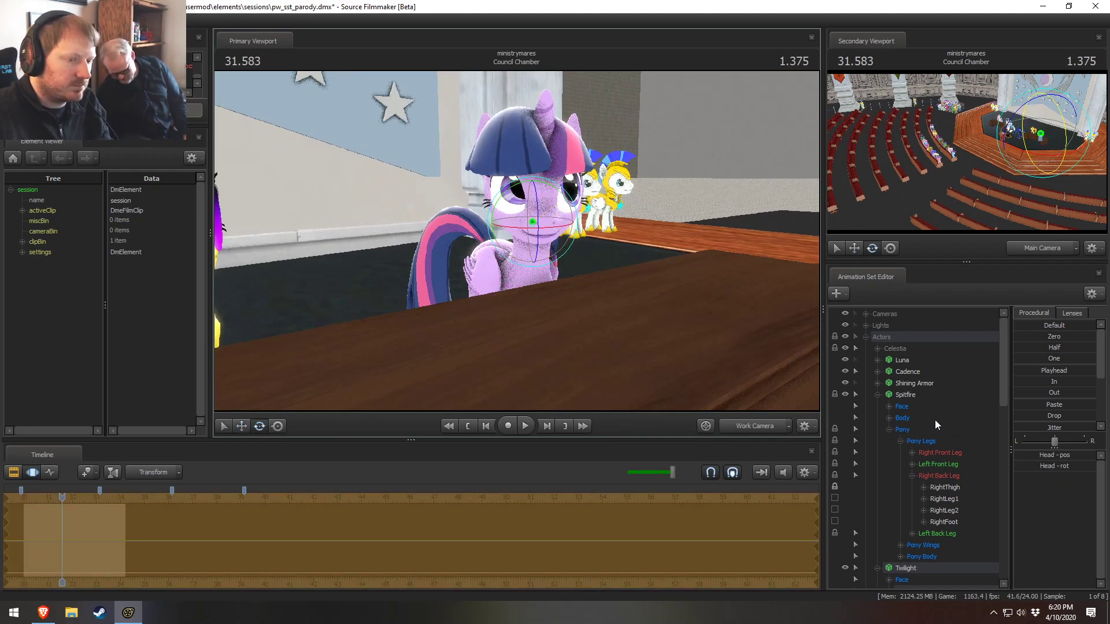
pyautogui.click(888, 406)
pyautogui.click(913, 418)
pyautogui.press('s')
pyautogui.moveTo(694, 335); pyautogui.dragTo(691, 384)
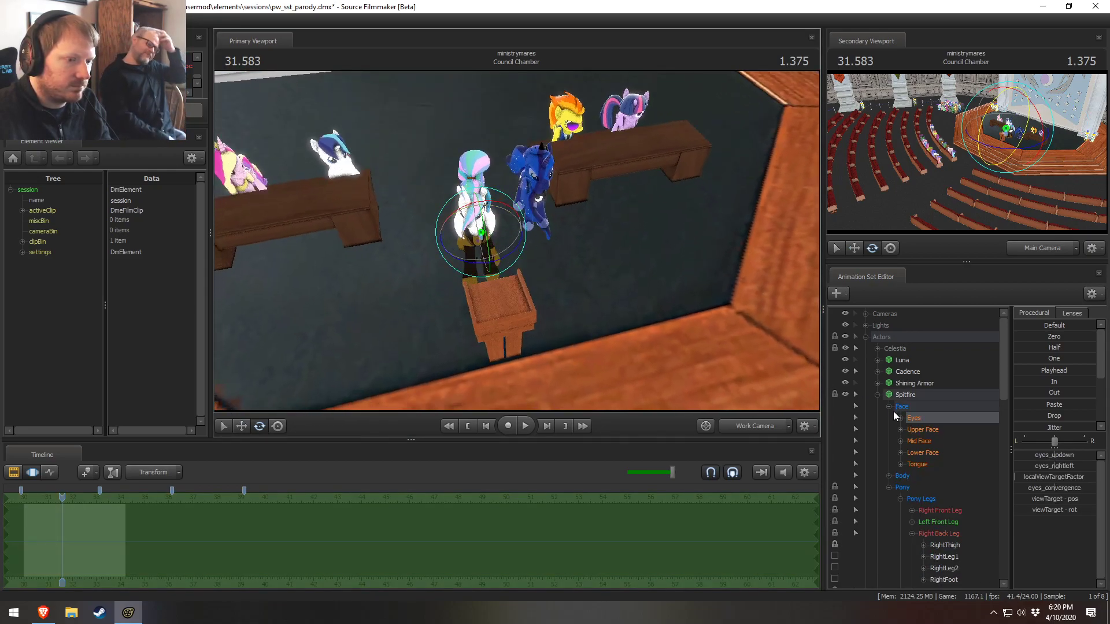
pyautogui.click(877, 395)
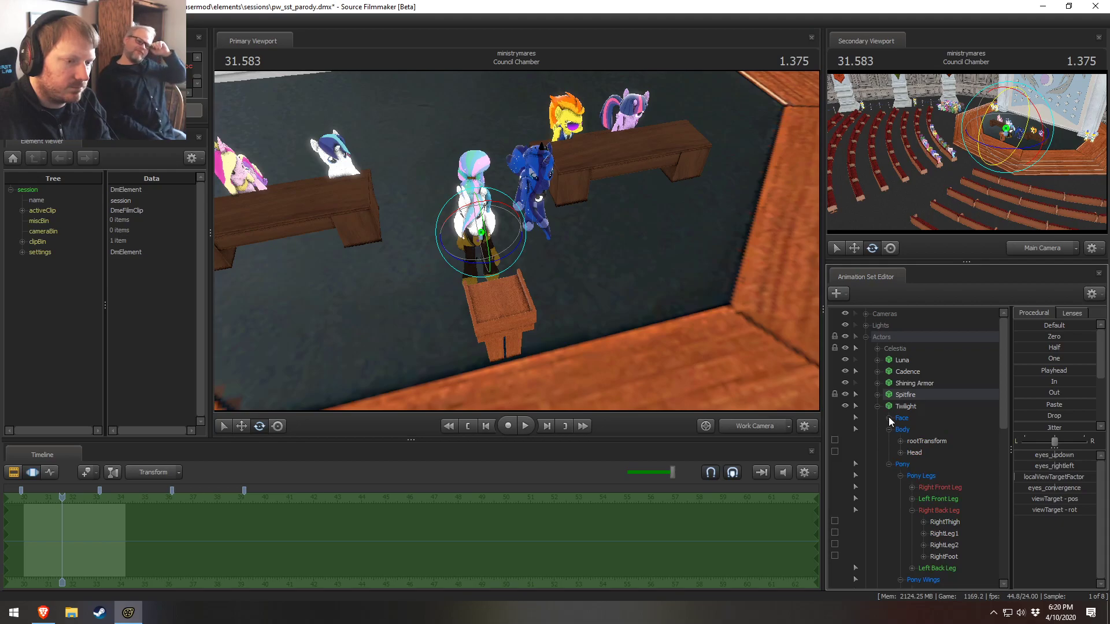
# Select Twilight's Eyes controls and direct her gaze target toward Celestia
pyautogui.click(889, 417)
pyautogui.click(932, 430)
pyautogui.moveTo(664, 136); pyautogui.dragTo(550, 249)
pyautogui.press('w')
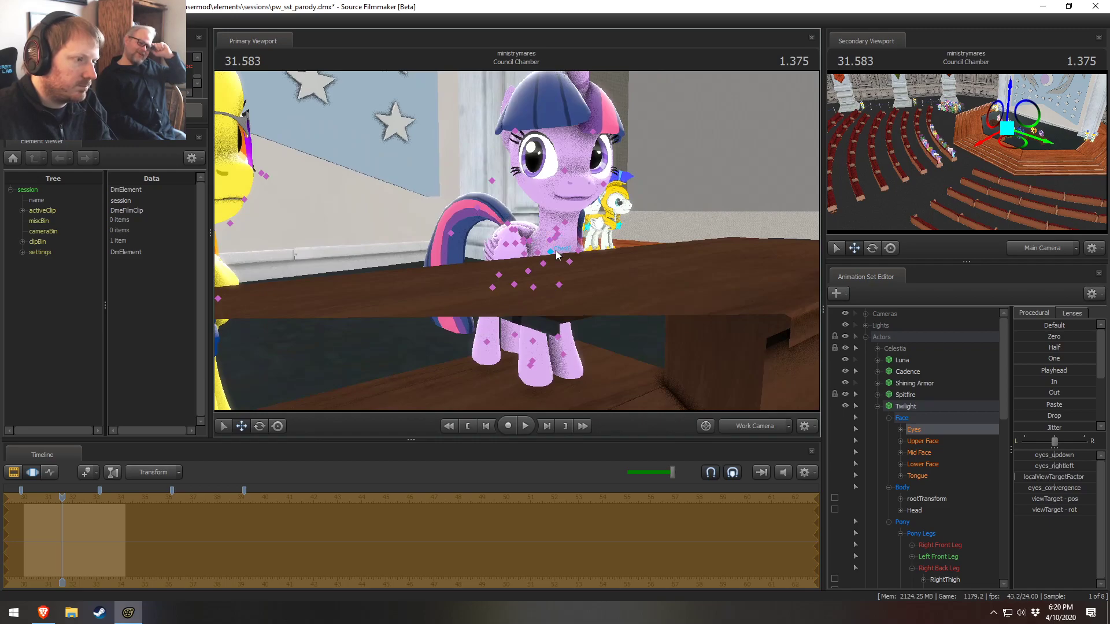
# Rotate Twilight's Head bone to refine its angle above the desk, and collapse her control groups
pyautogui.click(559, 237)
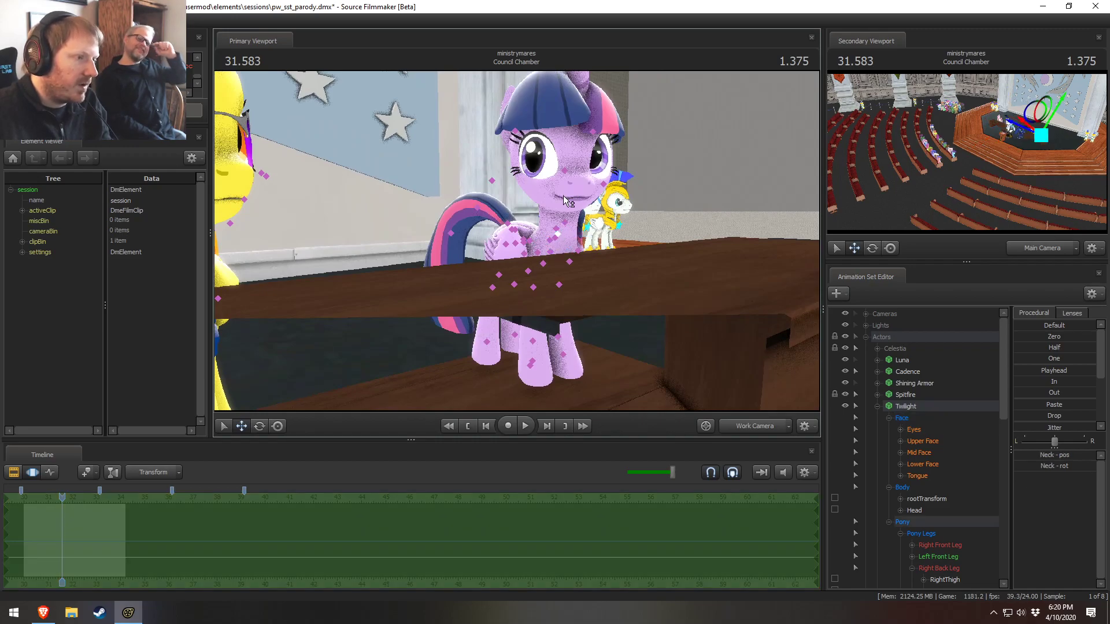
pyautogui.click(563, 196)
pyautogui.moveTo(563, 195)
pyautogui.mouseDown()
pyautogui.moveTo(575, 175)
pyautogui.moveTo(579, 209)
pyautogui.moveTo(585, 172)
pyautogui.moveTo(558, 176)
pyautogui.mouseUp()
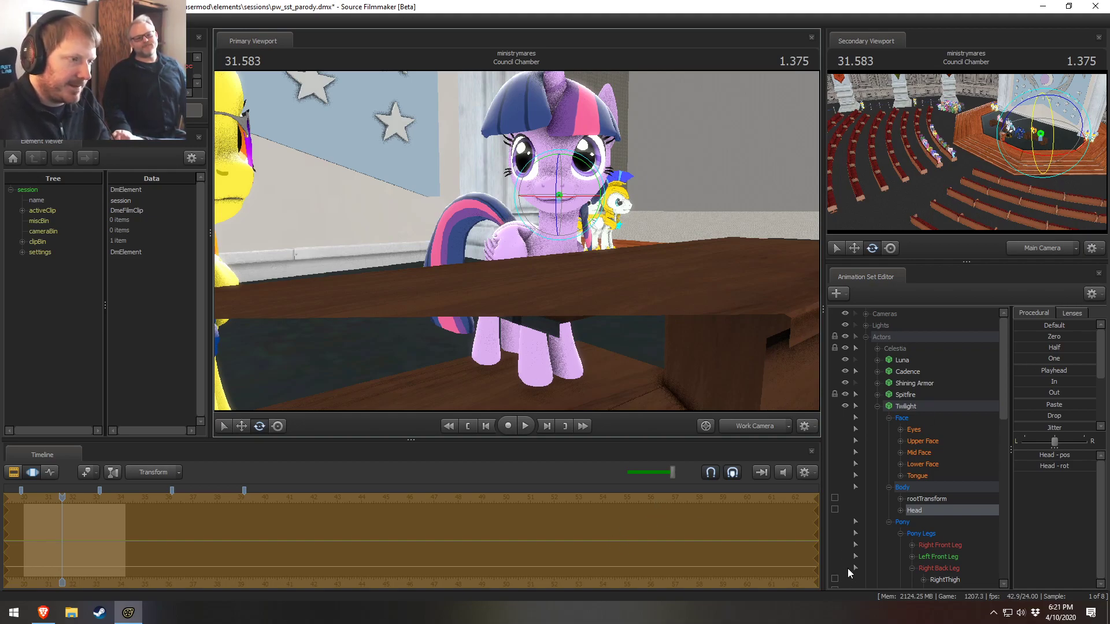
pyautogui.click(888, 488)
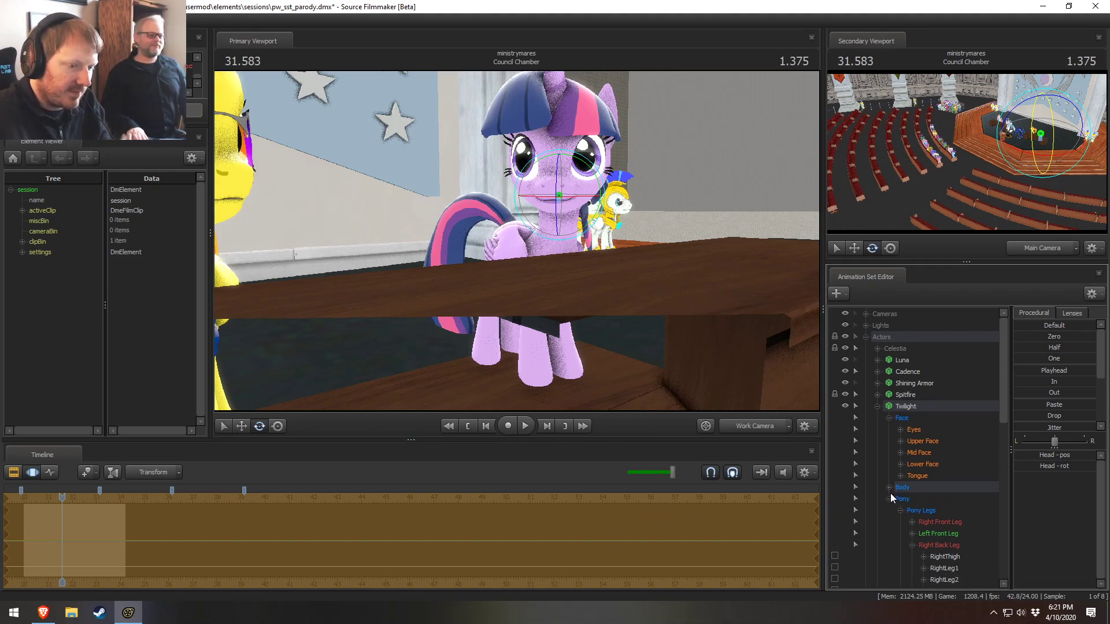
pyautogui.click(889, 419)
pyautogui.click(877, 406)
pyautogui.moveTo(536, 266); pyautogui.dragTo(536, 266)
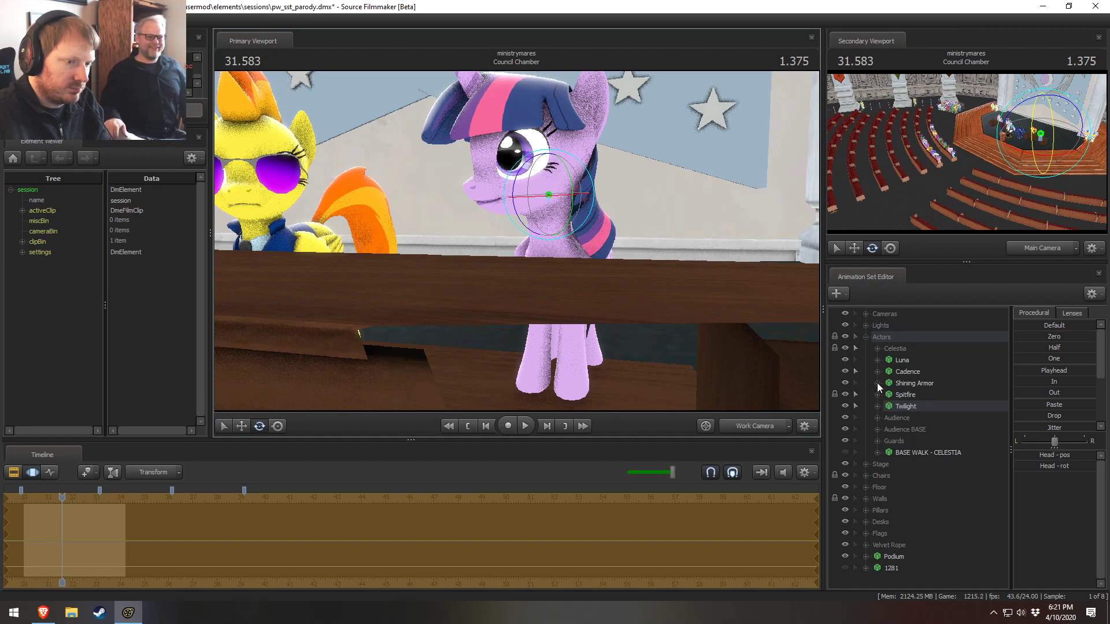
# Adjust the l_sad and r_sad sliders in Twilight's Upper Face controls
pyautogui.click(877, 406)
pyautogui.click(889, 418)
pyautogui.click(923, 441)
pyautogui.moveTo(1053, 481)
pyautogui.mouseDown()
pyautogui.moveTo(1076, 486)
pyautogui.moveTo(1028, 477)
pyautogui.moveTo(1052, 485)
pyautogui.mouseUp()
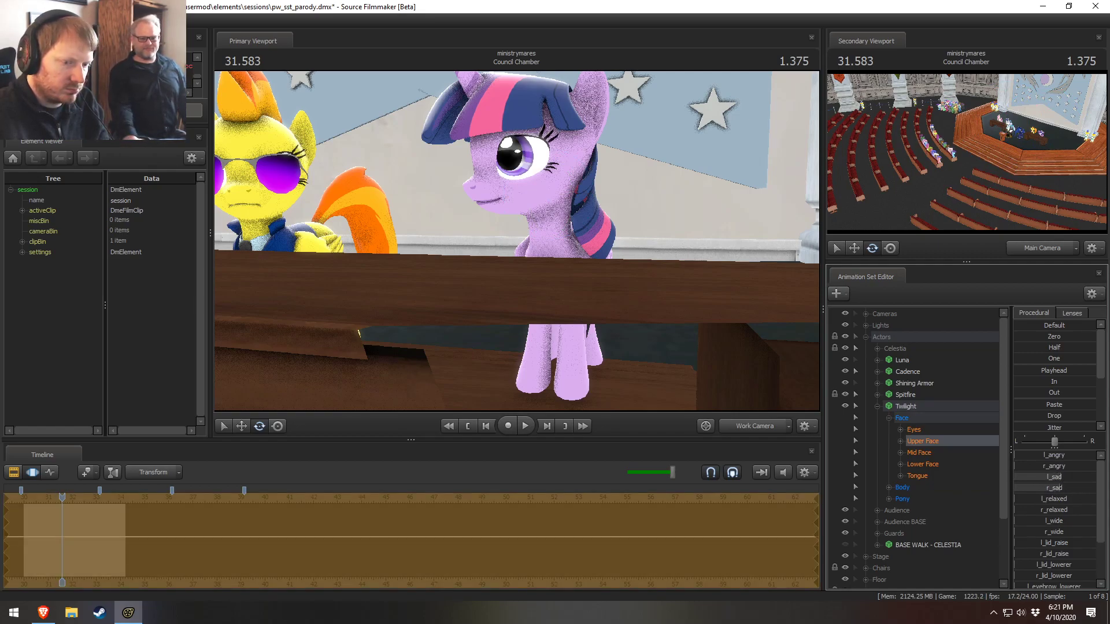
# Reshape Twilight's mouth with the mouth_neutral, l_frown and r_frown sliders in her Lower Face controls
pyautogui.click(922, 464)
pyautogui.scroll(-2, 1057, 526)
pyautogui.moveTo(1040, 485); pyautogui.dragTo(1063, 508)
pyautogui.scroll(-1, 1061, 534)
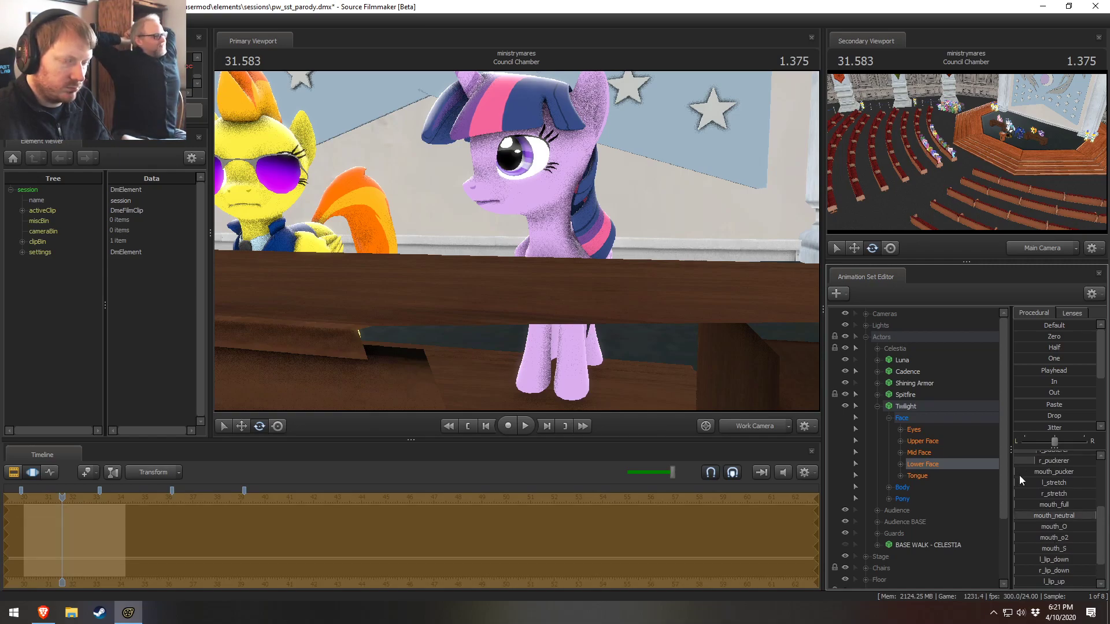
pyautogui.scroll(3, 1040, 476)
pyautogui.moveTo(1063, 509); pyautogui.dragTo(1071, 509)
# Select all of Twilight's controls except Eyes, change the rotation mode, and rotate her whole body behind the desk
pyautogui.moveTo(516, 241); pyautogui.dragTo(535, 257)
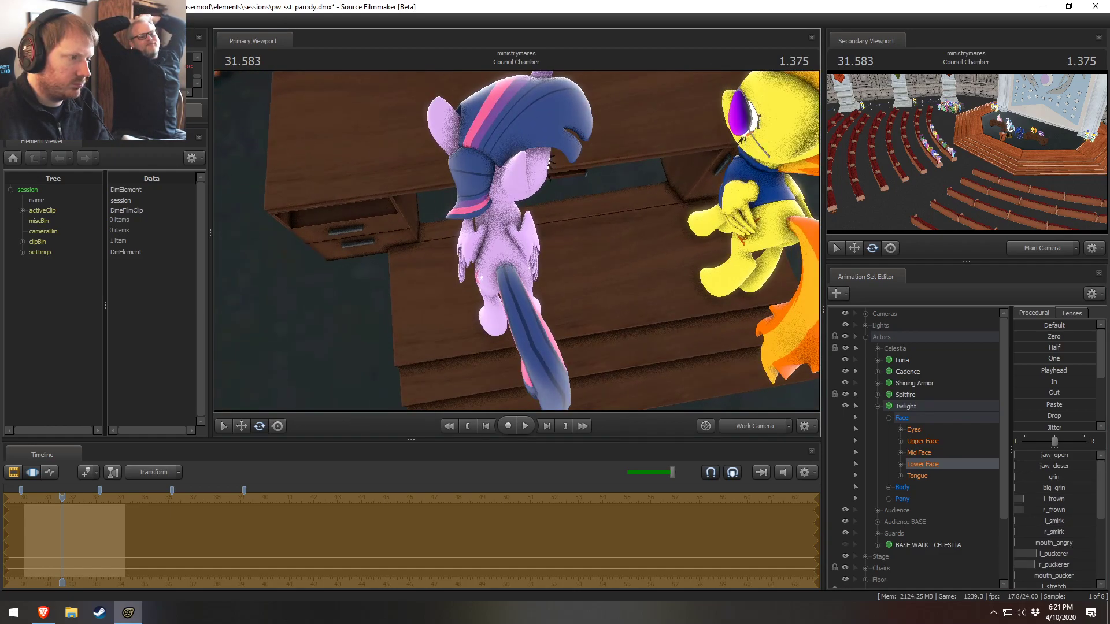
pyautogui.click(916, 406)
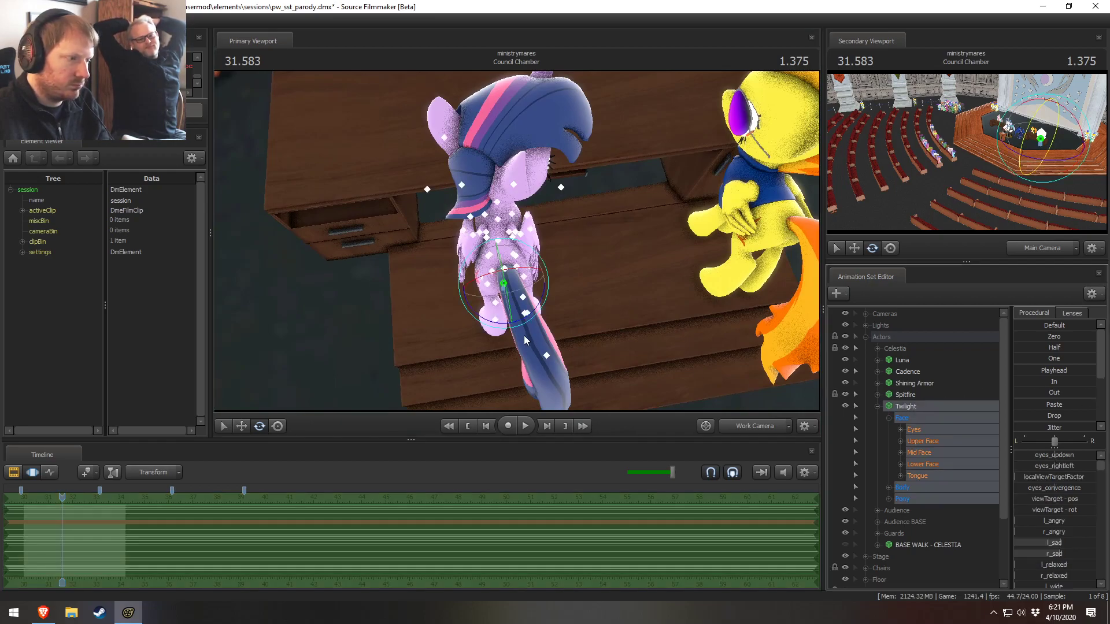
pyautogui.keyDown('ctrl'); pyautogui.click(919, 432); pyautogui.keyUp('ctrl')
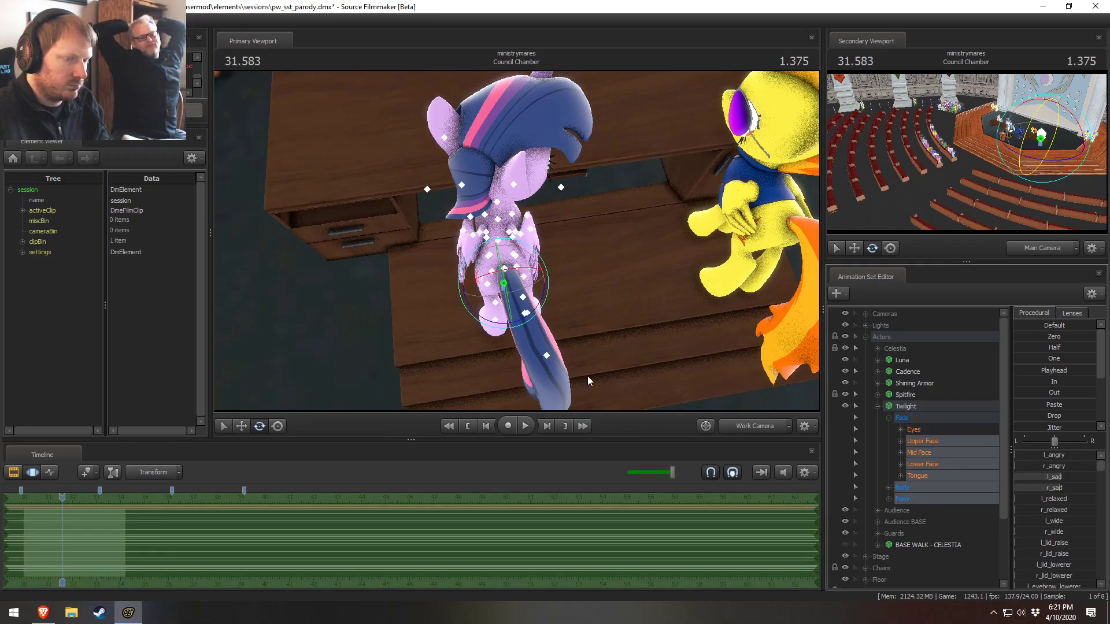
pyautogui.moveTo(523, 322); pyautogui.dragTo(521, 323)
pyautogui.rightClick(521, 324)
pyautogui.moveTo(572, 338)
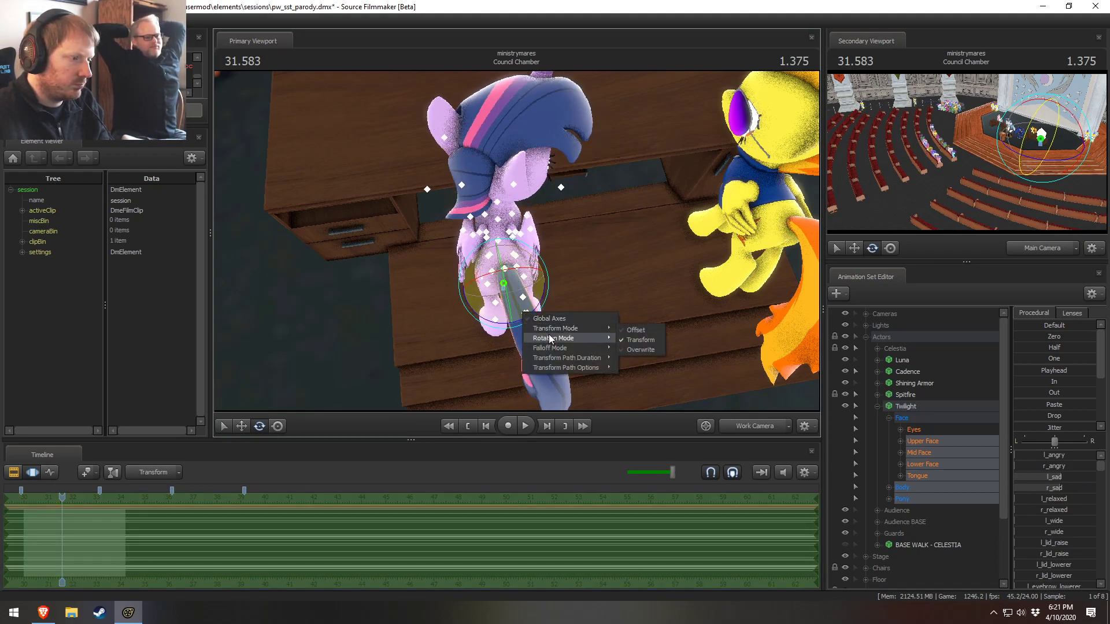
pyautogui.click(636, 340)
pyautogui.moveTo(518, 327); pyautogui.dragTo(507, 322)
pyautogui.moveTo(688, 290); pyautogui.dragTo(339, 257)
pyautogui.moveTo(520, 260); pyautogui.dragTo(563, 263)
# Select Twilight's Neck, set its rotation mode to Local, and rotate it to adjust her posture behind the desk
pyautogui.click(913, 429)
pyautogui.moveTo(744, 404); pyautogui.dragTo(526, 252)
pyautogui.press('w')
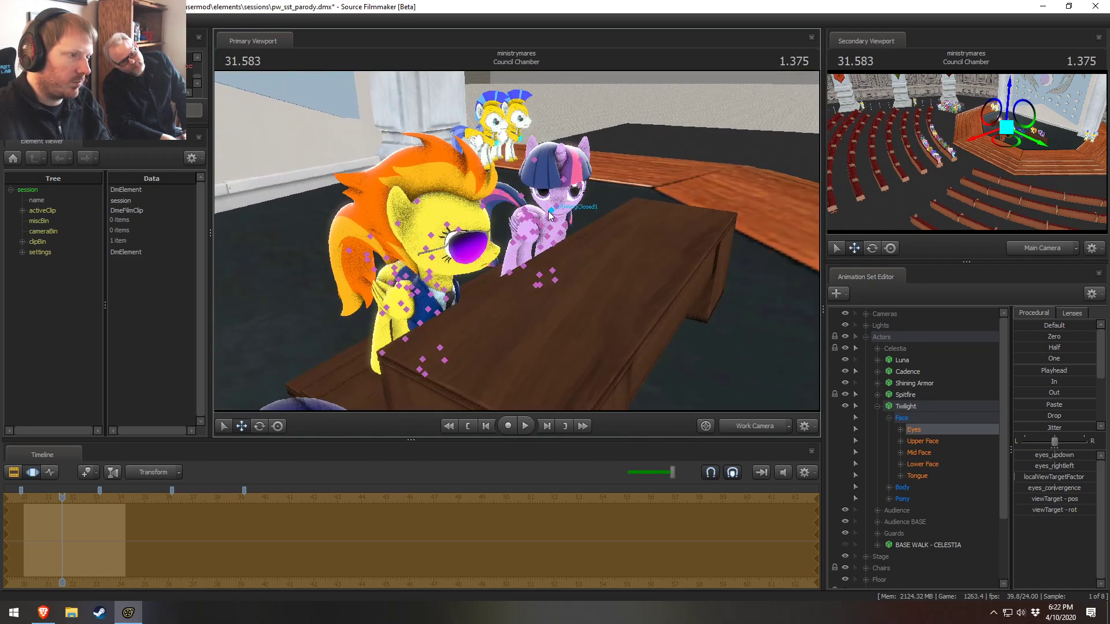
pyautogui.click(556, 213)
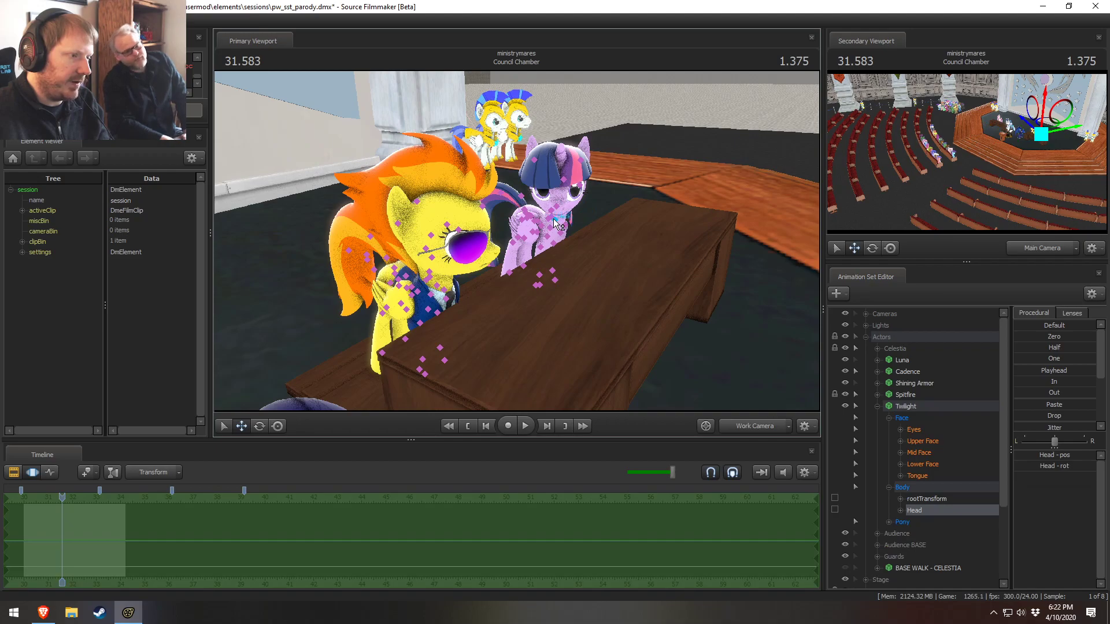
pyautogui.click(556, 221)
pyautogui.rightClick(555, 220)
pyautogui.moveTo(585, 247)
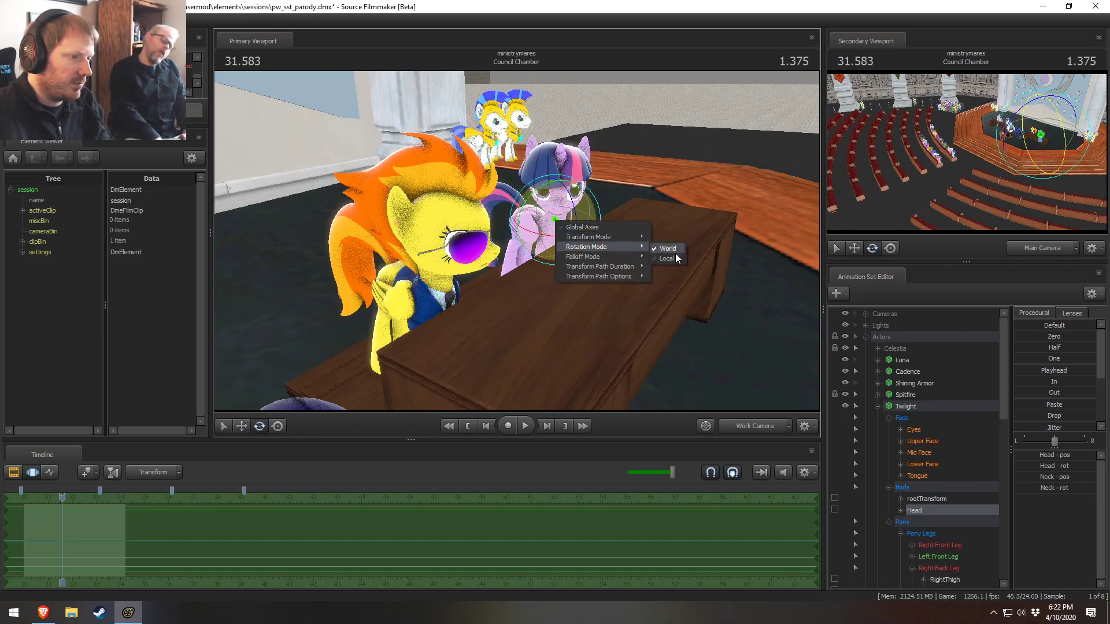
pyautogui.click(675, 257)
pyautogui.moveTo(547, 235); pyautogui.dragTo(561, 237)
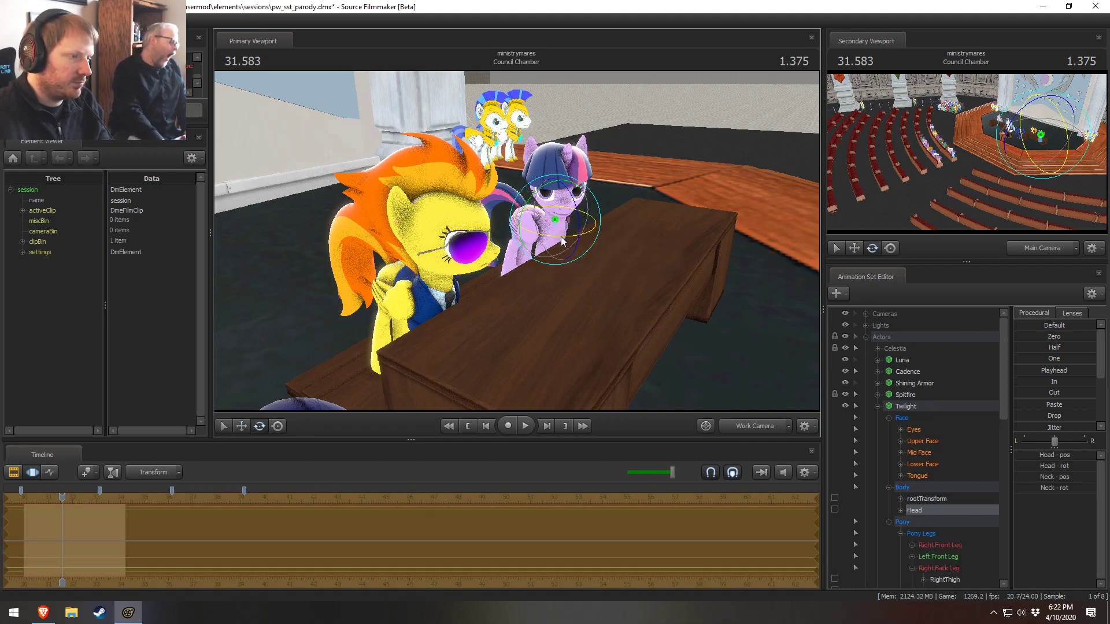
pyautogui.rightClick(561, 225)
pyautogui.moveTo(592, 249)
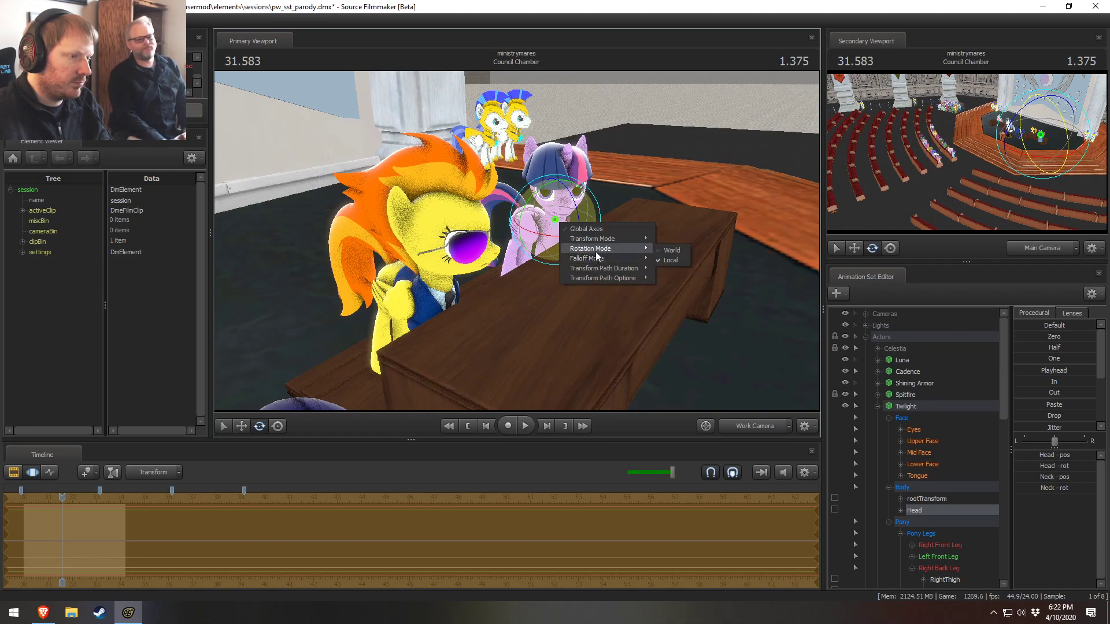
pyautogui.click(540, 230)
# Select Twilight's Head bone and inspect her head angle from the front of the desk
pyautogui.keyDown('alt'); pyautogui.moveTo(749, 173); pyautogui.dragTo(517, 243); pyautogui.keyUp('alt')
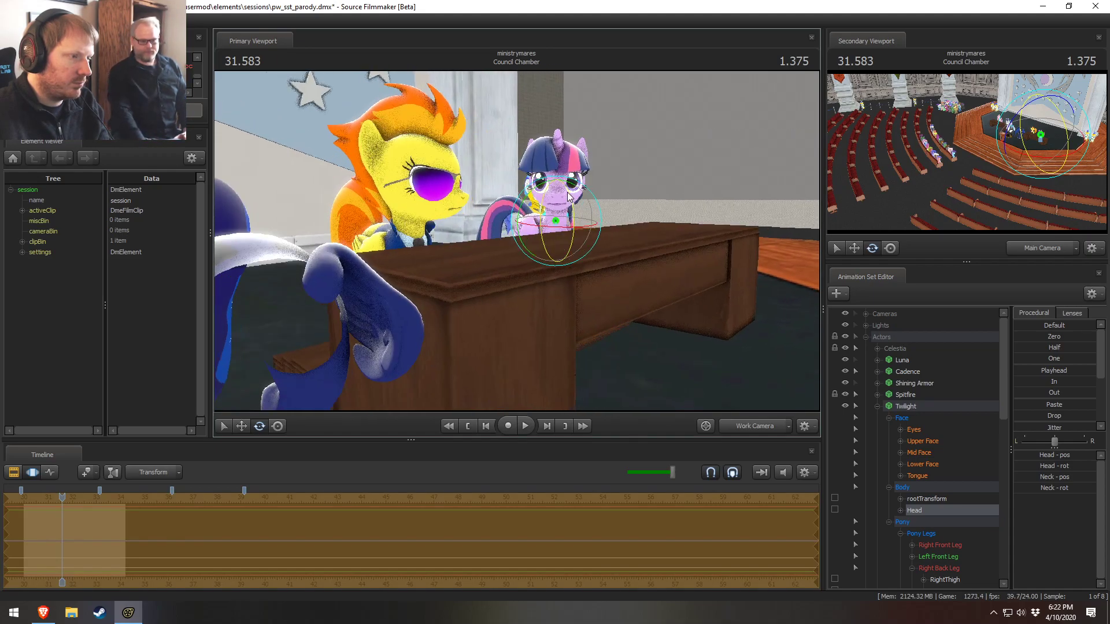
pyautogui.keyDown('ctrl'); pyautogui.click(556, 185); pyautogui.keyUp('ctrl')
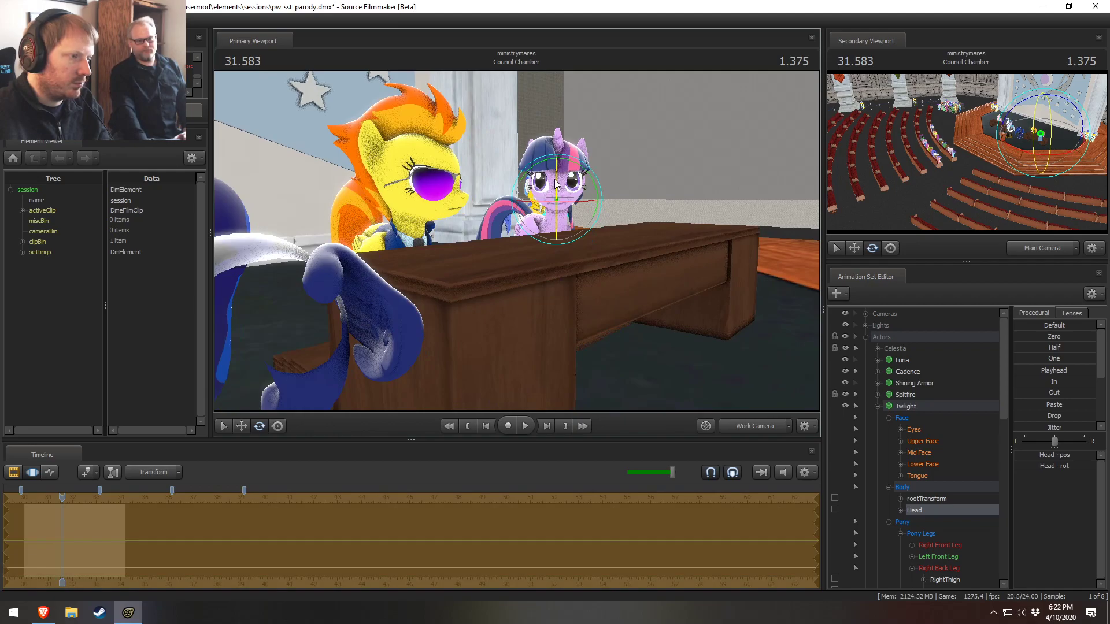
pyautogui.moveTo(555, 180); pyautogui.dragTo(425, 184)
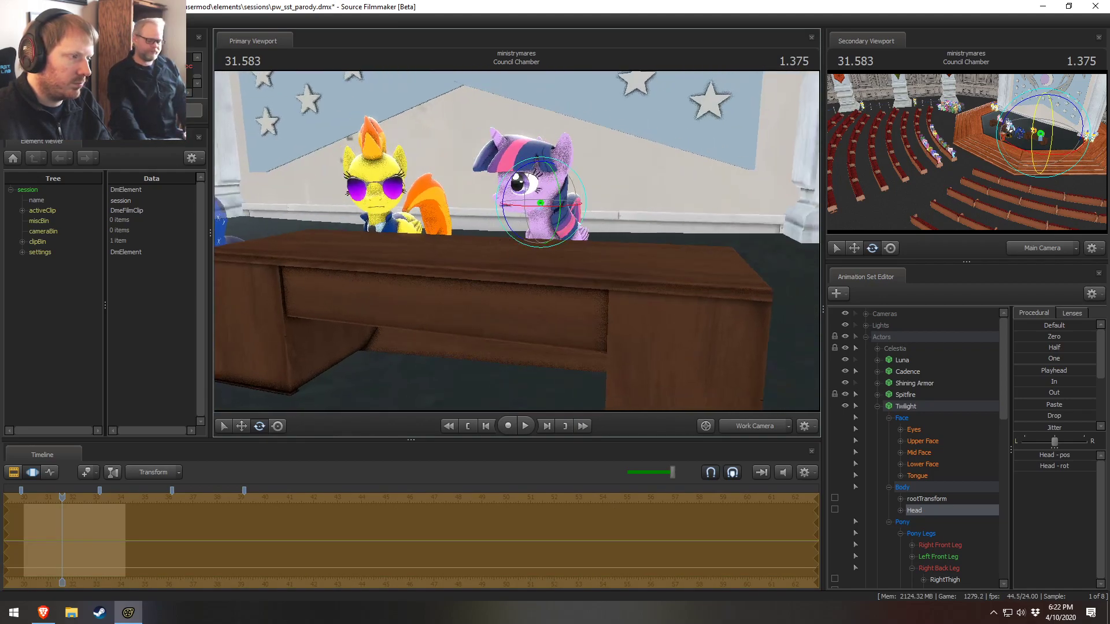
pyautogui.moveTo(515, 240); pyautogui.dragTo(404, 237)
pyautogui.moveTo(516, 240); pyautogui.dragTo(514, 201)
# Play the Council Chamber shot from a wide view of the stage showing Celestia, Luna and Spitfire
pyautogui.press('s')
pyautogui.moveTo(514, 324); pyautogui.dragTo(560, 306)
pyautogui.press('w')
pyautogui.moveTo(516, 241); pyautogui.dragTo(481, 242)
pyautogui.press('s')
pyautogui.press('s')
pyautogui.press('a')
pyautogui.press('space')
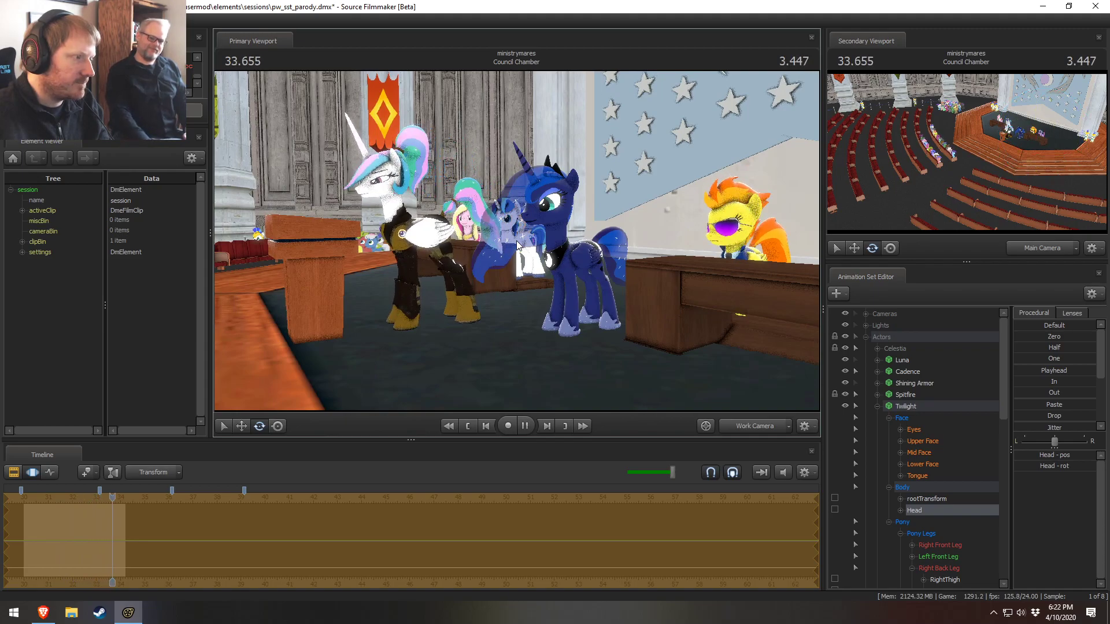
pyautogui.press('space')
# Show the clips in the Clip Editor, zoomed out, and return the playhead to the early part of Council Chamber
pyautogui.press('F2')
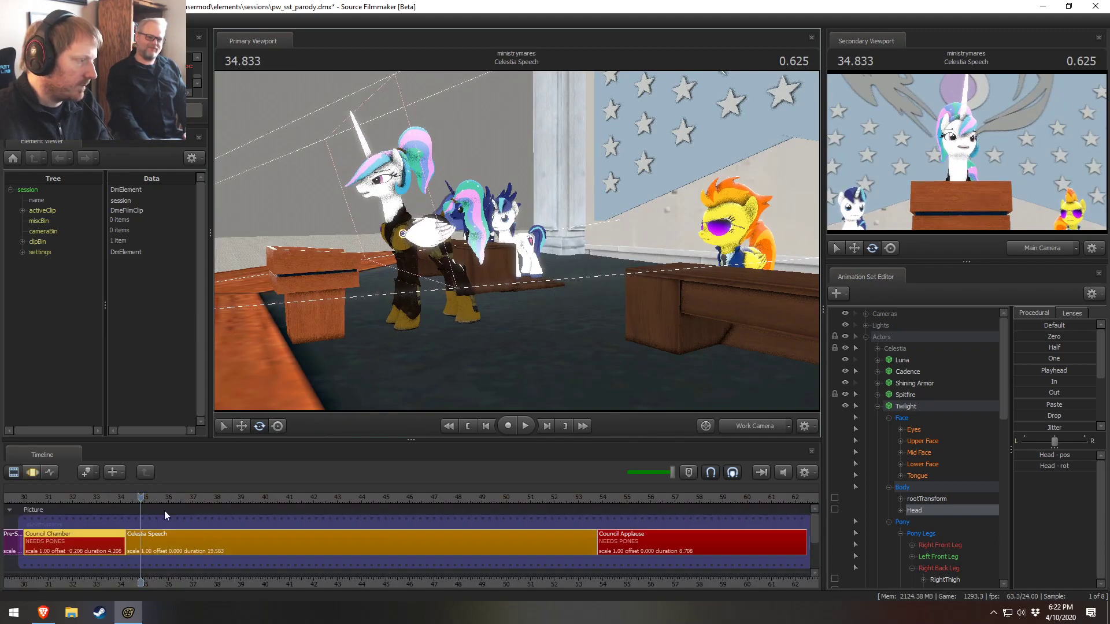
pyautogui.scroll(-2, 181, 494)
pyautogui.click(69, 497)
pyautogui.moveTo(557, 231); pyautogui.dragTo(610, 231)
pyautogui.press('w')
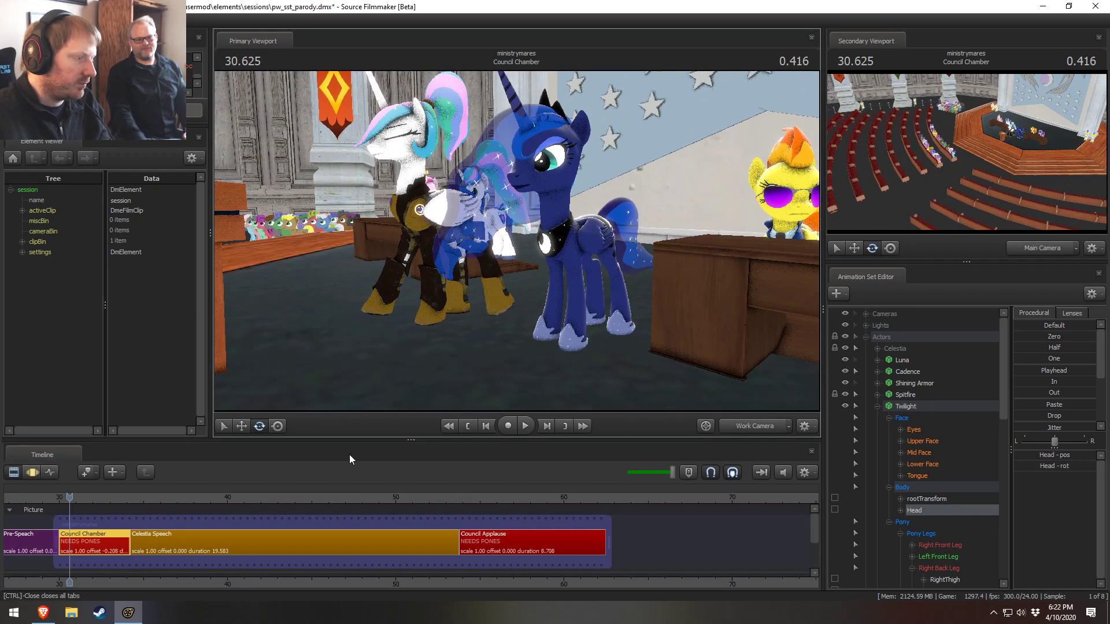
# Move the playhead to the start of Council Chamber and play the shot while viewing the audience
pyautogui.moveTo(69, 500); pyautogui.dragTo(61, 499)
pyautogui.moveTo(329, 298); pyautogui.dragTo(428, 312)
pyautogui.moveTo(580, 249); pyautogui.dragTo(427, 254)
pyautogui.press('space')
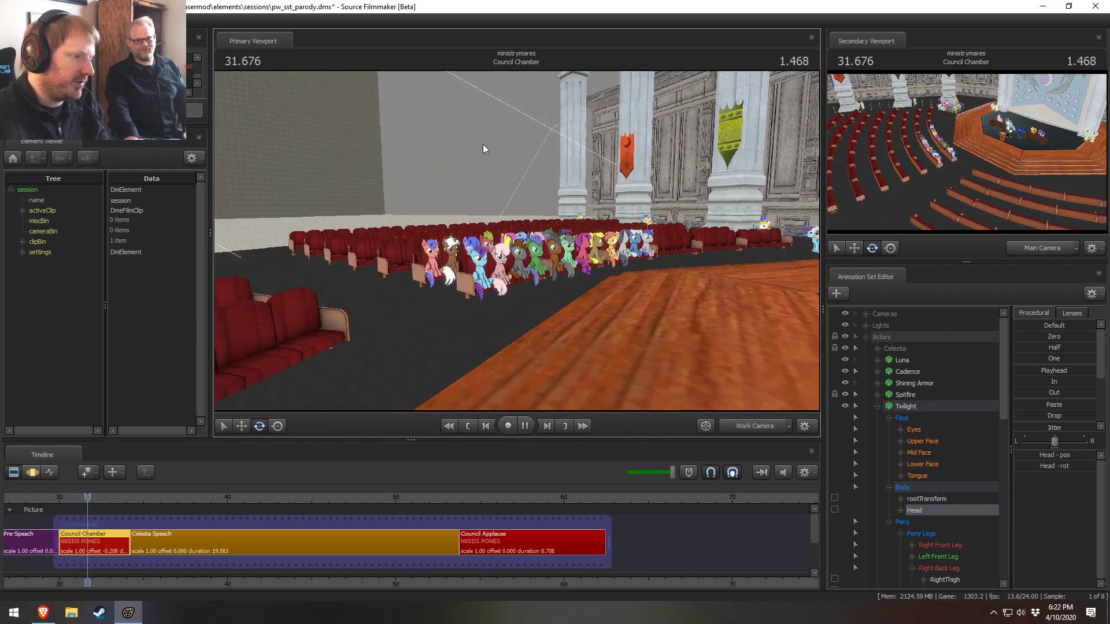
pyautogui.press('space')
# Play the Council Chamber shot again while watching Spitfire and Twilight behind their desk
pyautogui.moveTo(636, 234); pyautogui.dragTo(451, 246)
pyautogui.scroll(10, 518, 245)
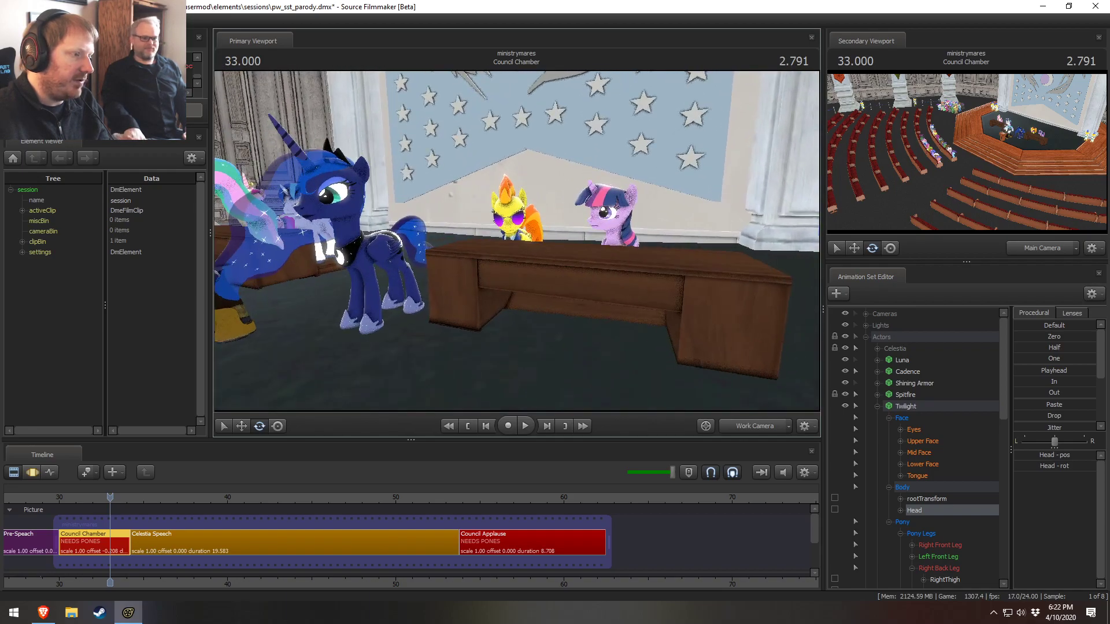
pyautogui.press('space')
pyautogui.press('space')
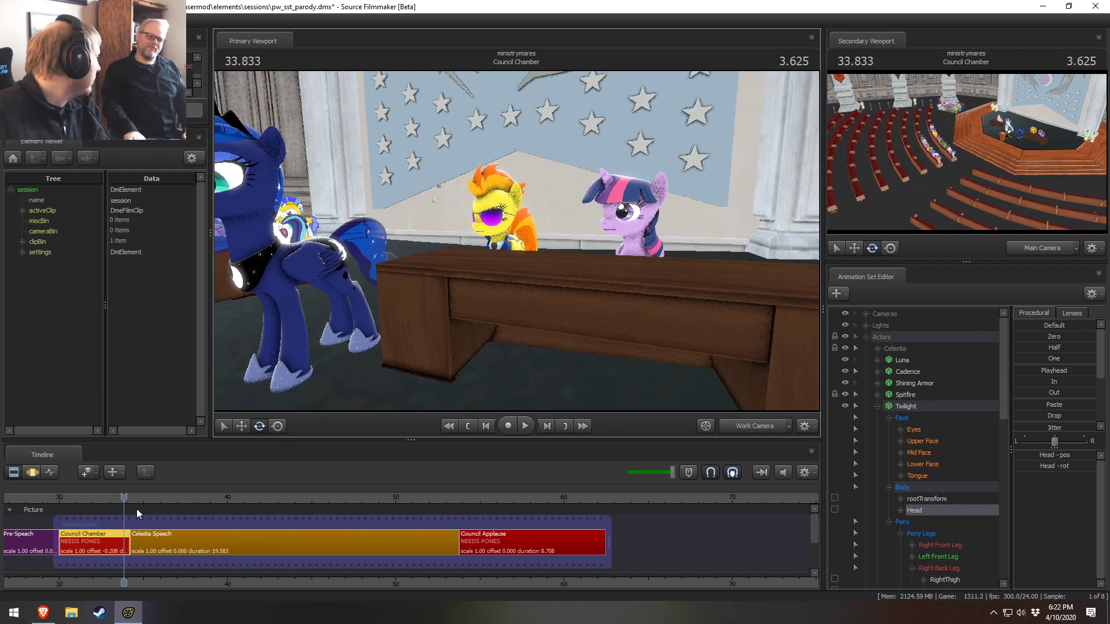
pyautogui.click(69, 497)
pyautogui.press('space')
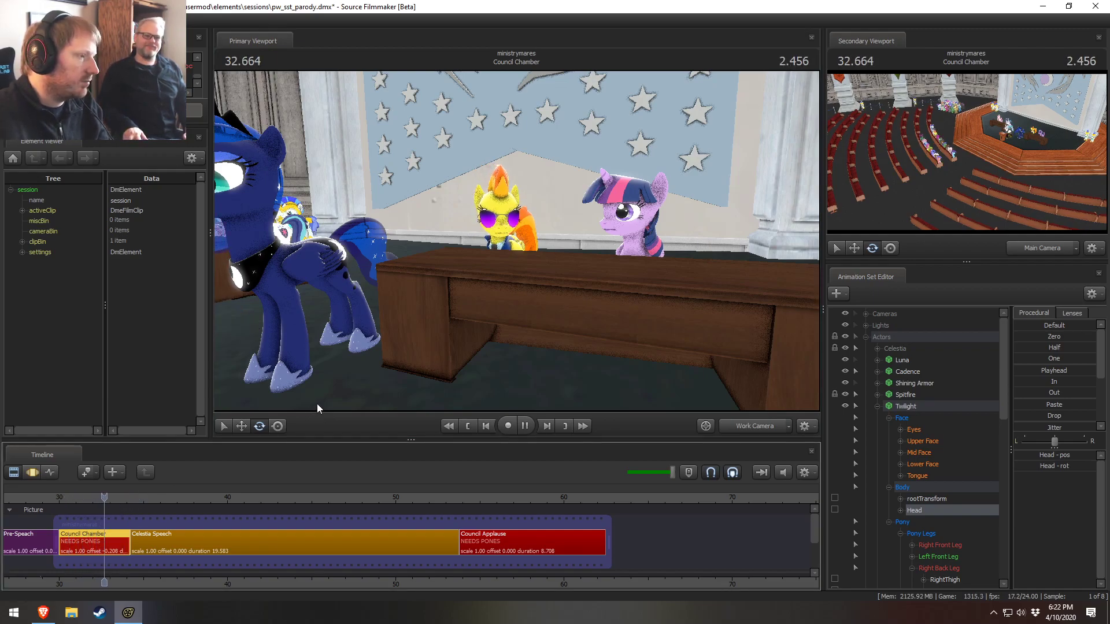
pyautogui.press('space')
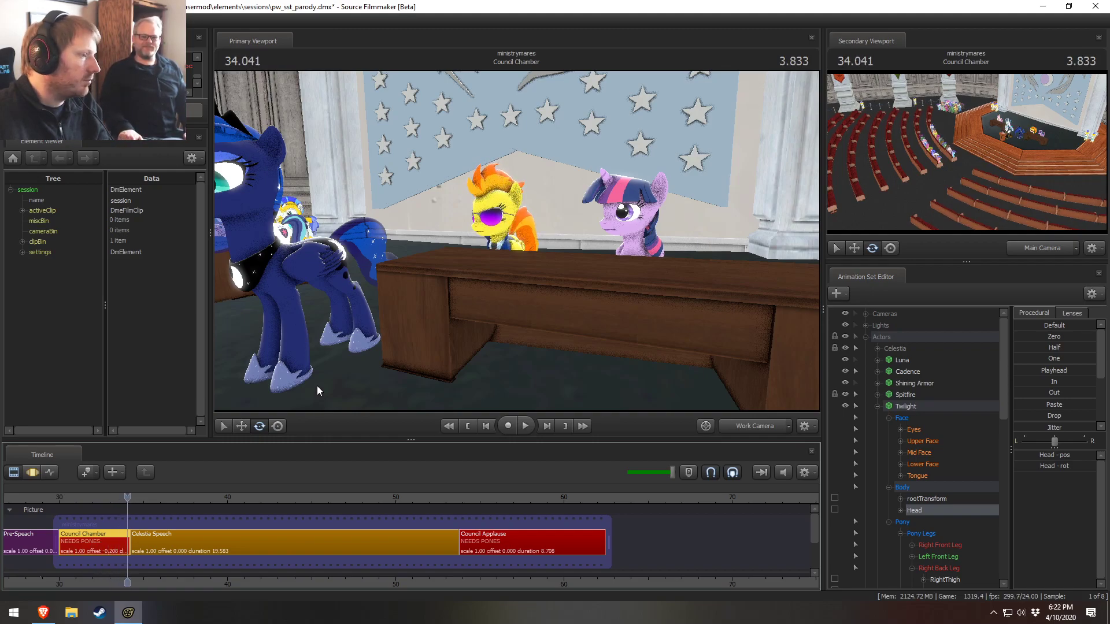
# Play across the cut into Celestia Speech from a high view of Celestia and Shining Armor's desk
pyautogui.moveTo(526, 265)
pyautogui.mouseDown()
pyautogui.moveTo(459, 267)
pyautogui.moveTo(516, 245)
pyautogui.mouseUp()
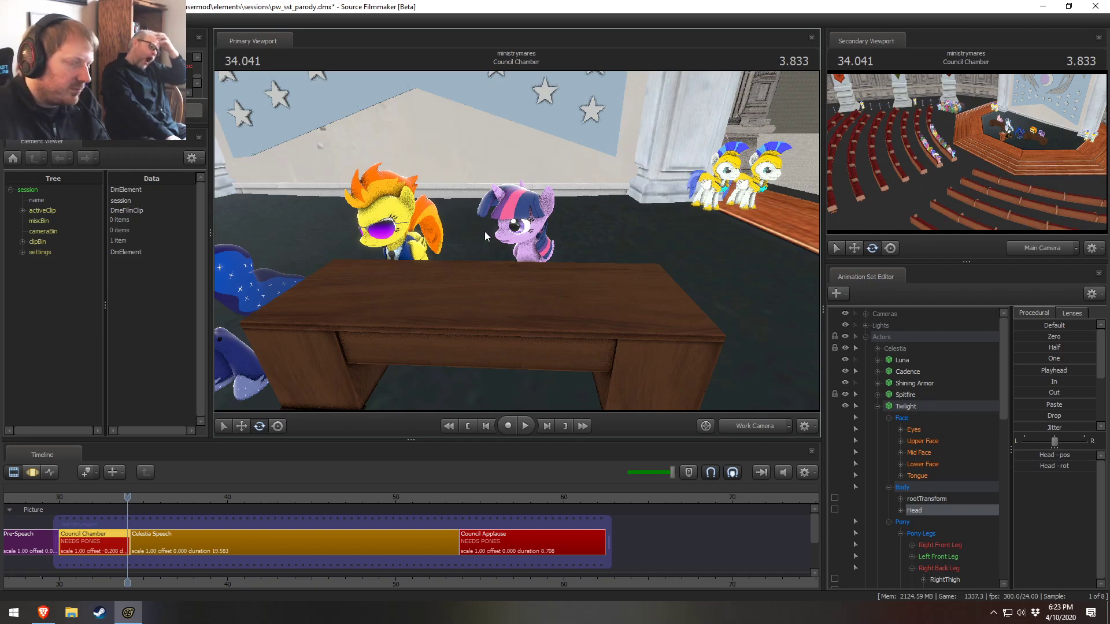
pyautogui.keyDown('ctrl'); pyautogui.click(769, 428); pyautogui.keyUp('ctrl')
pyautogui.moveTo(629, 312)
pyautogui.mouseDown()
pyautogui.moveTo(633, 284)
pyautogui.moveTo(637, 294)
pyautogui.mouseUp()
pyautogui.press('w')
pyautogui.moveTo(457, 321); pyautogui.dragTo(457, 308)
pyautogui.press('space')
pyautogui.press('space')
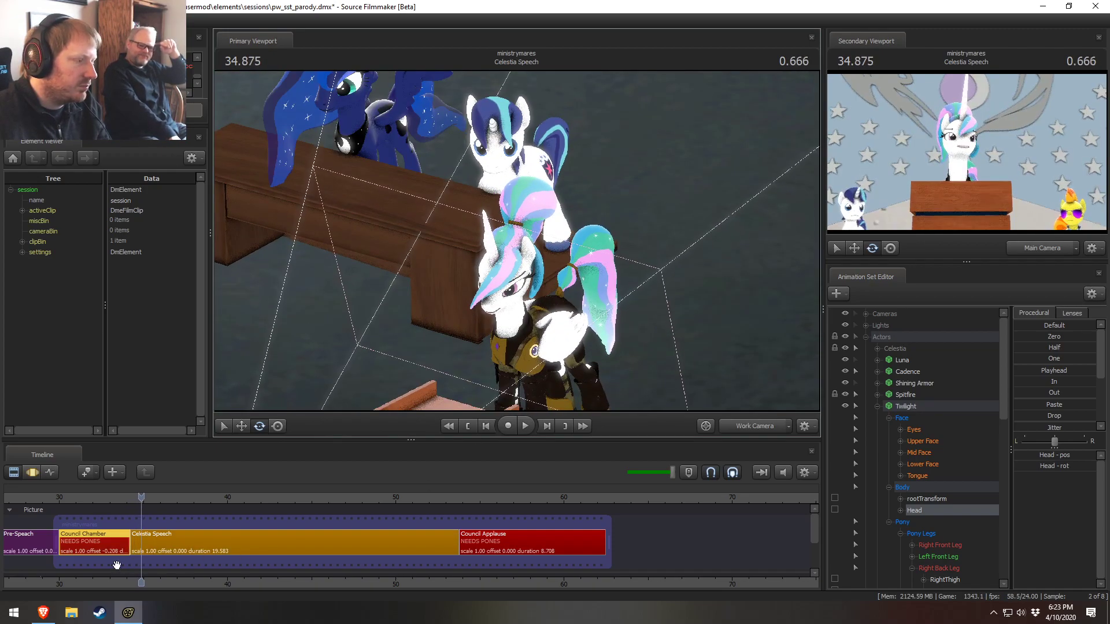
# Return the playhead to 30.375 in Council Chamber and examine Shining Armor and Cadence behind their desk
pyautogui.click(65, 498)
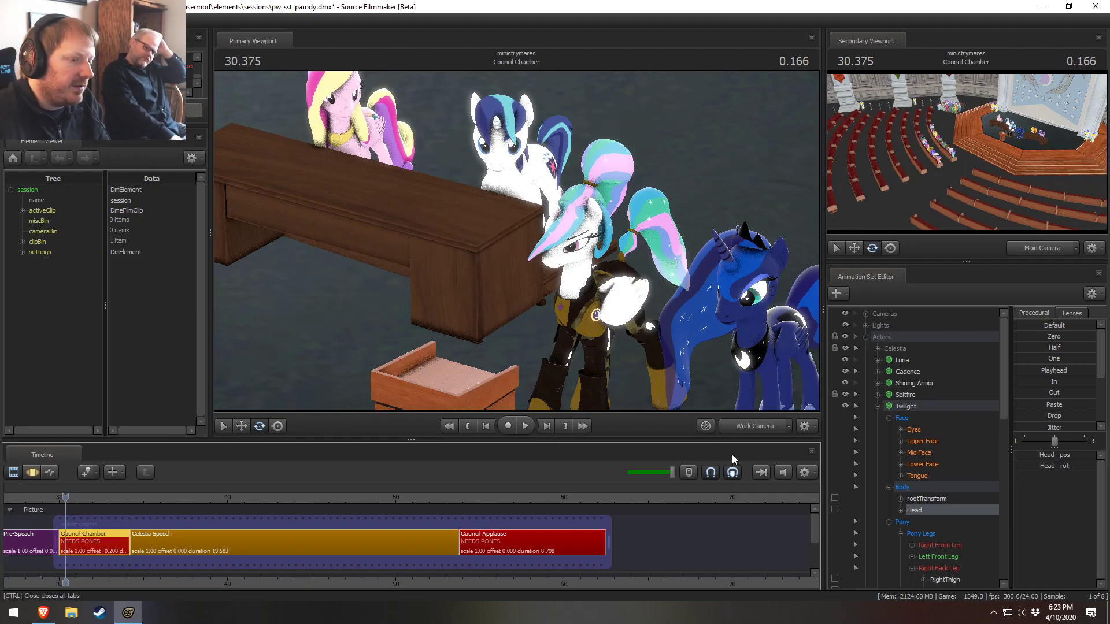
pyautogui.click(737, 420)
pyautogui.keyDown('ctrl'); pyautogui.click(738, 426); pyautogui.keyUp('ctrl')
pyautogui.moveTo(682, 347); pyautogui.dragTo(627, 361)
pyautogui.press('w')
pyautogui.moveTo(538, 248)
pyautogui.mouseDown()
pyautogui.moveTo(516, 229)
pyautogui.moveTo(527, 213)
pyautogui.moveTo(543, 262)
pyautogui.mouseUp()
pyautogui.press('x')
pyautogui.press('z')
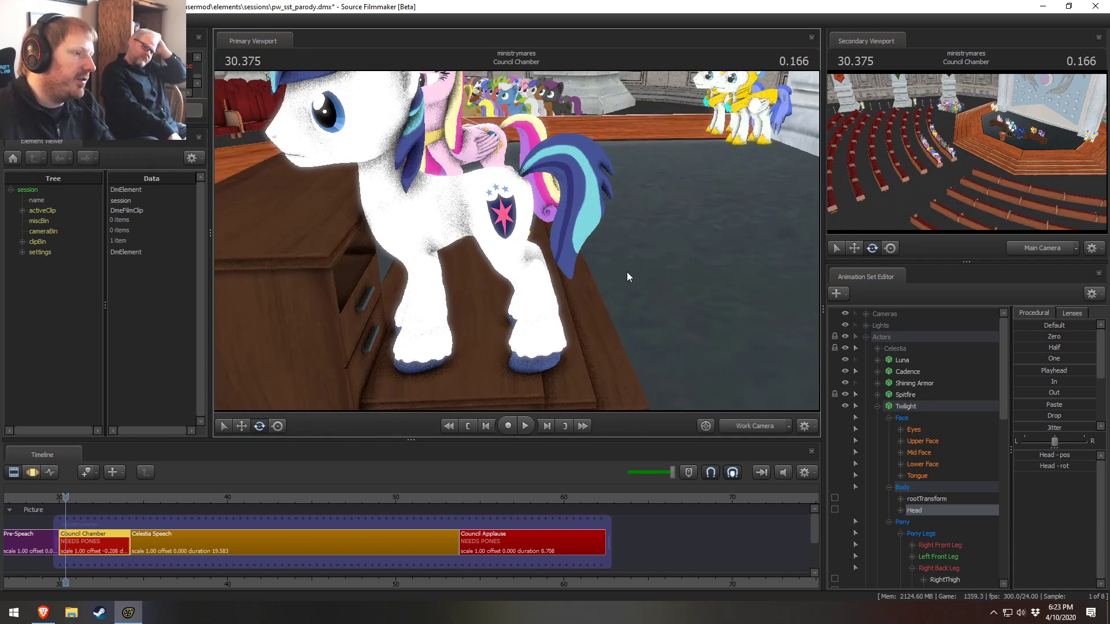
# Examine the standing audience ponies beside the seats and return to a front view of Cadence and Shining Armor
pyautogui.press('s')
pyautogui.moveTo(499, 408); pyautogui.dragTo(519, 235)
pyautogui.press('a')
pyautogui.press('w')
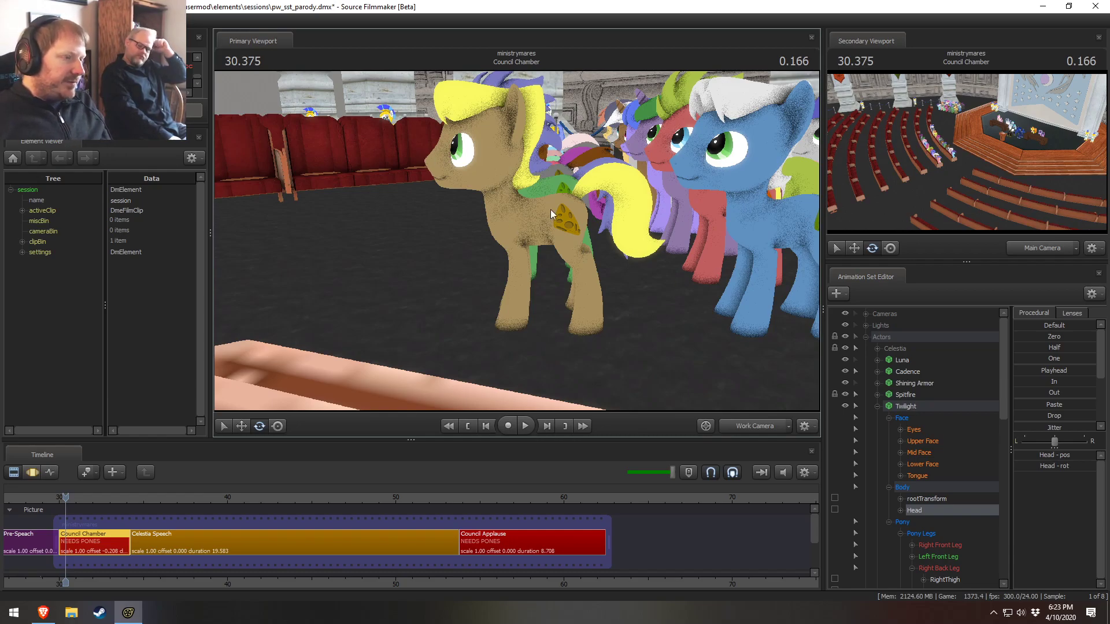
pyautogui.moveTo(623, 203); pyautogui.dragTo(549, 230)
pyautogui.press('w')
pyautogui.press('s')
pyautogui.press('a')
pyautogui.press('w')
pyautogui.press('s')
pyautogui.press('w')
pyautogui.press('d')
pyautogui.press('w')
pyautogui.press('z')
pyautogui.press('w')
# Zoom in on the Clip Editor timeline and play Council Chamber from 30.583 while watching Cadence and Shining Armor
pyautogui.press('F3')
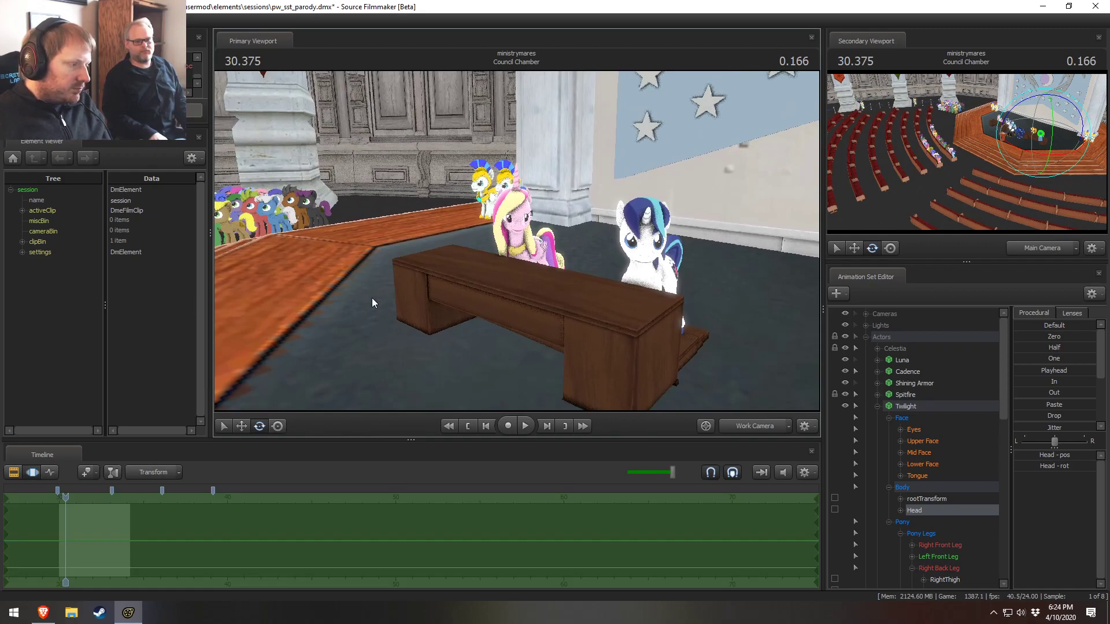
pyautogui.press('F2')
pyautogui.scroll(3, 139, 524)
pyautogui.moveTo(85, 497)
pyautogui.mouseDown()
pyautogui.moveTo(52, 496)
pyautogui.moveTo(72, 497)
pyautogui.mouseUp()
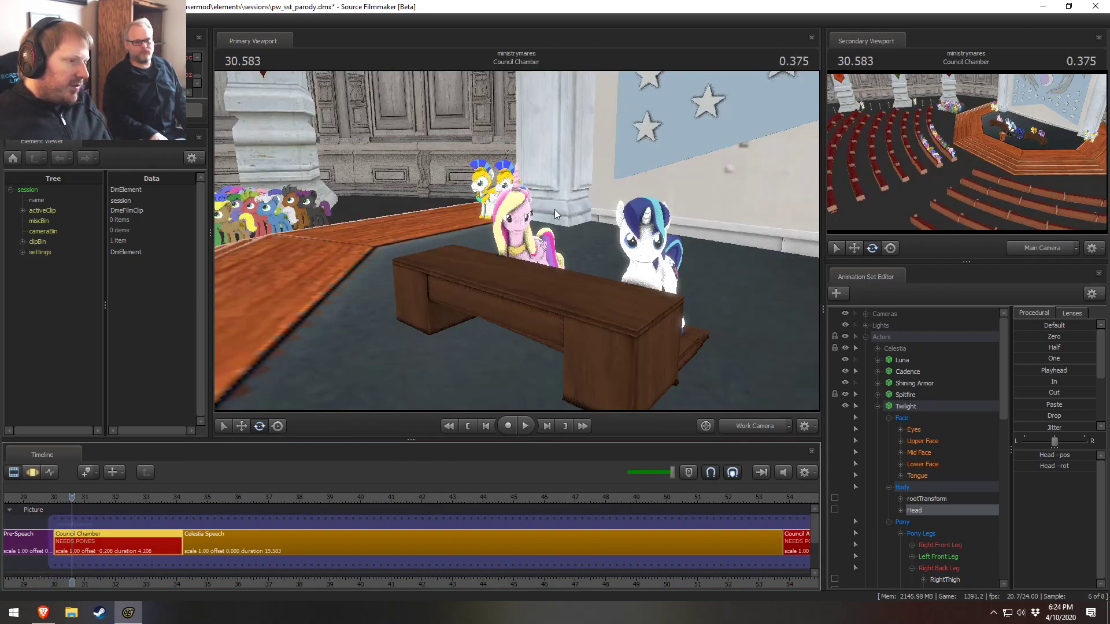
pyautogui.press('space')
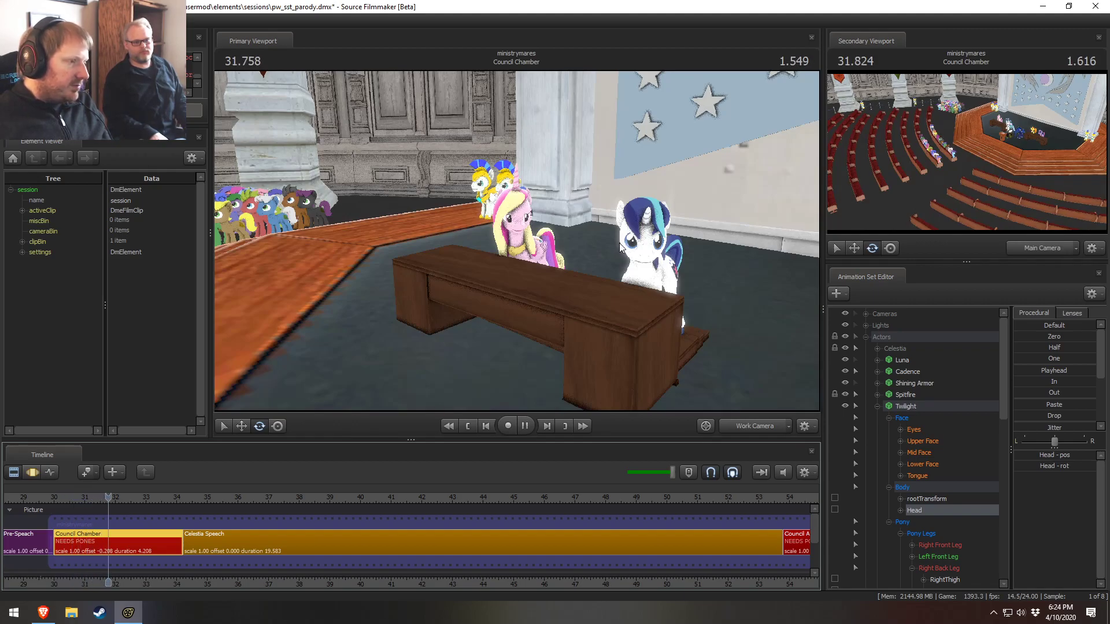
pyautogui.press('space')
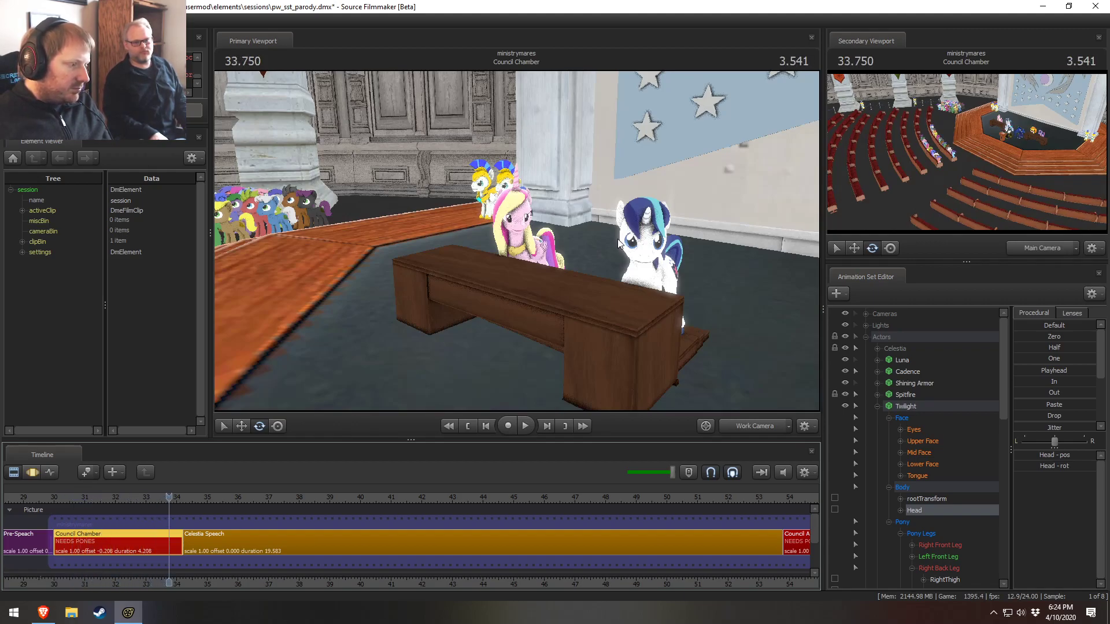
# Scrub through Council Chamber from a high view of both desks to check all the characters on stage
pyautogui.moveTo(483, 376); pyautogui.dragTo(688, 262)
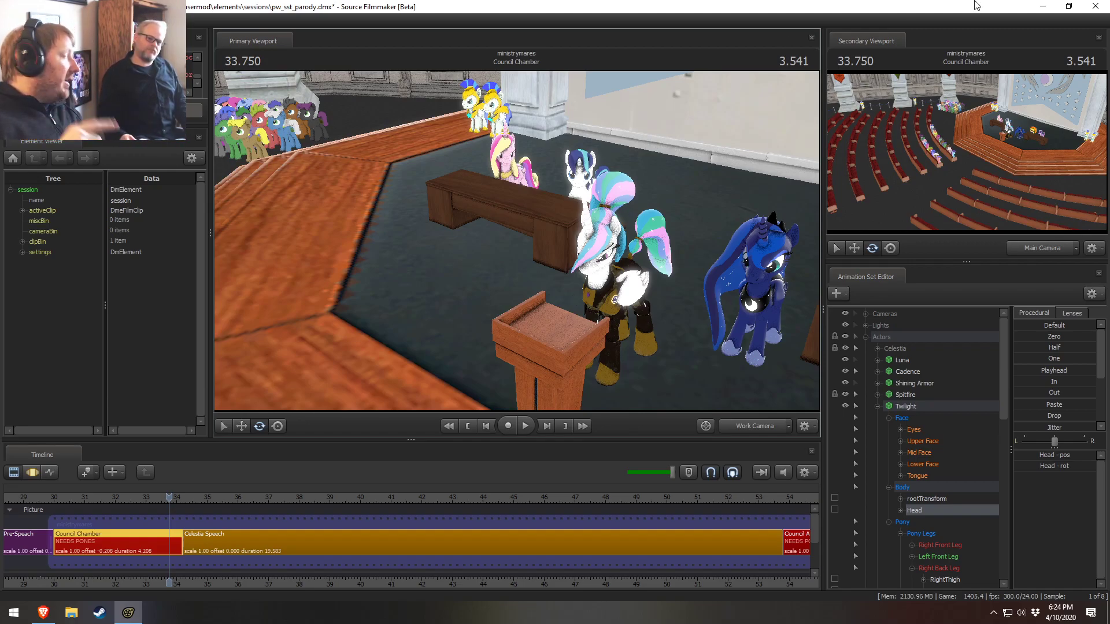
pyautogui.moveTo(517, 235); pyautogui.dragTo(516, 235)
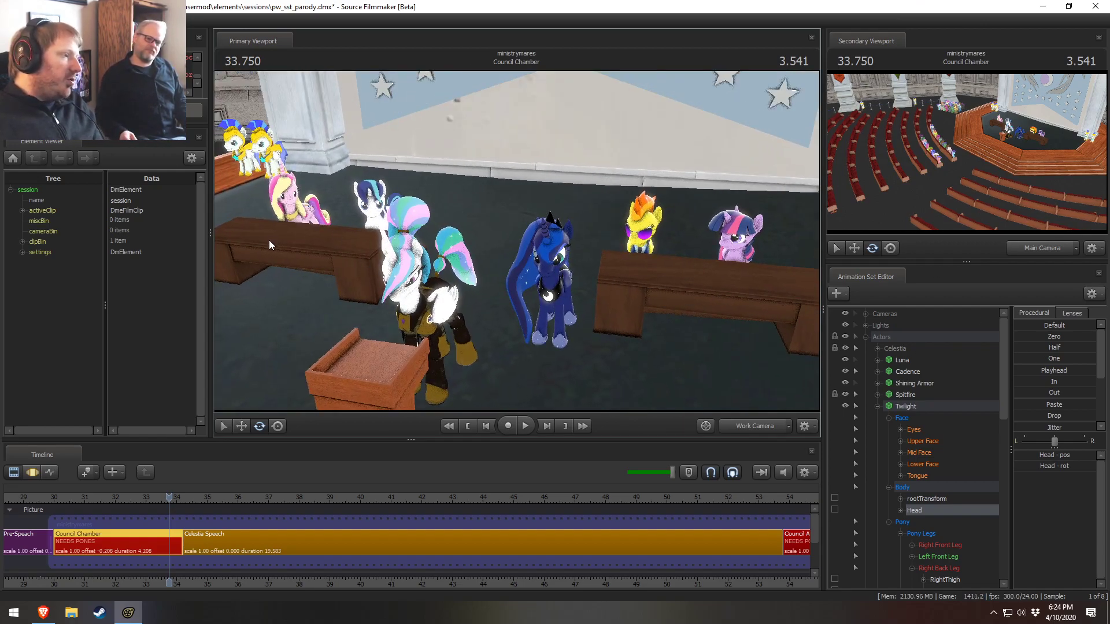
pyautogui.click(139, 497)
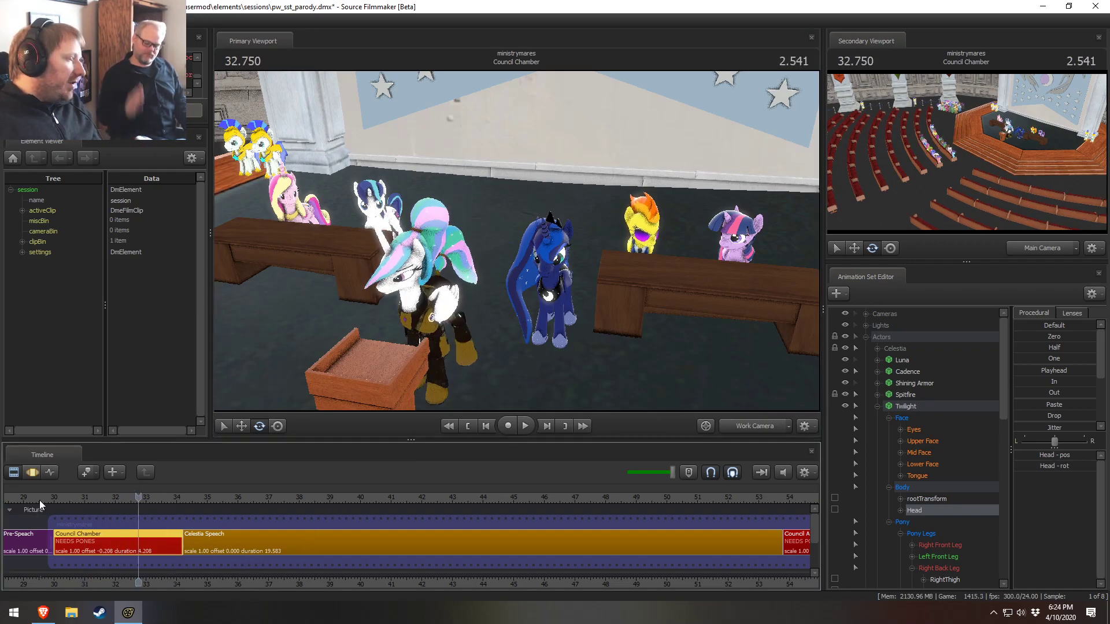
pyautogui.click(97, 501)
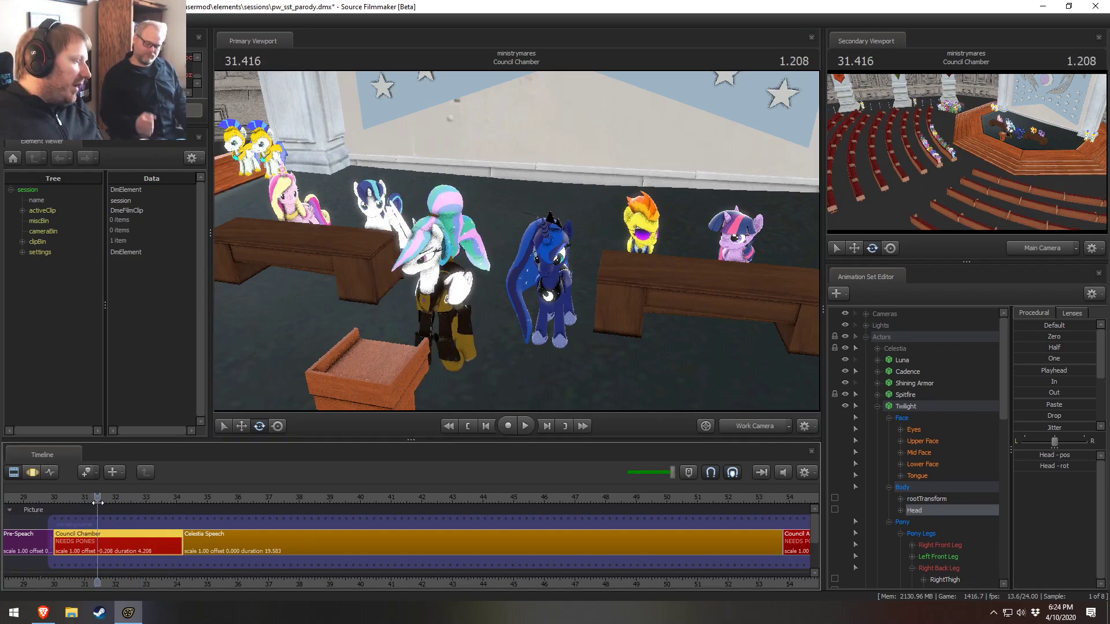
pyautogui.click(164, 497)
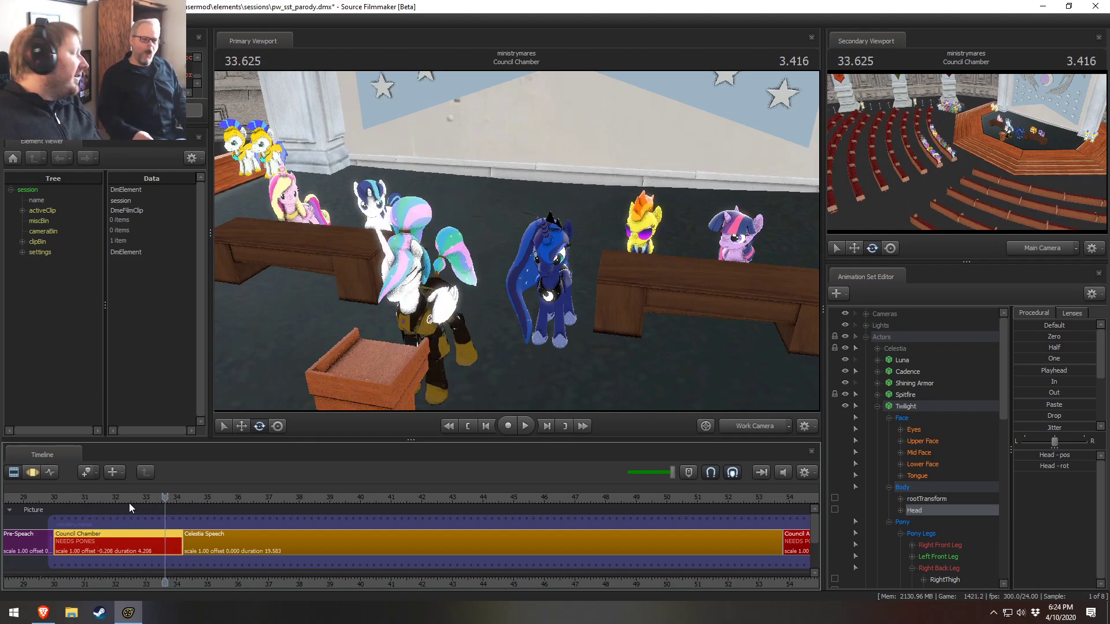
# In the Motion Editor, place the playhead at about 32 seconds and limit the time selection to about 31–33 seconds for the work on Cadence
pyautogui.moveTo(293, 408); pyautogui.dragTo(277, 404)
pyautogui.press('w')
pyautogui.moveTo(549, 292); pyautogui.dragTo(506, 296)
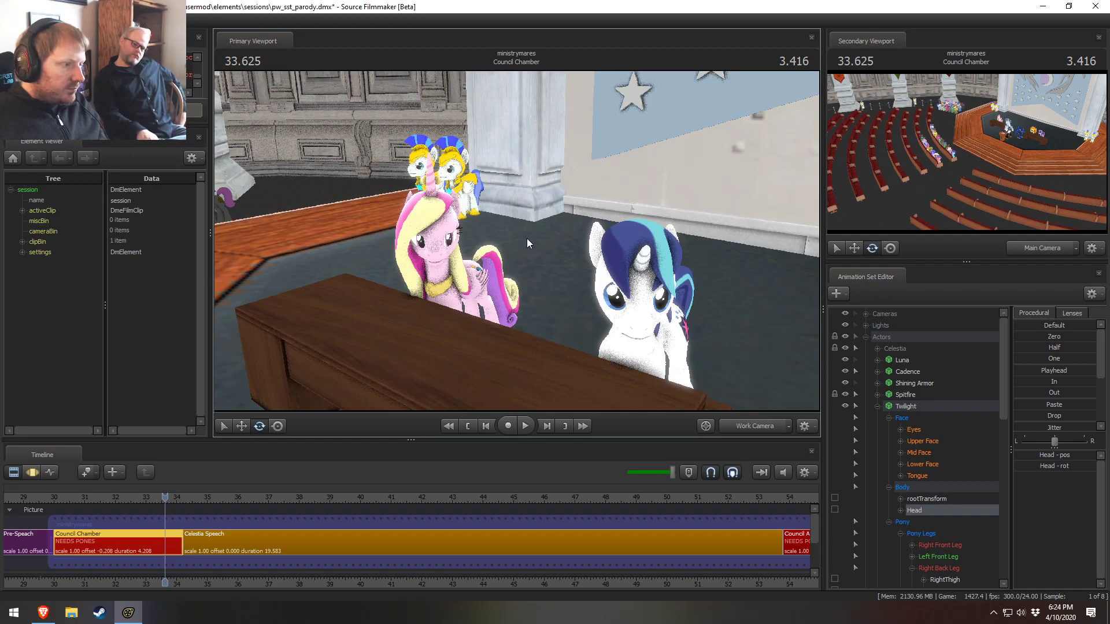
pyautogui.moveTo(519, 207); pyautogui.dragTo(531, 204)
pyautogui.moveTo(516, 240); pyautogui.dragTo(503, 239)
pyautogui.press('w')
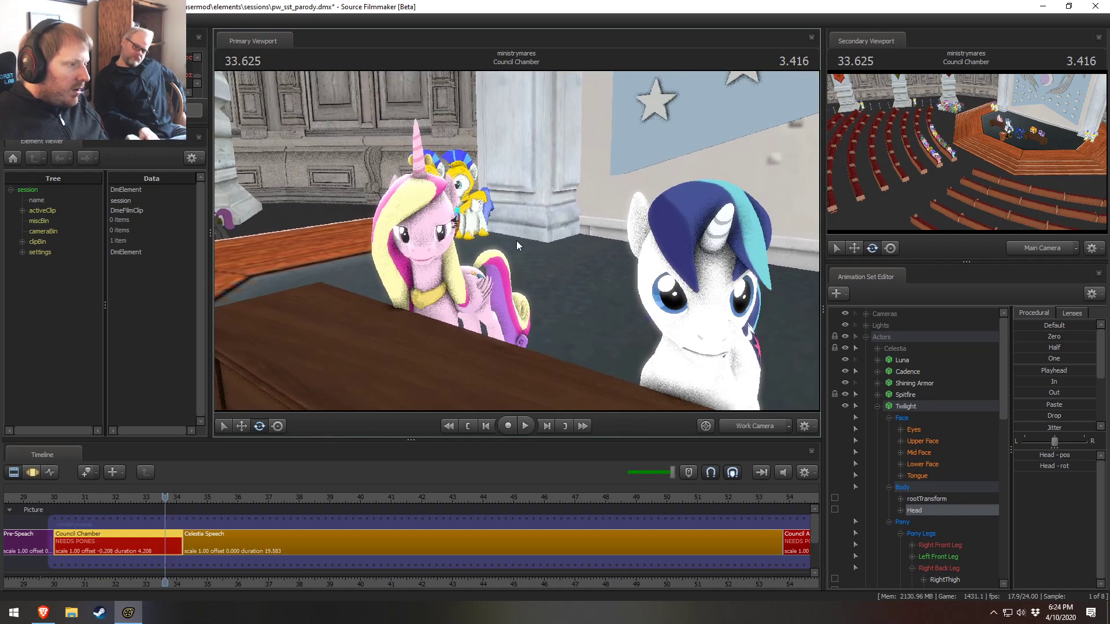
pyautogui.press('F3')
pyautogui.moveTo(98, 540)
pyautogui.mouseDown()
pyautogui.moveTo(42, 538)
pyautogui.moveTo(96, 537)
pyautogui.mouseUp()
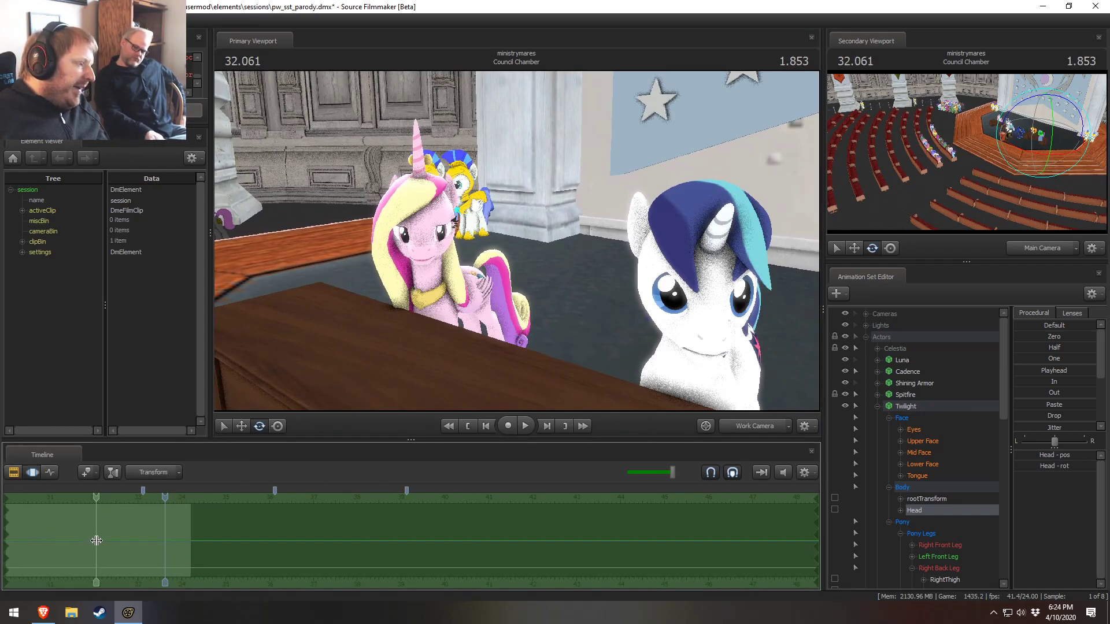
pyautogui.scroll(-3, 179, 561)
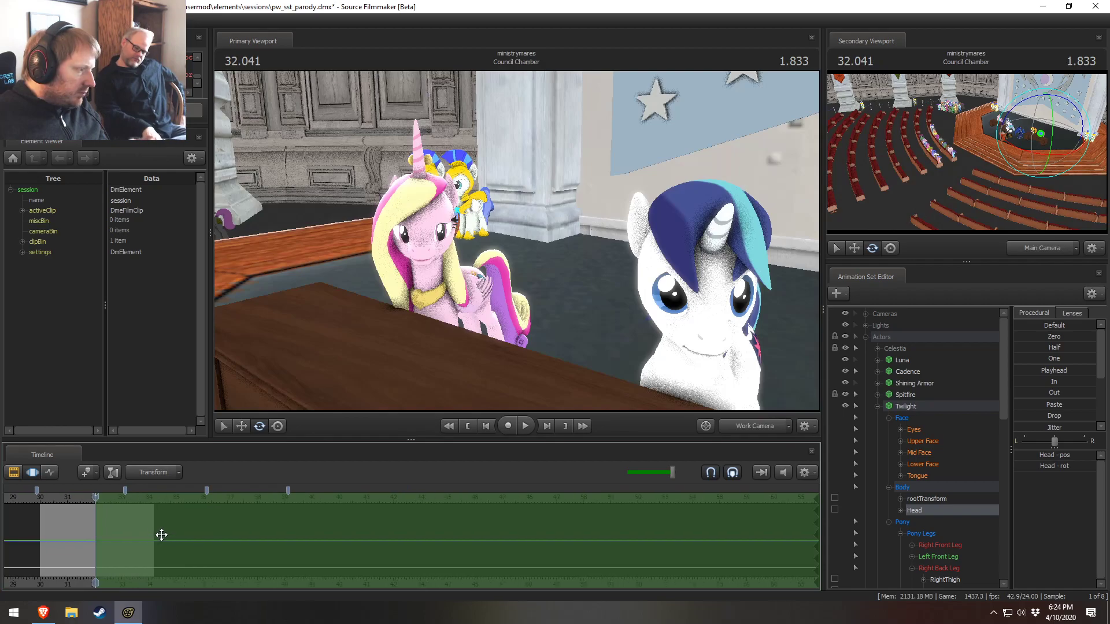
pyautogui.moveTo(77, 547); pyautogui.dragTo(125, 549)
pyautogui.moveTo(517, 241); pyautogui.dragTo(575, 246)
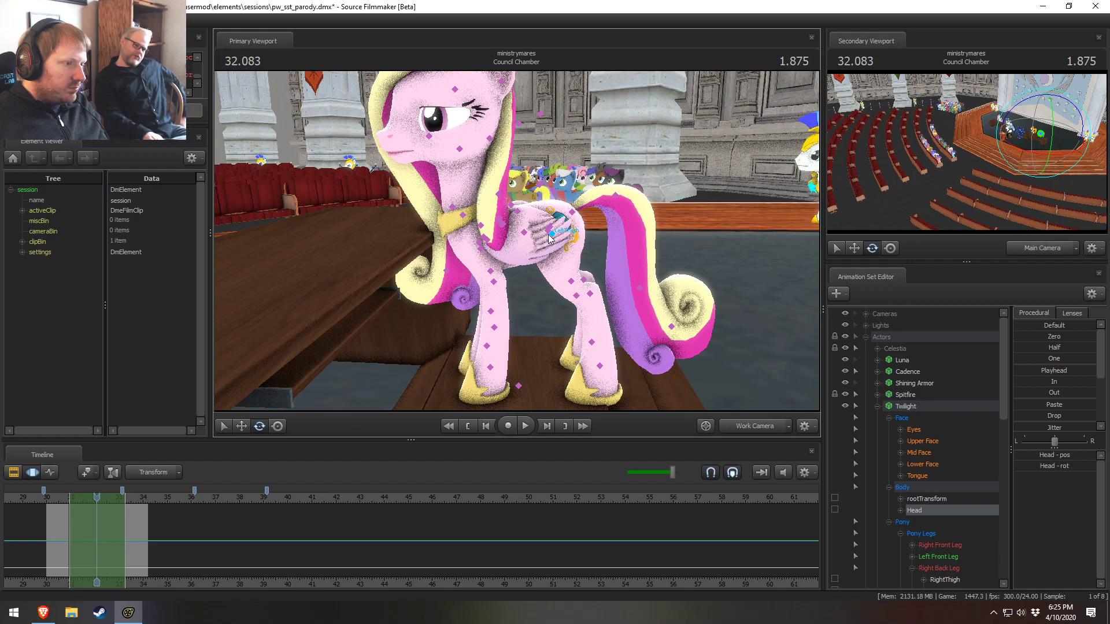
# Lock Cadence's four hoof bones, RightBall, LeftBall, RightFoot and LeftFoot, in the Animation Set Editor
pyautogui.click(549, 238)
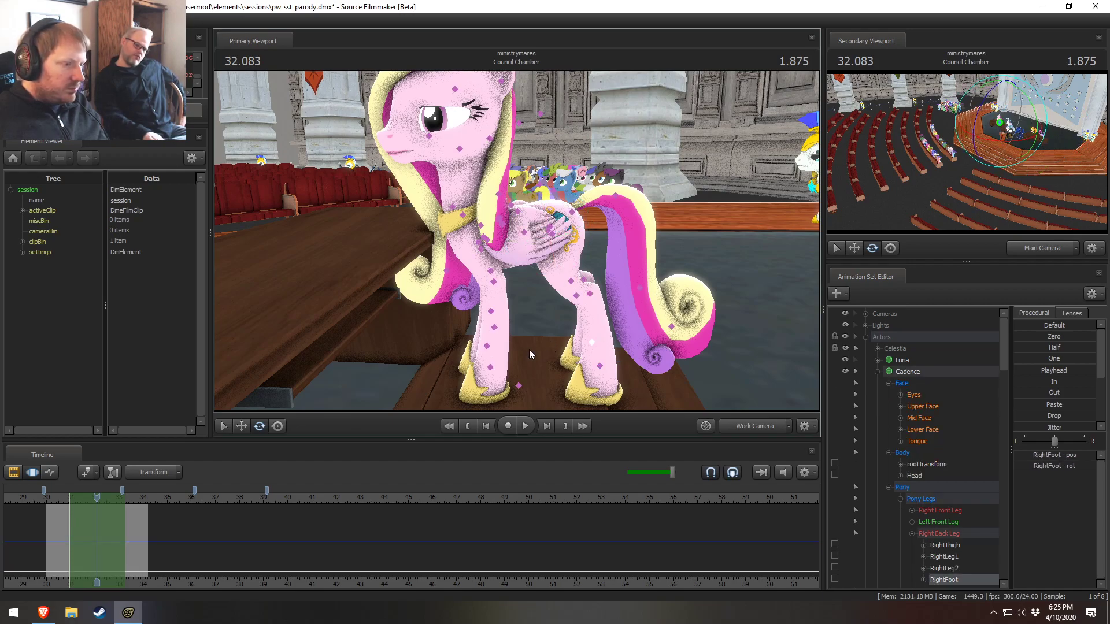
pyautogui.click(490, 367)
pyautogui.scroll(-3, 957, 521)
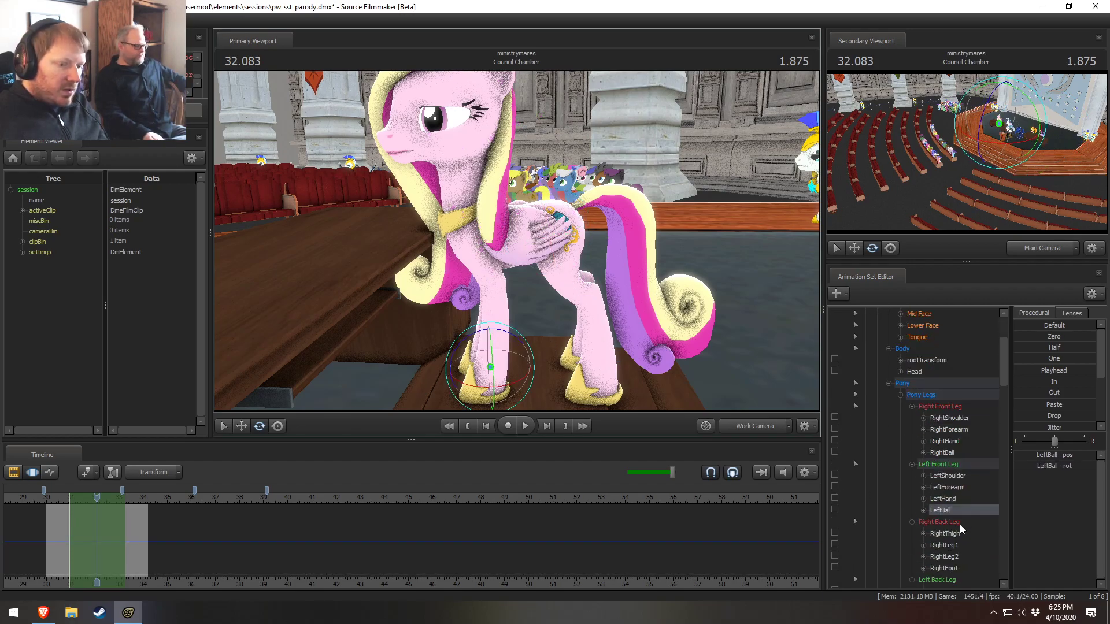
pyautogui.scroll(-1, 872, 508)
pyautogui.click(834, 477)
pyautogui.click(834, 417)
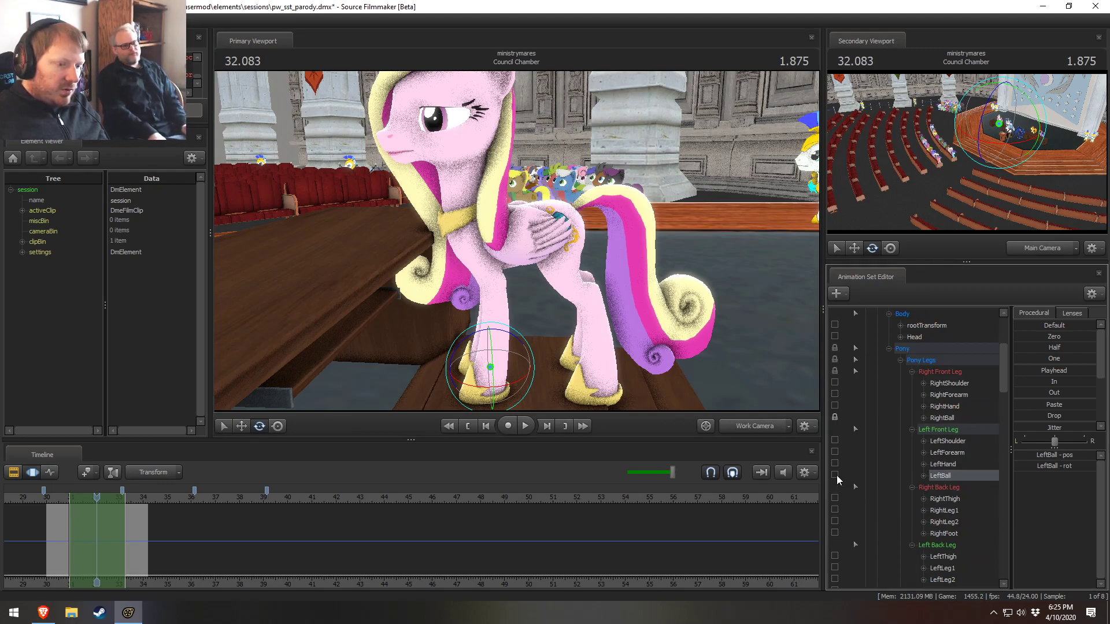
pyautogui.click(834, 475)
pyautogui.scroll(-3, 837, 497)
pyautogui.click(835, 430)
pyautogui.click(835, 486)
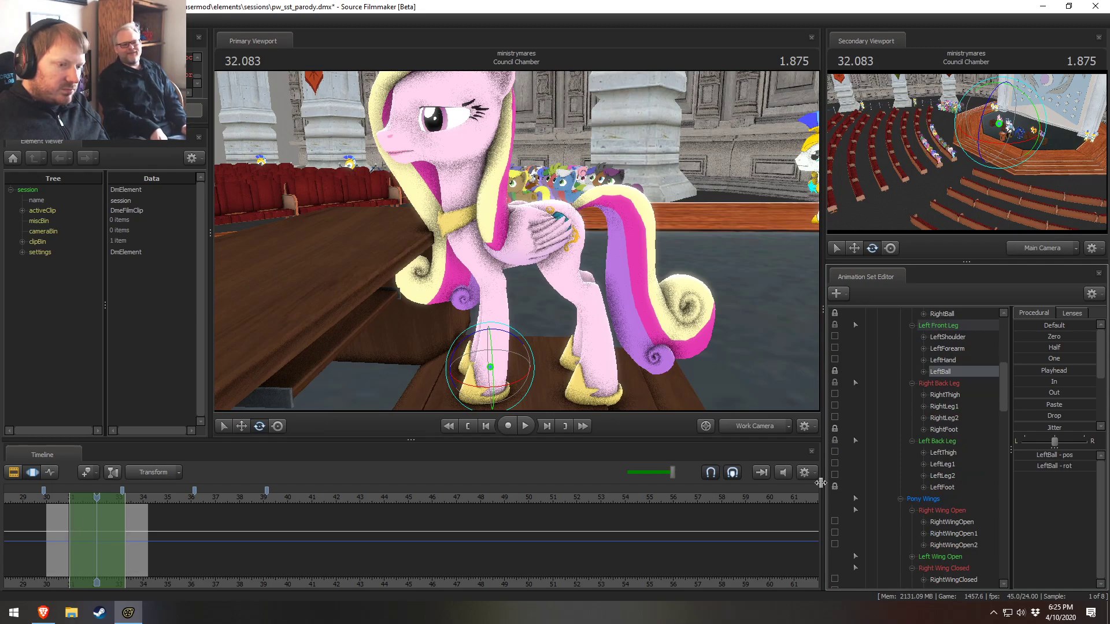
# Rotate Cadence's pelvis slightly and shift it a little back and down so her body leans over the locked hooves
pyautogui.click(549, 228)
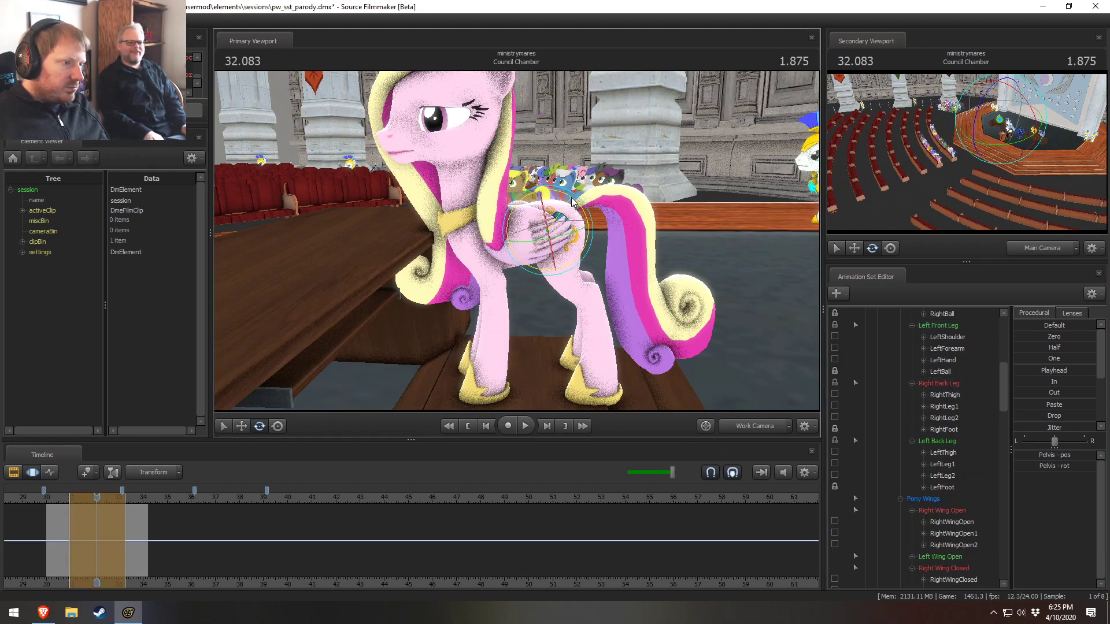
pyautogui.moveTo(571, 197); pyautogui.dragTo(574, 199)
pyautogui.hotkey('ctrl', 'z')
pyautogui.hotkey('ctrl', 'z')
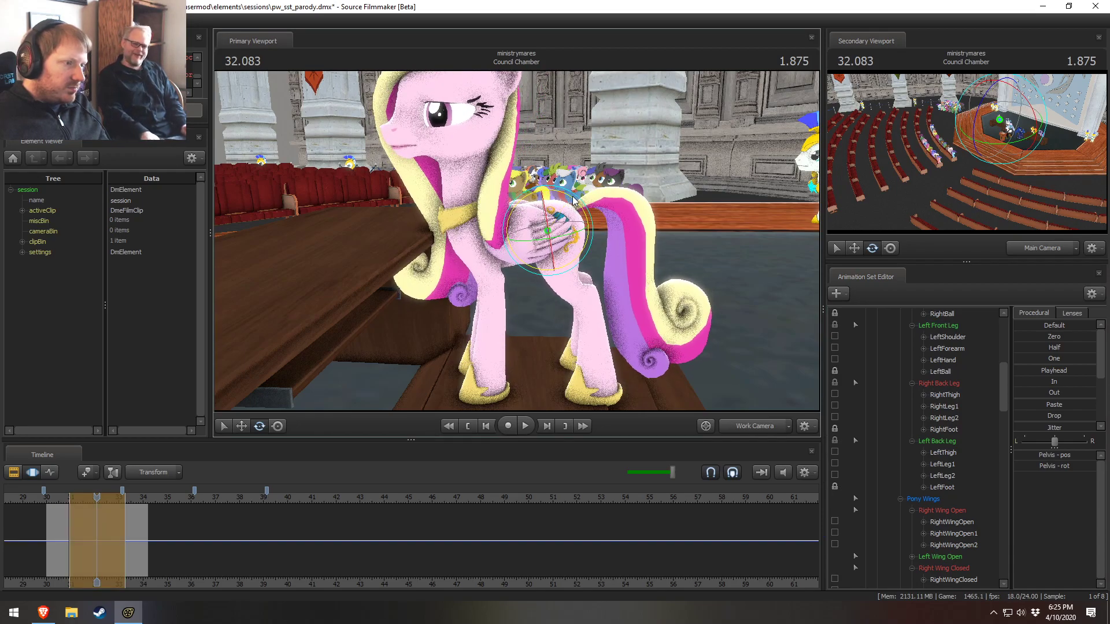
pyautogui.press('w')
pyautogui.moveTo(539, 215); pyautogui.dragTo(537, 215)
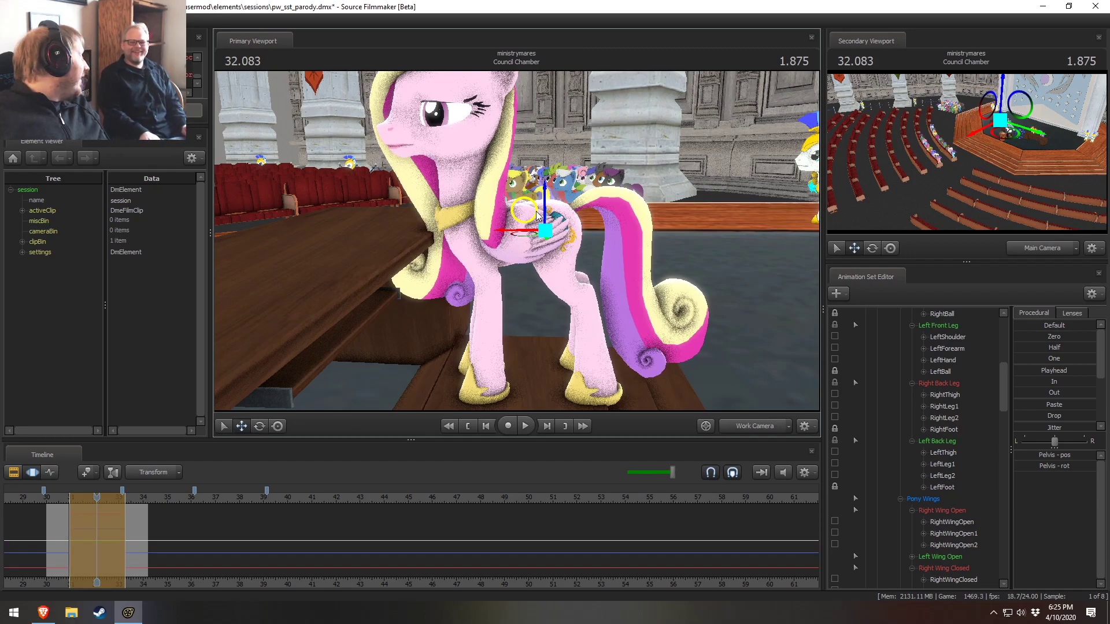
pyautogui.moveTo(533, 211); pyautogui.dragTo(536, 216)
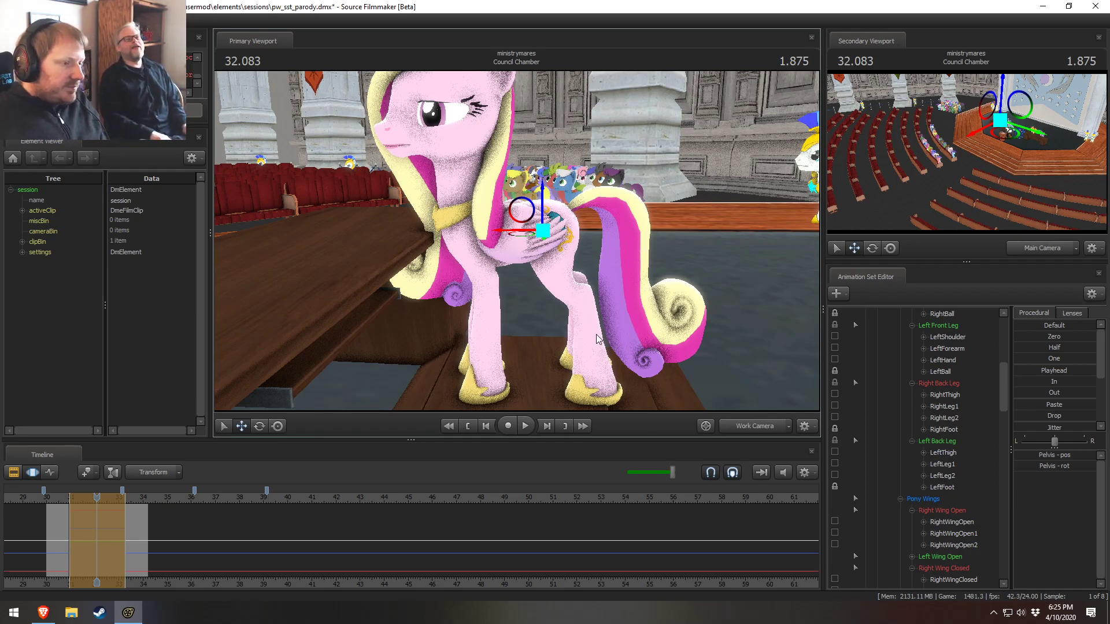
# View Cadence's hind legs from behind and rotate her right hind leg at the RightLeg2 bone
pyautogui.keyDown('ctrl'); pyautogui.click(580, 291); pyautogui.keyUp('ctrl')
pyautogui.keyDown('alt'); pyautogui.moveTo(623, 310); pyautogui.dragTo(553, 234); pyautogui.keyUp('alt')
pyautogui.press('e')
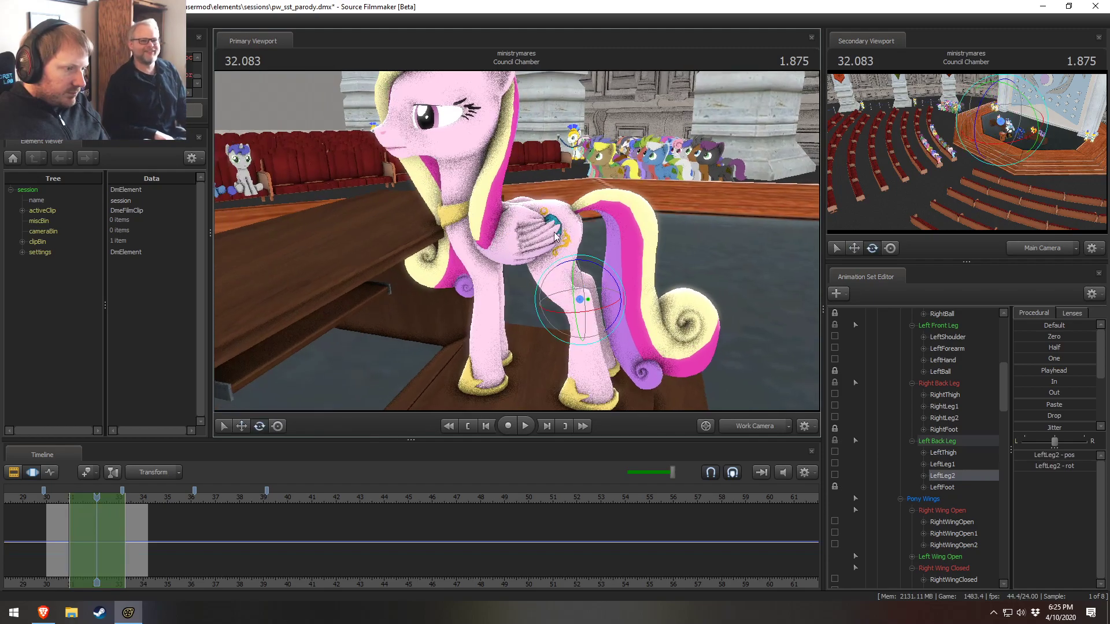
pyautogui.moveTo(601, 264); pyautogui.dragTo(422, 240)
pyautogui.click(515, 294)
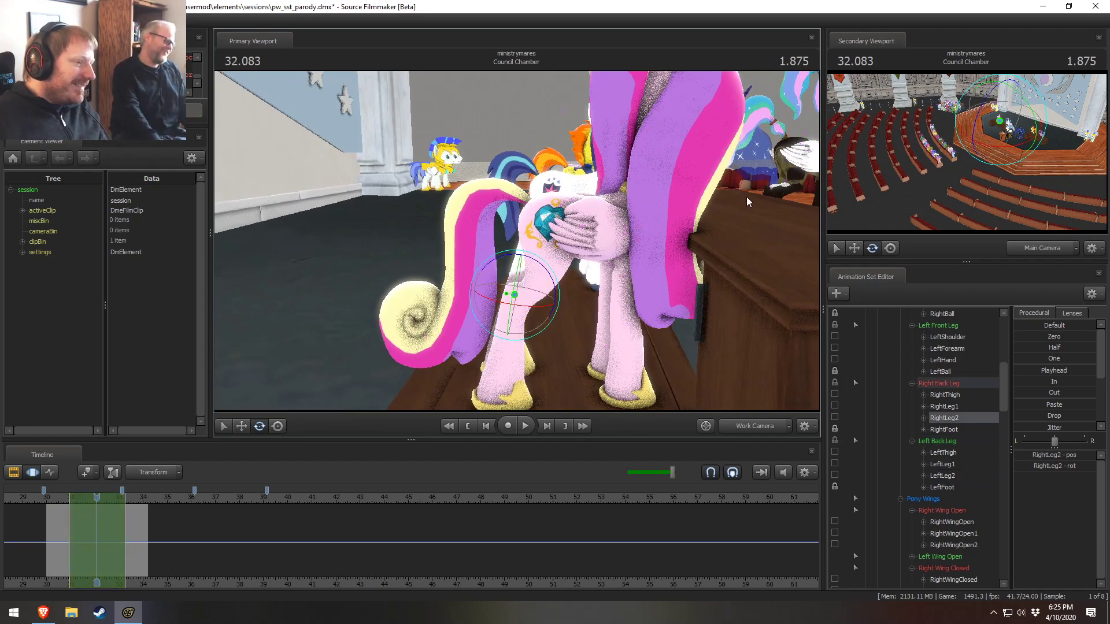
pyautogui.moveTo(520, 285); pyautogui.dragTo(544, 269)
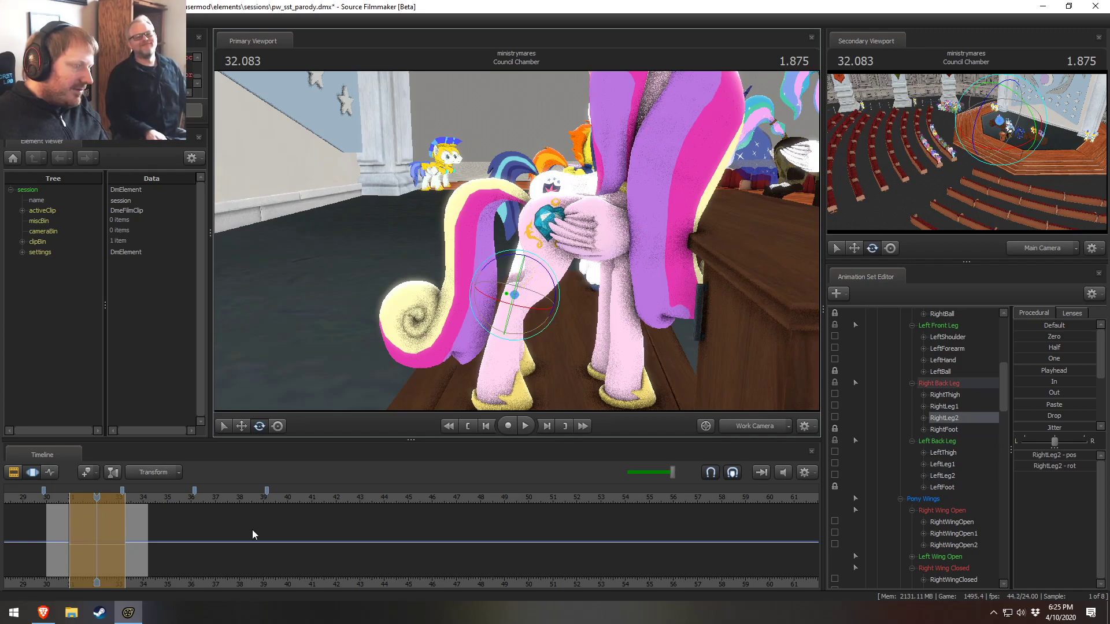
# Lower the timeline slider to about 33% and review Cadence's stance by scrubbing and playing Council Chamber
pyautogui.keyDown('shift'); pyautogui.moveTo(33, 539); pyautogui.dragTo(57, 528); pyautogui.keyUp('shift')
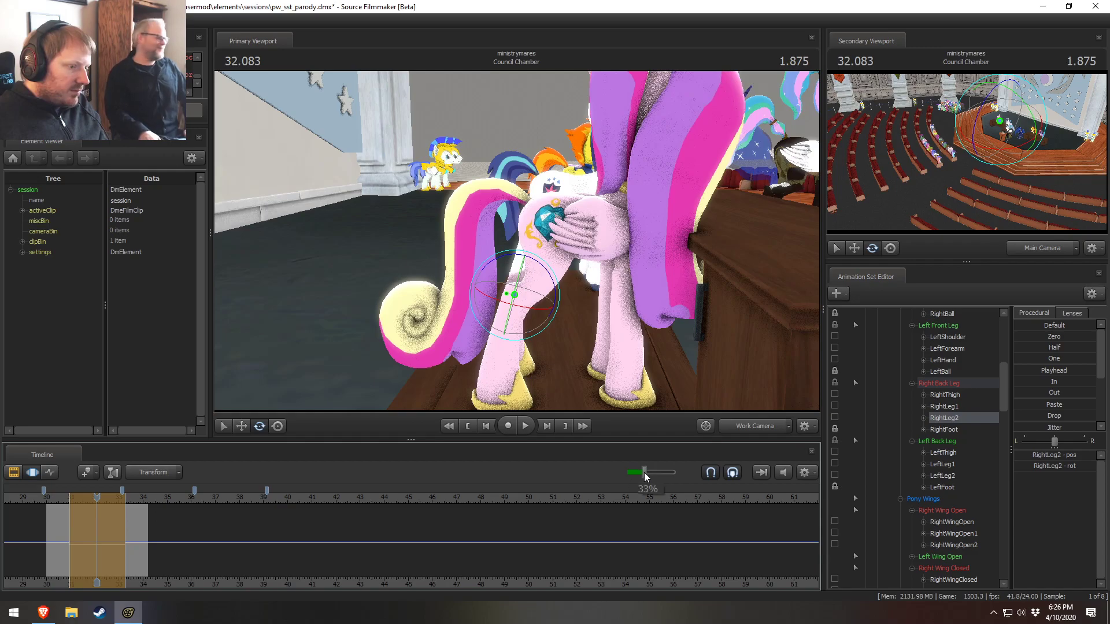
pyautogui.keyDown('shift'); pyautogui.moveTo(7, 512); pyautogui.dragTo(76, 530); pyautogui.keyUp('shift')
pyautogui.moveTo(142, 504); pyautogui.dragTo(76, 508)
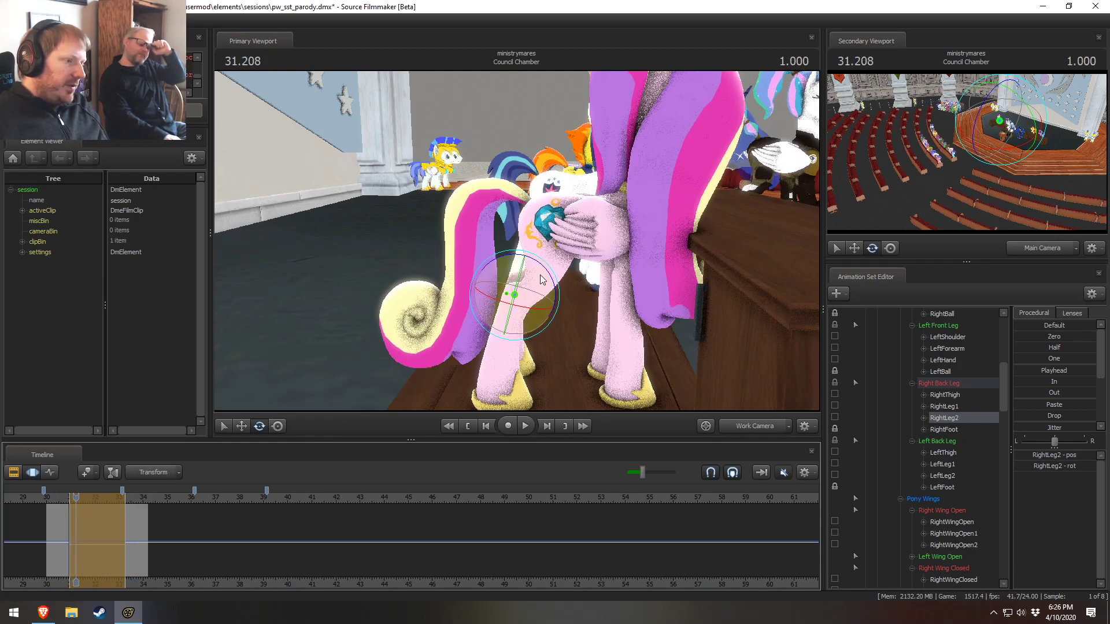
pyautogui.press('space')
pyautogui.press('space')
# From a side view of Cadence's body, select the Chest2 bone and rotate her chest slightly
pyautogui.moveTo(592, 231); pyautogui.dragTo(511, 240)
pyautogui.press('w')
pyautogui.press('ctrl')
pyautogui.press('shift')
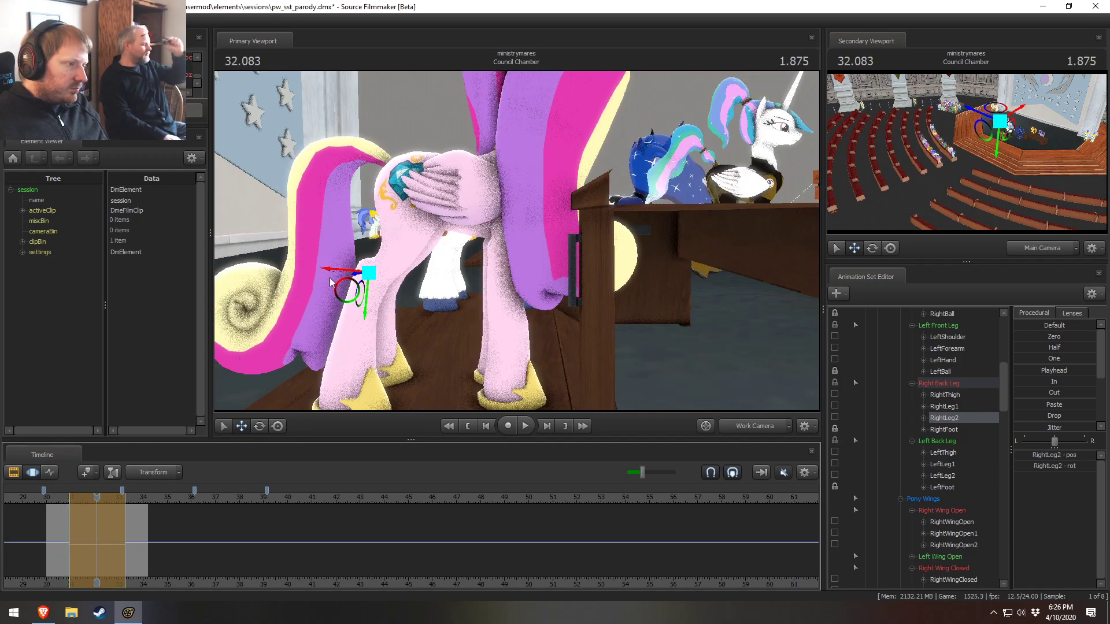
pyautogui.press('ctrl')
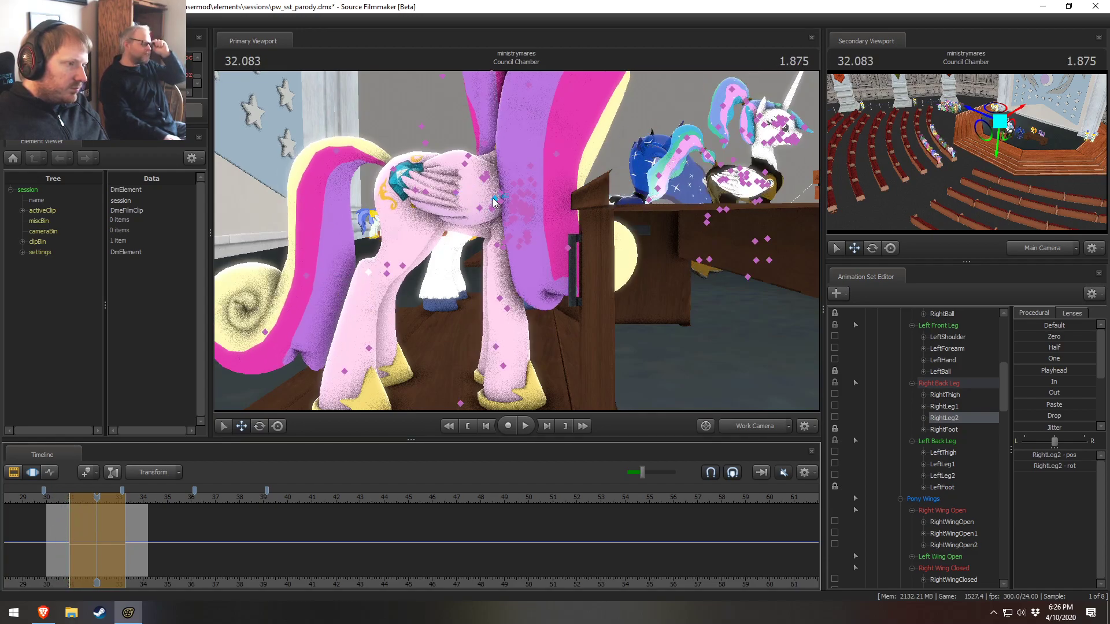
pyautogui.click(499, 198)
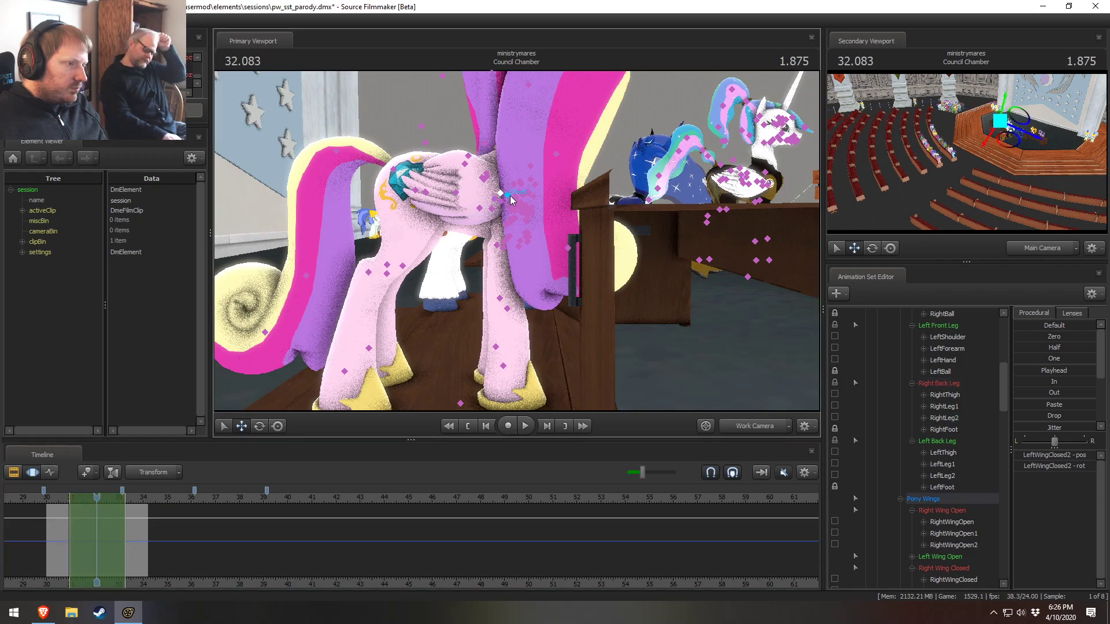
pyautogui.keyDown('ctrl'); pyautogui.click(509, 196); pyautogui.keyUp('ctrl')
pyautogui.press('e')
pyautogui.moveTo(472, 211); pyautogui.dragTo(475, 215)
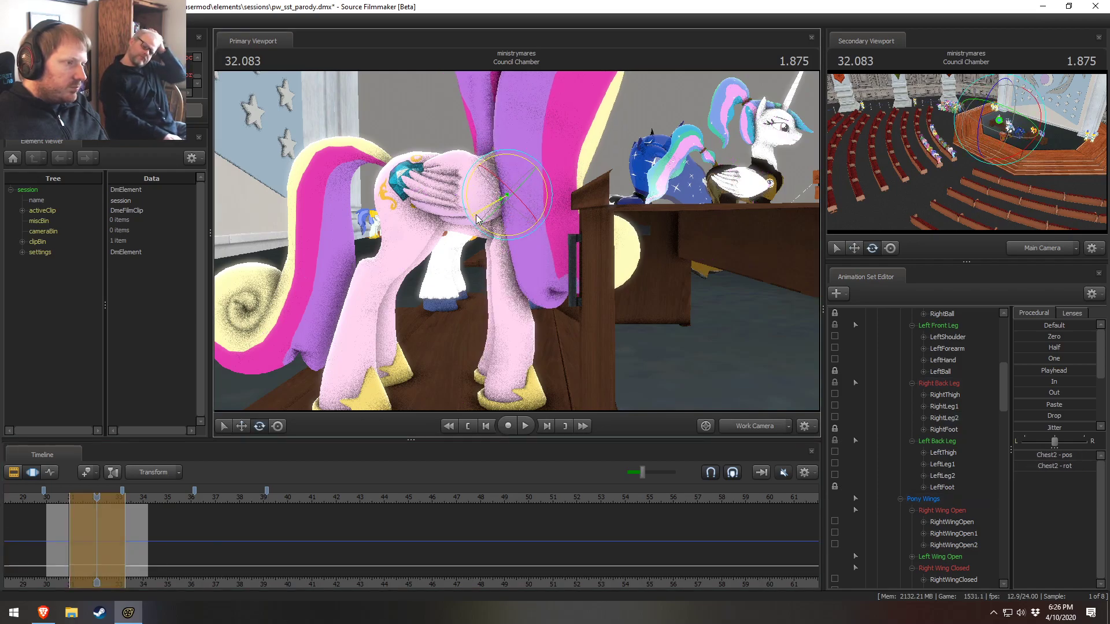
# Rotate both of Cadence's shoulders and forearms together to bend her front legs, and scrub from 30 to 32 seconds to check
pyautogui.press('ctrl')
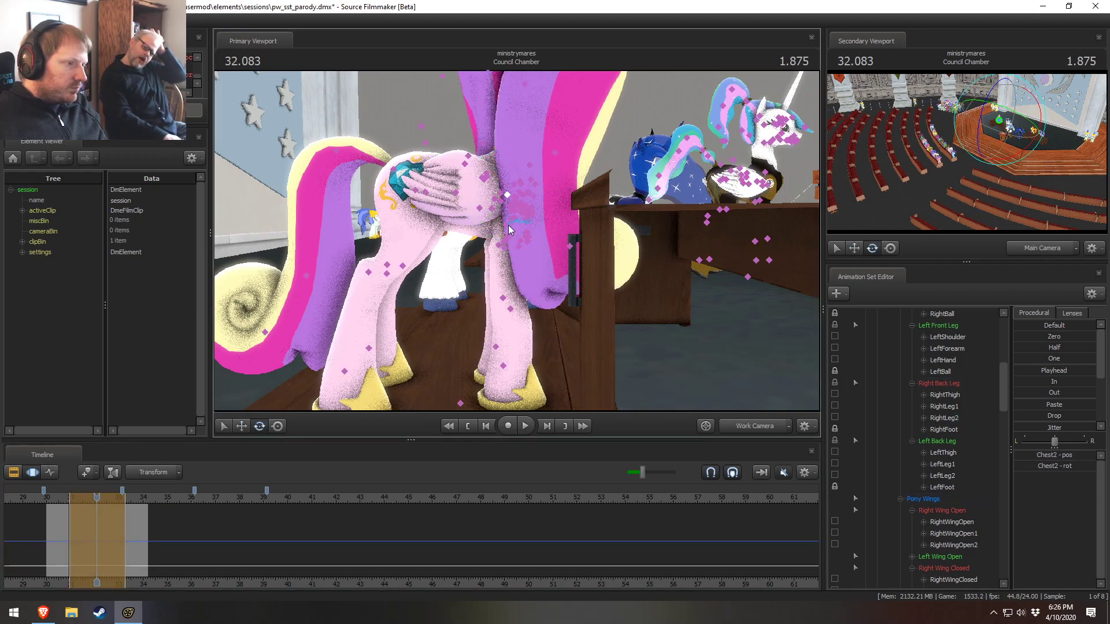
pyautogui.keyDown('alt'); pyautogui.moveTo(512, 244); pyautogui.dragTo(510, 242); pyautogui.keyUp('alt')
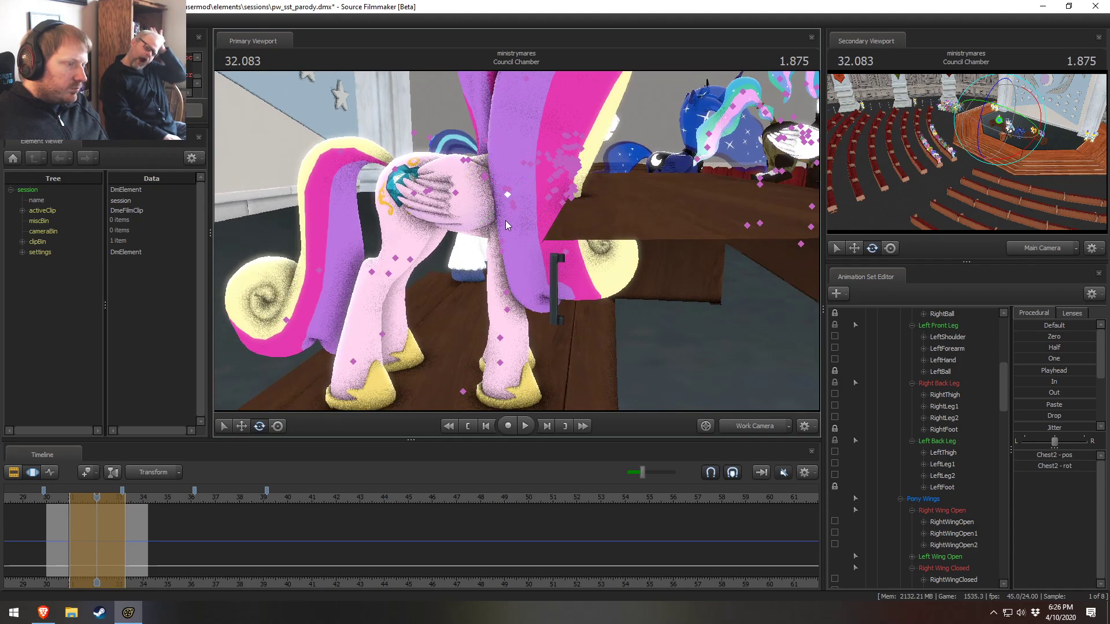
pyautogui.keyDown('ctrl'); pyautogui.click(514, 208); pyautogui.keyUp('ctrl')
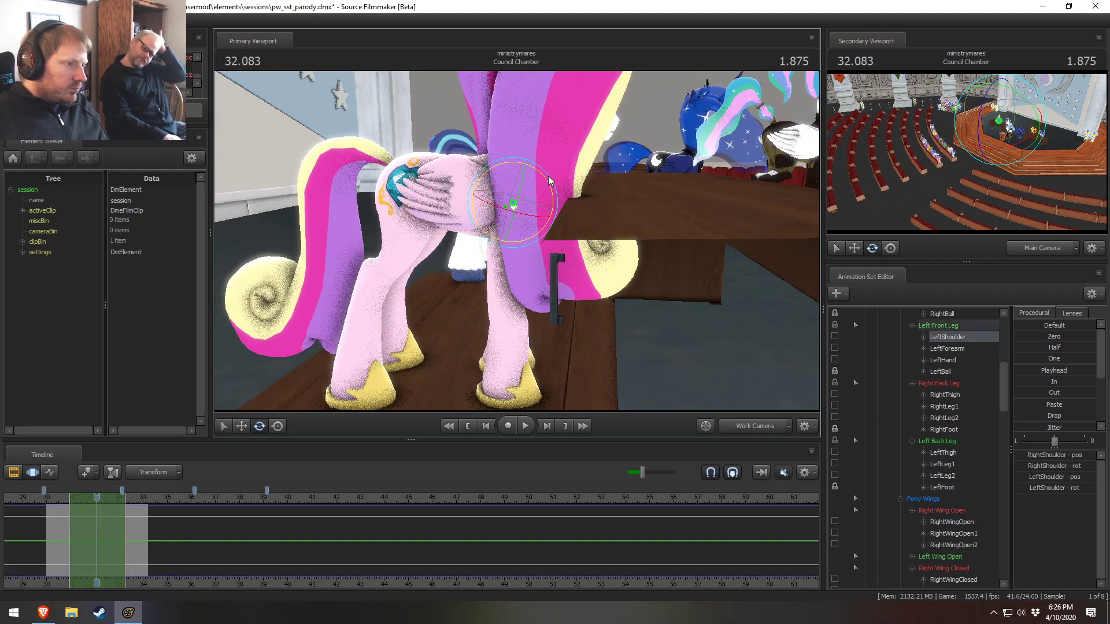
pyautogui.moveTo(548, 183); pyautogui.dragTo(546, 188)
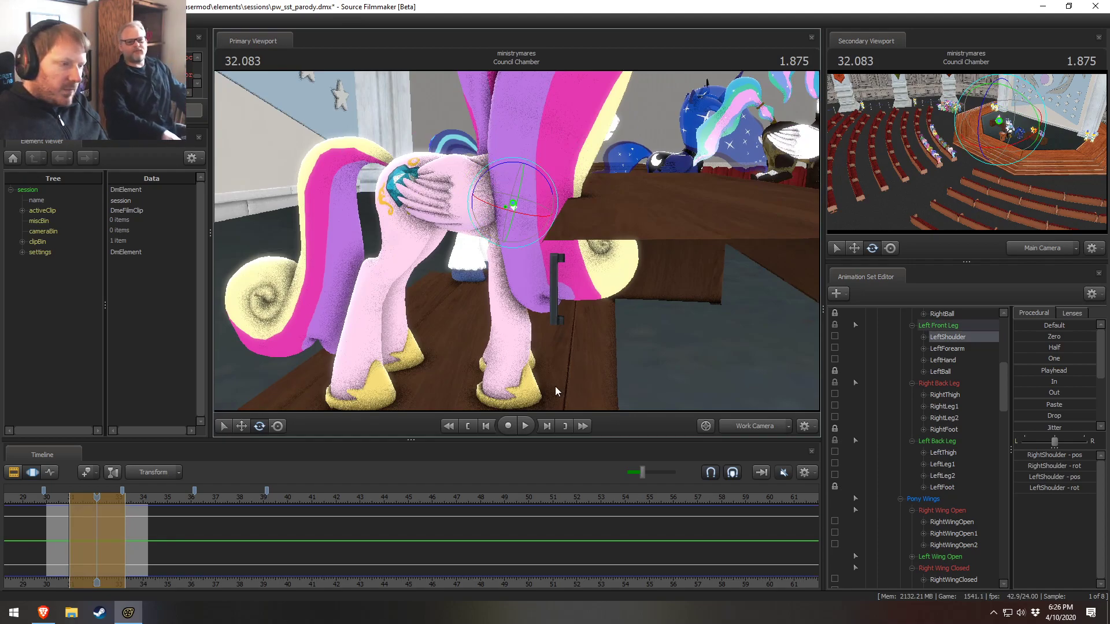
pyautogui.press('ctrl')
pyautogui.keyDown('ctrl'); pyautogui.click(505, 239); pyautogui.keyUp('ctrl')
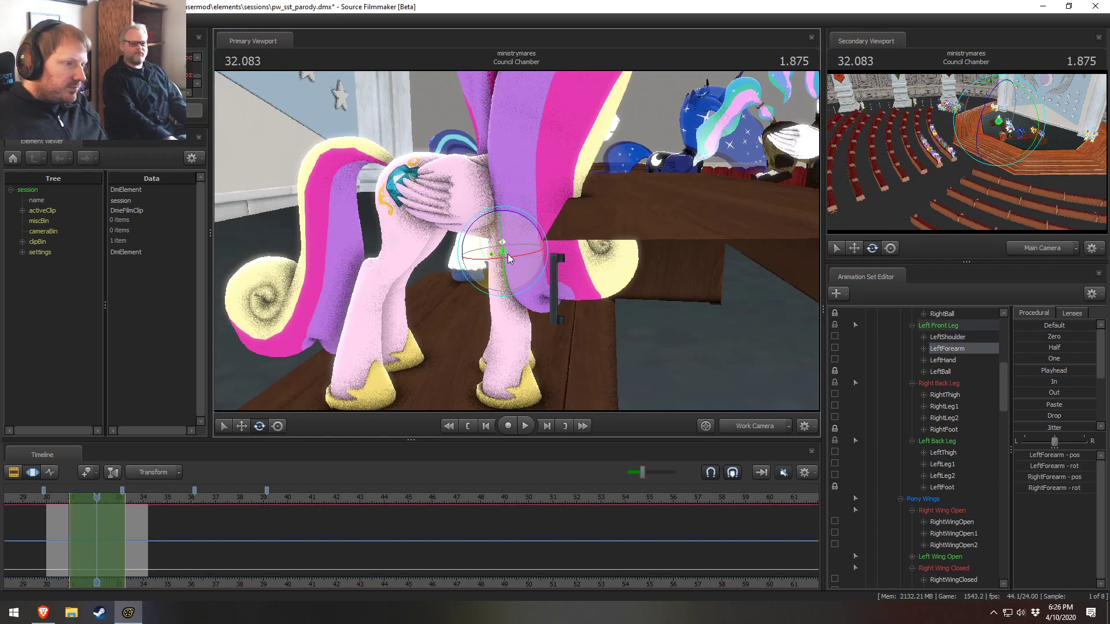
pyautogui.moveTo(526, 221); pyautogui.dragTo(517, 241)
pyautogui.moveTo(49, 503); pyautogui.dragTo(96, 507)
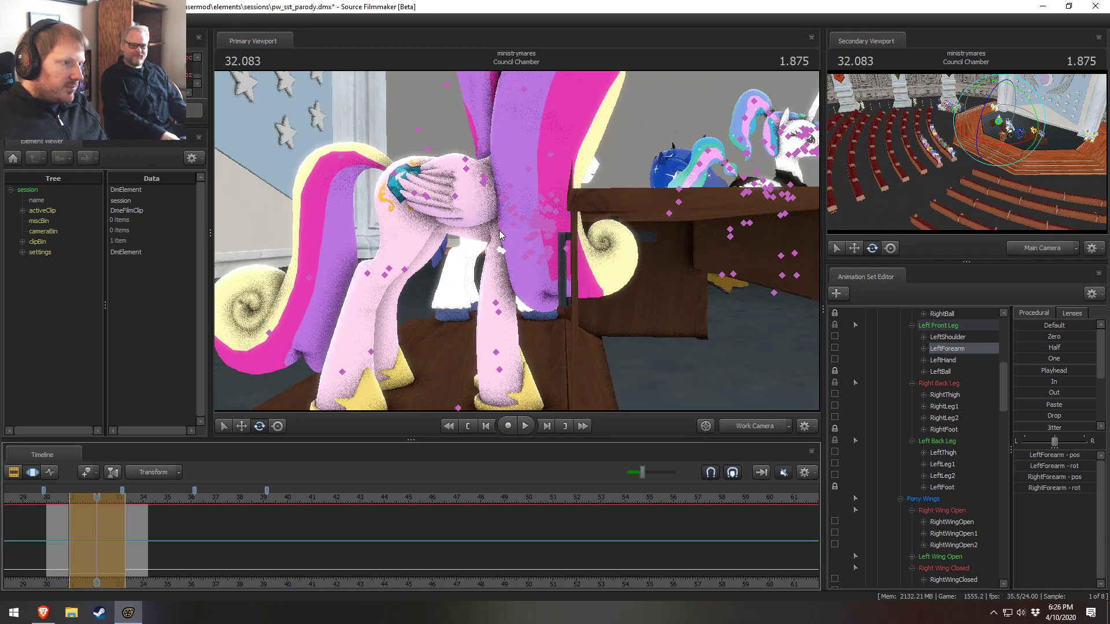
# Fine-tune Cadence's front legs with another small rotation of both shoulders and both forearms
pyautogui.moveTo(504, 227); pyautogui.dragTo(532, 242)
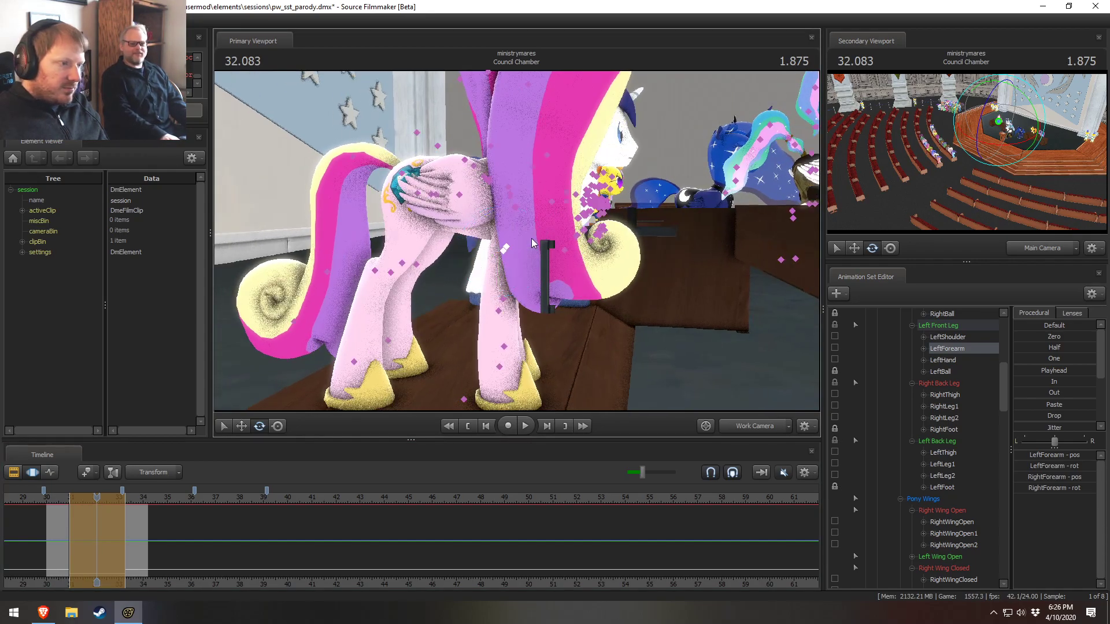
pyautogui.click(515, 209)
pyautogui.keyDown('ctrl'); pyautogui.click(522, 213); pyautogui.keyUp('ctrl')
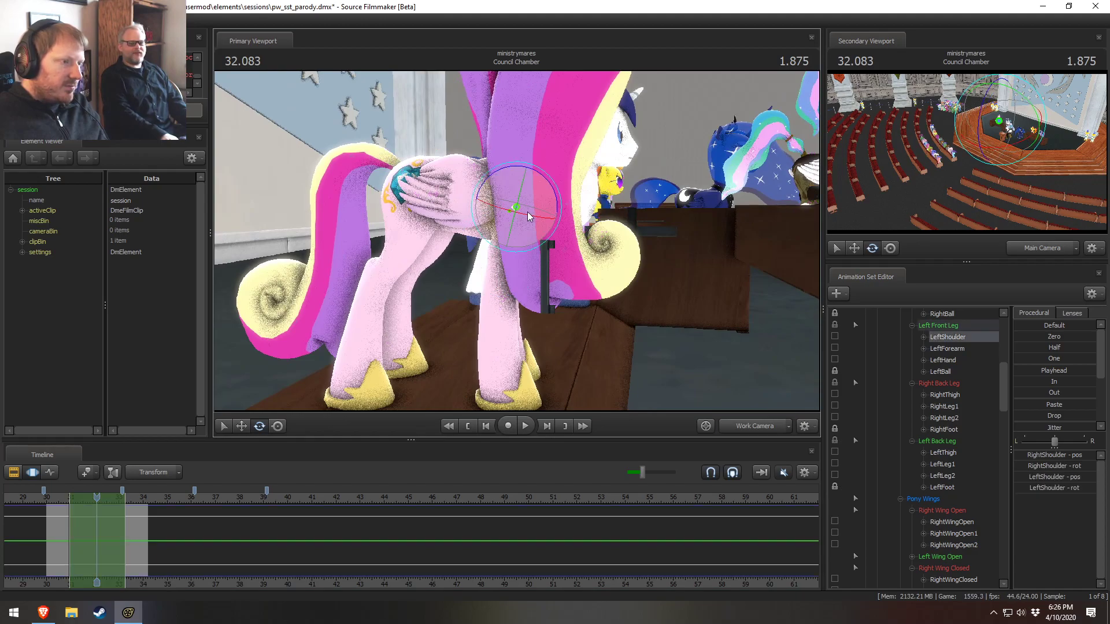
pyautogui.moveTo(549, 195); pyautogui.dragTo(552, 191)
pyautogui.click(510, 245)
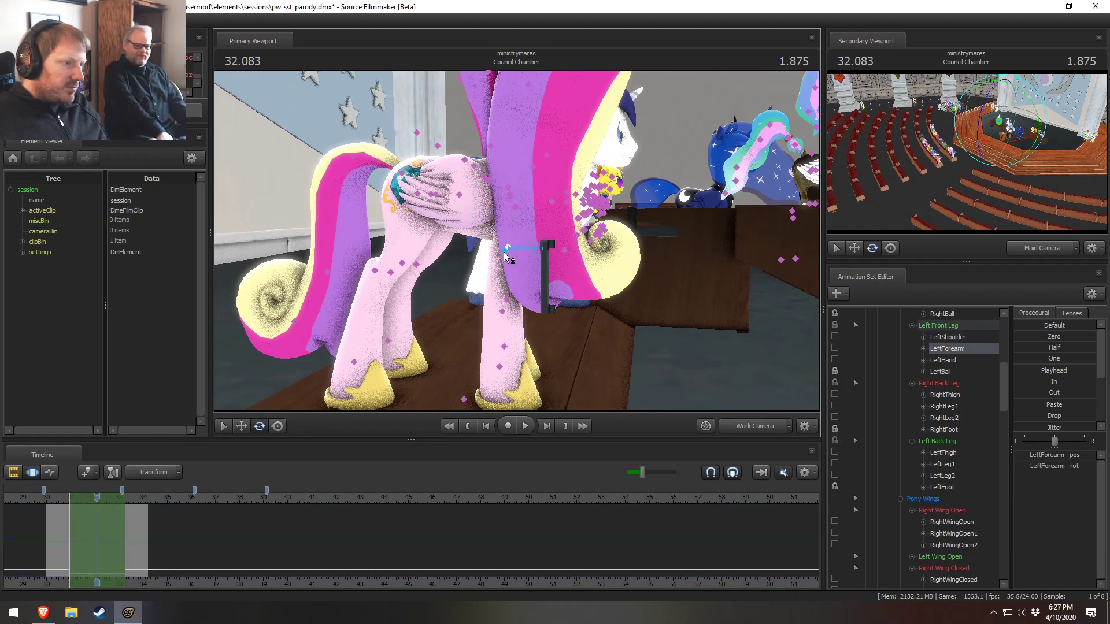
pyautogui.moveTo(542, 231); pyautogui.dragTo(544, 233)
# Pull back to a full view of Cadence and play and scrub the start of Council Chamber, stopping at 31.291
pyautogui.moveTo(634, 310); pyautogui.dragTo(656, 303)
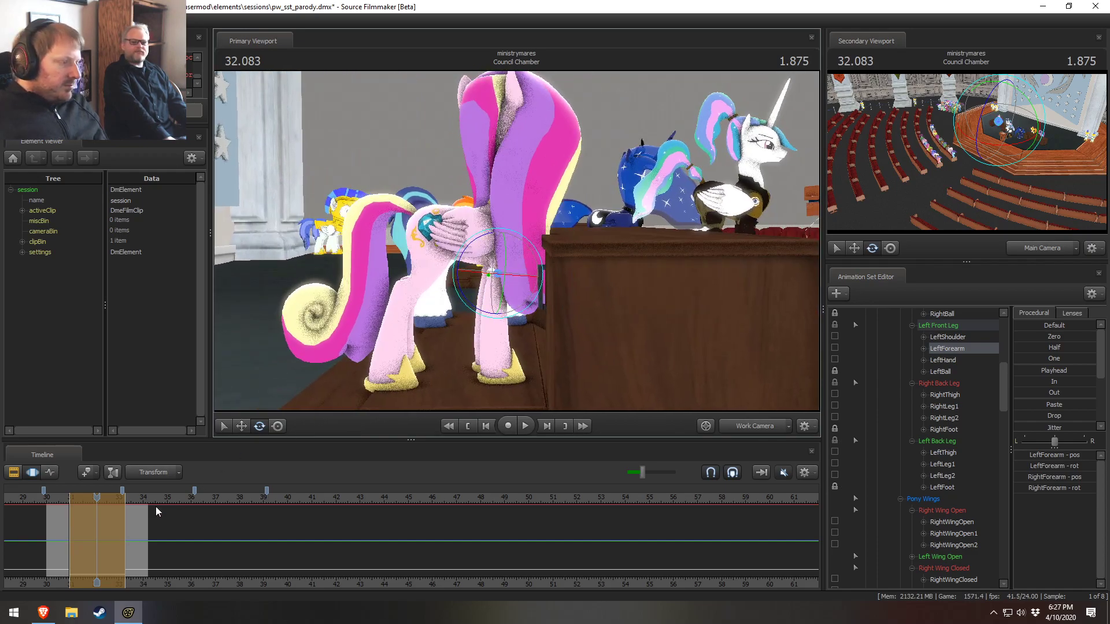
pyautogui.press('space')
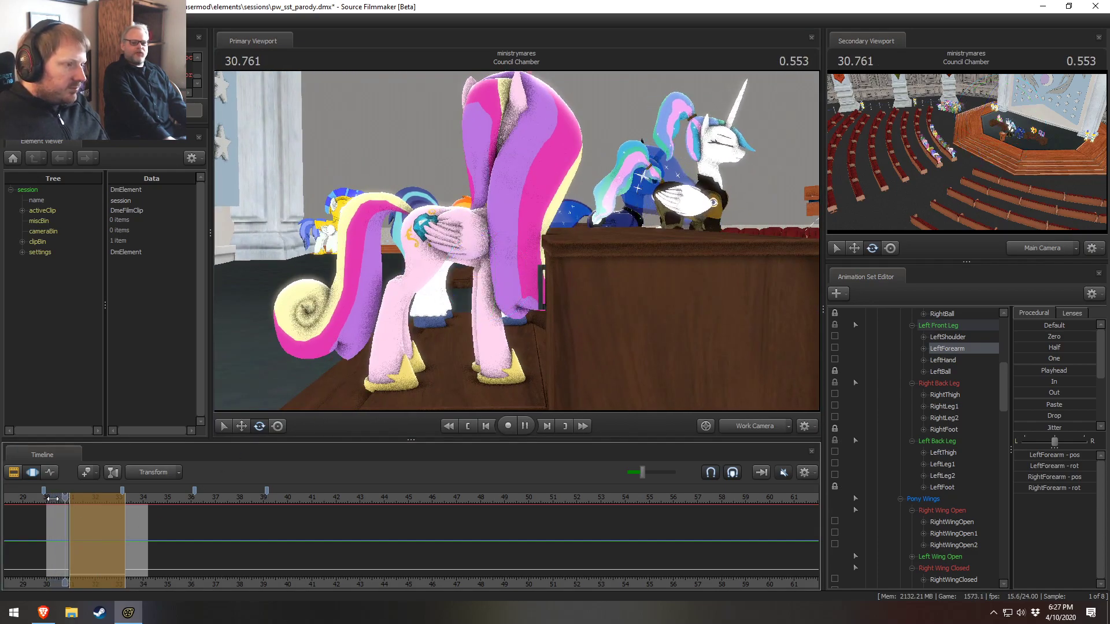
pyautogui.click(63, 527)
pyautogui.moveTo(62, 526)
pyautogui.mouseDown()
pyautogui.moveTo(122, 529)
pyautogui.moveTo(61, 533)
pyautogui.moveTo(78, 530)
pyautogui.mouseUp()
pyautogui.press('ctrl')
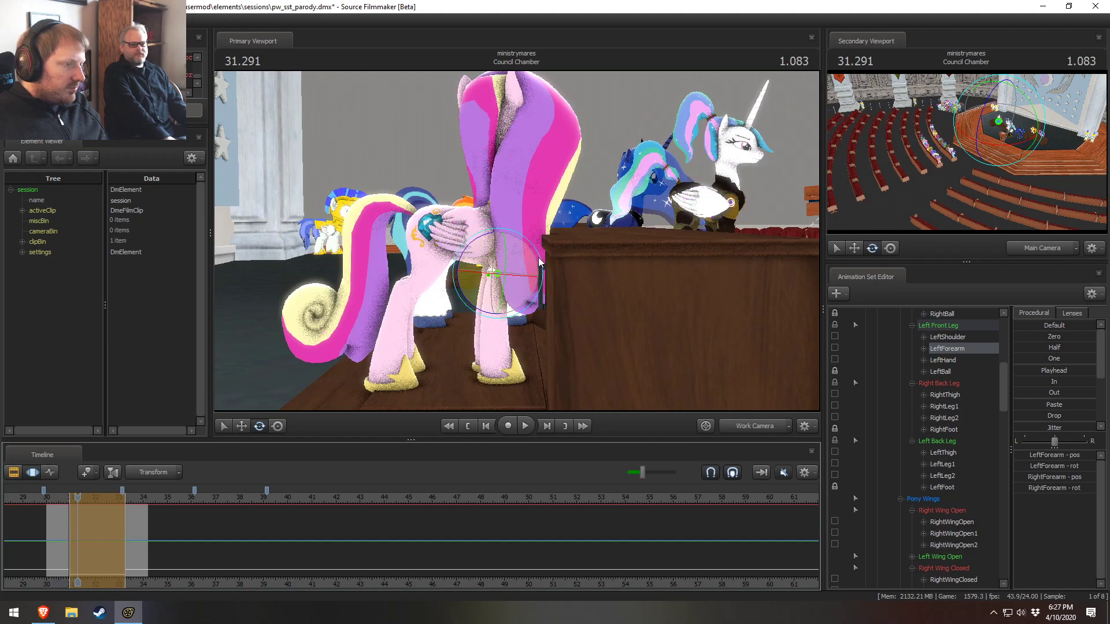
# View Cadence from the front, rotate her head slightly downward and scrub the timeline to check the motion
pyautogui.keyDown('alt'); pyautogui.moveTo(672, 215); pyautogui.dragTo(296, 426); pyautogui.keyUp('alt')
pyautogui.press('w')
pyautogui.press('shift')
pyautogui.press('ctrl')
pyautogui.keyDown('ctrl'); pyautogui.click(568, 200); pyautogui.keyUp('ctrl')
pyautogui.press('e')
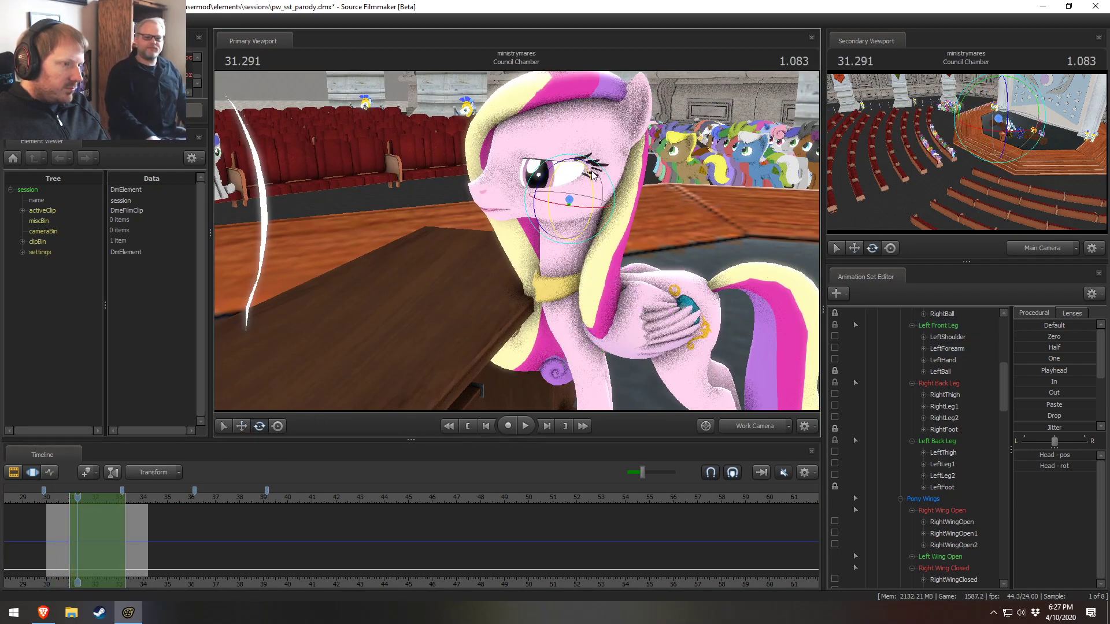
pyautogui.moveTo(569, 162); pyautogui.dragTo(563, 163)
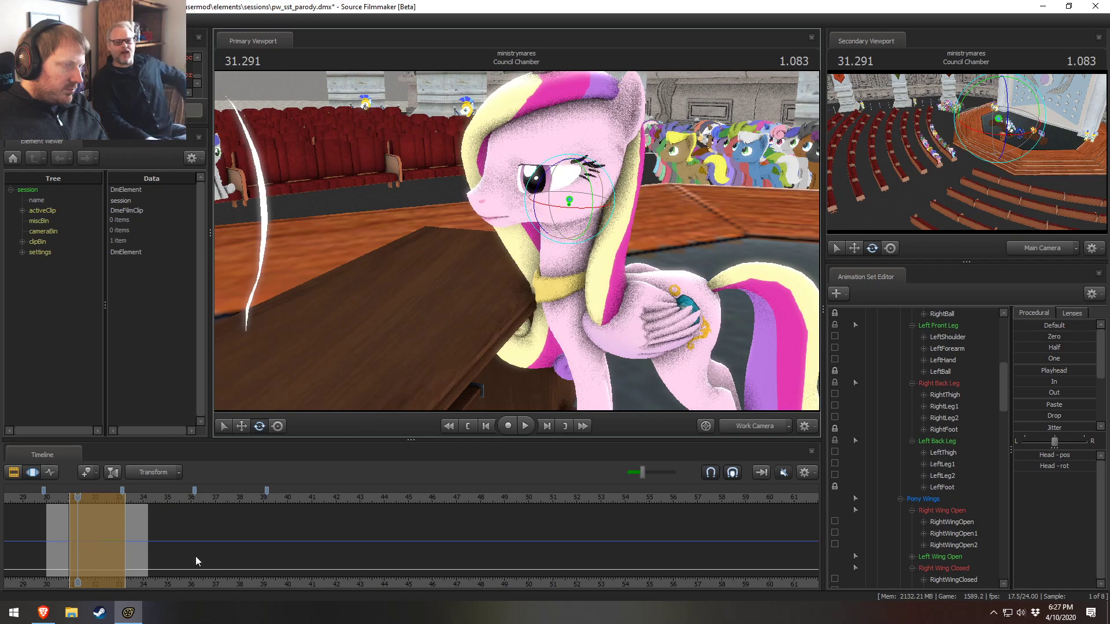
pyautogui.press('shift')
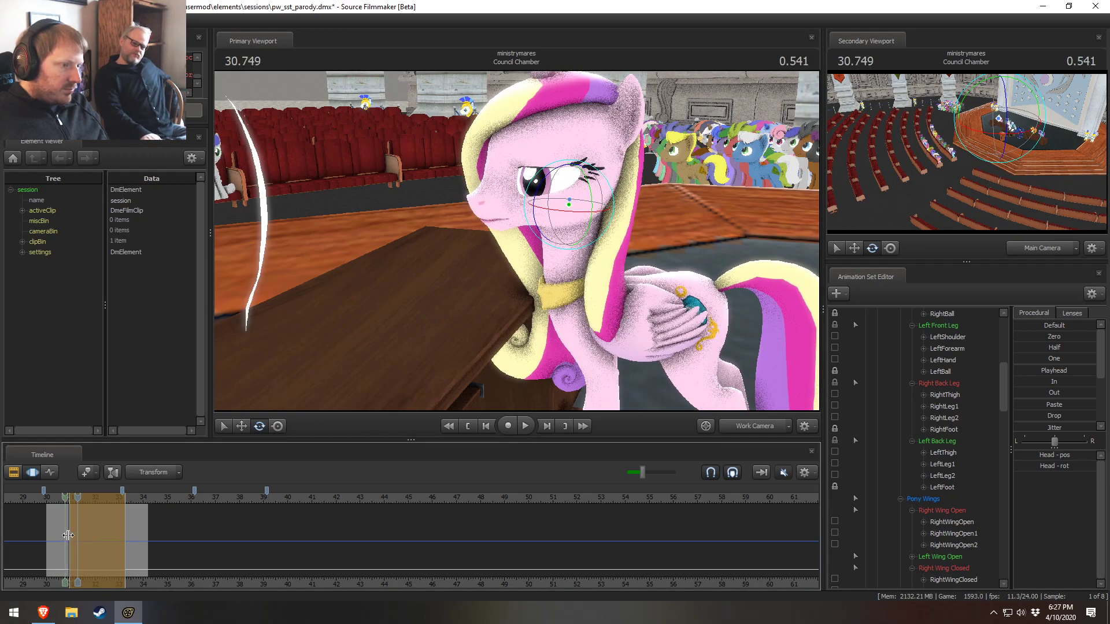
# Select all of Cadence's controls, centre a time selection on 31.041 with falloff on both sides, and apply a slight Round preset
pyautogui.scroll(7, 901, 458)
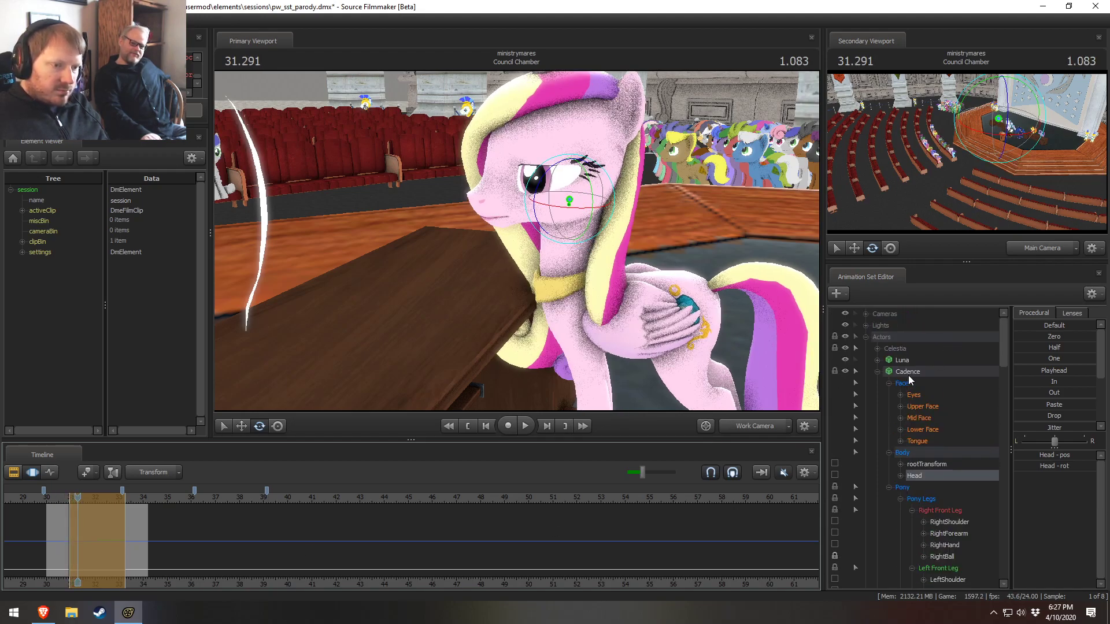
pyautogui.click(905, 382)
pyautogui.click(109, 538)
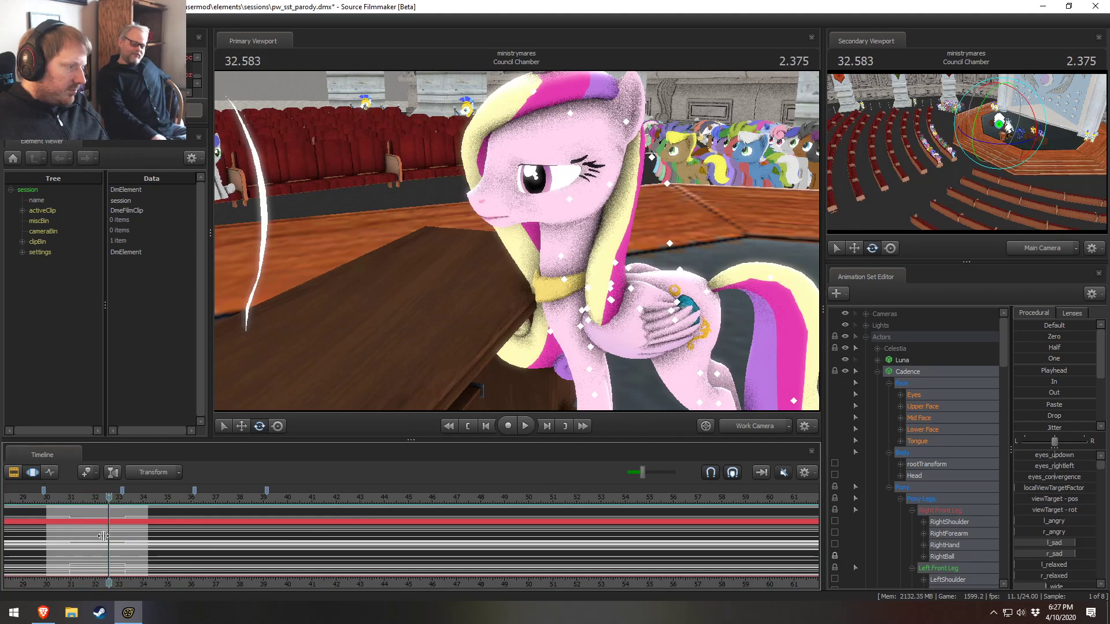
pyautogui.scroll(3, 109, 537)
pyautogui.moveTo(304, 586); pyautogui.dragTo(796, 575, button='middle')
pyautogui.scroll(2, 594, 569)
pyautogui.moveTo(473, 550); pyautogui.dragTo(540, 556)
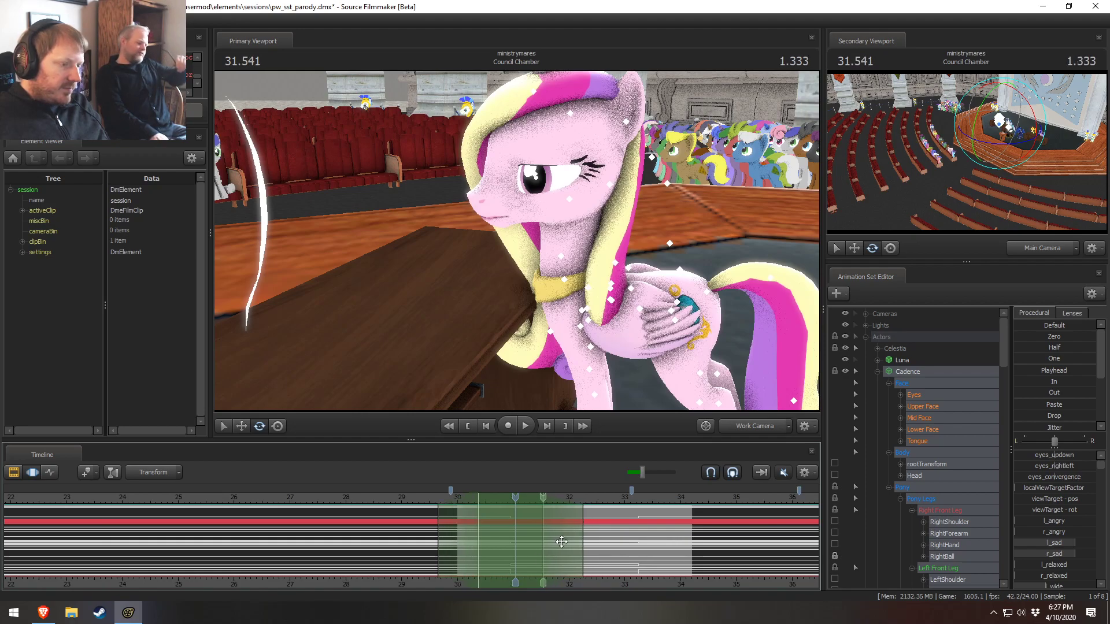
pyautogui.moveTo(519, 496); pyautogui.dragTo(515, 496)
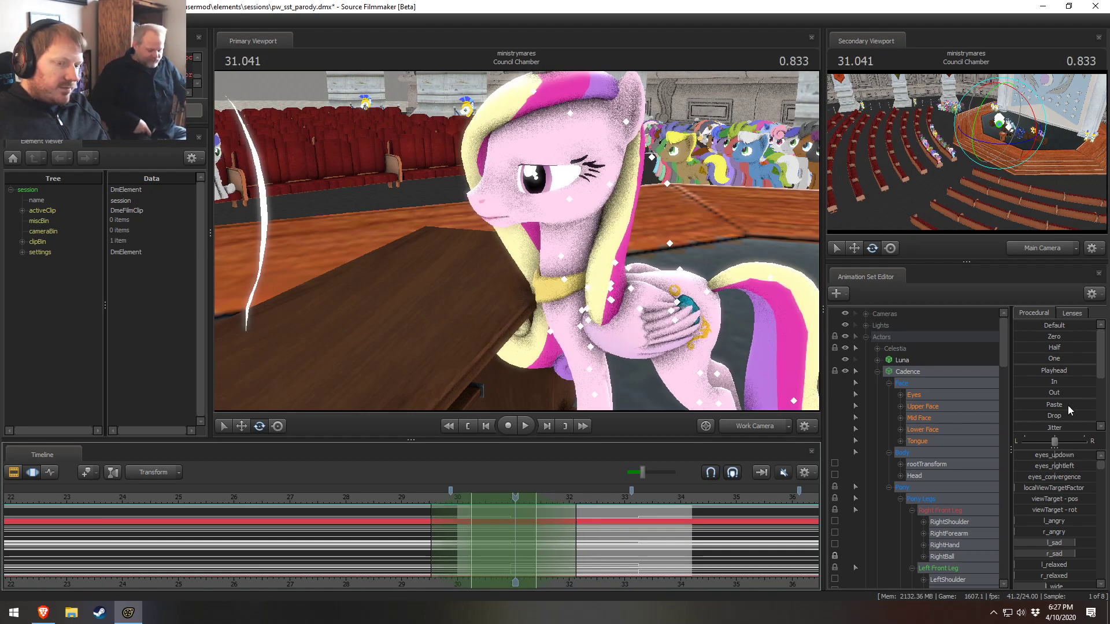
pyautogui.scroll(-3, 1017, 422)
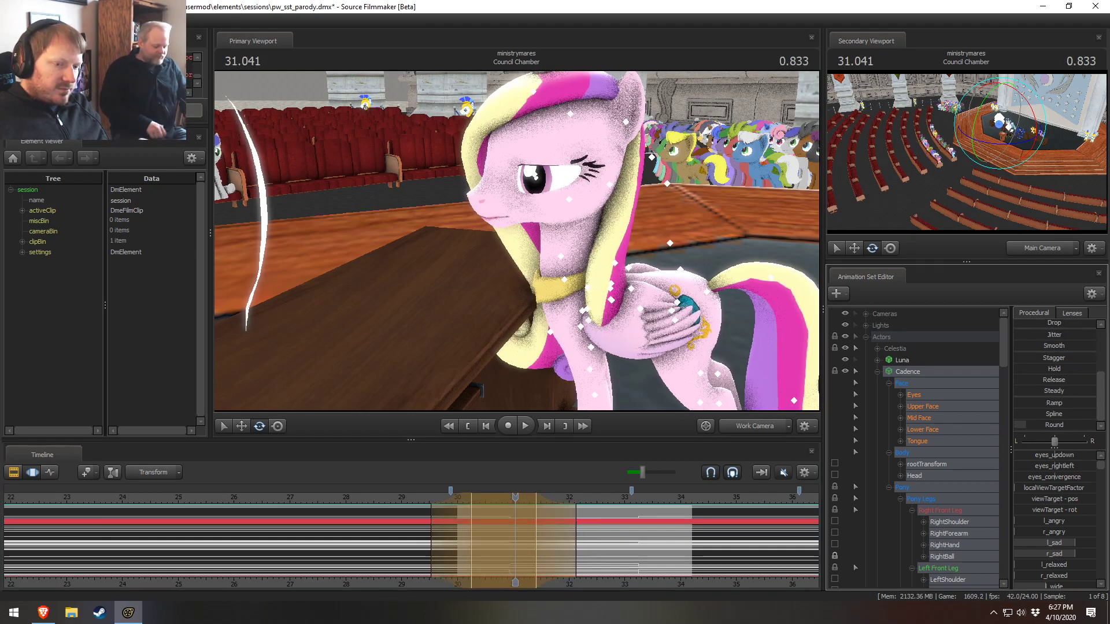
pyautogui.click(1016, 422)
# Move the time selection to span about 31.8 to 34.2 seconds at the shot's end, and play Cadence's motion from 30.041
pyautogui.moveTo(516, 529)
pyautogui.mouseDown()
pyautogui.moveTo(460, 530)
pyautogui.moveTo(602, 540)
pyautogui.moveTo(568, 540)
pyautogui.mouseUp()
pyautogui.moveTo(494, 498); pyautogui.dragTo(723, 532)
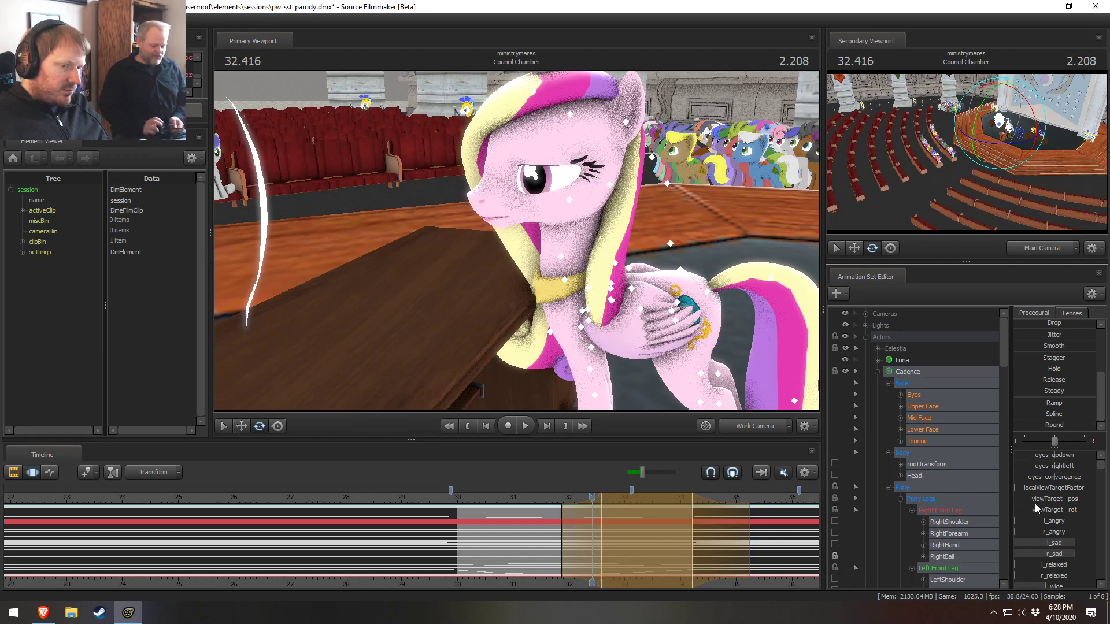
pyautogui.moveTo(611, 541); pyautogui.dragTo(614, 543)
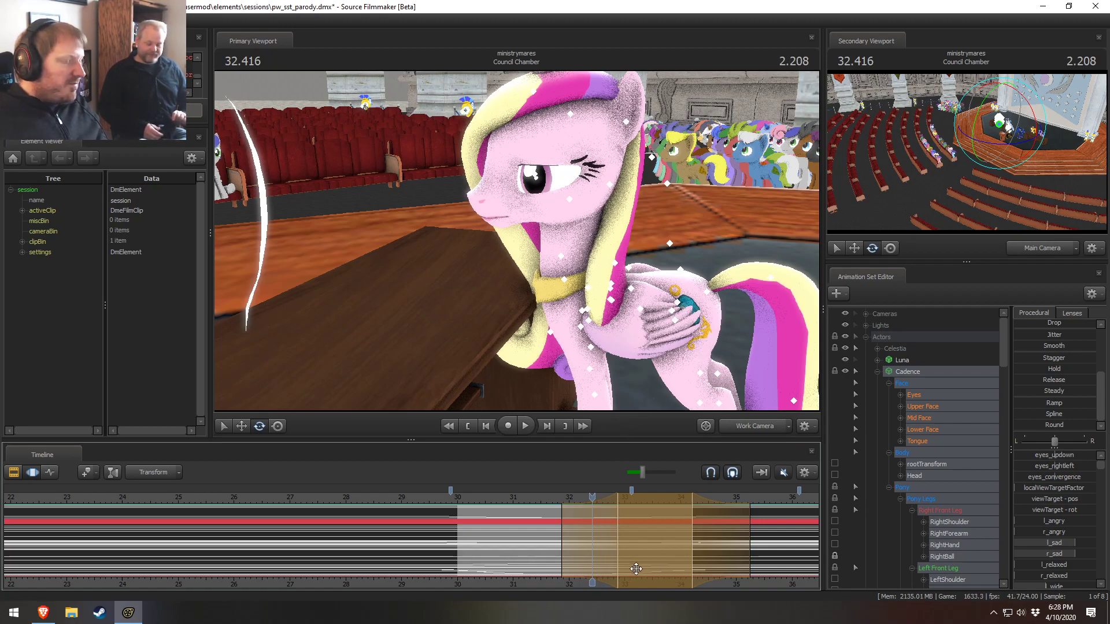
pyautogui.moveTo(591, 522); pyautogui.dragTo(586, 522)
pyautogui.click(476, 507)
pyautogui.moveTo(477, 507); pyautogui.dragTo(459, 498)
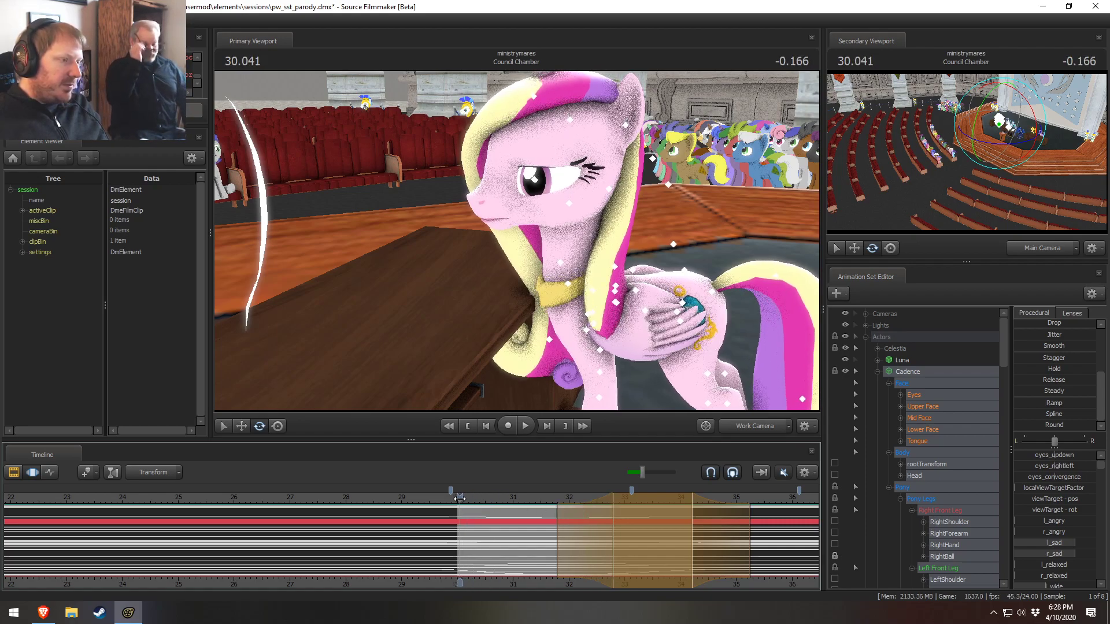
pyautogui.press('space')
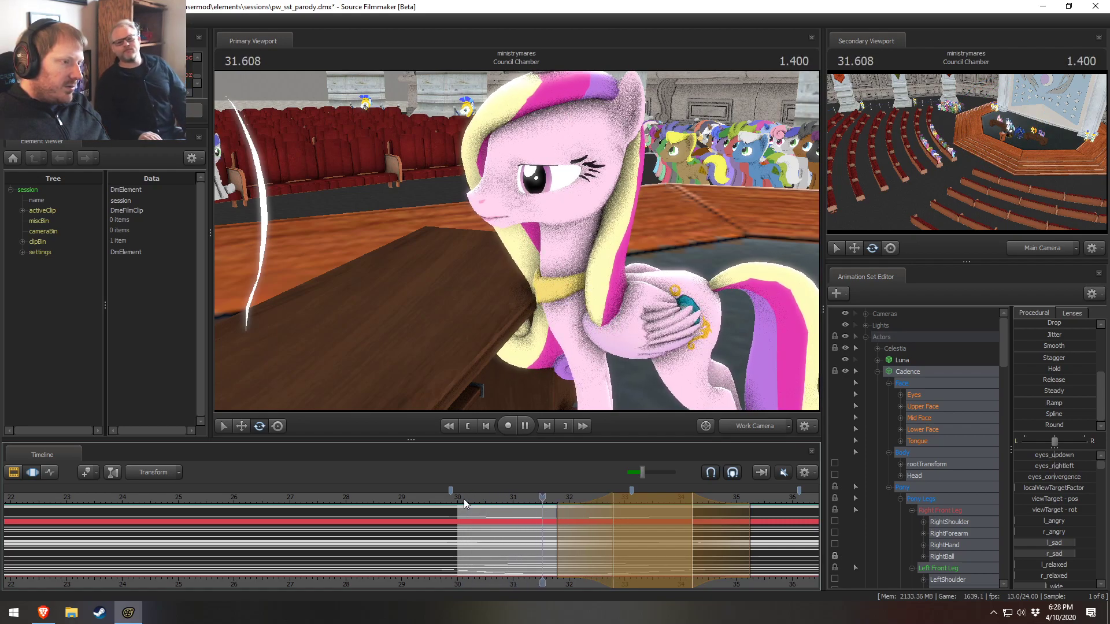
pyautogui.press('space')
pyautogui.moveTo(709, 539); pyautogui.dragTo(697, 539)
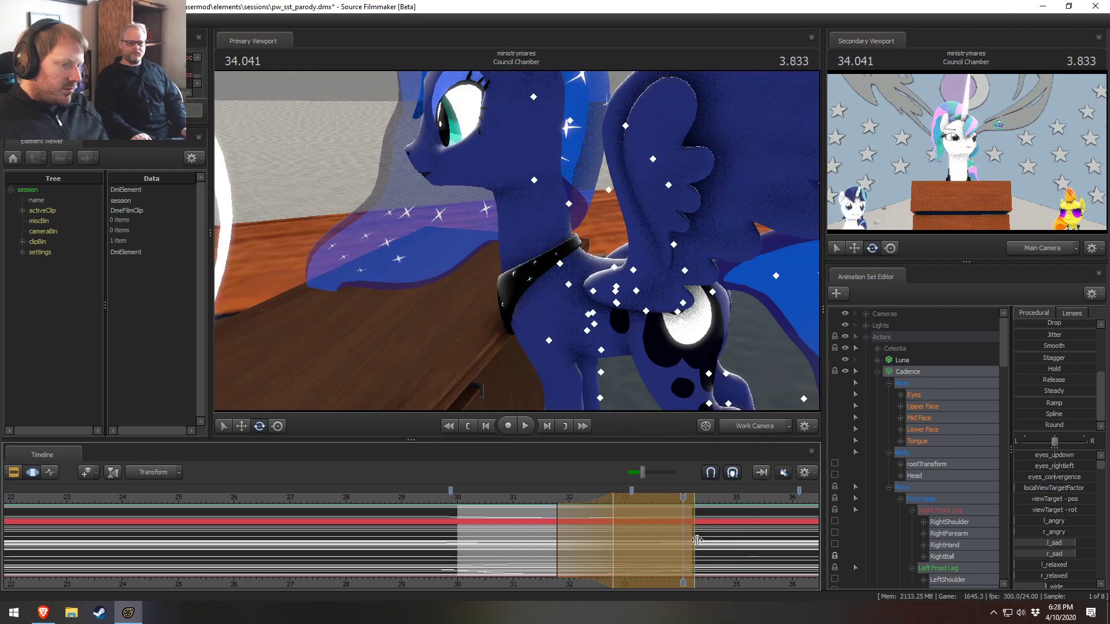
# Replay and scrub Cadence's movement from the start of Council Chamber, stopping at 31.791
pyautogui.click(487, 499)
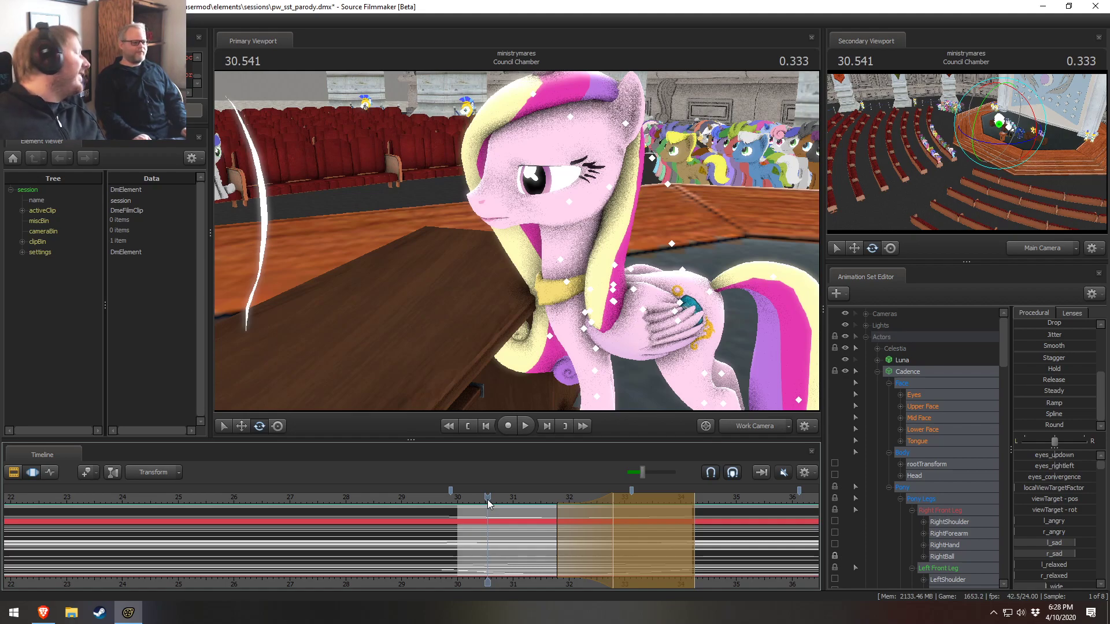
pyautogui.press('space')
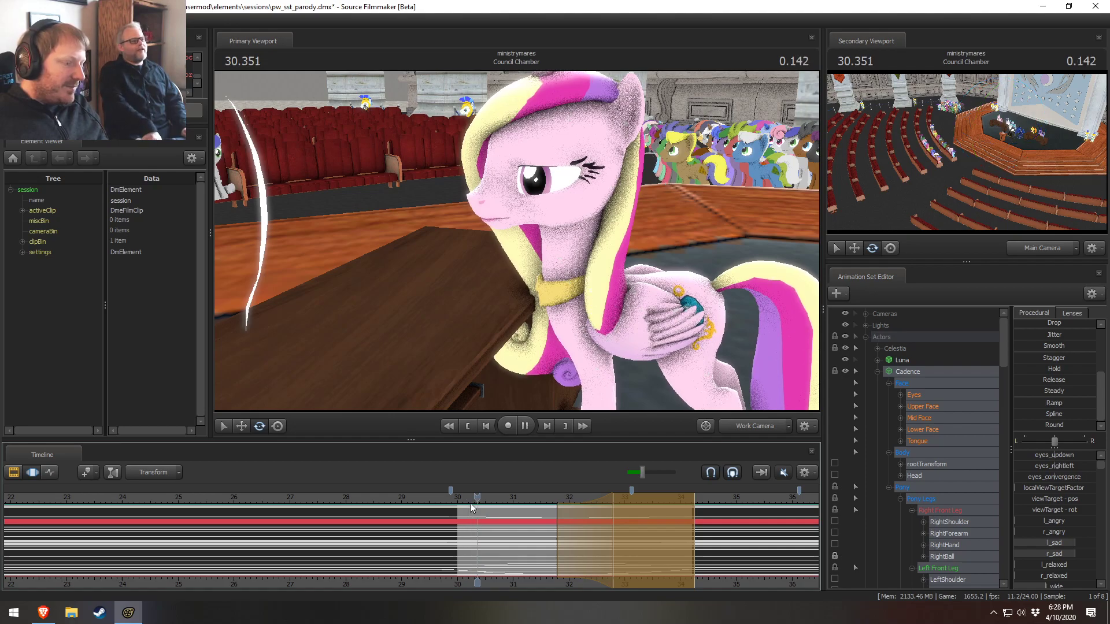
pyautogui.press('space')
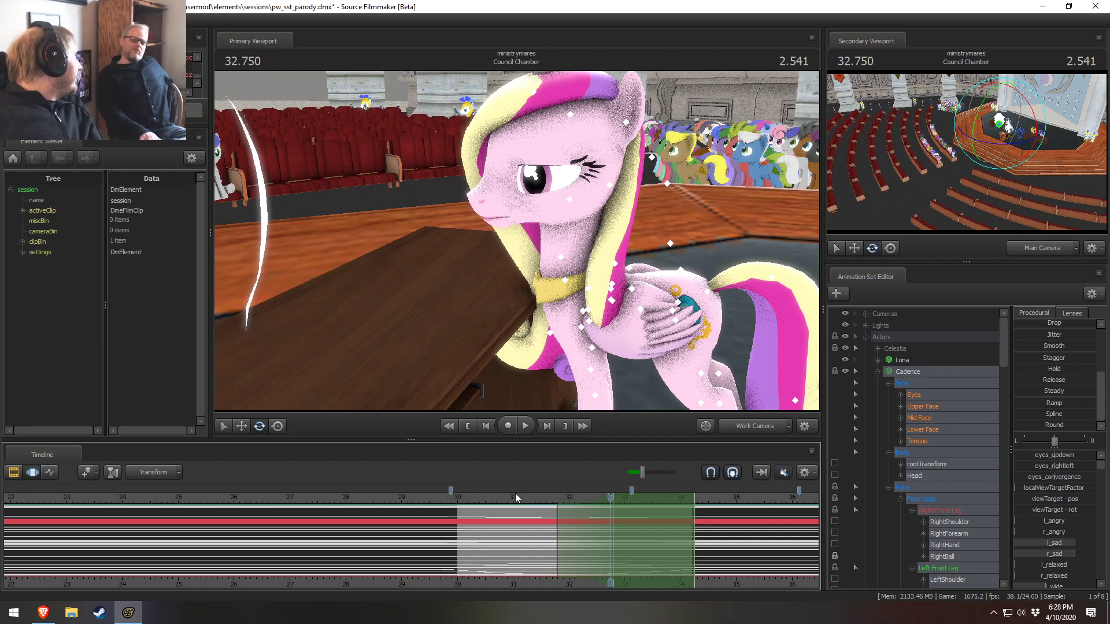
pyautogui.click(515, 499)
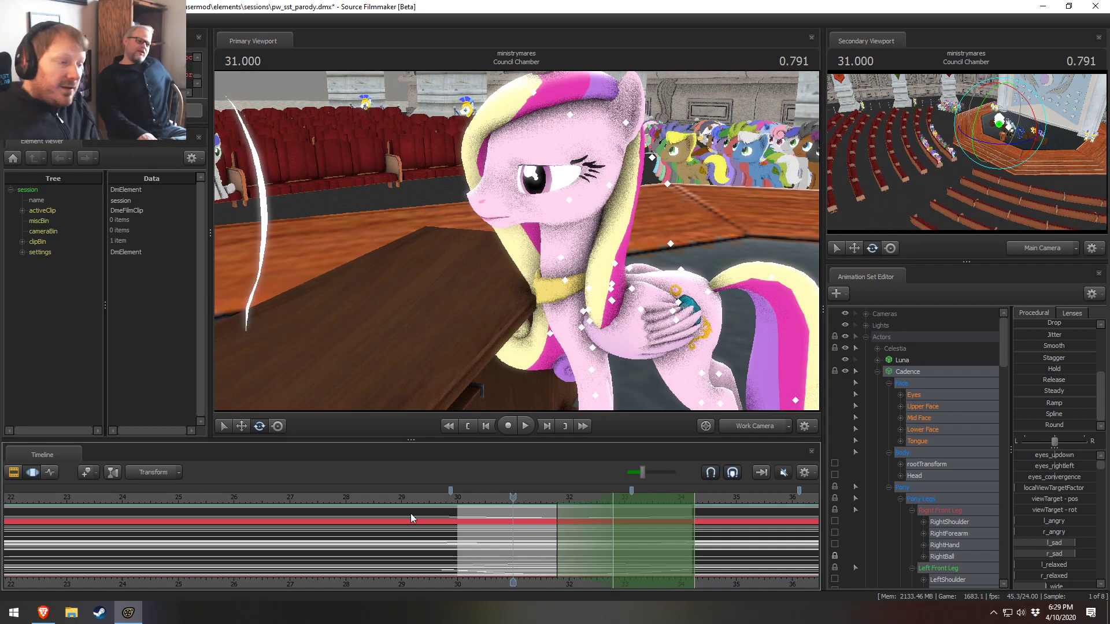
pyautogui.click(459, 501)
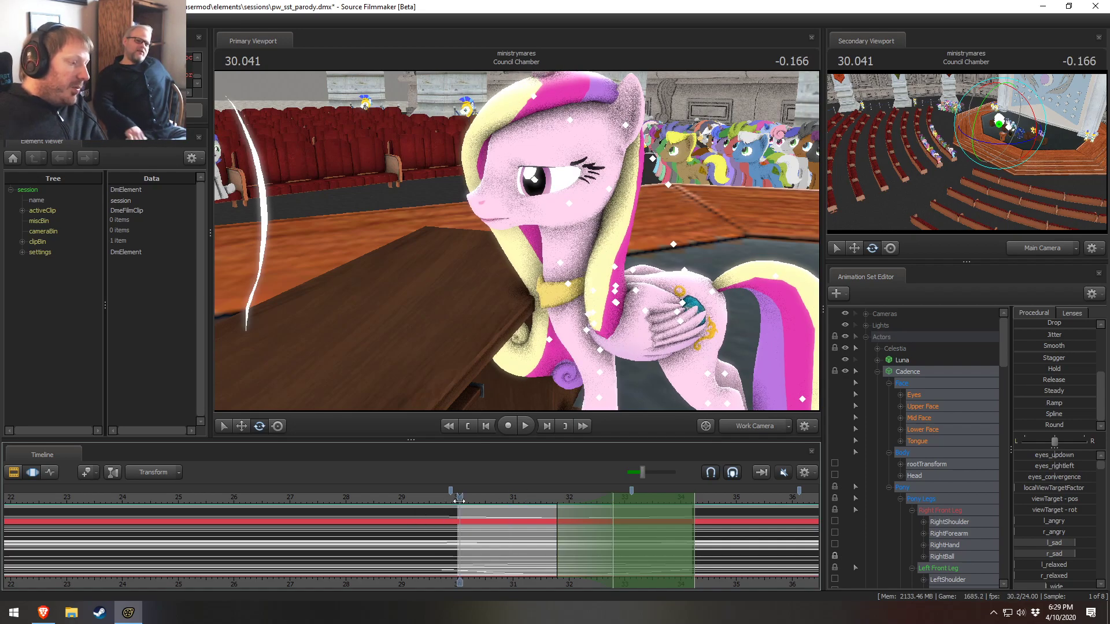
pyautogui.moveTo(459, 500); pyautogui.dragTo(457, 502)
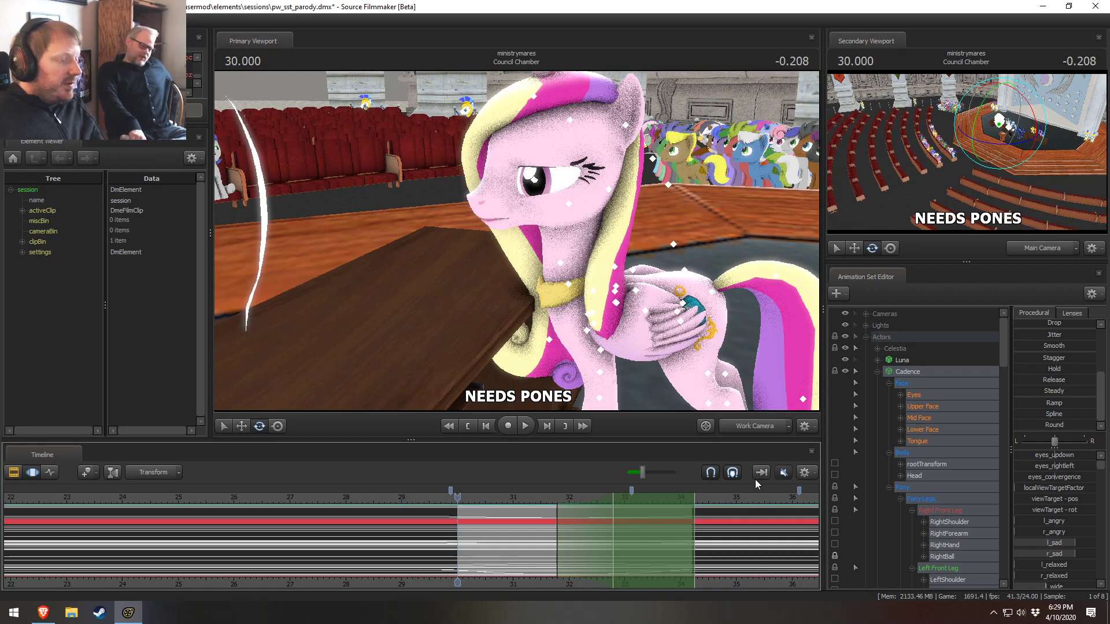
pyautogui.press('space')
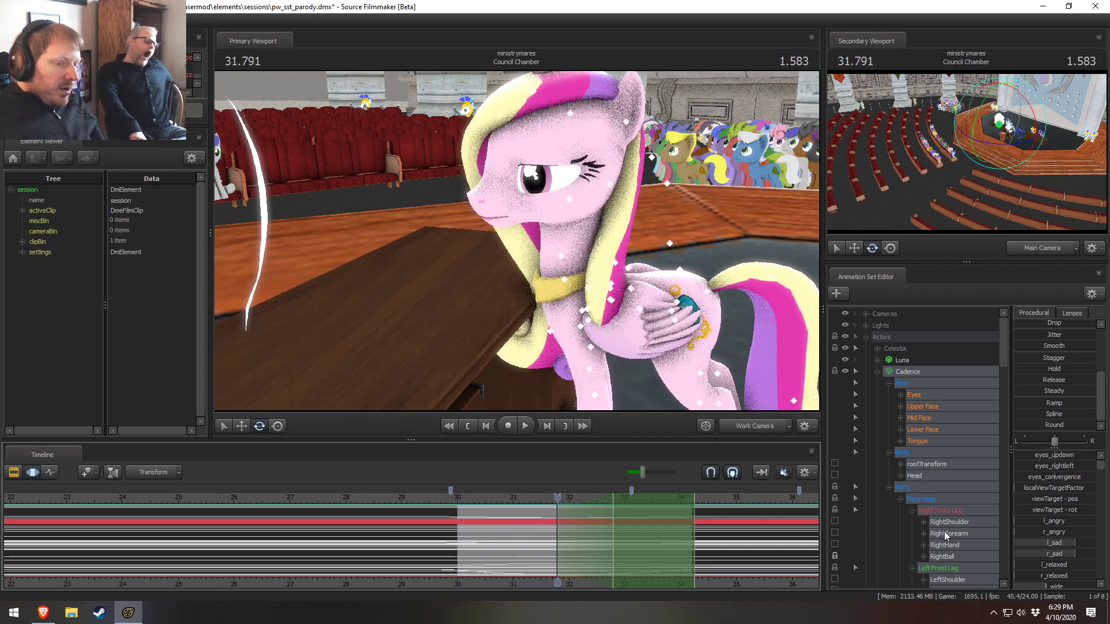
# Select Cadence's head control, extend the time selection across the whole timeline and play the shot from 30 seconds
pyautogui.click(914, 475)
pyautogui.scroll(-3, 913, 463)
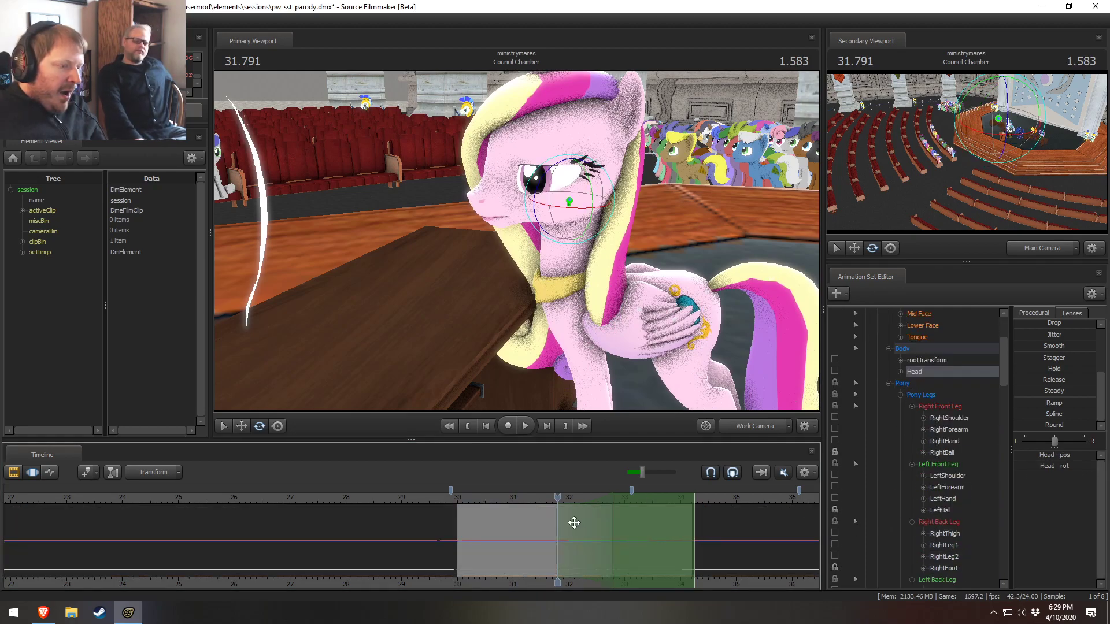
pyautogui.click(813, 470)
pyautogui.click(816, 514)
pyautogui.press('space')
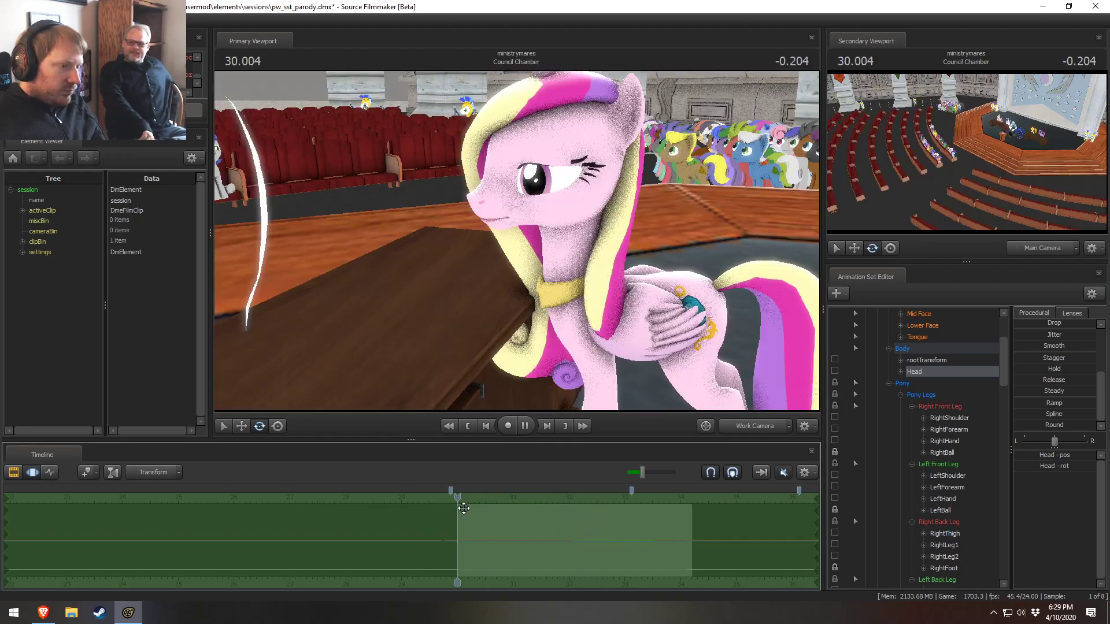
pyautogui.press('space')
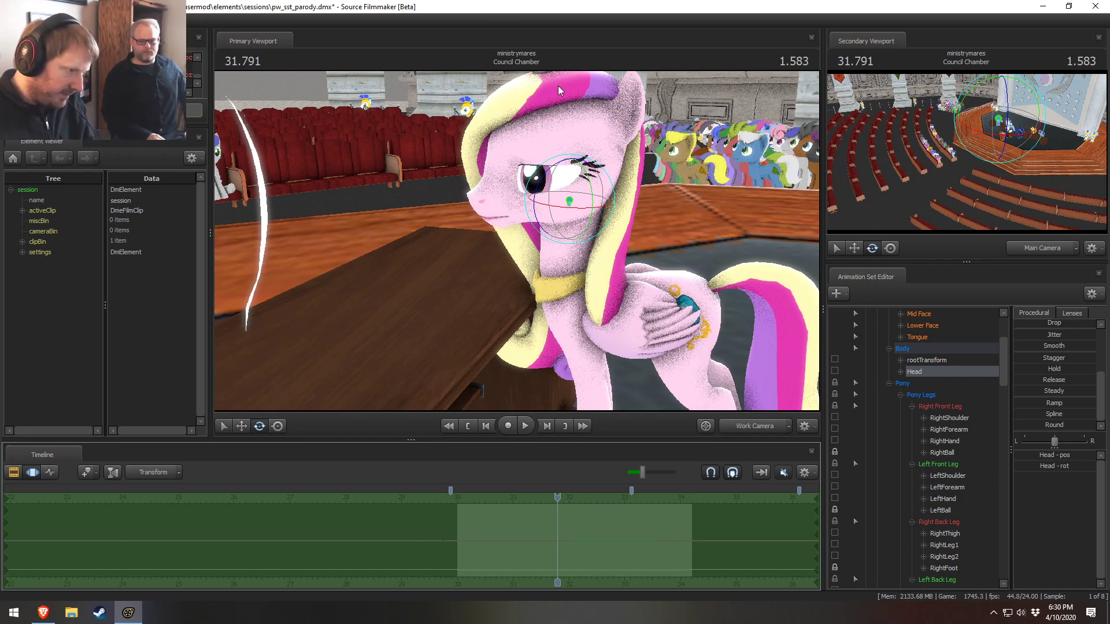
# Return to 30.000, switch the timeline to the Clip Editor, and view the stage characters around Luna at 30.625
pyautogui.moveTo(520, 506); pyautogui.dragTo(458, 522)
pyautogui.scroll(1, 459, 521)
pyautogui.press('F2')
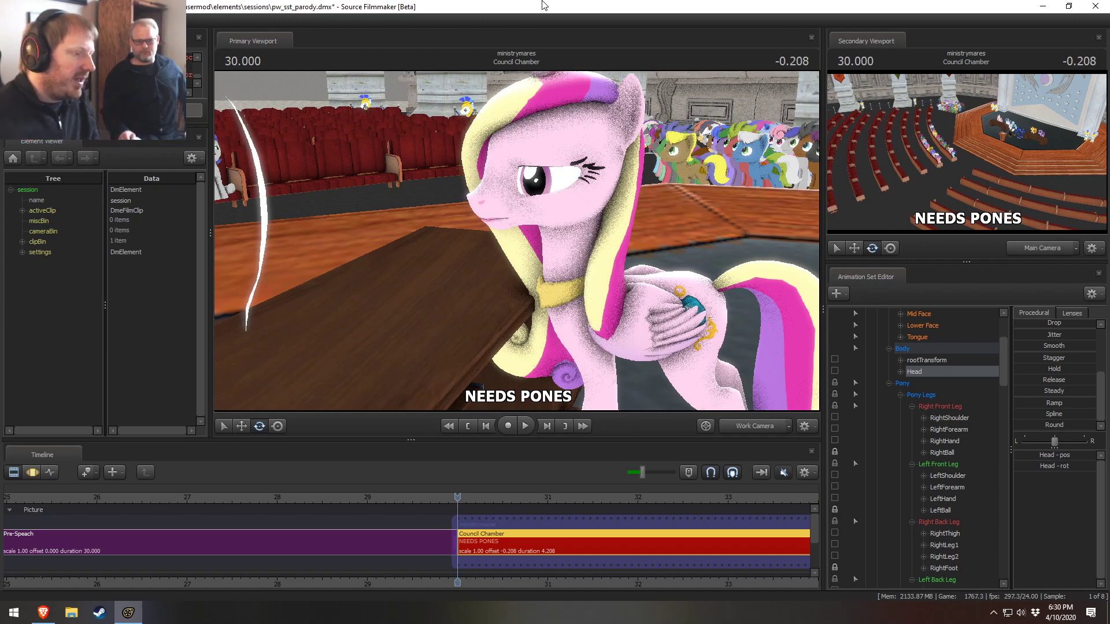
pyautogui.moveTo(470, 182); pyautogui.dragTo(549, 234)
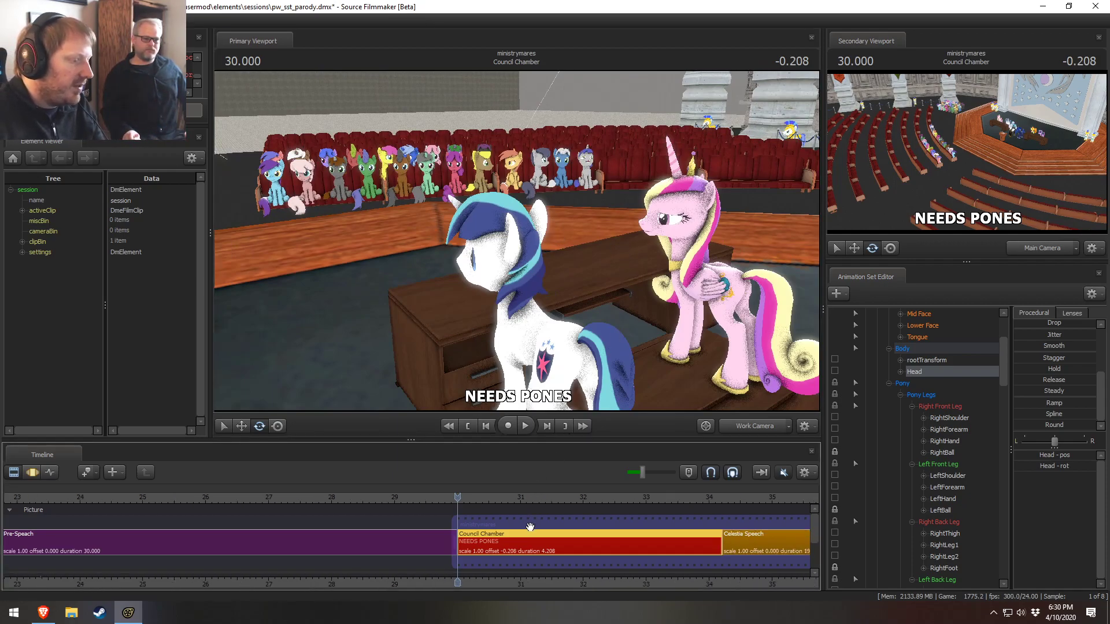
pyautogui.scroll(-3, 542, 580)
pyautogui.moveTo(543, 581); pyautogui.dragTo(426, 573, button='middle')
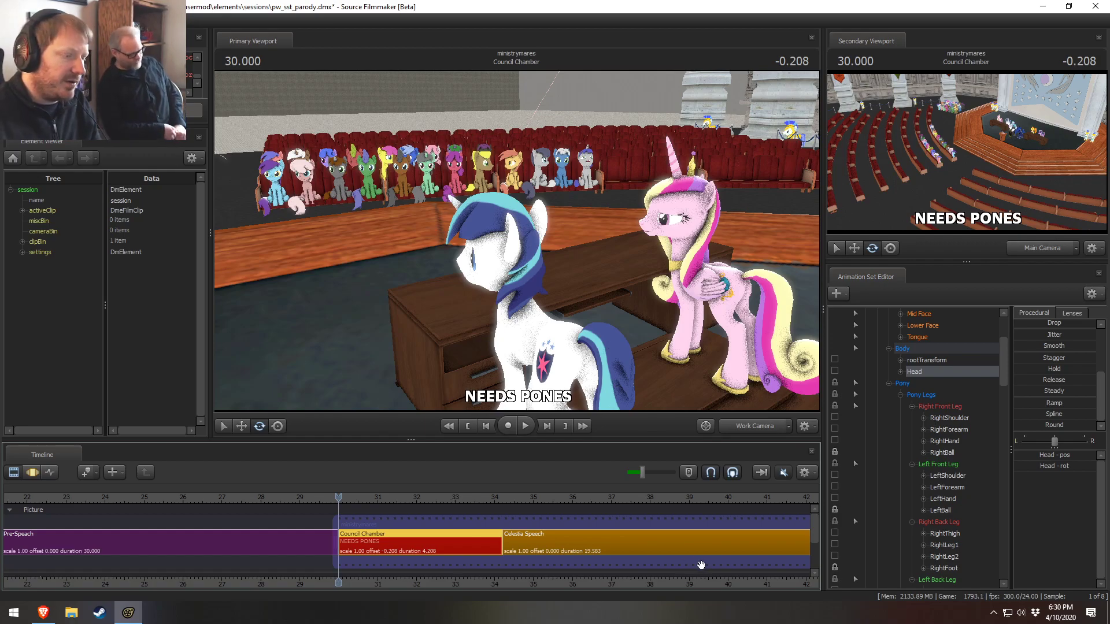
pyautogui.click(363, 495)
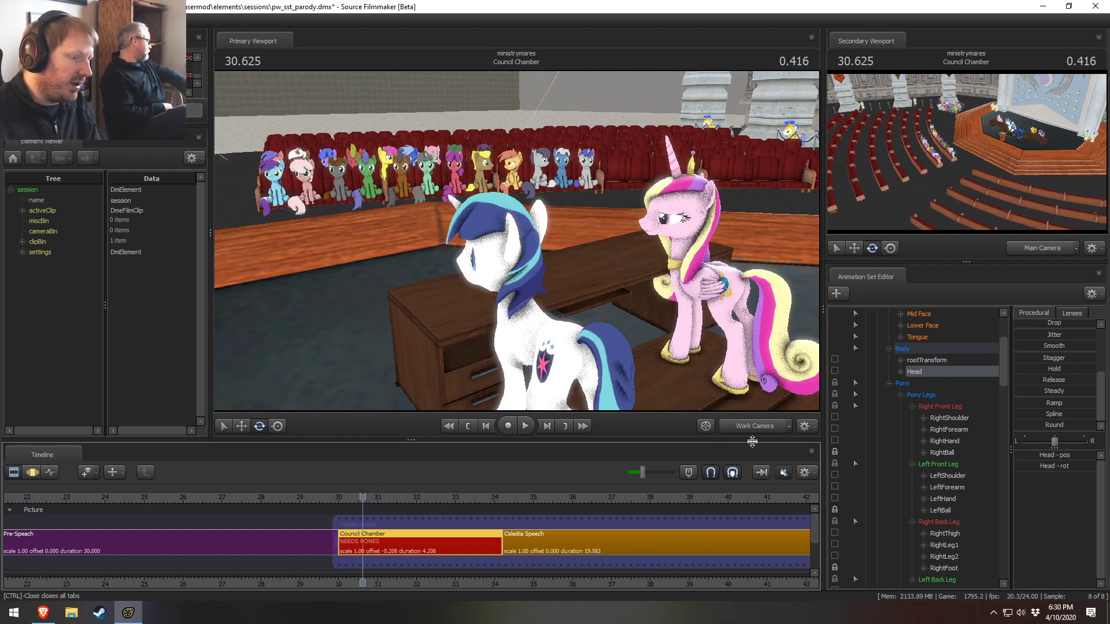
pyautogui.moveTo(722, 376); pyautogui.dragTo(595, 367)
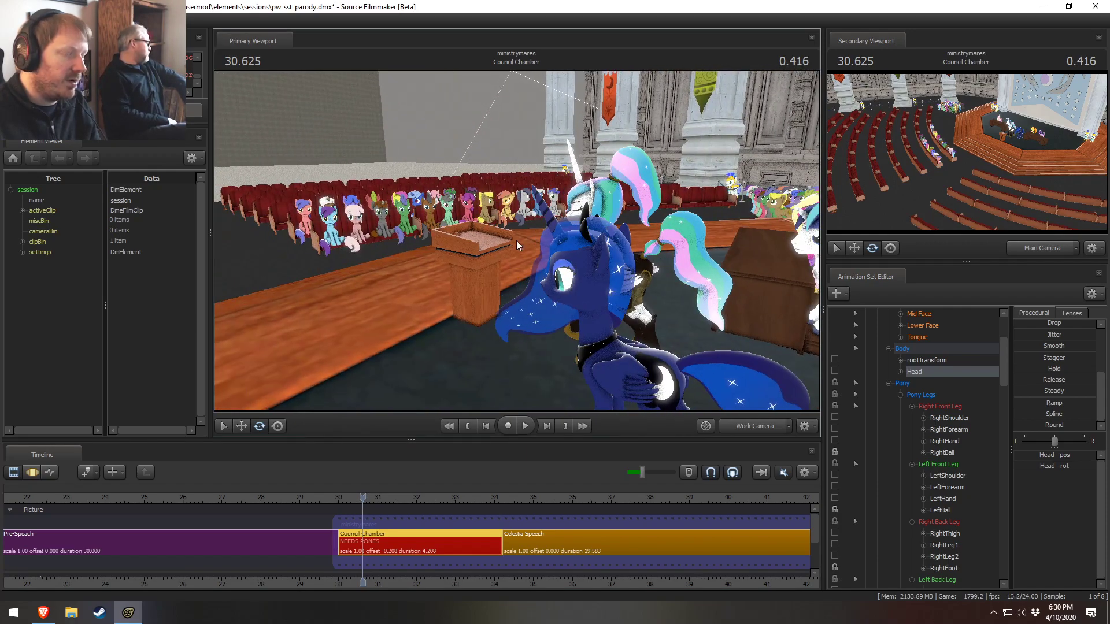
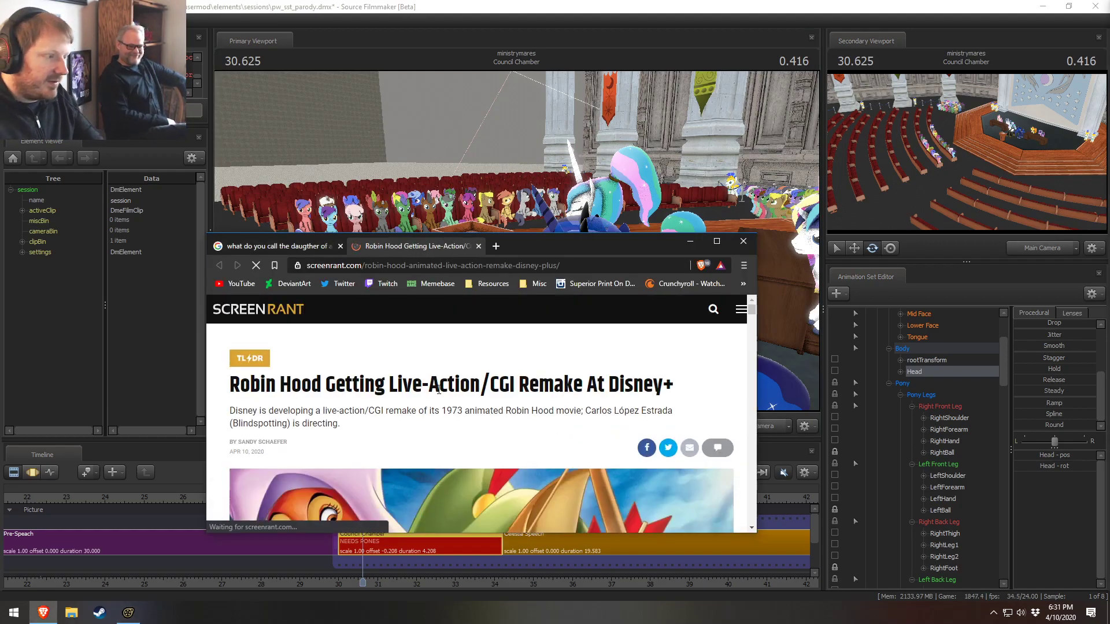
# Skim the Screen Rant Robin Hood article in the browser, close its page and return to Source Filmmaker
pyautogui.scroll(-3, 537, 442)
pyautogui.scroll(2, 536, 422)
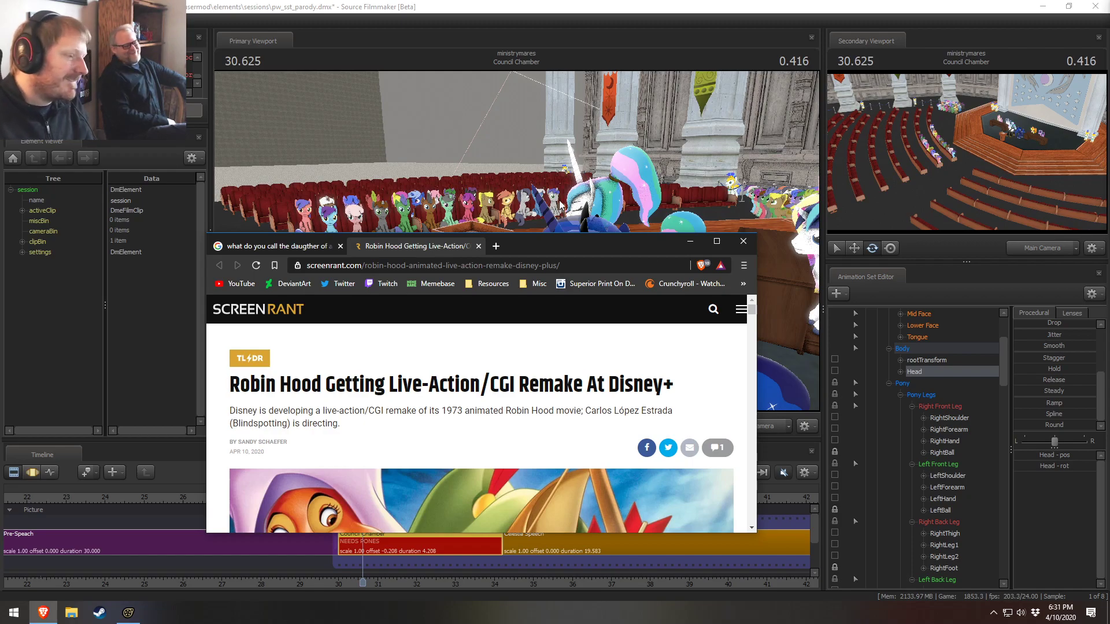
pyautogui.click(478, 247)
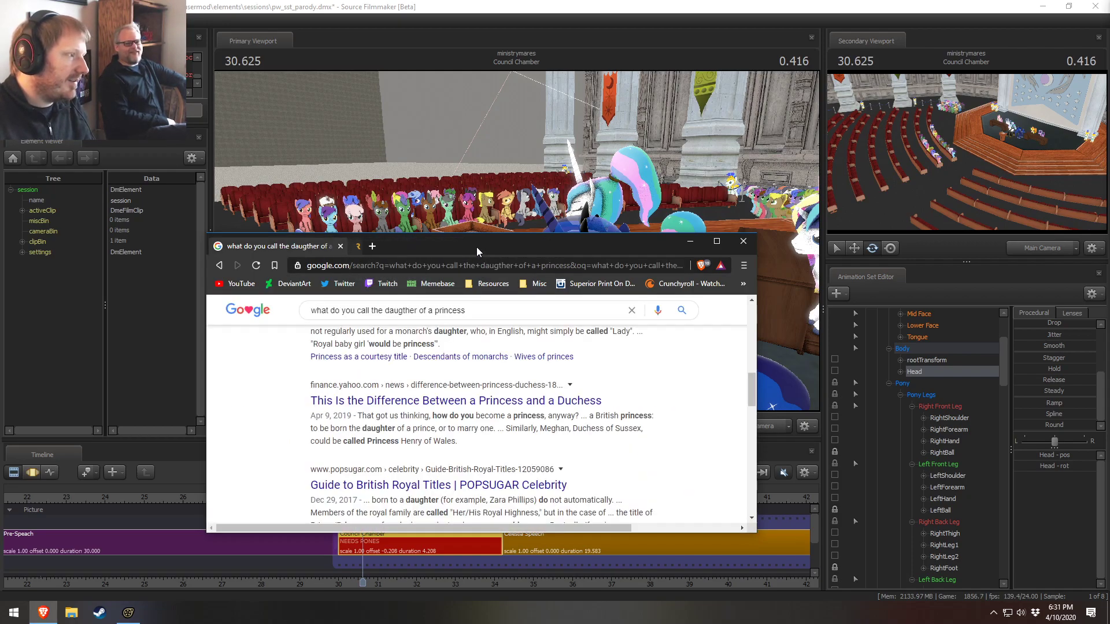
pyautogui.click(691, 240)
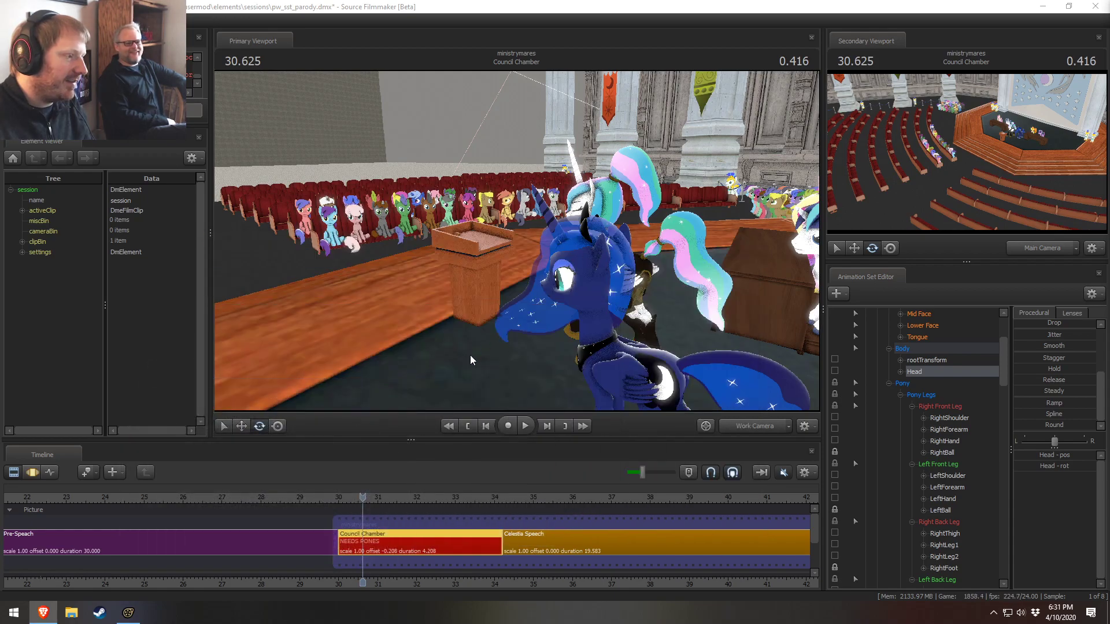
# Play Council Chamber from 30.458 while viewing Luna and Cadence behind her desk, and scrub back to 30.500
pyautogui.click(356, 496)
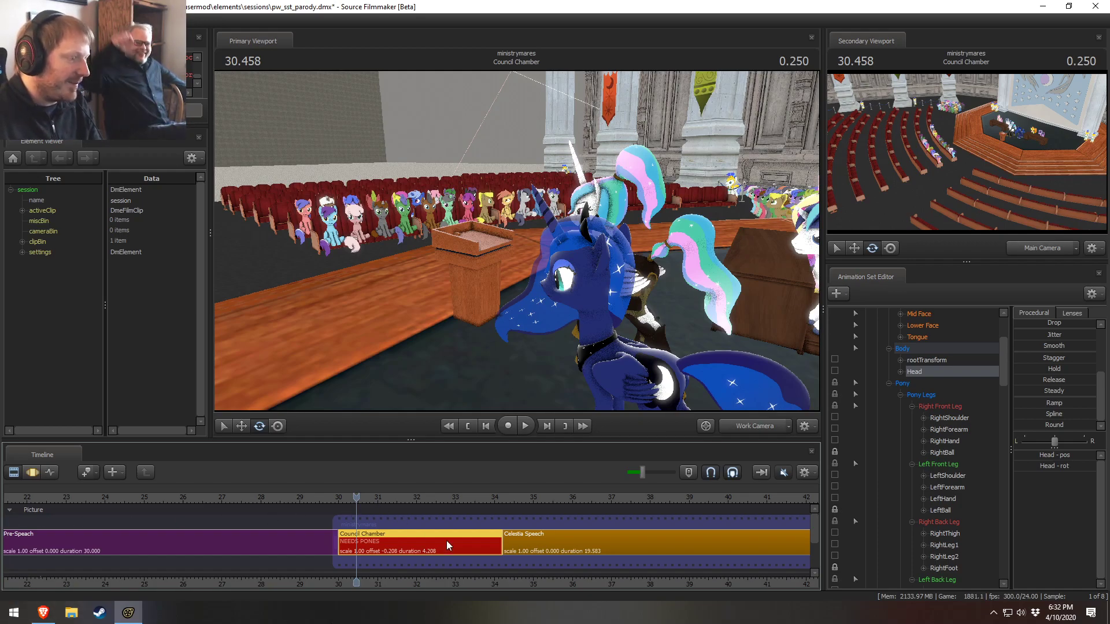
pyautogui.press('space')
pyautogui.press('space')
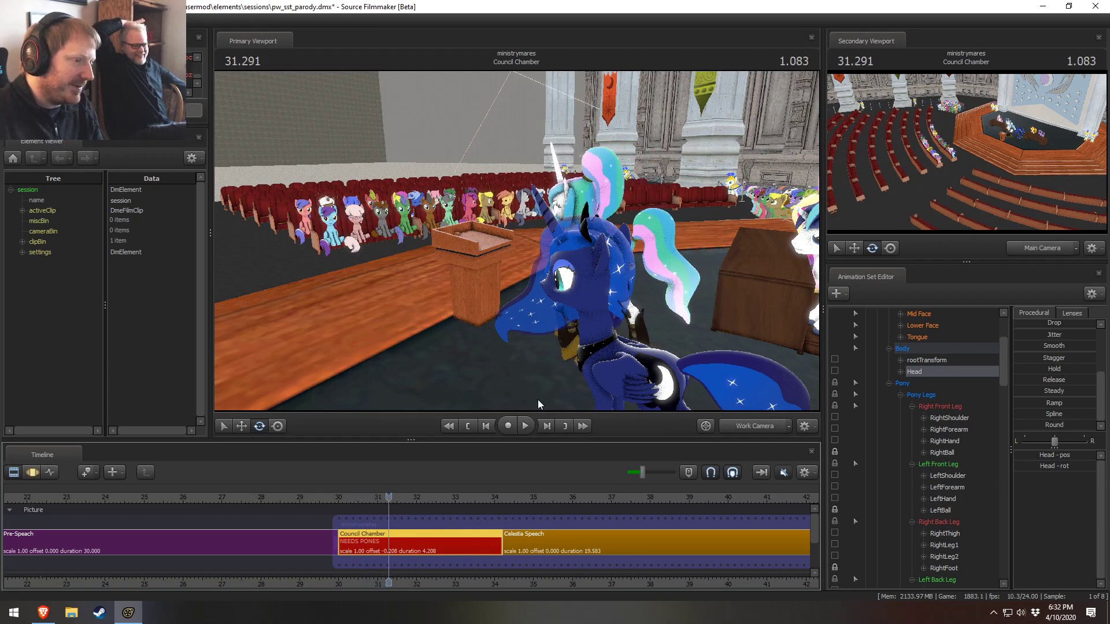
pyautogui.press('space')
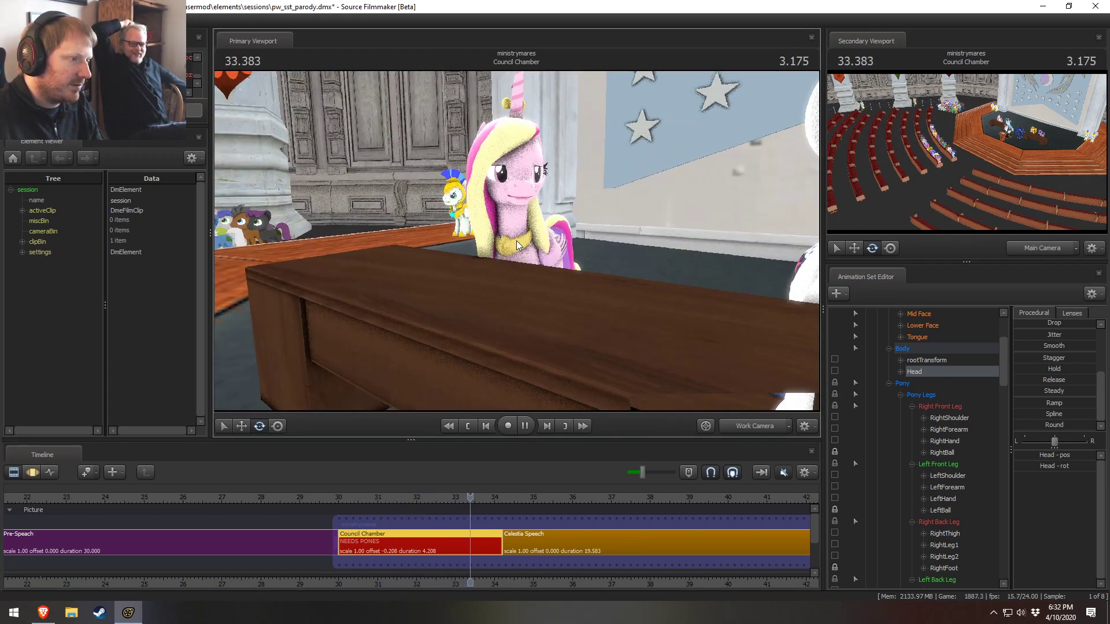
pyautogui.press('space')
pyautogui.moveTo(348, 500)
pyautogui.mouseDown()
pyautogui.moveTo(395, 498)
pyautogui.moveTo(332, 498)
pyautogui.moveTo(359, 497)
pyautogui.mouseUp()
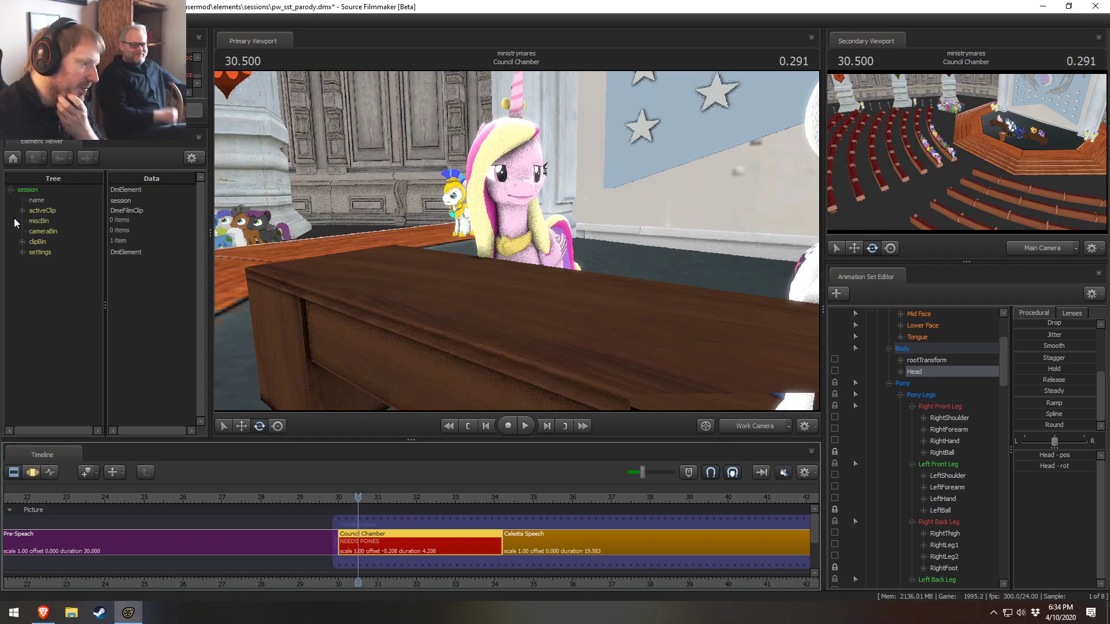
# Replay the shot from 30 seconds, scrub to 31.916, and view Cadence from the front in the Motion Editor
pyautogui.moveTo(505, 586); pyautogui.dragTo(178, 546, button='middle')
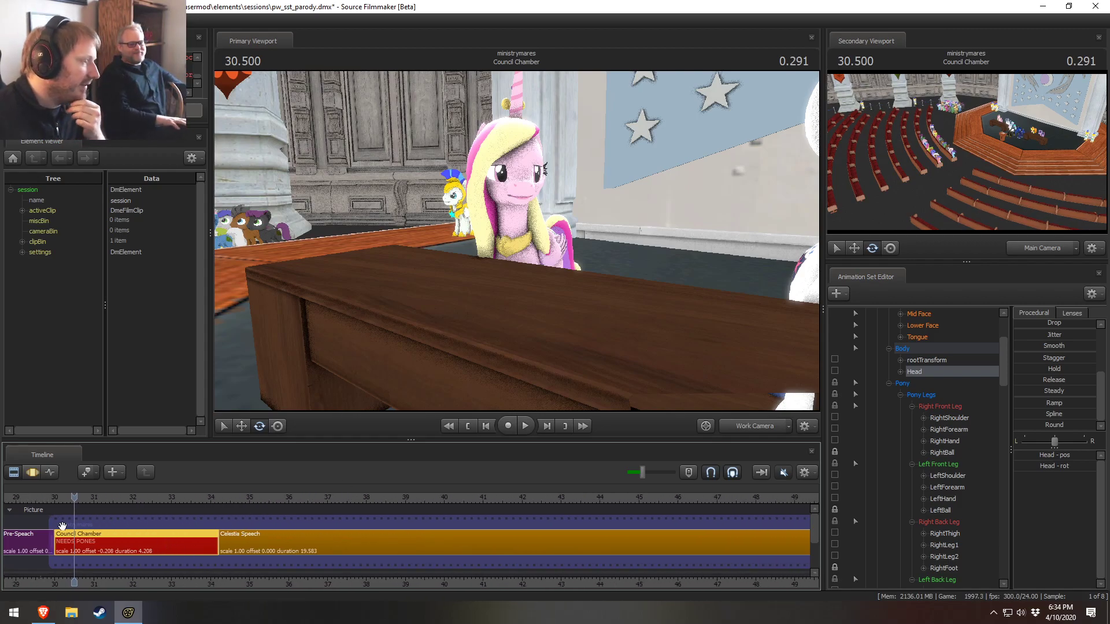
pyautogui.moveTo(62, 499); pyautogui.dragTo(55, 498)
pyautogui.press('space')
pyautogui.click(199, 497)
pyautogui.moveTo(199, 497); pyautogui.dragTo(129, 521)
pyautogui.keyDown('alt'); pyautogui.moveTo(529, 227); pyautogui.dragTo(494, 230); pyautogui.keyUp('alt')
pyautogui.press('F3')
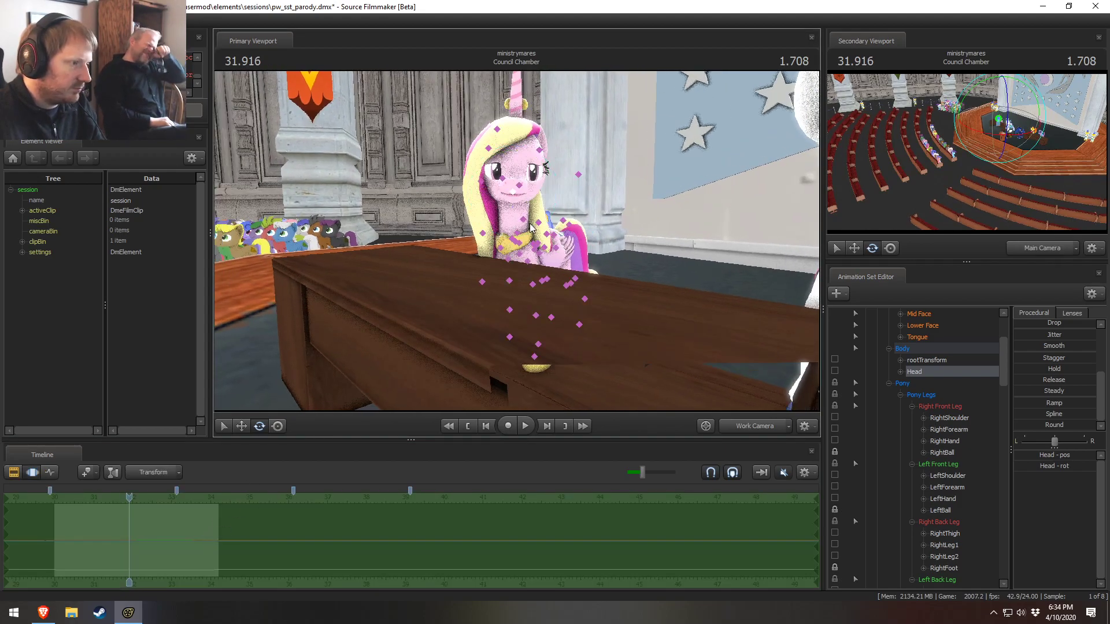
# Adjust Cadence's pose at 31.916 by rotating her Neck and Head controls
pyautogui.click(515, 235)
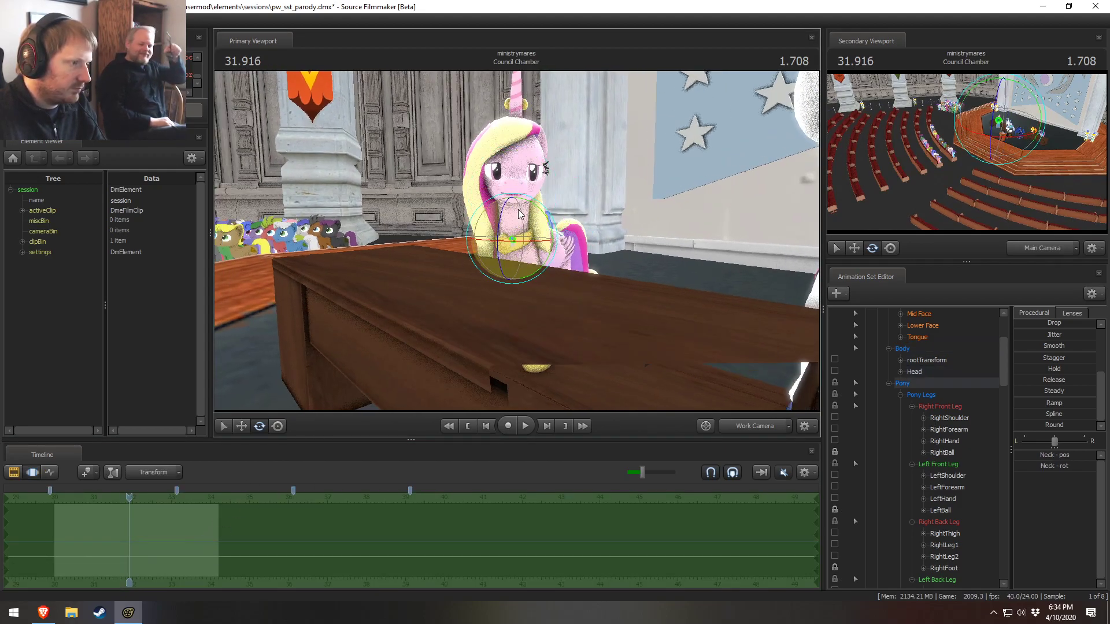
pyautogui.click(511, 245)
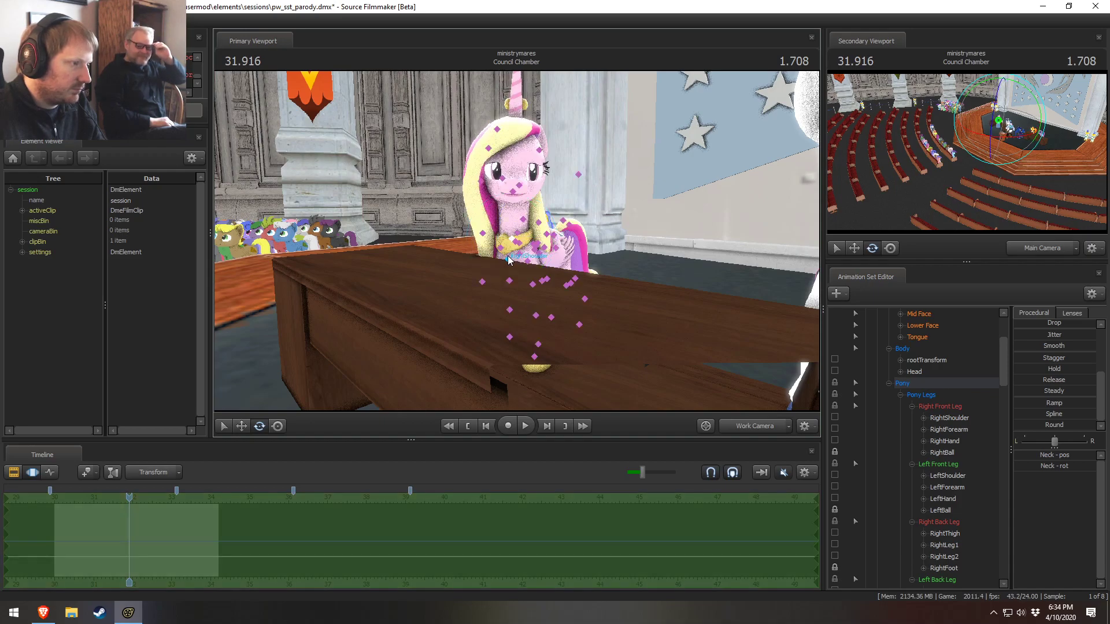
pyautogui.click(512, 241)
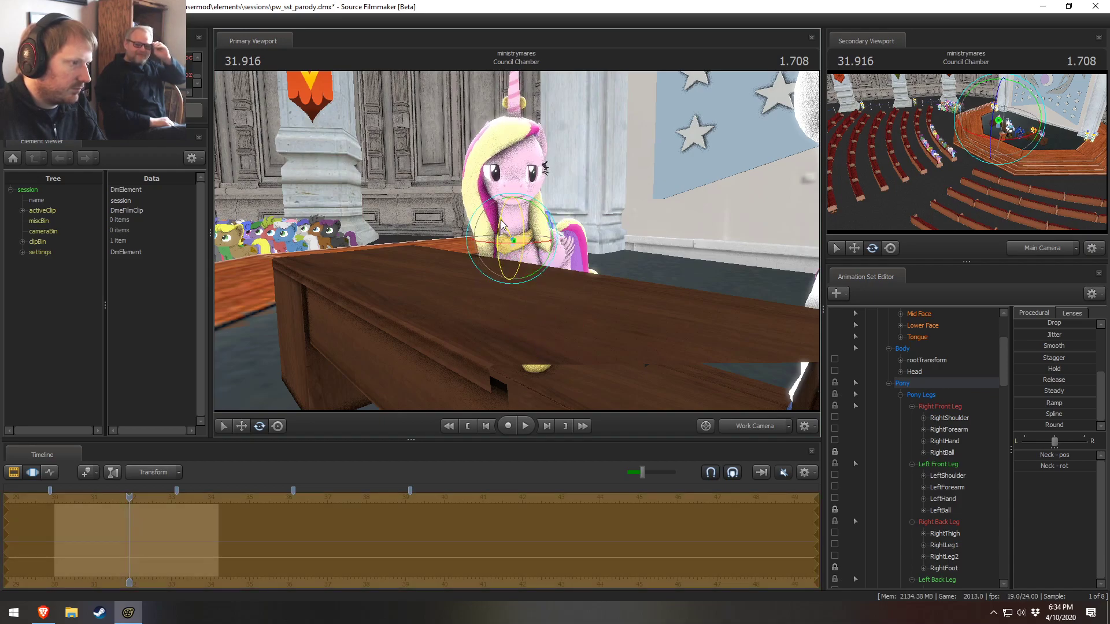
pyautogui.click(501, 222)
pyautogui.click(508, 199)
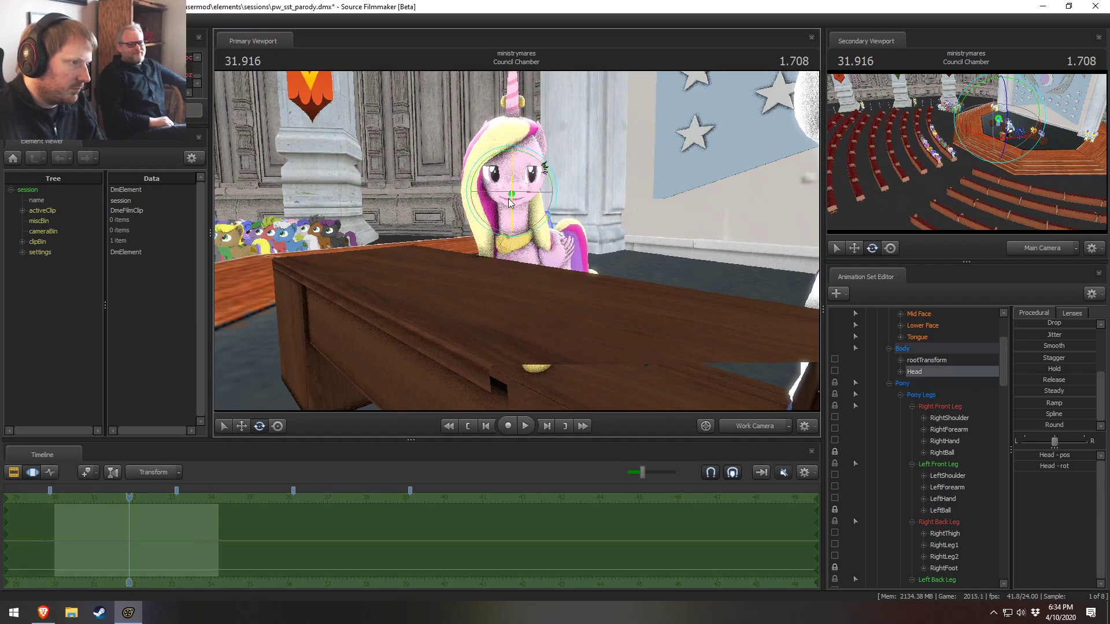
pyautogui.click(505, 190)
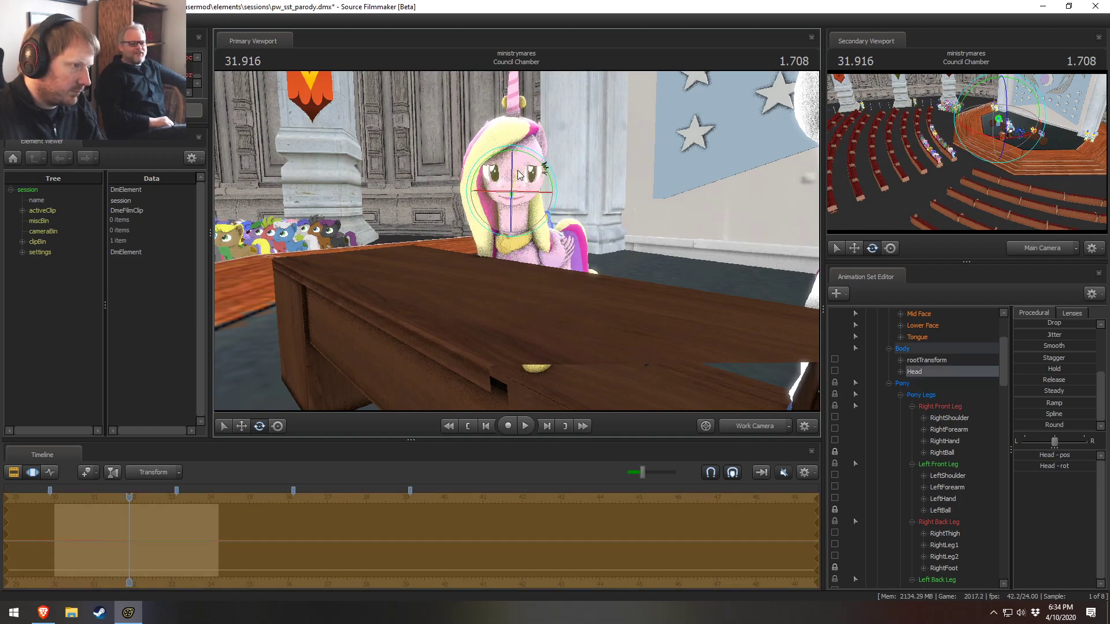
# Replay Council Chamber from about 30 seconds, stop at 33.625 and return to the Motion Editor
pyautogui.moveTo(93, 498); pyautogui.dragTo(58, 502)
pyautogui.press('F1')
pyautogui.press('space')
pyautogui.press('space')
pyautogui.press('F3')
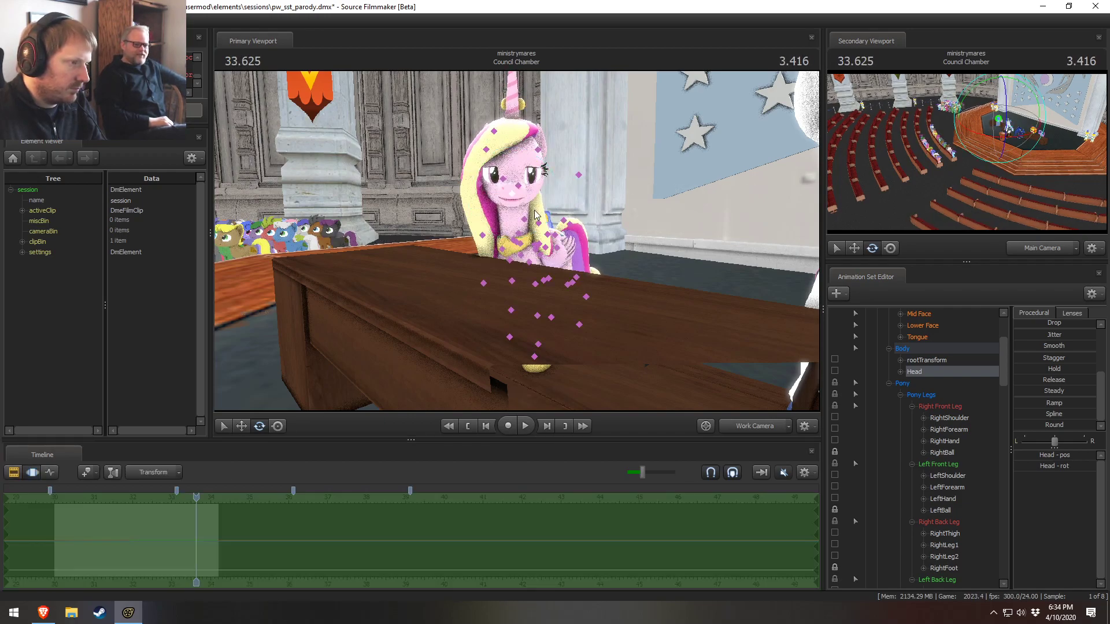
# Rotate Cadence's HairBack1 control to reposition the hair along her neck, working from a side view at 33.625
pyautogui.click(539, 228)
pyautogui.moveTo(540, 228); pyautogui.dragTo(540, 228)
pyautogui.click(531, 151)
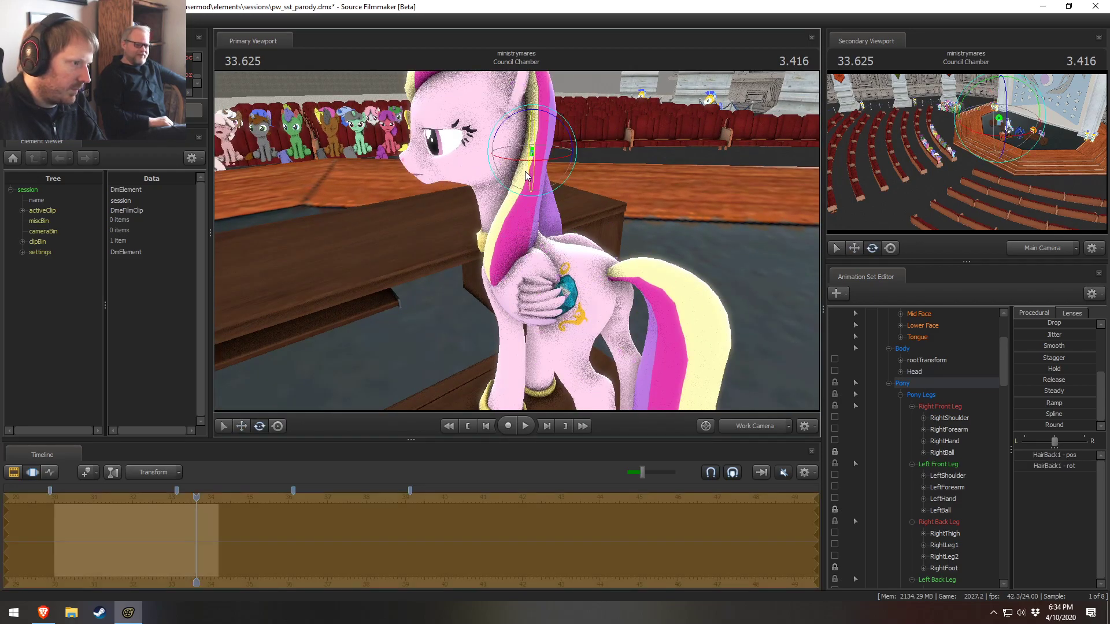
pyautogui.moveTo(525, 175)
pyautogui.mouseDown()
pyautogui.moveTo(513, 180)
pyautogui.moveTo(549, 163)
pyautogui.moveTo(516, 193)
pyautogui.mouseUp()
# Switch to the browser, skim the Screen Rant Robin Hood remake article and its lead image, and return to Source Filmmaker
pyautogui.hotkey('alt', 'Tab')
pyautogui.press('Tab')
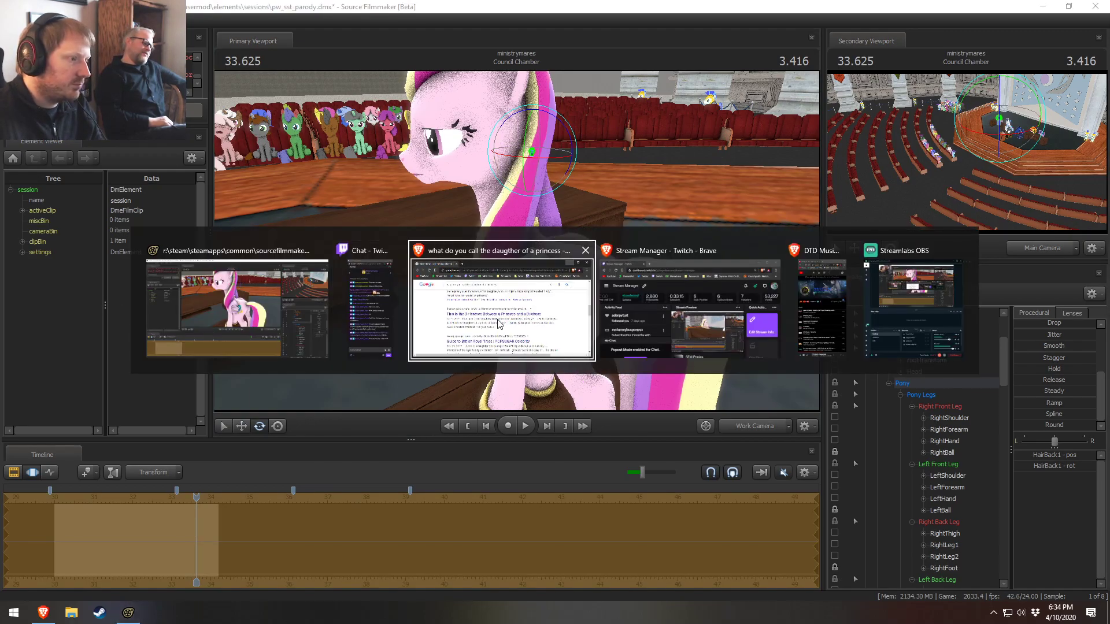
pyautogui.press('Escape')
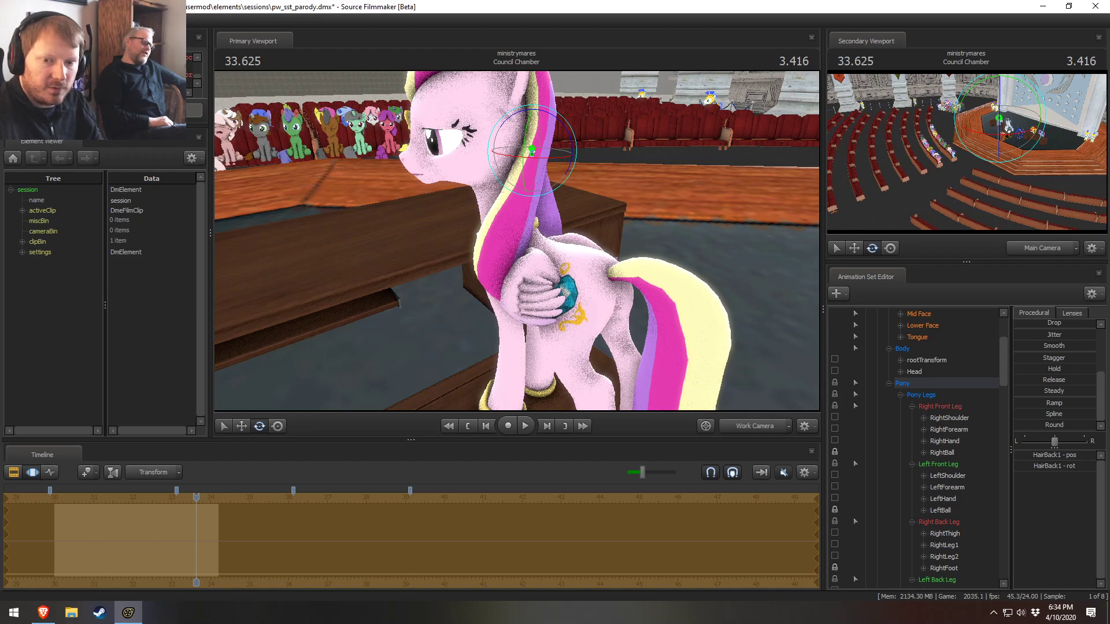
pyautogui.hotkey('alt', 'Tab')
pyautogui.moveTo(389, 382); pyautogui.dragTo(480, 385)
pyautogui.click(431, 431)
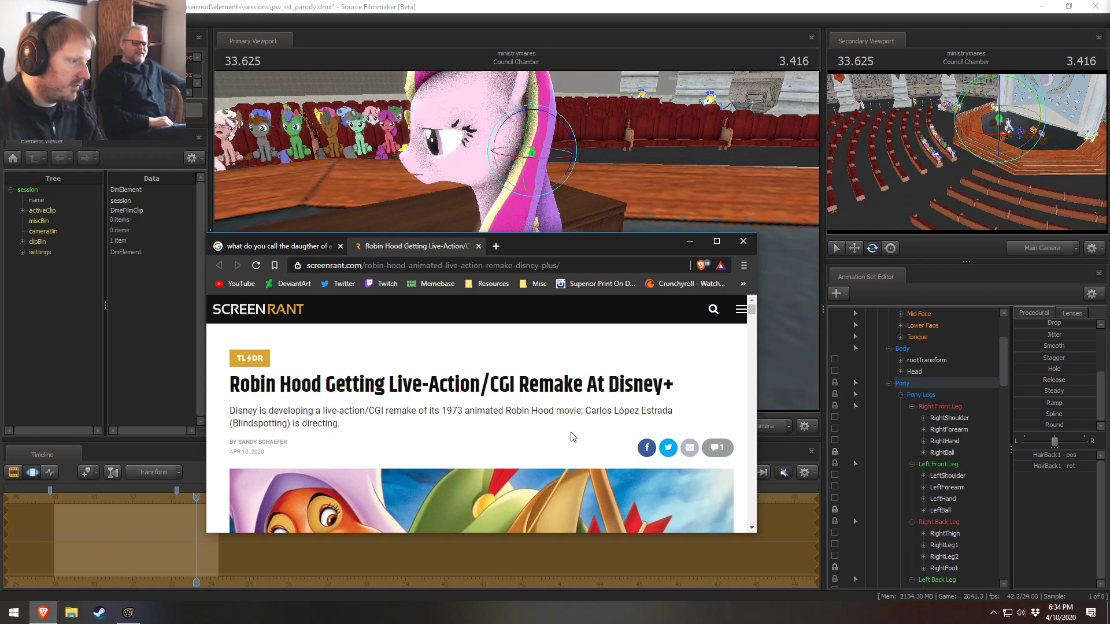
pyautogui.scroll(-10, 601, 435)
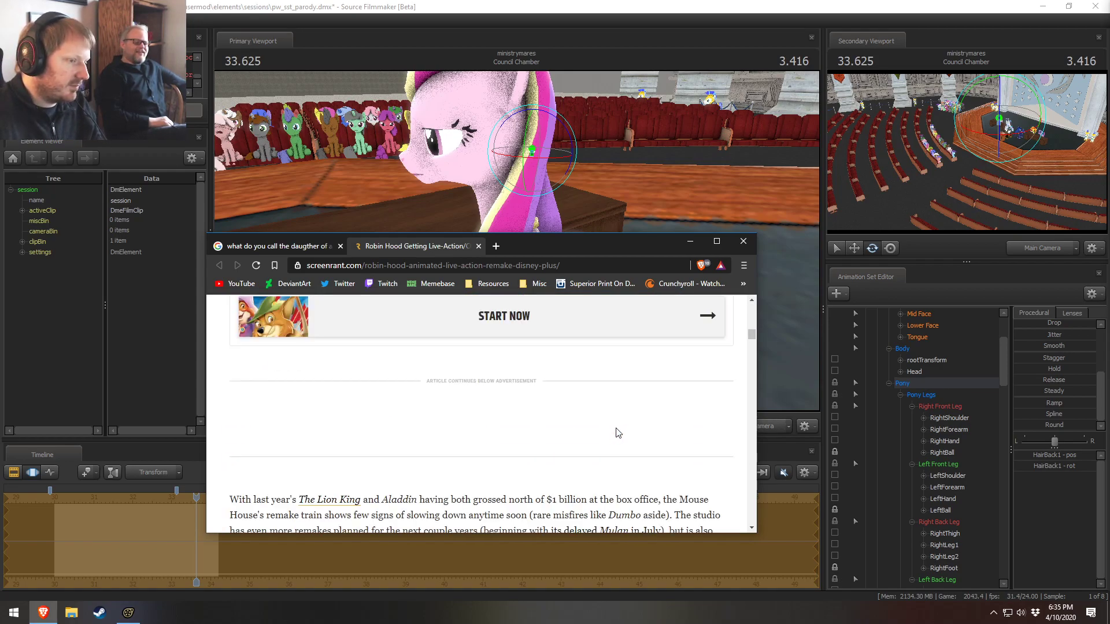
pyautogui.scroll(6, 616, 433)
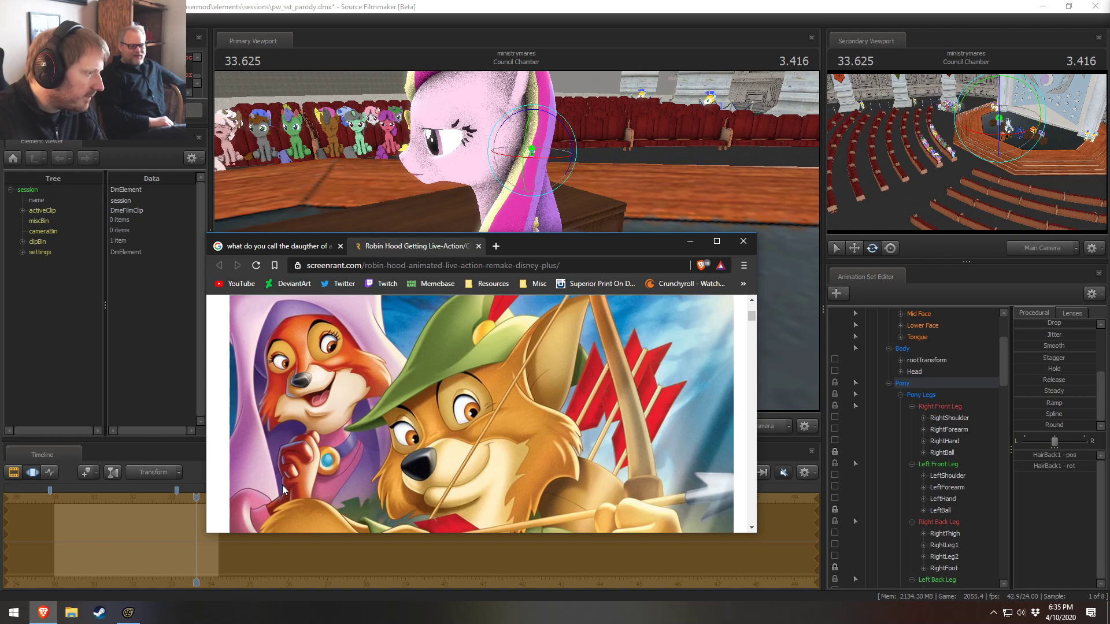
pyautogui.scroll(-2, 612, 487)
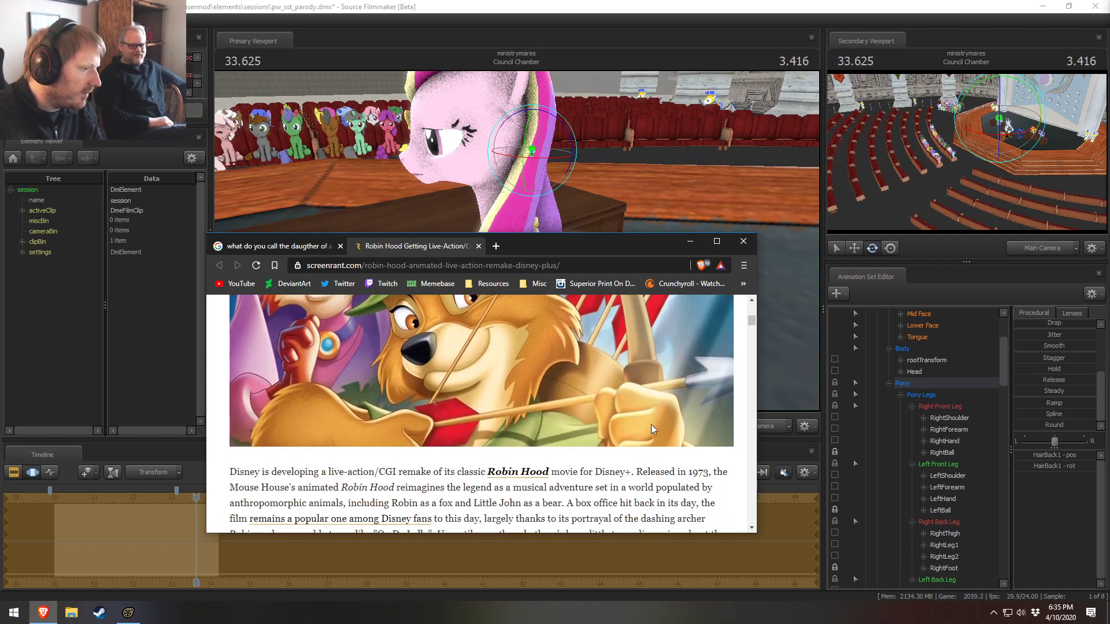
pyautogui.scroll(1, 642, 418)
pyautogui.scroll(1, 299, 406)
pyautogui.scroll(-1, 299, 407)
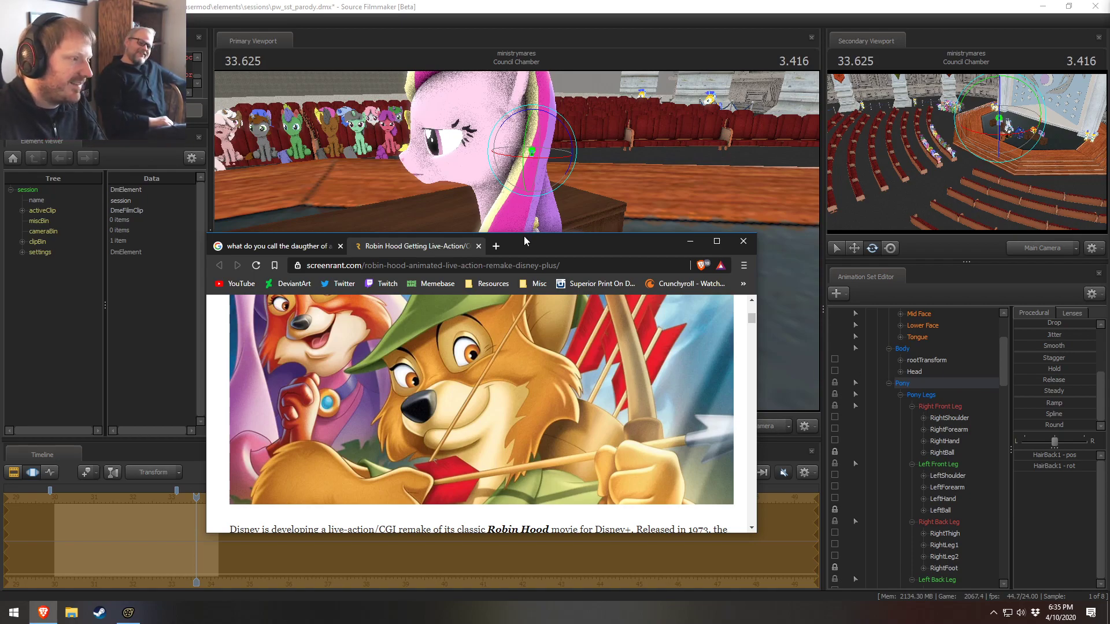
pyautogui.scroll(3, 598, 369)
pyautogui.scroll(-1, 598, 369)
pyautogui.scroll(-2, 597, 373)
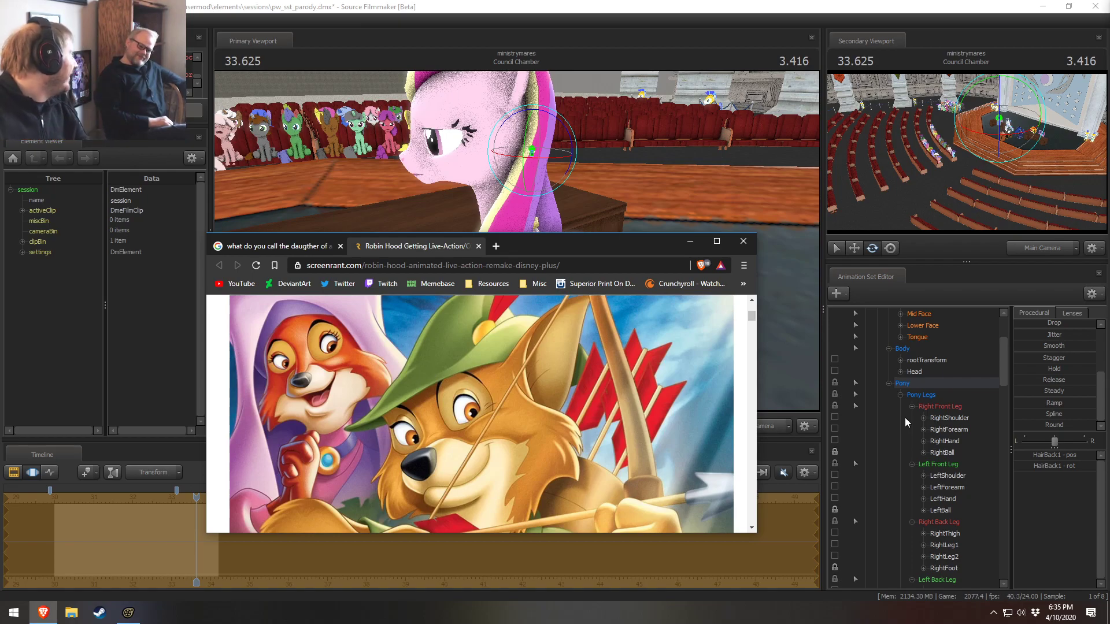
pyautogui.click(527, 3)
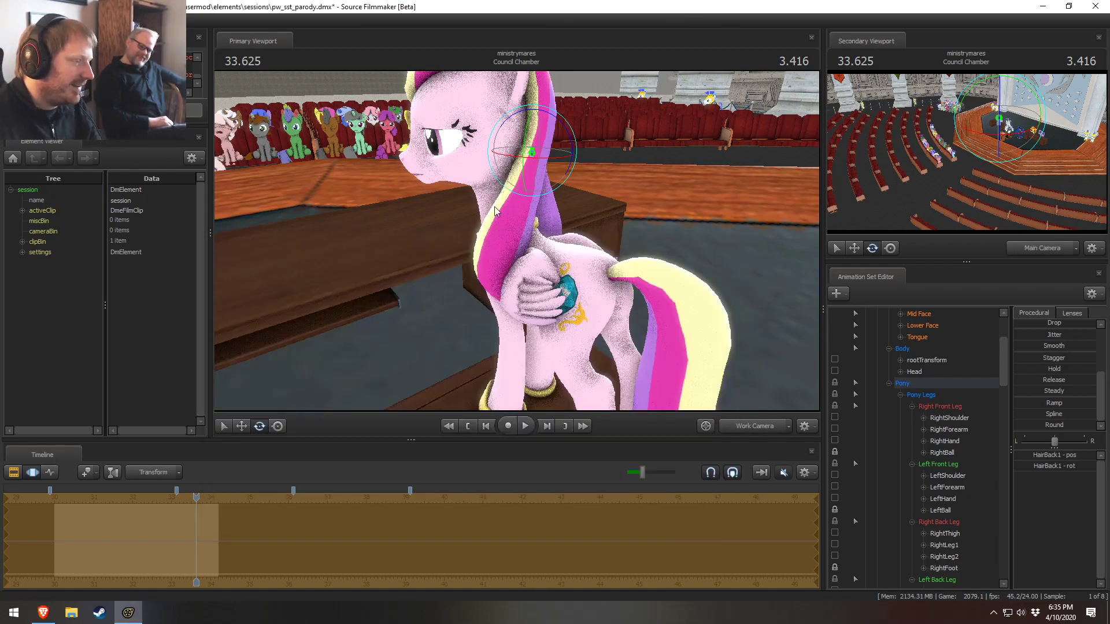
pyautogui.hotkey('alt', 'Tab')
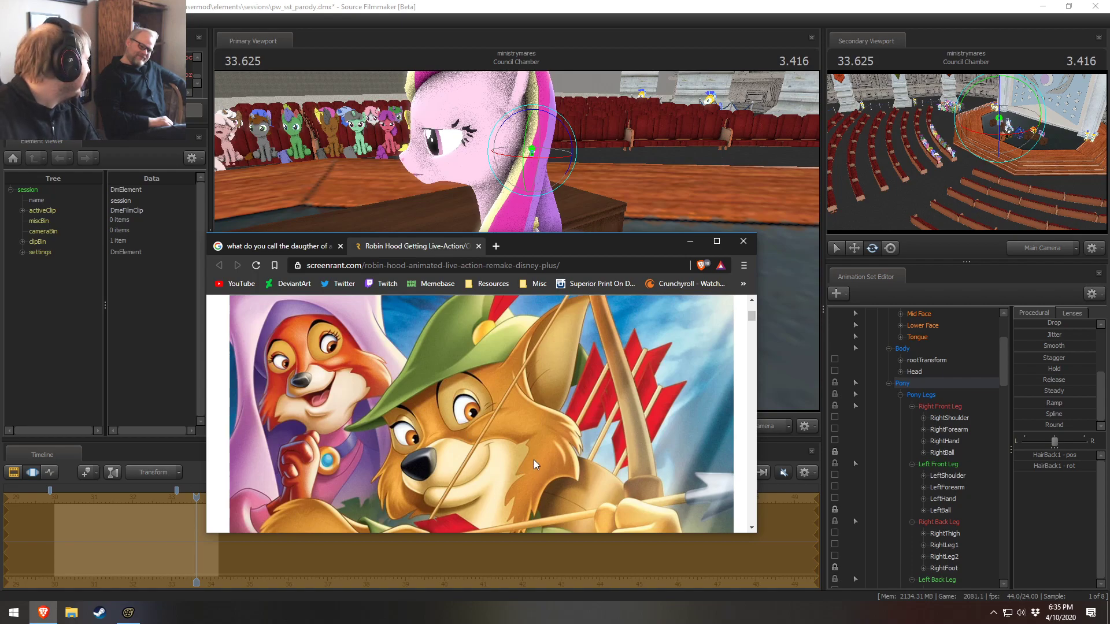
pyautogui.hotkey('alt', 'Tab')
# Examine Cadence's hair and neck from the front and side, and select her jiggle_hair3 control
pyautogui.moveTo(524, 311); pyautogui.dragTo(512, 329)
pyautogui.moveTo(602, 287); pyautogui.dragTo(515, 238)
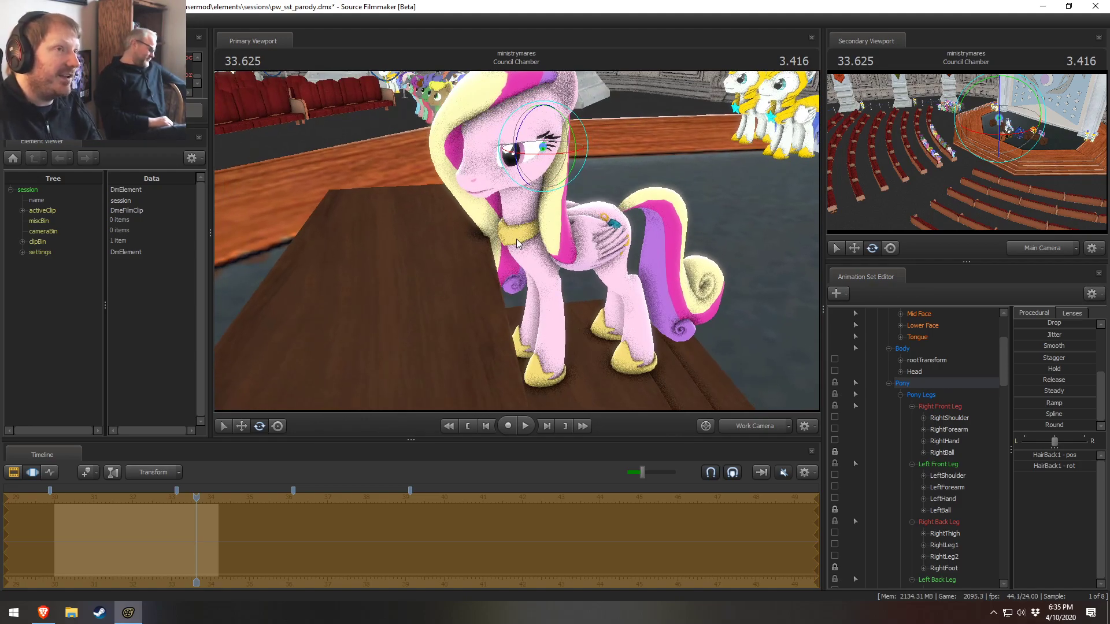
pyautogui.moveTo(516, 238); pyautogui.dragTo(516, 225)
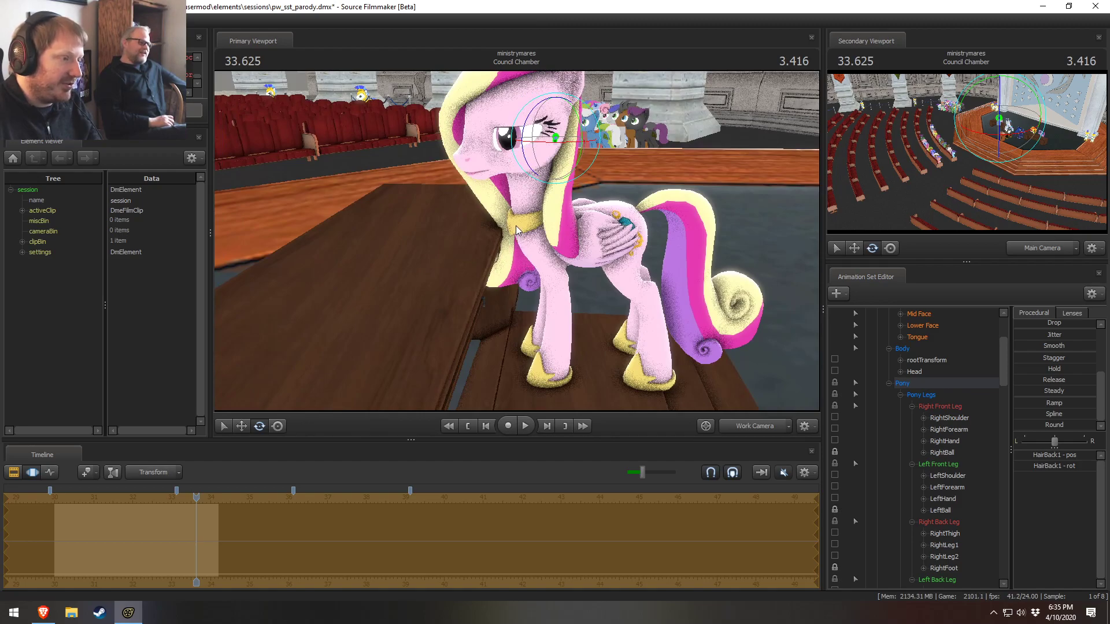
pyautogui.click(522, 194)
pyautogui.moveTo(524, 178); pyautogui.dragTo(526, 181)
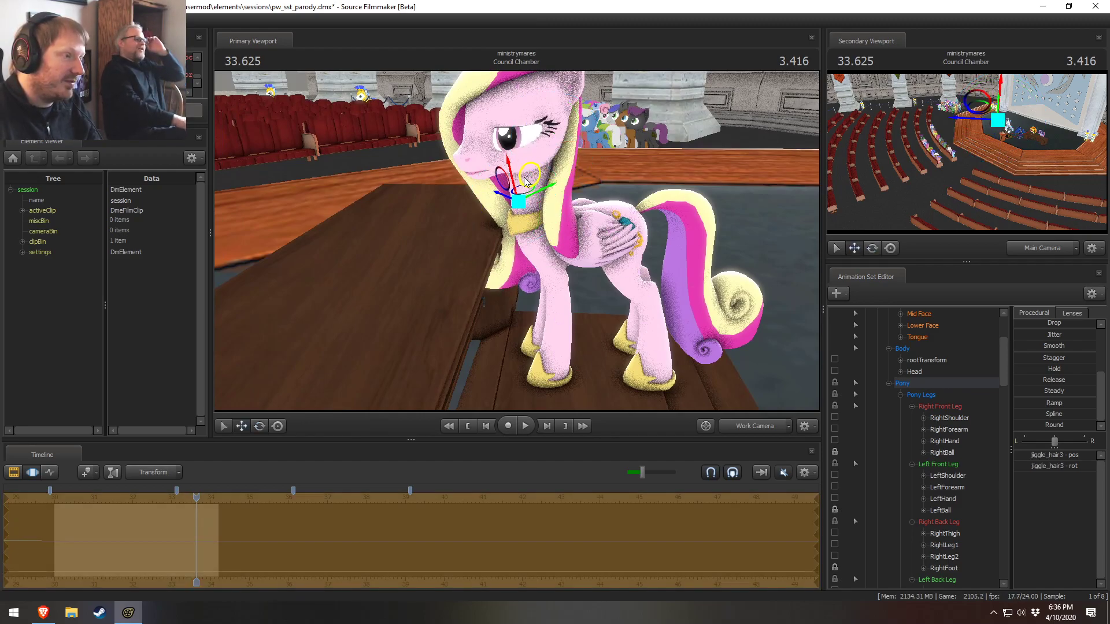
# Play past the end of Council Chamber into Celestia Speech, stopping at 34.500 in the Motion Editor
pyautogui.press('F2')
pyautogui.press('F3')
pyautogui.moveTo(528, 239); pyautogui.dragTo(515, 239)
pyautogui.press('space')
pyautogui.press('space')
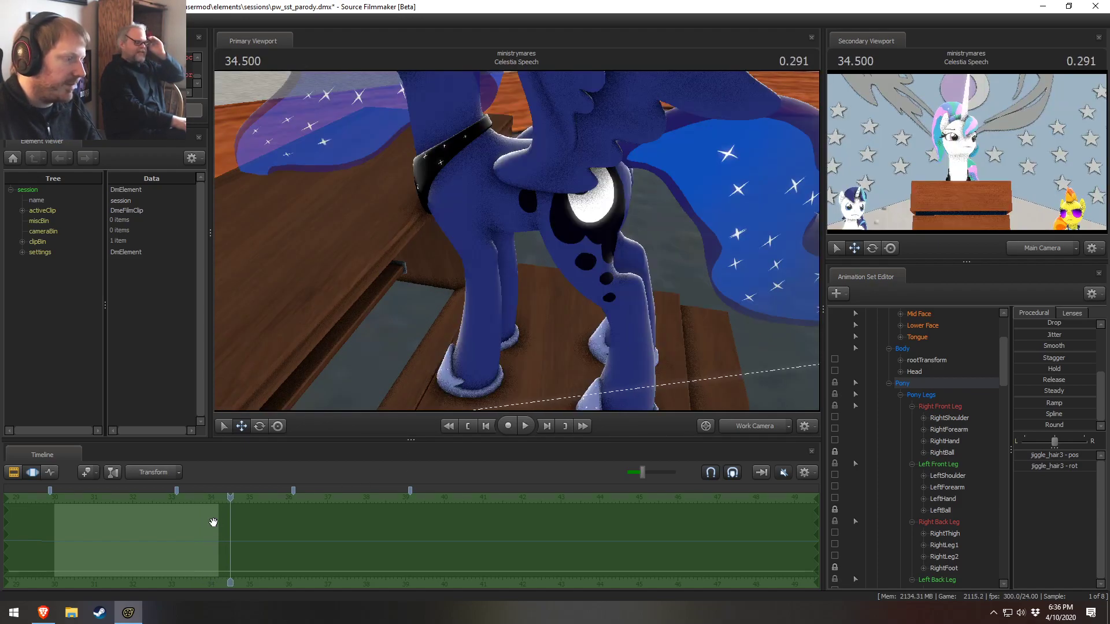
# Switch the timeline to the Clip Editor, view Cadence at 32.166, select the Celestia Speech clip and go to 35.000
pyautogui.press('F1')
pyautogui.click(139, 497)
pyautogui.moveTo(515, 245); pyautogui.dragTo(515, 244)
pyautogui.click(249, 536)
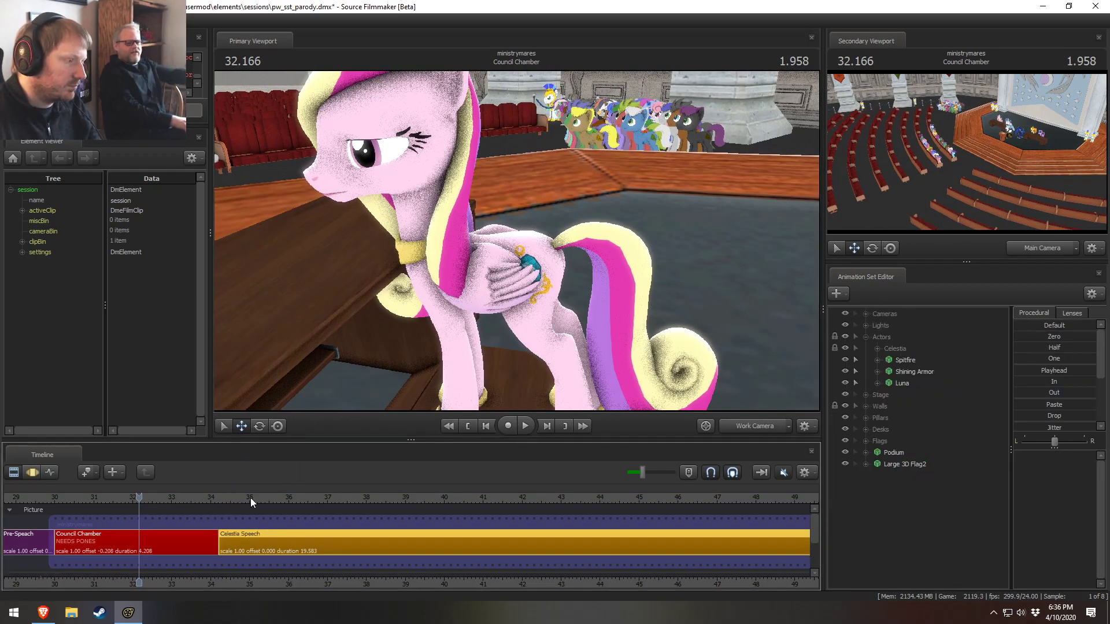
pyautogui.click(251, 498)
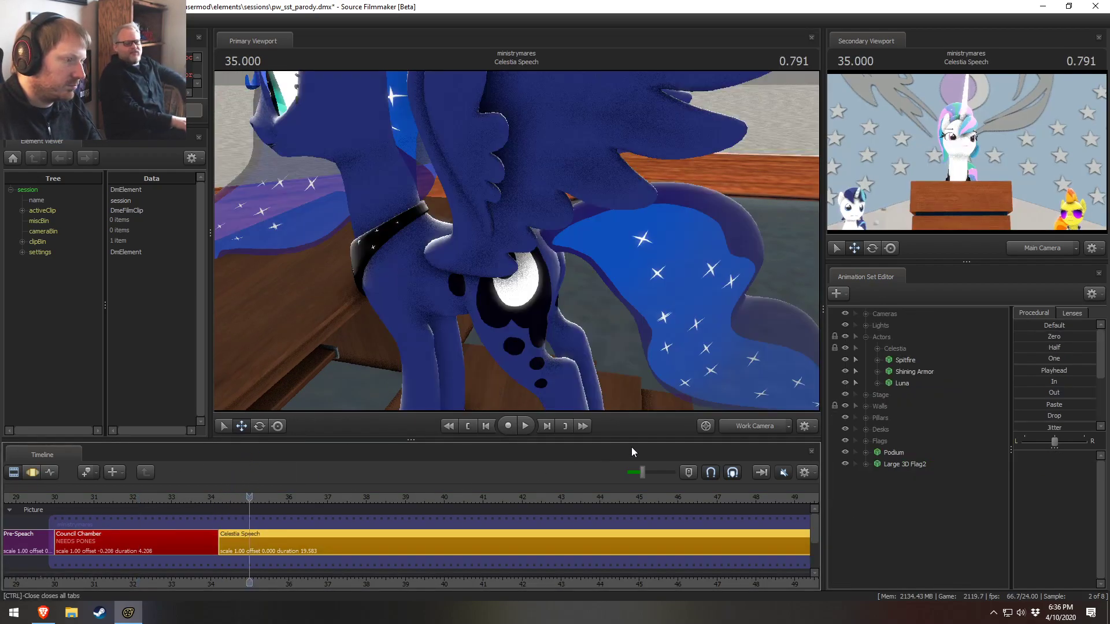
# Move Luna from behind the desk to stand beside Celestia's podium in Celestia Speech, facing the audience
pyautogui.click(902, 383)
pyautogui.moveTo(532, 218); pyautogui.dragTo(531, 218)
pyautogui.press('F3')
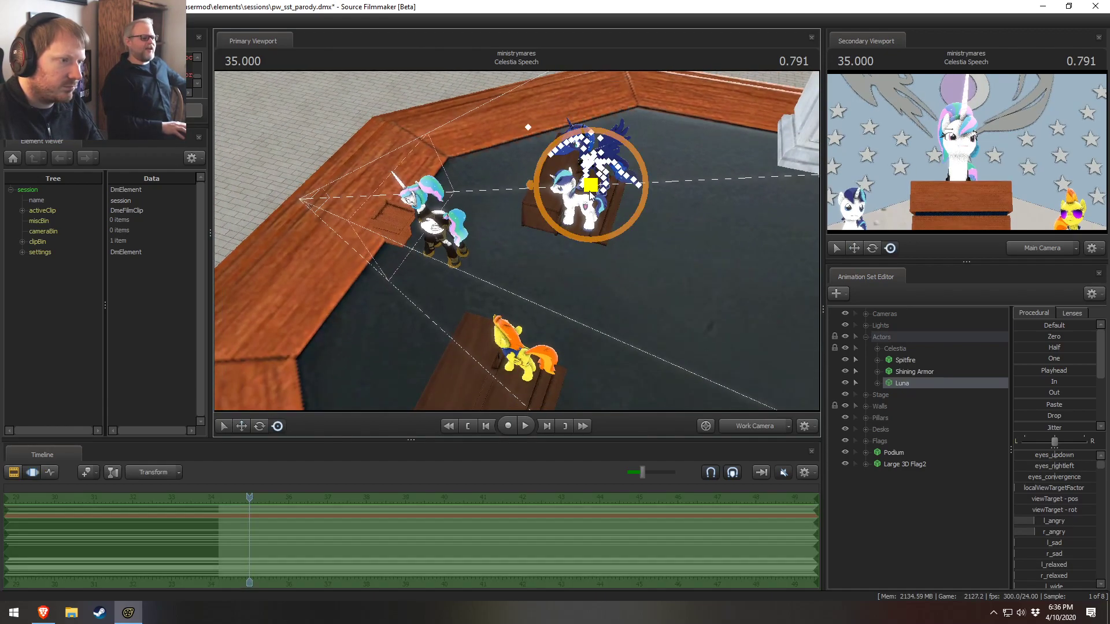
pyautogui.moveTo(590, 190); pyautogui.dragTo(469, 309)
pyautogui.press('F2')
pyautogui.moveTo(618, 116); pyautogui.dragTo(515, 241)
pyautogui.moveTo(623, 272); pyautogui.dragTo(664, 267)
pyautogui.press('F3')
pyautogui.moveTo(522, 360); pyautogui.dragTo(555, 364)
pyautogui.moveTo(516, 242); pyautogui.dragTo(543, 237)
# Set Luna's left wing body group to left_wing_large_closed.smd, open her body groups again, and view her from the front
pyautogui.press('F1')
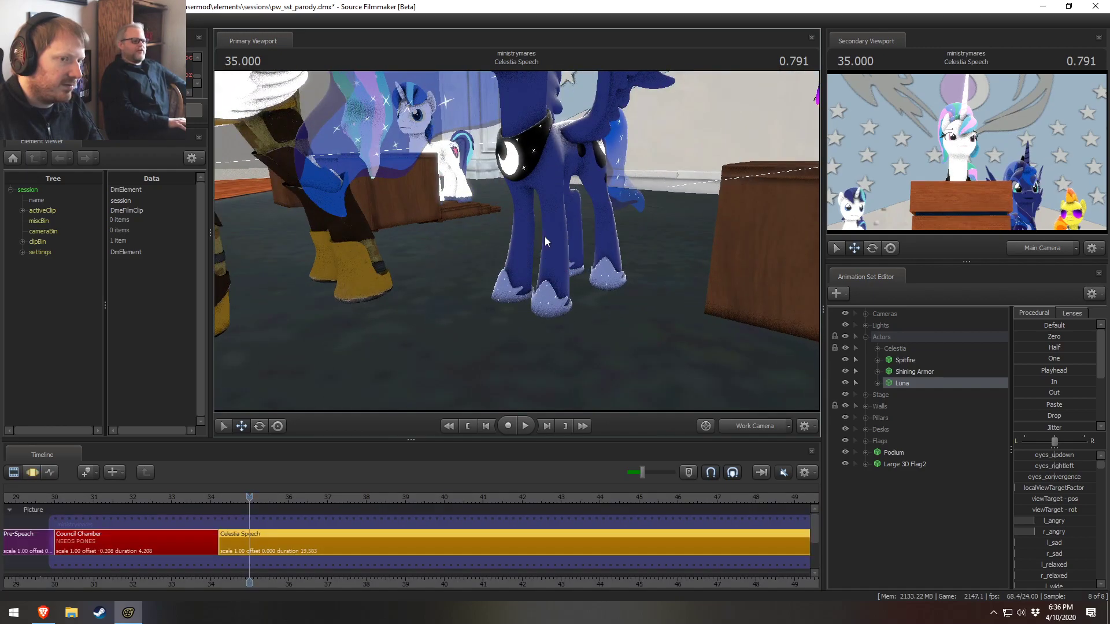
pyautogui.rightClick(924, 383)
pyautogui.moveTo(962, 494)
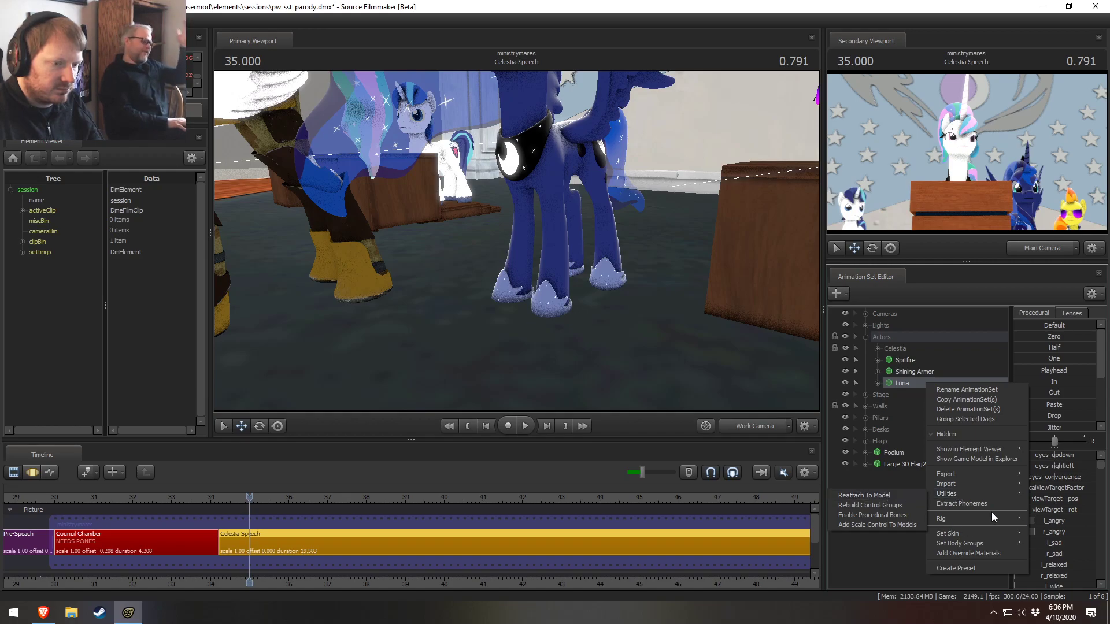
pyautogui.moveTo(953, 535)
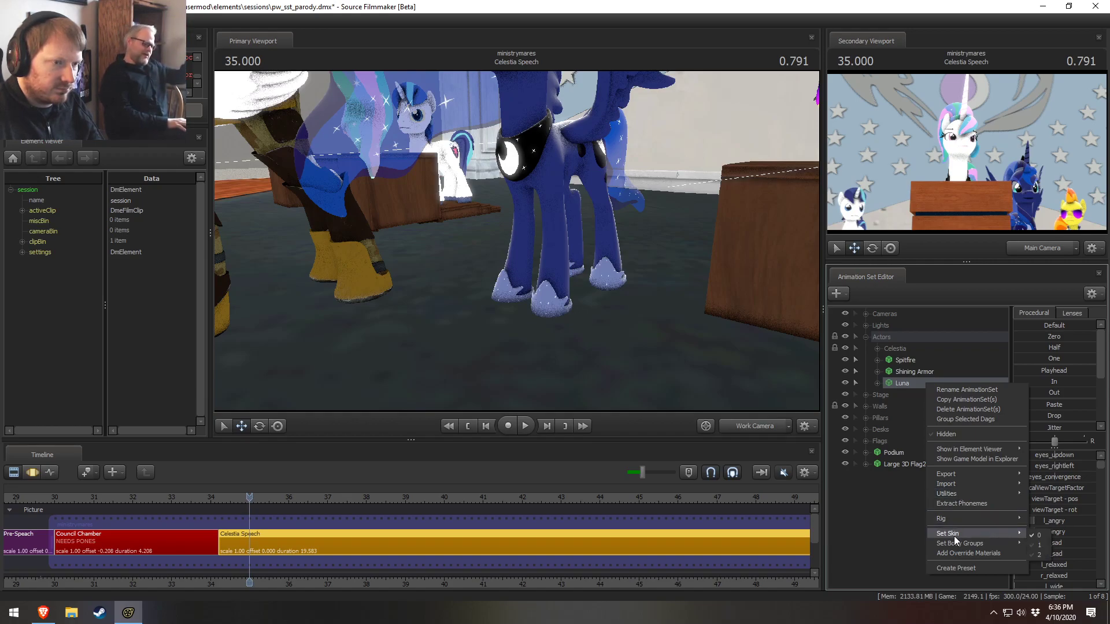
pyautogui.moveTo(1050, 598)
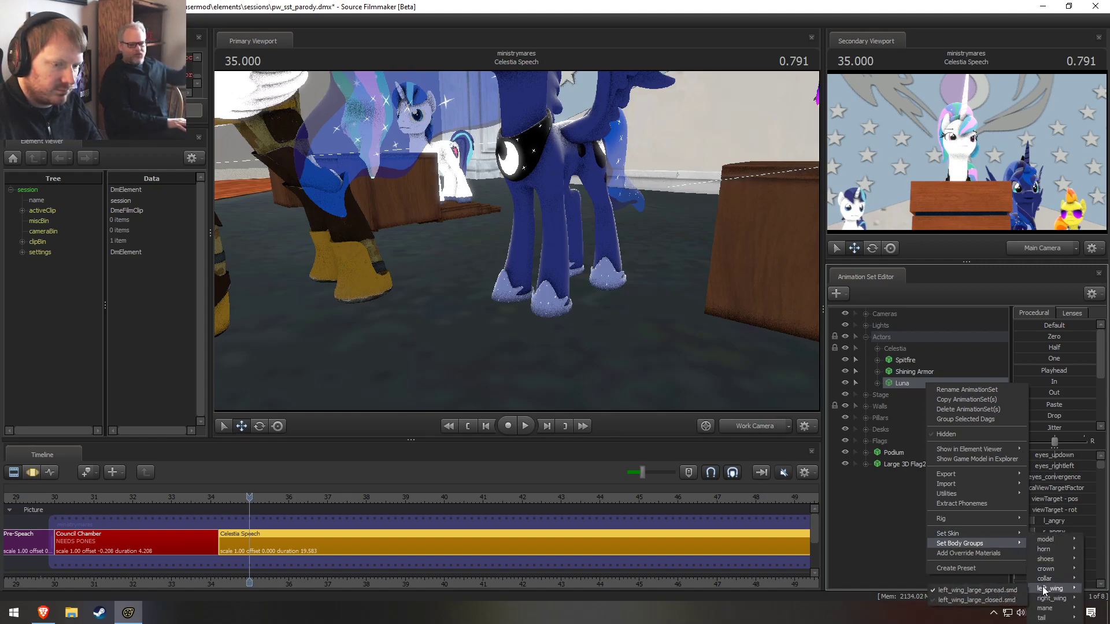
pyautogui.click(1000, 599)
pyautogui.rightClick(920, 383)
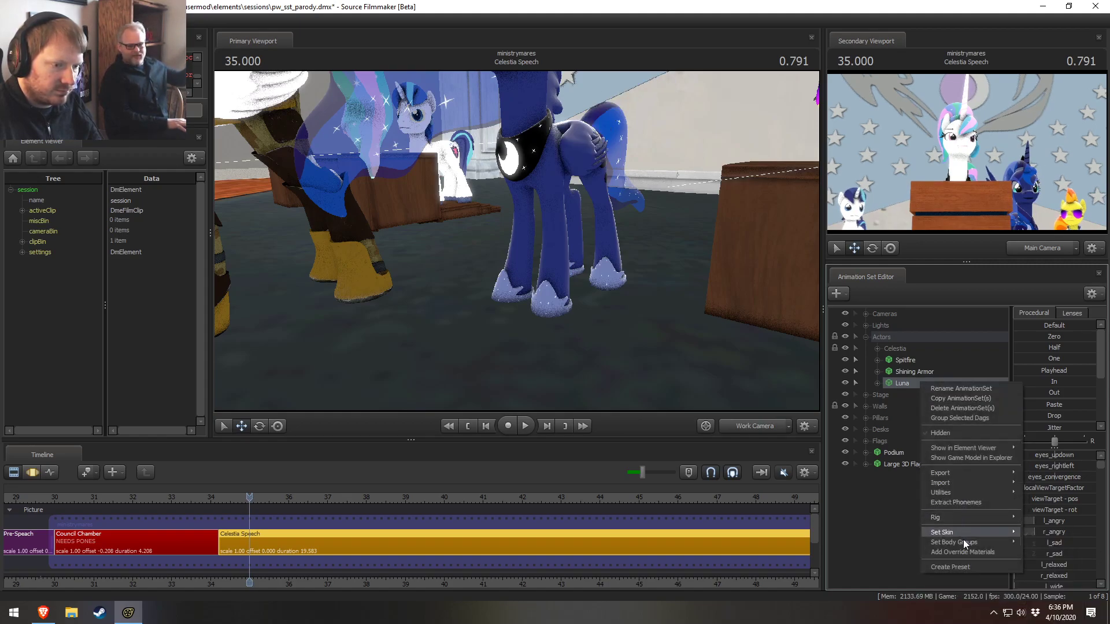
pyautogui.moveTo(953, 542)
pyautogui.click(989, 607)
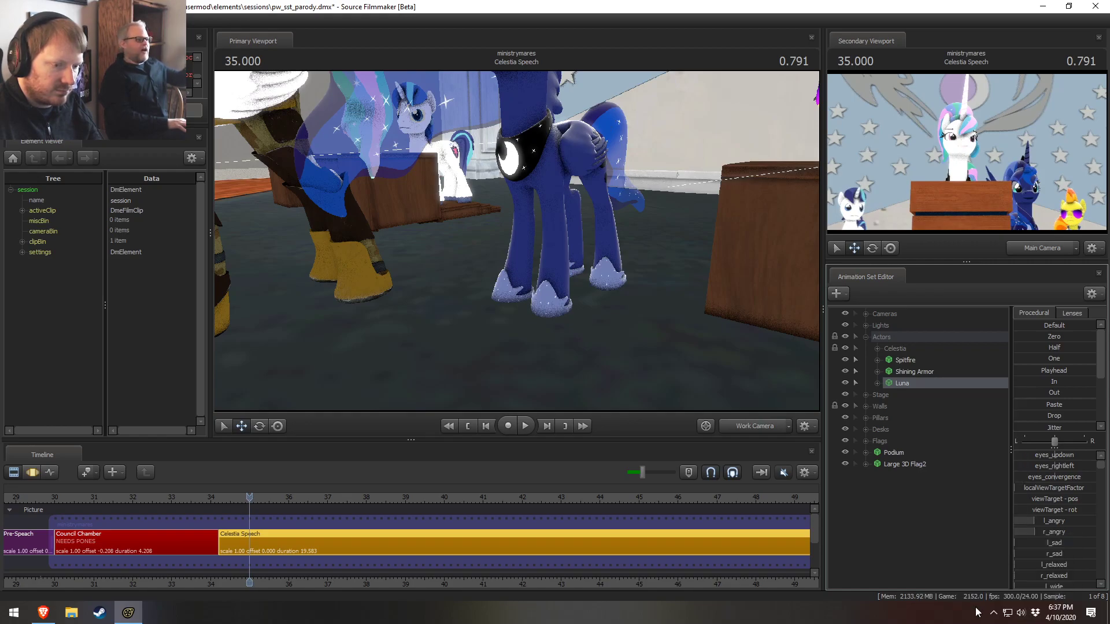
pyautogui.press('s')
pyautogui.moveTo(517, 241); pyautogui.dragTo(572, 248)
pyautogui.press('a')
pyautogui.press('a')
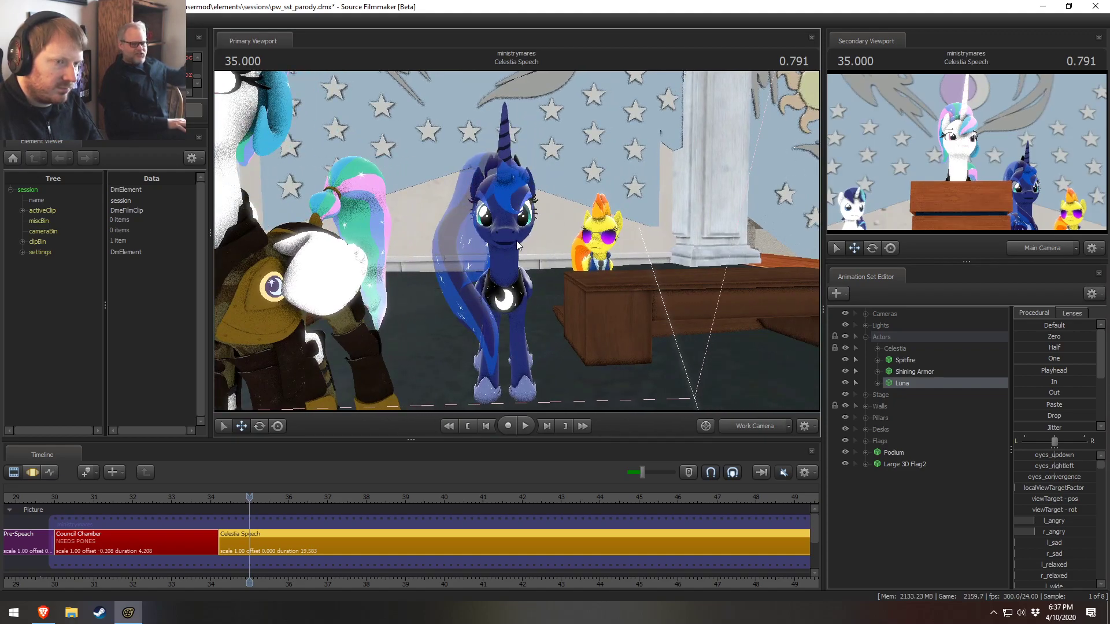
# Open Discord, look over the horse_chat channel, and close its window
pyautogui.click(14, 612)
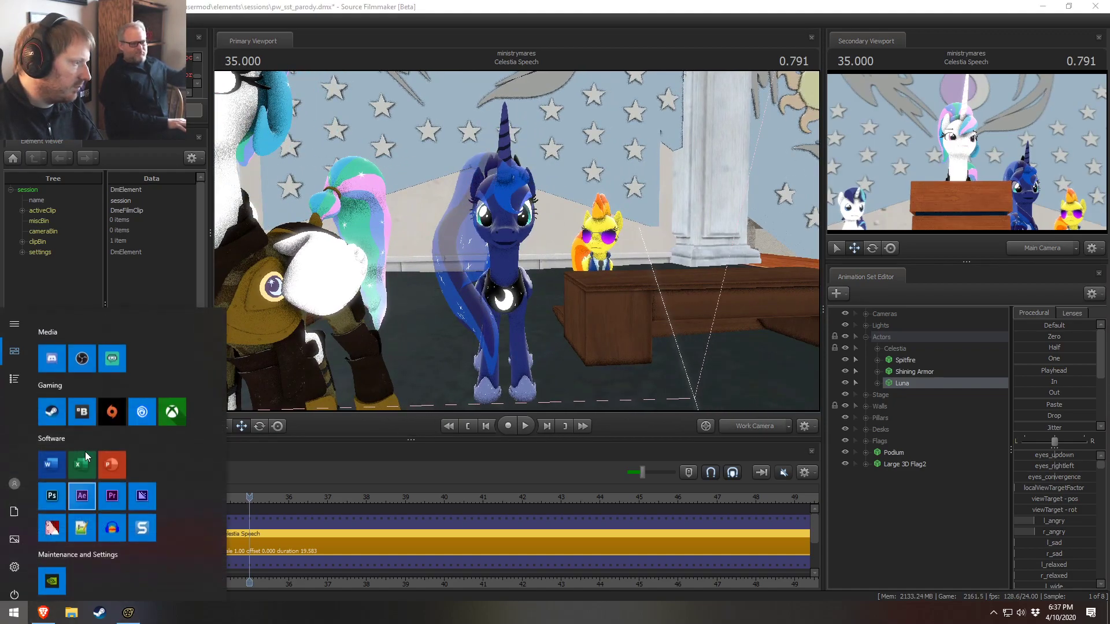
pyautogui.click(51, 345)
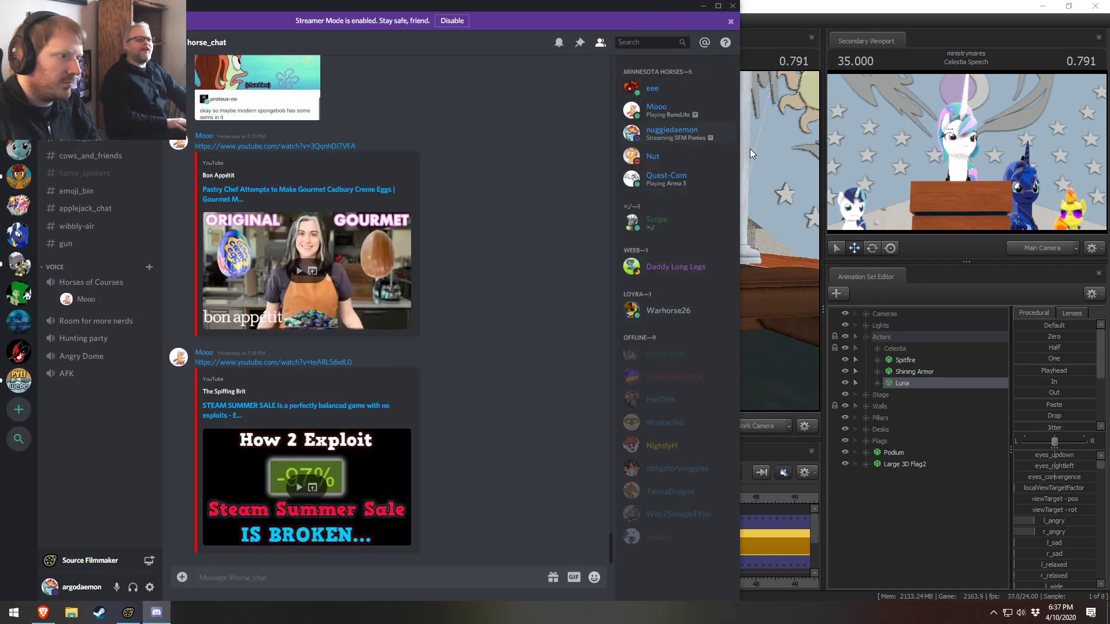
pyautogui.click(733, 5)
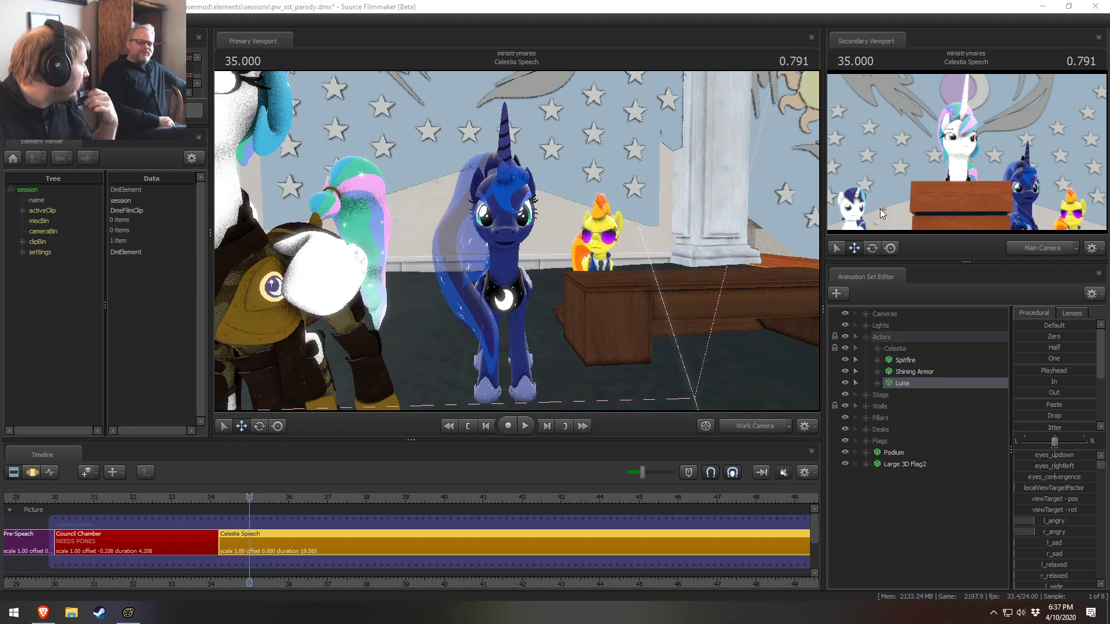
# Switch to the Brave browser and search Google for "MLP luna celestia throne"
pyautogui.click(43, 613)
pyautogui.click(443, 265)
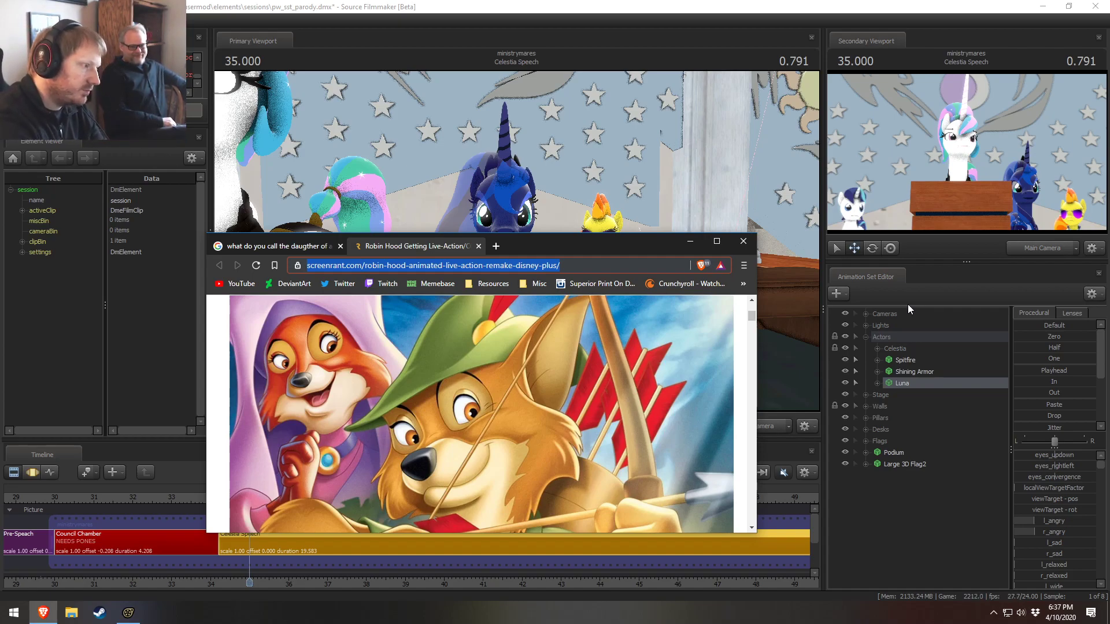
pyautogui.write('MLP I')
pyautogui.write('una celestia thr')
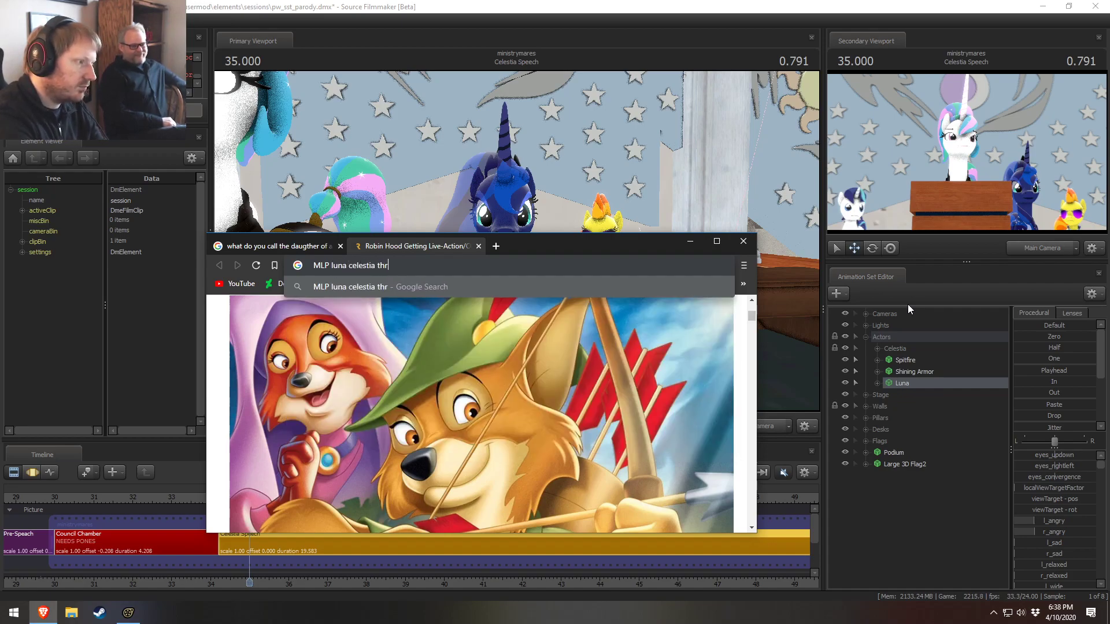
pyautogui.write('one')
pyautogui.press('Return')
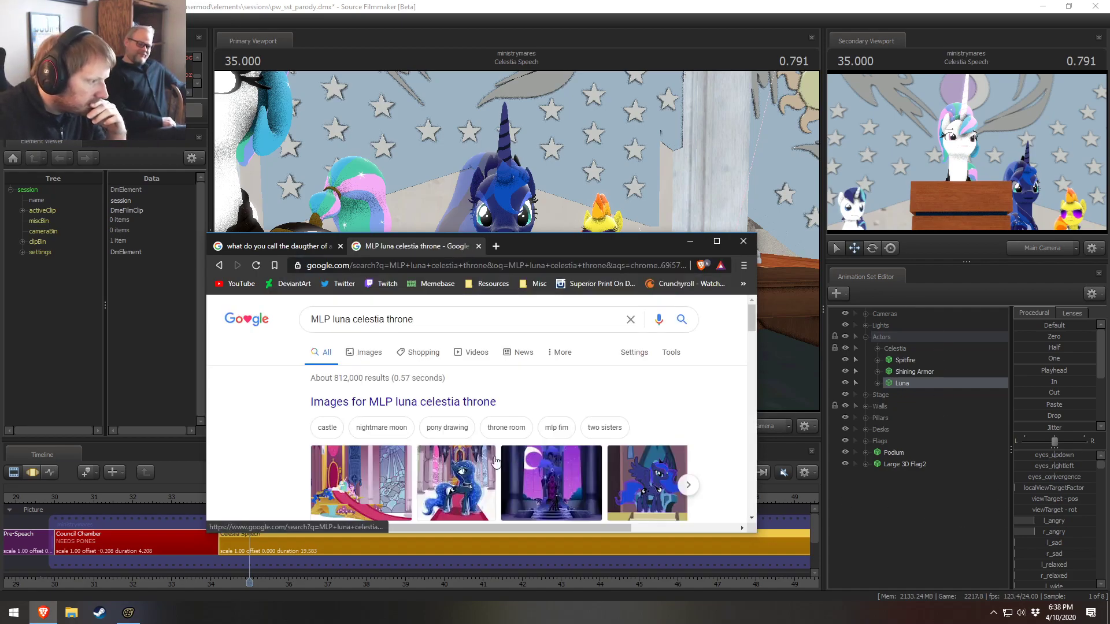
# Examine the throne room picture results, view the Pinterest pin of Luna beside Celestia's throne full-size, and close its page
pyautogui.scroll(-2, 508, 460)
pyautogui.click(351, 382)
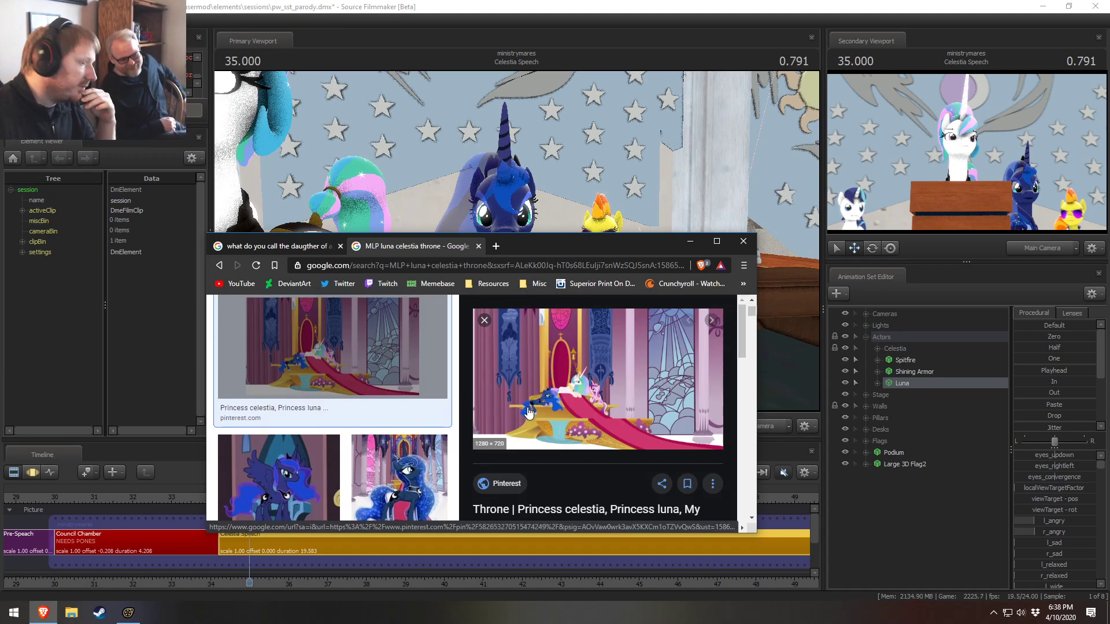
pyautogui.scroll(-4, 528, 419)
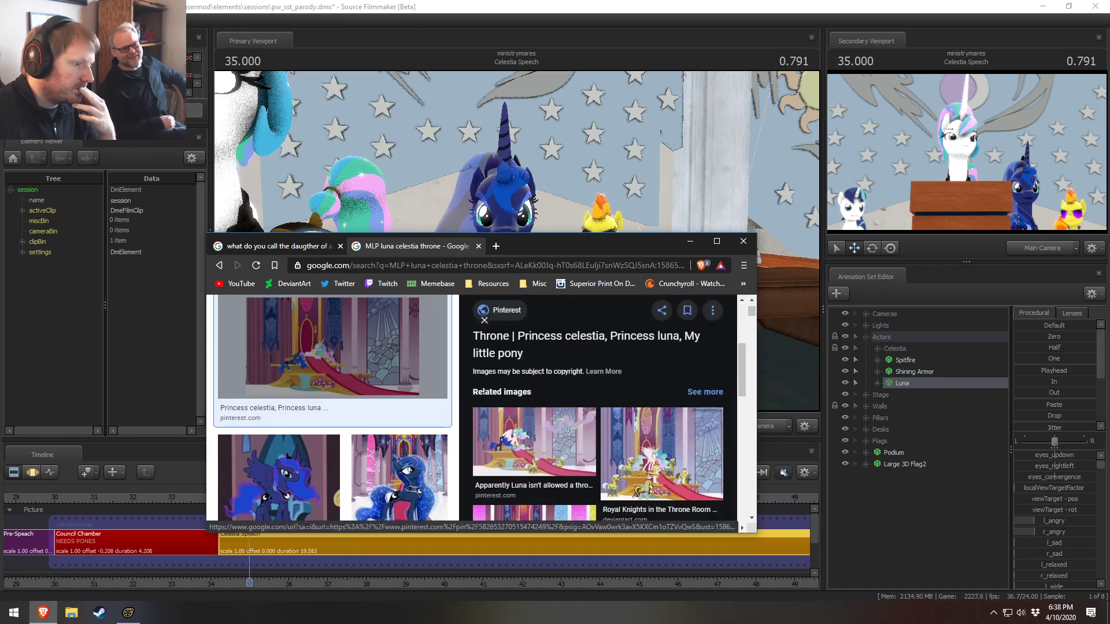
pyautogui.scroll(-2, 660, 487)
pyautogui.scroll(8, 660, 486)
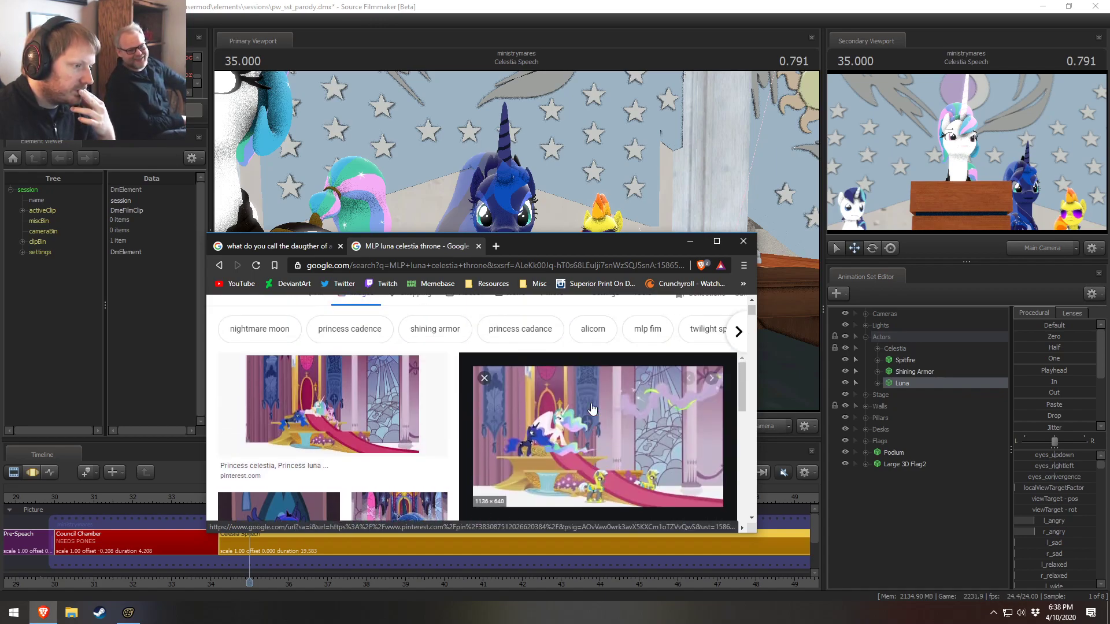
pyautogui.click(569, 425)
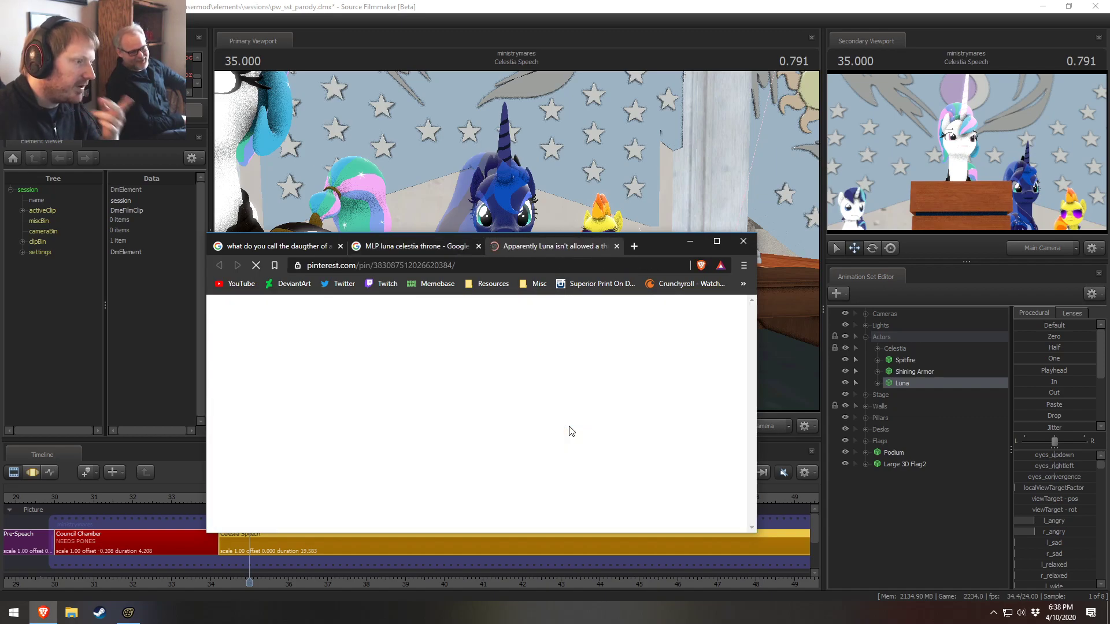
pyautogui.doubleClick(652, 244)
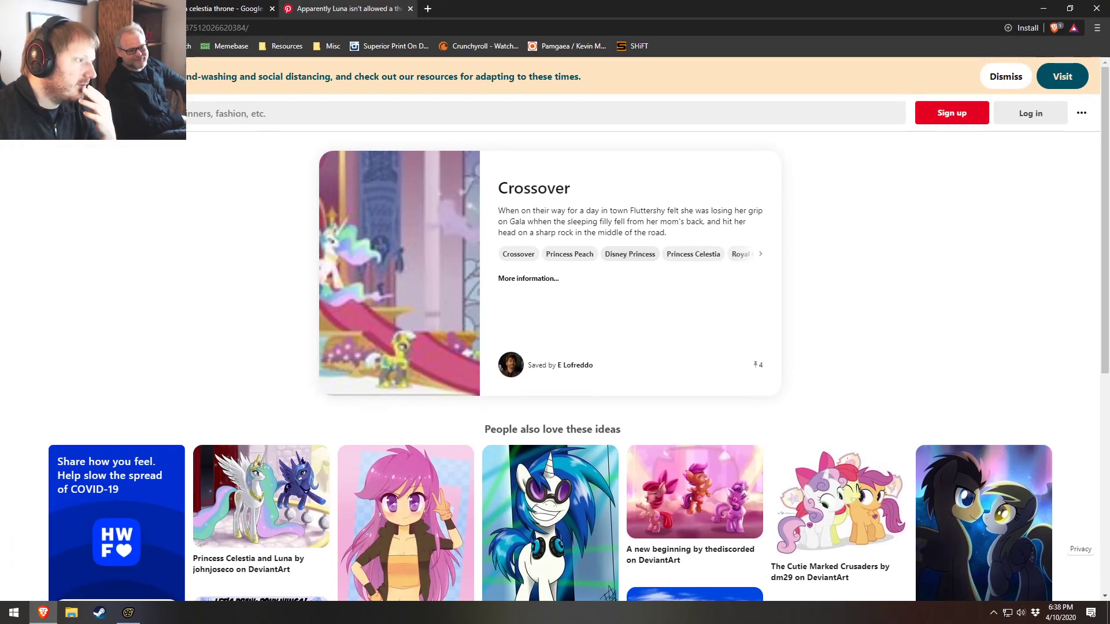
pyautogui.click(410, 8)
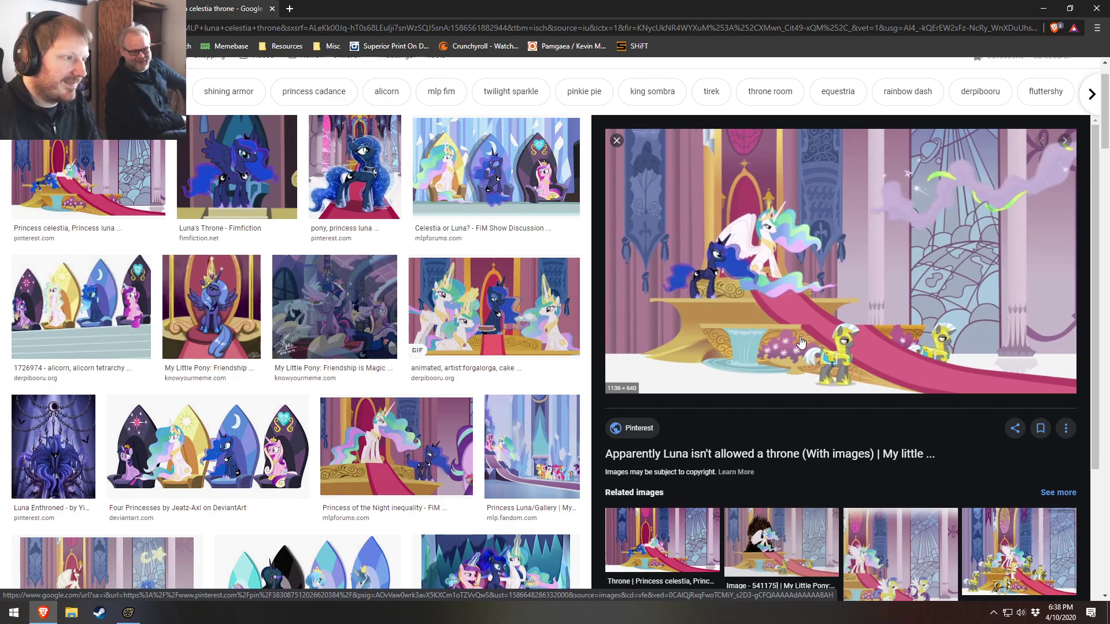
# Browse further throne images, enlarge the Derpibooru canterlot throne room picture for Luna's position, and minimize the browser
pyautogui.scroll(-5, 498, 331)
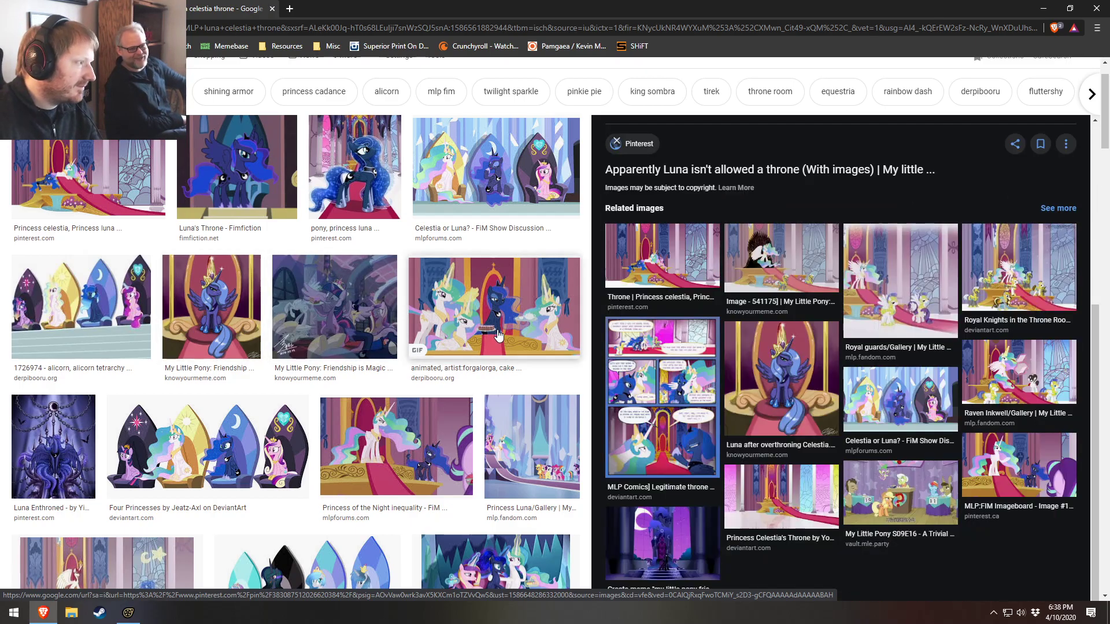
pyautogui.scroll(-2, 543, 316)
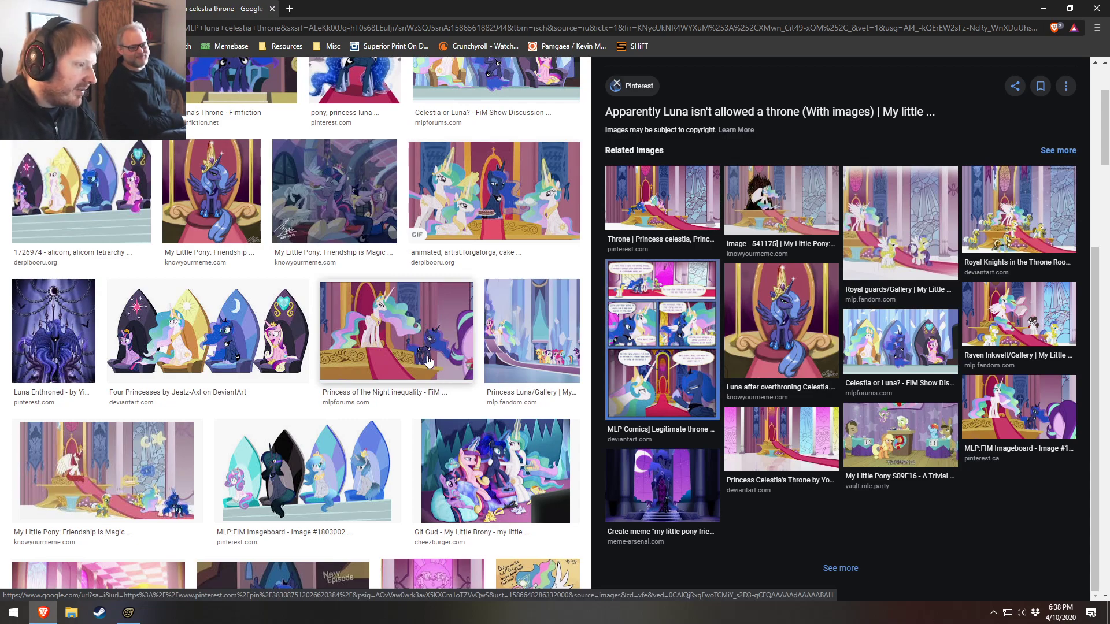
pyautogui.scroll(-2, 428, 361)
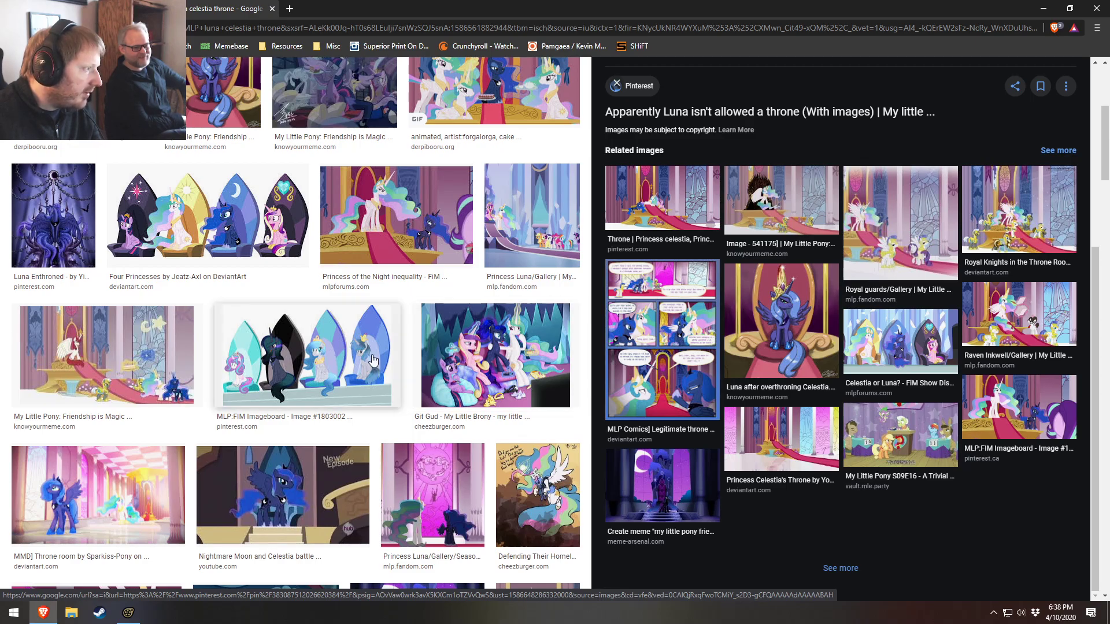
pyautogui.scroll(-3, 272, 410)
pyautogui.scroll(-5, 272, 409)
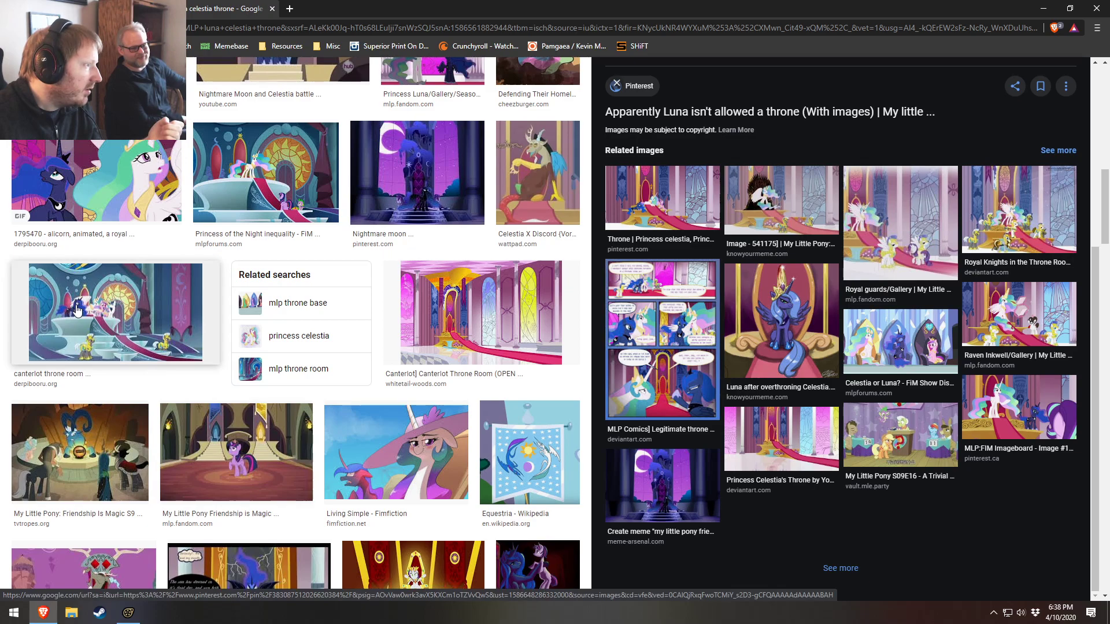
pyautogui.click(72, 312)
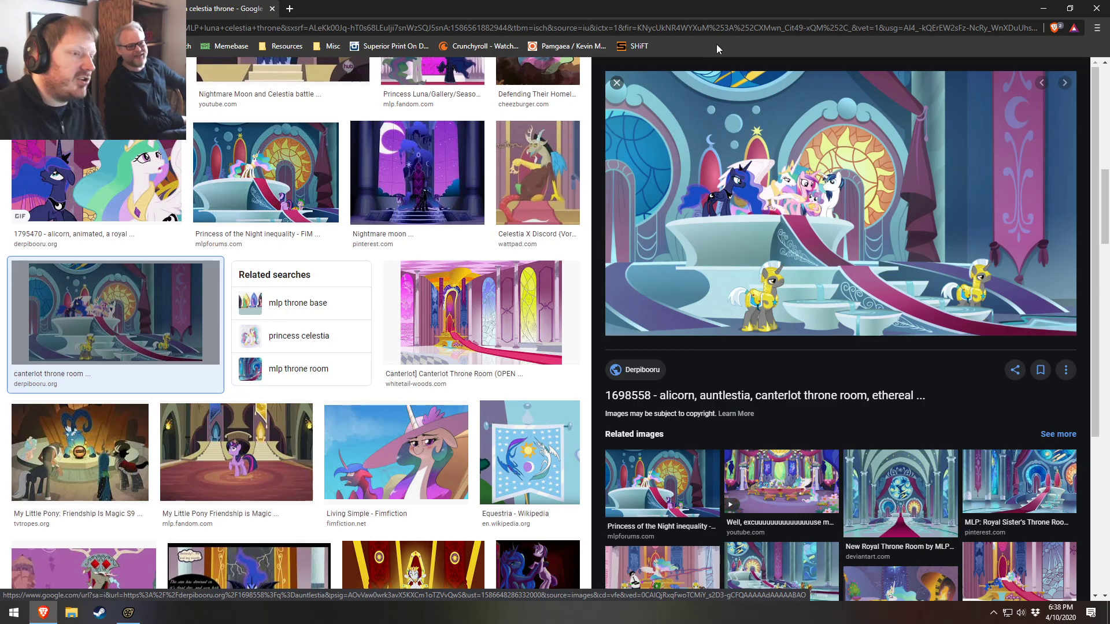
pyautogui.click(1043, 8)
# Move Luna across to Shining Armor's side of Celestia's podium in Celestia Speech and view the result through Main Camera
pyautogui.moveTo(576, 239); pyautogui.dragTo(516, 240)
pyautogui.press('s')
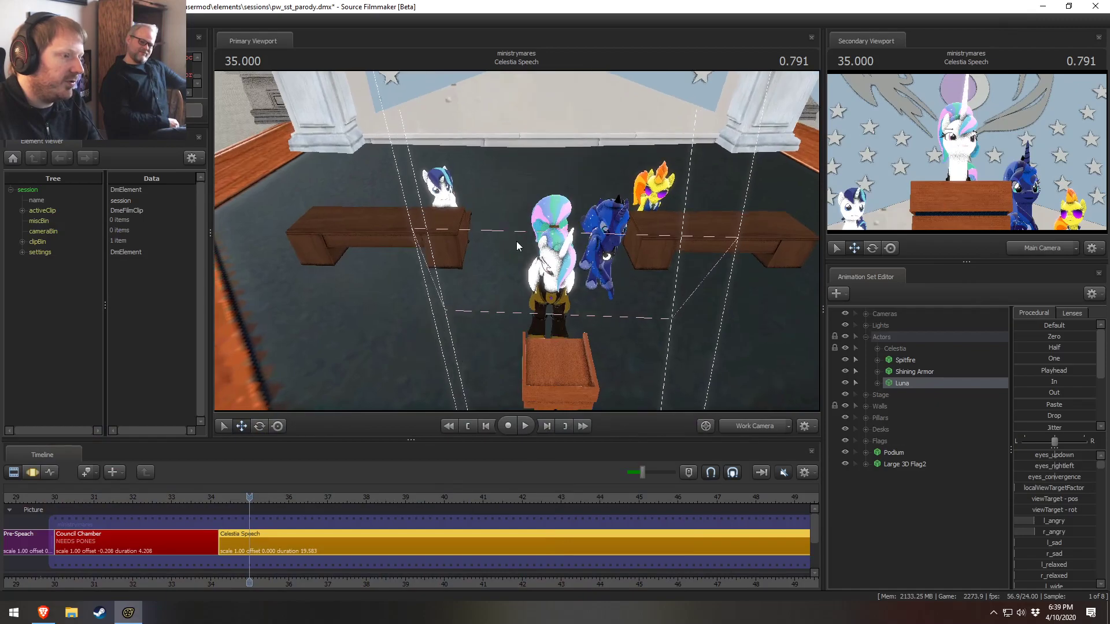
pyautogui.press('F3')
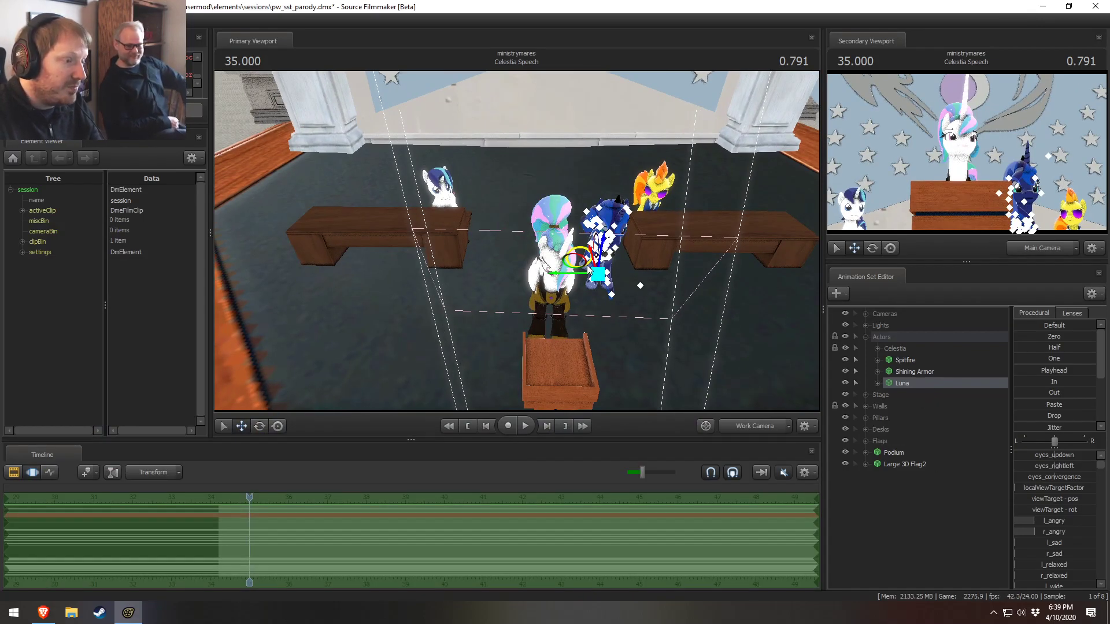
pyautogui.keyDown('alt'); pyautogui.moveTo(581, 265); pyautogui.dragTo(481, 262); pyautogui.keyUp('alt')
pyautogui.press('F2')
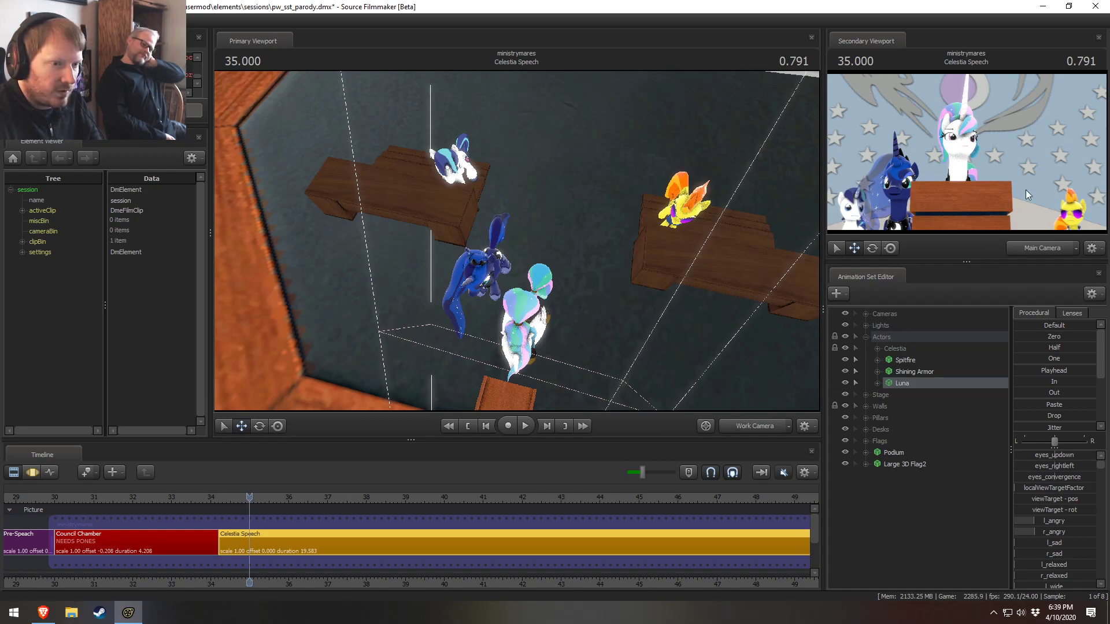
pyautogui.click(746, 433)
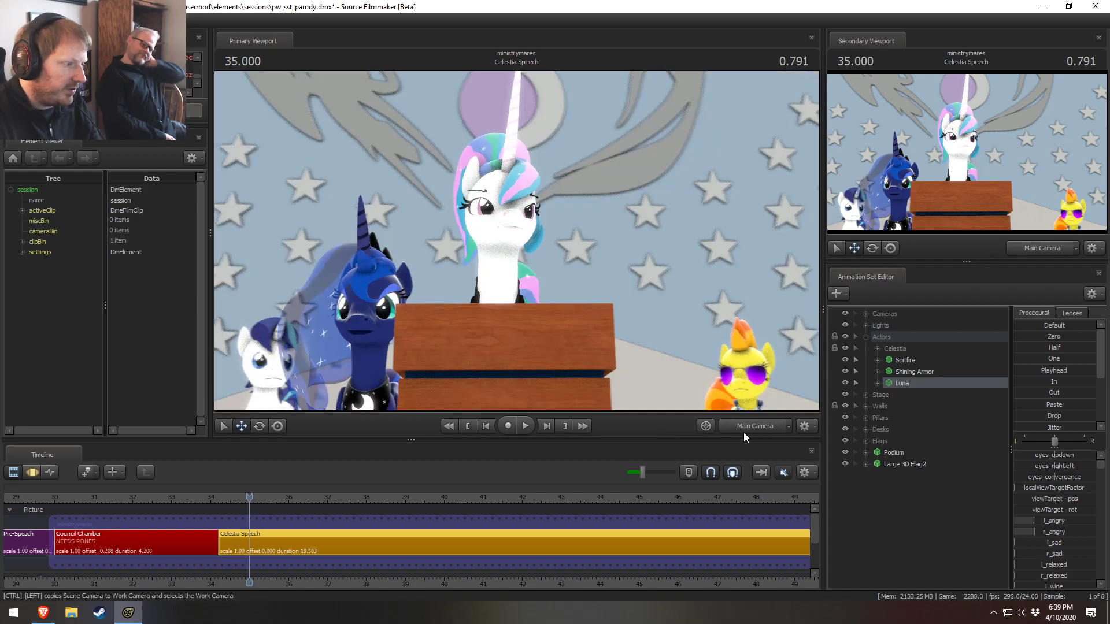
# Play back the opening of Celestia Speech through Main Camera to check Luna's new position, and return to 35.333
pyautogui.press('F3')
pyautogui.press('space')
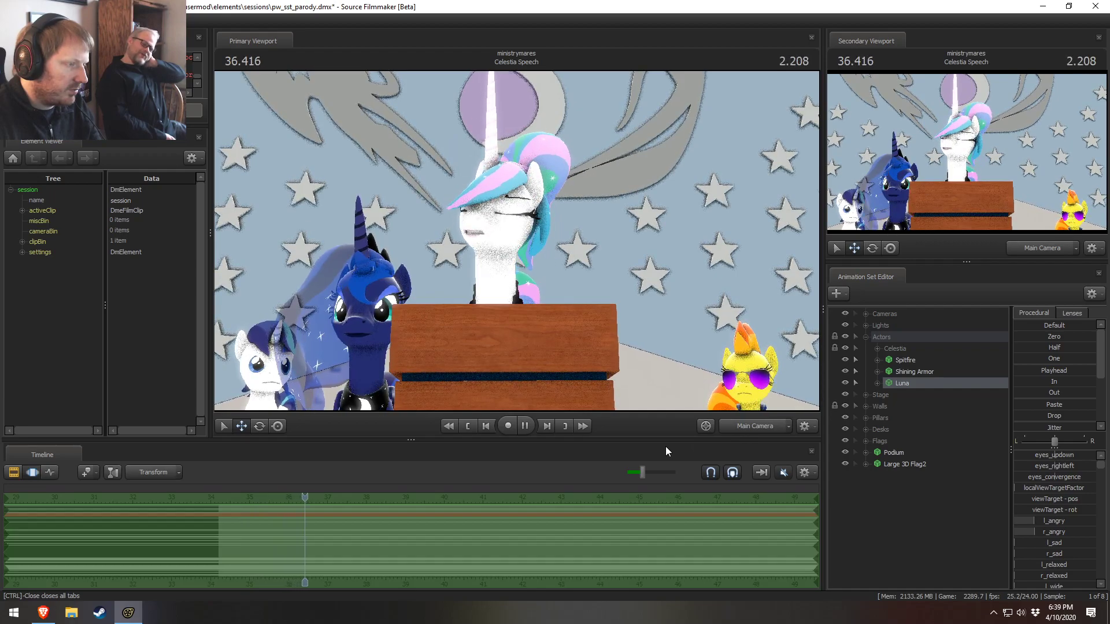
pyautogui.press('space')
pyautogui.press('space')
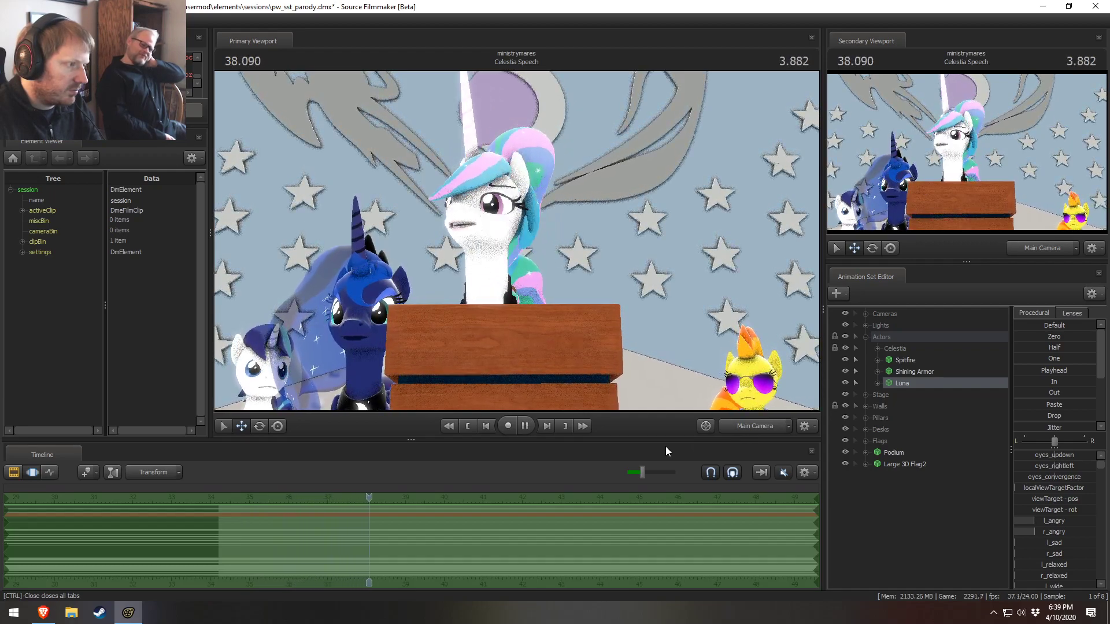
pyautogui.press('space')
pyautogui.press('F2')
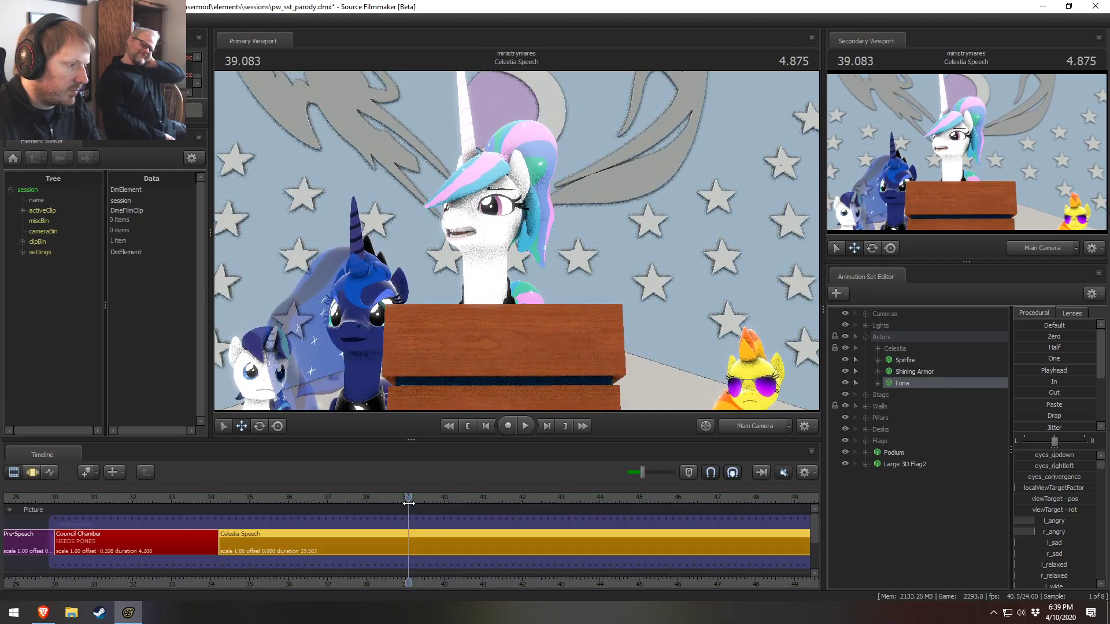
pyautogui.click(263, 509)
pyautogui.press('F3')
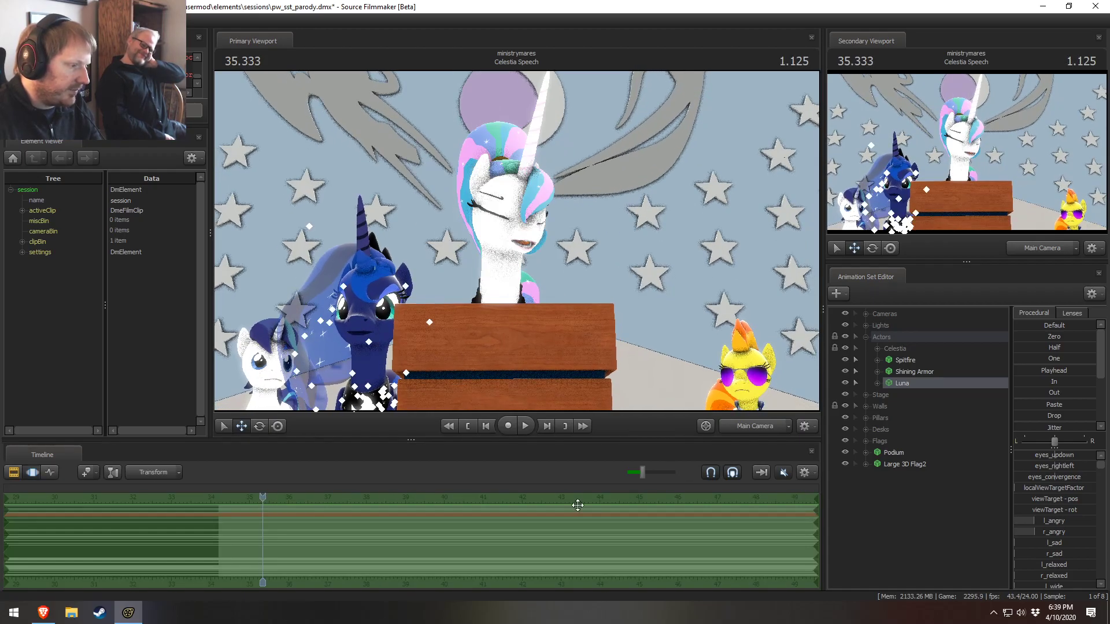
# Shift Main Camera's framing slightly to the left at 34.250 in Celestia Speech and play back the adjusted opening
pyautogui.moveTo(296, 491); pyautogui.dragTo(245, 516)
pyautogui.scroll(2, 347, 520)
pyautogui.scroll(-1, 445, 505)
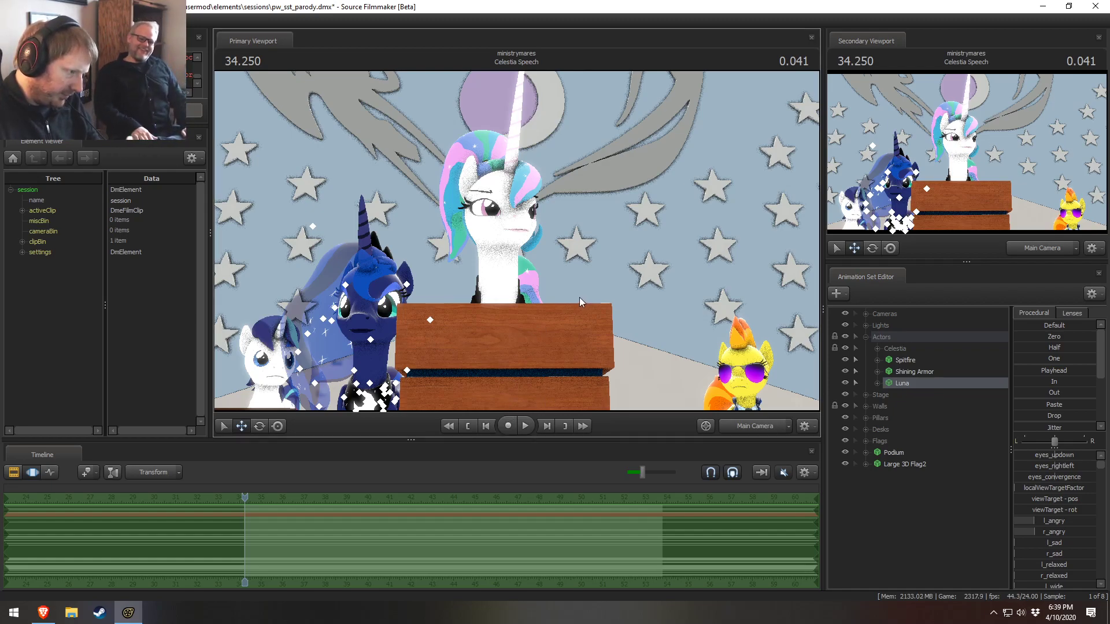
pyautogui.click(866, 314)
pyautogui.moveTo(614, 303); pyautogui.dragTo(623, 303)
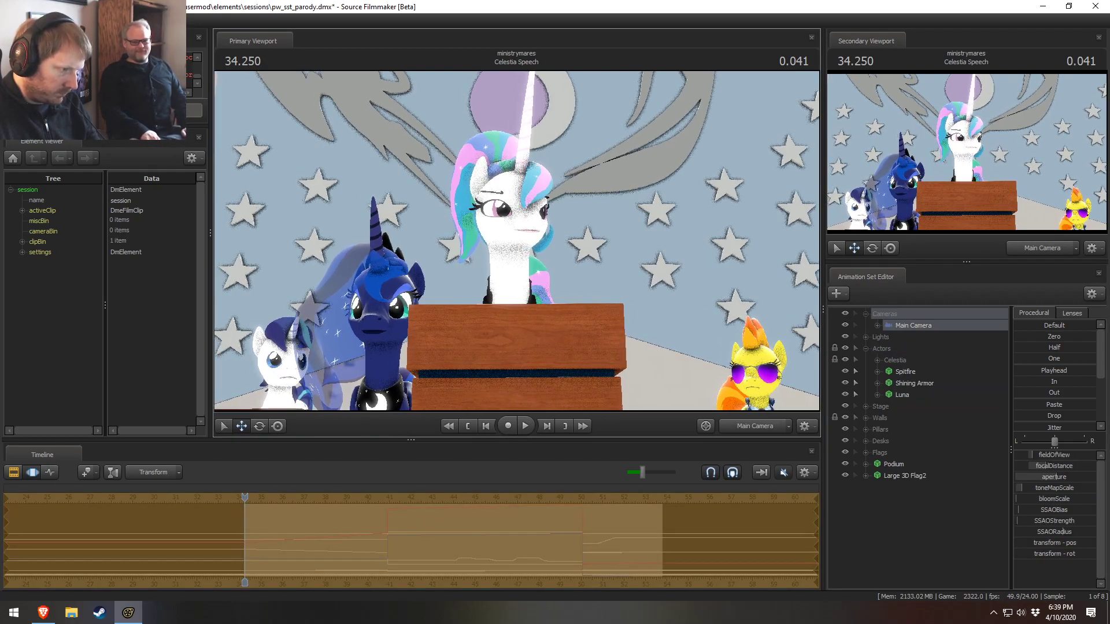
pyautogui.press('space')
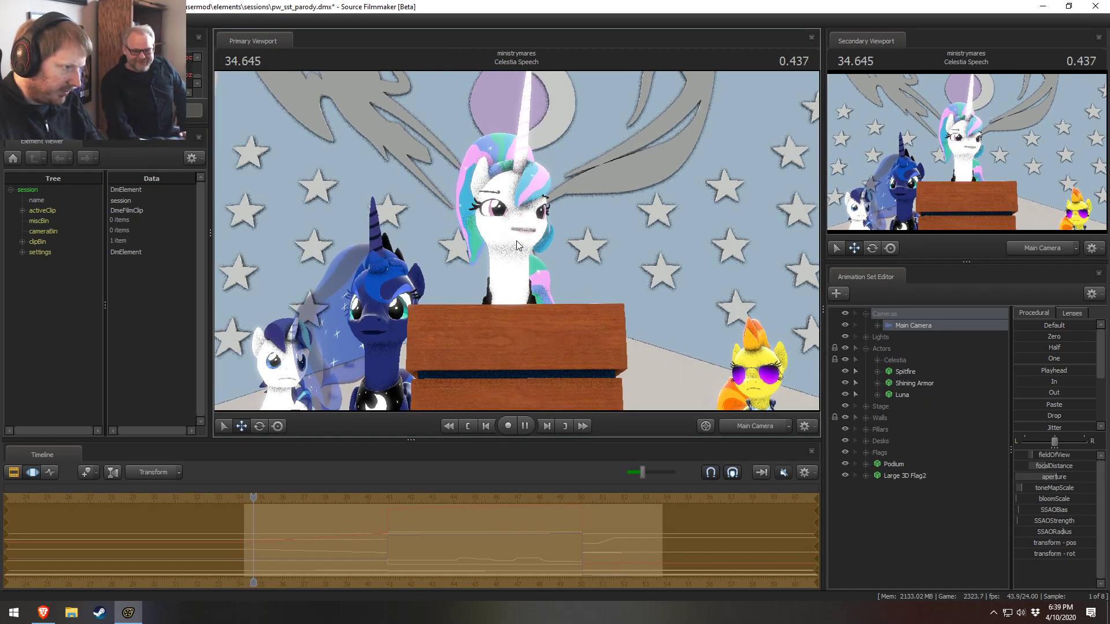
pyautogui.press('space')
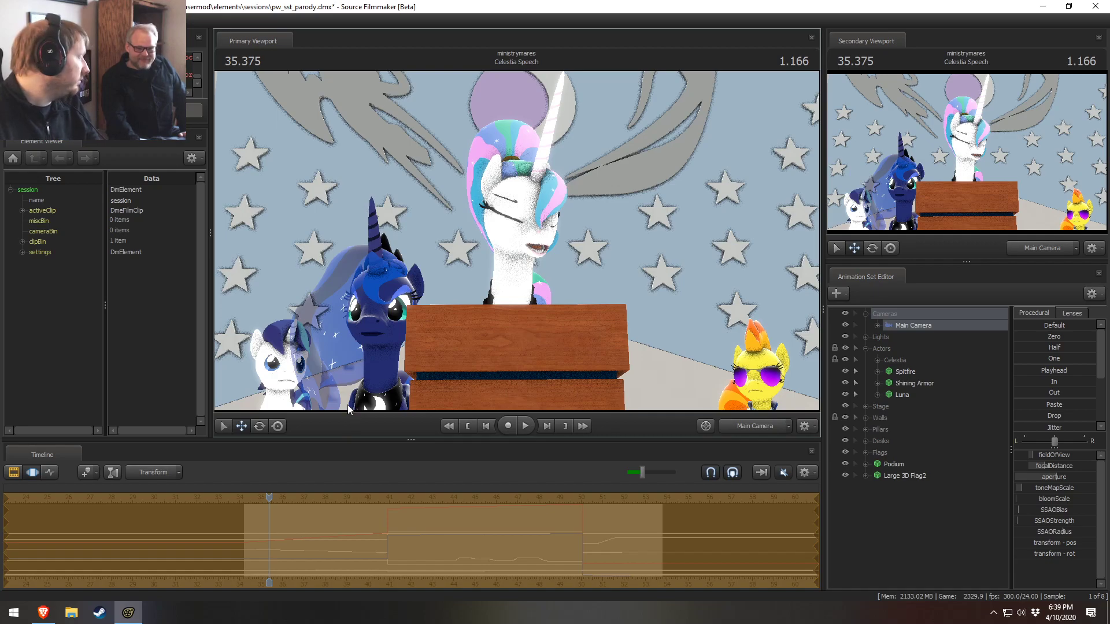
# Examine the Celestia close-up at 45.125 and compare Luna's placement with the throne room reference in the browser
pyautogui.moveTo(268, 497); pyautogui.dragTo(477, 496)
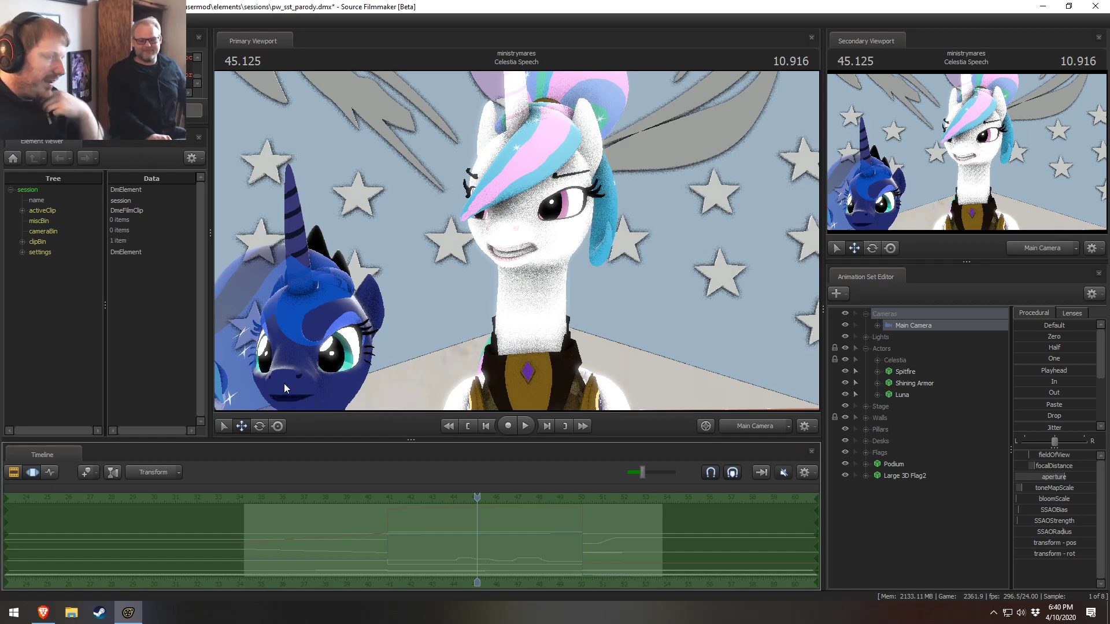
pyautogui.hotkey('alt', 'Tab')
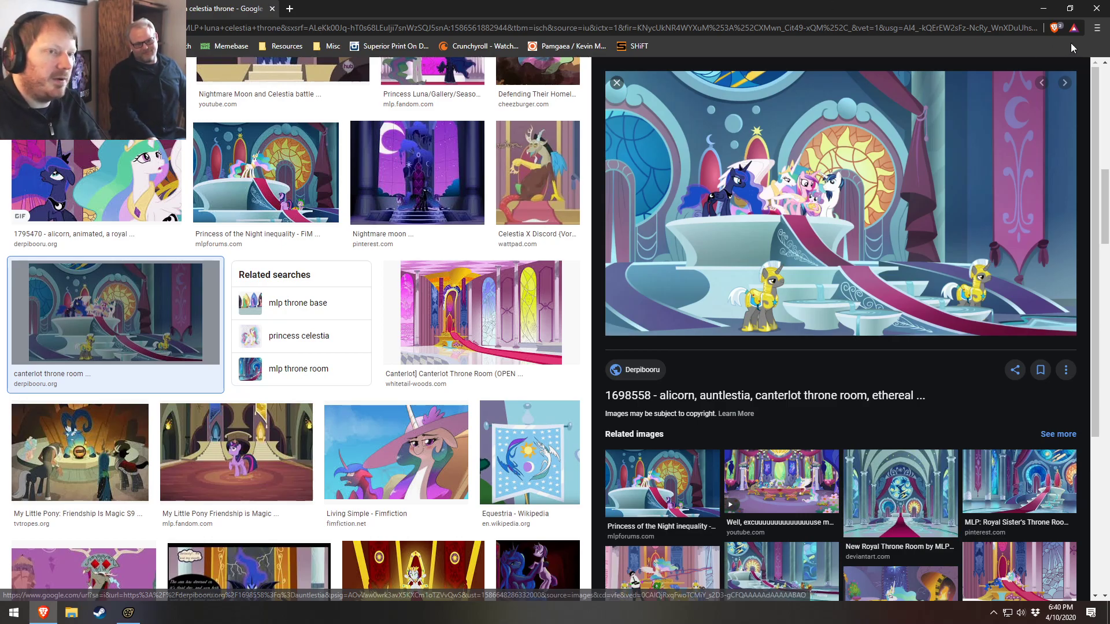
pyautogui.hotkey('alt', 'Tab')
# Try to reframe Main Camera over the part of Celestia Speech before the close-up and play it back
pyautogui.moveTo(478, 512)
pyautogui.mouseDown()
pyautogui.moveTo(211, 522)
pyautogui.moveTo(401, 530)
pyautogui.moveTo(319, 528)
pyautogui.moveTo(371, 523)
pyautogui.moveTo(404, 535)
pyautogui.moveTo(324, 531)
pyautogui.moveTo(389, 531)
pyautogui.moveTo(343, 545)
pyautogui.moveTo(490, 544)
pyautogui.moveTo(248, 543)
pyautogui.moveTo(403, 552)
pyautogui.moveTo(393, 560)
pyautogui.mouseUp()
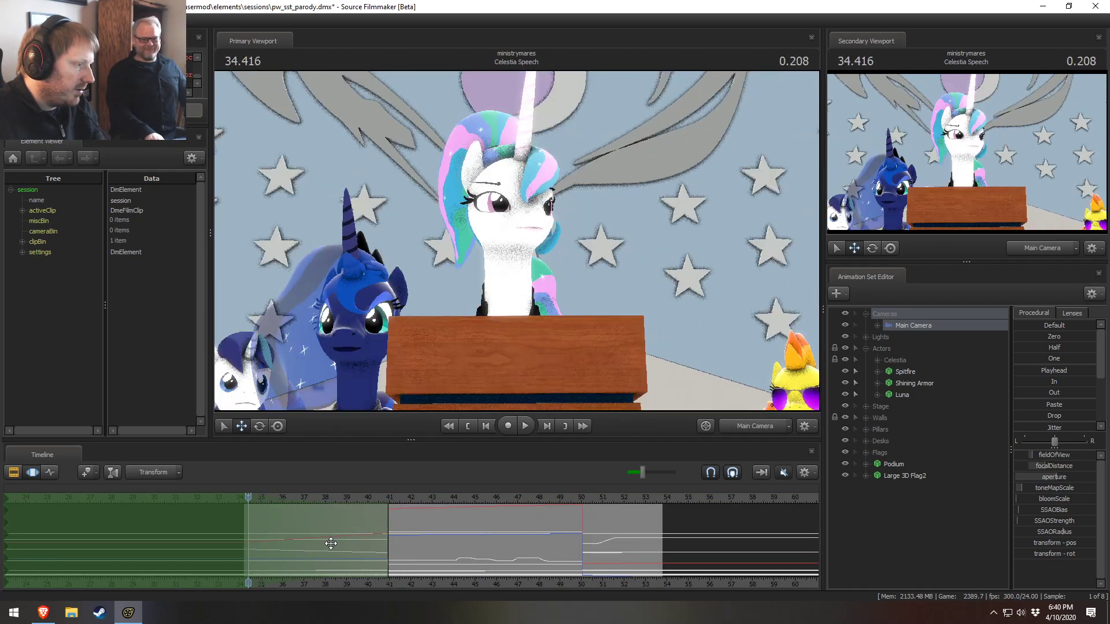
pyautogui.moveTo(602, 347); pyautogui.dragTo(581, 351)
pyautogui.press('w')
pyautogui.press('space')
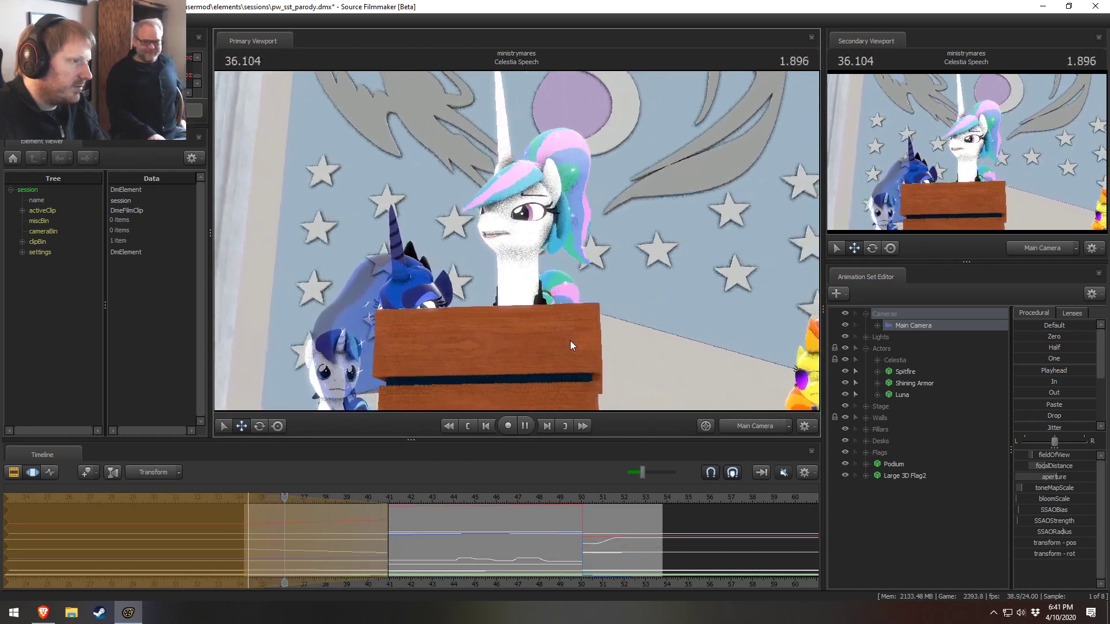
pyautogui.press('space')
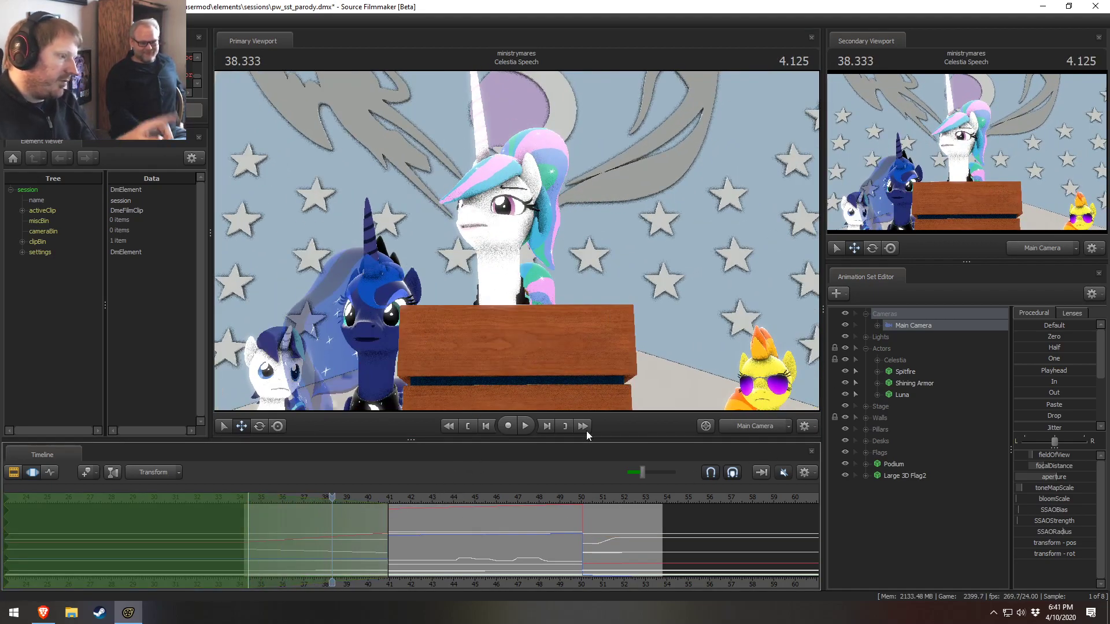
# Play the sequence in the Clip Editor from Council Chamber at 32.291 into Celestia Speech and go to 36.041
pyautogui.moveTo(245, 523); pyautogui.dragTo(203, 520)
pyautogui.press('F2')
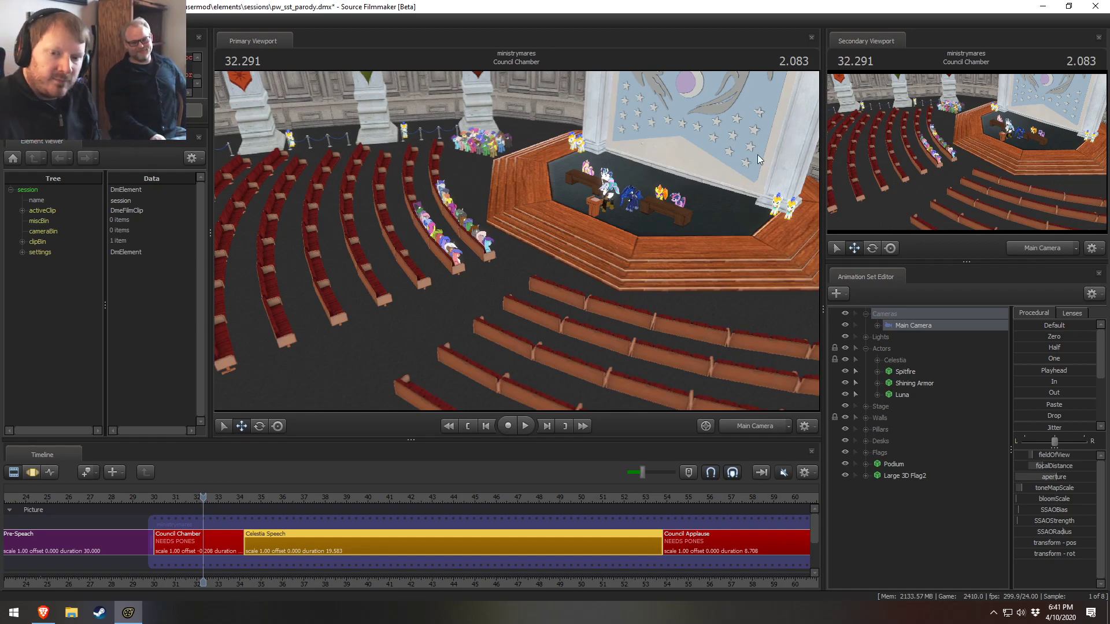
pyautogui.press('space')
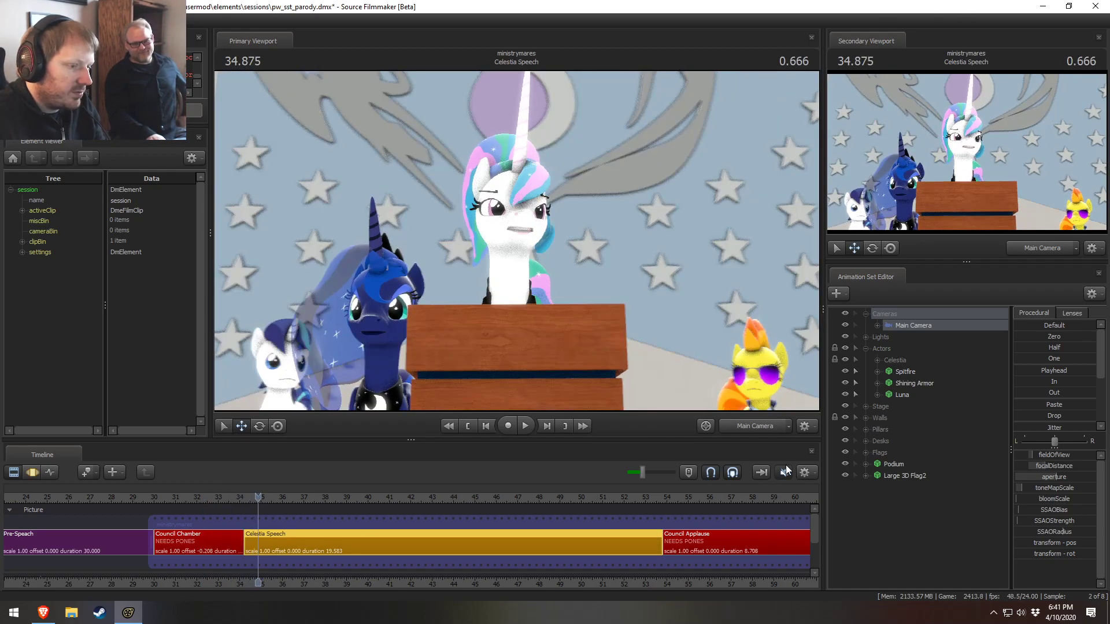
pyautogui.press('space')
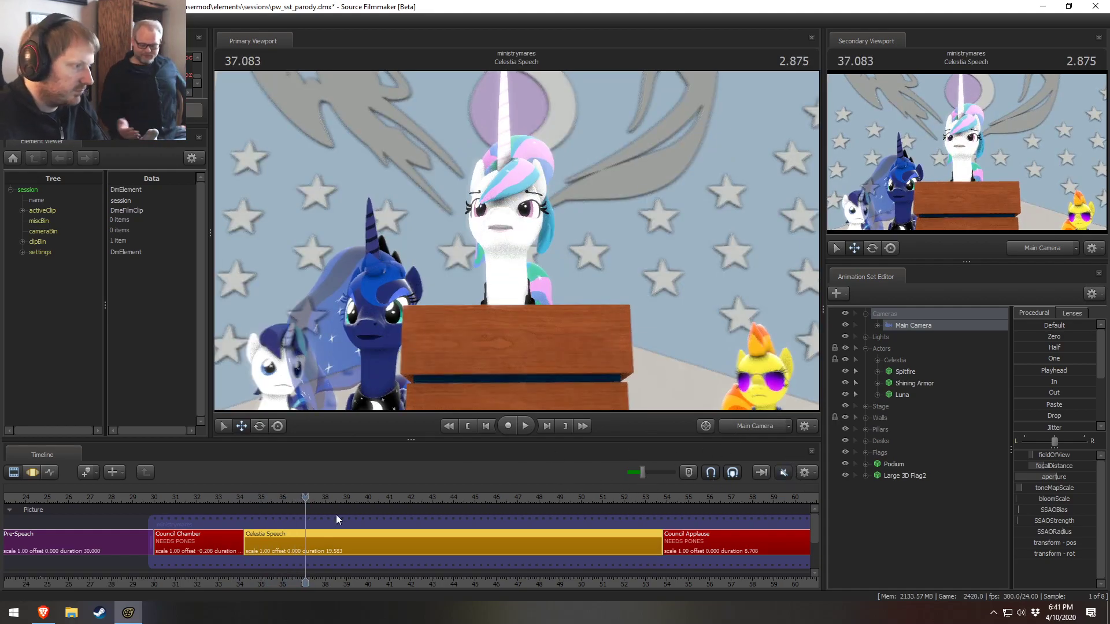
pyautogui.moveTo(270, 500)
pyautogui.mouseDown()
pyautogui.moveTo(257, 508)
pyautogui.moveTo(283, 511)
pyautogui.mouseUp()
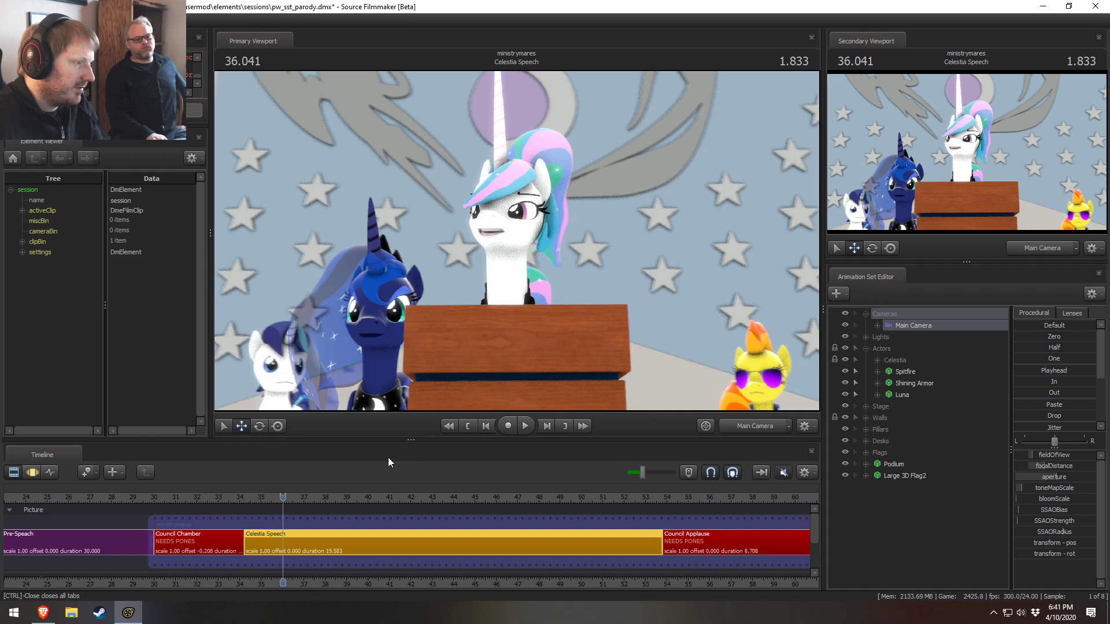
# Bring Work Camera close to Luna's face and shape her Lower Face in the Motion Editor with both frown sliders raised and her mouth slightly open
pyautogui.click(755, 426)
pyautogui.click(751, 439)
pyautogui.moveTo(517, 241); pyautogui.dragTo(501, 271)
pyautogui.press('w')
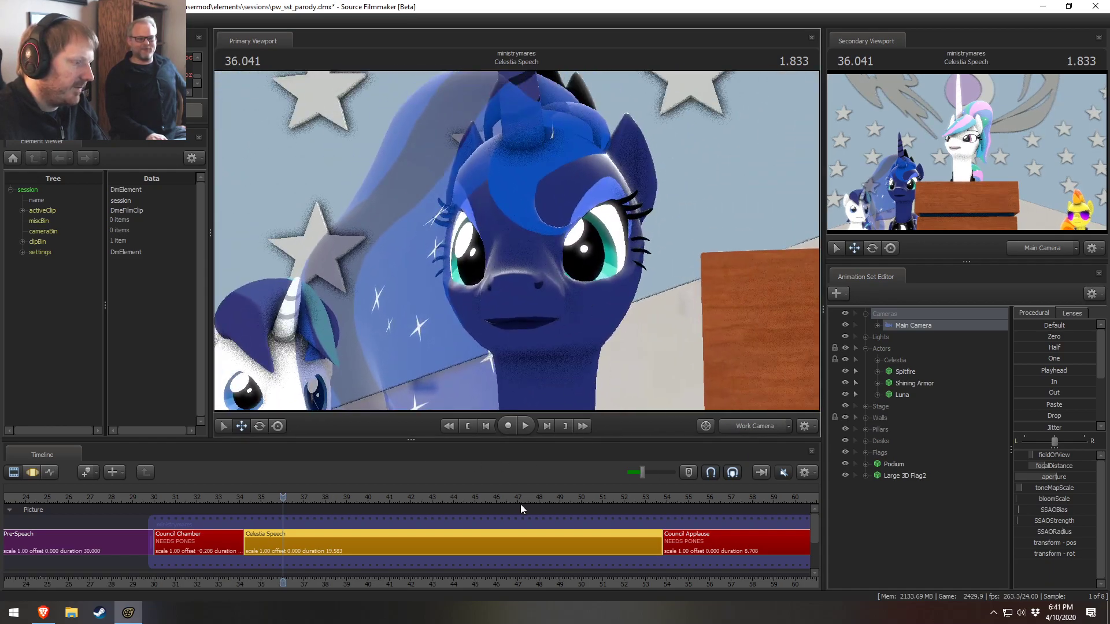
pyautogui.click(877, 395)
pyautogui.click(898, 406)
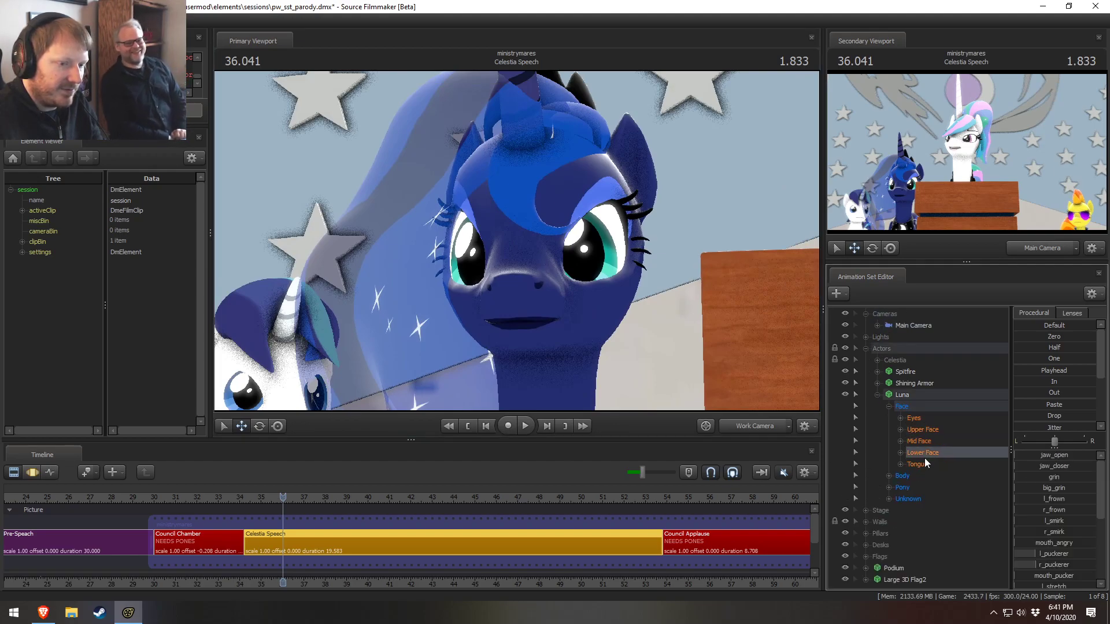
pyautogui.press('F3')
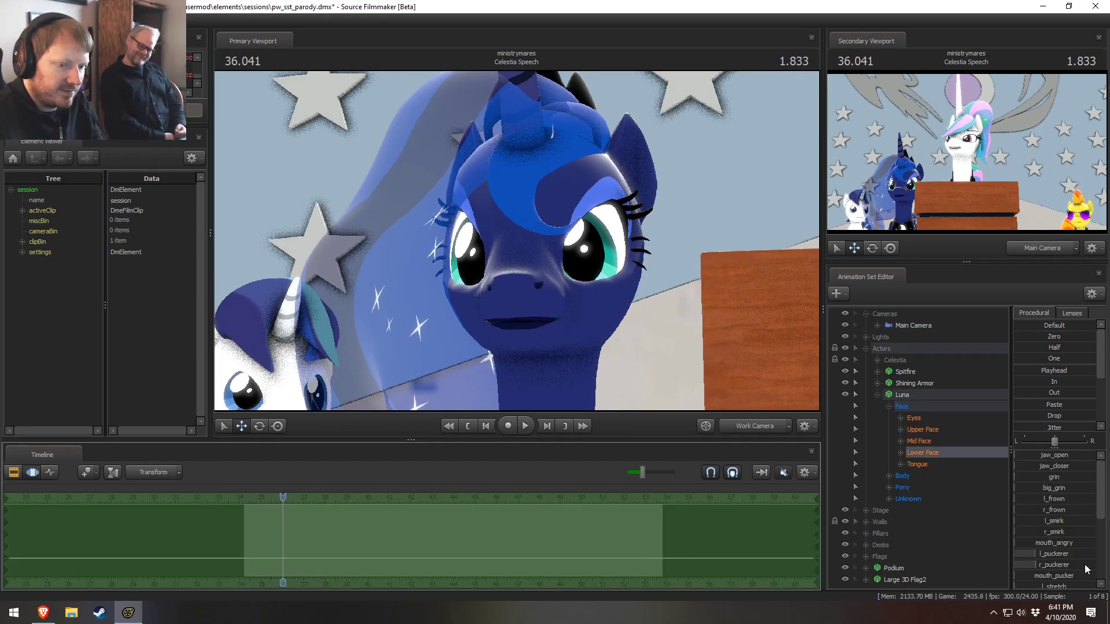
pyautogui.scroll(-1, 1080, 549)
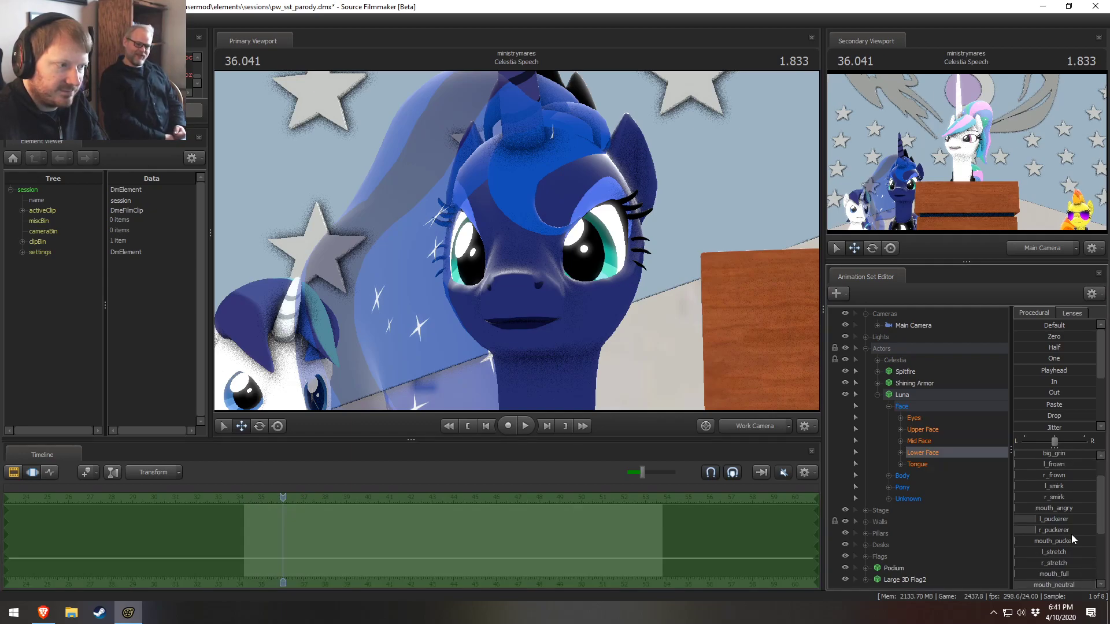
pyautogui.moveTo(1046, 466)
pyautogui.mouseDown()
pyautogui.moveTo(1070, 467)
pyautogui.moveTo(1053, 456)
pyautogui.mouseUp()
pyautogui.scroll(1, 1044, 481)
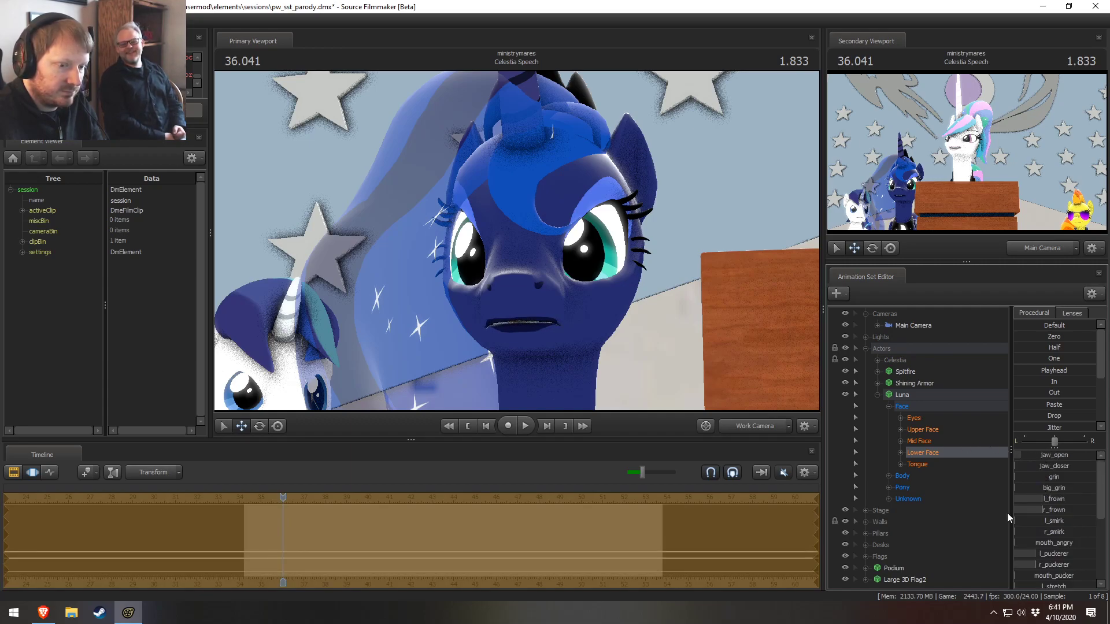
pyautogui.scroll(-3, 1048, 554)
pyautogui.moveTo(1062, 529); pyautogui.dragTo(1075, 532)
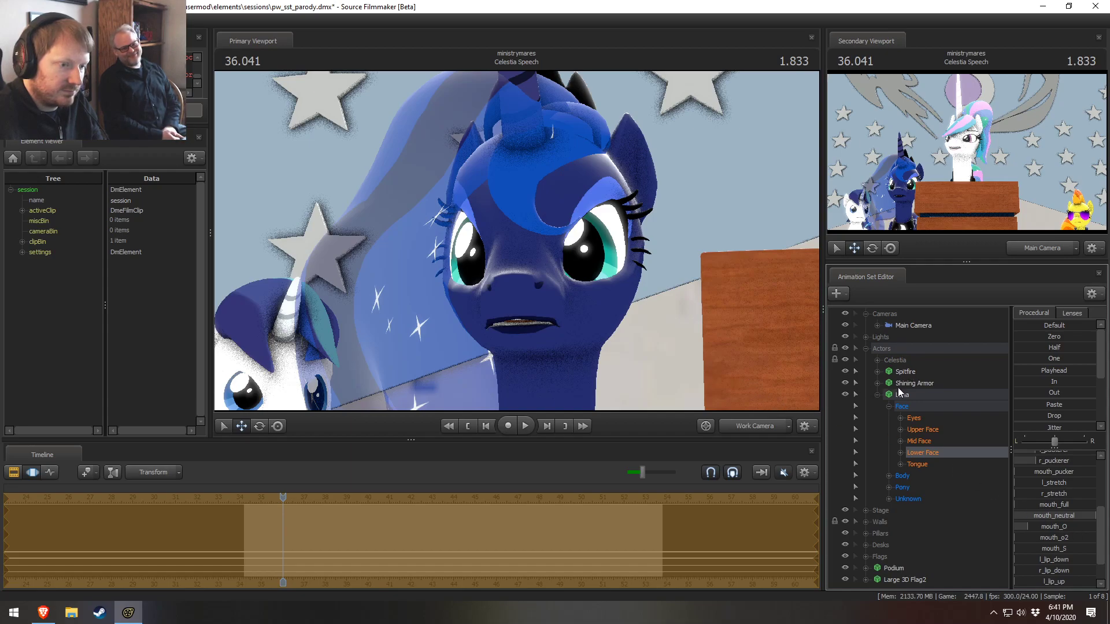
# Nudge Luna's eyes_convergence and rebalance her Upper Face by raising l_sad and r_sad and lowering l_angry and r_angry
pyautogui.click(923, 419)
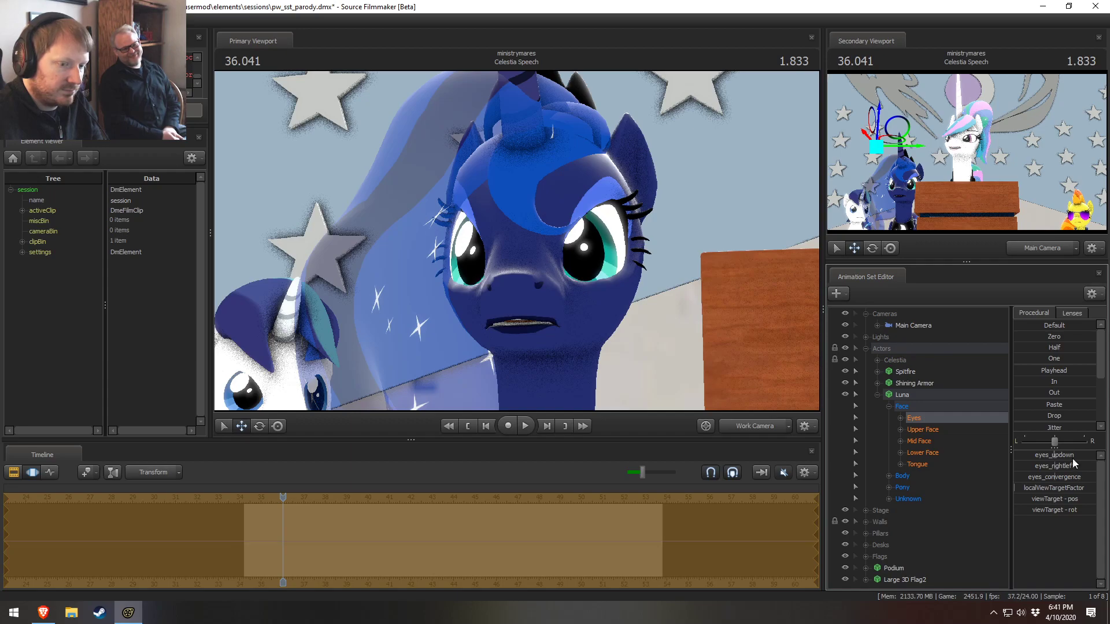
pyautogui.moveTo(1065, 480); pyautogui.dragTo(1067, 479)
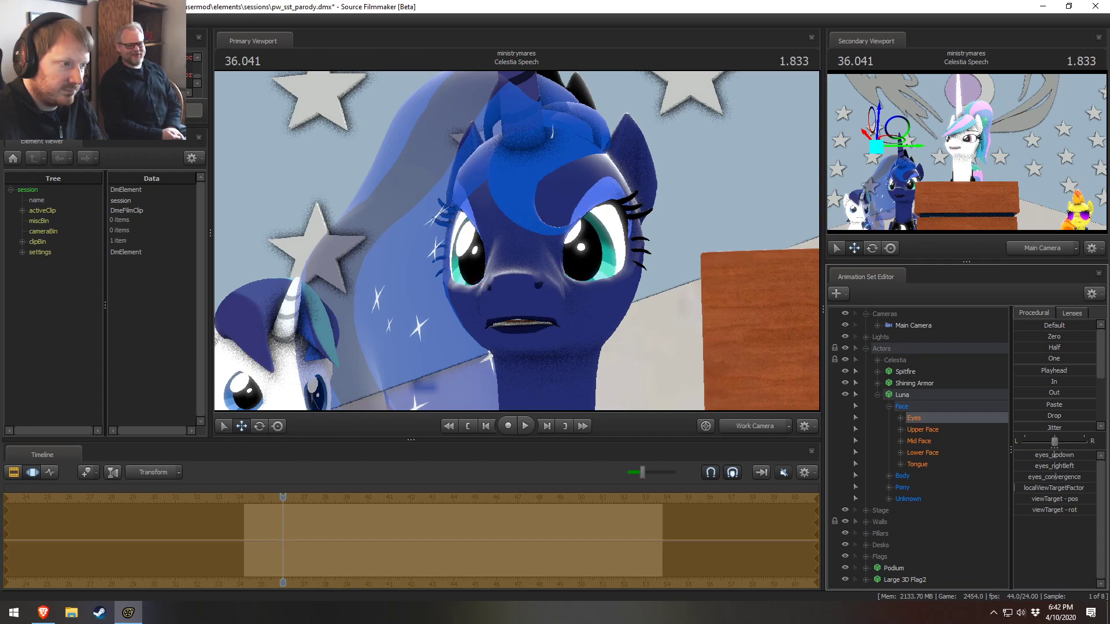
pyautogui.click(923, 430)
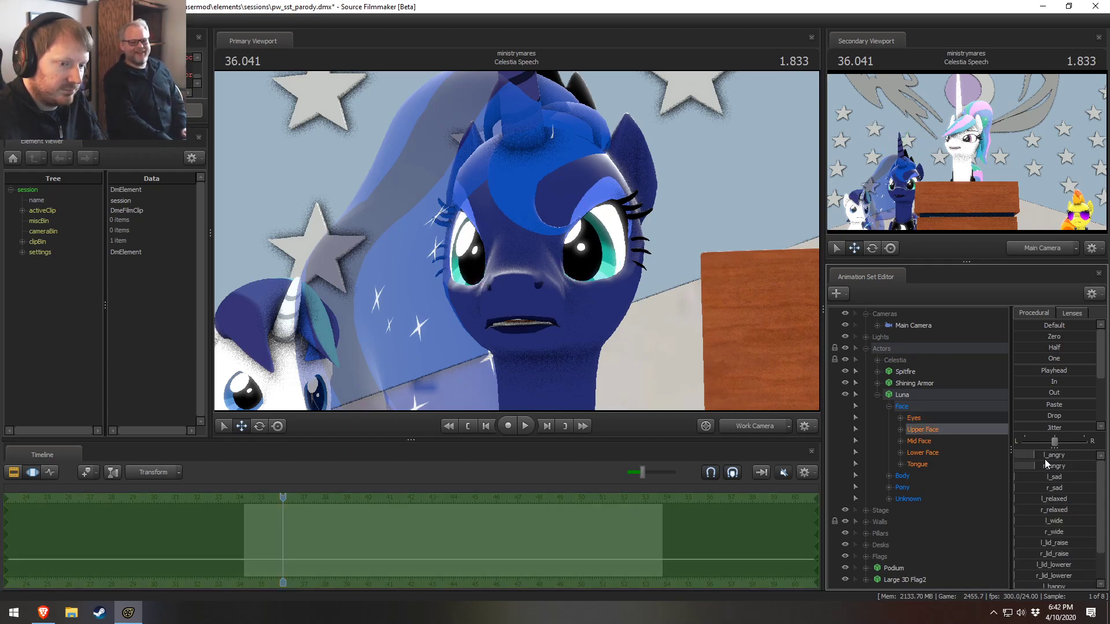
pyautogui.click(1049, 477)
pyautogui.moveTo(1054, 490); pyautogui.dragTo(1035, 467)
pyautogui.moveTo(1032, 449); pyautogui.dragTo(1033, 451)
pyautogui.moveTo(1033, 457); pyautogui.dragTo(1032, 457)
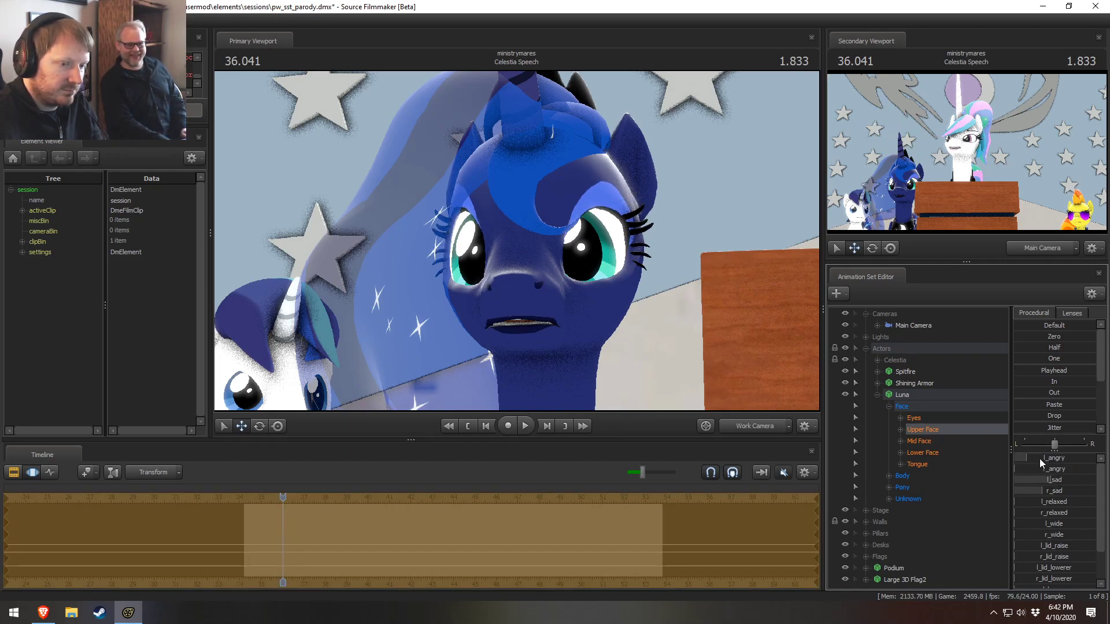
# Partly close both of Luna's eyes with the eye_closer sliders and check her expression through Main Camera
pyautogui.scroll(-2, 1053, 539)
pyautogui.moveTo(1050, 574)
pyautogui.mouseDown()
pyautogui.moveTo(1028, 573)
pyautogui.moveTo(1054, 583)
pyautogui.mouseUp()
pyautogui.moveTo(724, 395); pyautogui.dragTo(740, 395)
pyautogui.press('s')
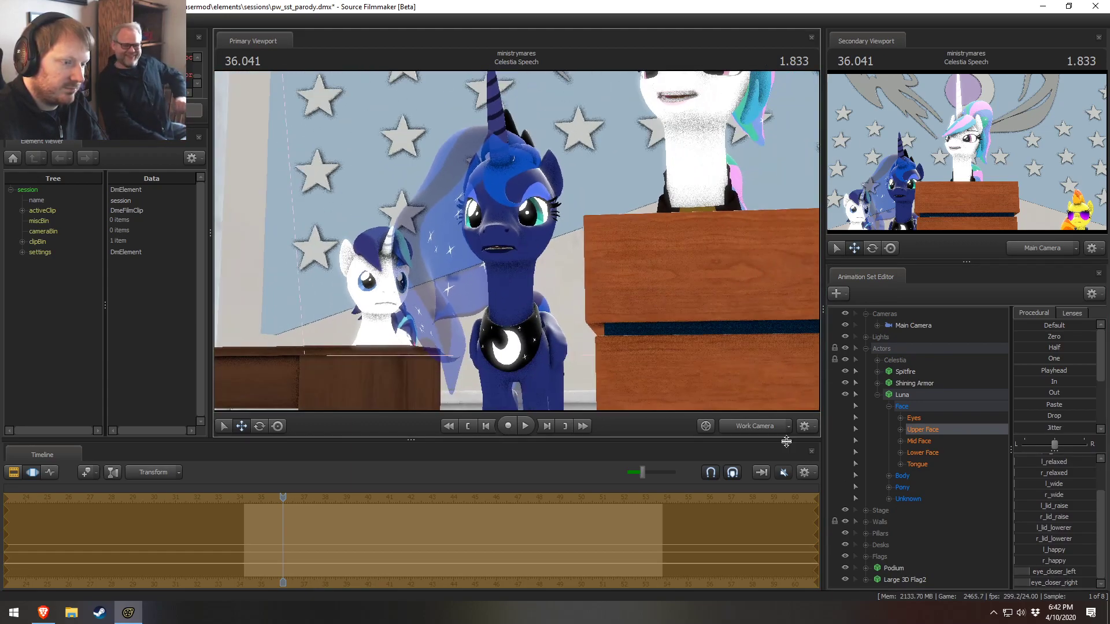
pyautogui.click(759, 426)
pyautogui.click(714, 388)
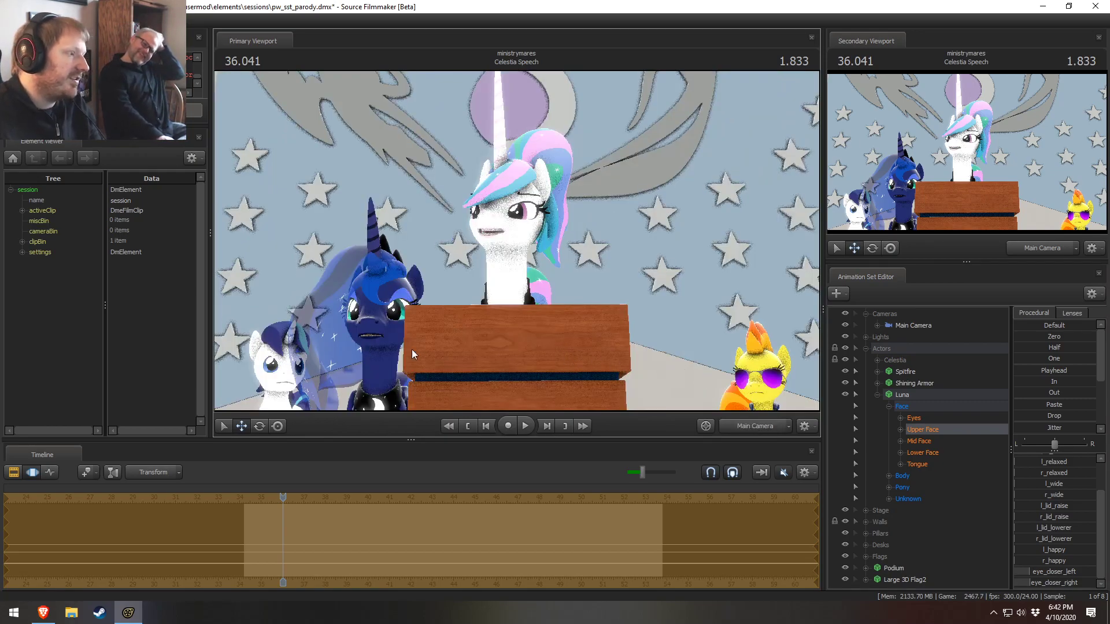
# Close Luna's mouth by raising jaw_closer and turn her eyes slightly inward with eyes_convergence
pyautogui.click(924, 454)
pyautogui.moveTo(1062, 467); pyautogui.dragTo(1105, 474)
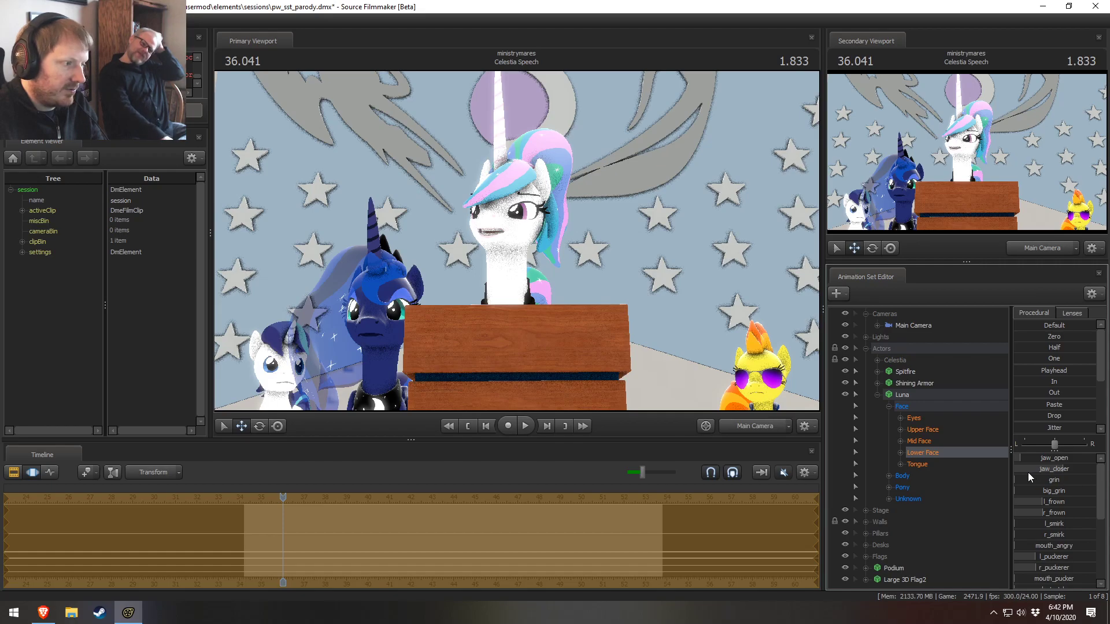
pyautogui.click(912, 396)
pyautogui.moveTo(1066, 466); pyautogui.dragTo(1067, 475)
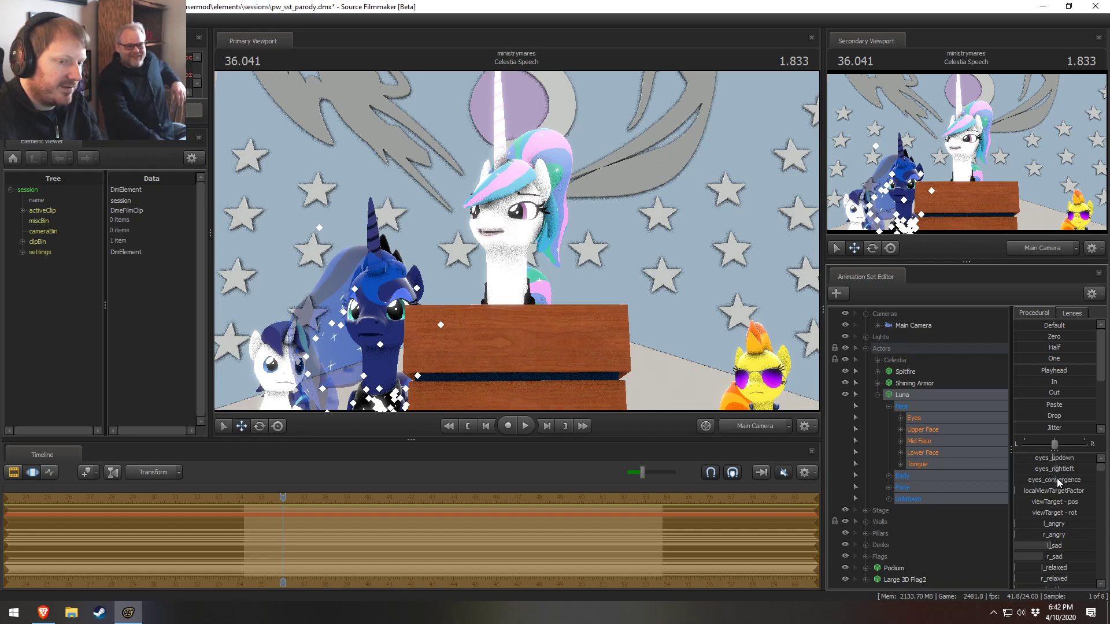
pyautogui.moveTo(1055, 480); pyautogui.dragTo(1060, 480)
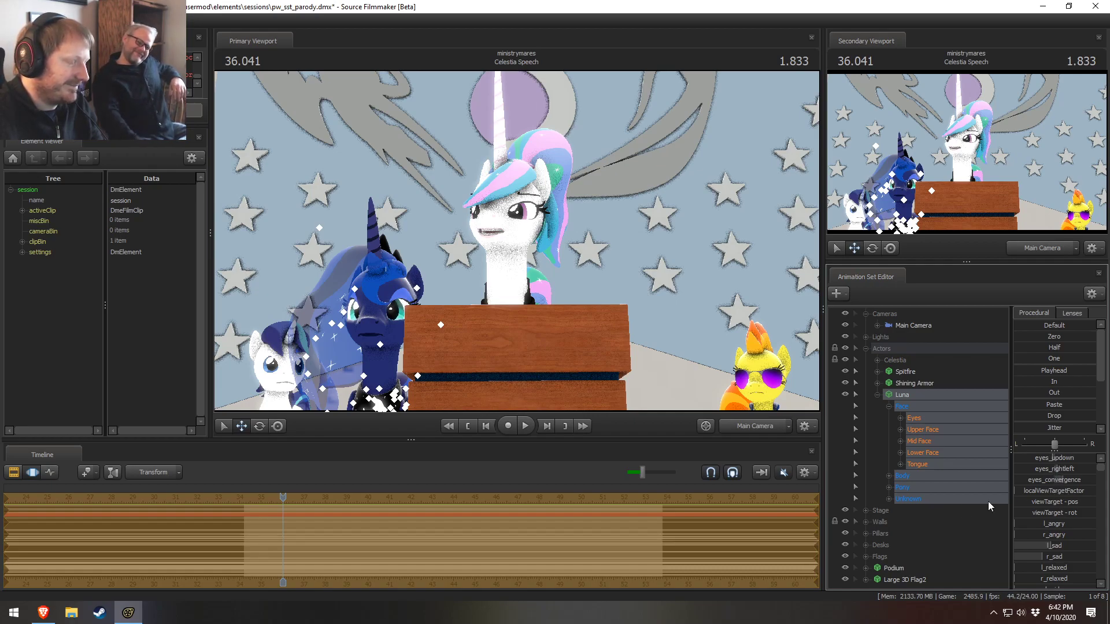
# Raise Luna's mouth_full, l_puckerer and r_puckerer to maximum and increase her eyes_convergence further
pyautogui.click(927, 453)
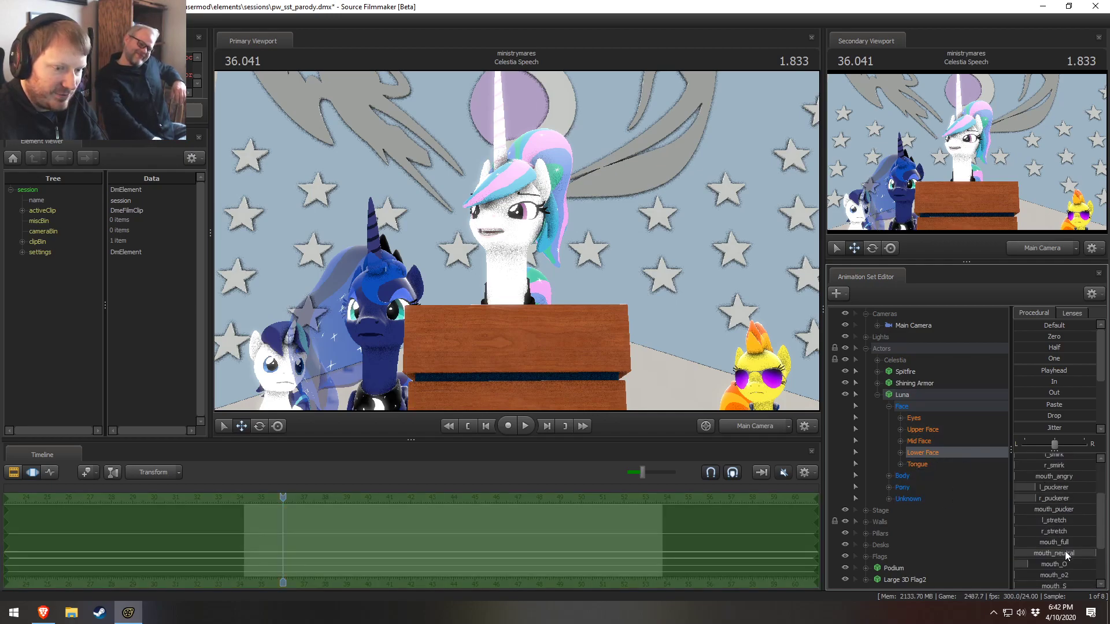
pyautogui.click(1061, 543)
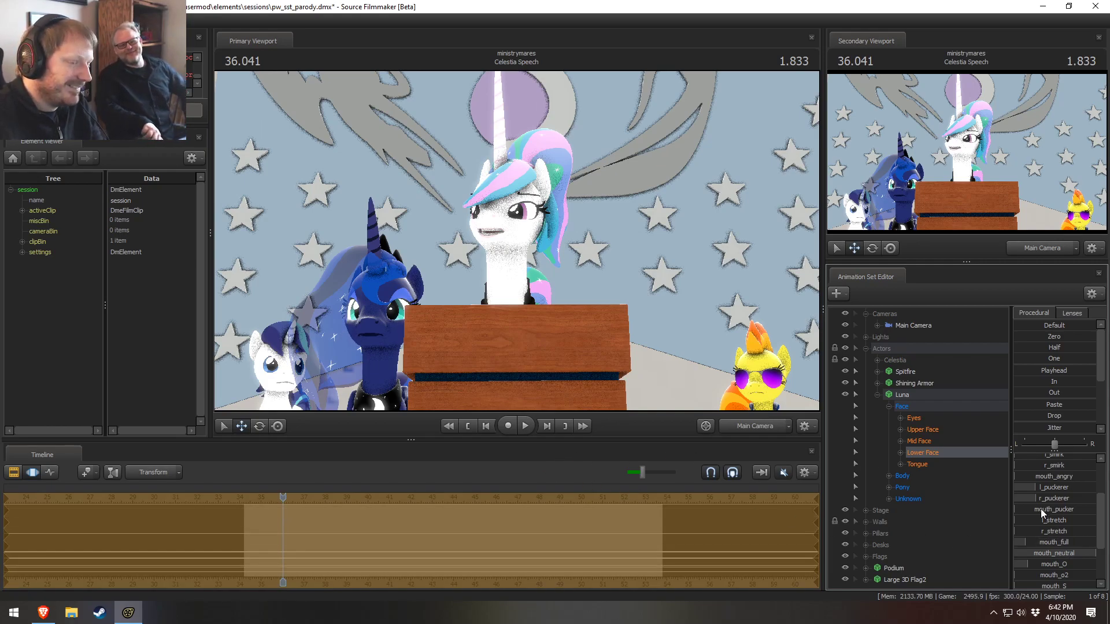
pyautogui.moveTo(1063, 542); pyautogui.dragTo(1096, 543)
pyautogui.moveTo(1045, 499); pyautogui.dragTo(1095, 487)
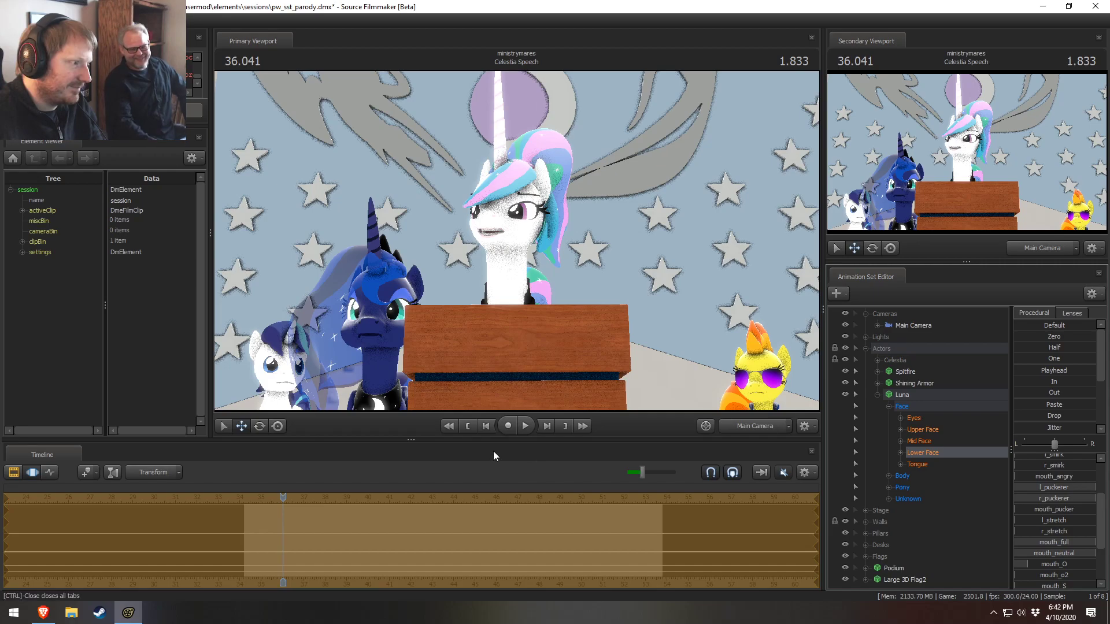
pyautogui.click(913, 418)
pyautogui.moveTo(1073, 481); pyautogui.dragTo(1090, 480)
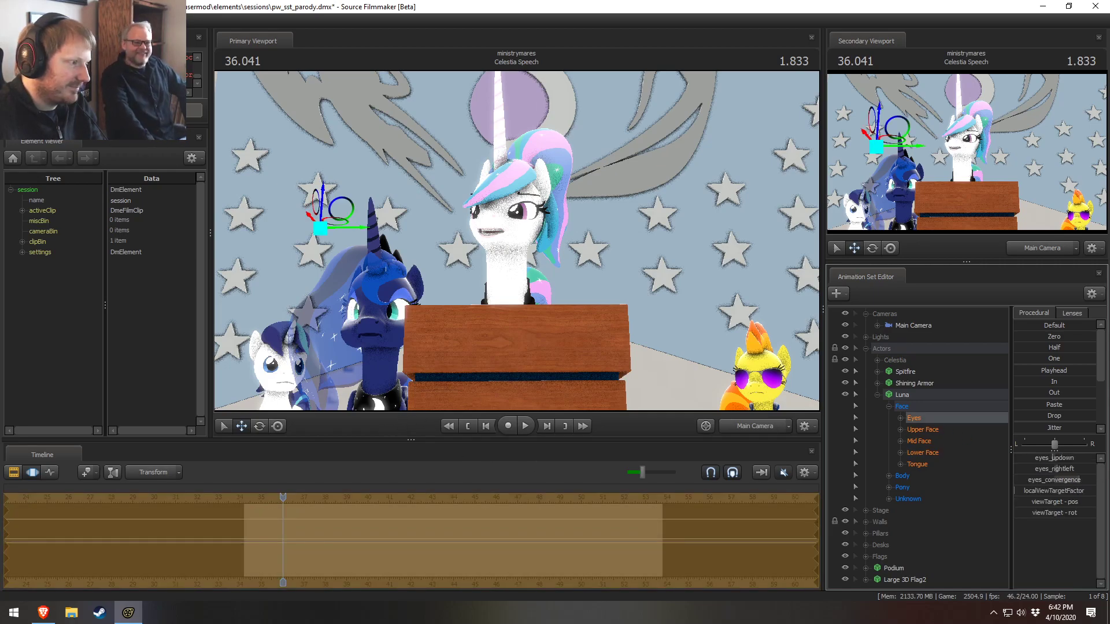
# Move Luna's Head control far upward to stretch her neck above the podium and rotate the head to face the camera
pyautogui.keyDown('ctrl'); pyautogui.click(371, 366); pyautogui.keyUp('ctrl')
pyautogui.press('e')
pyautogui.moveTo(379, 362); pyautogui.dragTo(382, 161)
pyautogui.press('w')
pyautogui.press('e')
pyautogui.moveTo(380, 213); pyautogui.dragTo(391, 282)
# Play the sequence in the Clip Editor from Council Chamber through the Celestia close-up and stop at 47.166
pyautogui.press('F2')
pyautogui.click(209, 497)
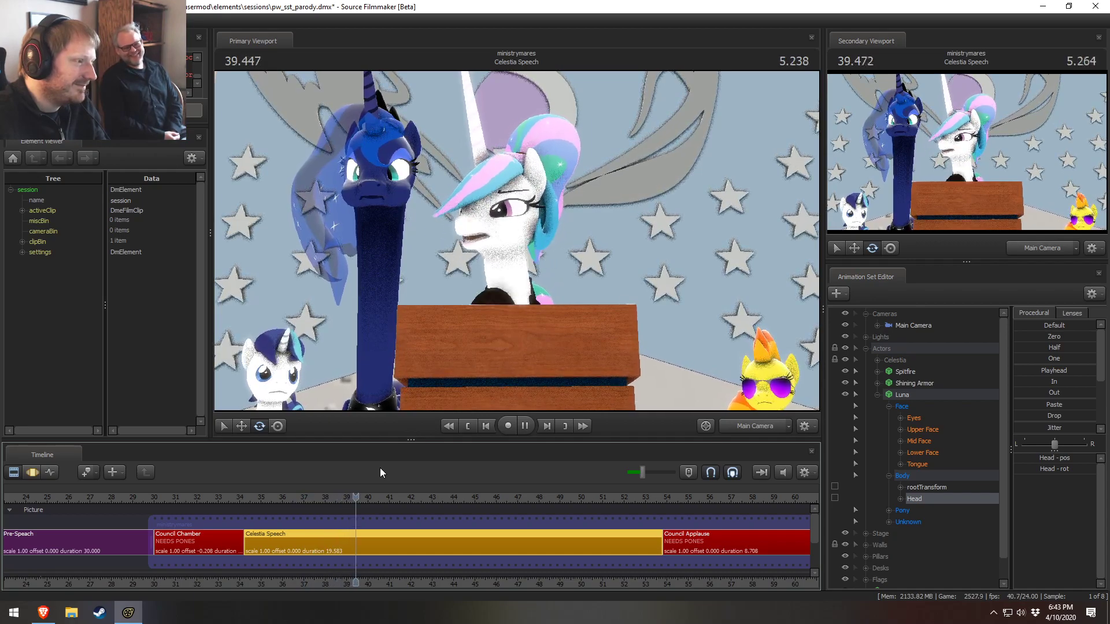
pyautogui.press('space')
pyautogui.press('space')
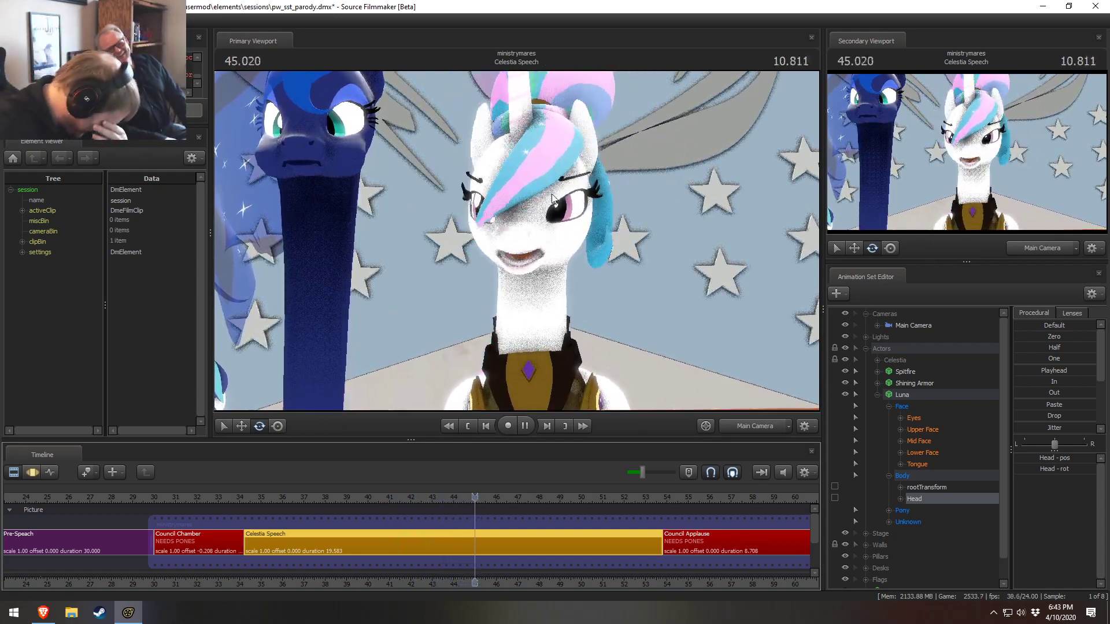
pyautogui.press('space')
# Start the Motion Editor time selection for Luna's Head at 49.375 in Celestia Speech
pyautogui.press('F3')
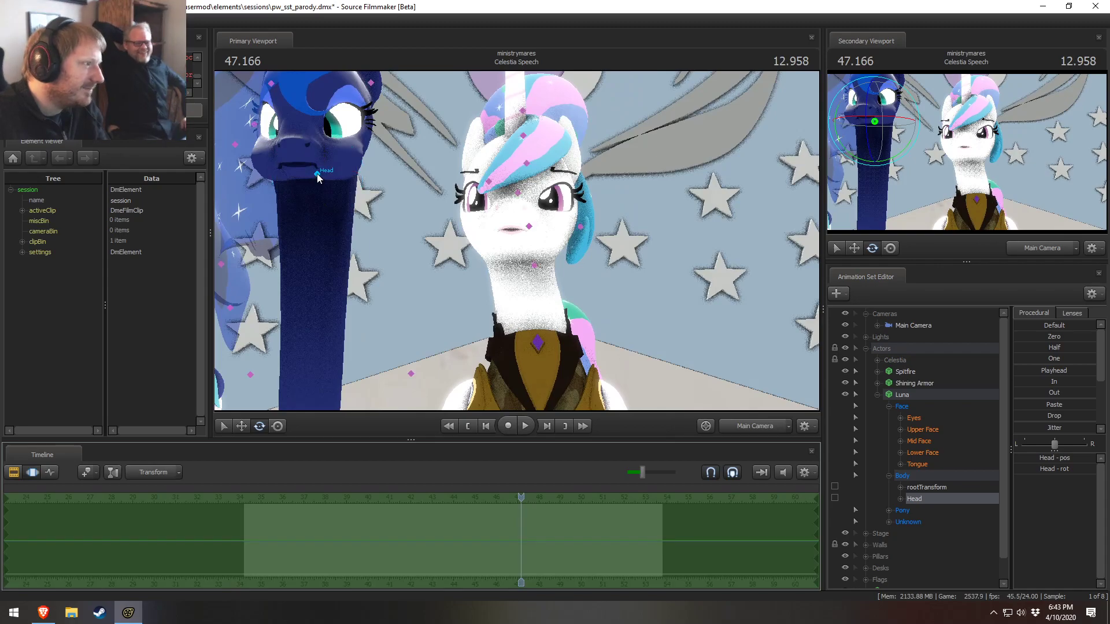
pyautogui.click(568, 532)
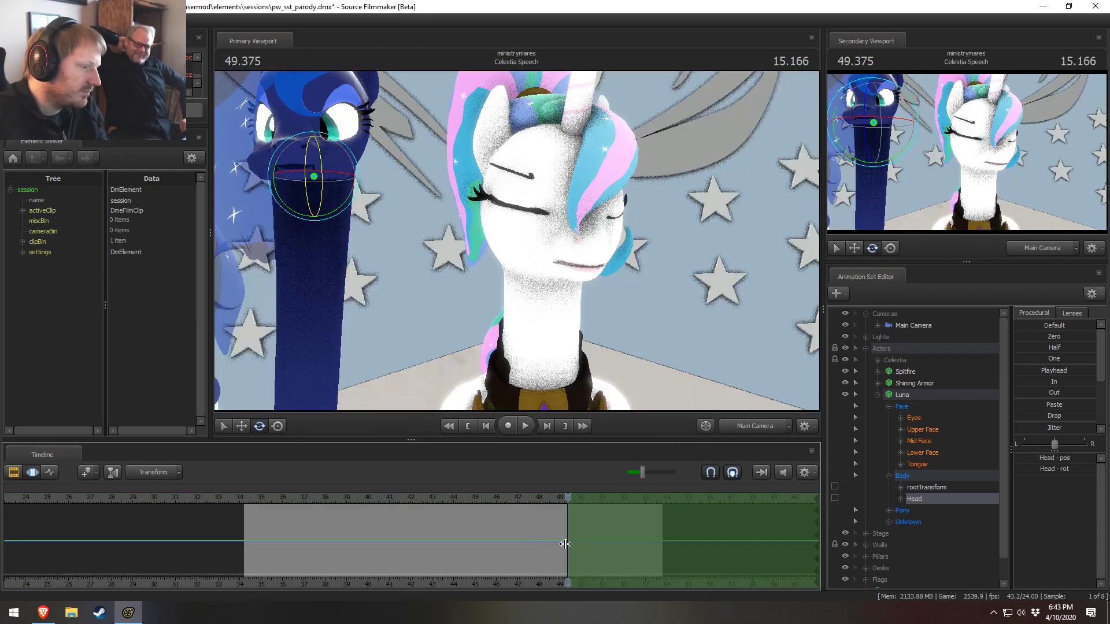
# Rotate Luna's head to face the camera near the 49.4-second mark of the Celestia Speech shot
pyautogui.click(195, 557)
pyautogui.press('Right')
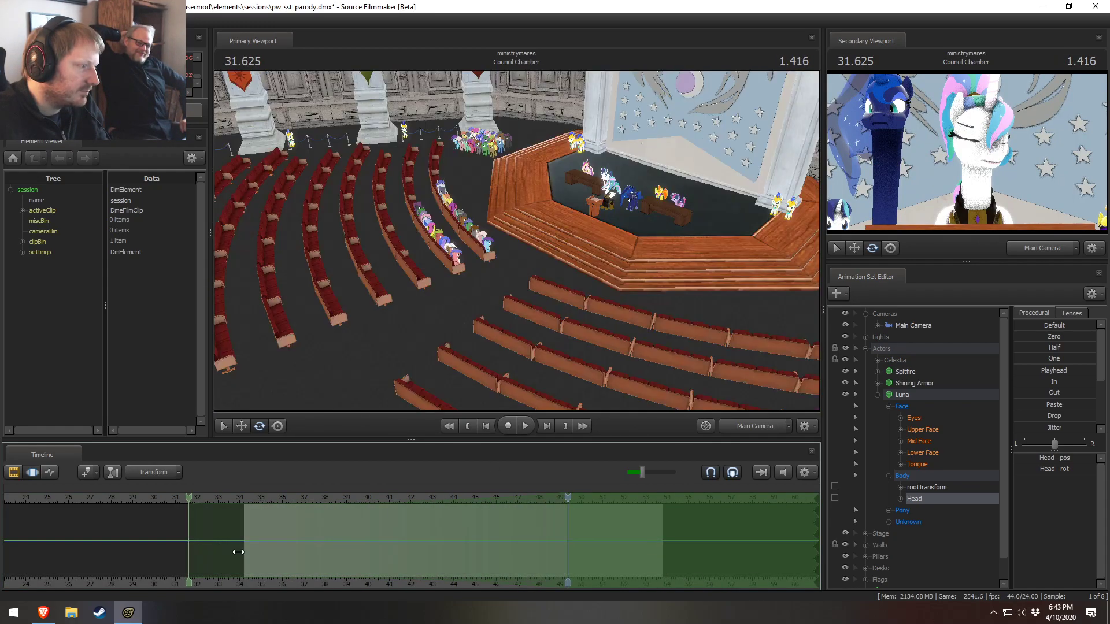
pyautogui.click(321, 168)
pyautogui.moveTo(321, 167); pyautogui.dragTo(332, 172)
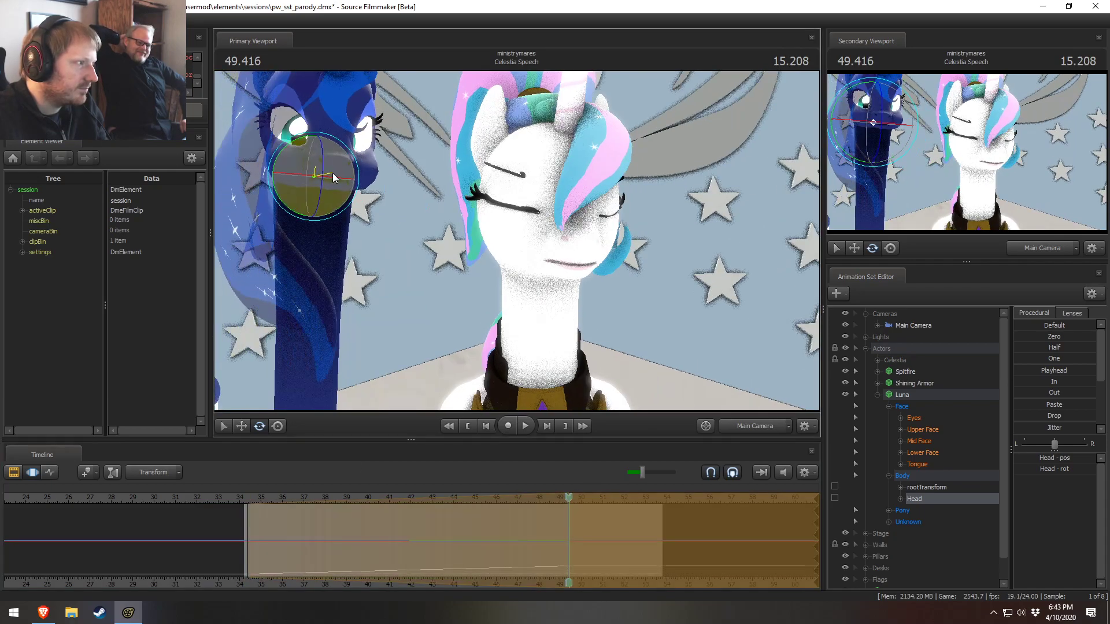
# Adjust Luna's eye controls so that she looks straight at the camera around the 49.4-second mark
pyautogui.press('Left')
pyautogui.click(919, 418)
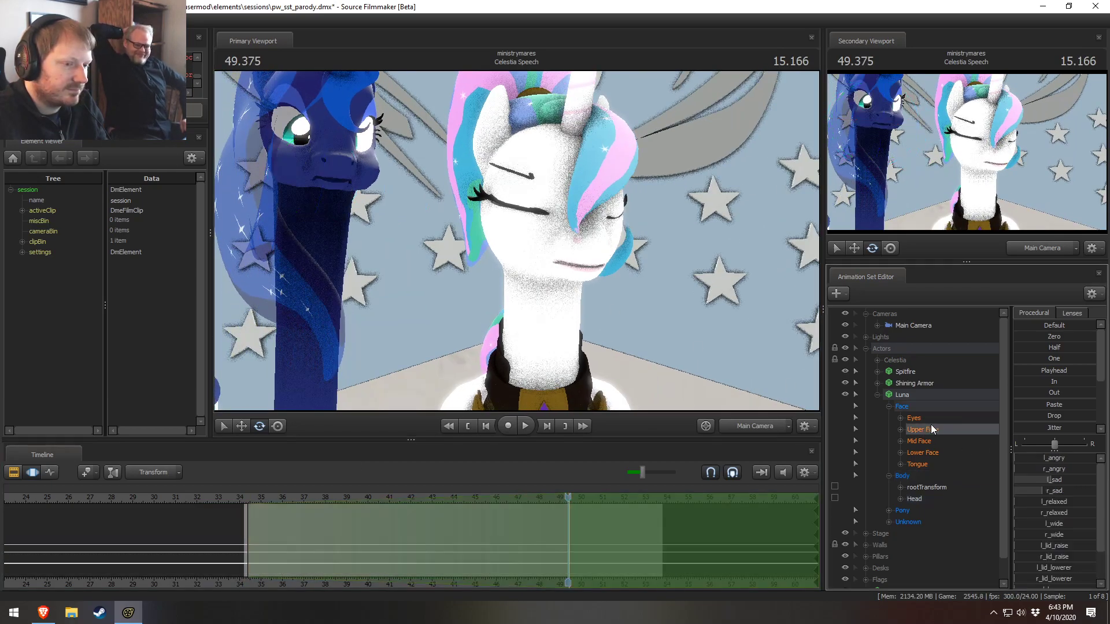
pyautogui.press('Right')
pyautogui.moveTo(1051, 457); pyautogui.dragTo(1045, 458)
pyautogui.press('Left')
pyautogui.press('Right')
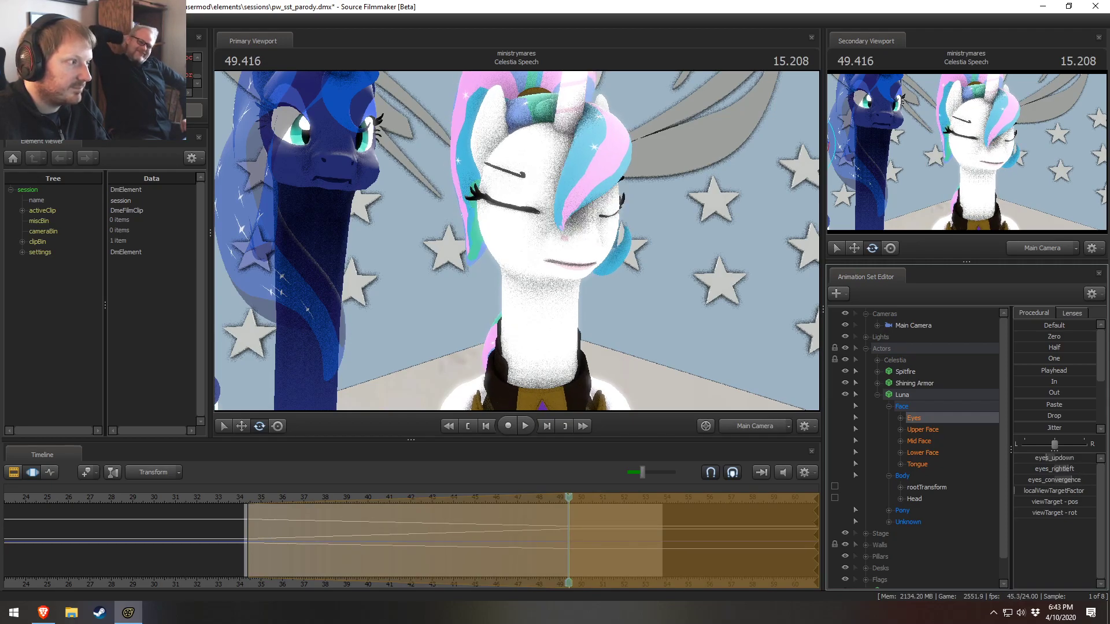
pyautogui.press('Left')
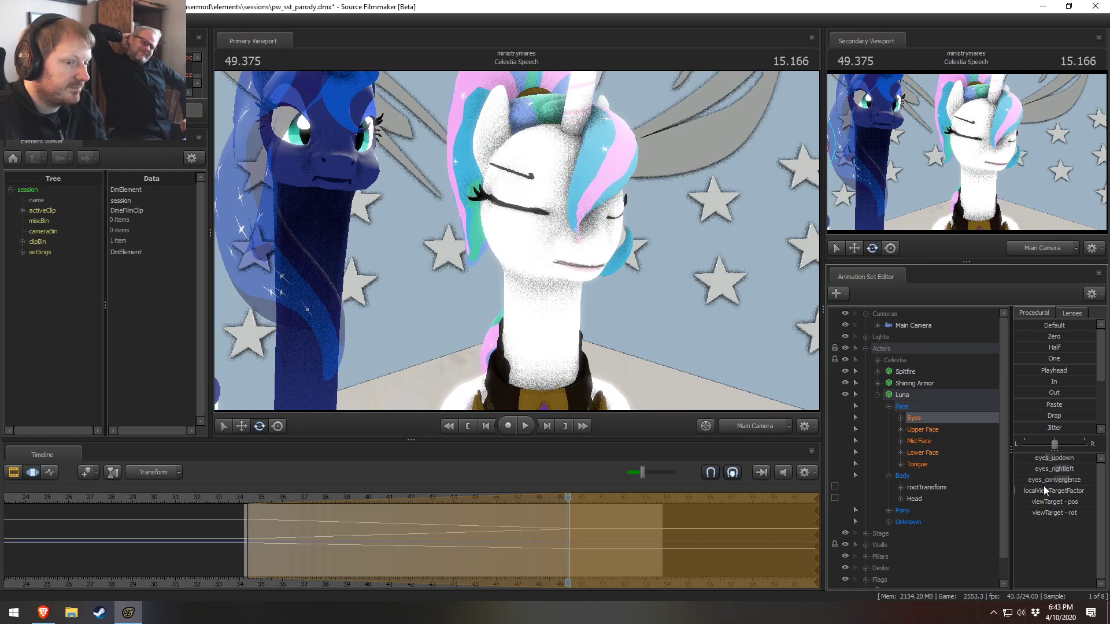
# Raise the grin value in Luna's Lower Face controls so that her teeth show at 49.416 seconds
pyautogui.click(923, 452)
pyautogui.press('Right')
pyautogui.moveTo(1053, 480); pyautogui.dragTo(1069, 481)
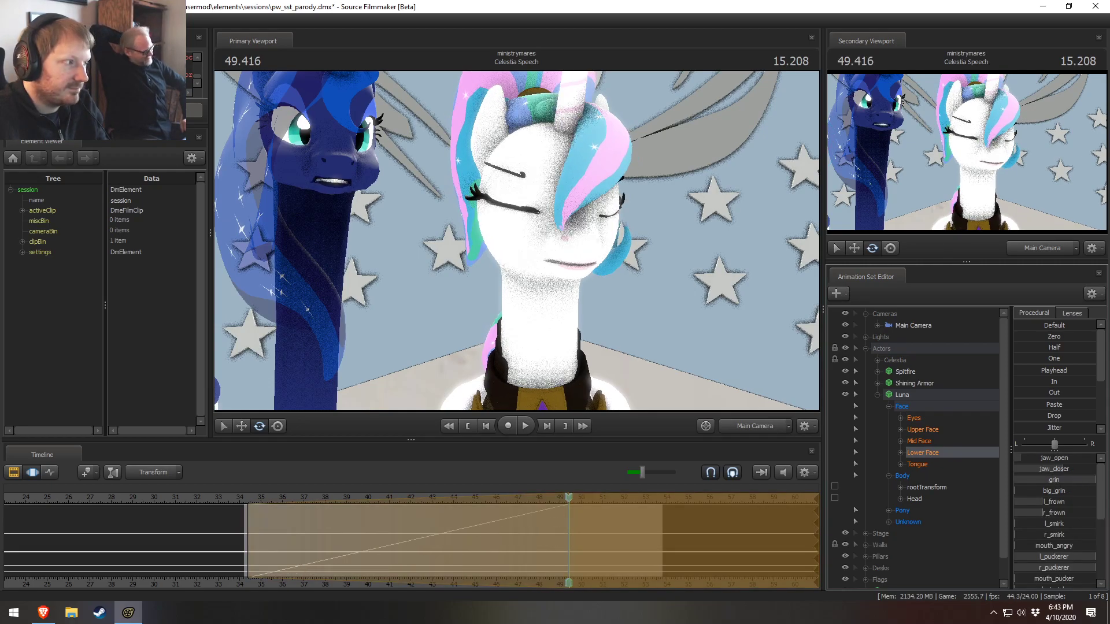
# Play back the Celestia Speech shot from its beginning to review Luna's gradual change of pose and expression
pyautogui.click(246, 497)
pyautogui.press('space')
pyautogui.hotkey('ctrl', '1')
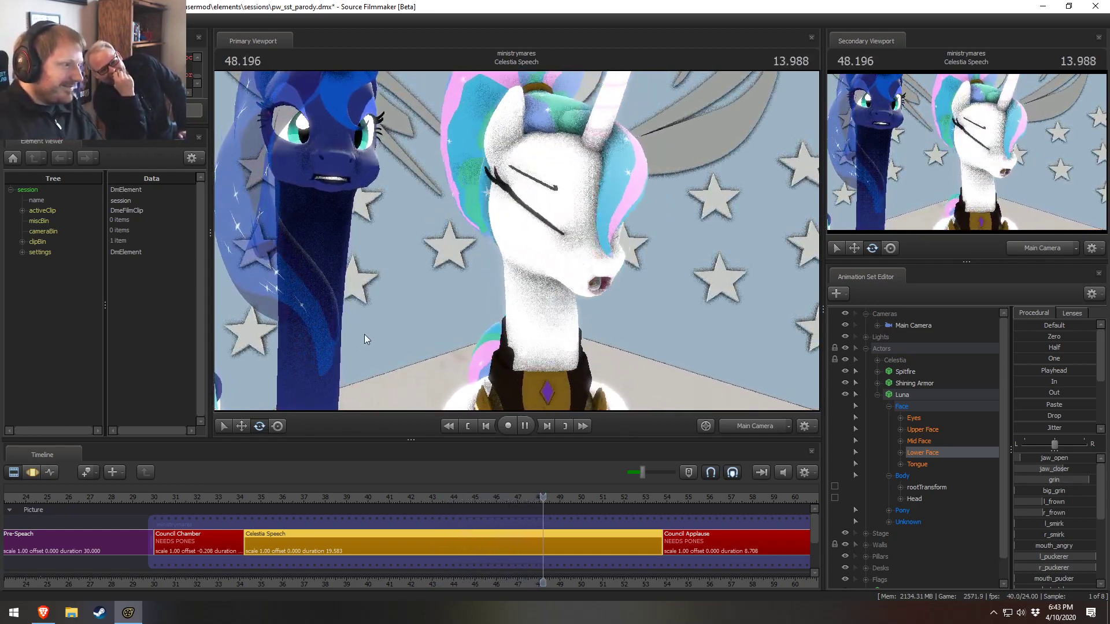
pyautogui.press('space')
# Lower Luna's jaw_open value, extend the time selection over the whole timeline and return the playhead to the beginning of Celestia Speech
pyautogui.press('F3')
pyautogui.moveTo(1044, 460); pyautogui.dragTo(1006, 457)
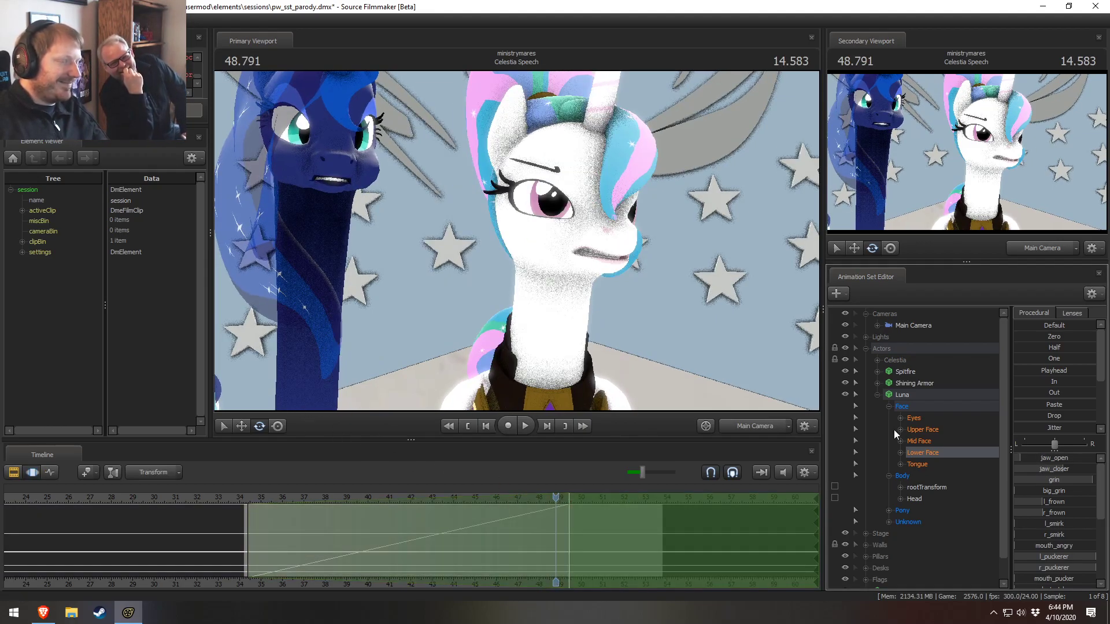
pyautogui.click(281, 548)
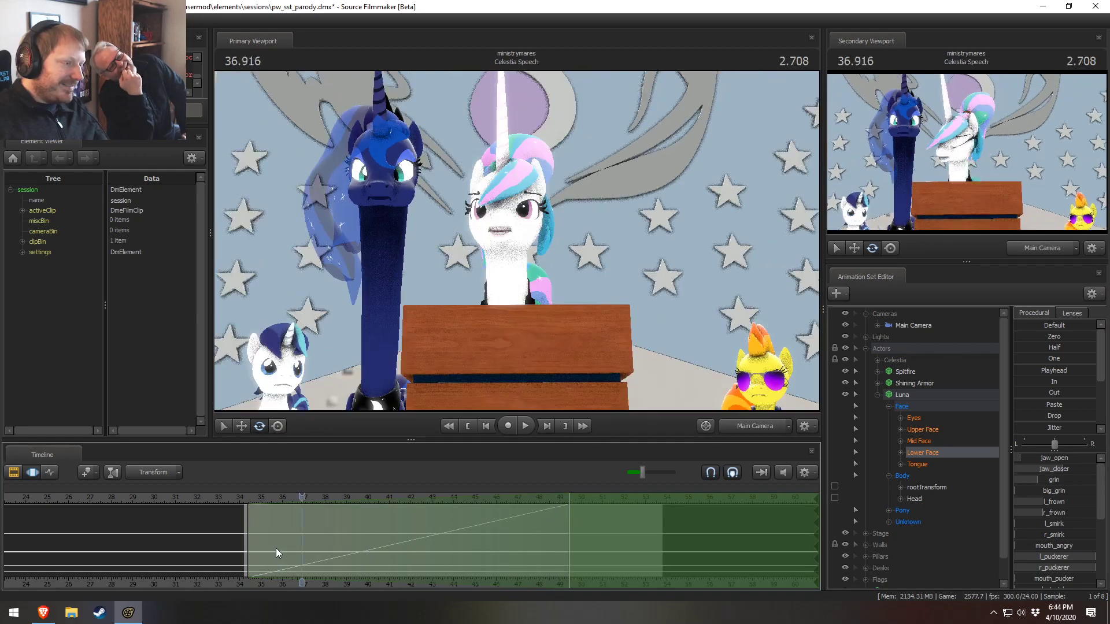
pyautogui.press('F2')
pyautogui.press('F3')
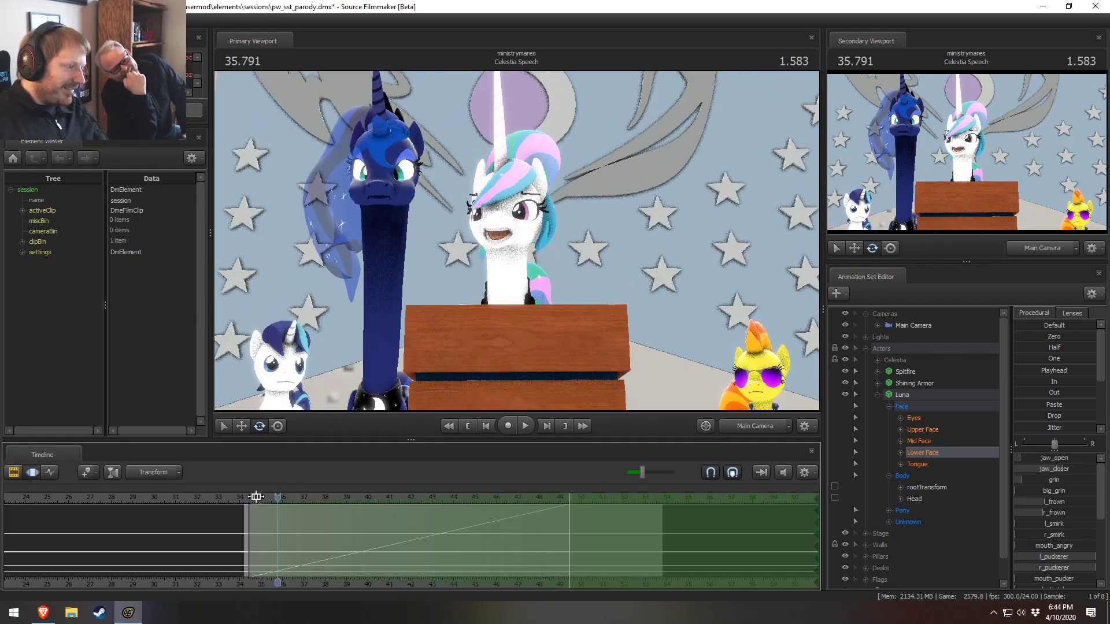
pyautogui.hotkey('ctrl', 'a')
pyautogui.moveTo(276, 495); pyautogui.dragTo(248, 508)
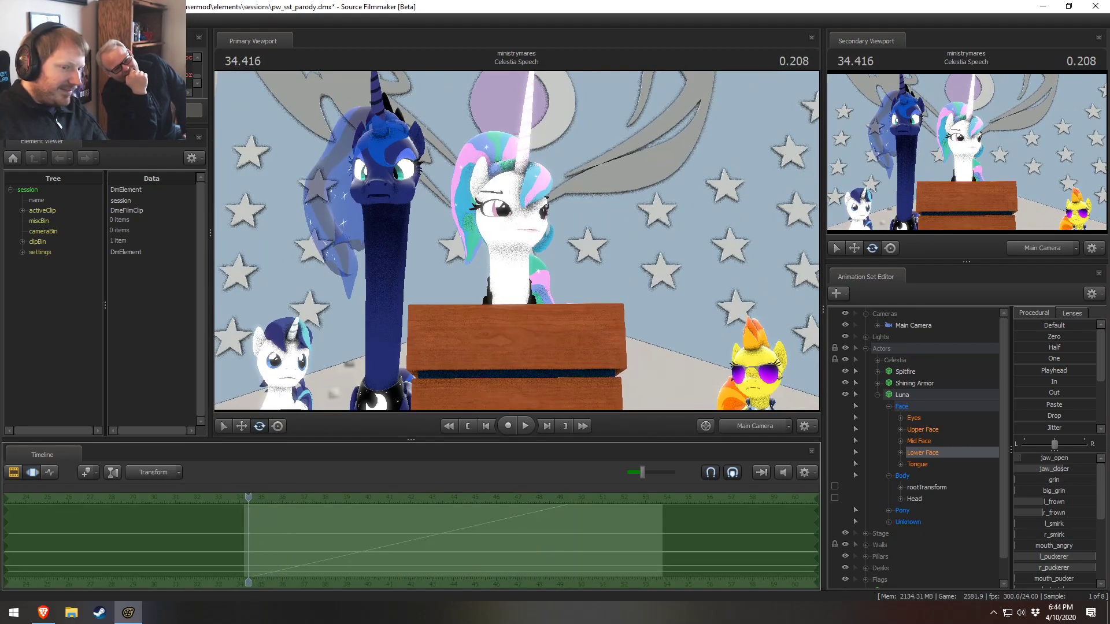
# Record Luna's mouth opening and closing by varying jaw_open live during playback of Celestia Speech, and recentre the left/right balance slider
pyautogui.press('space')
pyautogui.moveTo(1044, 458); pyautogui.dragTo(1089, 458)
pyautogui.moveTo(1089, 458)
pyautogui.mouseDown()
pyautogui.moveTo(1037, 459)
pyautogui.moveTo(1090, 458)
pyautogui.mouseUp()
pyautogui.moveTo(1089, 458); pyautogui.dragTo(1037, 458)
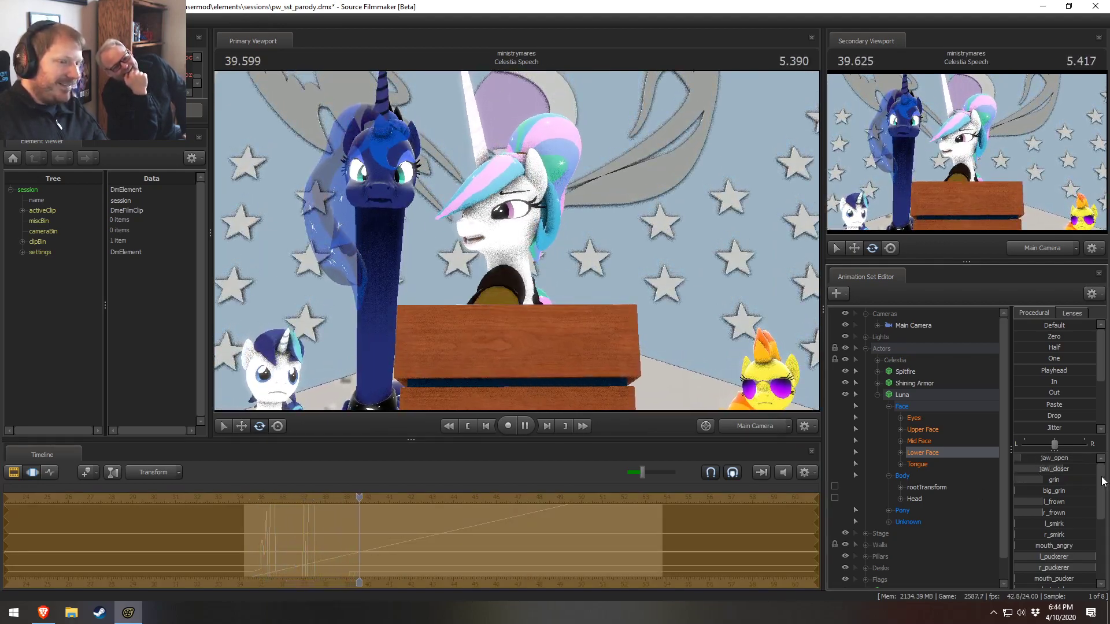
pyautogui.moveTo(1065, 458)
pyautogui.mouseDown()
pyautogui.moveTo(1037, 458)
pyautogui.moveTo(1089, 458)
pyautogui.moveTo(1022, 458)
pyautogui.moveTo(1085, 458)
pyautogui.mouseUp()
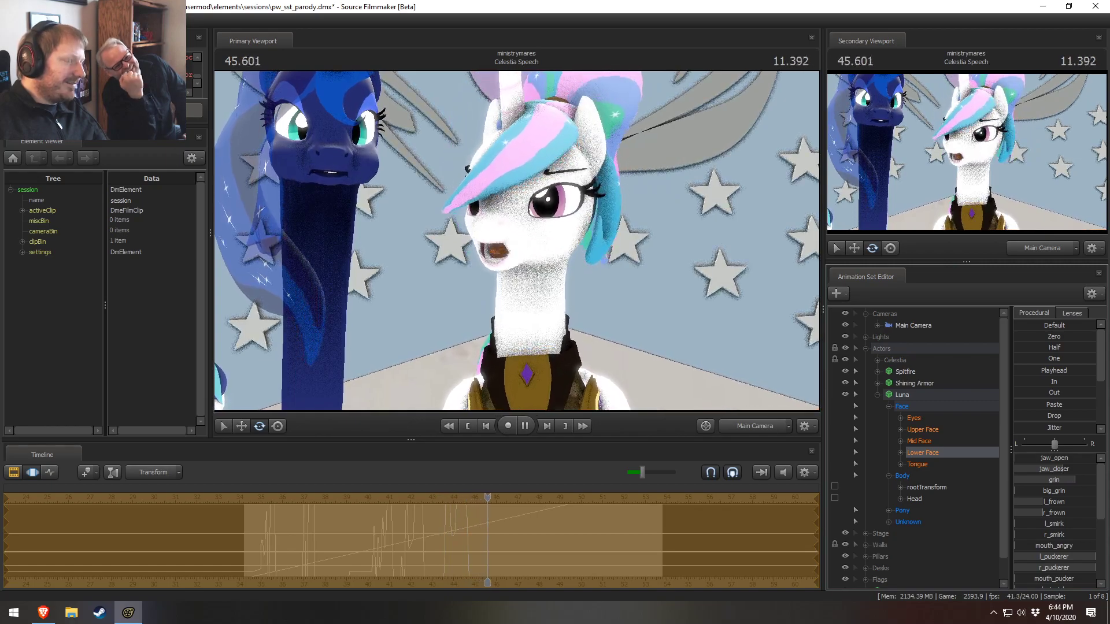
pyautogui.moveTo(1036, 459)
pyautogui.mouseDown()
pyautogui.moveTo(1081, 458)
pyautogui.moveTo(1040, 459)
pyautogui.mouseUp()
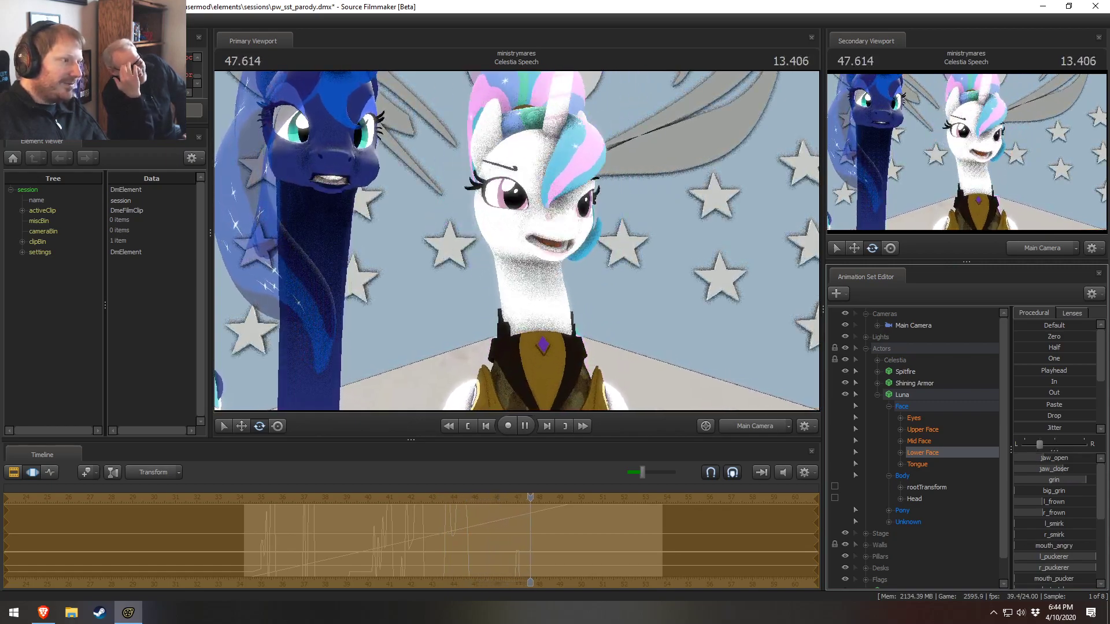
pyautogui.click(1044, 458)
pyautogui.click(1044, 459)
pyautogui.click(1043, 458)
pyautogui.click(1044, 458)
pyautogui.press('space')
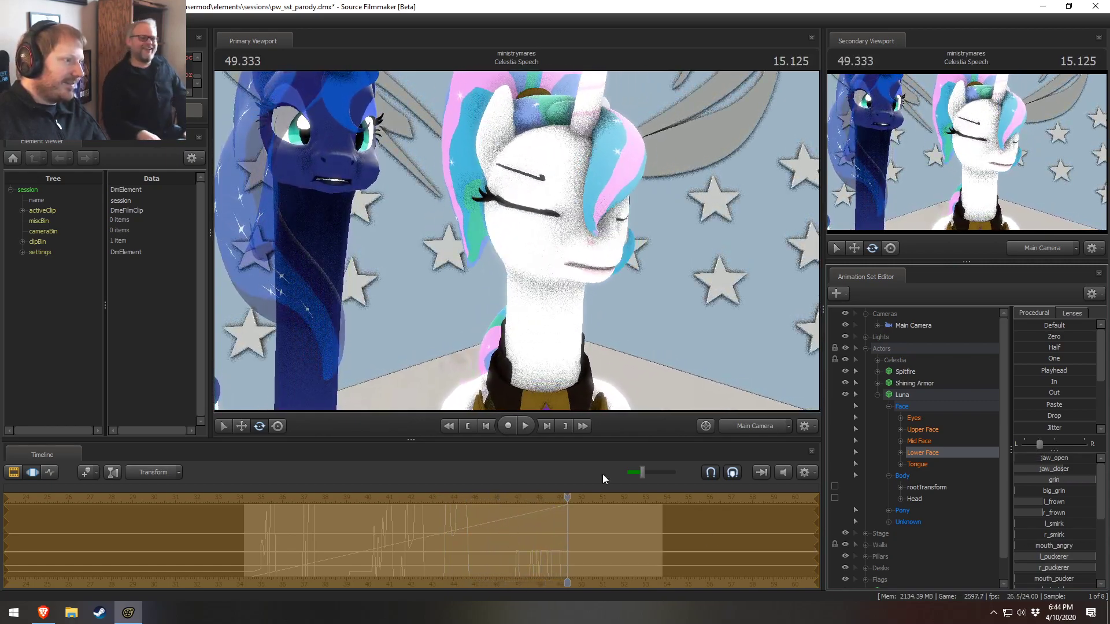
pyautogui.moveTo(1040, 443); pyautogui.dragTo(1055, 443)
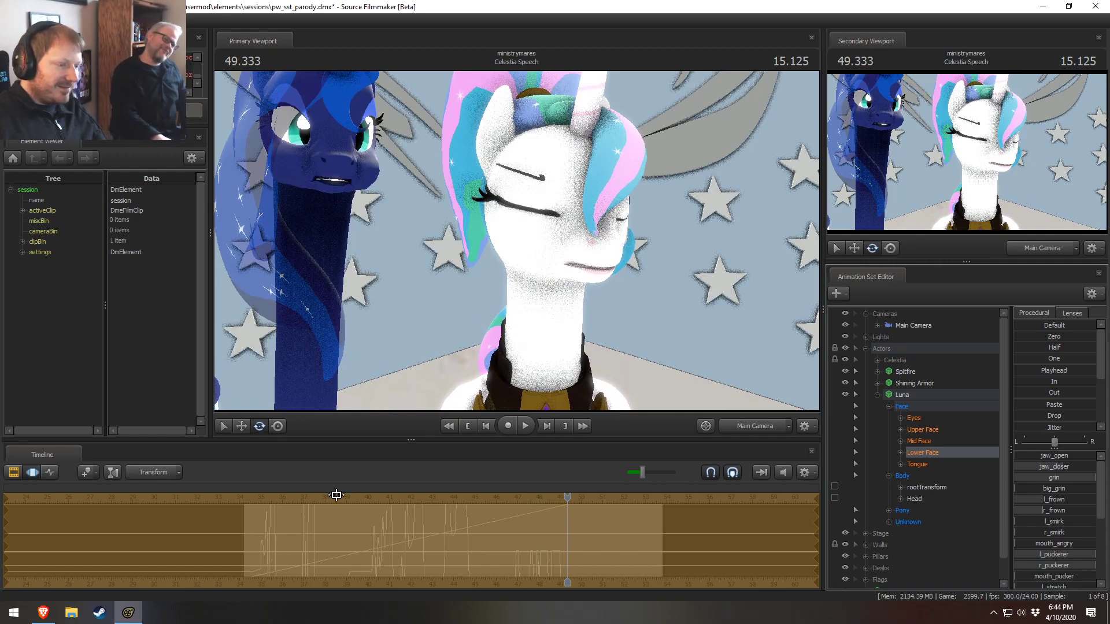
# Undo the recorded jaw movement along with Luna's grin, eye and head rotation changes
pyautogui.click(538, 565)
pyautogui.hotkey('ctrl', 'z')
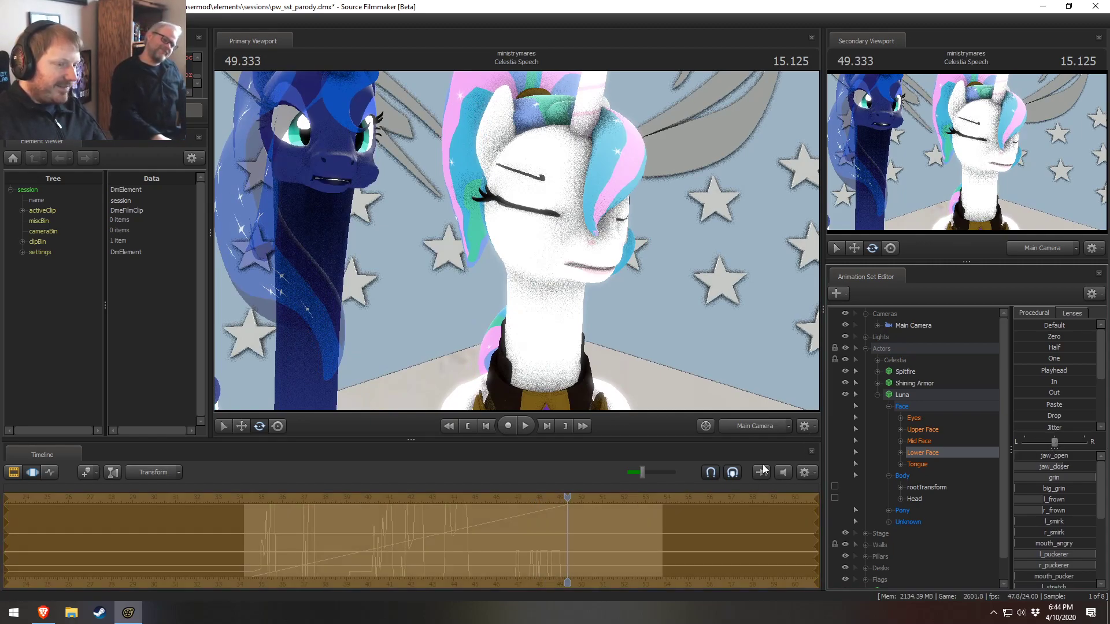
pyautogui.hotkey('ctrl', 'z')
pyautogui.hotkey('ctrl', 'z')
pyautogui.hotkey('ctrl', 'z')
pyautogui.hotkey('ctrl', 'z')
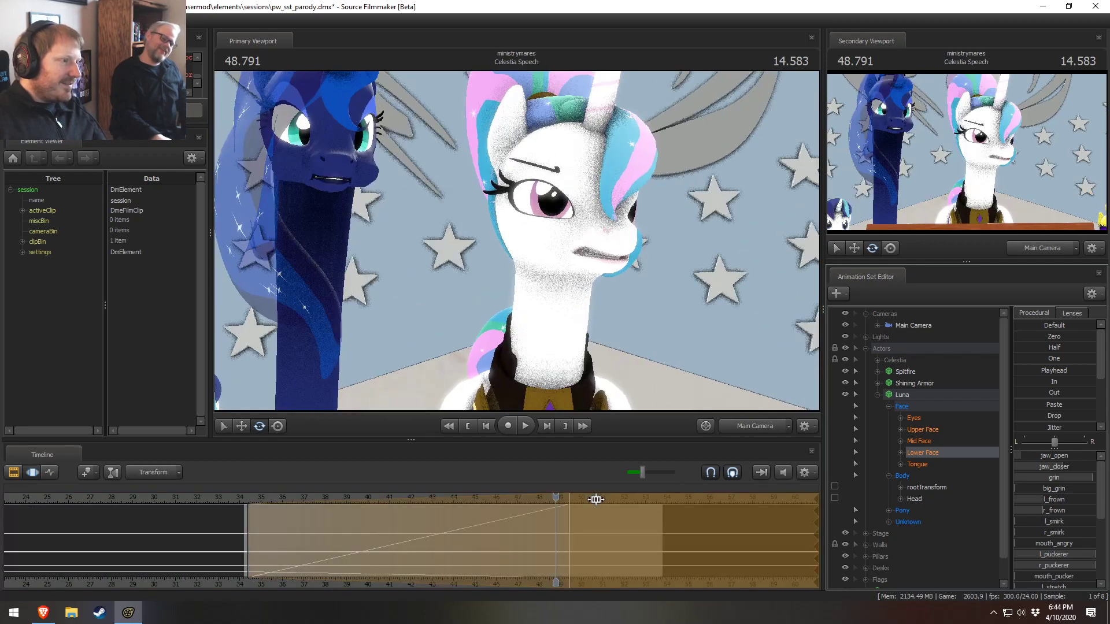
pyautogui.hotkey('ctrl', 'z')
pyautogui.hotkey('ctrl', 'z')
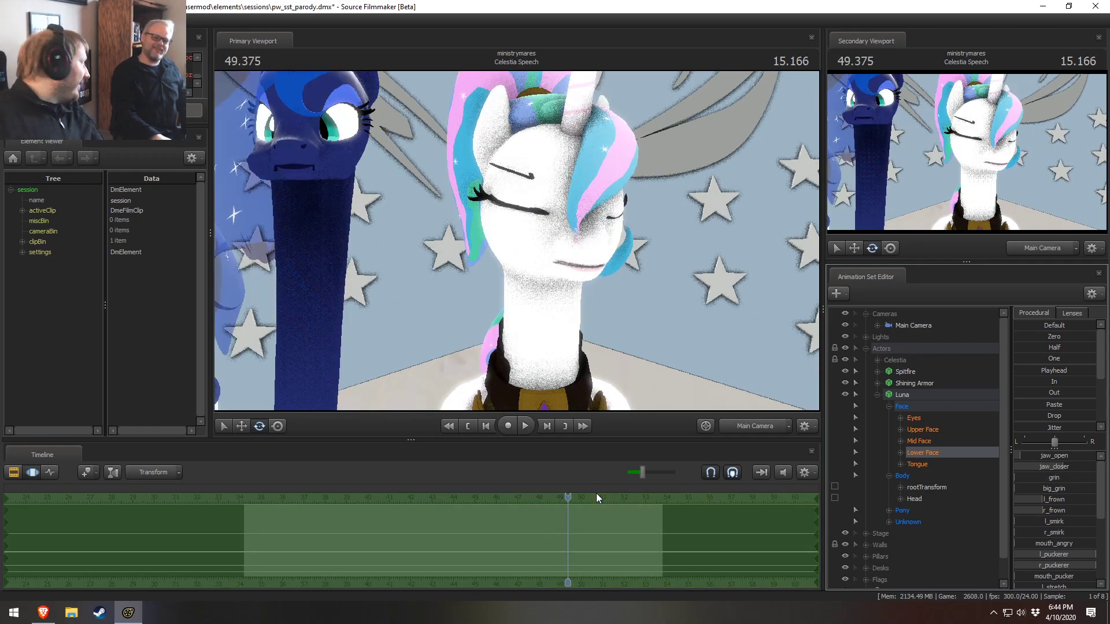
# Undo the earlier edits that stretched Luna's neck and changed her face, back to her original place beside Celestia
pyautogui.hotkey('ctrl', 'z')
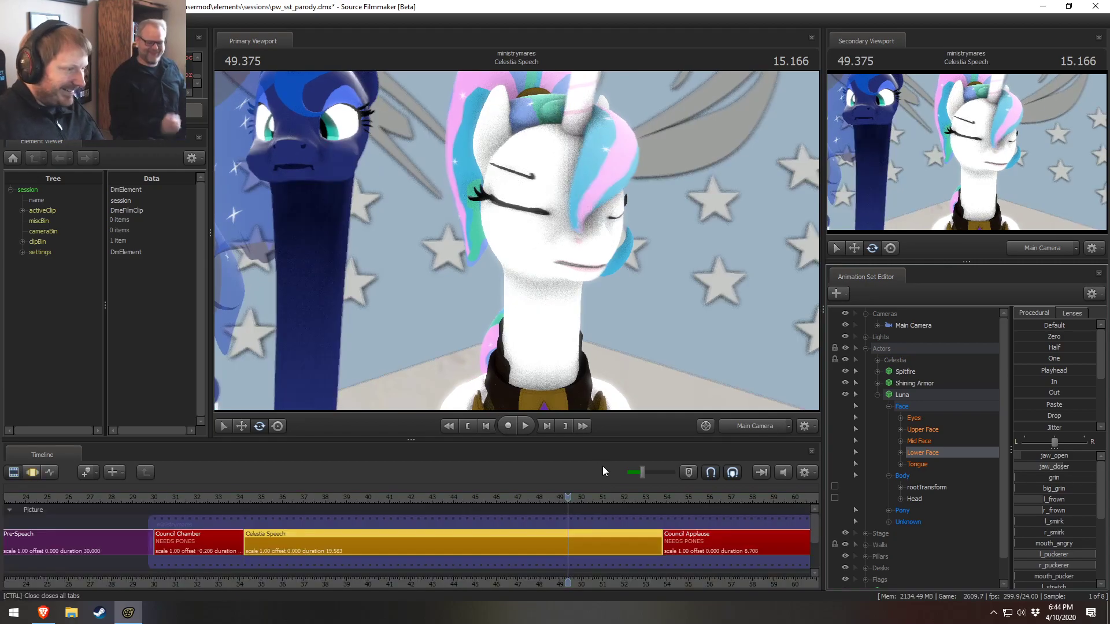
pyautogui.hotkey('ctrl', 'z')
pyautogui.hotkey('ctrl', 'z')
pyautogui.hotkey('ctrl', 'z')
pyautogui.hotkey('ctrl', 'z')
pyautogui.hotkey('ctrl', 'z')
pyautogui.hotkey('ctrl', 'z')
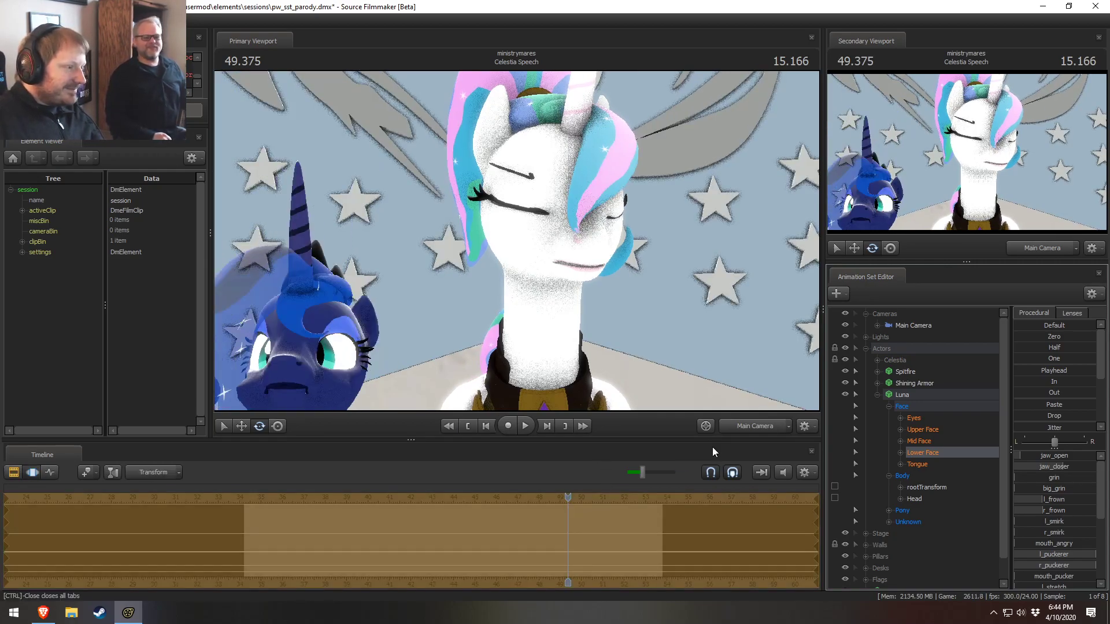
pyautogui.hotkey('ctrl', 'z')
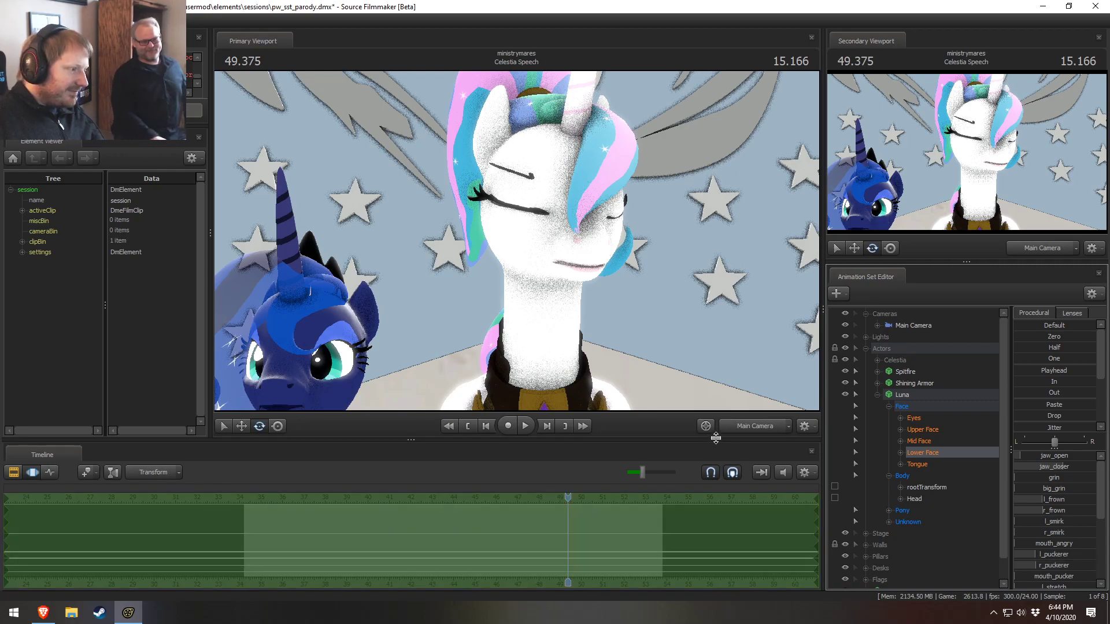
pyautogui.hotkey('ctrl', 'z')
pyautogui.hotkey('ctrl', 'z')
pyautogui.hotkey('ctrl', 'z')
pyautogui.hotkey('ctrl', 'z')
pyautogui.hotkey('ctrl', 'z')
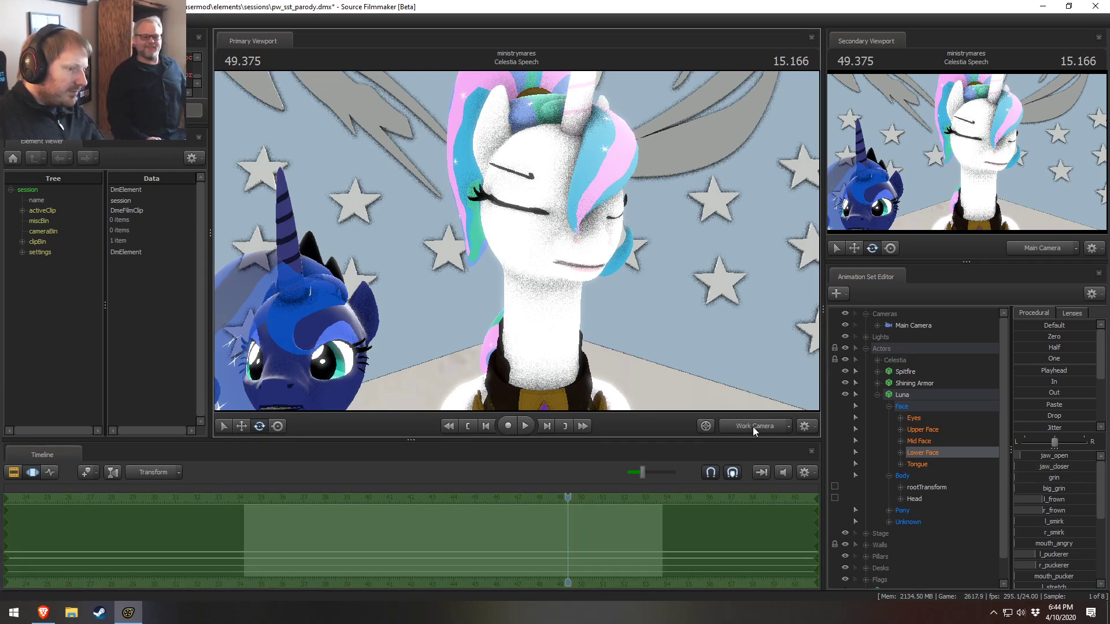
# Show the scene through the work camera and undo the remaining mouth edits on Luna
pyautogui.click(775, 426)
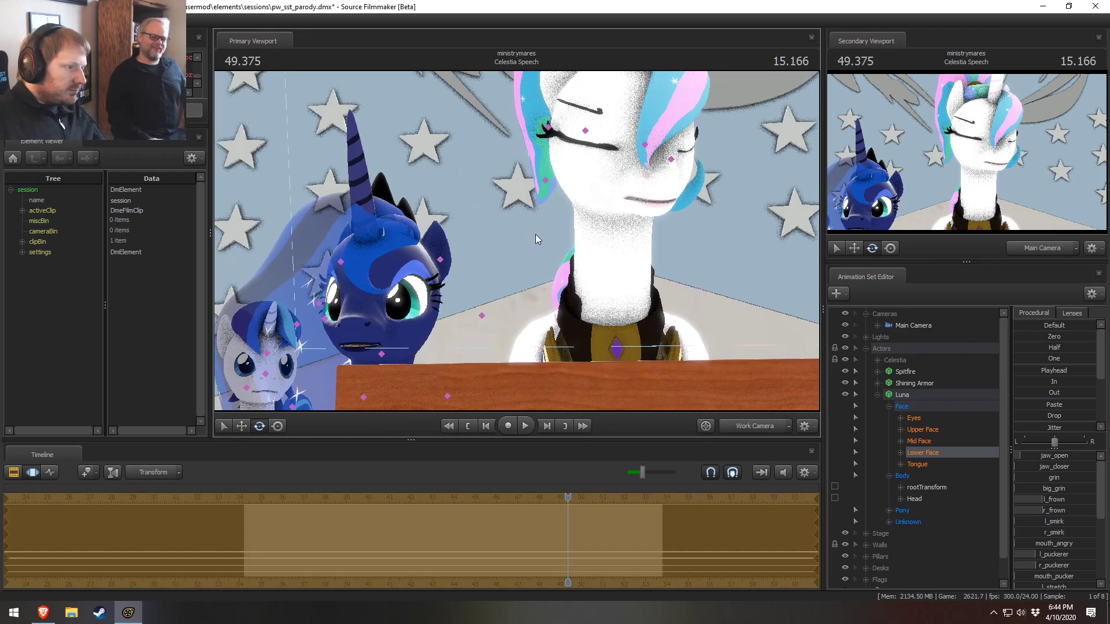
pyautogui.hotkey('ctrl', 'z')
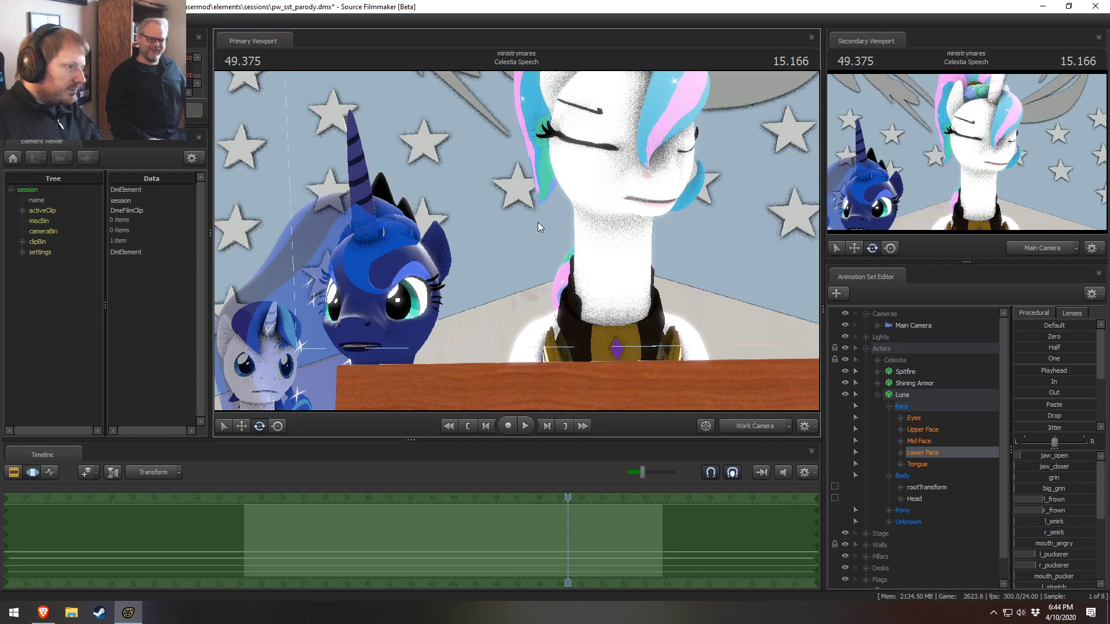
pyautogui.hotkey('ctrl', 'y')
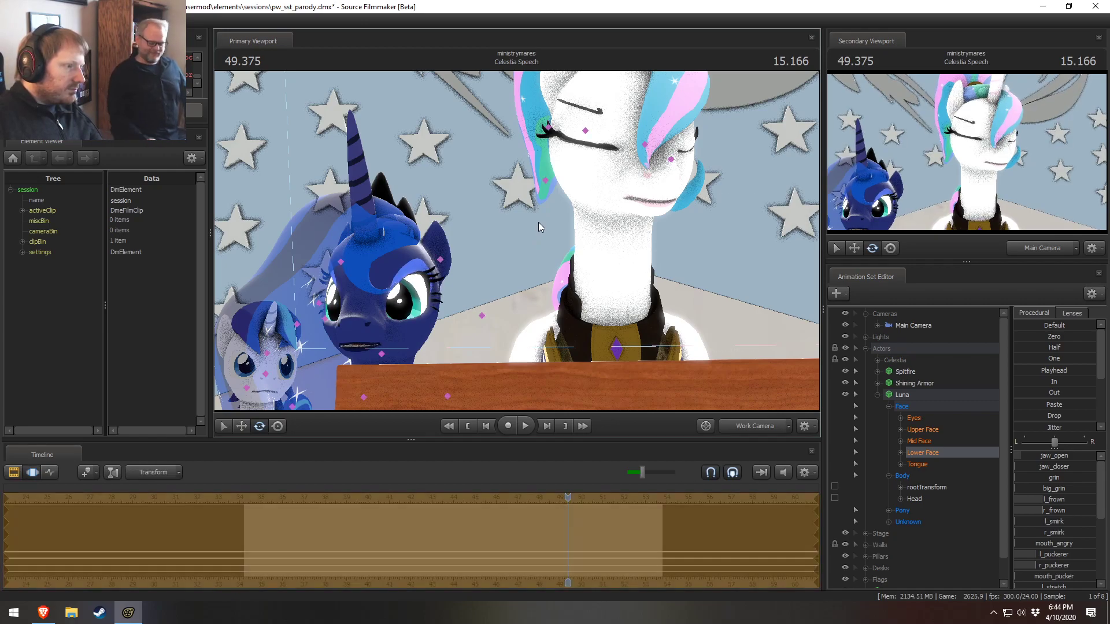
pyautogui.hotkey('ctrl', 'z')
pyautogui.hotkey('ctrl', 'z')
pyautogui.hotkey('ctrl', 'z')
pyautogui.hotkey('ctrl', 'z')
pyautogui.hotkey('ctrl', 'z')
pyautogui.hotkey('ctrl', 'z')
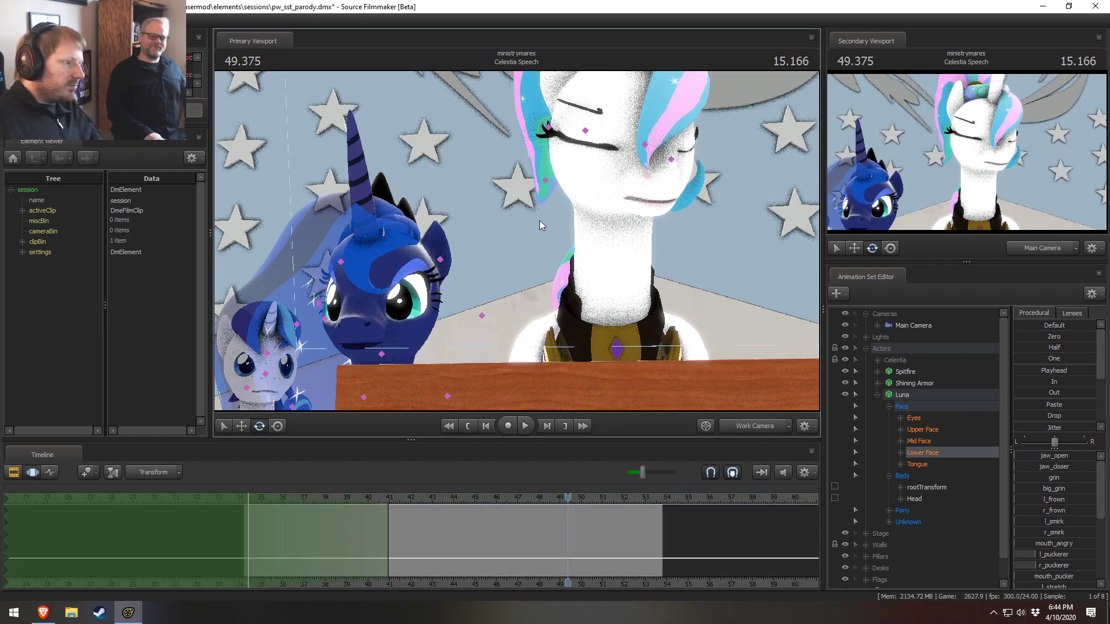
# Play the beginning of the Celestia Speech shot to check Luna's restored pose, and view it through the Main Camera
pyautogui.press('F2')
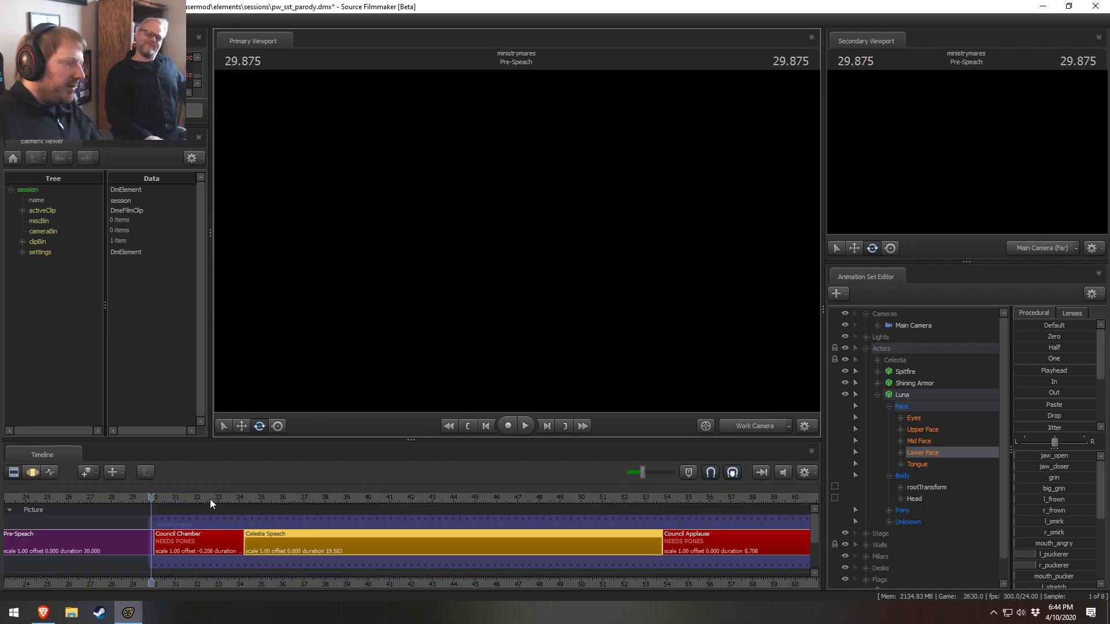
pyautogui.click(248, 501)
pyautogui.press('space')
pyautogui.press('space')
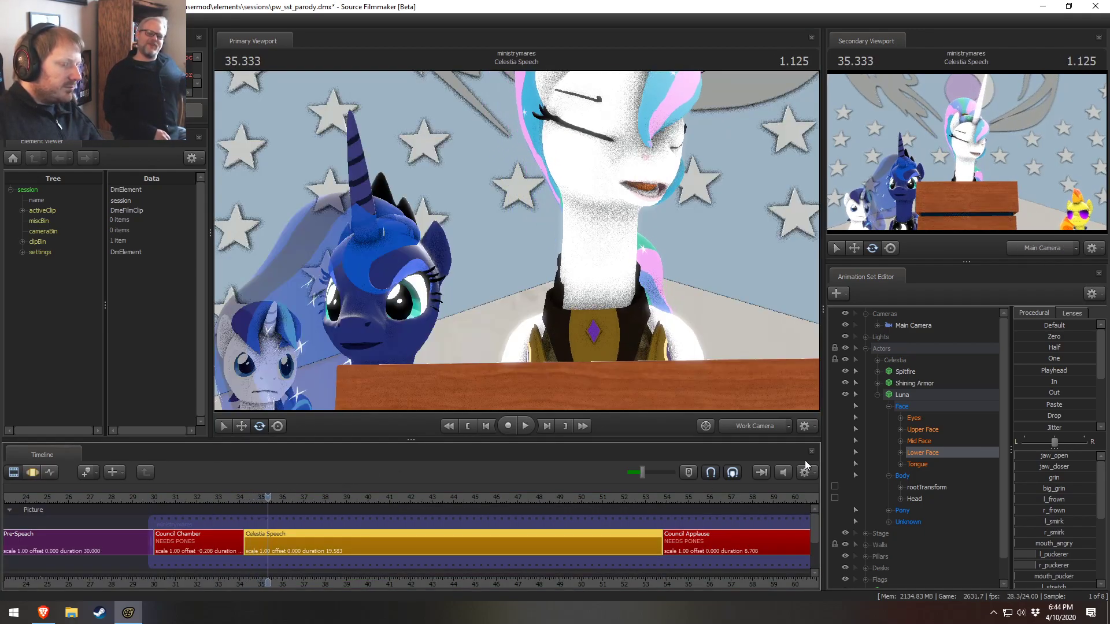
pyautogui.click(755, 425)
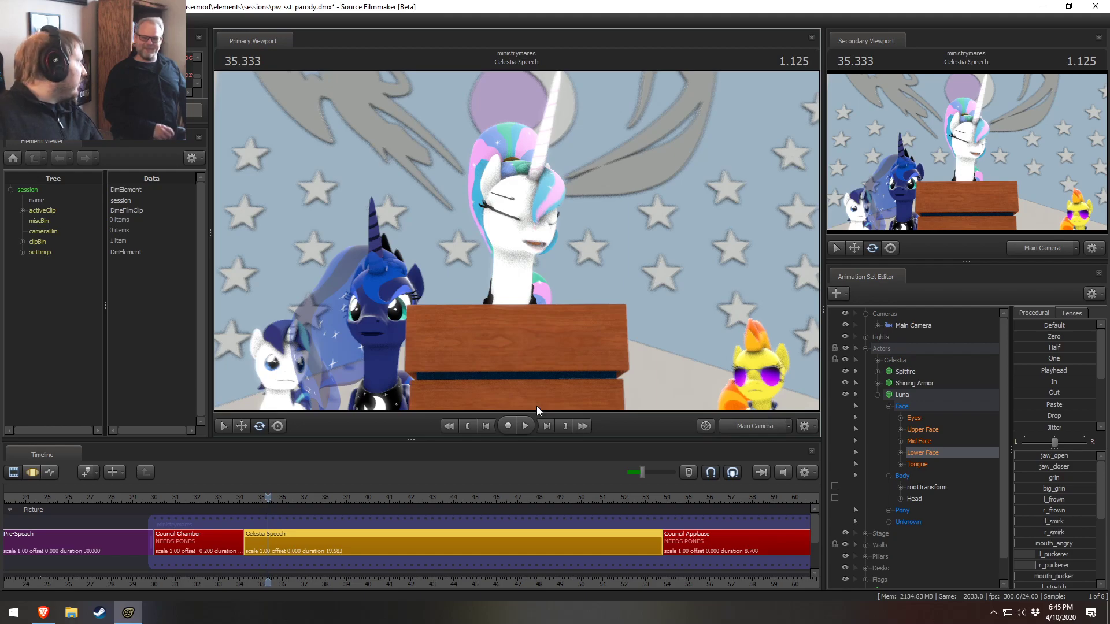
# Switch to File Explorer and look through the Videos folder inside Pony SFM
pyautogui.click(75, 615)
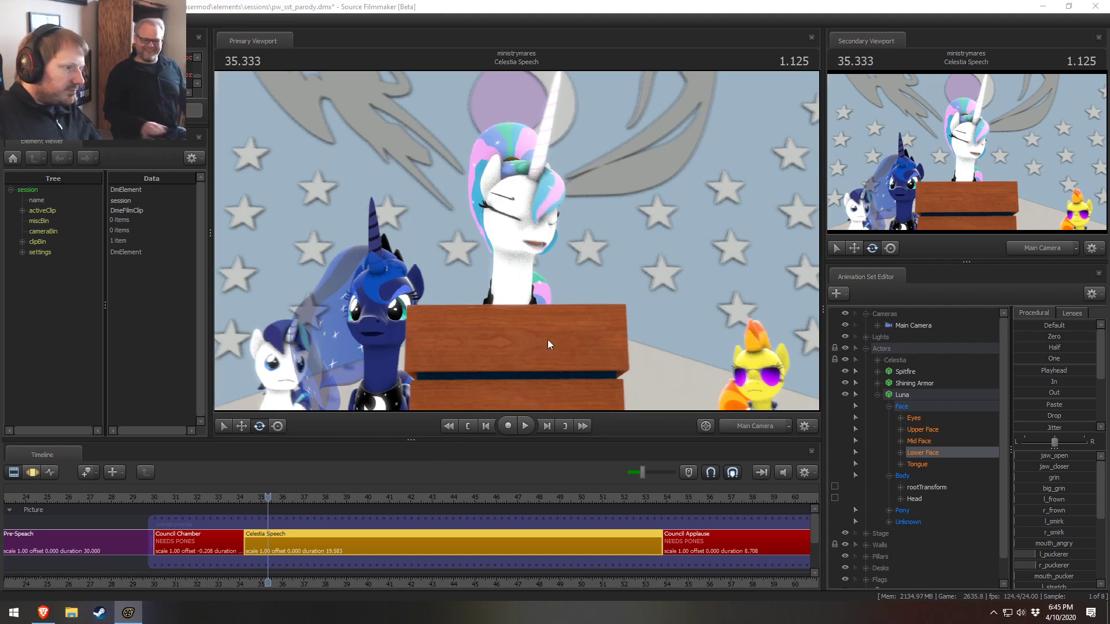
pyautogui.click(288, 209)
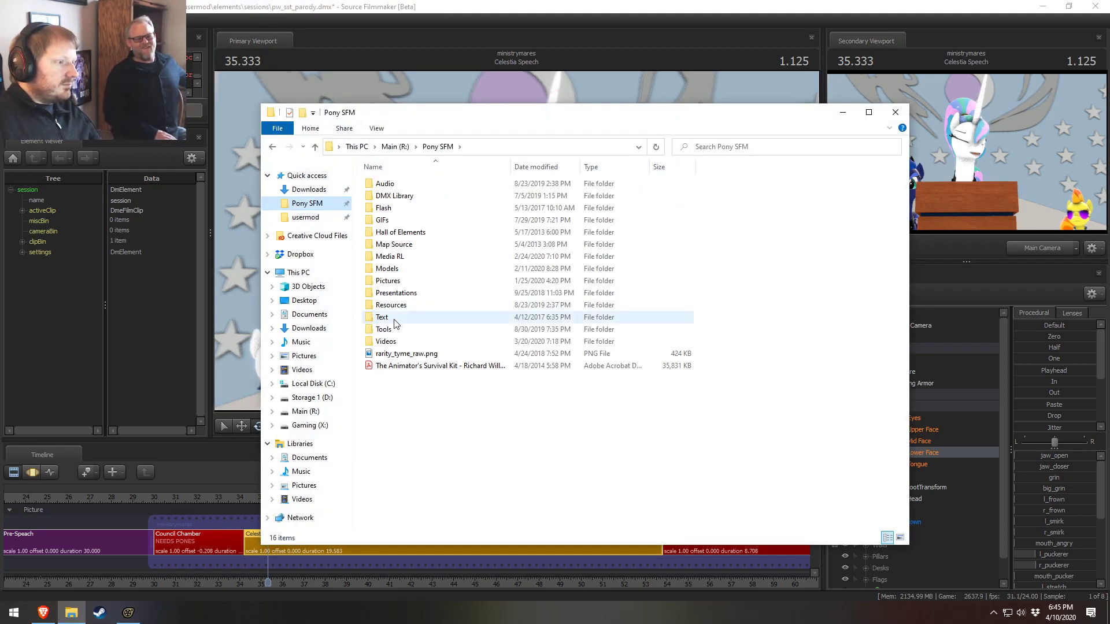
pyautogui.doubleClick(386, 343)
pyautogui.scroll(-18, 399, 373)
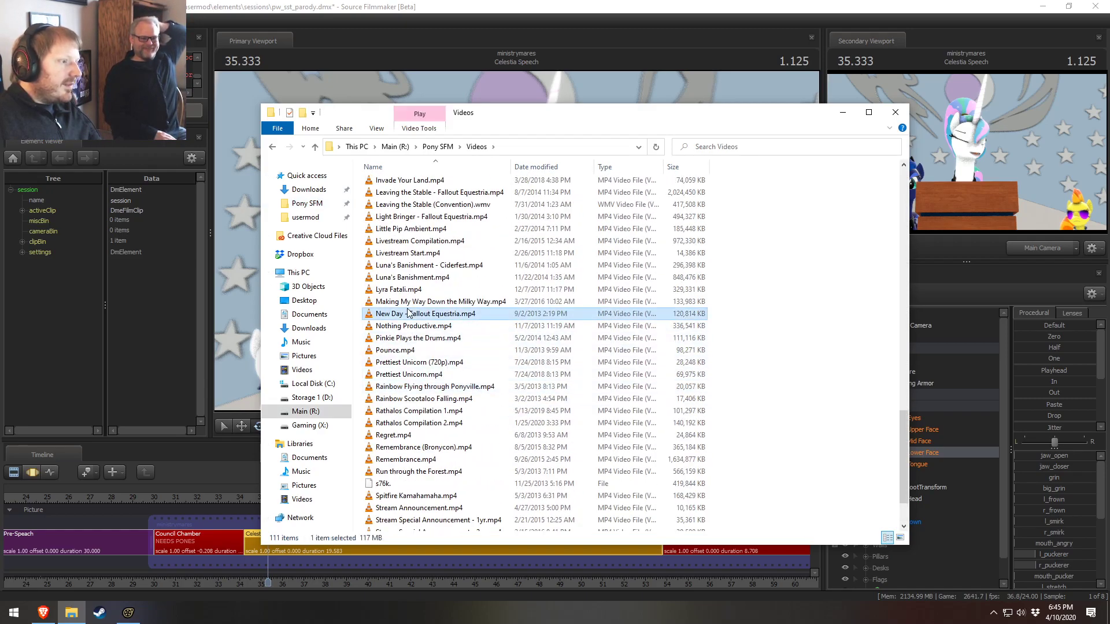
# Play "Making My Way Down the Milky Way.mp4" in a maximized VLC window
pyautogui.doubleClick(416, 301)
pyautogui.press('space')
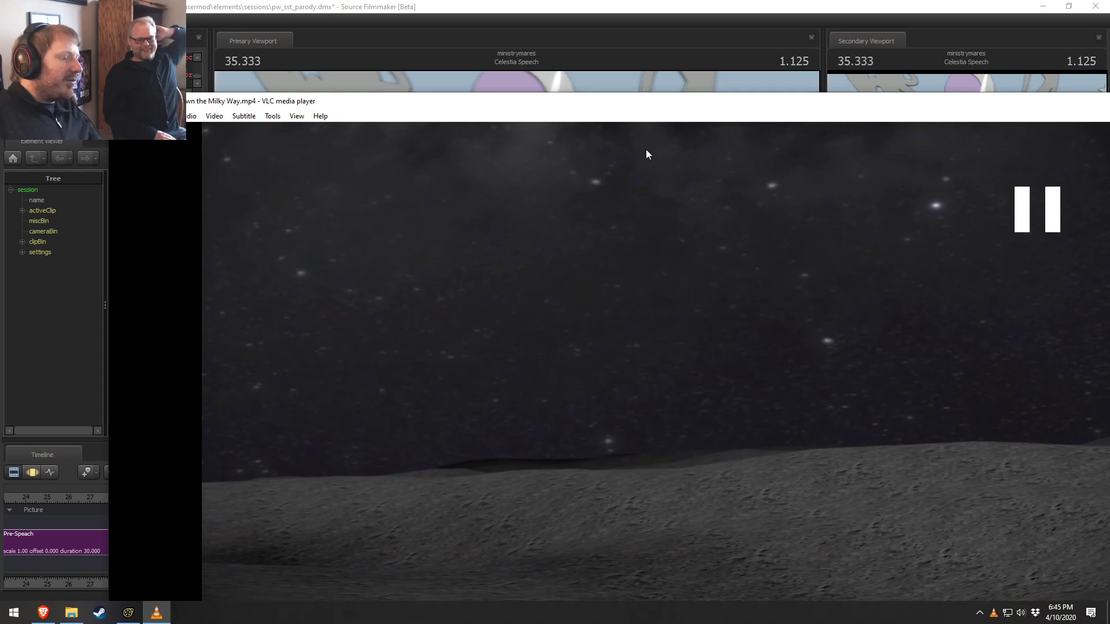
pyautogui.doubleClick(640, 104)
pyautogui.press('space')
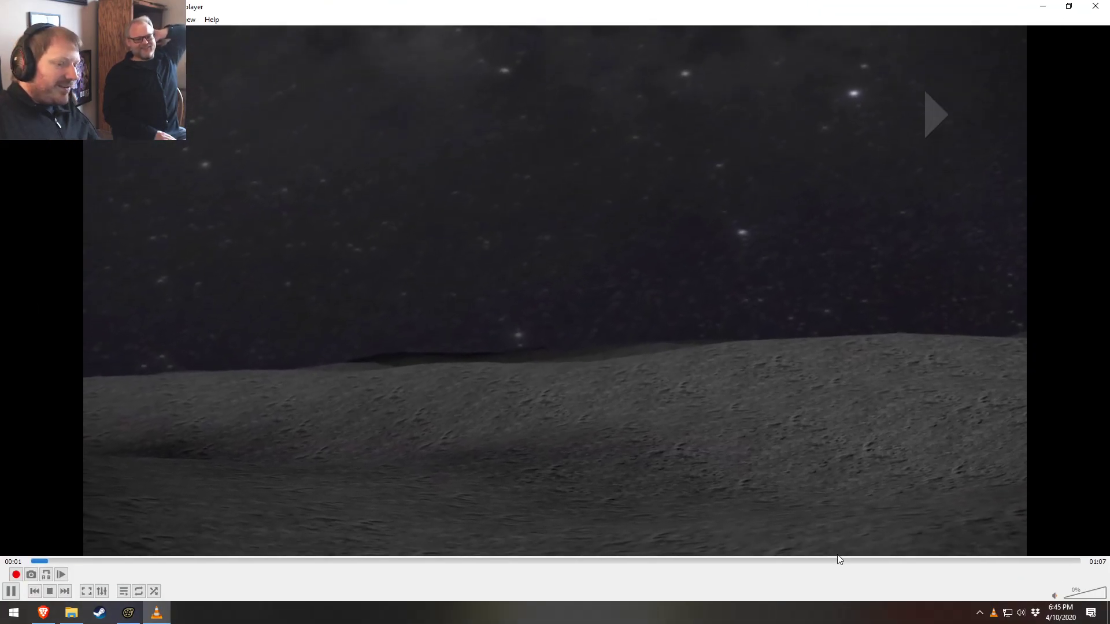
# Jump to about 0:12 in the video and alternately play and pause to examine the pony's piano-playing motion
pyautogui.moveTo(492, 560); pyautogui.dragTo(200, 560)
pyautogui.press('space')
pyautogui.press('space')
pyautogui.press('space')
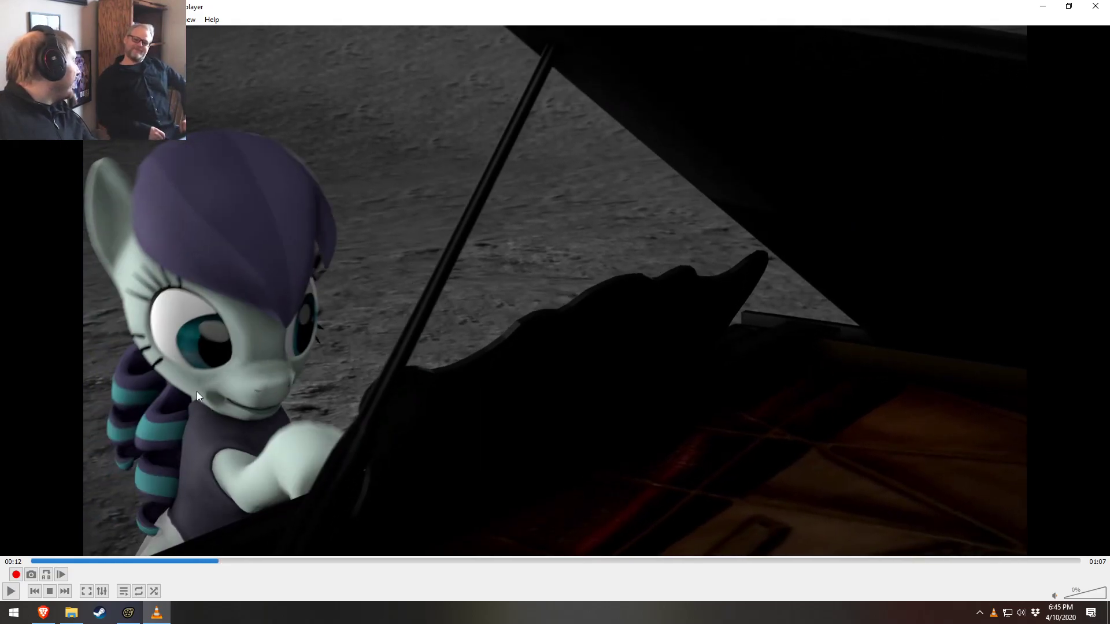
pyautogui.press('space')
pyautogui.press('space')
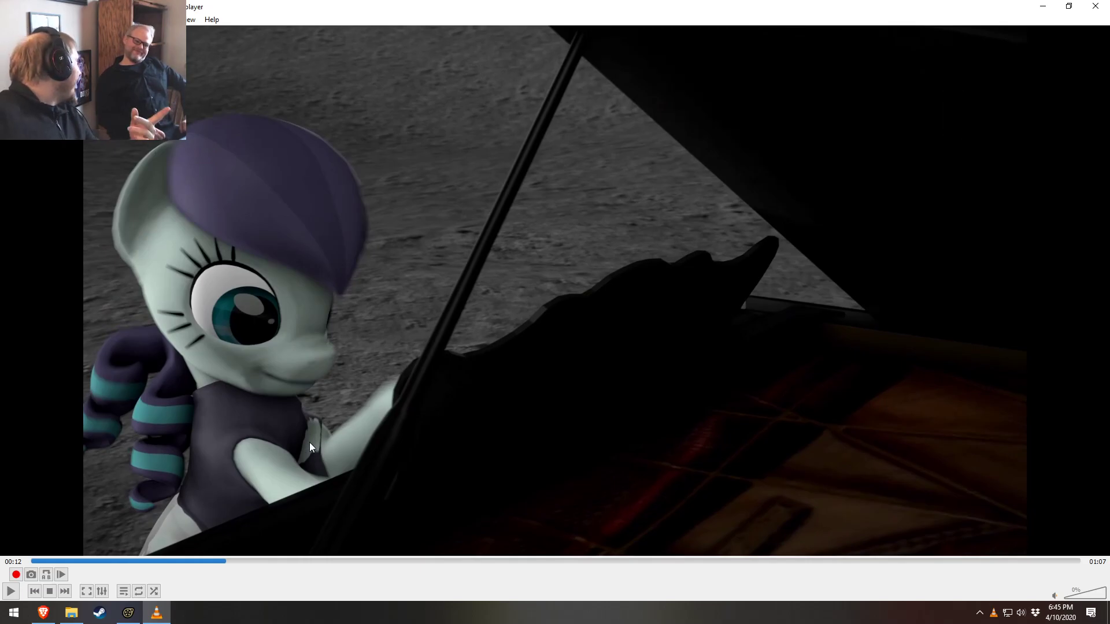
pyautogui.press('space')
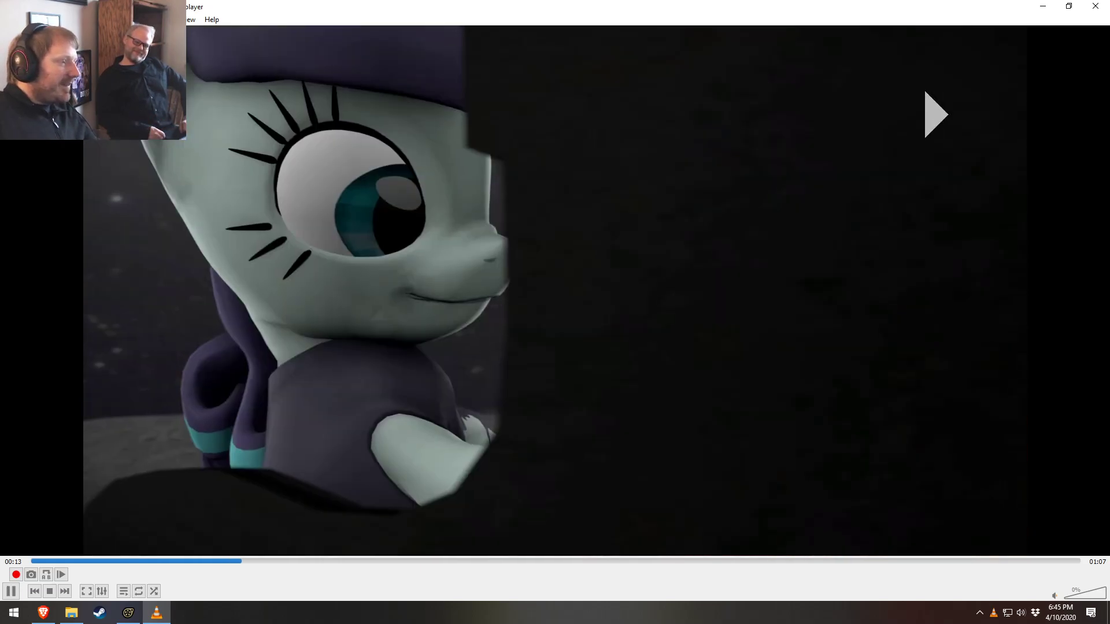
pyautogui.press('space')
pyautogui.click(225, 560)
pyautogui.press('space')
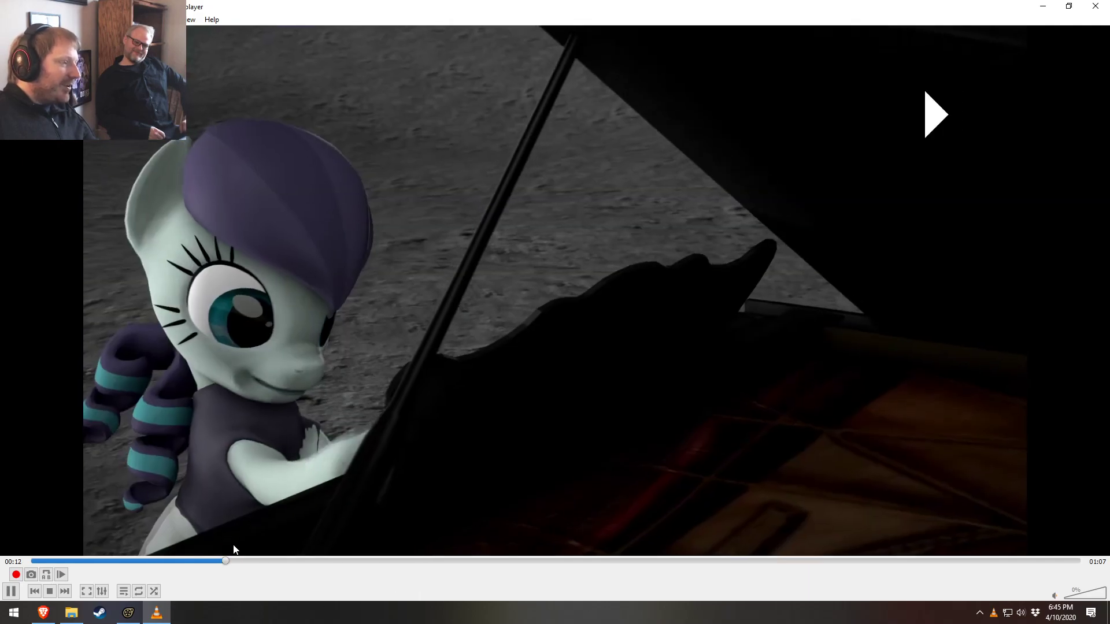
pyautogui.press('space')
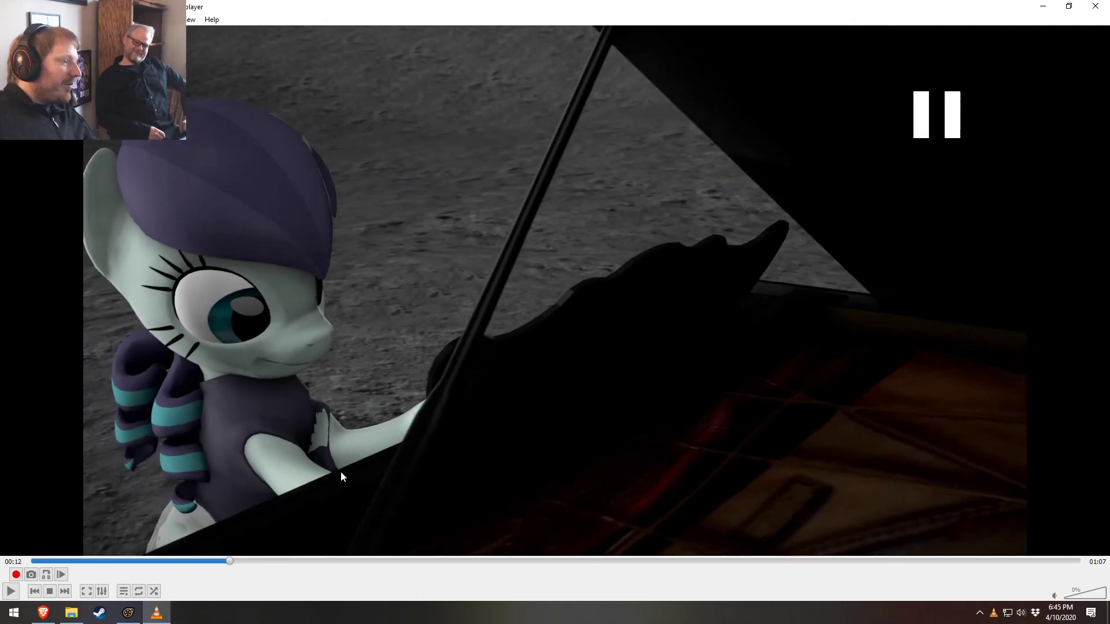
# Rewind the video to 0:11, turn its sound back on, and resume playback
pyautogui.click(205, 561)
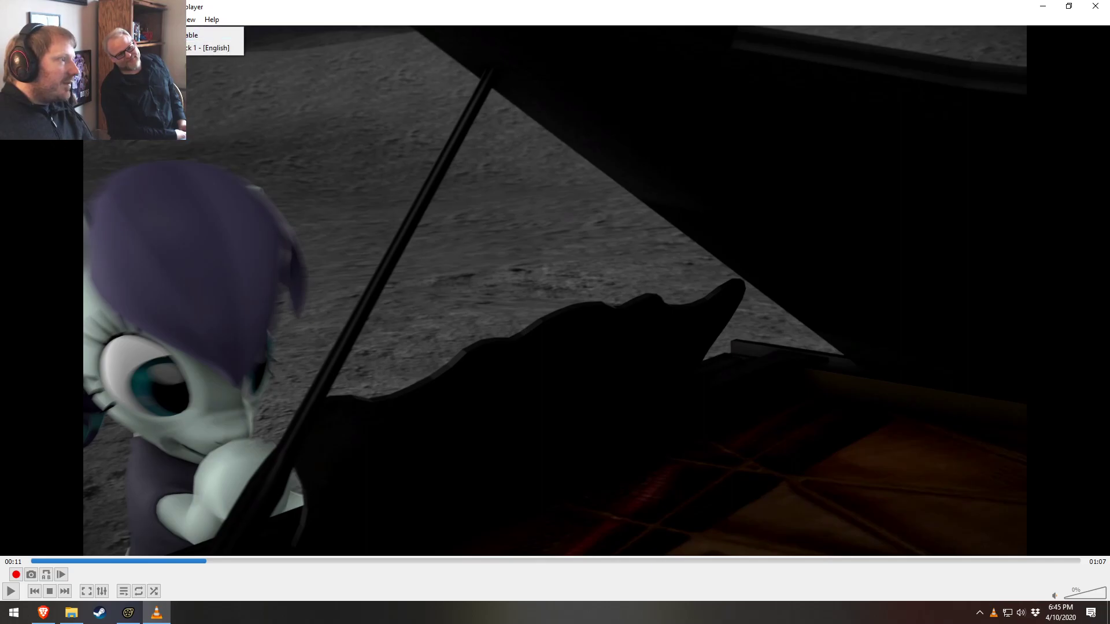
pyautogui.moveTo(124, 48)
pyautogui.click(200, 72)
pyautogui.press('space')
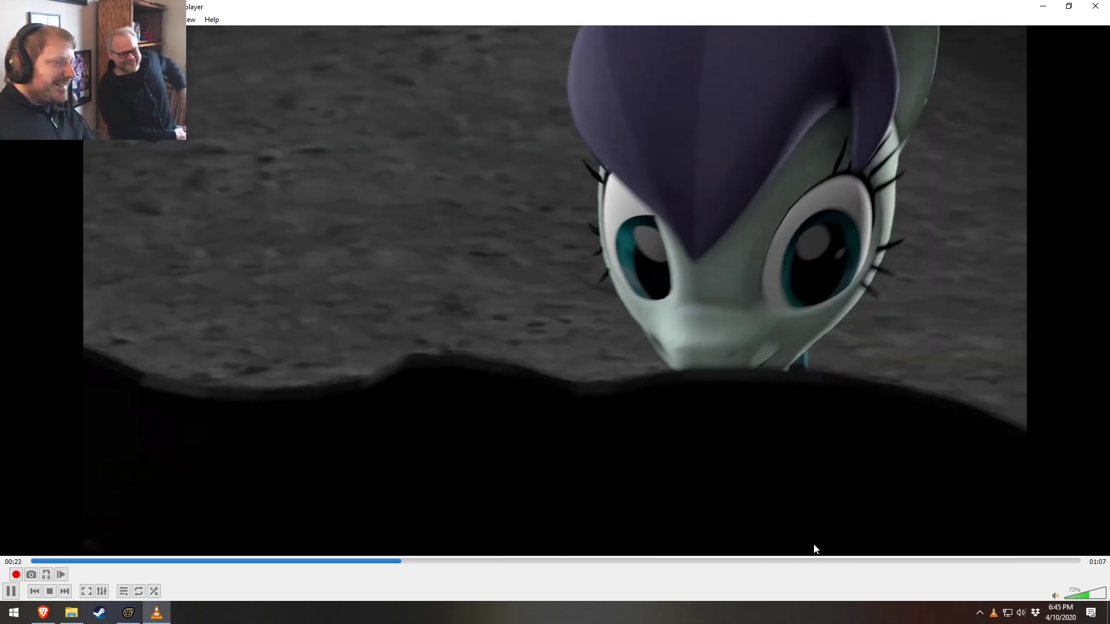
# Watch the piano close-ups from about 0:25 onward, pausing to examine the facial expressions
pyautogui.press('space')
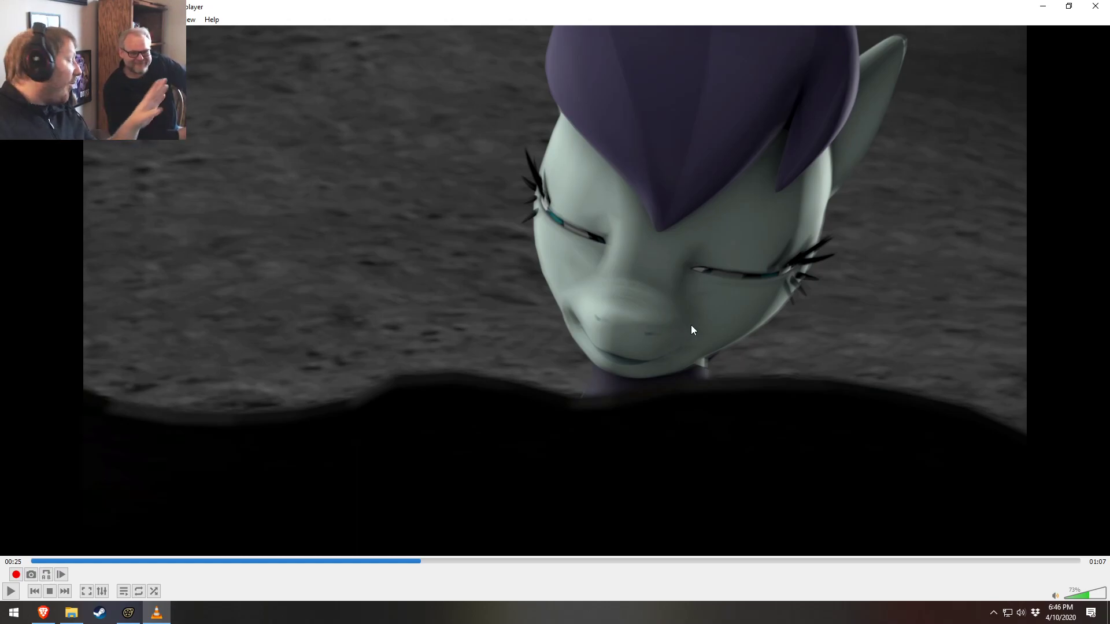
pyautogui.press('space')
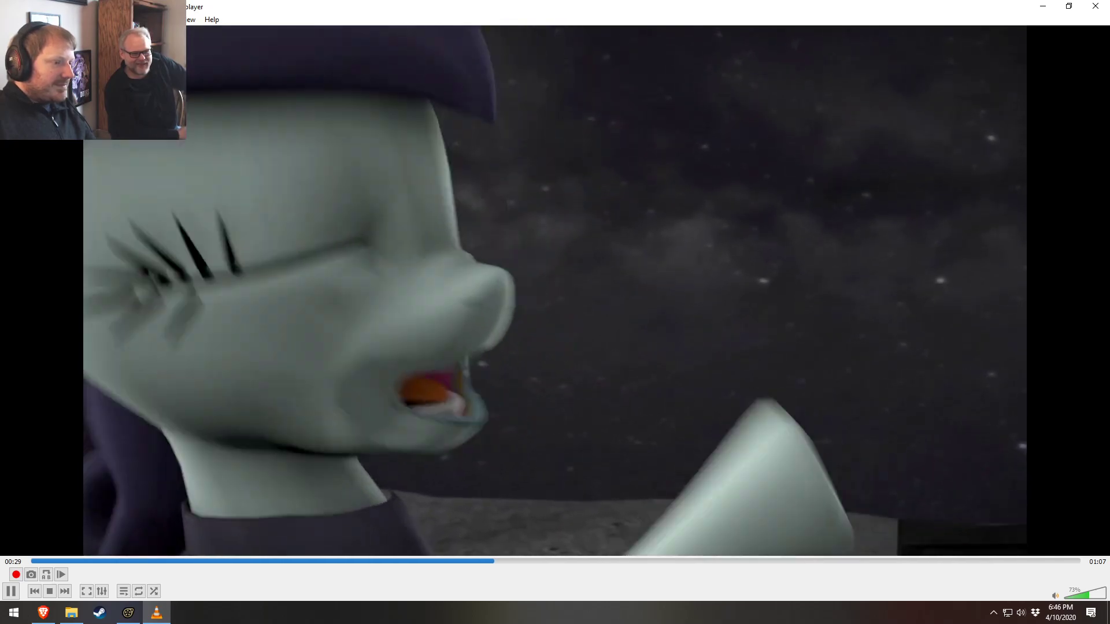
pyautogui.press('space')
pyautogui.press('space')
pyautogui.press('space')
pyautogui.press('space')
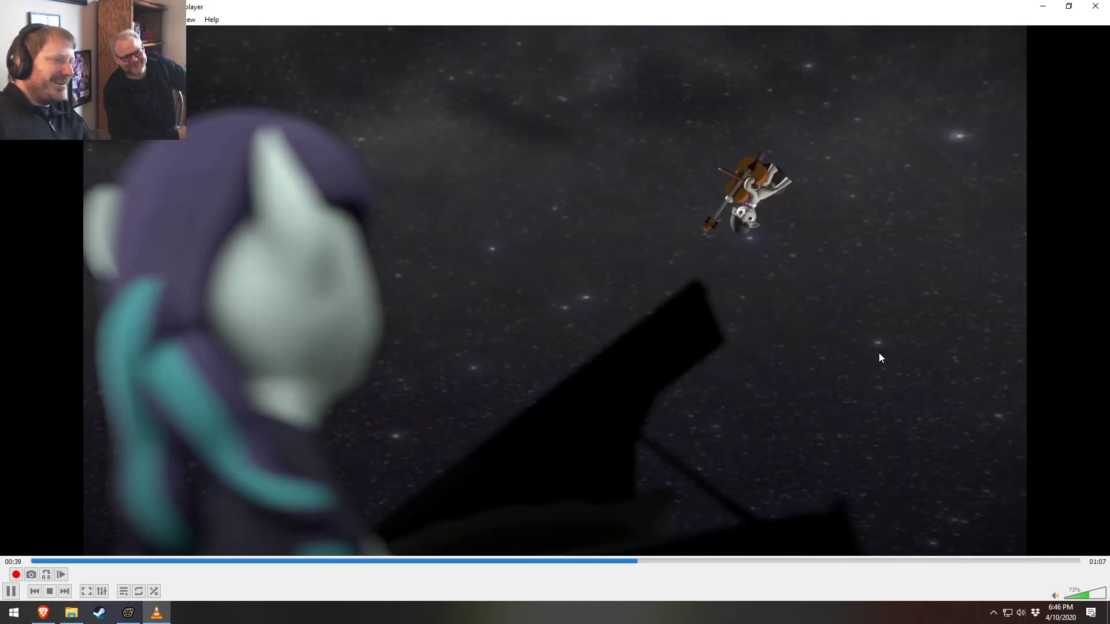
# Replay the floating cellist moment around 0:39, pause at the piano's legs at 0:41, and continue playback
pyautogui.press('space')
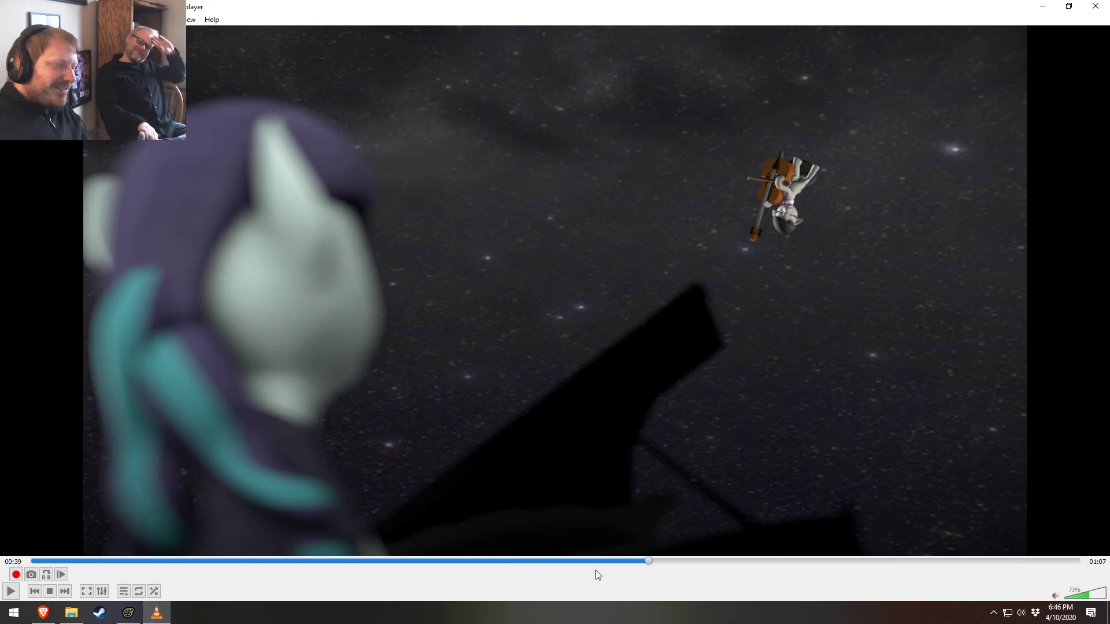
pyautogui.click(627, 561)
pyautogui.press('space')
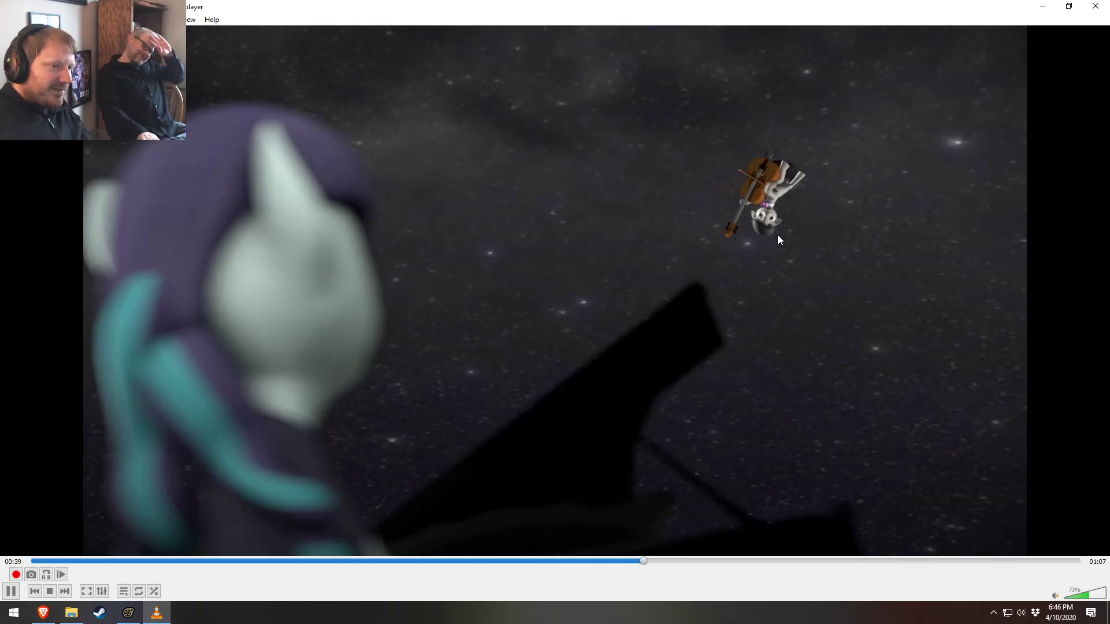
pyautogui.press('space')
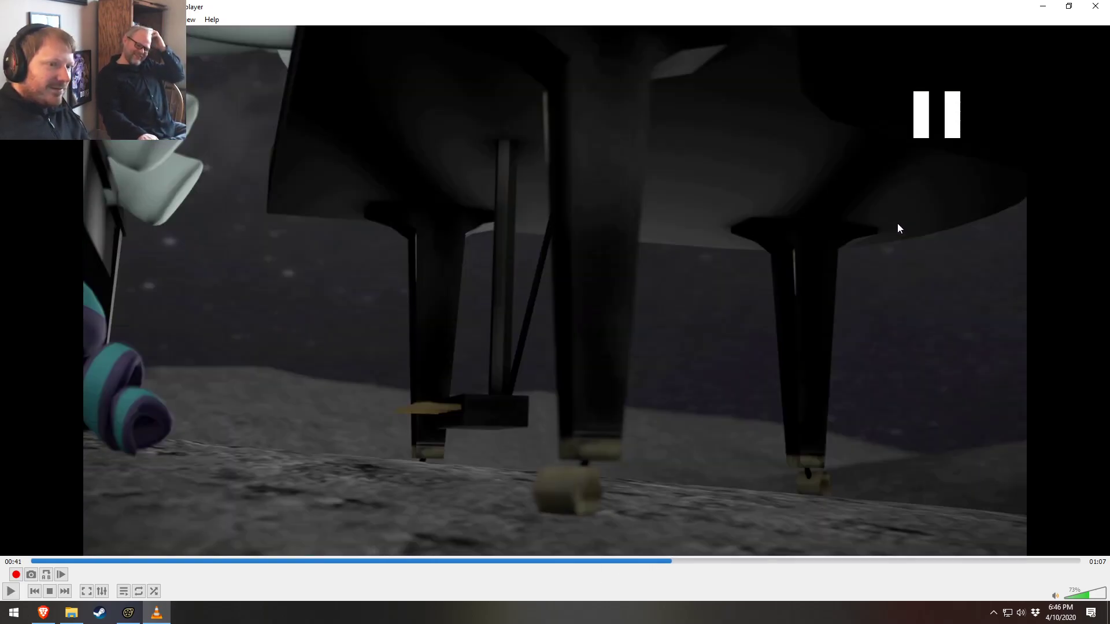
pyautogui.press('space')
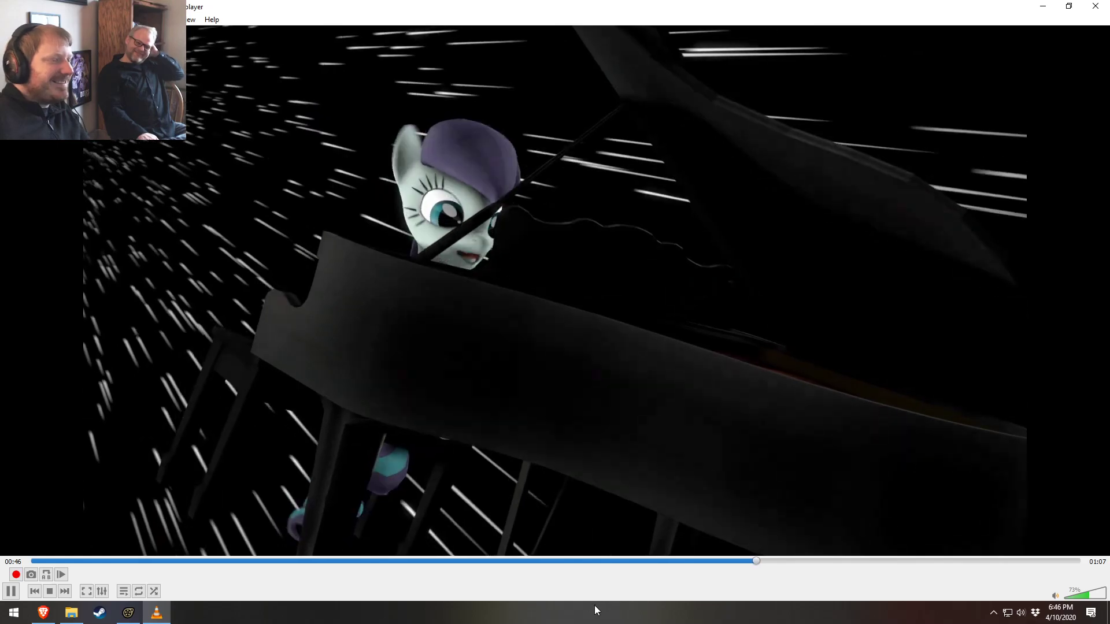
# Pause the starfield piano scene at 0:48, skip forward to the duet, and examine the close-up at 0:59
pyautogui.press('space')
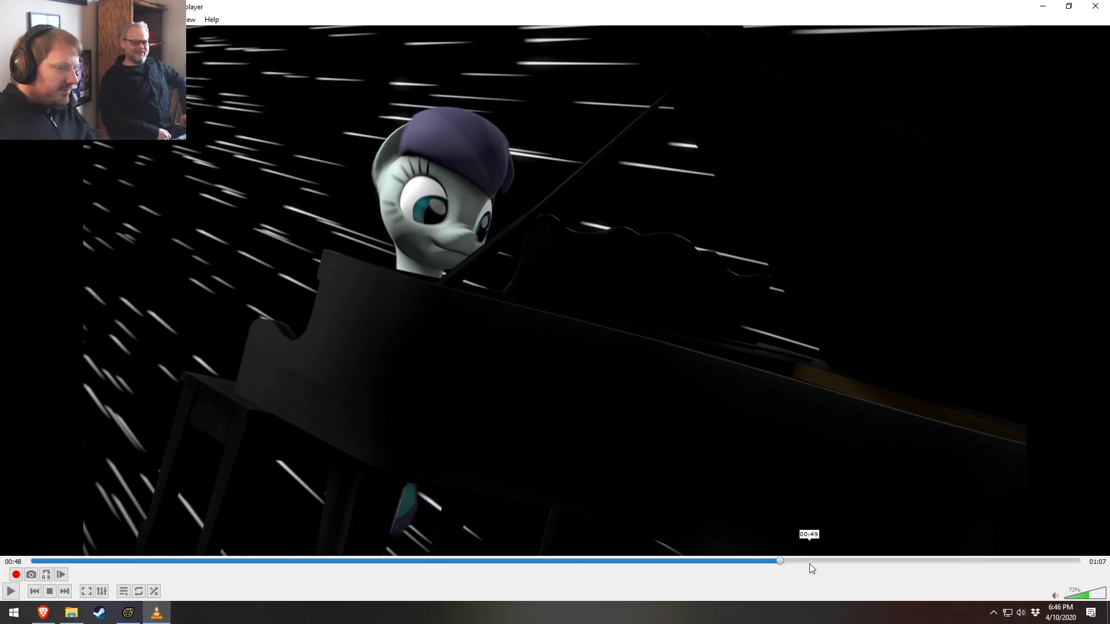
pyautogui.click(847, 562)
pyautogui.press('space')
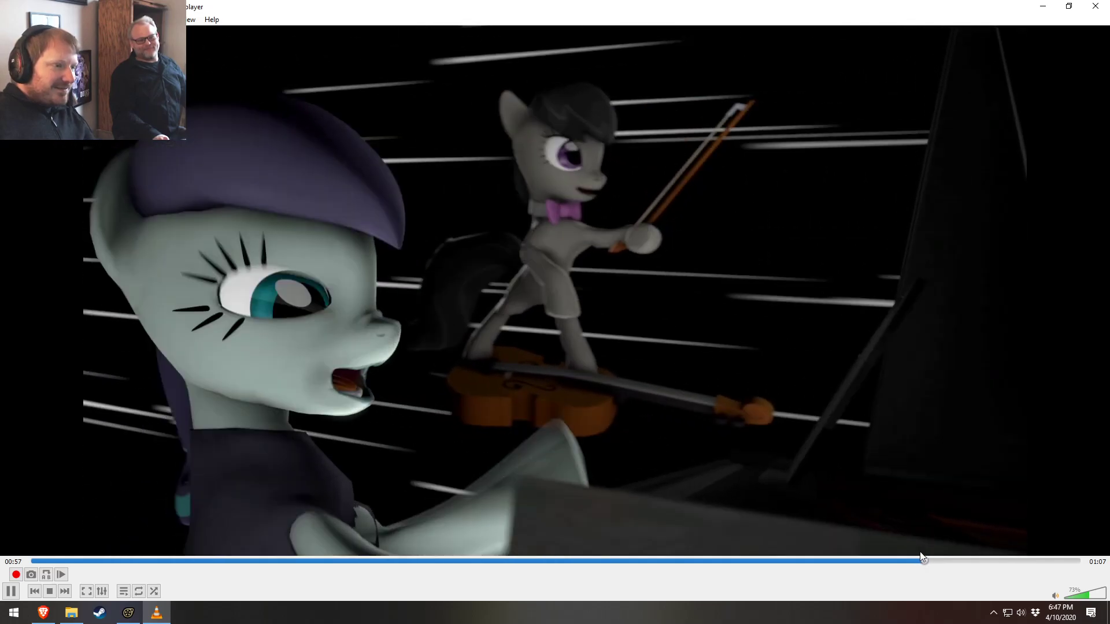
pyautogui.press('space')
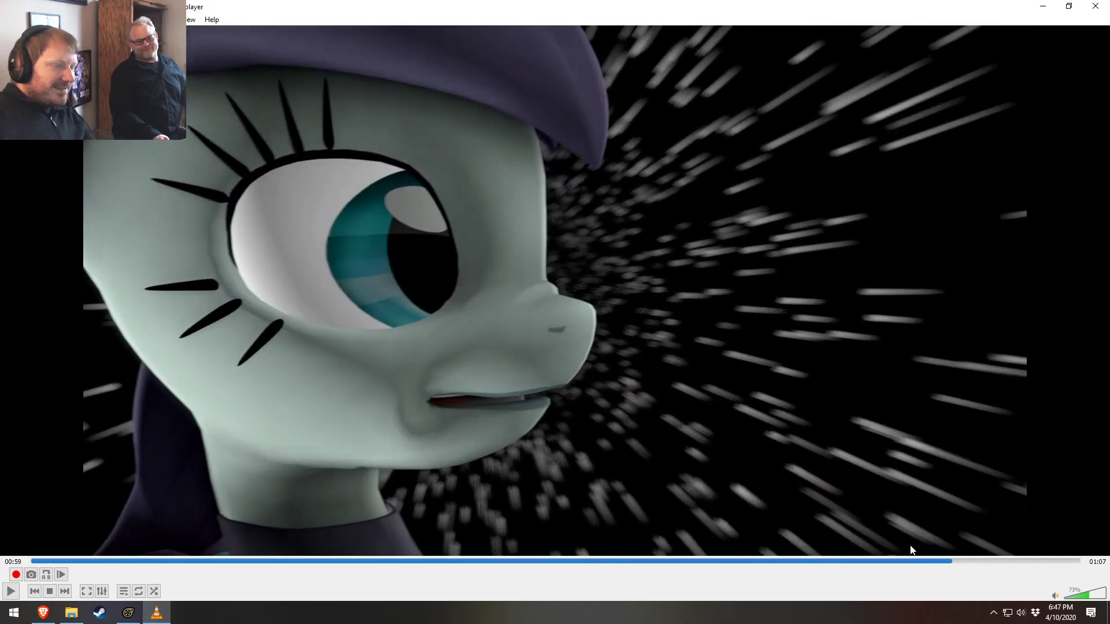
pyautogui.moveTo(935, 558); pyautogui.dragTo(951, 566)
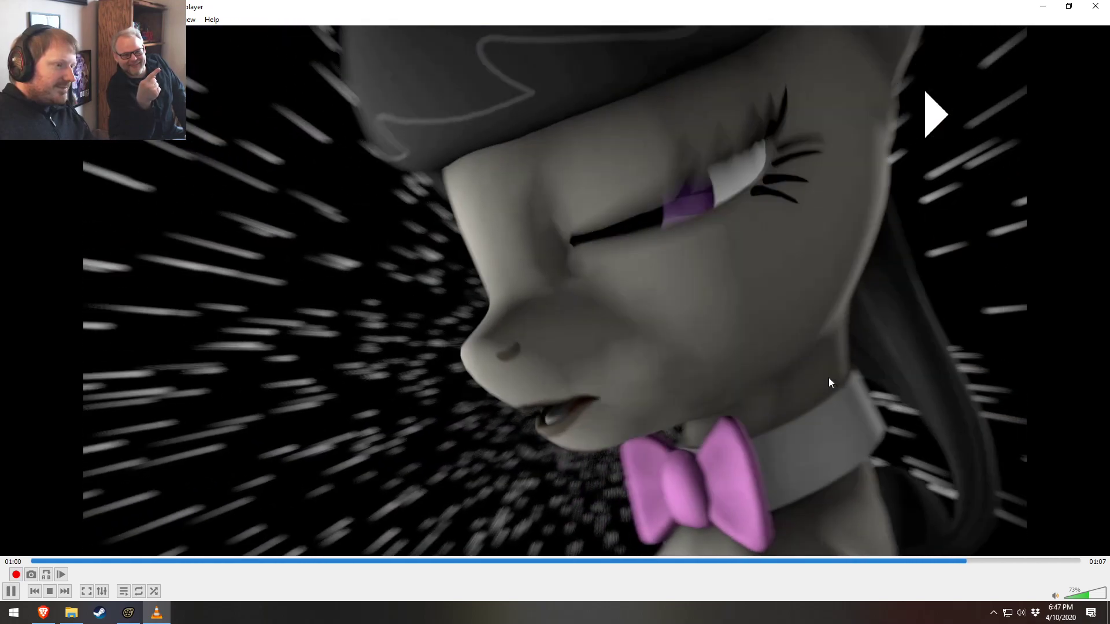
# Skip to the ending at 1:05, step back to about 1:03, and play the frantic piano-playing shot
pyautogui.press('space')
pyautogui.click(1060, 560)
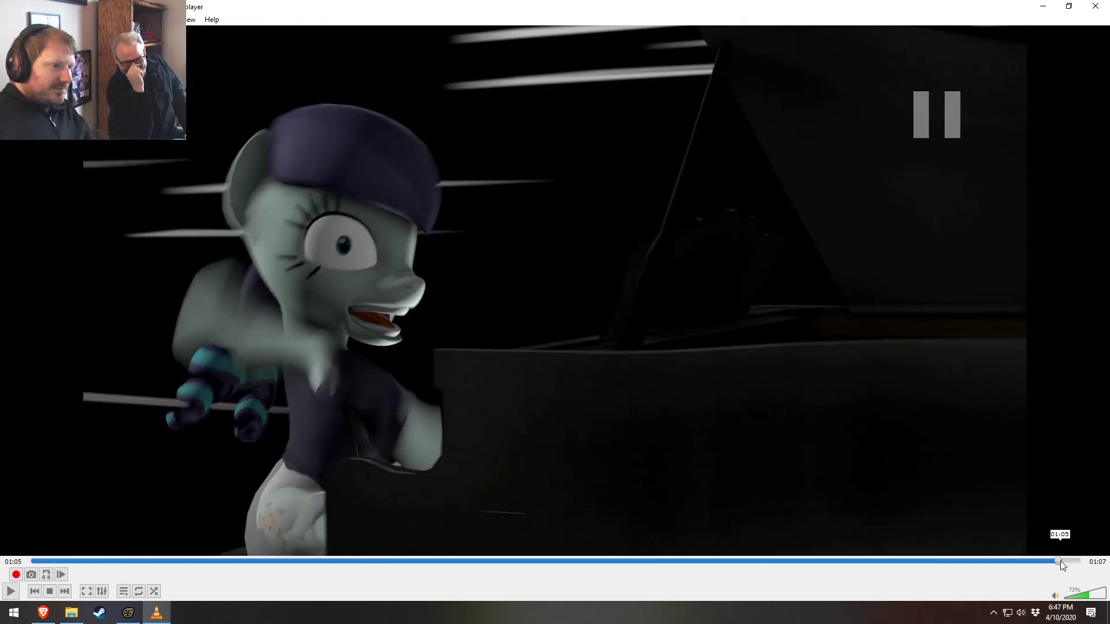
pyautogui.click(1039, 560)
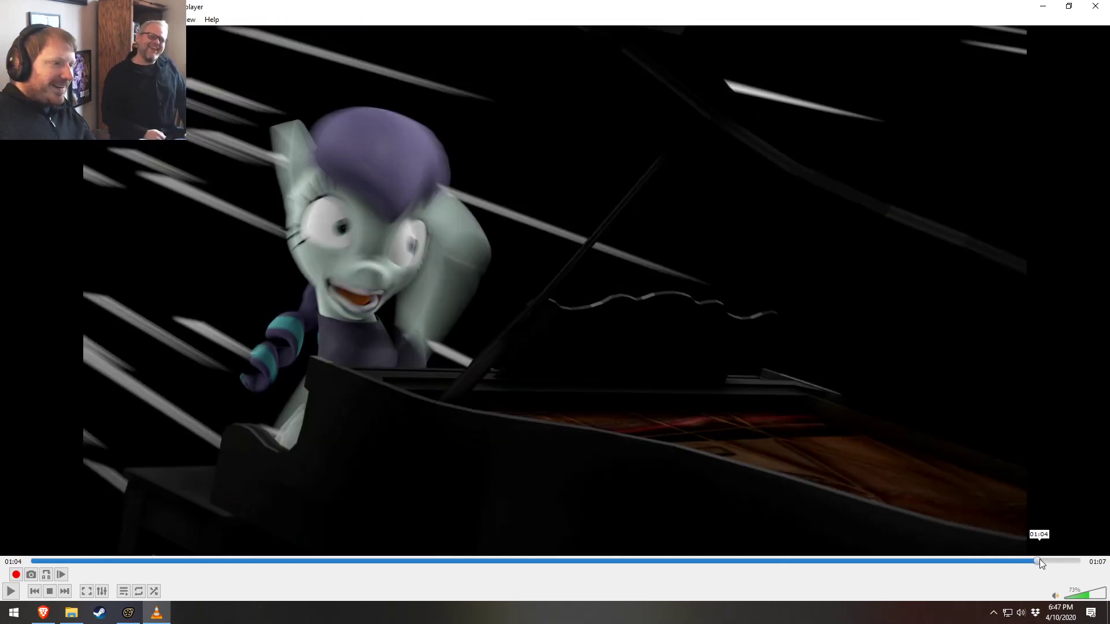
pyautogui.press('space')
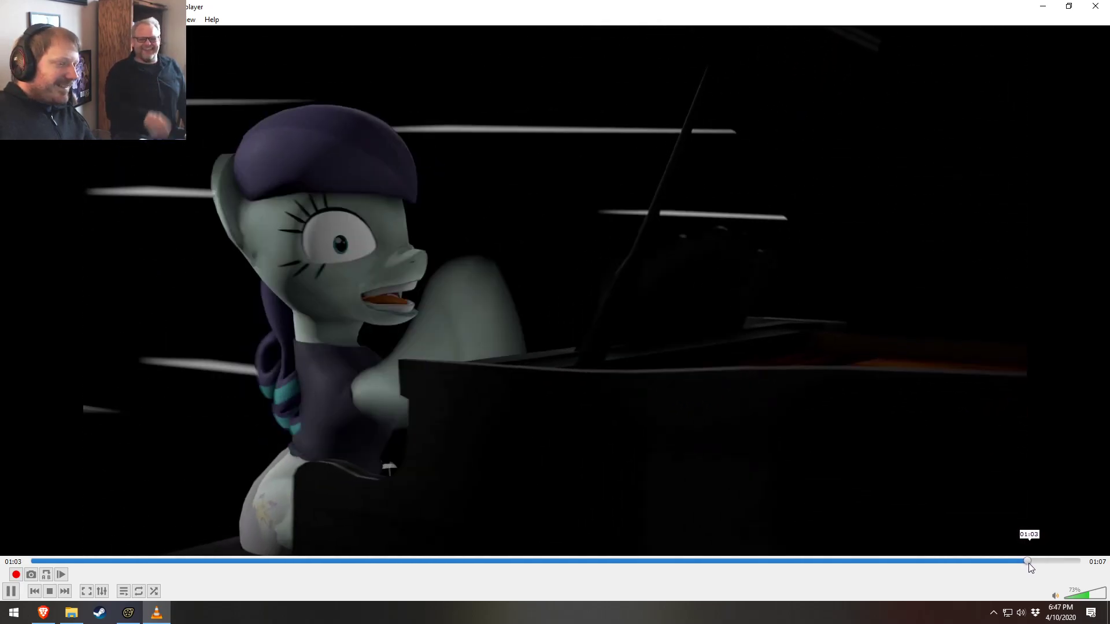
pyautogui.click(1019, 564)
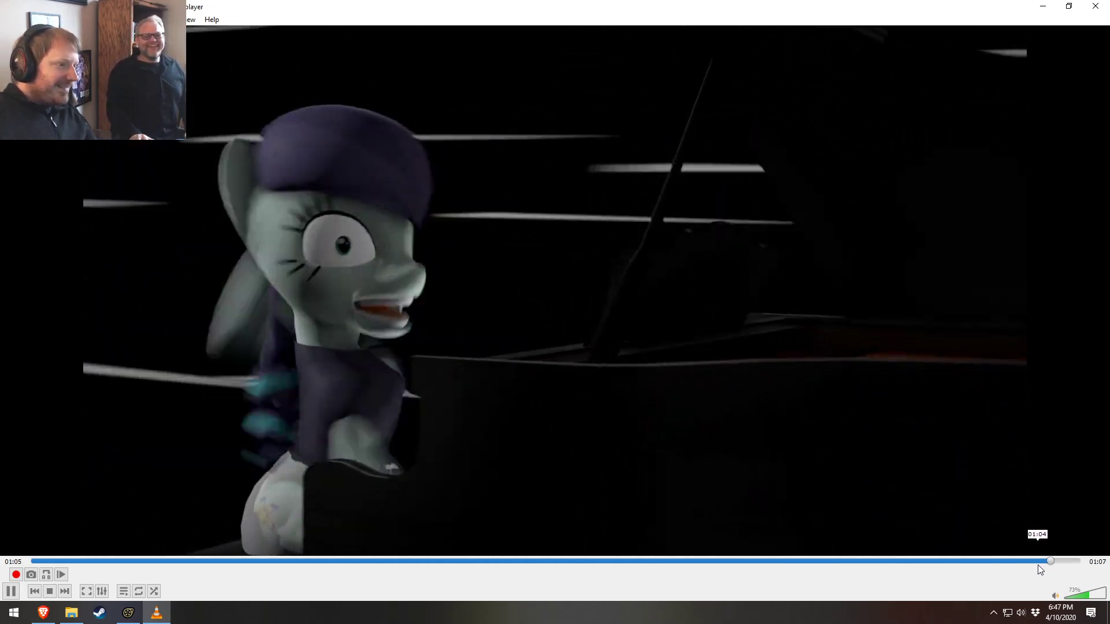
pyautogui.press('space')
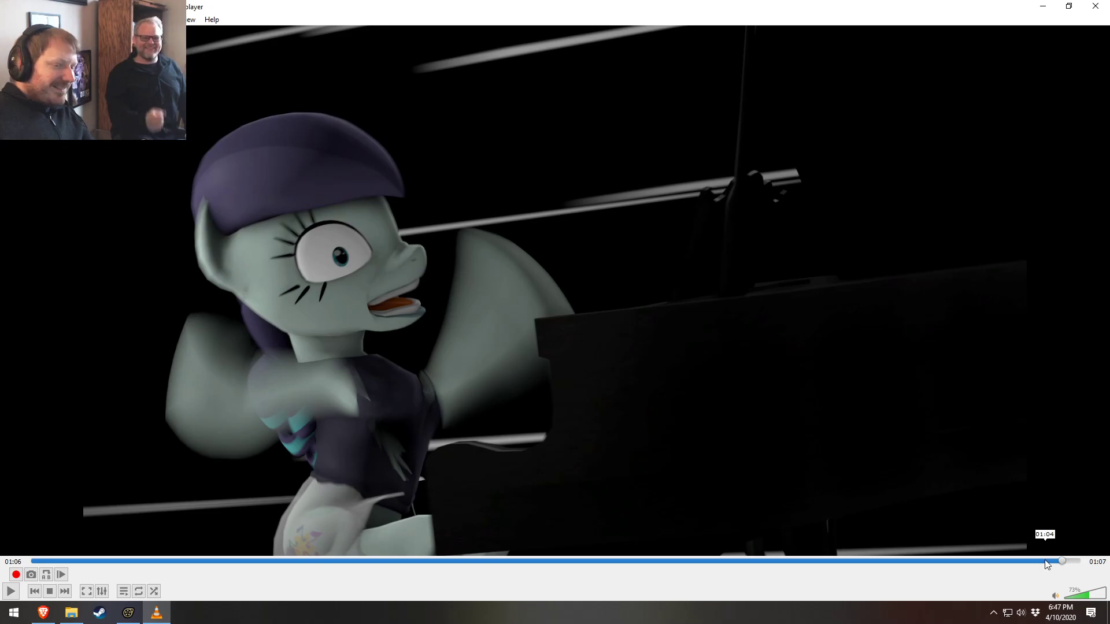
# Replay the final seconds from about 1:04 several times, pausing to examine the pony's frantic arm movements
pyautogui.click(1034, 561)
pyautogui.press('space')
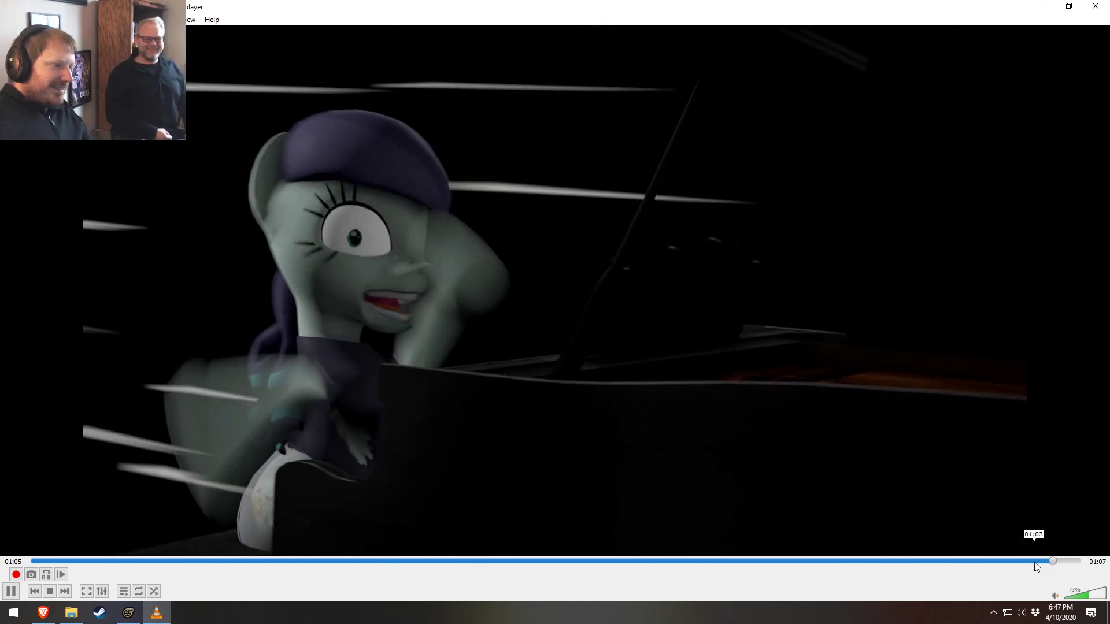
pyautogui.press('space')
pyautogui.click(1037, 560)
pyautogui.press('space')
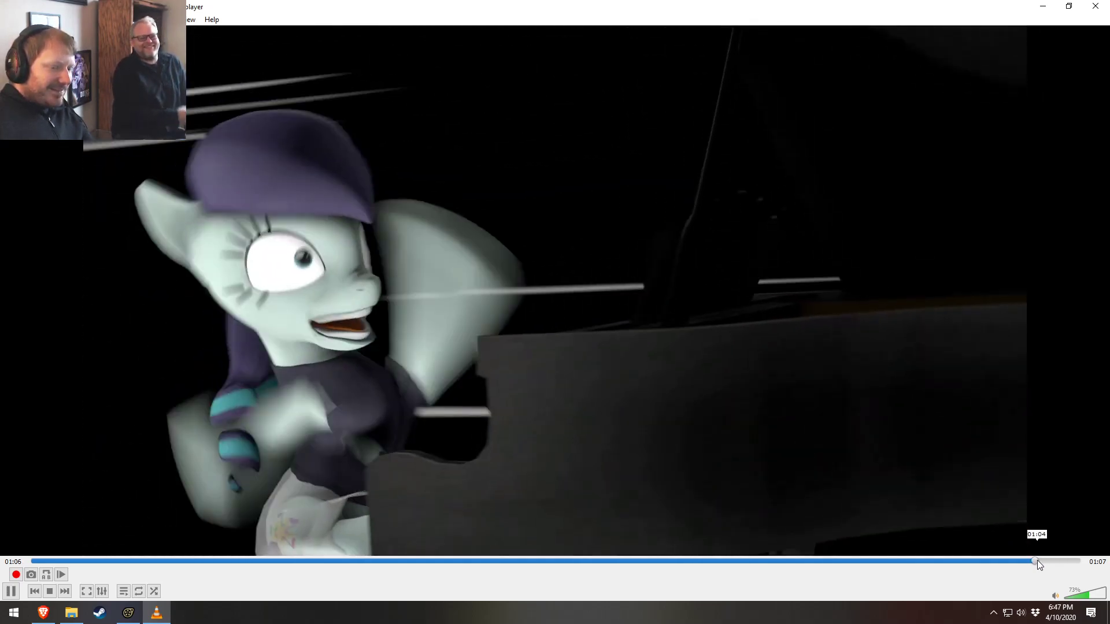
pyautogui.press('space')
pyautogui.click(1037, 560)
pyautogui.press('space')
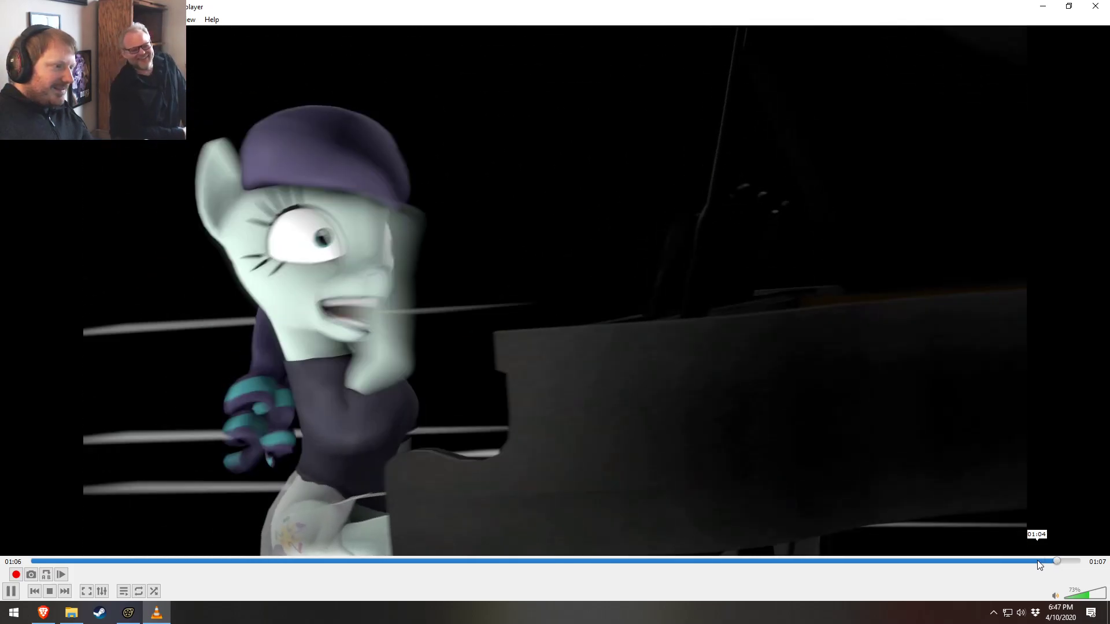
pyautogui.click(1037, 561)
pyautogui.press('space')
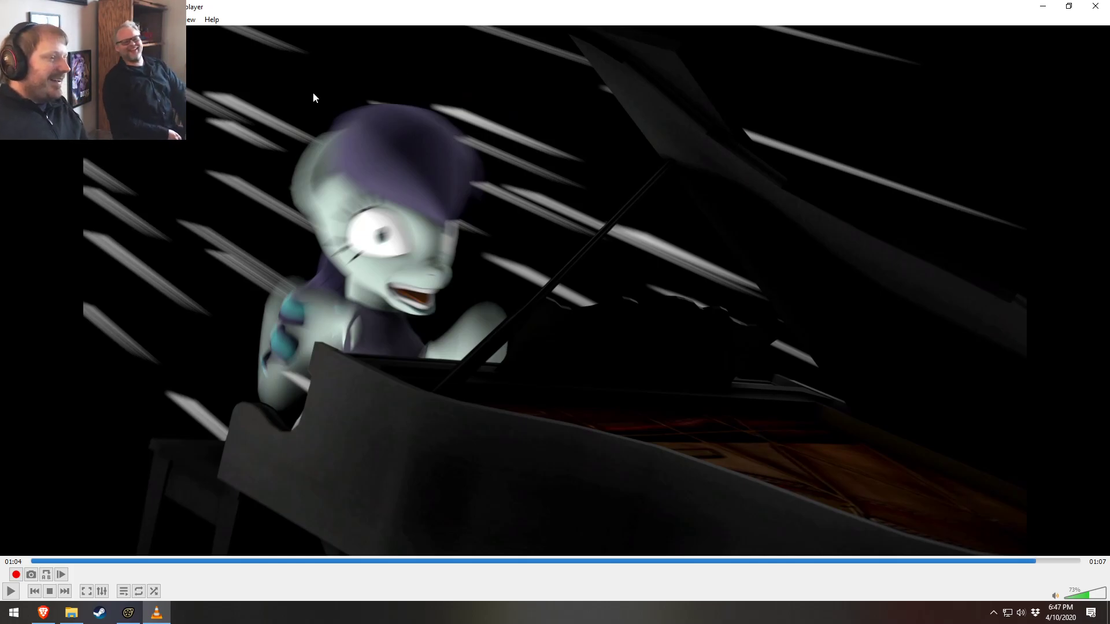
pyautogui.press('space')
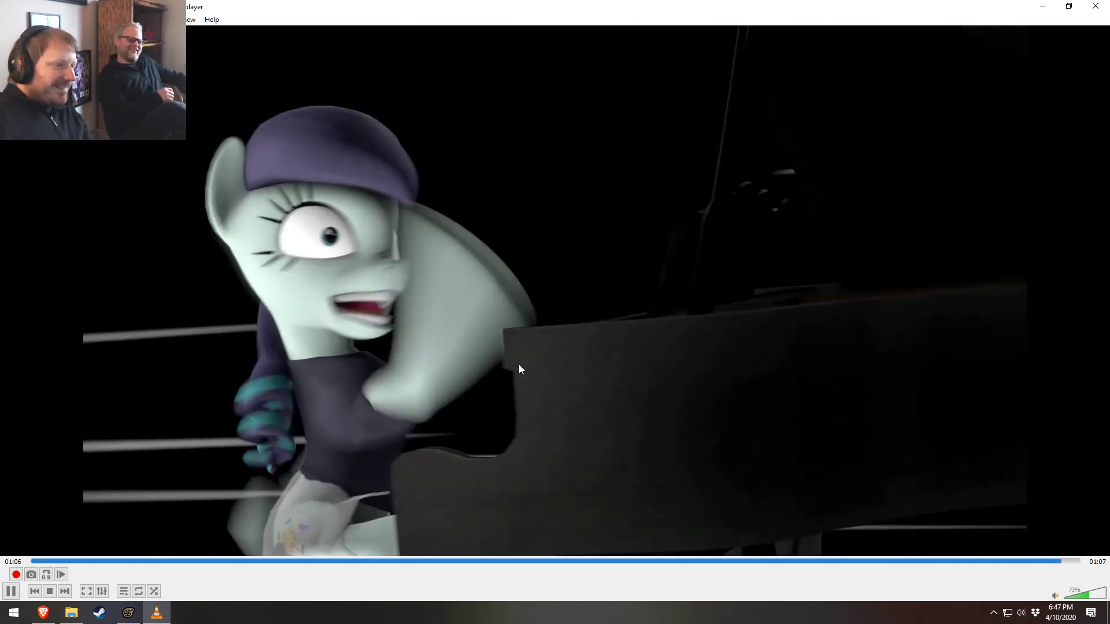
pyautogui.press('space')
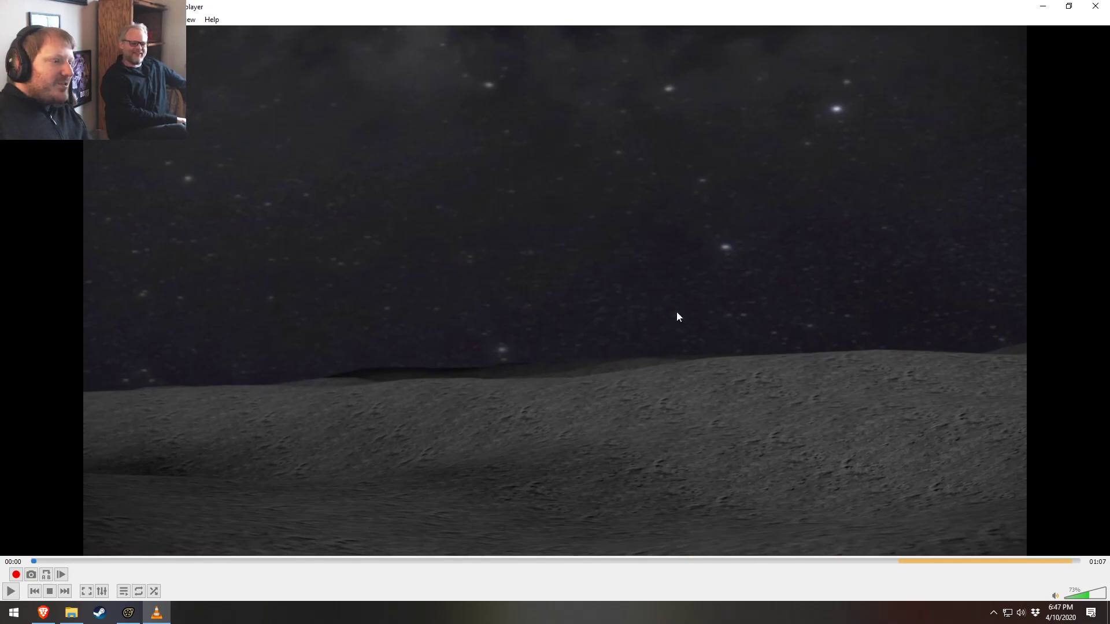
# Play and pause the video's opening moonscape, and close the video player
pyautogui.press('space')
pyautogui.press('space')
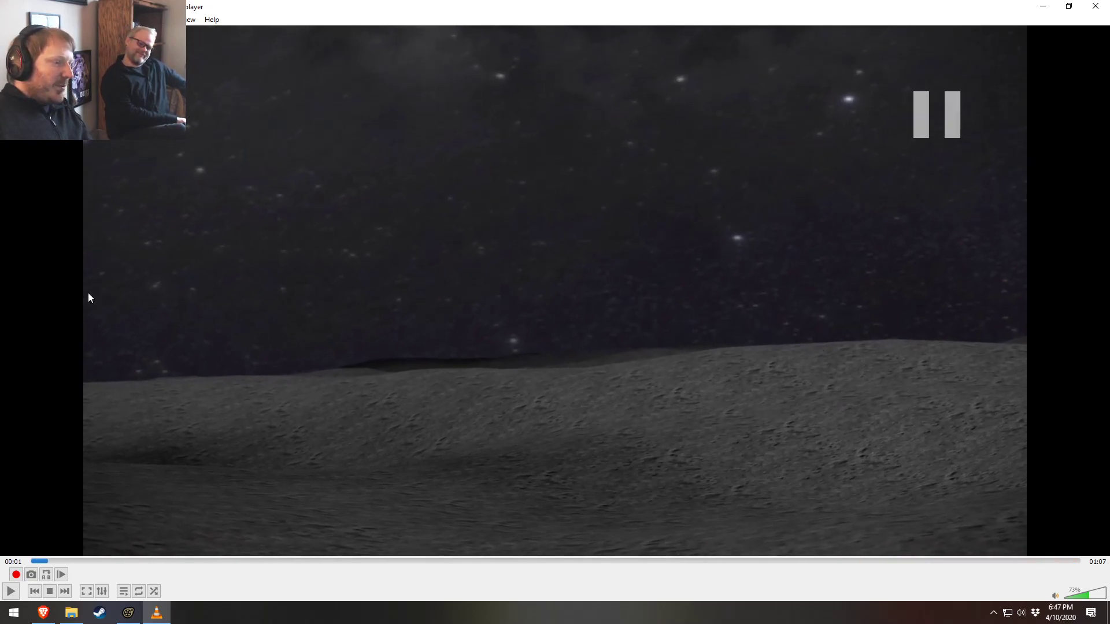
pyautogui.press('space')
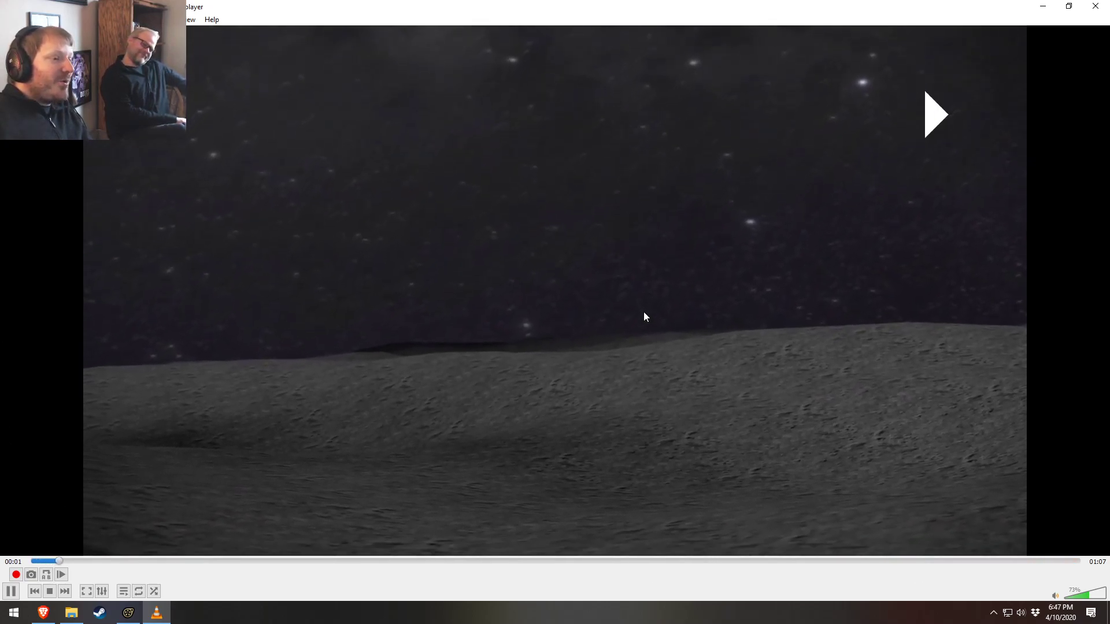
pyautogui.press('space')
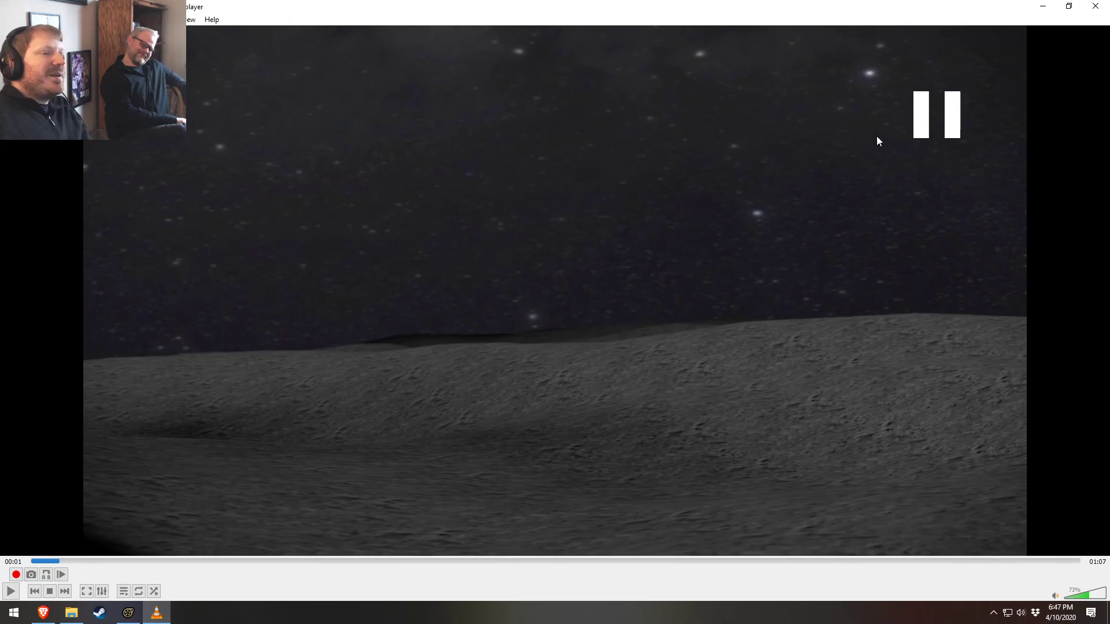
pyautogui.click(1094, 6)
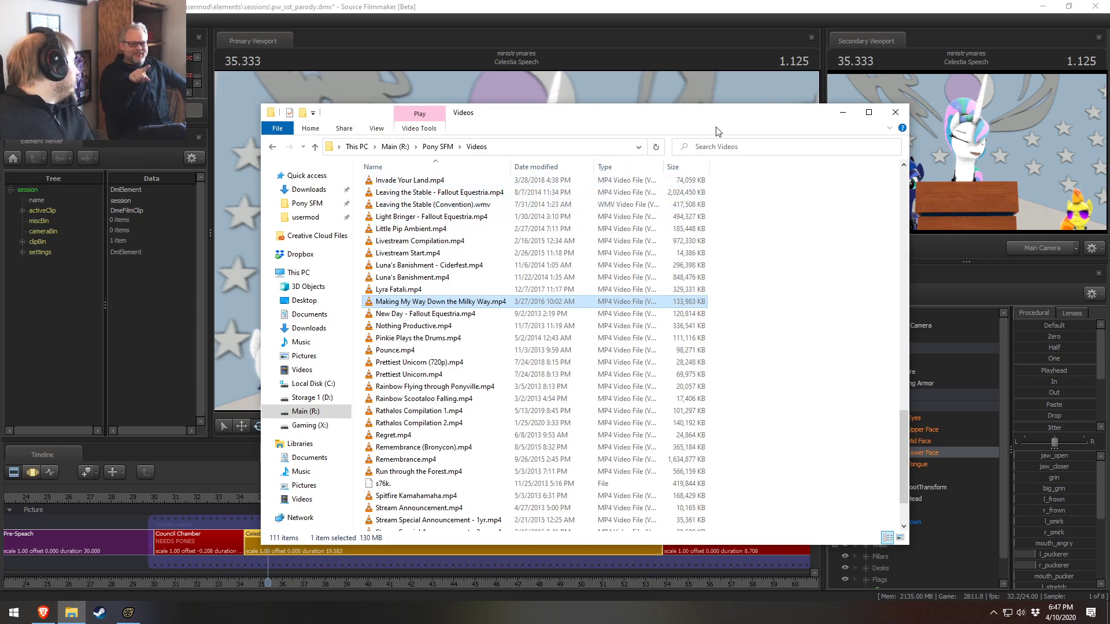
# Switch to the Brave browser and open the YouTube home page
pyautogui.click(45, 613)
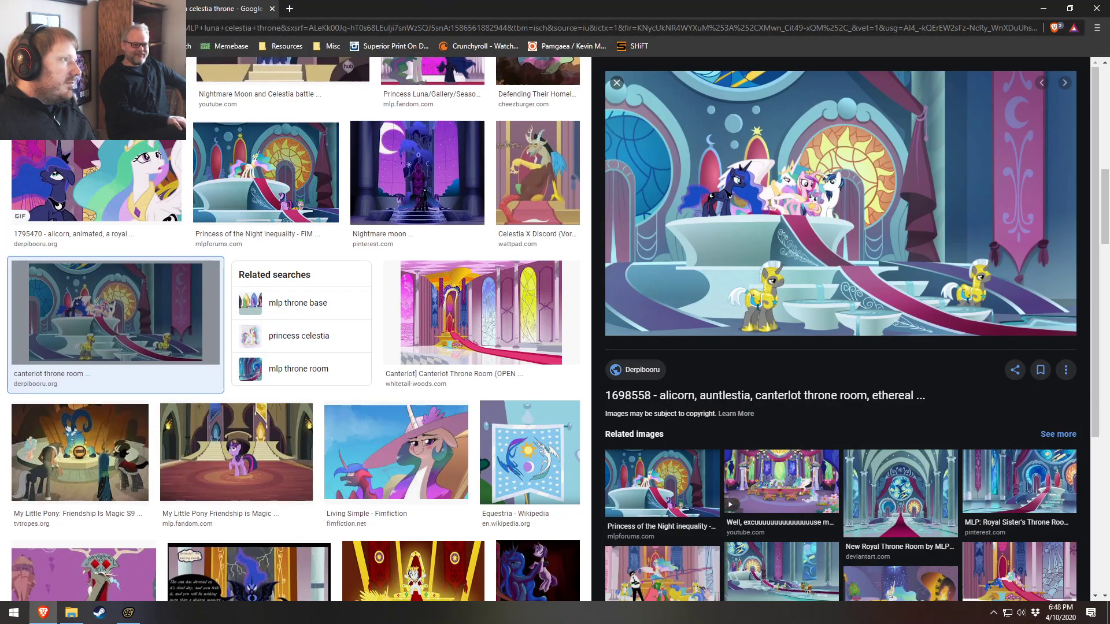
pyautogui.click(132, 47)
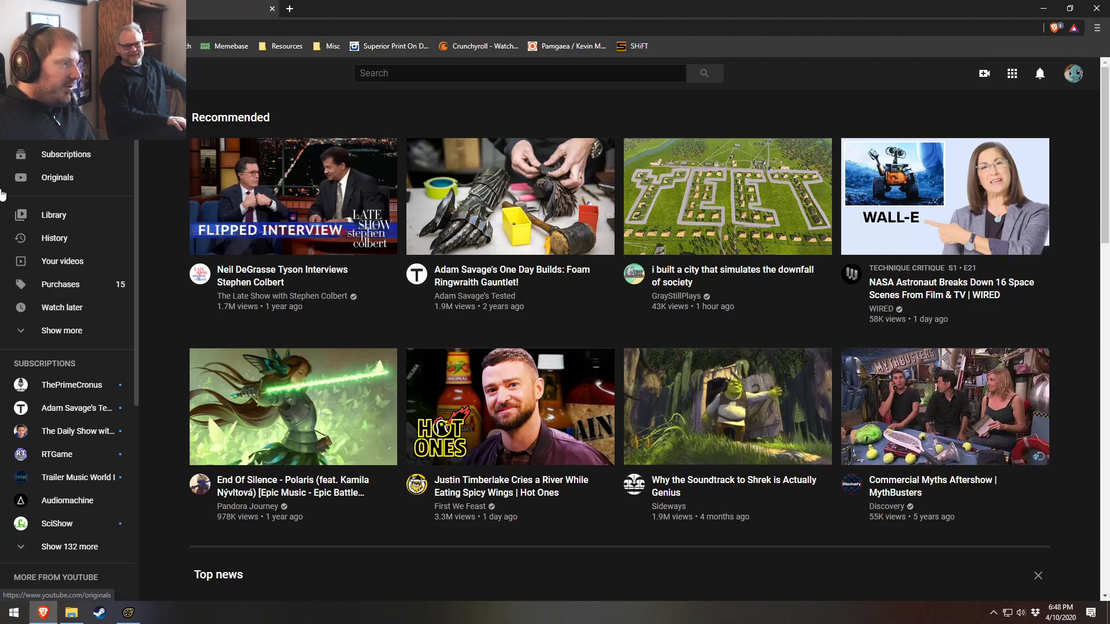
pyautogui.click(1068, 75)
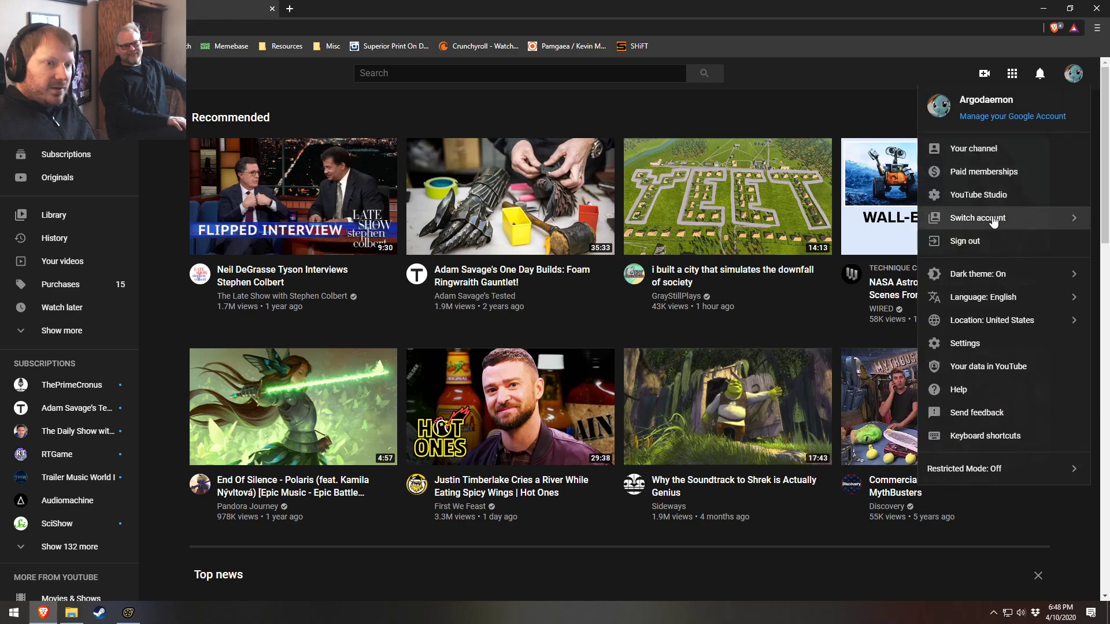
pyautogui.click(780, 5)
pyautogui.click(1043, 8)
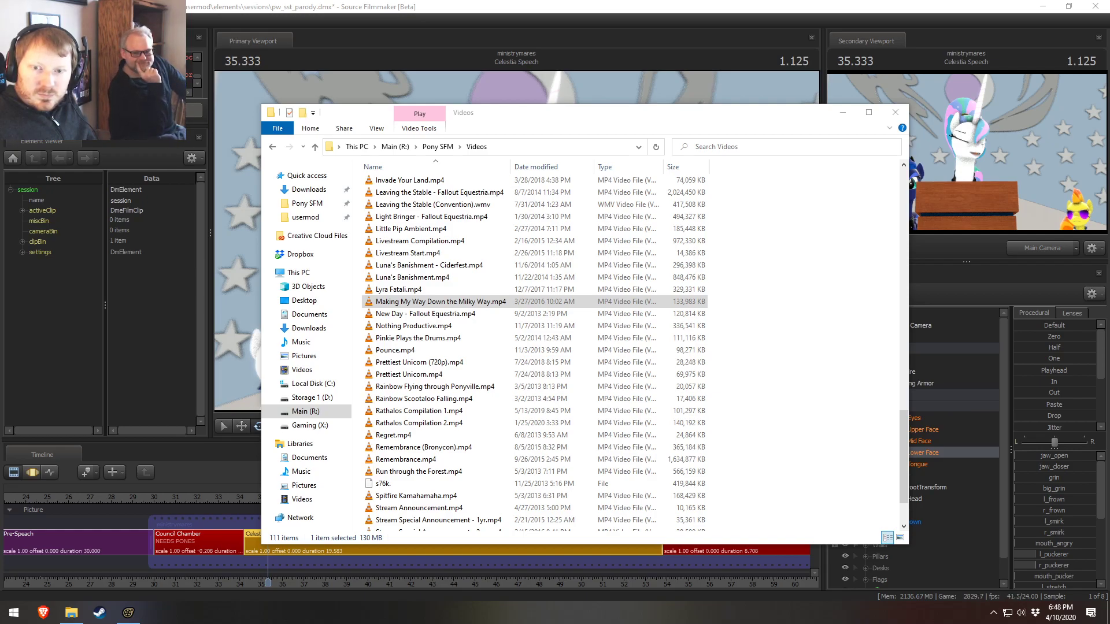
# Open the channel's Analytics overview in YouTube Studio and expand the top videos into the full report
pyautogui.moveTo(0, 200); pyautogui.dragTo(624, 0)
pyautogui.scroll(-2, 241, 390)
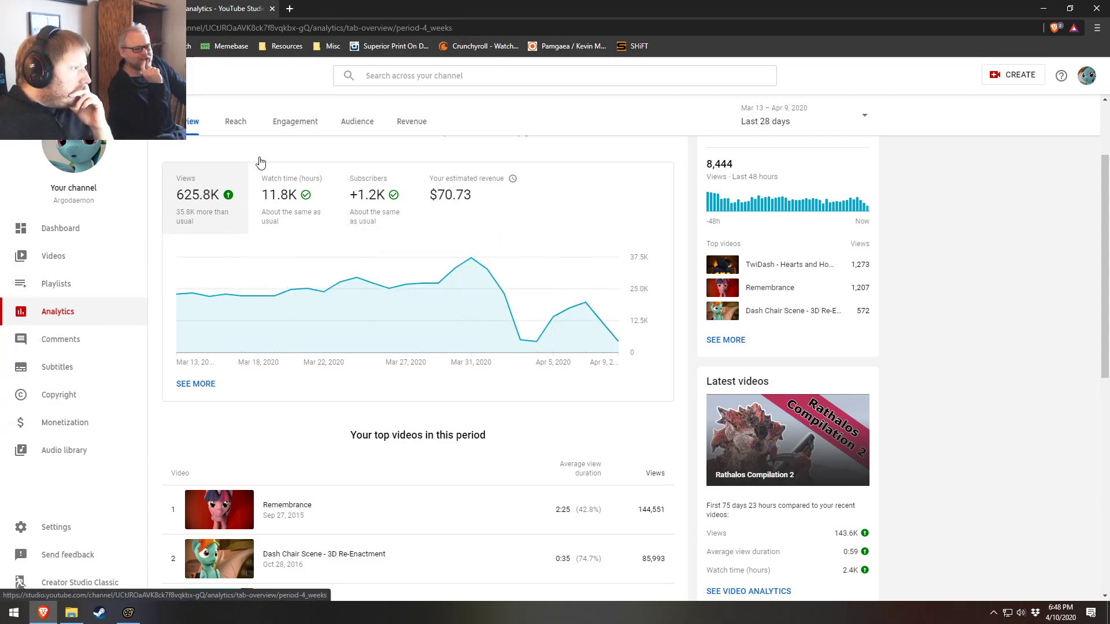
pyautogui.scroll(-5, 307, 474)
pyautogui.scroll(-3, 306, 474)
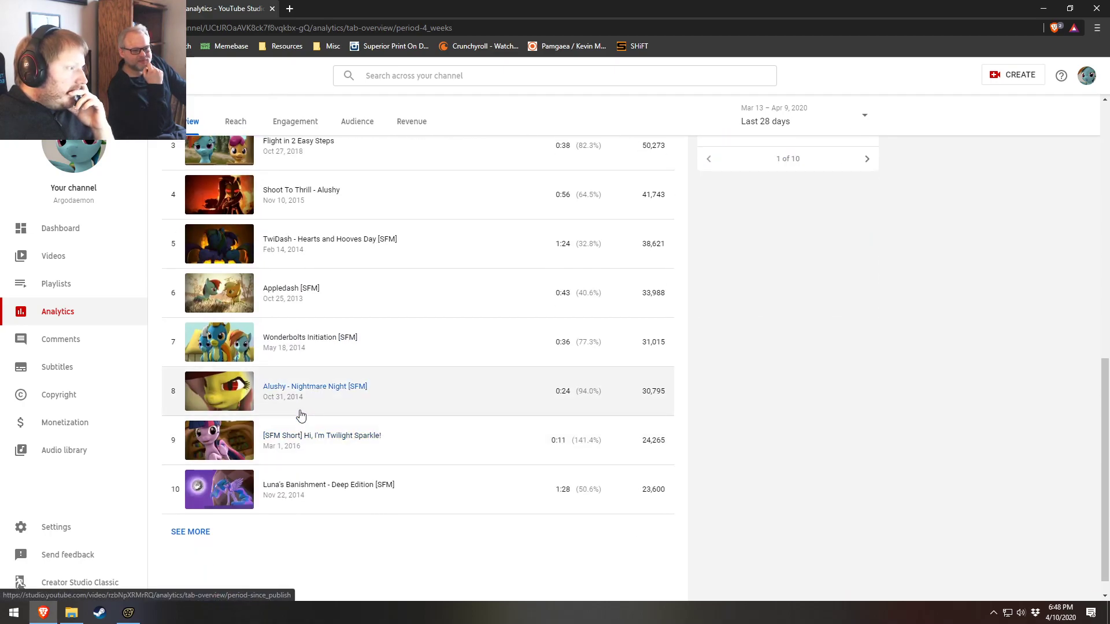
pyautogui.scroll(2, 298, 416)
pyautogui.scroll(-2, 235, 537)
pyautogui.click(188, 510)
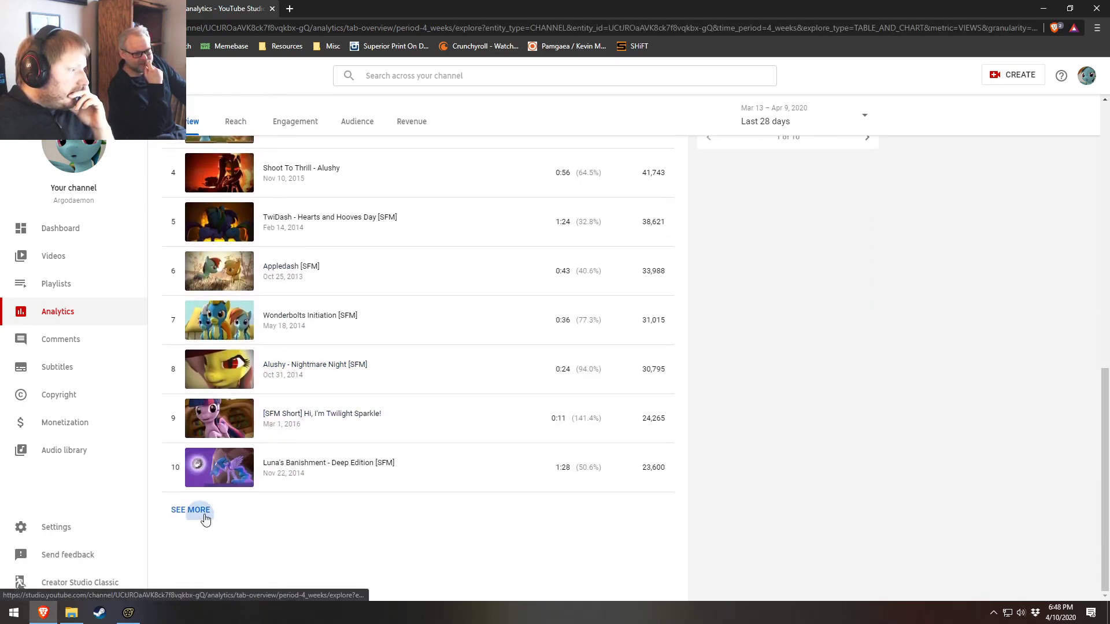
# Examine the per-video views and watch durations for the last 28 days
pyautogui.scroll(-5, 364, 416)
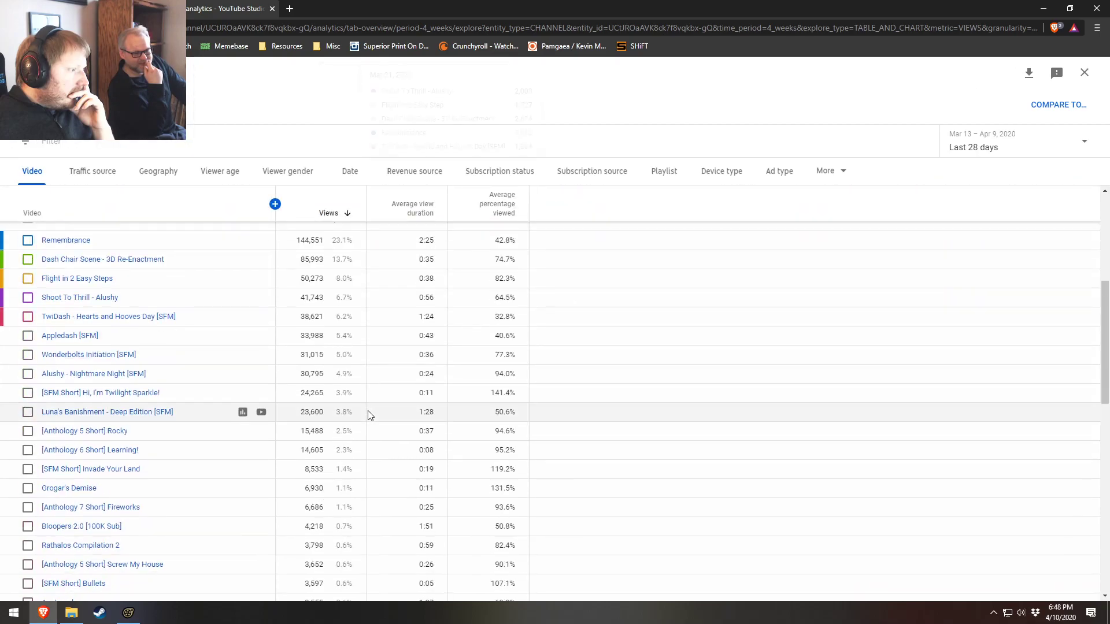
pyautogui.scroll(2, 223, 389)
pyautogui.scroll(-3, 46, 324)
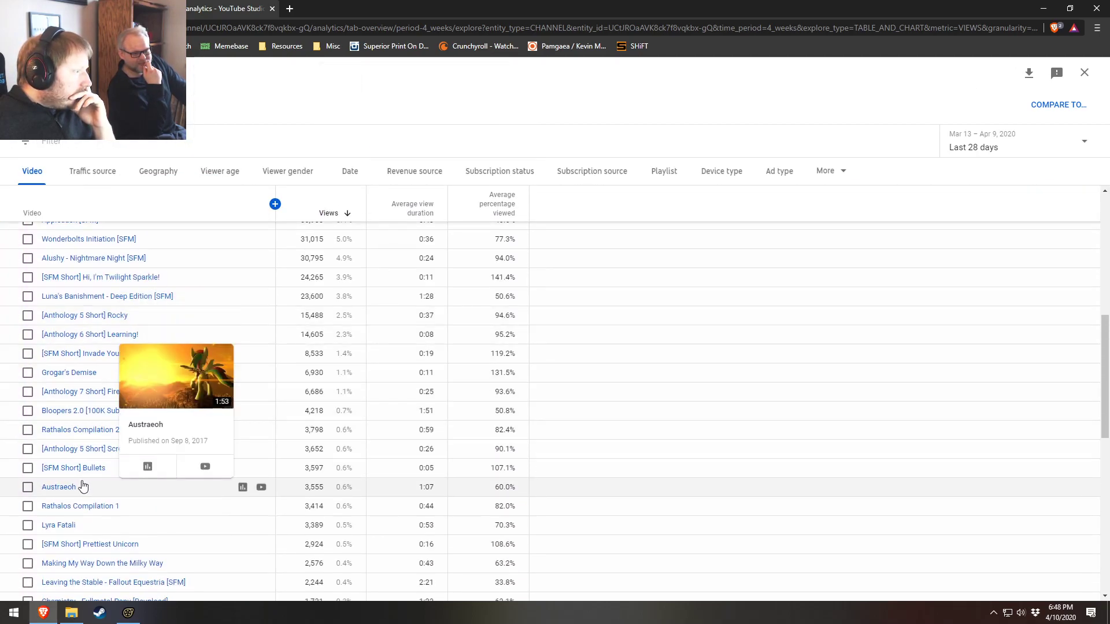
pyautogui.moveTo(56, 503)
pyautogui.scroll(1, 58, 502)
pyautogui.moveTo(73, 443)
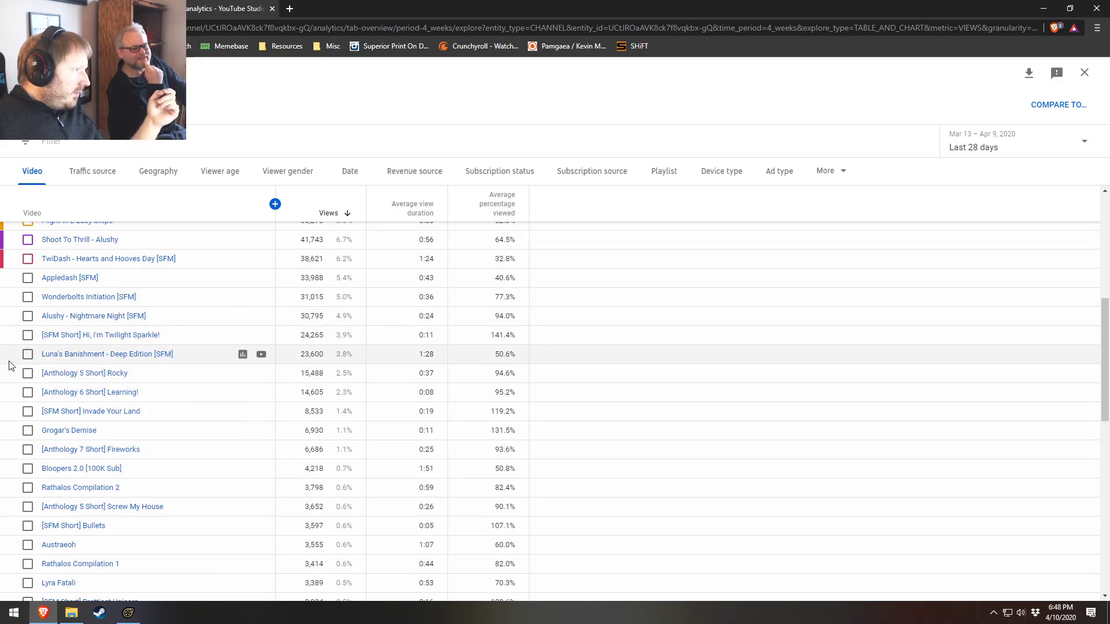
pyautogui.scroll(-1, 11, 364)
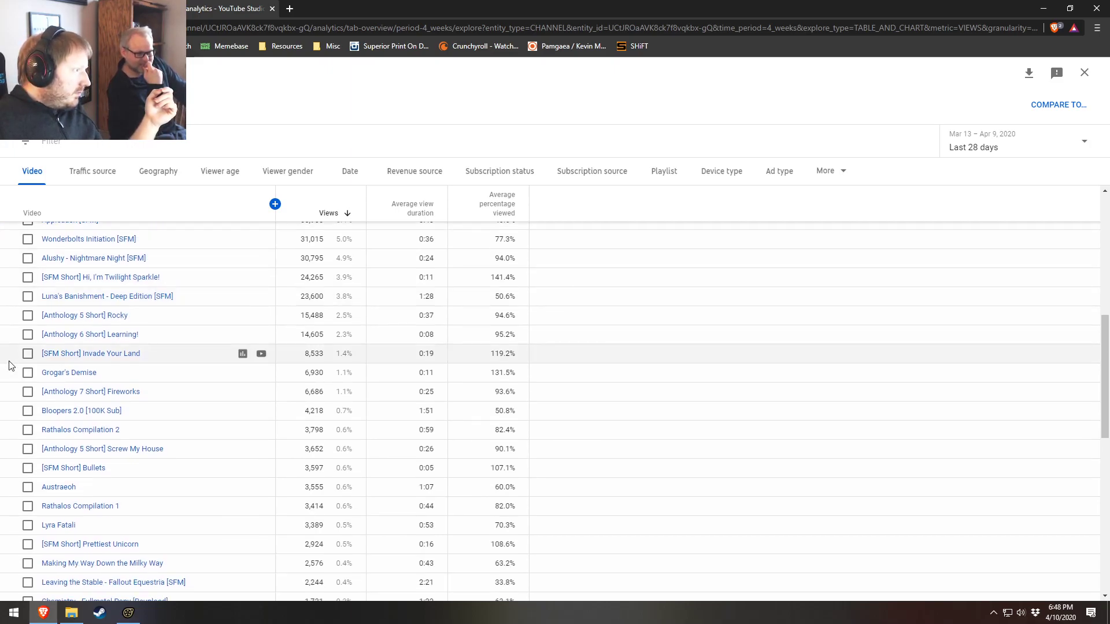
pyautogui.scroll(-1, 15, 349)
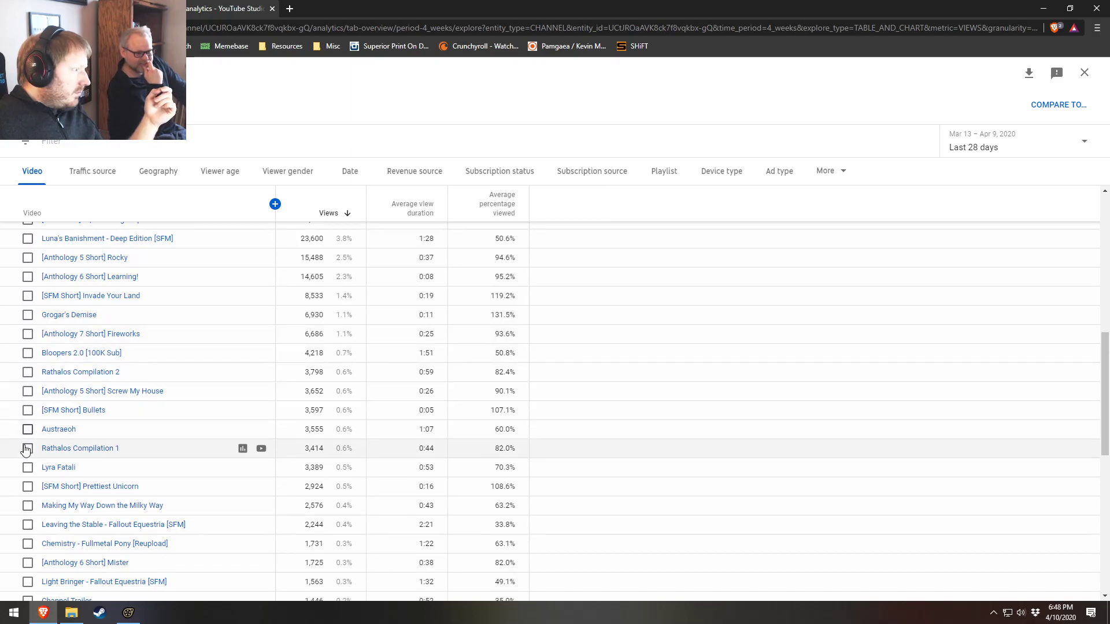
# Select "Chemistry - Fullmetal Pony [Reupload]" and "Making My Way Down the Milky Way" for comparison in the report's chart
pyautogui.click(27, 544)
pyautogui.scroll(-3, 26, 555)
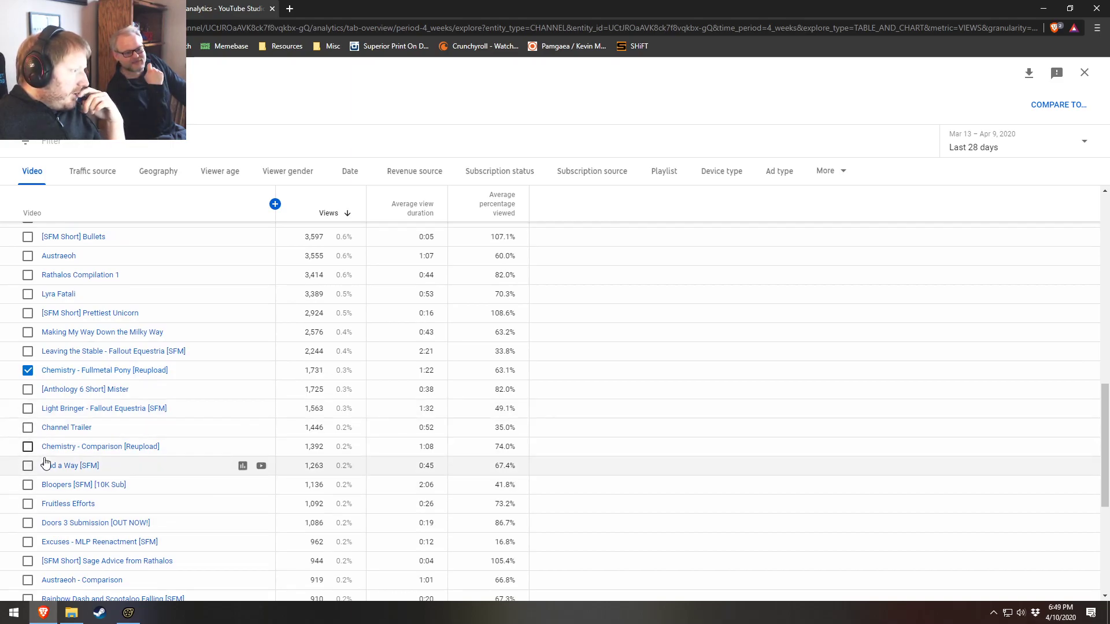
pyautogui.moveTo(61, 375)
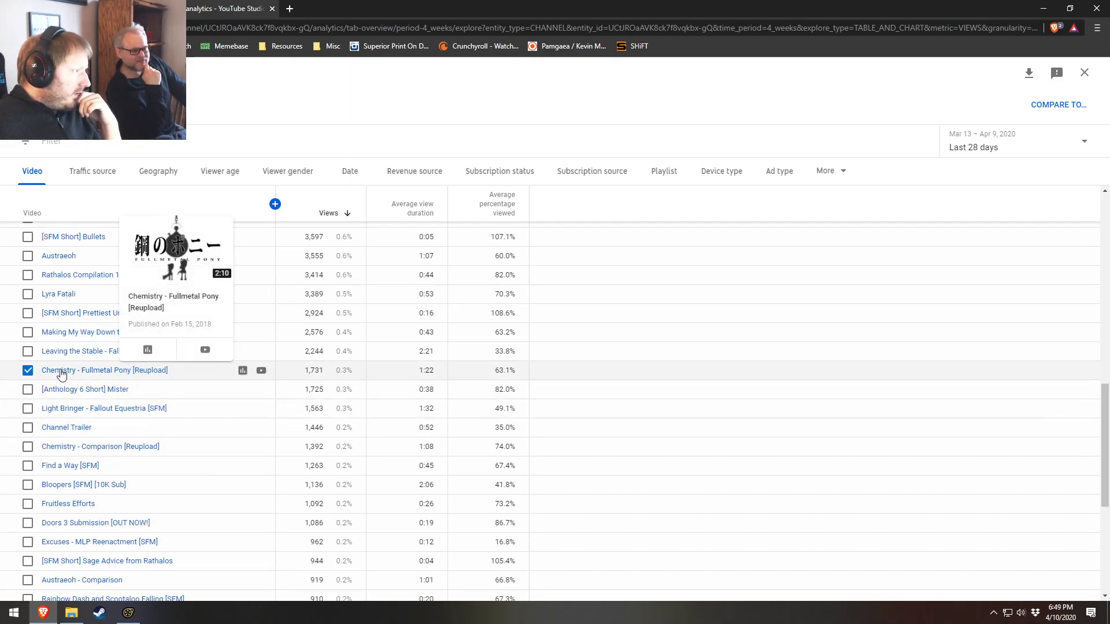
pyautogui.click(27, 332)
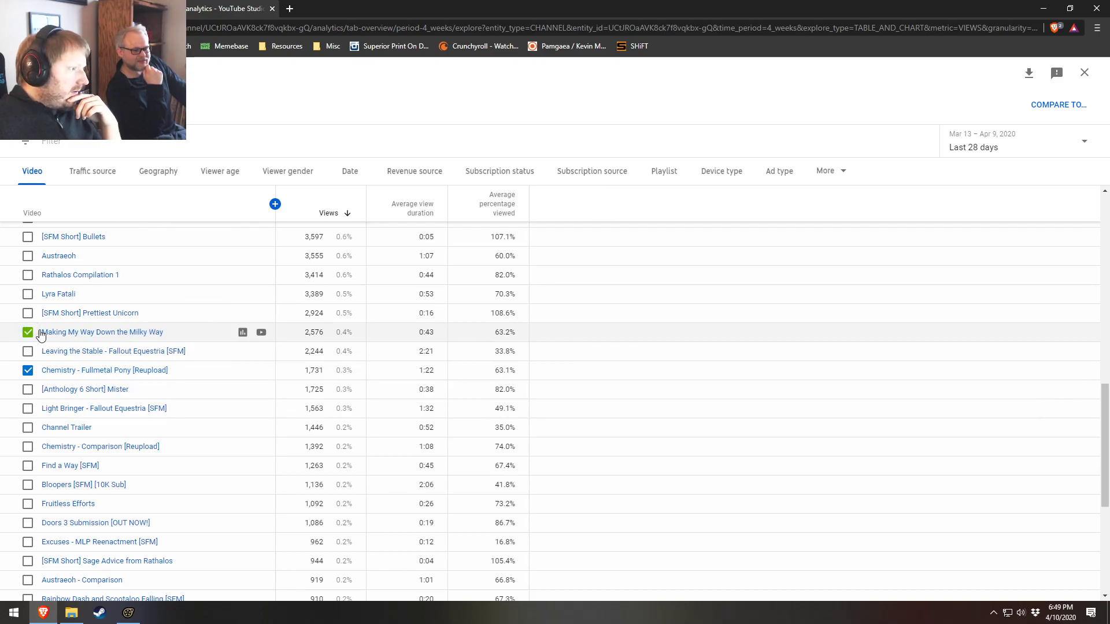
# Set the report's date range to Lifetime
pyautogui.scroll(12, 422, 249)
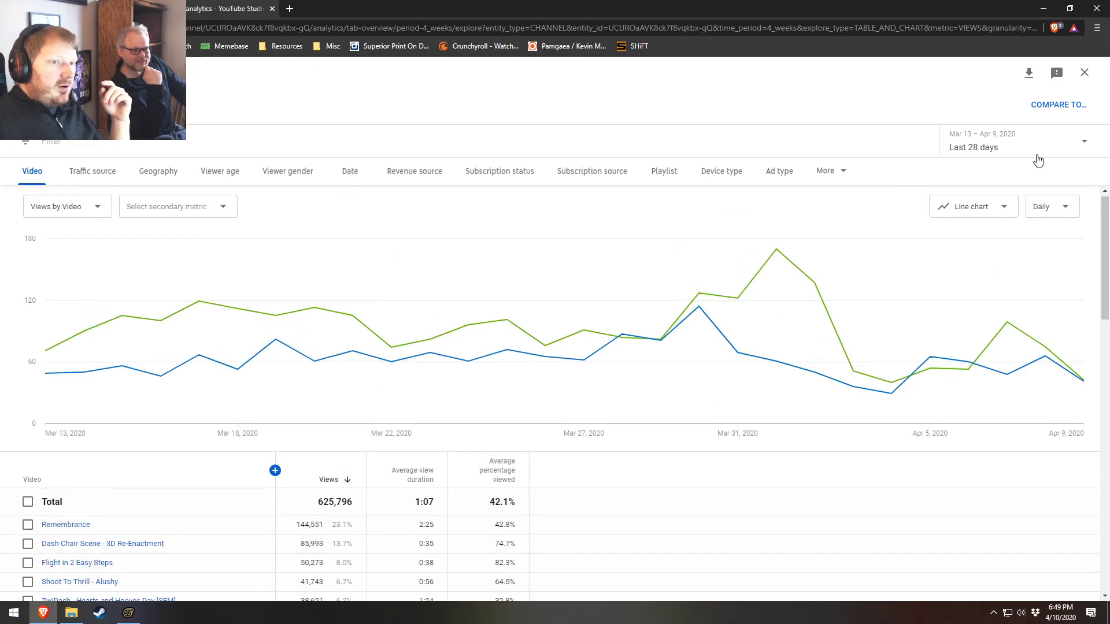
pyautogui.click(1035, 148)
pyautogui.click(966, 213)
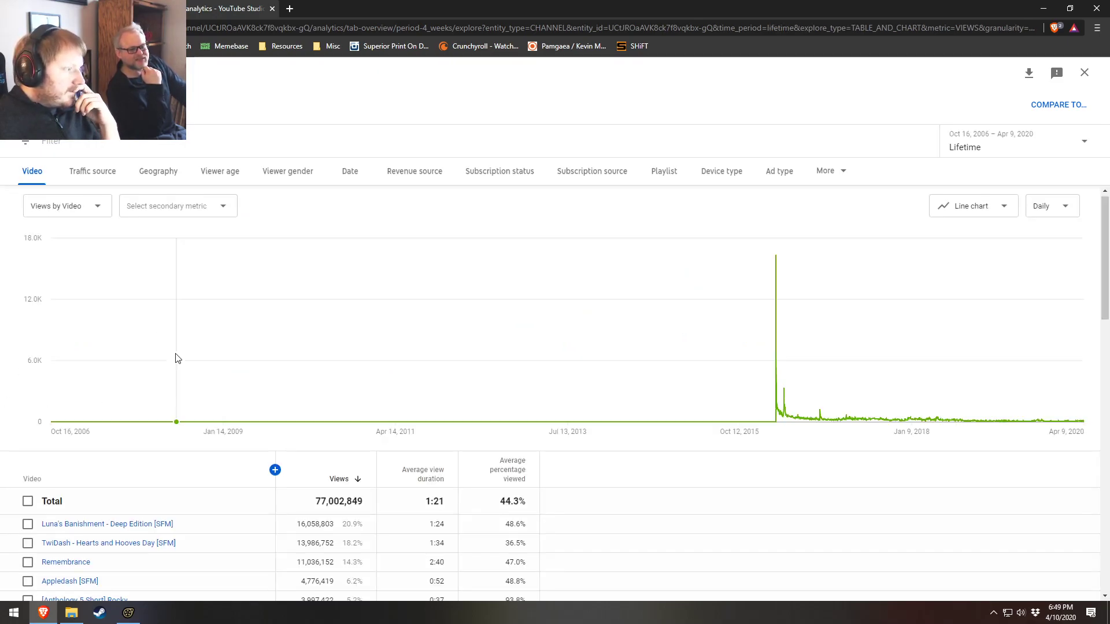
# Examine the lifetime video ranking and the view-history chart for "Making My Way Down the Milky Way"
pyautogui.scroll(-10, 177, 359)
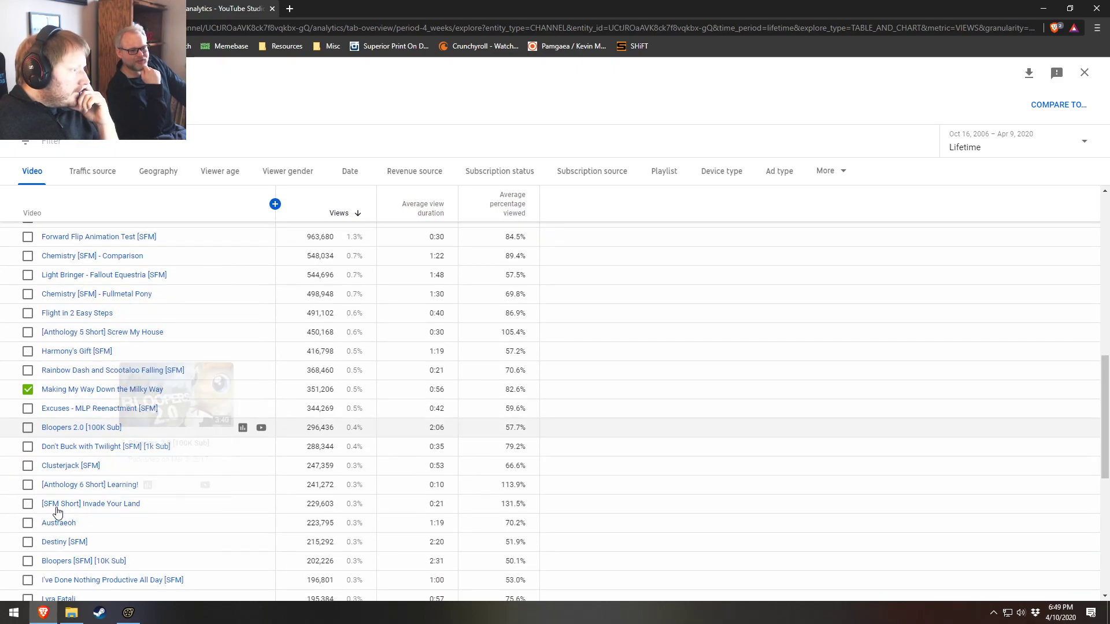
pyautogui.scroll(-7, 58, 511)
pyautogui.scroll(5, 66, 509)
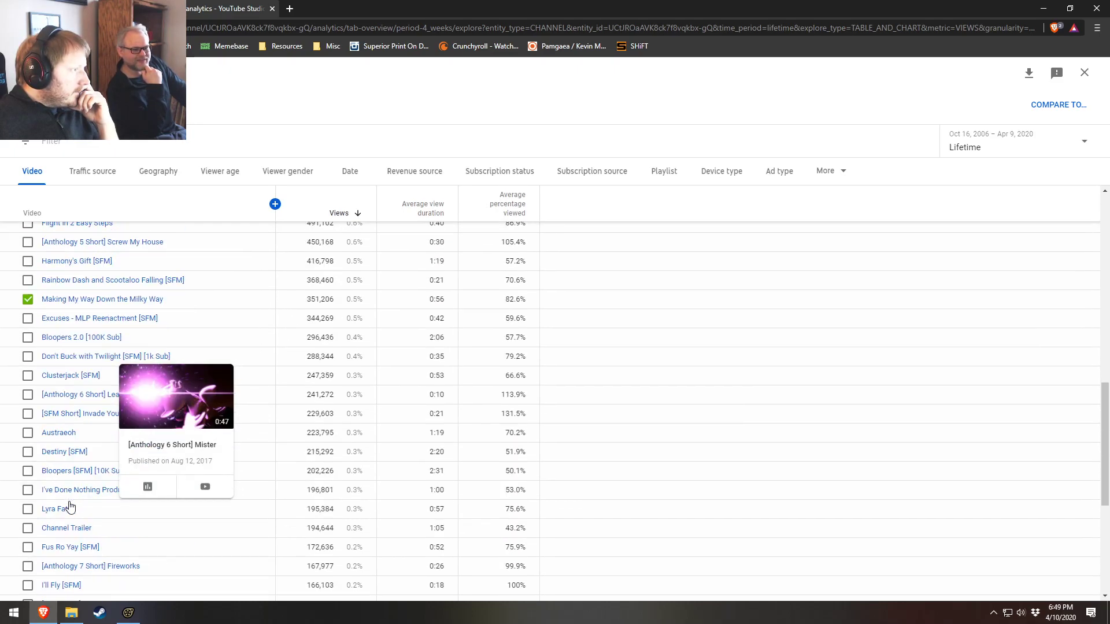
pyautogui.scroll(8, 69, 507)
pyautogui.scroll(-2, 69, 506)
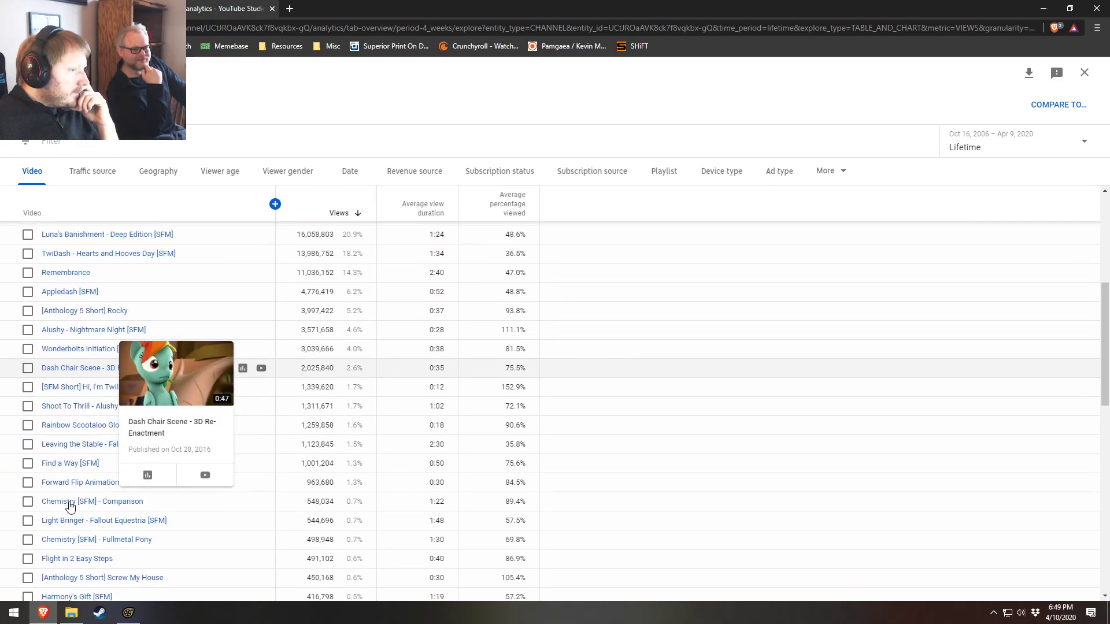
pyautogui.scroll(5, 70, 507)
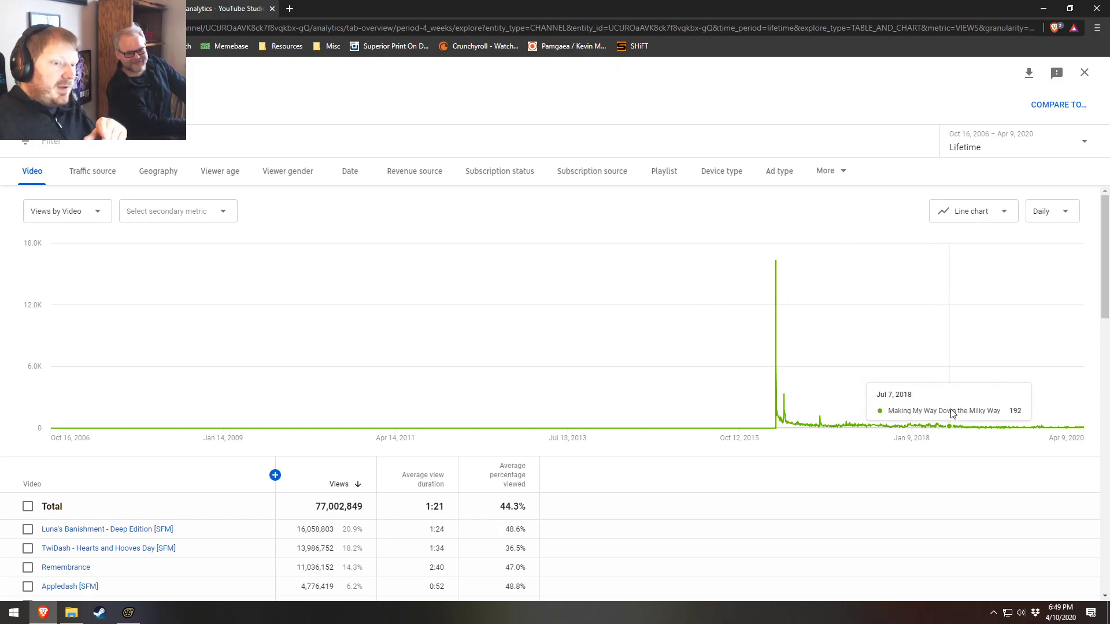
# Add "Chemistry [SFM] - Fullmetal Pony" to the videos selected in the lifetime report
pyautogui.scroll(-6, 61, 462)
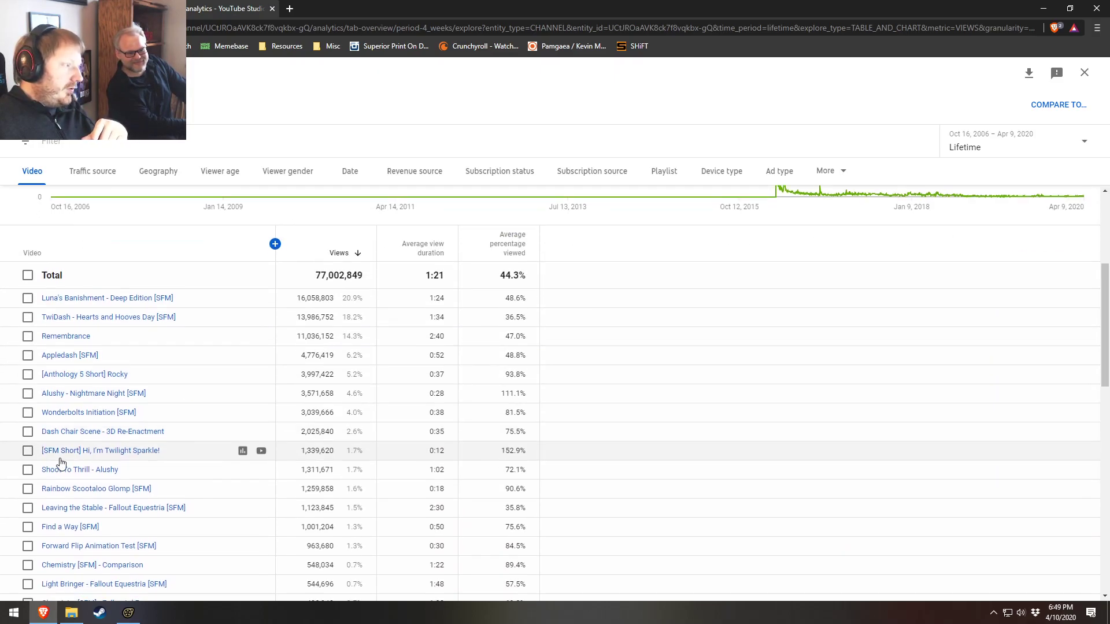
pyautogui.scroll(-4, 40, 450)
pyautogui.scroll(2, 26, 430)
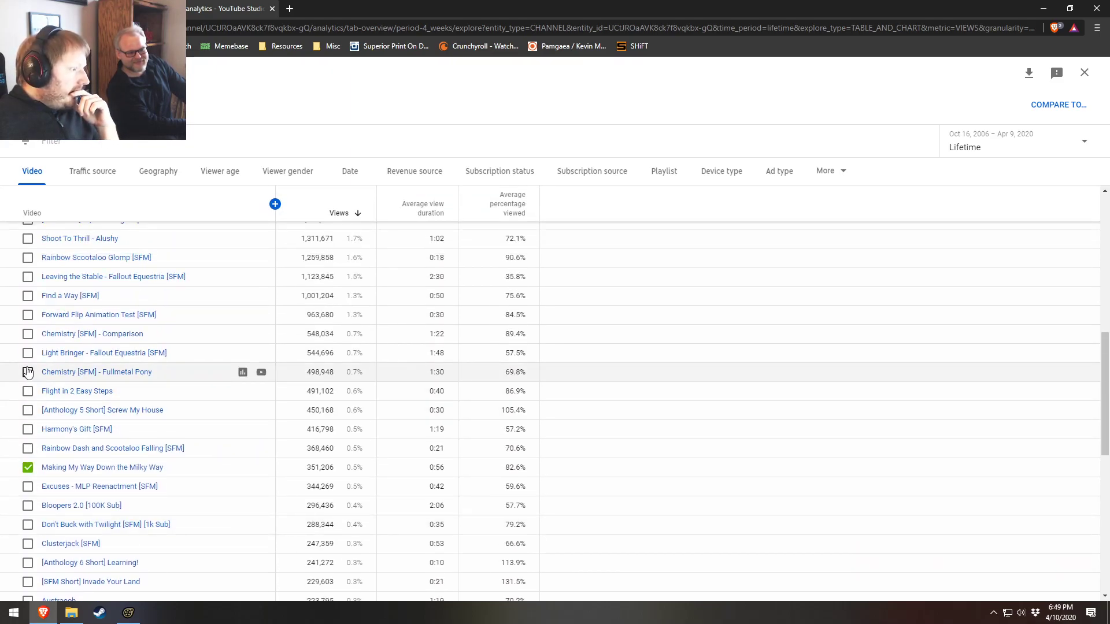
pyautogui.click(27, 373)
# Compare the lifetime views of the selected videos with their neighbours, and check the details of both original Chemistry videos
pyautogui.scroll(1, 26, 376)
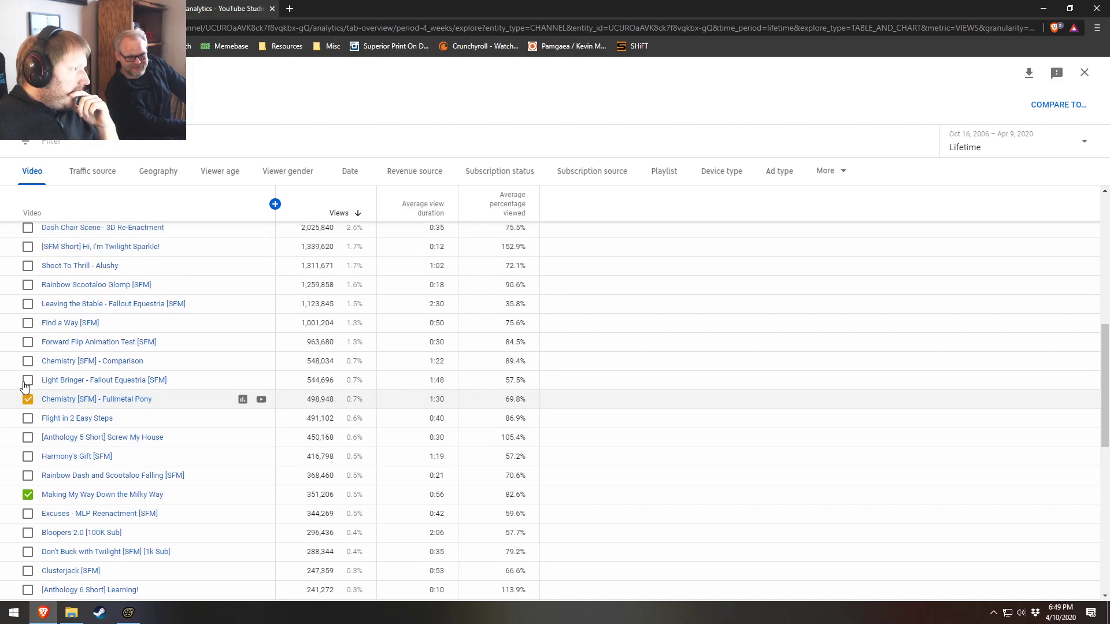
pyautogui.scroll(1, 25, 378)
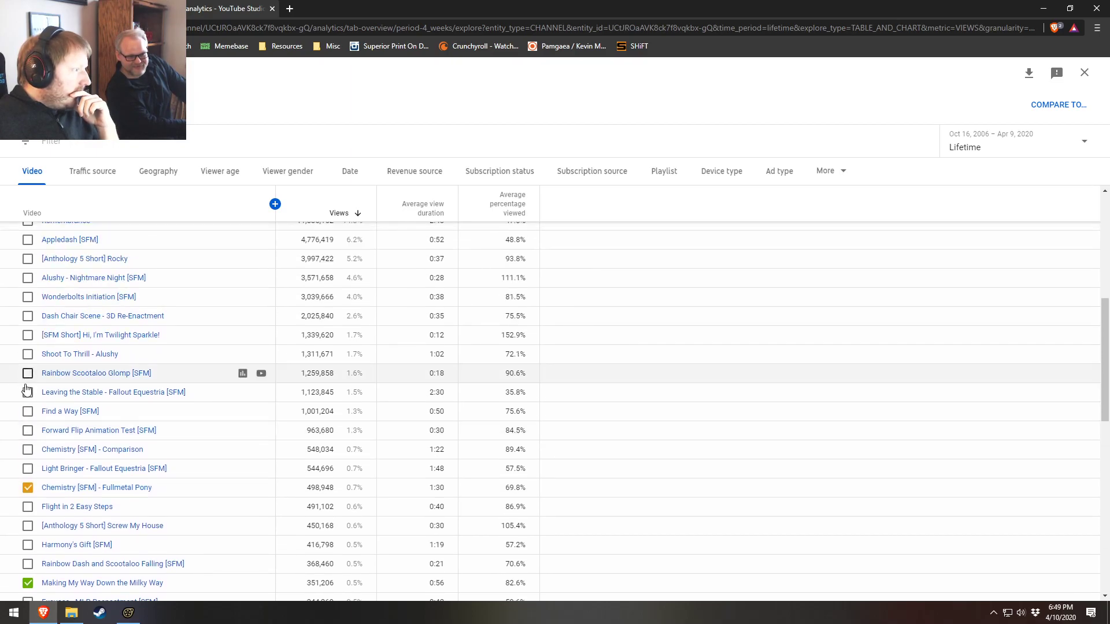
pyautogui.scroll(-3, 25, 469)
pyautogui.scroll(-4, 39, 475)
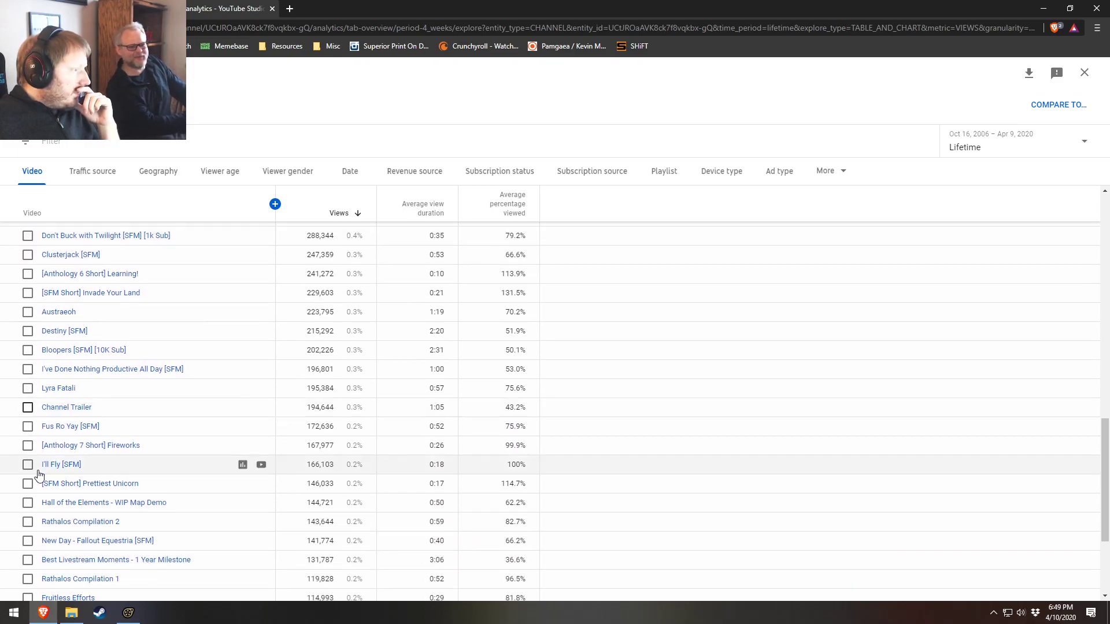
pyautogui.scroll(-2, 38, 475)
pyautogui.scroll(3, 38, 475)
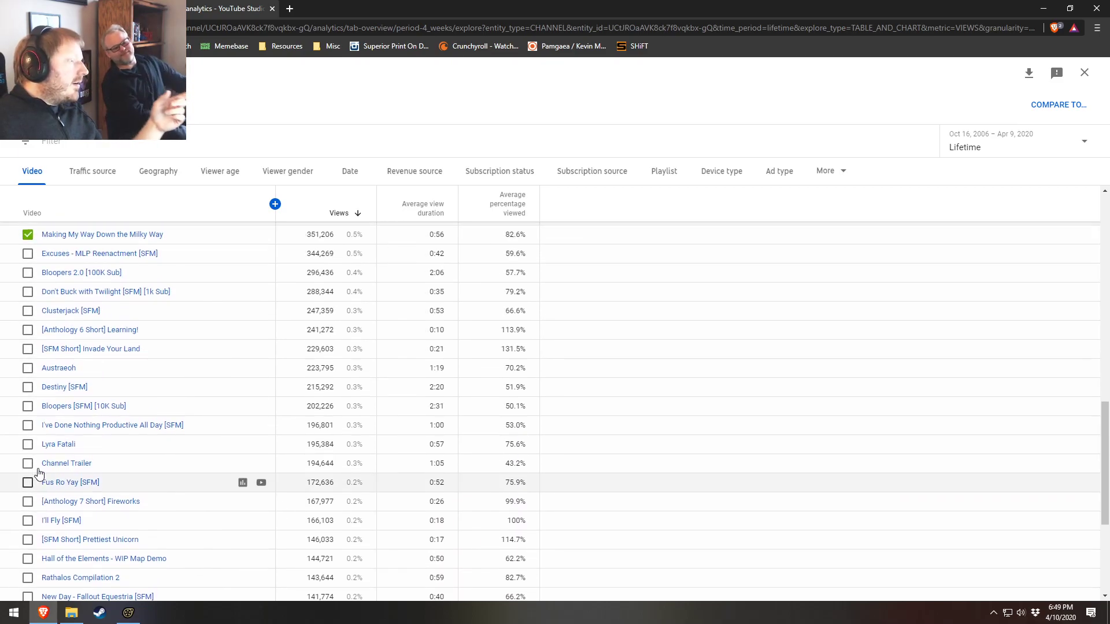
pyautogui.scroll(4, 38, 475)
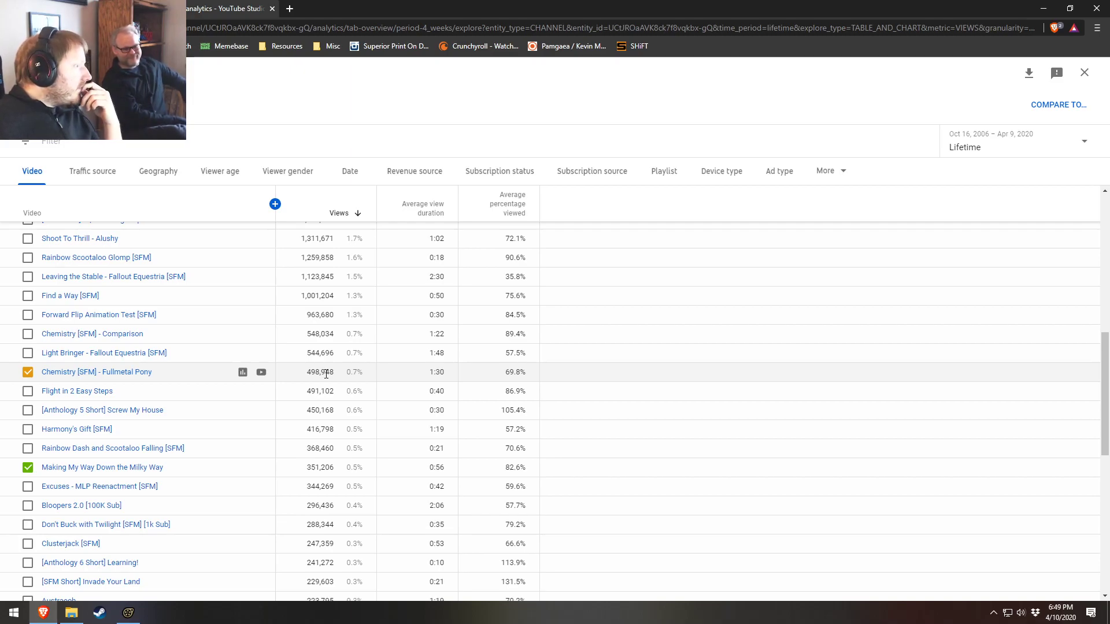
pyautogui.scroll(1, 231, 358)
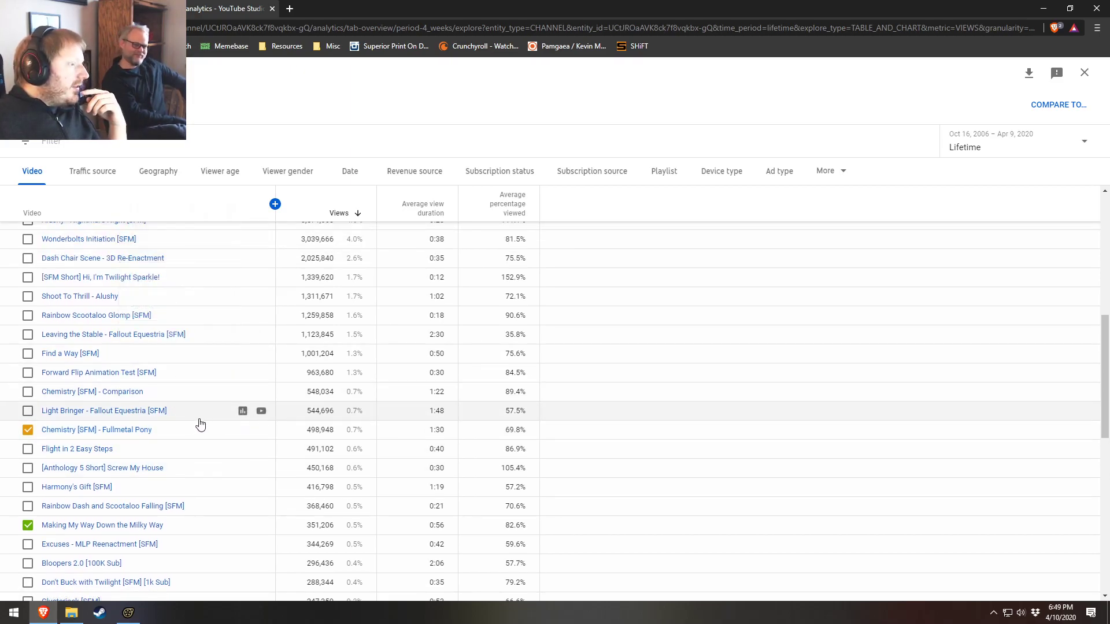
pyautogui.moveTo(137, 435)
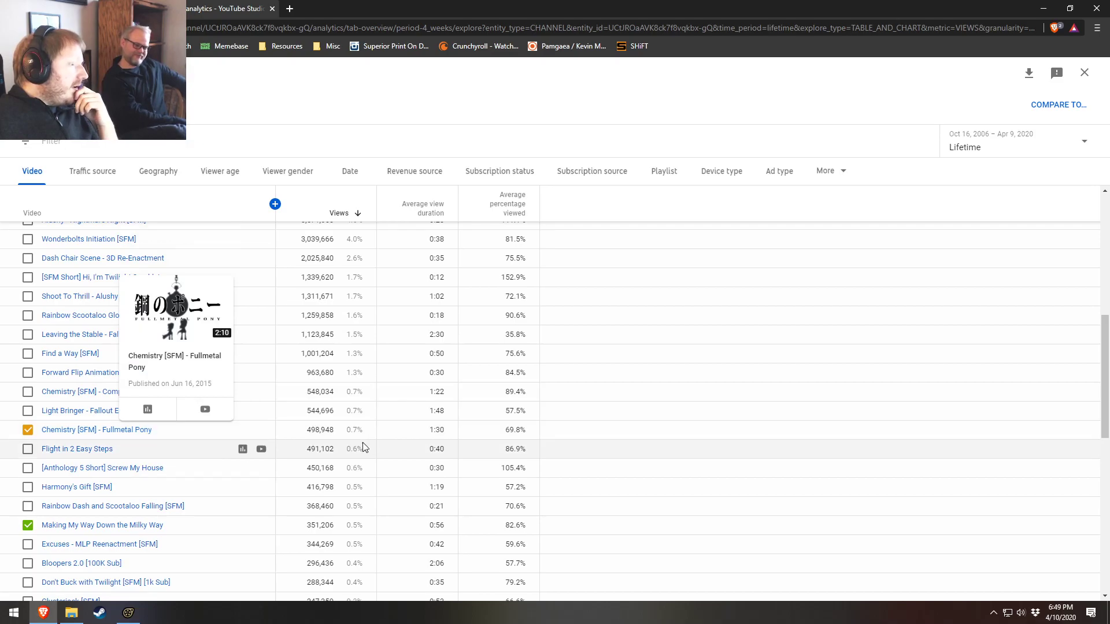
pyautogui.moveTo(209, 397)
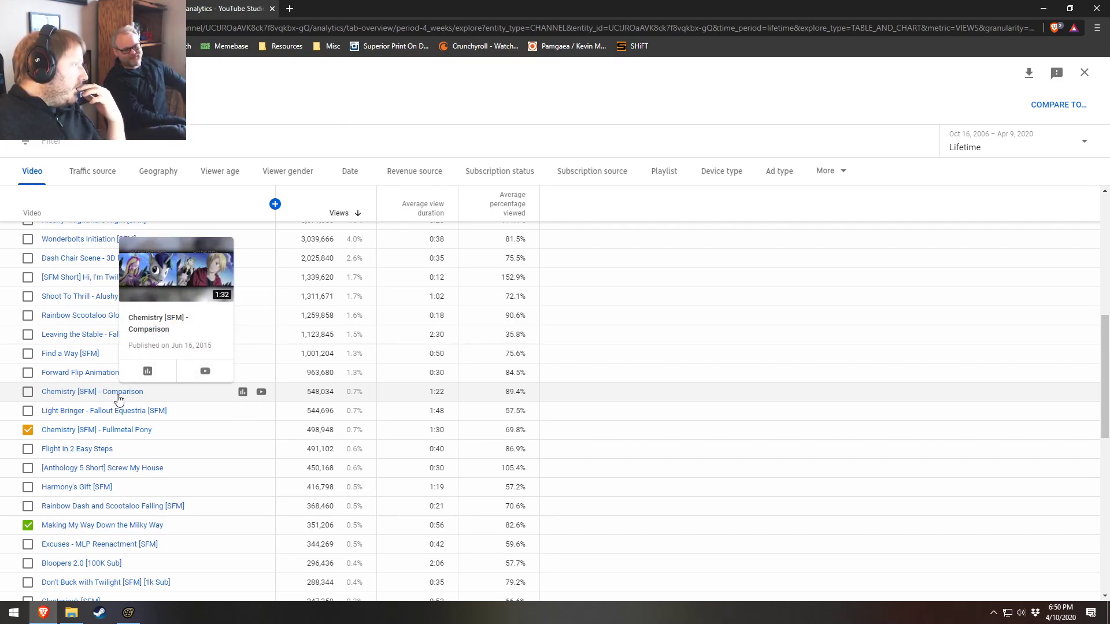
pyautogui.moveTo(117, 384)
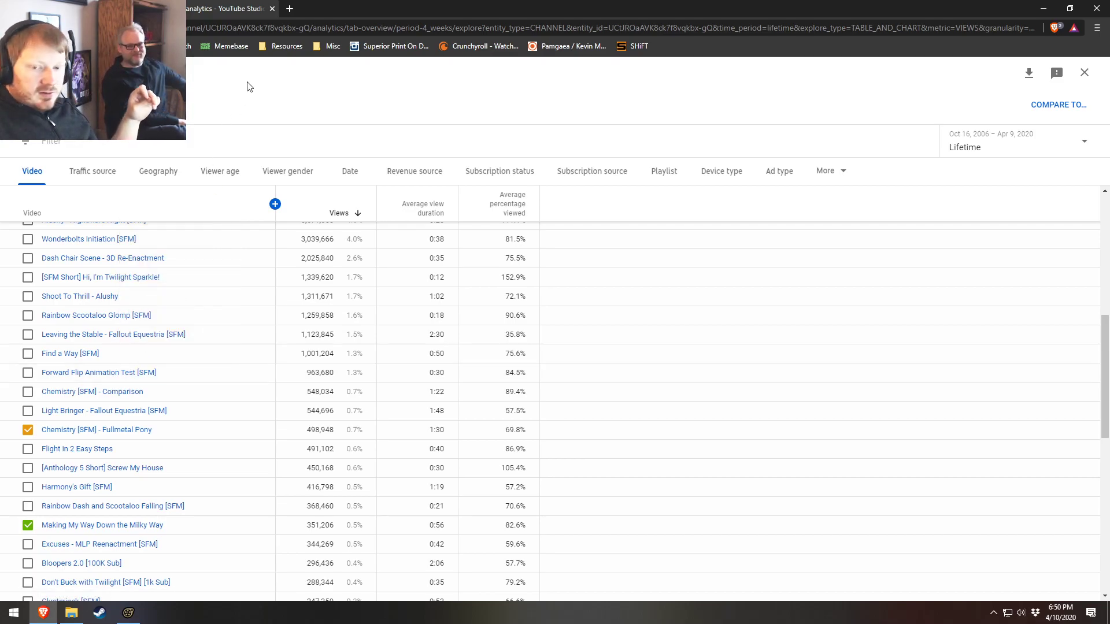
# Leave the browser and bring the Pony SFM Videos folder to the front in File Explorer
pyautogui.doubleClick(425, 5)
pyautogui.click(697, 84)
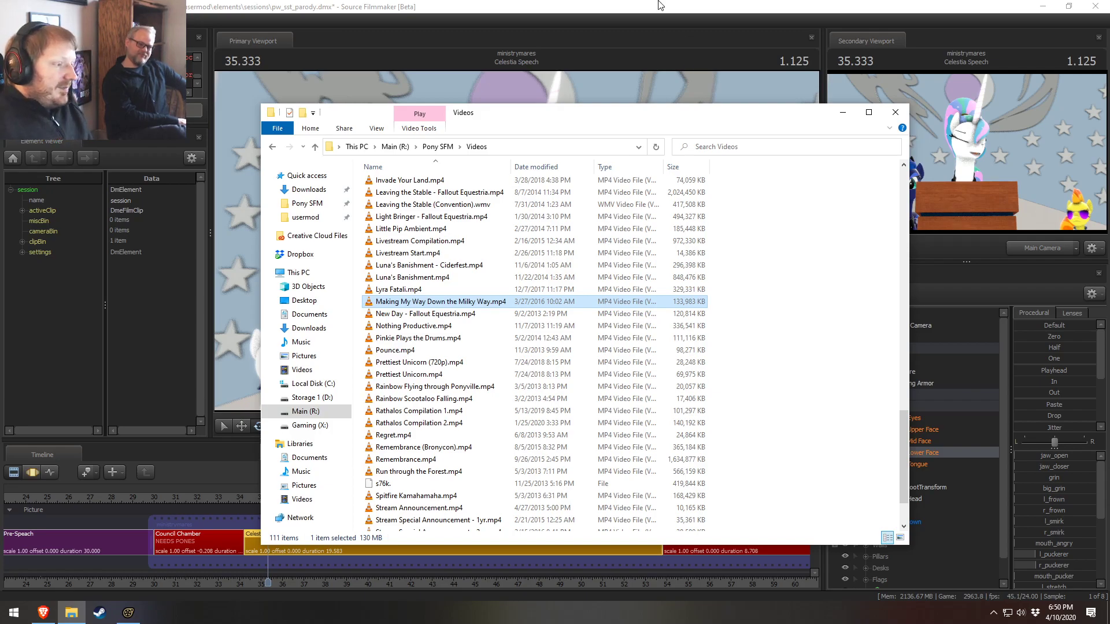
pyautogui.click(668, 4)
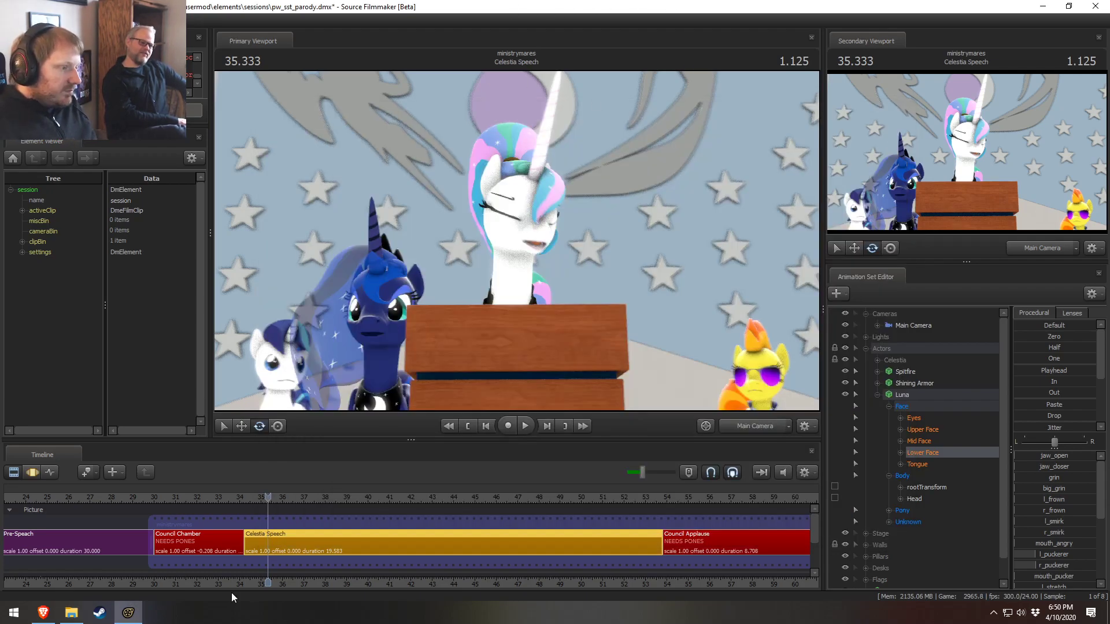
pyautogui.click(73, 611)
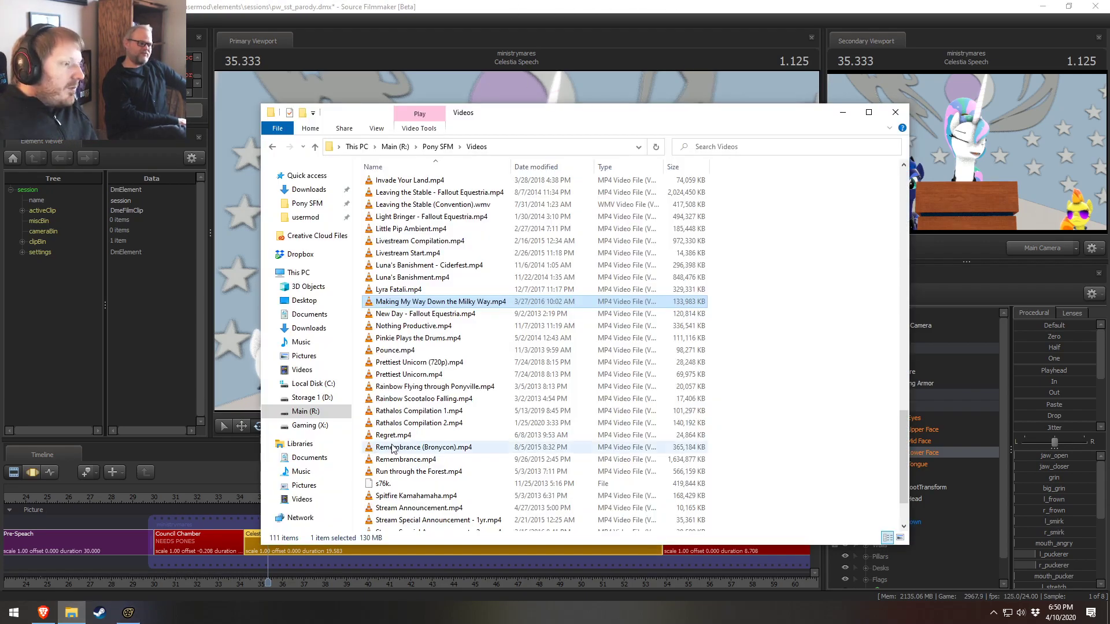
# Find another animation video earlier in the Videos folder and open it in VLC, paused at its start
pyautogui.scroll(12, 424, 458)
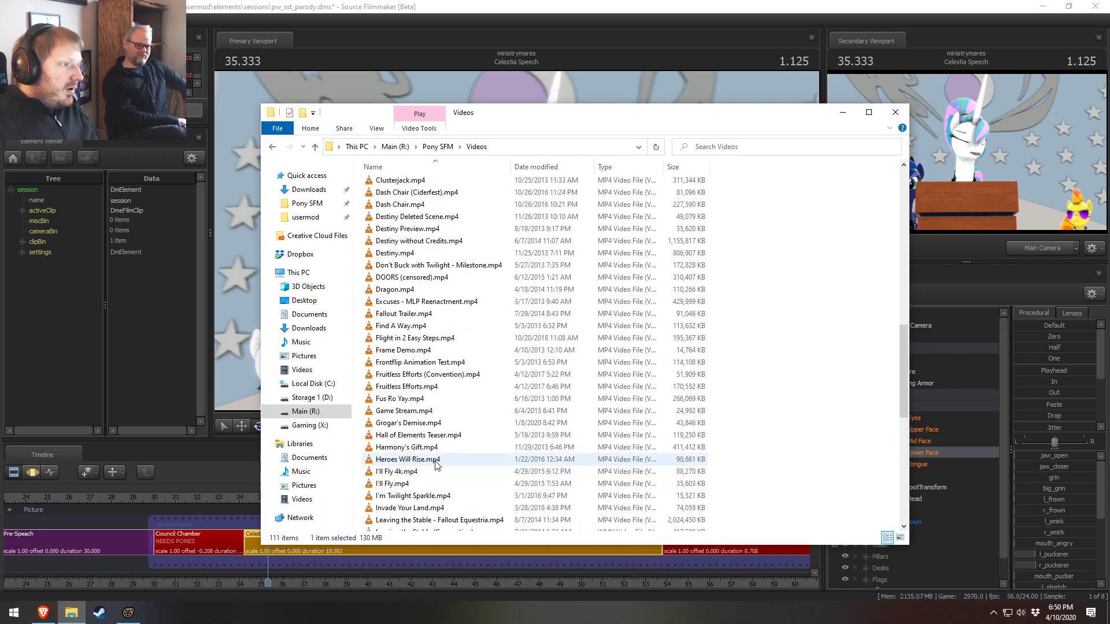
pyautogui.click(415, 278)
pyautogui.doubleClick(415, 278)
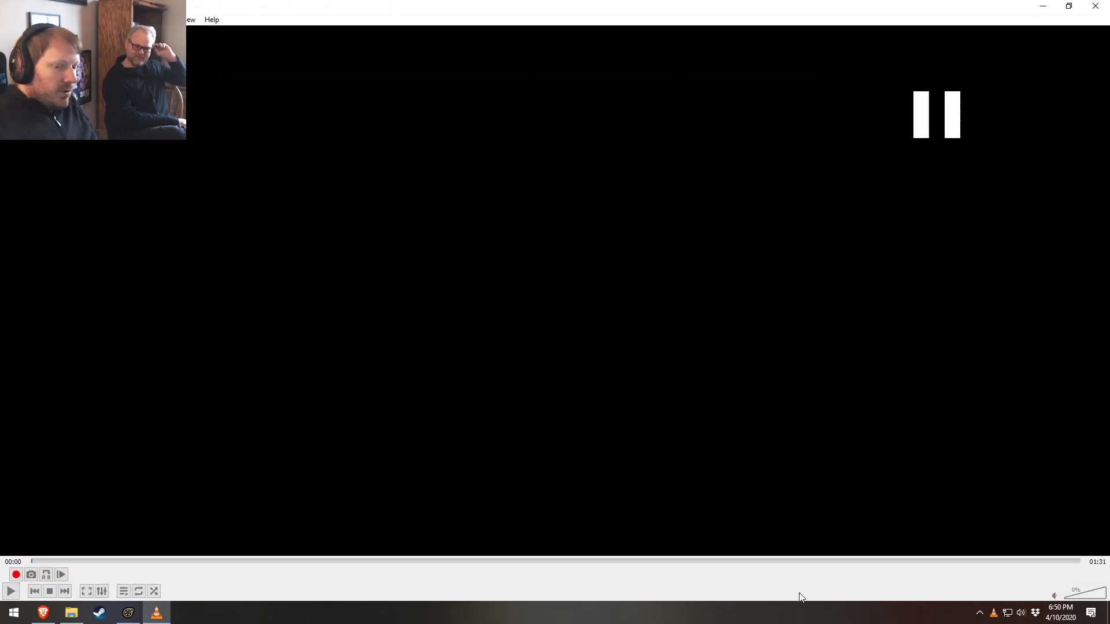
# Scrub the paused comparison video to 00:22 and 00:46 to compare the 3D rendition with the original, and close it
pyautogui.click(143, 561)
pyautogui.moveTo(150, 561); pyautogui.dragTo(292, 558)
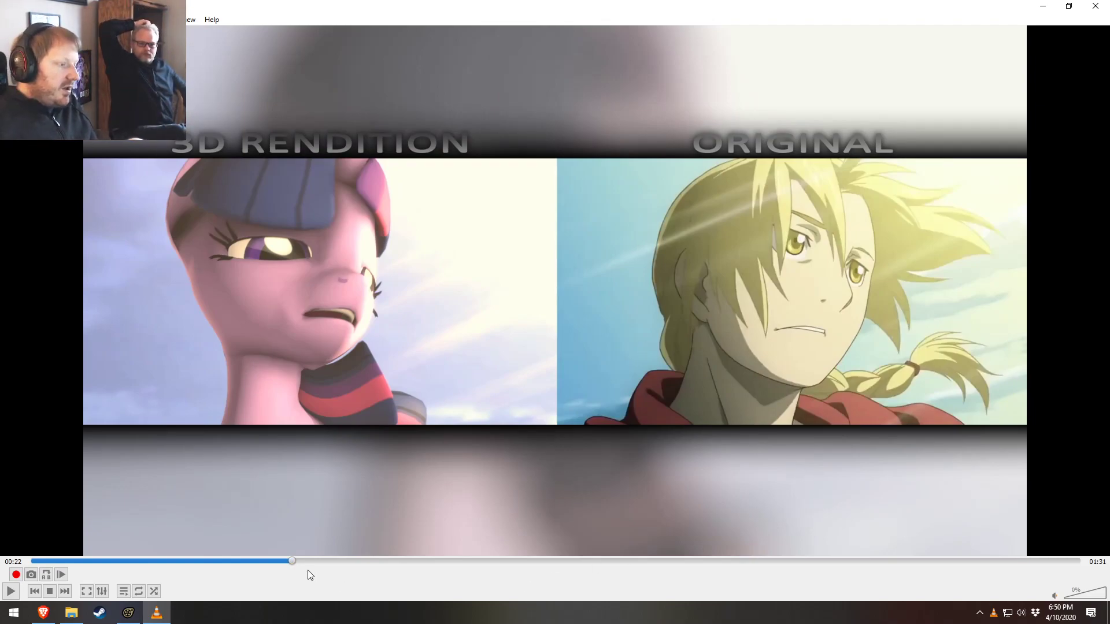
pyautogui.moveTo(296, 560); pyautogui.dragTo(562, 571)
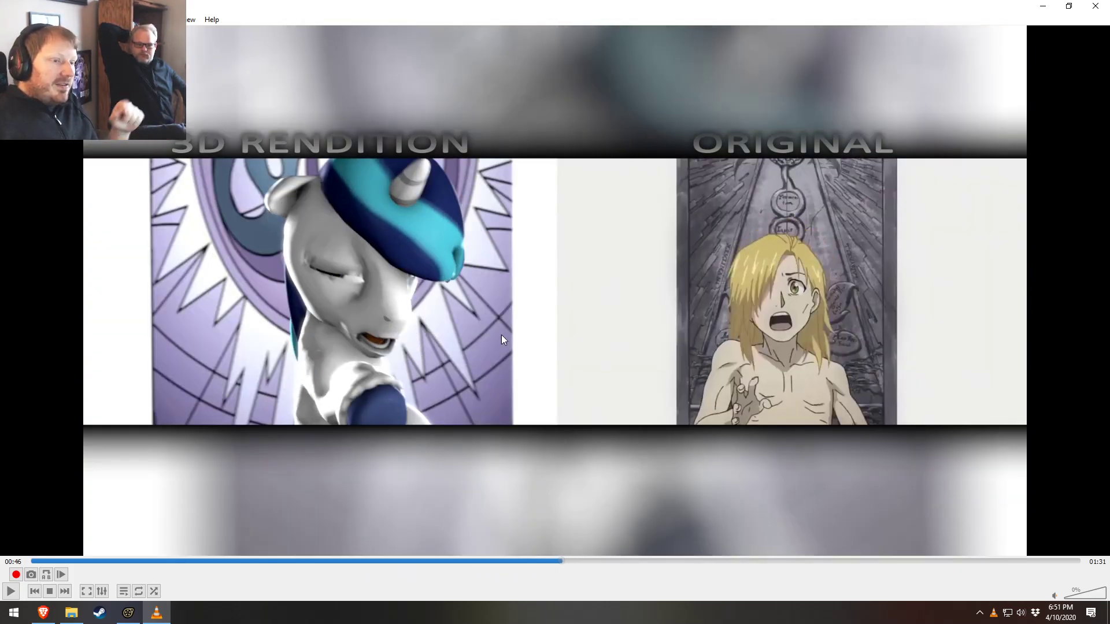
pyautogui.click(1095, 6)
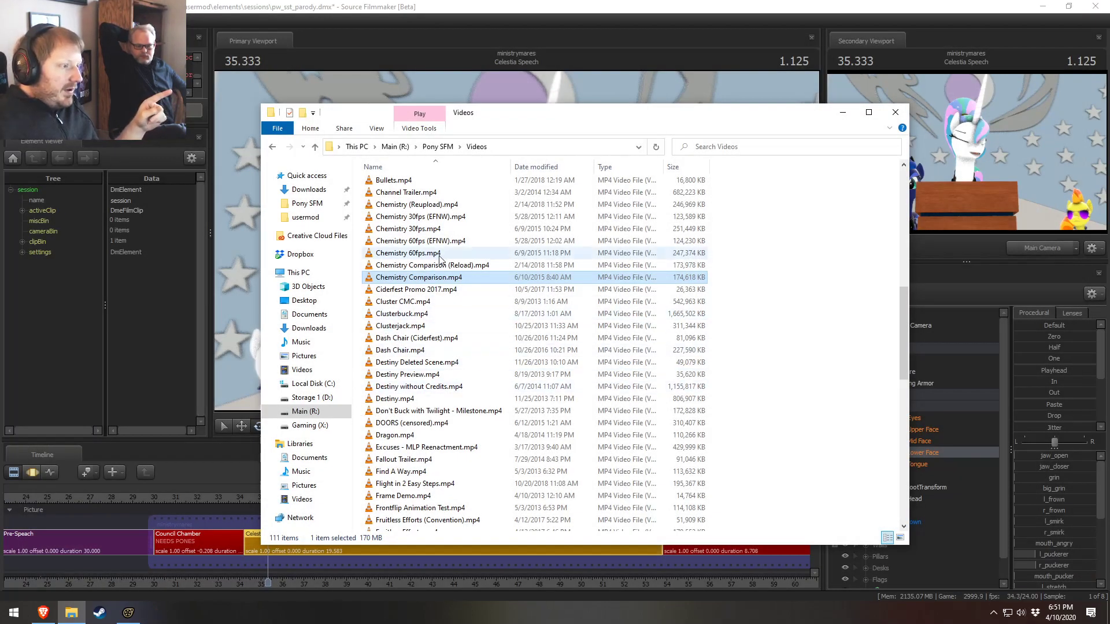
# Open Chemistry 30fps.mp4 paused, scrub through its ending credits between about 01:56 and 02:03, and close the video
pyautogui.doubleClick(416, 229)
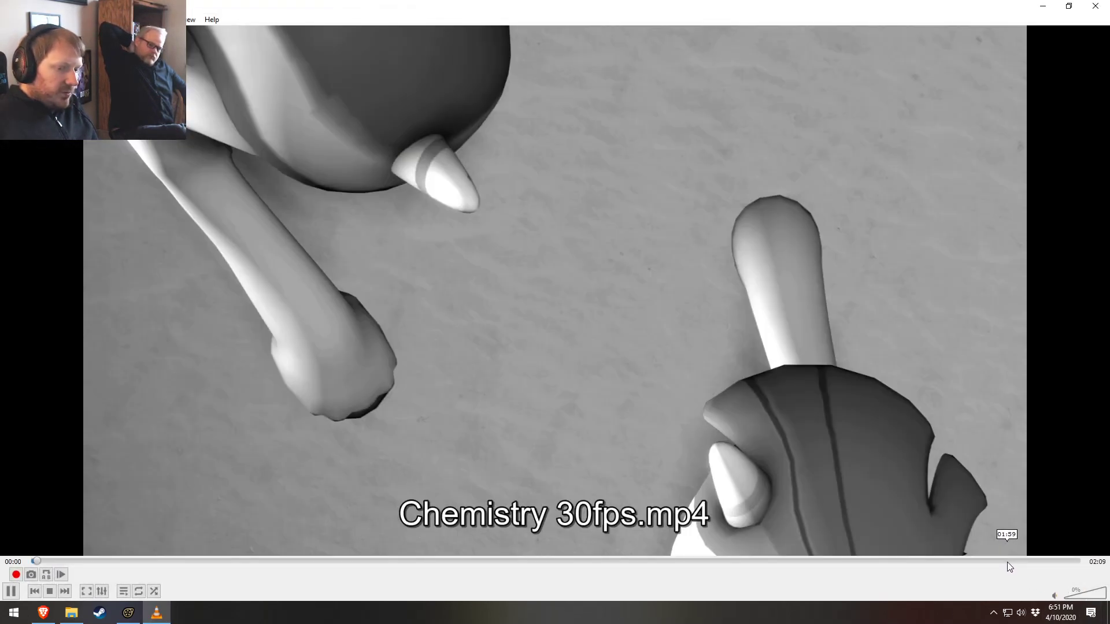
pyautogui.press('space')
pyautogui.click(1007, 561)
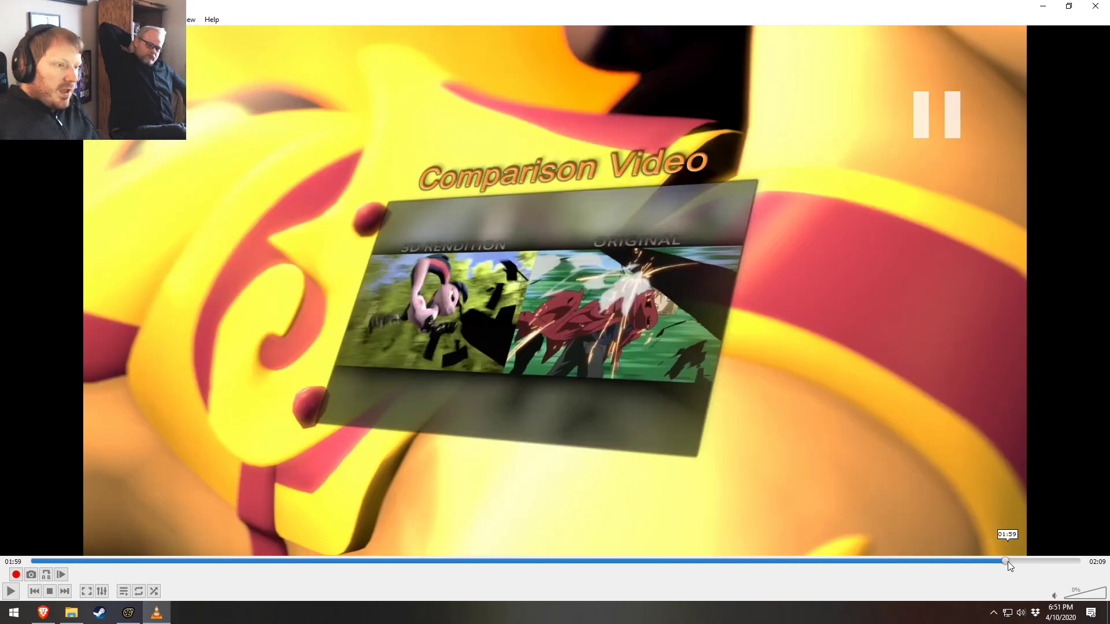
pyautogui.moveTo(1007, 561); pyautogui.dragTo(1000, 557)
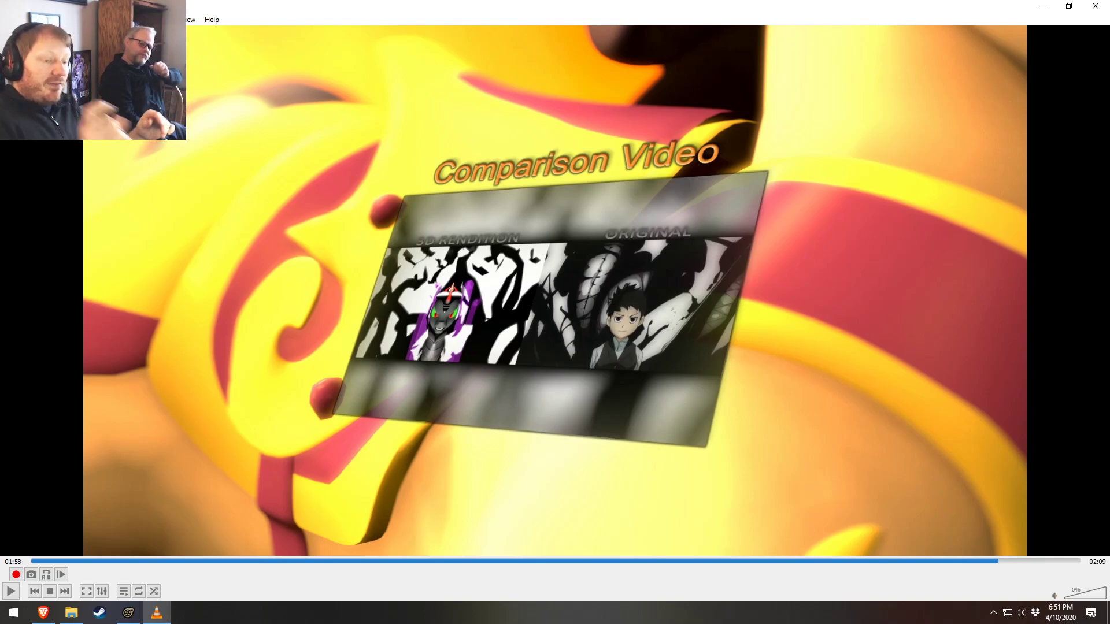
pyautogui.click(982, 559)
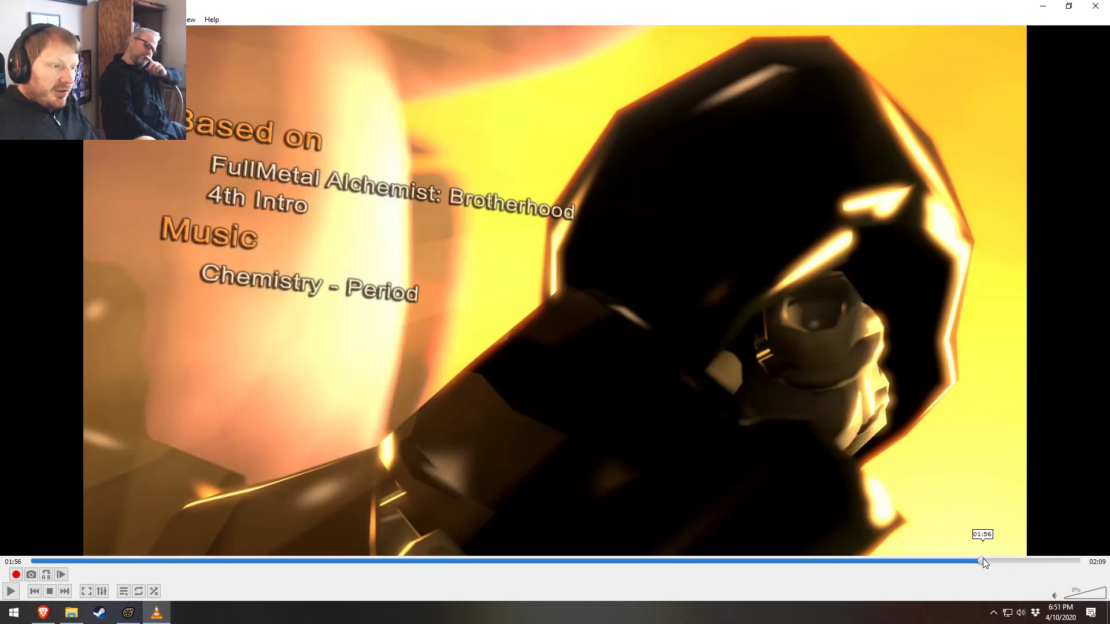
pyautogui.click(985, 560)
pyautogui.click(988, 562)
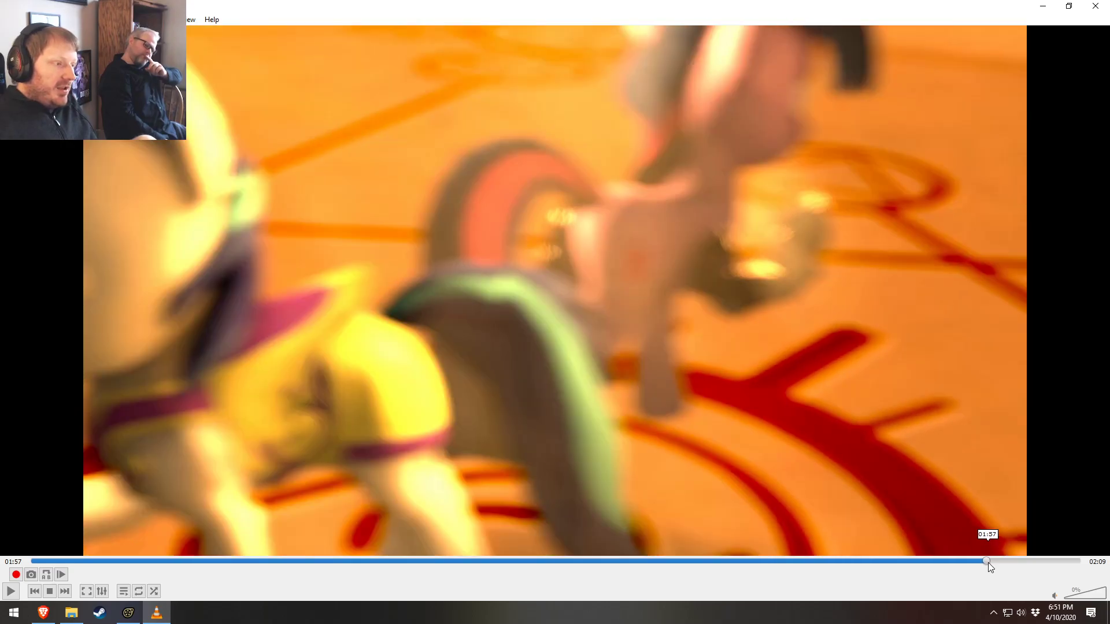
pyautogui.moveTo(988, 564); pyautogui.dragTo(1034, 580)
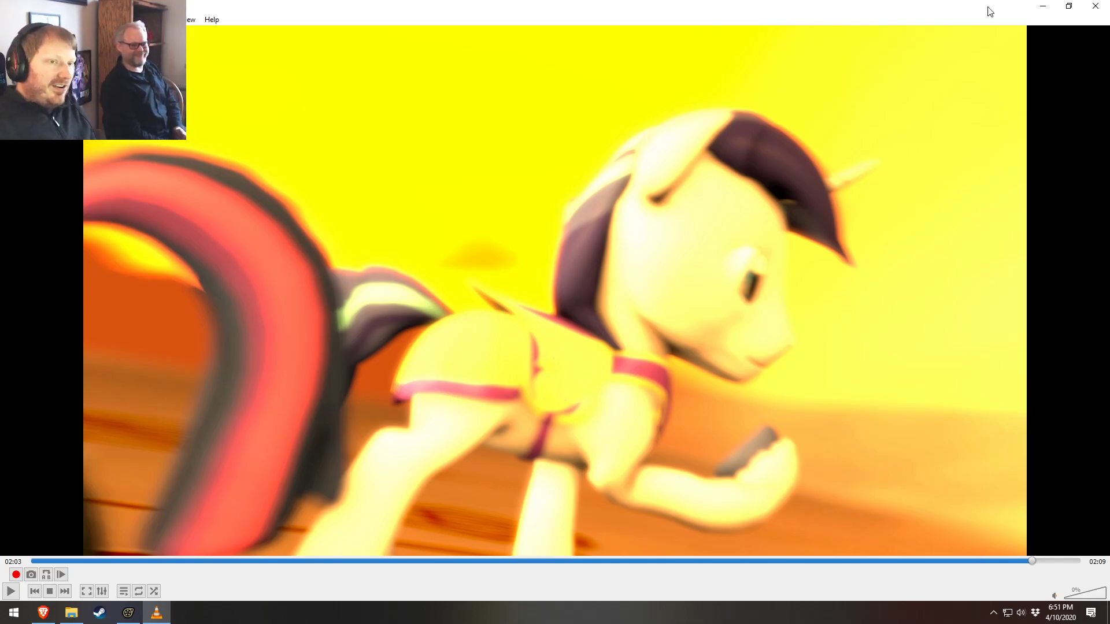
pyautogui.click(1092, 6)
# Return to Source Filmmaker, scrub the Celestia Speech shot to 35.666, and compare the work camera's view with the main camera's
pyautogui.click(500, 4)
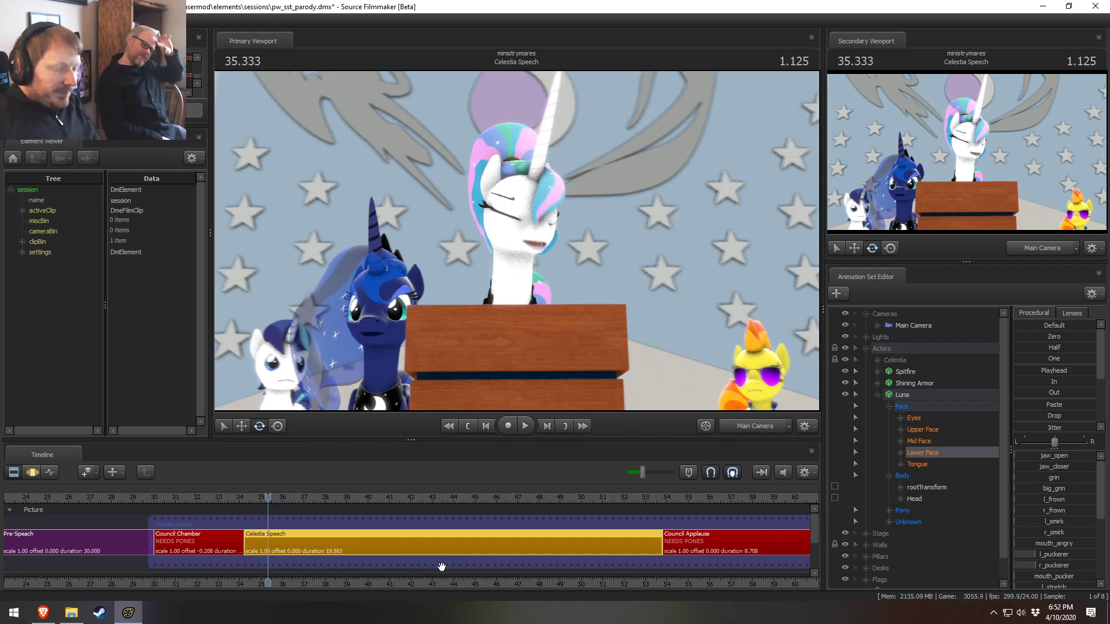
pyautogui.moveTo(300, 496); pyautogui.dragTo(274, 499)
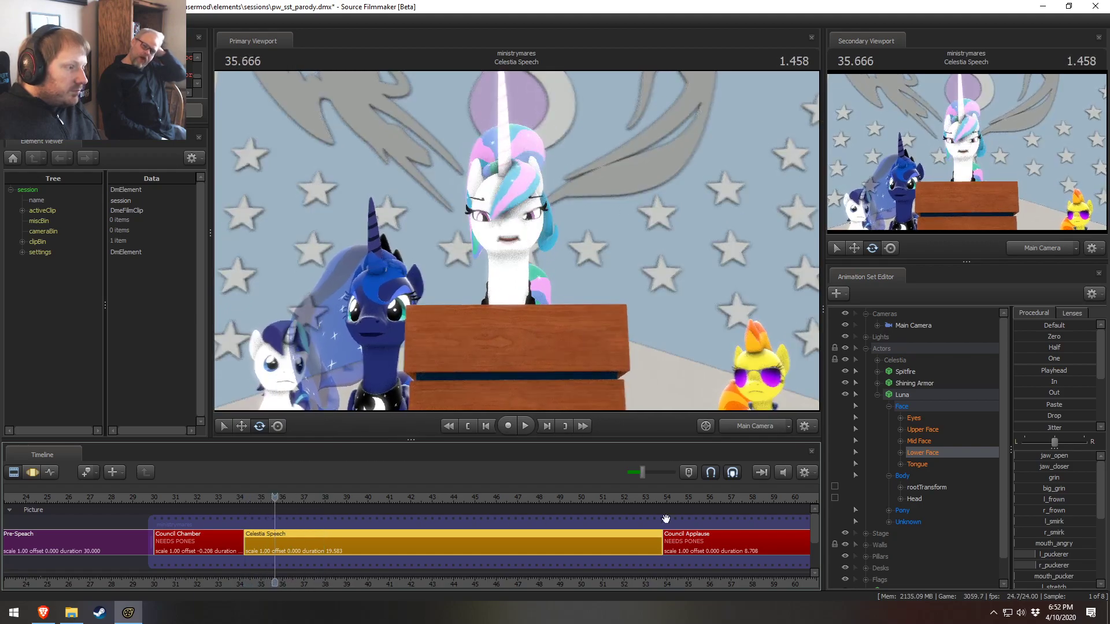
pyautogui.click(758, 428)
pyautogui.moveTo(681, 347); pyautogui.dragTo(648, 367)
pyautogui.press('s')
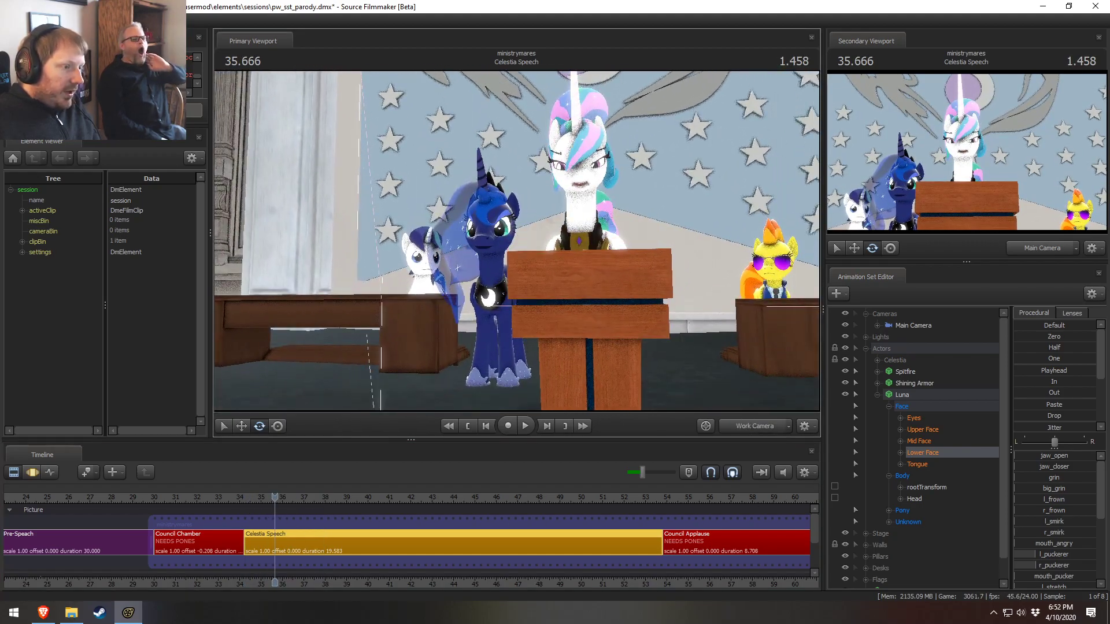
pyautogui.click(758, 428)
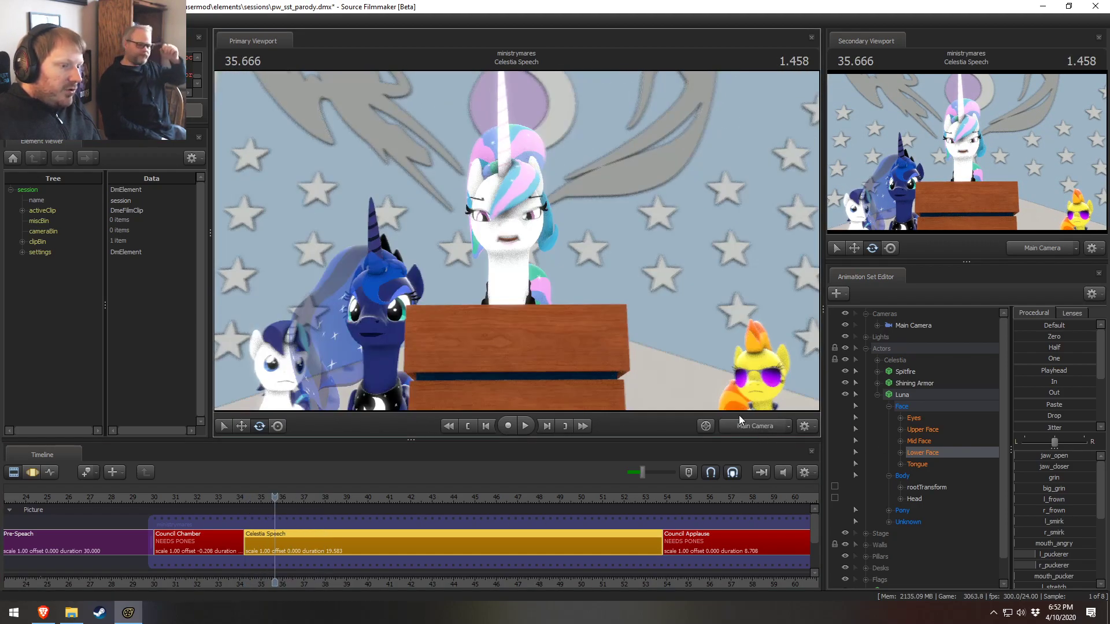
# Play the Celestia Speech shot briefly through the work camera and on through the main camera, pausing at 38.166
pyautogui.click(747, 422)
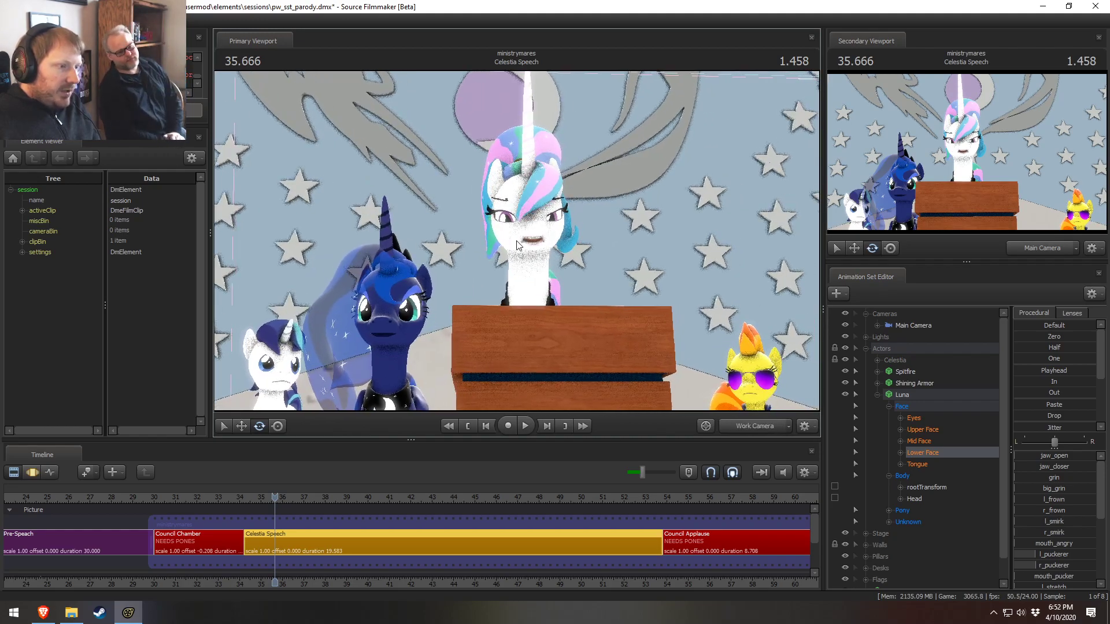
pyautogui.press('space')
pyautogui.press('space')
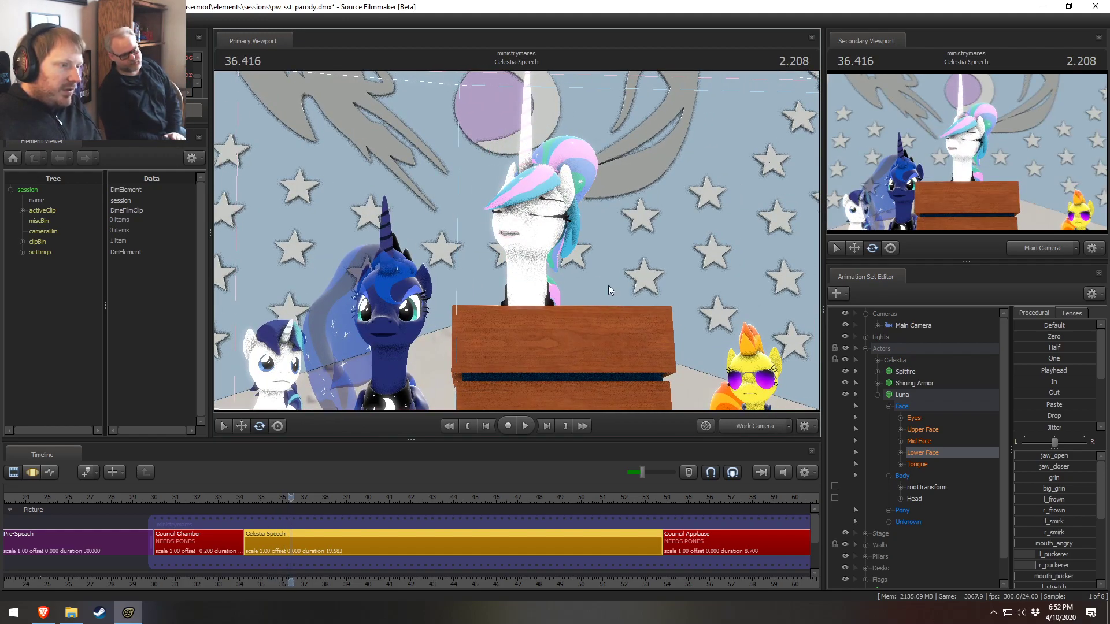
pyautogui.click(761, 426)
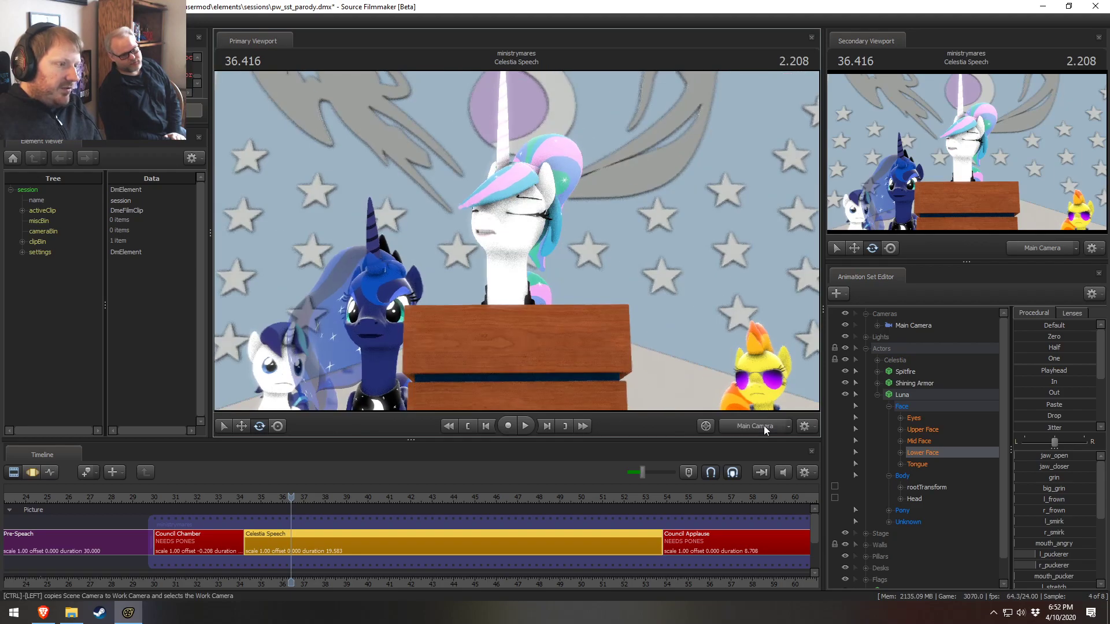
pyautogui.press('space')
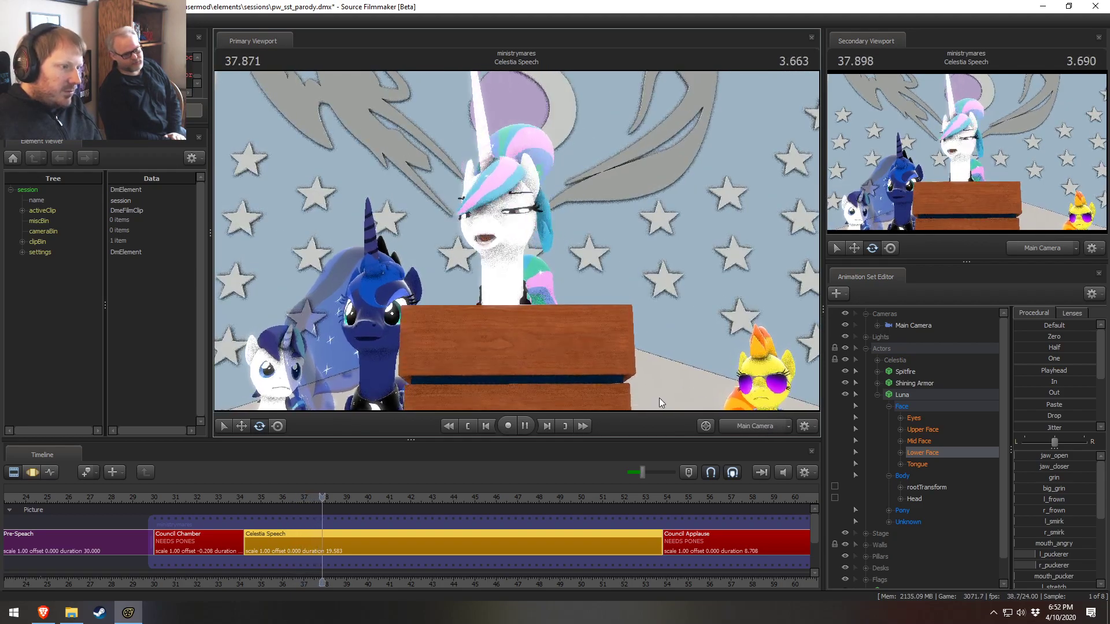
pyautogui.press('space')
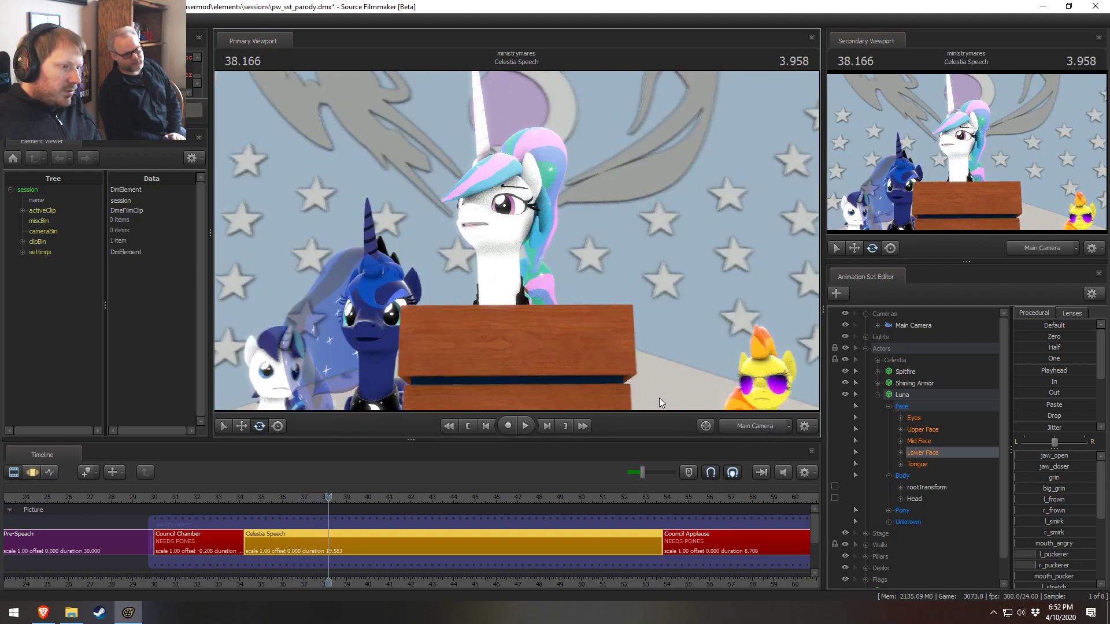
# Play the speech on to 38.875 from a work camera angle and compare that frame with the main camera
pyautogui.click(761, 422)
pyautogui.moveTo(515, 240); pyautogui.dragTo(516, 241)
pyautogui.press('space')
pyautogui.press('space')
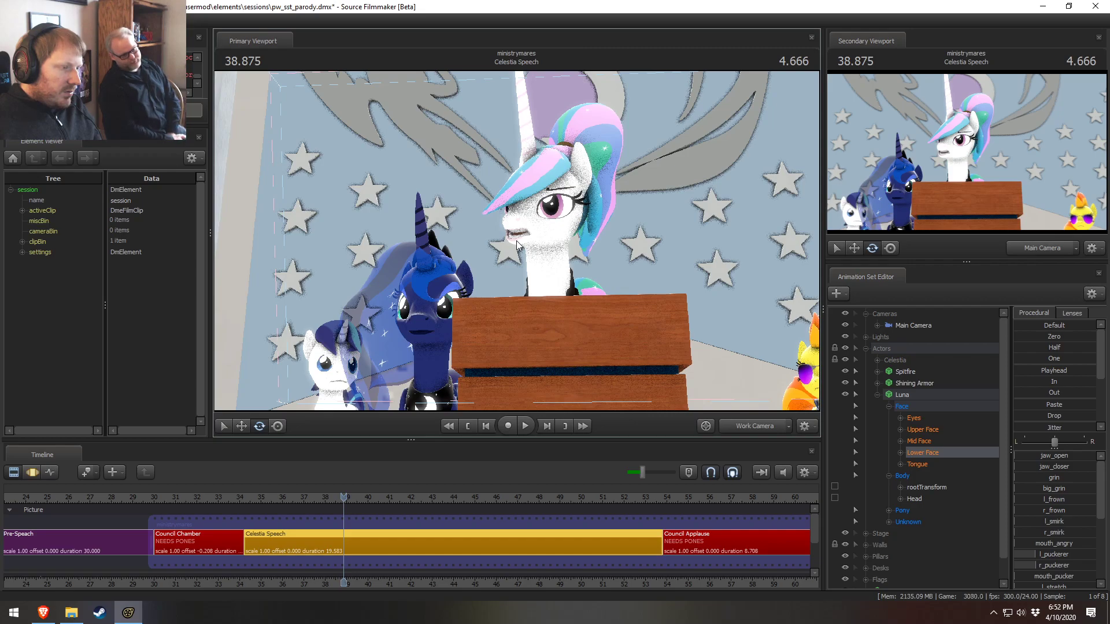
pyautogui.click(768, 428)
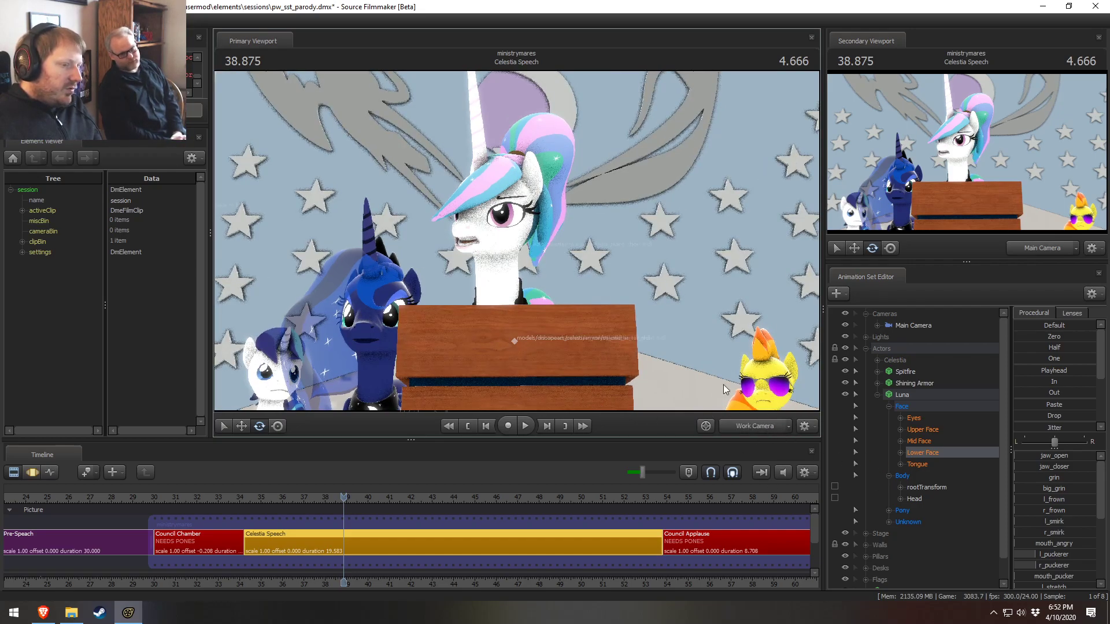
pyautogui.click(752, 426)
# In the Council Chamber shot, select Luna and move her to the other side of Celestia with the entire timeline selected
pyautogui.moveTo(517, 241); pyautogui.dragTo(517, 202)
pyautogui.press('F3')
pyautogui.press('F2')
pyautogui.click(230, 539)
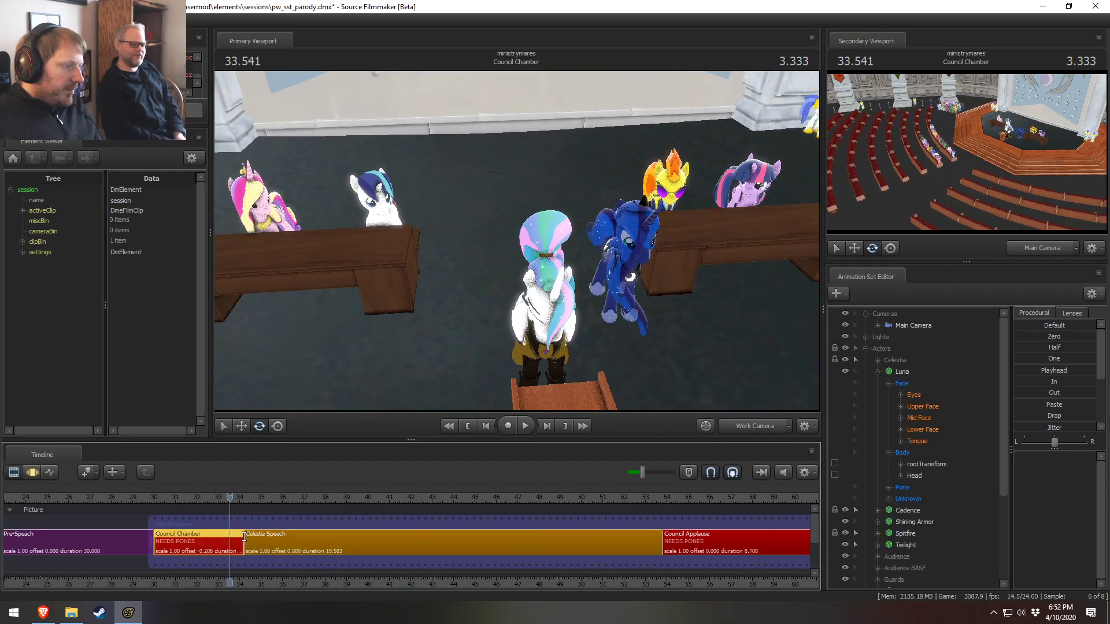
pyautogui.click(890, 371)
pyautogui.press('F3')
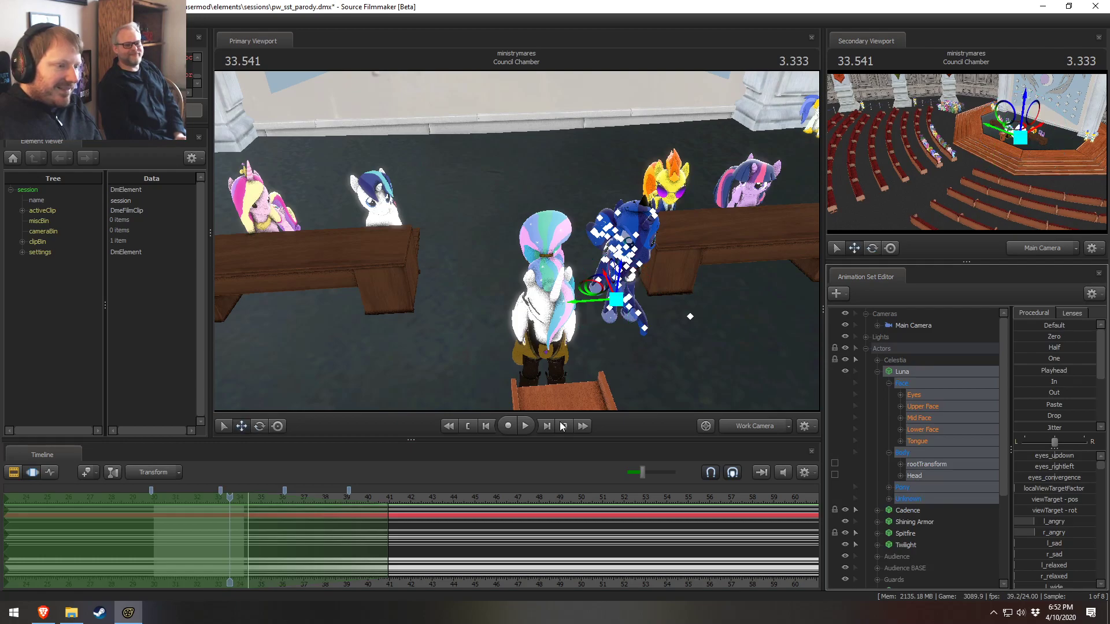
pyautogui.click(468, 539)
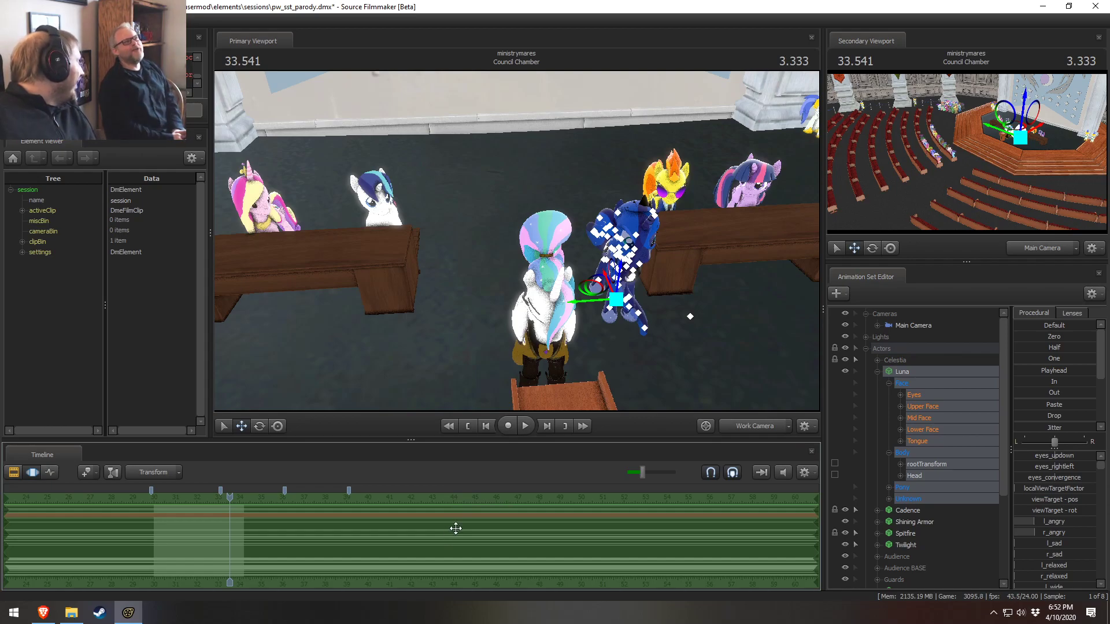
pyautogui.keyDown('alt'); pyautogui.moveTo(498, 347); pyautogui.dragTo(427, 267); pyautogui.keyUp('alt')
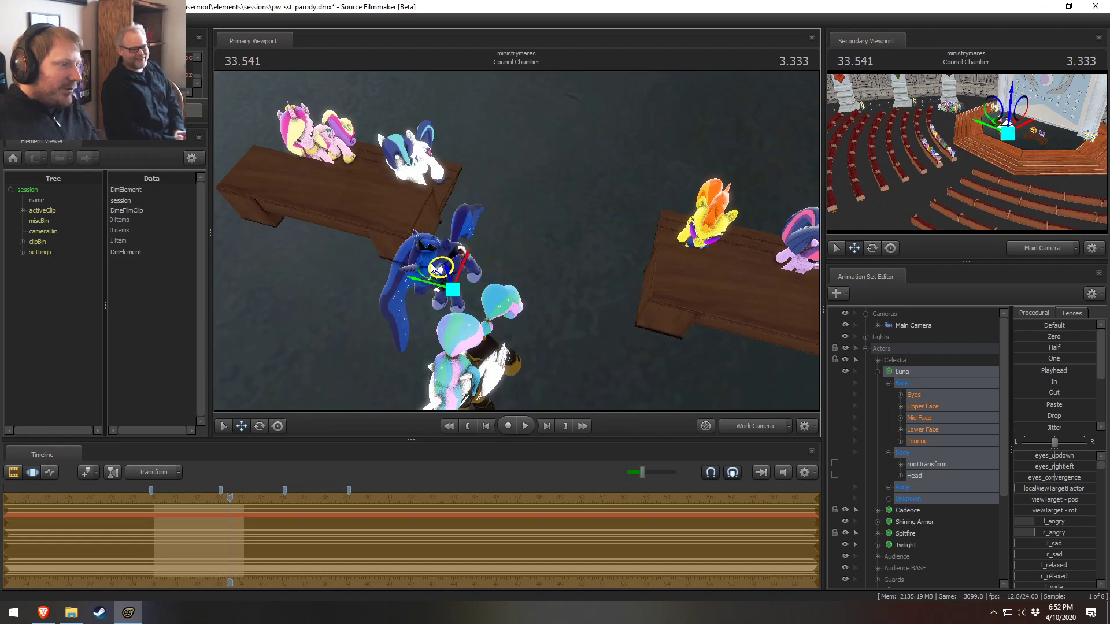
# Check the Council Chamber shot through the main camera by playing it and scrubbing back to 30.458
pyautogui.click(766, 428)
pyautogui.press('F2')
pyautogui.press('space')
pyautogui.press('space')
pyautogui.moveTo(240, 498); pyautogui.dragTo(163, 498)
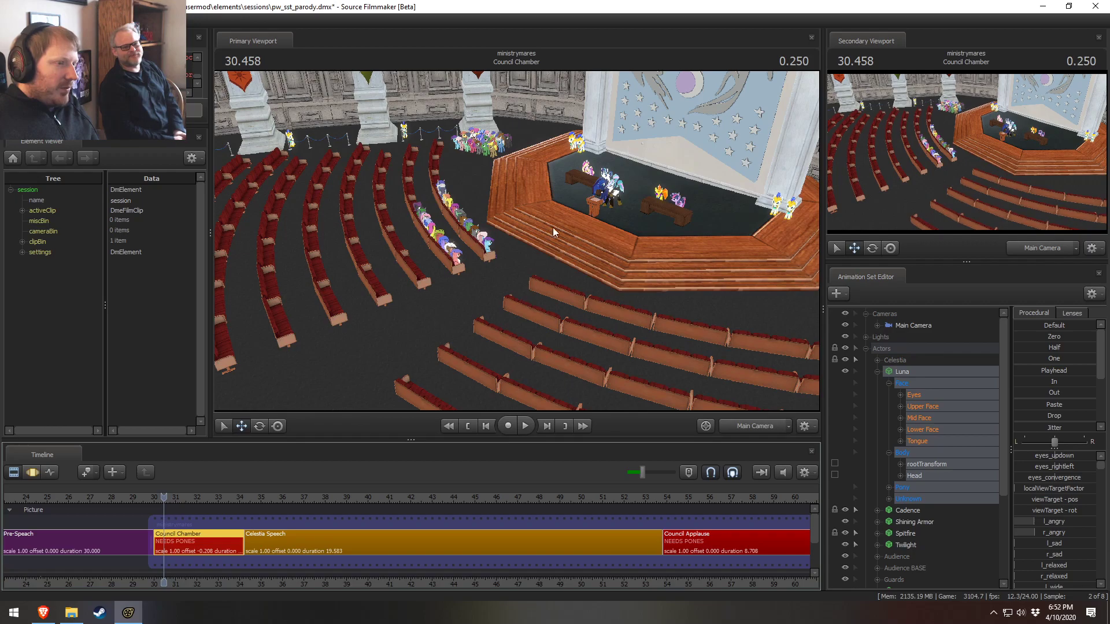
# Inspect Luna and Celestia beside the podium up close with the work camera, scrubbing to 30.083
pyautogui.click(755, 426)
pyautogui.press('w')
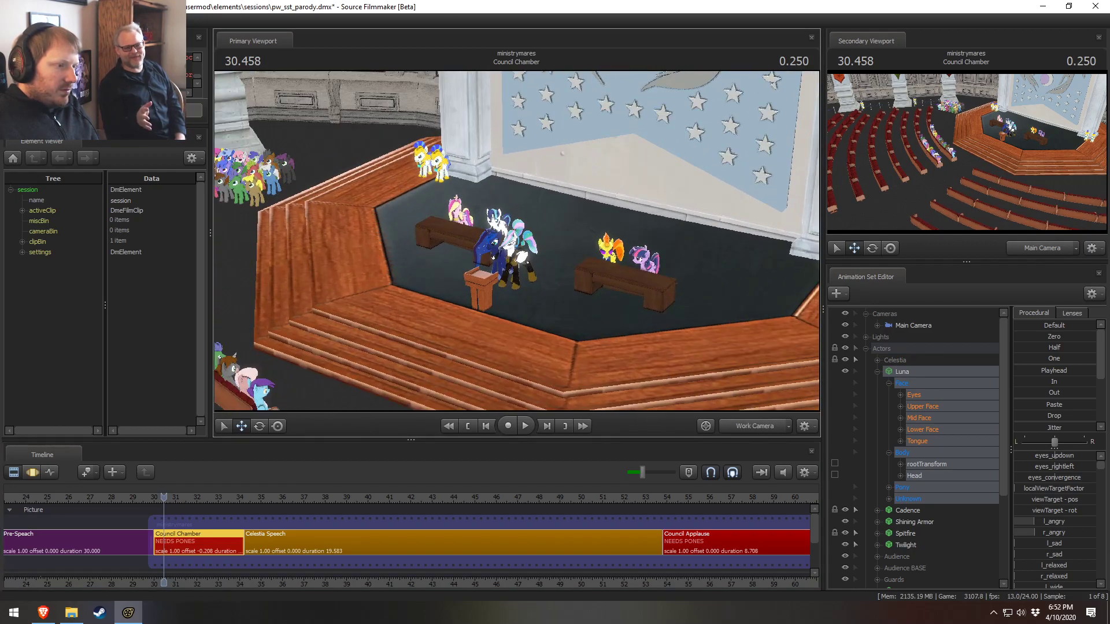
pyautogui.moveTo(509, 238); pyautogui.dragTo(509, 238)
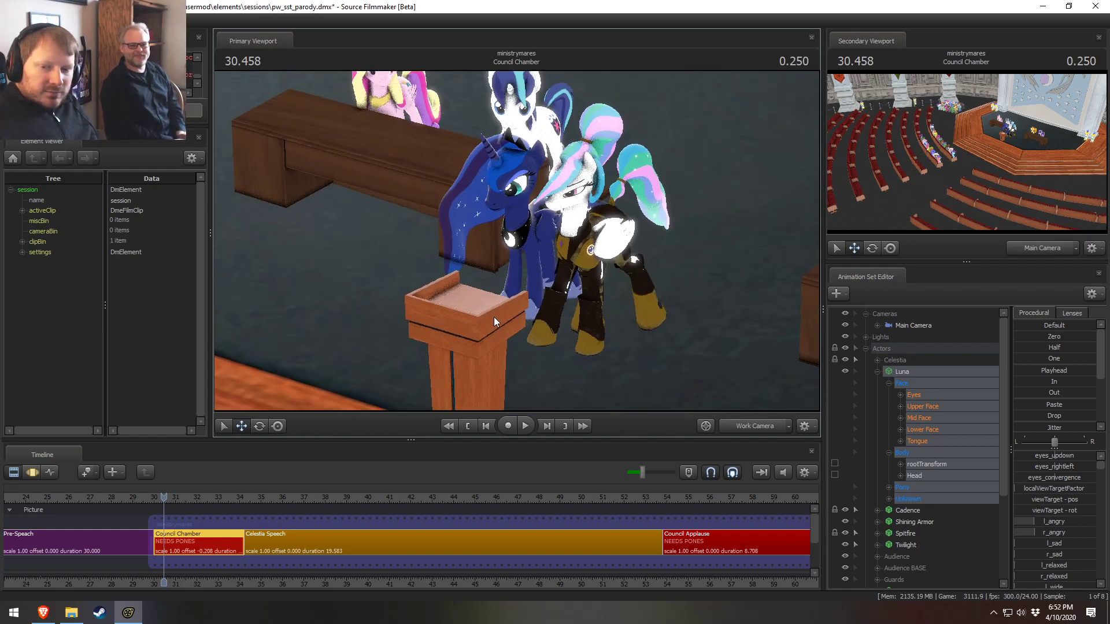
pyautogui.moveTo(159, 499); pyautogui.dragTo(155, 498)
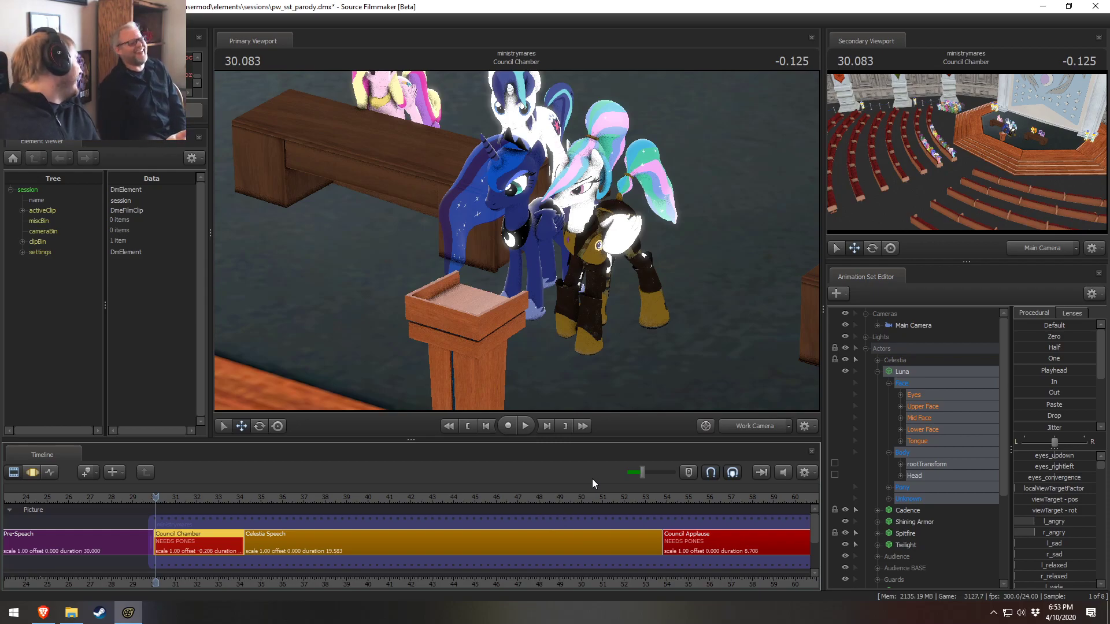
# Scrub the Council Chamber shot to 32.791 in the Motion Editor and examine how Luna and Celestia overlap from several distances
pyautogui.click(517, 254)
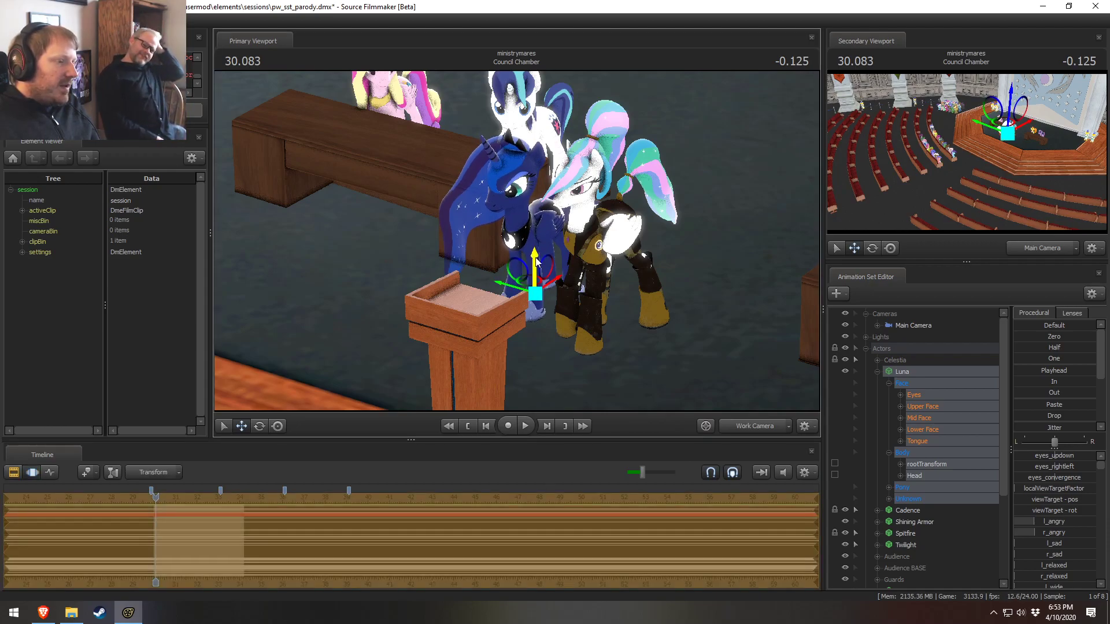
pyautogui.moveTo(157, 499); pyautogui.dragTo(214, 500)
pyautogui.moveTo(491, 347); pyautogui.dragTo(491, 315)
pyautogui.press('w')
pyautogui.moveTo(517, 241)
pyautogui.mouseDown()
pyautogui.moveTo(508, 254)
pyautogui.moveTo(519, 239)
pyautogui.mouseUp()
pyautogui.press('s')
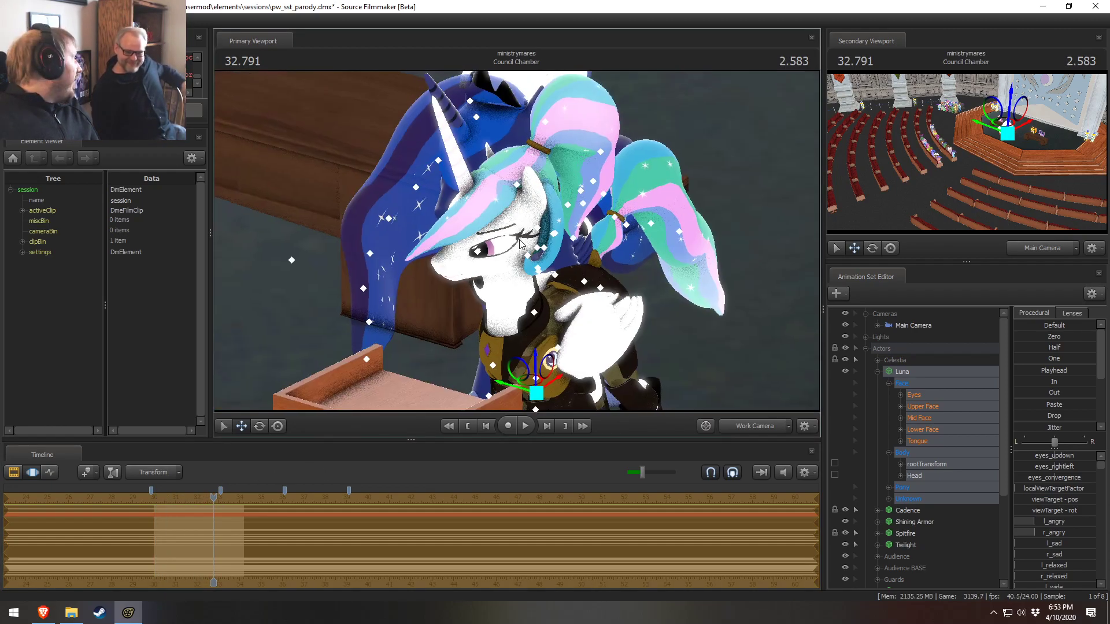
pyautogui.click(676, 251)
pyautogui.moveTo(676, 251); pyautogui.dragTo(676, 242)
pyautogui.press('s')
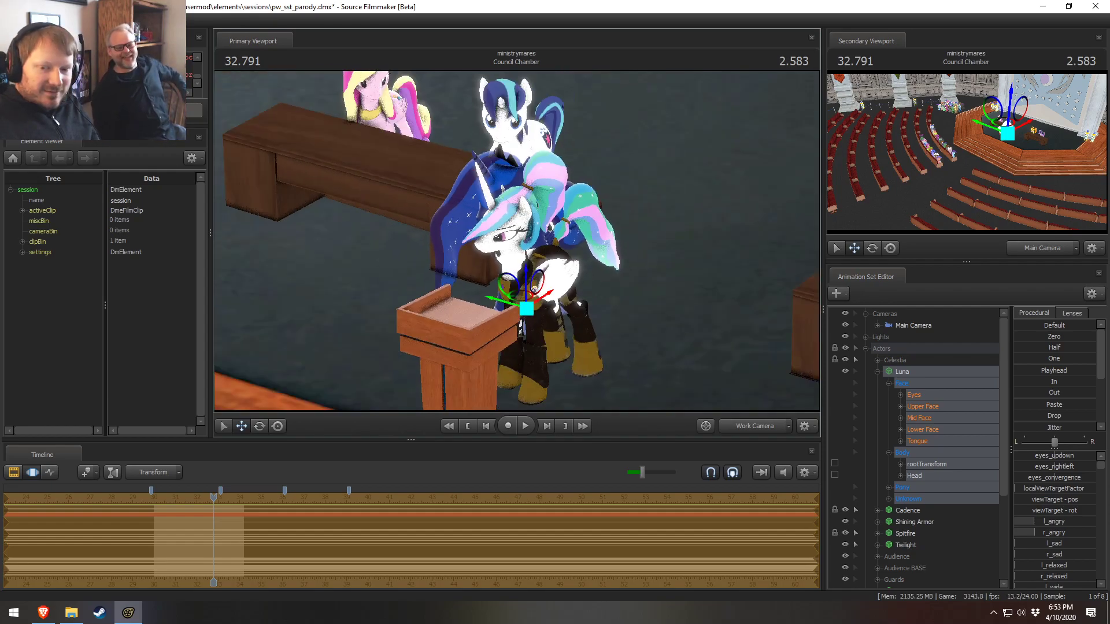
pyautogui.press('w')
pyautogui.moveTo(518, 245); pyautogui.dragTo(519, 246)
pyautogui.press('s')
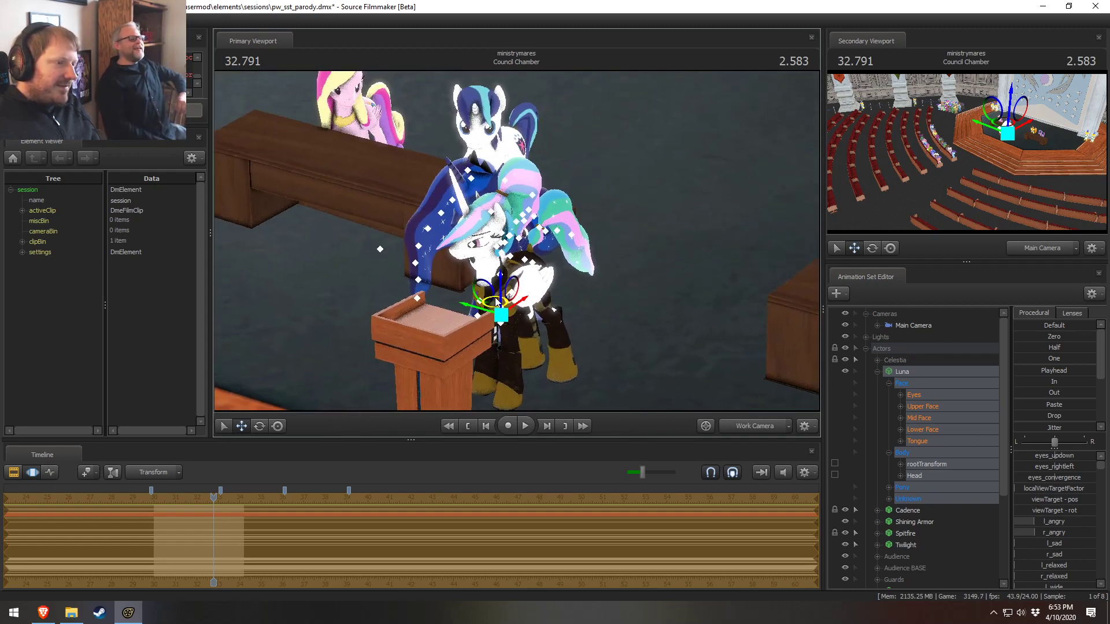
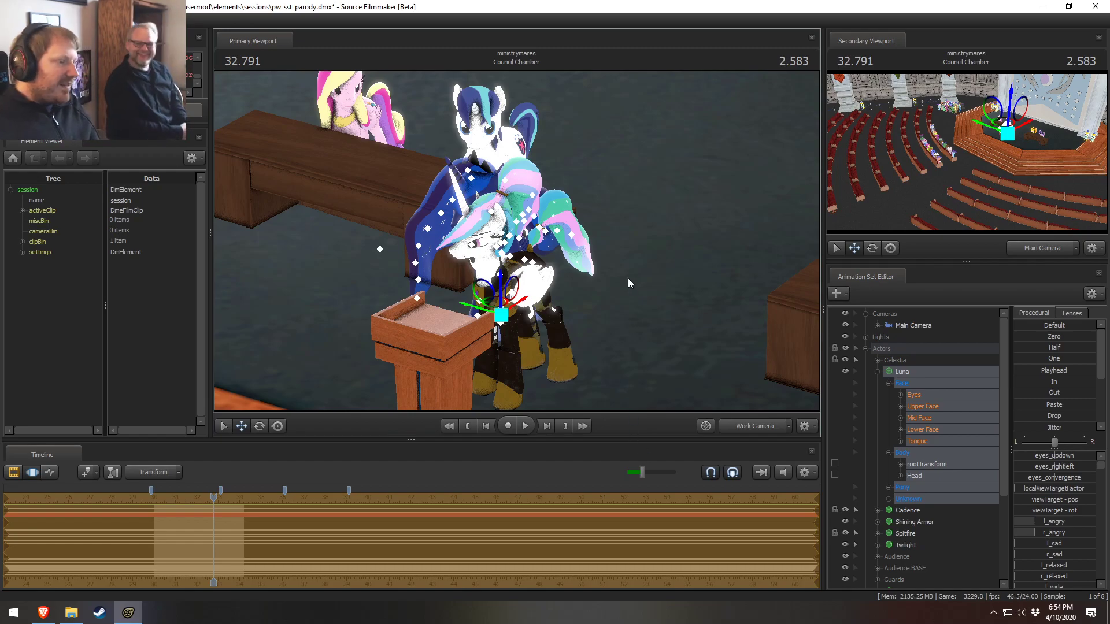
# Move Luna out of Celestia onto the open floor behind her, with the entire timeline selected
pyautogui.press('F2')
pyautogui.press('F3')
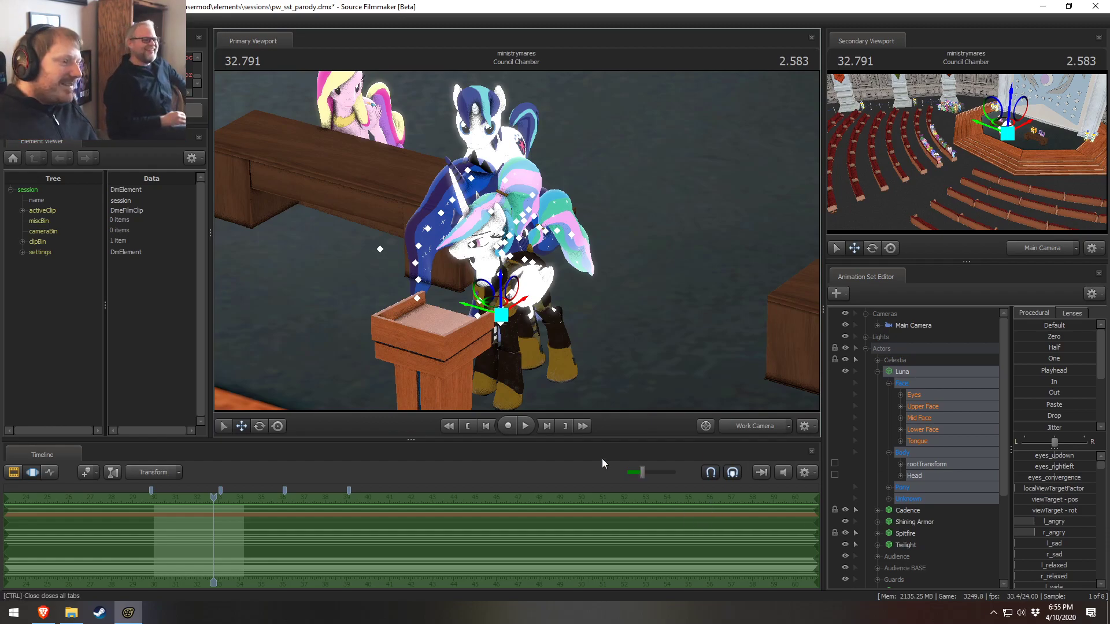
pyautogui.moveTo(500, 315); pyautogui.dragTo(639, 379)
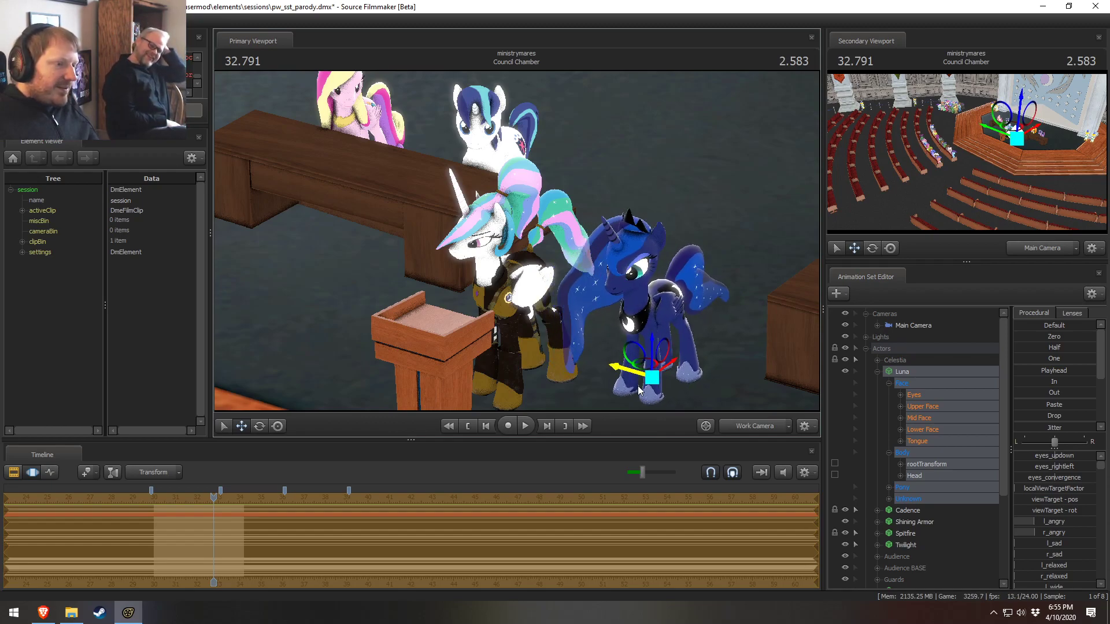
# Inspect Luna's new position behind the podium in the Council Chamber shot from several work camera distances
pyautogui.moveTo(723, 352); pyautogui.dragTo(720, 368)
pyautogui.press('s')
pyautogui.moveTo(516, 241); pyautogui.dragTo(514, 250)
pyautogui.press('w')
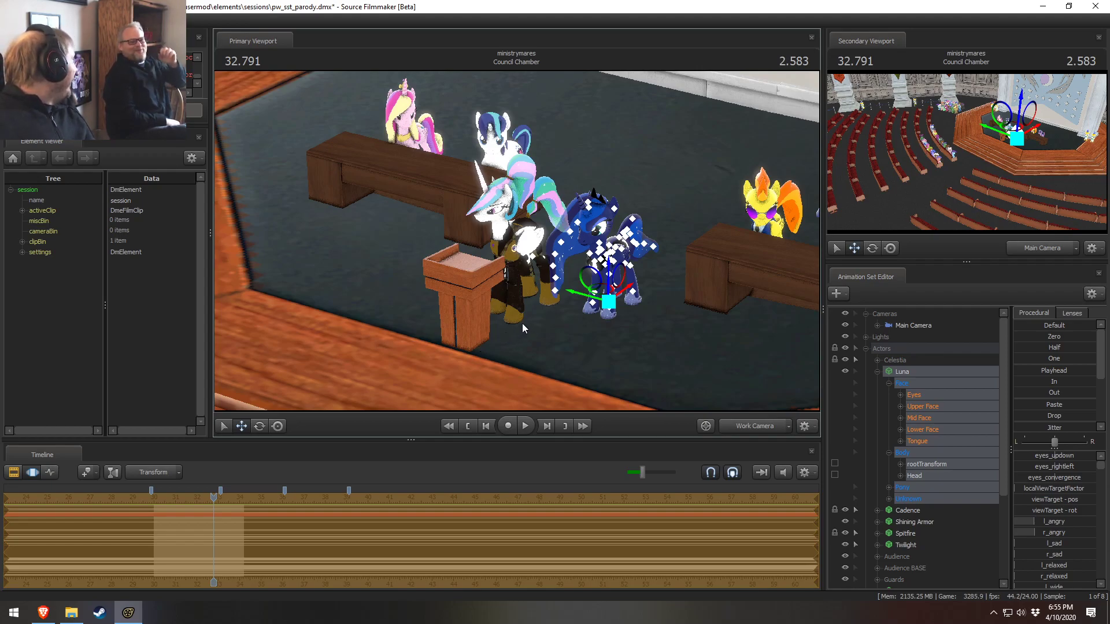
pyautogui.moveTo(545, 341); pyautogui.dragTo(516, 236)
pyautogui.press('s')
pyautogui.press('w')
# Zoom the timeline in on the Council Chamber shot and compare Luna's placement from the front and through the main camera
pyautogui.press('F2')
pyautogui.scroll(5, 248, 563)
pyautogui.moveTo(243, 564); pyautogui.dragTo(449, 563, button='middle')
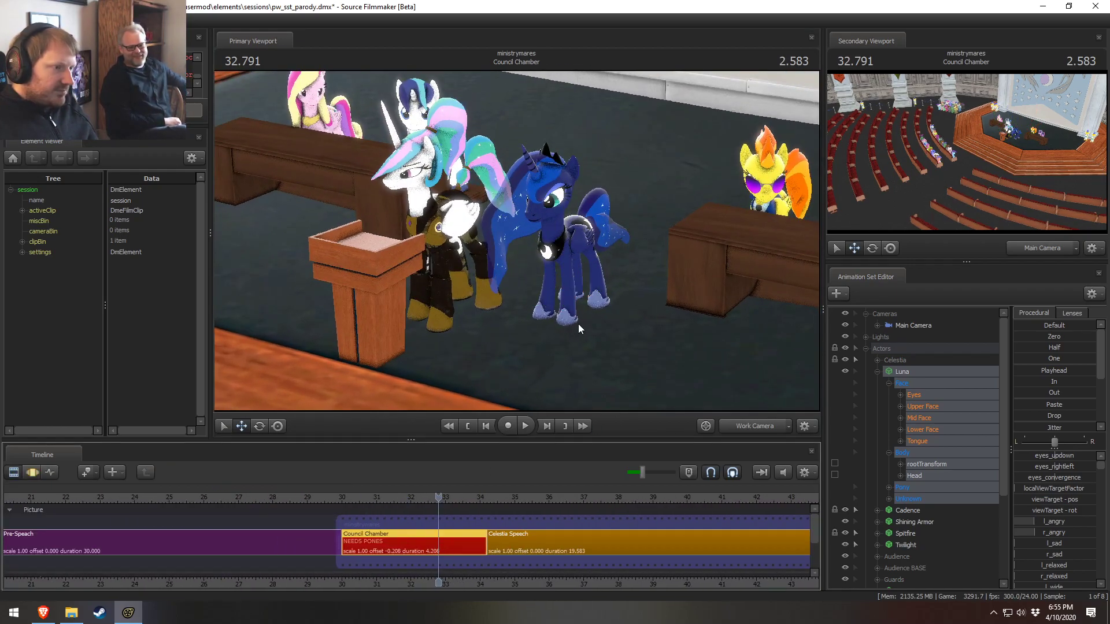
pyautogui.press('F3')
pyautogui.moveTo(544, 383); pyautogui.dragTo(516, 241)
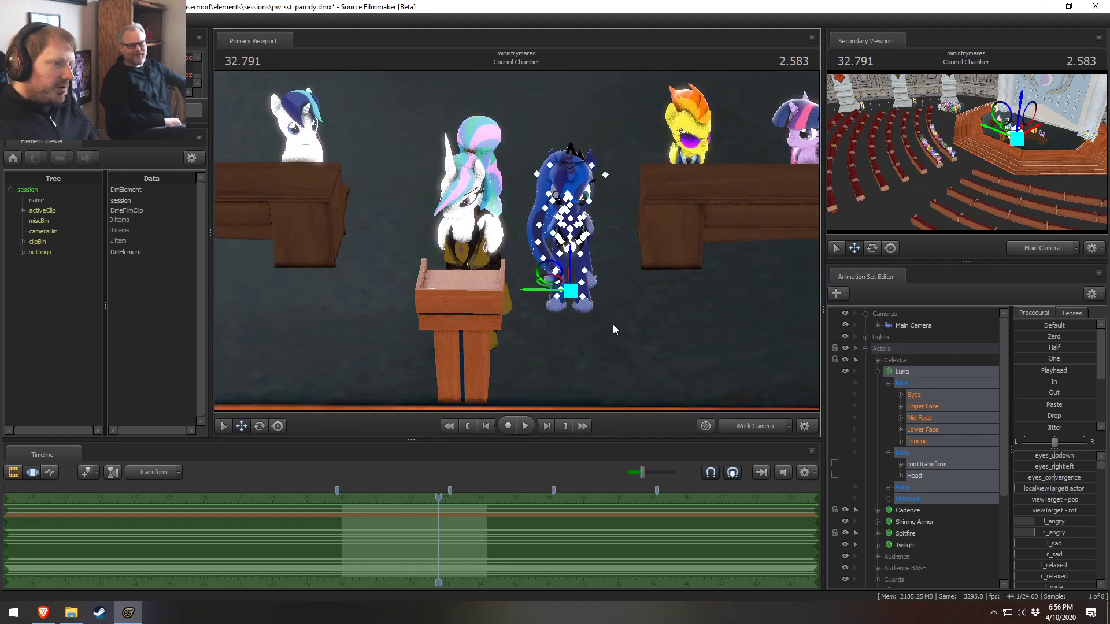
pyautogui.press('F2')
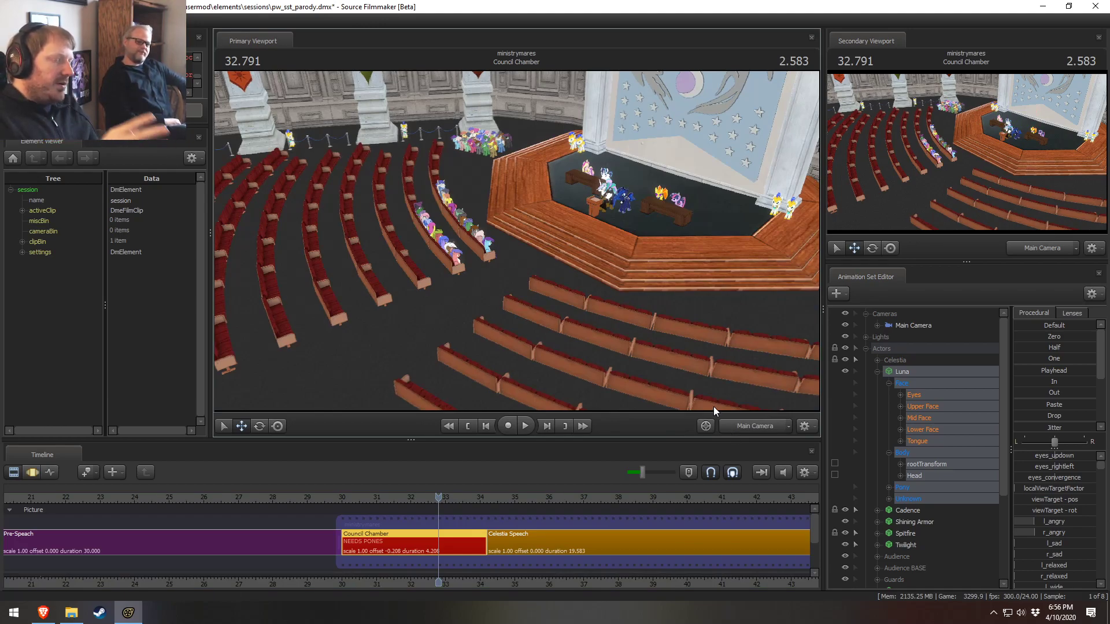
pyautogui.press('F3')
pyautogui.press('F2')
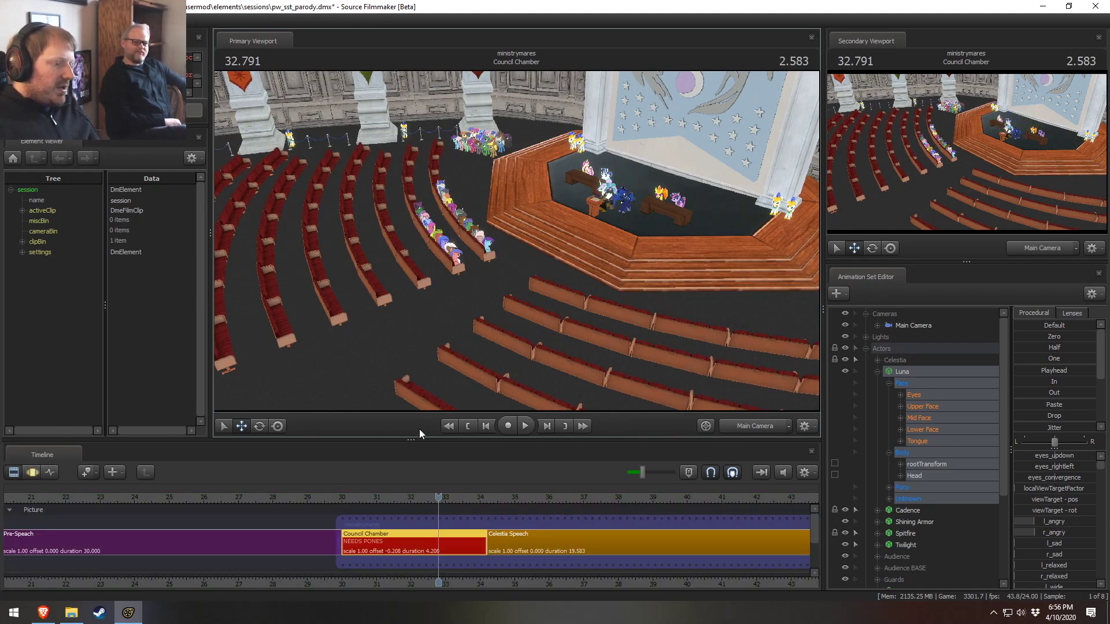
# Go to 35.083 in the Celestia Speech shot, select Luna in the Motion Editor and view the podium area through the work camera
pyautogui.click(519, 501)
pyautogui.click(517, 534)
pyautogui.click(755, 427)
pyautogui.click(909, 327)
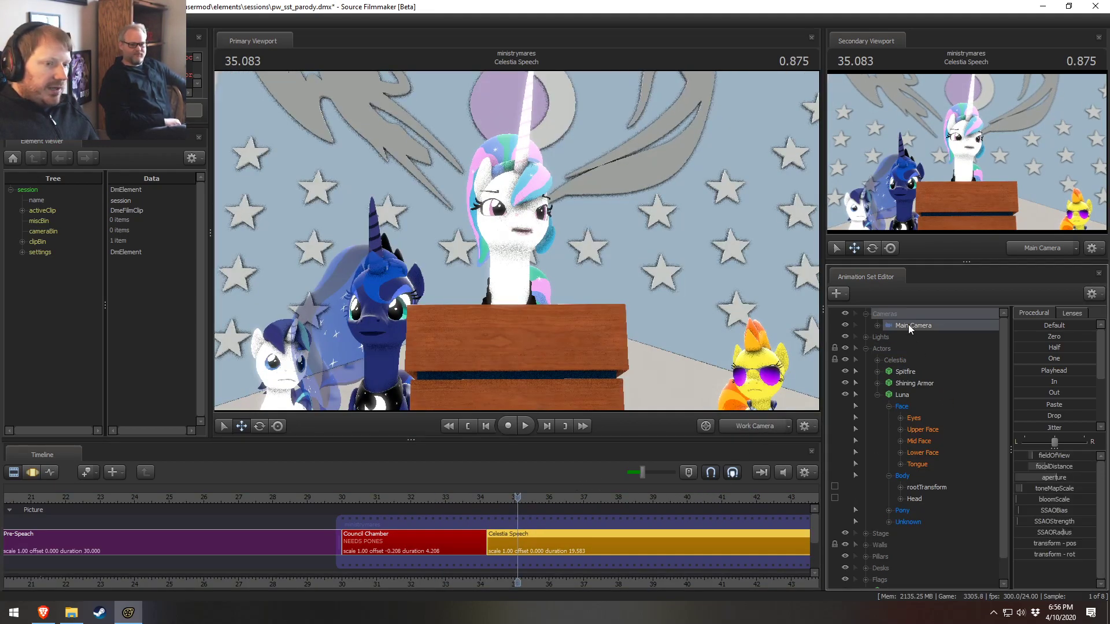
pyautogui.click(922, 391)
pyautogui.press('F3')
pyautogui.click(762, 427)
pyautogui.keyDown('alt'); pyautogui.moveTo(512, 249); pyautogui.dragTo(512, 289); pyautogui.keyUp('alt')
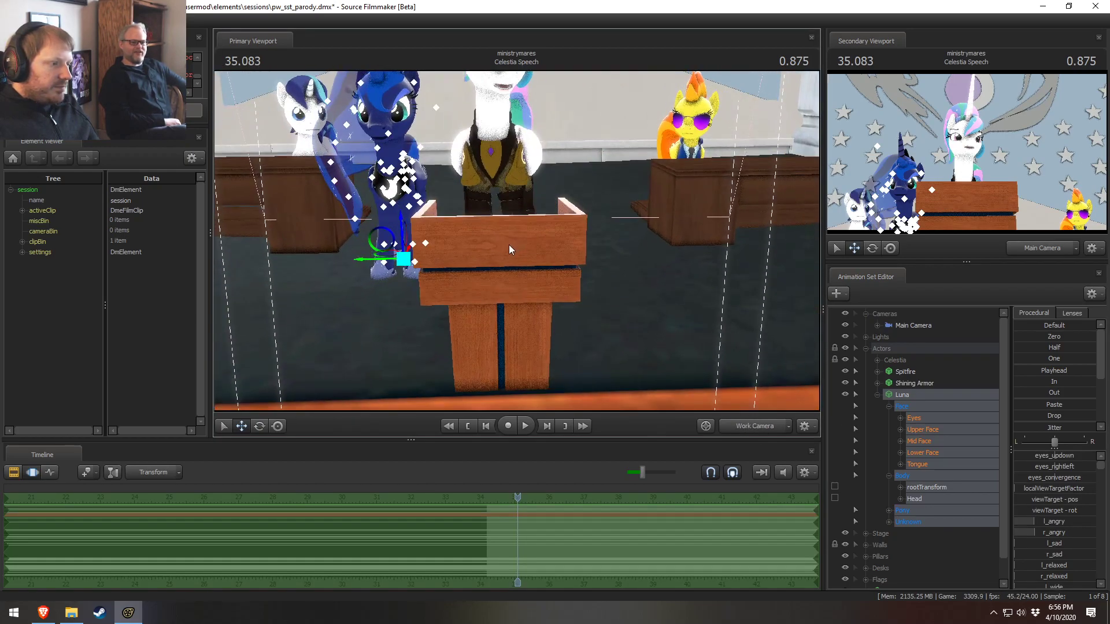
# Move Luna to the opposite side of Celestia, between the podium and Spitfire's desk, and switch to the rotate manipulator
pyautogui.moveTo(386, 259); pyautogui.dragTo(629, 250)
pyautogui.press('e')
pyautogui.rightClick(629, 249)
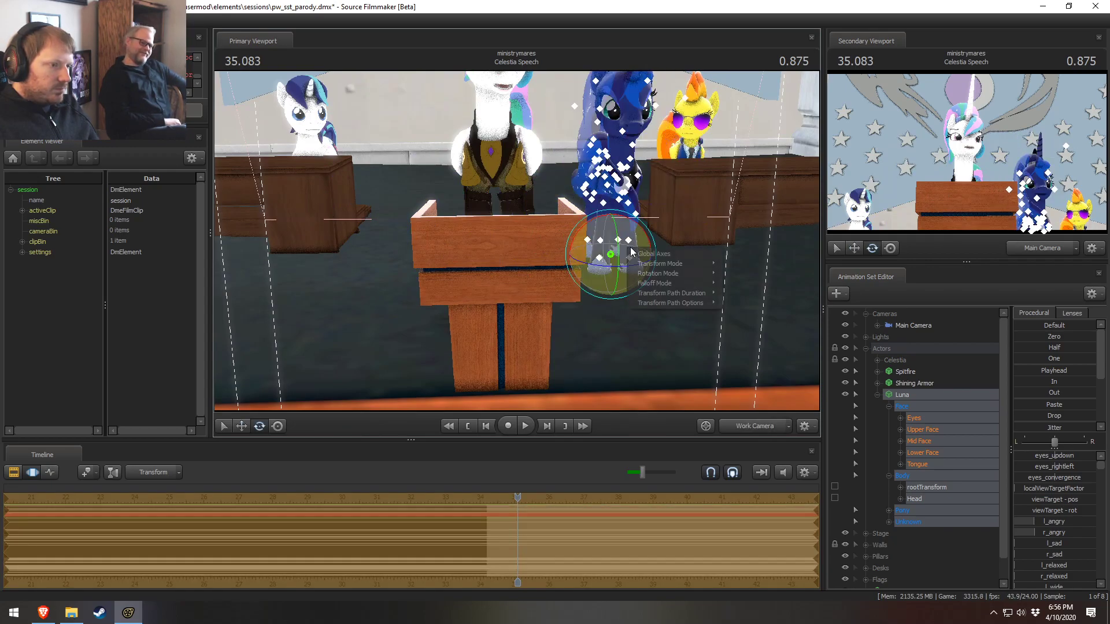
pyautogui.click(732, 277)
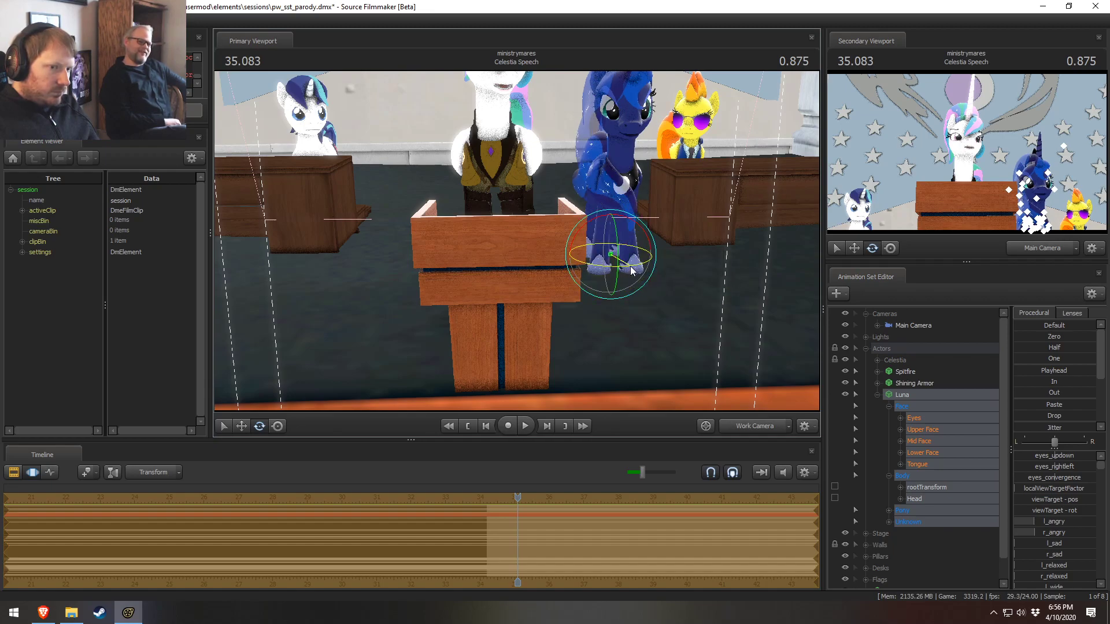
# Enable lighting in the primary viewport and check the Celestia Speech shot through the main camera with that camera selected
pyautogui.press('F2')
pyautogui.rightClick(685, 191)
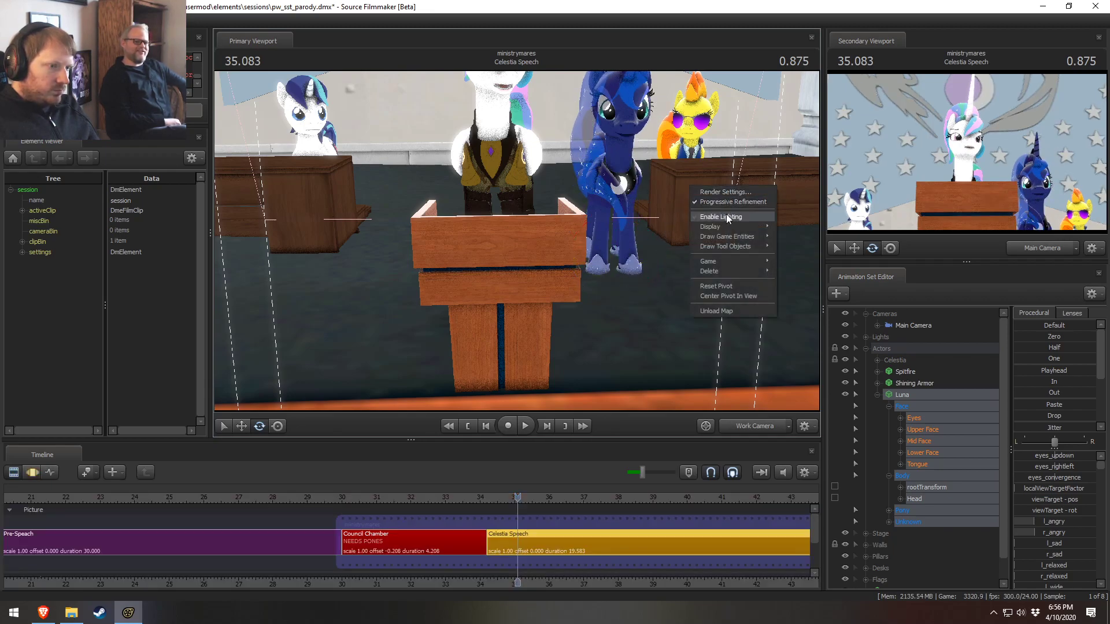
pyautogui.click(730, 218)
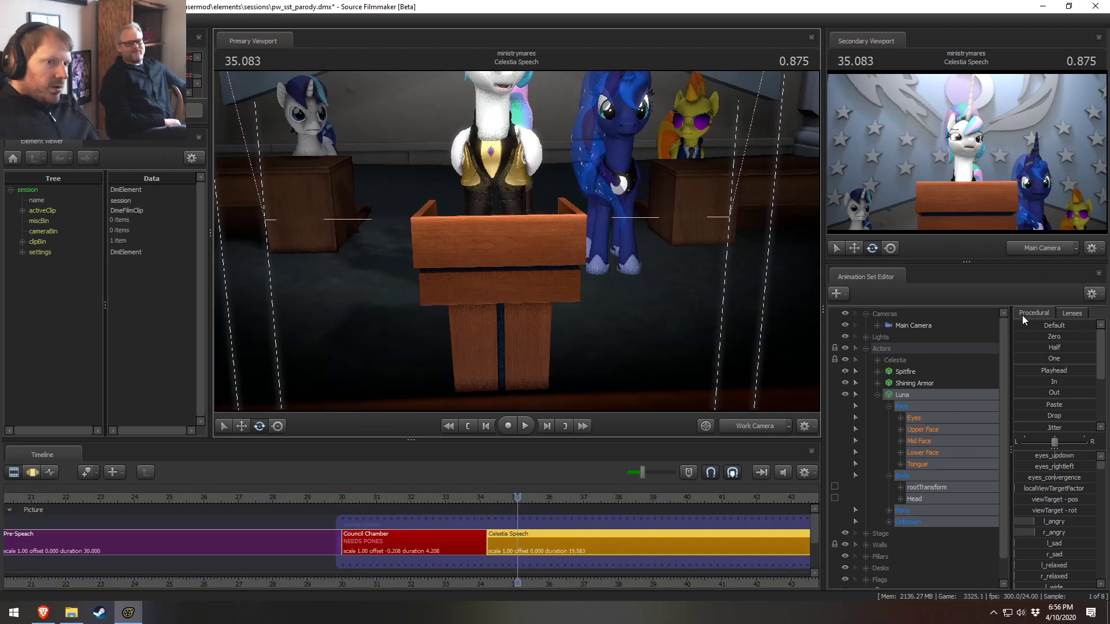
pyautogui.click(760, 426)
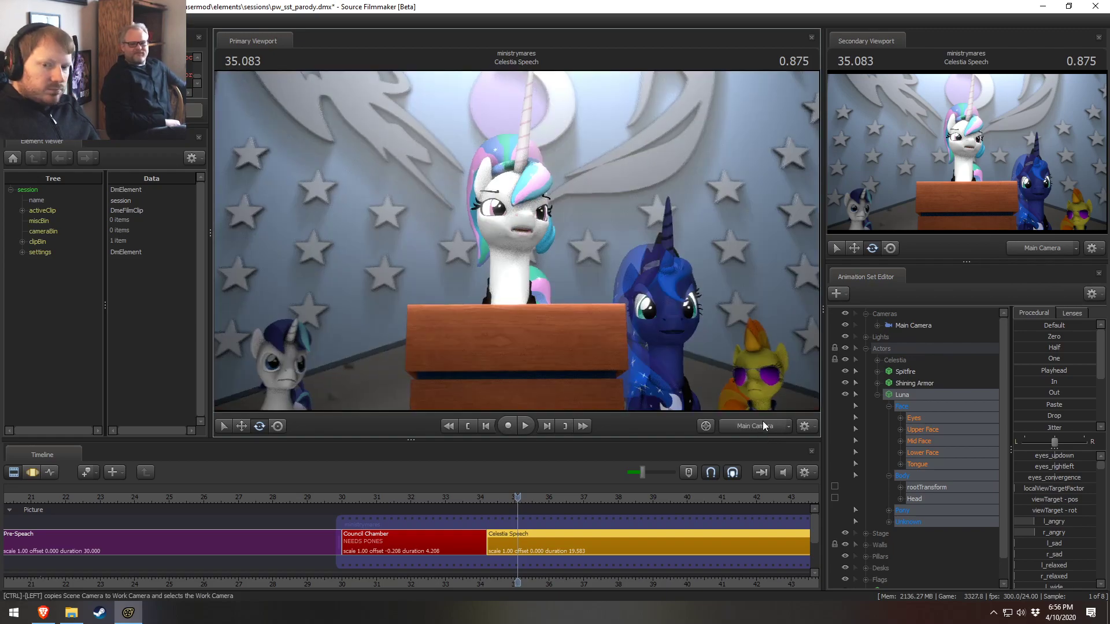
pyautogui.click(919, 325)
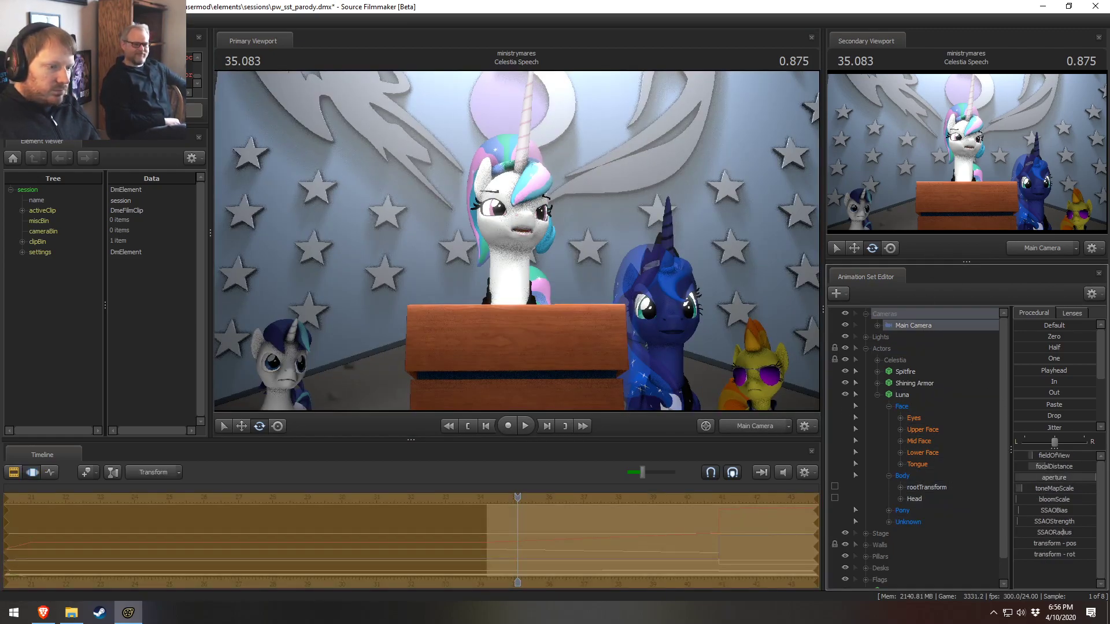
pyautogui.press('F3')
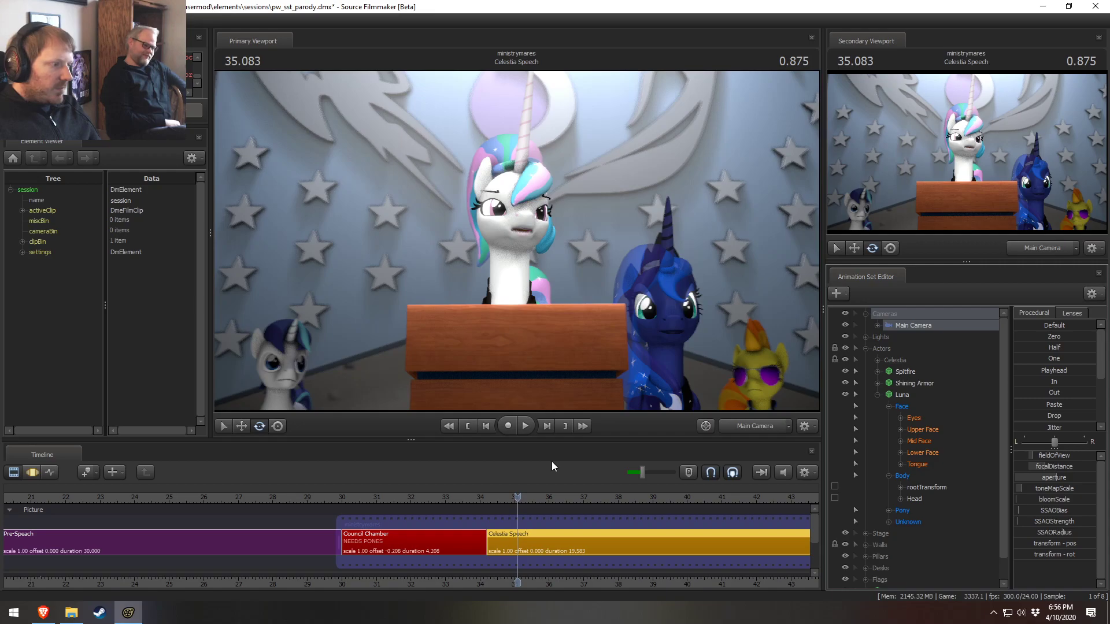
# Set the progressive refinement depth of field and motion blur samples to 16 (override) for the primary viewport
pyautogui.rightClick(558, 285)
pyautogui.click(584, 289)
pyautogui.click(600, 262)
pyautogui.click(596, 285)
pyautogui.click(595, 283)
pyautogui.click(592, 304)
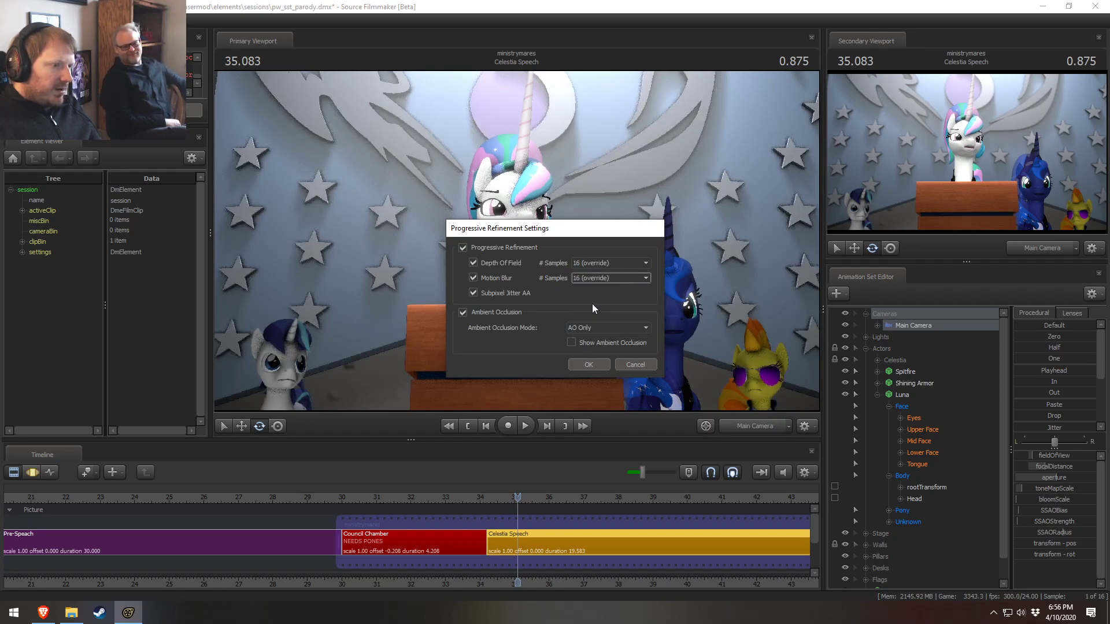
pyautogui.click(587, 365)
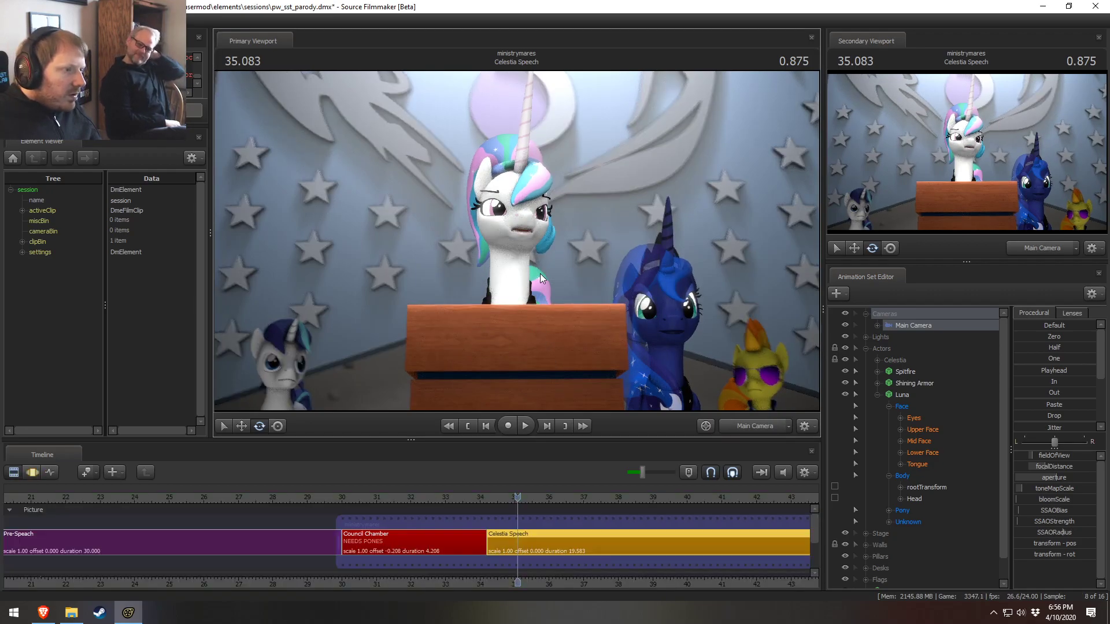
# Raise the progressive refinement sample overrides for depth of field and motion blur, with depth of field at 128
pyautogui.rightClick(540, 273)
pyautogui.click(576, 282)
pyautogui.click(582, 263)
pyautogui.click(589, 301)
pyautogui.click(588, 278)
pyautogui.click(590, 319)
pyautogui.click(596, 366)
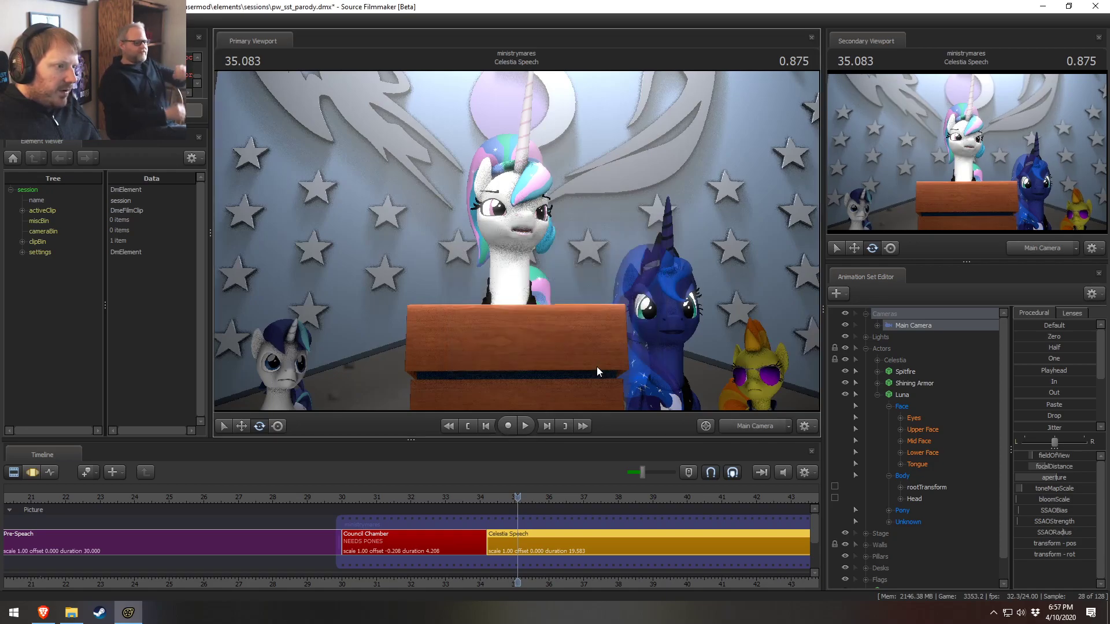
# Show the work camera in the secondary viewport and play the lit Council Chamber shot from 31.041 to 31.666
pyautogui.click(1065, 247)
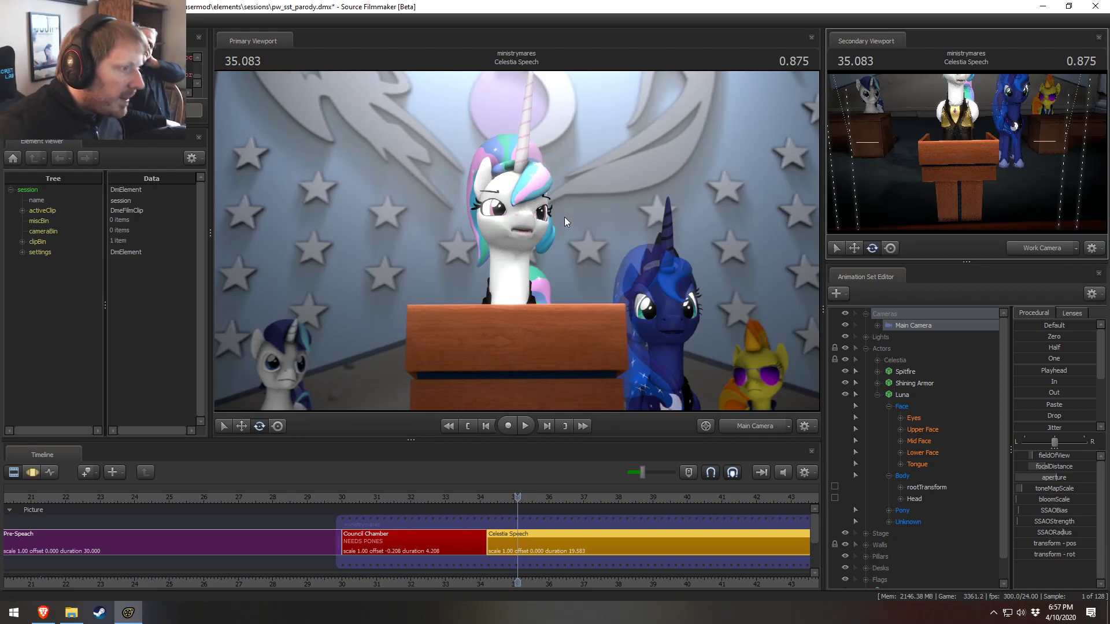
pyautogui.press('F3')
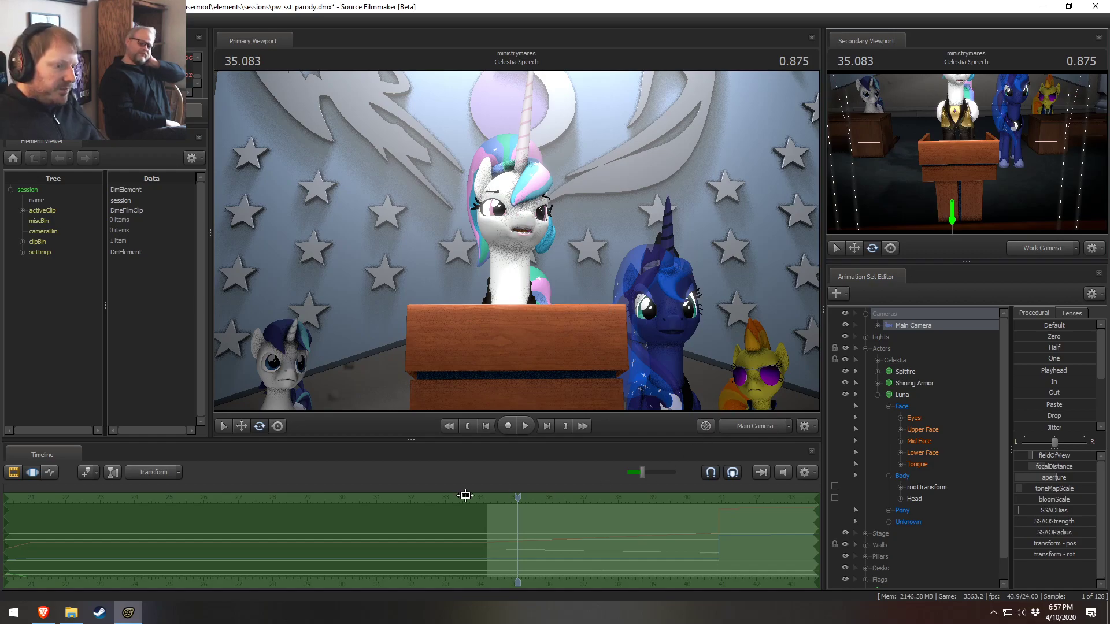
pyautogui.press('F2')
pyautogui.click(377, 497)
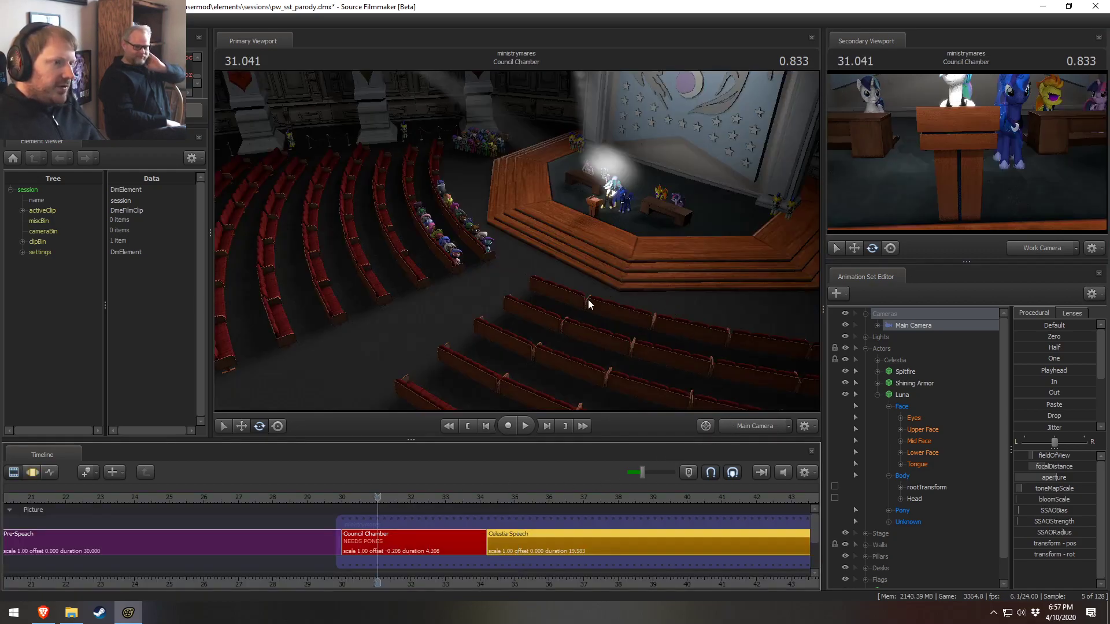
pyautogui.press('space')
pyautogui.press('space')
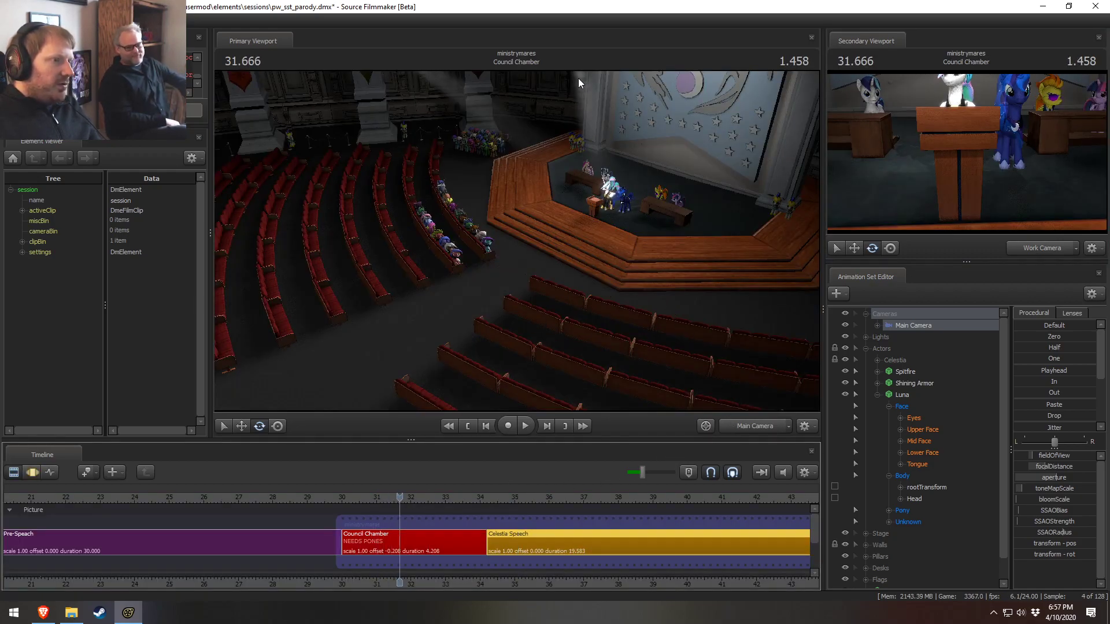
# Lower both the depth of field and motion blur samples to 16 (override) in the progressive refinement settings
pyautogui.rightClick(625, 178)
pyautogui.click(648, 191)
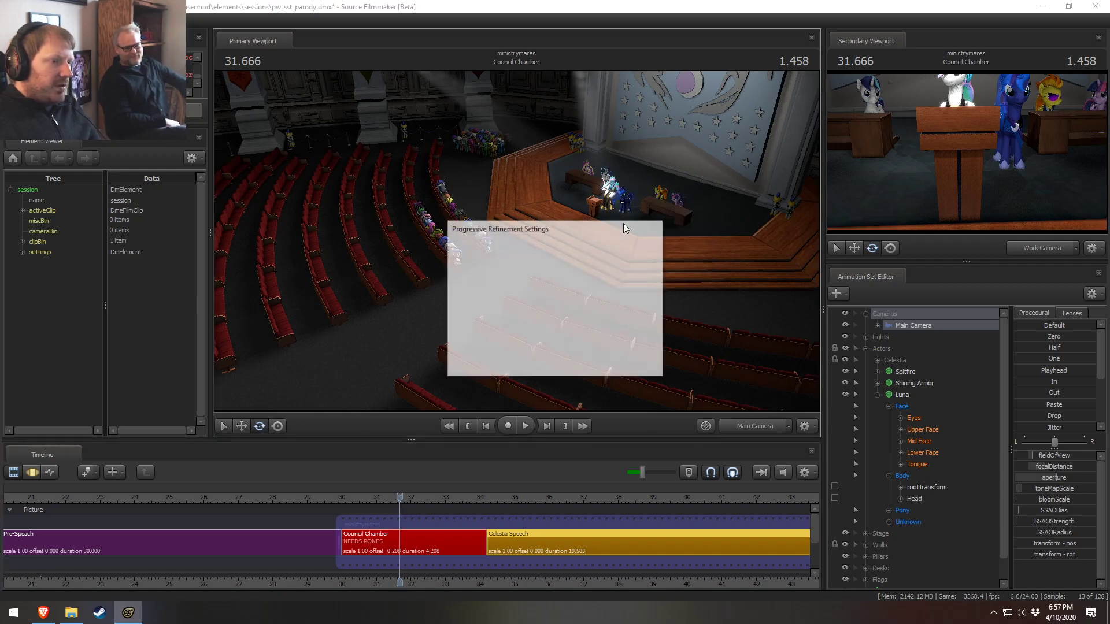
pyautogui.click(598, 266)
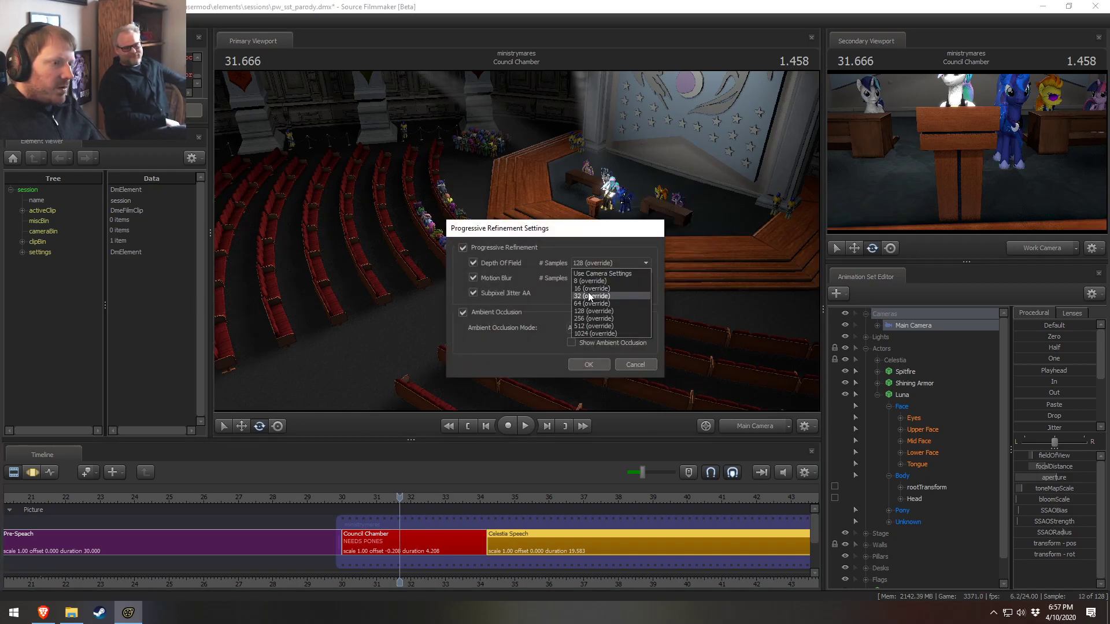
pyautogui.click(590, 287)
pyautogui.click(590, 278)
pyautogui.click(588, 345)
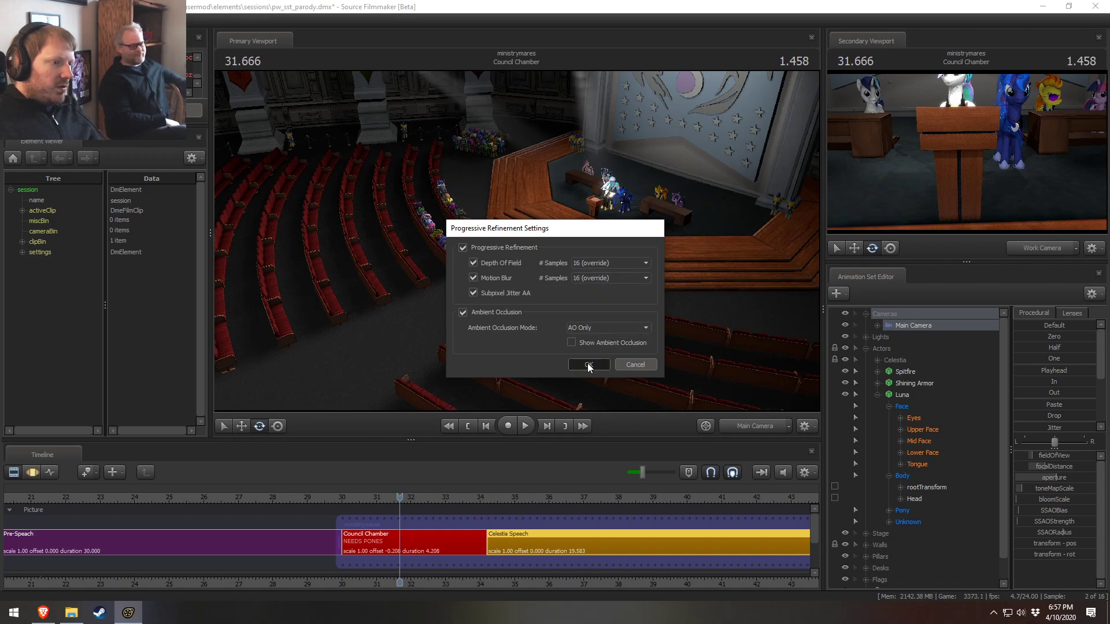
pyautogui.click(588, 364)
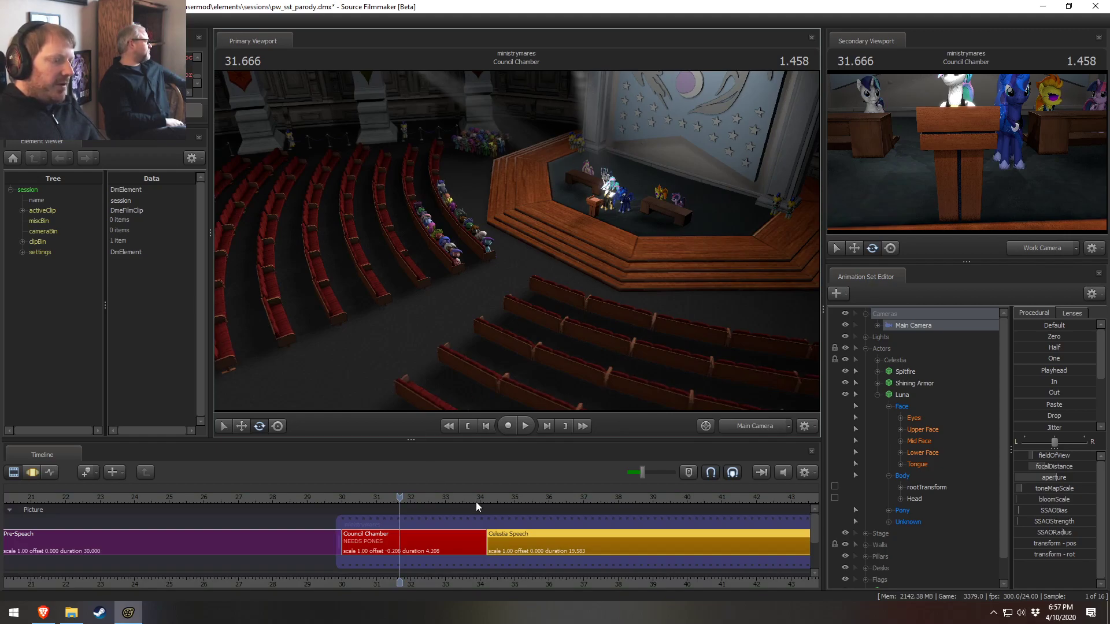
# Go to 34.500 in the Celestia Speech shot and frame the timeline from Council Chamber through Council Applause
pyautogui.click(497, 498)
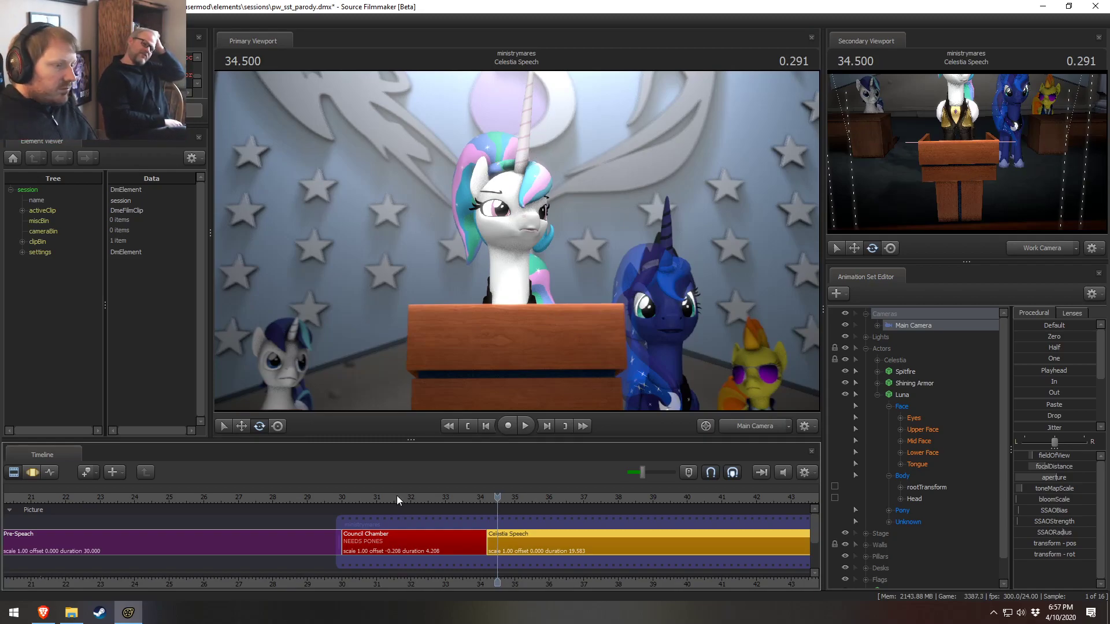
pyautogui.moveTo(580, 581); pyautogui.dragTo(286, 591, button='middle')
pyautogui.scroll(-5, 237, 539)
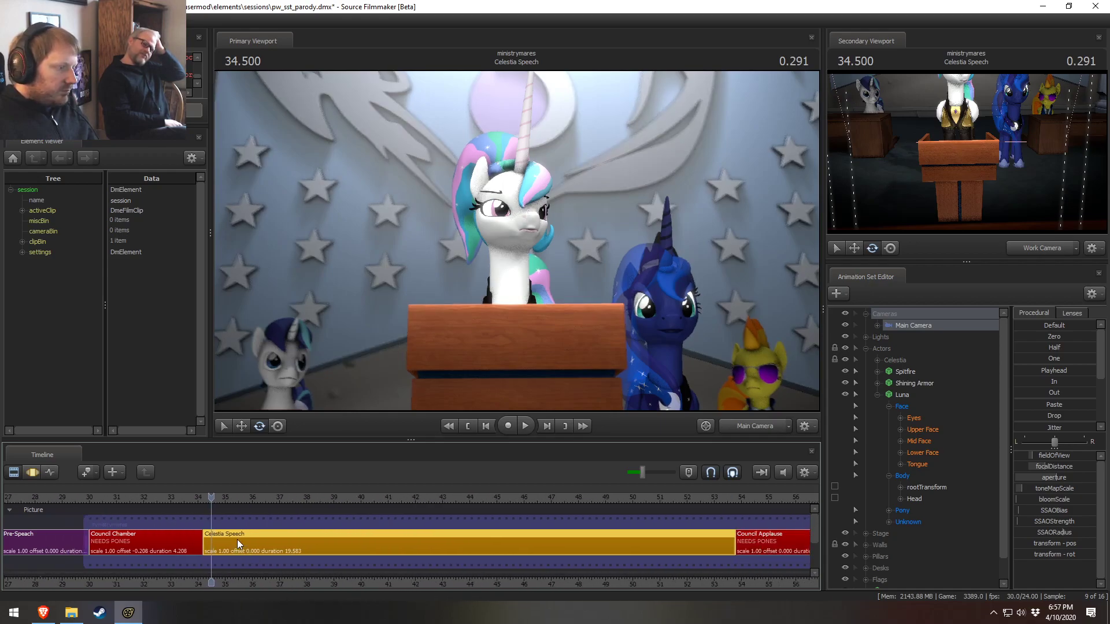
pyautogui.scroll(1, 237, 538)
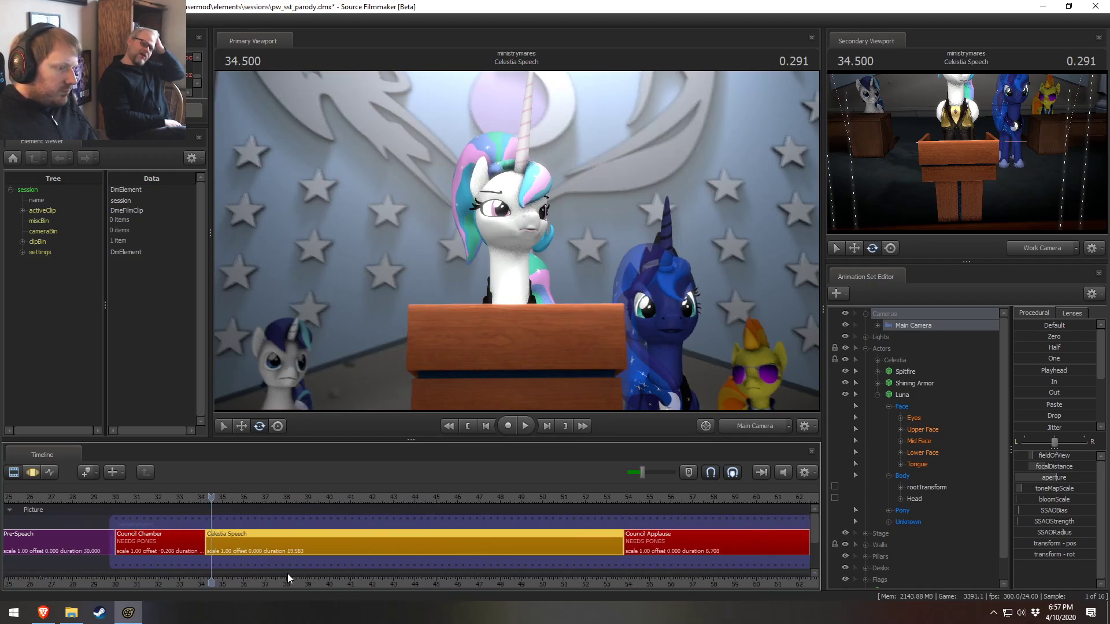
pyautogui.moveTo(286, 588); pyautogui.dragTo(242, 588, button='middle')
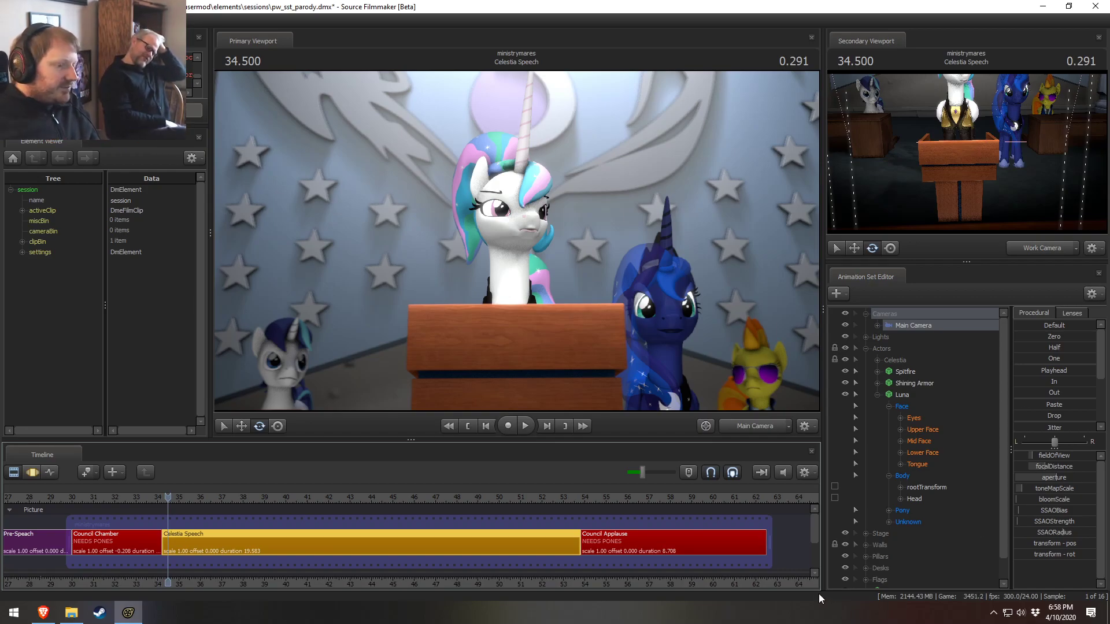
# Match the work camera to the scene camera, play to 35.375 and look over Shining Armor's desk beside the podium
pyautogui.keyDown('ctrl'); pyautogui.click(753, 431); pyautogui.keyUp('ctrl')
pyautogui.press('F3')
pyautogui.press('space')
pyautogui.press('space')
pyautogui.press('space')
pyautogui.moveTo(516, 241); pyautogui.dragTo(405, 265)
pyautogui.press('F2')
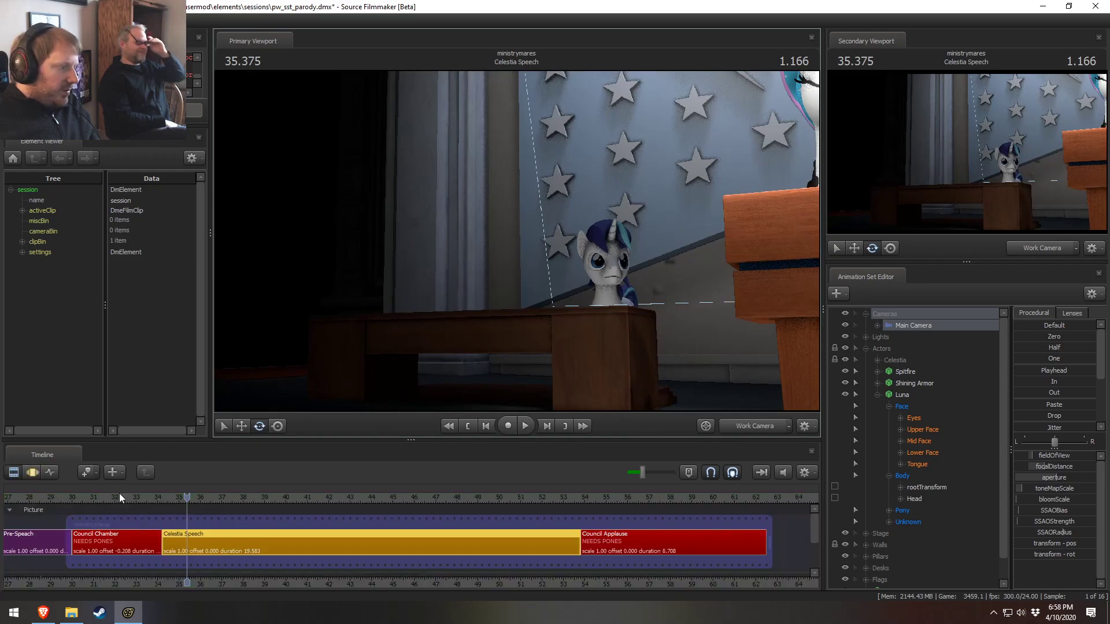
# Return to the Council Chamber shot, turn off viewport lighting and play it while viewing Cadence up close
pyautogui.click(91, 497)
pyautogui.rightClick(708, 332)
pyautogui.click(727, 364)
pyautogui.press('w')
pyautogui.moveTo(739, 396); pyautogui.dragTo(516, 241)
pyautogui.press('space')
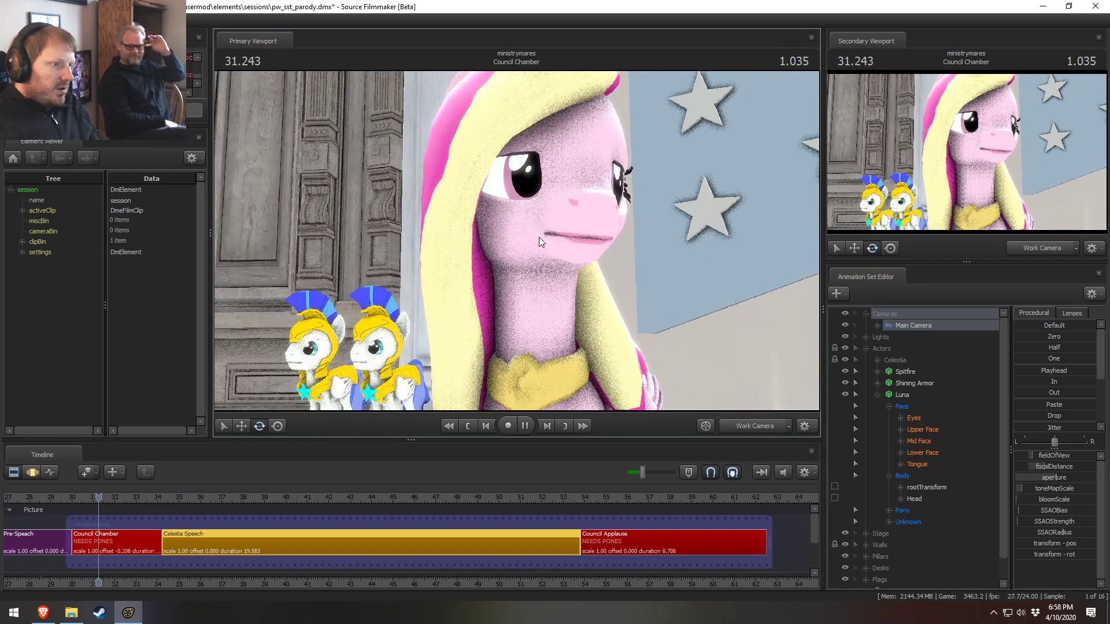
# Watch Cadence, Shining Armor and Celestia from above during playback of the Council Chamber shot, and scrub back to 30.083
pyautogui.click(761, 429)
pyautogui.press('w')
pyautogui.moveTo(689, 352); pyautogui.dragTo(518, 246)
pyautogui.press('space')
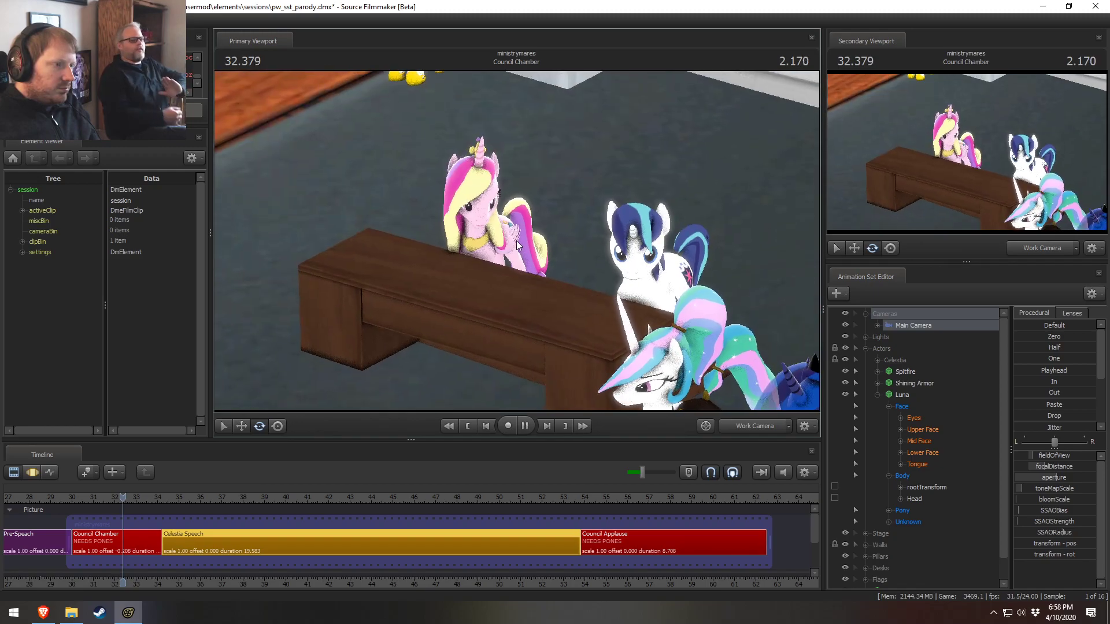
pyautogui.press('space')
pyautogui.scroll(2, 99, 516)
pyautogui.scroll(1, 99, 514)
pyautogui.moveTo(112, 504); pyautogui.dragTo(40, 504)
pyautogui.press('s')
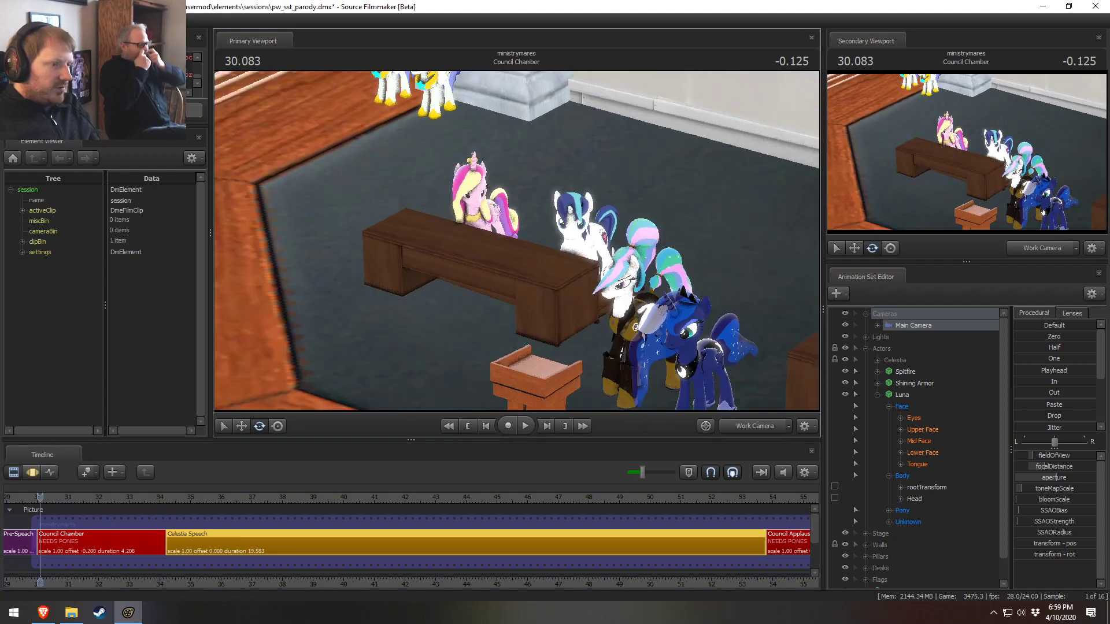
pyautogui.moveTo(529, 256); pyautogui.dragTo(517, 241)
# Open the Council Chamber shot for motion editing and bring Cadence behind the desk up close
pyautogui.doubleClick(81, 551)
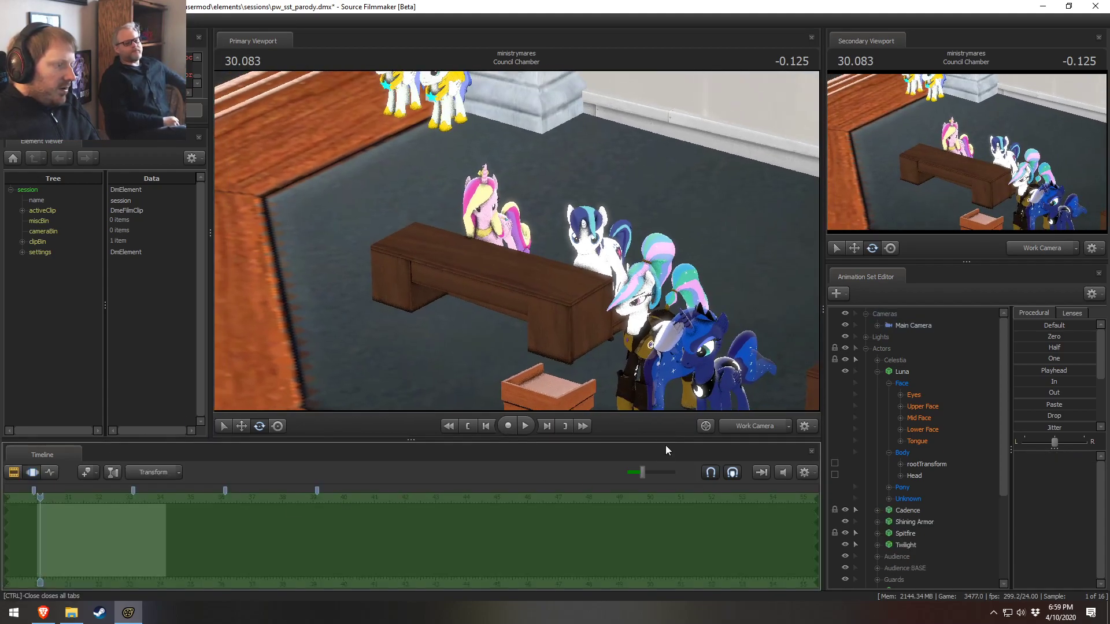
pyautogui.press('ctrl')
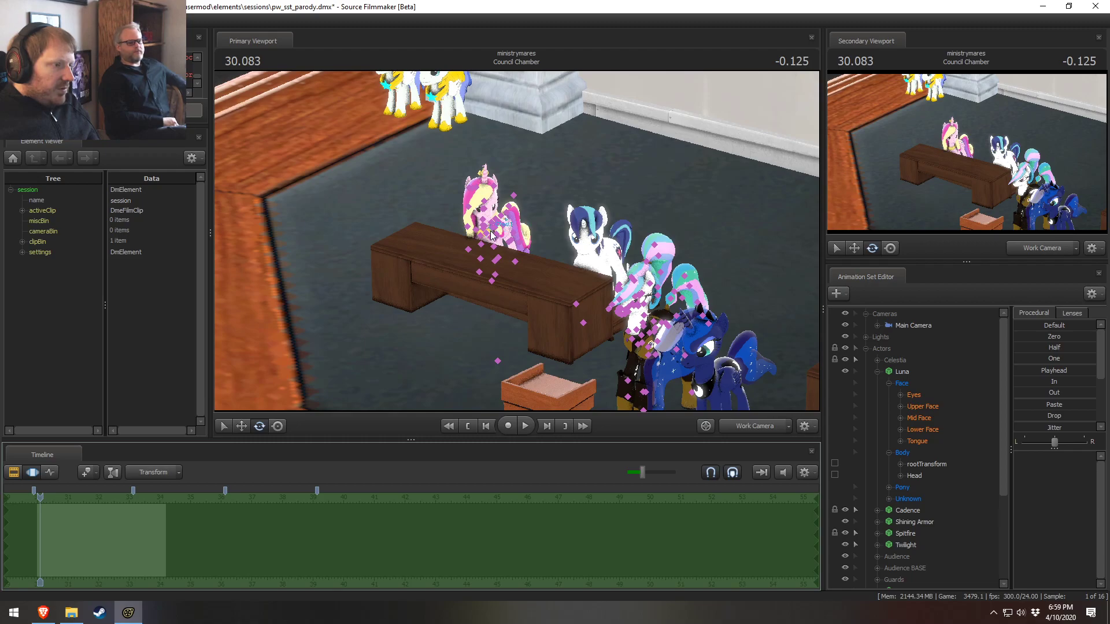
pyautogui.keyDown('ctrl'); pyautogui.click(490, 235); pyautogui.keyUp('ctrl')
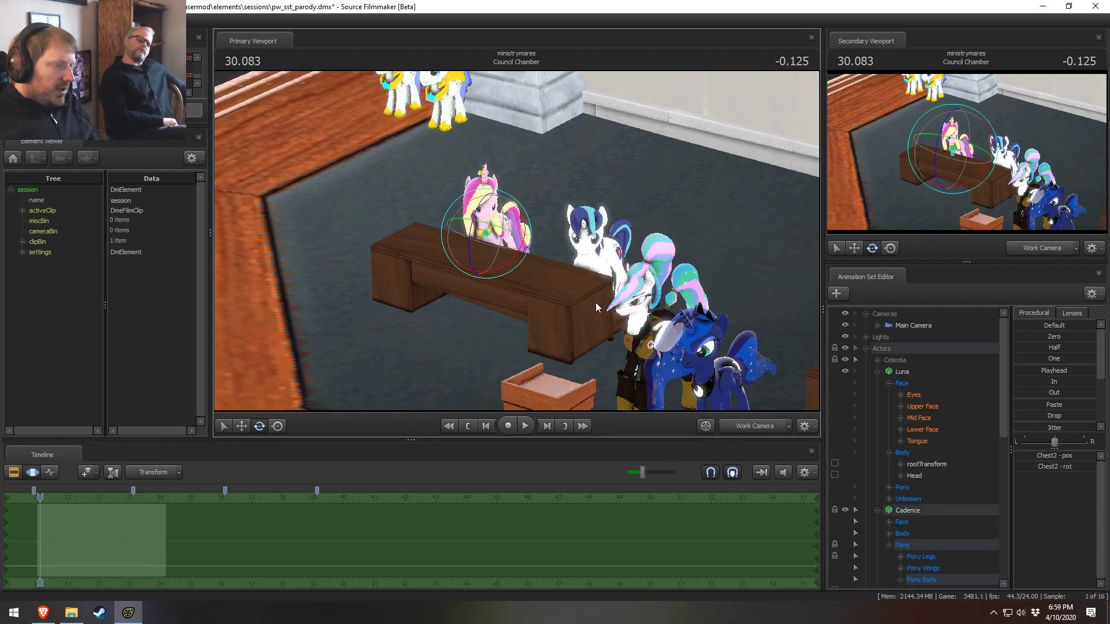
pyautogui.press('ctrl')
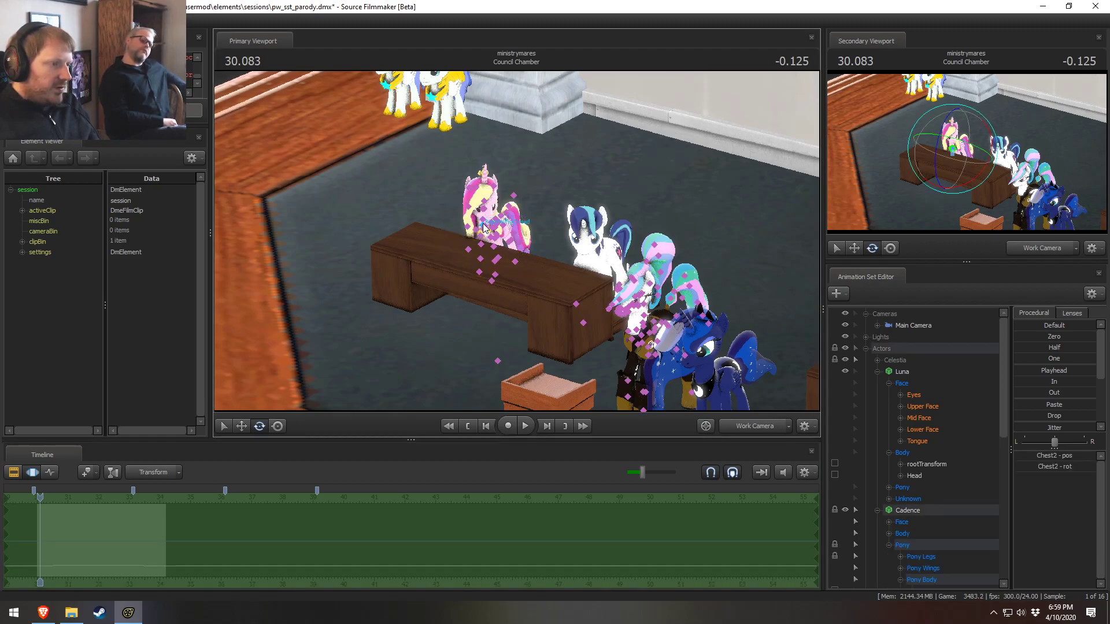
pyautogui.keyDown('ctrl'); pyautogui.click(483, 227); pyautogui.keyUp('ctrl')
pyautogui.click(755, 422)
pyautogui.keyDown('ctrl'); pyautogui.click(740, 424); pyautogui.keyUp('ctrl')
pyautogui.moveTo(682, 336)
pyautogui.mouseDown()
pyautogui.moveTo(703, 318)
pyautogui.moveTo(697, 341)
pyautogui.mouseUp()
pyautogui.press('w')
pyautogui.moveTo(516, 240); pyautogui.dragTo(515, 241)
pyautogui.press('w')
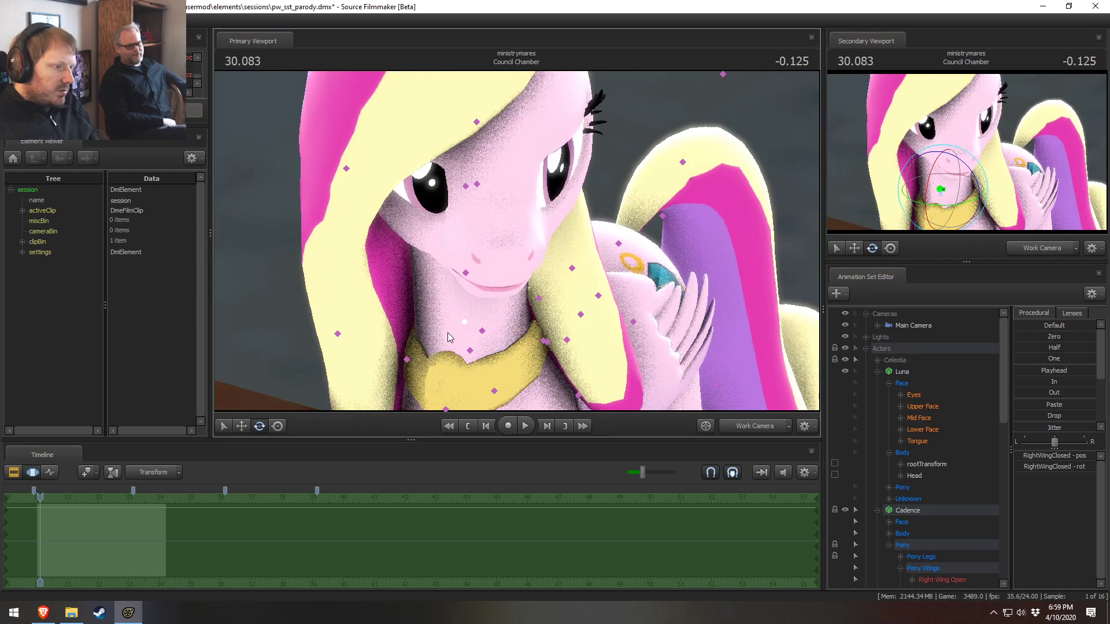
# Select Cadence's neck and head controls together and back the view out to the whole desk
pyautogui.click(466, 273)
pyautogui.click(470, 351)
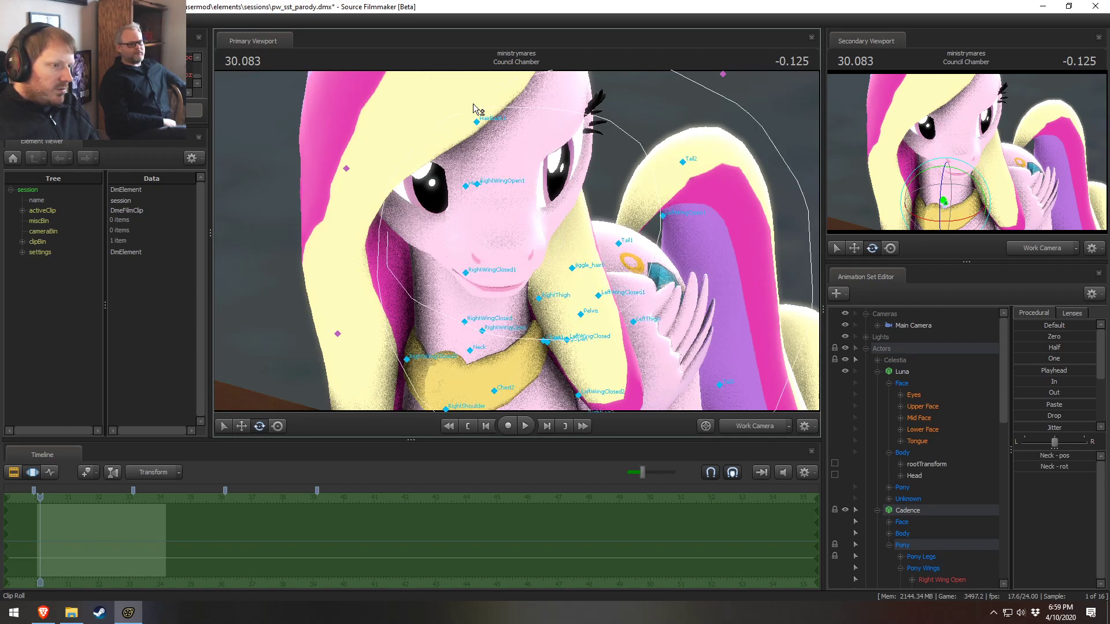
pyautogui.keyDown('ctrl'); pyautogui.keyDown('shift'); pyautogui.moveTo(474, 103); pyautogui.dragTo(474, 113); pyautogui.keyUp('shift'); pyautogui.keyUp('ctrl')
pyautogui.keyDown('ctrl'); pyautogui.click(463, 201); pyautogui.keyUp('ctrl')
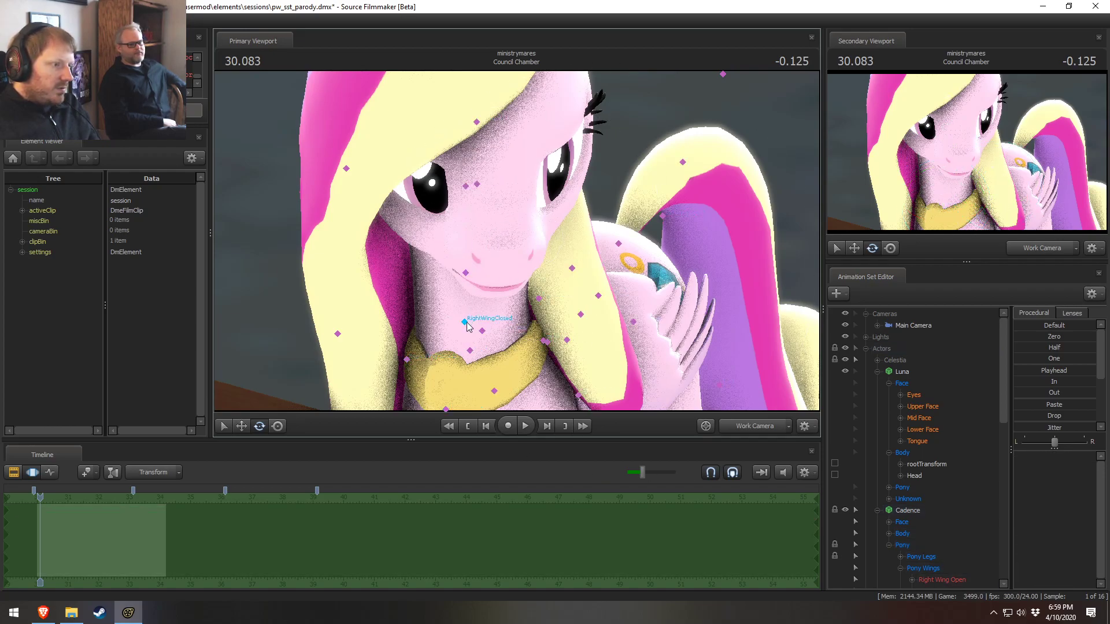
pyautogui.keyDown('ctrl'); pyautogui.click(471, 354); pyautogui.keyUp('ctrl')
pyautogui.keyDown('ctrl'); pyautogui.keyDown('shift'); pyautogui.click(466, 188); pyautogui.keyUp('shift'); pyautogui.keyUp('ctrl')
pyautogui.press('s')
pyautogui.moveTo(466, 188); pyautogui.dragTo(507, 226)
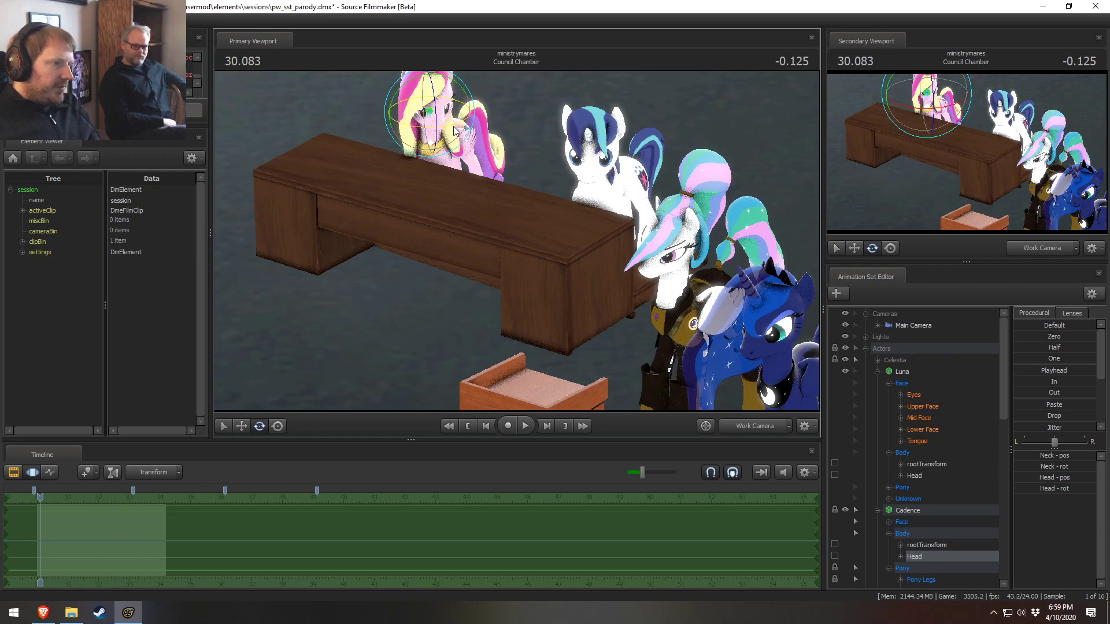
# Limit the time selection to the shot's opening up to about 31.8 and turn Cadence's neck and head aside at 31.125
pyautogui.moveTo(74, 526); pyautogui.dragTo(92, 527)
pyautogui.keyDown('shift'); pyautogui.moveTo(91, 526); pyautogui.dragTo(0, 540); pyautogui.keyUp('shift')
pyautogui.moveTo(92, 497); pyautogui.dragTo(72, 498)
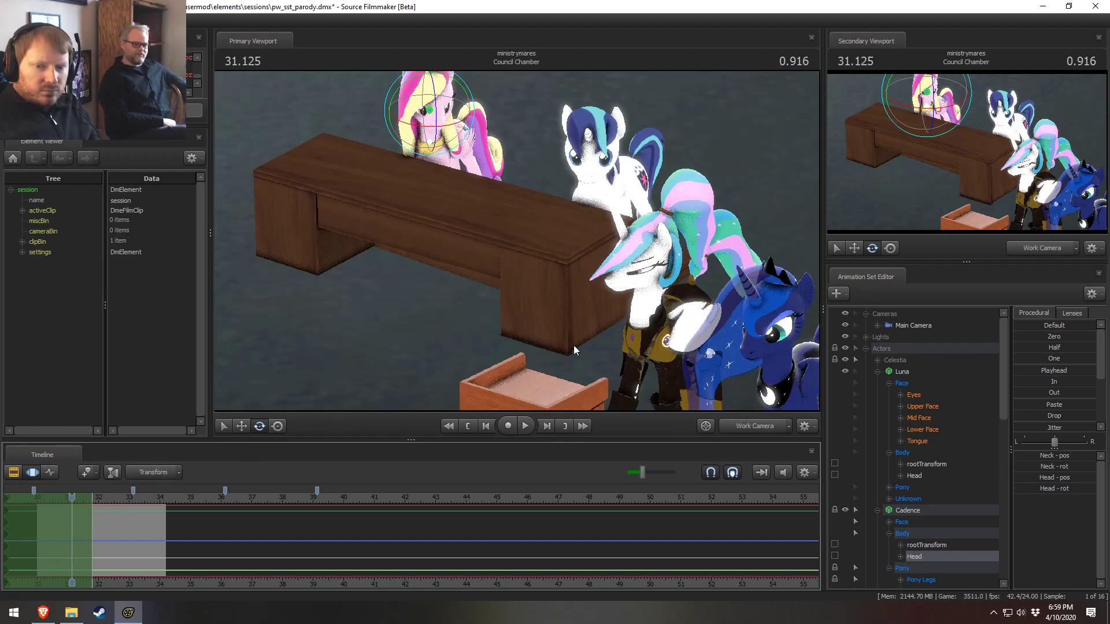
pyautogui.moveTo(440, 127); pyautogui.dragTo(447, 127)
pyautogui.rightClick(447, 127)
pyautogui.moveTo(491, 151)
pyautogui.click(555, 142)
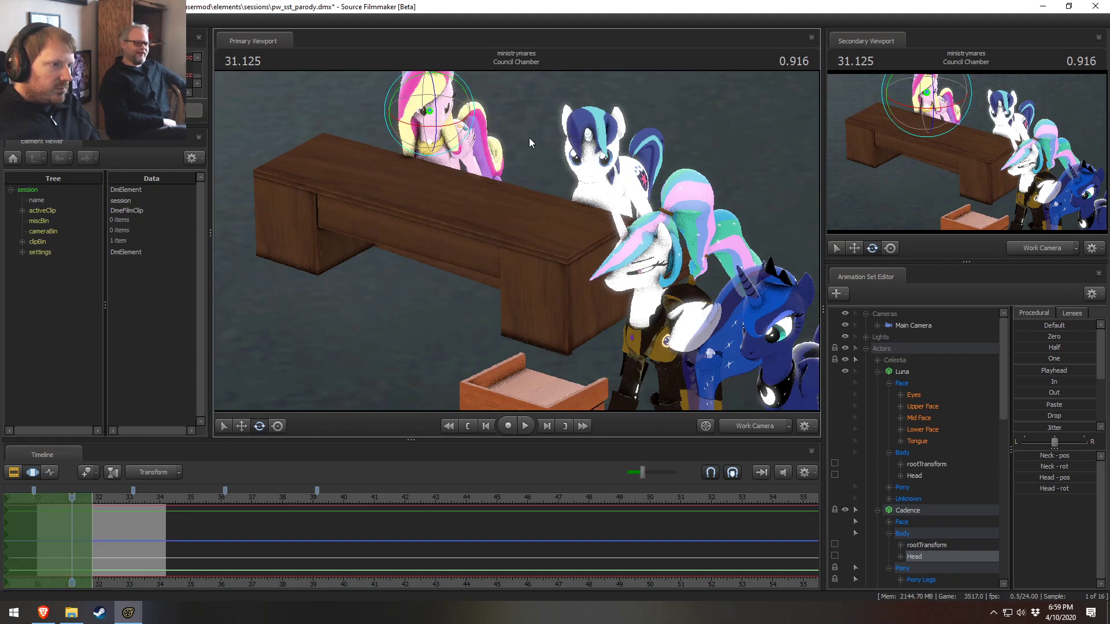
pyautogui.moveTo(441, 127); pyautogui.dragTo(450, 134)
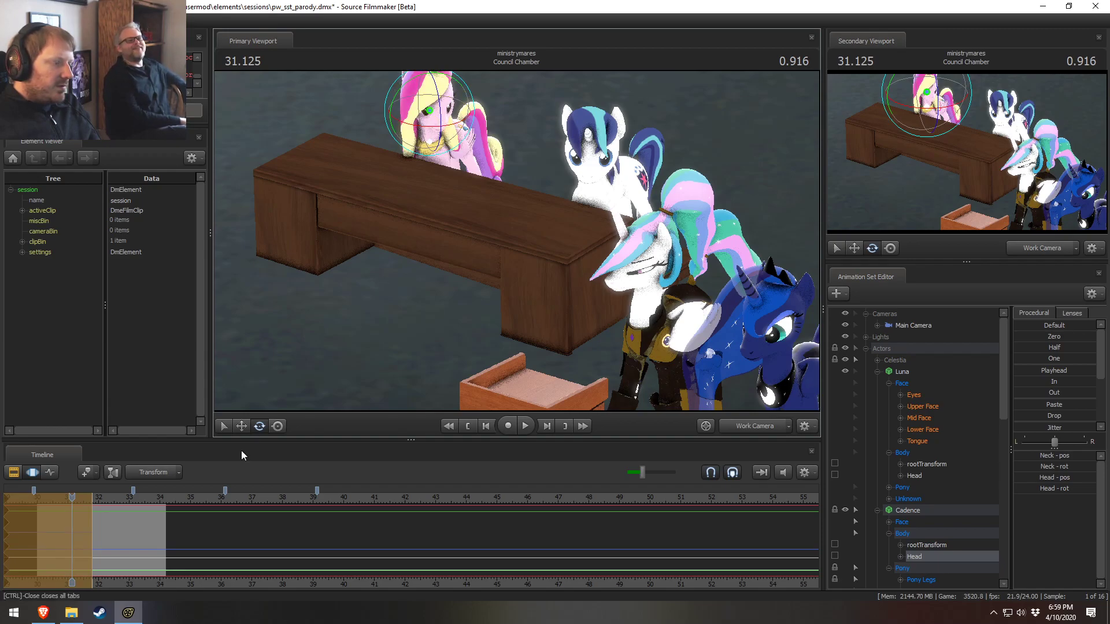
# Select the time from about 31.8 onward, play it, and turn Cadence's neck and head another way at about 33.1
pyautogui.moveTo(77, 507); pyautogui.dragTo(196, 508)
pyautogui.press(']')
pyautogui.scroll(12, 55, 517)
pyautogui.press('space')
pyautogui.press('space')
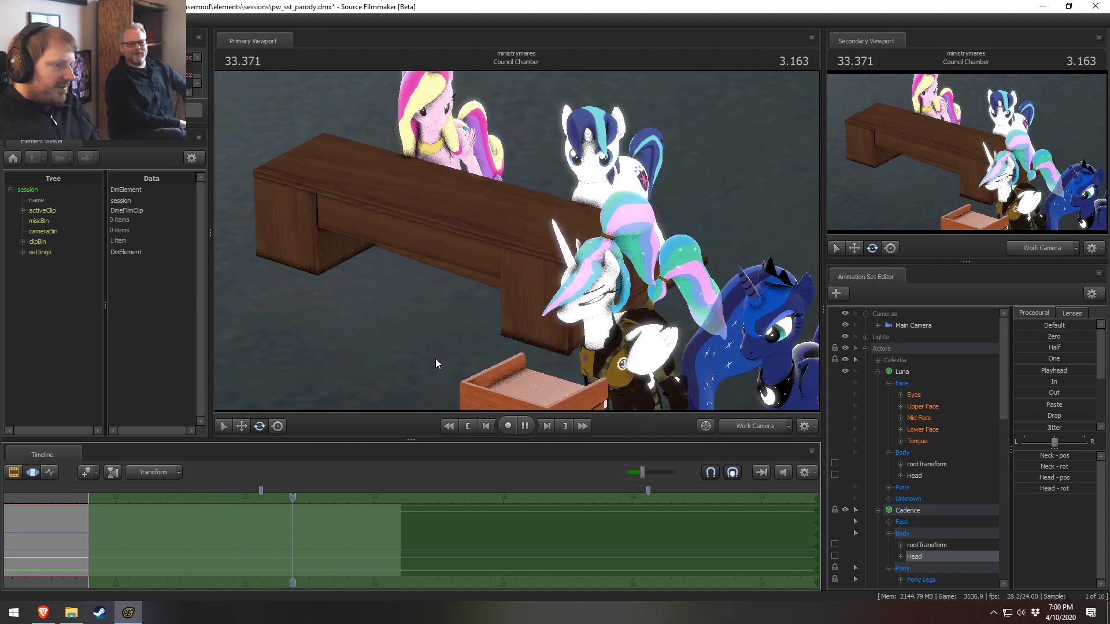
pyautogui.moveTo(307, 497); pyautogui.dragTo(260, 512)
pyautogui.click(458, 123)
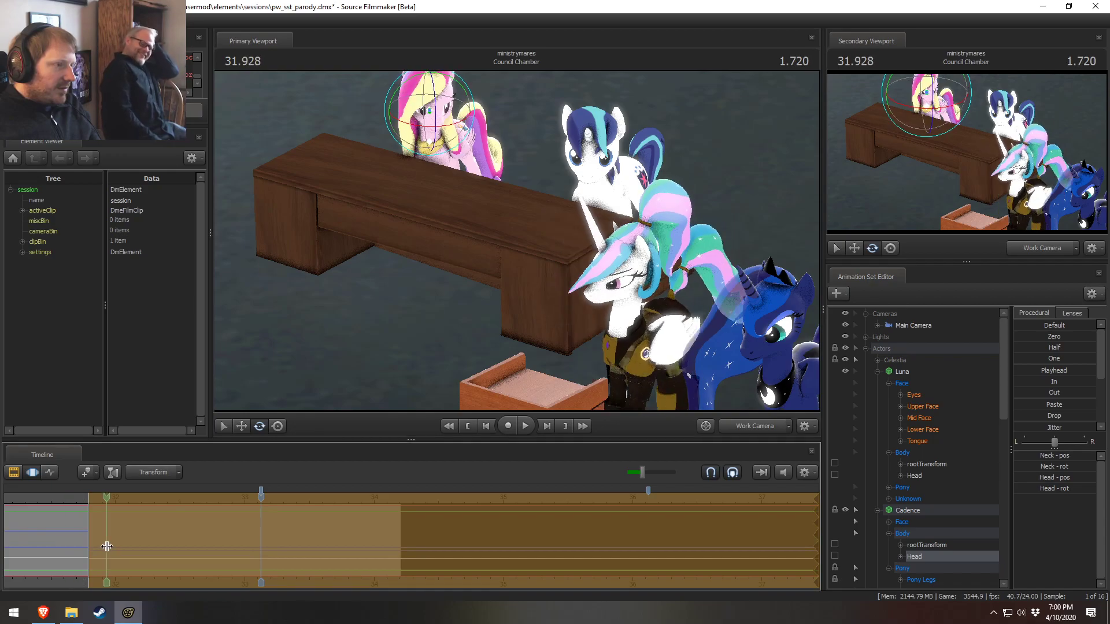
# Set the time selection from 30 to 33.083 with a falloff and blend Cadence's head turn with the Round procedural preset
pyautogui.scroll(-2, 67, 564)
pyautogui.moveTo(67, 563); pyautogui.dragTo(209, 529, button='middle')
pyautogui.moveTo(209, 529); pyautogui.dragTo(406, 549)
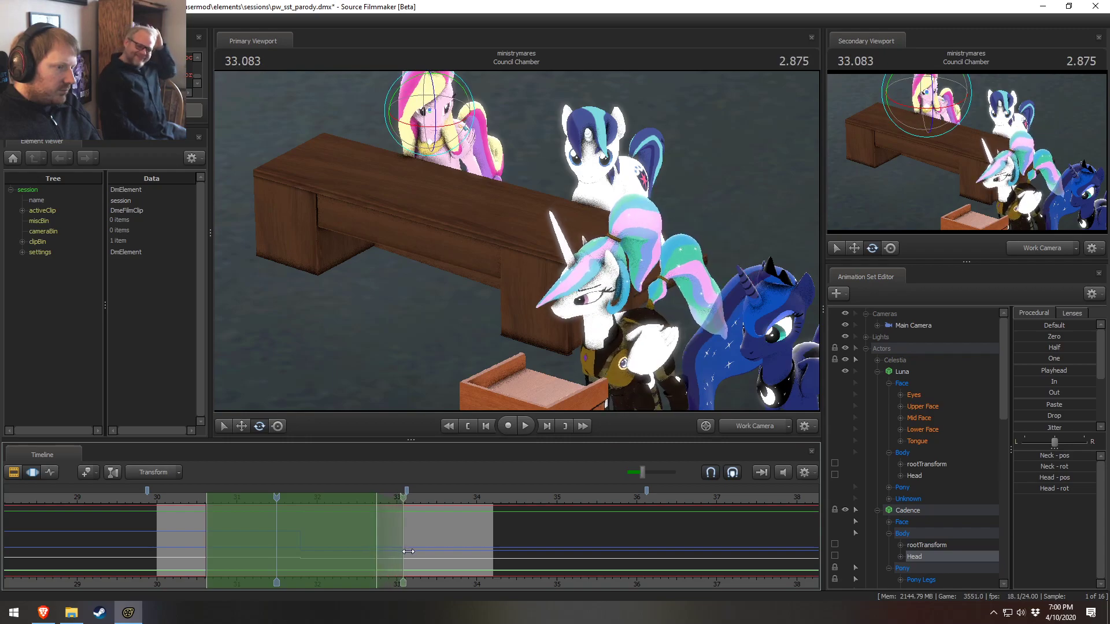
pyautogui.moveTo(198, 542); pyautogui.dragTo(159, 541)
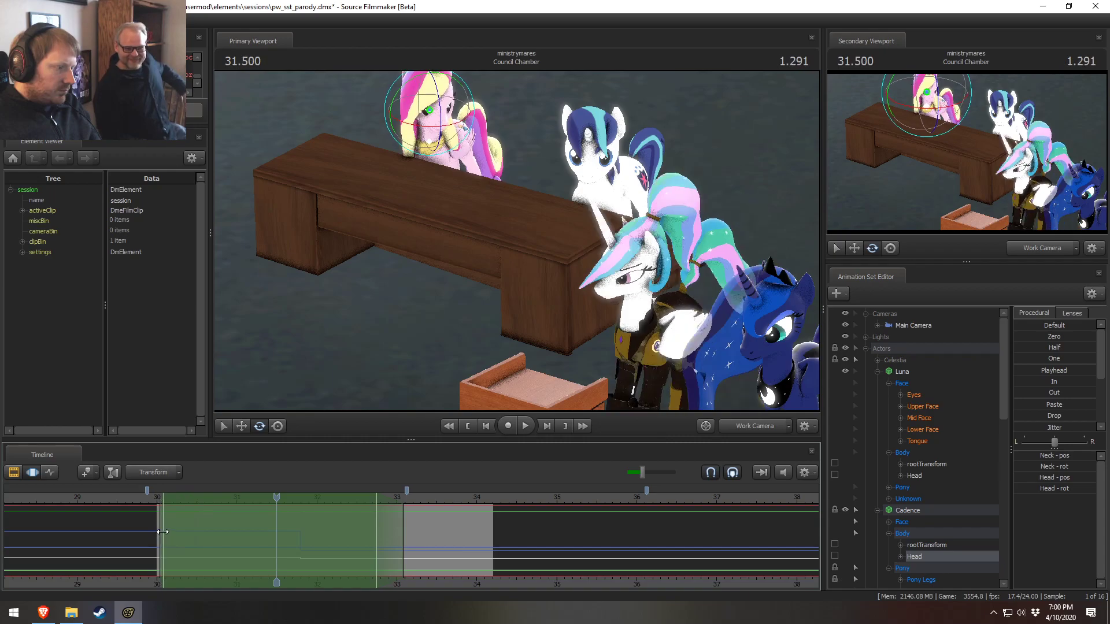
pyautogui.scroll(-3, 1048, 419)
pyautogui.moveTo(1024, 427); pyautogui.dragTo(1040, 426)
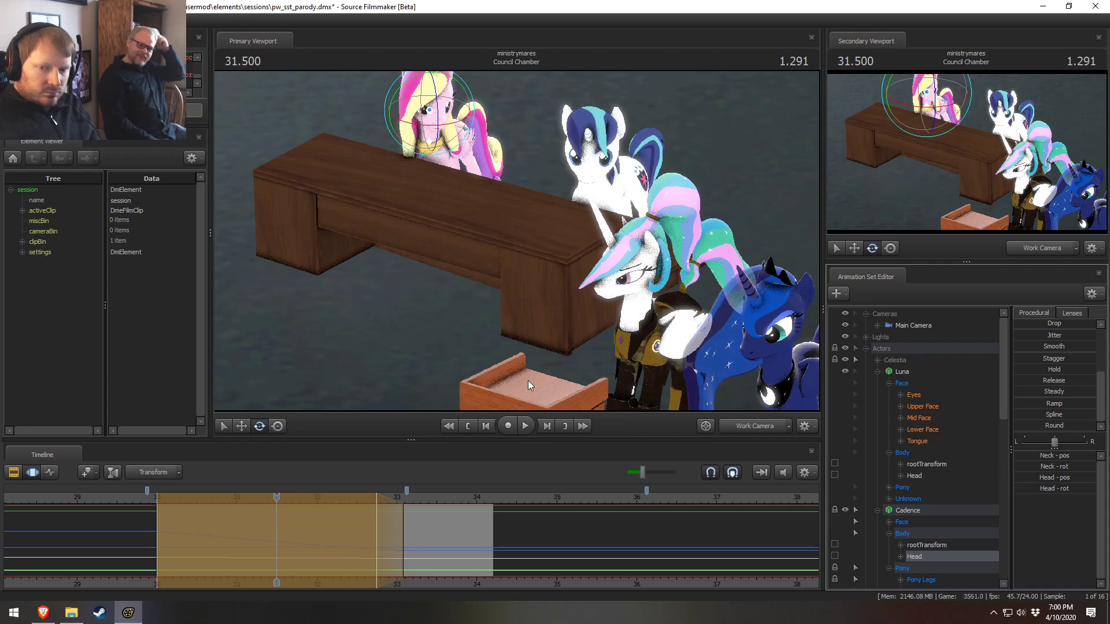
# Lengthen the falloff before 33.083 and scrub through Cadence's blended head turn to check it
pyautogui.click(207, 539)
pyautogui.moveTo(211, 538); pyautogui.dragTo(264, 545)
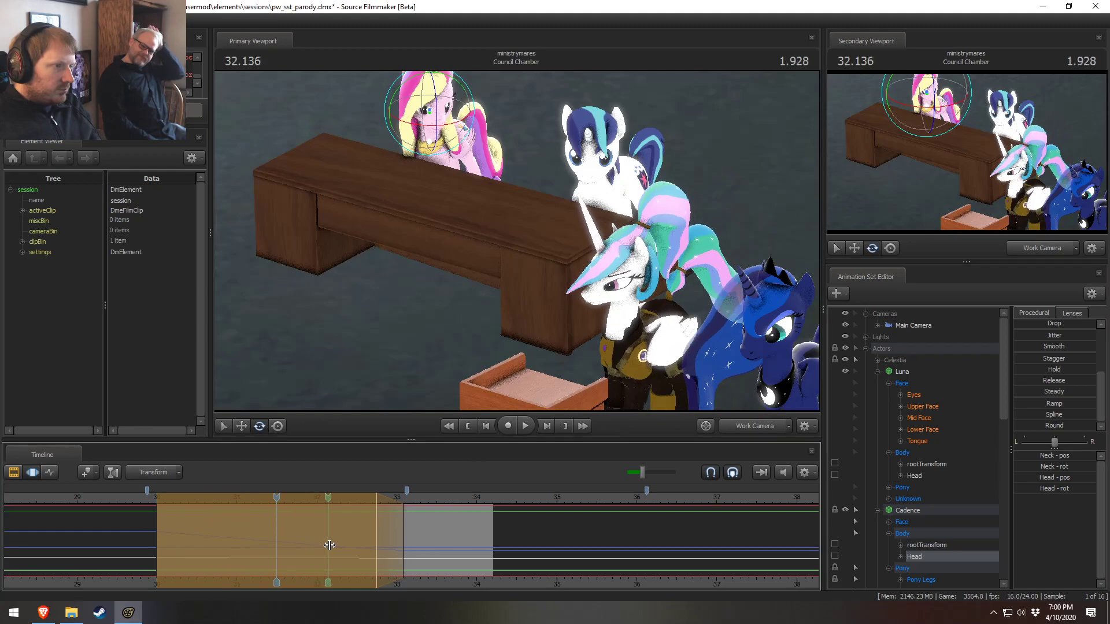
pyautogui.moveTo(364, 543); pyautogui.dragTo(398, 556)
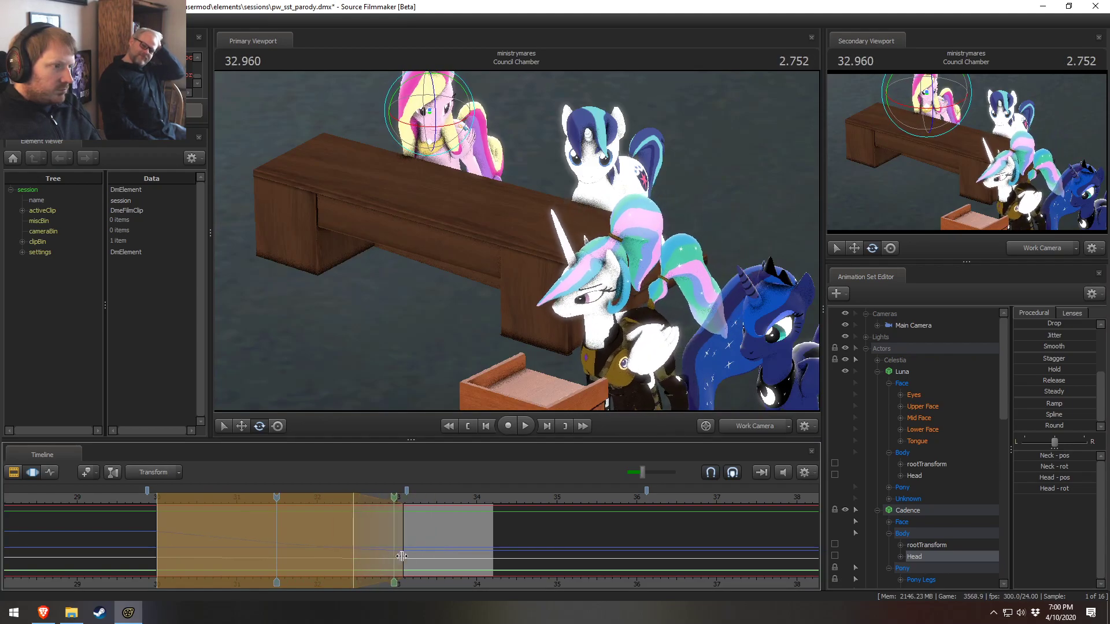
pyautogui.press('space')
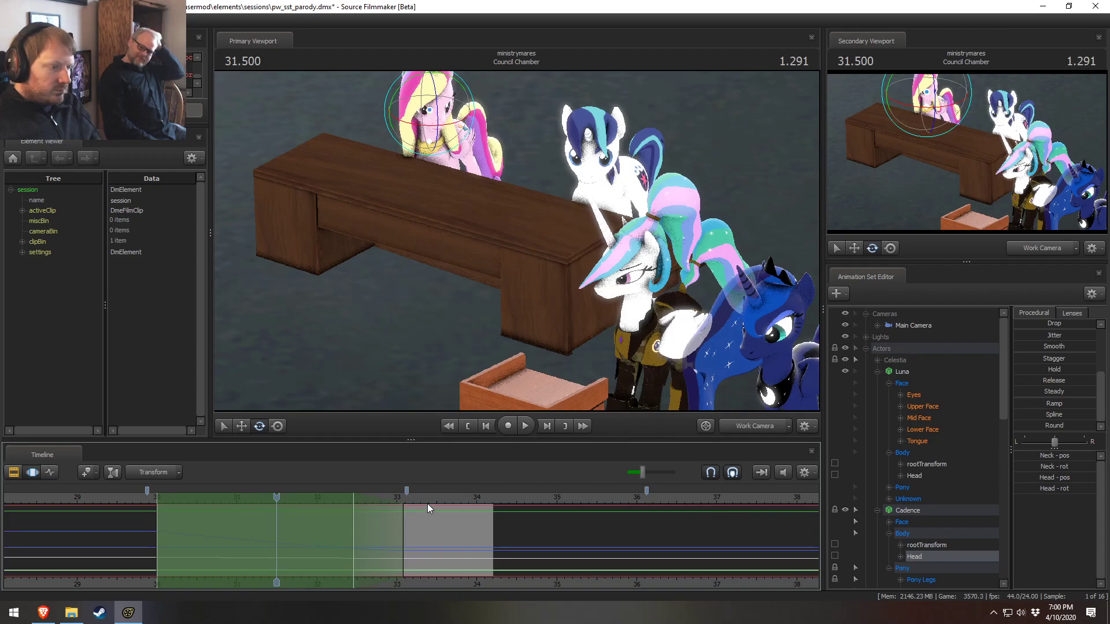
pyautogui.moveTo(428, 504); pyautogui.dragTo(236, 551)
# Examine Cadence's legs and tail behind the desk up close during playback of the shot
pyautogui.moveTo(716, 370); pyautogui.dragTo(624, 261)
pyautogui.press('w')
pyautogui.press('s')
pyautogui.press('s')
pyautogui.press('w')
pyautogui.press('s')
pyautogui.press('w')
pyautogui.press('space')
pyautogui.press('space')
pyautogui.press('shift')
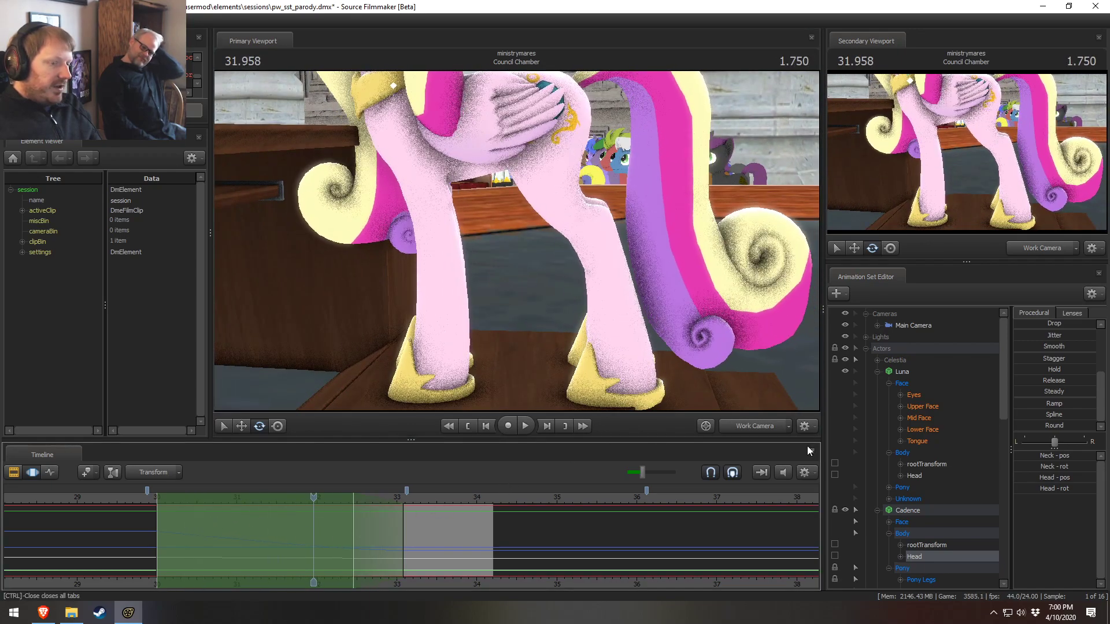
# Match the work camera to the scene camera, check the Main Camera view at 32.791 and return to Cadence's legs
pyautogui.click(724, 426)
pyautogui.keyDown('ctrl'); pyautogui.click(777, 426); pyautogui.keyUp('ctrl')
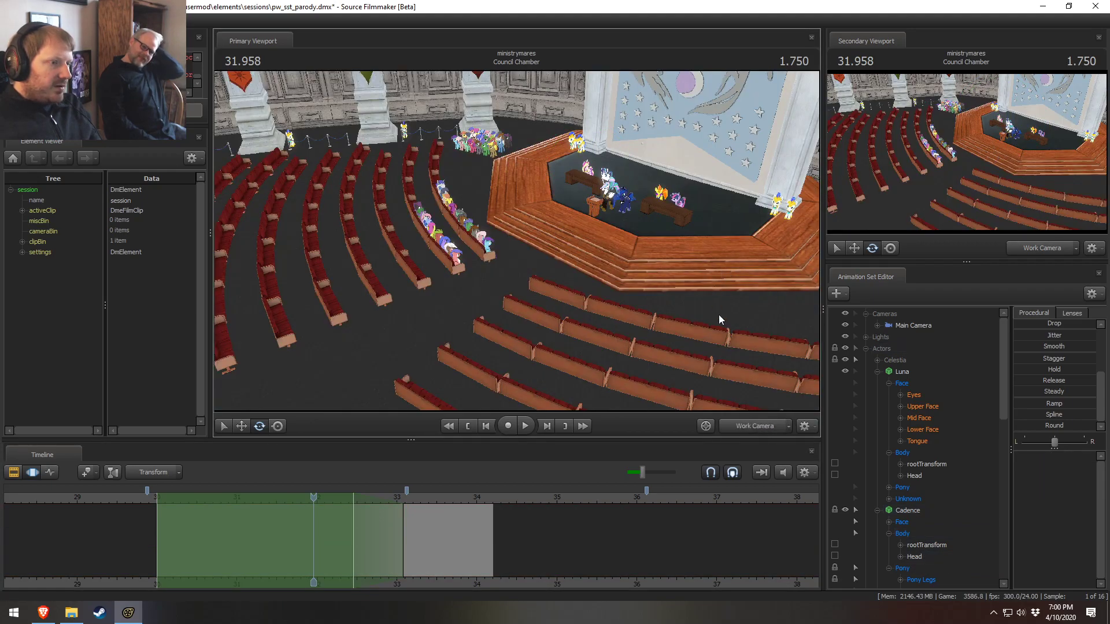
pyautogui.press('w')
pyautogui.moveTo(733, 379)
pyautogui.mouseDown()
pyautogui.moveTo(730, 350)
pyautogui.moveTo(722, 371)
pyautogui.mouseUp()
pyautogui.press('w')
pyautogui.moveTo(229, 550)
pyautogui.mouseDown(button='middle')
pyautogui.moveTo(199, 549)
pyautogui.moveTo(498, 538)
pyautogui.moveTo(271, 531)
pyautogui.moveTo(380, 525)
pyautogui.mouseUp(button='middle')
pyautogui.click(745, 424)
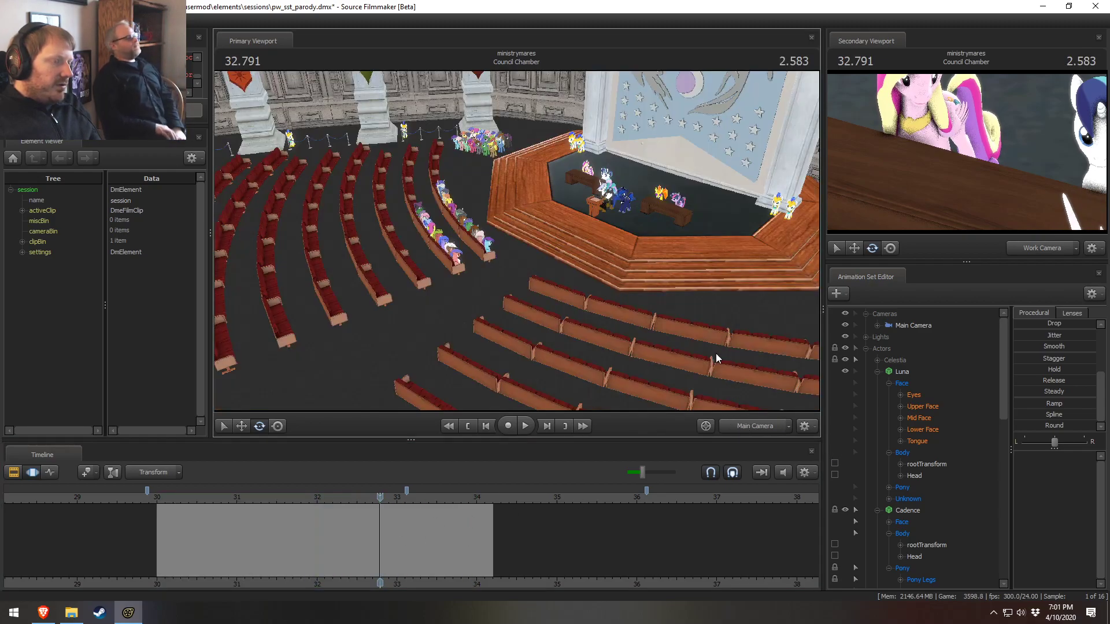
pyautogui.click(754, 426)
pyautogui.moveTo(664, 361); pyautogui.dragTo(543, 246)
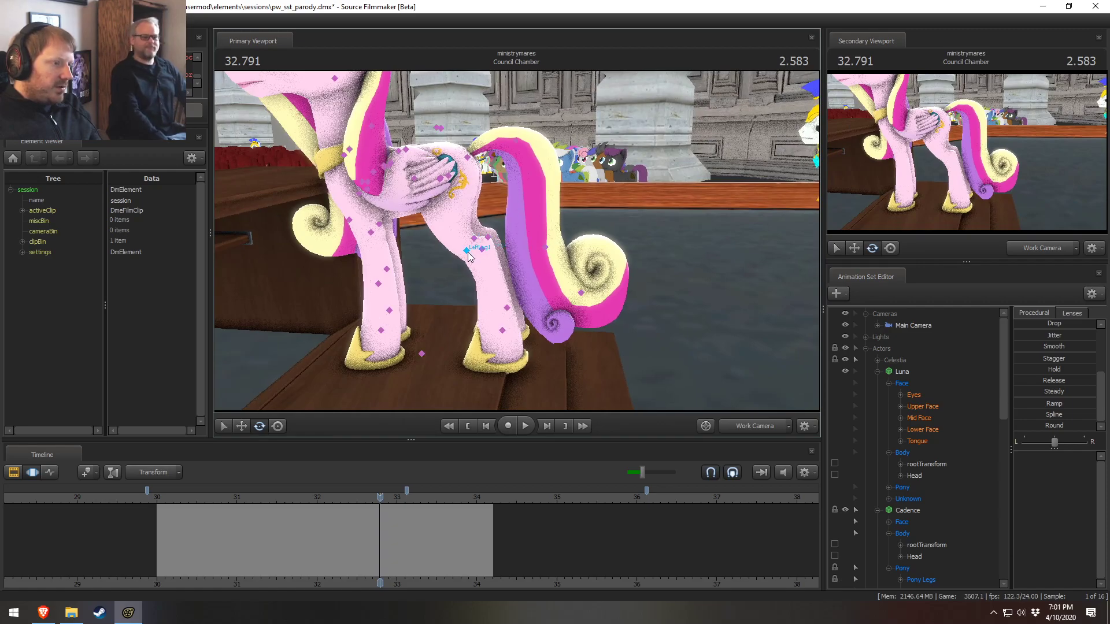
# Rotate Cadence's LeftLeg1 and RightLeg1, plus both thighs, slightly at 32.083 with a falloff spanning the whole Council Chamber shot
pyautogui.click(470, 256)
pyautogui.click(229, 530)
pyautogui.moveTo(254, 529); pyautogui.dragTo(108, 551)
pyautogui.press('space')
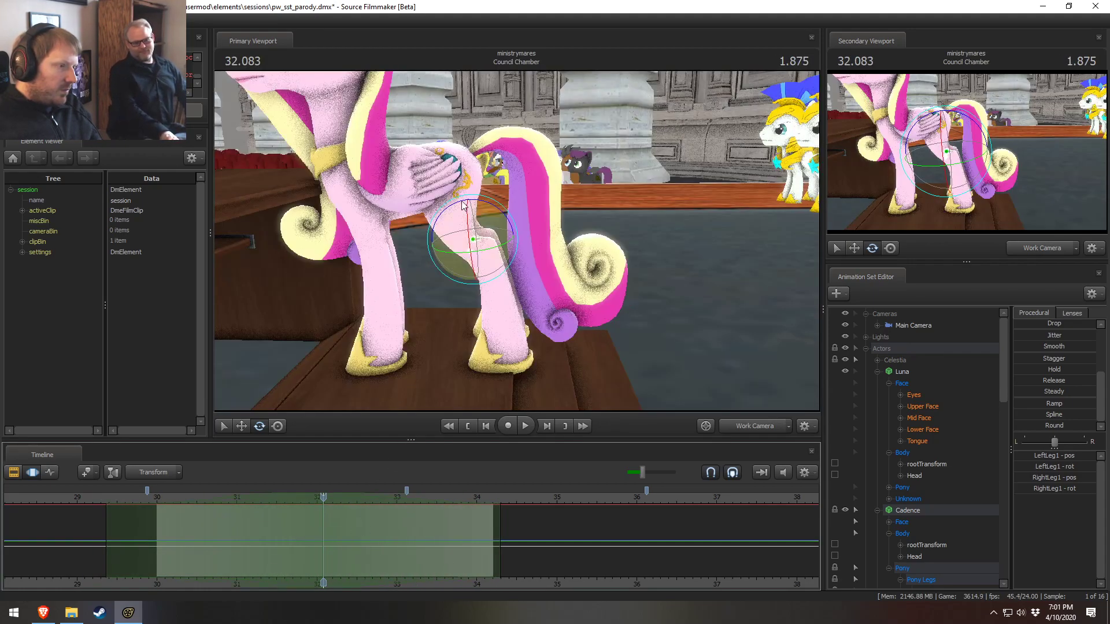
pyautogui.moveTo(491, 209); pyautogui.dragTo(492, 208)
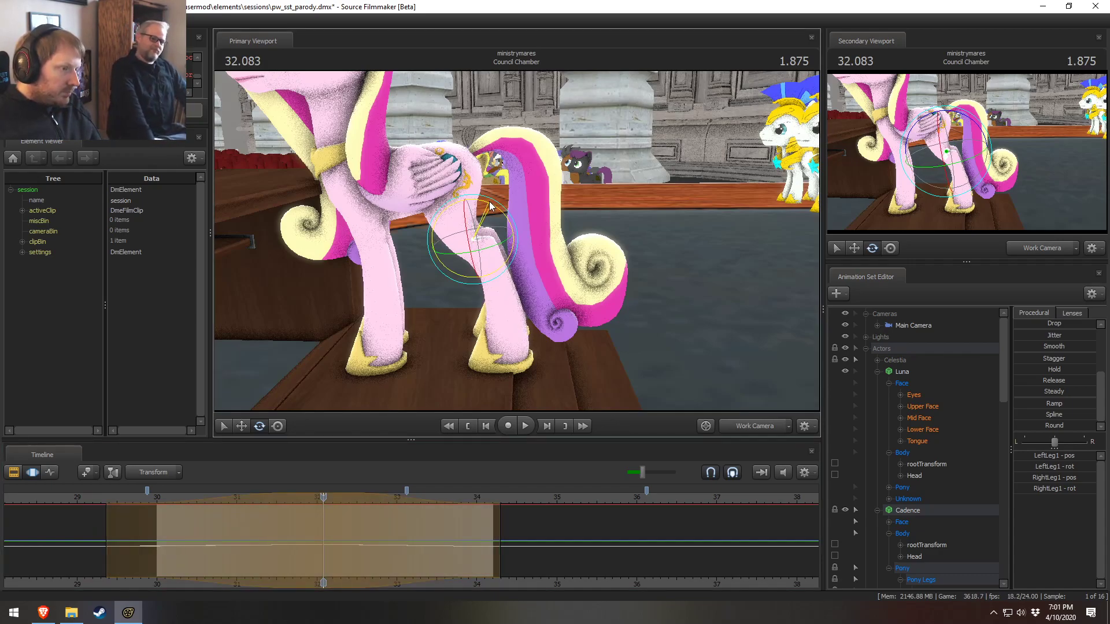
pyautogui.click(444, 182)
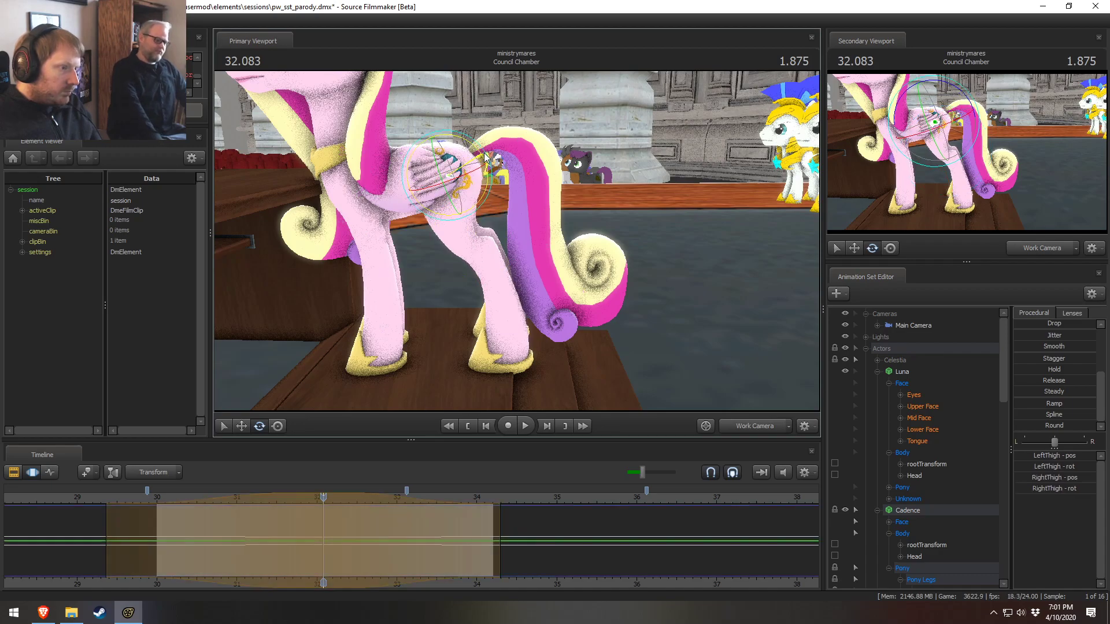
pyautogui.moveTo(131, 536); pyautogui.dragTo(525, 560)
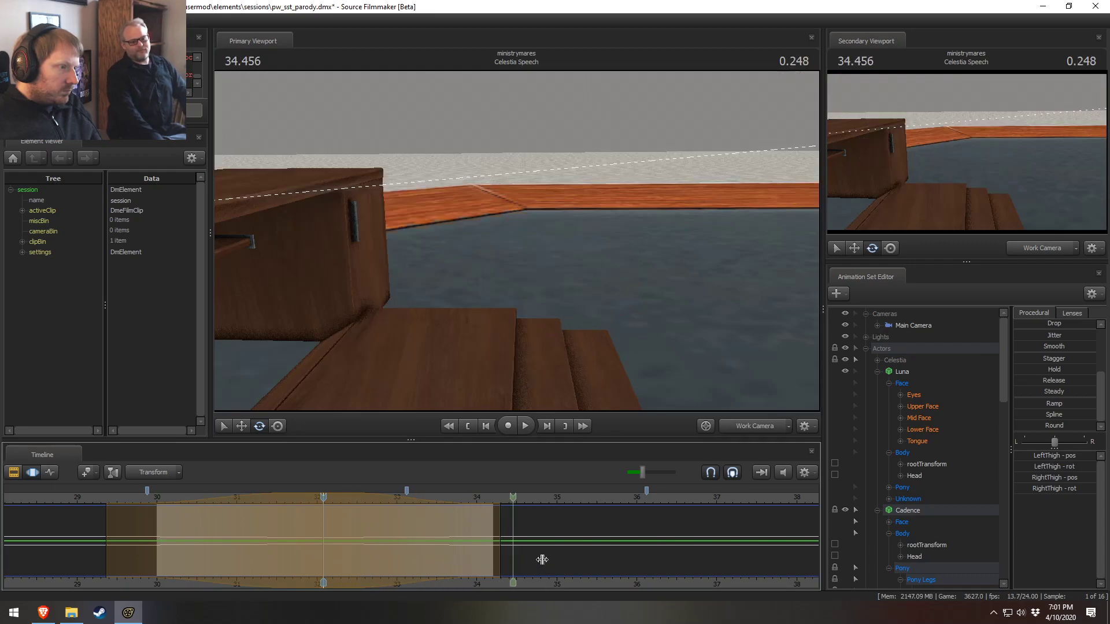
# Look over Cadence and Shining Armor from the front of the desk at 32.083
pyautogui.press('F2')
pyautogui.press('w')
pyautogui.moveTo(706, 376); pyautogui.dragTo(733, 329)
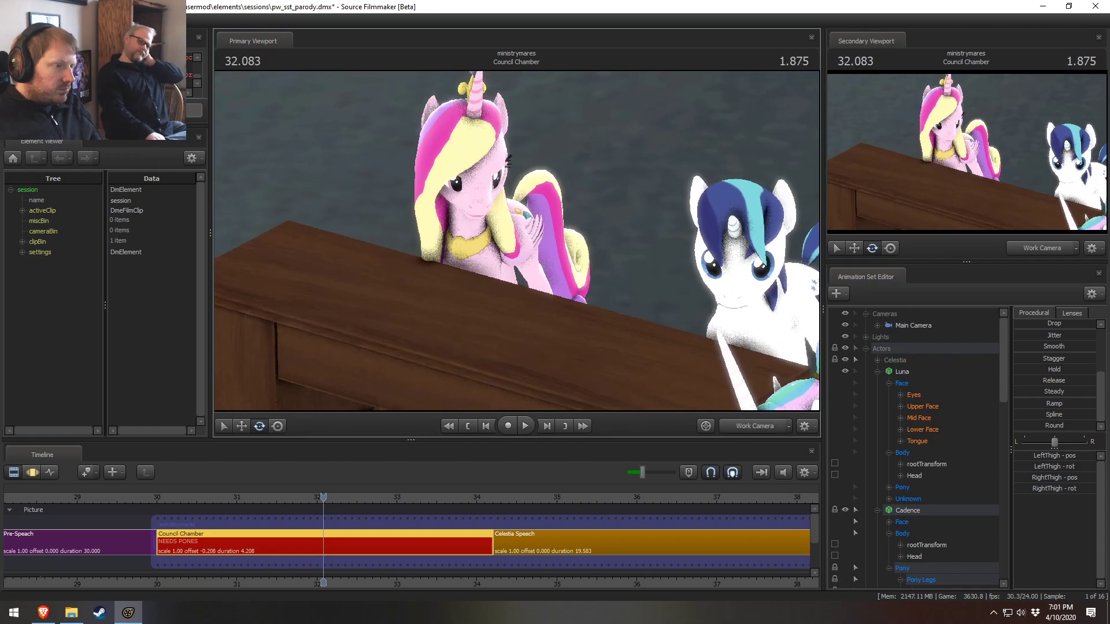
pyautogui.press('F3')
pyautogui.moveTo(309, 581); pyautogui.dragTo(555, 520)
pyautogui.click(757, 425)
pyautogui.click(757, 426)
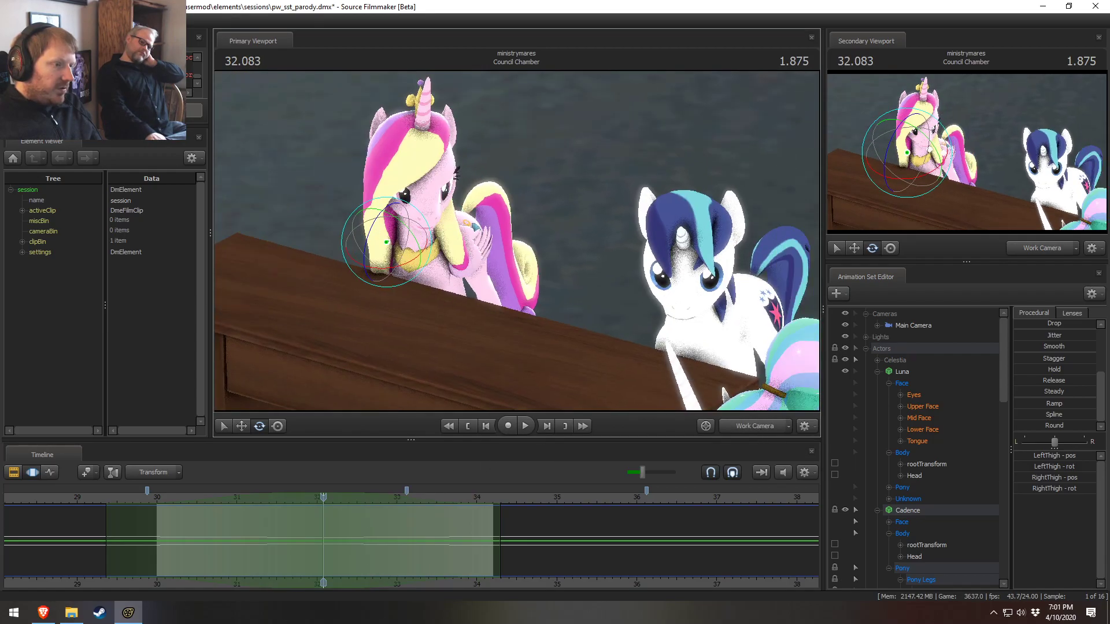
# Move in behind the desk and play the shot to check Cadence's adjusted hind legs
pyautogui.press('w')
pyautogui.moveTo(517, 241); pyautogui.dragTo(512, 273)
pyautogui.press('s')
pyautogui.press('w')
pyautogui.press('space')
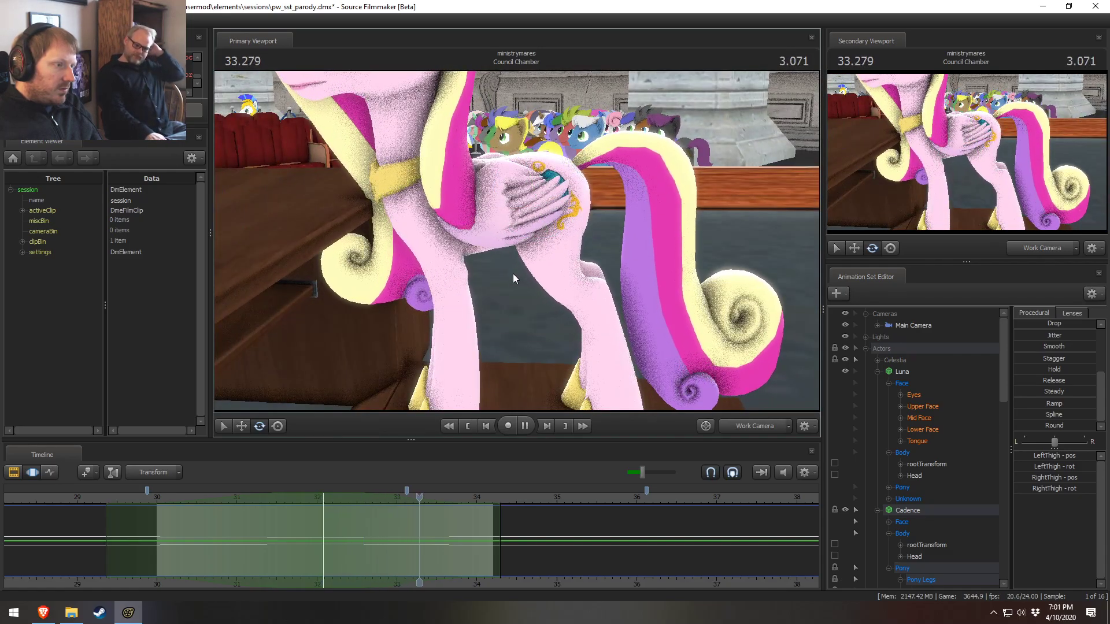
pyautogui.press('space')
# Place the playhead near the start of the Council Chamber shot at 30.344 and extend the time selection over the whole timeline
pyautogui.press('F2')
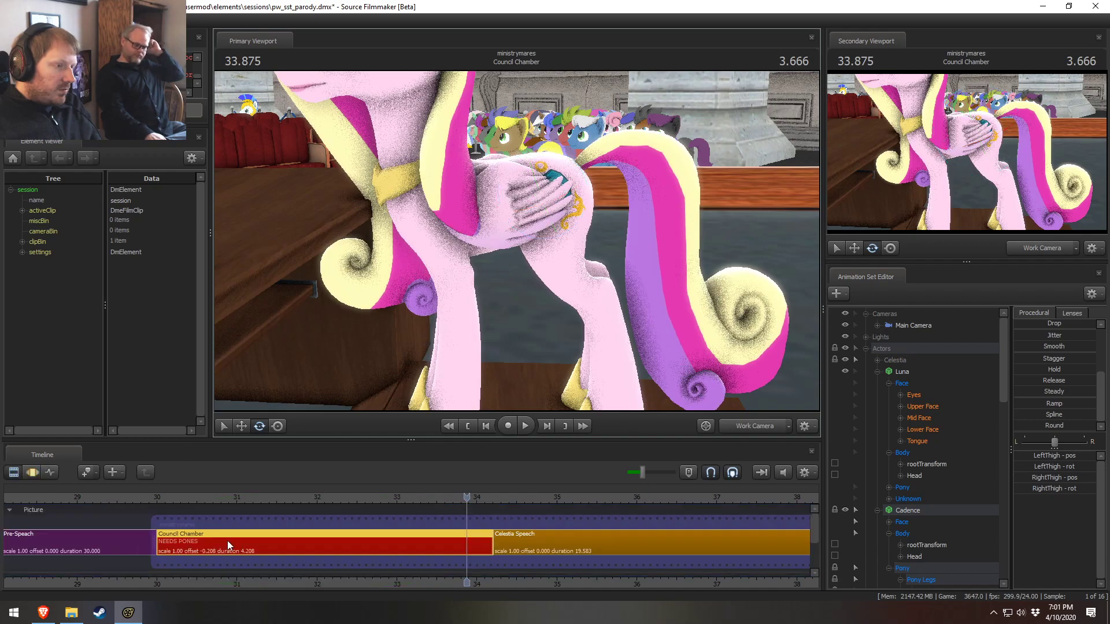
pyautogui.press('F3')
pyautogui.press('shift')
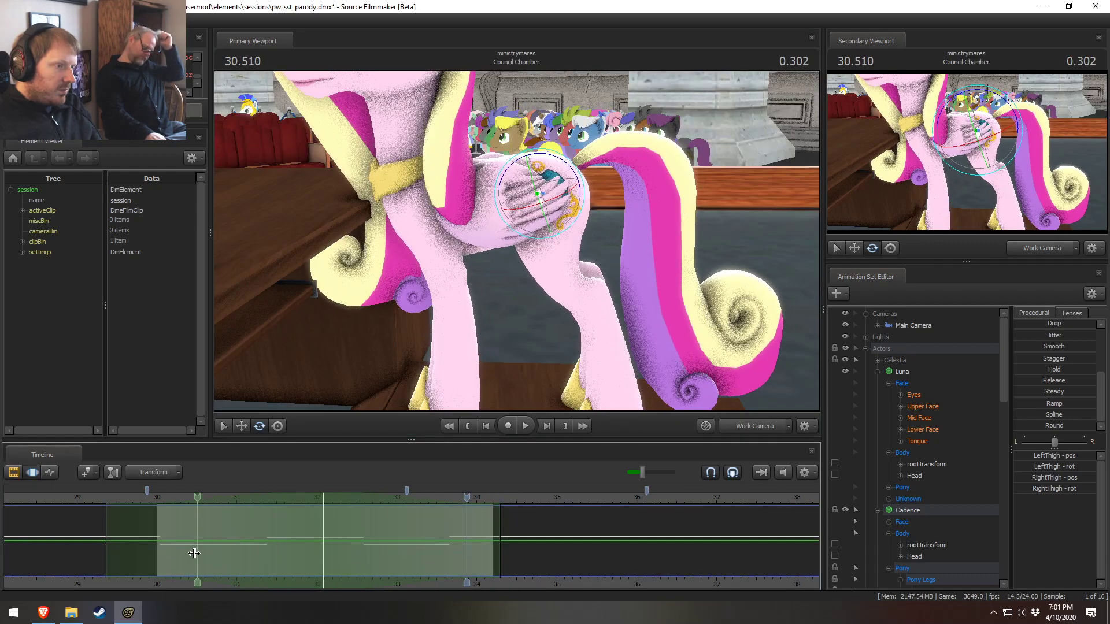
pyautogui.keyDown('shift'); pyautogui.click(183, 550); pyautogui.keyUp('shift')
pyautogui.hotkey('ctrl', 'a')
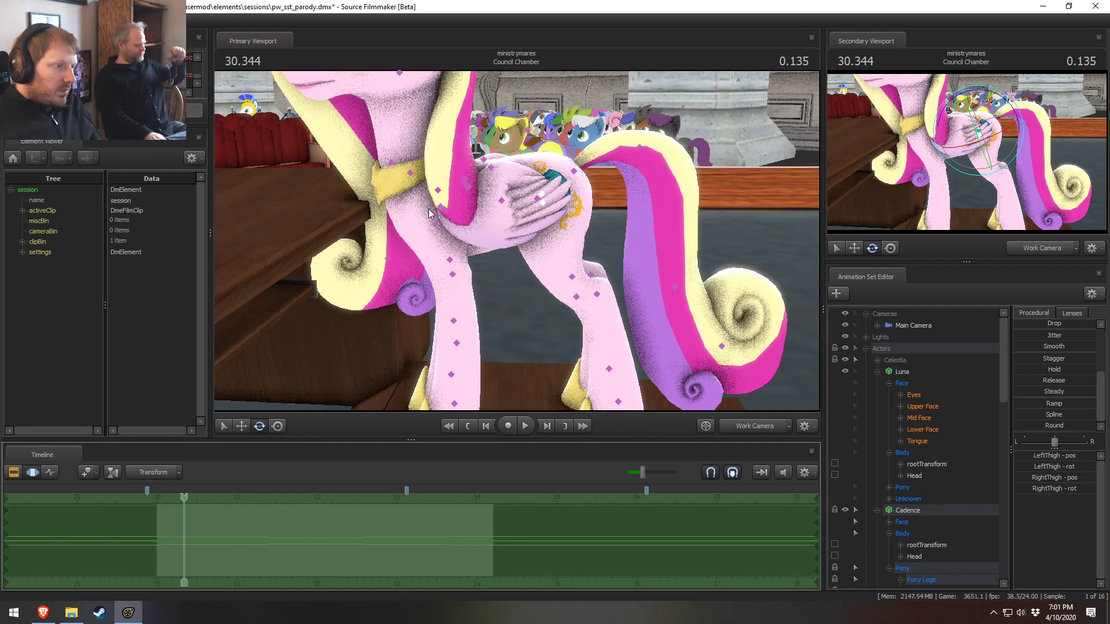
# Blend Cadence's shoulders, thighs, legs, other leg bones and rootTransform partway toward the In procedural preset
pyautogui.click(435, 216)
pyautogui.keyDown('ctrl'); pyautogui.click(541, 197); pyautogui.keyUp('ctrl')
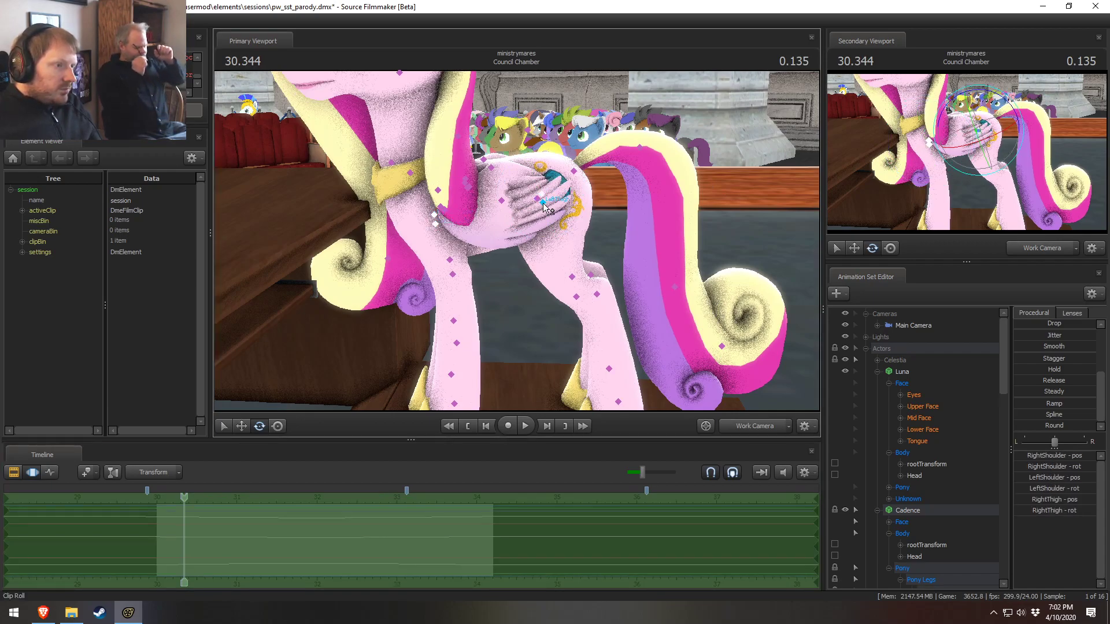
pyautogui.keyDown('ctrl'); pyautogui.click(674, 287); pyautogui.keyUp('ctrl')
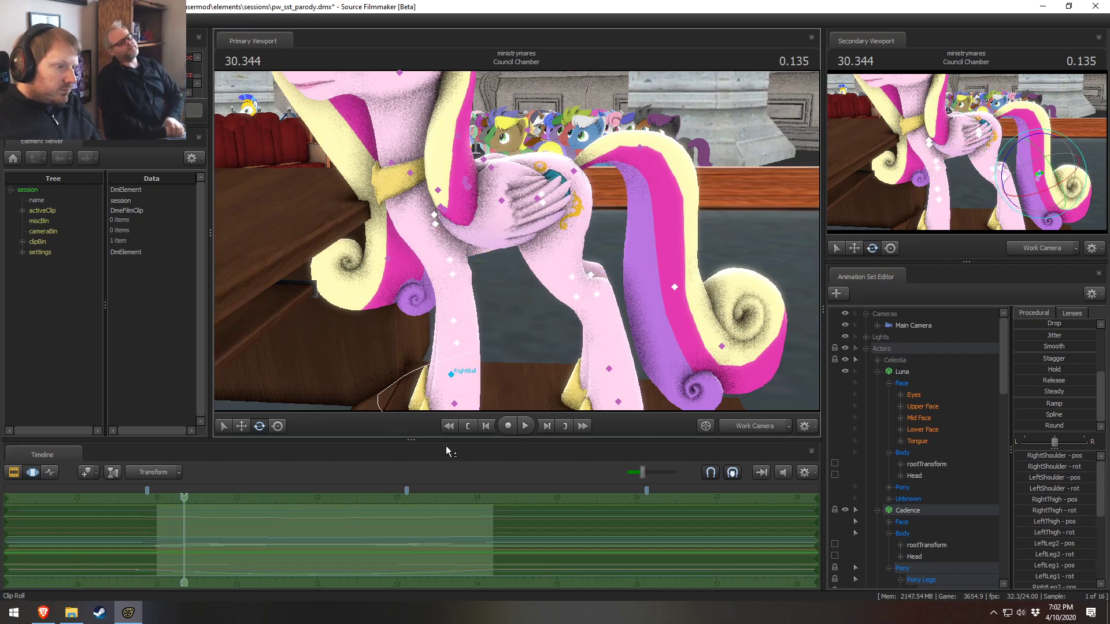
pyautogui.click(604, 345)
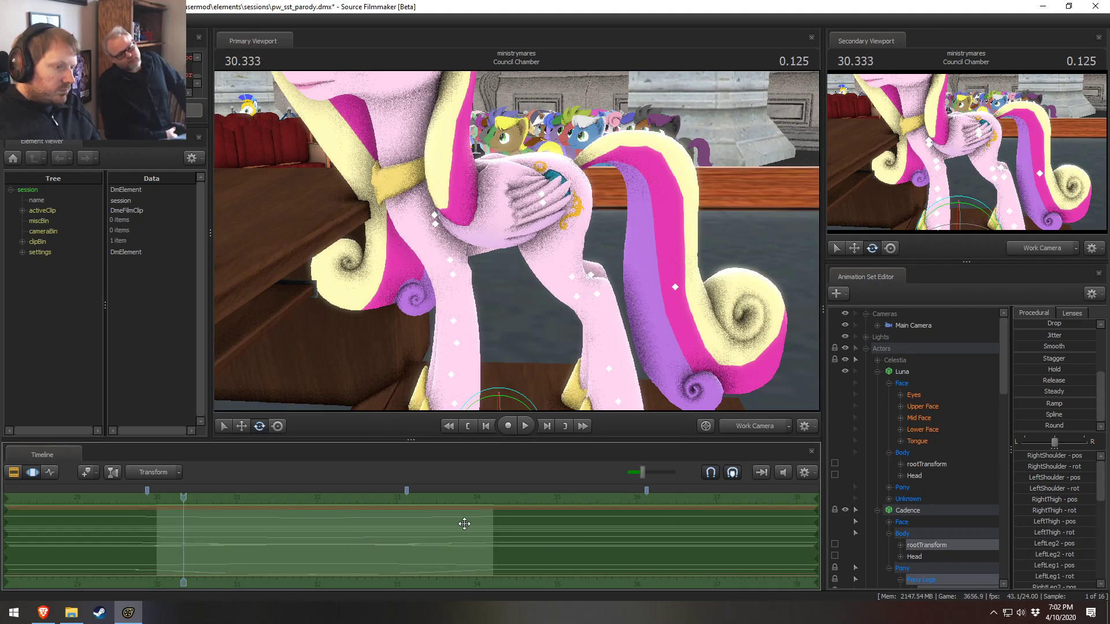
pyautogui.scroll(2, 1053, 358)
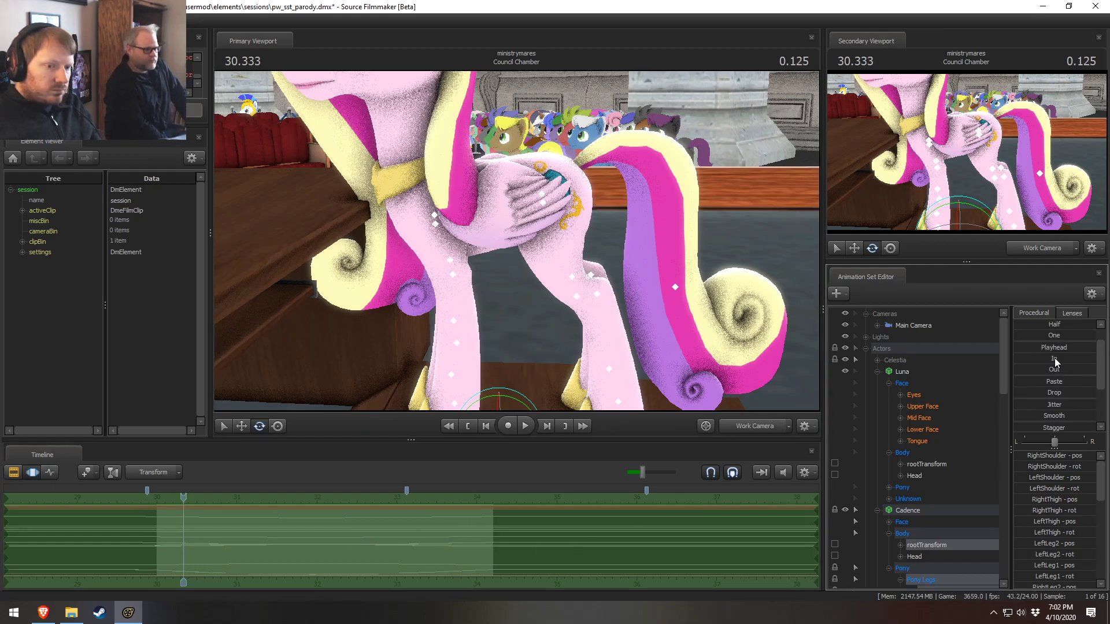
pyautogui.moveTo(1054, 361); pyautogui.dragTo(1056, 361)
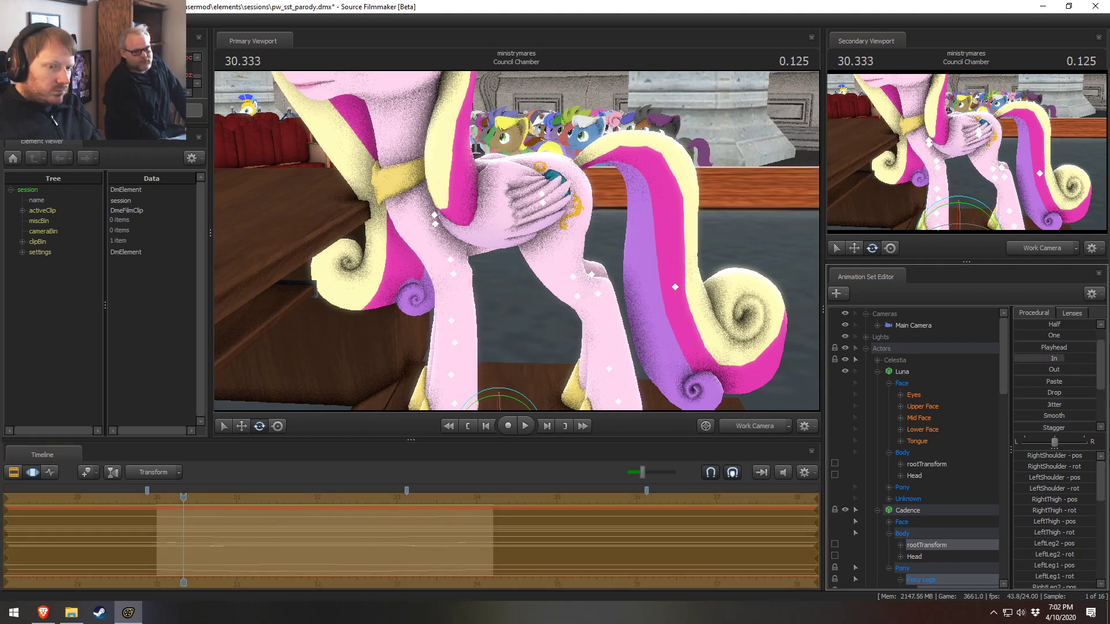
pyautogui.moveTo(1057, 362); pyautogui.dragTo(1058, 361)
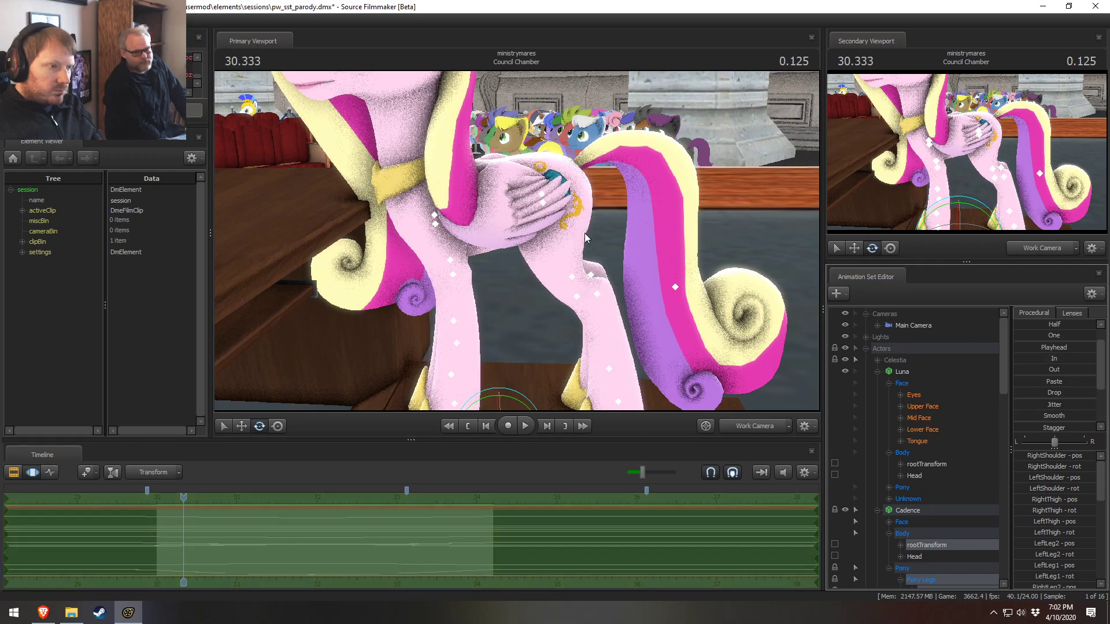
pyautogui.click(539, 197)
pyautogui.click(501, 198)
# Play the Council Chamber shot to check Cadence's body and leg movement, and return to the shot's start at 30.000
pyautogui.press('F2')
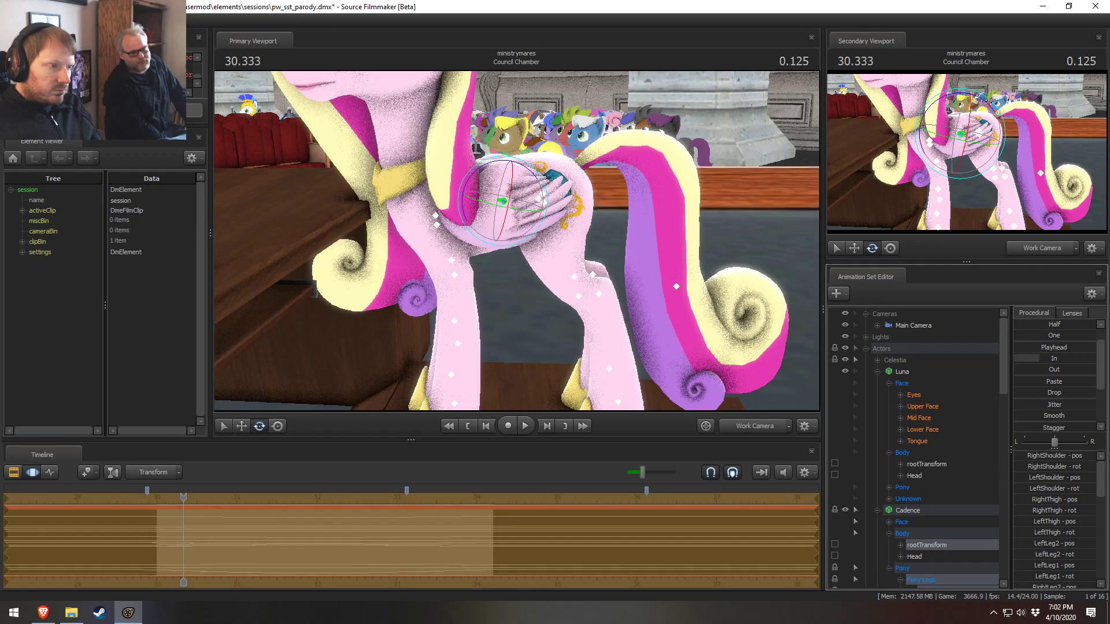
pyautogui.press('space')
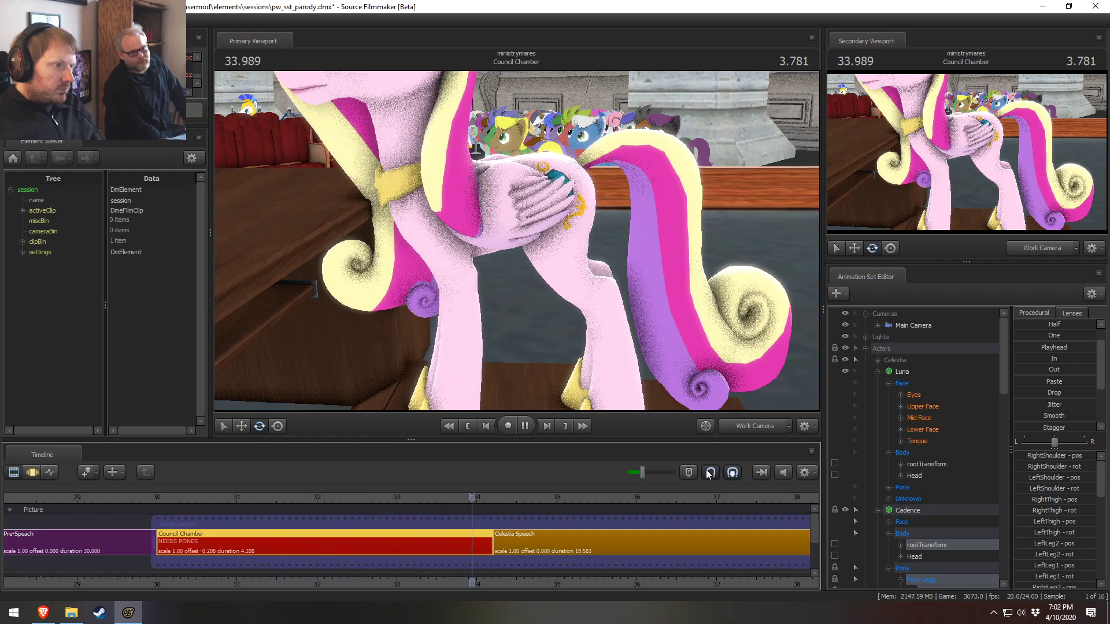
pyautogui.press('space')
pyautogui.click(197, 498)
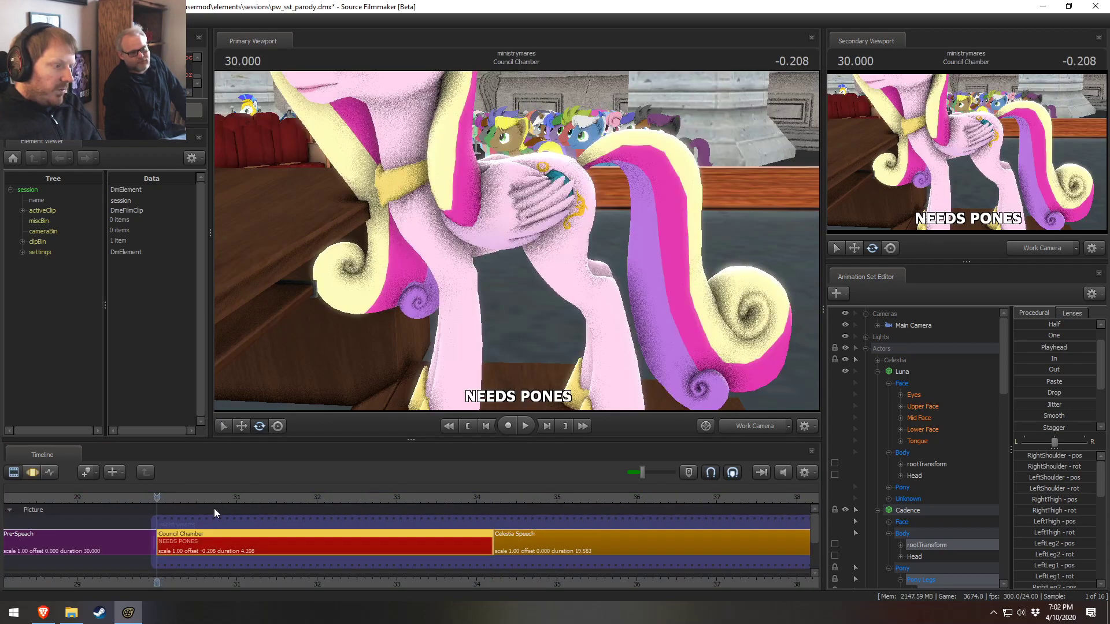
# Move the view target of Cadence's Eyes control over beside Celestia's face at 30.000, for the whole timeline
pyautogui.press('s')
pyautogui.moveTo(694, 335)
pyautogui.mouseDown()
pyautogui.moveTo(717, 333)
pyautogui.moveTo(688, 341)
pyautogui.mouseUp()
pyautogui.press('z')
pyautogui.moveTo(517, 241); pyautogui.dragTo(543, 263)
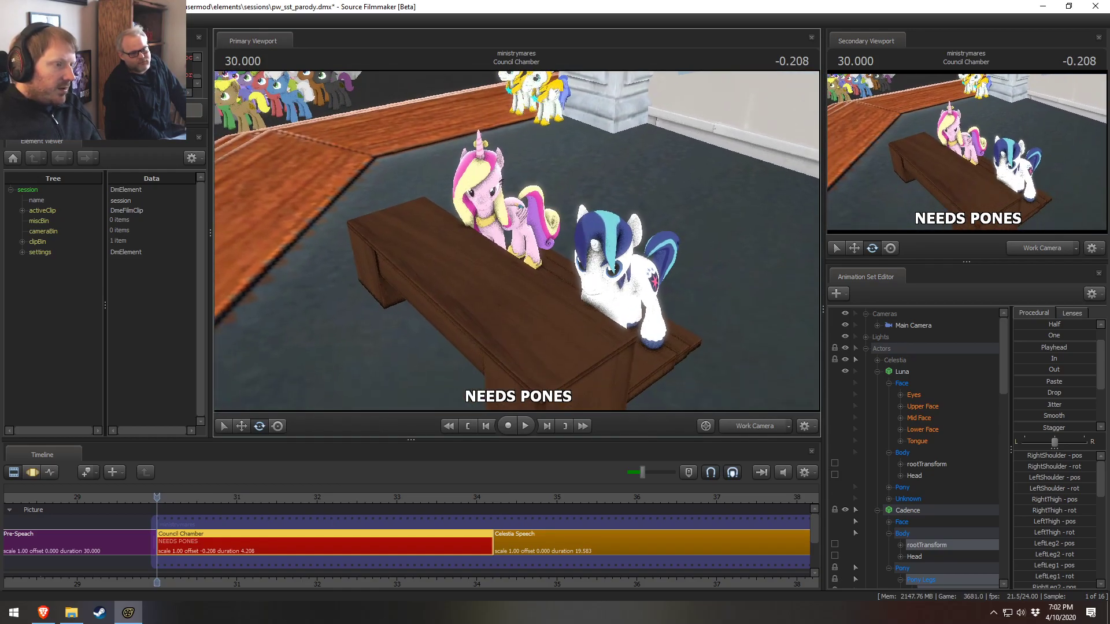
pyautogui.click(918, 395)
pyautogui.press('s')
pyautogui.moveTo(476, 339); pyautogui.dragTo(520, 225)
pyautogui.press('s')
pyautogui.click(879, 371)
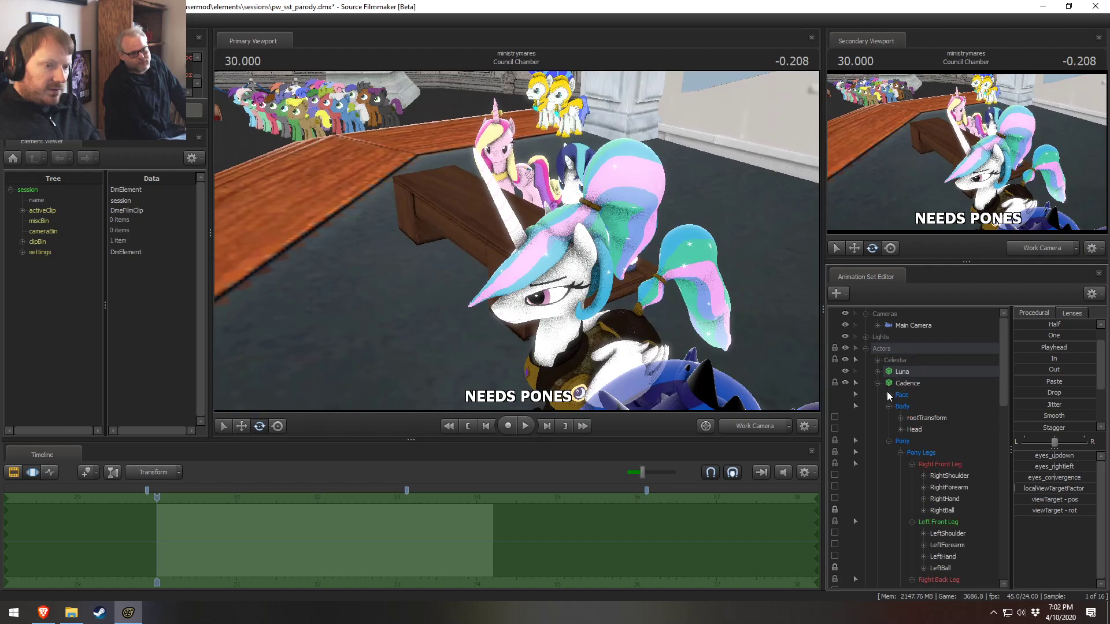
pyautogui.click(907, 406)
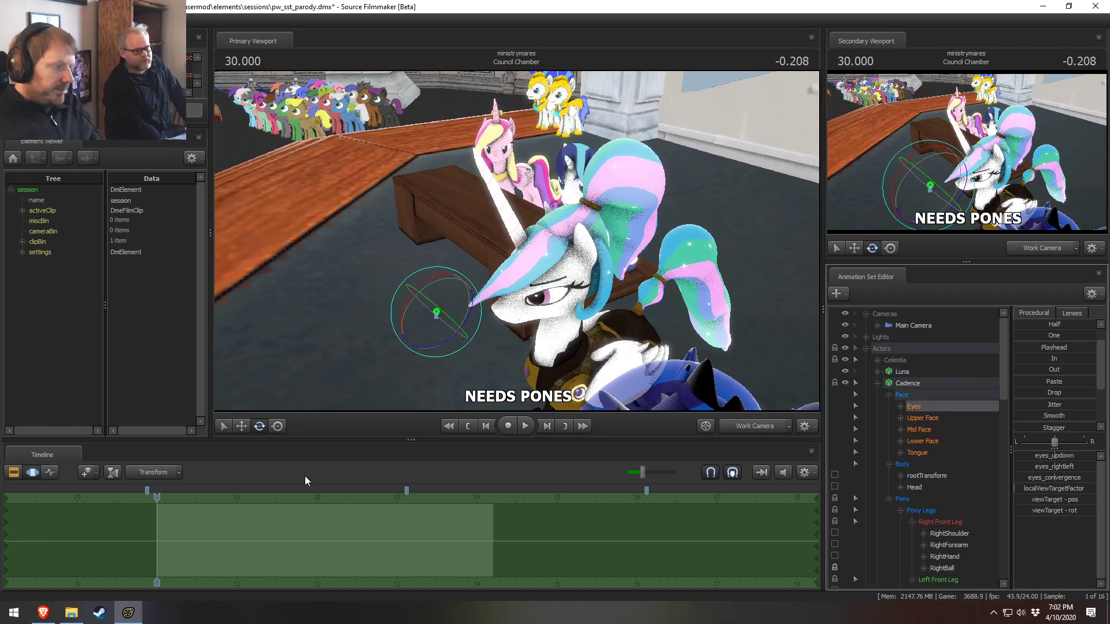
pyautogui.press('w')
pyautogui.moveTo(426, 326); pyautogui.dragTo(483, 327)
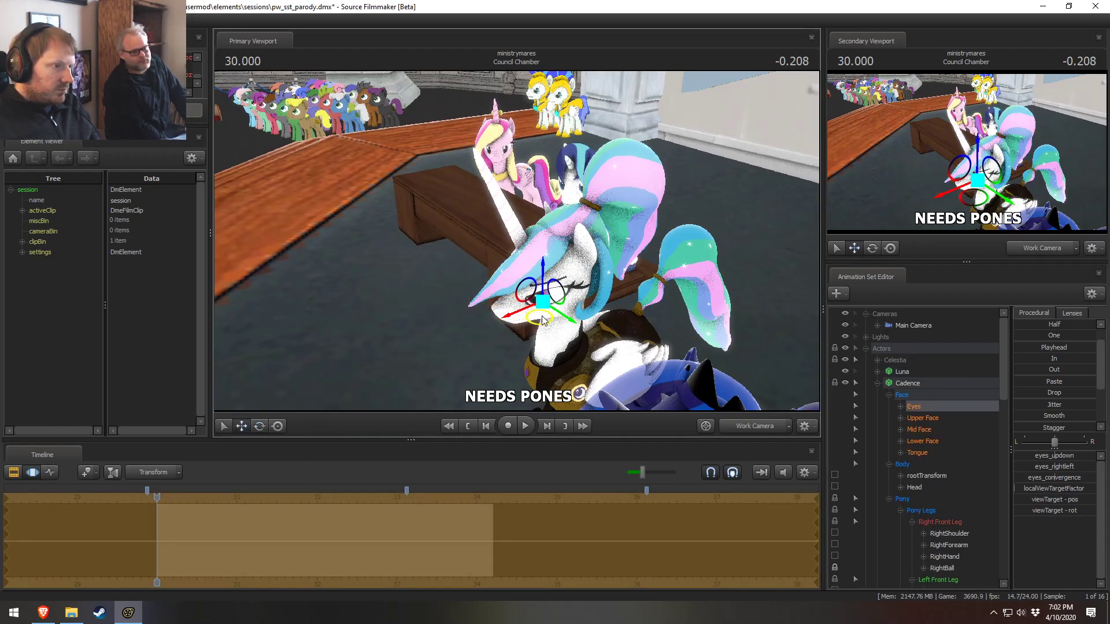
# Adjust Cadence's eyes_updown control slightly at 30.000 while viewing her face up close
pyautogui.keyDown('alt'); pyautogui.moveTo(613, 320); pyautogui.dragTo(528, 248); pyautogui.keyUp('alt')
pyautogui.moveTo(572, 282); pyautogui.dragTo(556, 317)
pyautogui.moveTo(501, 383)
pyautogui.mouseDown()
pyautogui.moveTo(487, 370)
pyautogui.moveTo(497, 387)
pyautogui.moveTo(491, 378)
pyautogui.mouseUp()
pyautogui.press('w')
pyautogui.moveTo(516, 239)
pyautogui.mouseDown()
pyautogui.moveTo(553, 243)
pyautogui.moveTo(515, 240)
pyautogui.mouseUp()
pyautogui.press('w')
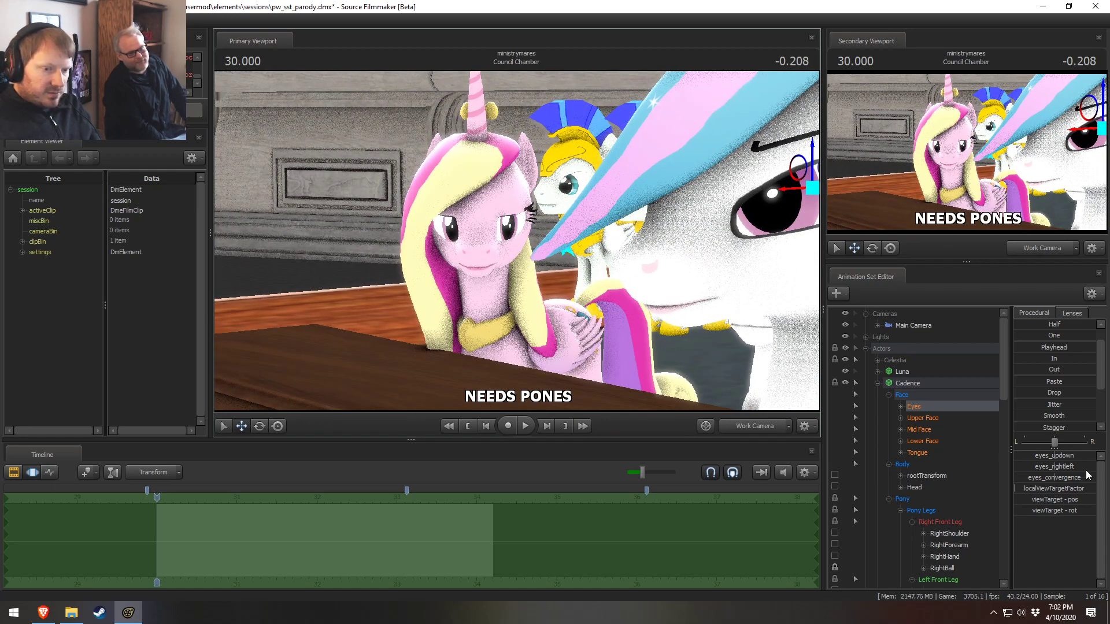
pyautogui.moveTo(1061, 456); pyautogui.dragTo(1059, 456)
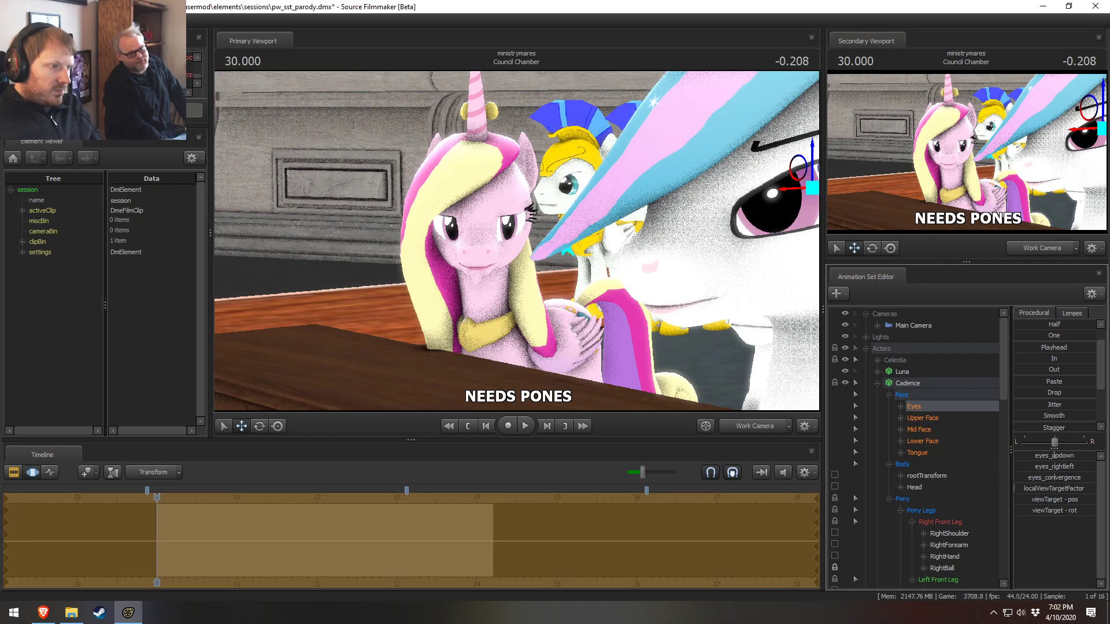
pyautogui.moveTo(703, 349)
pyautogui.mouseDown()
pyautogui.moveTo(720, 348)
pyautogui.moveTo(698, 366)
pyautogui.mouseUp()
pyautogui.press('s')
pyautogui.press('z')
pyautogui.press('F2')
pyautogui.press('F3')
# Select Cadence's Head bone and rotate it slightly at 30.000
pyautogui.moveTo(451, 324); pyautogui.dragTo(516, 240)
pyautogui.press('w')
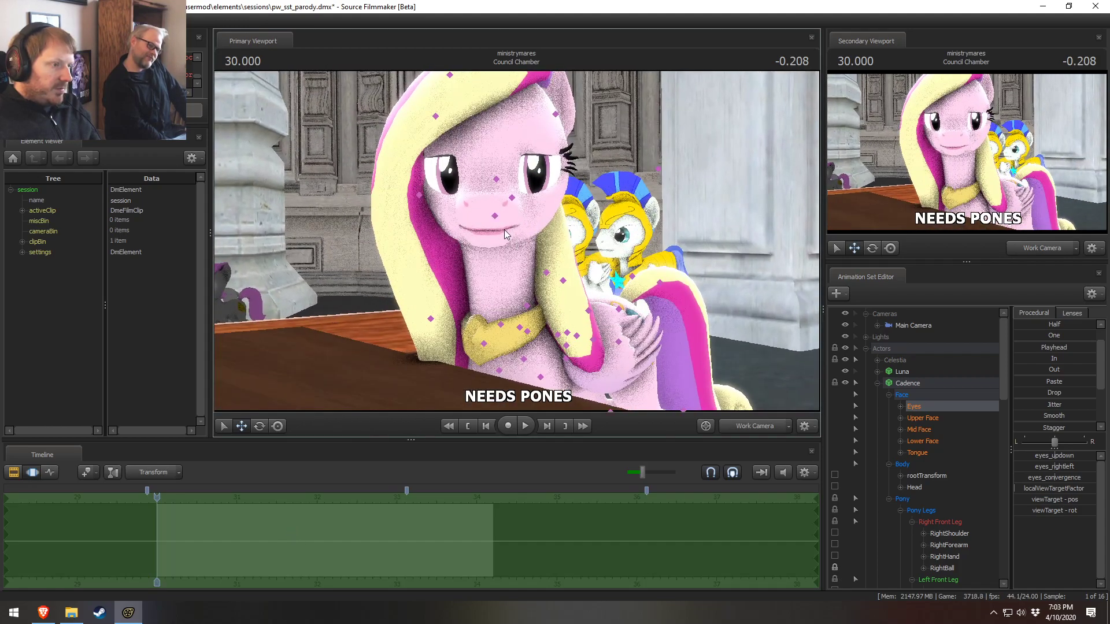
pyautogui.click(494, 217)
pyautogui.moveTo(595, 197); pyautogui.dragTo(540, 178)
pyautogui.press('s')
pyautogui.press('w')
pyautogui.press('w')
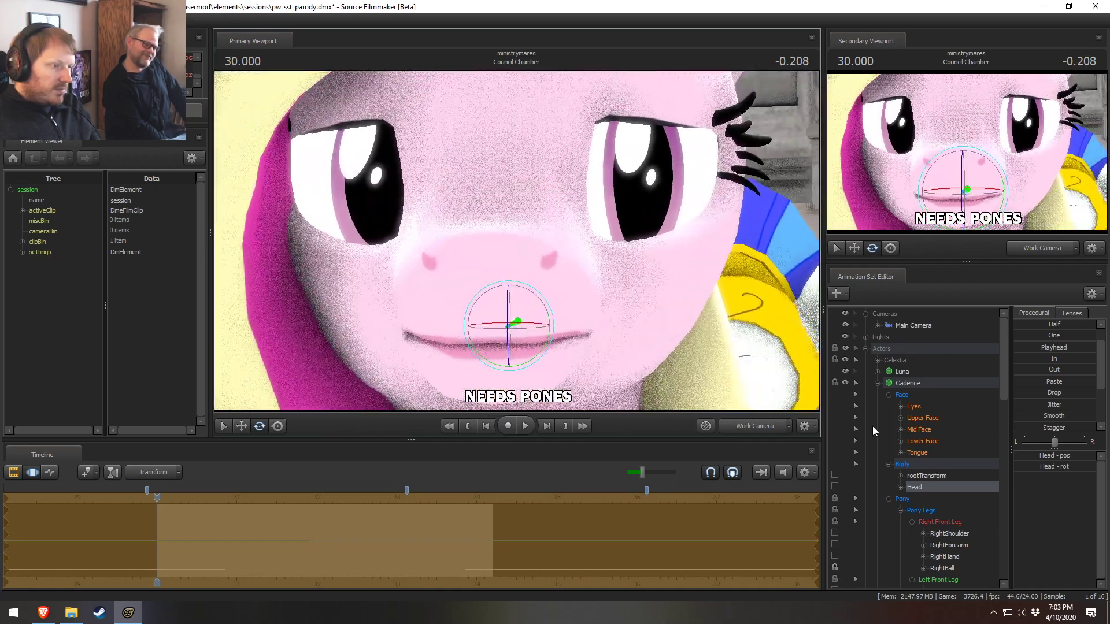
# Try a left-sided smirk on Cadence using her Lower Face controls
pyautogui.click(923, 441)
pyautogui.moveTo(1048, 501); pyautogui.dragTo(1063, 526)
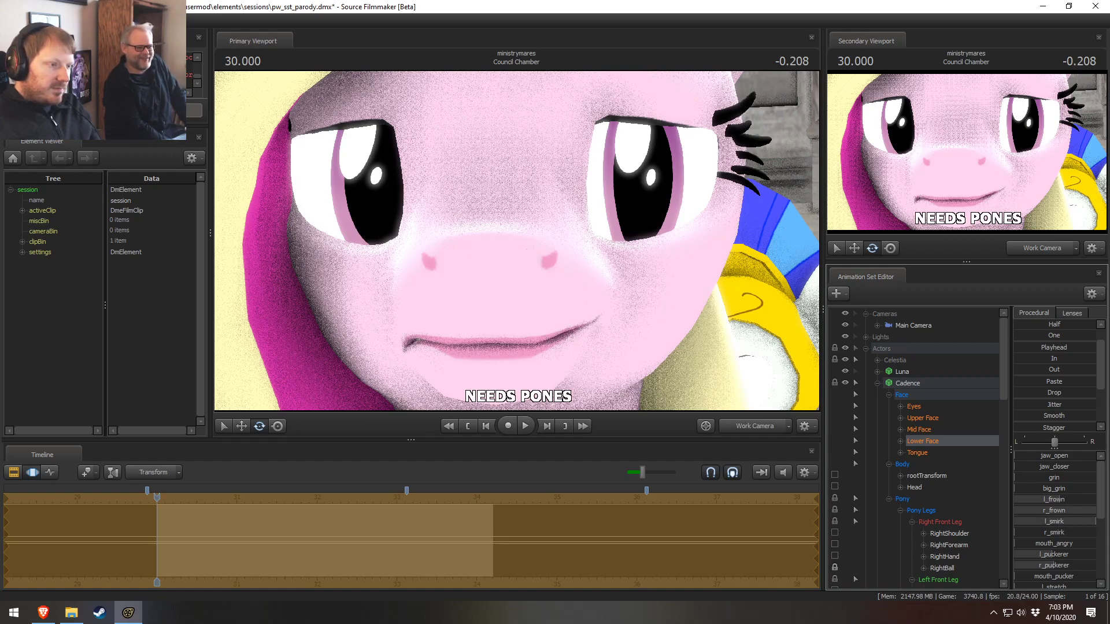
pyautogui.moveTo(1056, 546); pyautogui.dragTo(1086, 546)
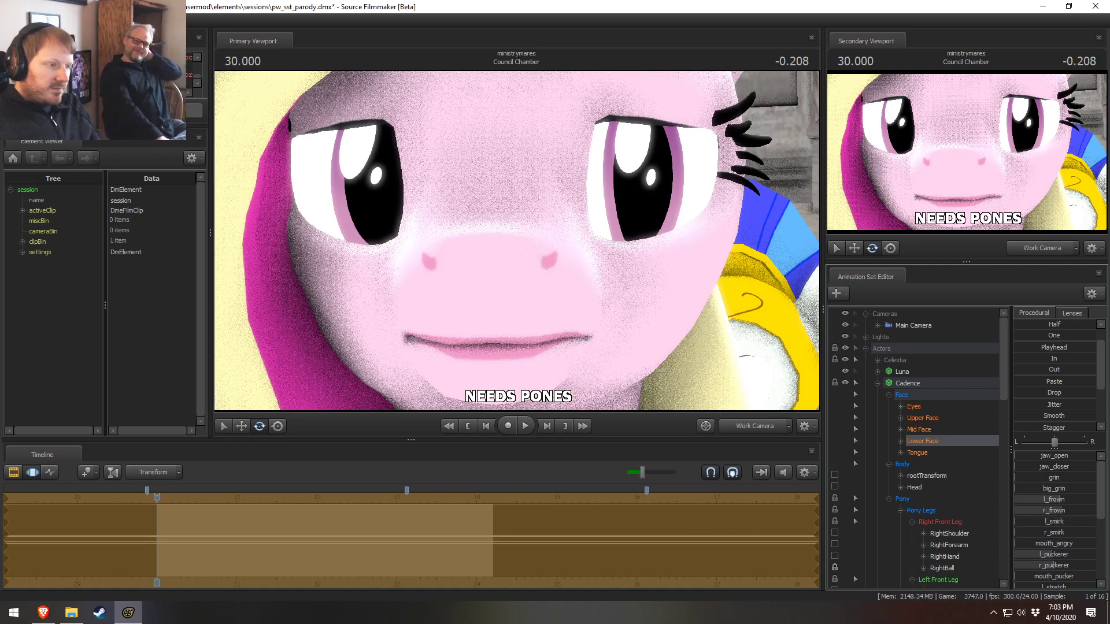
# Try a full big_grin on Cadence's mouth twice, undoing each attempt
pyautogui.moveTo(1054, 488); pyautogui.dragTo(1069, 489)
pyautogui.press('s')
pyautogui.moveTo(517, 241); pyautogui.dragTo(520, 234)
pyautogui.press('w')
pyautogui.press('s')
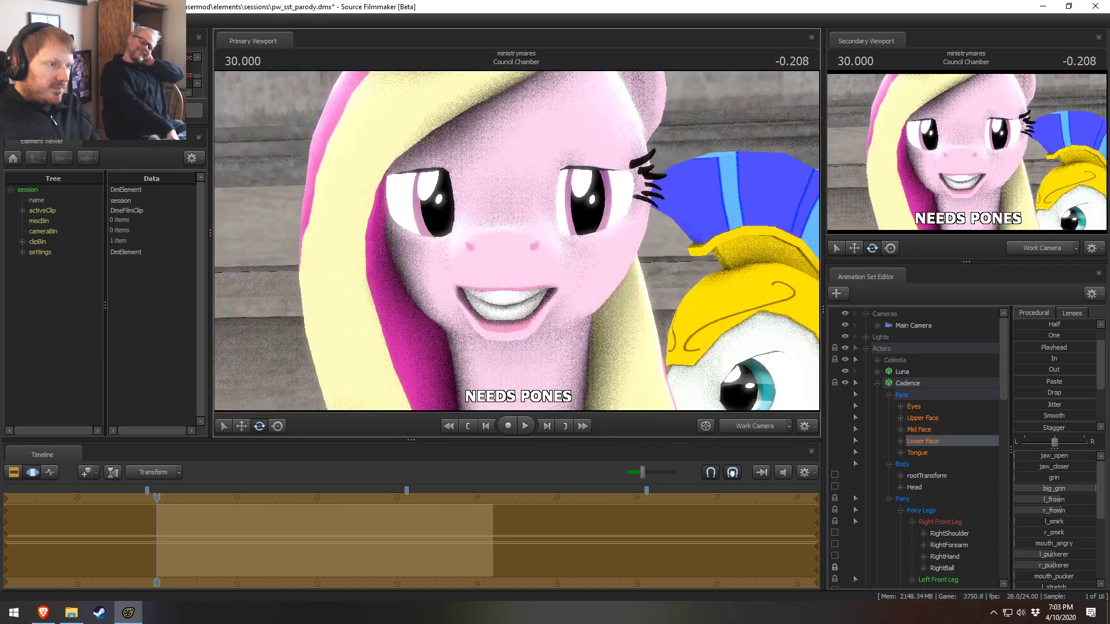
pyautogui.hotkey('ctrl', 'z')
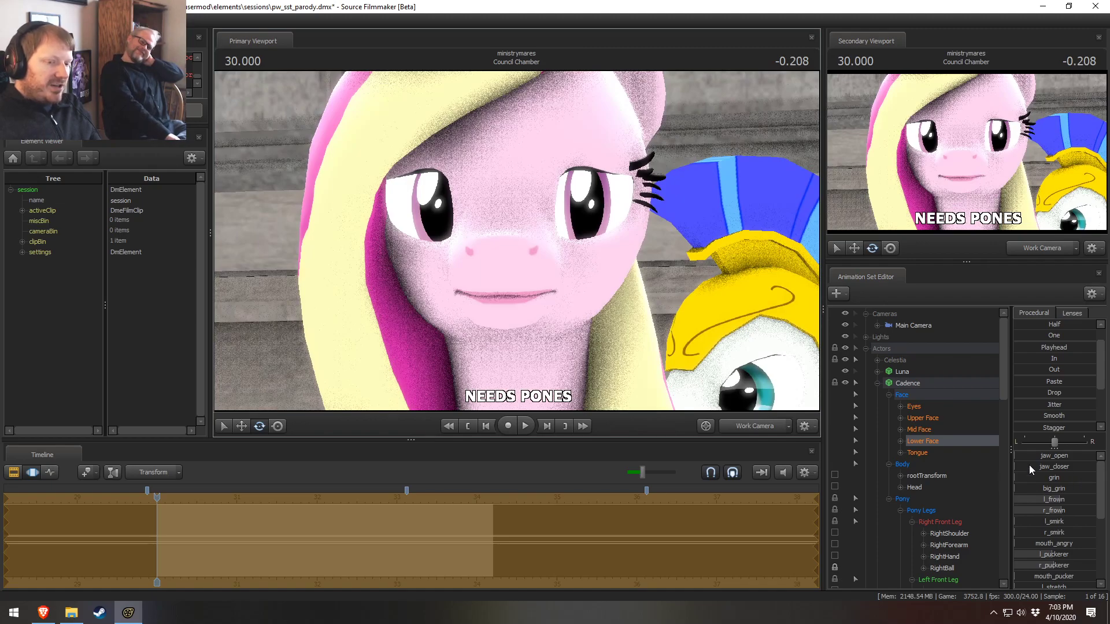
pyautogui.moveTo(1032, 488); pyautogui.dragTo(1095, 488)
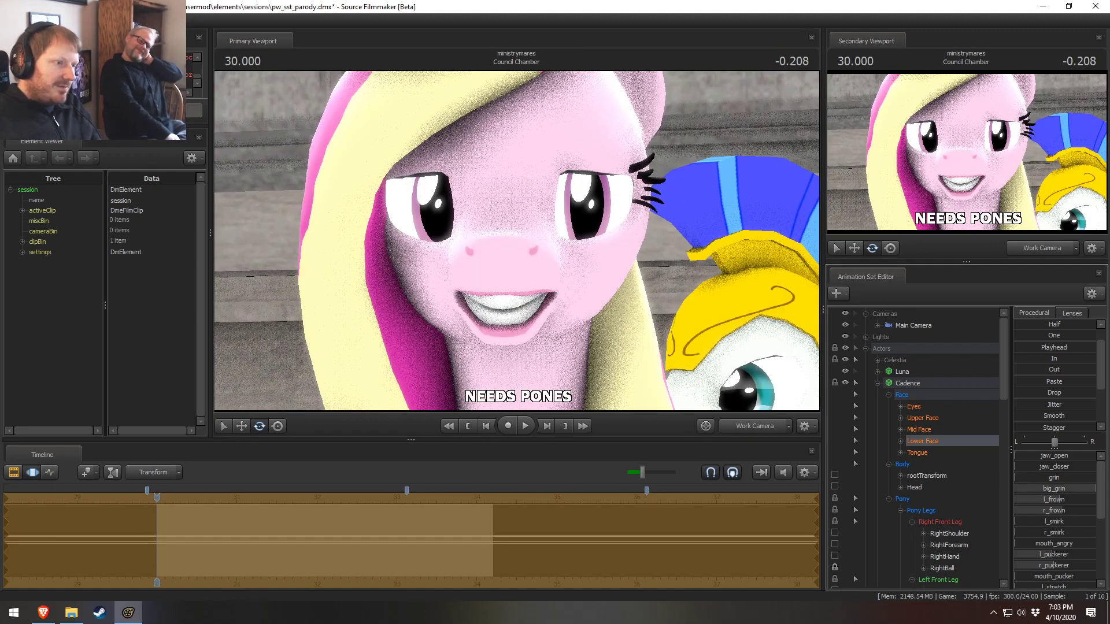
pyautogui.hotkey('ctrl', 'z')
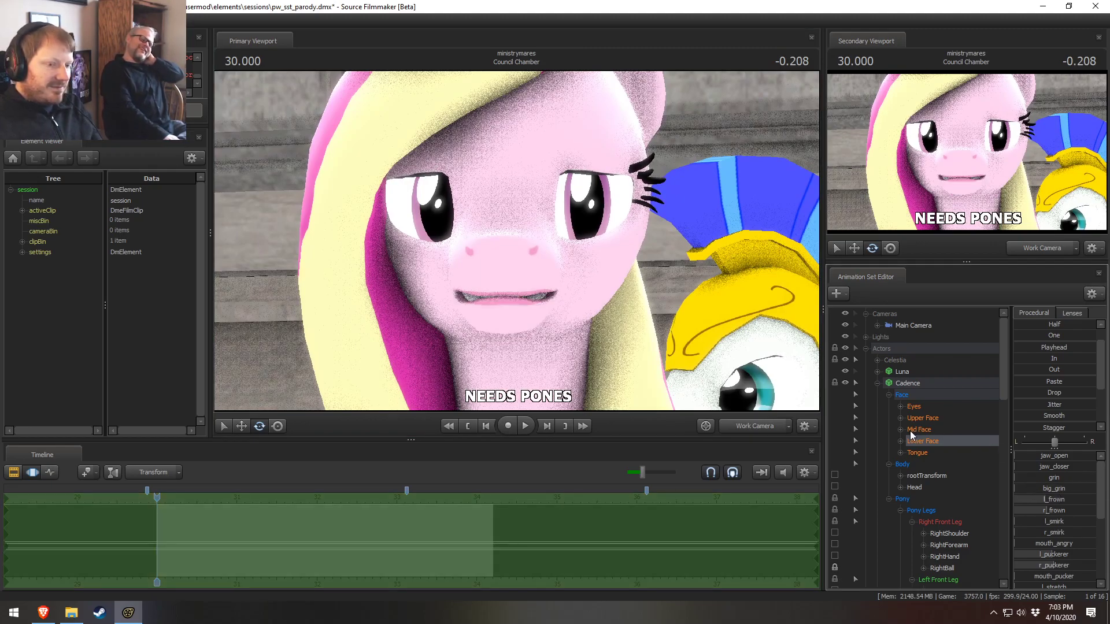
# Try blending Cadence's big_grin, l_wide, r_wide, l_lid_raise and r_lid_raise together toward the One procedural preset, and undo it
pyautogui.click(899, 417)
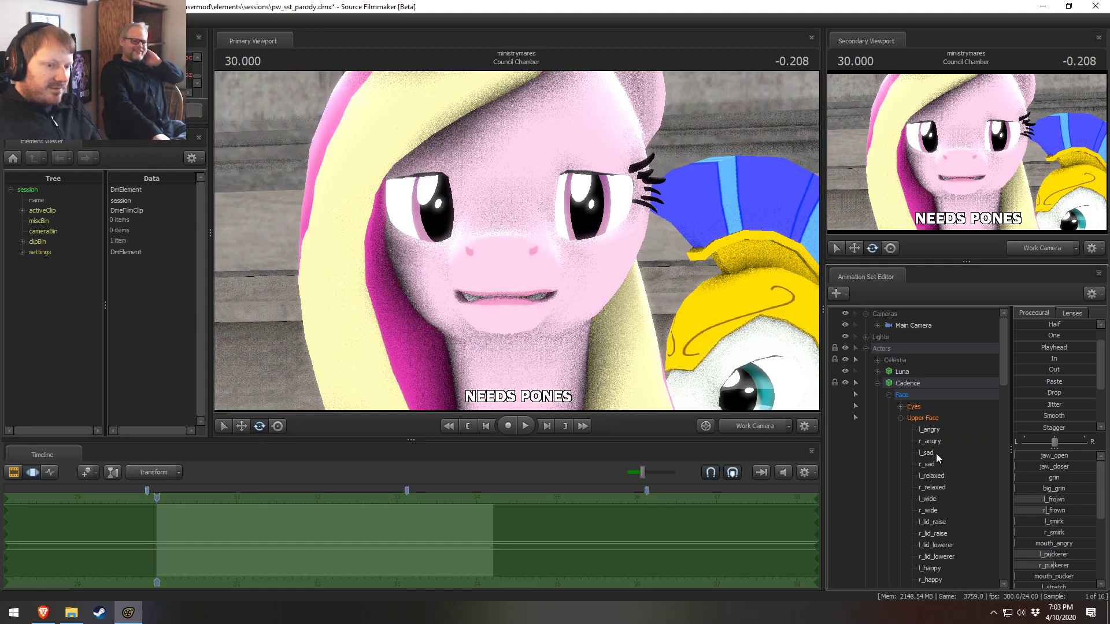
pyautogui.scroll(-6, 939, 497)
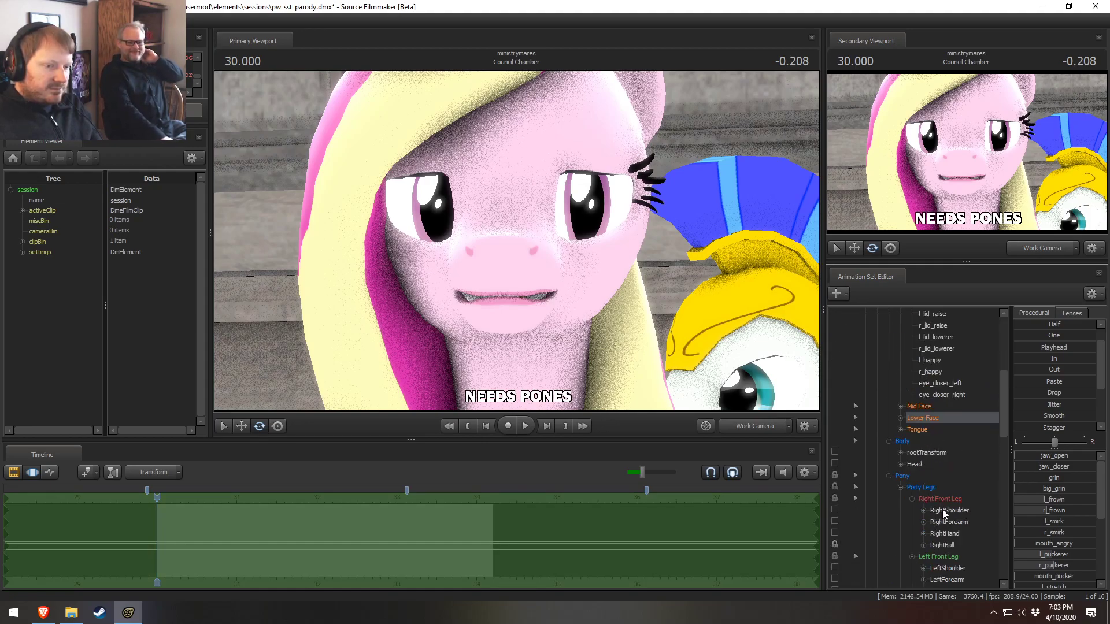
pyautogui.click(900, 421)
pyautogui.click(941, 457)
pyautogui.scroll(8, 939, 457)
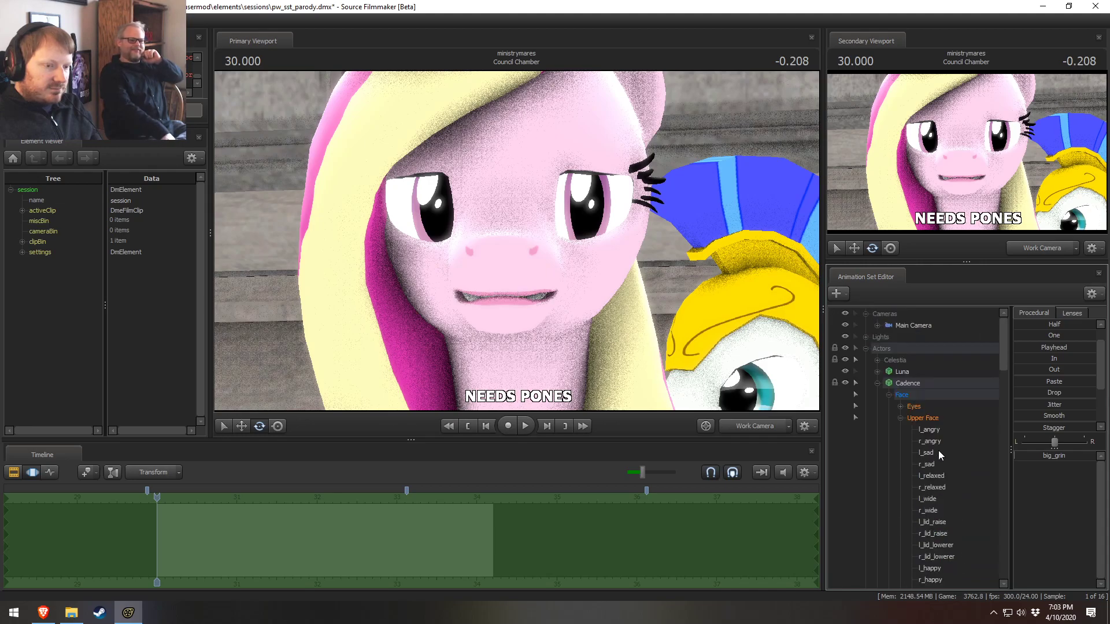
pyautogui.keyDown('ctrl'); pyautogui.click(934, 499); pyautogui.keyUp('ctrl')
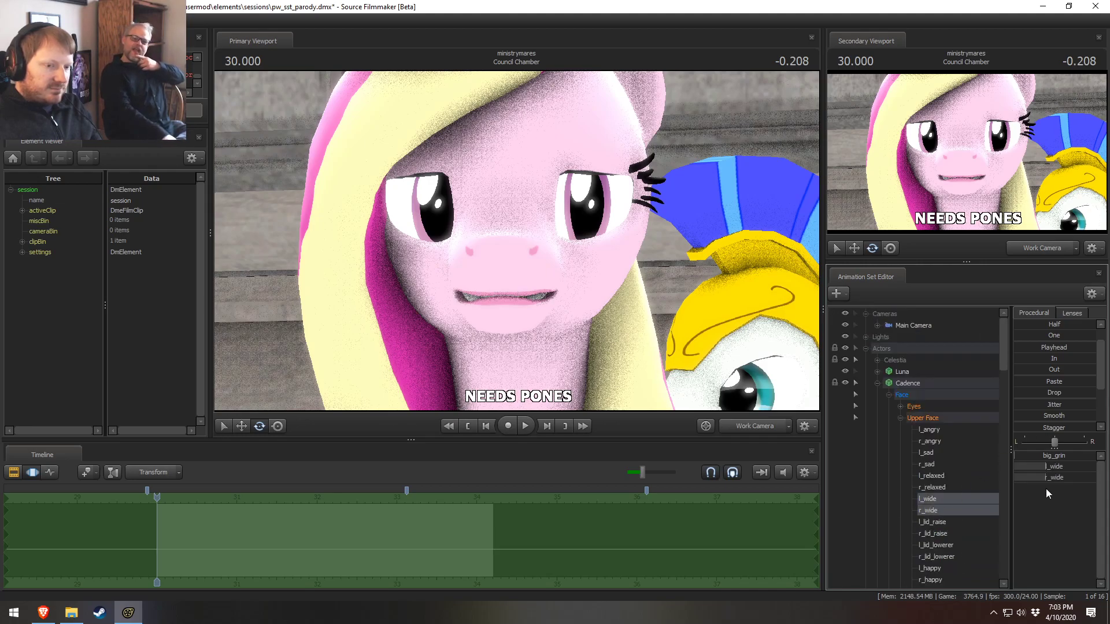
pyautogui.moveTo(1037, 338); pyautogui.dragTo(790, 391)
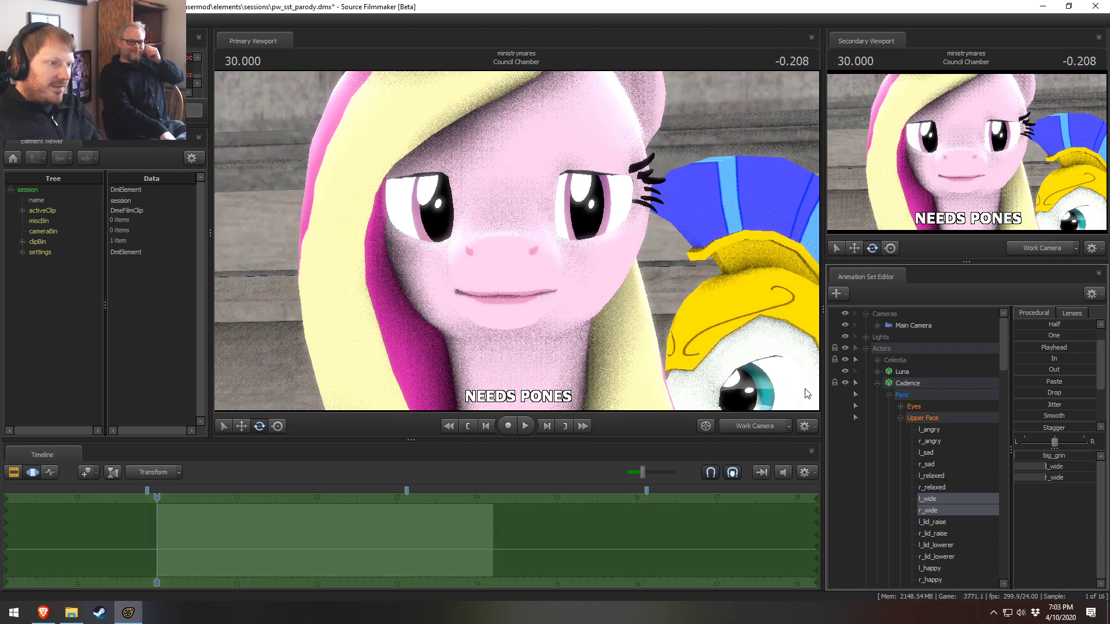
pyautogui.scroll(-2, 907, 434)
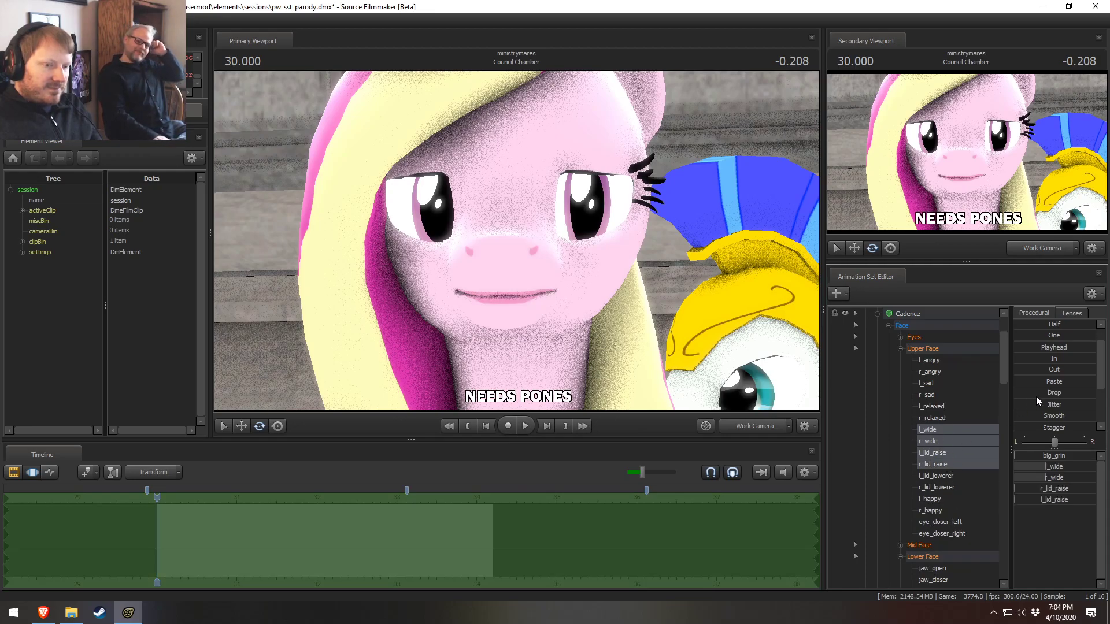
pyautogui.moveTo(1048, 341); pyautogui.dragTo(1087, 338)
pyautogui.hotkey('ctrl', 'z')
# Set the time selection to ease in from 30 to 32.958 and extend onward without an end
pyautogui.moveTo(711, 358); pyautogui.dragTo(717, 367)
pyautogui.press('s')
pyautogui.moveTo(457, 319); pyautogui.dragTo(456, 319)
pyautogui.press('w')
pyautogui.moveTo(174, 546)
pyautogui.mouseDown()
pyautogui.moveTo(625, 546)
pyautogui.moveTo(422, 539)
pyautogui.moveTo(157, 552)
pyautogui.moveTo(156, 568)
pyautogui.moveTo(213, 555)
pyautogui.mouseUp()
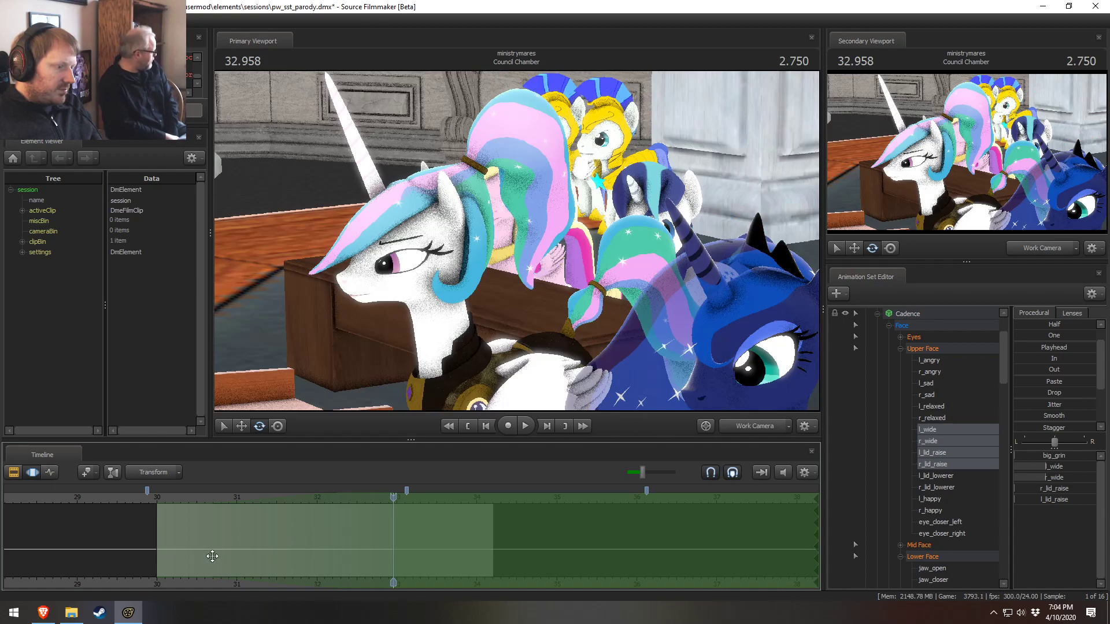
# Move Cadence's viewTarget onto Celestia at the podium so Cadence's eyes turn toward her over the eased time selection
pyautogui.moveTo(516, 240); pyautogui.dragTo(514, 277)
pyautogui.click(899, 337)
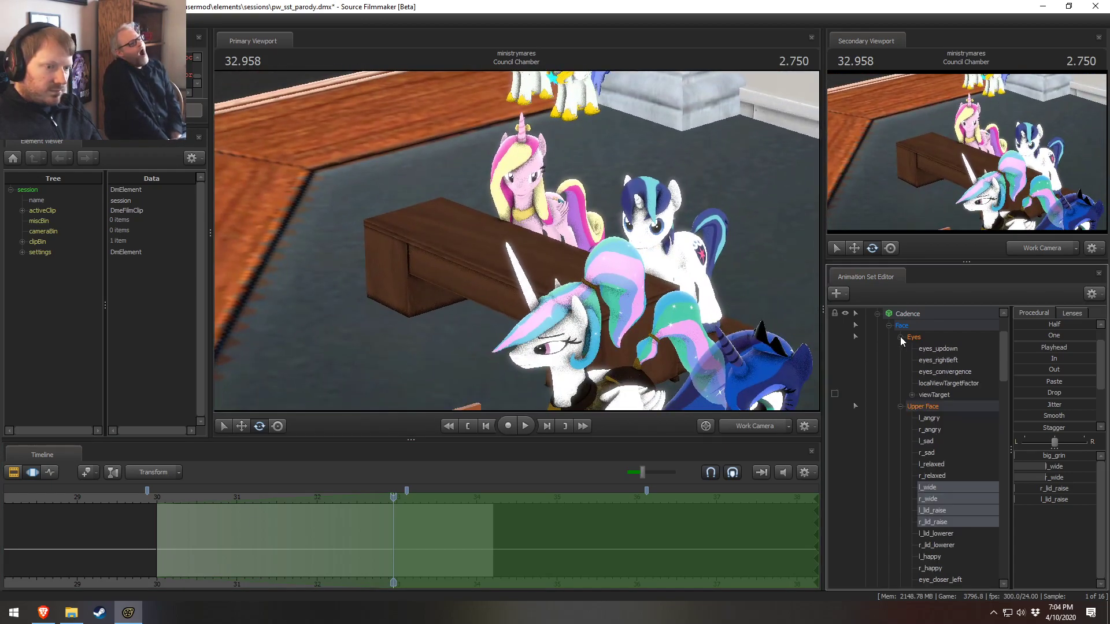
pyautogui.click(925, 351)
pyautogui.click(942, 394)
pyautogui.press('w')
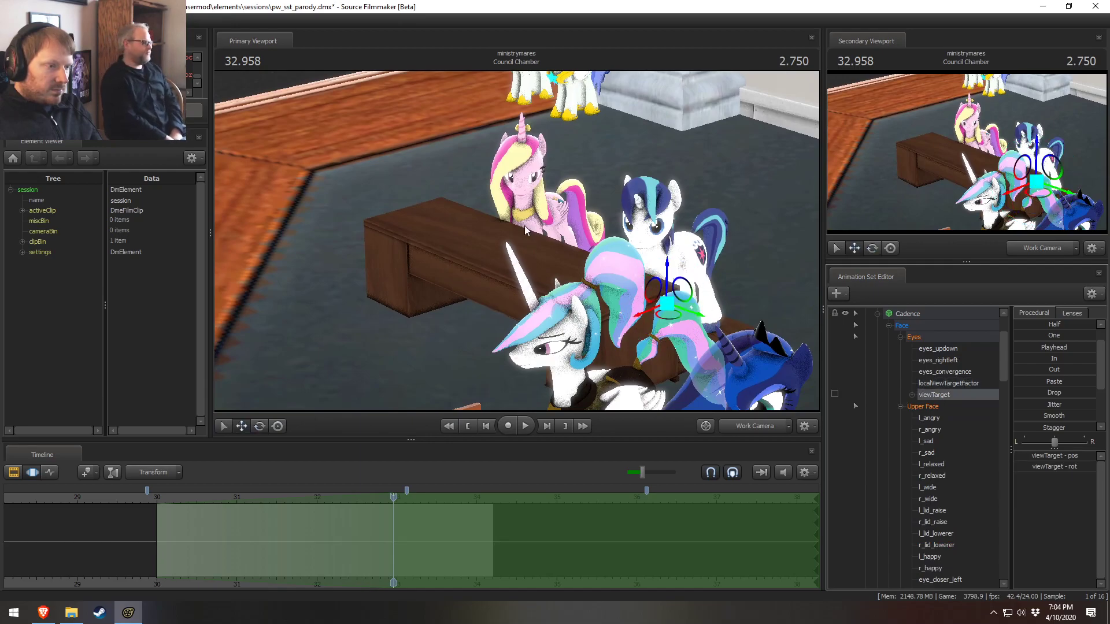
pyautogui.moveTo(515, 259); pyautogui.dragTo(514, 259)
pyautogui.moveTo(647, 298); pyautogui.dragTo(624, 293)
pyautogui.moveTo(514, 322); pyautogui.dragTo(532, 259)
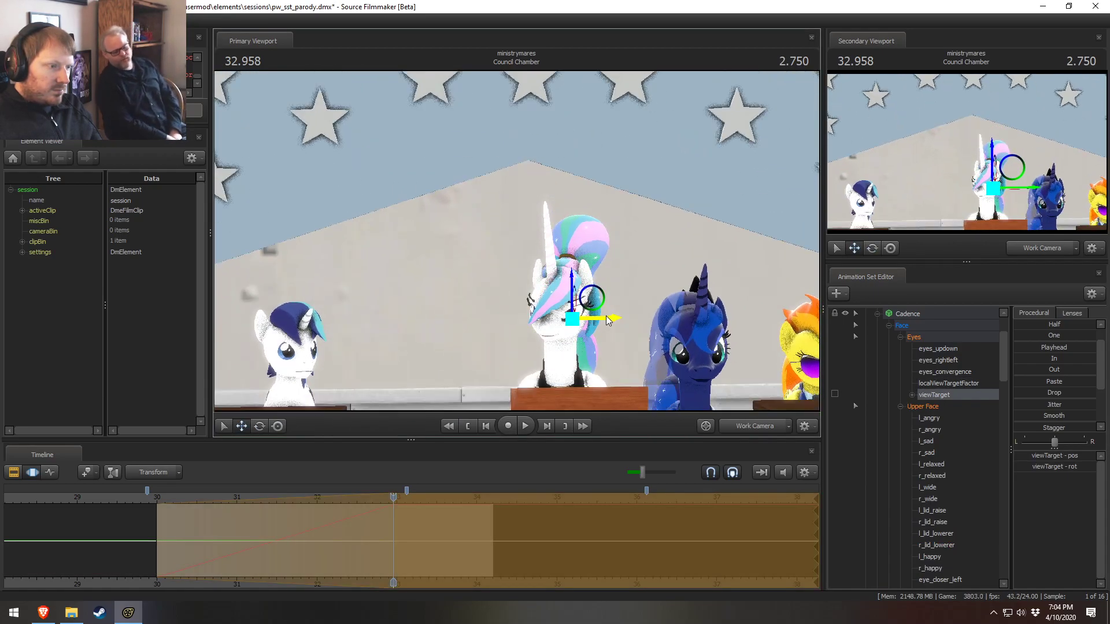
pyautogui.moveTo(598, 321); pyautogui.dragTo(528, 242)
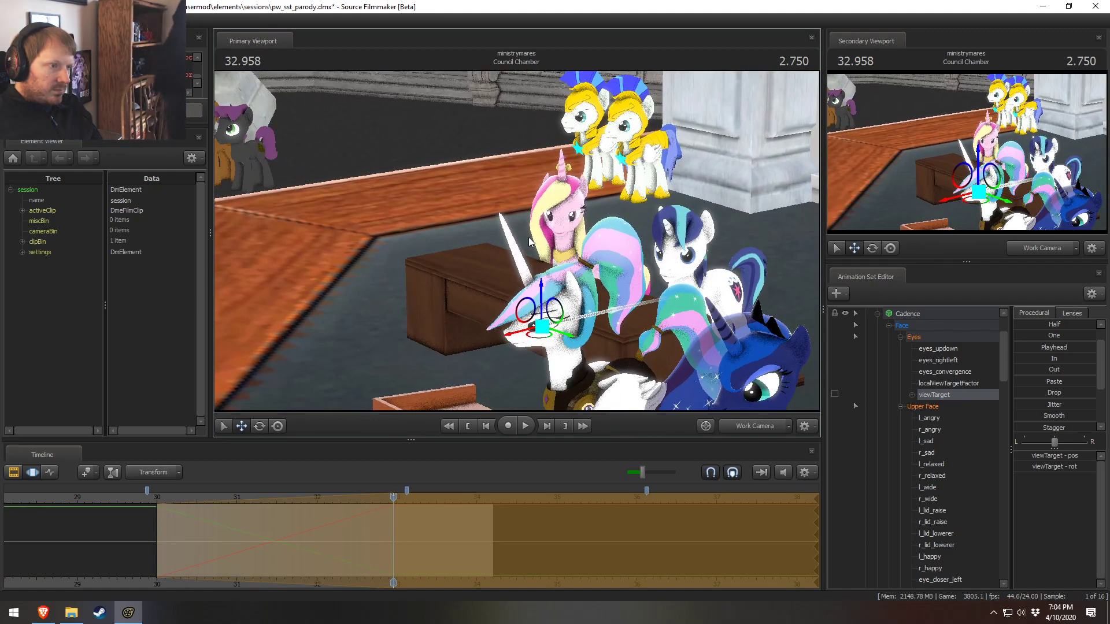
# Play back the Council Chamber shot from its start to check Cadence's gaze shift toward Celestia
pyautogui.press('space')
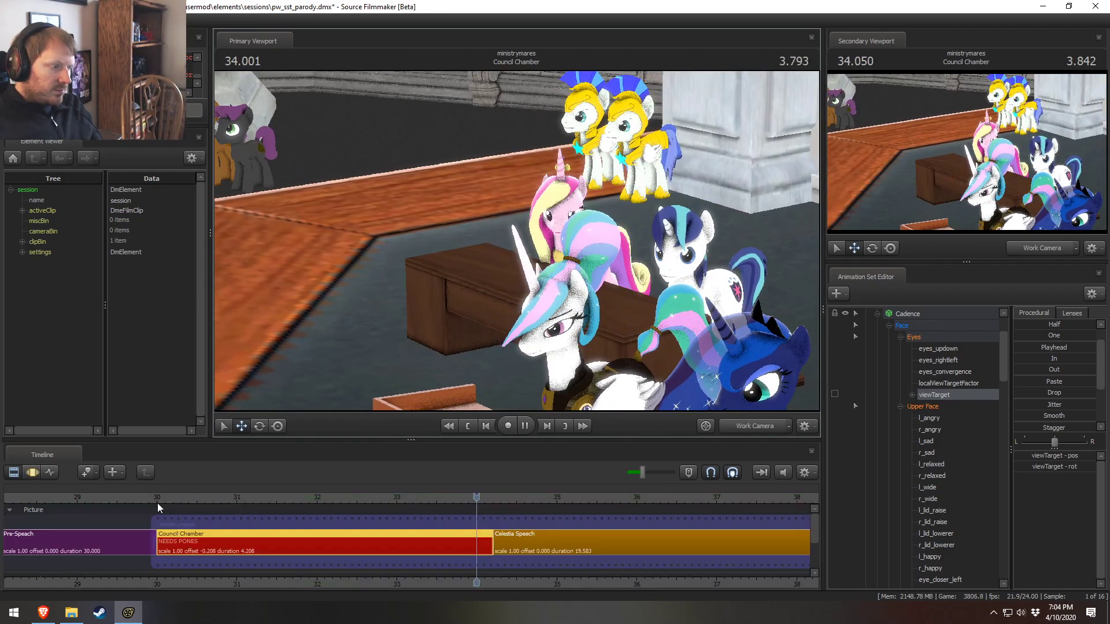
pyautogui.click(161, 501)
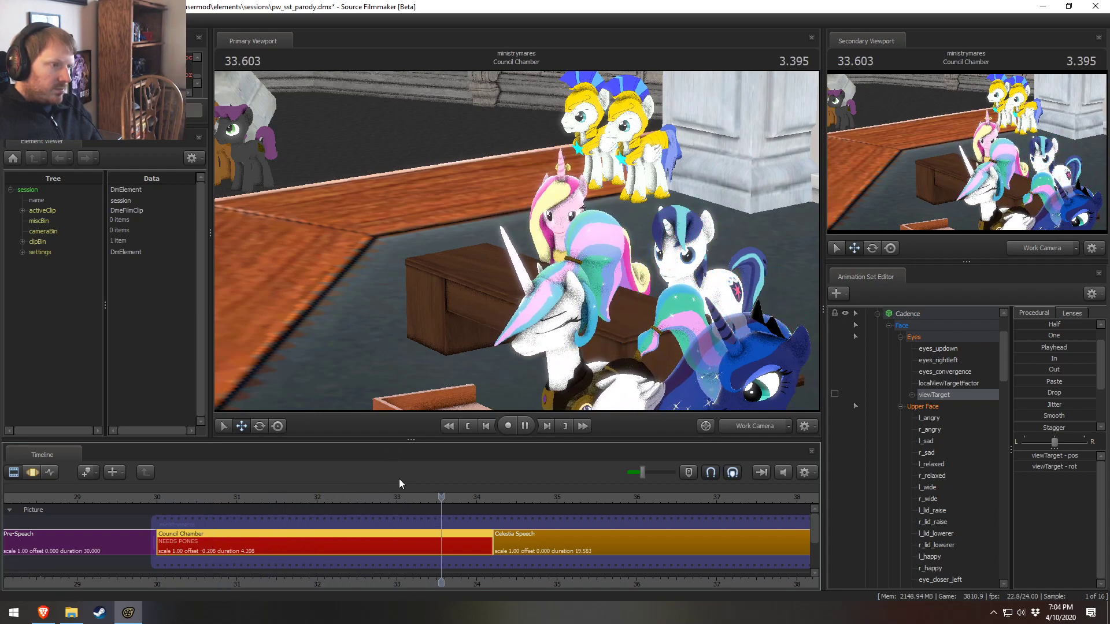
pyautogui.press('F2')
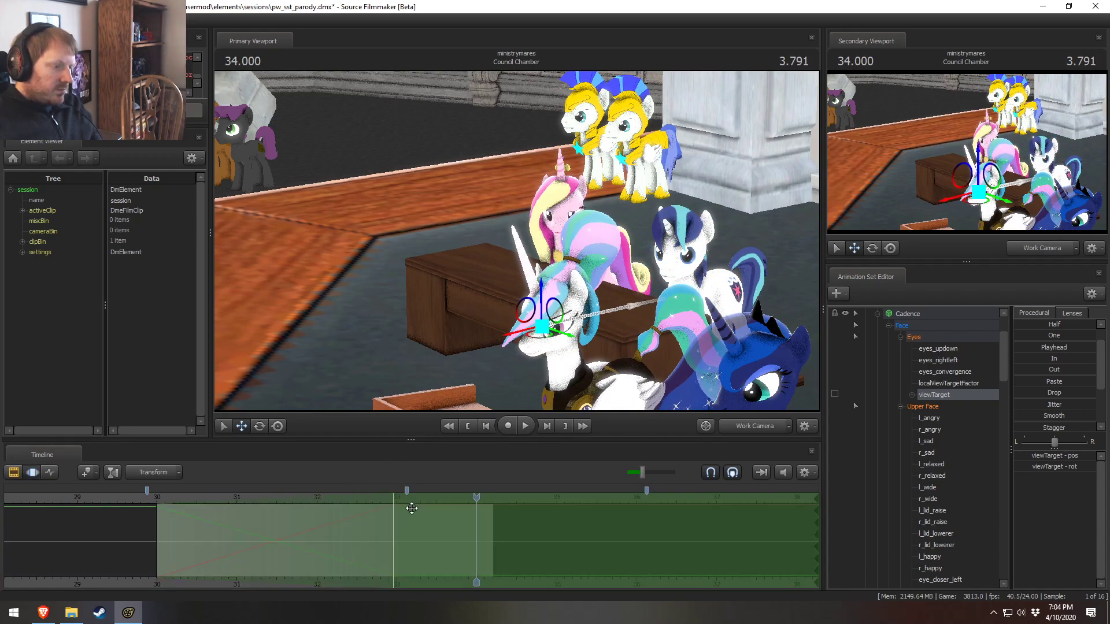
pyautogui.press('F1')
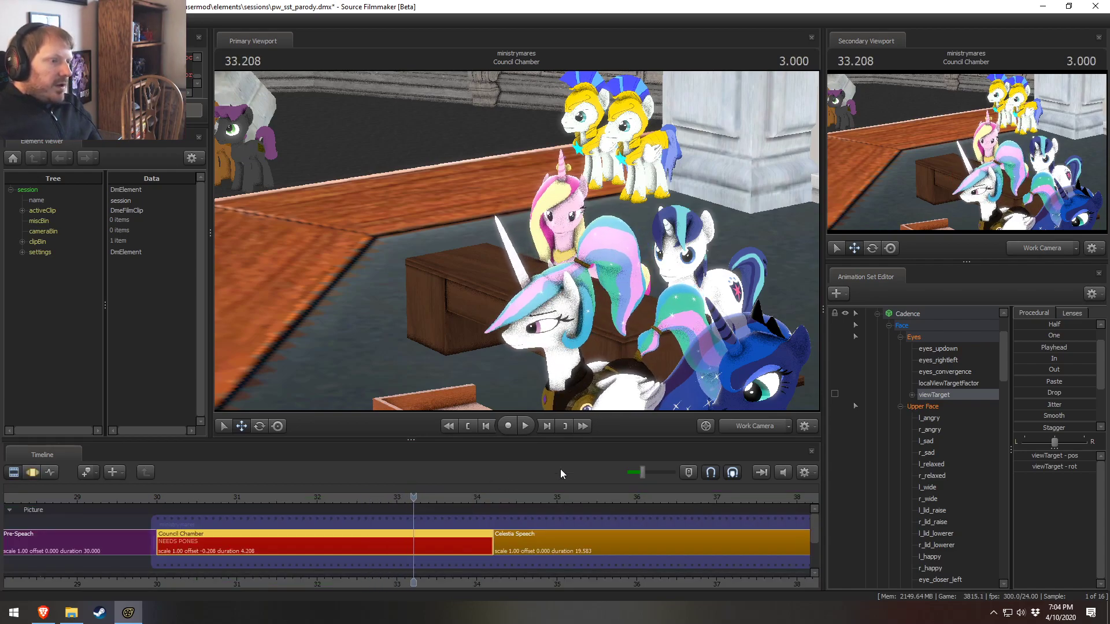
pyautogui.moveTo(552, 268); pyautogui.dragTo(517, 246)
pyautogui.press('space')
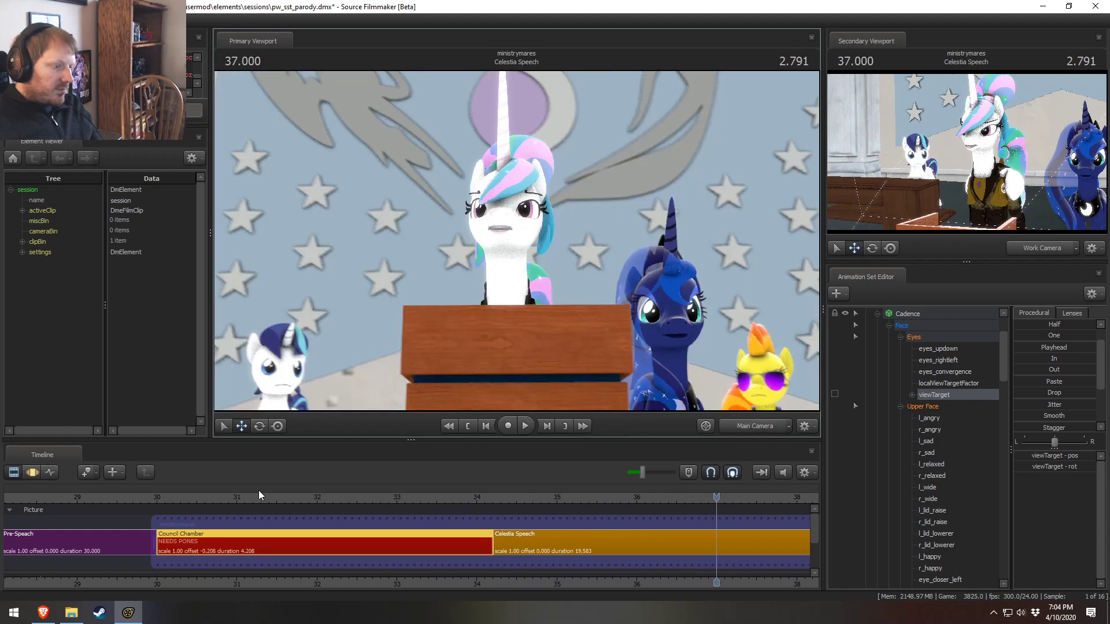
# Replay the Council Chamber shot from a wider angle covering the desk, podium and Luna to review Cadence's motion
pyautogui.click(187, 508)
pyautogui.moveTo(435, 507); pyautogui.dragTo(236, 509)
pyautogui.moveTo(634, 262); pyautogui.dragTo(522, 255)
pyautogui.press('w')
pyautogui.press('space')
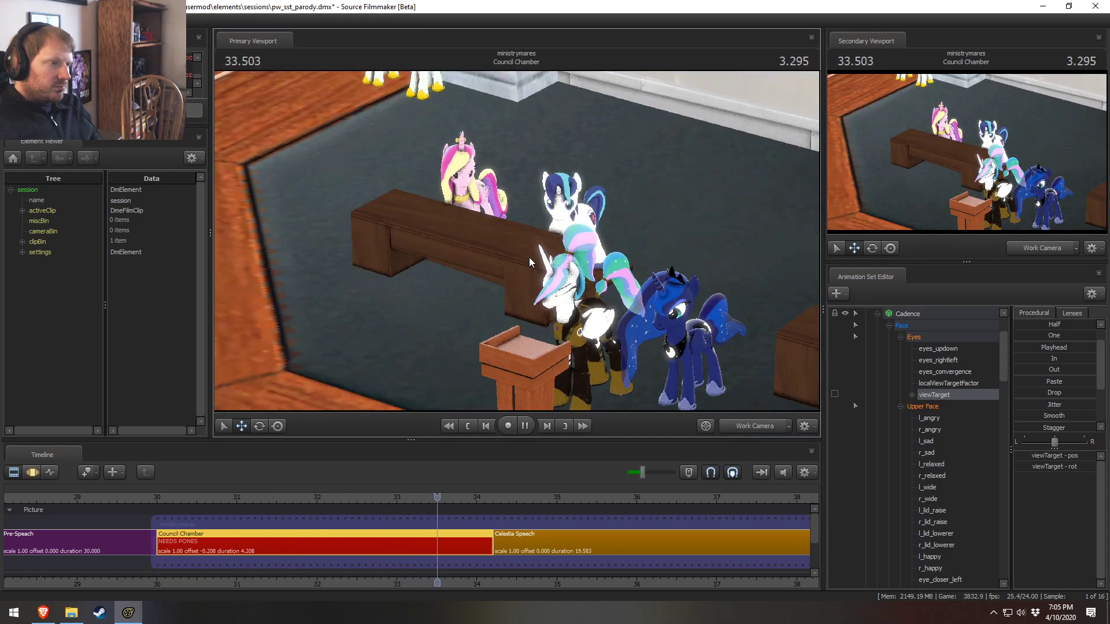
pyautogui.press('space')
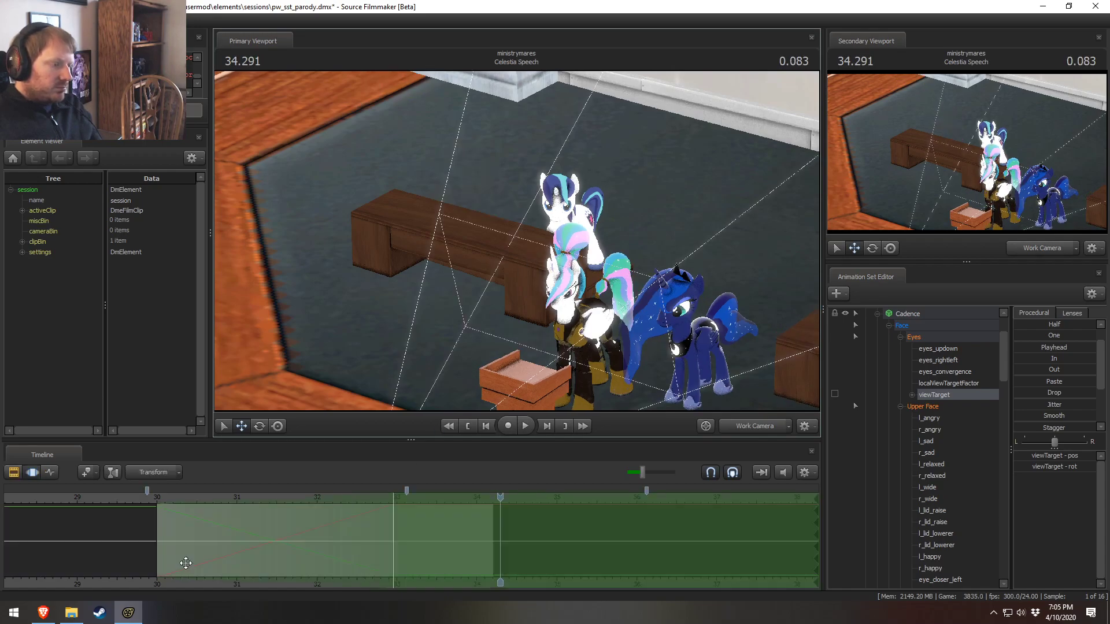
pyautogui.click(166, 498)
pyautogui.press('space')
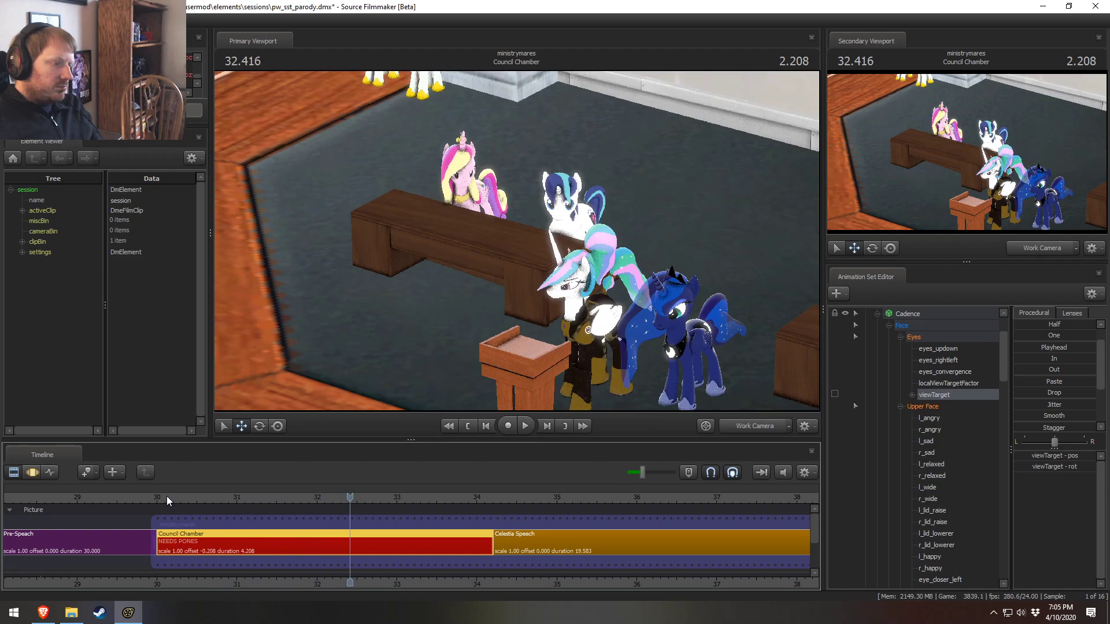
pyautogui.press('space')
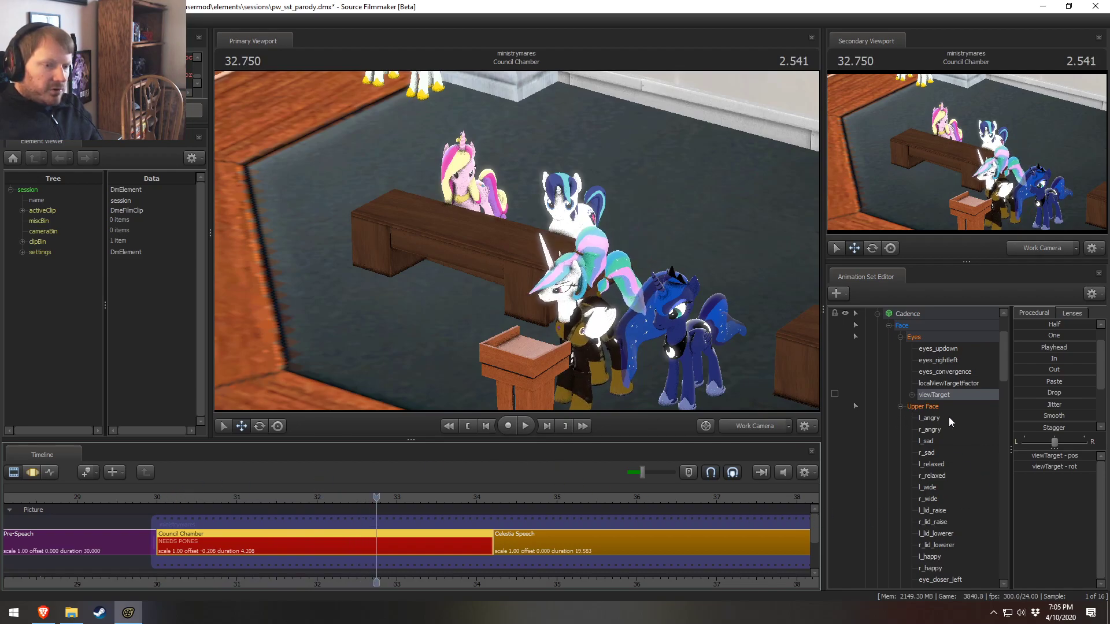
# Select Cadence's Upper Face controls and make a time selection from about 32 to 32.8, holding from about 32.25 to 32.6
pyautogui.scroll(-3, 923, 437)
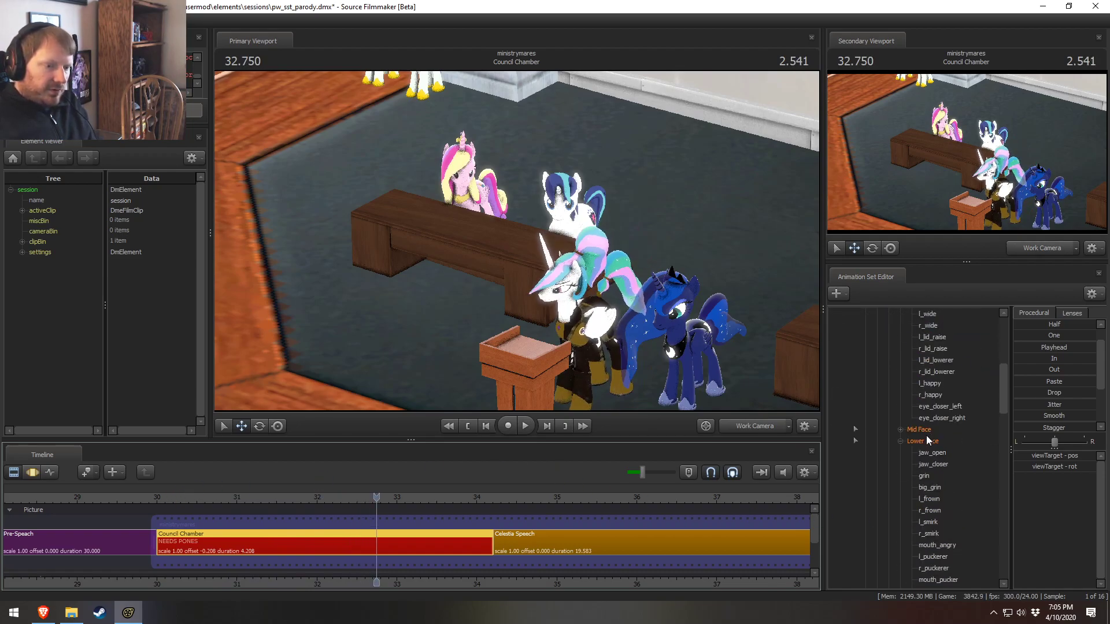
pyautogui.click(941, 476)
pyautogui.scroll(3, 930, 481)
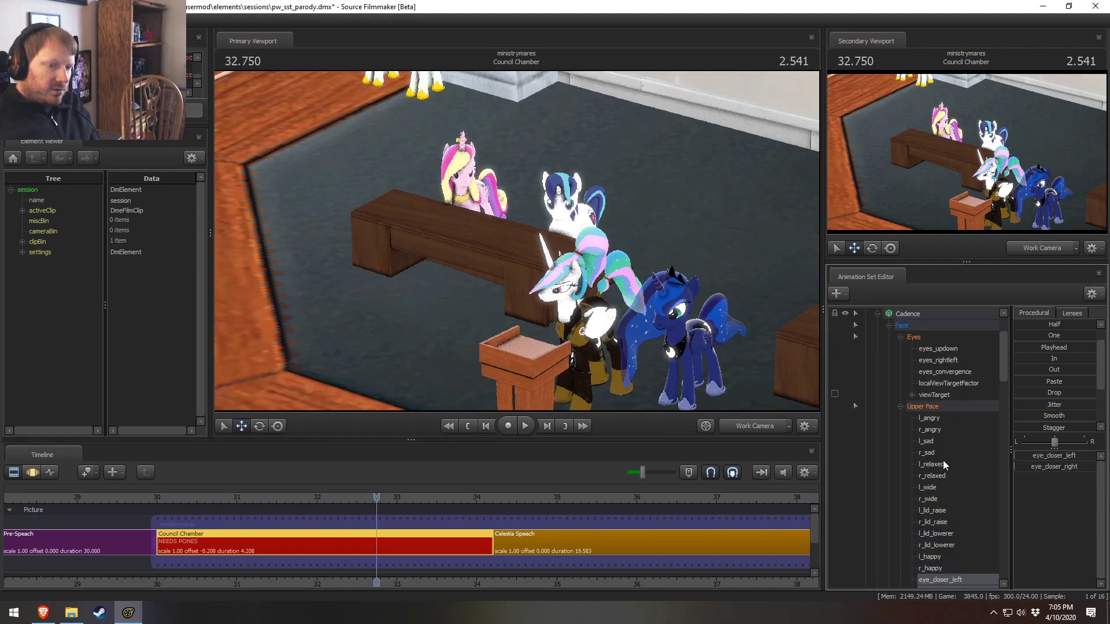
pyautogui.click(938, 415)
pyautogui.click(933, 408)
pyautogui.press('F3')
pyautogui.scroll(4, 393, 529)
pyautogui.keyDown('shift'); pyautogui.moveTo(295, 544); pyautogui.dragTo(350, 549); pyautogui.keyUp('shift')
pyautogui.scroll(4, 350, 550)
pyautogui.scroll(2, 292, 544)
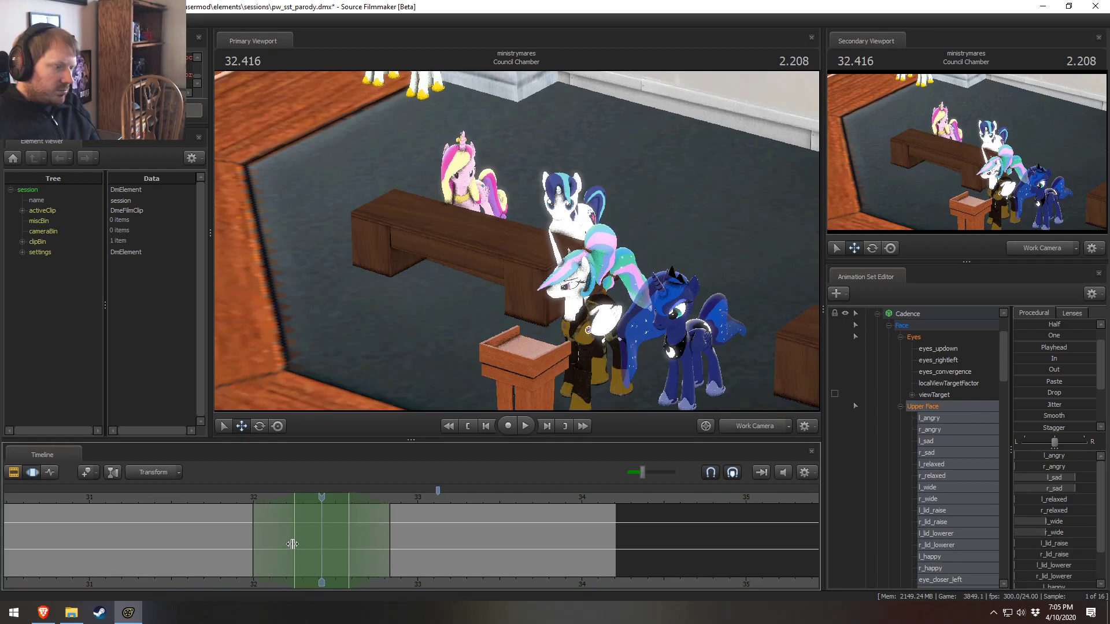
# Create a blink on Cadence by applying the Zero preset to the Upper Face controls and fully raising eye_closer_left and eye_closer_right
pyautogui.scroll(1, 1053, 350)
pyautogui.click(1033, 339)
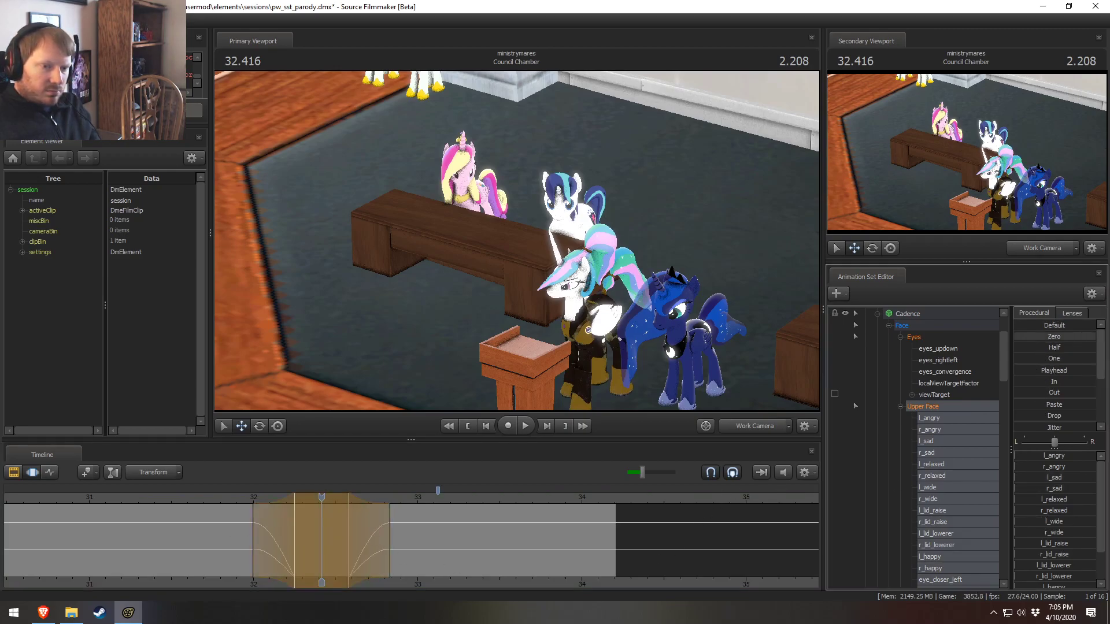
pyautogui.scroll(-2, 1052, 527)
pyautogui.moveTo(1021, 574); pyautogui.dragTo(1040, 573)
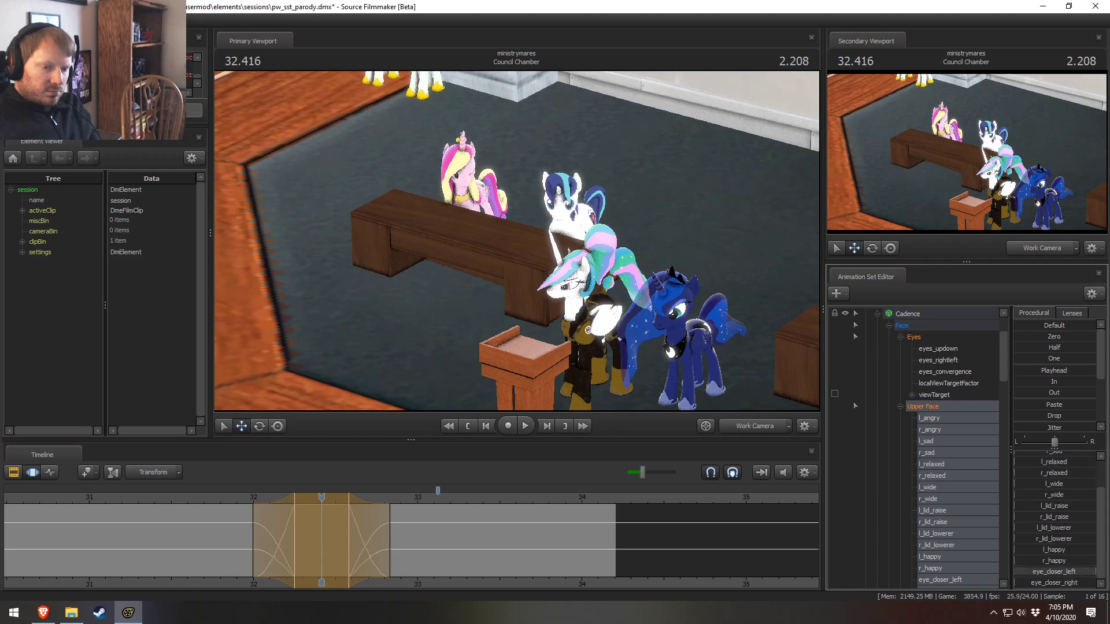
# Shorten Cadence's blink to hold until about 32.46 and ease out by about 32.67, replaying the shot to judge the timing
pyautogui.click(121, 495)
pyautogui.press('space')
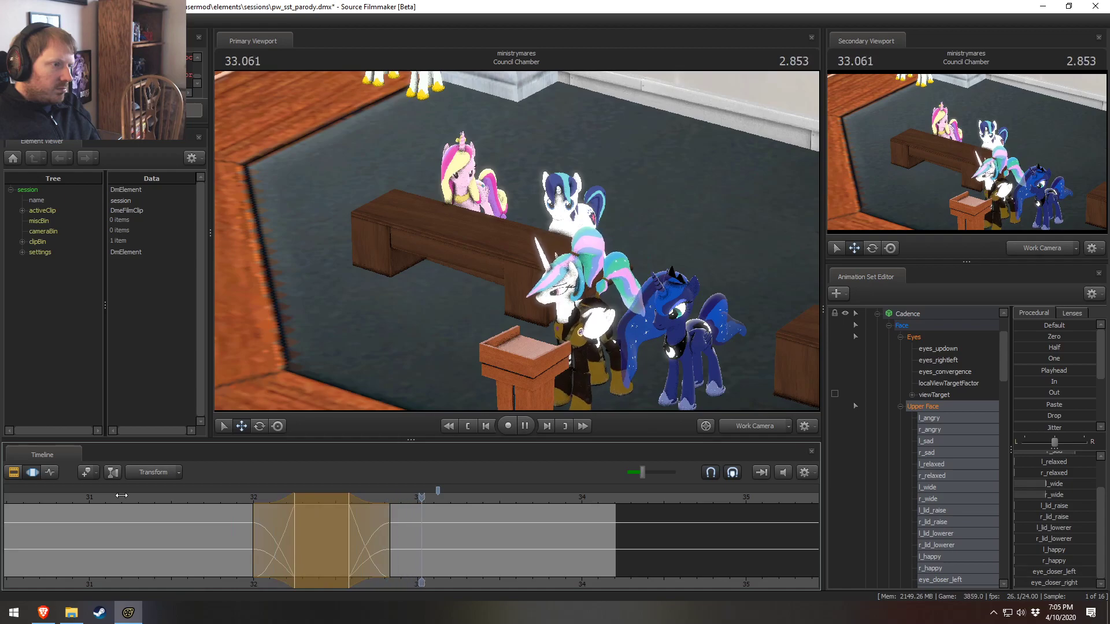
pyautogui.moveTo(376, 543); pyautogui.dragTo(367, 548)
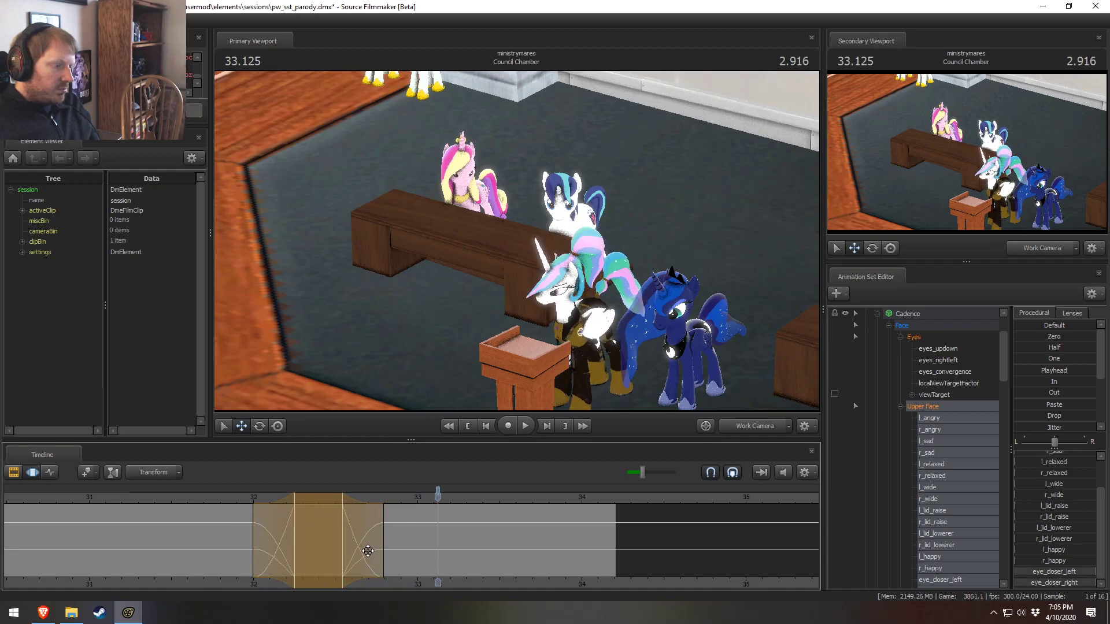
pyautogui.click(179, 499)
pyautogui.press('space')
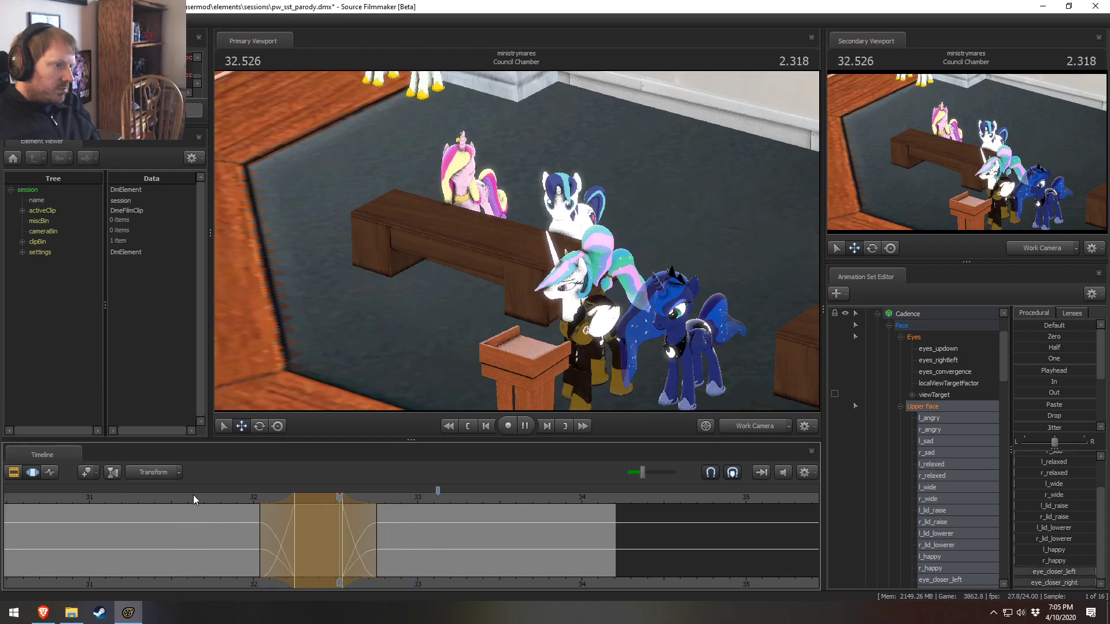
pyautogui.press('space')
pyautogui.moveTo(353, 527); pyautogui.dragTo(340, 535)
pyautogui.click(220, 500)
pyautogui.press('space')
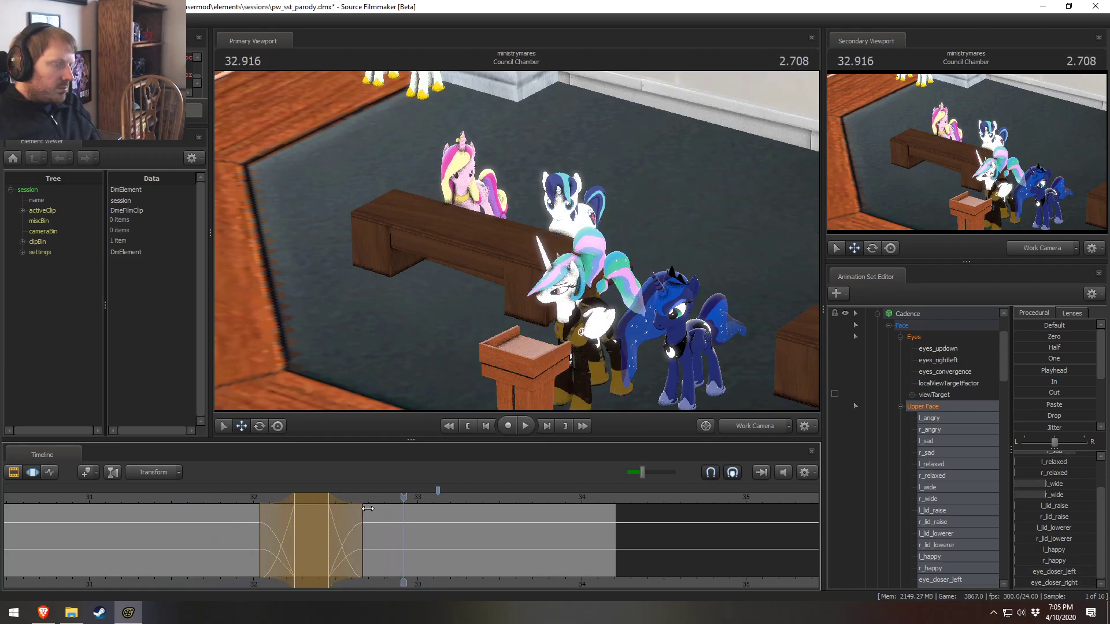
pyautogui.press('space')
pyautogui.press('F2')
pyautogui.press('F3')
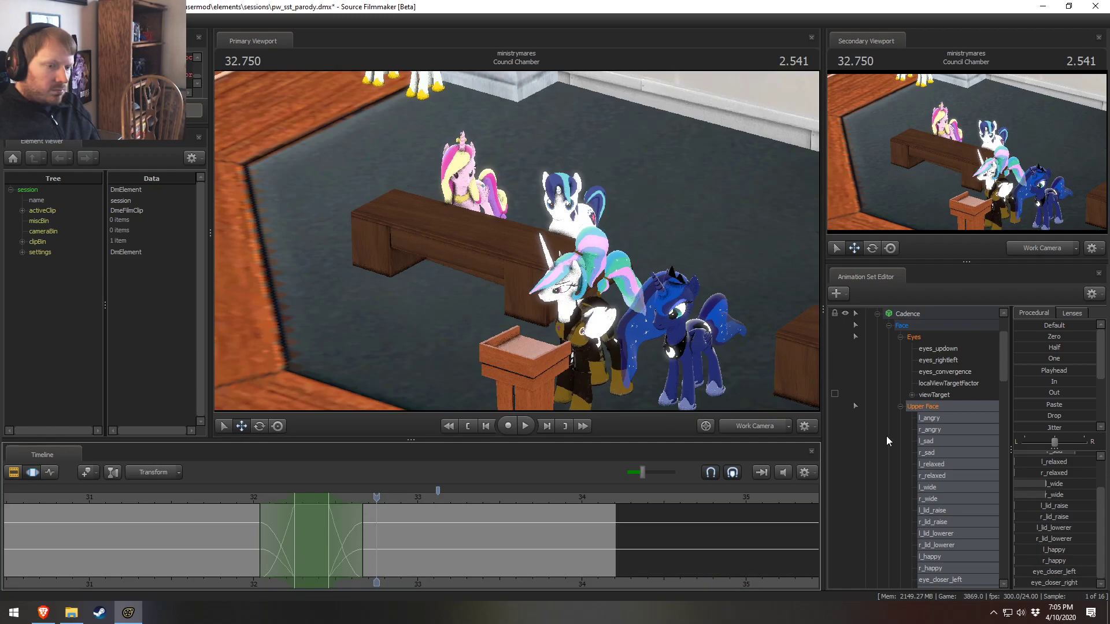
# Adjust Cadence's eyes_updown control slightly within the blink's time selection
pyautogui.click(938, 349)
pyautogui.moveTo(714, 350); pyautogui.dragTo(696, 324)
pyautogui.press('w')
pyautogui.press('w')
pyautogui.moveTo(565, 399); pyautogui.dragTo(565, 377)
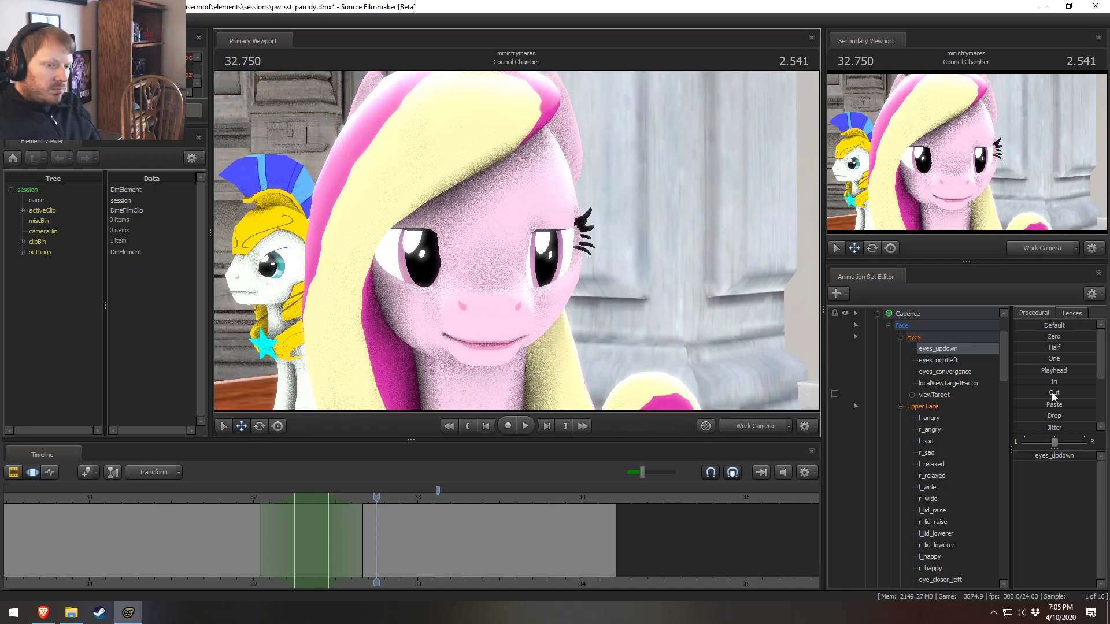
pyautogui.moveTo(1063, 457); pyautogui.dragTo(1066, 457)
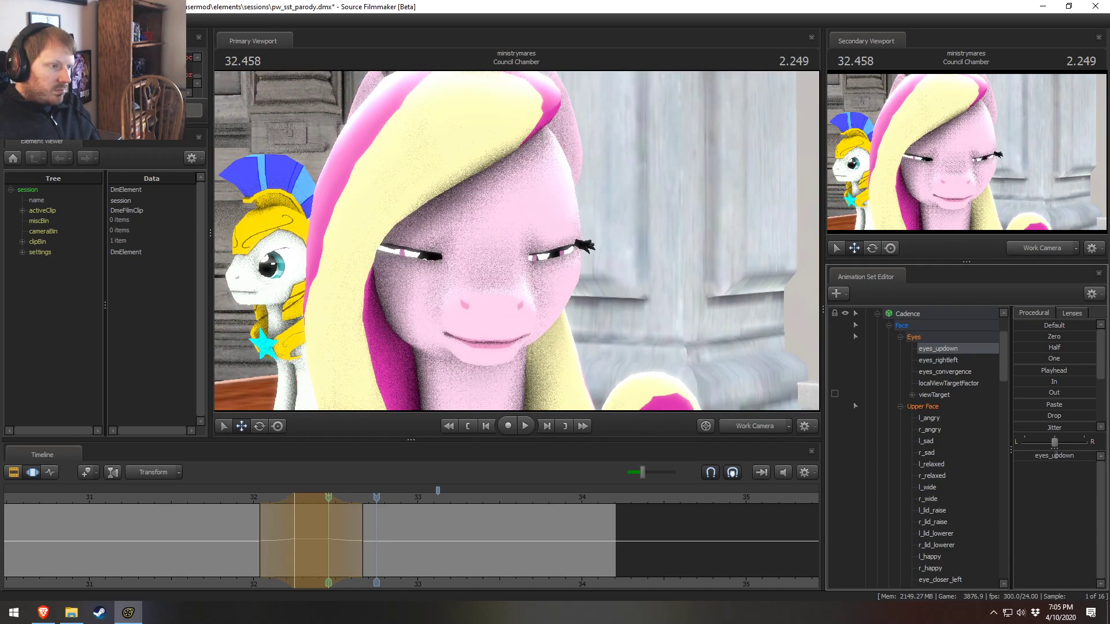
# Play back the blink in close-up on Cadence's face
pyautogui.press('shift')
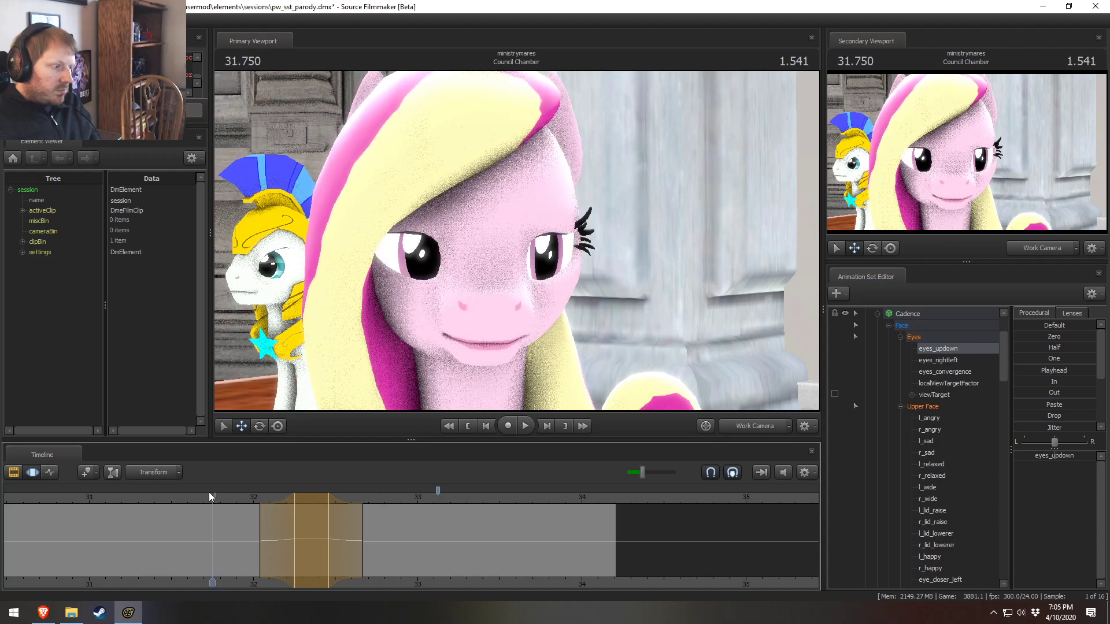
pyautogui.press('space')
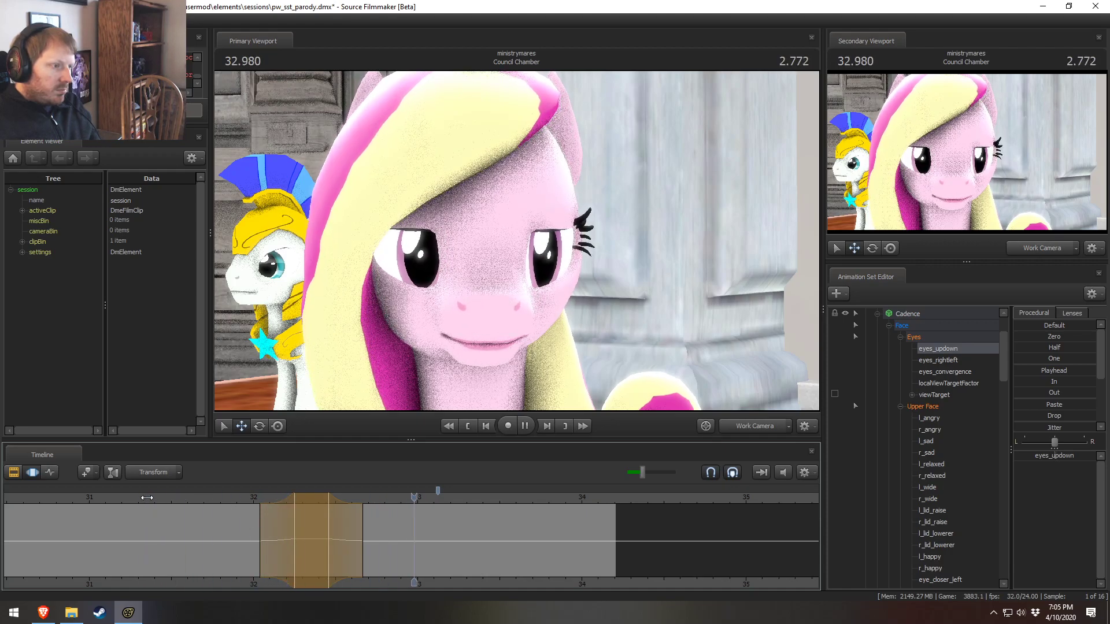
pyautogui.press('space')
pyautogui.scroll(-5, 173, 520)
pyautogui.press('space')
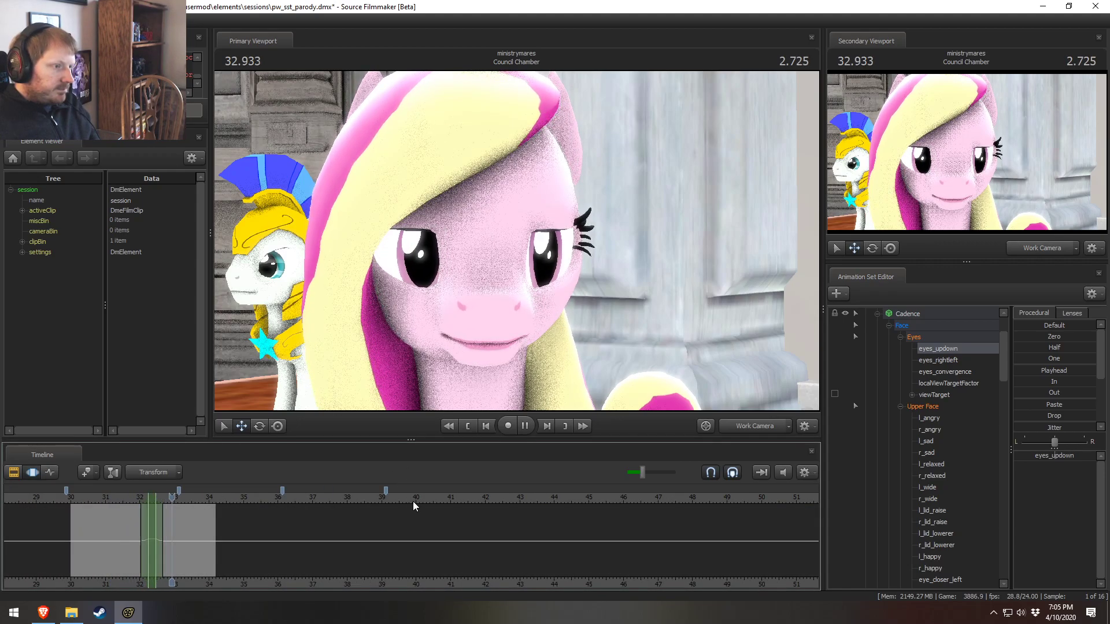
# Copy the scene camera to the Work Camera and replay the shot from about 30, viewed from in front of the podium
pyautogui.click(747, 427)
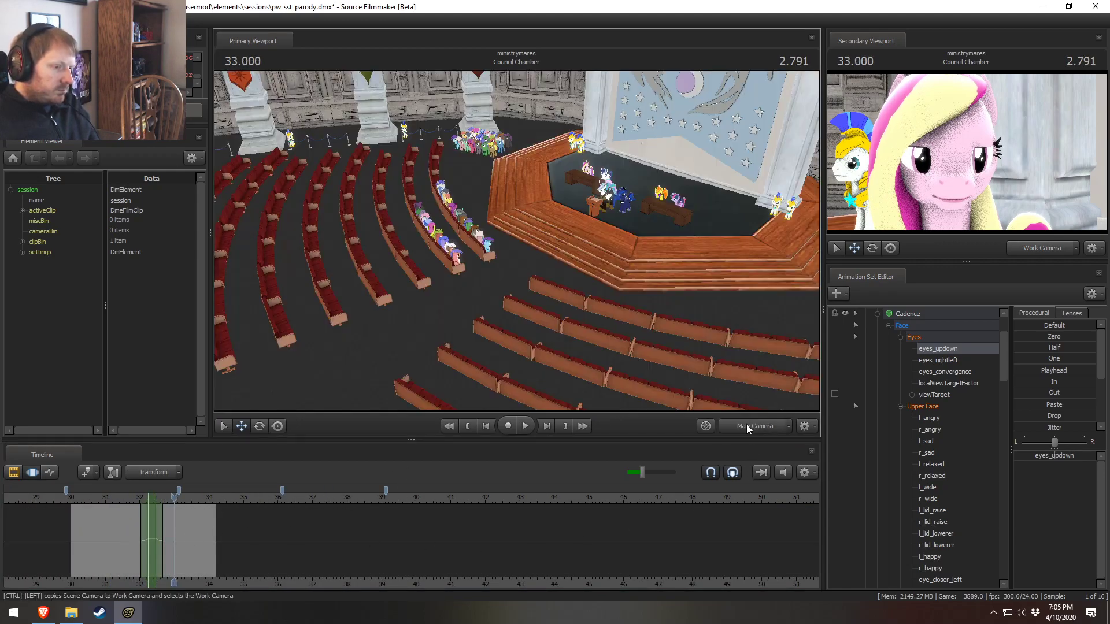
pyautogui.keyDown('ctrl'); pyautogui.click(743, 427); pyautogui.keyUp('ctrl')
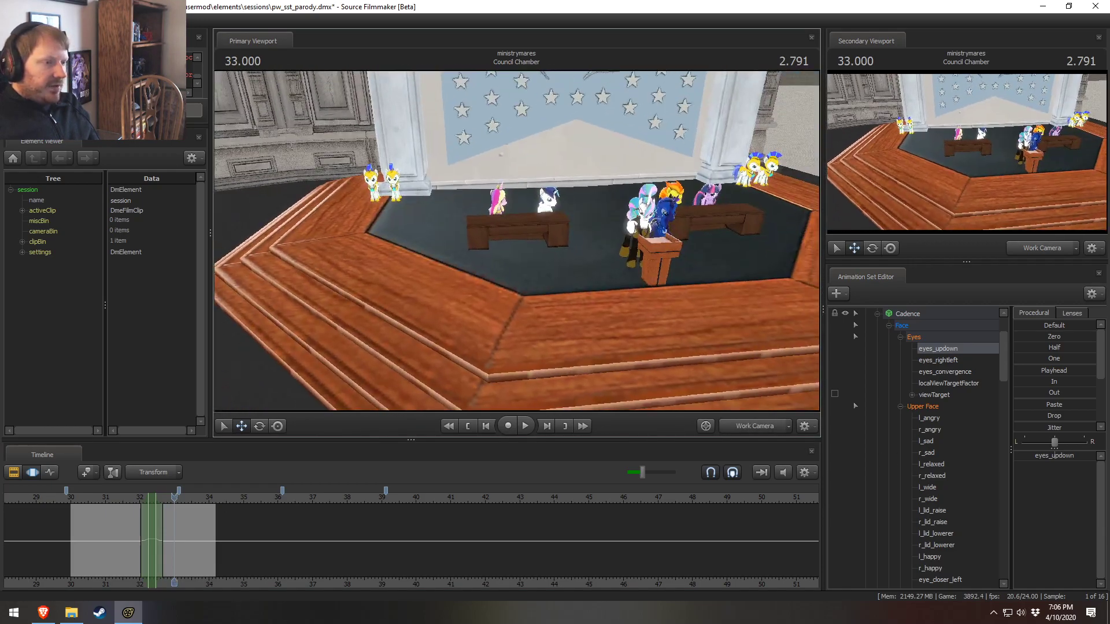
pyautogui.press('w')
pyautogui.moveTo(516, 236); pyautogui.dragTo(516, 236)
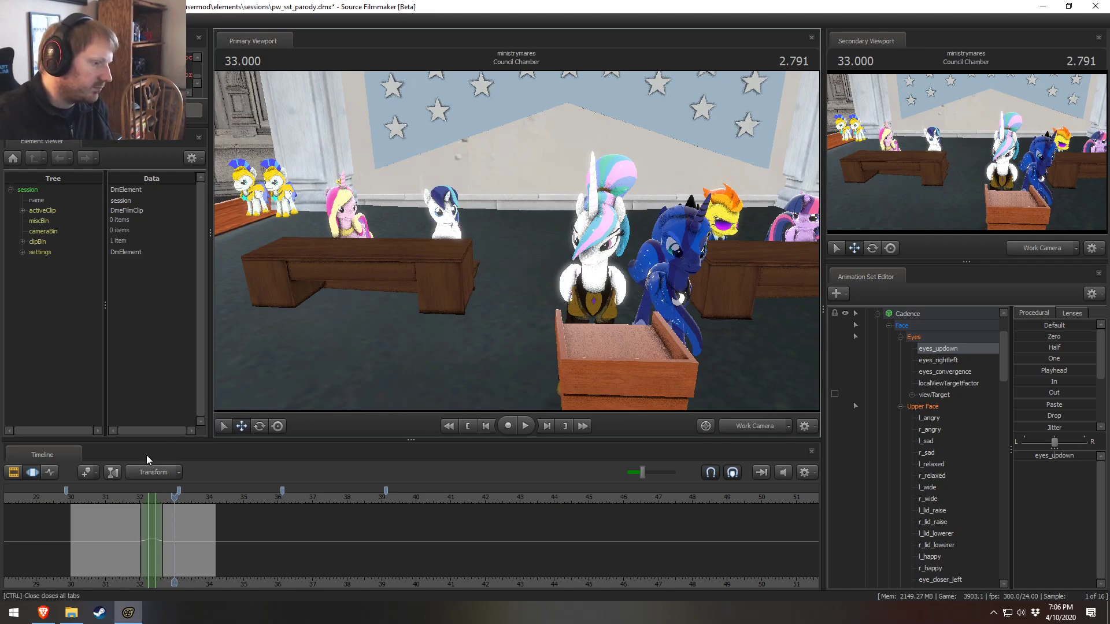
pyautogui.click(68, 498)
pyautogui.press('space')
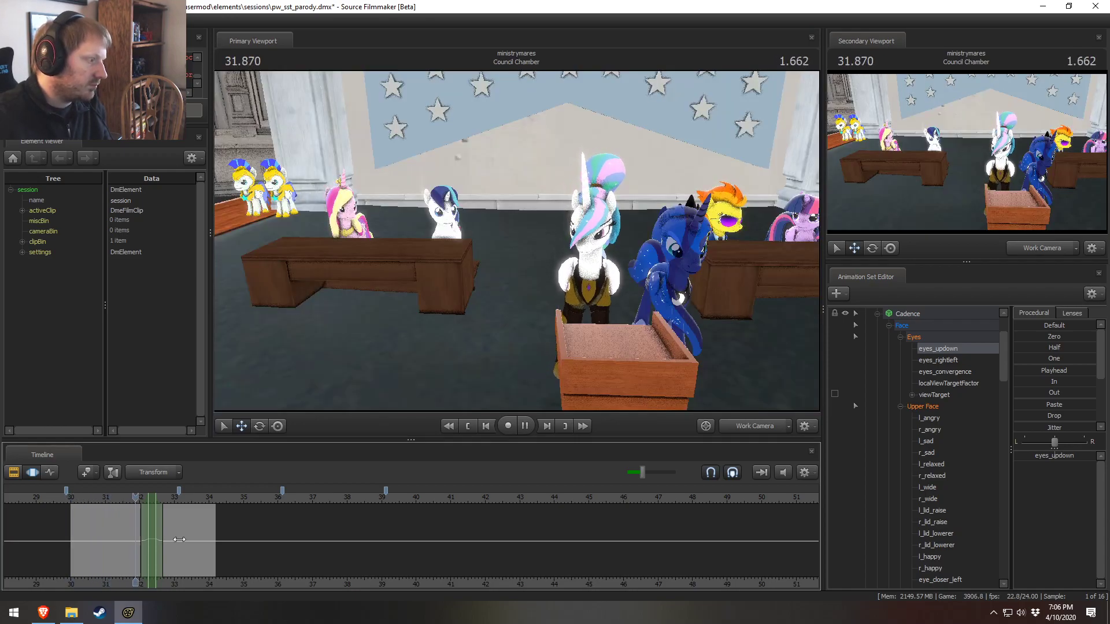
pyautogui.press('space')
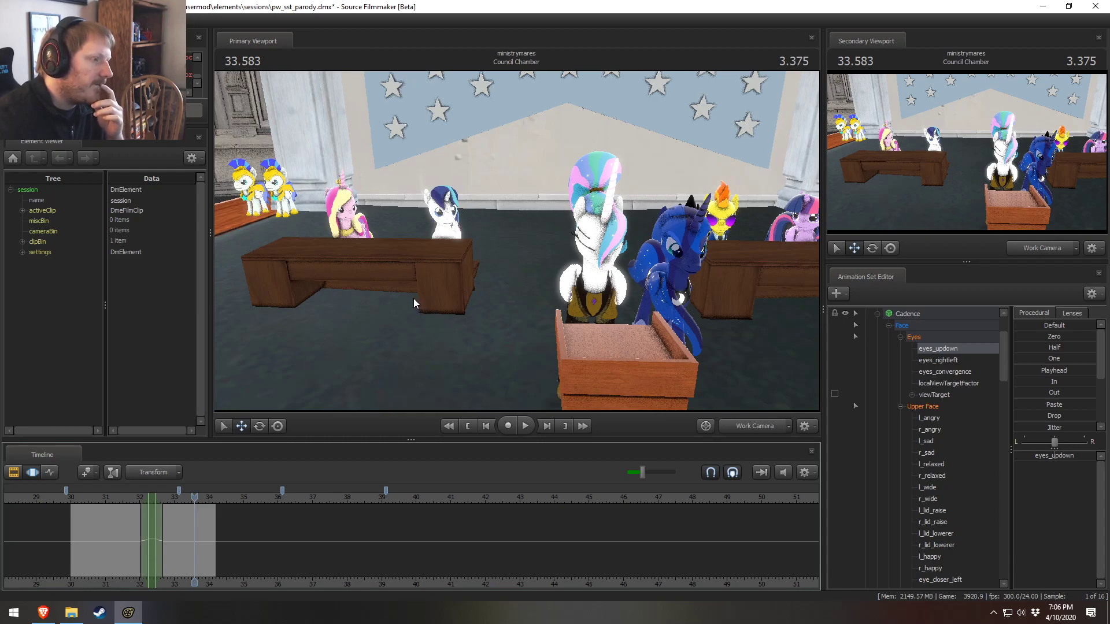
# Reset the time selection to cover the whole shot and return the playhead to about 30.08 near the desk ponies
pyautogui.moveTo(439, 292); pyautogui.dragTo(667, 215)
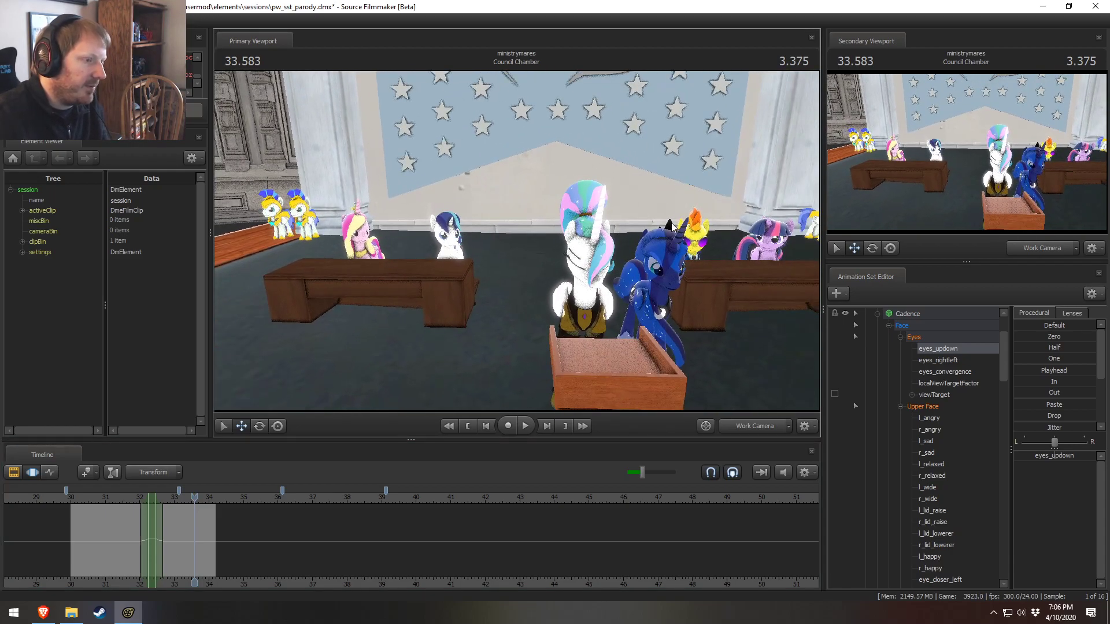
pyautogui.moveTo(420, 205); pyautogui.dragTo(522, 345)
pyautogui.press('F2')
pyautogui.press('F3')
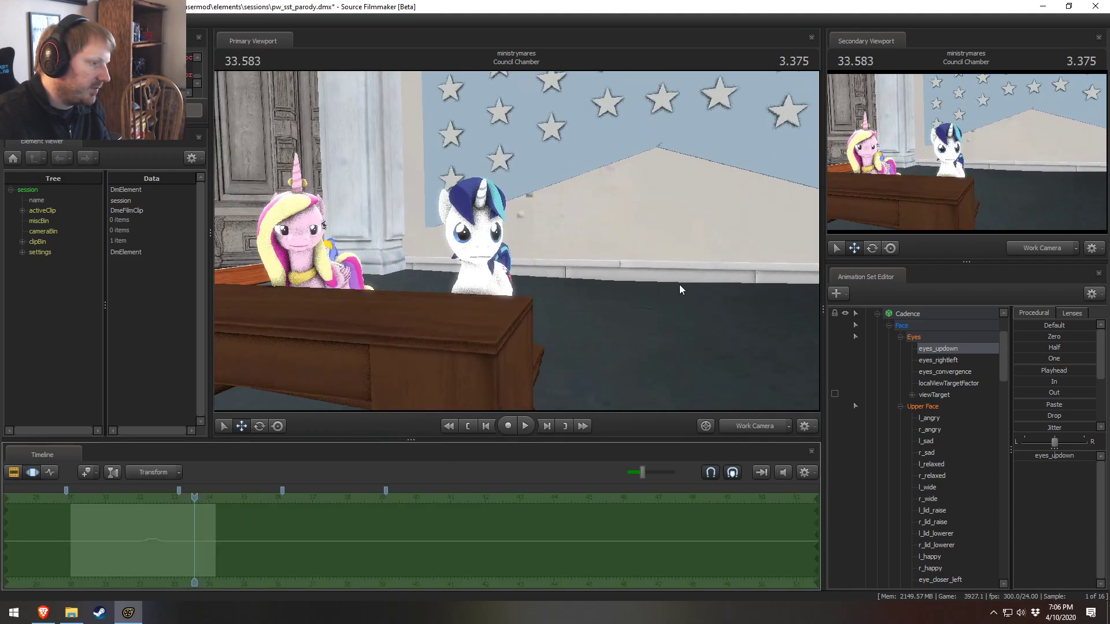
pyautogui.moveTo(192, 501); pyautogui.dragTo(74, 509)
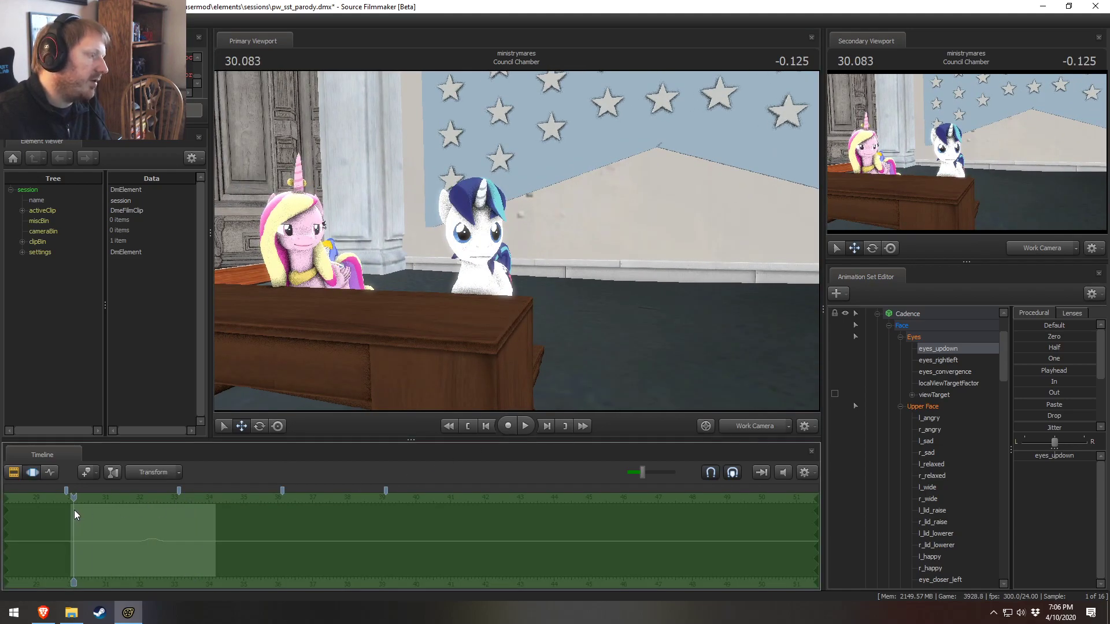
pyautogui.moveTo(516, 240); pyautogui.dragTo(516, 301)
pyautogui.moveTo(511, 151); pyautogui.dragTo(511, 151)
pyautogui.press('F2')
pyautogui.press('F3')
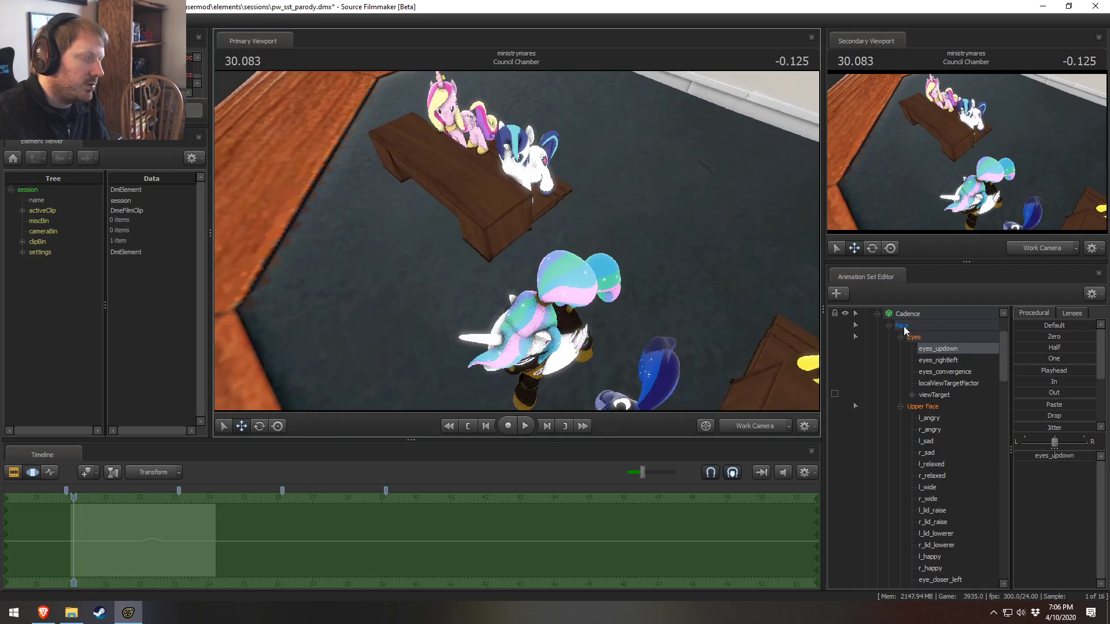
# Collapse Cadence's controls, expand Shining Armor's Body group, and select his Head control
pyautogui.click(881, 317)
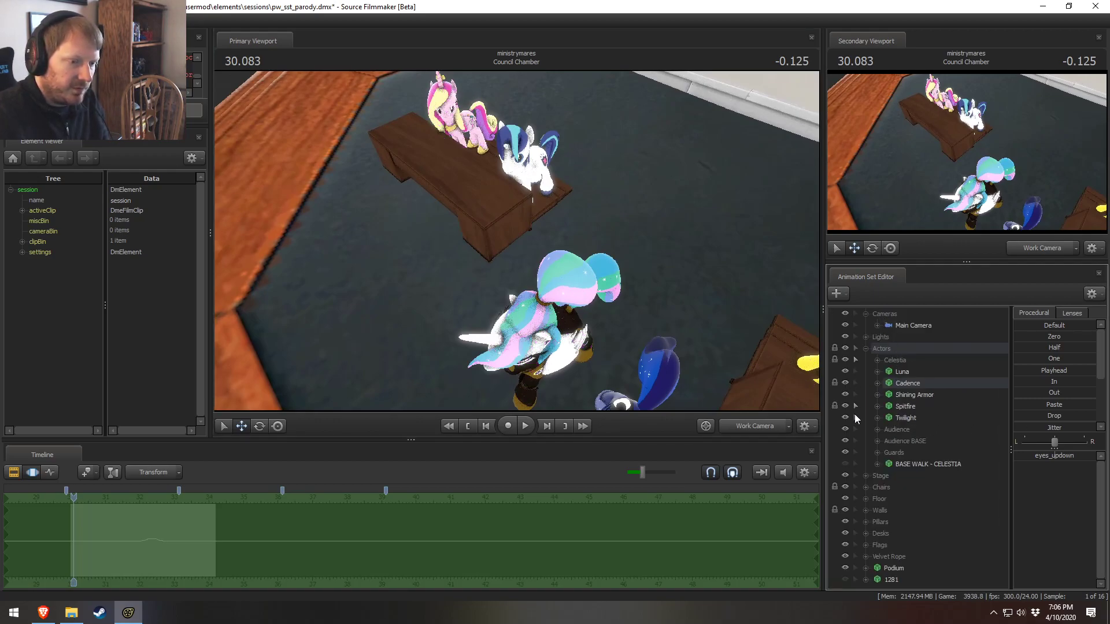
pyautogui.click(877, 395)
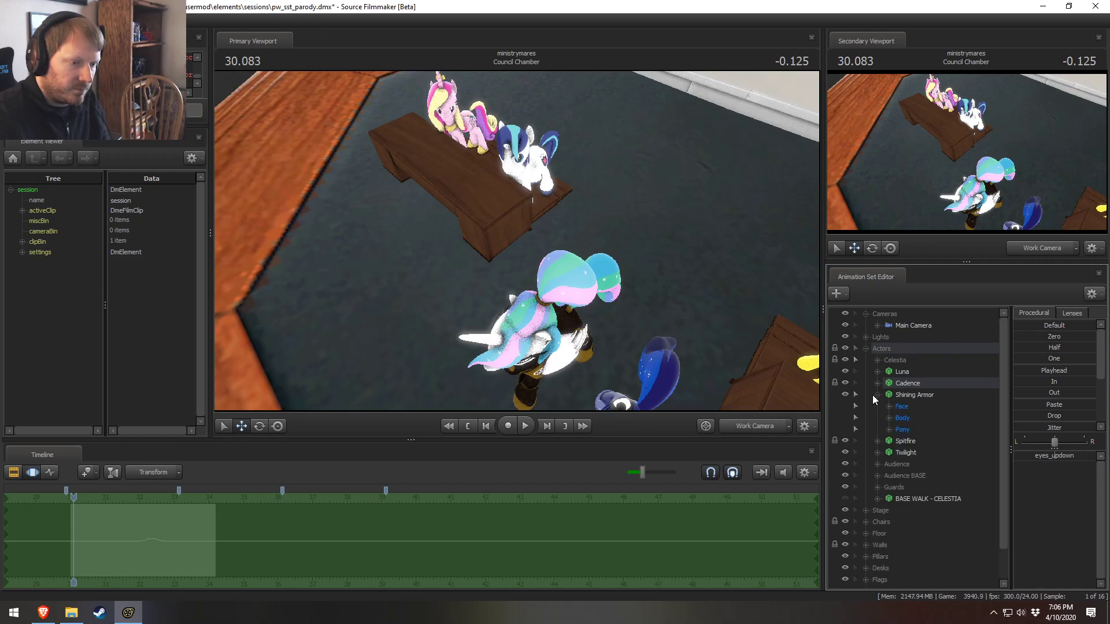
pyautogui.click(888, 418)
pyautogui.click(913, 441)
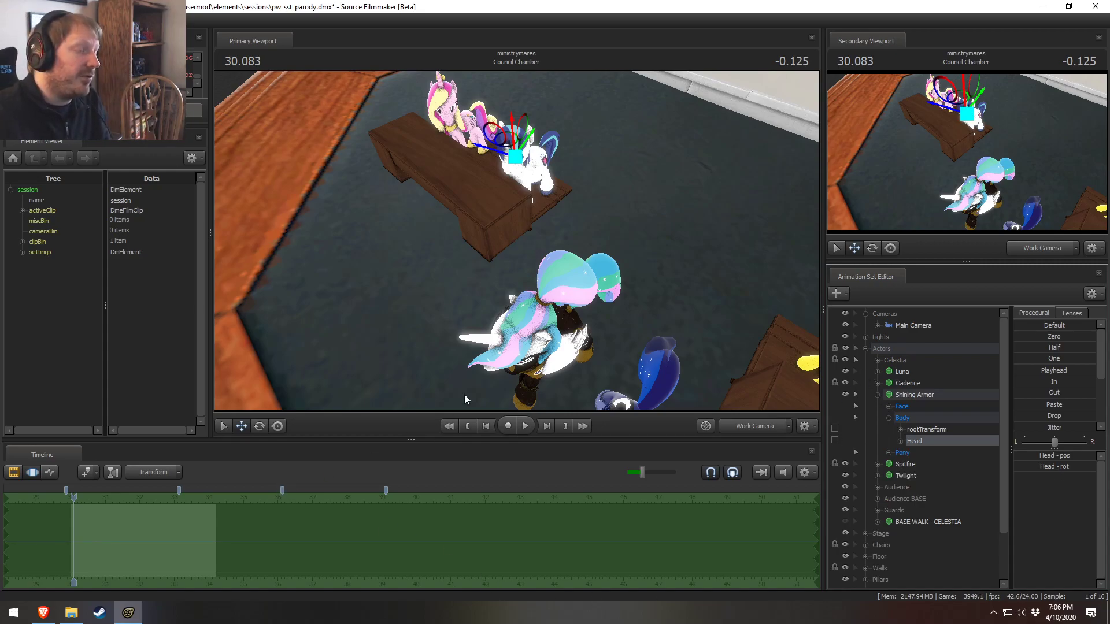
# Play back the shot while viewing Shining Armor's desk, and return the playhead to about 30.04
pyautogui.press('space')
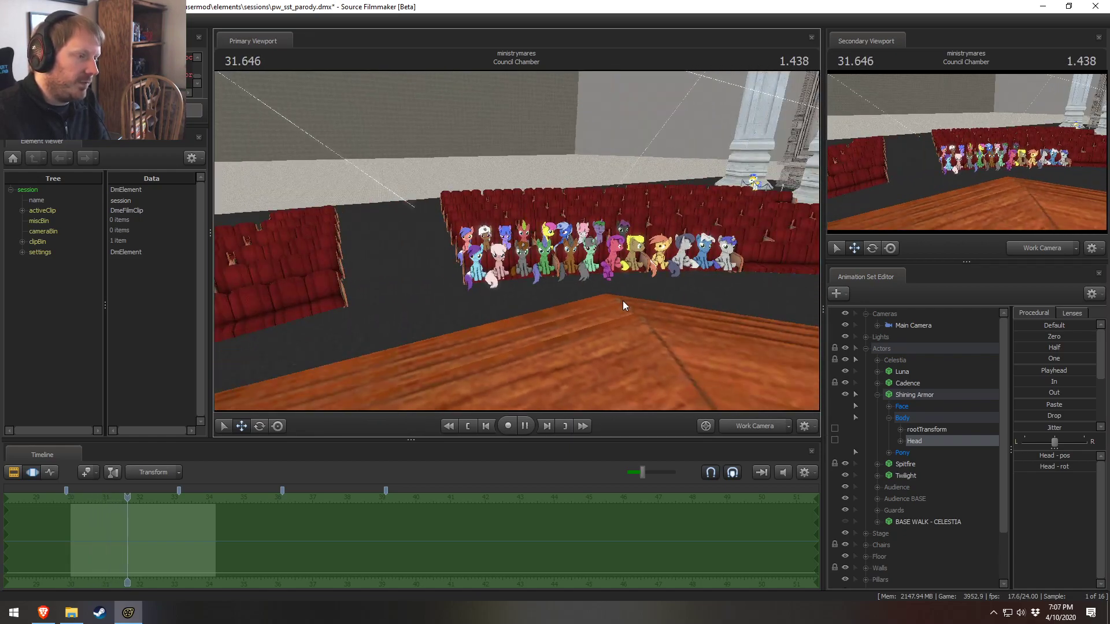
pyautogui.press('space')
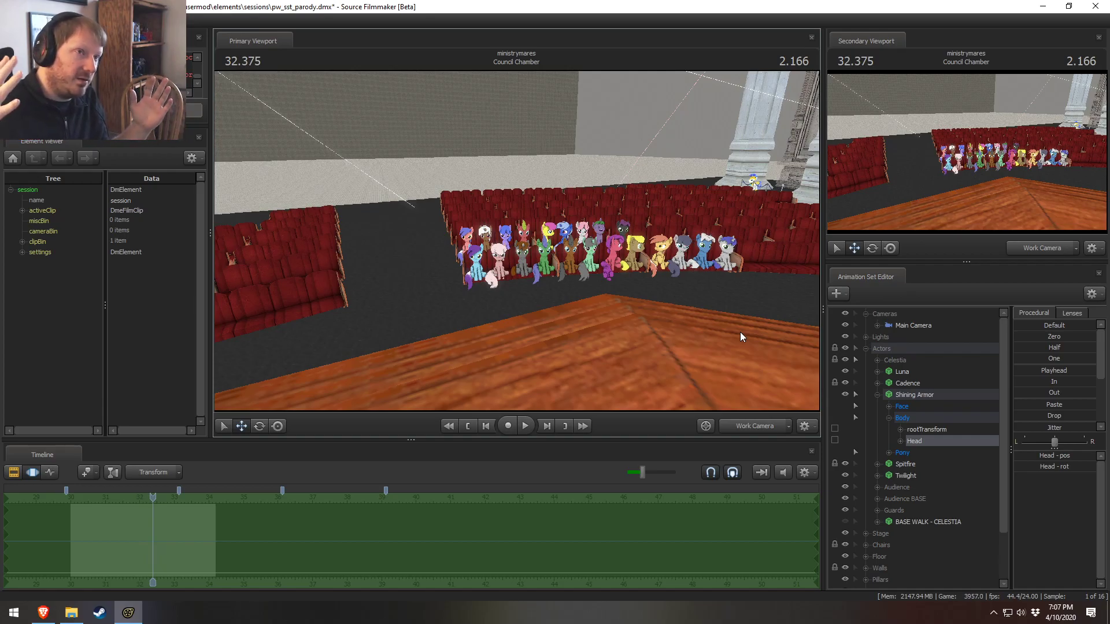
pyautogui.moveTo(741, 332); pyautogui.dragTo(713, 327)
pyautogui.press('w')
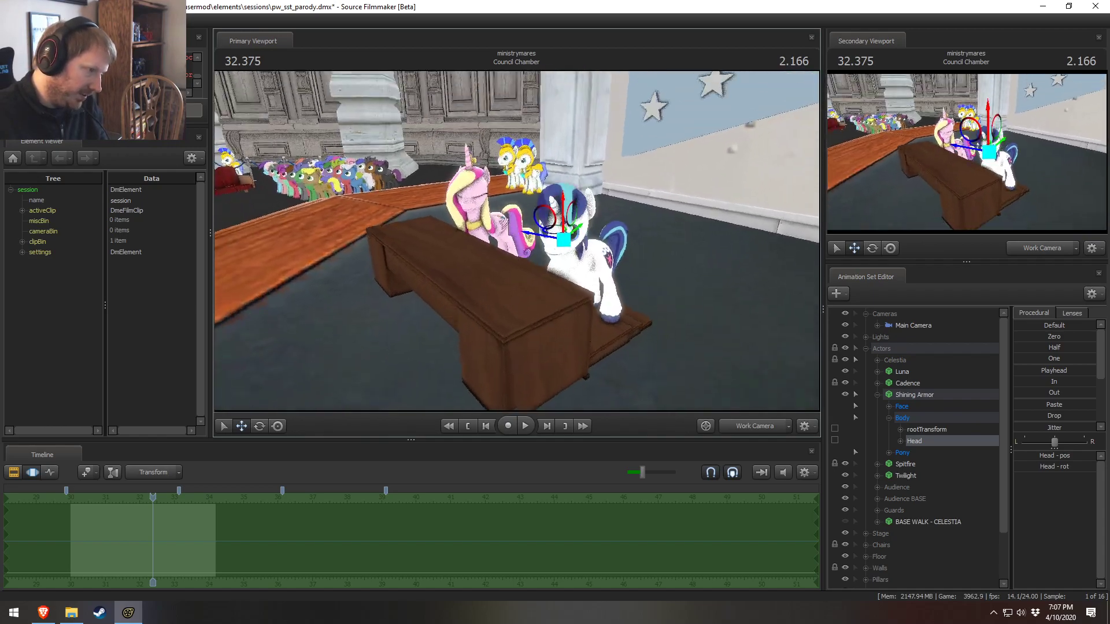
pyautogui.moveTo(517, 241); pyautogui.dragTo(517, 241)
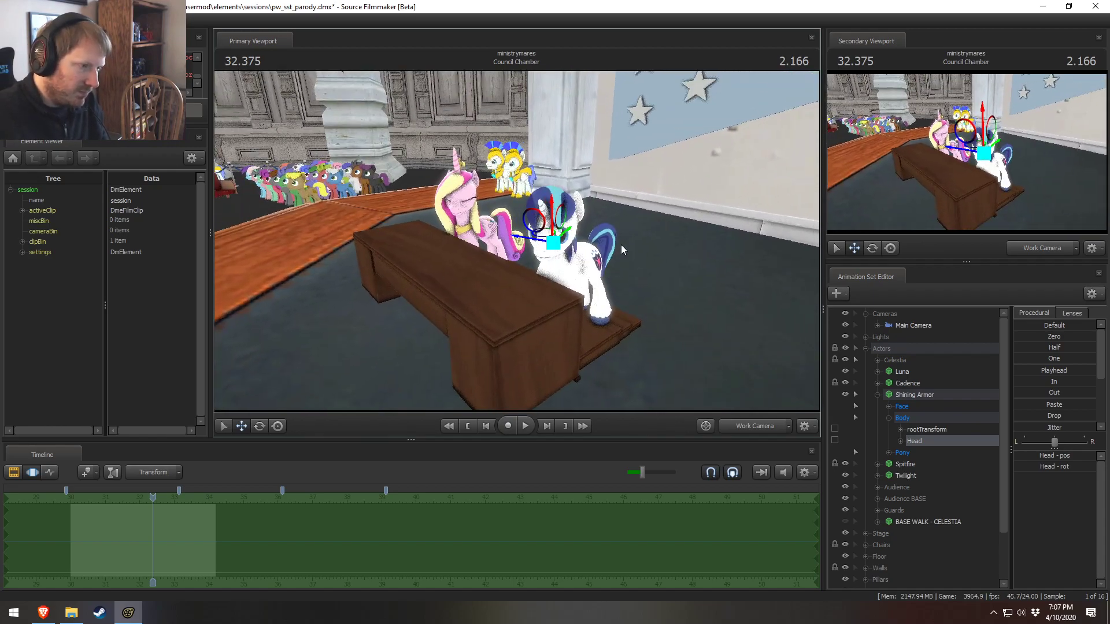
pyautogui.moveTo(640, 356); pyautogui.dragTo(633, 335)
pyautogui.moveTo(148, 502); pyautogui.dragTo(72, 532)
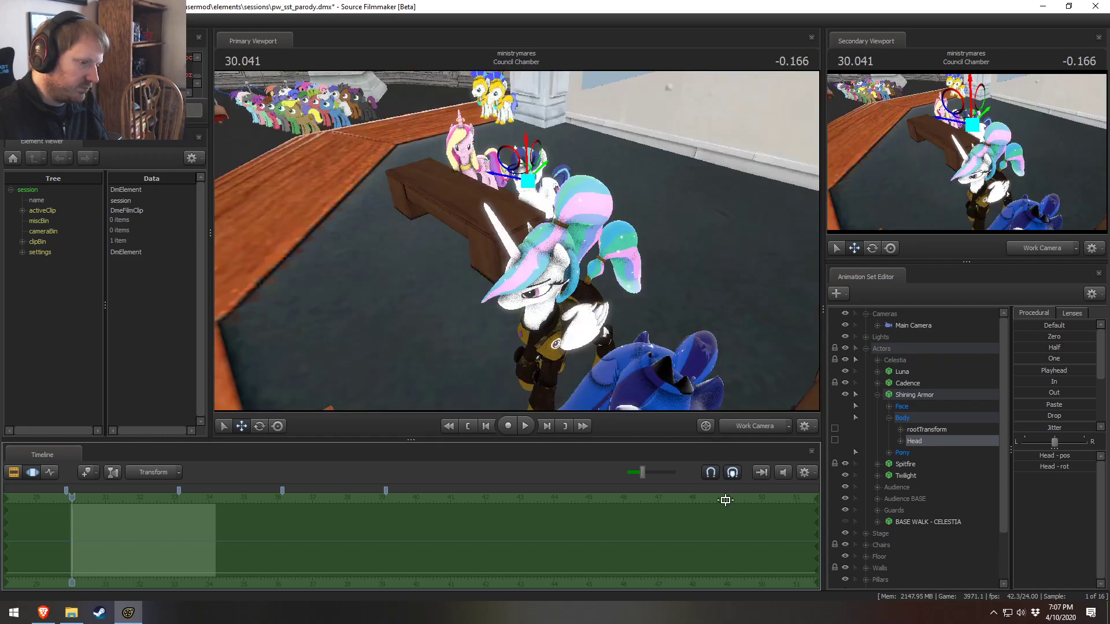
# Mute the timeline audio and add Shining Armor's Neck control to the selected Head control for rotating
pyautogui.click(786, 472)
pyautogui.moveTo(518, 245); pyautogui.dragTo(498, 236)
pyautogui.press('e')
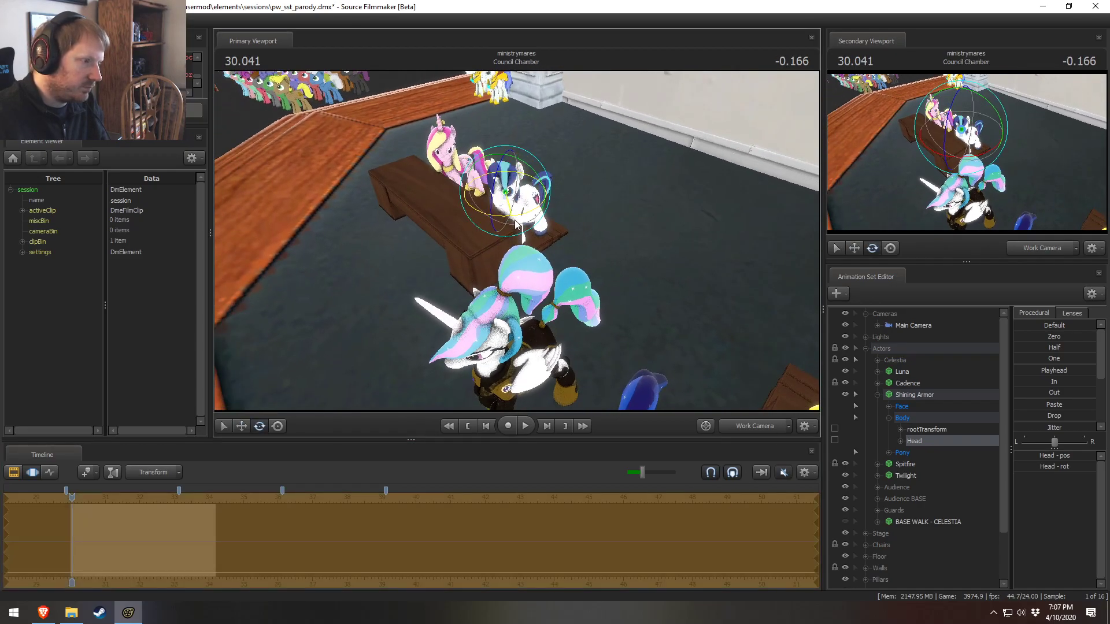
pyautogui.press('q')
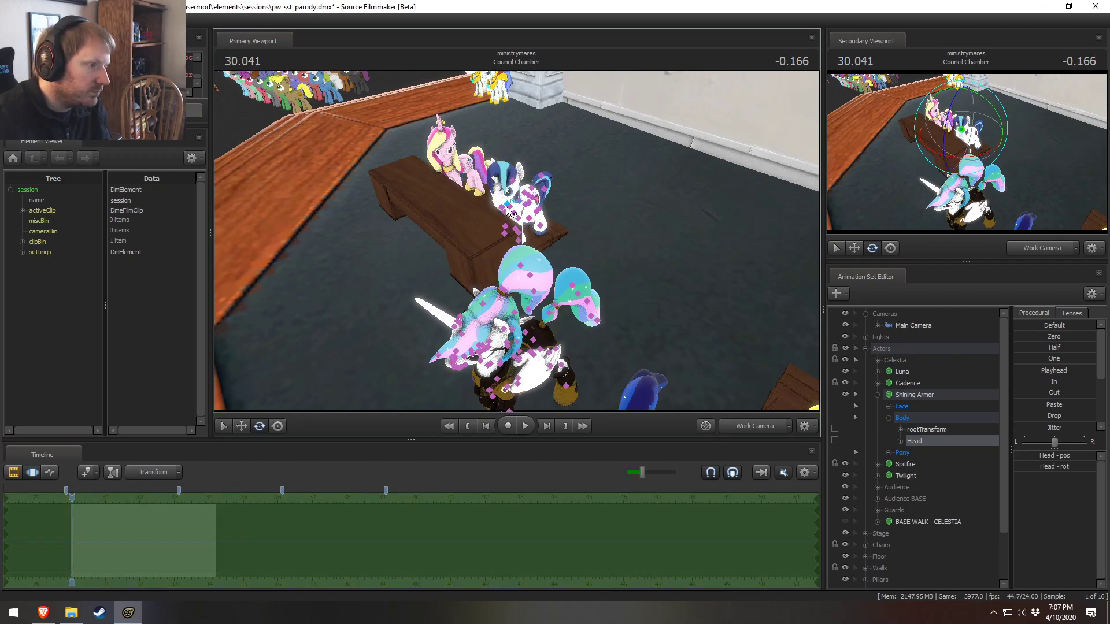
pyautogui.click(509, 212)
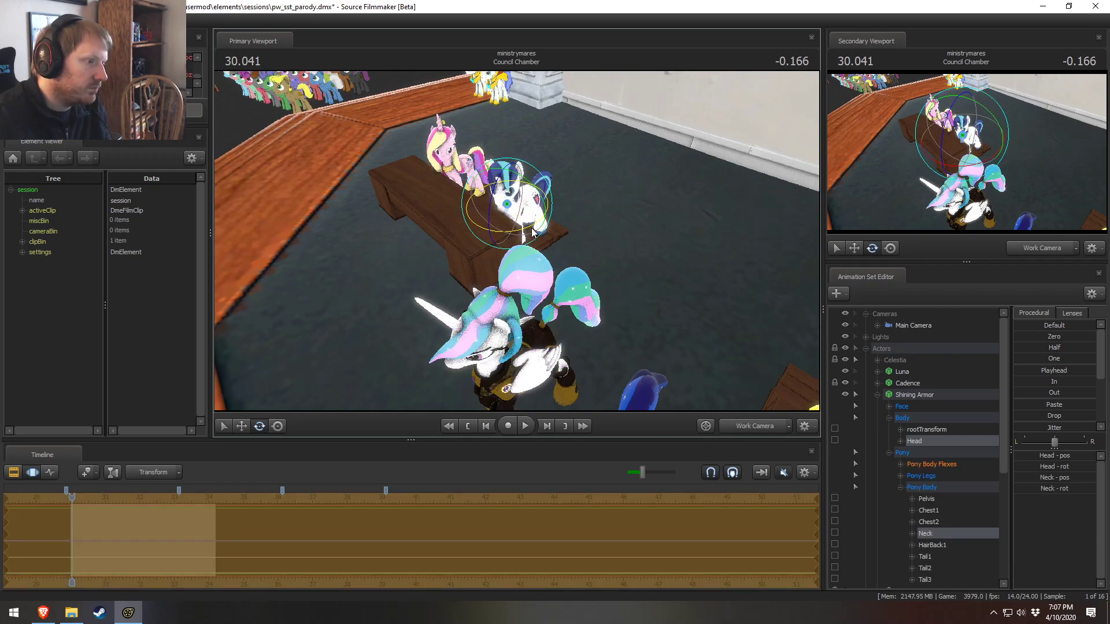
# Set Rotation Mode to Local and rotate Shining Armor's head and neck toward Celestia at about 30.04
pyautogui.rightClick(516, 206)
pyautogui.moveTo(570, 228)
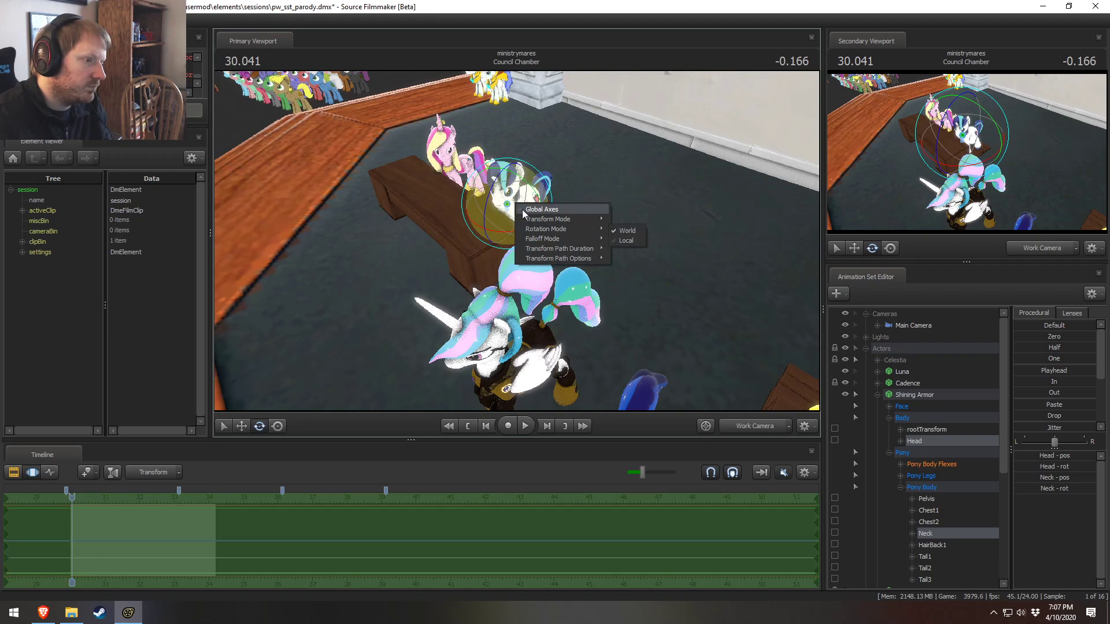
pyautogui.click(626, 240)
pyautogui.moveTo(527, 228); pyautogui.dragTo(533, 230)
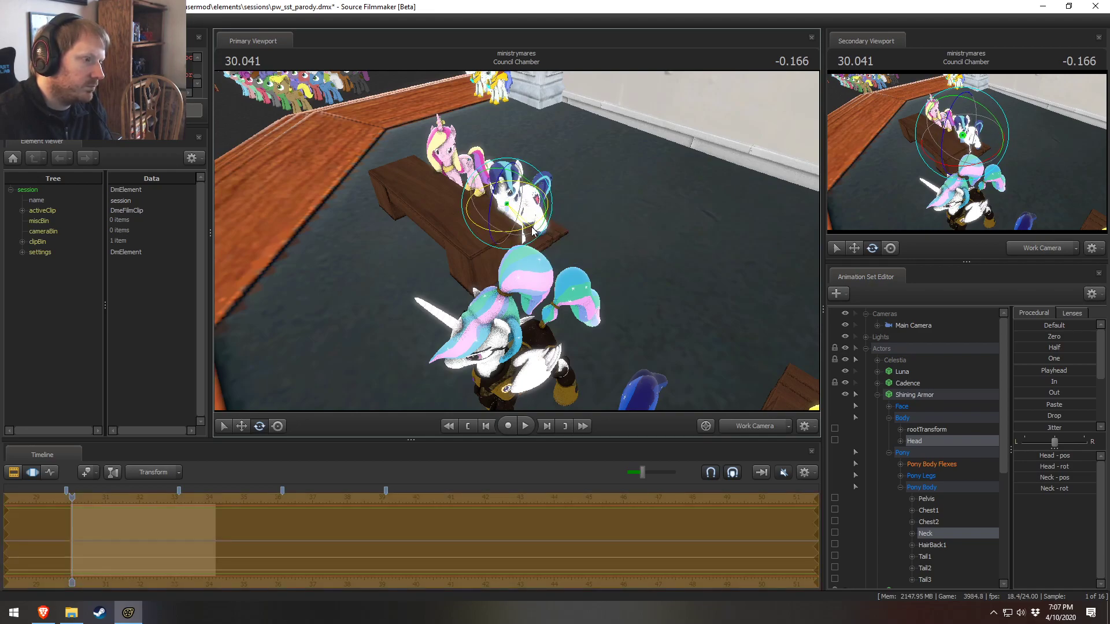
# Ease the time selection in from about 30 to 32.96 and rotate Shining Armor's head and neck to follow Celestia
pyautogui.moveTo(203, 526); pyautogui.dragTo(63, 537)
pyautogui.keyDown('shift'); pyautogui.click(173, 538); pyautogui.keyUp('shift')
pyautogui.press(']')
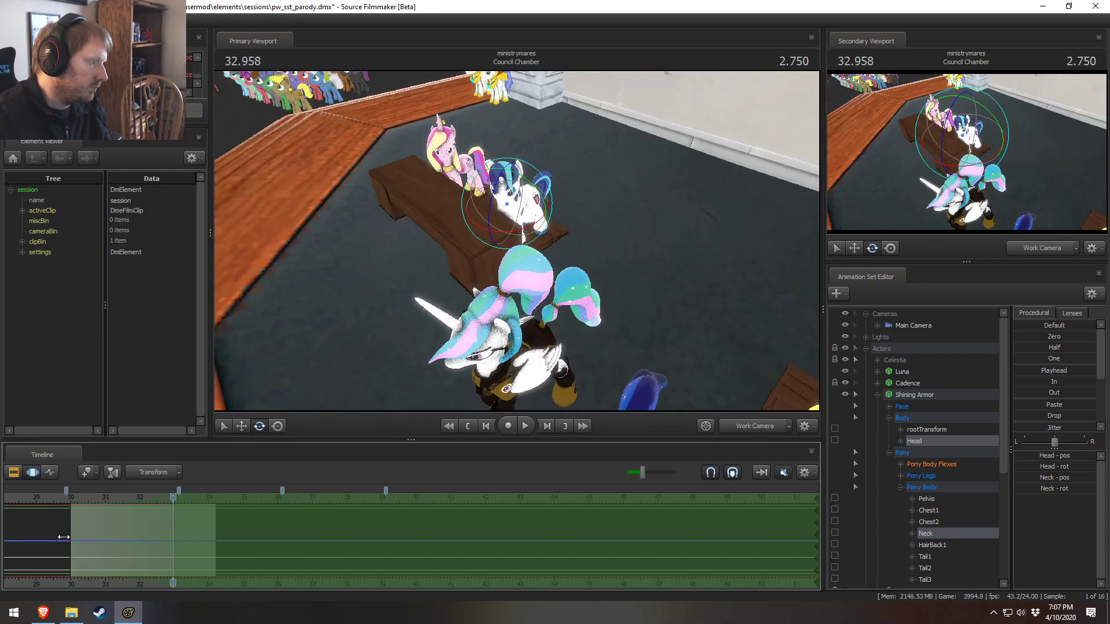
pyautogui.moveTo(64, 490); pyautogui.dragTo(172, 515)
pyautogui.moveTo(508, 260); pyautogui.dragTo(555, 164)
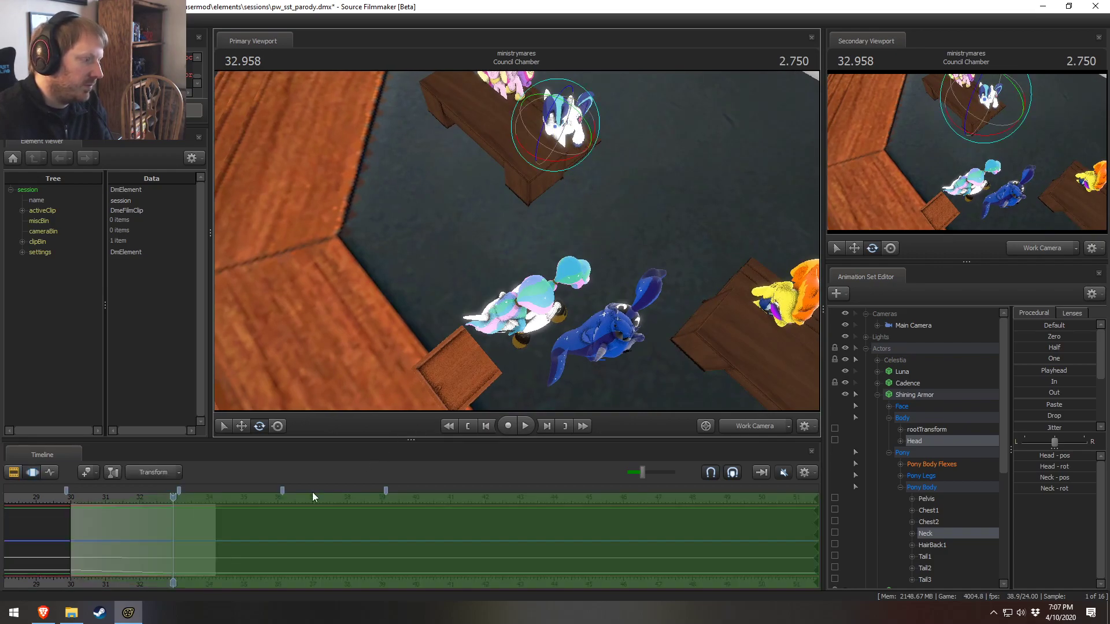
# Select Shining Armor's viewTarget and set the time selection to hold until about 30.04 and ease out by about 32.96
pyautogui.scroll(4, 196, 535)
pyautogui.scroll(-3, 194, 538)
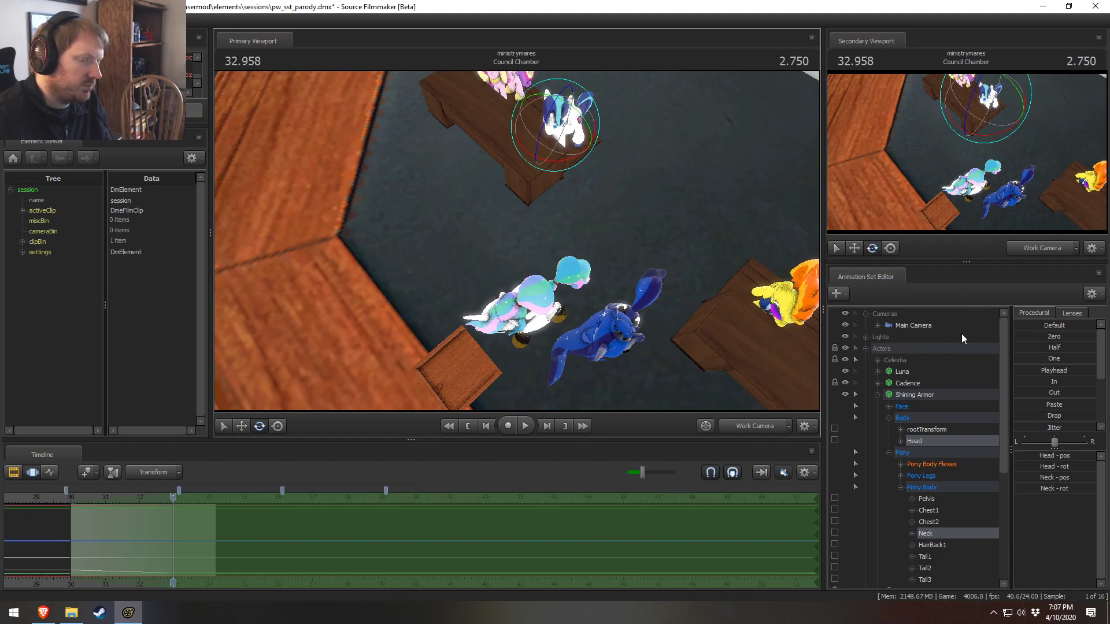
pyautogui.click(888, 407)
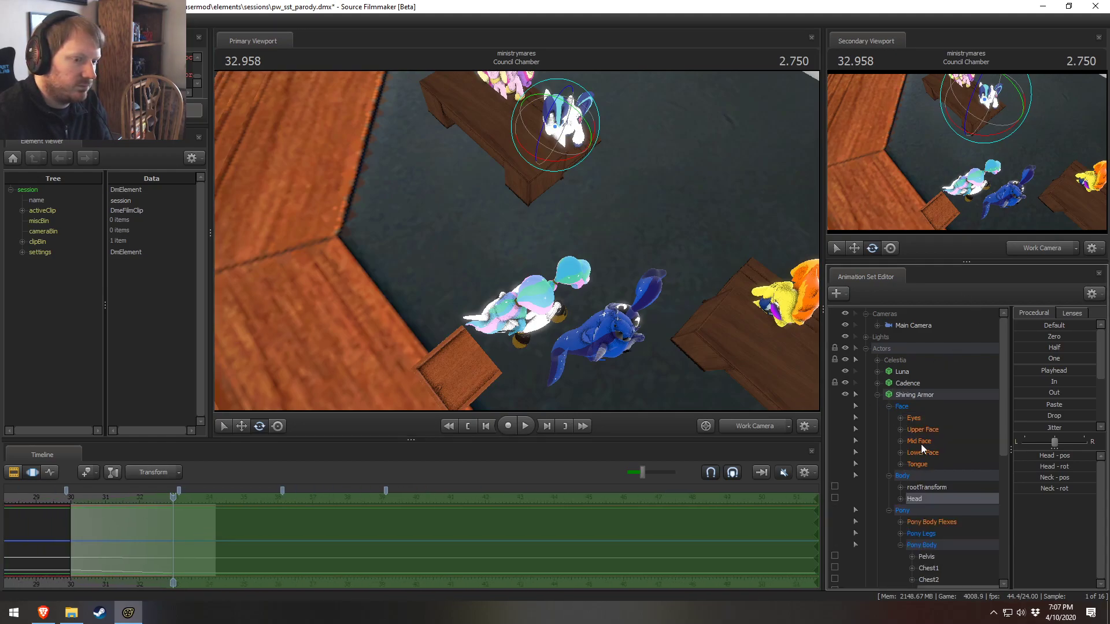
pyautogui.doubleClick(909, 419)
pyautogui.click(930, 475)
pyautogui.moveTo(200, 549); pyautogui.dragTo(172, 543)
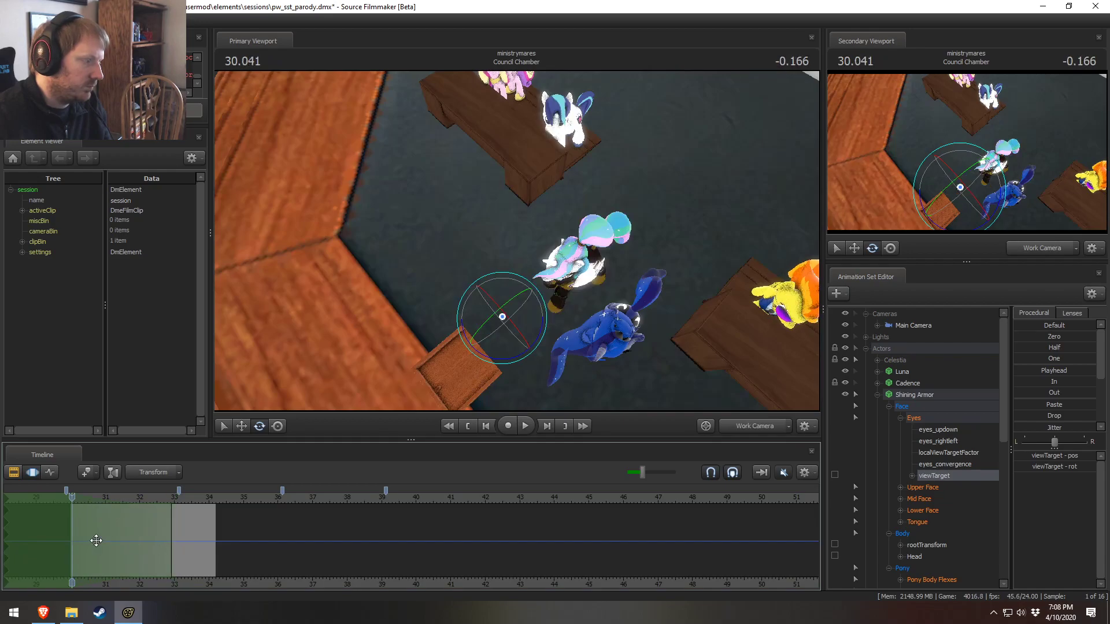
# Move Shining Armor's viewTarget onto Celestia's starting position and play back his gaze from the podium side
pyautogui.press('w')
pyautogui.moveTo(500, 347); pyautogui.dragTo(568, 295)
pyautogui.press('space')
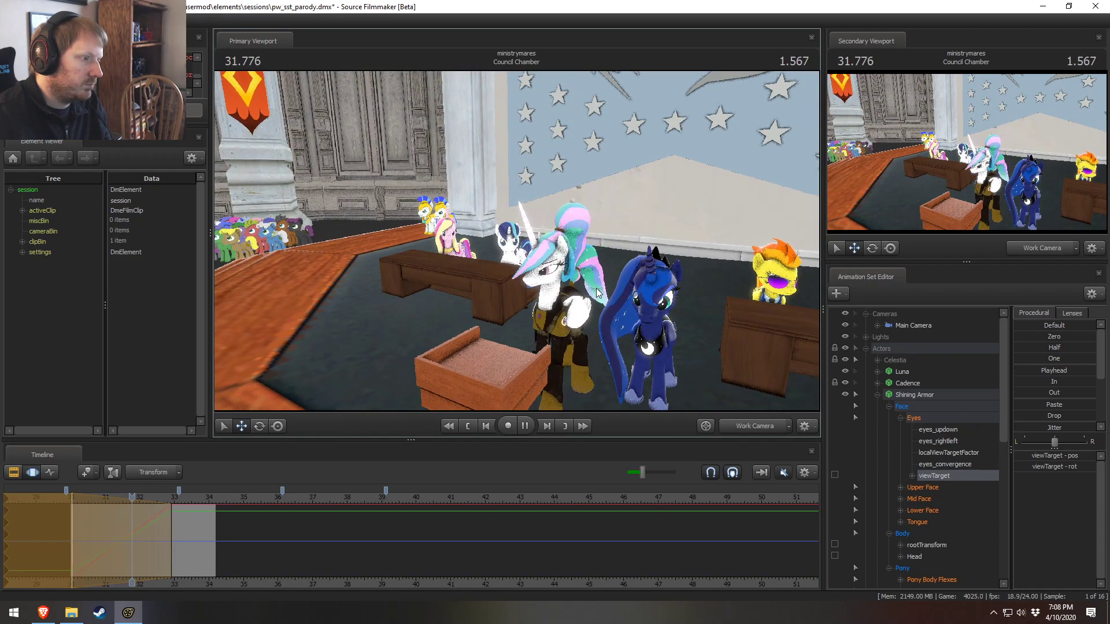
pyautogui.press('space')
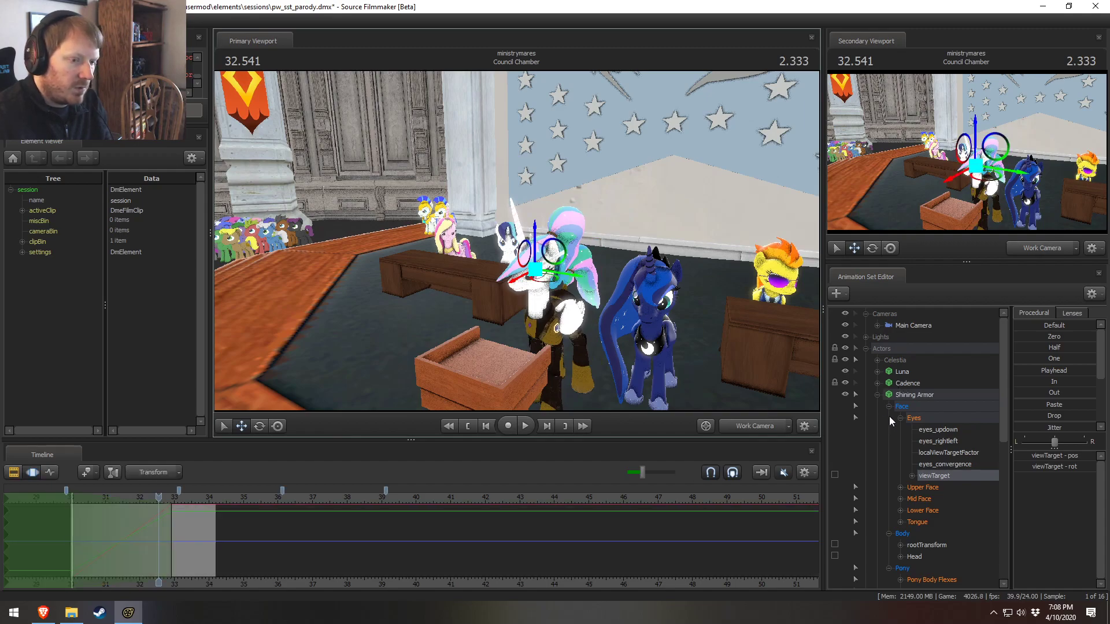
# Zero Shining Armor's Upper Face controls within a blink-length time selection from about 30.5 to 31.1
pyautogui.click(923, 487)
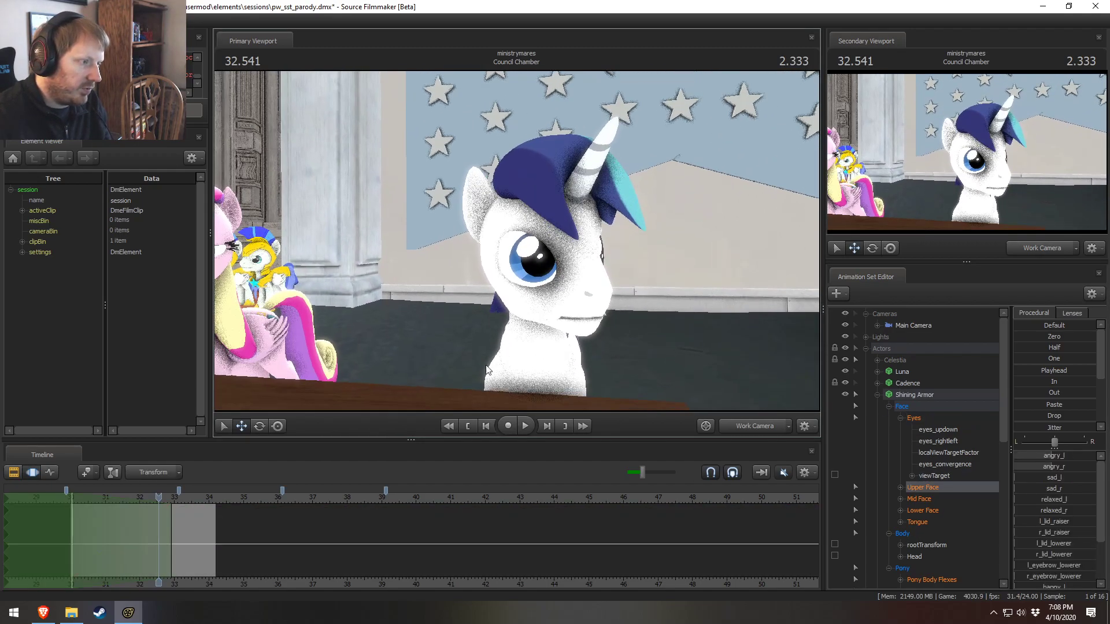
pyautogui.click(87, 537)
pyautogui.scroll(3, 90, 537)
pyautogui.moveTo(89, 536); pyautogui.dragTo(116, 540)
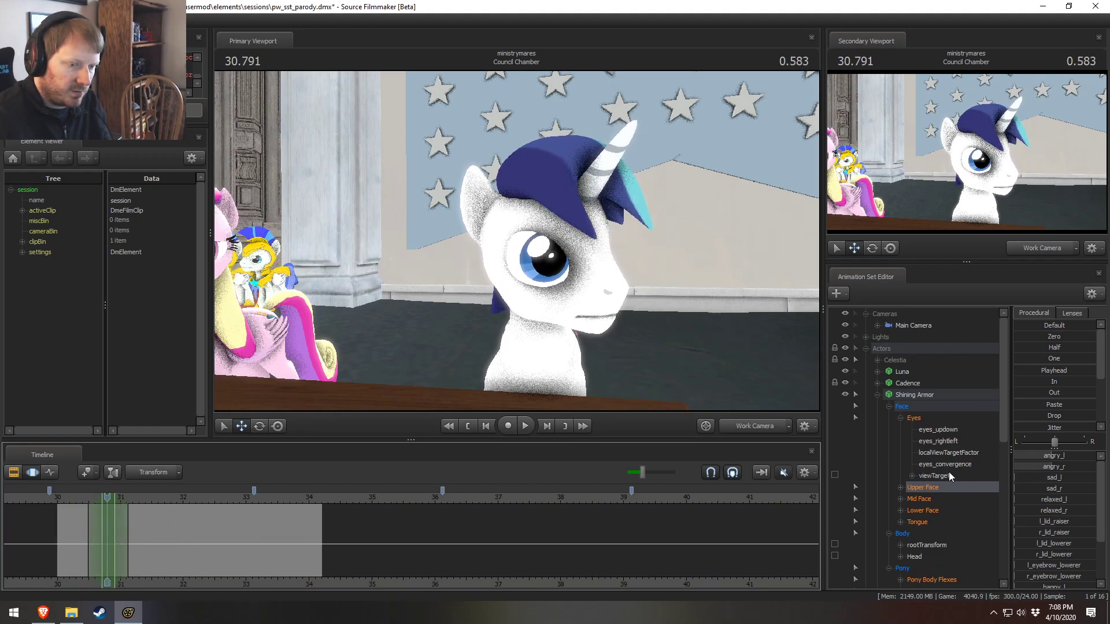
pyautogui.click(1017, 336)
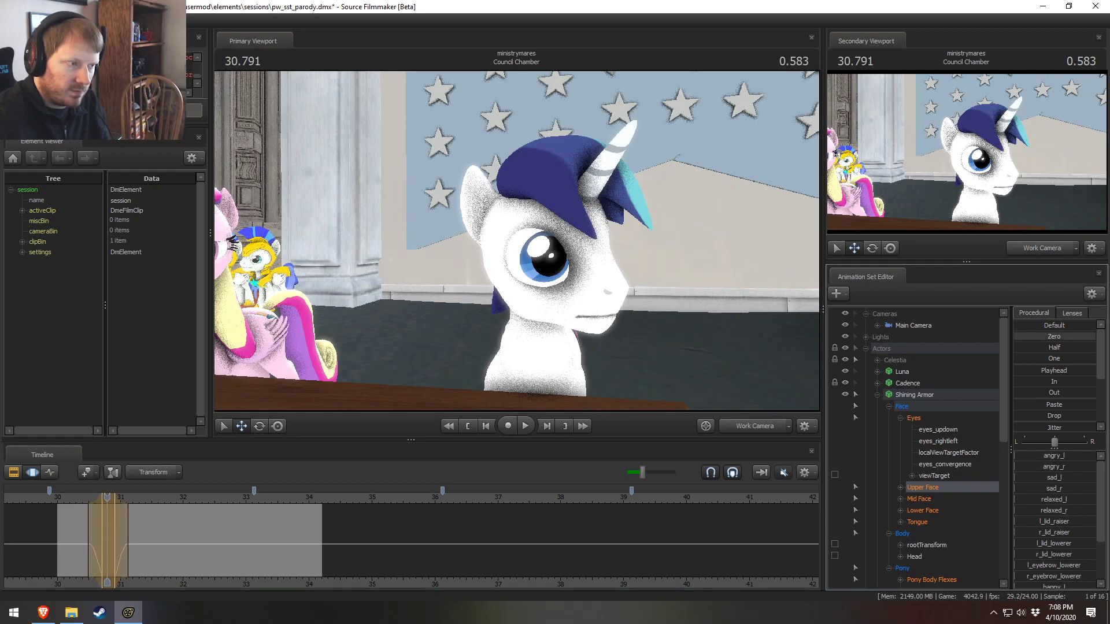
pyautogui.scroll(-1, 1034, 523)
pyautogui.scroll(-2, 1035, 523)
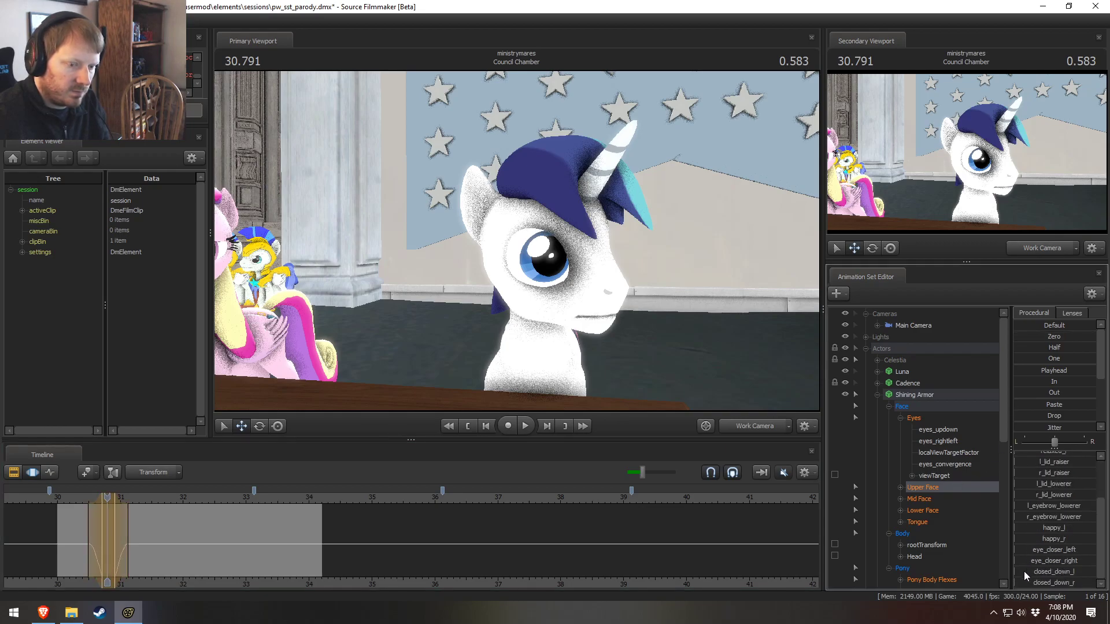
pyautogui.moveTo(1017, 571); pyautogui.dragTo(1095, 571)
pyautogui.moveTo(1017, 583); pyautogui.dragTo(1094, 584)
pyautogui.hotkey('ctrl', 'z')
pyautogui.hotkey('ctrl', 'z')
# Close Shining Armor's eyes for the blink with eye_closer_left and eye_closer_right, and play it back
pyautogui.moveTo(1032, 553); pyautogui.dragTo(1087, 563)
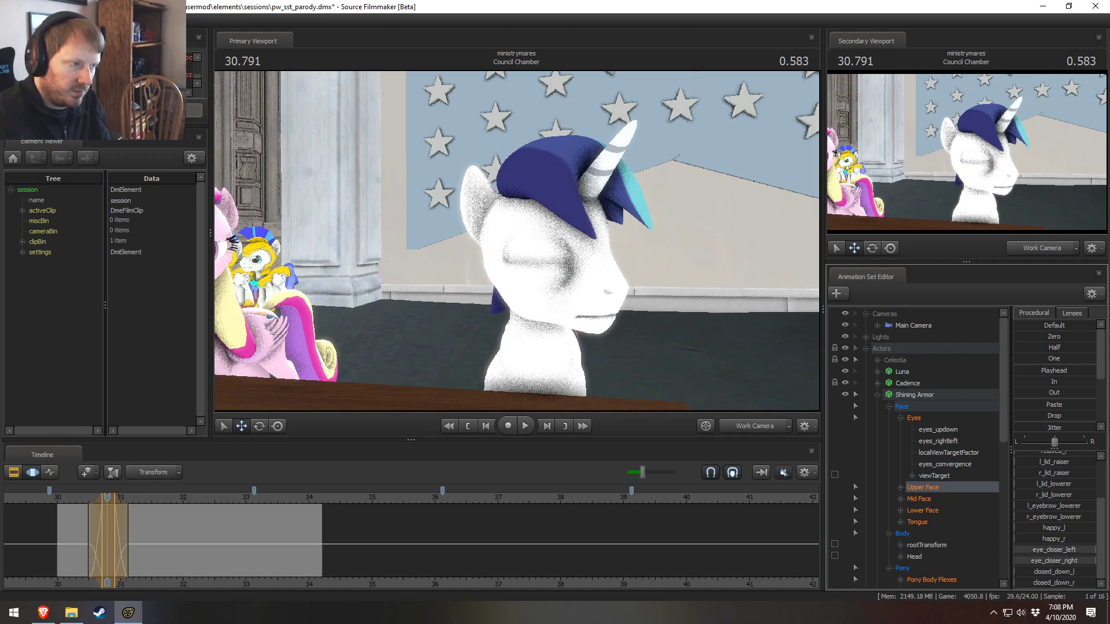
pyautogui.moveTo(107, 540); pyautogui.dragTo(124, 540)
pyautogui.press('space')
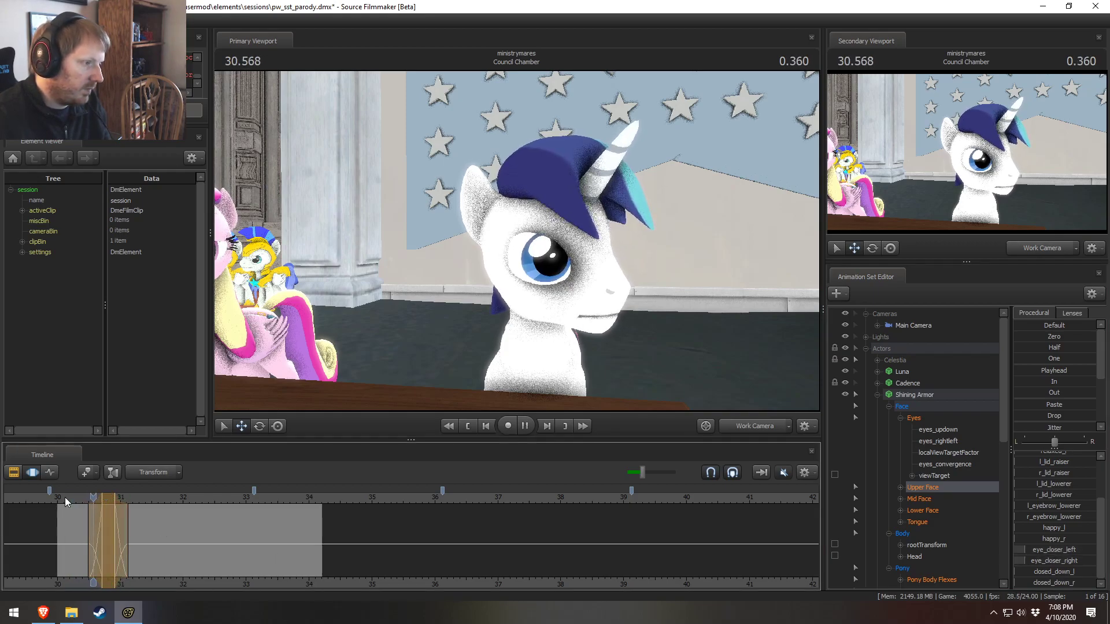
pyautogui.press('space')
# Shorten Shining Armor's blink to hold until about 30.84 and ease out by about 31, replaying it to judge the timing
pyautogui.scroll(5, 93, 531)
pyautogui.keyDown('shift'); pyautogui.scroll(2, 94, 536); pyautogui.keyUp('shift')
pyautogui.keyDown('shift'); pyautogui.scroll(-3, 94, 536); pyautogui.keyUp('shift')
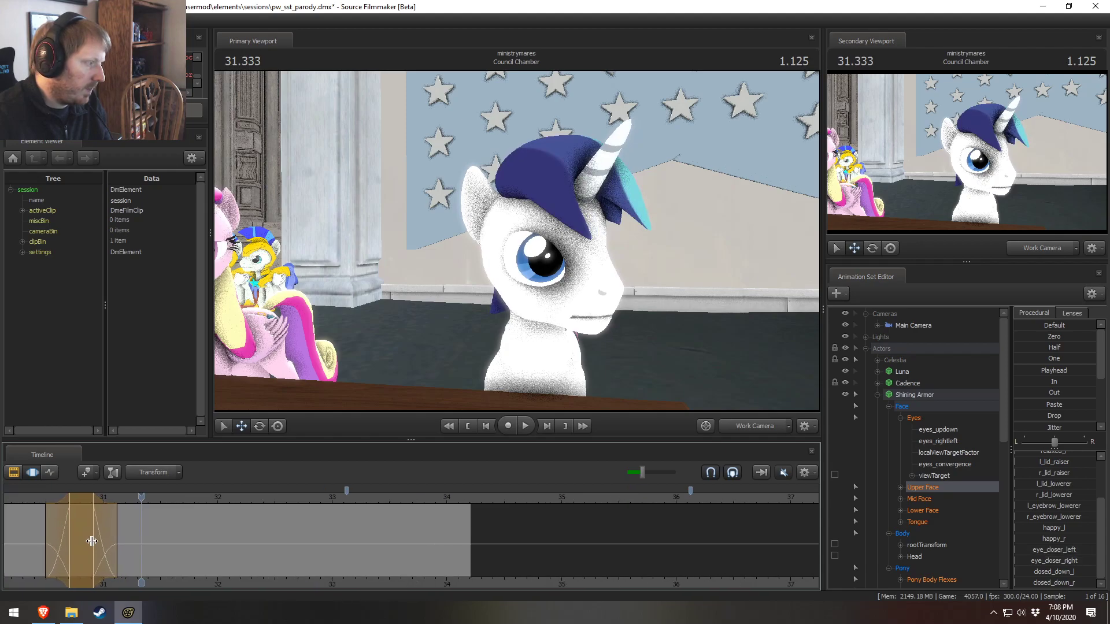
pyautogui.moveTo(96, 518); pyautogui.dragTo(87, 518)
pyautogui.press('space')
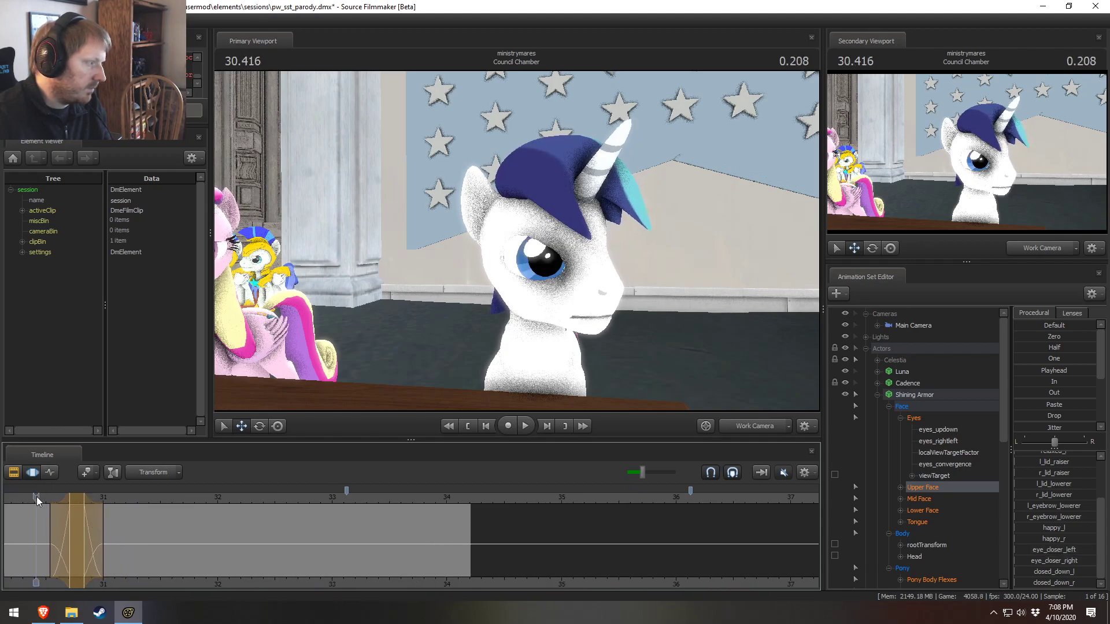
pyautogui.press('space')
pyautogui.scroll(-2, 37, 514)
pyautogui.click(53, 500)
pyautogui.press('space')
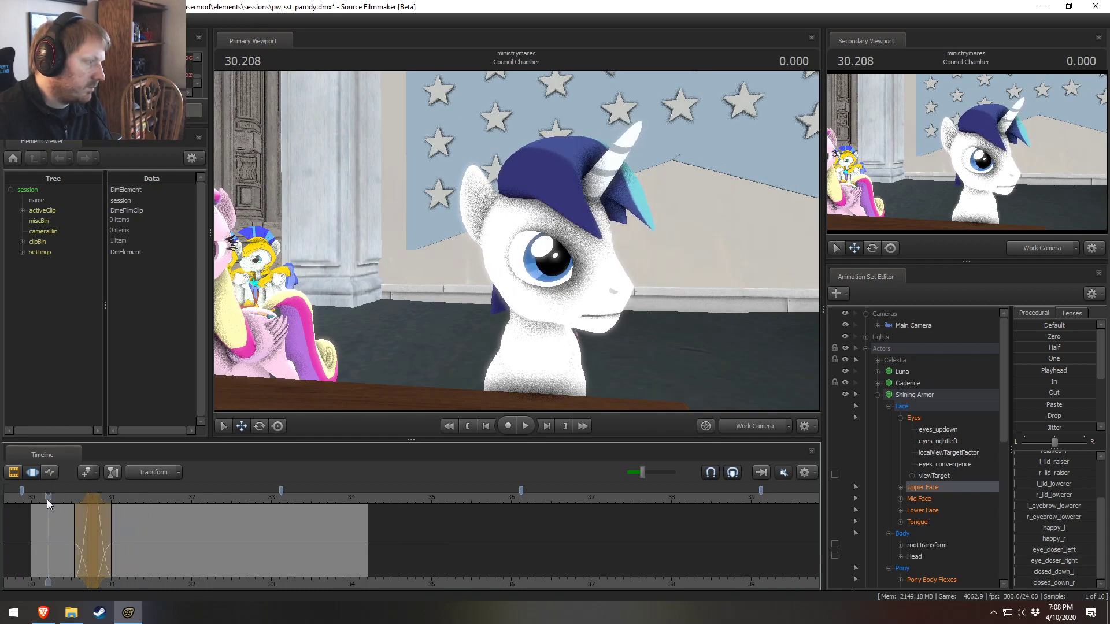
pyautogui.press('space')
# Adjust Shining Armor's eyes_updown control slightly within the blink's time selection
pyautogui.scroll(1, 75, 520)
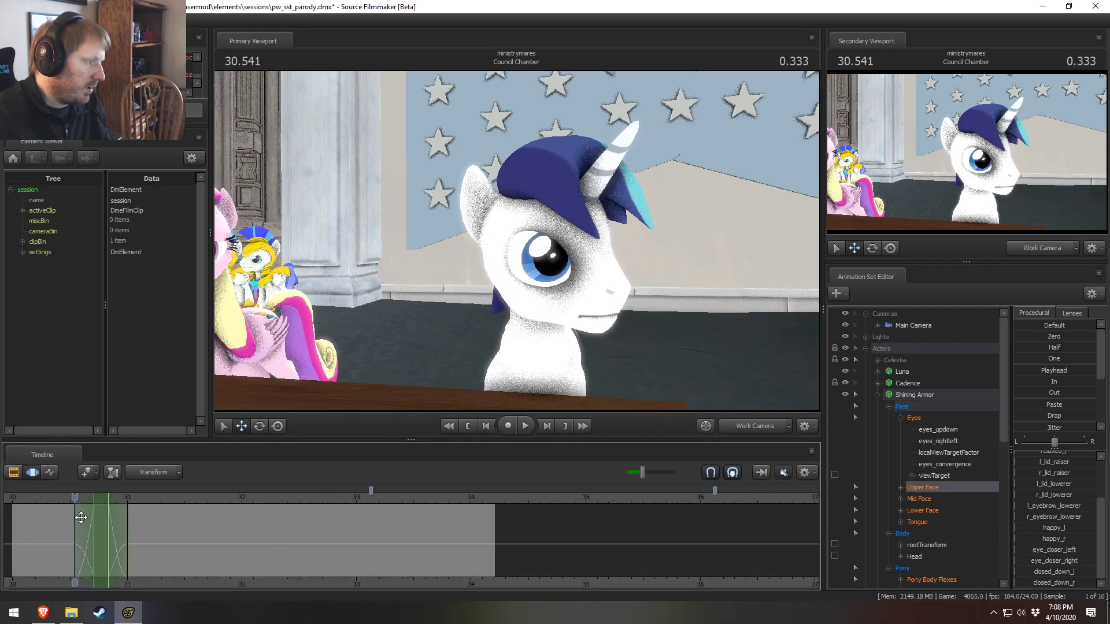
pyautogui.click(927, 430)
pyautogui.moveTo(1032, 456); pyautogui.dragTo(1038, 456)
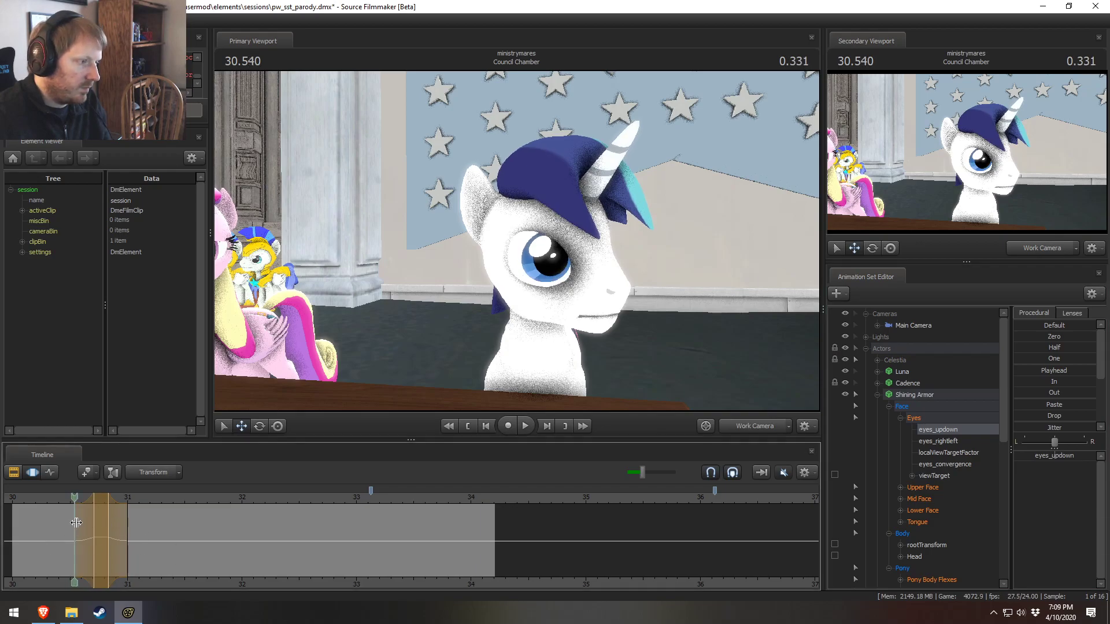
# Readjust Shining Armor's eyes_updown control at 30.75 within the blink's time selection, and replay the blink
pyautogui.press('space')
pyautogui.moveTo(76, 498); pyautogui.dragTo(98, 503)
pyautogui.press('space')
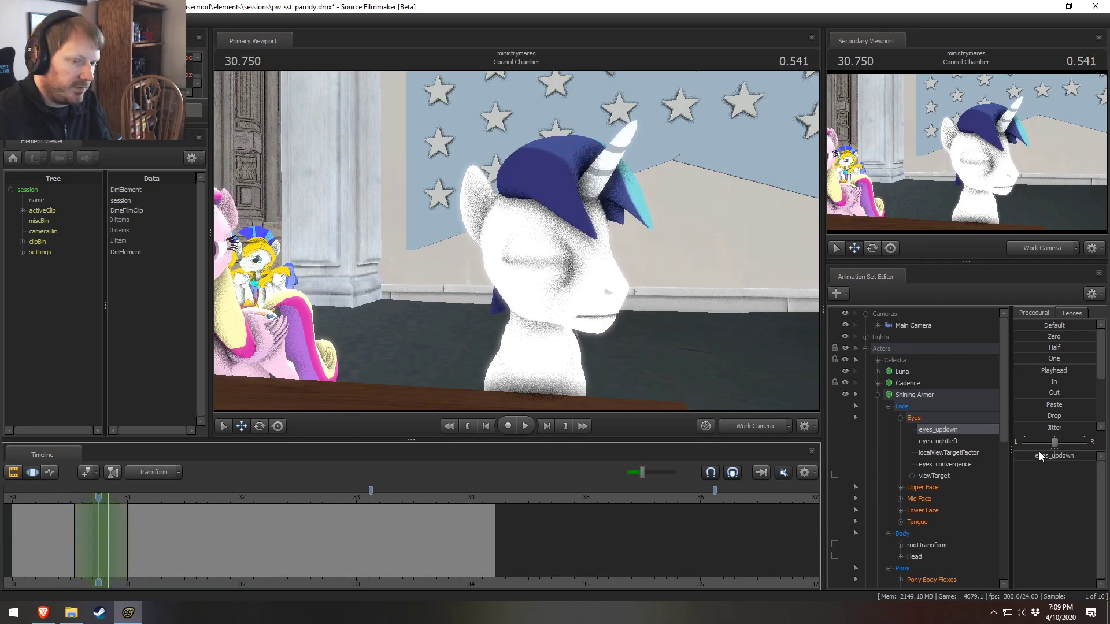
pyautogui.moveTo(1039, 454); pyautogui.dragTo(1040, 454)
pyautogui.click(61, 501)
pyautogui.press('space')
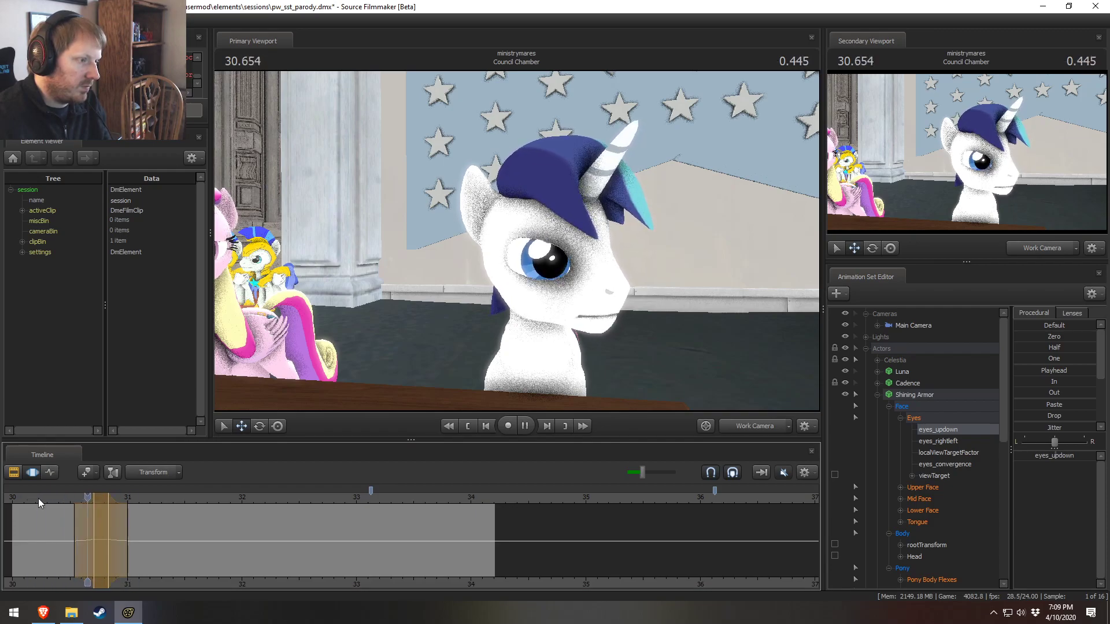
pyautogui.press('space')
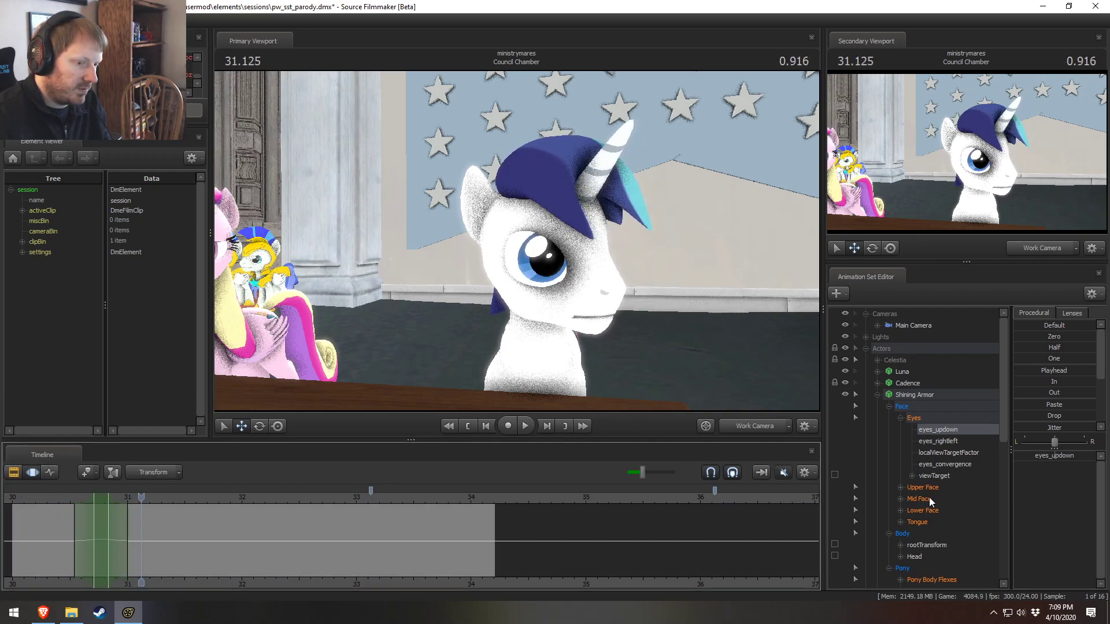
# Copy Shining Armor's blink and paste it as a second blink at about 33.0 to 33.5, then play it back
pyautogui.click(925, 489)
pyautogui.click(75, 527)
pyautogui.keyDown('shift'); pyautogui.moveTo(75, 527); pyautogui.dragTo(429, 542); pyautogui.keyUp('shift')
pyautogui.scroll(-3, 411, 523)
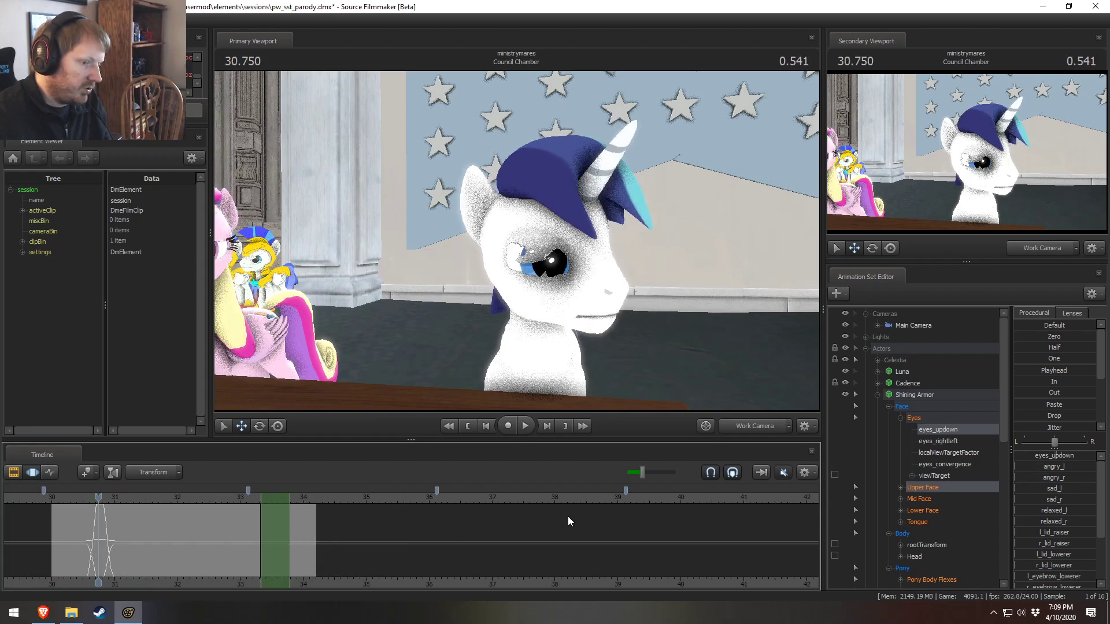
pyautogui.click(908, 383)
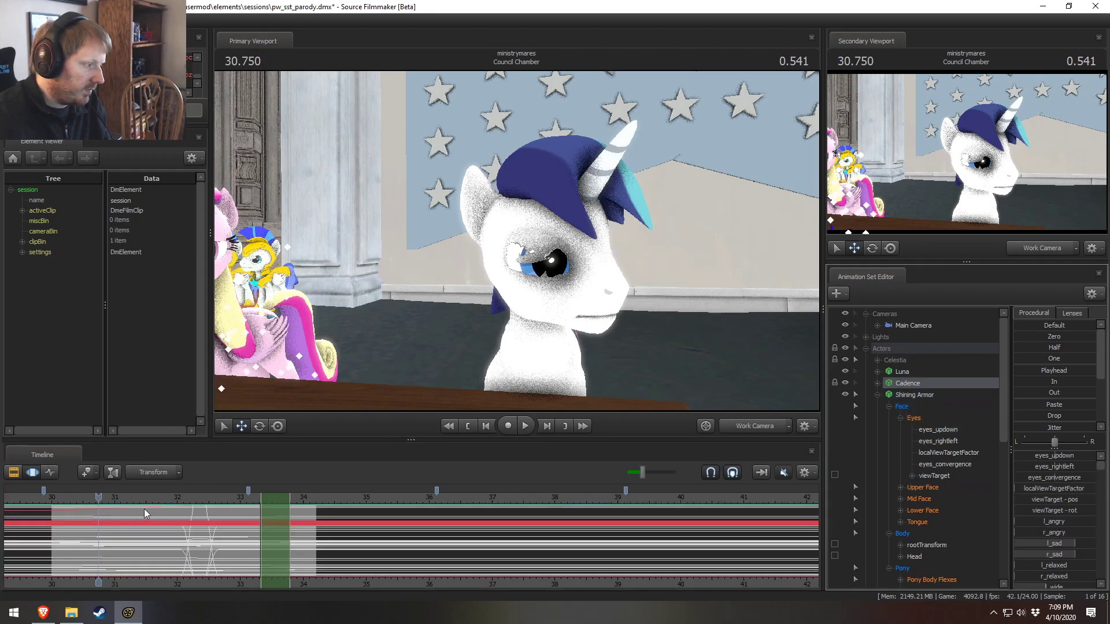
pyautogui.click(919, 395)
pyautogui.moveTo(282, 500); pyautogui.dragTo(263, 501)
pyautogui.hotkey('ctrl', 'v')
pyautogui.click(67, 506)
pyautogui.press('space')
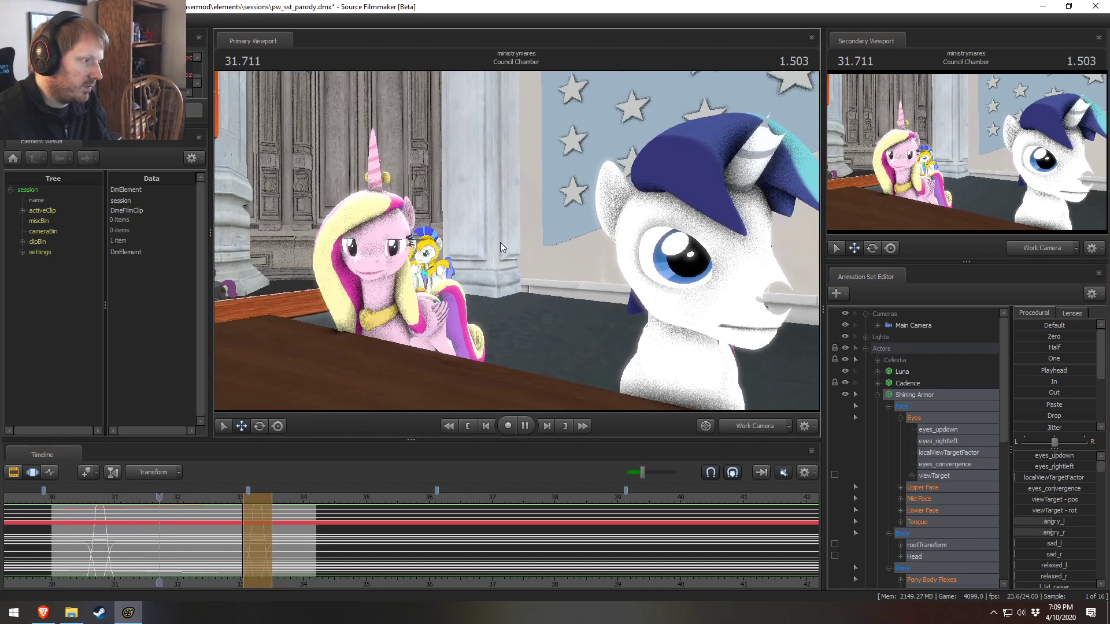
pyautogui.press('space')
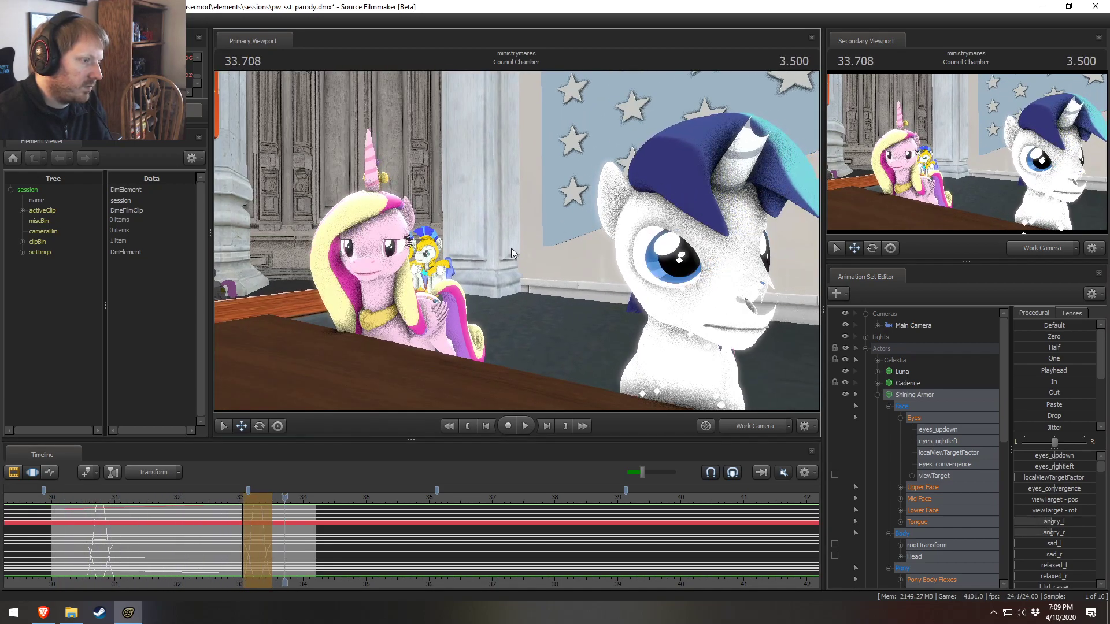
# Apply a procedural adjustment to Shining Armor's Head and Neck over a time selection from about 32.4 to 33.4
pyautogui.scroll(-1, 872, 441)
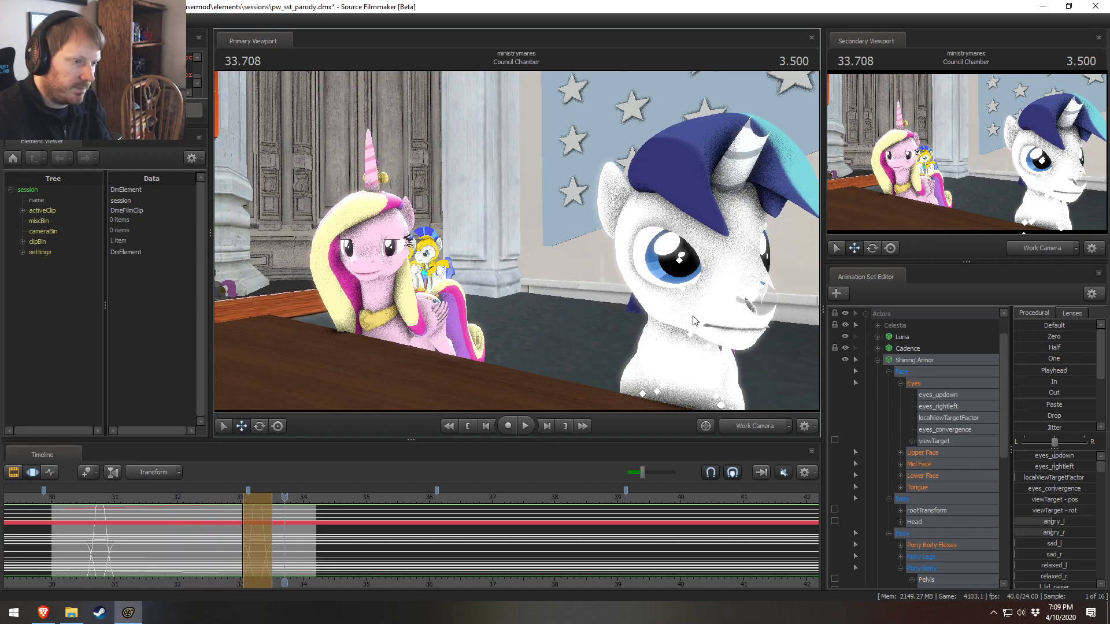
pyautogui.click(679, 365)
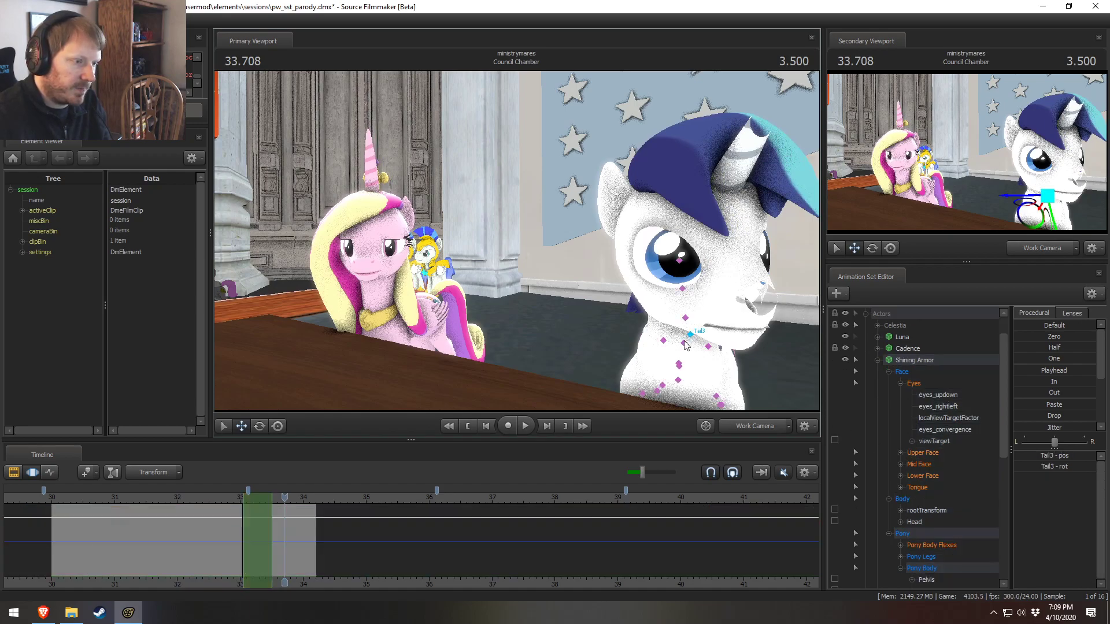
pyautogui.click(681, 302)
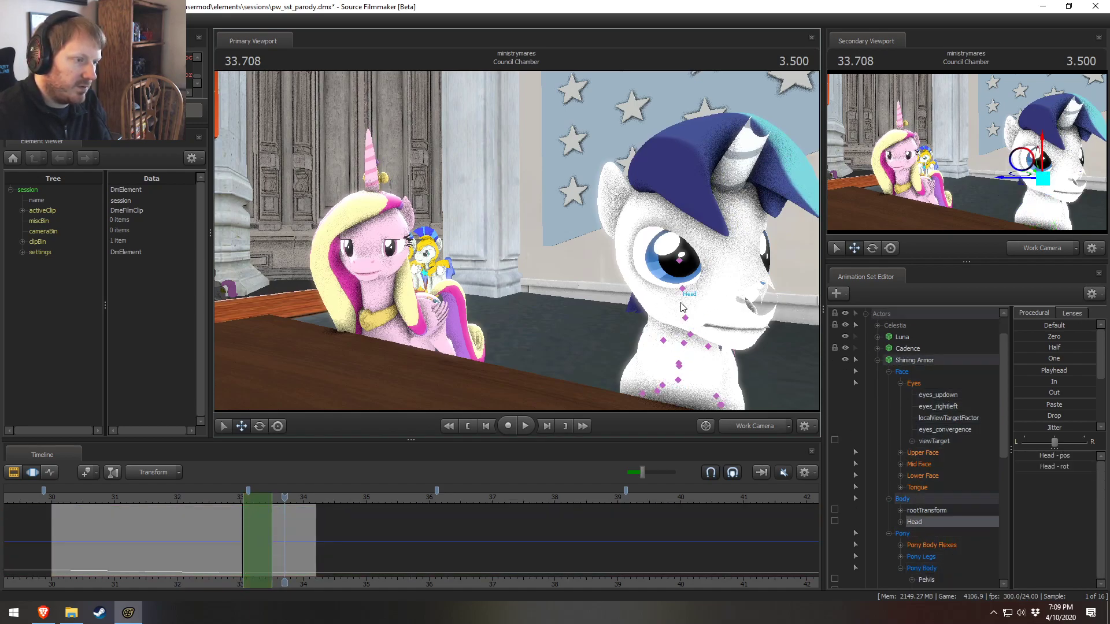
pyautogui.keyDown('ctrl'); pyautogui.click(680, 365); pyautogui.keyUp('ctrl')
pyautogui.moveTo(234, 528); pyautogui.dragTo(255, 551)
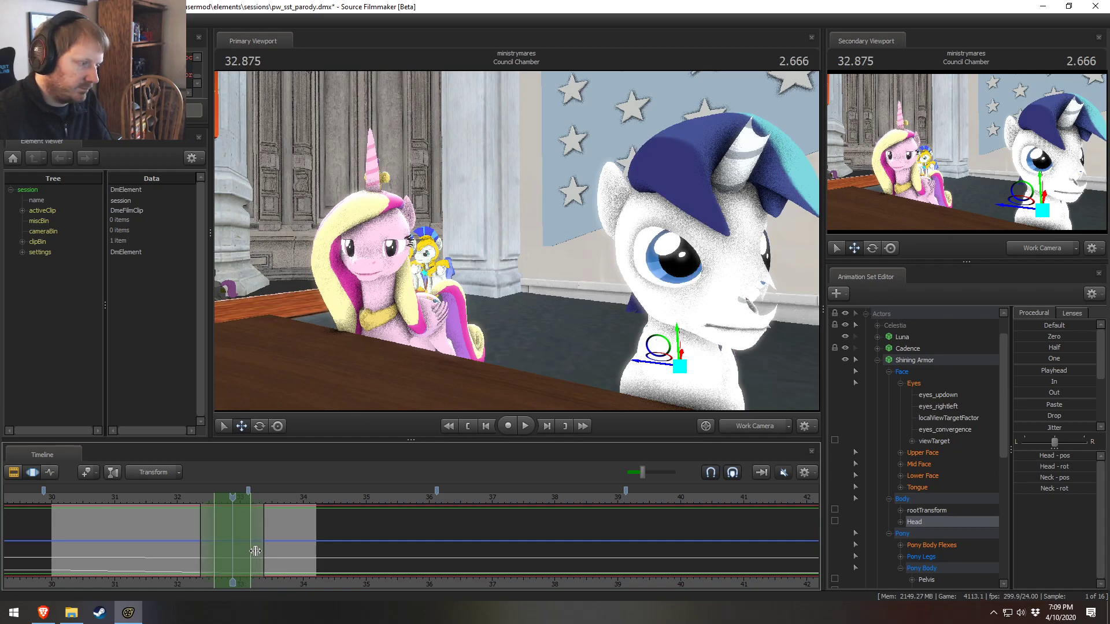
pyautogui.scroll(-3, 1047, 429)
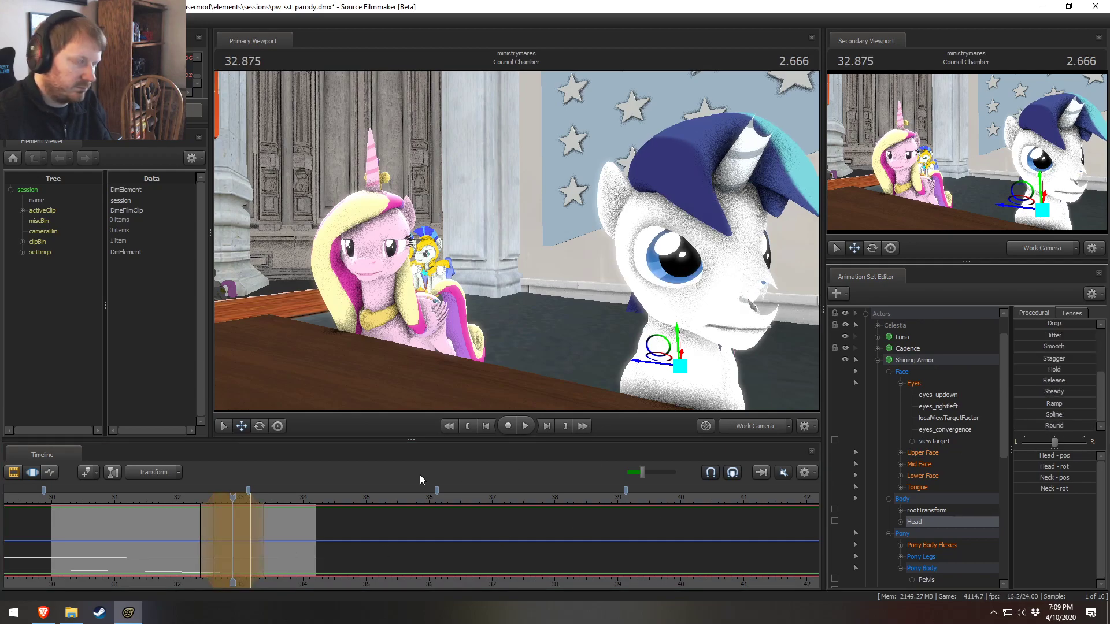
# Extend the head and neck adjustment's ease-out to about 34.1 and replay it
pyautogui.press('space')
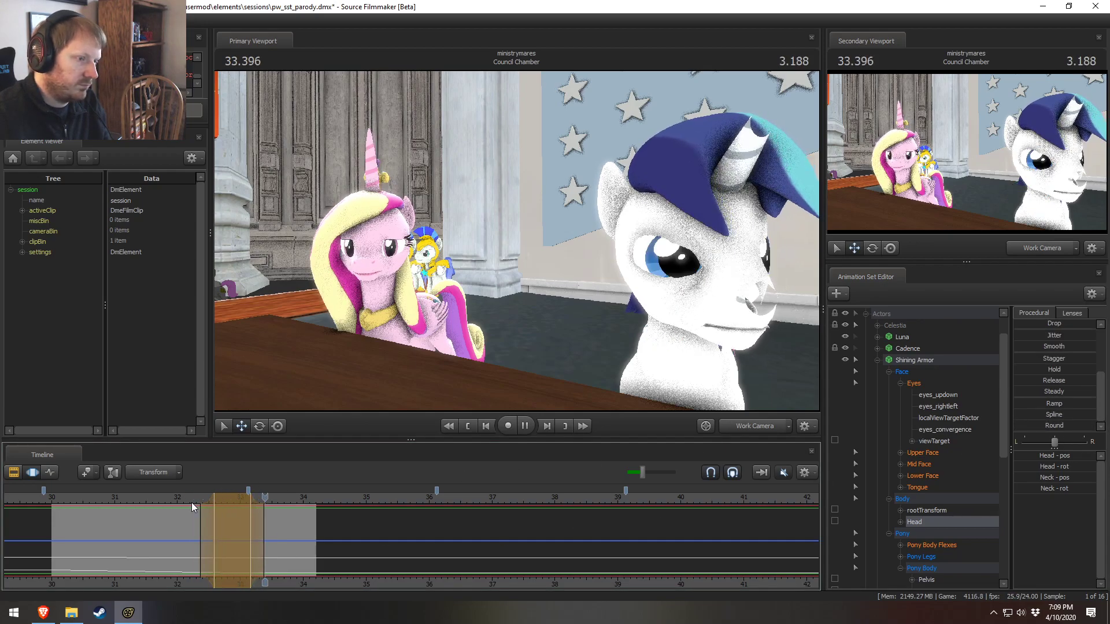
pyautogui.moveTo(270, 531); pyautogui.dragTo(312, 531)
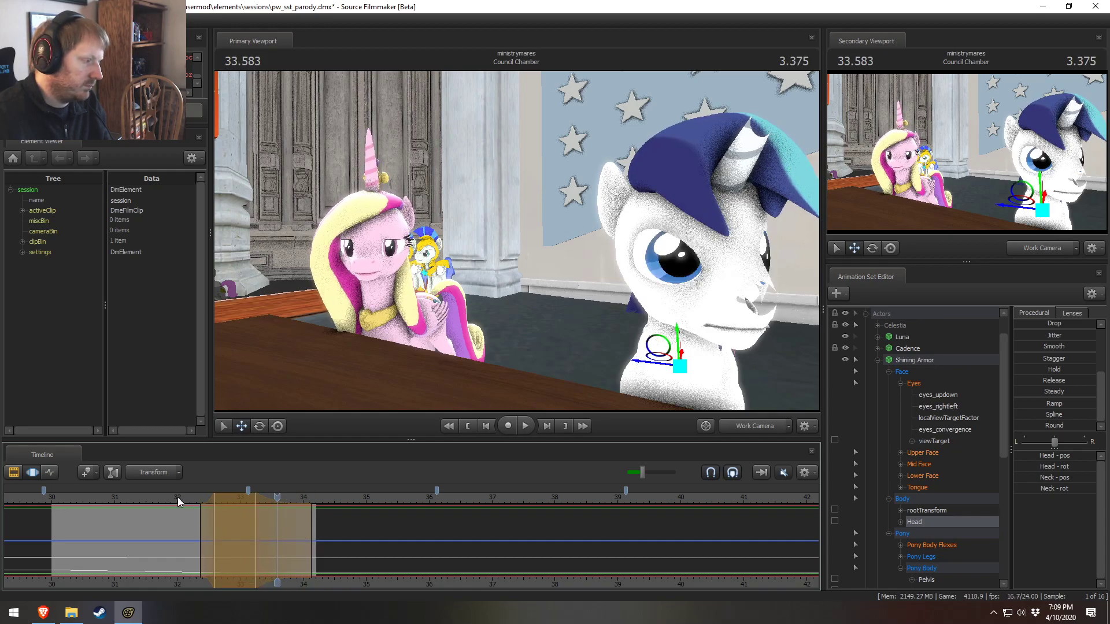
pyautogui.press('space')
pyautogui.press('space')
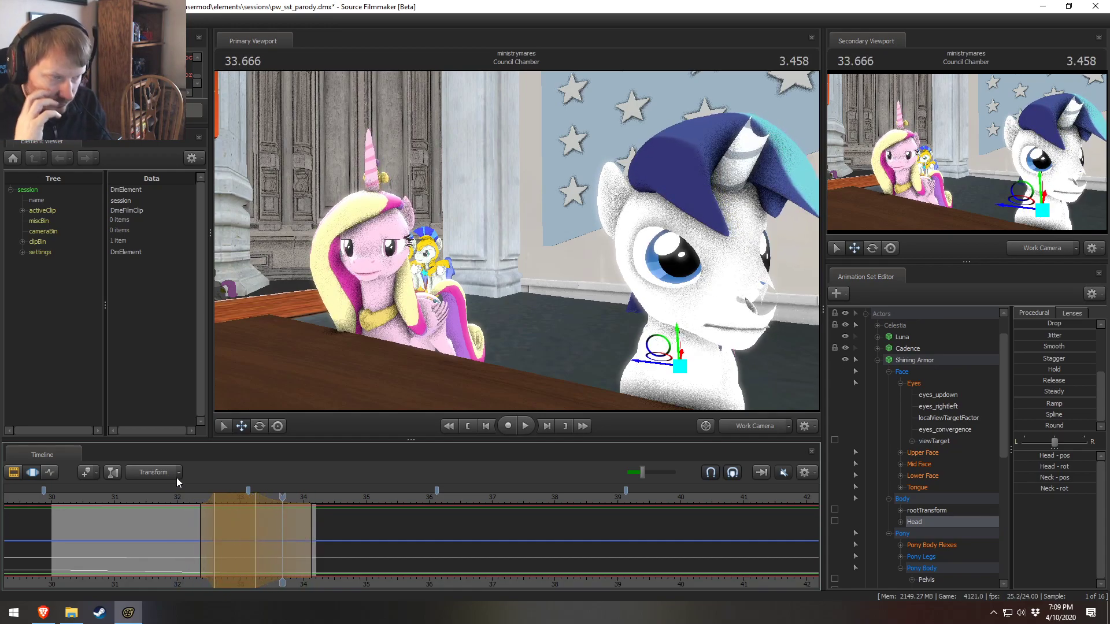
pyautogui.moveTo(70, 494); pyautogui.dragTo(67, 498)
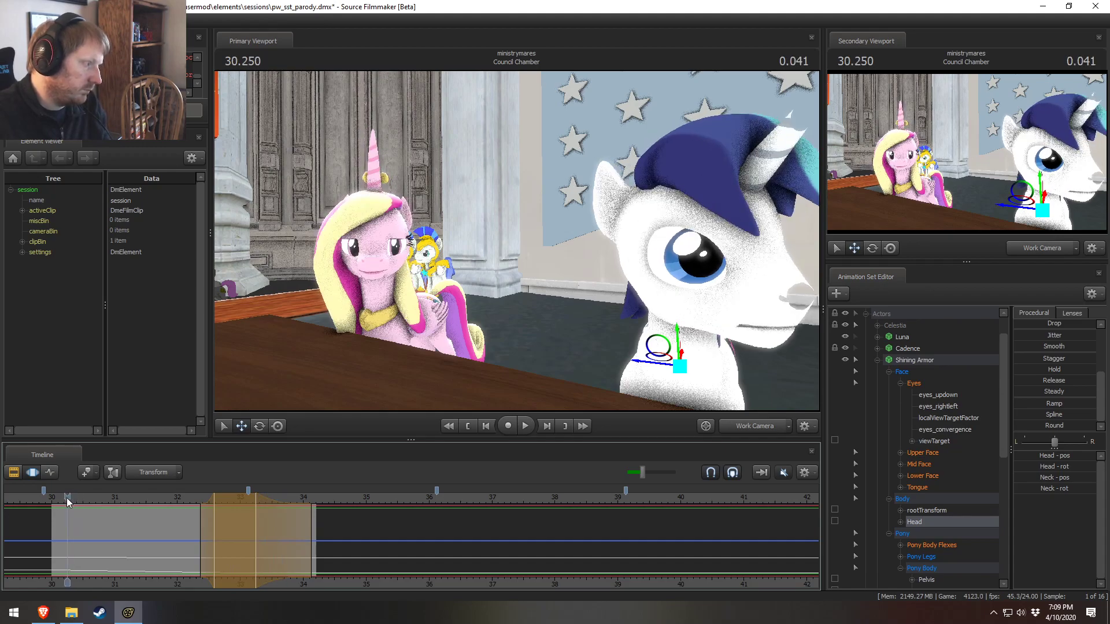
# Play the Council Chamber shot through the Main Camera and on into the Celestia Speech shot to review it
pyautogui.click(751, 425)
pyautogui.press('space')
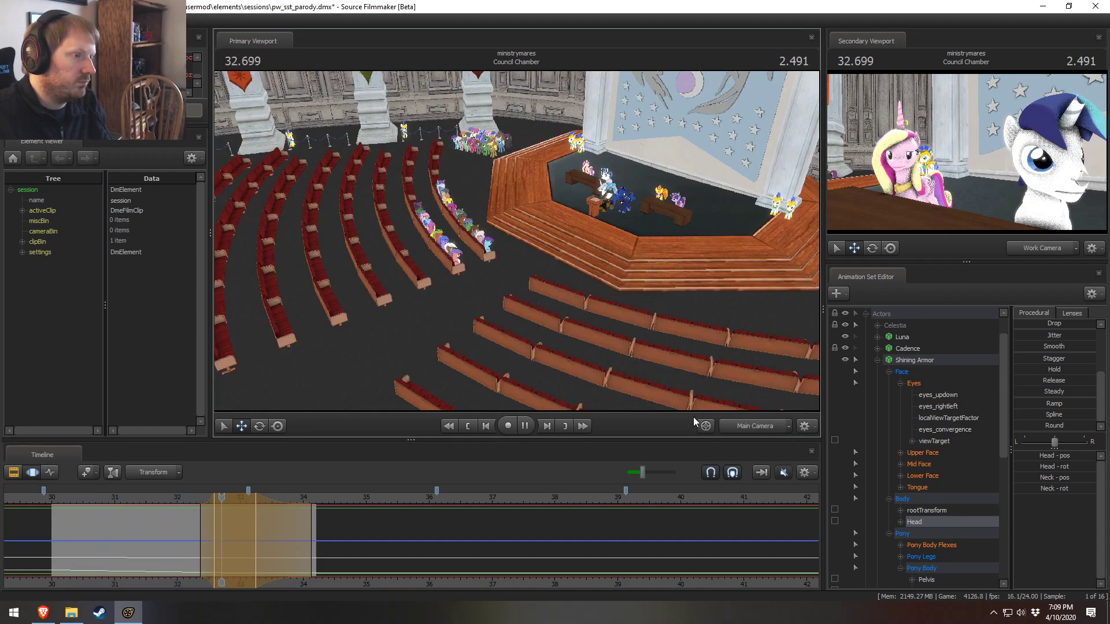
pyautogui.press('space')
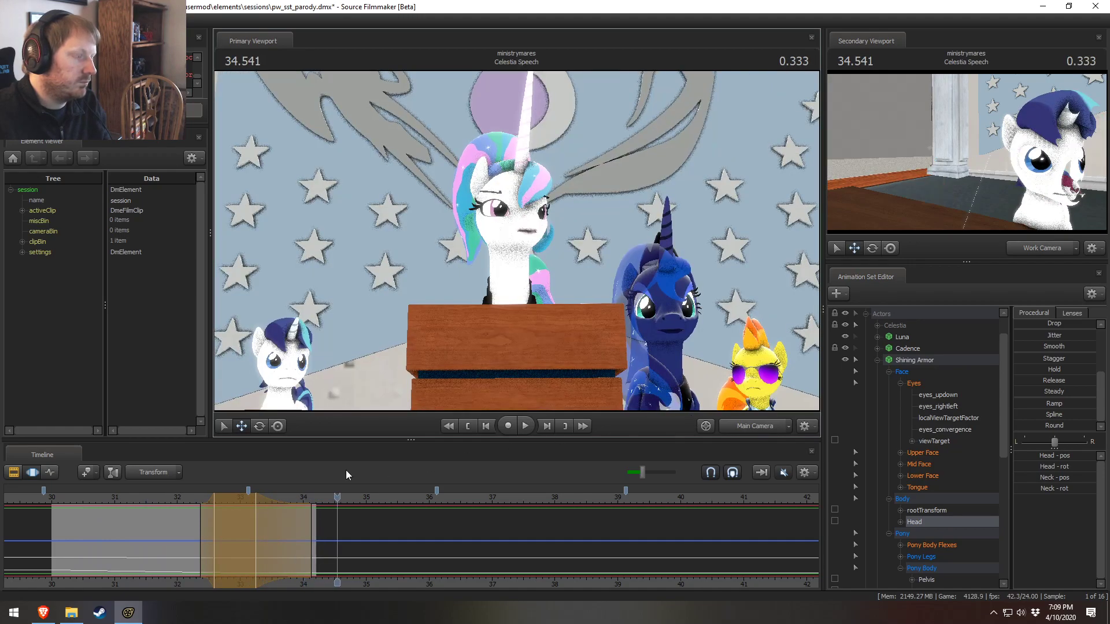
pyautogui.click(48, 498)
pyautogui.press('F2')
pyautogui.press('space')
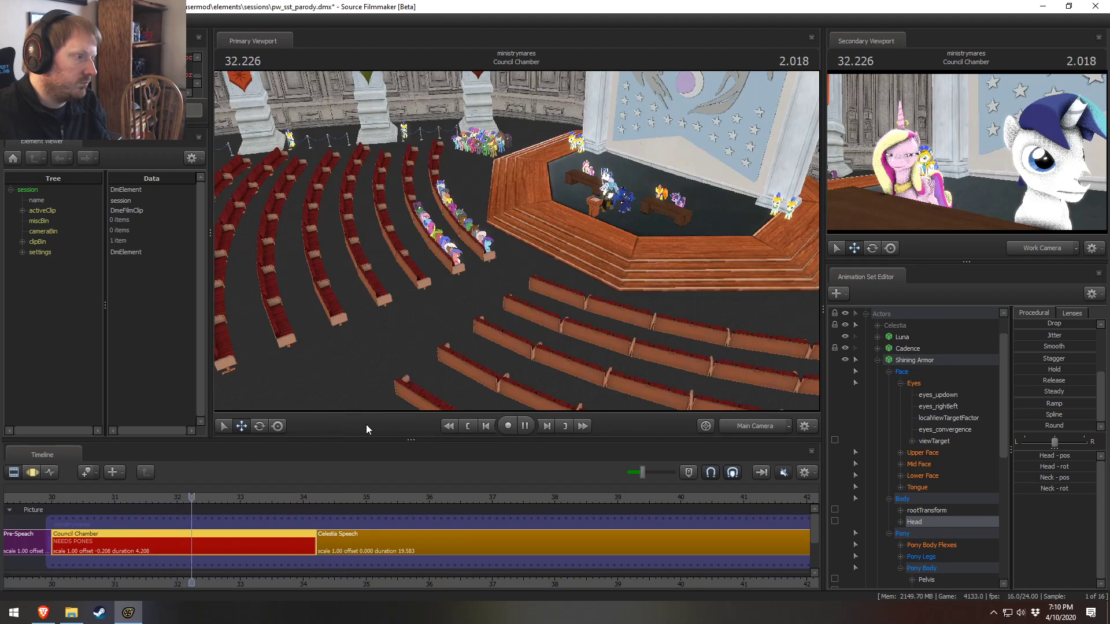
pyautogui.press('space')
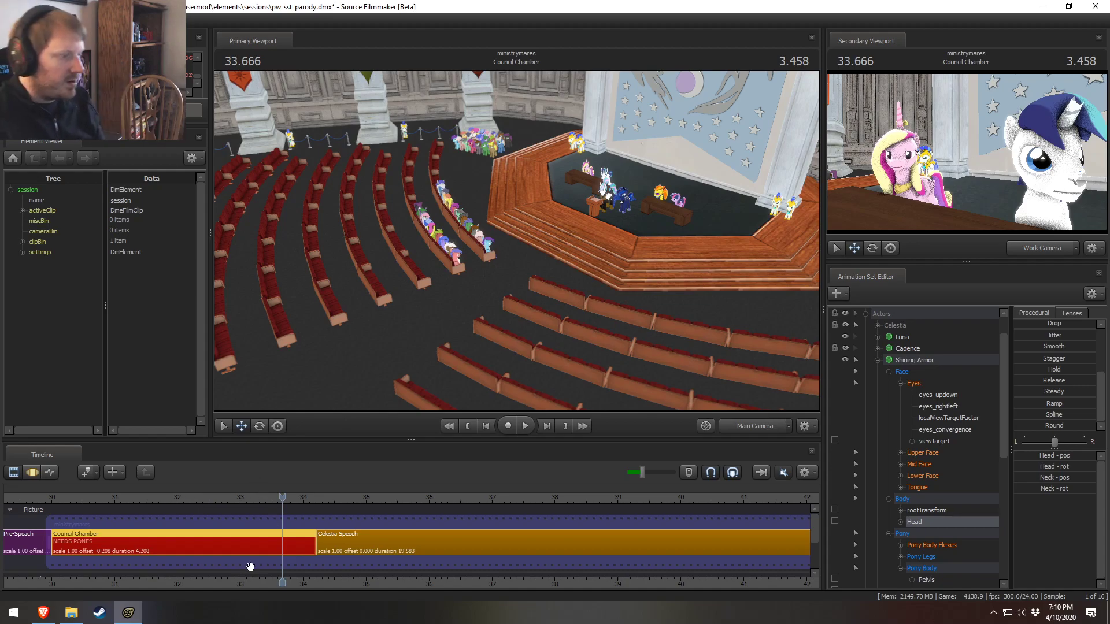
pyautogui.moveTo(186, 498); pyautogui.dragTo(57, 530)
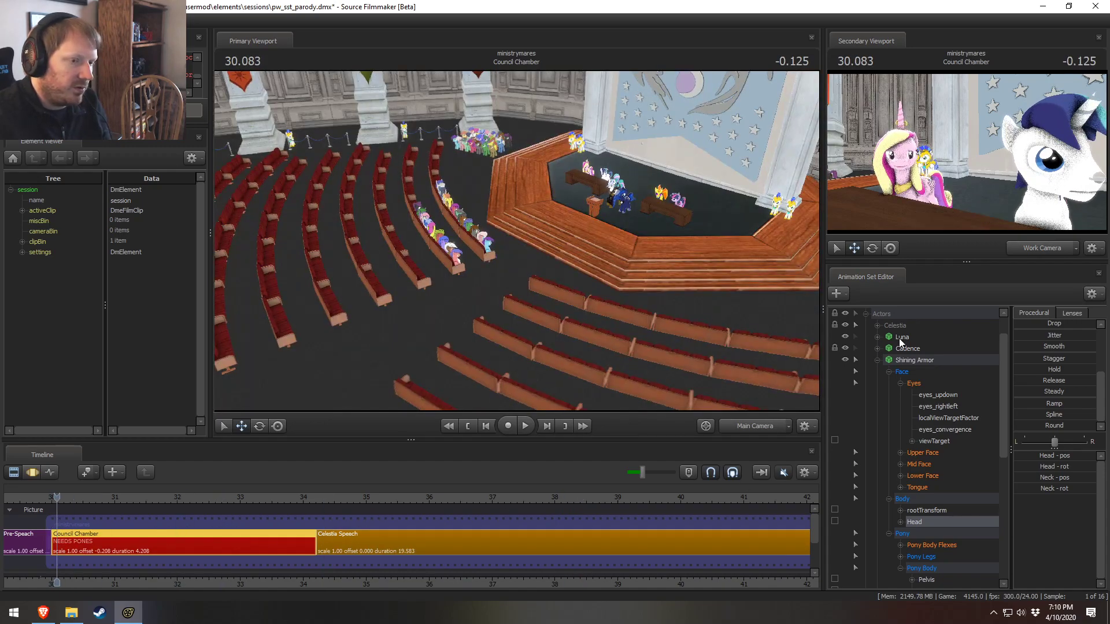
# Duplicate the Main Camera animation set, move the copy into the Cameras group and view the shot through it
pyautogui.click(867, 314)
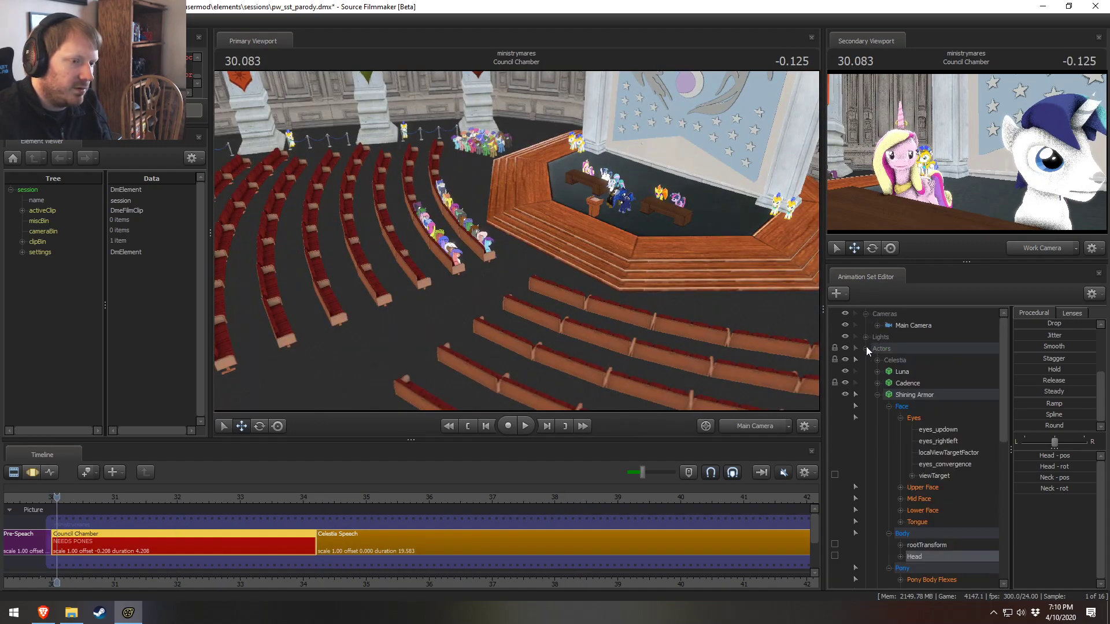
pyautogui.rightClick(897, 328)
pyautogui.click(913, 345)
pyautogui.rightClick(920, 504)
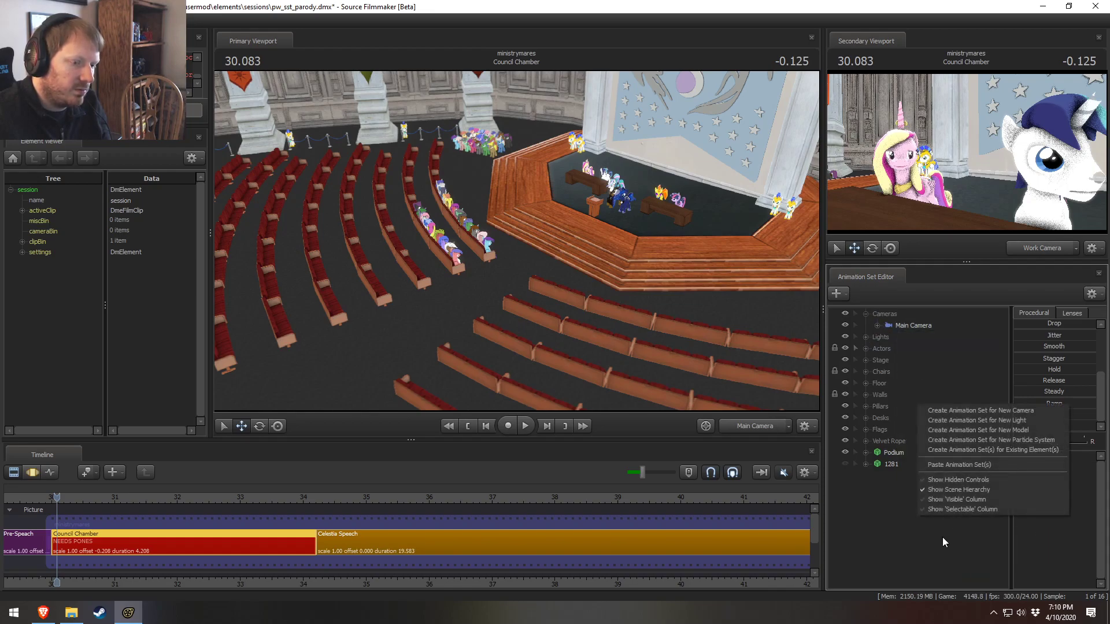
pyautogui.click(946, 466)
pyautogui.moveTo(910, 471); pyautogui.dragTo(906, 332)
pyautogui.click(906, 333)
# Ramp the time selection from about 30 to the end of the Council Chamber shot and shift the copied camera slightly for a slow move
pyautogui.press('F3')
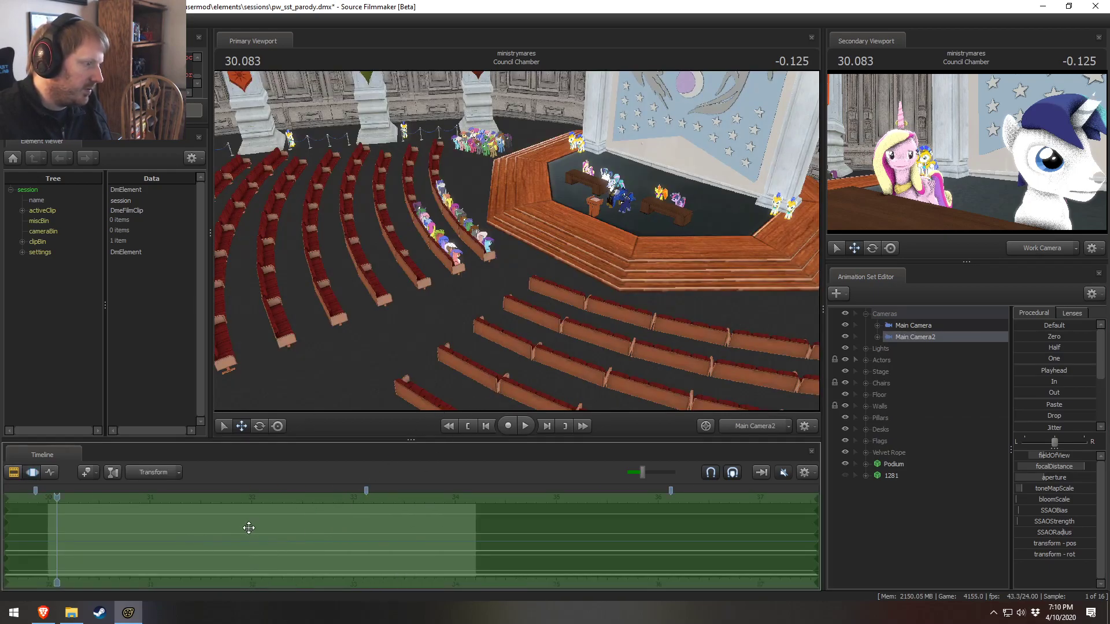
pyautogui.moveTo(445, 518); pyautogui.dragTo(90, 525)
pyautogui.press('[')
pyautogui.scroll(1, 471, 542)
pyautogui.scroll(-1, 463, 544)
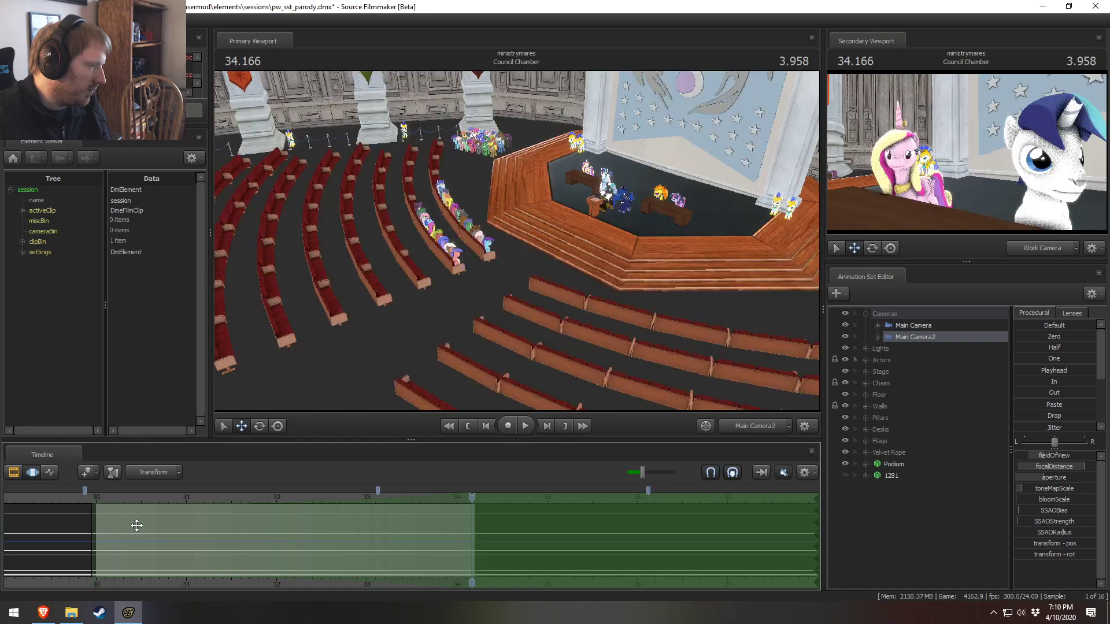
pyautogui.moveTo(607, 295); pyautogui.dragTo(516, 245)
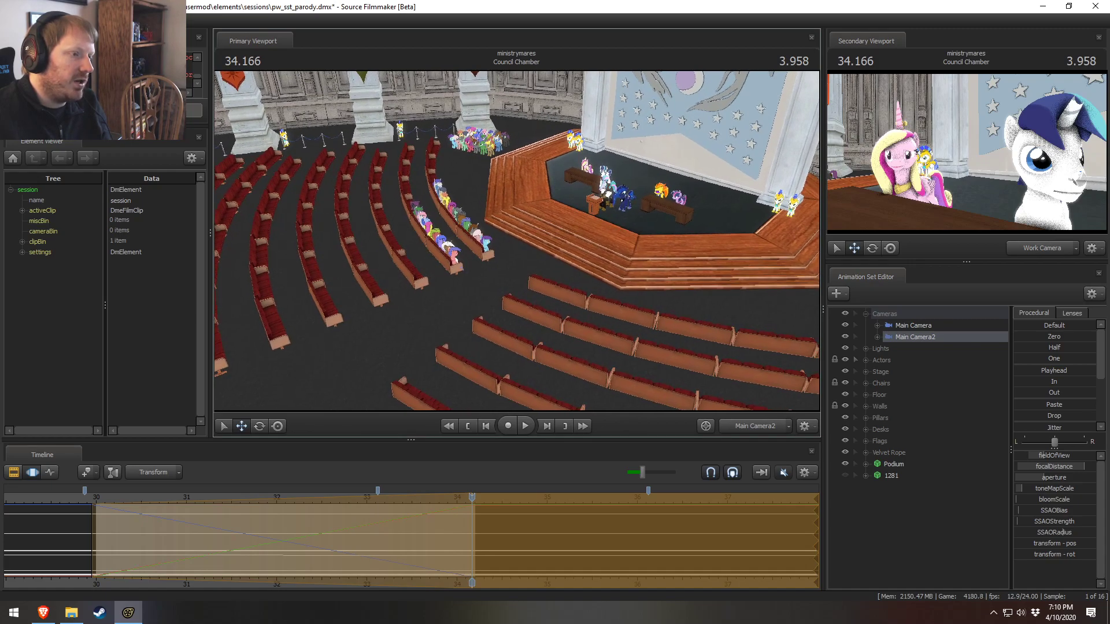
# Play back the new camera move and its cut to the Celestia Speech shot
pyautogui.press('space')
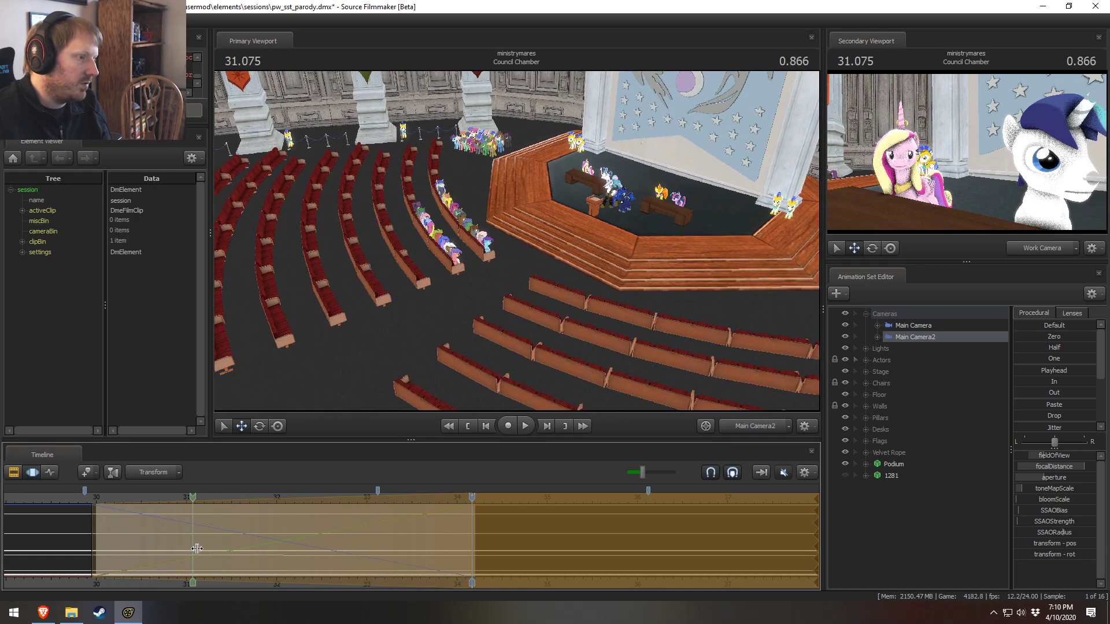
pyautogui.press('space')
pyautogui.press('space')
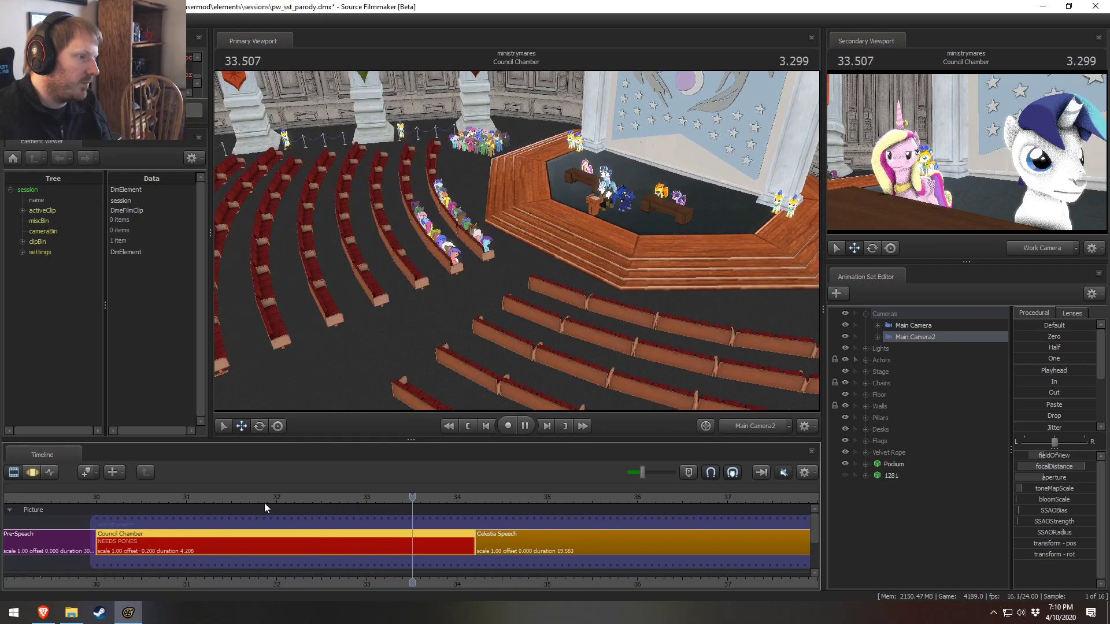
pyautogui.press('space')
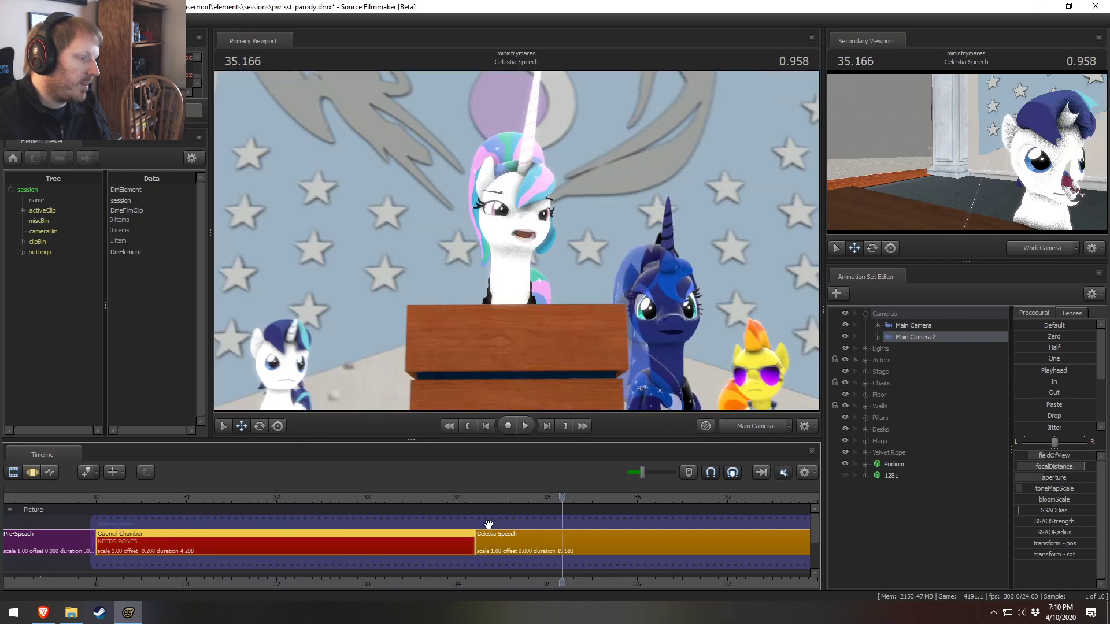
pyautogui.click(442, 497)
pyautogui.press('space')
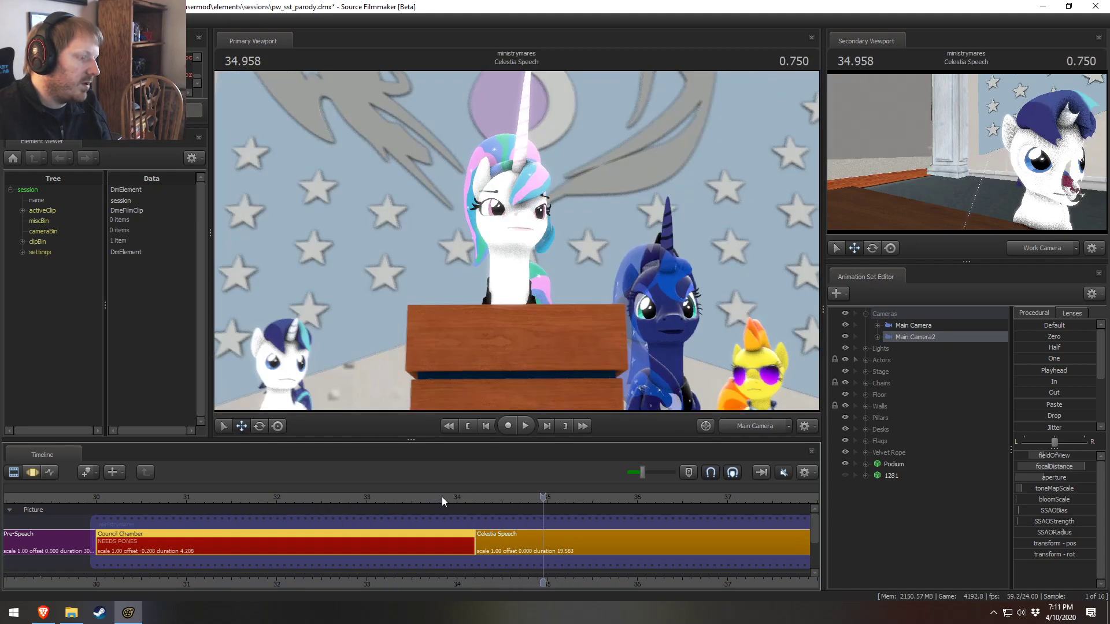
pyautogui.press('space')
# Return to the Motion Editor and display the focal plane overlay in the primary viewport
pyautogui.press('F3')
pyautogui.press('F2')
pyautogui.press('F3')
pyautogui.rightClick(329, 343)
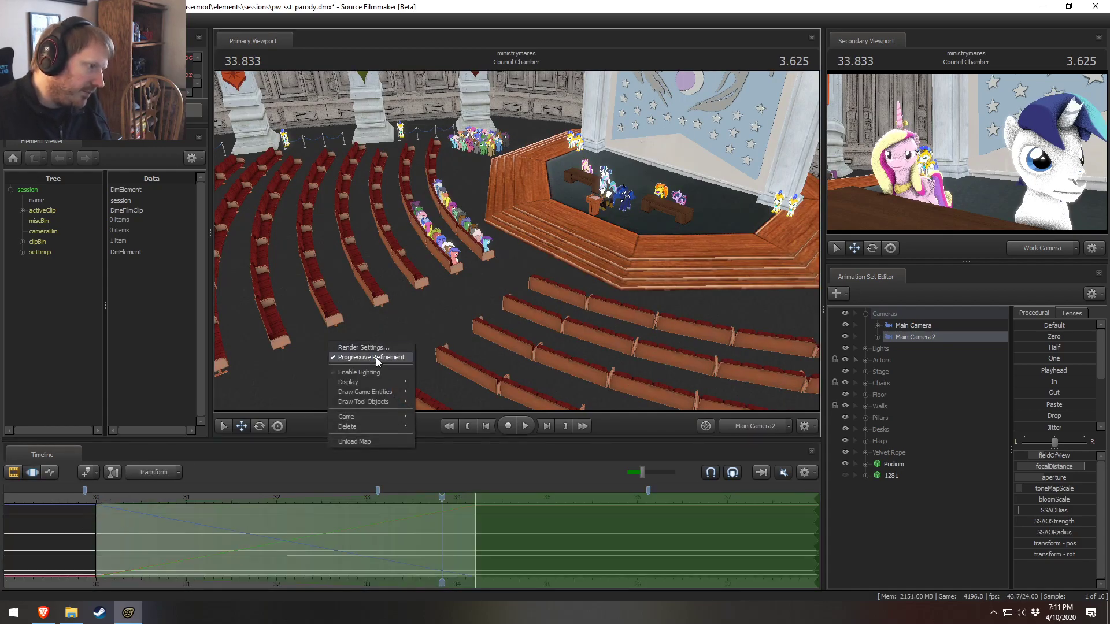
pyautogui.moveTo(369, 381)
pyautogui.click(467, 388)
# Scrub and play the Council Chamber shot from about 30.04 to 34.09 to check where the copied camera's focal plane falls
pyautogui.moveTo(155, 542); pyautogui.dragTo(99, 550)
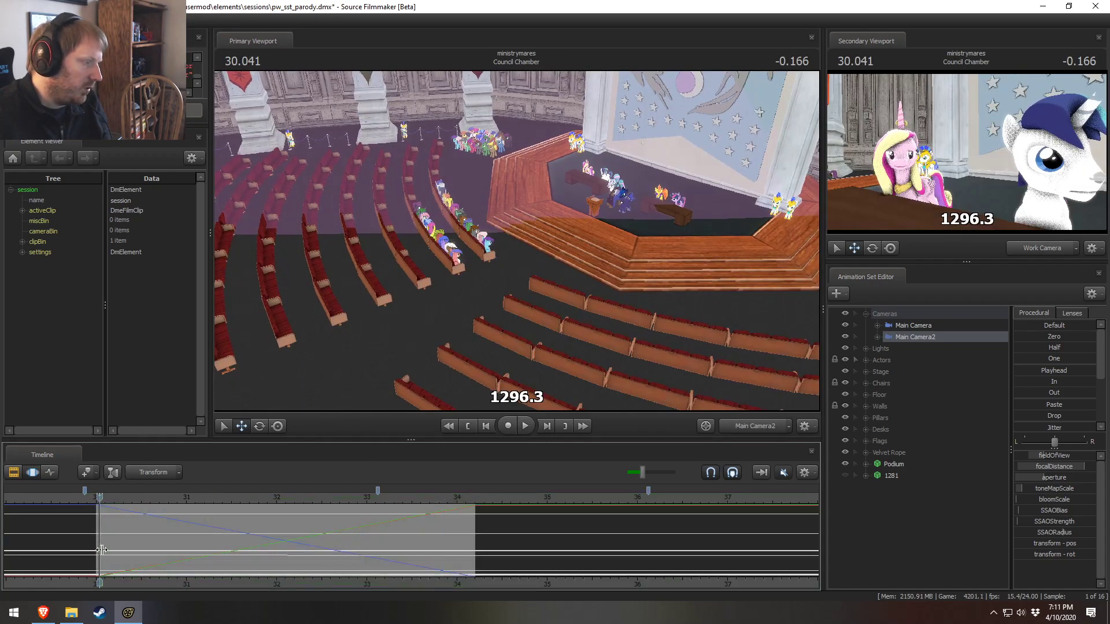
pyautogui.moveTo(393, 543); pyautogui.dragTo(464, 544)
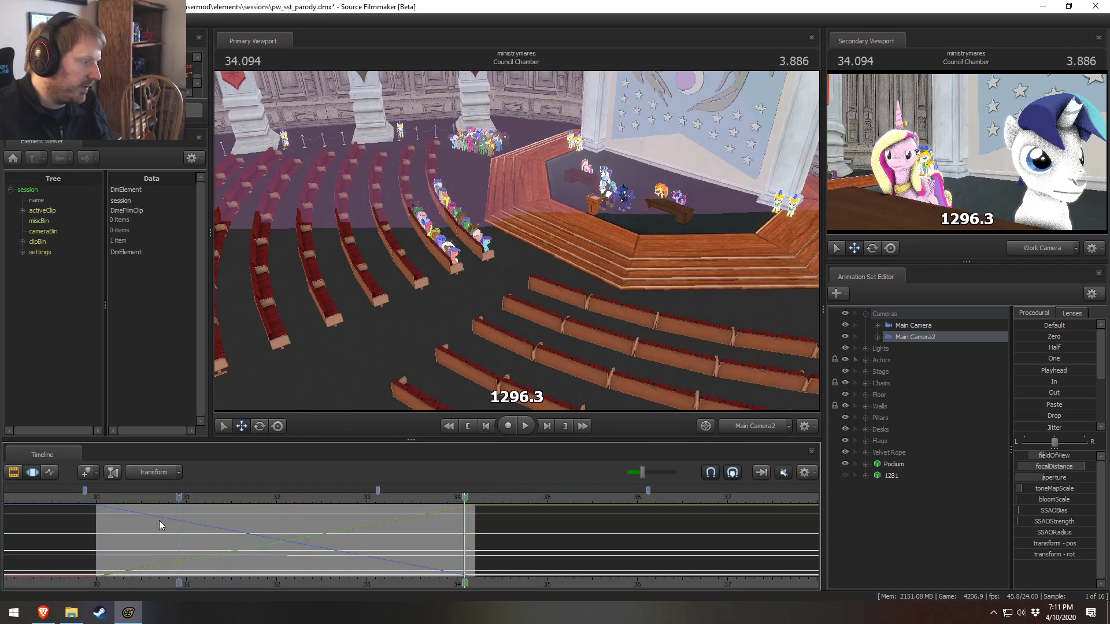
pyautogui.click(107, 521)
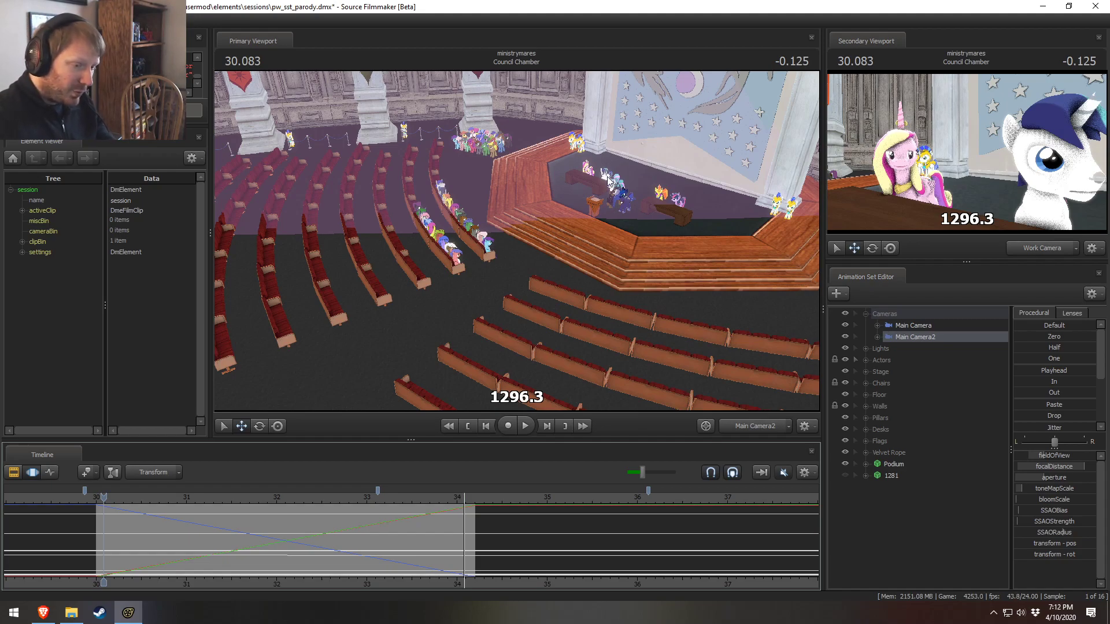
pyautogui.press('space')
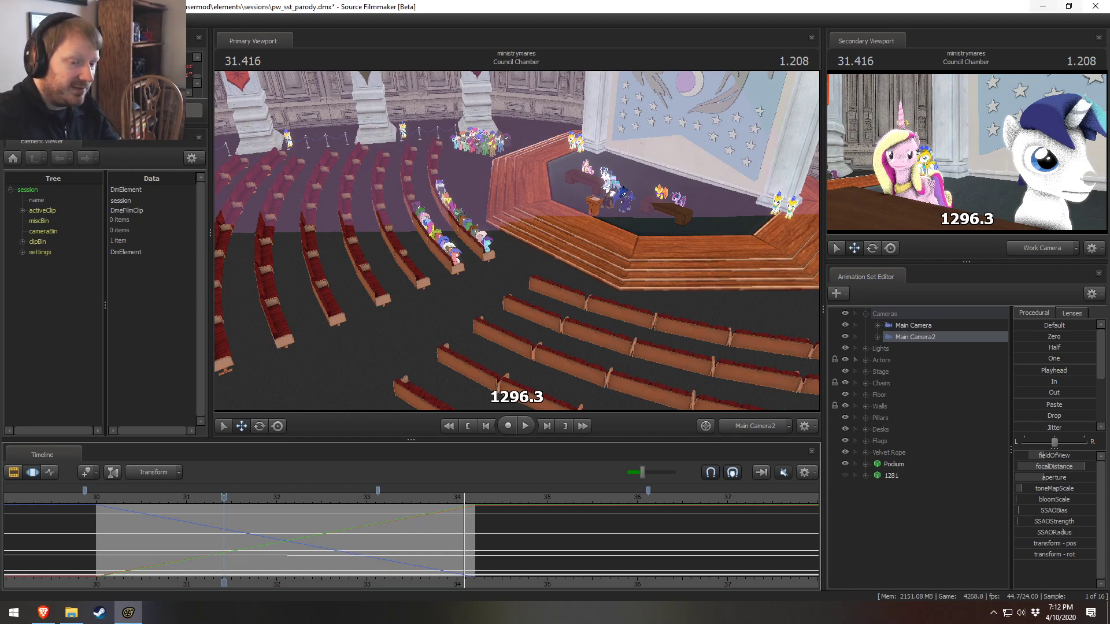
# Select the entire timeline and adjust the focal distance of Main Camera2 for the whole Council Chamber shot
pyautogui.hotkey('ctrl', 'a')
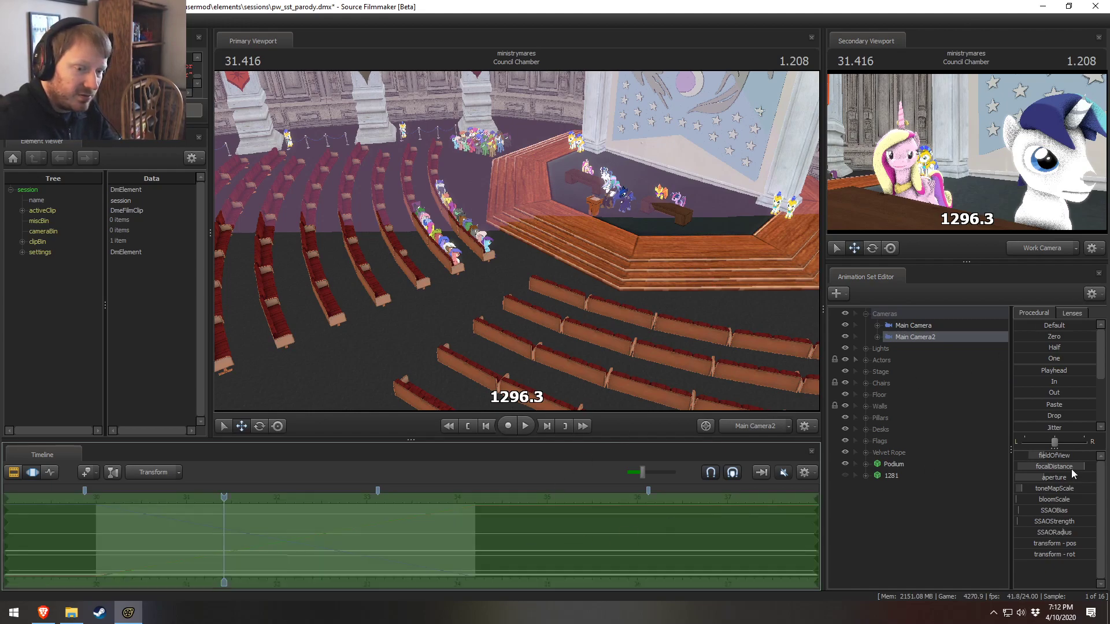
pyautogui.moveTo(1011, 471); pyautogui.dragTo(895, 497)
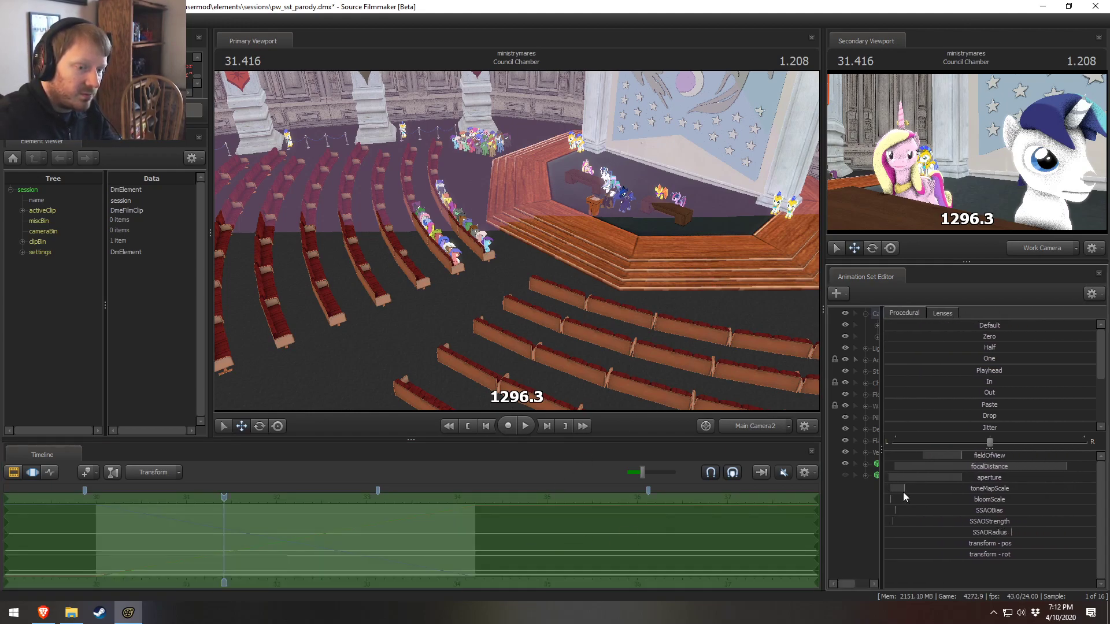
pyautogui.moveTo(991, 471)
pyautogui.mouseDown()
pyautogui.moveTo(1001, 471)
pyautogui.moveTo(992, 468)
pyautogui.mouseUp()
# Switch the primary viewport to the Work Camera and hide its focal plane overlay
pyautogui.click(745, 426)
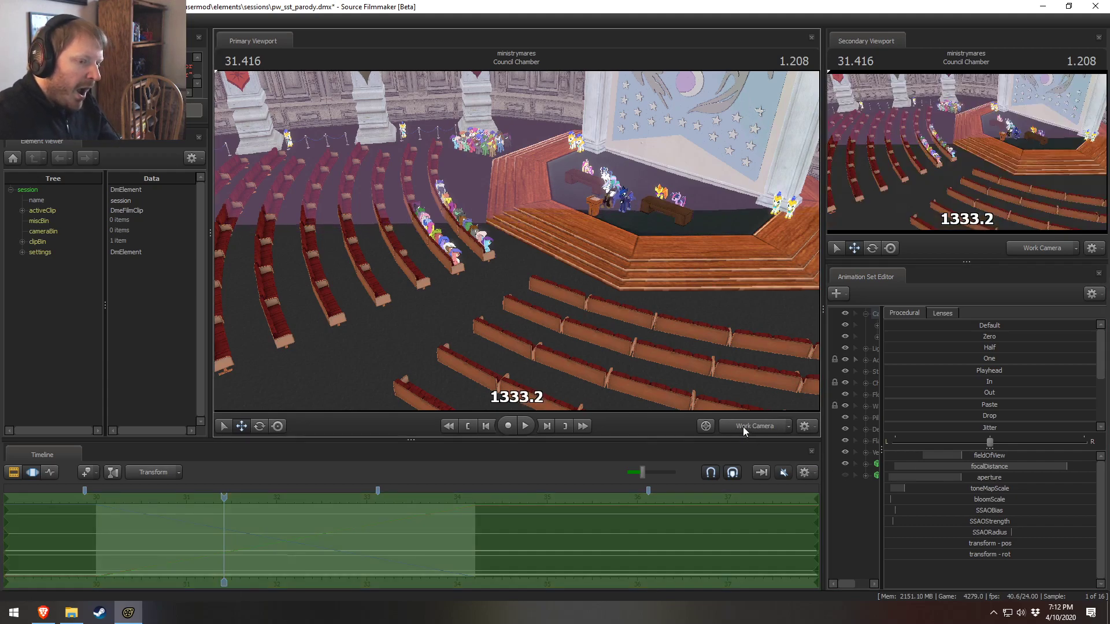
pyautogui.rightClick(507, 223)
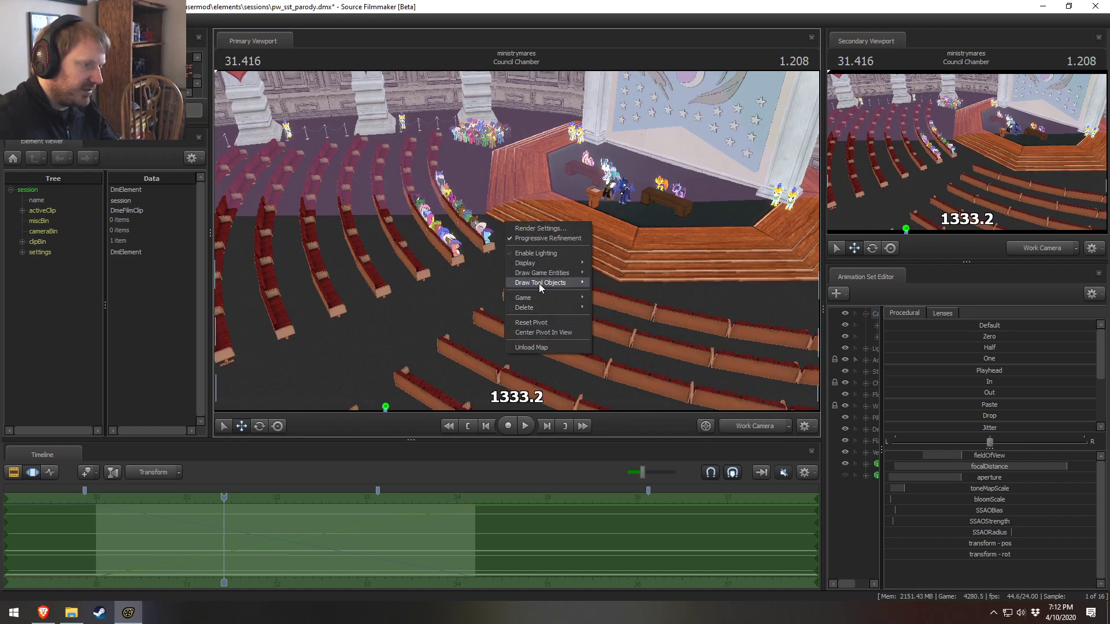
pyautogui.moveTo(559, 285)
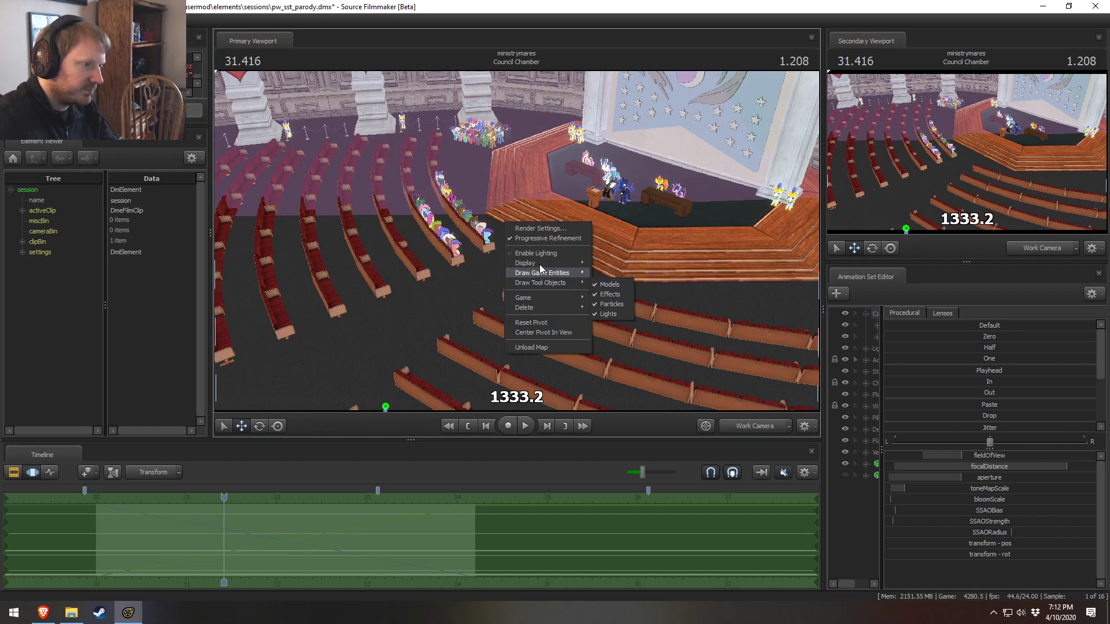
pyautogui.moveTo(536, 264)
pyautogui.click(648, 266)
# View the stage from behind the seating with the Work Camera and hide the Pillars group
pyautogui.moveTo(693, 370); pyautogui.dragTo(607, 346)
pyautogui.press('s')
pyautogui.moveTo(516, 240); pyautogui.dragTo(576, 186)
pyautogui.press('x')
pyautogui.press('z')
pyautogui.press('w')
pyautogui.press('d')
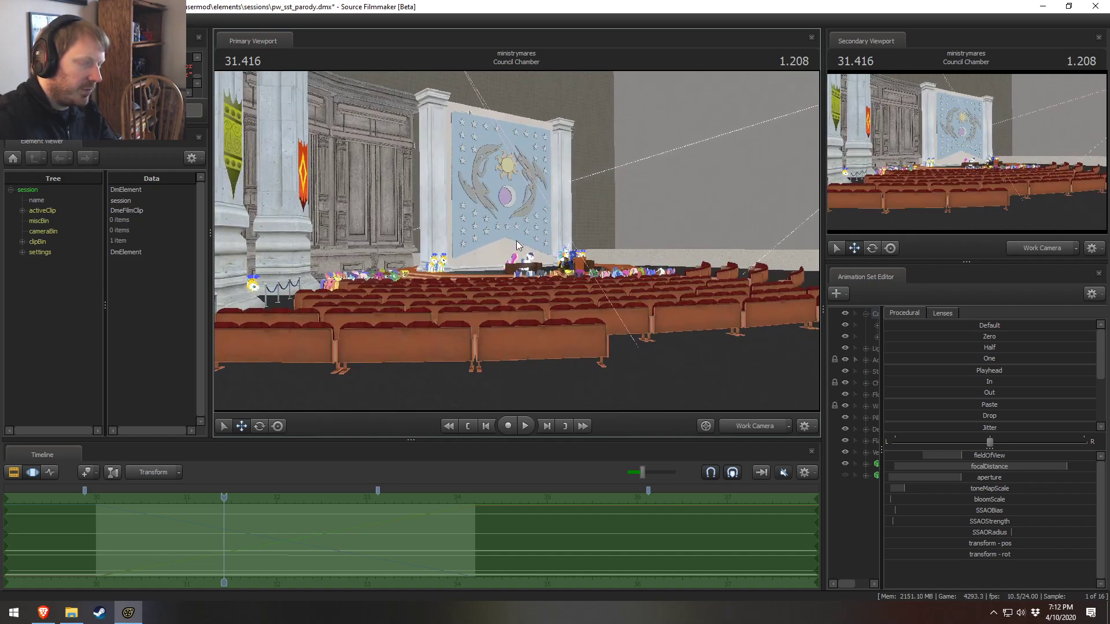
pyautogui.moveTo(882, 423); pyautogui.dragTo(953, 431)
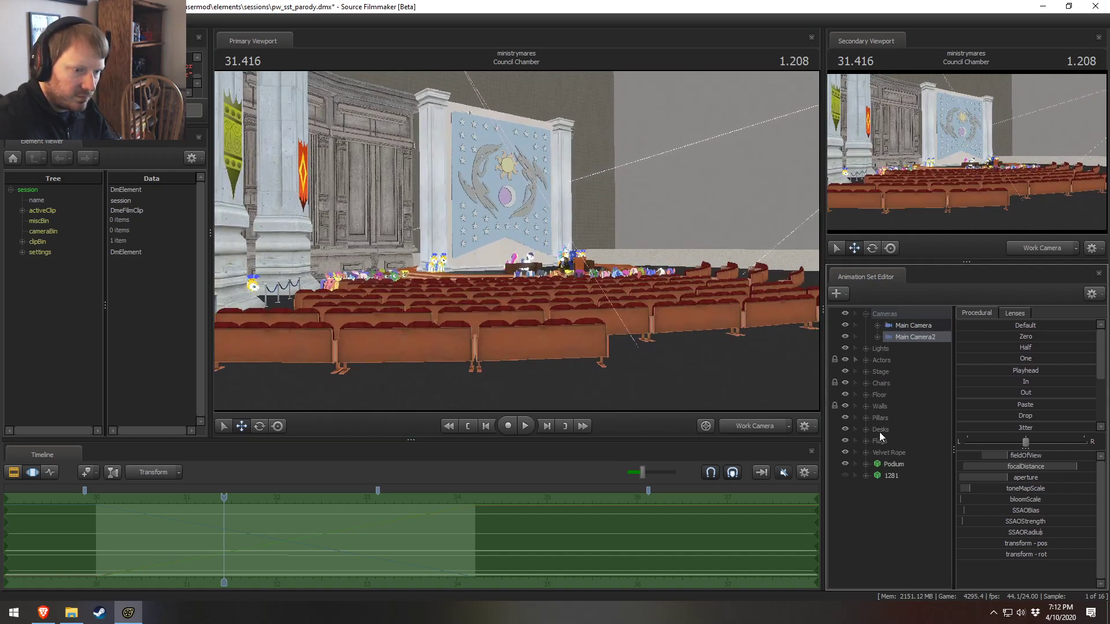
pyautogui.click(845, 417)
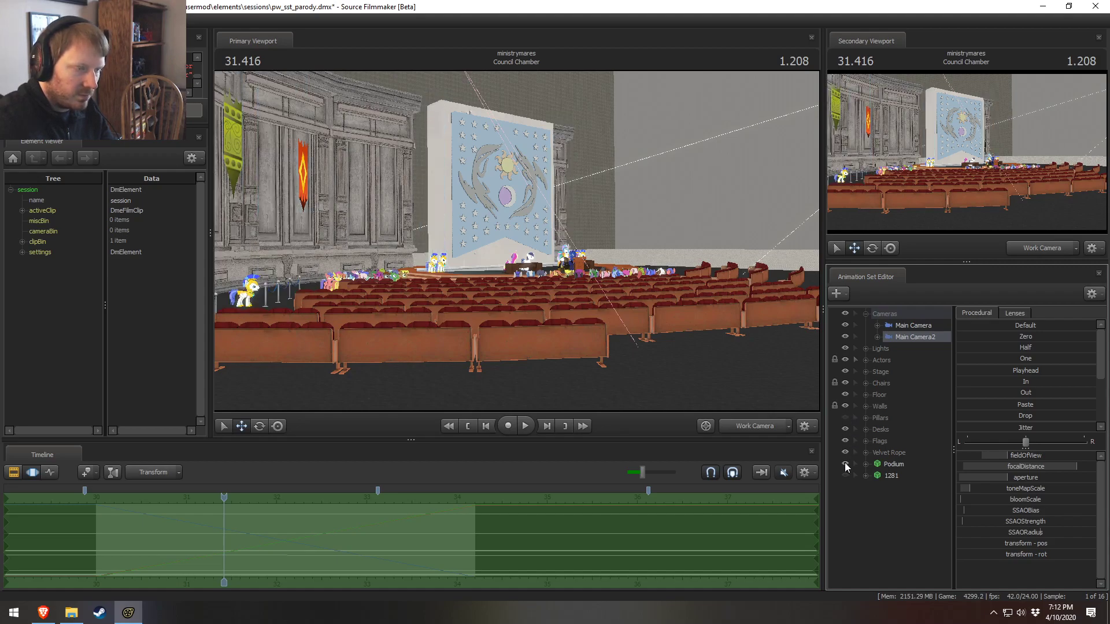
# Move to 30.000 and fine-tune Main Camera2's focal distance while watching its focus line against the characters at the podium
pyautogui.moveTo(536, 319); pyautogui.dragTo(558, 316)
pyautogui.press('d')
pyautogui.press('w')
pyautogui.press('w')
pyautogui.moveTo(516, 241)
pyautogui.mouseDown()
pyautogui.moveTo(519, 255)
pyautogui.moveTo(536, 251)
pyautogui.mouseUp()
pyautogui.press('d')
pyautogui.press('a')
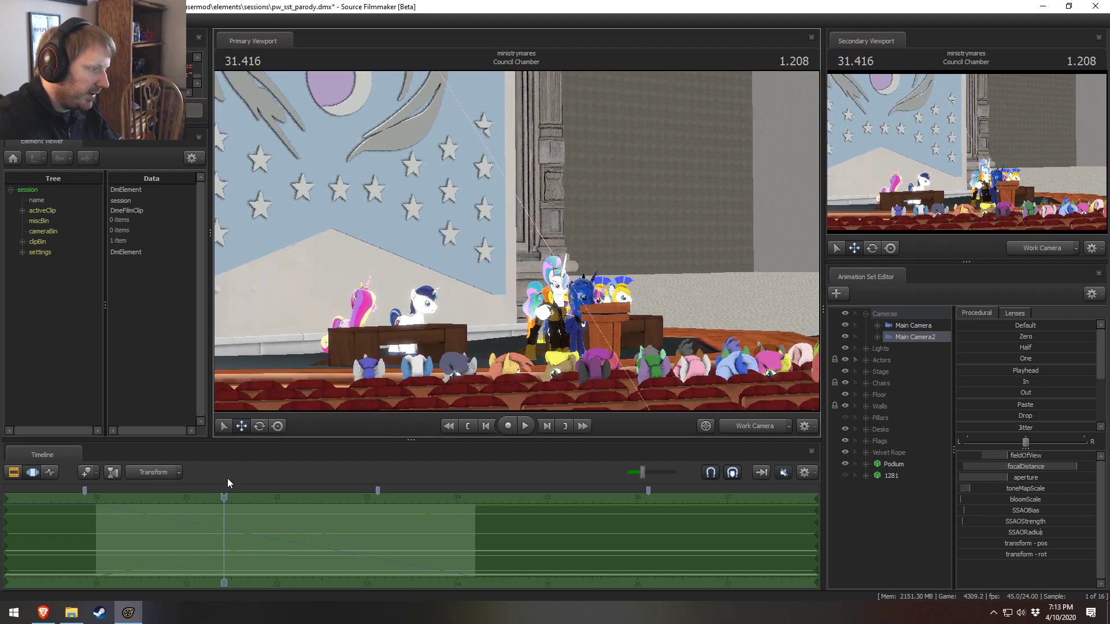
pyautogui.moveTo(224, 511); pyautogui.dragTo(97, 512)
pyautogui.moveTo(516, 241); pyautogui.dragTo(516, 242)
pyautogui.press('d')
pyautogui.press('d')
pyautogui.press('d')
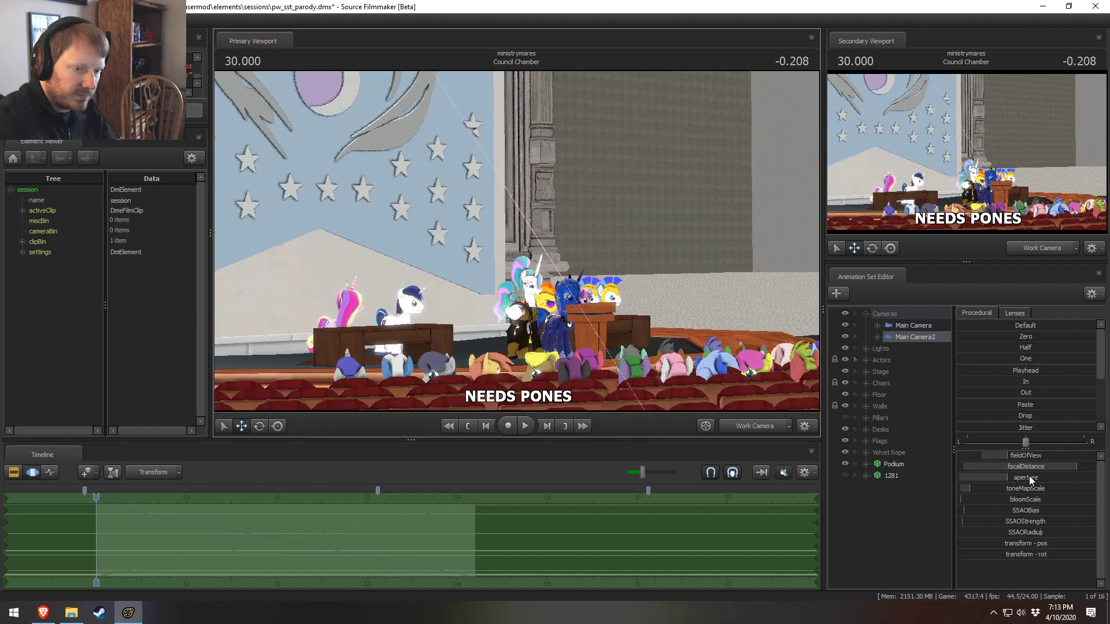
pyautogui.click(574, 259)
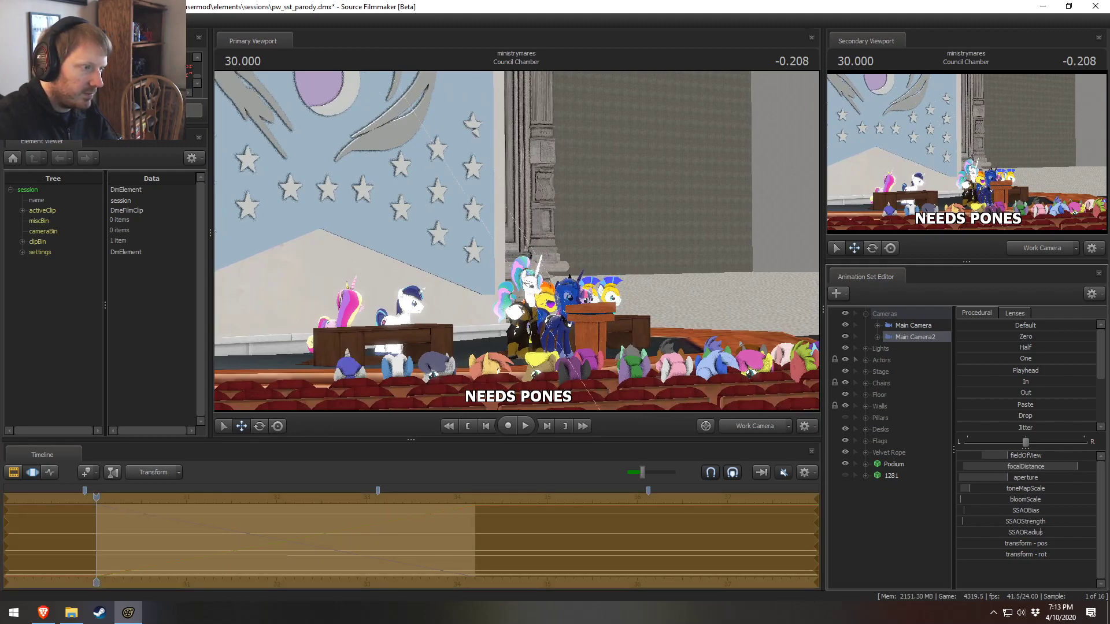
pyautogui.press('w')
pyautogui.moveTo(575, 260); pyautogui.dragTo(574, 259)
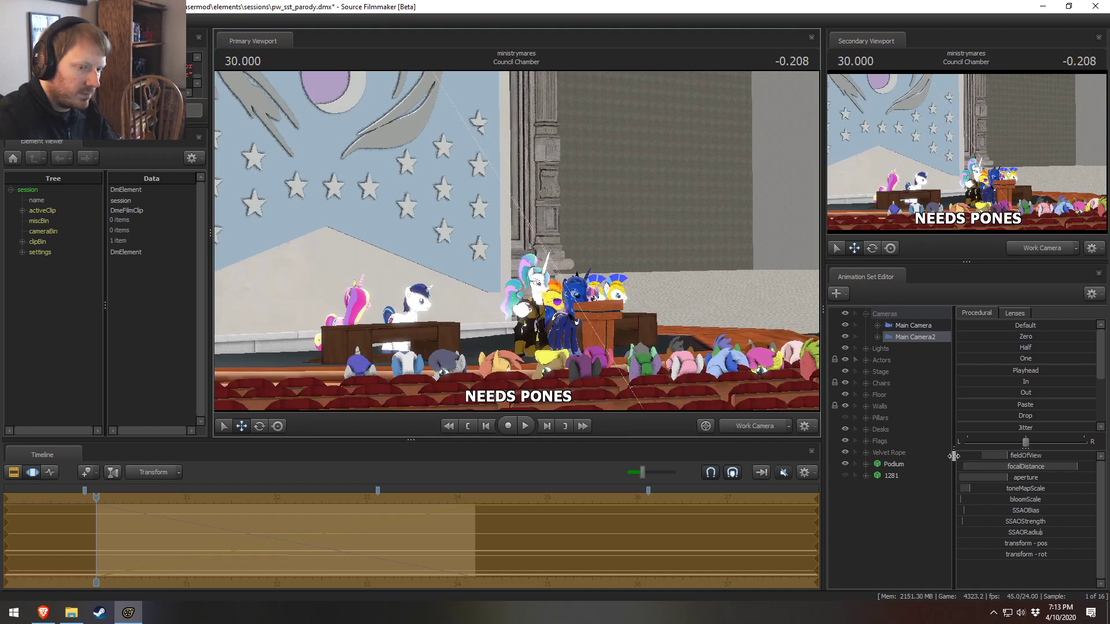
# Ramp the time selection in from 30 to 33.041 and slightly reduce the focal distance at 33.041
pyautogui.moveTo(953, 457); pyautogui.dragTo(865, 456)
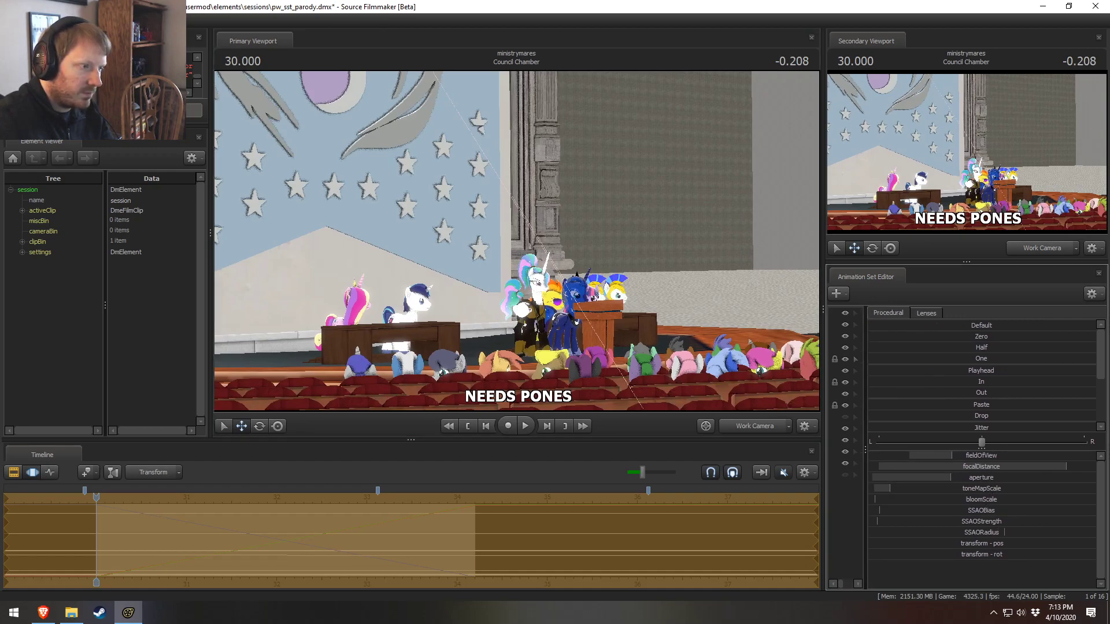
pyautogui.press('w')
pyautogui.press('w')
pyautogui.press('w')
pyautogui.moveTo(92, 529)
pyautogui.mouseDown()
pyautogui.moveTo(403, 527)
pyautogui.moveTo(90, 527)
pyautogui.mouseUp()
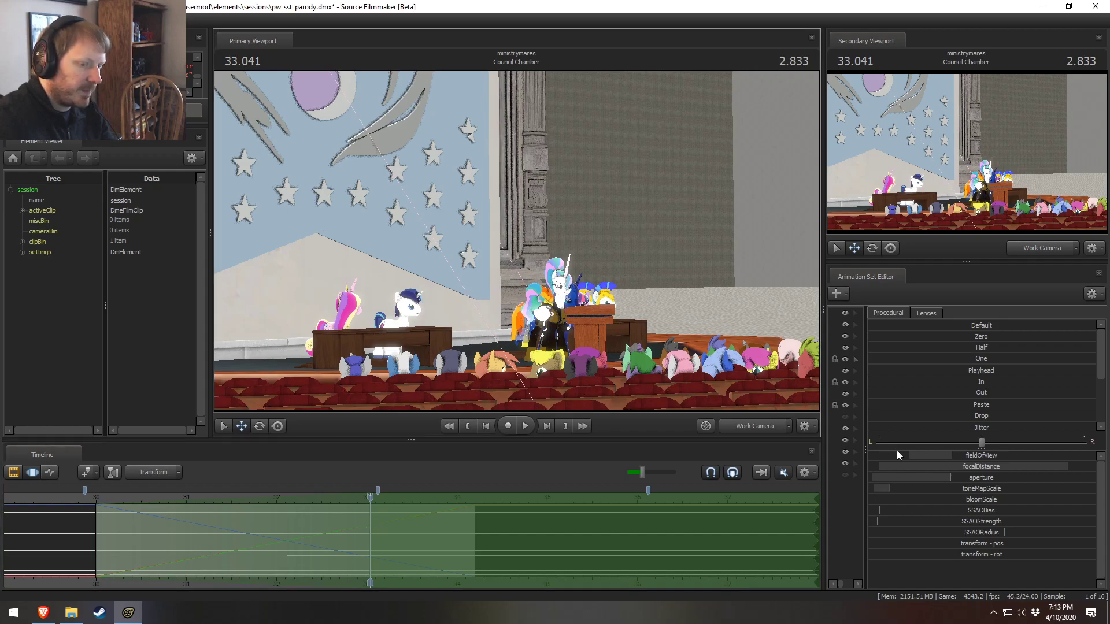
pyautogui.moveTo(990, 470); pyautogui.dragTo(992, 471)
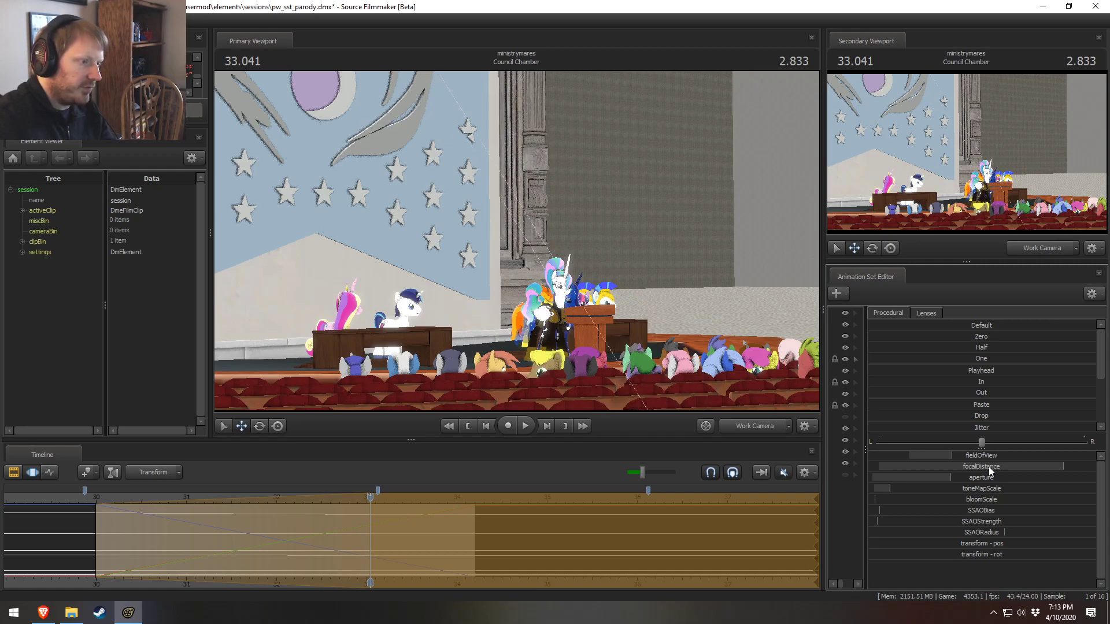
# Ramp the time selection in from 33.041 to 34.166 and reduce the focal distance slightly for the end of the shot
pyautogui.click(352, 530)
pyautogui.moveTo(357, 529)
pyautogui.mouseDown()
pyautogui.moveTo(468, 537)
pyautogui.moveTo(370, 523)
pyautogui.mouseUp()
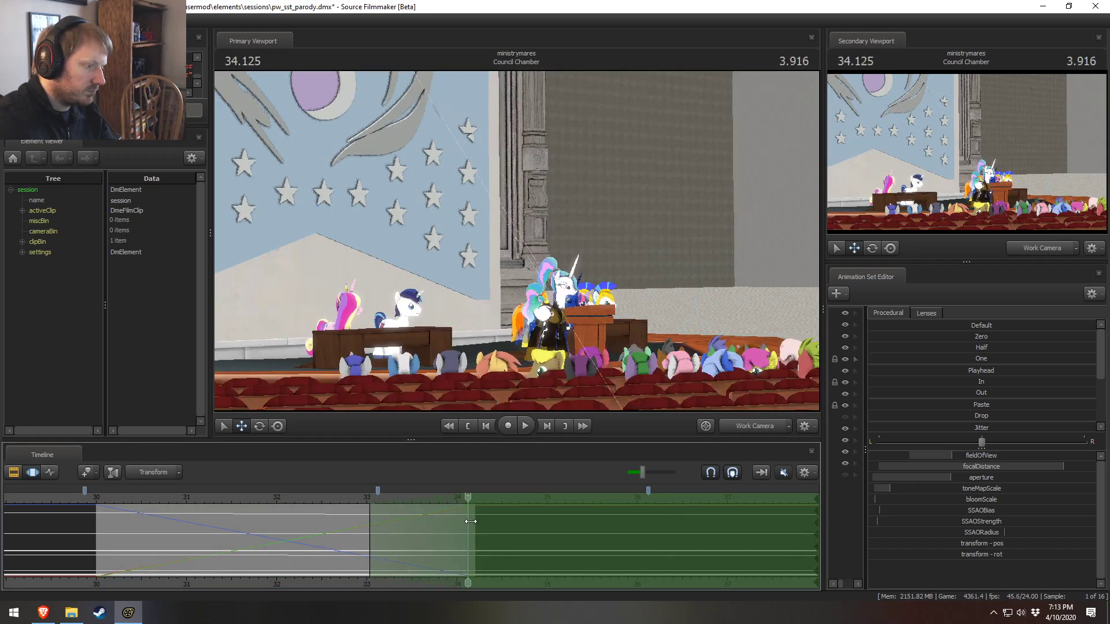
pyautogui.moveTo(471, 521); pyautogui.dragTo(472, 500)
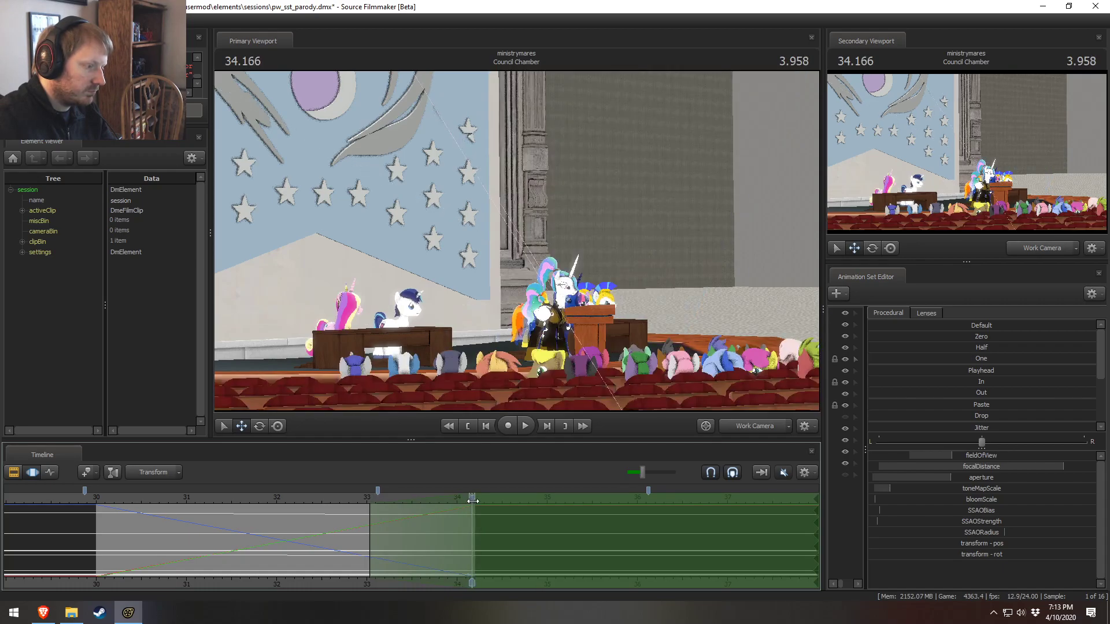
pyautogui.moveTo(966, 466); pyautogui.dragTo(965, 463)
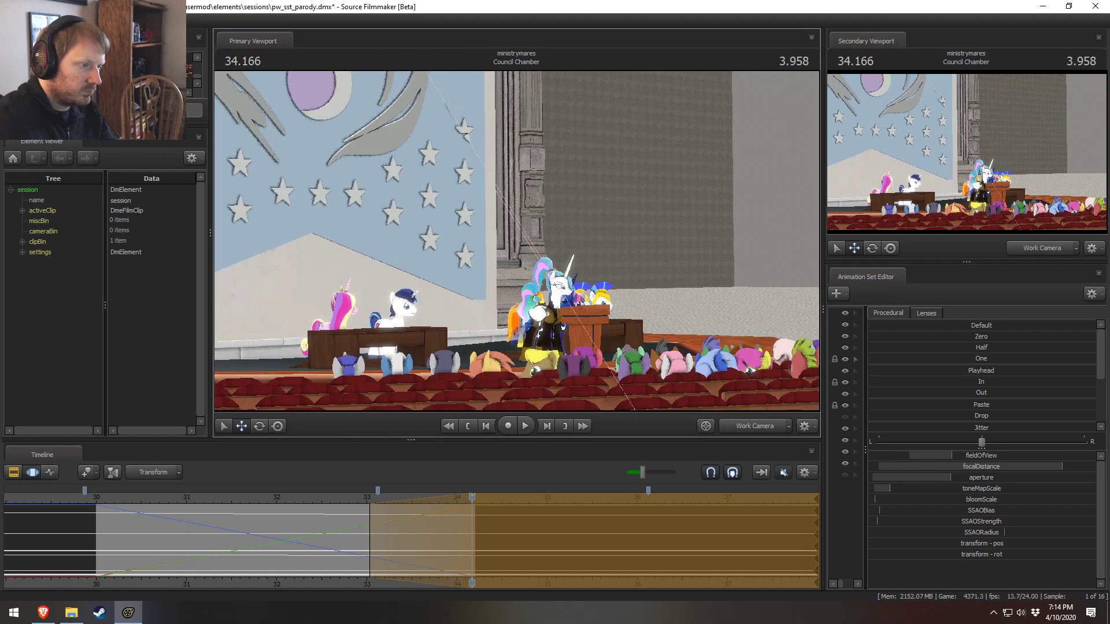
# Play the Council Chamber shot from its start into Celestia Speech in the Clip Editor, checking the focus line from the Work Camera
pyautogui.press('F2')
pyautogui.press('space')
pyautogui.press('space')
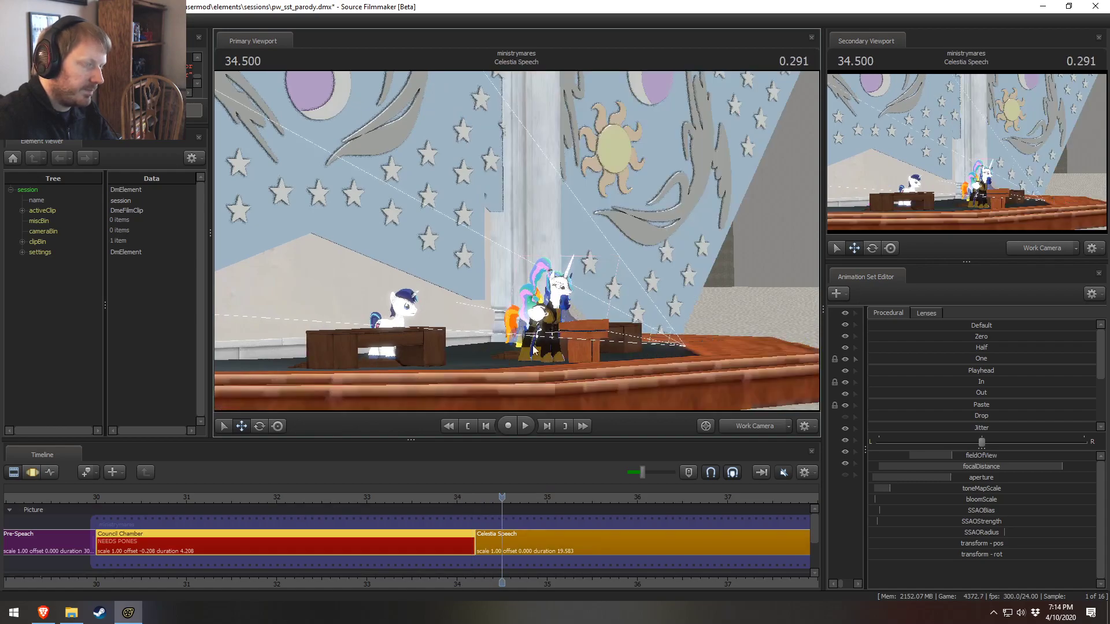
pyautogui.click(99, 500)
pyautogui.moveTo(438, 327); pyautogui.dragTo(440, 330)
pyautogui.press('space')
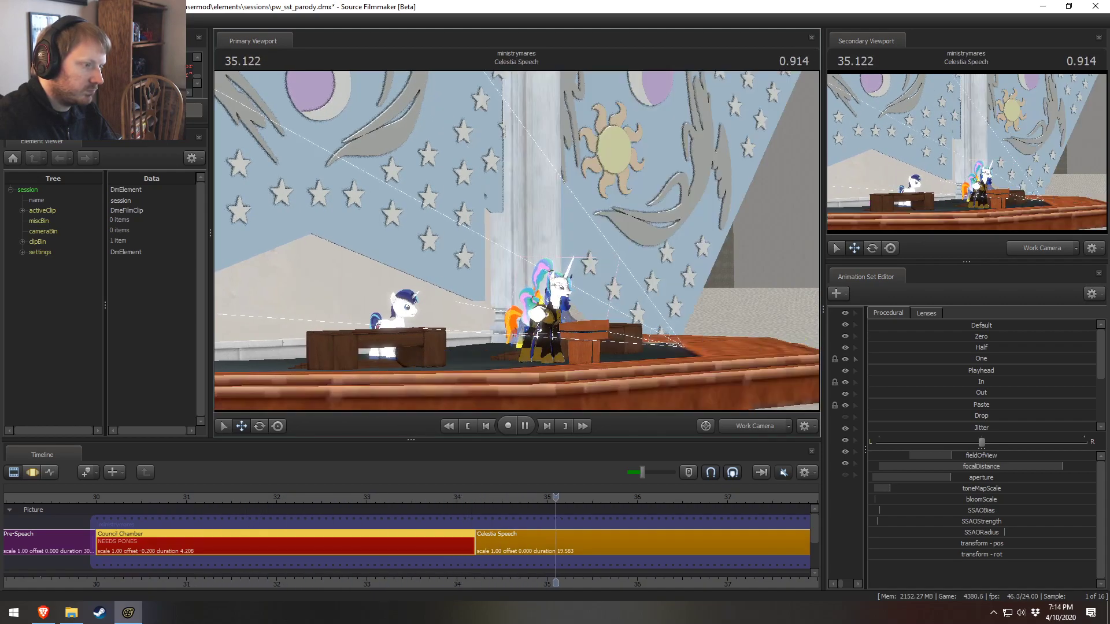
pyautogui.press('space')
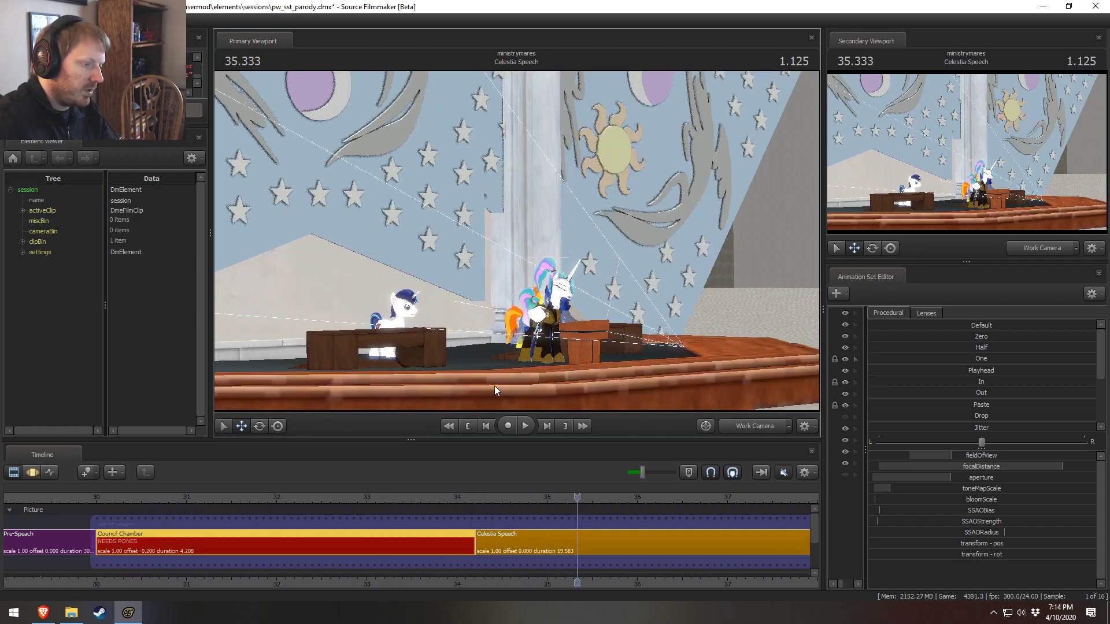
# Return to the Motion Editor near the start of the shot, view it through Main Camera2 and show the Pillars group again
pyautogui.press('F3')
pyautogui.click(112, 494)
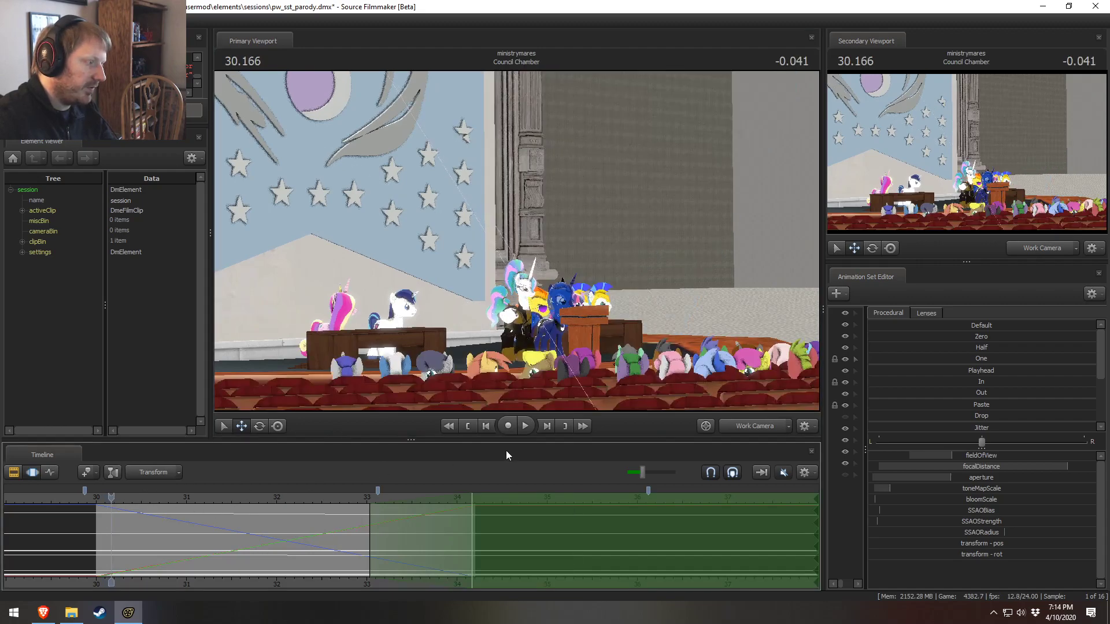
pyautogui.click(754, 426)
pyautogui.click(741, 400)
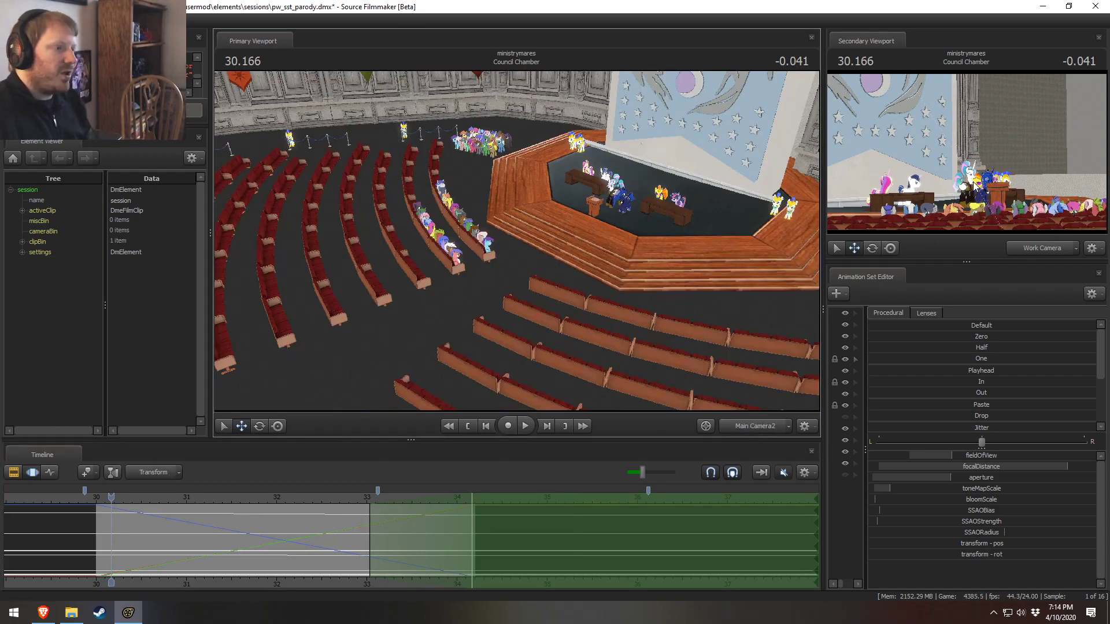
pyautogui.click(865, 449)
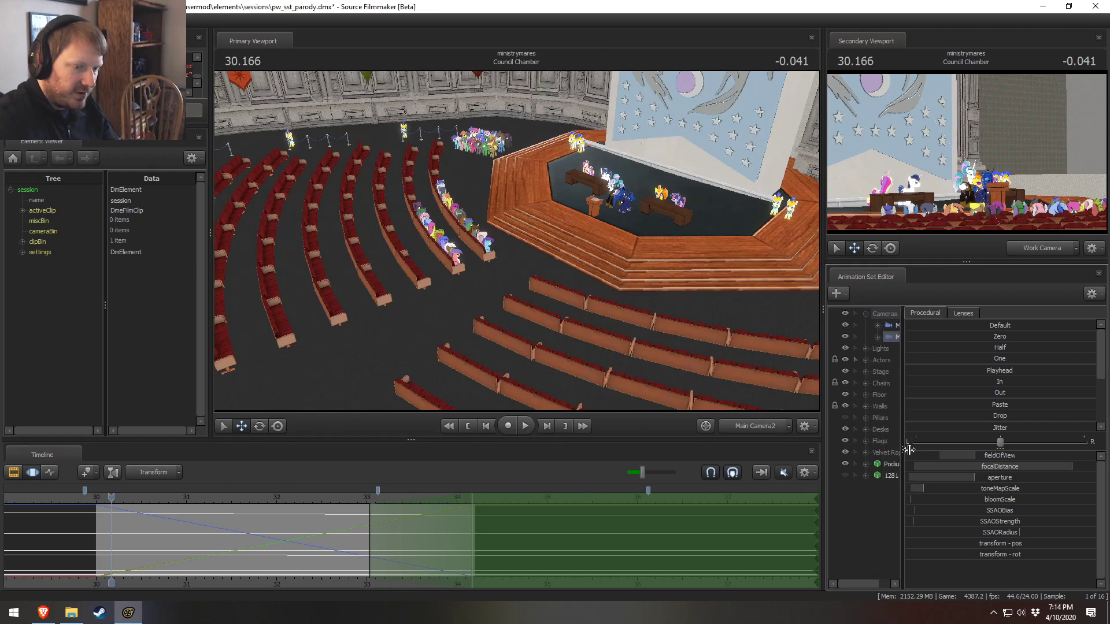
pyautogui.click(845, 418)
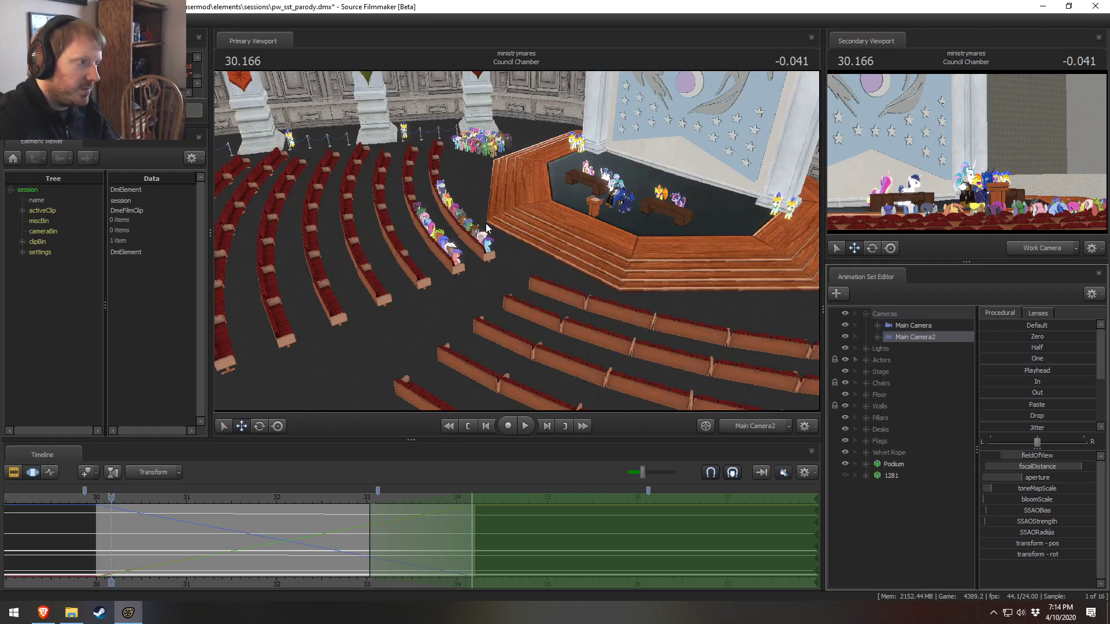
# Scrub through the Council Chamber shot in the Clip Editor to review the Main Camera2 move
pyautogui.press('F3')
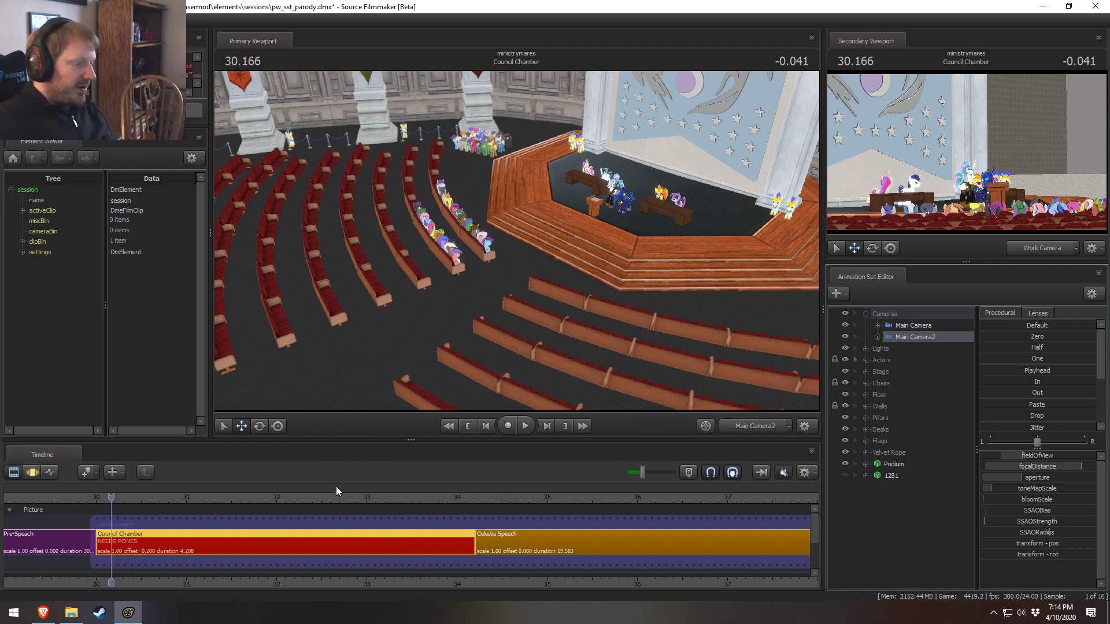
pyautogui.moveTo(396, 496); pyautogui.dragTo(410, 504)
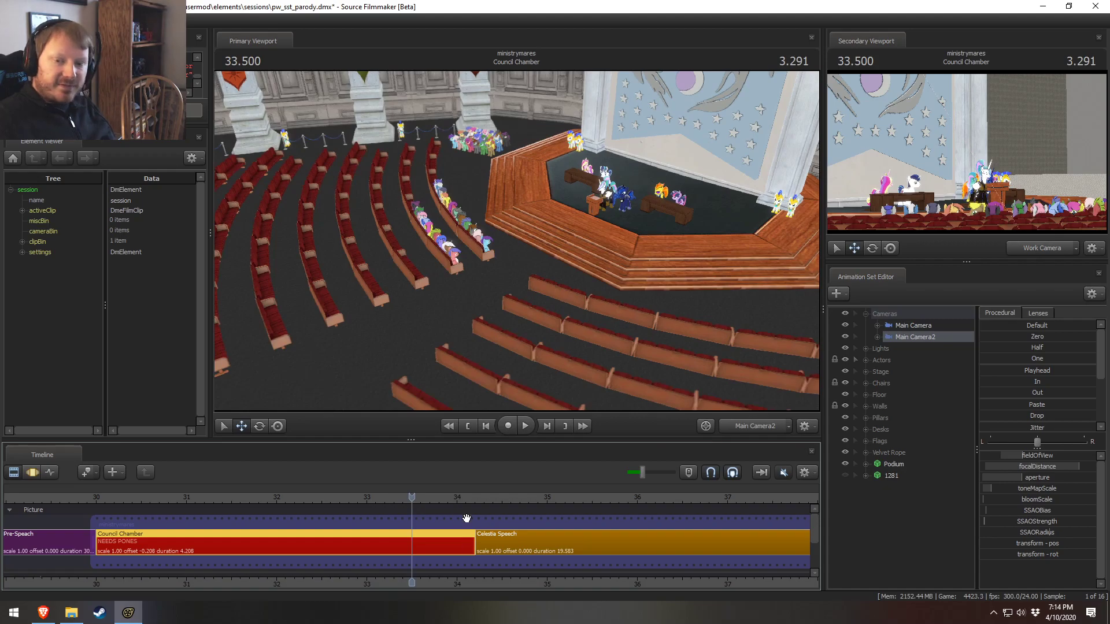
pyautogui.moveTo(438, 496); pyautogui.dragTo(281, 420)
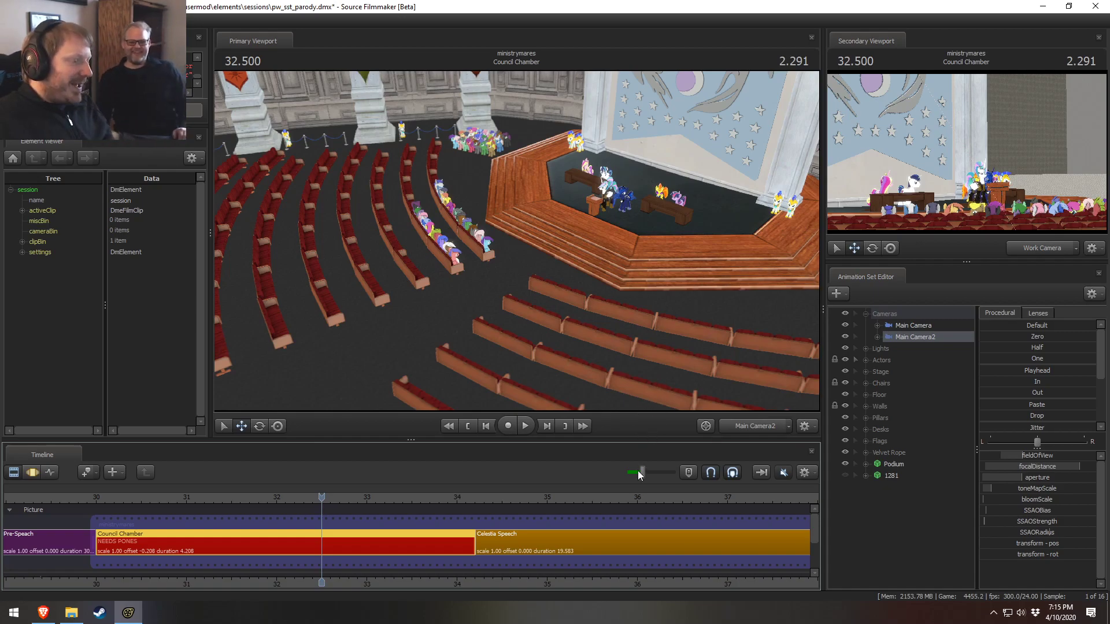
pyautogui.click(299, 496)
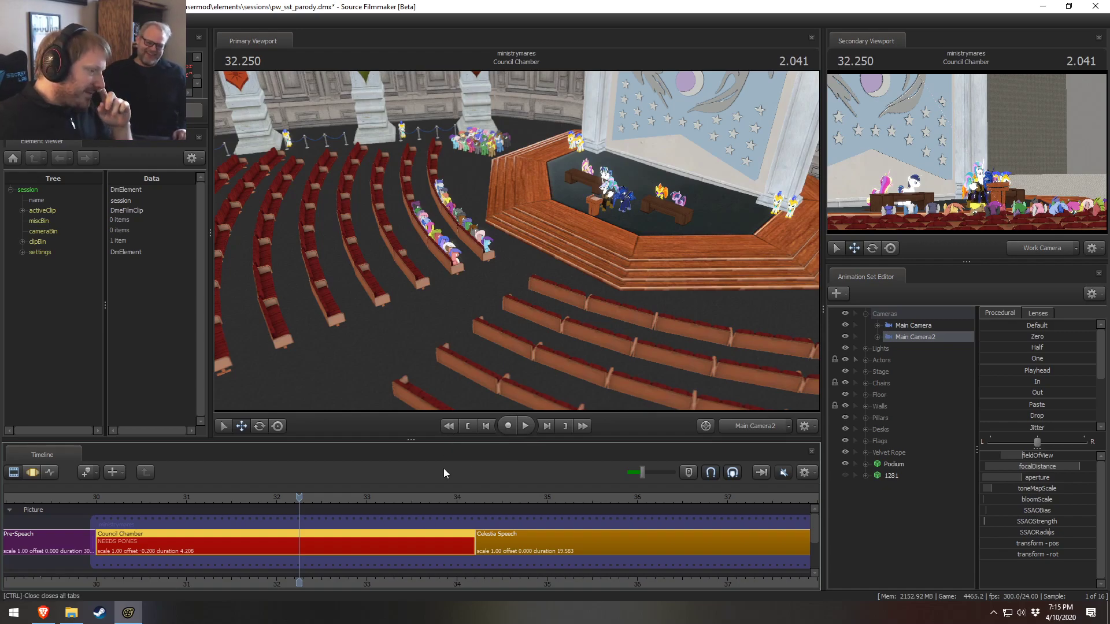
pyautogui.moveTo(134, 495); pyautogui.dragTo(362, 494)
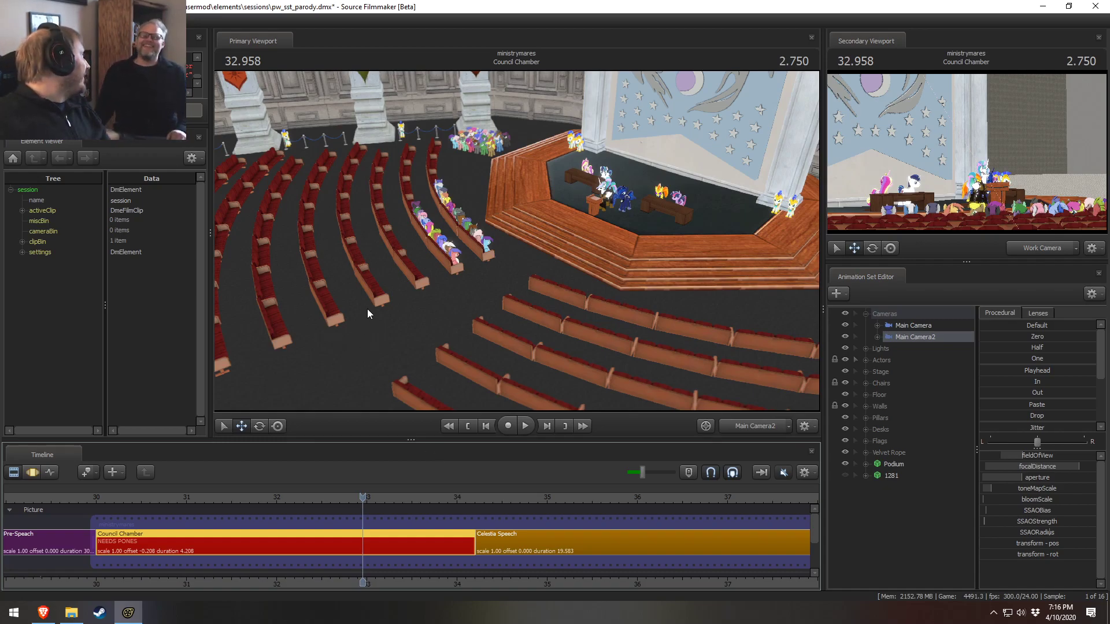
pyautogui.moveTo(363, 500); pyautogui.dragTo(459, 545)
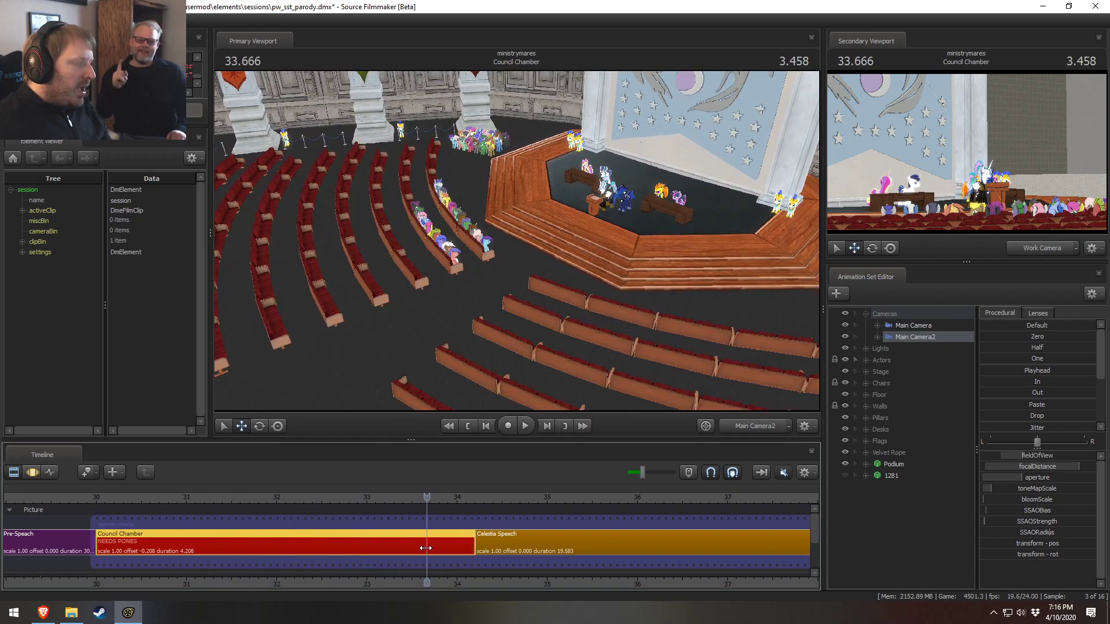
pyautogui.scroll(-5, 469, 551)
pyautogui.scroll(4, 417, 554)
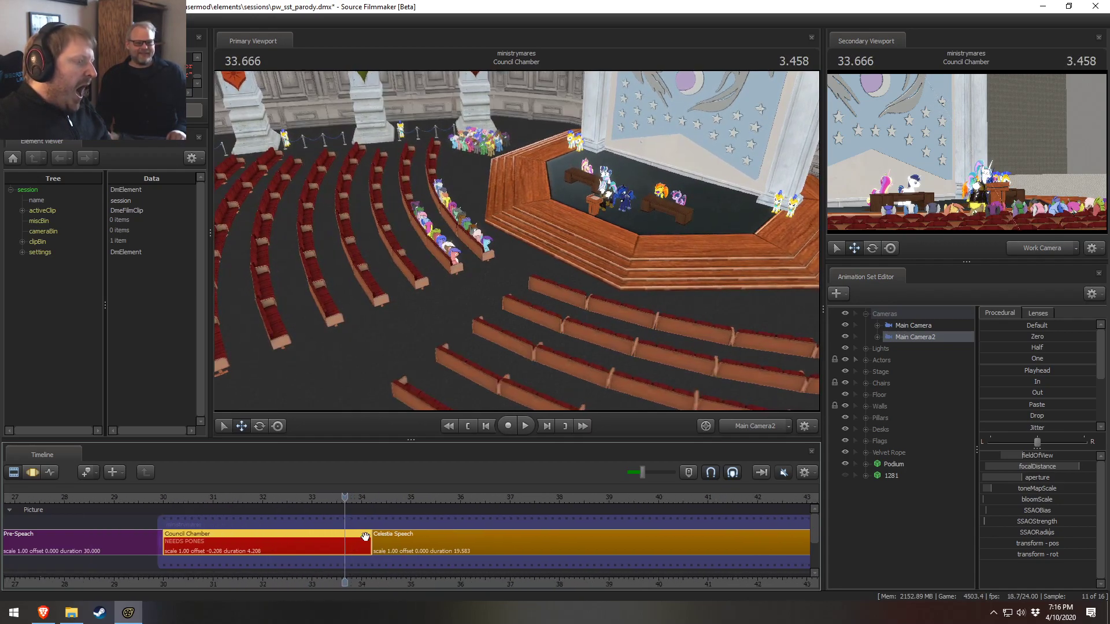
# Frame Twilight at her desk with the Work Camera at 33.000 and select her in the Actors group for Motion Editor work
pyautogui.moveTo(345, 502); pyautogui.dragTo(311, 504)
pyautogui.keyDown('ctrl'); pyautogui.click(749, 428); pyautogui.keyUp('ctrl')
pyautogui.moveTo(693, 347); pyautogui.dragTo(725, 334)
pyautogui.press('w')
pyautogui.press('s')
pyautogui.press('a')
pyautogui.press('d')
pyautogui.press('w')
pyautogui.moveTo(549, 277); pyautogui.dragTo(554, 275)
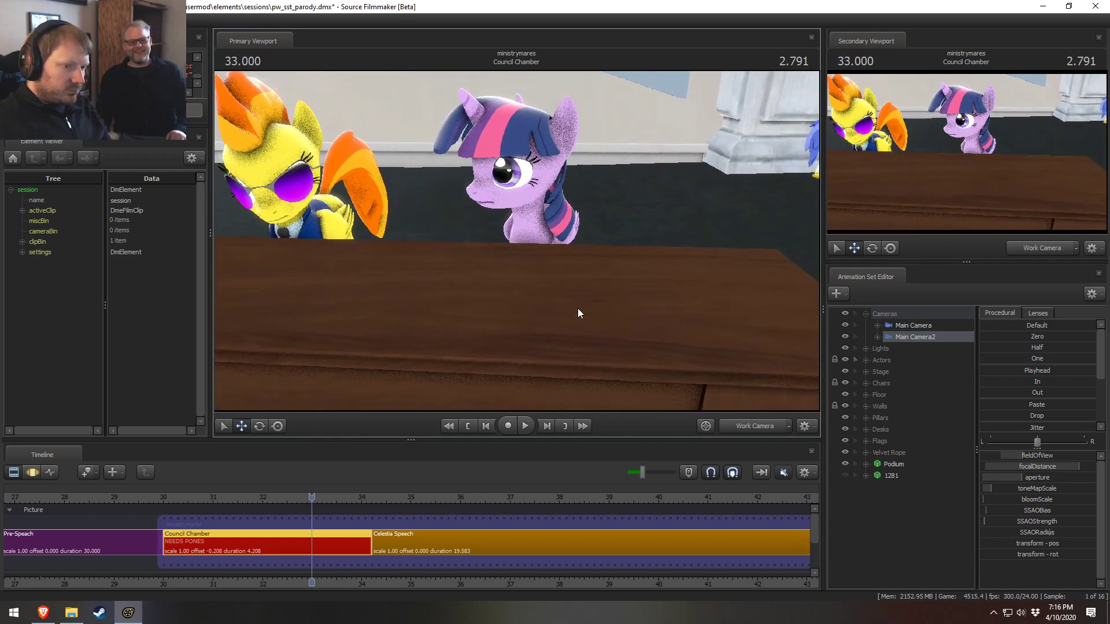
pyautogui.click(865, 360)
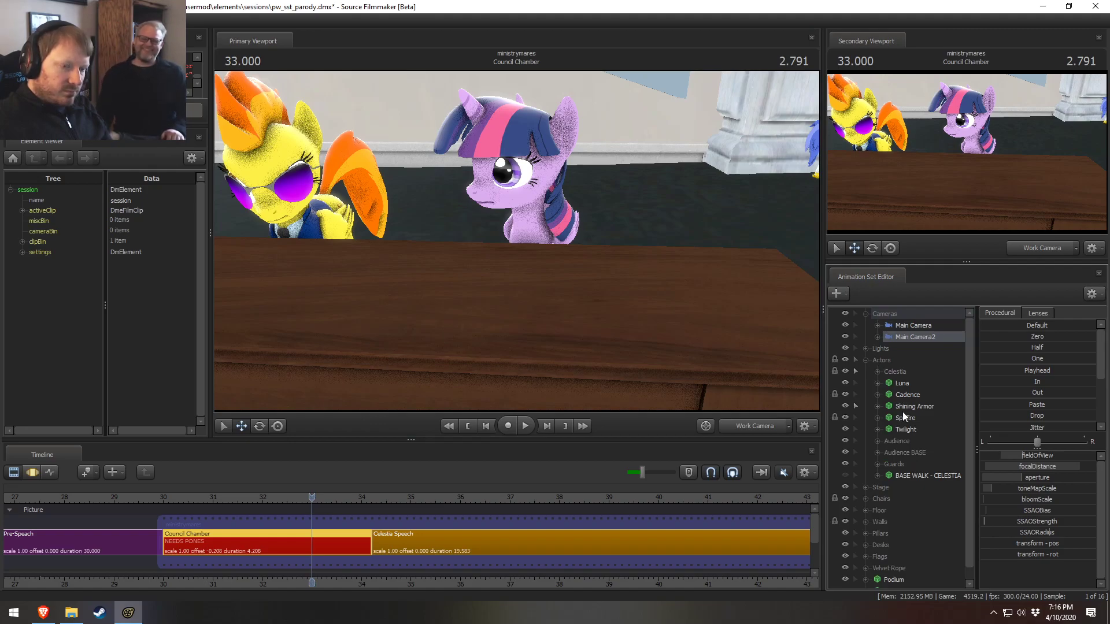
pyautogui.click(906, 427)
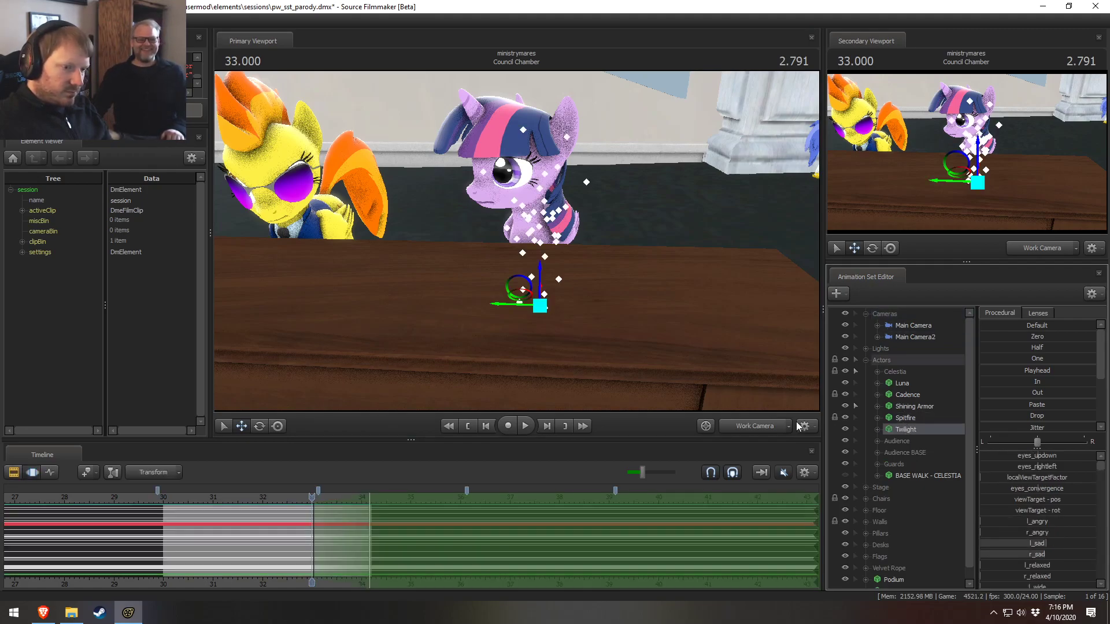
# Try to tilt Twilight and move her down beneath the desk, and undo the changes
pyautogui.moveTo(503, 307); pyautogui.dragTo(531, 477)
pyautogui.moveTo(538, 299); pyautogui.dragTo(538, 298)
pyautogui.moveTo(603, 275); pyautogui.dragTo(542, 332)
pyautogui.moveTo(556, 279); pyautogui.dragTo(616, 315)
pyautogui.click(616, 315)
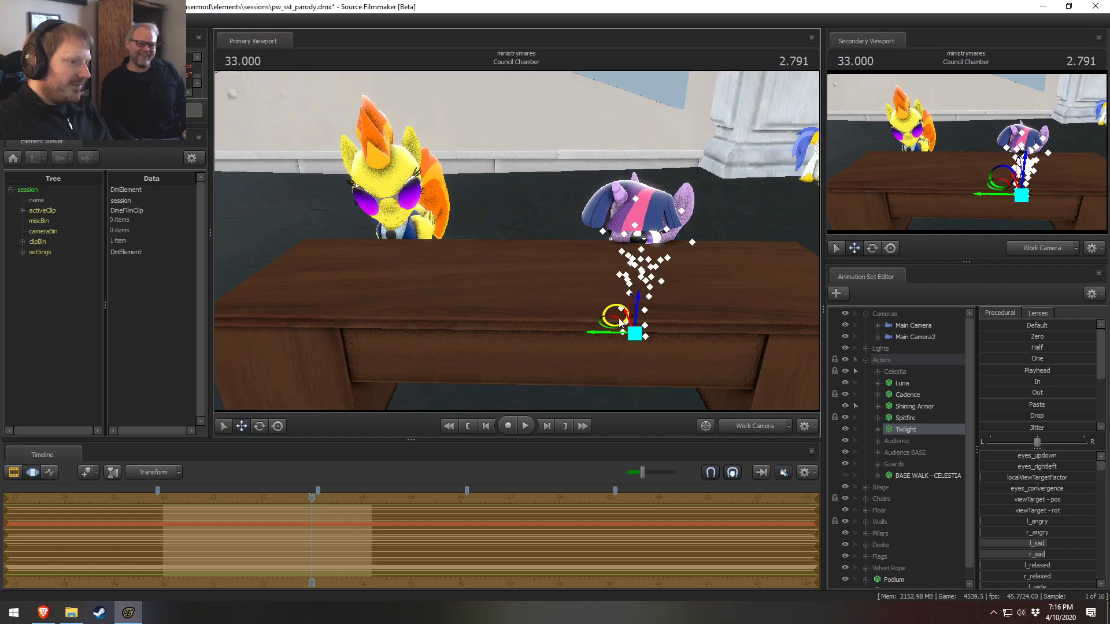
pyautogui.moveTo(635, 309); pyautogui.dragTo(651, 442)
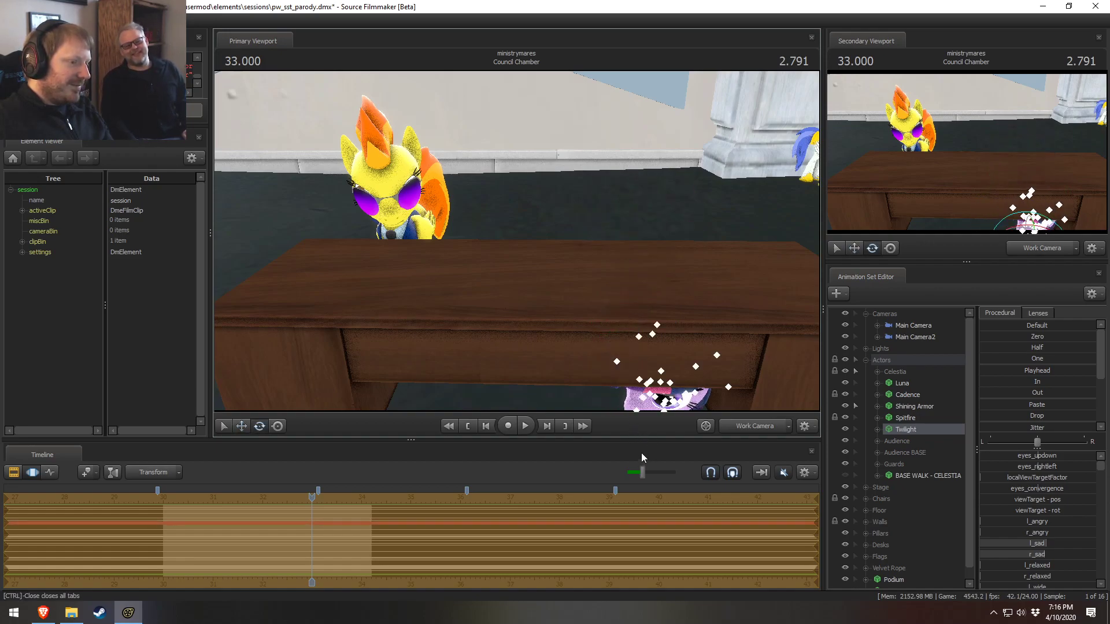
pyautogui.moveTo(710, 366); pyautogui.dragTo(516, 293)
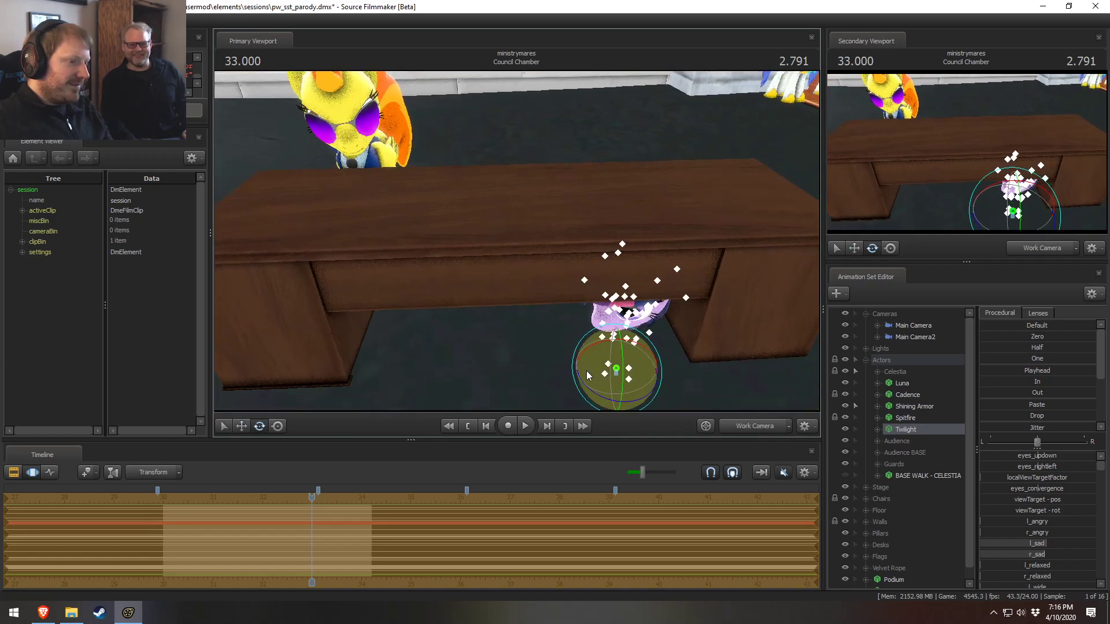
pyautogui.press('w')
pyautogui.moveTo(585, 342); pyautogui.dragTo(520, 466)
pyautogui.moveTo(504, 203); pyautogui.dragTo(517, 242)
pyautogui.hotkey('ctrl', 'z')
# Compare the stage characters' positions in the Clip Editor between Council Chamber at 32.333 and Celestia Speech at 34.500
pyautogui.keyDown('alt'); pyautogui.moveTo(645, 224); pyautogui.dragTo(516, 242); pyautogui.keyUp('alt')
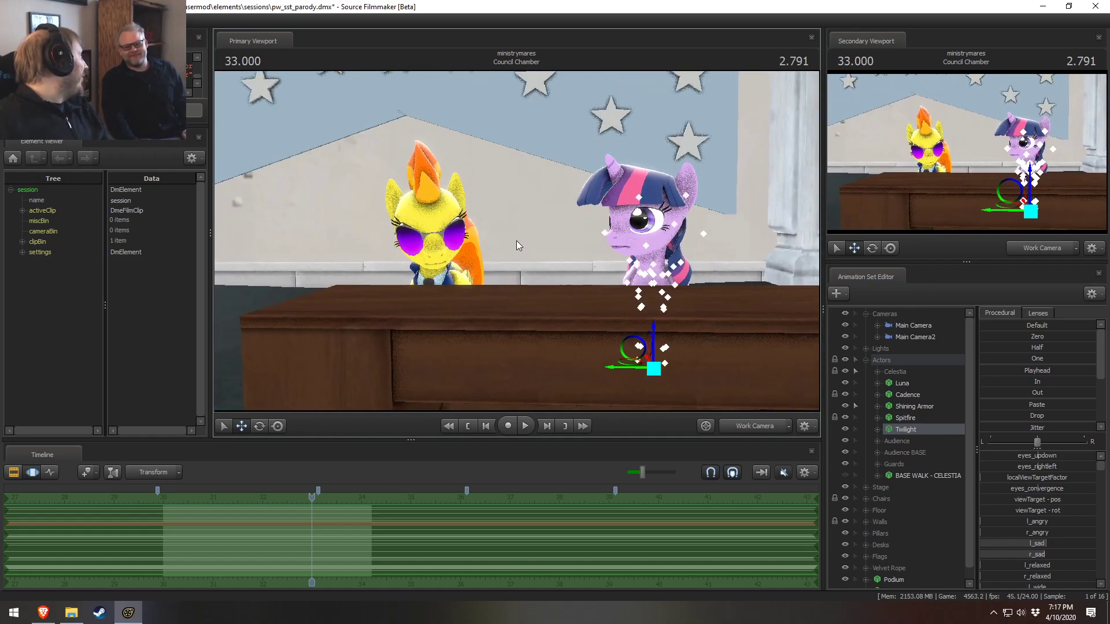
pyautogui.keyDown('alt'); pyautogui.moveTo(456, 233); pyautogui.dragTo(532, 242); pyautogui.keyUp('alt')
pyautogui.press('F2')
pyautogui.click(279, 497)
pyautogui.click(753, 429)
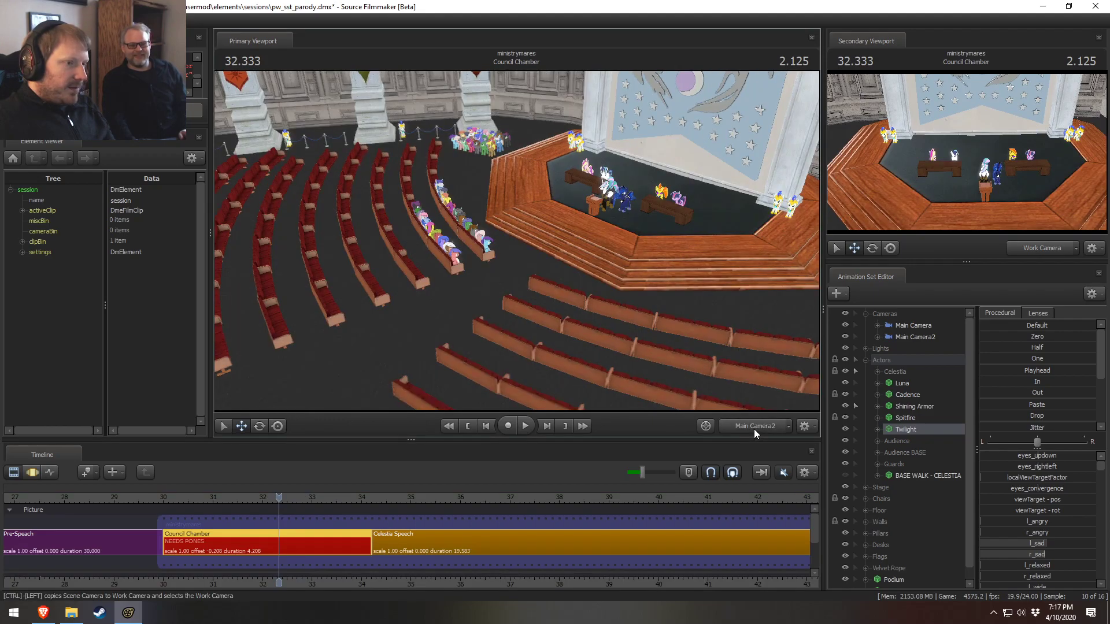
pyautogui.click(753, 428)
pyautogui.moveTo(691, 373); pyautogui.dragTo(688, 370)
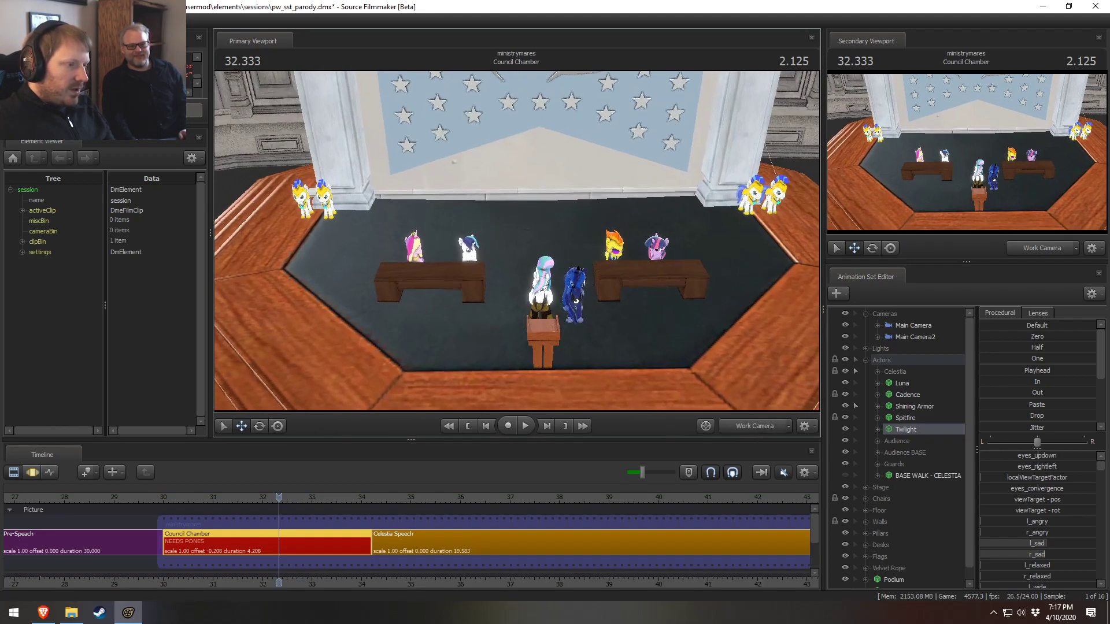
pyautogui.click(386, 495)
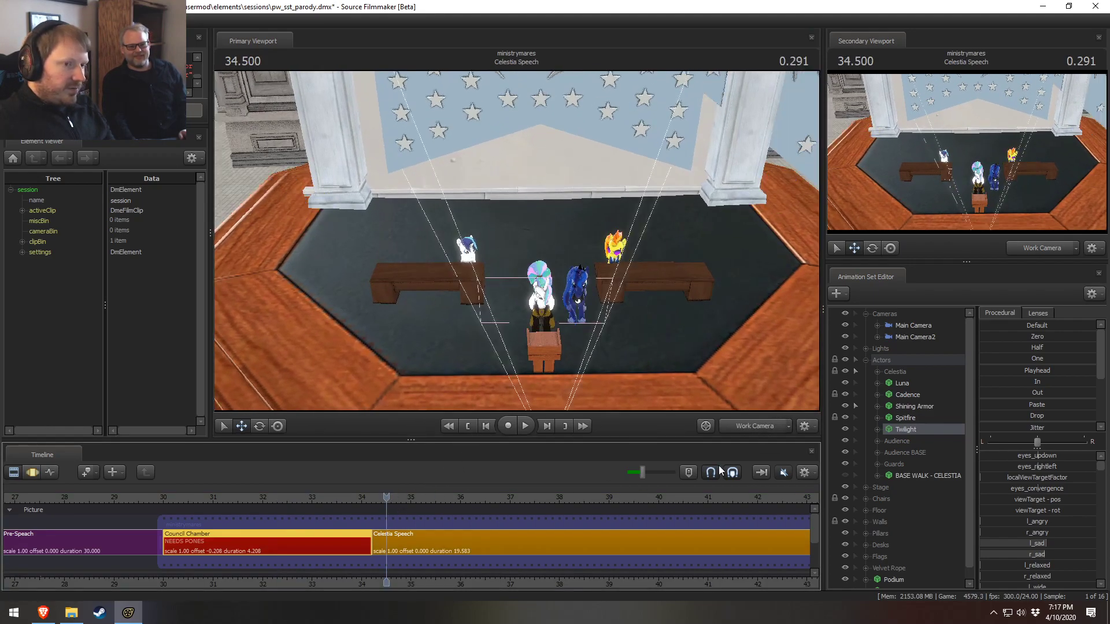
pyautogui.click(739, 428)
pyautogui.click(738, 429)
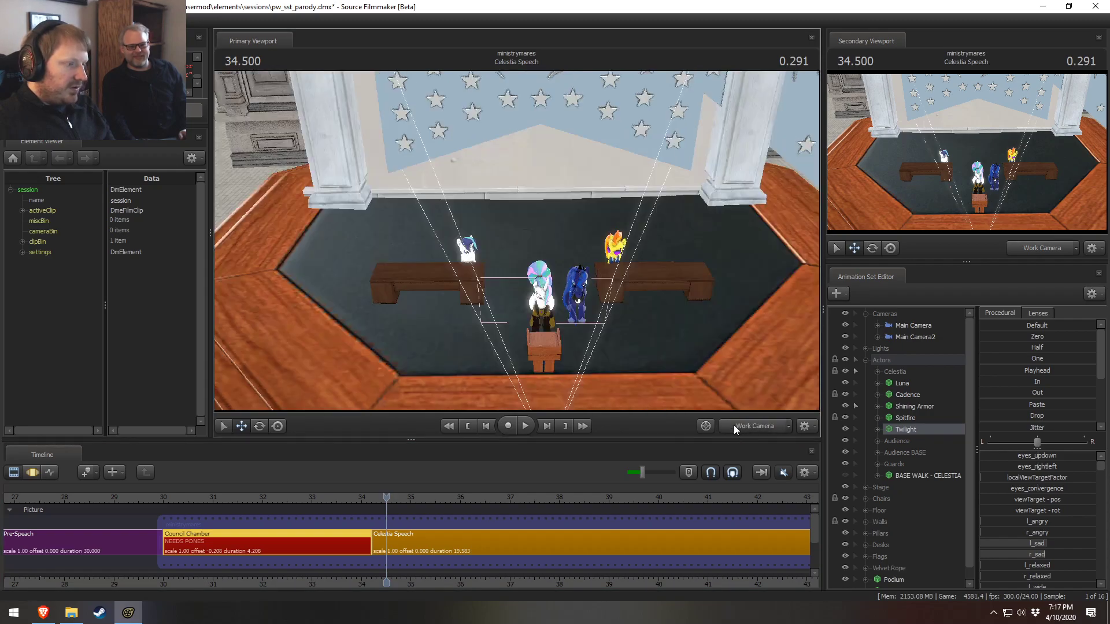
# Shift Cadence and Shining Armor together along their desk at 33.458 in the Motion Editor
pyautogui.click(332, 540)
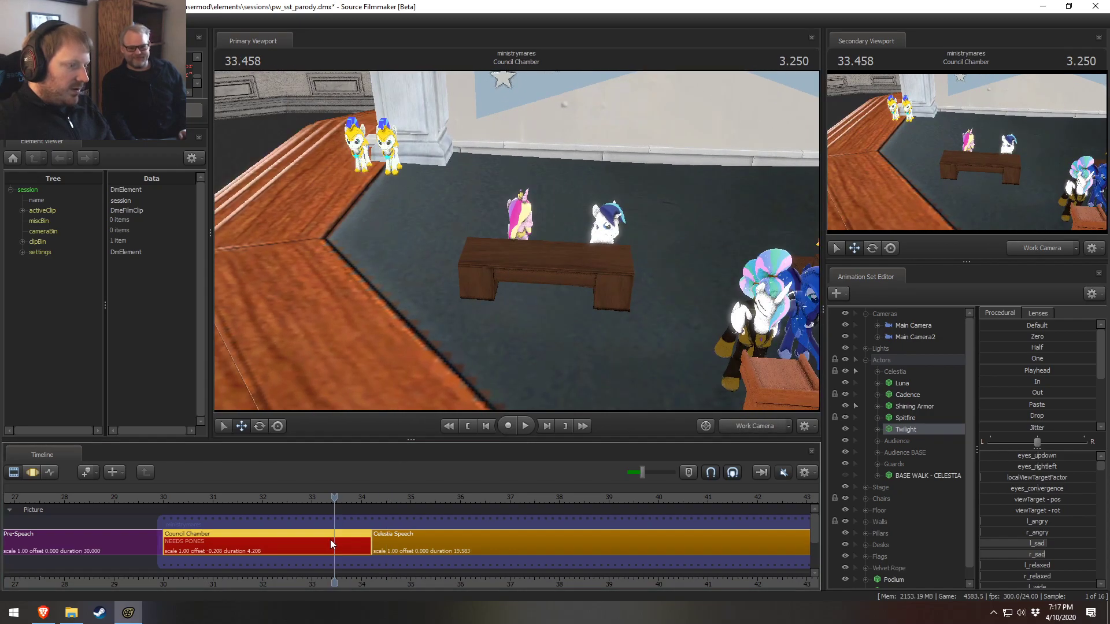
pyautogui.click(923, 396)
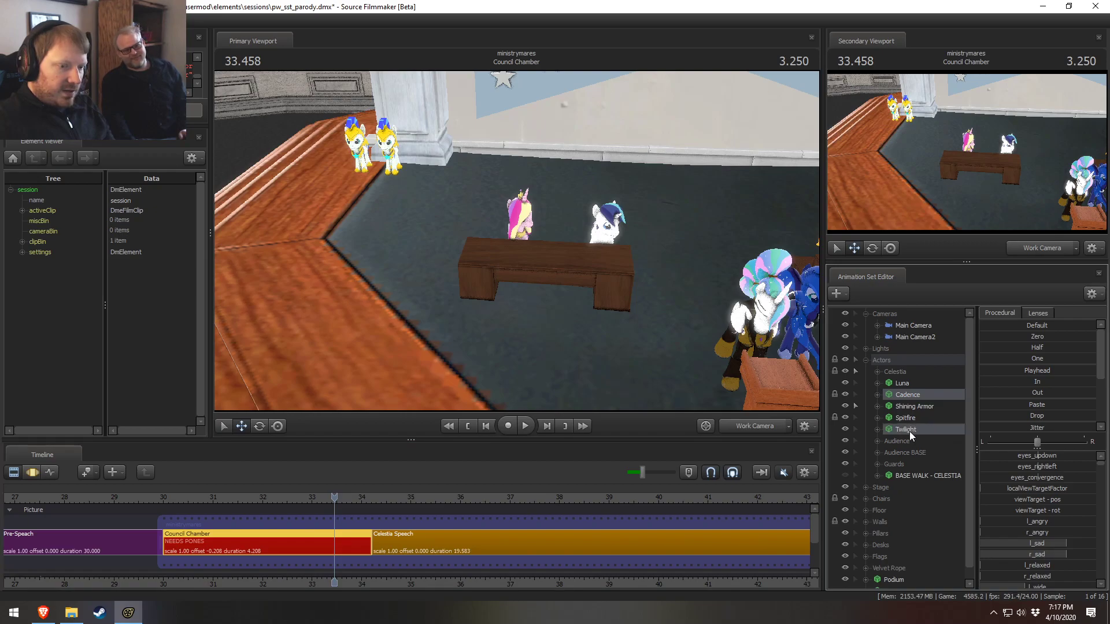
pyautogui.keyDown('ctrl'); pyautogui.click(913, 406); pyautogui.keyUp('ctrl')
pyautogui.press('F3')
pyautogui.moveTo(560, 256); pyautogui.dragTo(676, 238)
# Shift Spitfire and Twilight together slightly along their desk, toward the outer side of the stage
pyautogui.press('w')
pyautogui.moveTo(517, 241); pyautogui.dragTo(517, 246)
pyautogui.press('s')
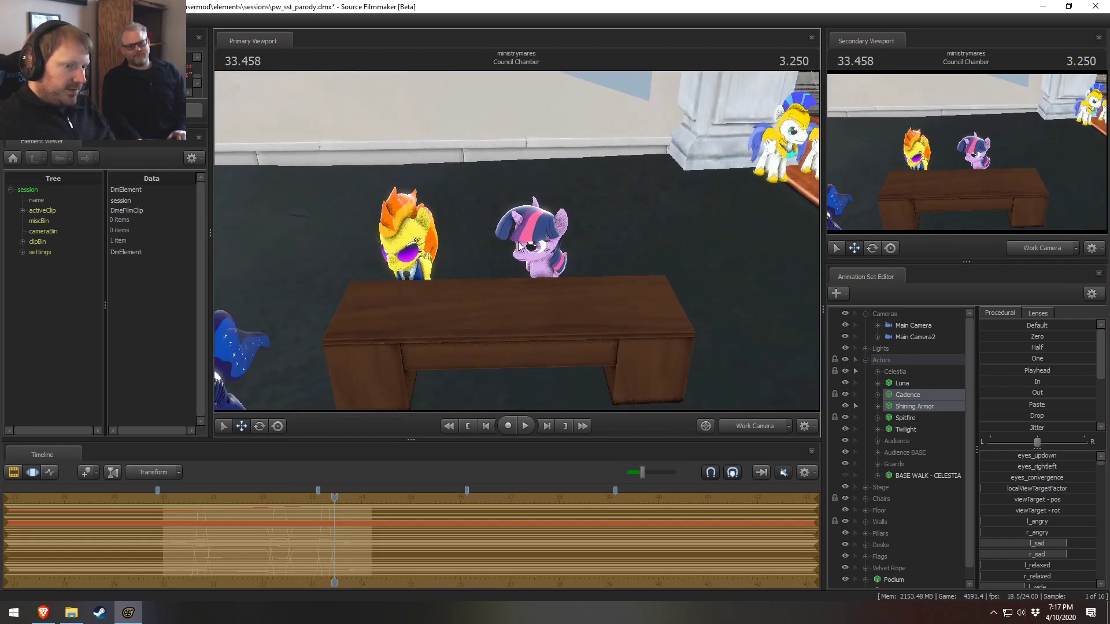
pyautogui.click(905, 418)
pyautogui.keyDown('ctrl'); pyautogui.click(905, 429); pyautogui.keyUp('ctrl')
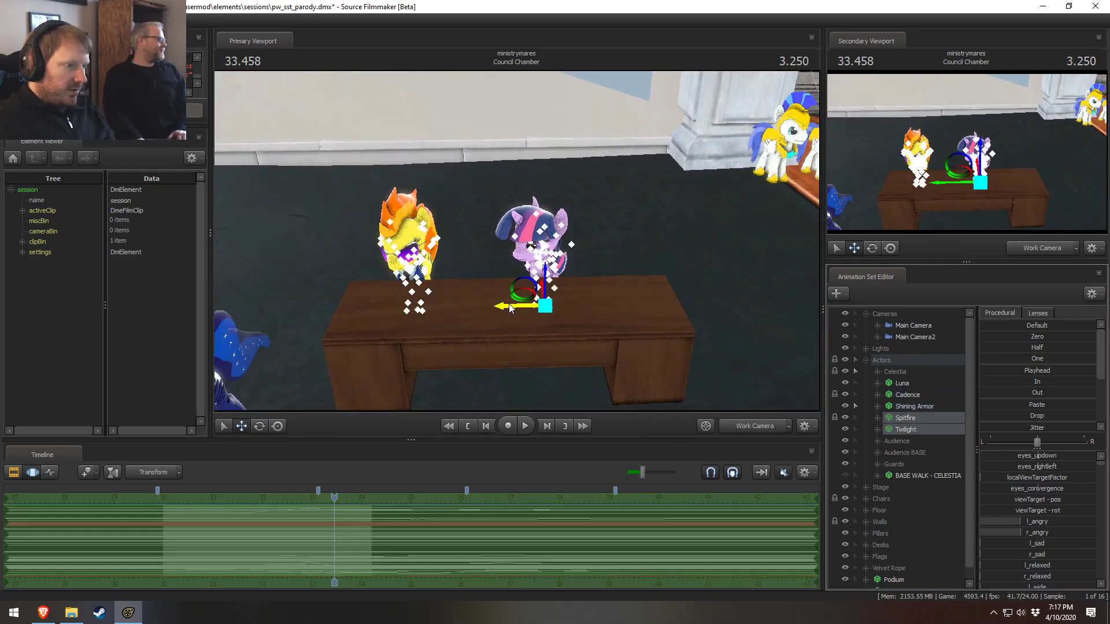
pyautogui.click(900, 418)
pyautogui.rightClick(900, 418)
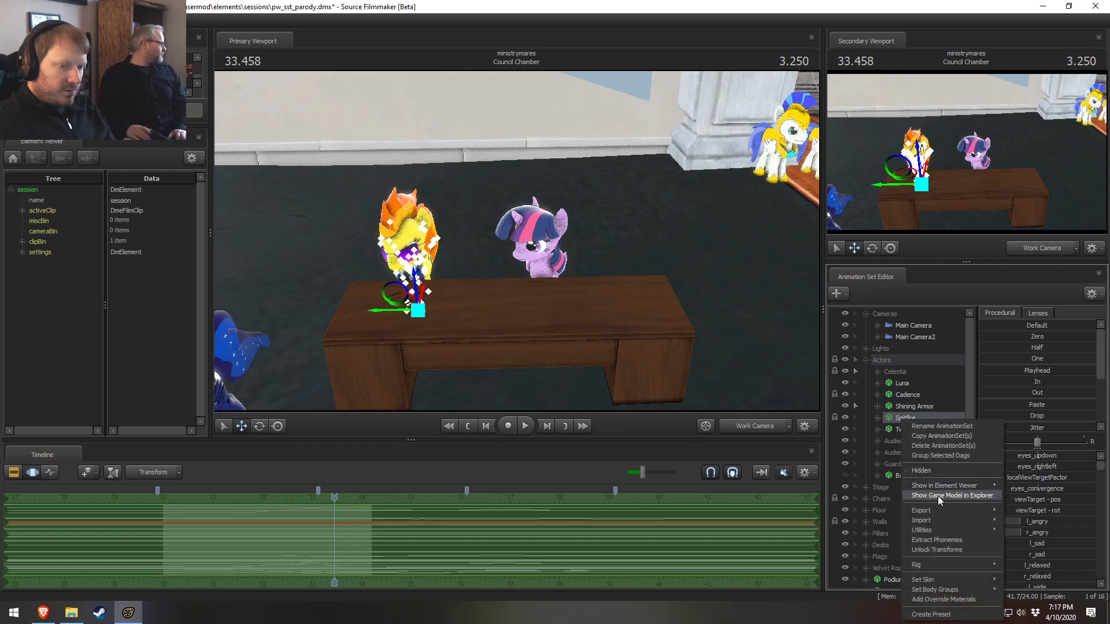
pyautogui.click(916, 416)
pyautogui.keyDown('ctrl'); pyautogui.click(905, 429); pyautogui.keyUp('ctrl')
pyautogui.moveTo(509, 309)
pyautogui.mouseDown()
pyautogui.moveTo(533, 311)
pyautogui.moveTo(522, 307)
pyautogui.mouseUp()
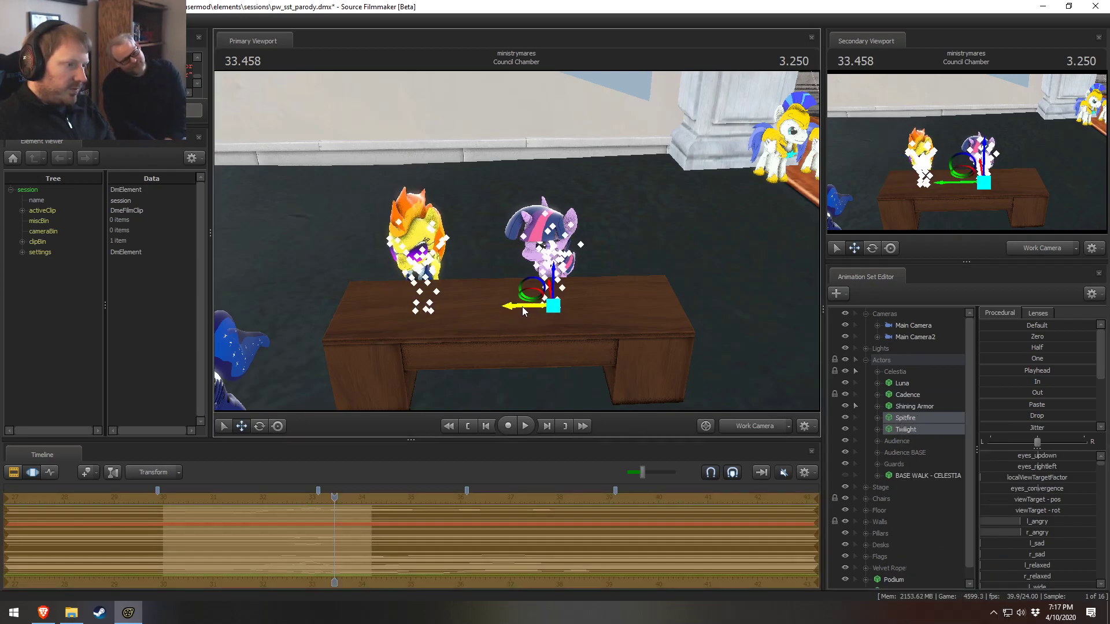
# Move only Twilight a little farther from Spitfire along the desk
pyautogui.moveTo(475, 336); pyautogui.dragTo(526, 257)
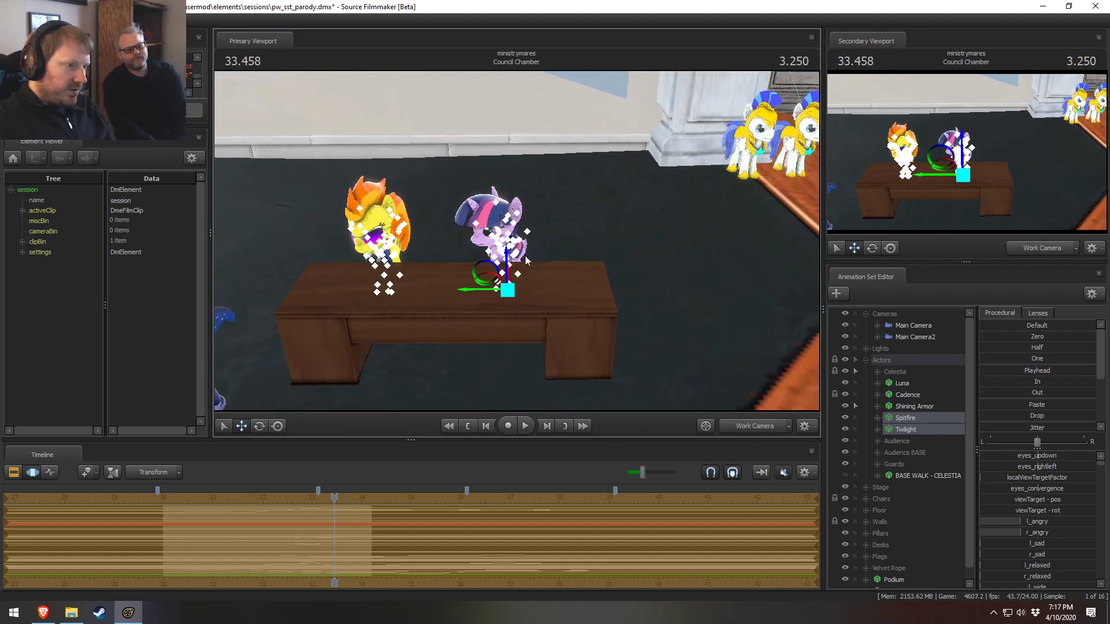
pyautogui.click(905, 430)
pyautogui.moveTo(464, 296); pyautogui.dragTo(484, 300)
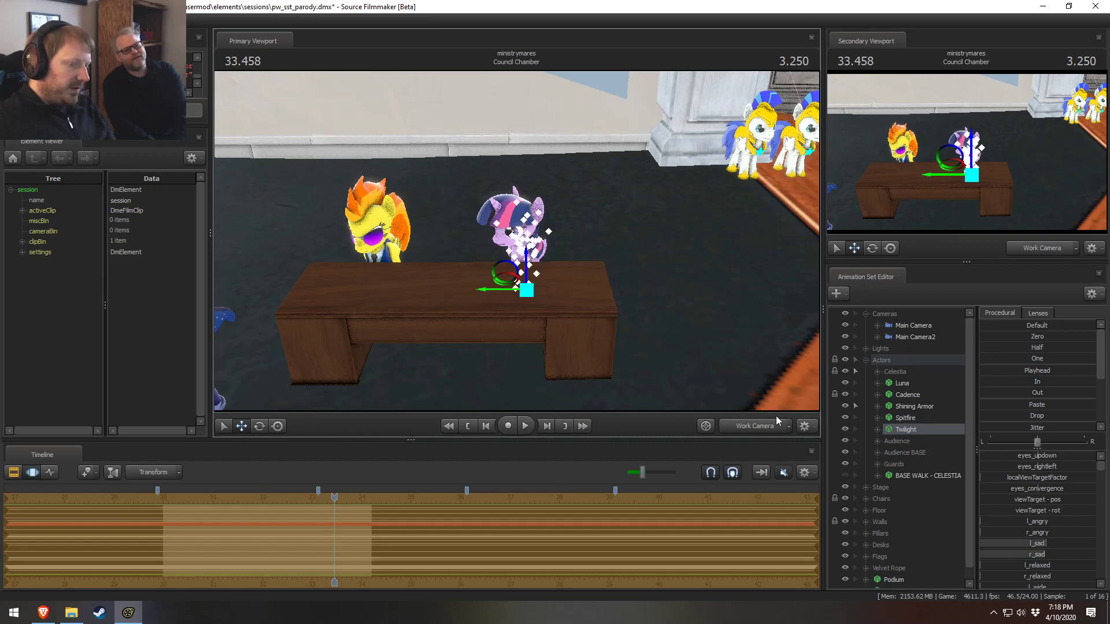
# Check the Council Chamber shot through Main Camera2 and inspect Shining Armor in Celestia Speech at 34.291 with the Work Camera
pyautogui.click(748, 424)
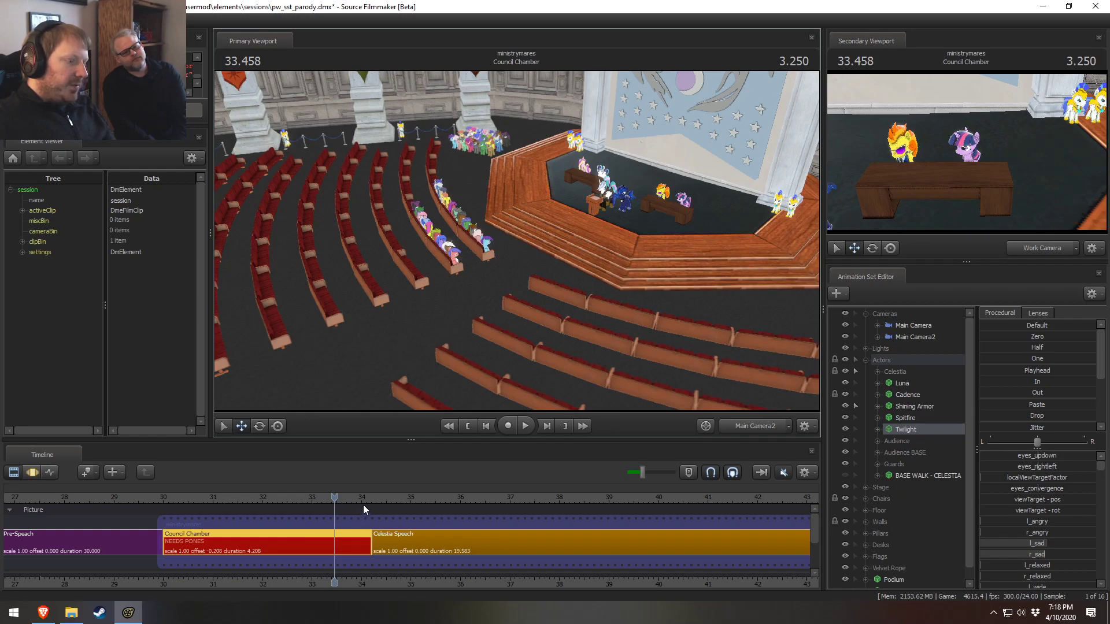
pyautogui.click(376, 499)
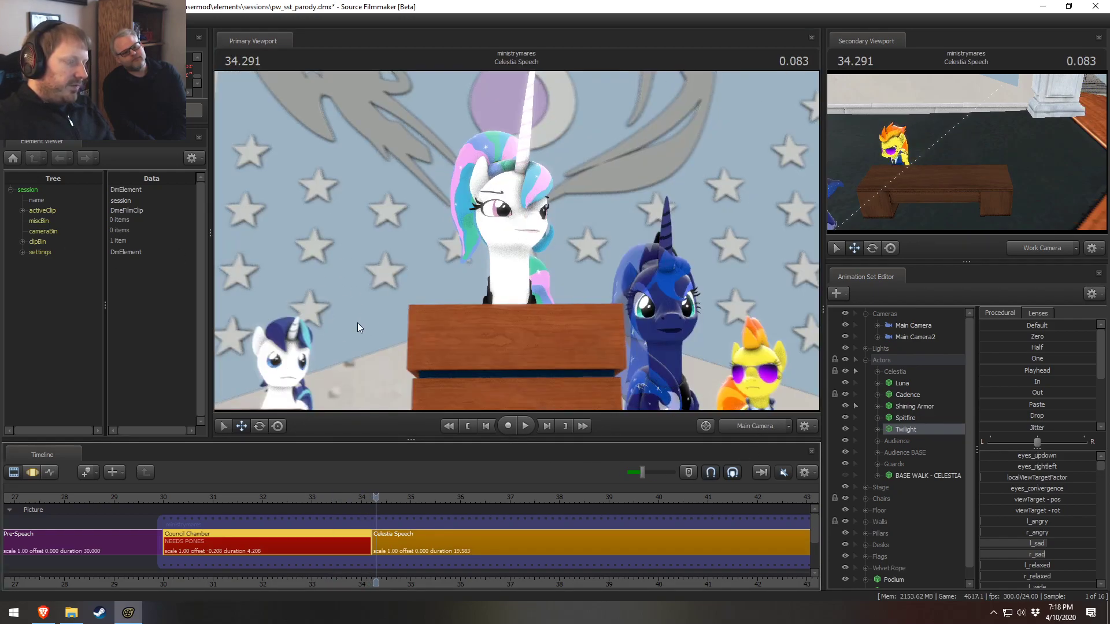
pyautogui.click(755, 426)
pyautogui.click(751, 418)
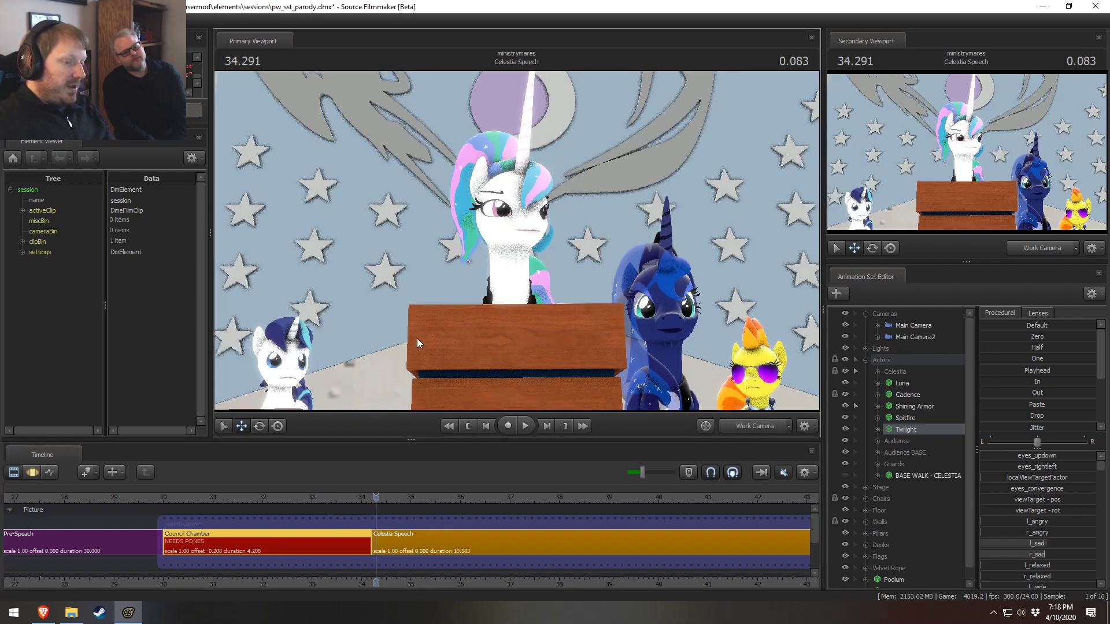
pyautogui.moveTo(517, 241); pyautogui.dragTo(323, 231)
pyautogui.press('w')
pyautogui.press('z')
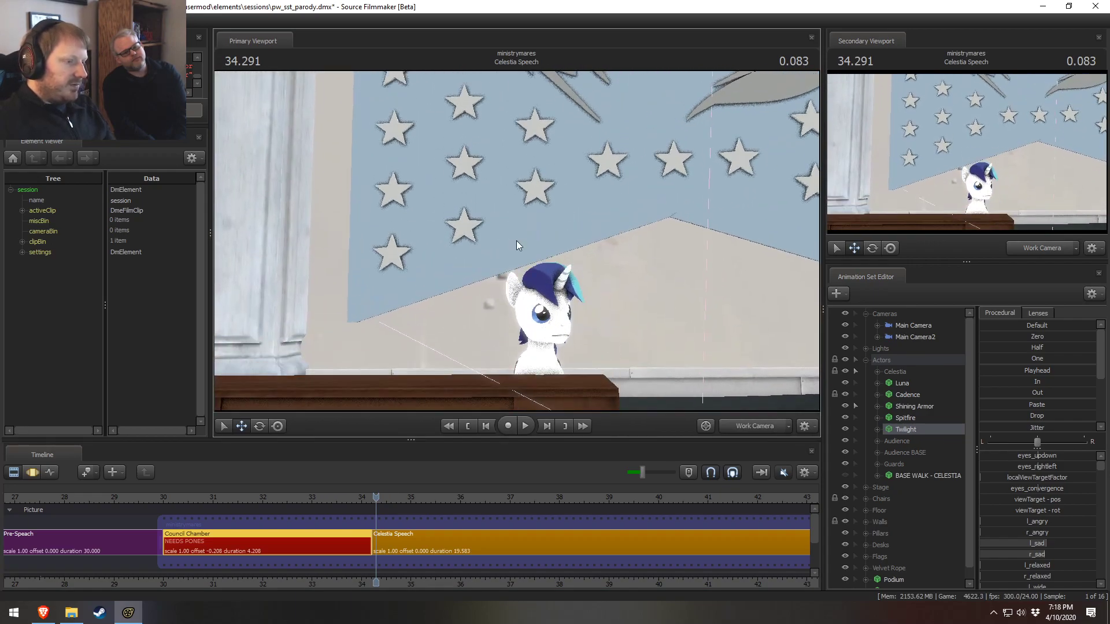
pyautogui.click(754, 426)
pyautogui.click(753, 417)
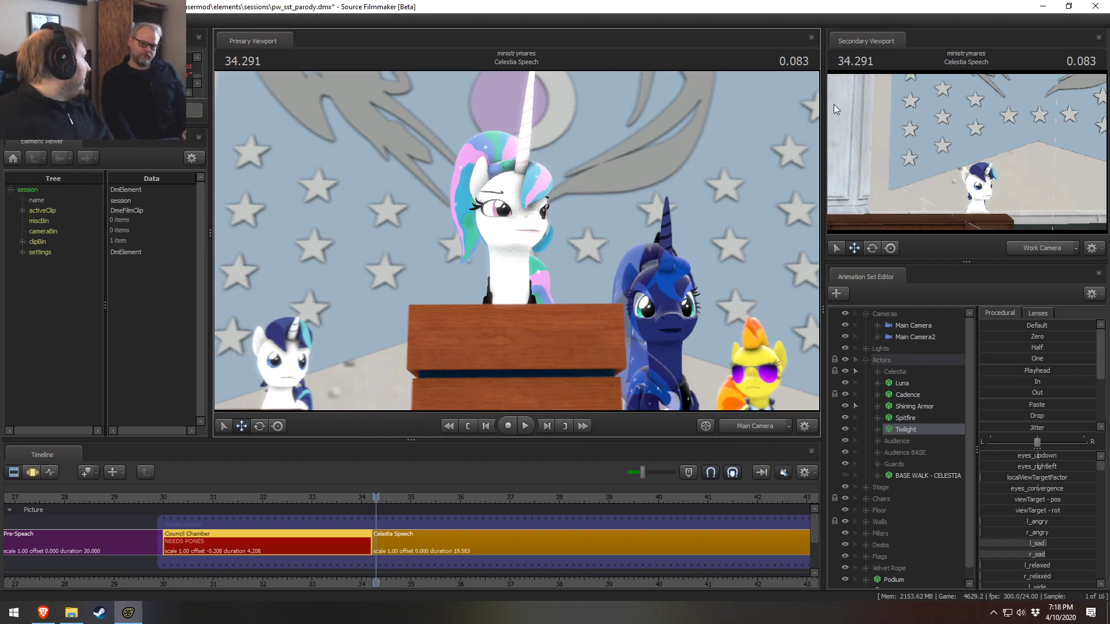
# Play the start of Celestia Speech through Main Camera and return to the end of Council Chamber at 34.166
pyautogui.press('Left')
pyautogui.press('Left')
pyautogui.press('Left')
pyautogui.press('Left')
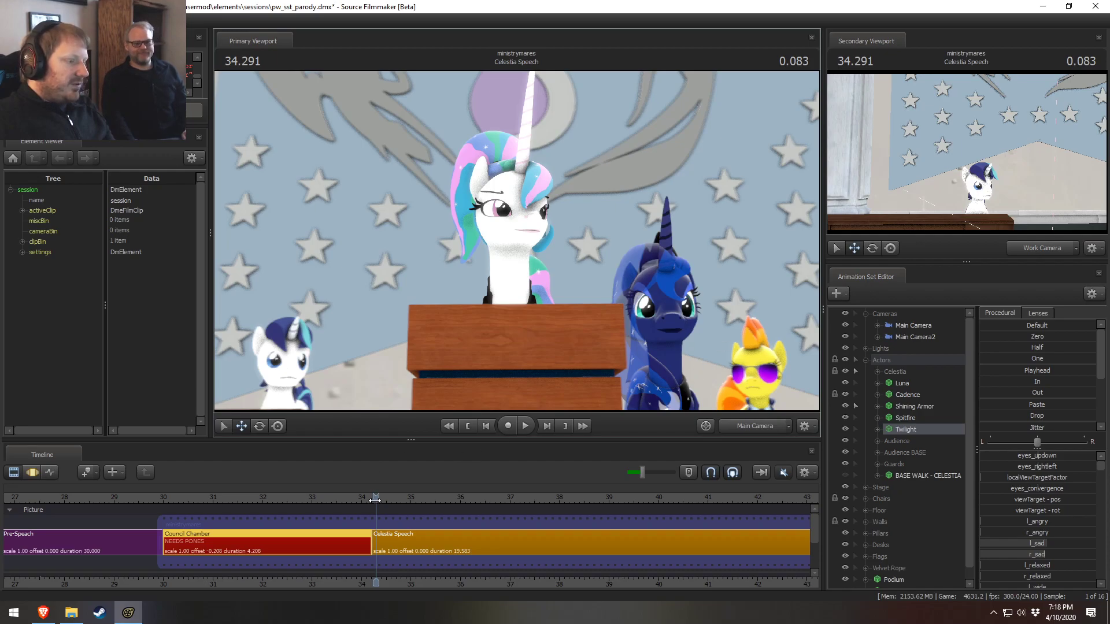
pyautogui.press('space')
pyautogui.press('space')
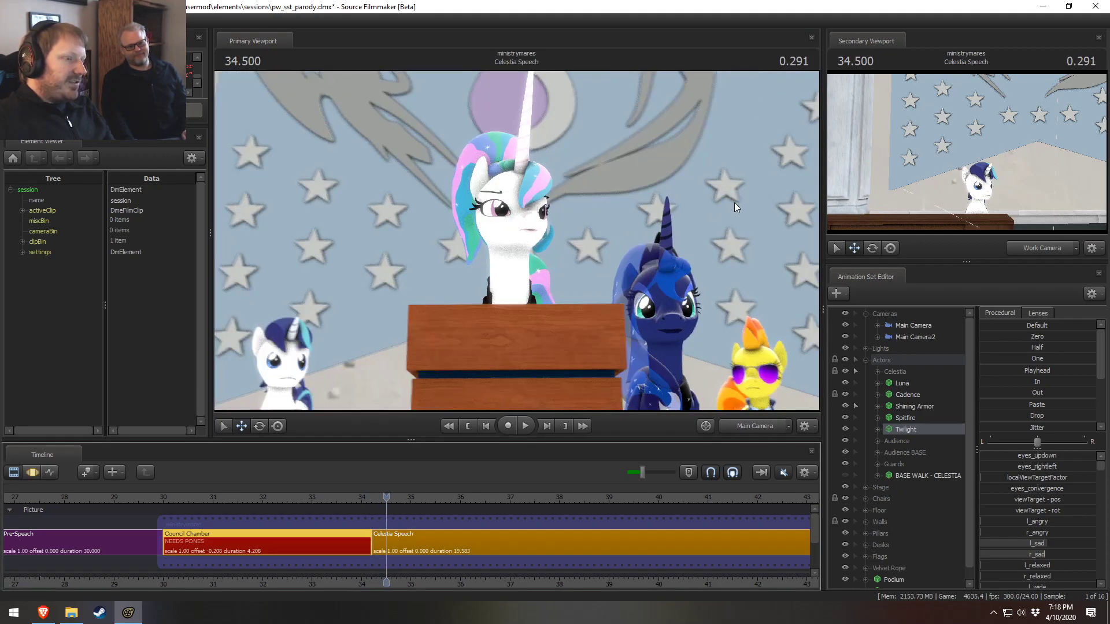
pyautogui.click(370, 498)
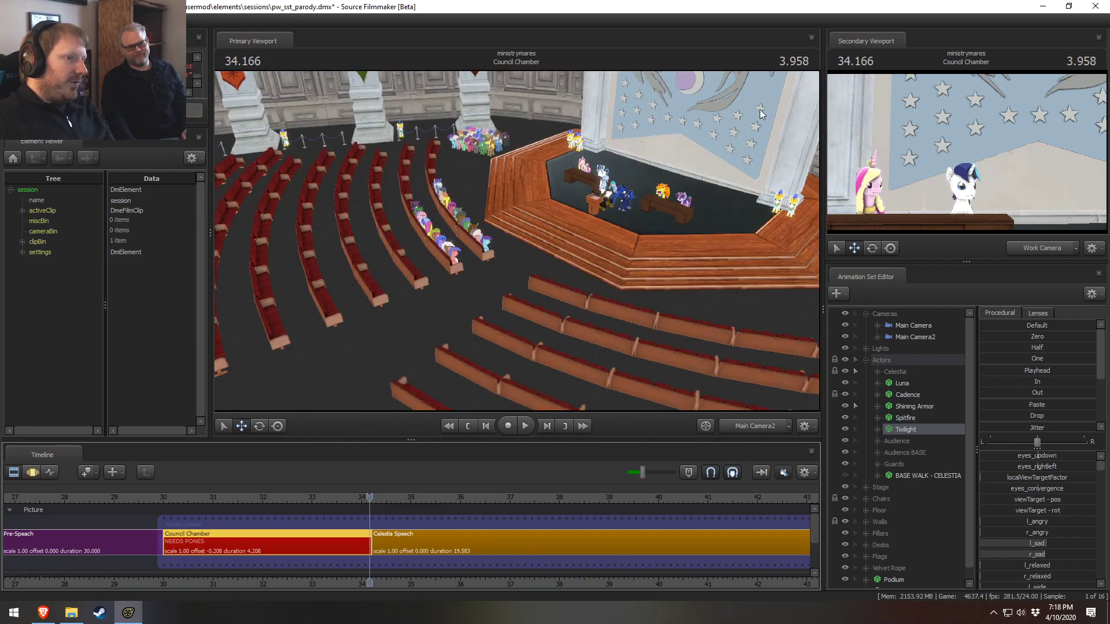
# Play back the cut from Council Chamber into Celestia Speech and examine the Celestia Speech shot's opening and timing
pyautogui.press('space')
pyautogui.press('space')
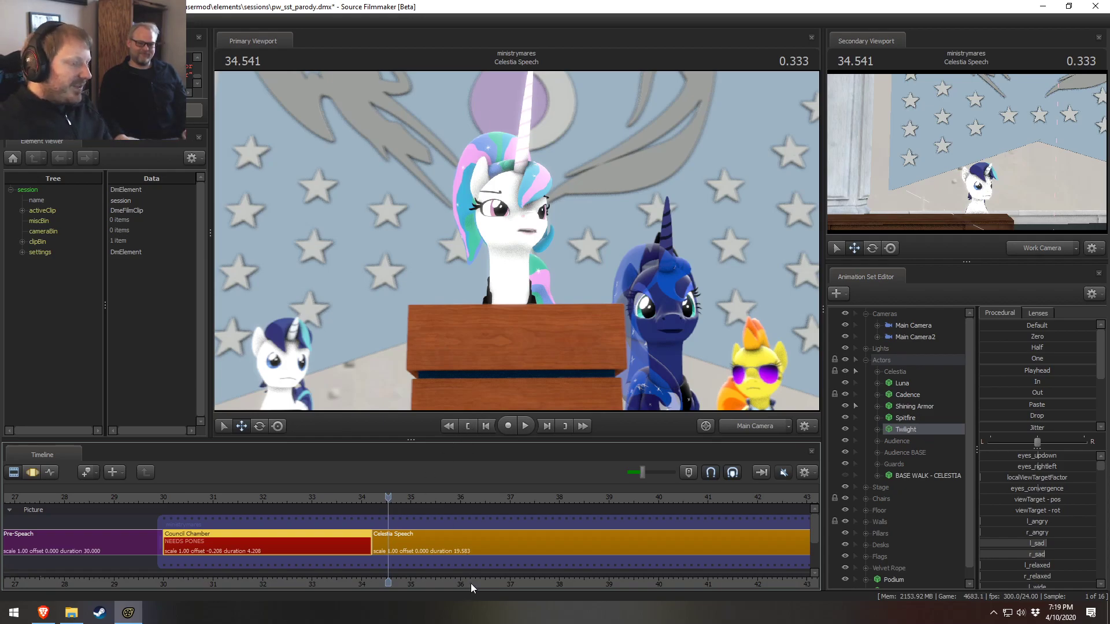
pyautogui.moveTo(470, 584); pyautogui.dragTo(415, 581, button='middle')
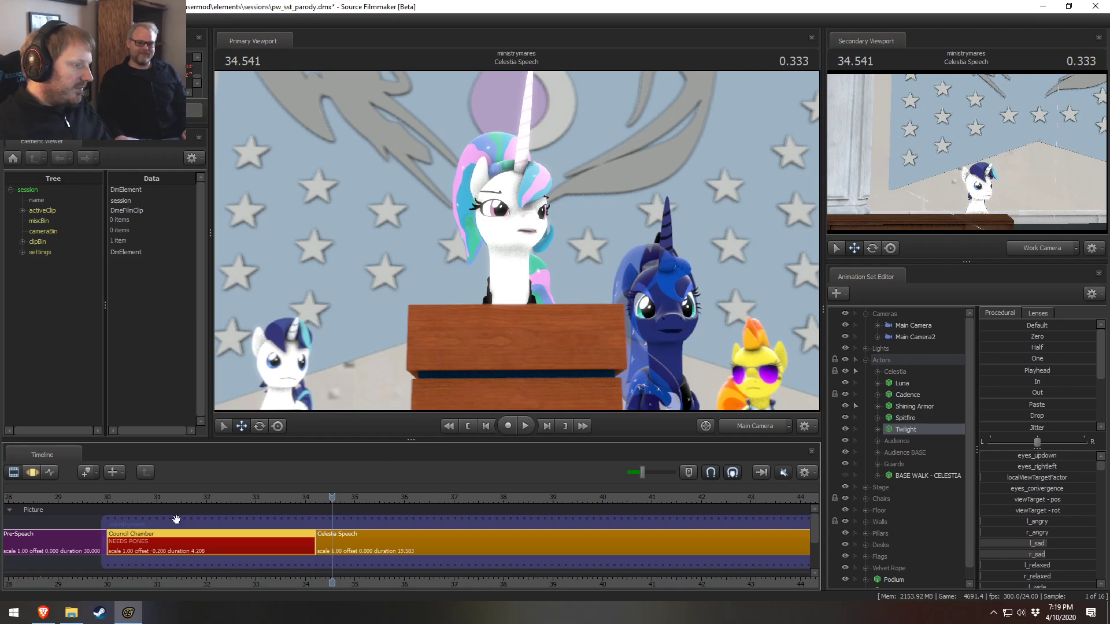
pyautogui.moveTo(338, 584); pyautogui.dragTo(244, 584)
pyautogui.scroll(-5, 401, 537)
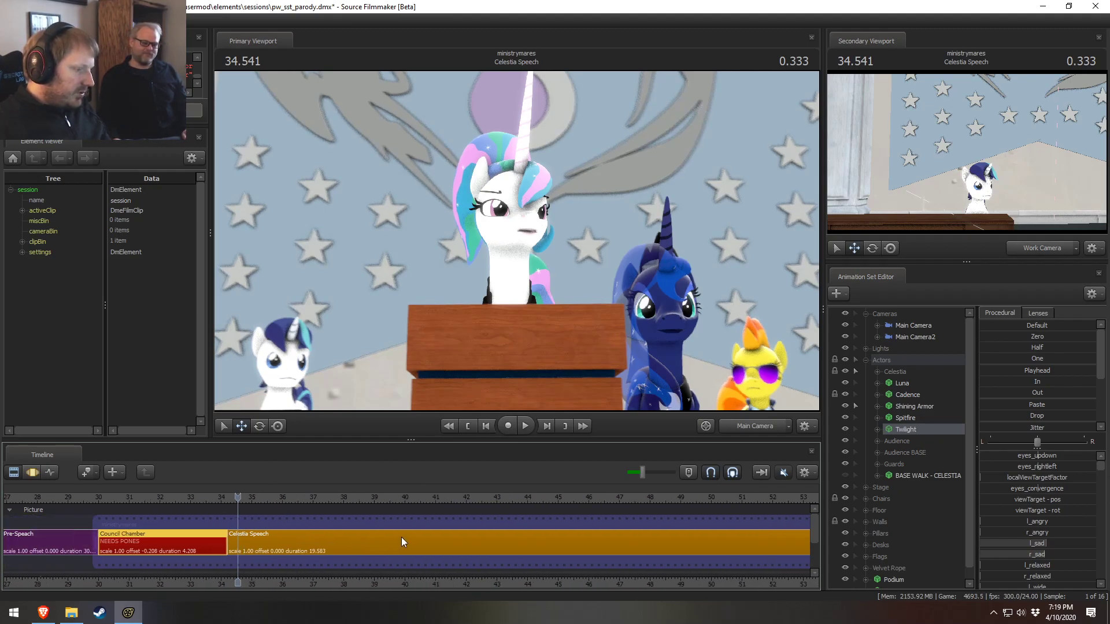
pyautogui.scroll(1, 354, 513)
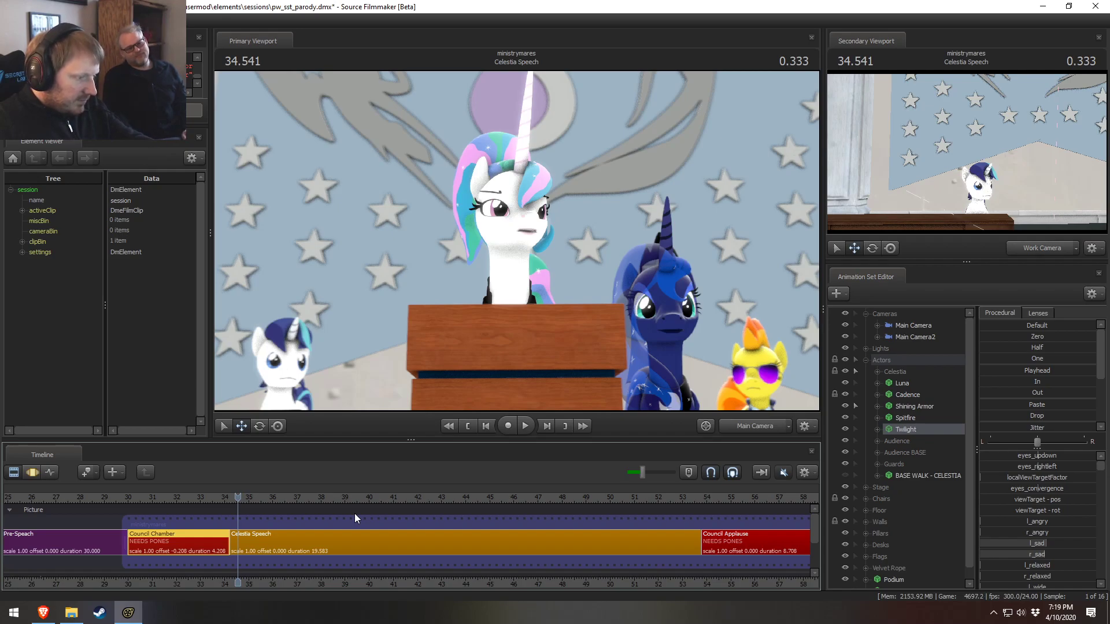
pyautogui.moveTo(238, 501)
pyautogui.mouseDown()
pyautogui.moveTo(145, 502)
pyautogui.moveTo(438, 512)
pyautogui.moveTo(231, 509)
pyautogui.mouseUp()
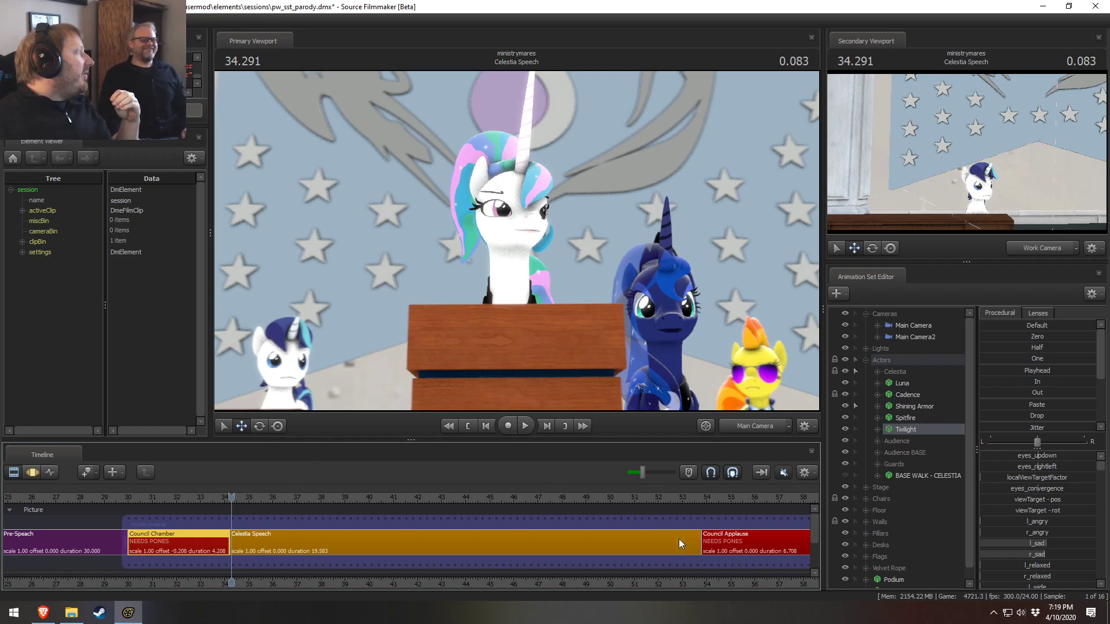
pyautogui.moveTo(679, 539)
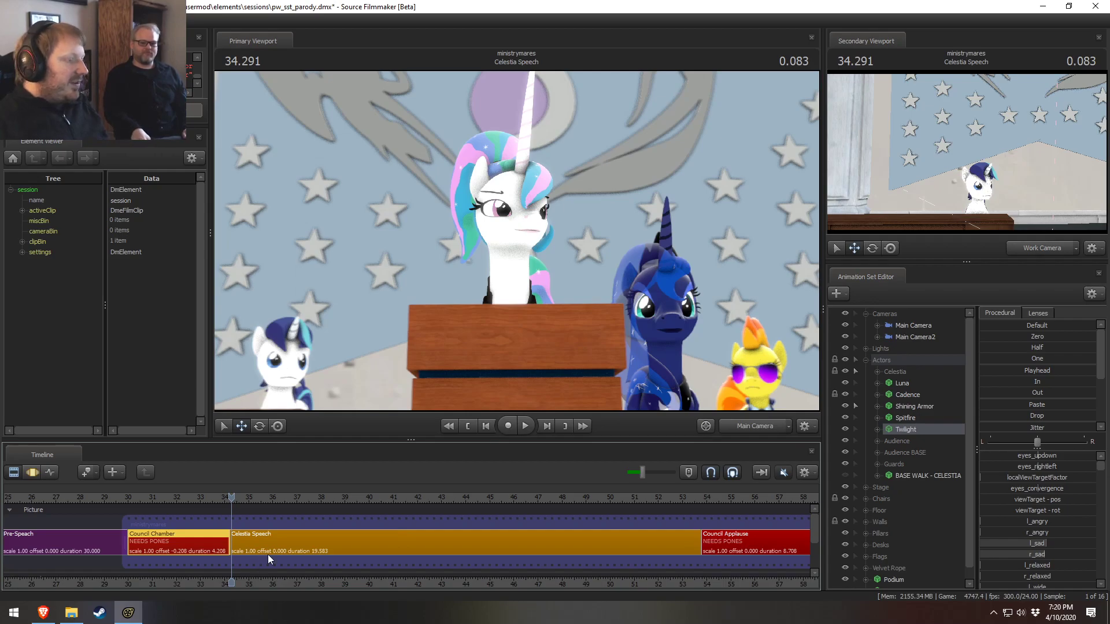
pyautogui.moveTo(268, 553)
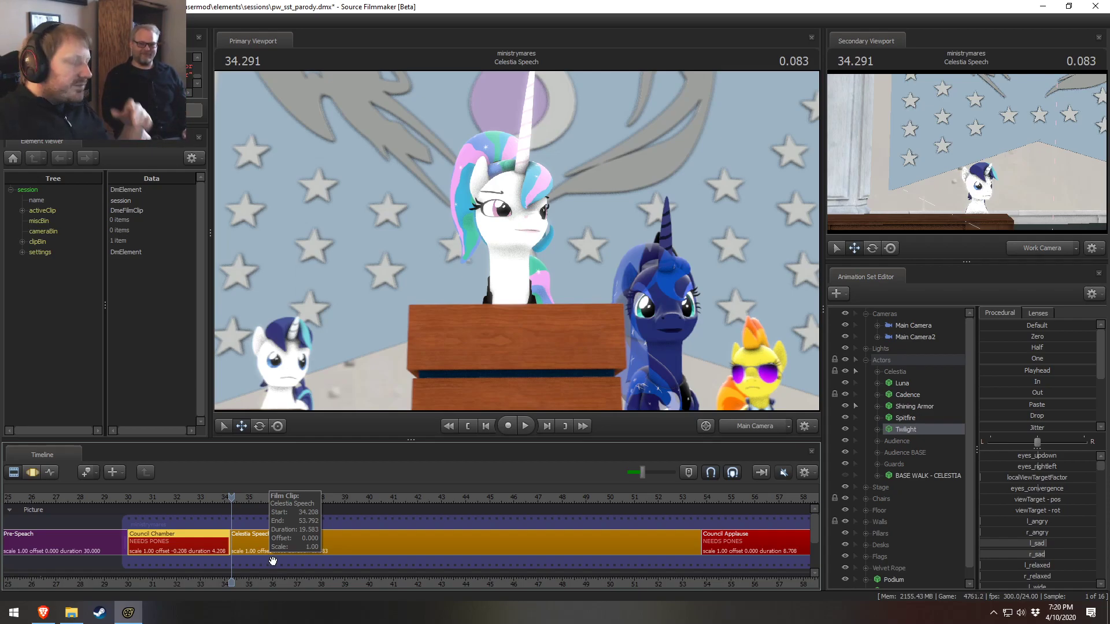
# Scrub ahead to the Council Applause shot and play back its opening
pyautogui.click(230, 498)
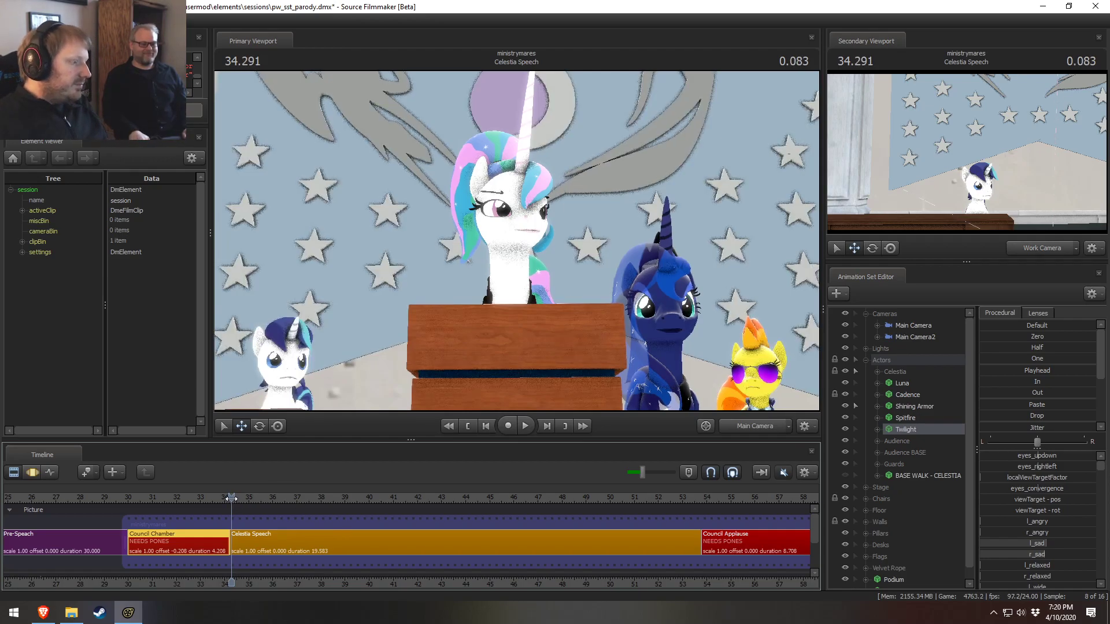
pyautogui.moveTo(230, 498); pyautogui.dragTo(732, 546)
pyautogui.moveTo(740, 583); pyautogui.dragTo(418, 570, button='middle')
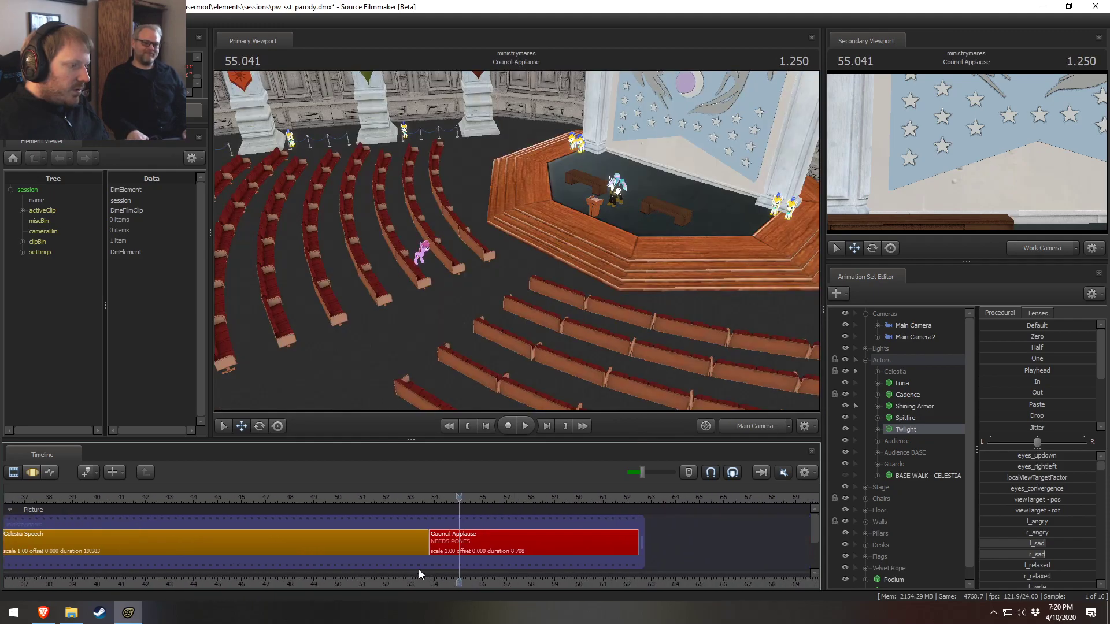
pyautogui.moveTo(436, 501); pyautogui.dragTo(351, 493)
pyautogui.click(432, 498)
pyautogui.press('space')
pyautogui.press('space')
pyautogui.moveTo(359, 497); pyautogui.dragTo(489, 495)
# Select the Council Applause shot and bring up its Main Camera for motion editing
pyautogui.click(450, 550)
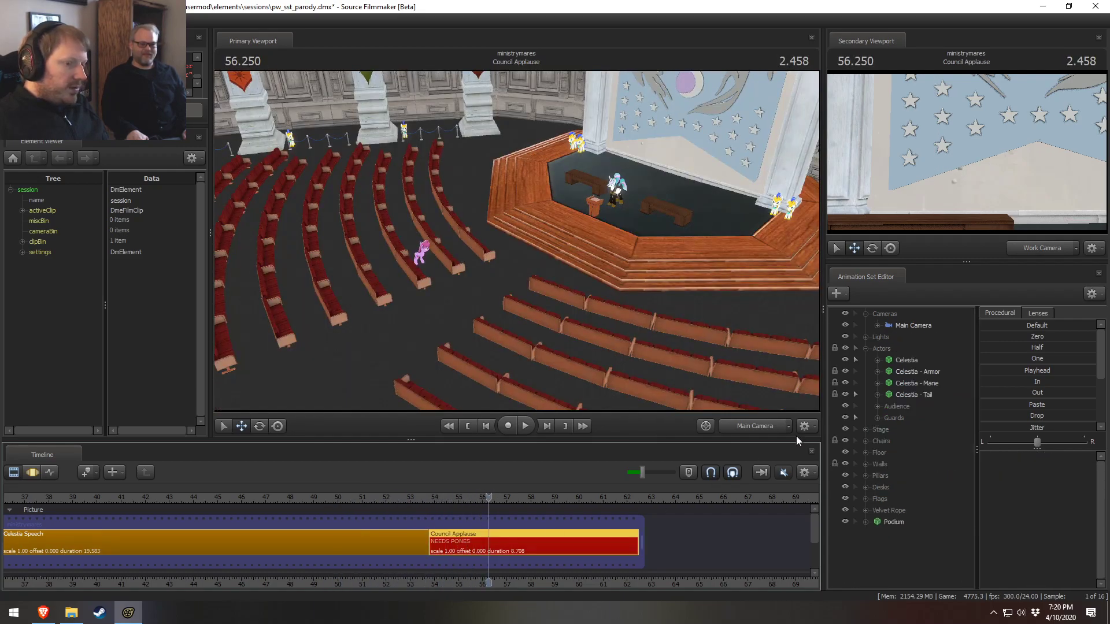
pyautogui.click(909, 326)
pyautogui.press('F3')
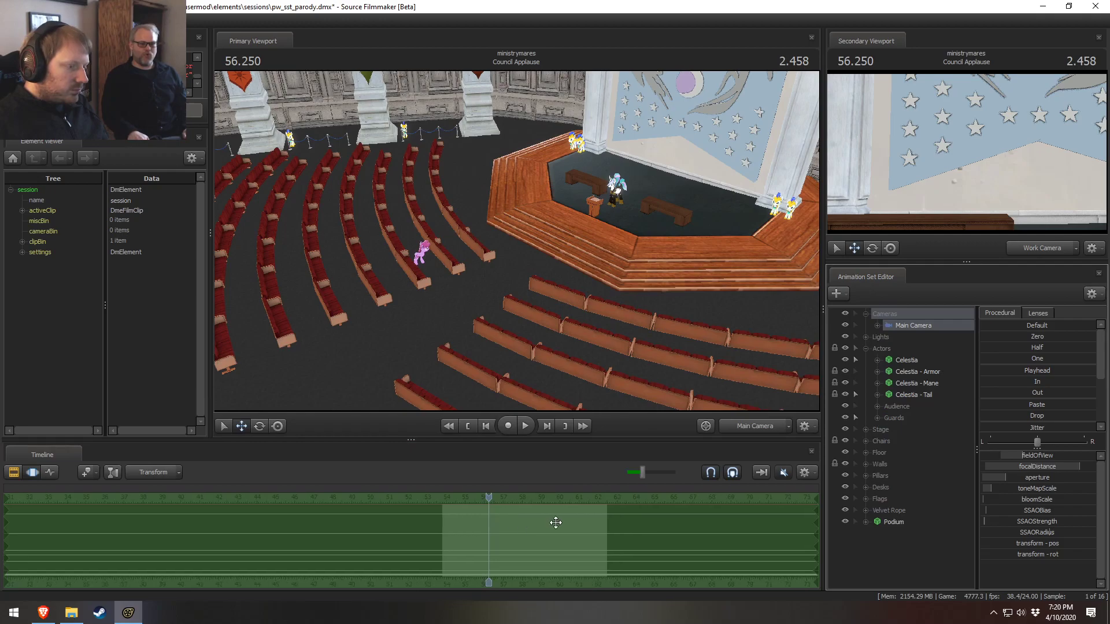
pyautogui.click(606, 526)
# Unmute the sound and play the later part of the Council Applause shot to judge its ending
pyautogui.press('space')
pyautogui.click(783, 473)
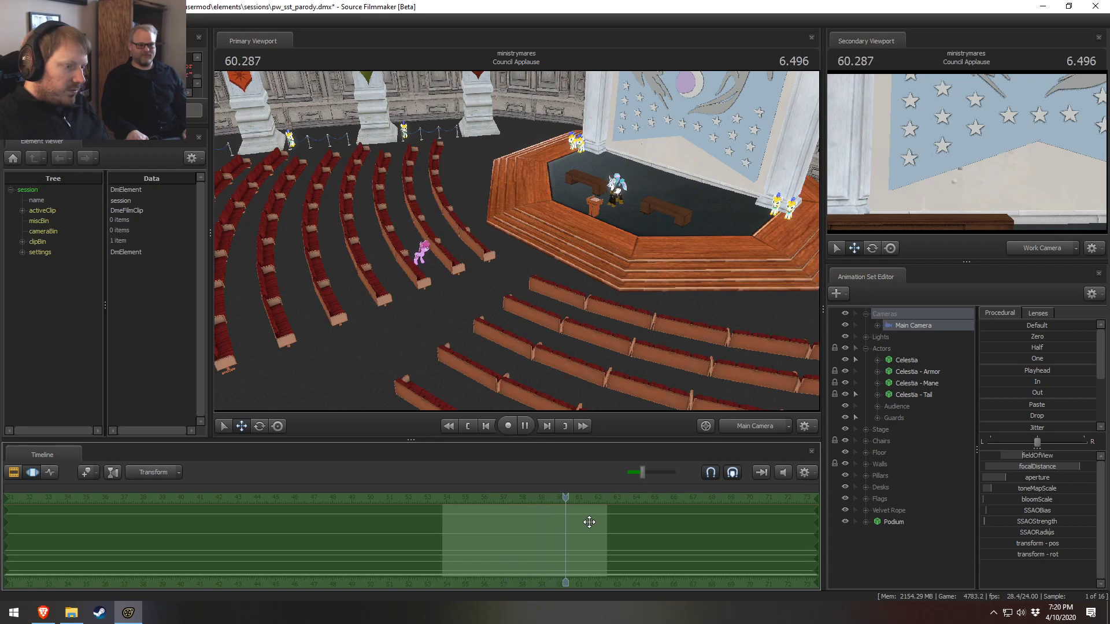
pyautogui.press('space')
pyautogui.press('F2')
pyautogui.moveTo(543, 500)
pyautogui.mouseDown()
pyautogui.moveTo(526, 500)
pyautogui.moveTo(546, 500)
pyautogui.mouseUp()
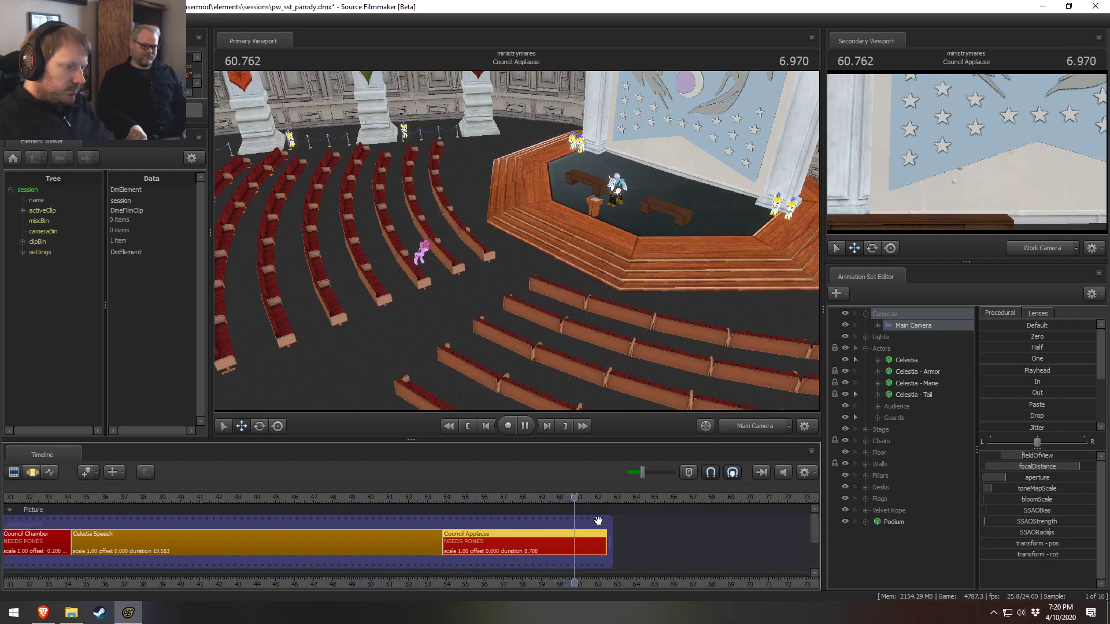
pyautogui.press('space')
# Trim the end of the Council Applause shot back to 61.000 s, giving it a duration of 7.208 s
pyautogui.scroll(3, 589, 504)
pyautogui.moveTo(586, 495); pyautogui.dragTo(573, 496)
pyautogui.scroll(-1, 613, 520)
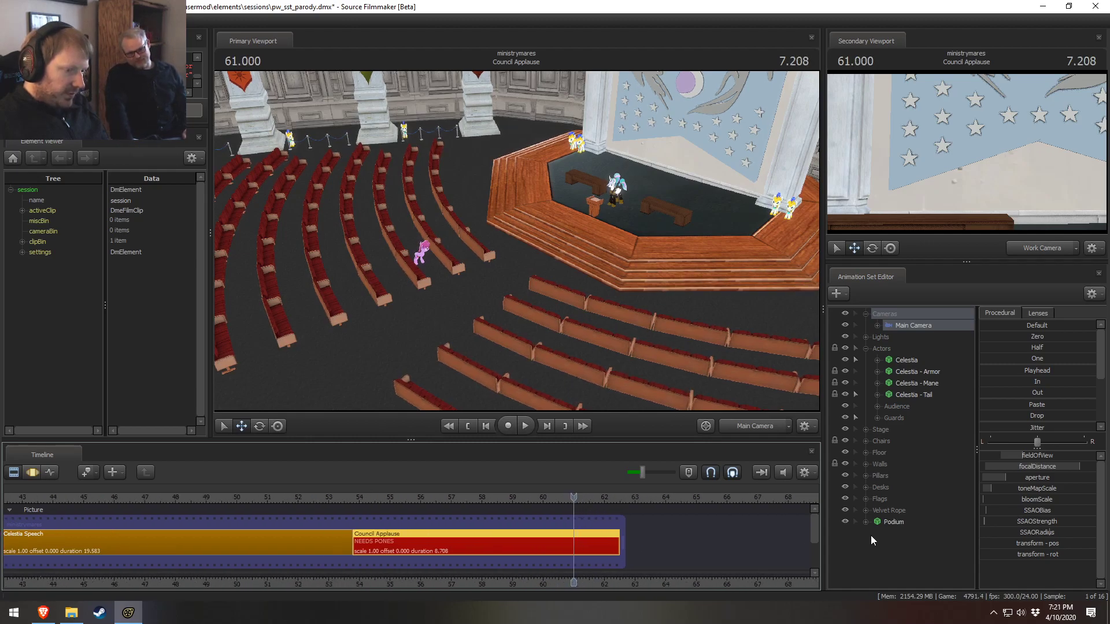
pyautogui.moveTo(816, 525)
pyautogui.mouseDown()
pyautogui.moveTo(817, 549)
pyautogui.moveTo(813, 528)
pyautogui.mouseUp()
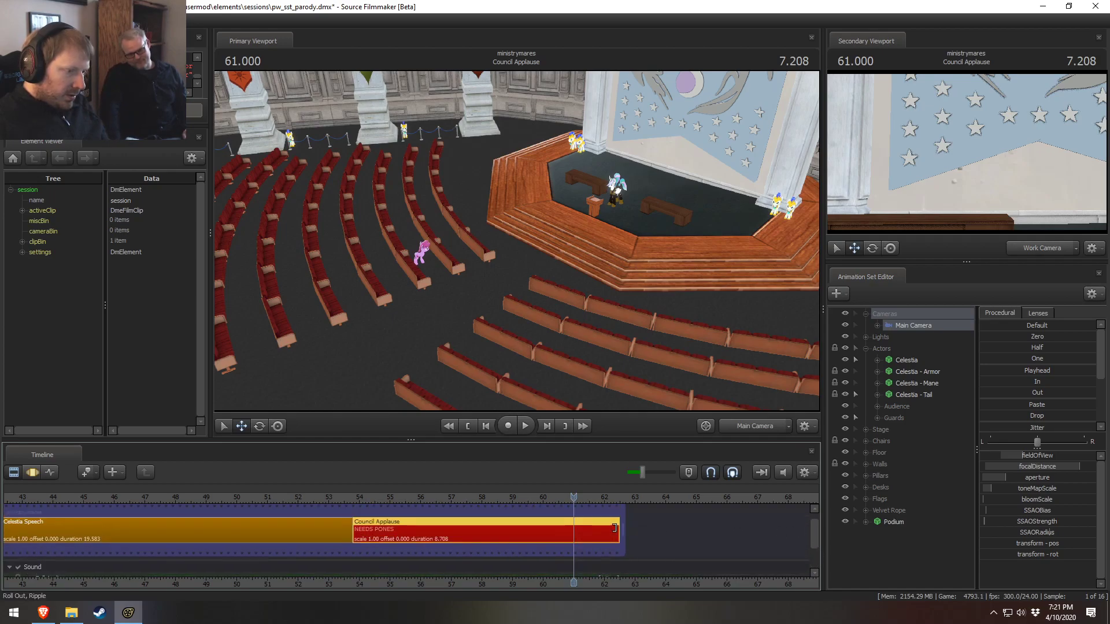
pyautogui.moveTo(585, 528); pyautogui.dragTo(574, 528)
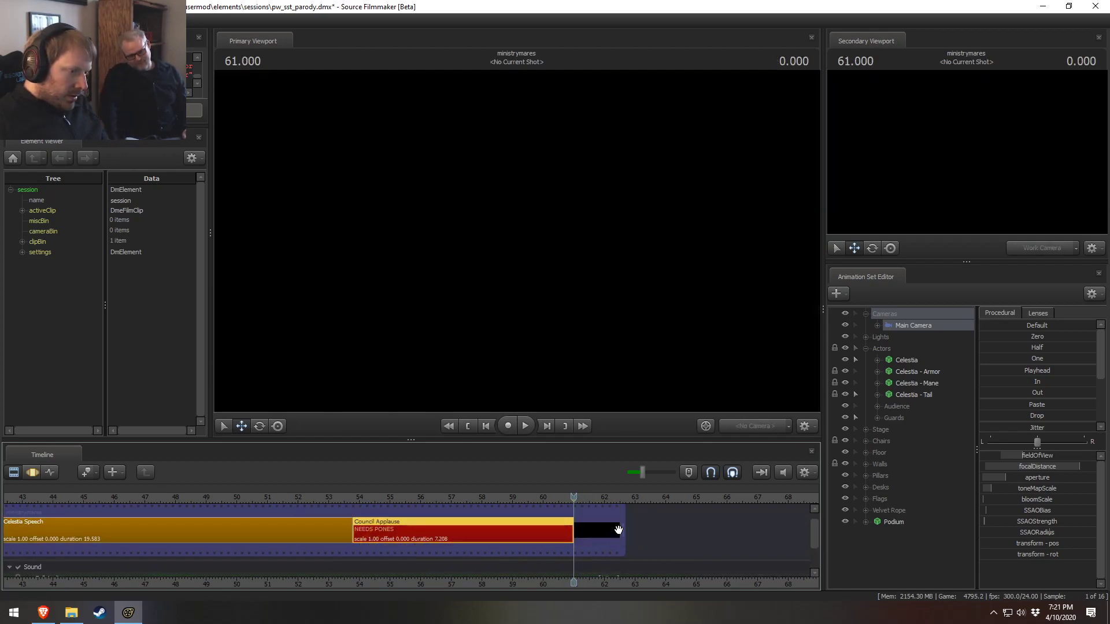
# Play back the trimmed Council Applause shot, checking its end and its opening seconds
pyautogui.click(525, 496)
pyautogui.press('space')
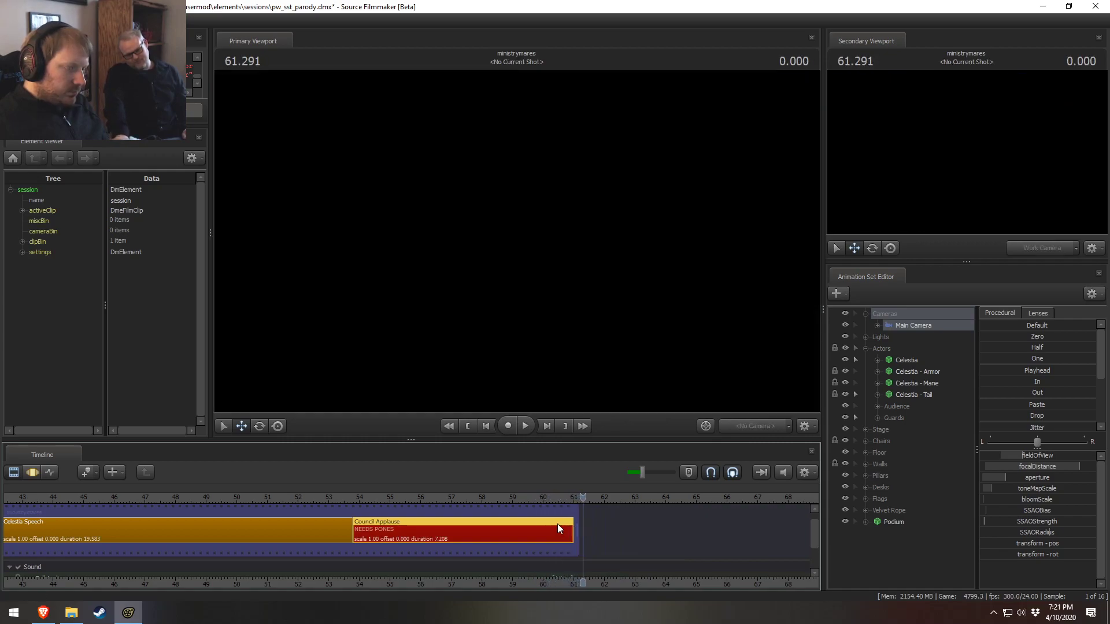
pyautogui.moveTo(572, 503); pyautogui.dragTo(366, 505)
pyautogui.press('space')
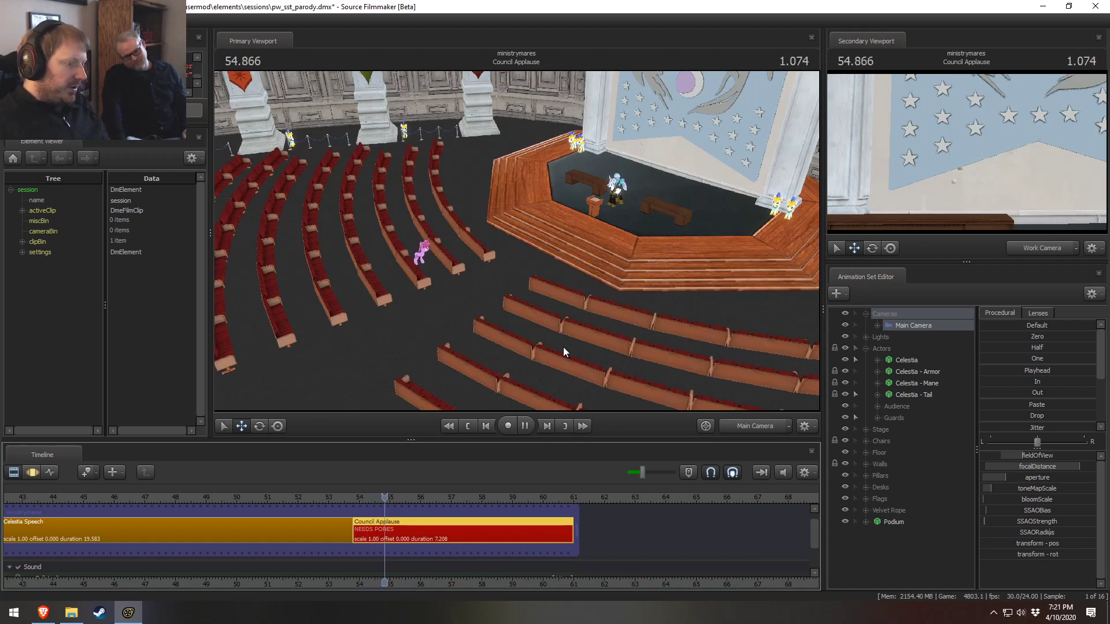
pyautogui.press('space')
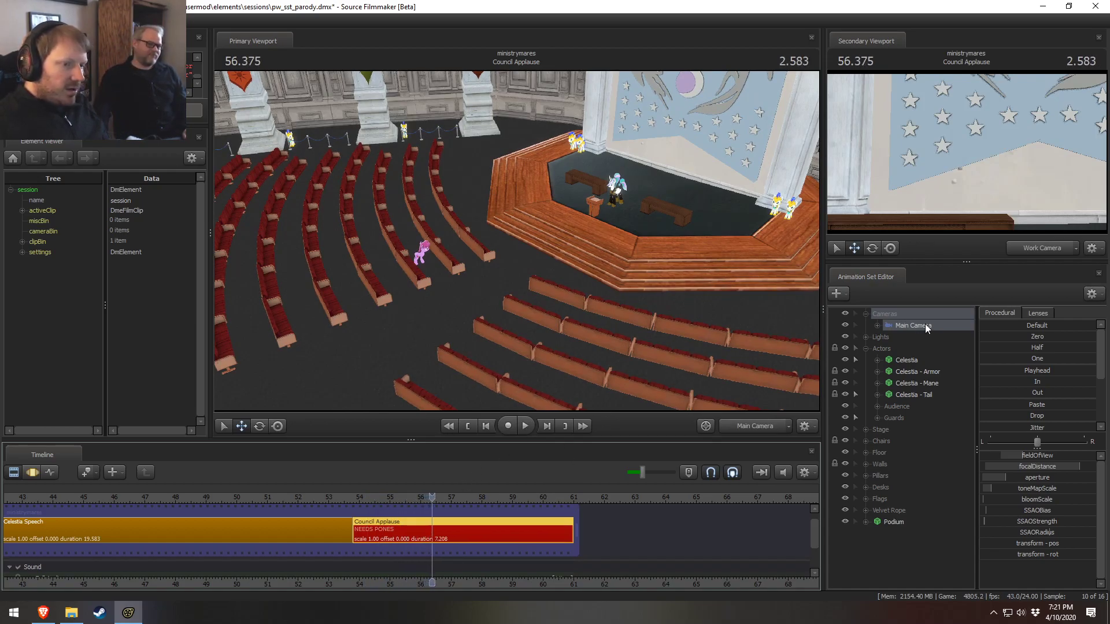
# Set the Main Camera's time selection to hold everything before the shot and ramp from its start to about 61 s
pyautogui.press('F2')
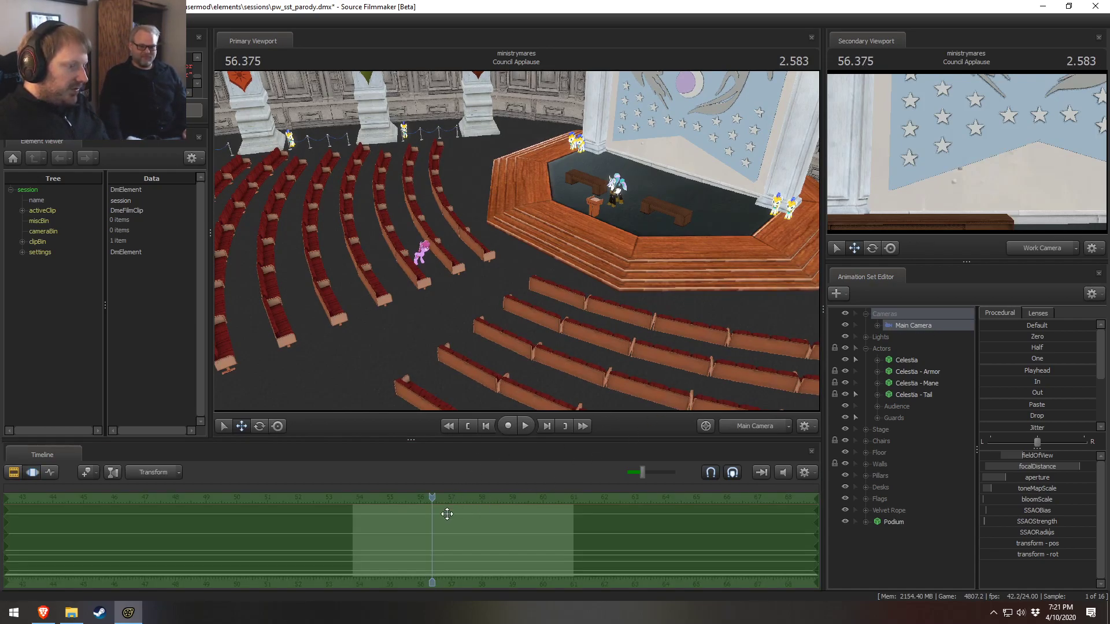
pyautogui.moveTo(357, 542); pyautogui.dragTo(573, 542)
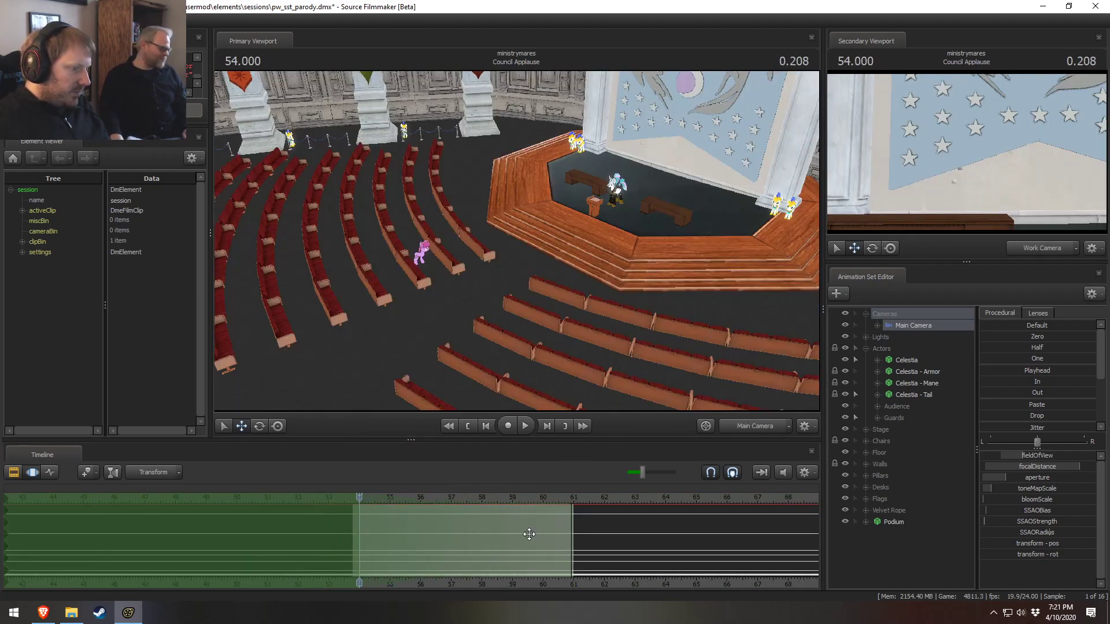
pyautogui.moveTo(359, 509); pyautogui.dragTo(354, 506)
pyautogui.scroll(3, 545, 540)
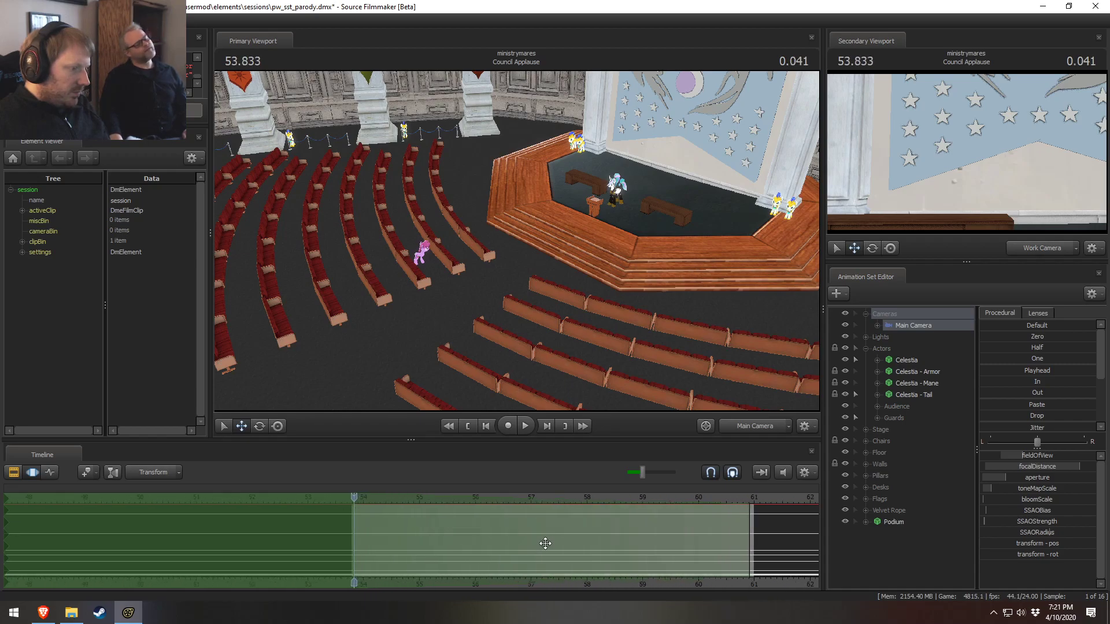
pyautogui.moveTo(751, 532); pyautogui.dragTo(756, 531)
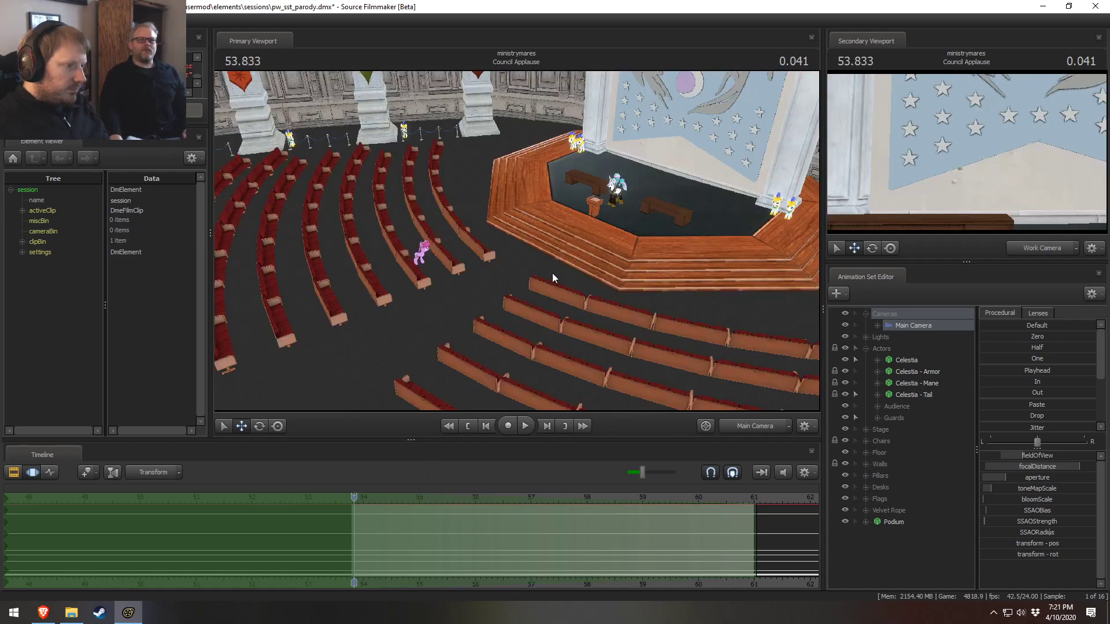
# Reposition the Main Camera at the start of Council Applause to create a slow camera move, preview it and apply it
pyautogui.click(552, 272)
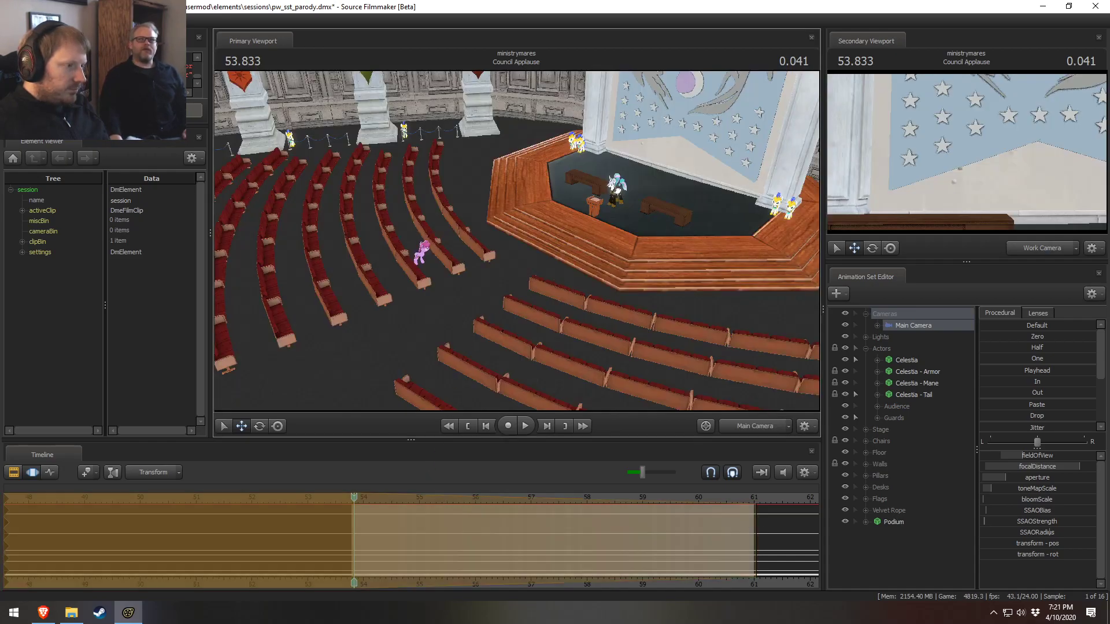
pyautogui.moveTo(553, 272); pyautogui.dragTo(559, 279)
pyautogui.click(392, 532)
pyautogui.moveTo(392, 532); pyautogui.dragTo(747, 537)
pyautogui.press('space')
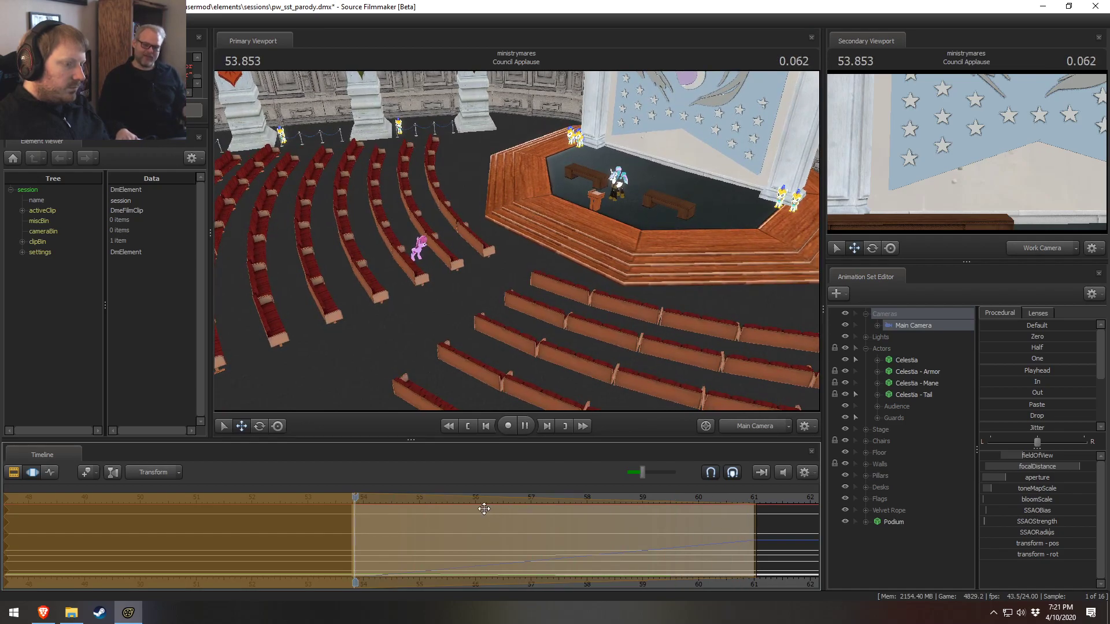
pyautogui.press('space')
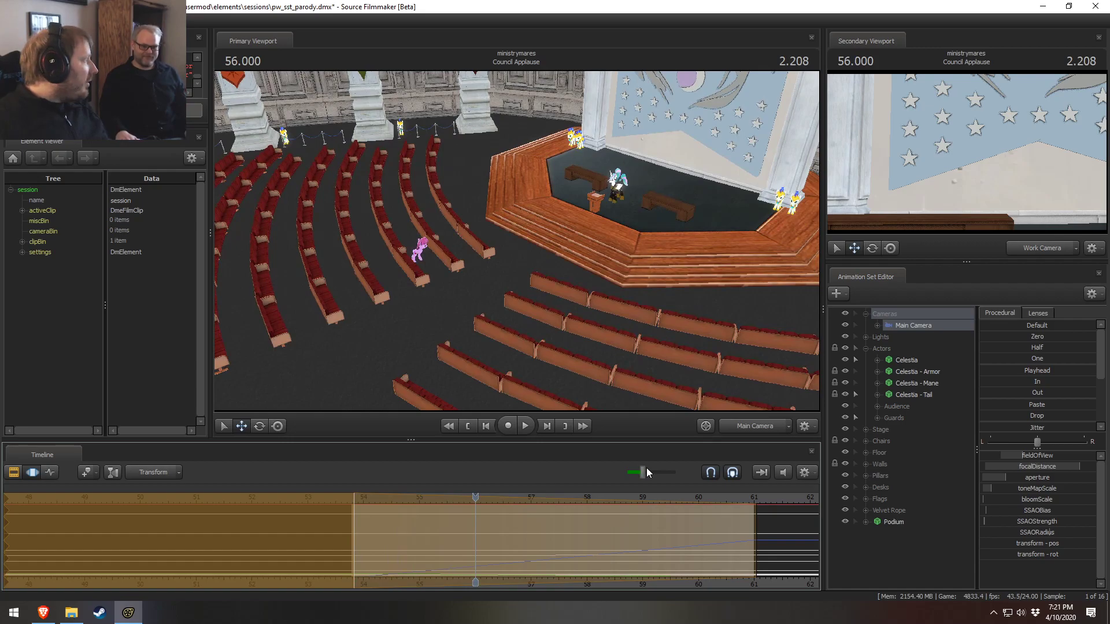
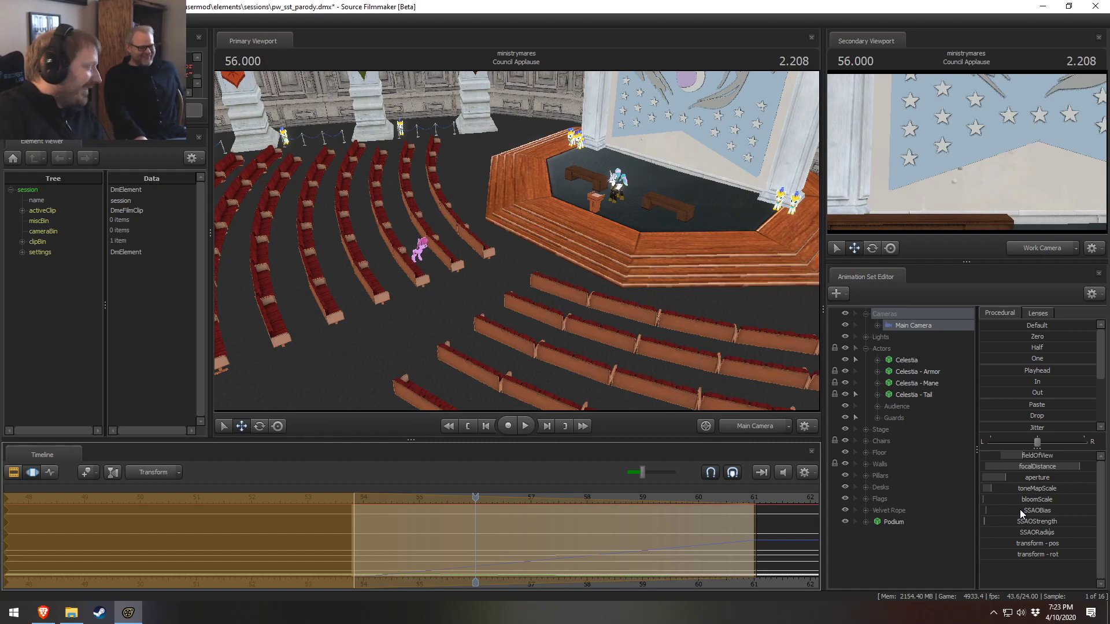
pyautogui.click(626, 527)
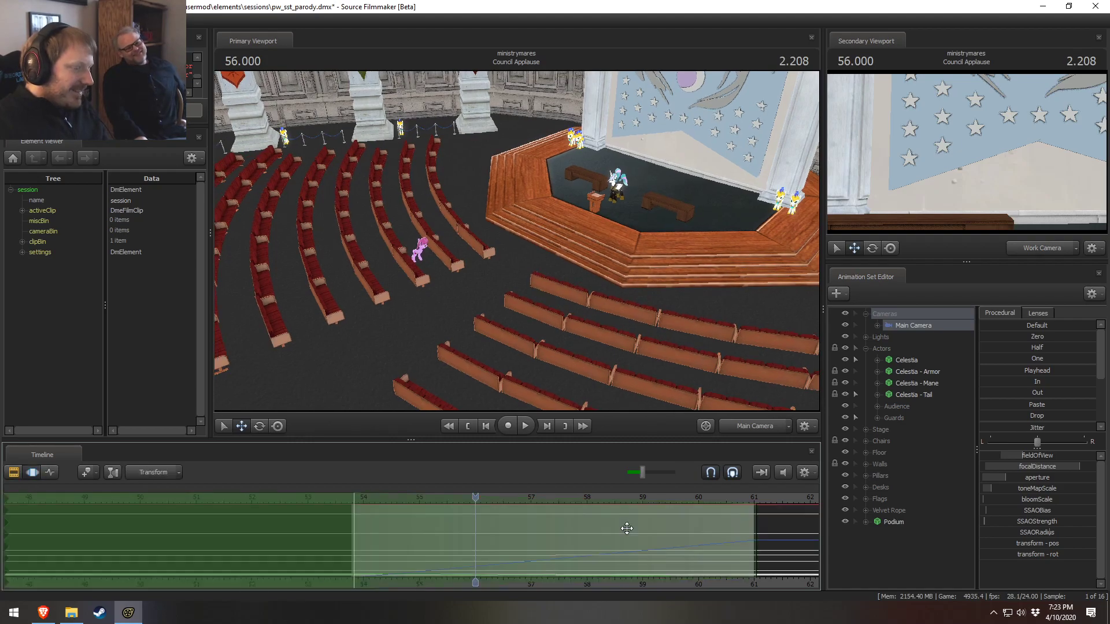
# Play back the Council Applause shot from its beginning to check the new camera move
pyautogui.moveTo(741, 559); pyautogui.dragTo(675, 556, button='middle')
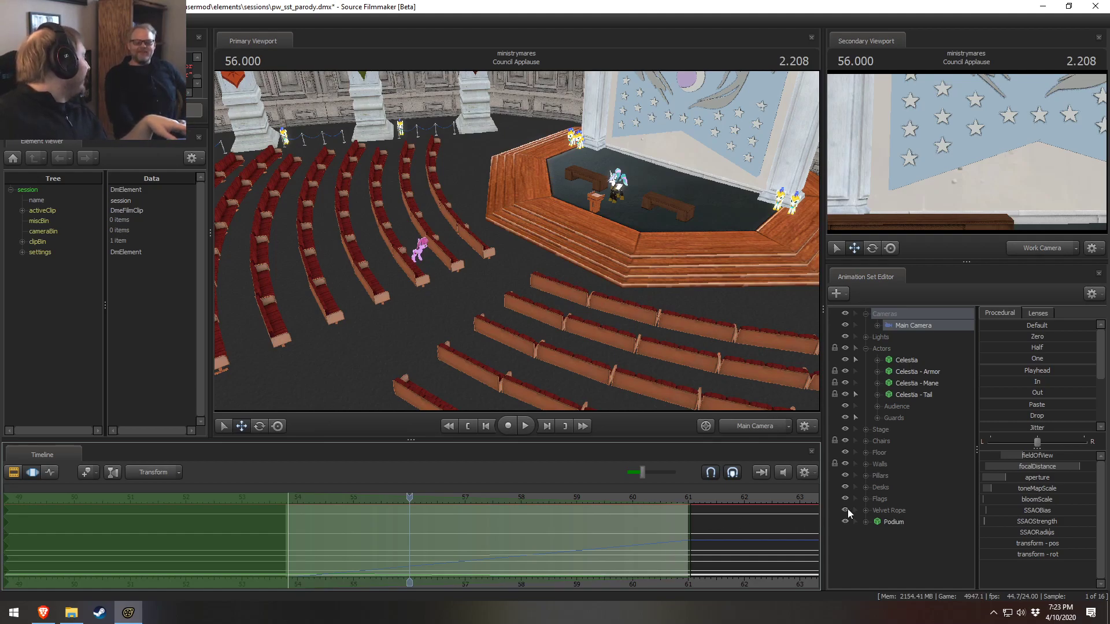
pyautogui.press('F3')
pyautogui.click(284, 495)
pyautogui.press('space')
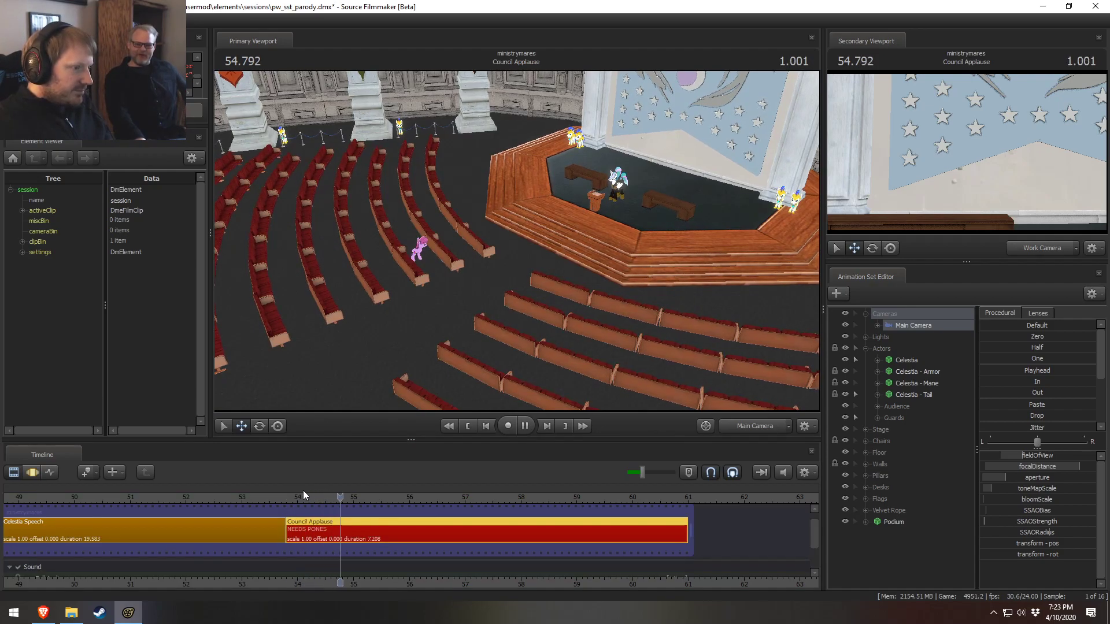
pyautogui.press('space')
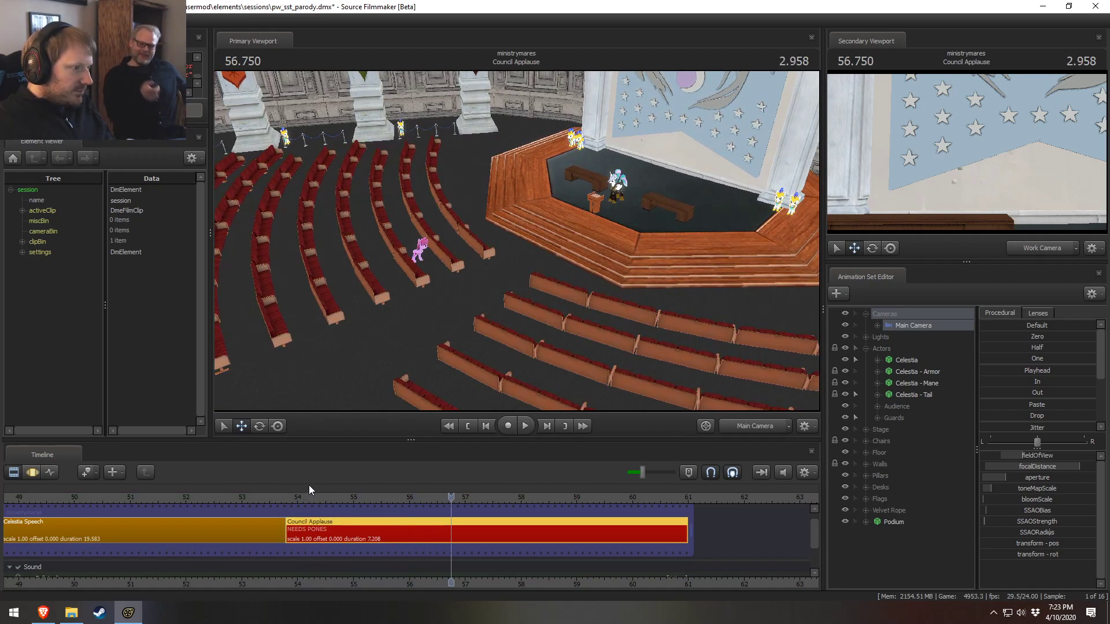
# Shift the Main Camera further at the shot's start to strengthen the move, play it through and apply the change
pyautogui.press('F2')
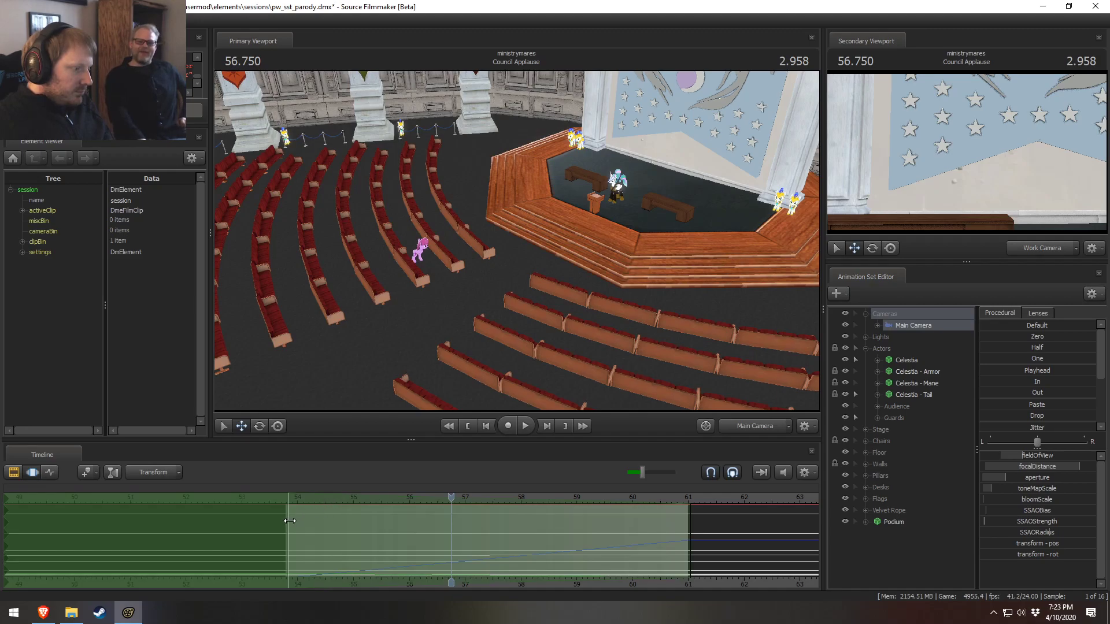
pyautogui.moveTo(470, 495); pyautogui.dragTo(289, 551)
pyautogui.moveTo(463, 289); pyautogui.dragTo(516, 240)
pyautogui.press('space')
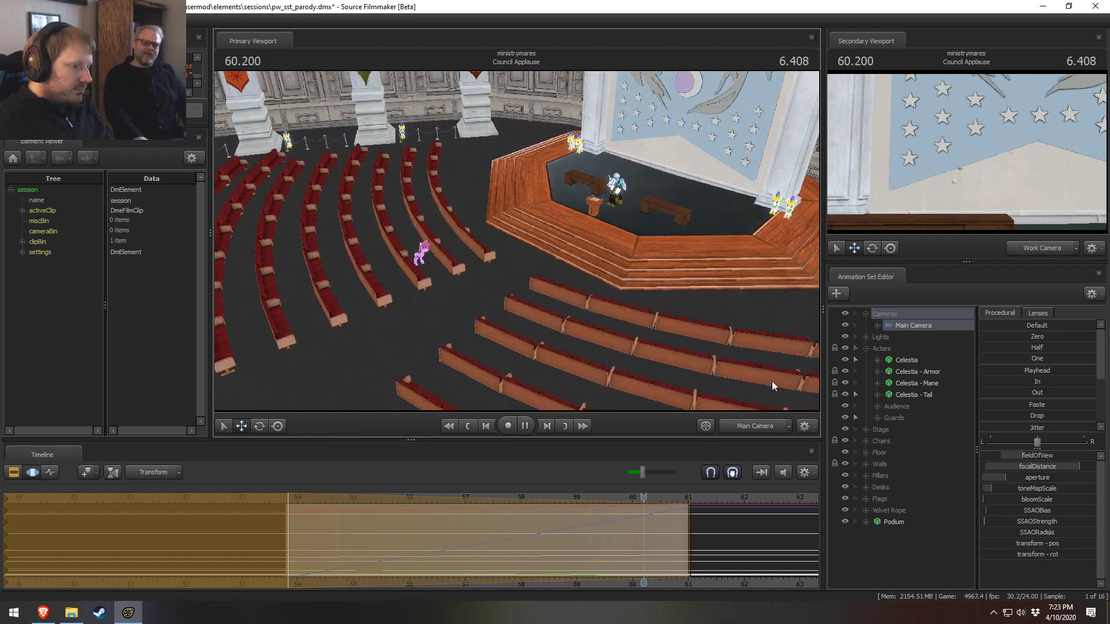
pyautogui.press('space')
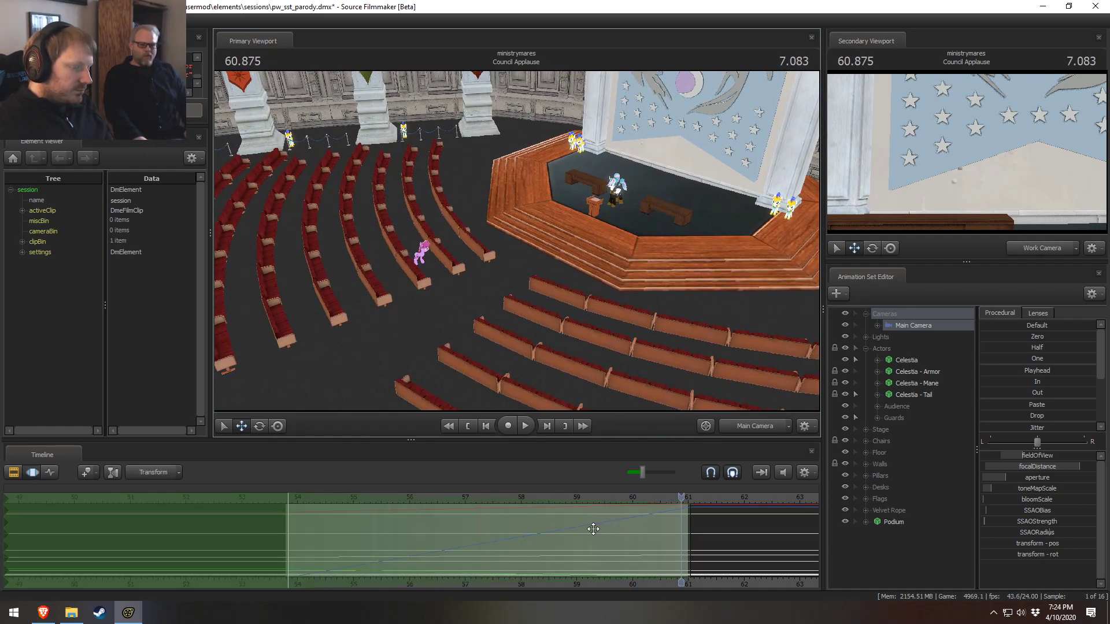
# Select everything up to about 54.9 s and fully apply the Out preset to hold the Main Camera until that point
pyautogui.press('shift')
pyautogui.hotkey('ctrl', 'a')
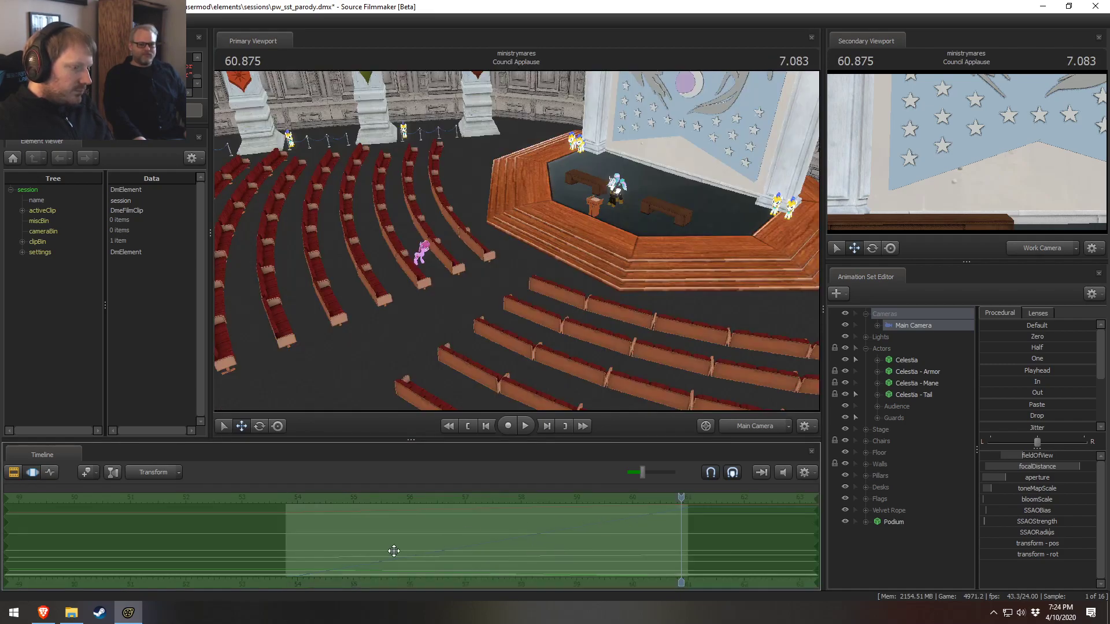
pyautogui.press('shift')
pyautogui.keyDown('shift'); pyautogui.moveTo(349, 548); pyautogui.dragTo(242, 551); pyautogui.keyUp('shift')
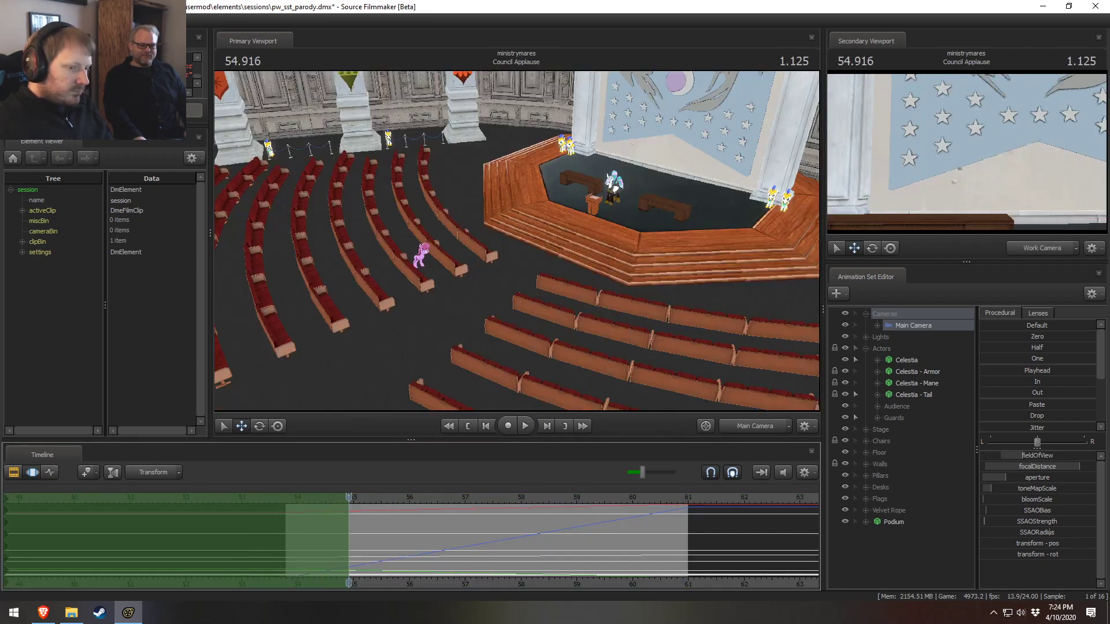
pyautogui.moveTo(1026, 396); pyautogui.dragTo(1095, 396)
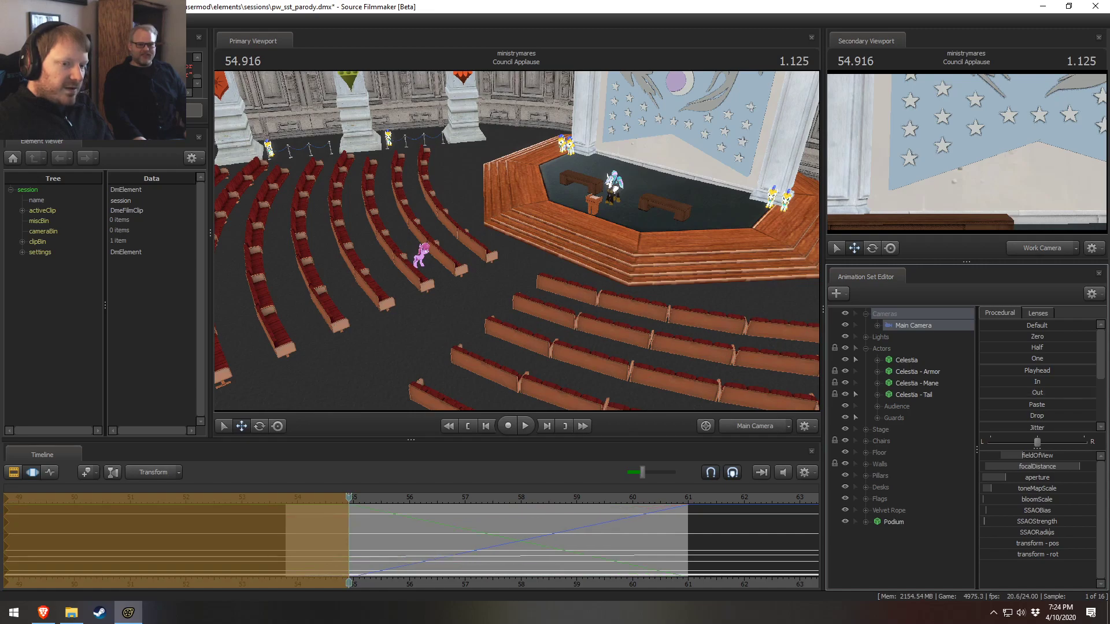
# Select all time and shift the Main Camera's animation about 2 s earlier, so the move starts around 53 s
pyautogui.press('Escape')
pyautogui.hotkey('ctrl', 'a')
pyautogui.moveTo(479, 533); pyautogui.dragTo(415, 544)
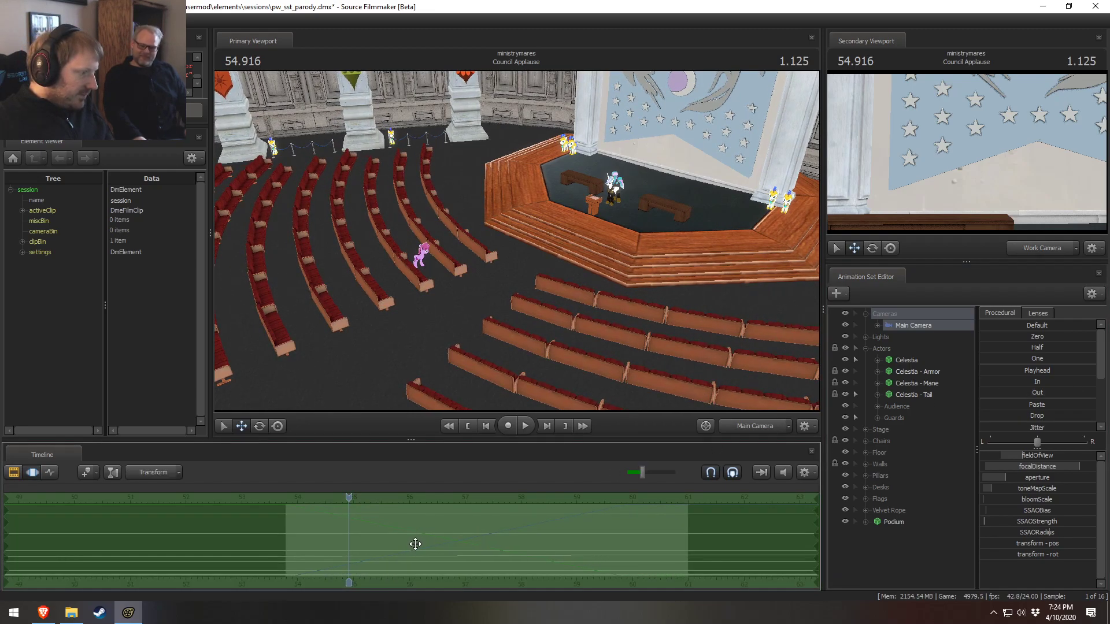
pyautogui.press('shift')
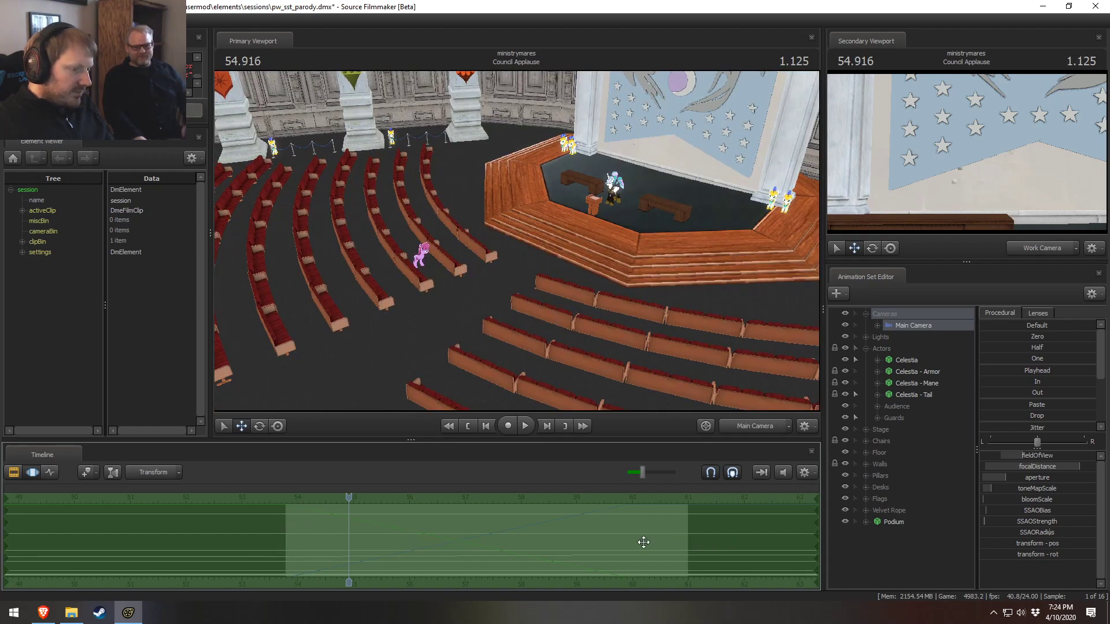
pyautogui.keyDown('shift'); pyautogui.moveTo(597, 532); pyautogui.dragTo(610, 533); pyautogui.keyUp('shift')
# Select about 57.4 to 60.7 s with falloff around the end of the Main Camera's move and smooth its stop
pyautogui.hotkey('ctrl', 'a')
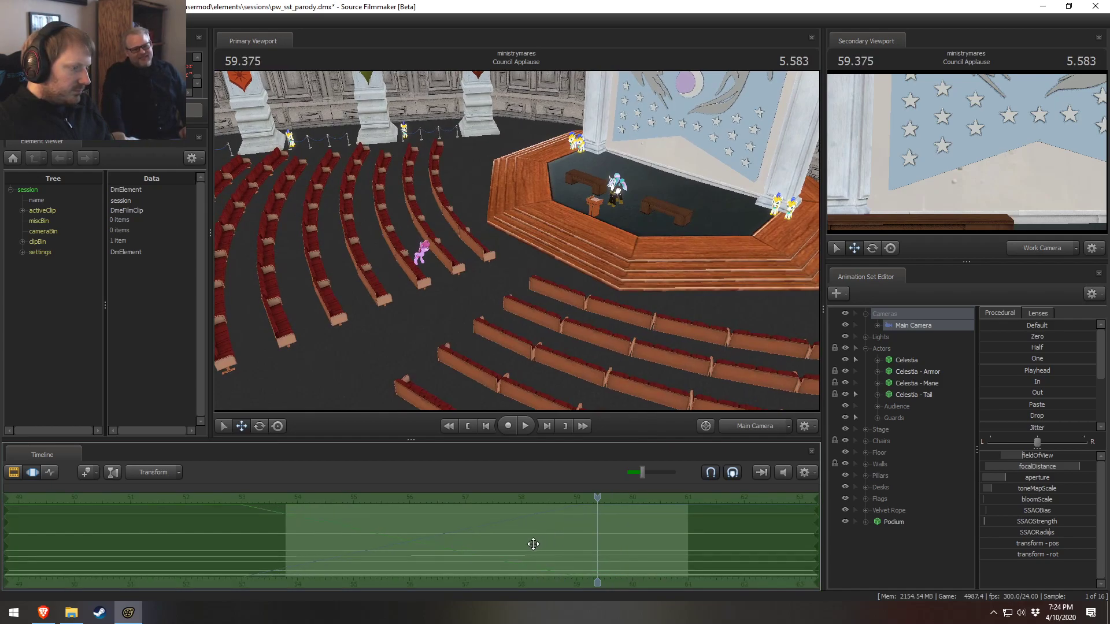
pyautogui.keyDown('shift'); pyautogui.moveTo(578, 541); pyautogui.dragTo(621, 542); pyautogui.keyUp('shift')
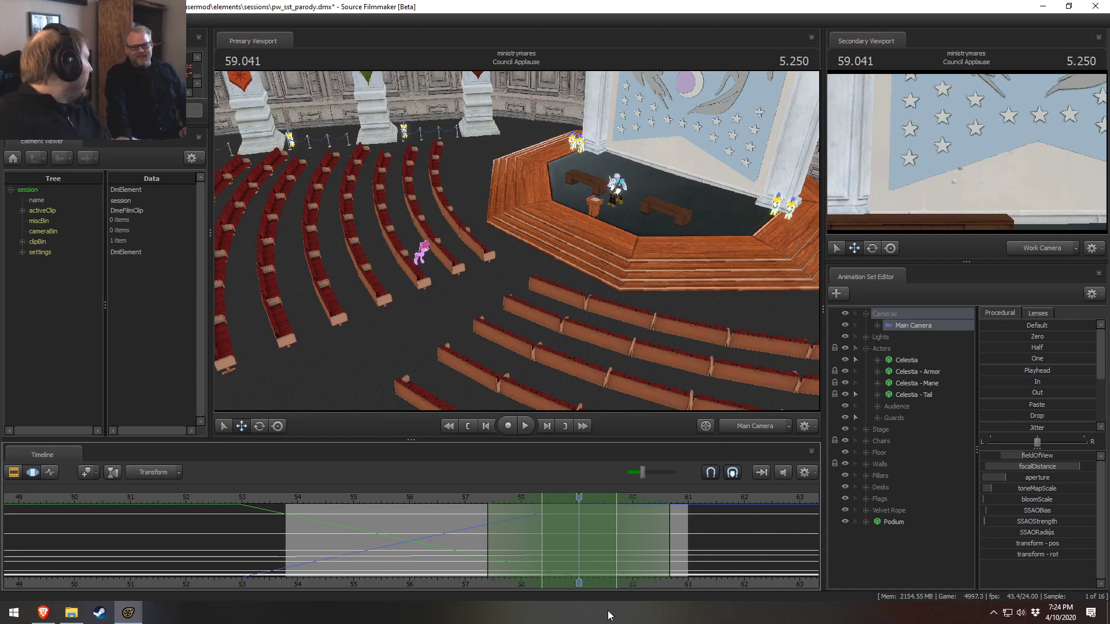
pyautogui.scroll(-3, 1032, 429)
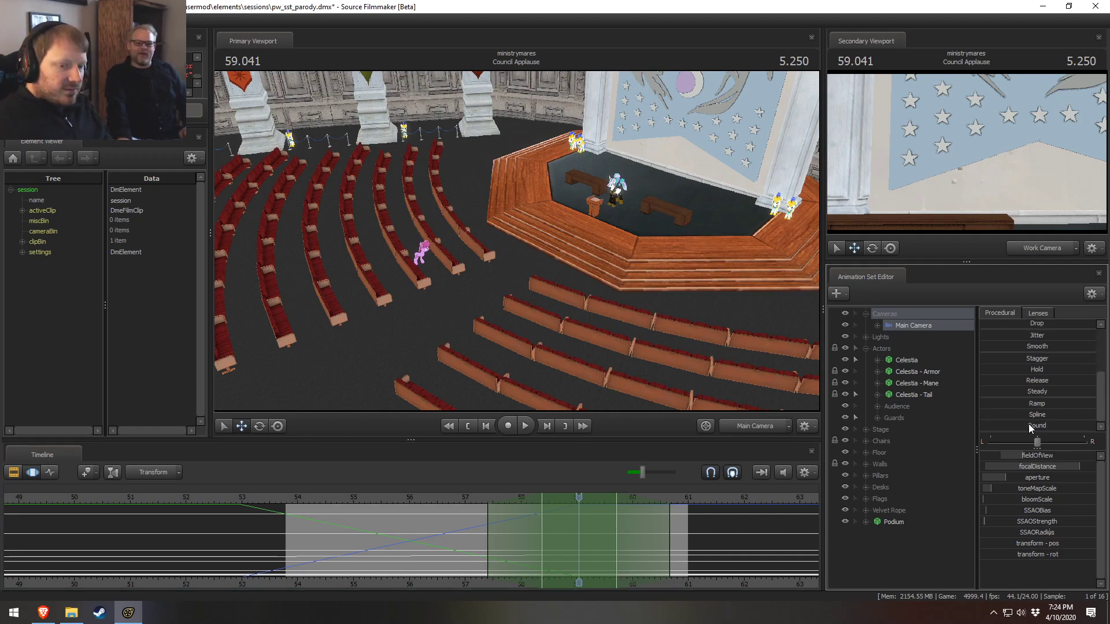
pyautogui.click(535, 525)
pyautogui.click(533, 525)
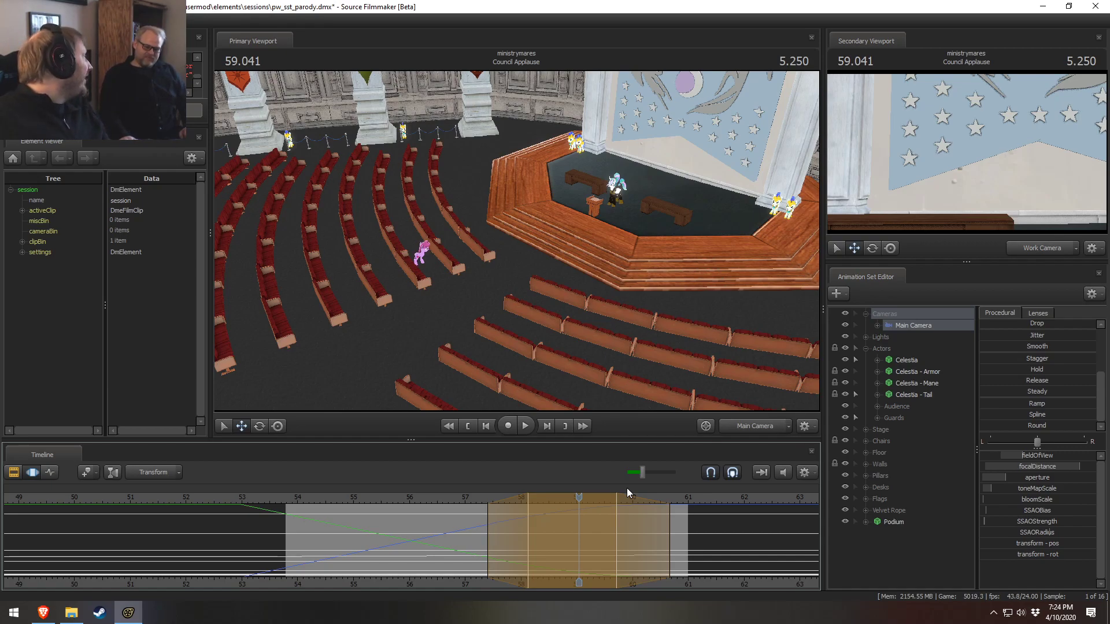
# Play back the end of Council Applause from about 57 s to check how the camera settles
pyautogui.click(476, 500)
pyautogui.press('space')
pyautogui.press('space')
pyautogui.press('space')
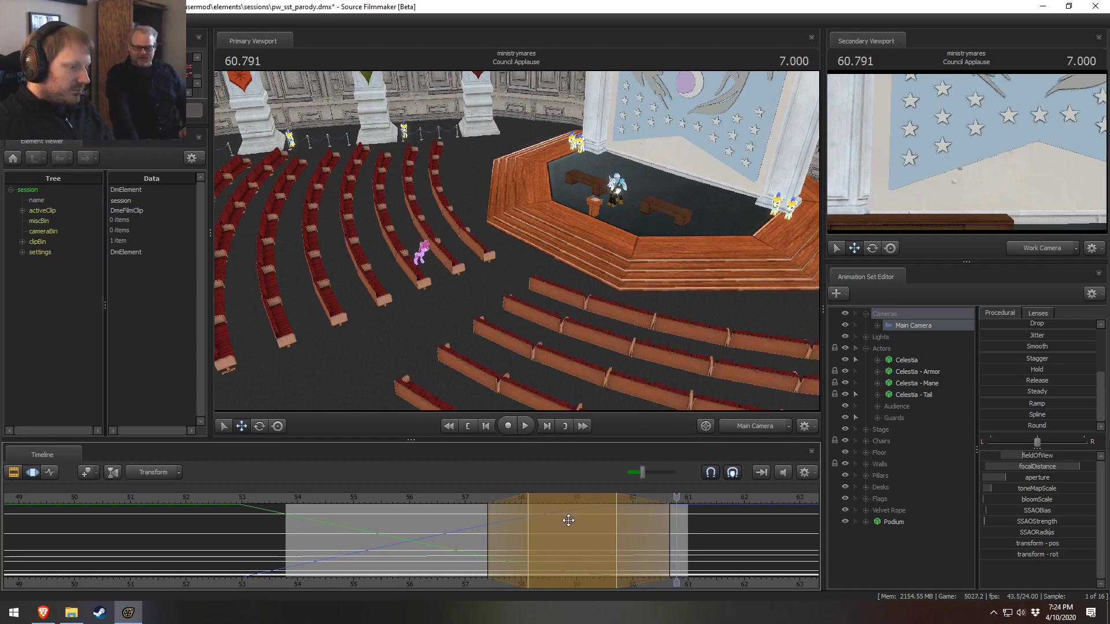
# Reset the Main Camera's time selection to cover all time in the Motion Editor
pyautogui.moveTo(589, 504); pyautogui.dragTo(597, 504)
pyautogui.press('F2')
pyautogui.press('F3')
pyautogui.hotkey('ctrl', 'a')
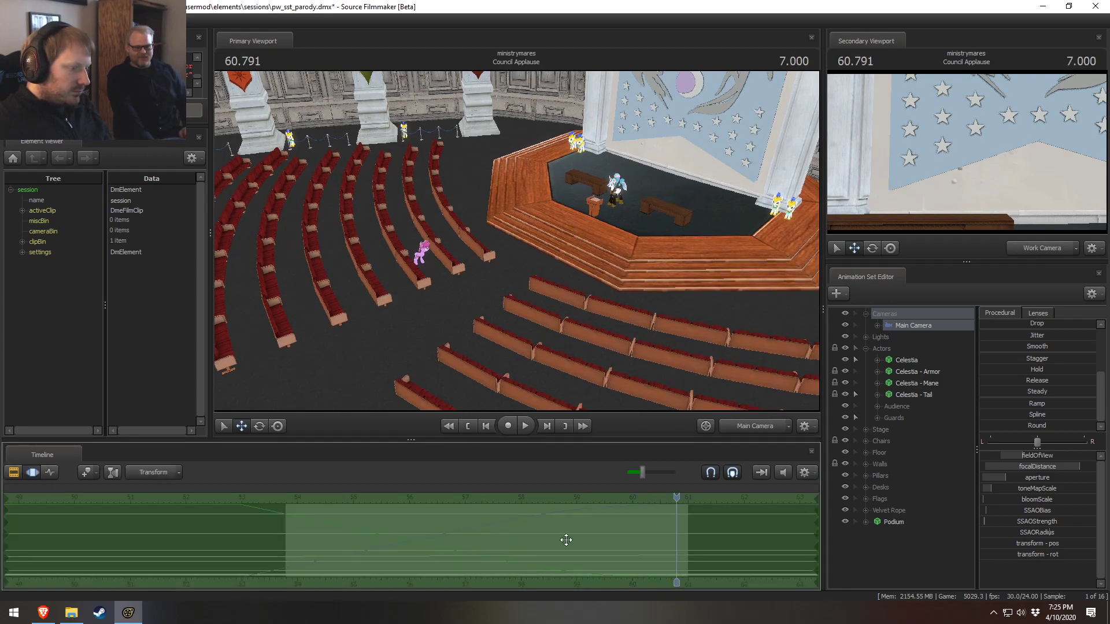
# Switch to the Clip Editor and play Council Applause from about 54 s to review the retimed camera move
pyautogui.press('F1')
pyautogui.click(299, 498)
pyautogui.press('space')
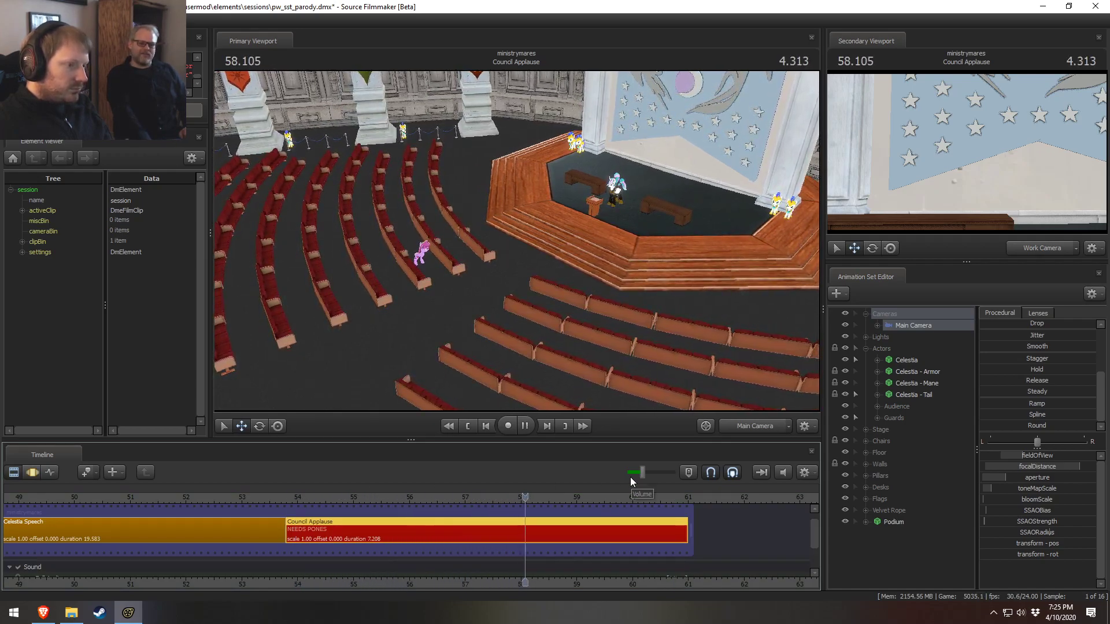
pyautogui.press('space')
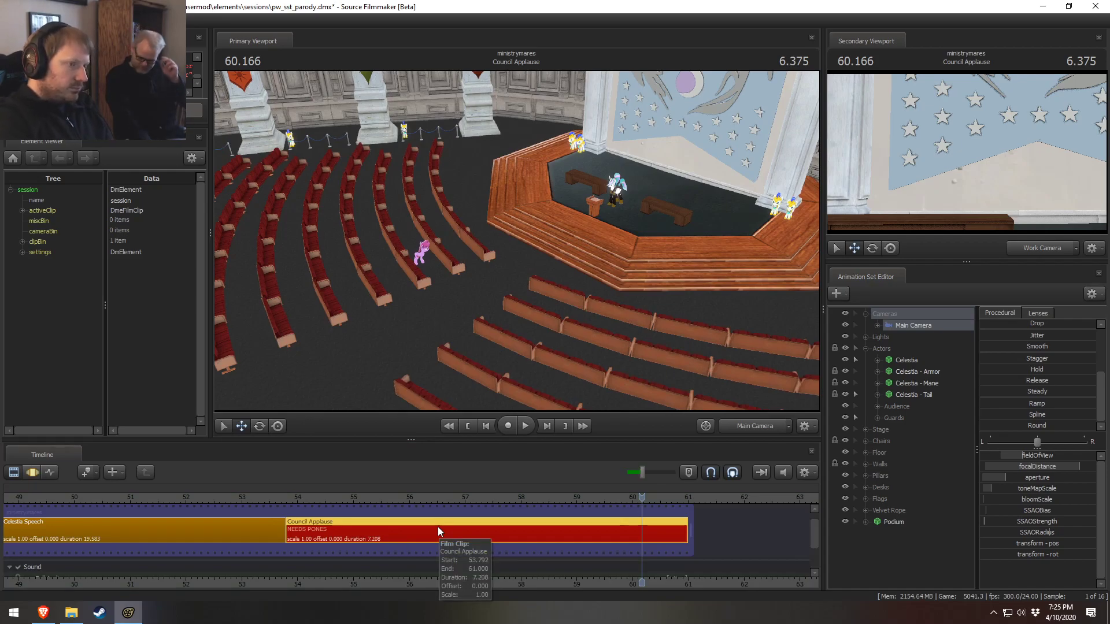
# Play the end of the Celestia Speech shot from about 51 s and review the cut into Council Applause
pyautogui.press('F3')
pyautogui.press('F2')
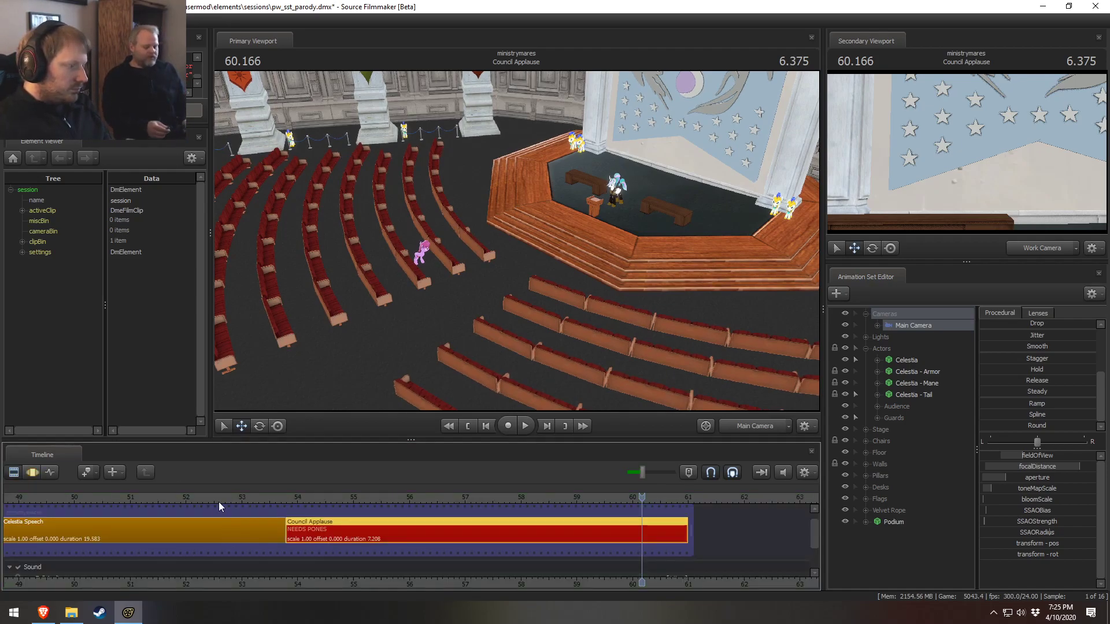
pyautogui.click(128, 494)
pyautogui.scroll(-5, 142, 506)
pyautogui.press('space')
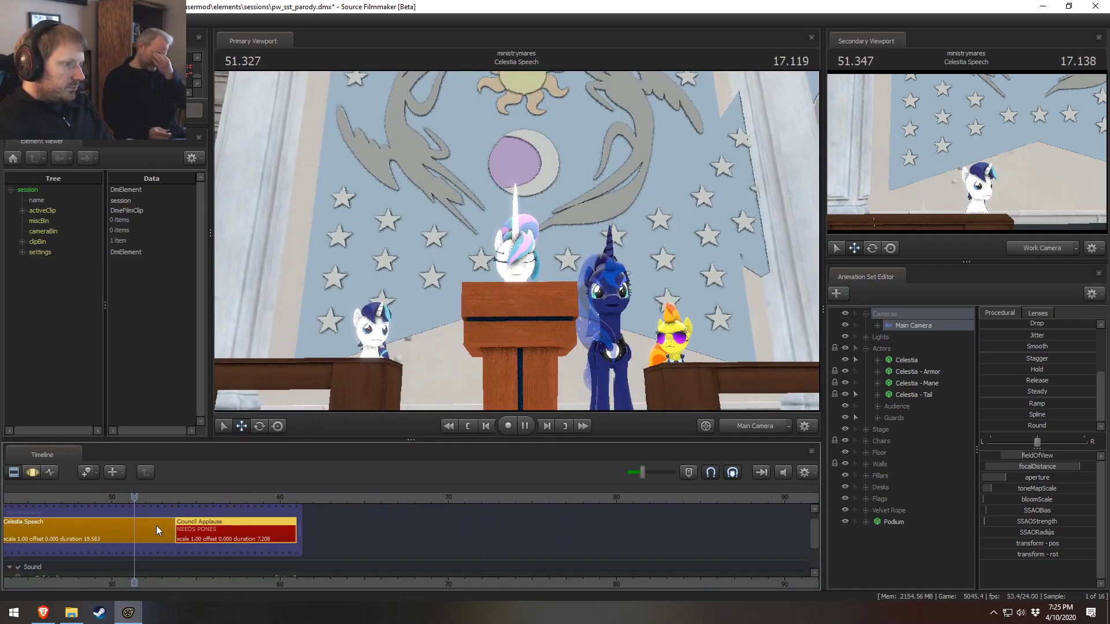
pyautogui.press('space')
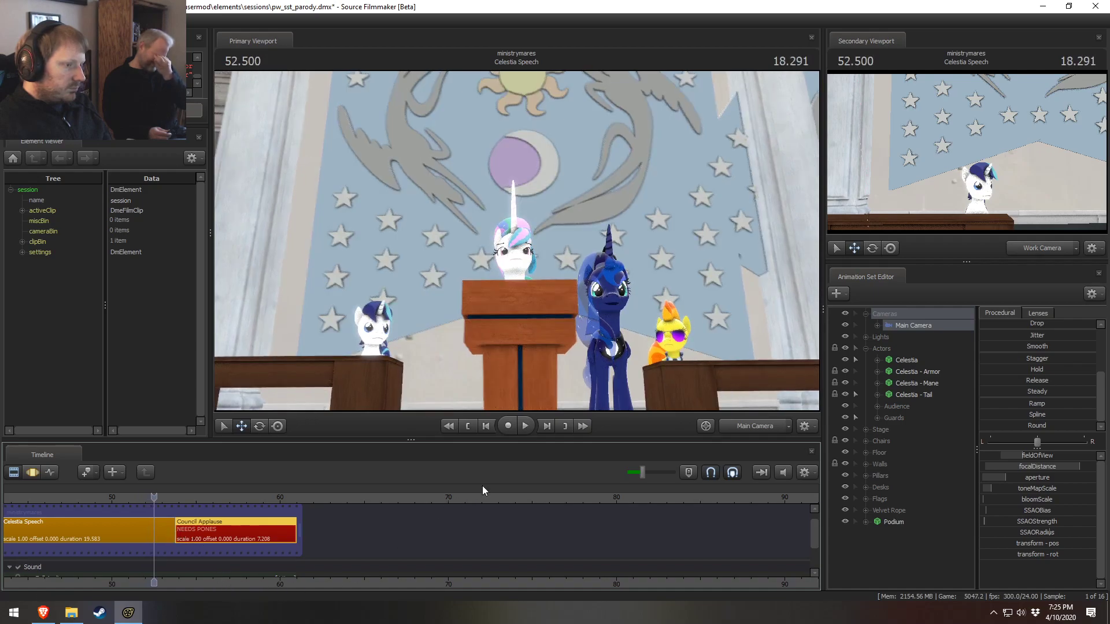
pyautogui.moveTo(525, 583); pyautogui.dragTo(875, 549, button='middle')
pyautogui.press('space')
pyautogui.press('space')
pyautogui.press('space')
pyautogui.press('space')
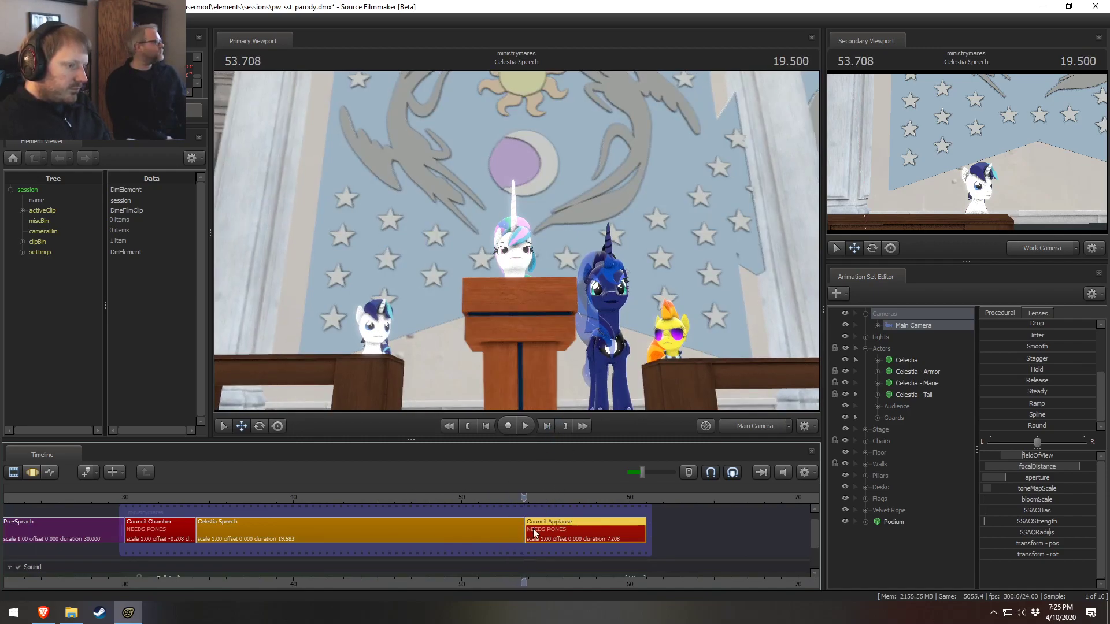
# Open the Celestia Speech shot in the Motion Editor, select Luna's Chest2 bone and lock her Neck
pyautogui.click(502, 531)
pyautogui.press('F3')
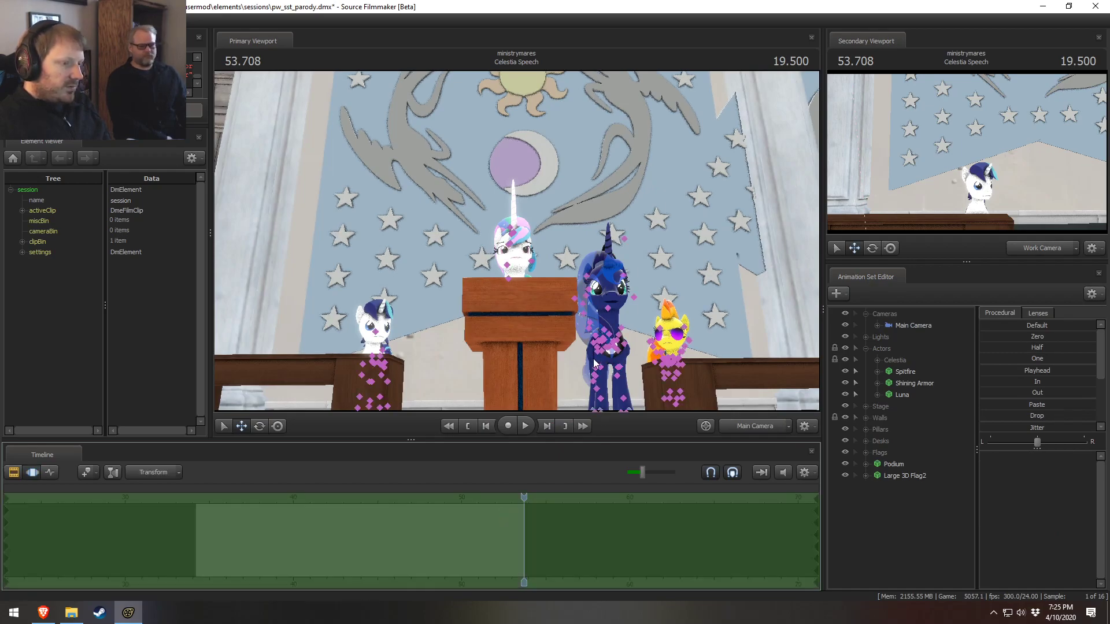
pyautogui.keyDown('ctrl'); pyautogui.click(610, 350); pyautogui.keyUp('ctrl')
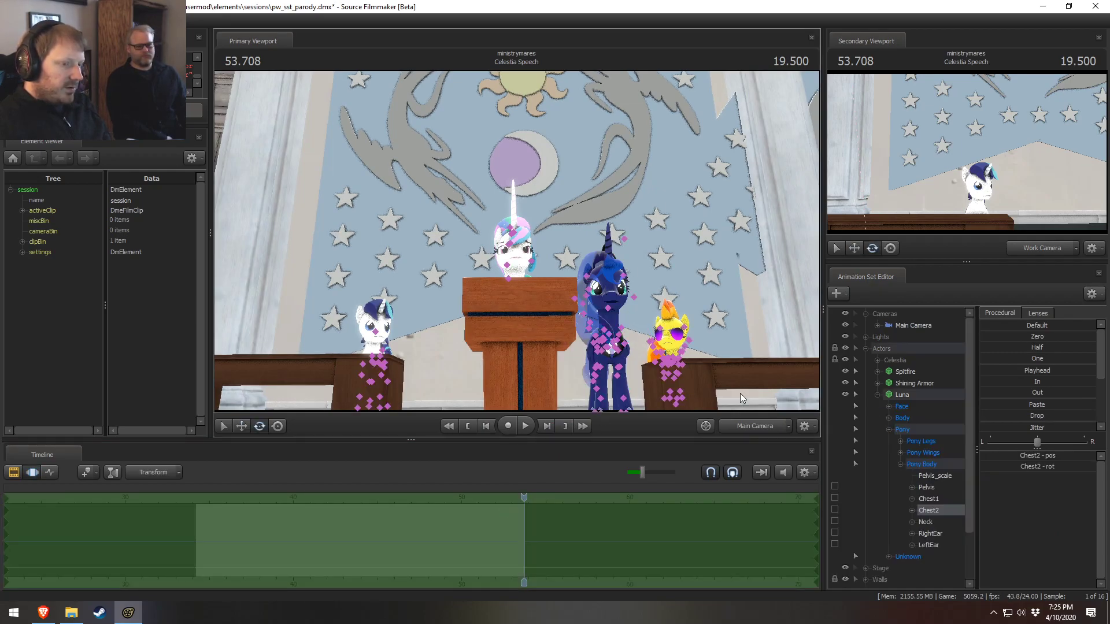
pyautogui.scroll(-2, 887, 404)
pyautogui.click(888, 360)
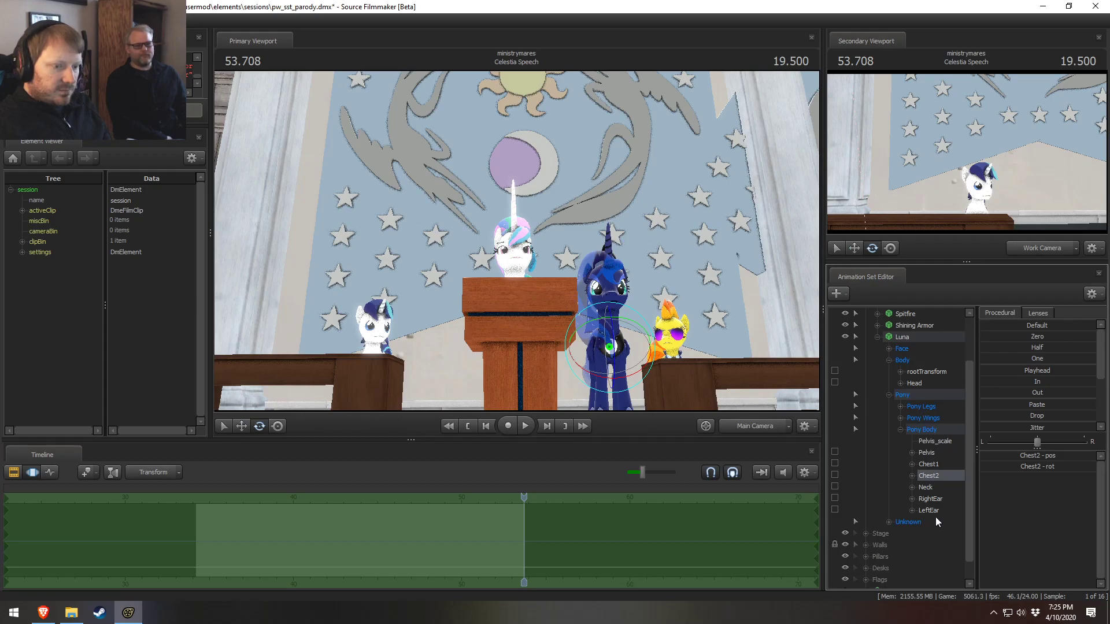
pyautogui.click(834, 486)
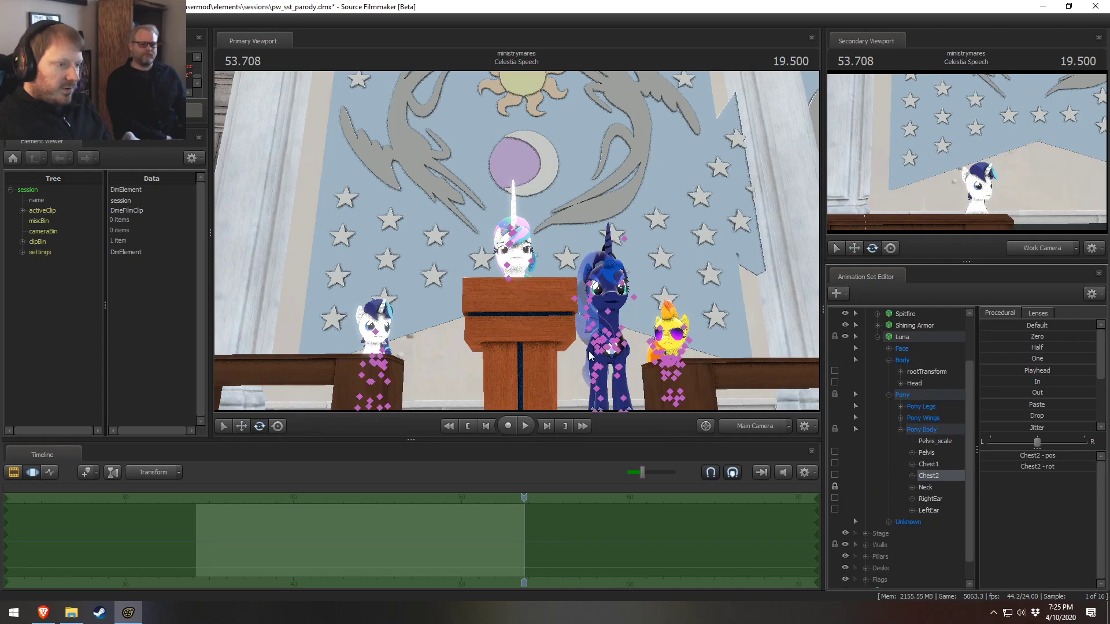
# Switch the primary viewport to the Work Camera and frame Luna between Celestia and Spitfire
pyautogui.moveTo(569, 366); pyautogui.dragTo(611, 351)
pyautogui.keyDown('ctrl'); pyautogui.click(738, 424); pyautogui.keyUp('ctrl')
pyautogui.press('w')
pyautogui.moveTo(526, 321); pyautogui.dragTo(518, 319)
pyautogui.press('d')
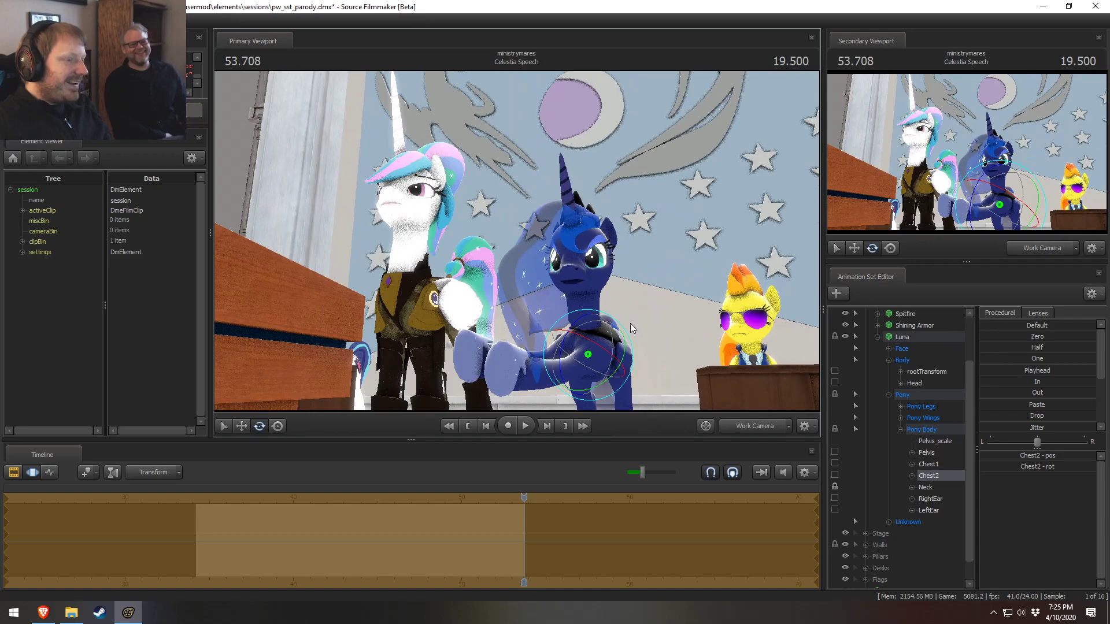
# Try rotating and moving Luna's Chest2 bone, and undo the changes
pyautogui.moveTo(627, 328); pyautogui.dragTo(633, 358)
pyautogui.moveTo(542, 321)
pyautogui.mouseDown()
pyautogui.moveTo(564, 311)
pyautogui.moveTo(574, 342)
pyautogui.moveTo(545, 268)
pyautogui.moveTo(563, 324)
pyautogui.mouseUp()
pyautogui.press('w')
pyautogui.moveTo(586, 285); pyautogui.dragTo(490, 215)
pyautogui.hotkey('ctrl', 'z')
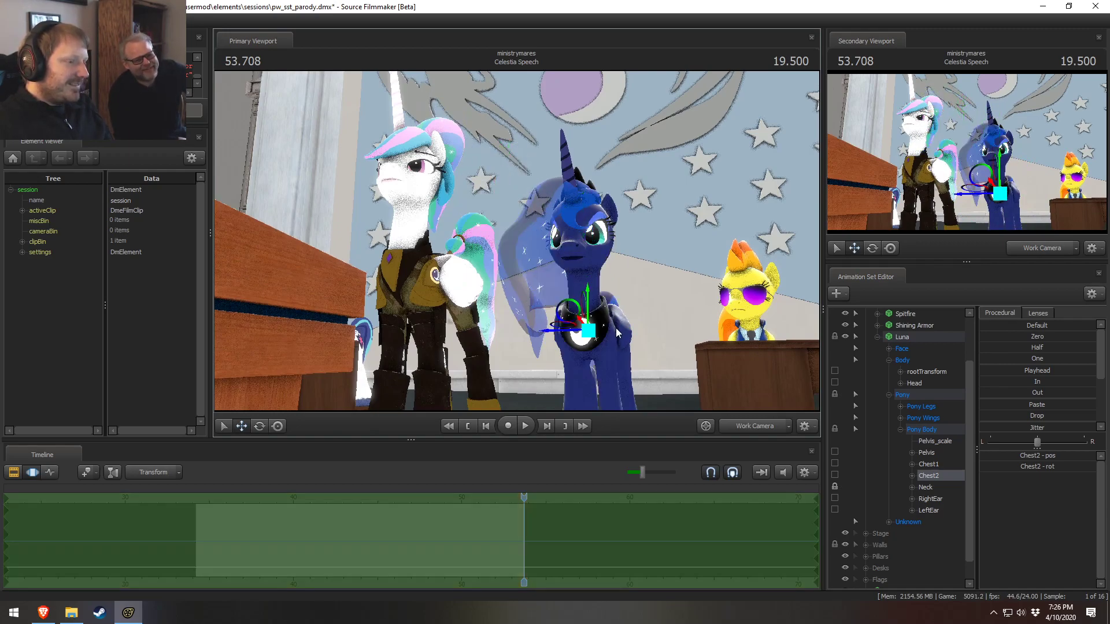
# Try several rotations of Luna's Chest2 bone to swing her front legs and bend her upper body
pyautogui.press('e')
pyautogui.moveTo(584, 308); pyautogui.dragTo(634, 329)
pyautogui.hotkey('ctrl', 'z')
pyautogui.moveTo(640, 386); pyautogui.dragTo(575, 282)
pyautogui.moveTo(638, 266); pyautogui.dragTo(669, 241)
pyautogui.hotkey('ctrl', 'z')
pyautogui.moveTo(621, 306); pyautogui.dragTo(567, 214)
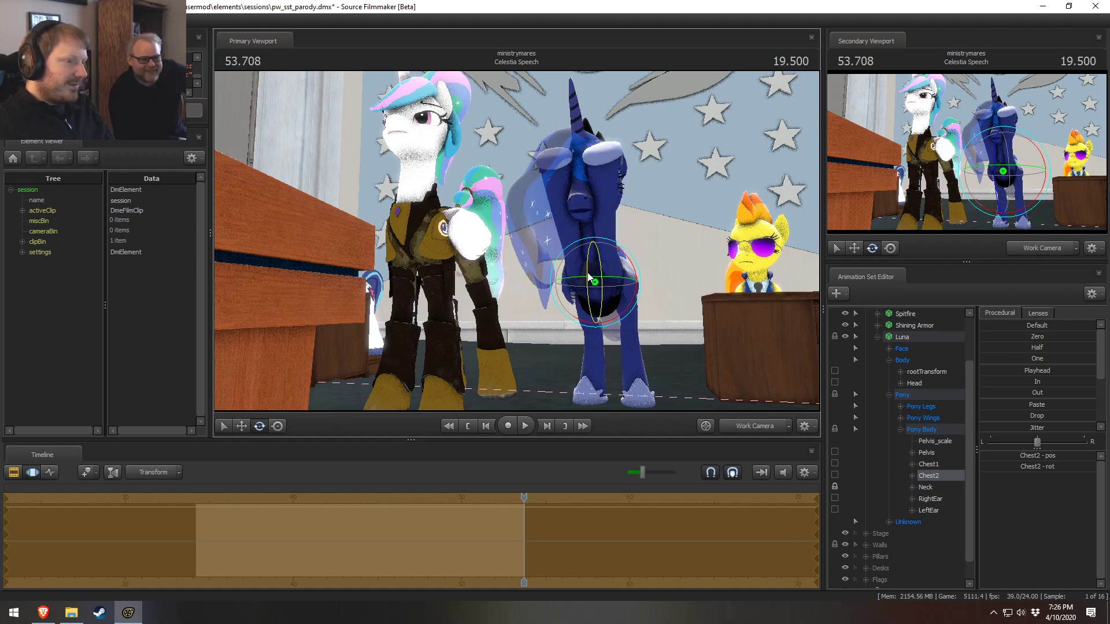
pyautogui.moveTo(612, 283)
pyautogui.mouseDown()
pyautogui.moveTo(598, 307)
pyautogui.moveTo(610, 292)
pyautogui.mouseUp()
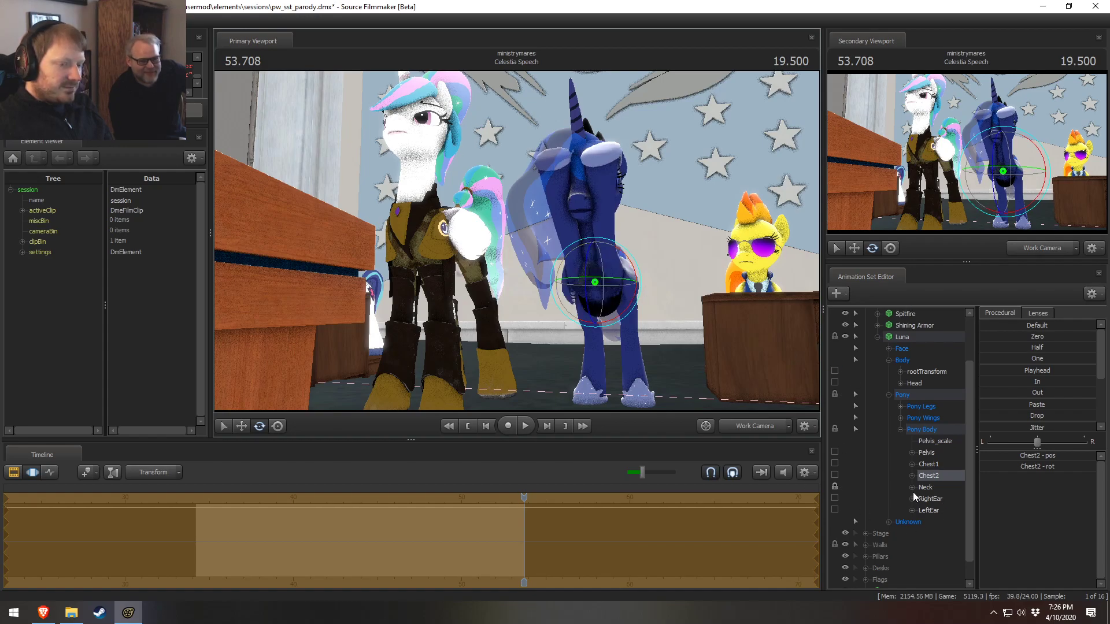
# Select Luna's LeftShoulder bone and switch the selection to her RightShoulder bone
pyautogui.press('ctrl')
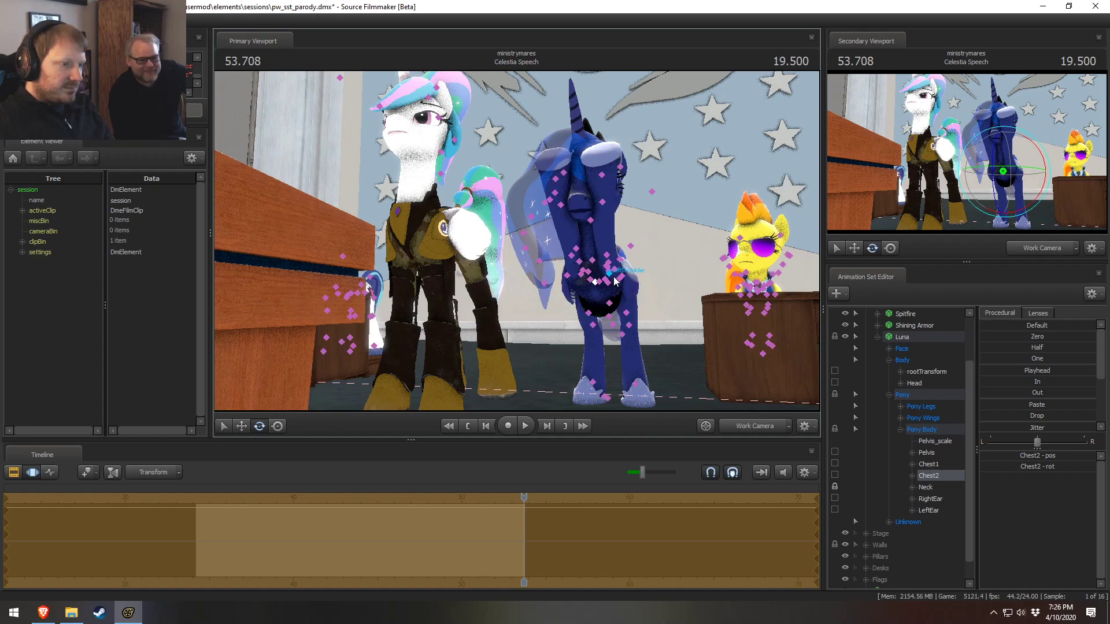
pyautogui.keyDown('ctrl'); pyautogui.click(612, 278); pyautogui.keyUp('ctrl')
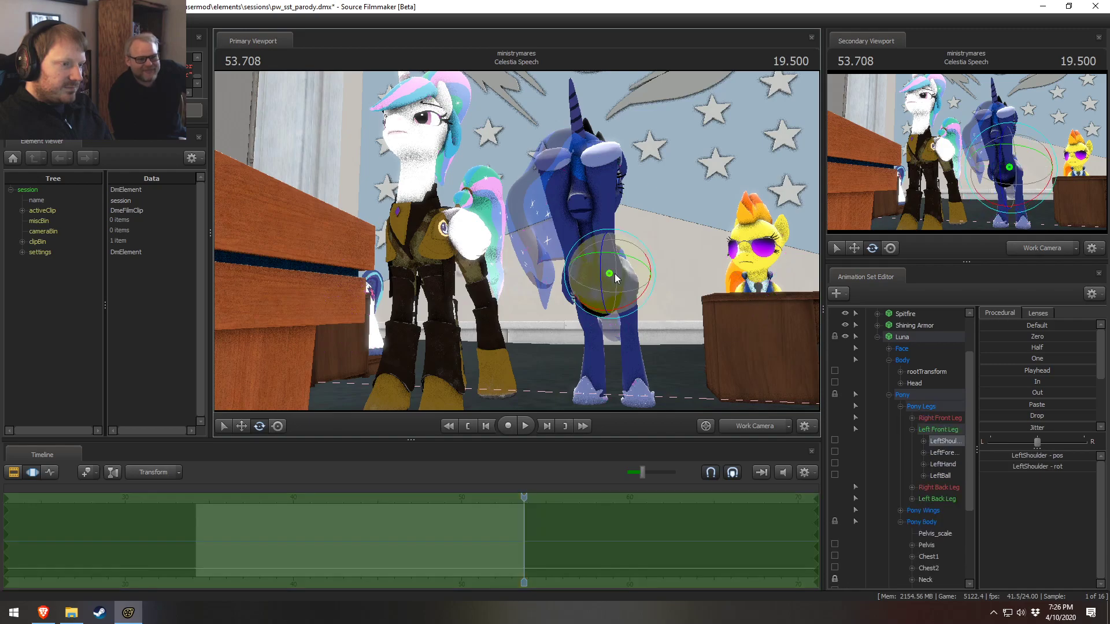
pyautogui.keyDown('ctrl'); pyautogui.click(650, 253); pyautogui.keyUp('ctrl')
pyautogui.press('ctrl')
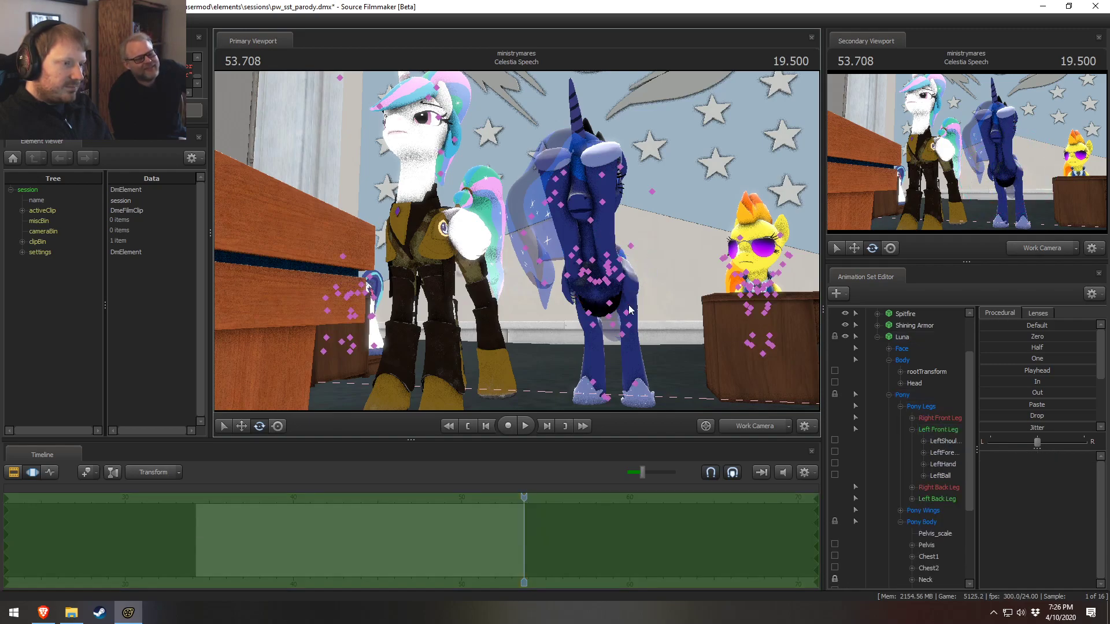
pyautogui.keyDown('ctrl'); pyautogui.click(610, 274); pyautogui.keyUp('ctrl')
pyautogui.press('ctrl')
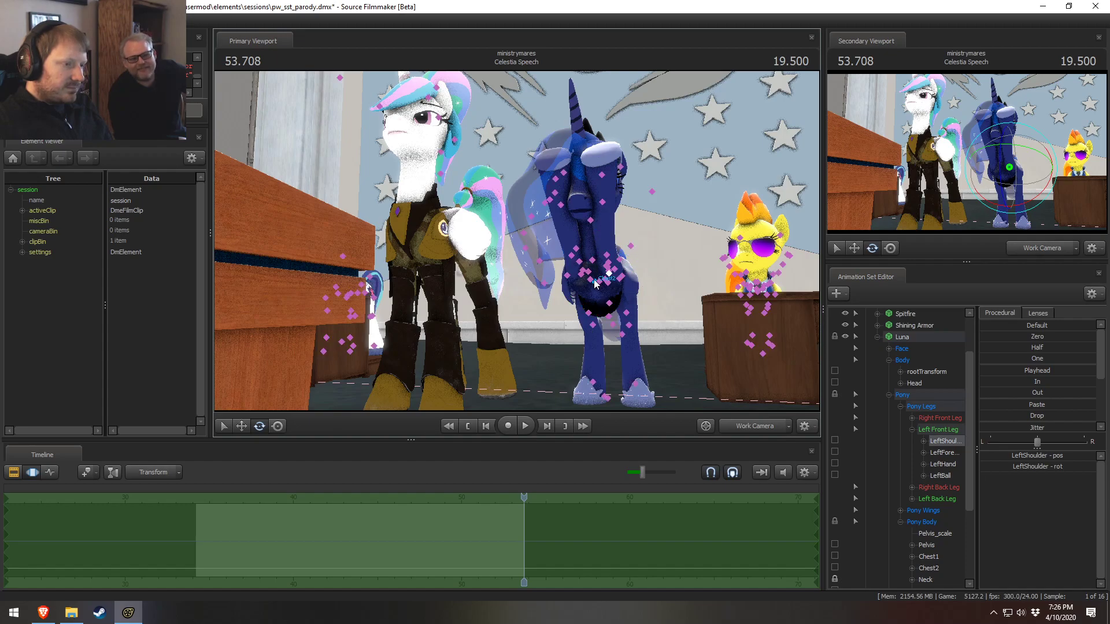
pyautogui.keyDown('ctrl'); pyautogui.click(582, 275); pyautogui.keyUp('ctrl')
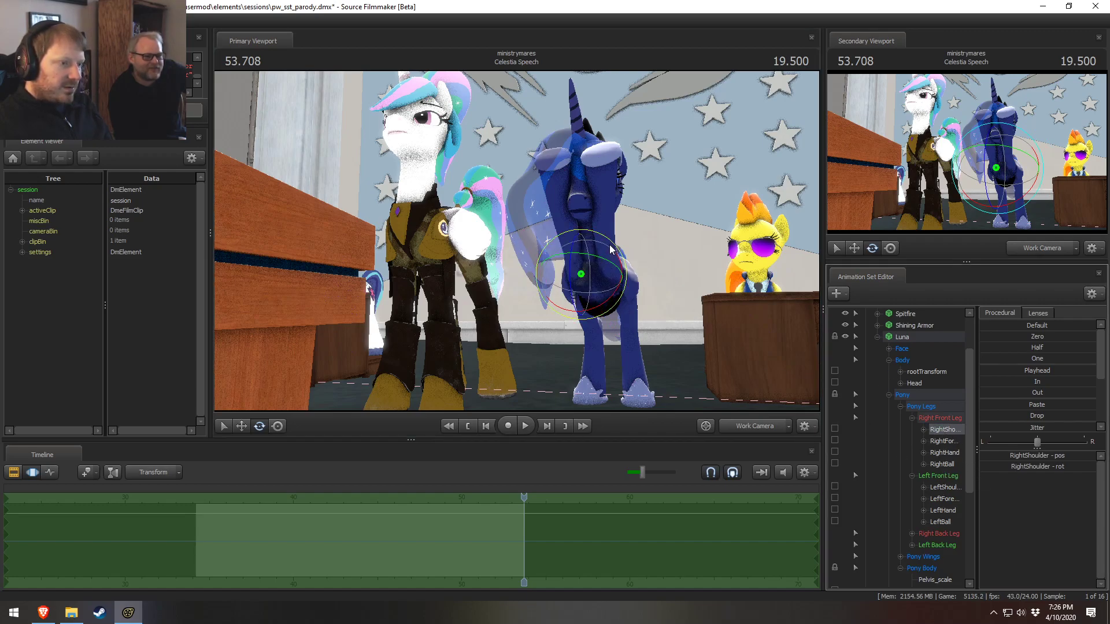
# Step back and forth through Luna's Chest2 rotations to compare the poses, and leave all of them undone
pyautogui.hotkey('ctrl', 'z')
pyautogui.hotkey('ctrl', 'z')
pyautogui.hotkey('ctrl', 'z')
pyautogui.hotkey('ctrl', 'z')
pyautogui.hotkey('ctrl', 'z')
pyautogui.hotkey('ctrl', 'z')
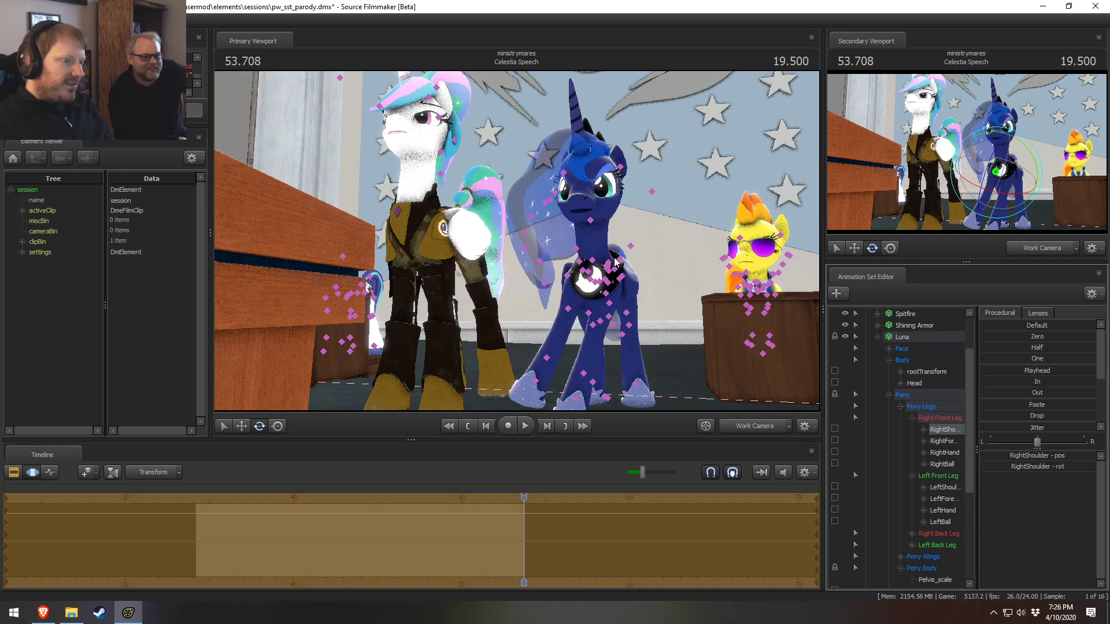
pyautogui.hotkey('ctrl', 'y')
pyautogui.hotkey('ctrl', 'y')
pyautogui.hotkey('ctrl', 'y')
pyautogui.hotkey('ctrl', 'y')
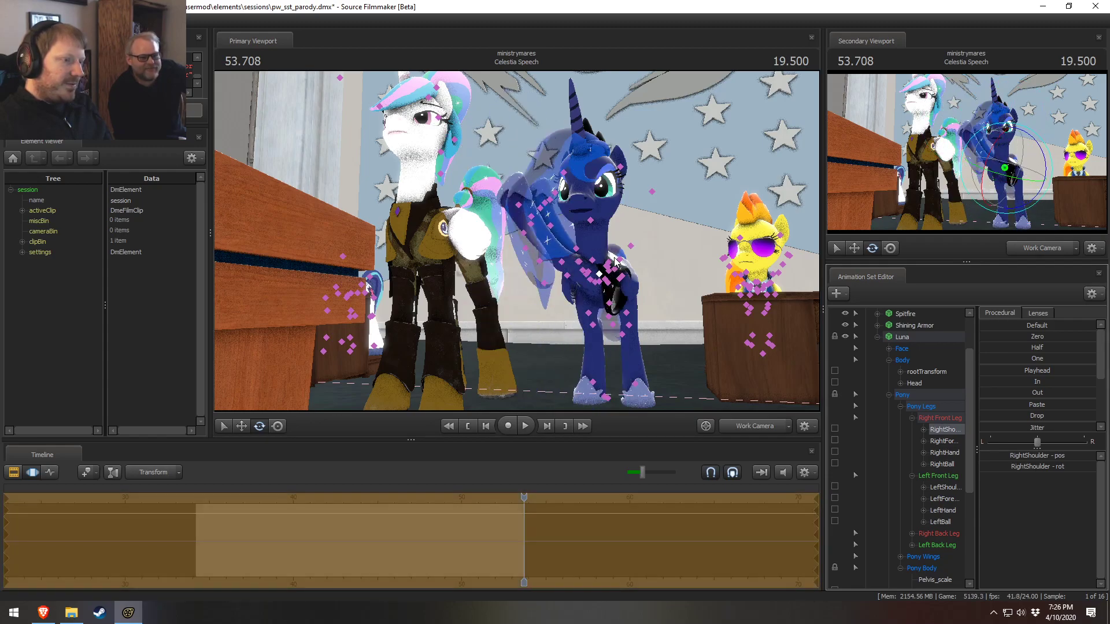
pyautogui.hotkey('ctrl', 'z')
pyautogui.hotkey('ctrl', 'z')
pyautogui.hotkey('ctrl', 'z')
pyautogui.hotkey('ctrl', 'z')
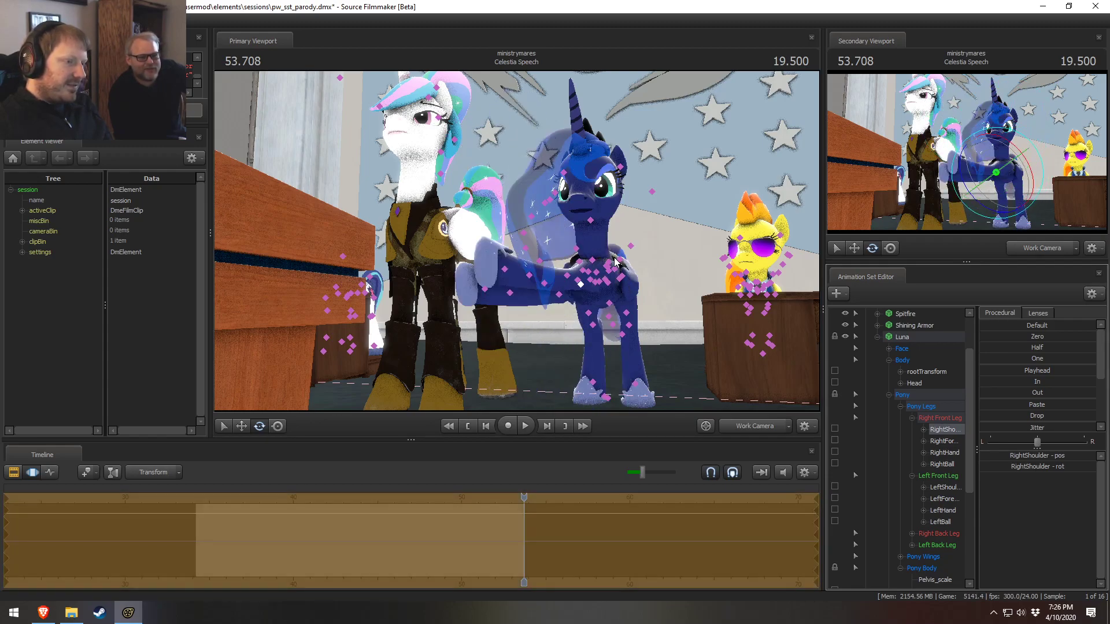
pyautogui.hotkey('ctrl', 'y')
pyautogui.hotkey('ctrl', 'y')
pyautogui.hotkey('ctrl', 'y')
pyautogui.hotkey('ctrl', 'y')
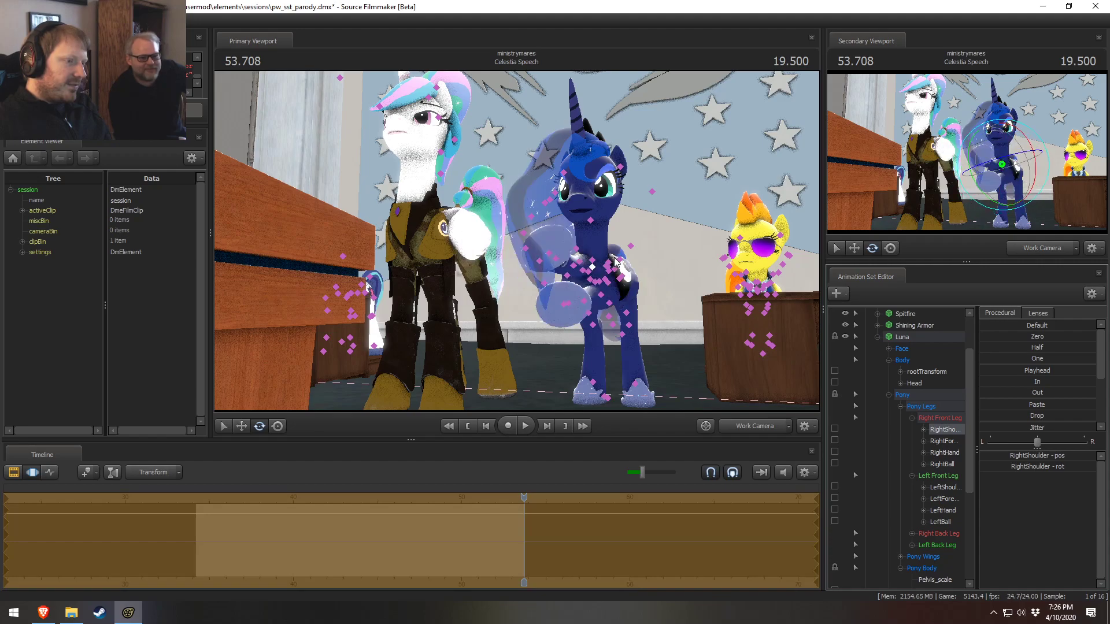
pyautogui.hotkey('ctrl', 'z')
pyautogui.hotkey('ctrl', 'z')
pyautogui.hotkey('ctrl', 'z')
pyautogui.hotkey('ctrl', 'z')
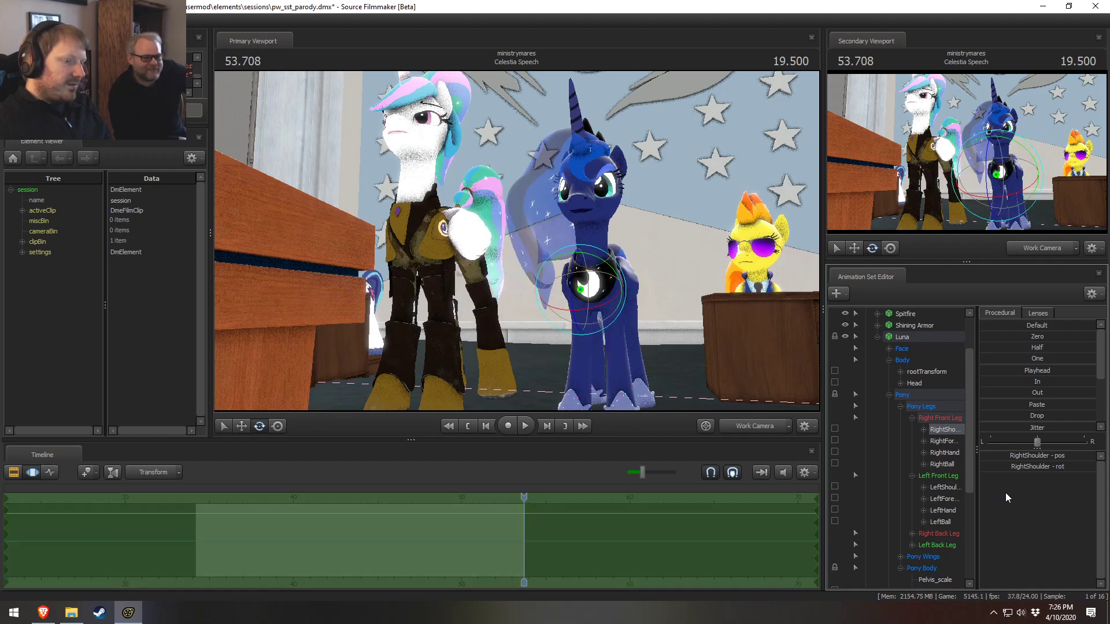
# Review Luna and the whole stage from the work camera, and play the opening of the Celestia Speech shot
pyautogui.moveTo(730, 330); pyautogui.dragTo(734, 338)
pyautogui.press('s')
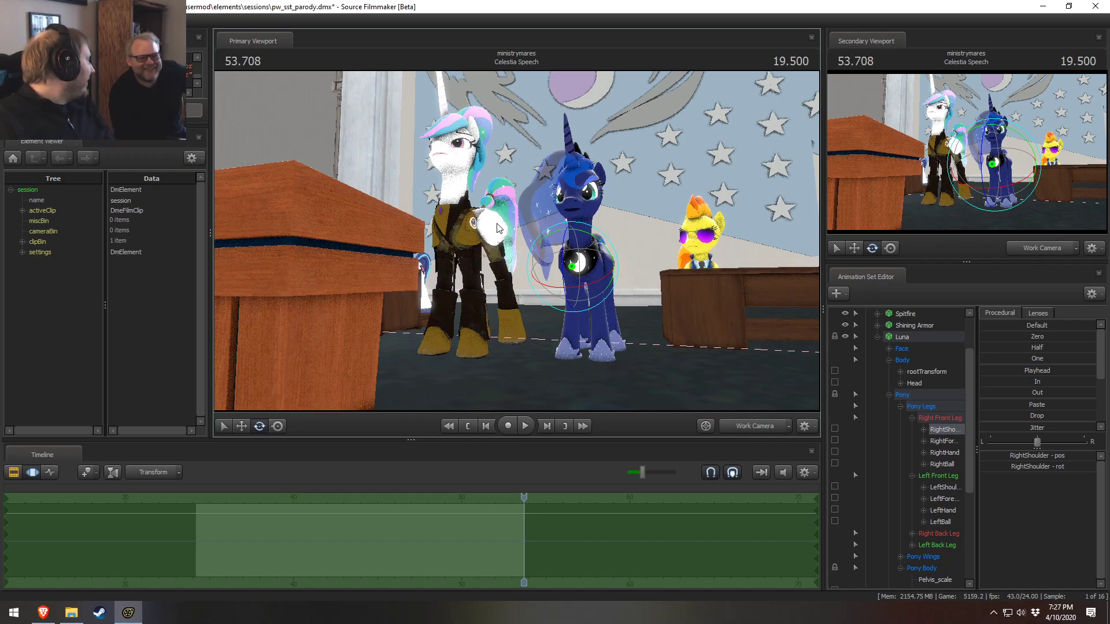
pyautogui.moveTo(491, 179); pyautogui.dragTo(537, 251)
pyautogui.press('w')
pyautogui.press('s')
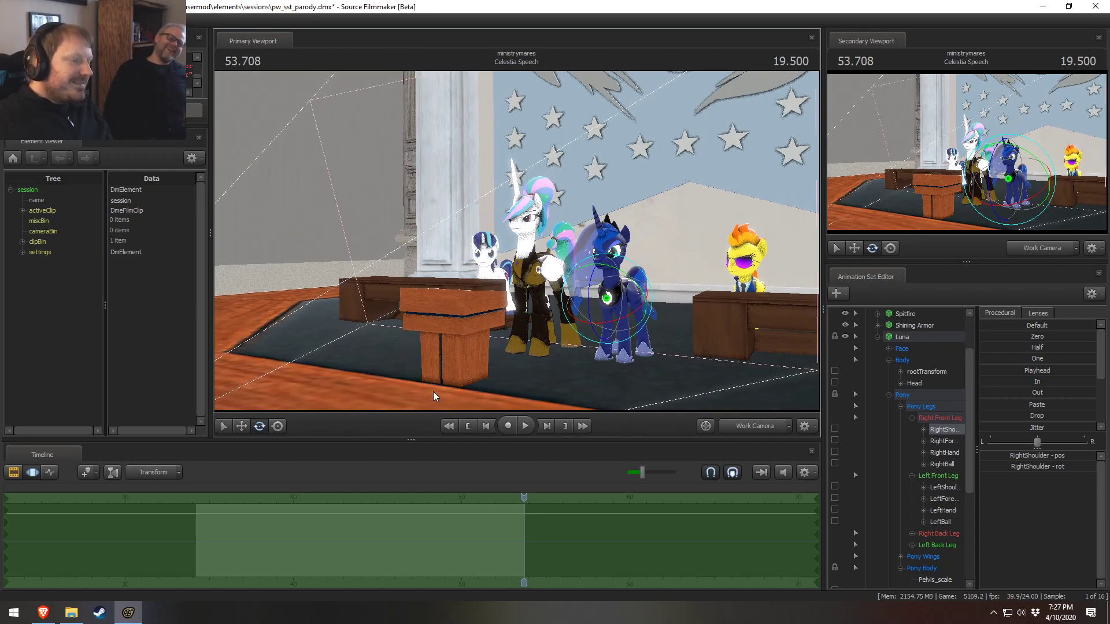
pyautogui.press('F2')
pyautogui.moveTo(193, 499); pyautogui.dragTo(200, 501)
pyautogui.press('space')
pyautogui.press('space')
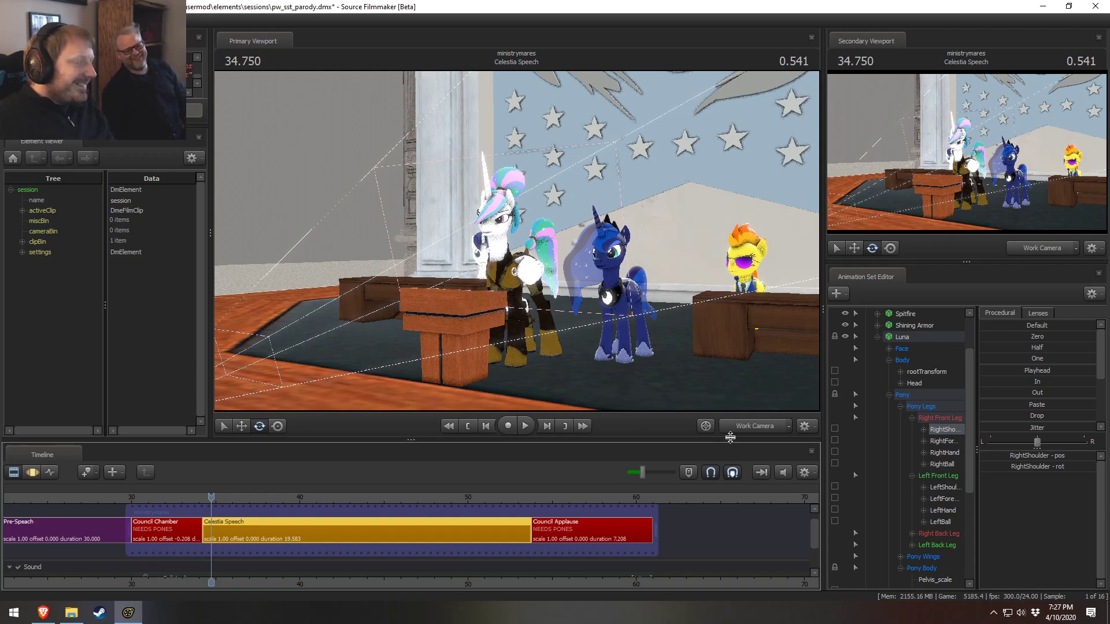
# Play the Council Chamber shot from its start through Main Camera2, and switch the viewport back to the work camera
pyautogui.click(181, 495)
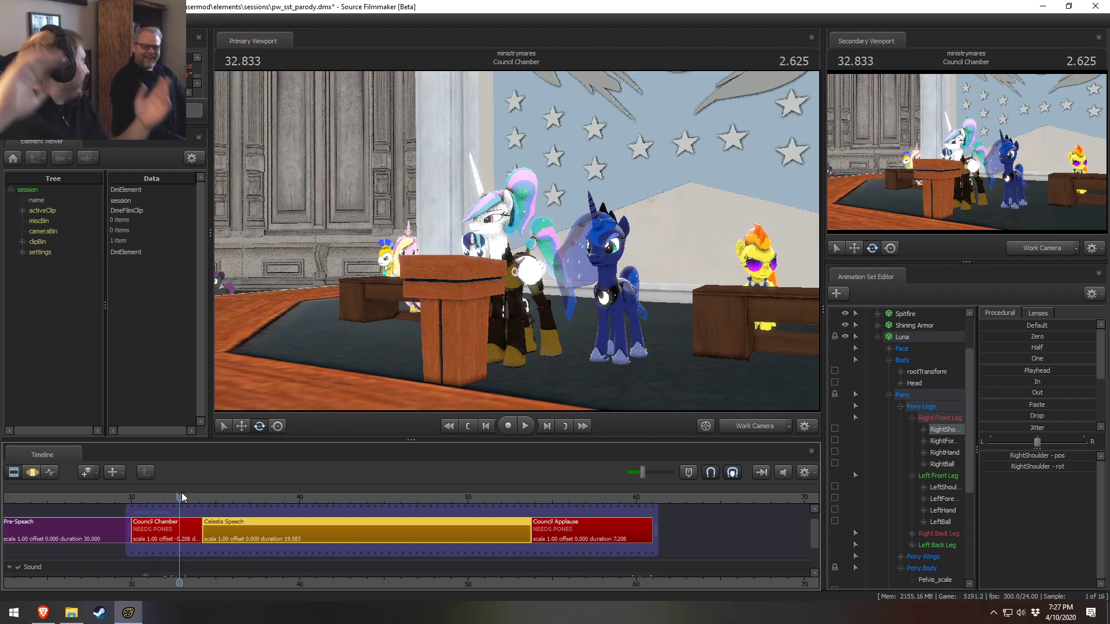
pyautogui.click(138, 496)
pyautogui.click(758, 426)
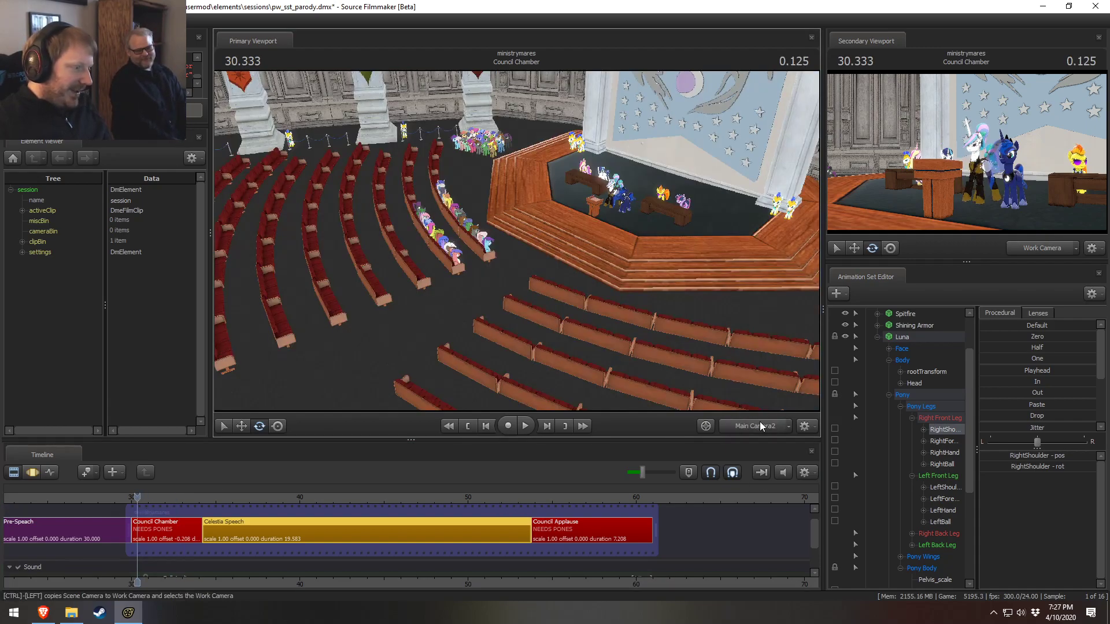
pyautogui.press('space')
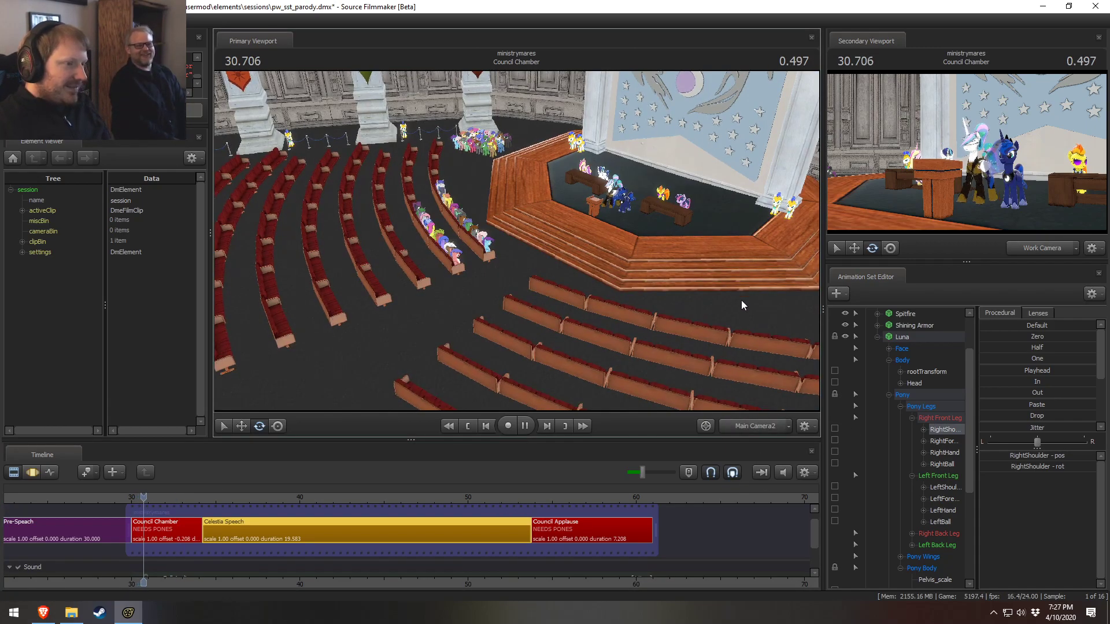
pyautogui.click(764, 425)
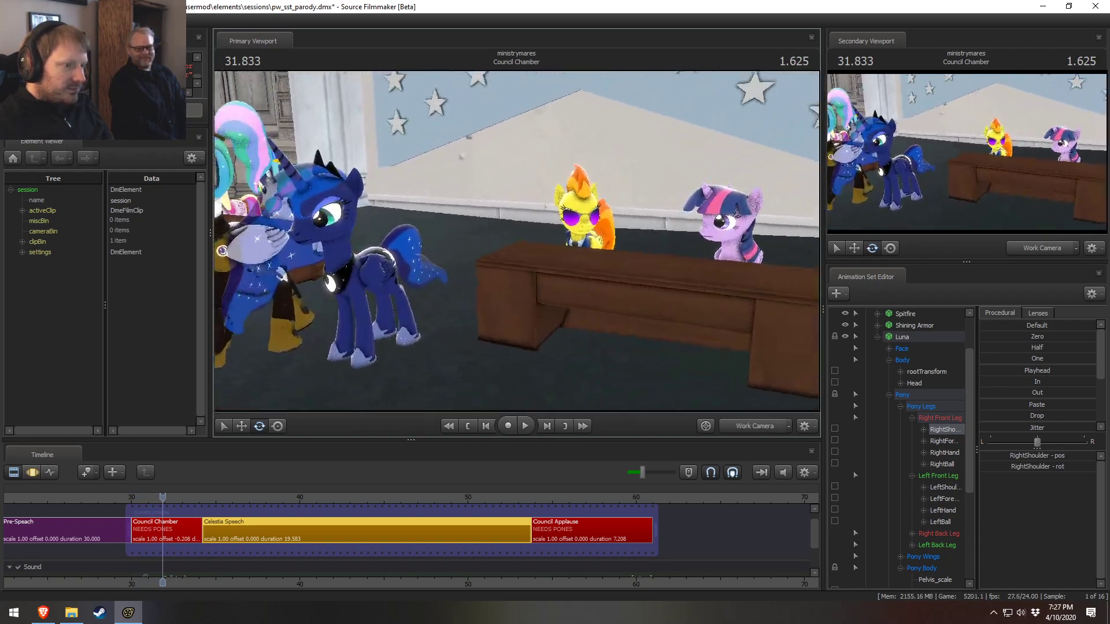
pyautogui.press('space')
# Examine the characters' positions from above at the cut into Celestia Speech and in the first frames of Council Chamber
pyautogui.moveTo(536, 251); pyautogui.dragTo(536, 251)
pyautogui.click(204, 498)
pyautogui.scroll(5, 204, 501)
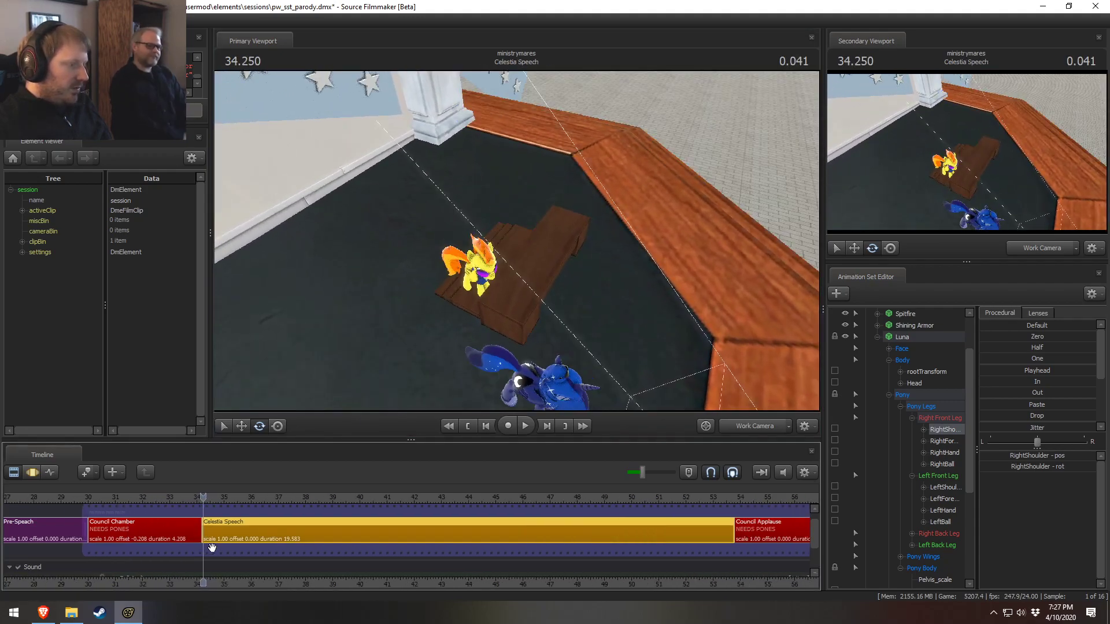
pyautogui.scroll(1, 219, 578)
pyautogui.moveTo(498, 282); pyautogui.dragTo(499, 282)
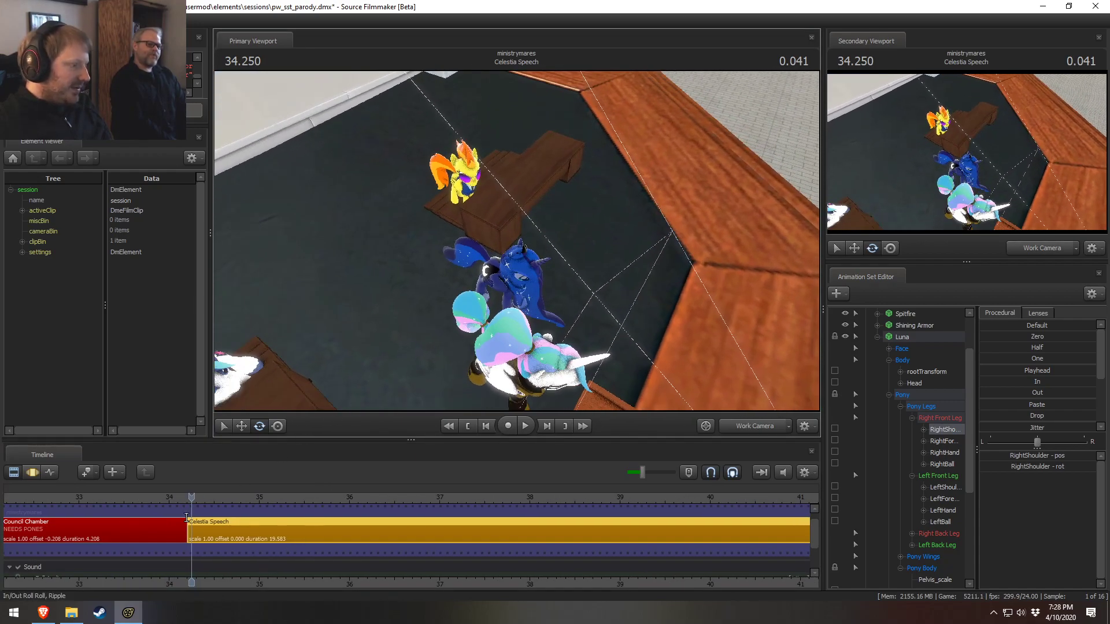
pyautogui.scroll(-2, 178, 587)
pyautogui.click(300, 498)
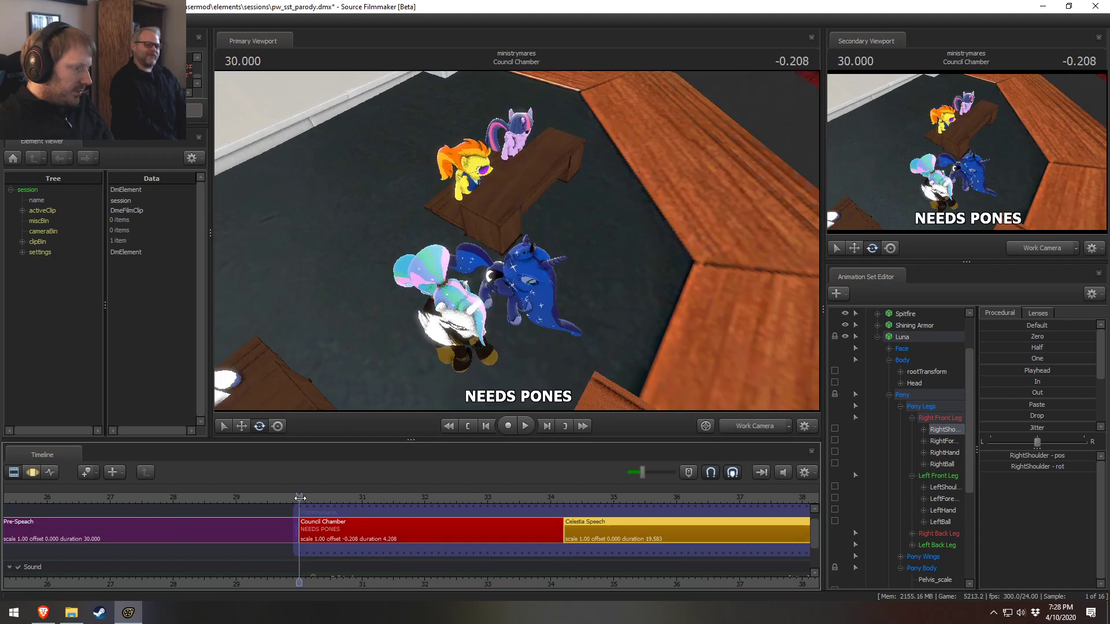
pyautogui.scroll(2, 300, 497)
pyautogui.moveTo(439, 572); pyautogui.dragTo(327, 572, button='middle')
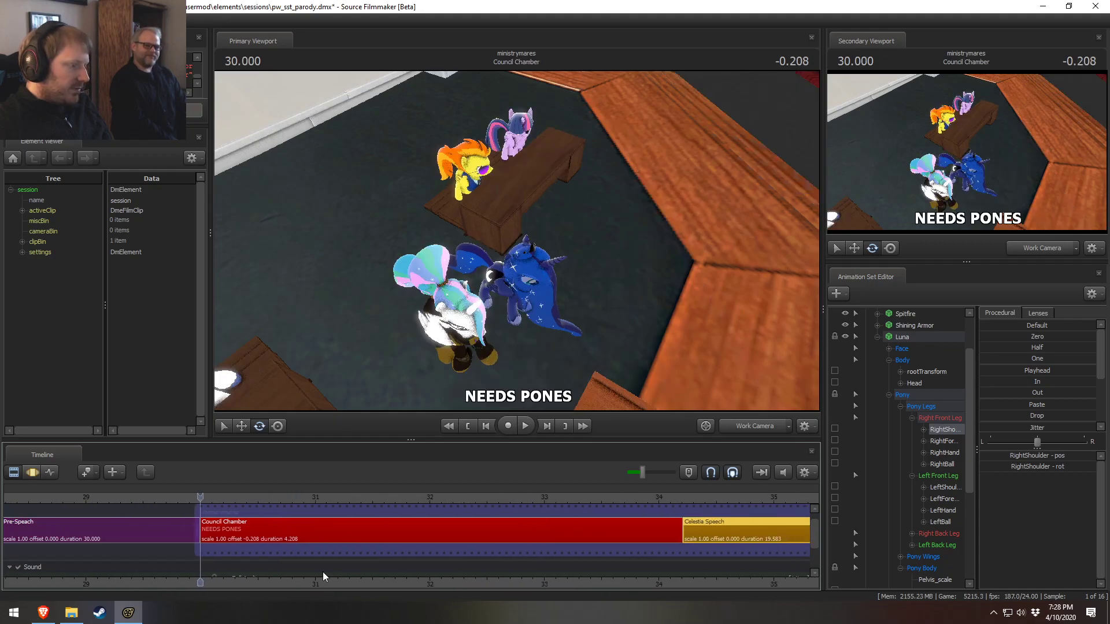
pyautogui.press('F3')
pyautogui.moveTo(201, 499); pyautogui.dragTo(205, 500)
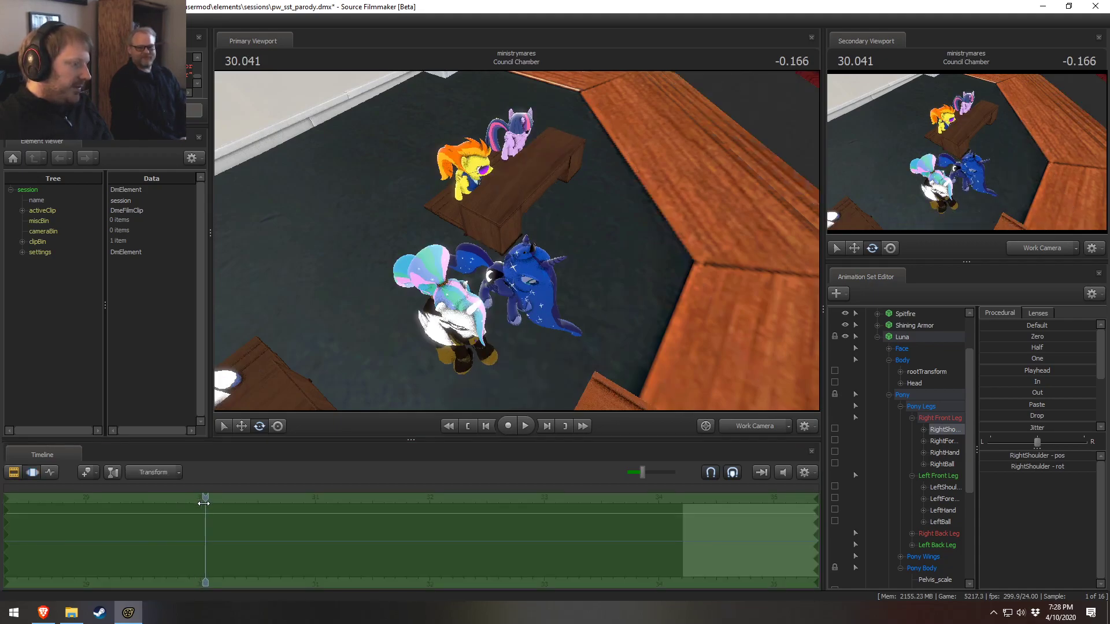
pyautogui.press('F2')
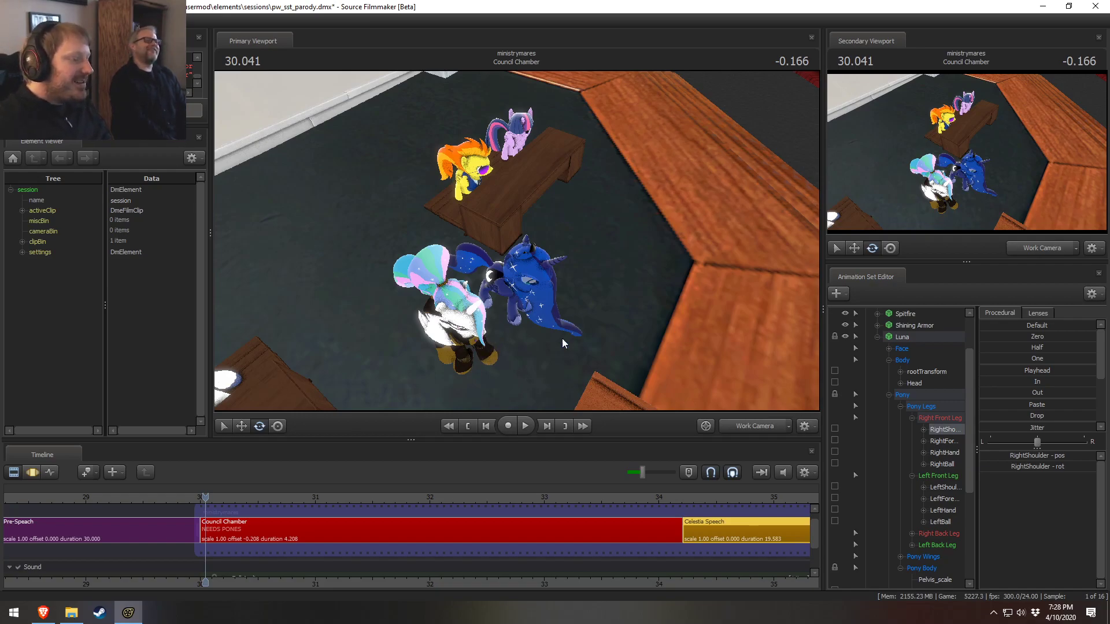
# Frame Twilight's face in close-up at the start of Council Chamber and expand her Face control groups
pyautogui.press('F3')
pyautogui.moveTo(613, 294); pyautogui.dragTo(612, 195)
pyautogui.press('w')
pyautogui.press('s')
pyautogui.press('w')
pyautogui.press('w')
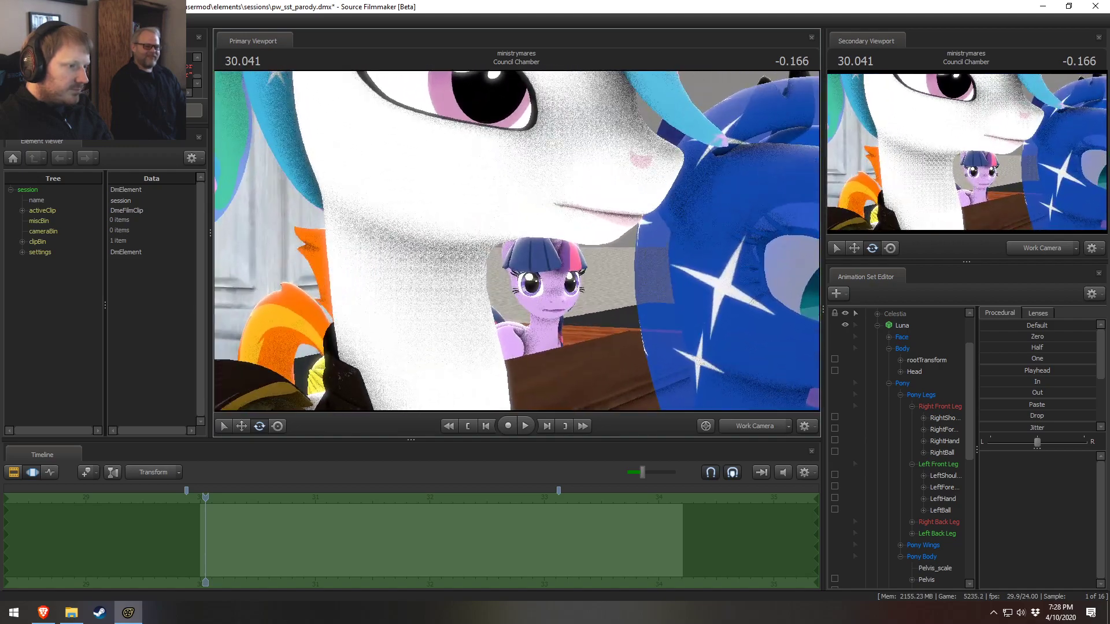
pyautogui.press('w')
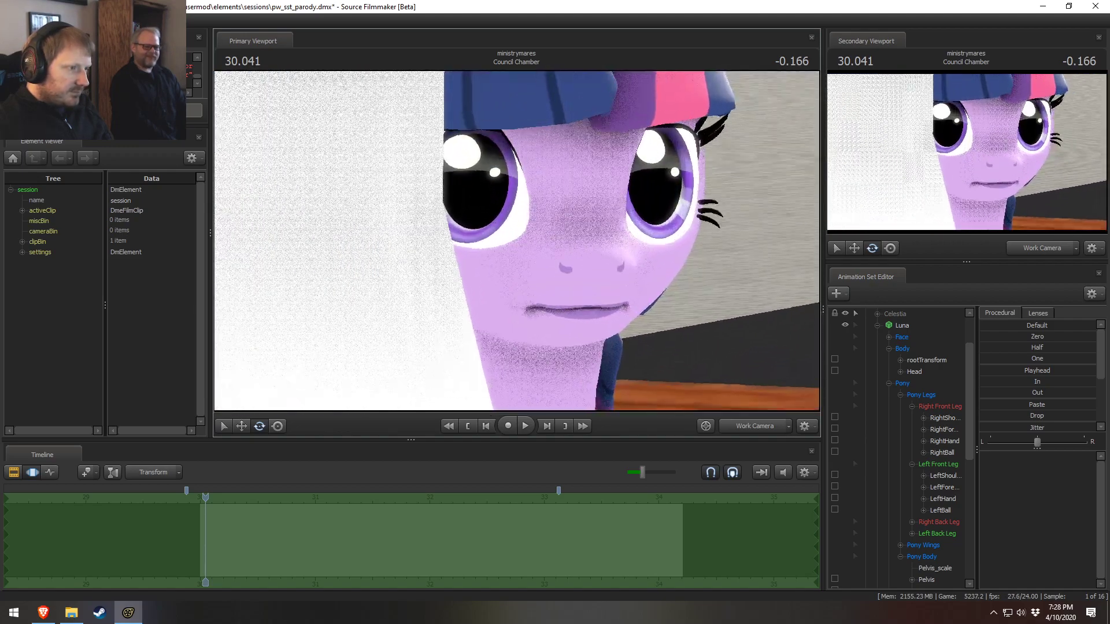
pyautogui.press('s')
pyautogui.press('w')
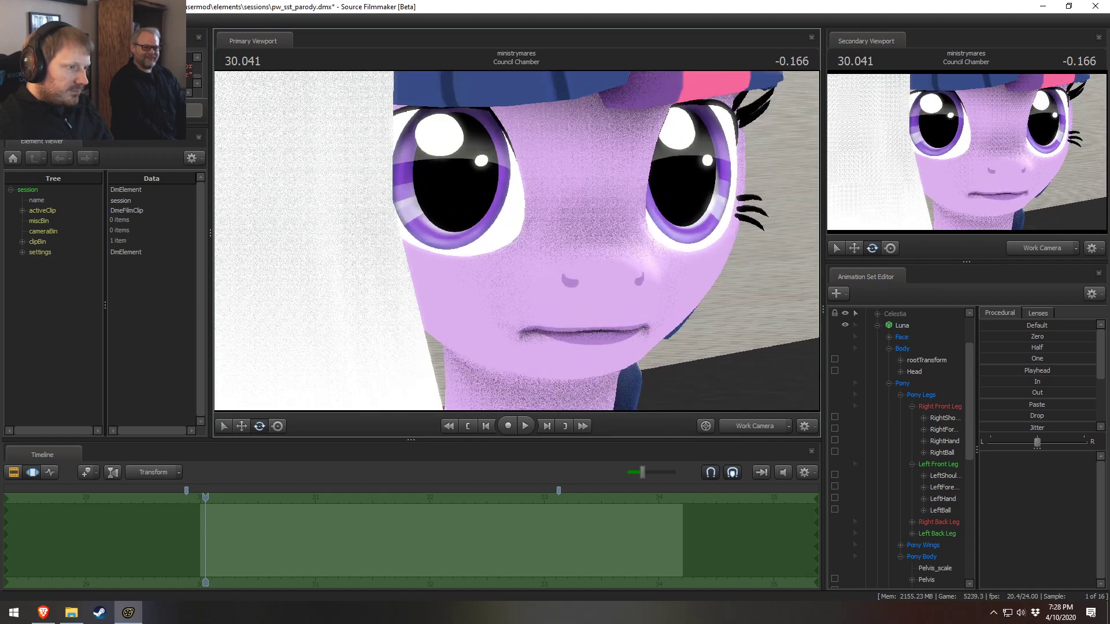
pyautogui.scroll(-6, 899, 432)
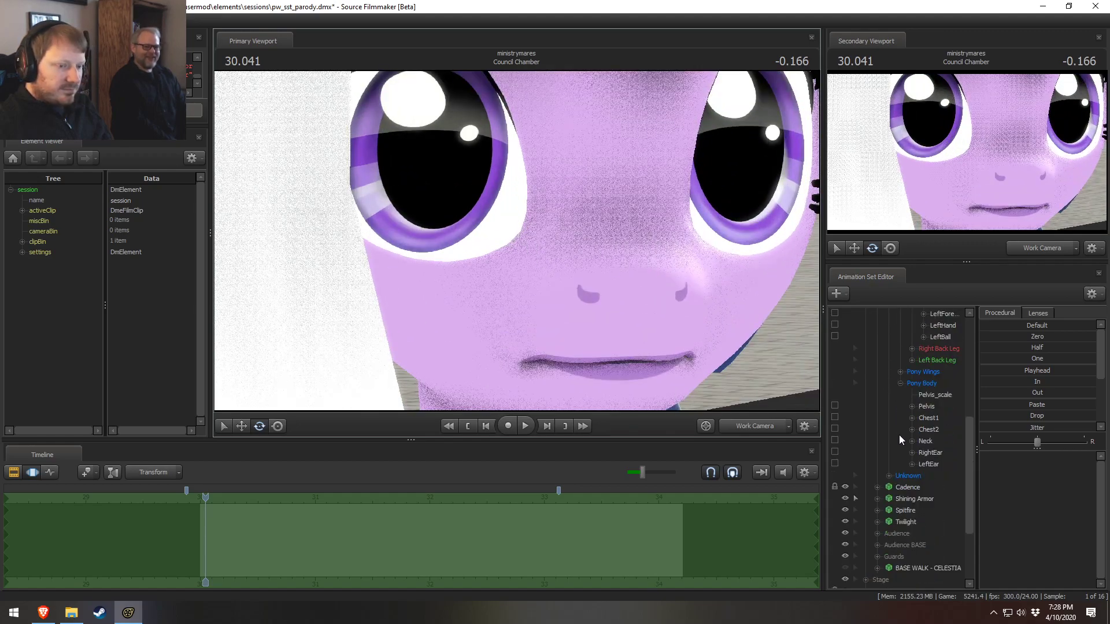
pyautogui.click(895, 487)
pyautogui.click(877, 487)
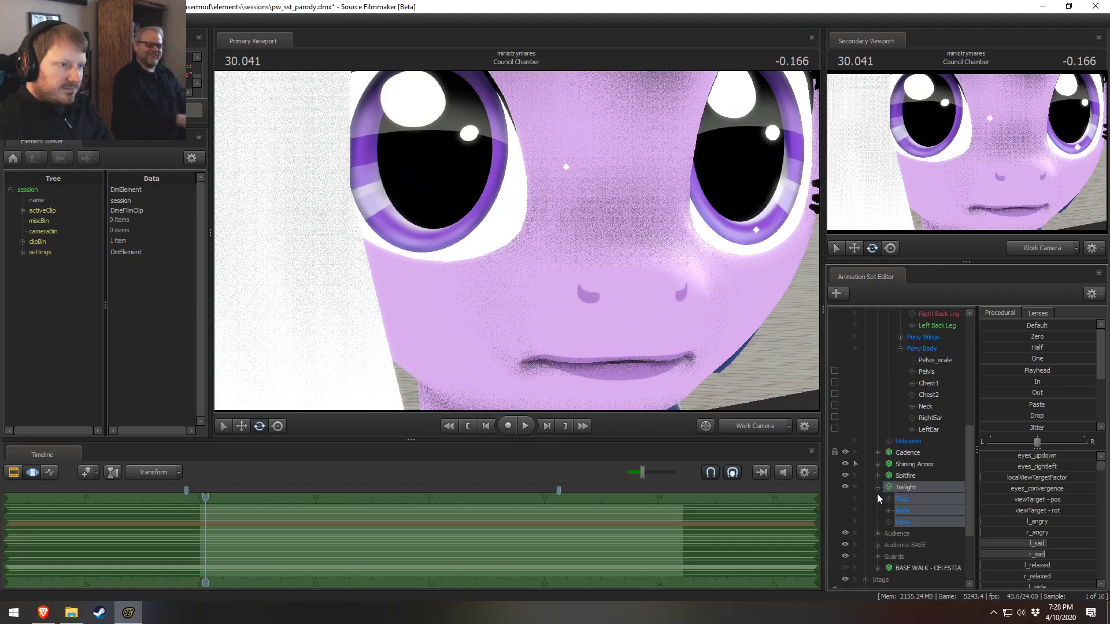
pyautogui.click(896, 500)
pyautogui.click(890, 500)
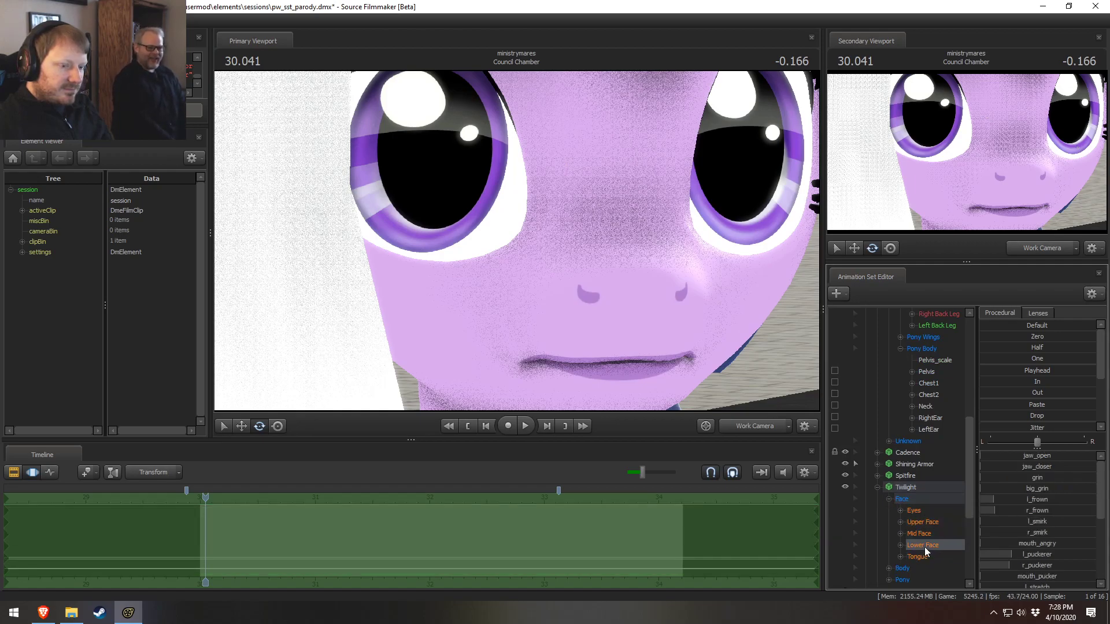
# Try adjusting Twilight's jaw_open and eyes_convergence controls, and undo the changes
pyautogui.moveTo(1033, 458)
pyautogui.mouseDown()
pyautogui.moveTo(1046, 458)
pyautogui.moveTo(1032, 458)
pyautogui.mouseUp()
pyautogui.moveTo(720, 340)
pyautogui.mouseDown()
pyautogui.moveTo(730, 331)
pyautogui.moveTo(722, 328)
pyautogui.mouseUp()
pyautogui.press('s')
pyautogui.press('s')
pyautogui.press('w')
pyautogui.press('s')
pyautogui.click(923, 521)
pyautogui.click(913, 510)
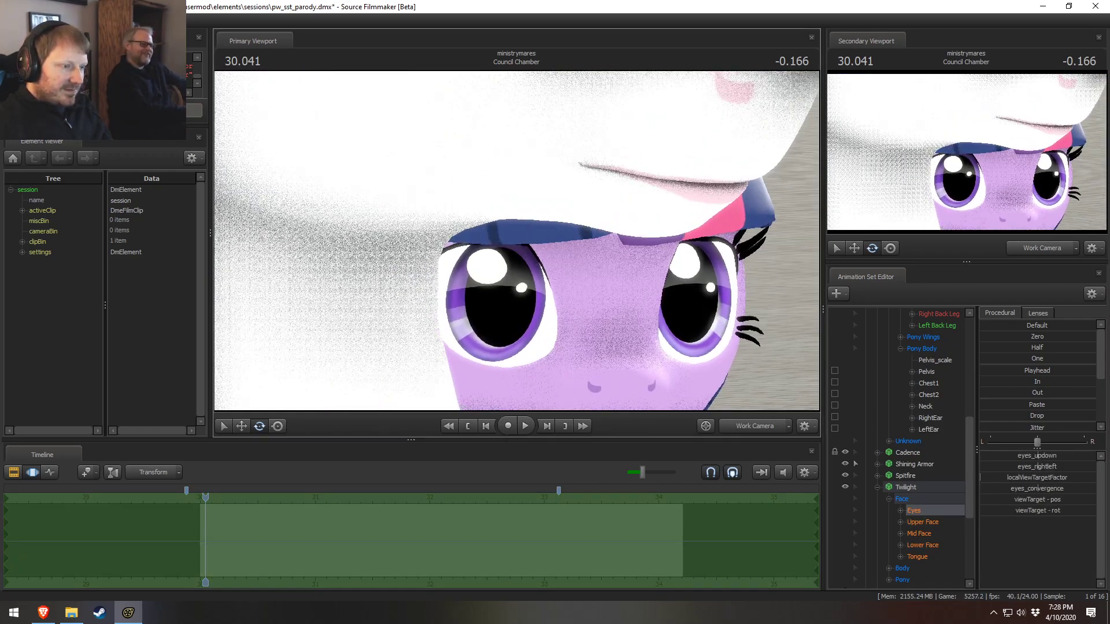
pyautogui.moveTo(1038, 489)
pyautogui.mouseDown()
pyautogui.moveTo(1052, 489)
pyautogui.moveTo(1041, 489)
pyautogui.mouseUp()
pyautogui.hotkey('ctrl', 'z')
pyautogui.hotkey('ctrl', 'z')
# Frame Celestia's face in the Council Chamber shot and select the viewTarget among her eye controls
pyautogui.moveTo(657, 262); pyautogui.dragTo(656, 415)
pyautogui.press('s')
pyautogui.press('w')
pyautogui.press('d')
pyautogui.press('s')
pyautogui.press('w')
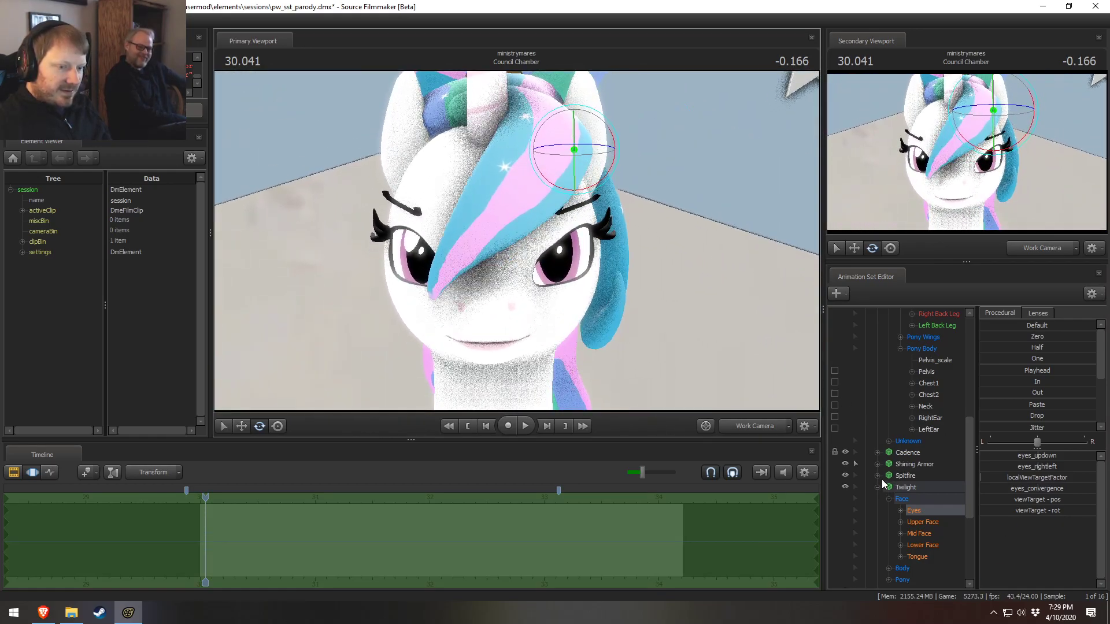
pyautogui.scroll(8, 882, 475)
pyautogui.click(877, 372)
pyautogui.click(889, 384)
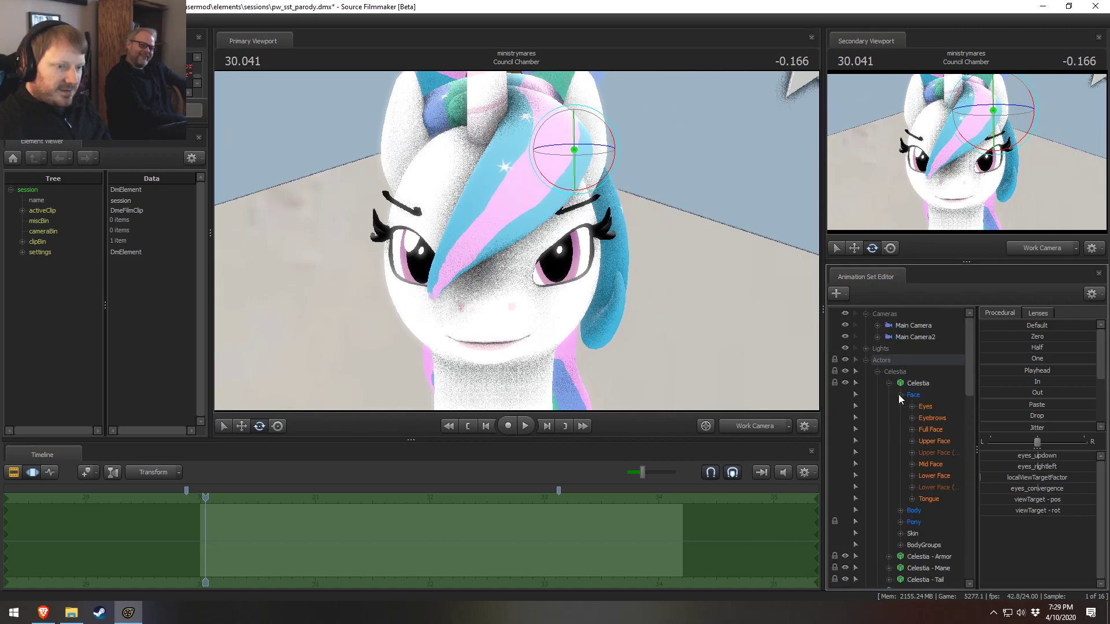
pyautogui.click(927, 408)
pyautogui.click(952, 466)
# Fly the work camera around Celestia and the podium to examine where her viewTarget sits in Council Chamber
pyautogui.press('s')
pyautogui.moveTo(564, 273); pyautogui.dragTo(563, 272)
pyautogui.press('w')
pyautogui.press('s')
pyautogui.press('w')
pyautogui.moveTo(623, 193); pyautogui.dragTo(519, 214)
pyautogui.press('w')
pyautogui.press('s')
pyautogui.press('x')
pyautogui.moveTo(531, 175); pyautogui.dragTo(557, 174)
pyautogui.press('s')
pyautogui.press('F2')
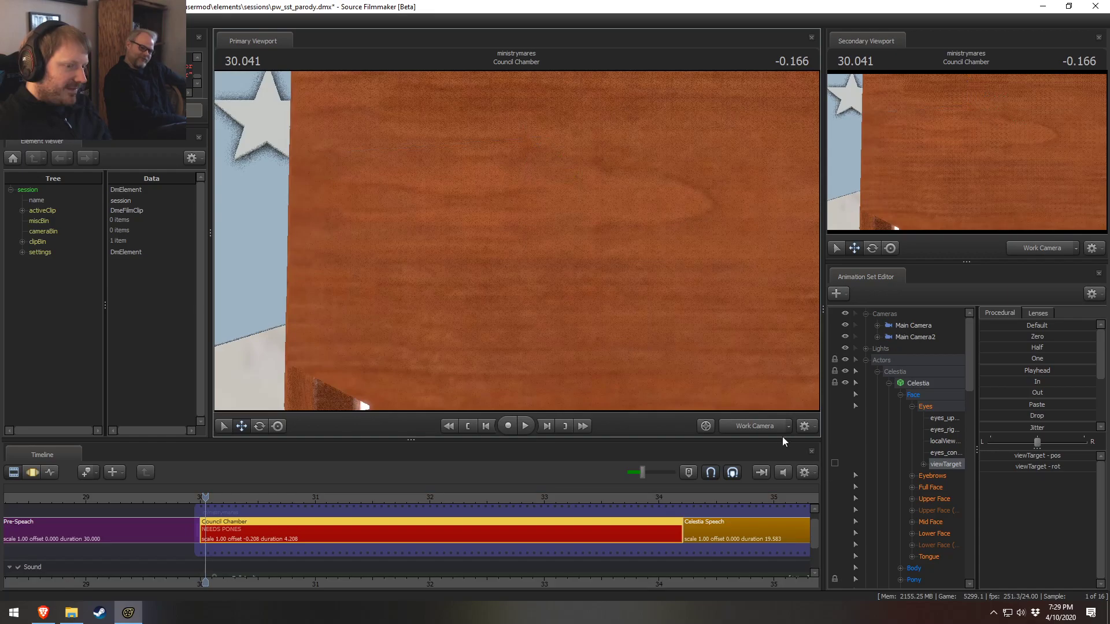
# Go to the start of the Celestia Speech shot, select Celestia's viewTarget there and frame her face
pyautogui.click(771, 429)
pyautogui.click(762, 429)
pyautogui.press('F3')
pyautogui.press('F2')
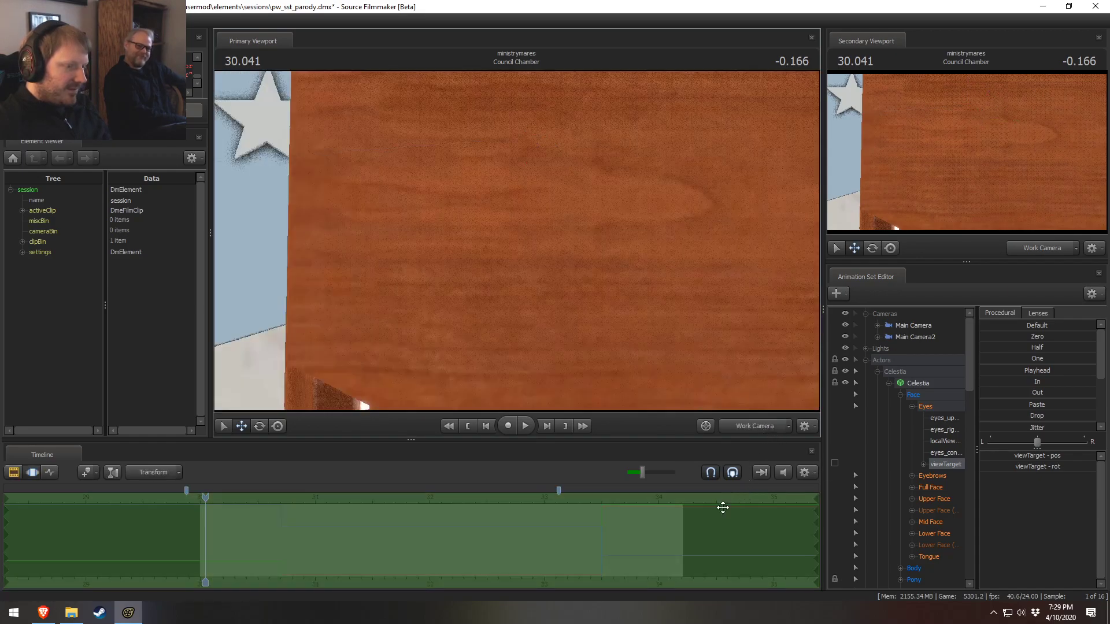
pyautogui.click(637, 500)
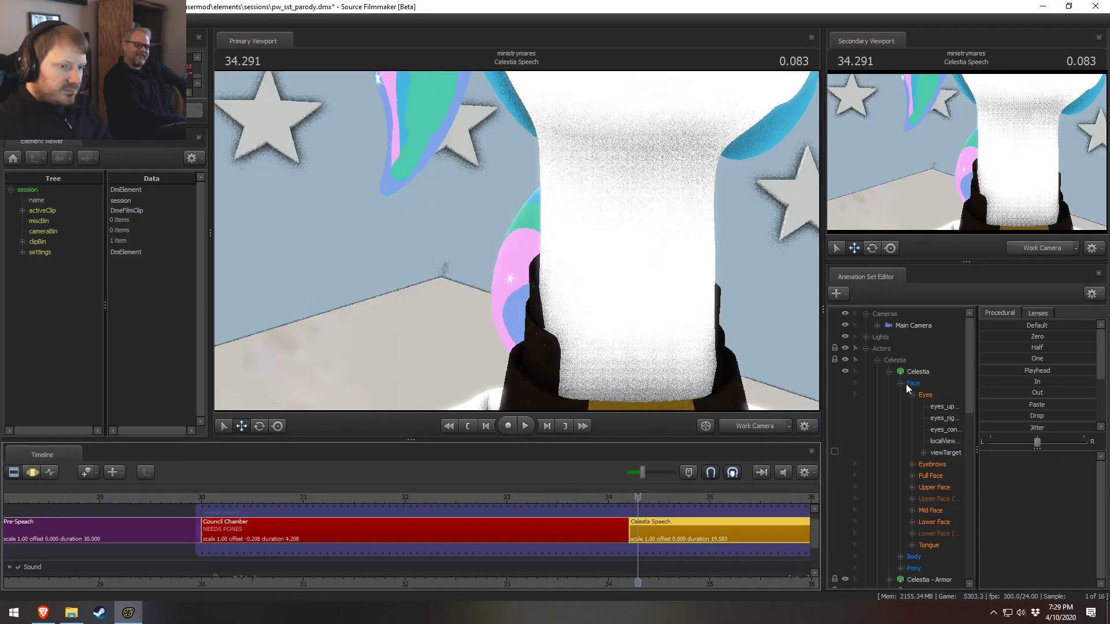
pyautogui.click(946, 452)
pyautogui.moveTo(578, 260); pyautogui.dragTo(607, 225)
pyautogui.press('s')
pyautogui.moveTo(517, 241); pyautogui.dragTo(520, 235)
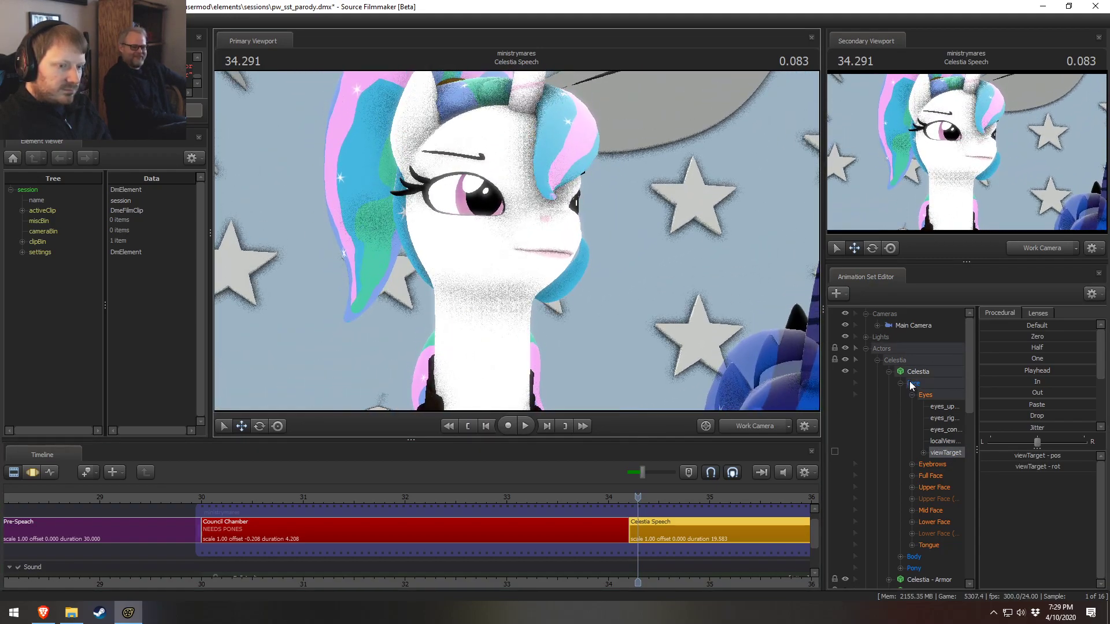
# Raise Celestia's eyes_convergence in the Celestia Speech shot
pyautogui.click(943, 441)
pyautogui.click(940, 430)
pyautogui.press('F3')
pyautogui.moveTo(1053, 456); pyautogui.dragTo(1062, 456)
pyautogui.press('F2')
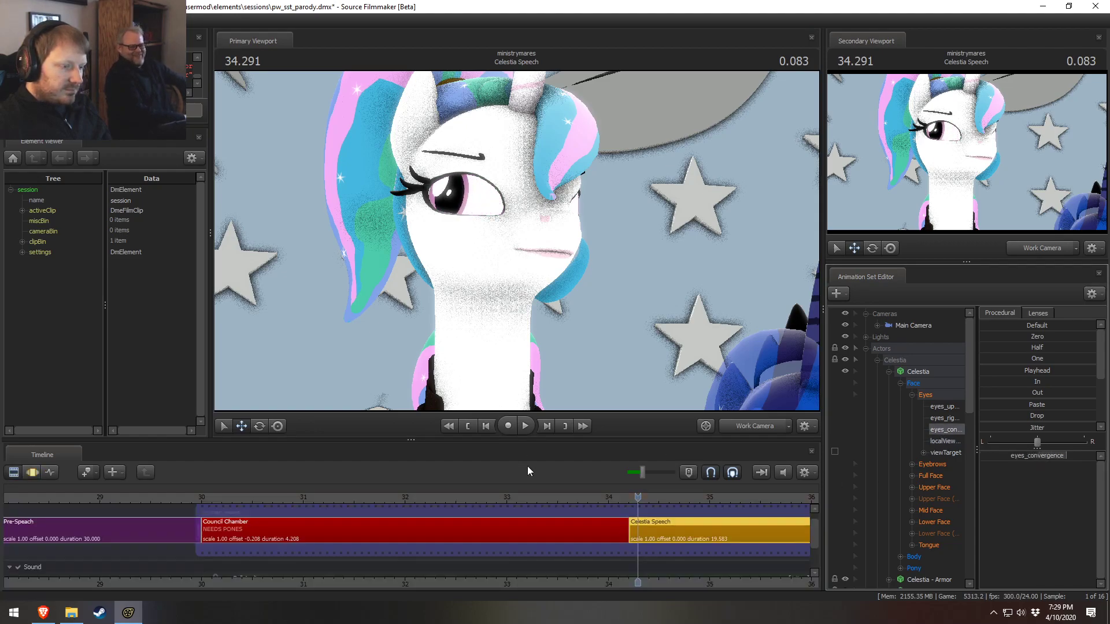
# Play the Celestia Speech shot through Main Camera to check Celestia's eyes during the speech
pyautogui.press('space')
pyautogui.click(751, 428)
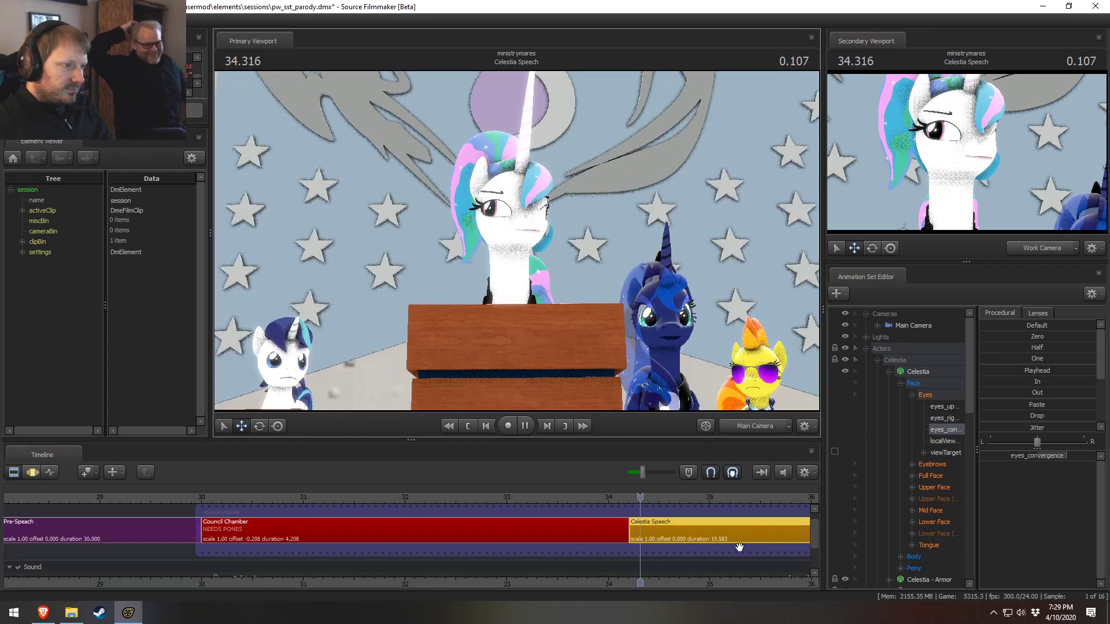
pyautogui.press('space')
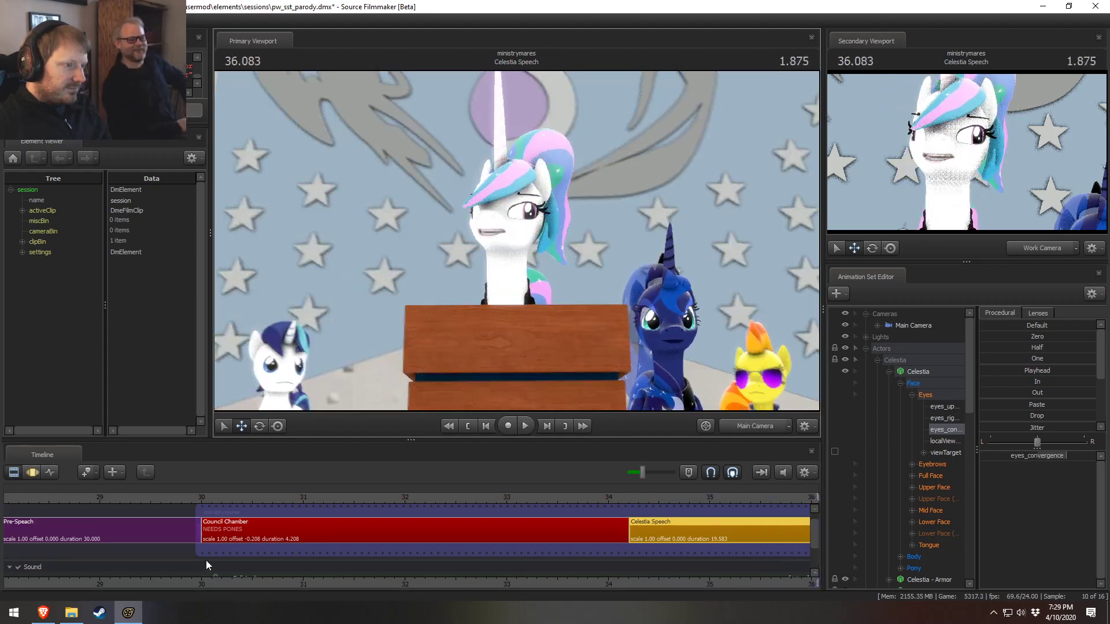
pyautogui.press('space')
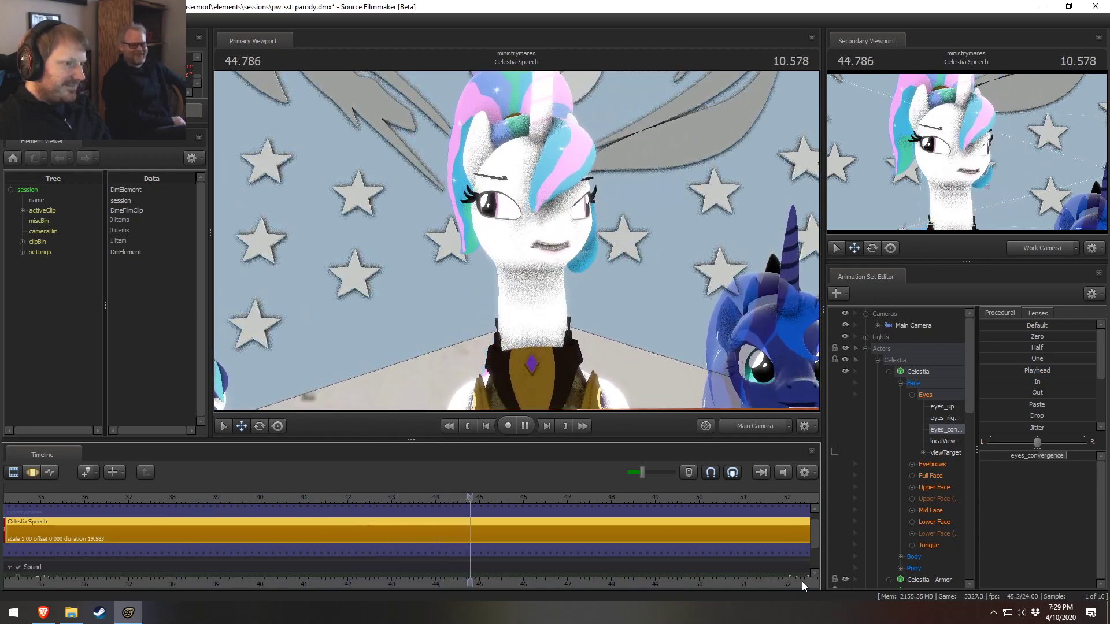
pyautogui.press('space')
# Reset Celestia's eyes_convergence in the Celestia Speech shot and replay parts of it to check her gaze
pyautogui.doubleClick(1058, 457)
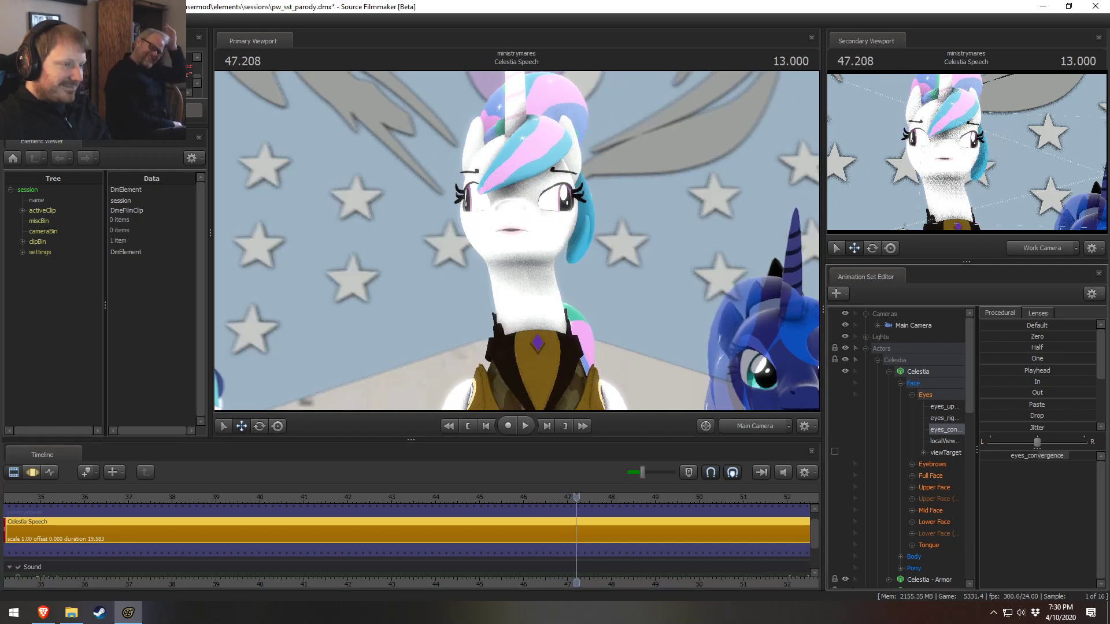
pyautogui.press('Return')
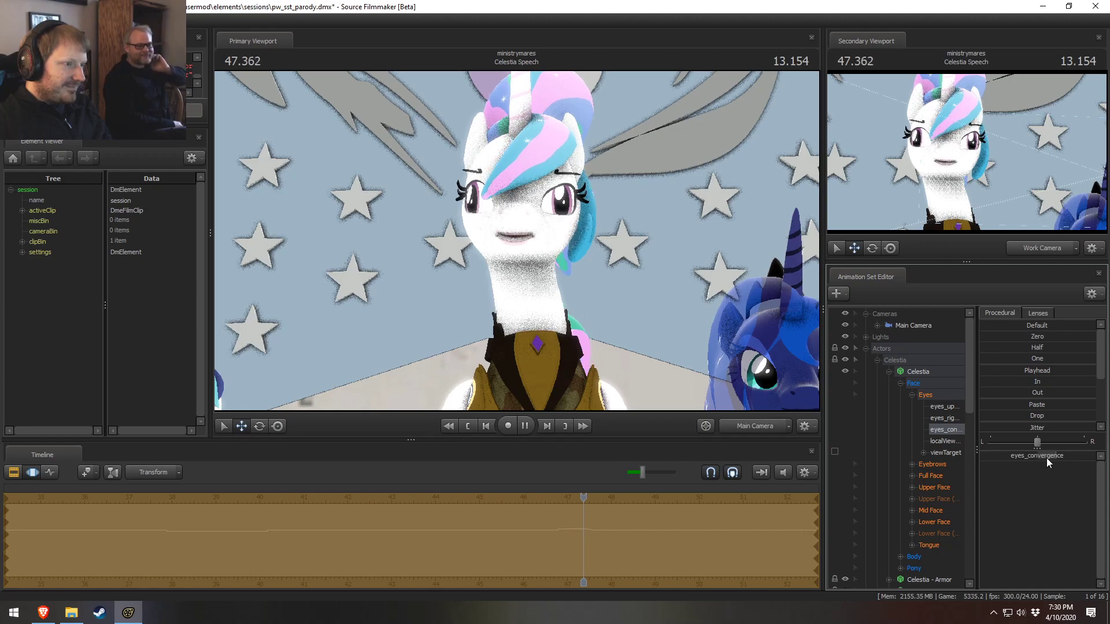
pyautogui.press('space')
pyautogui.press('F2')
pyautogui.scroll(-3, 193, 487)
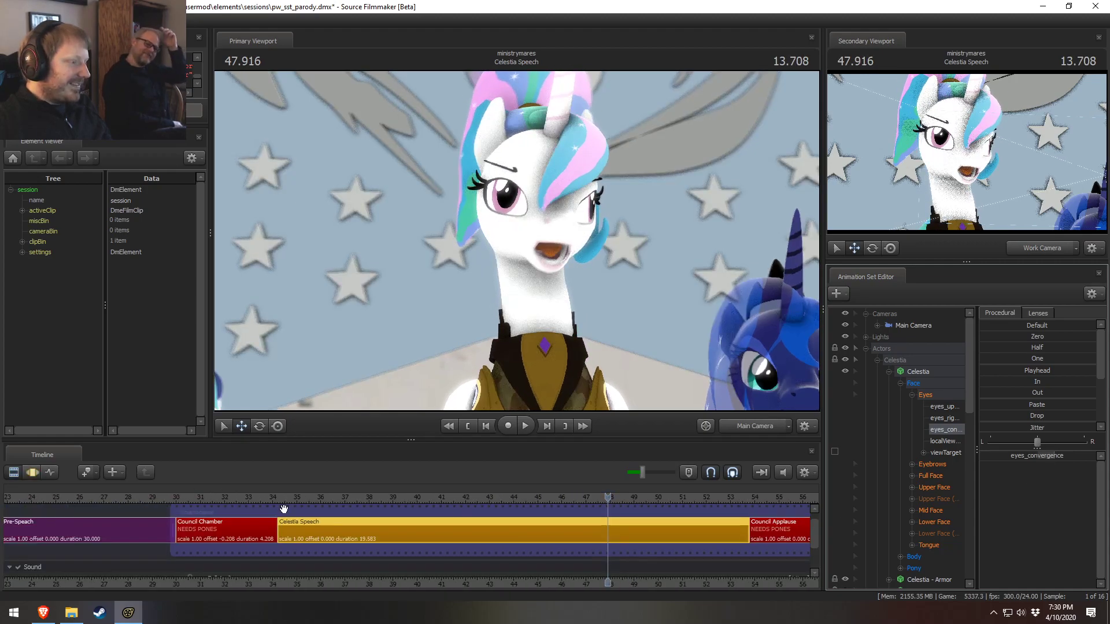
pyautogui.click(282, 504)
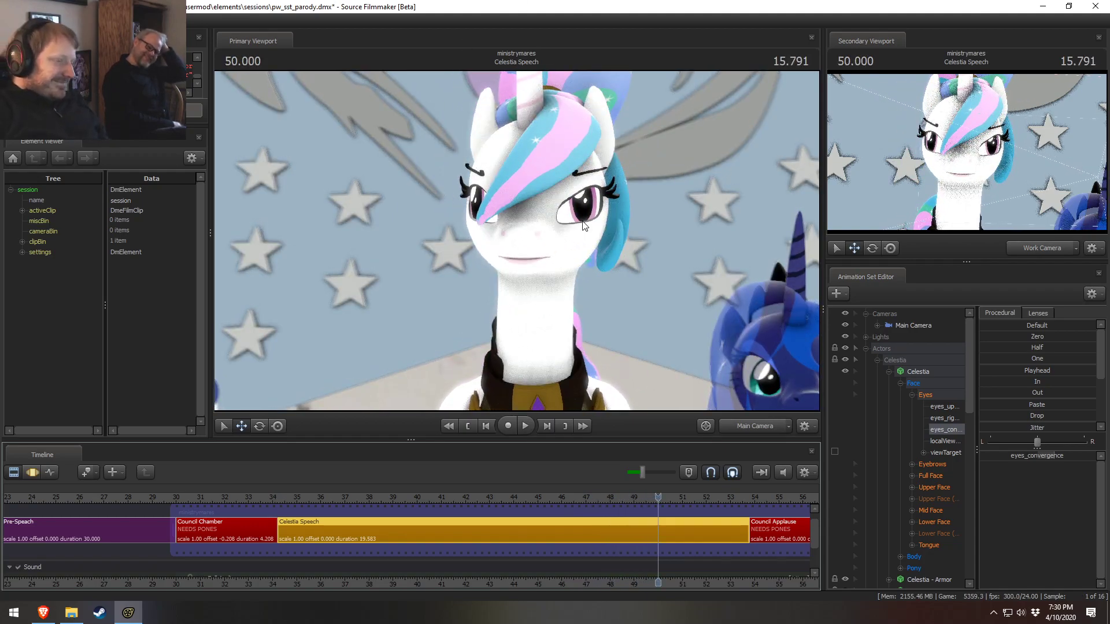
pyautogui.click(543, 498)
pyautogui.press('space')
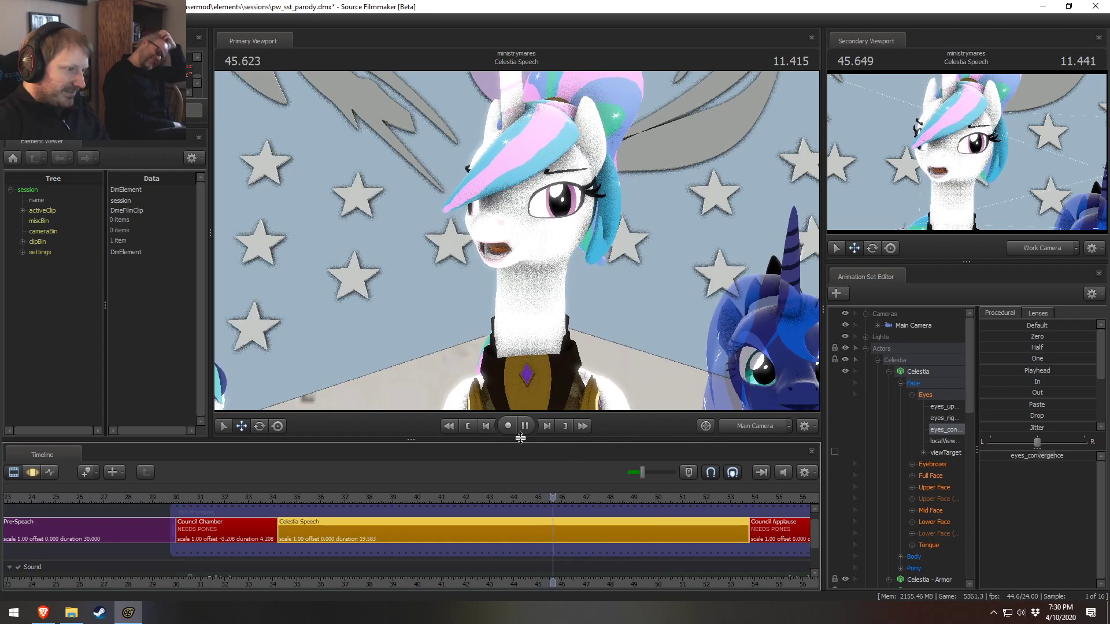
# Frame Celestia's face closely with the Work Camera at 47.250 and adjust eyes_convergence to turn her pupils inward
pyautogui.press('space')
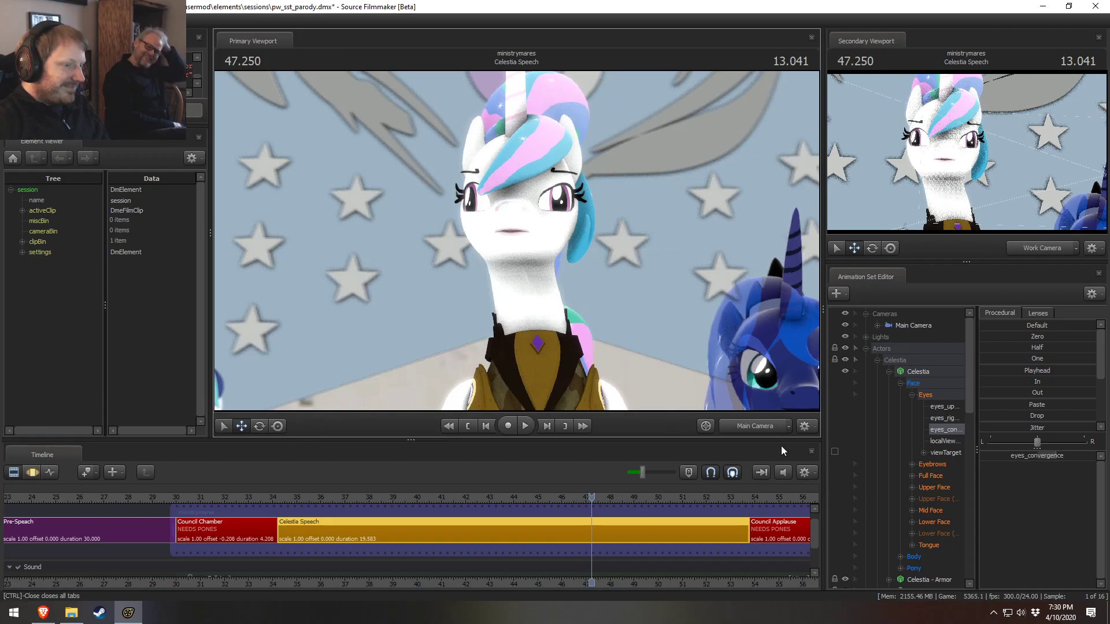
pyautogui.click(748, 426)
pyautogui.press('w')
pyautogui.moveTo(653, 352); pyautogui.dragTo(643, 344)
pyautogui.moveTo(516, 241); pyautogui.dragTo(517, 251)
pyautogui.press('s')
pyautogui.press('F3')
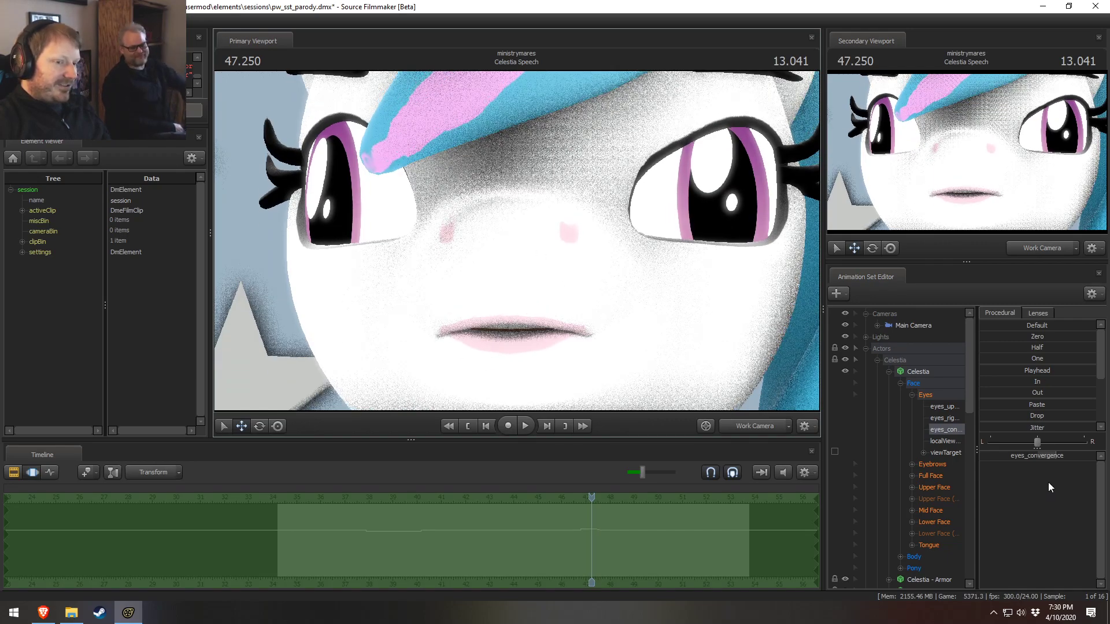
pyautogui.moveTo(1043, 457); pyautogui.dragTo(995, 456)
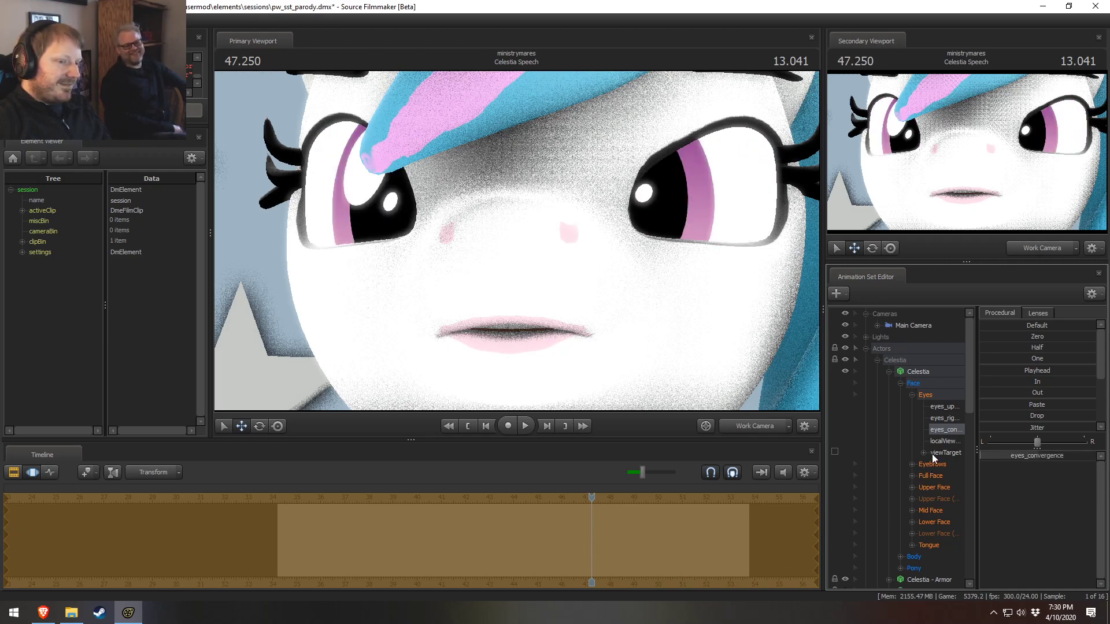
# Try and undo a JawOpen change on Celestia's lower face, and raise MouthCareful at 48.666
pyautogui.click(934, 521)
pyautogui.moveTo(985, 456)
pyautogui.mouseDown()
pyautogui.moveTo(1087, 456)
pyautogui.moveTo(982, 455)
pyautogui.mouseUp()
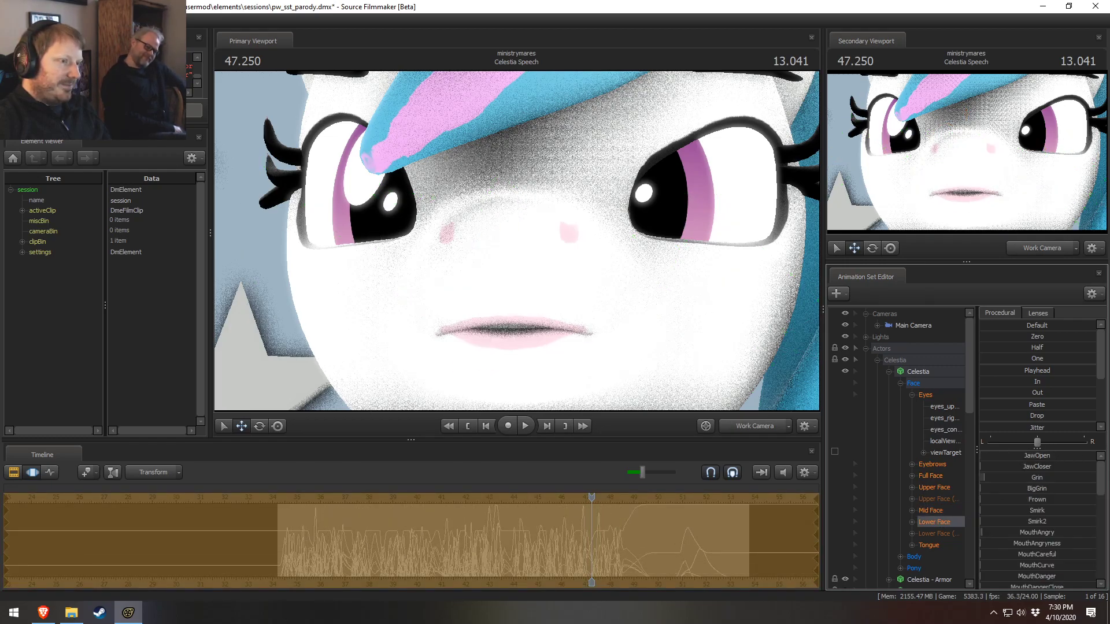
pyautogui.hotkey('ctrl', 'z')
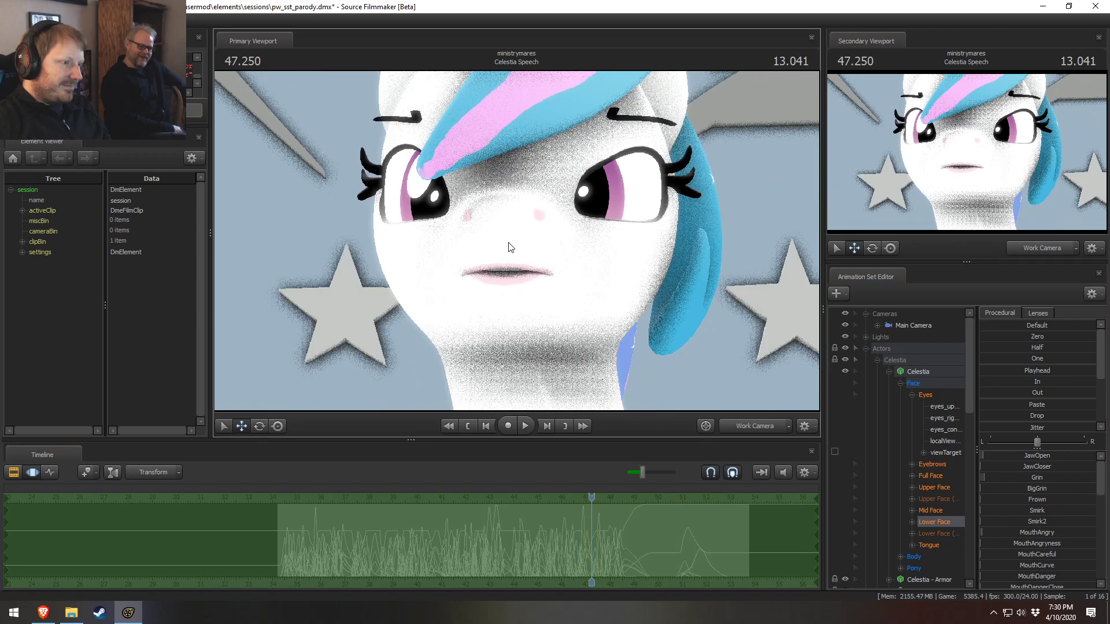
pyautogui.press('space')
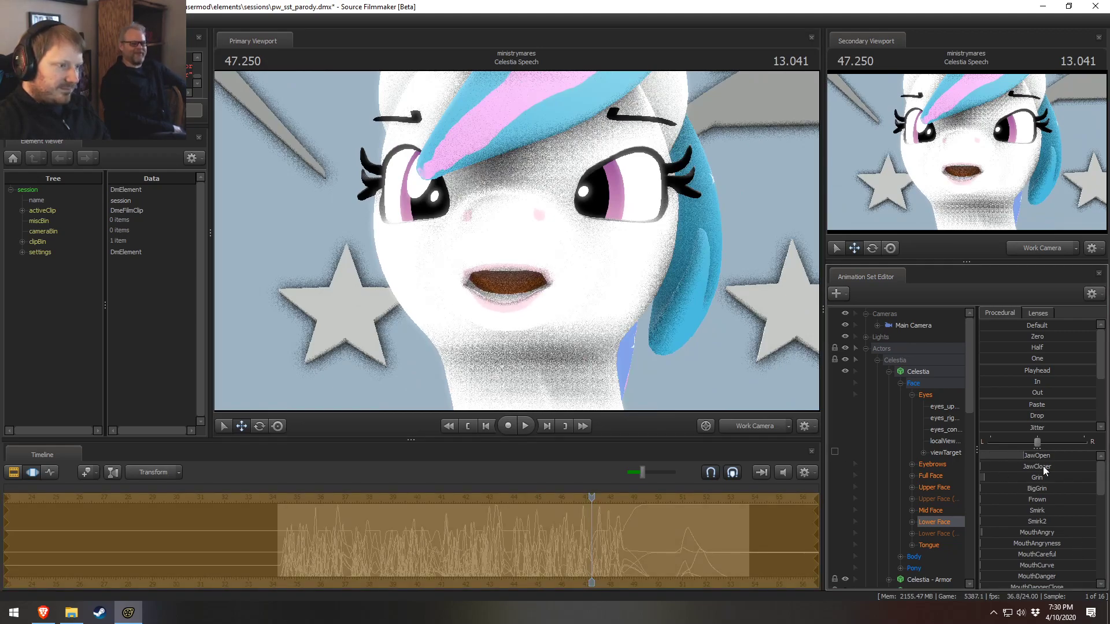
pyautogui.press('space')
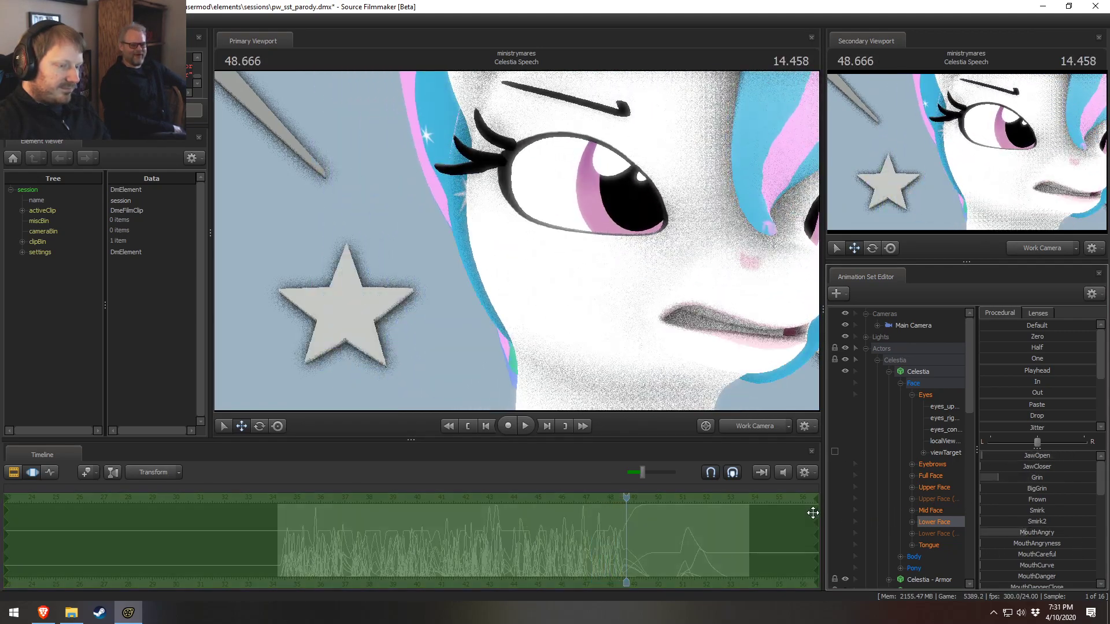
pyautogui.moveTo(1035, 560); pyautogui.dragTo(1027, 563)
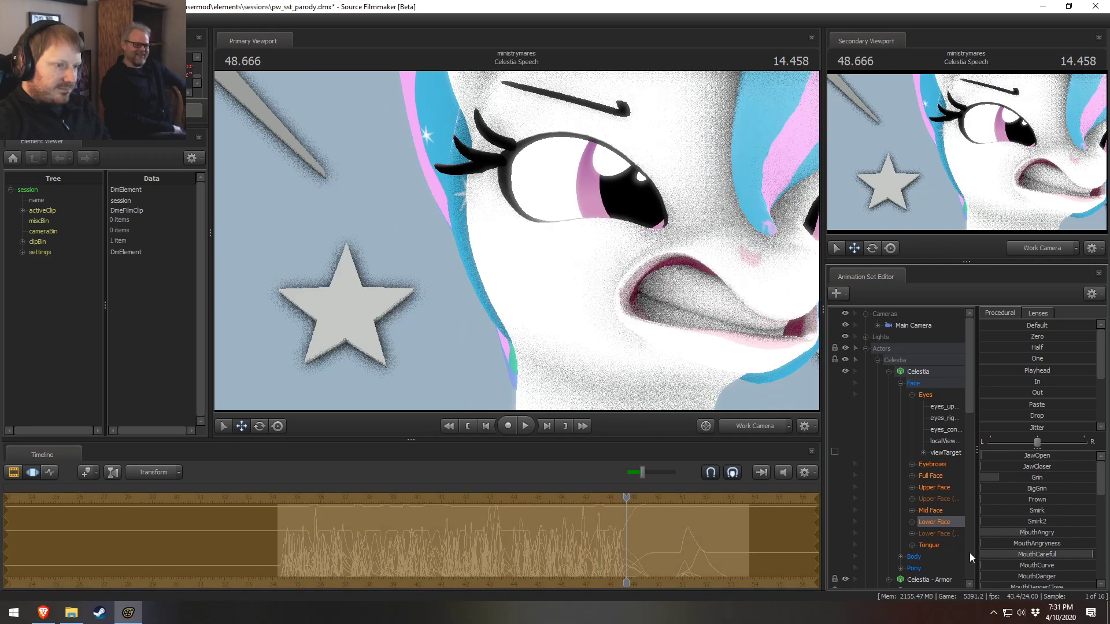
# Play the Celestia Speech shot from its start through Main Camera to check Celestia's mouth shape
pyautogui.press('F2')
pyautogui.click(280, 498)
pyautogui.press('space')
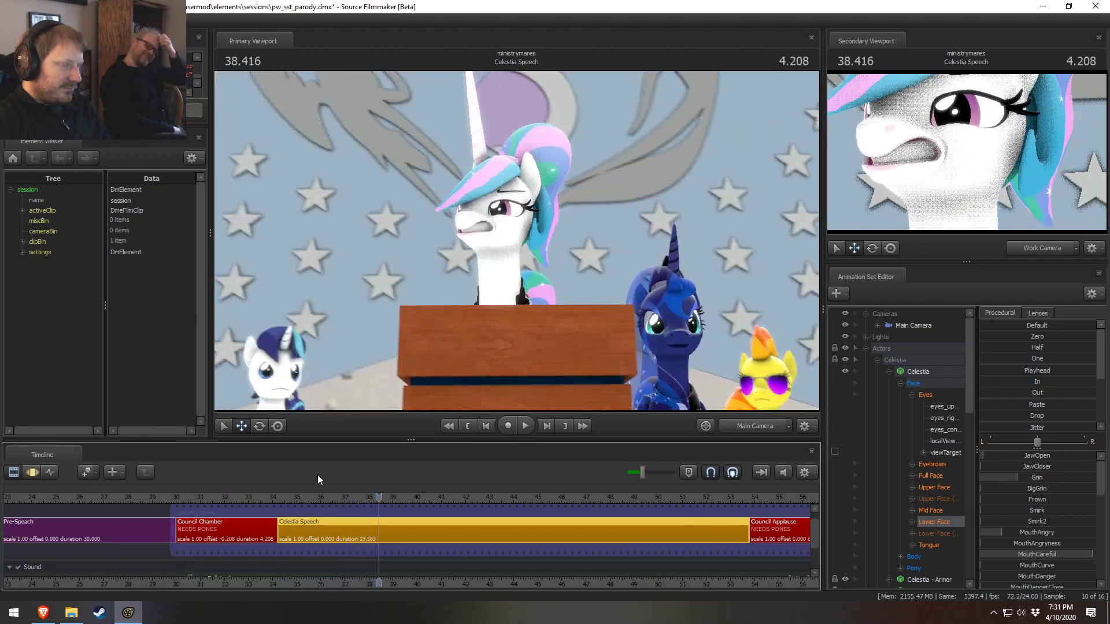
pyautogui.press('space')
pyautogui.click(292, 523)
pyautogui.press('F4')
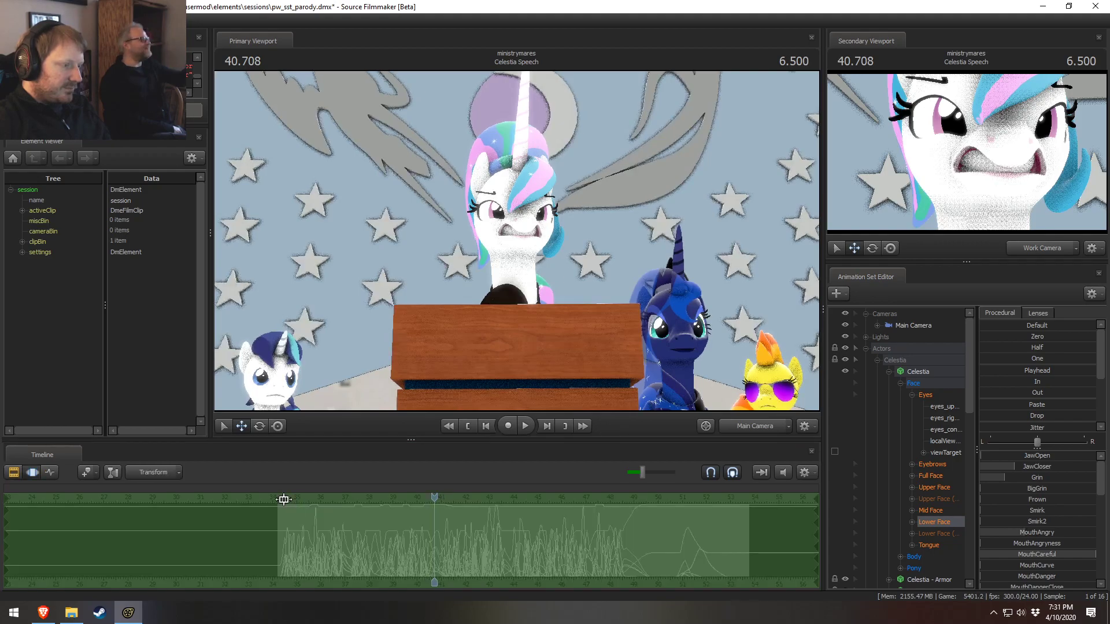
# Replay the opening of the Celestia Speech shot and take back the MouthCareful change
pyautogui.click(284, 499)
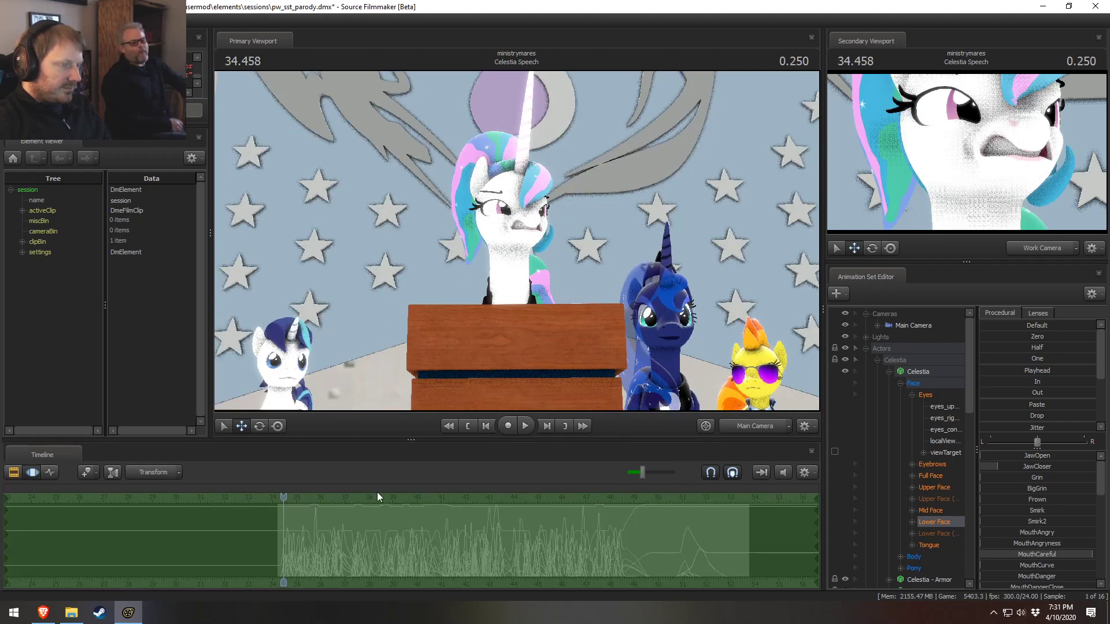
pyautogui.press('F3')
pyautogui.press('F4')
pyautogui.moveTo(283, 499); pyautogui.dragTo(293, 503)
pyautogui.press('F3')
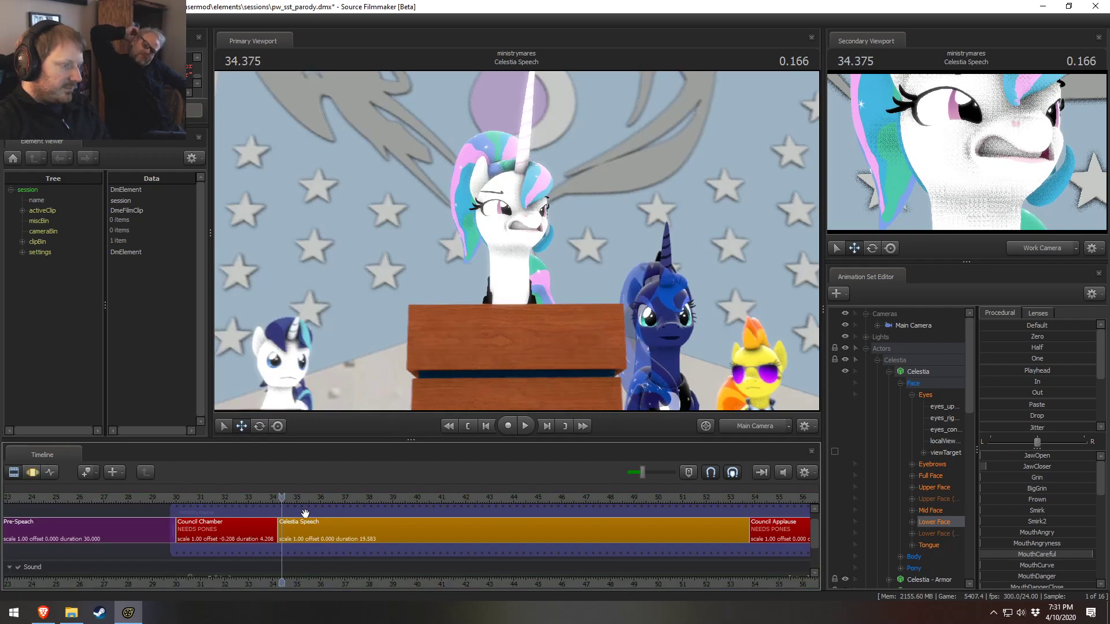
pyautogui.press('space')
pyautogui.press('F4')
pyautogui.moveTo(312, 501); pyautogui.dragTo(320, 502)
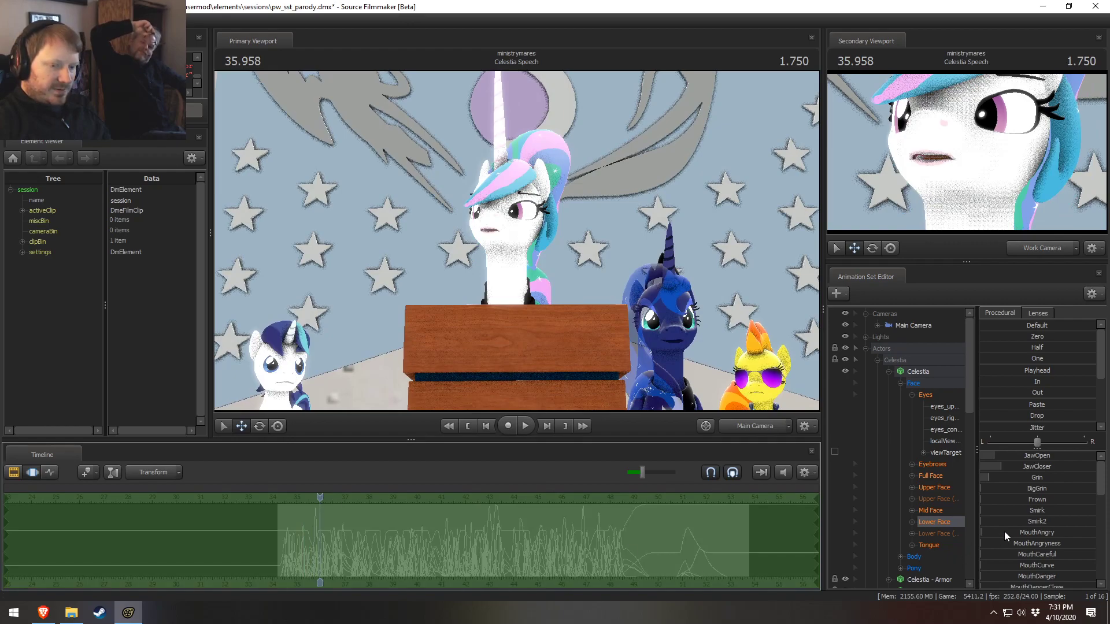
# Try a Smirk2 adjustment on Celestia's lower face for the Celestia Speech shot, play it through and undo it
pyautogui.moveTo(1023, 524); pyautogui.dragTo(983, 525)
pyautogui.click(912, 522)
pyautogui.scroll(-3, 924, 524)
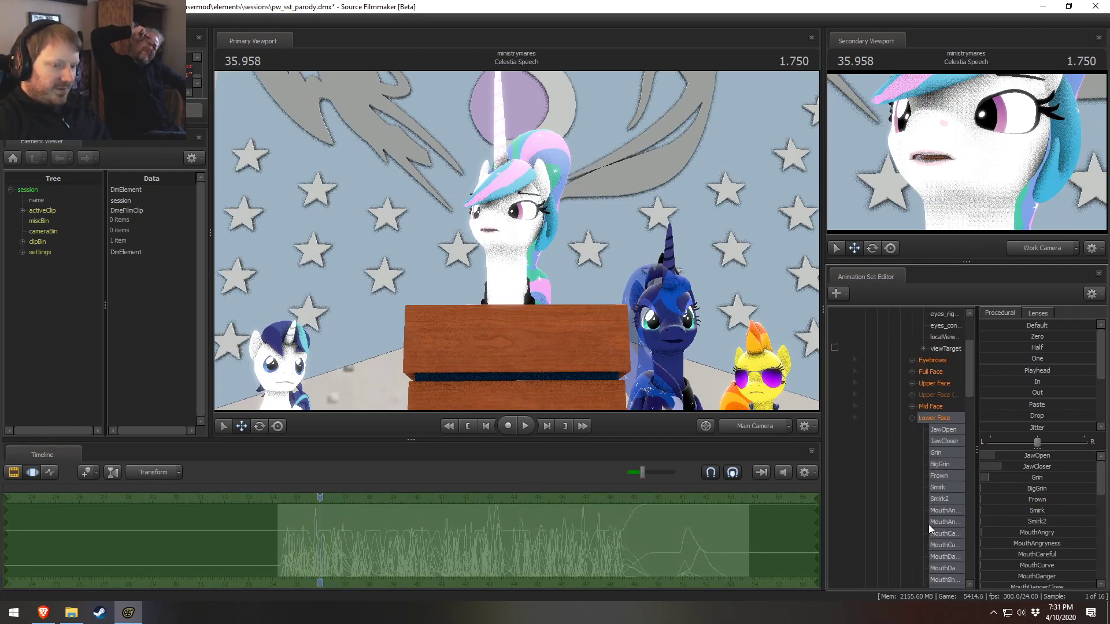
pyautogui.click(949, 500)
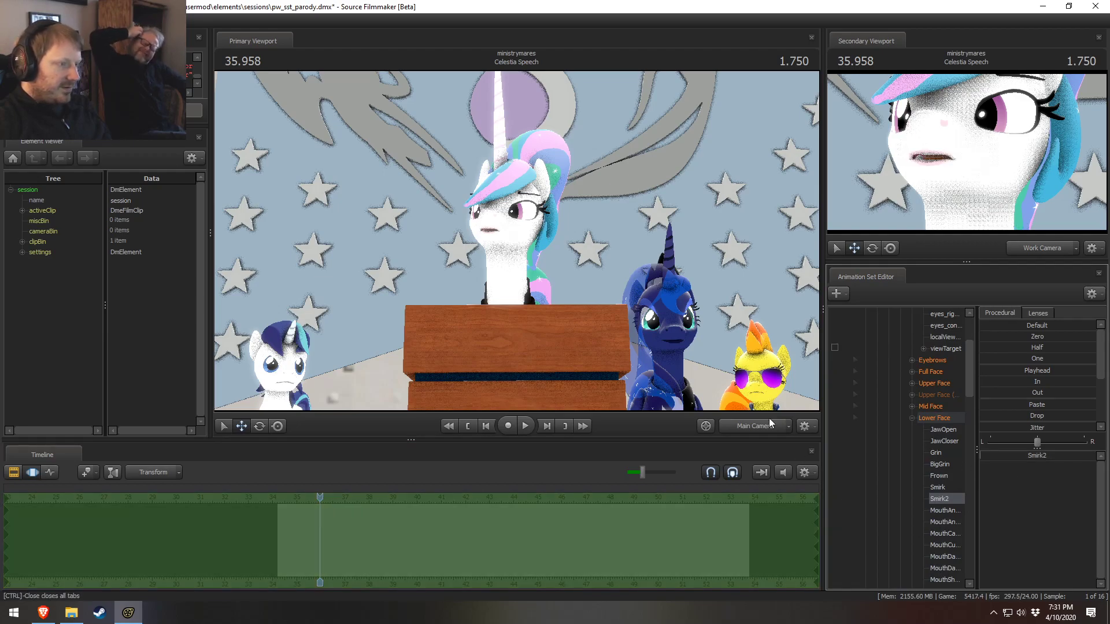
pyautogui.press('F2')
pyautogui.moveTo(320, 498); pyautogui.dragTo(277, 498)
pyautogui.press('F3')
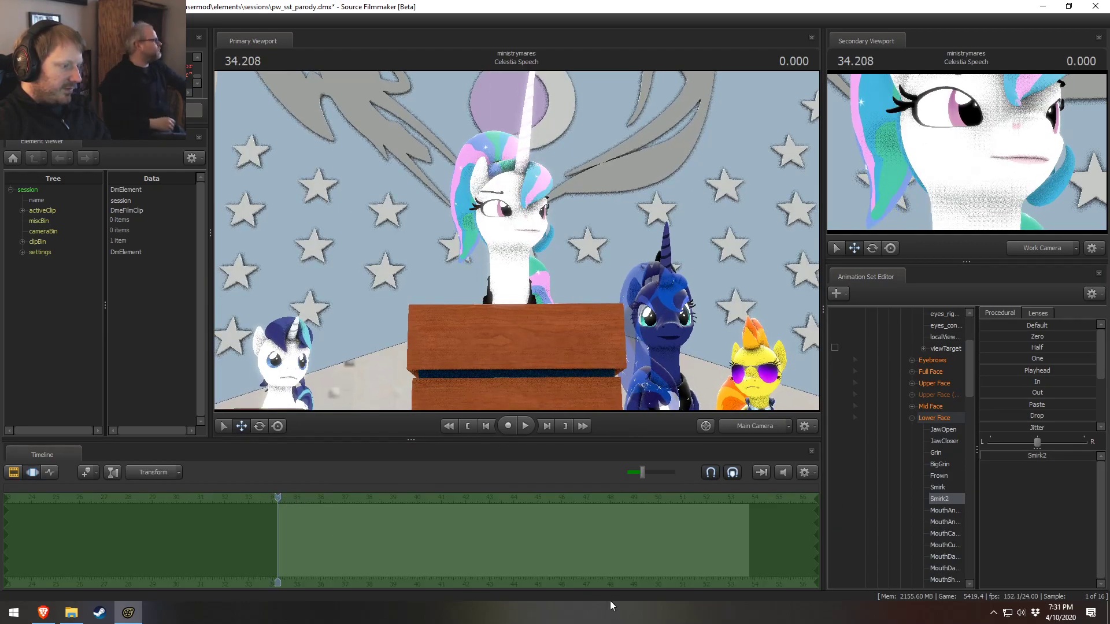
pyautogui.press('space')
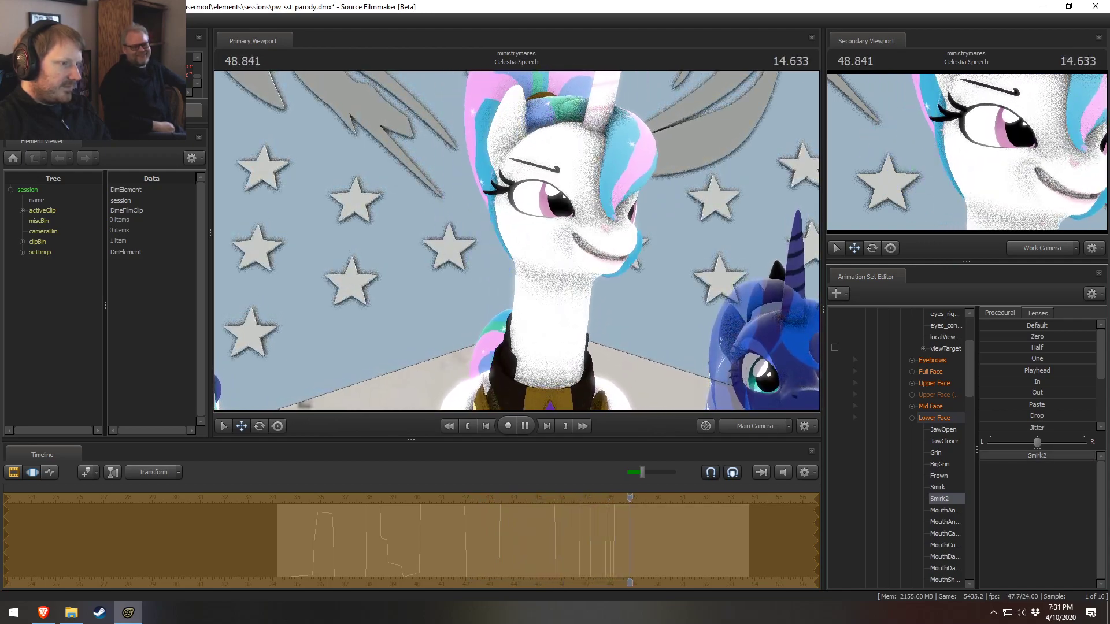
pyautogui.hotkey('ctrl', 'z')
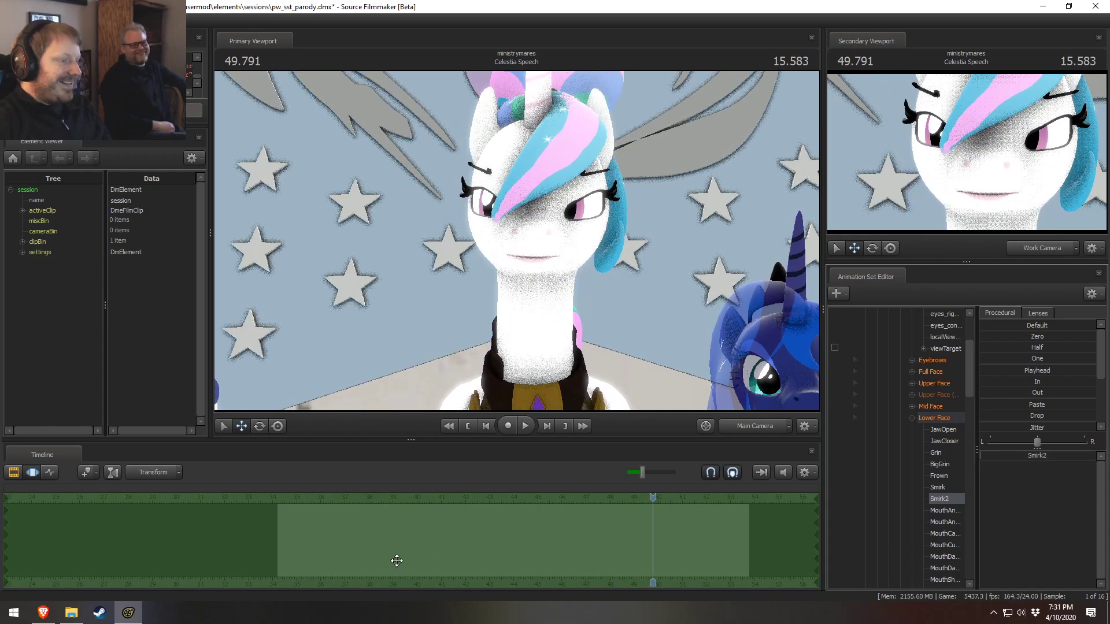
# Replay the Celestia Speech shot from near its start to check Celestia's mouth and eyes up to the closing wide view
pyautogui.press('F3')
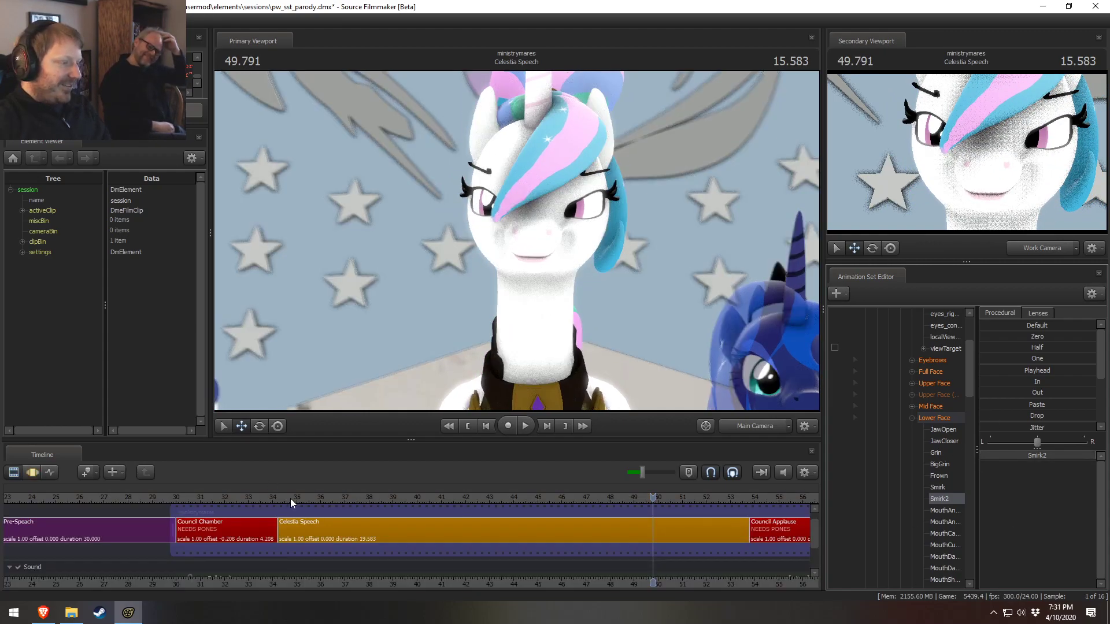
pyautogui.click(290, 498)
pyautogui.press('space')
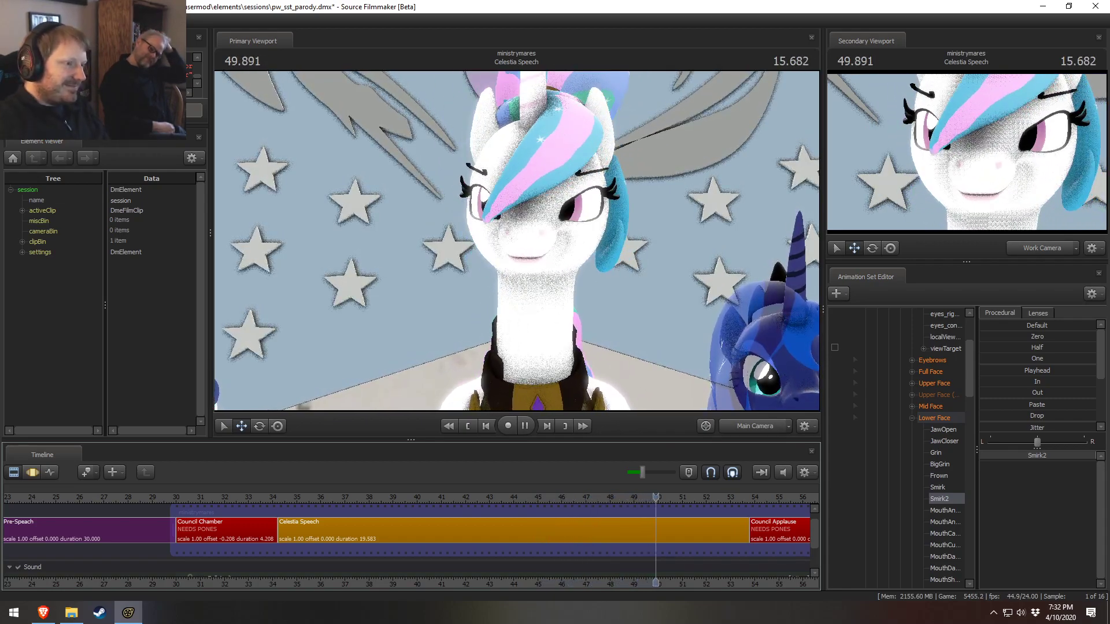
pyautogui.press('space')
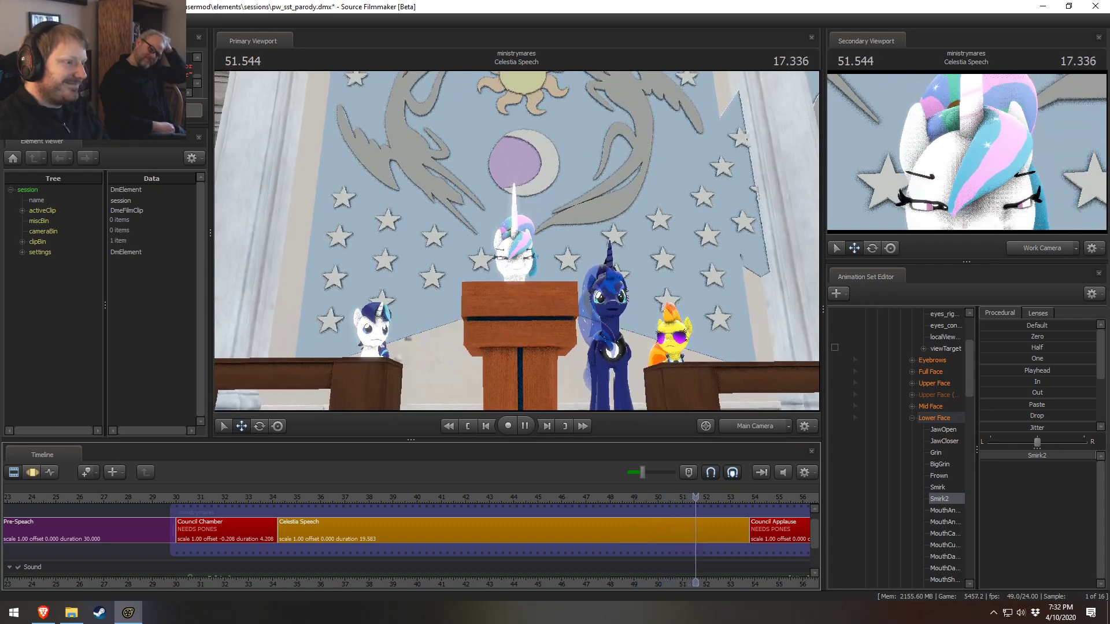
# Frame Celestia's face with the Work Camera at 49.958 and raise Smirk, Grin and BigGrin on her lower face
pyautogui.moveTo(688, 504); pyautogui.dragTo(657, 515)
pyautogui.moveTo(722, 375); pyautogui.dragTo(682, 335)
pyautogui.moveTo(517, 241)
pyautogui.mouseDown()
pyautogui.moveTo(509, 191)
pyautogui.moveTo(521, 180)
pyautogui.moveTo(511, 238)
pyautogui.moveTo(498, 231)
pyautogui.mouseUp()
pyautogui.press('w')
pyautogui.press('s')
pyautogui.moveTo(597, 275); pyautogui.dragTo(598, 294)
pyautogui.press('F3')
pyautogui.click(936, 422)
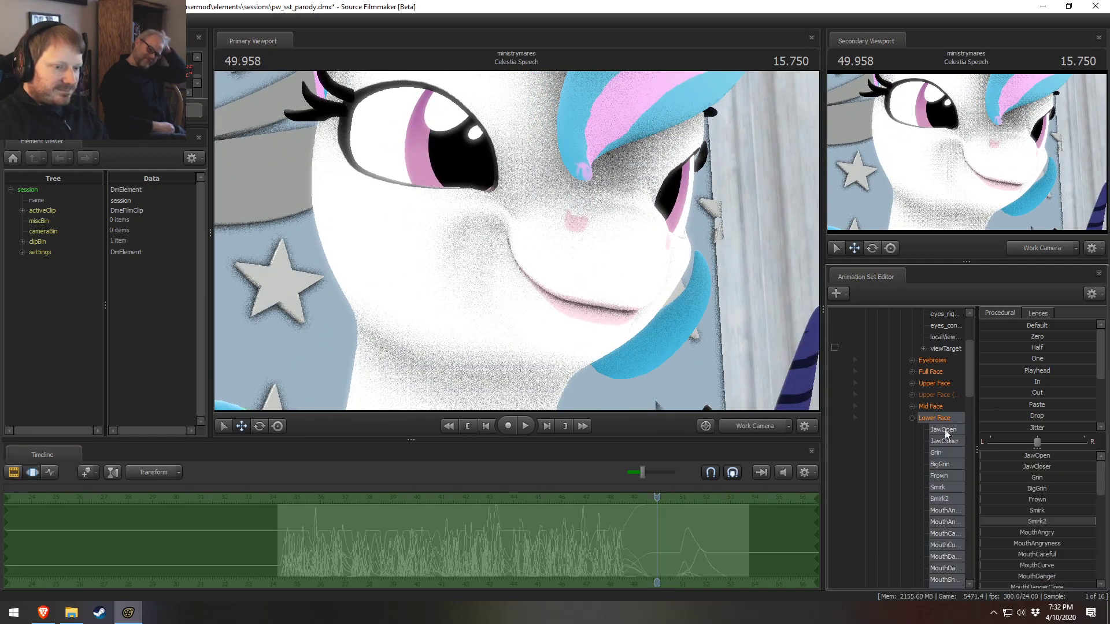
pyautogui.moveTo(1033, 513); pyautogui.dragTo(1008, 511)
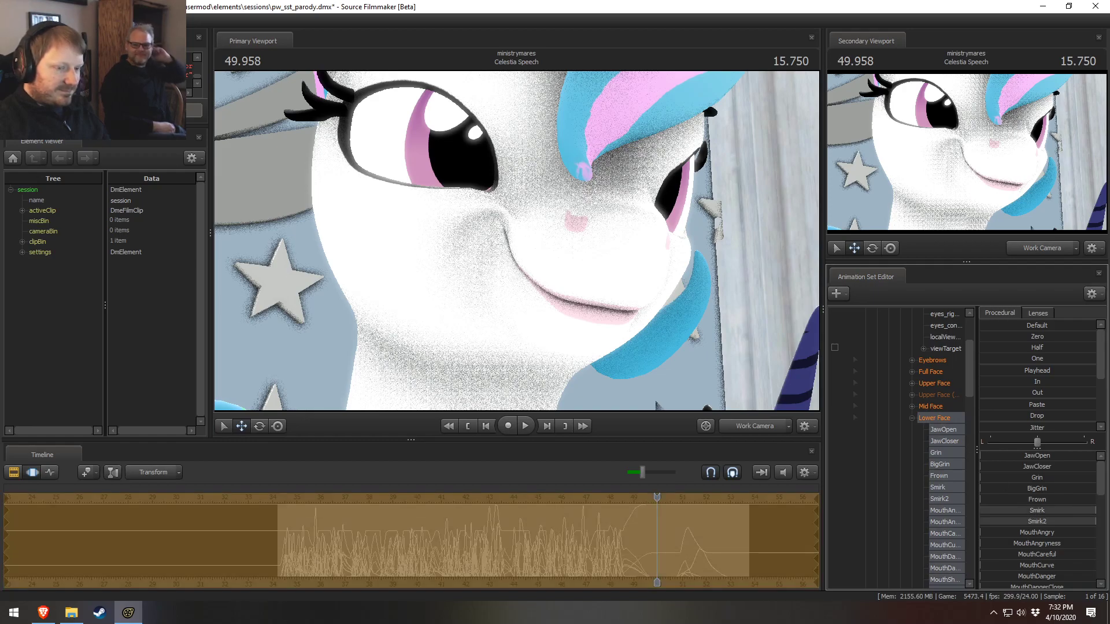
pyautogui.moveTo(1035, 480); pyautogui.dragTo(1063, 480)
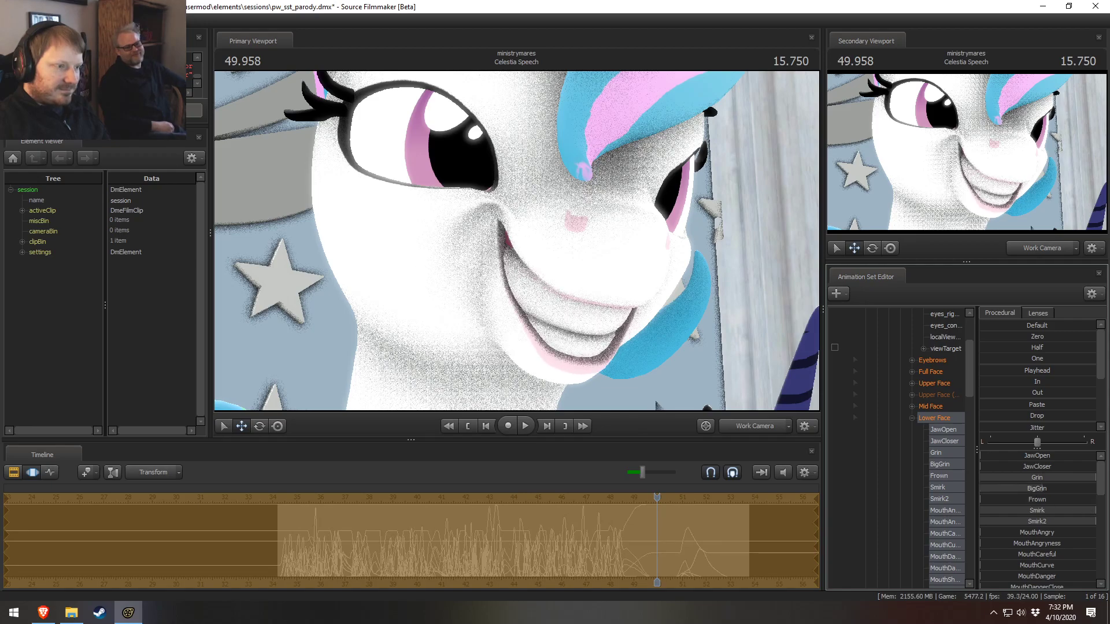
# Play the Celestia Speech shot from its start through Main Camera to check Celestia's exaggerated grin
pyautogui.press('F2')
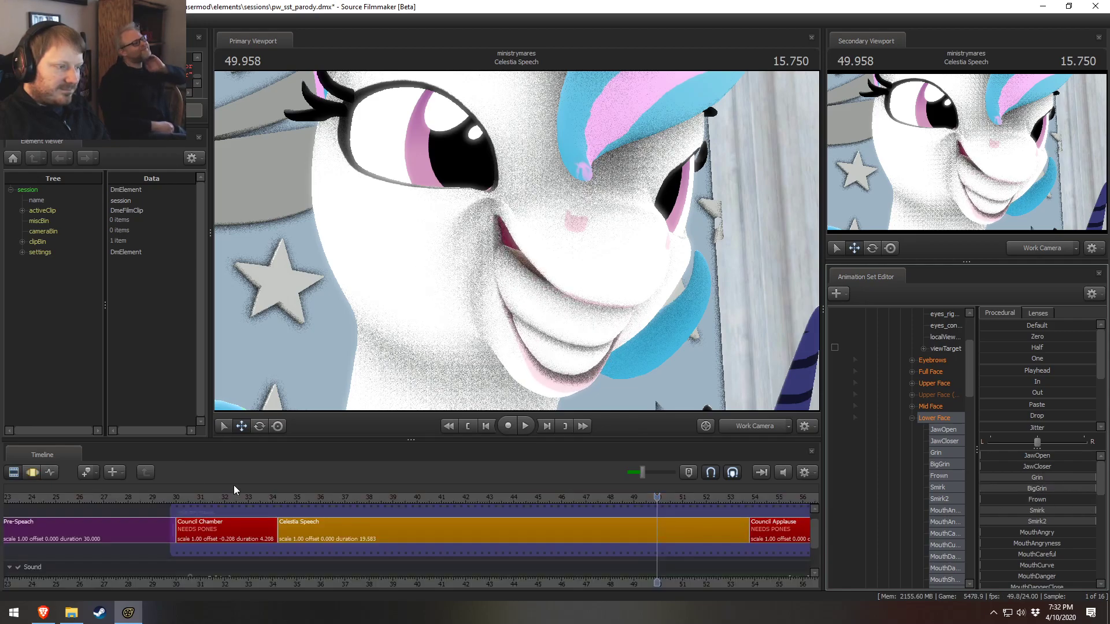
pyautogui.click(281, 498)
pyautogui.press('space')
pyautogui.press('space')
pyautogui.click(753, 427)
pyautogui.press('space')
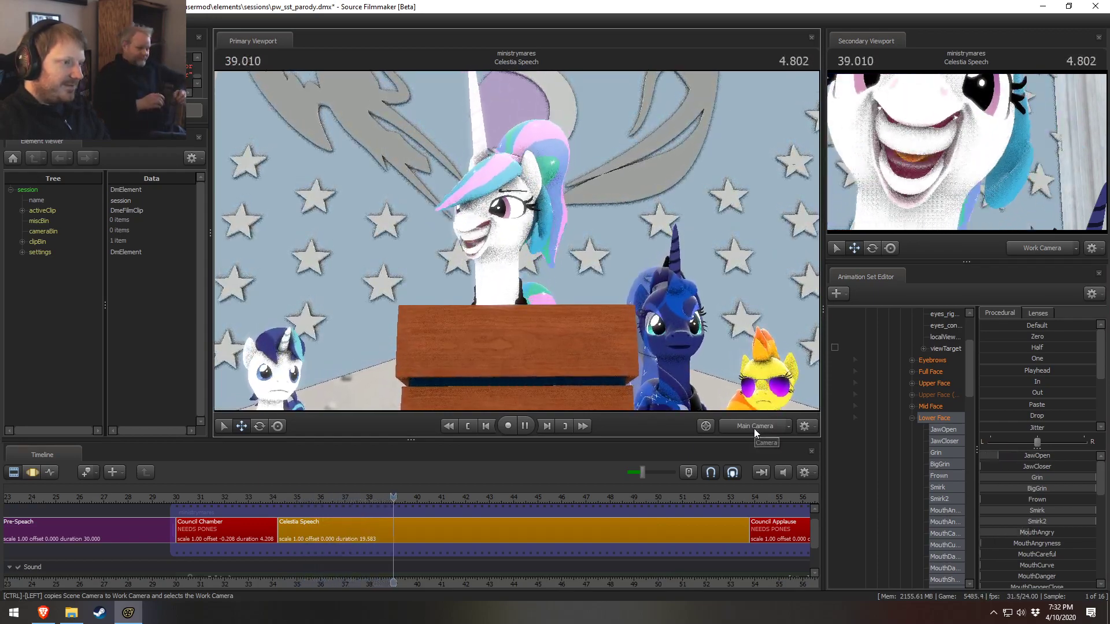
# Take BigGrin off Celestia's lower face and play on from 40.500 to check the remaining grin
pyautogui.press('space')
pyautogui.press('F3')
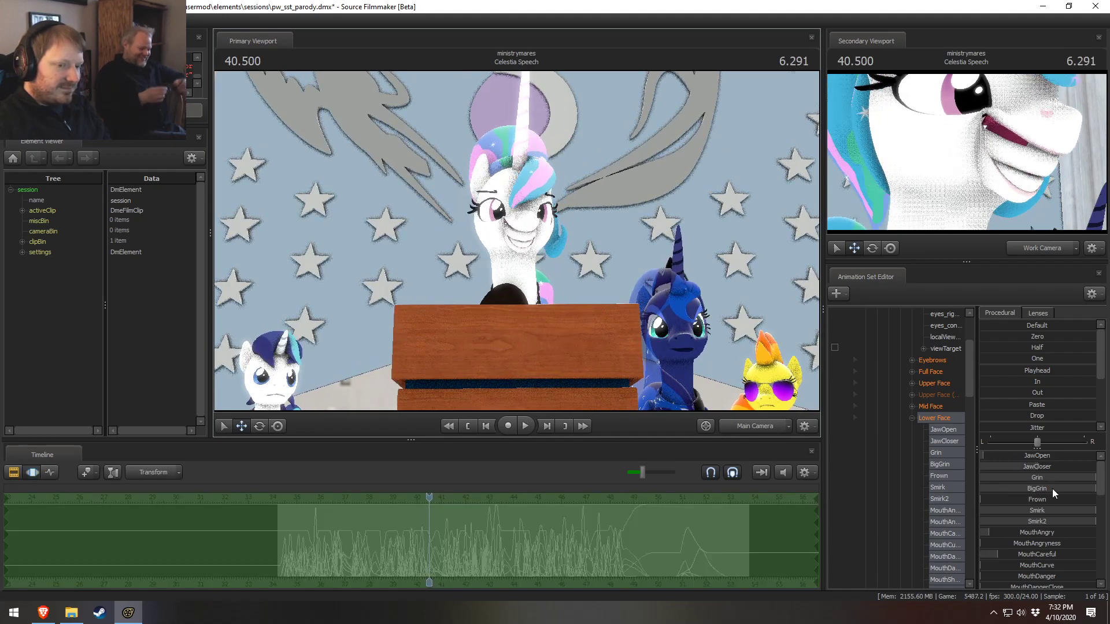
pyautogui.press('space')
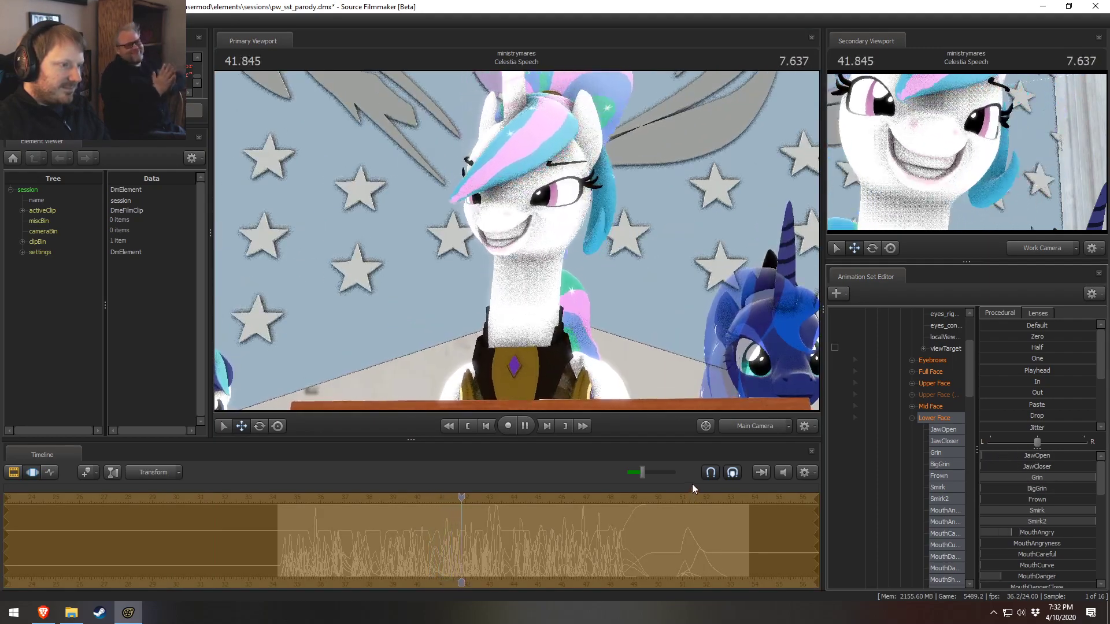
pyautogui.press('space')
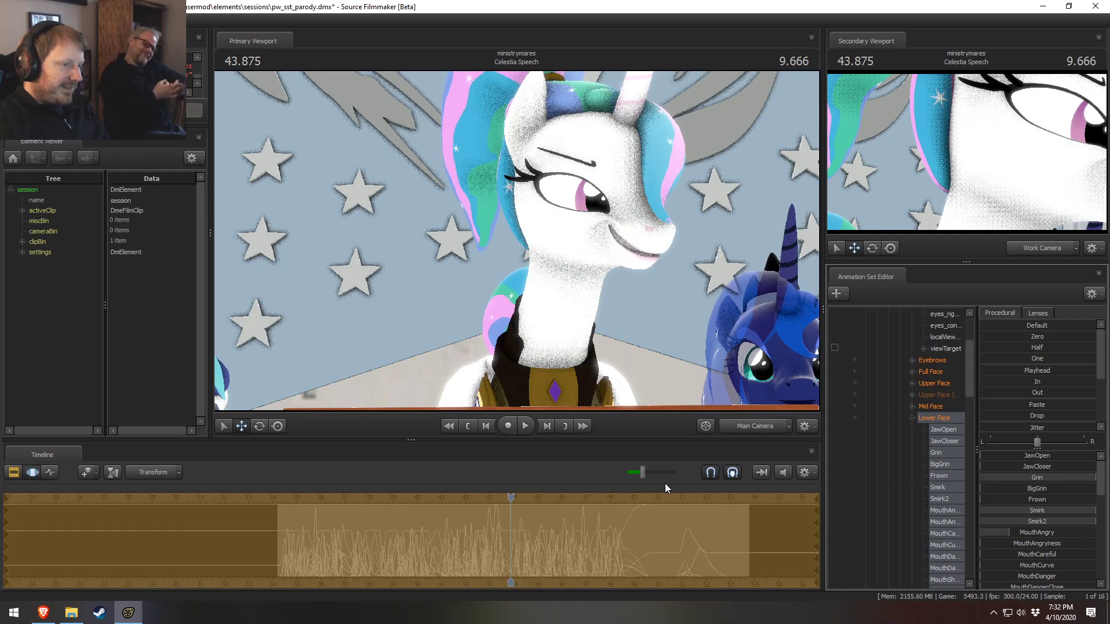
# Undo the grin and smirk changes on Celestia's lower face and play on from 43.875 to check her speech
pyautogui.hotkey('ctrl', 'z')
pyautogui.hotkey('ctrl', 'z')
pyautogui.hotkey('ctrl', 'z')
pyautogui.hotkey('ctrl', 'z')
pyautogui.hotkey('ctrl', 'z')
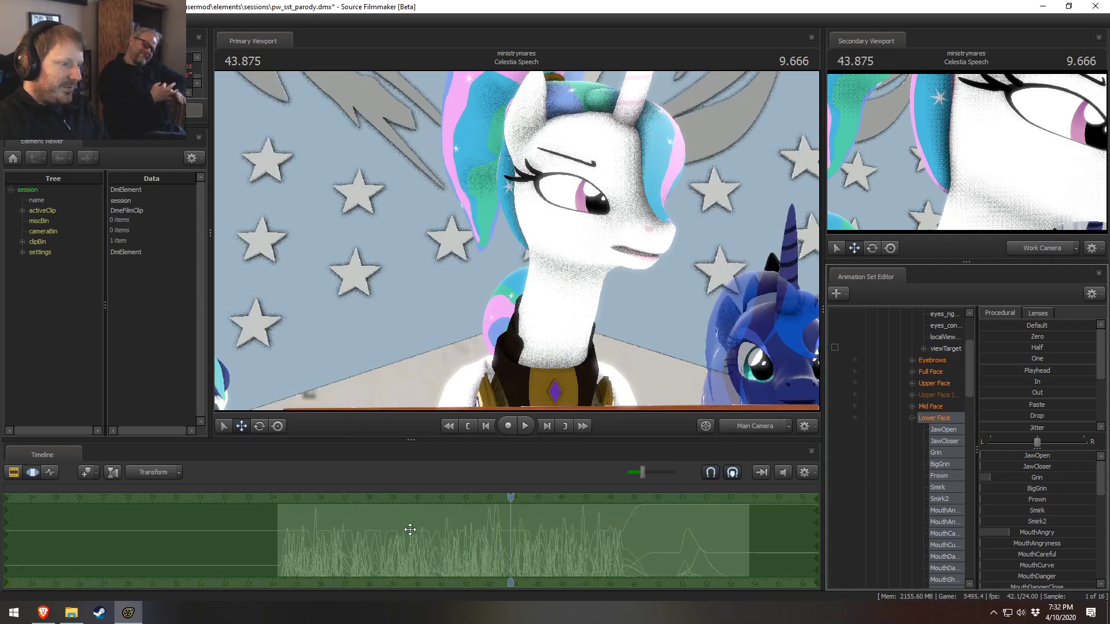
pyautogui.press('space')
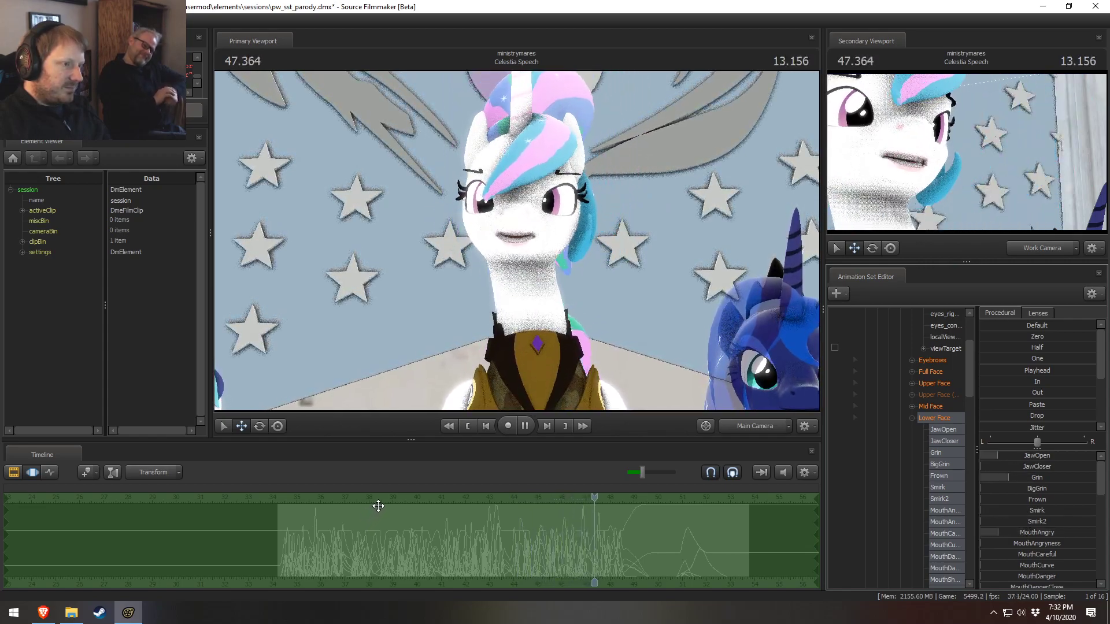
pyautogui.press('space')
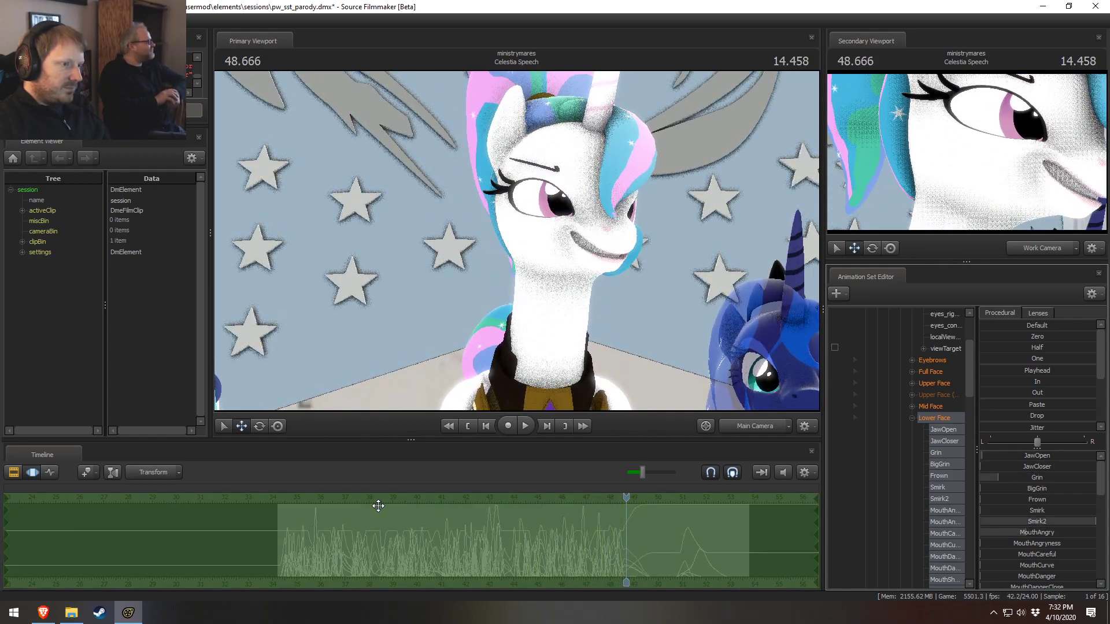
# Step back through the undo history to revert the recent eyes_convergence edits on Celestia
pyautogui.hotkey('ctrl', 'z')
pyautogui.hotkey('ctrl', 'z')
pyautogui.hotkey('ctrl', 'z')
pyautogui.hotkey('ctrl', 'z')
pyautogui.hotkey('ctrl', 'z')
pyautogui.hotkey('ctrl', 'z')
pyautogui.hotkey('ctrl', 'z')
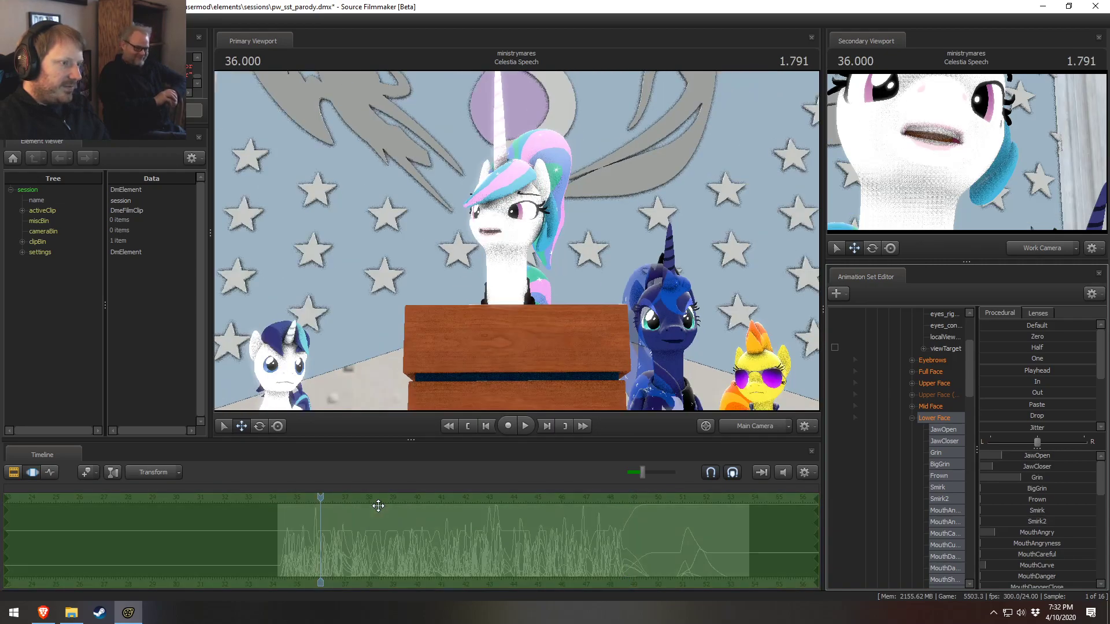
pyautogui.hotkey('ctrl', 'z')
pyautogui.hotkey('ctrl', 'z')
pyautogui.hotkey('ctrl', 'z')
pyautogui.hotkey('ctrl', 'z')
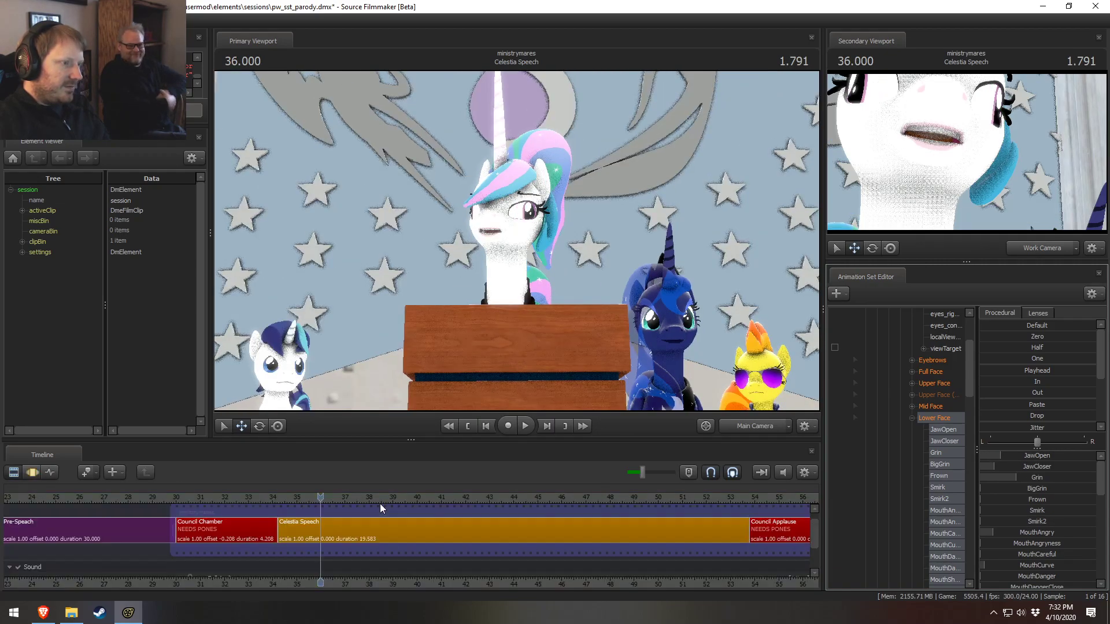
pyautogui.hotkey('ctrl', 'z')
pyautogui.hotkey('ctrl', 'z')
pyautogui.hotkey('ctrl', 'z')
pyautogui.hotkey('ctrl', 'z')
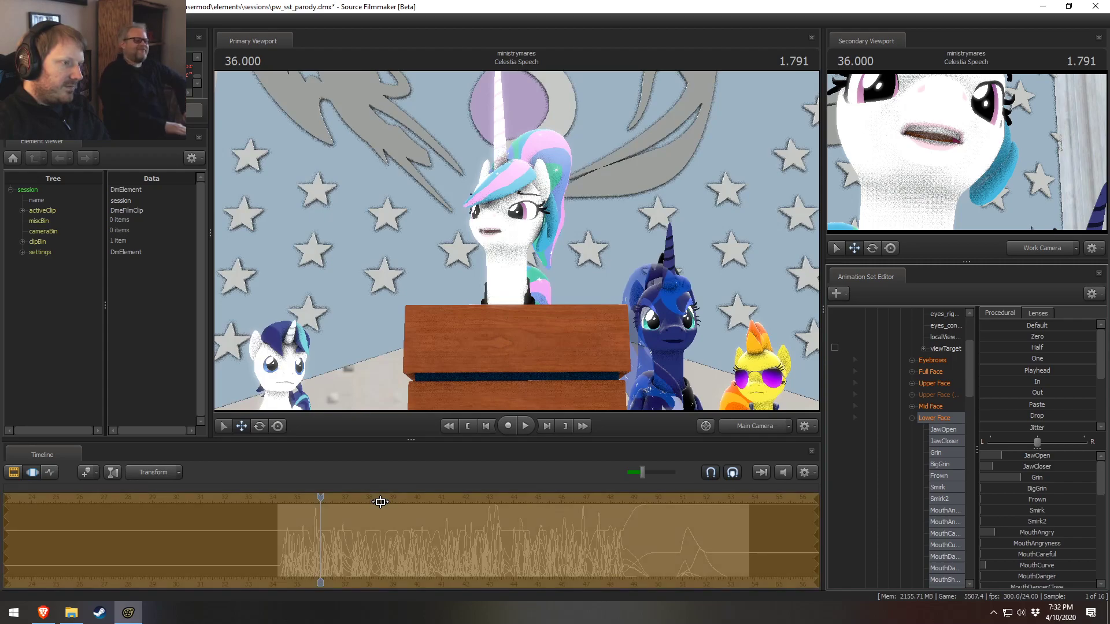
# Continue back through the undo history to revert more of the earlier Celestia Speech edits
pyautogui.hotkey('ctrl', 'z')
pyautogui.hotkey('ctrl', 'z')
pyautogui.hotkey('ctrl', 'z')
pyautogui.hotkey('ctrl', 'z')
pyautogui.hotkey('ctrl', 'z')
pyautogui.hotkey('ctrl', 'z')
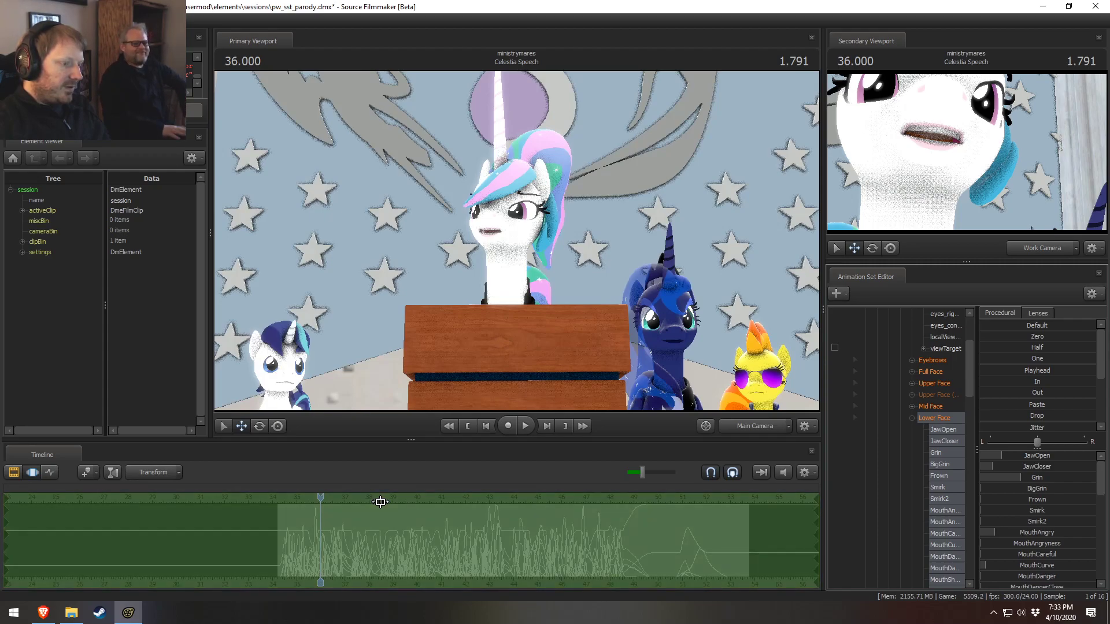
pyautogui.hotkey('ctrl', 'z')
pyautogui.hotkey('ctrl', 'z')
pyautogui.hotkey('ctrl', 'z')
pyautogui.hotkey('ctrl', 'z')
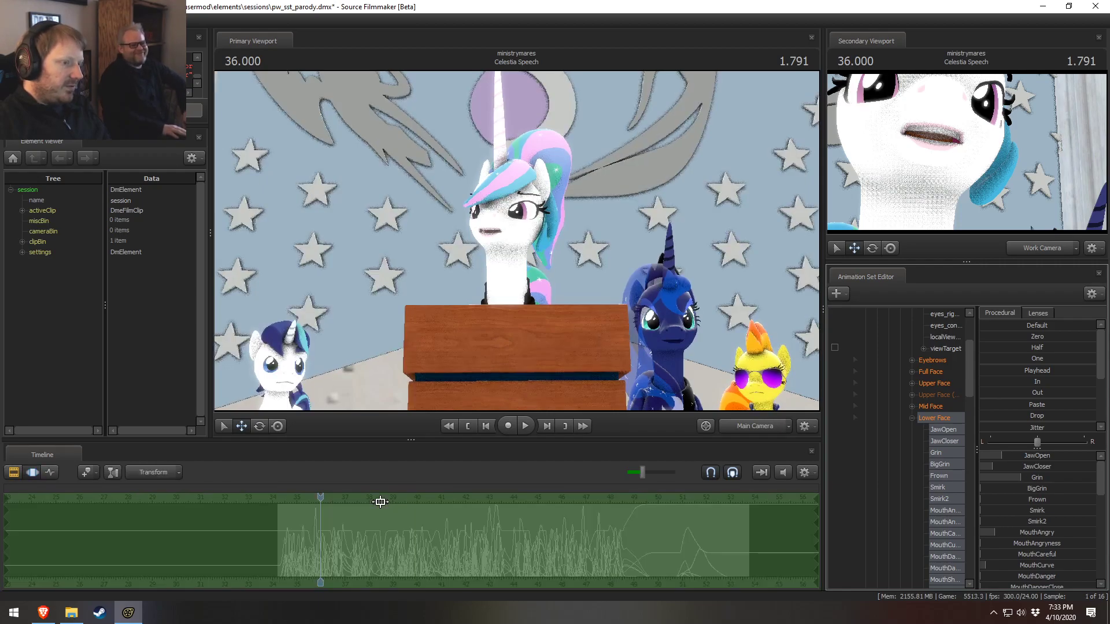
# Return to the Council Chamber shot at 32.625 in the Work Camera view and select its clip
pyautogui.press('space')
pyautogui.click(757, 426)
pyautogui.moveTo(578, 300); pyautogui.dragTo(705, 336)
pyautogui.press('F2')
pyautogui.click(239, 497)
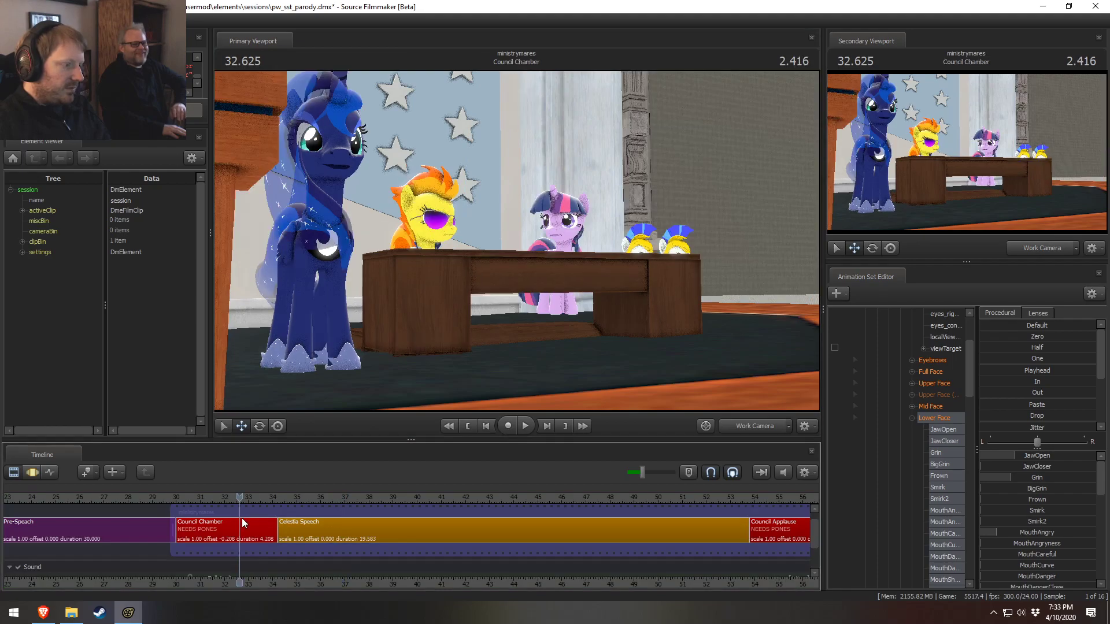
pyautogui.click(240, 522)
# Fly Work Camera around the council and play the Council Chamber shot up to 34.125 to examine the characters' poses
pyautogui.press('w')
pyautogui.moveTo(491, 324); pyautogui.dragTo(451, 300)
pyautogui.press('a')
pyautogui.moveTo(517, 241); pyautogui.dragTo(345, 433)
pyautogui.press('s')
pyautogui.press('space')
pyautogui.press('space')
pyautogui.press('d')
pyautogui.press('a')
pyautogui.press('w')
pyautogui.press('s')
pyautogui.press('F3')
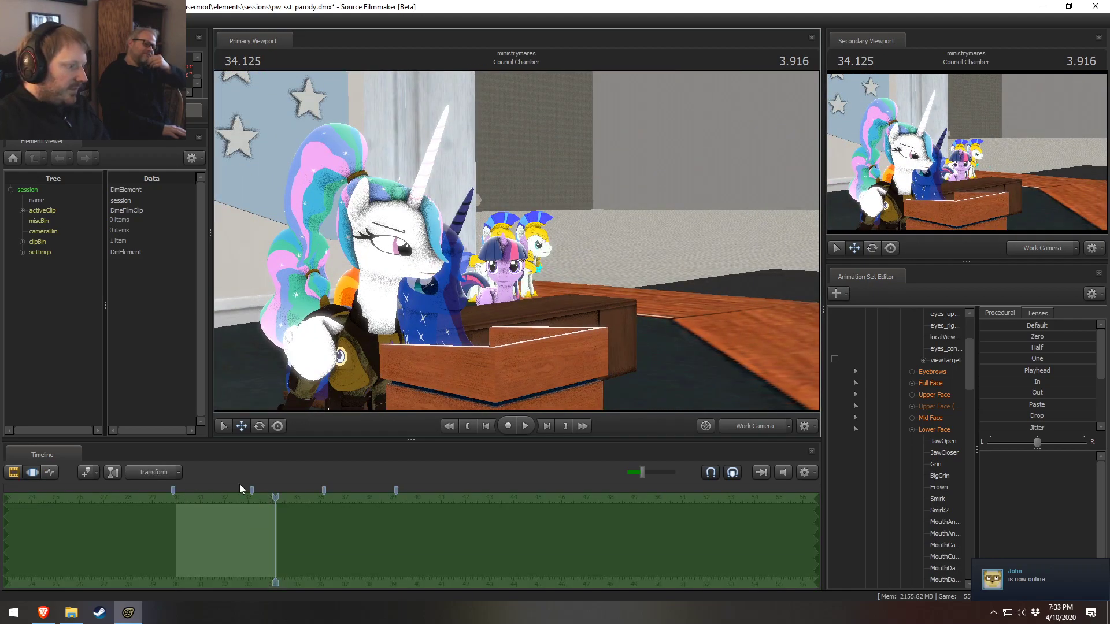
# Replay the Council Chamber shot from a higher viewpoint and scrub to 32.875 to check the characters' positions
pyautogui.moveTo(211, 519); pyautogui.dragTo(178, 522)
pyautogui.moveTo(390, 345); pyautogui.dragTo(376, 364)
pyautogui.press('space')
pyautogui.press('F2')
pyautogui.moveTo(190, 497); pyautogui.dragTo(250, 503)
pyautogui.moveTo(404, 346); pyautogui.dragTo(396, 365)
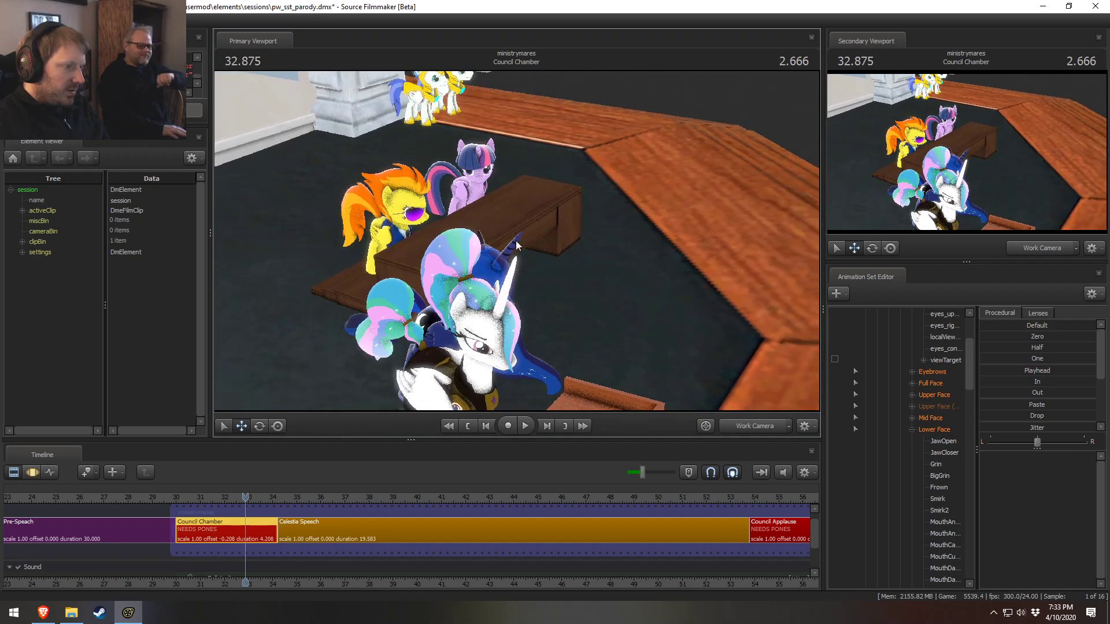
# Collapse the Celestia and Luna controls, expand Twilight's face controls and select her Eyes group
pyautogui.scroll(3, 931, 456)
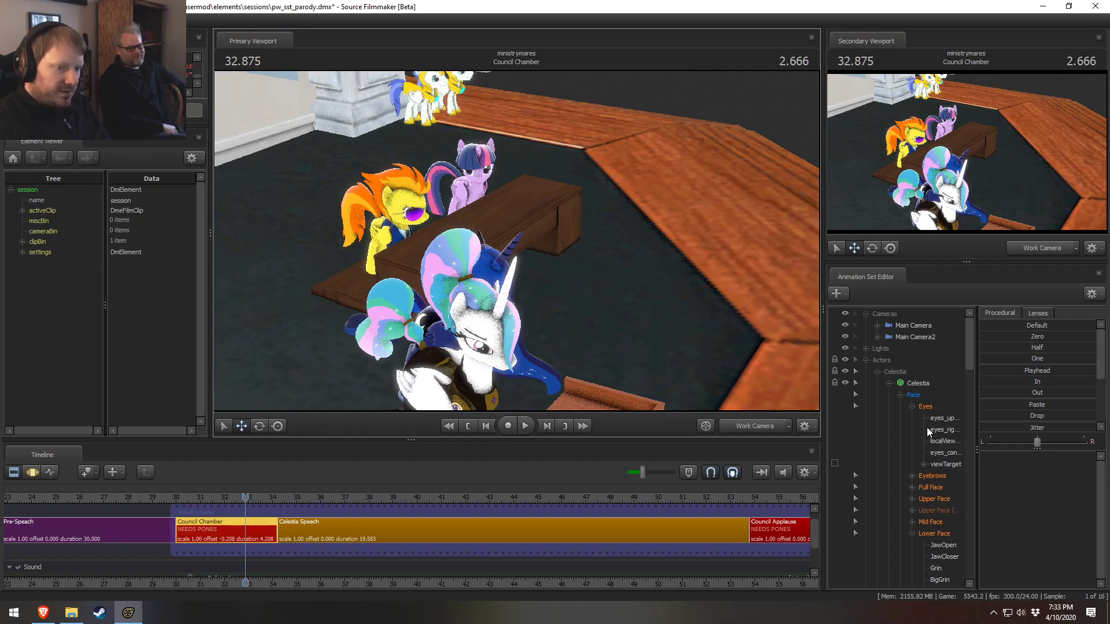
pyautogui.click(944, 464)
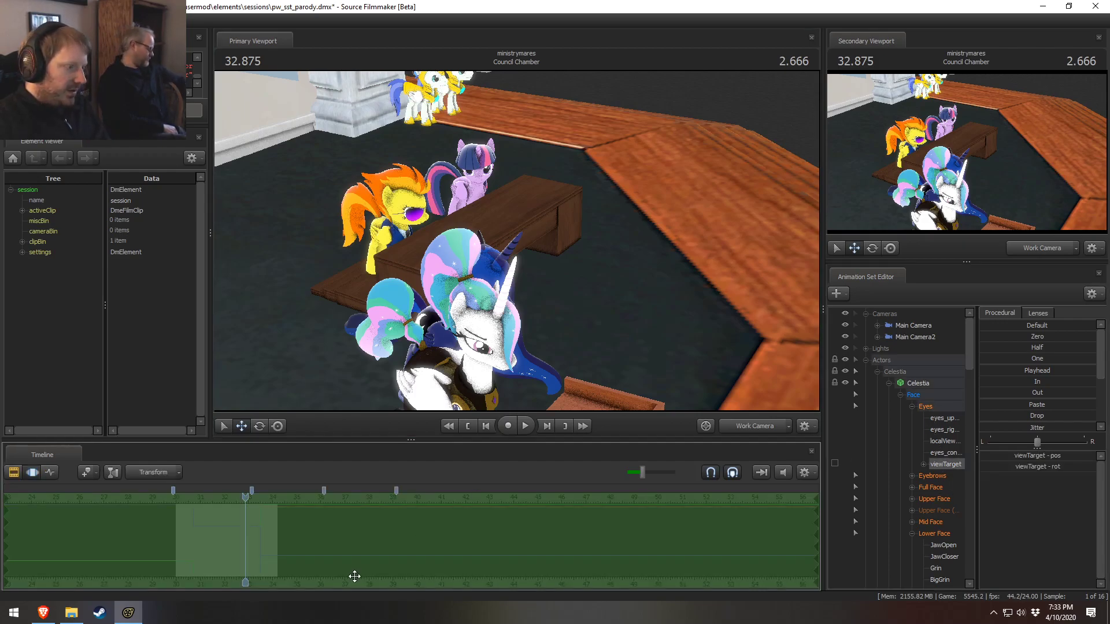
pyautogui.click(888, 384)
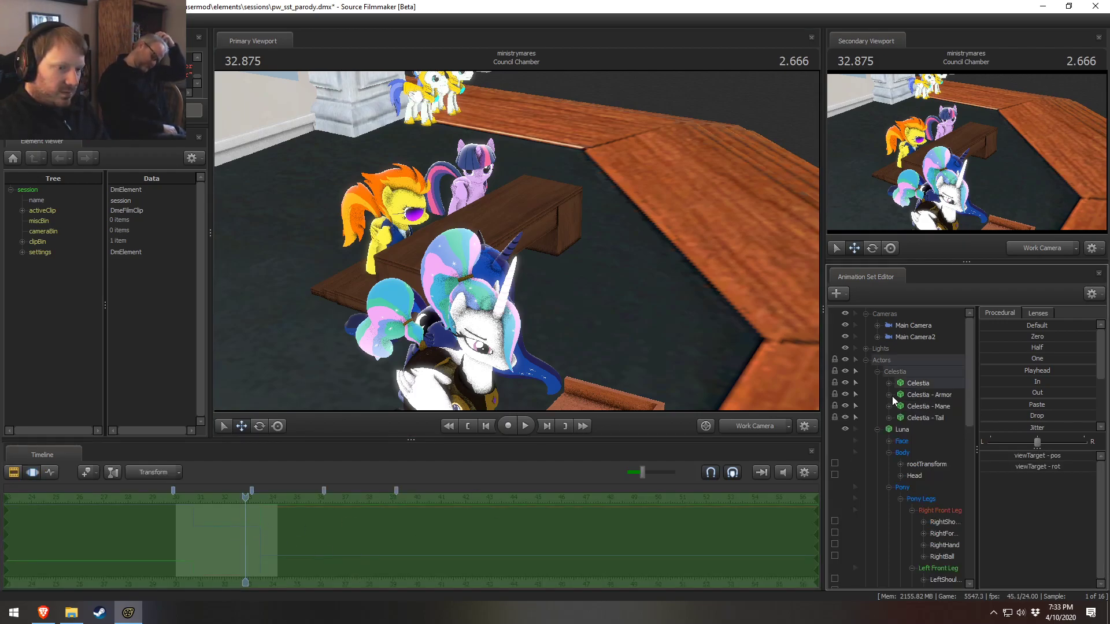
pyautogui.click(877, 429)
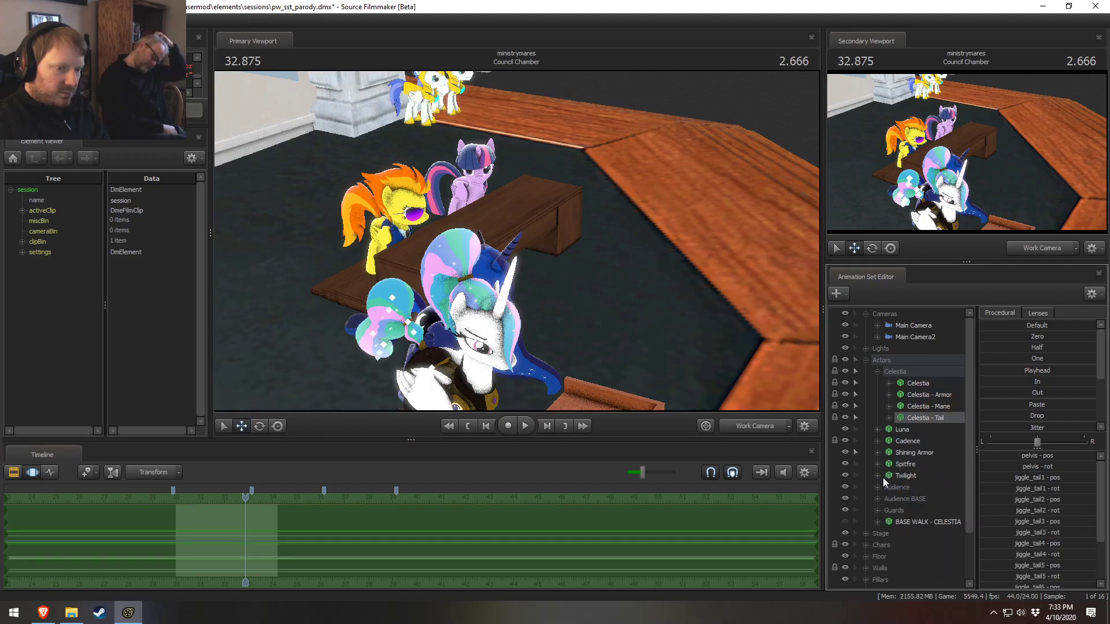
pyautogui.click(883, 477)
pyautogui.click(878, 476)
pyautogui.click(888, 487)
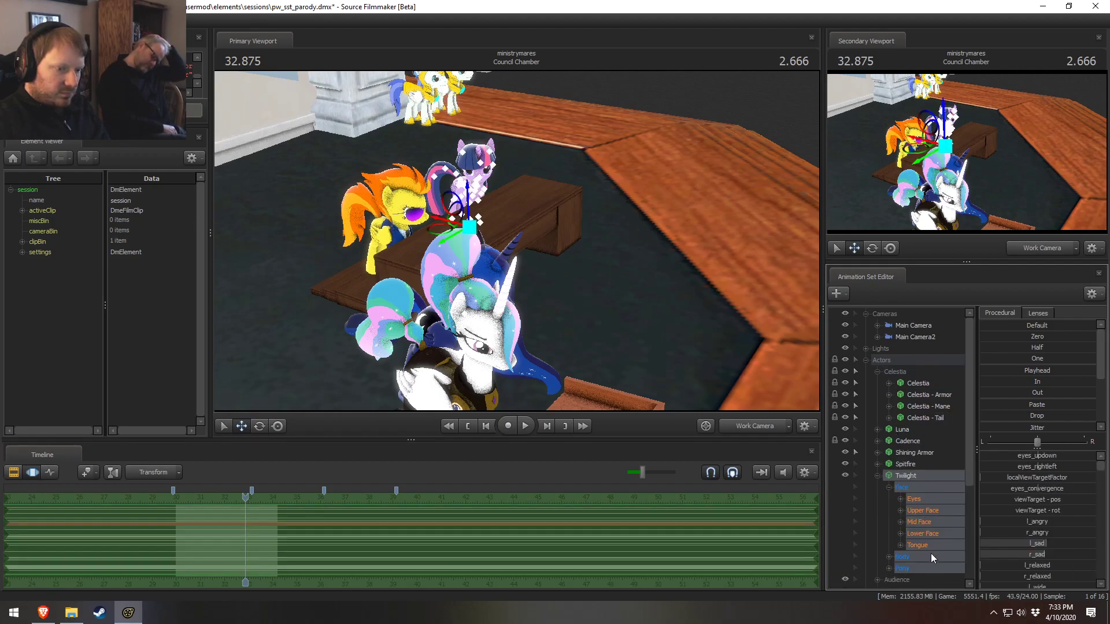
pyautogui.click(925, 498)
# Mark the Council Chamber shot's opening up to about 33 seconds and adjust Twilight's eye target over that range
pyautogui.moveTo(578, 346); pyautogui.dragTo(514, 240)
pyautogui.press('F2')
pyautogui.press('F3')
pyautogui.moveTo(177, 536); pyautogui.dragTo(370, 557)
pyautogui.scroll(5, 177, 526)
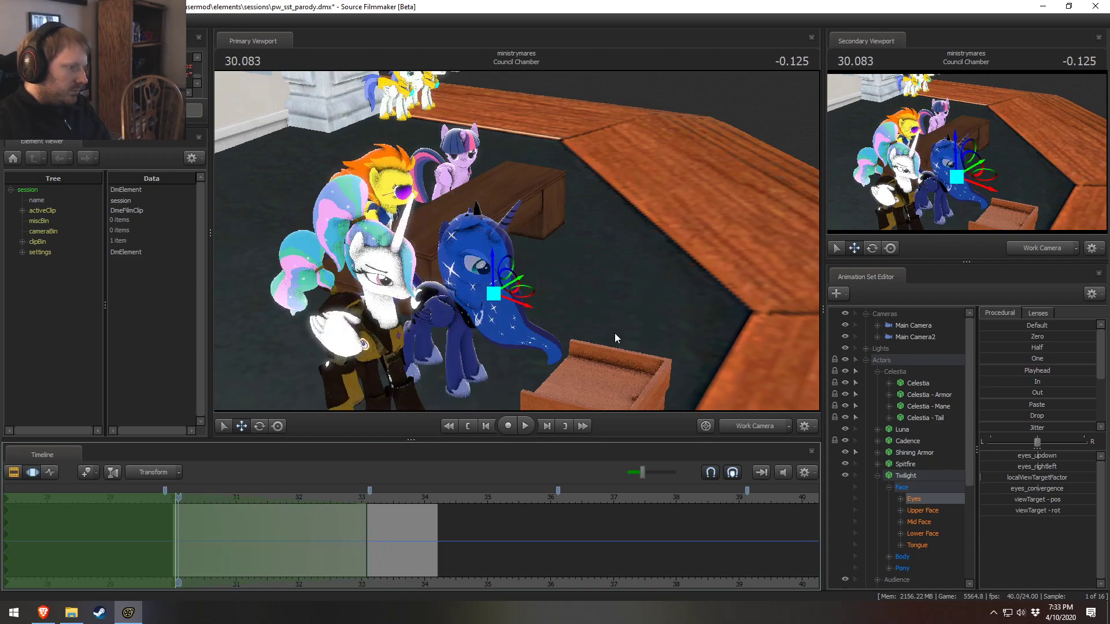
pyautogui.moveTo(615, 333); pyautogui.dragTo(518, 168)
pyautogui.moveTo(516, 241)
pyautogui.mouseDown()
pyautogui.moveTo(512, 179)
pyautogui.moveTo(515, 241)
pyautogui.mouseUp()
pyautogui.press('w')
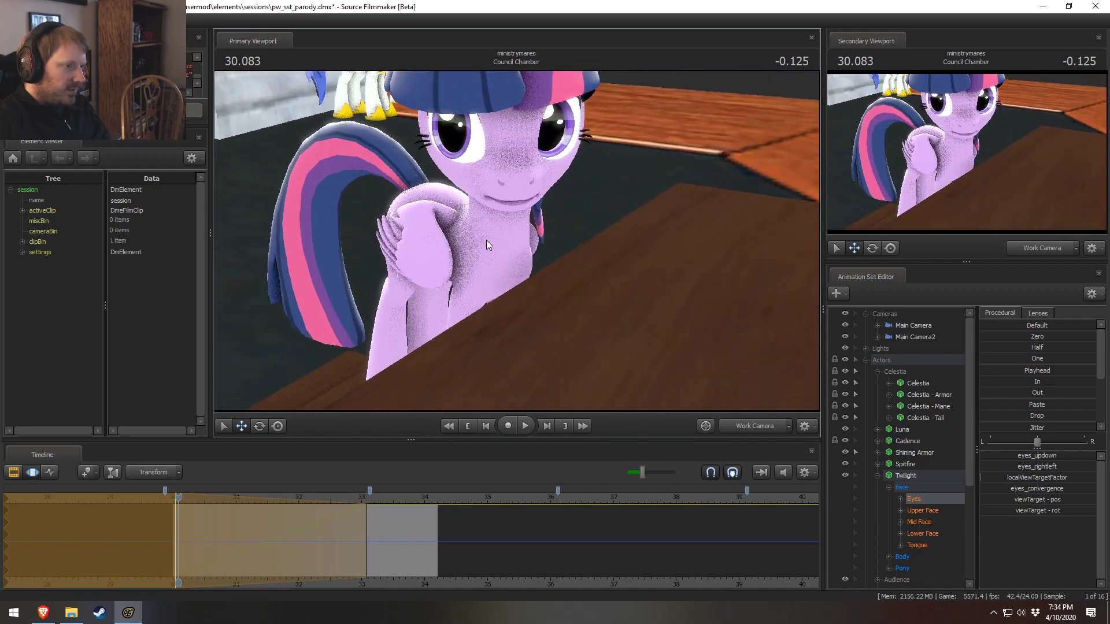
pyautogui.press('Return')
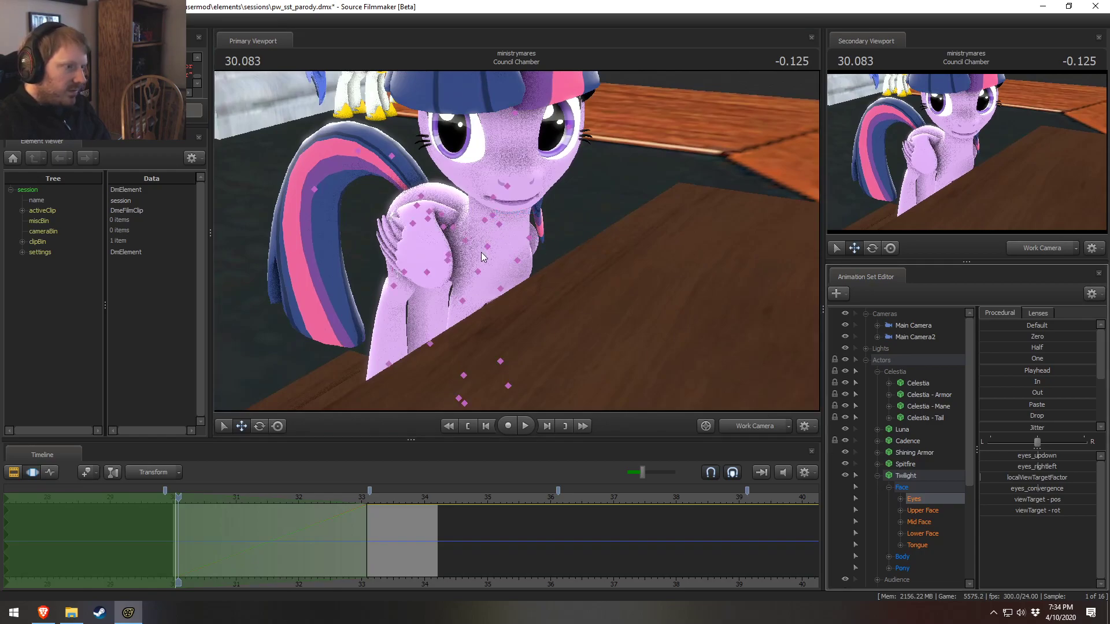
# Select Twilight's neck and head bones and rotate her head slightly at the start of the Council Chamber shot
pyautogui.click(498, 223)
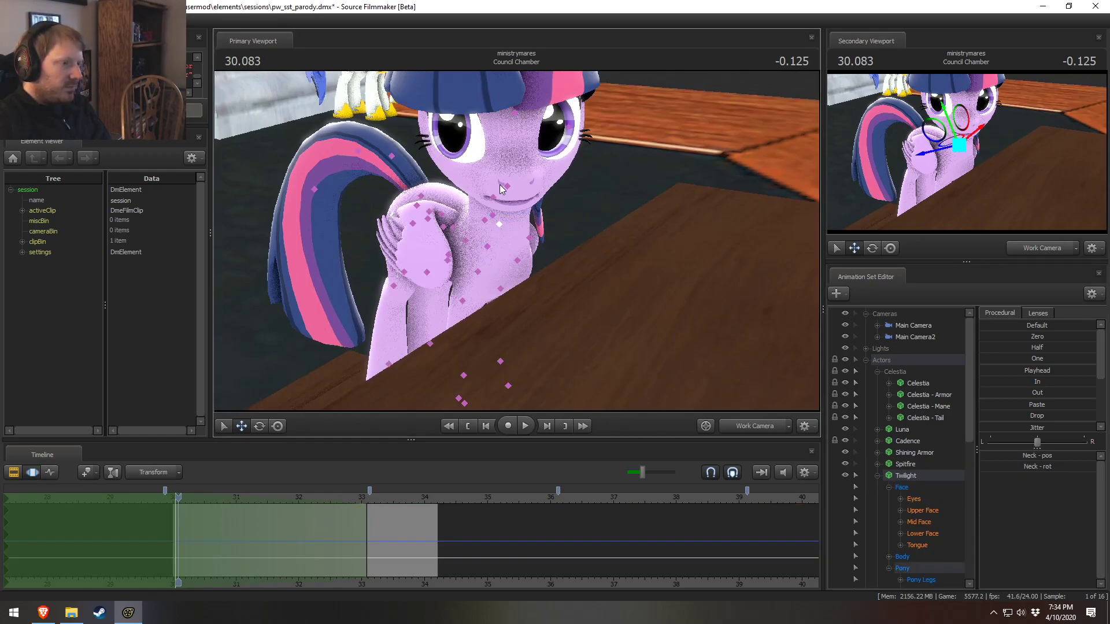
pyautogui.click(506, 173)
pyautogui.rightClick(508, 184)
pyautogui.moveTo(543, 197)
pyautogui.click(513, 178)
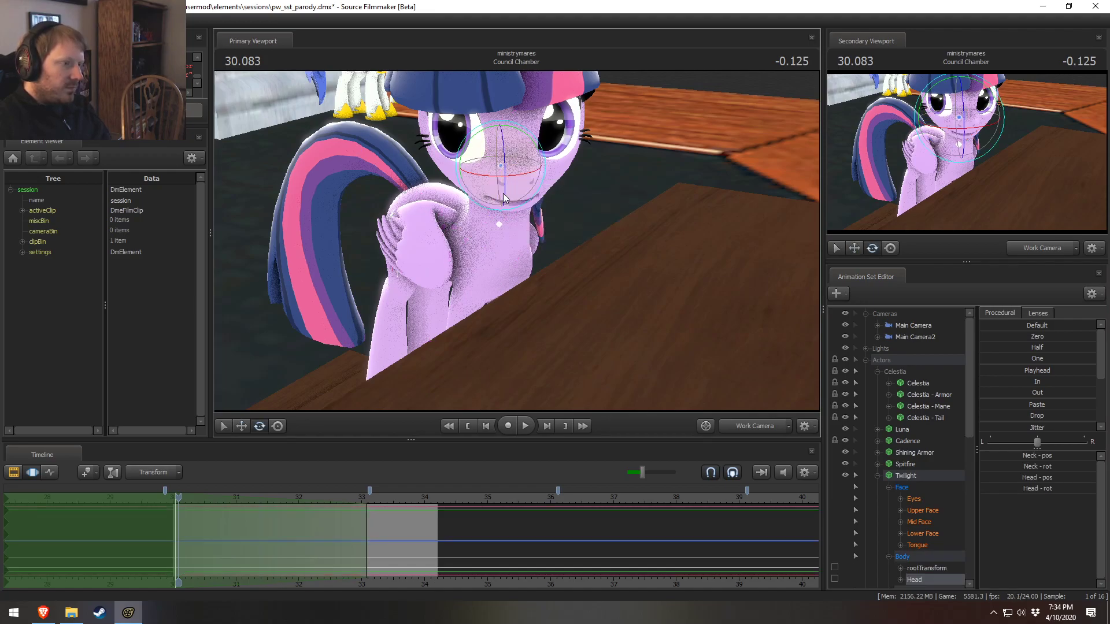
# Play the Council Chamber shot through Main Camera2 into Celestia Speech, and return to 32.791 for review
pyautogui.press('space')
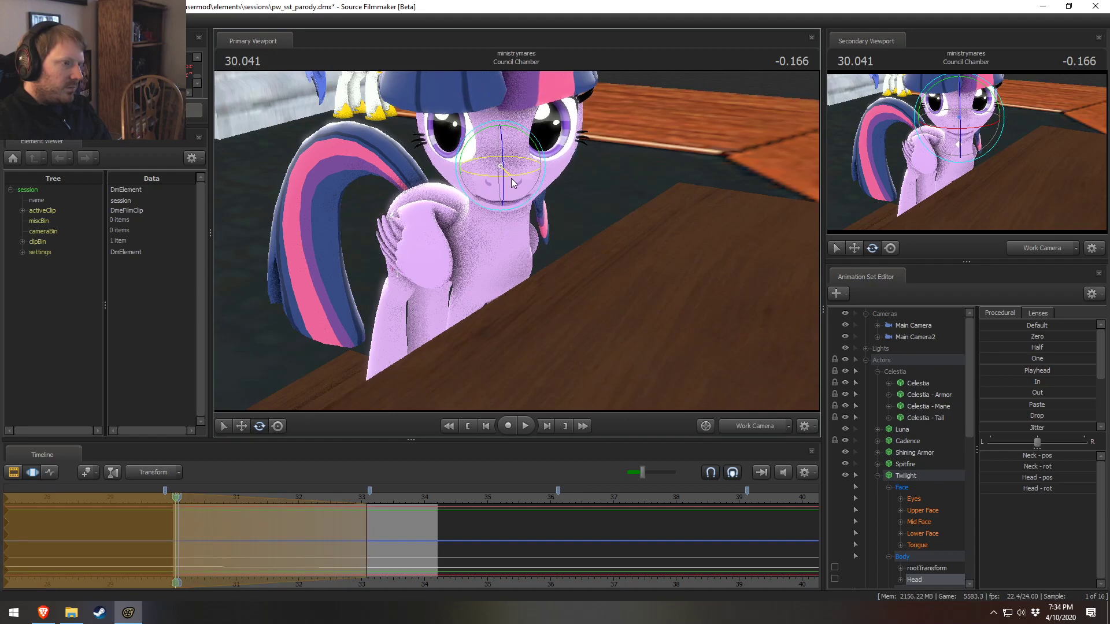
pyautogui.click(753, 425)
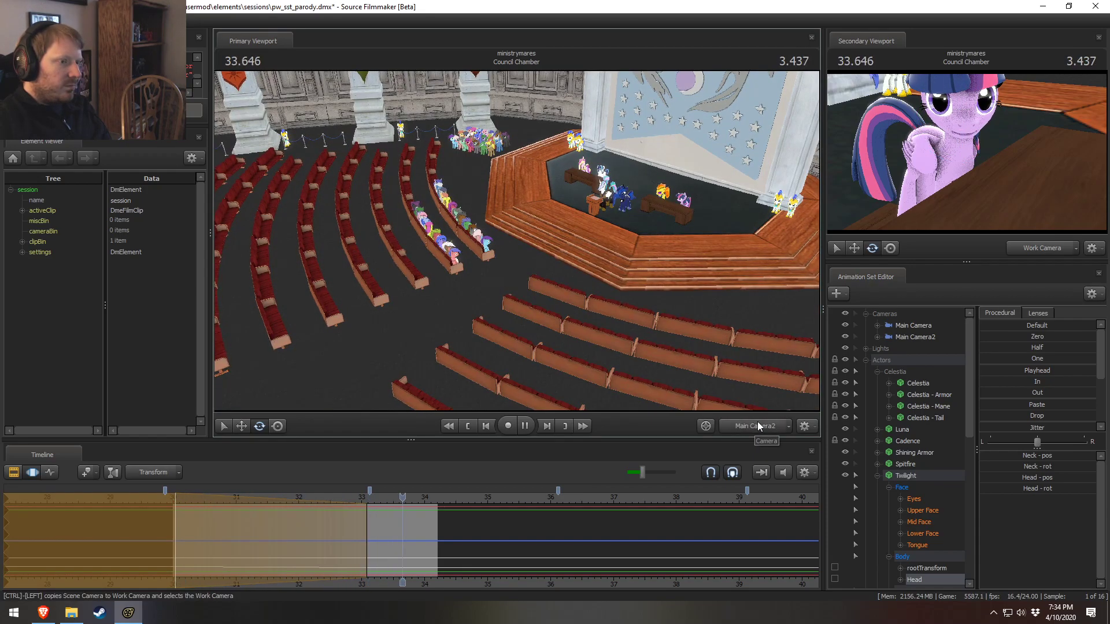
pyautogui.press('space')
pyautogui.press('F2')
pyautogui.click(164, 489)
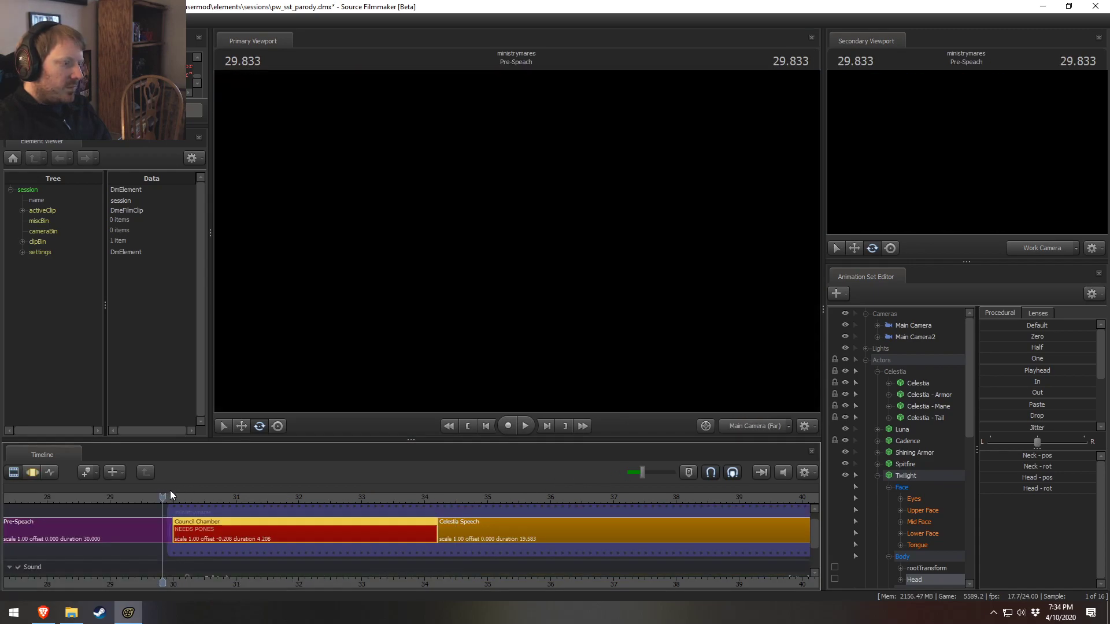
pyautogui.moveTo(223, 497); pyautogui.dragTo(230, 497)
pyautogui.click(752, 426)
pyautogui.click(751, 426)
pyautogui.press('space')
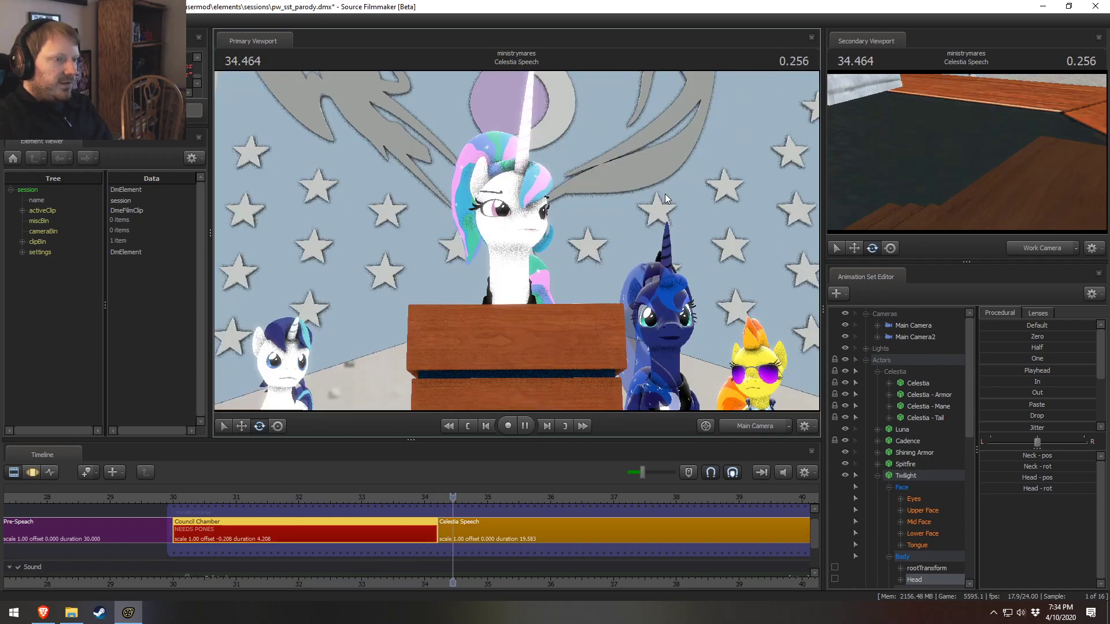
pyautogui.press('space')
pyautogui.click(349, 502)
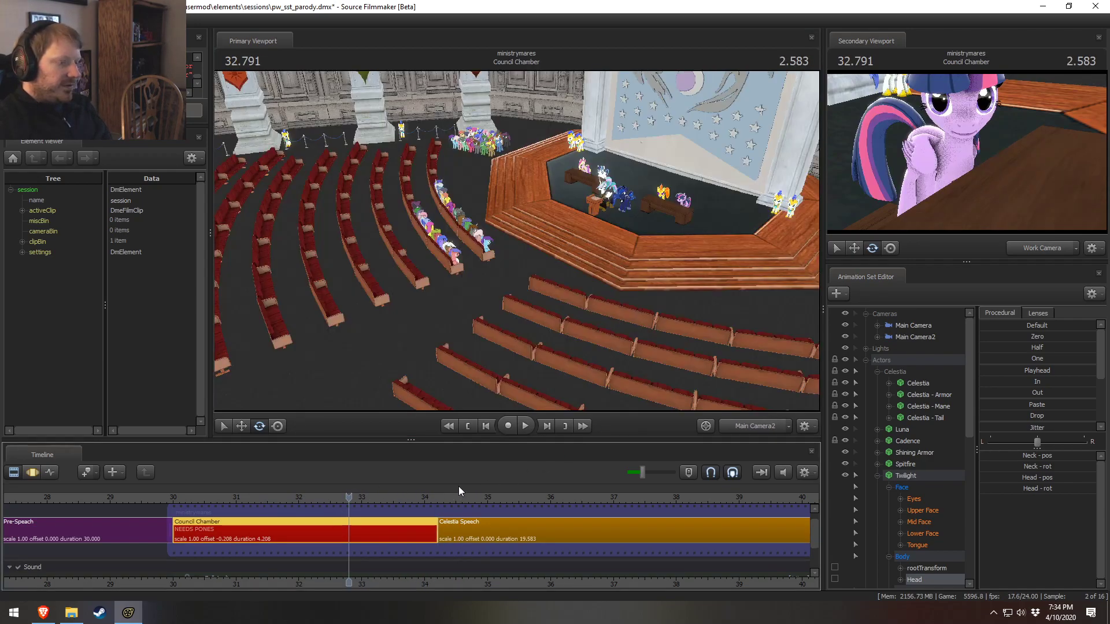
# Copy the scene camera view to Work Camera, move in close on Spitfire and bake Twilight's procedural bones
pyautogui.keyDown('ctrl'); pyautogui.click(756, 426); pyautogui.keyUp('ctrl')
pyautogui.moveTo(526, 275); pyautogui.dragTo(526, 275)
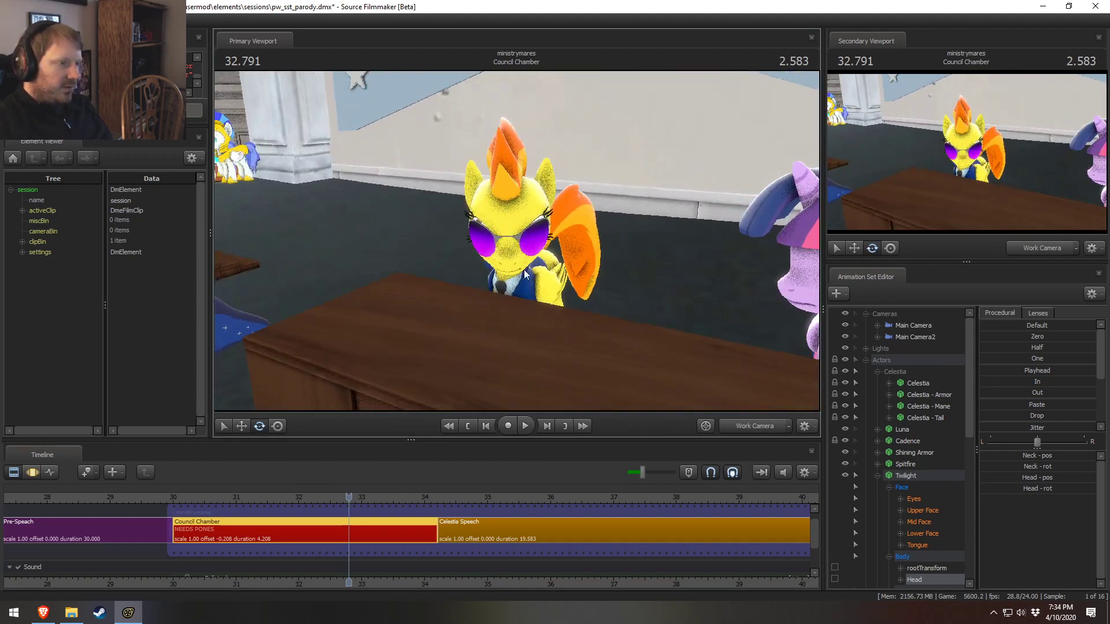
pyautogui.click(877, 475)
pyautogui.click(877, 475)
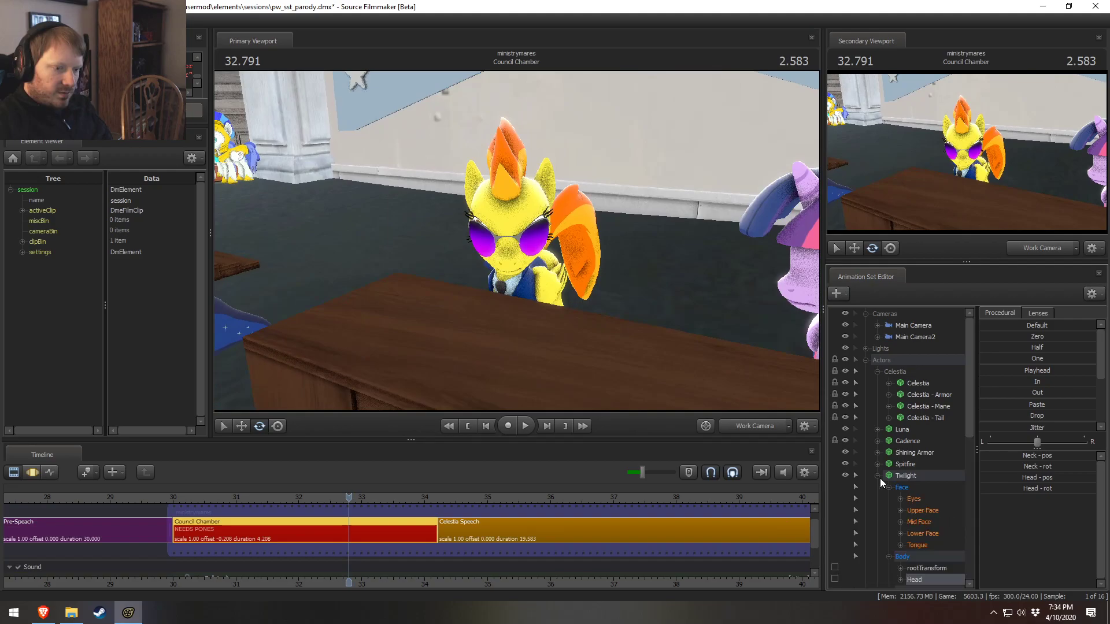
pyautogui.rightClick(907, 475)
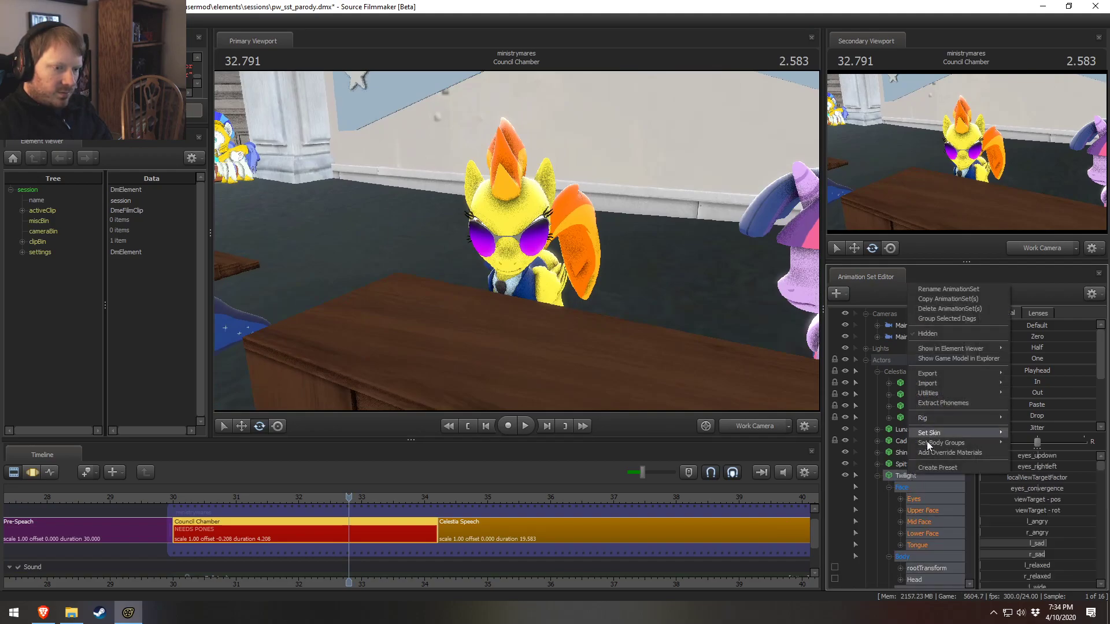
pyautogui.moveTo(931, 395)
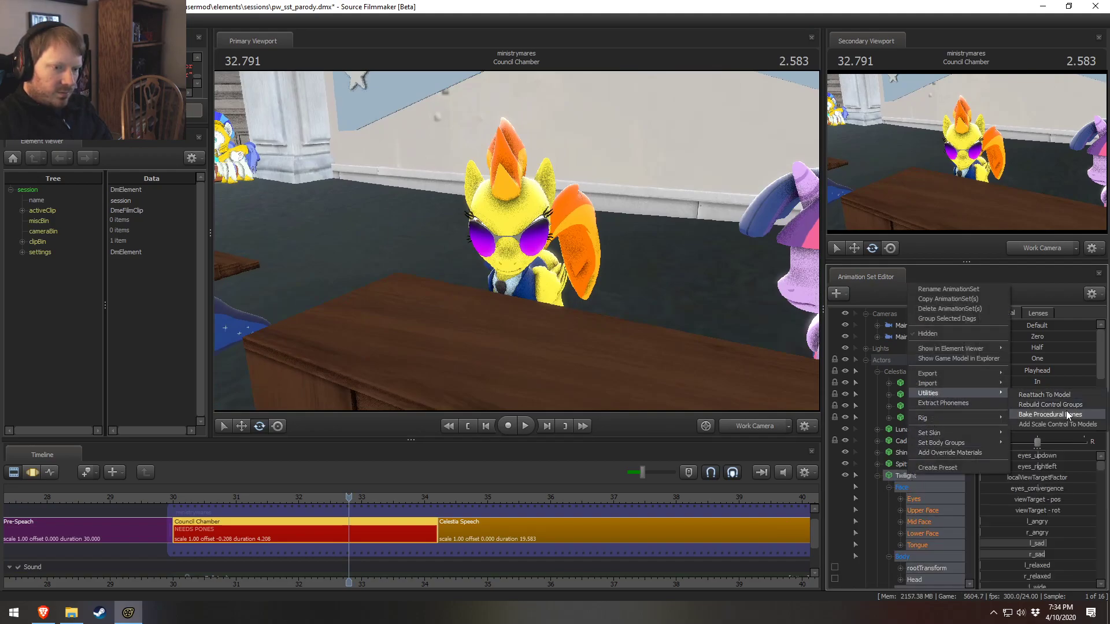
pyautogui.click(1065, 411)
# Bake Spitfire's procedural bones in the Council Chamber shot
pyautogui.press('F3')
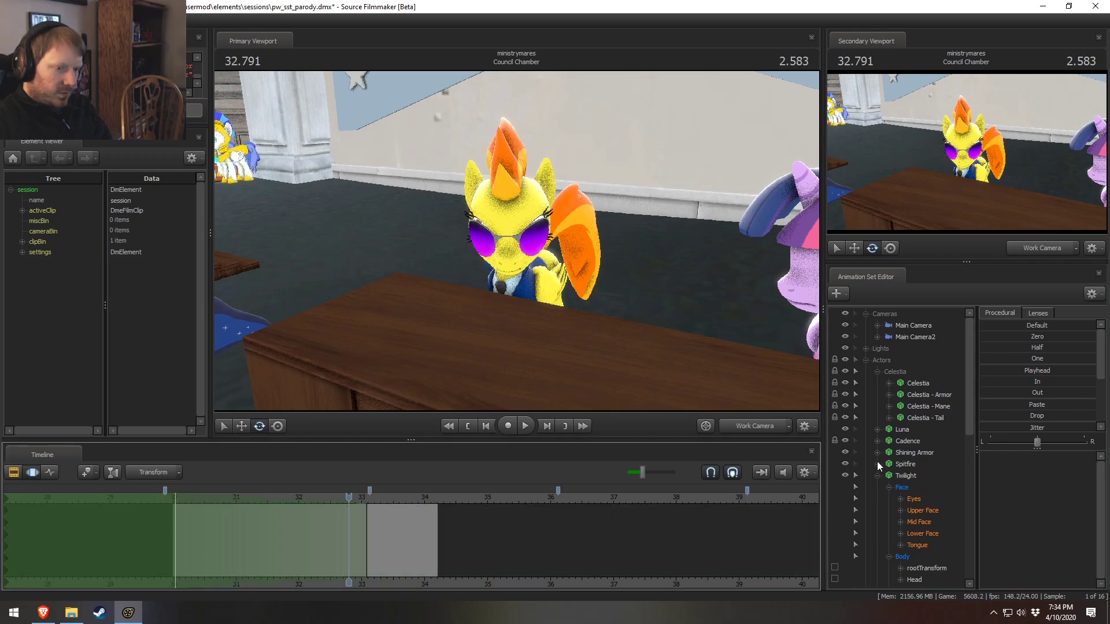
pyautogui.rightClick(905, 465)
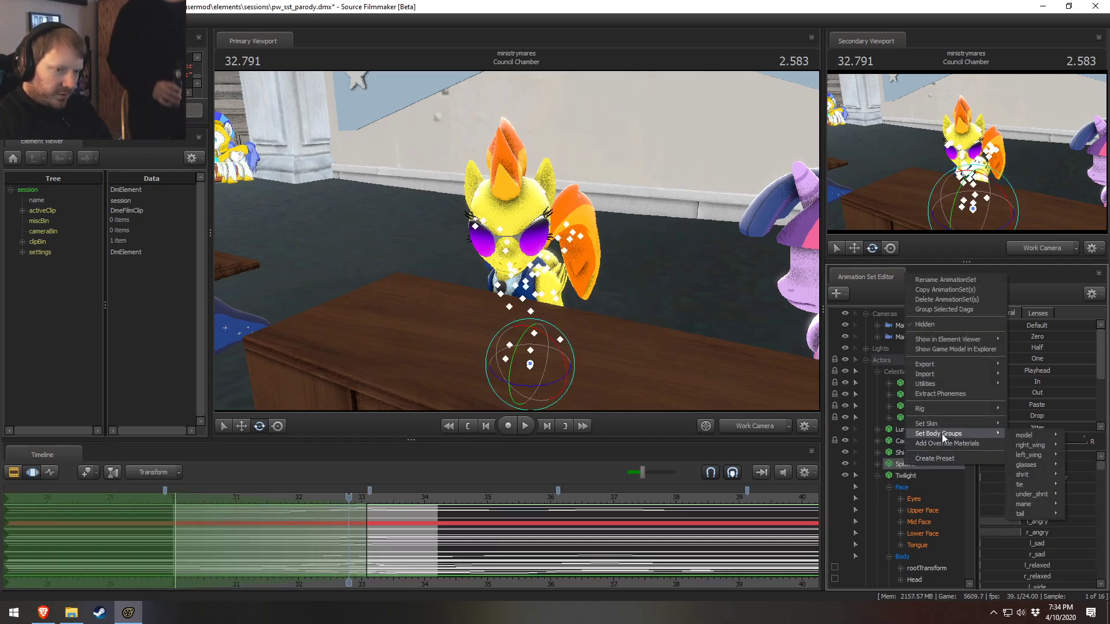
pyautogui.moveTo(942, 383)
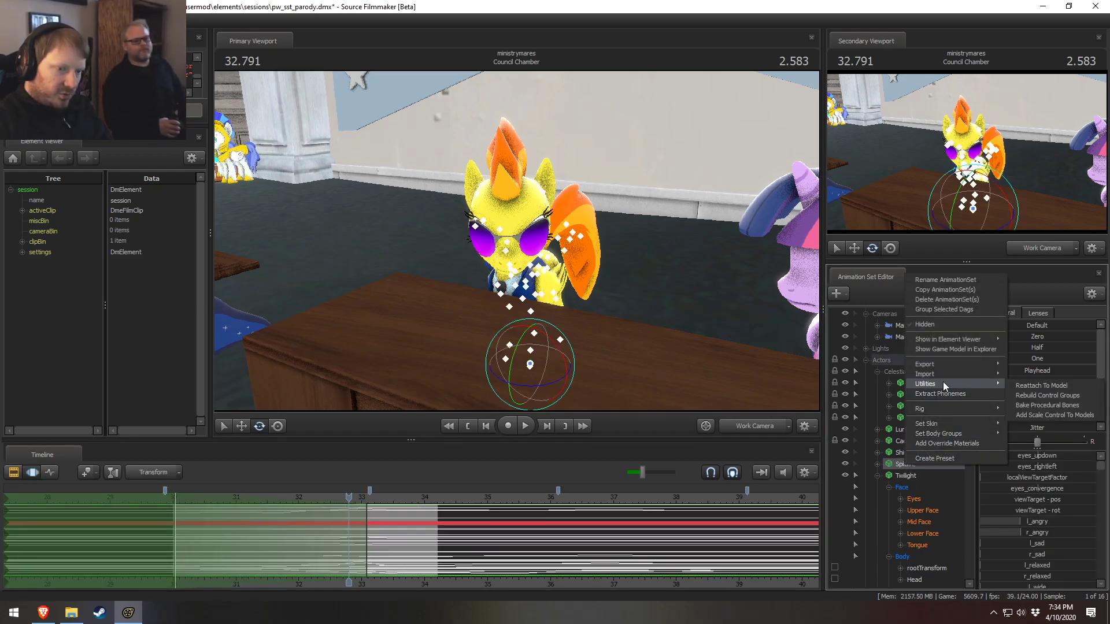
pyautogui.click(1034, 406)
# Select Spitfire's JiggleBones group and play from 30.500 to check her hair and tail movement
pyautogui.click(204, 496)
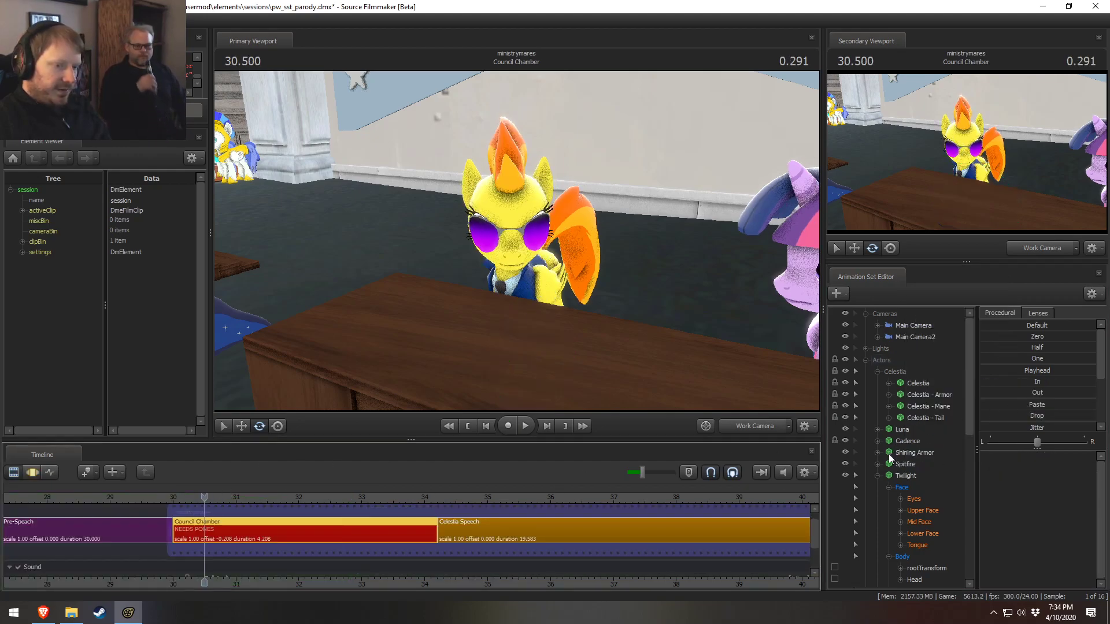
pyautogui.click(878, 465)
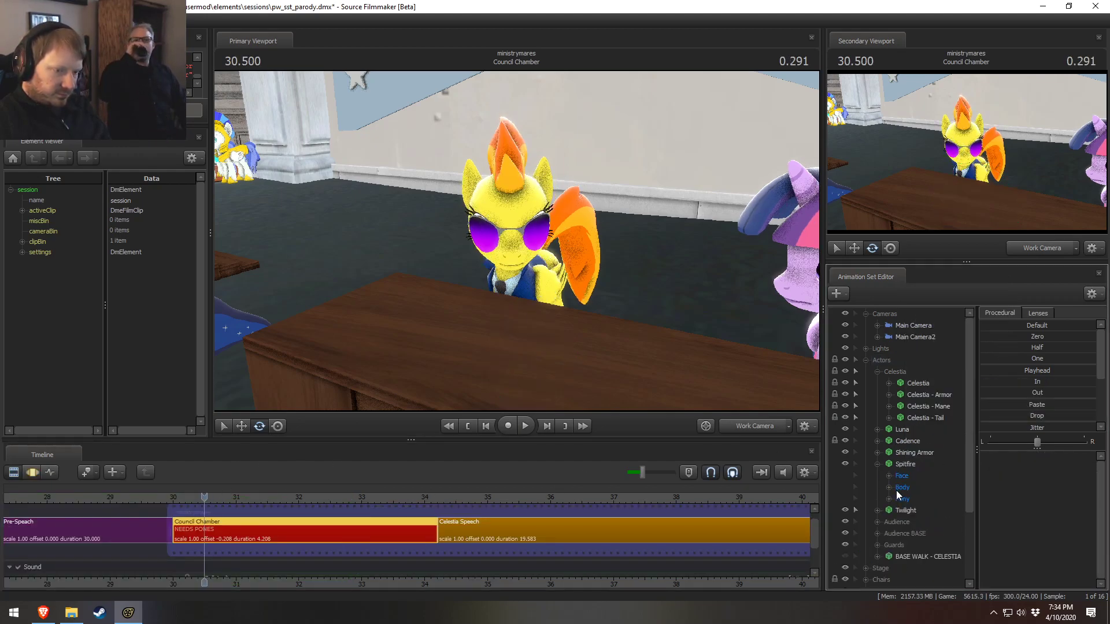
pyautogui.scroll(-3, 899, 504)
pyautogui.click(923, 441)
pyautogui.press('F3')
pyautogui.press('space')
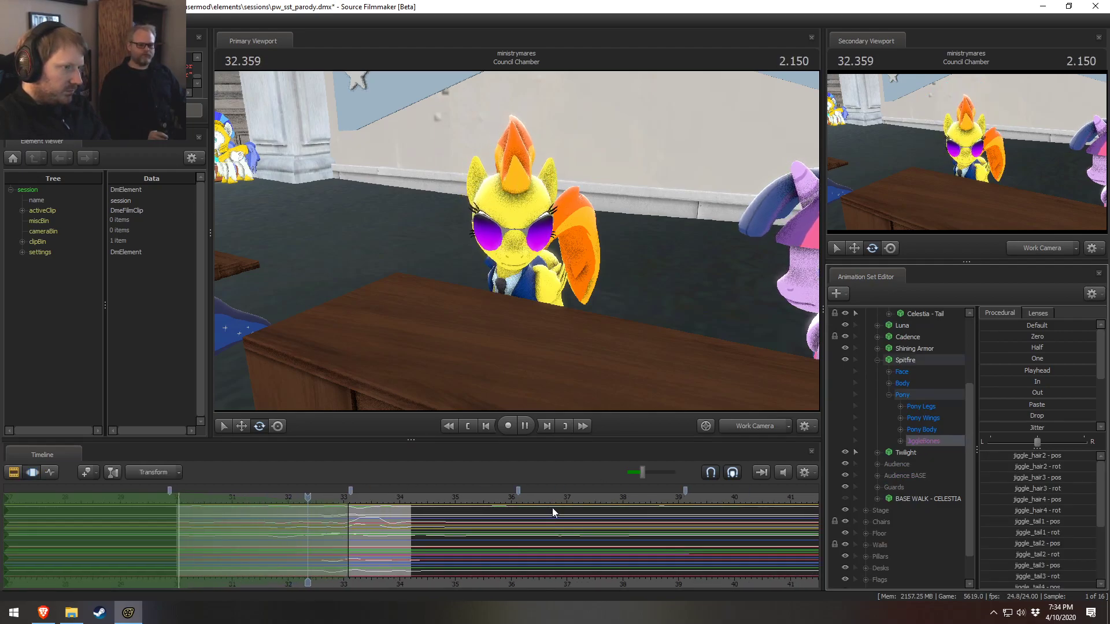
pyautogui.press('space')
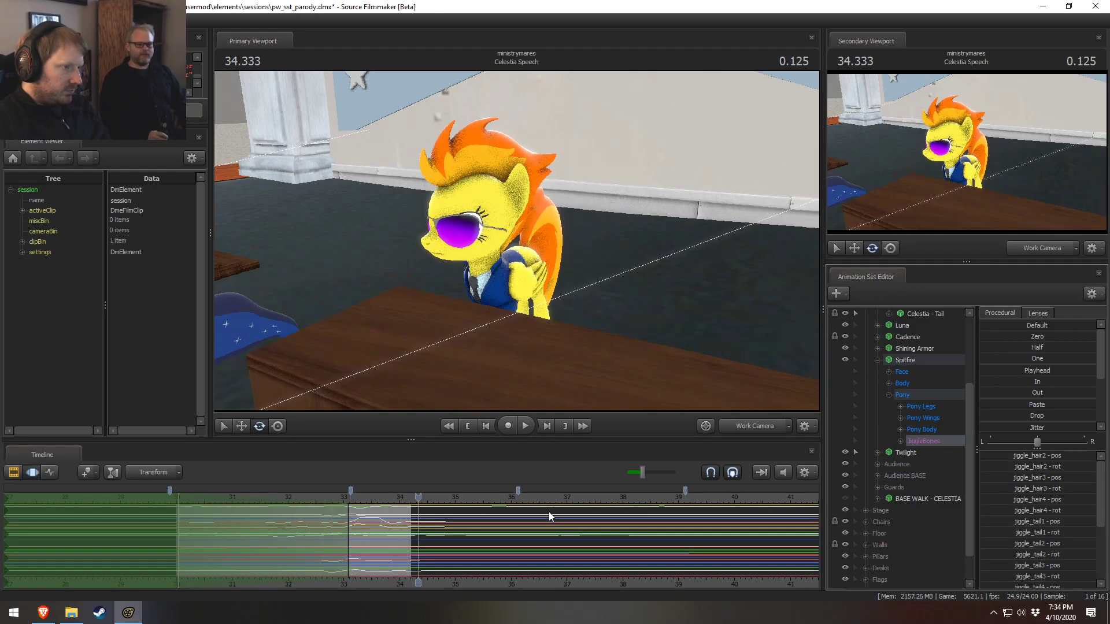
# Smooth Spitfire's jiggle_hair1 motion in the Council Chamber shot over a time selection from about 33.2 to 33.9
pyautogui.scroll(1, 425, 588)
pyautogui.click(371, 584)
pyautogui.scroll(1, 388, 532)
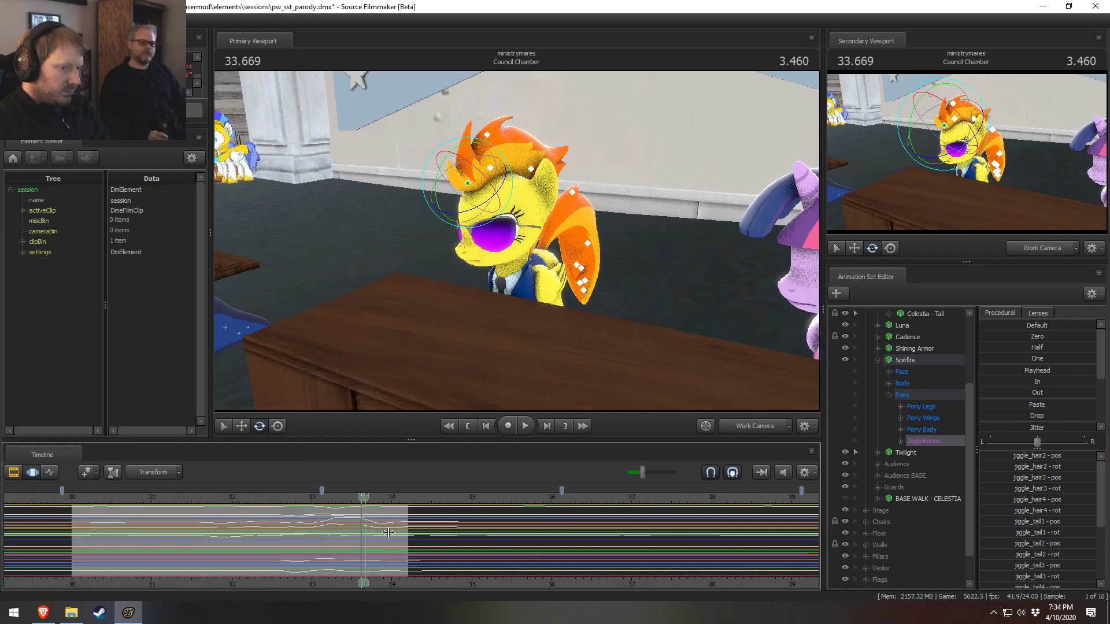
pyautogui.click(900, 441)
pyautogui.click(932, 453)
pyautogui.scroll(2, 364, 519)
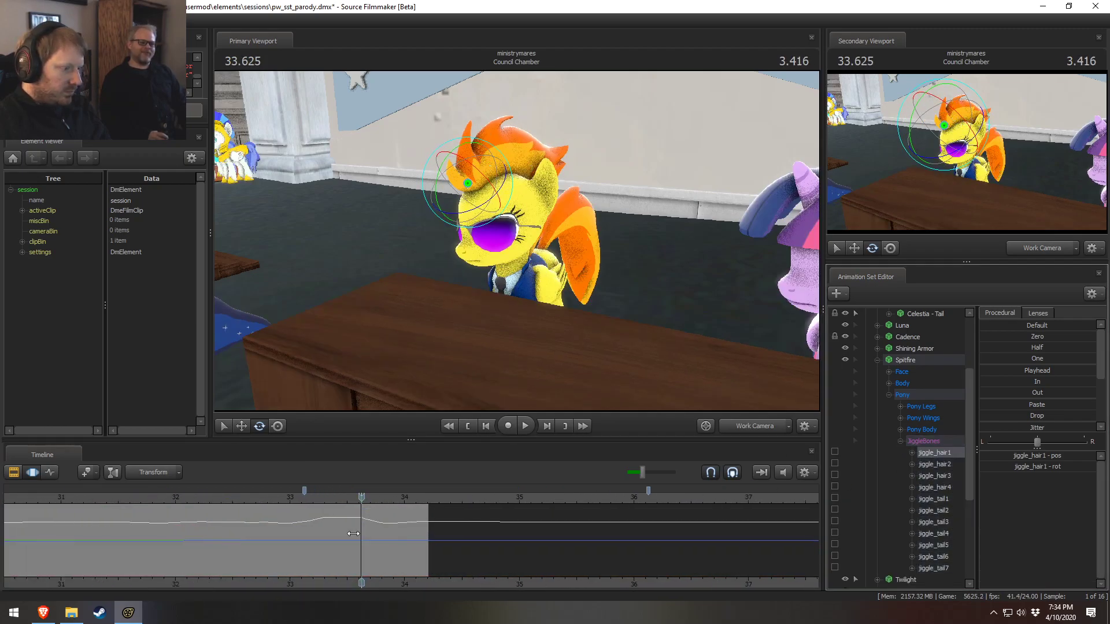
pyautogui.click(352, 533)
pyautogui.keyDown('shift'); pyautogui.moveTo(308, 533); pyautogui.dragTo(390, 540); pyautogui.keyUp('shift')
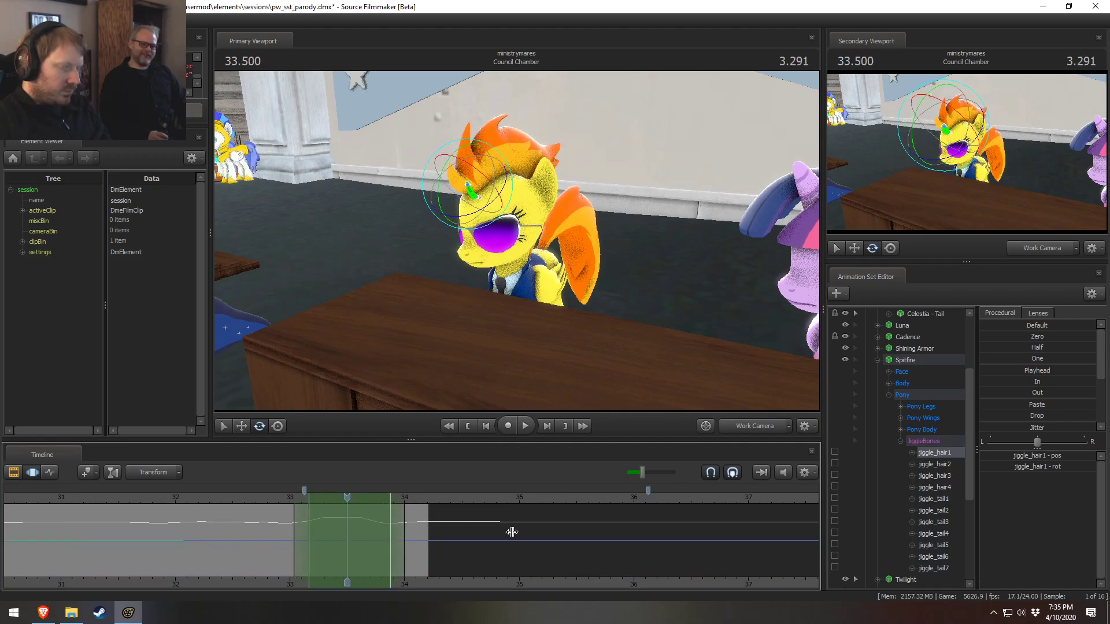
pyautogui.scroll(-3, 1043, 405)
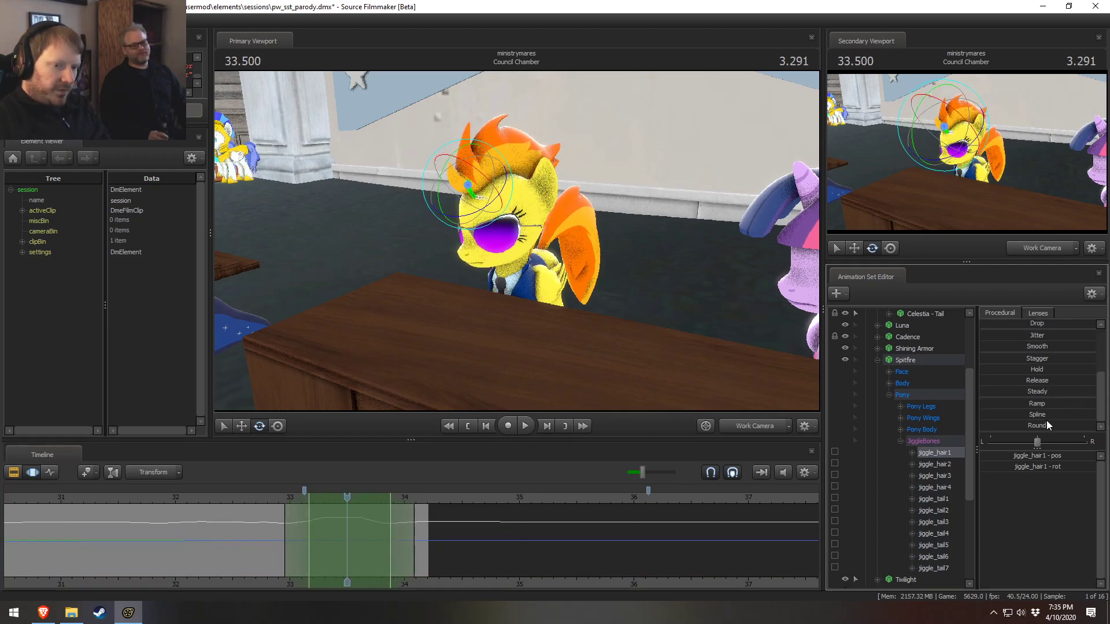
pyautogui.moveTo(1024, 348); pyautogui.dragTo(1028, 348)
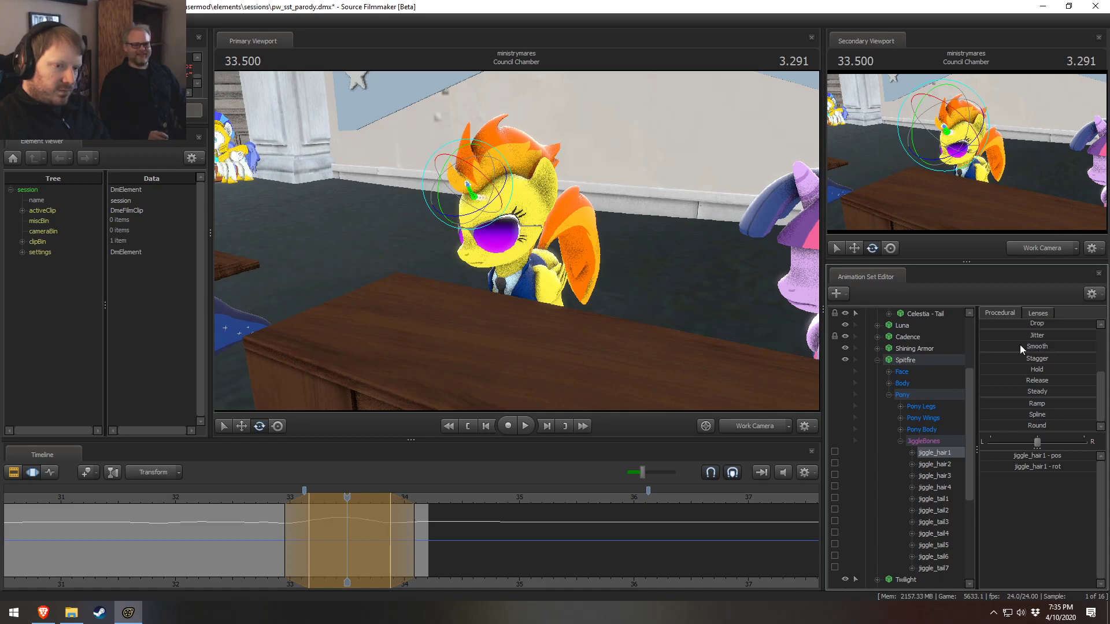
# Inspect Twilight, Shining Armor and Spitfire up close through Work Camera at 33.500 in the Council Chamber shot
pyautogui.press('F2')
pyautogui.press('F3')
pyautogui.moveTo(679, 393); pyautogui.dragTo(517, 241)
pyautogui.press('w')
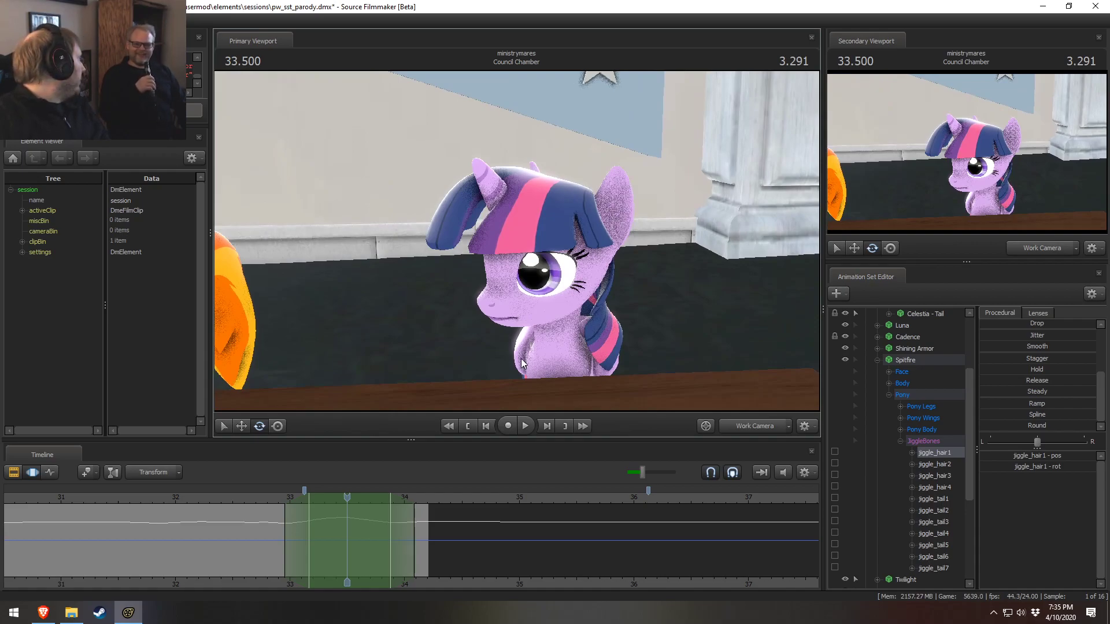
pyautogui.moveTo(553, 364); pyautogui.dragTo(592, 246)
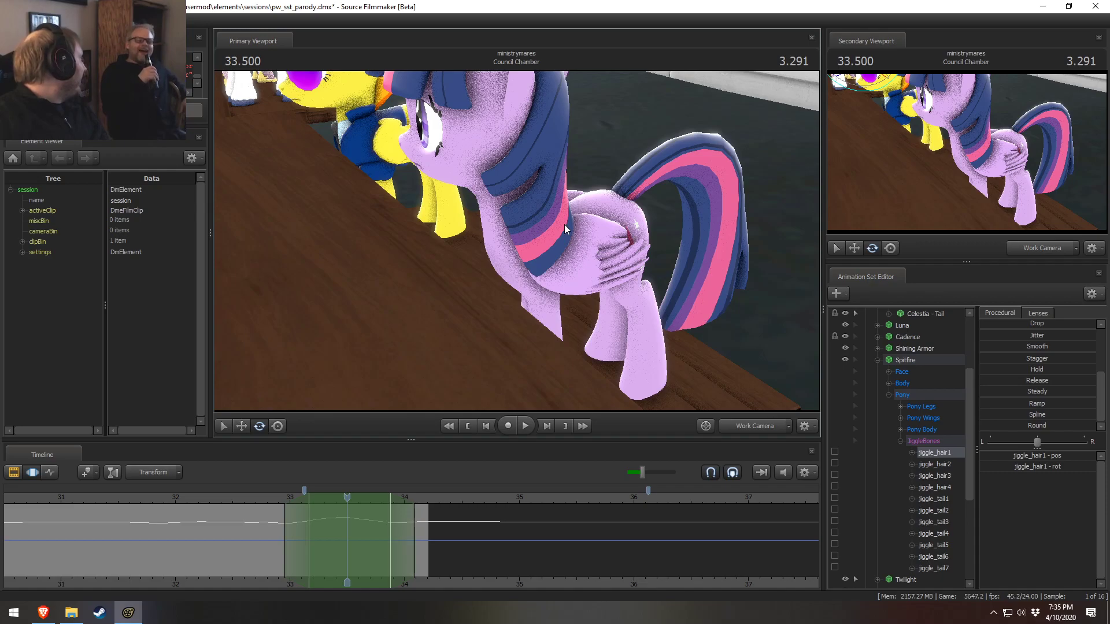
pyautogui.moveTo(564, 224); pyautogui.dragTo(471, 134)
pyautogui.press('w')
pyautogui.moveTo(516, 241)
pyautogui.mouseDown()
pyautogui.moveTo(504, 256)
pyautogui.moveTo(516, 241)
pyautogui.mouseUp()
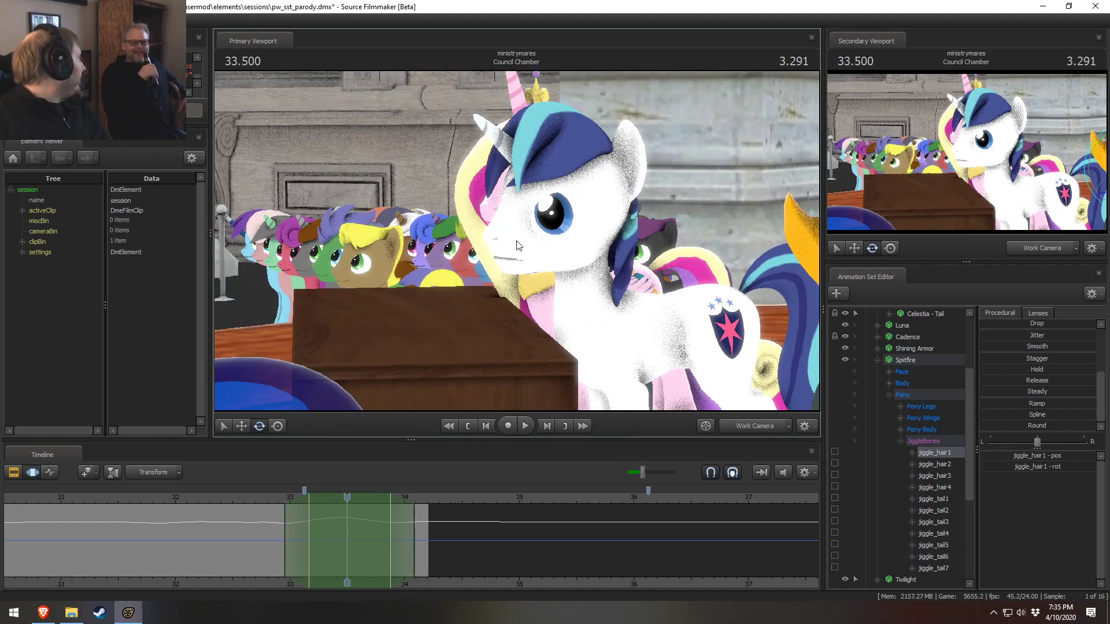
pyautogui.moveTo(535, 259); pyautogui.dragTo(517, 241)
pyautogui.press('w')
pyautogui.press('s')
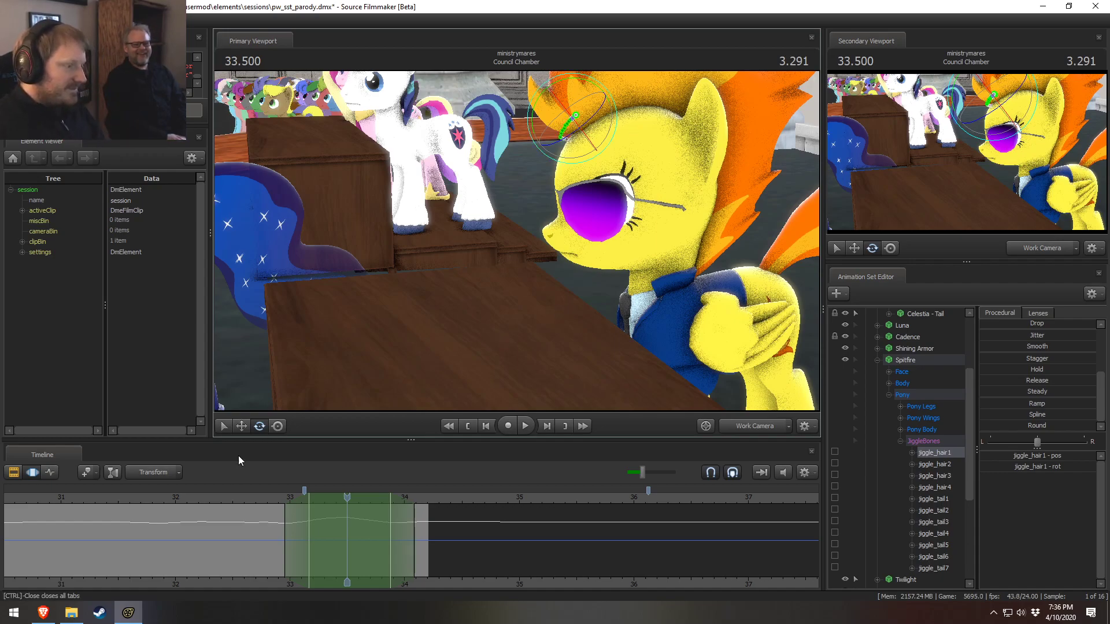
# Set an open-ended time selection covering everything up to 32.916, with Spitfire's face framed closely from above
pyautogui.scroll(-2, 225, 473)
pyautogui.moveTo(194, 499); pyautogui.dragTo(129, 502)
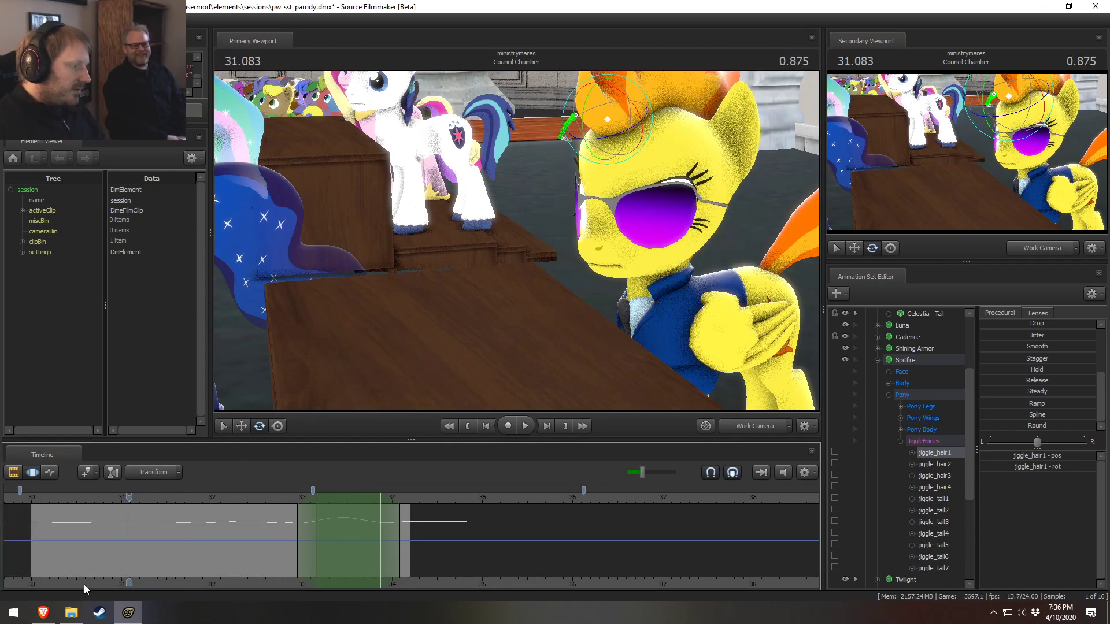
pyautogui.moveTo(92, 555); pyautogui.dragTo(593, 522, button='middle')
pyautogui.scroll(-2, 589, 520)
pyautogui.moveTo(435, 499); pyautogui.dragTo(620, 498)
pyautogui.moveTo(578, 333); pyautogui.dragTo(676, 405)
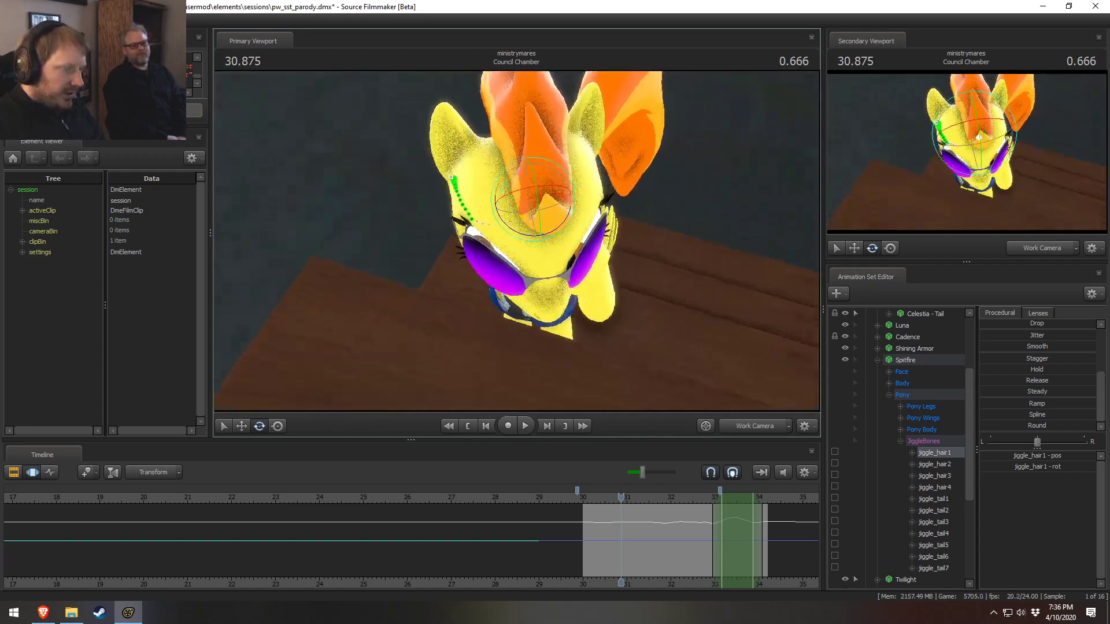
pyautogui.moveTo(640, 544)
pyautogui.mouseDown()
pyautogui.moveTo(724, 543)
pyautogui.moveTo(188, 542)
pyautogui.moveTo(712, 542)
pyautogui.mouseUp()
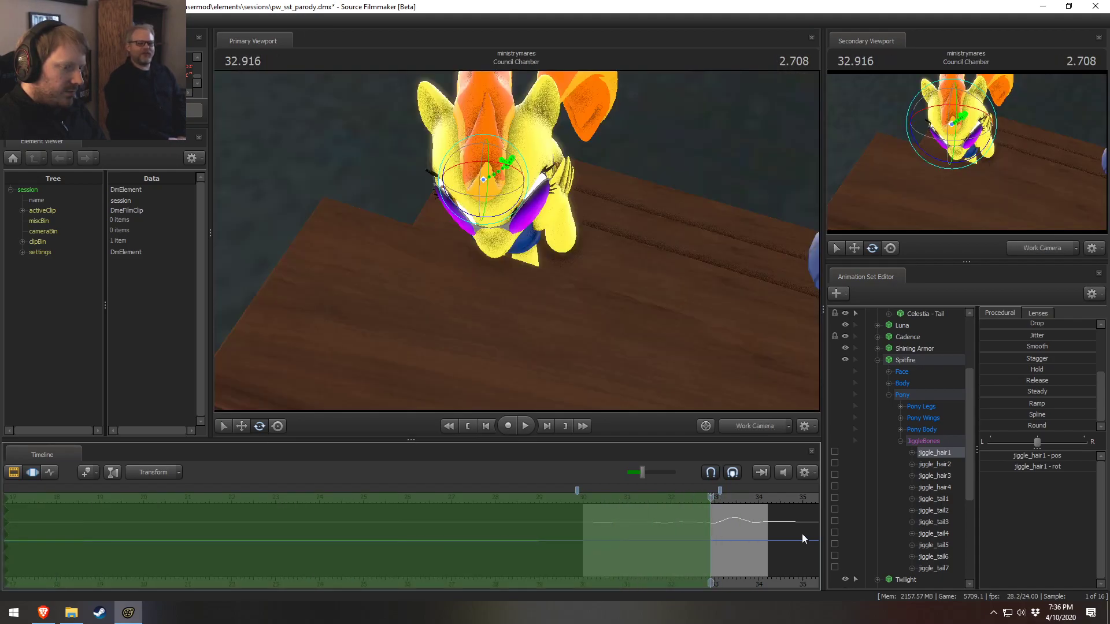
# Move Spitfire's eye viewTarget to Celestia's position for the time before 32.916
pyautogui.click(889, 372)
pyautogui.click(900, 383)
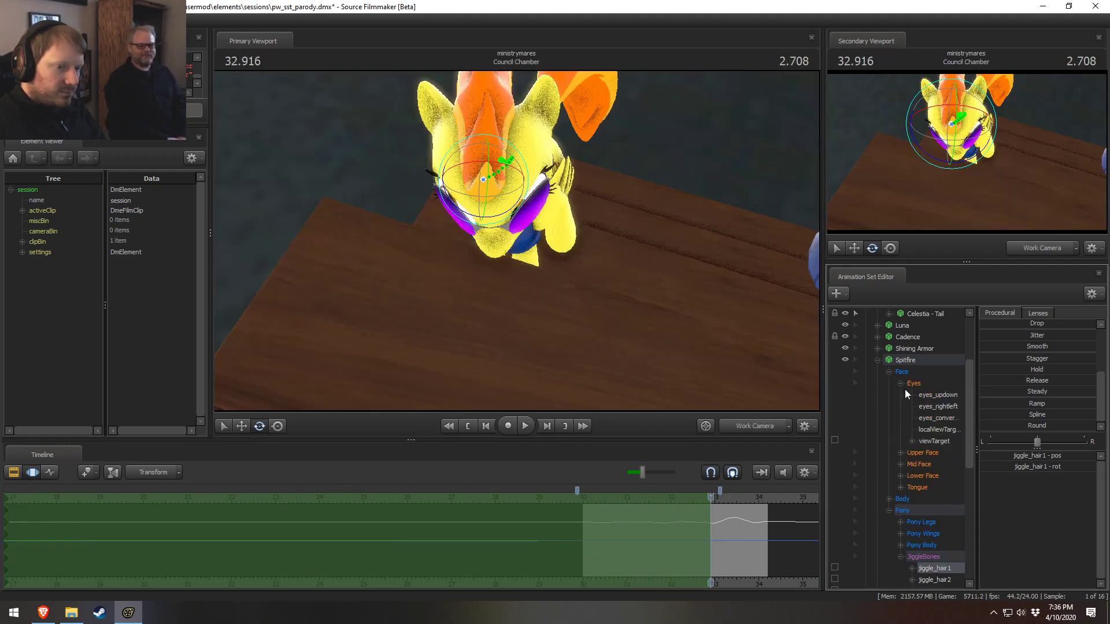
pyautogui.click(934, 441)
pyautogui.scroll(-10, 404, 276)
pyautogui.moveTo(404, 276); pyautogui.dragTo(595, 387)
pyautogui.scroll(10, 595, 387)
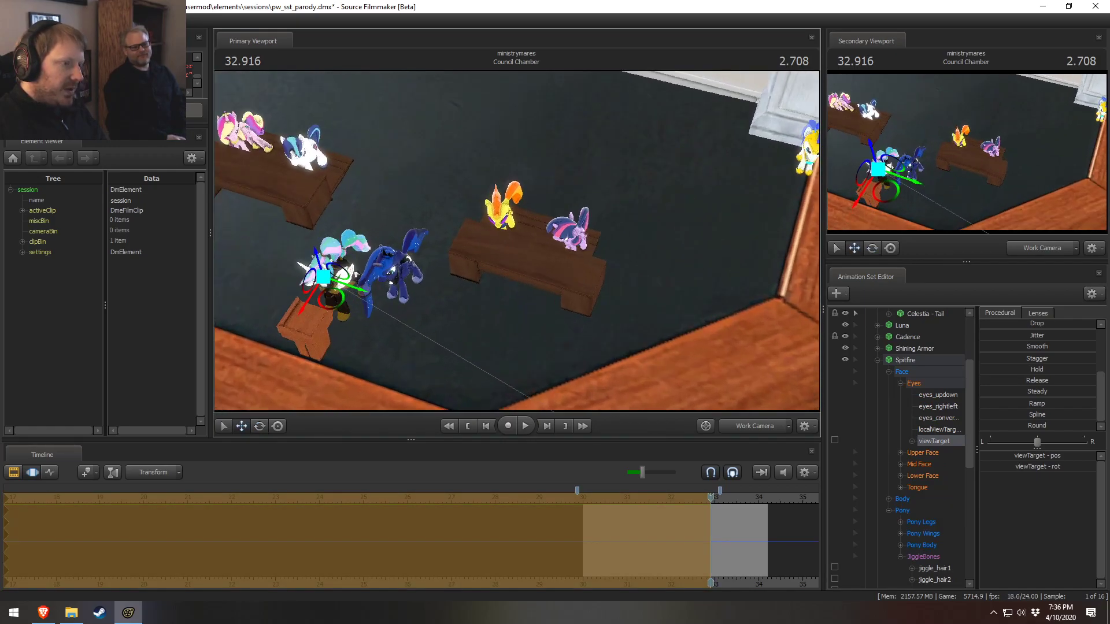
pyautogui.scroll(4, 597, 314)
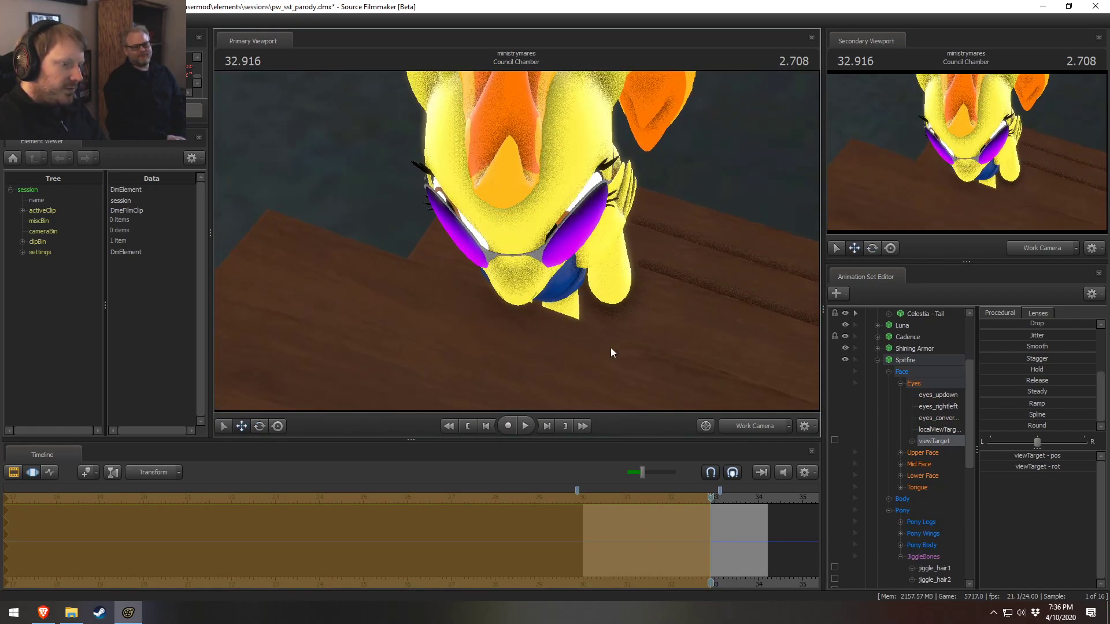
# Try a blink for Spitfire around 33.000 by zeroing her Upper Face controls and fully raising eye_closer_left and eye_closer_right
pyautogui.press('space')
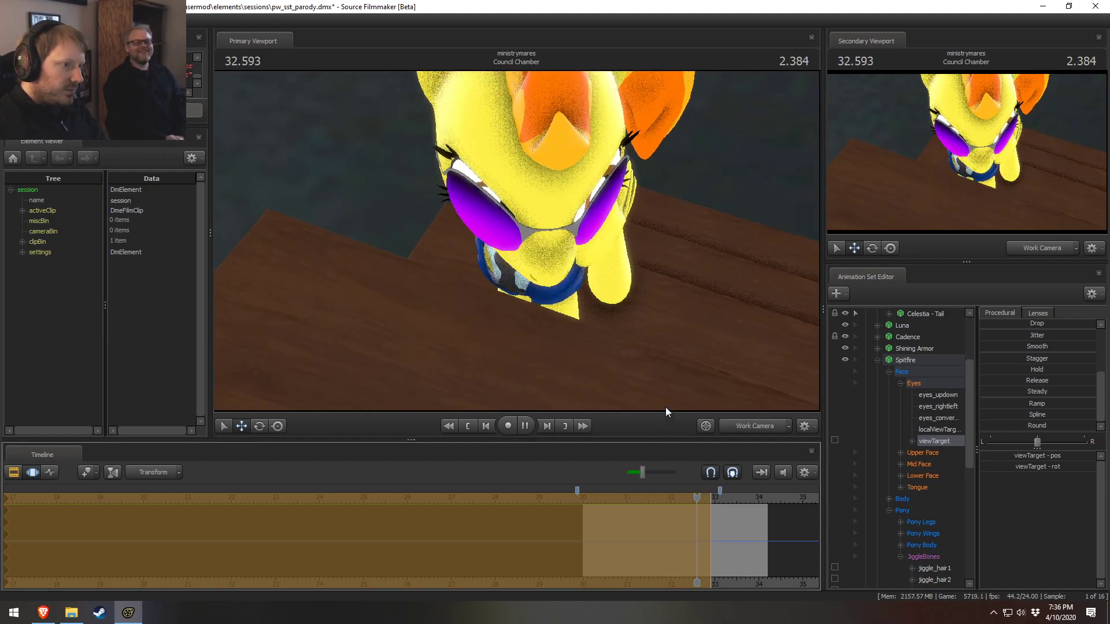
pyautogui.click(705, 520)
pyautogui.keyDown('shift'); pyautogui.moveTo(704, 520); pyautogui.dragTo(724, 529); pyautogui.keyUp('shift')
pyautogui.keyDown('shift'); pyautogui.scroll(3, 723, 529); pyautogui.keyUp('shift')
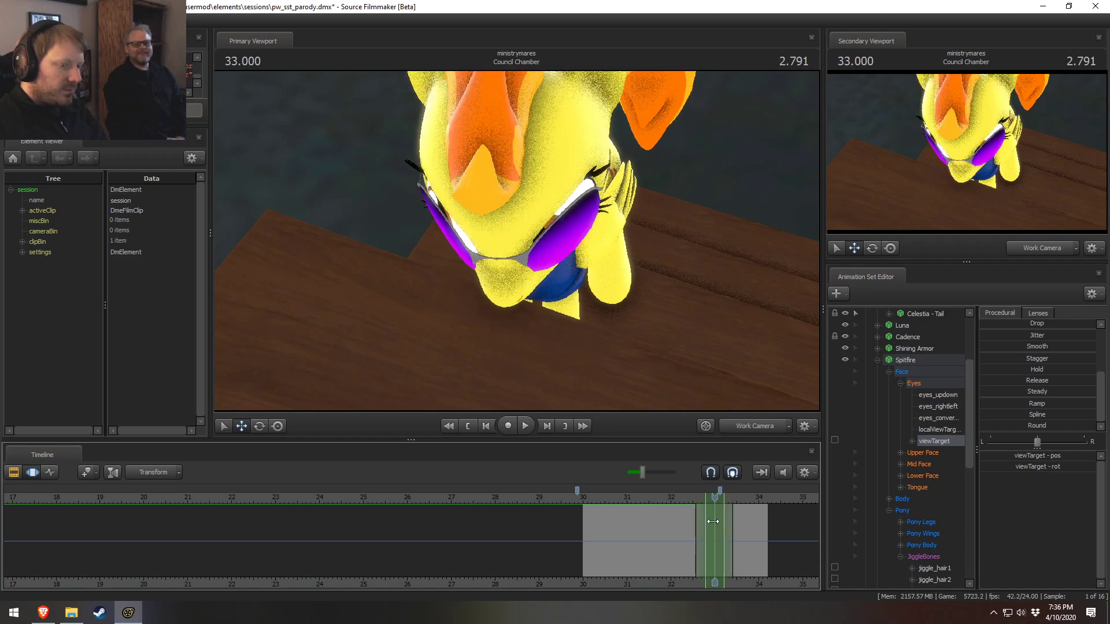
pyautogui.click(901, 452)
pyautogui.click(946, 453)
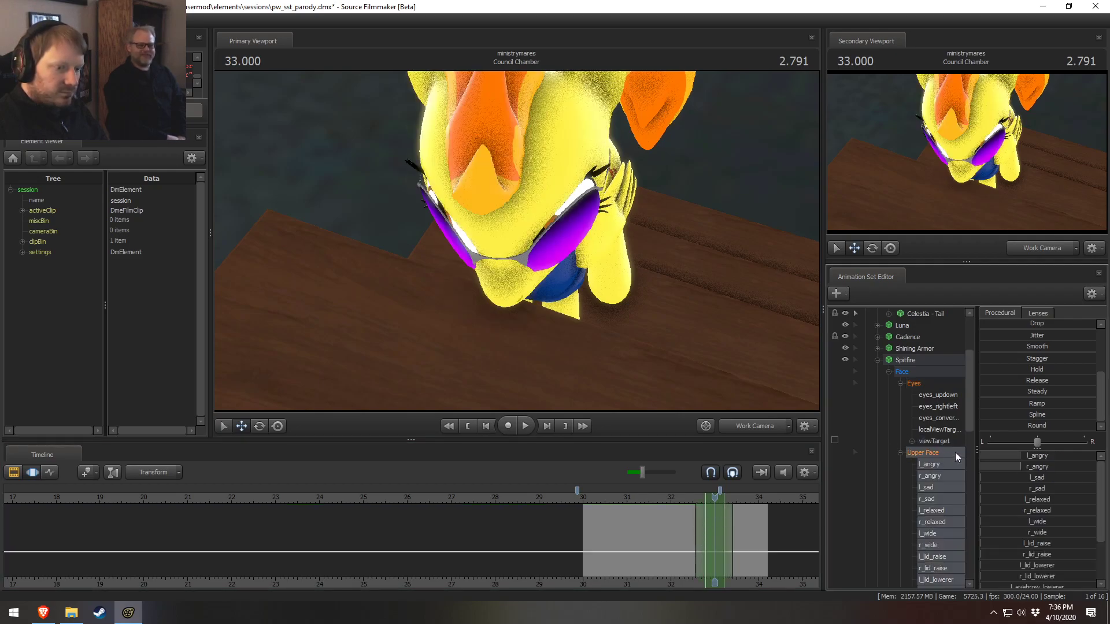
pyautogui.scroll(3, 1009, 343)
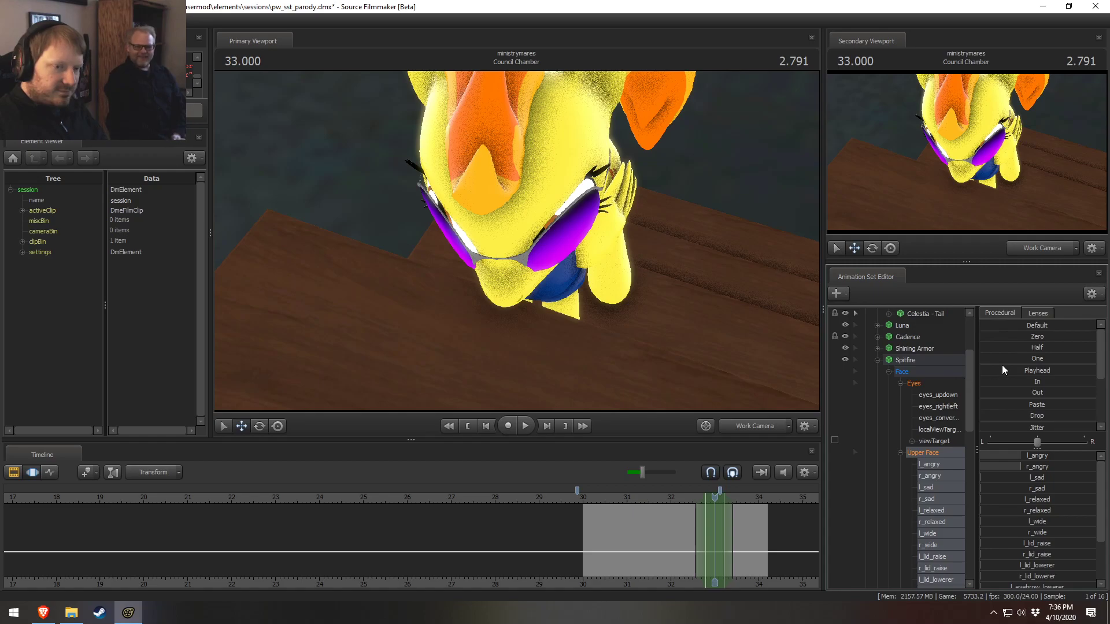
pyautogui.click(999, 337)
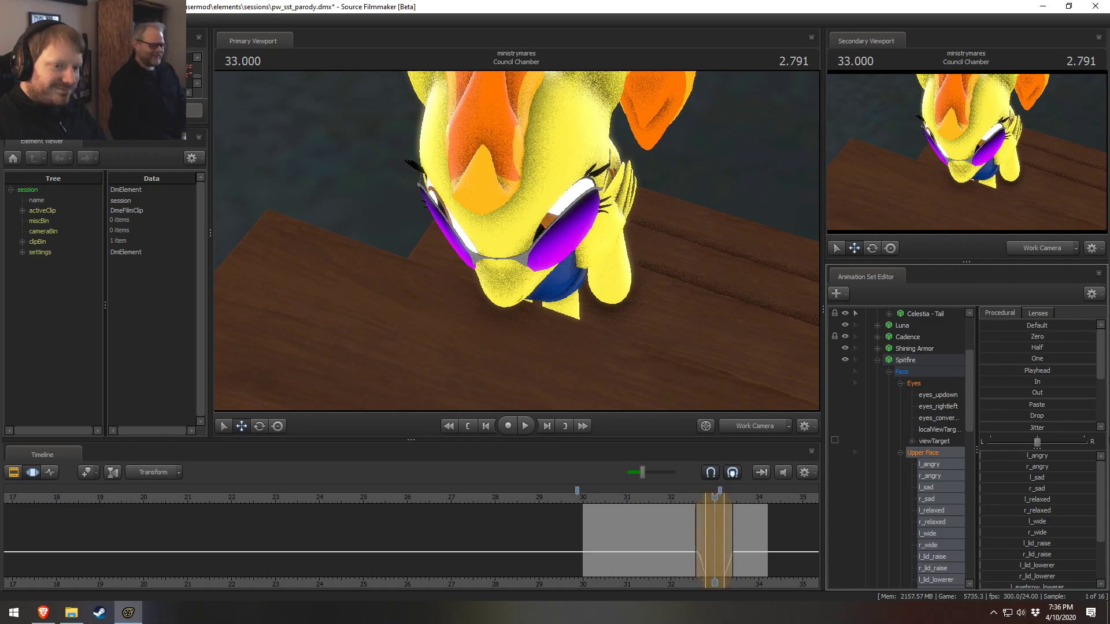
pyautogui.scroll(-2, 1035, 497)
pyautogui.moveTo(1003, 572); pyautogui.dragTo(1011, 585)
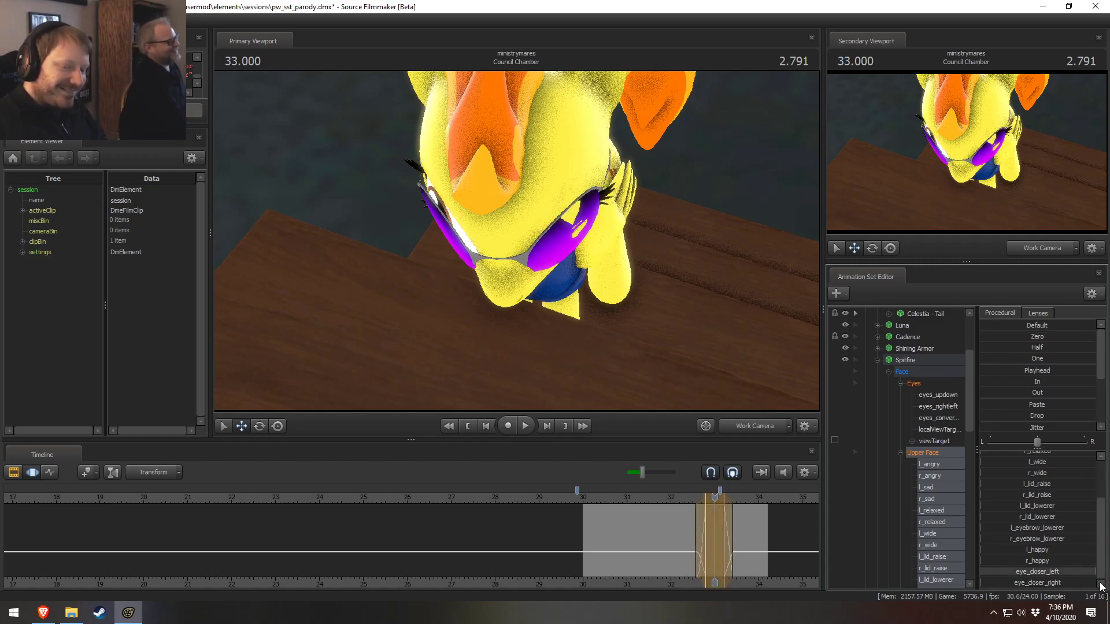
# Undo Spitfire's blink, keep a time selection from about 32.8 to 33.2 and frame her face from the front at 32.916
pyautogui.scroll(2, 959, 564)
pyautogui.scroll(4, 778, 570)
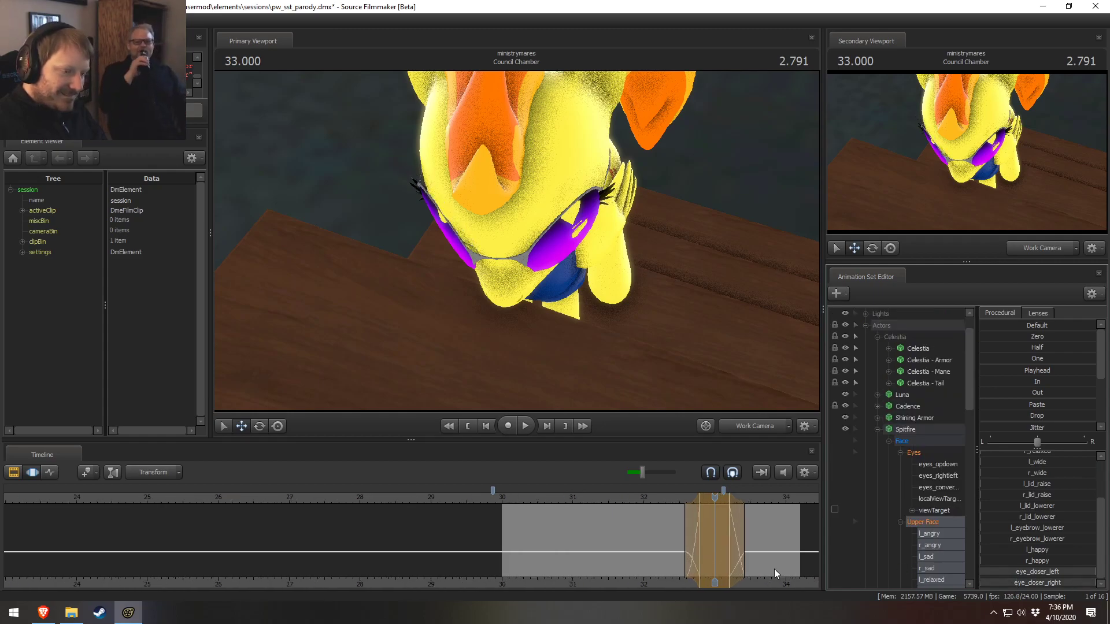
pyautogui.moveTo(692, 548)
pyautogui.mouseDown(button='middle')
pyautogui.moveTo(682, 548)
pyautogui.moveTo(762, 548)
pyautogui.moveTo(713, 548)
pyautogui.mouseUp(button='middle')
pyautogui.moveTo(712, 548); pyautogui.dragTo(714, 547)
pyautogui.click(653, 500)
pyautogui.hotkey('ctrl', 'z')
pyautogui.moveTo(686, 303); pyautogui.dragTo(682, 231)
pyautogui.moveTo(516, 241); pyautogui.dragTo(523, 249)
pyautogui.press('shift')
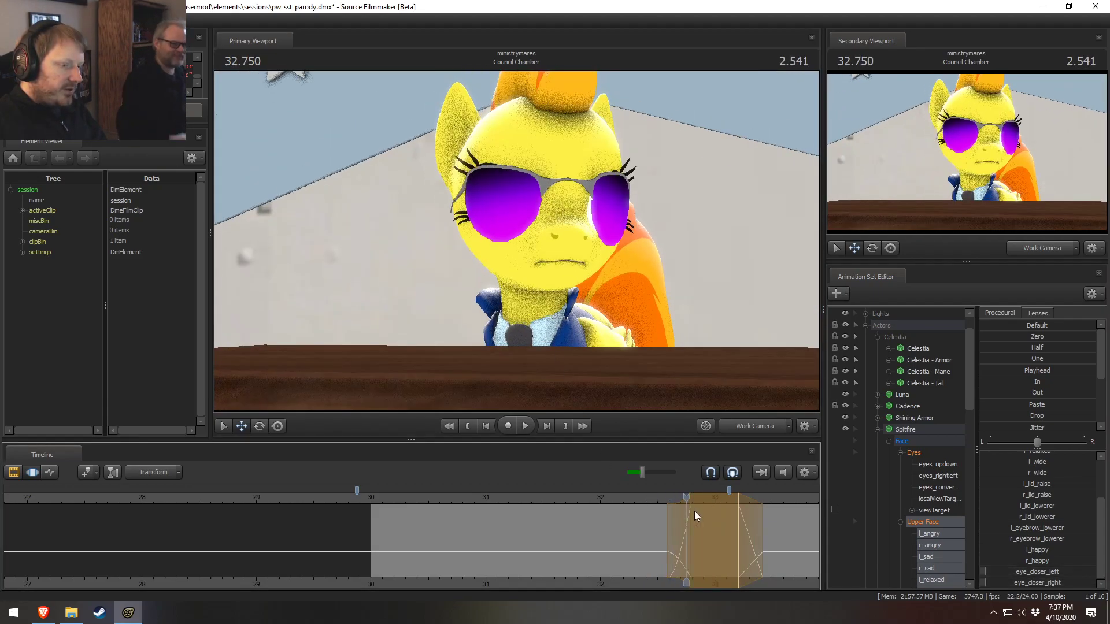
pyautogui.moveTo(623, 490); pyautogui.dragTo(704, 500)
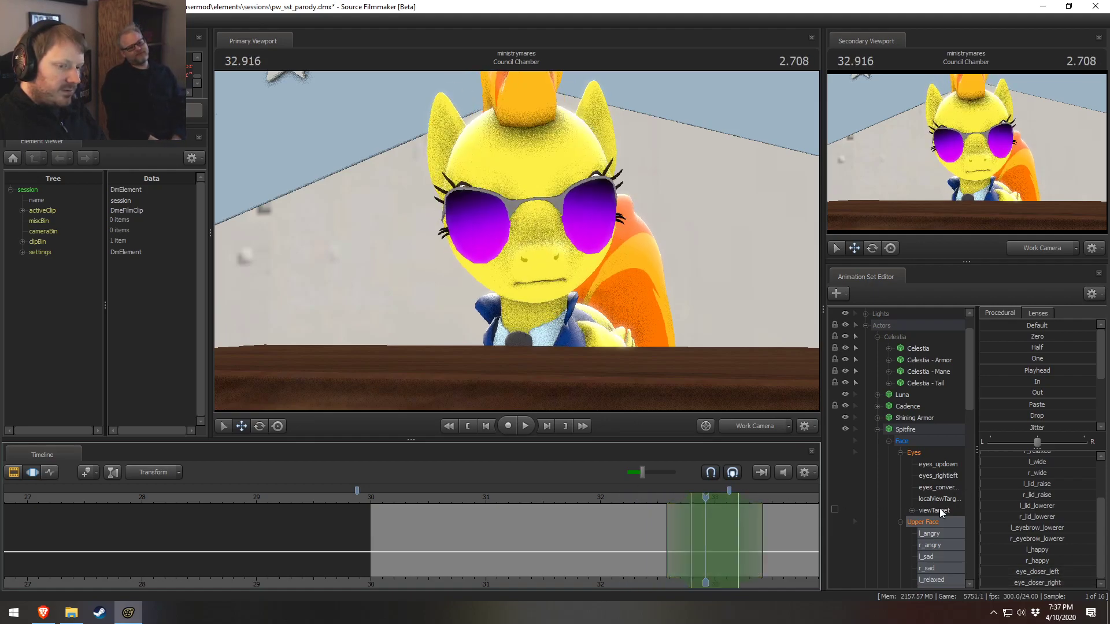
# Zero Spitfire's Upper Face controls and fully raise both eye closers over the selection, playing through the blink to check it
pyautogui.scroll(2, 1011, 549)
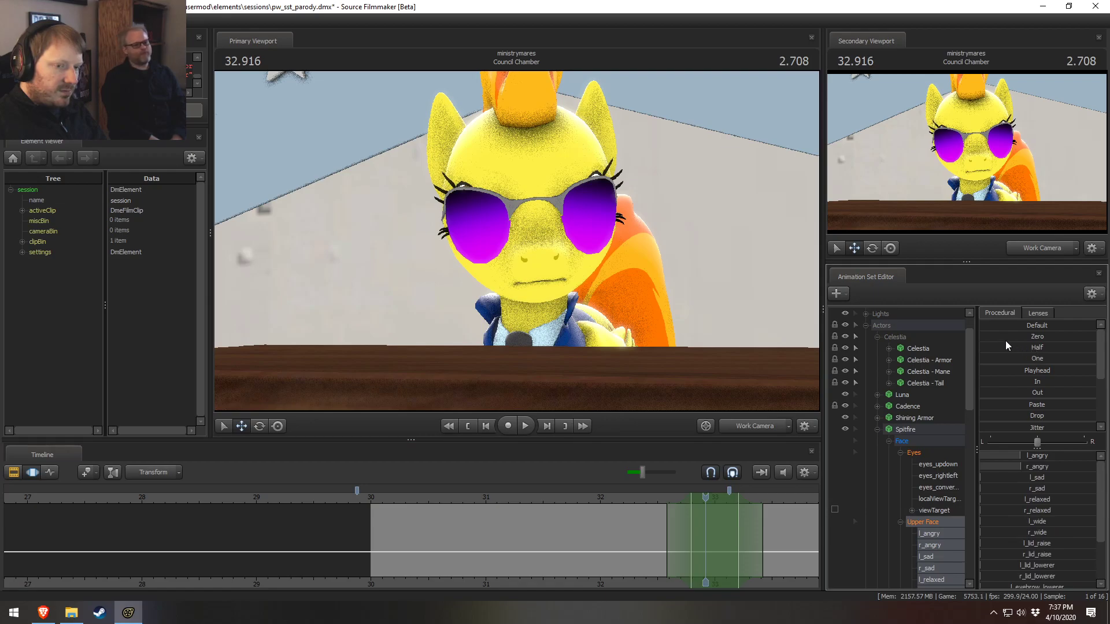
pyautogui.click(990, 337)
pyautogui.scroll(-2, 1052, 582)
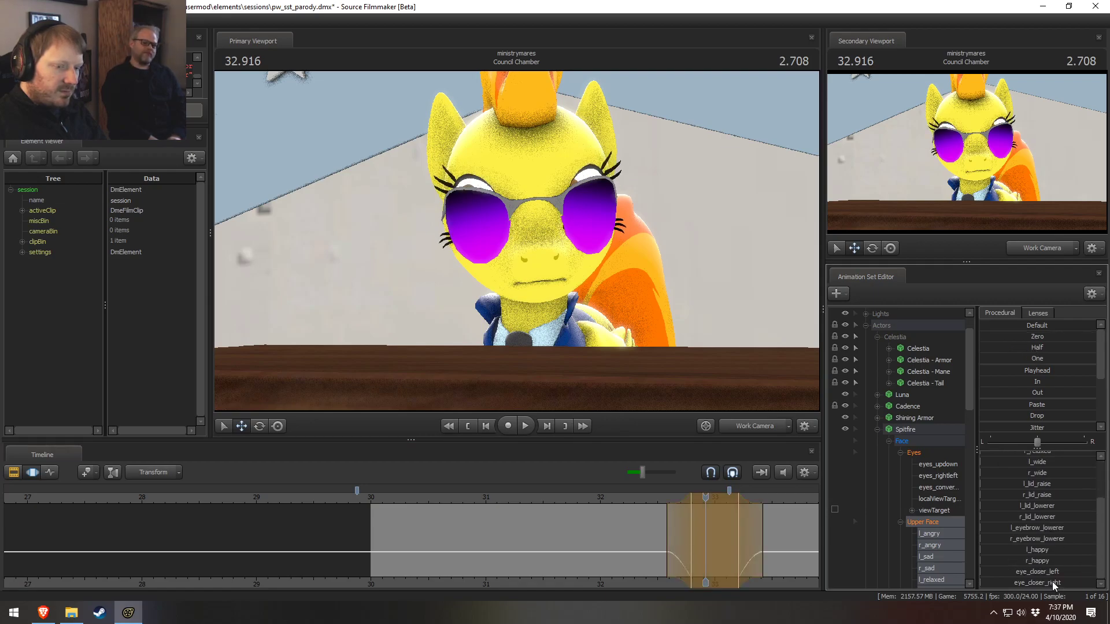
pyautogui.moveTo(1035, 576)
pyautogui.mouseDown()
pyautogui.moveTo(1021, 593)
pyautogui.moveTo(991, 582)
pyautogui.moveTo(1025, 583)
pyautogui.mouseUp()
pyautogui.press('space')
pyautogui.press('space')
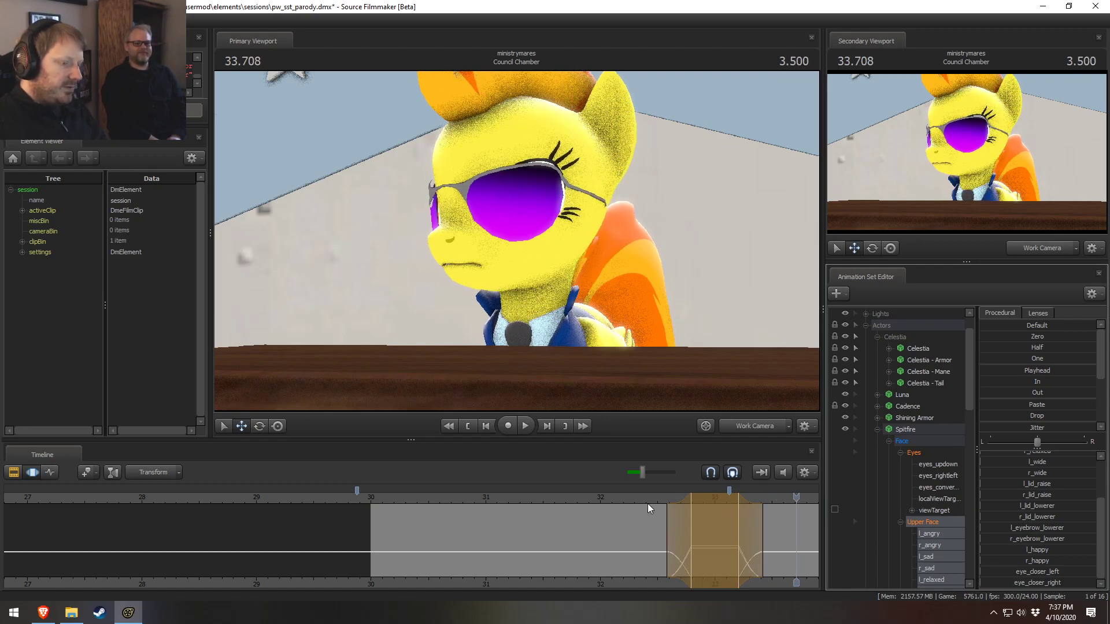
# Retime Spitfire's blink so that its closed hold runs from about 32.9 to 33.25
pyautogui.moveTo(659, 509); pyautogui.dragTo(680, 503)
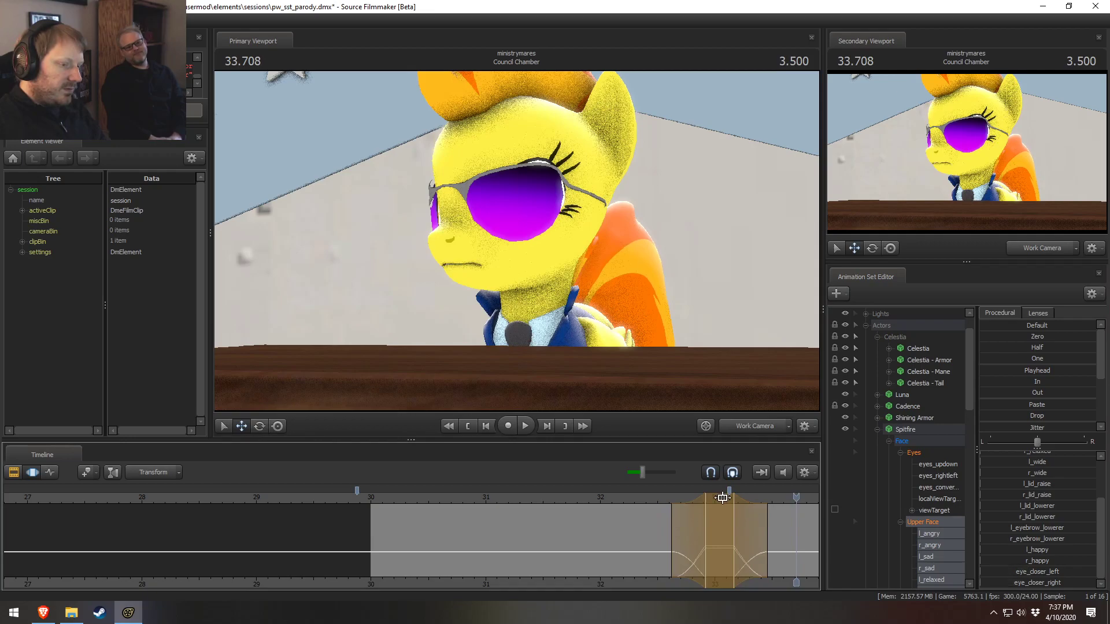
pyautogui.press('shift')
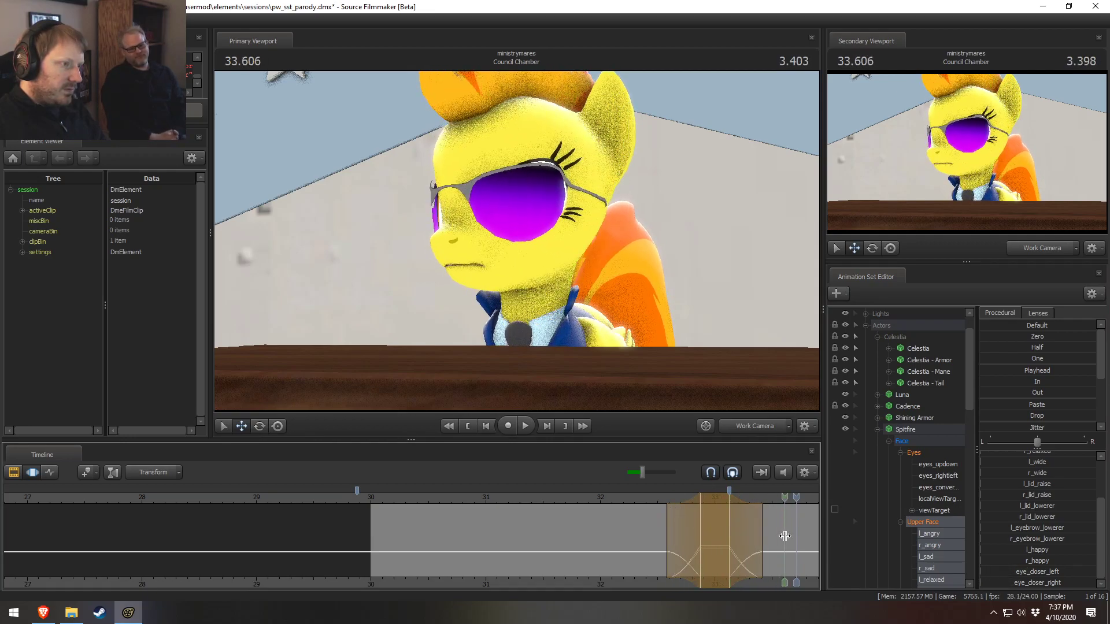
pyautogui.press('space')
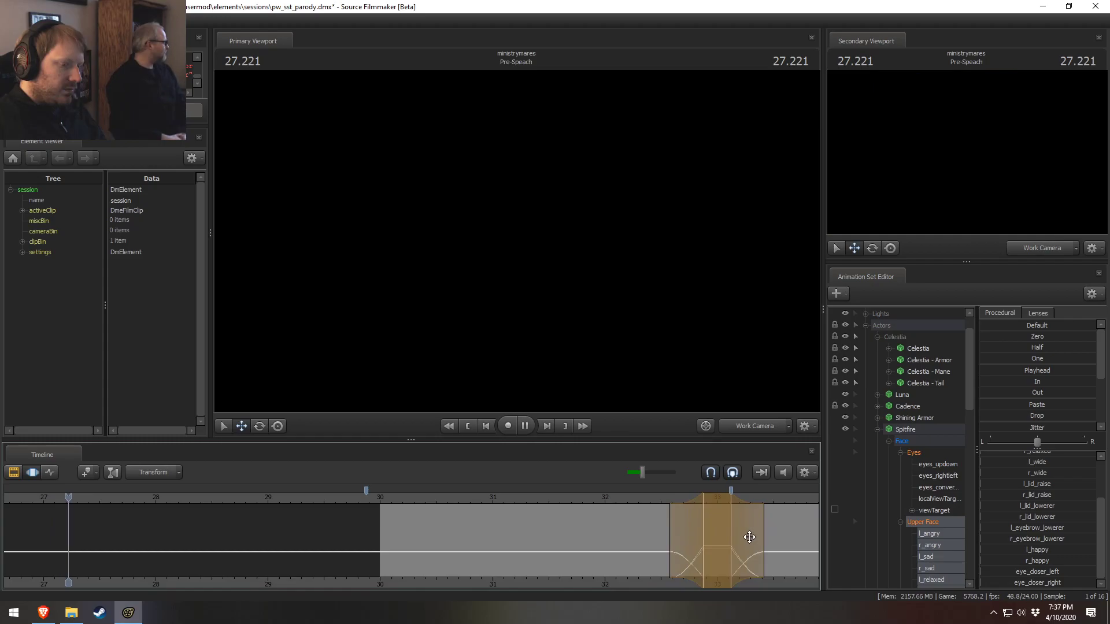
pyautogui.moveTo(751, 540); pyautogui.dragTo(766, 549)
pyautogui.moveTo(682, 502); pyautogui.dragTo(687, 510)
# Play the Council Chamber shot through Main Camera2 to review Spitfire's blink, and return to the motion editor
pyautogui.press('space')
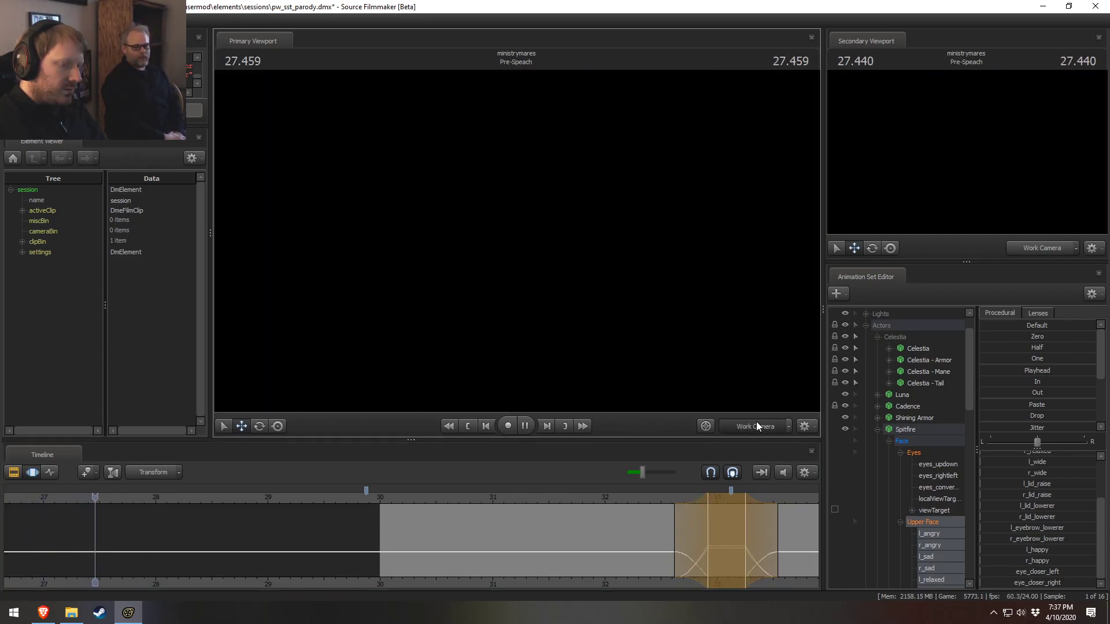
pyautogui.click(389, 490)
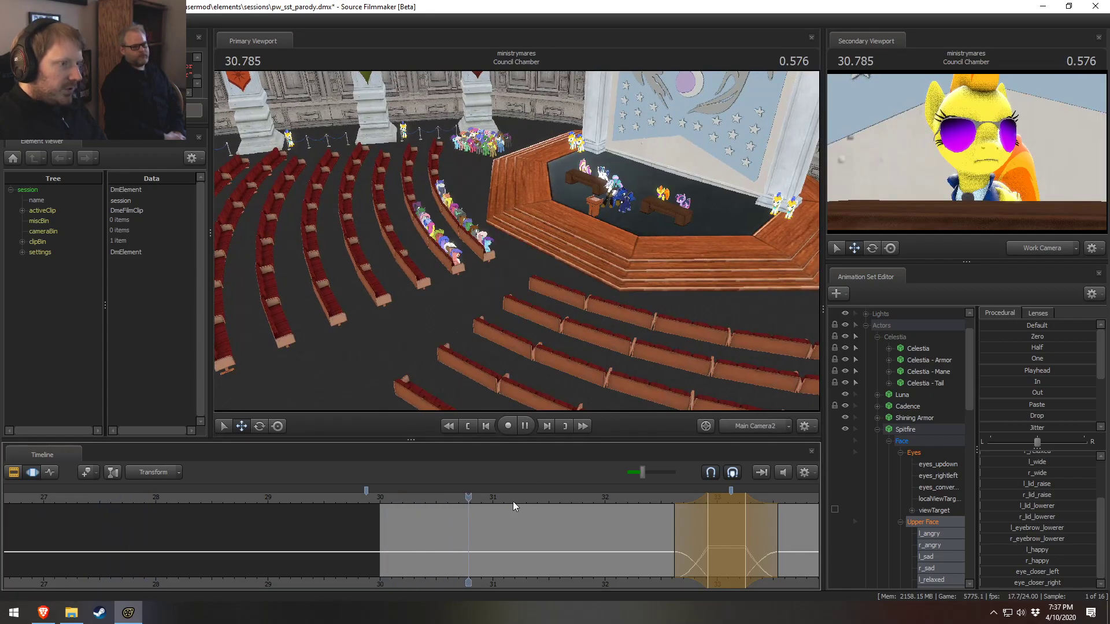
pyautogui.press('F2')
pyautogui.press('space')
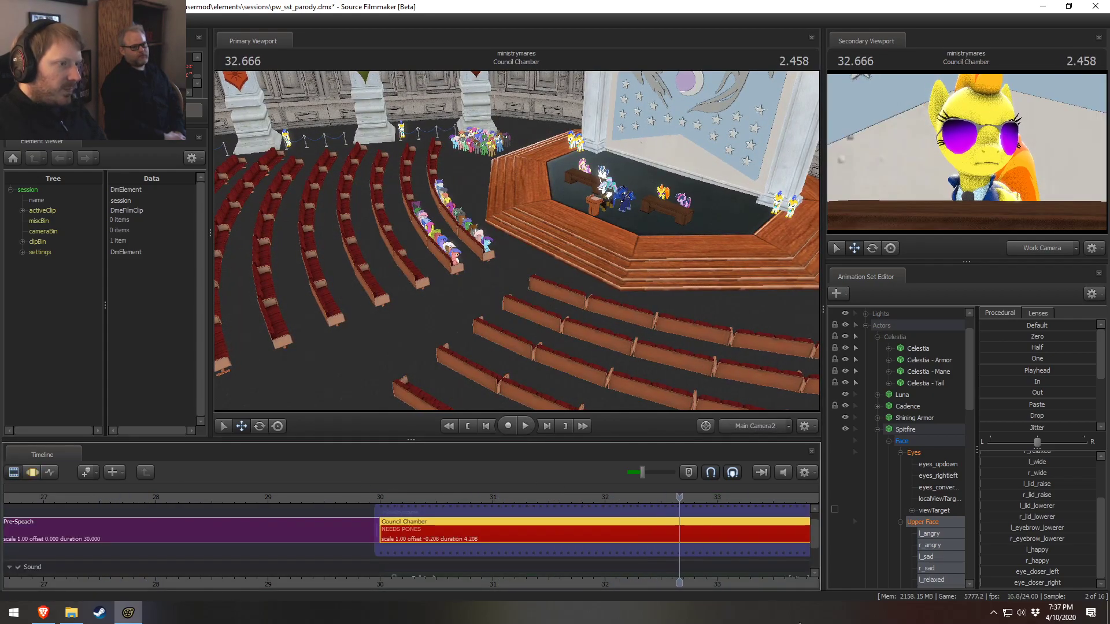
pyautogui.moveTo(771, 588); pyautogui.dragTo(628, 589, button='middle')
pyautogui.press('space')
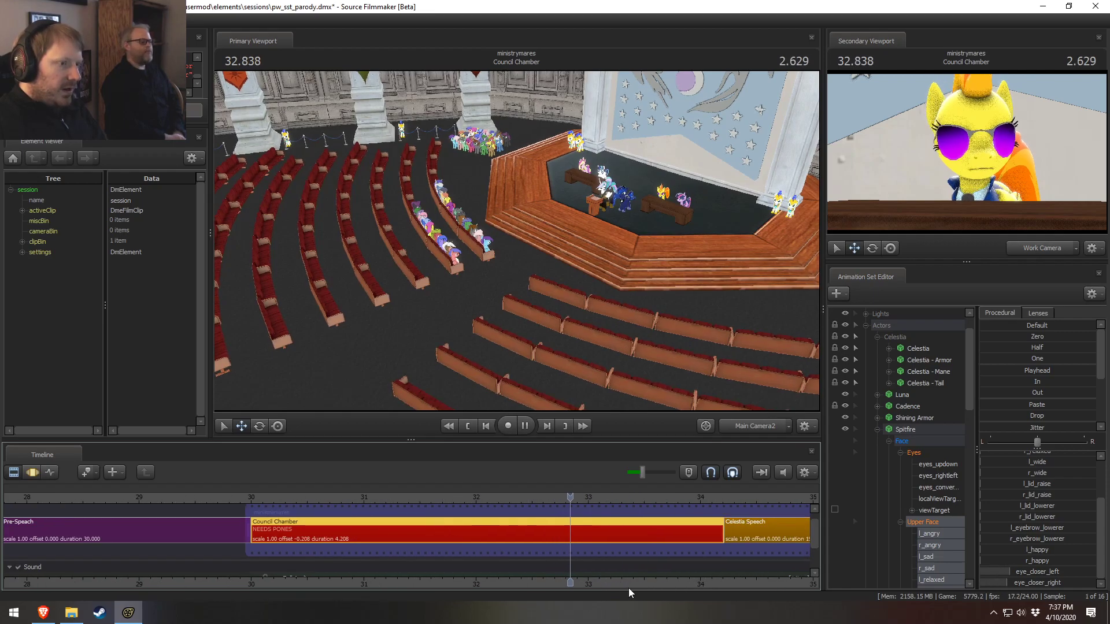
pyautogui.press('space')
pyautogui.press('F3')
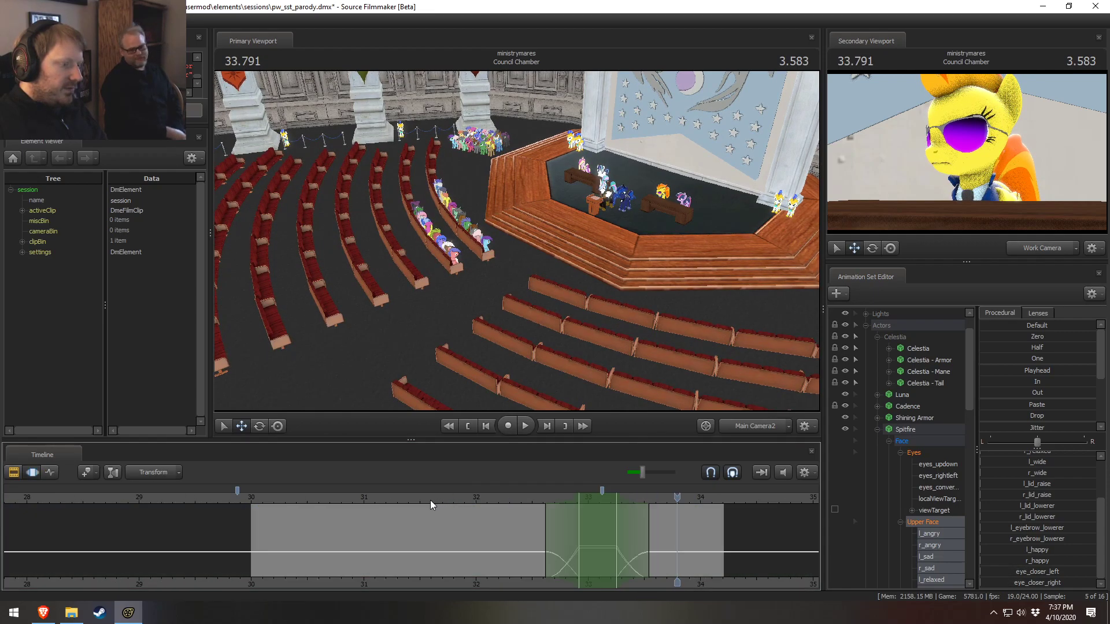
# Play the Council Chamber shot from its start through the work camera, watching Celestia and Luna from the front at close range
pyautogui.moveTo(740, 405); pyautogui.dragTo(740, 404)
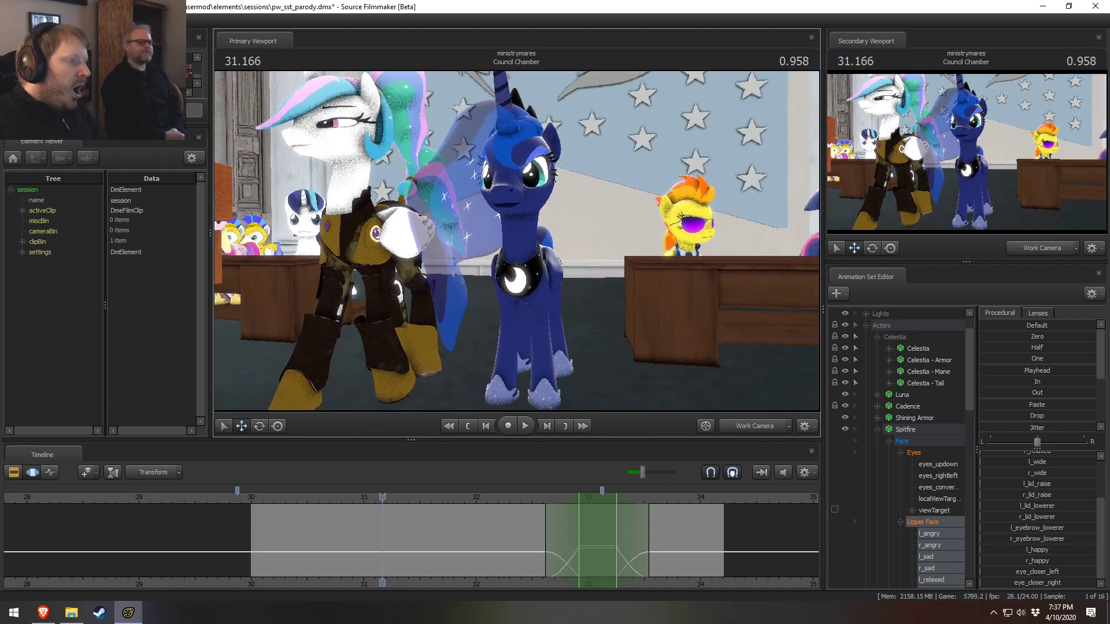
pyautogui.hotkey('ctrl', '1')
pyautogui.click(249, 497)
pyautogui.press('space')
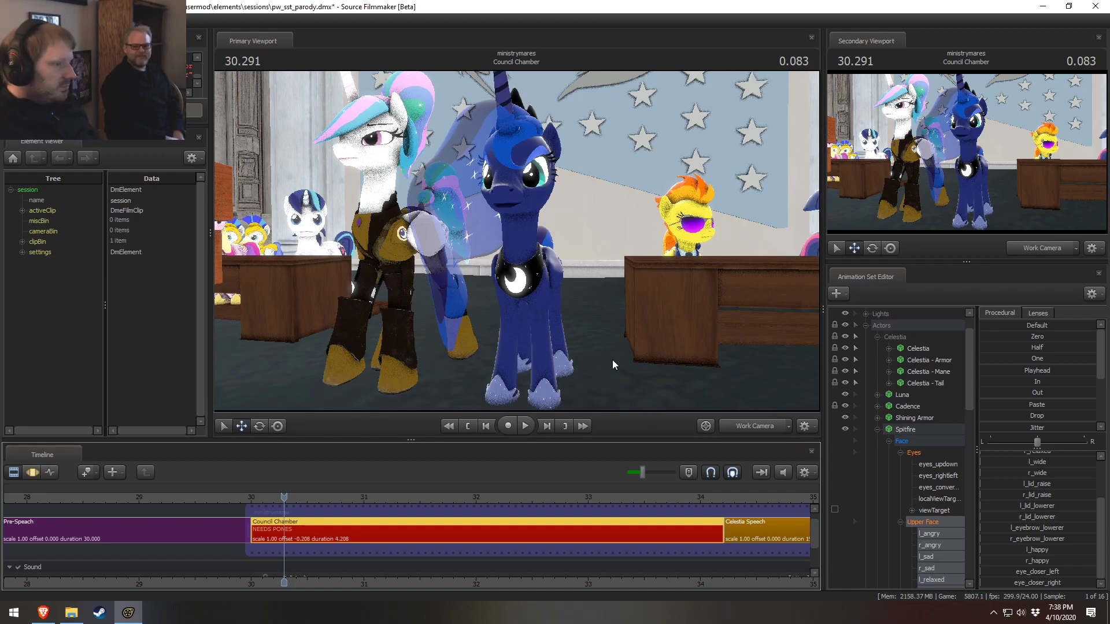
pyautogui.moveTo(612, 360); pyautogui.dragTo(516, 240)
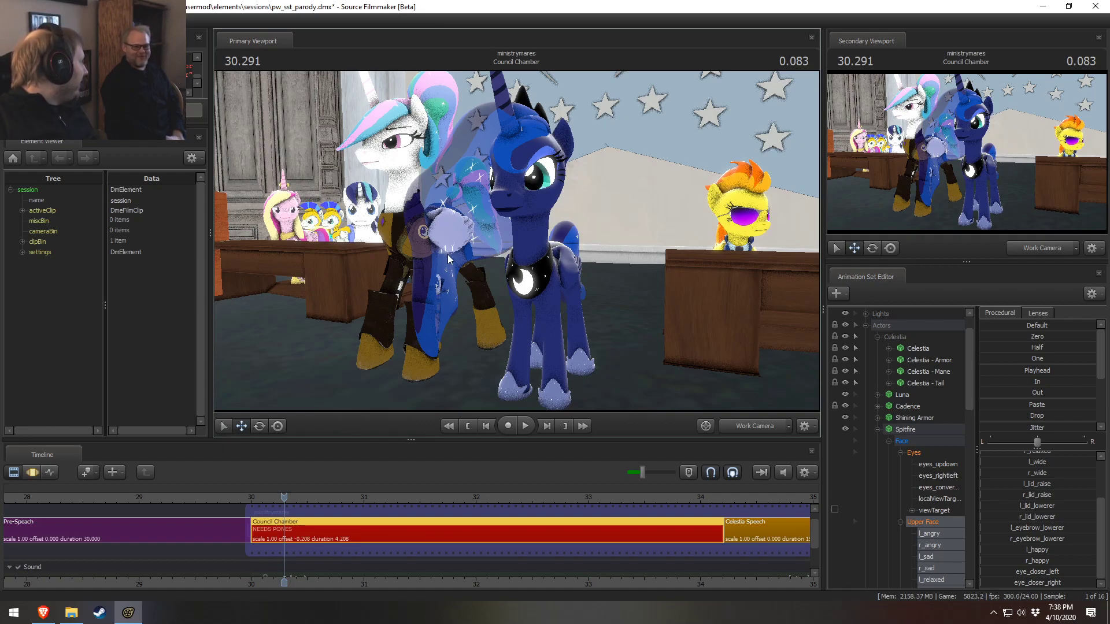
pyautogui.moveTo(517, 223); pyautogui.dragTo(517, 223)
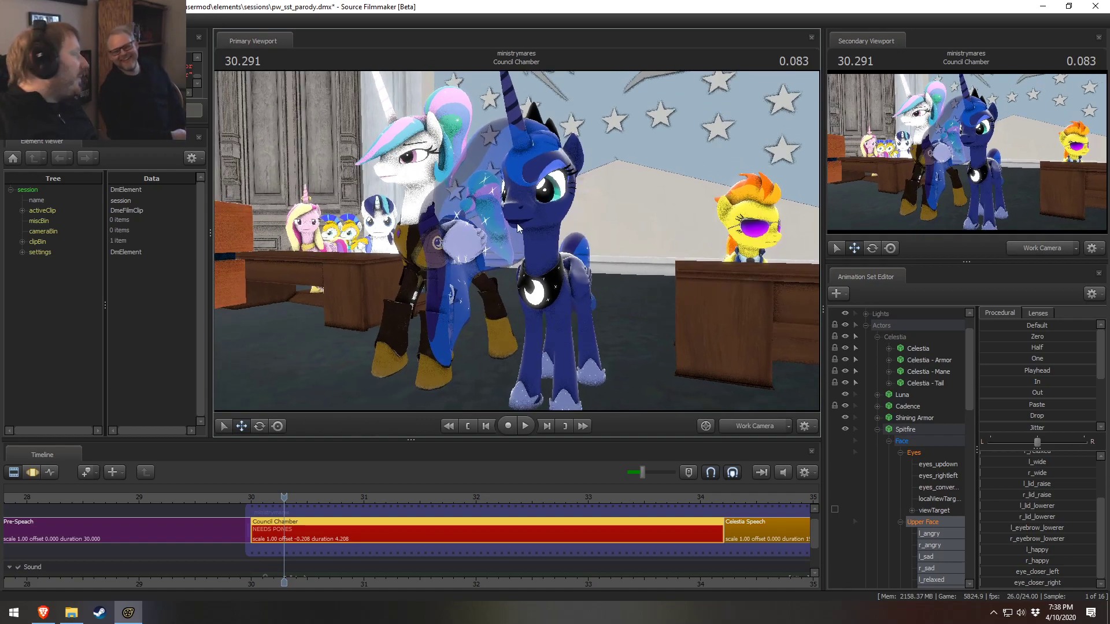
pyautogui.moveTo(584, 227); pyautogui.dragTo(510, 248)
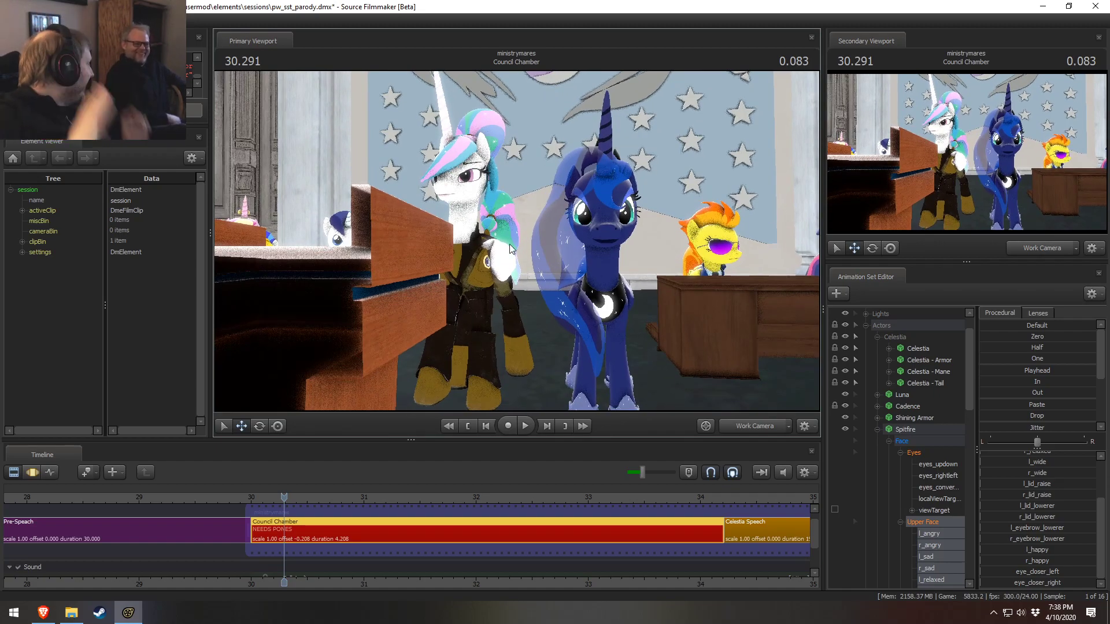
pyautogui.moveTo(510, 243)
pyautogui.mouseDown()
pyautogui.moveTo(501, 247)
pyautogui.moveTo(517, 240)
pyautogui.mouseUp()
pyautogui.press('space')
pyautogui.press('space')
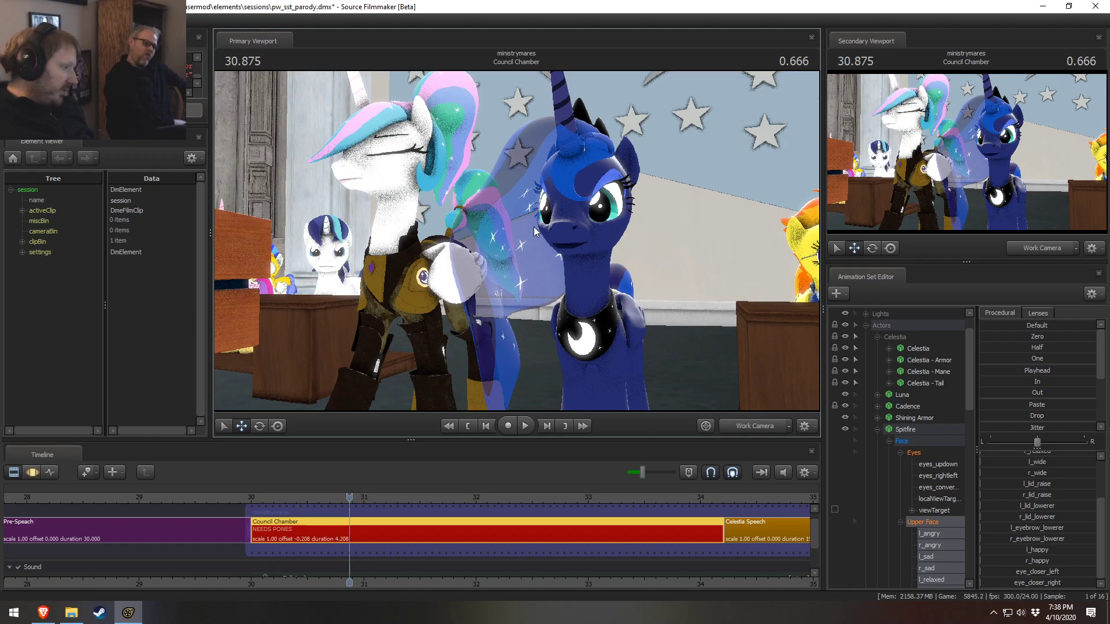
# Set a motion editor time selection from about 30.6 to 32 in the Council Chamber shot, without falloff
pyautogui.press('F3')
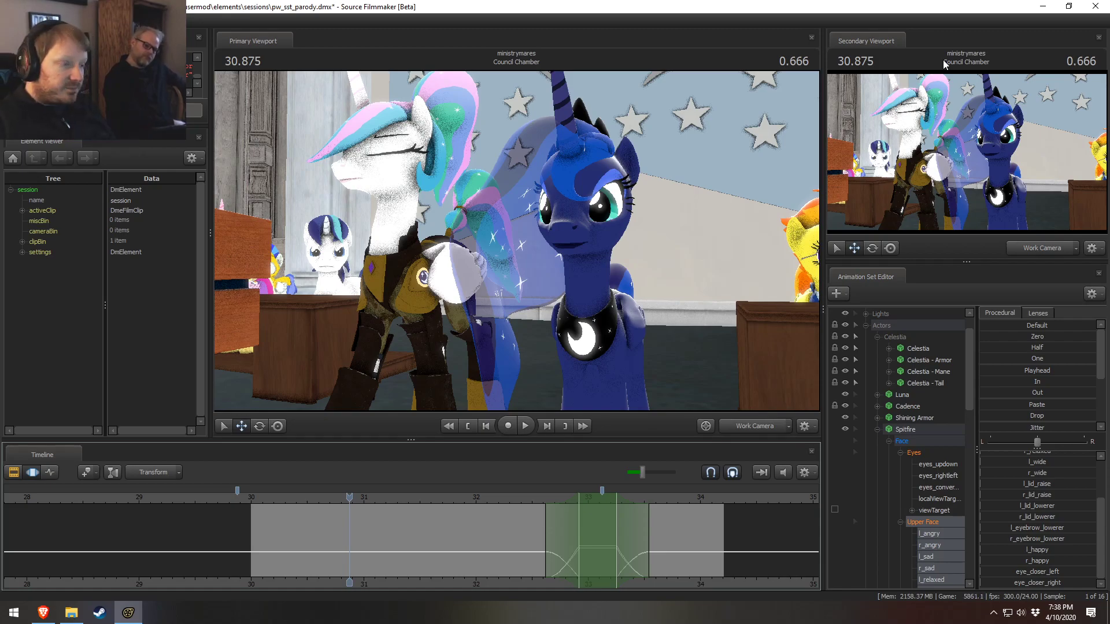
pyautogui.moveTo(511, 247); pyautogui.dragTo(459, 245)
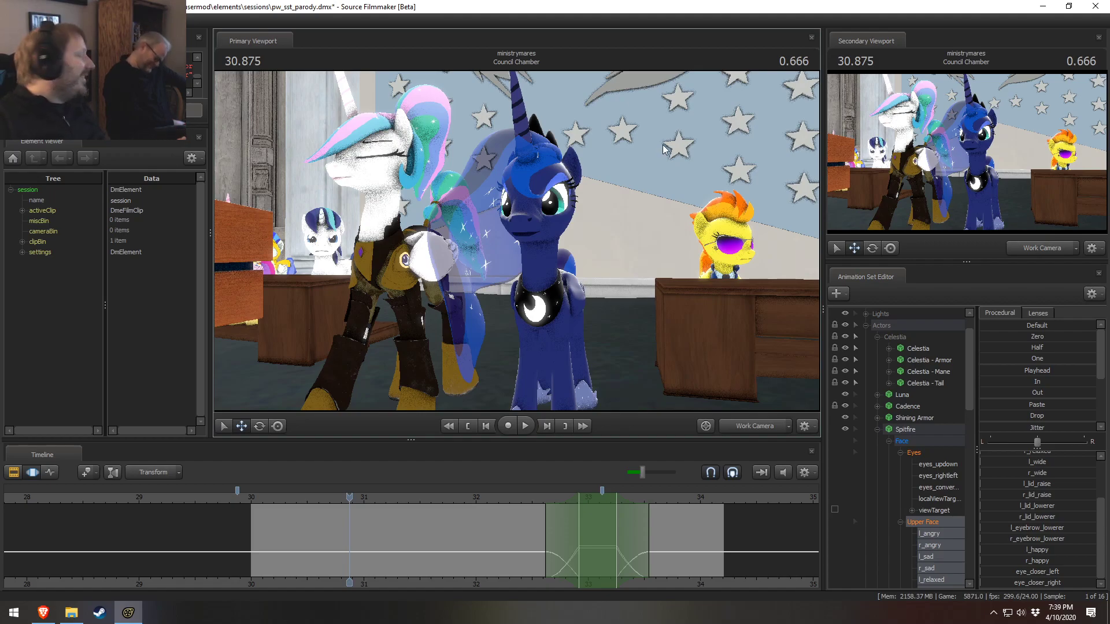
pyautogui.moveTo(701, 172); pyautogui.dragTo(410, 253)
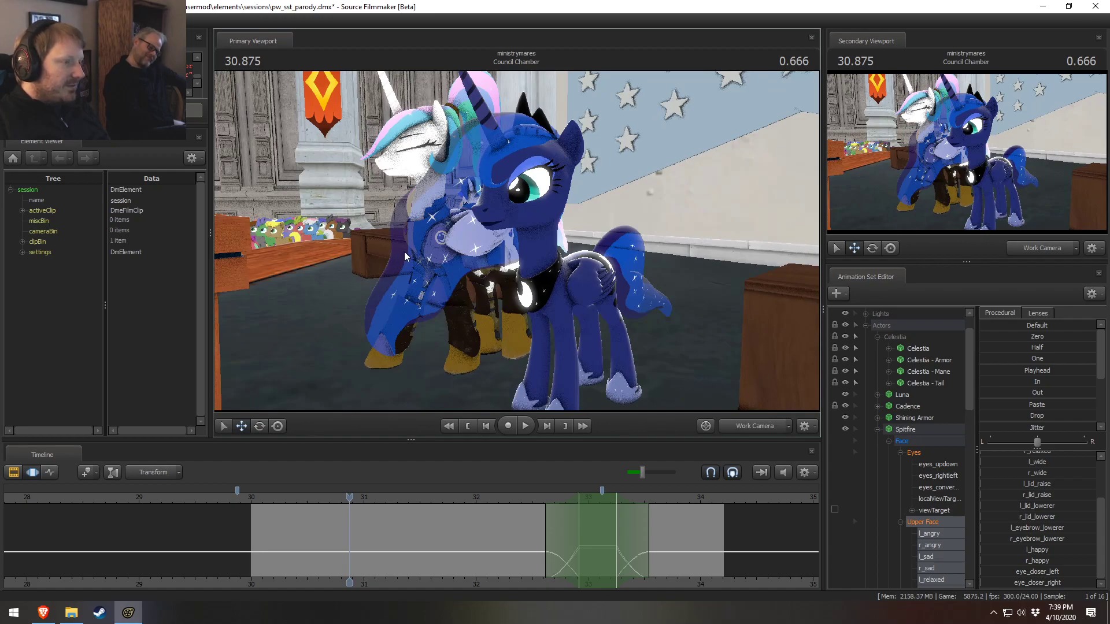
pyautogui.press('s')
pyautogui.moveTo(637, 339); pyautogui.dragTo(558, 289)
pyautogui.press('z')
pyautogui.moveTo(516, 241); pyautogui.dragTo(517, 241)
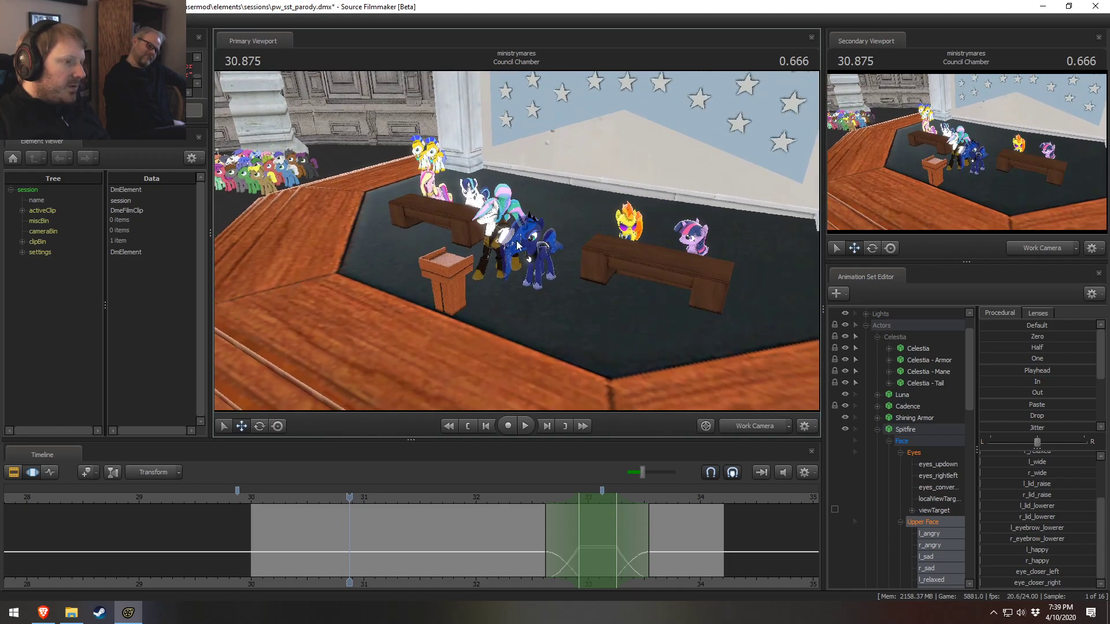
pyautogui.moveTo(343, 543); pyautogui.dragTo(480, 554)
pyautogui.press('Escape')
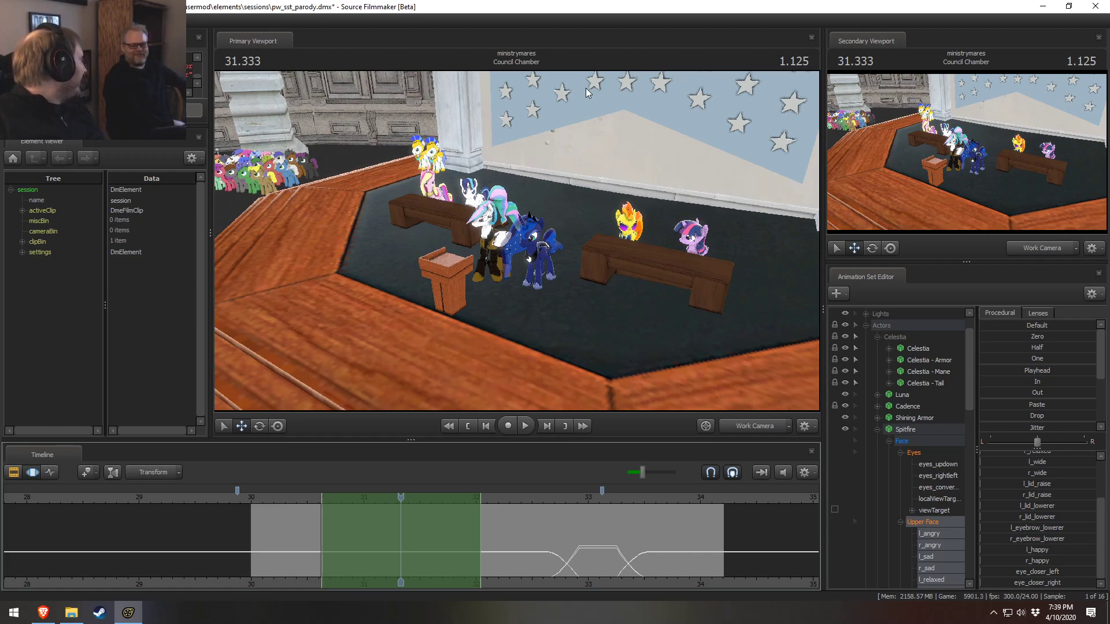
# Collapse the Spitfire and Celestia control groups in the animation set list
pyautogui.press('w')
pyautogui.moveTo(485, 312); pyautogui.dragTo(494, 252)
pyautogui.press('w')
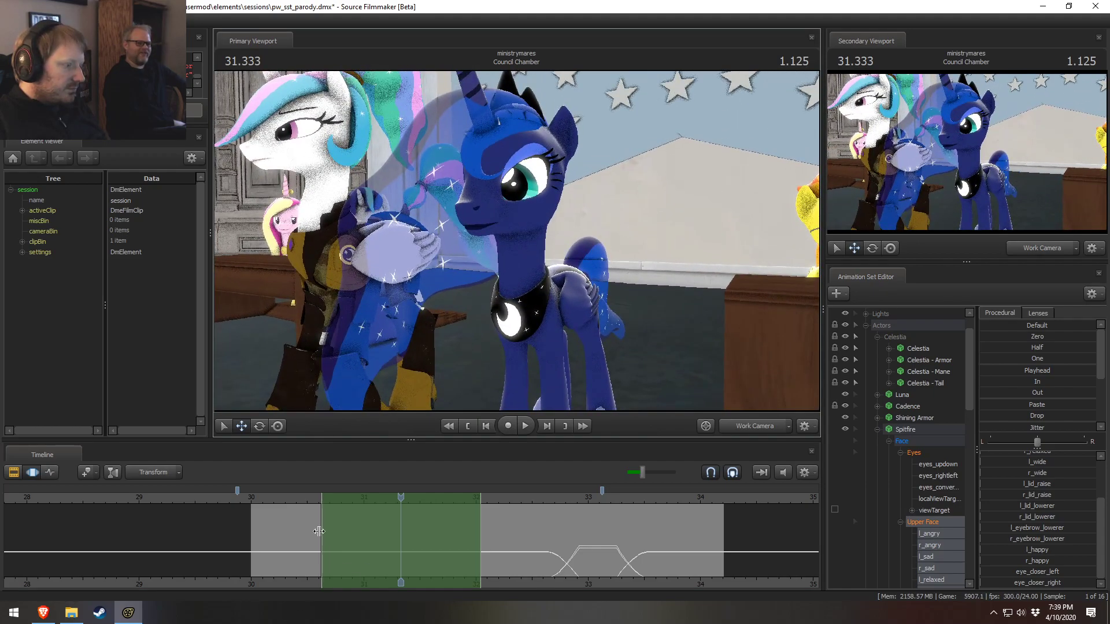
pyautogui.press('shift')
pyautogui.moveTo(516, 260); pyautogui.dragTo(513, 260)
pyautogui.press('s')
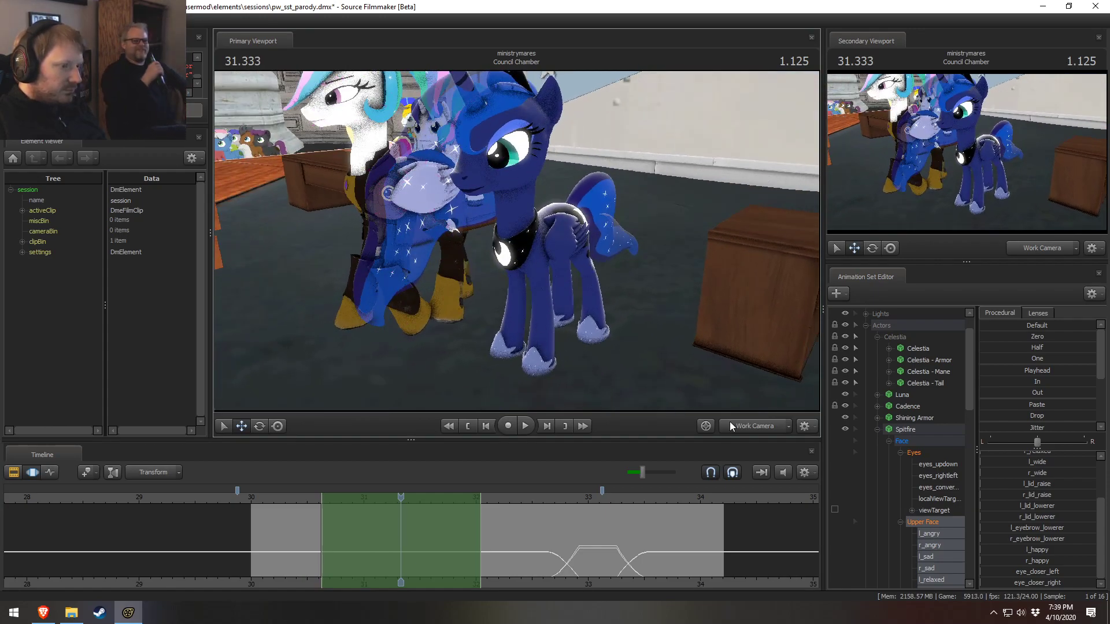
pyautogui.click(875, 429)
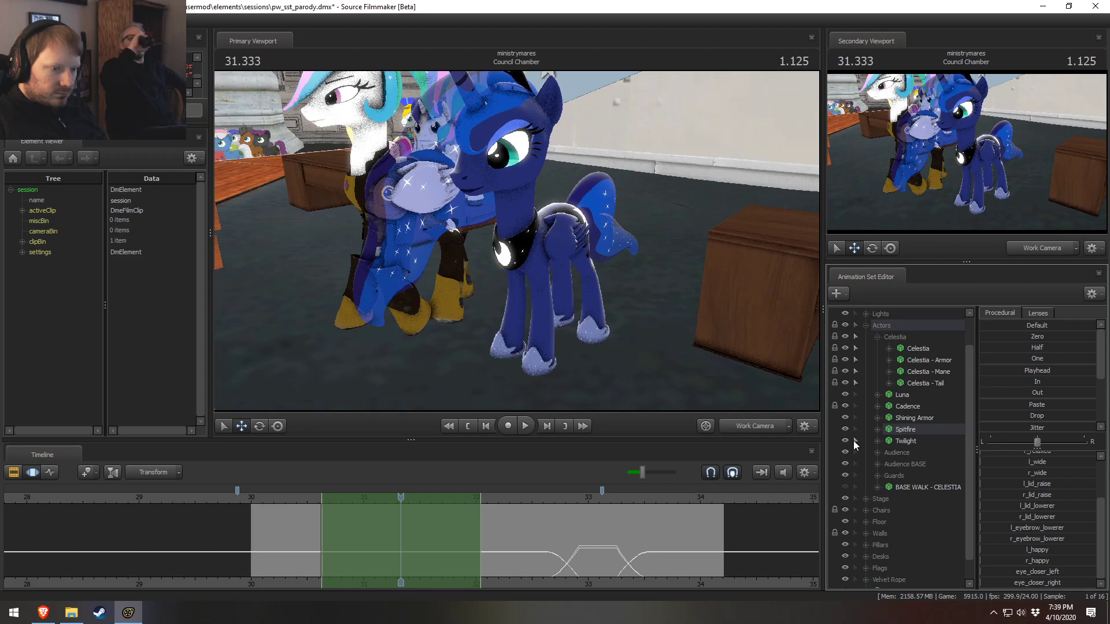
pyautogui.click(874, 337)
# Make Luna selectable in the viewport except for her Unknown and Pony Wings controls, and expand her Pony group
pyautogui.click(853, 371)
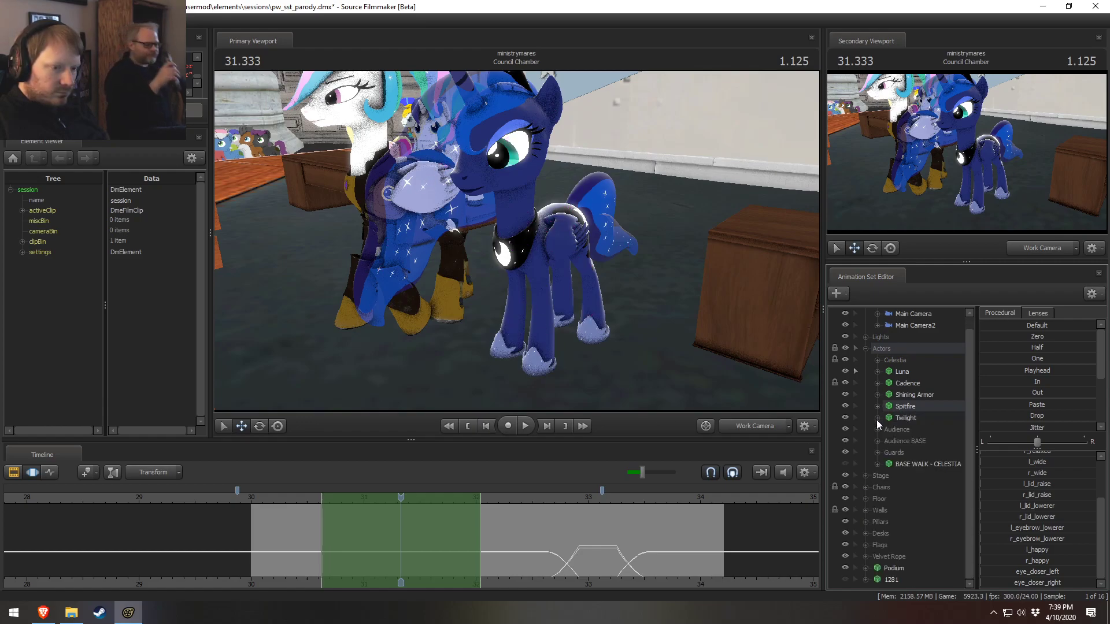
pyautogui.click(876, 372)
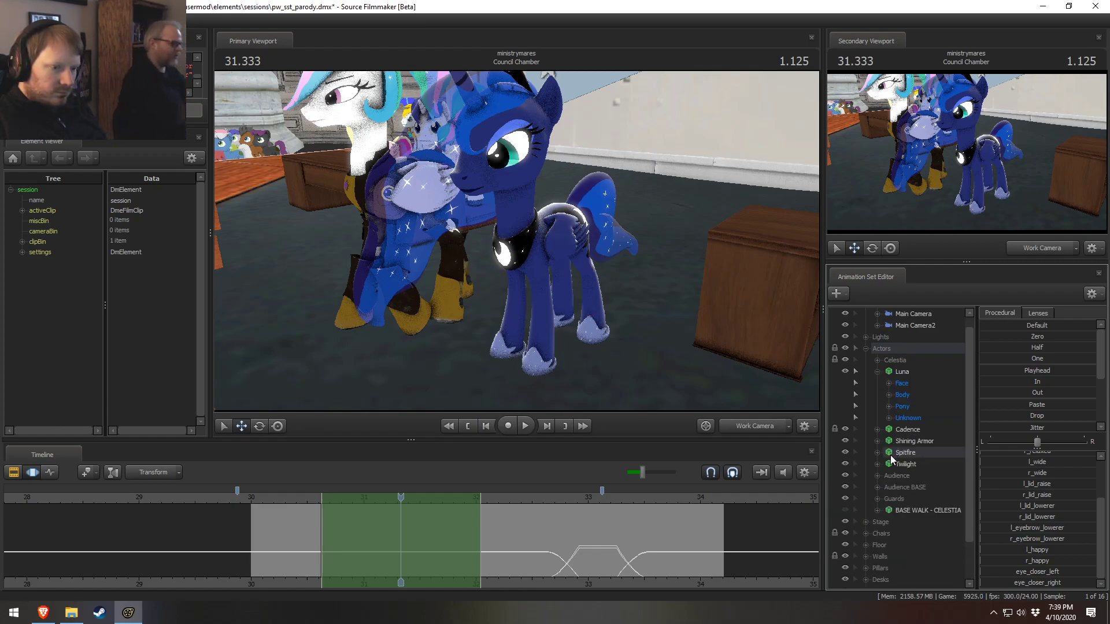
pyautogui.scroll(-1, 888, 386)
pyautogui.click(889, 383)
pyautogui.click(889, 383)
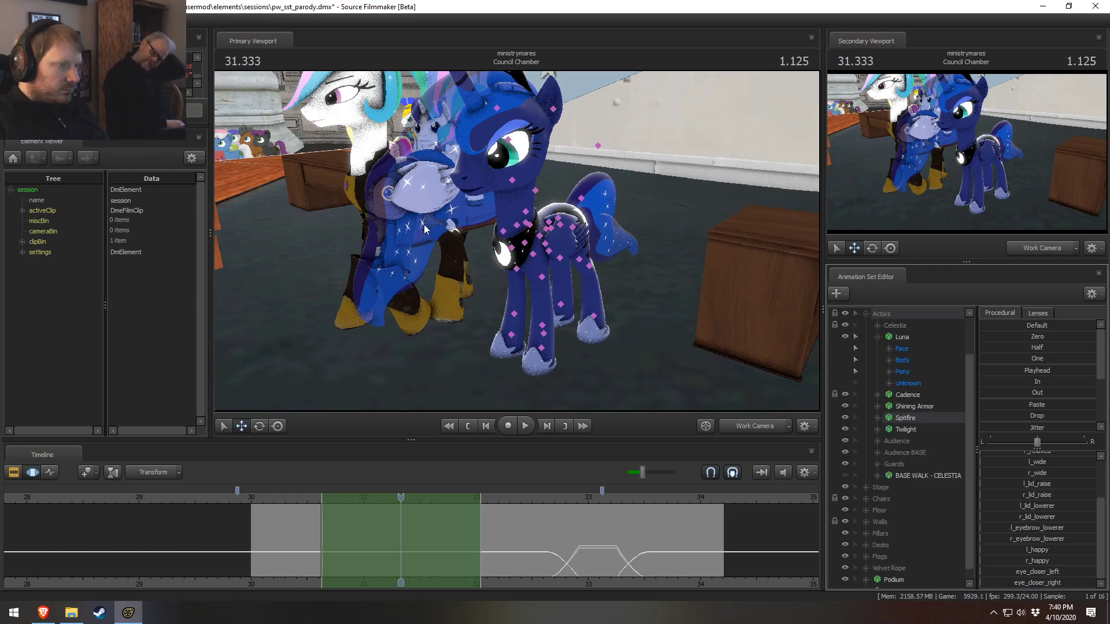
pyautogui.click(888, 371)
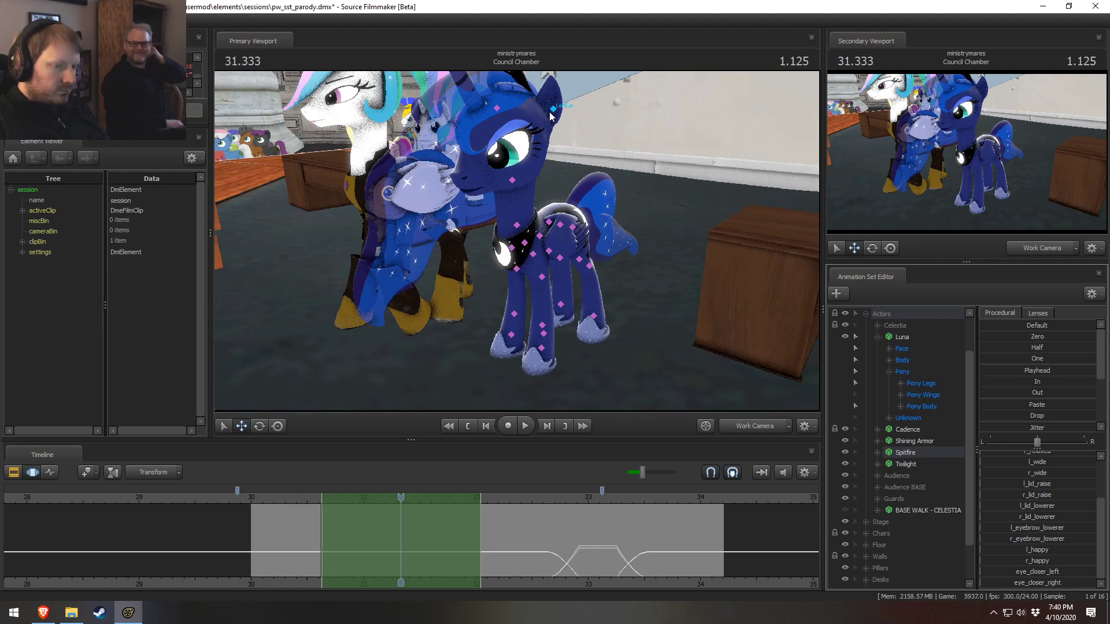
# Select Luna's Pelvis bone in the viewport for rotation
pyautogui.moveTo(677, 320); pyautogui.dragTo(682, 324)
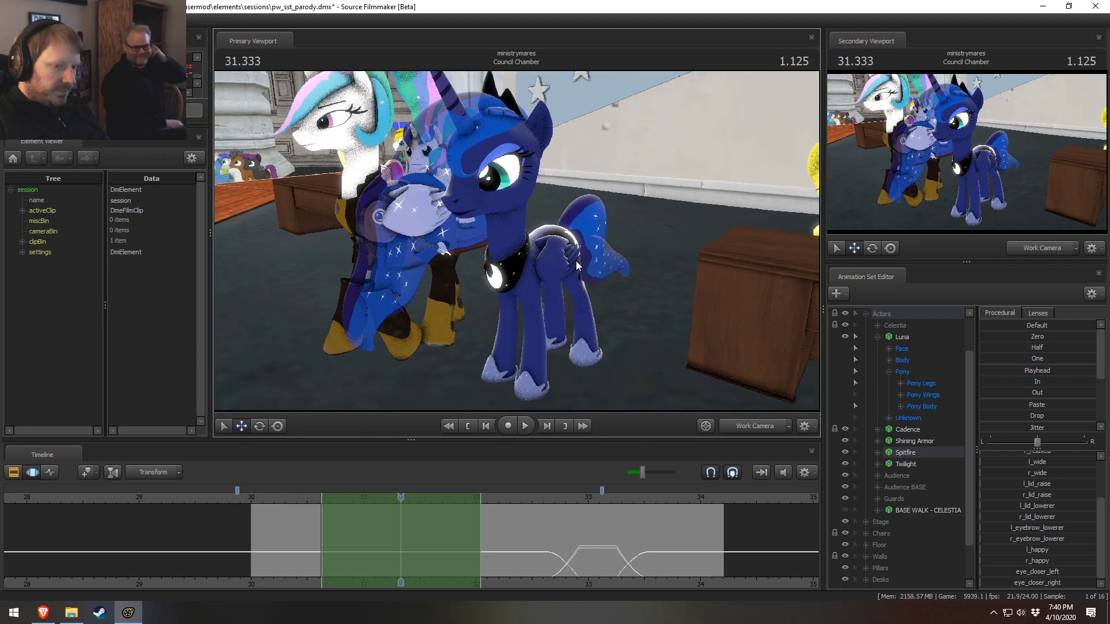
pyautogui.moveTo(563, 224); pyautogui.dragTo(518, 245)
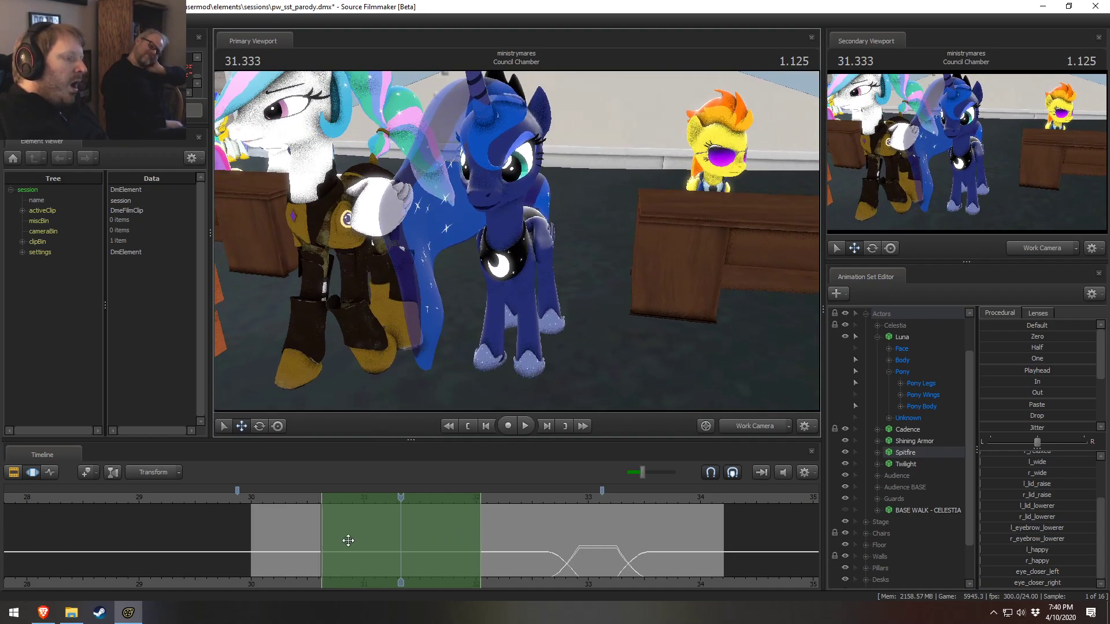
pyautogui.press('shift')
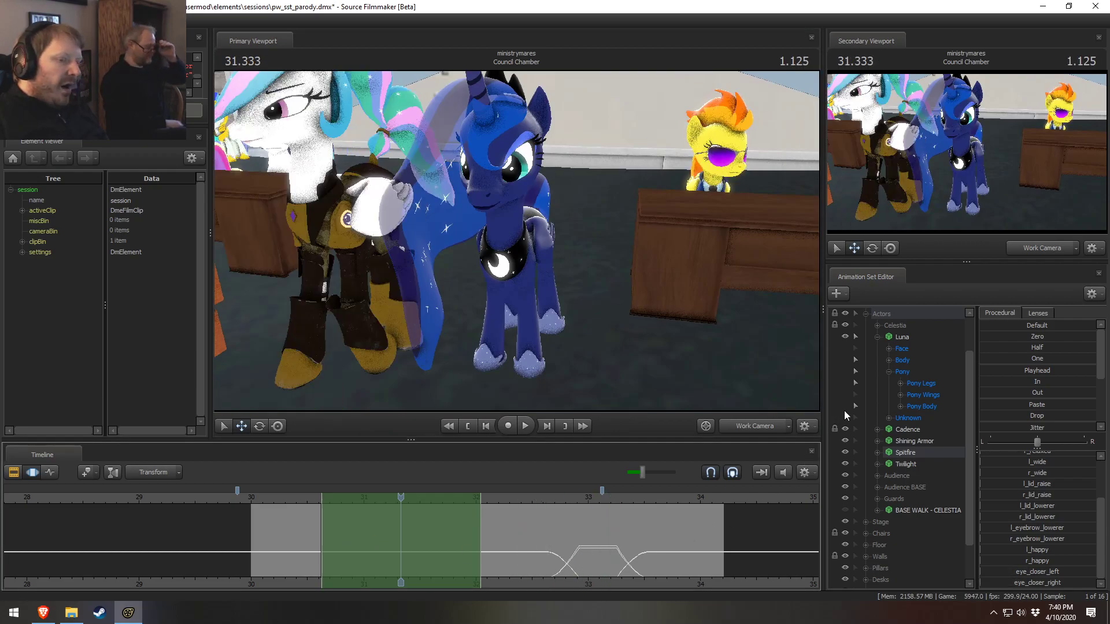
pyautogui.click(900, 337)
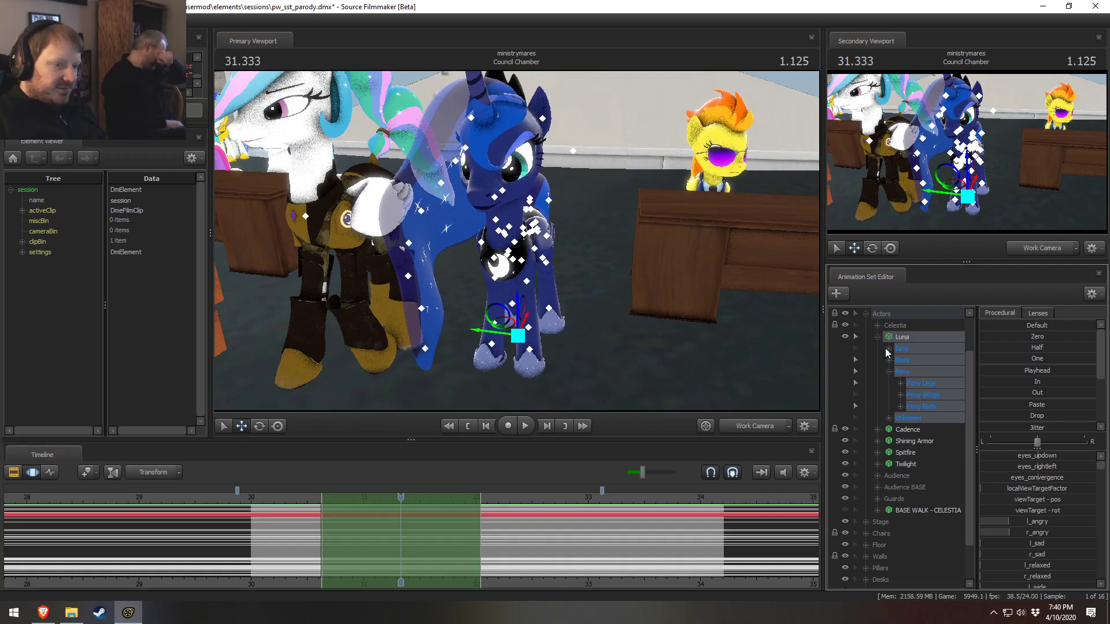
pyautogui.press('shift')
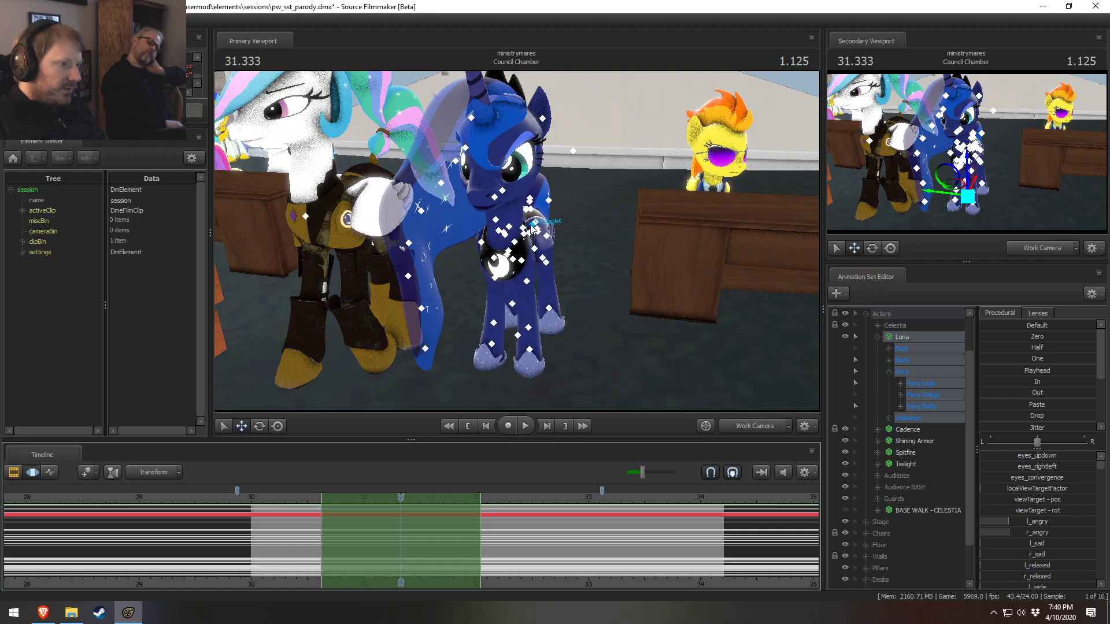
pyautogui.click(527, 251)
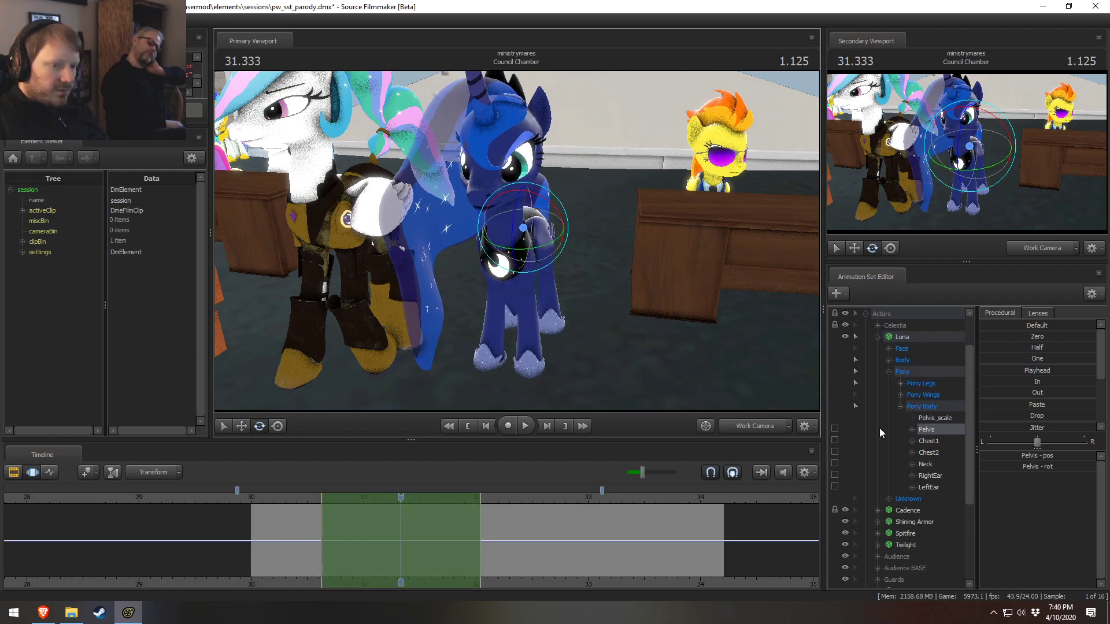
# Lock Luna's RightBall, LeftBall, RightFoot, LeftFoot and both thigh bones so her legs hold their place
pyautogui.click(900, 383)
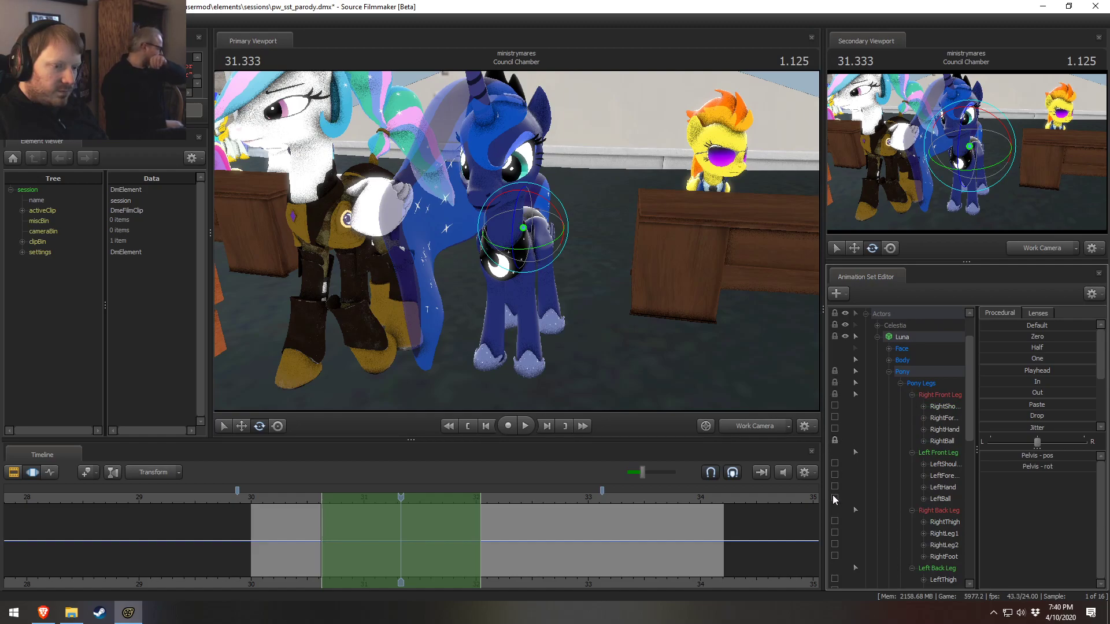
pyautogui.scroll(-5, 835, 456)
pyautogui.click(834, 382)
pyautogui.click(834, 440)
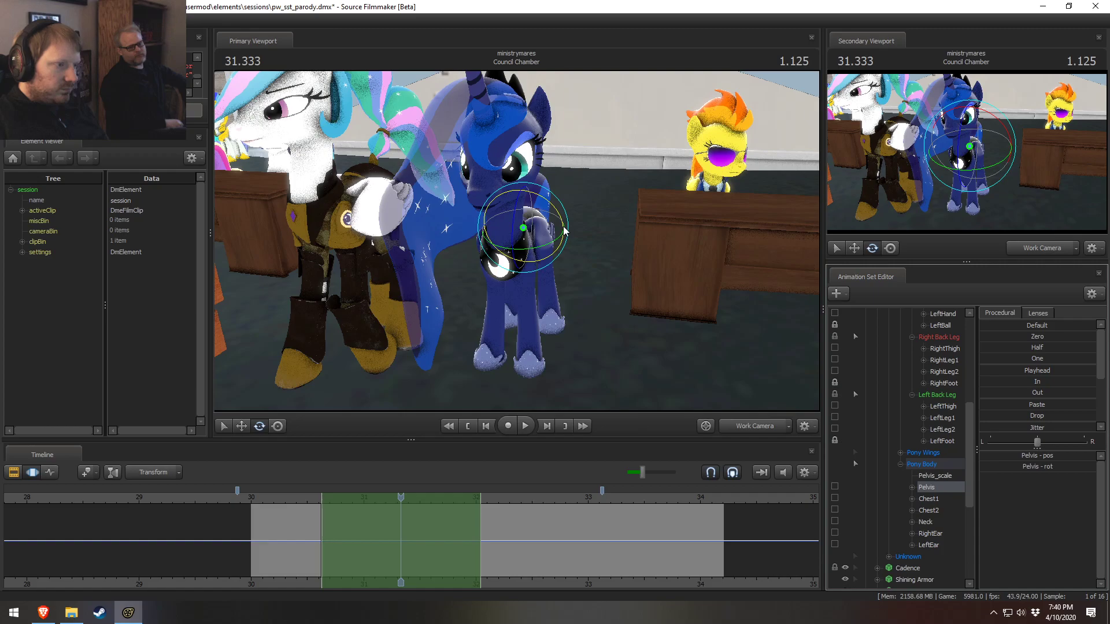
pyautogui.click(834, 347)
# Rotate Luna's Pelvis slightly over the time selection to shift her body's stance
pyautogui.moveTo(555, 234)
pyautogui.mouseDown()
pyautogui.moveTo(550, 250)
pyautogui.moveTo(555, 213)
pyautogui.mouseUp()
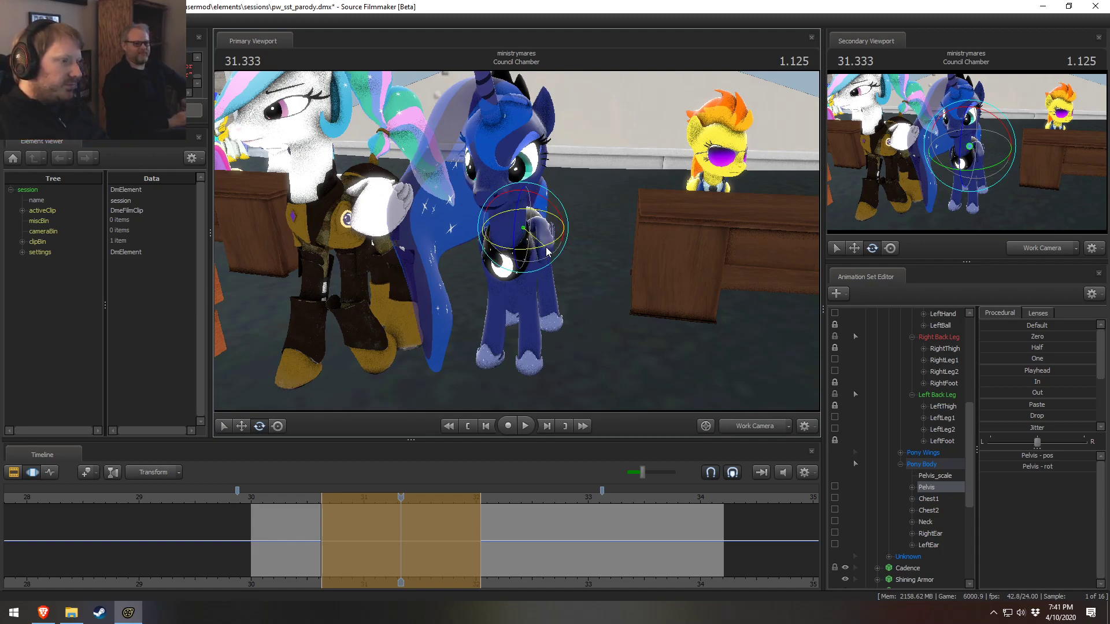
pyautogui.moveTo(547, 251)
pyautogui.mouseDown()
pyautogui.moveTo(479, 254)
pyautogui.moveTo(530, 255)
pyautogui.mouseUp()
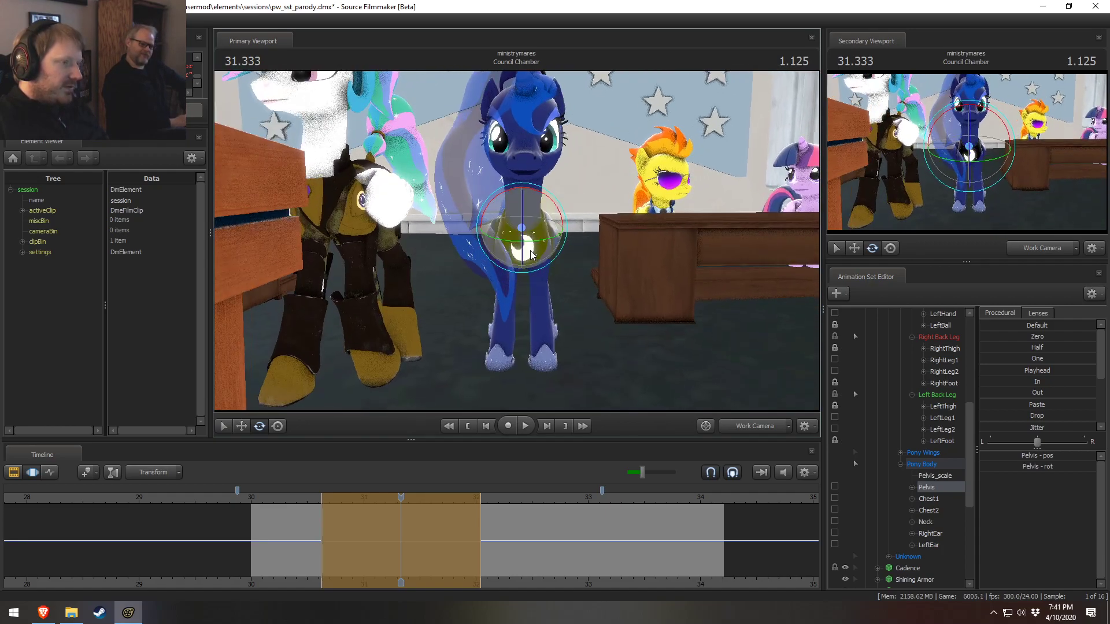
pyautogui.moveTo(552, 214)
pyautogui.mouseDown()
pyautogui.moveTo(533, 248)
pyautogui.moveTo(552, 206)
pyautogui.mouseUp()
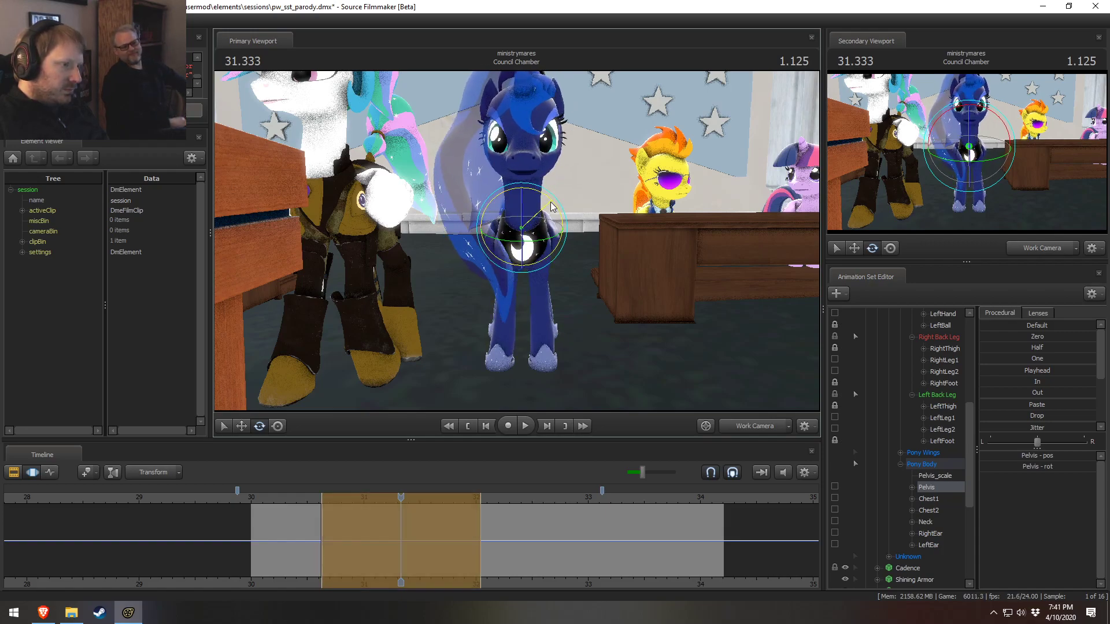
pyautogui.press('ctrl')
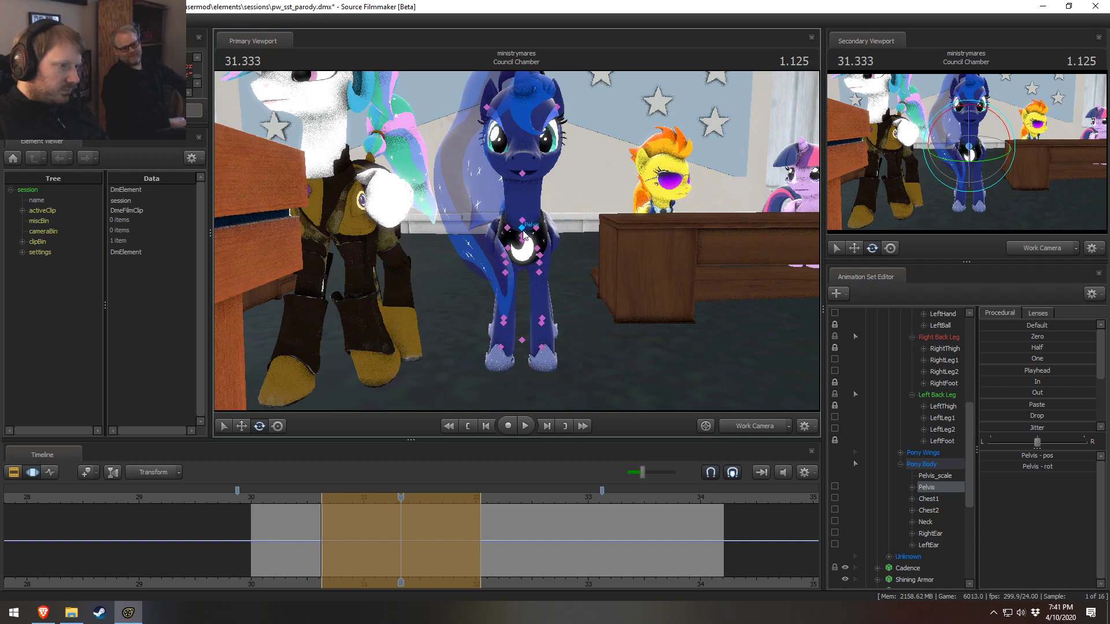
# Rotate Luna's Chest1 bone slightly over the same time selection
pyautogui.click(522, 234)
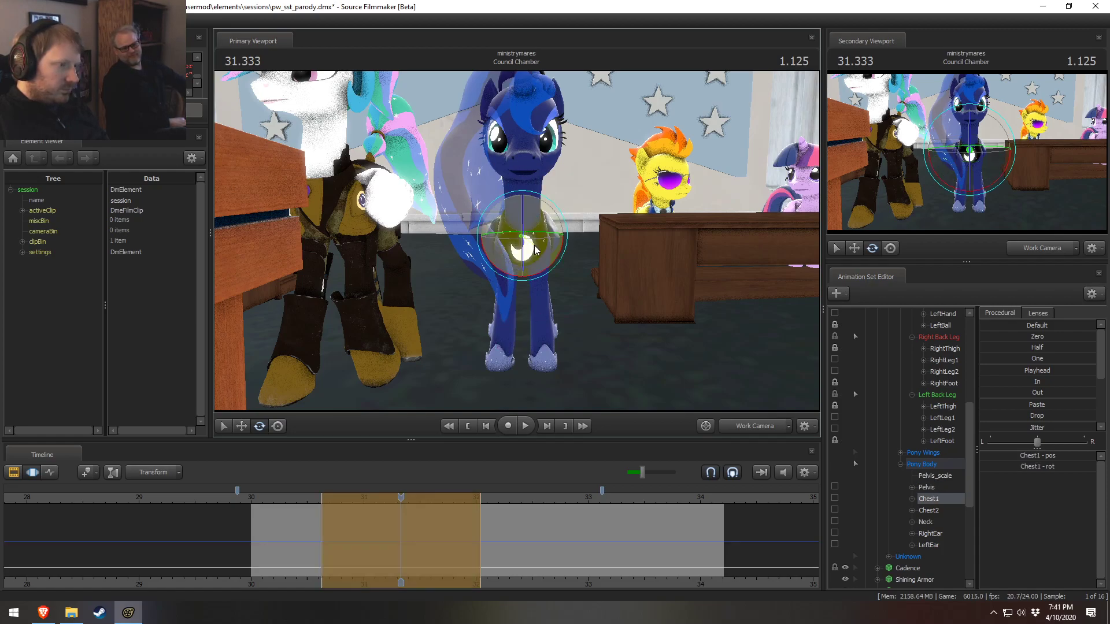
pyautogui.moveTo(560, 214); pyautogui.dragTo(539, 246)
pyautogui.moveTo(624, 243); pyautogui.dragTo(577, 231)
# Rotate Luna's Neck and Head bones slightly over the time selection to adjust the angle of her head
pyautogui.keyDown('ctrl'); pyautogui.click(481, 228); pyautogui.keyUp('ctrl')
pyautogui.moveTo(508, 275)
pyautogui.keyDown('alt'); pyautogui.mouseDown()
pyautogui.moveTo(536, 276)
pyautogui.moveTo(489, 266)
pyautogui.mouseUp(); pyautogui.keyUp('alt')
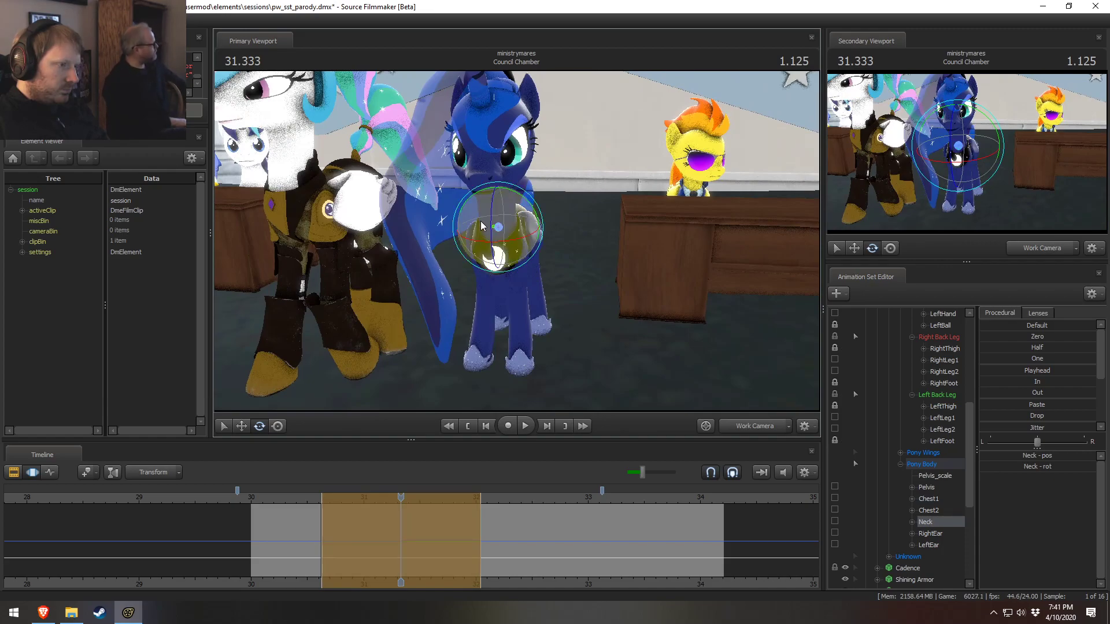
pyautogui.keyDown('ctrl'); pyautogui.click(497, 184); pyautogui.keyUp('ctrl')
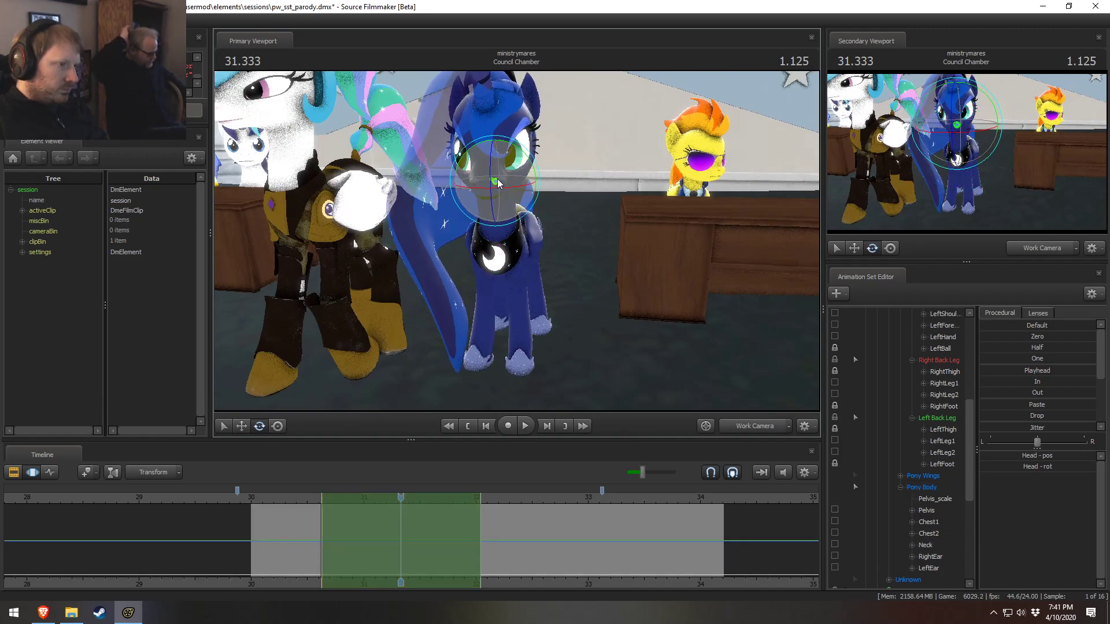
pyautogui.moveTo(497, 184); pyautogui.dragTo(504, 186)
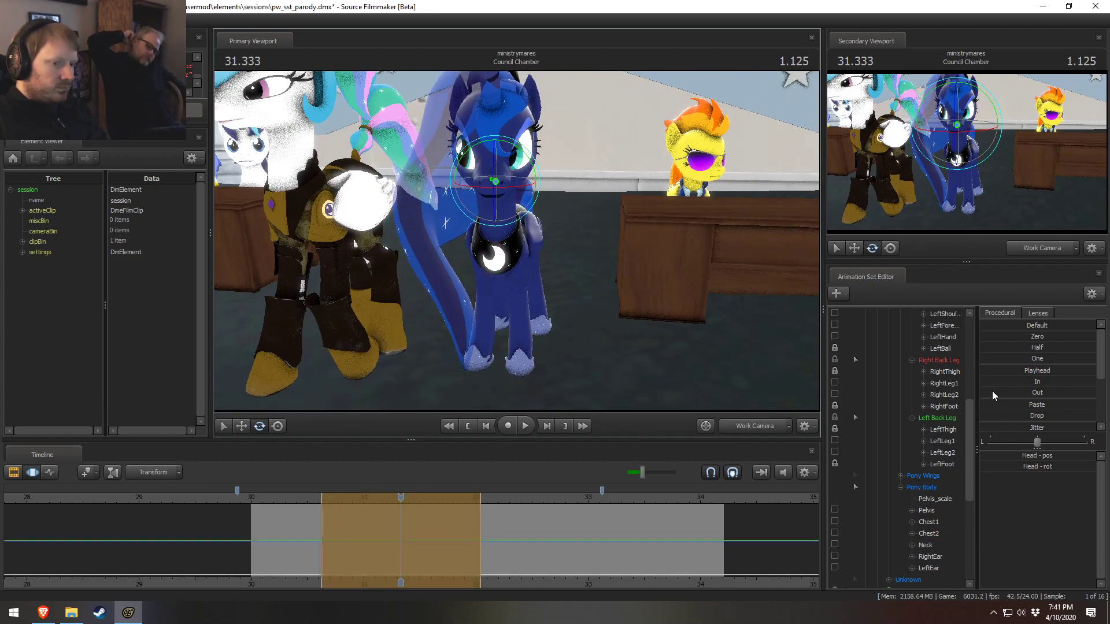
# Rotate Luna's LeftShoulder and RightShoulder bones together slightly over the time selection and scrub through the result
pyautogui.scroll(2, 870, 387)
pyautogui.moveTo(517, 241)
pyautogui.mouseDown()
pyautogui.moveTo(516, 255)
pyautogui.moveTo(531, 255)
pyautogui.moveTo(517, 241)
pyautogui.mouseUp()
pyautogui.press('w')
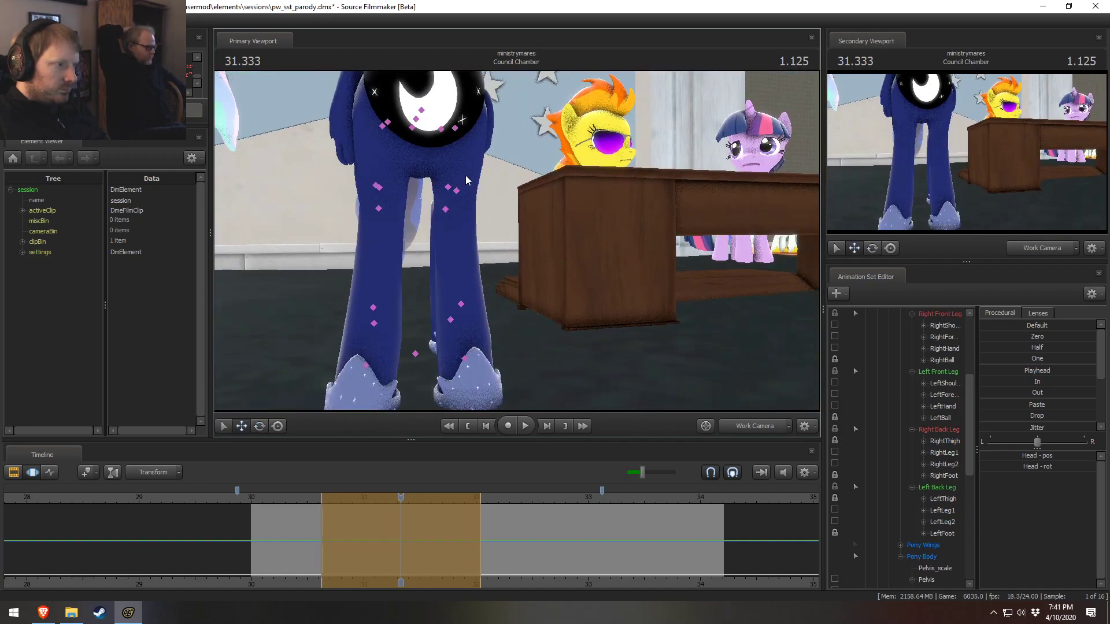
pyautogui.click(405, 137)
pyautogui.keyDown('ctrl'); pyautogui.click(405, 136); pyautogui.keyUp('ctrl')
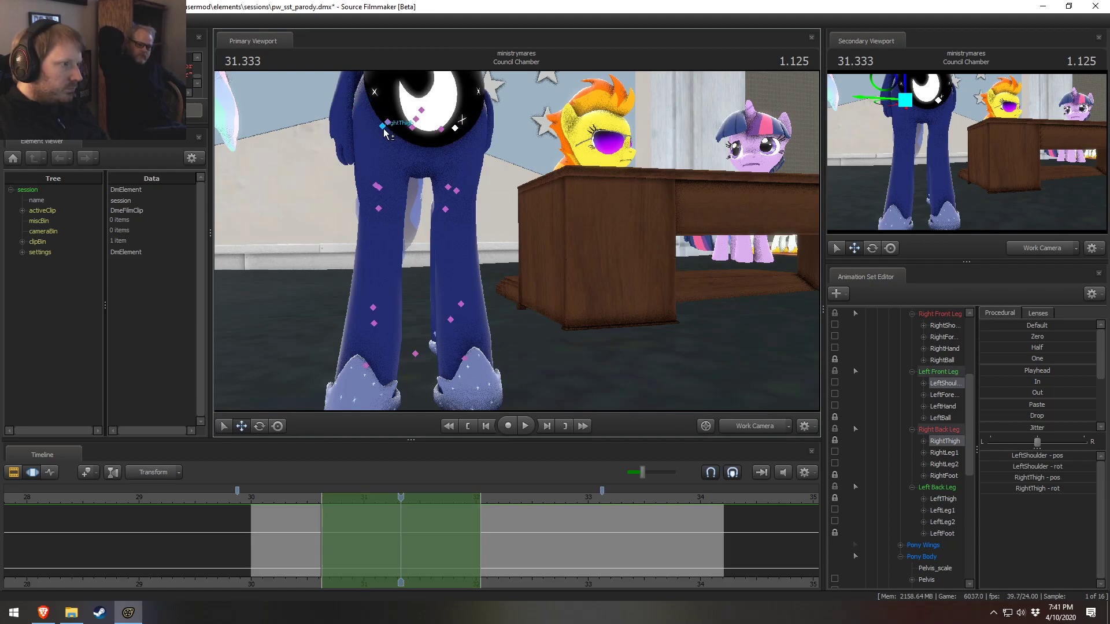
pyautogui.keyDown('ctrl'); pyautogui.click(384, 128); pyautogui.keyUp('ctrl')
pyautogui.keyDown('ctrl'); pyautogui.click(390, 125); pyautogui.keyUp('ctrl')
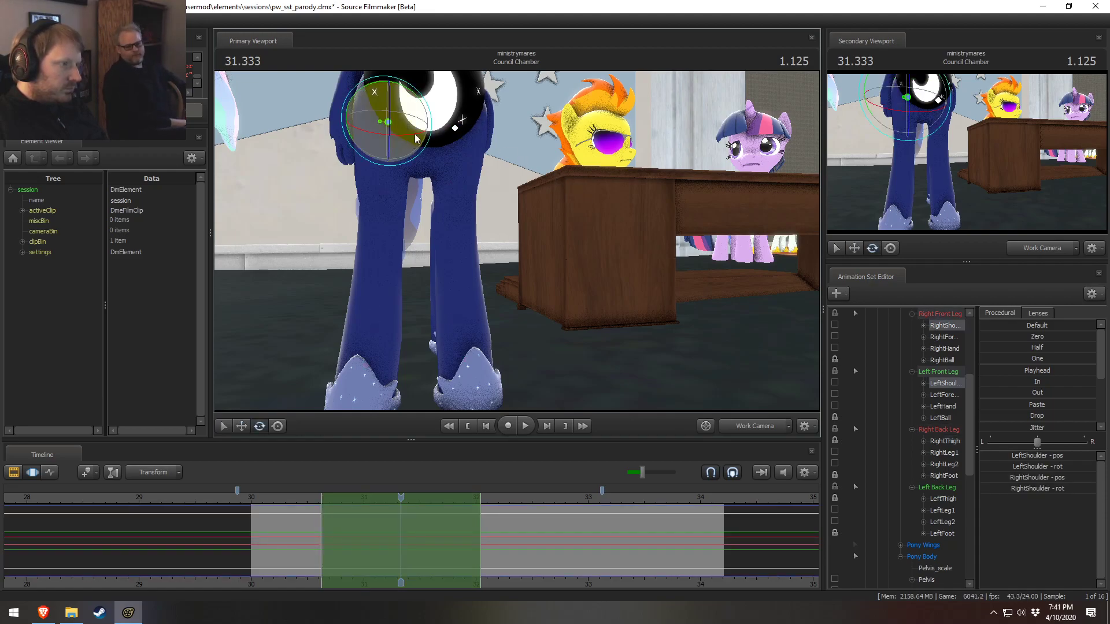
pyautogui.moveTo(416, 95); pyautogui.dragTo(323, 98)
pyautogui.press('shift')
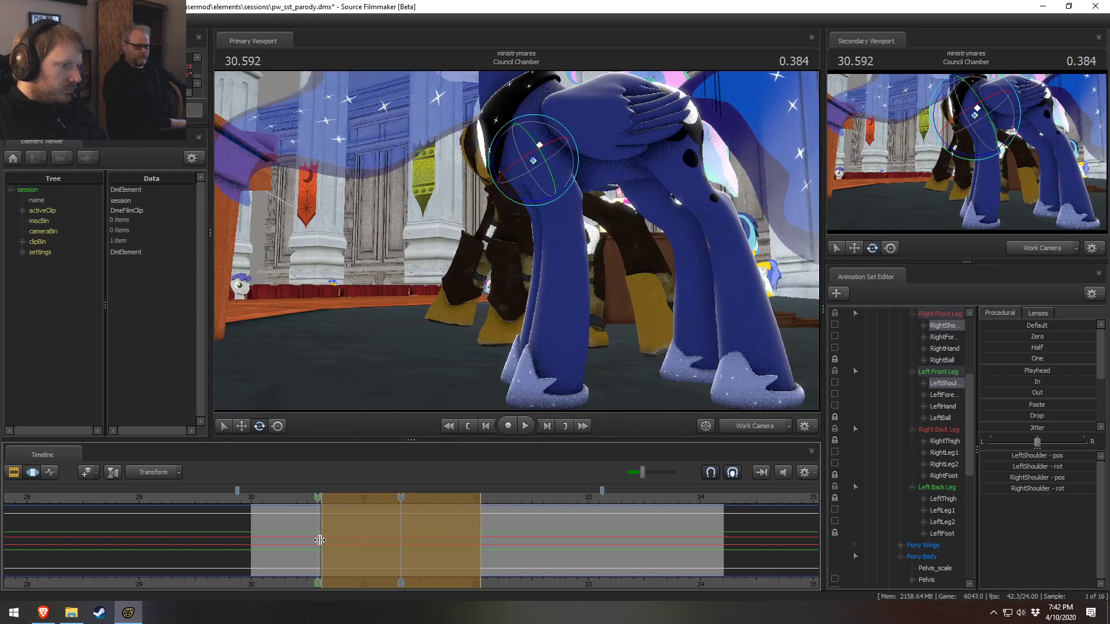
pyautogui.keyDown('alt'); pyautogui.moveTo(411, 364); pyautogui.dragTo(500, 359); pyautogui.keyUp('alt')
pyautogui.press('shift')
# Mute the timeline audio and rotate Luna's LeftShoulder bone alone slightly over the time selection
pyautogui.keyDown('alt'); pyautogui.moveTo(768, 385); pyautogui.dragTo(514, 246); pyautogui.keyUp('alt')
pyautogui.click(784, 472)
pyautogui.keyDown('alt'); pyautogui.moveTo(711, 347); pyautogui.dragTo(508, 193); pyautogui.keyUp('alt')
pyautogui.click(517, 153)
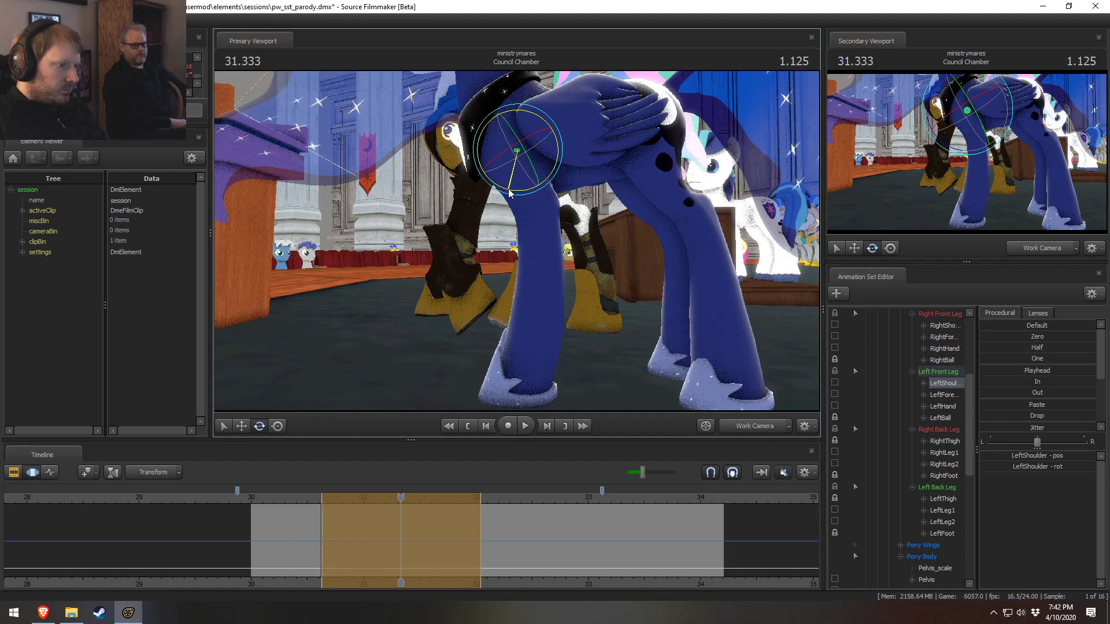
pyautogui.press('space')
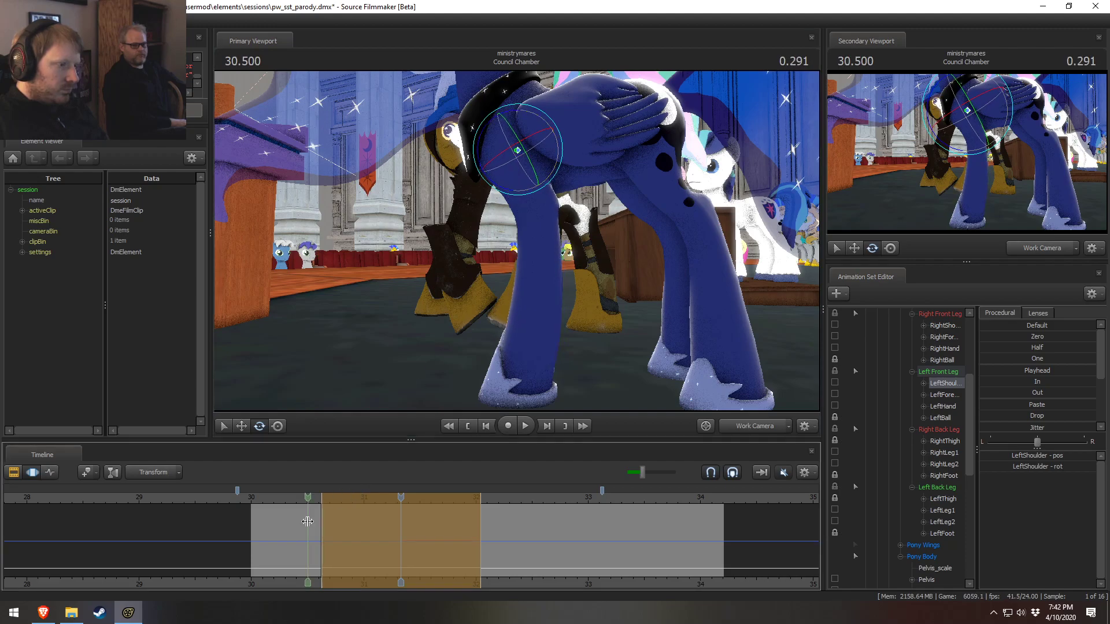
pyautogui.press('space')
# Rotate Luna's RightShoulder bone slightly over the time selection to match her shifted stance
pyautogui.keyDown('alt'); pyautogui.moveTo(395, 404); pyautogui.dragTo(509, 452); pyautogui.keyUp('alt')
pyautogui.press('shift')
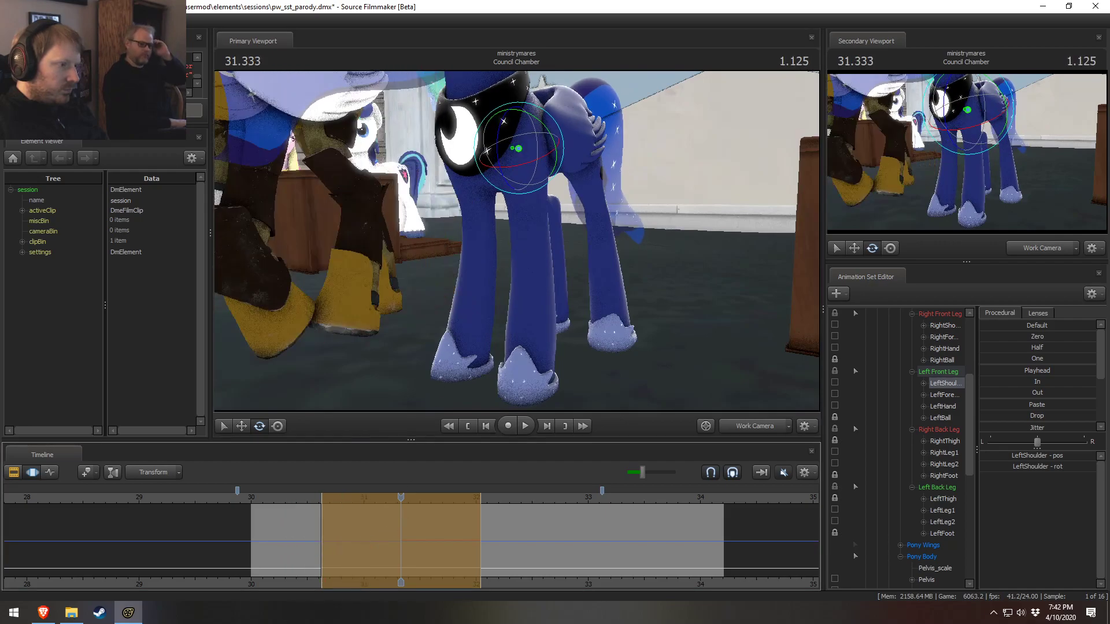
pyautogui.keyDown('alt'); pyautogui.moveTo(456, 248); pyautogui.dragTo(521, 216); pyautogui.keyUp('alt')
pyautogui.click(457, 148)
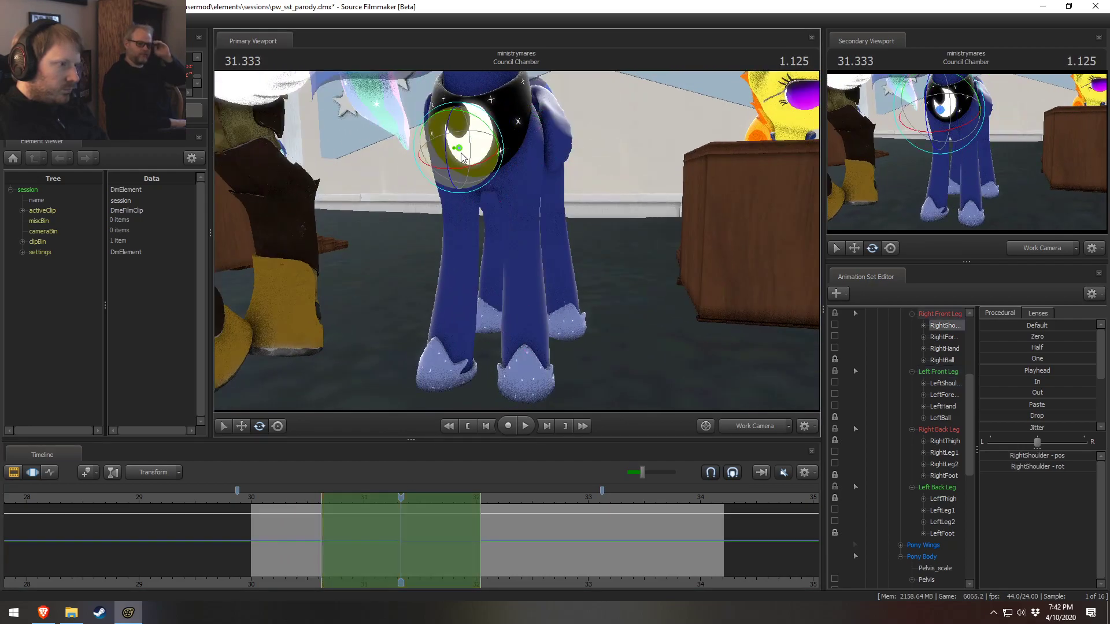
pyautogui.moveTo(466, 148); pyautogui.dragTo(467, 147)
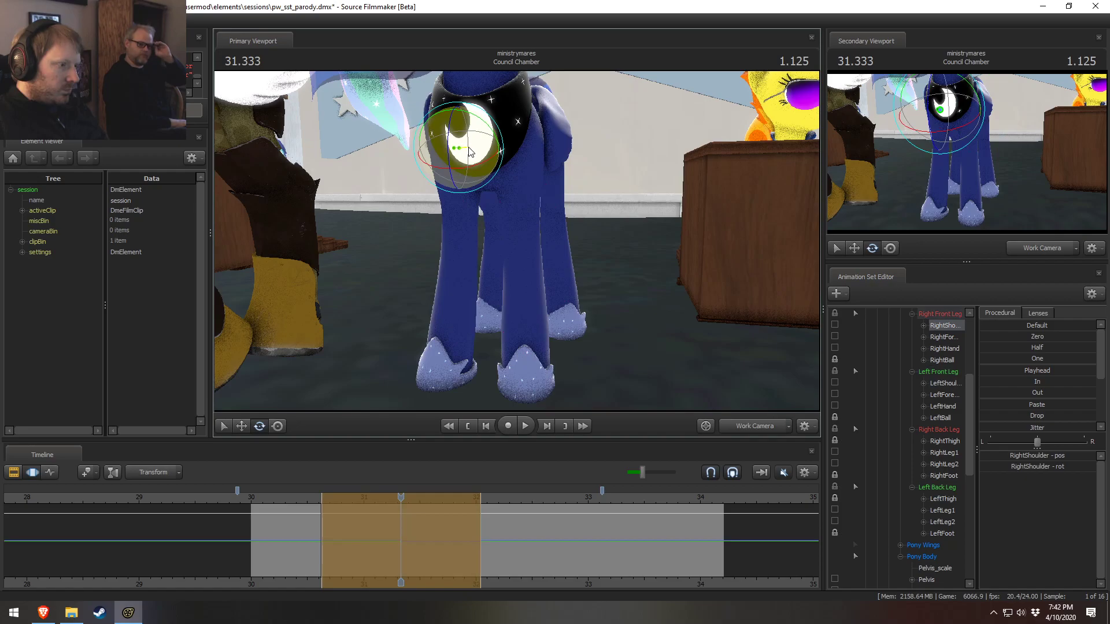
pyautogui.press('shift')
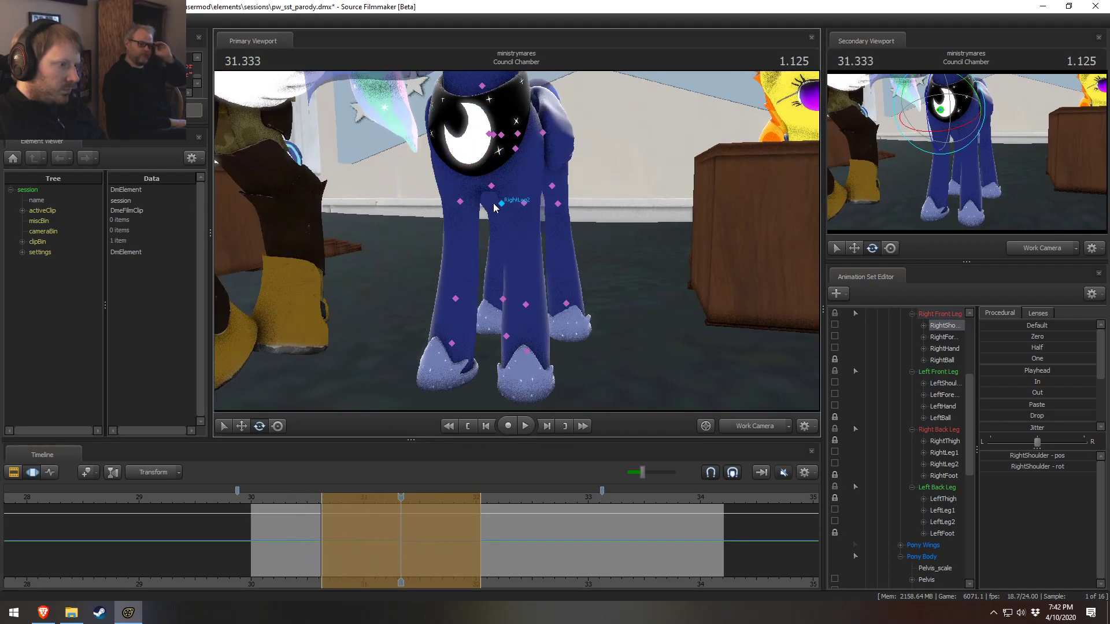
# Try a slight rotation of Luna's RightForearm over the time selection and undo it
pyautogui.click(460, 201)
pyautogui.moveTo(447, 184); pyautogui.dragTo(445, 183)
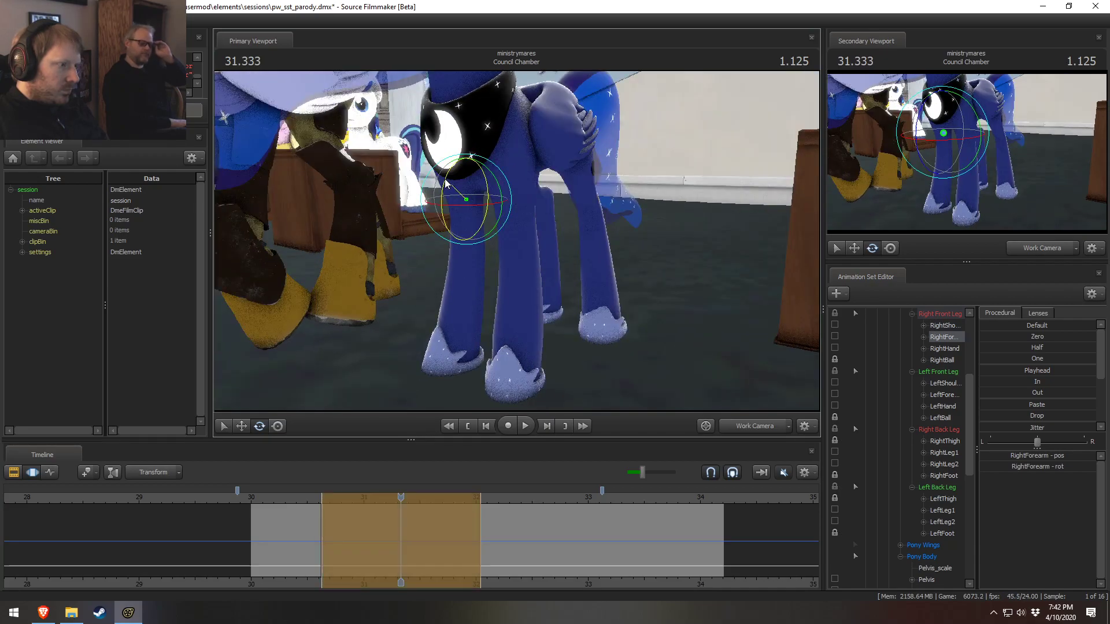
pyautogui.press('shift')
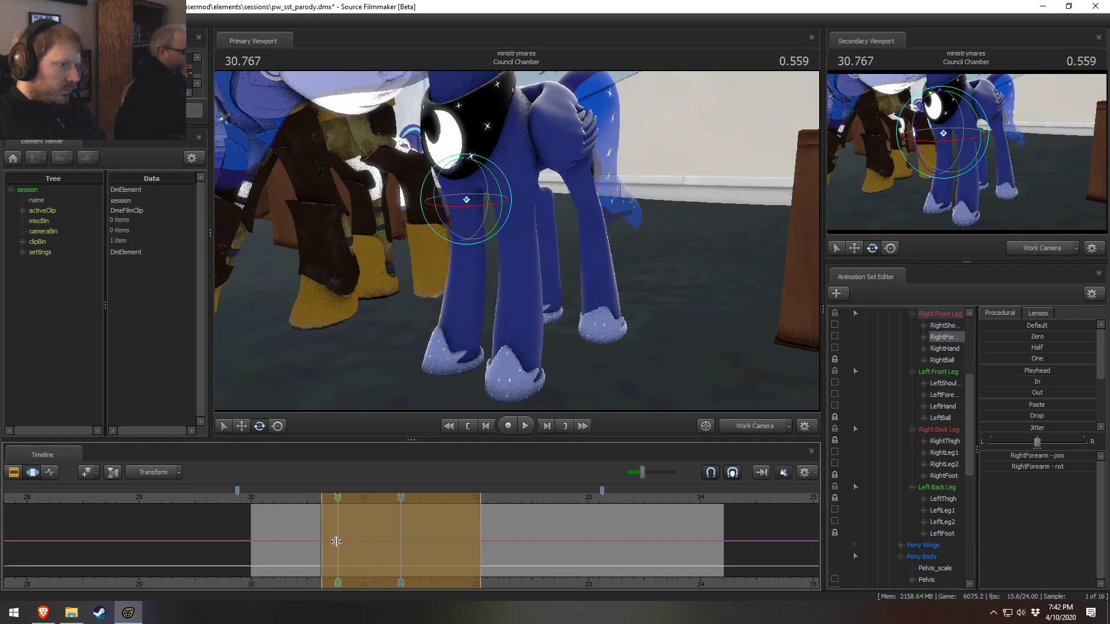
pyautogui.keyDown('alt'); pyautogui.moveTo(409, 204); pyautogui.dragTo(447, 195); pyautogui.keyUp('alt')
pyautogui.hotkey('ctrl', 'z')
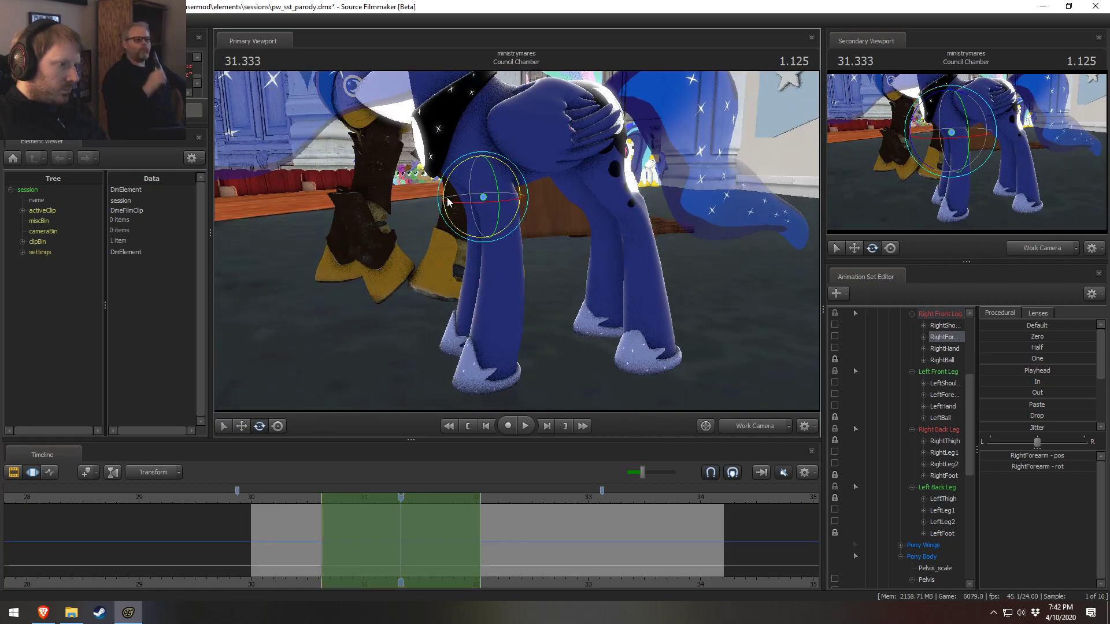
pyautogui.press('shift')
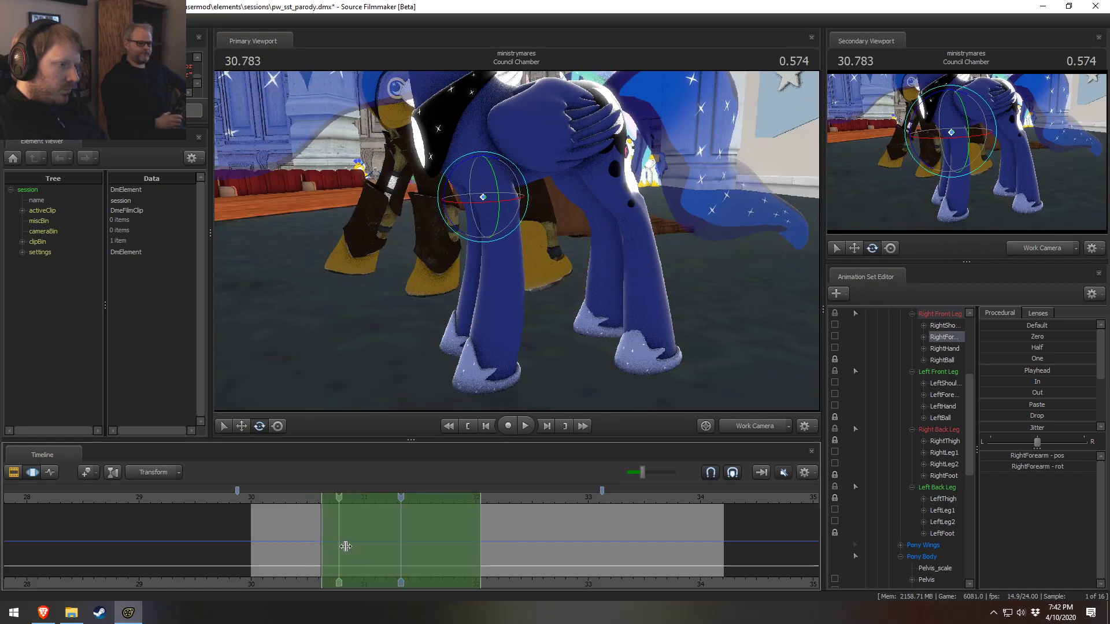
# Select Luna's Eyes controls and move her view target over the time selection to redirect her gaze
pyautogui.scroll(2, 907, 404)
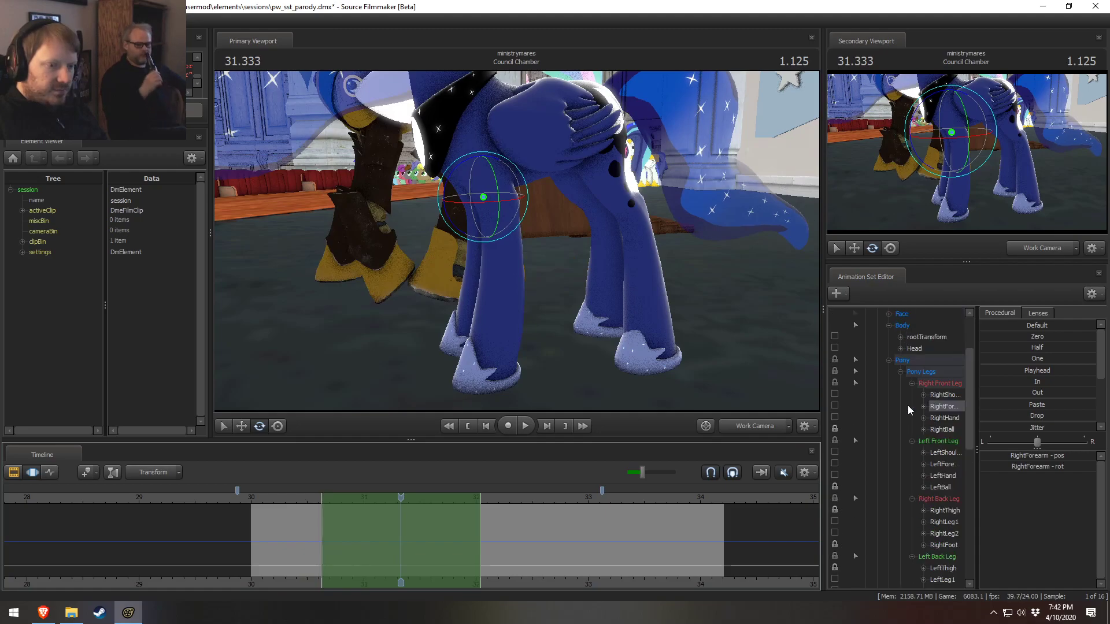
pyautogui.press('s')
pyautogui.moveTo(750, 350); pyautogui.dragTo(745, 327)
pyautogui.press('a')
pyautogui.moveTo(517, 241); pyautogui.dragTo(529, 242)
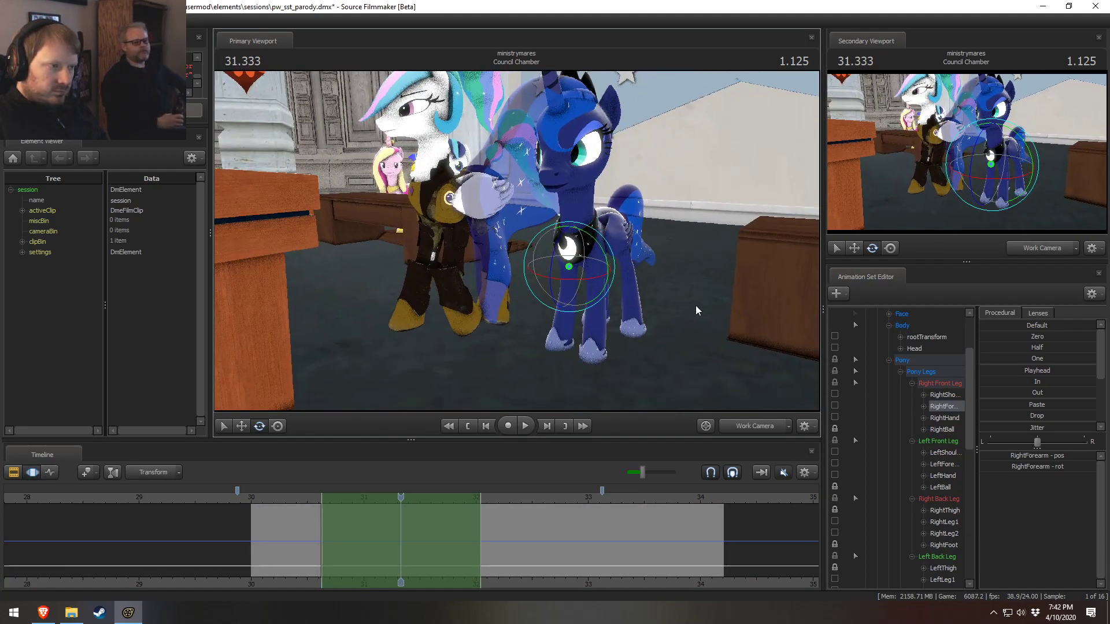
pyautogui.scroll(3, 913, 382)
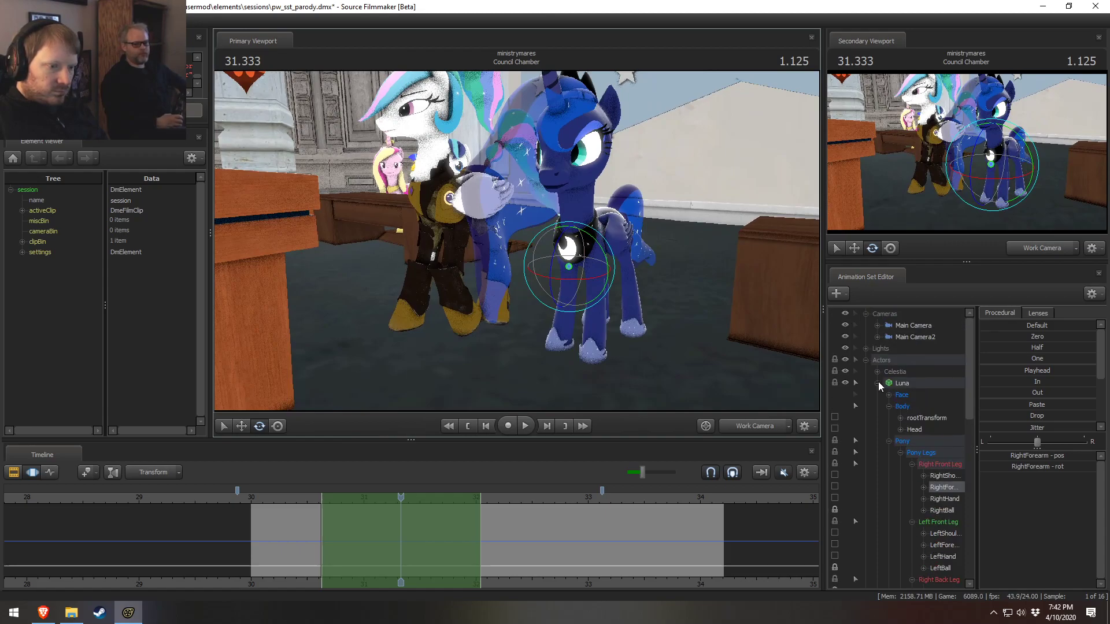
pyautogui.click(888, 395)
pyautogui.click(914, 406)
pyautogui.press('s')
pyautogui.moveTo(517, 241)
pyautogui.mouseDown()
pyautogui.moveTo(529, 241)
pyautogui.moveTo(507, 251)
pyautogui.mouseUp()
pyautogui.press('w')
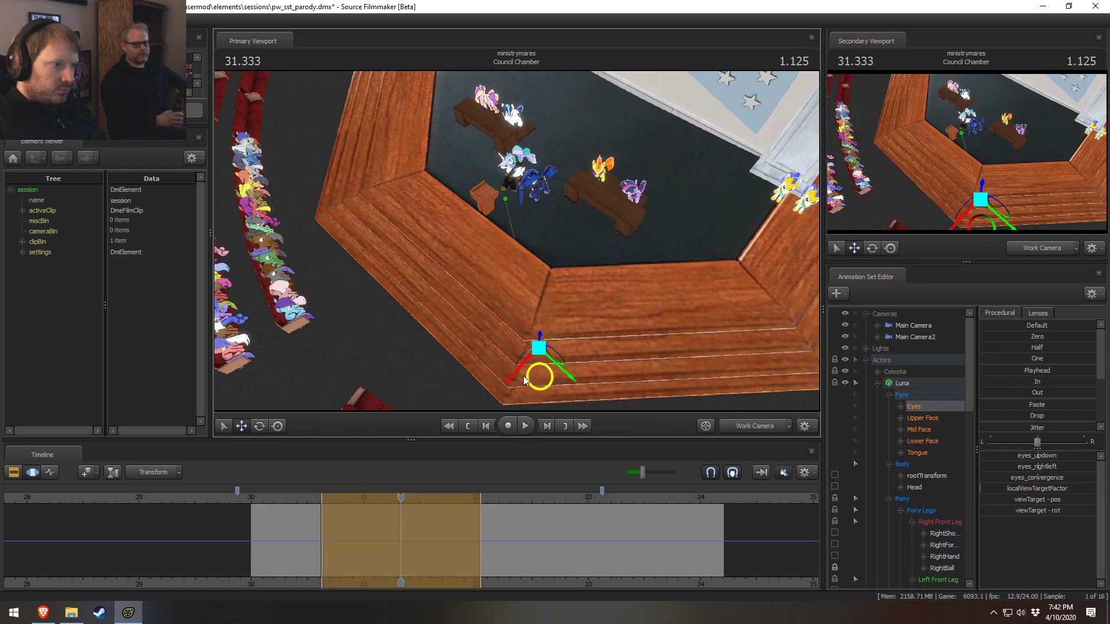
pyautogui.moveTo(500, 376); pyautogui.dragTo(521, 202)
pyautogui.press('w')
pyautogui.press('w')
pyautogui.press('s')
pyautogui.press('w')
# Play the shot repeatedly from its start to examine Luna's body, head and eye motion
pyautogui.click(533, 220)
pyautogui.keyDown('alt'); pyautogui.moveTo(681, 192); pyautogui.dragTo(404, 289); pyautogui.keyUp('alt')
pyautogui.press('s')
pyautogui.click(255, 502)
pyautogui.press('w')
pyautogui.moveTo(491, 289); pyautogui.dragTo(517, 245)
pyautogui.press('space')
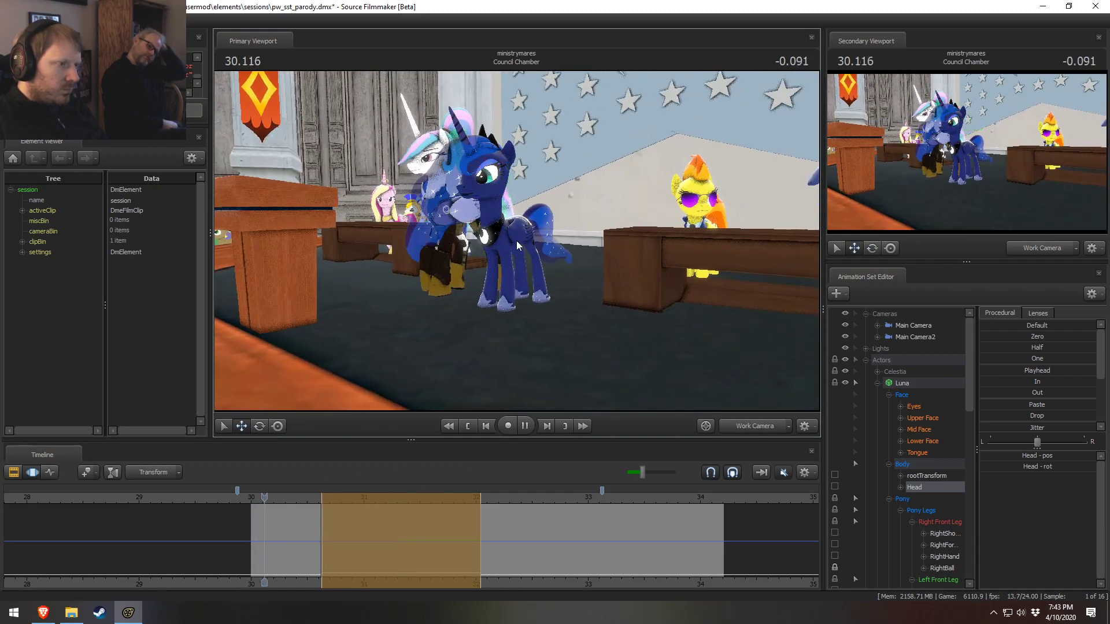
pyautogui.press('space')
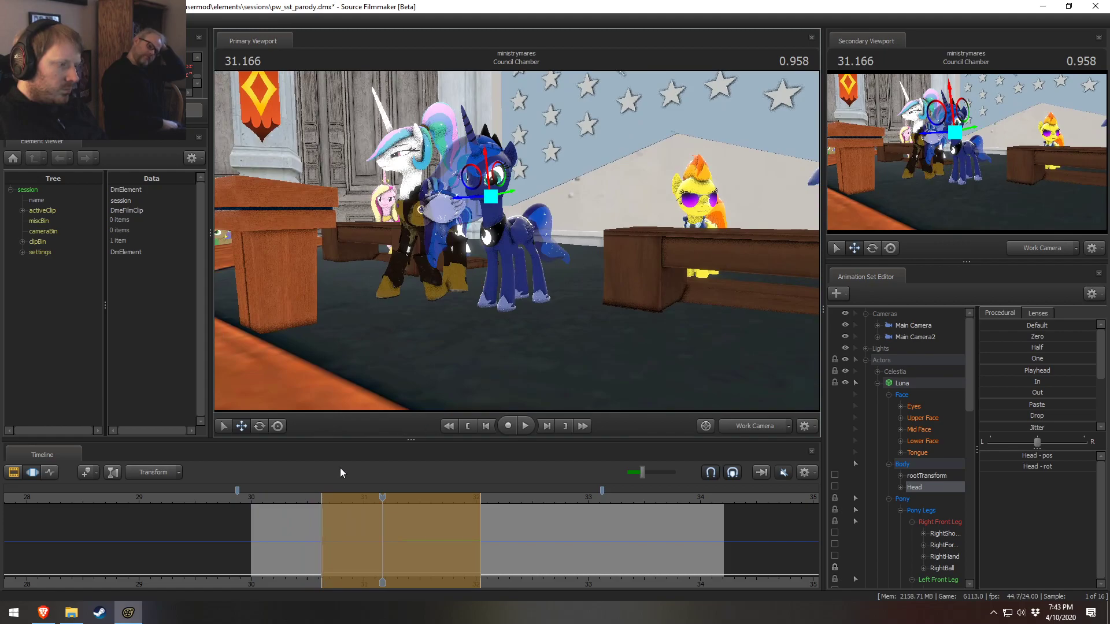
pyautogui.click(274, 495)
pyautogui.press('space')
pyautogui.press('space')
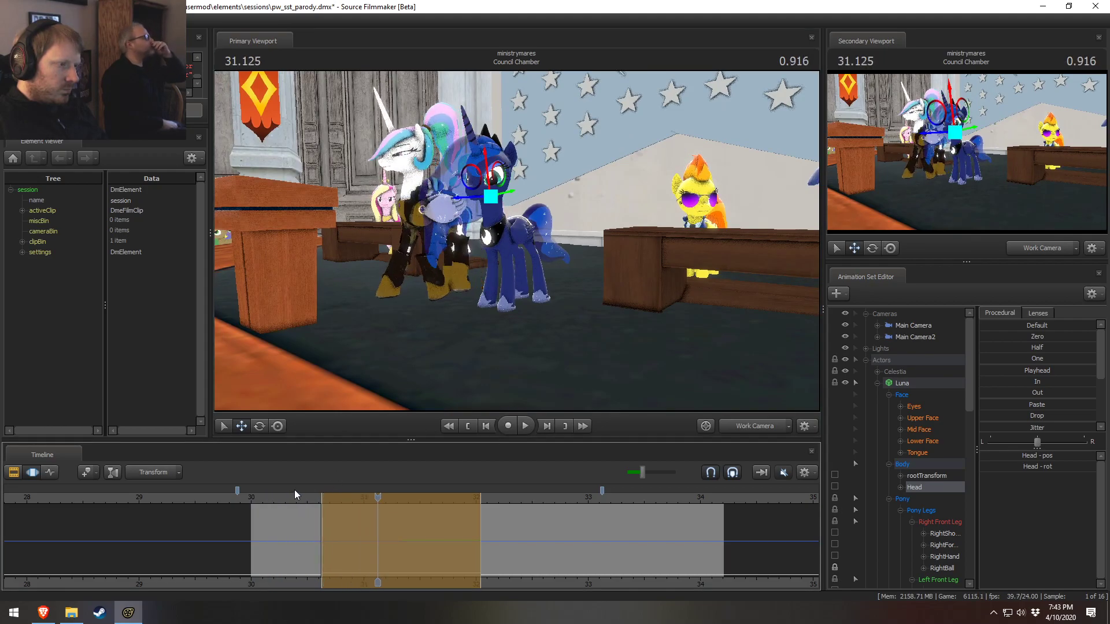
pyautogui.click(275, 496)
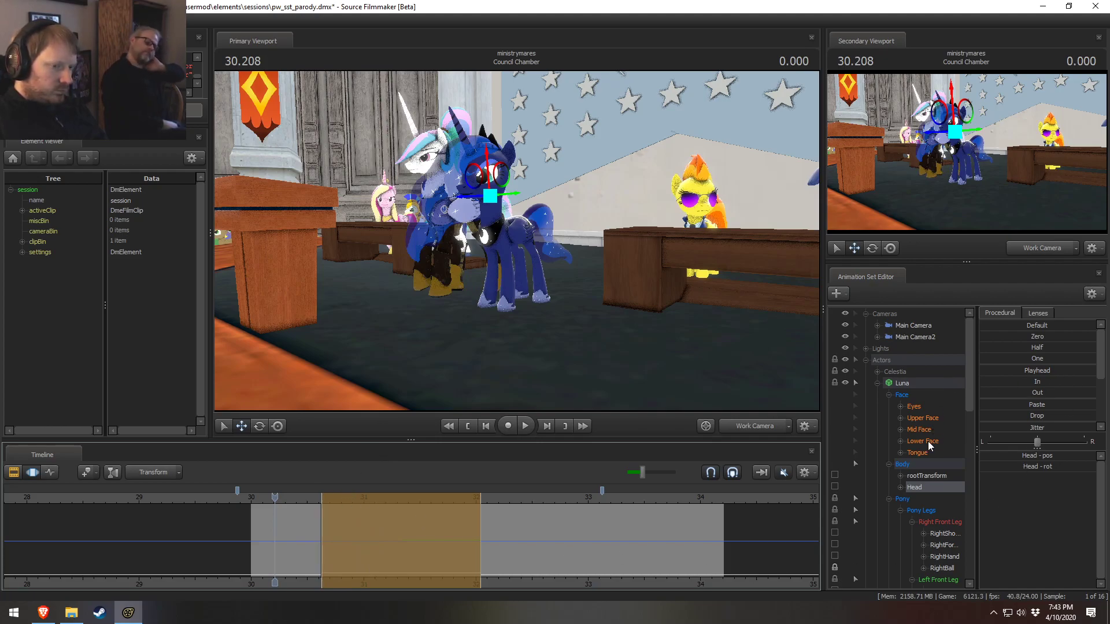
# Select all of Luna's controls and move the two timeline markers to the start and end of the time selection
pyautogui.click(906, 382)
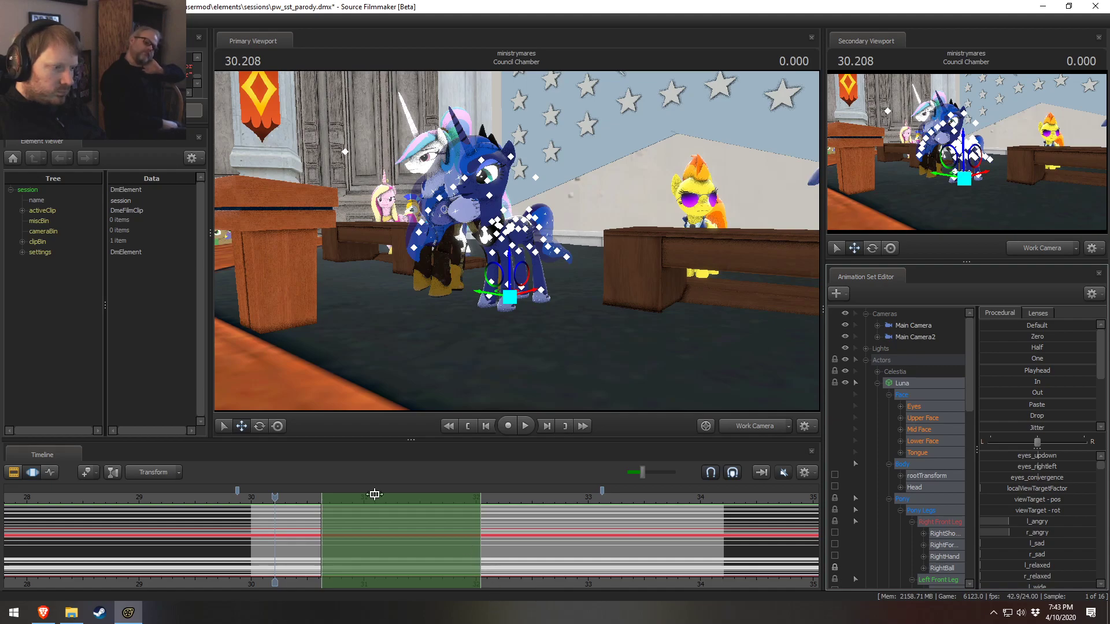
pyautogui.click(321, 506)
pyautogui.click(302, 511)
pyautogui.click(321, 518)
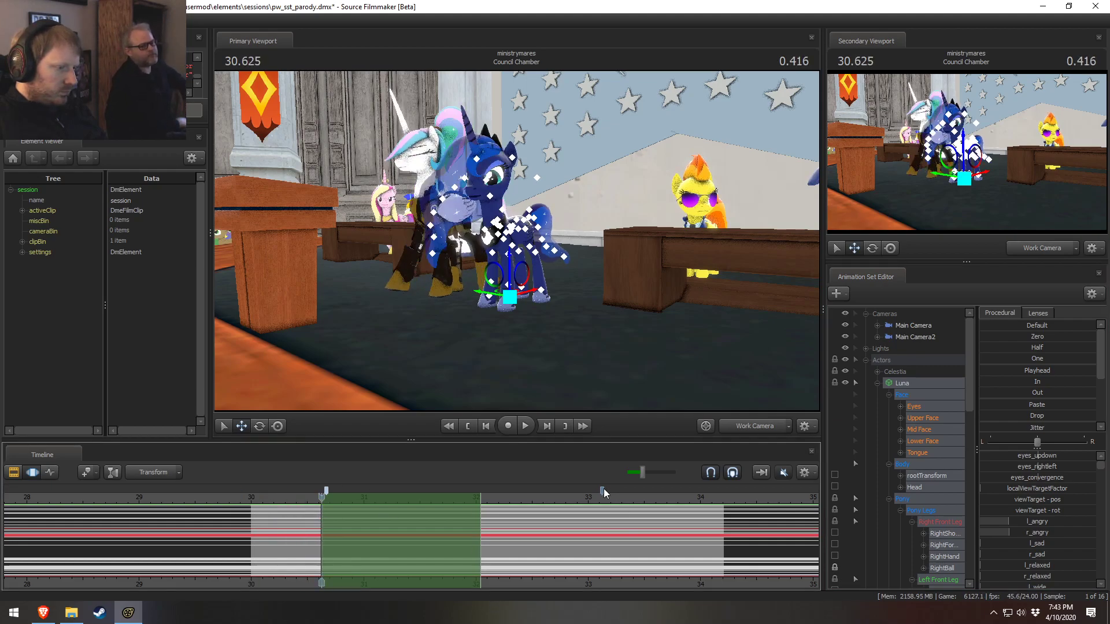
pyautogui.click(479, 527)
pyautogui.press('Up')
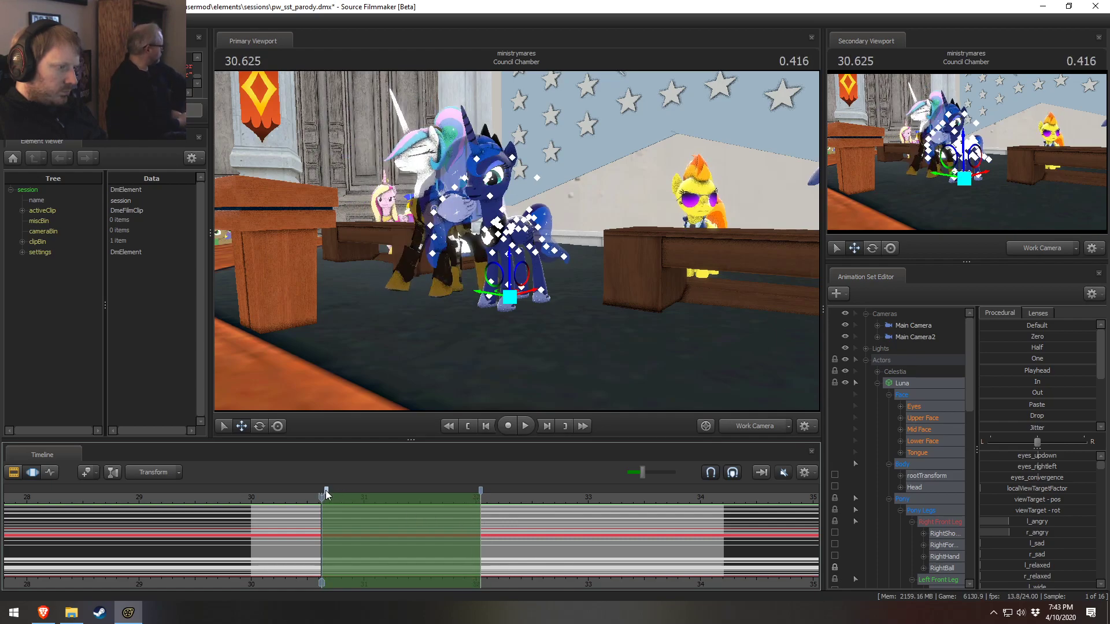
# Shift the time selection to start at 32.041, shorten it to end at about 33, and place the playhead at 32.166
pyautogui.moveTo(324, 498); pyautogui.dragTo(526, 545)
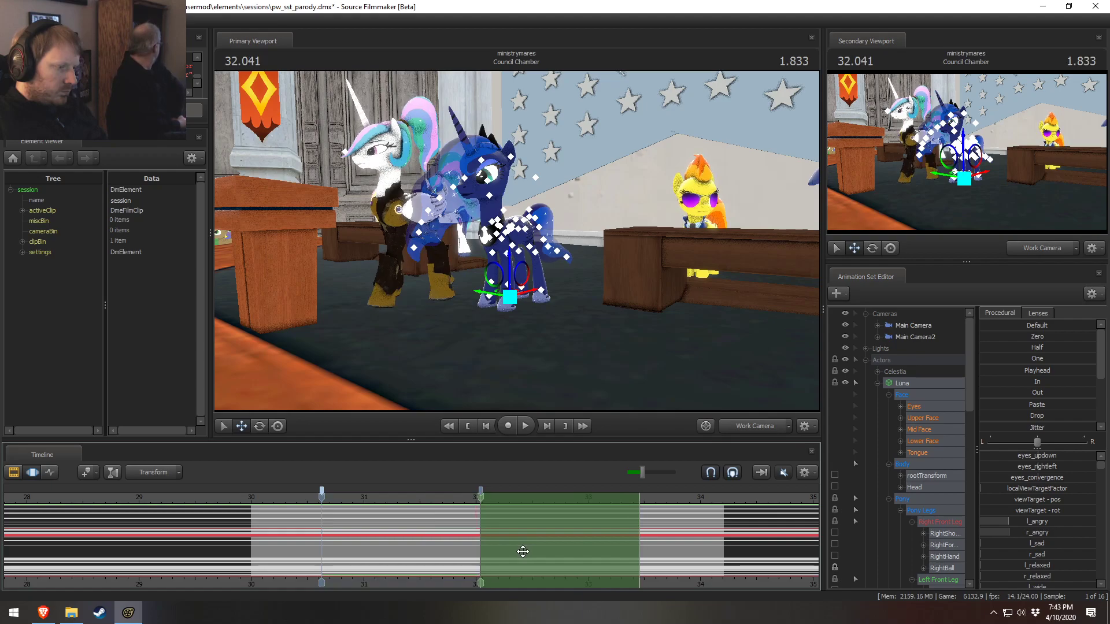
pyautogui.moveTo(640, 527); pyautogui.dragTo(589, 527)
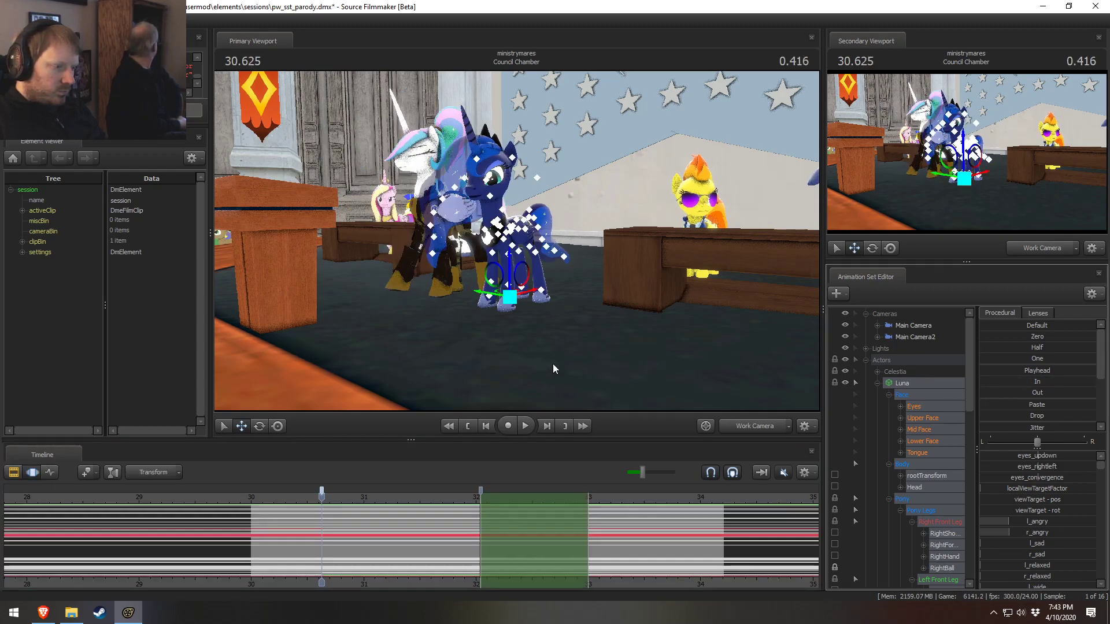
pyautogui.click(454, 496)
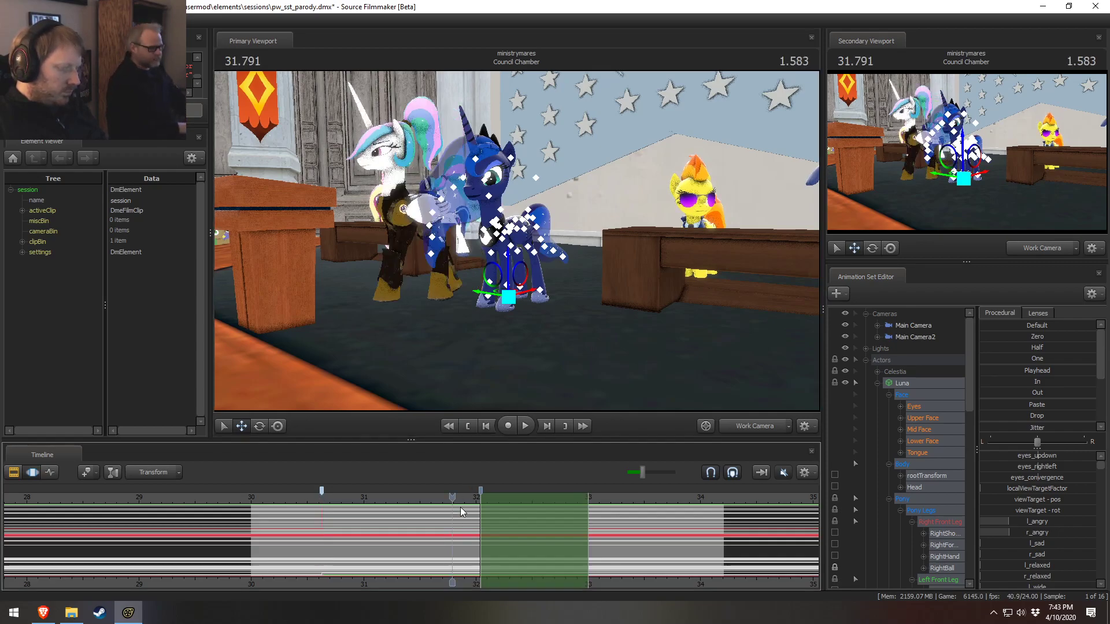
pyautogui.click(464, 497)
pyautogui.click(494, 497)
# Rotate Luna's Neck bone slightly over the new time selection
pyautogui.moveTo(604, 313); pyautogui.dragTo(486, 240)
pyautogui.click(482, 237)
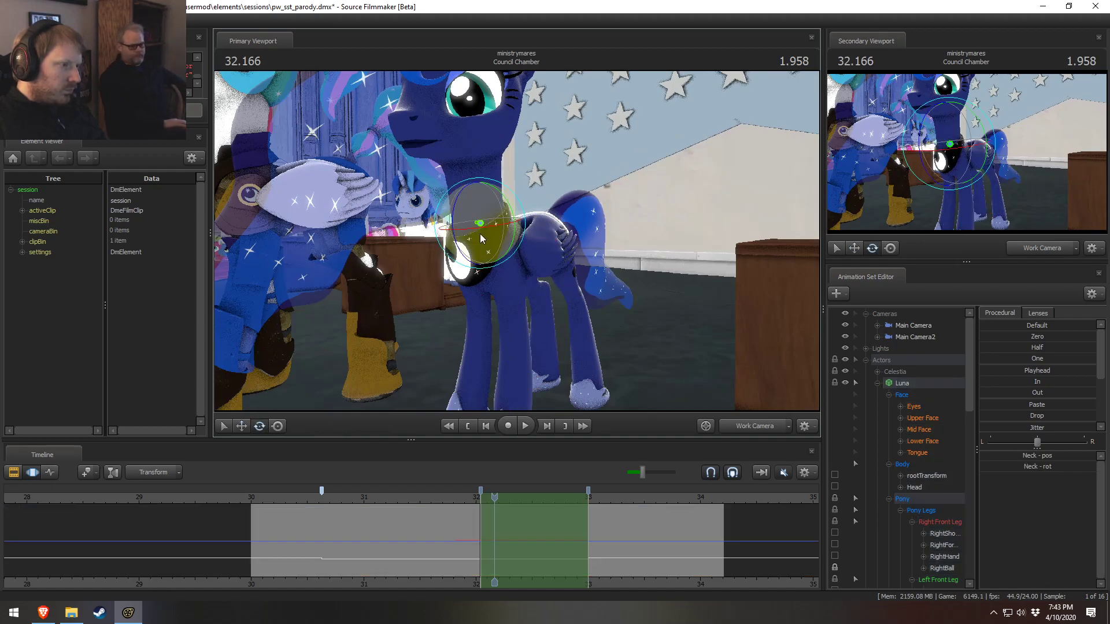
pyautogui.click(474, 197)
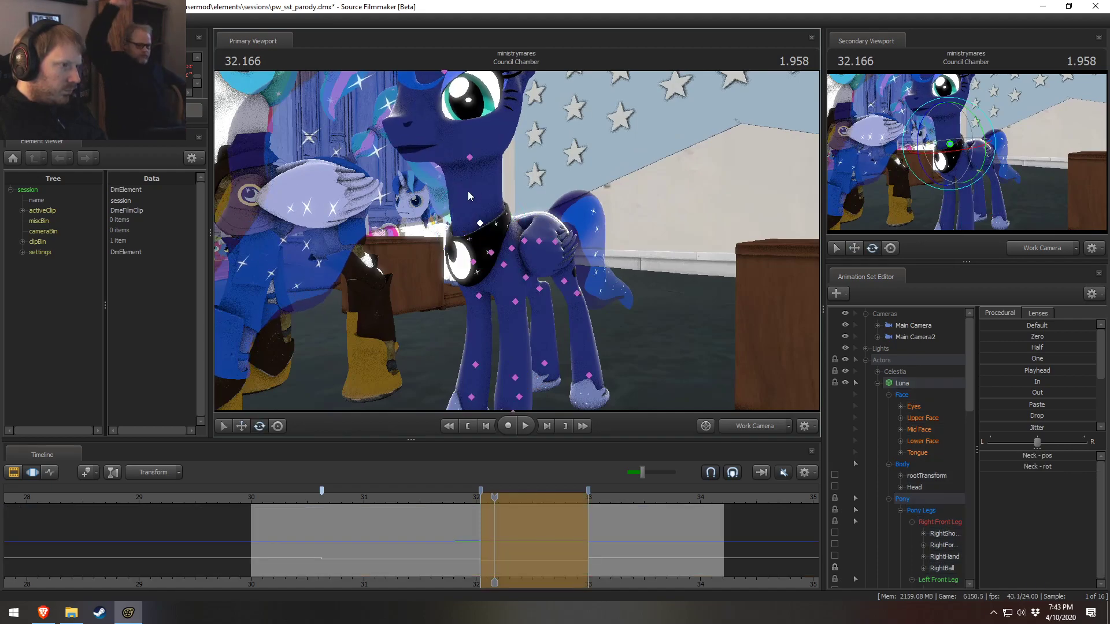
pyautogui.click(470, 161)
# Select Luna's LeftShoulder and RightShoulder bones together and rotate them slightly over the selection starting at 32.041
pyautogui.keyDown('ctrl'); pyautogui.click(513, 249); pyautogui.keyUp('ctrl')
pyautogui.moveTo(514, 255); pyautogui.dragTo(507, 251)
pyautogui.moveTo(586, 292); pyautogui.dragTo(581, 313)
pyautogui.click(475, 242)
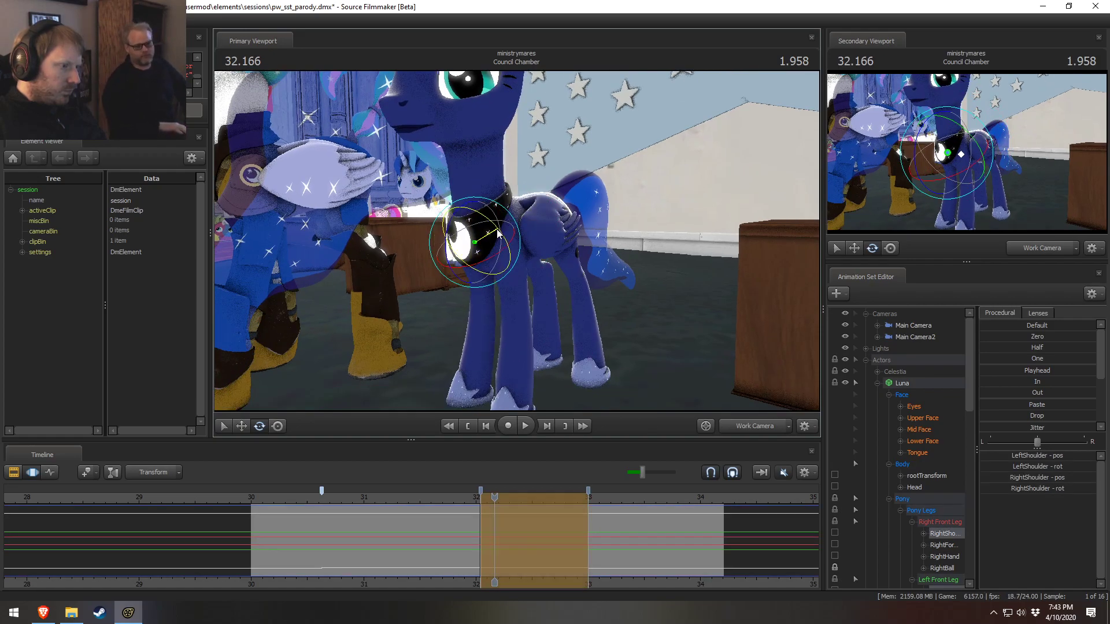
pyautogui.moveTo(475, 539)
pyautogui.mouseDown()
pyautogui.moveTo(466, 545)
pyautogui.moveTo(495, 540)
pyautogui.mouseUp()
pyautogui.keyDown('alt'); pyautogui.moveTo(543, 278); pyautogui.dragTo(469, 278); pyautogui.keyUp('alt')
pyautogui.moveTo(471, 541); pyautogui.dragTo(495, 541)
# Rotate Luna's LeftForearm slightly over the time selection and scrub through its start
pyautogui.keyDown('ctrl'); pyautogui.click(509, 282); pyautogui.keyUp('ctrl')
pyautogui.moveTo(478, 261); pyautogui.dragTo(478, 261)
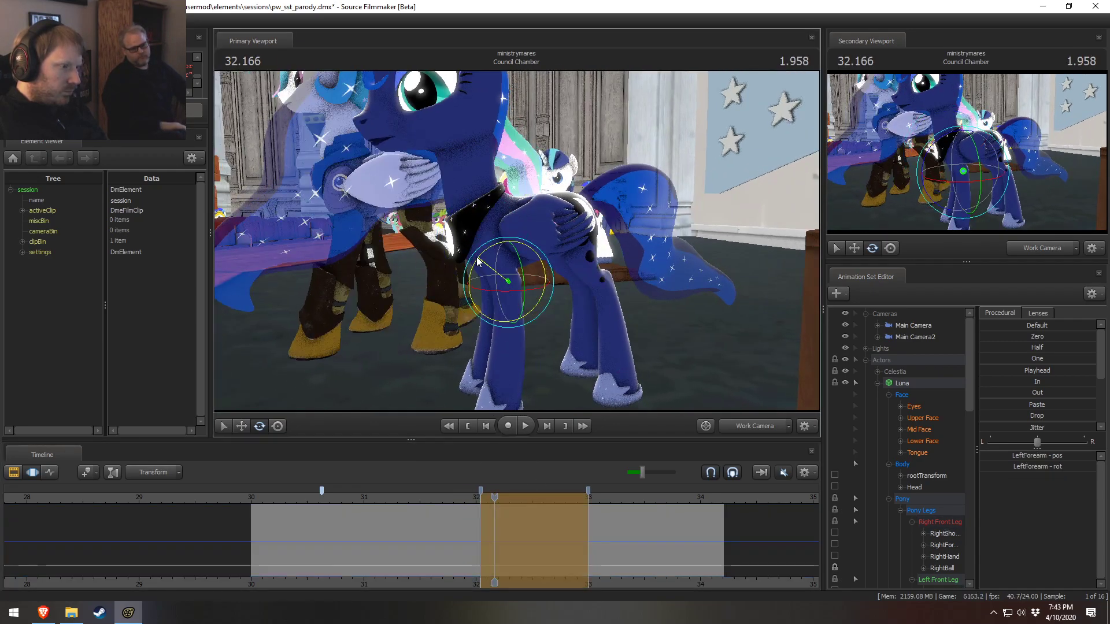
pyautogui.moveTo(487, 515); pyautogui.dragTo(495, 540)
# Rotate Luna's Head bone slightly over the time selection to change the angle of her face
pyautogui.keyDown('alt'); pyautogui.moveTo(556, 253); pyautogui.dragTo(557, 253); pyautogui.keyUp('alt')
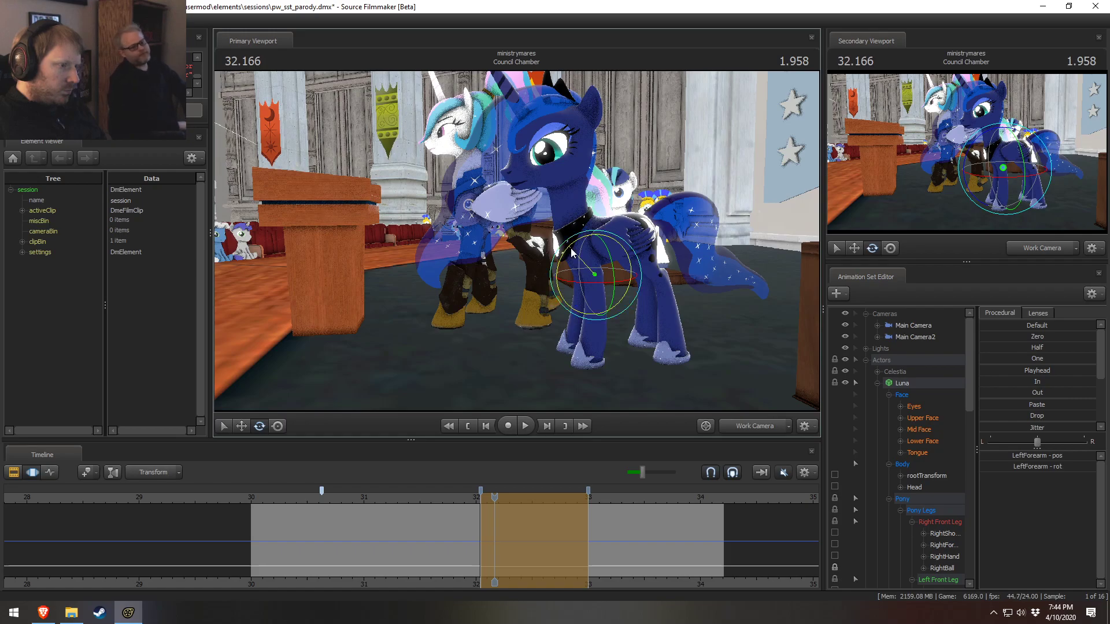
pyautogui.keyDown('alt'); pyautogui.moveTo(559, 255); pyautogui.dragTo(559, 254); pyautogui.keyUp('alt')
pyautogui.keyDown('ctrl'); pyautogui.click(530, 192); pyautogui.keyUp('ctrl')
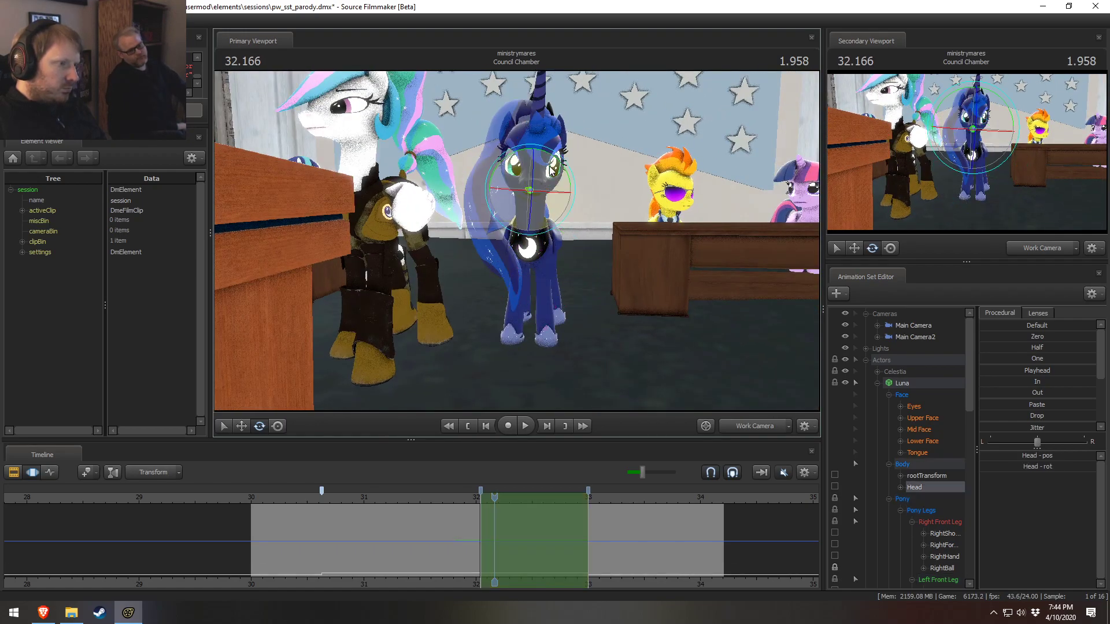
pyautogui.moveTo(552, 162); pyautogui.dragTo(545, 167)
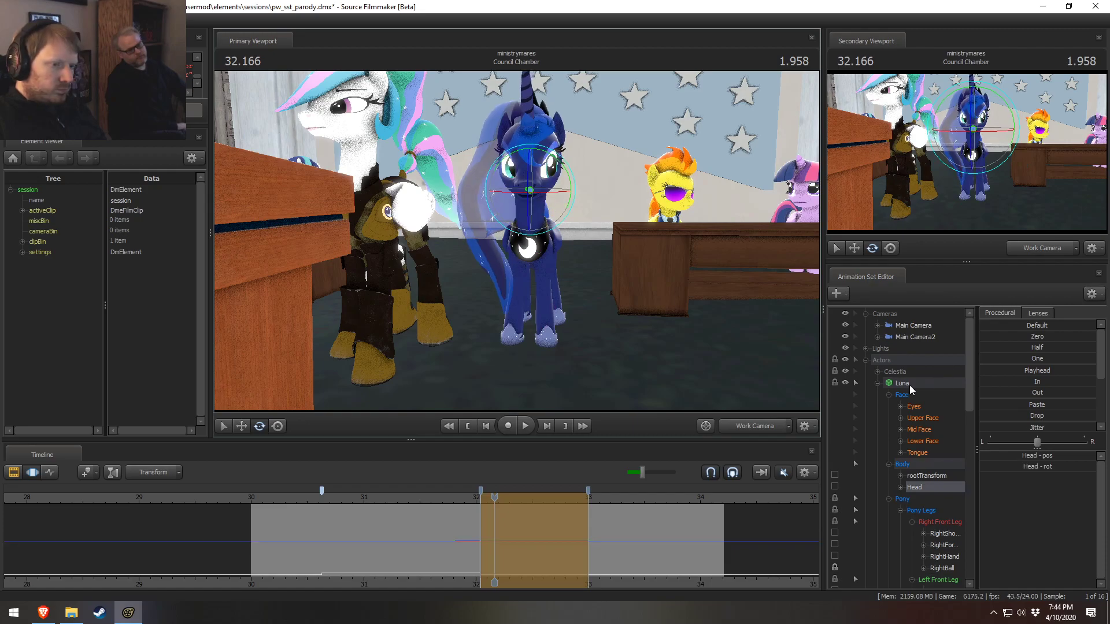
# Reposition Luna's eye view target over the selection starting at 32.041 and play the shot back to check her gaze
pyautogui.click(912, 406)
pyautogui.keyDown('alt'); pyautogui.moveTo(552, 241); pyautogui.dragTo(497, 253); pyautogui.keyUp('alt')
pyautogui.press('s')
pyautogui.moveTo(322, 232); pyautogui.dragTo(566, 410)
pyautogui.press('w')
pyautogui.click(267, 499)
pyautogui.press('space')
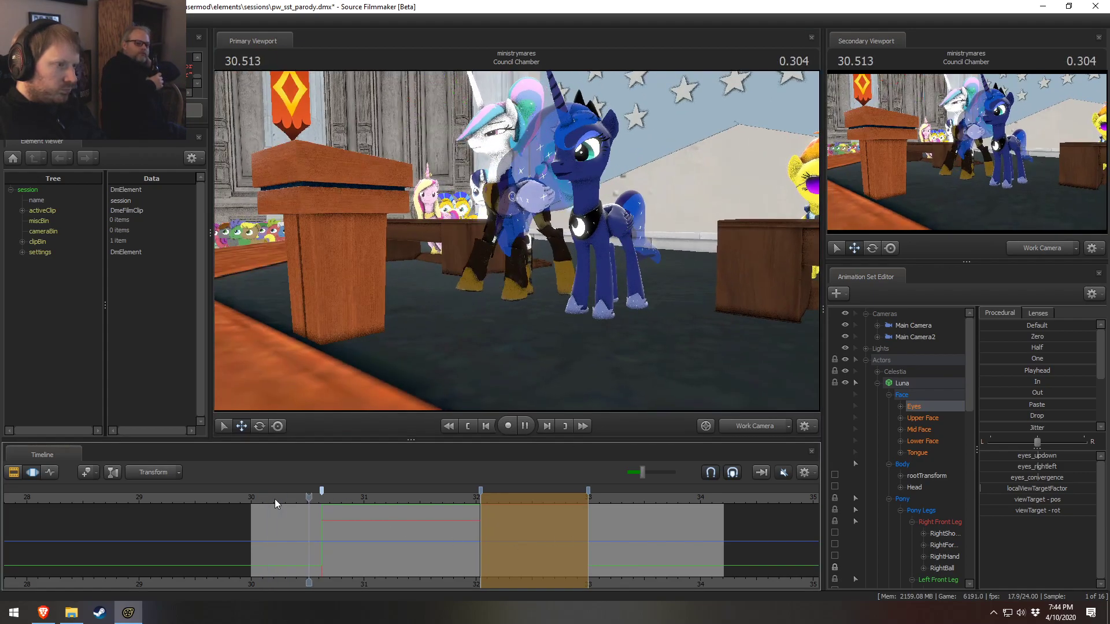
pyautogui.press('space')
pyautogui.press('space')
# Extend a time selection from about 33.0 onward and rotate Luna's Head bone at 33.416
pyautogui.click(588, 529)
pyautogui.press('space')
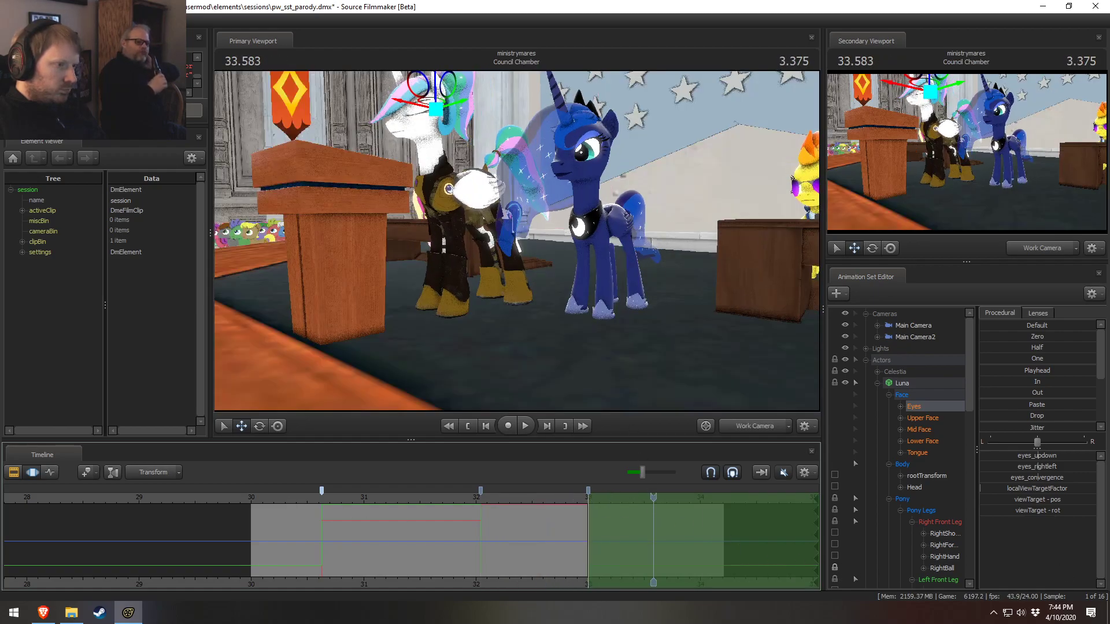
pyautogui.moveTo(630, 339); pyautogui.dragTo(545, 277)
pyautogui.click(904, 384)
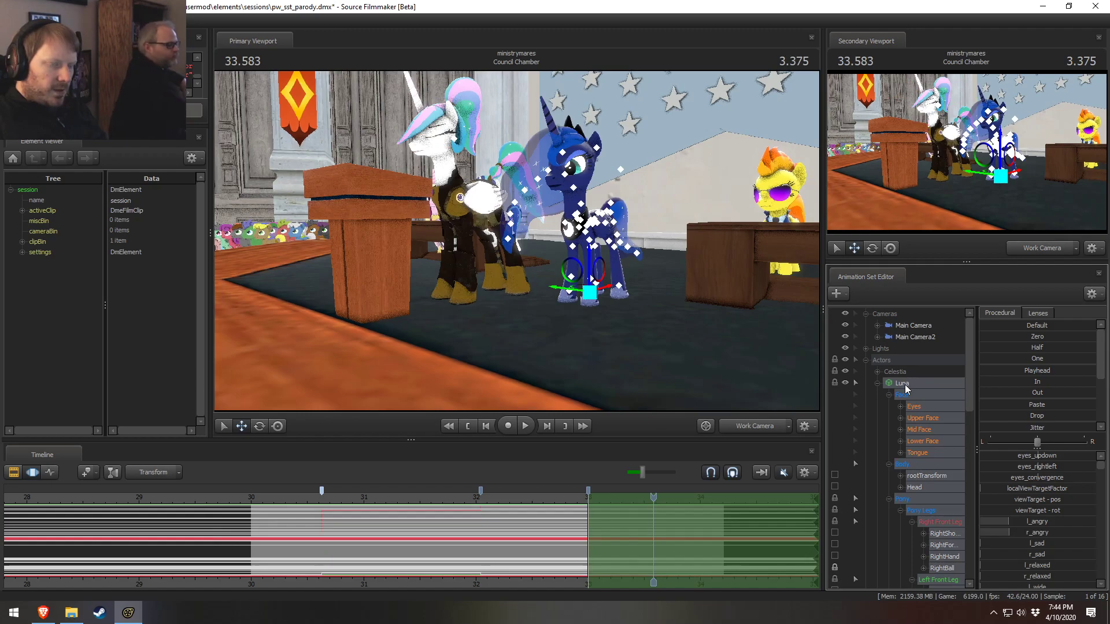
pyautogui.click(635, 497)
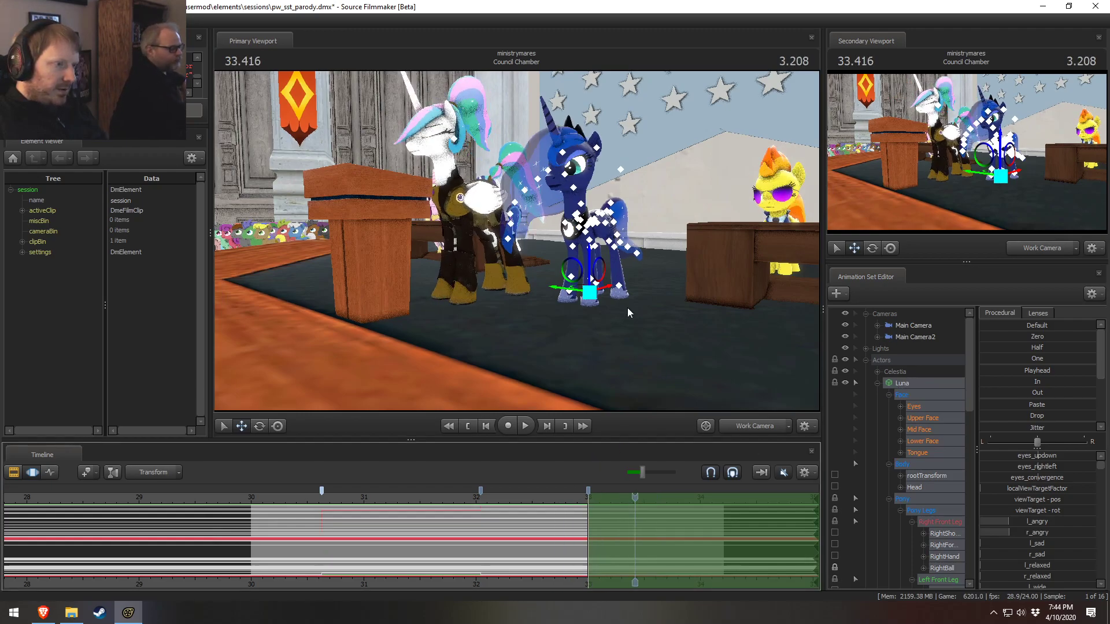
pyautogui.scroll(5, 544, 254)
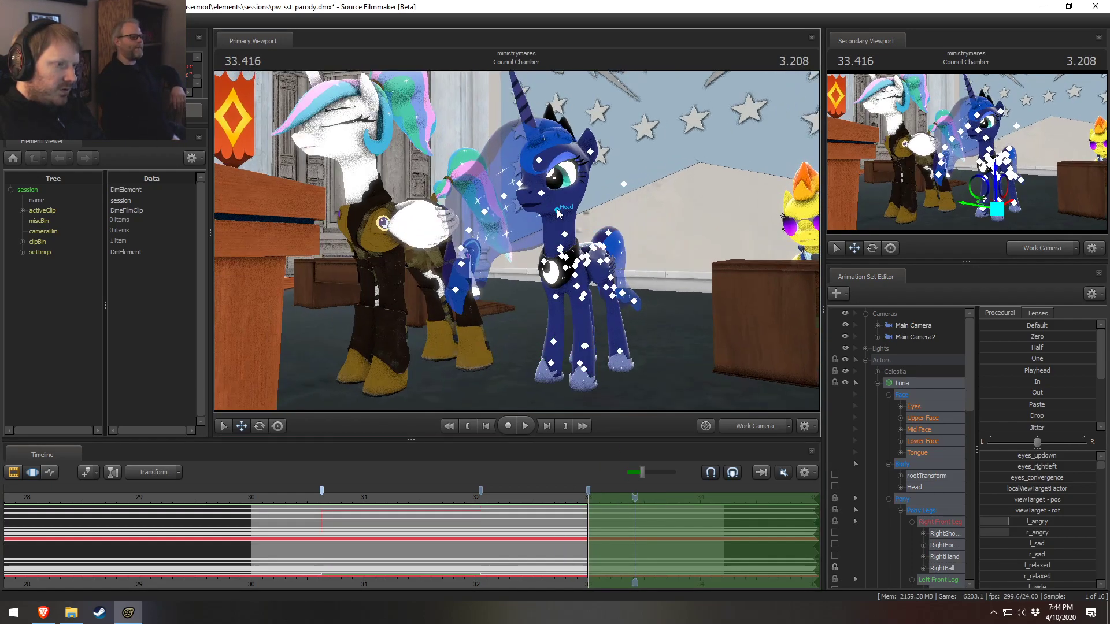
pyautogui.click(558, 212)
pyautogui.moveTo(581, 194); pyautogui.dragTo(497, 250)
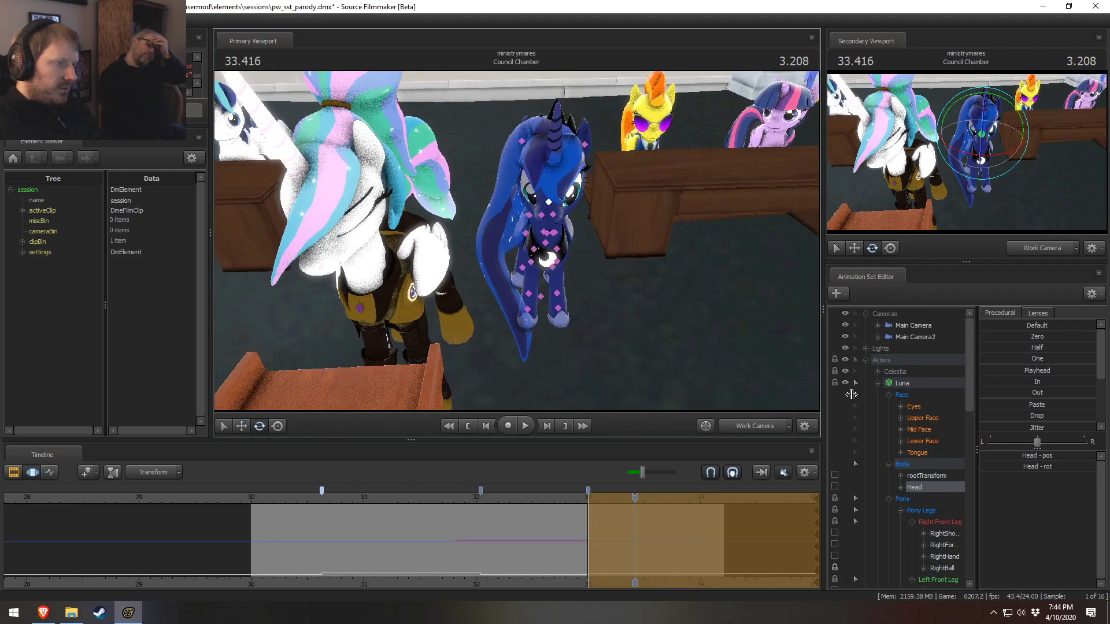
# Rotate Luna's hair_jiggle1 bone slightly over the selection from 33.0 and play the transition back
pyautogui.scroll(-10, 909, 535)
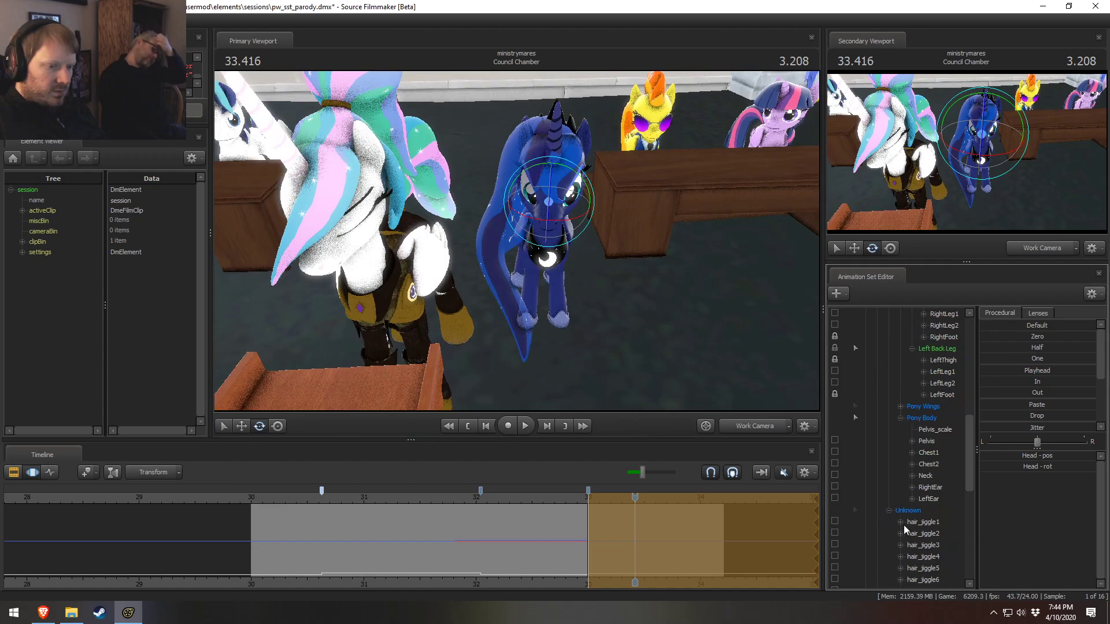
pyautogui.click(920, 522)
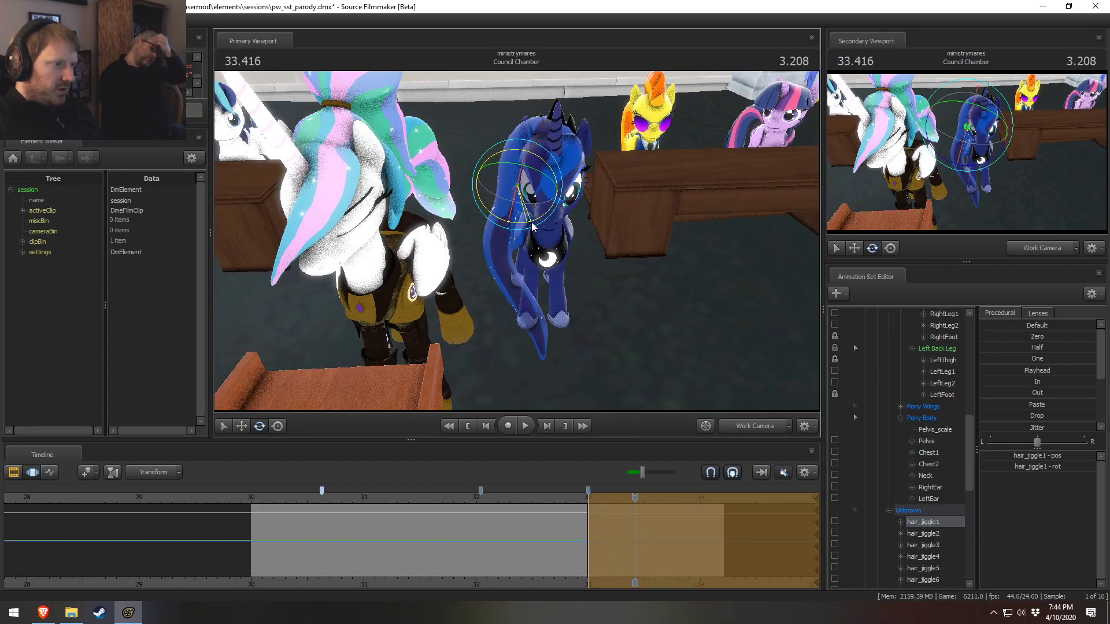
pyautogui.moveTo(527, 220); pyautogui.dragTo(491, 439)
pyautogui.click(552, 498)
pyautogui.press('space')
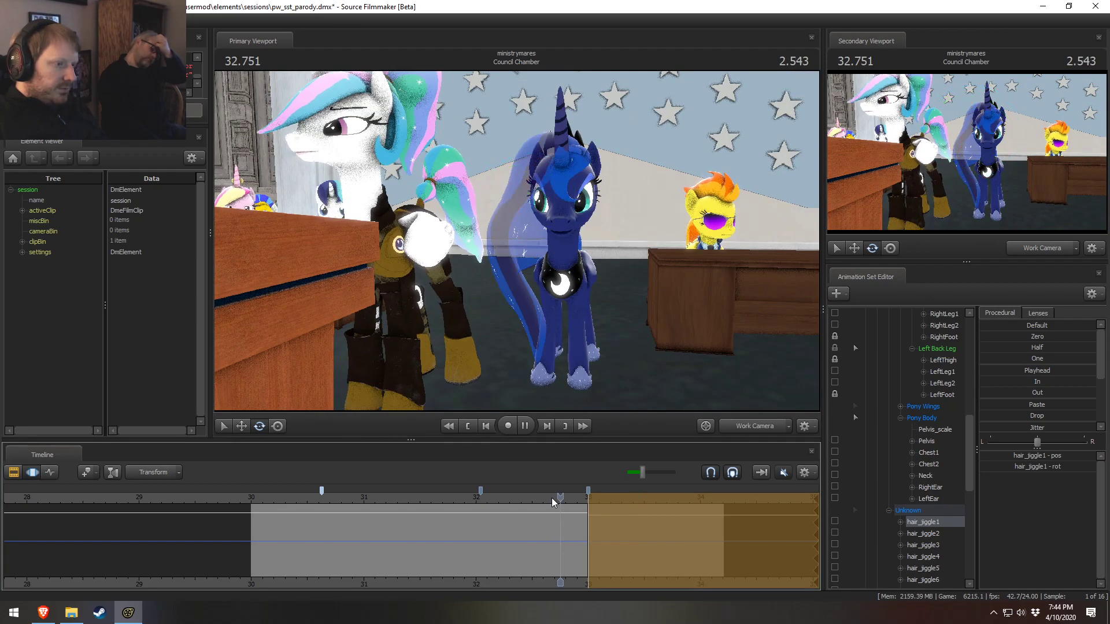
pyautogui.press('space')
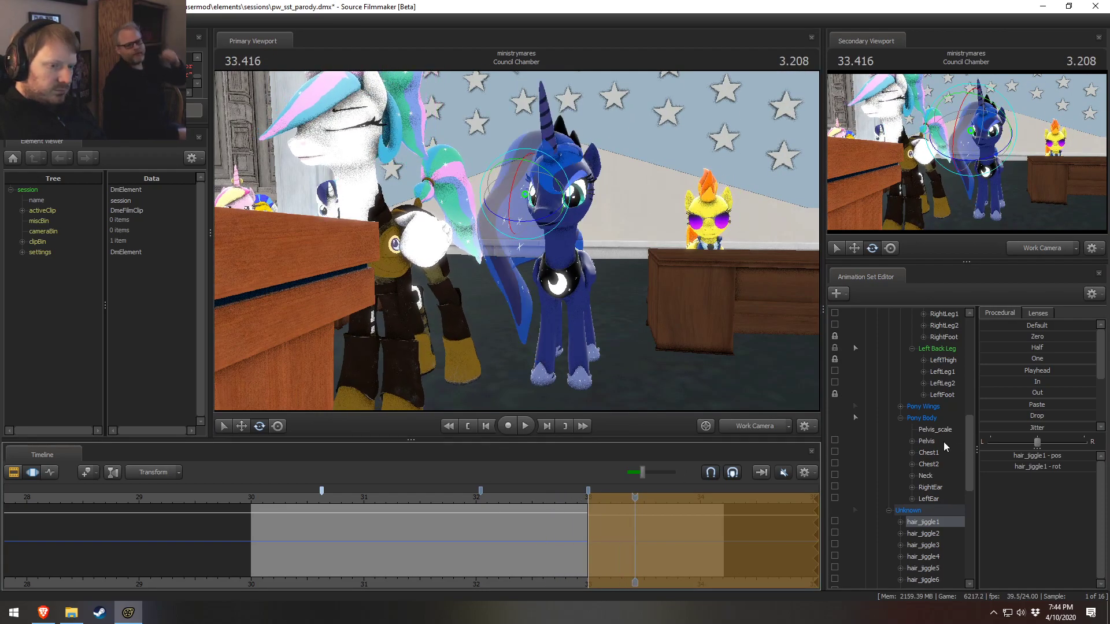
# Move Luna's eye view target toward Celestia's body at 33.416 so her gaze follows the new head angle
pyautogui.scroll(10, 942, 434)
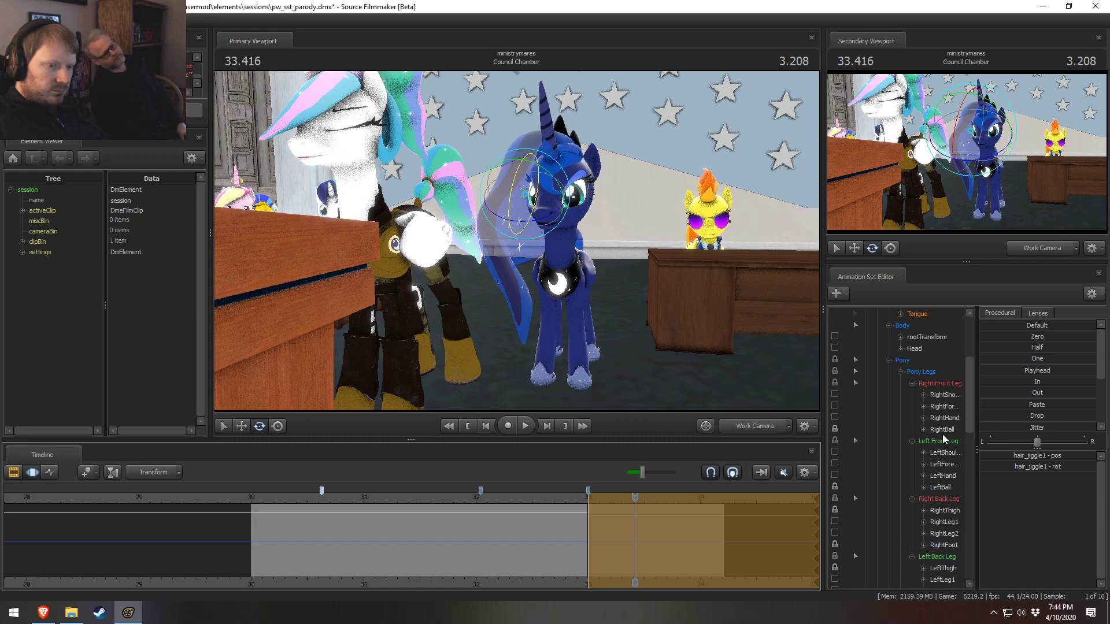
pyautogui.click(914, 338)
pyautogui.moveTo(538, 243); pyautogui.dragTo(520, 199)
pyautogui.keyDown('ctrl'); pyautogui.click(761, 431); pyautogui.keyUp('ctrl')
pyautogui.moveTo(606, 277)
pyautogui.mouseDown()
pyautogui.moveTo(636, 271)
pyautogui.moveTo(627, 276)
pyautogui.mouseUp()
pyautogui.moveTo(516, 254); pyautogui.dragTo(487, 281)
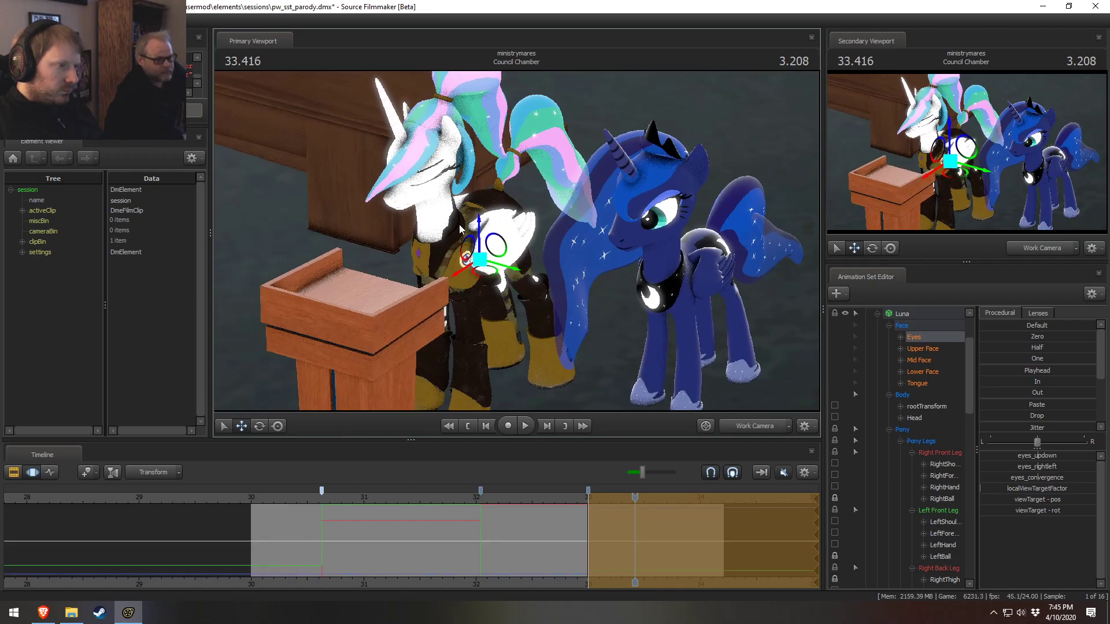
pyautogui.moveTo(477, 204); pyautogui.dragTo(495, 253)
# At 33.958, rotate Luna's Head bone slightly upward over the selection starting at 33.0
pyautogui.moveTo(500, 521); pyautogui.dragTo(695, 509)
pyautogui.click(663, 239)
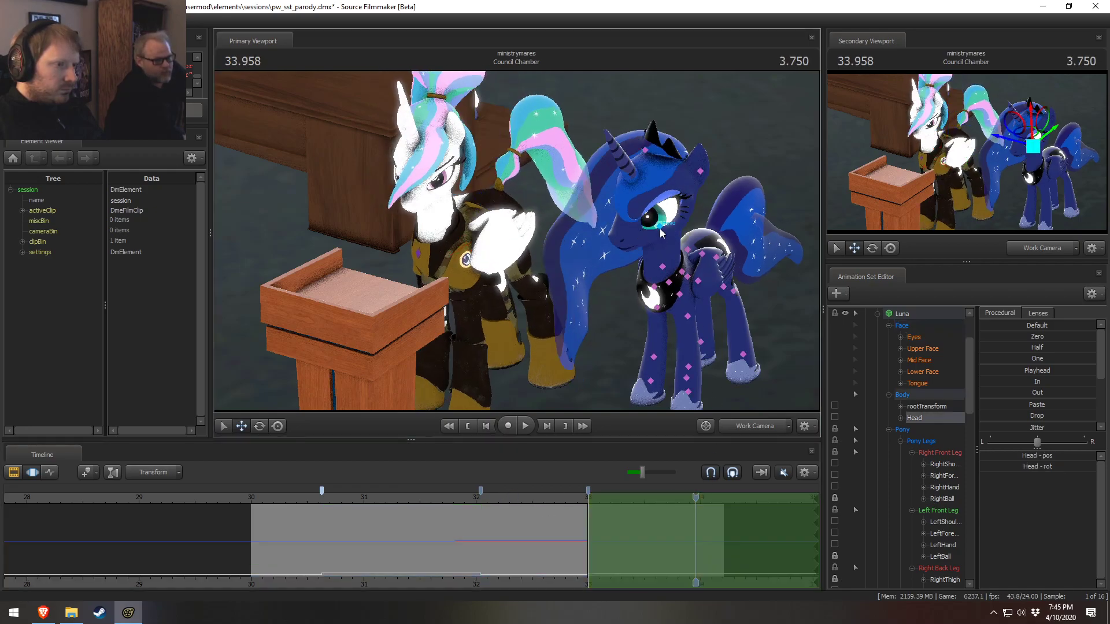
pyautogui.moveTo(649, 246); pyautogui.dragTo(648, 207)
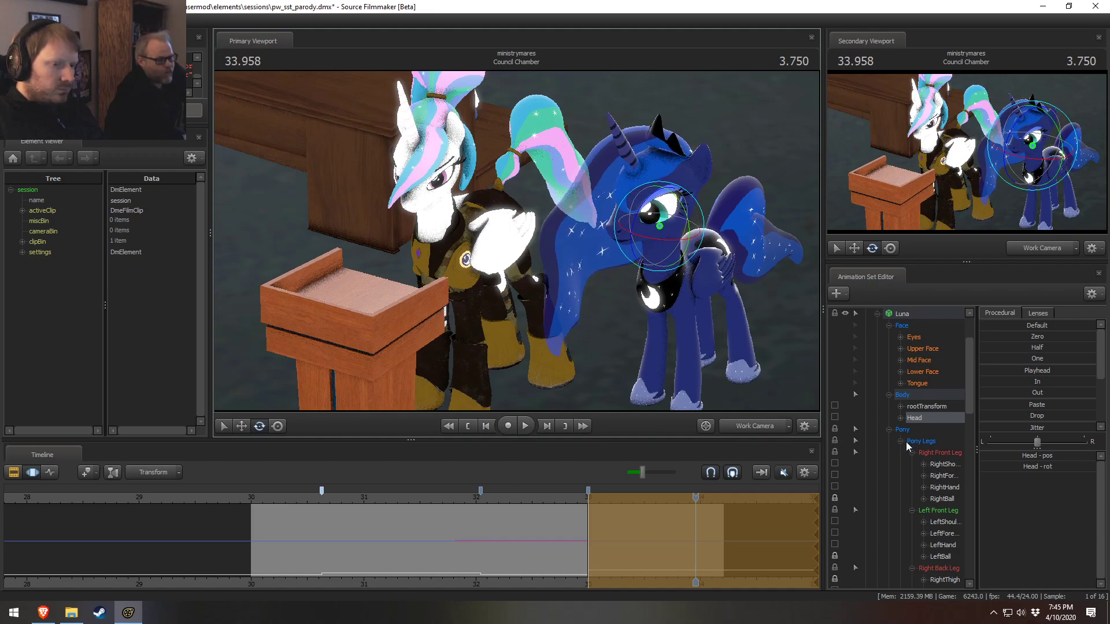
# Shift Luna's eye view target to suit the raised head and check her gaze with the manipulator hidden
pyautogui.click(914, 338)
pyautogui.moveTo(478, 219)
pyautogui.mouseDown()
pyautogui.moveTo(472, 205)
pyautogui.moveTo(480, 239)
pyautogui.mouseUp()
pyautogui.press('F2')
pyautogui.press('F3')
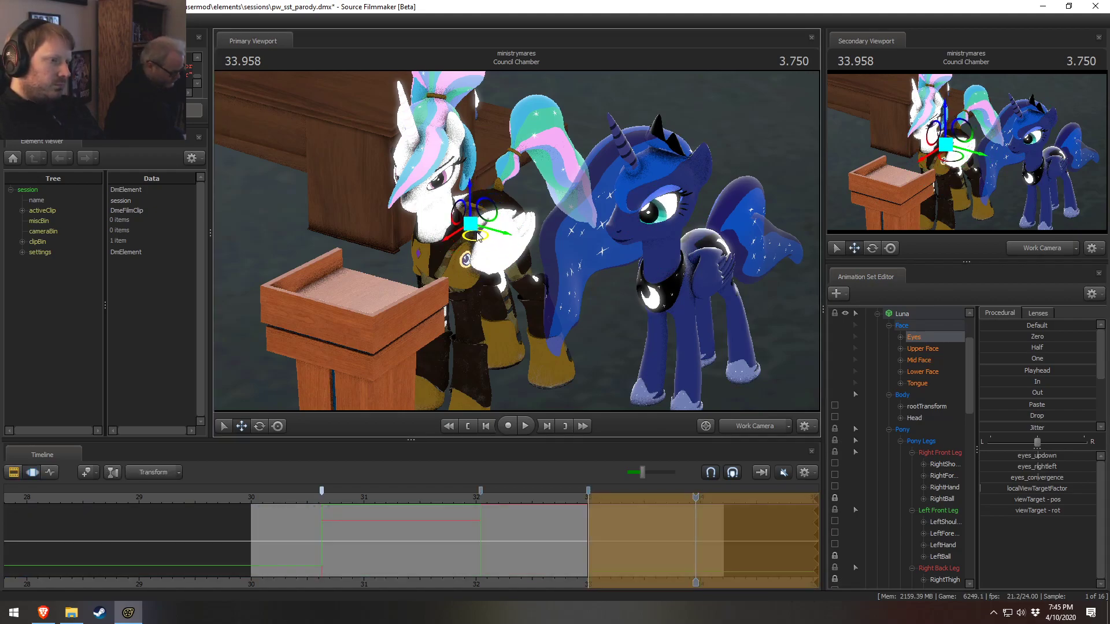
pyautogui.press('F2')
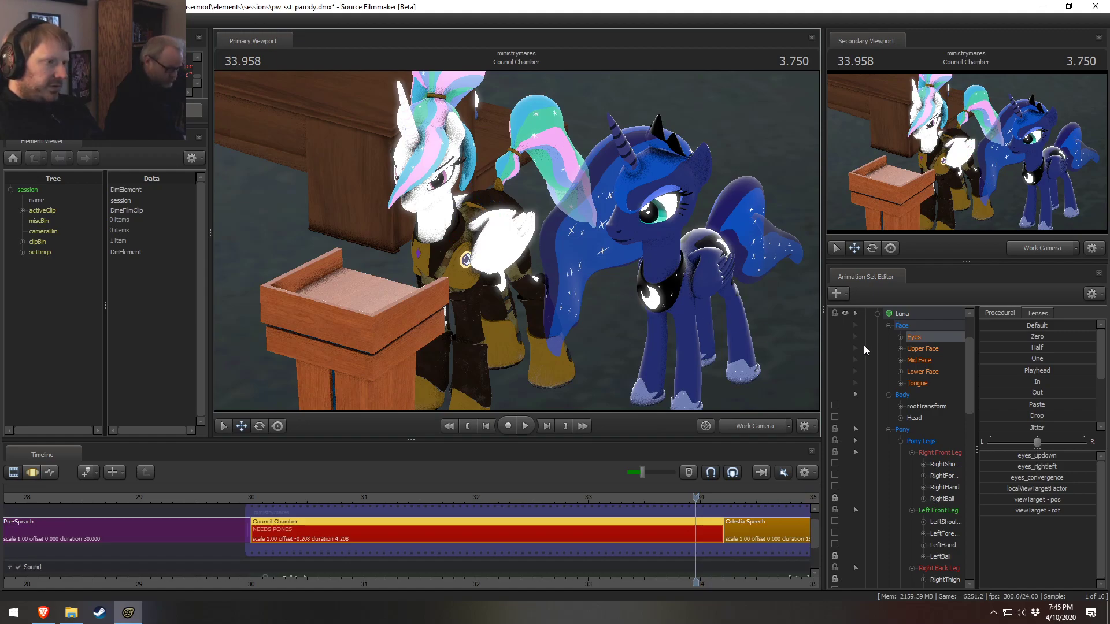
pyautogui.press('F3')
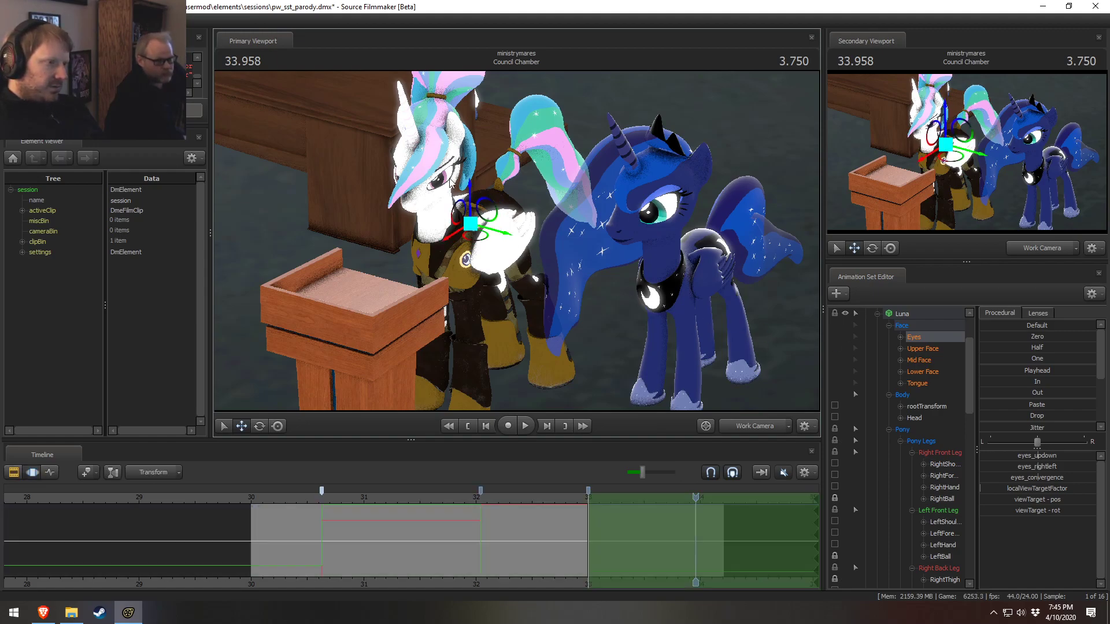
# Fine-tune Luna's view target beside Celestia with small nudges, recheck her eyes, and play the end of the shot
pyautogui.moveTo(469, 191); pyautogui.dragTo(470, 194)
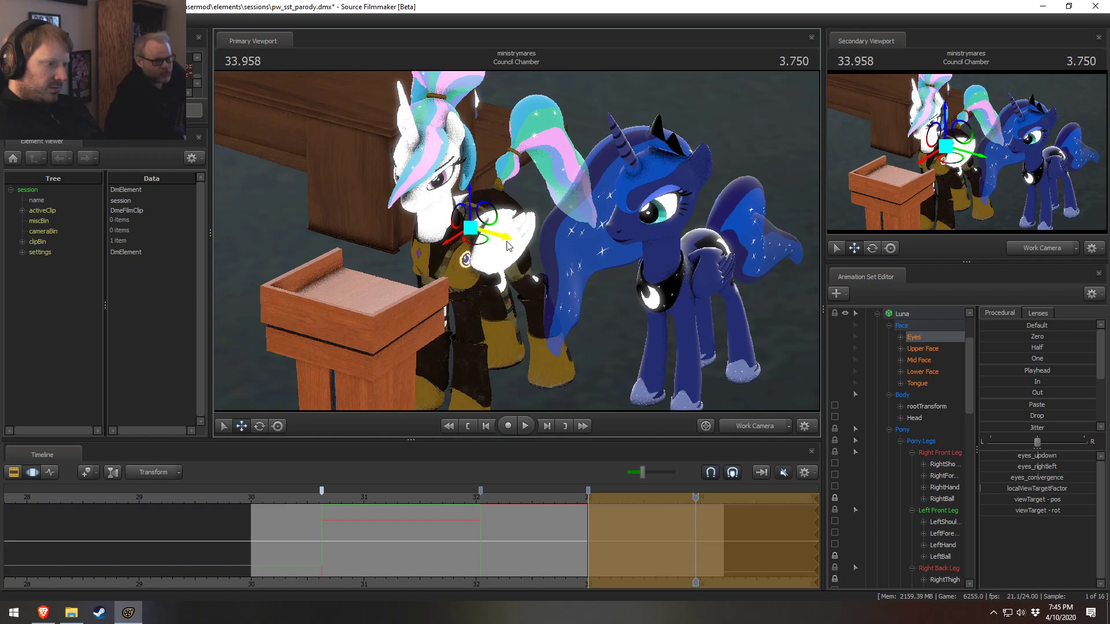
pyautogui.press('F2')
pyautogui.press('F3')
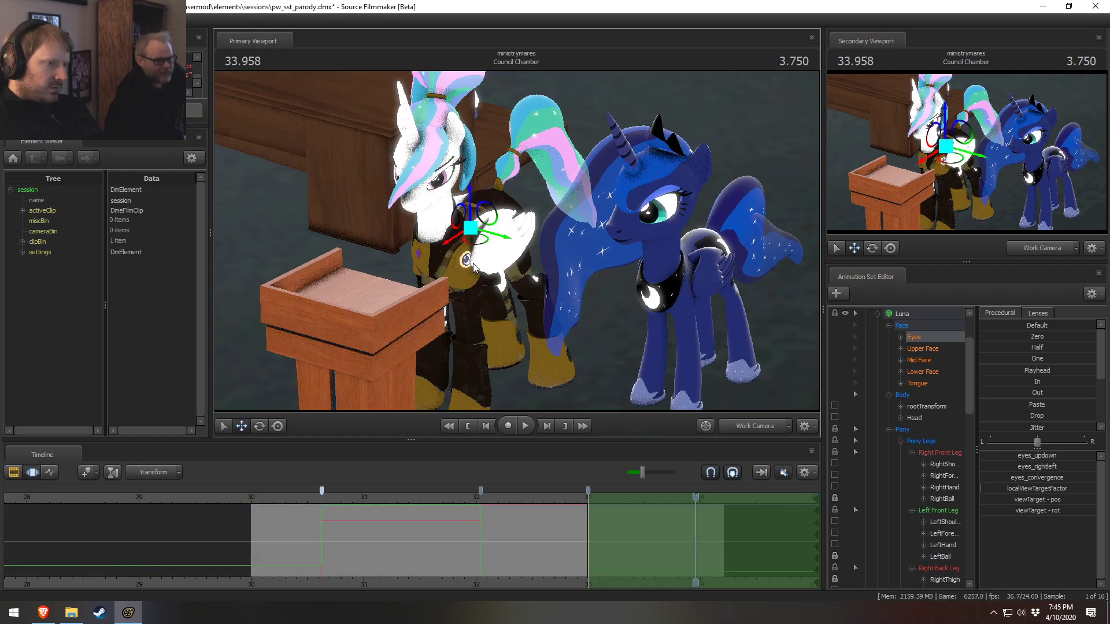
pyautogui.press('F2')
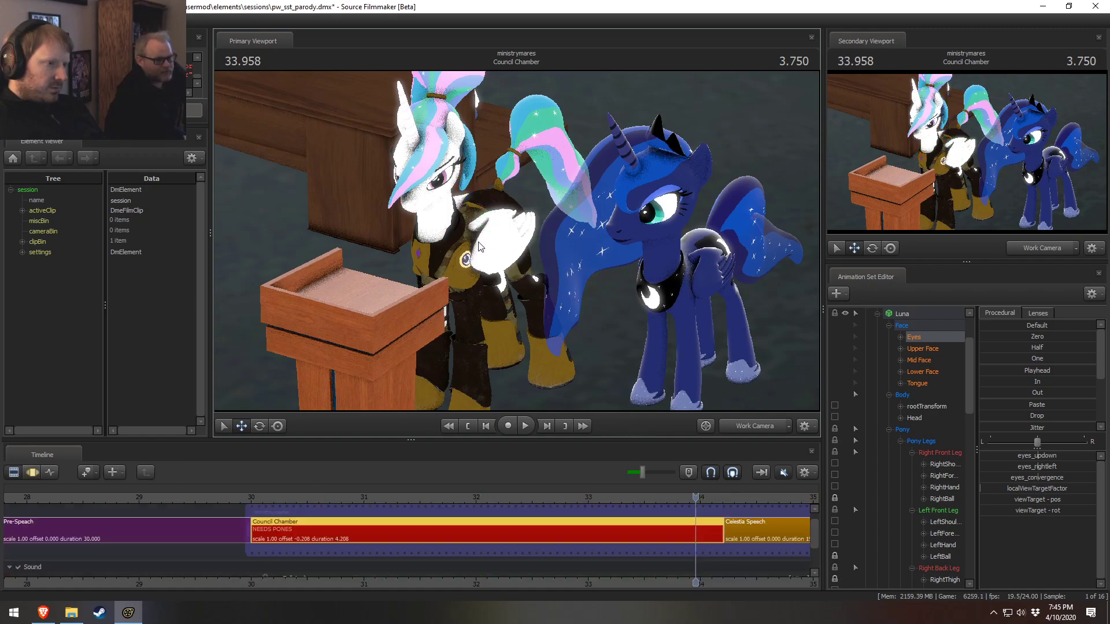
pyautogui.press('F3')
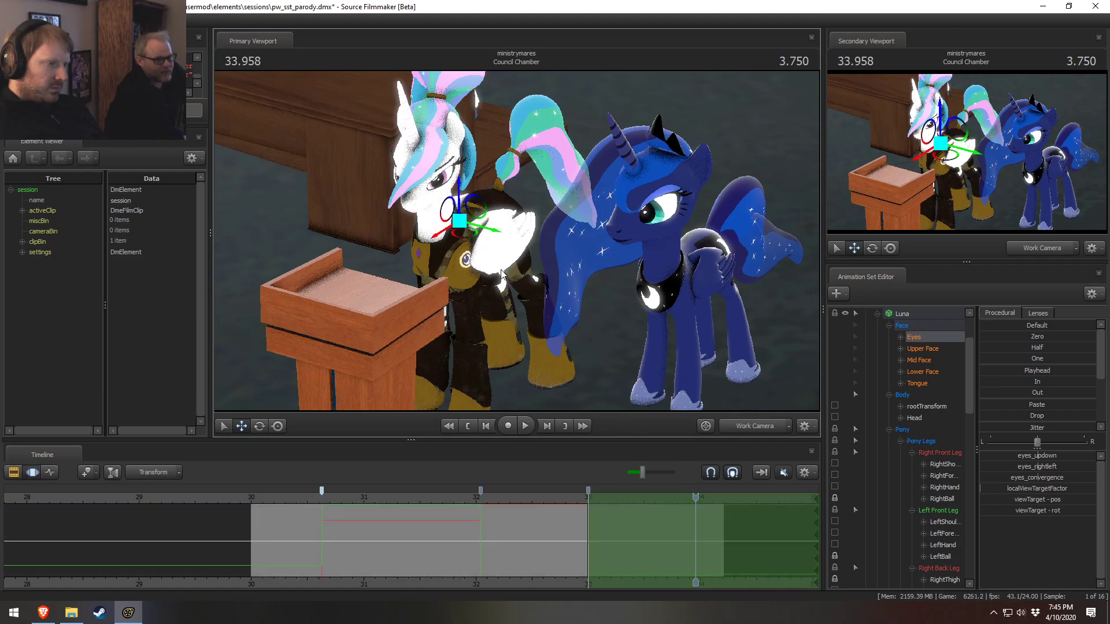
pyautogui.press('F2')
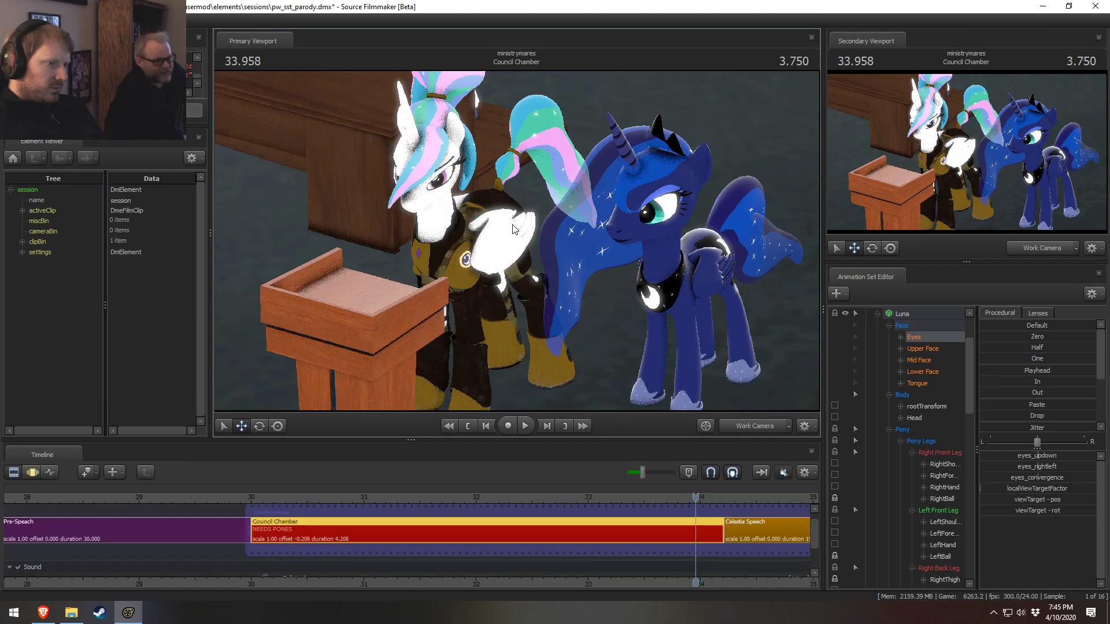
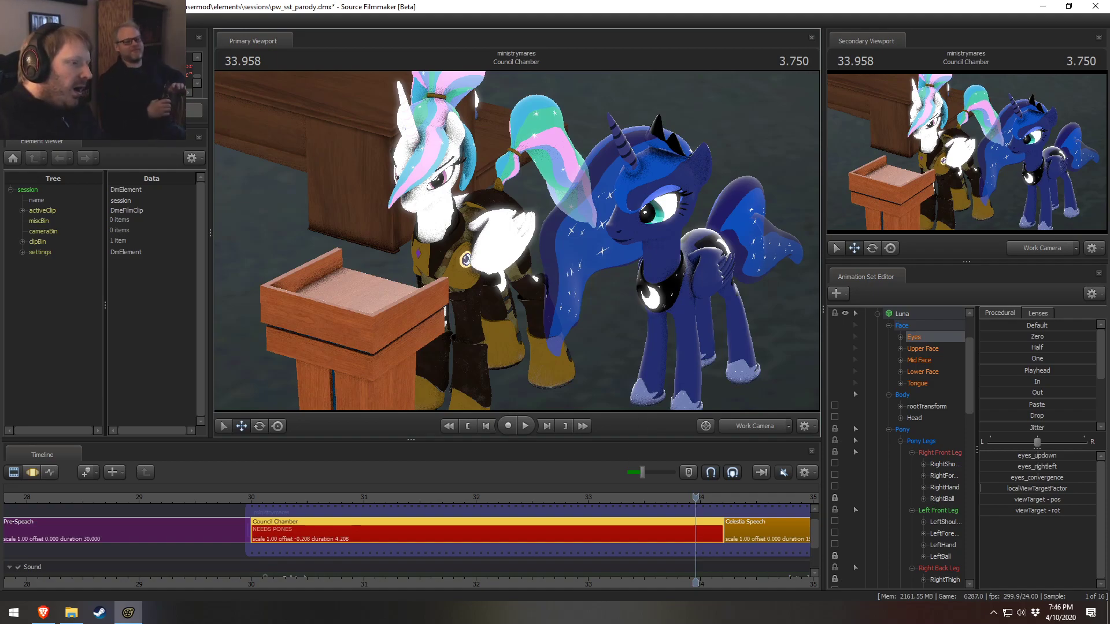
pyautogui.click(582, 502)
pyautogui.press('space')
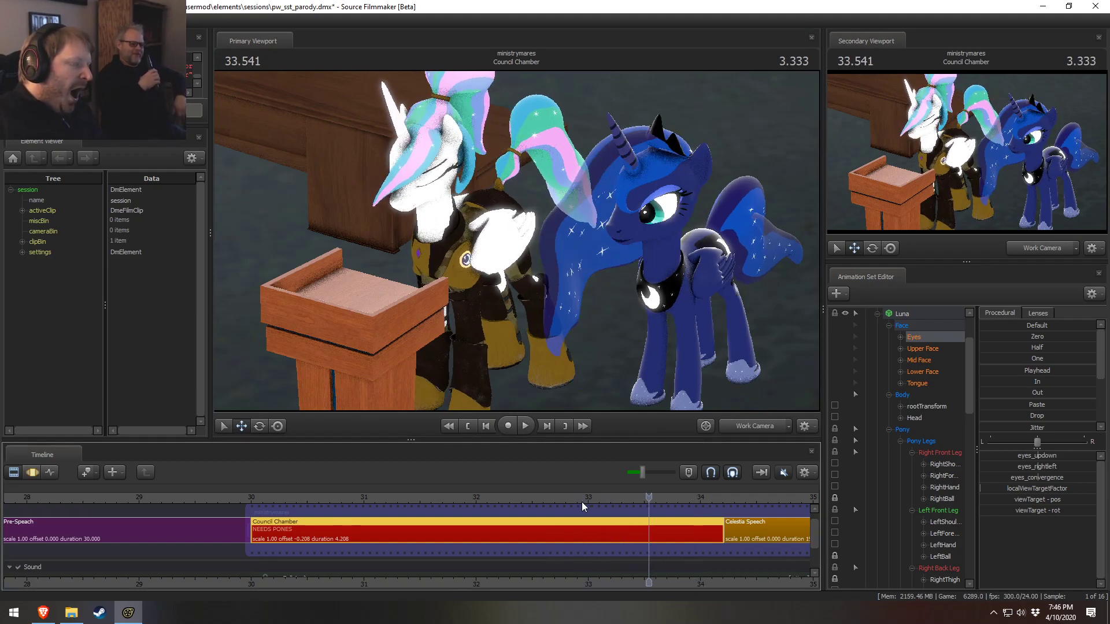
# Select all of Luna's controls and make a feathered time selection around the 30.625 marker, with falloff from about 30.3 to 31.7
pyautogui.click(921, 314)
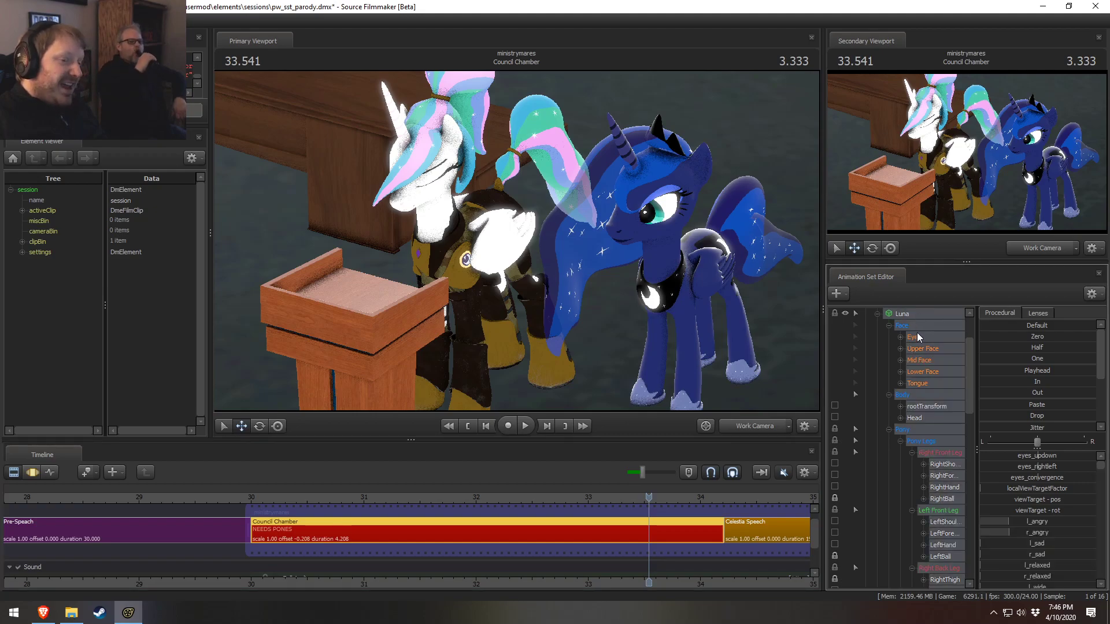
pyautogui.doubleClick(514, 540)
pyautogui.moveTo(321, 523)
pyautogui.mouseDown()
pyautogui.moveTo(312, 518)
pyautogui.moveTo(342, 517)
pyautogui.moveTo(305, 520)
pyautogui.moveTo(322, 527)
pyautogui.mouseUp()
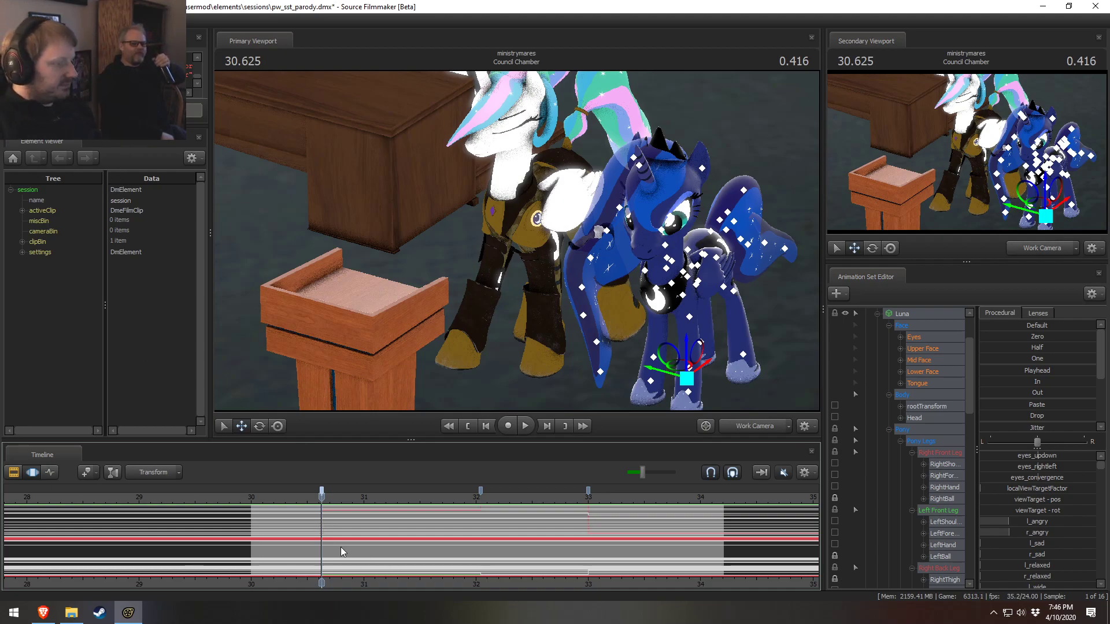
pyautogui.keyDown('shift'); pyautogui.moveTo(312, 549); pyautogui.dragTo(437, 551); pyautogui.keyUp('shift')
pyautogui.moveTo(354, 551); pyautogui.dragTo(359, 551)
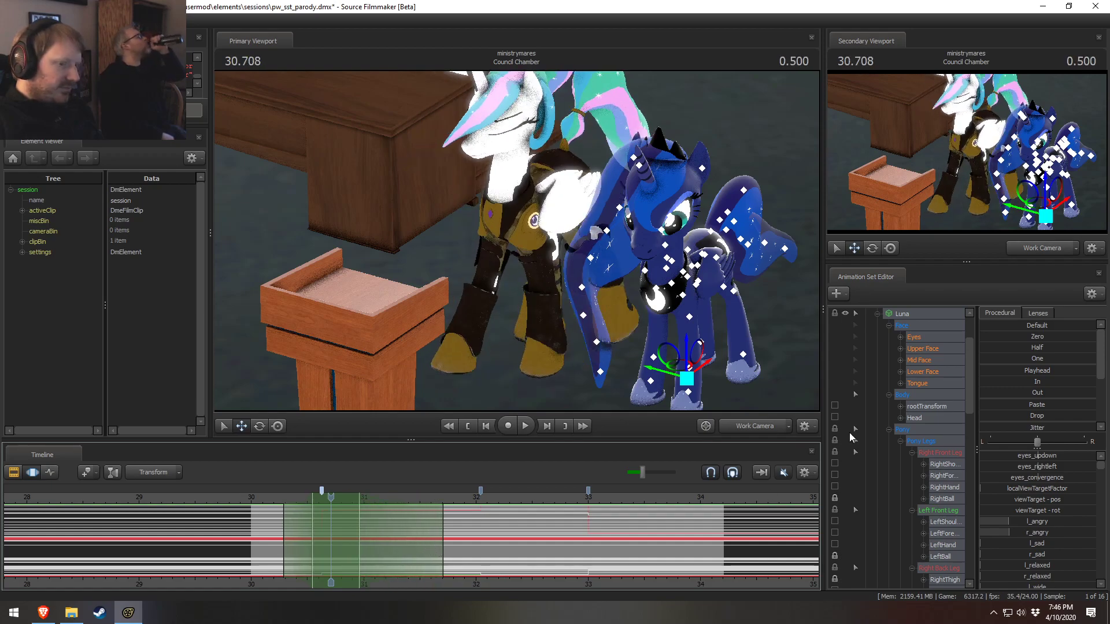
# Try the Round preset on all of Luna's controls over the feathered selection and play the shot back
pyautogui.scroll(-3, 992, 407)
pyautogui.moveTo(994, 425); pyautogui.dragTo(1097, 425)
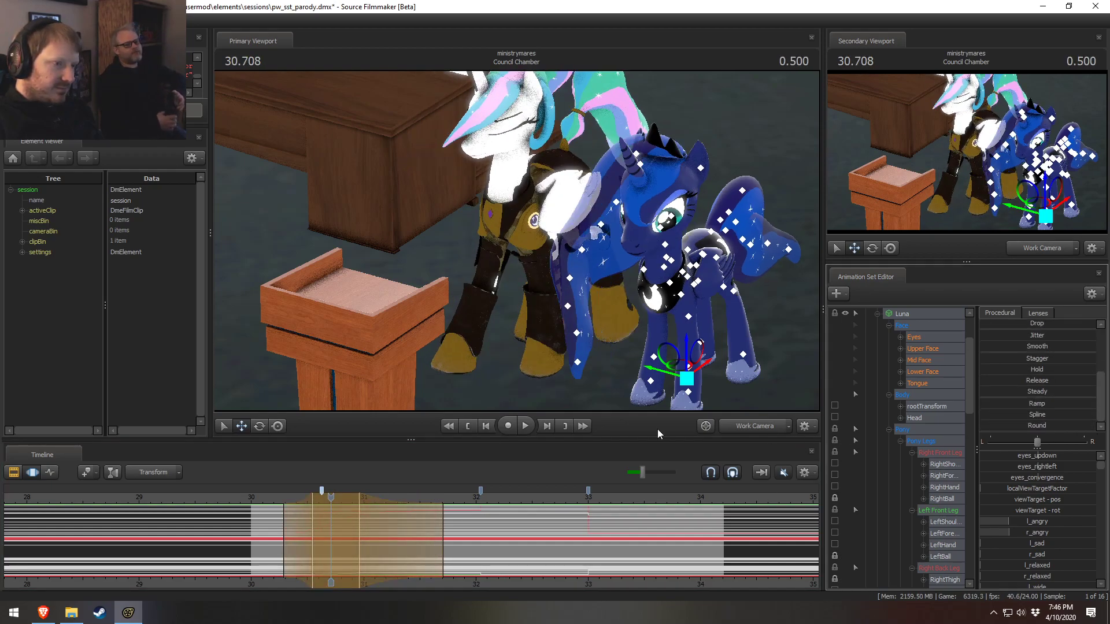
pyautogui.click(257, 498)
pyautogui.press('space')
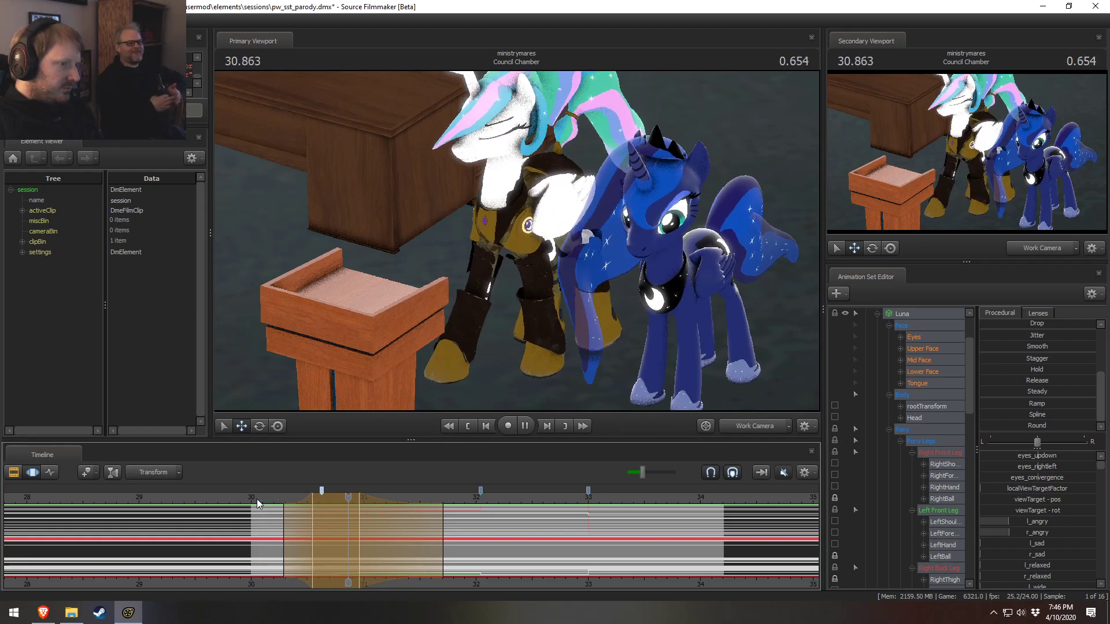
pyautogui.press('space')
# Exclude Luna's Eyes from the selected controls, apply the Spline preset over the feathered selection, and play the shot back
pyautogui.scroll(2, 930, 413)
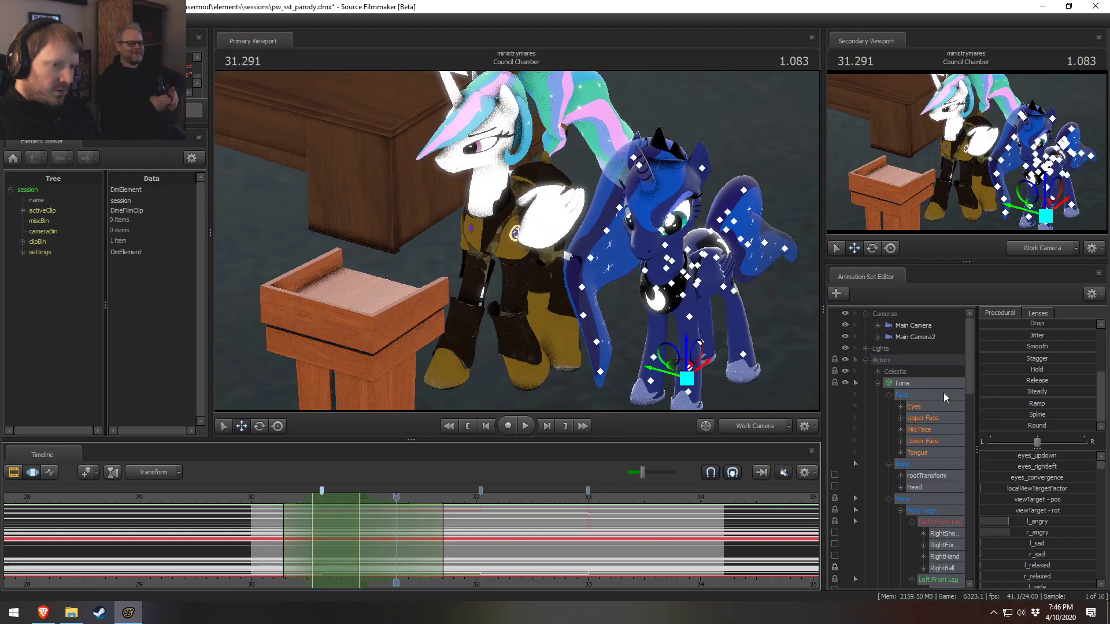
pyautogui.keyDown('ctrl'); pyautogui.click(913, 408); pyautogui.keyUp('ctrl')
pyautogui.moveTo(1009, 415); pyautogui.dragTo(1094, 416)
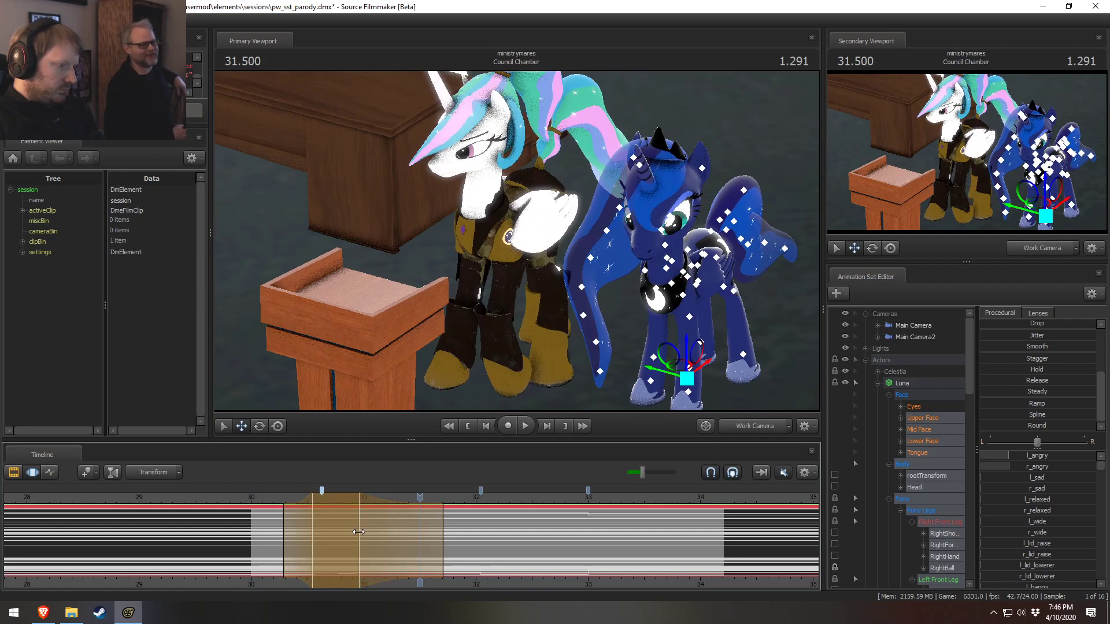
pyautogui.press('space')
pyautogui.moveTo(286, 521); pyautogui.dragTo(292, 521)
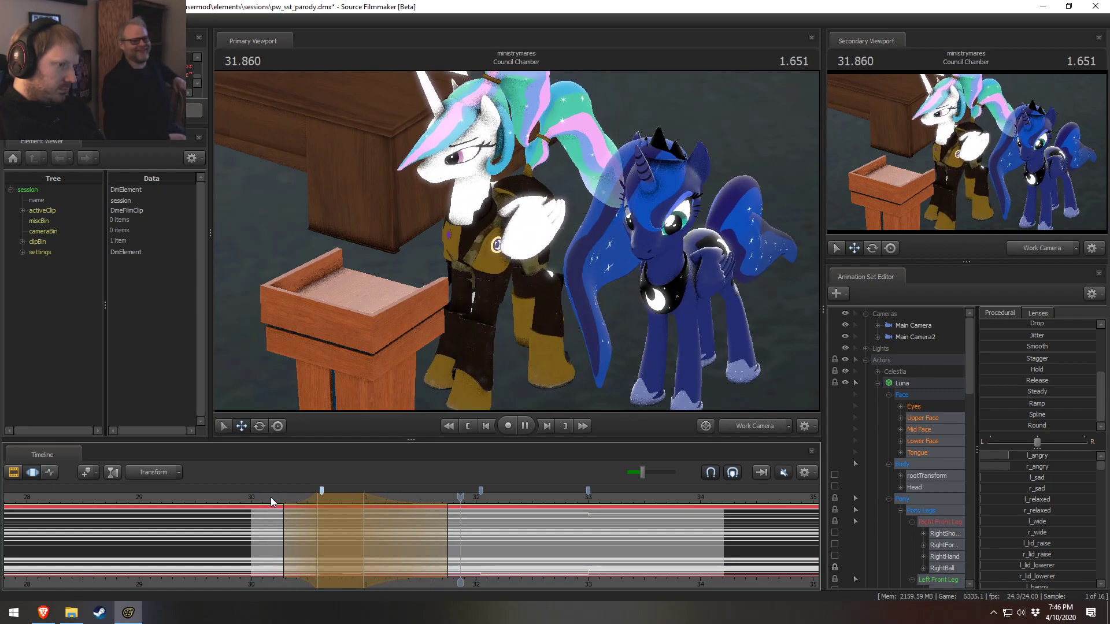
# Place the feathered time selection around the marker near 32.0, smooth Luna's controls there with a procedural preset, and review the playback
pyautogui.moveTo(569, 532); pyautogui.dragTo(598, 532)
pyautogui.moveTo(599, 532); pyautogui.dragTo(470, 532, button='middle')
pyautogui.moveTo(467, 533); pyautogui.dragTo(538, 537)
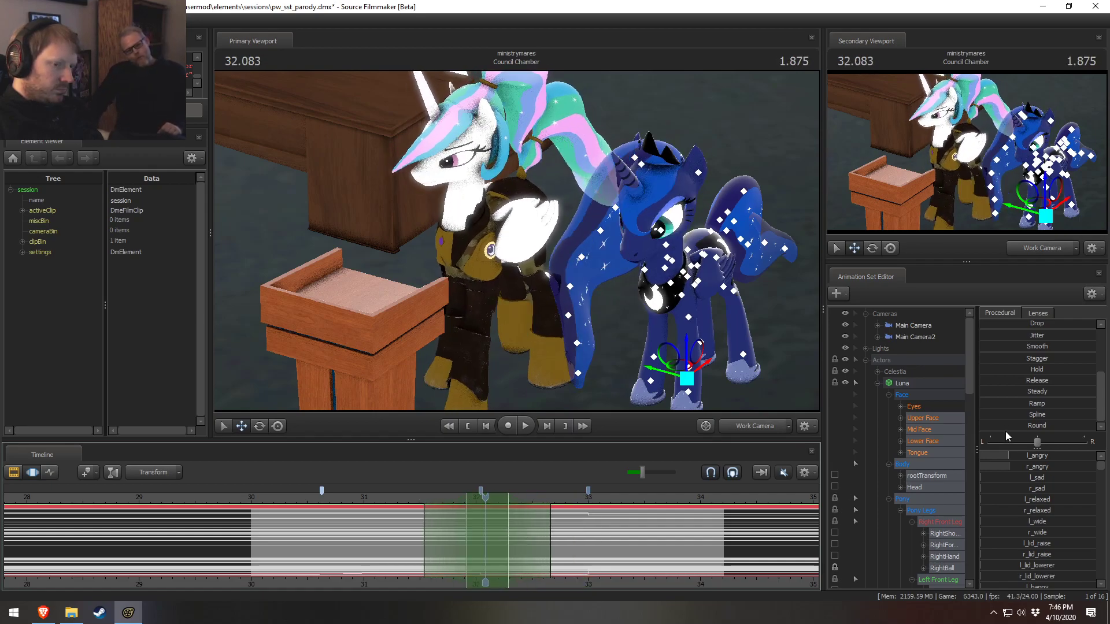
pyautogui.click(271, 497)
pyautogui.press('space')
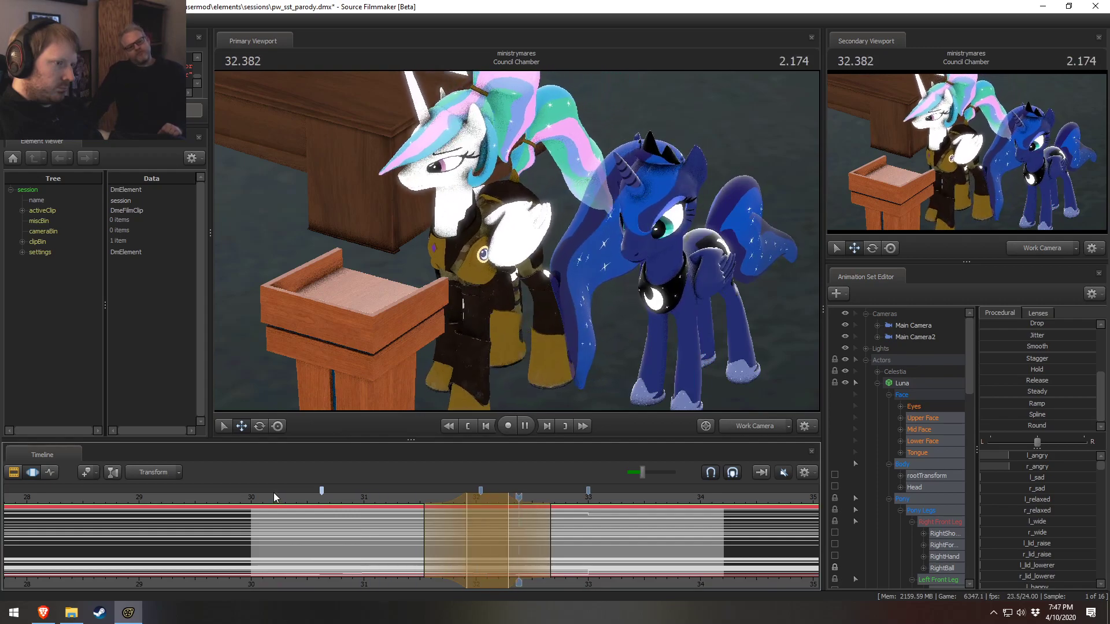
pyautogui.press('space')
pyautogui.click(402, 501)
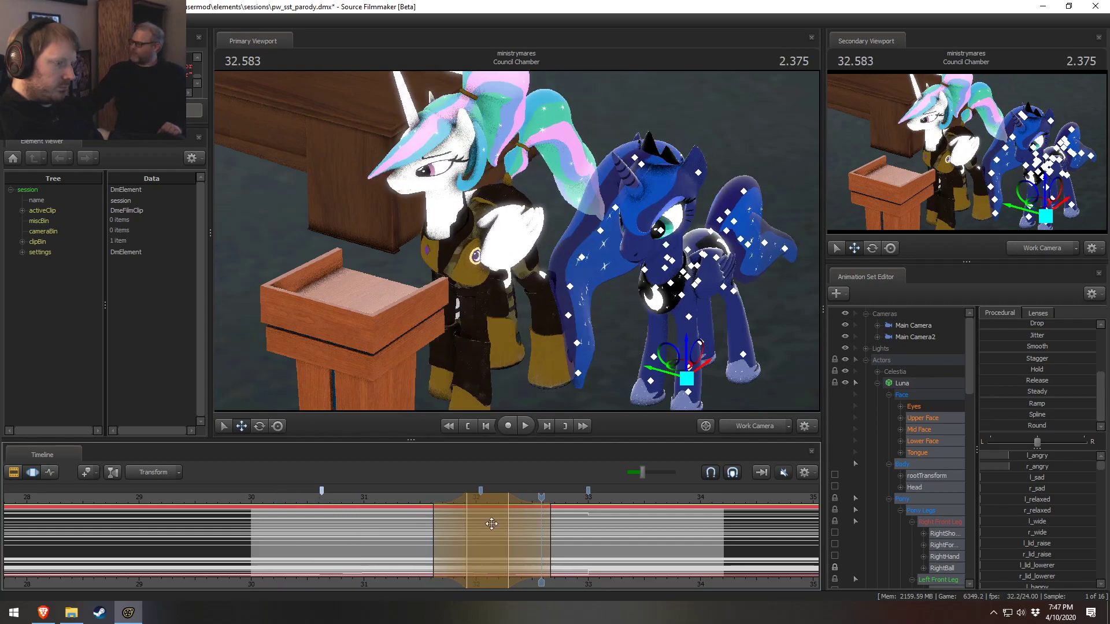
# Place a feathered time selection around the marker near 33.0, smooth Luna's controls there, and play back the transition
pyautogui.press('space')
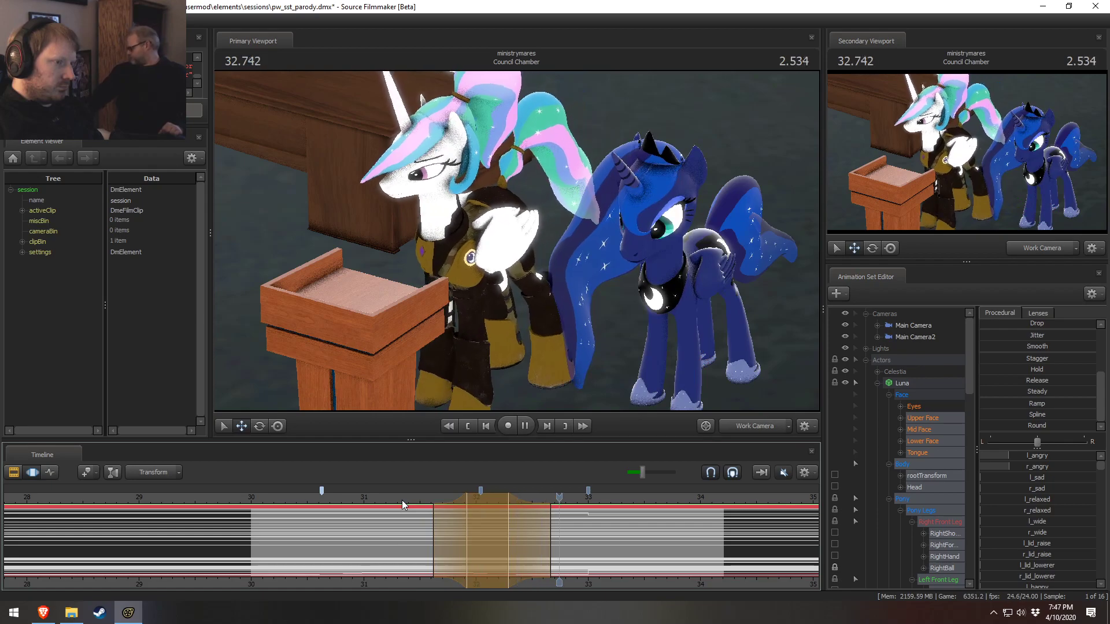
pyautogui.press('space')
pyautogui.keyDown('shift'); pyautogui.moveTo(574, 533); pyautogui.dragTo(619, 537); pyautogui.keyUp('shift')
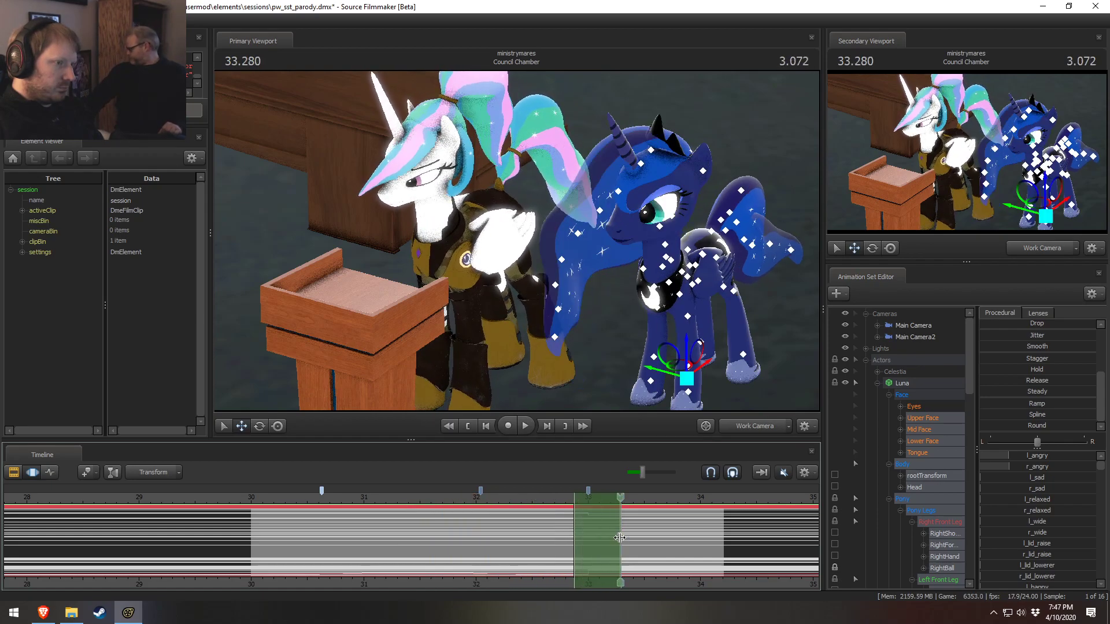
pyautogui.keyDown('shift'); pyautogui.scroll(1, 619, 537); pyautogui.keyUp('shift')
pyautogui.keyDown('shift'); pyautogui.scroll(3, 619, 537); pyautogui.keyUp('shift')
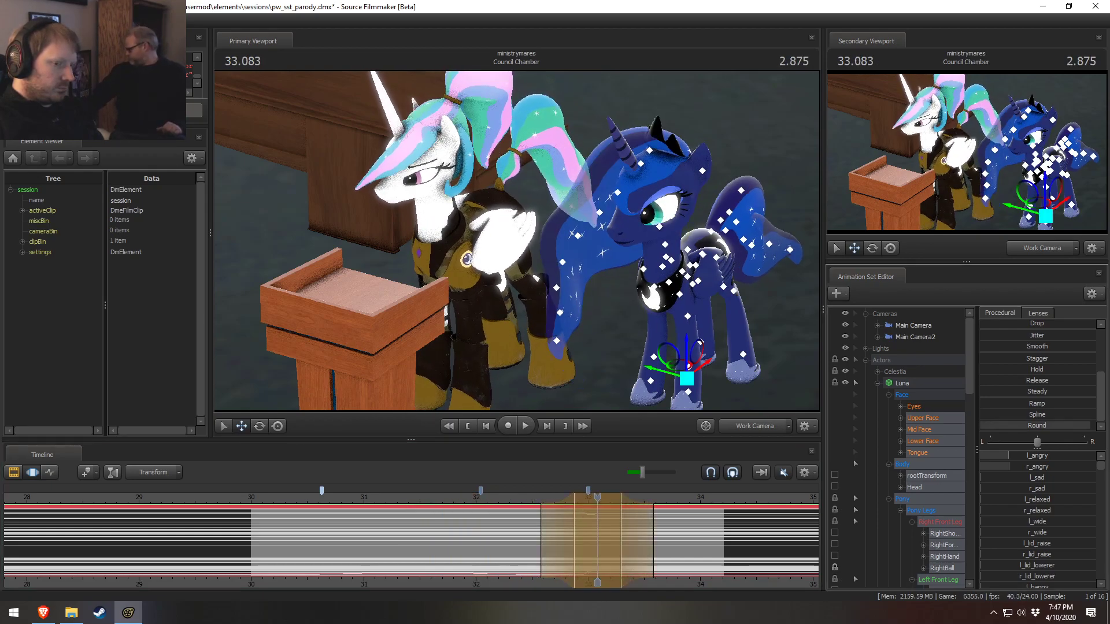
pyautogui.click(537, 503)
pyautogui.press('space')
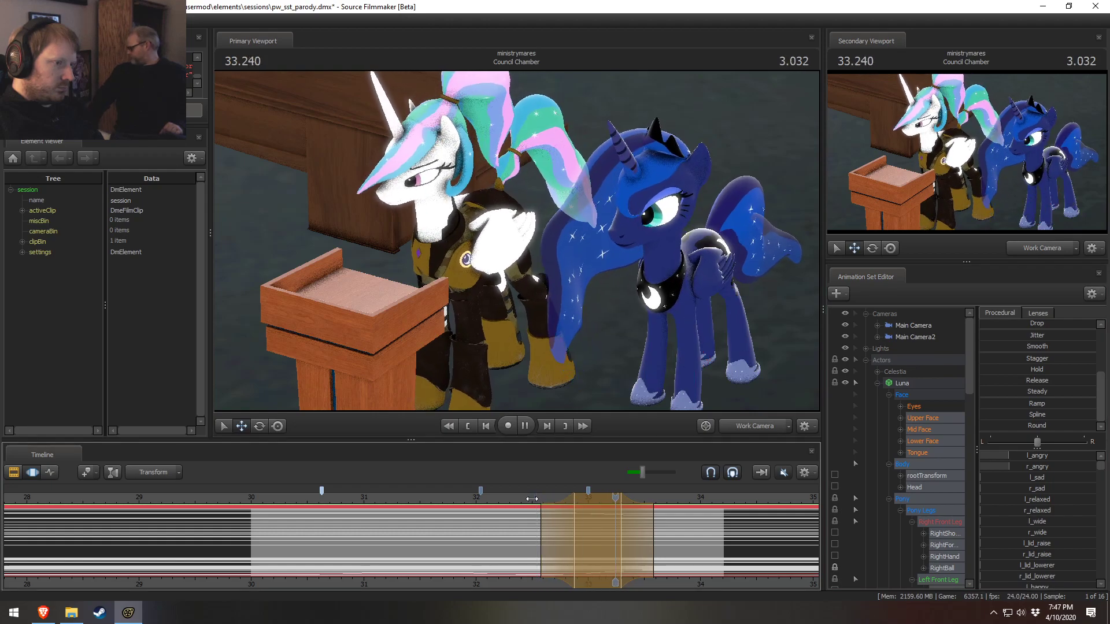
pyautogui.press('space')
# Adjust the falloff around the marker near 33.0 to run from about 32.7 to 33.9, and review the smoothed motion
pyautogui.moveTo(559, 518); pyautogui.dragTo(569, 518)
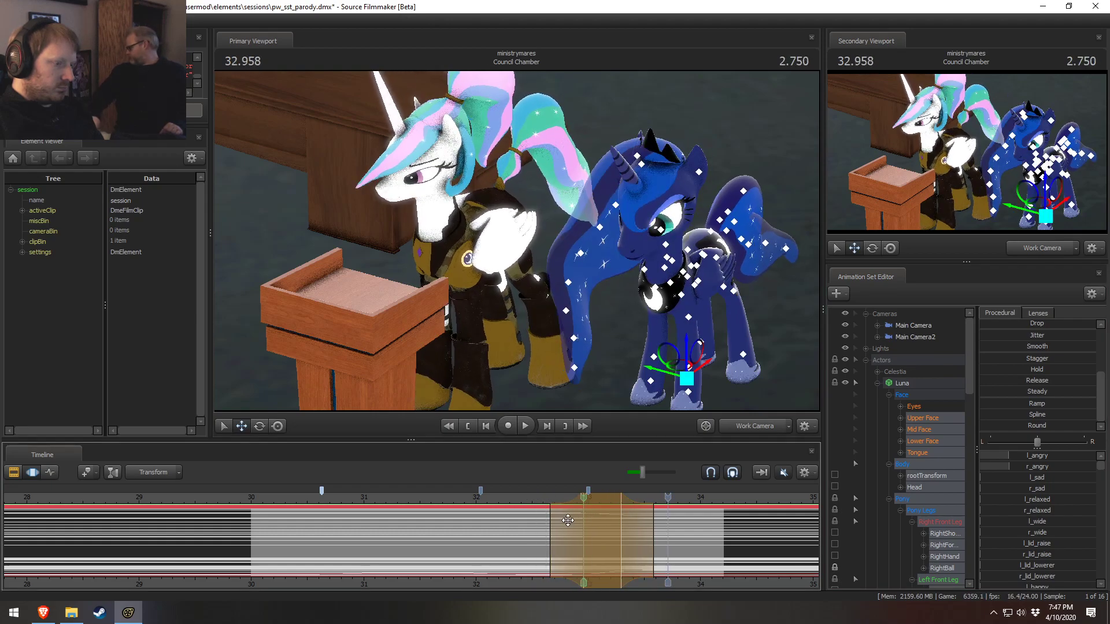
pyautogui.moveTo(646, 521); pyautogui.dragTo(686, 532)
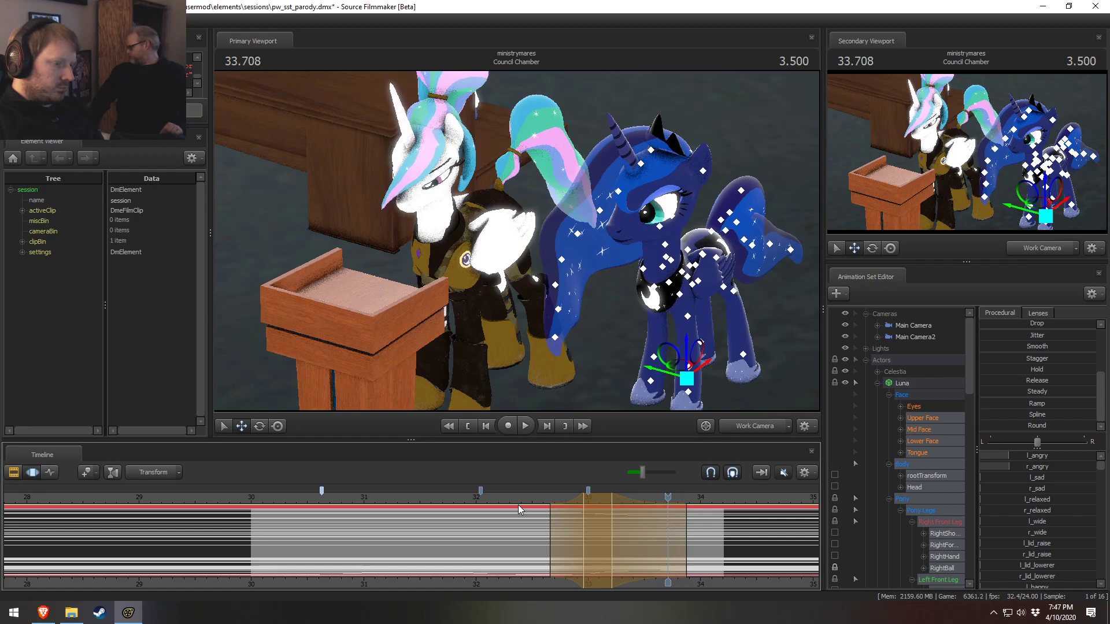
pyautogui.click(542, 502)
pyautogui.press('space')
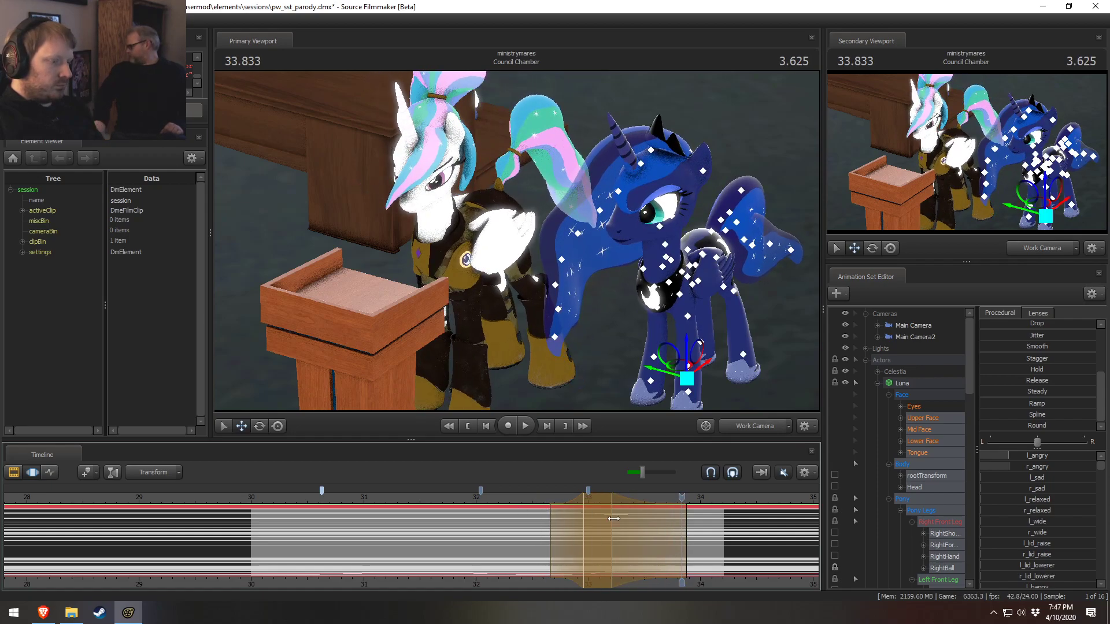
pyautogui.click(537, 501)
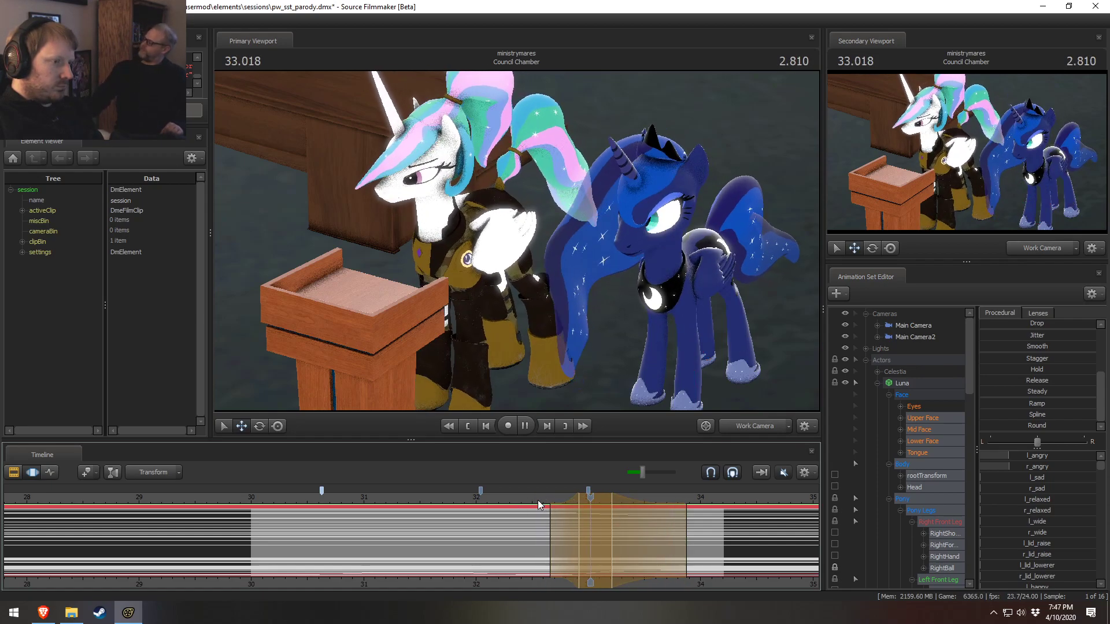
pyautogui.press('space')
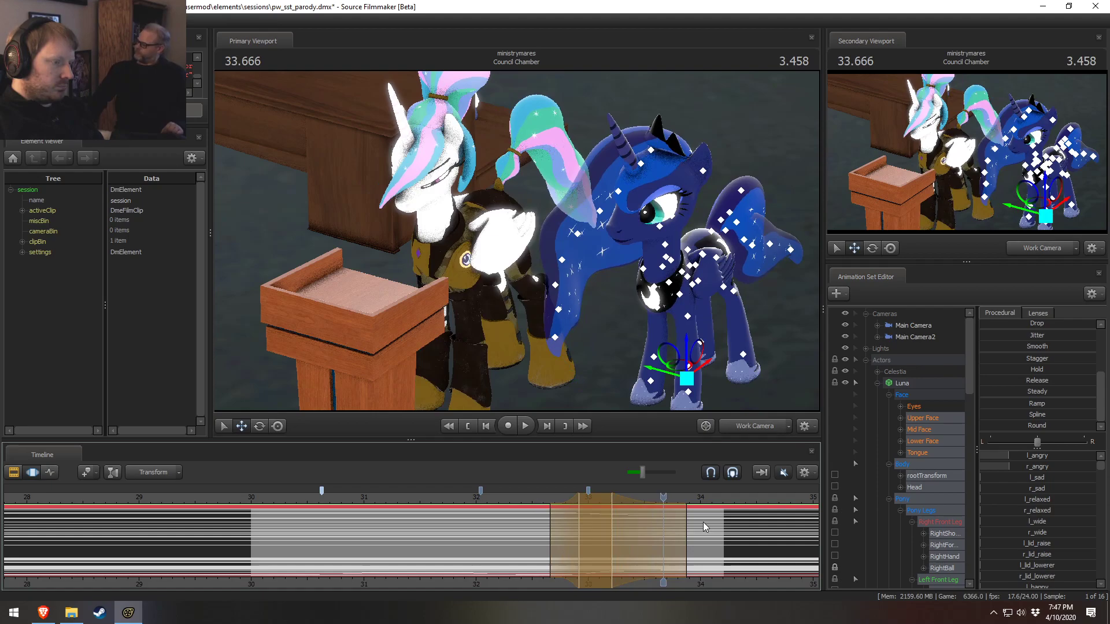
# Close Luna's eyes with the Upper Face eye_closer_left and eye_closer_right controls over a feathered selection of about 30.5 to 30.9
pyautogui.click(919, 418)
pyautogui.click(325, 535)
pyautogui.moveTo(325, 536); pyautogui.dragTo(349, 546)
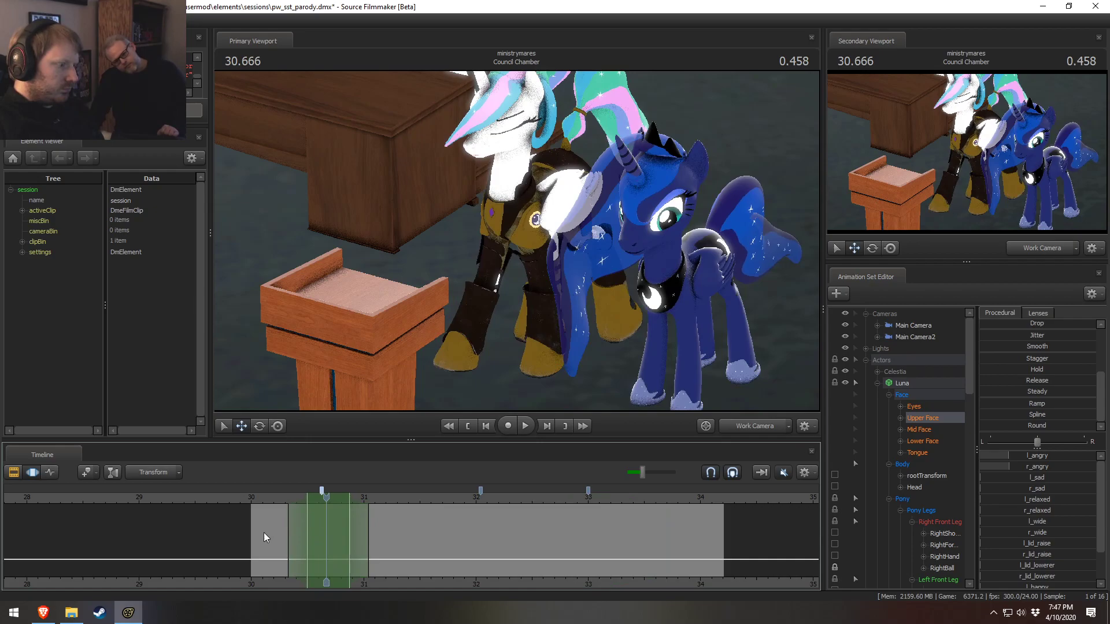
pyautogui.scroll(3, 1006, 343)
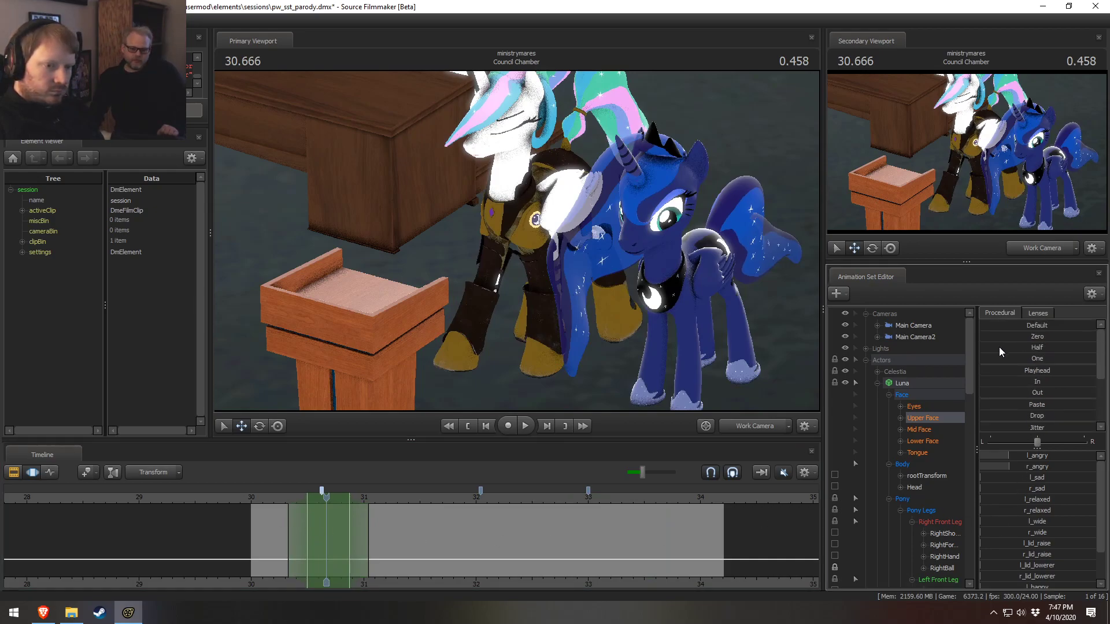
pyautogui.click(991, 338)
pyautogui.scroll(-3, 1031, 552)
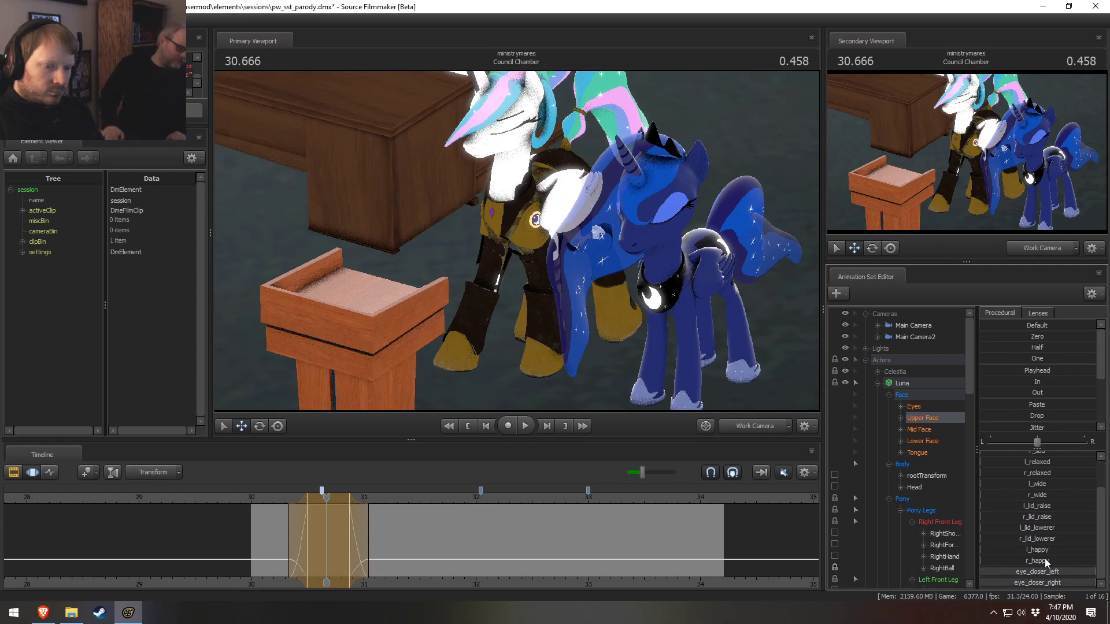
# Play back Luna's blink and widen its falloff to about 30.2 to 31.1
pyautogui.click(265, 495)
pyautogui.press('space')
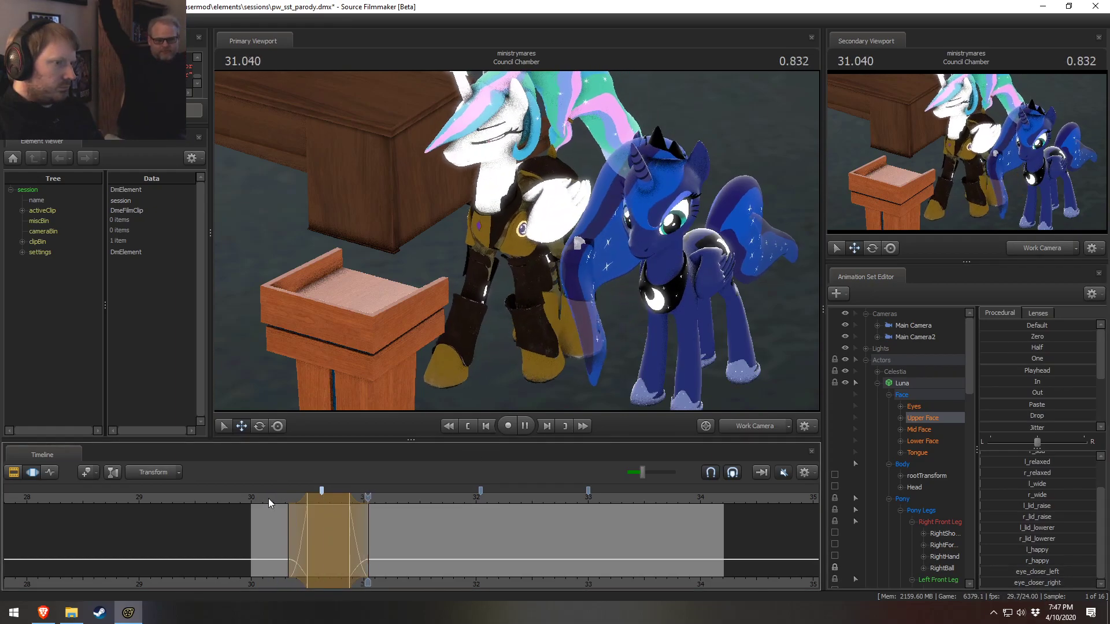
pyautogui.press('space')
pyautogui.click(256, 497)
pyautogui.press('space')
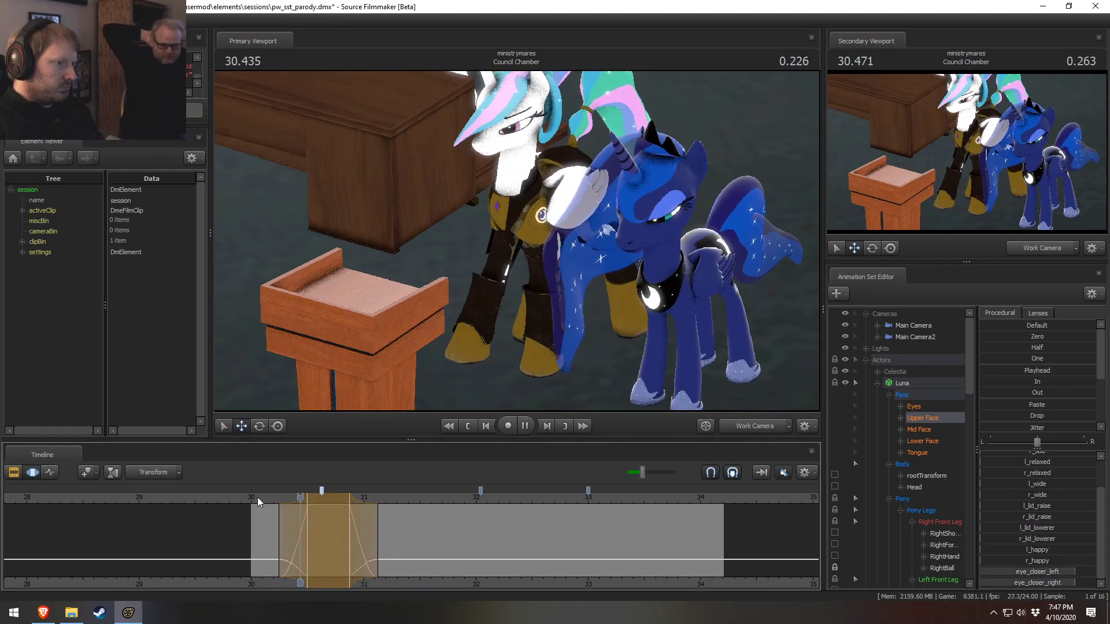
pyautogui.press('space')
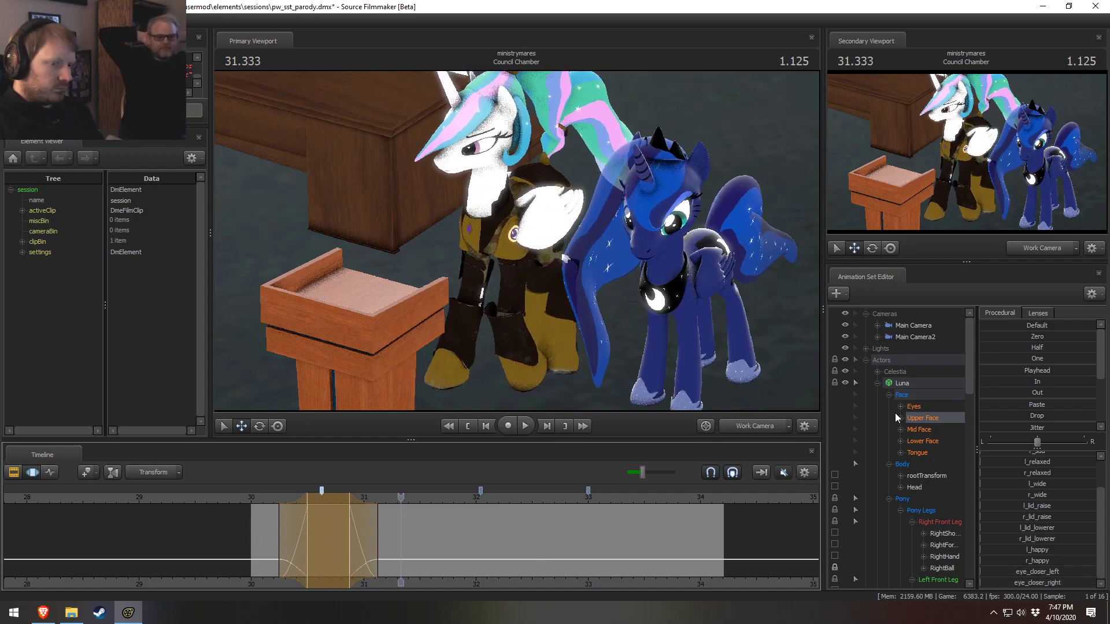
# Shift Luna's blink to about 30.7 to 30.95, with falloff from about 30.3 to 31.3, and check its timing in playback
pyautogui.moveTo(333, 500); pyautogui.dragTo(342, 503)
pyautogui.click(266, 497)
pyautogui.press('space')
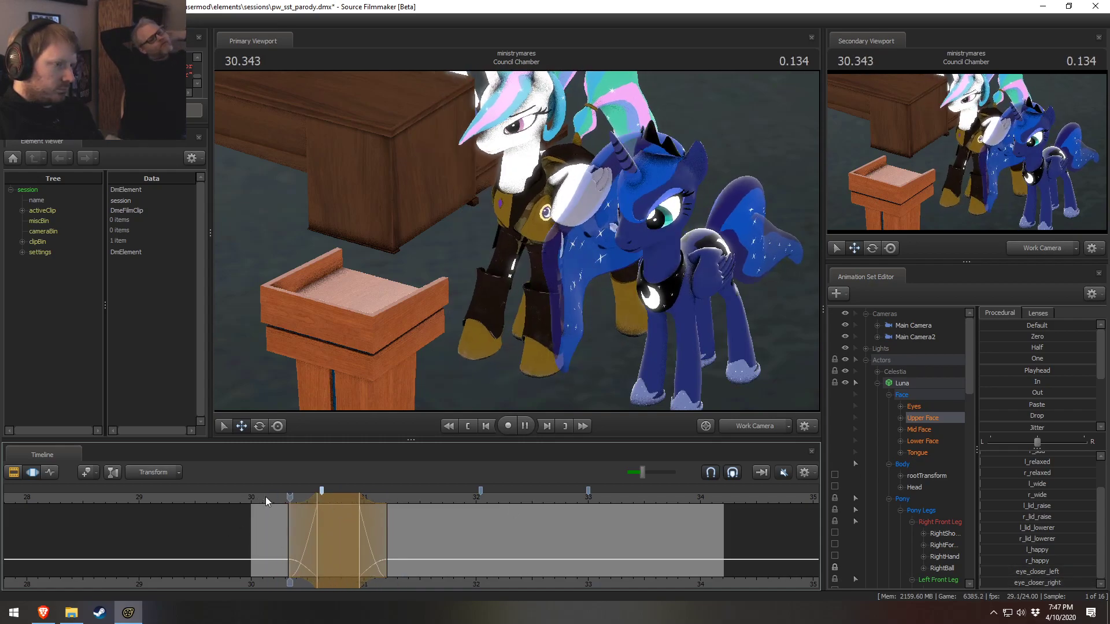
pyautogui.press('space')
pyautogui.click(374, 544)
pyautogui.scroll(2, 375, 544)
pyautogui.moveTo(375, 544); pyautogui.dragTo(378, 544)
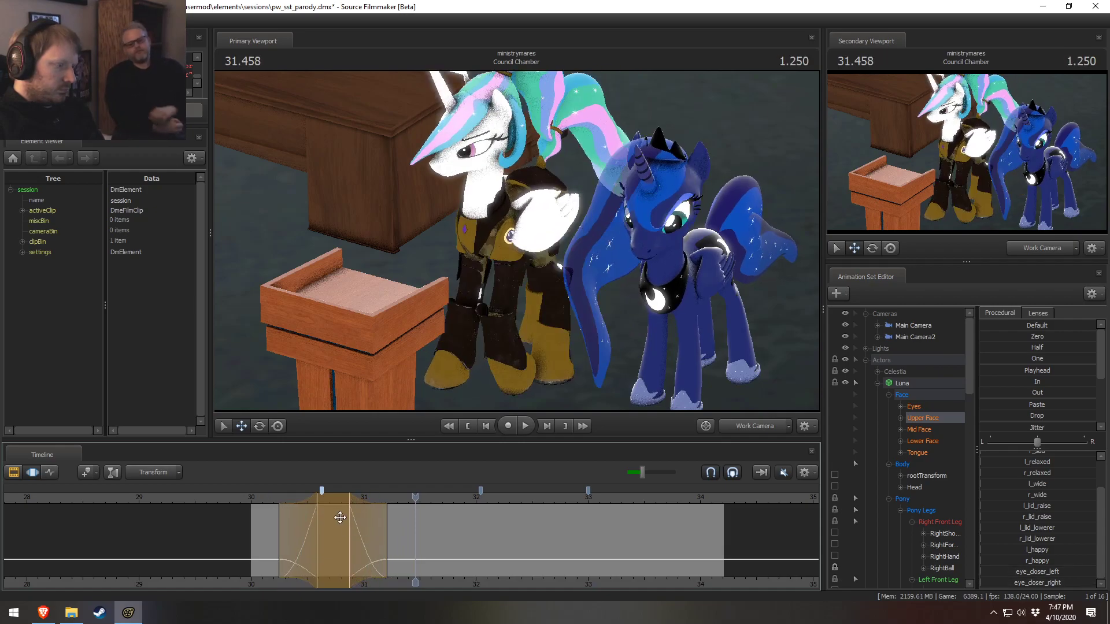
pyautogui.press('space')
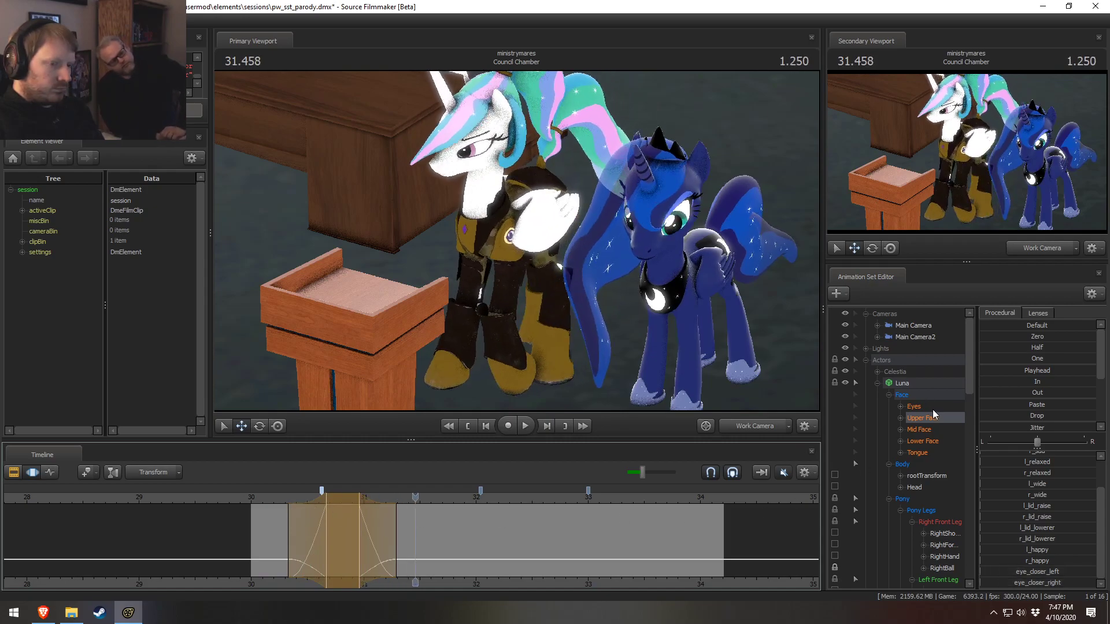
# Compare Luna's Eyes and Upper Face curves and match the feathered time selection to the blink, about 30.4 to 31.2
pyautogui.click(913, 406)
pyautogui.moveTo(364, 541); pyautogui.dragTo(322, 541)
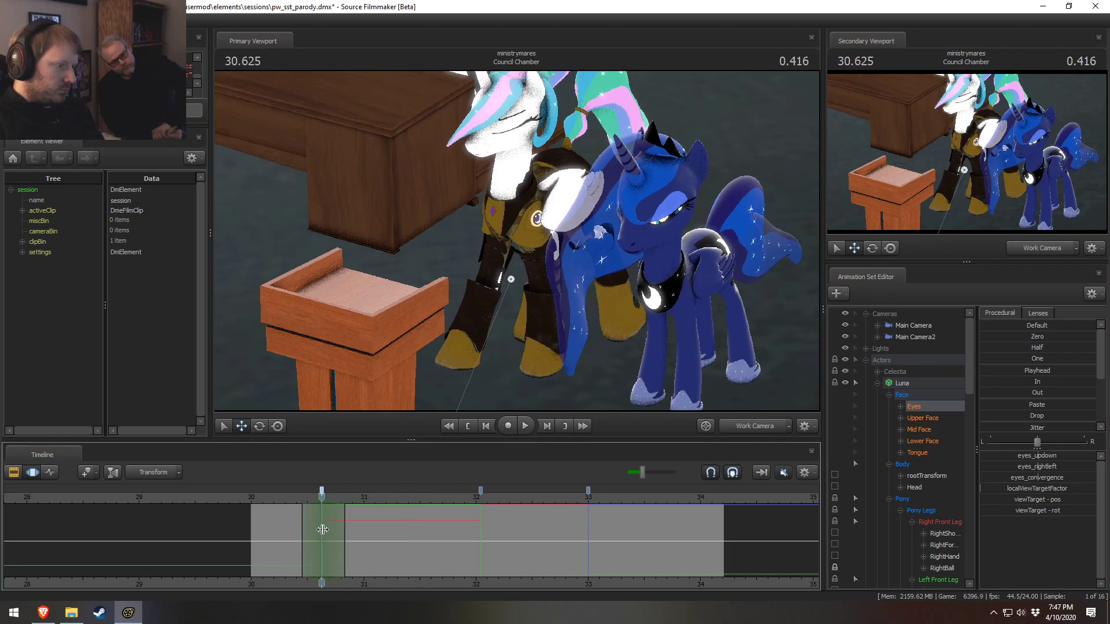
pyautogui.click(283, 515)
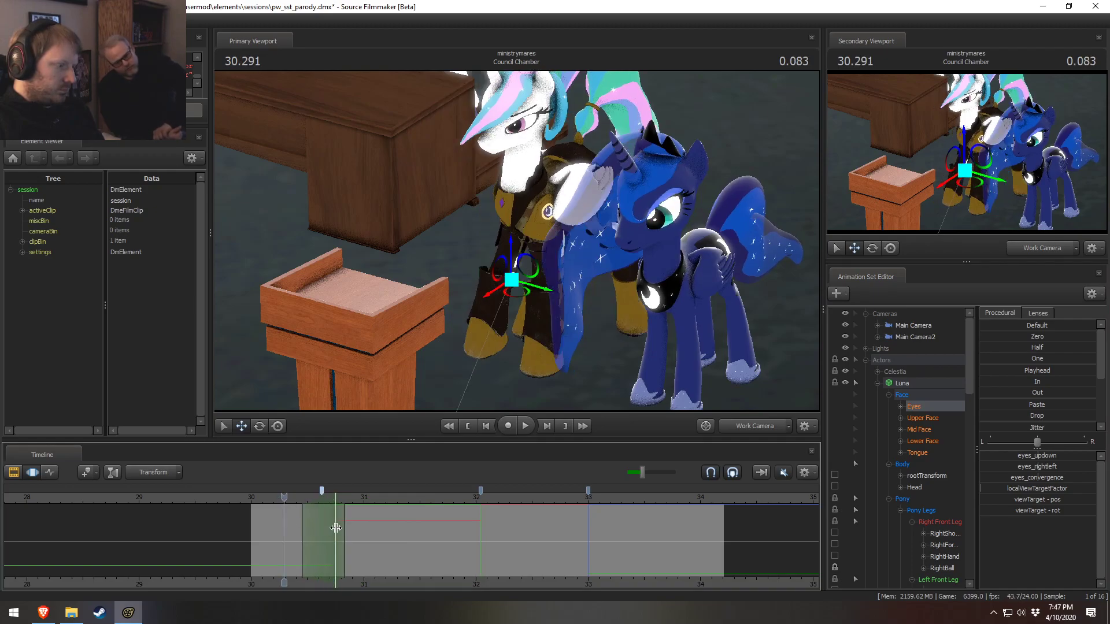
pyautogui.click(922, 417)
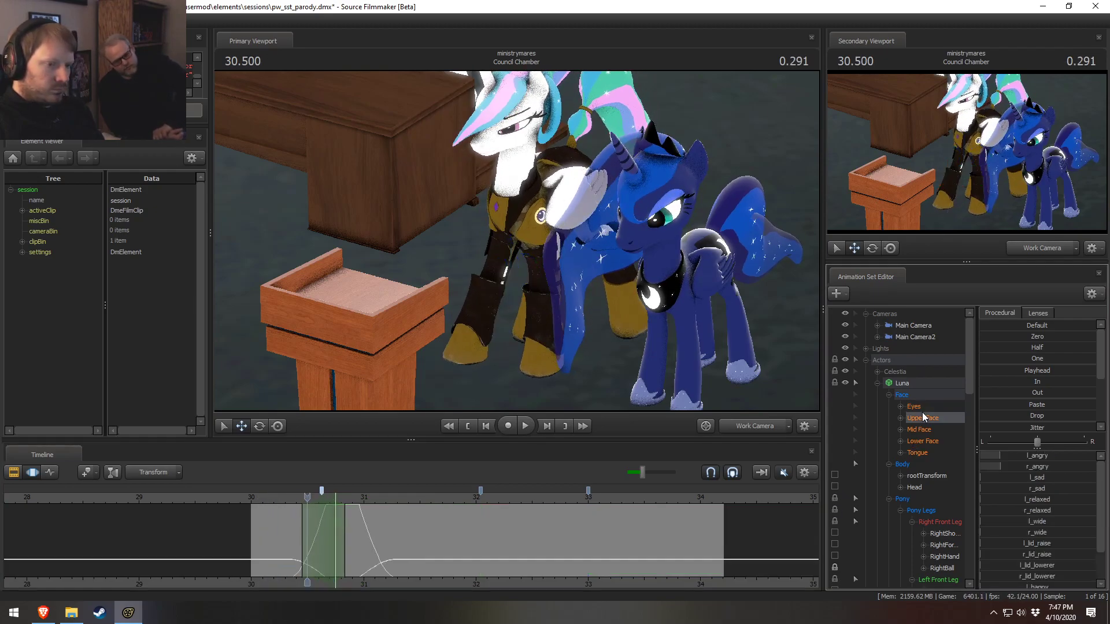
pyautogui.click(324, 513)
pyautogui.moveTo(325, 513); pyautogui.dragTo(304, 544)
# Adjust Luna's eyes_updown control over the blink selection and play back the result
pyautogui.click(900, 406)
pyautogui.click(938, 418)
pyautogui.moveTo(1022, 457); pyautogui.dragTo(1037, 456)
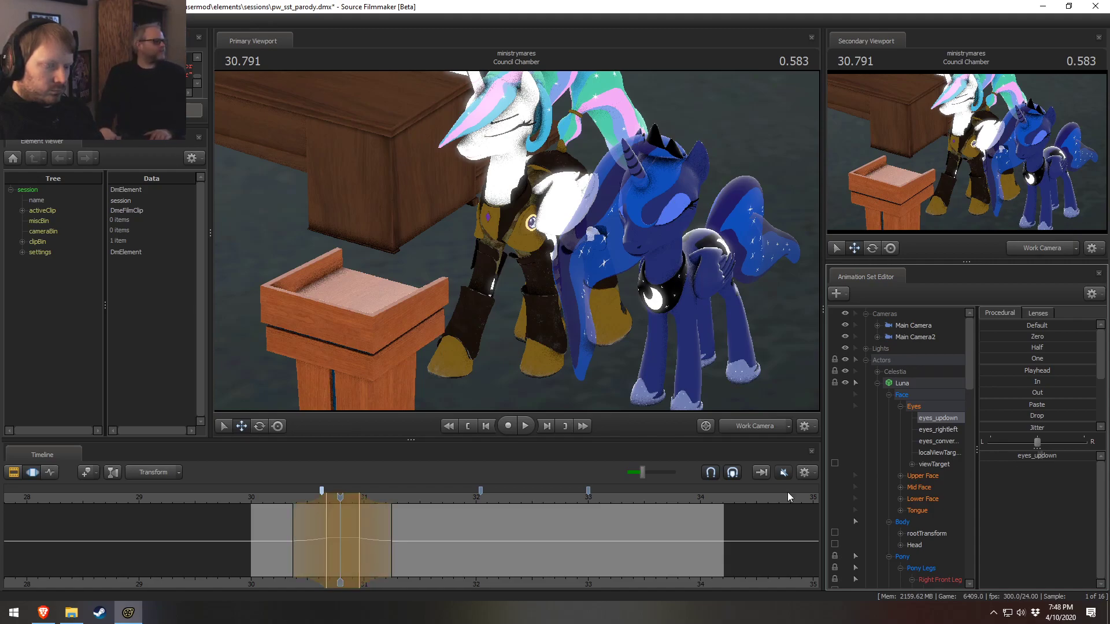
pyautogui.moveTo(223, 532)
pyautogui.mouseDown()
pyautogui.moveTo(317, 530)
pyautogui.moveTo(388, 546)
pyautogui.moveTo(340, 549)
pyautogui.moveTo(297, 527)
pyautogui.moveTo(394, 532)
pyautogui.moveTo(339, 525)
pyautogui.mouseUp()
pyautogui.press('space')
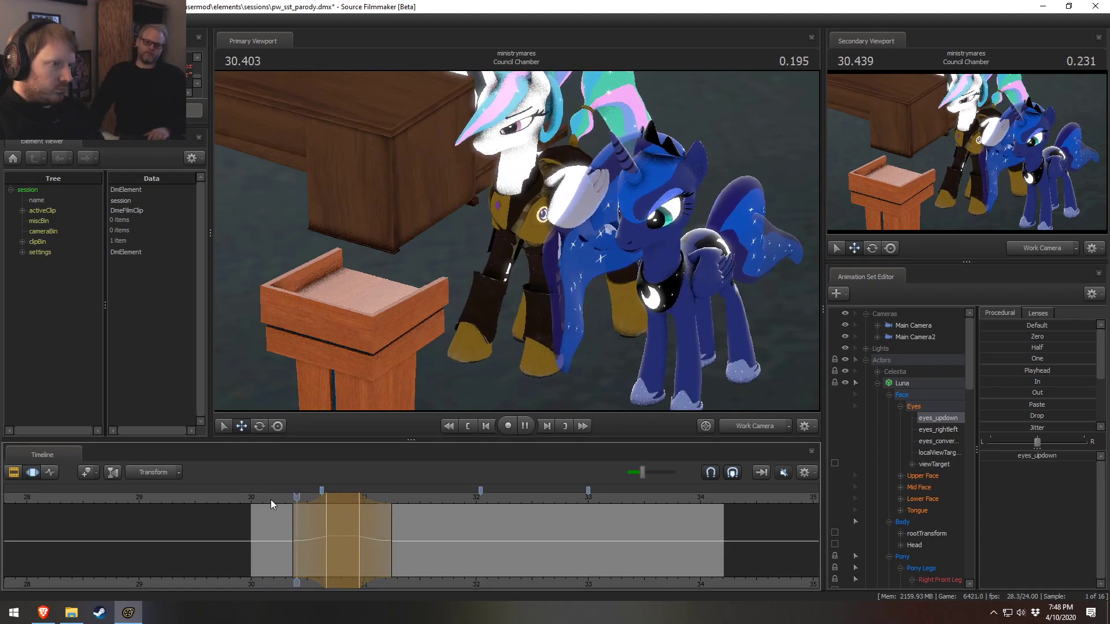
# Copy the eyes_updown and Upper Face blink from about 30.3 to 31.3, paste it at about 31.5 to 32.5, and play it back
pyautogui.moveTo(270, 500); pyautogui.dragTo(397, 536)
pyautogui.moveTo(293, 523); pyautogui.dragTo(291, 524)
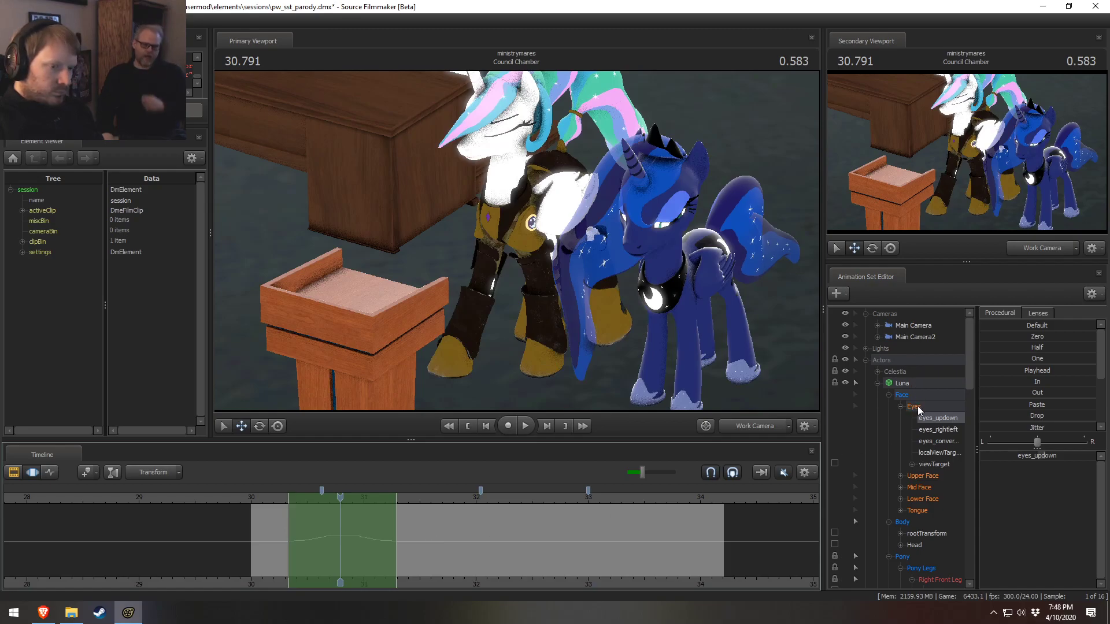
pyautogui.click(921, 476)
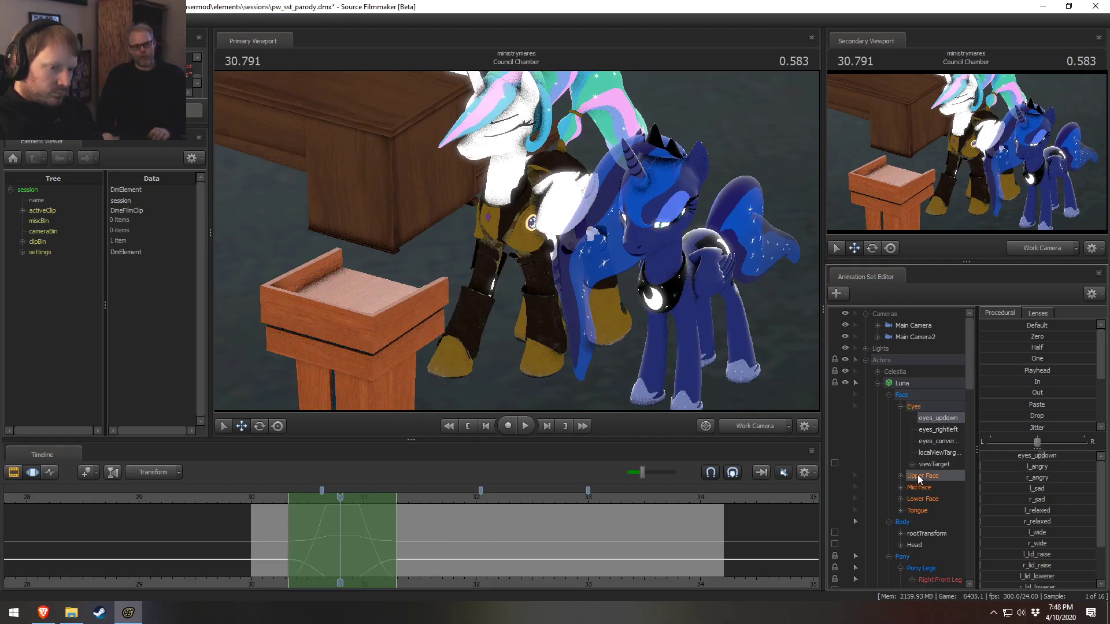
pyautogui.moveTo(351, 535); pyautogui.dragTo(310, 541)
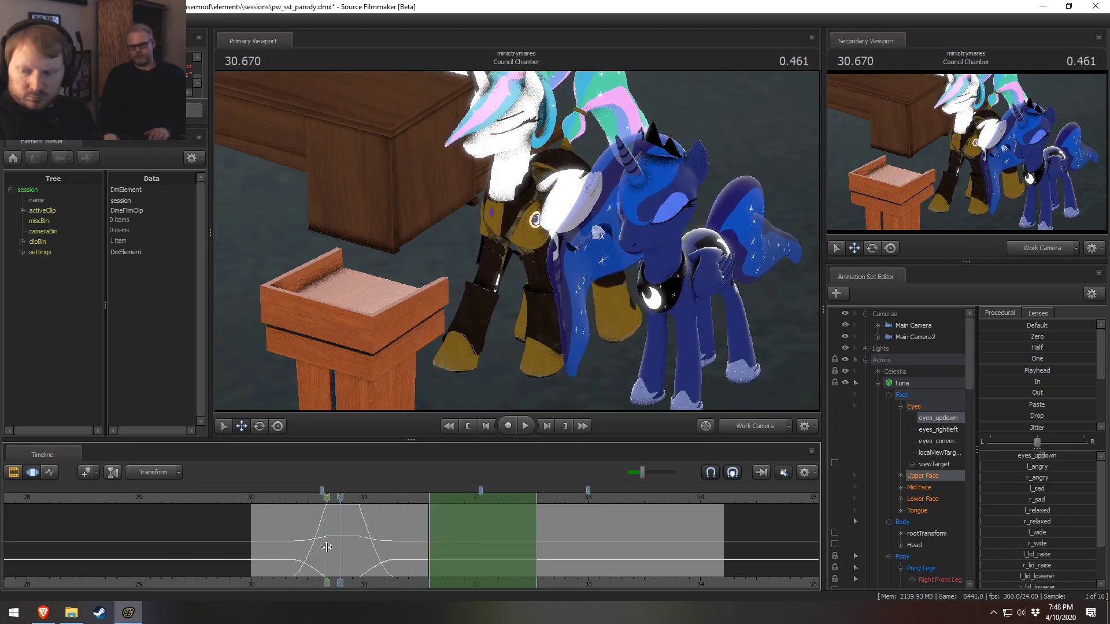
pyautogui.moveTo(343, 545); pyautogui.dragTo(458, 546)
pyautogui.press('space')
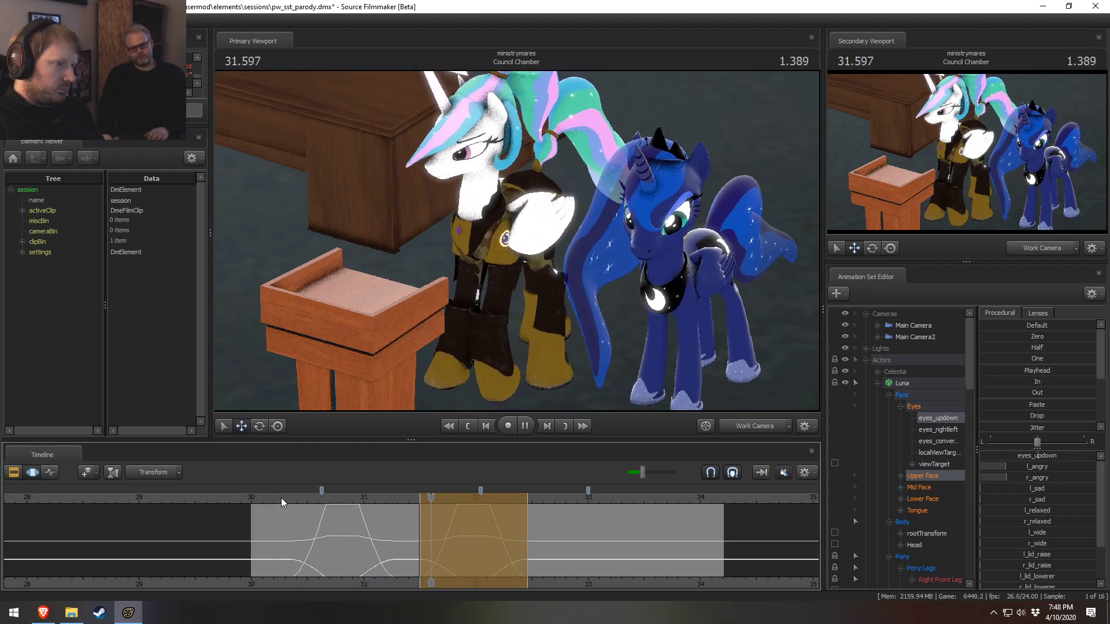
pyautogui.press('space')
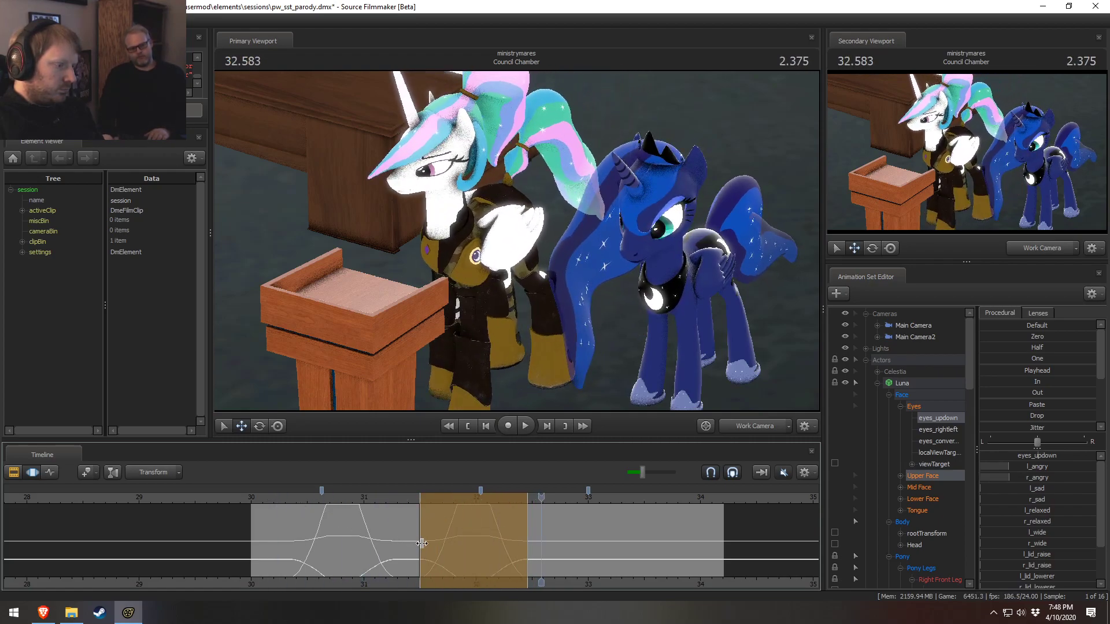
# Select Luna's second blink, move it slightly later to about 31.6 to 32.5, and play it back
pyautogui.click(468, 533)
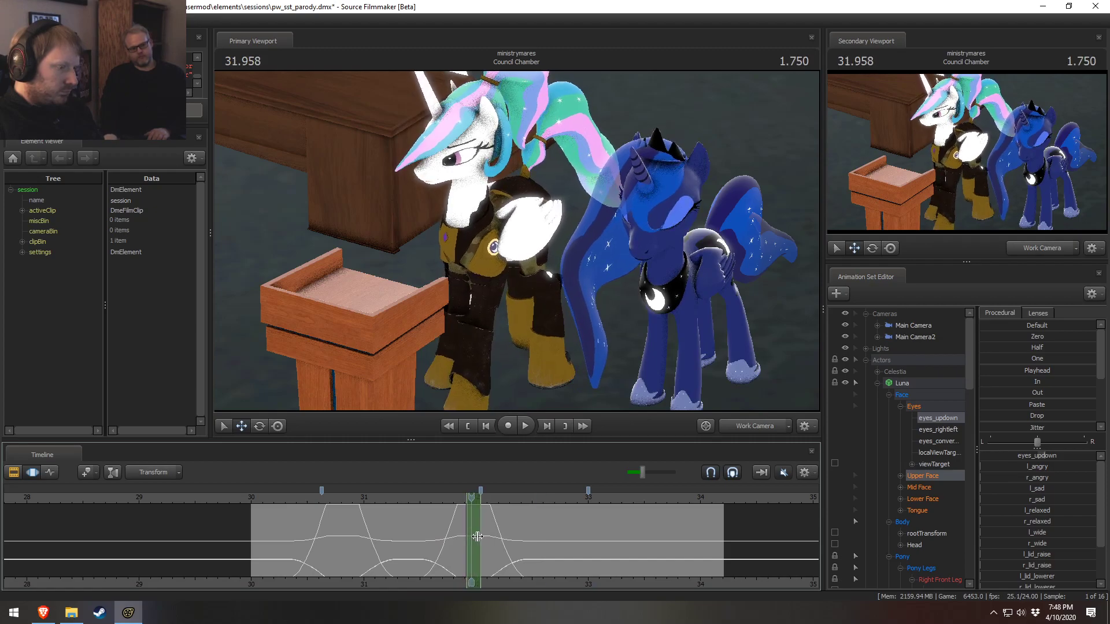
pyautogui.moveTo(481, 530); pyautogui.dragTo(415, 548)
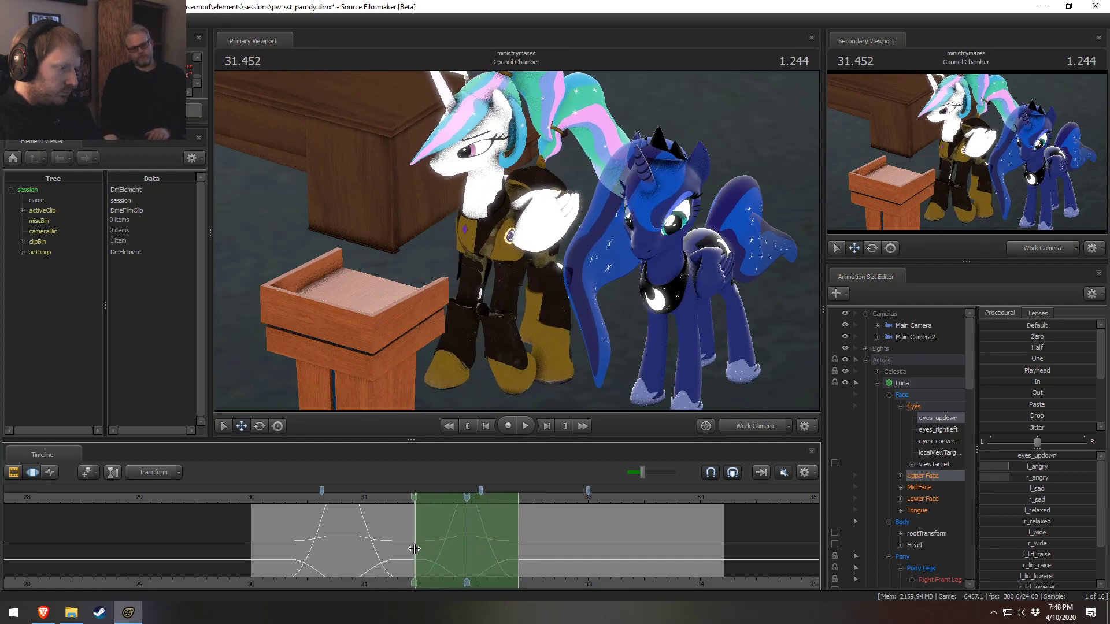
pyautogui.moveTo(440, 547); pyautogui.dragTo(456, 546, button='right')
pyautogui.moveTo(457, 548); pyautogui.dragTo(471, 552)
pyautogui.click(384, 496)
pyautogui.press('space')
pyautogui.press('space')
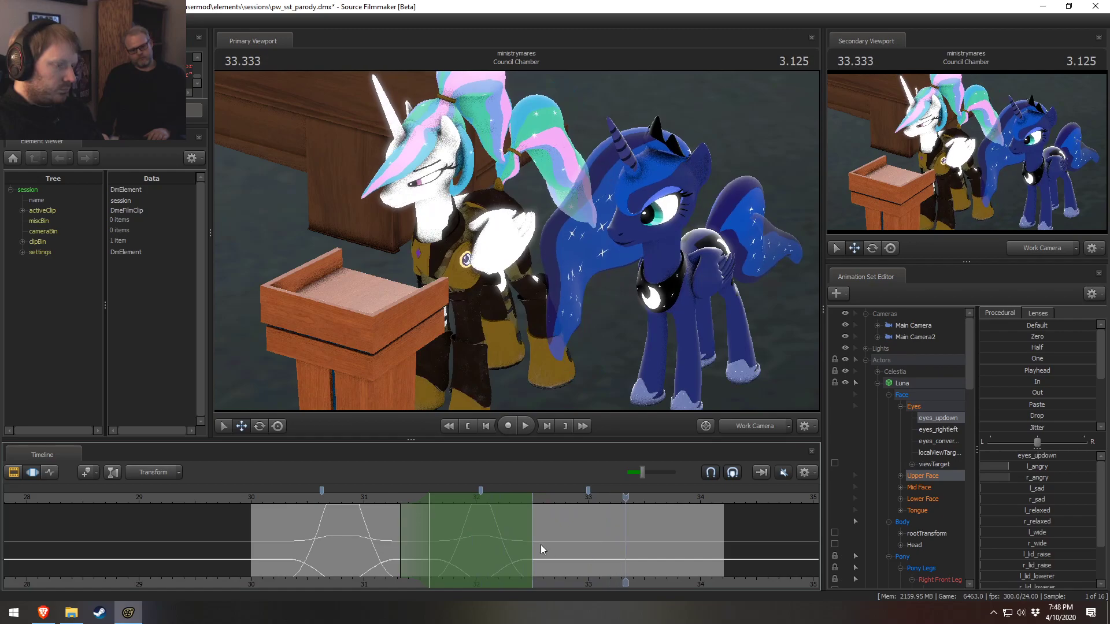
# Play back Luna's second blink in the Council Chamber shot from about 30.3 to 33.3
pyautogui.press('shift')
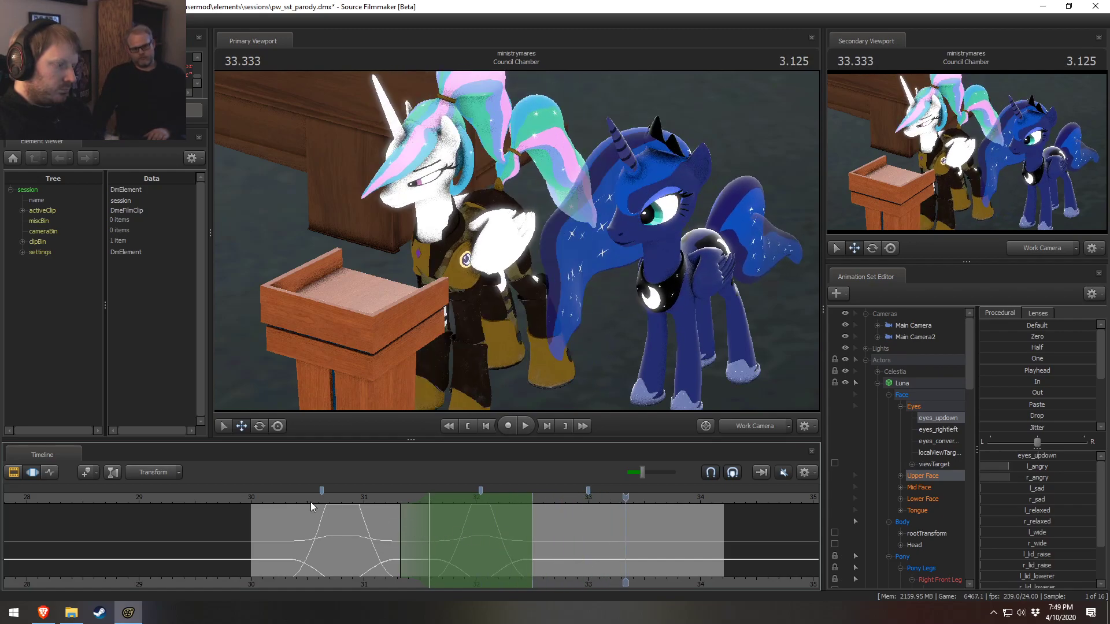
pyautogui.click(280, 503)
pyautogui.press('space')
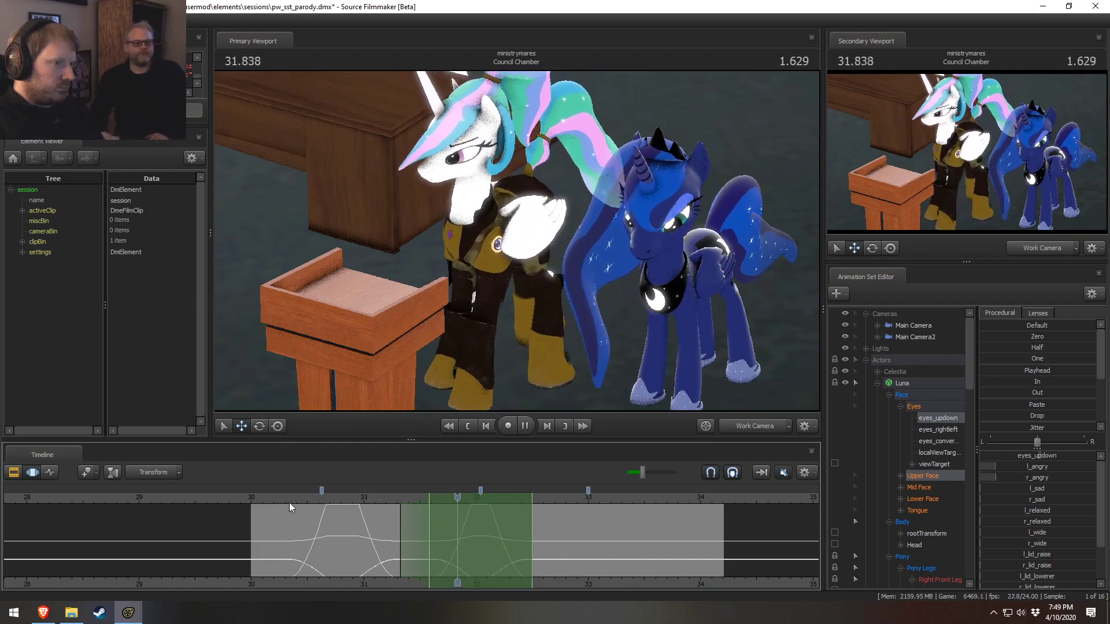
pyautogui.press('space')
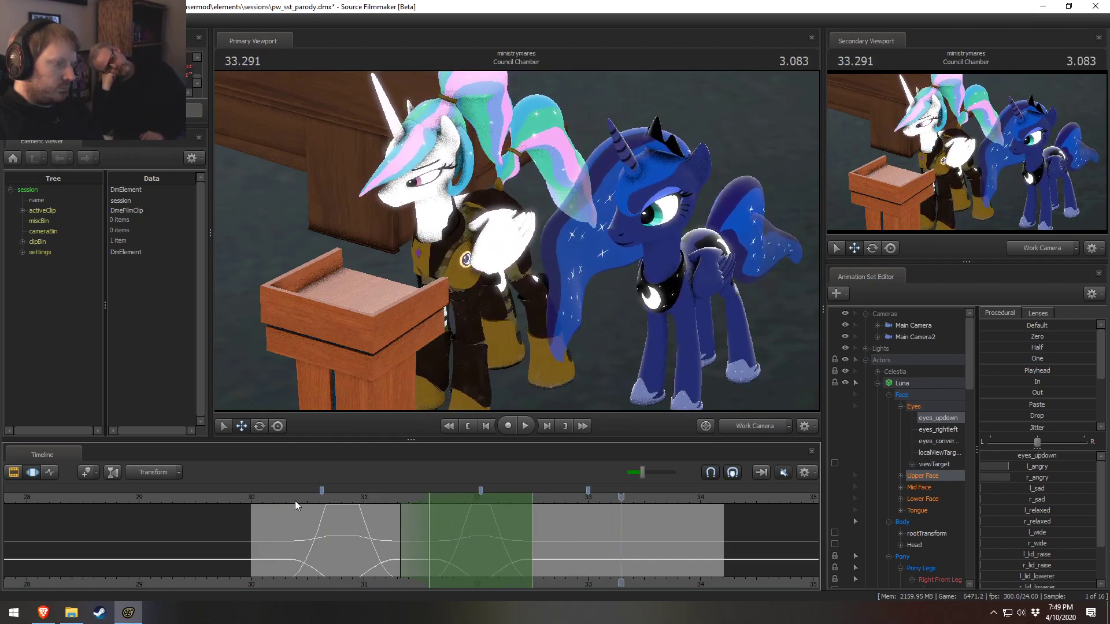
# Select Luna's second blink with feathered edges, move it later to about 32.5 to 33.5, and play it back
pyautogui.press('shift')
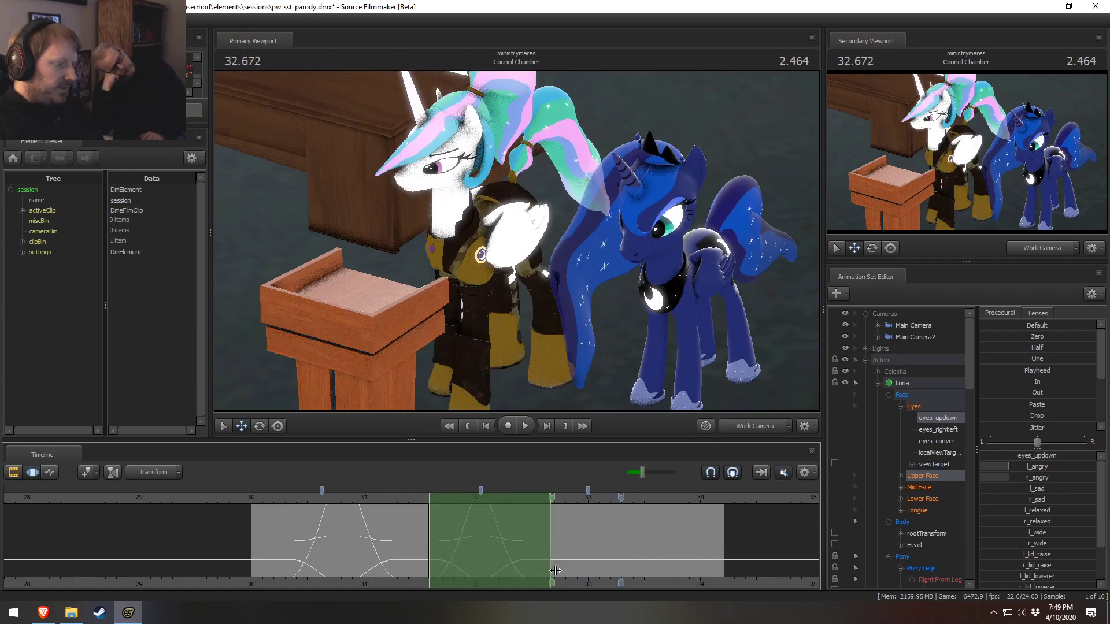
pyautogui.keyDown('shift'); pyautogui.scroll(6, 540, 570); pyautogui.keyUp('shift')
pyautogui.keyDown('shift'); pyautogui.moveTo(541, 571); pyautogui.dragTo(657, 546); pyautogui.keyUp('shift')
pyautogui.keyDown('alt'); pyautogui.moveTo(448, 535); pyautogui.dragTo(542, 552); pyautogui.keyUp('alt')
pyautogui.press('shift')
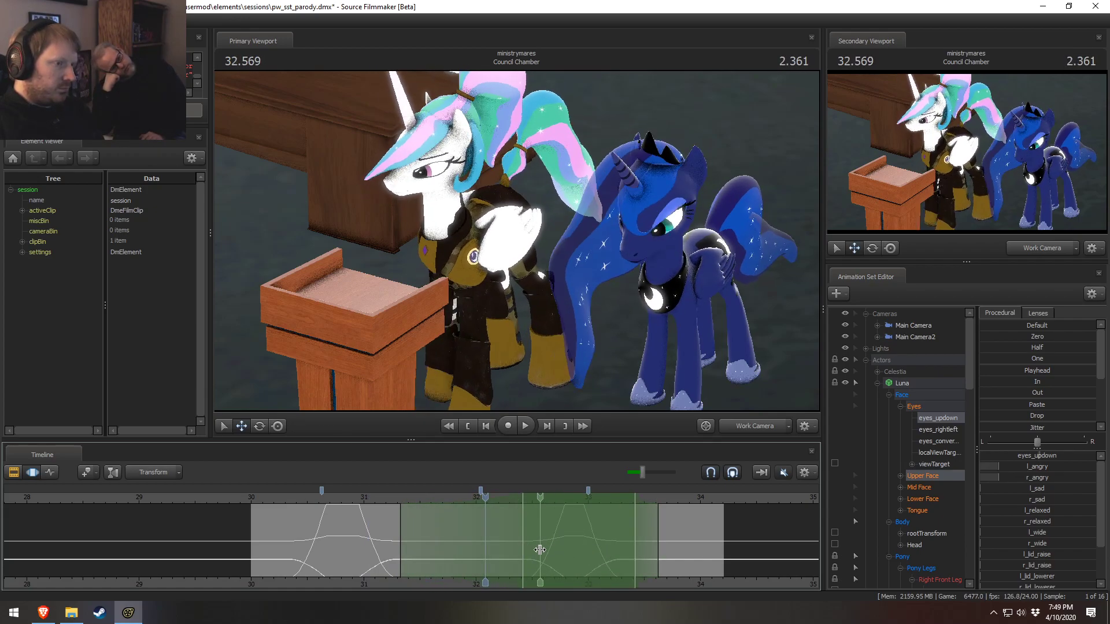
pyautogui.keyDown('alt'); pyautogui.moveTo(596, 550); pyautogui.dragTo(604, 555); pyautogui.keyUp('alt')
pyautogui.press('shift')
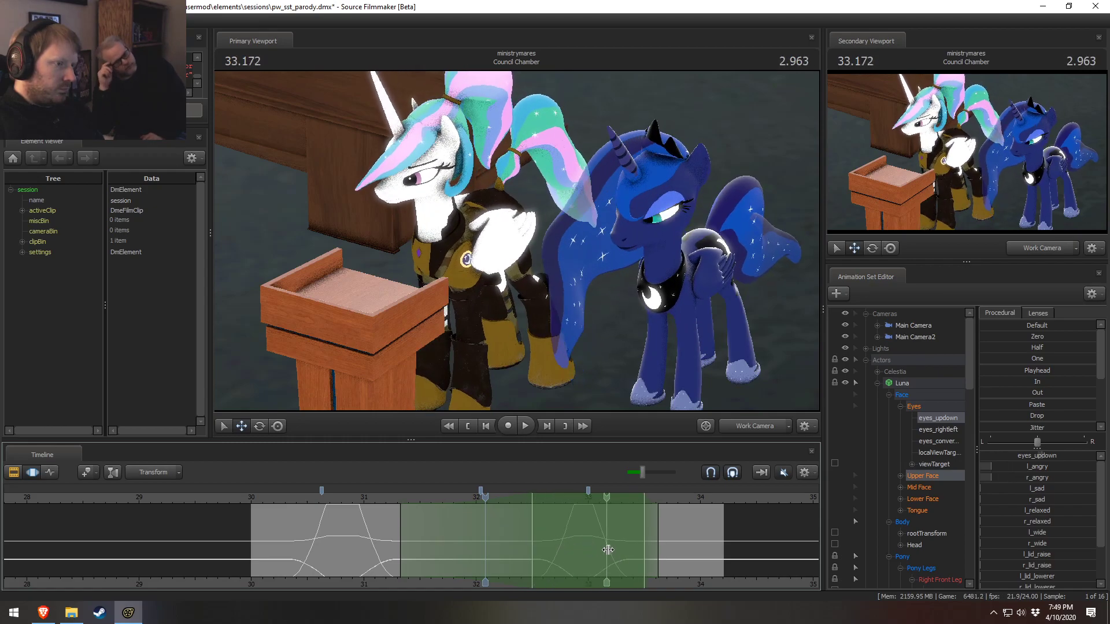
pyautogui.moveTo(442, 495); pyautogui.dragTo(437, 498)
pyautogui.click(383, 502)
pyautogui.press('space')
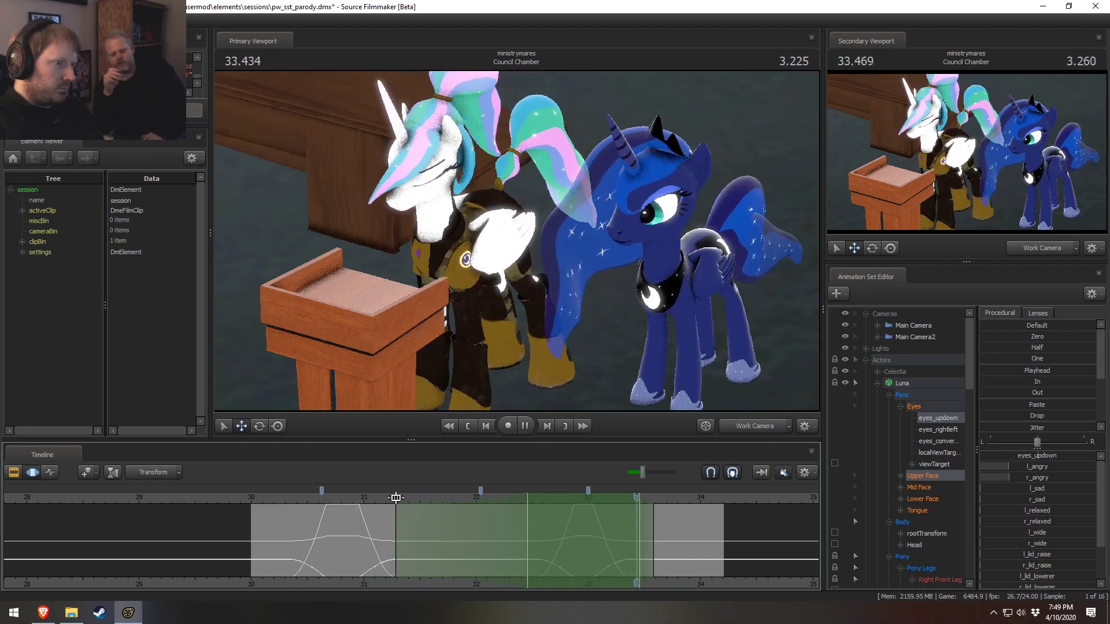
# Smooth Luna's viewTarget change over a feathered time selection centred at about 32 and play it back
pyautogui.press('shift')
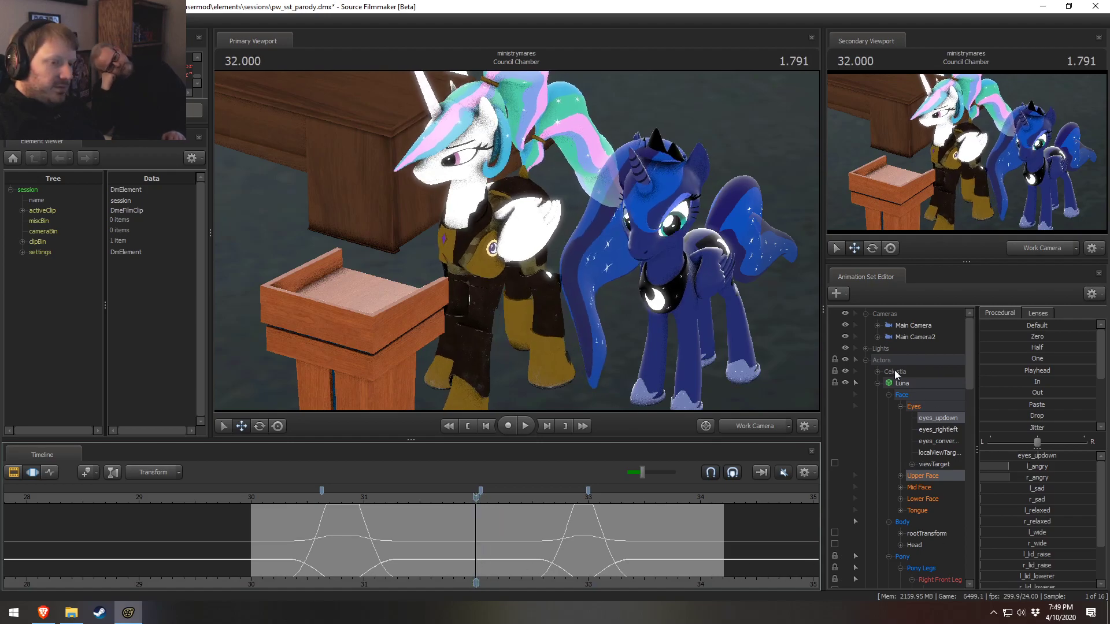
pyautogui.click(931, 465)
pyautogui.keyDown('shift'); pyautogui.moveTo(471, 546); pyautogui.dragTo(489, 551); pyautogui.keyUp('shift')
pyautogui.scroll(6, 489, 551)
pyautogui.scroll(-3, 1040, 428)
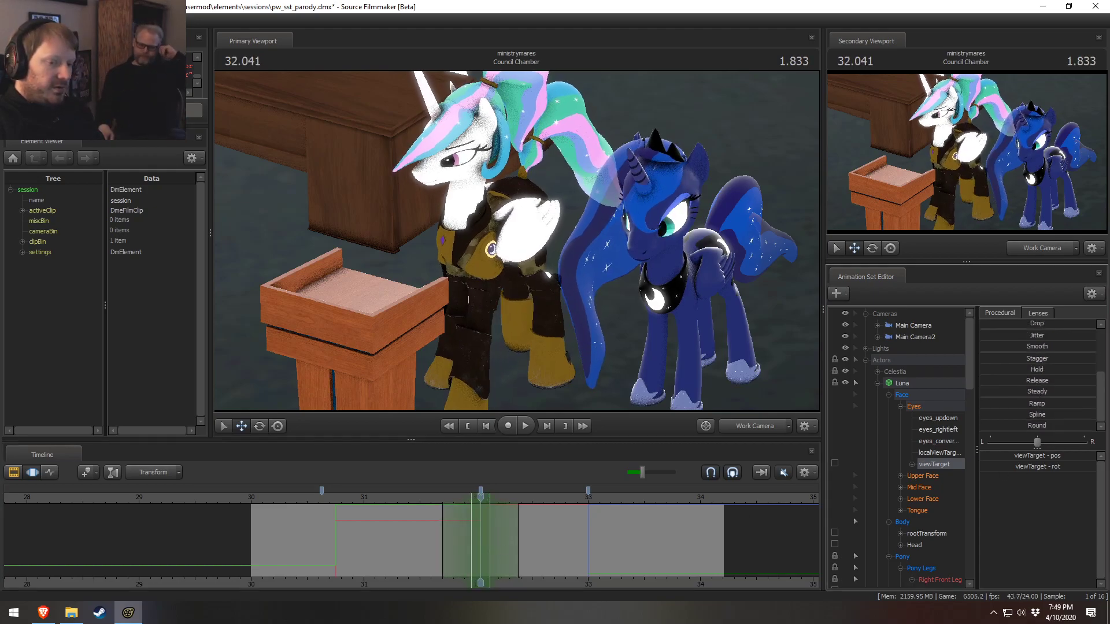
pyautogui.press('space')
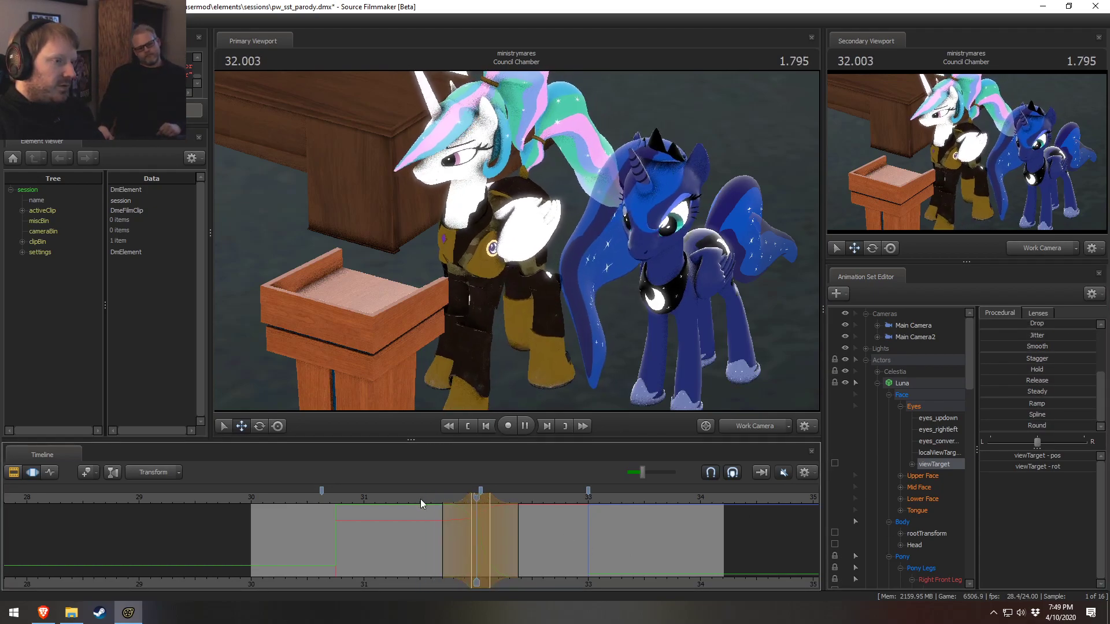
# Widen the viewTarget smoothing to about 31.6 to 32.5, checking the eye movement in playback between adjustments
pyautogui.click(463, 524)
pyautogui.click(426, 501)
pyautogui.press('space')
pyautogui.press('space')
pyautogui.moveTo(443, 509); pyautogui.dragTo(428, 511)
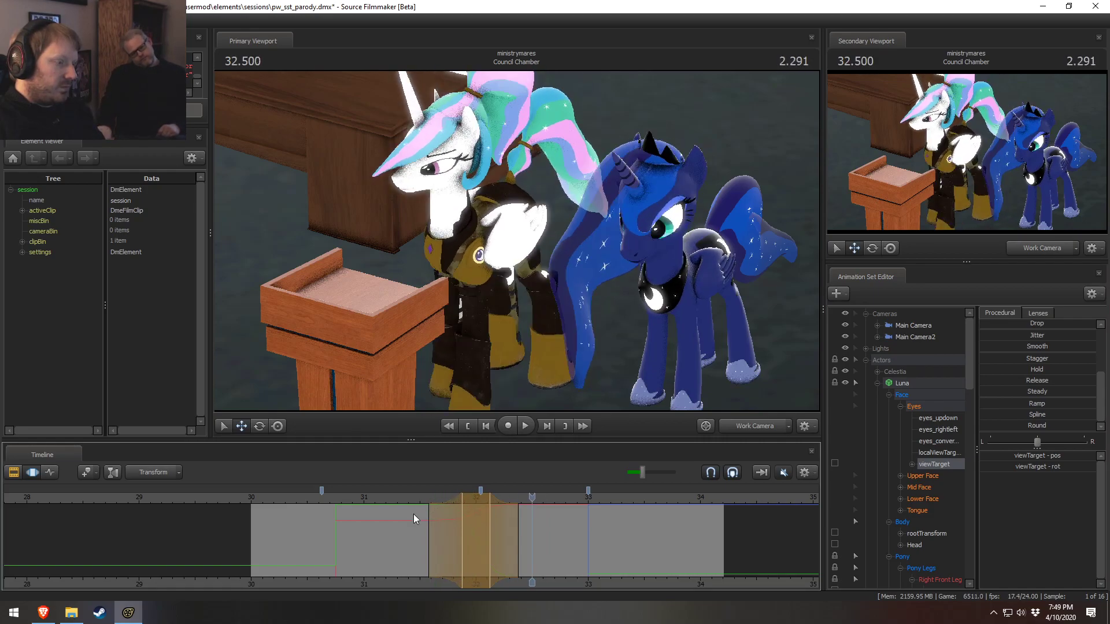
pyautogui.click(422, 500)
pyautogui.press('space')
pyautogui.press('space')
pyautogui.moveTo(504, 528); pyautogui.dragTo(514, 527)
pyautogui.click(455, 525)
pyautogui.moveTo(433, 521); pyautogui.dragTo(437, 521)
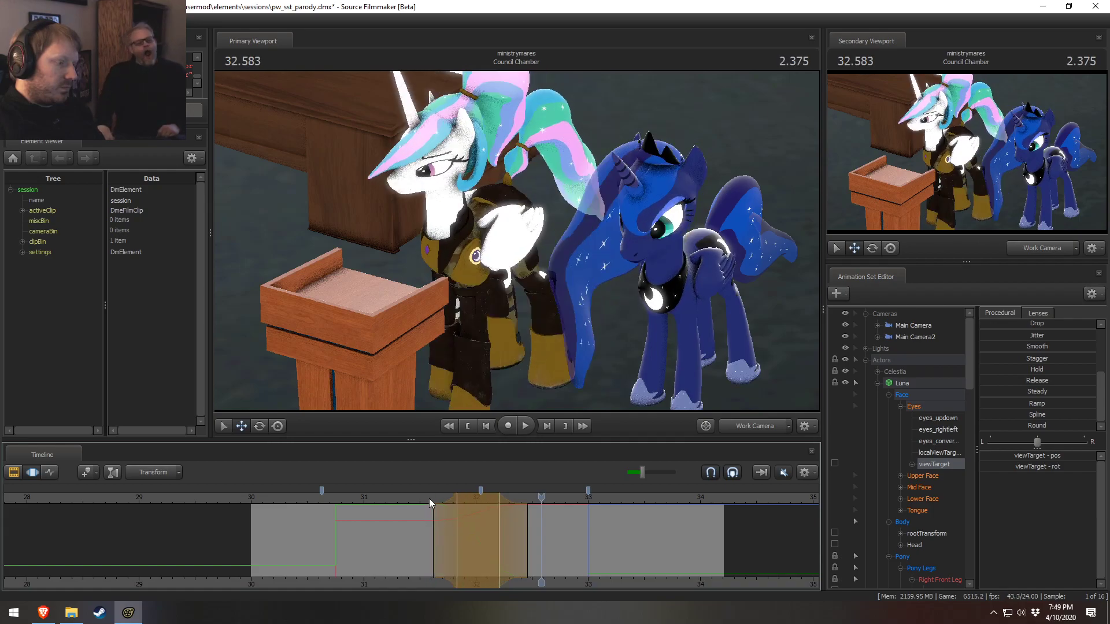
# Play back Luna's smoothed viewTarget movement from several points between about 30.2 and 32.7
pyautogui.click(454, 501)
pyautogui.press('space')
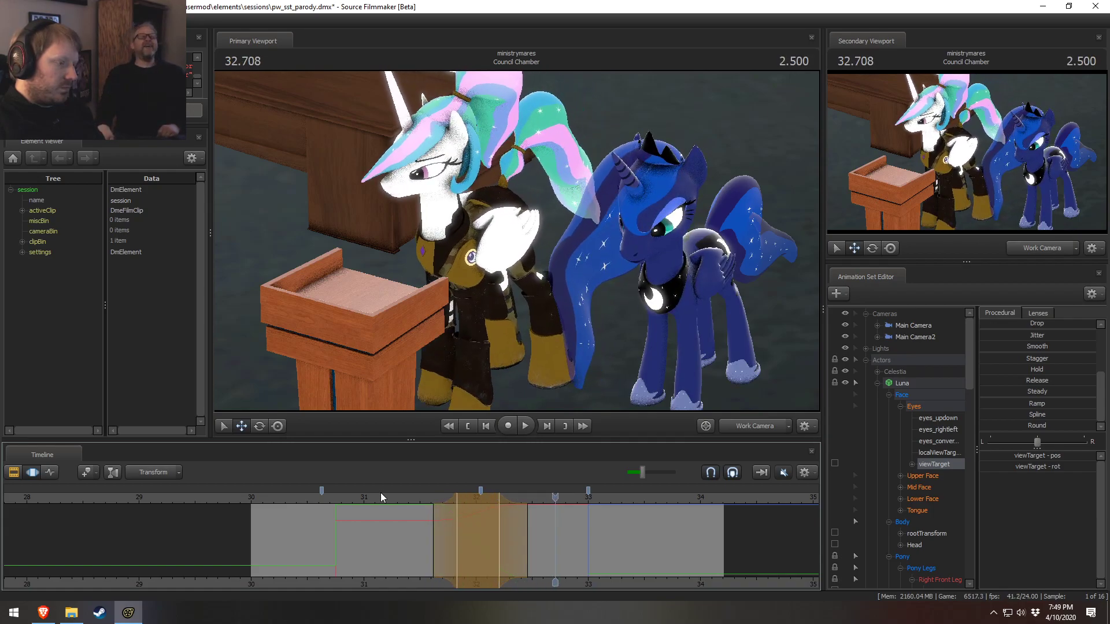
pyautogui.click(366, 498)
pyautogui.press('space')
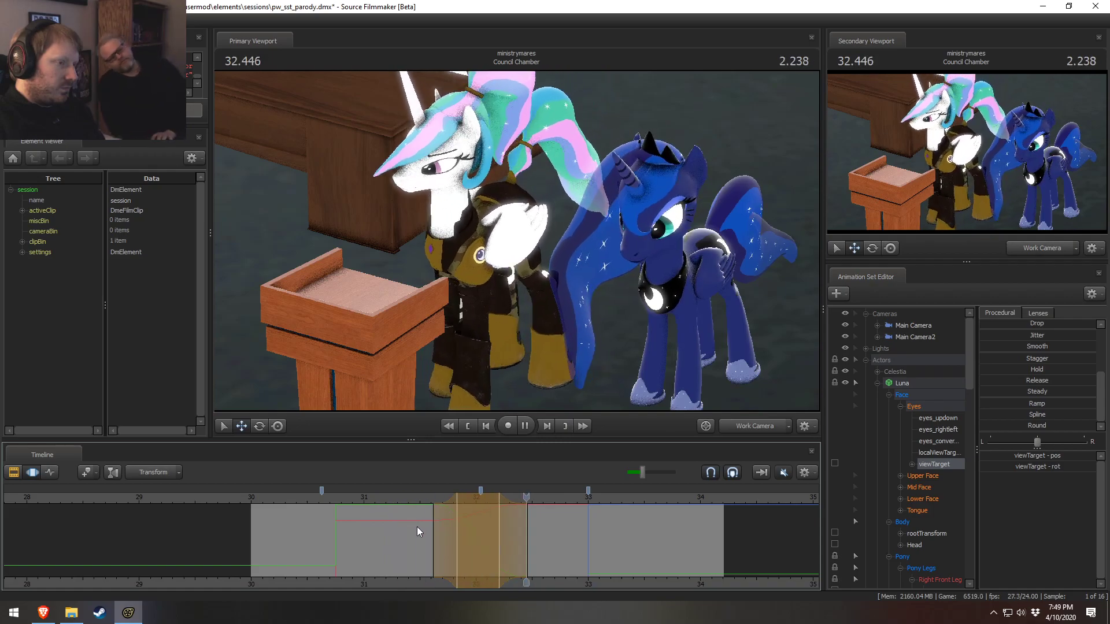
pyautogui.press('space')
pyautogui.click(271, 497)
pyautogui.press('space')
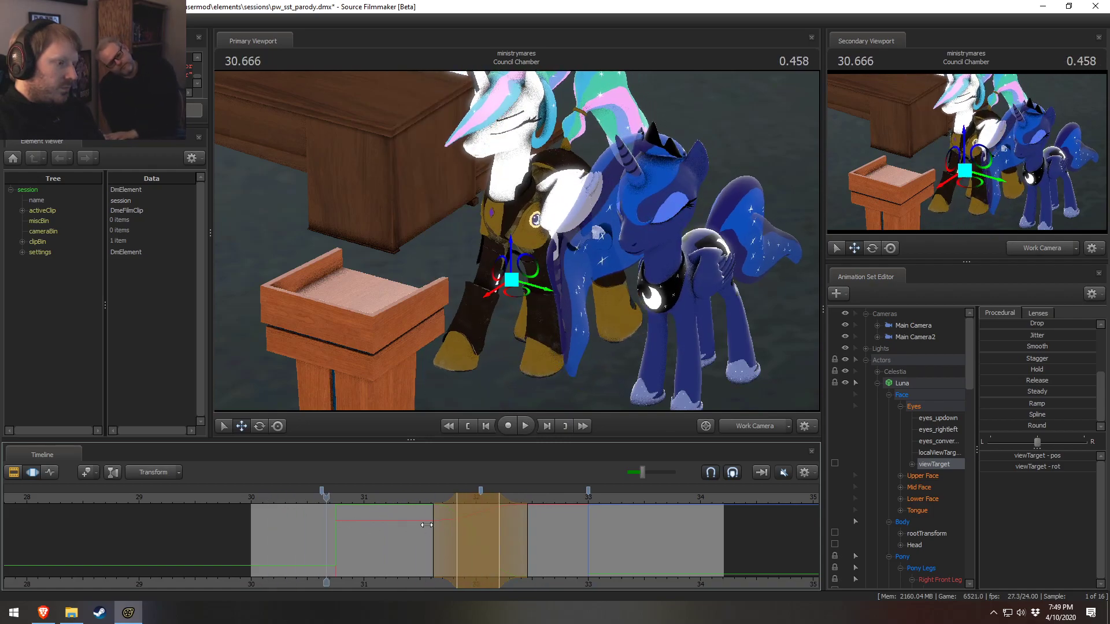
# Choose Luna's Upper Face and set a feathered time selection of about 31.8 to 32.9 before the second blink
pyautogui.press('shift')
pyautogui.moveTo(494, 535); pyautogui.dragTo(561, 549)
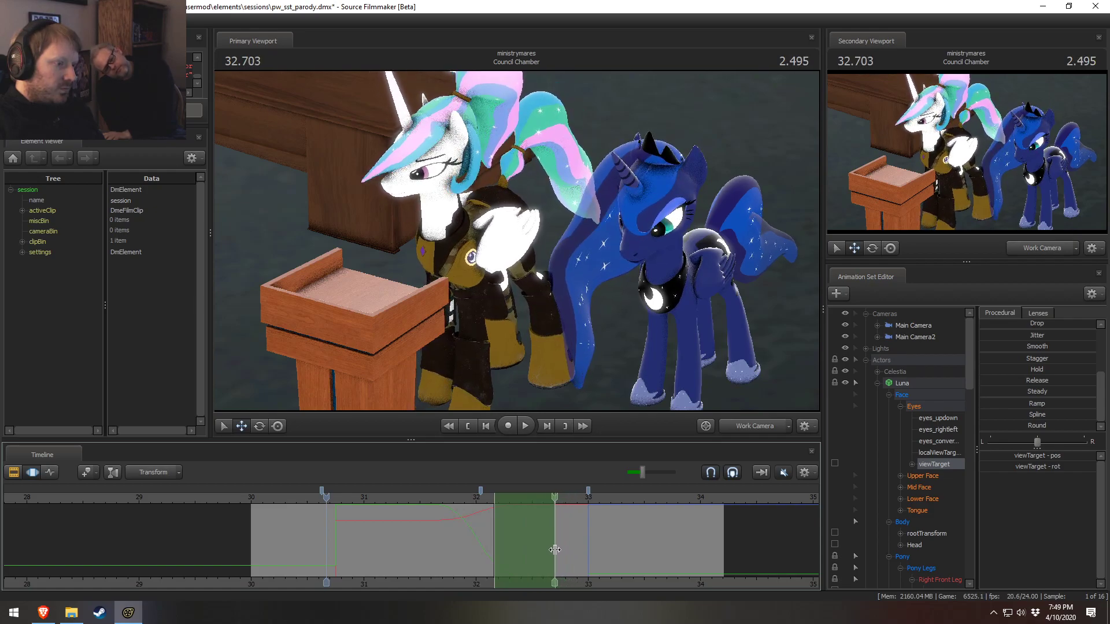
pyautogui.click(922, 476)
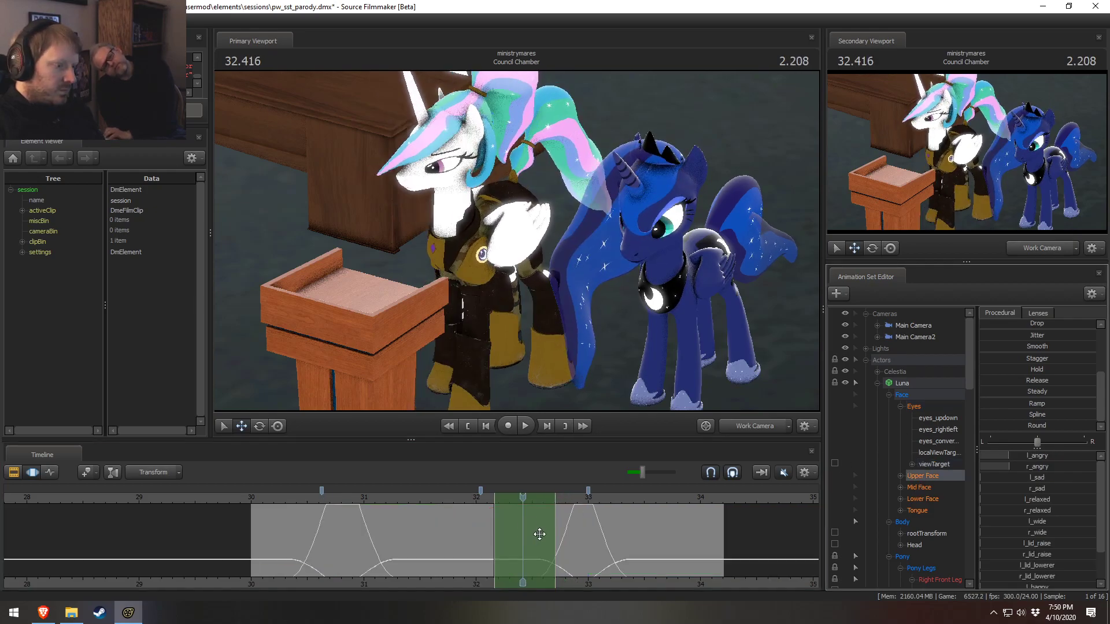
pyautogui.moveTo(553, 533); pyautogui.dragTo(574, 543)
pyautogui.moveTo(494, 537); pyautogui.dragTo(447, 542)
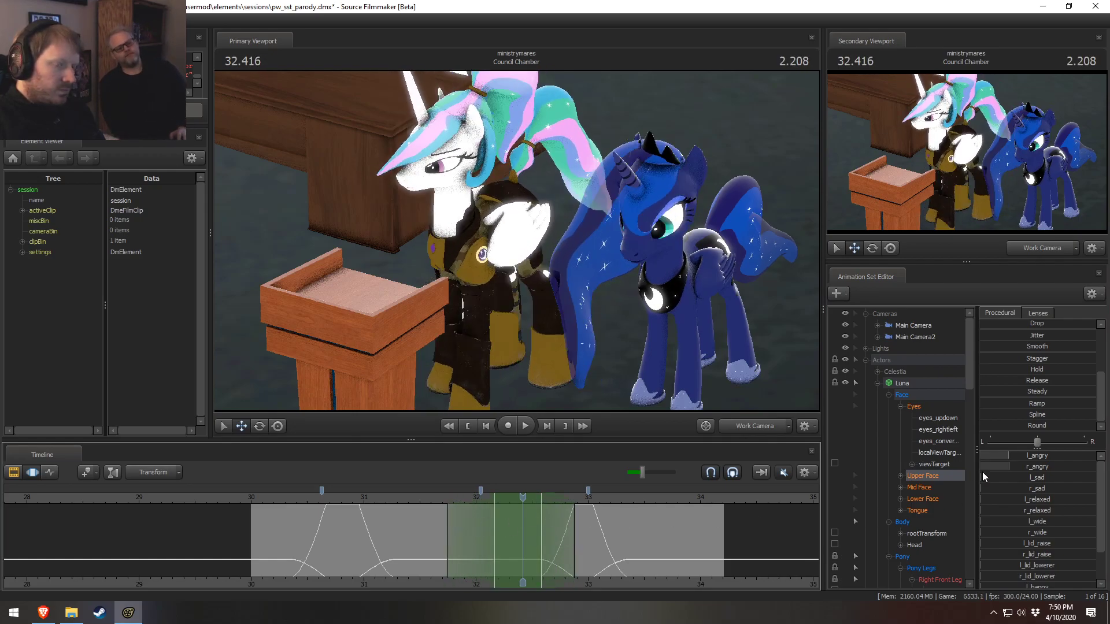
# Slightly raise Luna's eye_closer_left, eye_closer_right, l_lid_raise and r_lid_raise over the selection before the second blink
pyautogui.click(490, 512)
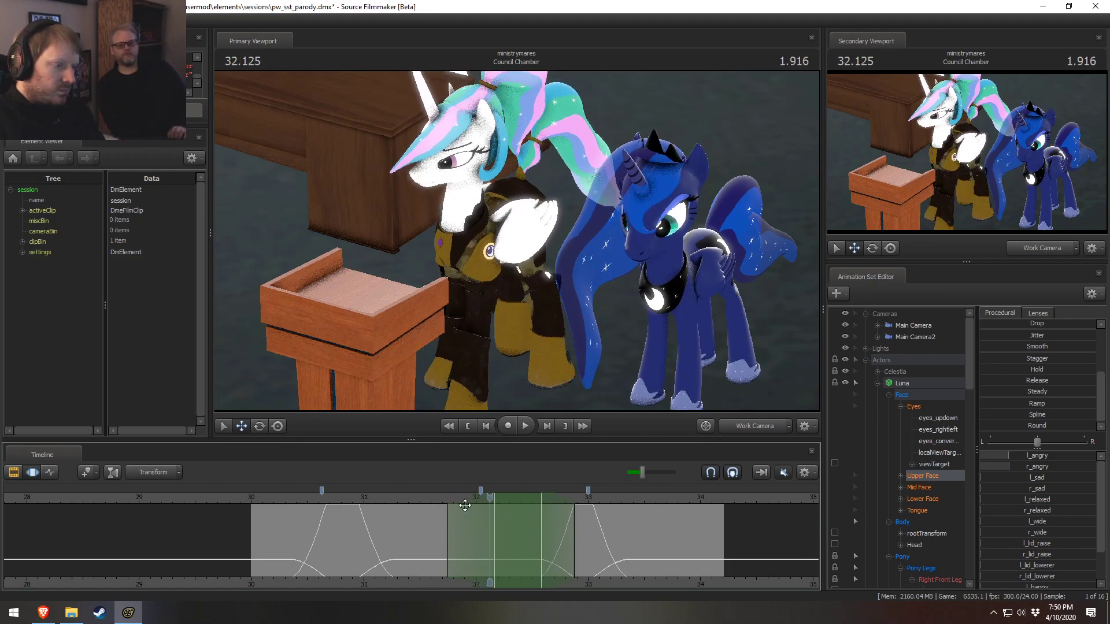
pyautogui.click(518, 508)
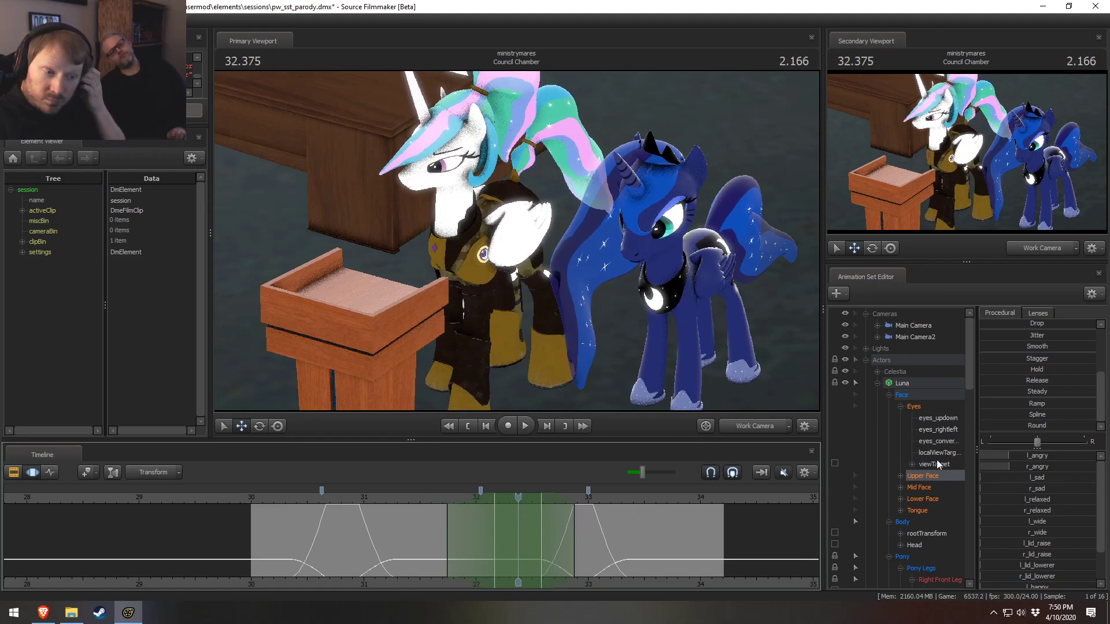
pyautogui.scroll(-1, 1029, 555)
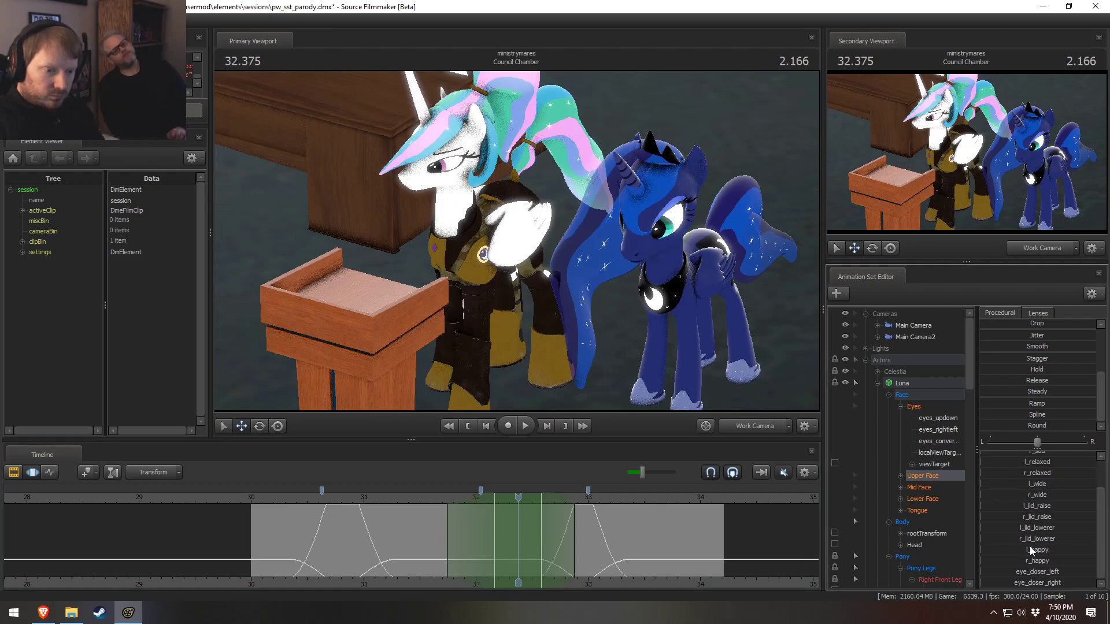
pyautogui.moveTo(1026, 586); pyautogui.dragTo(1026, 586)
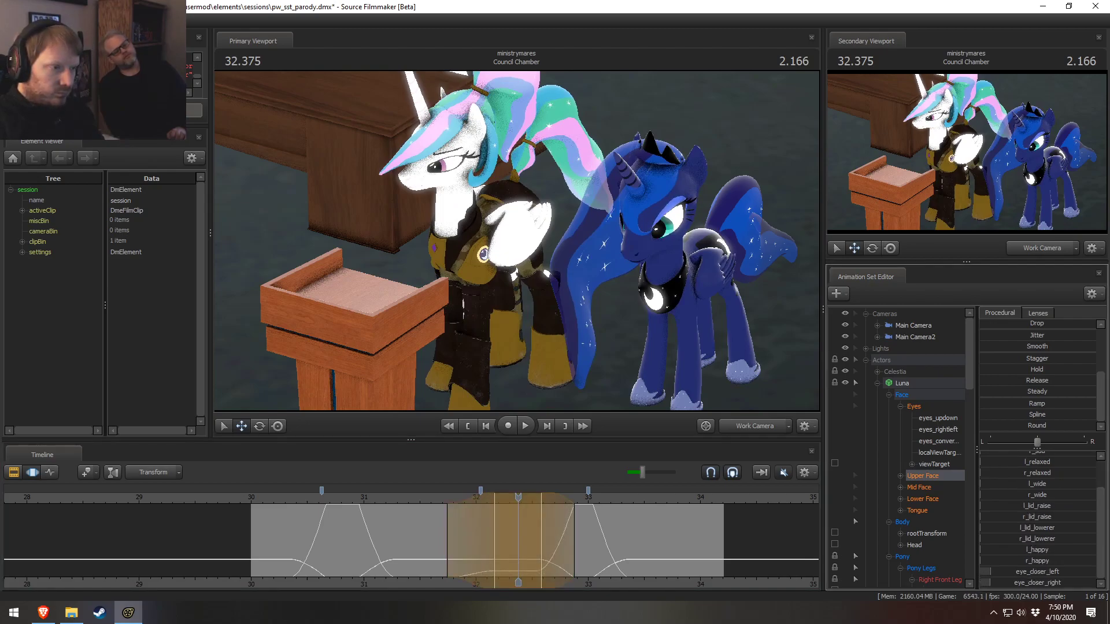
pyautogui.scroll(1, 1050, 520)
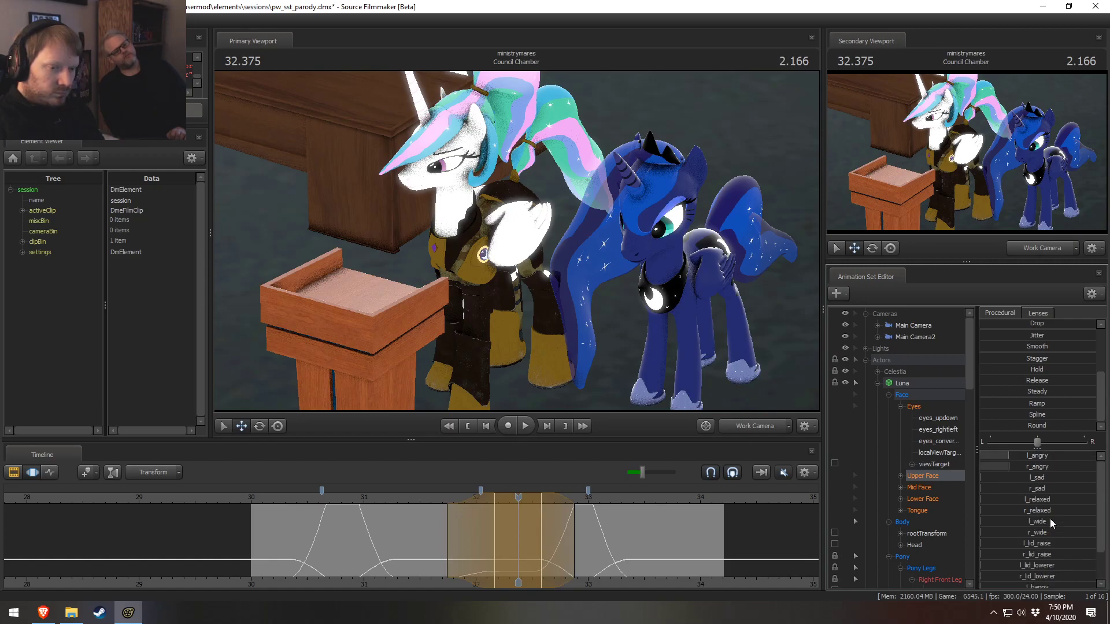
pyautogui.moveTo(1029, 553); pyautogui.dragTo(1030, 548)
# Play back Luna's eyelid change and nudge the start of its hold slightly later to about 32.2
pyautogui.click(341, 495)
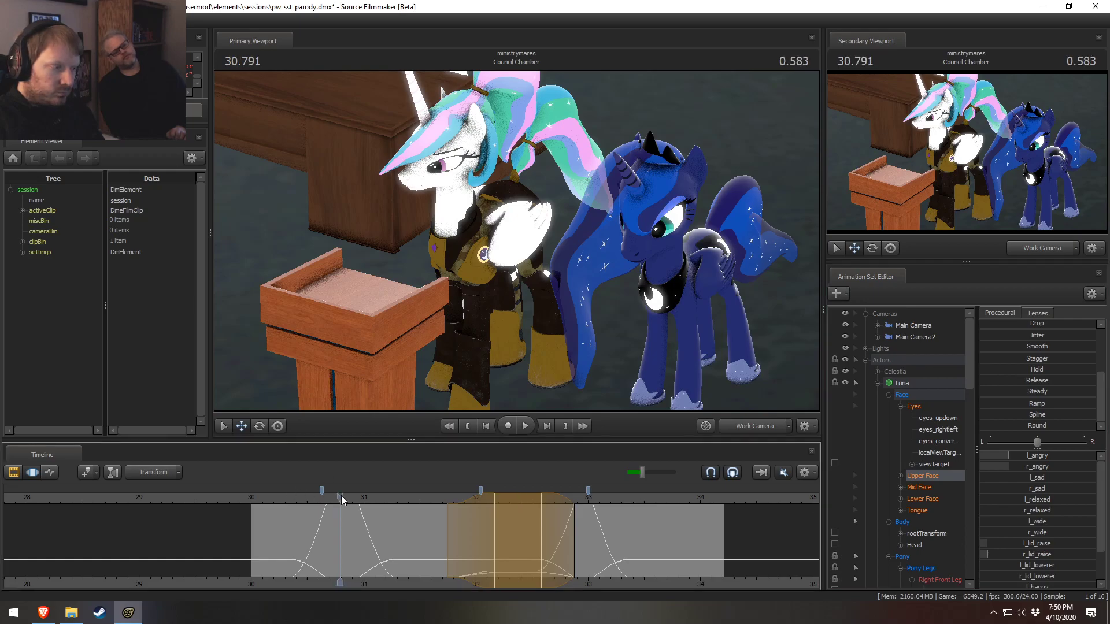
pyautogui.press('space')
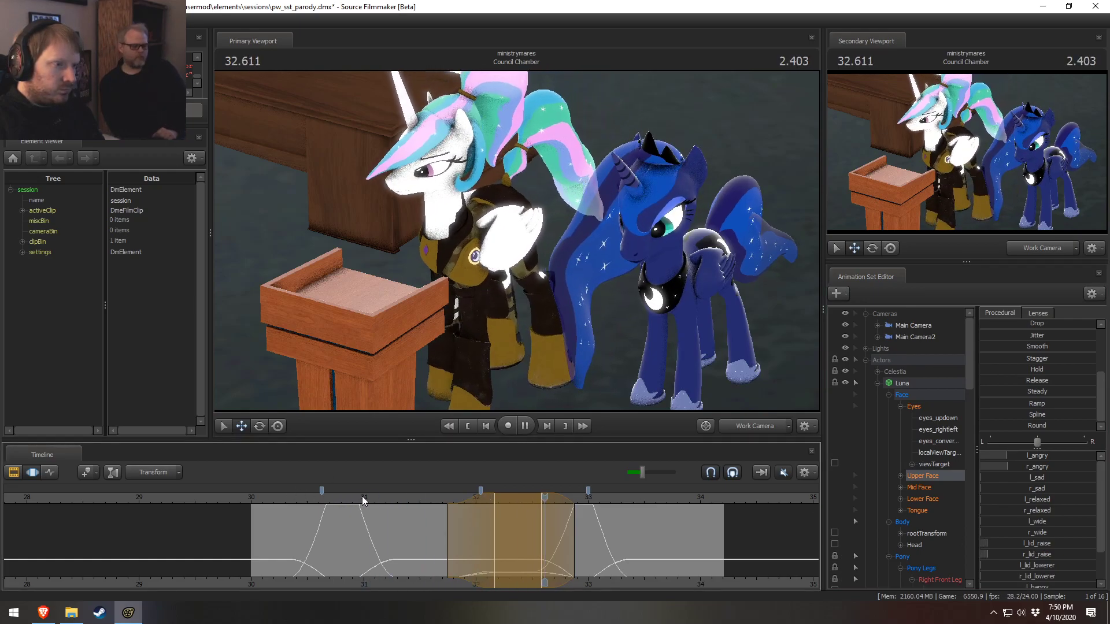
pyautogui.click(480, 532)
pyautogui.press('space')
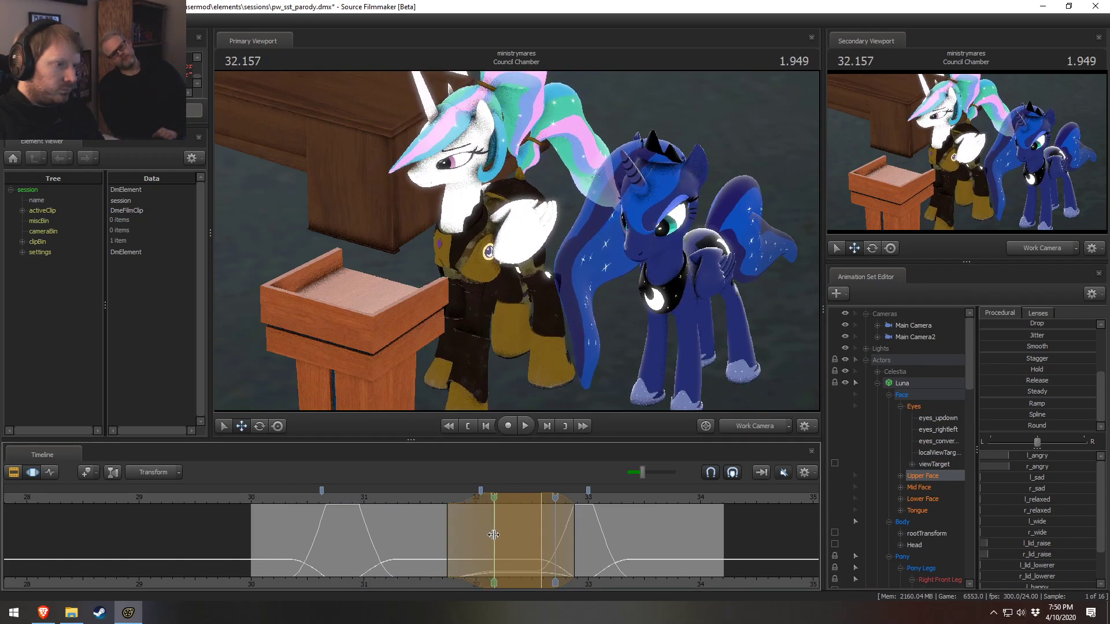
pyautogui.click(415, 502)
pyautogui.press('space')
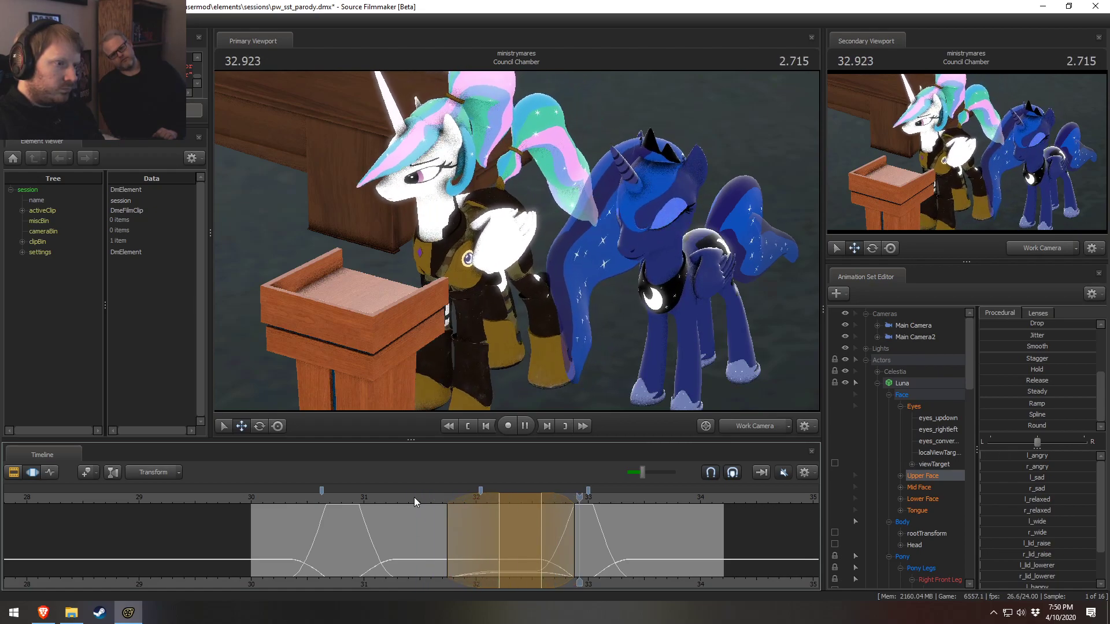
pyautogui.press('space')
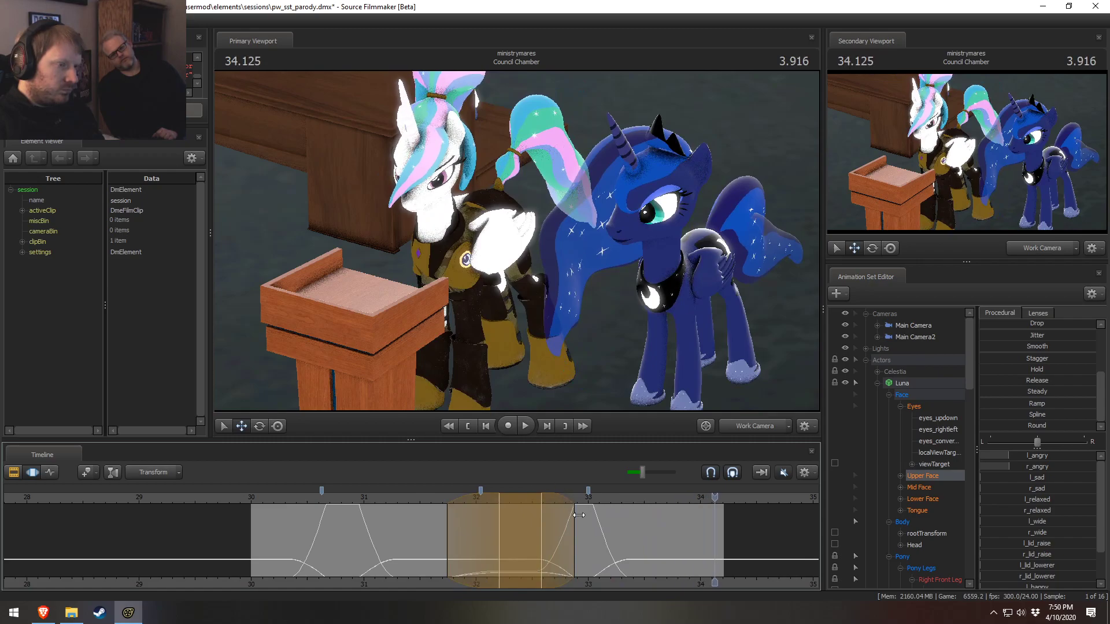
# Select Luna's whole control set and adjust her animation over a feathered time selection of about 33.0 to 33.3
pyautogui.click(902, 395)
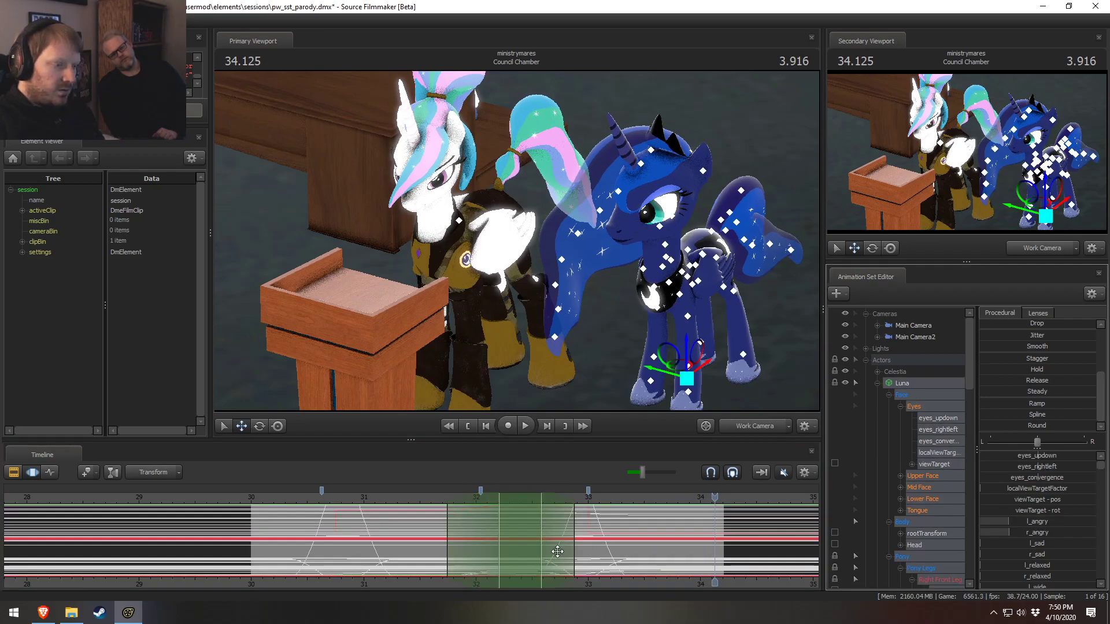
pyautogui.keyDown('shift'); pyautogui.moveTo(575, 516); pyautogui.dragTo(539, 533); pyautogui.keyUp('shift')
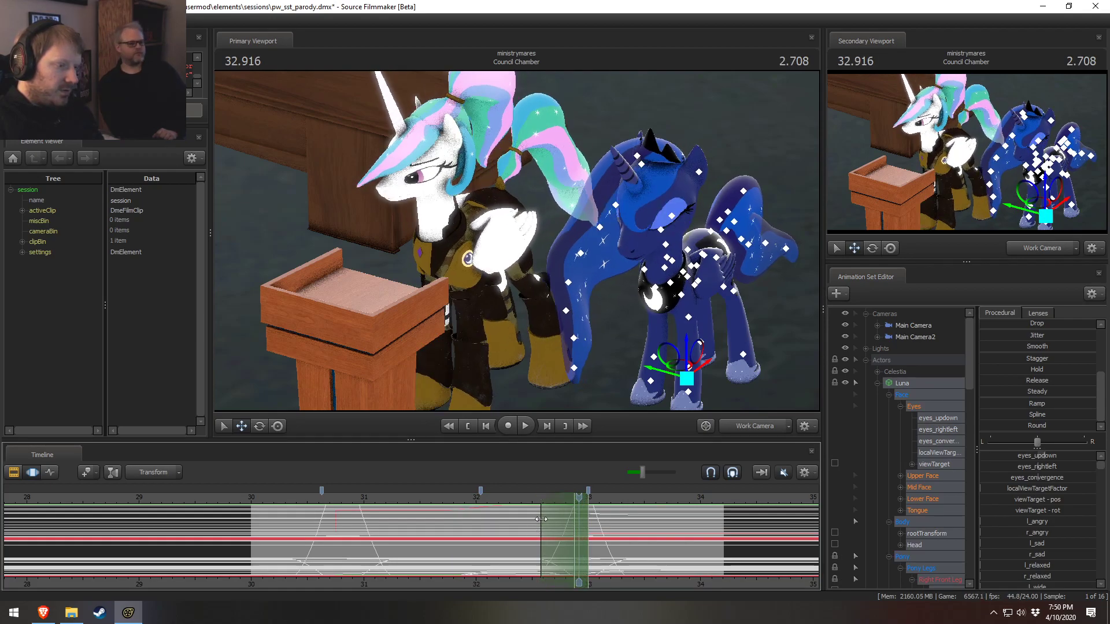
pyautogui.moveTo(537, 518)
pyautogui.keyDown('shift'); pyautogui.mouseDown()
pyautogui.moveTo(614, 533)
pyautogui.moveTo(545, 534)
pyautogui.moveTo(628, 537)
pyautogui.moveTo(593, 537)
pyautogui.mouseUp(); pyautogui.keyUp('shift')
pyautogui.click(1047, 467)
pyautogui.moveTo(593, 515); pyautogui.dragTo(588, 516)
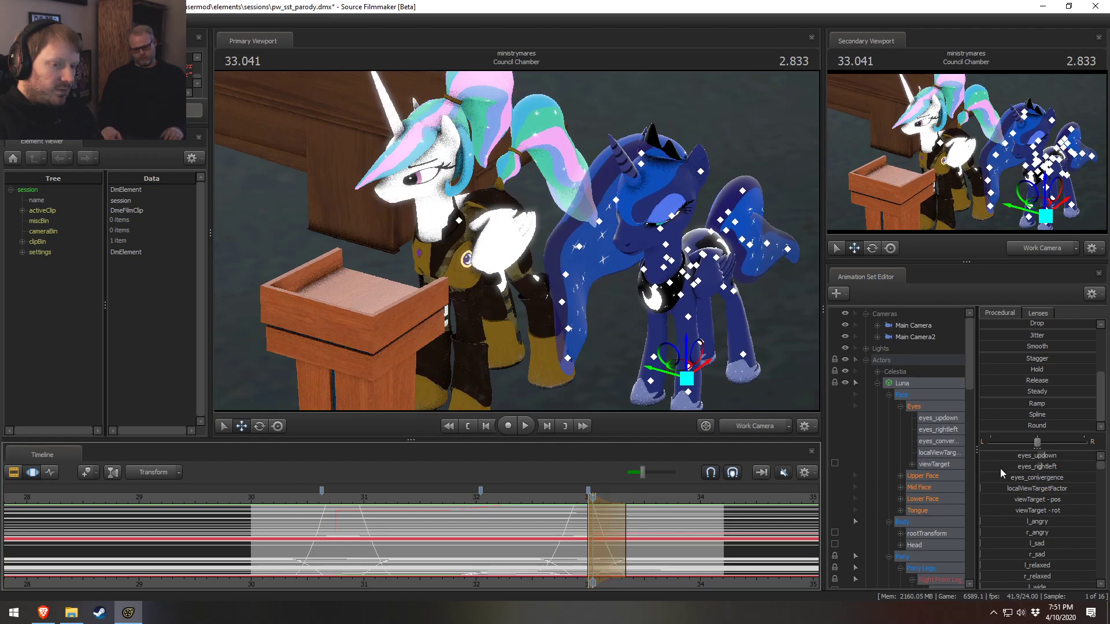
# Scrub and play back Luna's transition out of the second blink and extend the selection's falloff to about 33.4
pyautogui.moveTo(603, 515)
pyautogui.mouseDown()
pyautogui.moveTo(526, 520)
pyautogui.moveTo(603, 527)
pyautogui.mouseUp()
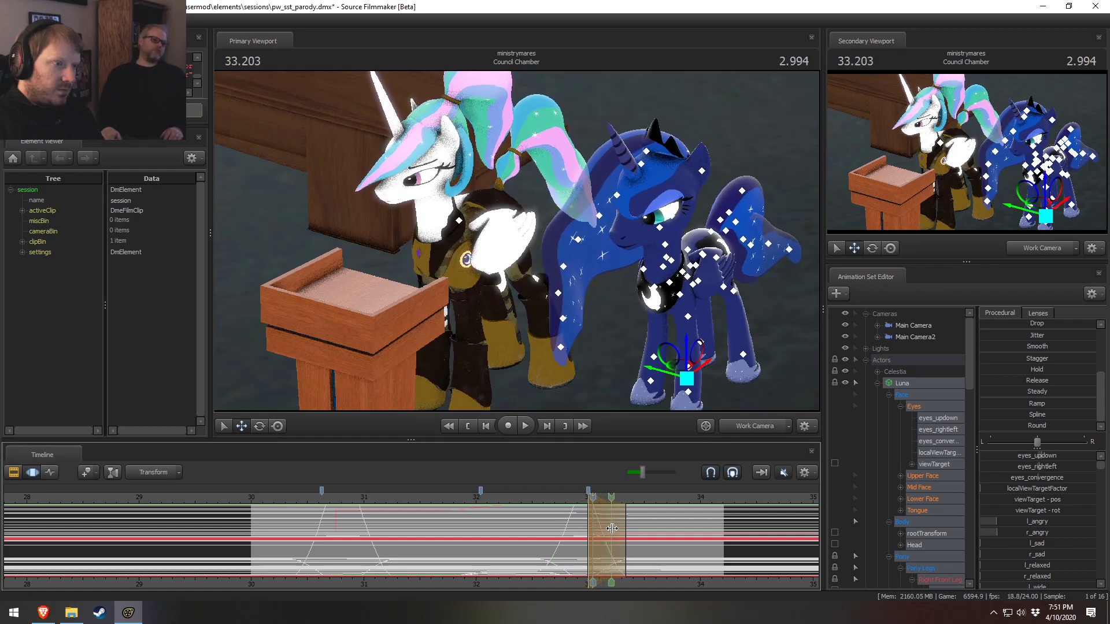
pyautogui.moveTo(670, 537); pyautogui.dragTo(612, 522)
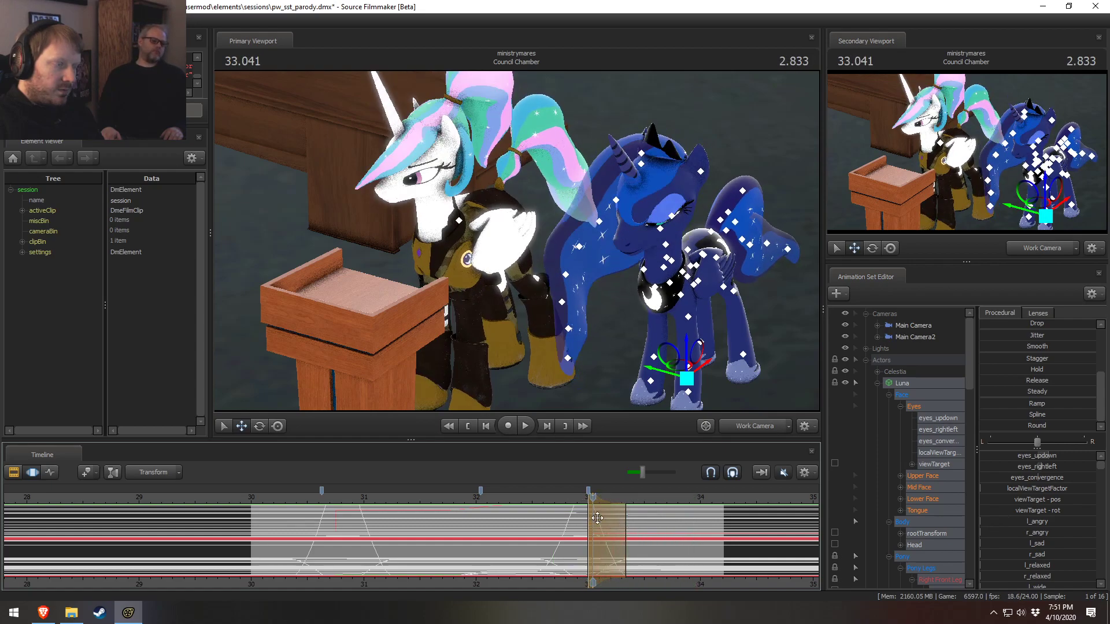
pyautogui.press('space')
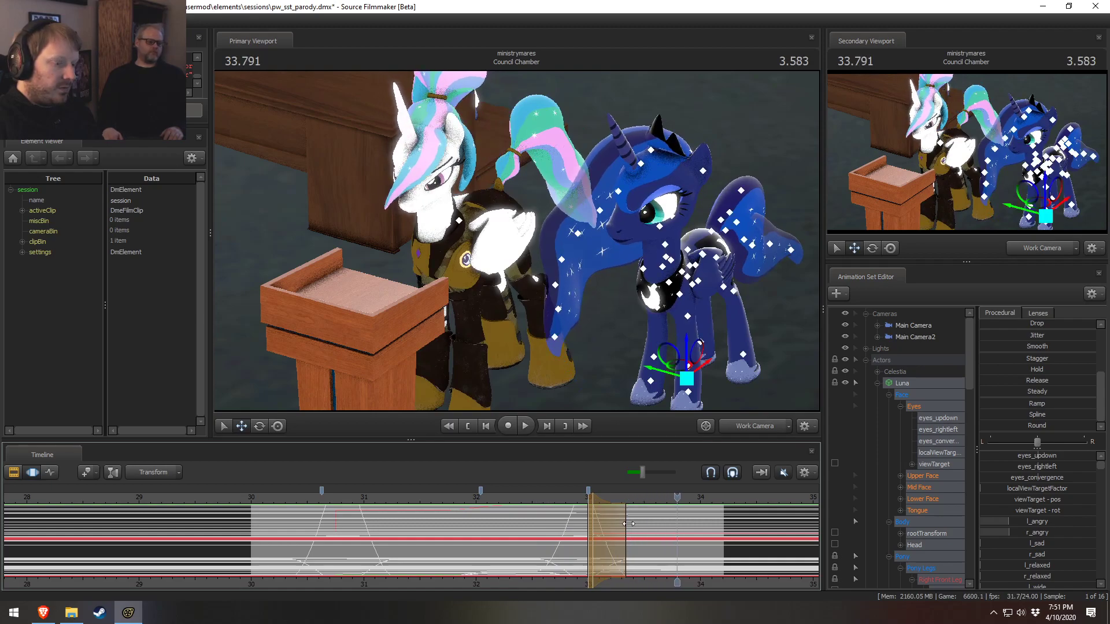
pyautogui.moveTo(587, 502); pyautogui.dragTo(639, 531)
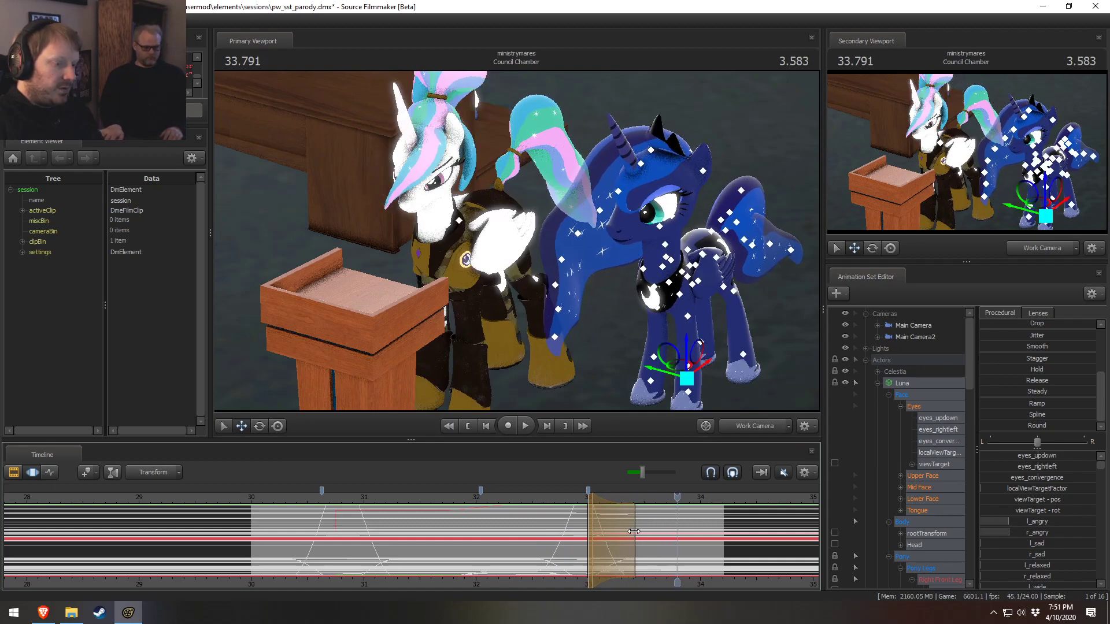
# Play back Luna's blinks and her look toward Celestia from about 30 to review the transition timing
pyautogui.click(563, 503)
pyautogui.press('space')
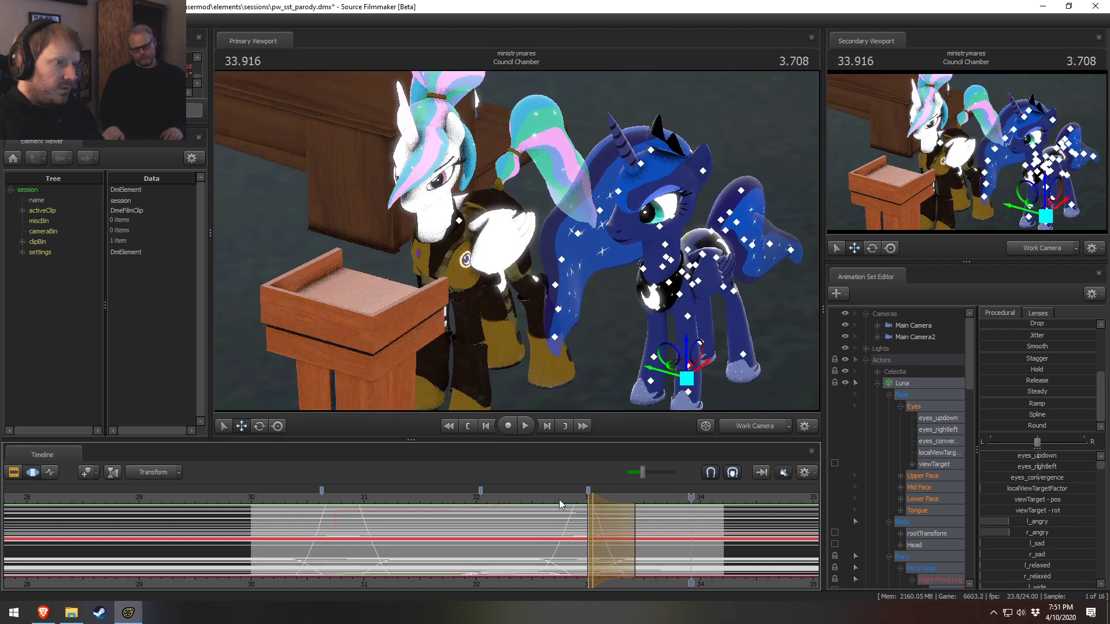
pyautogui.press('space')
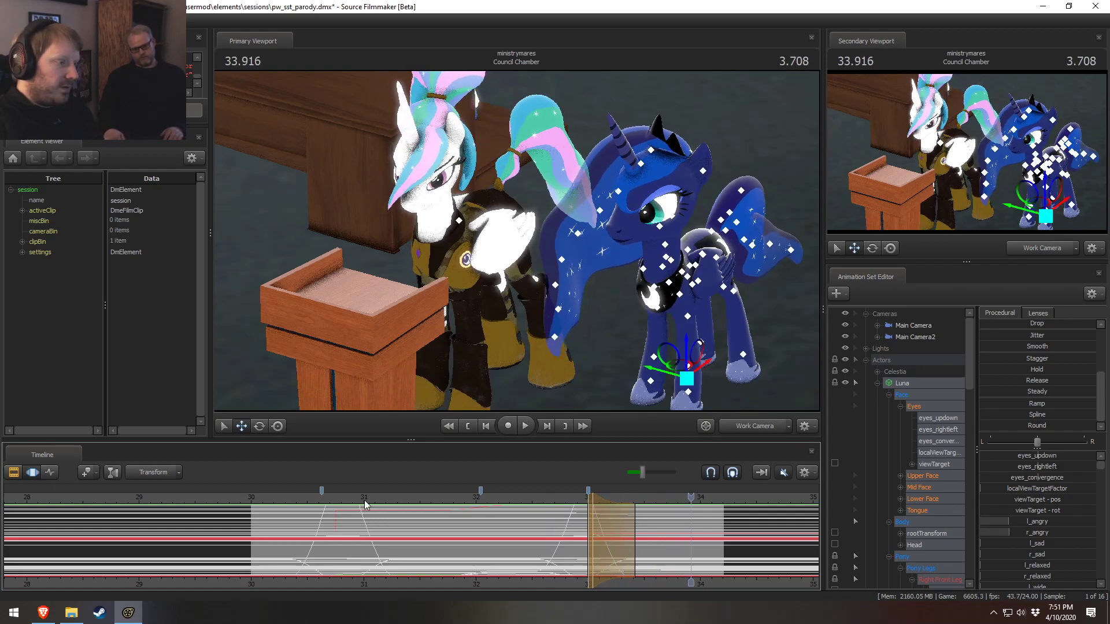
pyautogui.click(274, 504)
pyautogui.press('space')
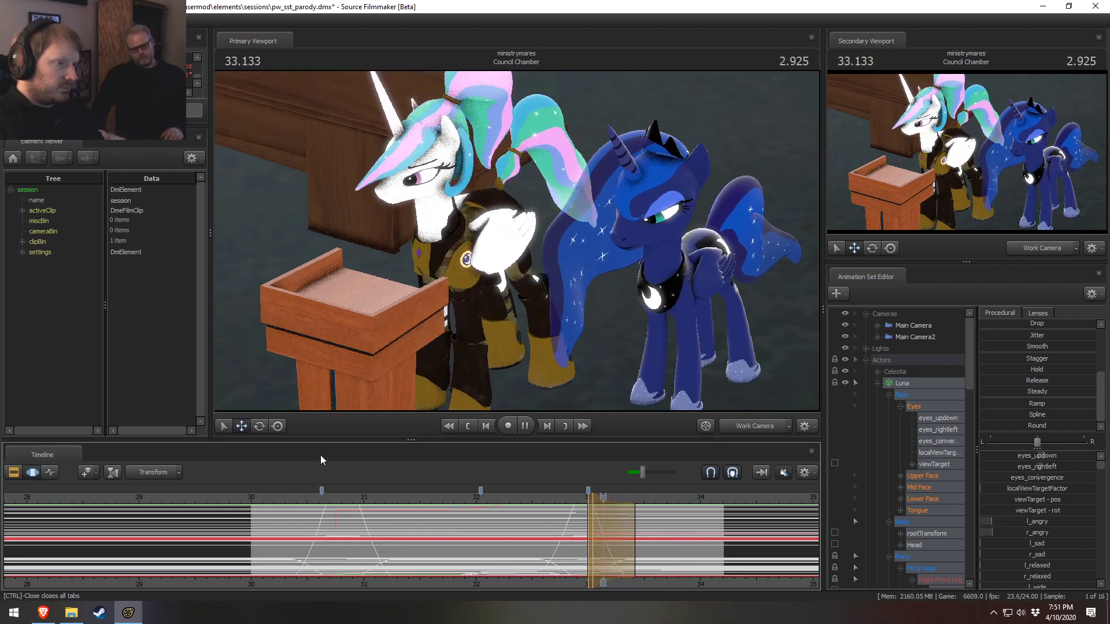
pyautogui.press('space')
# Rotate Luna's head slightly downward over a feathered selection of about 31.8 to 32.4 and play back the motion
pyautogui.moveTo(420, 509); pyautogui.dragTo(516, 526)
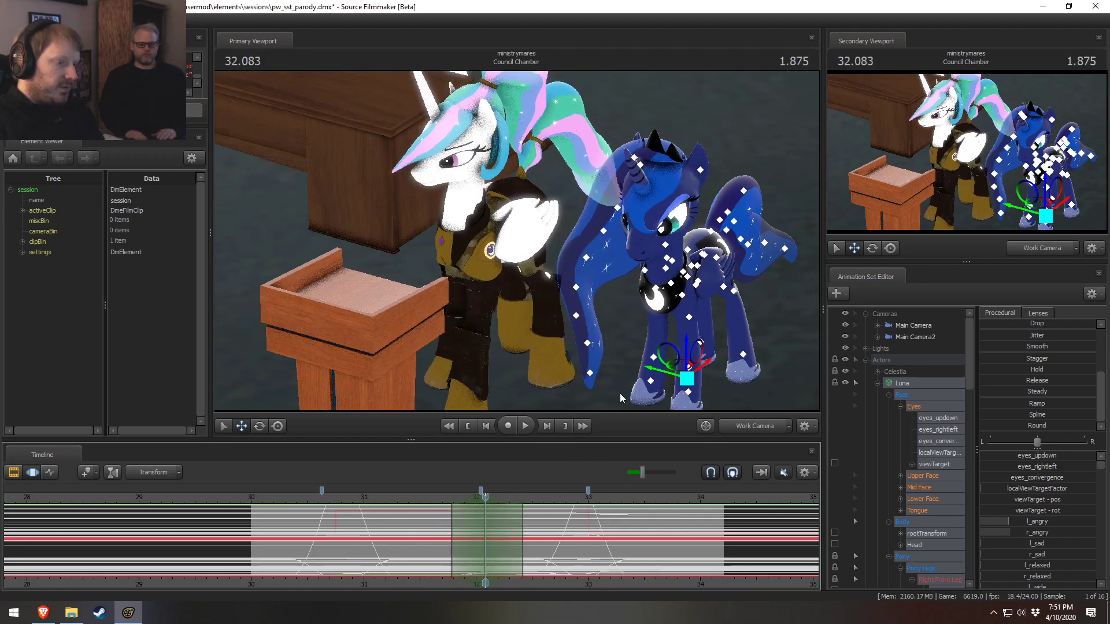
pyautogui.click(662, 236)
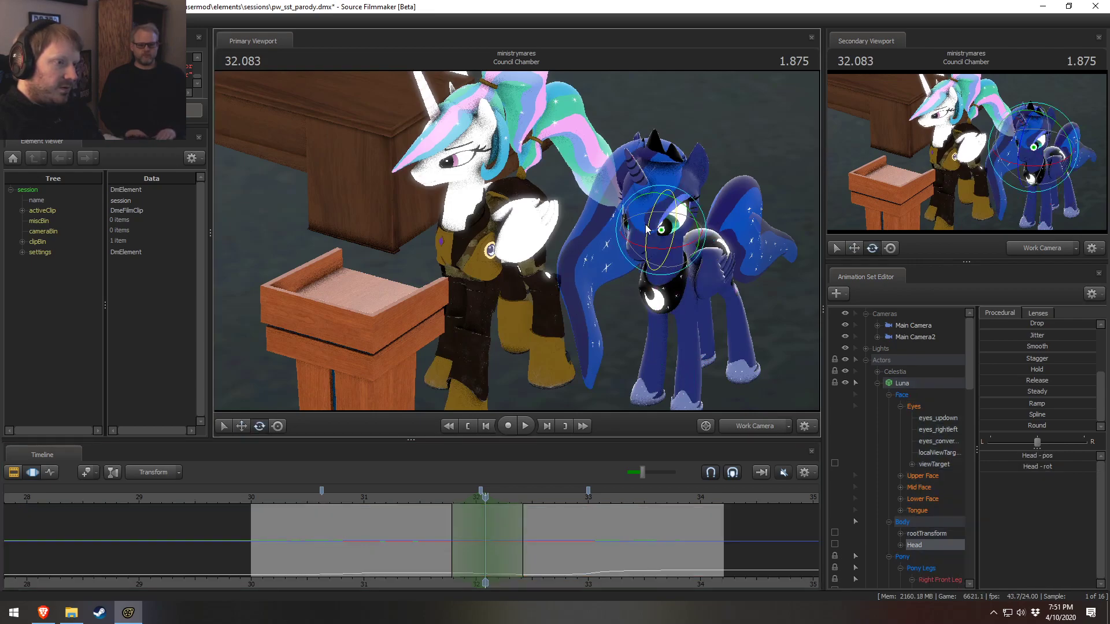
pyautogui.click(430, 502)
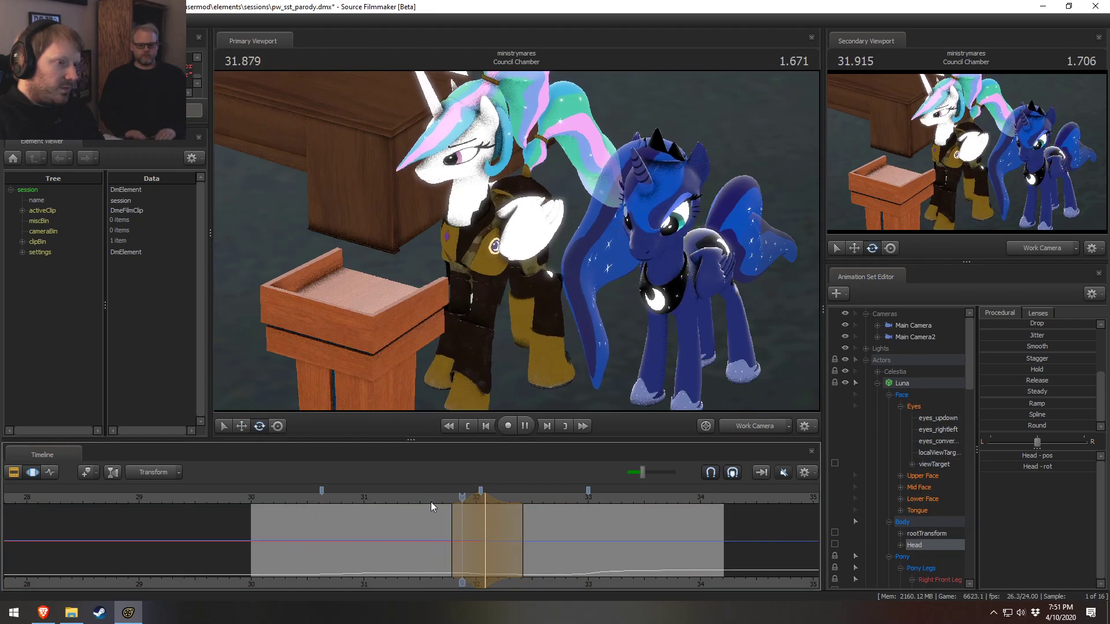
pyautogui.press('space')
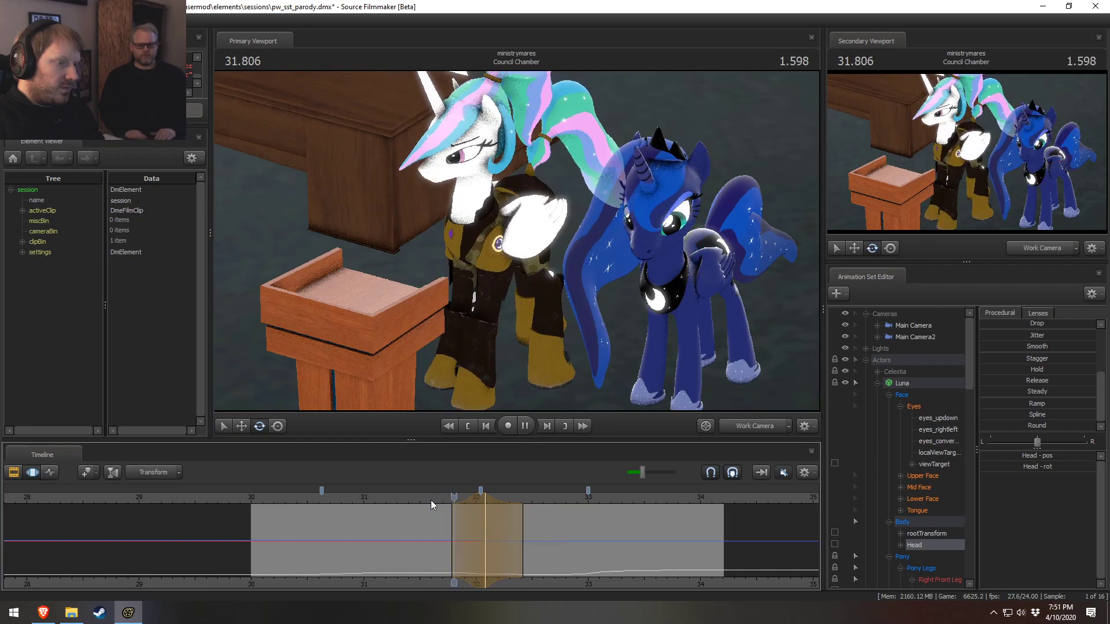
# Shift the timing of Luna's head dip slightly earlier, centring it on about 32.04, and play it back
pyautogui.moveTo(449, 499); pyautogui.dragTo(433, 500)
pyautogui.press('space')
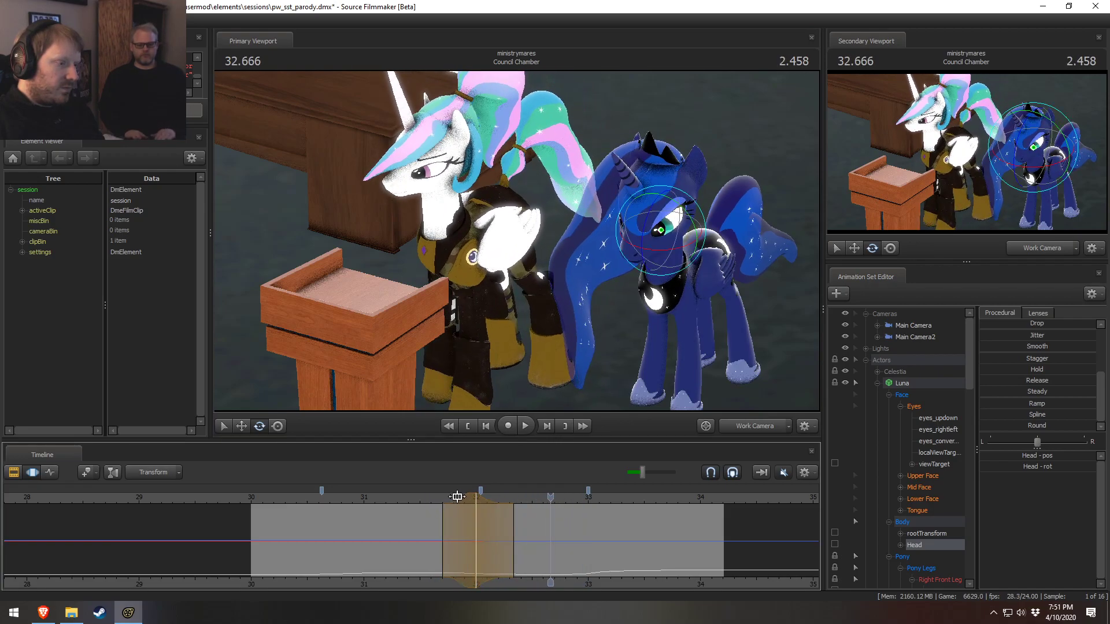
pyautogui.click(480, 511)
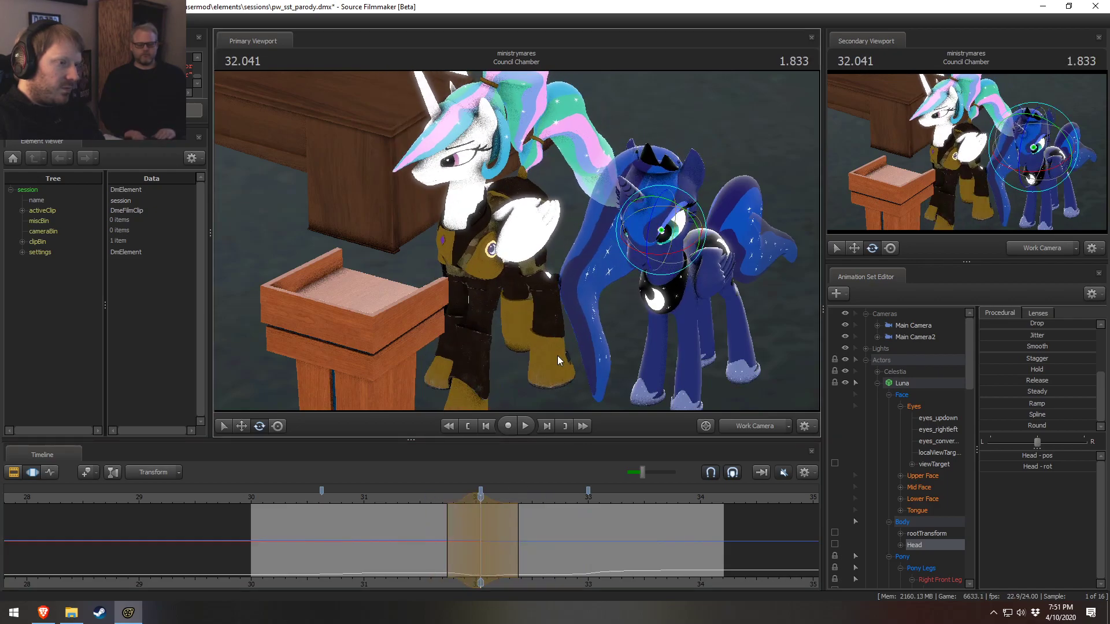
pyautogui.click(410, 502)
pyautogui.press('space')
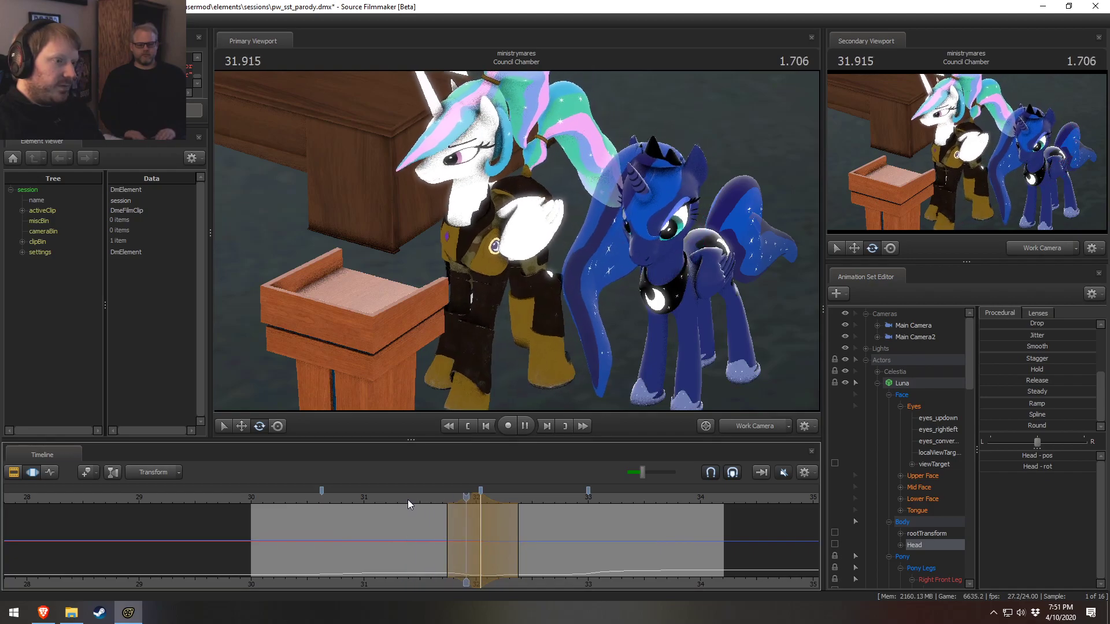
pyautogui.press('space')
# Widen the falloff around Luna's head dip to about 31.6 to 32.5 and replay the transition
pyautogui.click(415, 496)
pyautogui.press('space')
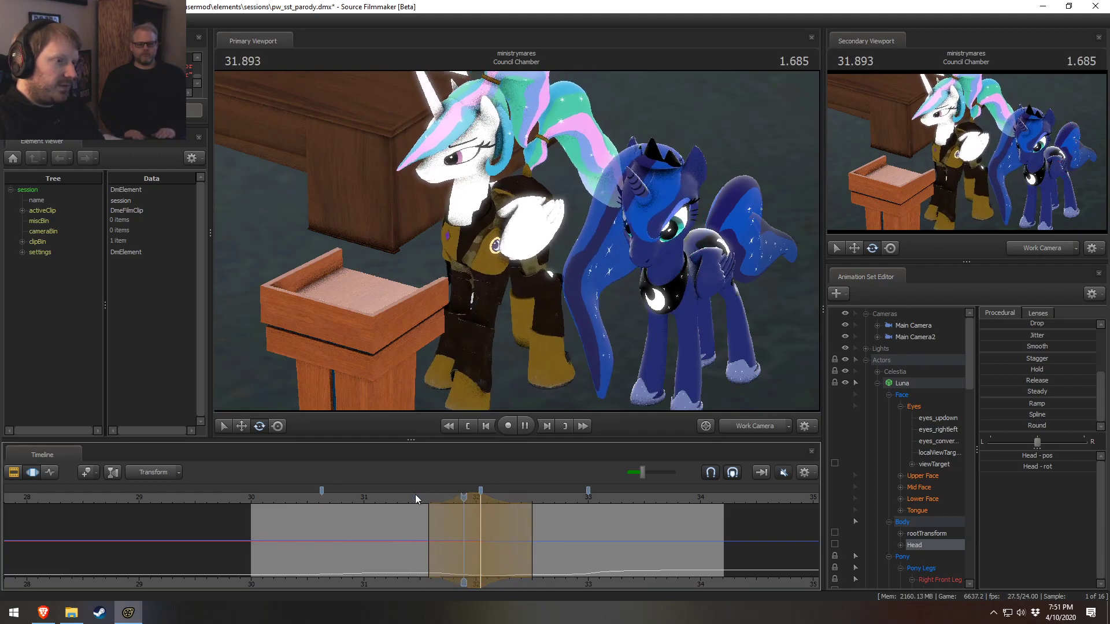
pyautogui.press('space')
pyautogui.click(485, 501)
pyautogui.click(483, 508)
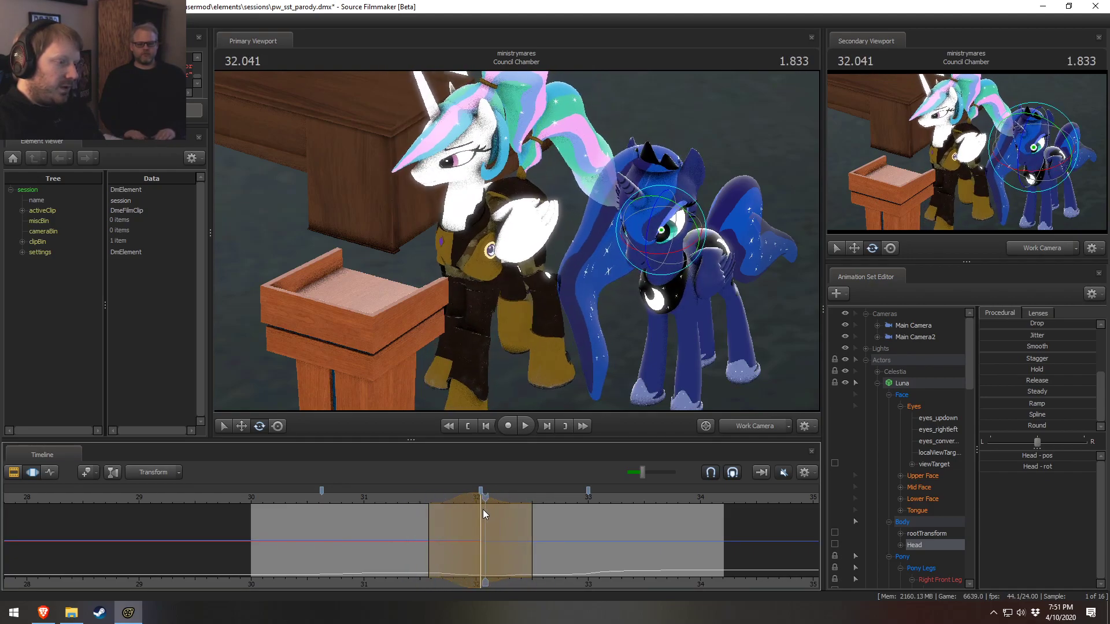
# Reduce Luna's head dip by rotating her head slightly back up at about 32.04, and play back the result
pyautogui.moveTo(656, 202); pyautogui.dragTo(656, 208)
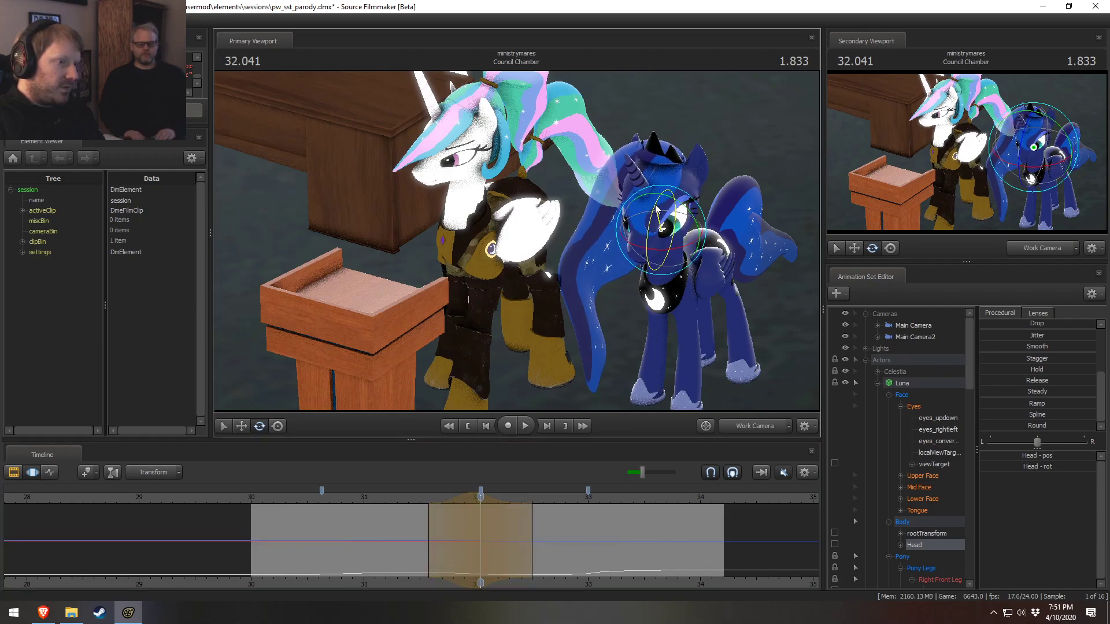
pyautogui.press('space')
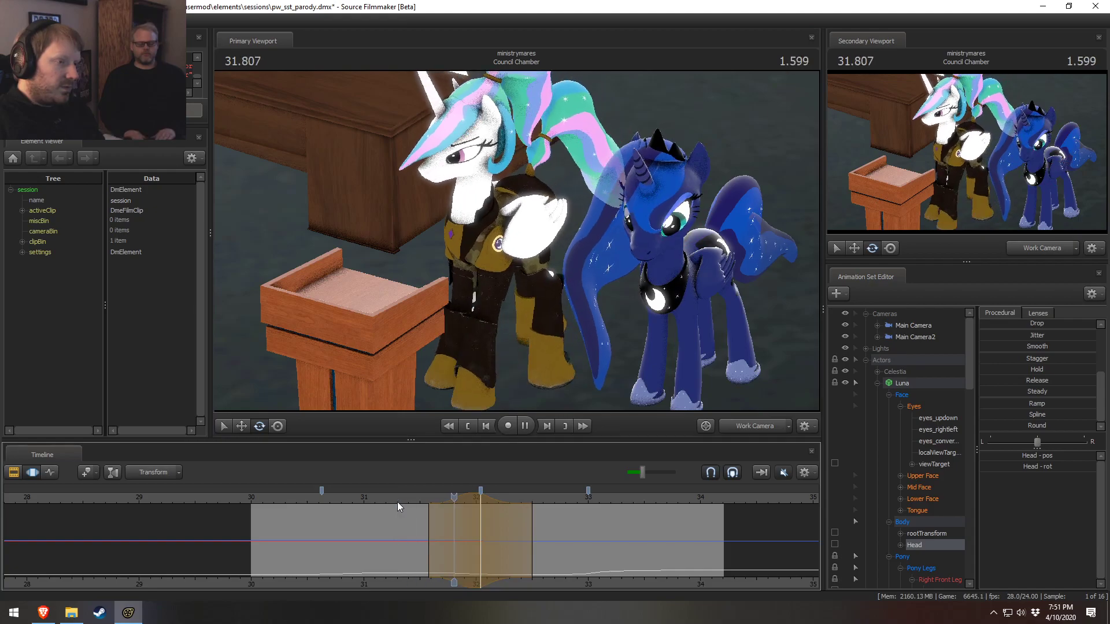
pyautogui.press('space')
pyautogui.press('space')
pyautogui.press('space')
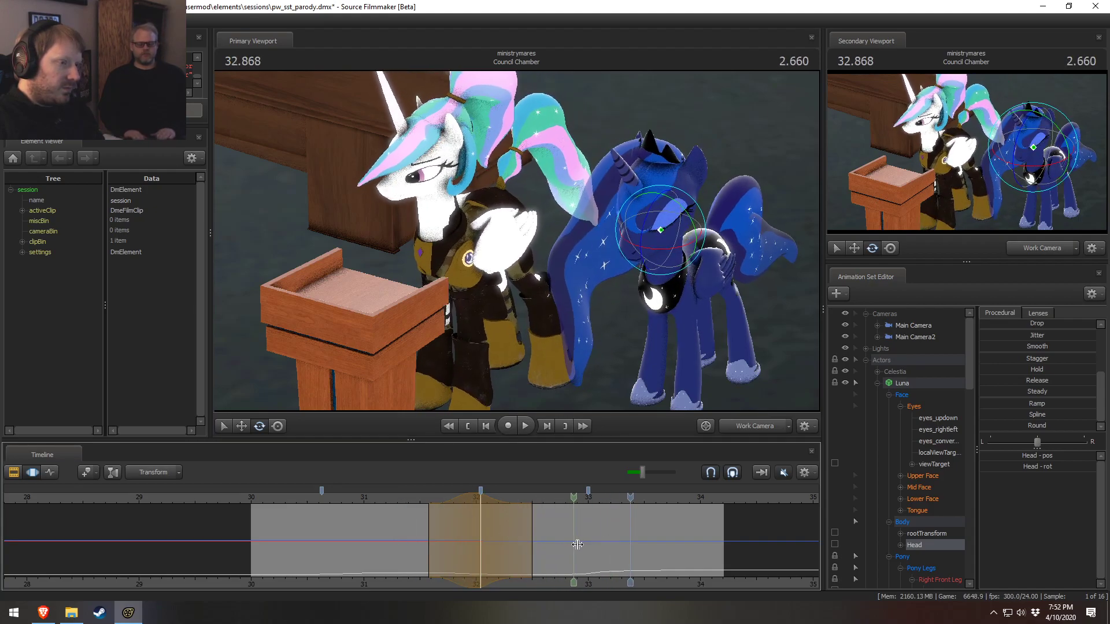
# Adjust Luna's head rotation slightly at the second blink over a feathered selection of about 32.6 to 33.3 and play it back
pyautogui.click(582, 545)
pyautogui.keyDown('shift'); pyautogui.scroll(6, 583, 545); pyautogui.keyUp('shift')
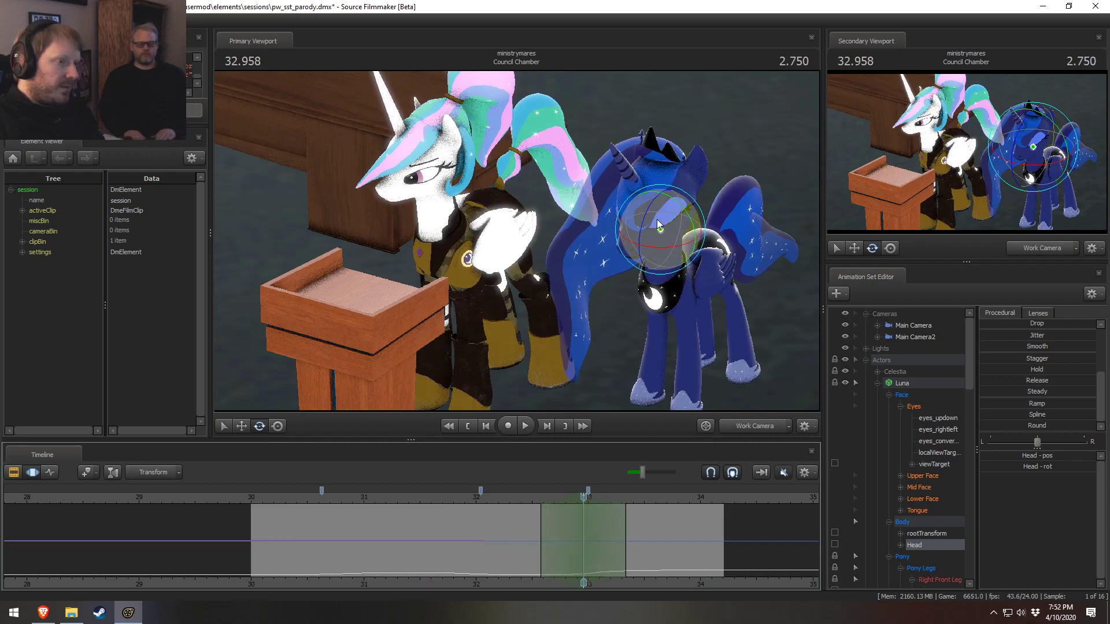
pyautogui.moveTo(652, 208); pyautogui.dragTo(652, 209)
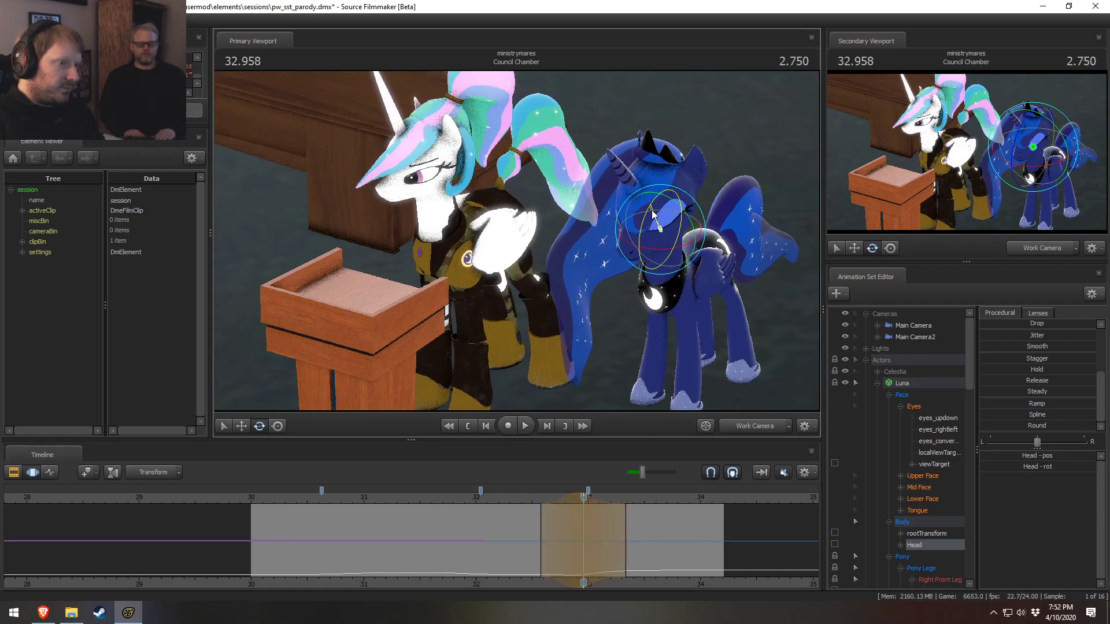
pyautogui.press('space')
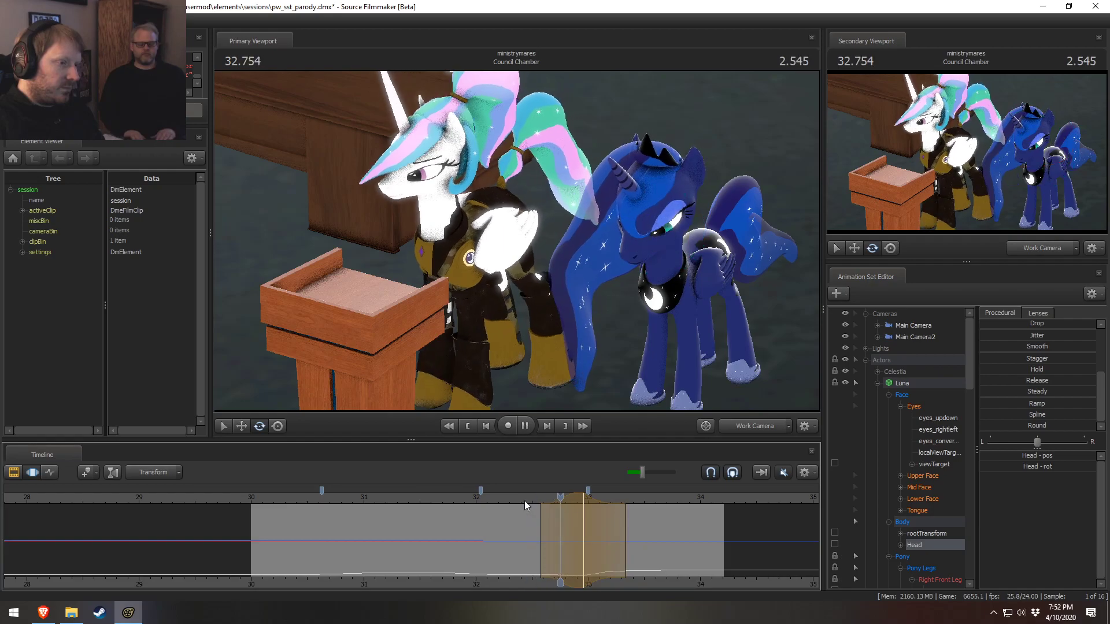
# Extend the falloff of Luna's second head movement to about 32.5 to 33.5 and replay it
pyautogui.moveTo(619, 523); pyautogui.dragTo(642, 525)
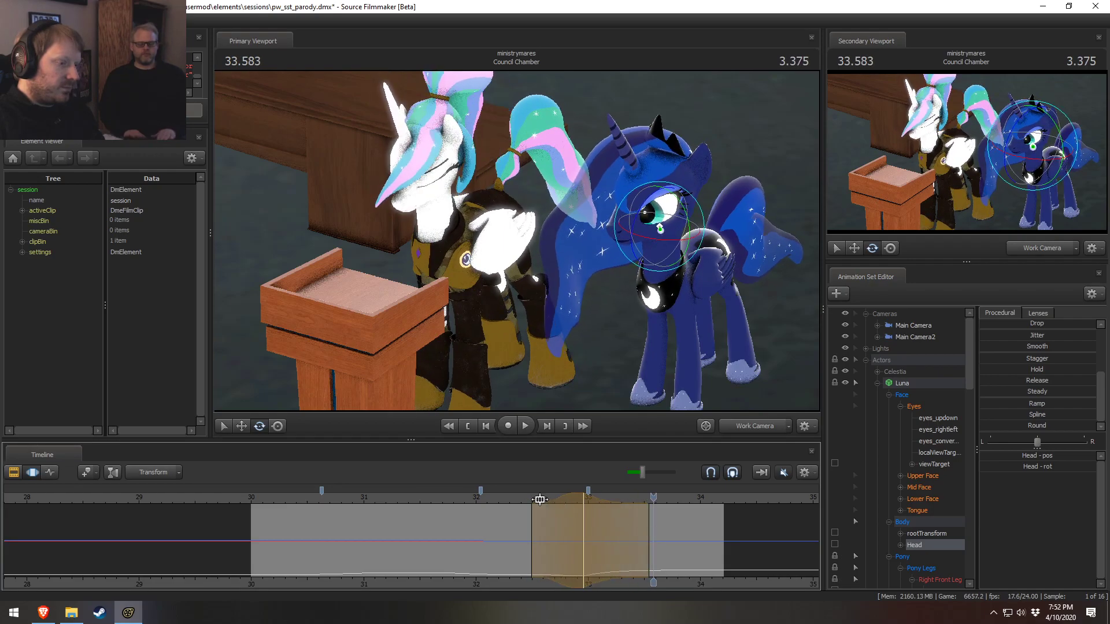
pyautogui.click(519, 498)
pyautogui.press('space')
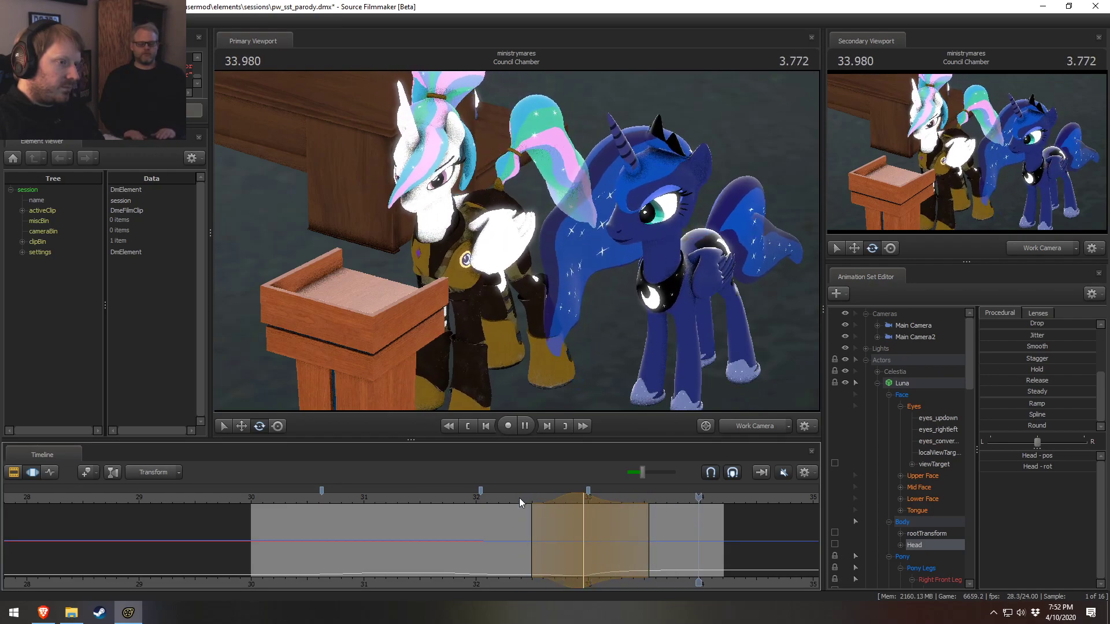
# Replay the second blink, and play back the shot from about 30 to review Luna's head and eye motion together
pyautogui.press('space')
pyautogui.press('space')
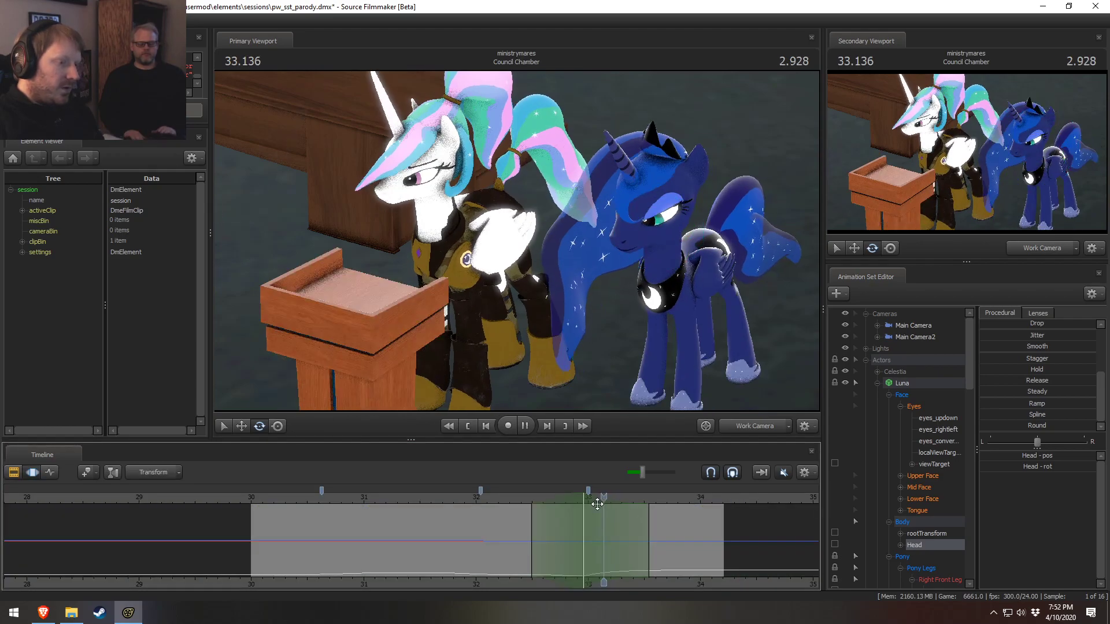
pyautogui.moveTo(345, 499); pyautogui.dragTo(261, 505)
pyautogui.press('space')
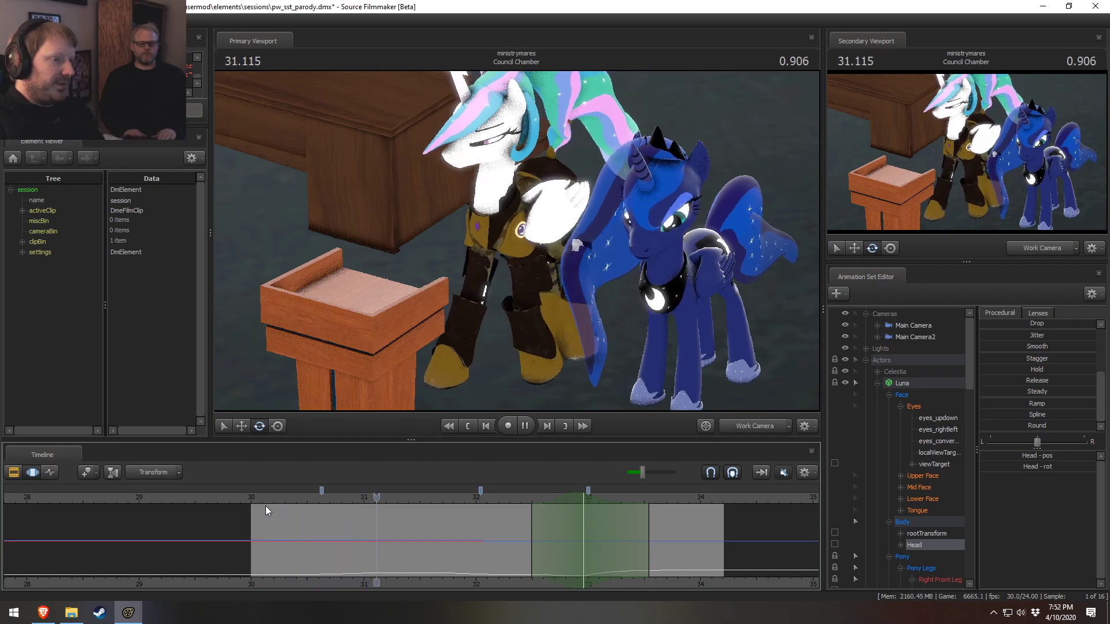
# Play back the Council Chamber shot from its start at 30 seconds to review Celestia and Luna's movement
pyautogui.press('space')
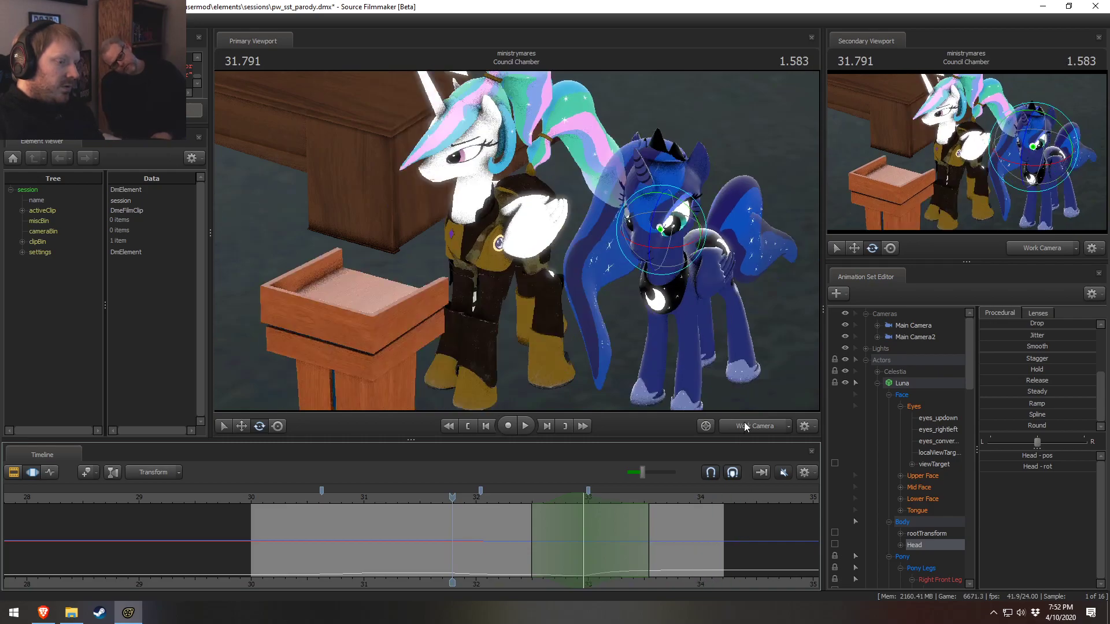
pyautogui.click(744, 422)
pyautogui.click(252, 497)
pyautogui.press('space')
pyautogui.press('space')
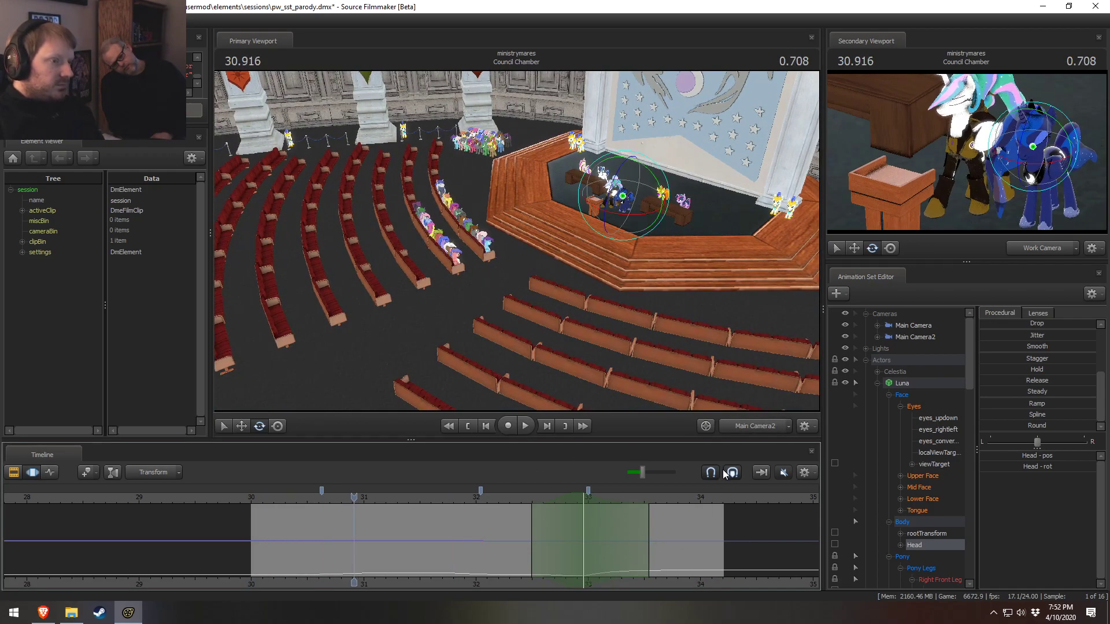
# Copy the scene camera to the work camera, frame the characters on stage, and review the shot's playback
pyautogui.keyDown('ctrl'); pyautogui.click(765, 431); pyautogui.keyUp('ctrl')
pyautogui.moveTo(682, 347)
pyautogui.mouseDown()
pyautogui.moveTo(664, 338)
pyautogui.moveTo(694, 324)
pyautogui.moveTo(699, 347)
pyautogui.mouseUp()
pyautogui.press('w')
pyautogui.moveTo(516, 241)
pyautogui.mouseDown()
pyautogui.moveTo(537, 245)
pyautogui.moveTo(516, 240)
pyautogui.mouseUp()
pyautogui.press('w')
pyautogui.press('space')
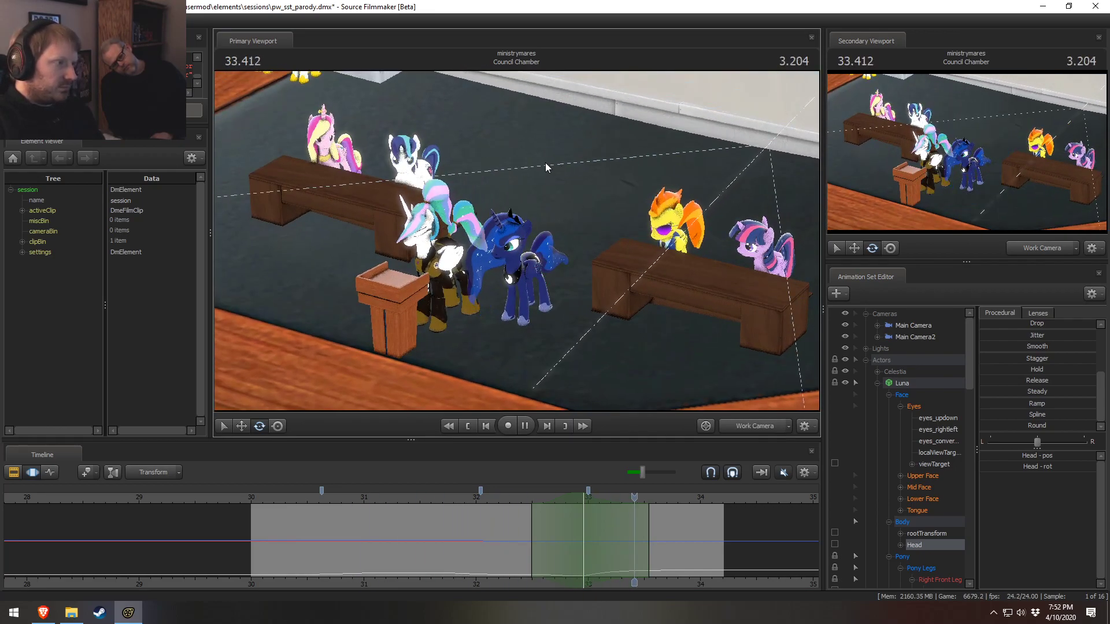
pyautogui.press('space')
pyautogui.moveTo(373, 499); pyautogui.dragTo(527, 512)
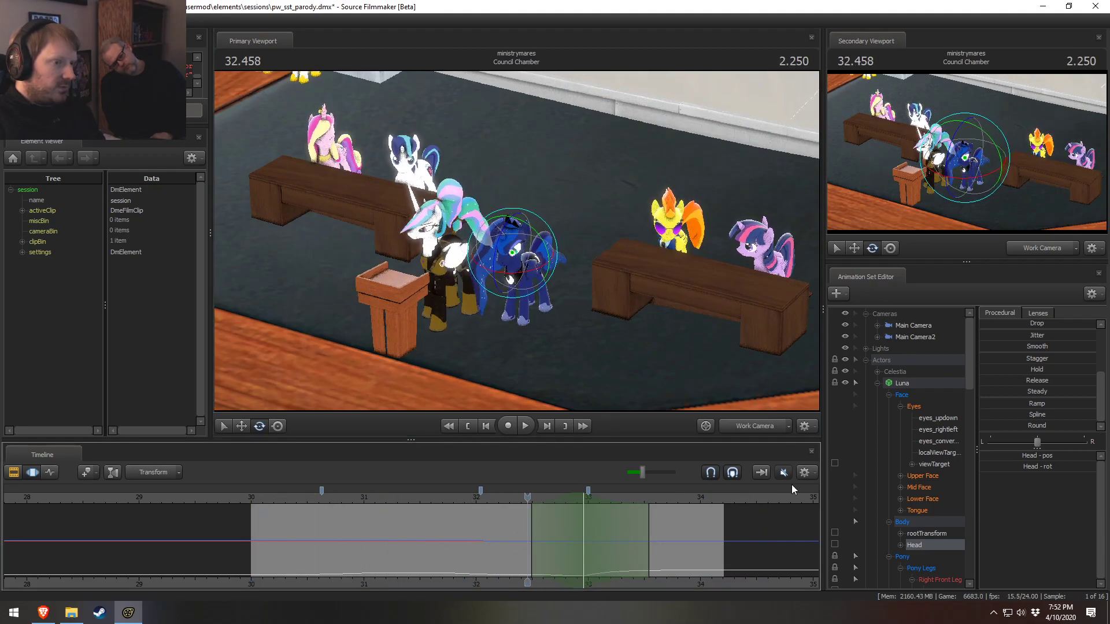
# Frame Twilight's face, choose her Upper Face controls, and mark a short time selection with falloff just before 32 seconds
pyautogui.click(745, 428)
pyautogui.click(546, 321)
pyautogui.keyDown('ctrl'); pyautogui.click(737, 425); pyautogui.keyUp('ctrl')
pyautogui.moveTo(682, 347); pyautogui.dragTo(772, 312)
pyautogui.press('w')
pyautogui.press('w')
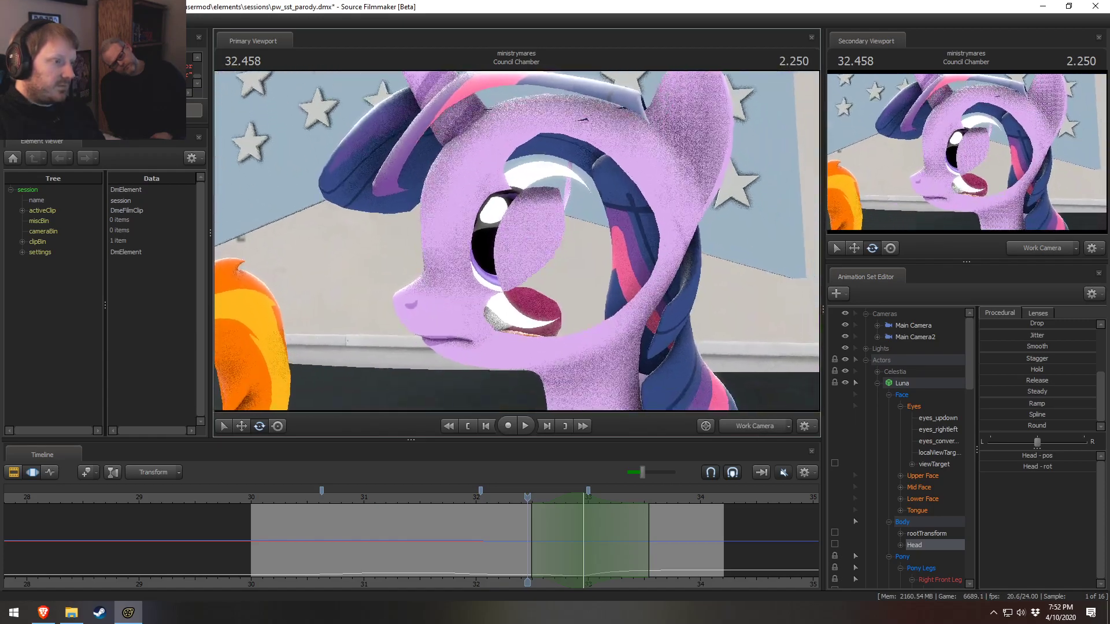
pyautogui.click(869, 382)
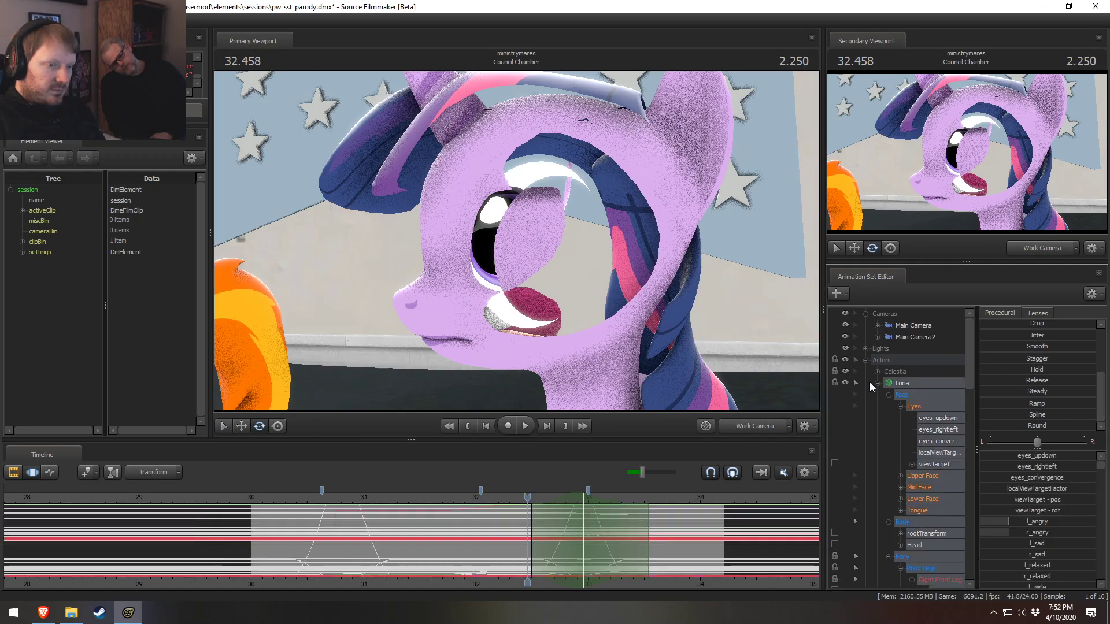
pyautogui.click(874, 382)
pyautogui.click(877, 429)
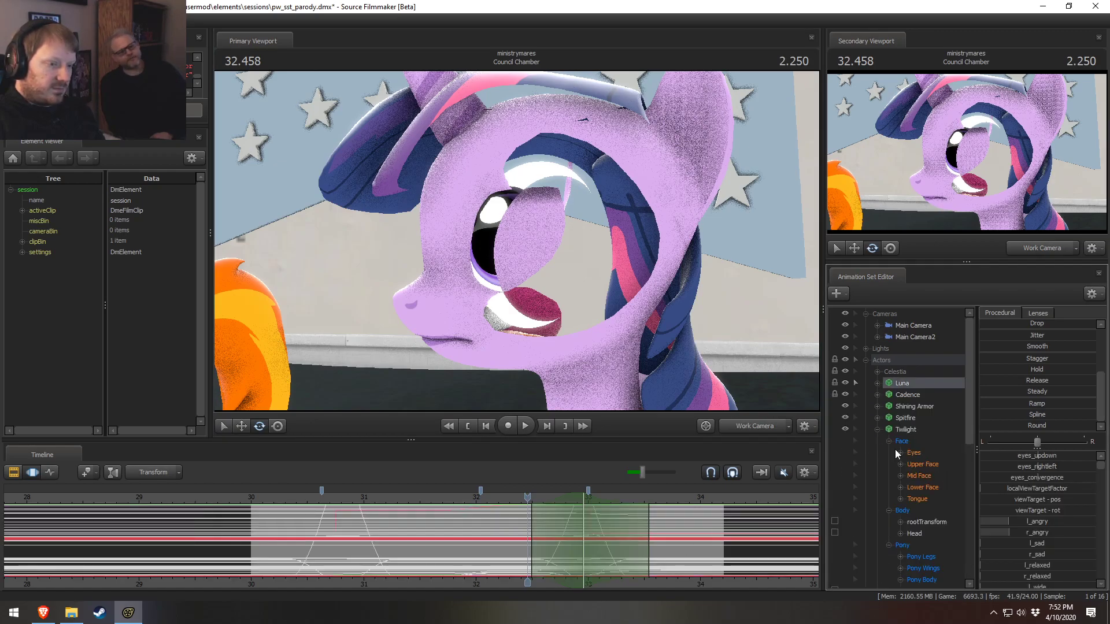
pyautogui.click(922, 467)
pyautogui.keyDown('shift'); pyautogui.moveTo(447, 537); pyautogui.dragTo(484, 545); pyautogui.keyUp('shift')
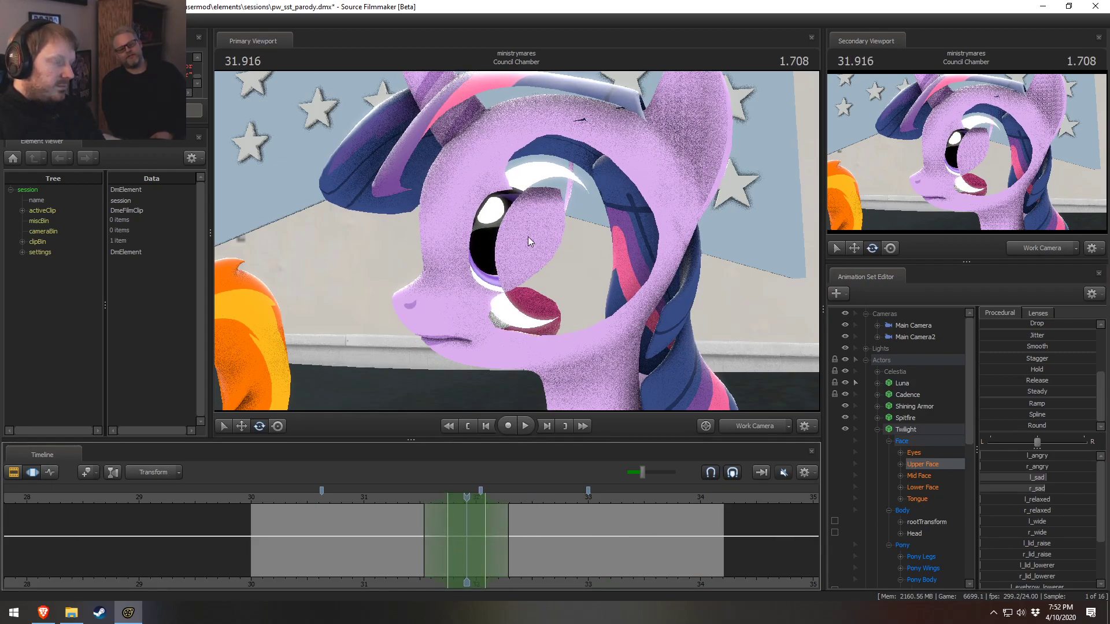
# Zero Twilight's upper face over the time selection and fully close both eyes with the eye_closer controls to create a blink
pyautogui.moveTo(565, 204); pyautogui.dragTo(505, 293)
pyautogui.press('w')
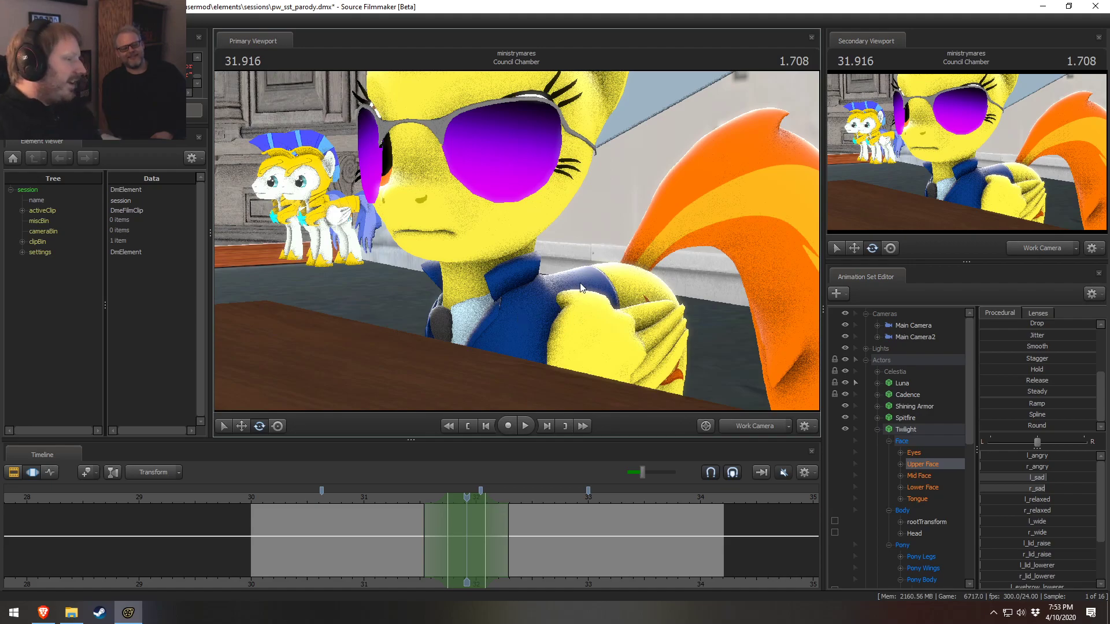
pyautogui.moveTo(588, 273); pyautogui.dragTo(533, 248)
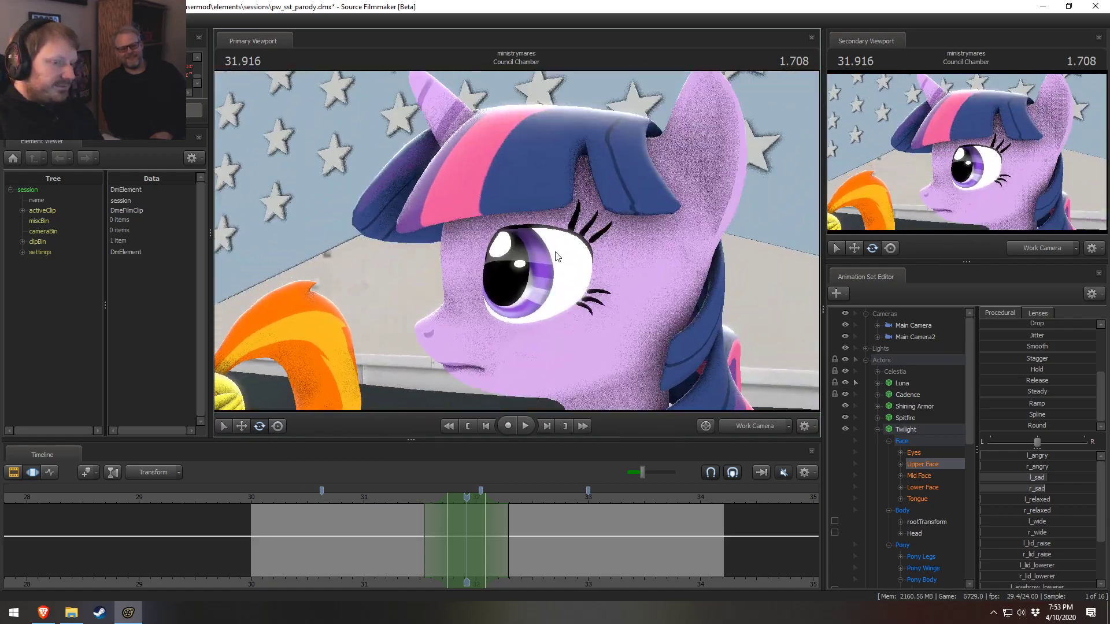
pyautogui.scroll(3, 1002, 346)
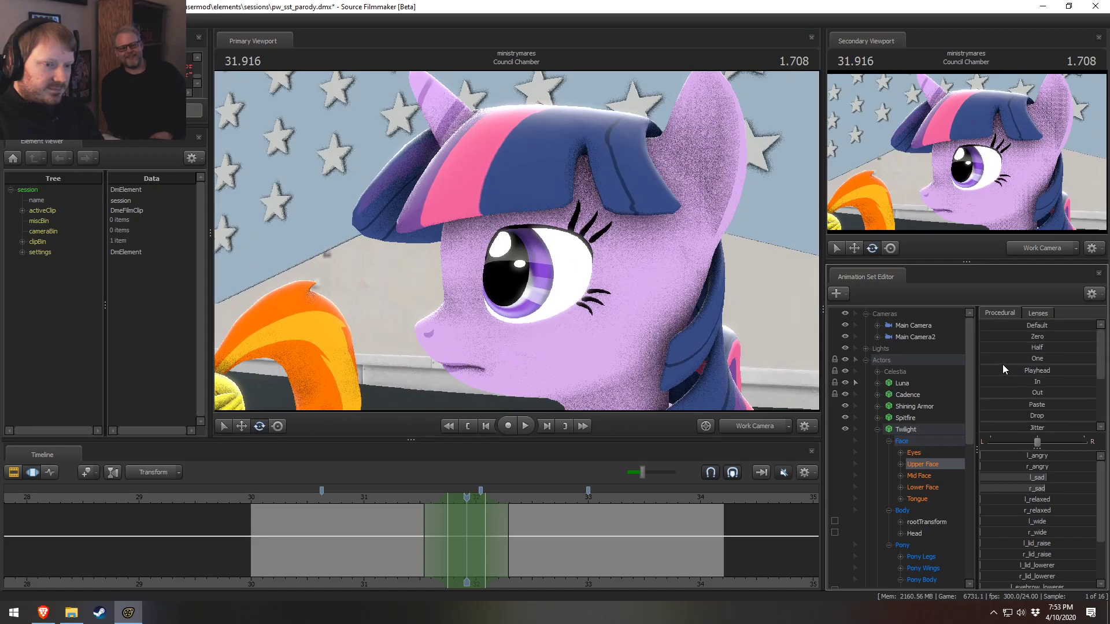
pyautogui.click(994, 335)
pyautogui.scroll(-2, 1084, 509)
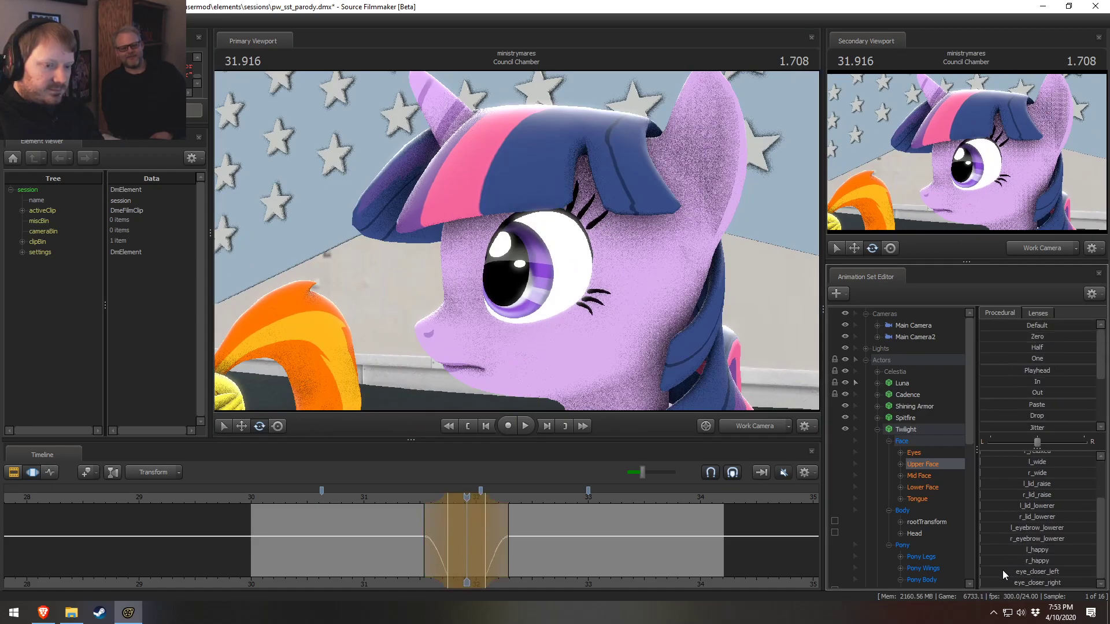
pyautogui.moveTo(1005, 574); pyautogui.dragTo(1067, 599)
pyautogui.click(398, 500)
pyautogui.press('space')
pyautogui.press('space')
# Shift Twilight's blink slightly later, around the 32-second mark, and preview its timing
pyautogui.moveTo(397, 501); pyautogui.dragTo(516, 534, button='right')
pyautogui.click(411, 497)
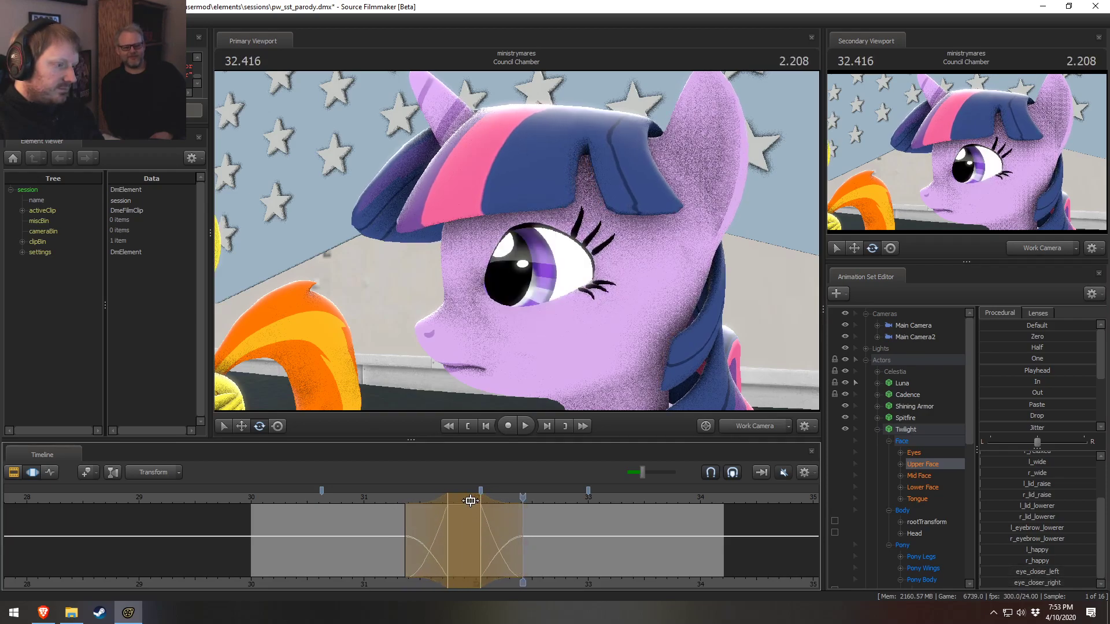
pyautogui.press('space')
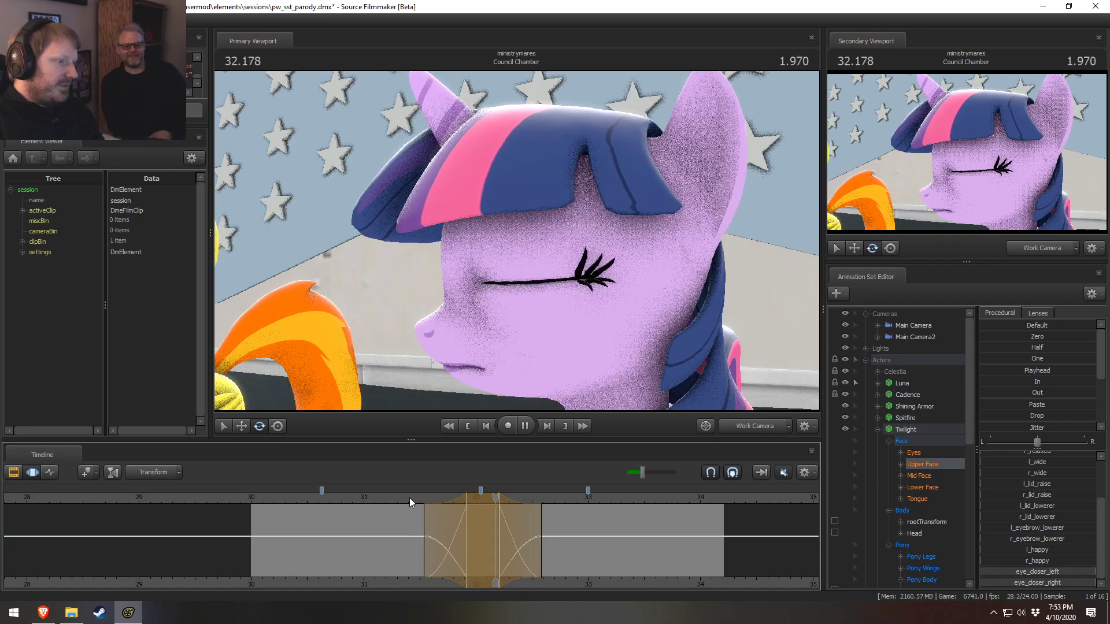
pyautogui.moveTo(513, 543); pyautogui.dragTo(428, 504, button='right')
pyautogui.click(421, 500)
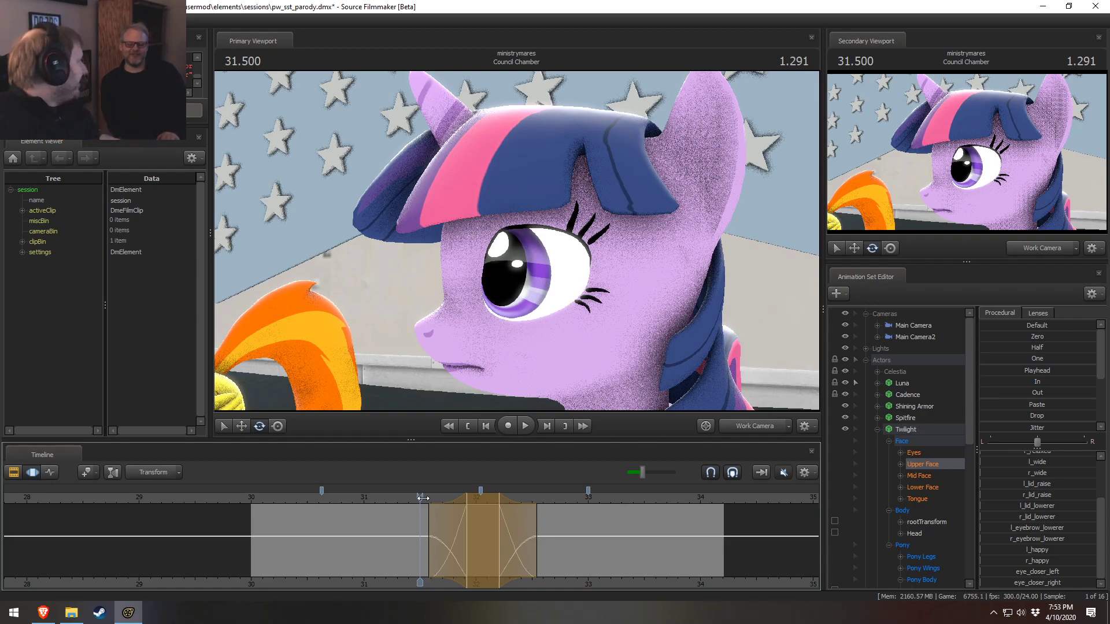
pyautogui.press('space')
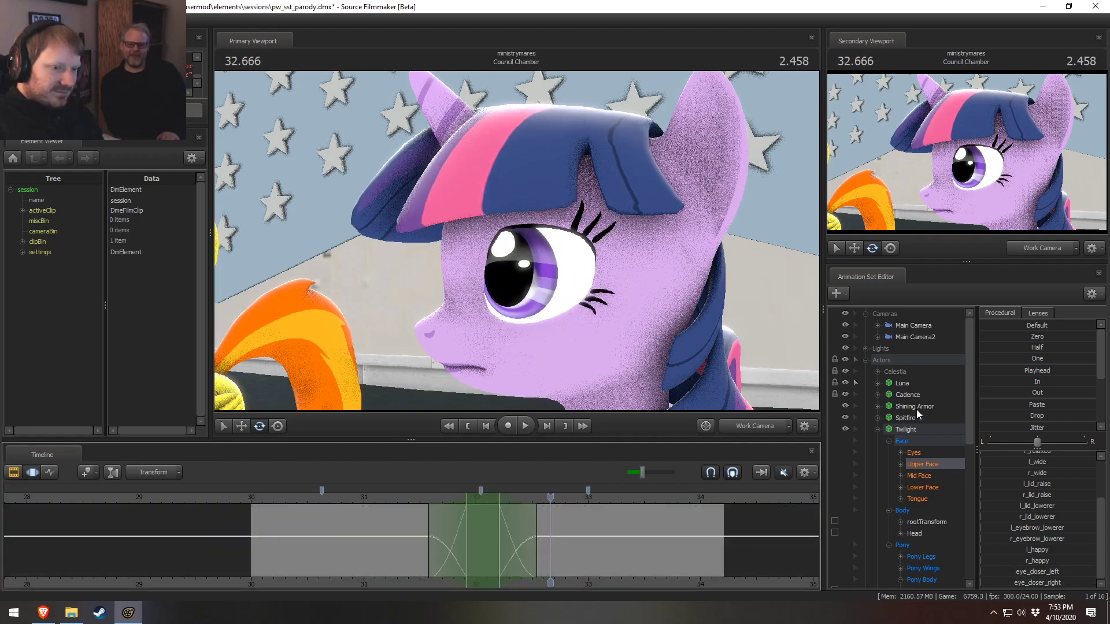
# Slightly adjust Twilight's eyes_updown control over the blink's time selection and preview the eye motion
pyautogui.doubleClick(909, 442)
pyautogui.doubleClick(909, 441)
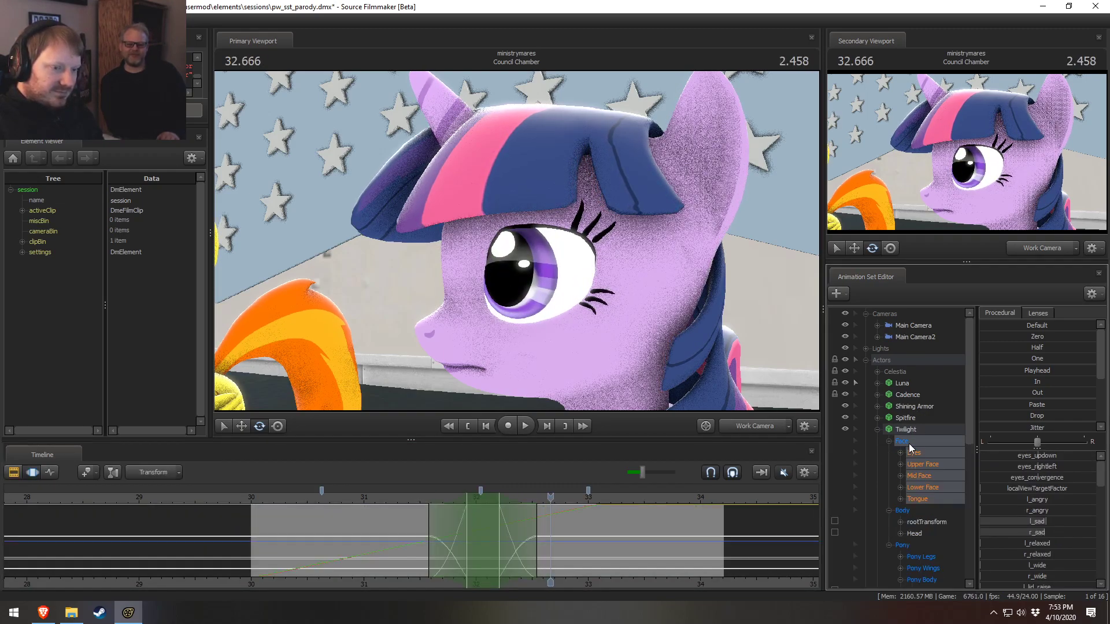
pyautogui.click(916, 453)
pyautogui.moveTo(1038, 456); pyautogui.dragTo(1032, 464)
pyautogui.click(416, 498)
pyautogui.press('space')
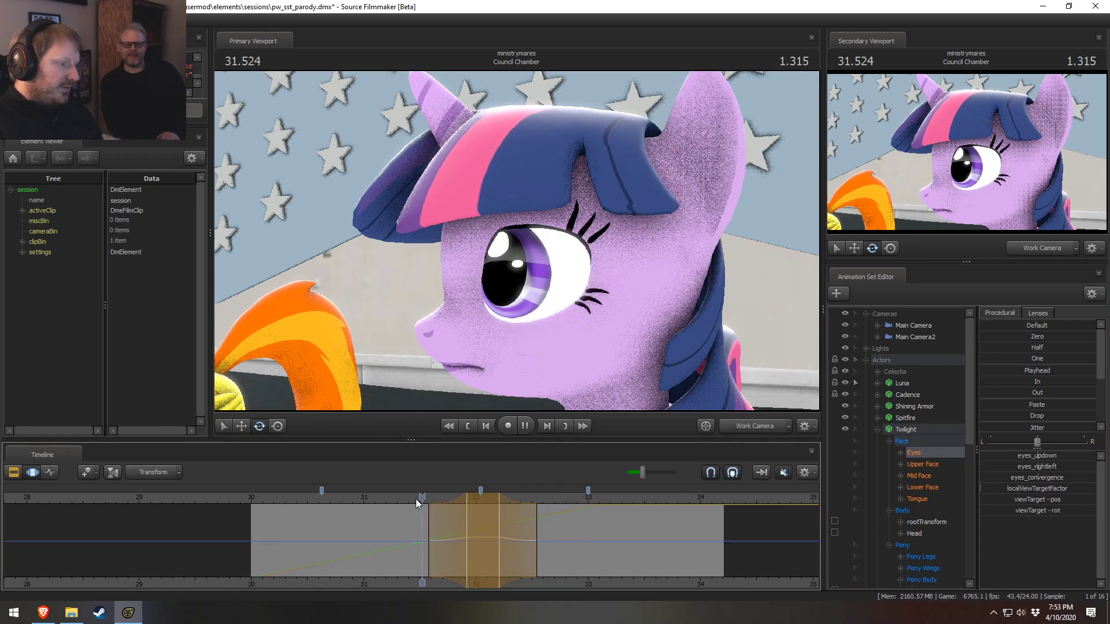
pyautogui.press('space')
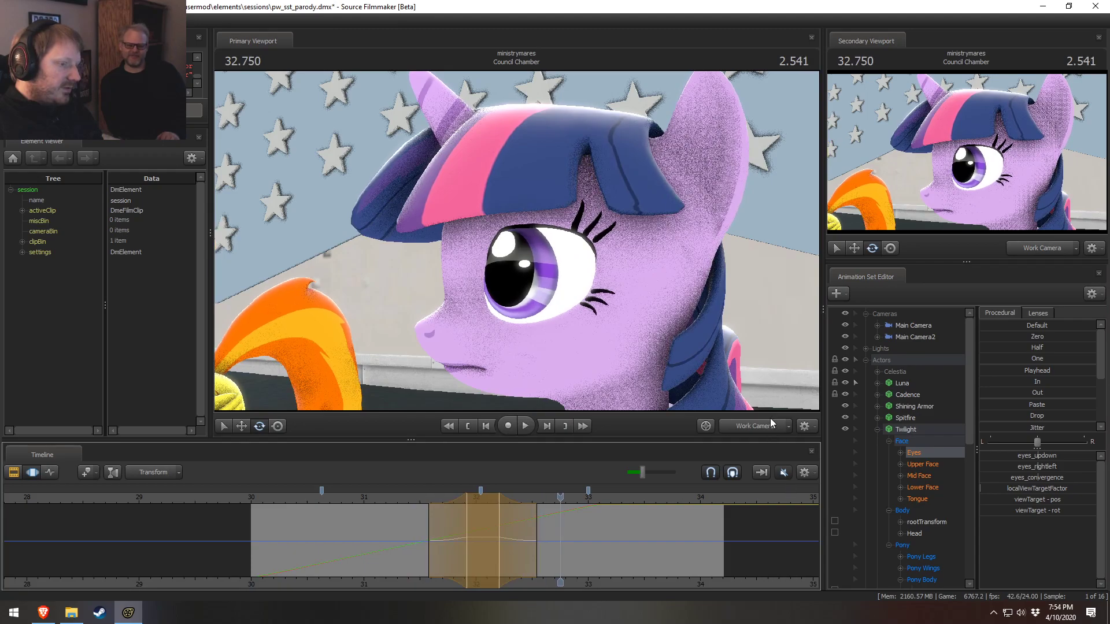
# Frame the whole stage group with the work camera and replay the shot from about 30 seconds
pyautogui.click(753, 426)
pyautogui.moveTo(516, 240); pyautogui.dragTo(516, 240)
pyautogui.press('w')
pyautogui.press('F2')
pyautogui.press('F3')
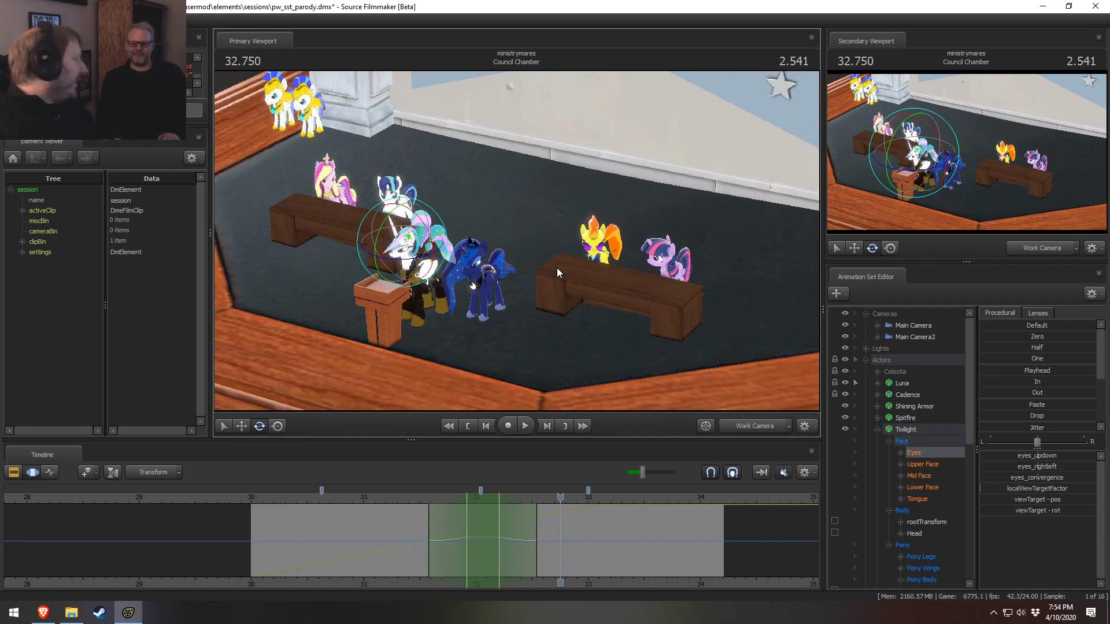
pyautogui.moveTo(390, 498); pyautogui.dragTo(260, 500)
pyautogui.press('space')
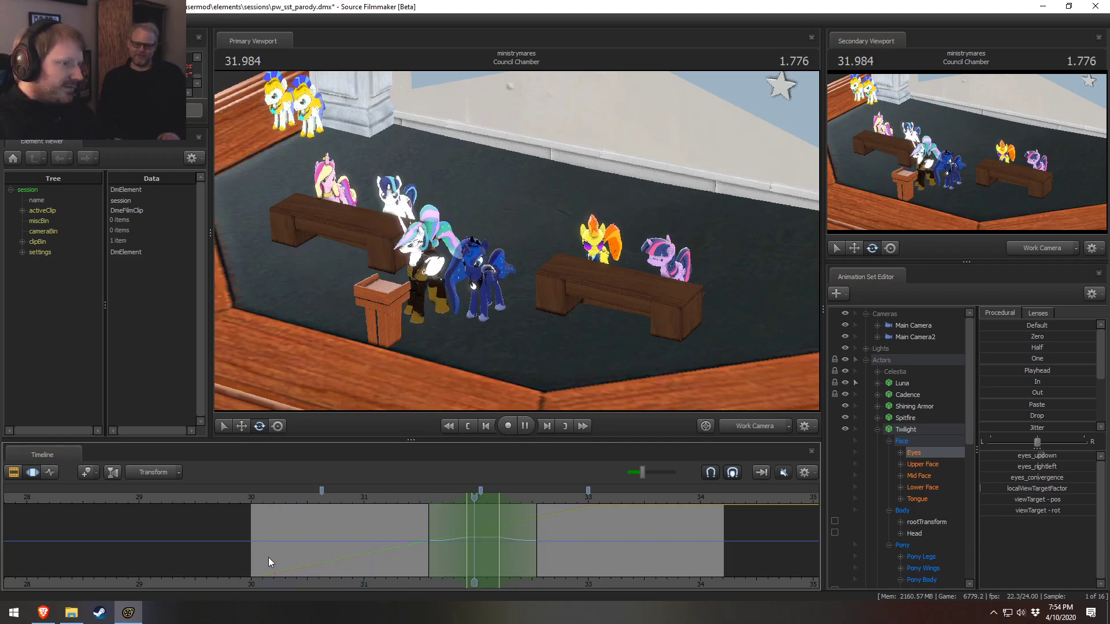
pyautogui.press('space')
pyautogui.press('space')
pyautogui.click(258, 494)
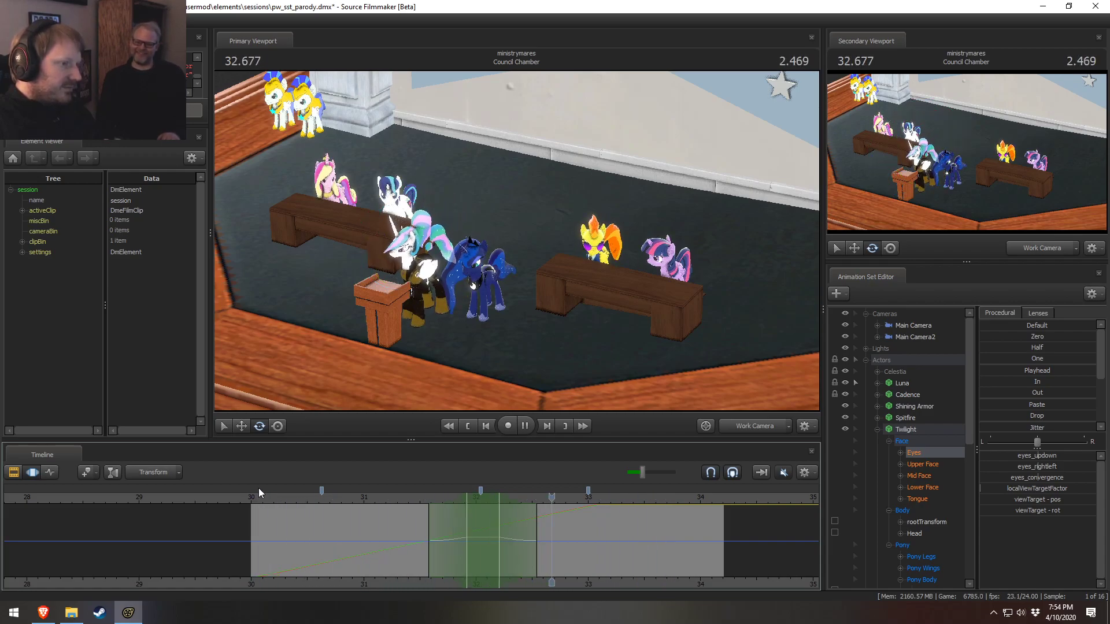
pyautogui.press('space')
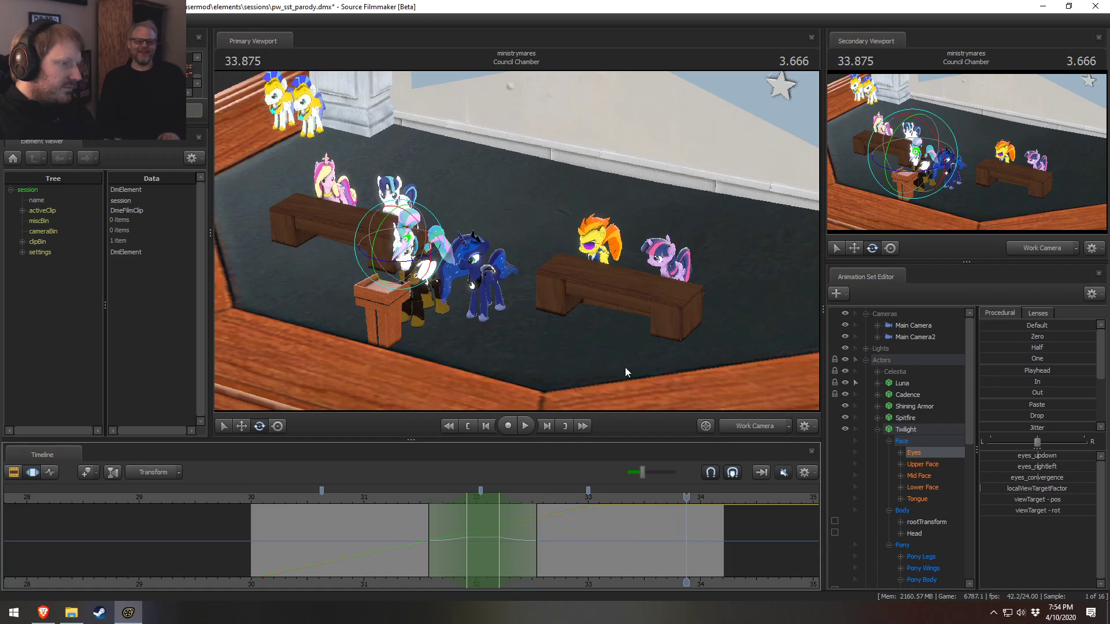
# Work from behind the desk, make Spitfire's controls selectable, and rotate the base of Spitfire's tail across the whole shot
pyautogui.click(774, 426)
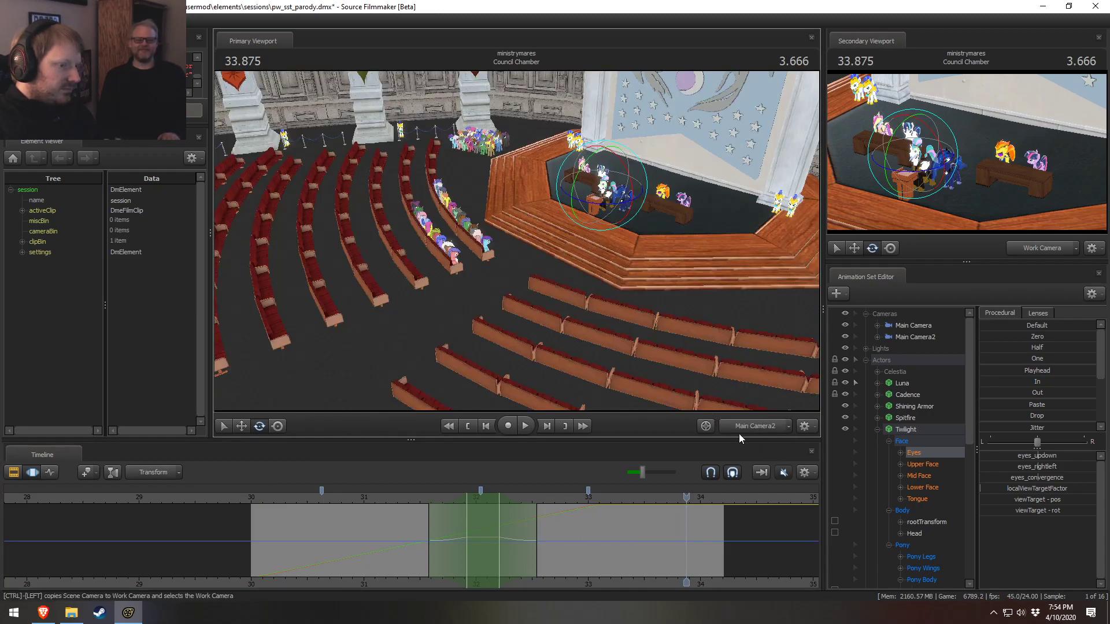
pyautogui.keyDown('ctrl'); pyautogui.click(739, 430); pyautogui.keyUp('ctrl')
pyautogui.press('w')
pyautogui.moveTo(624, 301); pyautogui.dragTo(479, 247)
pyautogui.press('w')
pyautogui.press('d')
pyautogui.press('F2')
pyautogui.press('F3')
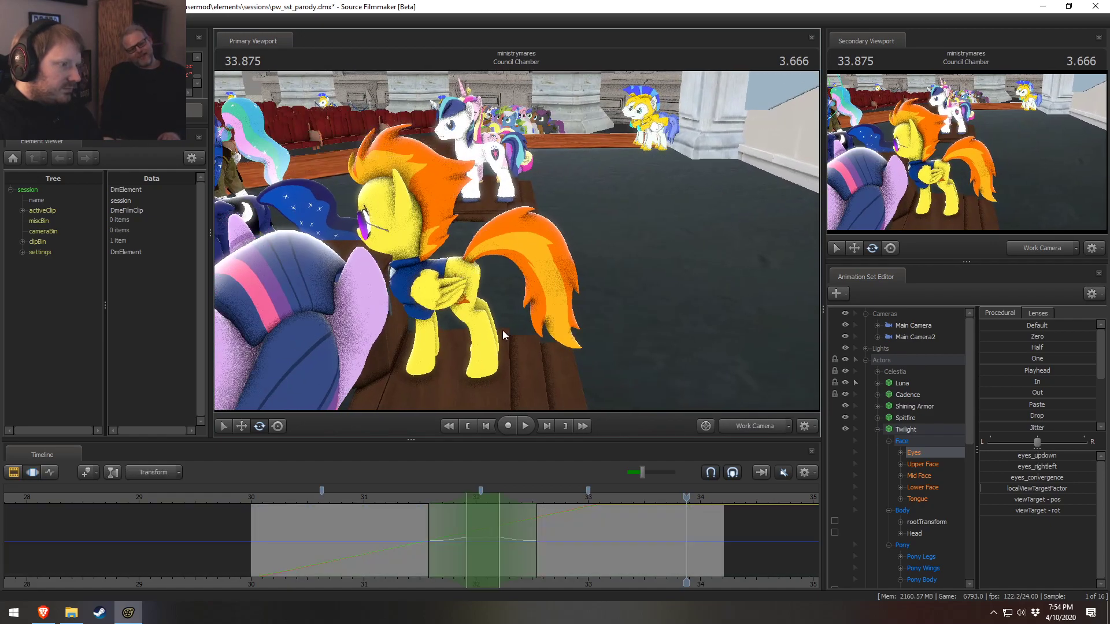
pyautogui.click(856, 420)
pyautogui.click(470, 266)
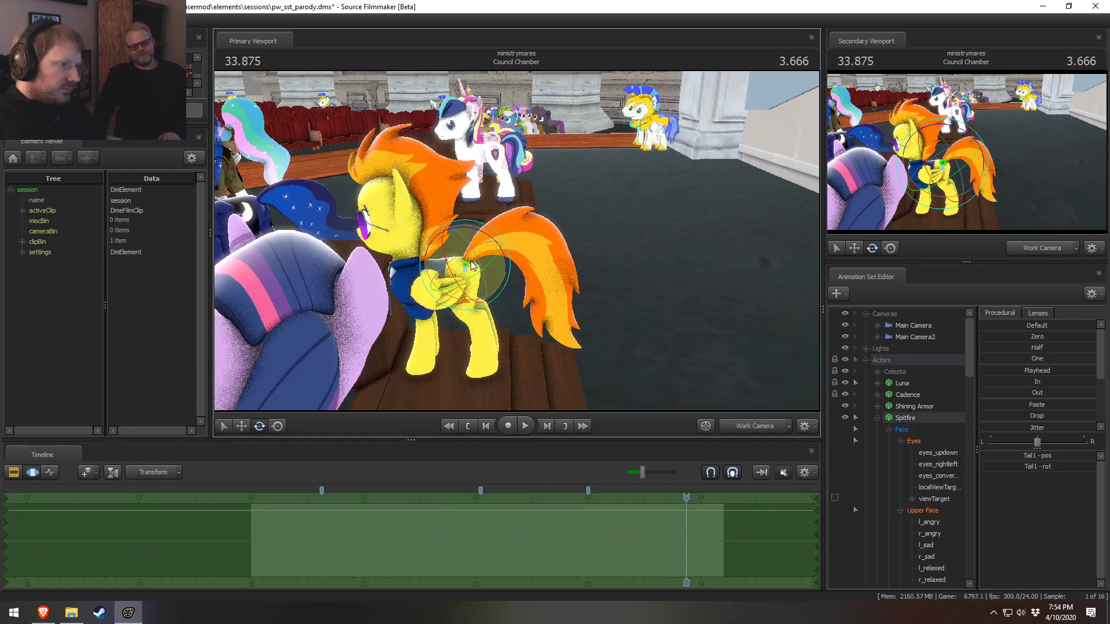
pyautogui.moveTo(488, 238); pyautogui.dragTo(522, 198)
pyautogui.click(542, 299)
# Make Twilight's controls selectable and rotate Tail1 and Tail2 to repose Twilight's tail across the whole shot
pyautogui.click(521, 124)
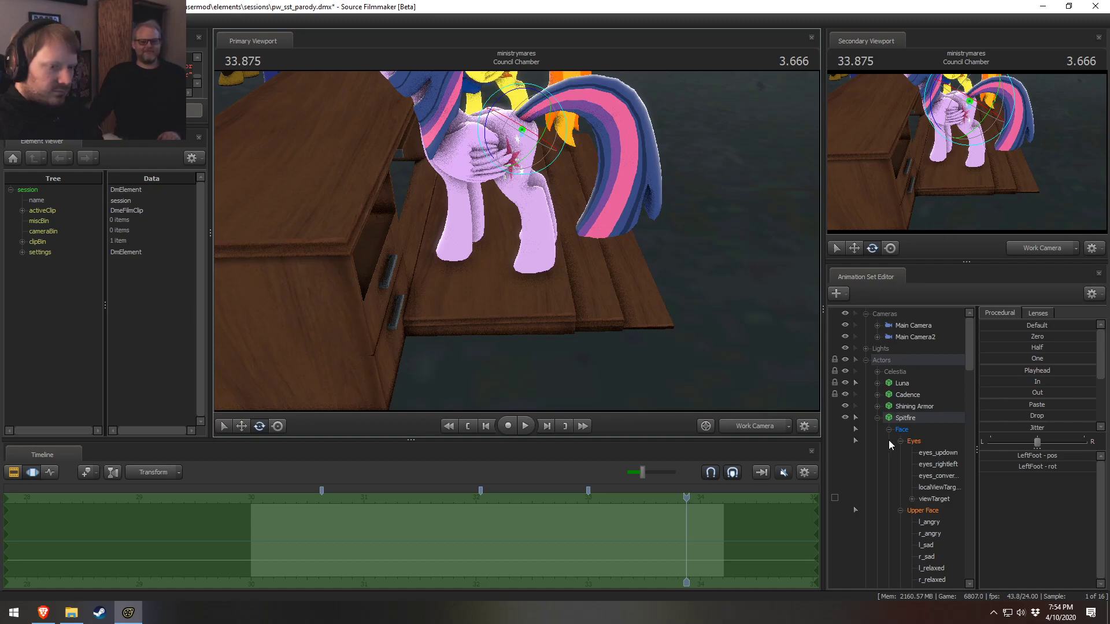
pyautogui.click(877, 418)
pyautogui.click(876, 430)
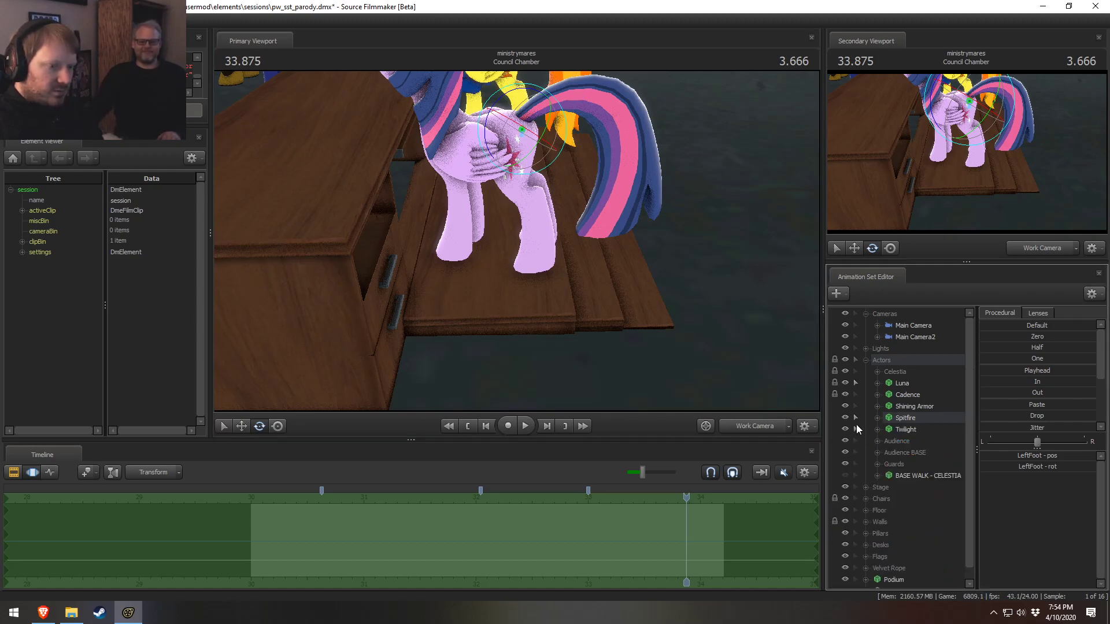
pyautogui.moveTo(517, 124); pyautogui.dragTo(550, 103)
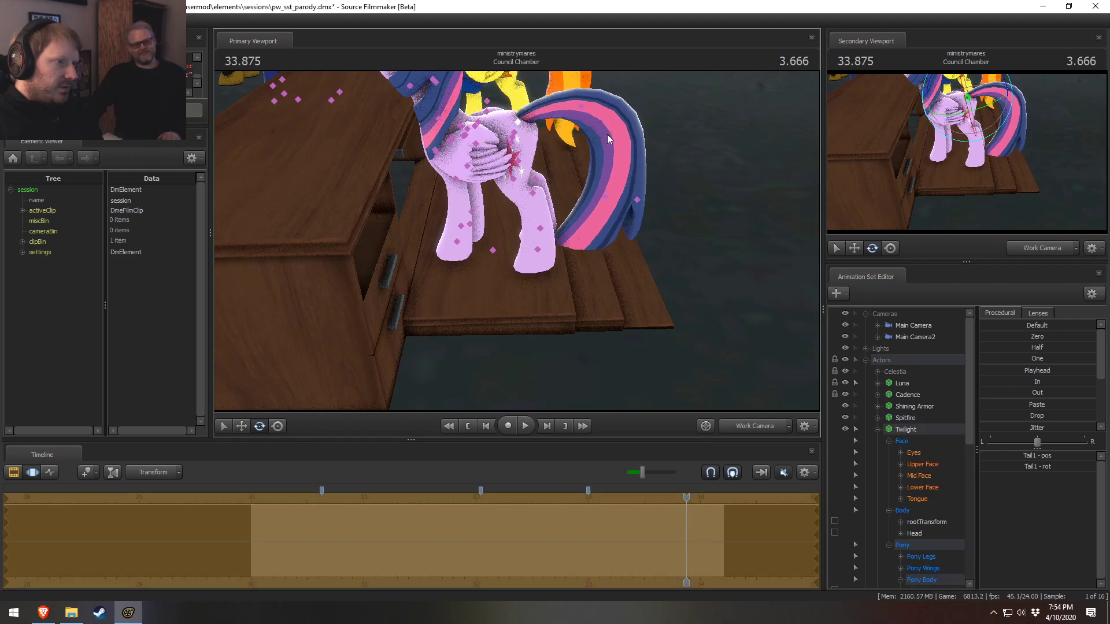
pyautogui.click(582, 106)
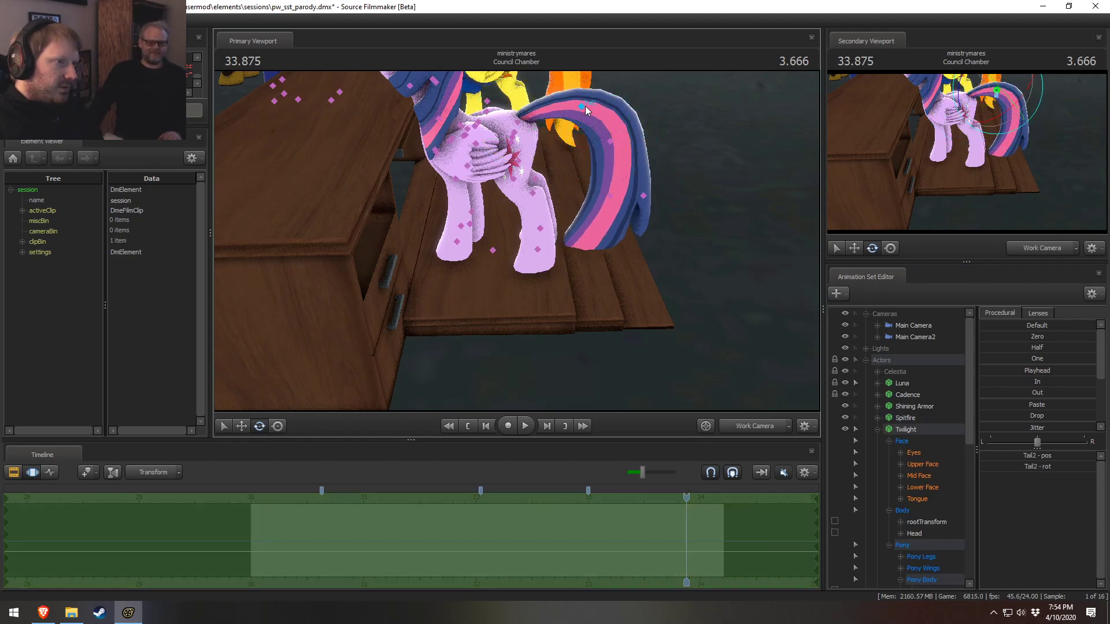
pyautogui.moveTo(586, 87); pyautogui.dragTo(518, 242)
# Frame Spitfire from the front and rotate Tail1 to swing the tail outward from the body
pyautogui.press('w')
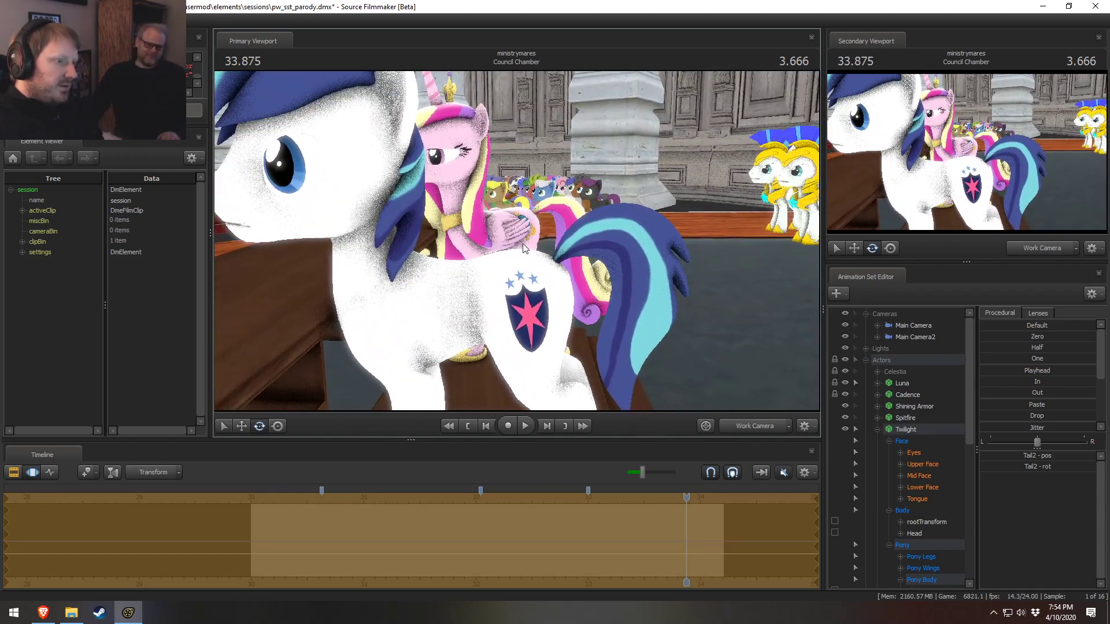
pyautogui.press('F2')
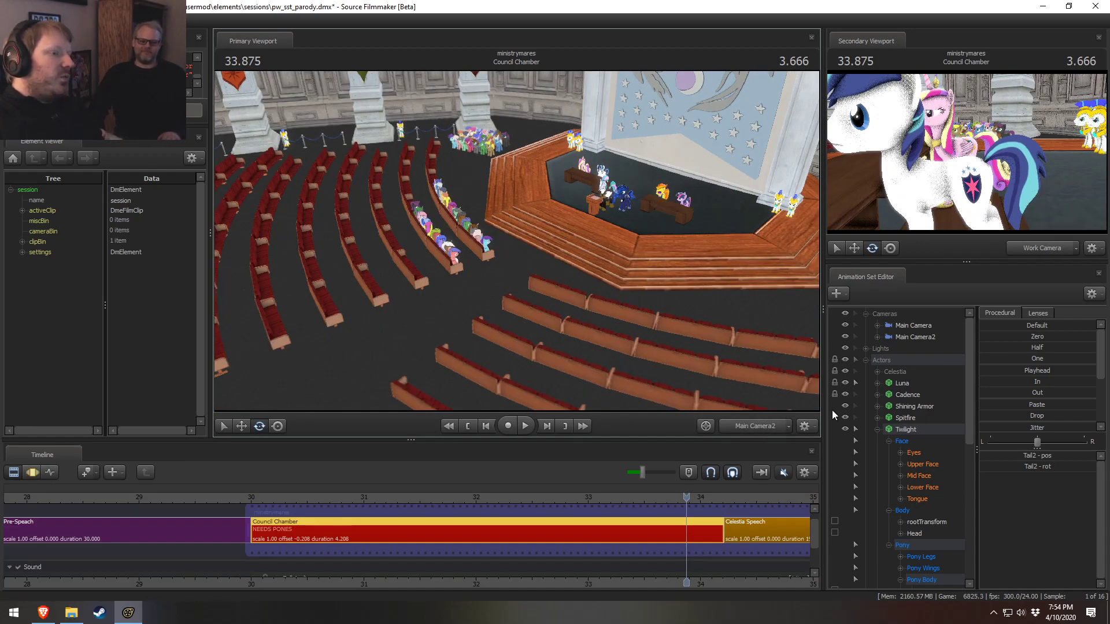
pyautogui.keyDown('ctrl'); pyautogui.click(765, 425); pyautogui.keyUp('ctrl')
pyautogui.press('w')
pyautogui.moveTo(518, 237); pyautogui.dragTo(548, 245)
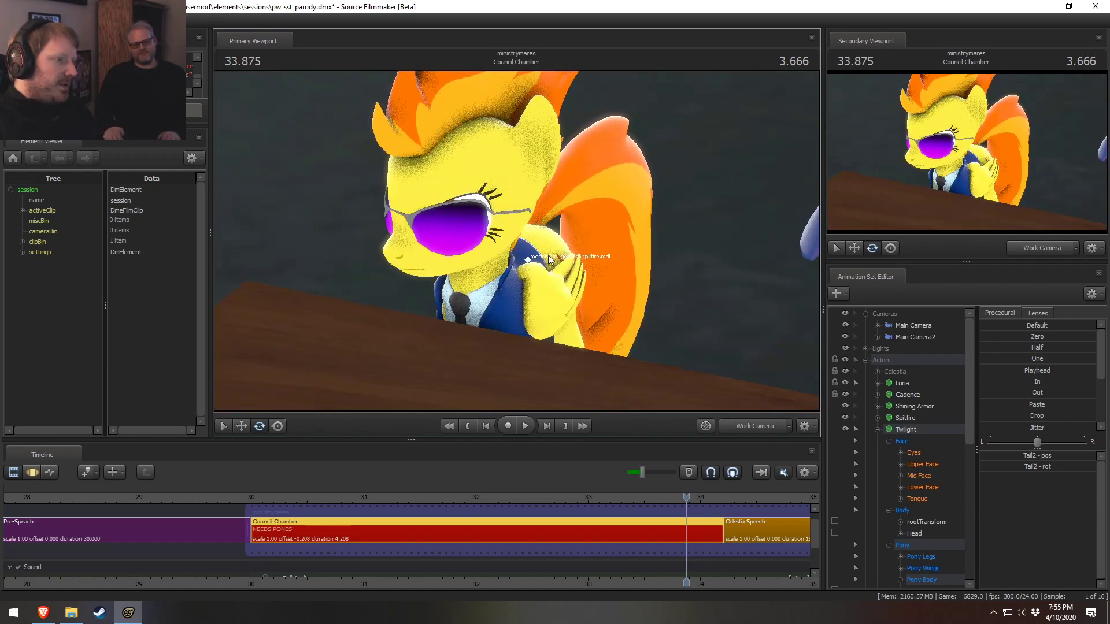
pyautogui.press('F3')
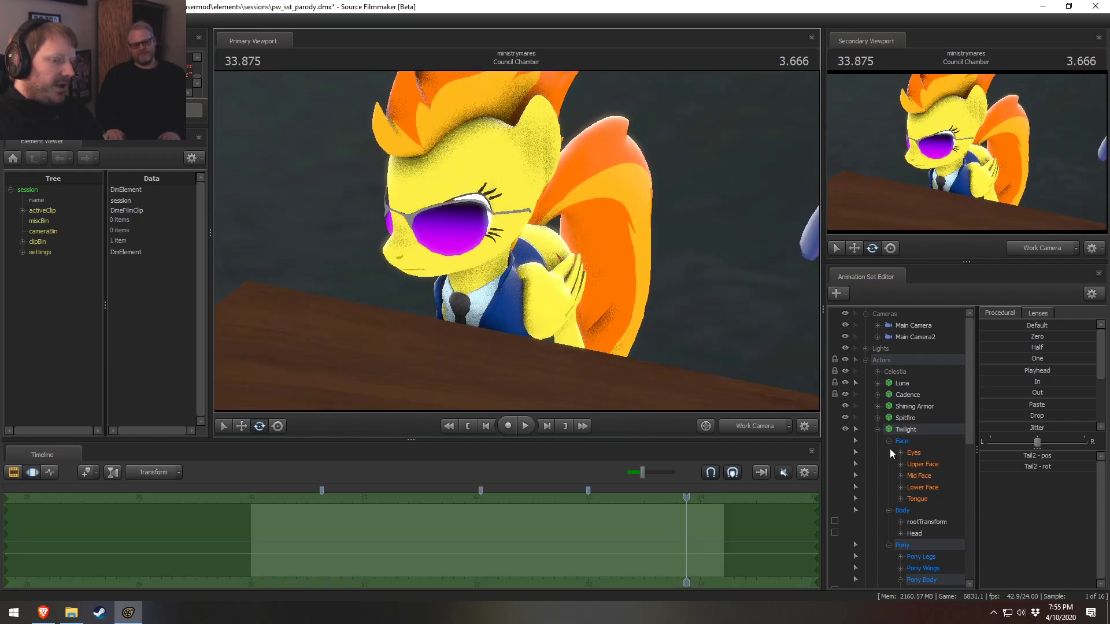
pyautogui.click(531, 234)
pyautogui.moveTo(519, 230); pyautogui.dragTo(566, 223)
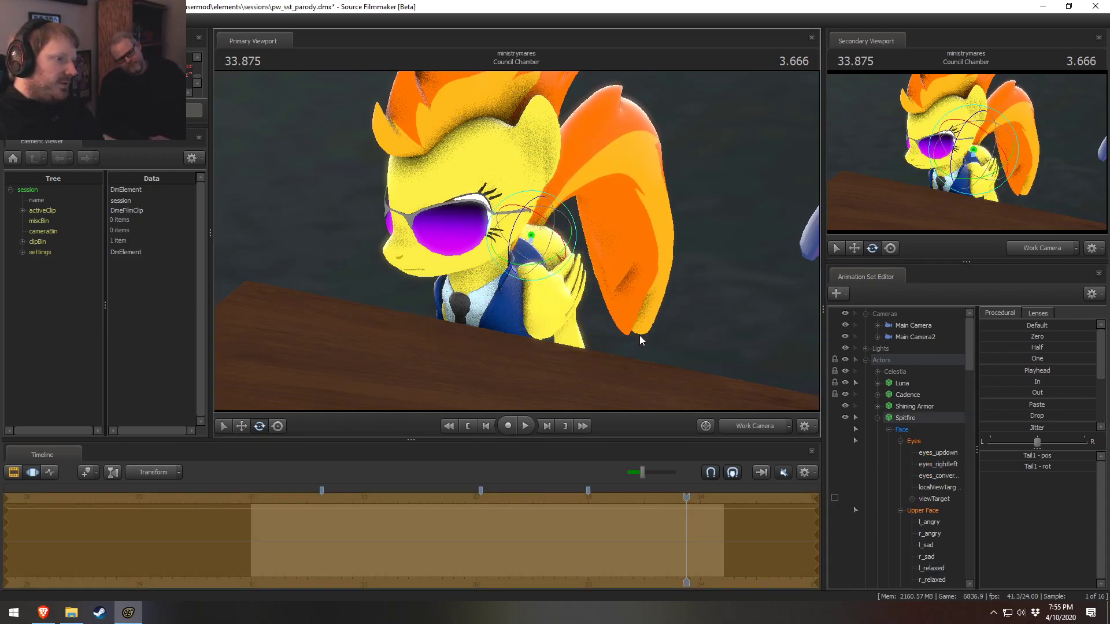
# Undo the last rotation of Spitfire's tail and return to the Clip Editor
pyautogui.hotkey('ctrl', 'z')
pyautogui.press('F2')
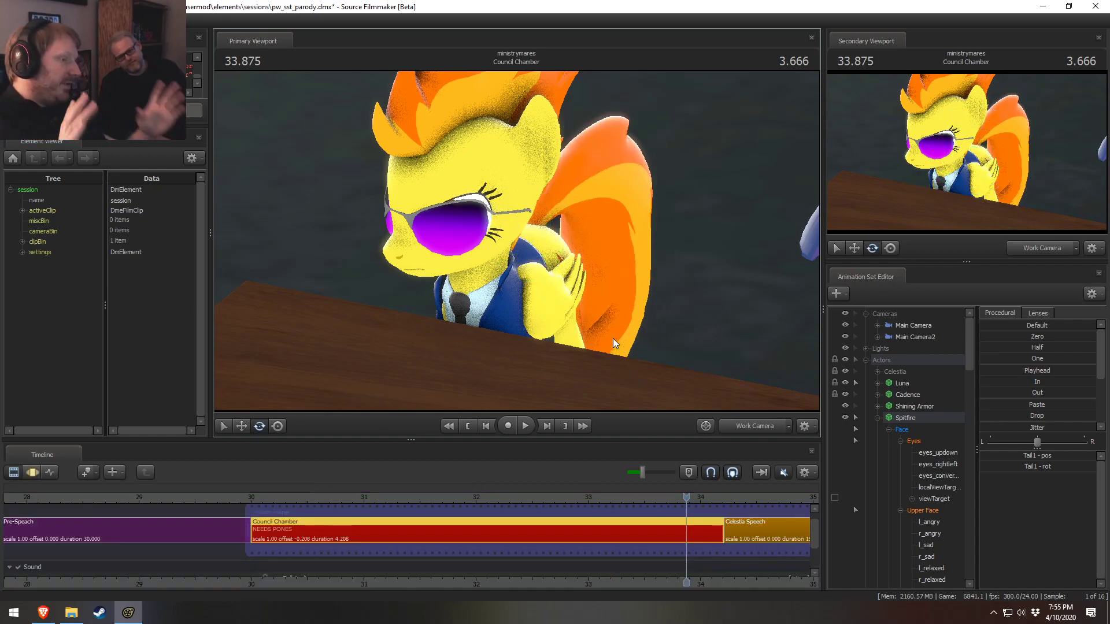
# View the council chamber through Main Camera2 and check it with lighting enabled, turning lighting off again after the check
pyautogui.click(746, 432)
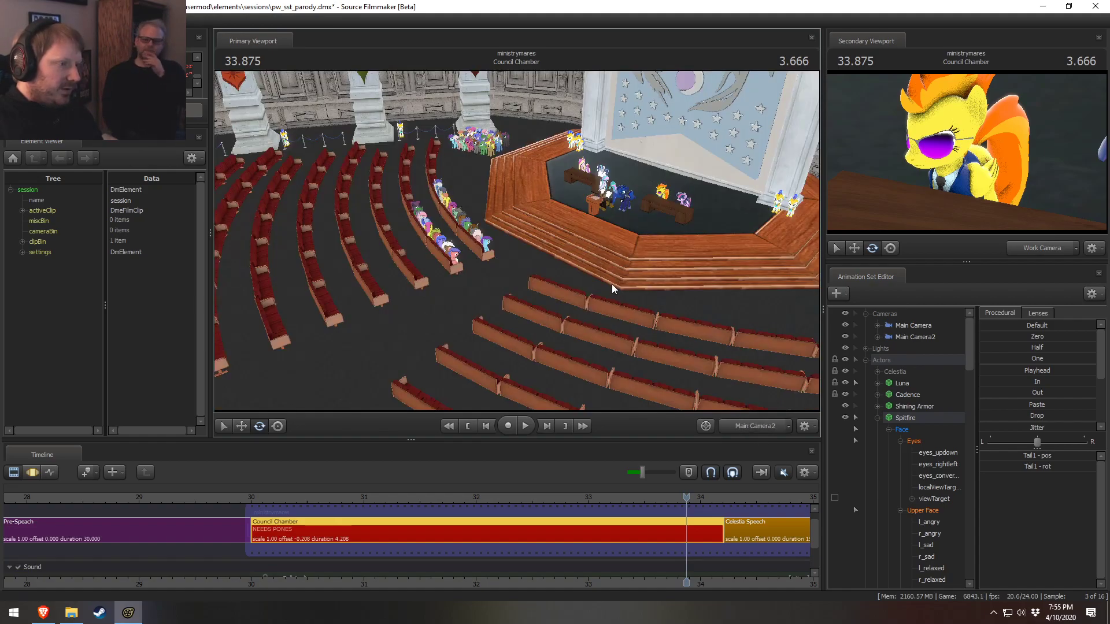
pyautogui.rightClick(616, 276)
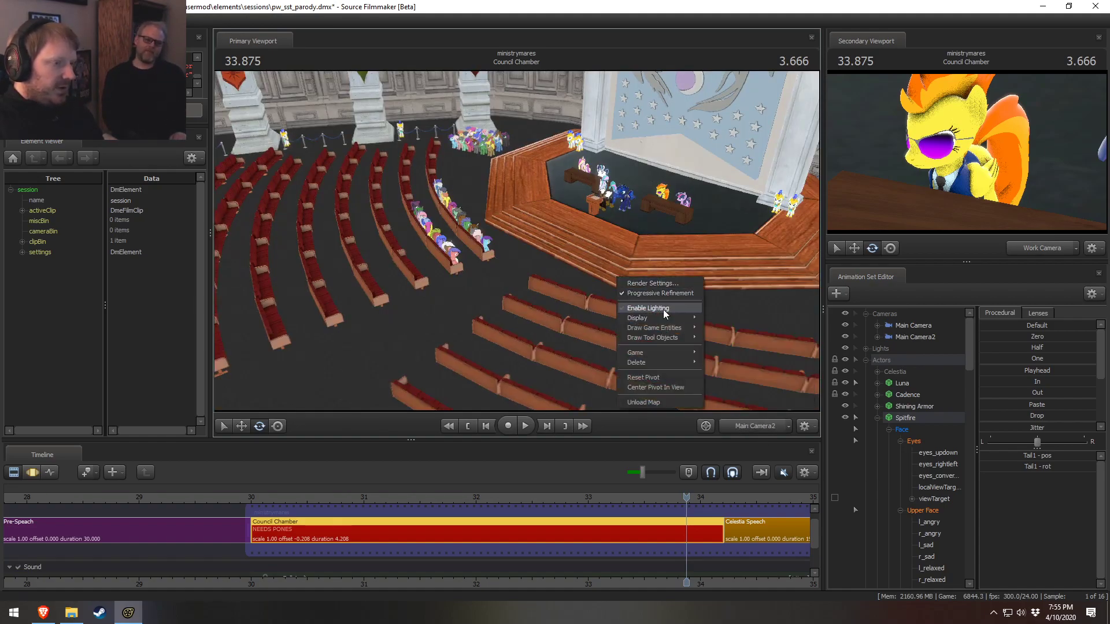
pyautogui.click(659, 308)
pyautogui.press('F2')
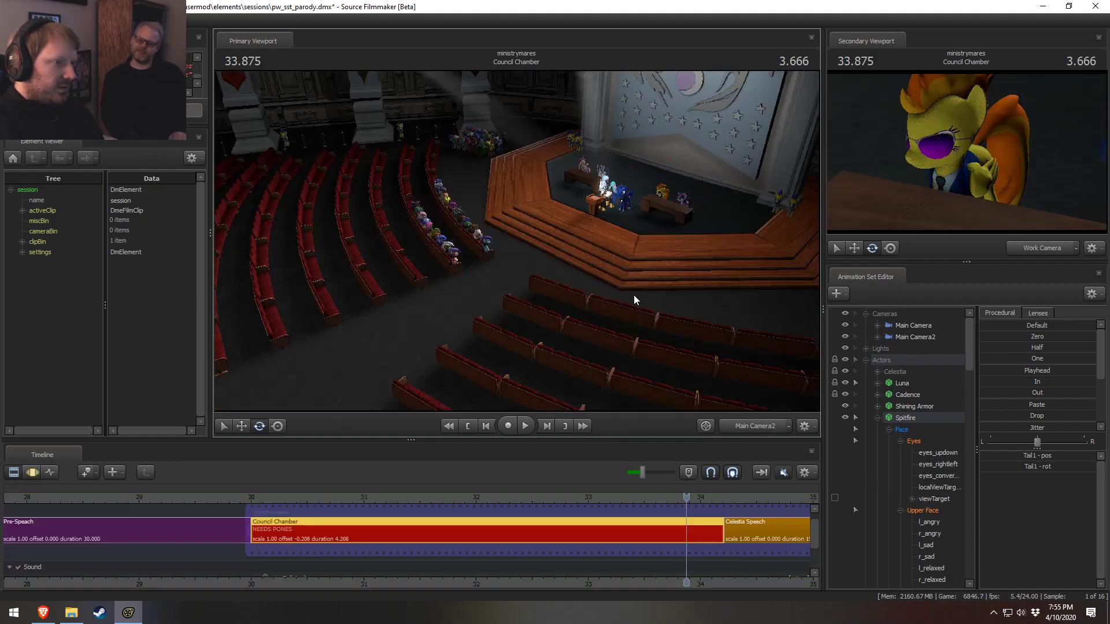
pyautogui.rightClick(658, 258)
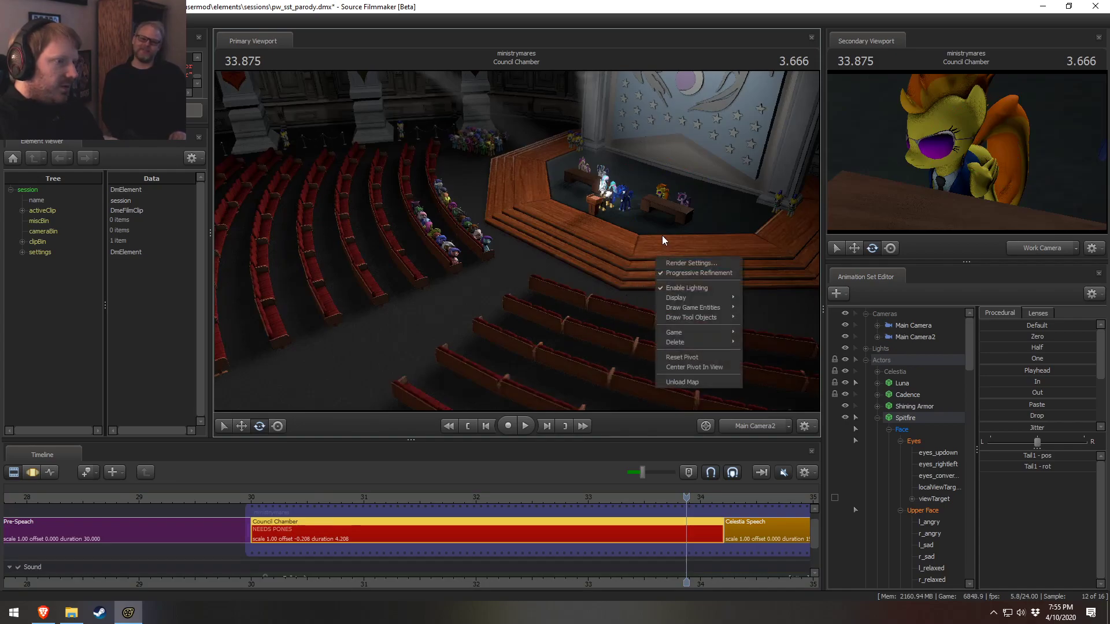
pyautogui.click(687, 286)
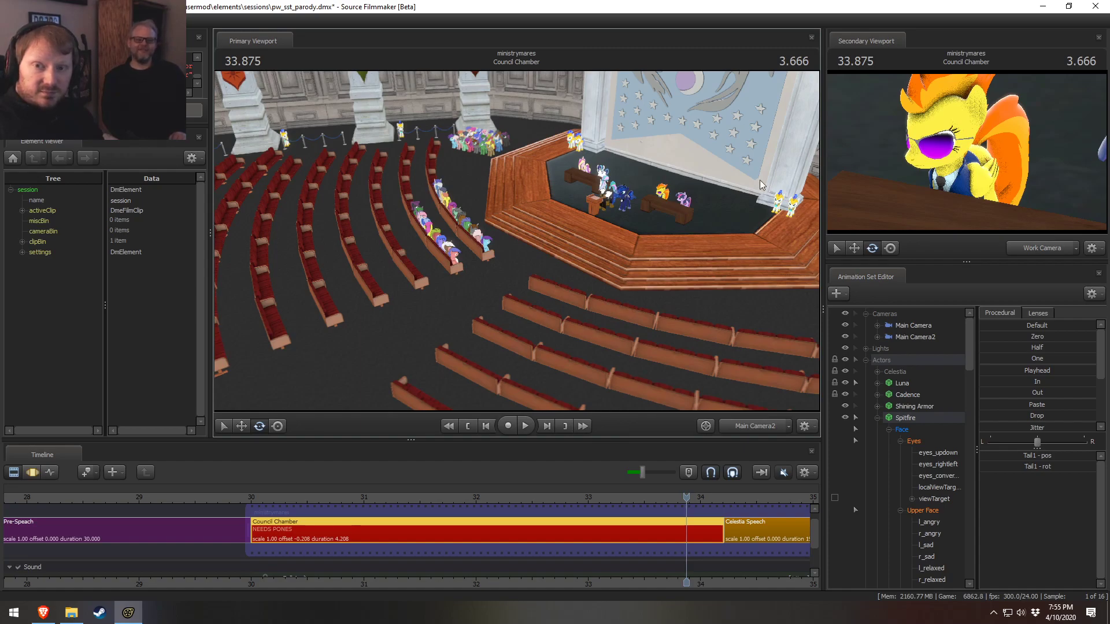
pyautogui.press('F3')
pyautogui.press('F2')
pyautogui.press('F3')
pyautogui.press('F2')
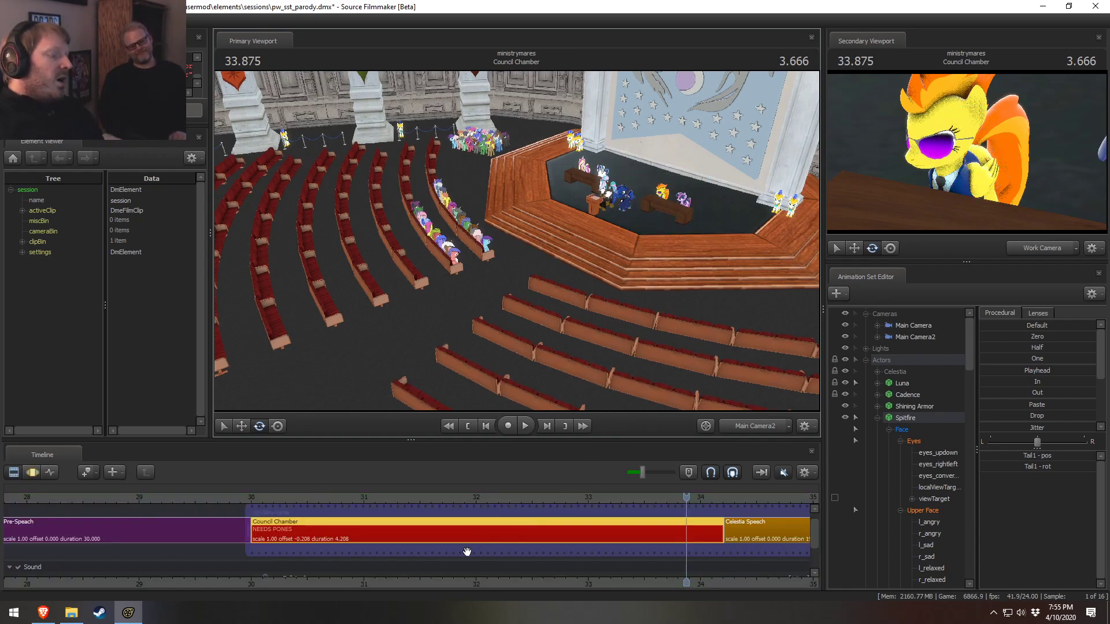
# Switch back to the work camera, frame the stage group closely and play the end of the Council Chamber shot
pyautogui.scroll(-5, 463, 549)
pyautogui.moveTo(565, 553); pyautogui.dragTo(19, 550, button='middle')
pyautogui.keyDown('ctrl'); pyautogui.click(767, 427); pyautogui.keyUp('ctrl')
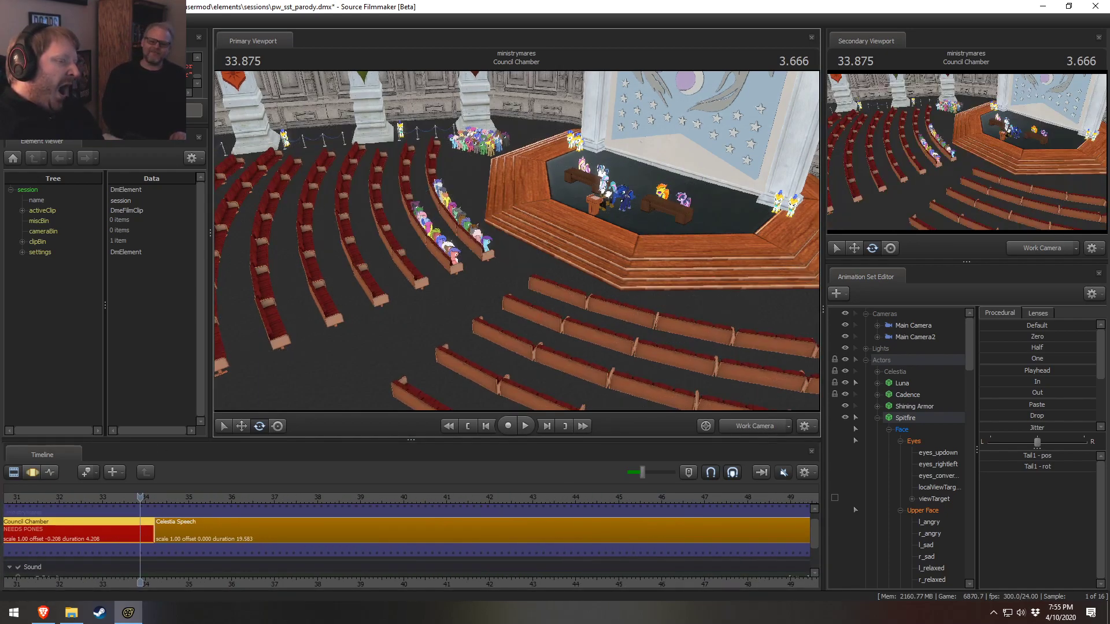
pyautogui.press('space')
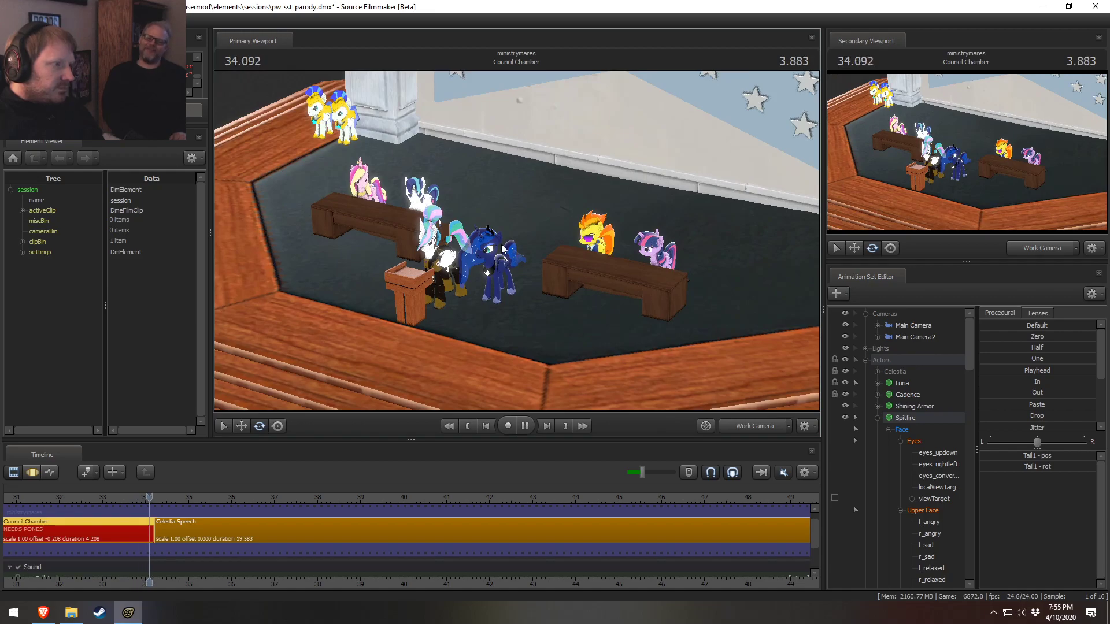
pyautogui.press('space')
# Replay the Council Chamber shot repeatedly from about 30 seconds and return the playhead to the shot's start
pyautogui.scroll(-3, 68, 537)
pyautogui.click(68, 498)
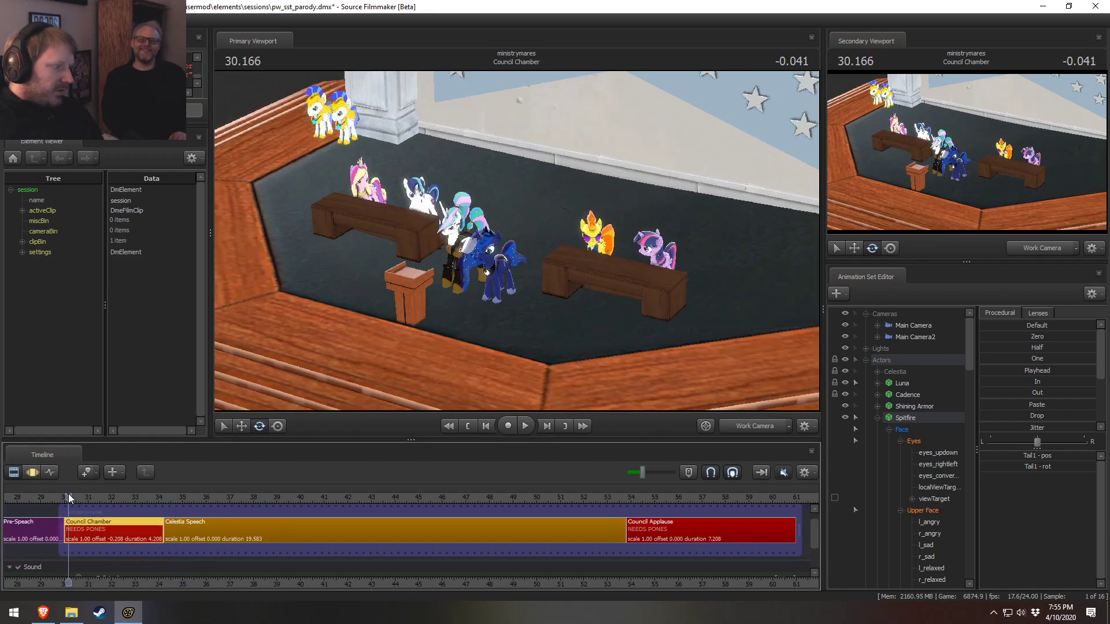
pyautogui.press('space')
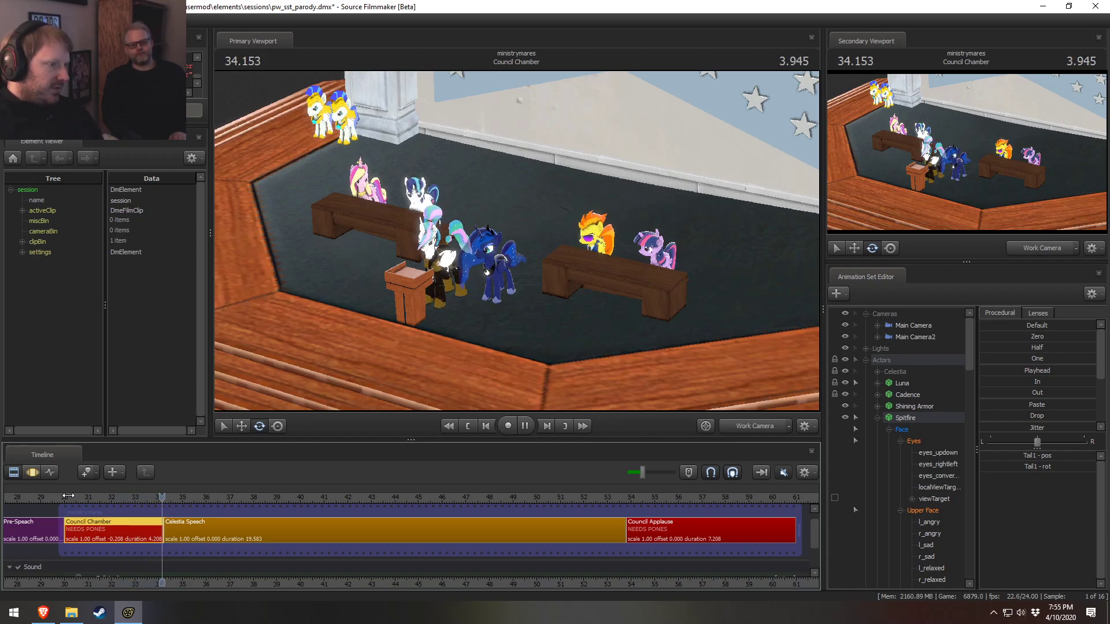
pyautogui.click(70, 498)
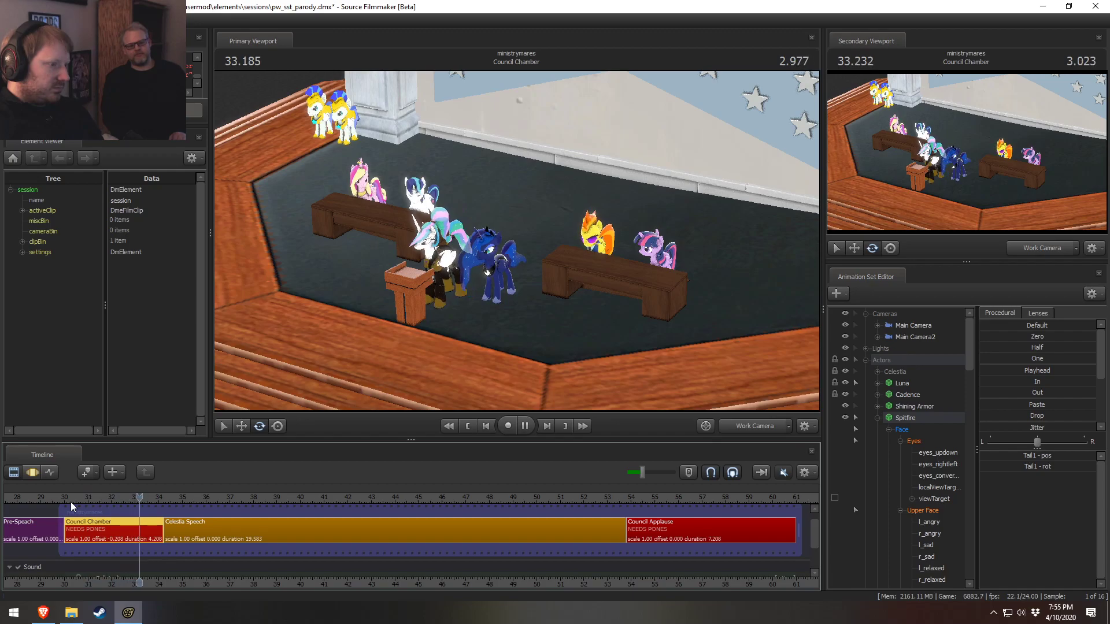
pyautogui.press('space')
pyautogui.press('space')
pyautogui.press('space')
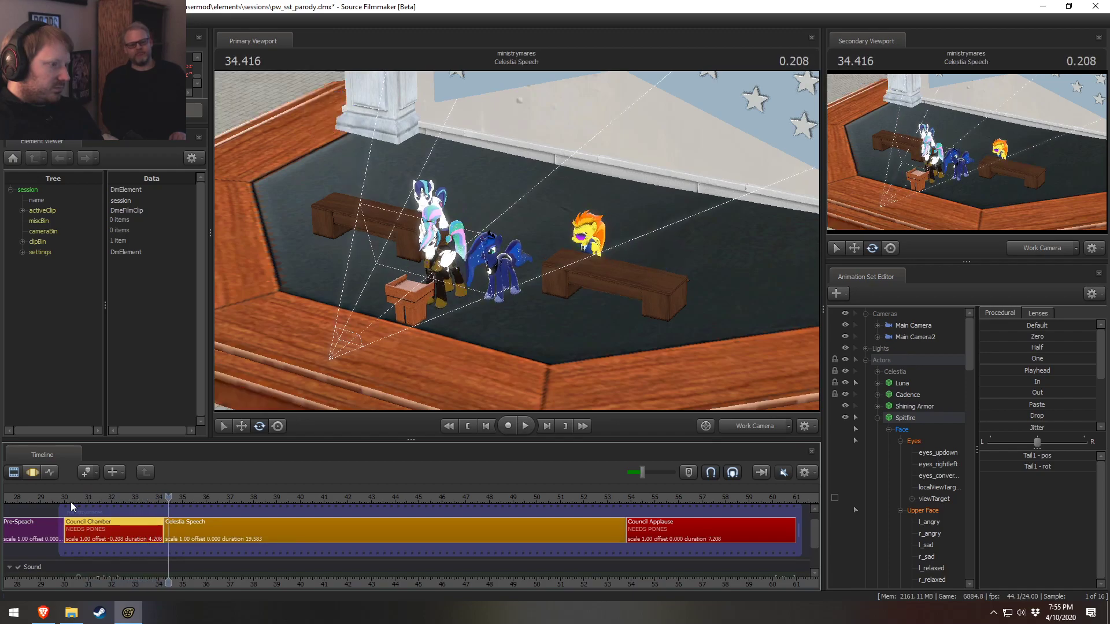
pyautogui.click(60, 499)
pyautogui.moveTo(64, 499); pyautogui.dragTo(66, 495)
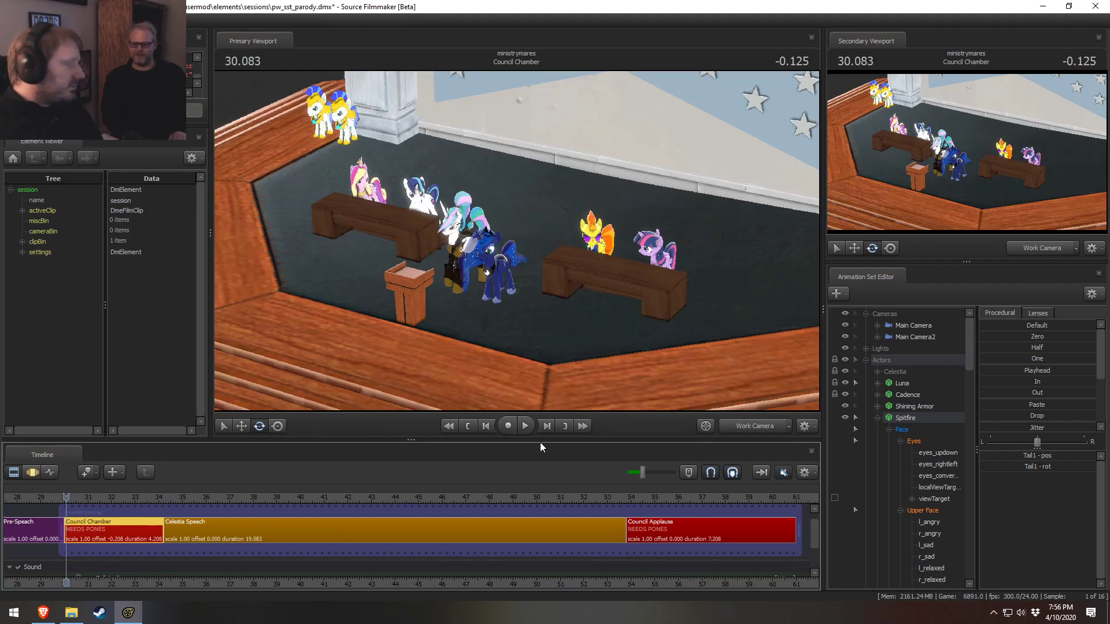
# Collapse the Actors and Cameras groups in the animation set list
pyautogui.click(863, 360)
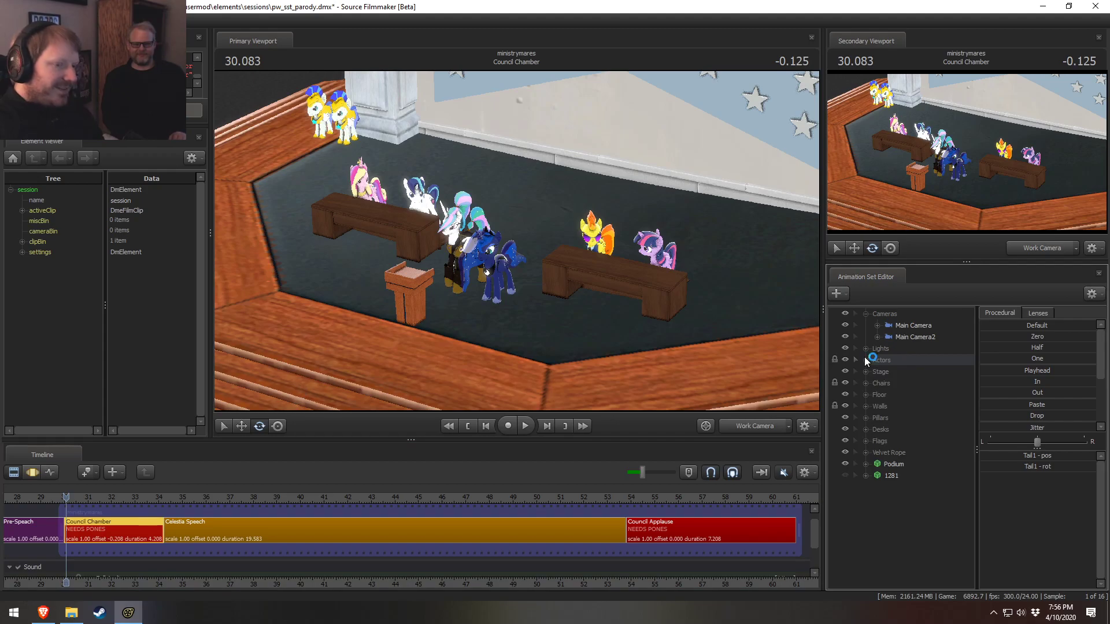
pyautogui.click(865, 316)
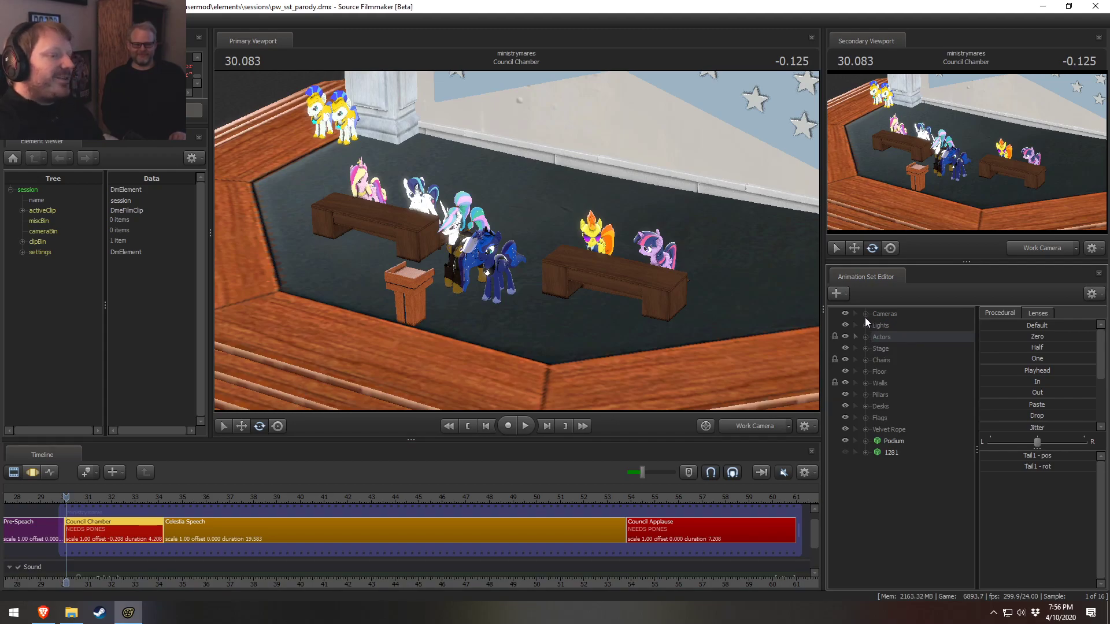
pyautogui.click(883, 454)
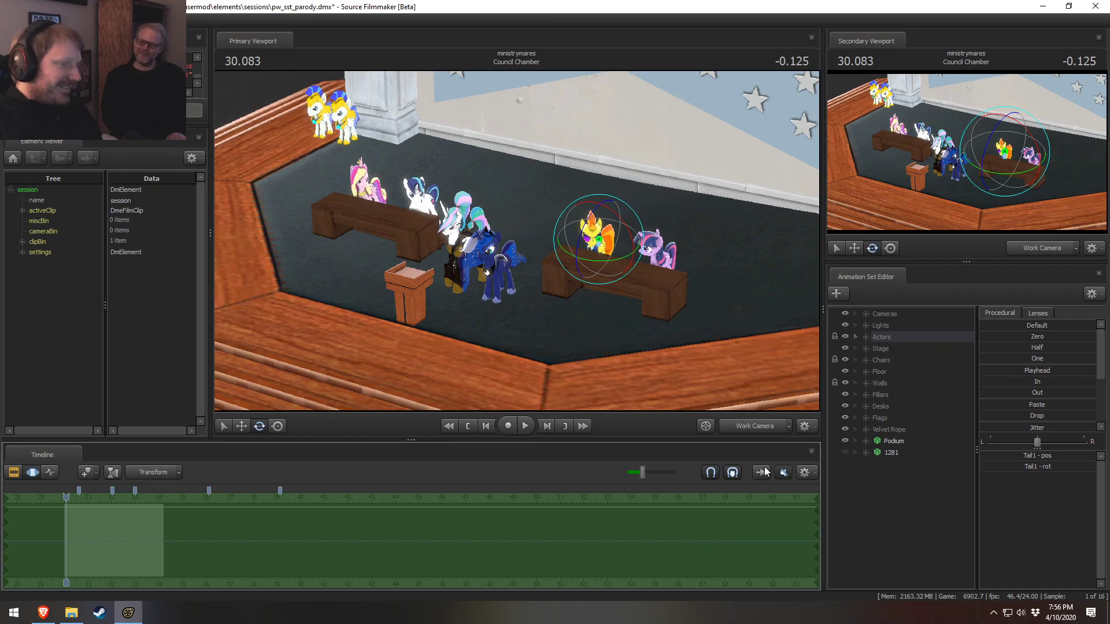
# Start creating an animation set for a new model and search the model library for "WATER" and for "cup"
pyautogui.click(869, 498)
pyautogui.rightClick(869, 497)
pyautogui.click(863, 493)
pyautogui.rightClick(862, 487)
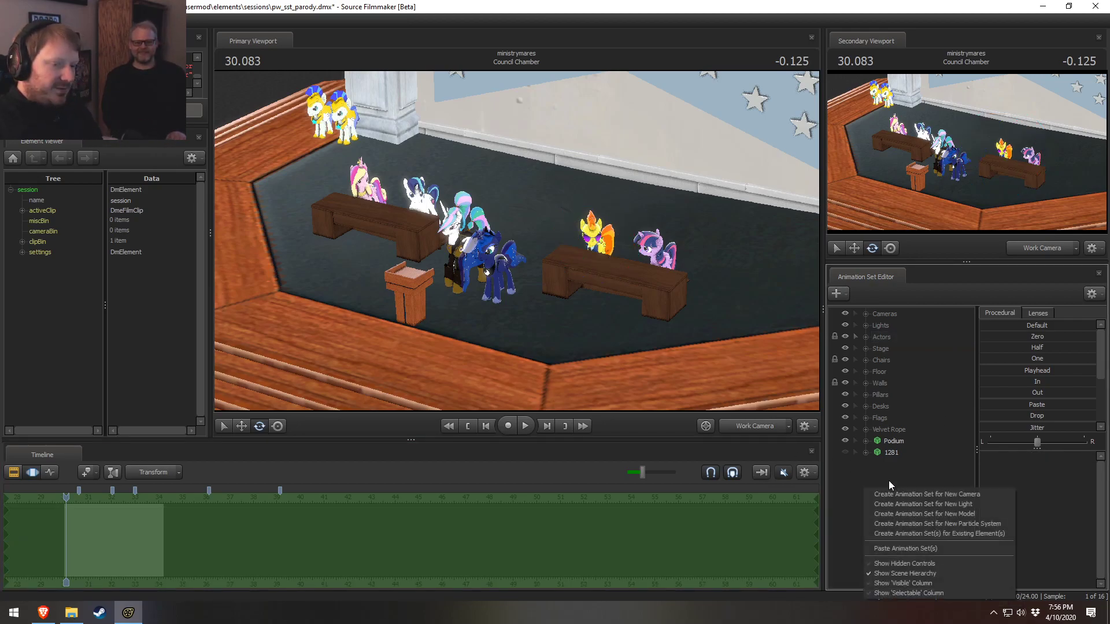
pyautogui.click(948, 514)
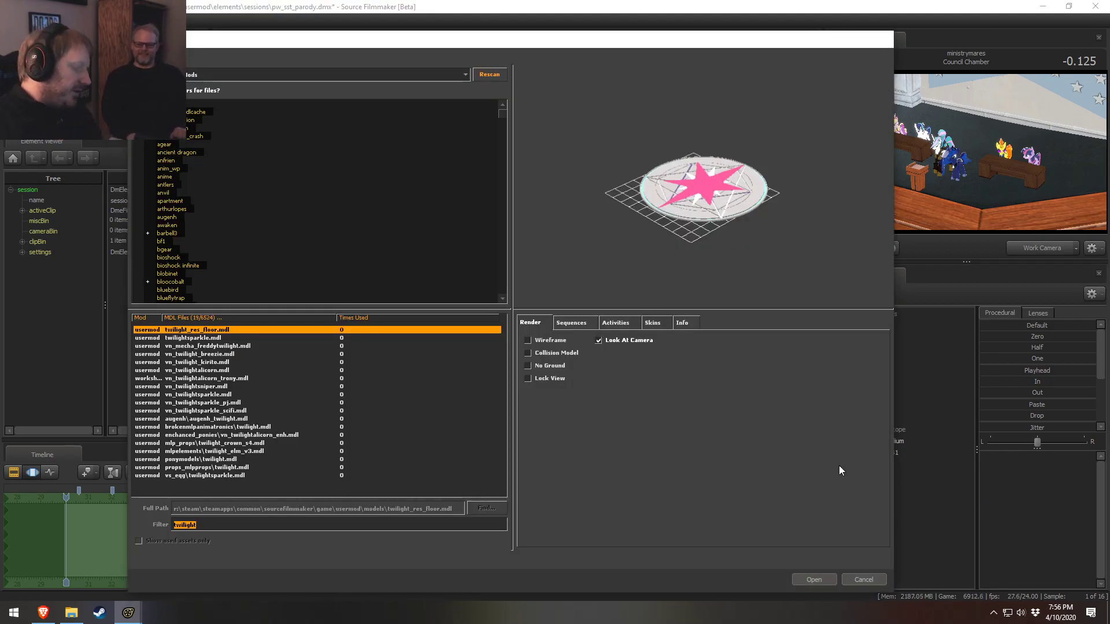
pyautogui.write('WATER')
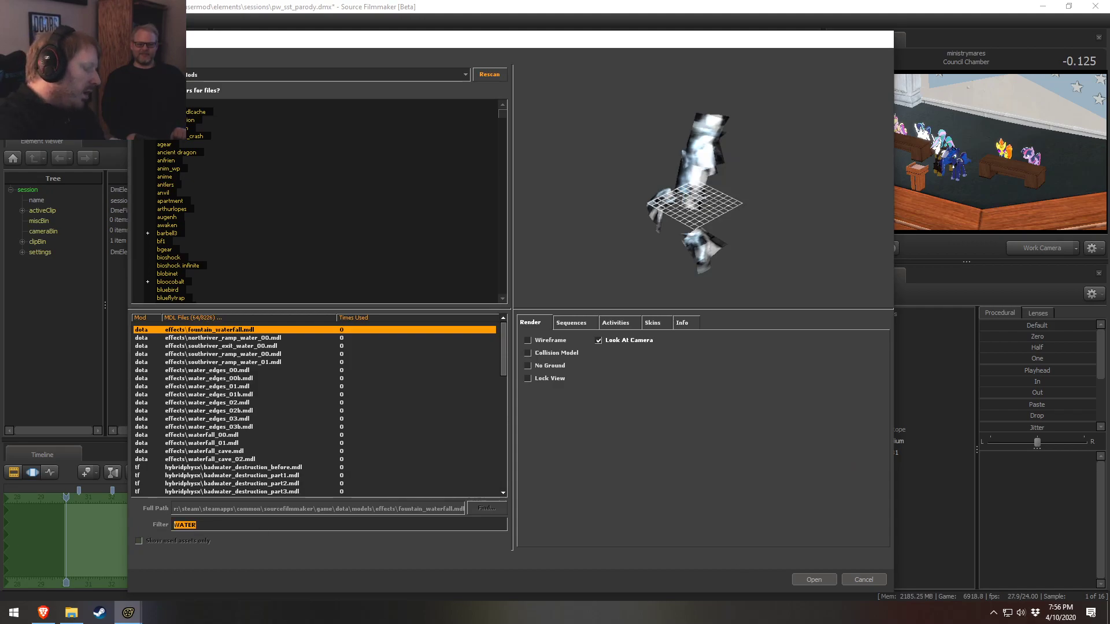
pyautogui.write('cup')
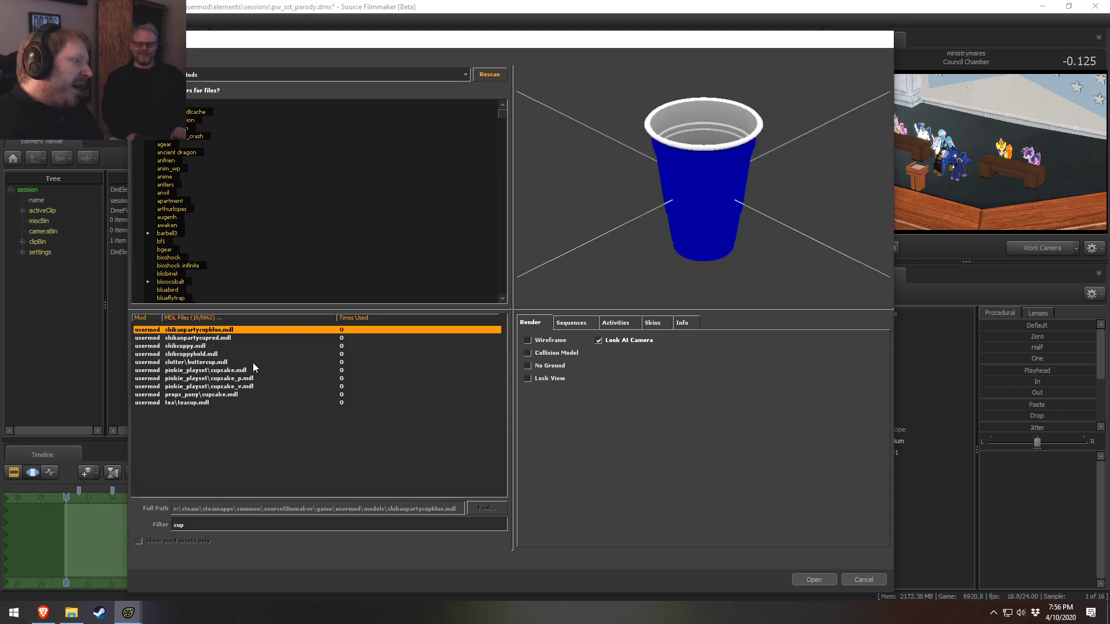
# Preview the party cup, shibcuppy, buttercup, cupcake, french fry cup and teacup models among the cup results
pyautogui.click(203, 337)
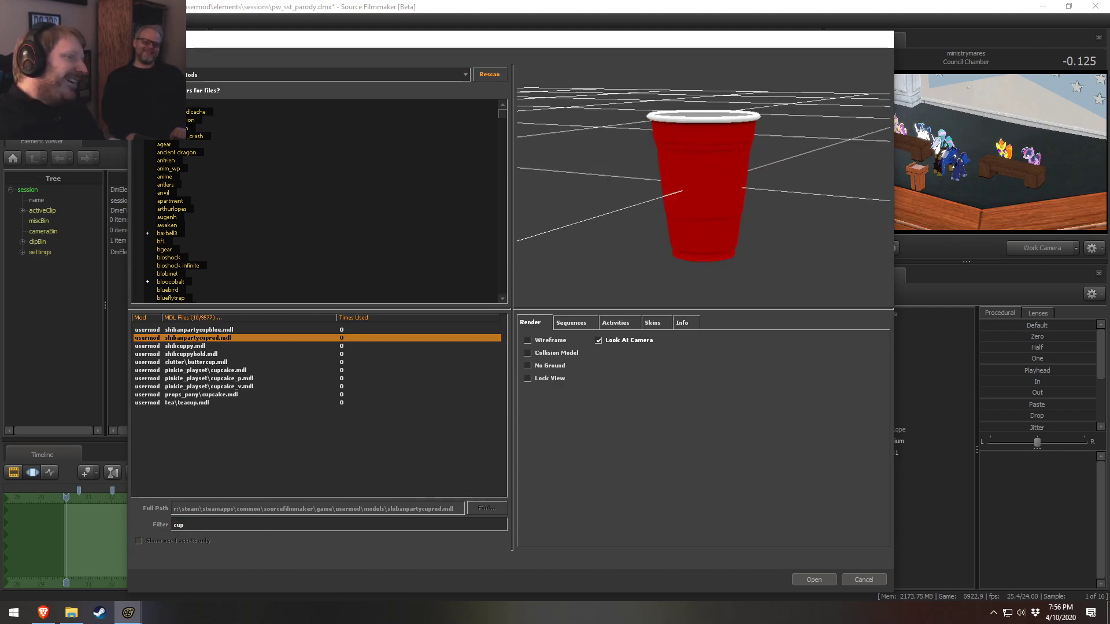
pyautogui.press('Down')
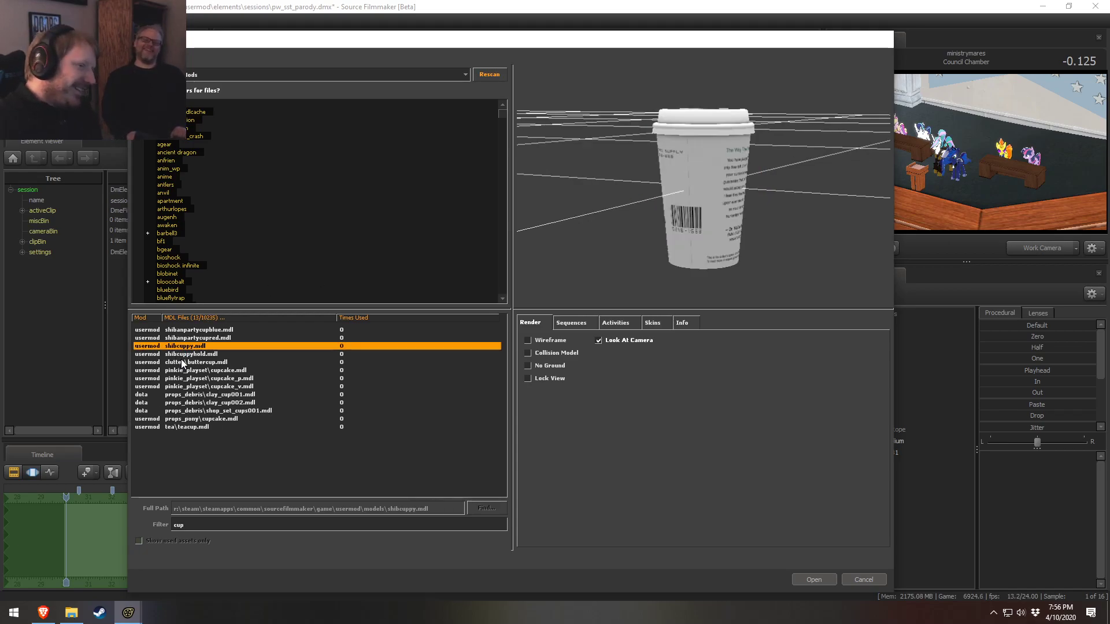
pyautogui.click(275, 362)
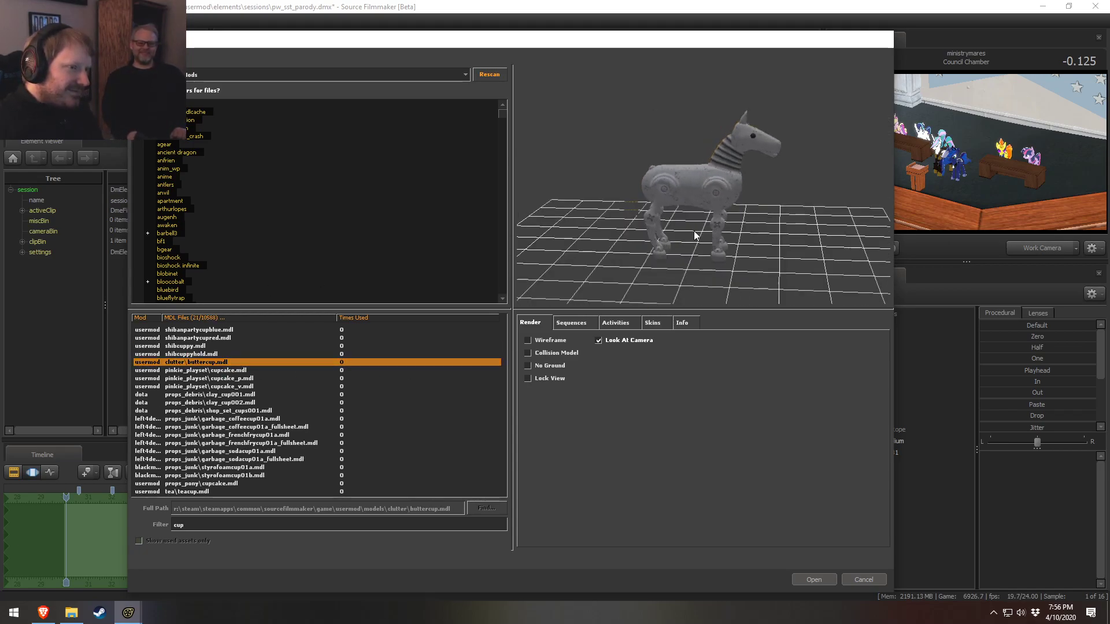
pyautogui.click(185, 386)
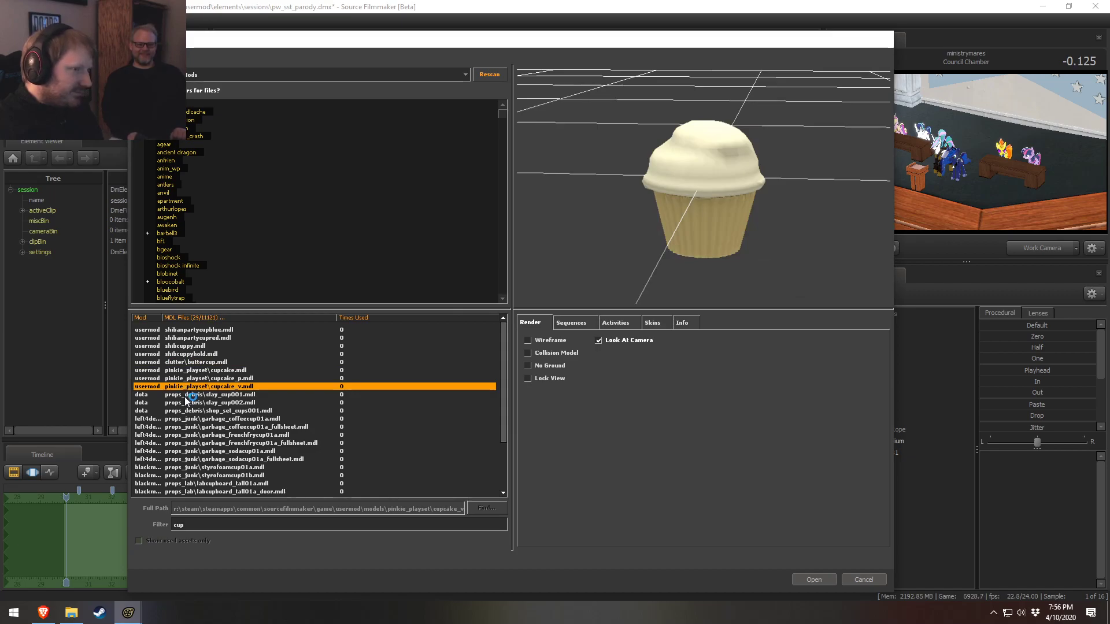
pyautogui.click(185, 395)
pyautogui.click(198, 434)
pyautogui.scroll(-3, 203, 440)
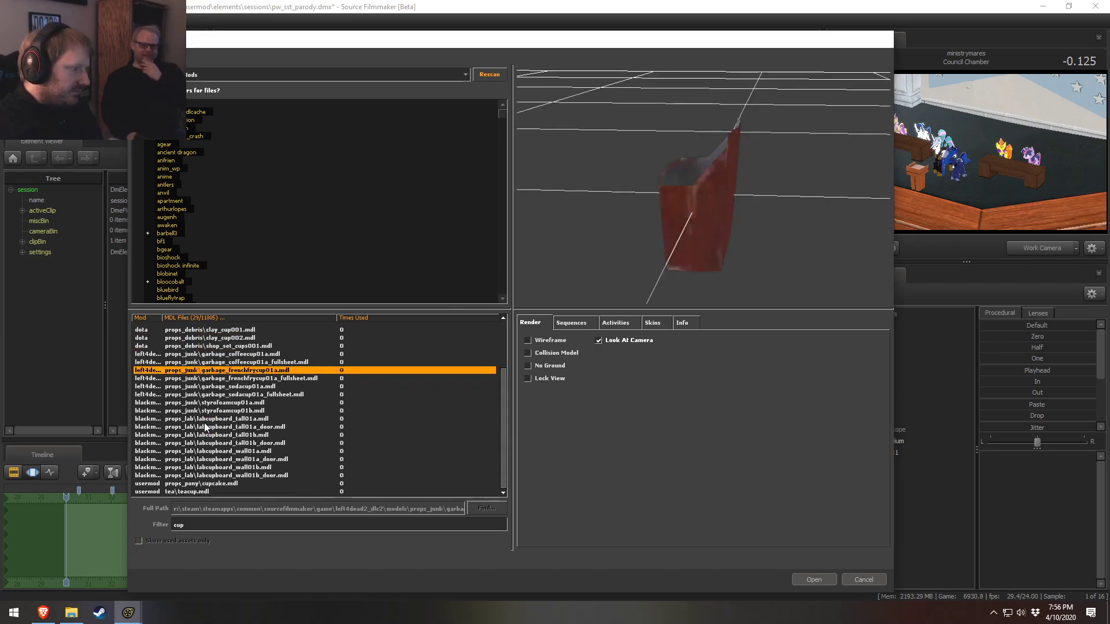
pyautogui.click(193, 492)
pyautogui.moveTo(670, 243); pyautogui.dragTo(679, 221)
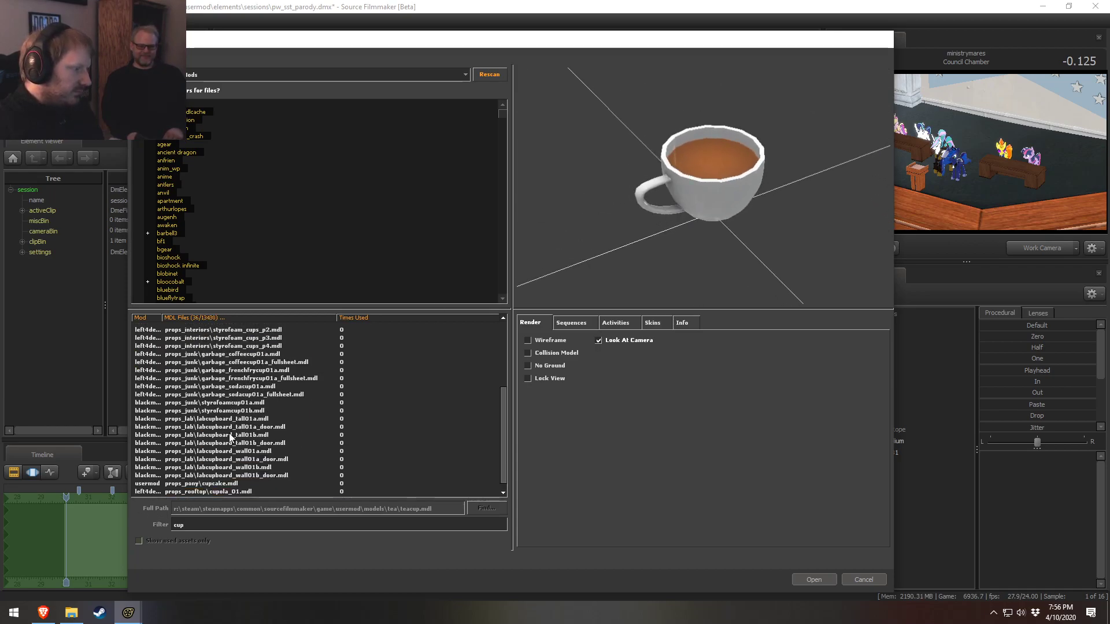
# Preview the props_pony cupcake, garbage soda cup and styrofoamcup01 models among the cup results
pyautogui.click(210, 484)
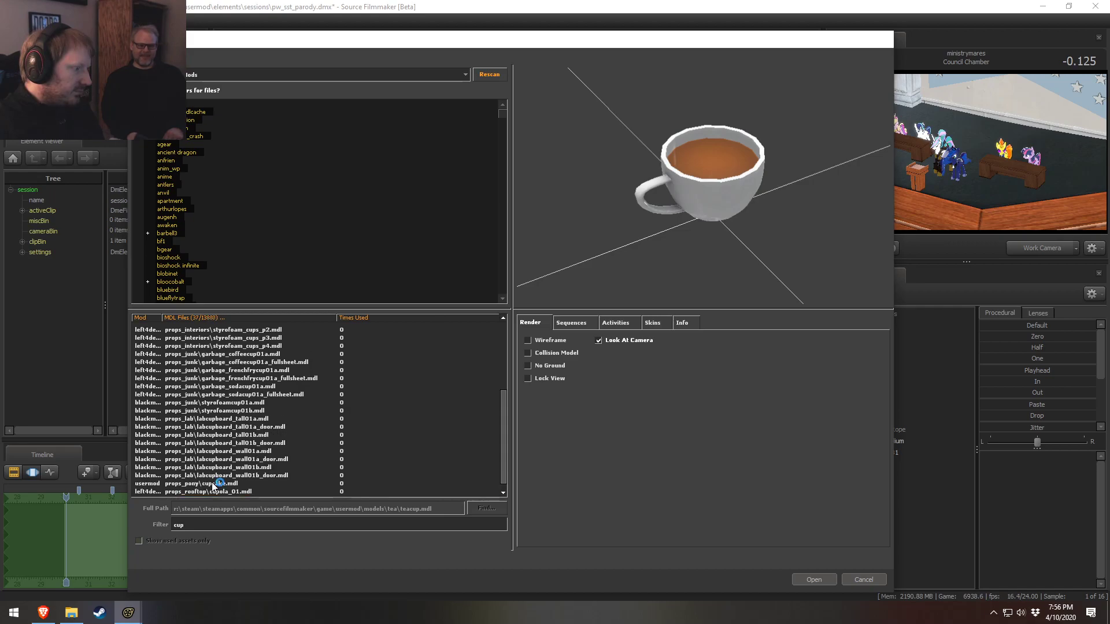
pyautogui.click(231, 386)
pyautogui.click(236, 395)
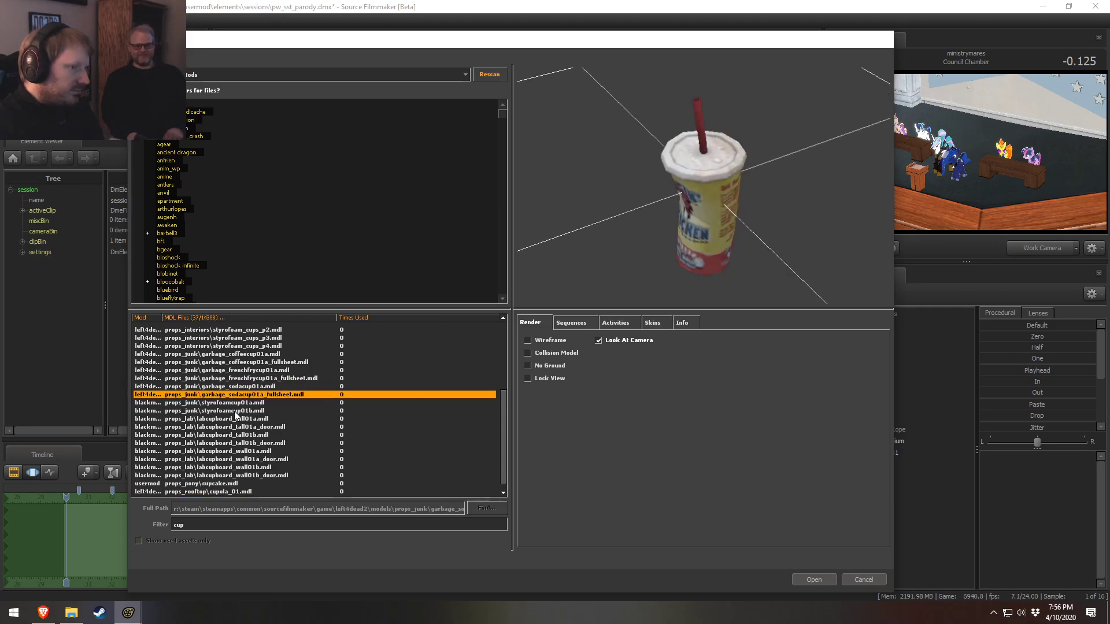
pyautogui.click(237, 411)
pyautogui.click(237, 402)
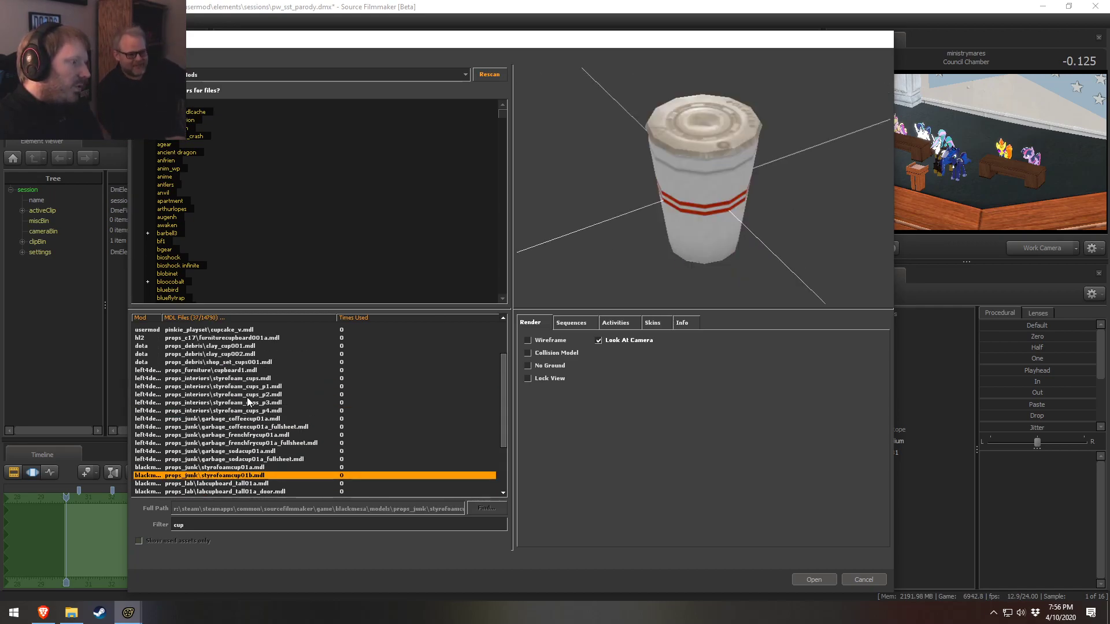
# Preview the Left 4 Dead styrofoam cups, shop_set_cups001, clay cup, furniture cupboard and vacuum flask cup models
pyautogui.click(245, 395)
pyautogui.click(243, 379)
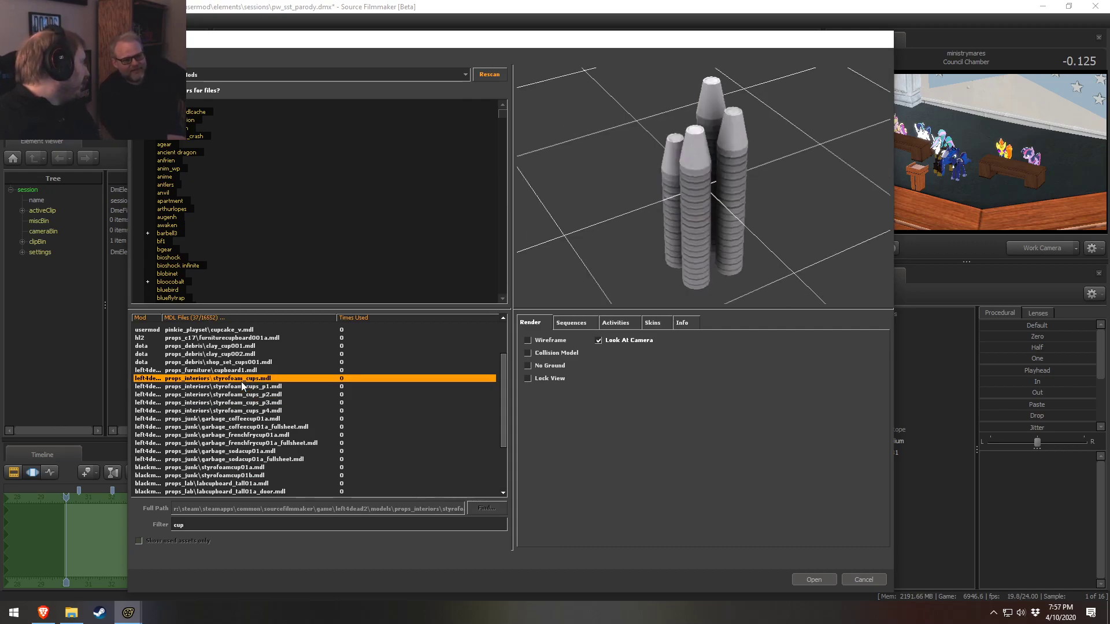
pyautogui.click(242, 362)
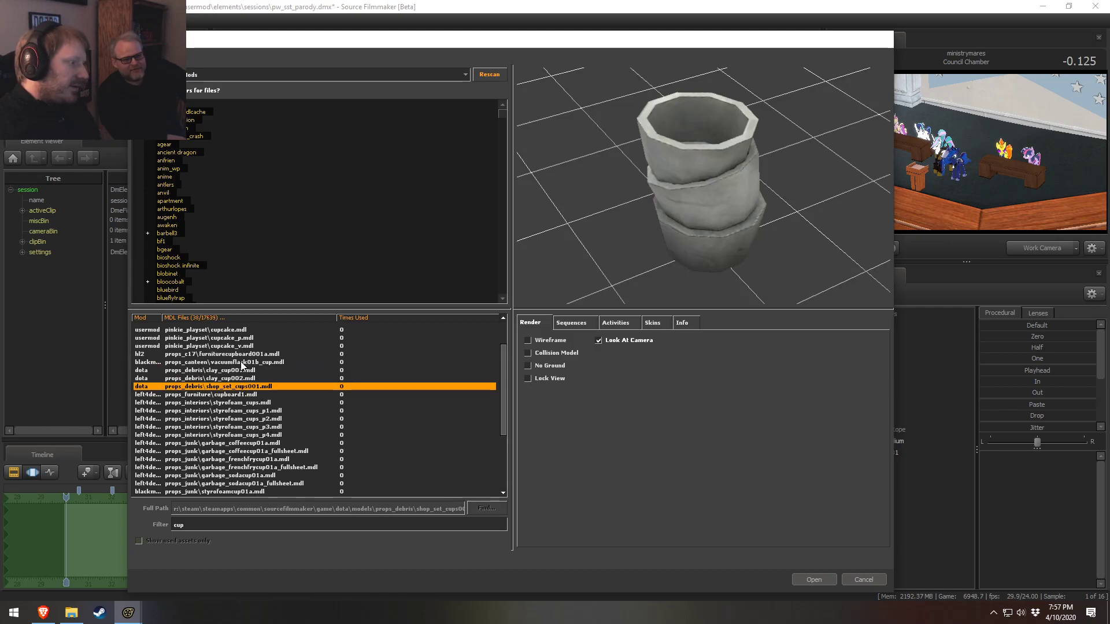
pyautogui.click(232, 378)
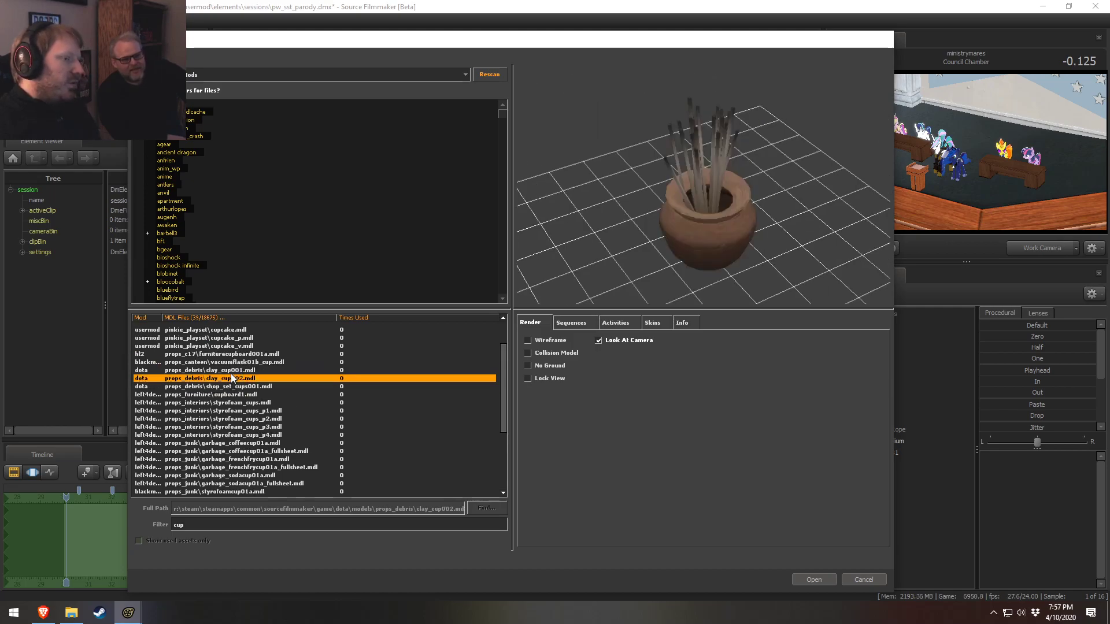
pyautogui.press('Up')
pyautogui.click(233, 355)
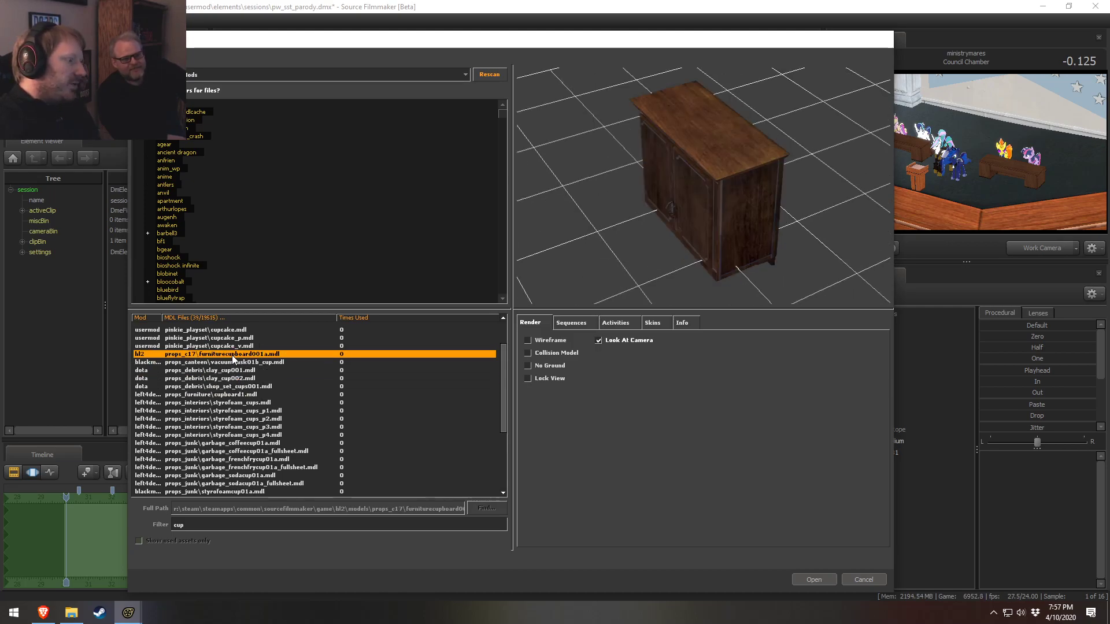
pyautogui.click(233, 364)
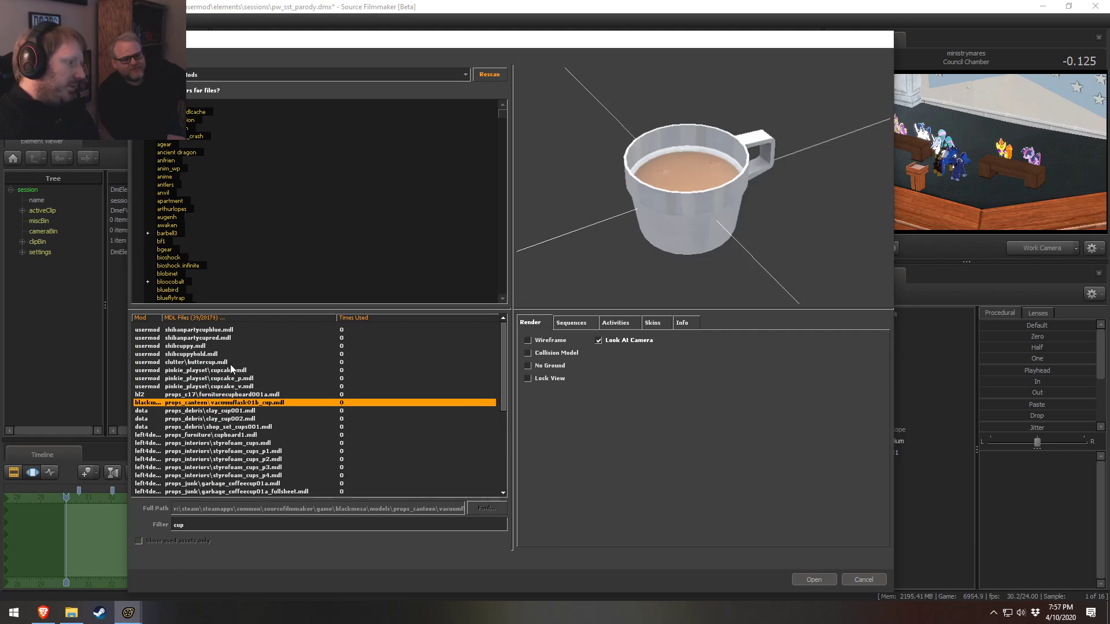
# Recheck the buttercup and cupcake models, and preview the teaset cup_revised, teacup and cupola models
pyautogui.click(230, 363)
pyautogui.click(226, 379)
pyautogui.click(227, 395)
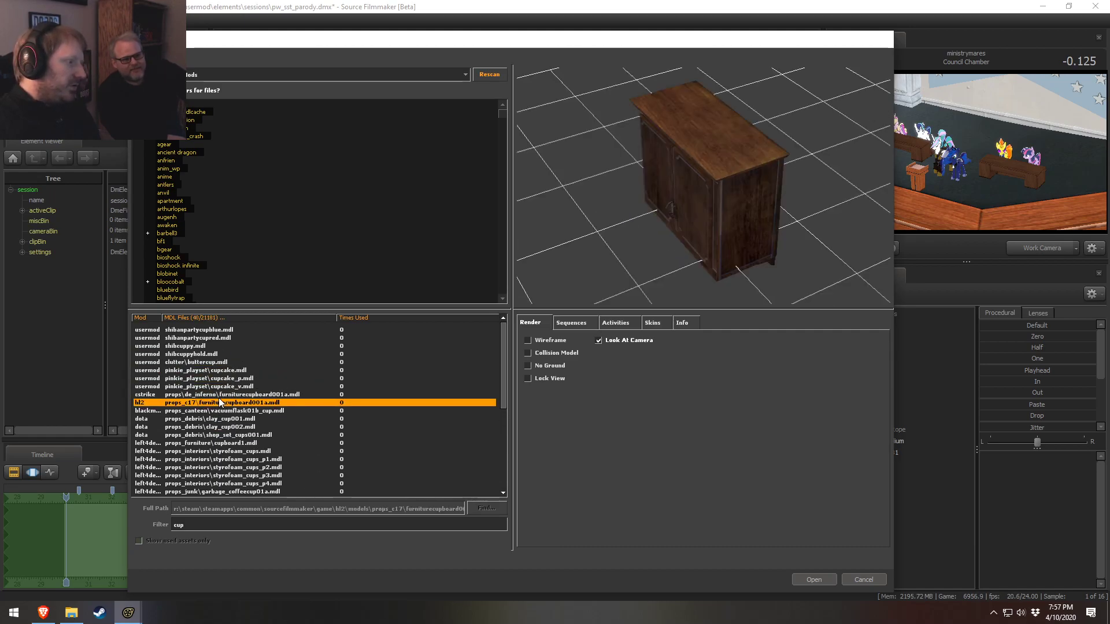
pyautogui.scroll(-5, 226, 405)
pyautogui.scroll(-1, 226, 405)
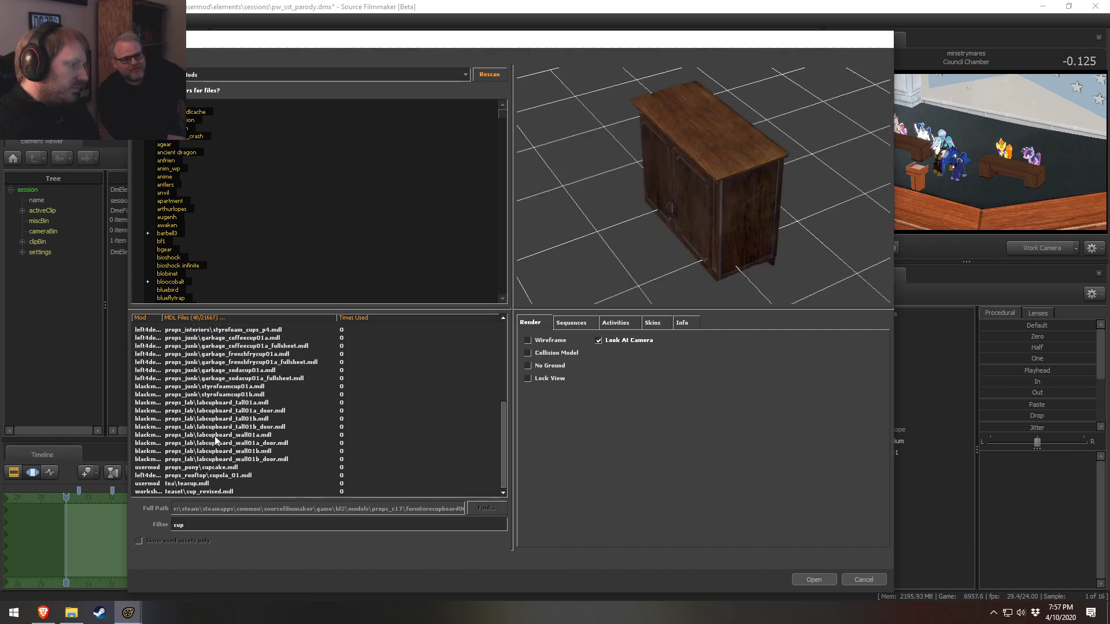
pyautogui.click(205, 492)
pyautogui.click(209, 483)
pyautogui.click(211, 475)
pyautogui.click(213, 468)
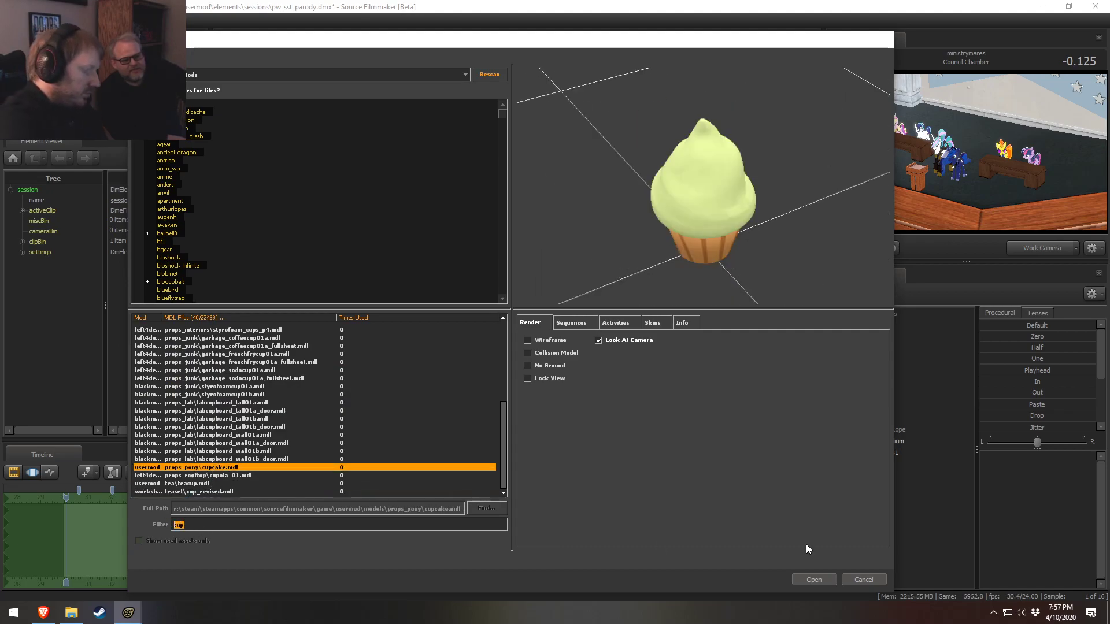
# Search the model library for "drink" and preview the mcddrink, fountain drinks, drinking fountain and drinkcan01 models
pyautogui.write('d')
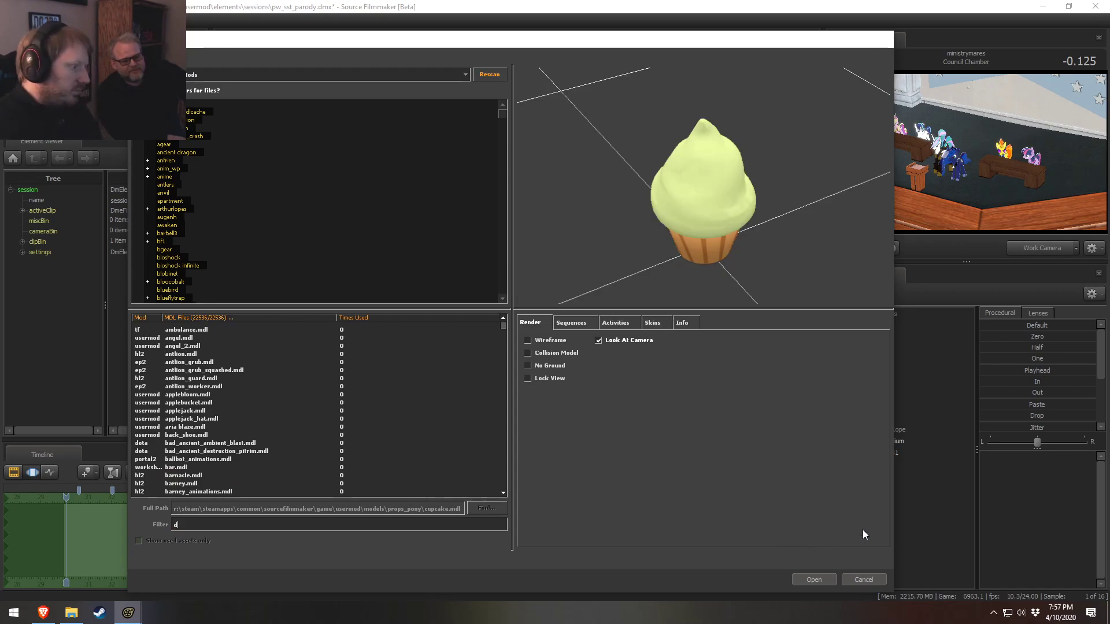
pyautogui.write('rink')
pyautogui.moveTo(541, 247); pyautogui.dragTo(682, 202)
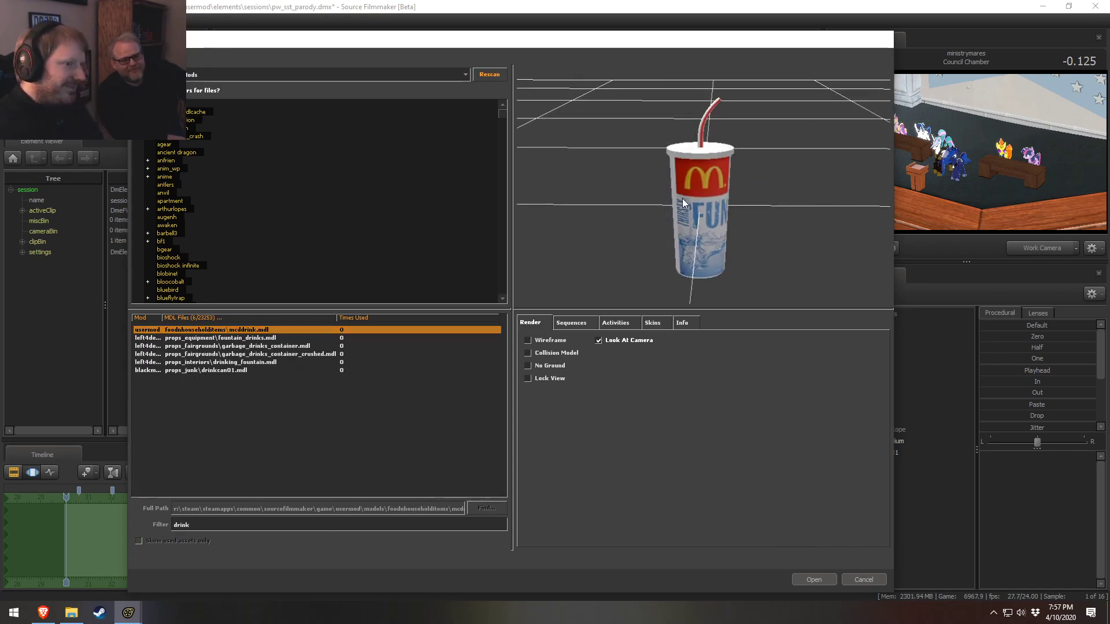
pyautogui.click(250, 338)
pyautogui.click(246, 332)
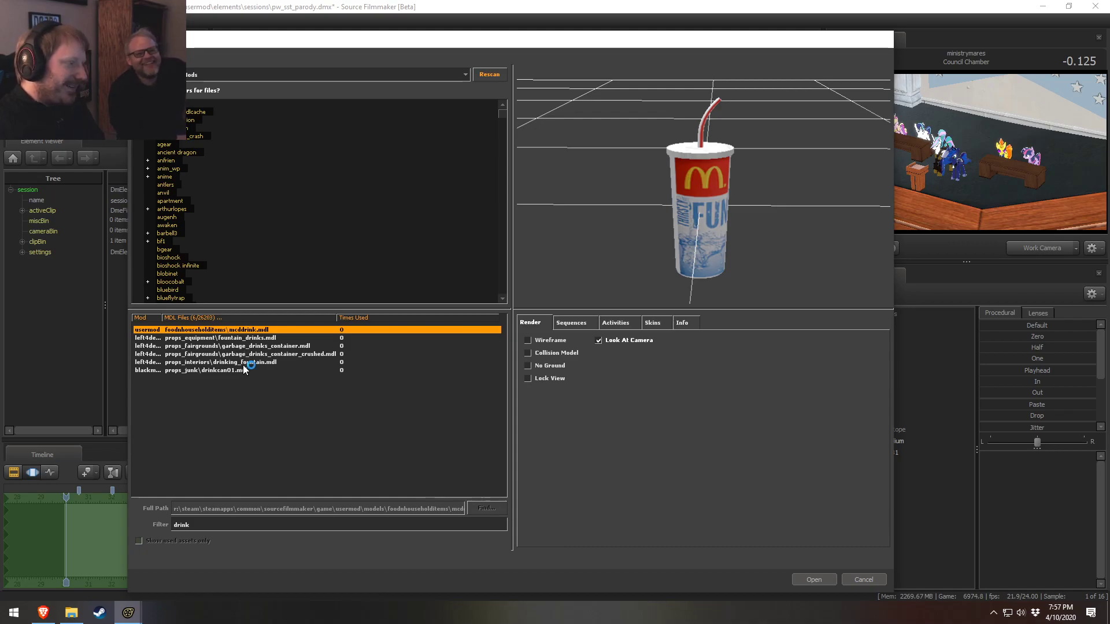
pyautogui.click(243, 362)
pyautogui.click(237, 370)
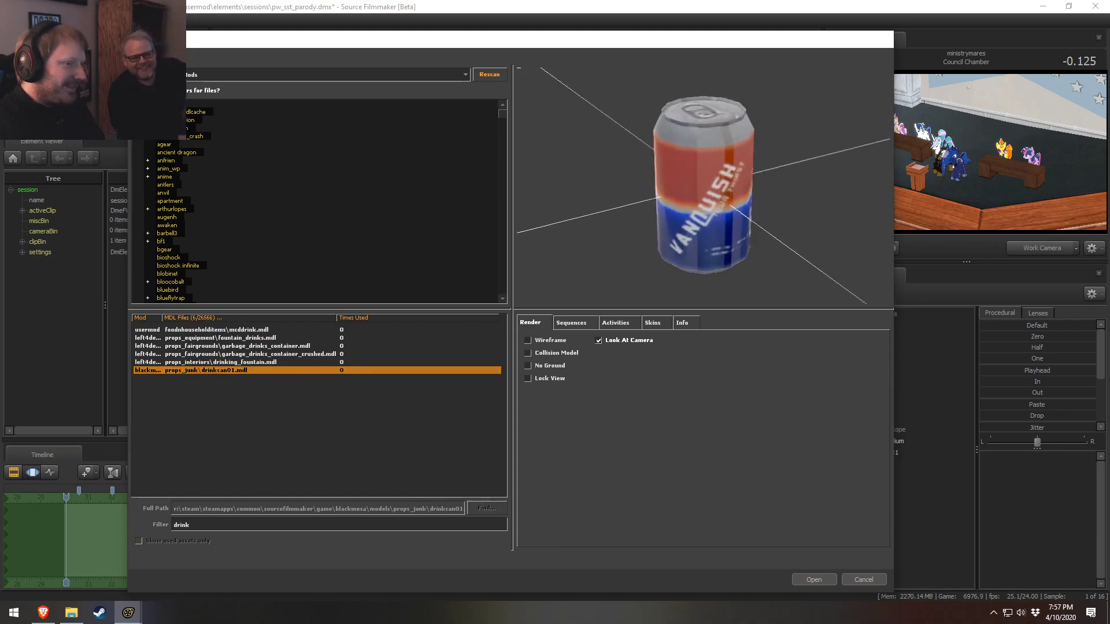
pyautogui.click(269, 369)
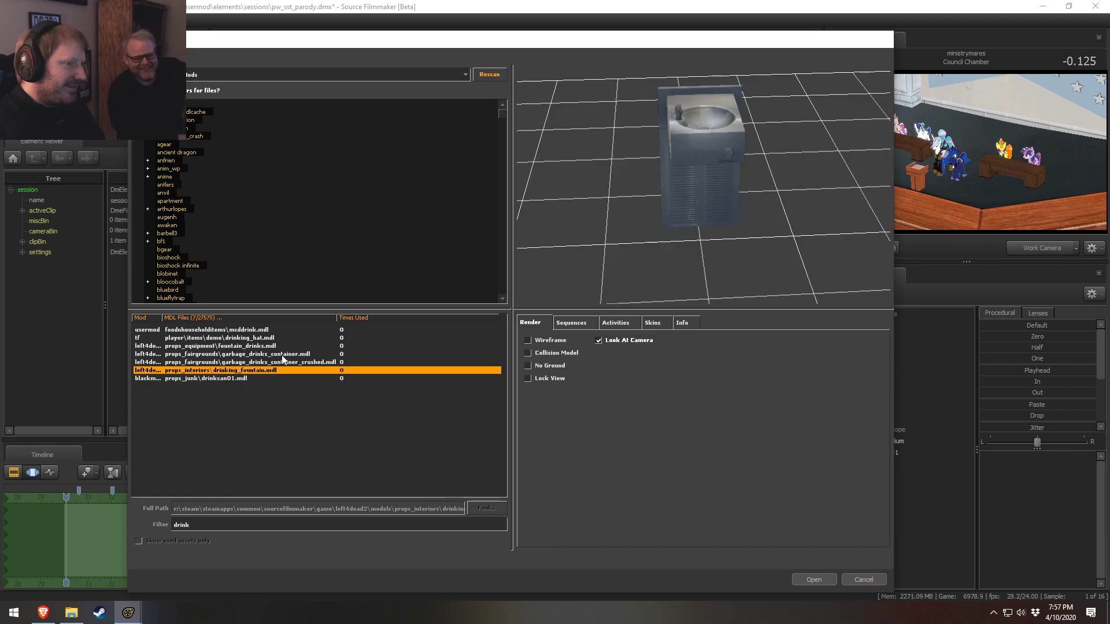
# Preview the garbage drinks container, fountain drinks machine and drinking hat models among the drink results
pyautogui.click(258, 355)
pyautogui.click(256, 363)
pyautogui.click(243, 345)
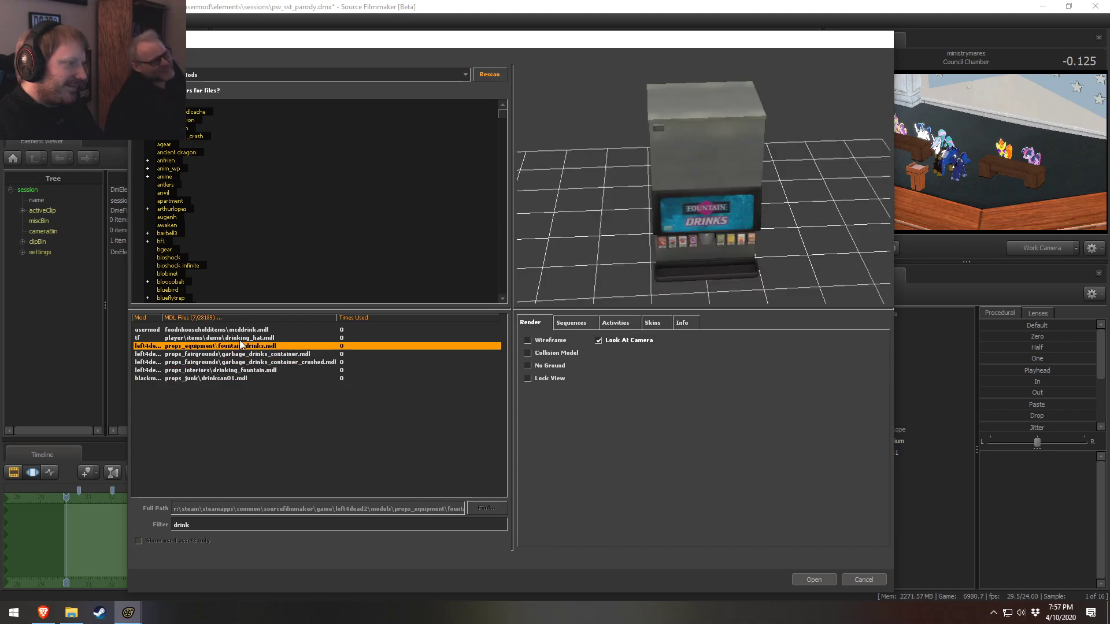
pyautogui.click(240, 330)
pyautogui.click(240, 337)
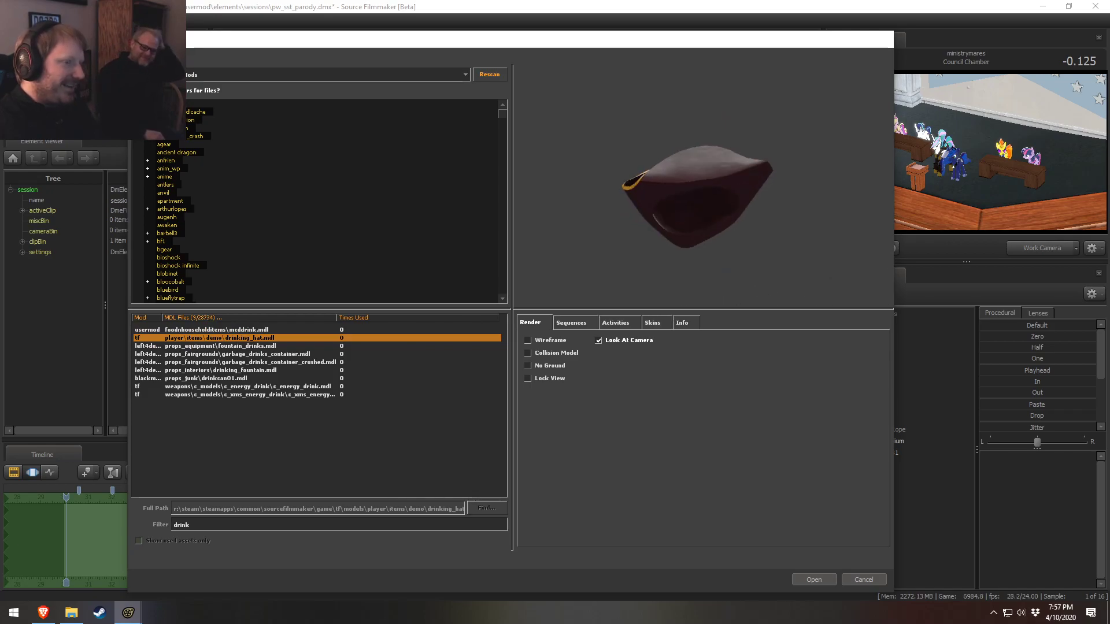
# Preview the c_energy_drink and c_xms_energy_drink cans, and examine the energy drink can up close
pyautogui.click(230, 386)
pyautogui.click(227, 393)
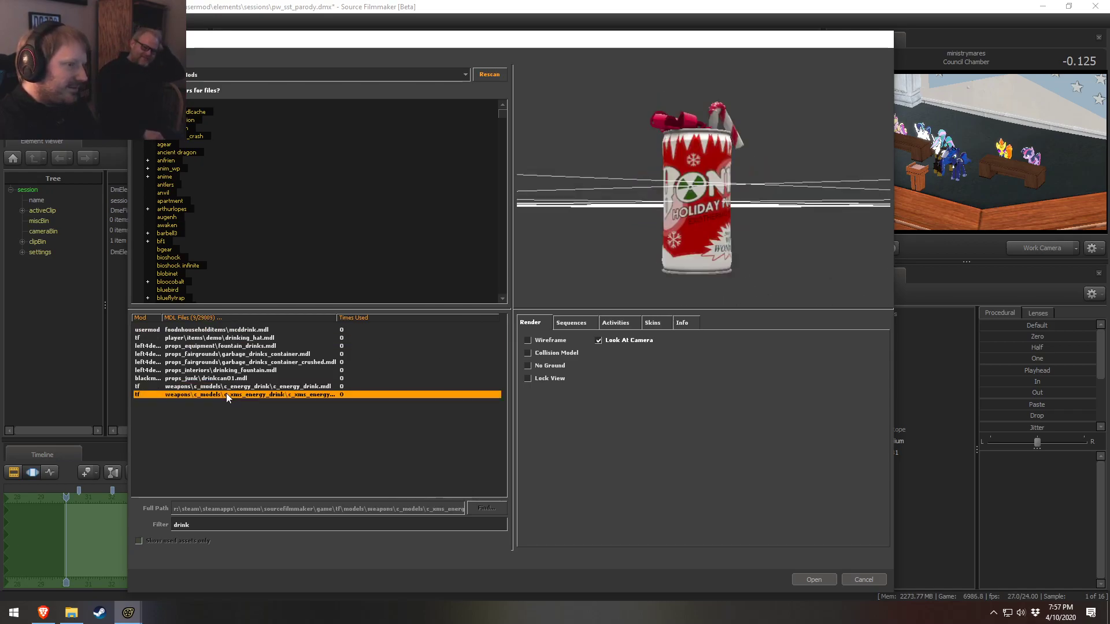
pyautogui.click(231, 379)
pyautogui.click(231, 386)
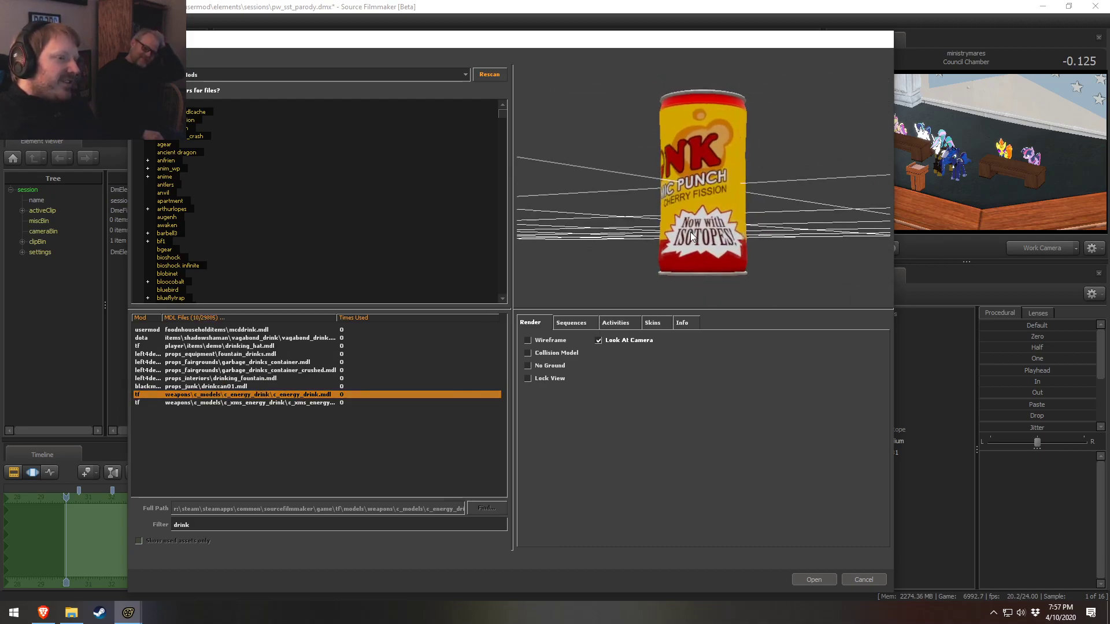
pyautogui.moveTo(704, 191); pyautogui.dragTo(704, 87, button='right')
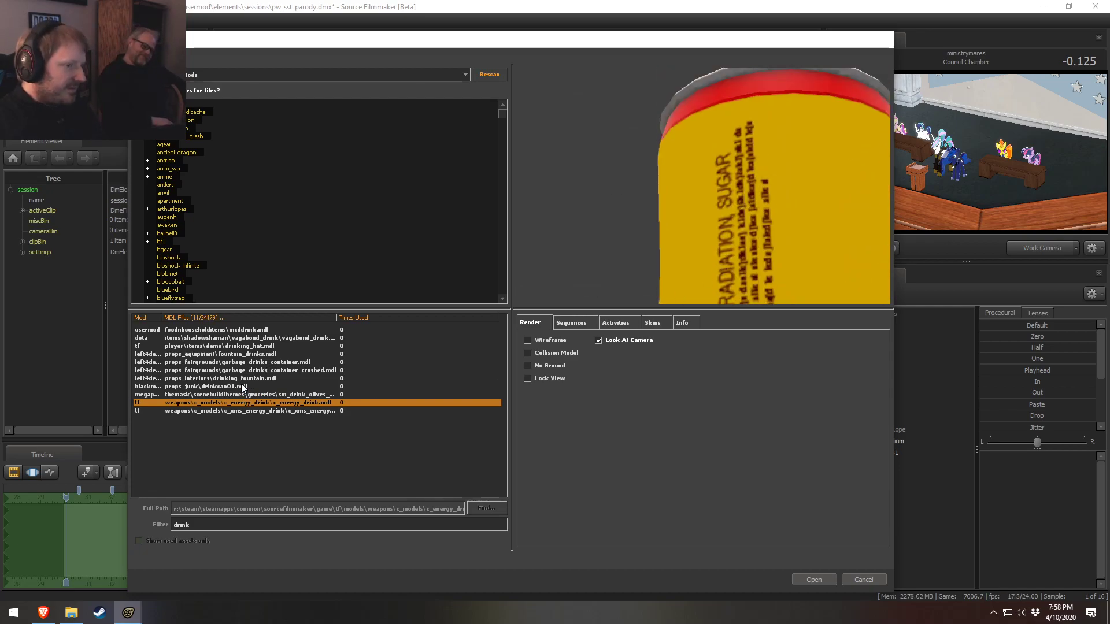
# Recheck the holiday energy drink, drinkcan01 and mcddrink models, continuing through the vagabond drink to the fountain drinks machine
pyautogui.click(241, 418)
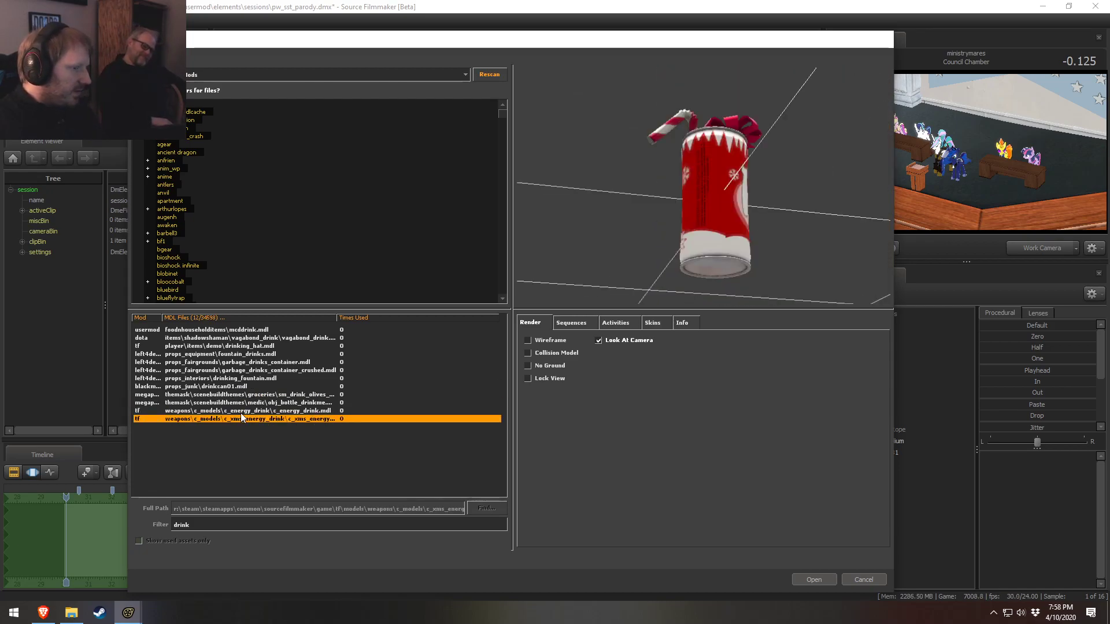
pyautogui.click(254, 386)
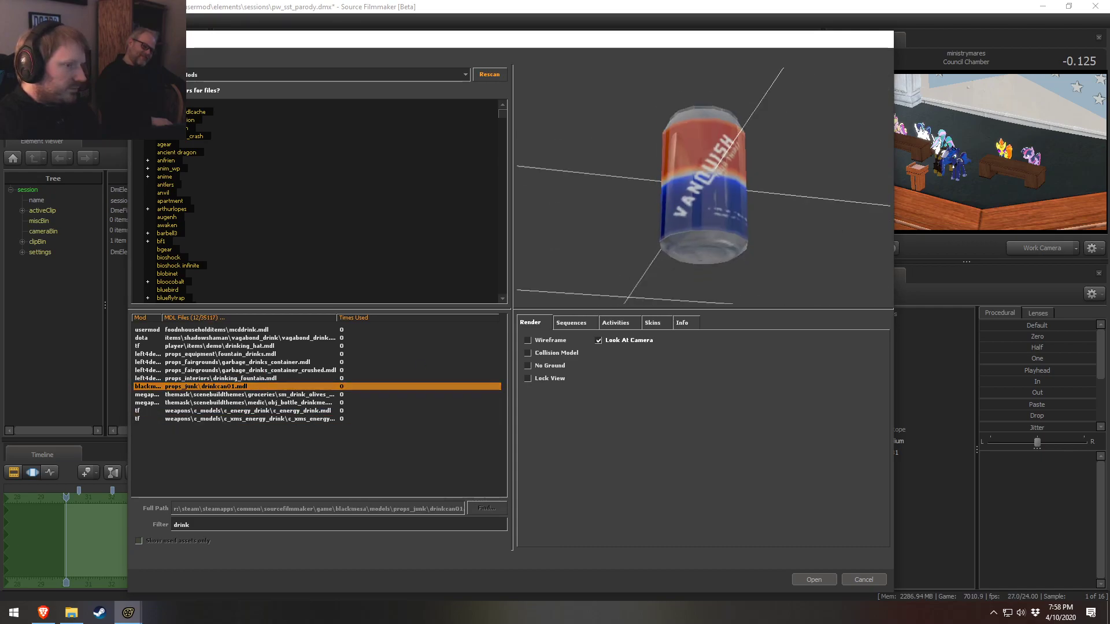
pyautogui.click(247, 329)
pyautogui.press('Down')
pyautogui.press('Down')
pyautogui.press('Down')
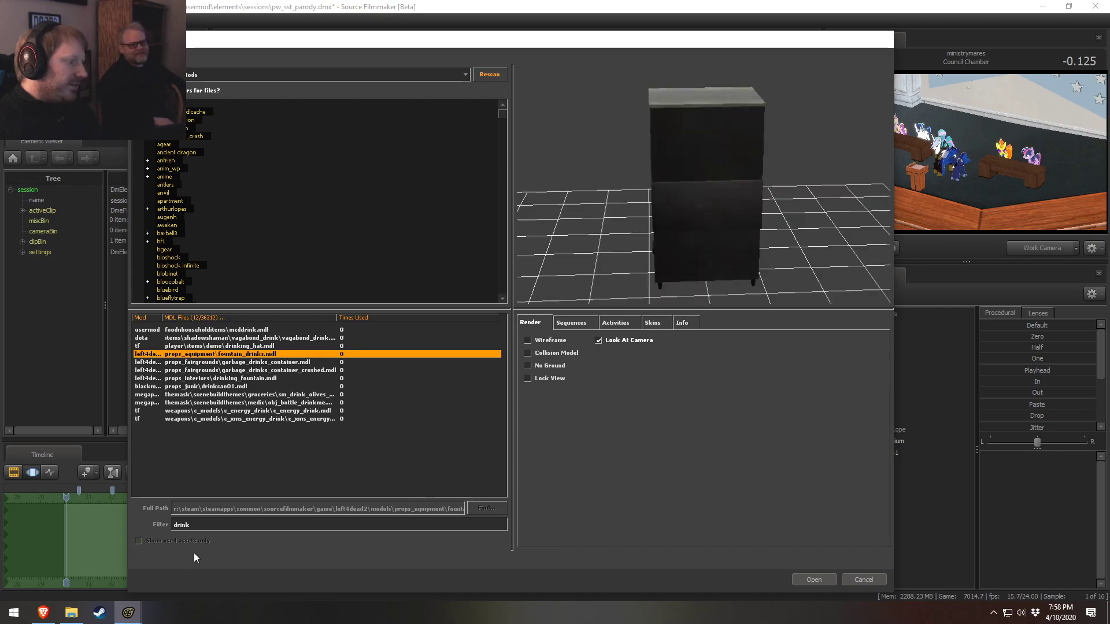
# Search the model library for "glass" and preview the telescope arm, glass_001 and elevator roof collar glass models
pyautogui.doubleClick(405, 531)
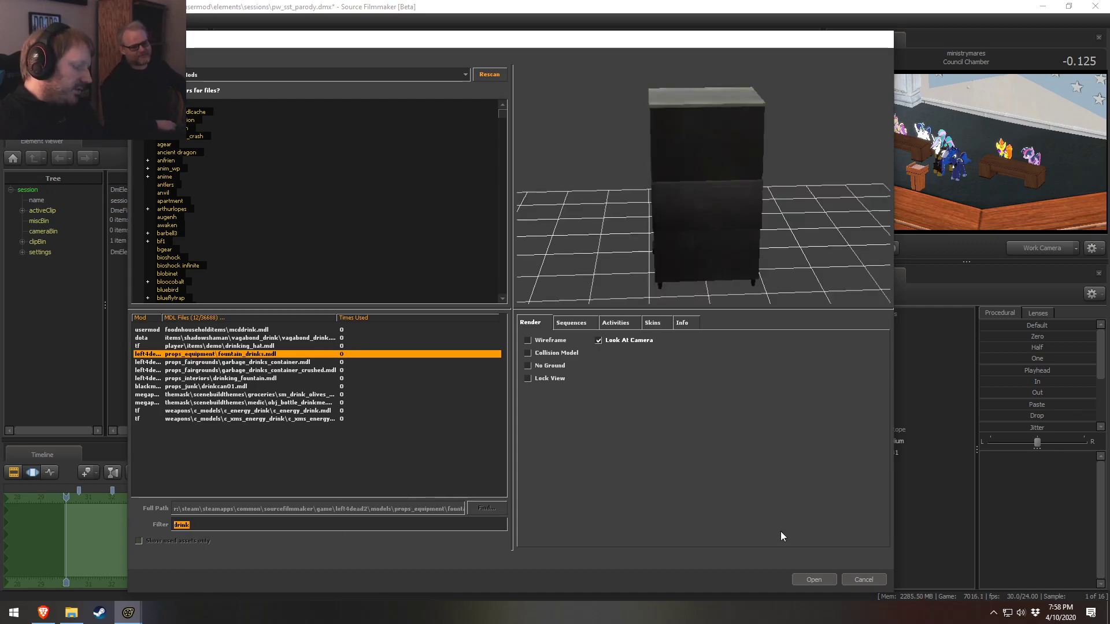
pyautogui.write('glass')
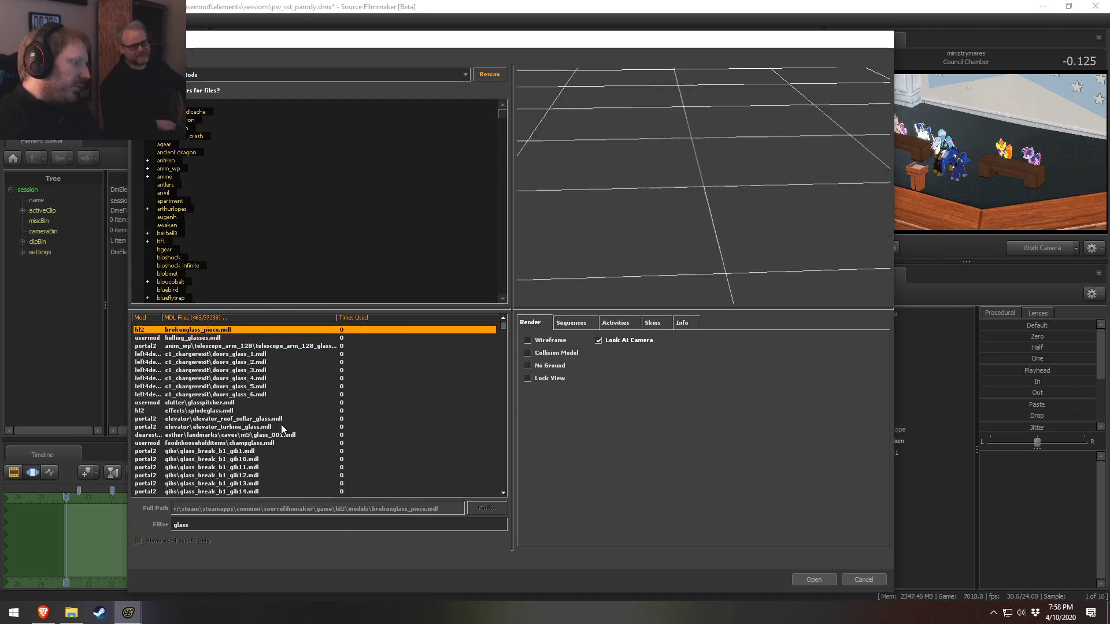
pyautogui.click(214, 346)
pyautogui.click(214, 436)
pyautogui.click(217, 419)
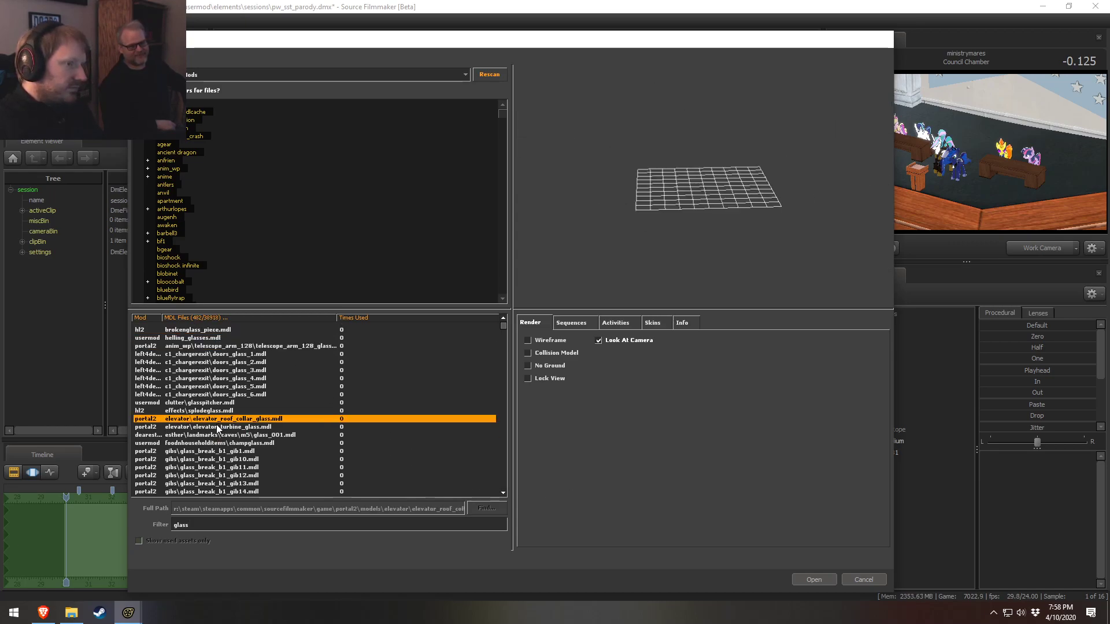
# Preview the glass shard, glass_handle, kunkka_spyglass and champagneglass models further down the glass results
pyautogui.scroll(-10, 399, 411)
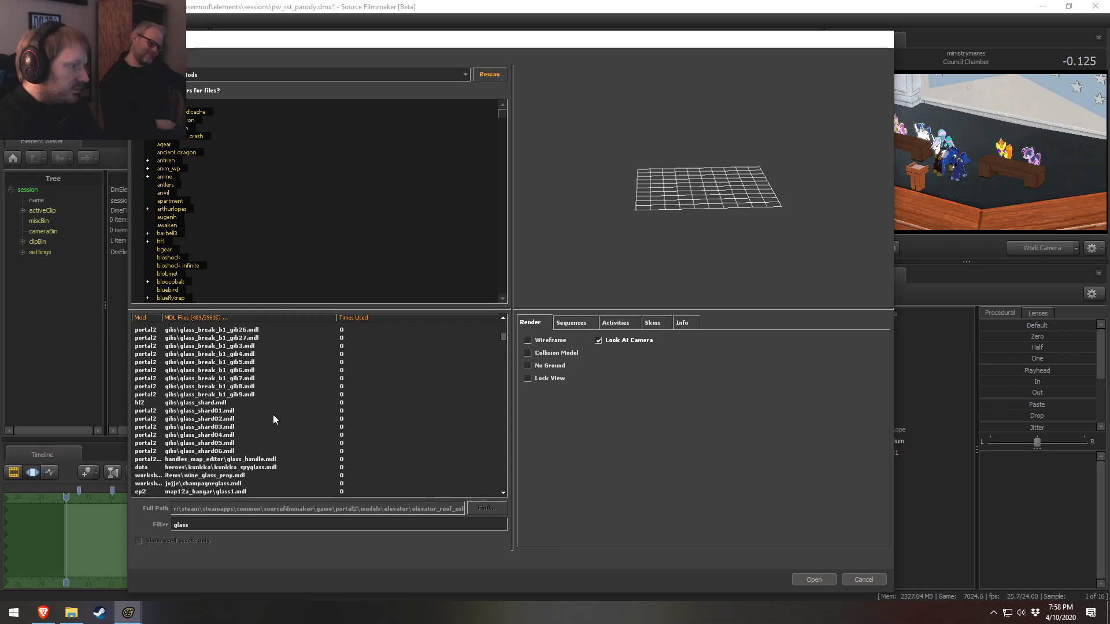
pyautogui.click(244, 413)
pyautogui.click(206, 428)
pyautogui.click(199, 459)
pyautogui.click(203, 468)
pyautogui.click(206, 482)
pyautogui.press('Down')
pyautogui.press('Down')
pyautogui.press('Down')
pyautogui.press('Down')
pyautogui.press('Down')
pyautogui.press('Down')
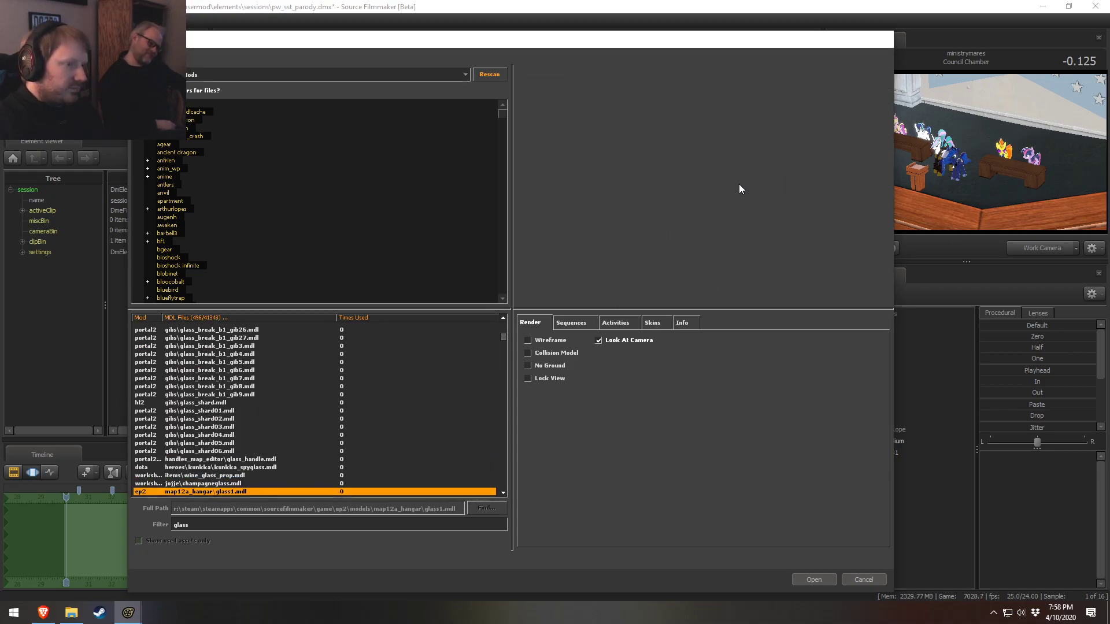
# Show the preview in wireframe and browse the map12a_hangar glass and mcmodelpack glass block and pane models
pyautogui.click(556, 339)
pyautogui.press('Down')
pyautogui.press('Down')
pyautogui.press('Down')
pyautogui.press('Down')
pyautogui.press('Down')
pyautogui.press('Down')
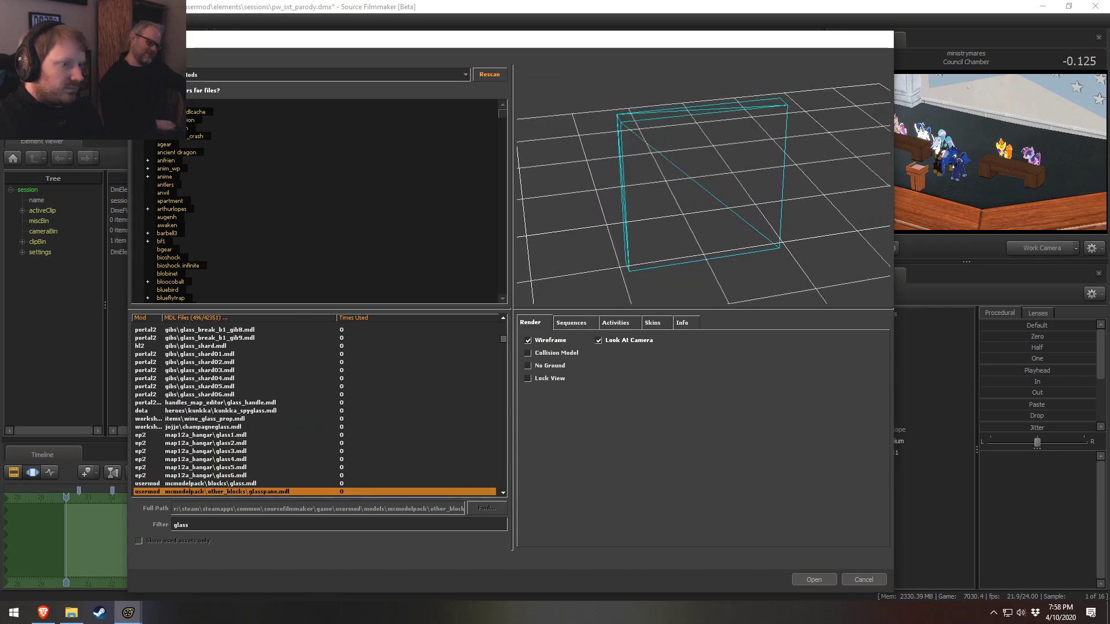
# Browse the wireframe previews of the eyewear models, from xcom_ballisticglasses through the dex_glasses and sd_glasses variants to eggbot_glasses
pyautogui.press('Down')
pyautogui.press('Down')
pyautogui.press('Down')
pyautogui.press('Down')
pyautogui.press('Down')
pyautogui.press('Down')
pyautogui.press('Down')
pyautogui.press('Down')
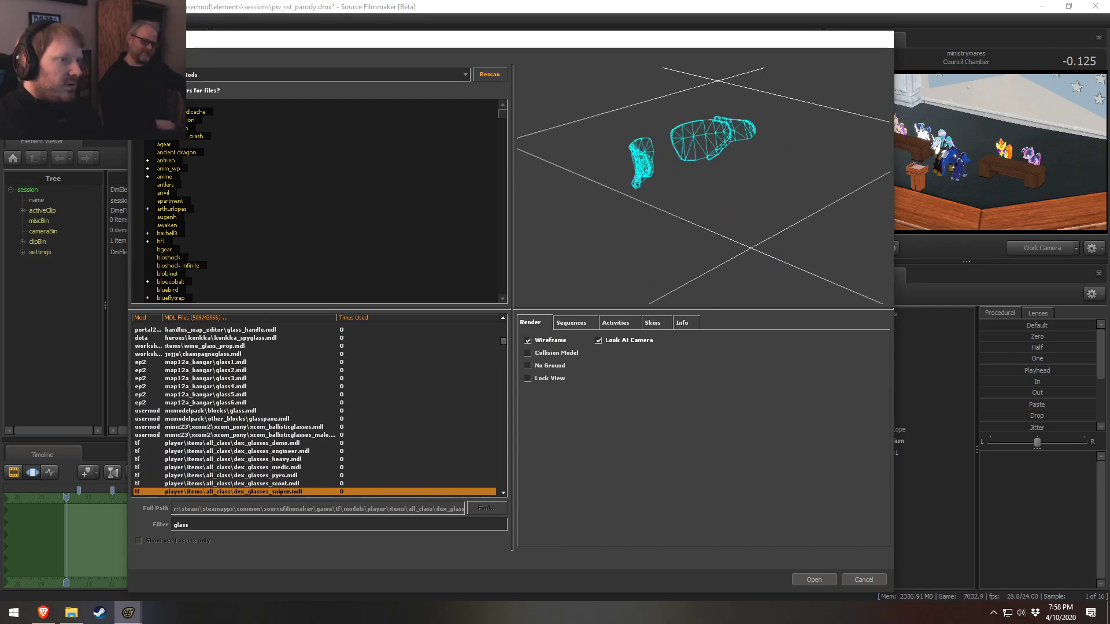
pyautogui.press('Down')
pyautogui.press('Down')
pyautogui.press('Down')
pyautogui.press('Down')
pyautogui.press('Down')
pyautogui.press('Down')
pyautogui.press('Down')
pyautogui.press('Down')
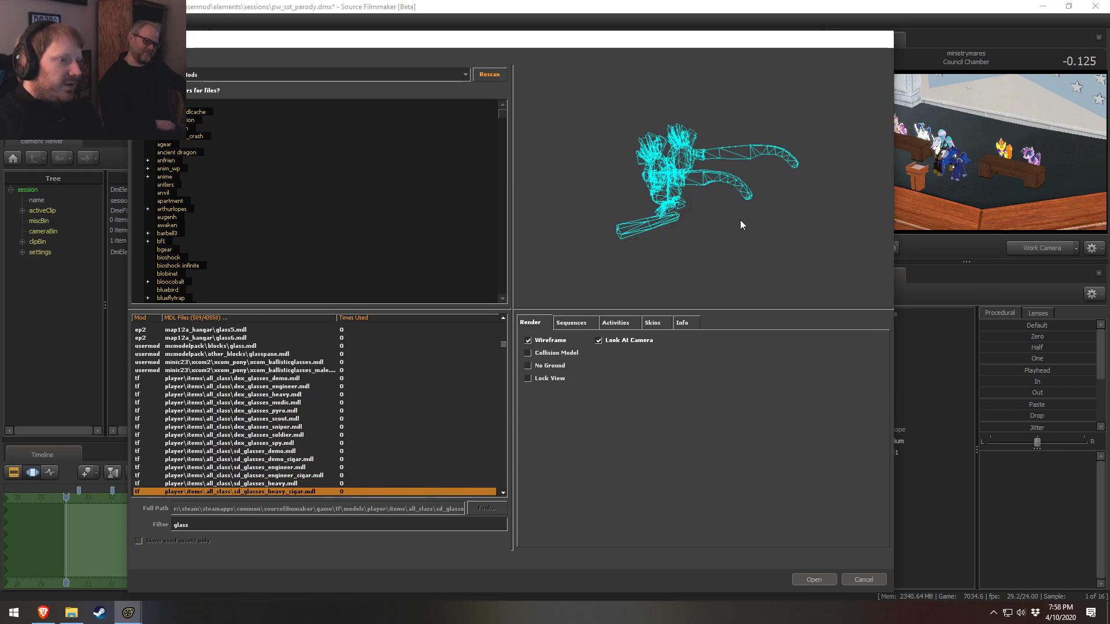
pyautogui.press('Down')
pyautogui.press('Down')
pyautogui.press('Down')
pyautogui.press('Down')
pyautogui.press('Down')
pyautogui.press('Down')
pyautogui.press('Down')
pyautogui.press('Down')
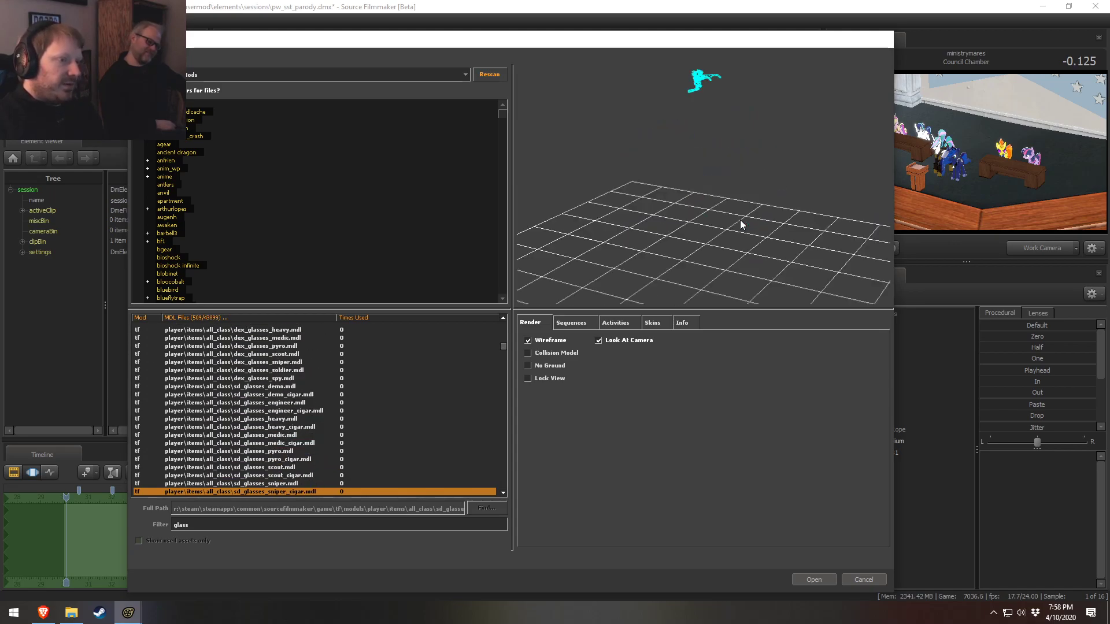
pyautogui.press('Down')
pyautogui.press('Down')
pyautogui.press('Down')
pyautogui.press('Down')
pyautogui.press('Down')
pyautogui.press('Down')
pyautogui.press('Down')
pyautogui.press('Down')
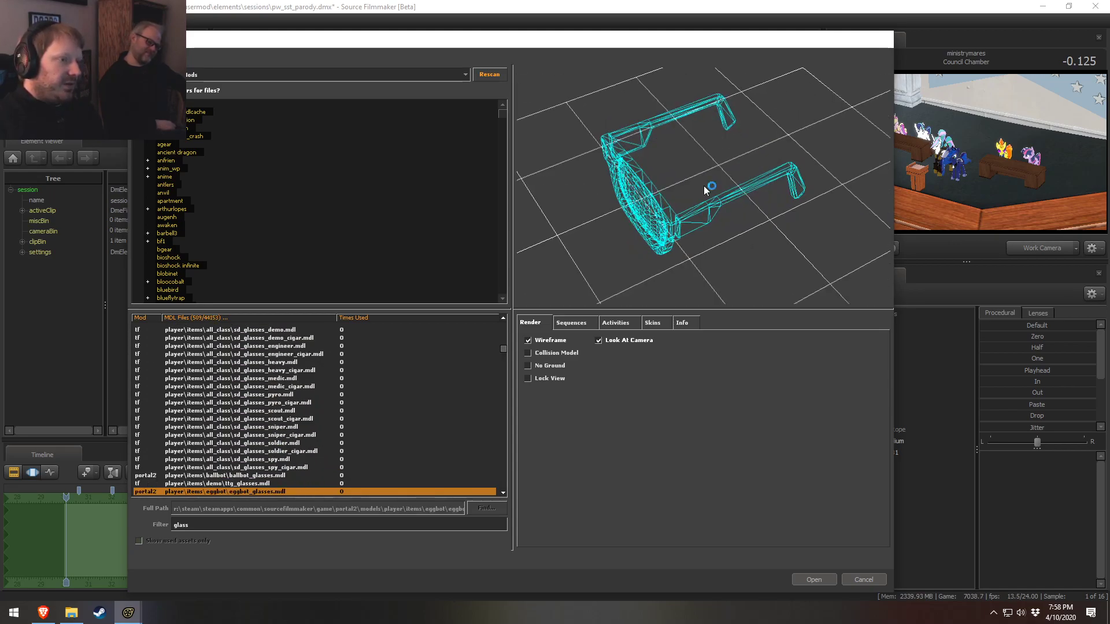
# Browse the wireframe previews from cop_glasses through the cs_assault skylightglass_panea models up to shard_6
pyautogui.press('Down')
pyautogui.press('Down')
pyautogui.press('Down')
pyautogui.press('Down')
pyautogui.press('Down')
pyautogui.press('Down')
pyautogui.press('Down')
pyautogui.press('Down')
pyautogui.press('Down')
pyautogui.press('Down')
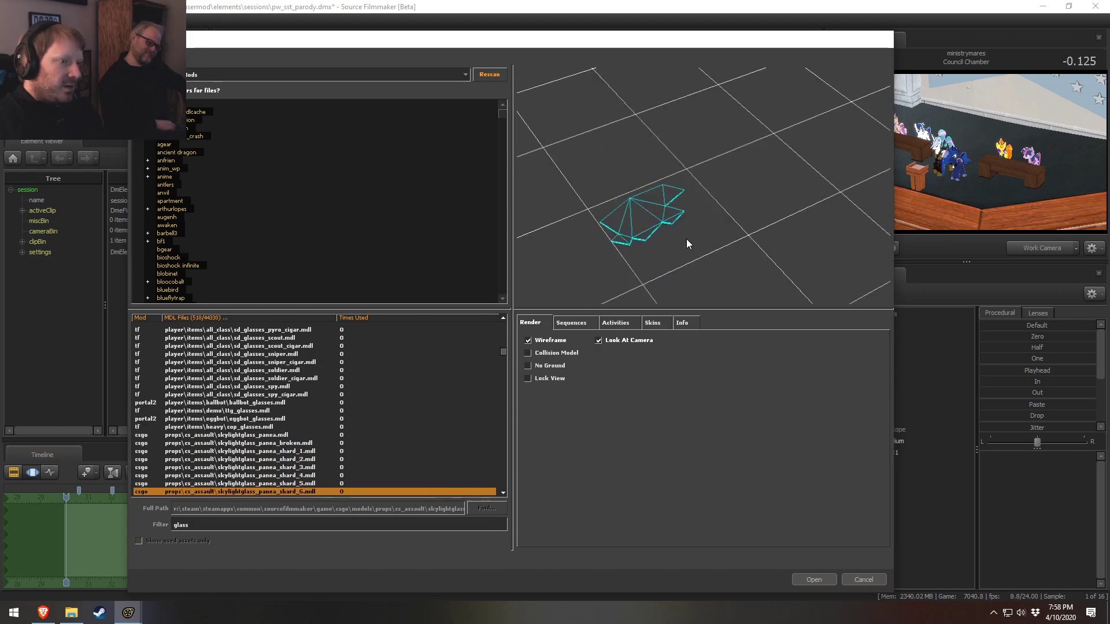
# Continue the wireframe previews through the skylightglass_paneb and skylightglass_panec pieces to warehouseskylightglass_01
pyautogui.press('Down')
pyautogui.press('Down')
pyautogui.press('Down')
pyautogui.press('Down')
pyautogui.press('Down')
pyautogui.press('Down')
pyautogui.press('Down')
pyautogui.press('Down')
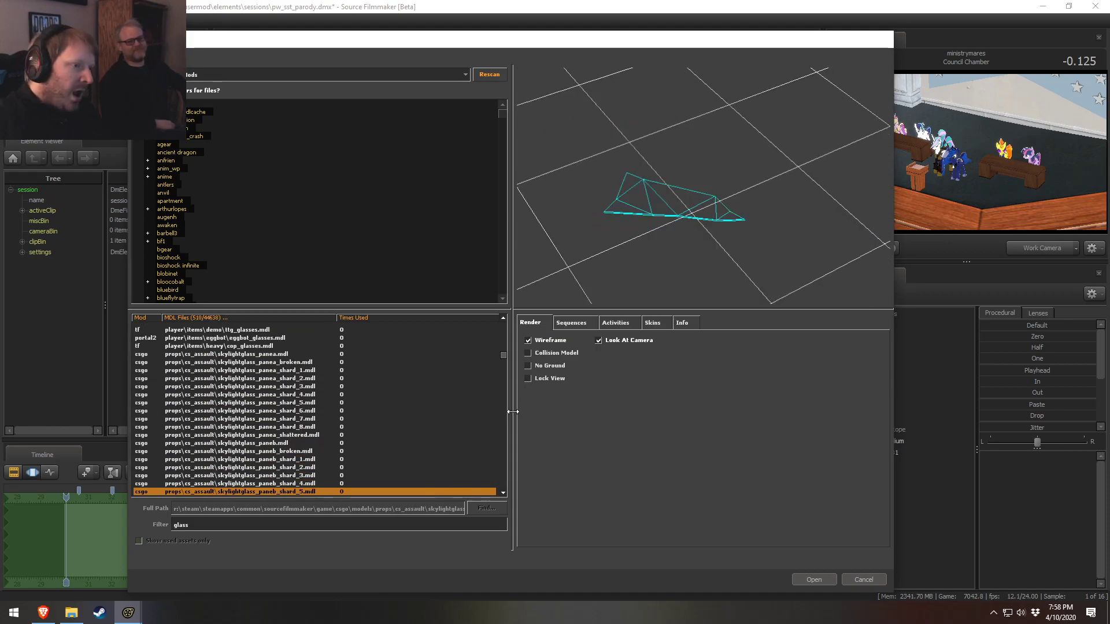
pyautogui.press('Down')
pyautogui.press('Down')
pyautogui.press('Down')
pyautogui.press('Down')
pyautogui.press('Down')
pyautogui.press('Down')
pyautogui.press('Down')
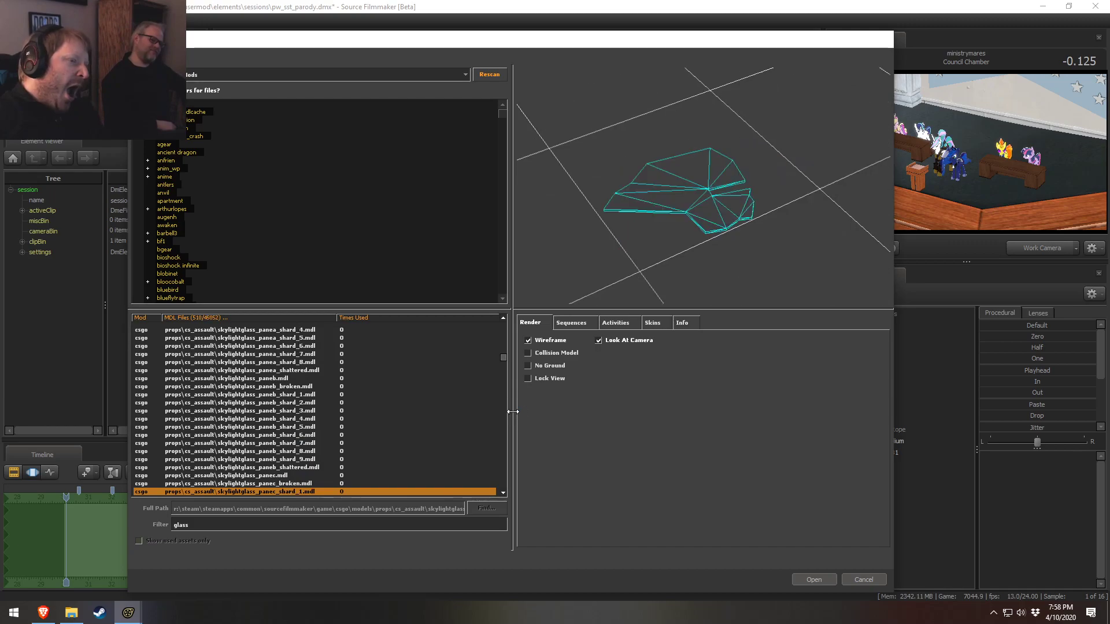
pyautogui.press('Down')
pyautogui.press('Down')
pyautogui.press('Down')
pyautogui.press('Down')
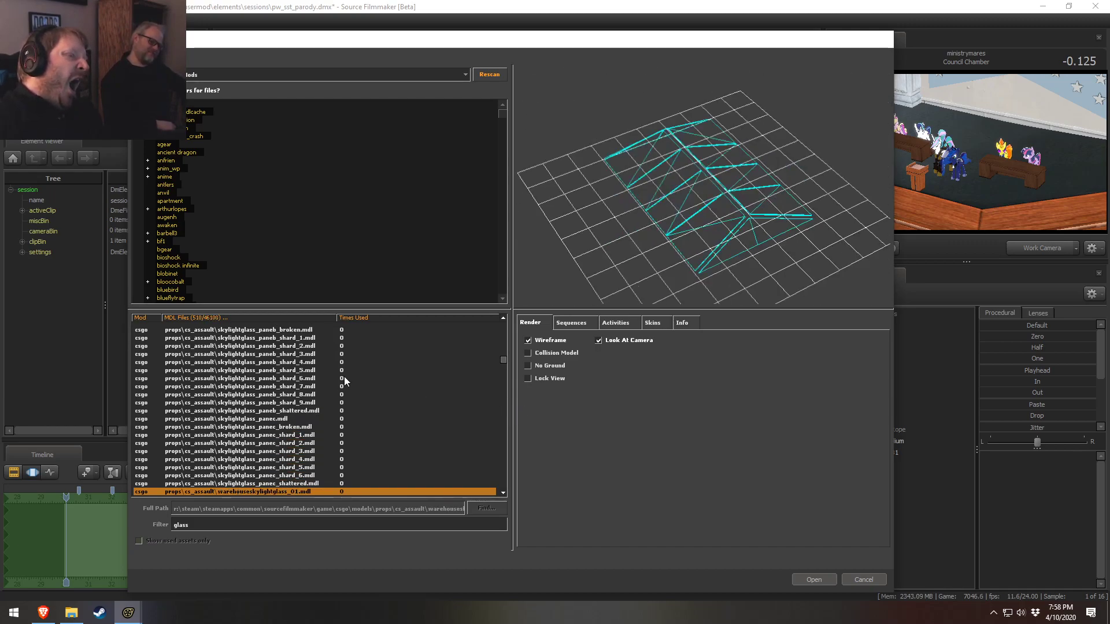
# Compare light_outdoor_glass with and without wireframe and browse the cs_militia skylight_glass pieces in wireframe through skylight_glass_p8
pyautogui.click(559, 338)
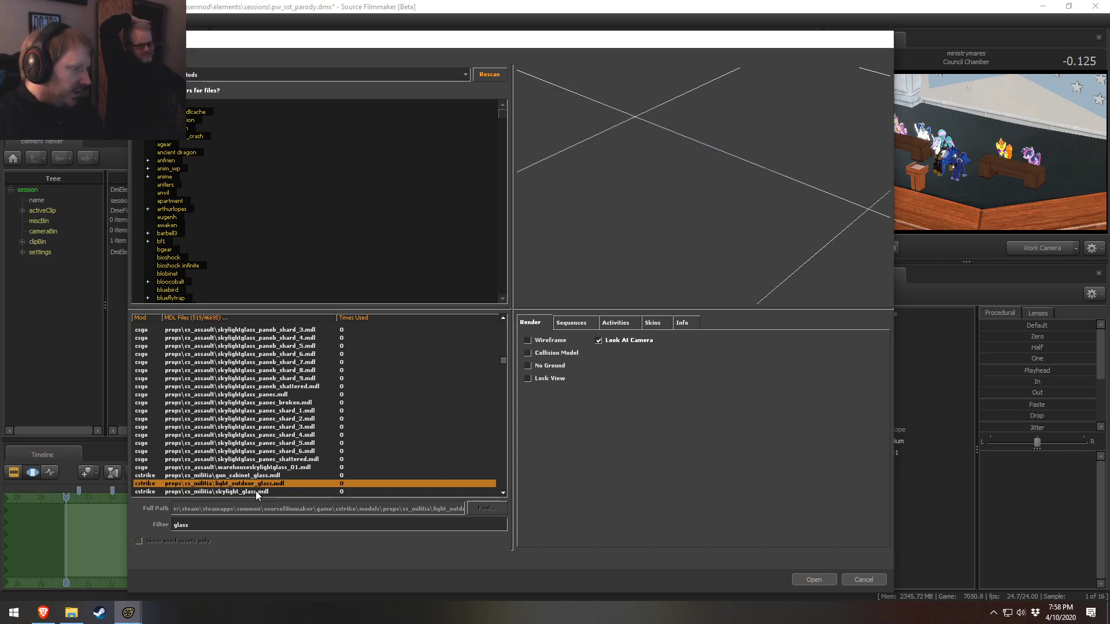
pyautogui.click(566, 342)
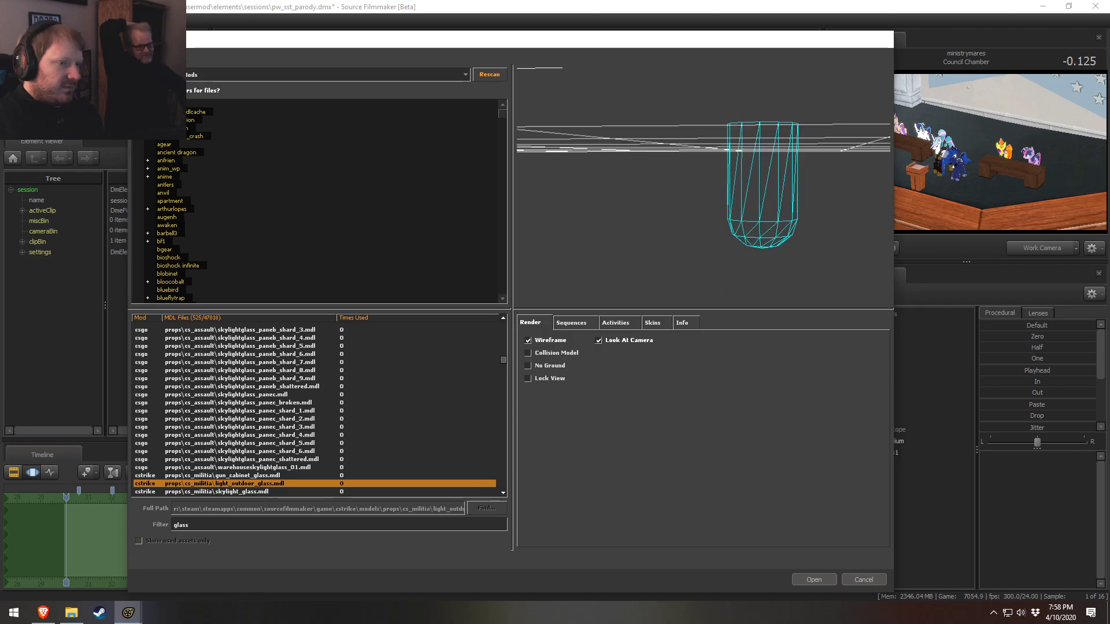
pyautogui.press('Down')
pyautogui.press('Down')
pyautogui.press('Down')
pyautogui.press('Down')
pyautogui.press('Down')
pyautogui.press('Down')
pyautogui.press('Down')
pyautogui.press('Down')
pyautogui.press('Down')
pyautogui.press('Down')
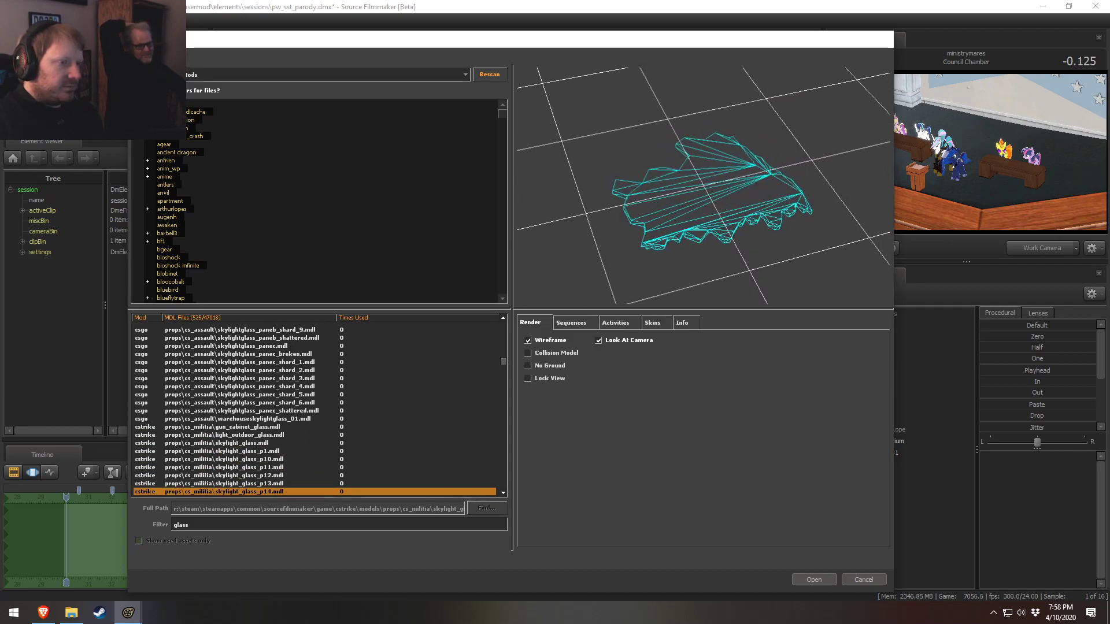
pyautogui.press('Down')
pyautogui.press('Down')
pyautogui.press('Down')
pyautogui.press('Down')
pyautogui.press('Down')
pyautogui.press('Down')
pyautogui.press('Down')
pyautogui.press('Down')
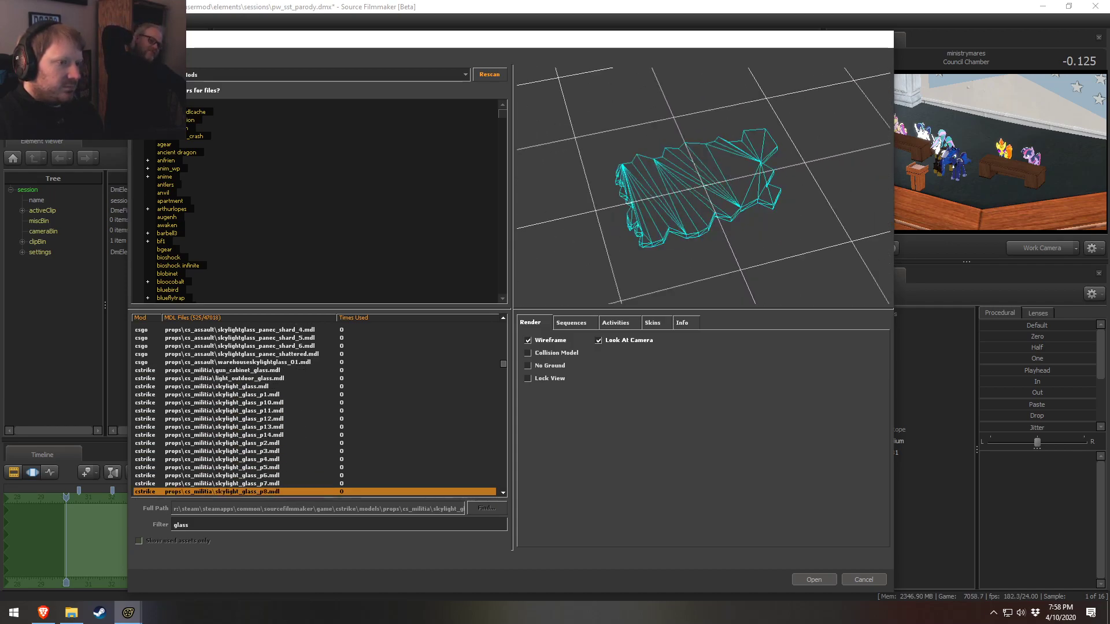
# Browse the vehicle, cafe display, train and window glass models from skylight_glass_p9 to props_2fort window004c_glass
pyautogui.press('Down')
pyautogui.press('Down')
pyautogui.press('Down')
pyautogui.press('Down')
pyautogui.press('Down')
pyautogui.press('Down')
pyautogui.press('Down')
pyautogui.press('Down')
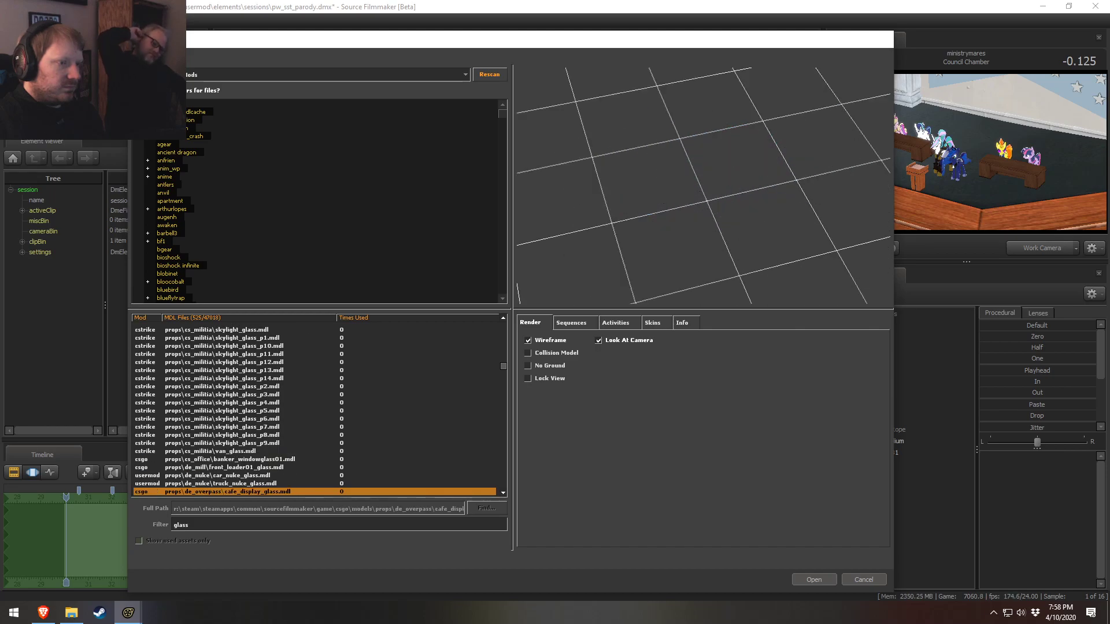
pyautogui.press('Down')
pyautogui.press('Down')
pyautogui.press('Down')
pyautogui.press('Down')
pyautogui.press('Down')
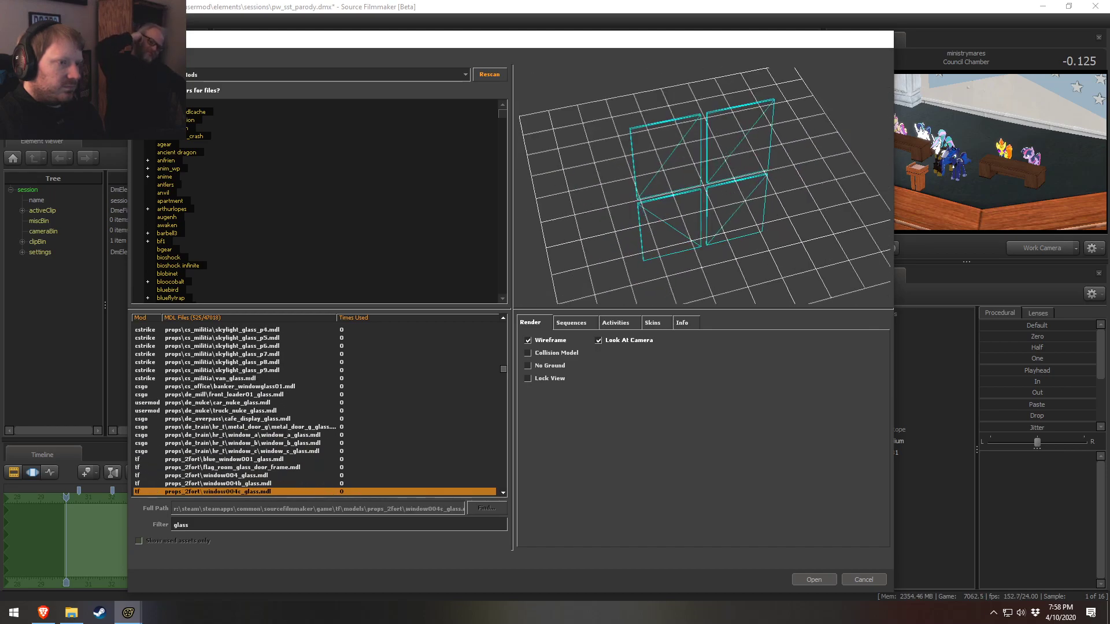
# Skip past the lasertube glass chunks and preview the props_doors doorglassmain01 models
pyautogui.scroll(-7, 373, 387)
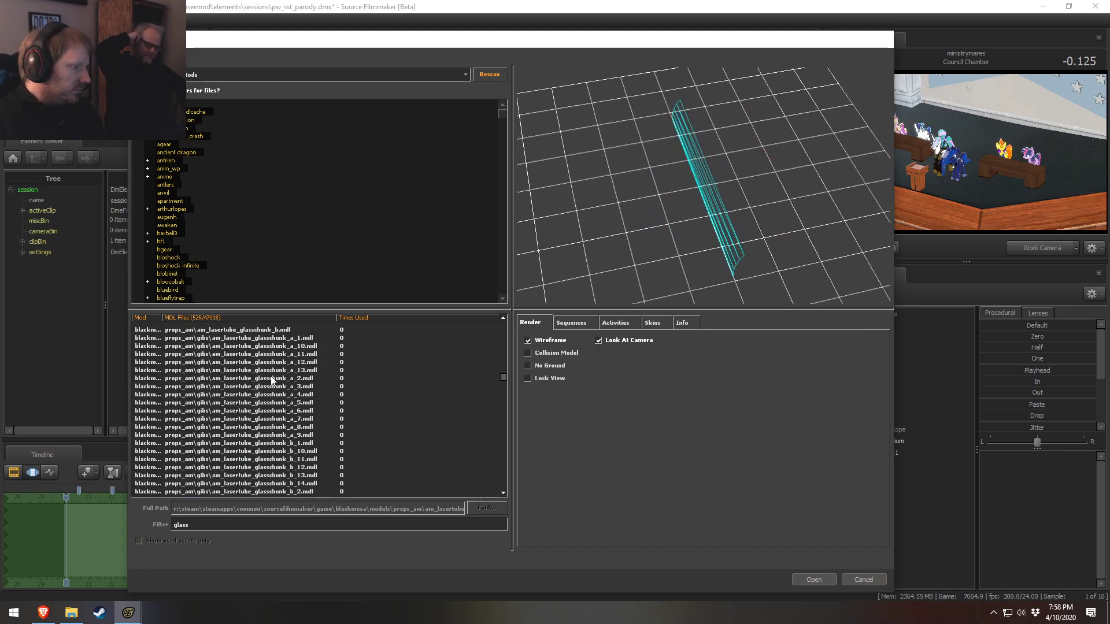
pyautogui.scroll(-8, 271, 380)
pyautogui.scroll(-7, 211, 389)
pyautogui.scroll(-8, 213, 381)
pyautogui.click(211, 379)
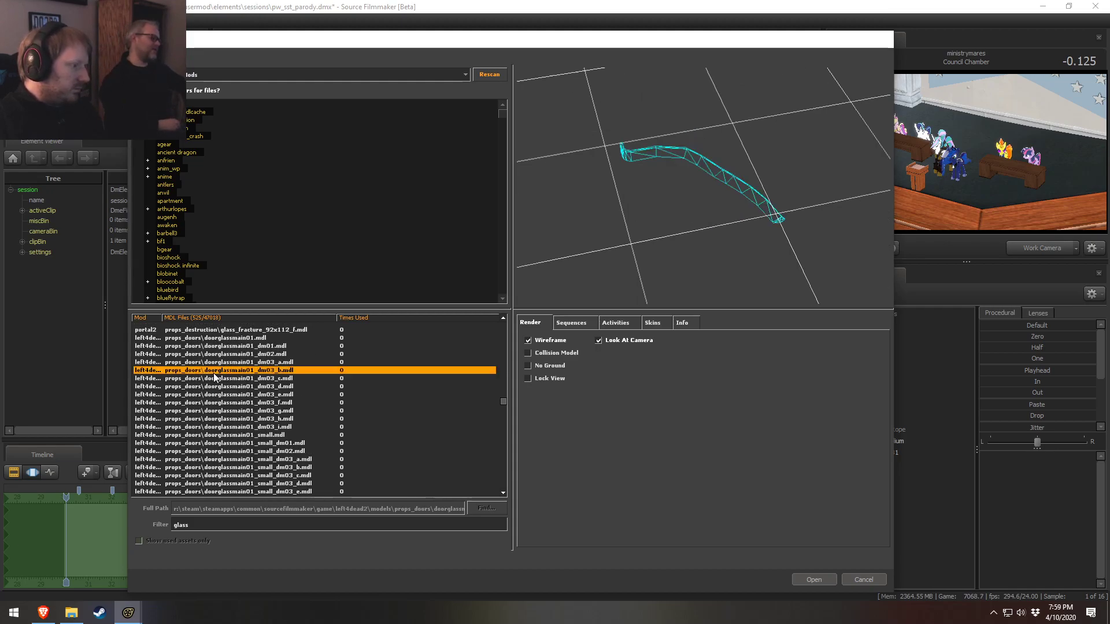
pyautogui.click(219, 435)
# Preview the props_facemovie medic glasses, wine_glass and wine_glass_small models
pyautogui.scroll(-6, 230, 442)
pyautogui.click(231, 434)
pyautogui.click(239, 404)
pyautogui.press('Down')
pyautogui.press('Down')
pyautogui.press('Down')
pyautogui.press('Down')
pyautogui.press('Down')
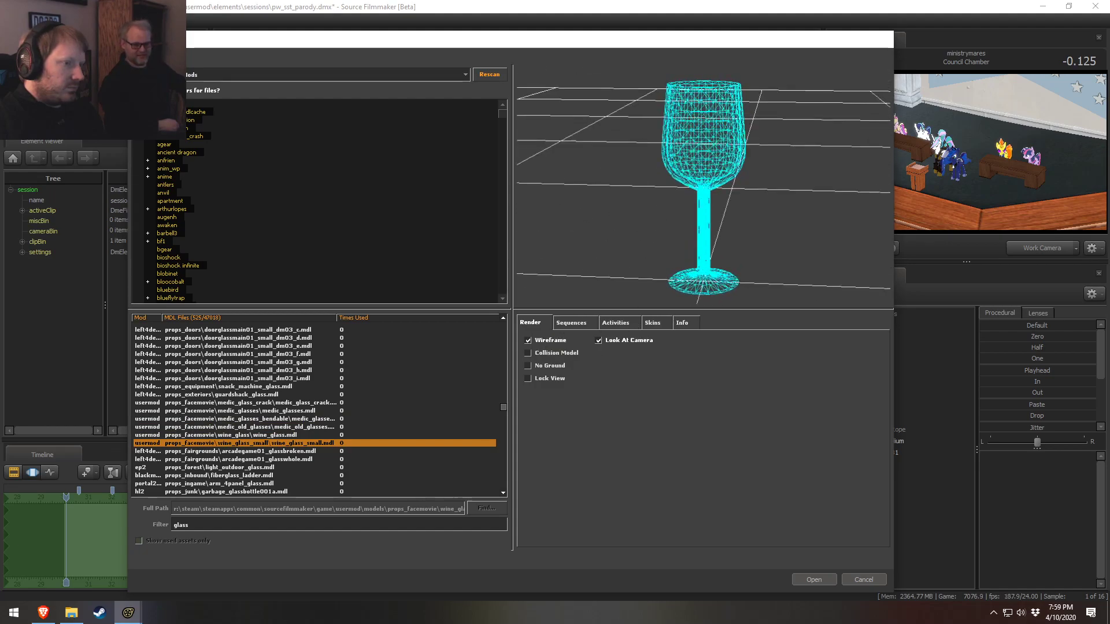
# Preview the arcade game glass, outdoor light glass, fiberglass_ladder, arm_4panel_glass and garbage_glassbottle001a models
pyautogui.scroll(-2, 345, 398)
pyautogui.click(263, 402)
pyautogui.click(243, 419)
pyautogui.click(238, 428)
pyautogui.click(237, 435)
pyautogui.press('Down')
pyautogui.press('Down')
pyautogui.press('Down')
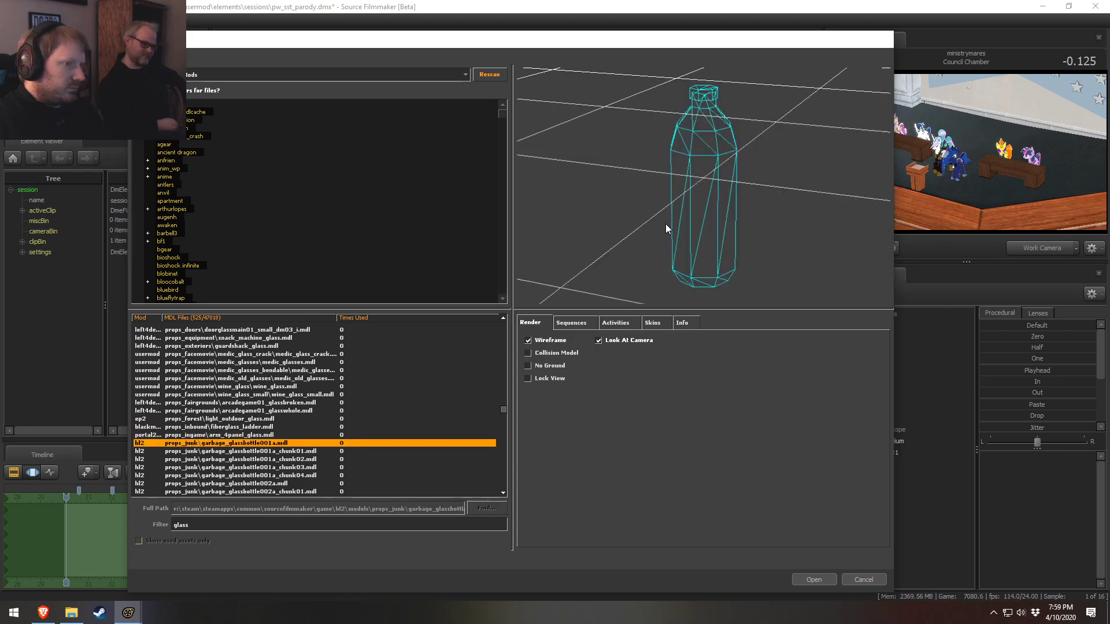
# Browse the previews of the props_junk glass bottles, their chunks and the glassjug01 pieces
pyautogui.press('Down')
pyautogui.press('Down')
pyautogui.press('Down')
pyautogui.press('Down')
pyautogui.press('Down')
pyautogui.press('Down')
pyautogui.press('Down')
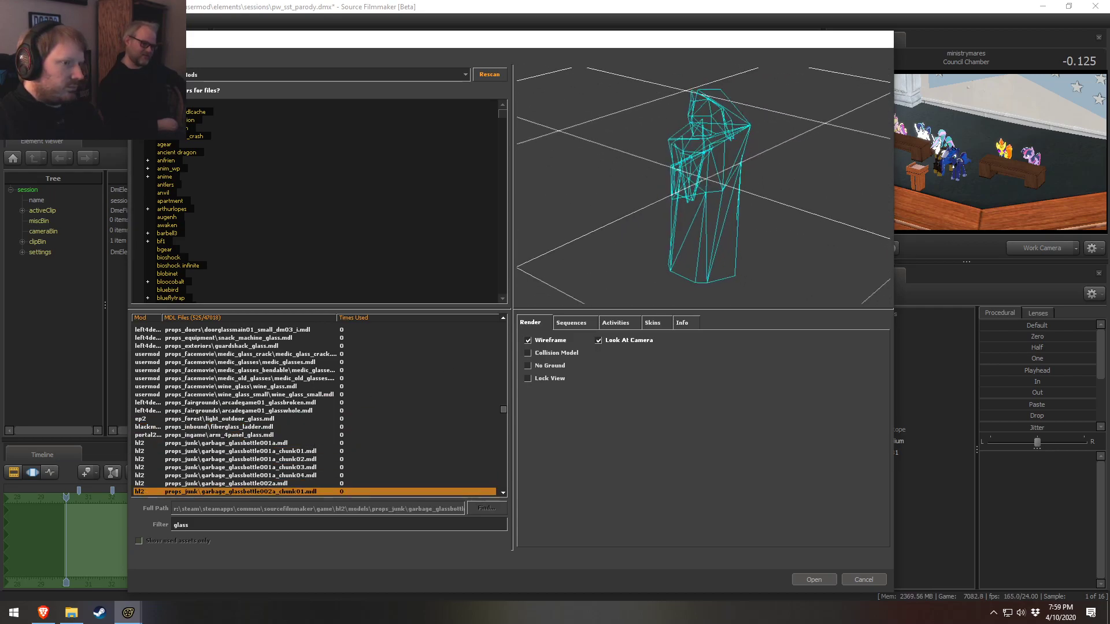
pyautogui.press('Down')
pyautogui.press('Down')
pyautogui.press('Down')
pyautogui.press('Down')
pyautogui.press('Down')
pyautogui.press('Down')
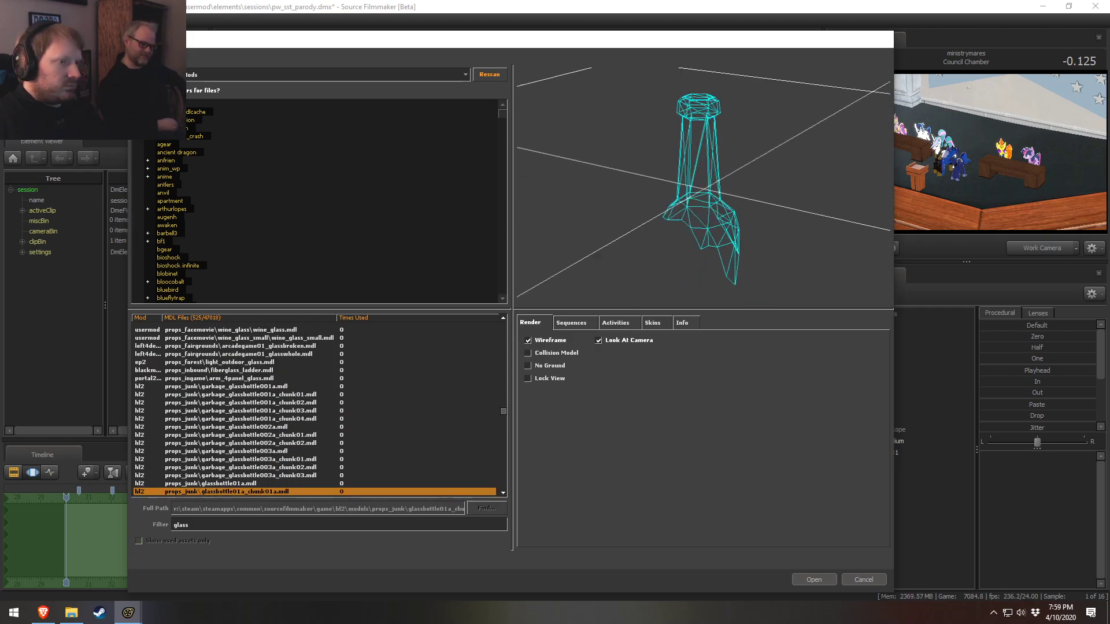
pyautogui.press('Down')
pyautogui.press('Down')
pyautogui.press('Down')
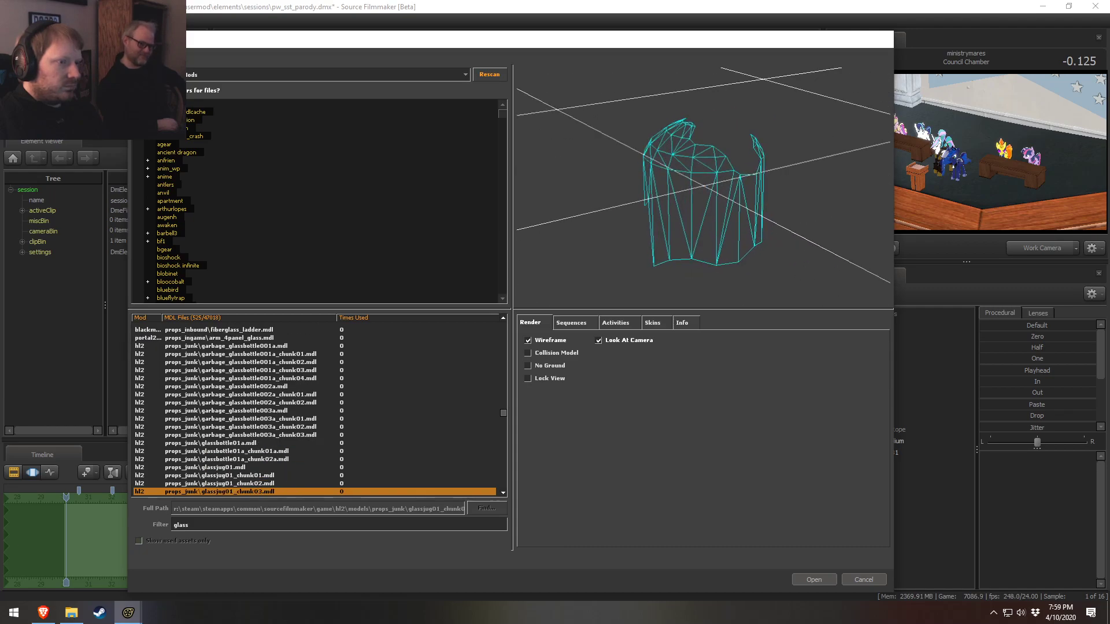
# Preview the props_lab glass_lightcover and glass_observation models
pyautogui.press('Down')
pyautogui.press('Down')
pyautogui.press('Down')
pyautogui.press('Down')
pyautogui.press('Down')
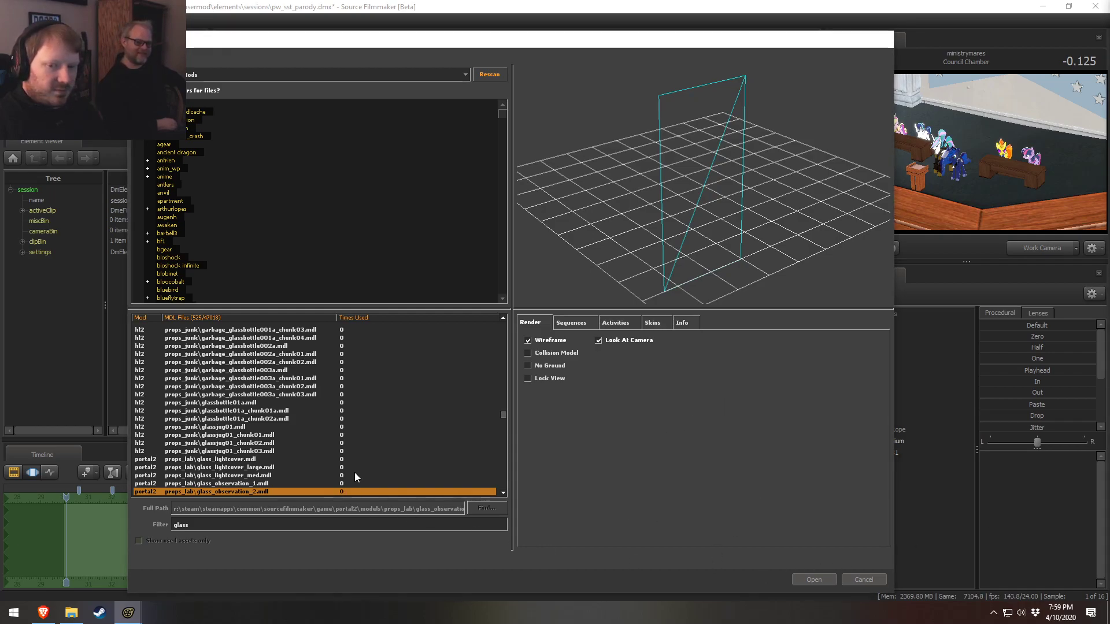
pyautogui.click(261, 474)
pyautogui.scroll(-3, 245, 440)
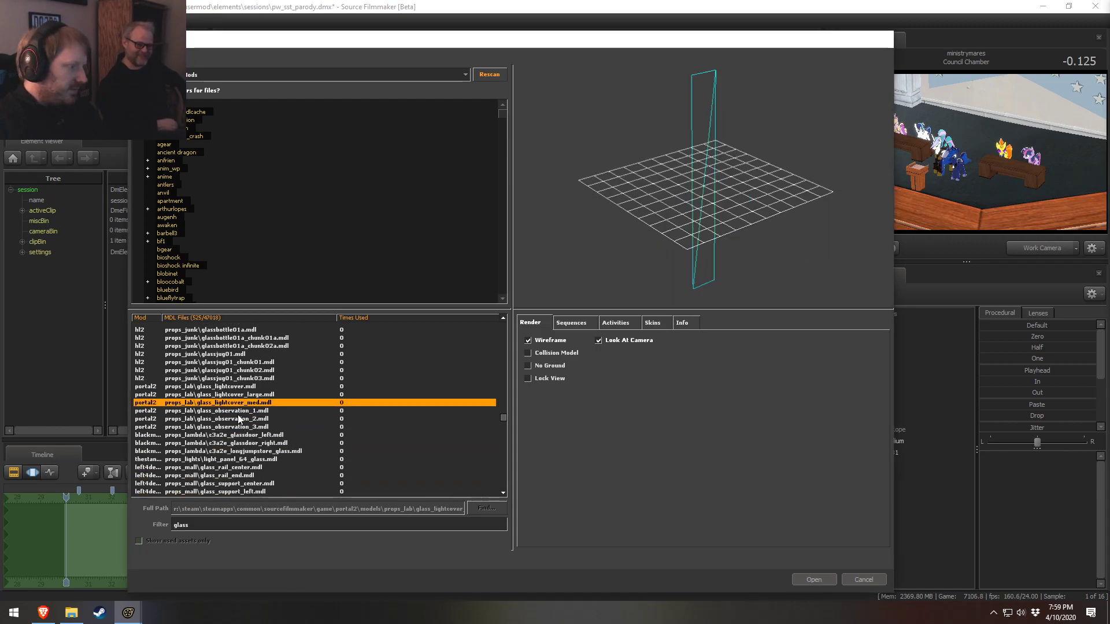
# Browse the glass_observation and props_lambda glass door previews through light_panel_64_glass
pyautogui.press('Down')
pyautogui.press('Down')
pyautogui.press('Down')
pyautogui.press('Down')
pyautogui.press('Down')
pyautogui.press('Down')
pyautogui.press('Down')
pyautogui.press('Down')
pyautogui.press('Down')
pyautogui.press('Down')
pyautogui.press('Down')
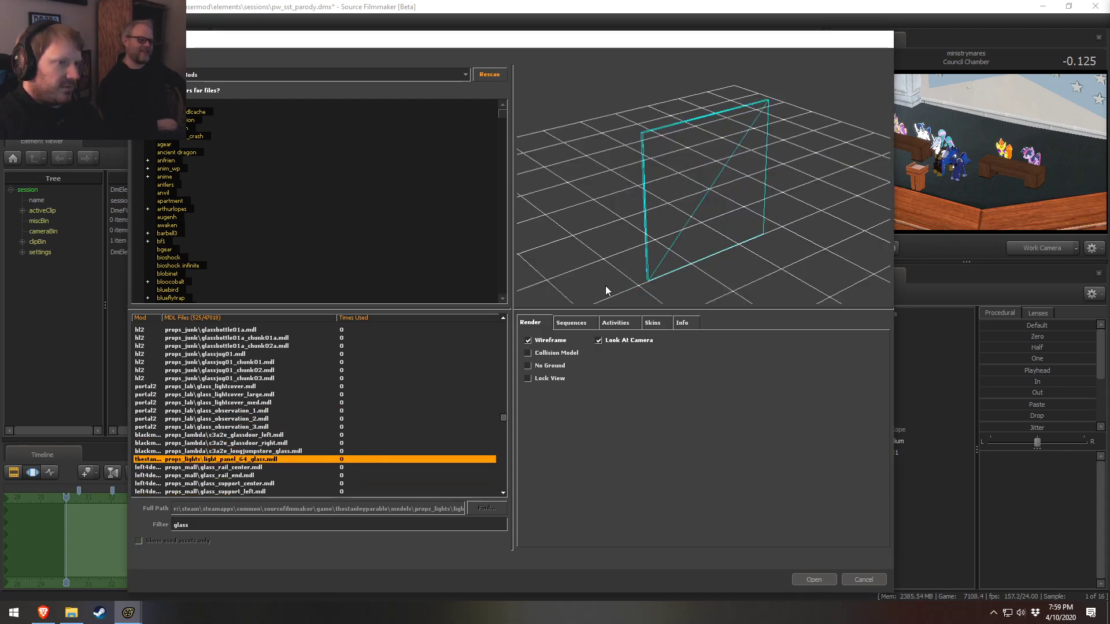
# Browse the mall glass rails and supports, the industrial window, the canterlot_starswirl_hourglass and the props_office sliding door models
pyautogui.press('Down')
pyautogui.press('Down')
pyautogui.press('Down')
pyautogui.press('Down')
pyautogui.press('Down')
pyautogui.press('Down')
pyautogui.press('Down')
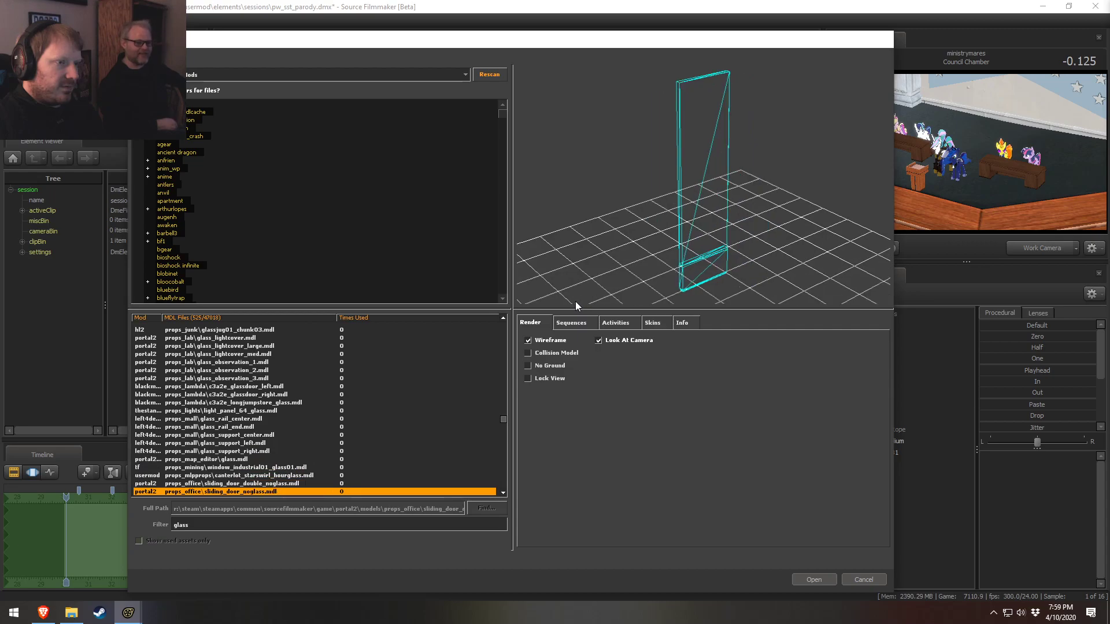
# Preview the props_parable glass model with wireframe turned off and inspect it from a different angle
pyautogui.press('Down')
pyautogui.press('Down')
pyautogui.press('Down')
pyautogui.press('Up')
pyautogui.press('Up')
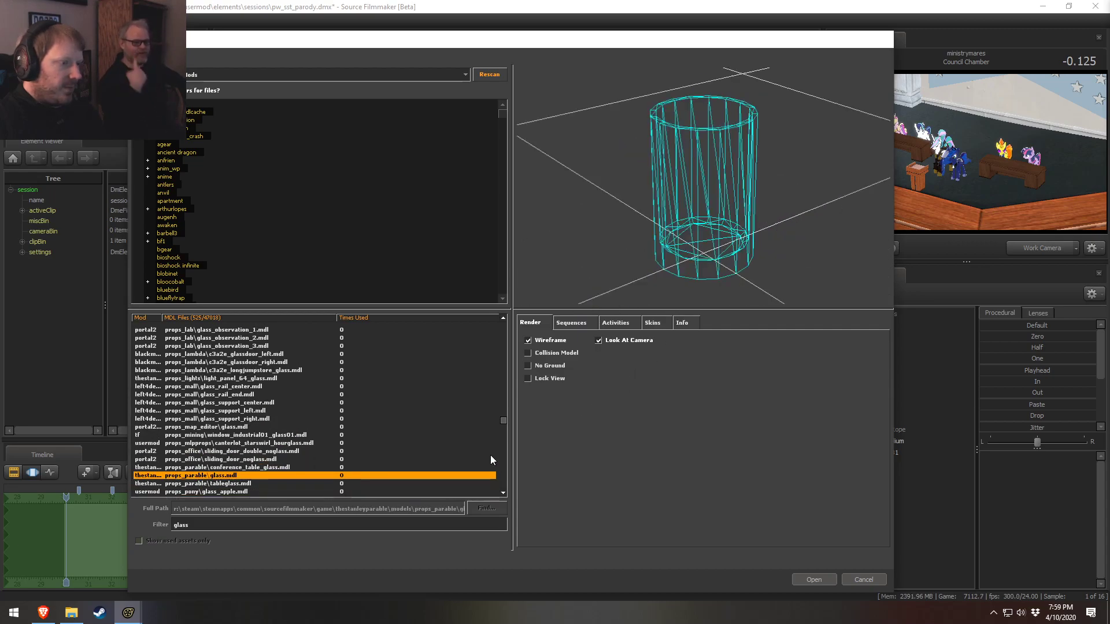
pyautogui.click(545, 342)
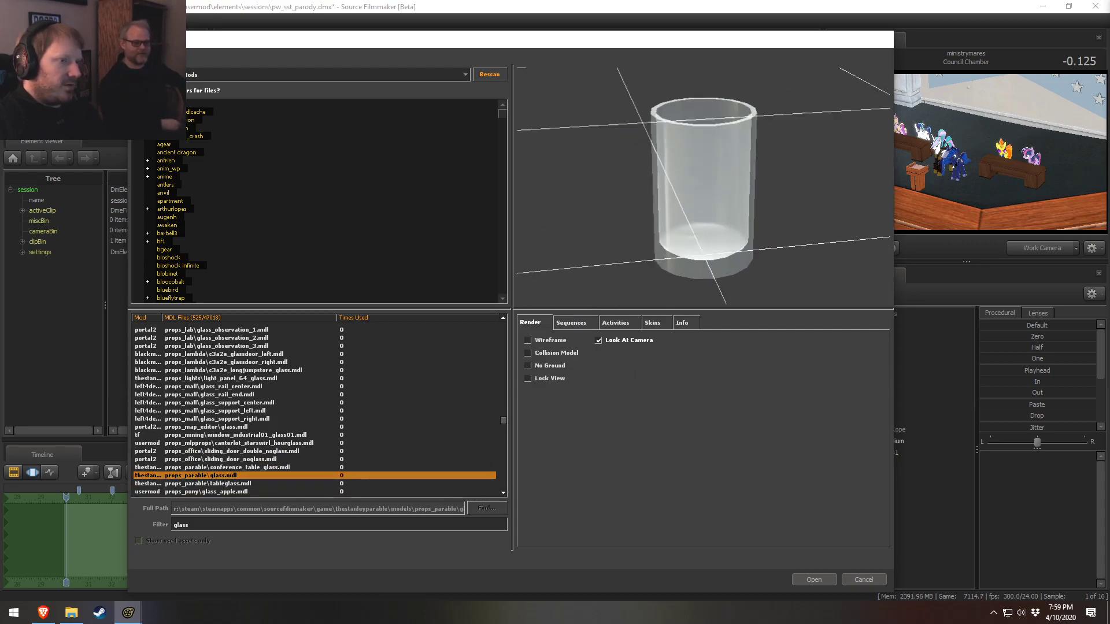
pyautogui.moveTo(716, 181); pyautogui.dragTo(716, 182)
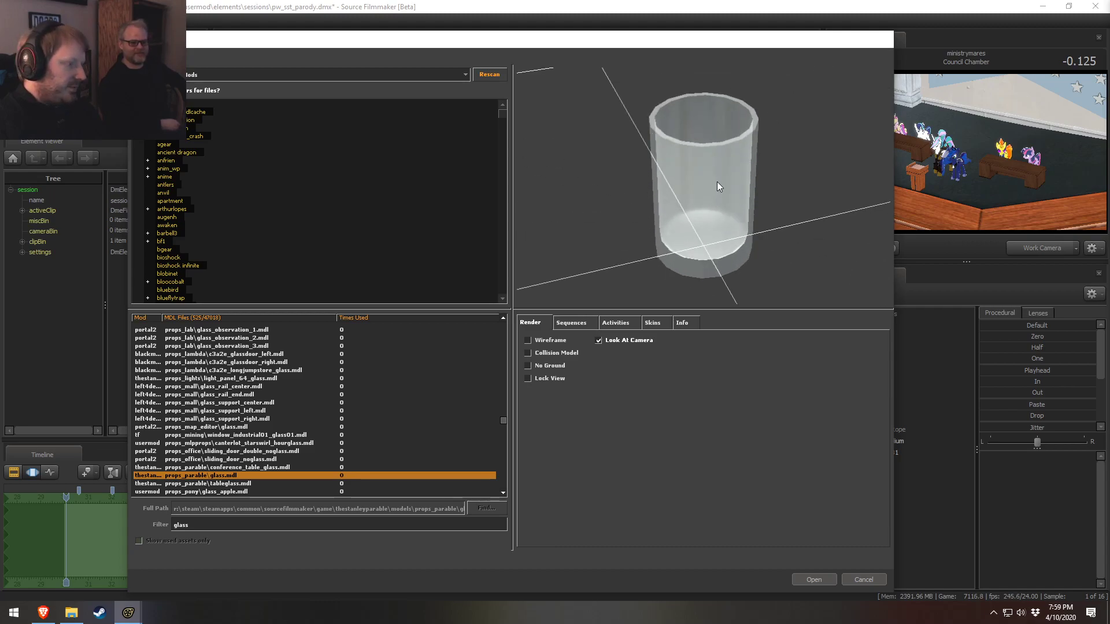
# Browse the props_parable tableglass and the props_pony stained glass models through glass_rainbow
pyautogui.press('Down')
pyautogui.press('Down')
pyautogui.press('Down')
pyautogui.press('Down')
pyautogui.press('Down')
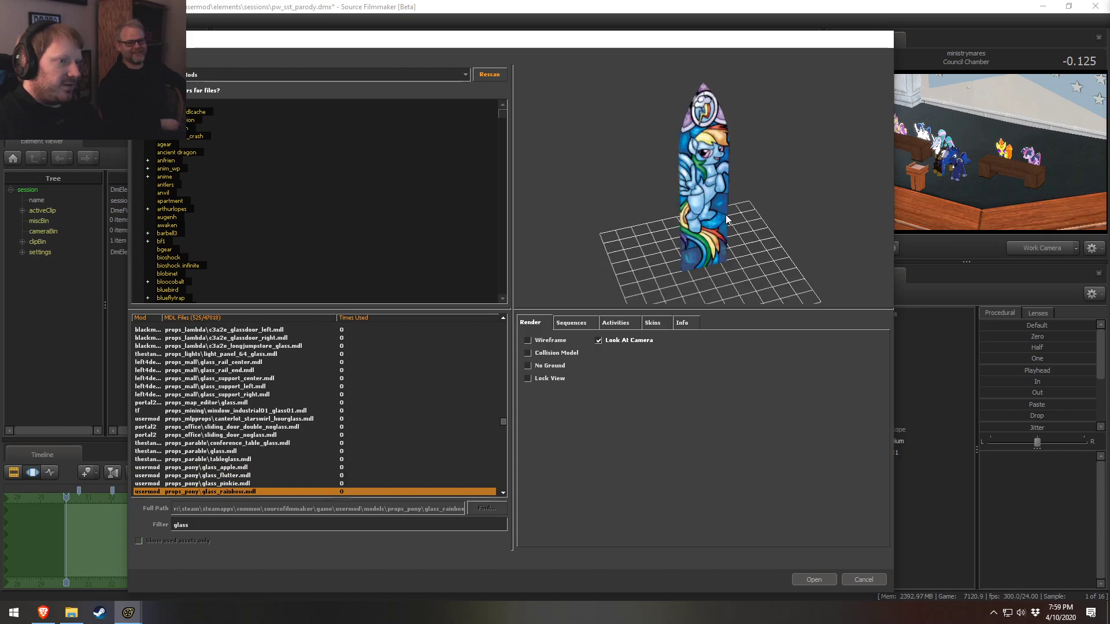
# Compare the previews of the props_pony stained glass models from glass_apple through glass_rainbow
pyautogui.press('Up')
pyautogui.press('Up')
pyautogui.press('Up')
pyautogui.press('Down')
pyautogui.press('Down')
pyautogui.press('Up')
pyautogui.press('Down')
pyautogui.press('Down')
pyautogui.press('Up')
pyautogui.press('Down')
pyautogui.press('Up')
pyautogui.press('Up')
pyautogui.press('Down')
pyautogui.press('Down')
pyautogui.press('Up')
pyautogui.press('Up')
pyautogui.press('Down')
pyautogui.press('Down')
pyautogui.press('Up')
pyautogui.press('Up')
pyautogui.press('Down')
pyautogui.press('Down')
# Go back to the props_parable glass model, add it to the scene and select its animation set
pyautogui.press('Up')
pyautogui.press('Up')
pyautogui.press('Up')
pyautogui.press('Up')
pyautogui.press('Up')
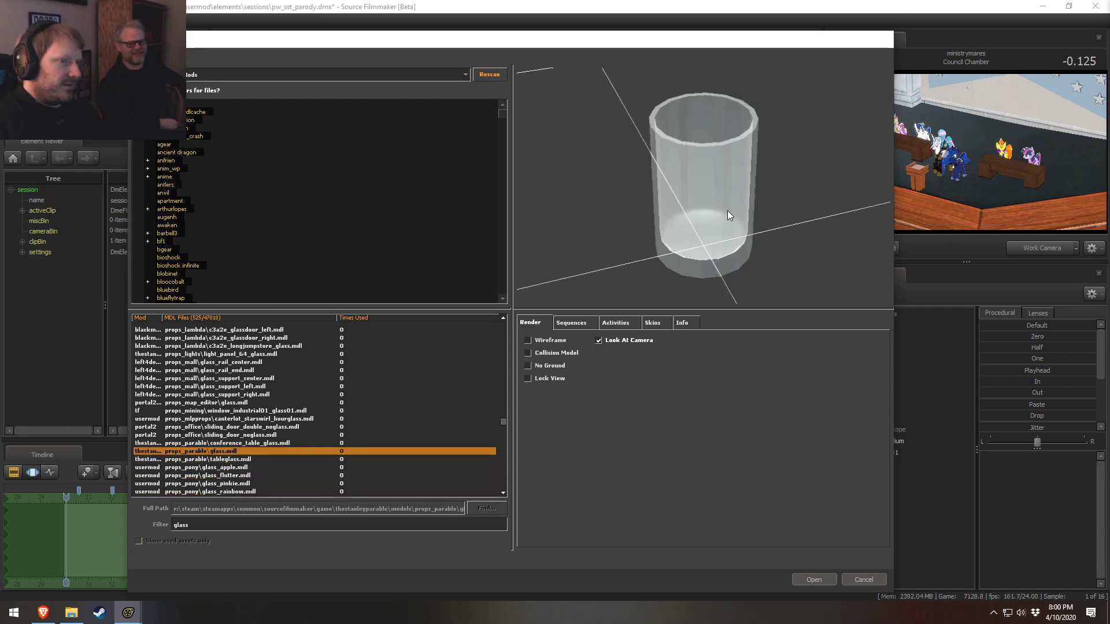
pyautogui.click(812, 579)
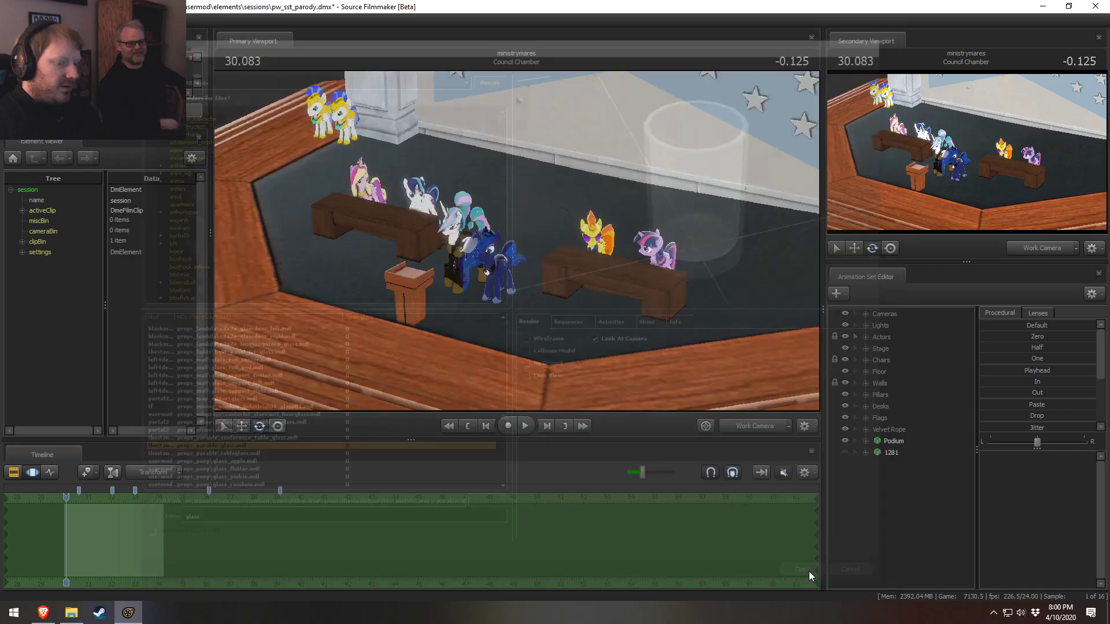
pyautogui.click(896, 465)
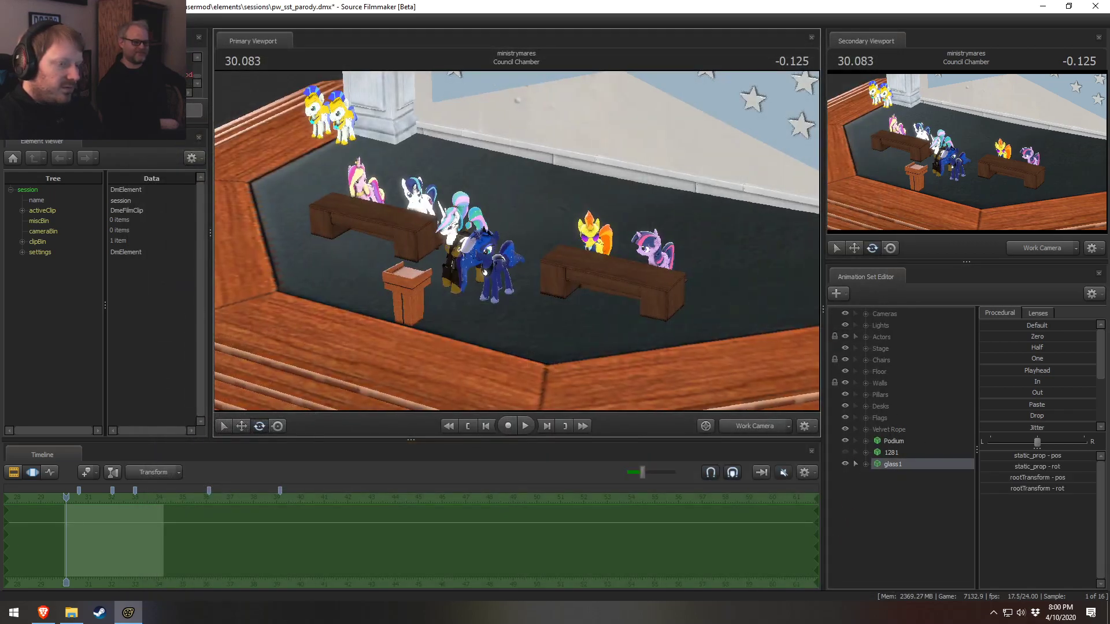
# Move the glass onto the desk in front of the yellow pony with sunglasses
pyautogui.moveTo(520, 229); pyautogui.dragTo(520, 229)
pyautogui.press('r')
pyautogui.moveTo(388, 261); pyautogui.dragTo(662, 249)
pyautogui.press('F2')
pyautogui.press('w')
# Check how the glass on the desk looks with scene lighting on, and switch the viewport back to unlit
pyautogui.rightClick(526, 245)
pyautogui.click(547, 273)
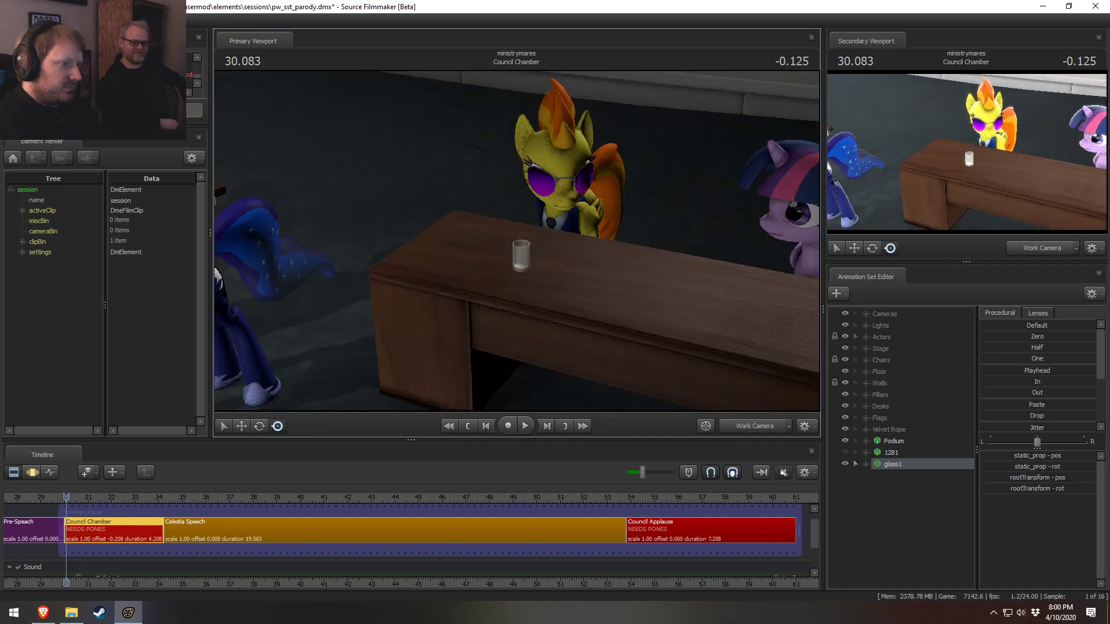
pyautogui.click(519, 241)
pyautogui.press('F2')
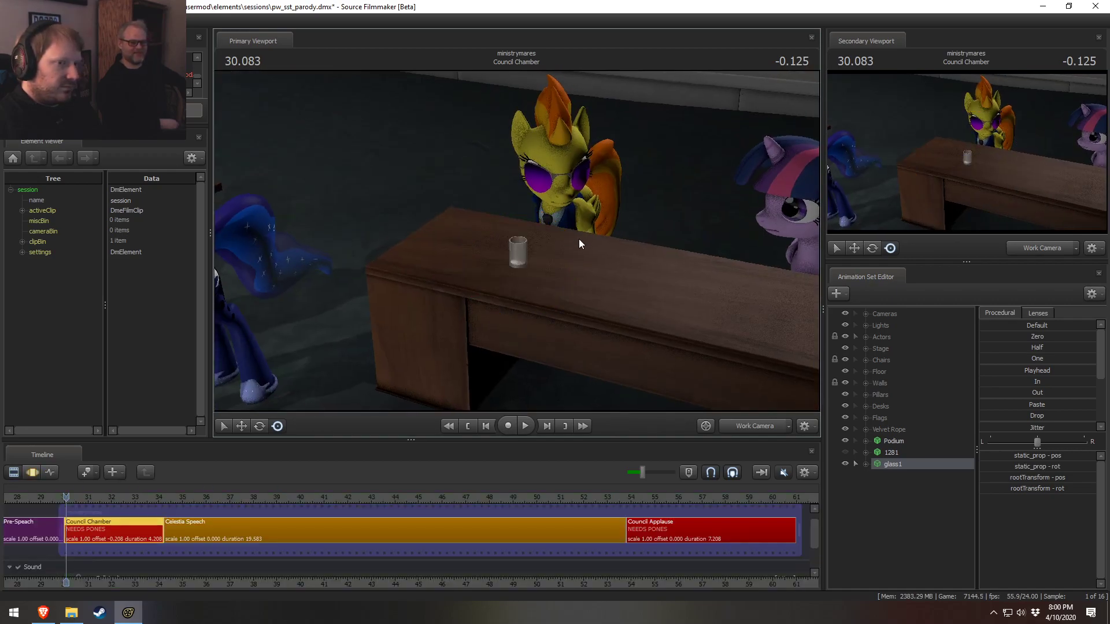
pyautogui.rightClick(585, 229)
pyautogui.click(612, 258)
# Adjust the glass's position on the desktop so that it stands in front of the yellow pony
pyautogui.moveTo(616, 255); pyautogui.dragTo(616, 255)
pyautogui.moveTo(466, 257); pyautogui.dragTo(465, 258)
pyautogui.click(424, 190)
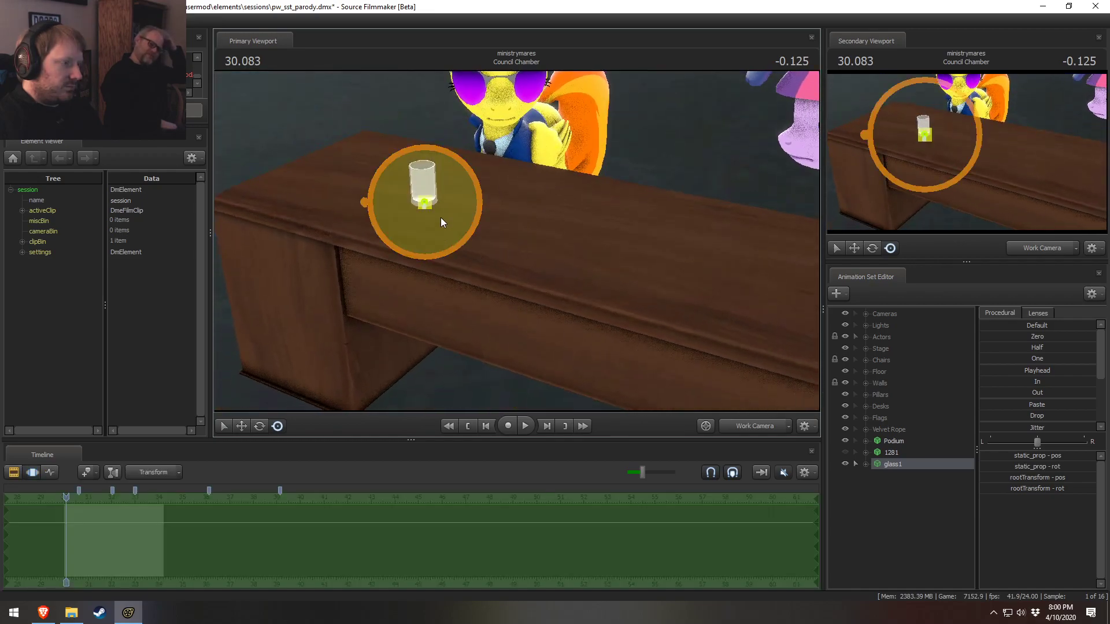
pyautogui.moveTo(422, 198); pyautogui.dragTo(501, 207)
# Rename the glass's animation set to Glass 1
pyautogui.rightClick(916, 463)
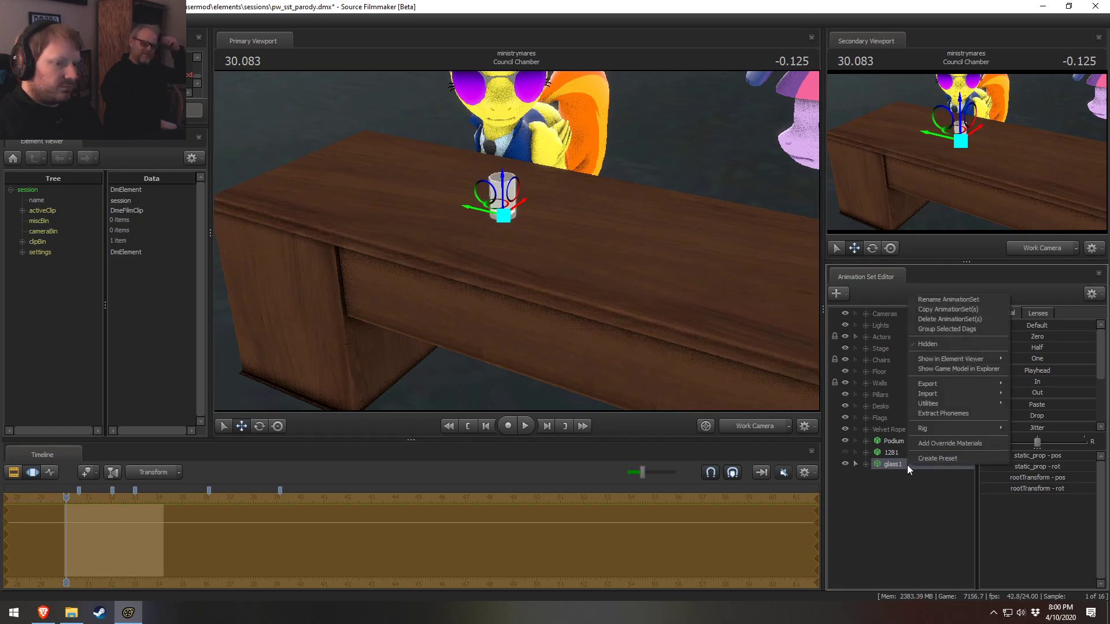
pyautogui.click(939, 307)
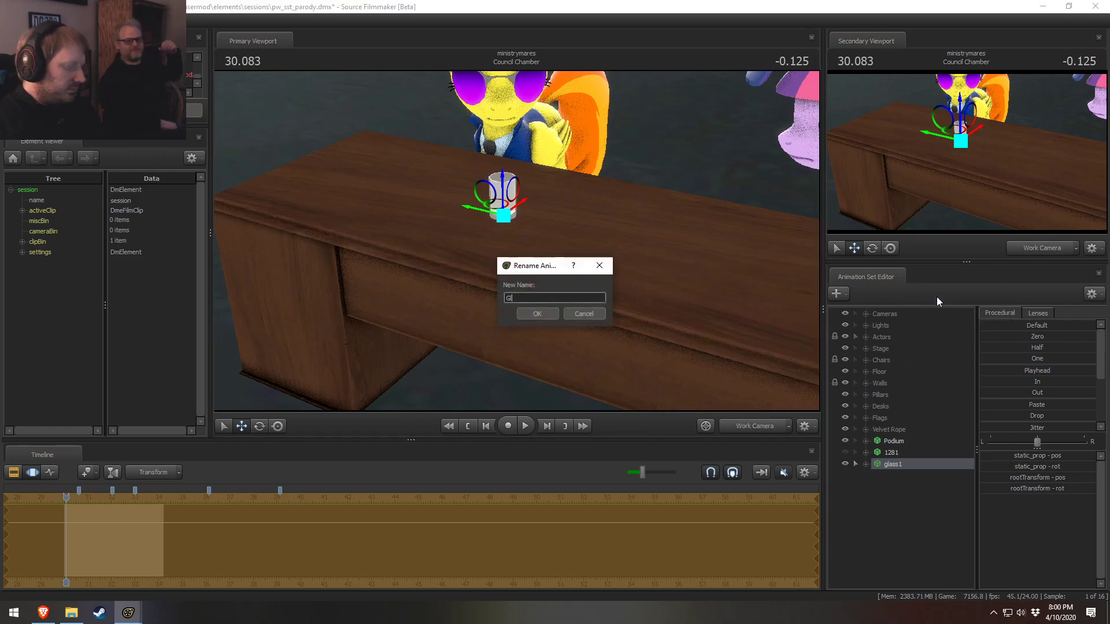
pyautogui.press('Return')
# Duplicate Glass 1 and move the copy along the same desk to stand in front of the purple pony
pyautogui.rightClick(917, 464)
pyautogui.click(943, 307)
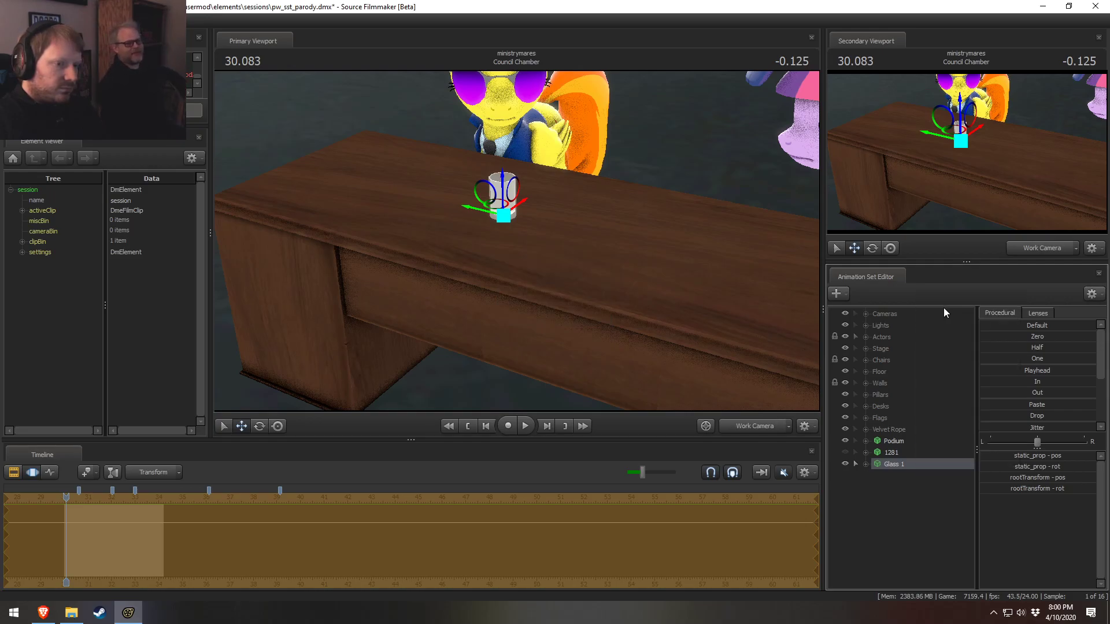
pyautogui.rightClick(883, 506)
pyautogui.click(913, 568)
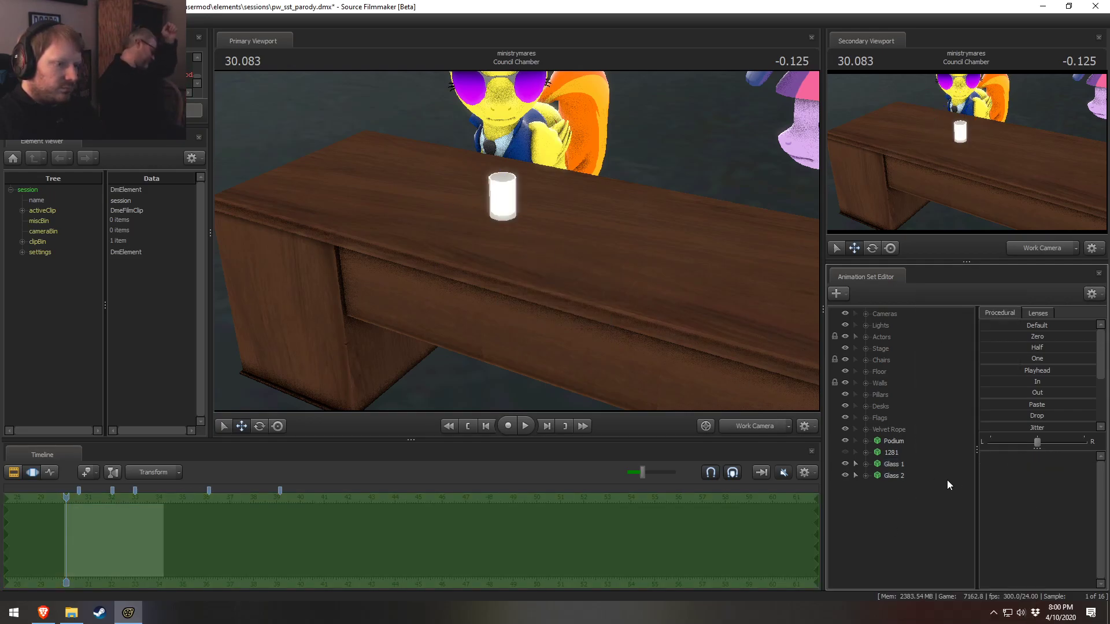
pyautogui.click(907, 475)
pyautogui.press('s')
pyautogui.moveTo(567, 248); pyautogui.dragTo(595, 258)
pyautogui.moveTo(419, 178); pyautogui.dragTo(560, 211)
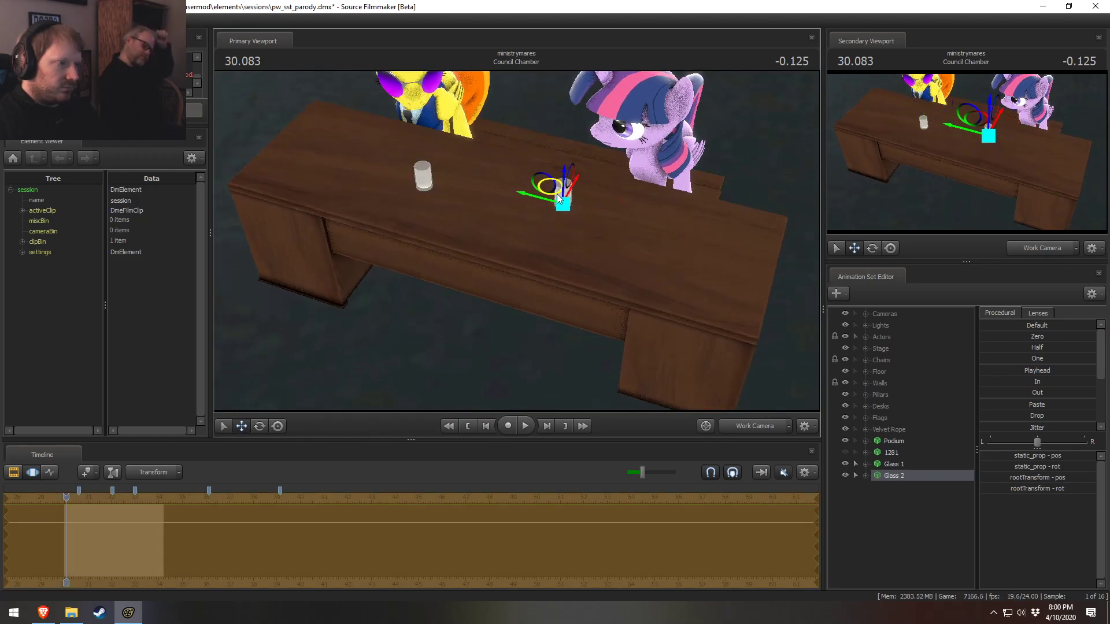
# Paste another copy of the glass and move it onto the other desk in front of the white unicorn
pyautogui.rightClick(940, 508)
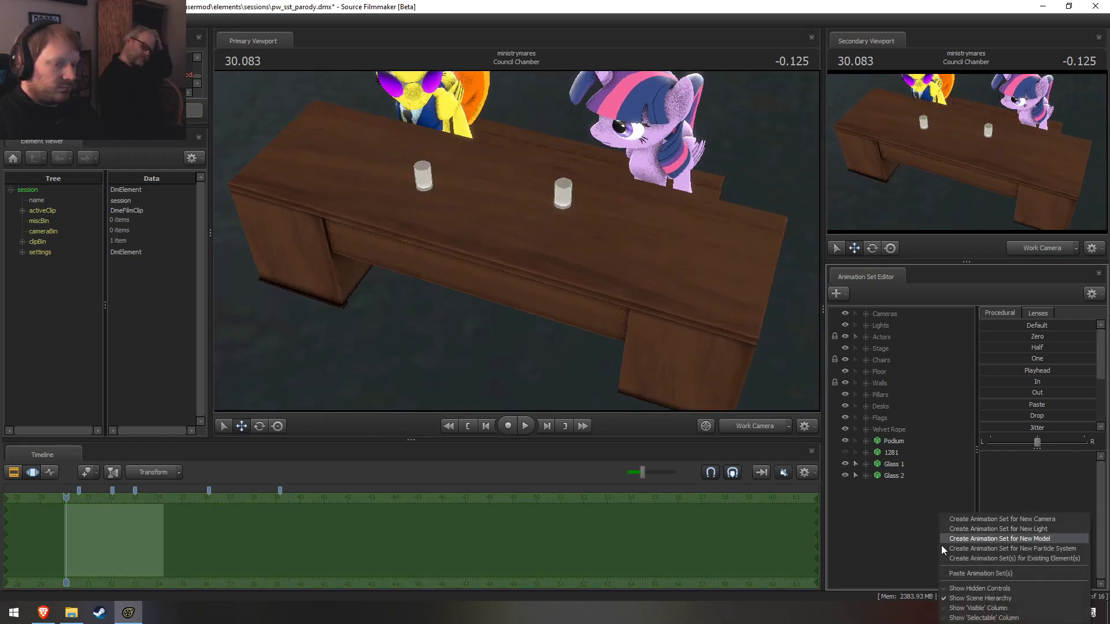
pyautogui.click(988, 572)
pyautogui.click(876, 486)
pyautogui.press('f')
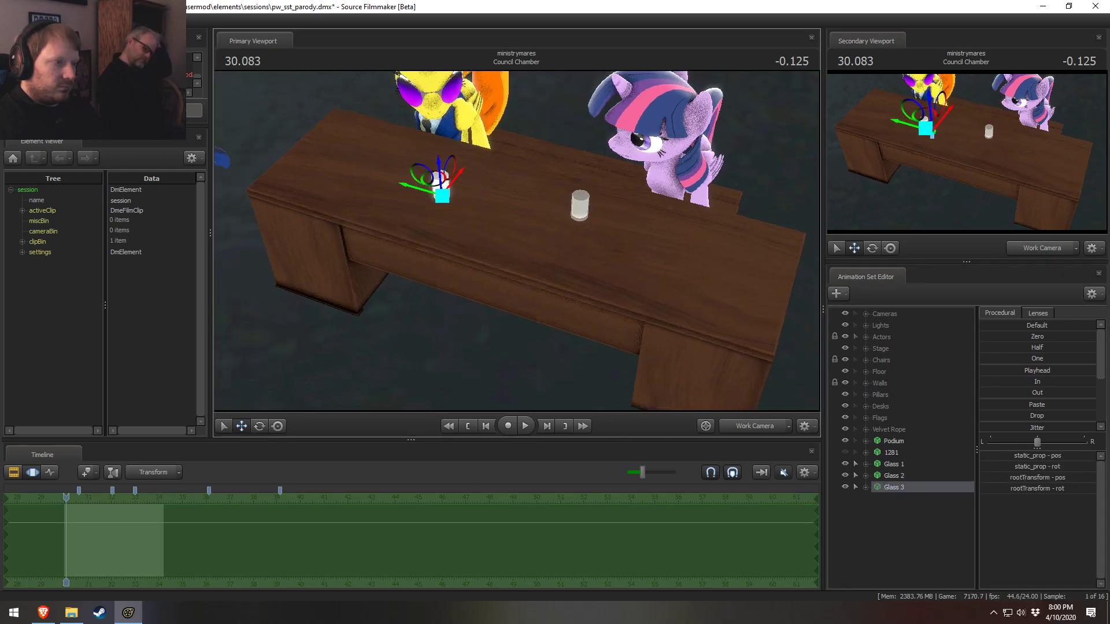
pyautogui.moveTo(741, 372); pyautogui.dragTo(289, 72)
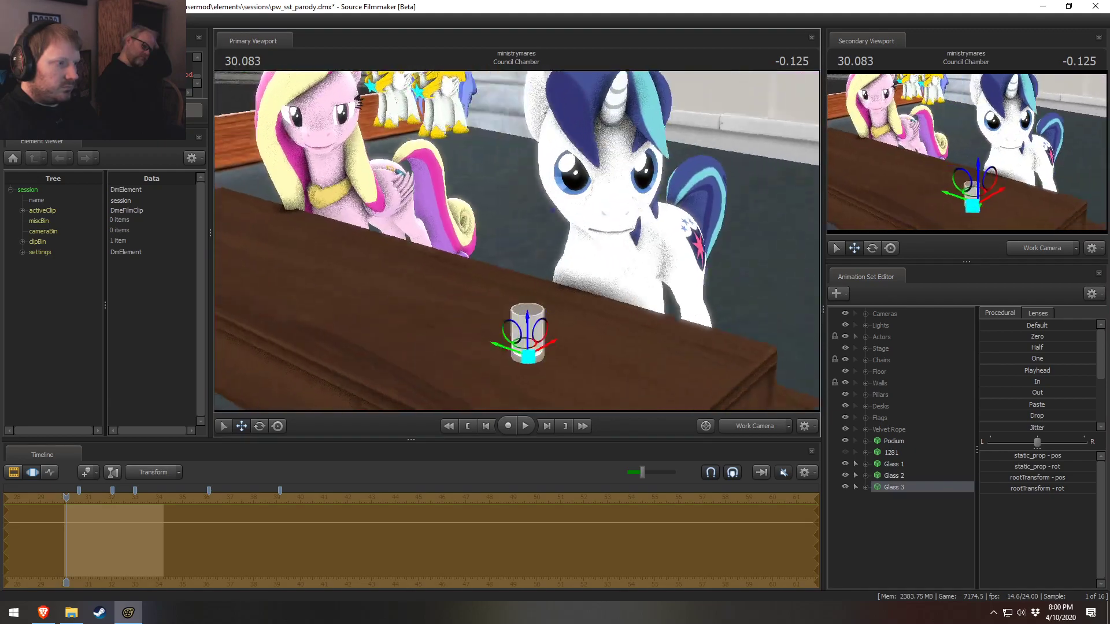
pyautogui.moveTo(674, 300); pyautogui.dragTo(503, 305)
# Duplicate Glass 3 and move the copy along the desk to stand in front of the pink pony
pyautogui.rightClick(890, 531)
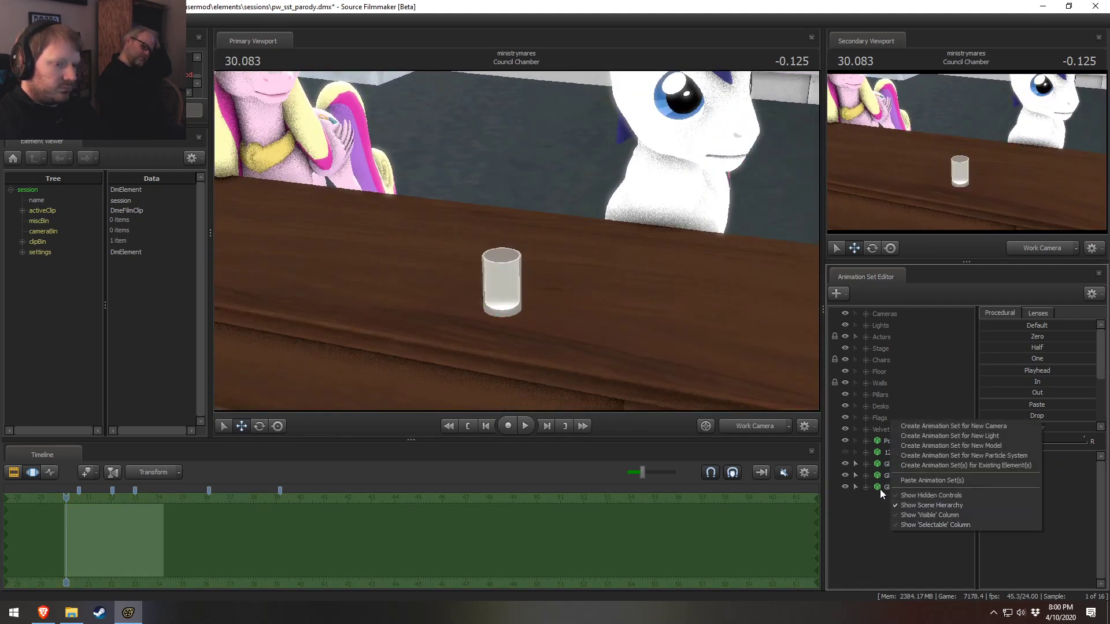
pyautogui.rightClick(879, 489)
pyautogui.click(904, 336)
pyautogui.rightClick(862, 522)
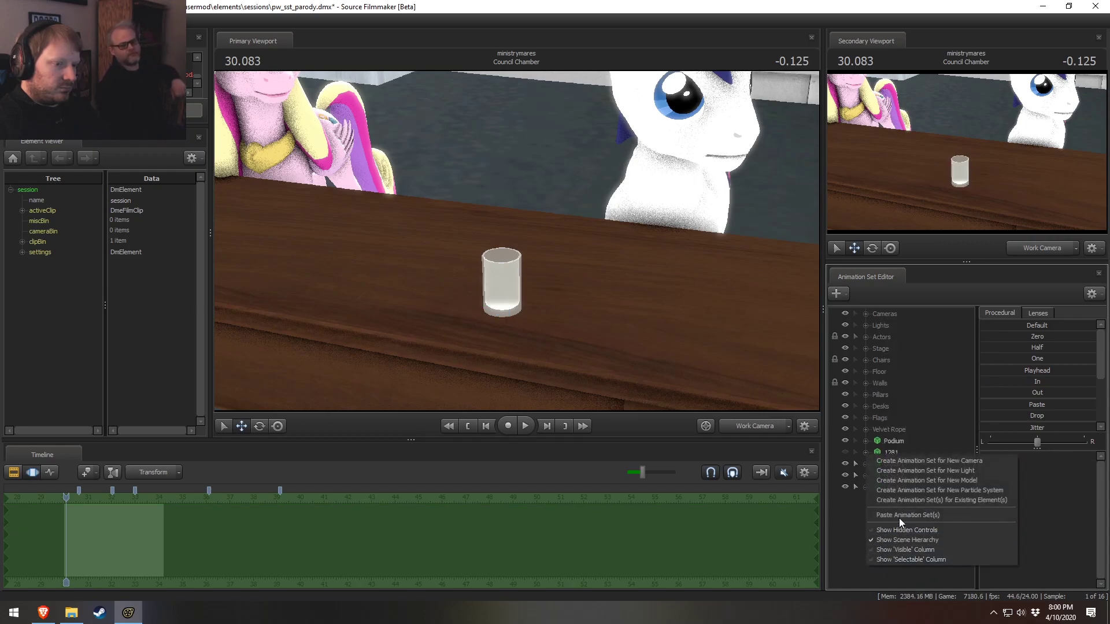
pyautogui.click(898, 510)
pyautogui.moveTo(665, 243); pyautogui.dragTo(519, 238)
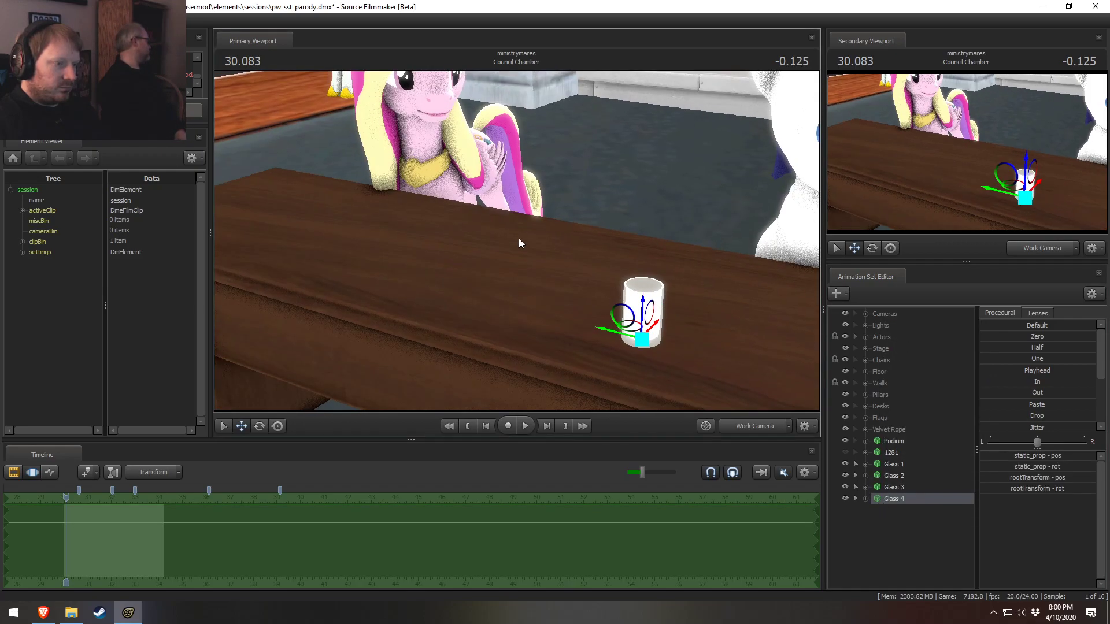
pyautogui.moveTo(631, 328); pyautogui.dragTo(450, 231)
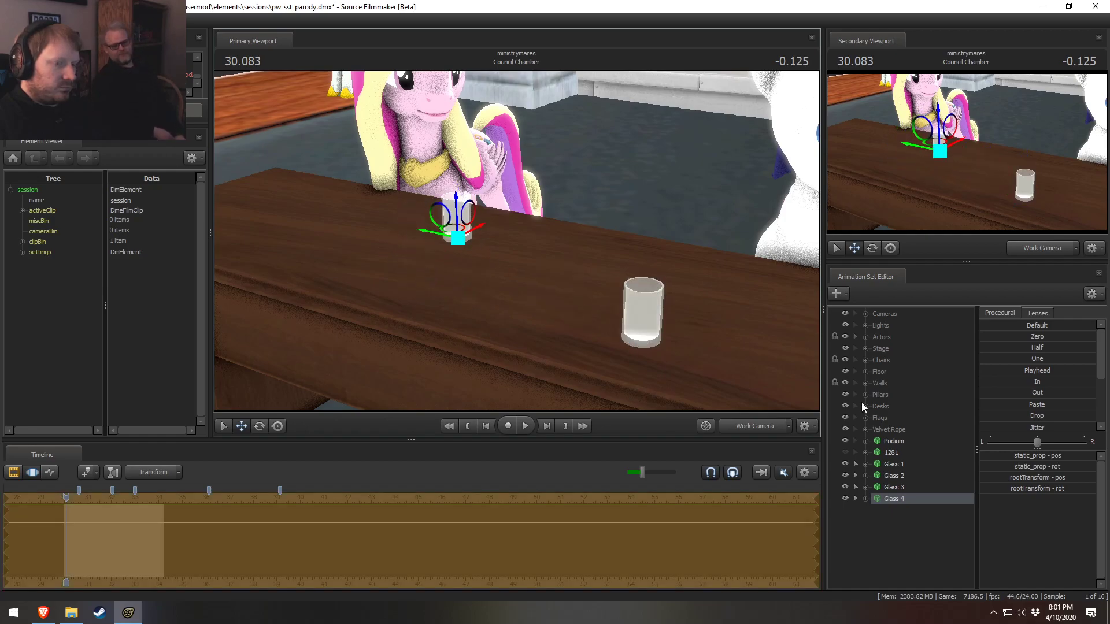
# Group the animation sets Glass 1 through Glass 4 together
pyautogui.rightClick(896, 523)
pyautogui.click(879, 498)
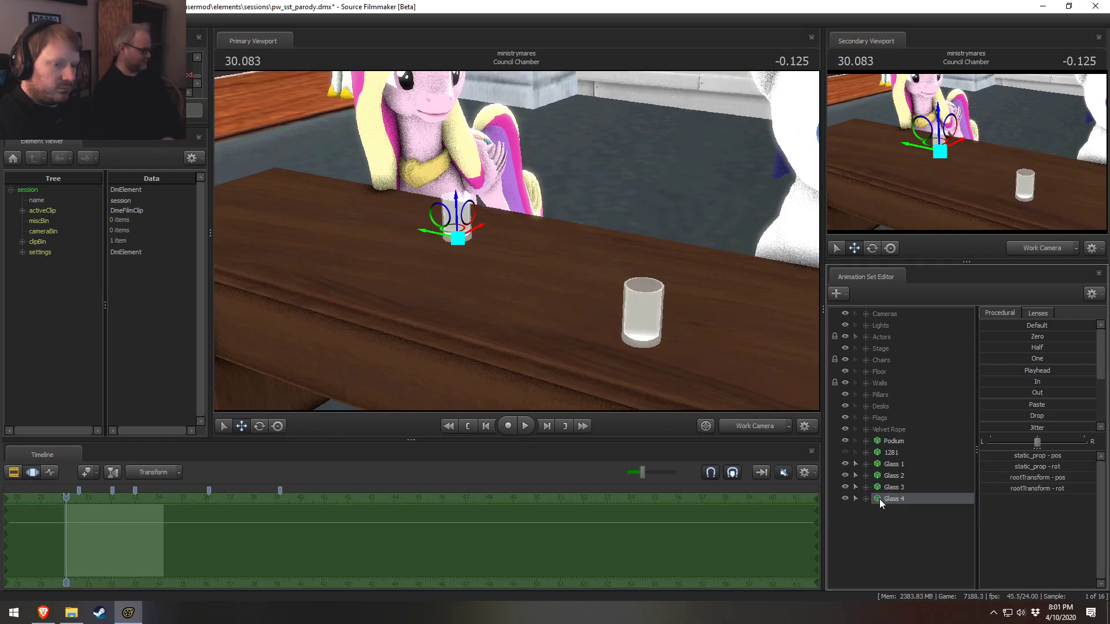
pyautogui.keyDown('shift'); pyautogui.click(897, 465); pyautogui.keyUp('shift')
pyautogui.rightClick(906, 479)
pyautogui.click(932, 331)
# Rename the new group Desk Objects and place it above Podium in the animation set list
pyautogui.rightClick(888, 460)
pyautogui.click(913, 466)
pyautogui.write('Desk')
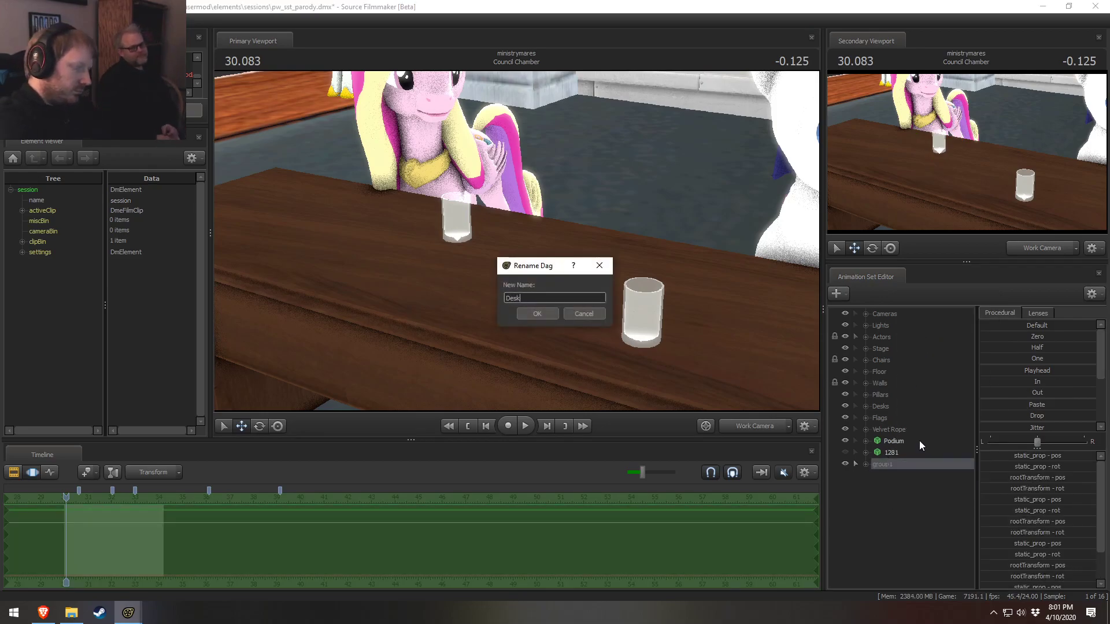
pyautogui.write(' Objects')
pyautogui.press('Return')
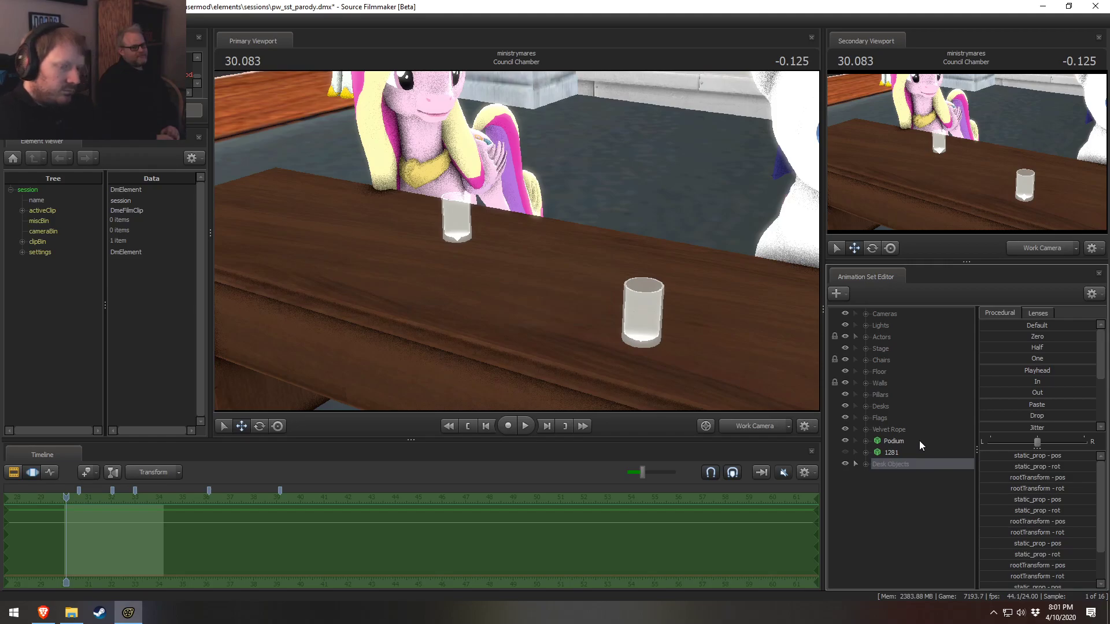
pyautogui.moveTo(901, 450); pyautogui.dragTo(901, 452)
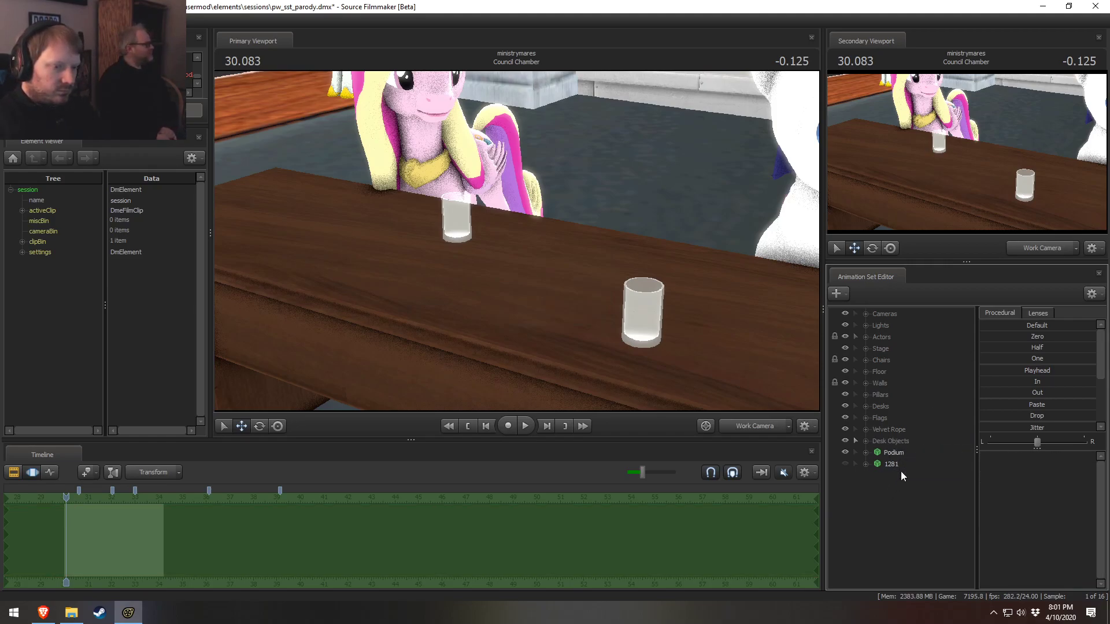
# Start an animation set for a new model and filter the model library for "pitcher"
pyautogui.rightClick(904, 519)
pyautogui.click(859, 511)
pyautogui.rightClick(891, 513)
pyautogui.click(939, 538)
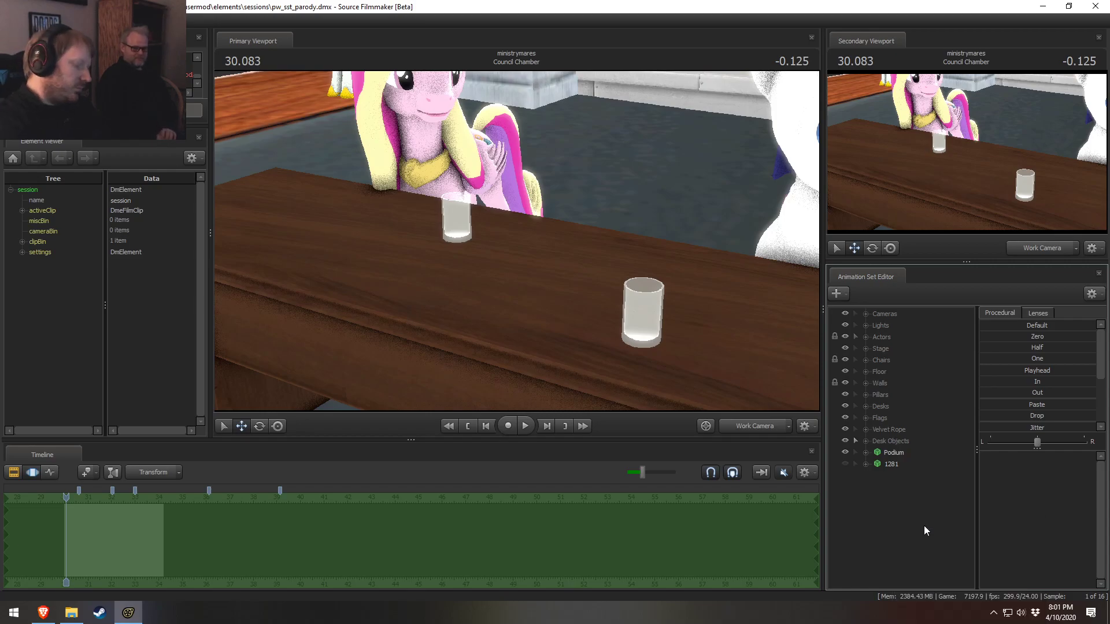
pyautogui.write('pitcher')
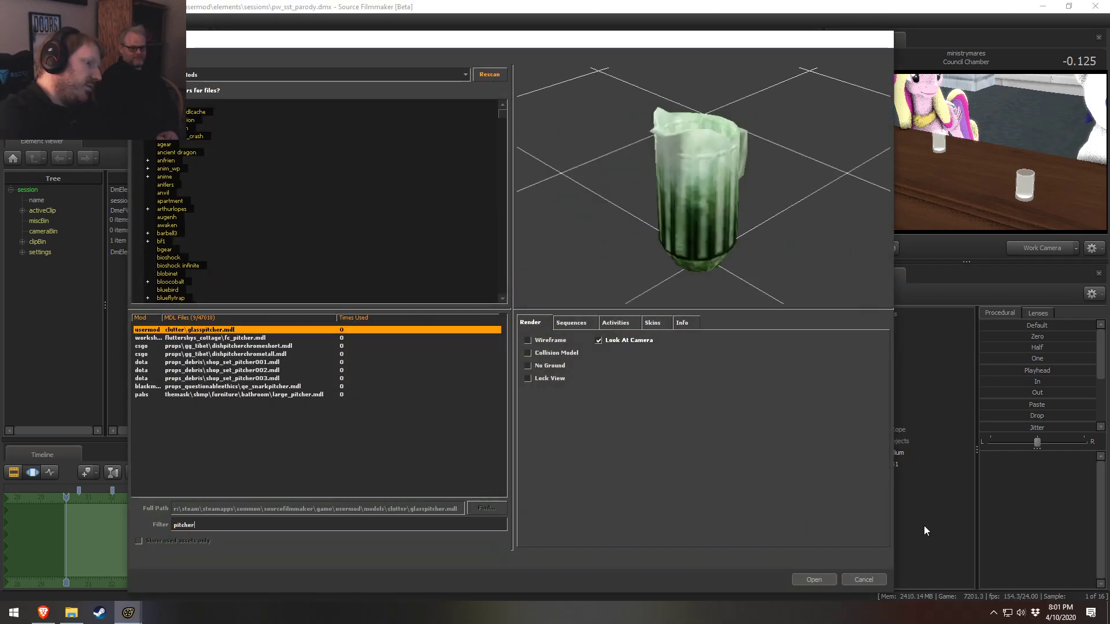
# Preview the pitcher models from fc_pitcher through the large bathroom pitcher
pyautogui.click(245, 338)
pyautogui.click(249, 346)
pyautogui.click(252, 354)
pyautogui.click(254, 369)
pyautogui.click(256, 378)
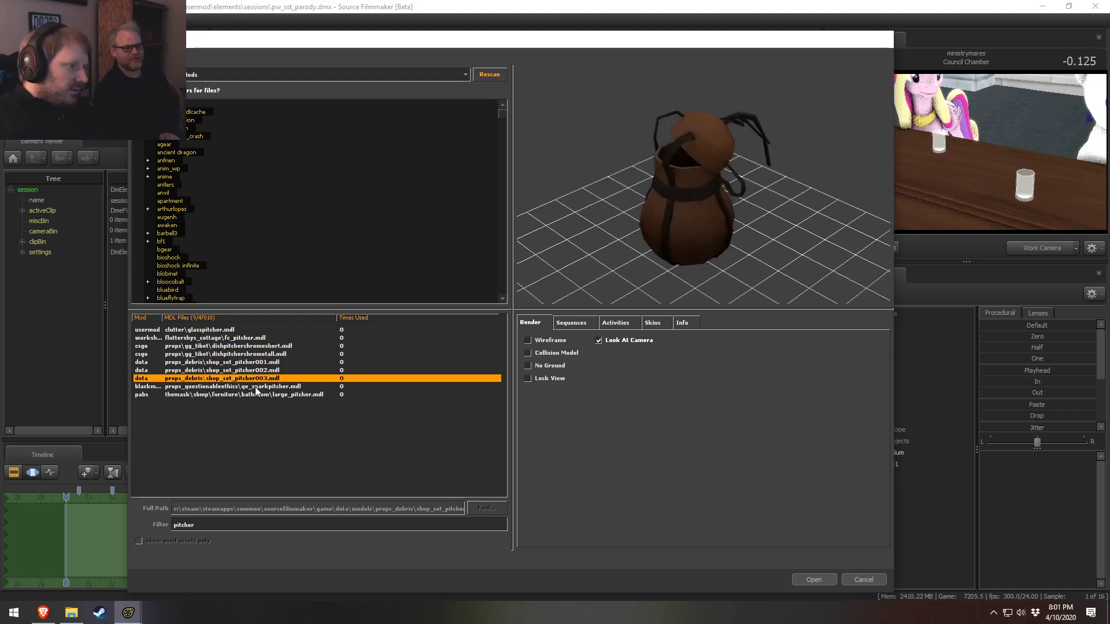
pyautogui.click(260, 387)
pyautogui.click(262, 394)
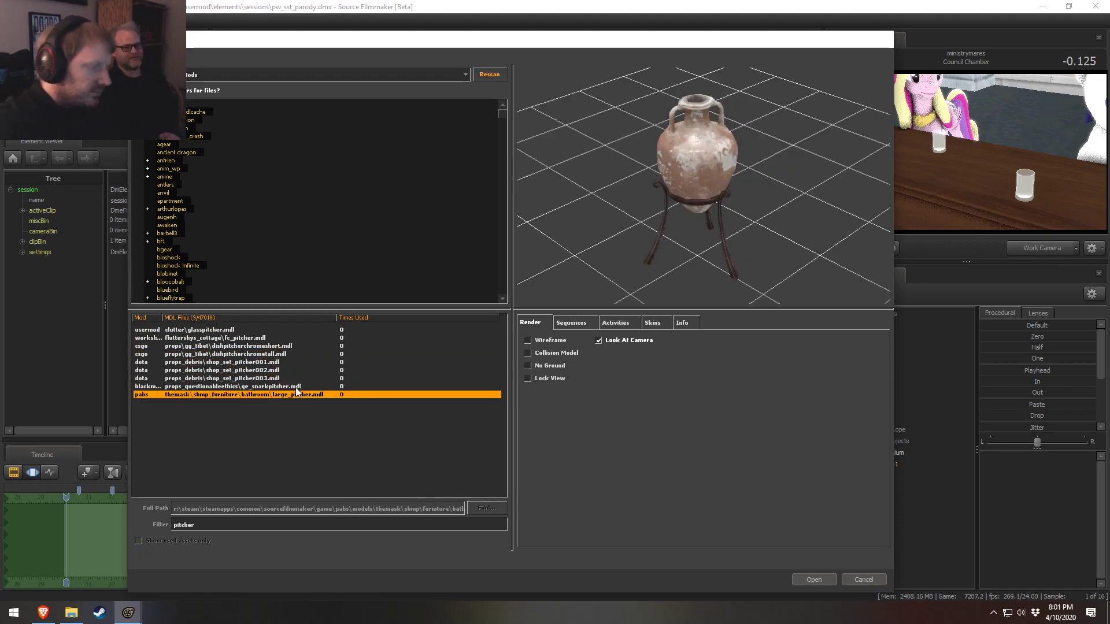
# Add the fluttershys_cottage fc_pitcher model to the scene and select its animation set
pyautogui.click(230, 340)
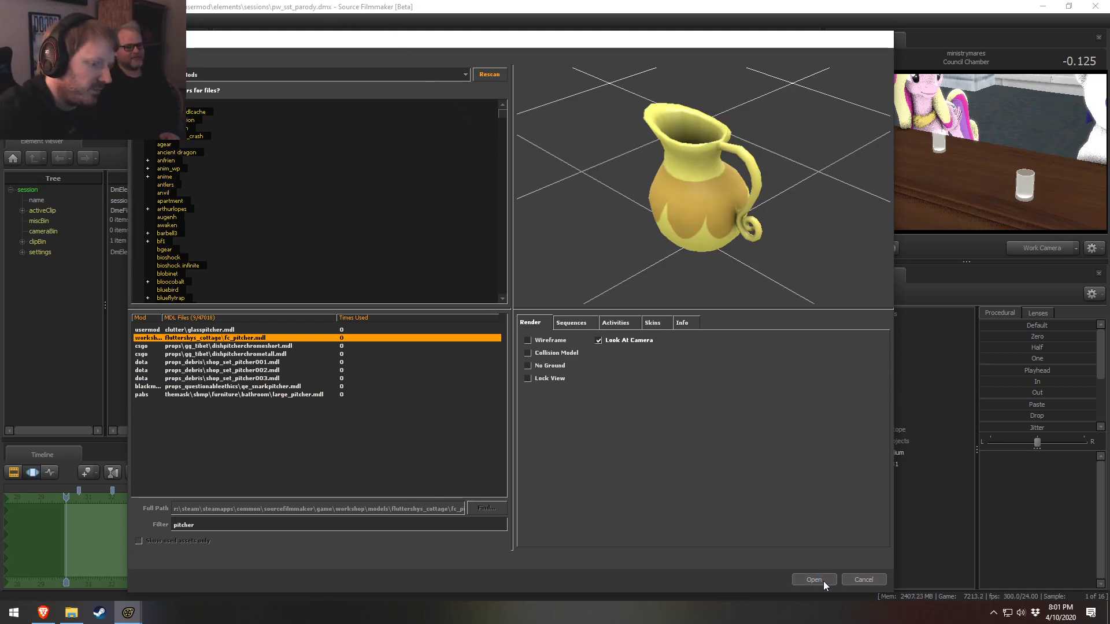
pyautogui.click(823, 581)
pyautogui.click(887, 471)
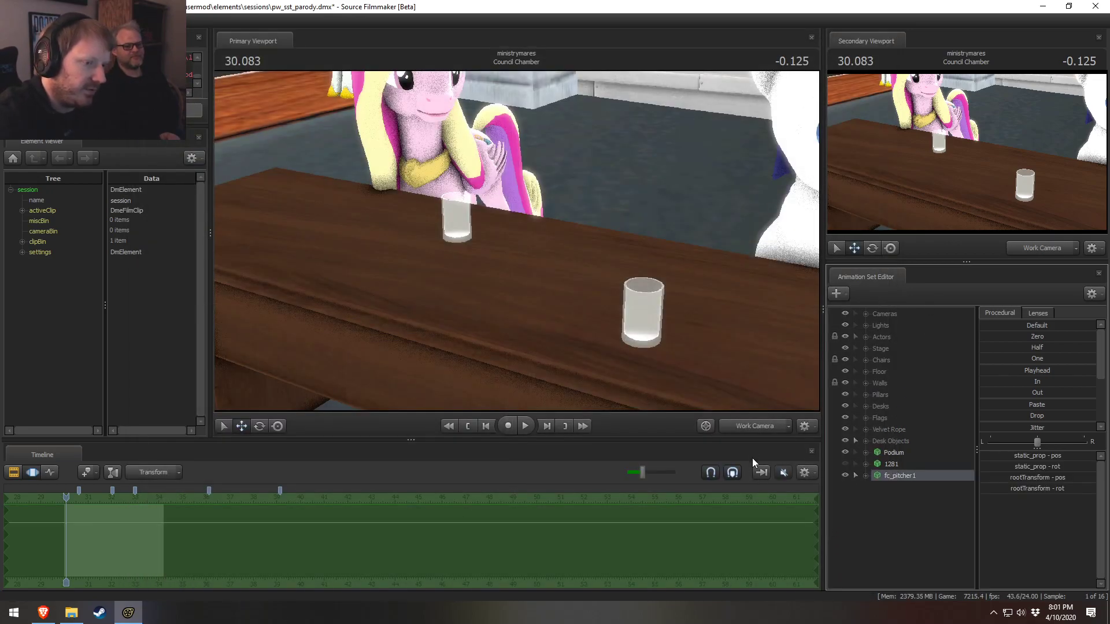
# Try moving the pitcher onto the stage desk and view it with scene lighting on
pyautogui.press('f')
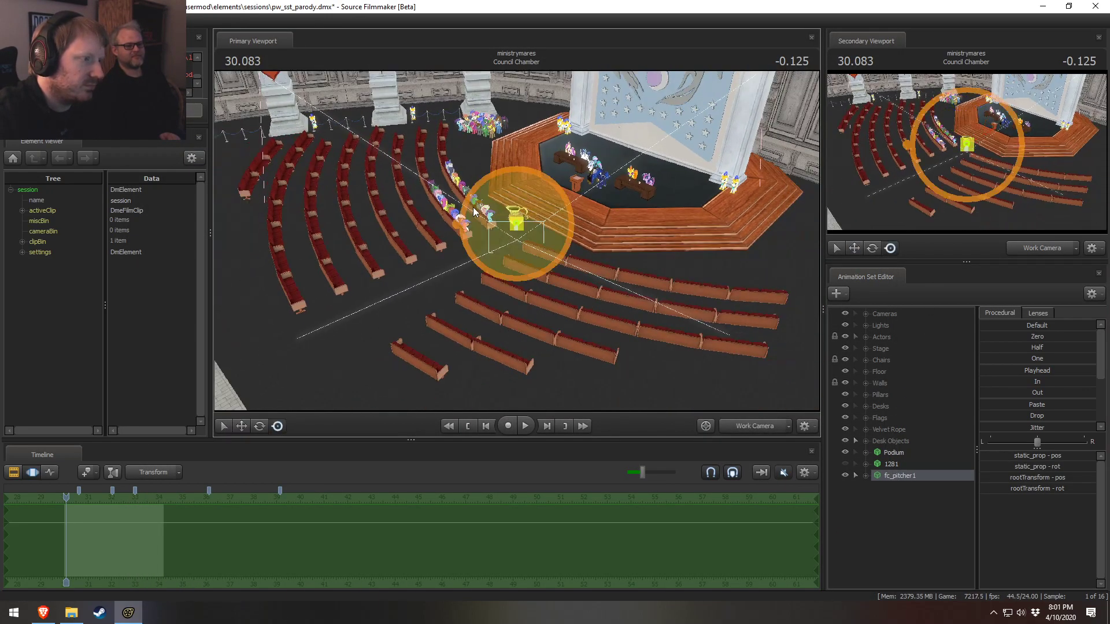
pyautogui.press('z')
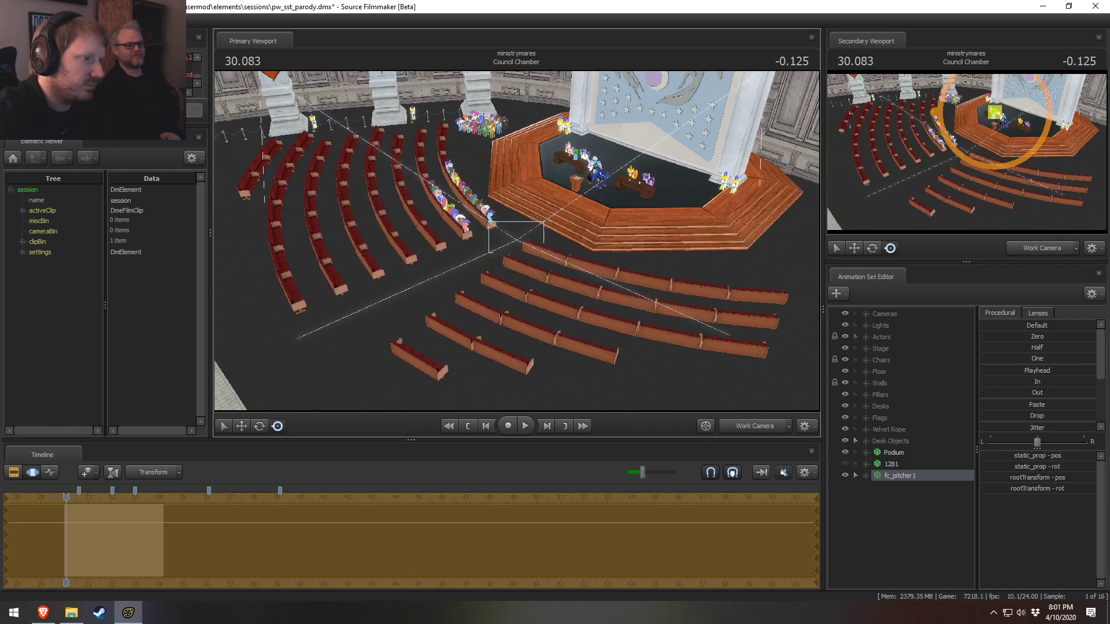
pyautogui.rightClick(609, 324)
pyautogui.click(650, 354)
pyautogui.press('F1')
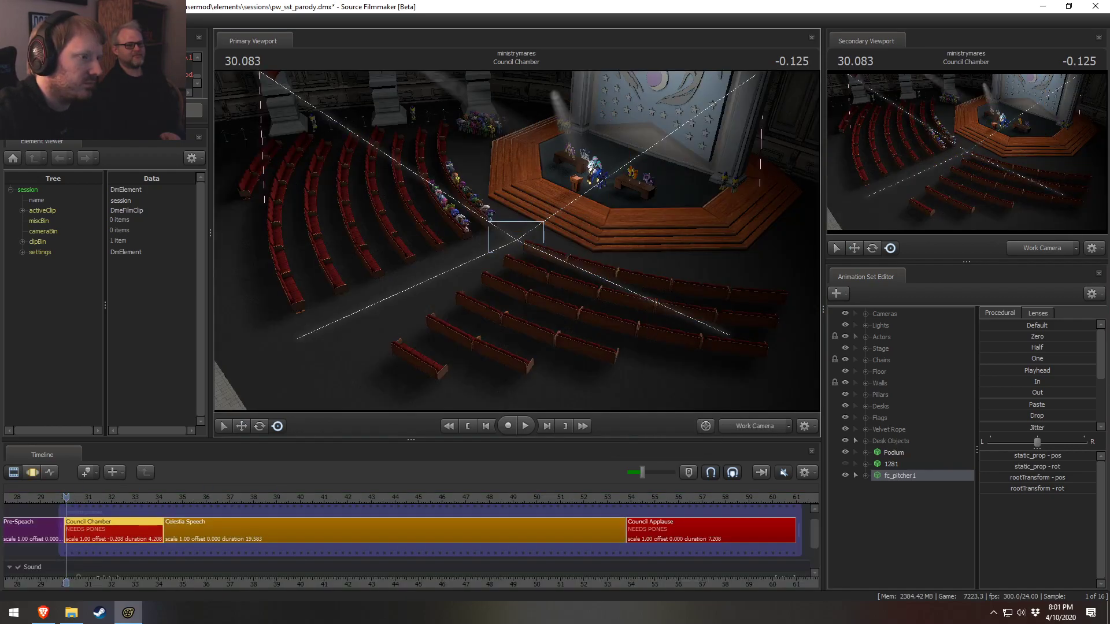
pyautogui.click(754, 427)
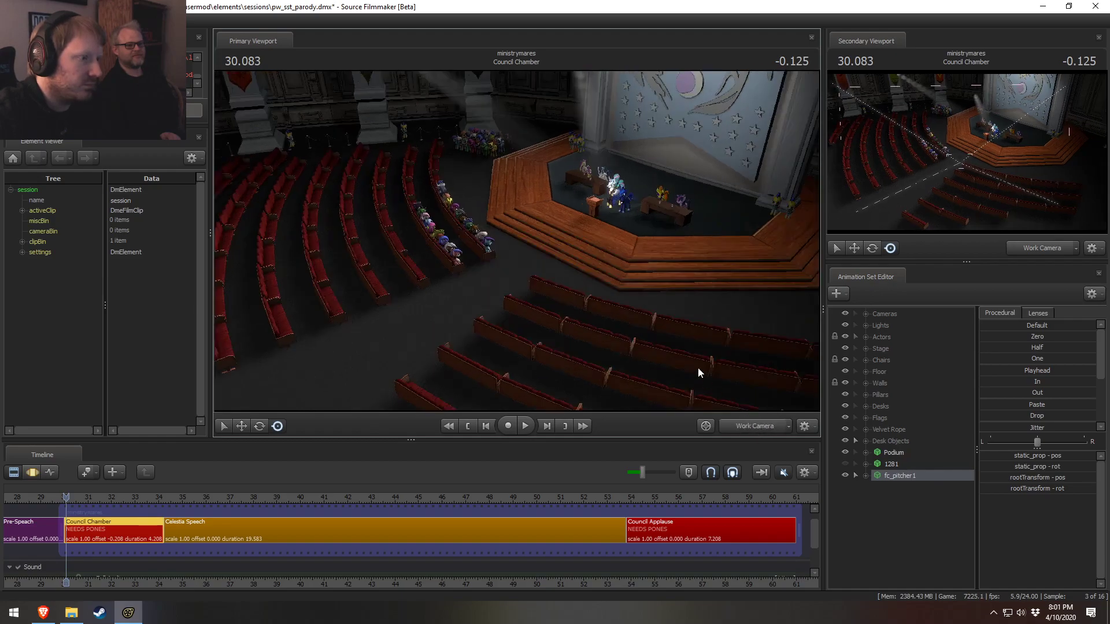
pyautogui.click(601, 200)
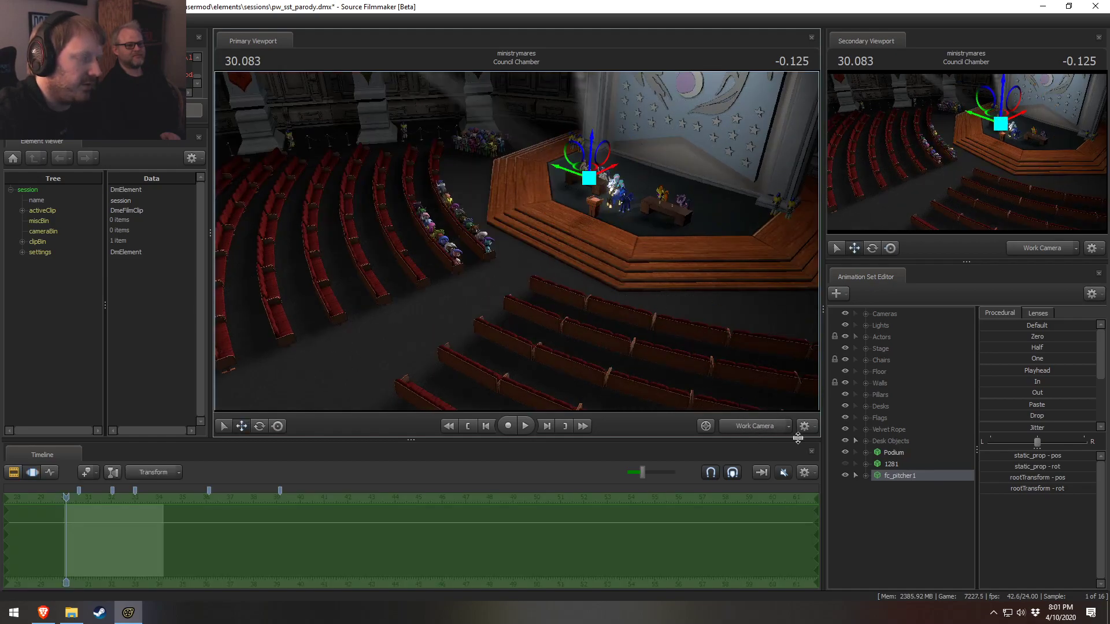
pyautogui.click(757, 431)
pyautogui.moveTo(652, 334); pyautogui.dragTo(529, 261)
# View the pitcher between the two glasses with scene lighting off, and delete its animation set
pyautogui.rightClick(511, 317)
pyautogui.click(546, 349)
pyautogui.press('w')
pyautogui.moveTo(547, 346); pyautogui.dragTo(537, 324)
pyautogui.press('a')
pyautogui.press('s')
pyautogui.press('w')
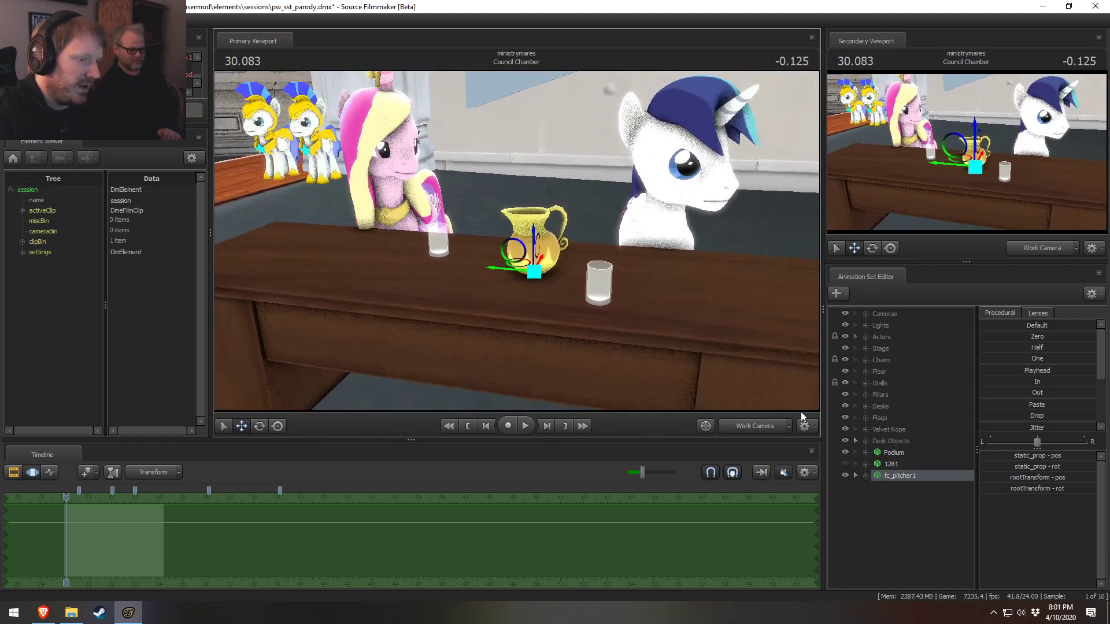
pyautogui.rightClick(897, 476)
pyautogui.click(924, 331)
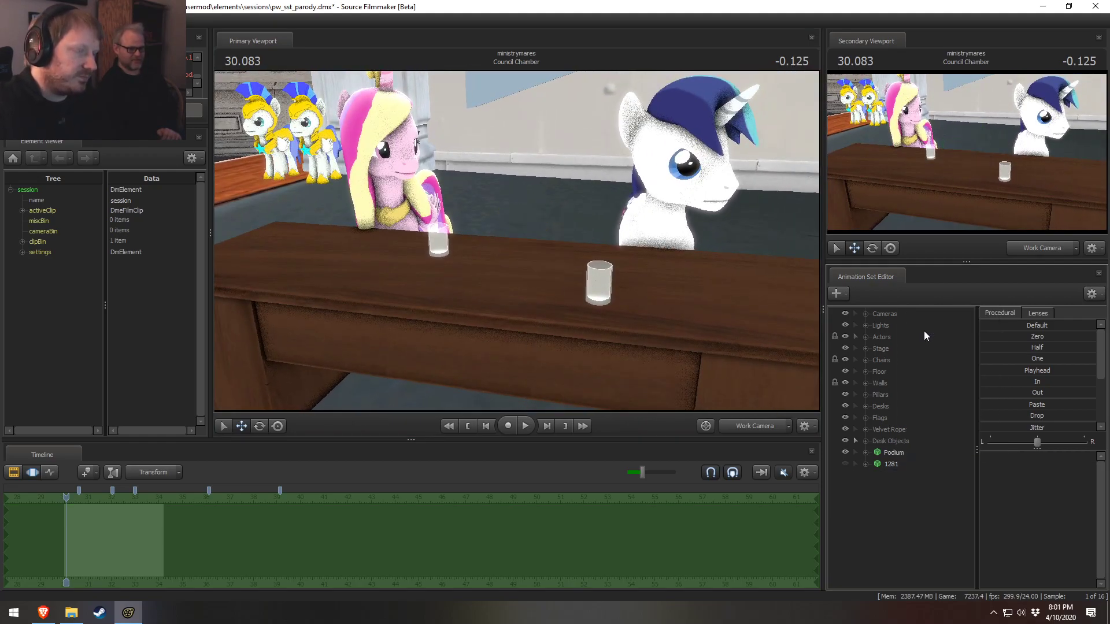
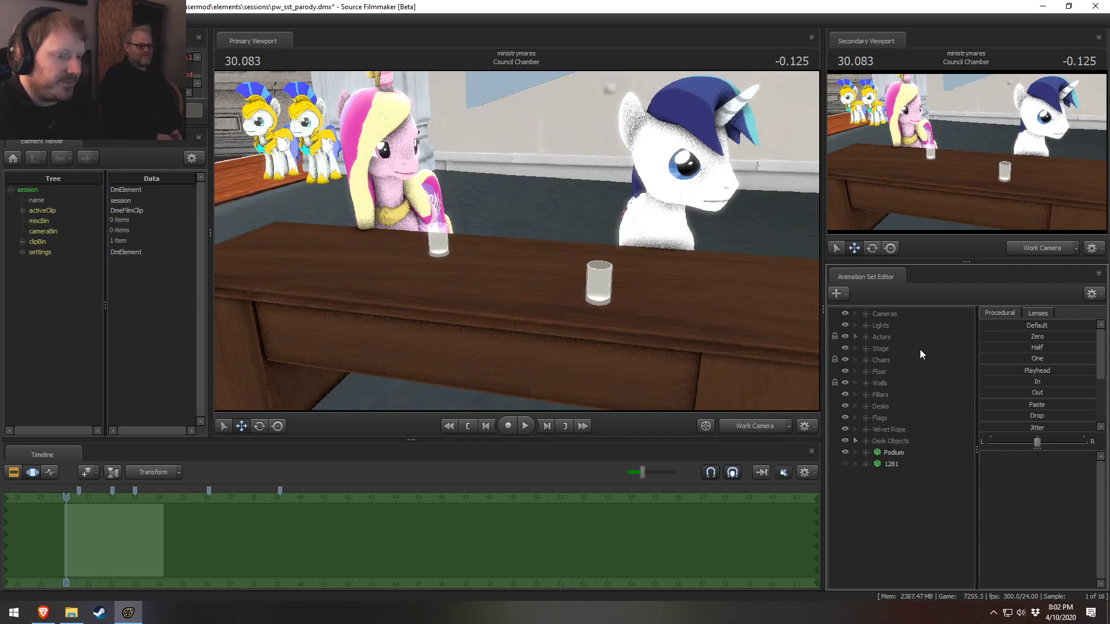
# Search for "books" models for a new animation set and preview the burned books and office book pieces through books_3_gib3
pyautogui.rightClick(892, 492)
pyautogui.click(933, 518)
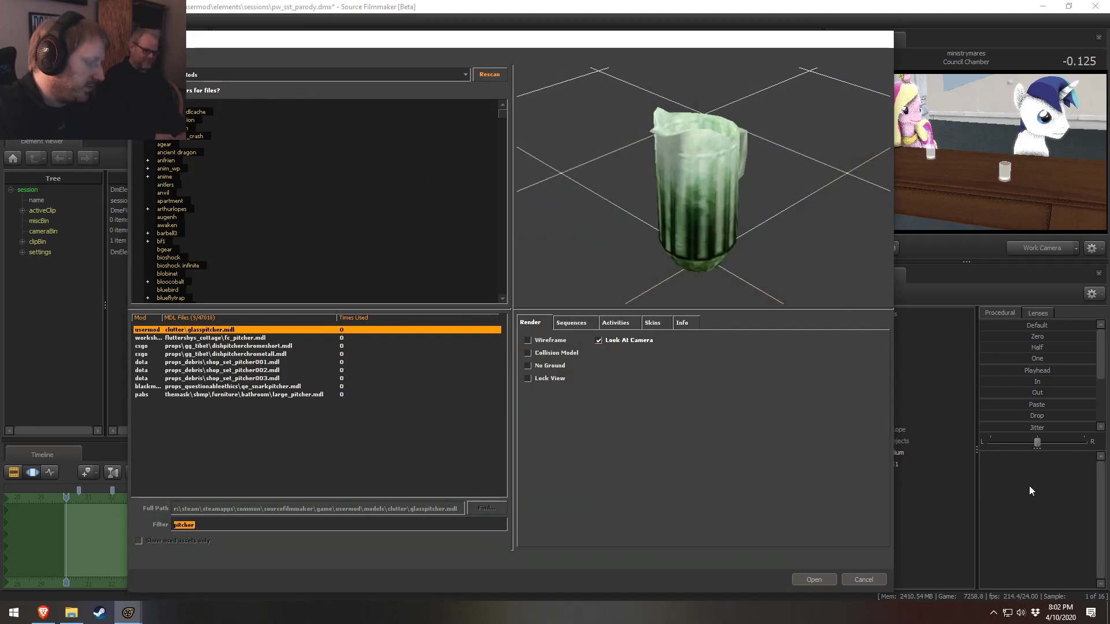
pyautogui.write('books')
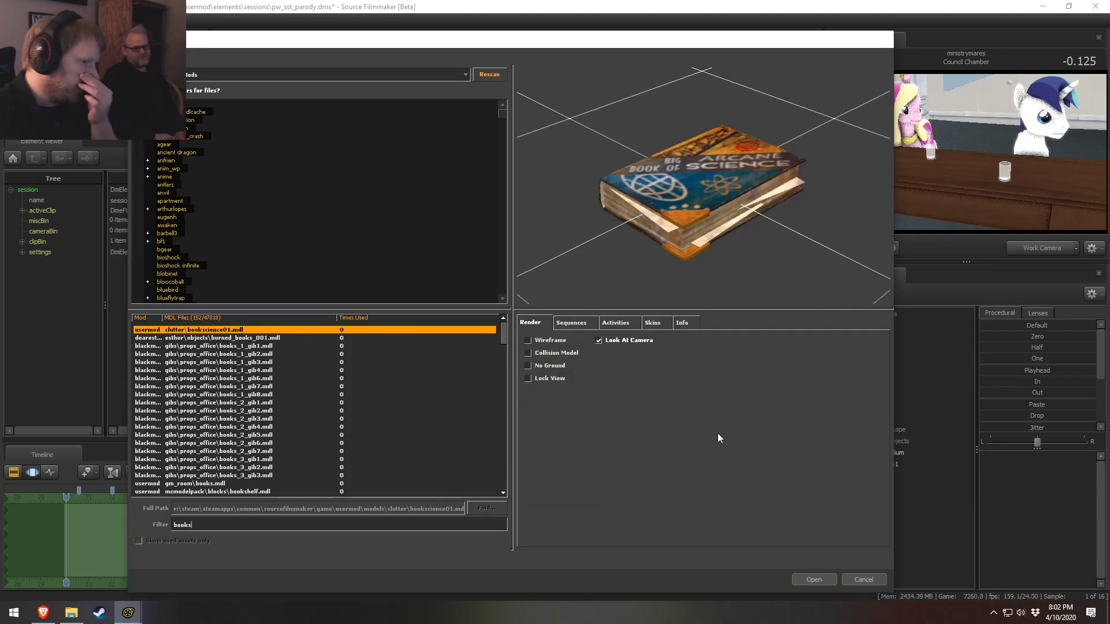
pyautogui.click(244, 339)
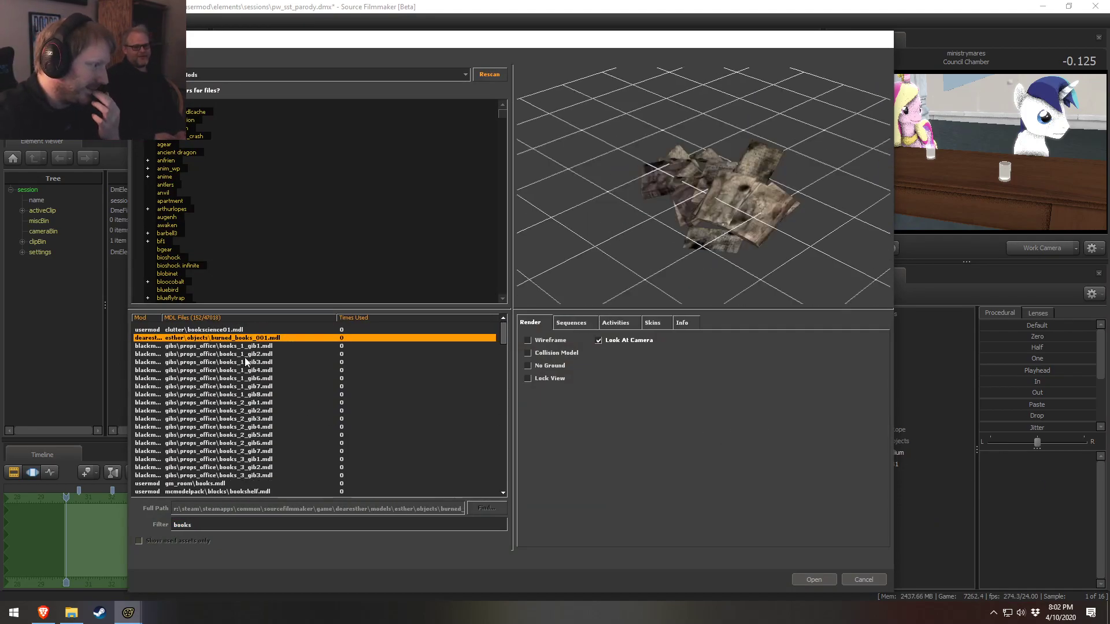
pyautogui.click(242, 361)
pyautogui.click(239, 444)
pyautogui.scroll(-3, 275, 431)
pyautogui.click(266, 401)
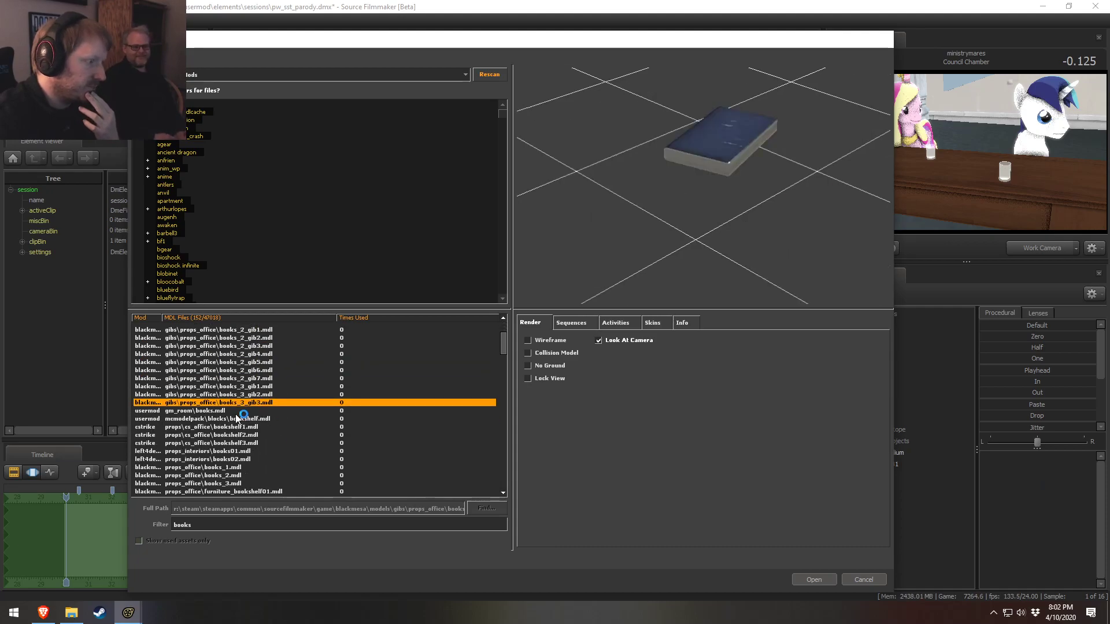
# Preview the other book models and add props_office books_3 to the scene as an animation set
pyautogui.click(234, 410)
pyautogui.click(236, 434)
pyautogui.press('Down')
pyautogui.press('Down')
pyautogui.press('Down')
pyautogui.press('Down')
pyautogui.press('Down')
pyautogui.press('Down')
pyautogui.press('Down')
pyautogui.press('Down')
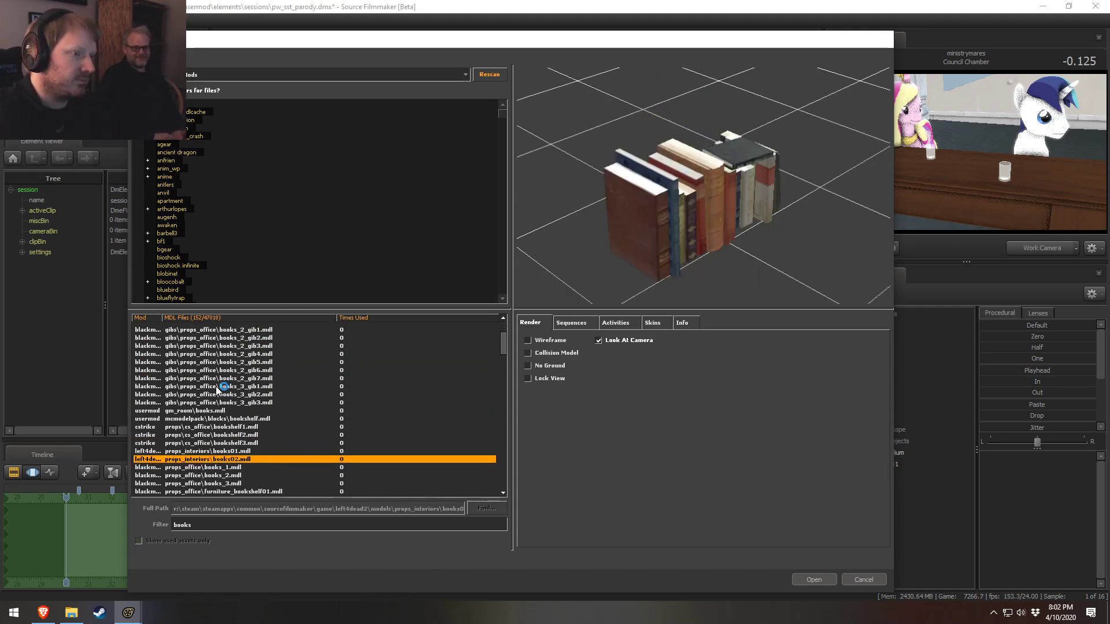
pyautogui.press('Up')
pyautogui.press('Up')
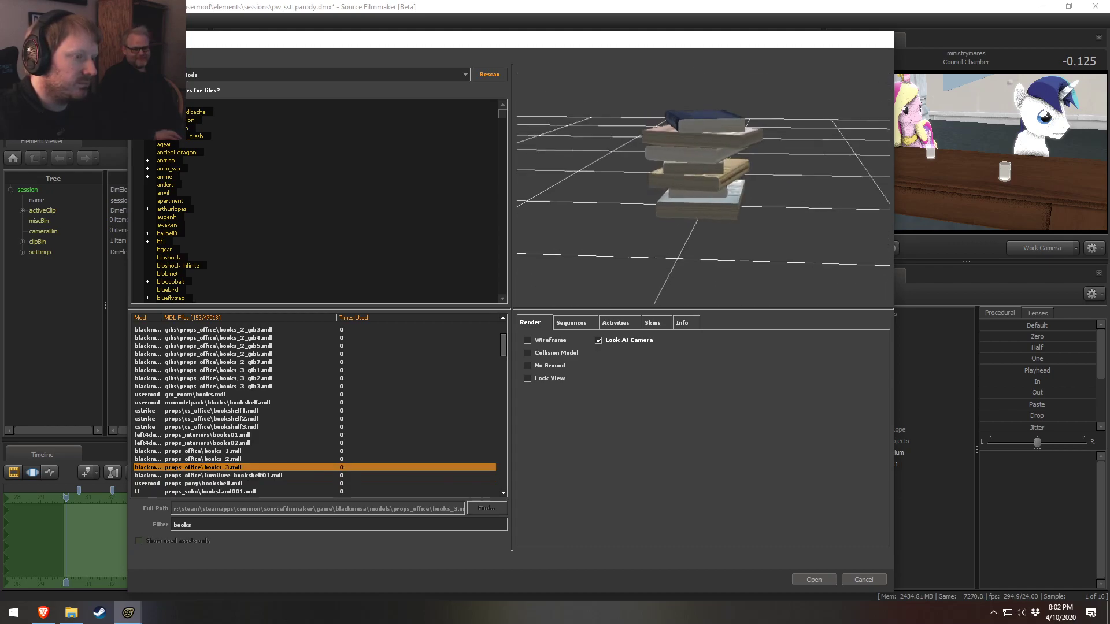
pyautogui.click(835, 580)
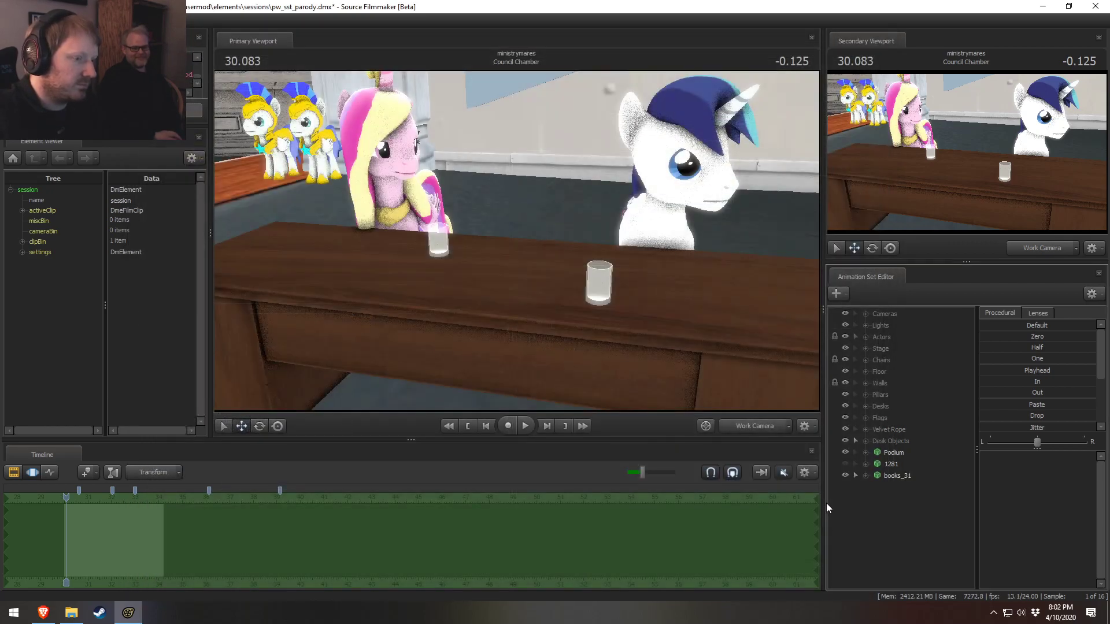
# Place the books_3 stack on the floor at the end of the stage desk, beside the purple pony's seat
pyautogui.click(757, 427)
pyautogui.keyDown('ctrl'); pyautogui.click(753, 425); pyautogui.keyUp('ctrl')
pyautogui.press('s')
pyautogui.moveTo(716, 346); pyautogui.dragTo(711, 347)
pyautogui.click(907, 478)
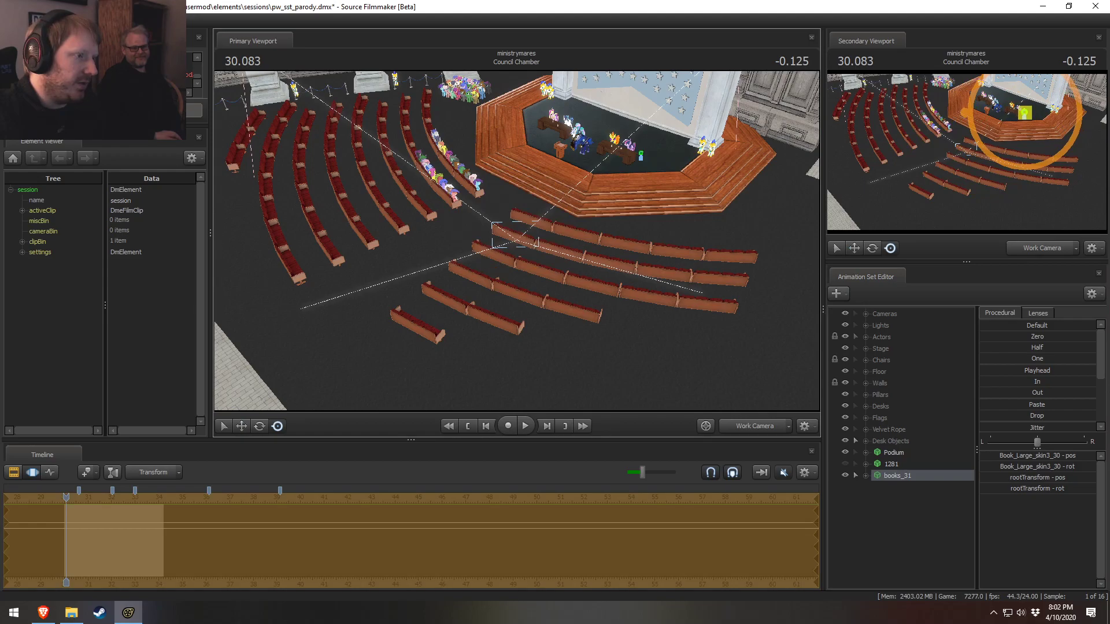
pyautogui.press('f')
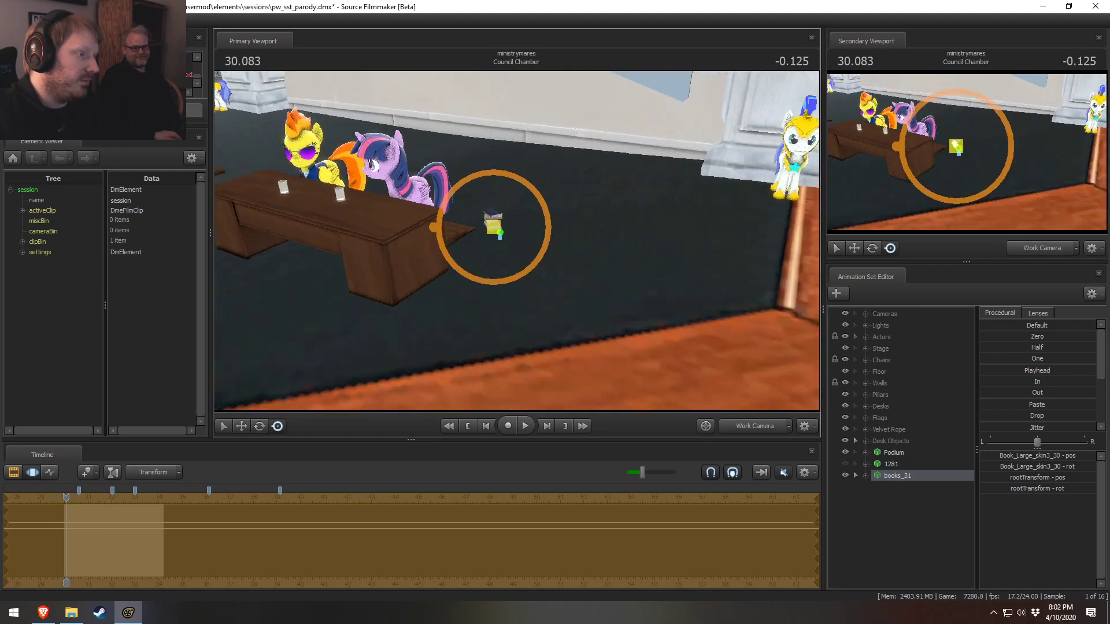
pyautogui.moveTo(566, 268); pyautogui.dragTo(514, 237)
pyautogui.press('w')
pyautogui.press('e')
pyautogui.press('w')
pyautogui.press('e')
pyautogui.press('s')
# Add the green book model gibs props_office books_1_gib8 as a new animation set
pyautogui.rightClick(910, 484)
pyautogui.click(959, 509)
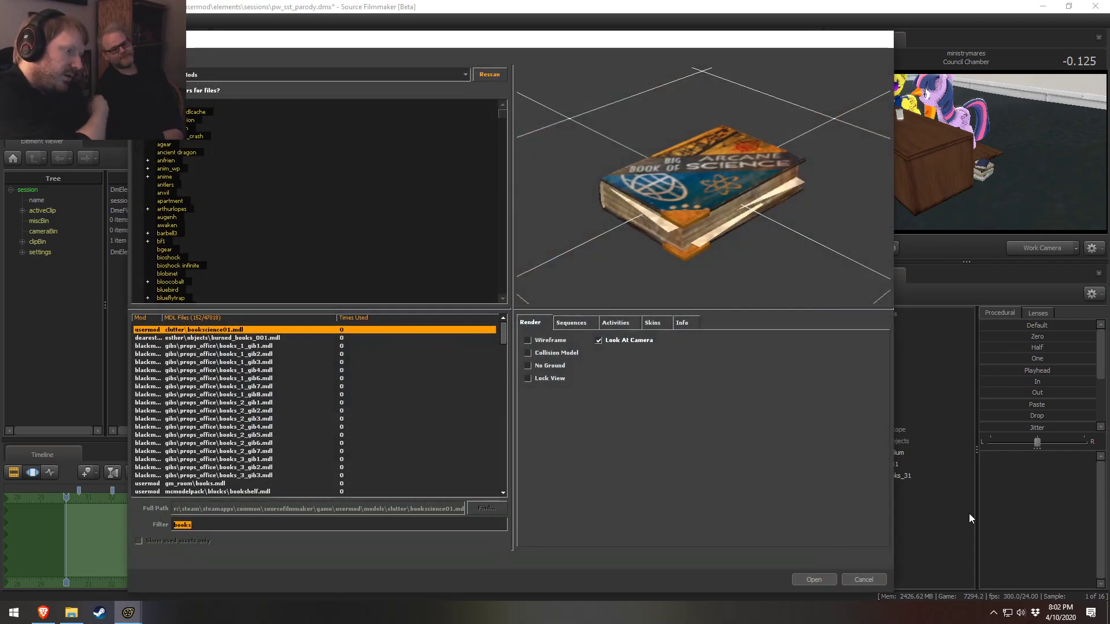
pyautogui.click(258, 394)
pyautogui.moveTo(659, 231); pyautogui.dragTo(810, 257)
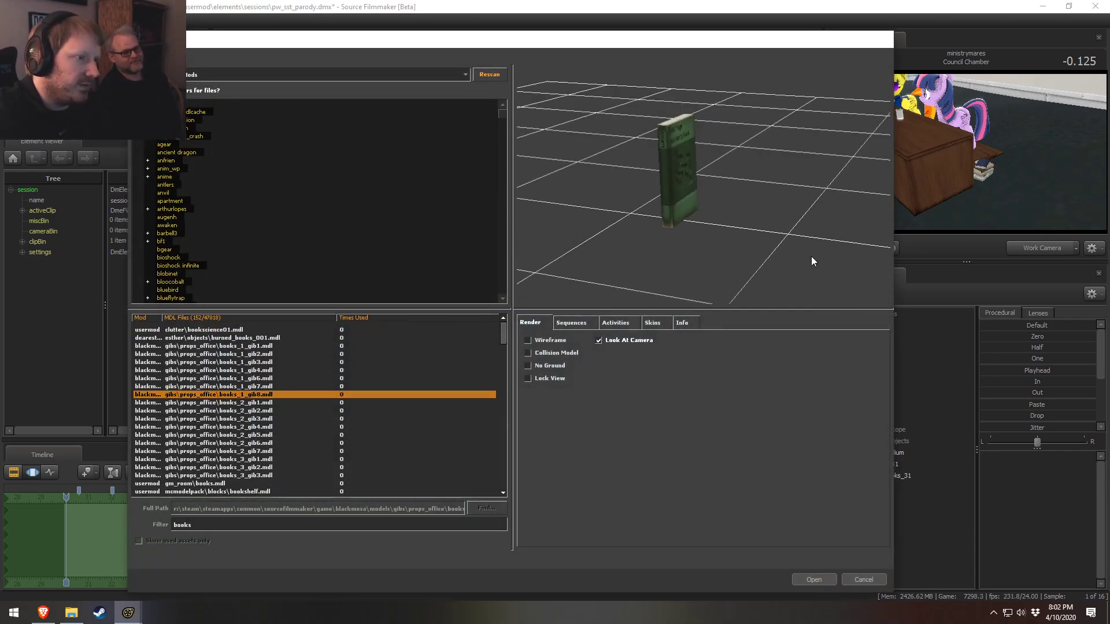
pyautogui.click(816, 578)
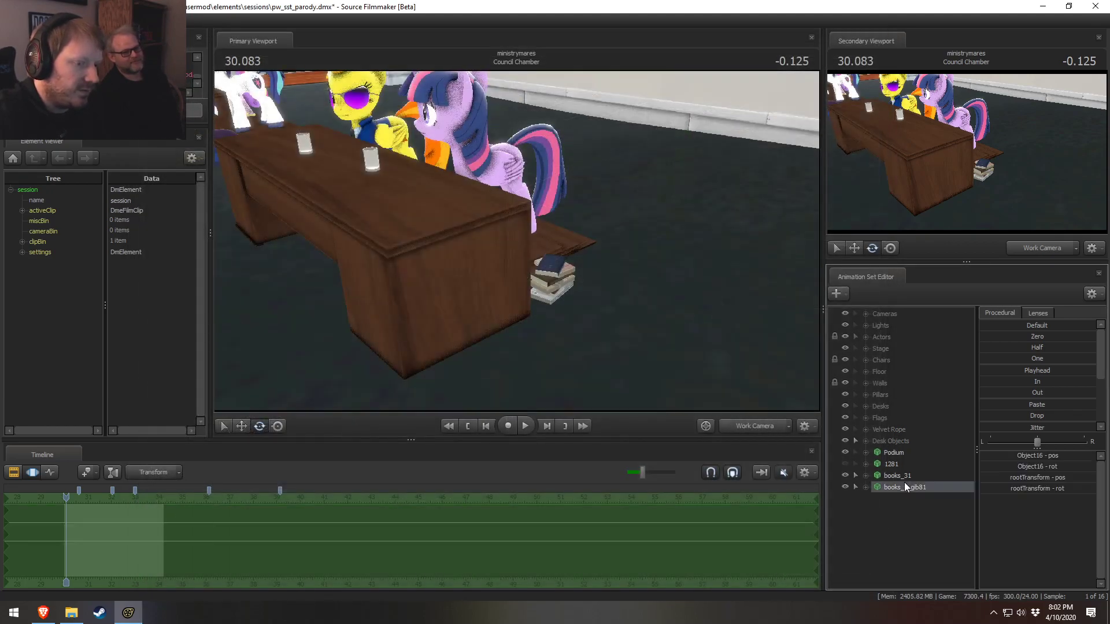
# Show Main Camera2 in the secondary viewport and move the green book onto the stage desk in front of the purple pony
pyautogui.click(1049, 245)
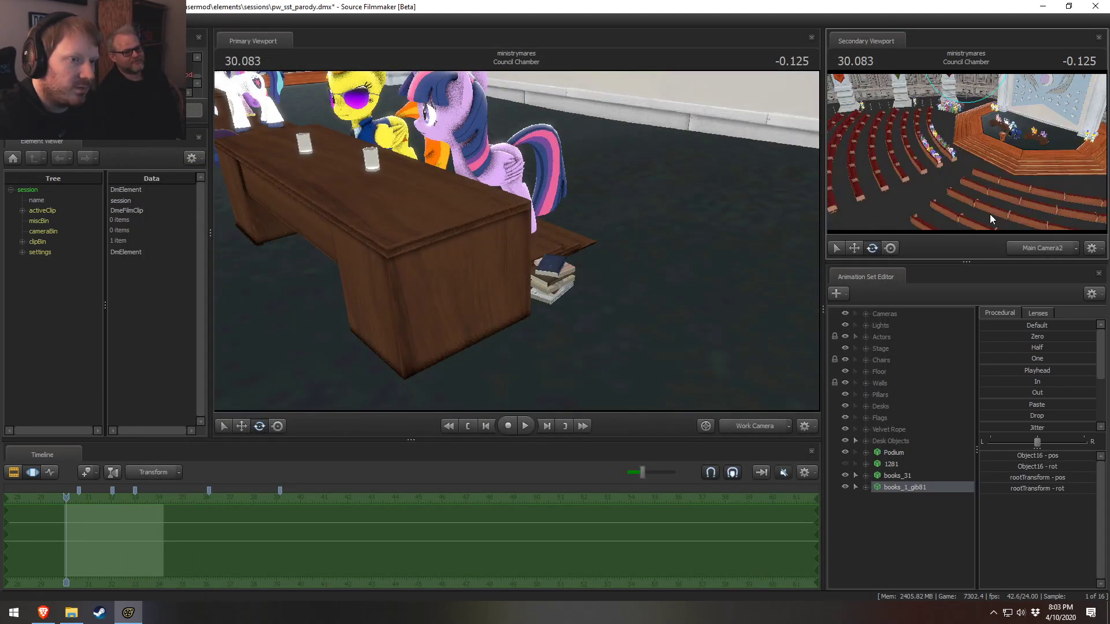
pyautogui.press('r')
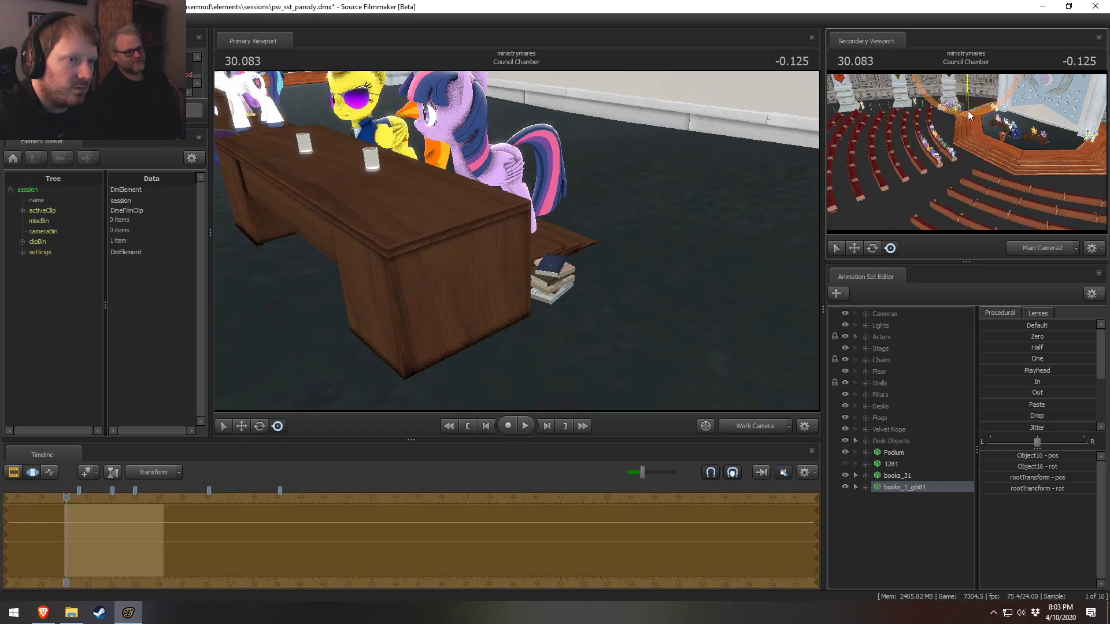
pyautogui.press('w')
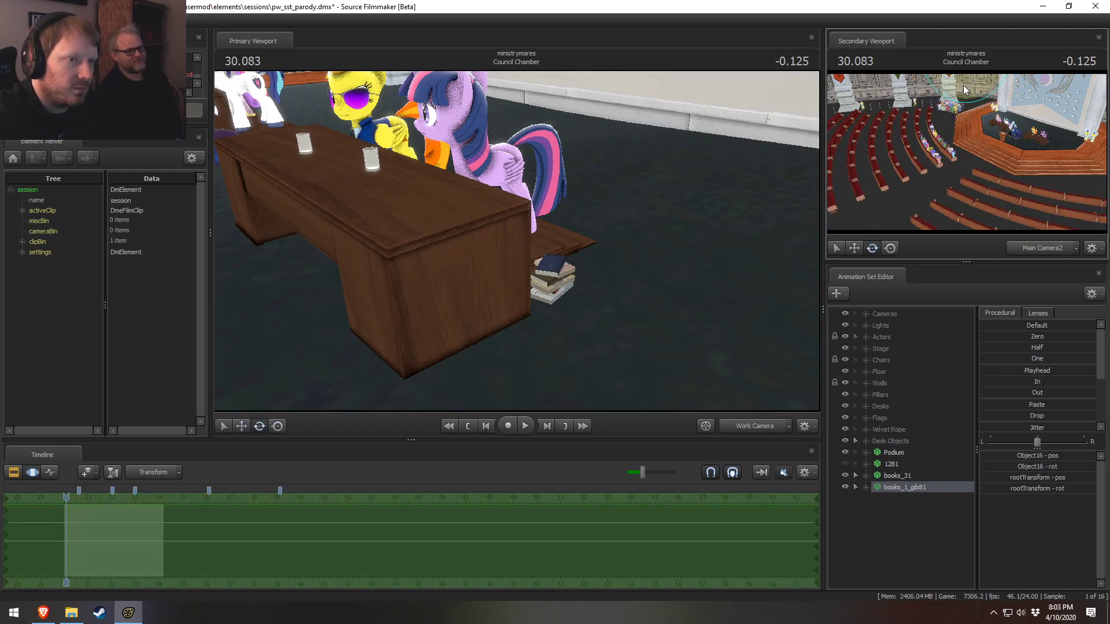
pyautogui.keyDown('ctrl'); pyautogui.click(755, 428); pyautogui.keyUp('ctrl')
pyautogui.moveTo(516, 258); pyautogui.dragTo(515, 226)
pyautogui.press('r')
pyautogui.moveTo(503, 112); pyautogui.dragTo(672, 267)
# Preview the first few office book models and add books_1_gib2 as a new animation set
pyautogui.rightClick(928, 527)
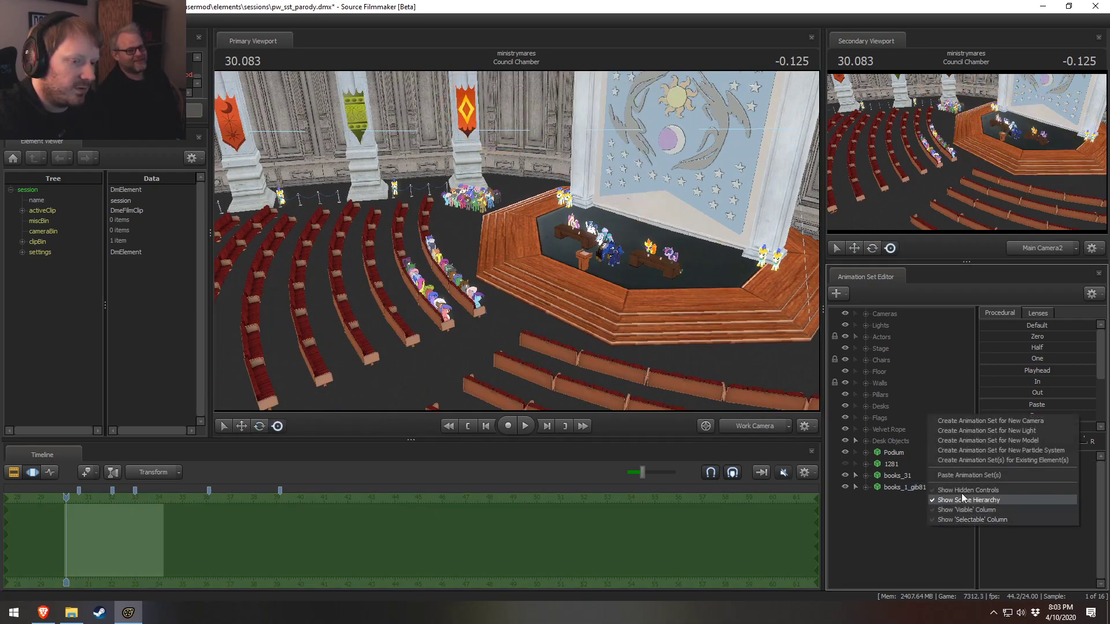
pyautogui.click(984, 441)
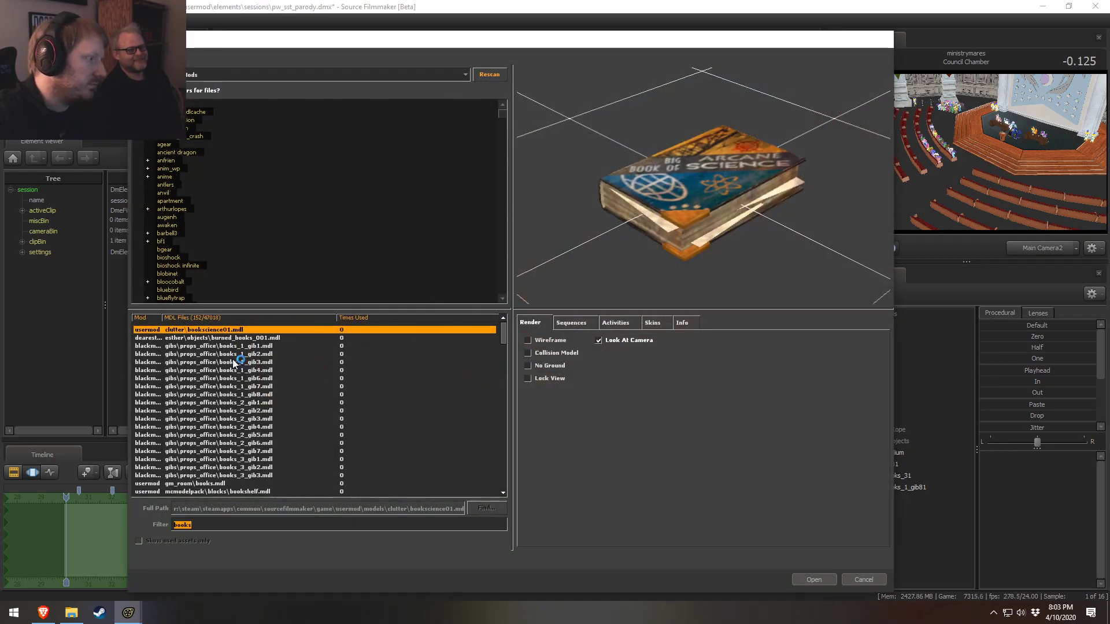
pyautogui.click(233, 361)
pyautogui.click(240, 337)
pyautogui.press('Down')
pyautogui.press('Down')
pyautogui.press('Down')
pyautogui.press('Up')
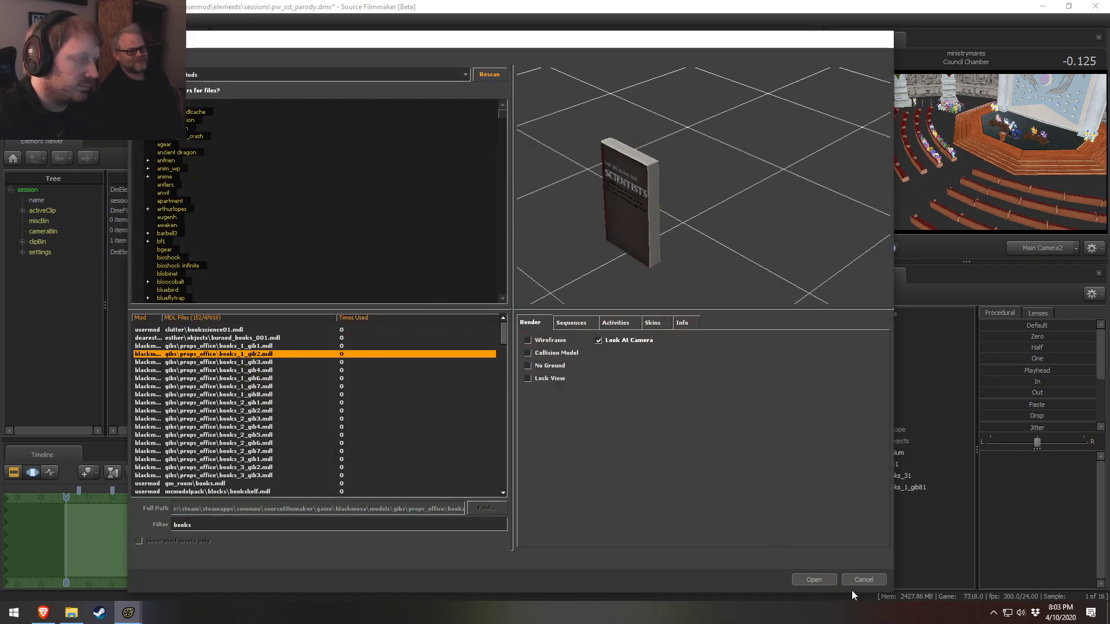
pyautogui.click(830, 579)
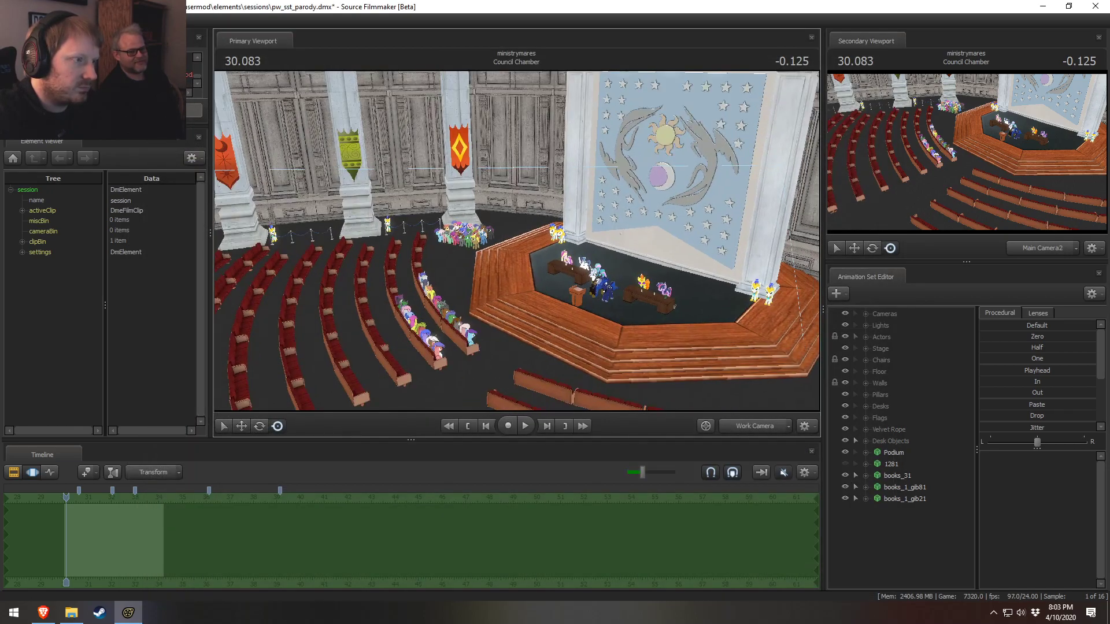
# Move the Scientists book onto the stage desk near the green book
pyautogui.click(915, 497)
pyautogui.moveTo(555, 249); pyautogui.dragTo(584, 269)
pyautogui.moveTo(502, 174); pyautogui.dragTo(501, 174)
pyautogui.moveTo(490, 119); pyautogui.dragTo(490, 118)
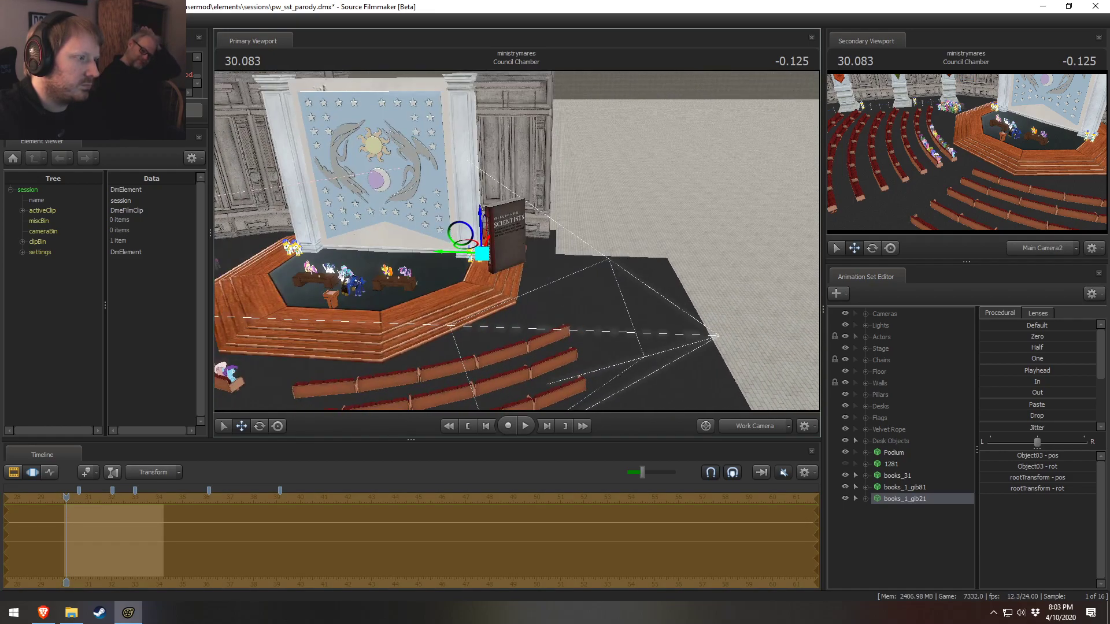
pyautogui.moveTo(471, 253); pyautogui.dragTo(461, 214)
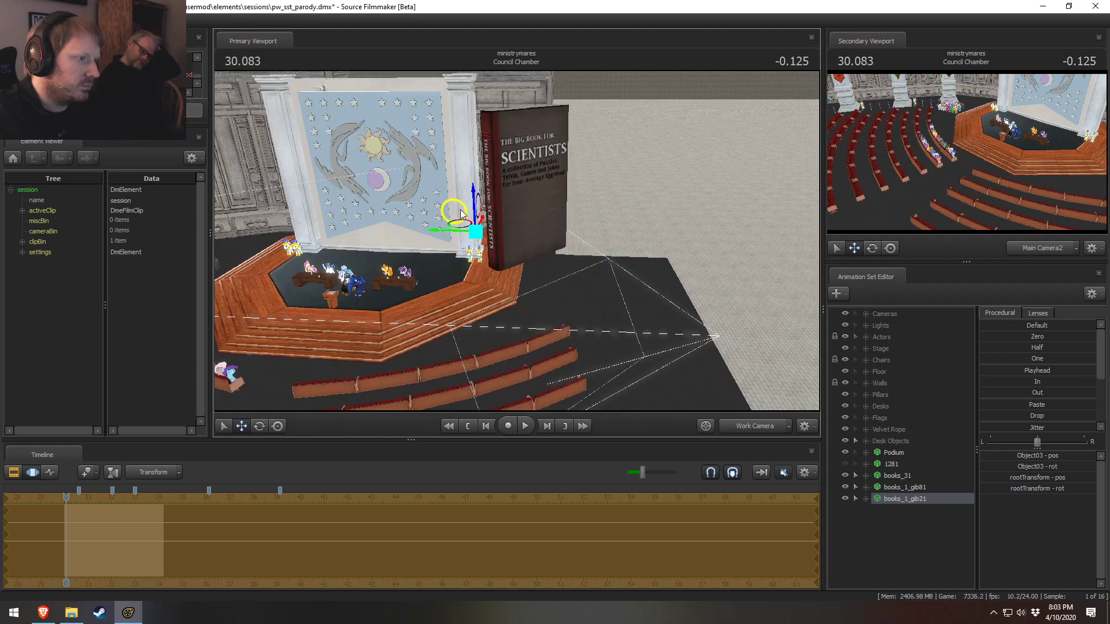
pyautogui.press('r')
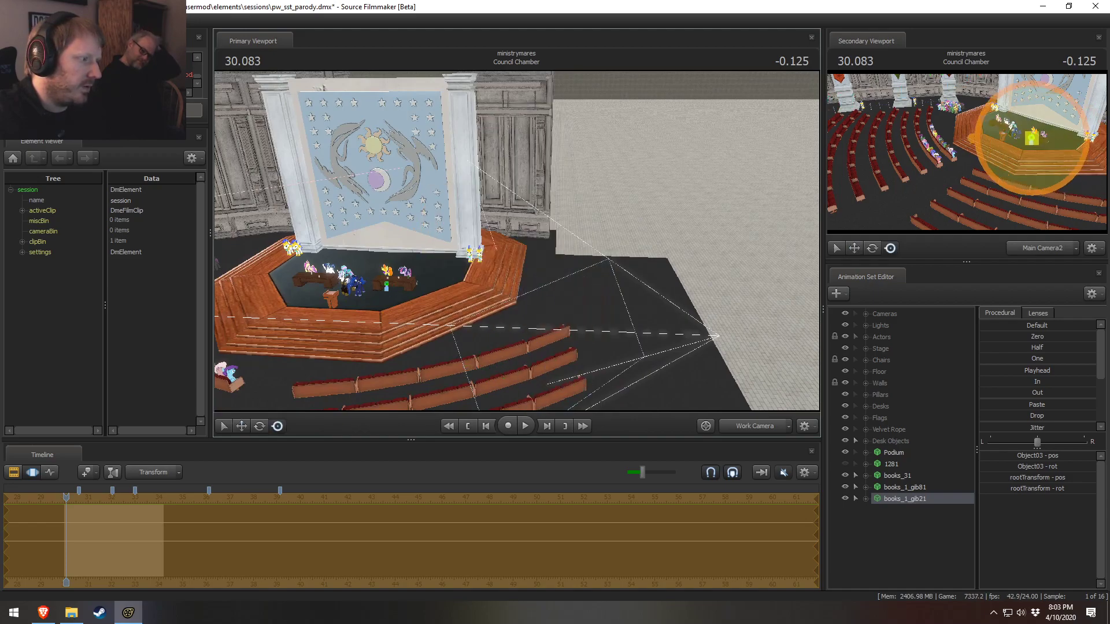
pyautogui.press('f')
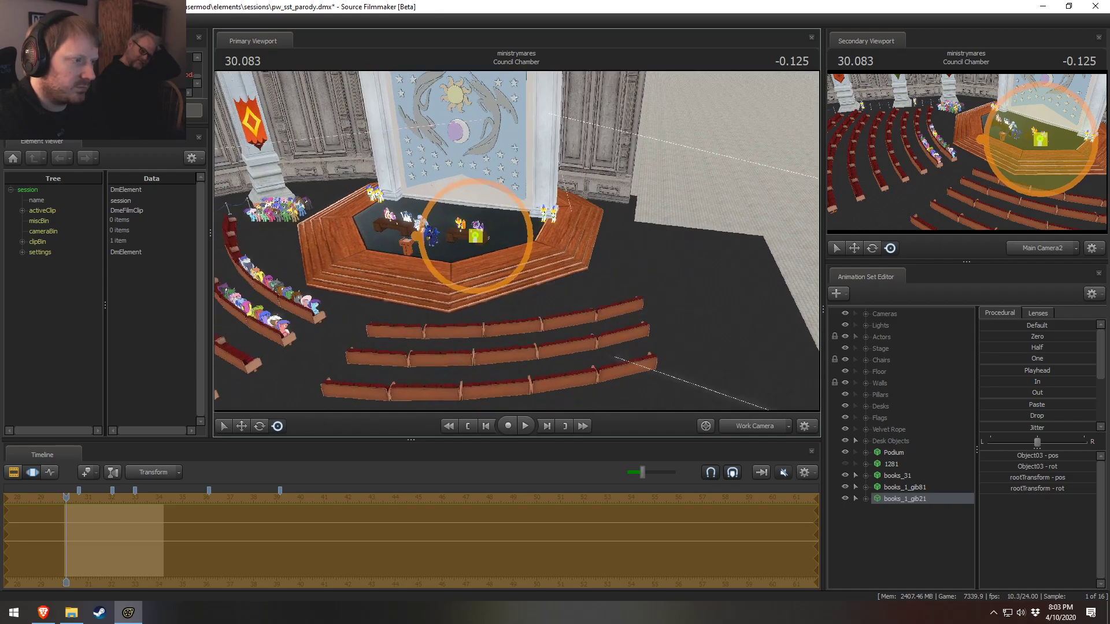
pyautogui.press('w')
pyautogui.moveTo(605, 193)
pyautogui.mouseDown()
pyautogui.moveTo(642, 196)
pyautogui.moveTo(604, 193)
pyautogui.mouseUp()
pyautogui.moveTo(613, 234); pyautogui.dragTo(532, 241)
pyautogui.press('w')
pyautogui.press('s')
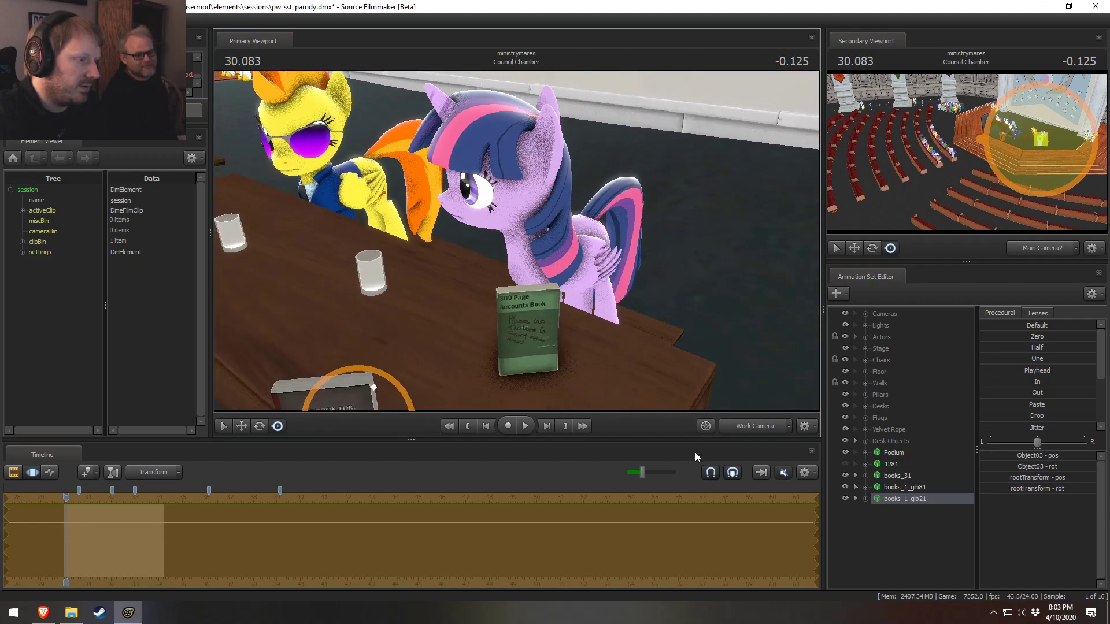
# Expand both book animation sets and edit the green book's root transform rotation to lay it flat on the desk
pyautogui.click(866, 487)
pyautogui.click(865, 522)
pyautogui.click(877, 499)
pyautogui.click(878, 500)
pyautogui.click(878, 501)
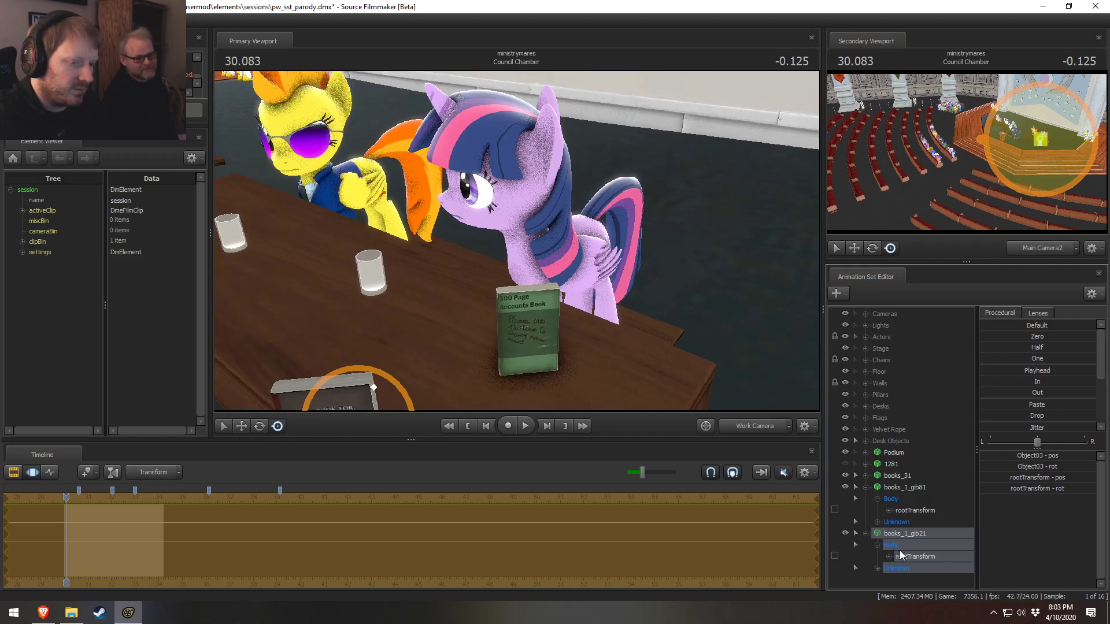
pyautogui.click(916, 510)
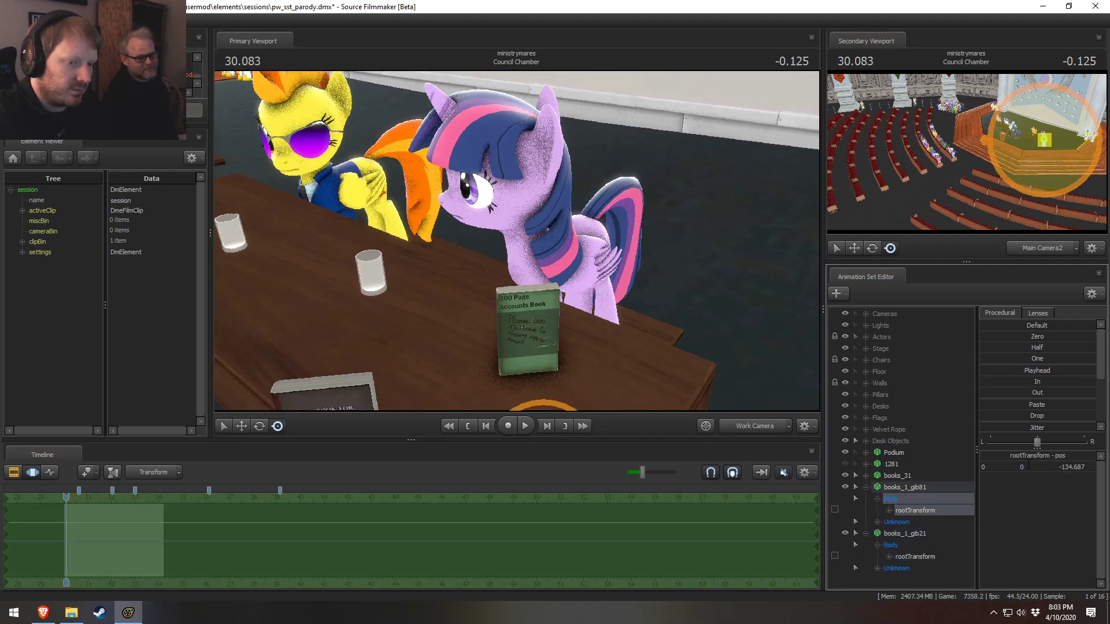
pyautogui.press('Return')
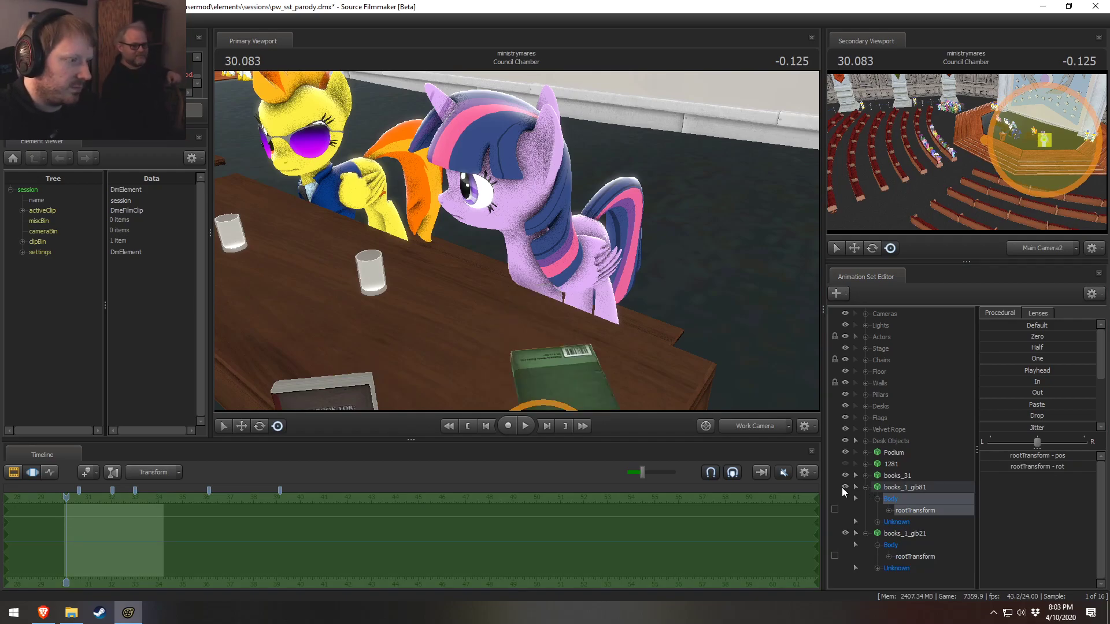
# Edit the Scientists book's root transform rotation to lay it flat on the desk
pyautogui.moveTo(682, 324); pyautogui.dragTo(673, 382)
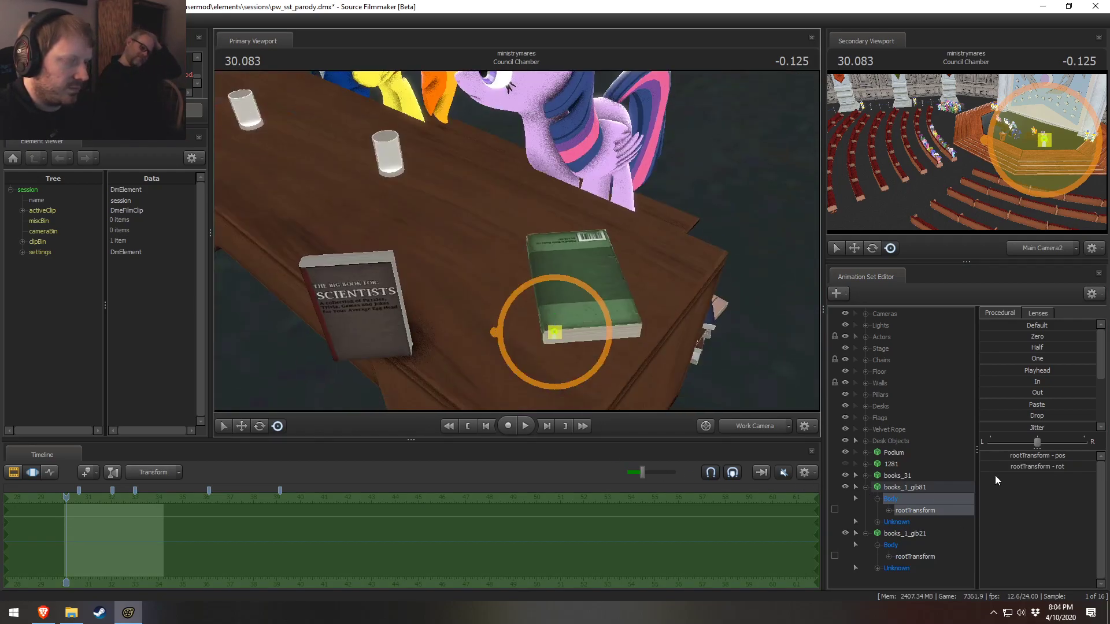
pyautogui.click(915, 556)
pyautogui.click(1021, 467)
pyautogui.press('Return')
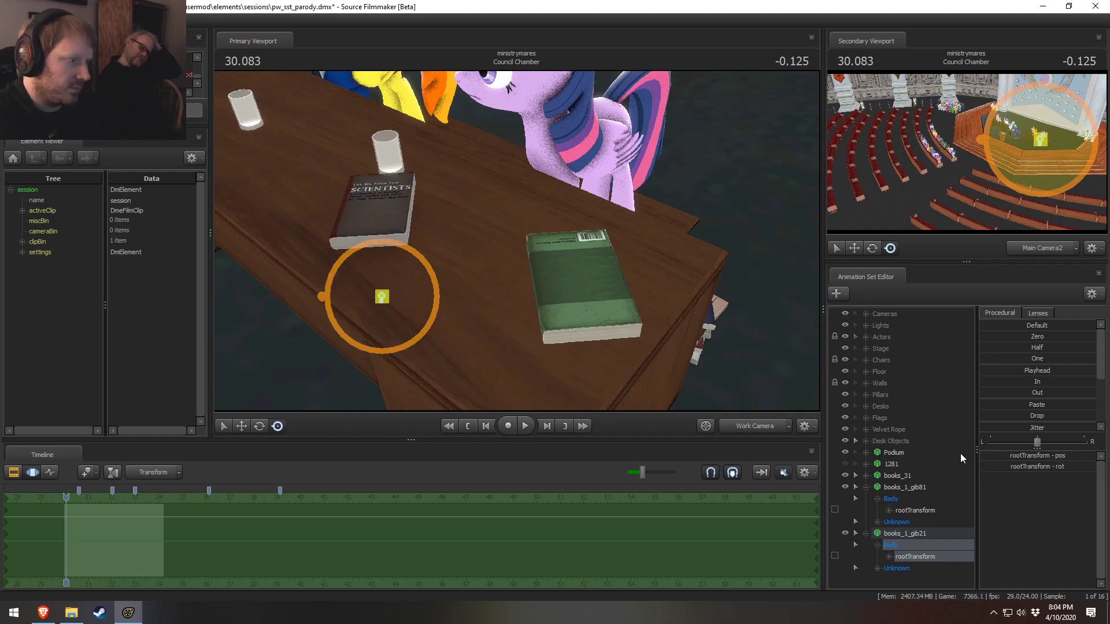
# Move the green book's root transform to rest the book on the desktop
pyautogui.click(918, 509)
pyautogui.keyDown('alt'); pyautogui.moveTo(682, 324); pyautogui.dragTo(685, 266); pyautogui.keyUp('alt')
pyautogui.moveTo(561, 330); pyautogui.dragTo(567, 301)
pyautogui.moveTo(571, 258); pyautogui.dragTo(559, 361)
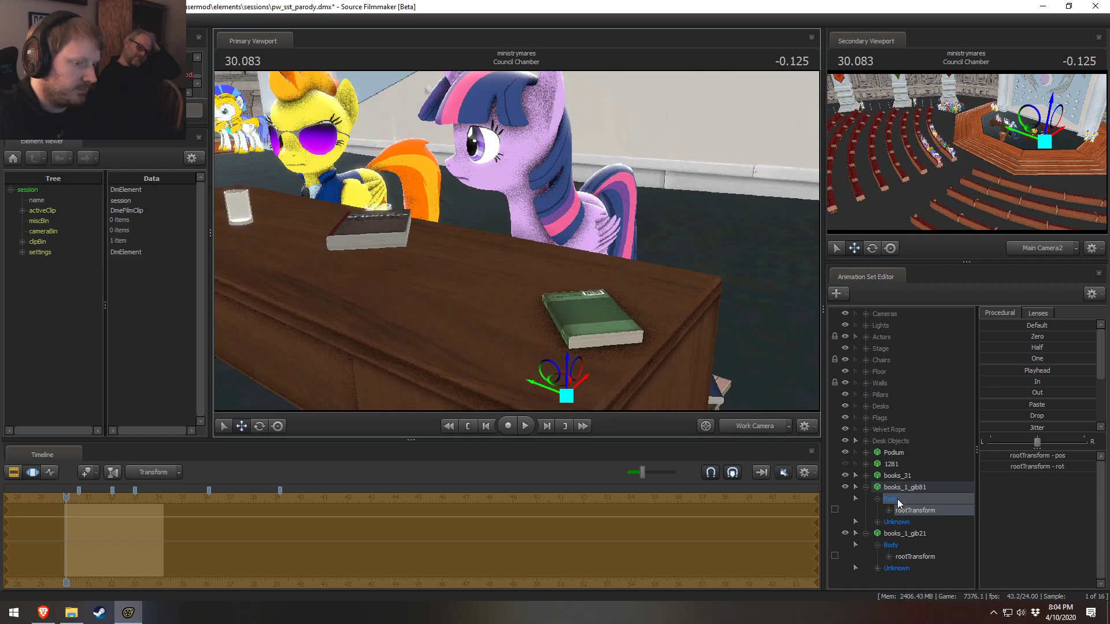
# Move the Scientists book to the desk end in front of the purple pony and turn it at an angle beside the green book
pyautogui.click(904, 532)
pyautogui.moveTo(376, 314); pyautogui.dragTo(562, 315)
pyautogui.press('e')
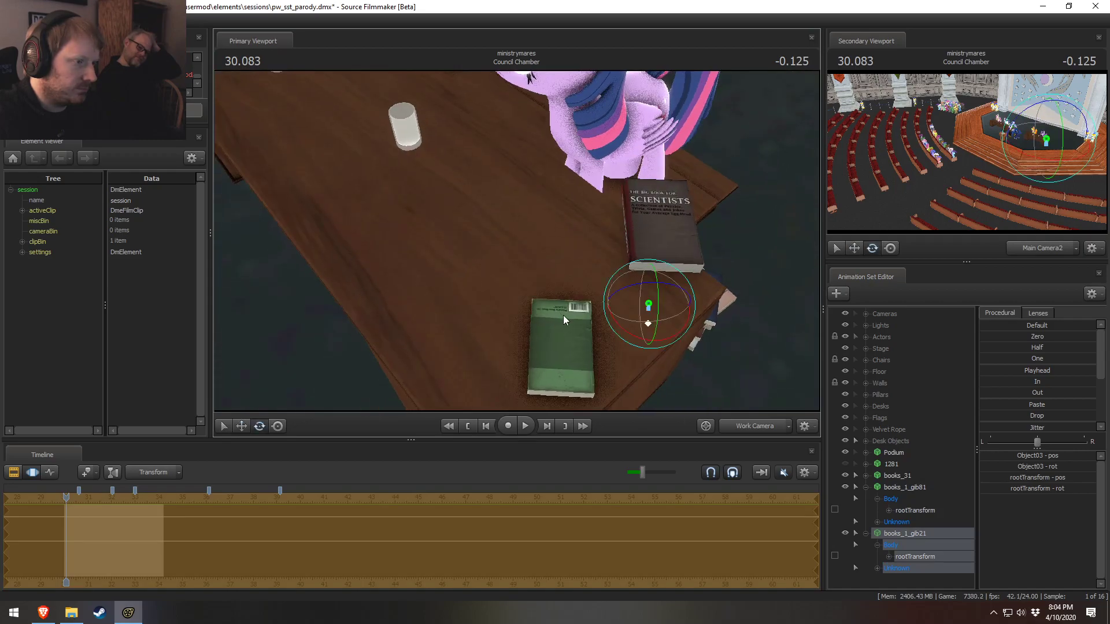
pyautogui.moveTo(639, 340); pyautogui.dragTo(654, 345)
pyautogui.press('w')
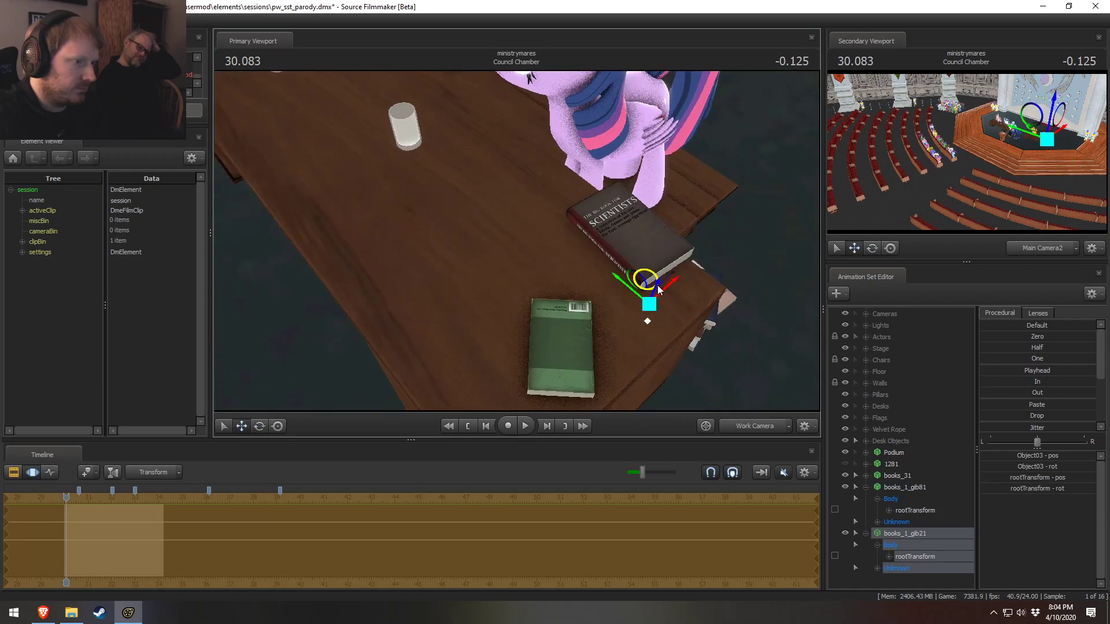
pyautogui.moveTo(657, 293); pyautogui.dragTo(630, 272)
pyautogui.press('e')
pyautogui.press('w')
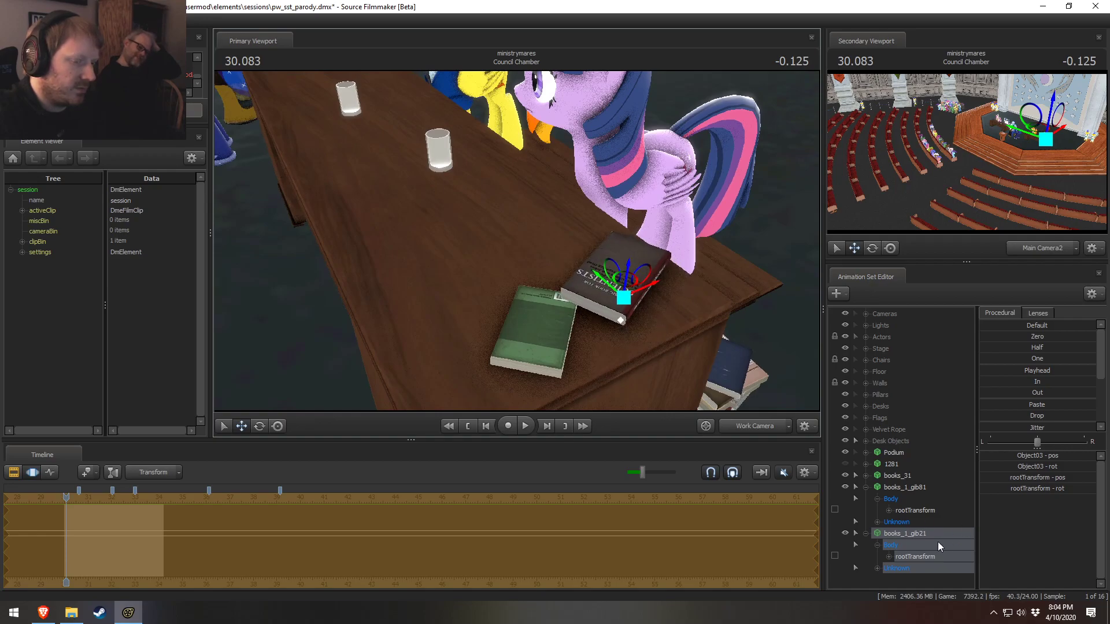
# Slide the green book under the Scientists book and stack the two at the end of the purple pony's desk
pyautogui.click(908, 487)
pyautogui.moveTo(546, 349); pyautogui.dragTo(635, 356)
pyautogui.press('e')
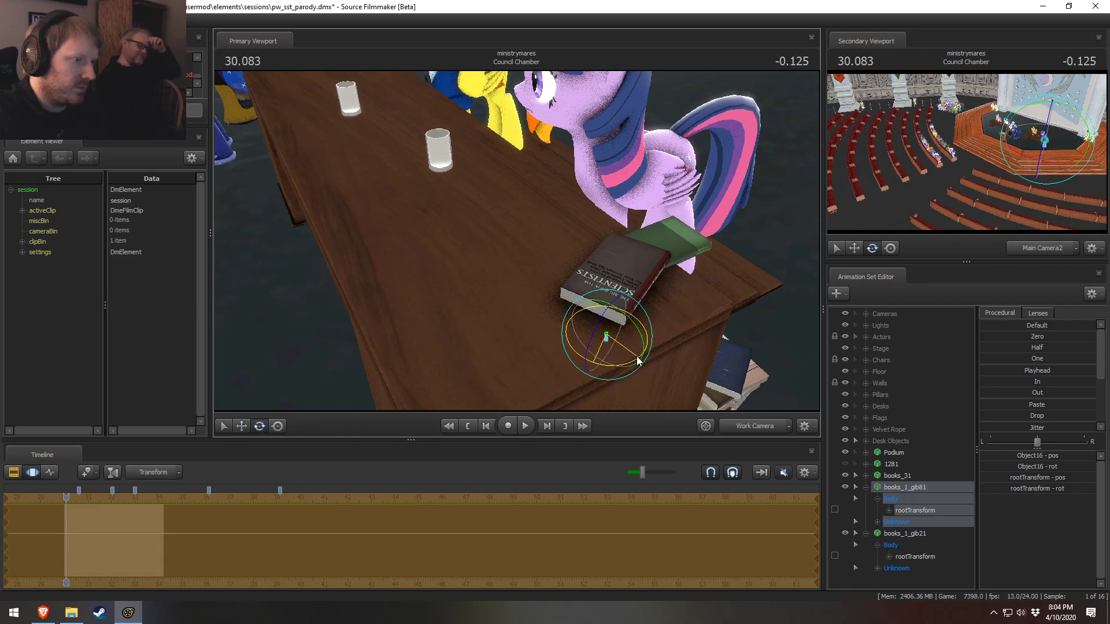
pyautogui.press('w')
pyautogui.moveTo(608, 315); pyautogui.dragTo(509, 323)
pyautogui.click(899, 532)
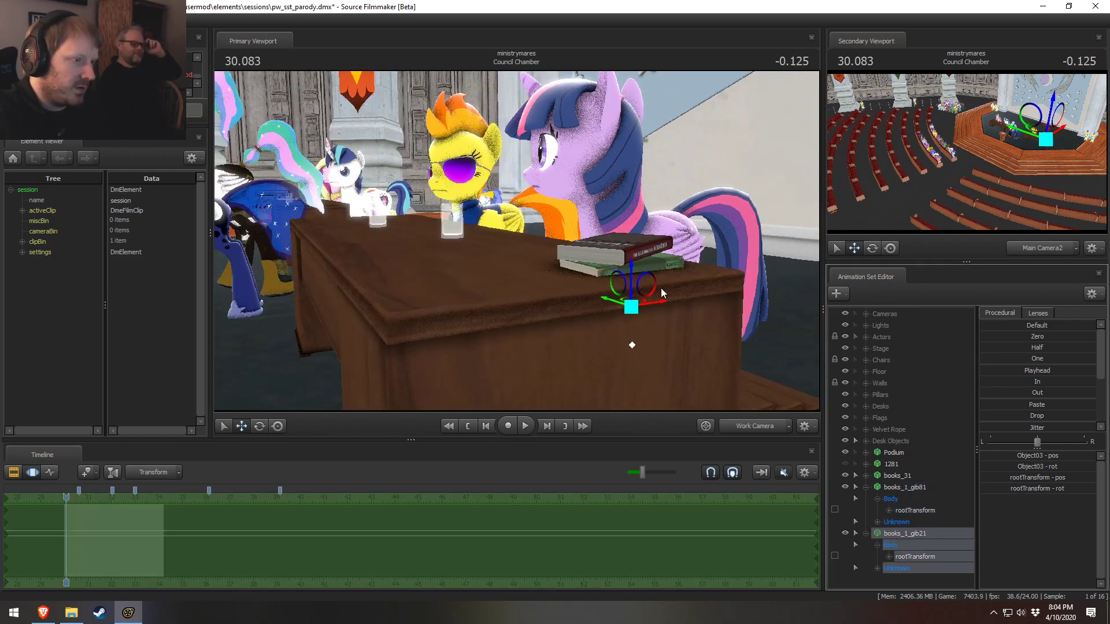
pyautogui.moveTo(633, 259); pyautogui.dragTo(474, 259)
# Preview the stacked books and the Main Camera2 view with lighting enabled, then disable lighting
pyautogui.press('F2')
pyautogui.rightClick(461, 270)
pyautogui.click(496, 299)
pyautogui.press('F3')
pyautogui.press('F2')
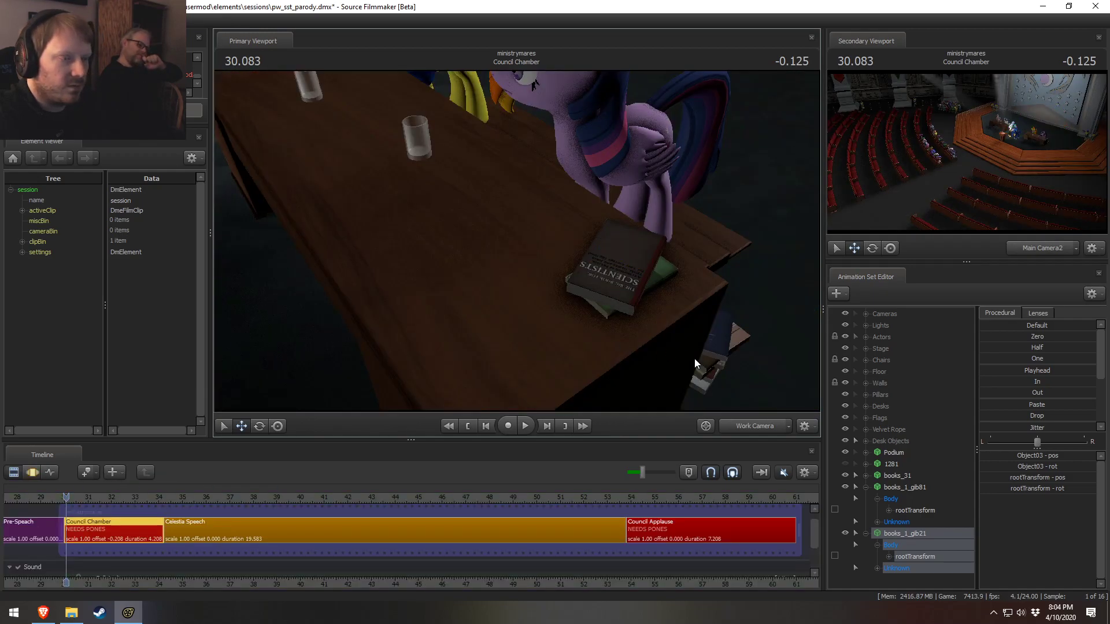
pyautogui.click(732, 429)
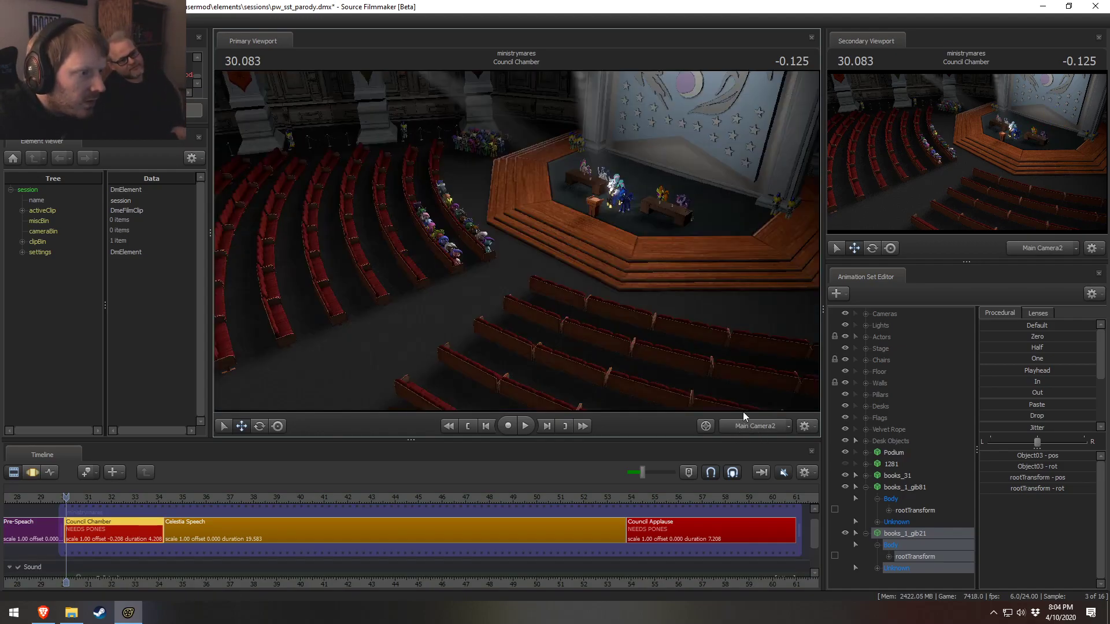
pyautogui.rightClick(694, 271)
pyautogui.click(736, 300)
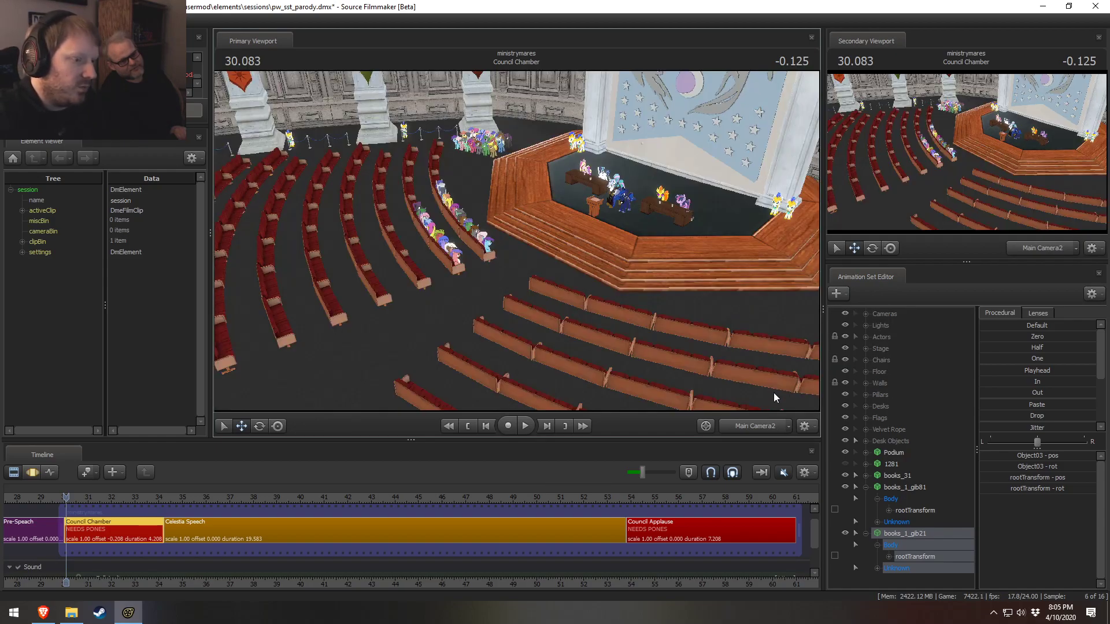
# Frame the yellow and purple ponies' desk from the work camera and collapse both book animation sets
pyautogui.click(563, 317)
pyautogui.moveTo(682, 324); pyautogui.dragTo(734, 323)
pyautogui.press('w')
pyautogui.press('w')
pyautogui.moveTo(748, 391); pyautogui.dragTo(734, 390)
pyautogui.press('w')
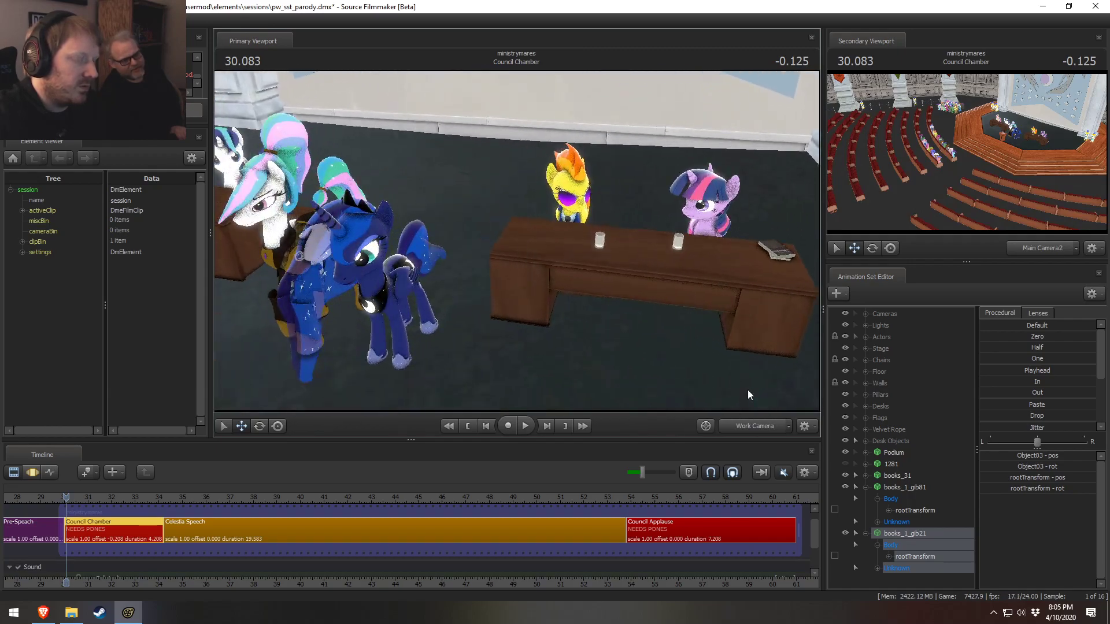
pyautogui.click(865, 487)
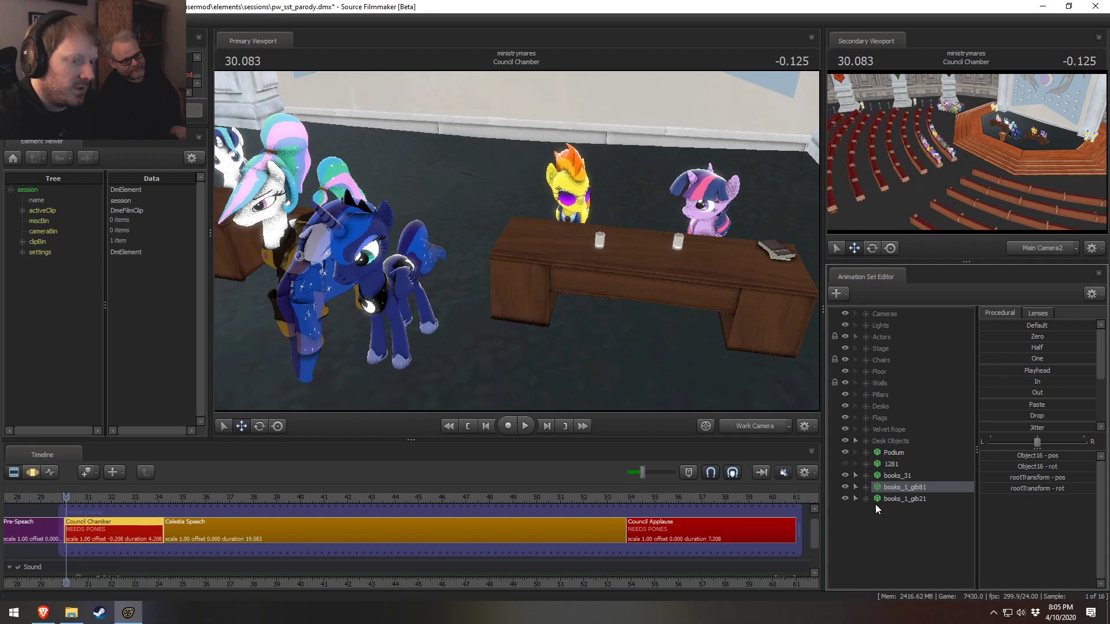
# Start adding a model as a new animation set and filter the model list by "note"
pyautogui.rightClick(887, 527)
pyautogui.click(959, 438)
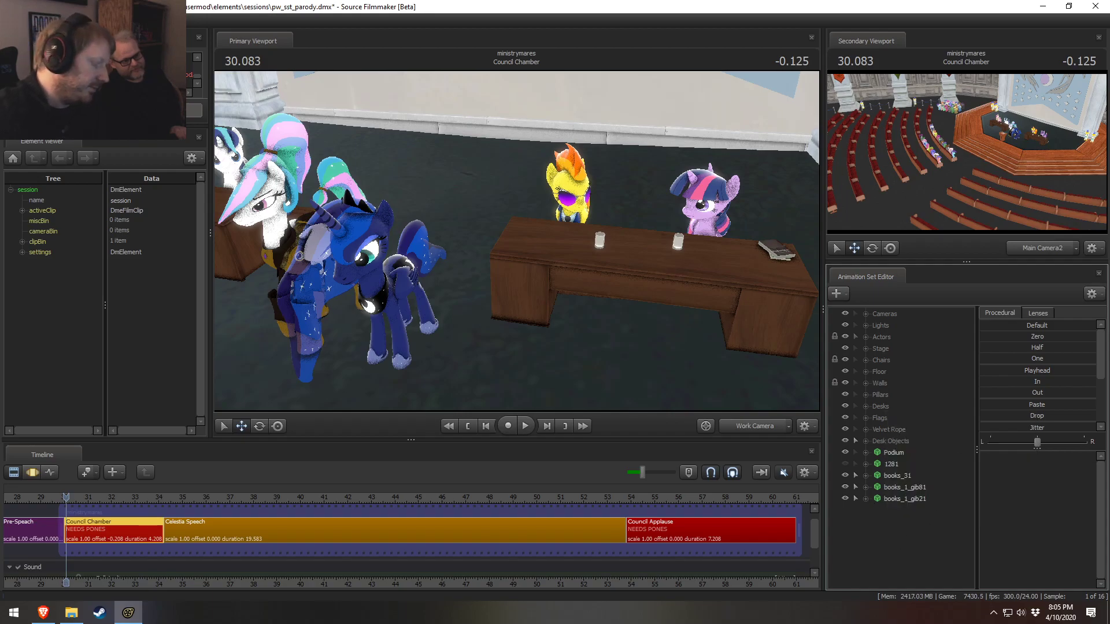
pyautogui.write('no')
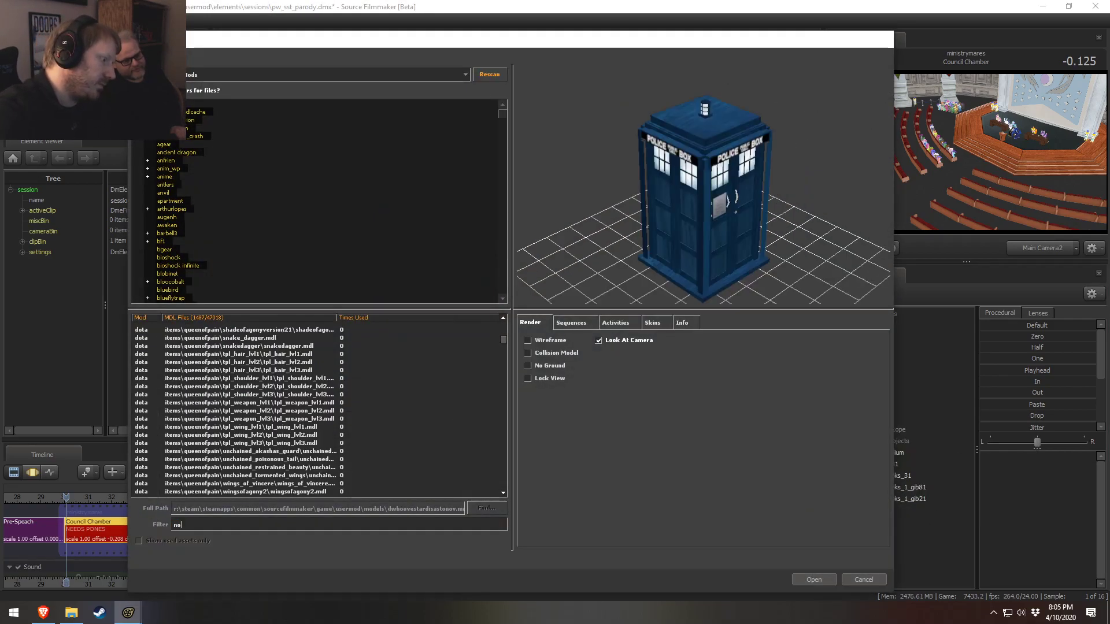
pyautogui.write('te')
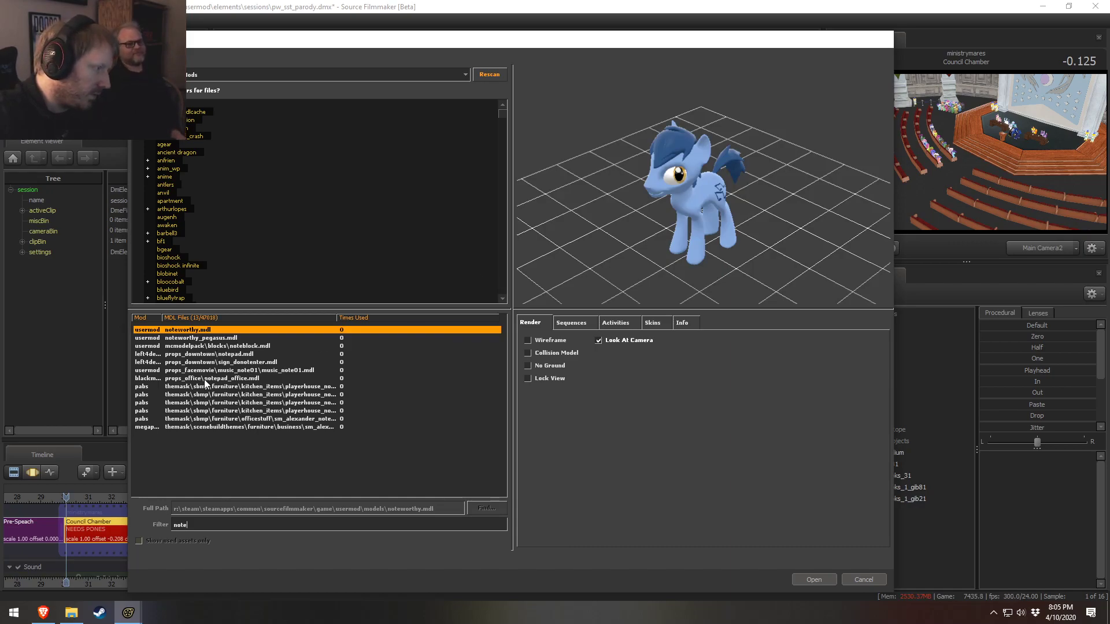
# Compare the previews of the matching note models and load the downtown props notepad.mdl into the shot
pyautogui.click(205, 378)
pyautogui.moveTo(779, 223); pyautogui.dragTo(697, 233)
pyautogui.press('Up')
pyautogui.press('Down')
pyautogui.press('Down')
pyautogui.press('Down')
pyautogui.press('Down')
pyautogui.press('Down')
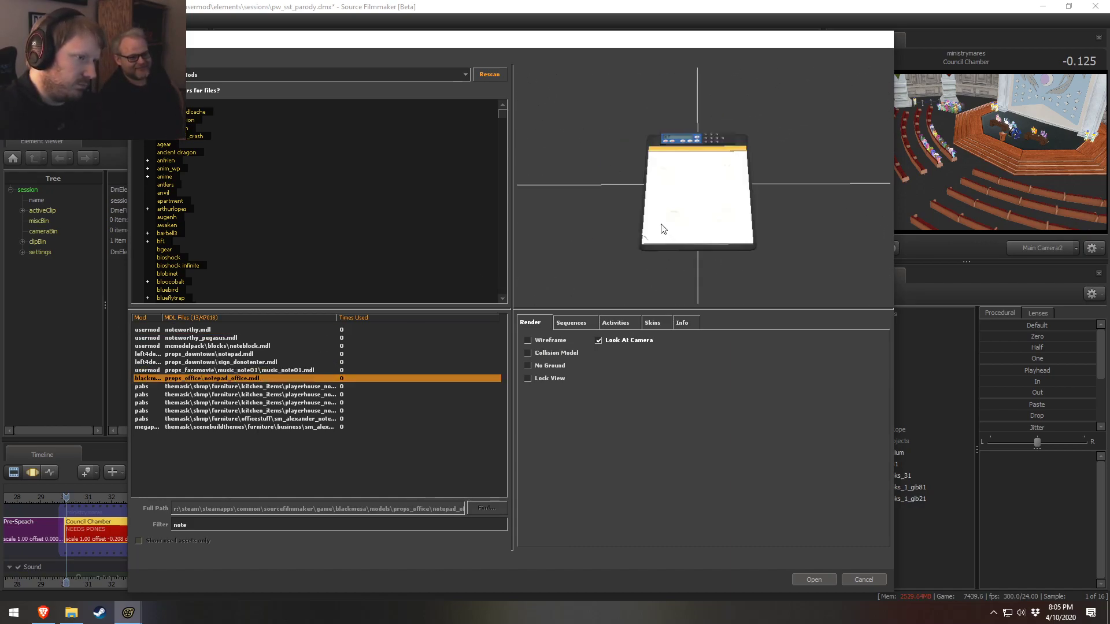
pyautogui.press('Up')
pyautogui.press('Up')
pyautogui.press('Up')
pyautogui.press('Up')
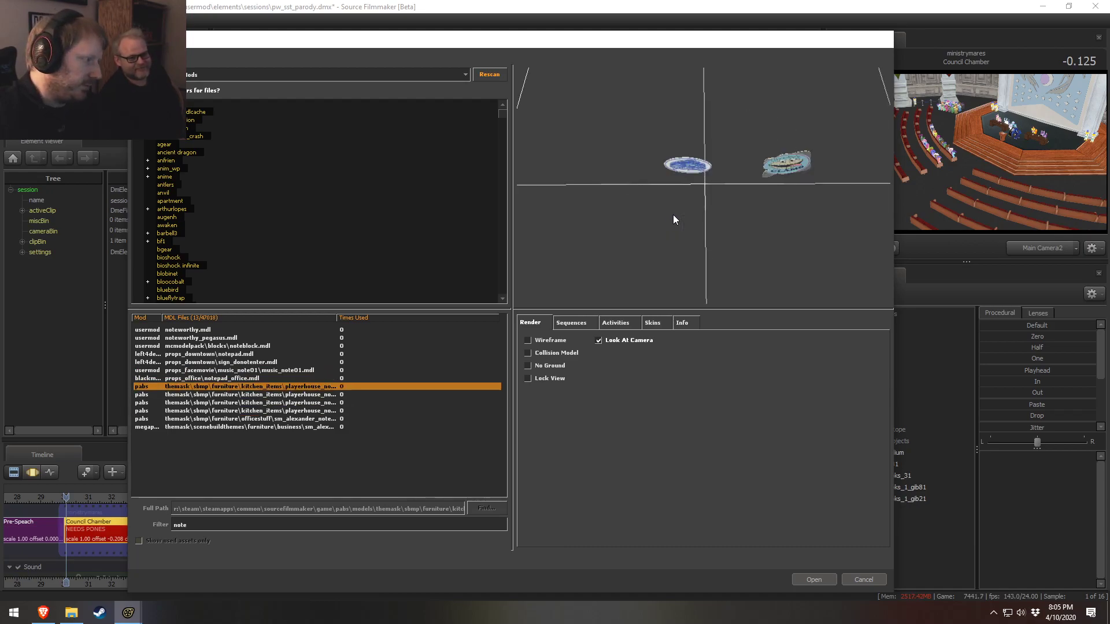
pyautogui.press('Up')
pyautogui.press('Up')
pyautogui.press('Up')
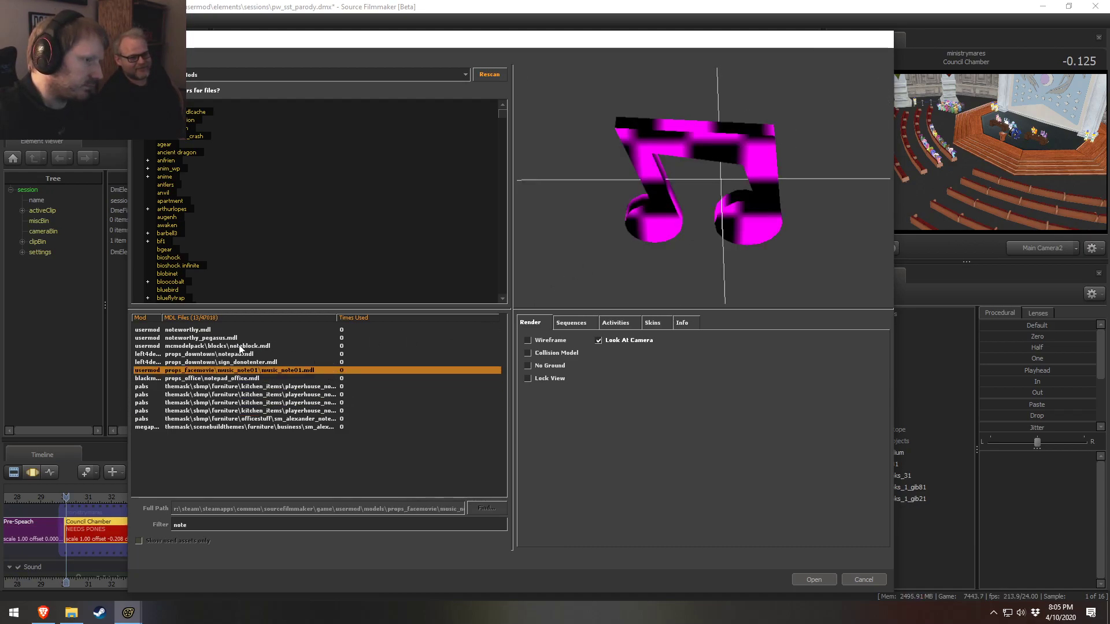
pyautogui.moveTo(600, 209); pyautogui.dragTo(679, 192)
pyautogui.click(813, 580)
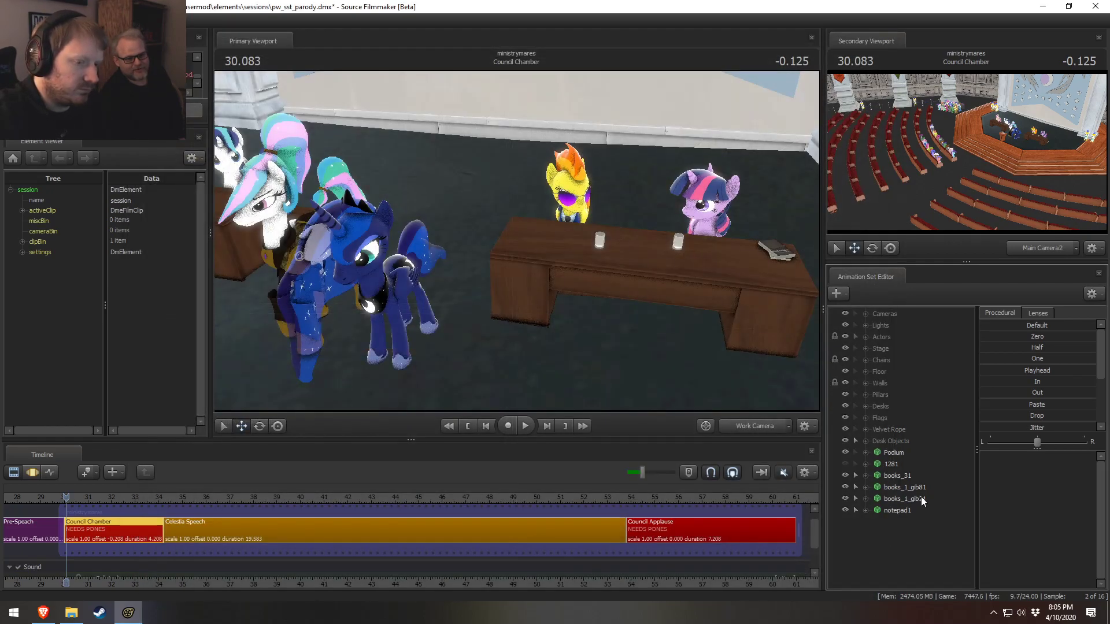
# Locate the new notepad above the audience benches from the work camera and select its animation set
pyautogui.click(767, 430)
pyautogui.keyDown('ctrl'); pyautogui.click(768, 430); pyautogui.keyUp('ctrl')
pyautogui.press('s')
pyautogui.moveTo(490, 305); pyautogui.dragTo(476, 269)
pyautogui.press('F3')
pyautogui.press('r')
pyautogui.press('w')
pyautogui.moveTo(523, 303); pyautogui.dragTo(512, 253)
pyautogui.press('s')
pyautogui.press('F2')
pyautogui.press('F3')
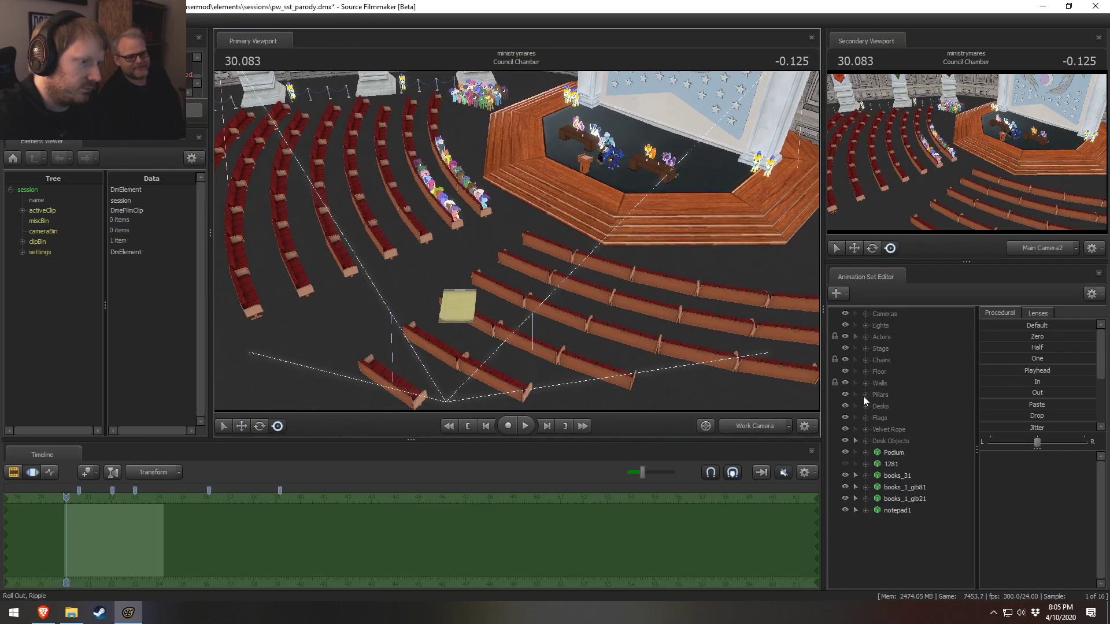
pyautogui.click(914, 511)
pyautogui.press('F2')
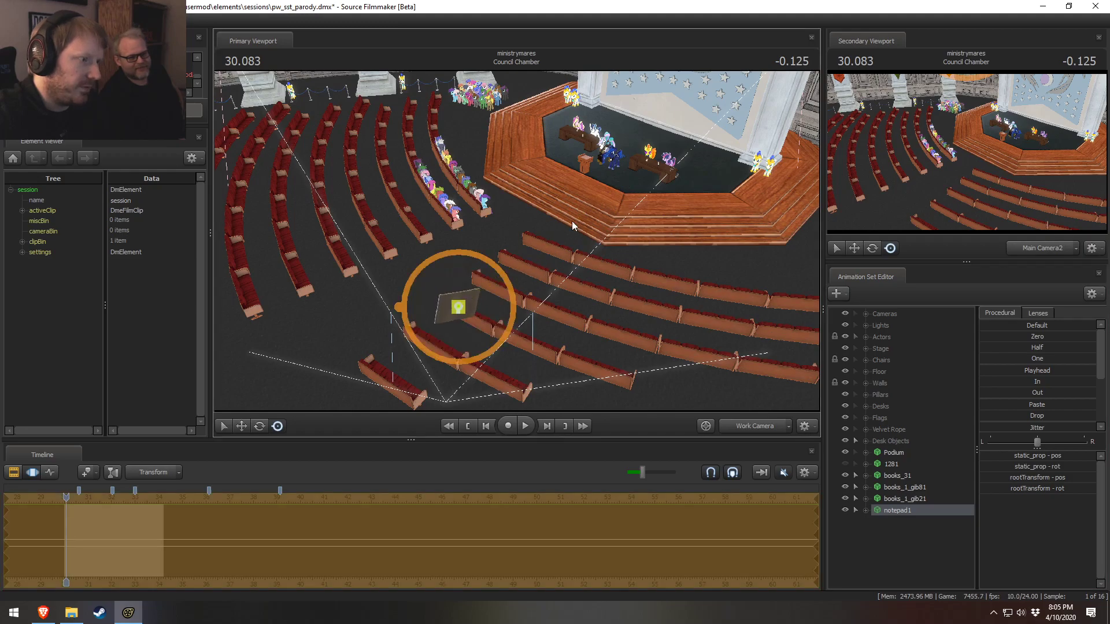
pyautogui.press('F3')
# Move the notepad from the benches to the free end of the yellow pony's stage desk
pyautogui.moveTo(455, 308); pyautogui.dragTo(639, 157)
pyautogui.press('w')
pyautogui.moveTo(578, 248); pyautogui.dragTo(705, 179)
pyautogui.press('w')
pyautogui.moveTo(491, 231); pyautogui.dragTo(537, 177)
pyautogui.press('w')
pyautogui.press('w')
pyautogui.press('s')
# Rotate the notepad to lie at an angle on the desktop beside the yellow pony
pyautogui.press('e')
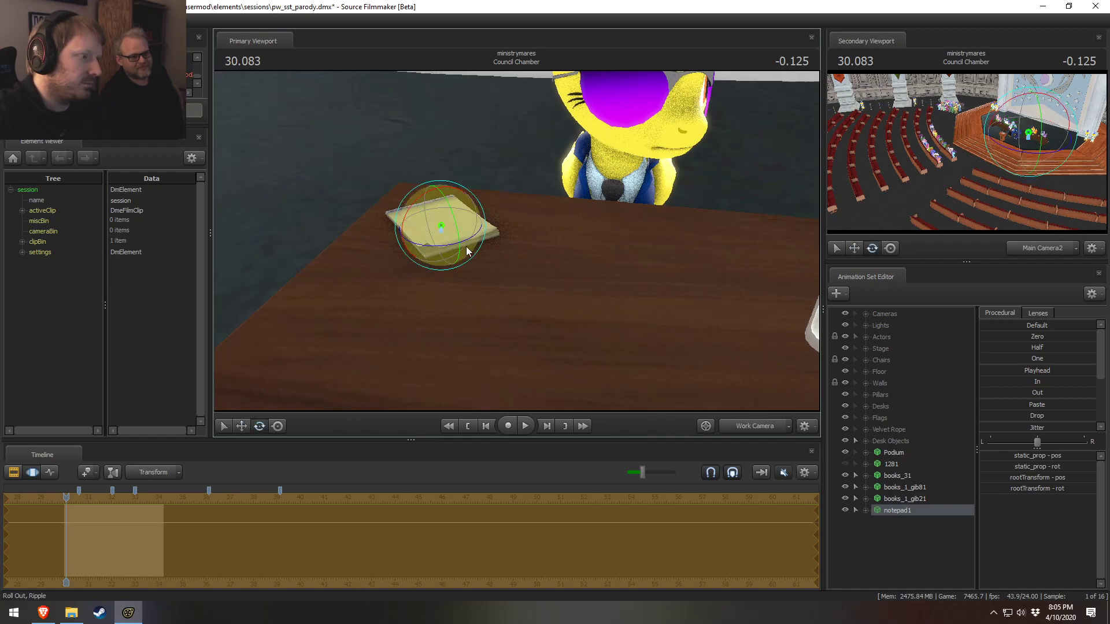
pyautogui.moveTo(455, 245); pyautogui.dragTo(517, 240)
pyautogui.press('w')
pyautogui.press('s')
pyautogui.press('F2')
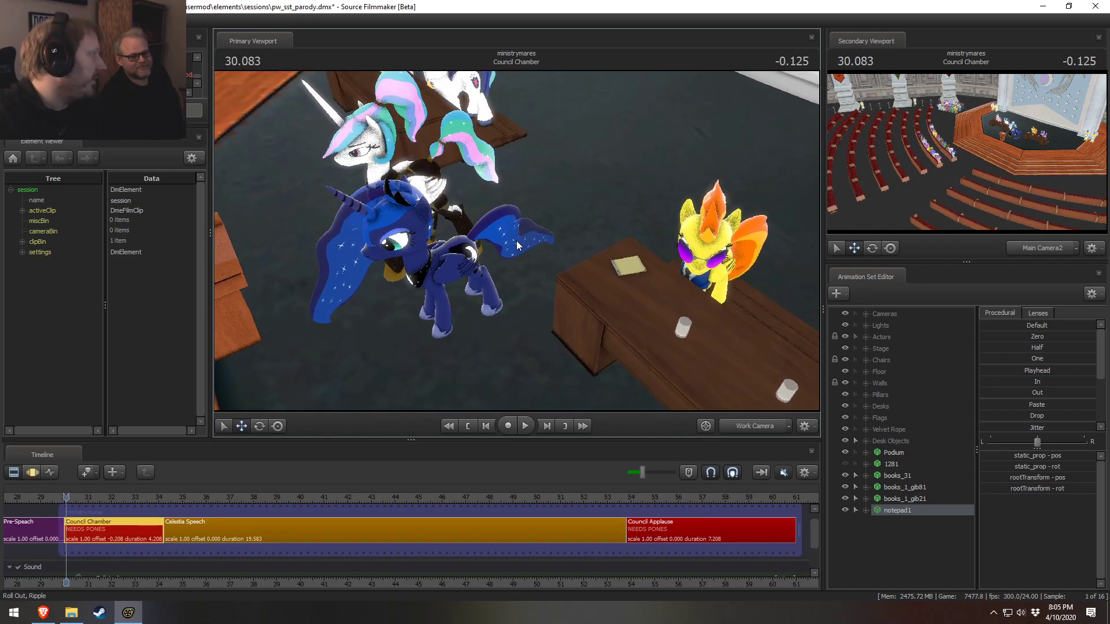
# Move the three book animation sets and notepad1 into the Desk Objects group
pyautogui.moveTo(582, 214); pyautogui.dragTo(520, 180)
pyautogui.press('w')
pyautogui.press('w')
pyautogui.moveTo(517, 240); pyautogui.dragTo(593, 240)
pyautogui.press('d')
pyautogui.press('w')
pyautogui.moveTo(796, 360)
pyautogui.mouseDown()
pyautogui.moveTo(819, 361)
pyautogui.moveTo(818, 373)
pyautogui.moveTo(796, 360)
pyautogui.mouseUp()
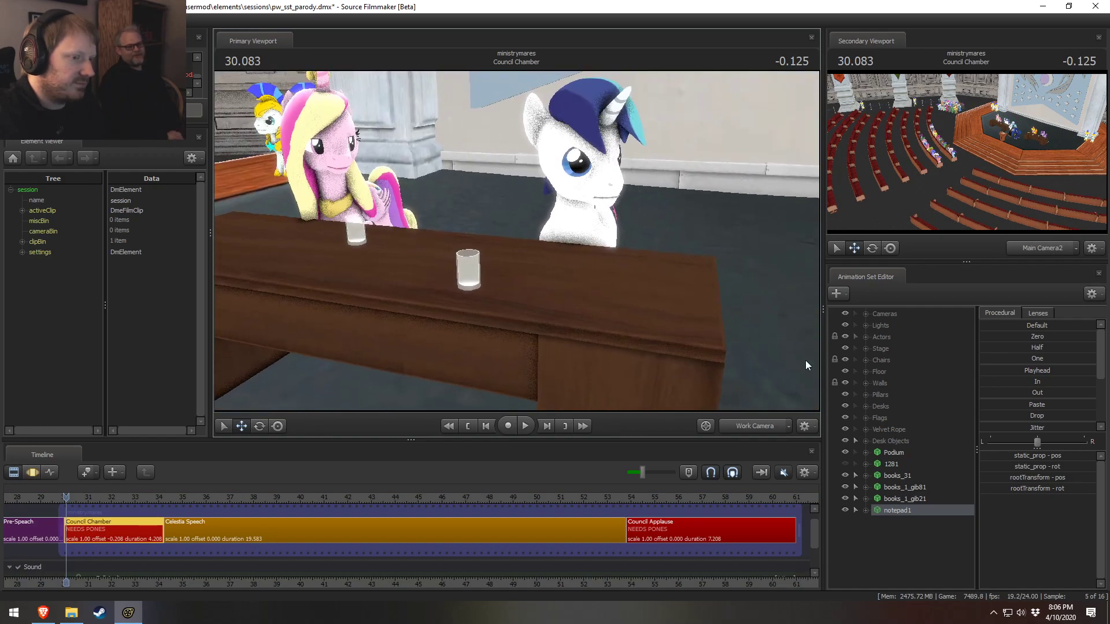
pyautogui.keyDown('shift'); pyautogui.click(903, 479); pyautogui.keyUp('shift')
pyautogui.moveTo(904, 479); pyautogui.dragTo(901, 442)
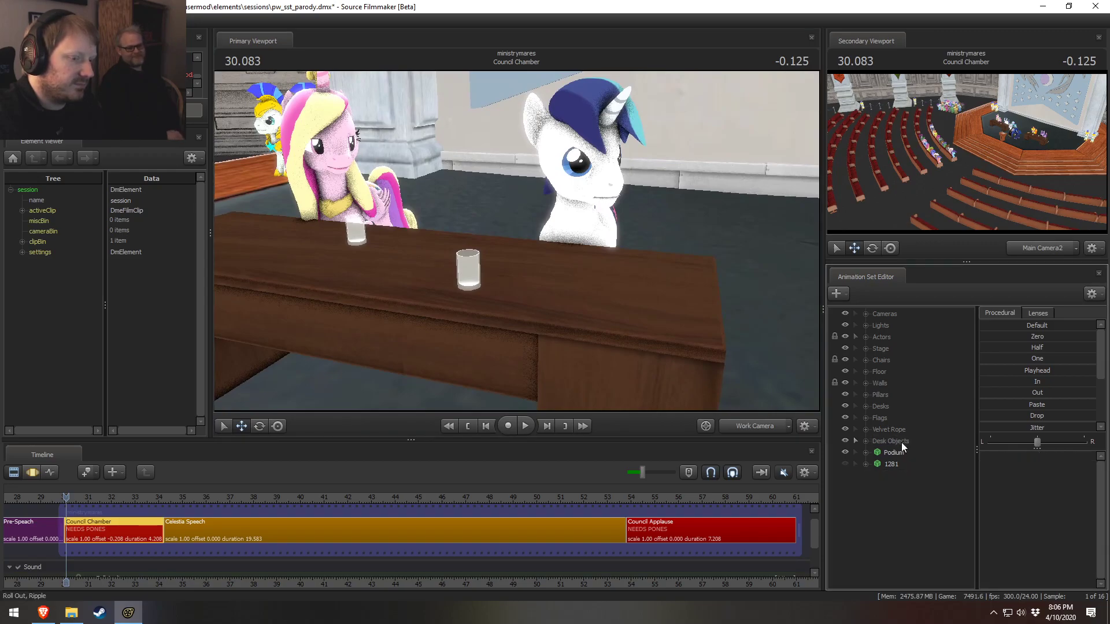
pyautogui.rightClick(885, 497)
pyautogui.click(863, 487)
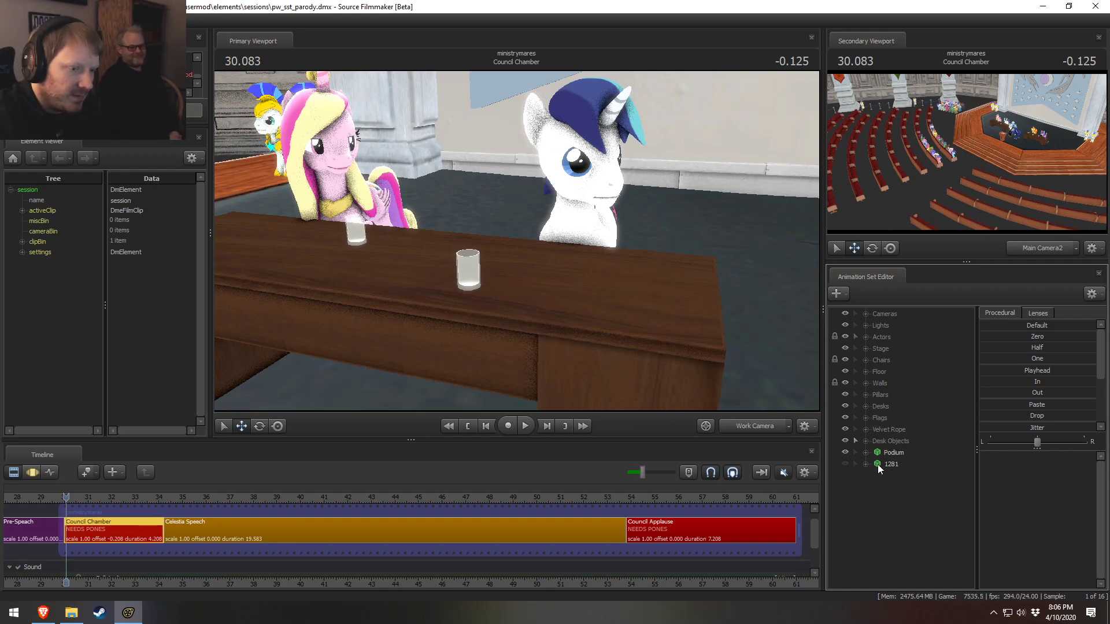
# Switch the primary view to Main Camera2 and enable lighting
pyautogui.moveTo(514, 243); pyautogui.dragTo(551, 247)
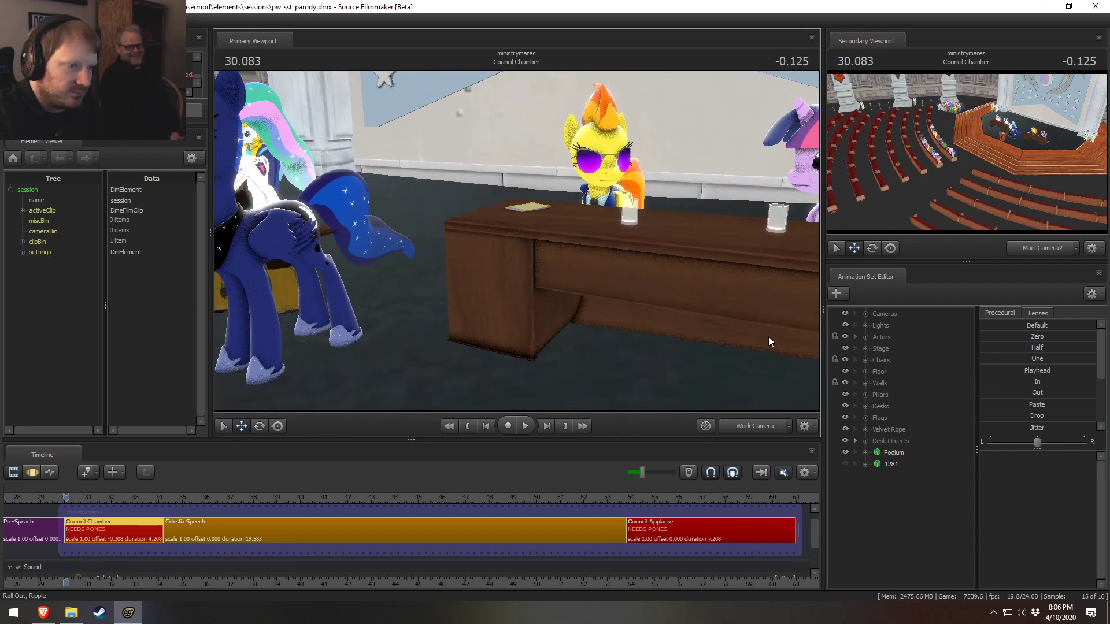
pyautogui.click(759, 426)
pyautogui.rightClick(597, 323)
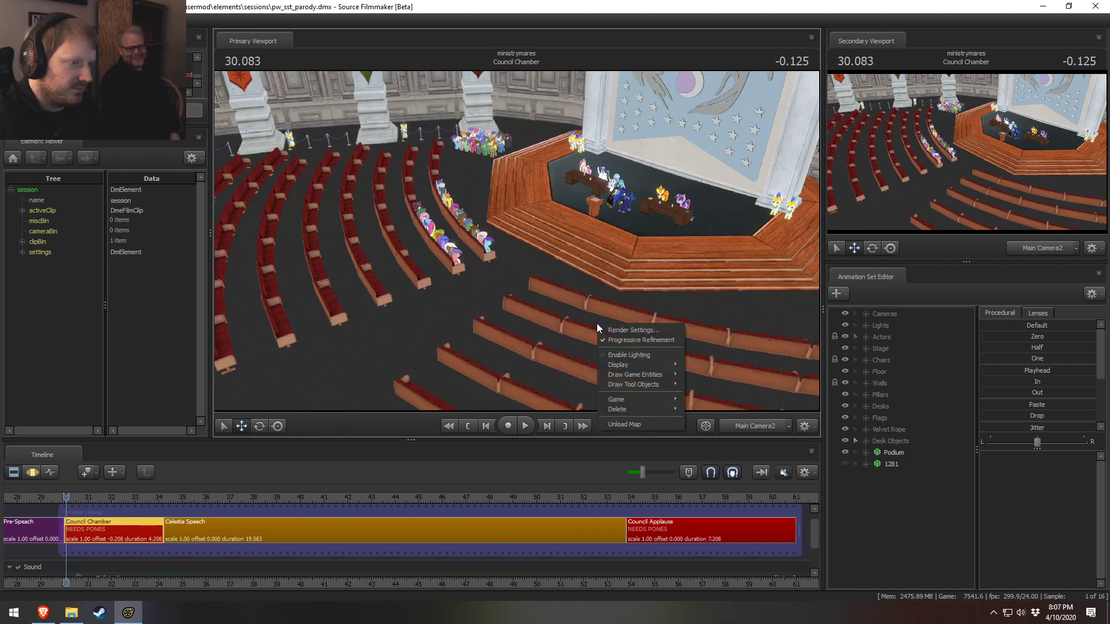
pyautogui.click(628, 354)
pyautogui.press('F3')
pyautogui.press('F2')
pyautogui.press('F3')
pyautogui.press('F2')
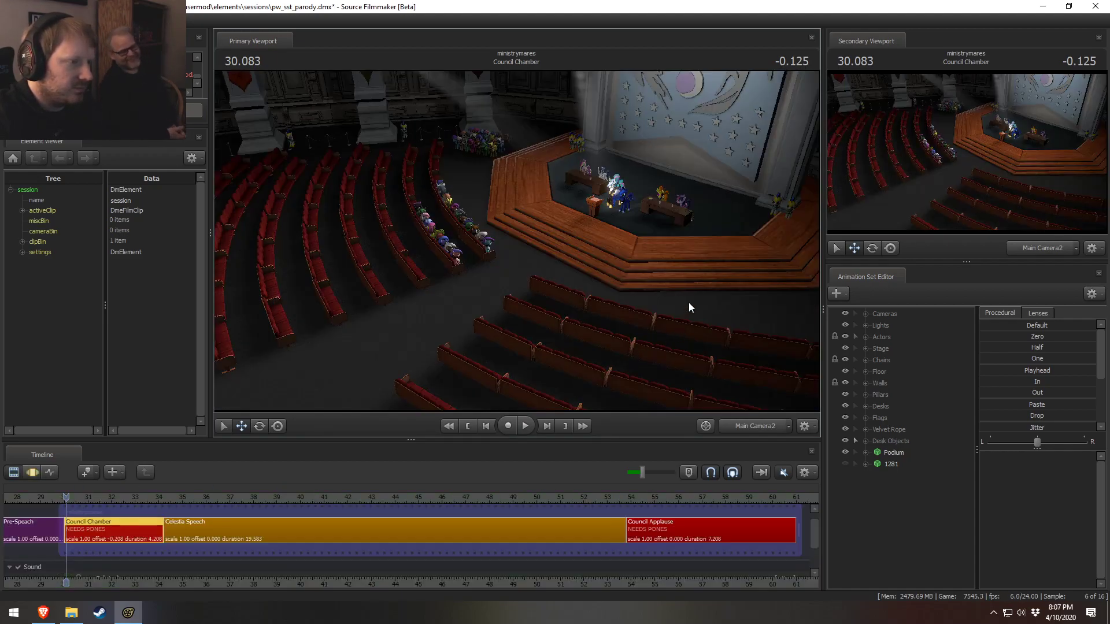
# View the notepad closely from the work camera, expand Desk Objects and add override materials to notepad1
pyautogui.click(759, 426)
pyautogui.moveTo(624, 334); pyautogui.dragTo(712, 376)
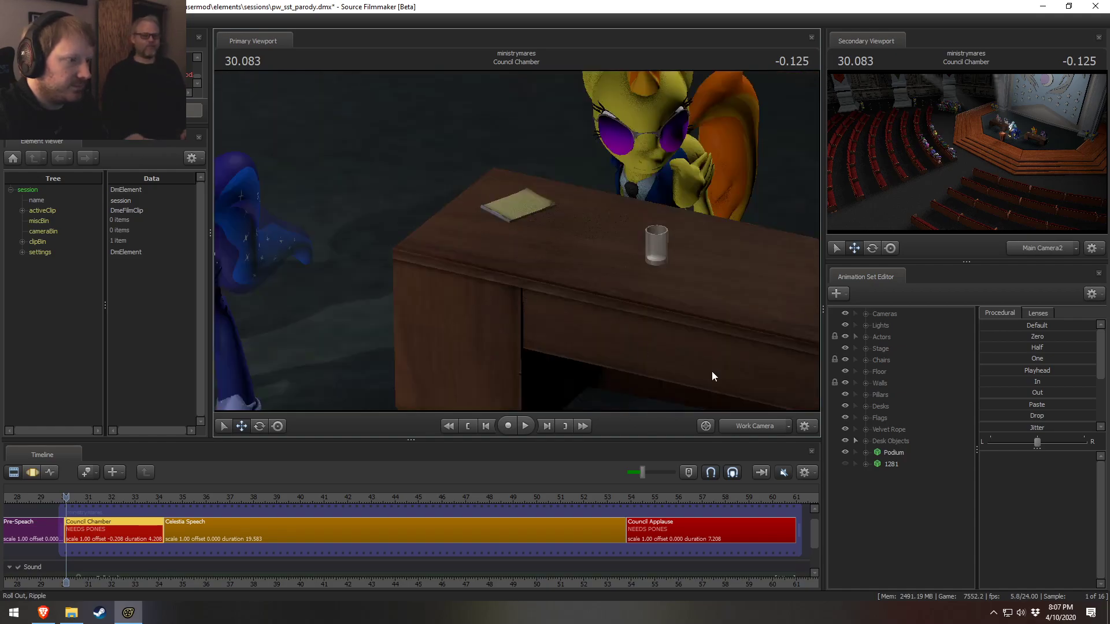
pyautogui.click(873, 441)
pyautogui.click(865, 440)
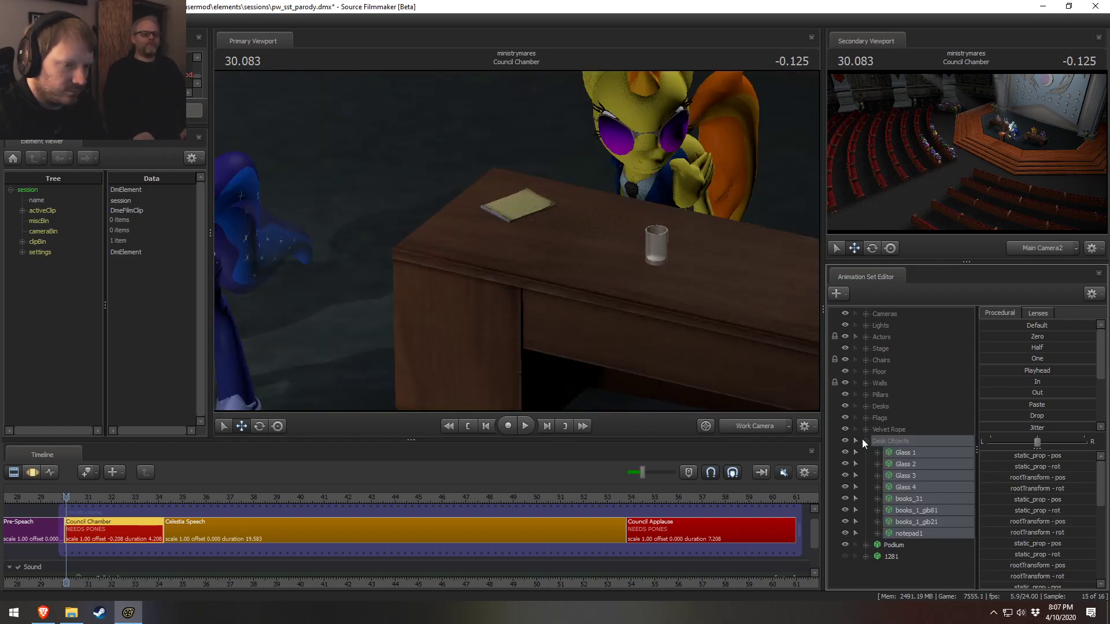
pyautogui.rightClick(911, 535)
pyautogui.click(898, 538)
pyautogui.rightClick(910, 533)
pyautogui.click(934, 512)
# Show the notepad's game model element and expand its materials down to the notepad material
pyautogui.rightClick(918, 535)
pyautogui.moveTo(958, 429)
pyautogui.click(1046, 440)
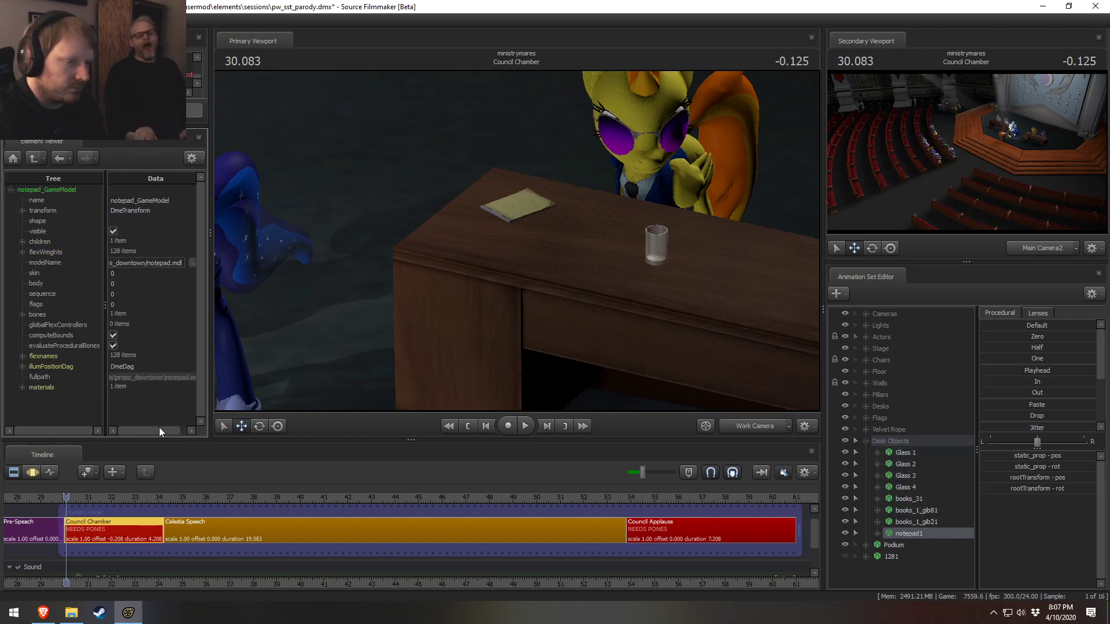
pyautogui.click(23, 386)
pyautogui.click(33, 397)
pyautogui.click(61, 399)
# Add a vector3 attribute named $color to the notepad material and set it to 0.8 0.8 0.8
pyautogui.rightClick(61, 398)
pyautogui.moveTo(126, 484)
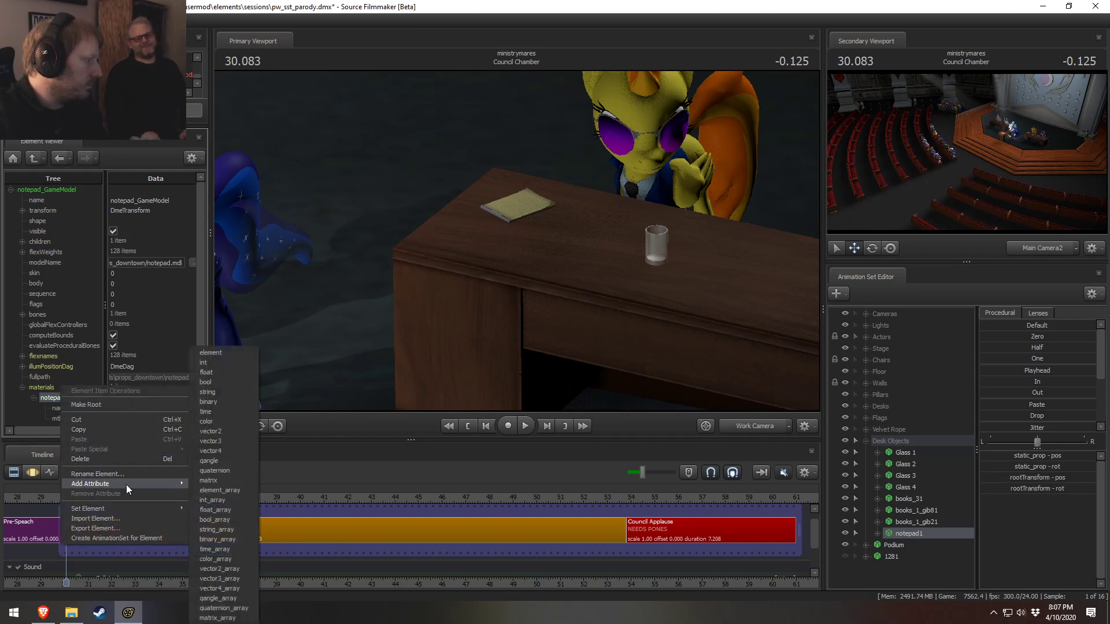
pyautogui.click(217, 443)
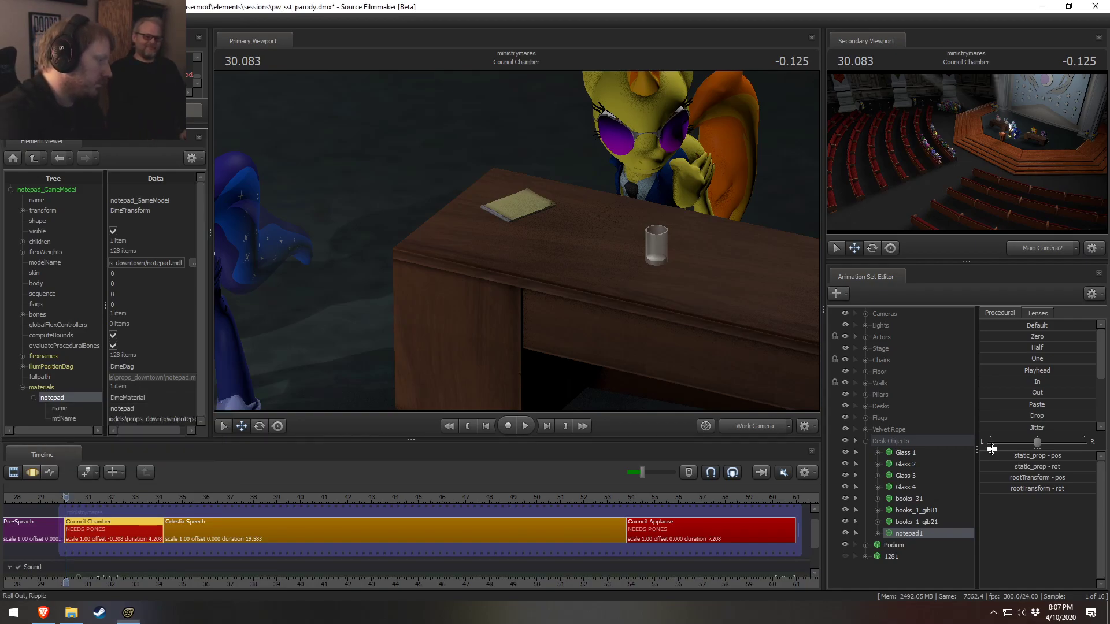
pyautogui.press('Return')
pyautogui.scroll(-1, 119, 406)
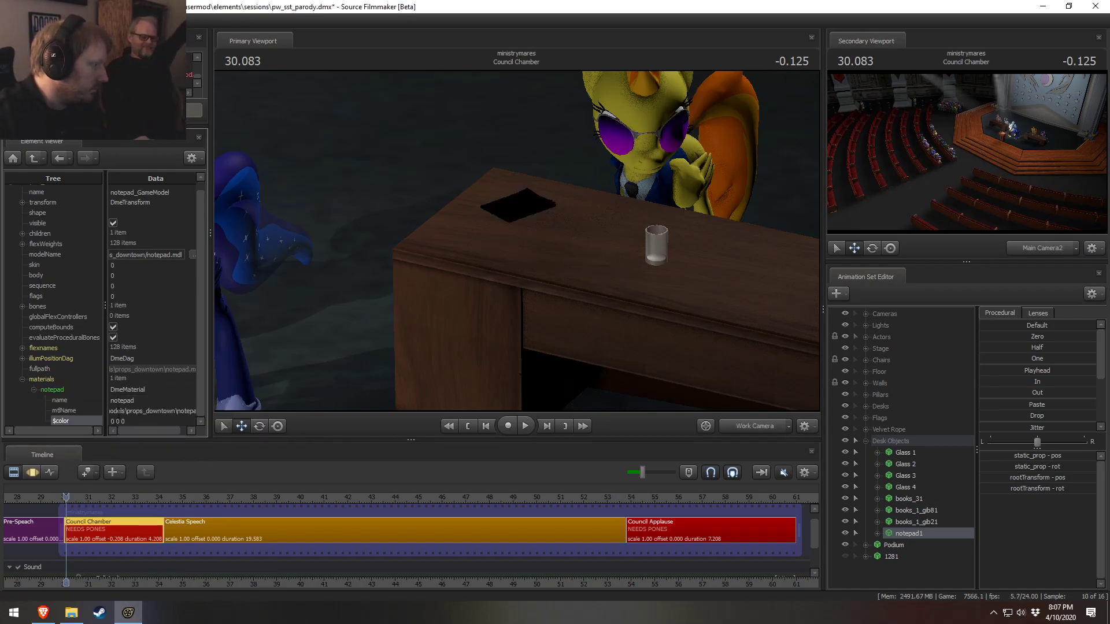
pyautogui.doubleClick(131, 421)
pyautogui.write('0.8 0.8 0.8')
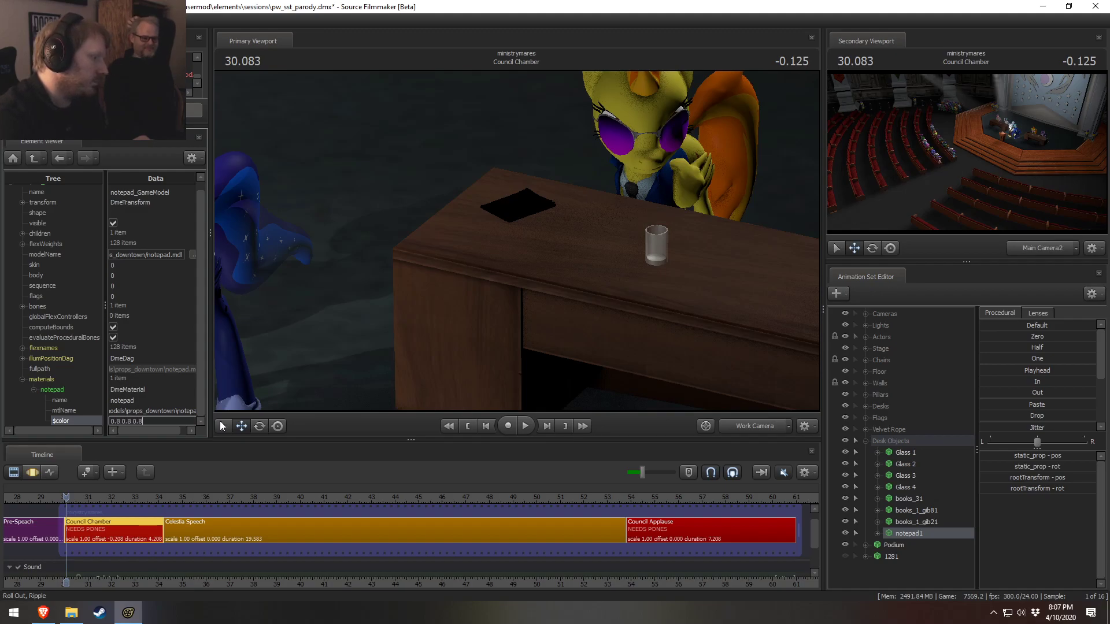
pyautogui.press('Return')
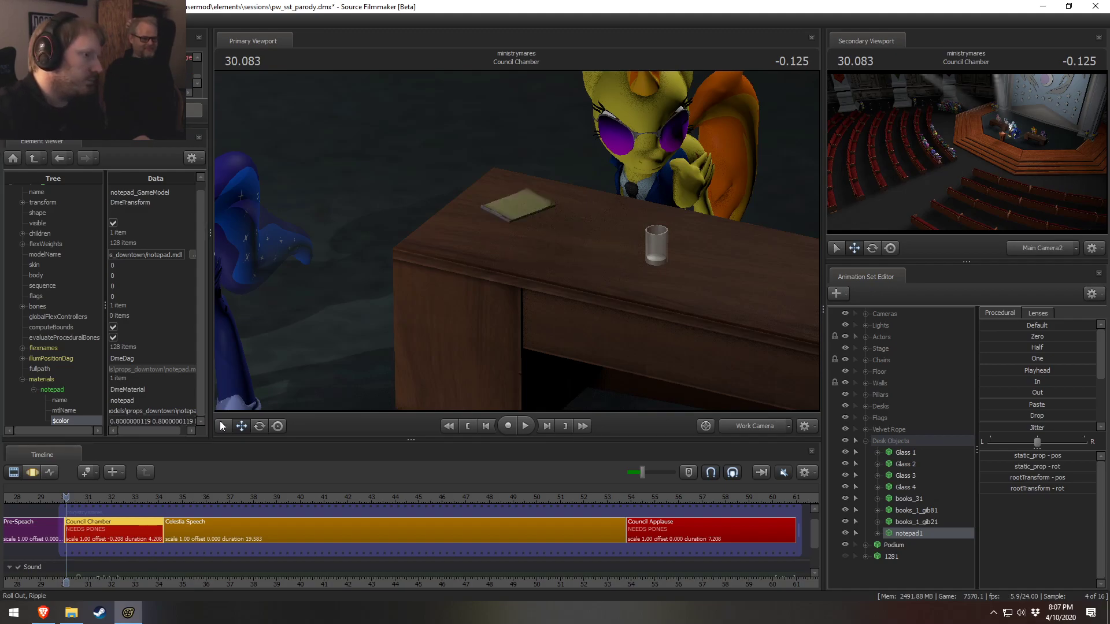
# Check the notepad's tint in the Main Camera2 view and from a wider work camera view of the stage
pyautogui.click(755, 426)
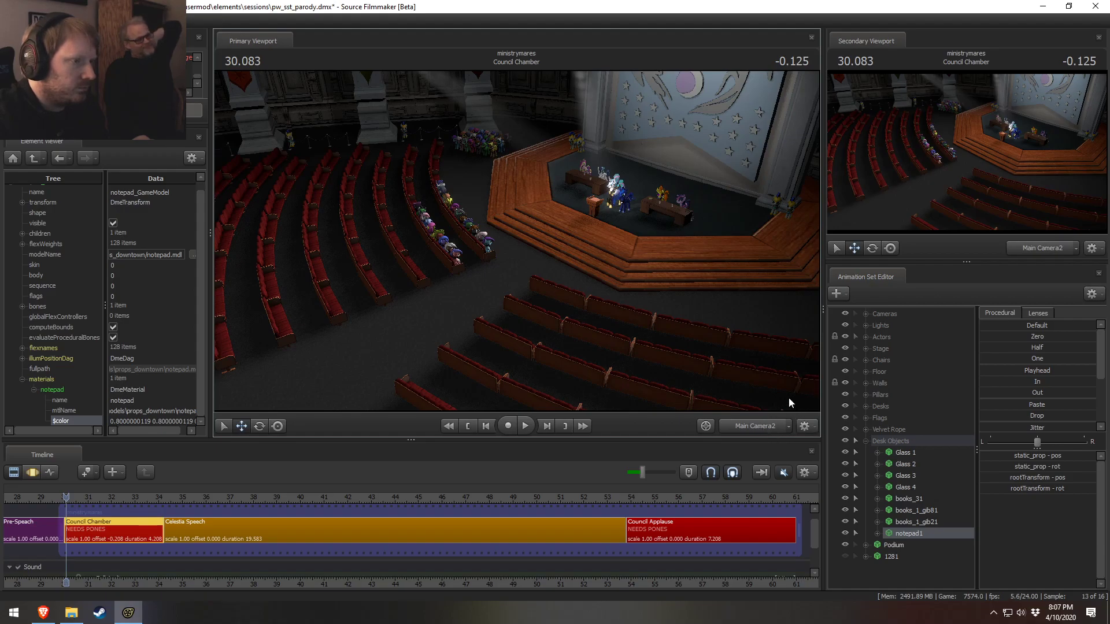
pyautogui.click(760, 428)
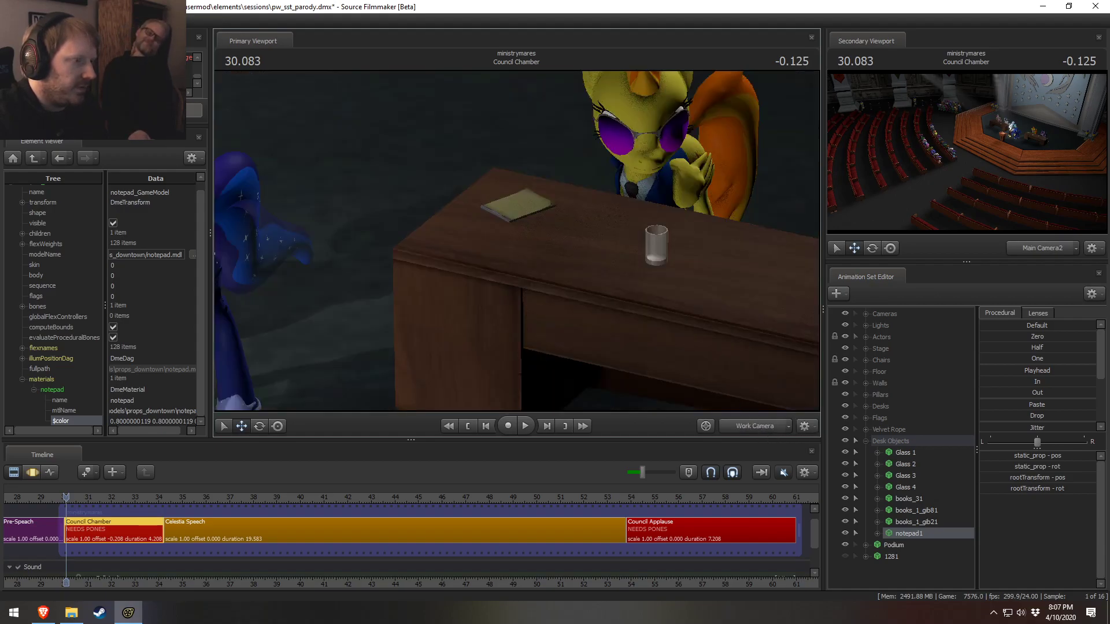
pyautogui.press('s')
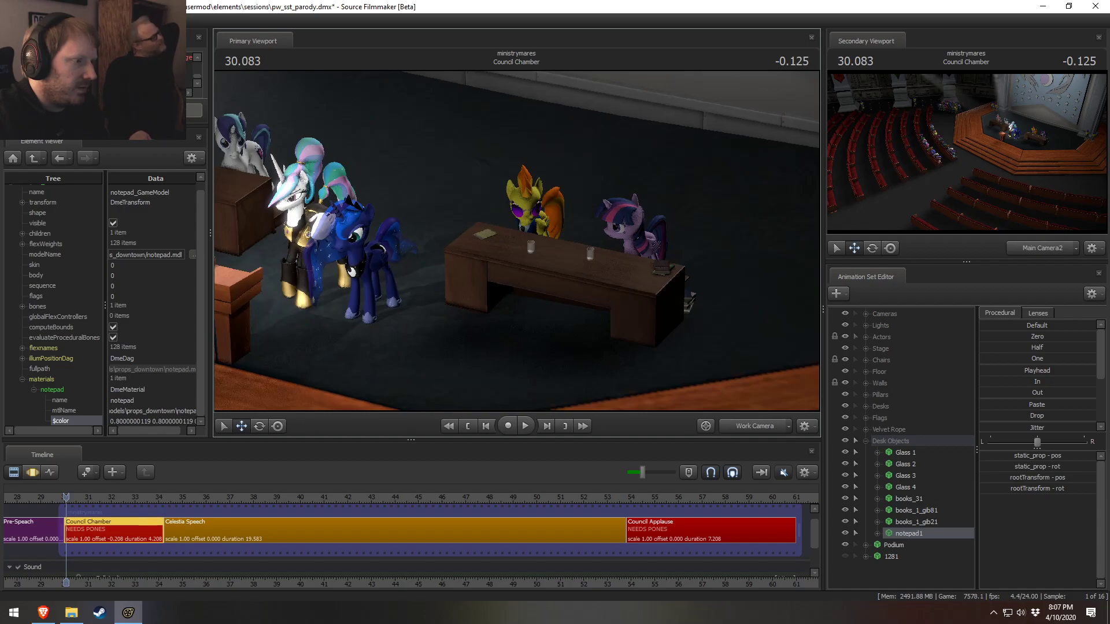
# Copy notepad1, collapse the Desk Objects group and paste a duplicate notepad into the scene
pyautogui.press('w')
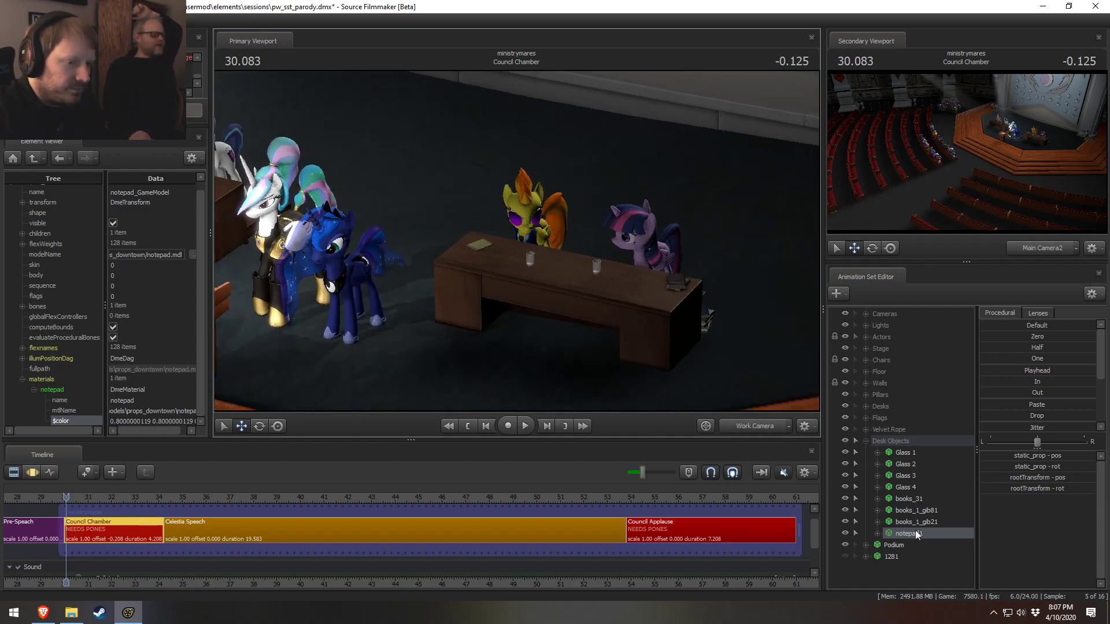
pyautogui.rightClick(918, 532)
pyautogui.click(923, 469)
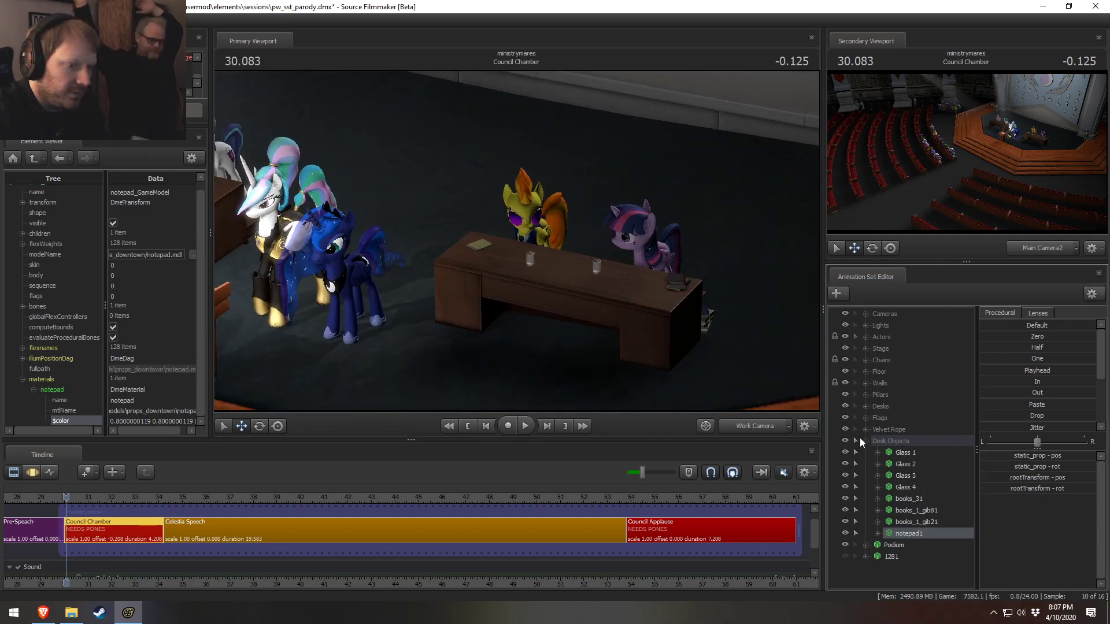
pyautogui.click(856, 441)
pyautogui.rightClick(893, 526)
pyautogui.click(931, 571)
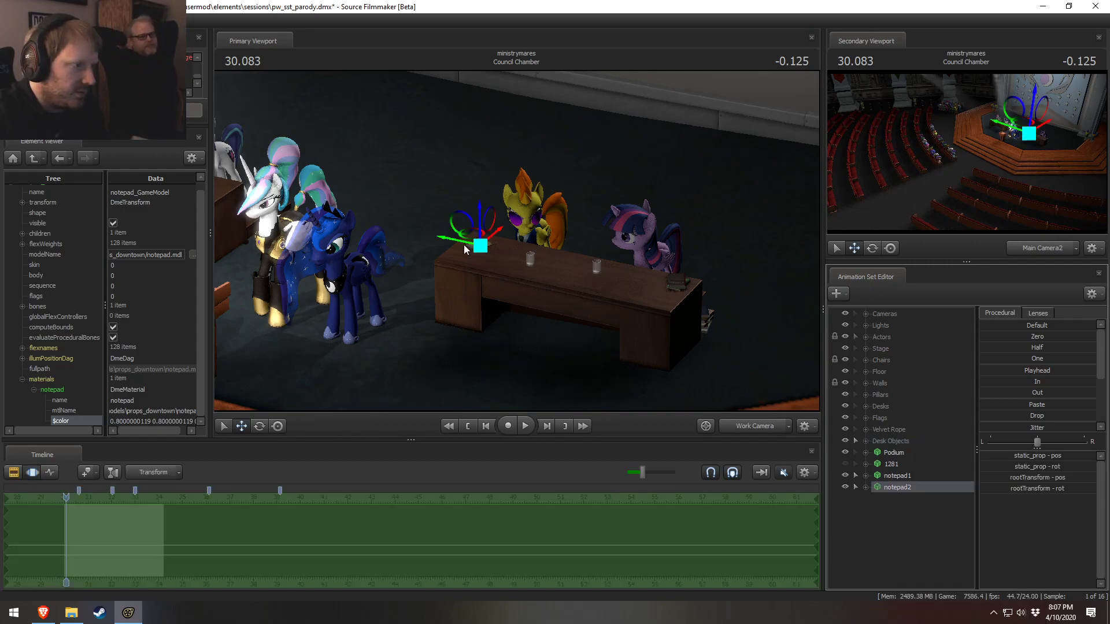
# Move the duplicate notepad across the same desk to the spot before the purple pony and rotate it
pyautogui.moveTo(470, 232); pyautogui.dragTo(666, 307)
pyautogui.press('e')
pyautogui.press('w')
pyautogui.moveTo(623, 272); pyautogui.dragTo(636, 293)
pyautogui.press('e')
pyautogui.press('F2')
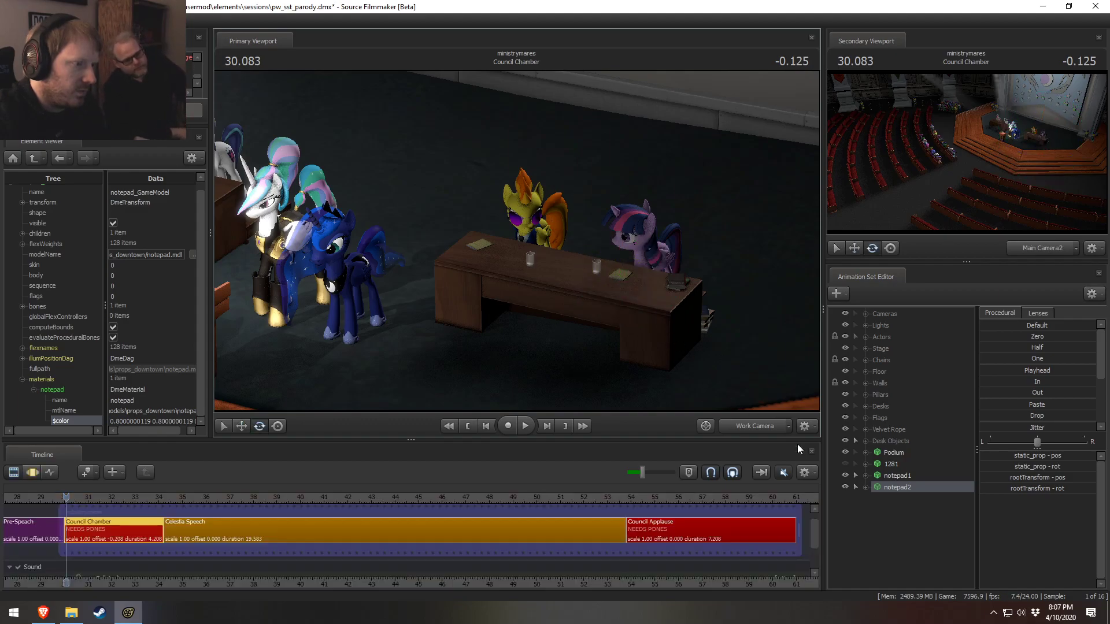
# Paste a third notepad, move it onto the other desk in front of the white pony and adjust its rotation
pyautogui.rightClick(898, 535)
pyautogui.click(930, 484)
pyautogui.click(879, 497)
pyautogui.moveTo(670, 289); pyautogui.dragTo(522, 239)
pyautogui.press('F3')
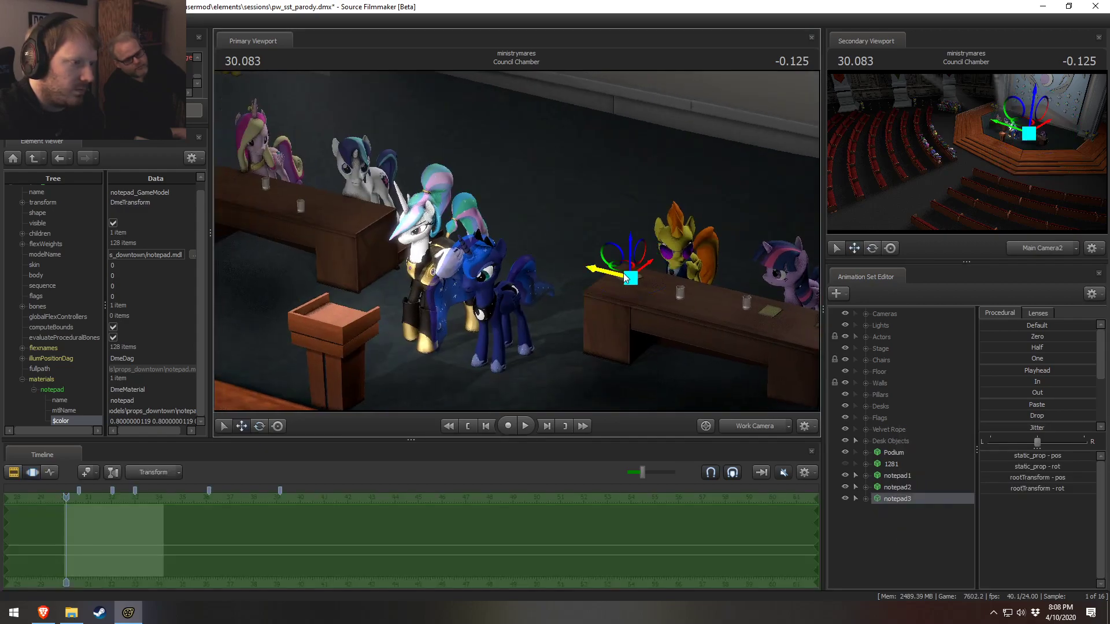
pyautogui.moveTo(623, 270); pyautogui.dragTo(316, 192)
pyautogui.press('e')
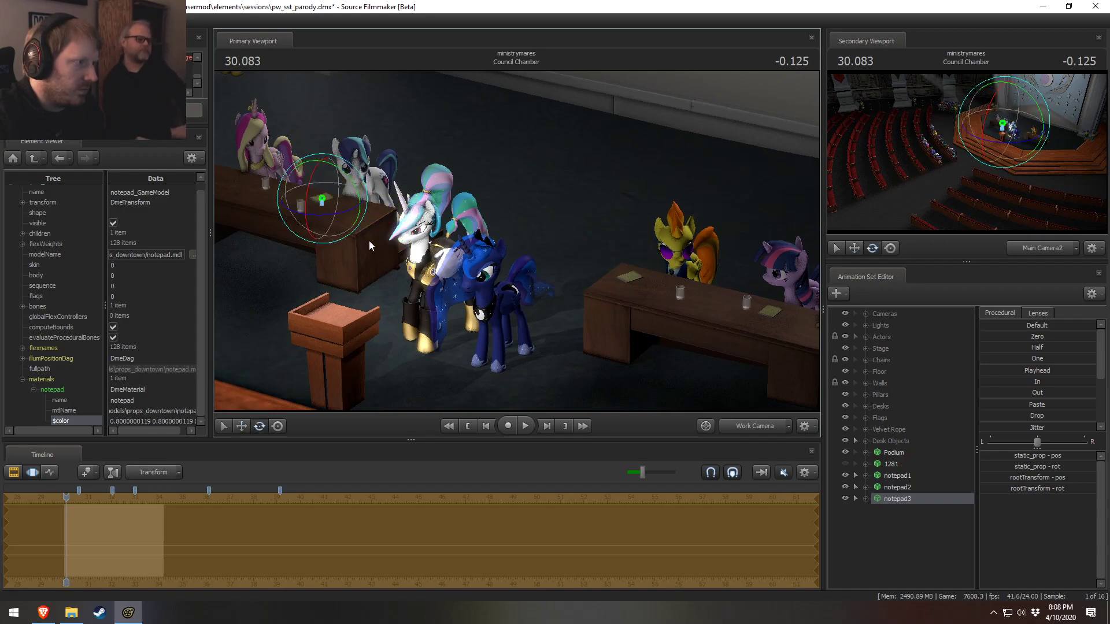
# Paste a fourth notepad and place it on the far desk in front of the pink pony
pyautogui.rightClick(920, 557)
pyautogui.click(948, 505)
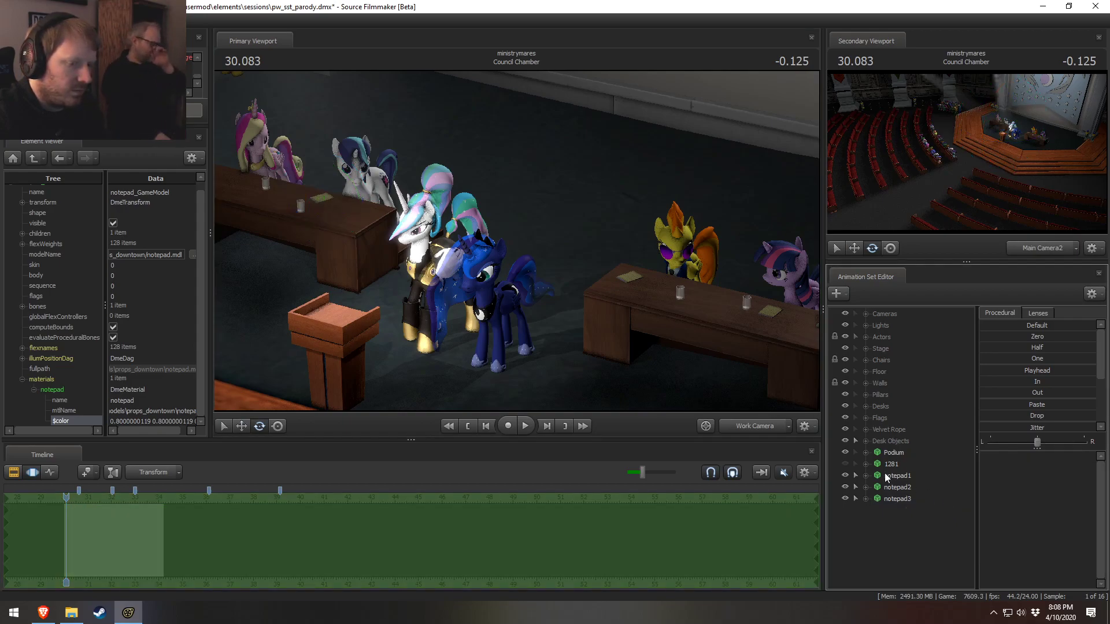
pyautogui.press('w')
pyautogui.moveTo(622, 268); pyautogui.dragTo(234, 182)
pyautogui.press('F3')
pyautogui.press('F2')
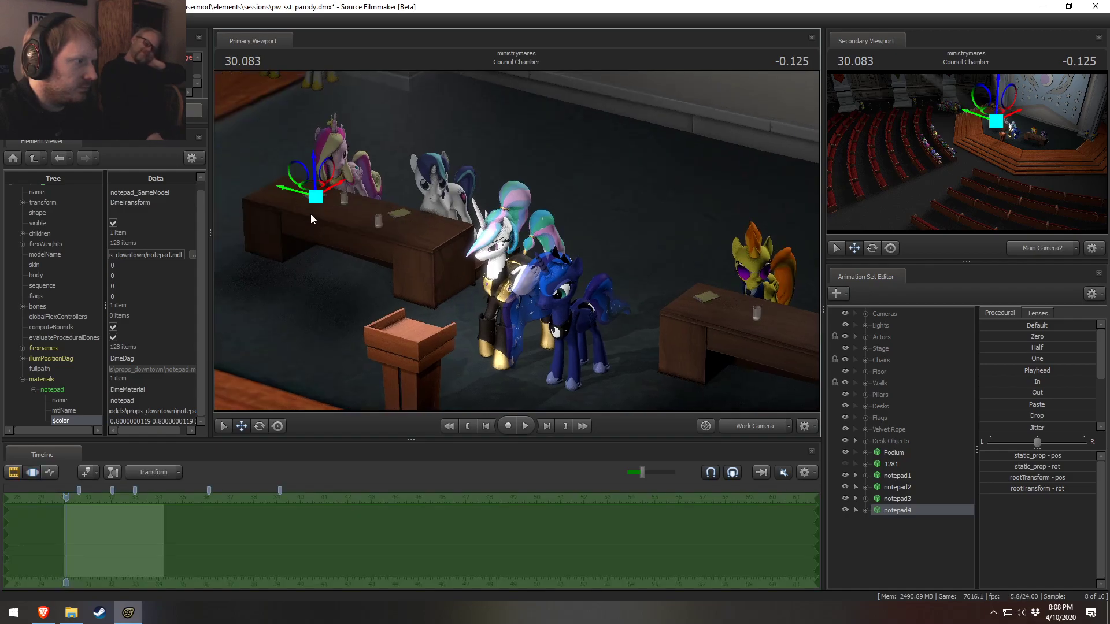
pyautogui.moveTo(322, 214); pyautogui.dragTo(296, 186)
pyautogui.press('w')
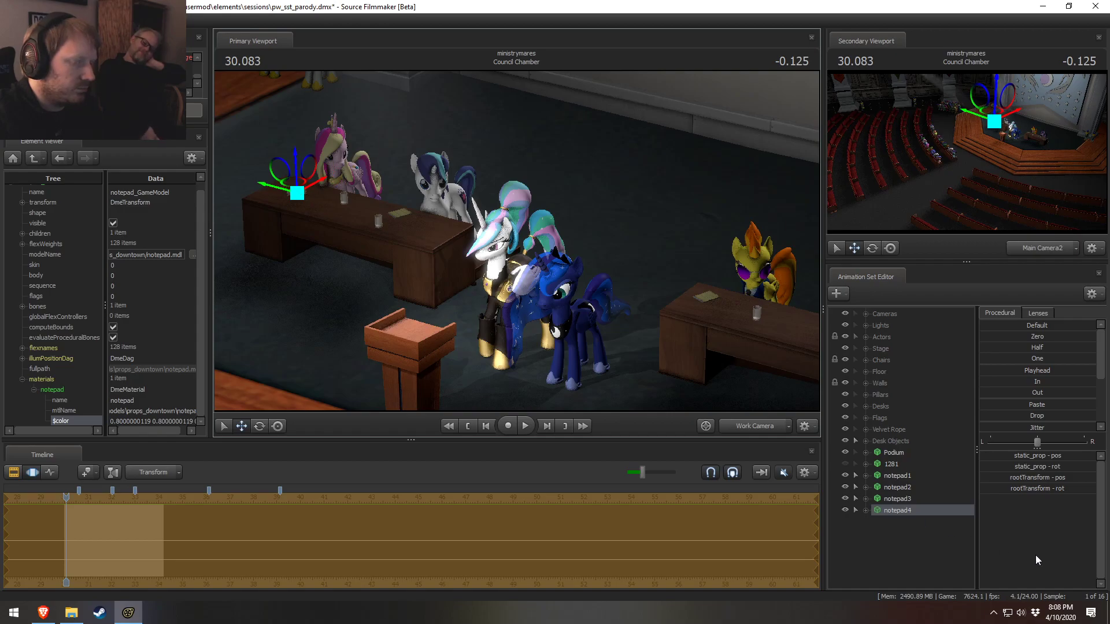
# Shift notepad1 closer to the glass before the yellow pony and rotate it on the desk
pyautogui.click(903, 497)
pyautogui.click(885, 487)
pyautogui.click(898, 475)
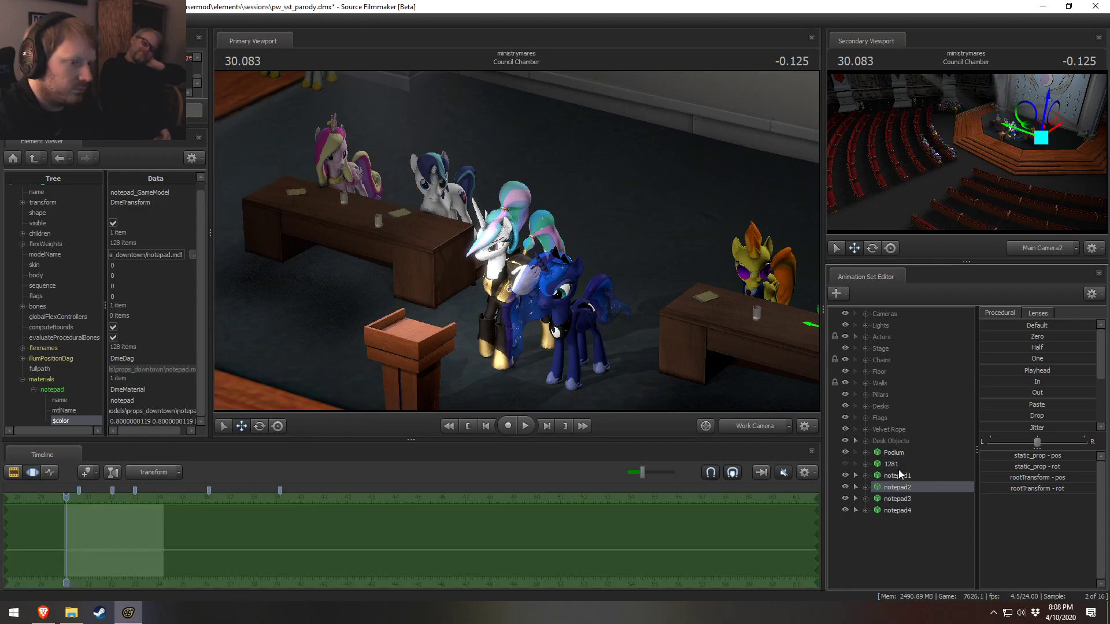
pyautogui.click(704, 296)
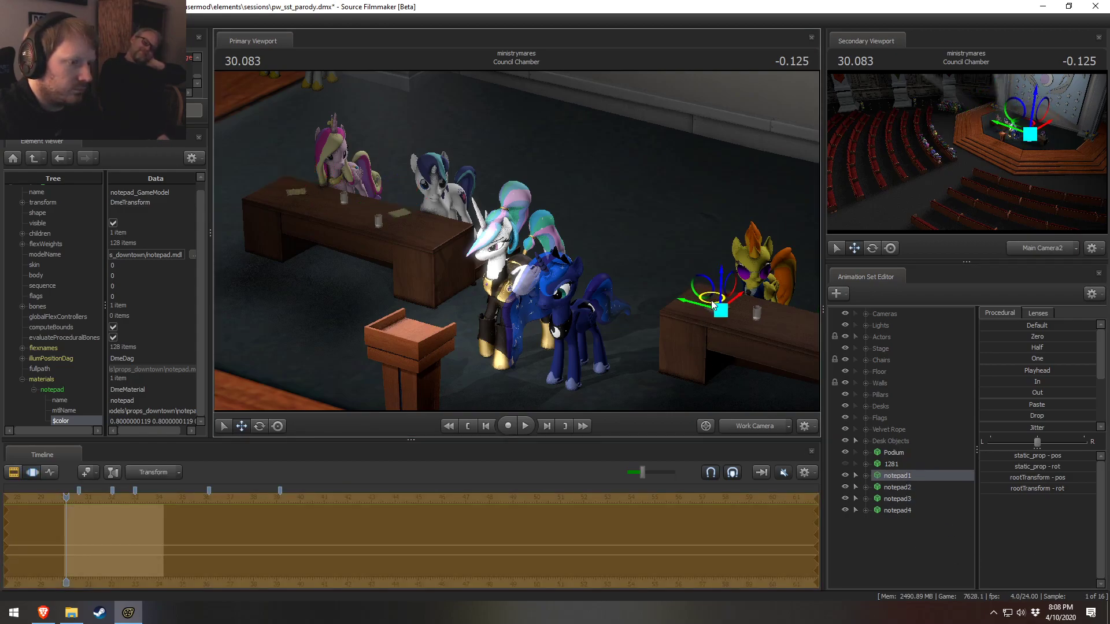
pyautogui.press('F2')
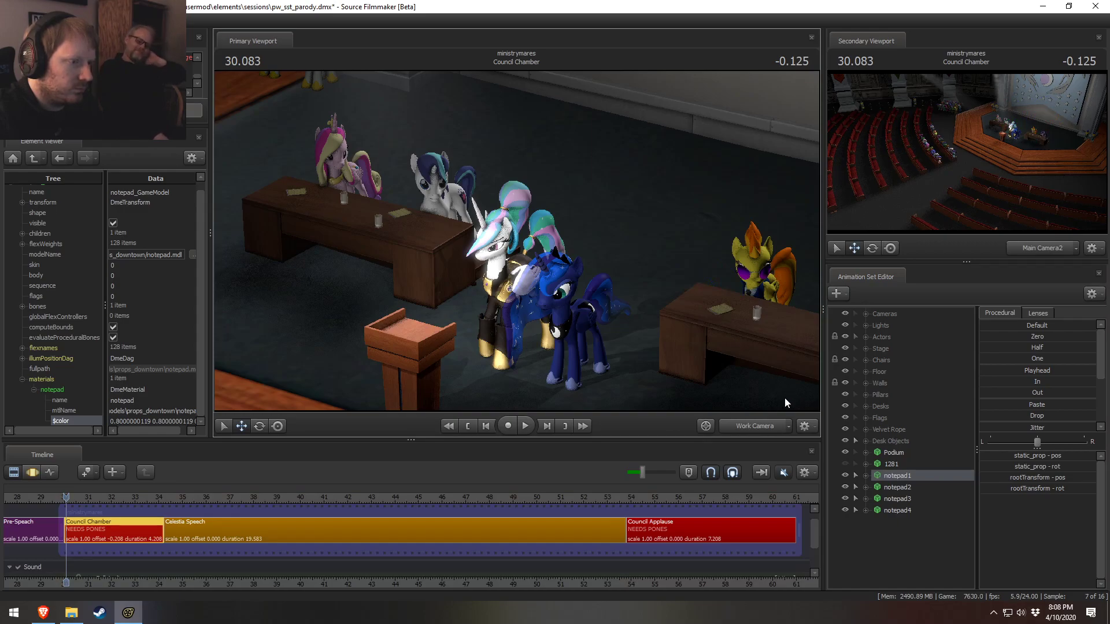
pyautogui.press('F3')
pyautogui.click(735, 327)
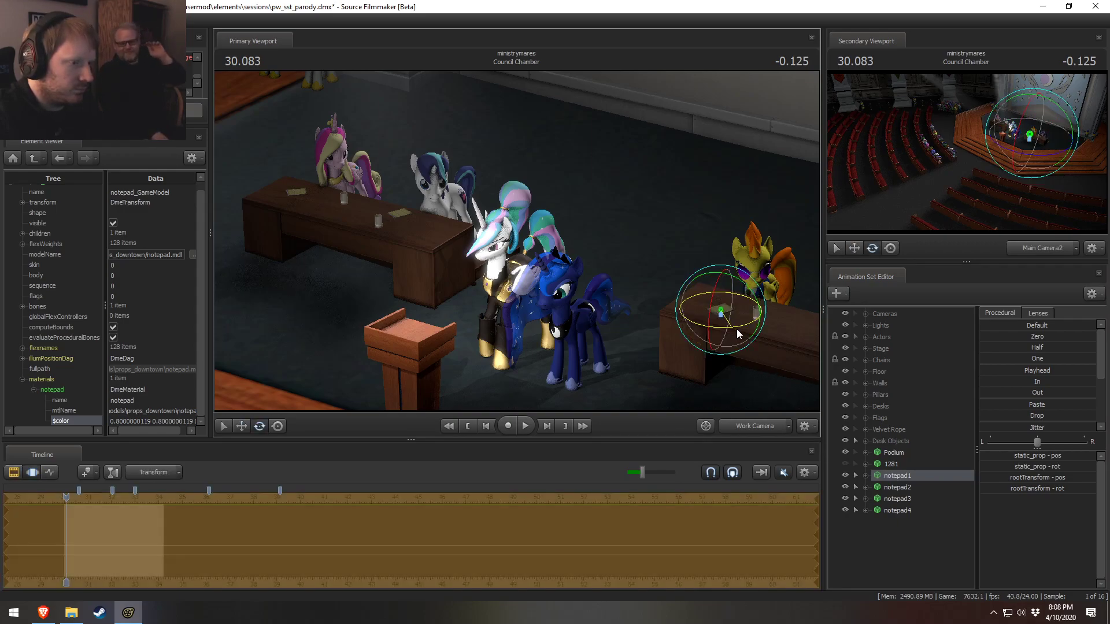
pyautogui.press('F2')
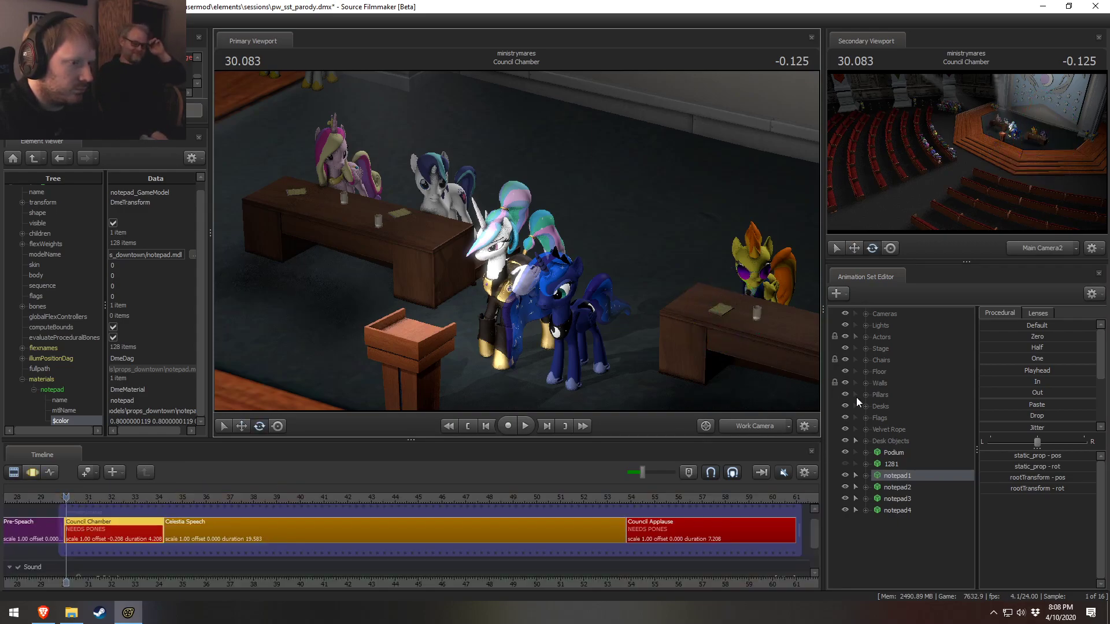
# Start adding a new model, filter the model list by "paper" and preview the matching models down to the newspaper stack
pyautogui.rightClick(904, 535)
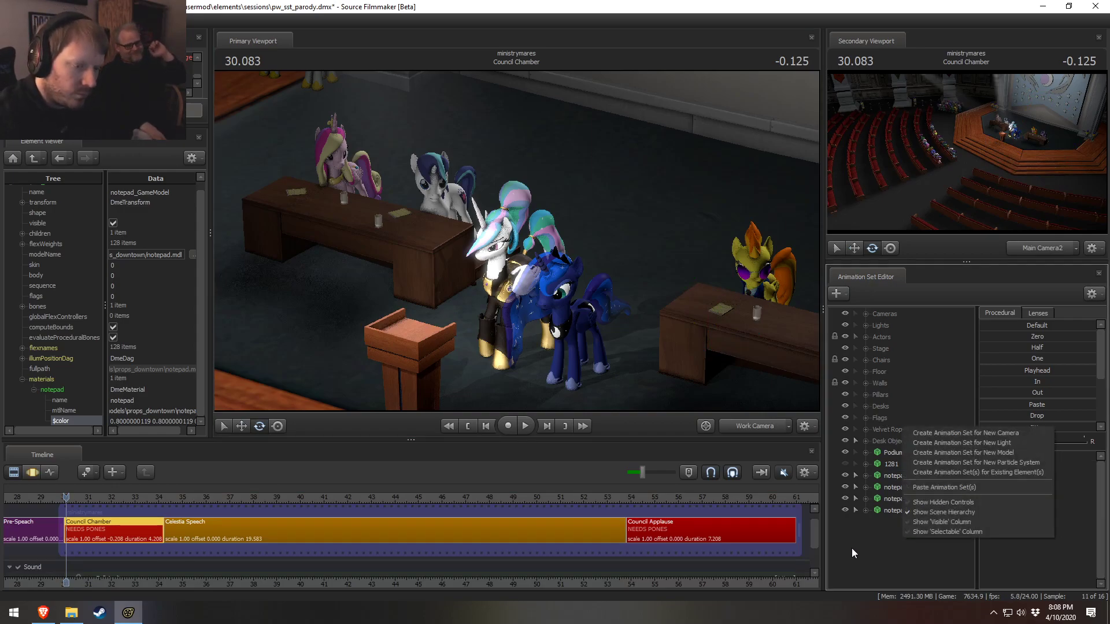
pyautogui.click(969, 452)
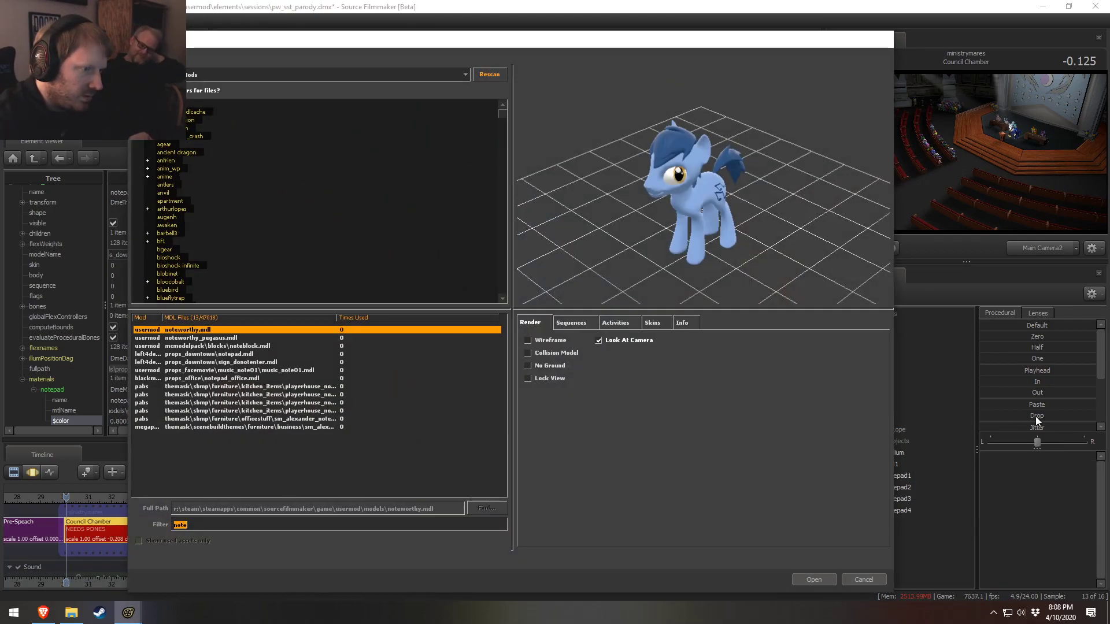
pyautogui.write('p')
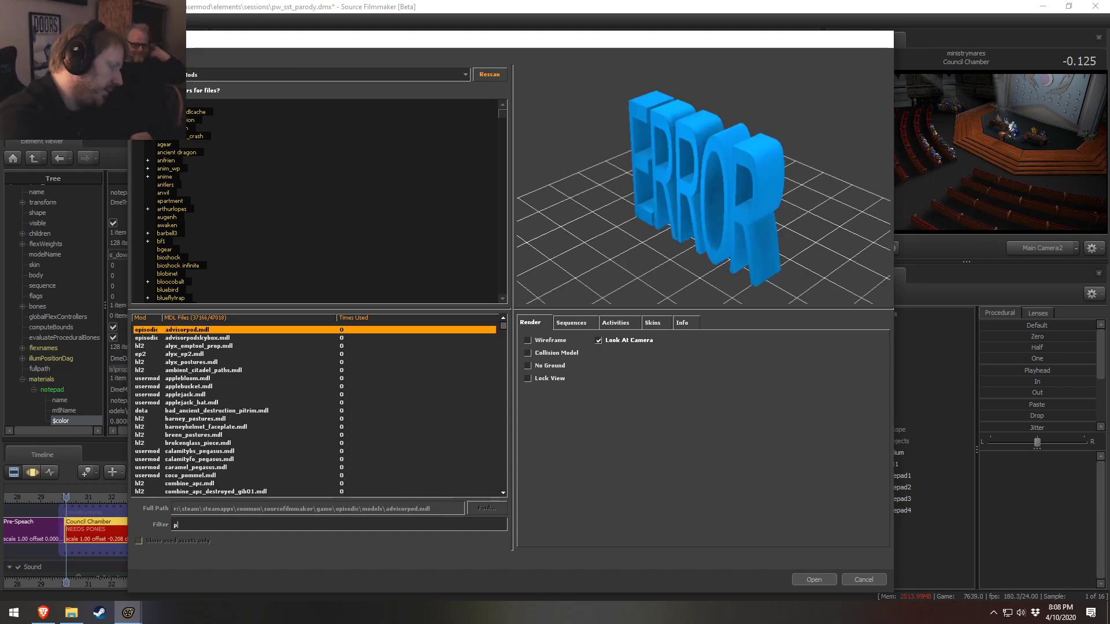
pyautogui.write('aper')
pyautogui.press('Down')
pyautogui.press('Down')
pyautogui.press('Down')
pyautogui.press('Down')
pyautogui.press('Down')
pyautogui.press('Down')
pyautogui.press('Down')
pyautogui.press('Down')
pyautogui.press('Down')
pyautogui.press('Down')
pyautogui.press('Down')
pyautogui.press('Down')
pyautogui.press('Down')
pyautogui.press('Down')
pyautogui.press('Down')
pyautogui.press('Down')
pyautogui.press('Down')
pyautogui.press('Down')
pyautogui.press('Down')
pyautogui.press('Down')
pyautogui.press('Down')
pyautogui.press('Down')
pyautogui.press('Down')
pyautogui.press('Down')
pyautogui.press('Down')
pyautogui.press('Down')
pyautogui.press('Down')
pyautogui.press('Down')
pyautogui.press('Down')
pyautogui.press('Down')
pyautogui.press('Down')
pyautogui.press('Down')
pyautogui.press('Down')
pyautogui.press('Down')
pyautogui.press('Down')
pyautogui.press('Down')
pyautogui.press('Down')
pyautogui.press('Down')
pyautogui.press('Down')
pyautogui.press('Down')
pyautogui.press('Down')
pyautogui.press('Down')
pyautogui.press('Down')
pyautogui.press('Down')
pyautogui.press('Down')
pyautogui.press('Down')
pyautogui.press('Down')
pyautogui.press('Down')
pyautogui.press('Down')
pyautogui.press('Down')
pyautogui.press('Down')
pyautogui.press('Down')
pyautogui.press('Down')
pyautogui.press('Down')
pyautogui.press('Down')
pyautogui.press('Down')
pyautogui.press('Down')
pyautogui.press('Down')
pyautogui.press('Down')
pyautogui.press('Down')
pyautogui.press('Down')
pyautogui.press('Down')
pyautogui.press('Down')
pyautogui.press('Down')
pyautogui.press('Down')
pyautogui.press('Down')
pyautogui.press('Down')
pyautogui.press('Down')
pyautogui.press('Down')
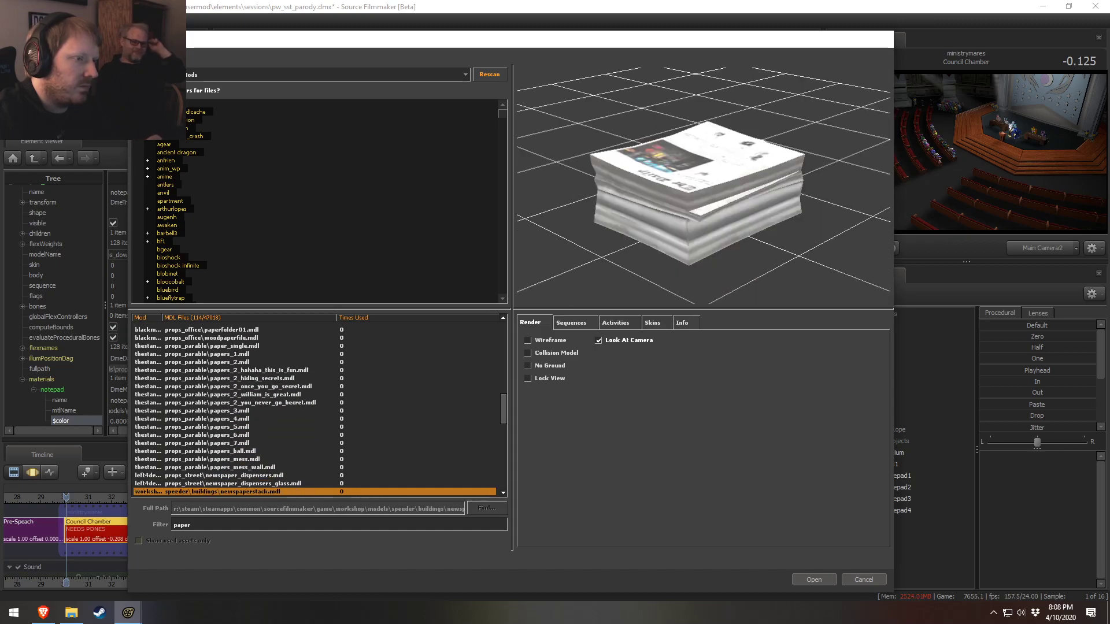
# Inspect newspaperstack.mdl from another angle, preview the paper models after it and close the model browser without adding one
pyautogui.press('Down')
pyautogui.press('Down')
pyautogui.press('Up')
pyautogui.press('Up')
pyautogui.moveTo(703, 185); pyautogui.dragTo(740, 234)
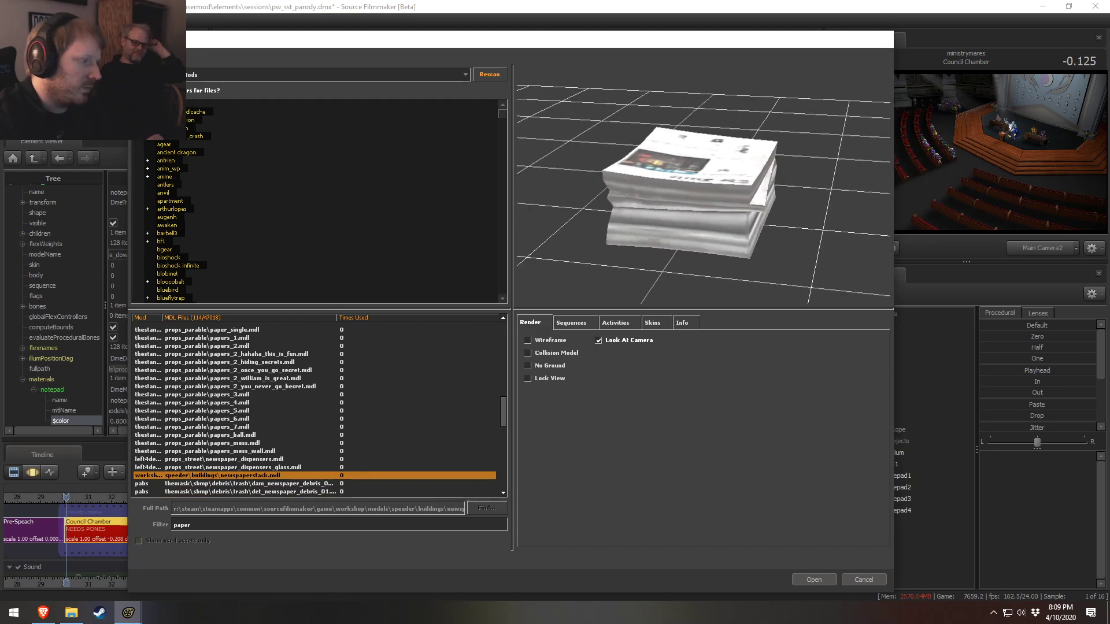
pyautogui.press('Down')
pyautogui.press('Down')
pyautogui.press('Down')
pyautogui.press('Down')
pyautogui.press('Down')
pyautogui.press('Down')
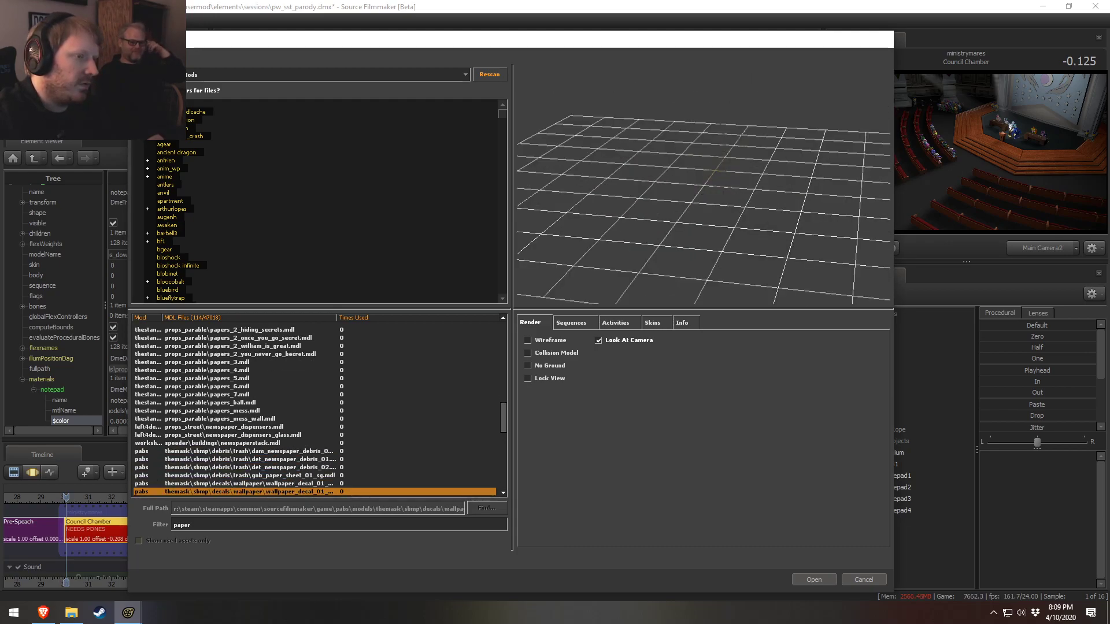
pyautogui.press('Down')
pyautogui.press('Down')
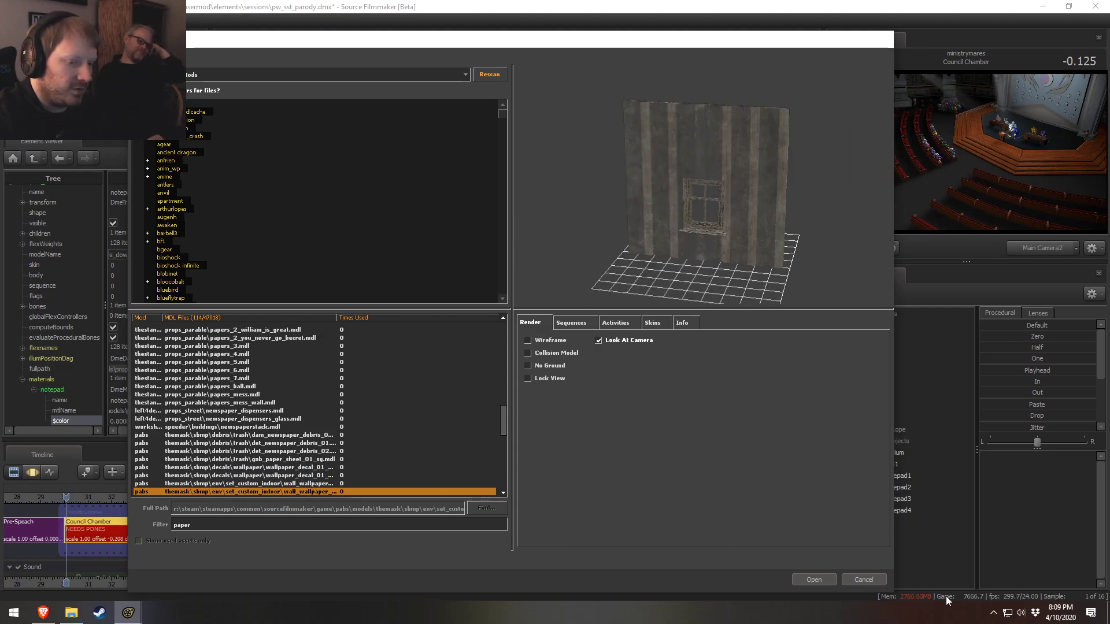
pyautogui.click(863, 580)
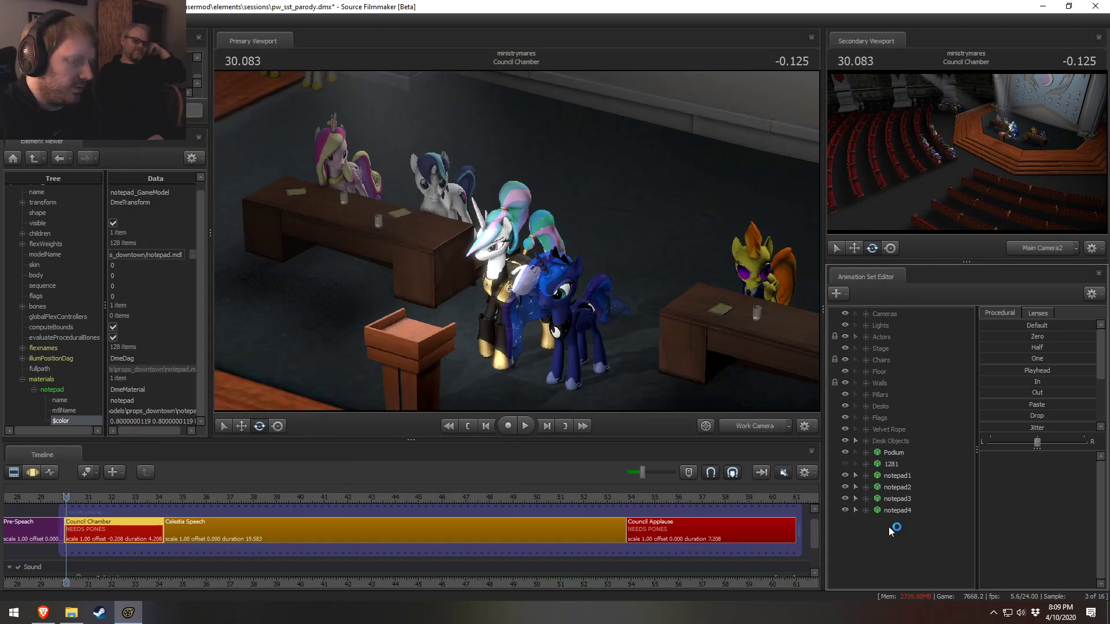
# Start adding a new model and preview the "paper" matches from the end of the list up to wallpaper_a.mdl
pyautogui.rightClick(890, 525)
pyautogui.click(956, 442)
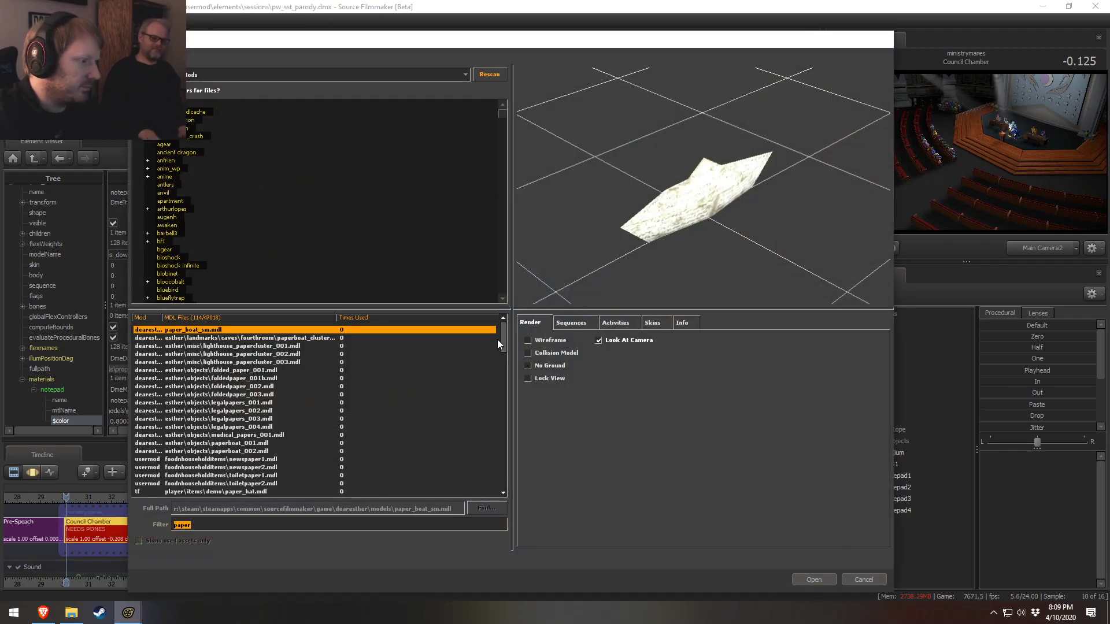
pyautogui.moveTo(508, 349); pyautogui.dragTo(312, 508)
pyautogui.click(316, 467)
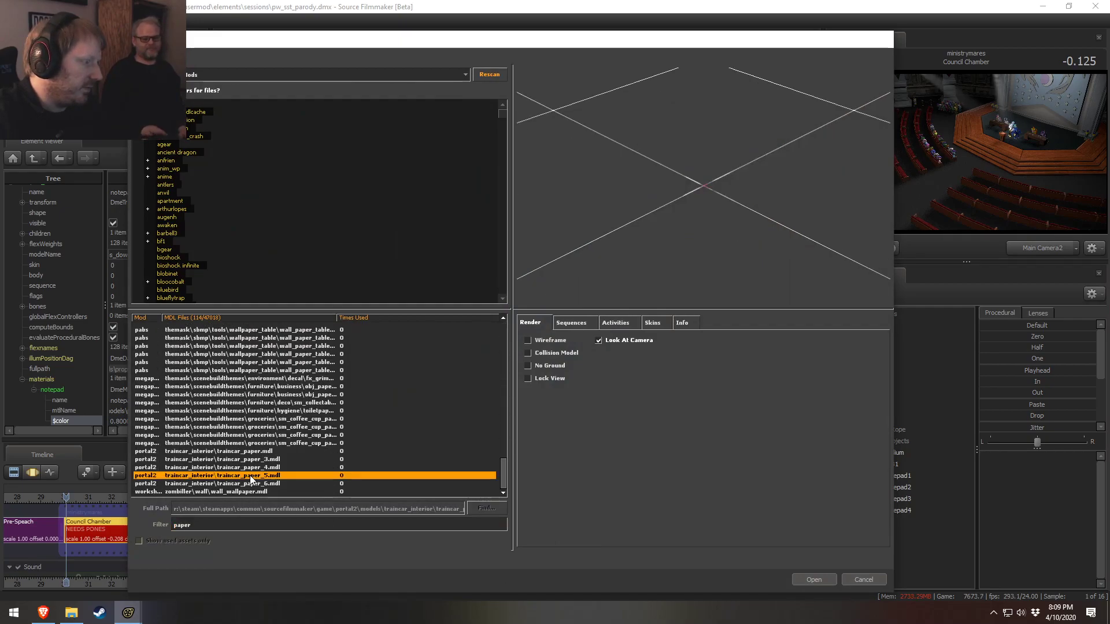
pyautogui.press('Up')
pyautogui.press('Up')
pyautogui.press('Up')
pyautogui.press('Up')
pyautogui.press('Up')
pyautogui.press('Up')
pyautogui.press('Up')
pyautogui.press('Up')
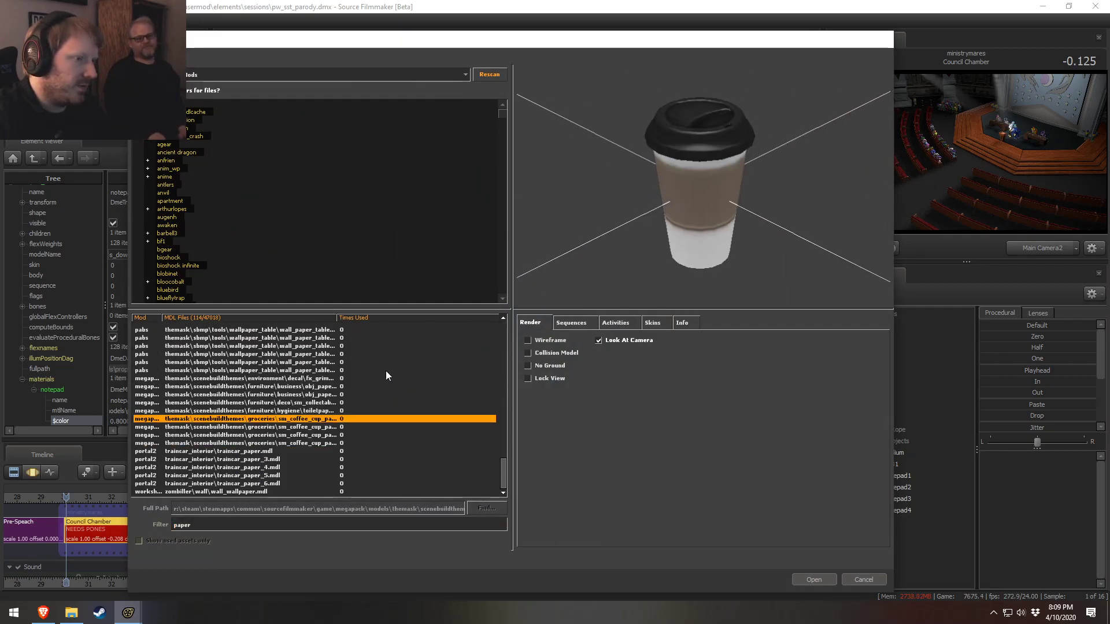
pyautogui.press('Up')
pyautogui.press('Up')
pyautogui.press('Up')
pyautogui.press('Up')
pyautogui.press('Up')
pyautogui.press('Up')
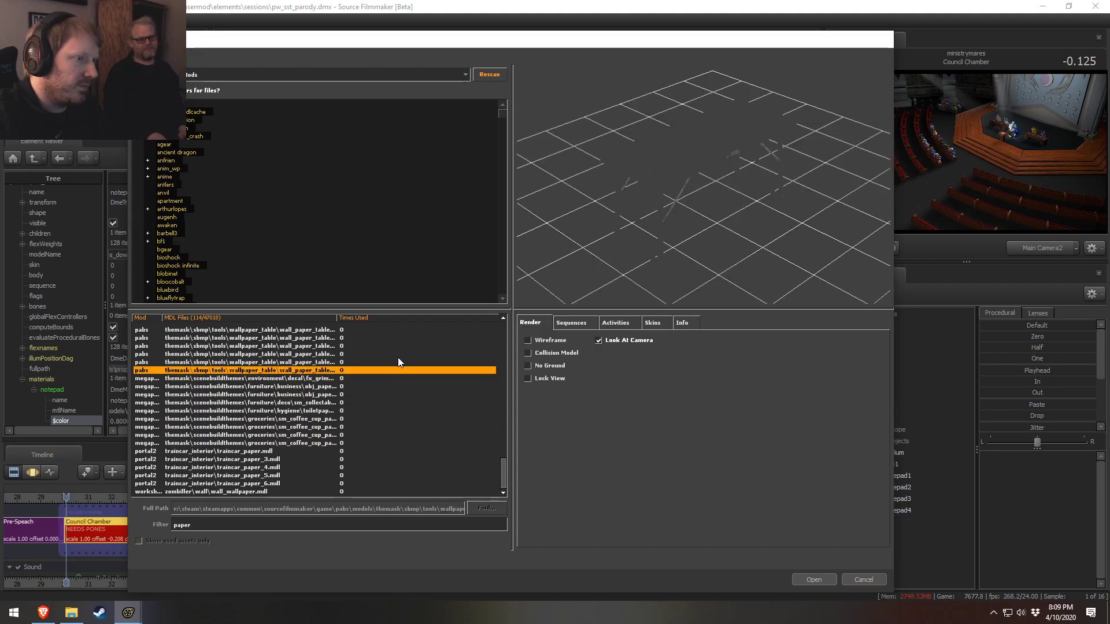
pyautogui.press('Up')
pyautogui.press('Up')
pyautogui.press('Up')
pyautogui.press('Up')
pyautogui.press('Up')
pyautogui.press('Up')
pyautogui.press('Up')
pyautogui.press('Up')
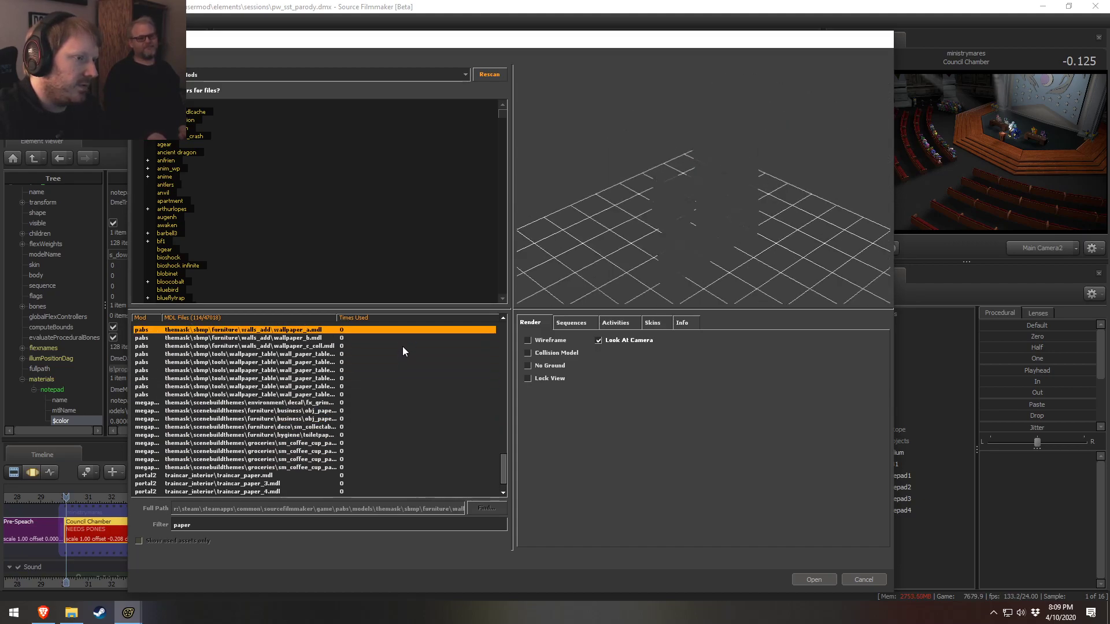
# Preview the office paper models, inspecting the tied paper stacks, paperbin_01.mdl and the copy-paper box
pyautogui.press('Up')
pyautogui.press('Up')
pyautogui.press('Up')
pyautogui.press('Down')
pyautogui.press('Down')
pyautogui.press('Down')
pyautogui.press('Down')
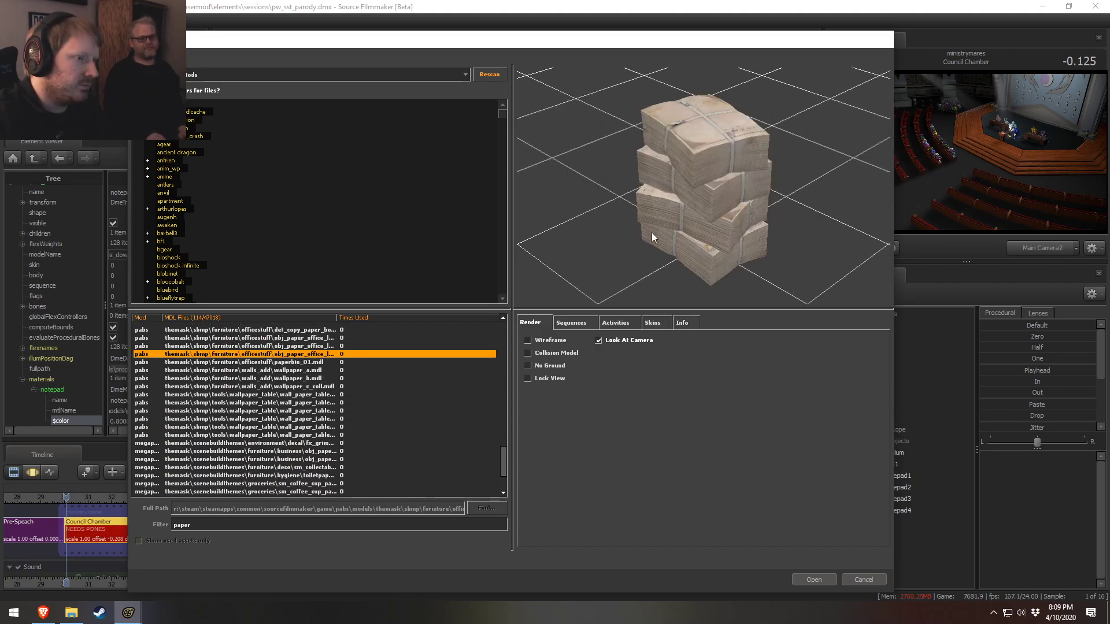
pyautogui.press('Down')
pyautogui.press('Down')
pyautogui.press('Down')
pyautogui.press('Up')
pyautogui.press('Up')
pyautogui.press('Up')
pyautogui.press('Up')
pyautogui.press('Up')
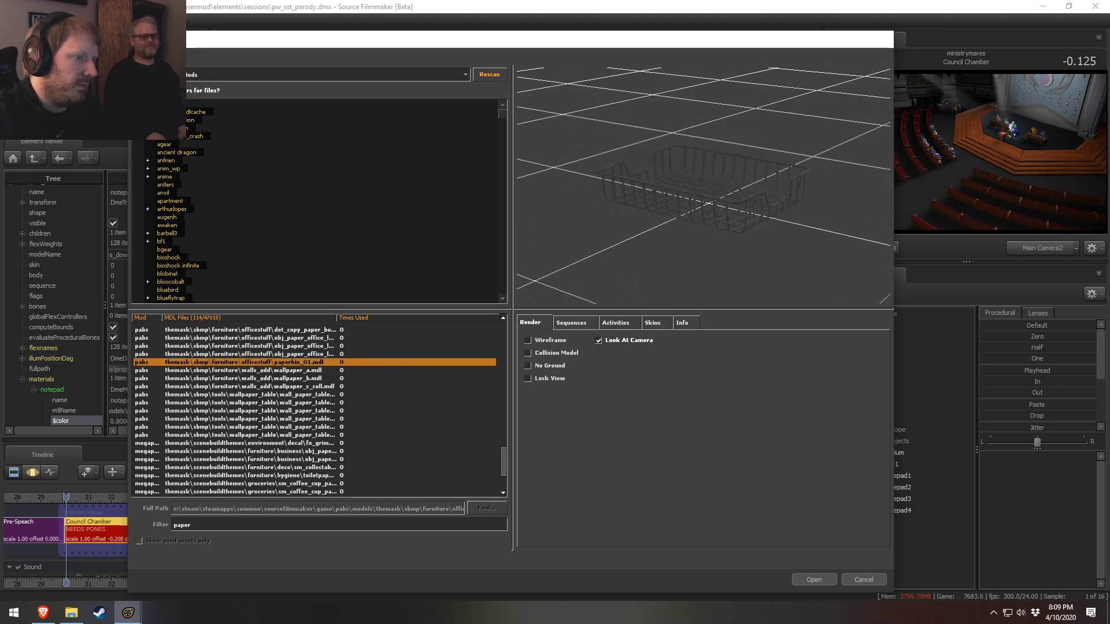
pyautogui.press('Down')
pyautogui.press('Down')
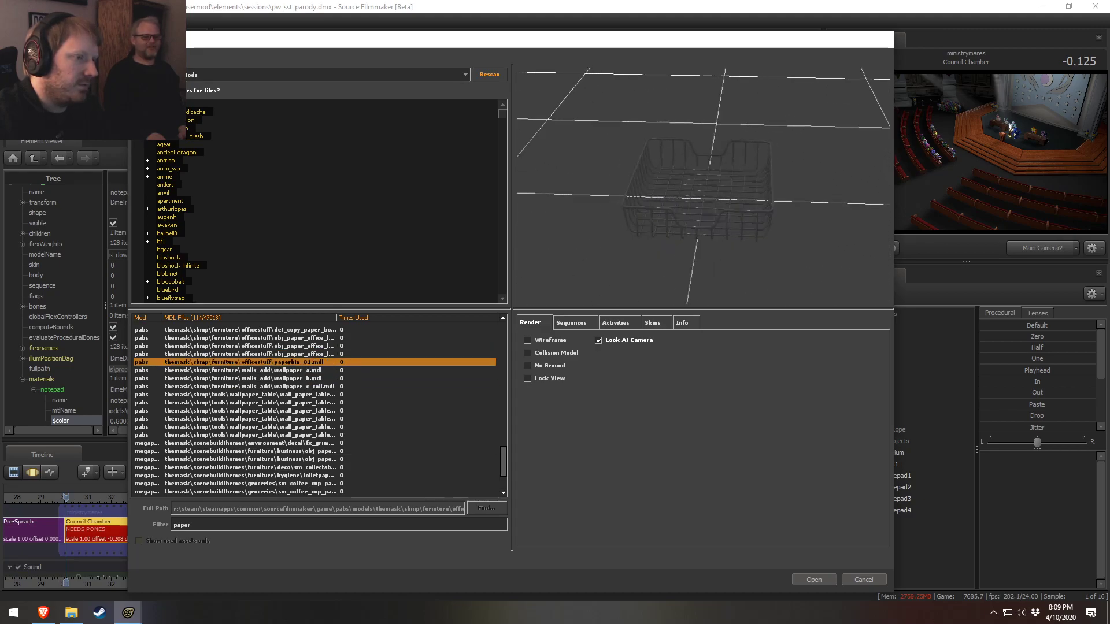
pyautogui.press('Up')
pyautogui.press('Up')
pyautogui.press('Up')
pyautogui.press('Up')
pyautogui.press('Up')
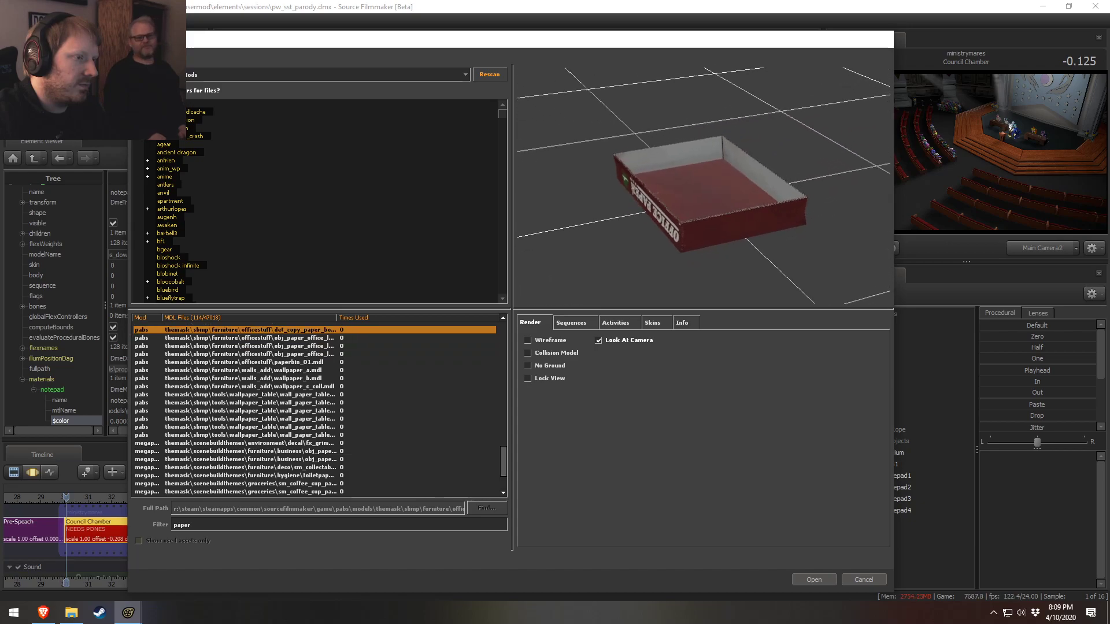
# Preview the remaining paper models further up the list, from the folded newspaper to newspaper_dispensers.mdl
pyautogui.press('Up')
pyautogui.press('Up')
pyautogui.press('Up')
pyautogui.press('Up')
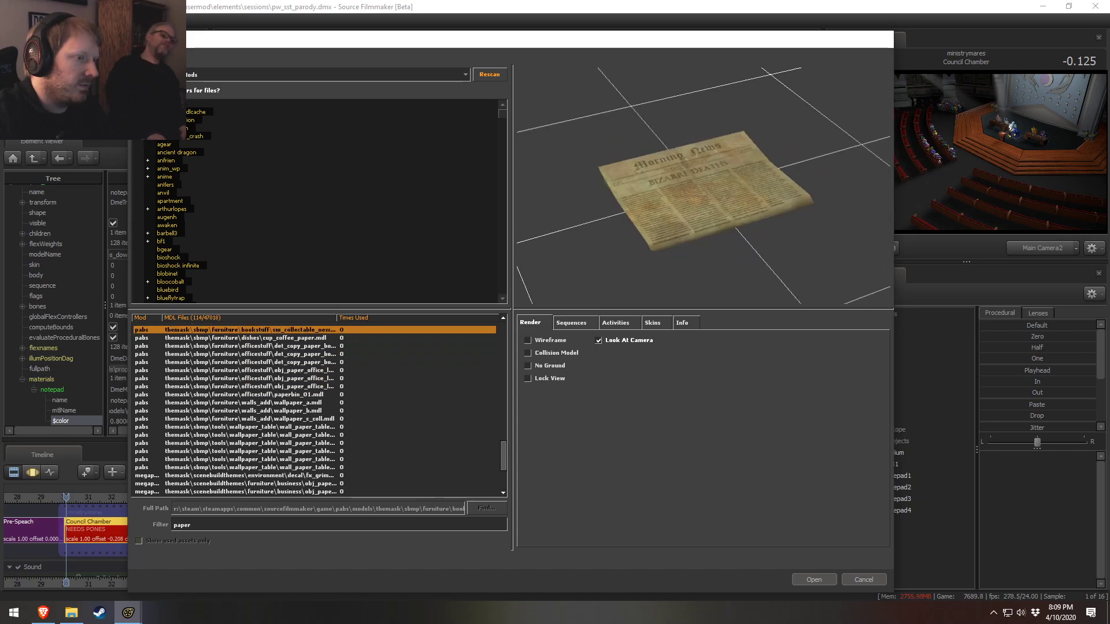
pyautogui.press('Up')
pyautogui.press('Up')
pyautogui.press('Up')
pyautogui.press('Up')
pyautogui.press('Up')
pyautogui.press('Up')
pyautogui.press('Up')
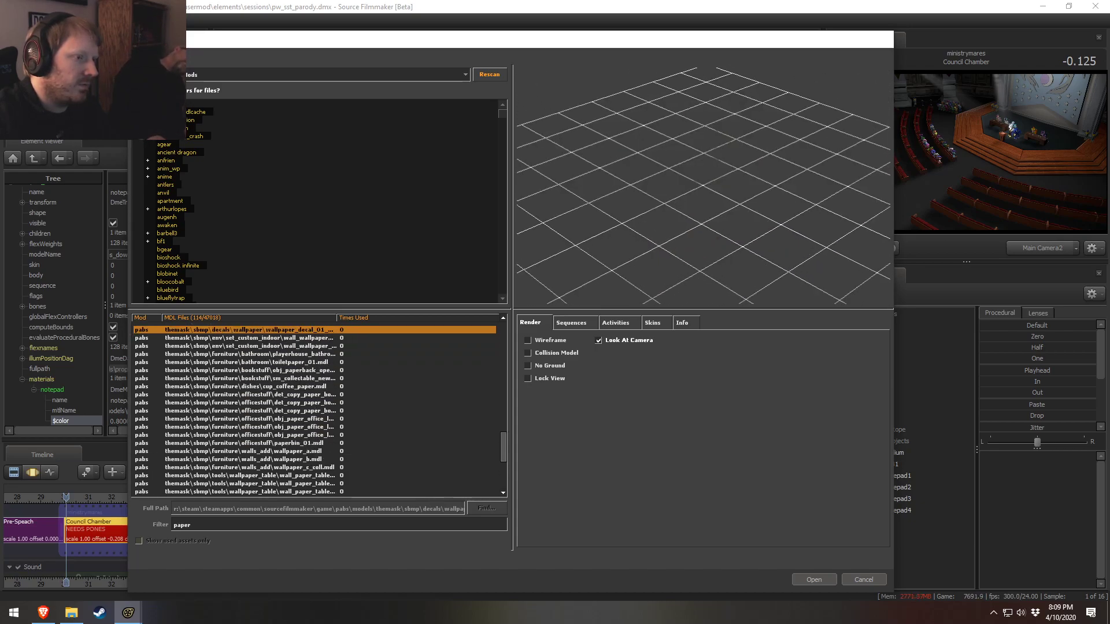
pyautogui.press('Up')
pyautogui.press('Up')
pyautogui.press('Up')
pyautogui.press('Up')
pyautogui.press('Up')
pyautogui.press('Up')
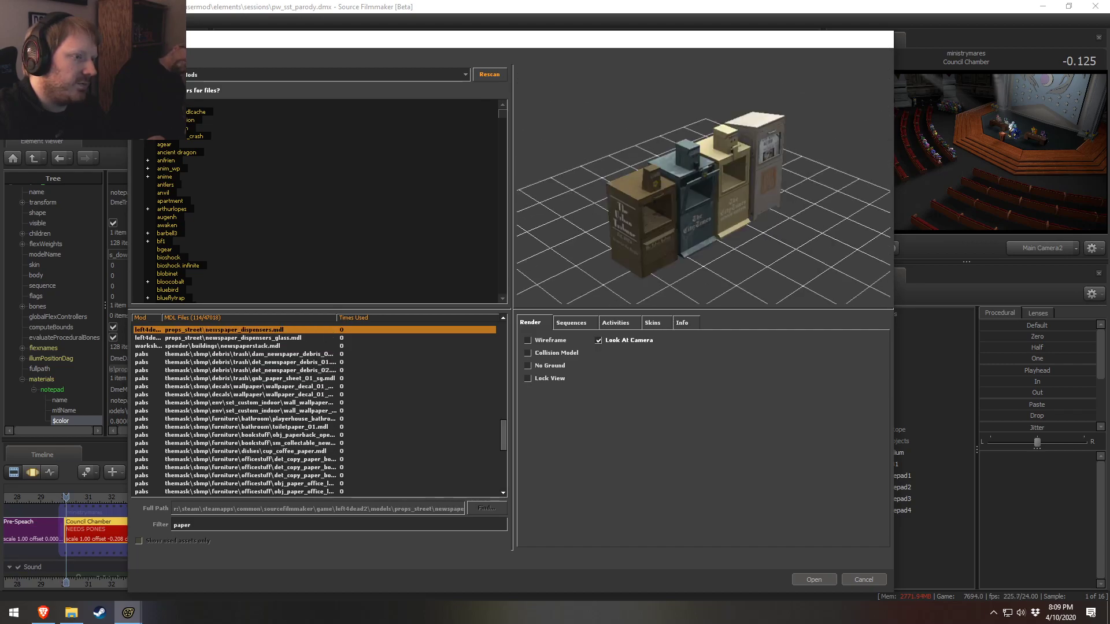
# Add newspaperstack.mdl to the scene and select its new animation set
pyautogui.press('Down')
pyautogui.press('Down')
pyautogui.click(815, 580)
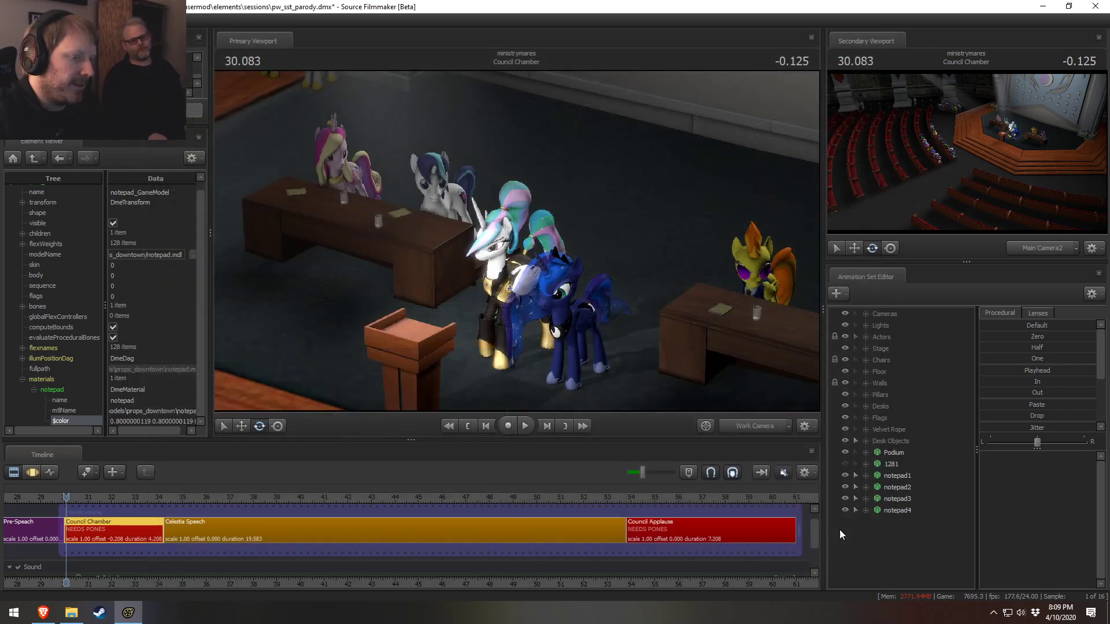
pyautogui.click(892, 523)
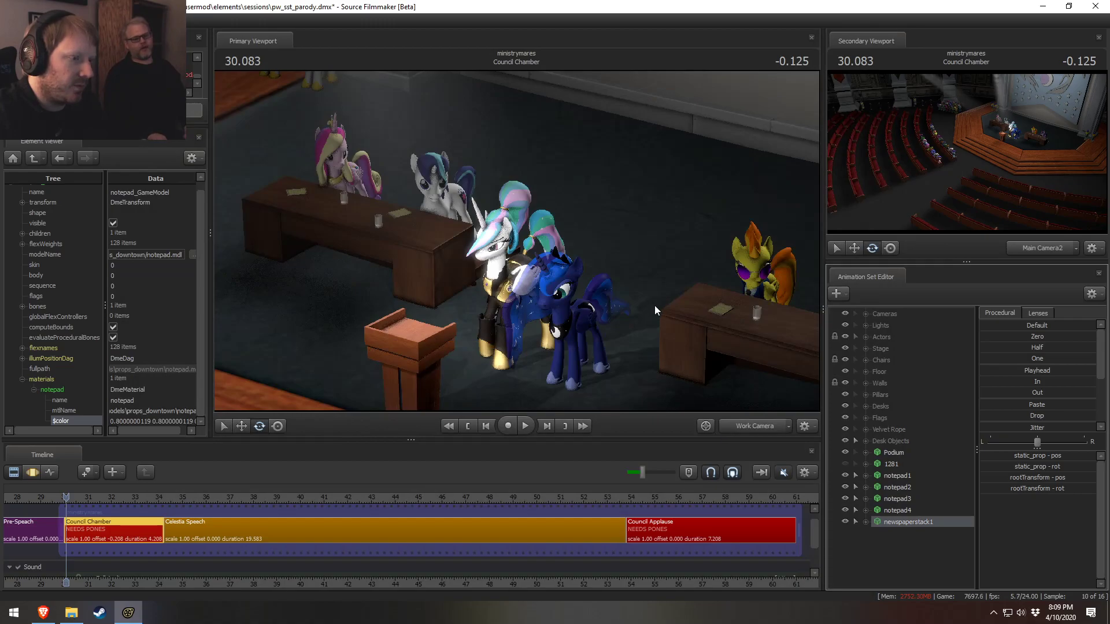
# Turn off lighting in the primary viewport and position the newspaper stack on the desk between the yellow and purple ponies
pyautogui.moveTo(757, 399); pyautogui.dragTo(494, 197)
pyautogui.press('F3')
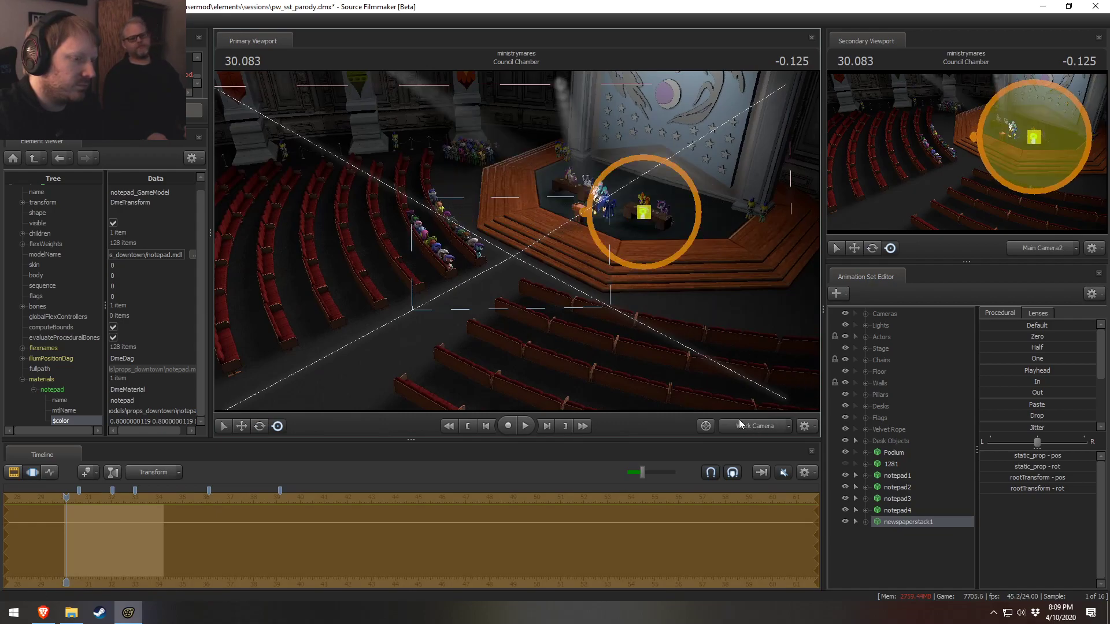
pyautogui.moveTo(578, 242); pyautogui.dragTo(515, 238)
pyautogui.rightClick(515, 237)
pyautogui.moveTo(547, 259)
pyautogui.rightClick(527, 196)
pyautogui.rightClick(579, 177)
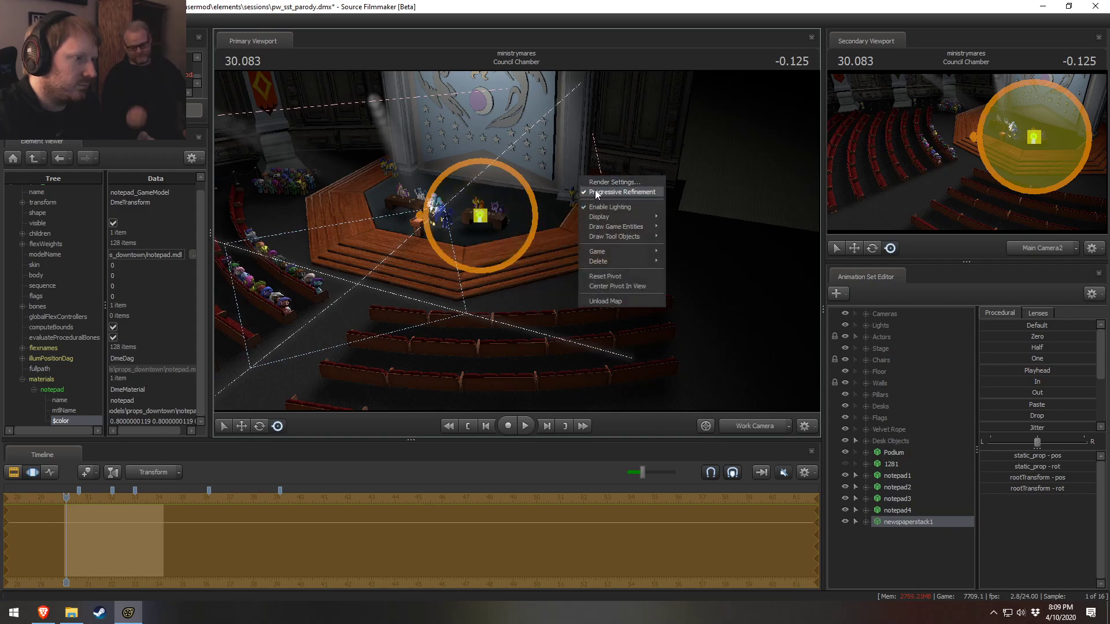
pyautogui.click(602, 207)
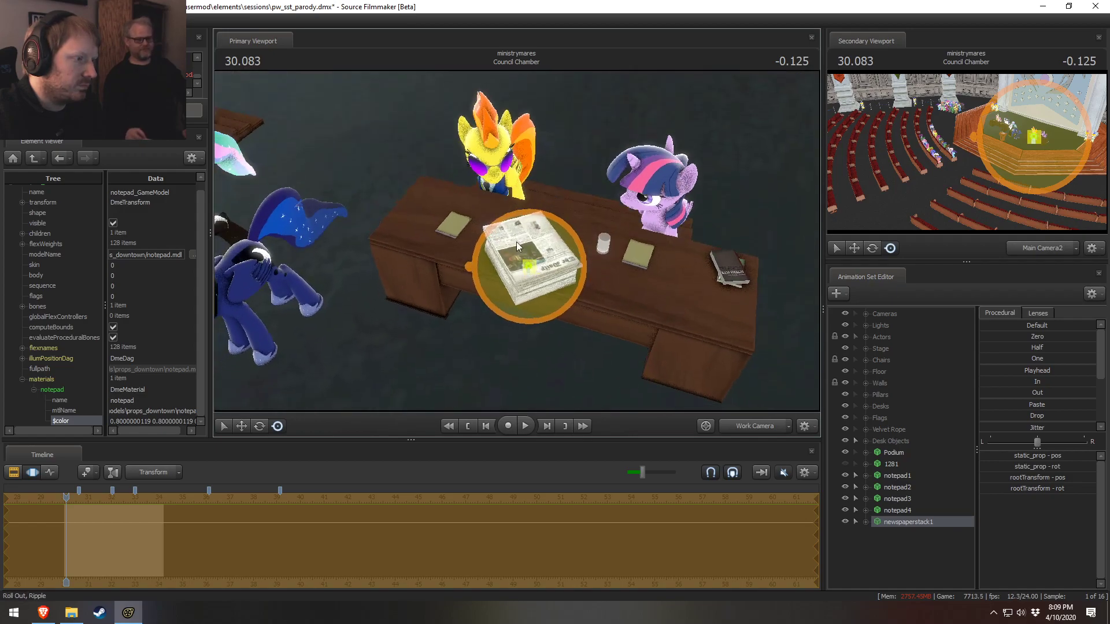
pyautogui.moveTo(521, 268); pyautogui.dragTo(538, 243)
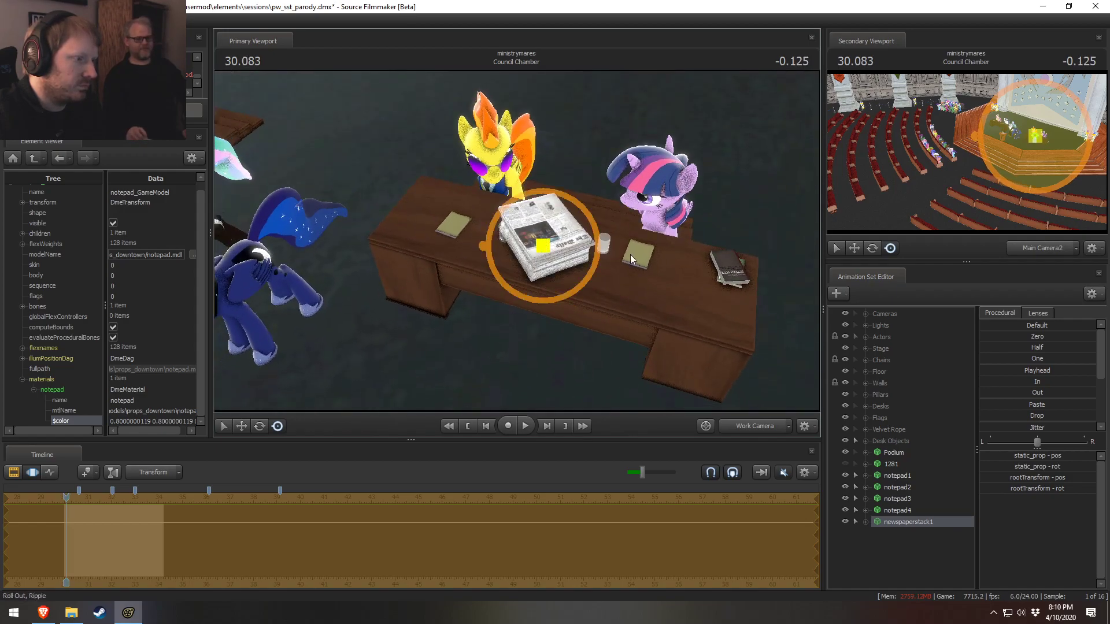
# Add a scale control to the newspaper stack's static_prop bone and shrink the stack to suit the desk
pyautogui.click(866, 522)
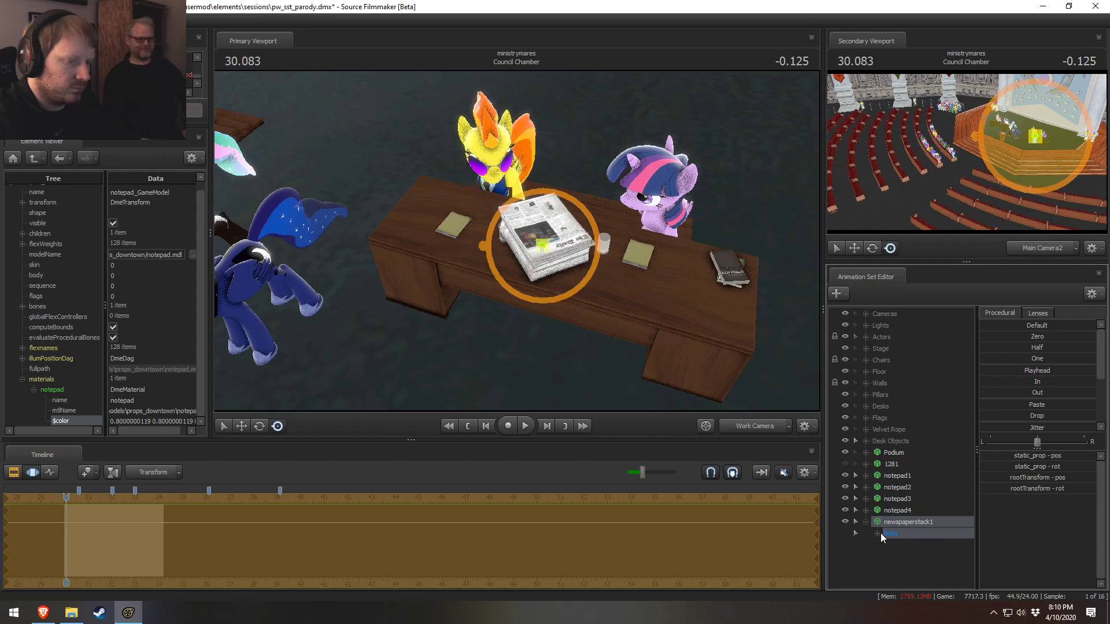
pyautogui.rightClick(909, 555)
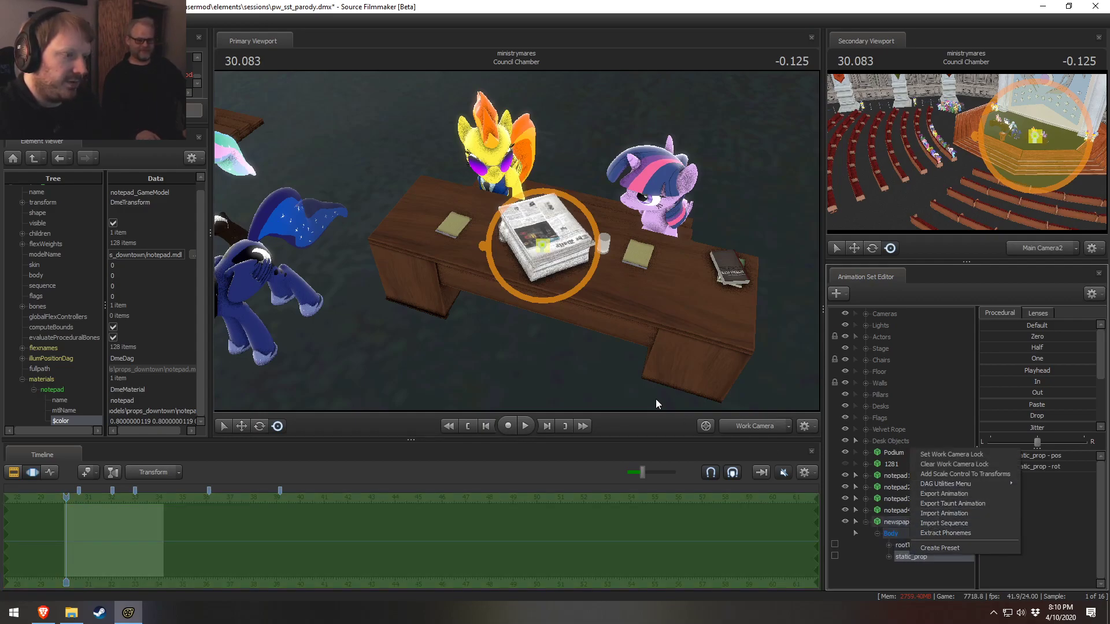
pyautogui.click(948, 475)
pyautogui.click(921, 568)
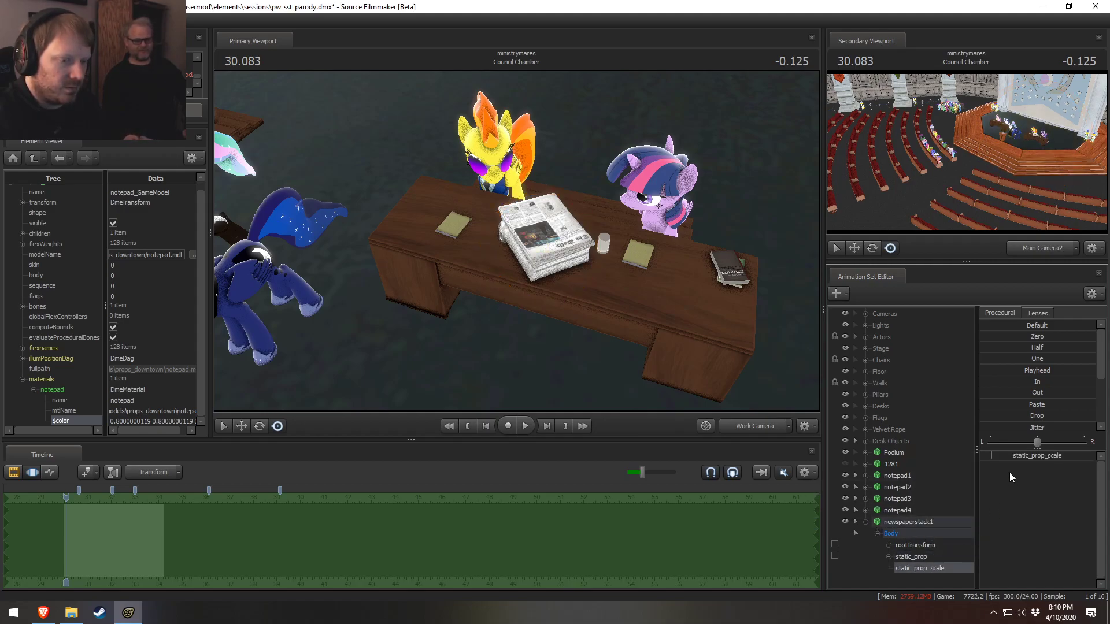
pyautogui.moveTo(991, 455); pyautogui.dragTo(985, 456)
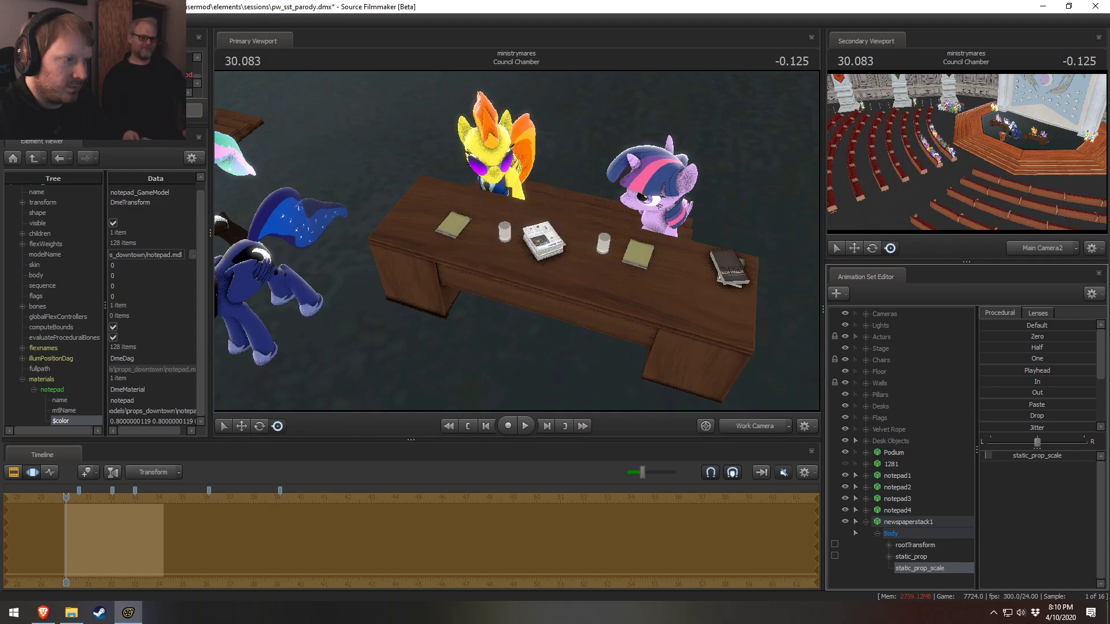
# Seat the shrunken newspaper stack on the desktop, rotate it square to the desk and shift it toward the front edge near the left glass
pyautogui.moveTo(619, 305); pyautogui.dragTo(613, 274)
pyautogui.press('w')
pyautogui.moveTo(528, 266); pyautogui.dragTo(529, 264)
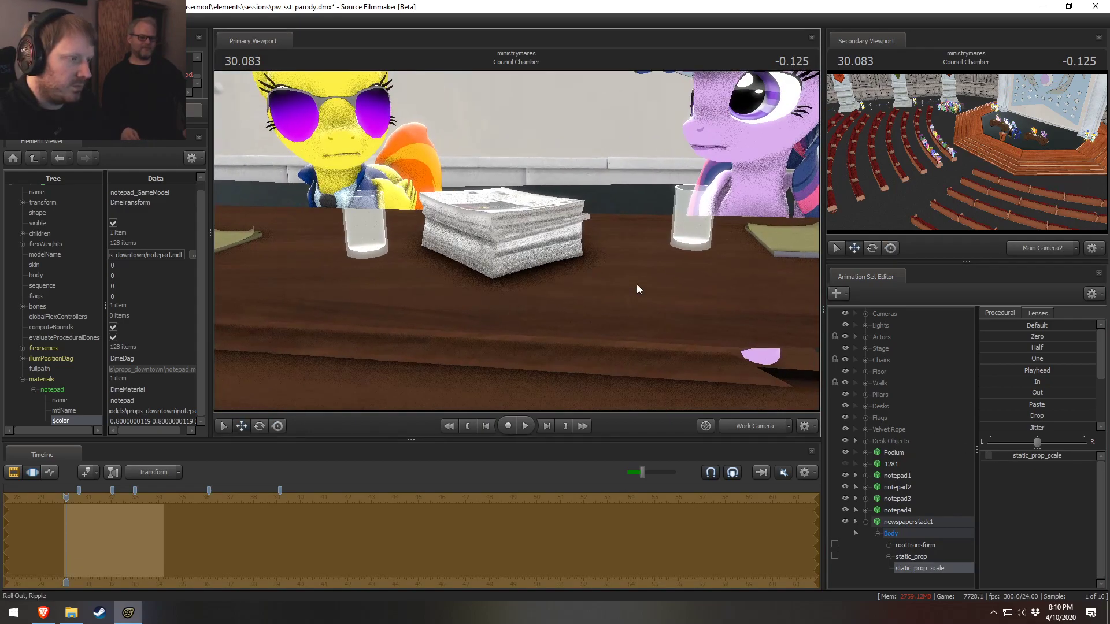
pyautogui.click(920, 532)
pyautogui.moveTo(506, 206); pyautogui.dragTo(515, 245)
pyautogui.press('e')
pyautogui.moveTo(479, 198); pyautogui.dragTo(495, 262)
pyautogui.press('w')
pyautogui.press('e')
pyautogui.press('w')
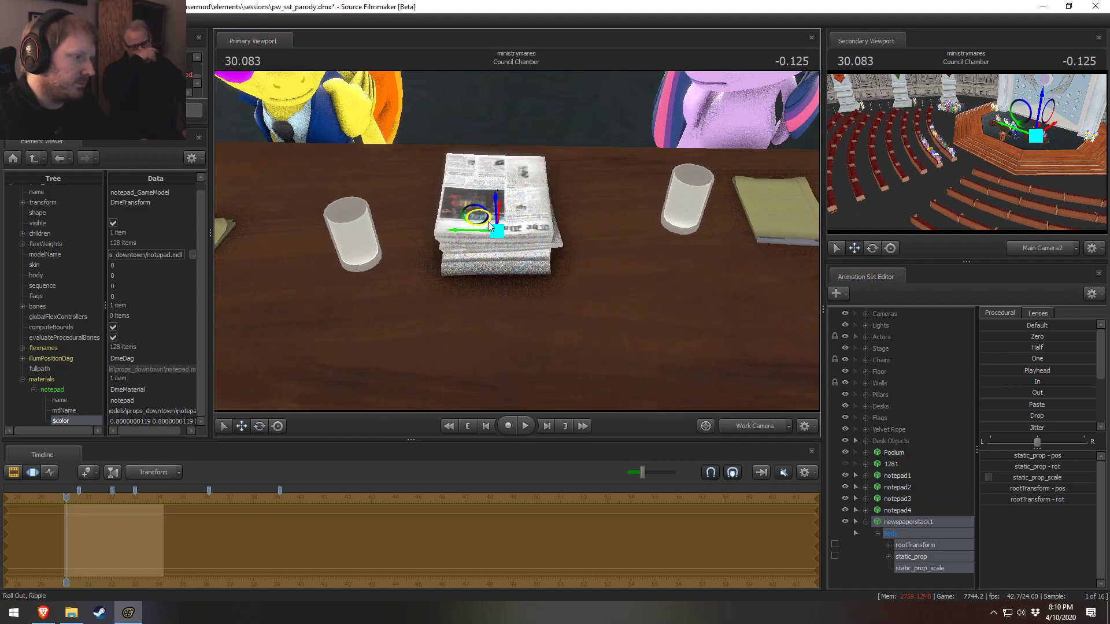
pyautogui.moveTo(488, 222); pyautogui.dragTo(457, 263)
# Duplicate newspaperstack1 and place the copy beside the original between the two glasses
pyautogui.rightClick(914, 526)
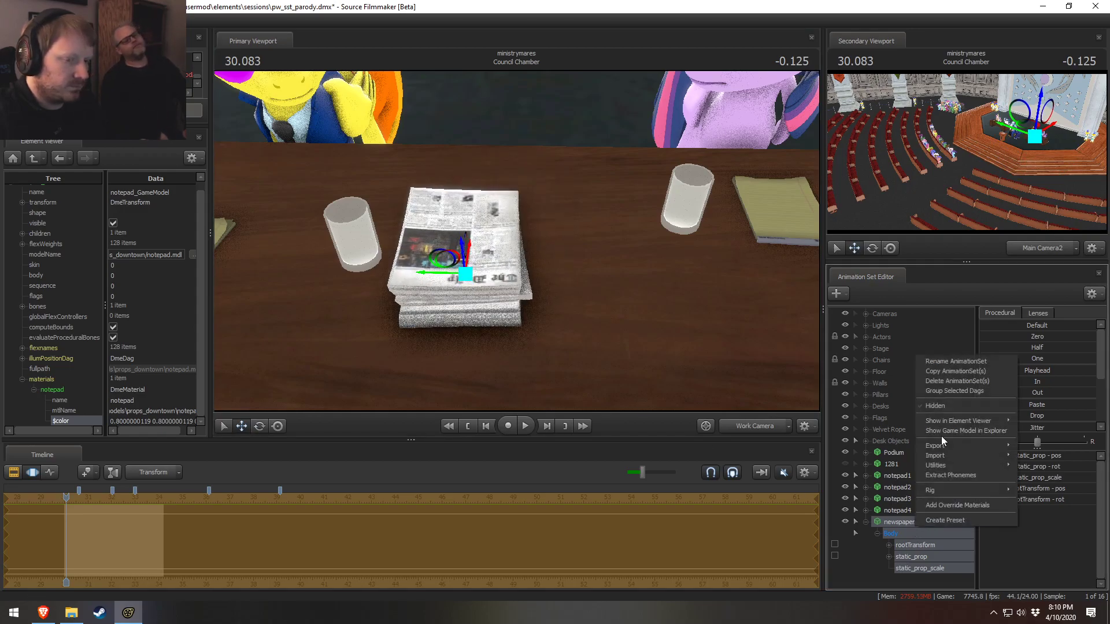
pyautogui.press('Escape')
pyautogui.click(867, 524)
pyautogui.rightClick(879, 543)
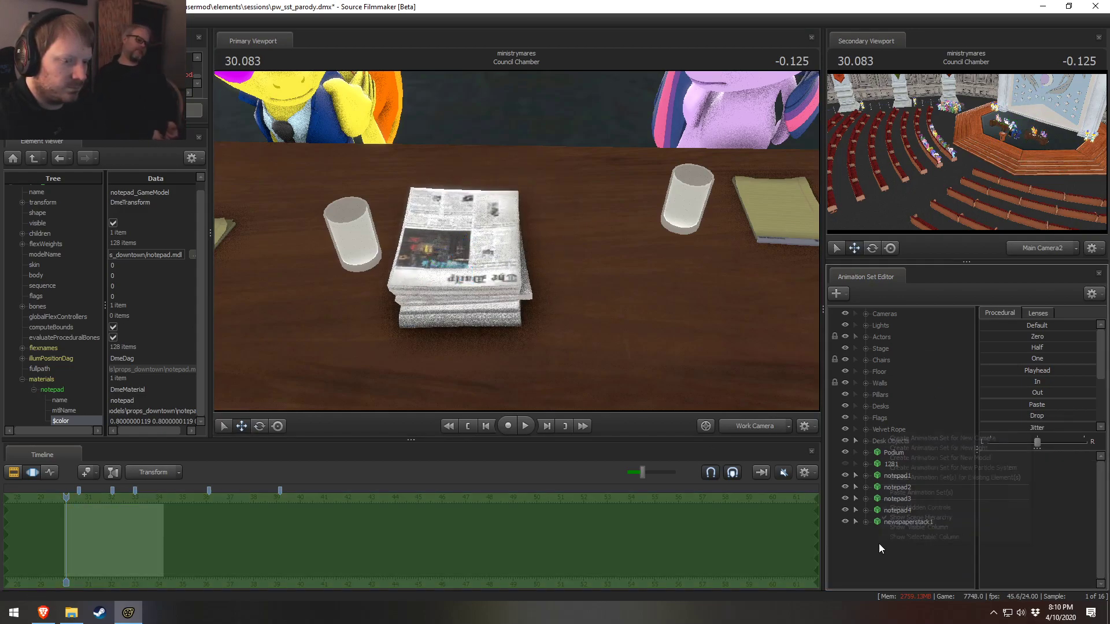
pyautogui.click(908, 507)
pyautogui.click(890, 532)
pyautogui.moveTo(639, 379); pyautogui.dragTo(561, 300)
pyautogui.press('e')
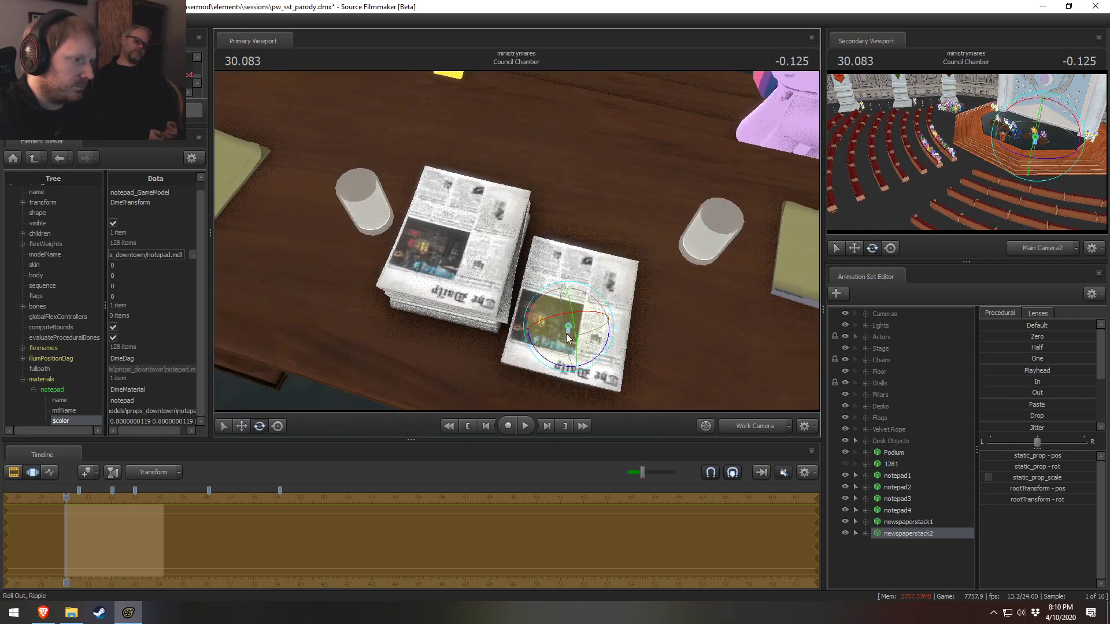
# Return to the clip editor and re-enable lighting in the Main Camera2 view to check the lit shot
pyautogui.press('F2')
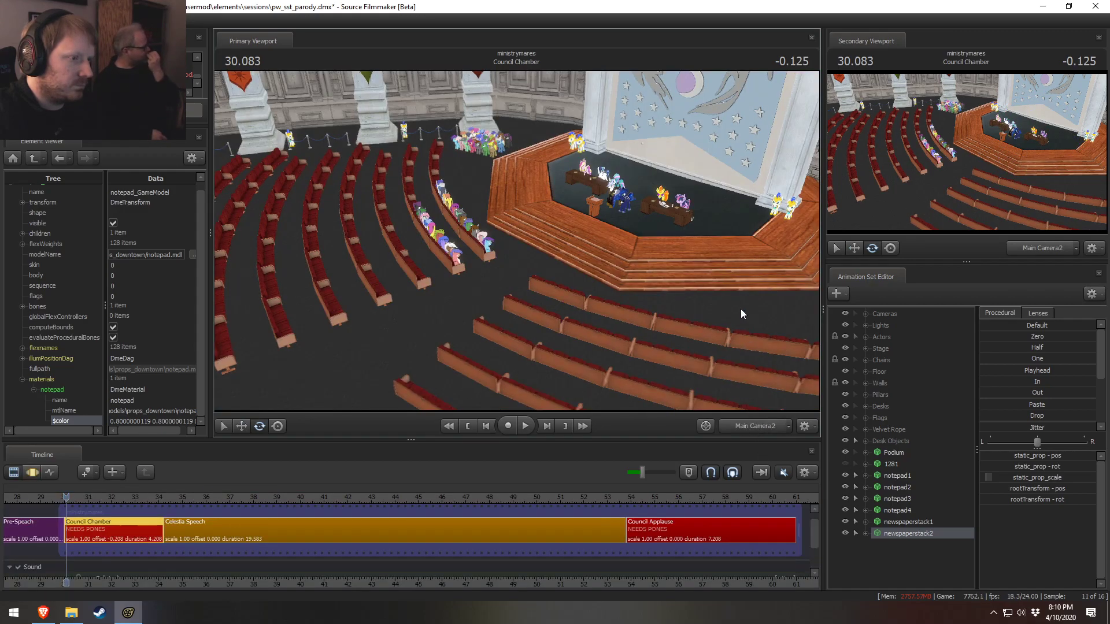
pyautogui.rightClick(668, 265)
pyautogui.click(712, 292)
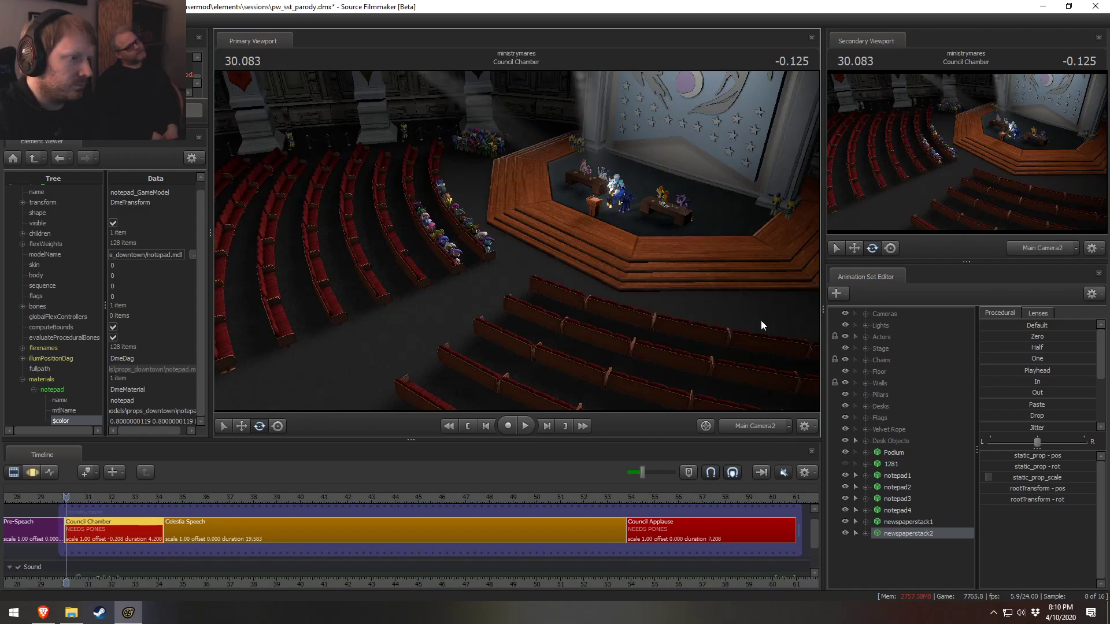
pyautogui.press('f')
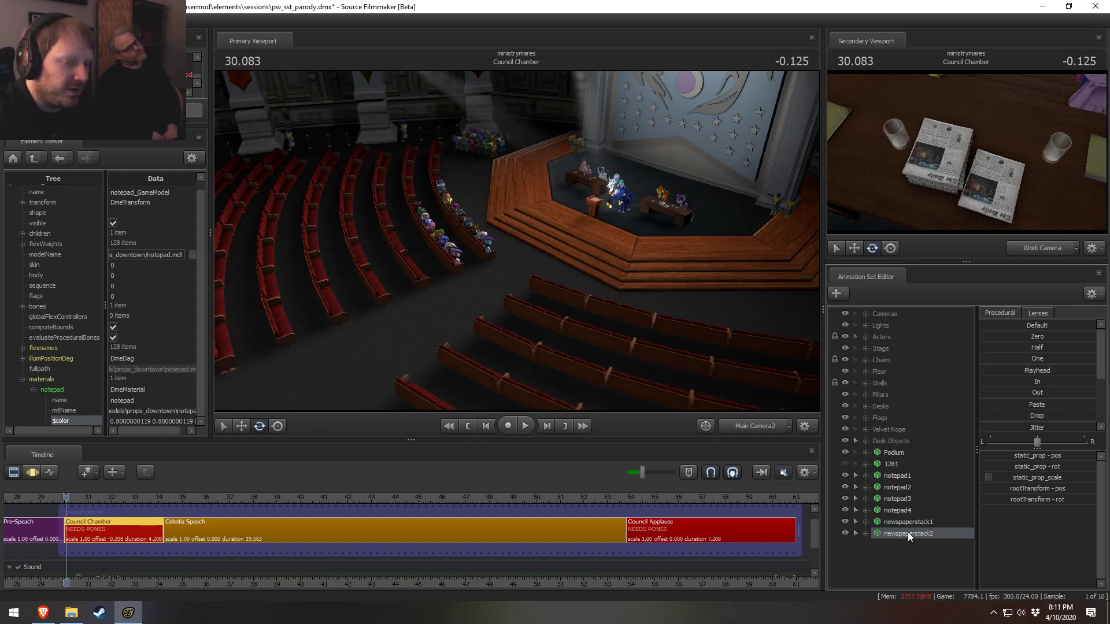
# Move notepad1 to notepad4 and both newspaper stacks into the Desk Objects group
pyautogui.keyDown('shift'); pyautogui.click(900, 476); pyautogui.keyUp('shift')
pyautogui.moveTo(896, 513); pyautogui.dragTo(893, 442)
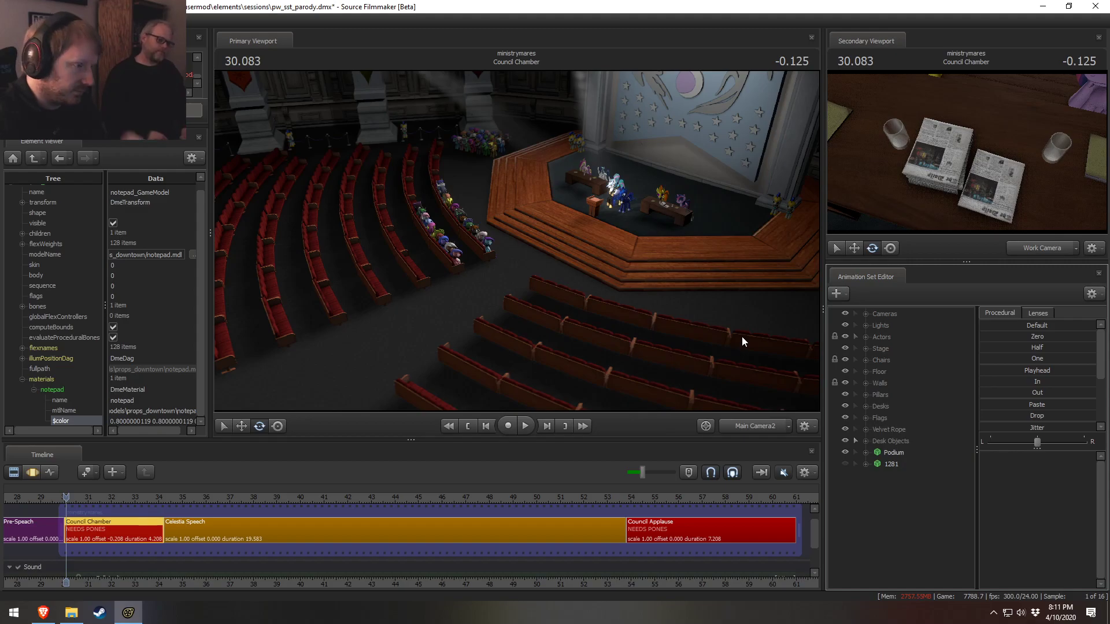
# Turn off lighting in the Main Camera2 view and scrub the playhead through the Council Chamber shot to 31.666
pyautogui.rightClick(589, 300)
pyautogui.click(652, 330)
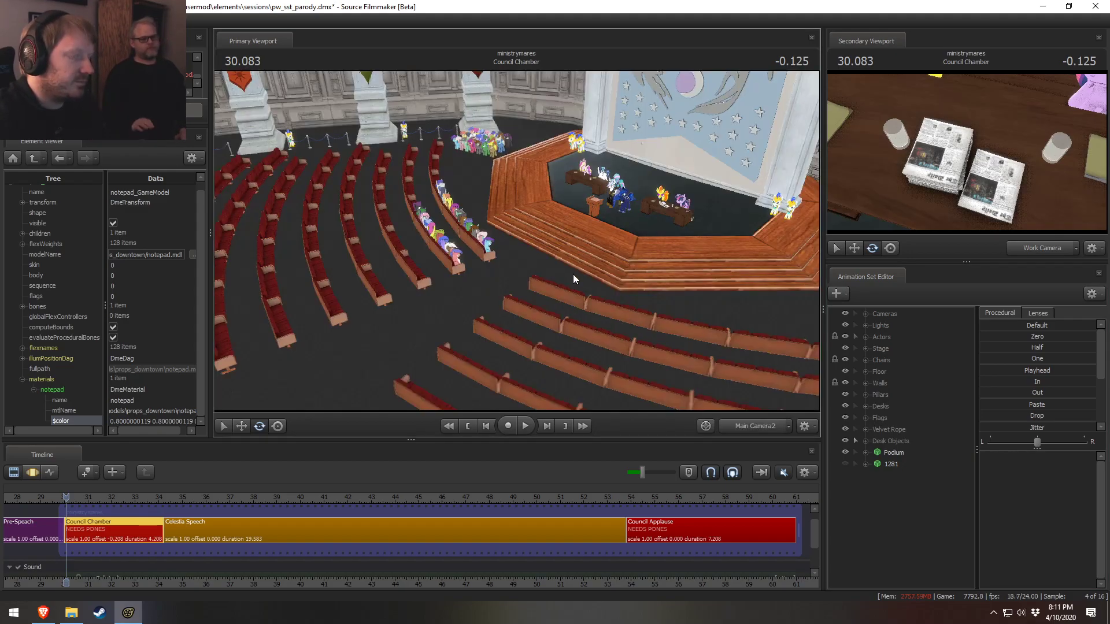
pyautogui.press('F3')
pyautogui.click(759, 428)
pyautogui.click(761, 429)
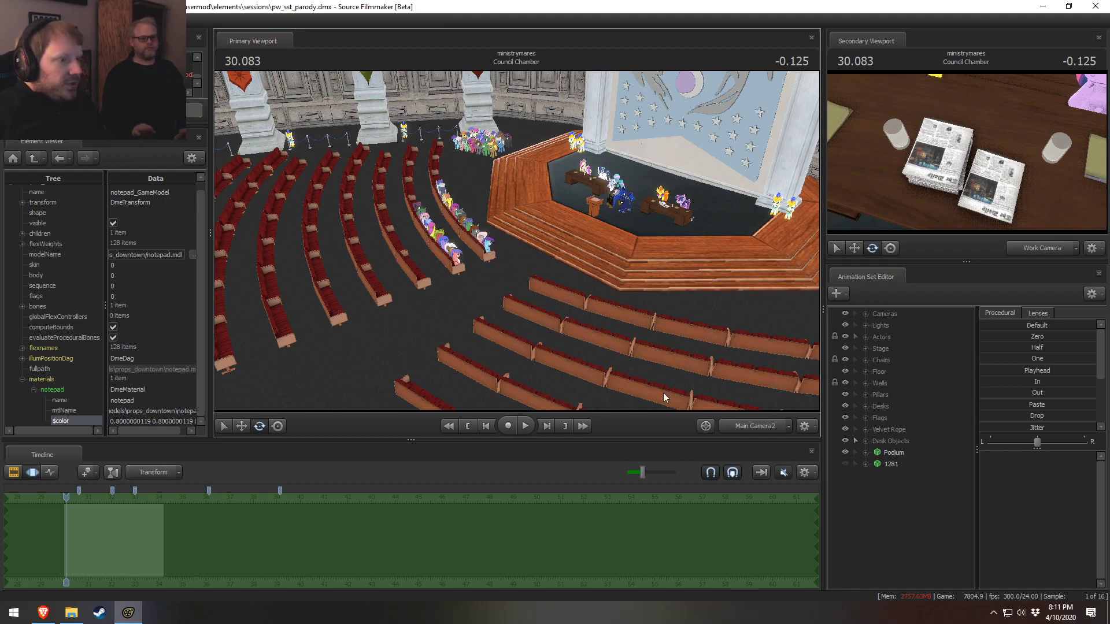
pyautogui.press('F2')
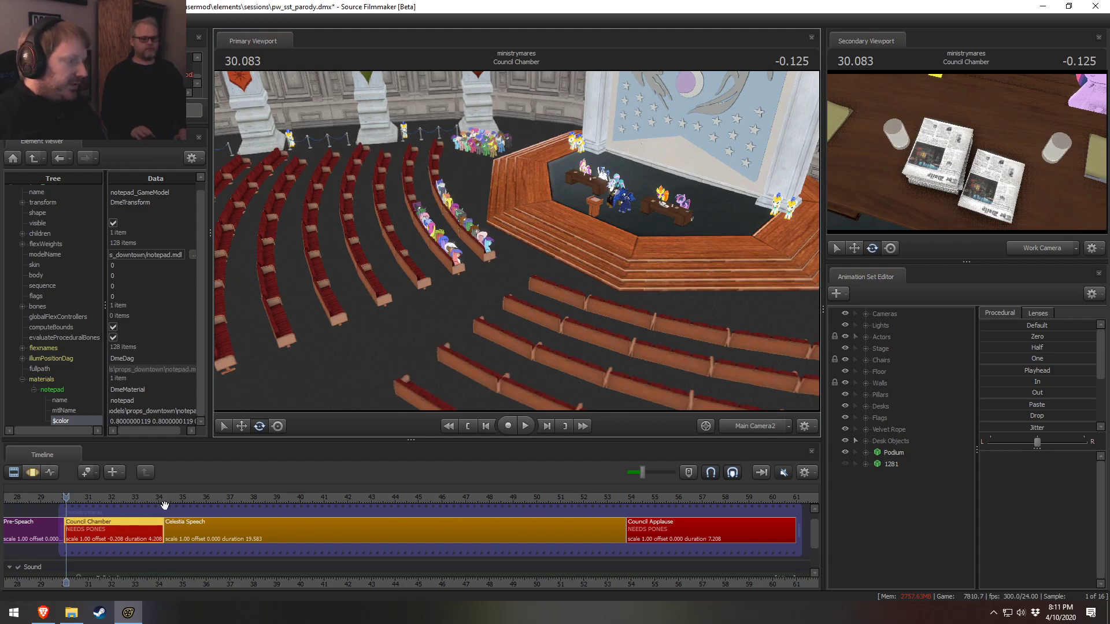
pyautogui.moveTo(66, 508)
pyautogui.mouseDown()
pyautogui.moveTo(165, 508)
pyautogui.moveTo(63, 523)
pyautogui.mouseUp()
pyautogui.moveTo(77, 500); pyautogui.dragTo(104, 505)
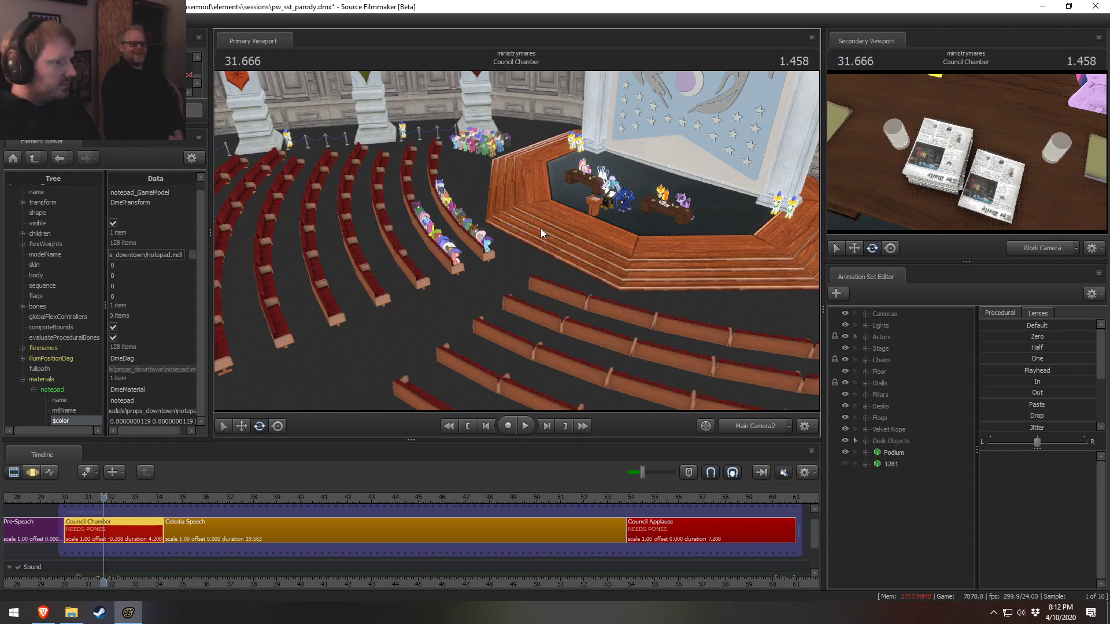
# Match the work camera to the Main Camera2 framing and fly it over to the seated audience in the front rows
pyautogui.keyDown('ctrl'); pyautogui.click(768, 424); pyautogui.keyUp('ctrl')
pyautogui.moveTo(543, 254); pyautogui.dragTo(407, 282)
pyautogui.press('w')
pyautogui.press('d')
pyautogui.press('w')
pyautogui.press('s')
pyautogui.press('z')
pyautogui.press('s')
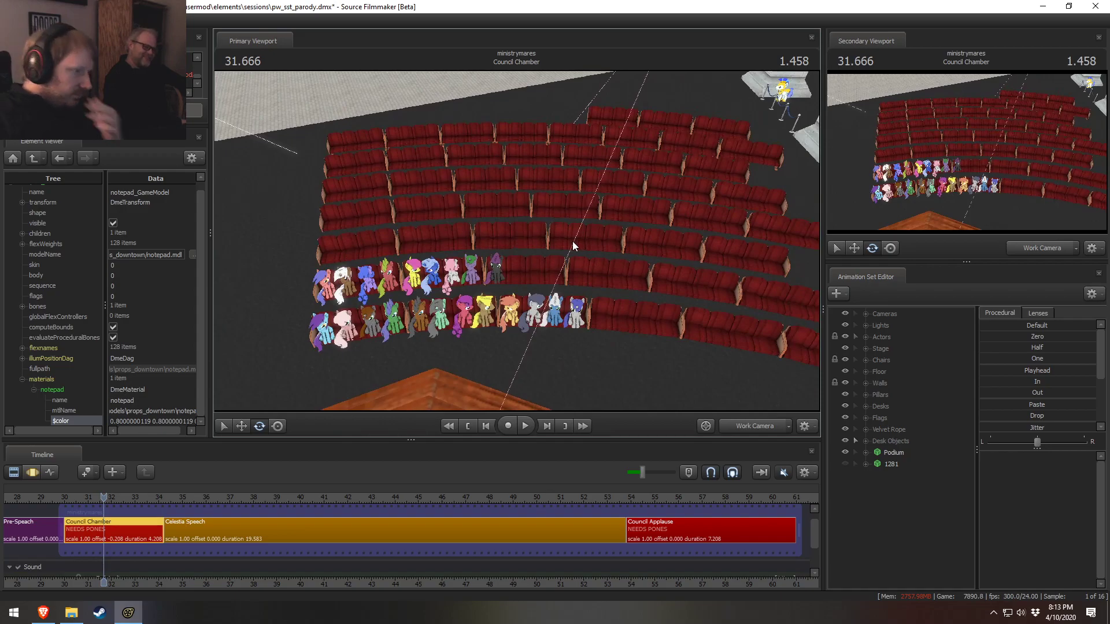
pyautogui.moveTo(647, 262); pyautogui.dragTo(712, 281)
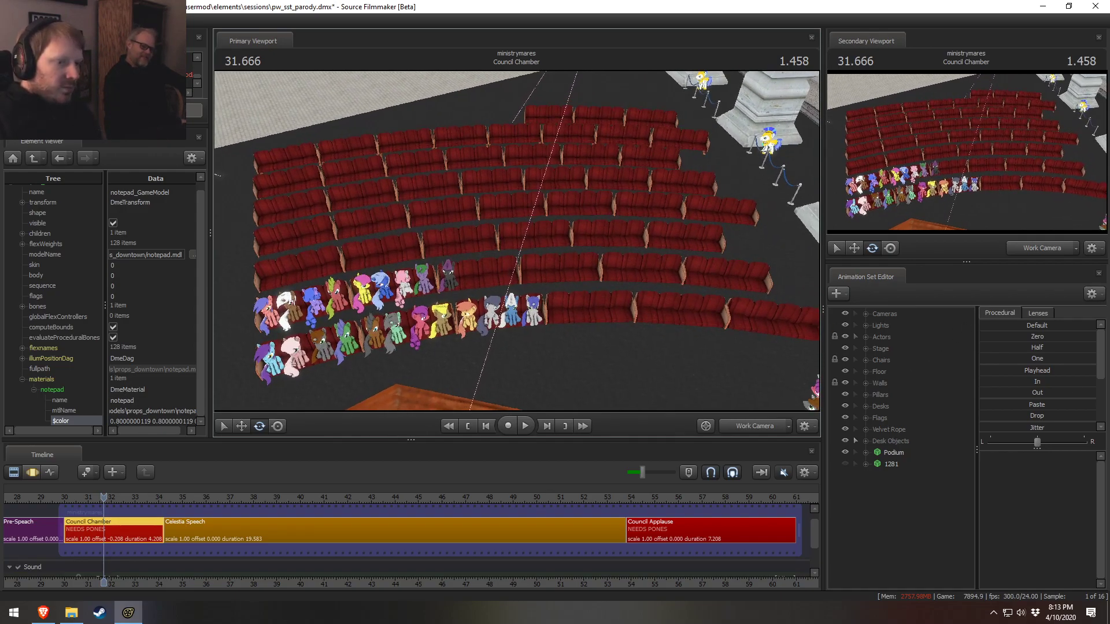
# Expand the Actors group and inspect its Audience and Audience BASE subgroups
pyautogui.click(867, 337)
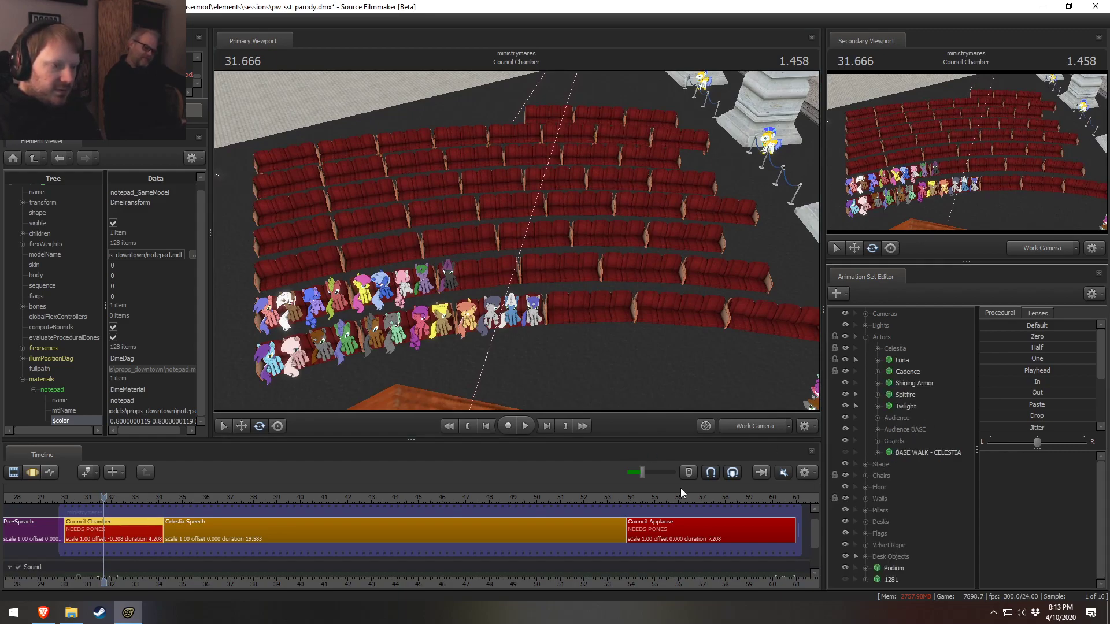
pyautogui.click(878, 429)
pyautogui.click(876, 429)
pyautogui.click(876, 429)
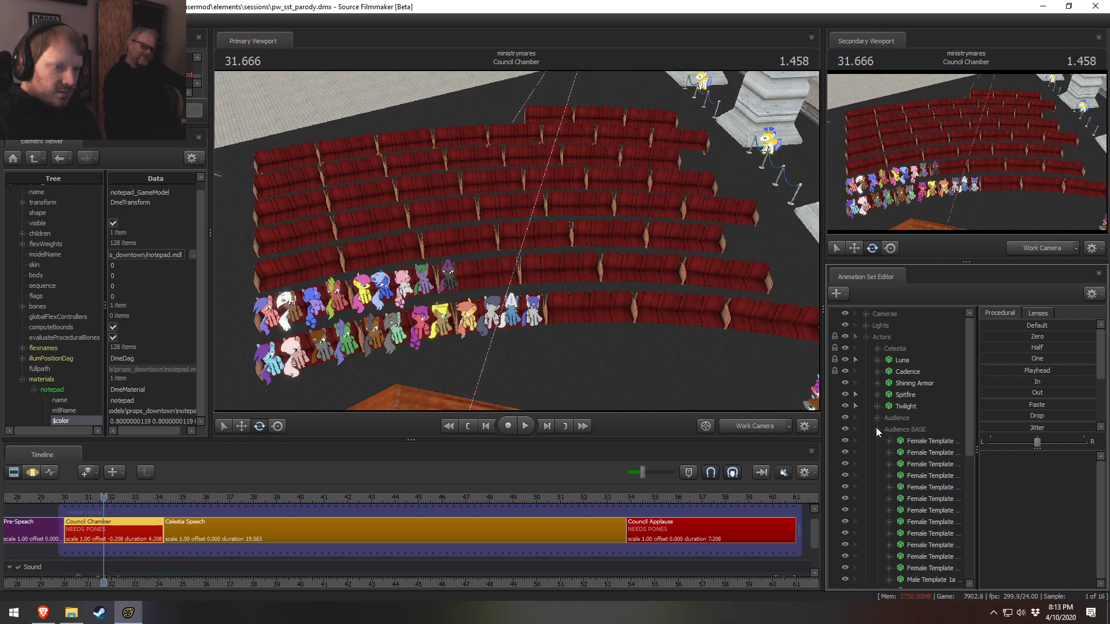
pyautogui.click(876, 429)
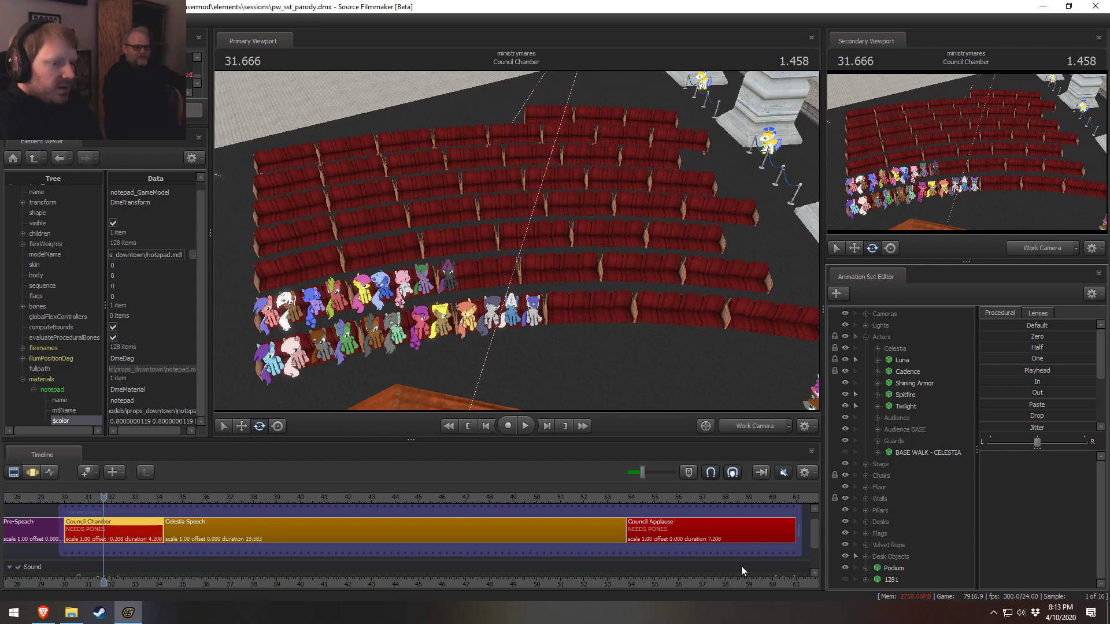
pyautogui.click(878, 420)
pyautogui.click(877, 419)
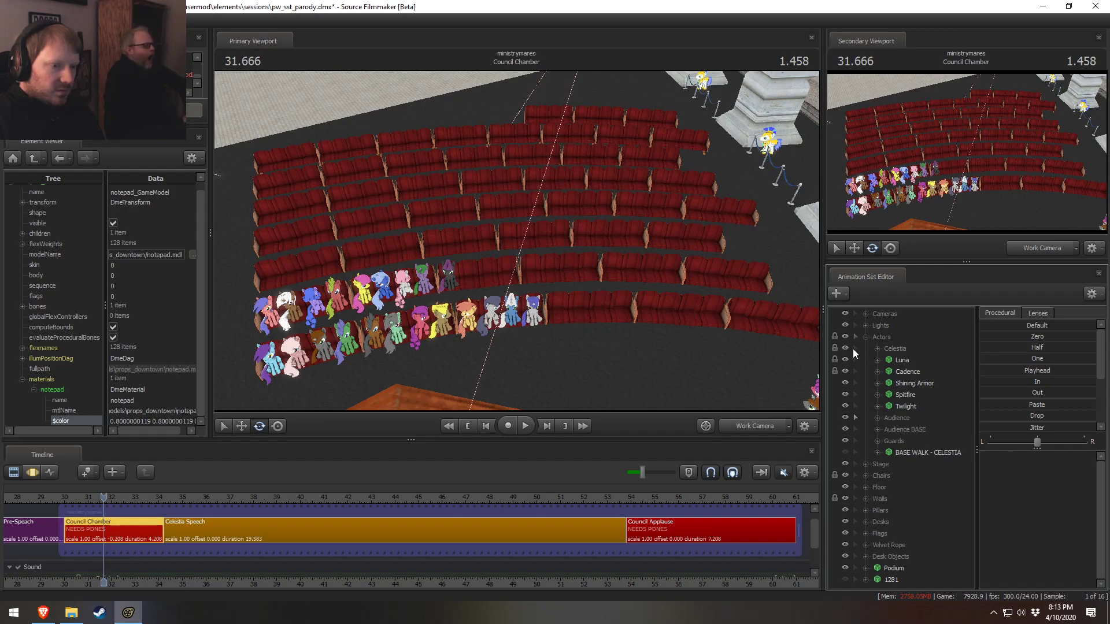
# Switch to the motion editor and examine the seated audience up to a close view of the front row's end
pyautogui.press('F3')
pyautogui.press('ctrl')
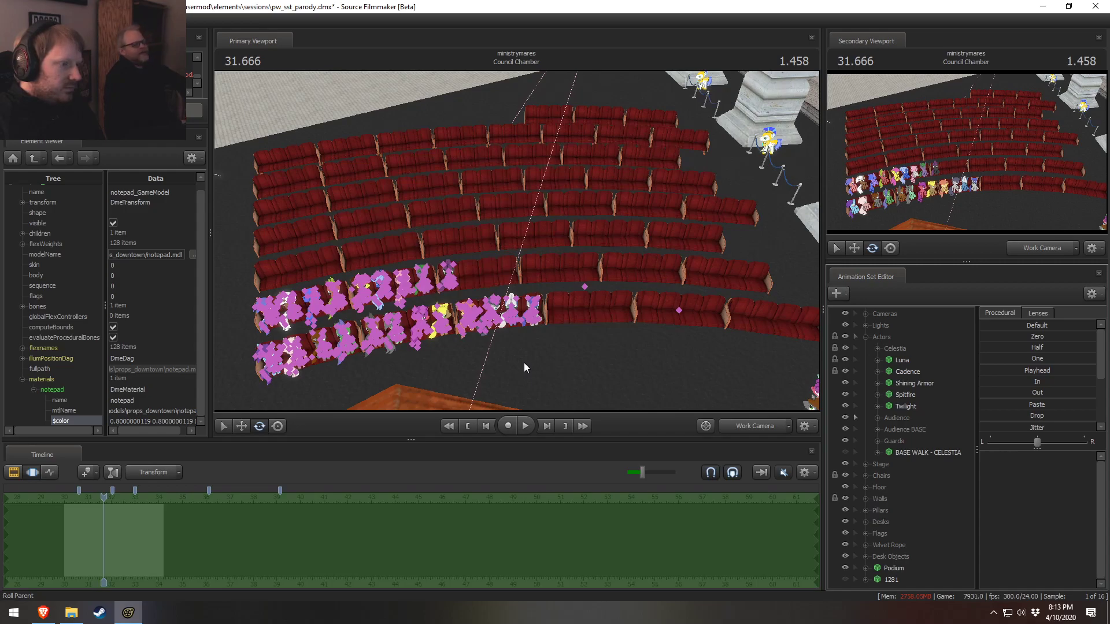
pyautogui.moveTo(549, 367); pyautogui.dragTo(519, 267)
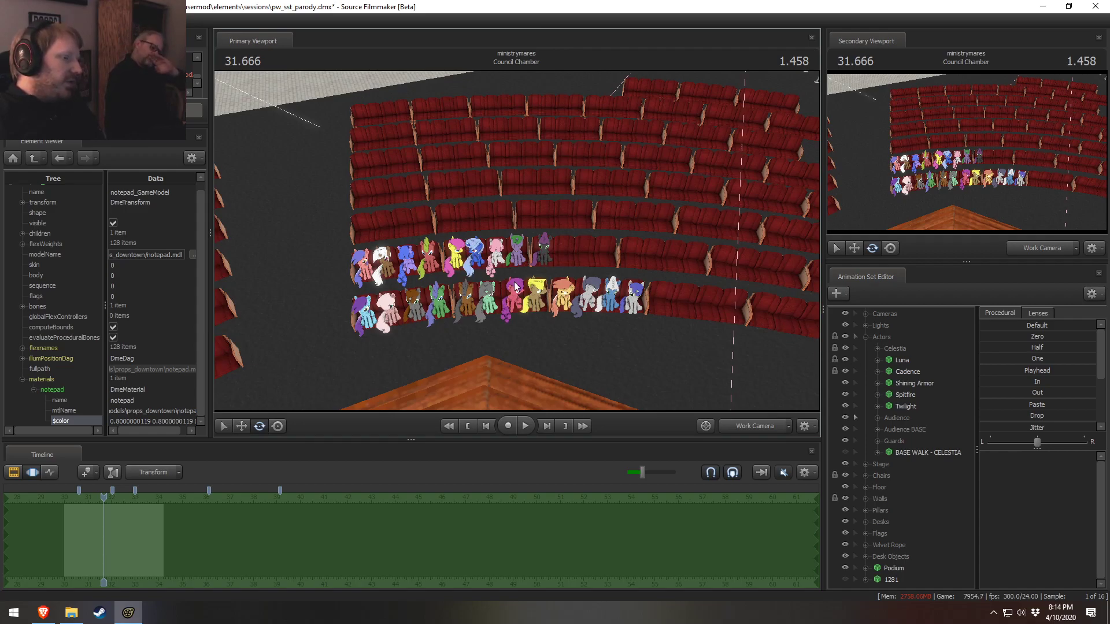
pyautogui.moveTo(552, 326); pyautogui.dragTo(553, 327)
pyautogui.press('w')
pyautogui.press('w')
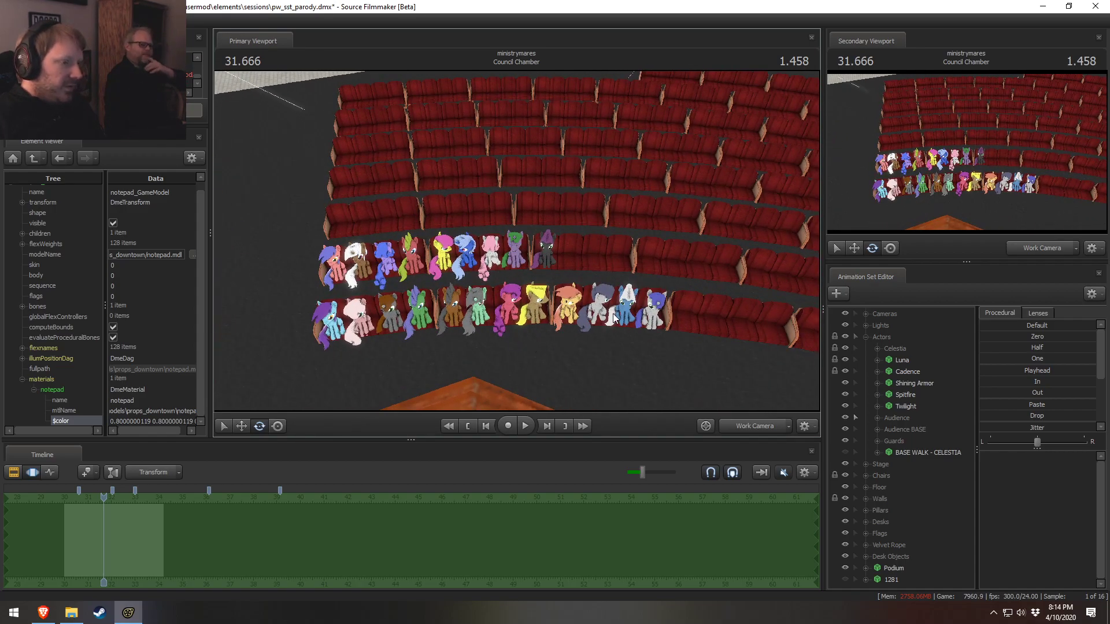
pyautogui.press('w')
pyautogui.moveTo(612, 340); pyautogui.dragTo(614, 314)
pyautogui.press('d')
pyautogui.press('w')
pyautogui.press('s')
# Play the Council Chamber shot from near its start to review the animation of the ponies at the front row's end
pyautogui.press('space')
pyautogui.press('space')
pyautogui.press('F2')
pyautogui.press('F3')
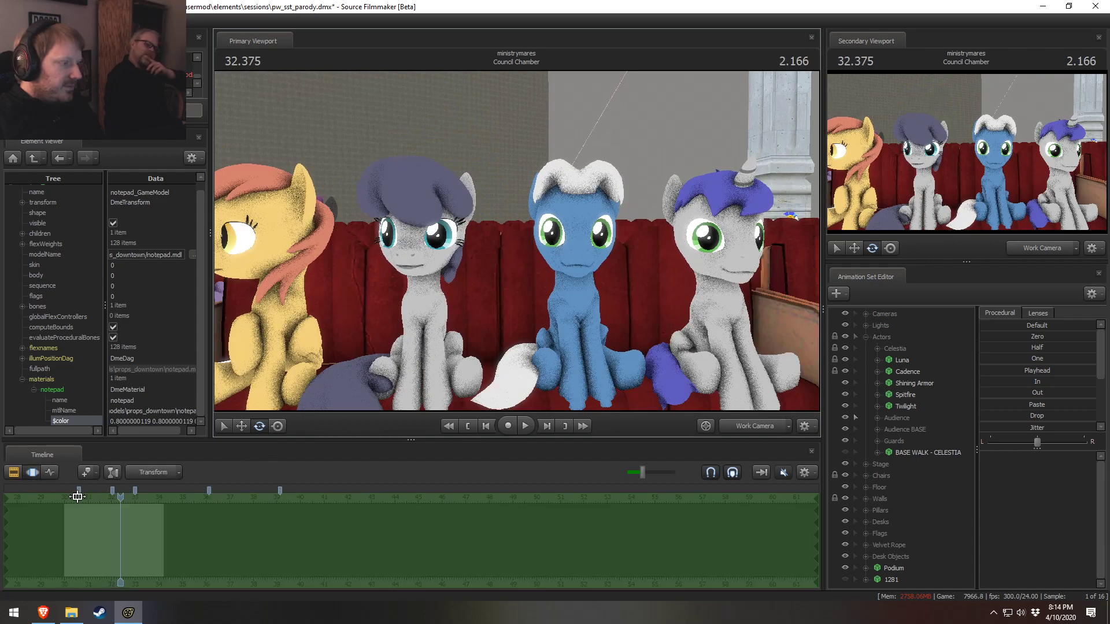
pyautogui.click(76, 494)
pyautogui.press('F2')
pyautogui.click(67, 500)
pyautogui.press('space')
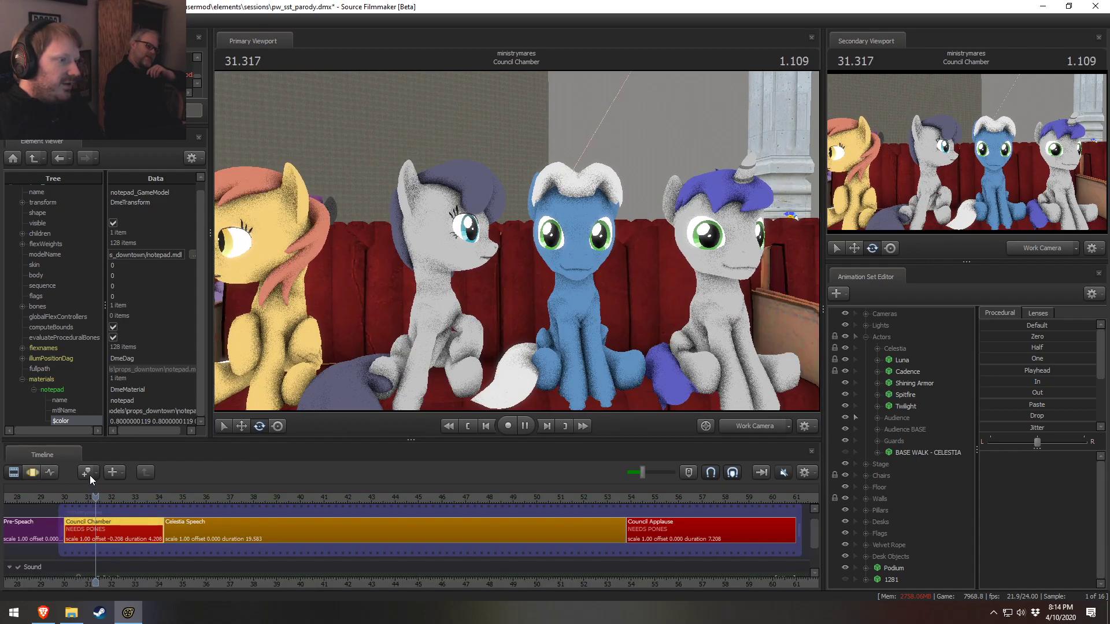
pyautogui.press('space')
# Replay the Council Chamber shot while viewing the ponies in the middle of the front row
pyautogui.press('a')
pyautogui.moveTo(527, 322); pyautogui.dragTo(496, 324)
pyautogui.press('space')
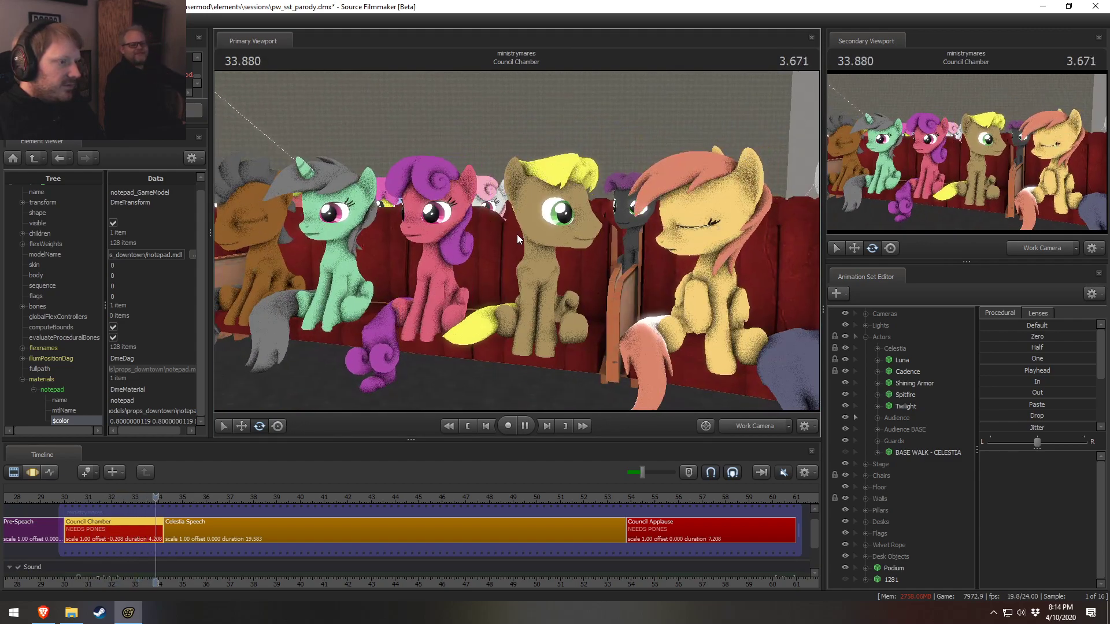
pyautogui.click(74, 497)
pyautogui.press('space')
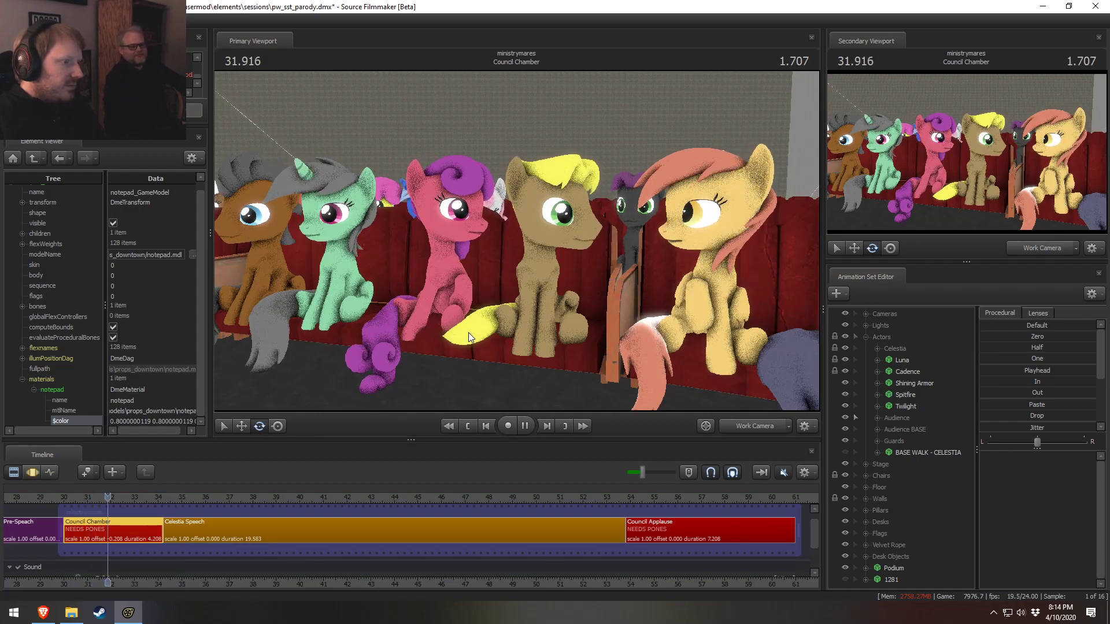
pyautogui.press('space')
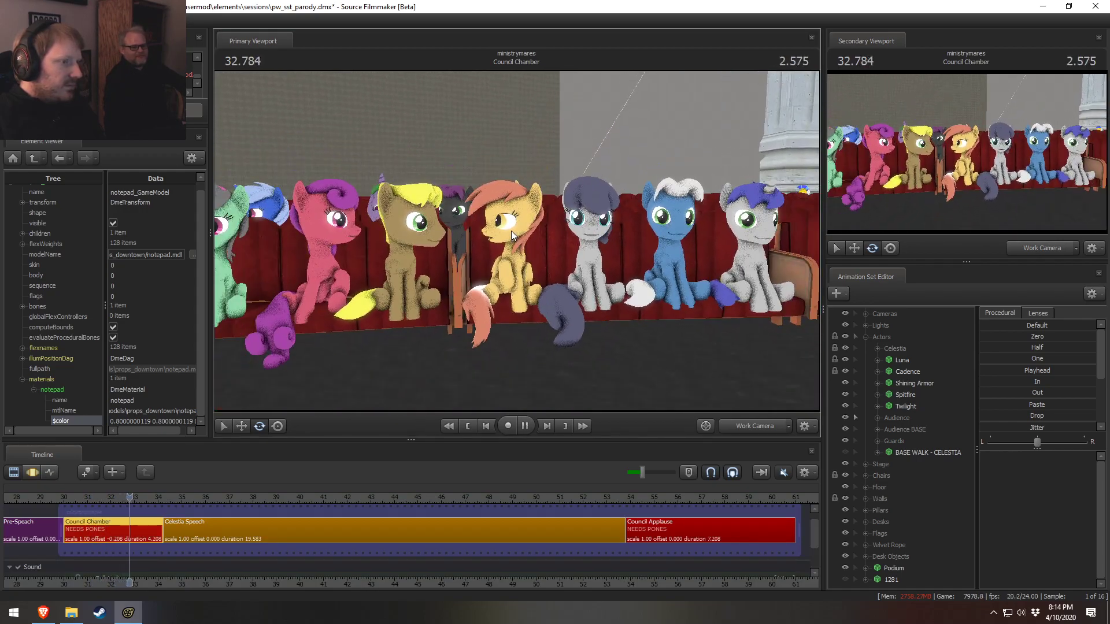
pyautogui.press('space')
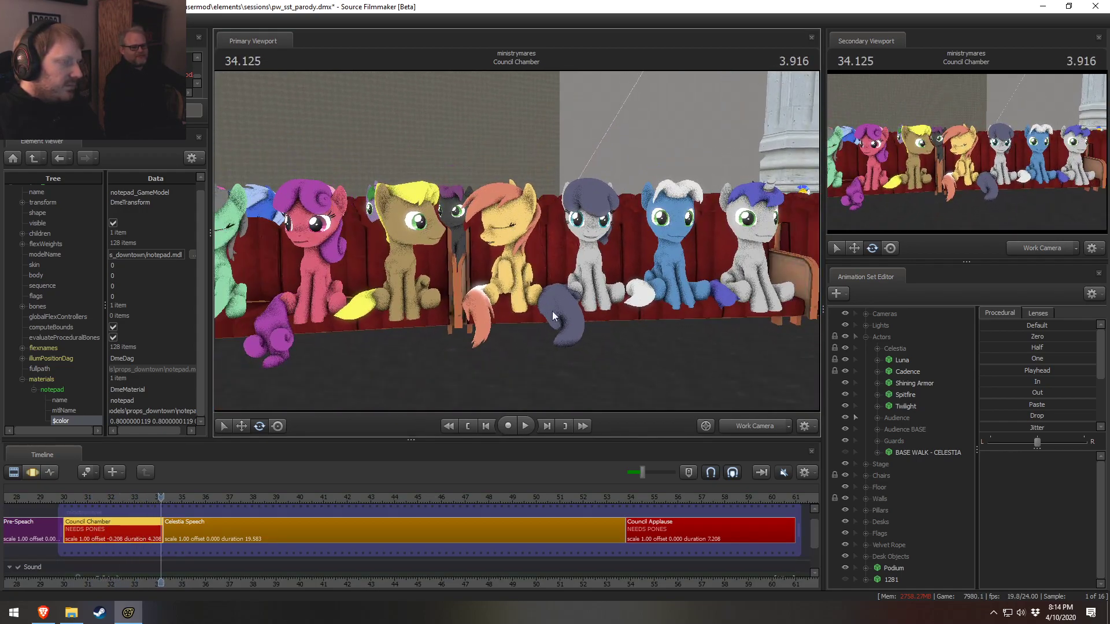
# Check the overall Council Chamber framing and return the work camera to the audience rows in the motion editor
pyautogui.click(757, 428)
pyautogui.hotkey('ctrl', 'Left')
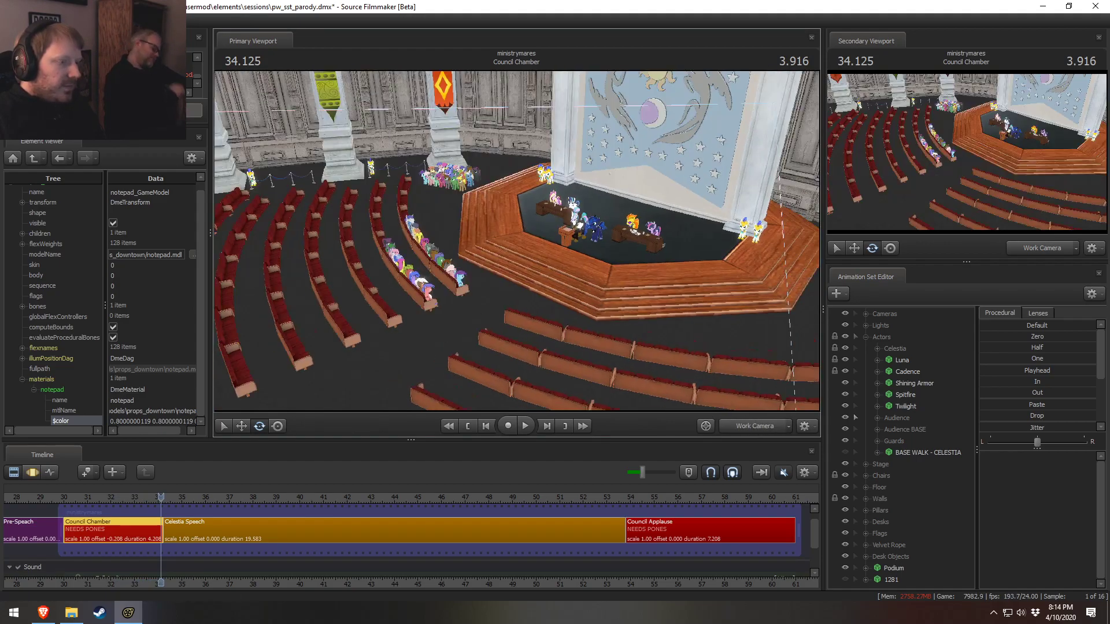
pyautogui.moveTo(516, 240)
pyautogui.mouseDown(button='right')
pyautogui.moveTo(513, 225)
pyautogui.moveTo(516, 241)
pyautogui.mouseUp(button='right')
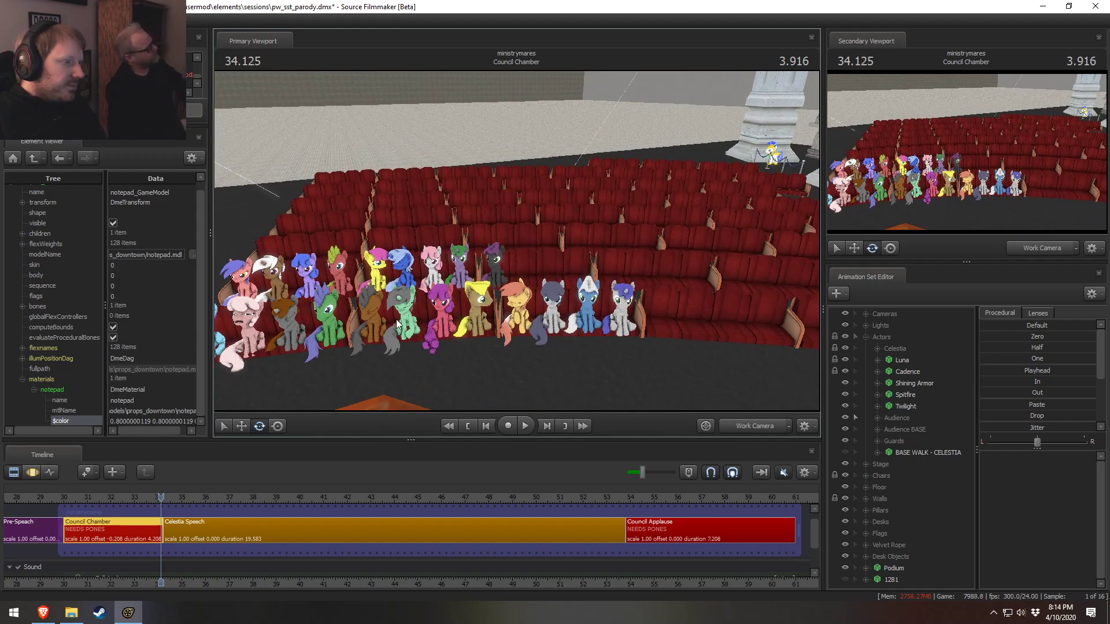
pyautogui.press('F3')
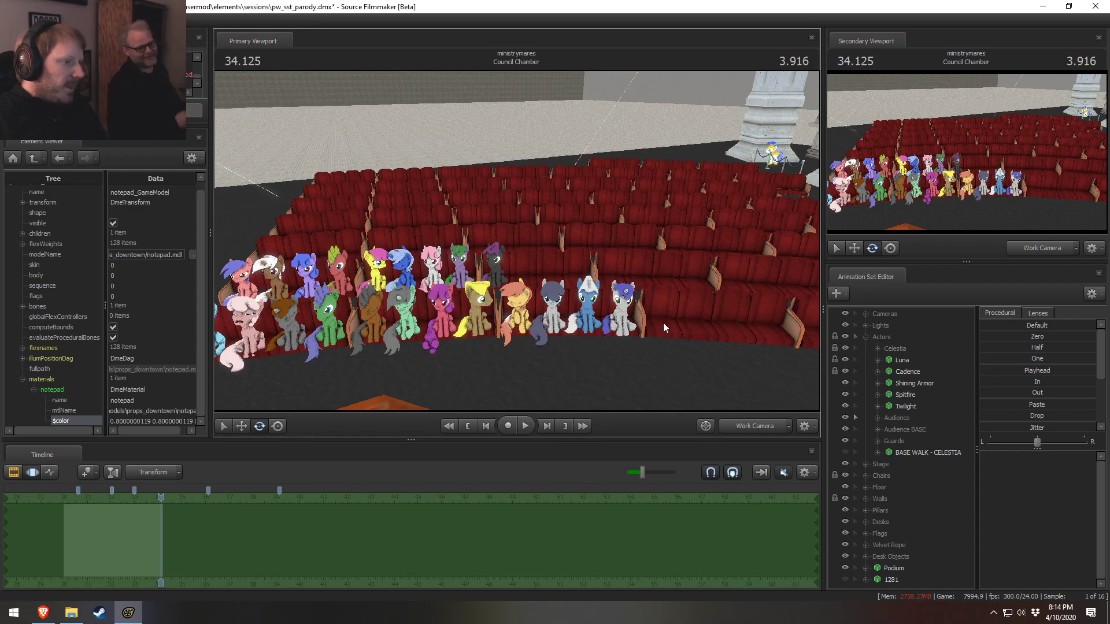
# Move in on the light pink pony in the front row and replay the Council Chamber shot to review its facial animation
pyautogui.moveTo(544, 359); pyautogui.dragTo(514, 399)
pyautogui.press('w')
pyautogui.press('s')
pyautogui.press('w')
pyautogui.moveTo(517, 241); pyautogui.dragTo(517, 241)
pyautogui.press('s')
pyautogui.press('space')
pyautogui.press('space')
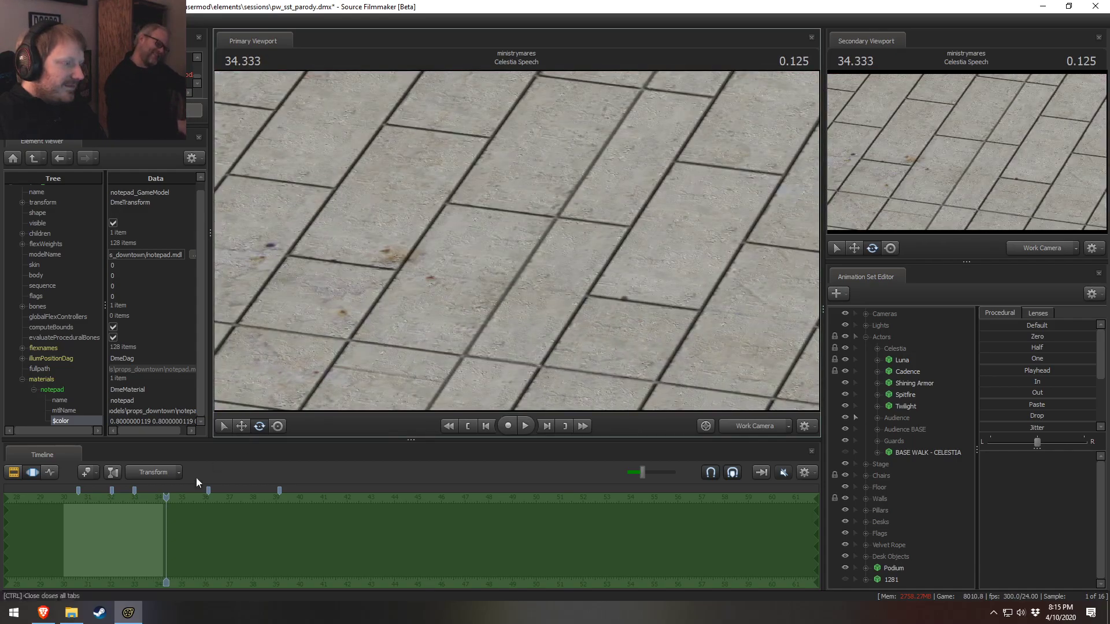
pyautogui.moveTo(167, 508); pyautogui.dragTo(81, 518)
pyautogui.press('space')
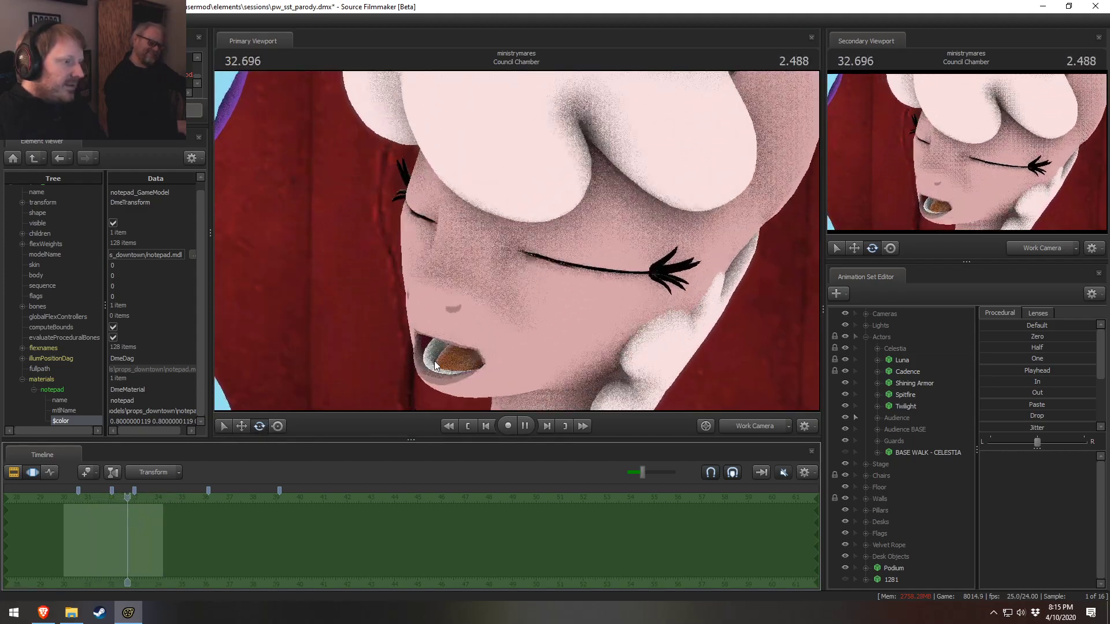
pyautogui.moveTo(620, 341); pyautogui.dragTo(515, 240)
pyautogui.press('s')
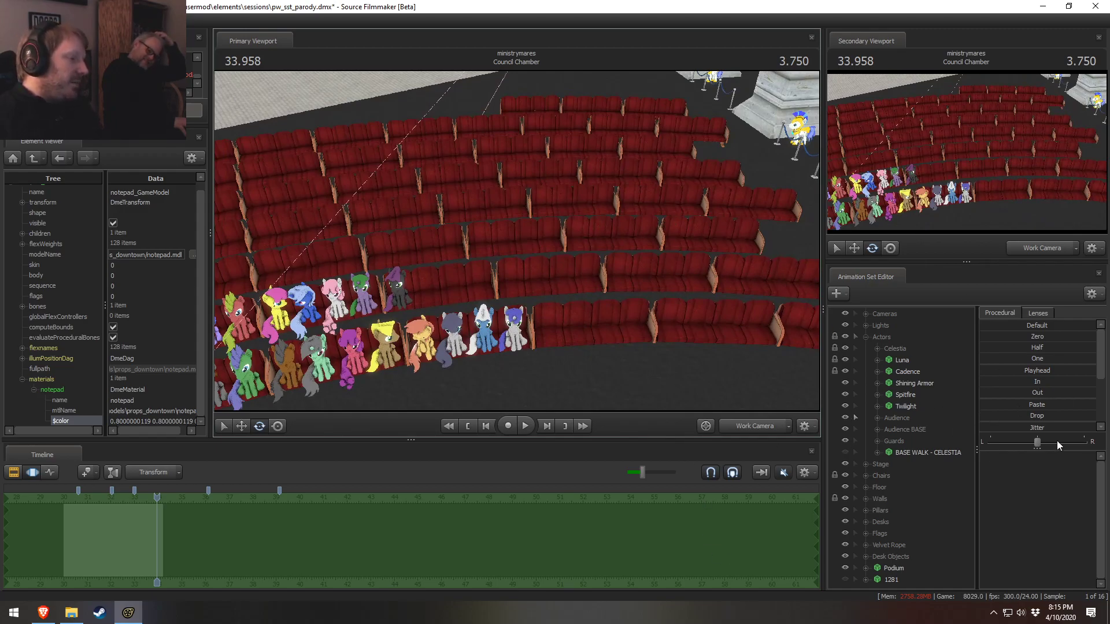
# Copy the animation sets of the Audience BASE group and collapse the Actors group
pyautogui.moveTo(560, 247); pyautogui.dragTo(515, 240)
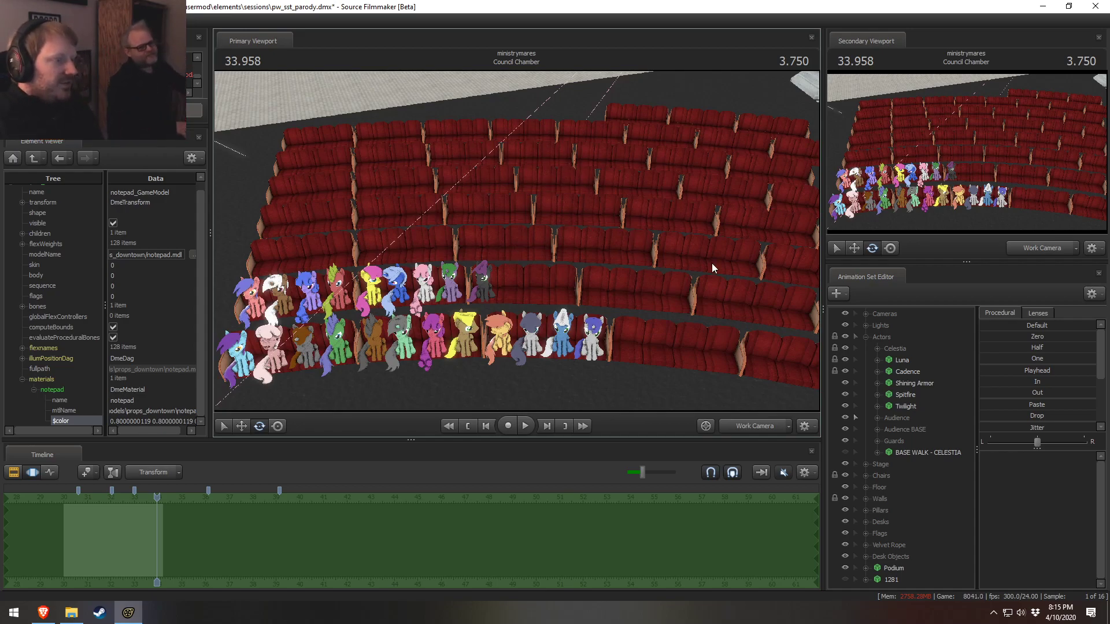
pyautogui.press('s')
pyautogui.moveTo(589, 270); pyautogui.dragTo(516, 241)
pyautogui.click(877, 429)
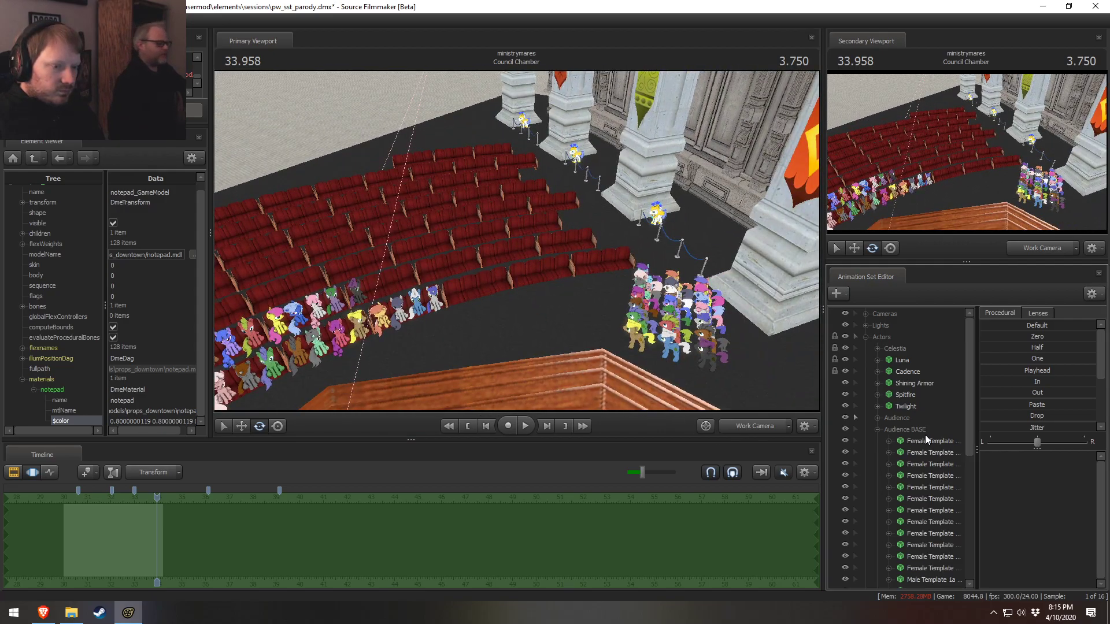
pyautogui.click(919, 430)
pyautogui.rightClick(924, 445)
pyautogui.click(944, 270)
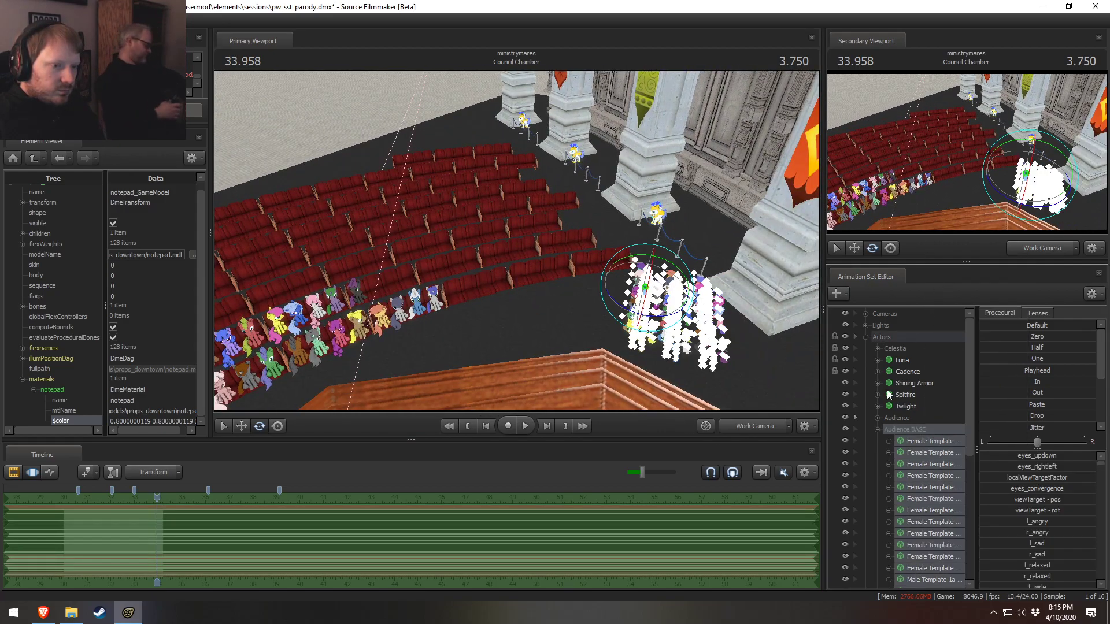
pyautogui.click(876, 429)
pyautogui.click(865, 337)
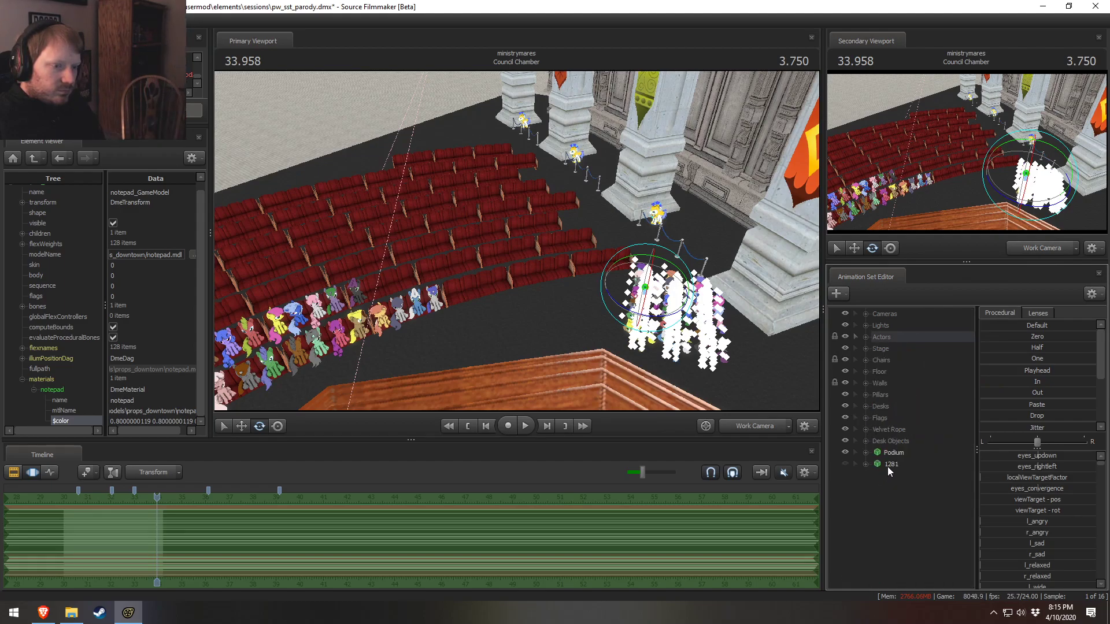
# Clear the audience selection and move the Desk Objects group and the Podium into the Stage group
pyautogui.rightClick(889, 497)
pyautogui.click(873, 498)
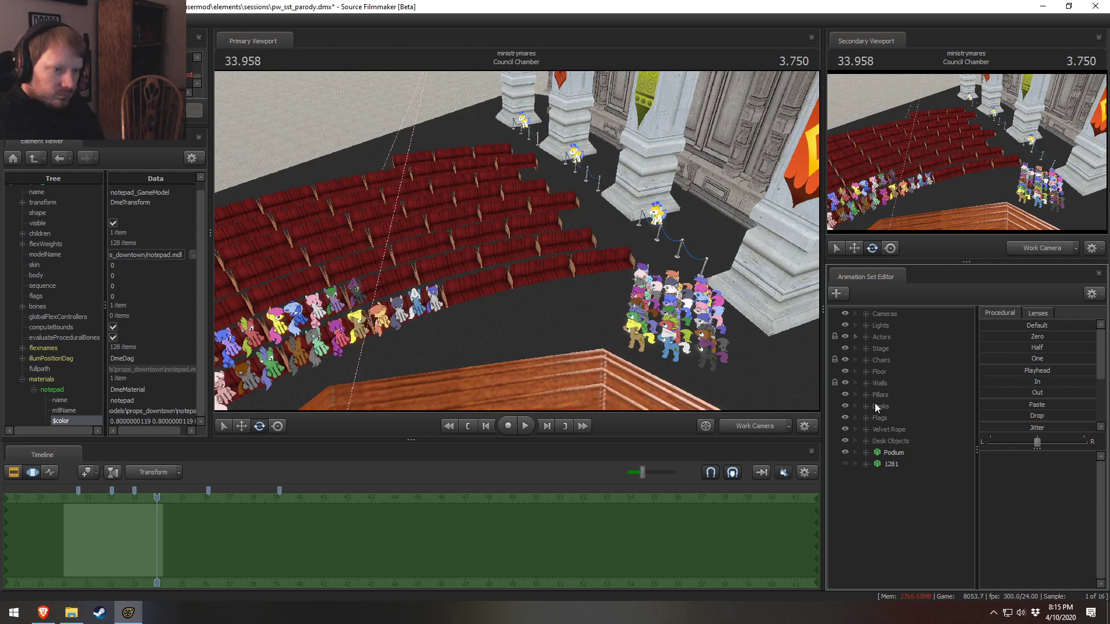
pyautogui.click(884, 445)
pyautogui.keyDown('ctrl'); pyautogui.click(887, 451); pyautogui.keyUp('ctrl')
pyautogui.moveTo(905, 393); pyautogui.dragTo(897, 350)
# Paste the copied audience animation sets and move the Male Template 1a copy to the second row beside the seated ponies
pyautogui.rightClick(888, 494)
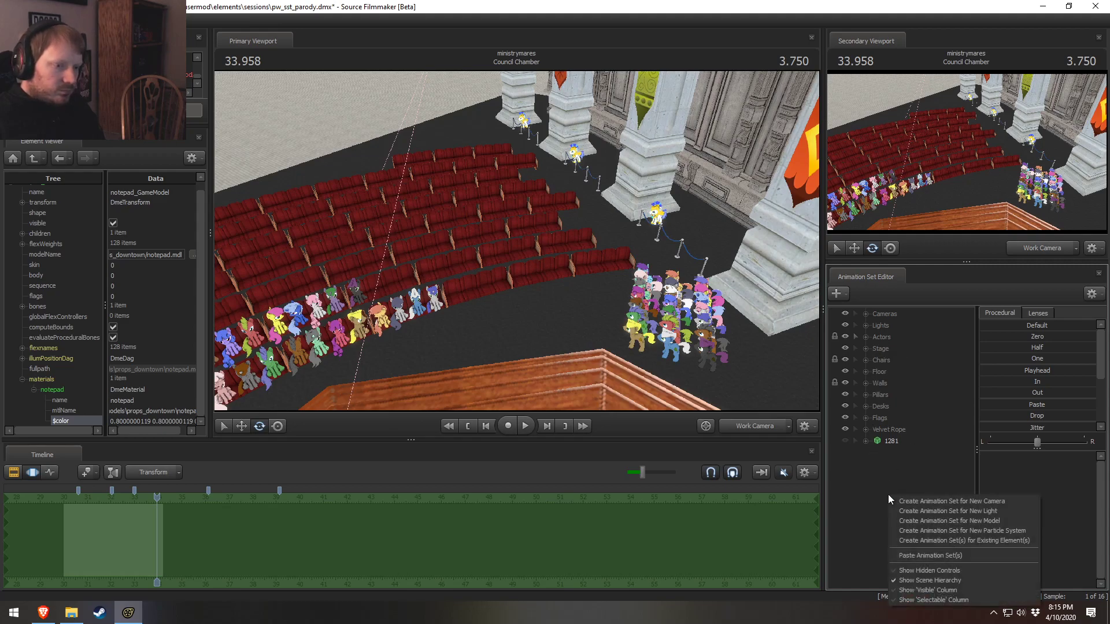
pyautogui.click(903, 554)
pyautogui.click(884, 453)
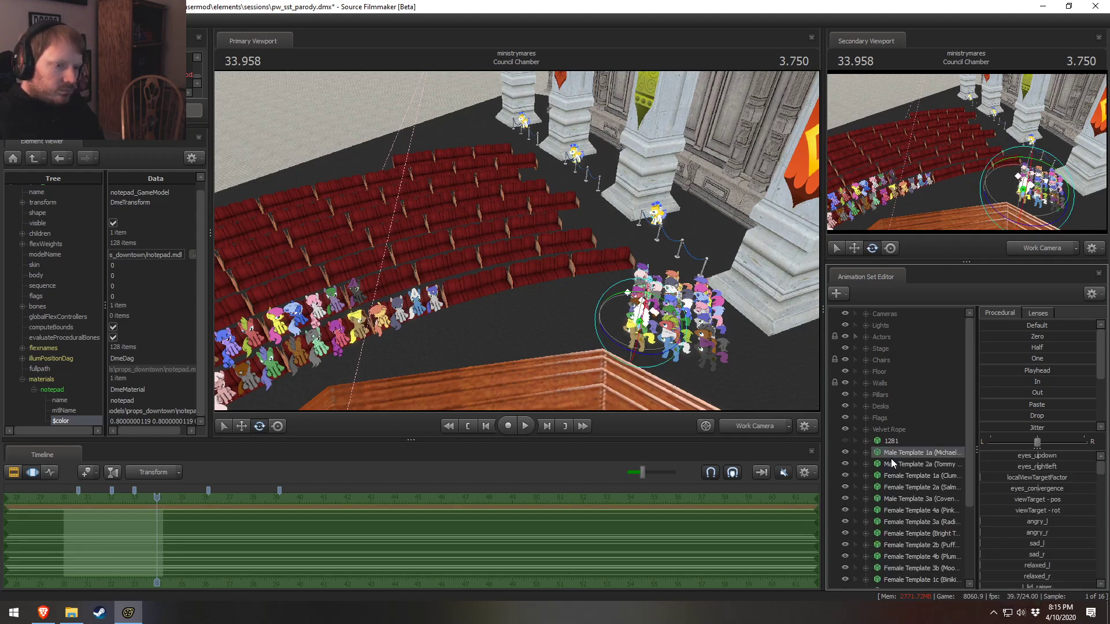
pyautogui.moveTo(583, 324); pyautogui.dragTo(516, 240)
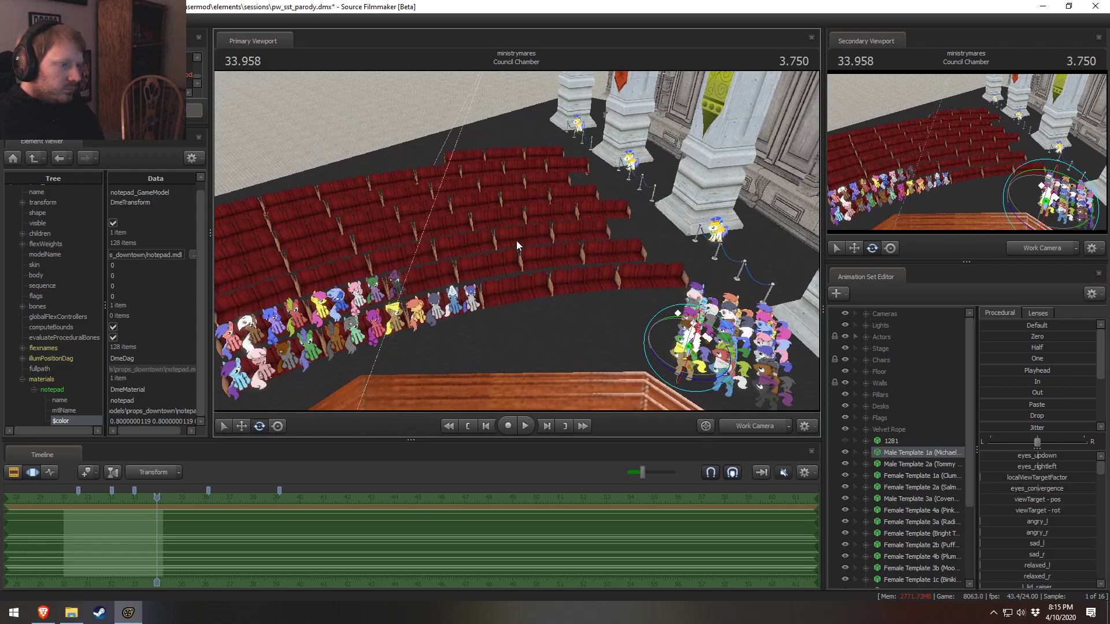
pyautogui.press('r')
pyautogui.moveTo(689, 348); pyautogui.dragTo(466, 277)
# Move the Male Template 2a copy to the empty front-row seats and the Female Template 1a copy to the second row
pyautogui.click(919, 464)
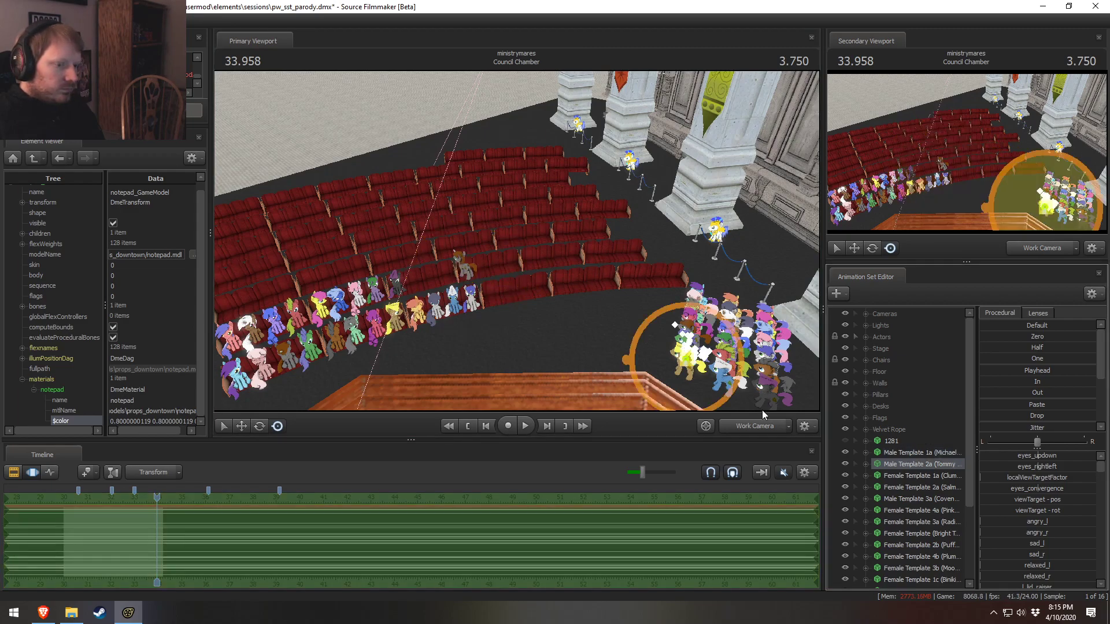
pyautogui.moveTo(705, 346); pyautogui.dragTo(524, 279)
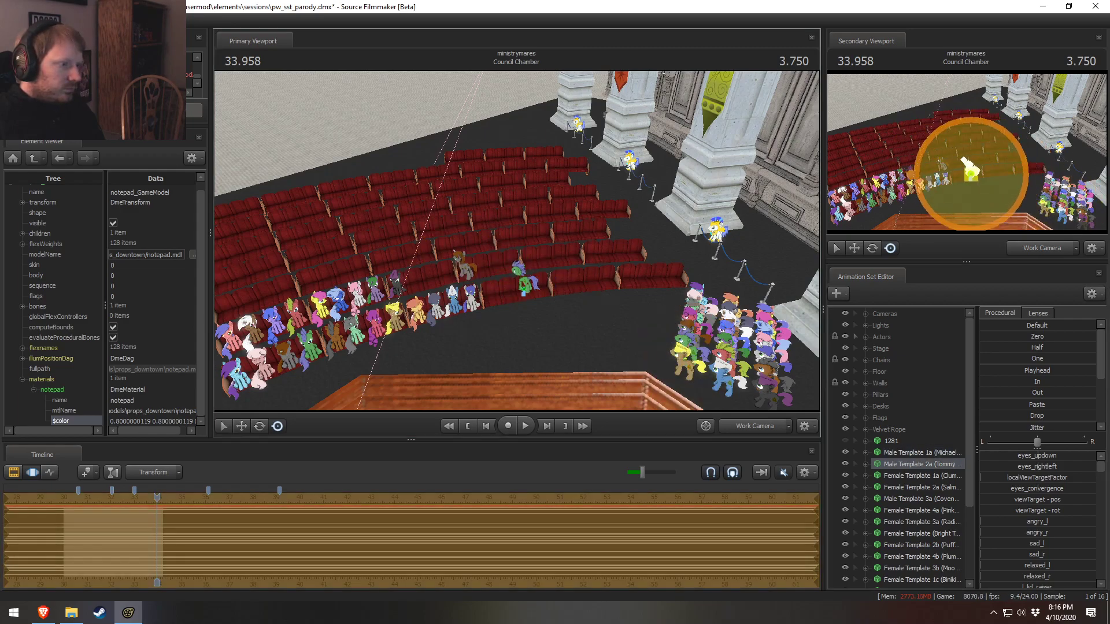
pyautogui.click(901, 474)
pyautogui.moveTo(699, 311); pyautogui.dragTo(497, 267)
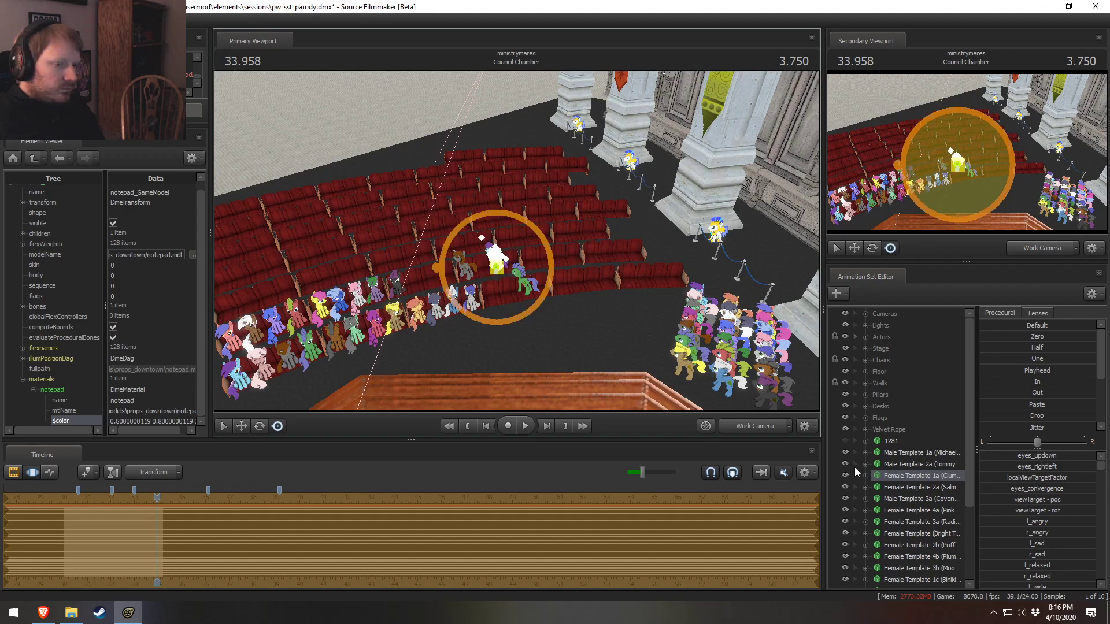
# Move the Female Template 2a, Male Template 3a and Female Template 4a copies to empty places in the second row
pyautogui.click(908, 489)
pyautogui.moveTo(697, 317); pyautogui.dragTo(557, 262)
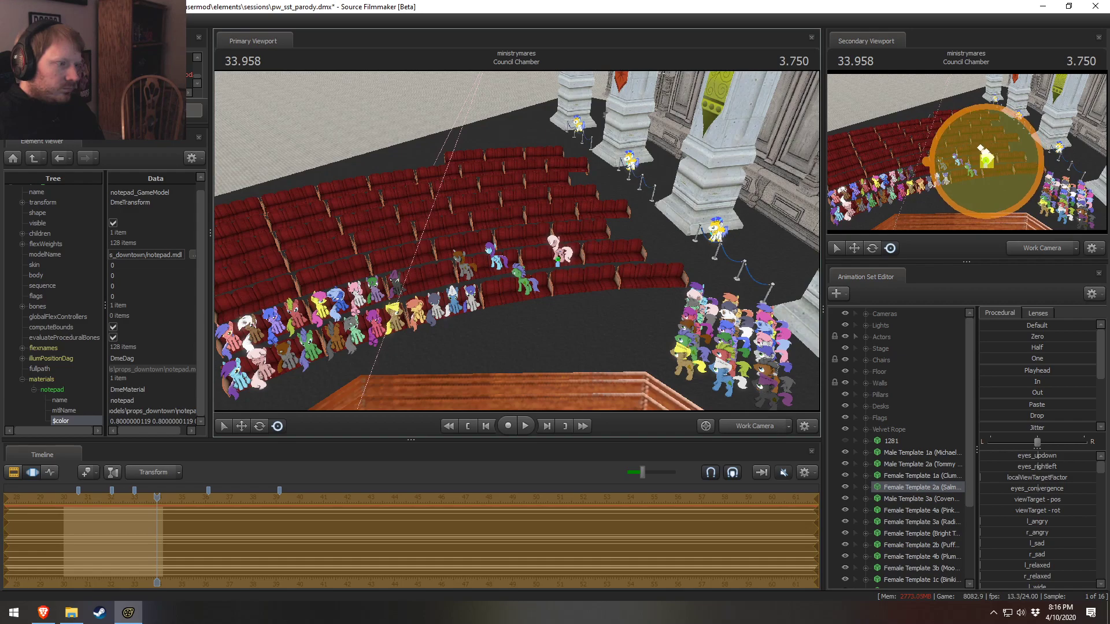
pyautogui.click(913, 499)
pyautogui.moveTo(687, 368); pyautogui.dragTo(530, 267)
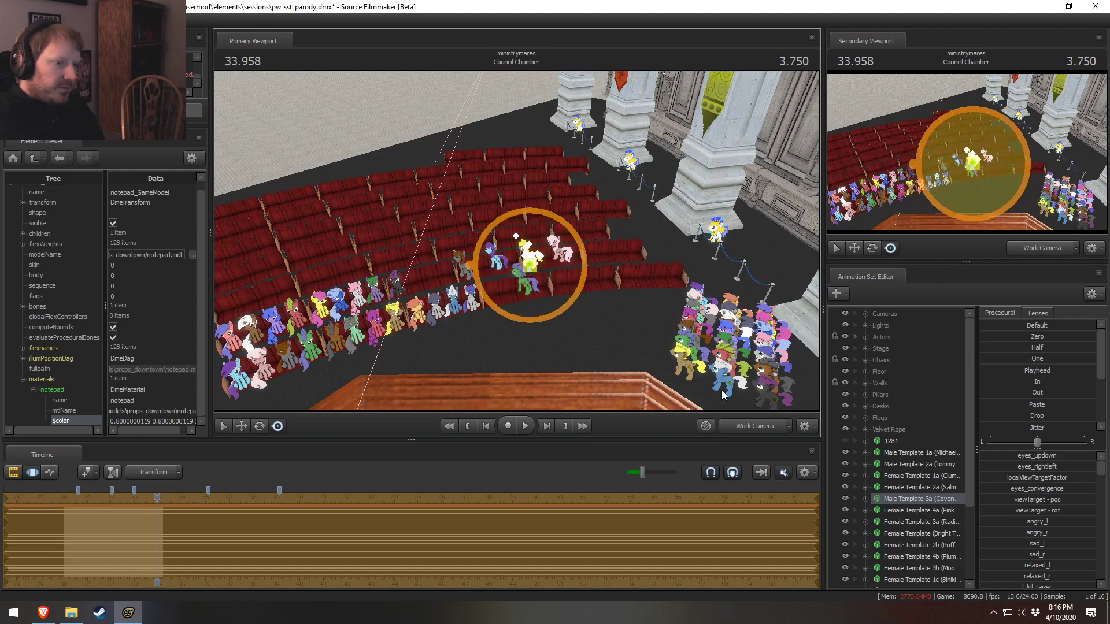
pyautogui.click(688, 331)
pyautogui.moveTo(689, 330); pyautogui.dragTo(431, 281)
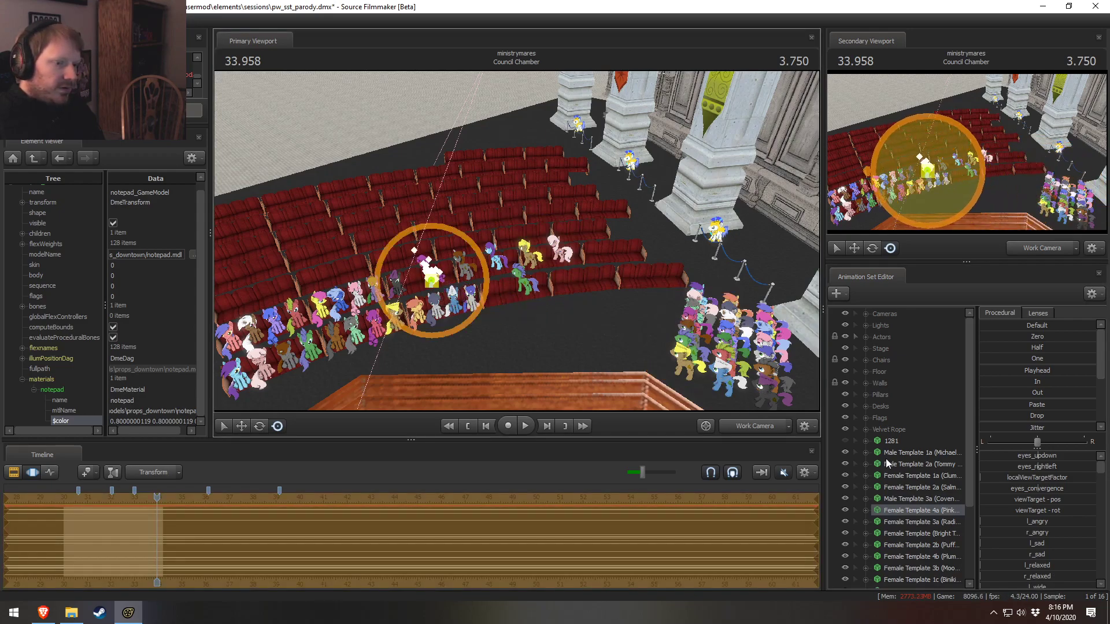
# Move the Female Template 3a and Female Template (Bright T...) copies from the waiting crowd to empty front-row seats
pyautogui.click(905, 523)
pyautogui.moveTo(696, 328); pyautogui.dragTo(490, 295)
pyautogui.click(900, 533)
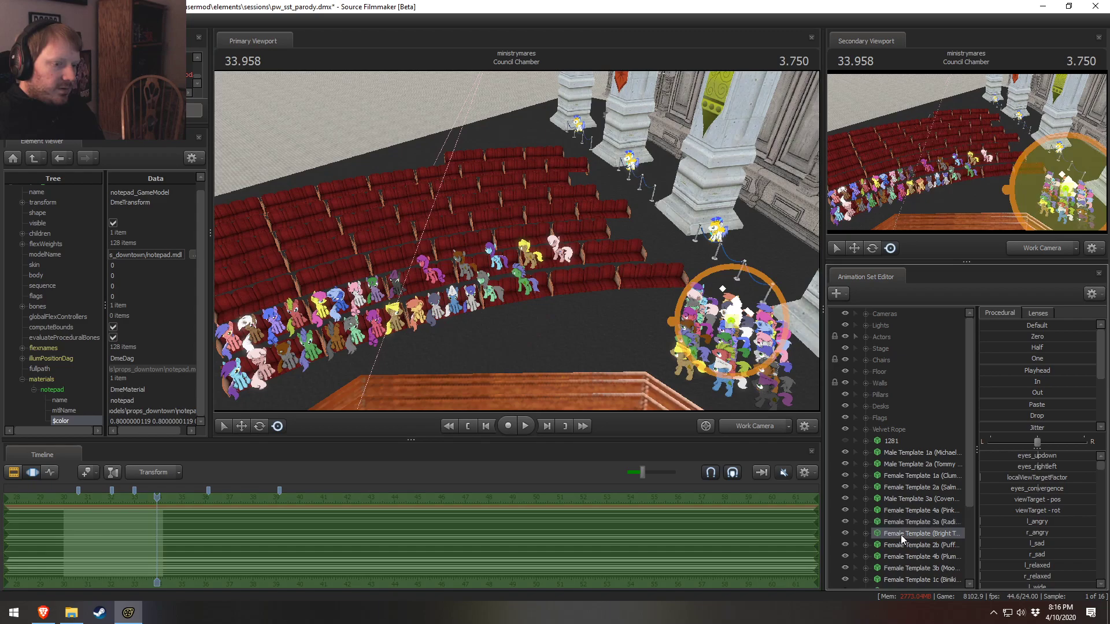
pyautogui.scroll(-3, 900, 536)
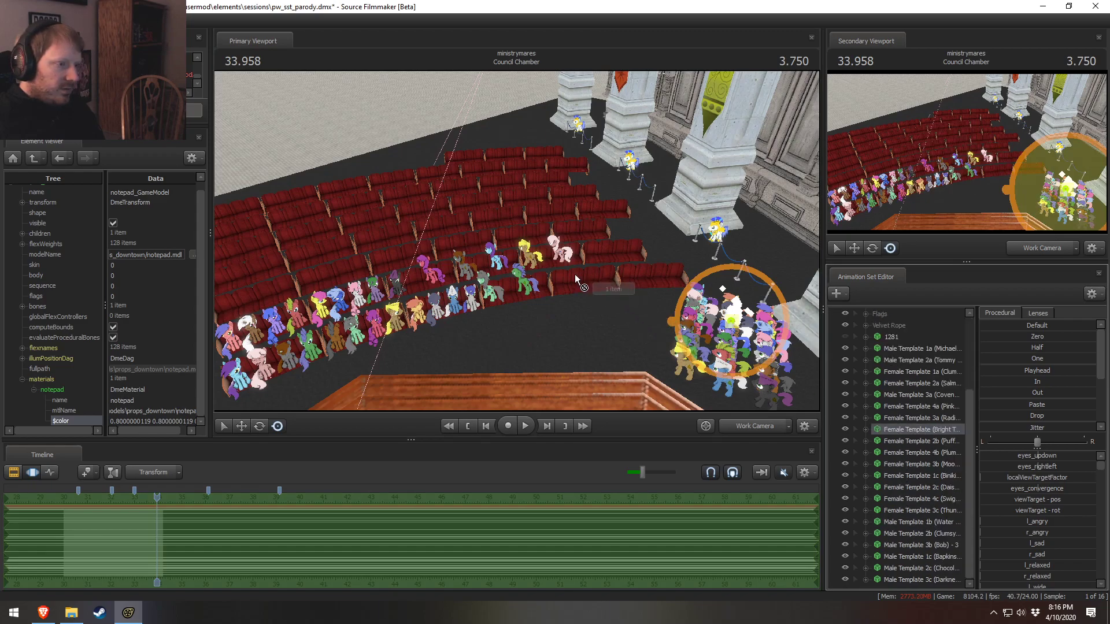
pyautogui.moveTo(731, 321); pyautogui.dragTo(559, 293)
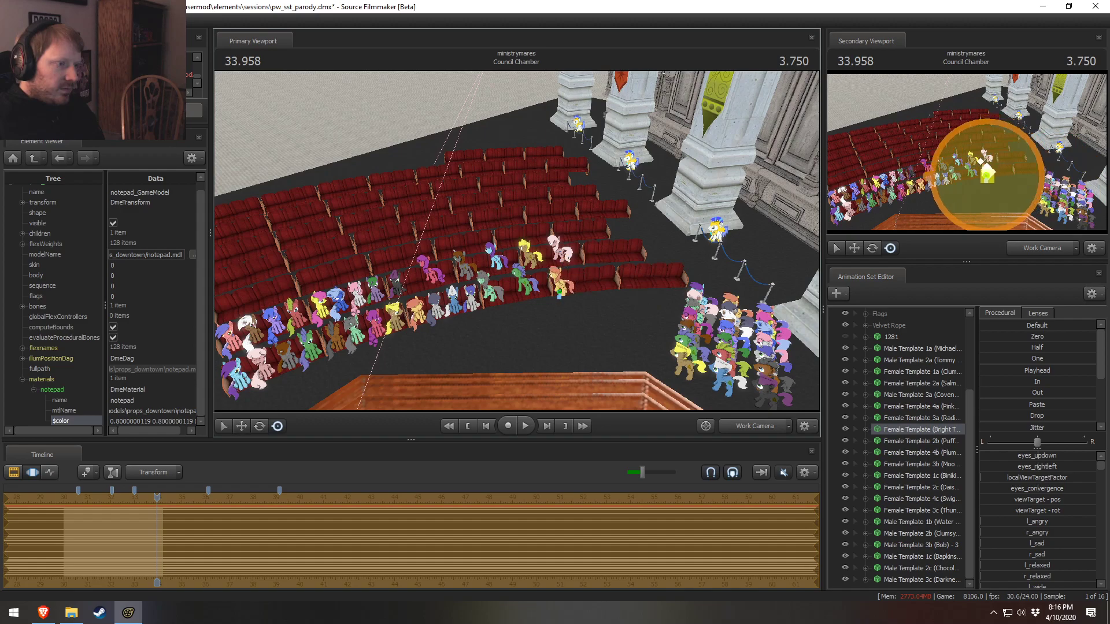
# Move the Female Template 2b copy to a gap in the second row and the Female Template 4b copy to the front row
pyautogui.click(727, 340)
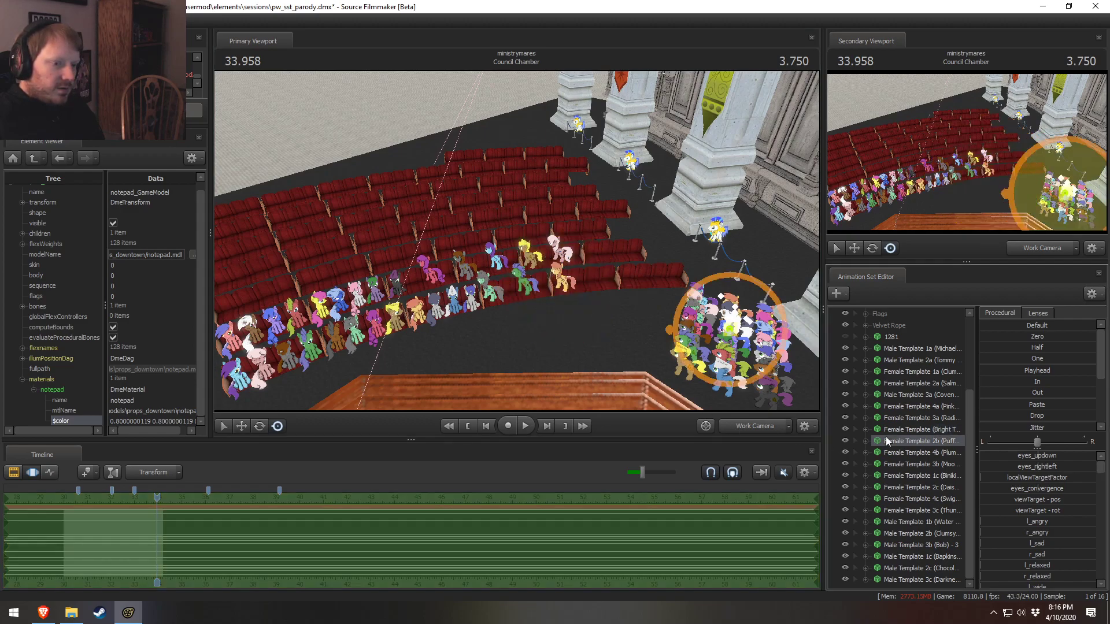
pyautogui.moveTo(727, 339); pyautogui.dragTo(512, 261)
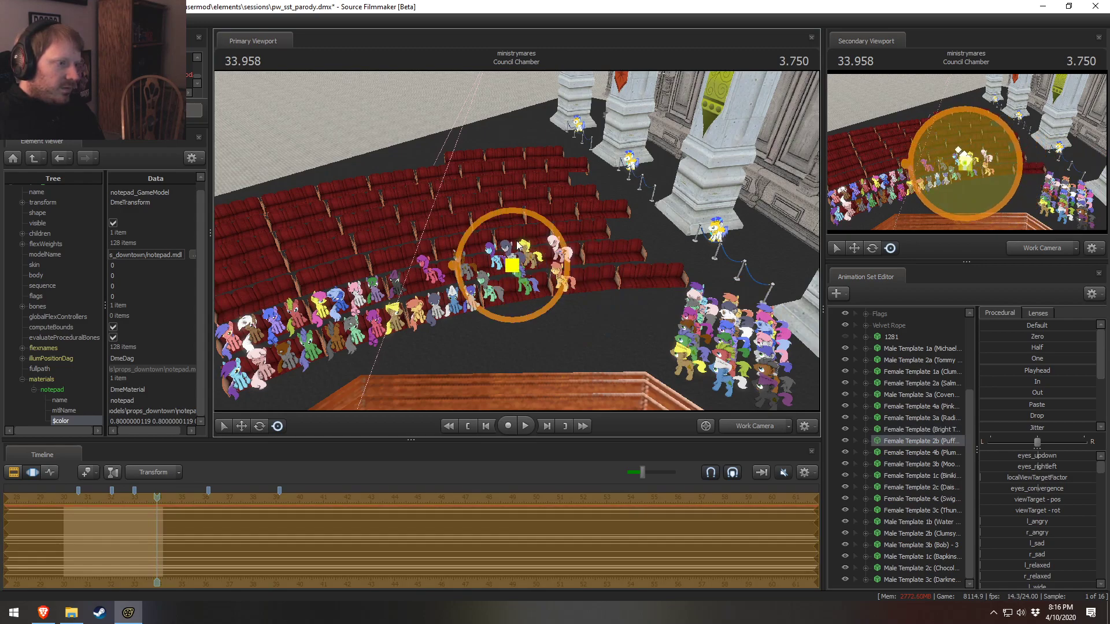
pyautogui.click(912, 453)
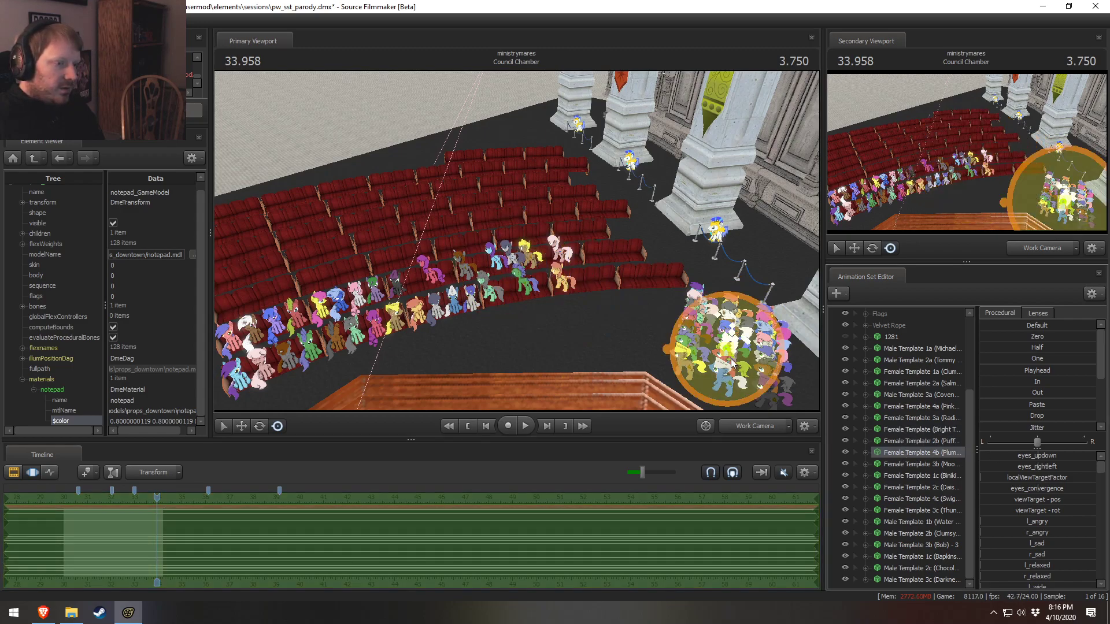
pyautogui.click(731, 363)
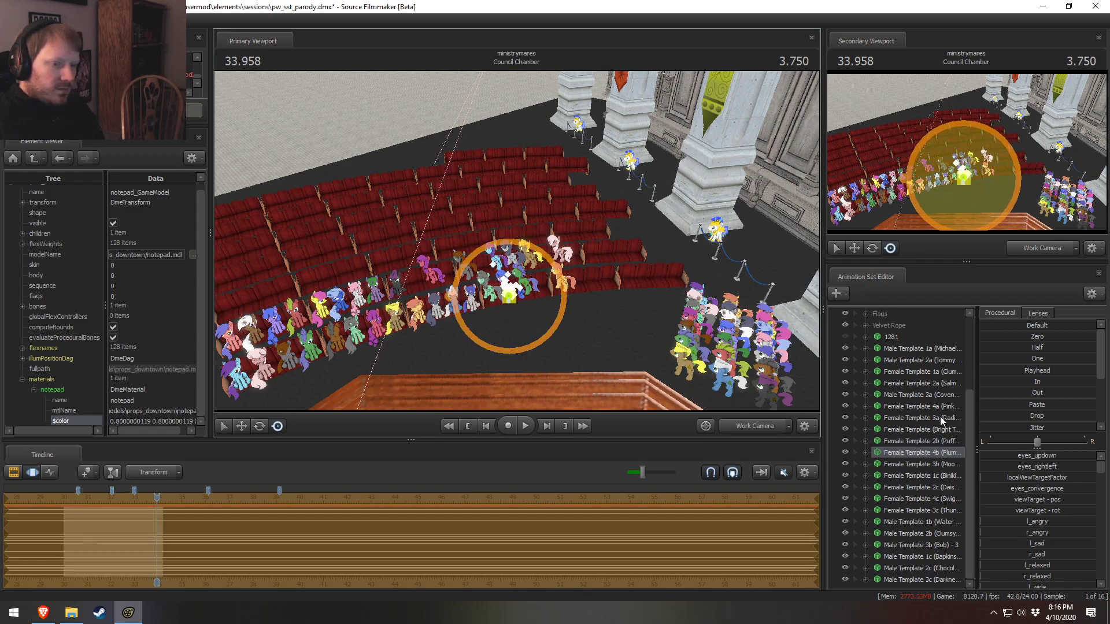
# Move the Female Template 3b and Female Template 1c copies into open places in the second row
pyautogui.click(916, 464)
pyautogui.click(722, 363)
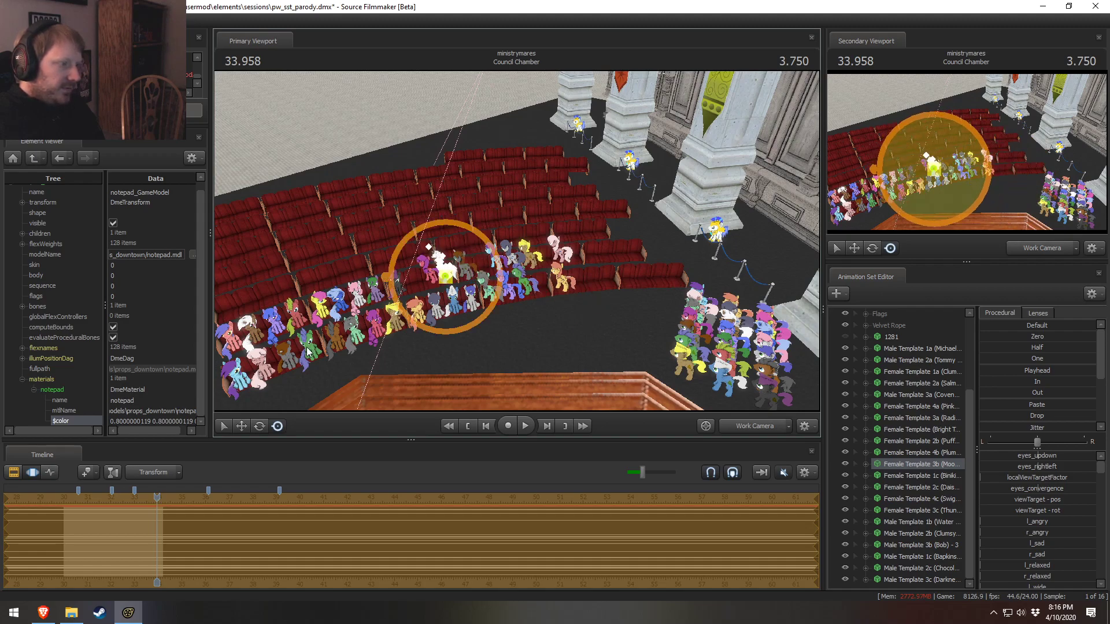
pyautogui.click(913, 475)
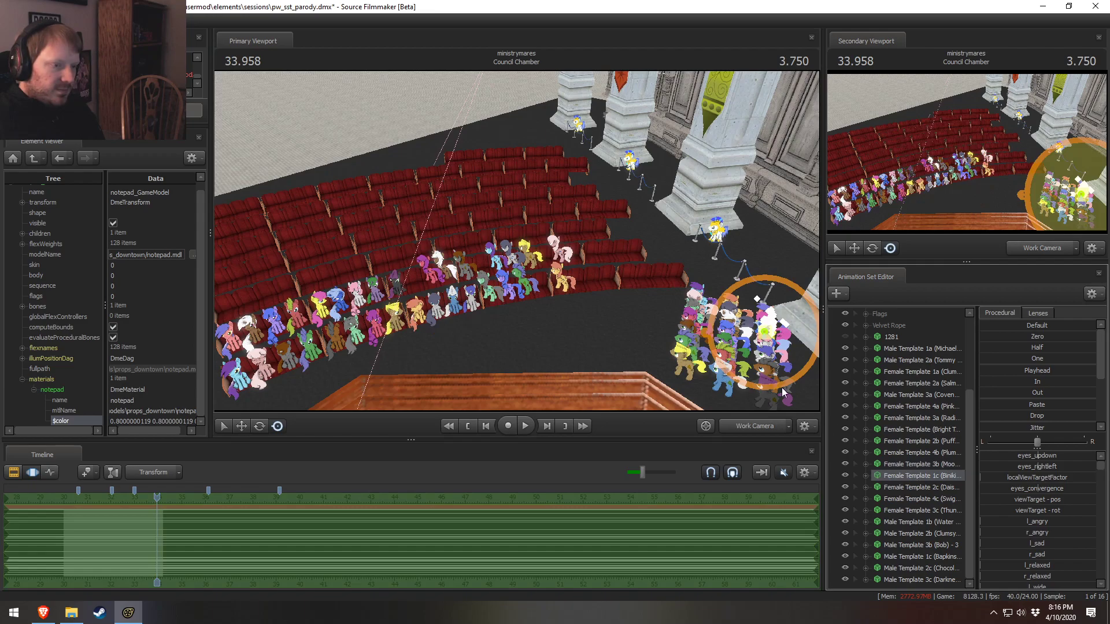
pyautogui.click(767, 333)
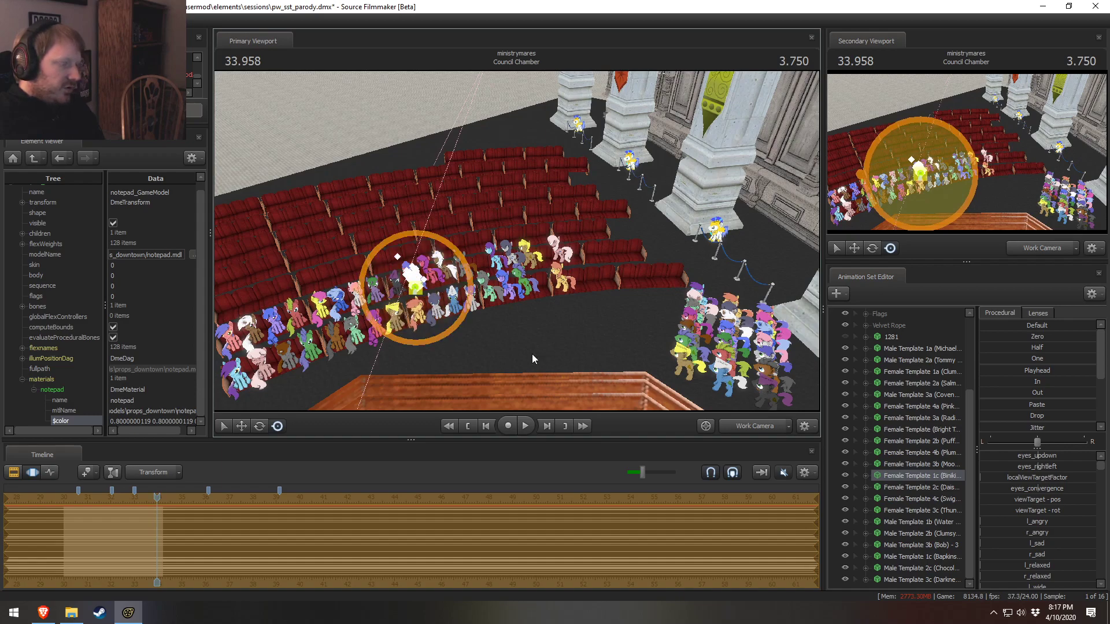
# Move the Female Template 2c and 4c copies to front-row seats and the Female Template 3c copy to the second row
pyautogui.click(894, 486)
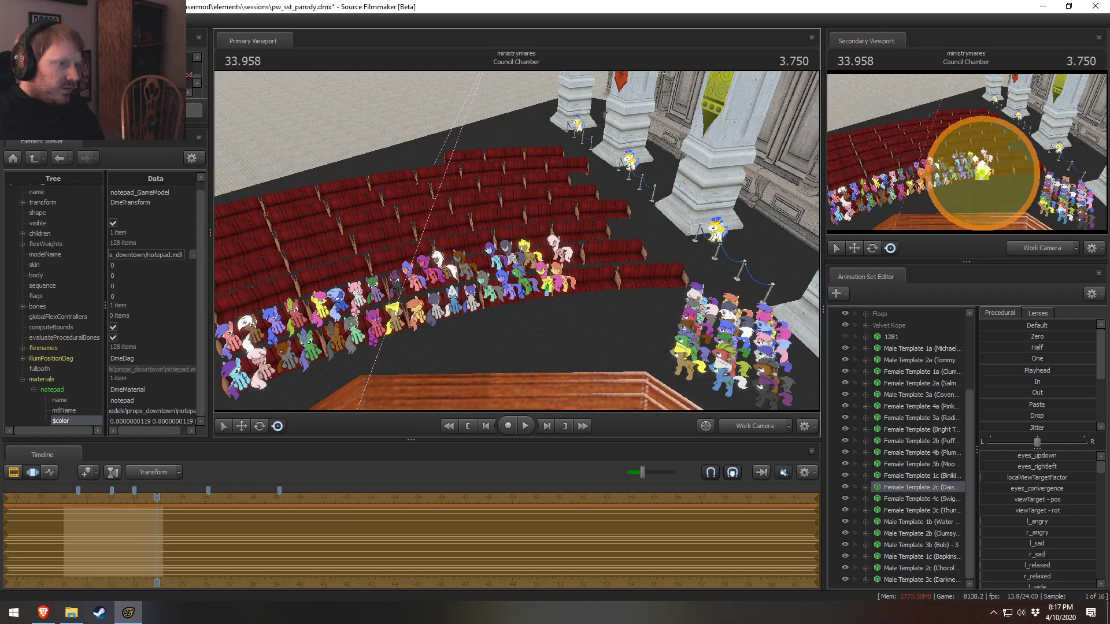
pyautogui.click(916, 498)
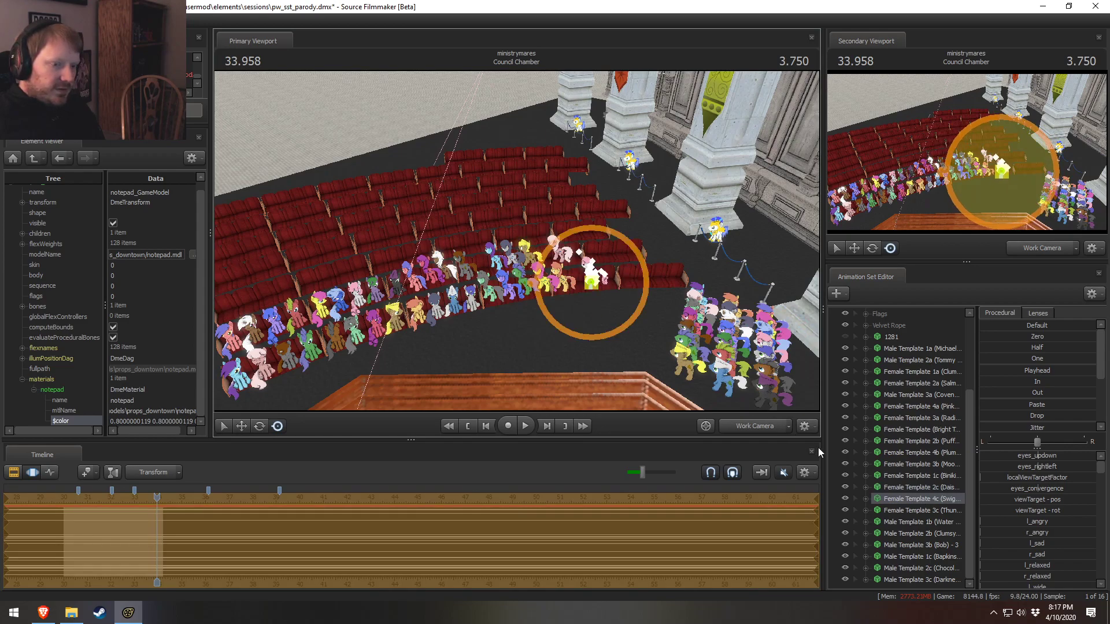
pyautogui.click(917, 510)
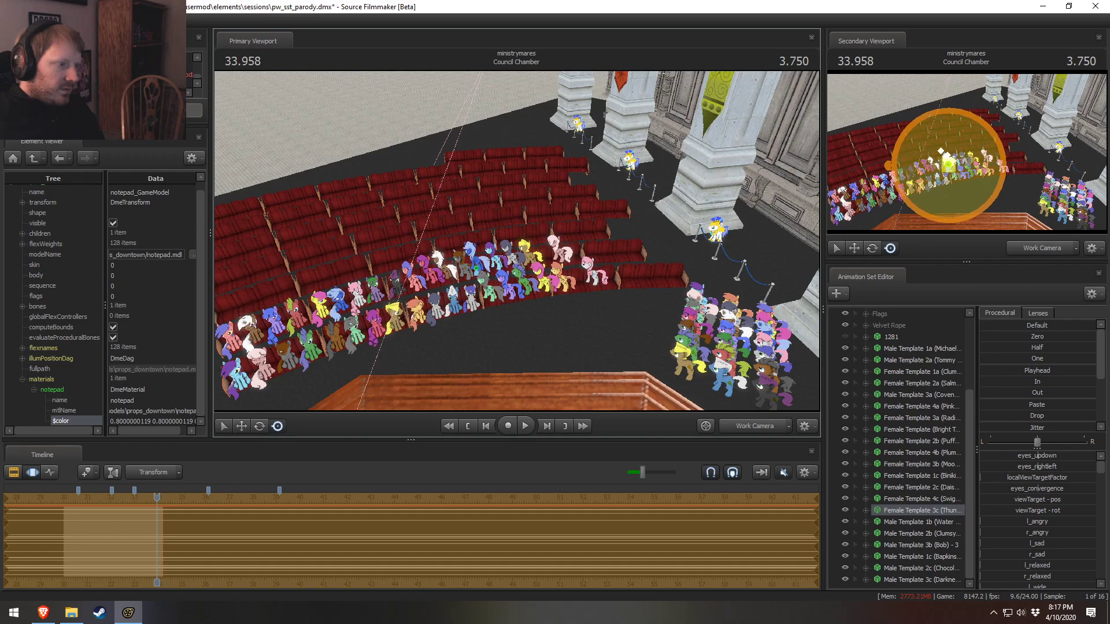
# Move the Male Template 1b and 3b copies to the second row and the Male Template 2b copy to the front row
pyautogui.click(927, 525)
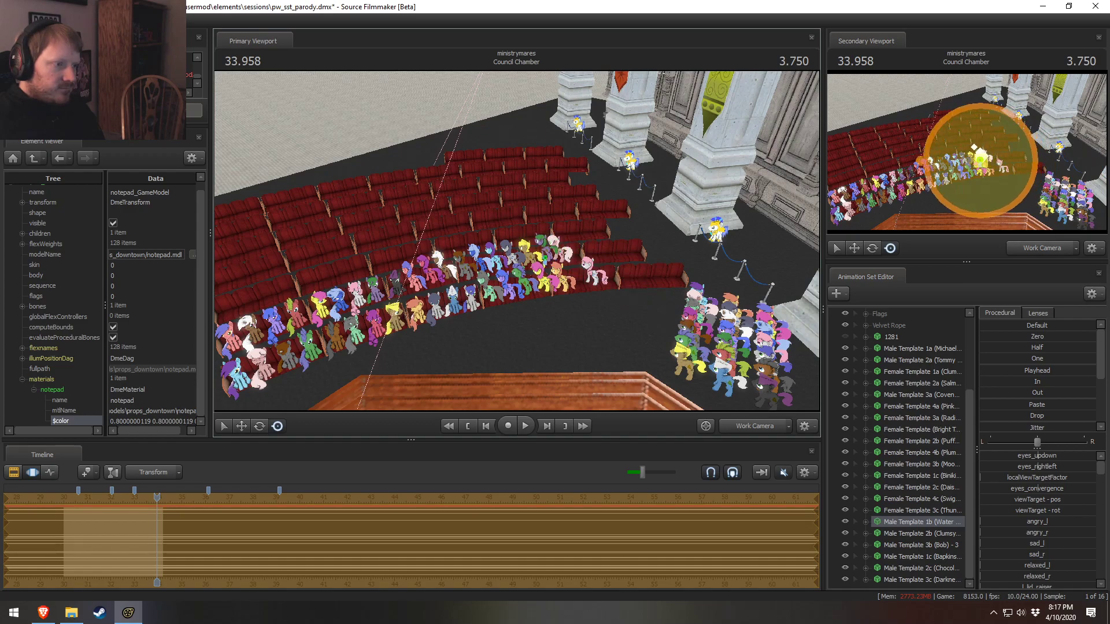
pyautogui.click(903, 536)
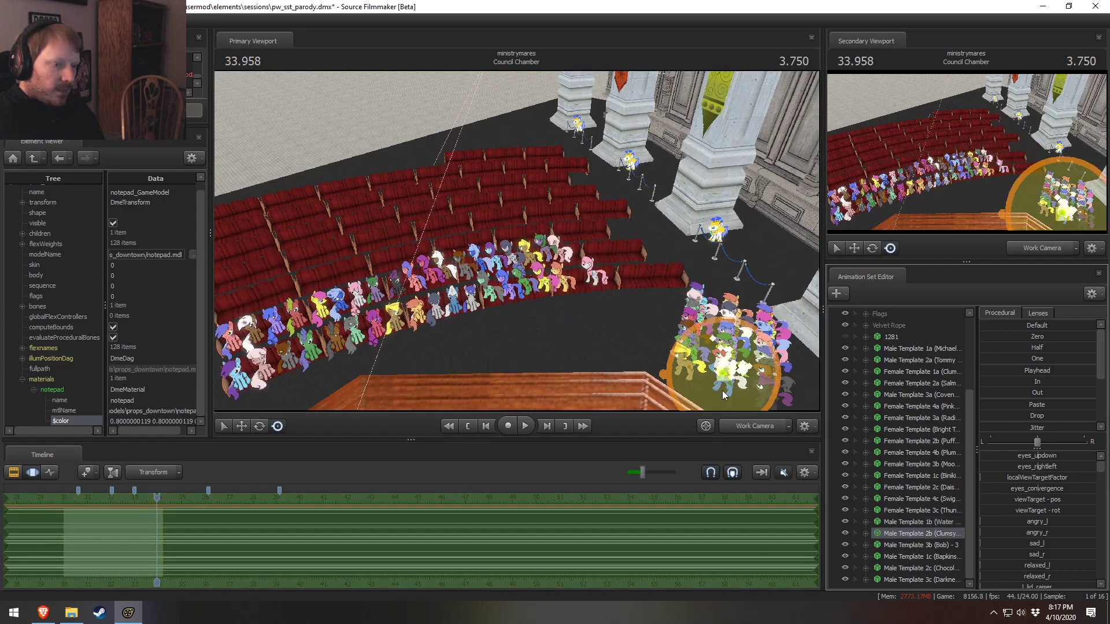
pyautogui.moveTo(600, 292); pyautogui.dragTo(579, 285)
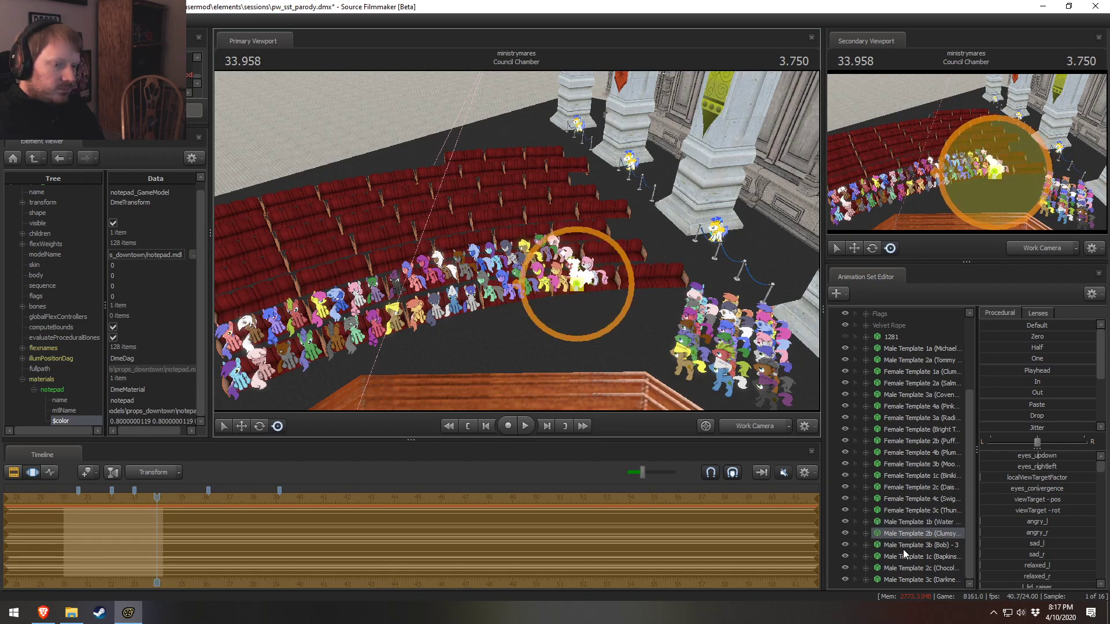
pyautogui.click(903, 548)
pyautogui.moveTo(589, 270); pyautogui.dragTo(575, 255)
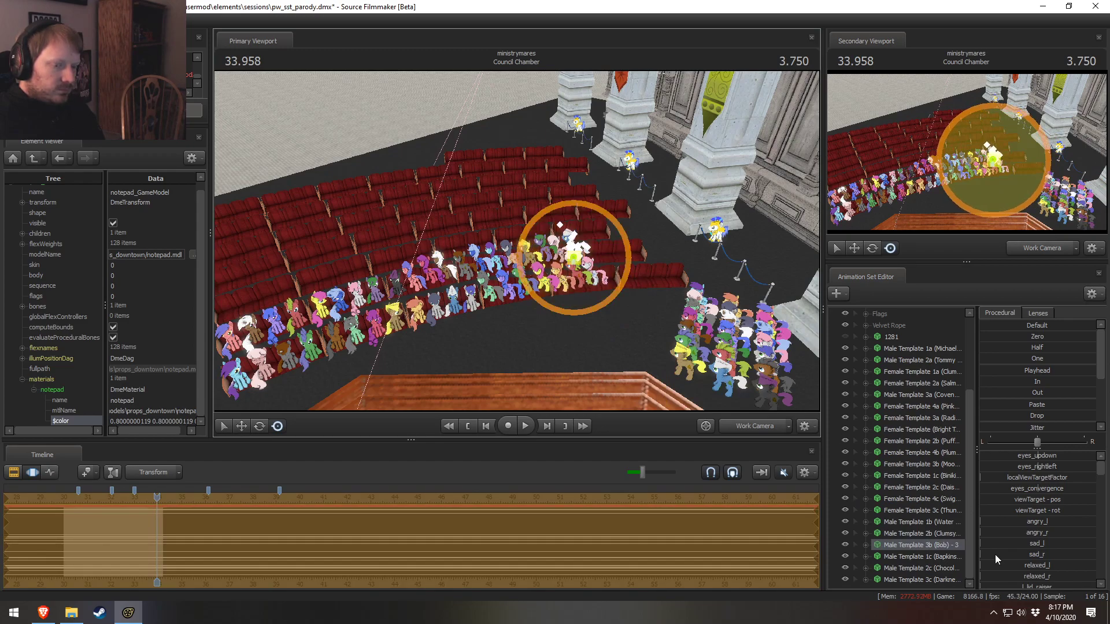
# Move the Male Template 1c copy to the second row and the Male Template 2c copy to the front row
pyautogui.click(937, 566)
pyautogui.click(921, 557)
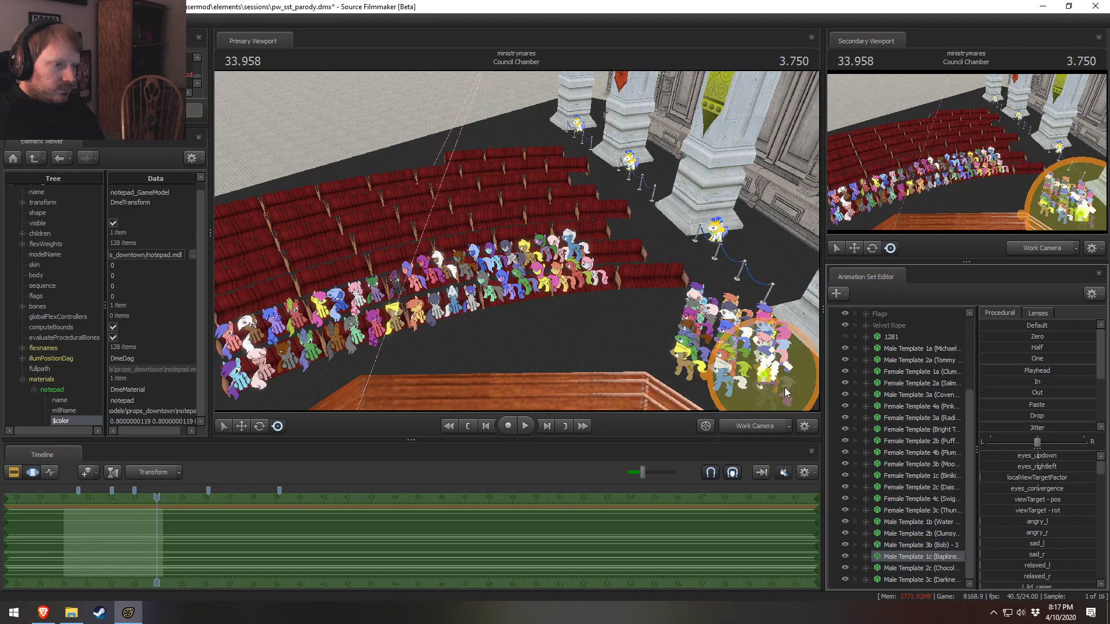
pyautogui.moveTo(610, 269); pyautogui.dragTo(595, 256)
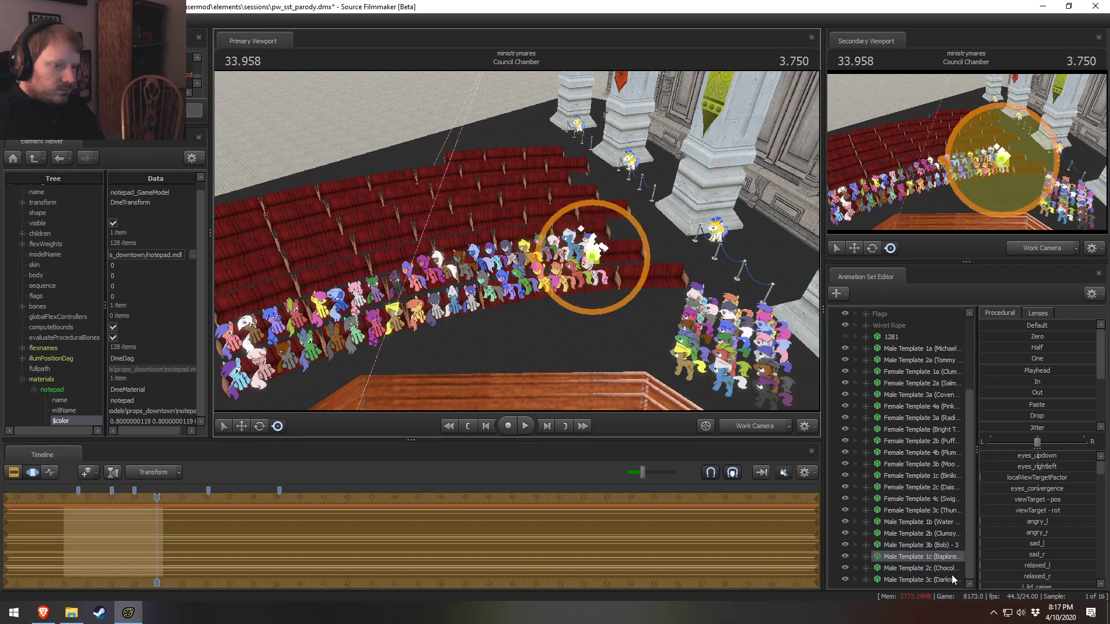
pyautogui.click(936, 568)
pyautogui.moveTo(638, 300); pyautogui.dragTo(608, 278)
# Move the Male Template 3c copy to the empty bench section at the end of the front row
pyautogui.click(901, 582)
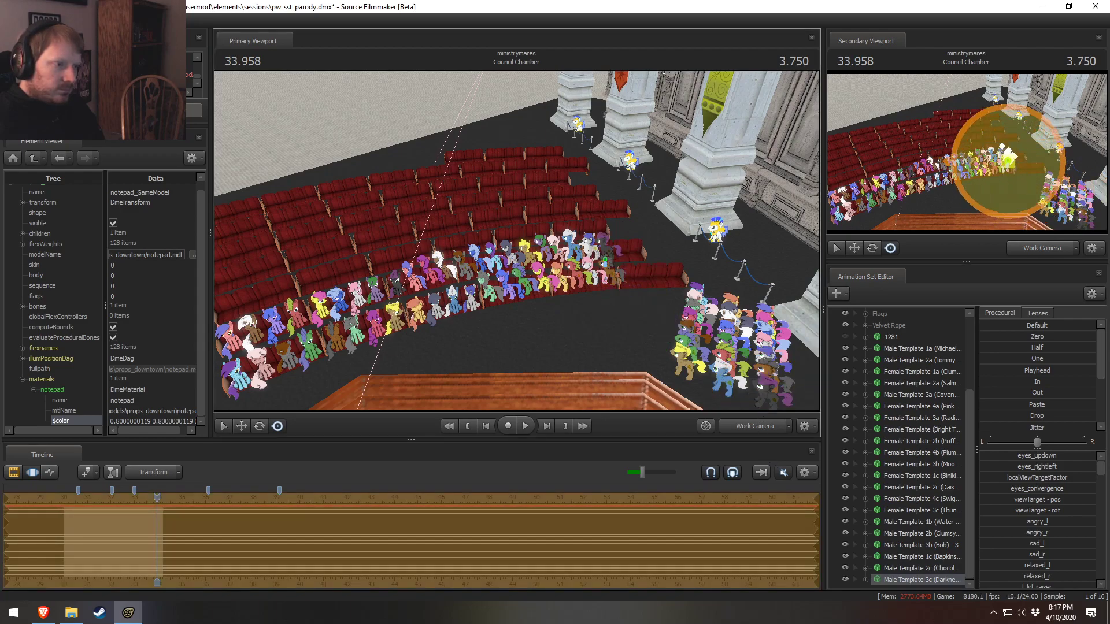
pyautogui.press('w')
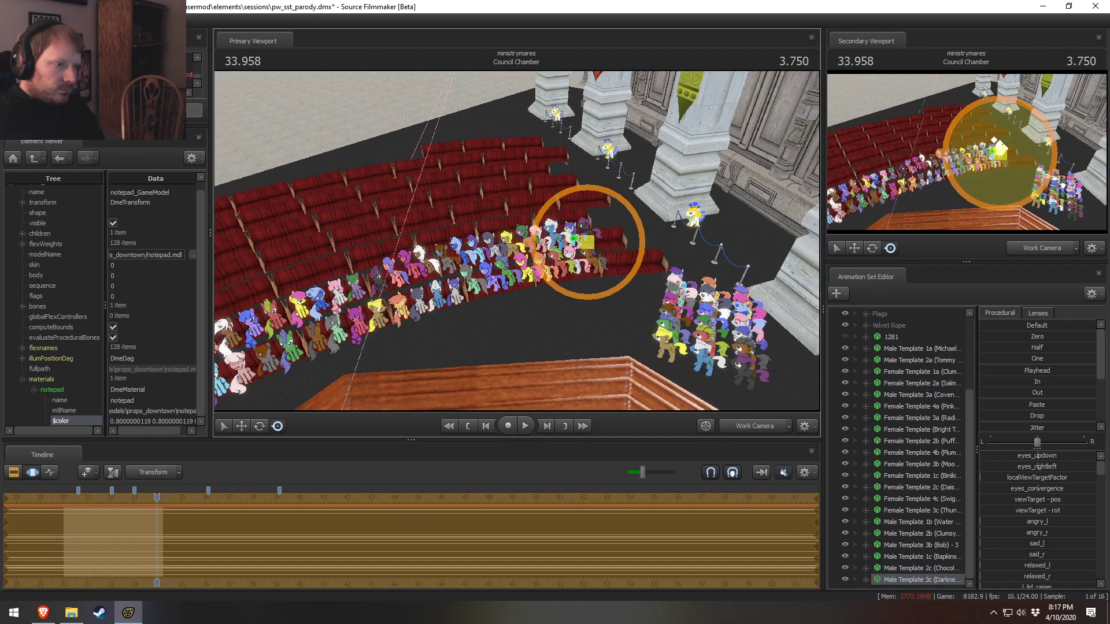
pyautogui.press('w')
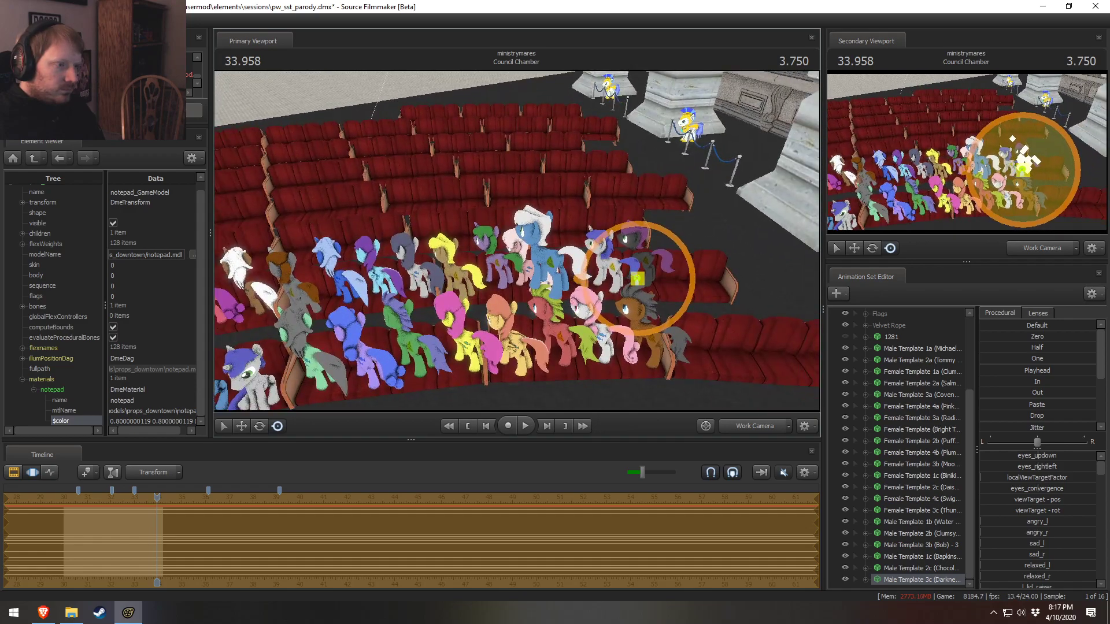
pyautogui.press('w')
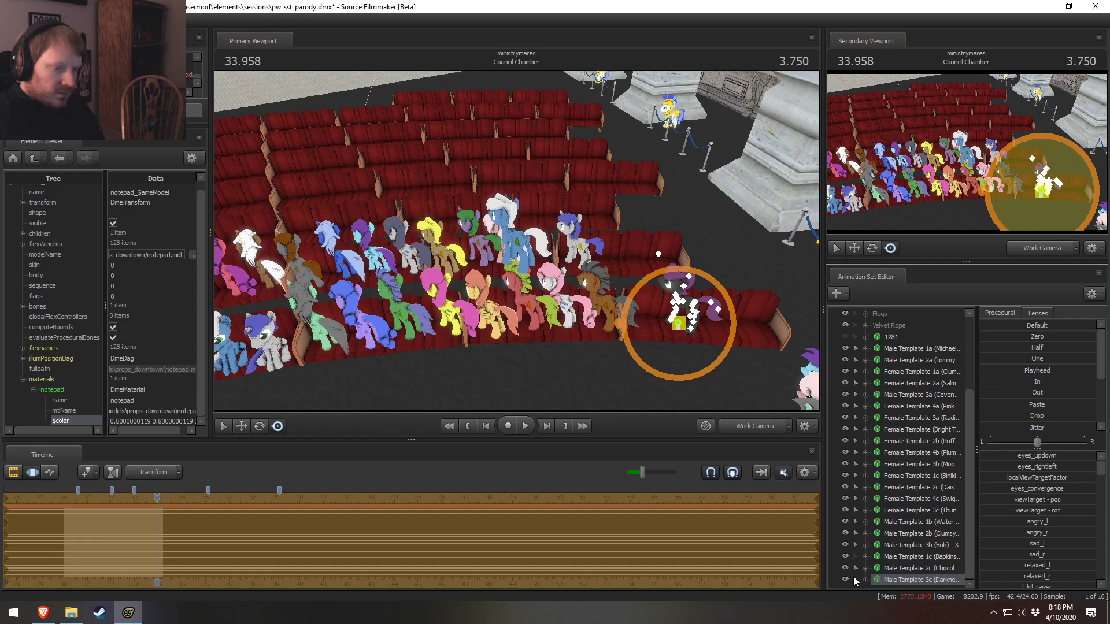
# Move the Male Template 3b copy out of the crowded second row to the last seat of the front row
pyautogui.click(520, 251)
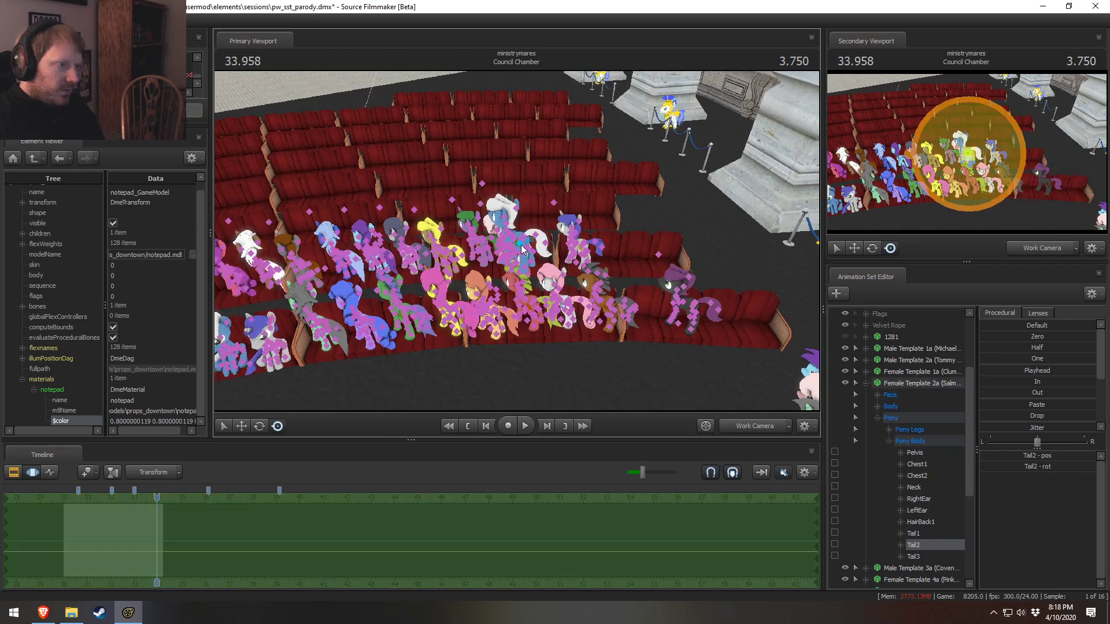
pyautogui.click(865, 383)
pyautogui.moveTo(715, 249); pyautogui.dragTo(653, 220)
pyautogui.click(555, 257)
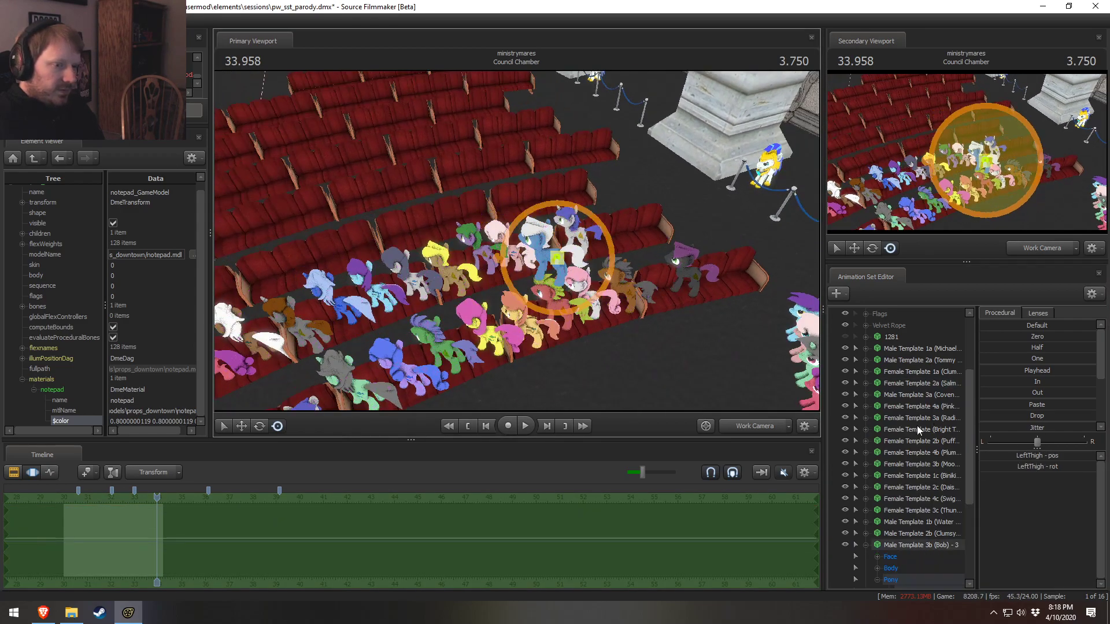
pyautogui.click(865, 545)
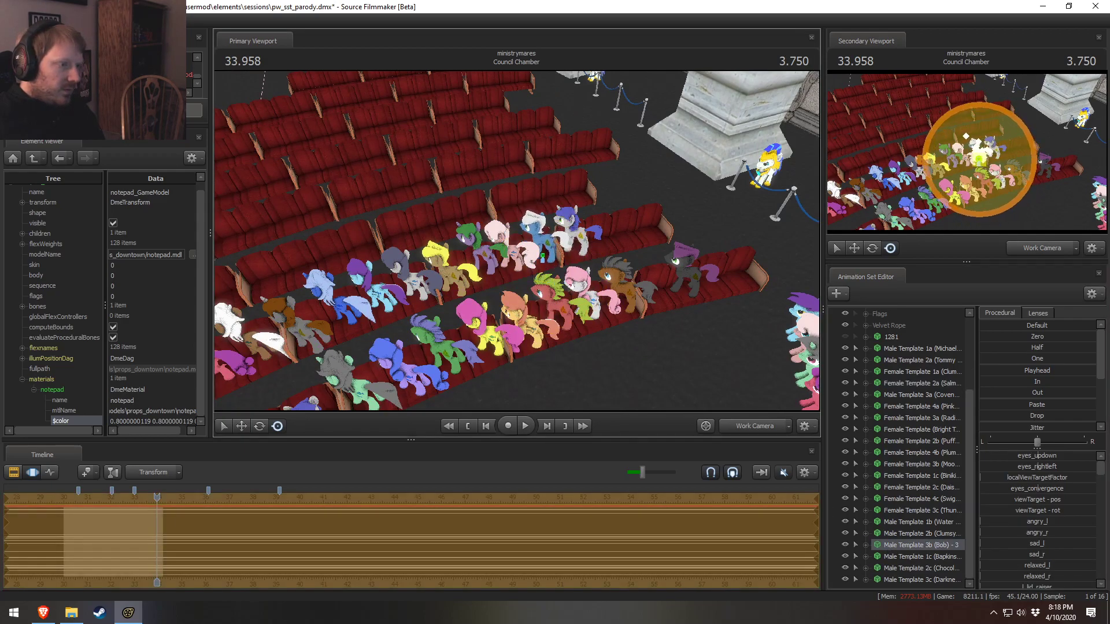
pyautogui.keyDown('alt'); pyautogui.moveTo(544, 254); pyautogui.dragTo(474, 283); pyautogui.keyUp('alt')
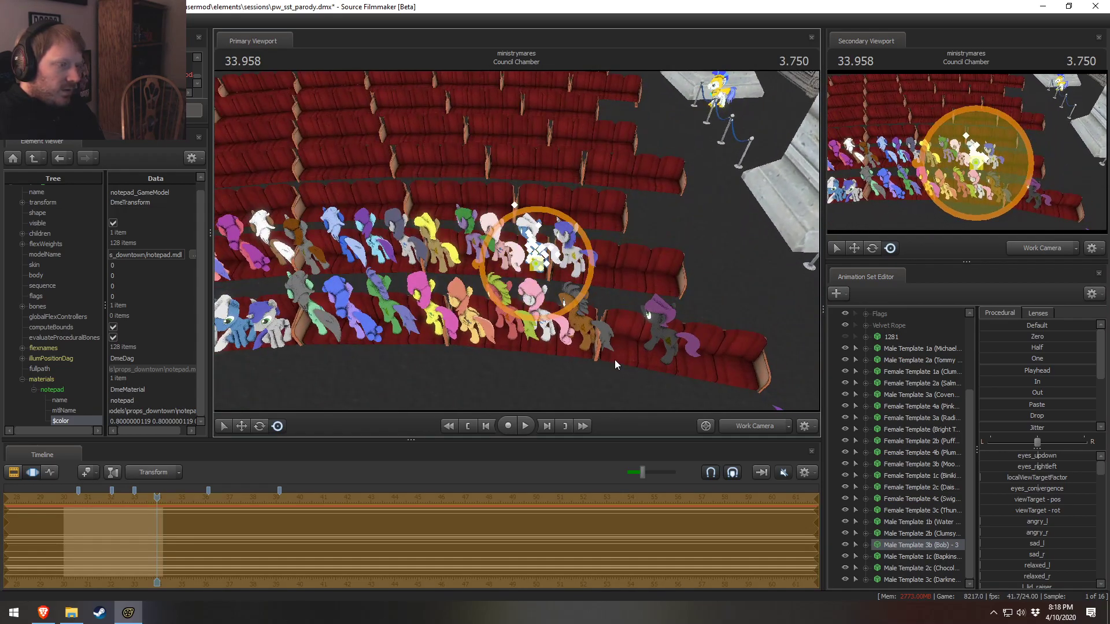
pyautogui.moveTo(536, 265); pyautogui.dragTo(728, 371)
# Move the Female Template 2a copy from the second row to the front-row gap beside the Male Template 3c copy
pyautogui.click(507, 250)
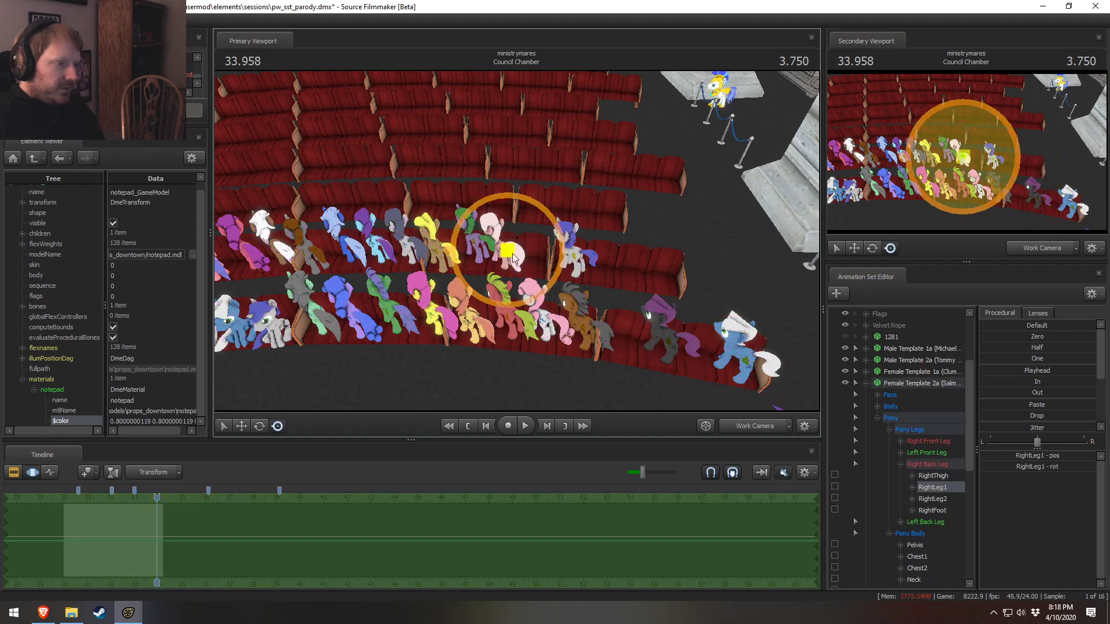
pyautogui.click(897, 388)
pyautogui.click(866, 383)
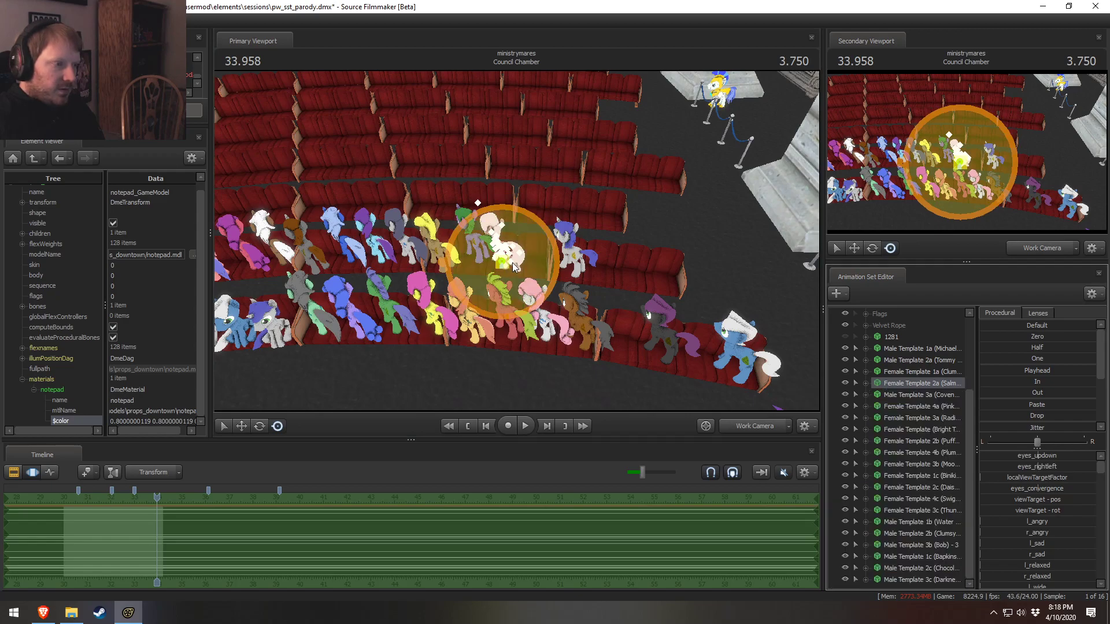
pyautogui.moveTo(510, 260); pyautogui.dragTo(618, 341)
# Shift the Male Template 1c copy along the second row toward the other seated ponies
pyautogui.click(565, 255)
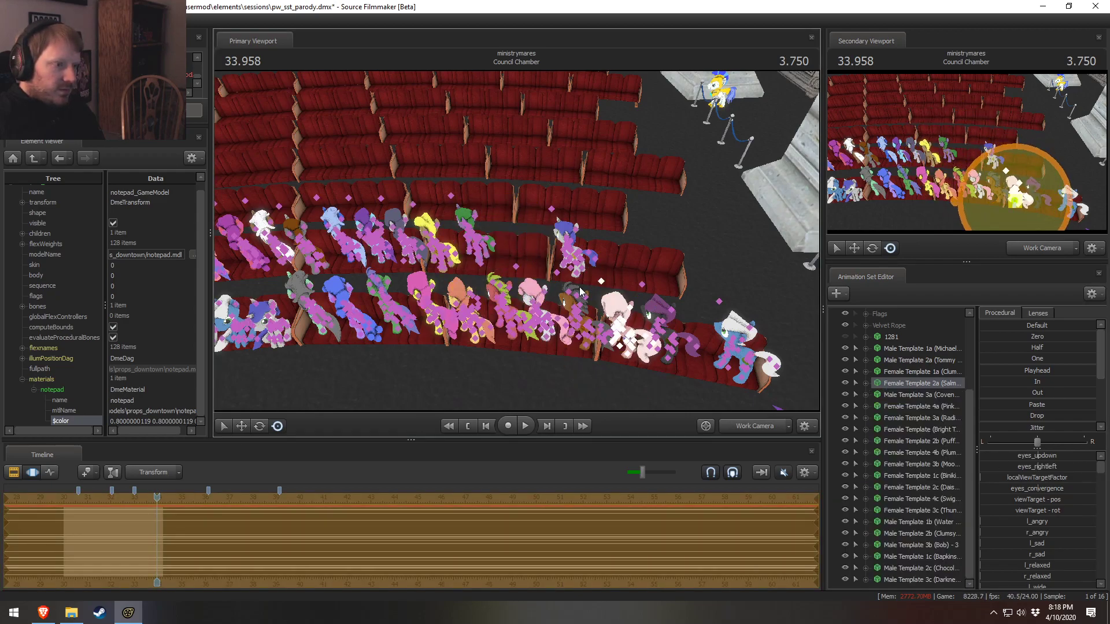
pyautogui.click(916, 560)
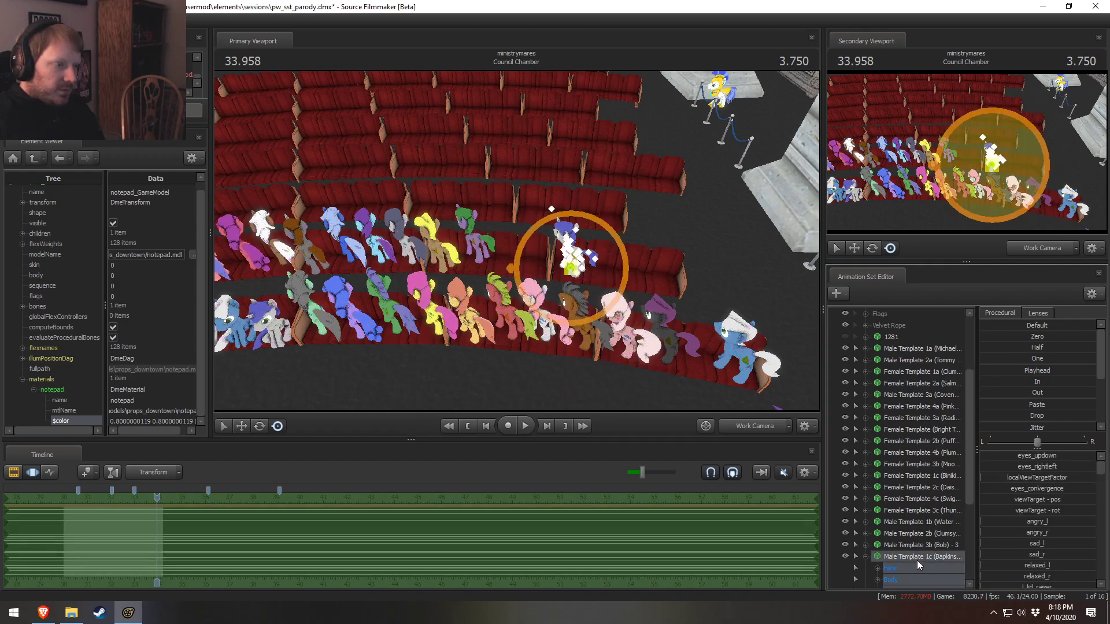
pyautogui.moveTo(613, 280); pyautogui.dragTo(508, 265)
# Move the Male Template 1b copy from the second row to the open front-row seat beside the Male Template 3b copy
pyautogui.keyDown('ctrl'); pyautogui.click(475, 237); pyautogui.keyUp('ctrl')
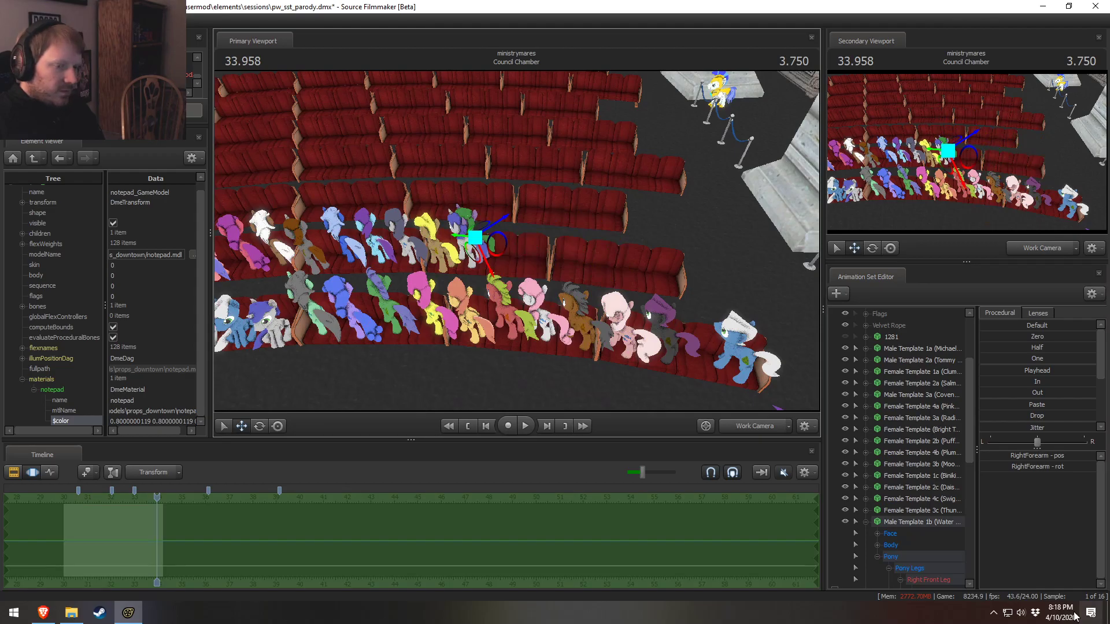
pyautogui.click(914, 525)
pyautogui.click(865, 521)
pyautogui.moveTo(671, 347); pyautogui.dragTo(653, 344)
pyautogui.moveTo(517, 240); pyautogui.dragTo(312, 263)
pyautogui.moveTo(563, 250); pyautogui.dragTo(518, 242)
pyautogui.press('s')
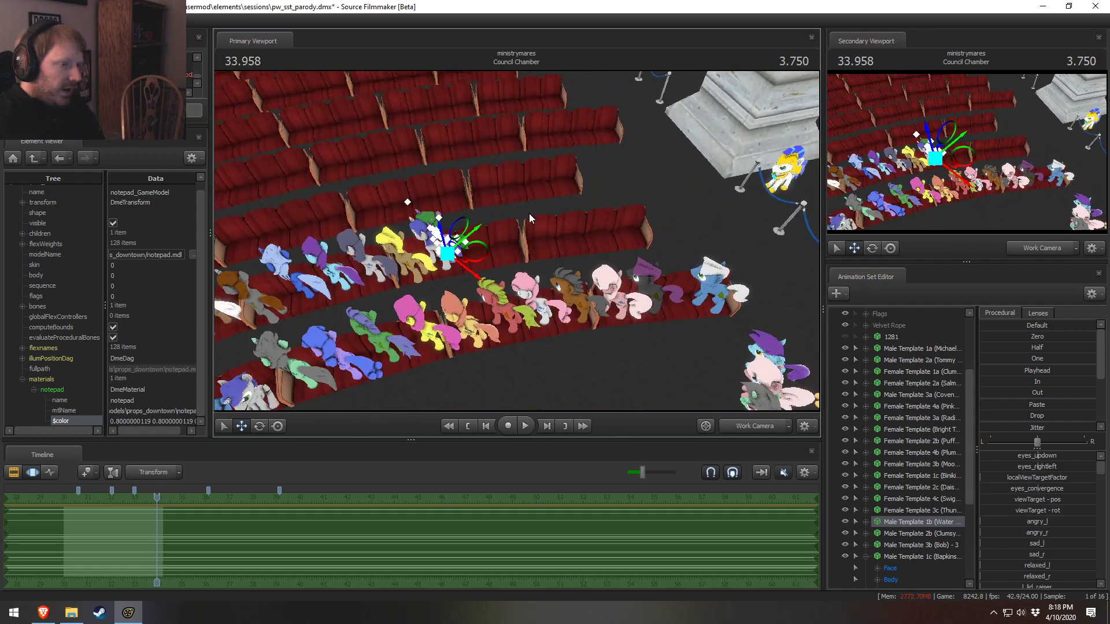
pyautogui.moveTo(453, 260); pyautogui.dragTo(696, 303)
pyautogui.keyDown('alt'); pyautogui.moveTo(516, 242); pyautogui.dragTo(782, 341); pyautogui.keyUp('alt')
pyautogui.moveTo(699, 303); pyautogui.dragTo(711, 323)
# Switch the timeline to the Clip Editor
pyautogui.moveTo(355, 129); pyautogui.dragTo(518, 244)
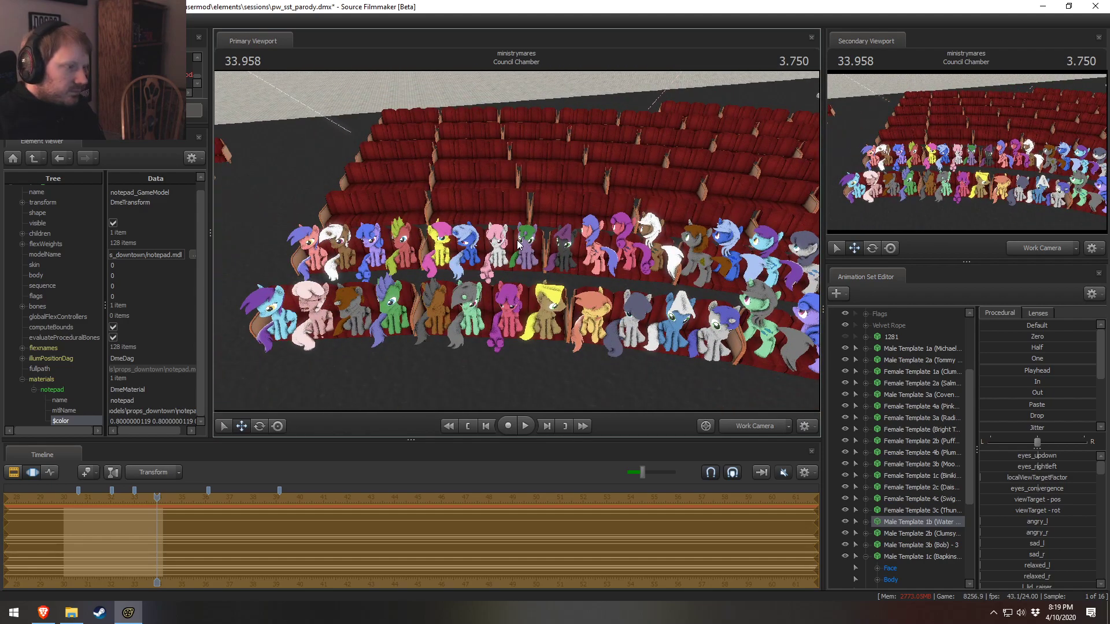
pyautogui.moveTo(626, 241); pyautogui.dragTo(653, 243)
pyautogui.press('F2')
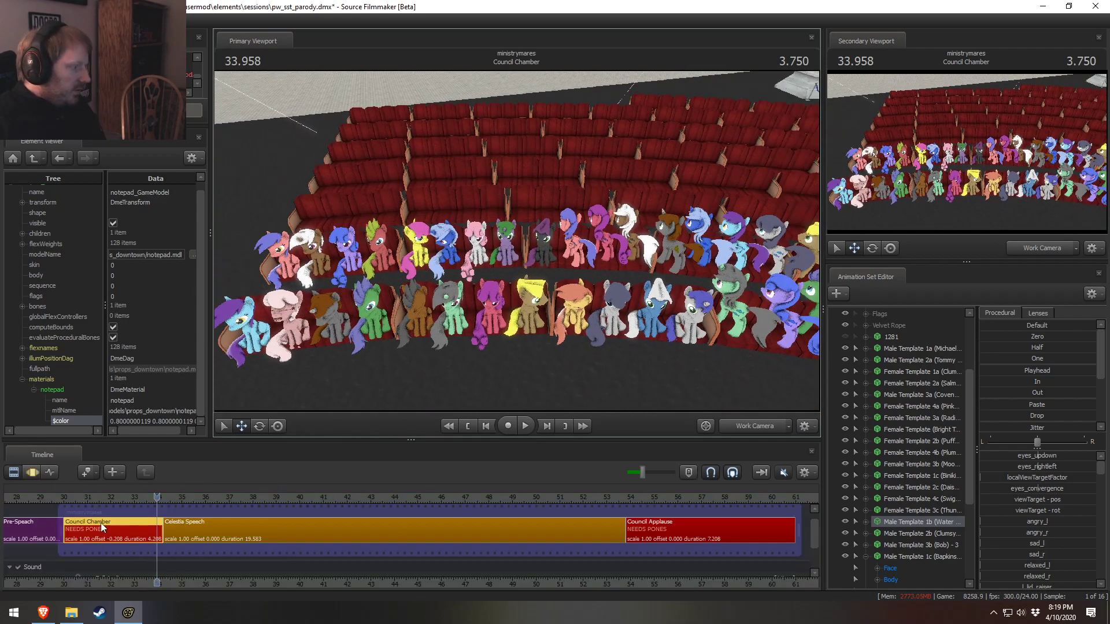
# Move the playhead back to 25.125 s and select the Pre-Speach shot to view the pony on the couch
pyautogui.scroll(-2, 71, 527)
pyautogui.moveTo(70, 526); pyautogui.dragTo(522, 498, button='middle')
pyautogui.click(463, 498)
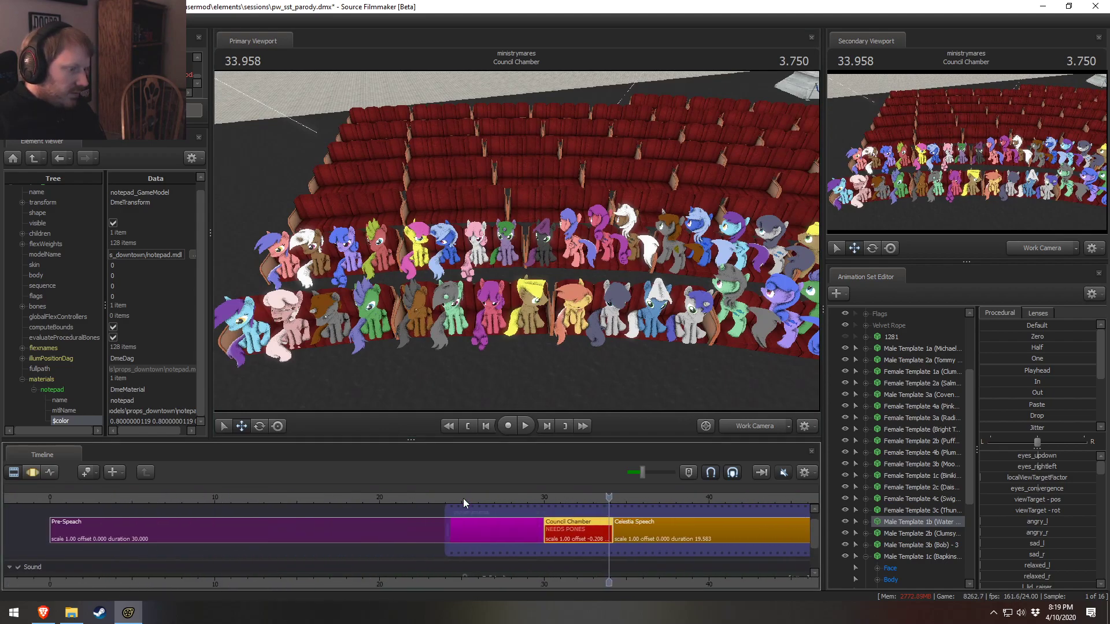
pyautogui.click(469, 528)
pyautogui.moveTo(514, 370); pyautogui.dragTo(515, 237)
pyautogui.press('w')
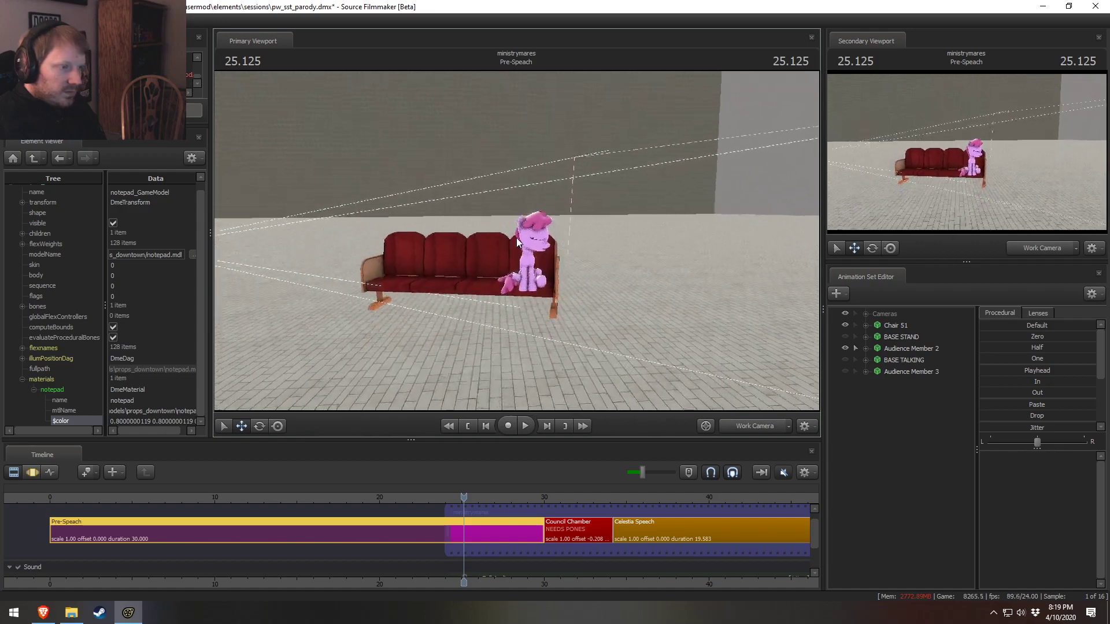
# Expand Audience Member 2's control groups and toggle the model's visibility off and back on
pyautogui.click(886, 349)
pyautogui.click(866, 349)
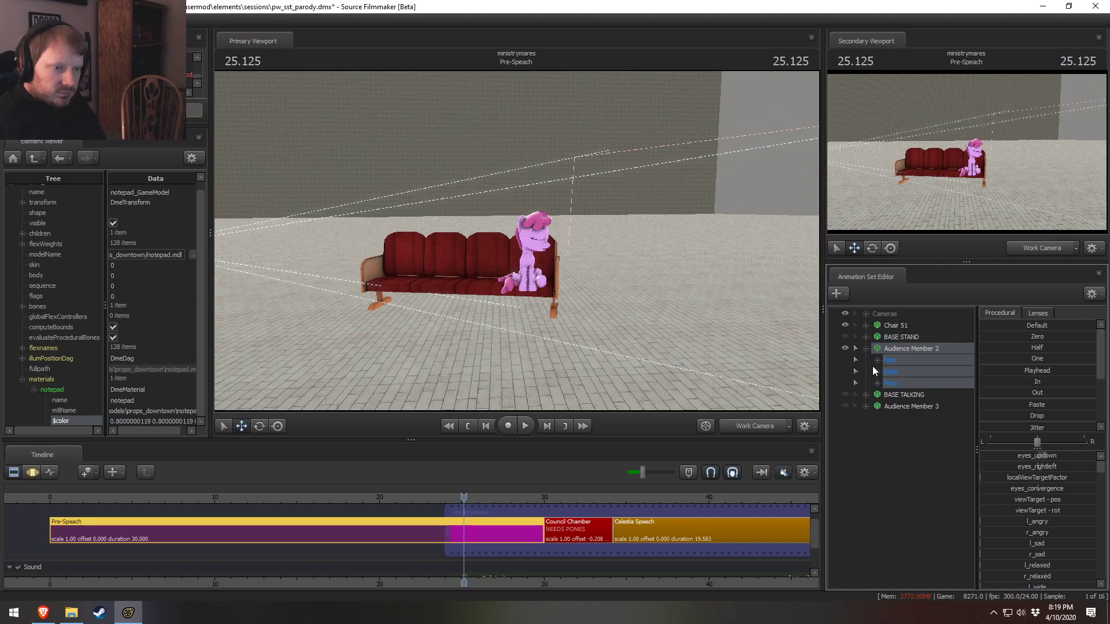
pyautogui.click(844, 349)
pyautogui.click(844, 349)
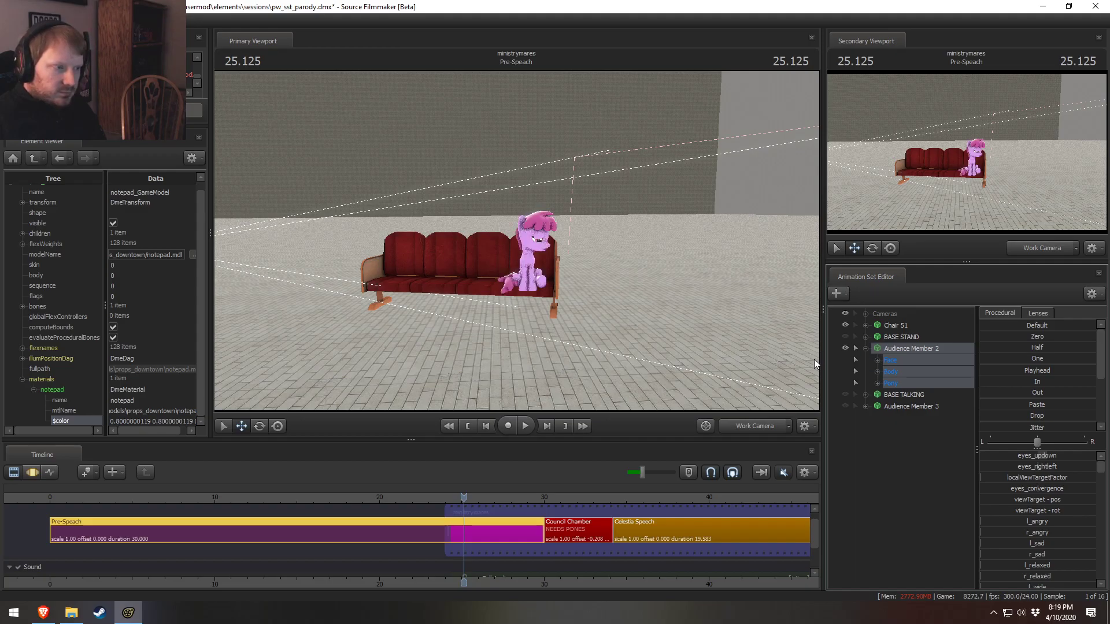
# Review Audience Member 2's motion in the Motion Editor and place the time selection over the 27 to 30 s section
pyautogui.press('F3')
pyautogui.scroll(1, 90, 564)
pyautogui.scroll(-2, 89, 564)
pyautogui.press('shift')
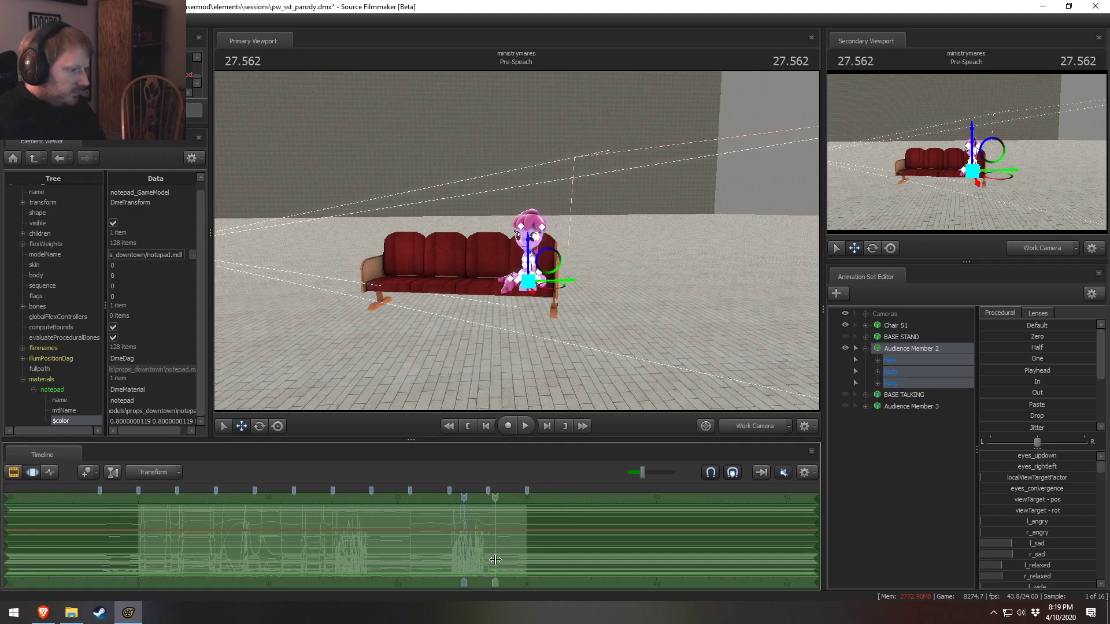
pyautogui.keyDown('shift'); pyautogui.click(495, 566); pyautogui.keyUp('shift')
pyautogui.scroll(1, 501, 567)
pyautogui.press('space')
pyautogui.press('space')
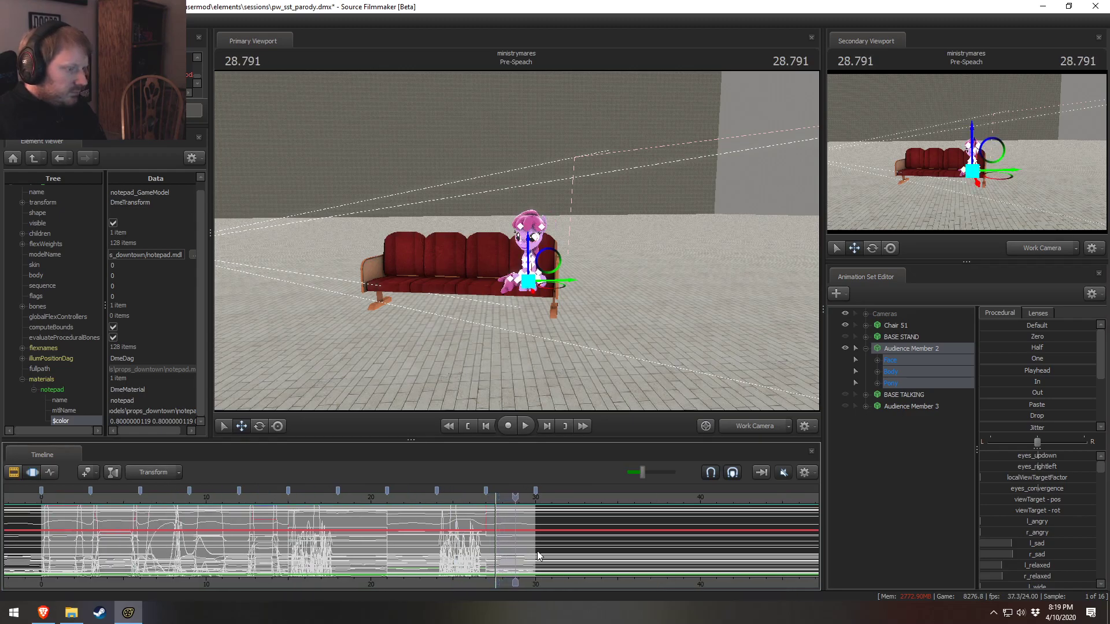
pyautogui.scroll(2, 526, 556)
pyautogui.click(538, 547)
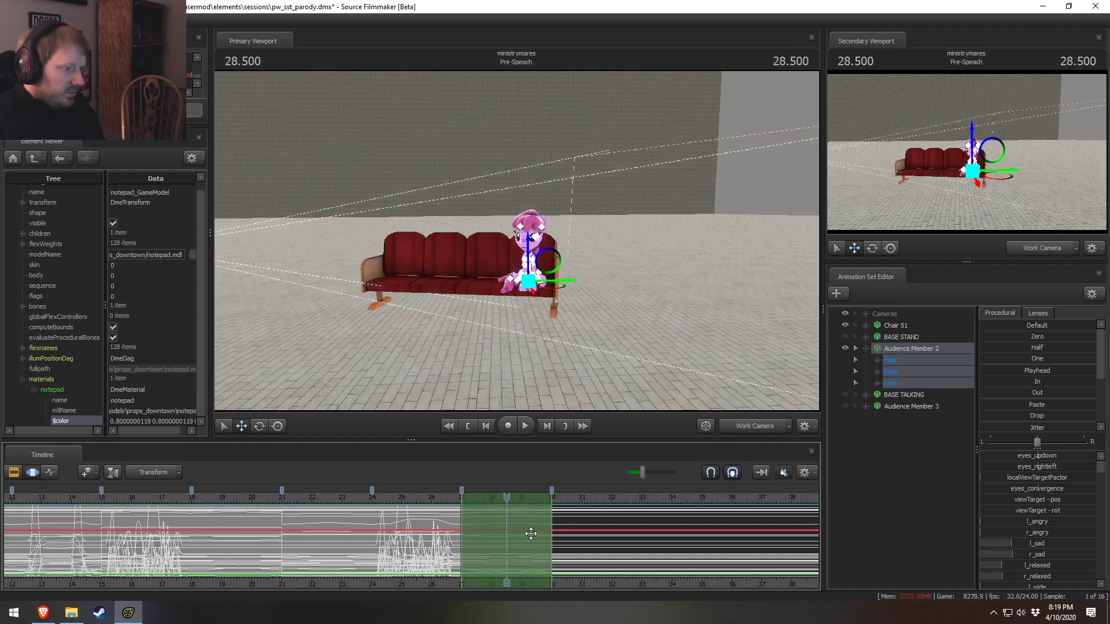
# Return to the Clip Editor, move the playhead to 32.875 s and select the Council Chamber shot to view the seated ponies
pyautogui.press('F2')
pyautogui.press('F3')
pyautogui.scroll(-3, 677, 549)
pyautogui.press('F2')
pyautogui.click(557, 502)
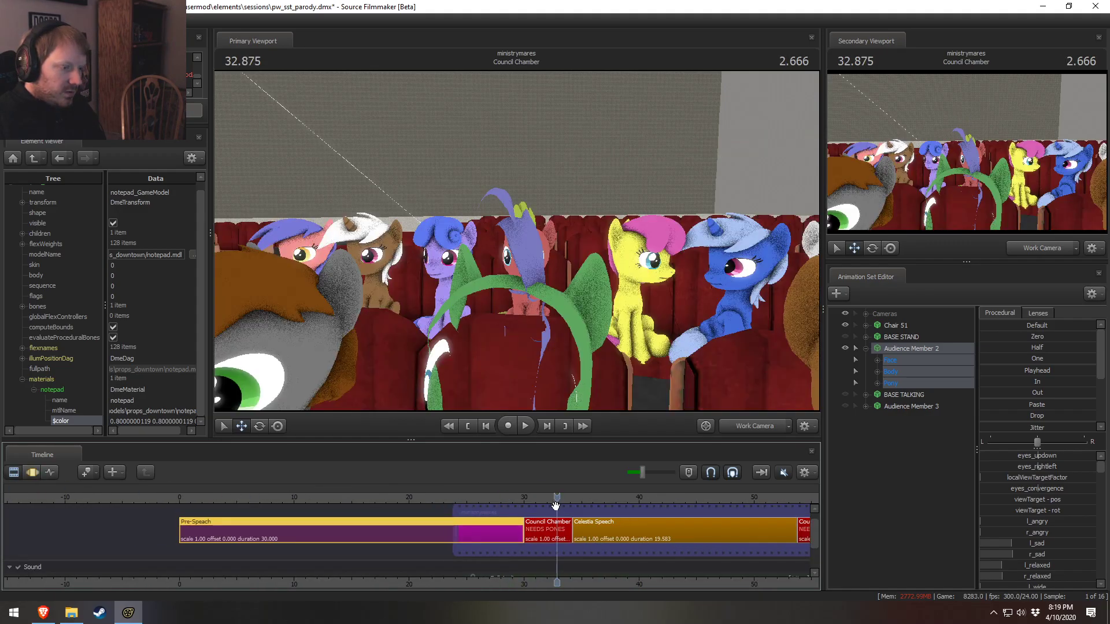
pyautogui.click(550, 531)
pyautogui.moveTo(586, 307); pyautogui.dragTo(612, 367)
pyautogui.press('s')
pyautogui.moveTo(517, 241)
pyautogui.mouseDown()
pyautogui.moveTo(529, 238)
pyautogui.moveTo(516, 241)
pyautogui.mouseUp()
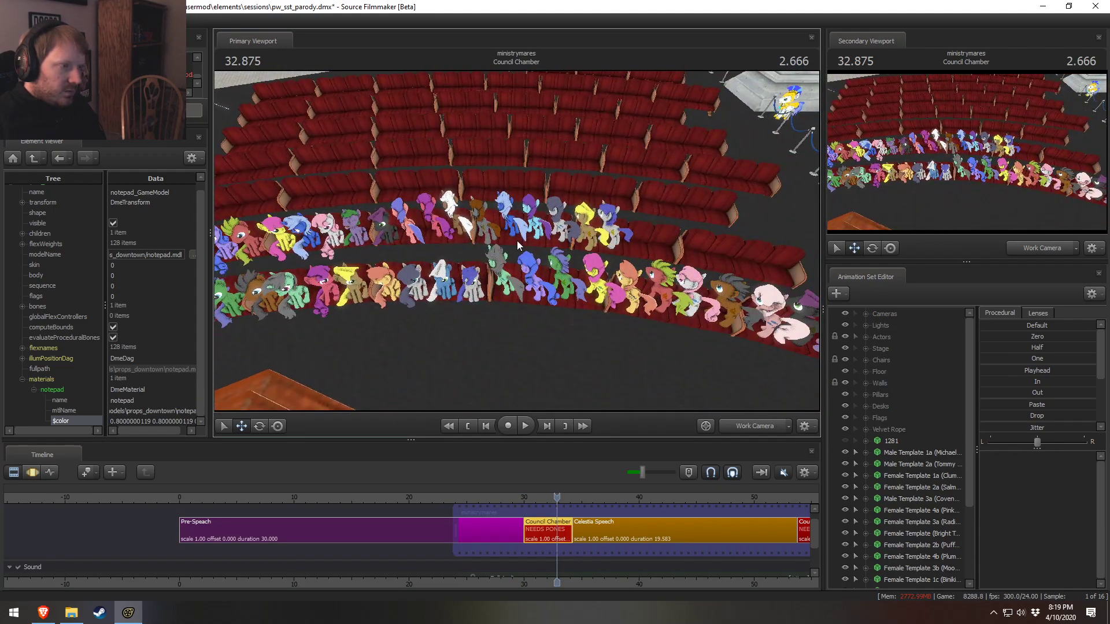
# Check Male Template 1a's motion in the Motion Editor with the time selection at about 30.6 to 33.6 s
pyautogui.click(865, 451)
pyautogui.click(876, 476)
pyautogui.click(878, 476)
pyautogui.moveTo(613, 301); pyautogui.dragTo(577, 264)
pyautogui.press('w')
pyautogui.click(909, 454)
pyautogui.press('F3')
pyautogui.moveTo(594, 519); pyautogui.dragTo(489, 526)
pyautogui.scroll(3, 522, 524)
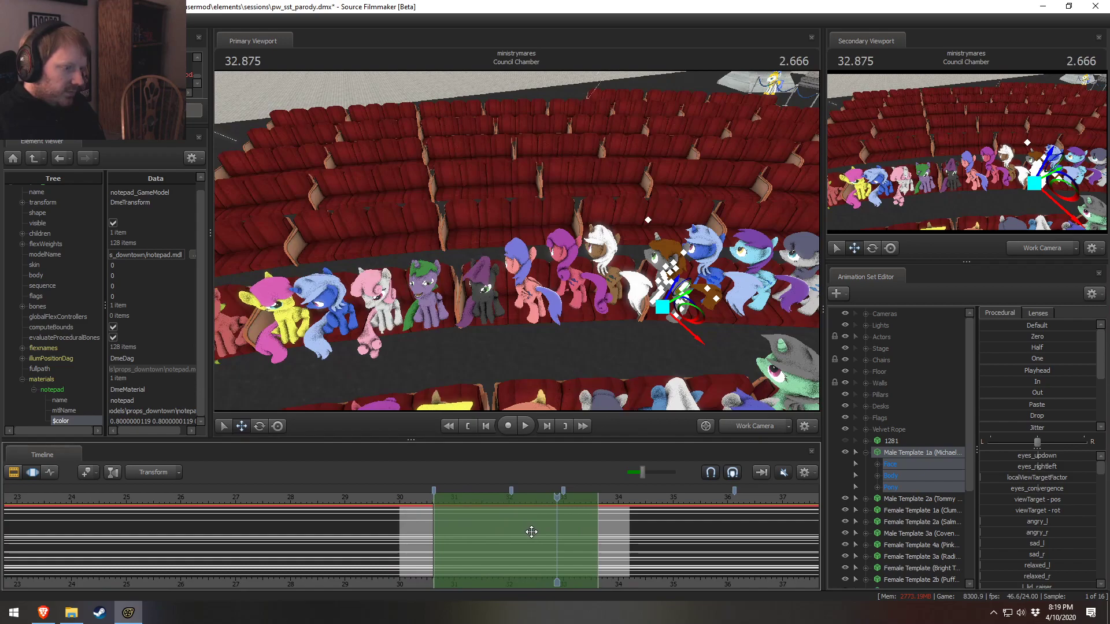
pyautogui.scroll(-2, 528, 528)
pyautogui.press('F2')
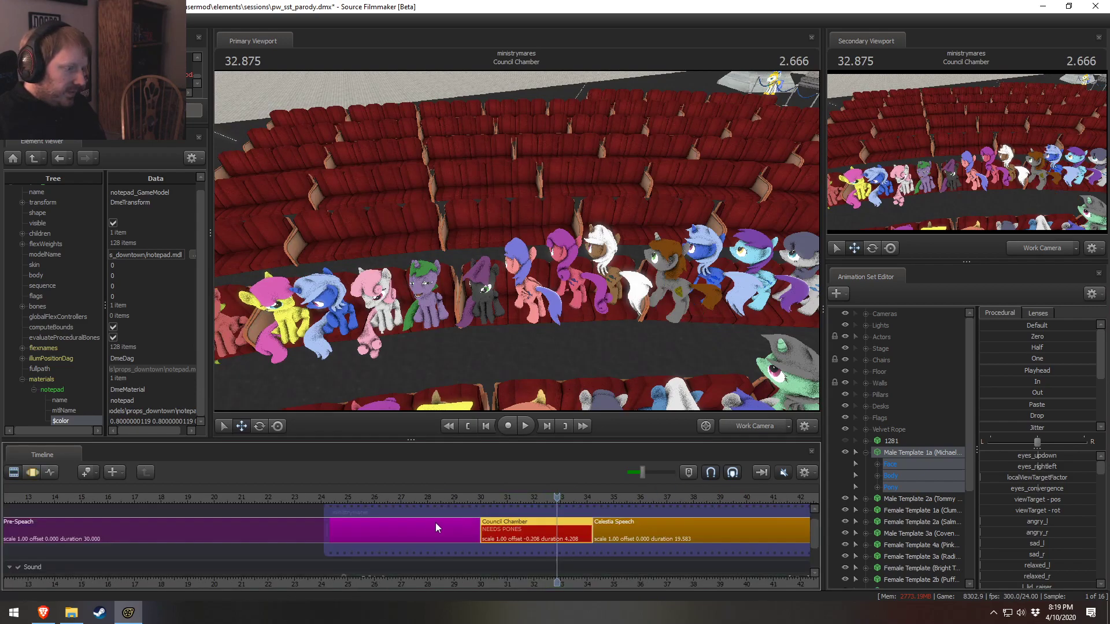
# Space the Council Chamber shot's time markers three seconds apart in the Motion Editor, at about 27.6, 30.6, 33.6 and 36.6 s
pyautogui.click(405, 525)
pyautogui.press('F3')
pyautogui.moveTo(534, 532); pyautogui.dragTo(566, 532)
pyautogui.press('F2')
pyautogui.click(530, 524)
pyautogui.press('F3')
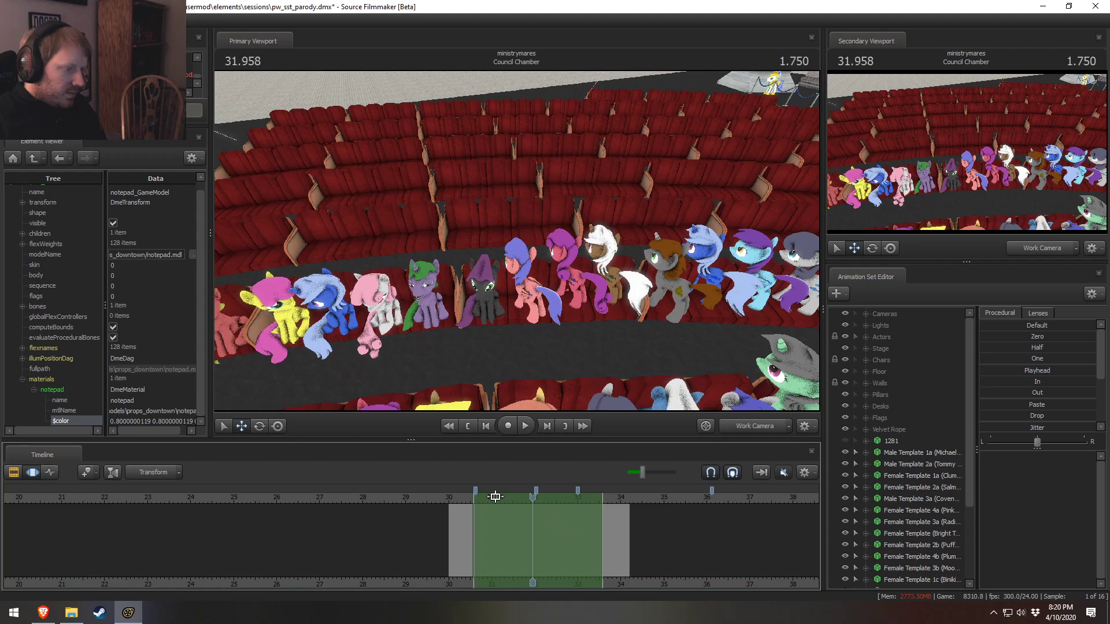
pyautogui.moveTo(478, 493); pyautogui.dragTo(475, 490)
pyautogui.moveTo(577, 494); pyautogui.dragTo(602, 509)
pyautogui.doubleClick(464, 544)
pyautogui.moveTo(465, 544); pyautogui.dragTo(461, 550)
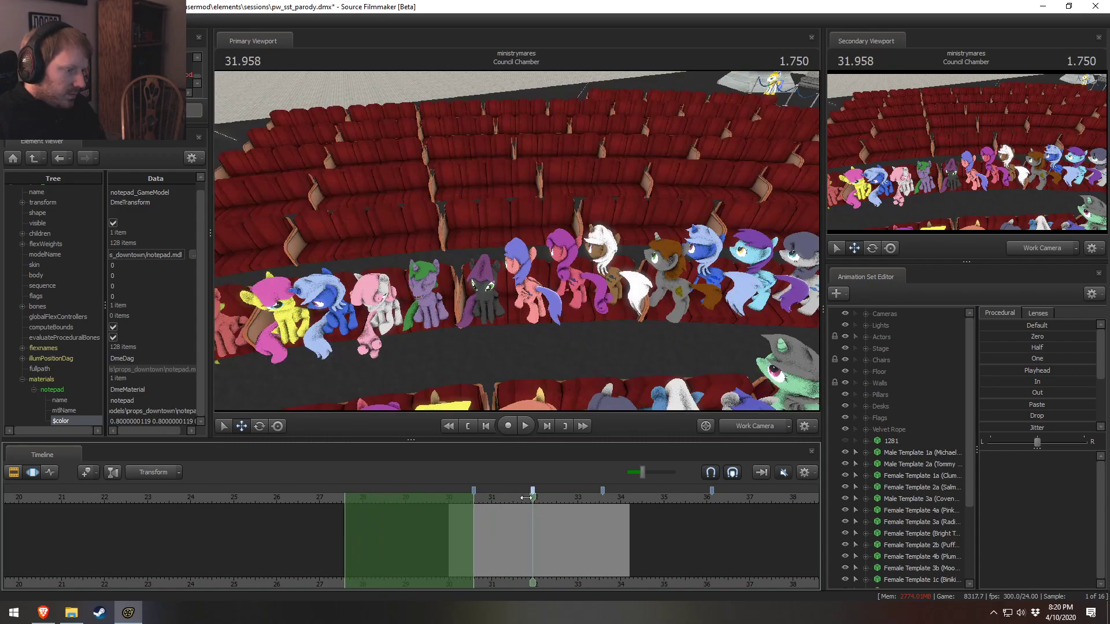
pyautogui.moveTo(526, 499); pyautogui.dragTo(666, 553)
pyautogui.moveTo(713, 496); pyautogui.dragTo(731, 507)
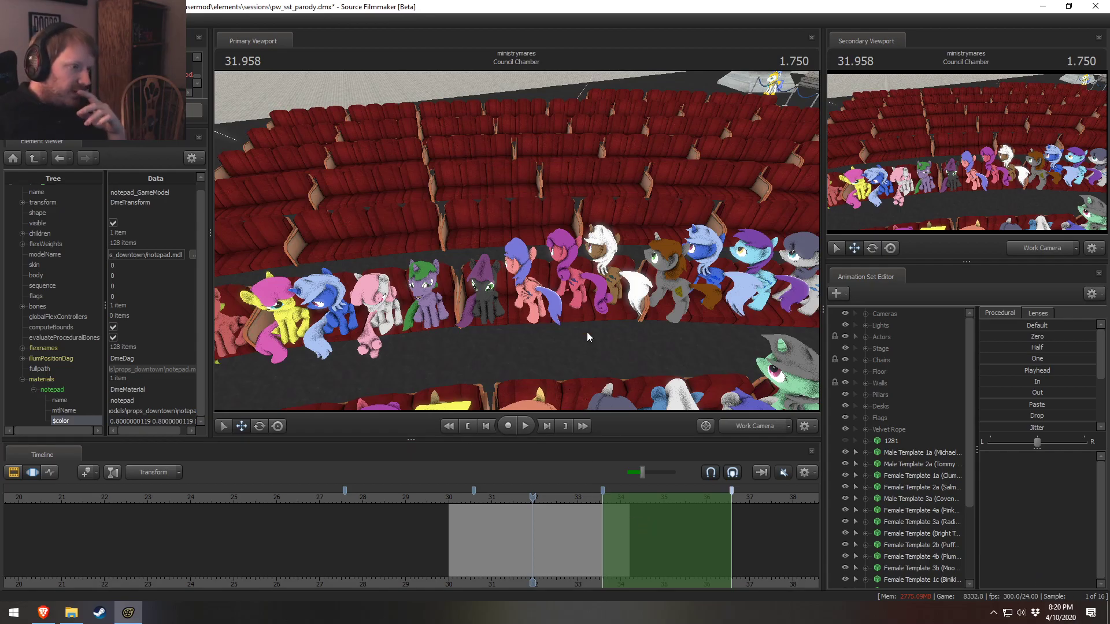
# Select Audience Member 2 in the Pre-Speach shot at 28.208 s and show its motion in the Motion Editor
pyautogui.press('F2')
pyautogui.click(371, 496)
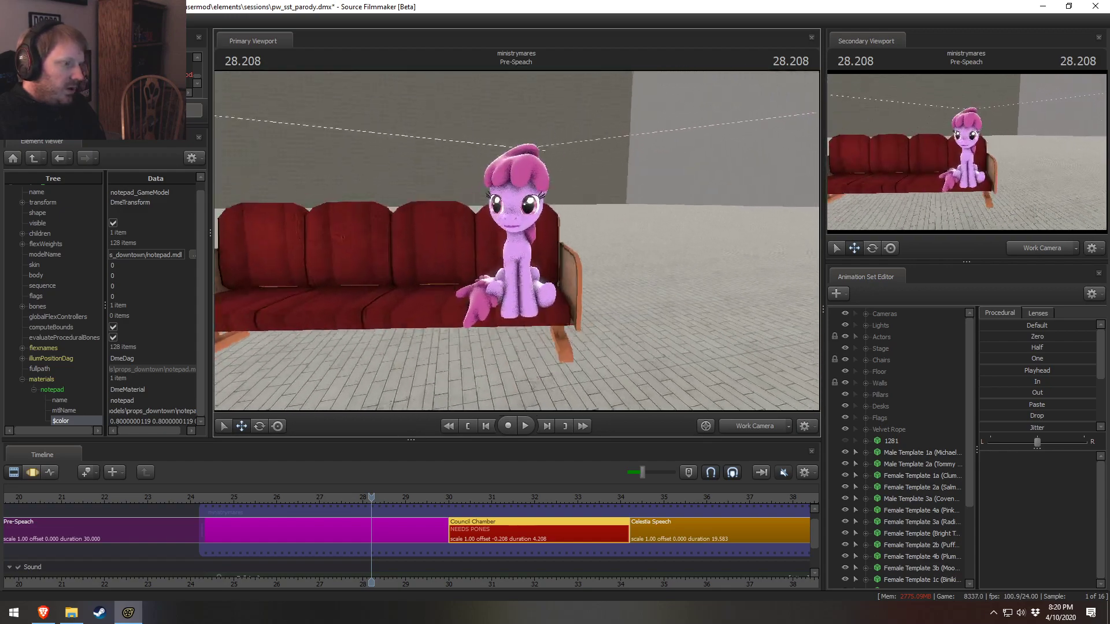
pyautogui.click(383, 529)
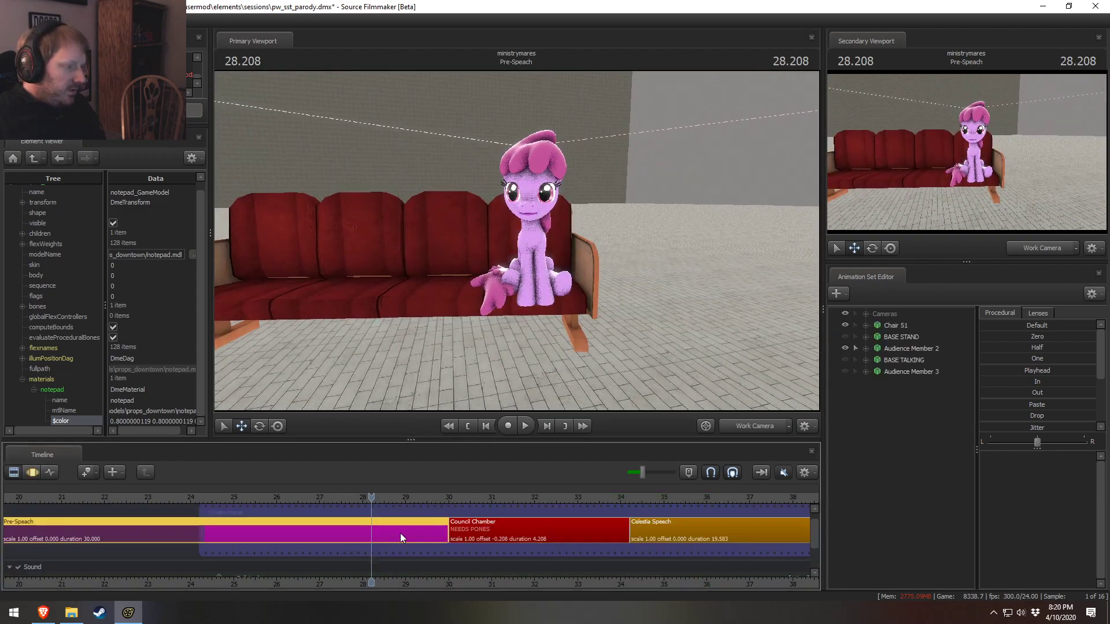
pyautogui.click(911, 349)
pyautogui.press('F3')
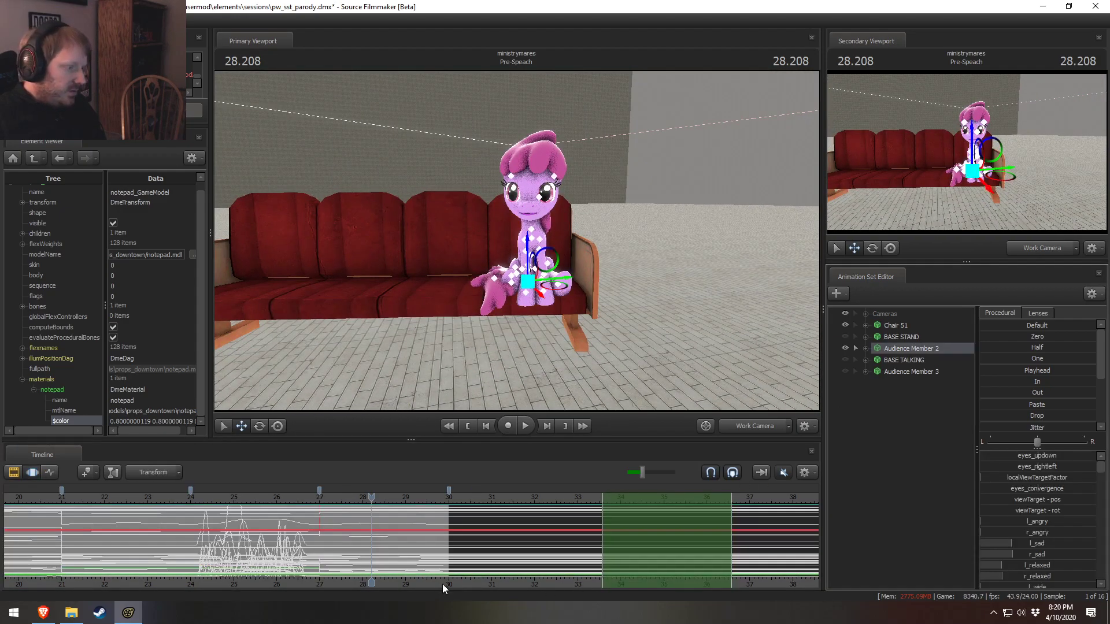
# Scrub through Audience Member 2's animation in the Pre-Speach shot and play back the section ending near 11 s
pyautogui.press('F2')
pyautogui.moveTo(671, 509); pyautogui.dragTo(572, 562)
pyautogui.click(173, 497)
pyautogui.press('F3')
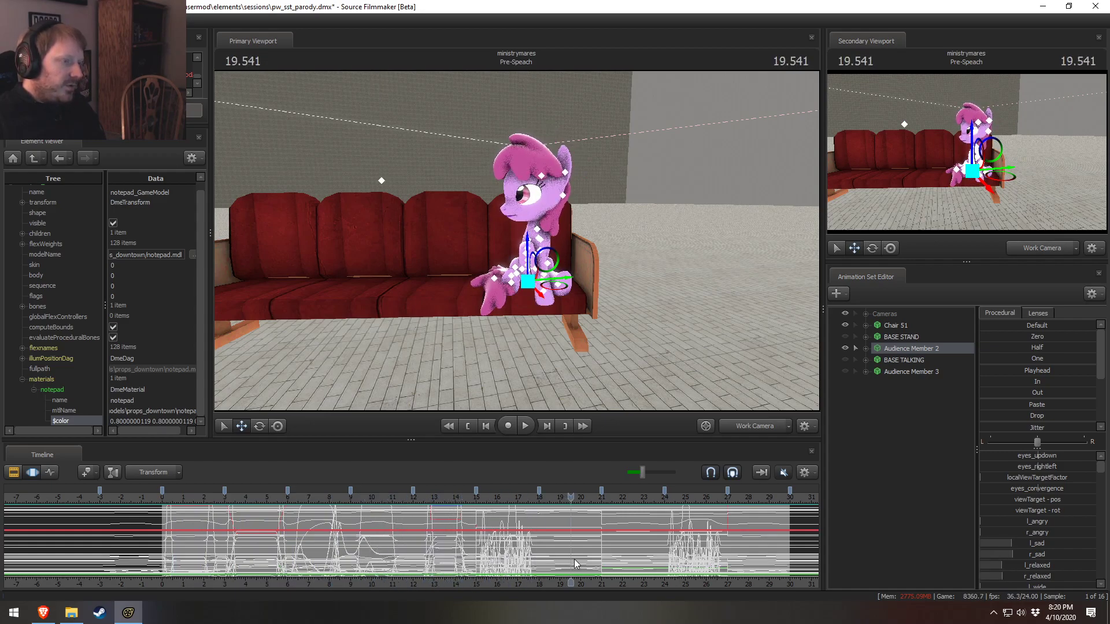
pyautogui.moveTo(490, 553); pyautogui.dragTo(747, 581)
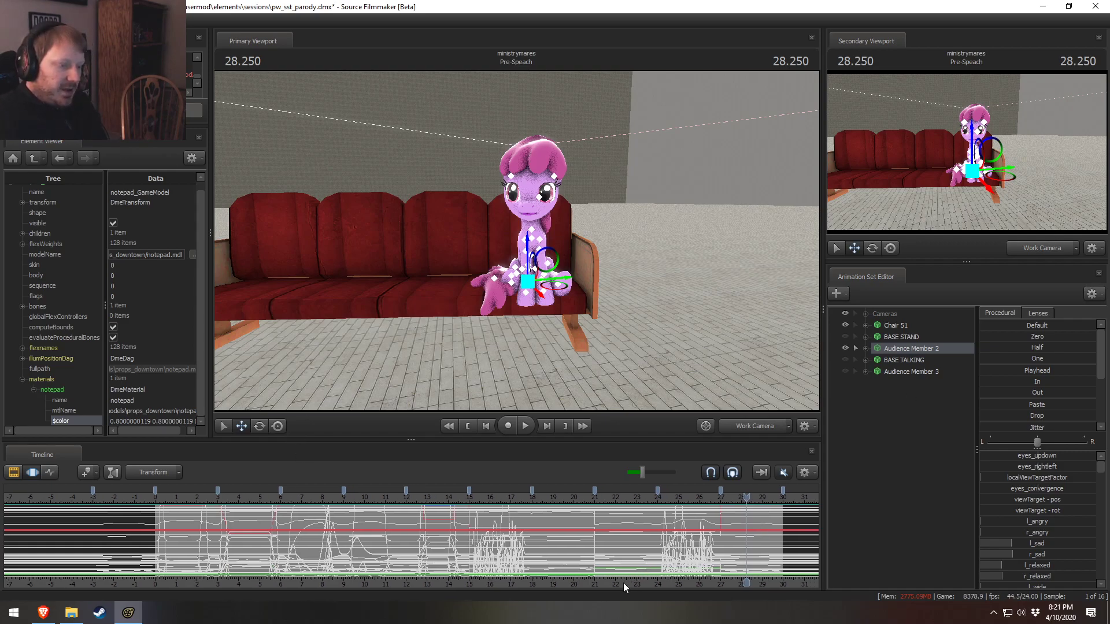
pyautogui.moveTo(645, 573); pyautogui.dragTo(470, 542, button='middle')
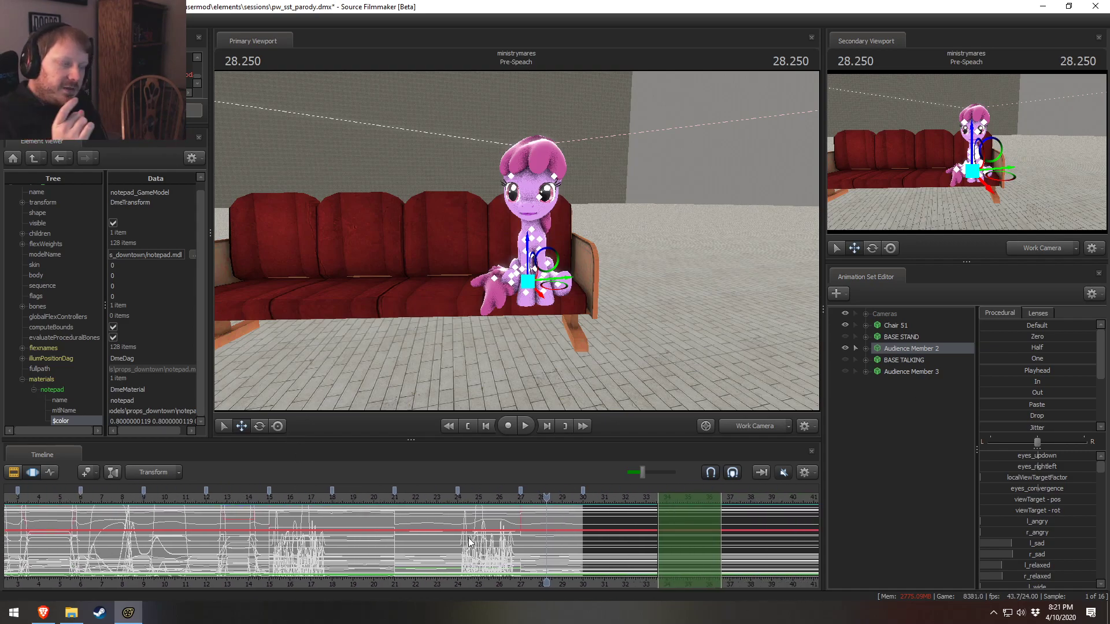
pyautogui.moveTo(352, 498); pyautogui.dragTo(93, 511)
pyautogui.press('space')
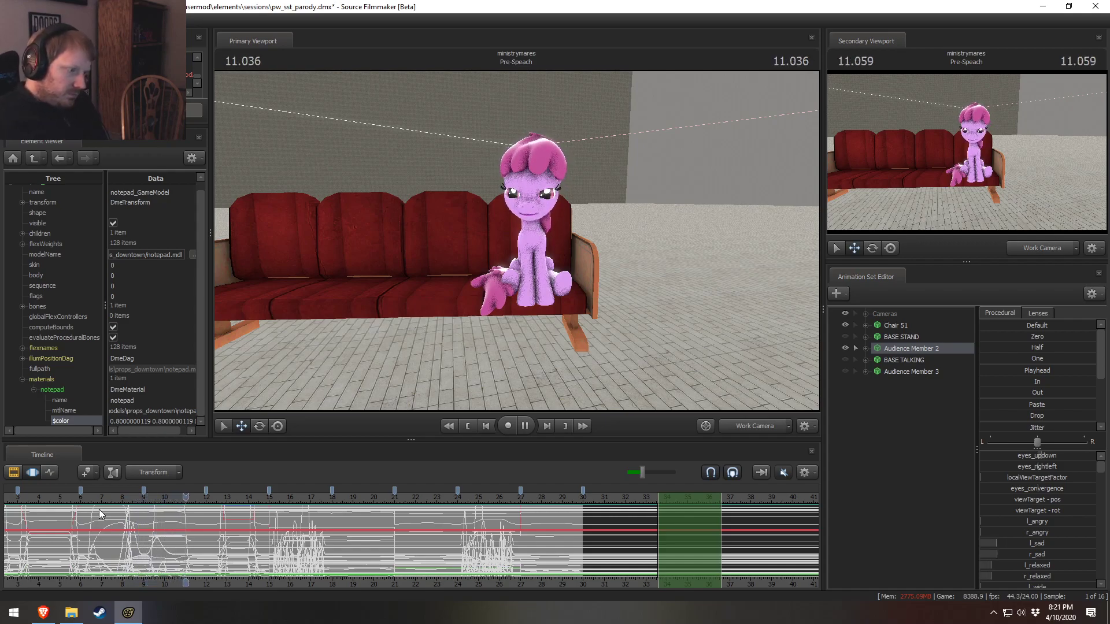
pyautogui.press('space')
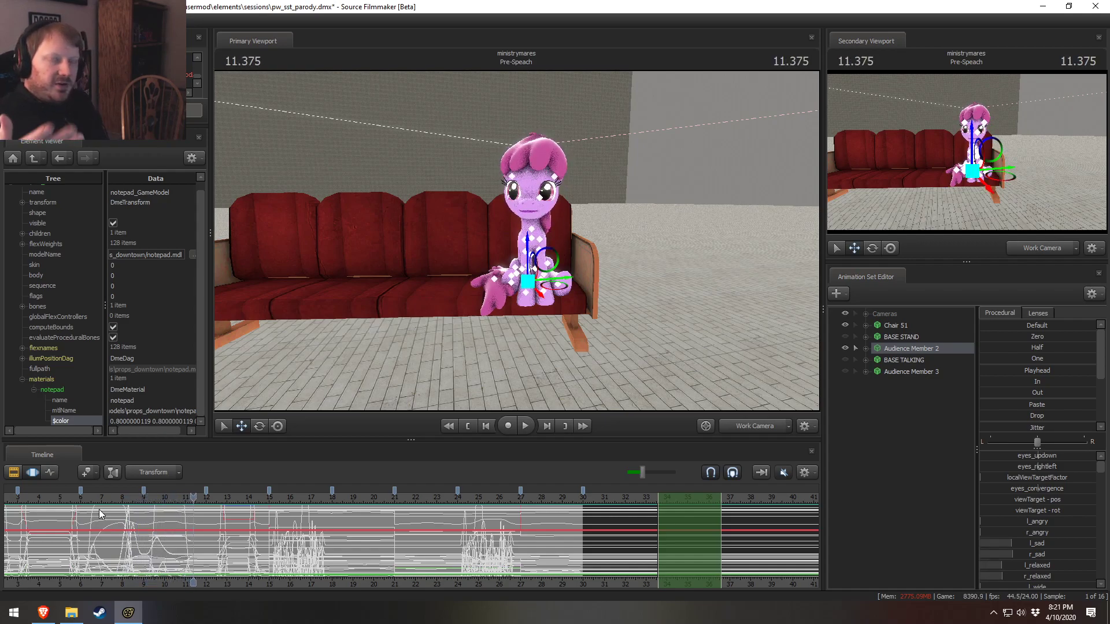
# Play back the Council Chamber shot from the Clip Editor and return the playhead to 30.291 s
pyautogui.press('F2')
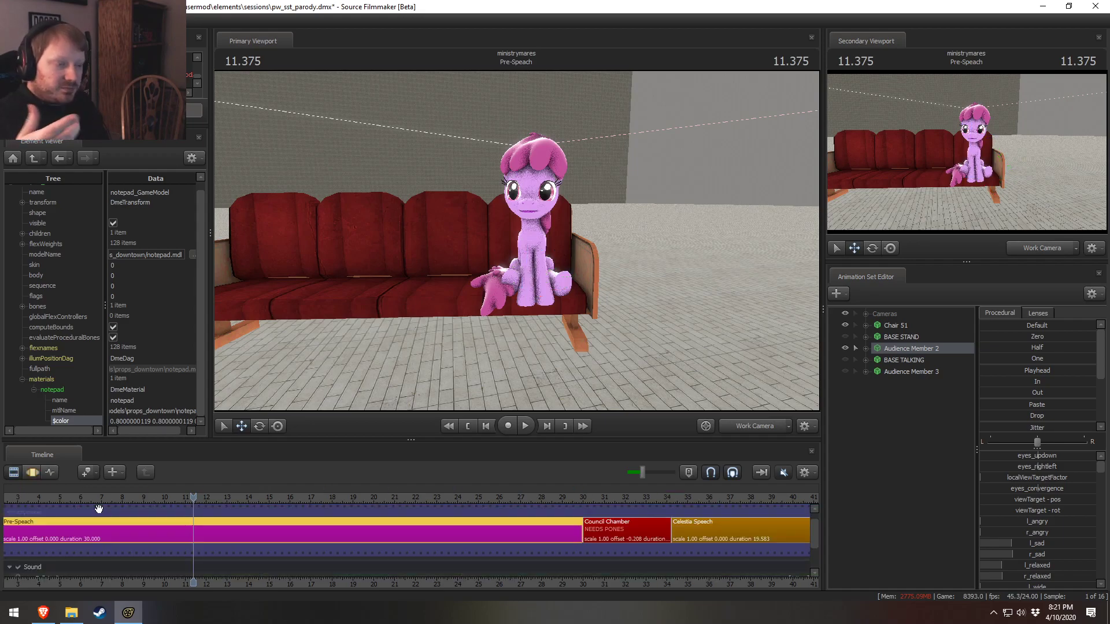
pyautogui.click(598, 499)
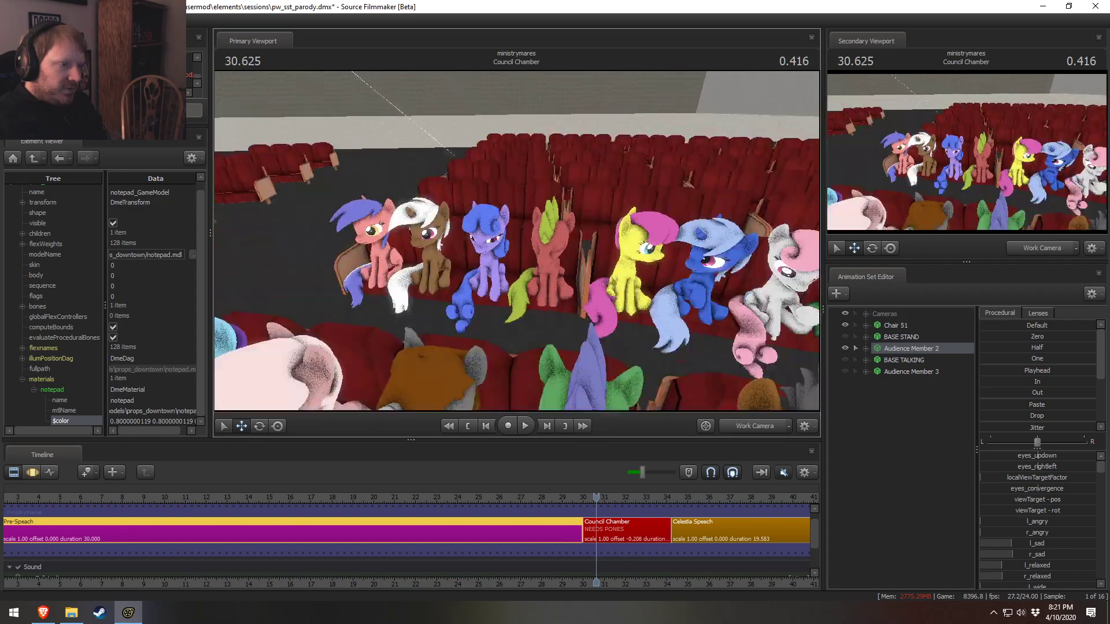
pyautogui.press('space')
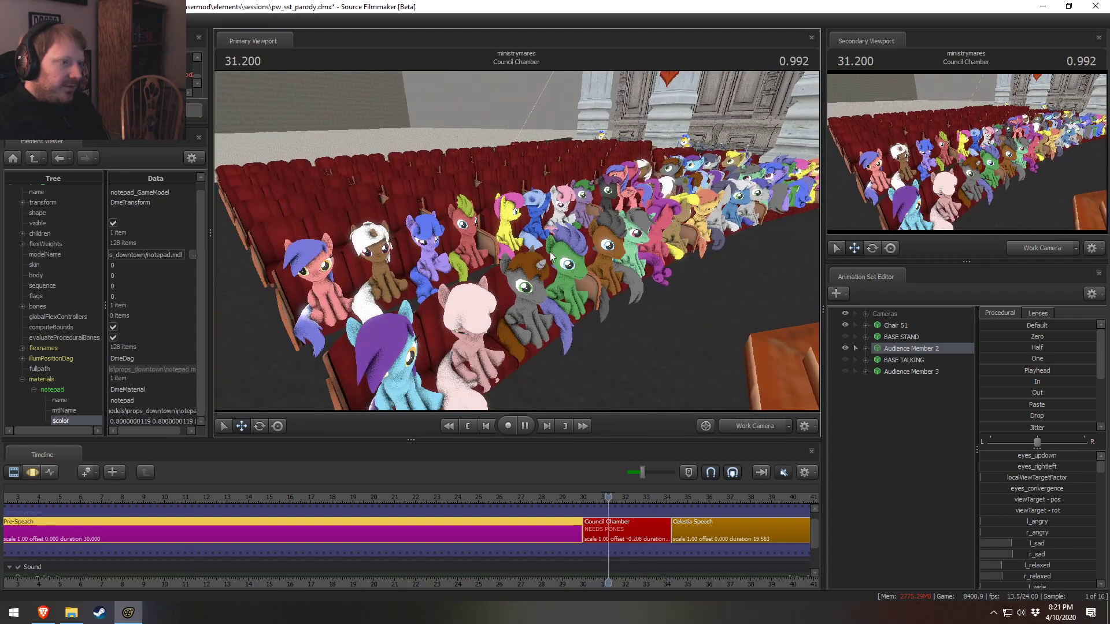
pyautogui.moveTo(757, 584); pyautogui.dragTo(601, 581, button='middle')
pyautogui.press('space')
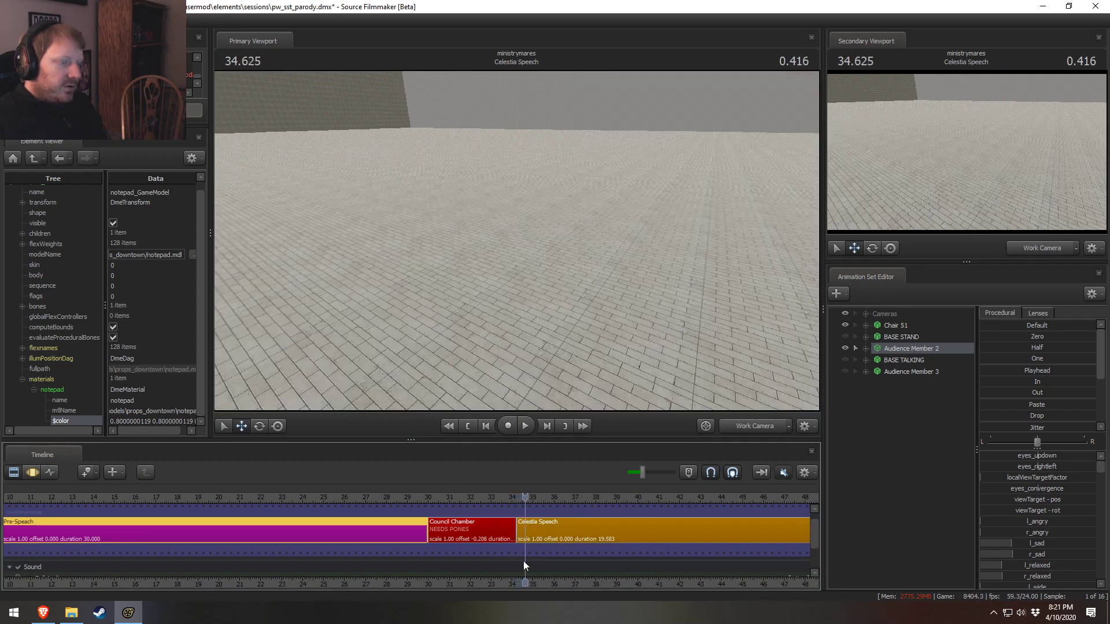
pyautogui.click(434, 497)
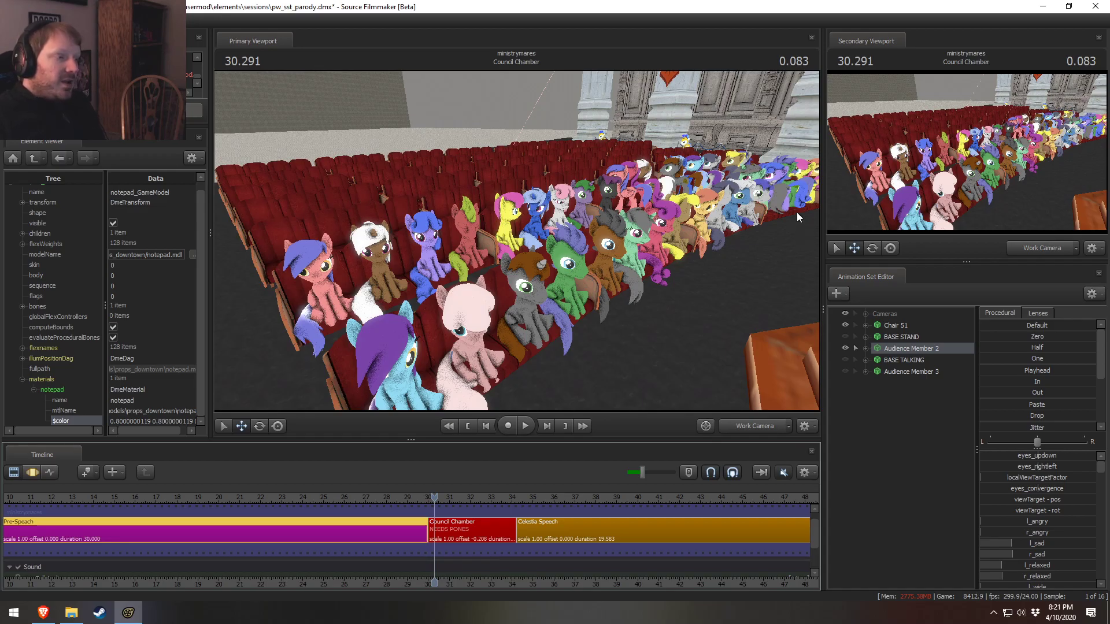
# Examine the standing group of template ponies between the velvet rope and the stage steps from several angles
pyautogui.moveTo(797, 213); pyautogui.dragTo(948, 217)
pyautogui.press('w')
pyautogui.moveTo(517, 240); pyautogui.dragTo(447, 275)
pyautogui.press('z')
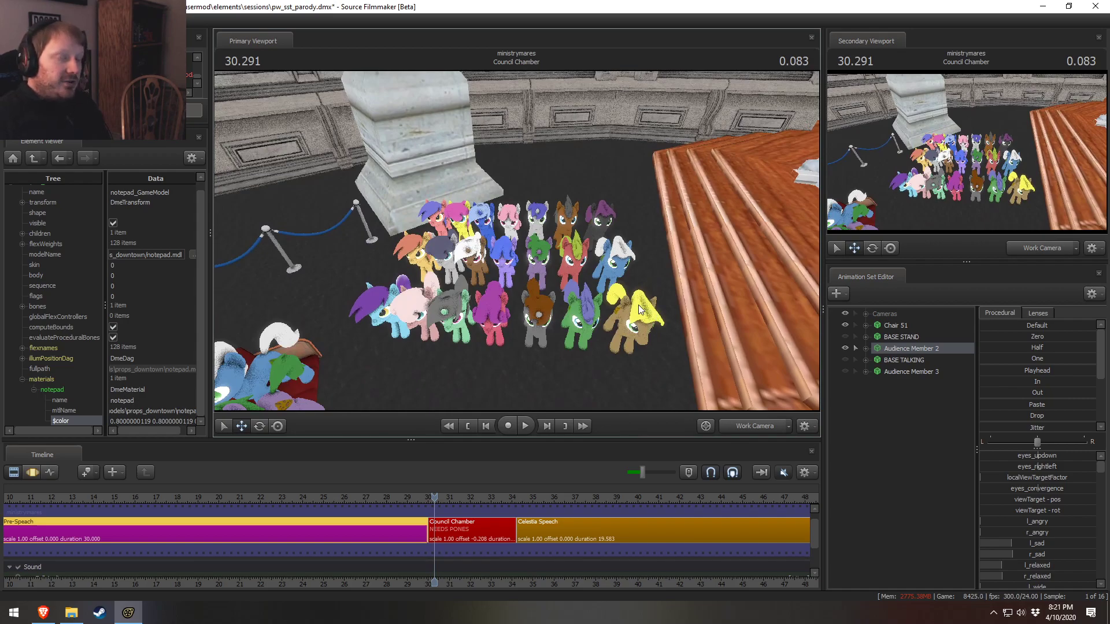
pyautogui.press('x')
pyautogui.moveTo(509, 323); pyautogui.dragTo(497, 280)
pyautogui.press('z')
pyautogui.moveTo(516, 222); pyautogui.dragTo(516, 241)
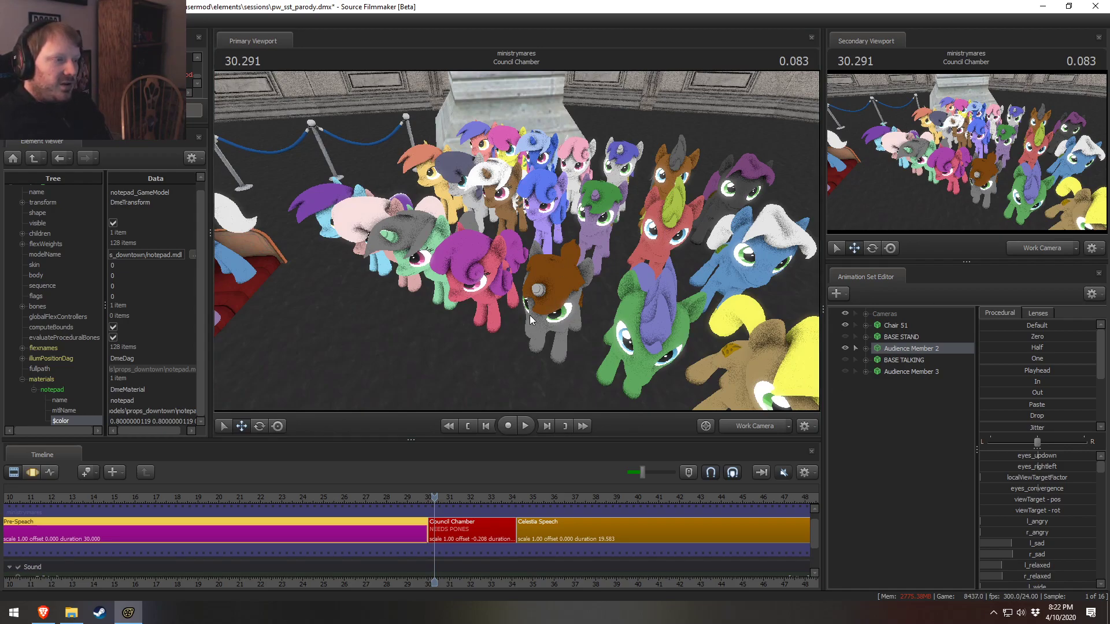
pyautogui.moveTo(537, 255); pyautogui.dragTo(516, 236)
pyautogui.press('s')
pyautogui.moveTo(442, 334); pyautogui.dragTo(519, 241)
pyautogui.press('s')
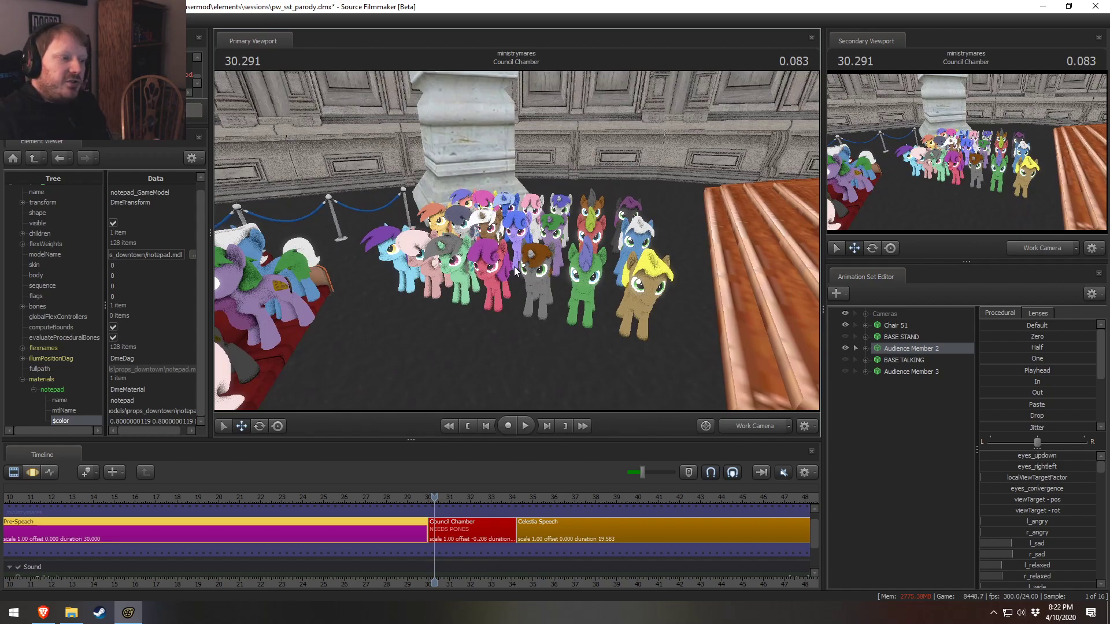
pyautogui.press('z')
pyautogui.moveTo(517, 241)
pyautogui.mouseDown()
pyautogui.moveTo(504, 261)
pyautogui.moveTo(517, 241)
pyautogui.mouseUp()
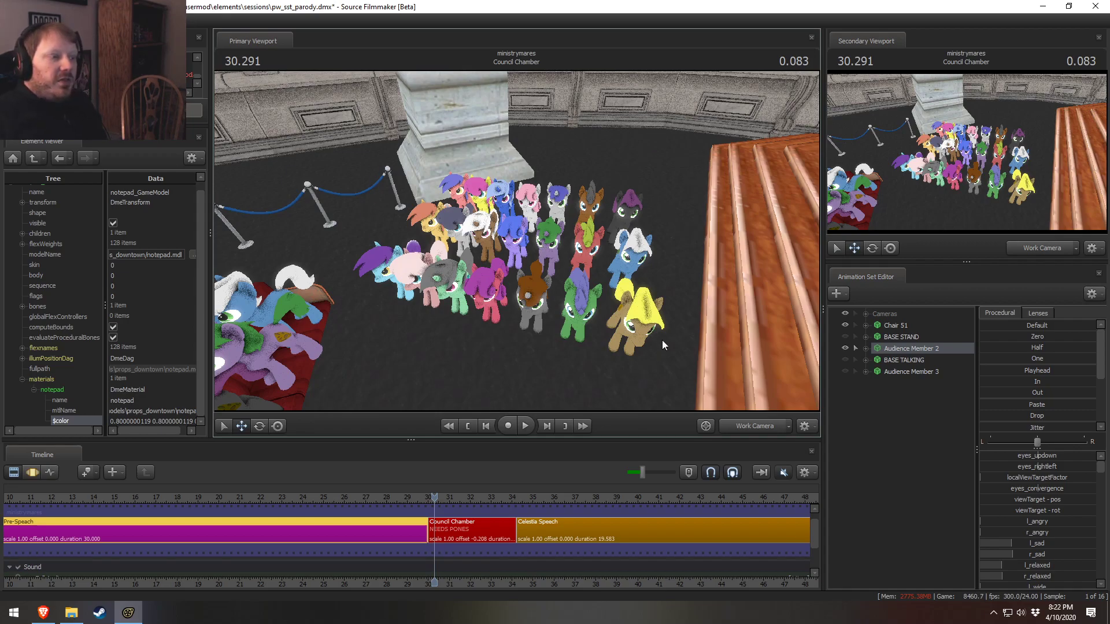
# Survey the seated rows, standing ponies and stage area of the Council Chamber with the Motion Editor open
pyautogui.moveTo(517, 241)
pyautogui.mouseDown()
pyautogui.moveTo(335, 234)
pyautogui.moveTo(518, 239)
pyautogui.mouseUp()
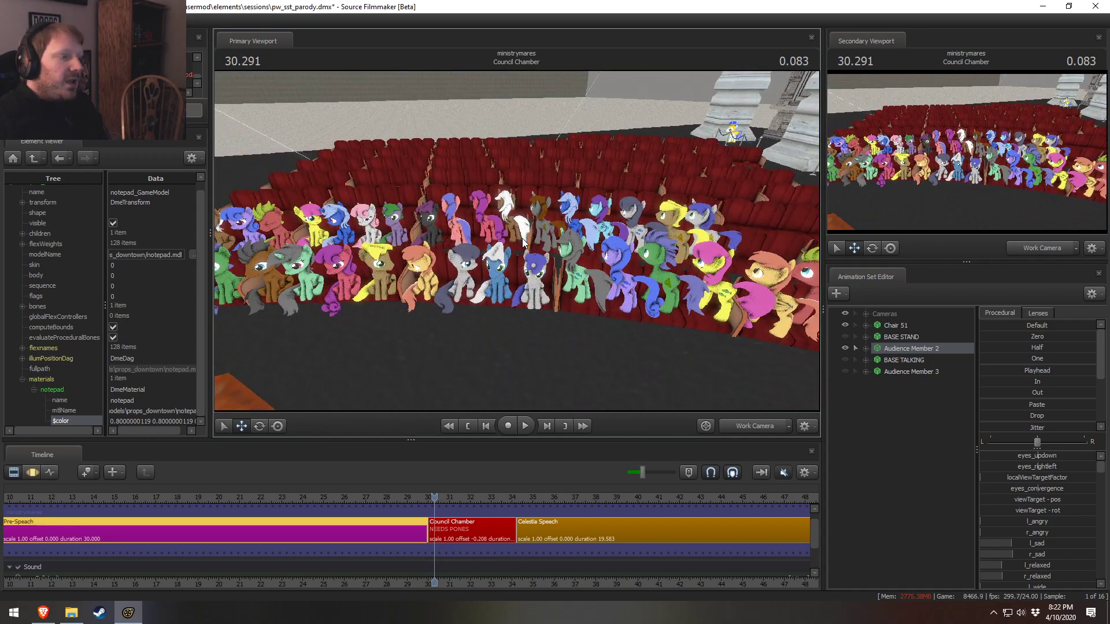
pyautogui.moveTo(592, 220); pyautogui.dragTo(763, 220)
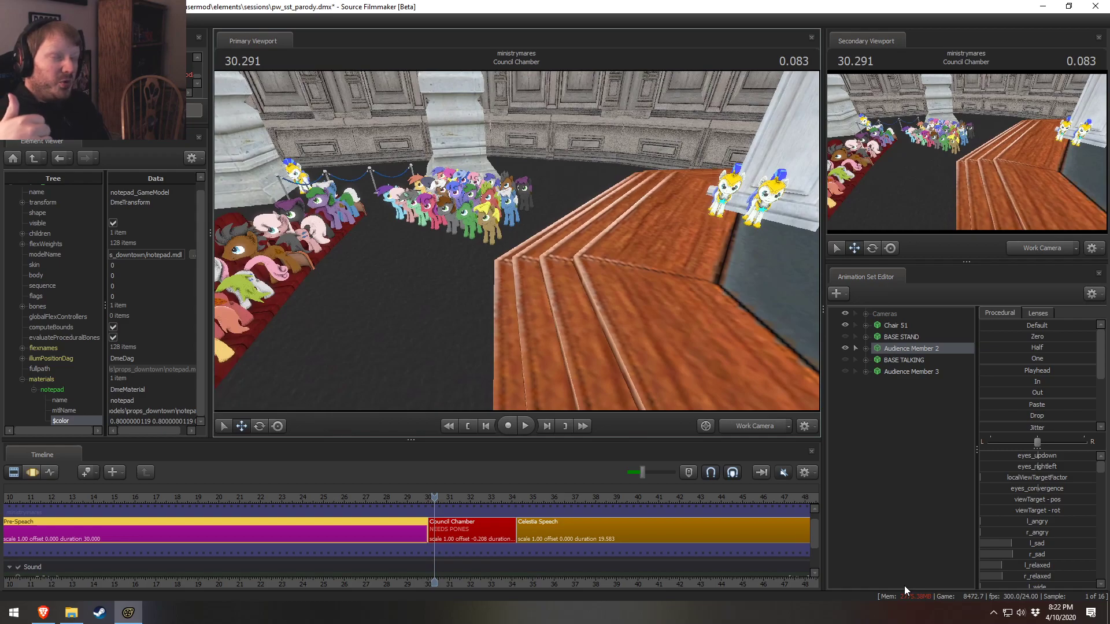
pyautogui.moveTo(494, 231); pyautogui.dragTo(338, 226)
pyautogui.press('w')
pyautogui.press('F3')
pyautogui.scroll(2, 537, 504)
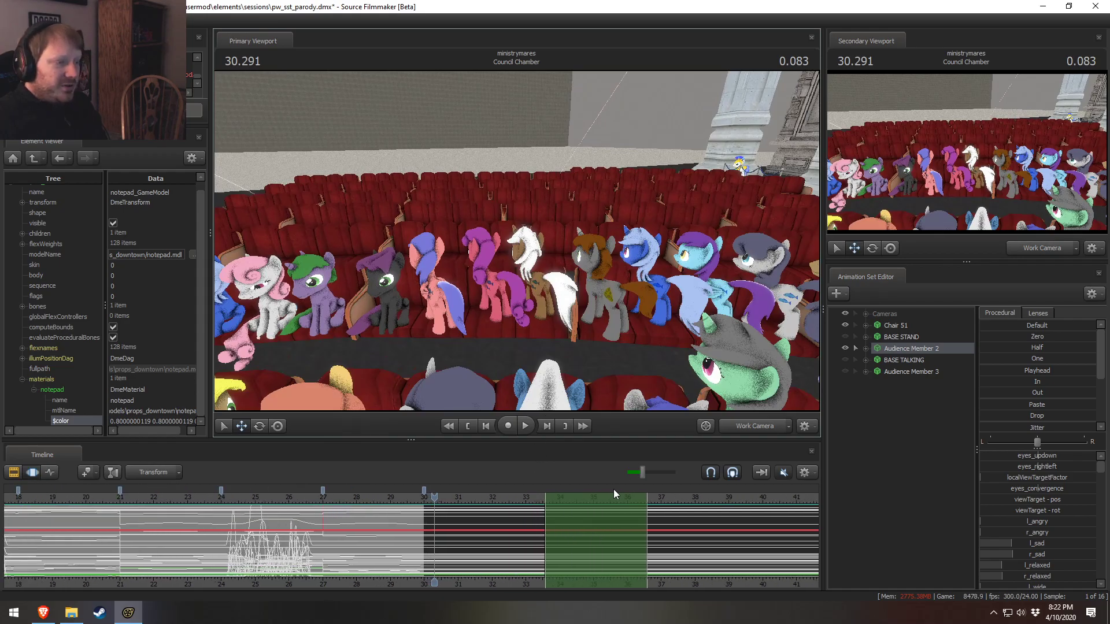
pyautogui.moveTo(574, 320); pyautogui.dragTo(609, 252)
pyautogui.press('w')
pyautogui.press('s')
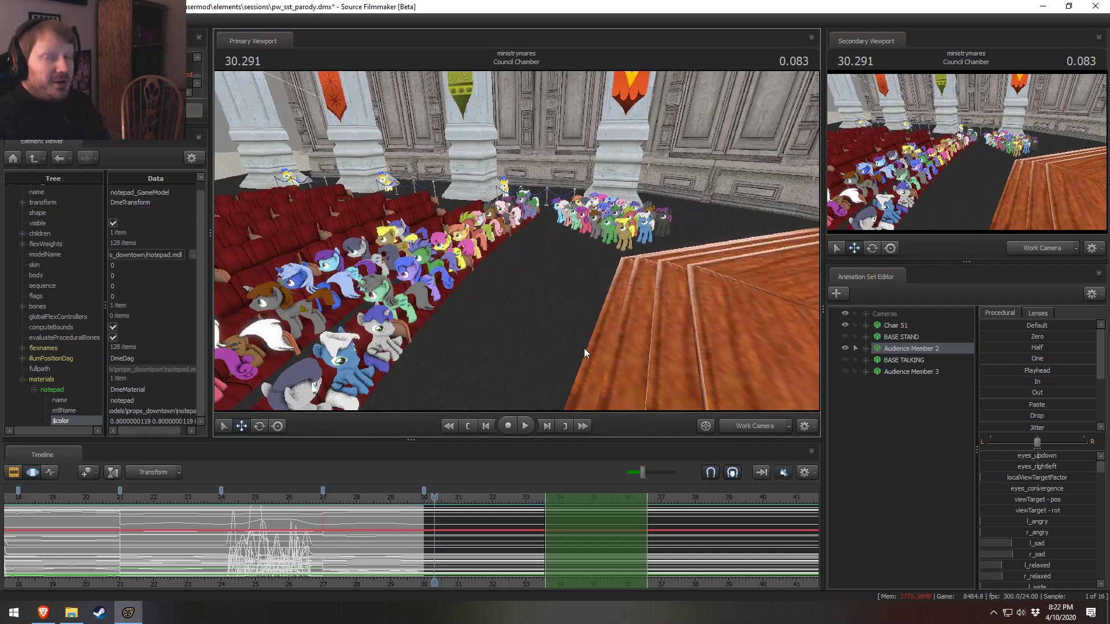
# Inspect the seated Council Chamber audience up close, enabling lighting to preview the scene and disabling it again
pyautogui.moveTo(577, 360); pyautogui.dragTo(513, 236)
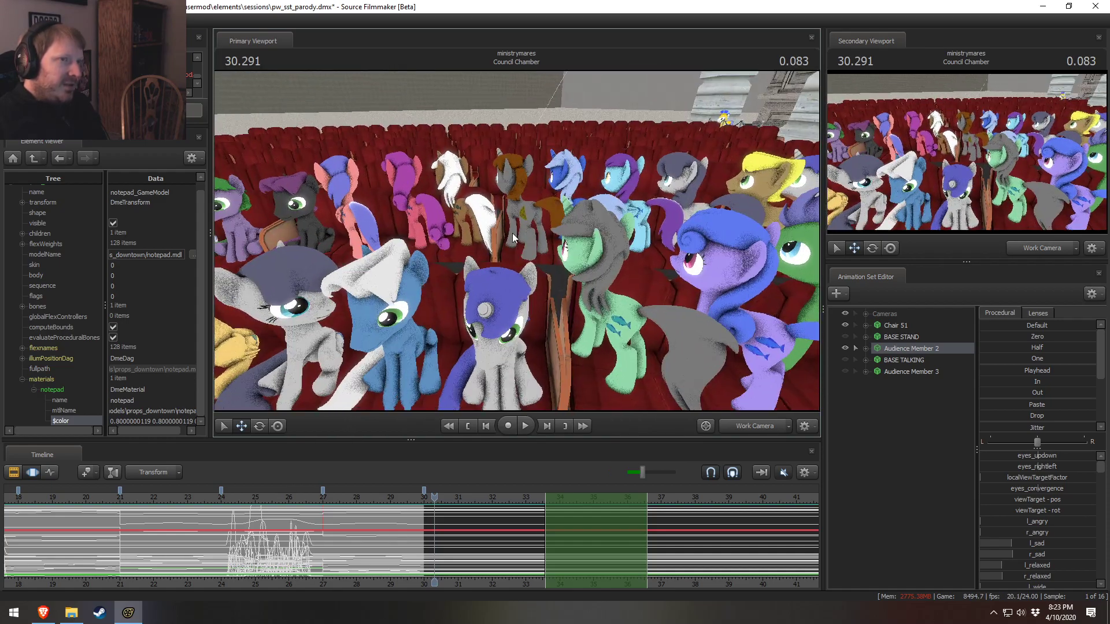
pyautogui.moveTo(509, 199); pyautogui.dragTo(515, 241)
pyautogui.rightClick(526, 239)
pyautogui.click(567, 247)
pyautogui.rightClick(515, 241)
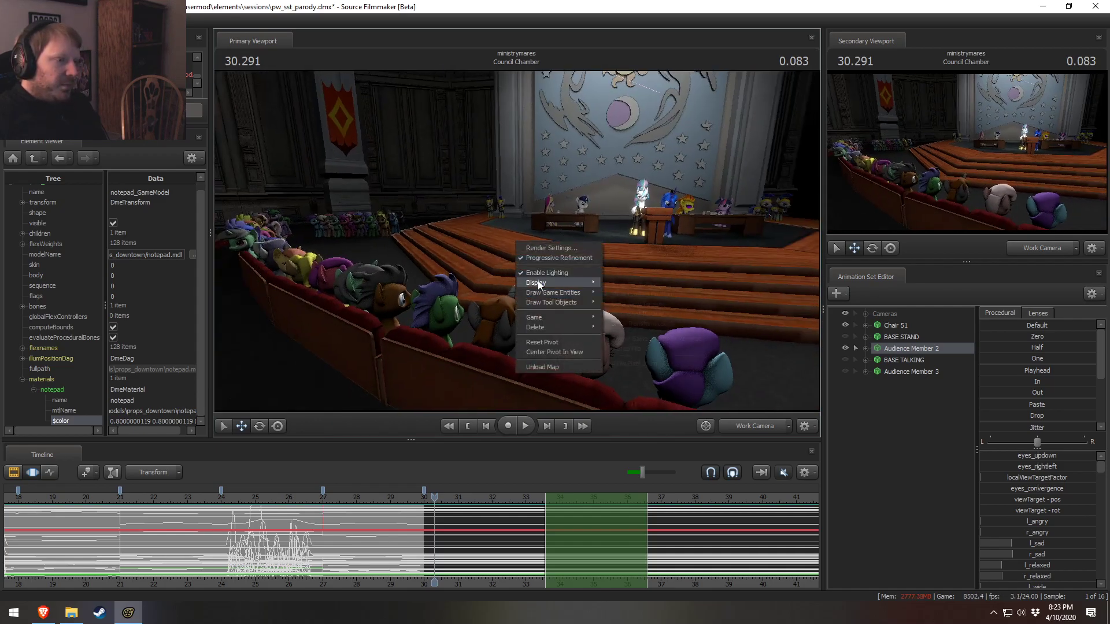
pyautogui.moveTo(543, 277); pyautogui.dragTo(485, 227)
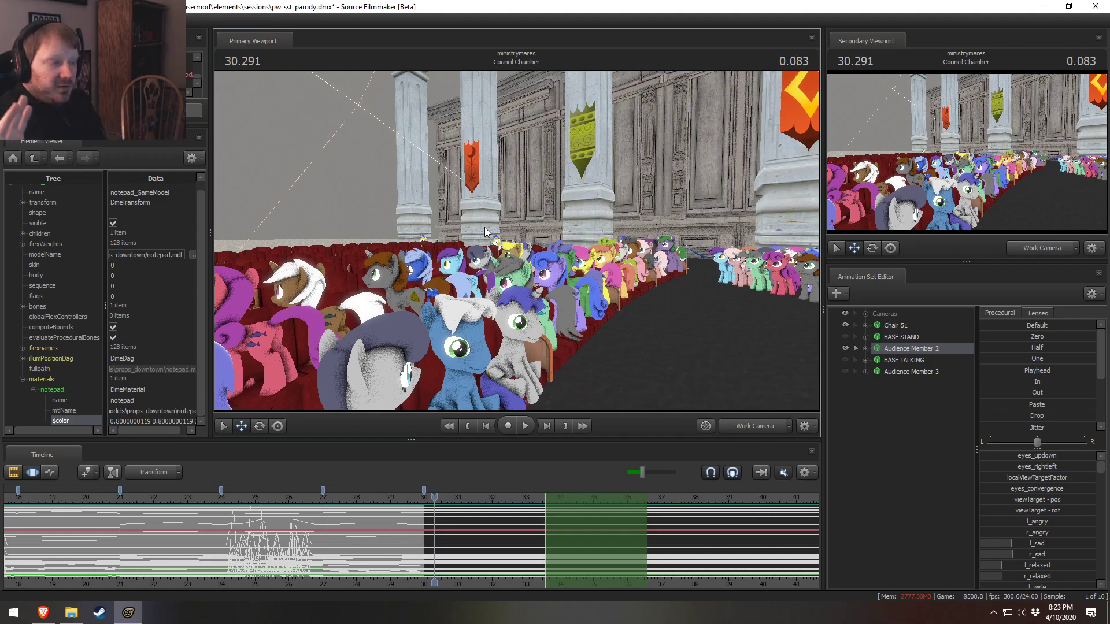
pyautogui.moveTo(484, 227); pyautogui.dragTo(546, 284)
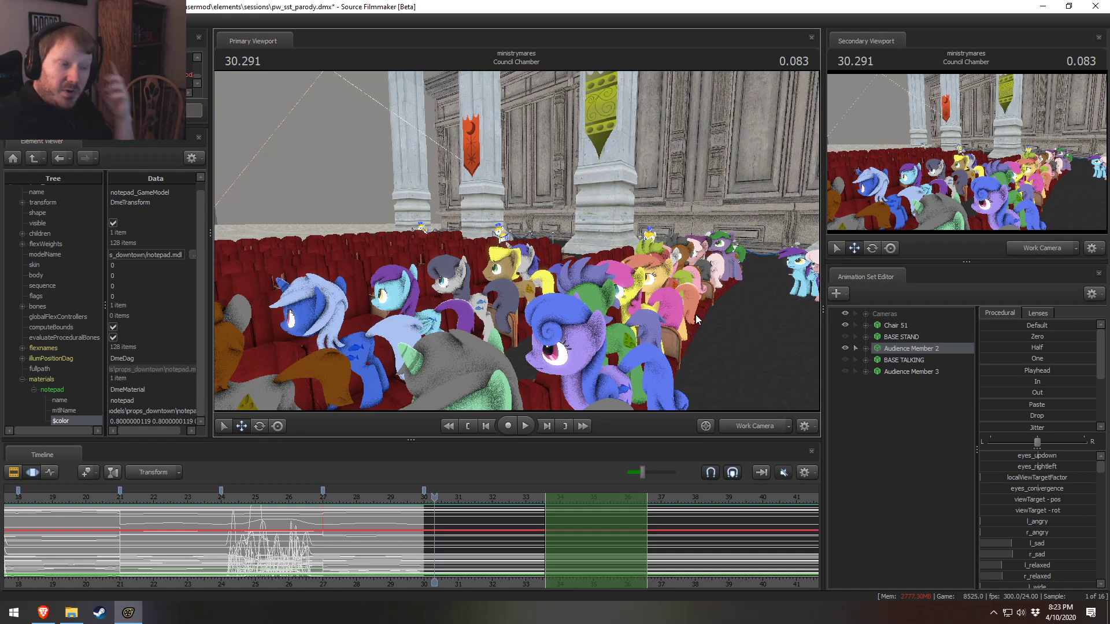
pyautogui.moveTo(622, 252)
pyautogui.mouseDown()
pyautogui.moveTo(629, 275)
pyautogui.moveTo(624, 248)
pyautogui.mouseUp()
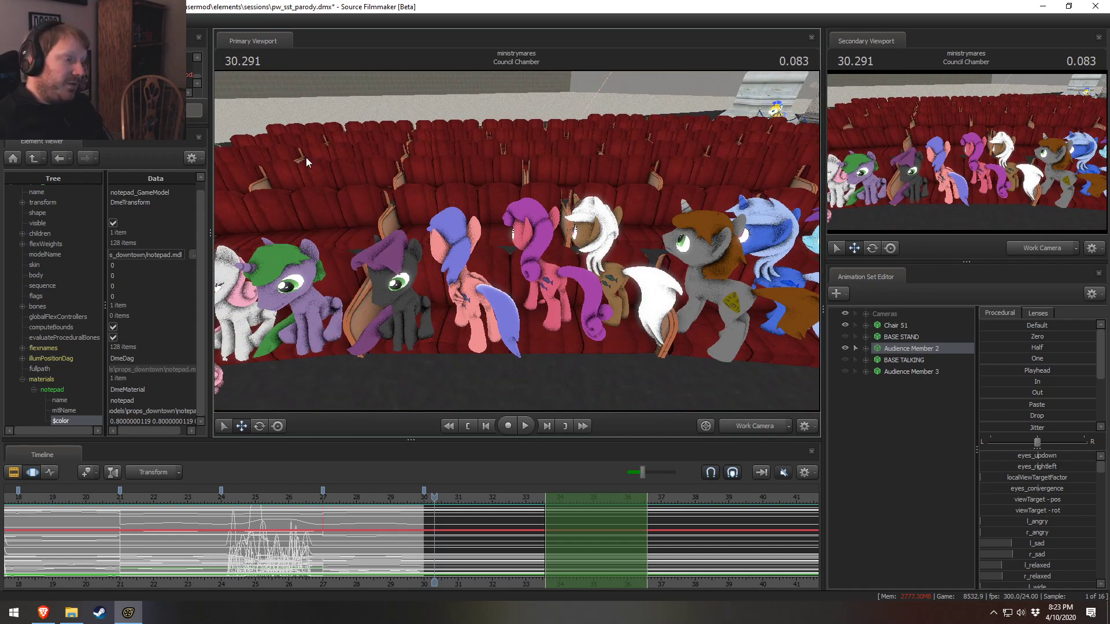
# Switch the timeline to the Clip Editor and select the Council Chamber shot to list its animation sets
pyautogui.press('F2')
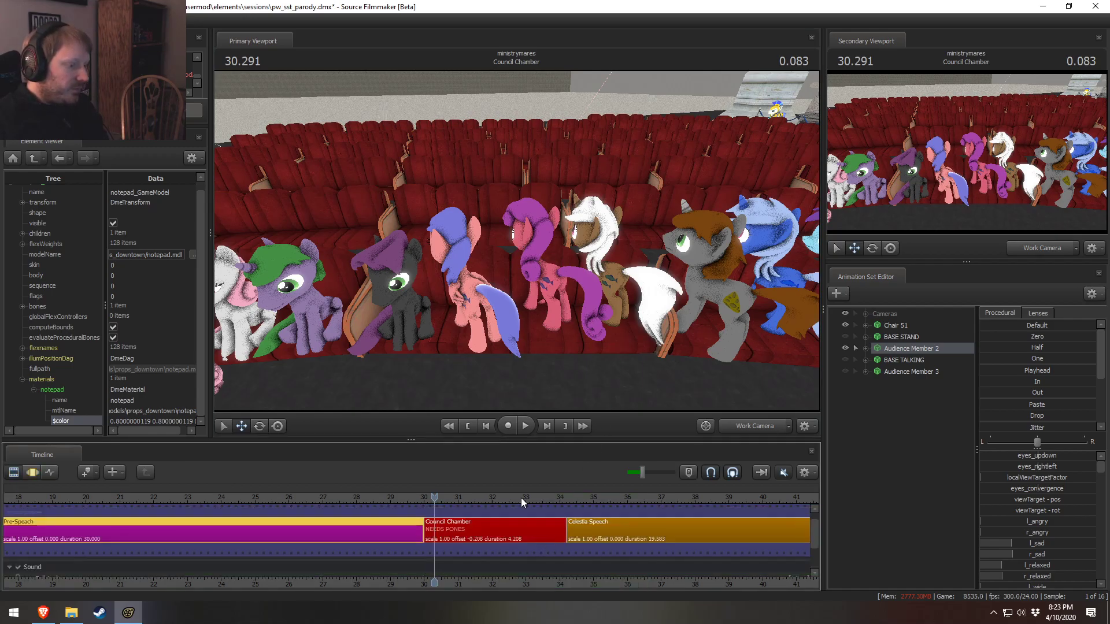
pyautogui.moveTo(521, 288); pyautogui.dragTo(513, 228)
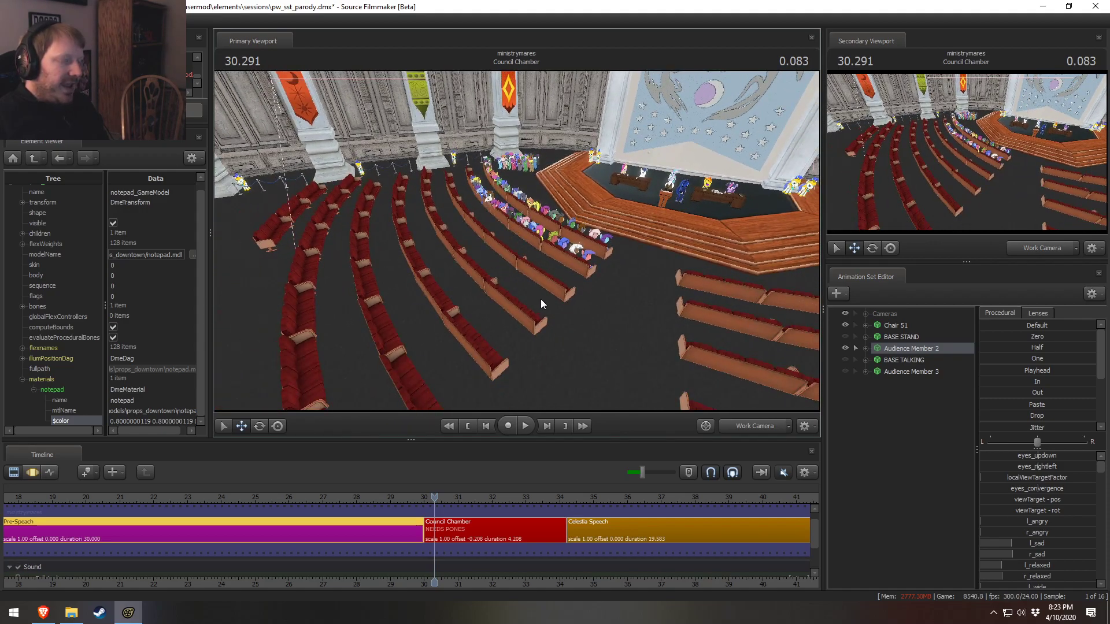
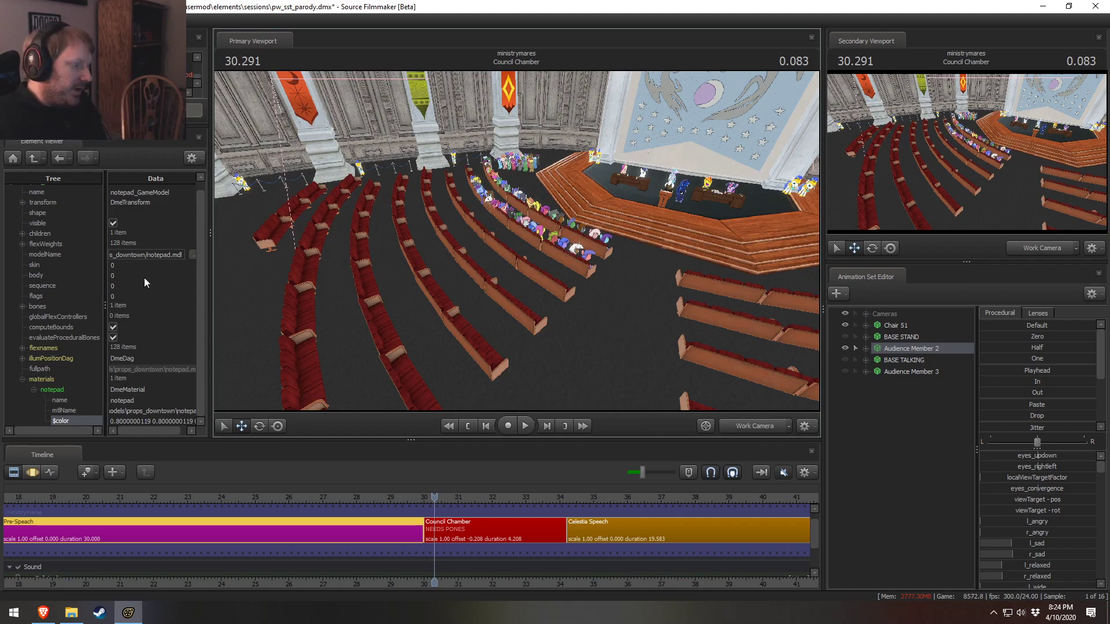
pyautogui.click(14, 612)
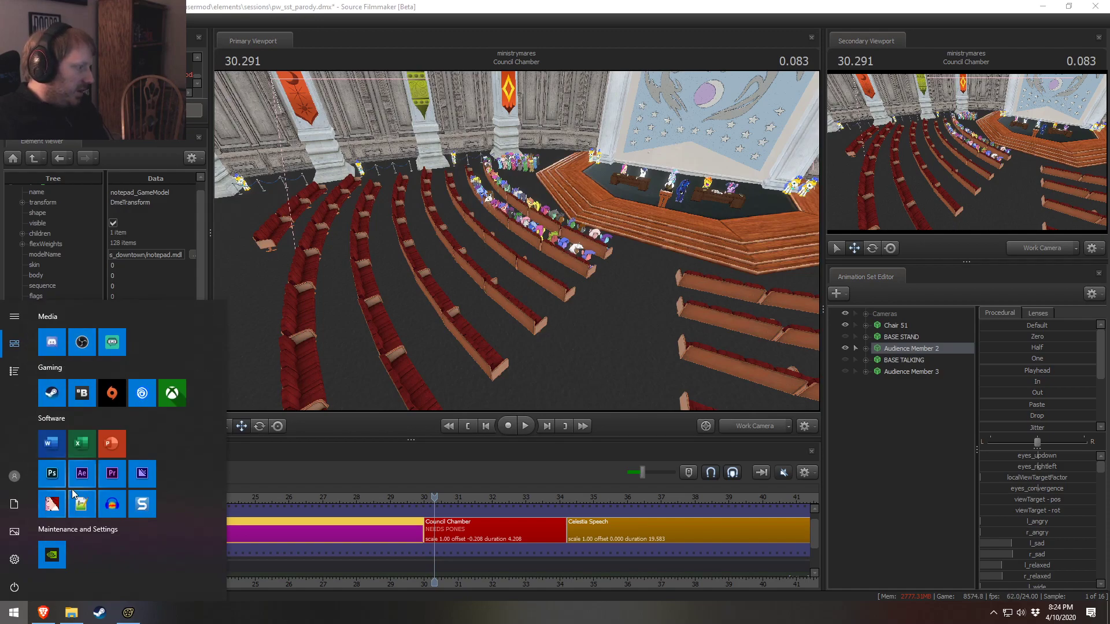
pyautogui.click(82, 475)
pyautogui.moveTo(516, 240)
pyautogui.mouseDown()
pyautogui.moveTo(549, 272)
pyautogui.moveTo(589, 249)
pyautogui.moveTo(566, 260)
pyautogui.moveTo(524, 238)
pyautogui.mouseUp()
pyautogui.press('w')
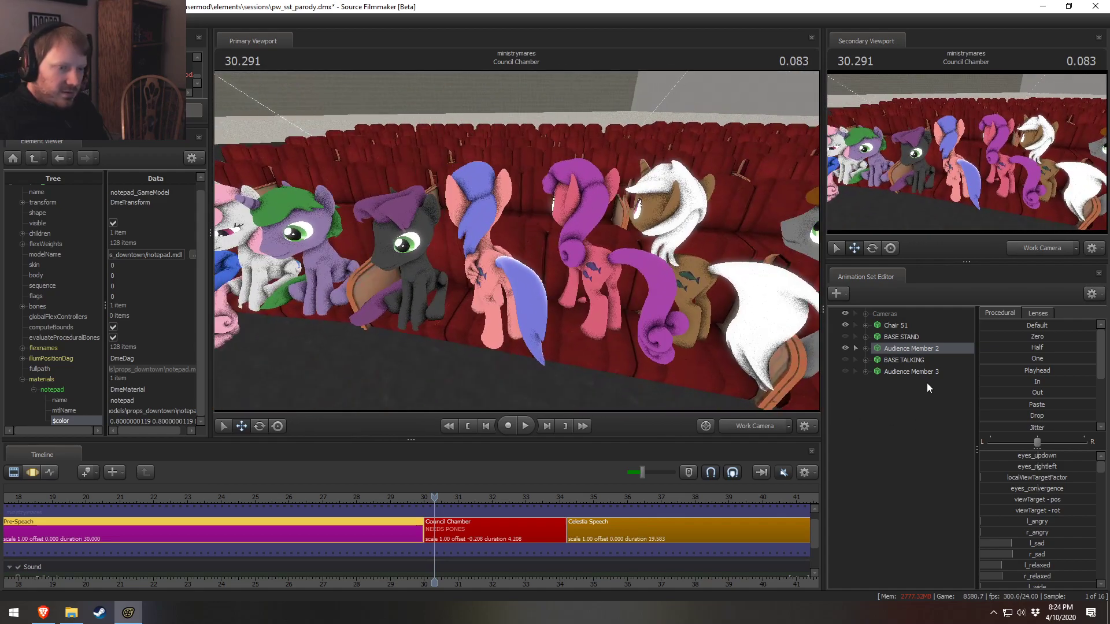
pyautogui.click(528, 536)
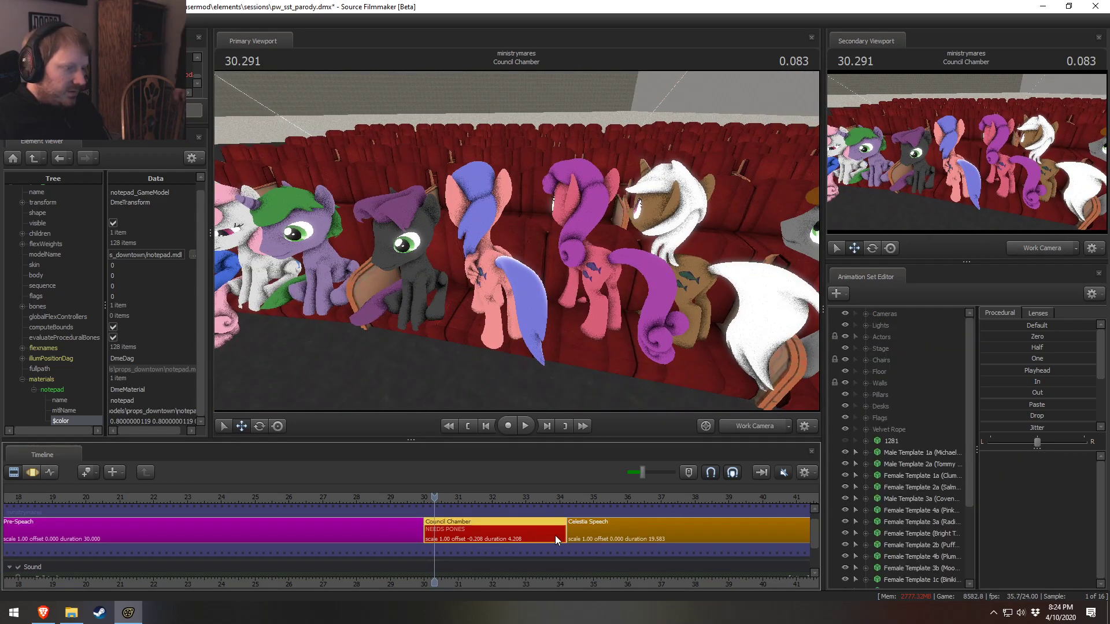
# Select the Female Template 1c character in the Motion Editor and shift the time selection to about 30.6–33.6 seconds
pyautogui.scroll(-2, 897, 405)
pyautogui.click(902, 428)
pyautogui.press('F2')
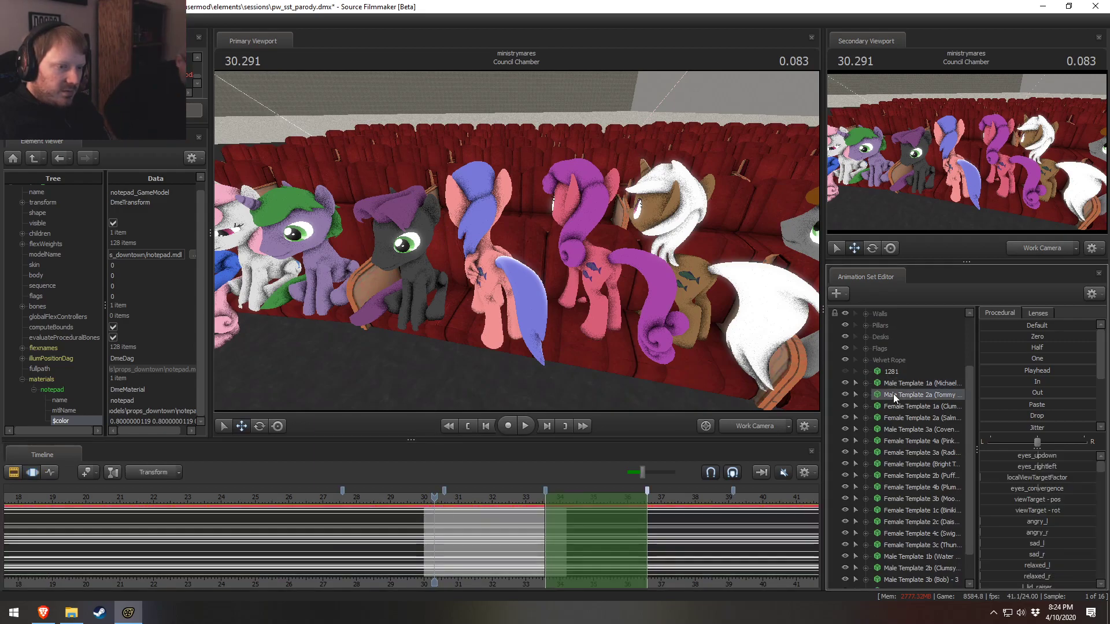
pyautogui.click(925, 509)
pyautogui.press('f')
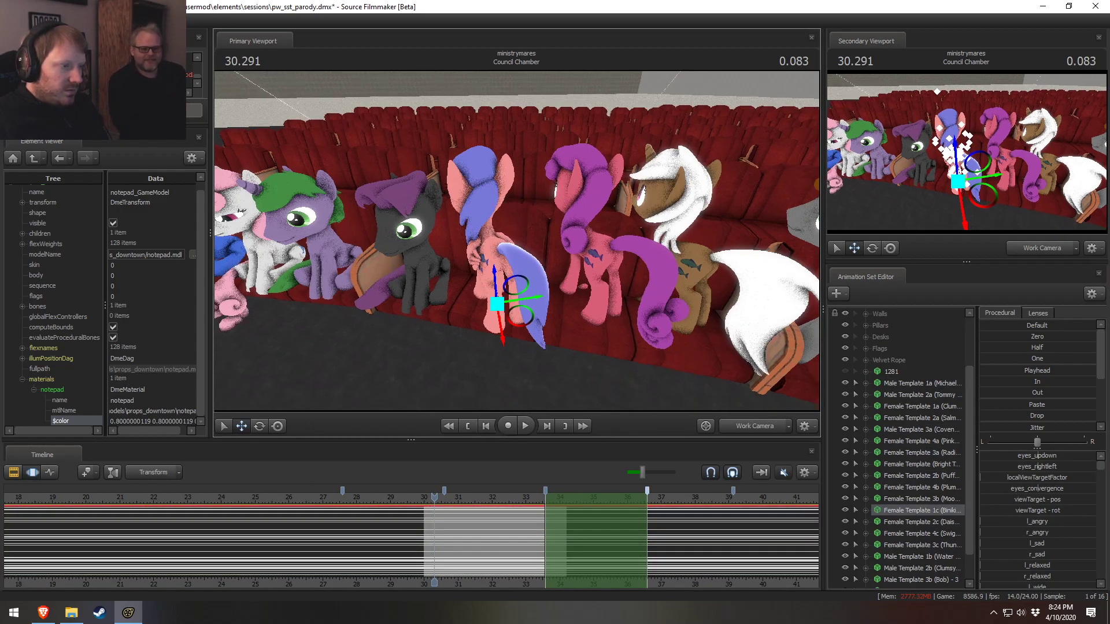
pyautogui.moveTo(589, 552); pyautogui.dragTo(485, 554)
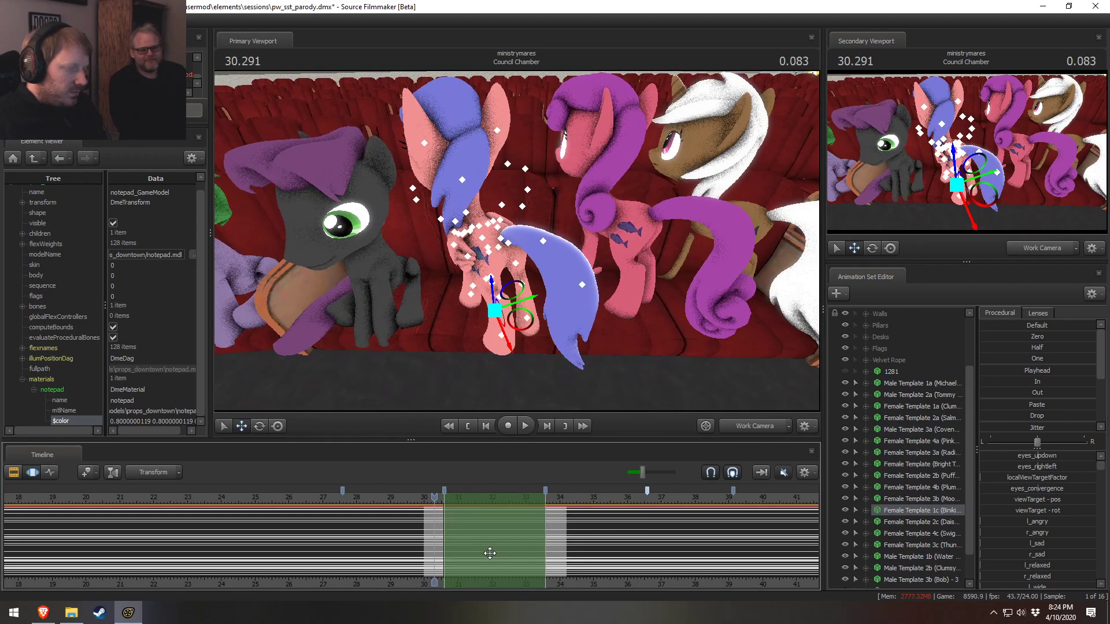
# Select Female Template 1c's face, head and pony controls without the rootTransform, and apply the seated pose to the selected time range
pyautogui.click(865, 511)
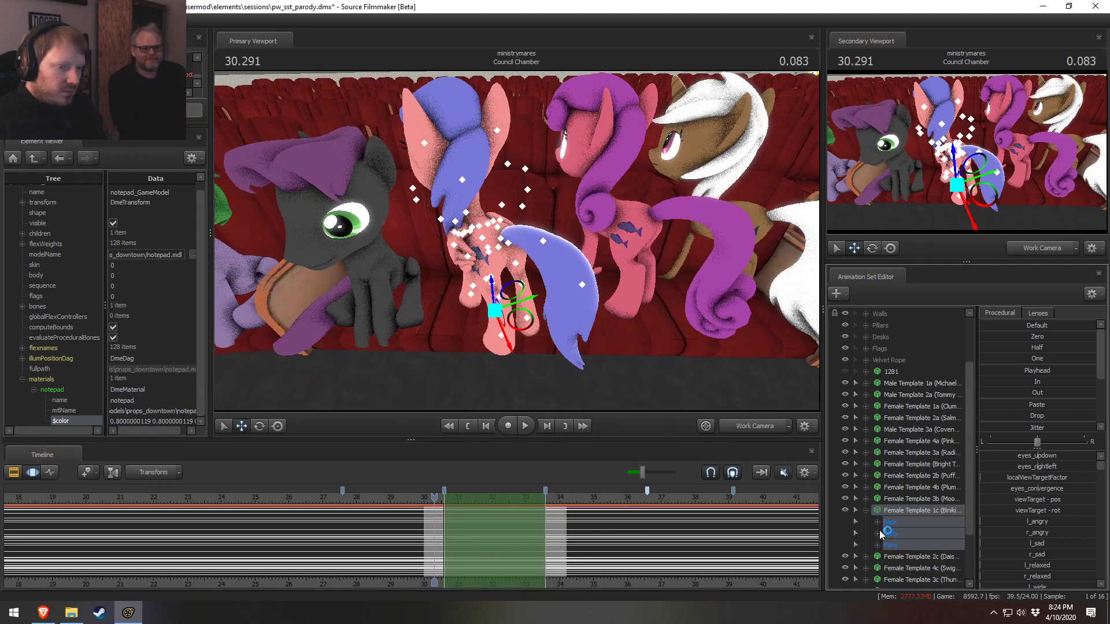
pyautogui.click(876, 533)
pyautogui.click(902, 556)
pyautogui.click(455, 512)
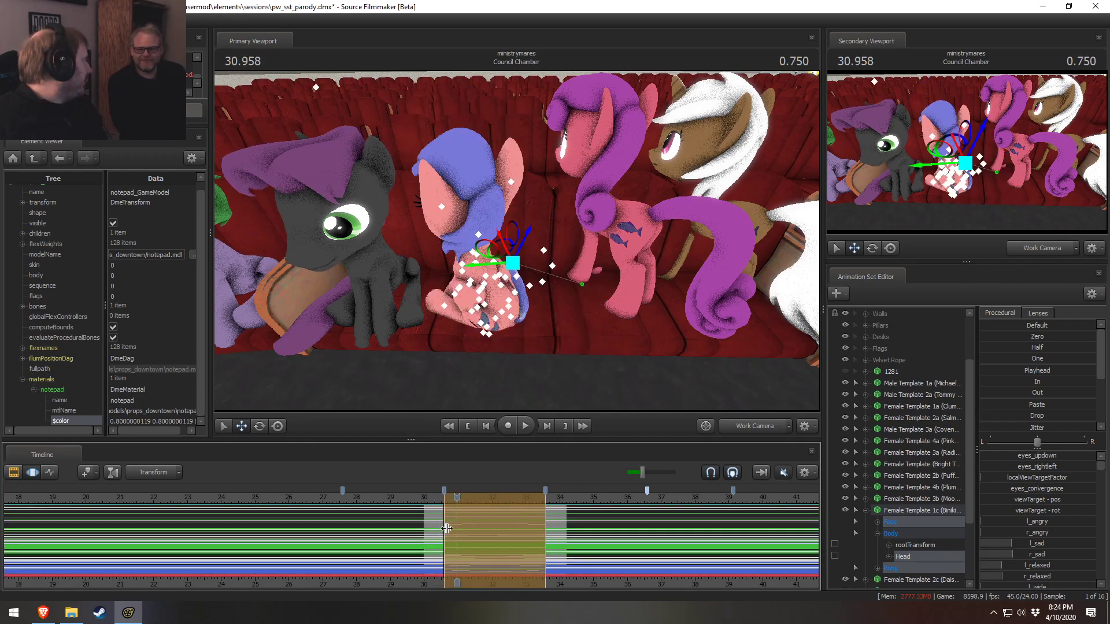
pyautogui.click(486, 517)
# Apply the seated pose to the adjoining time ranges around the Council Chamber shot and play the shot from its start
pyautogui.moveTo(482, 517); pyautogui.dragTo(379, 543)
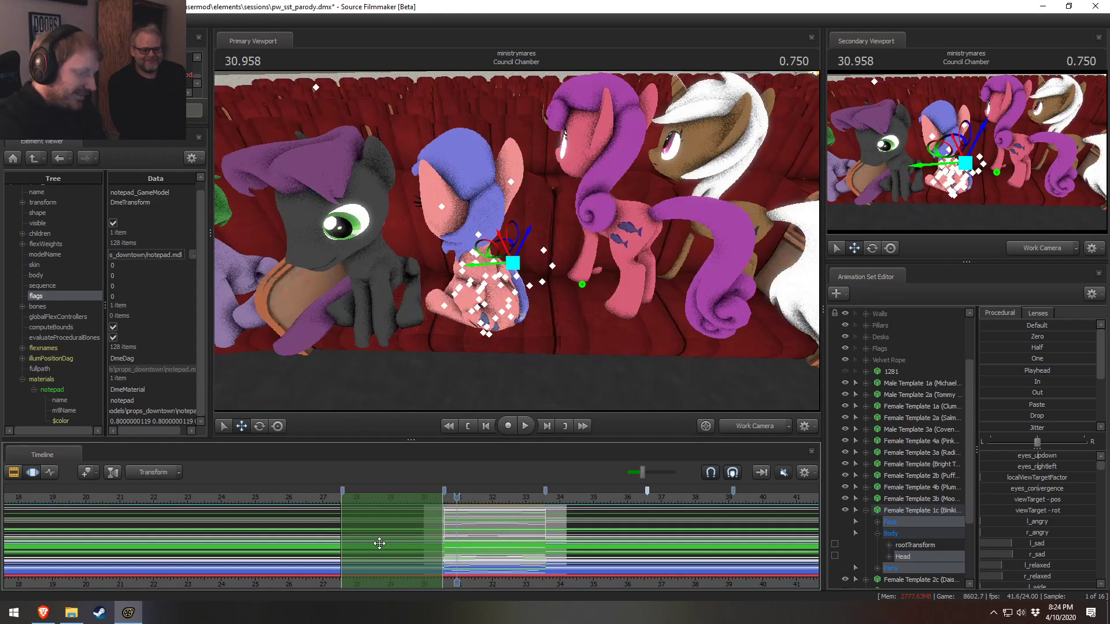
pyautogui.hotkey('ctrl', 'z')
pyautogui.hotkey('ctrl', 'z')
pyautogui.hotkey('ctrl', 'z')
pyautogui.hotkey('ctrl', 'z')
pyautogui.hotkey('ctrl', 'z')
pyautogui.hotkey('ctrl', 'z')
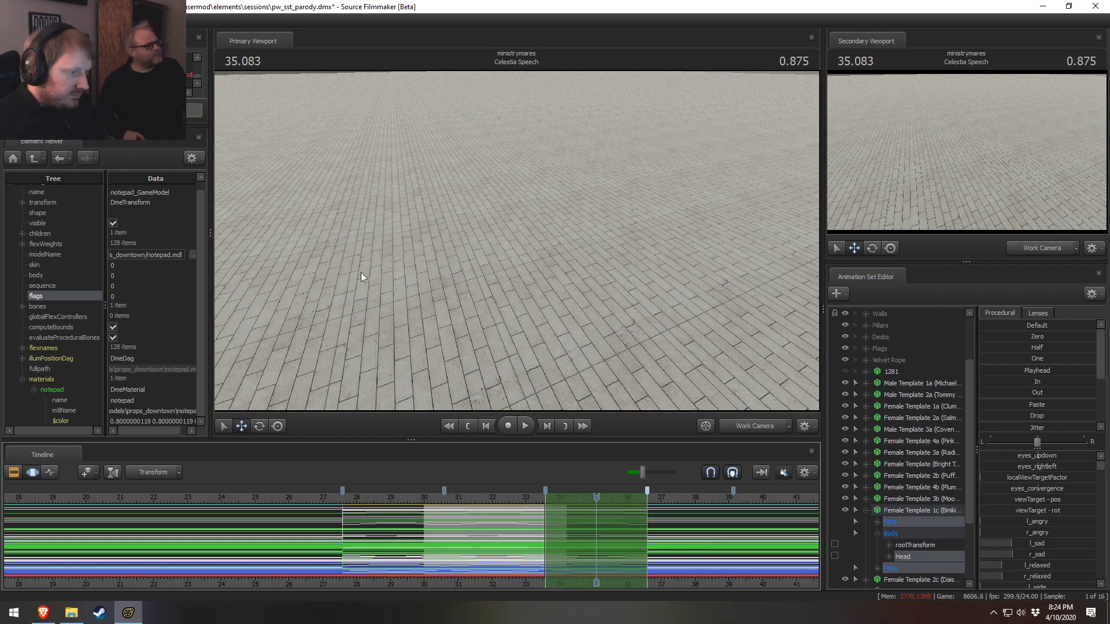
pyautogui.click(428, 508)
pyautogui.press('space')
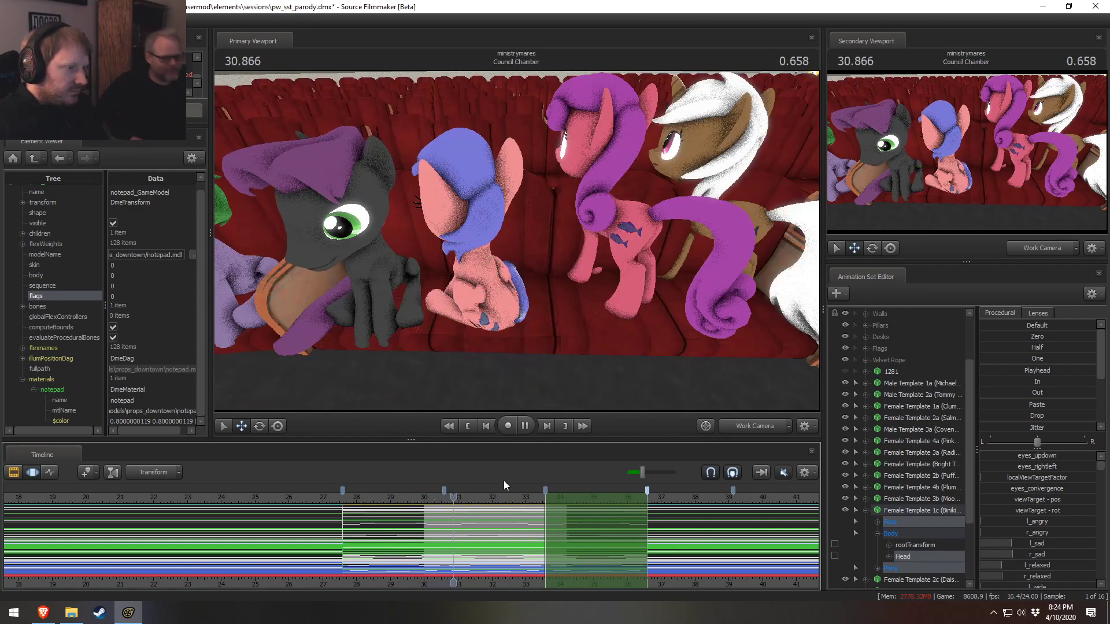
# Rotate and move Female Template 1c's rootTransform so the seated pony faces forward on its red seat
pyautogui.click(913, 545)
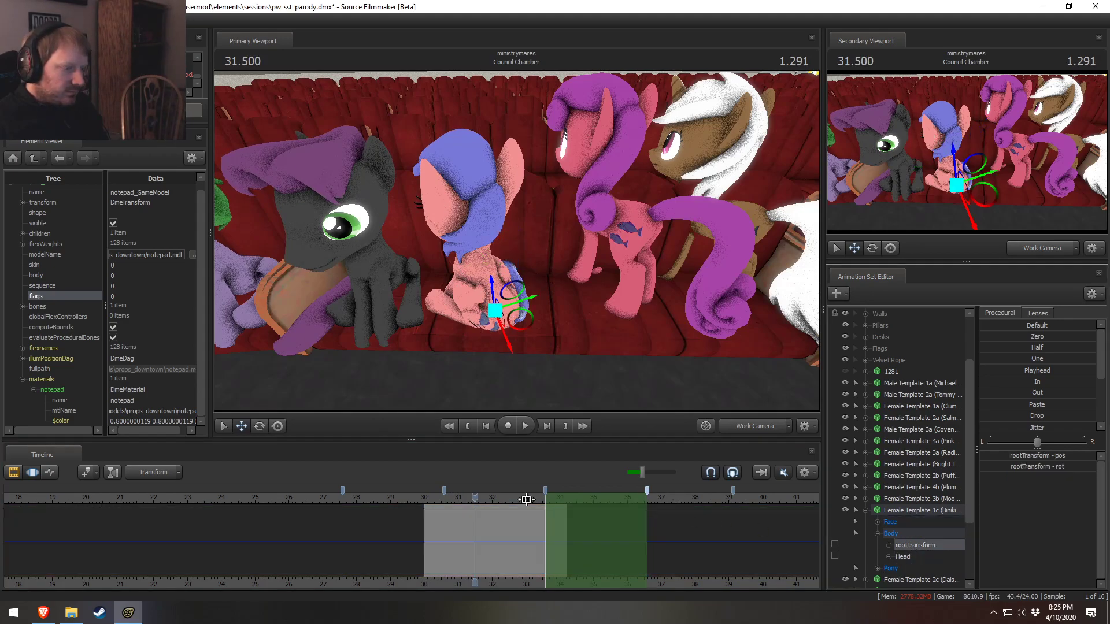
pyautogui.press('e')
pyautogui.moveTo(499, 350); pyautogui.dragTo(537, 284)
pyautogui.press('w')
pyautogui.click(472, 551)
pyautogui.moveTo(520, 289); pyautogui.dragTo(517, 241)
pyautogui.press('e')
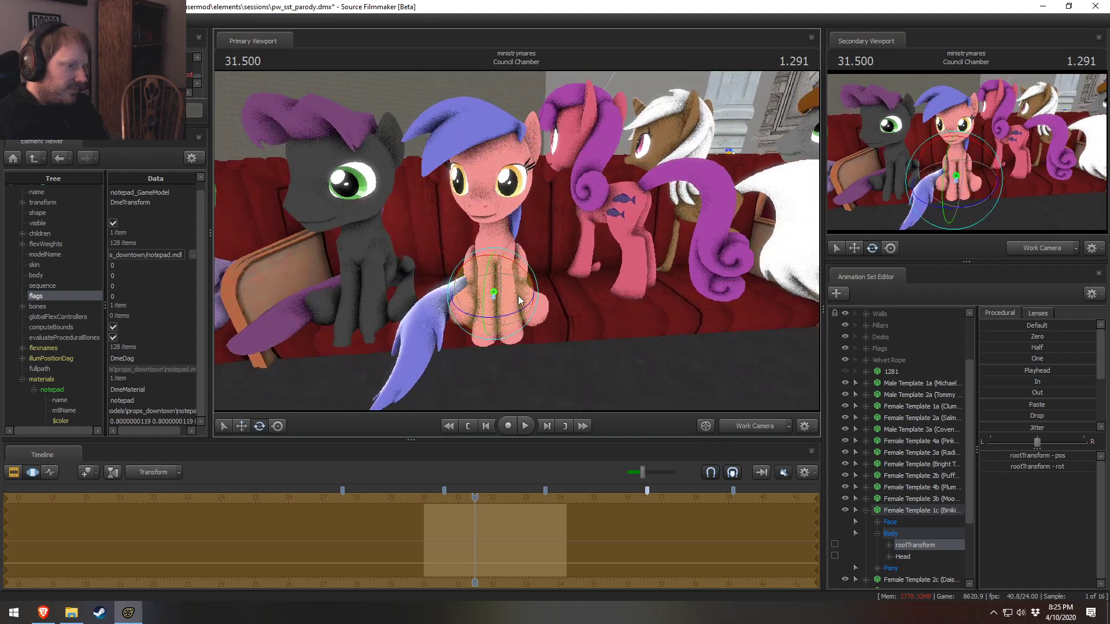
pyautogui.moveTo(512, 313); pyautogui.dragTo(515, 241)
pyautogui.press('w')
pyautogui.moveTo(542, 300); pyautogui.dragTo(539, 300)
# Rotate Female Template 1c's Tail2 and Tail3 bones so the tail hangs down over the seat's front edge
pyautogui.keyDown('ctrl'); pyautogui.click(552, 368); pyautogui.keyUp('ctrl')
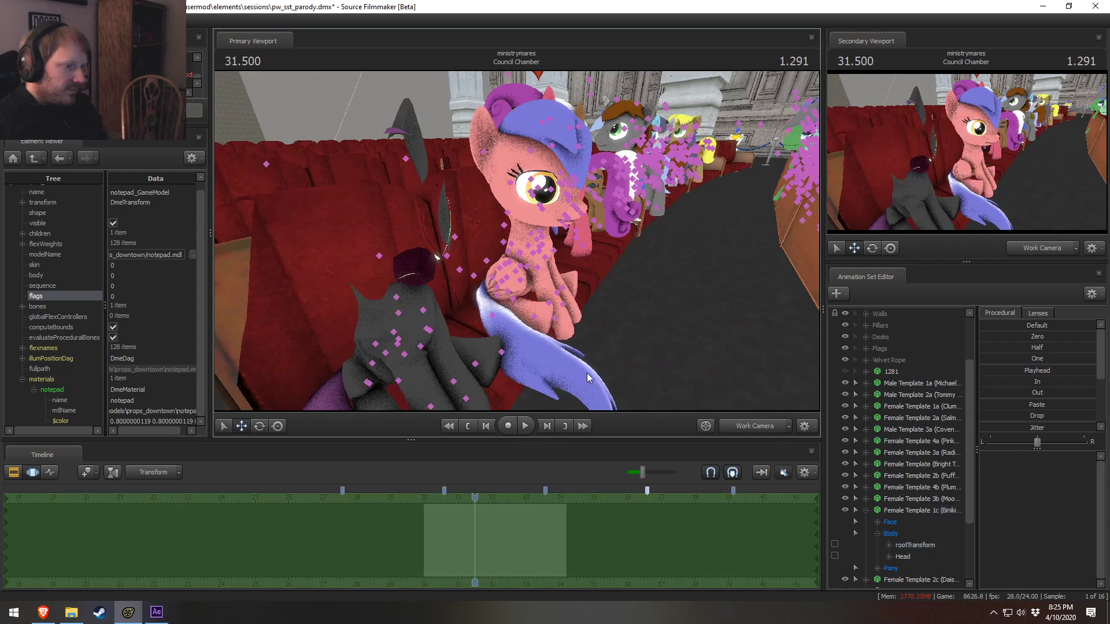
pyautogui.keyDown('ctrl'); pyautogui.click(496, 319); pyautogui.keyUp('ctrl')
pyautogui.keyDown('alt'); pyautogui.moveTo(509, 319); pyautogui.dragTo(528, 277); pyautogui.keyUp('alt')
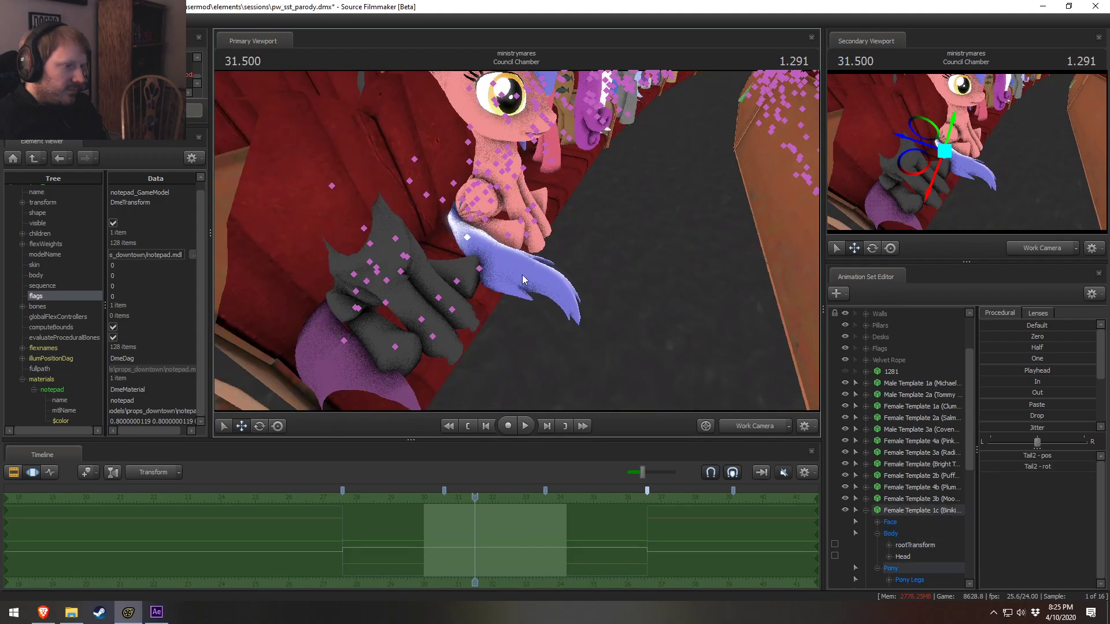
pyautogui.scroll(-7, 910, 462)
pyautogui.click(923, 478)
pyautogui.press('e')
pyautogui.moveTo(506, 258)
pyautogui.mouseDown()
pyautogui.moveTo(515, 290)
pyautogui.moveTo(493, 257)
pyautogui.moveTo(519, 241)
pyautogui.mouseUp()
pyautogui.press('w')
# Play the Council Chamber shot to check the tail pose, and collapse the character's Pony Body controls
pyautogui.press('space')
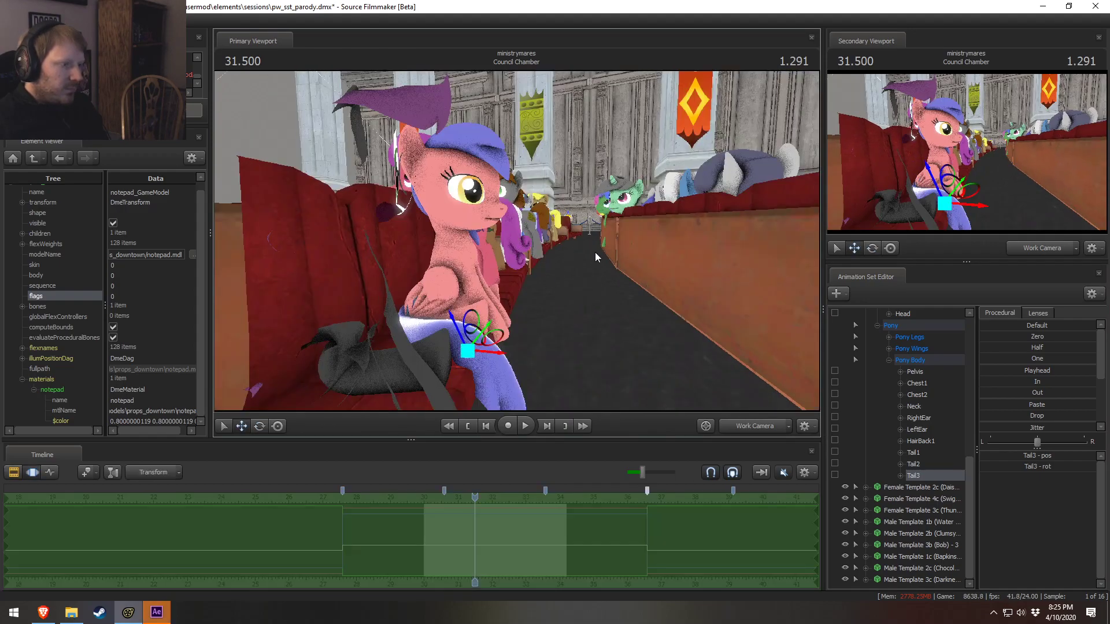
pyautogui.press('space')
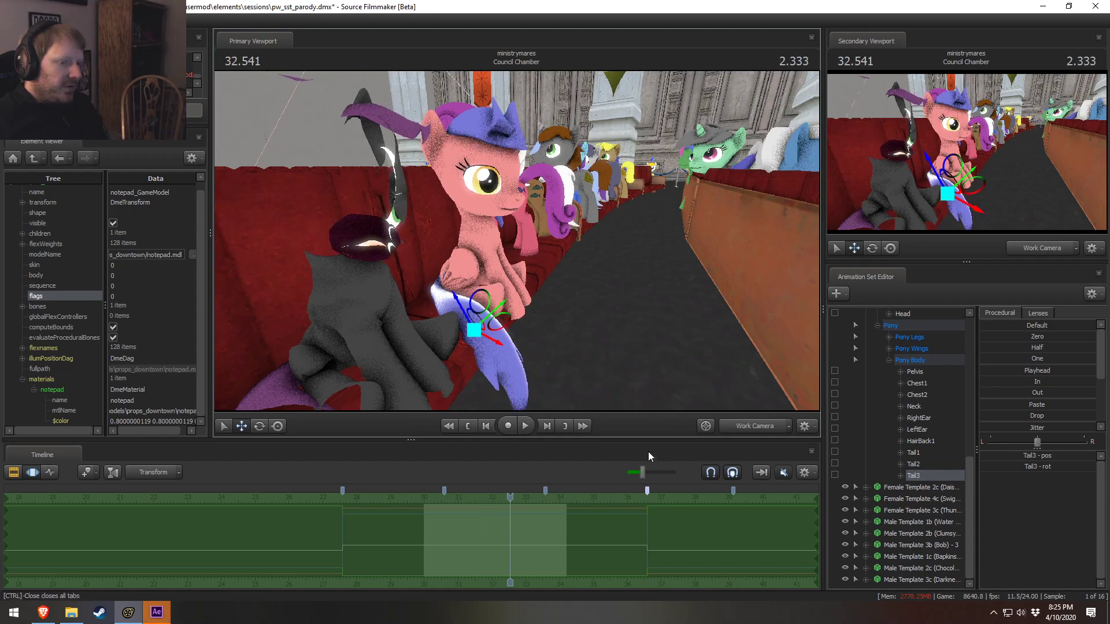
pyautogui.press('space')
pyautogui.press('space')
pyautogui.click(888, 360)
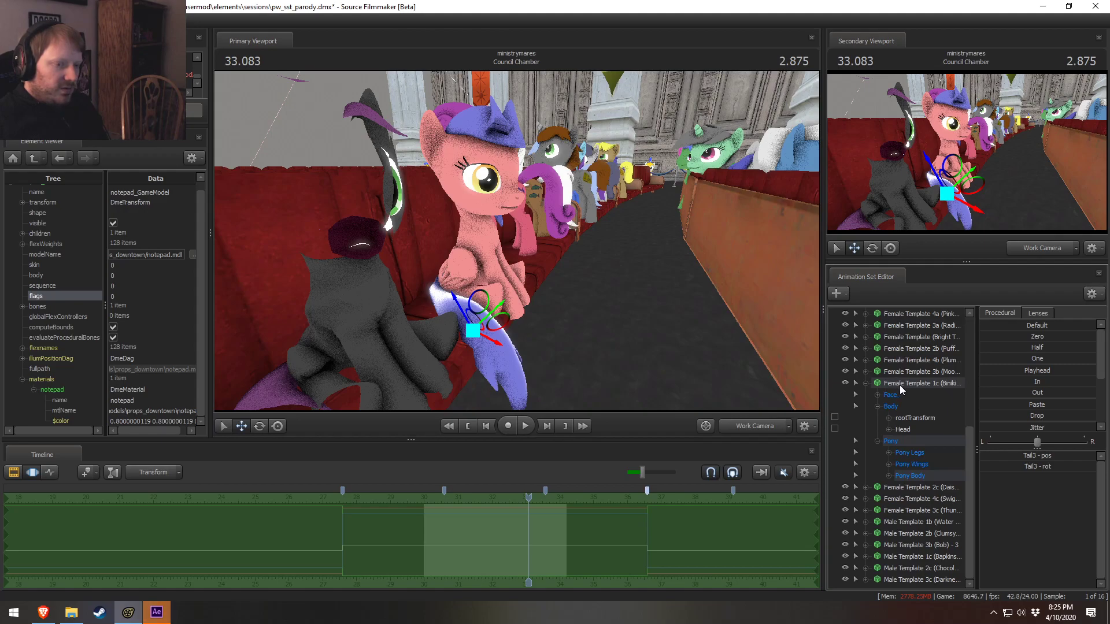
pyautogui.scroll(3, 896, 386)
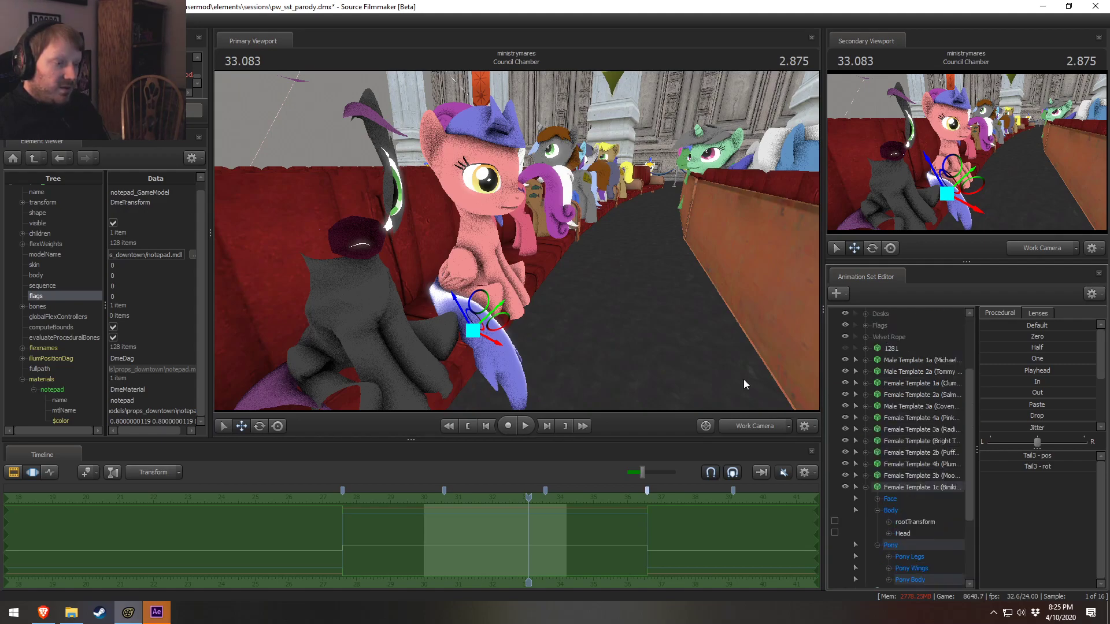
pyautogui.moveTo(618, 323); pyautogui.dragTo(507, 268)
pyautogui.press('d')
# Switch to After Effects, open the recent project Rathalos - Chicken, and collapse the Black Solid 1 layer's properties
pyautogui.click(167, 613)
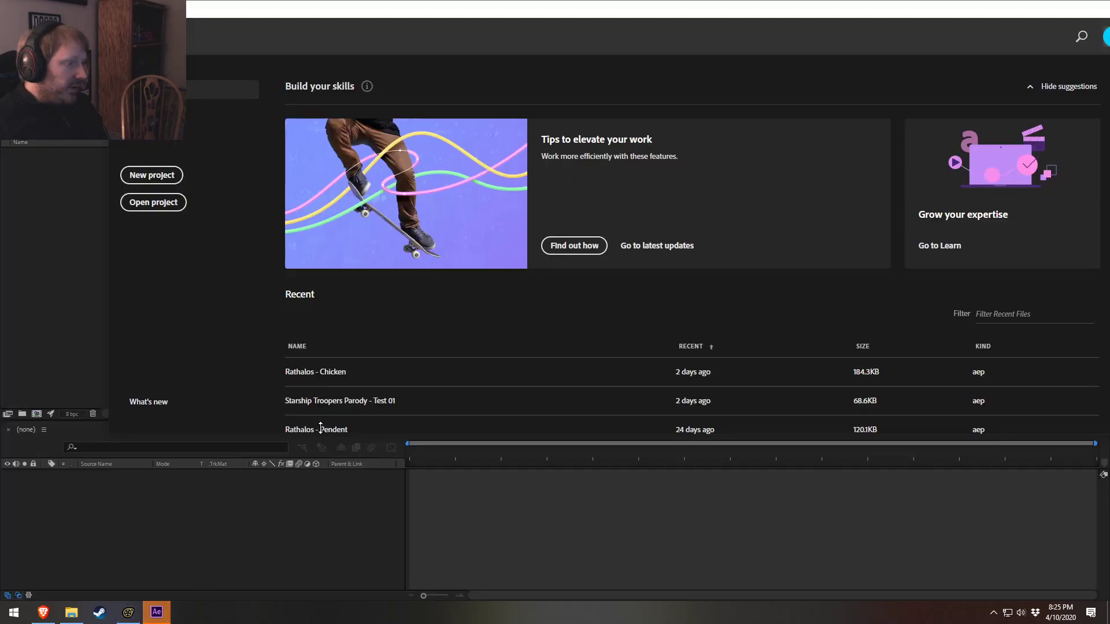
pyautogui.click(324, 371)
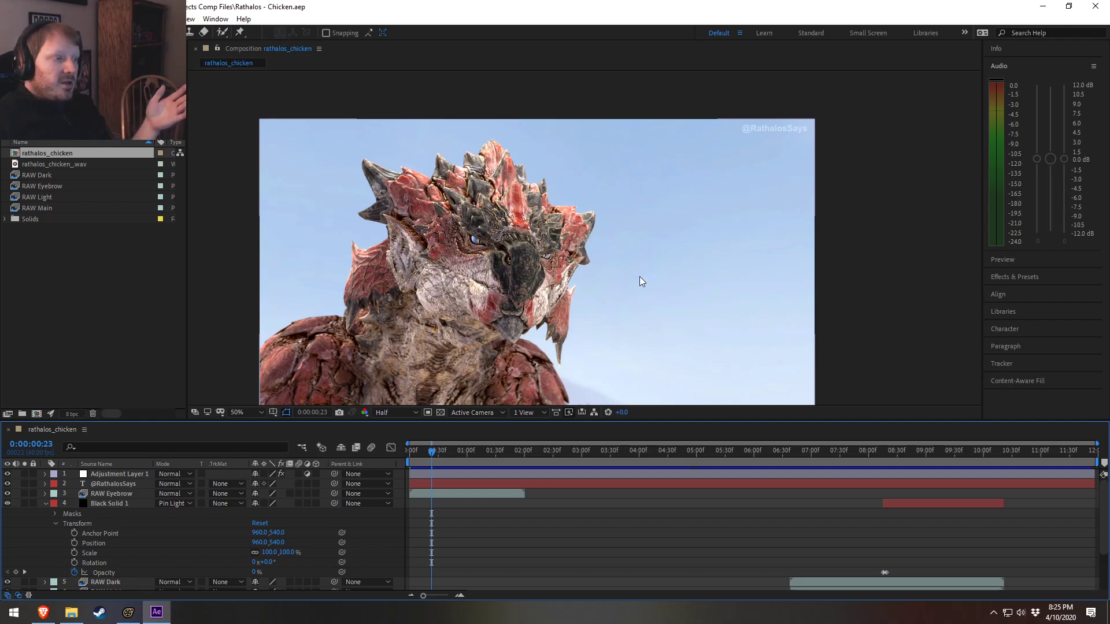
pyautogui.click(44, 503)
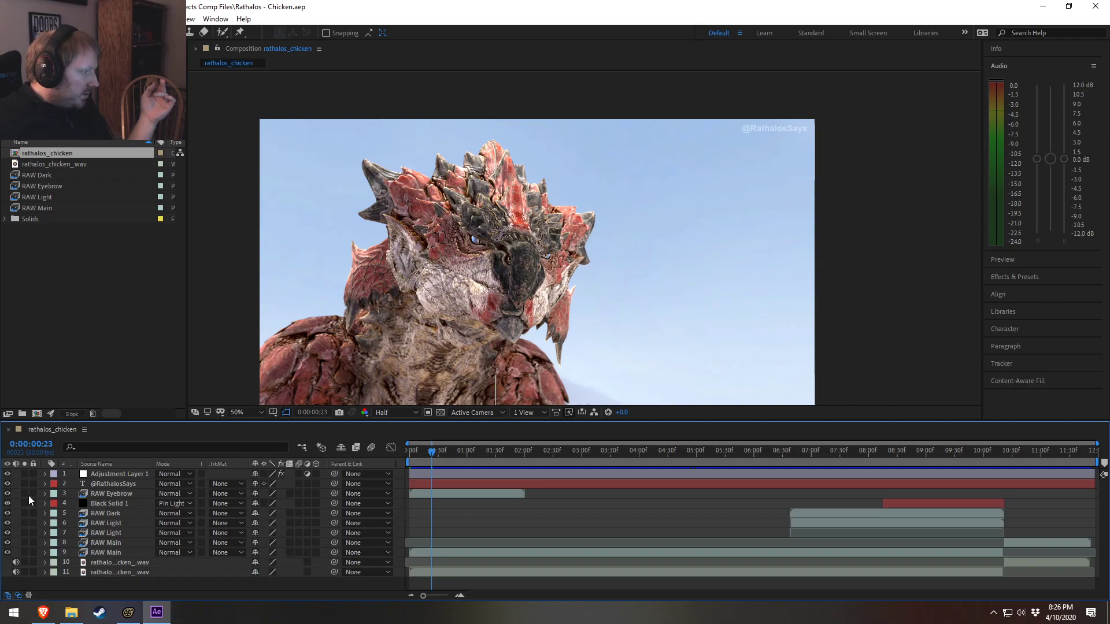
# Preview the composition from the start with the RAW Eyebrow layer temporarily hidden, and restore the layer's visibility
pyautogui.click(8, 494)
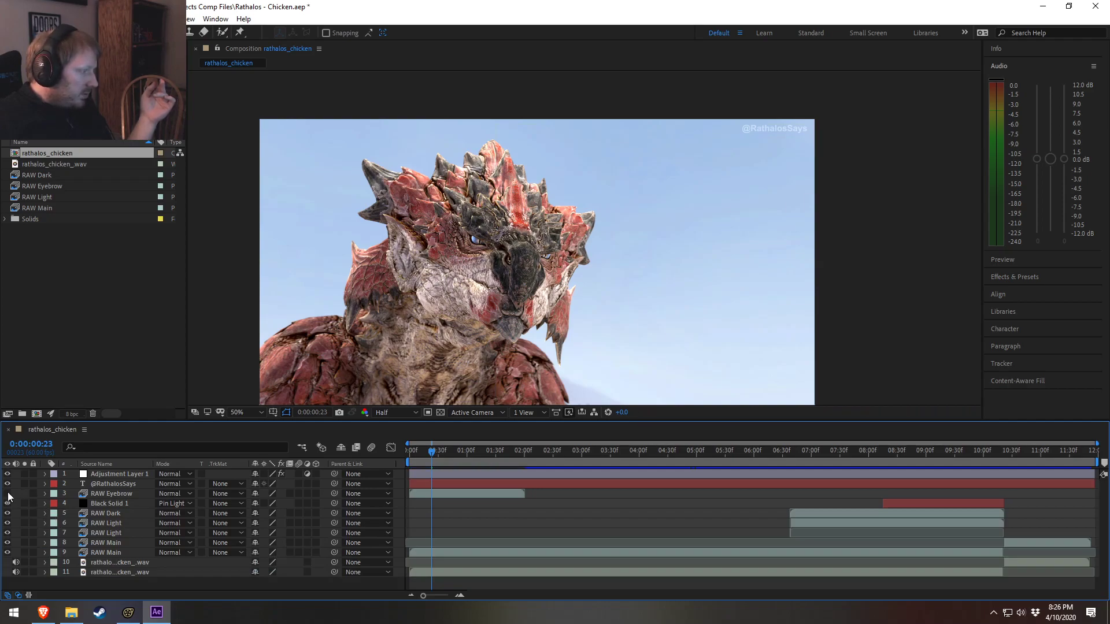
pyautogui.moveTo(415, 450)
pyautogui.mouseDown()
pyautogui.moveTo(439, 453)
pyautogui.moveTo(405, 458)
pyautogui.mouseUp()
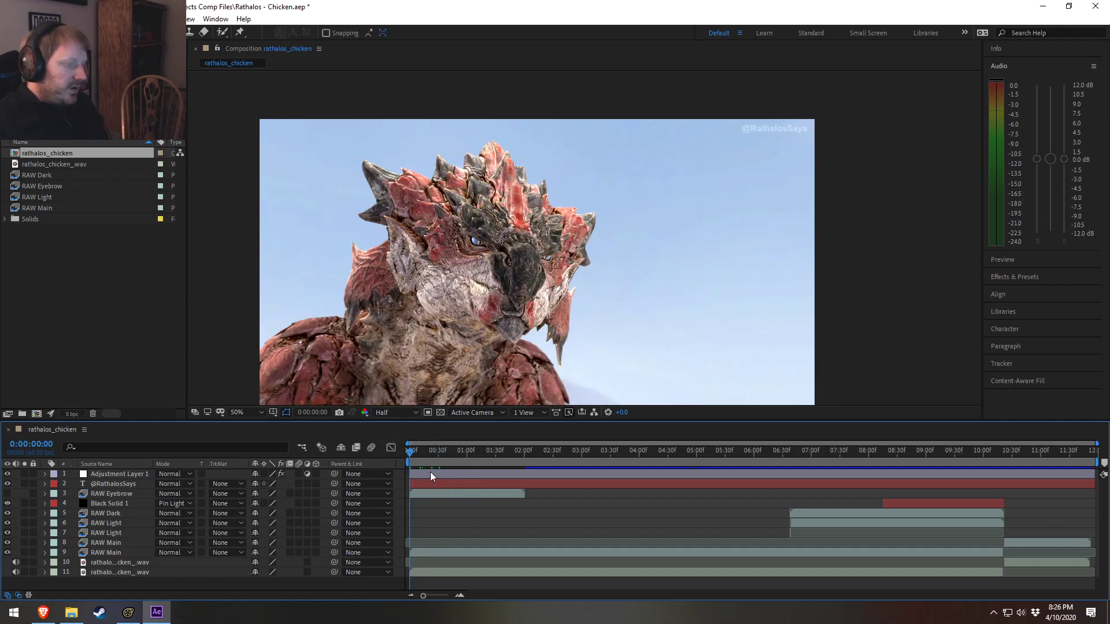
pyautogui.press('space')
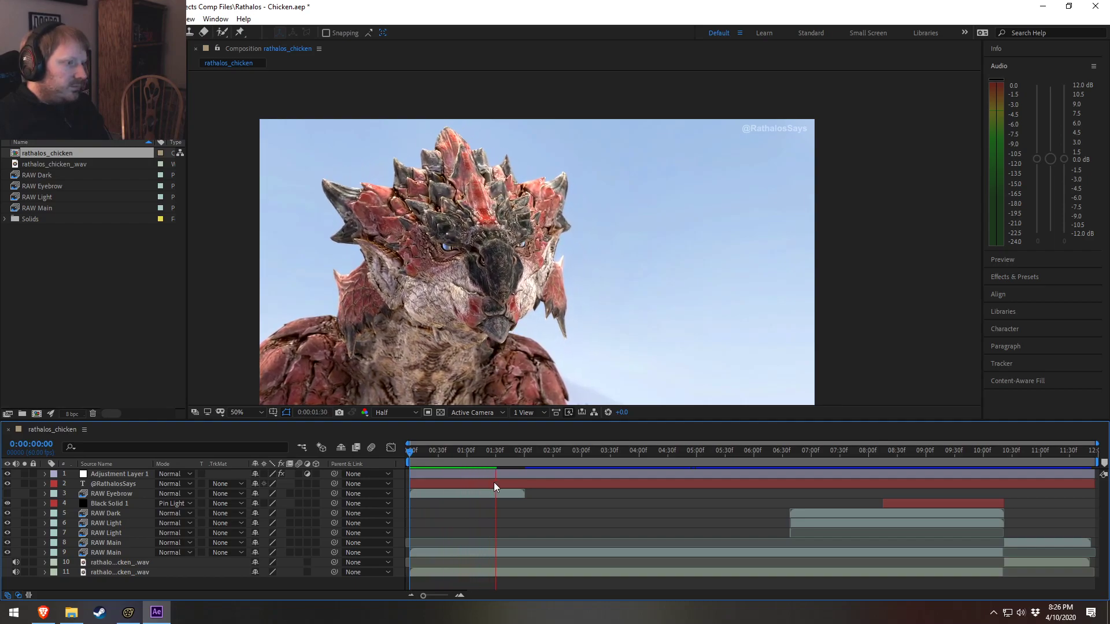
pyautogui.press('space')
pyautogui.press('space')
pyautogui.moveTo(484, 457); pyautogui.dragTo(452, 480)
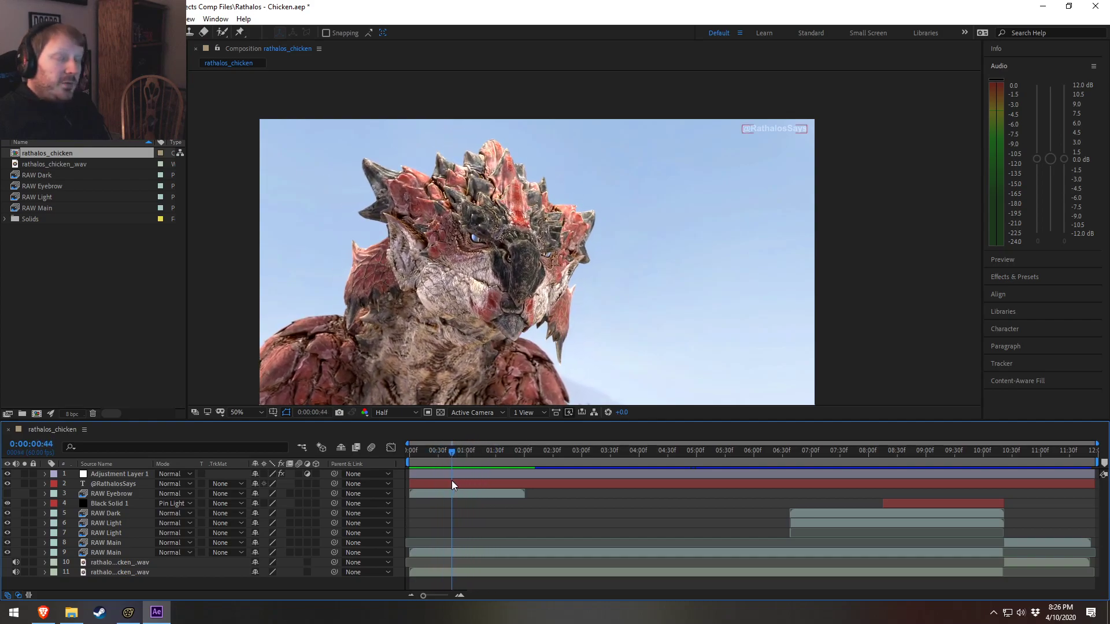
pyautogui.click(8, 494)
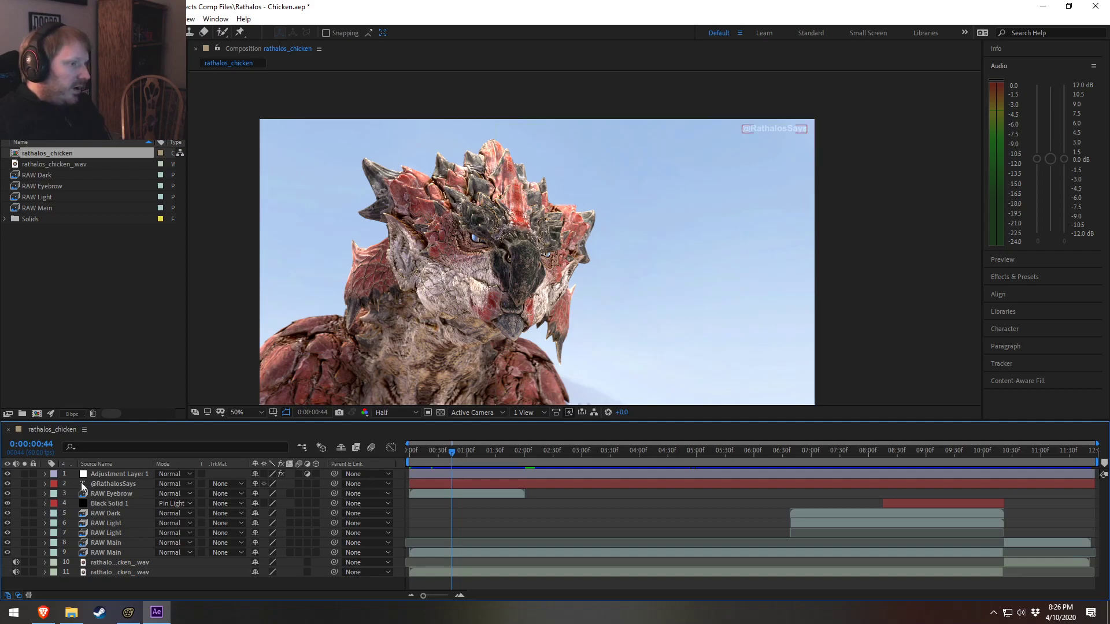
# View the RAW Eyebrow source footage on its own, scrub through it to compare with the composition, and close it
pyautogui.doubleClick(52, 186)
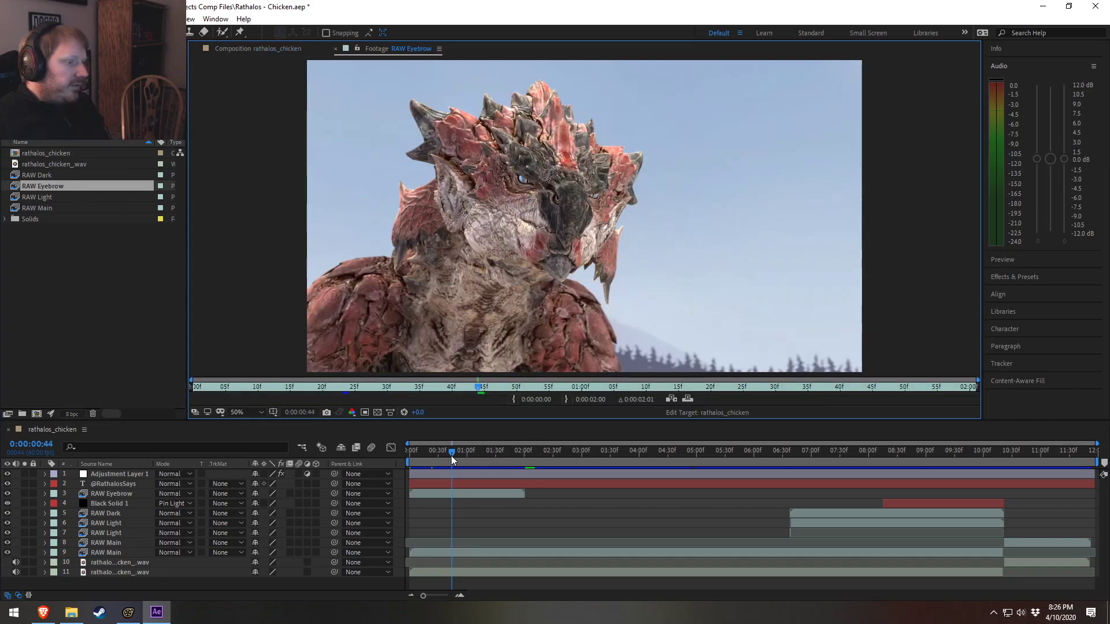
pyautogui.moveTo(452, 453); pyautogui.dragTo(446, 453)
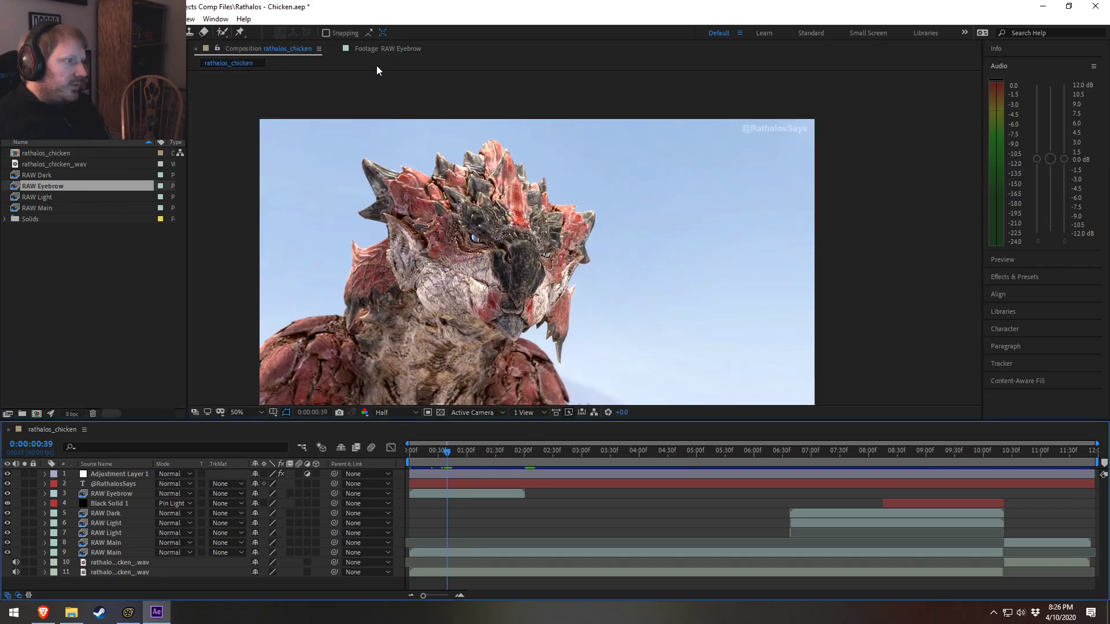
pyautogui.click(378, 48)
pyautogui.moveTo(441, 391); pyautogui.dragTo(778, 398)
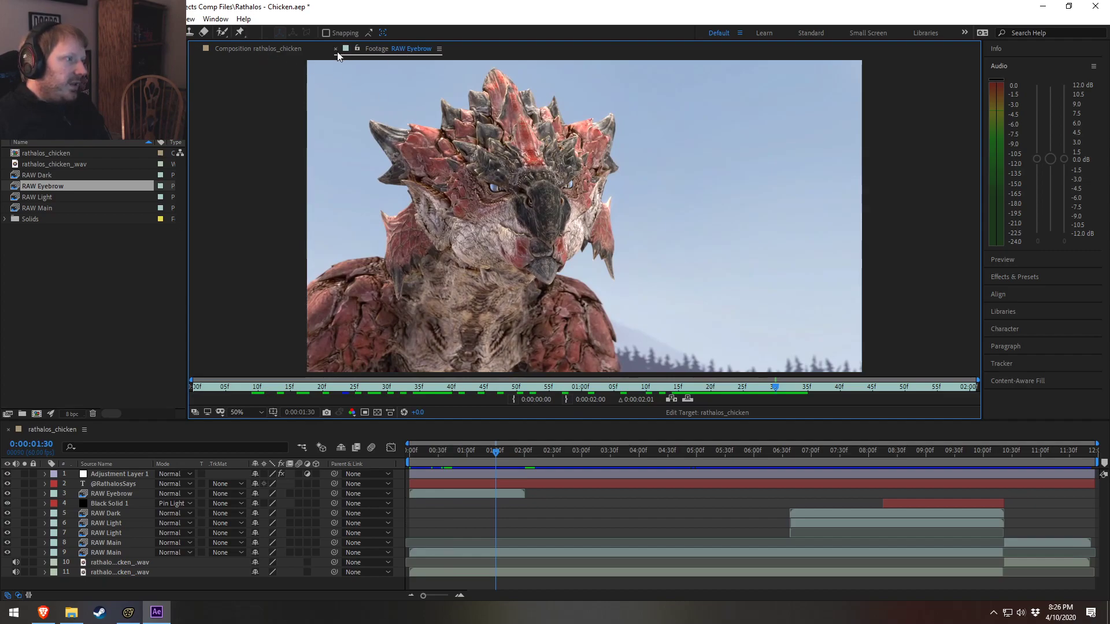
pyautogui.click(335, 49)
# Play the composition from the start with the RAW Eyebrow layer visible and scrub to frame 0:00:01:32
pyautogui.moveTo(471, 450); pyautogui.dragTo(379, 440)
pyautogui.press('space')
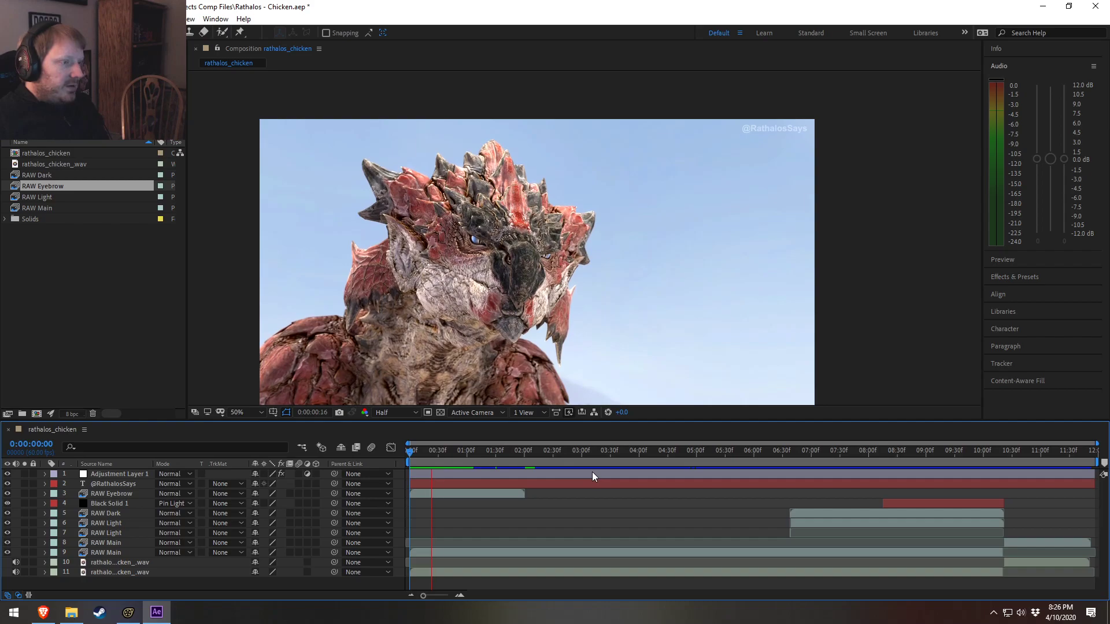
pyautogui.moveTo(448, 449); pyautogui.dragTo(497, 478)
pyautogui.click(492, 482)
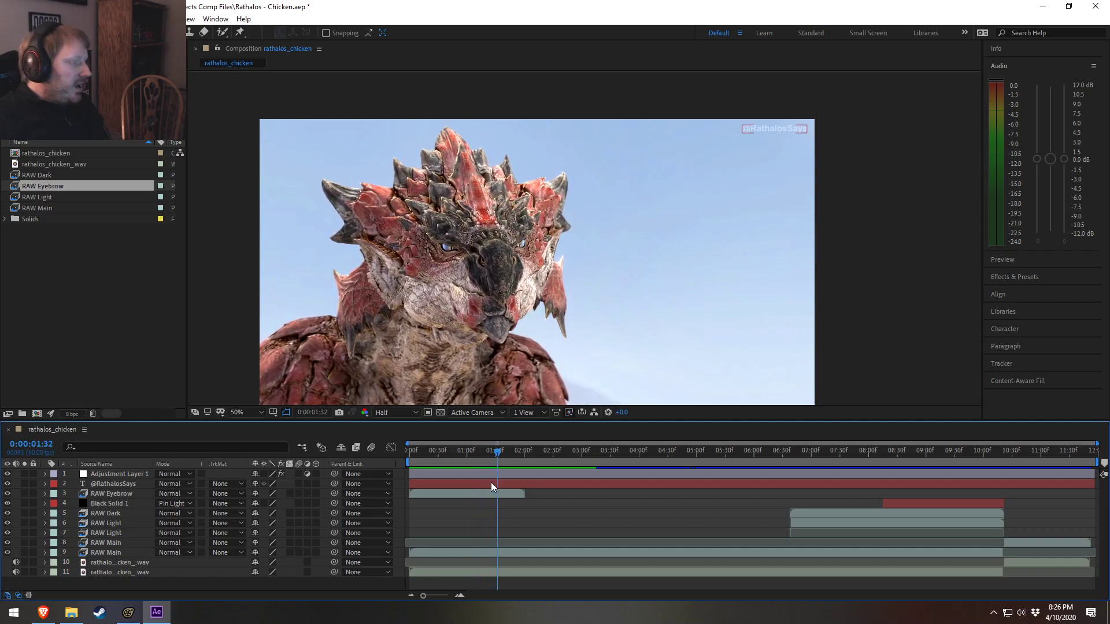
# Expand the RAW Eyebrow layer's masks and shift Mask 1 so its vertical edge runs through the creature's beak
pyautogui.click(45, 494)
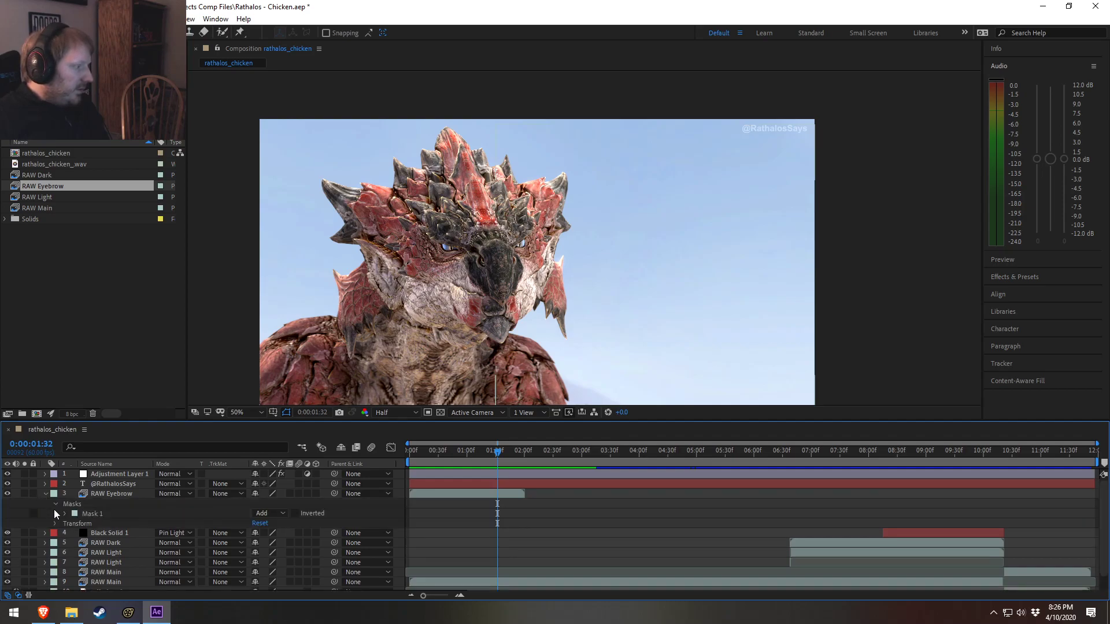
pyautogui.click(91, 514)
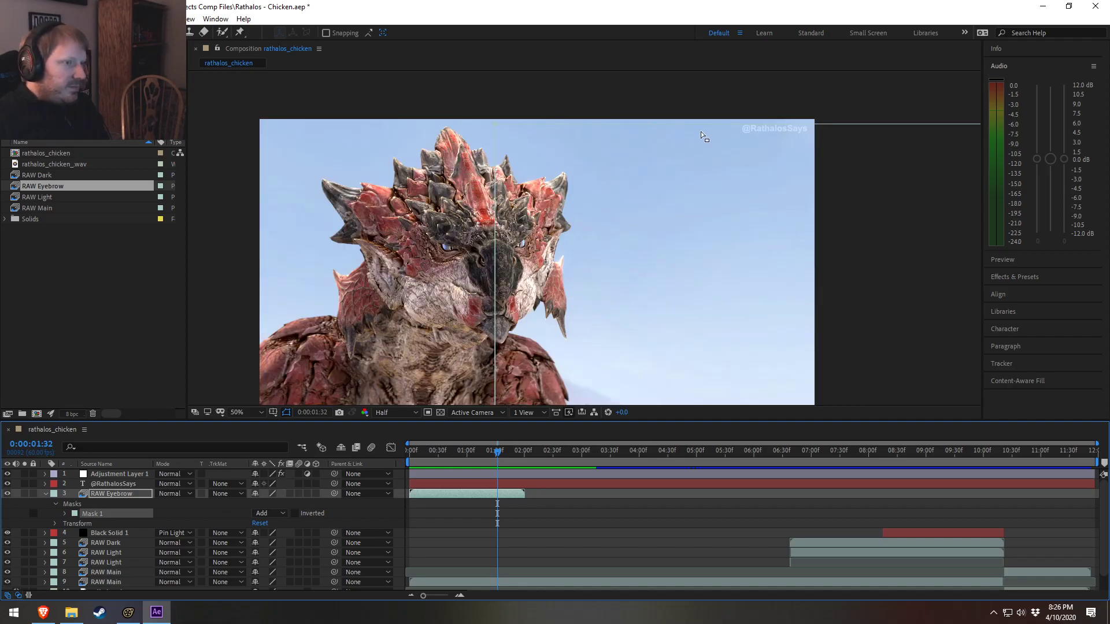
pyautogui.moveTo(754, 130)
pyautogui.mouseDown()
pyautogui.moveTo(771, 131)
pyautogui.moveTo(748, 141)
pyautogui.moveTo(801, 152)
pyautogui.moveTo(750, 145)
pyautogui.mouseUp()
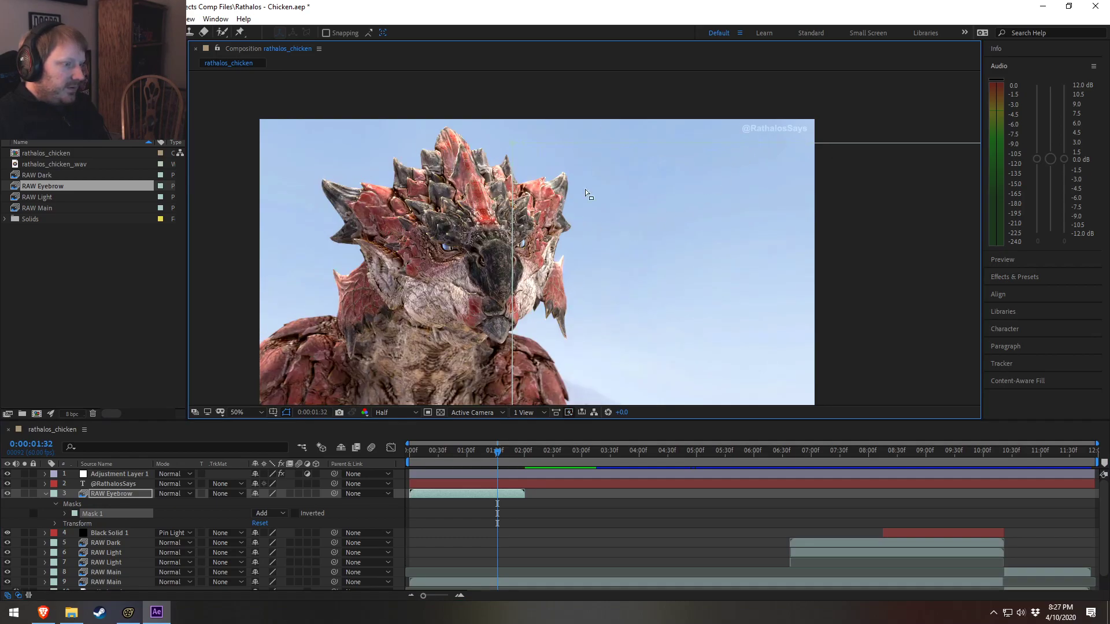
pyautogui.moveTo(593, 139); pyautogui.dragTo(522, 133)
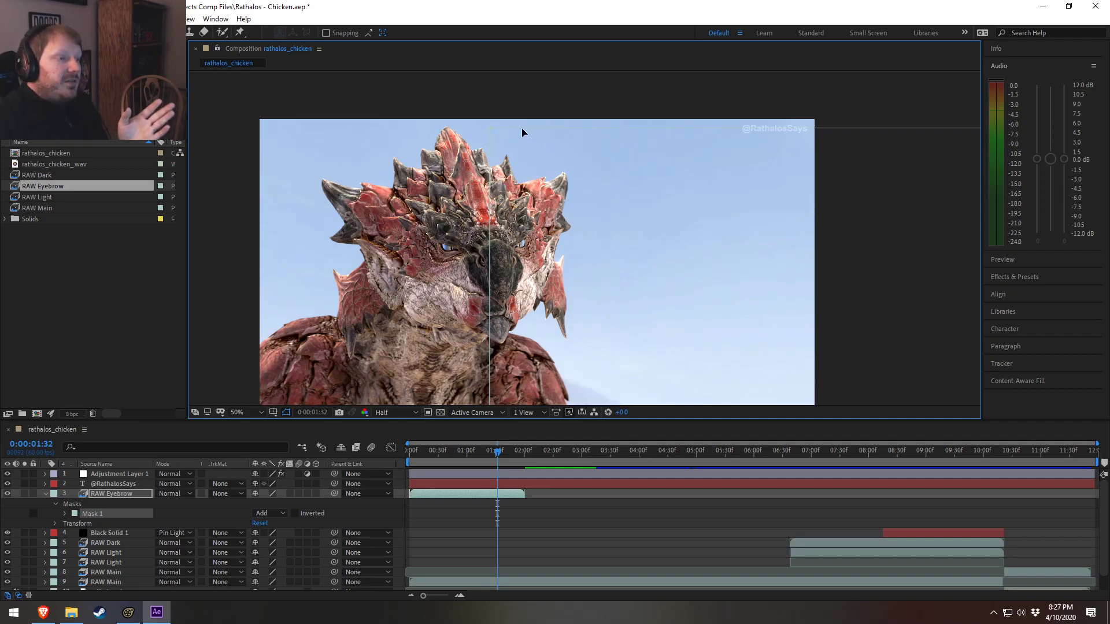
pyautogui.moveTo(522, 132)
pyautogui.mouseDown()
pyautogui.moveTo(555, 131)
pyautogui.moveTo(516, 124)
pyautogui.mouseUp()
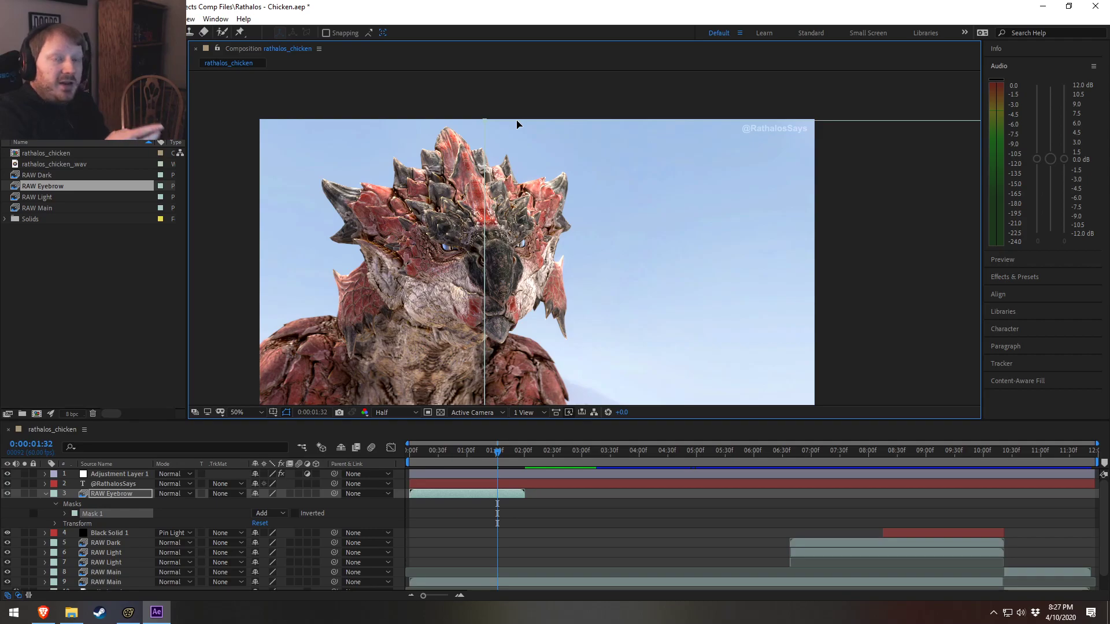
# Open the project Grogar's Demise.aep from the After Effects Comp Files folder, dismiss the missing-files warning, and show Main Composition 2
pyautogui.click(10, 18)
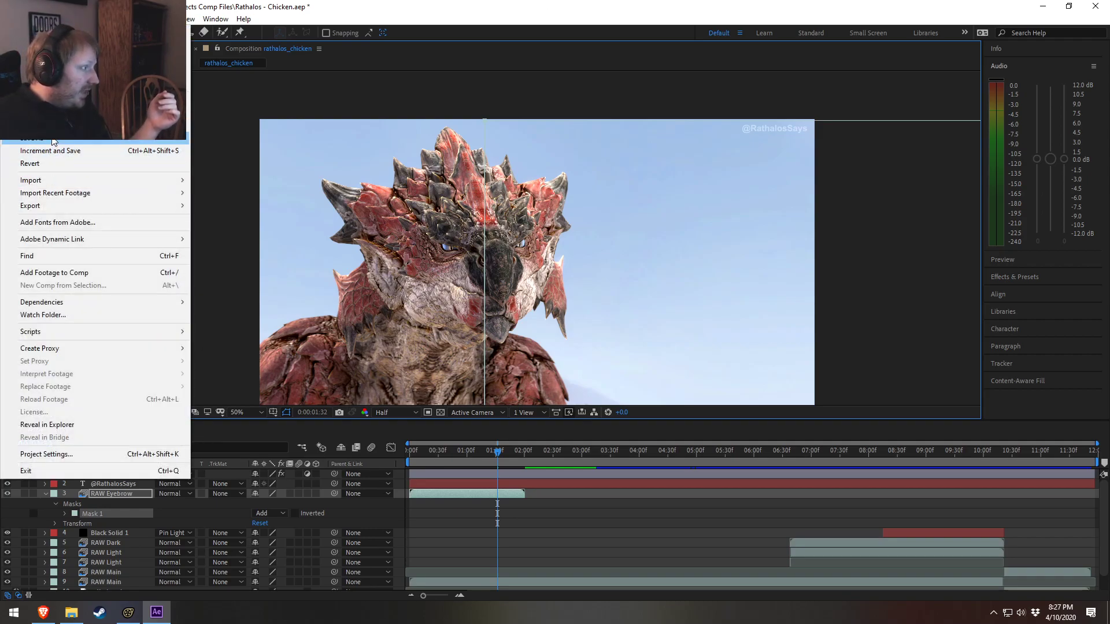
pyautogui.moveTo(173, 69)
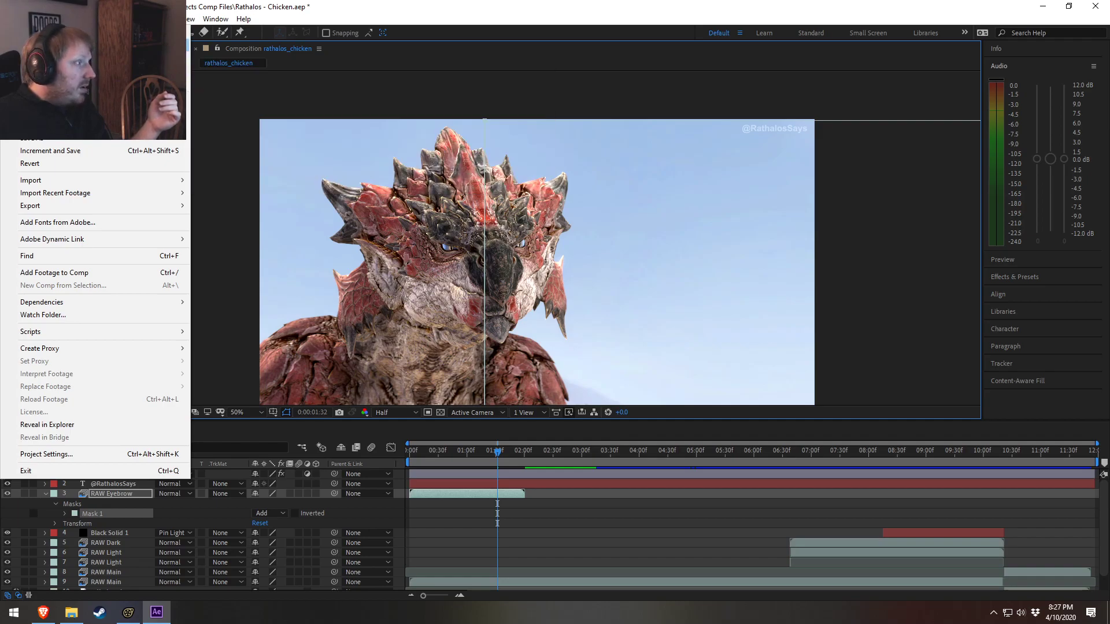
pyautogui.click(53, 109)
pyautogui.click(579, 321)
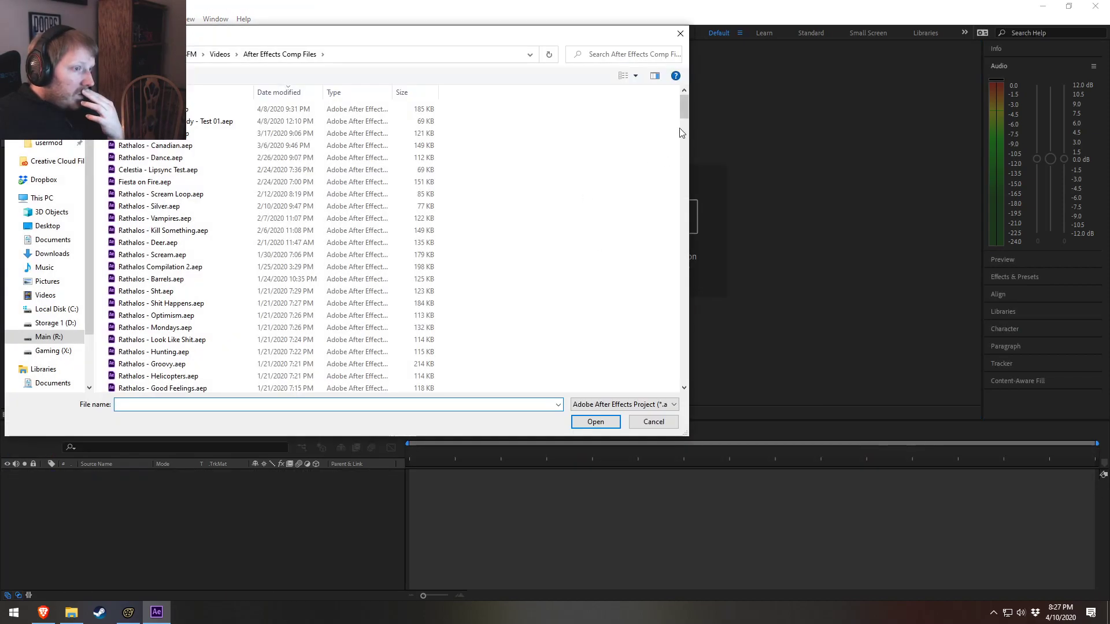
pyautogui.moveTo(683, 107)
pyautogui.mouseDown()
pyautogui.moveTo(697, 200)
pyautogui.moveTo(699, 96)
pyautogui.mouseUp()
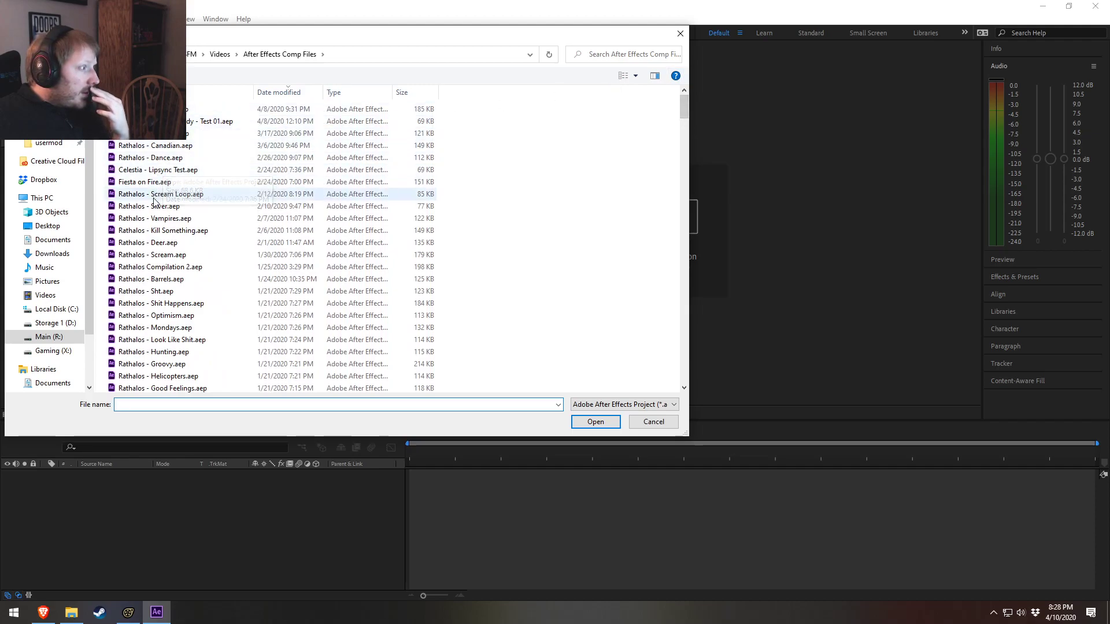
pyautogui.scroll(-6, 159, 278)
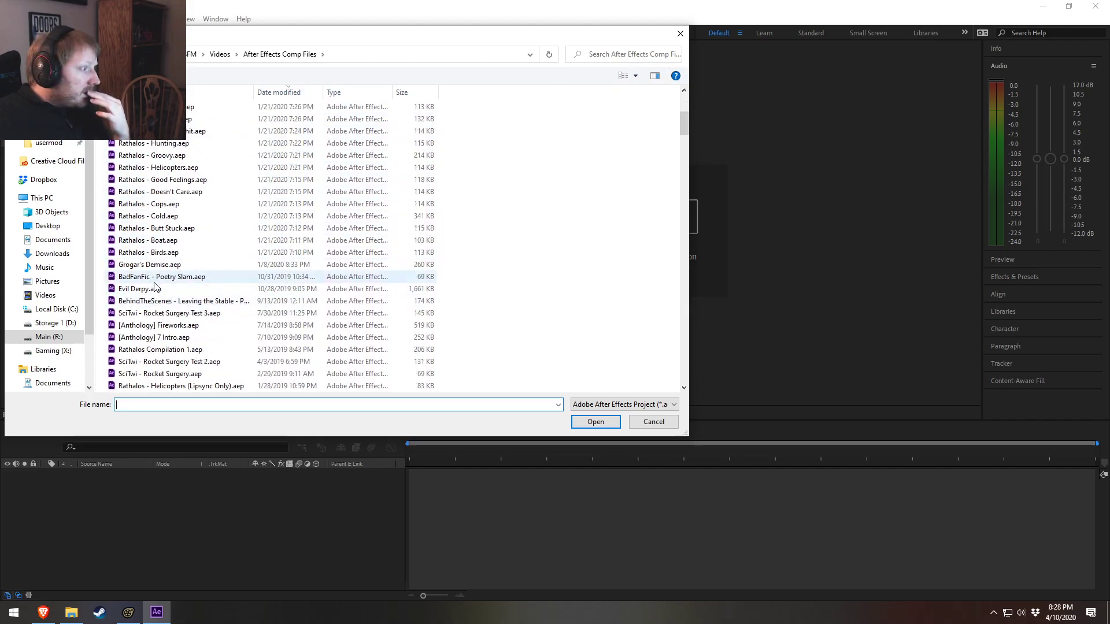
pyautogui.scroll(-2, 157, 326)
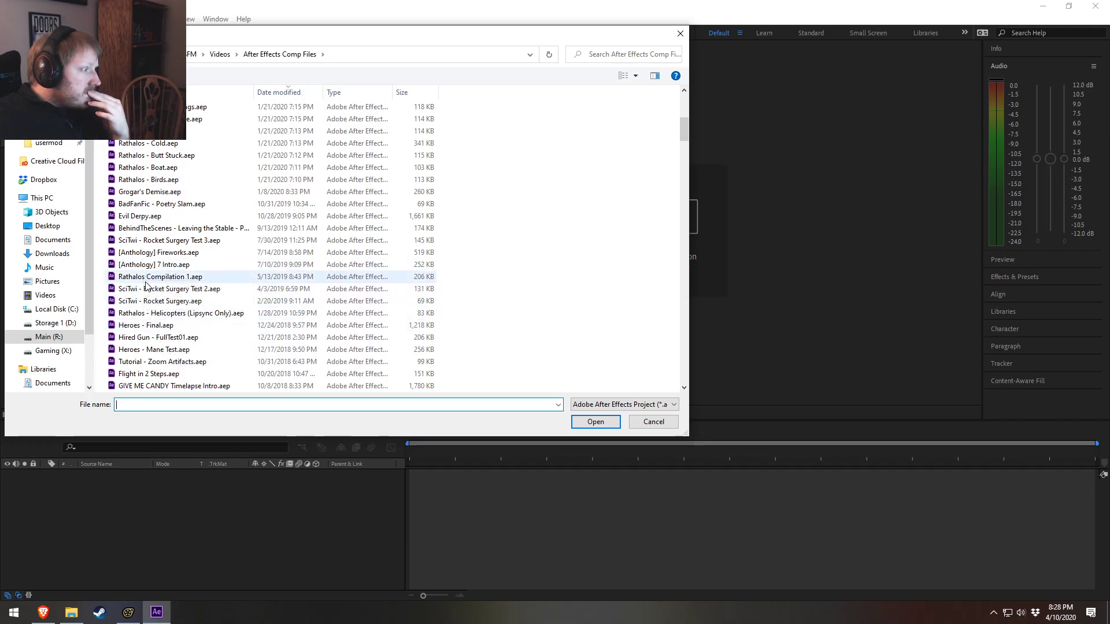
pyautogui.doubleClick(188, 192)
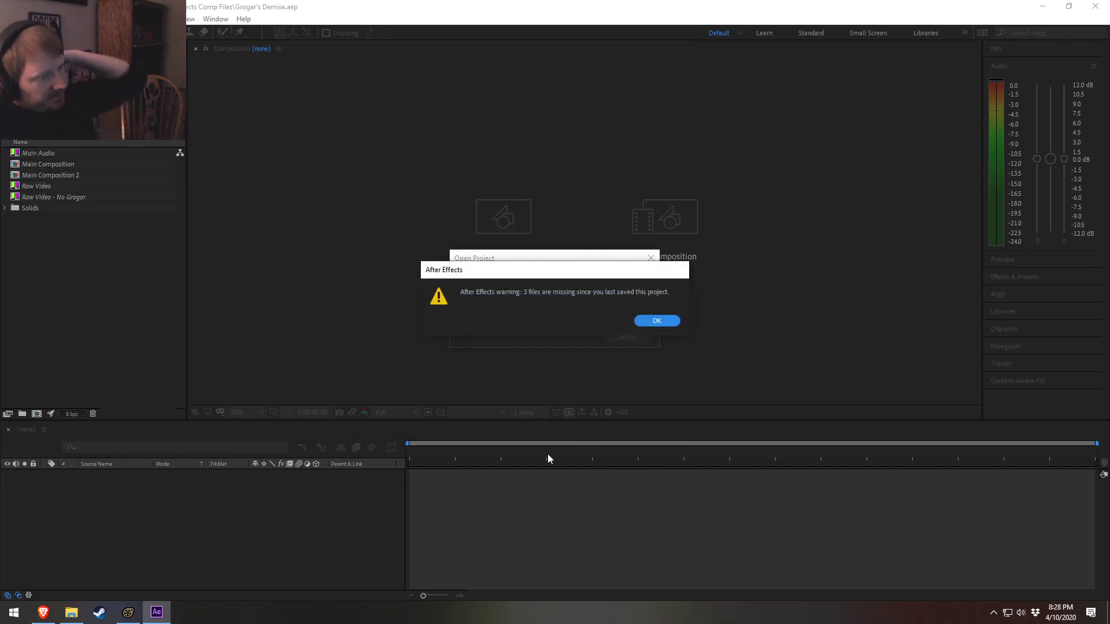
pyautogui.click(657, 321)
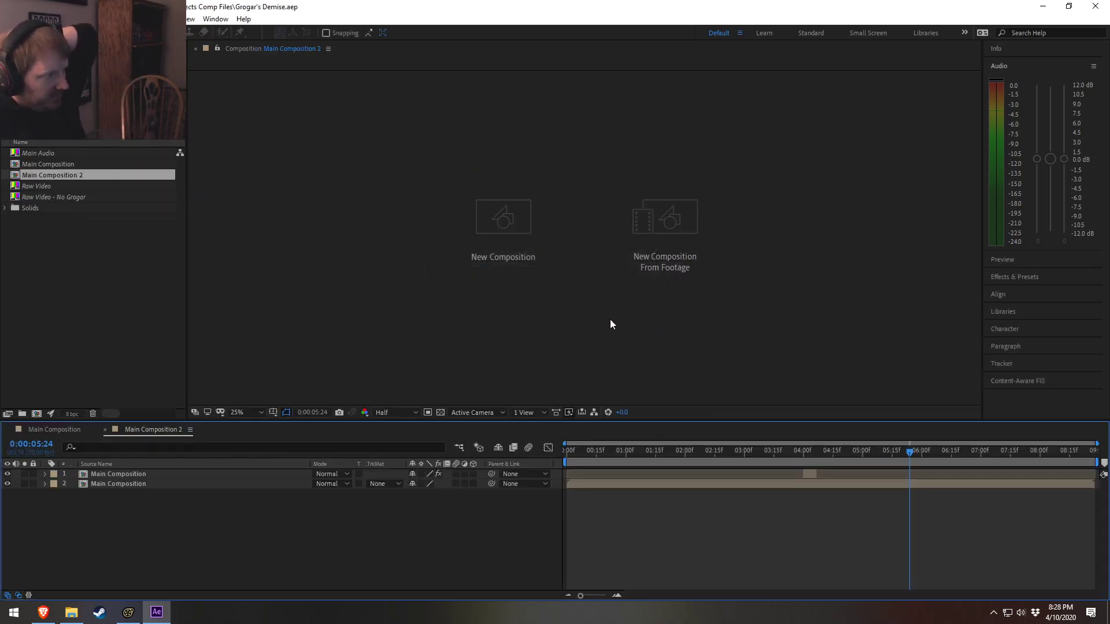
pyautogui.doubleClick(36, 176)
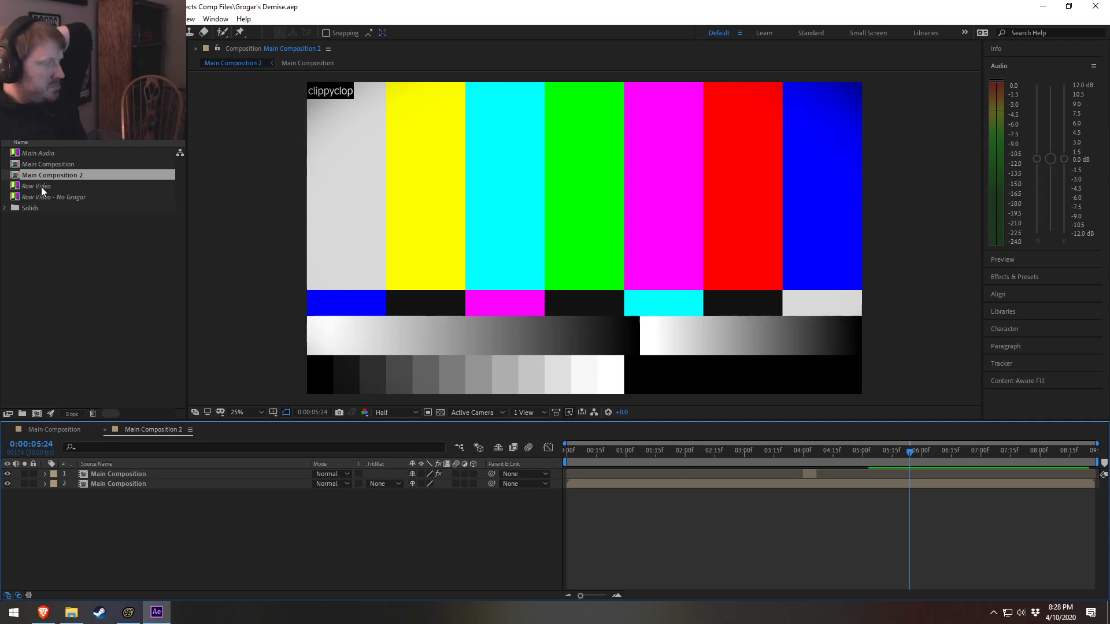
pyautogui.click(71, 612)
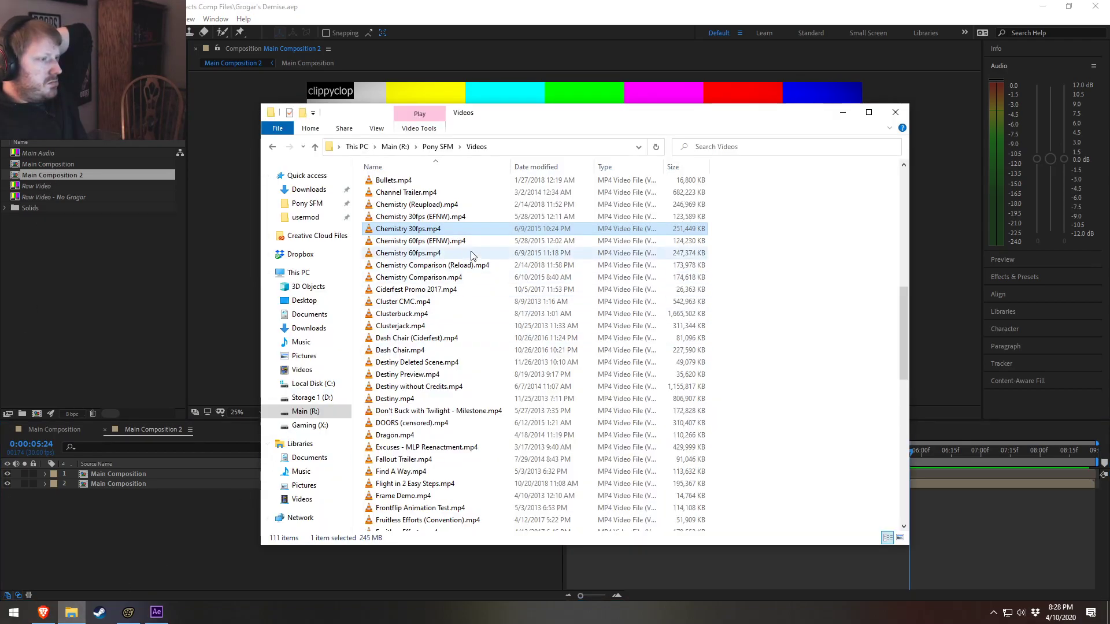
pyautogui.click(50, 186)
pyautogui.rightClick(49, 186)
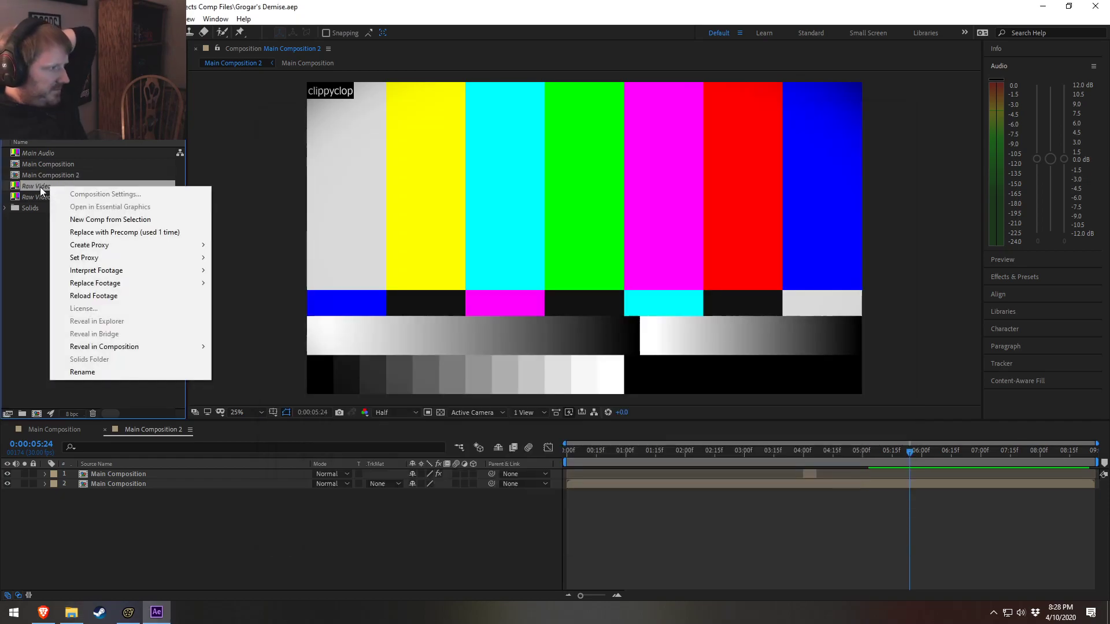
pyautogui.click(34, 198)
pyautogui.rightClick(53, 187)
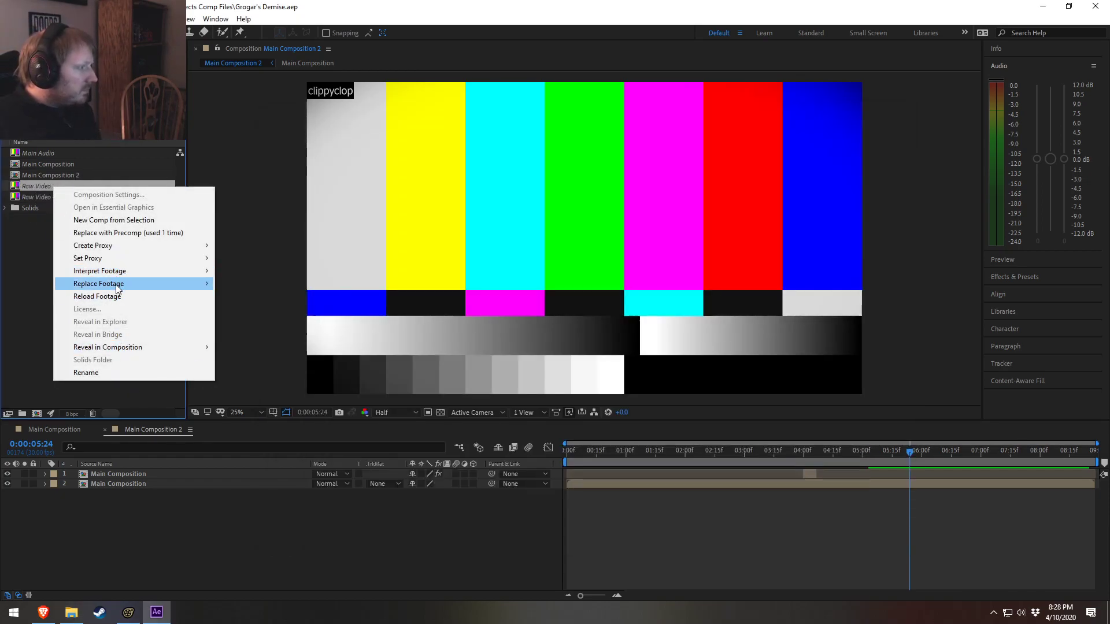
pyautogui.click(256, 284)
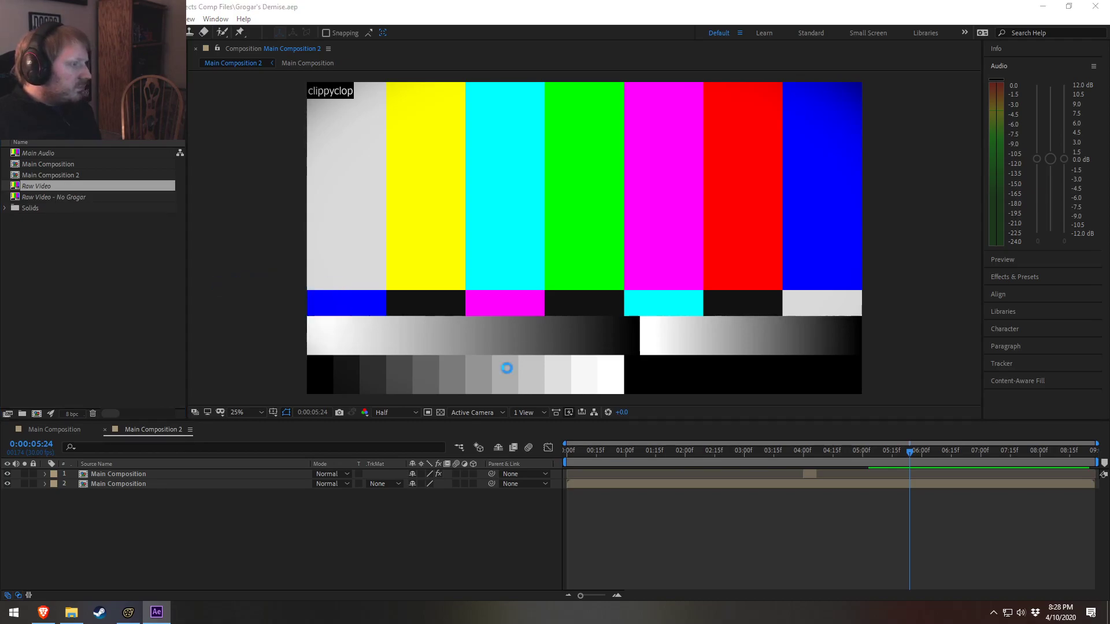
pyautogui.scroll(-2, 234, 343)
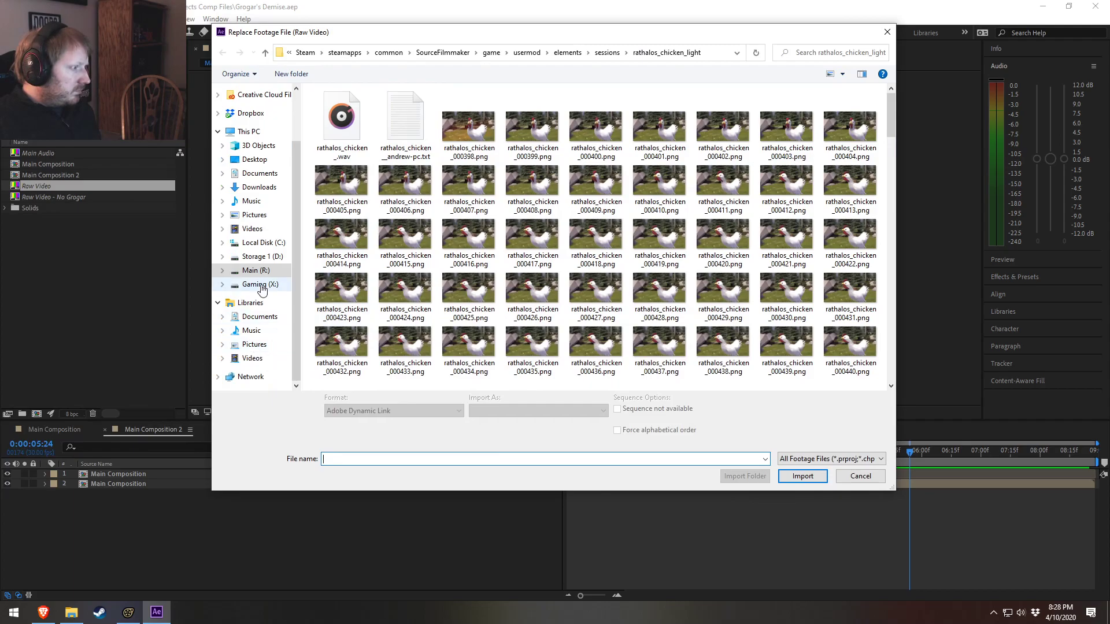
pyautogui.click(257, 243)
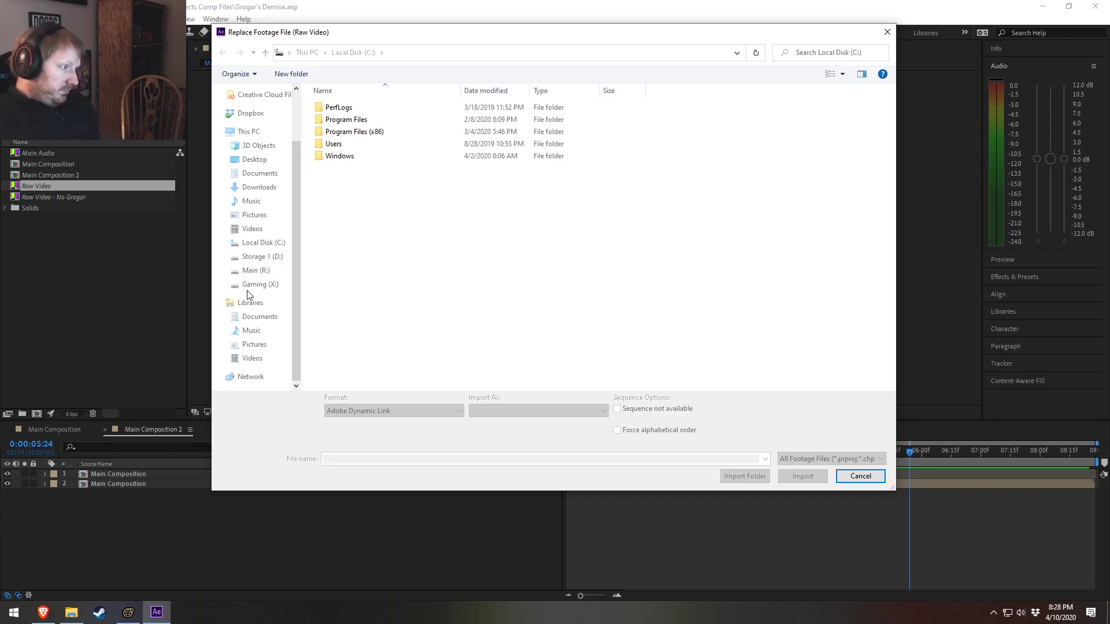
pyautogui.click(263, 258)
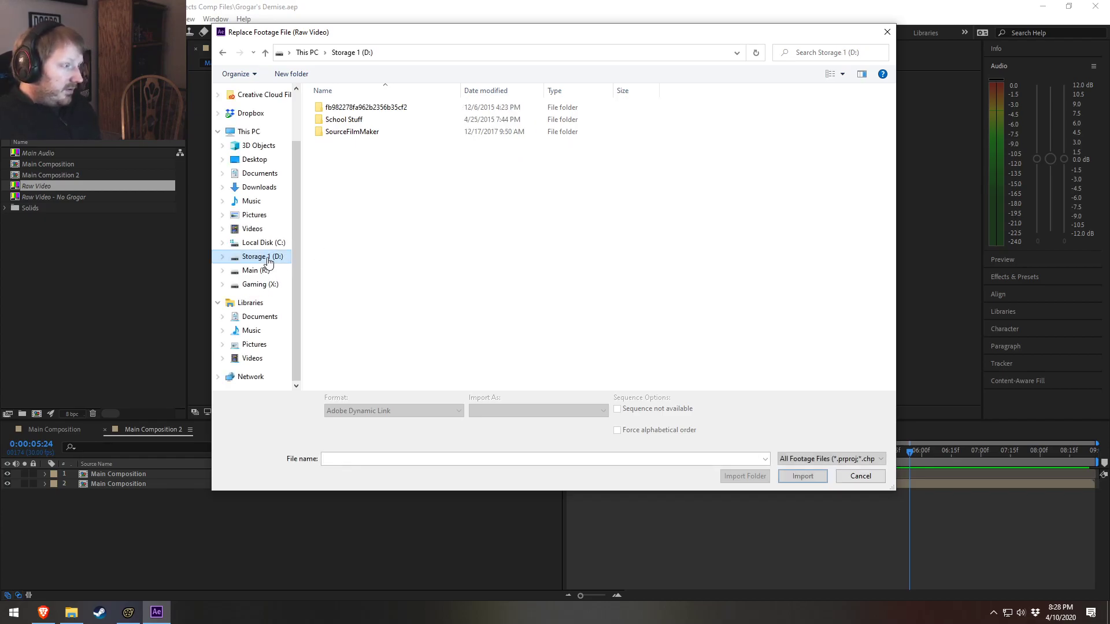
pyautogui.doubleClick(341, 132)
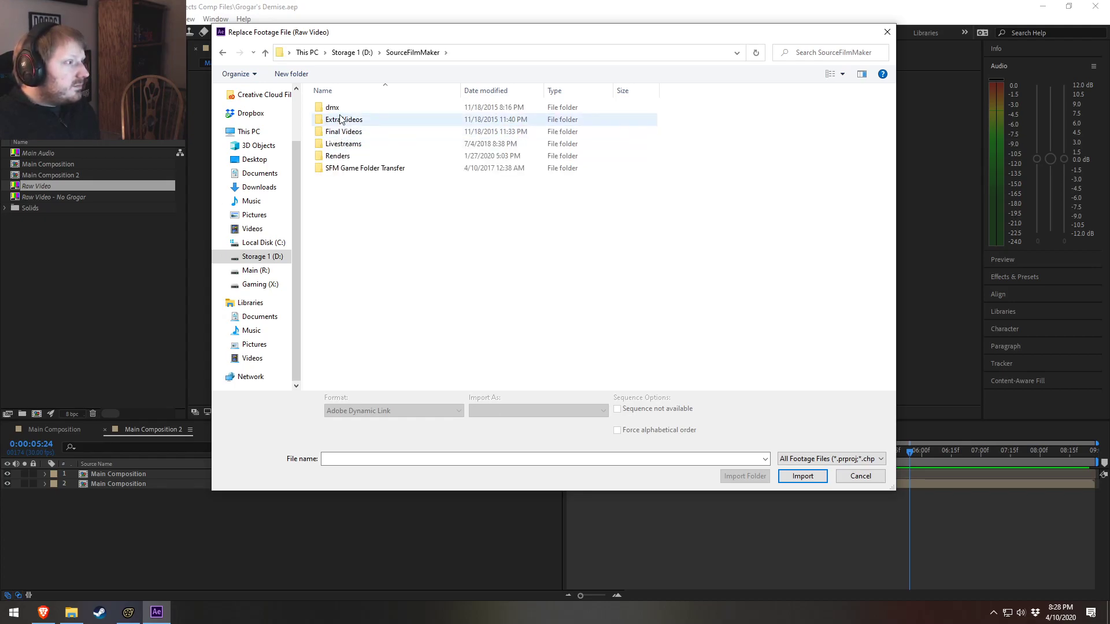
pyautogui.click(341, 156)
pyautogui.doubleClick(341, 156)
pyautogui.scroll(-5, 385, 288)
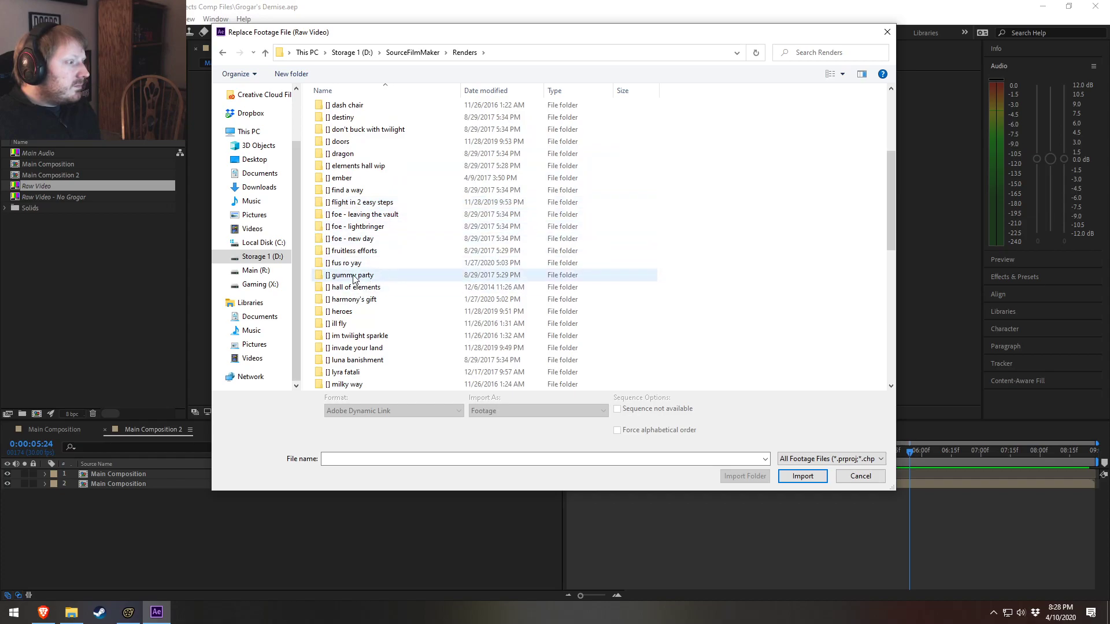
pyautogui.scroll(-10, 362, 269)
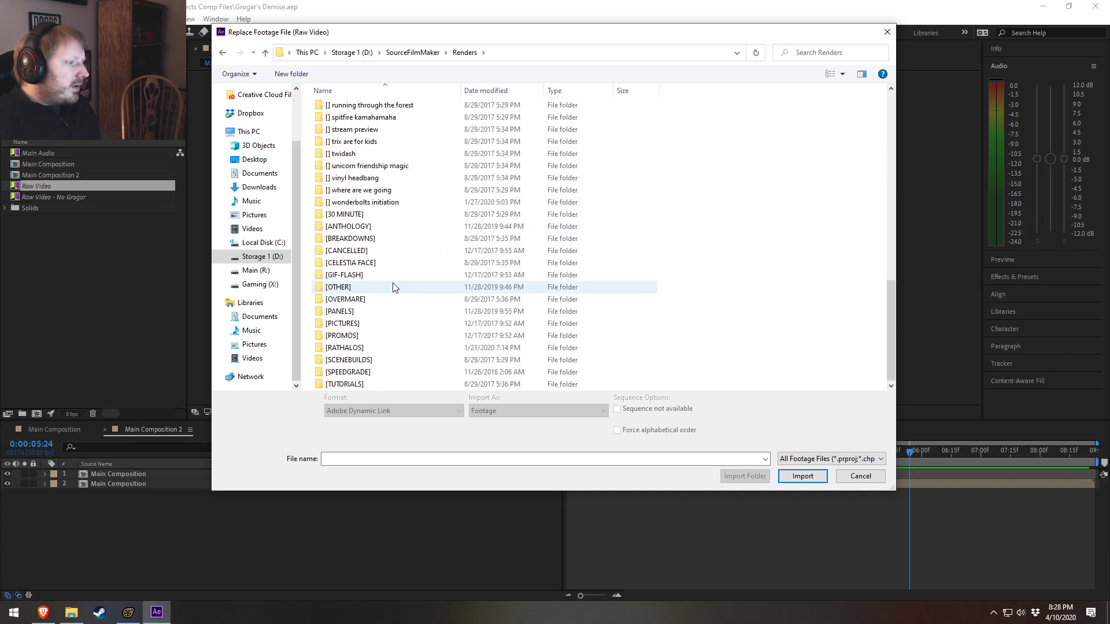
pyautogui.click(872, 477)
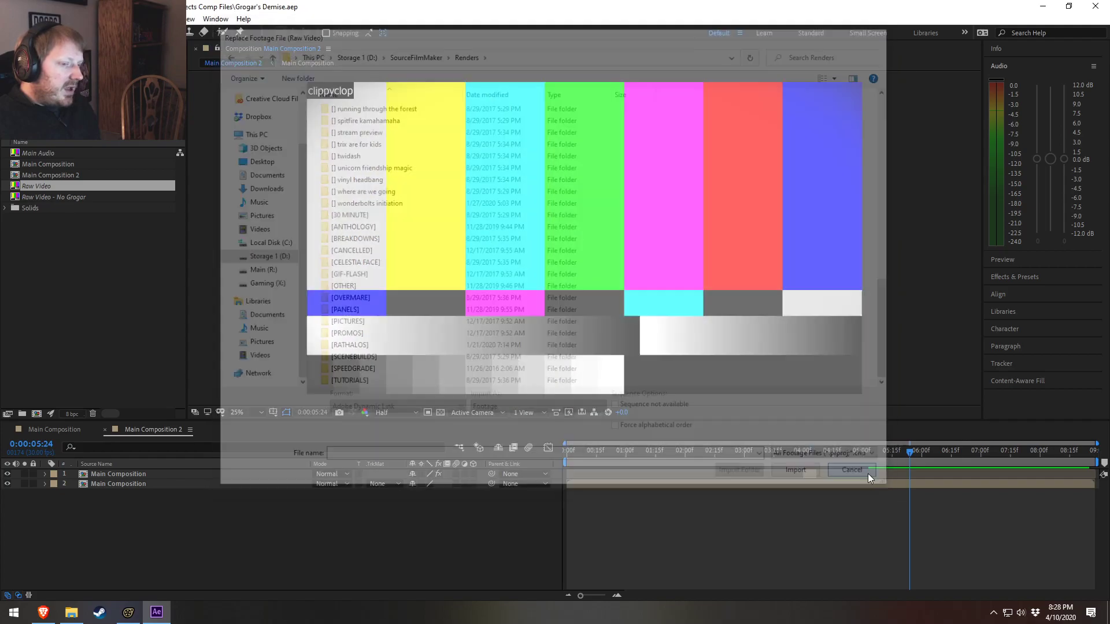
# Replace the missing Raw Video footage with the sequence starting at clippyclop_000000.png from the clippyclop folder under sessions, [] grogar's demise
pyautogui.rightClick(46, 187)
pyautogui.moveTo(100, 286)
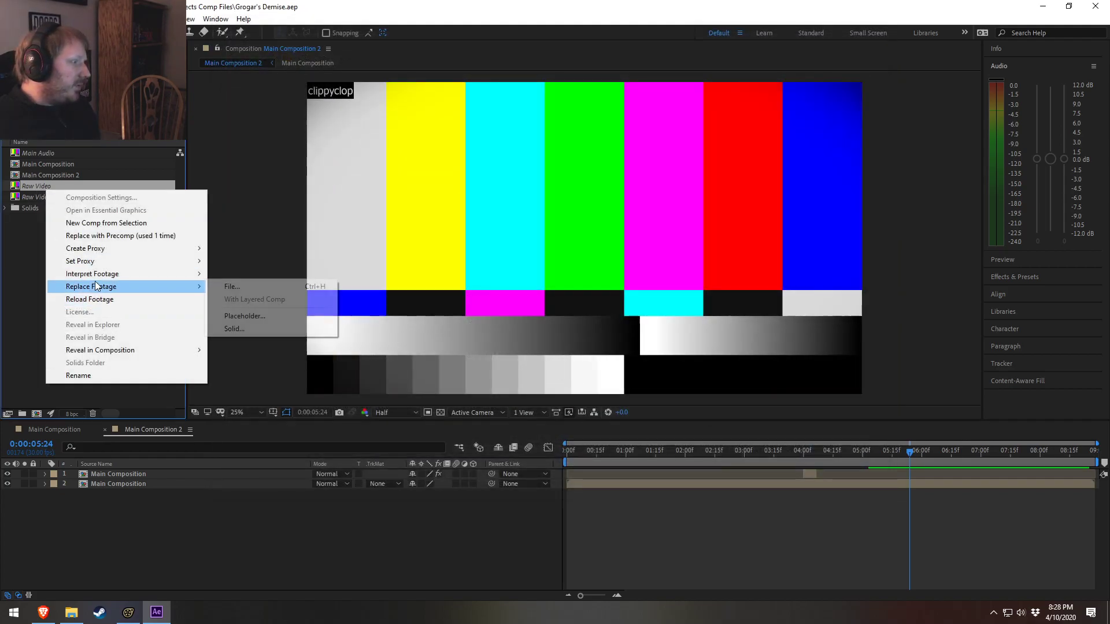
pyautogui.click(246, 287)
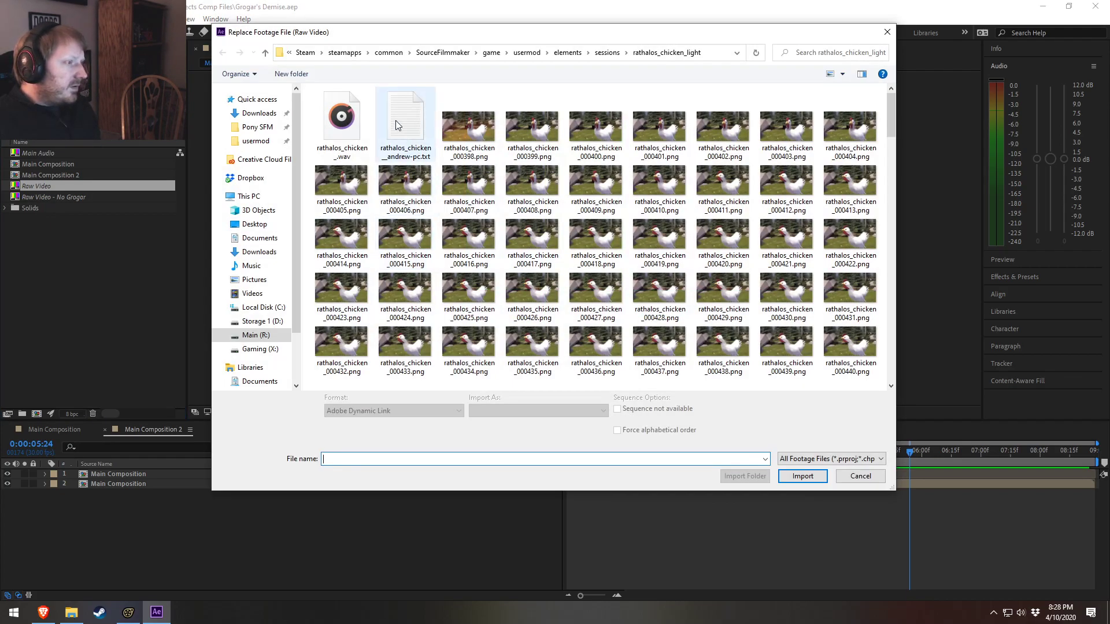
pyautogui.click(607, 54)
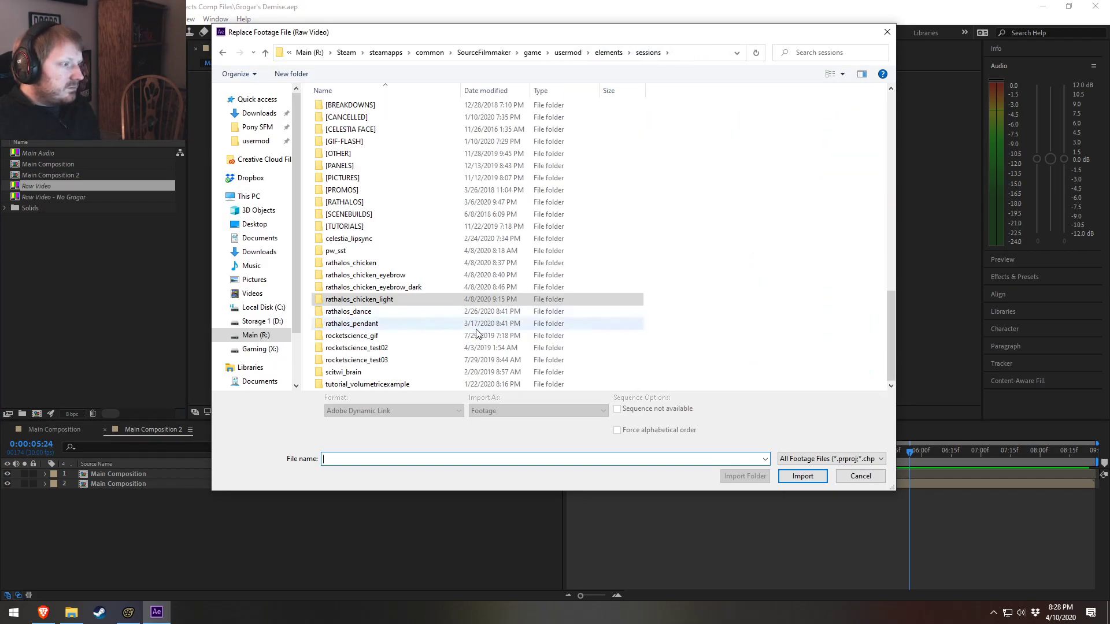
pyautogui.scroll(13, 346, 306)
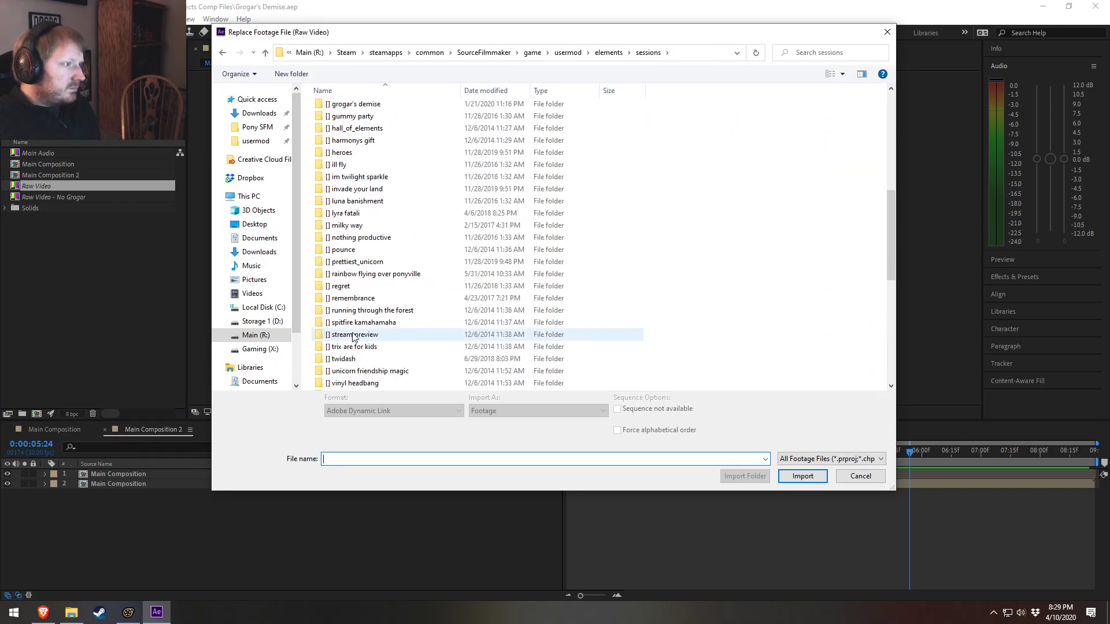
pyautogui.doubleClick(353, 253)
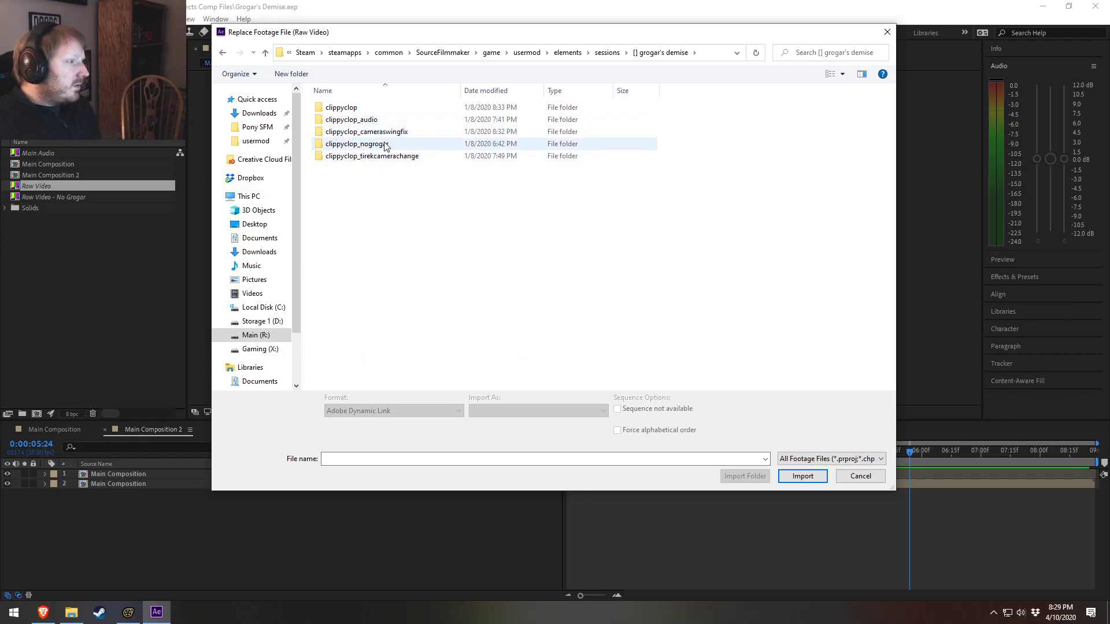
pyautogui.click(350, 109)
pyautogui.doubleClick(350, 109)
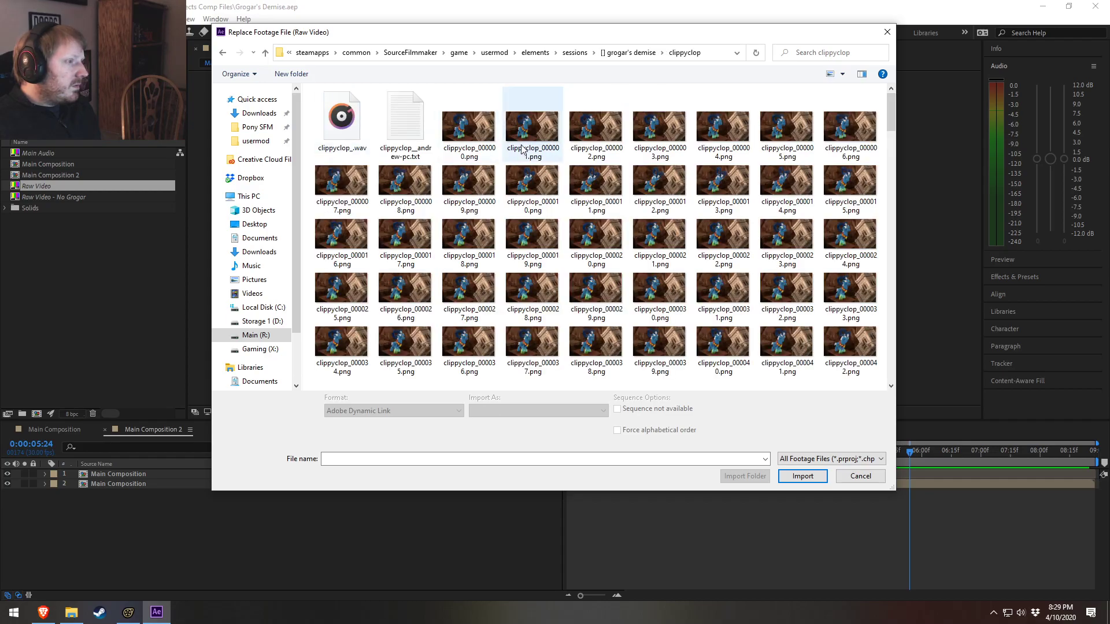
pyautogui.click(468, 122)
pyautogui.click(797, 469)
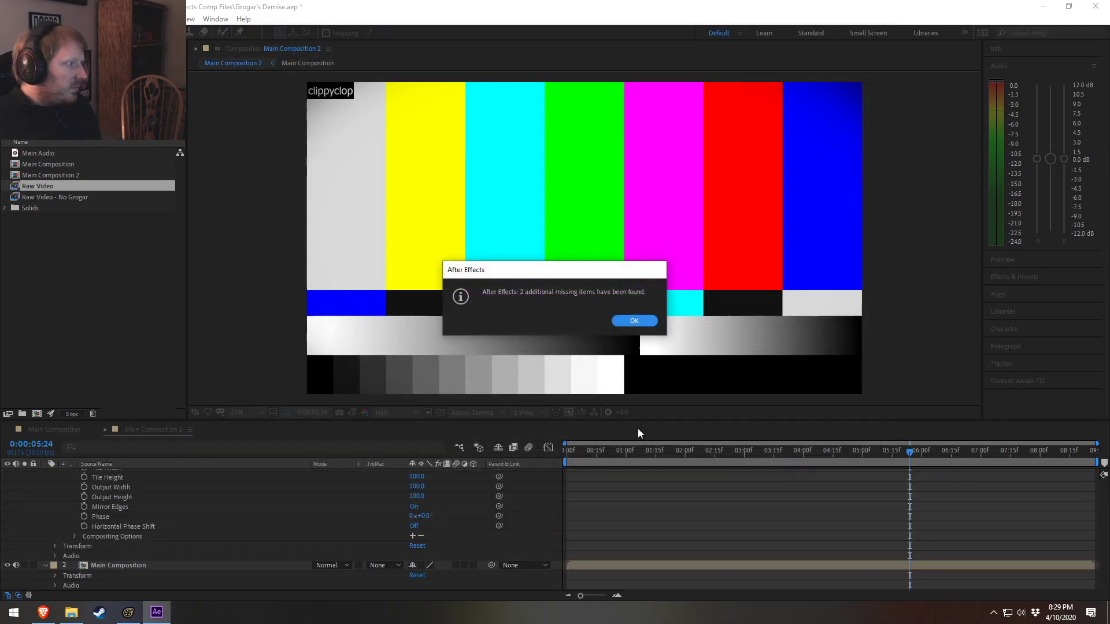
pyautogui.click(630, 316)
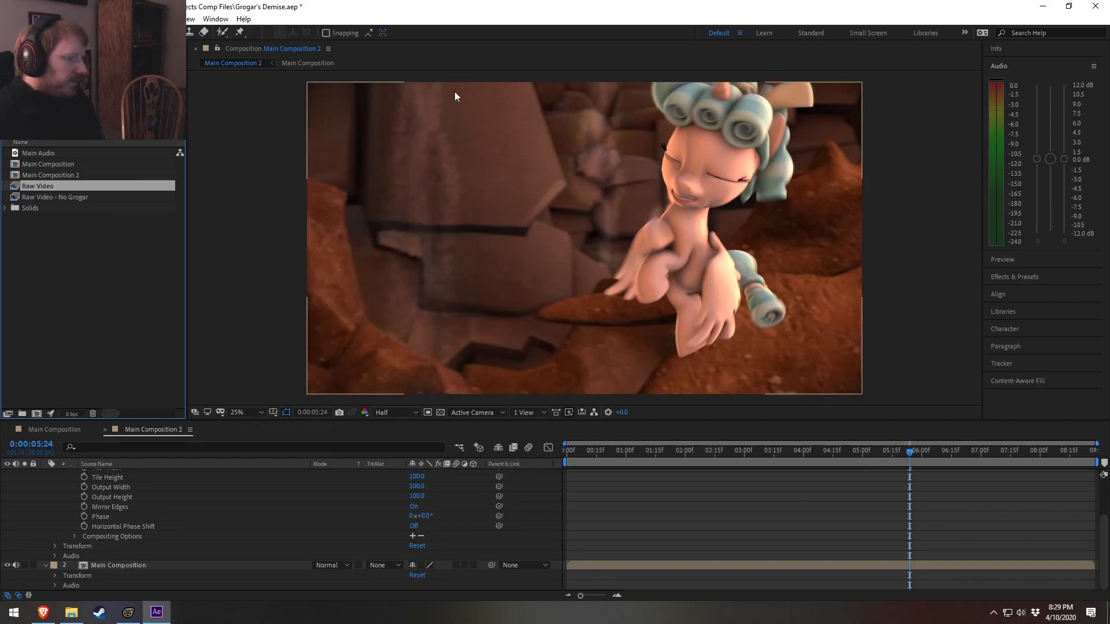
# Scrub Main Composition 2 back to frame 0:00:00:00 and preview the opening shot of the blue ram
pyautogui.moveTo(693, 456); pyautogui.dragTo(596, 456)
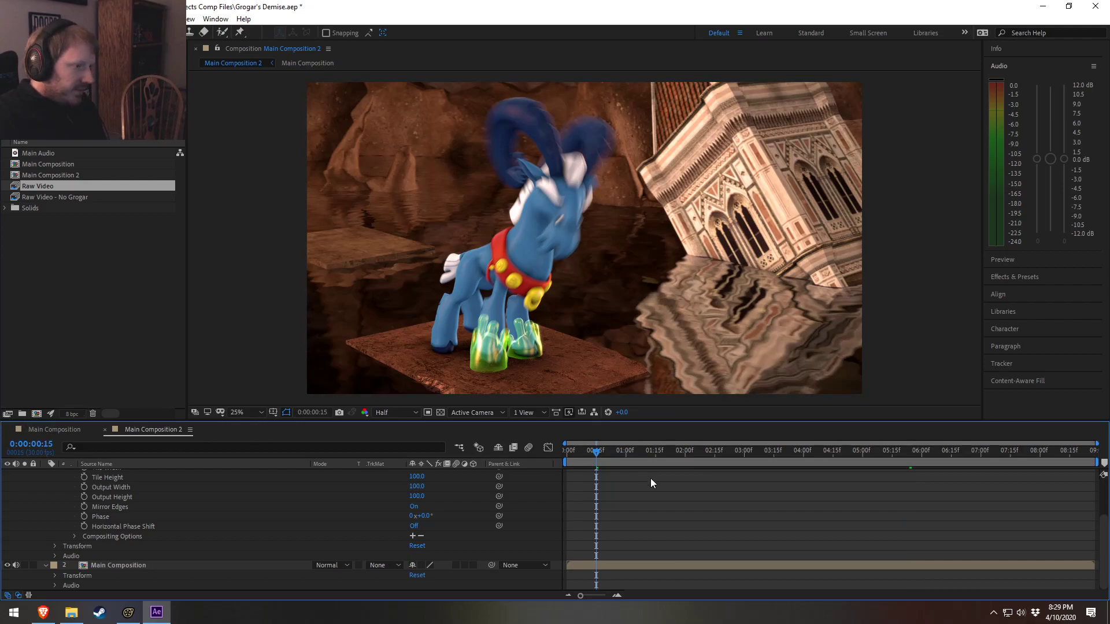
pyautogui.moveTo(580, 452); pyautogui.dragTo(554, 452)
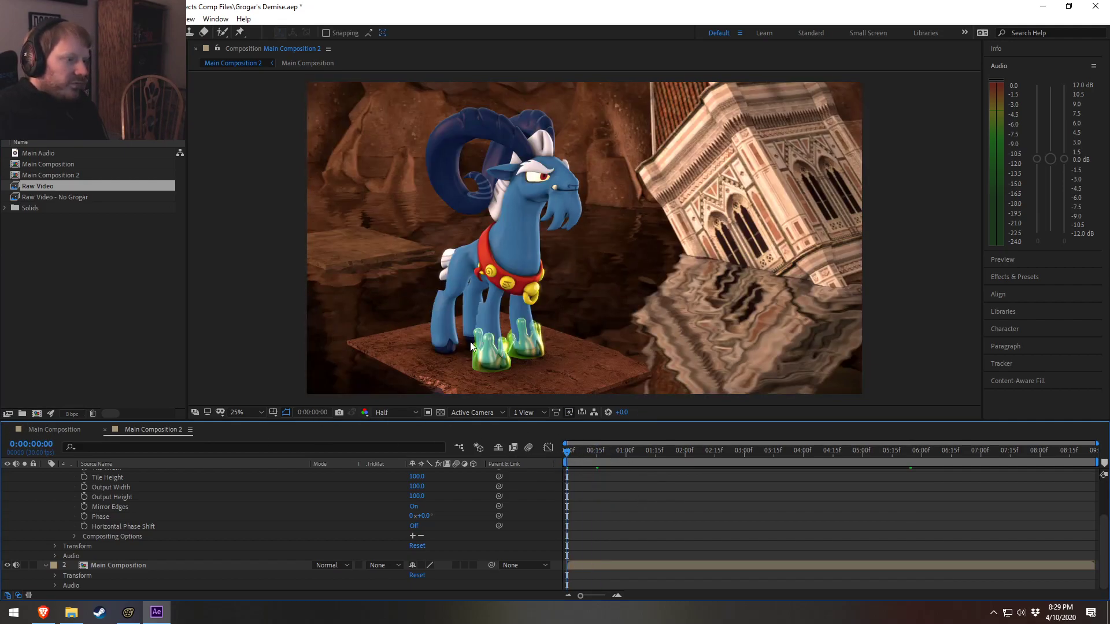
pyautogui.press('space')
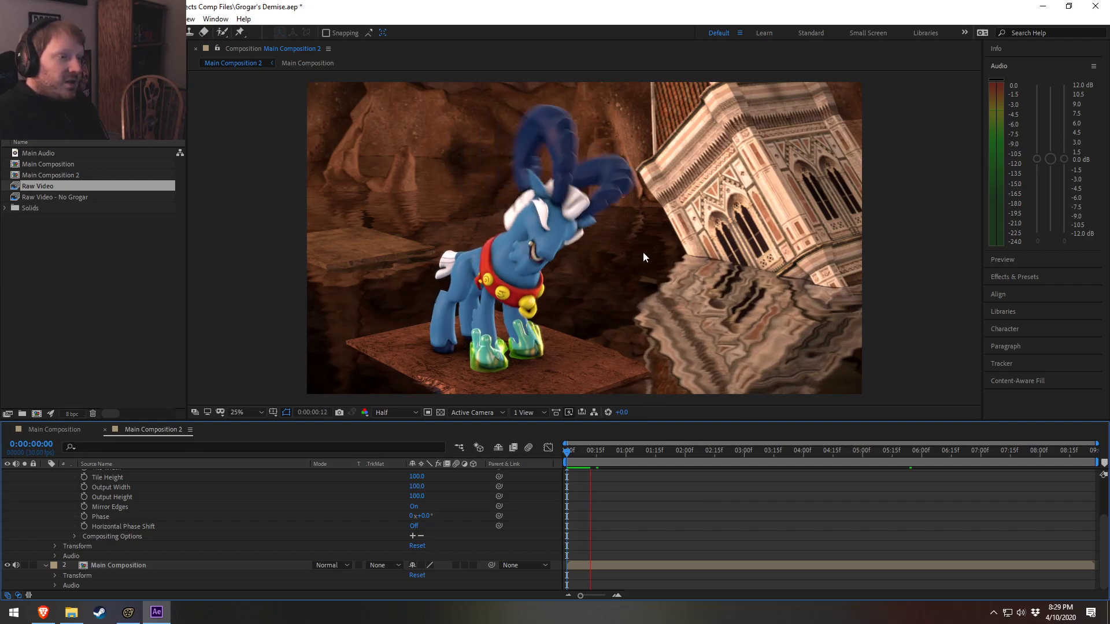
pyautogui.press('space')
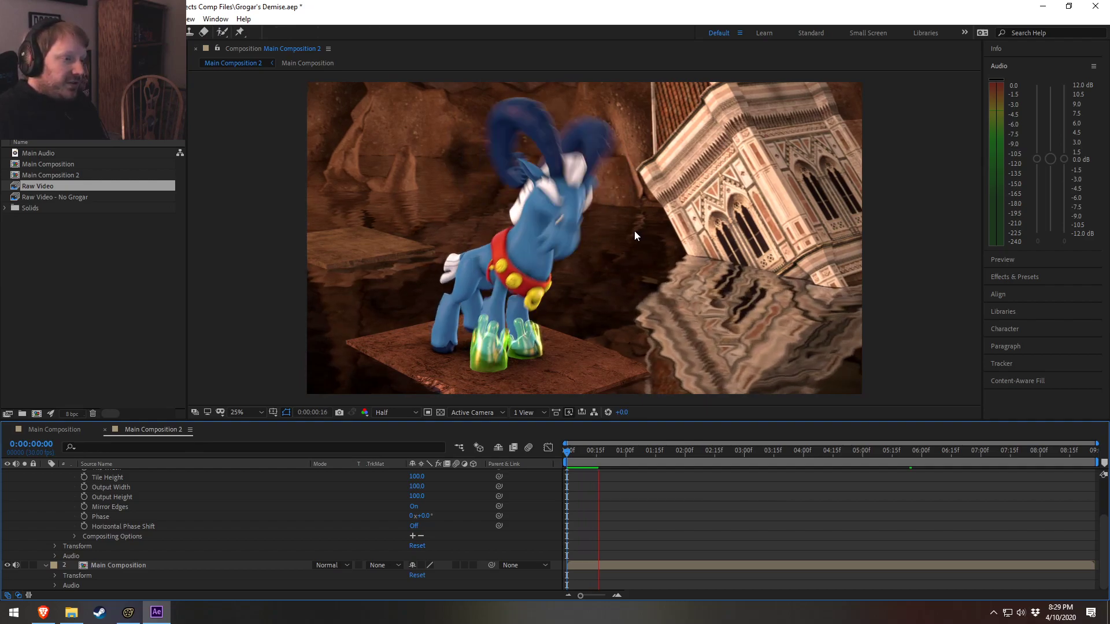
# View the Raw Video source footage on its own and play it from the start
pyautogui.doubleClick(49, 186)
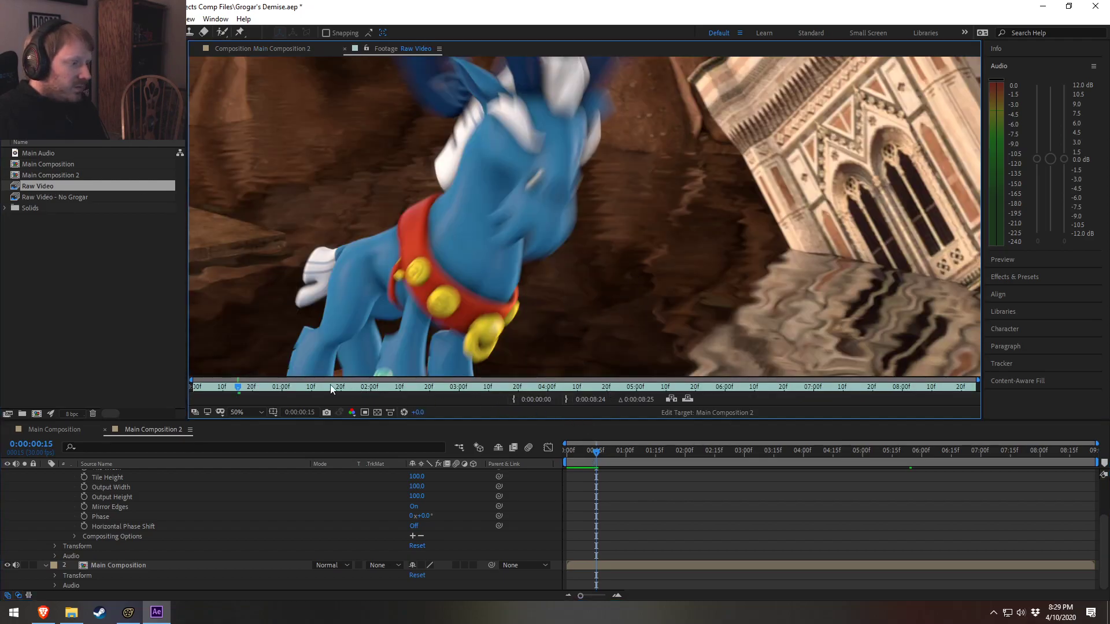
pyautogui.moveTo(232, 386); pyautogui.dragTo(194, 393)
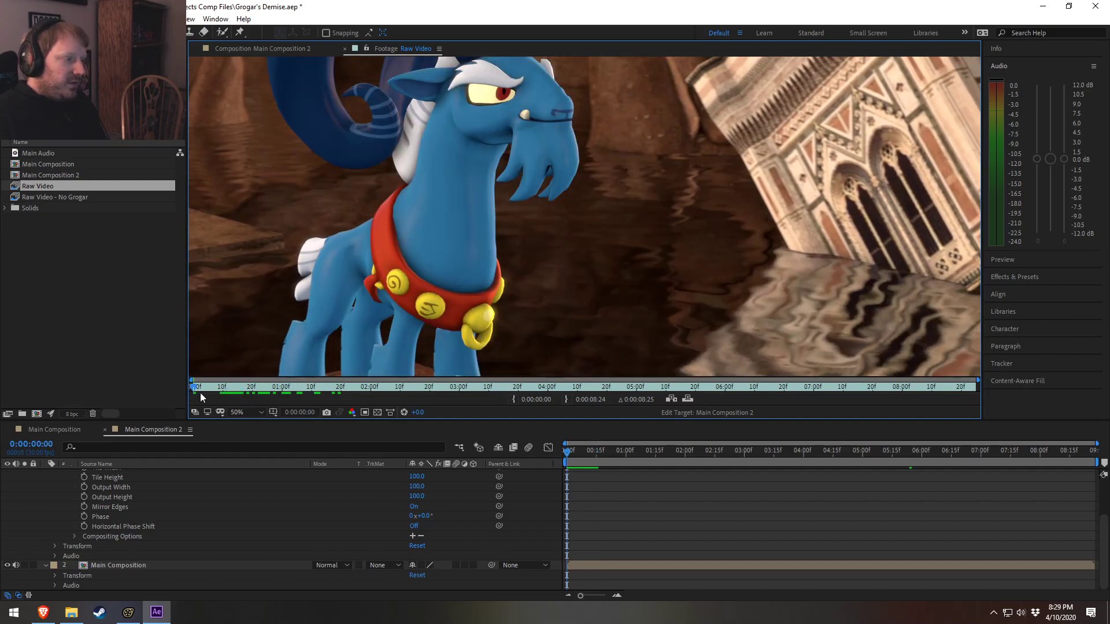
pyautogui.press('space')
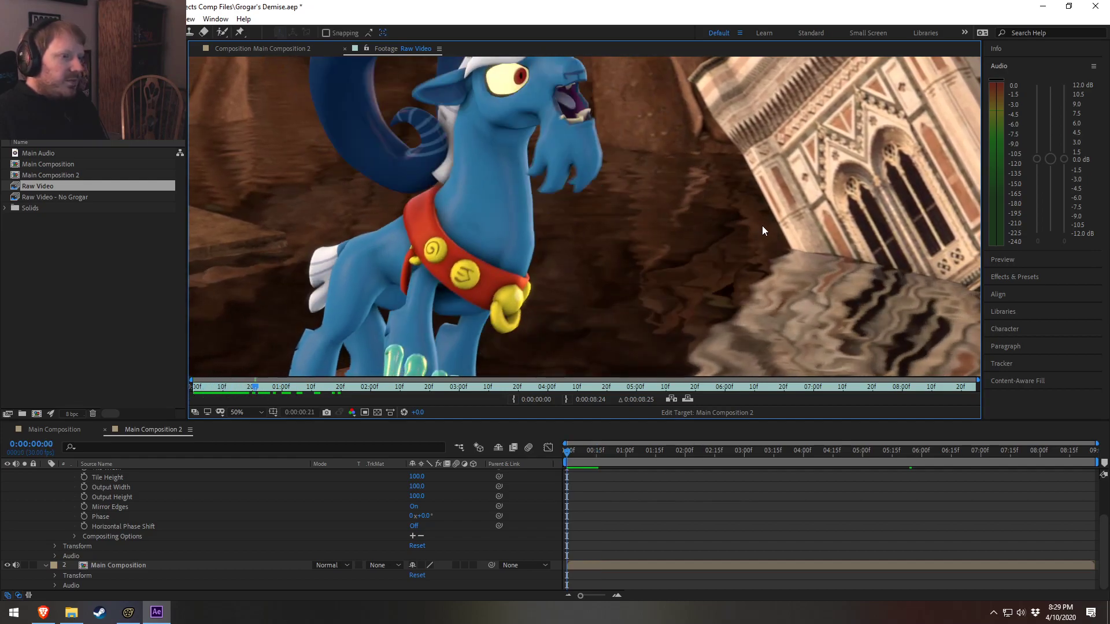
# Zoom out on the Raw Video footage, scrub it back to the first frame, and play it
pyautogui.scroll(-2, 684, 257)
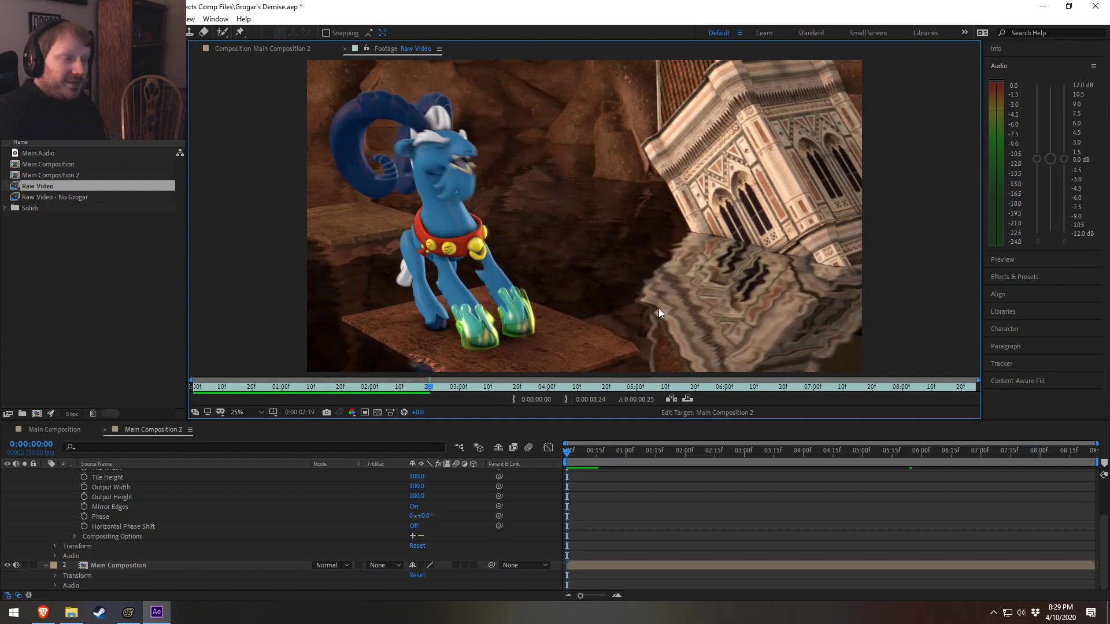
pyautogui.moveTo(446, 395); pyautogui.dragTo(194, 384)
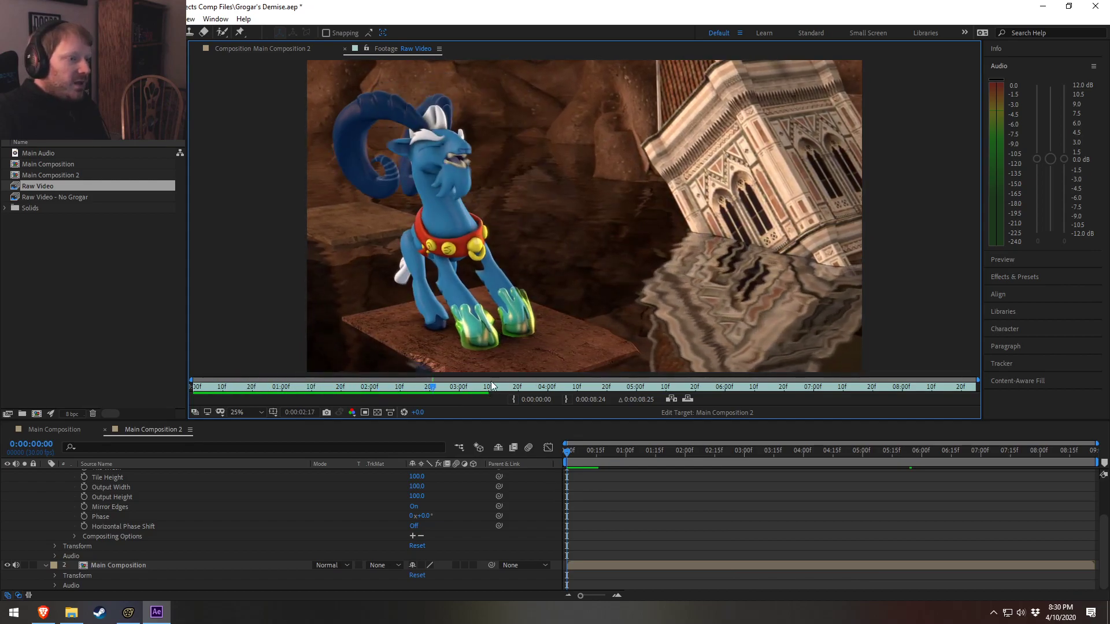
pyautogui.press('space')
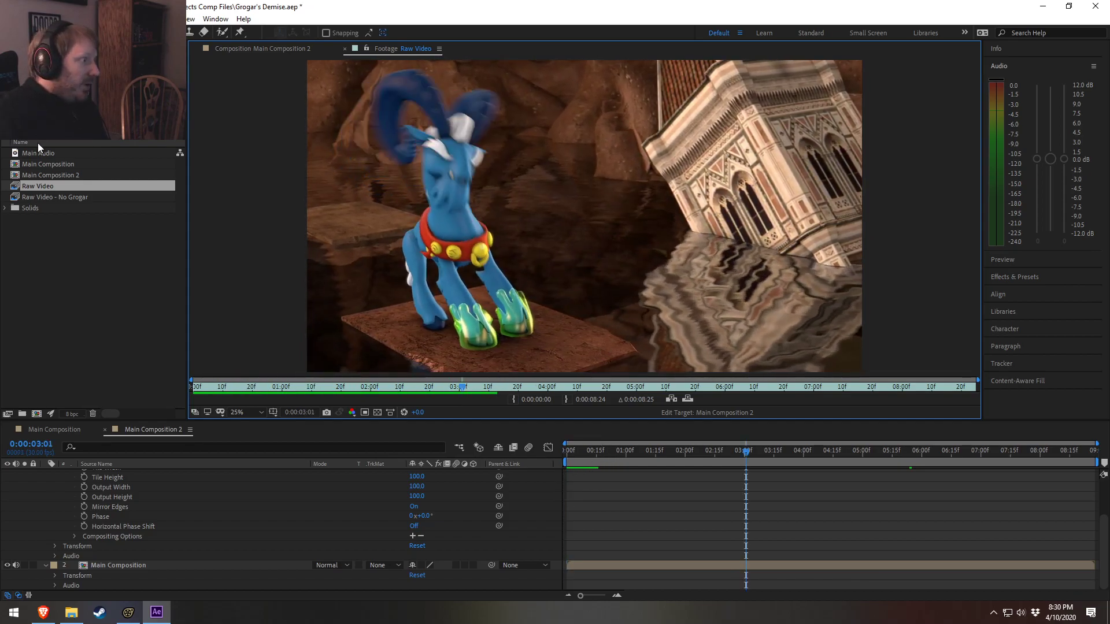
# Show Main Composition at frame 0:00:00:00 and select its Raw Video - No Grogar layer
pyautogui.click(50, 432)
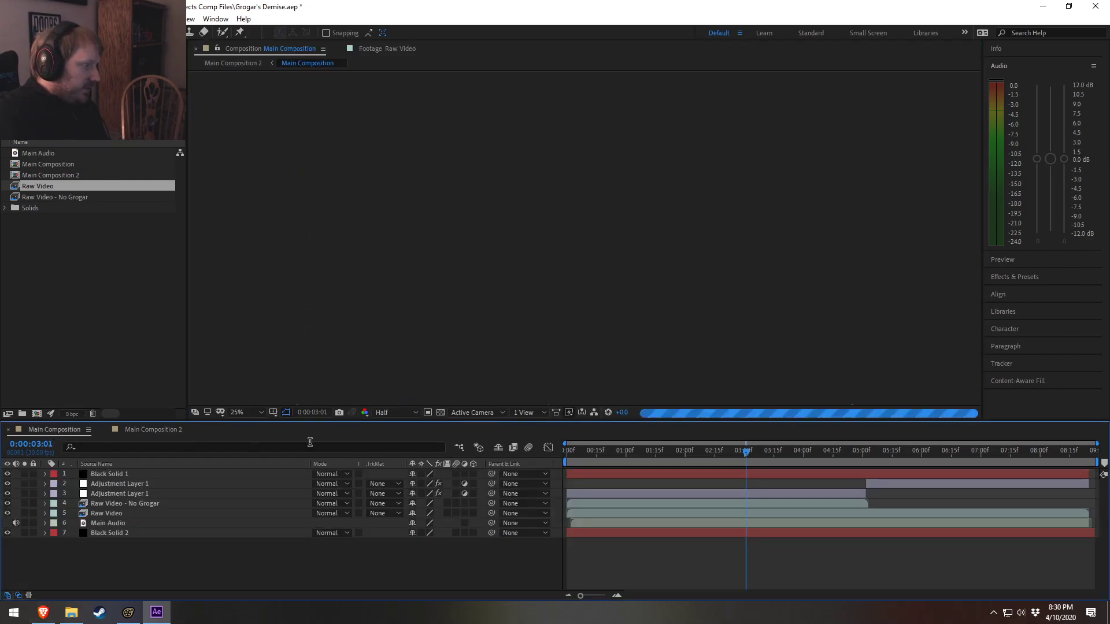
pyautogui.moveTo(616, 456); pyautogui.dragTo(566, 463)
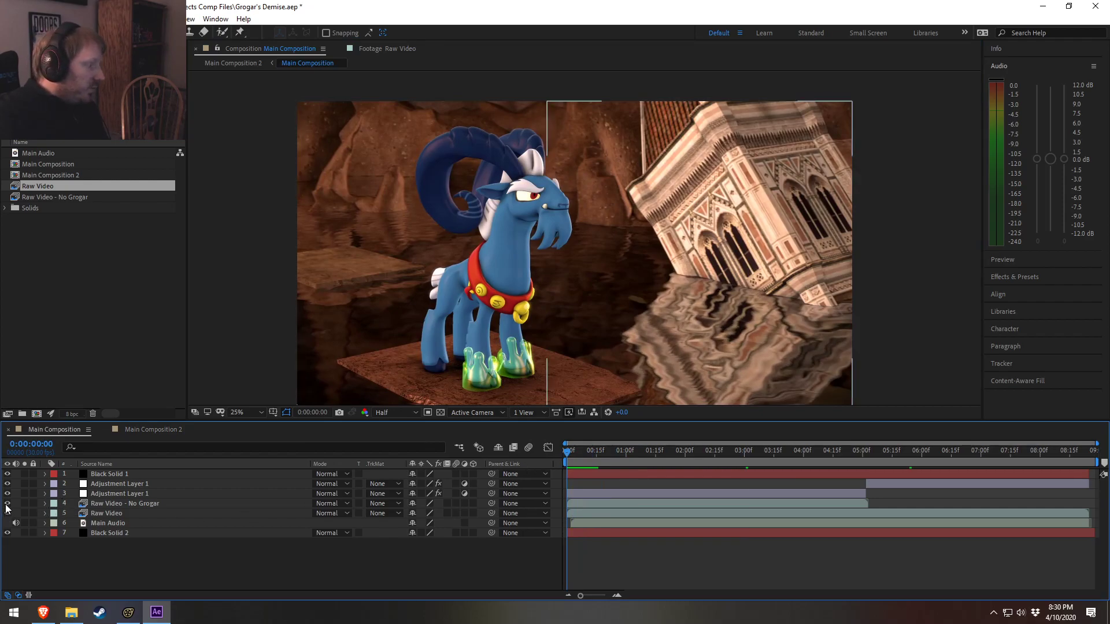
pyautogui.click(116, 504)
# Open the Raw Video - No Grogar source footage and scrub through it from the first frame to 0:00:04:08
pyautogui.doubleClick(63, 197)
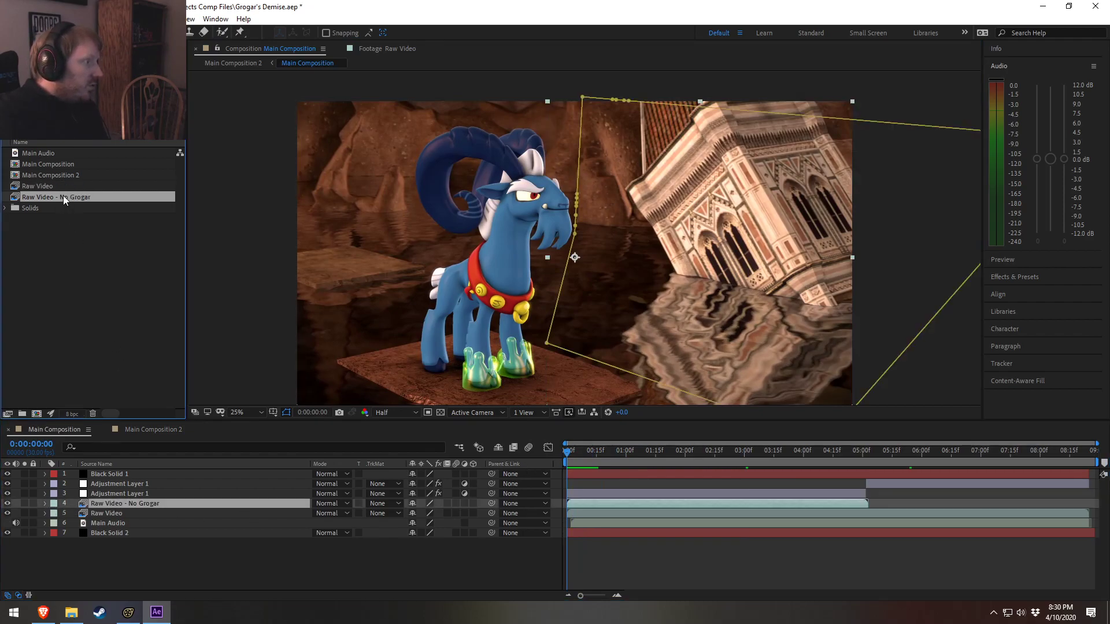
pyautogui.click(568, 447)
pyautogui.press('space')
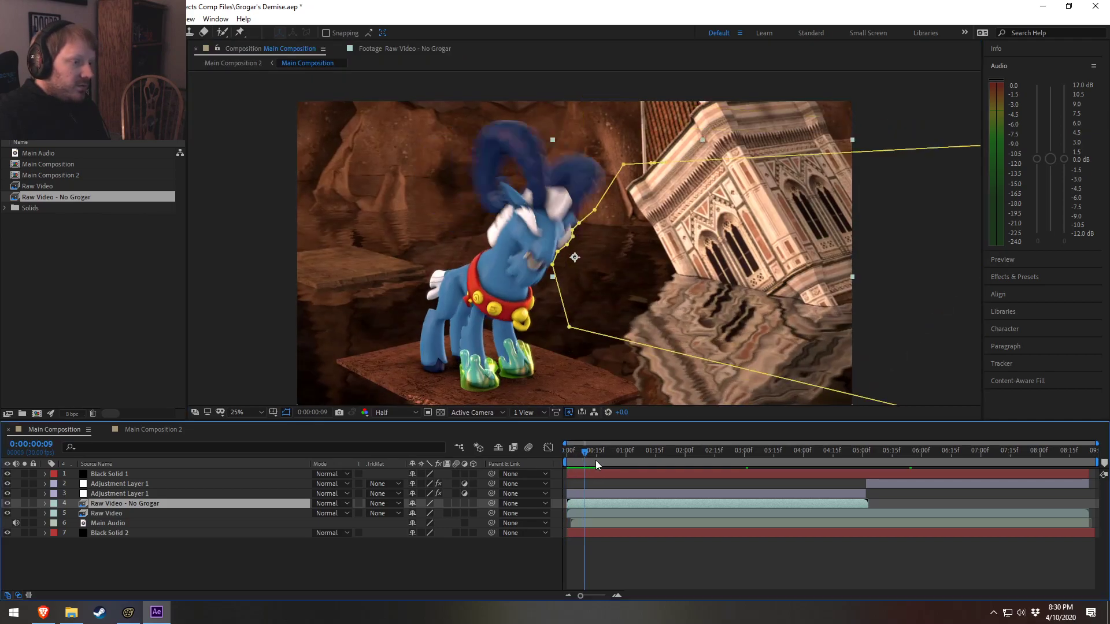
pyautogui.click(380, 49)
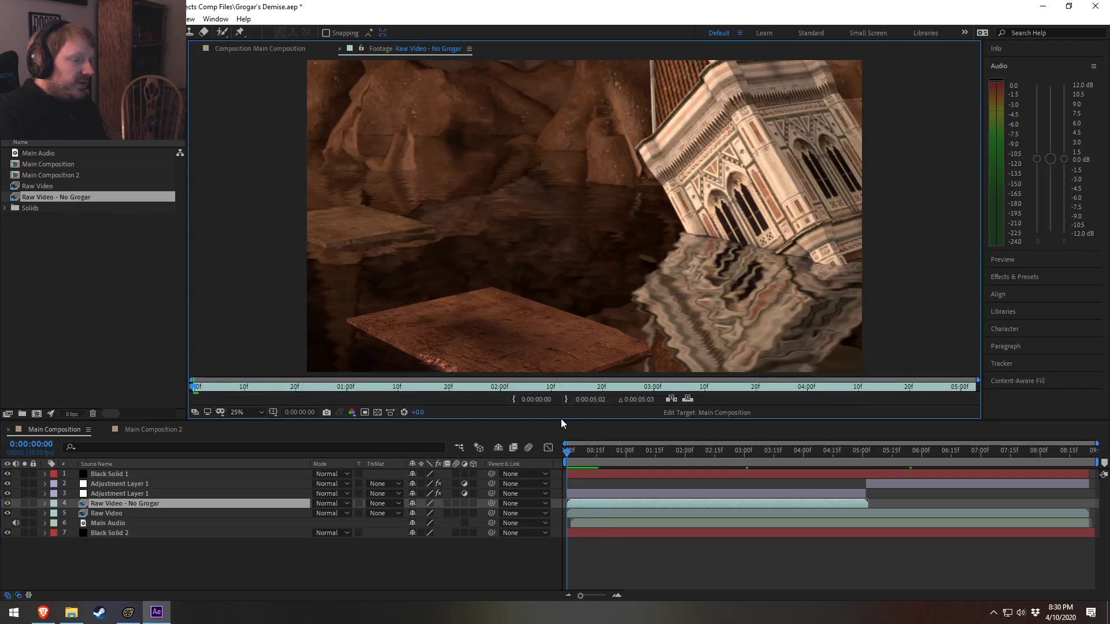
pyautogui.moveTo(193, 387); pyautogui.dragTo(846, 412)
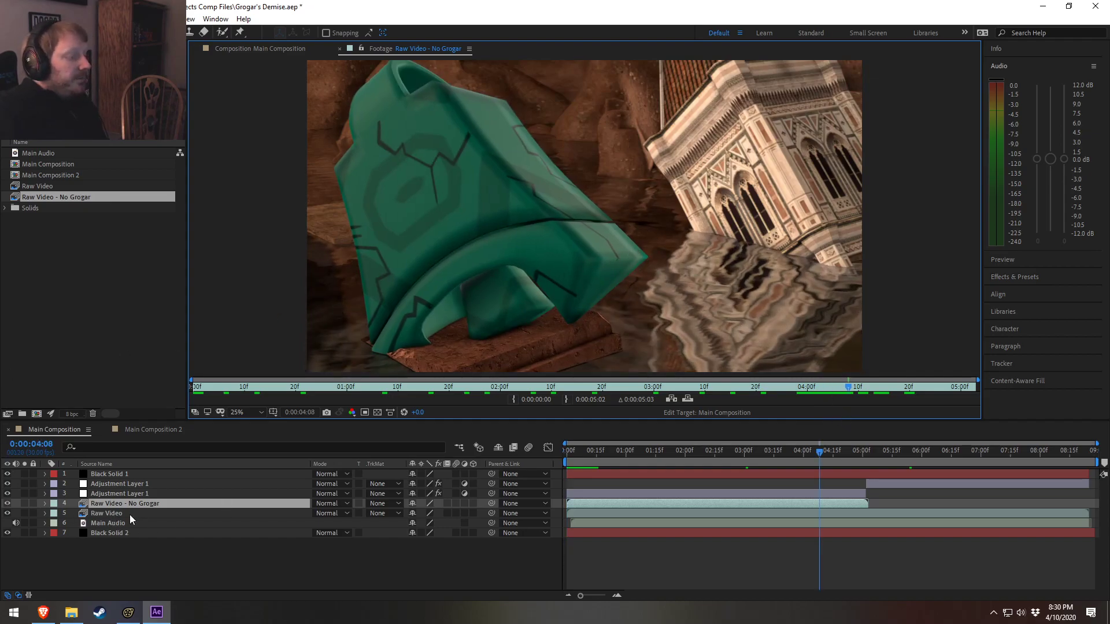
# Preview Main Composition from its first frame, and scrub to frame 0:00:00:19
pyautogui.click(566, 444)
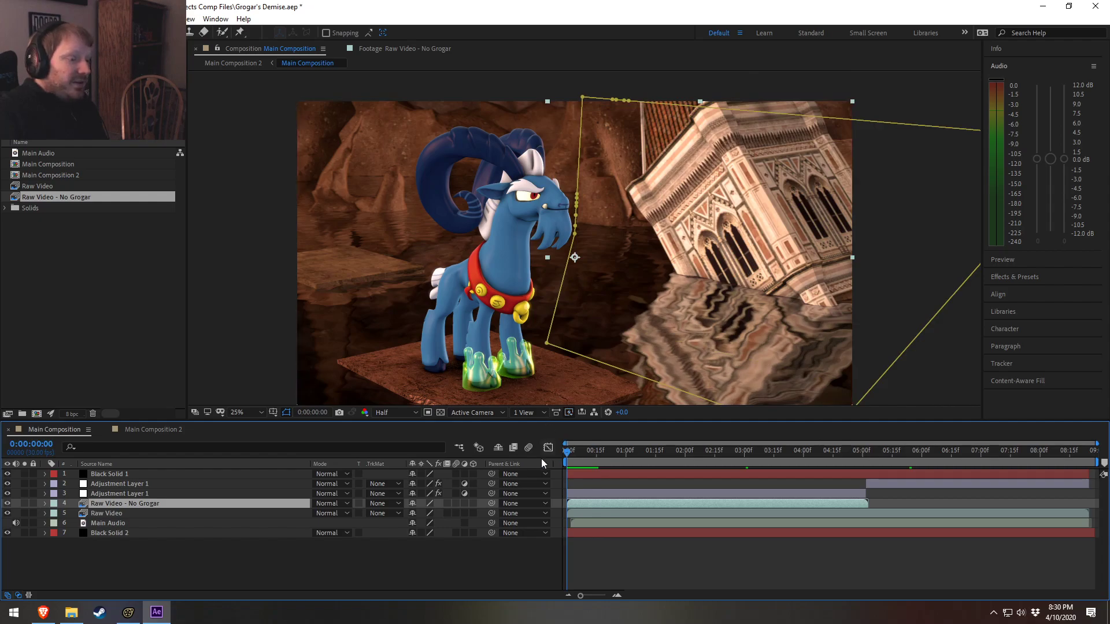
pyautogui.moveTo(569, 457)
pyautogui.mouseDown()
pyautogui.moveTo(590, 465)
pyautogui.moveTo(566, 468)
pyautogui.mouseUp()
pyautogui.press('space')
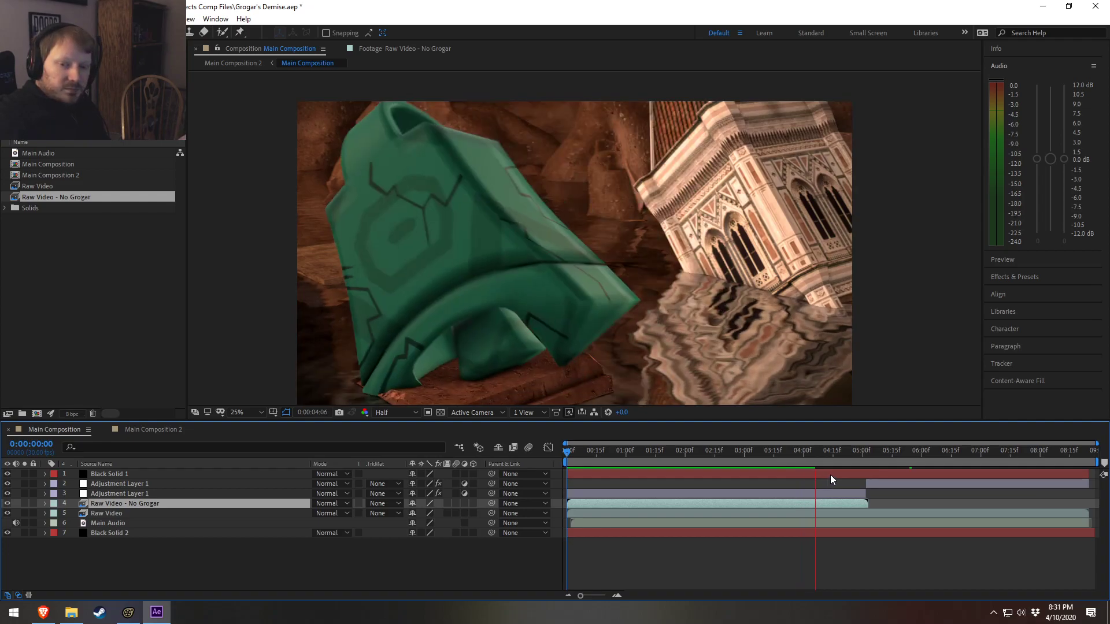
pyautogui.moveTo(577, 449); pyautogui.dragTo(607, 458)
pyautogui.moveTo(610, 463)
pyautogui.mouseDown()
pyautogui.moveTo(796, 472)
pyautogui.moveTo(601, 459)
pyautogui.mouseUp()
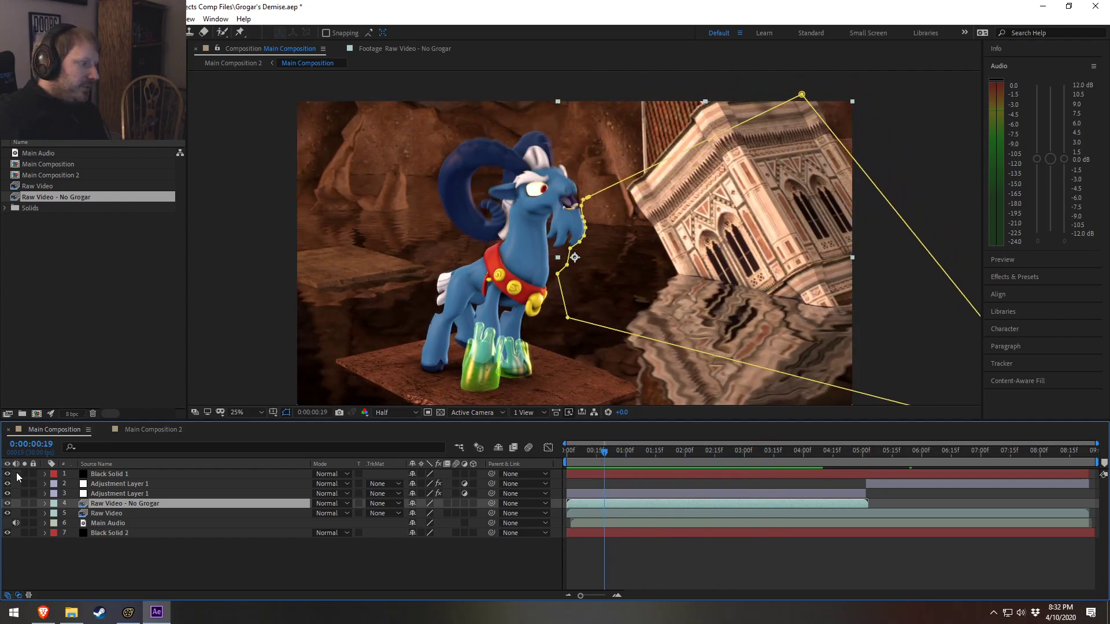
# Toggle the Raw Video - No Grogar layer's visibility repeatedly to compare the shot with and without it, ending with the layer hidden
pyautogui.click(7, 503)
pyautogui.click(8, 503)
pyautogui.click(7, 504)
pyautogui.click(8, 503)
pyautogui.click(7, 503)
pyautogui.click(8, 503)
pyautogui.click(9, 503)
pyautogui.click(8, 503)
pyautogui.click(9, 503)
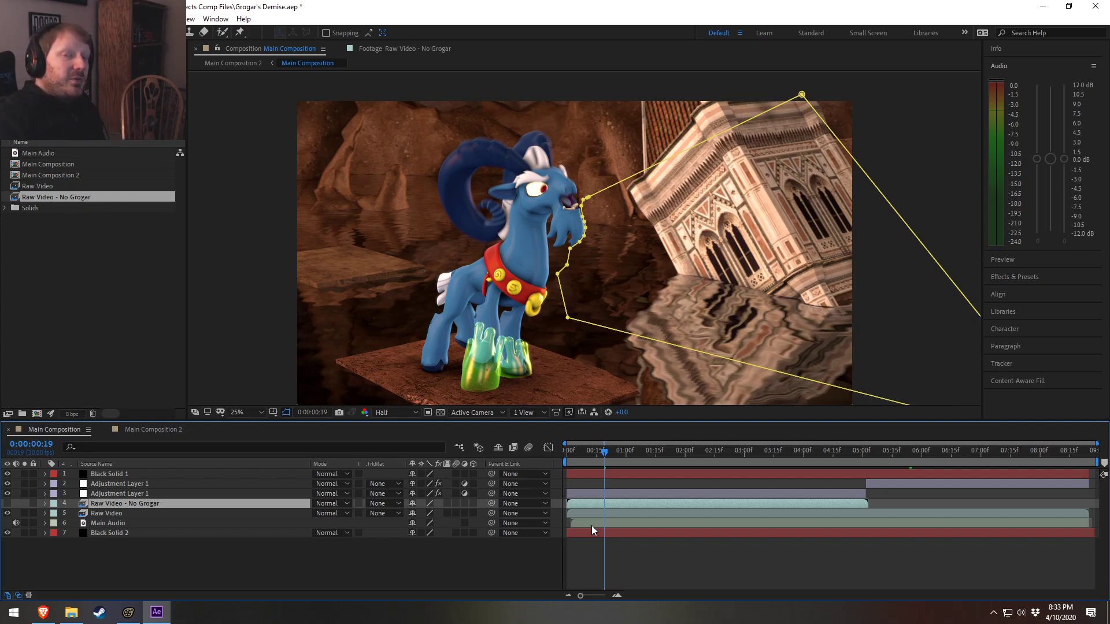
# Switch to File Explorer and open Remembrance (Bronycon).mp4 from the Videos folder under Pony SFM
pyautogui.click(71, 612)
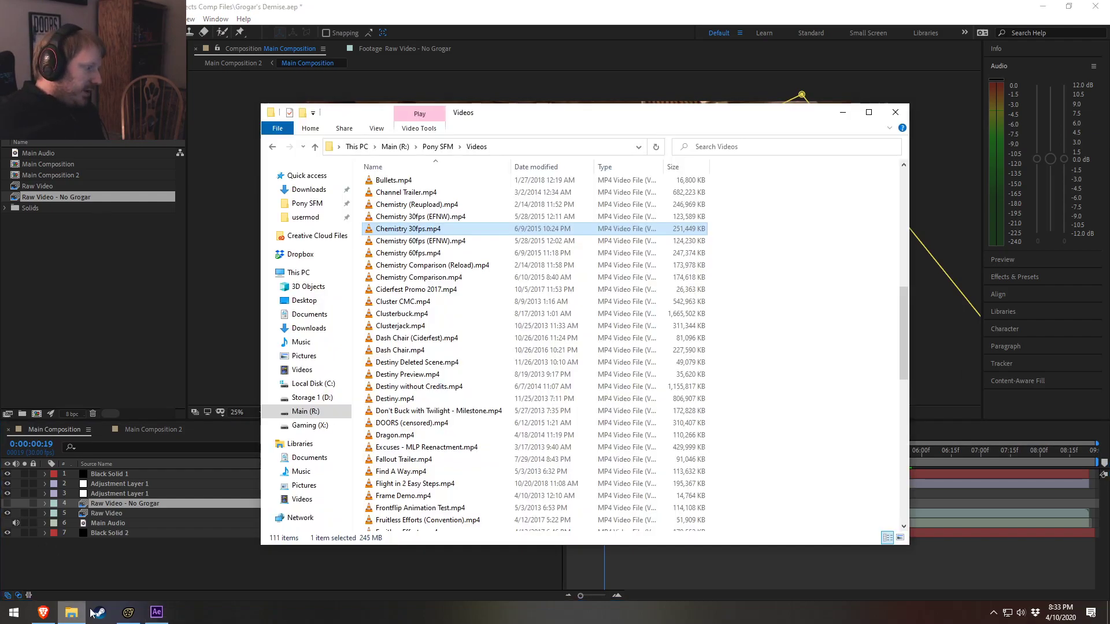
pyautogui.click(437, 146)
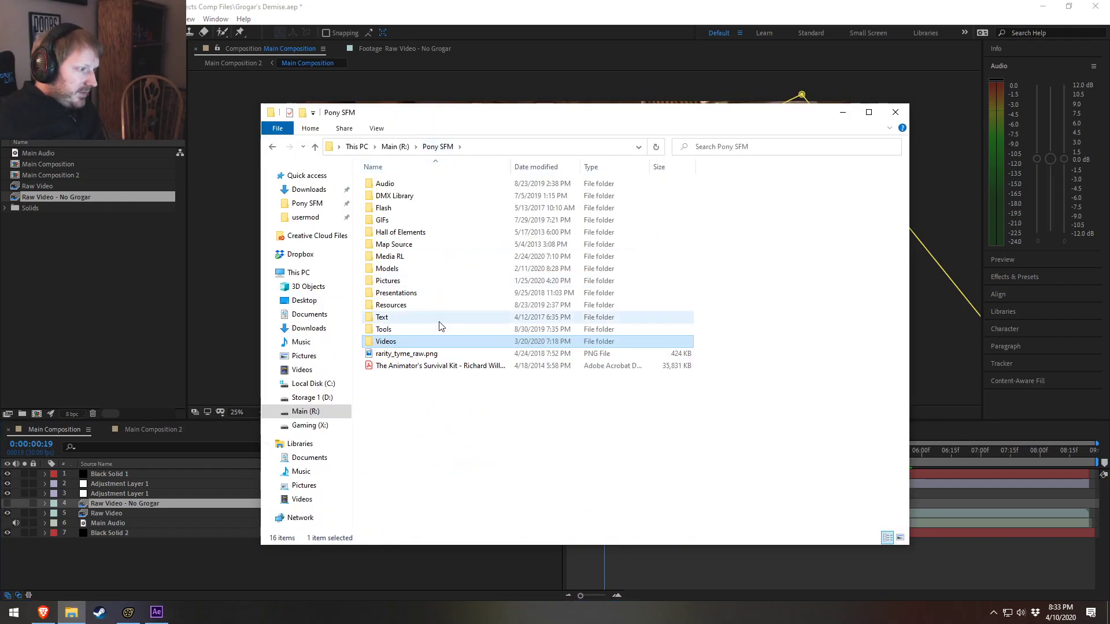
pyautogui.doubleClick(385, 341)
pyautogui.scroll(-20, 405, 354)
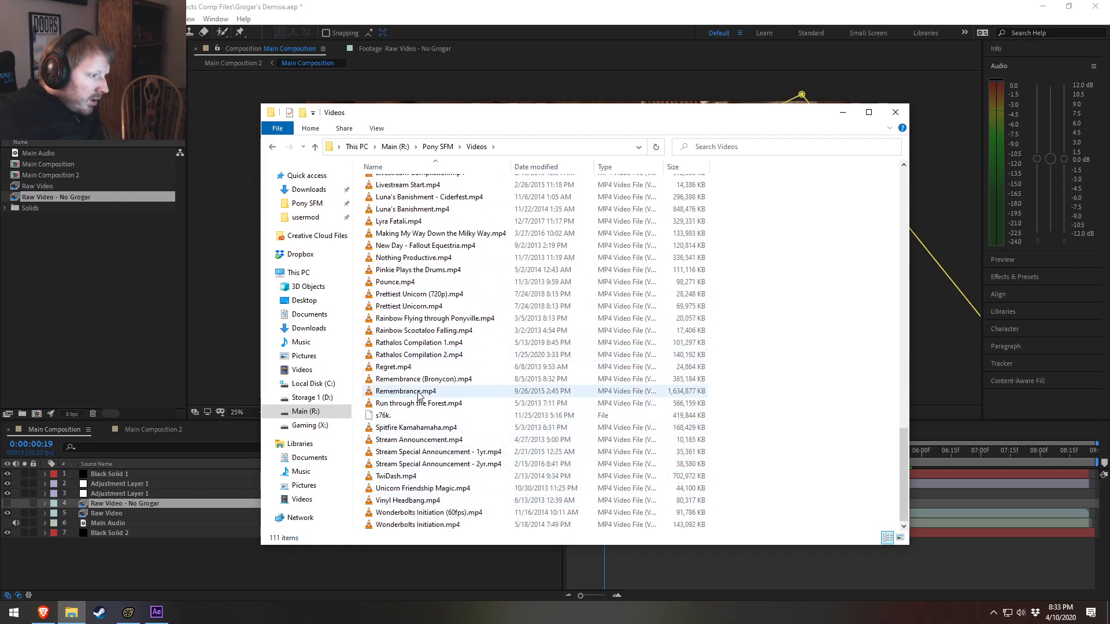
pyautogui.doubleClick(425, 379)
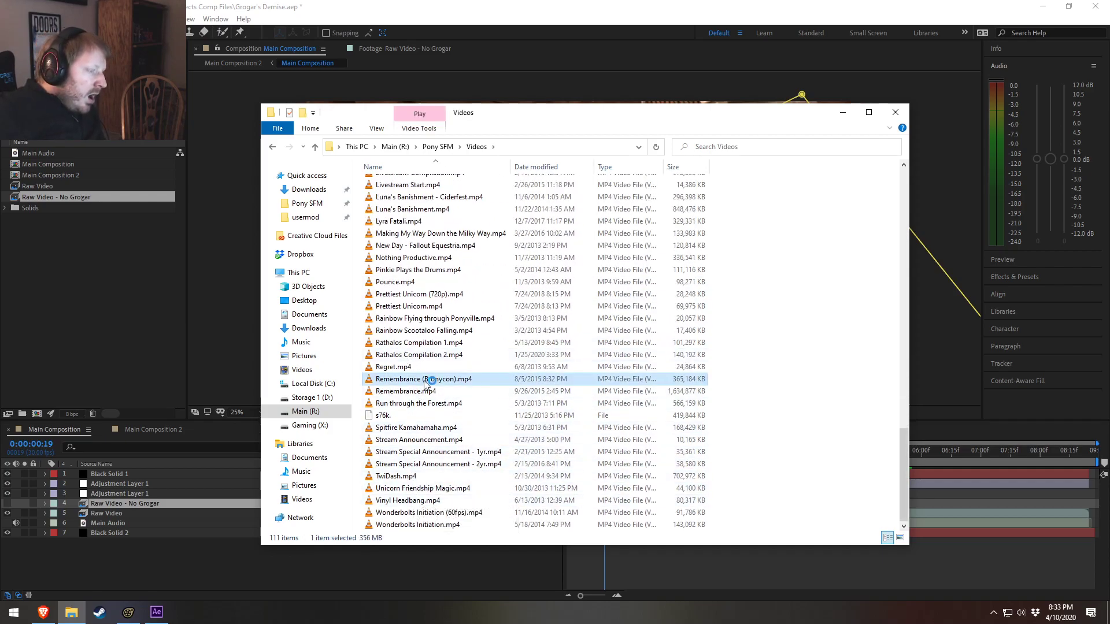
# Seek the video back to about 00:39 and play the fading-pony shot, pausing at 00:40 and 00:43
pyautogui.click(234, 560)
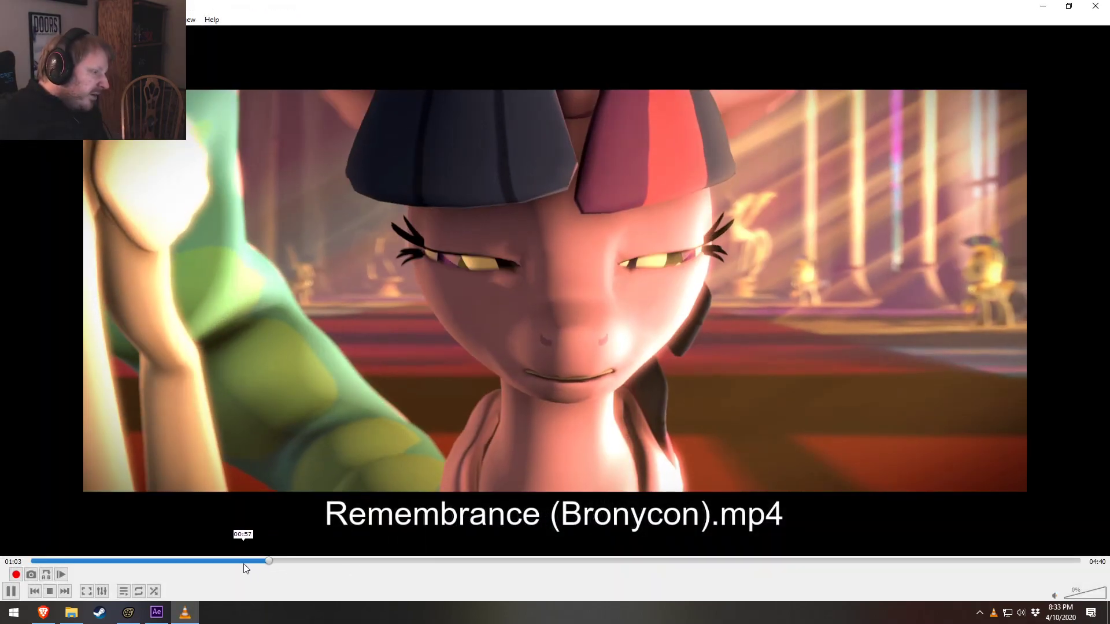
pyautogui.click(195, 561)
pyautogui.click(175, 561)
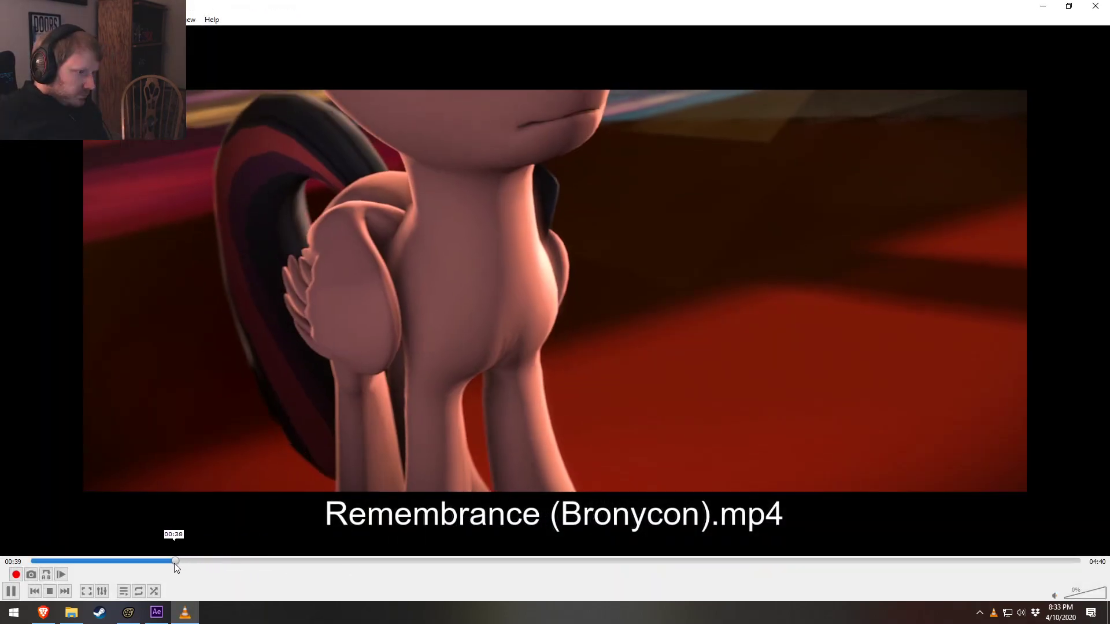
pyautogui.press('space')
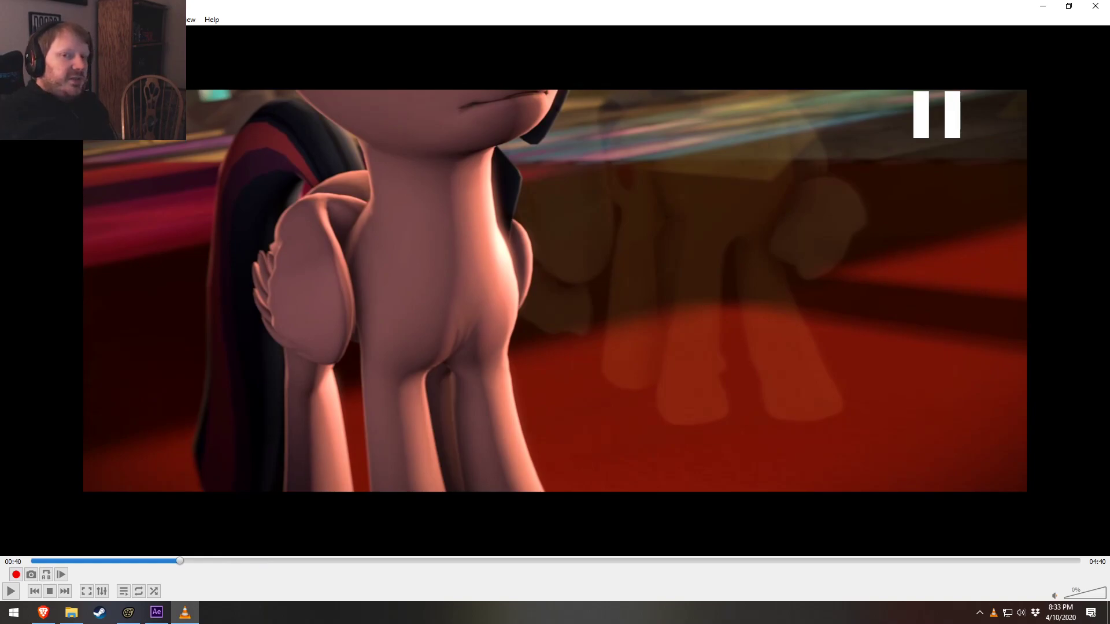
pyautogui.press('space')
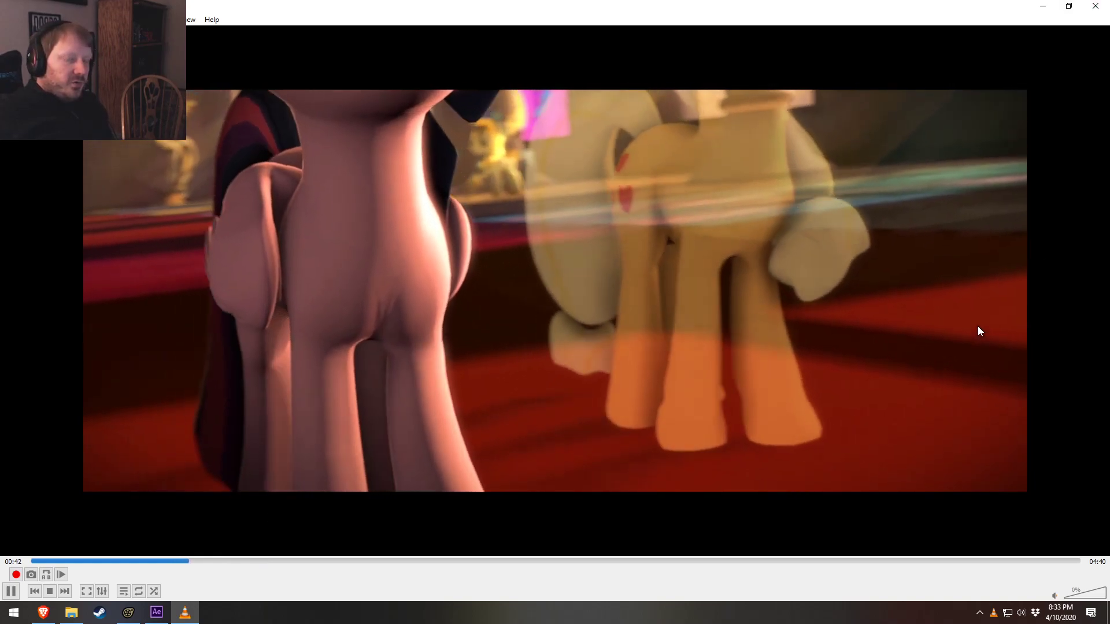
pyautogui.press('space')
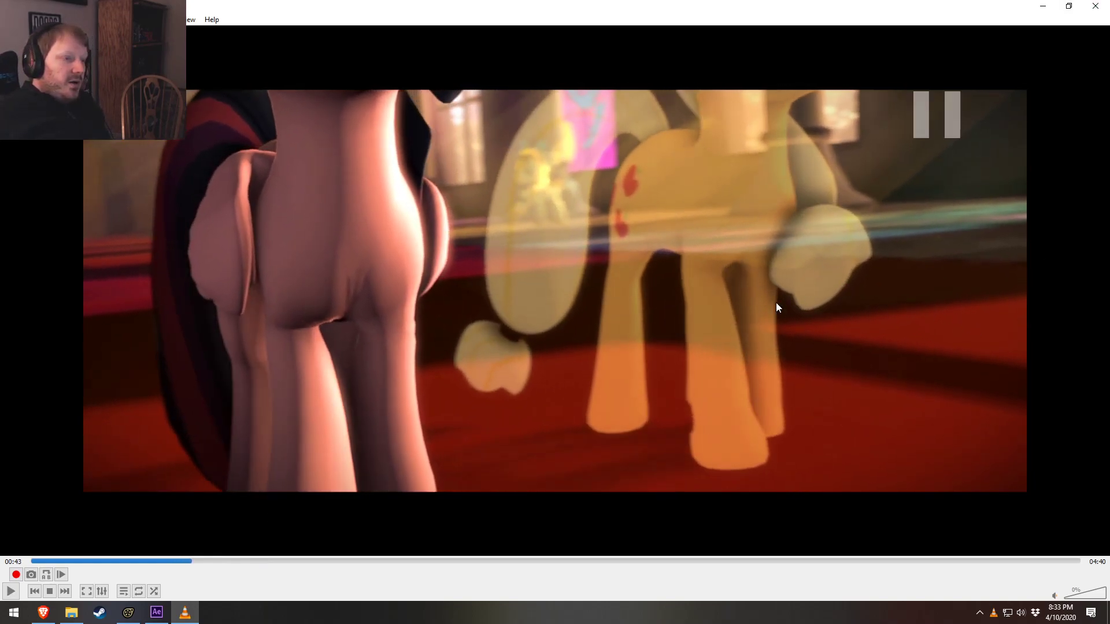
# Scrub the paused video between 00:40 and 00:43 to review the fade, and move on to the shot at 01:03
pyautogui.moveTo(163, 560); pyautogui.dragTo(180, 567)
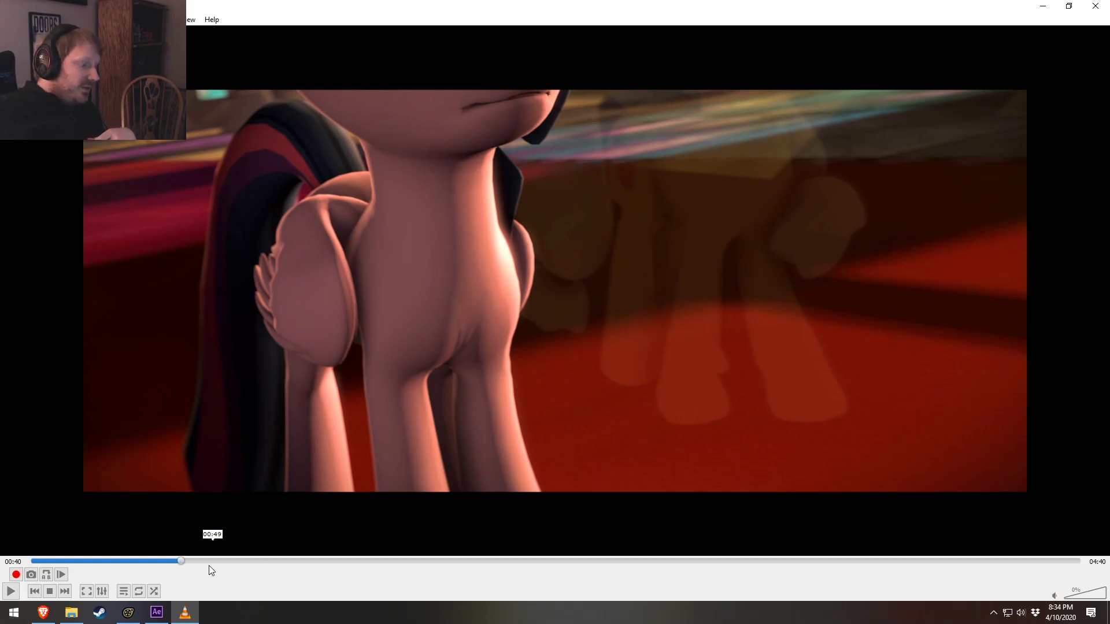
pyautogui.moveTo(185, 565); pyautogui.dragTo(193, 568)
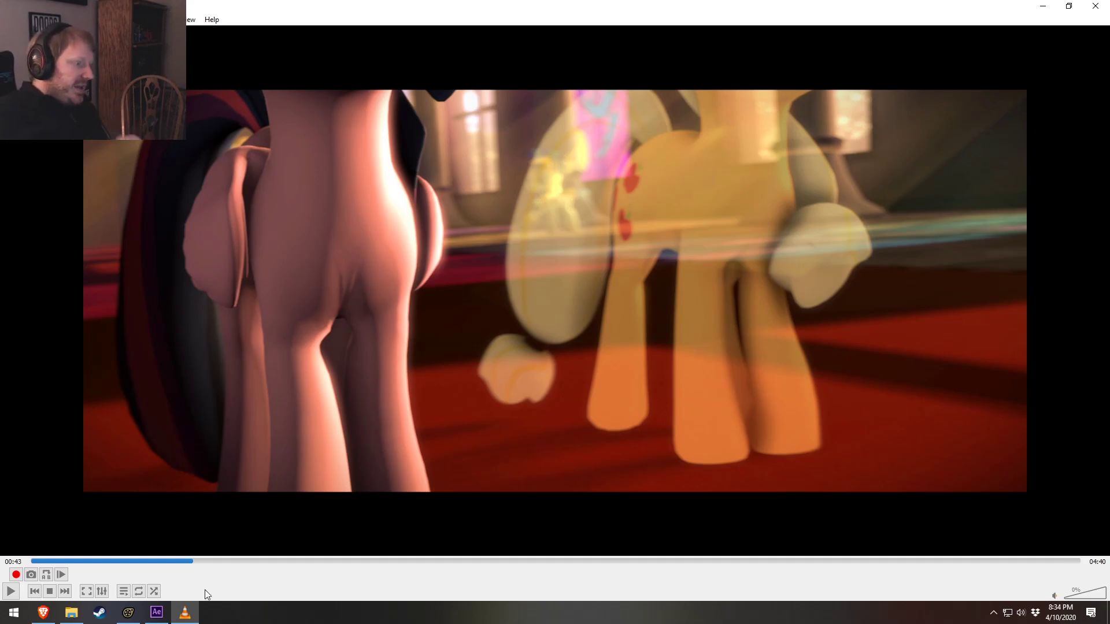
pyautogui.moveTo(179, 563); pyautogui.dragTo(267, 578)
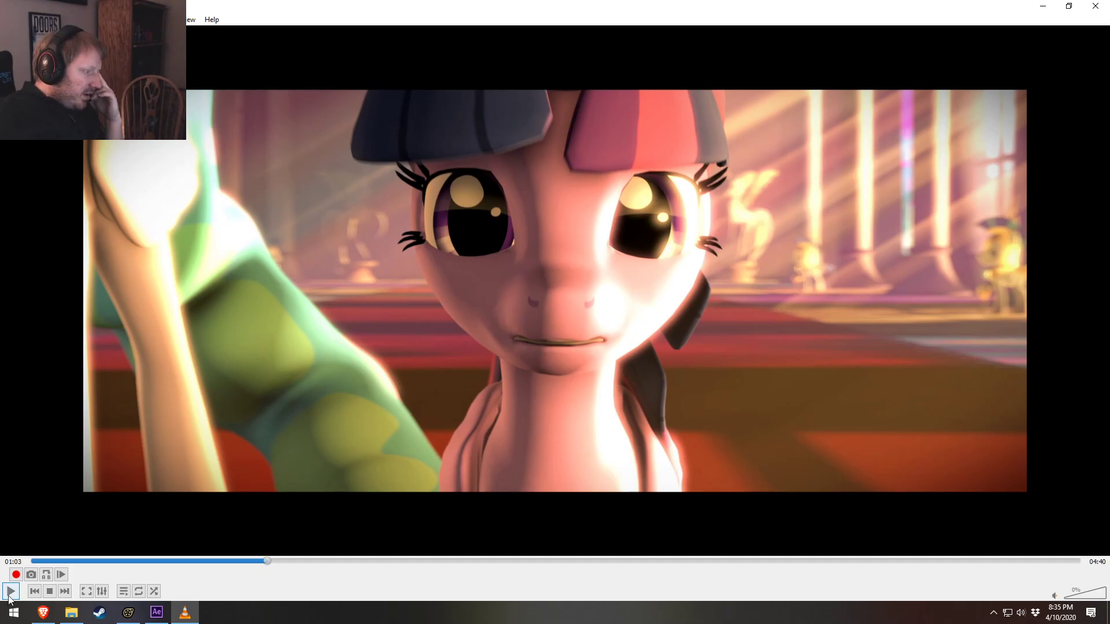
# Return to File Explorer and browse the Extras folder inside Videos for the fade test clip
pyautogui.click(72, 612)
pyautogui.scroll(20, 406, 311)
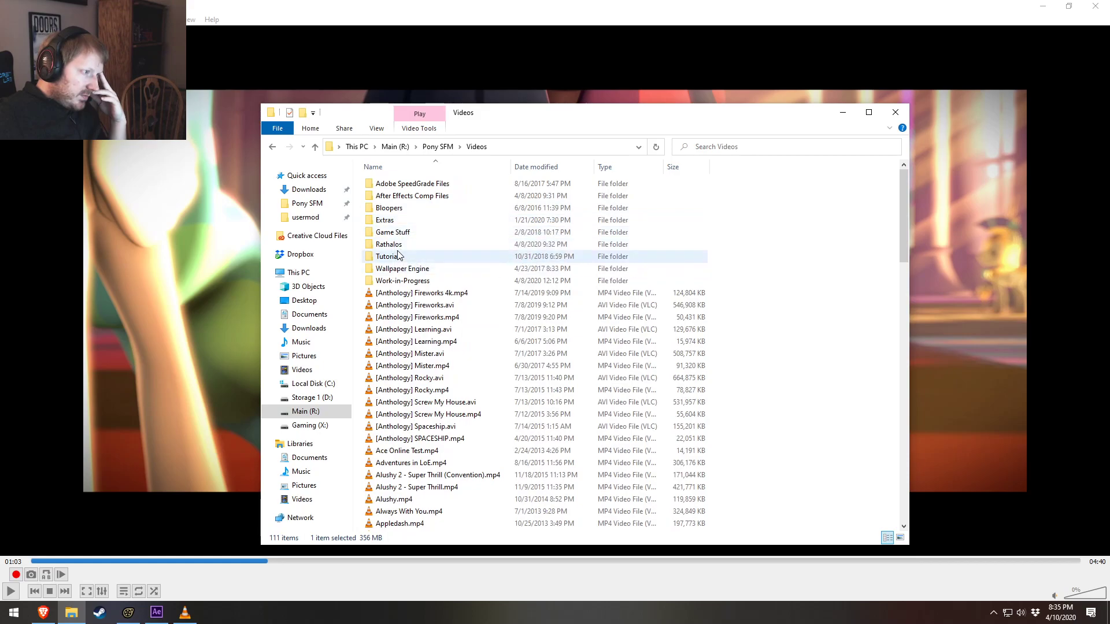
pyautogui.doubleClick(384, 220)
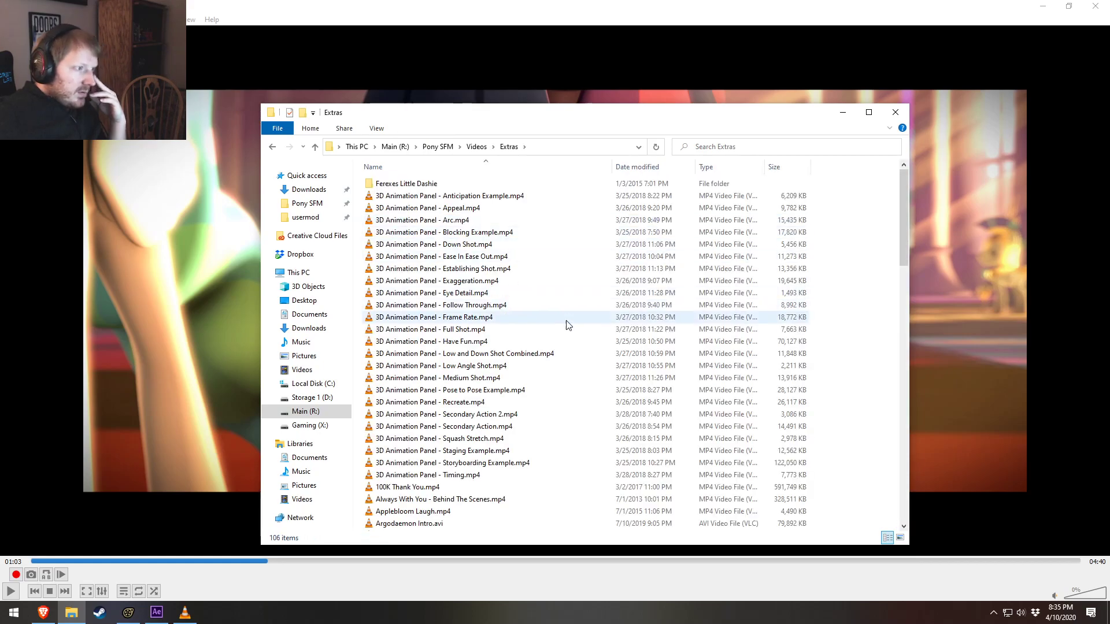
pyautogui.scroll(-7, 566, 321)
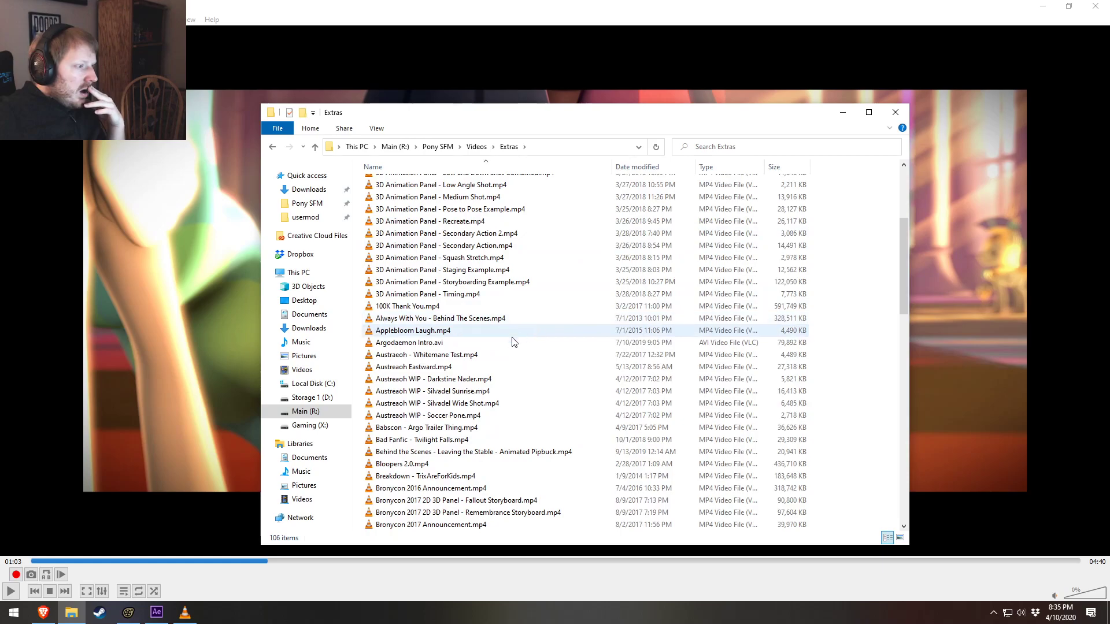
pyautogui.scroll(-1, 500, 360)
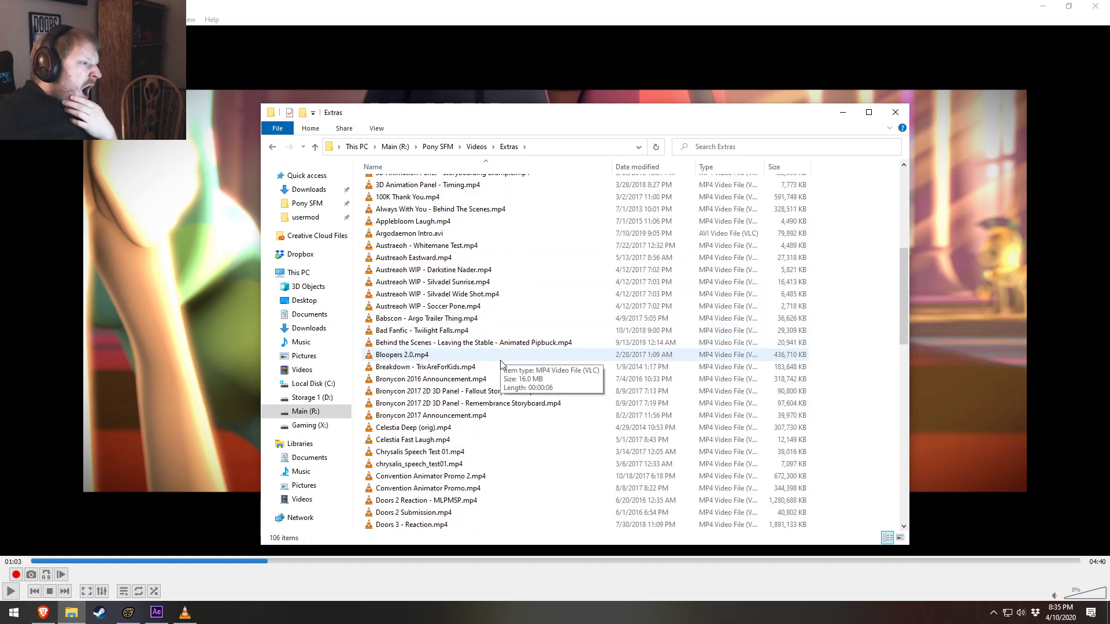
pyautogui.scroll(-2, 501, 365)
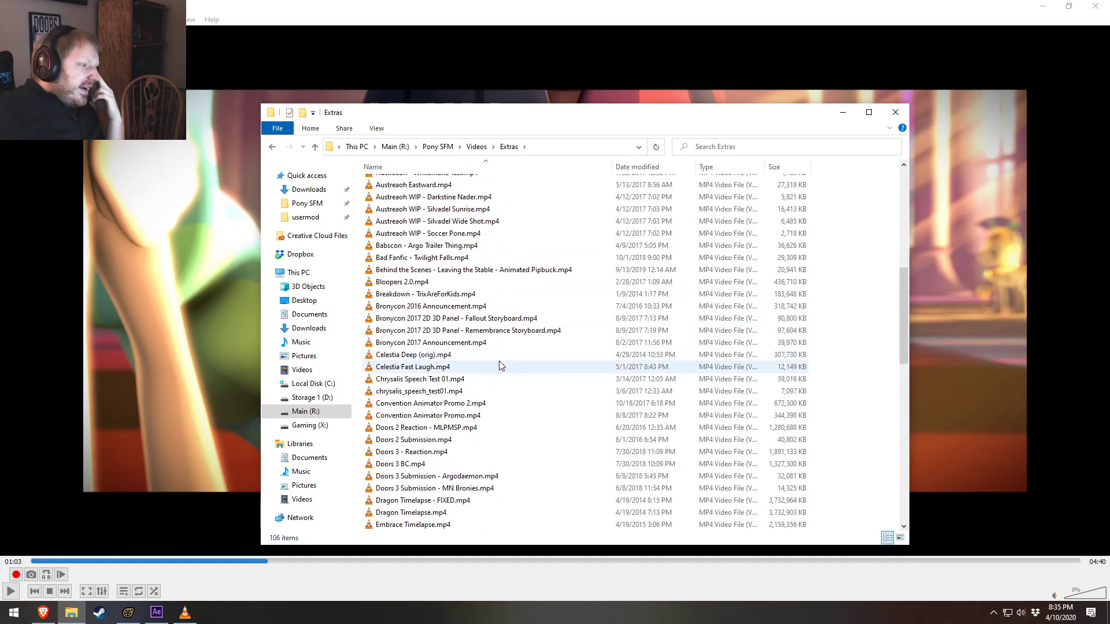
pyautogui.scroll(-3, 500, 365)
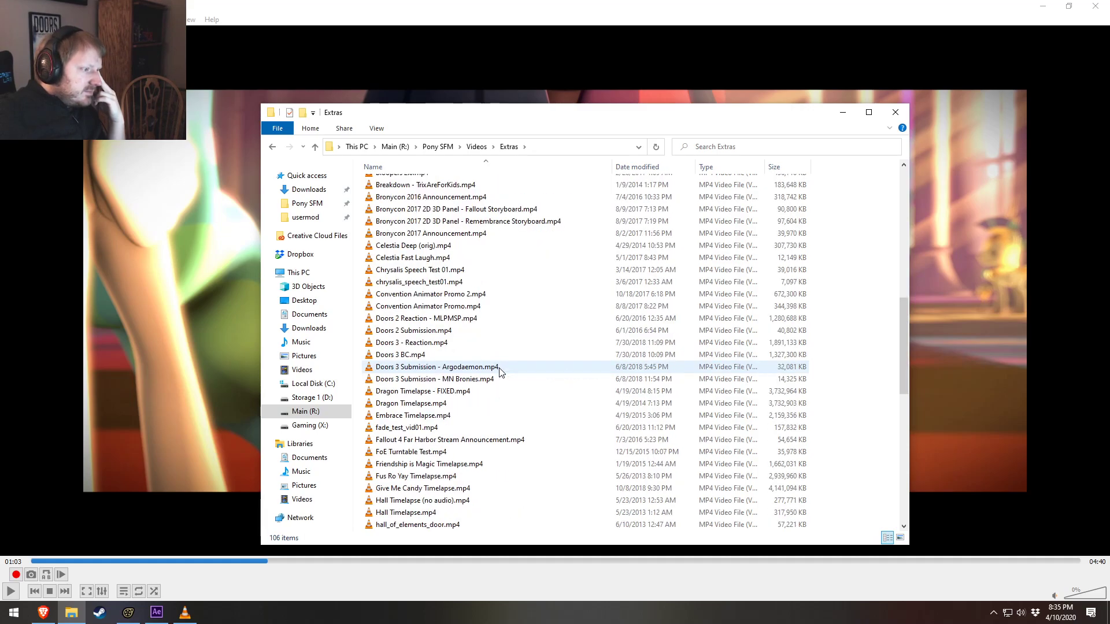
pyautogui.scroll(-2, 501, 371)
# Open fade_test_vid01.mp4, pause it at 00:05, and resume playback
pyautogui.click(441, 357)
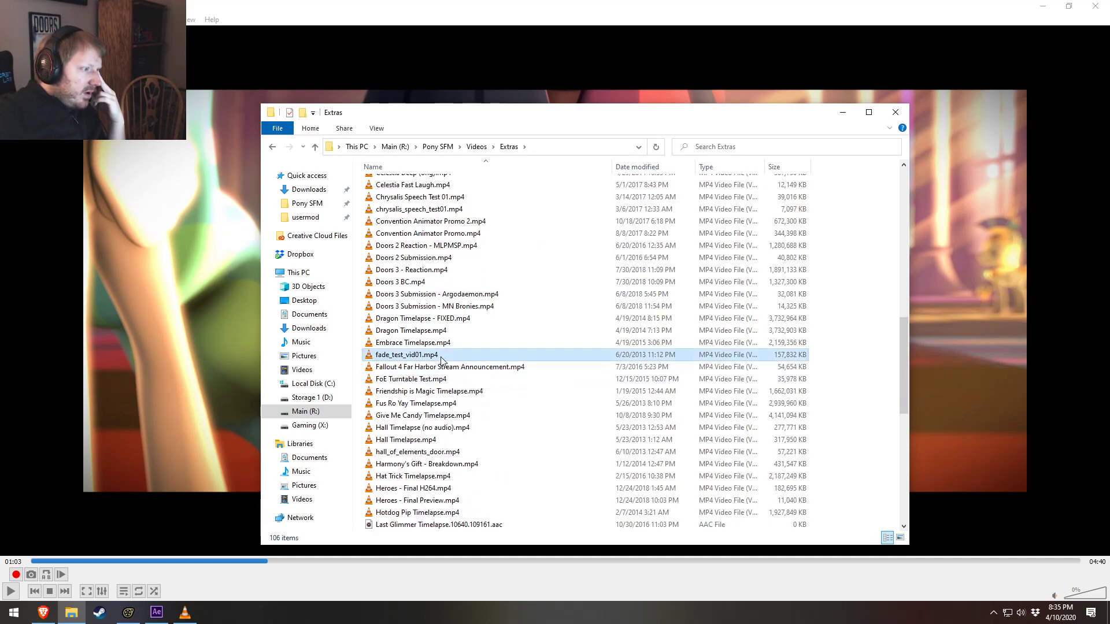
pyautogui.doubleClick(441, 357)
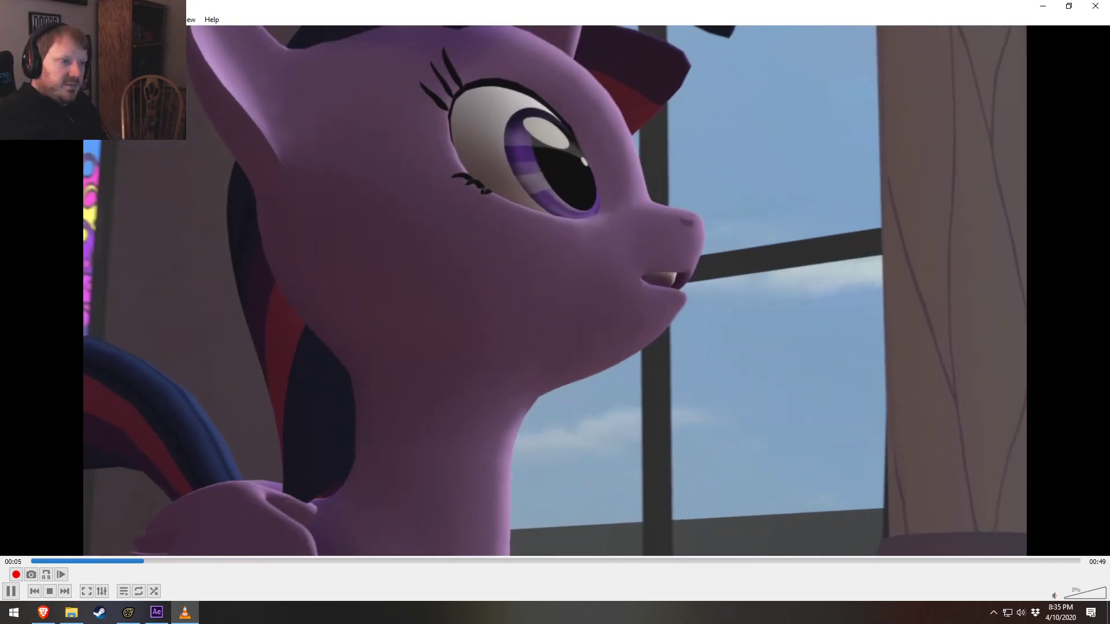
pyautogui.press('space')
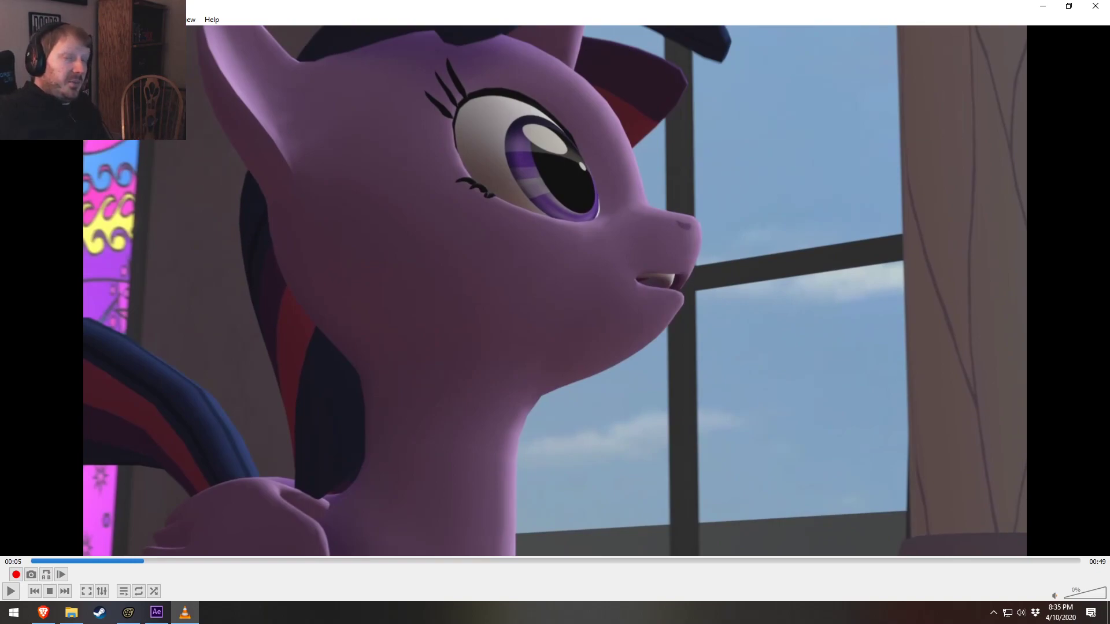
pyautogui.press('space')
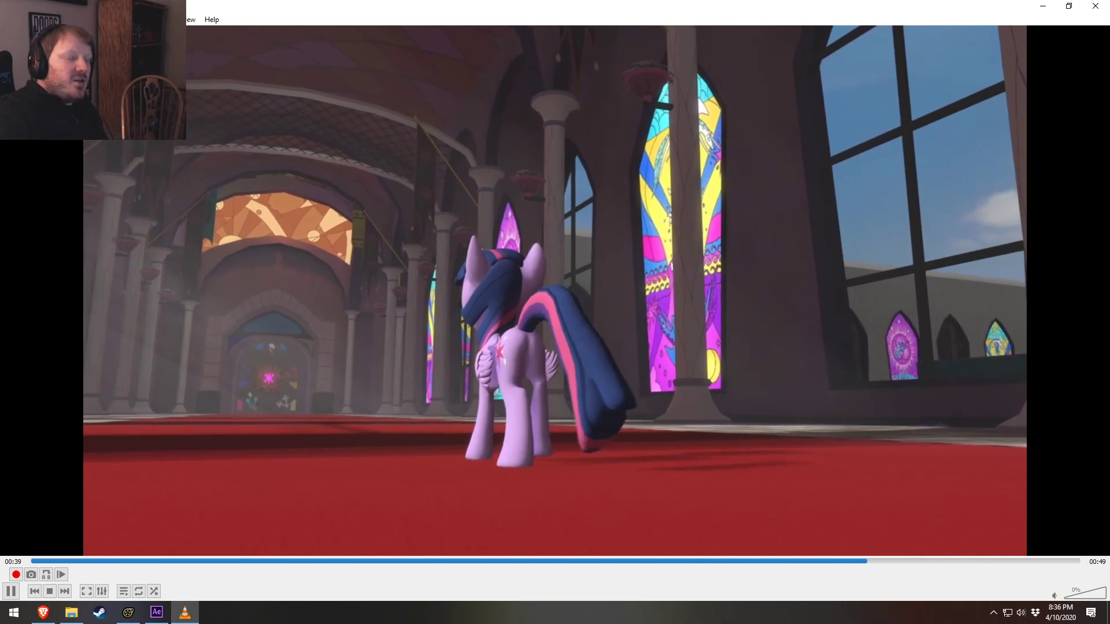
# Pause the fade test clip at 00:40, close it, and look through the Extras folder for another example
pyautogui.press('space')
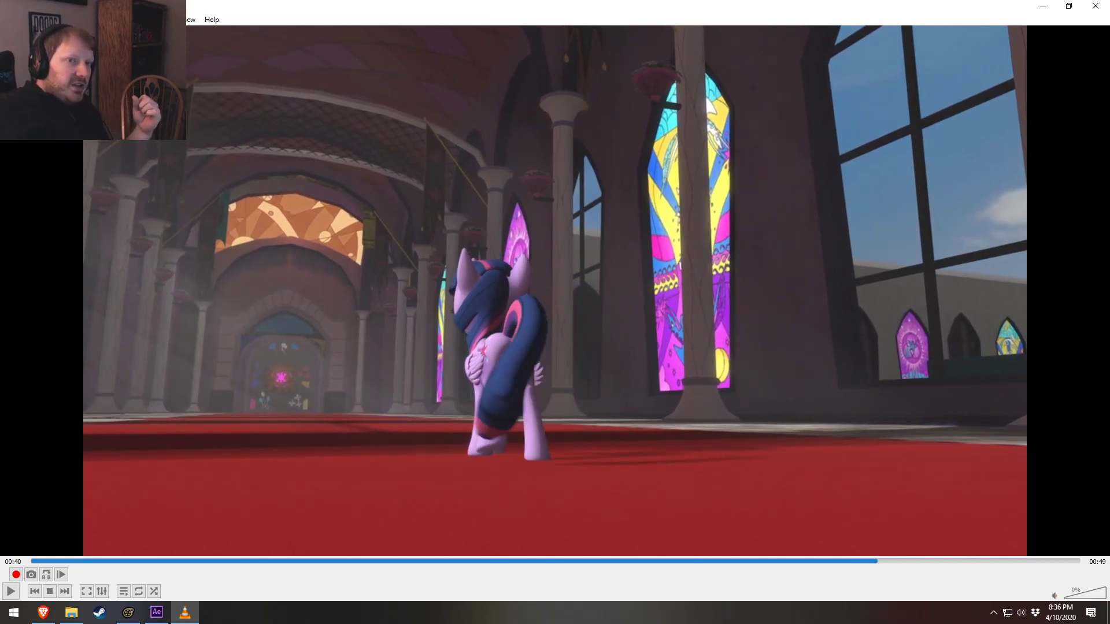
pyautogui.click(1095, 6)
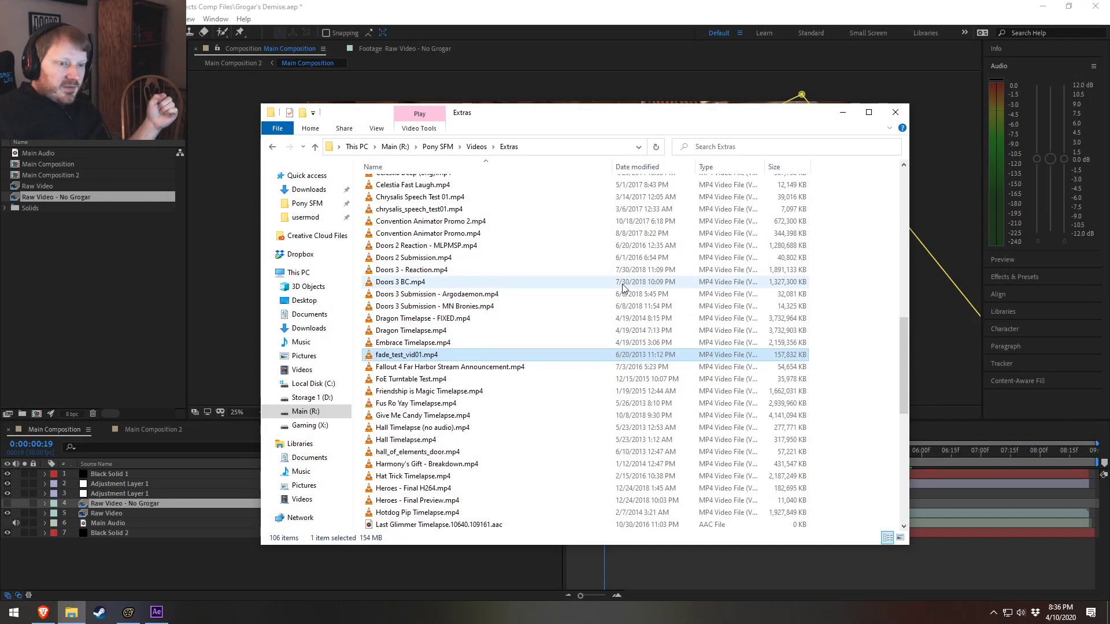
pyautogui.scroll(3, 525, 364)
pyautogui.scroll(2, 525, 364)
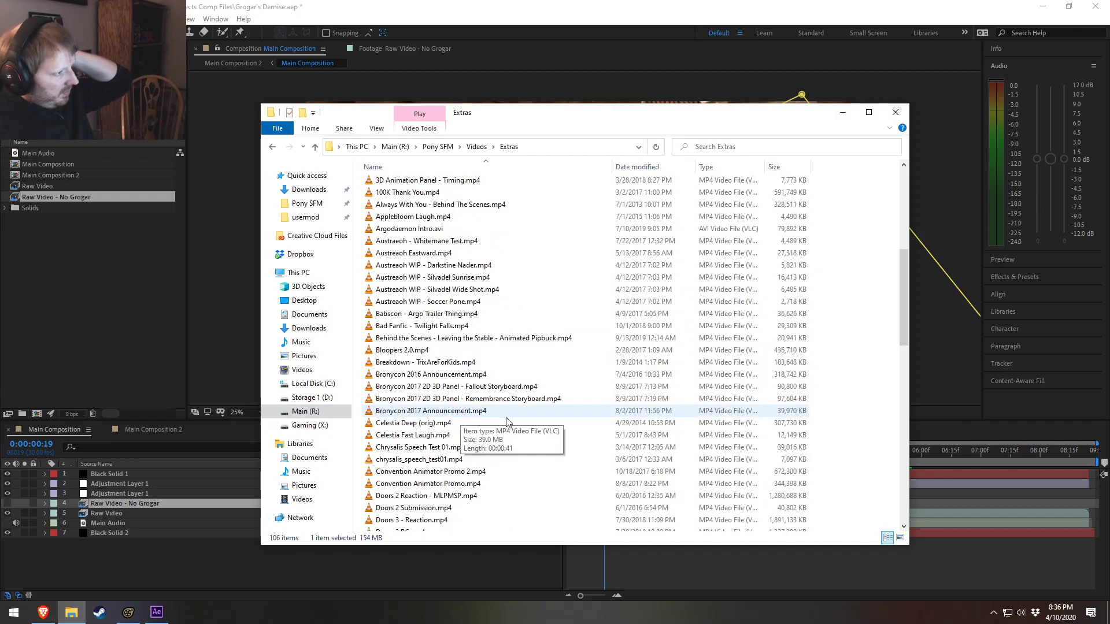
pyautogui.scroll(8, 497, 424)
pyautogui.scroll(2, 508, 424)
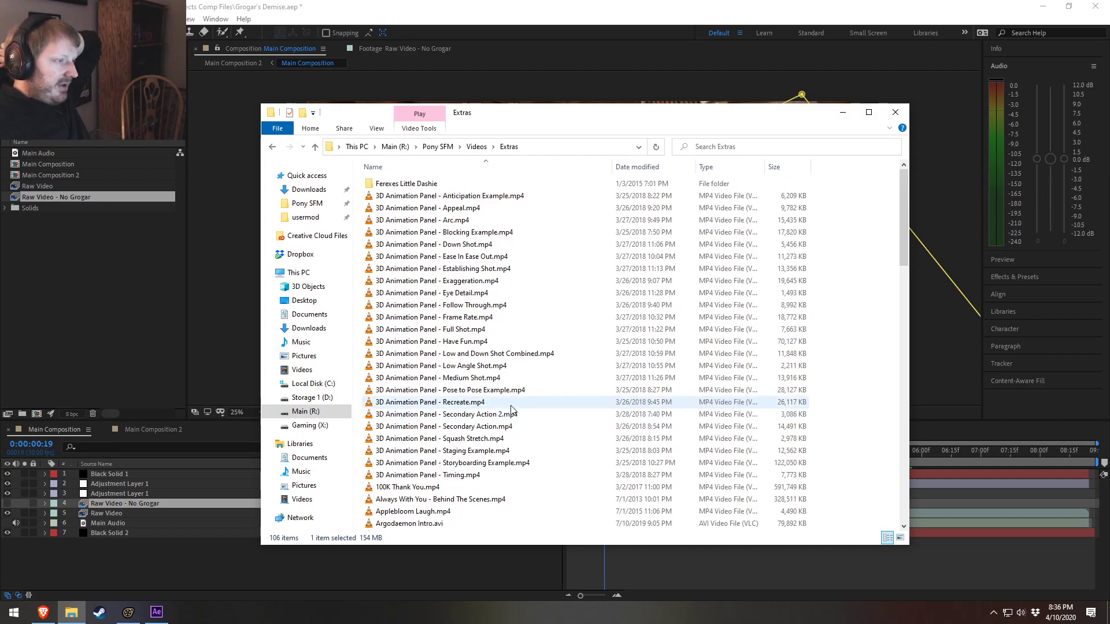
pyautogui.scroll(-2, 511, 409)
pyautogui.scroll(-2, 510, 410)
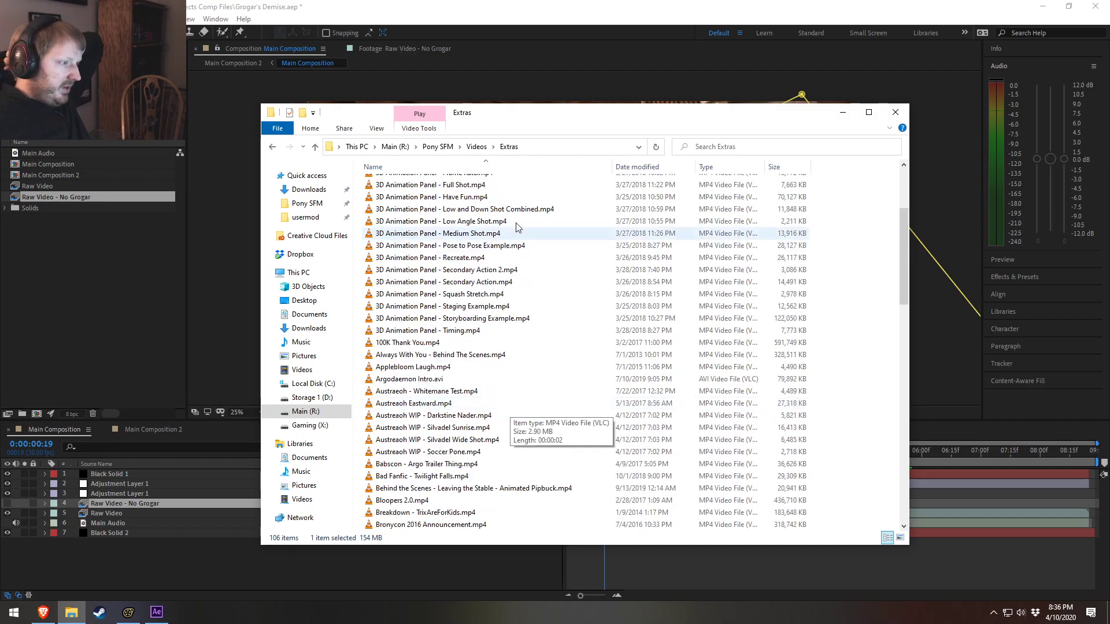
# Go back up to the Videos folder, find Leaving the Stable (Convention).wmv in the list, and open it
pyautogui.click(476, 146)
pyautogui.scroll(-7, 404, 301)
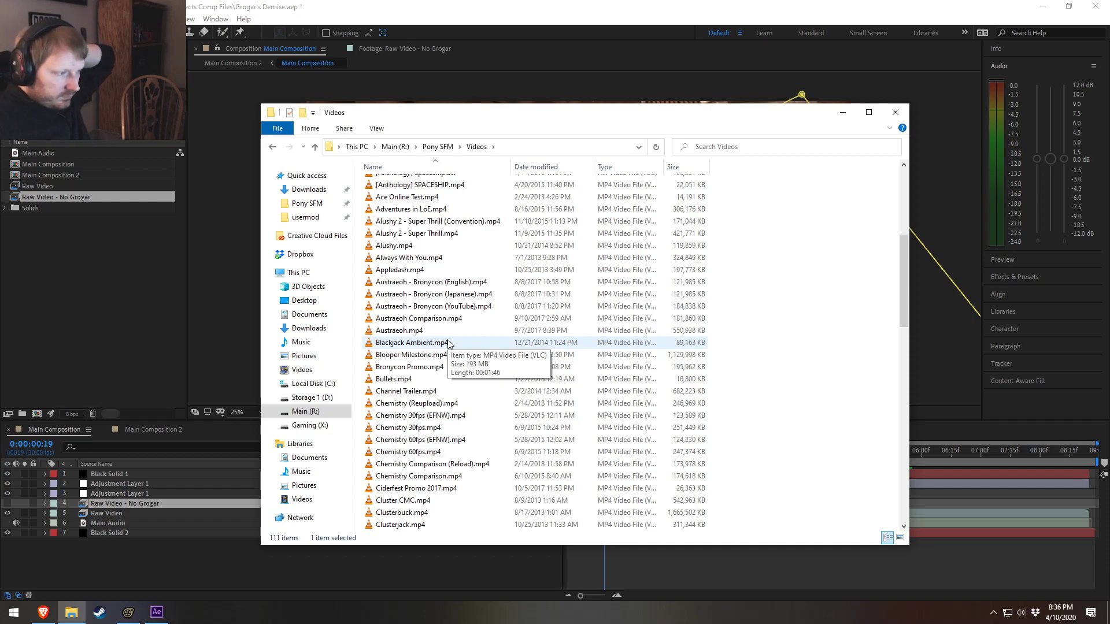
pyautogui.scroll(-1, 416, 345)
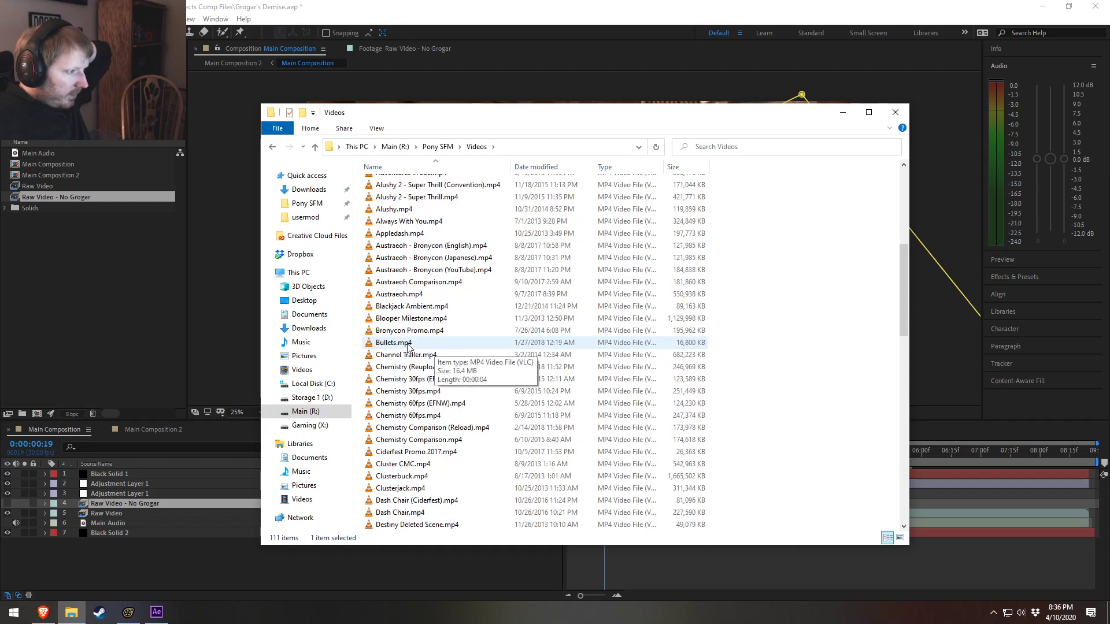
pyautogui.scroll(-5, 439, 344)
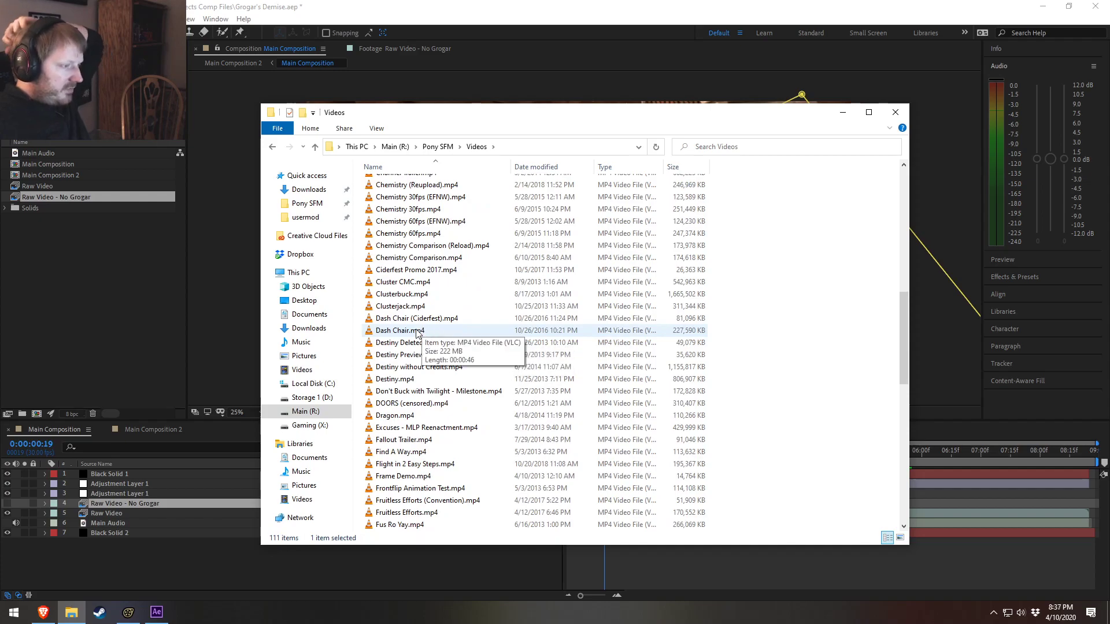
pyautogui.click(538, 395)
pyautogui.scroll(-1, 439, 375)
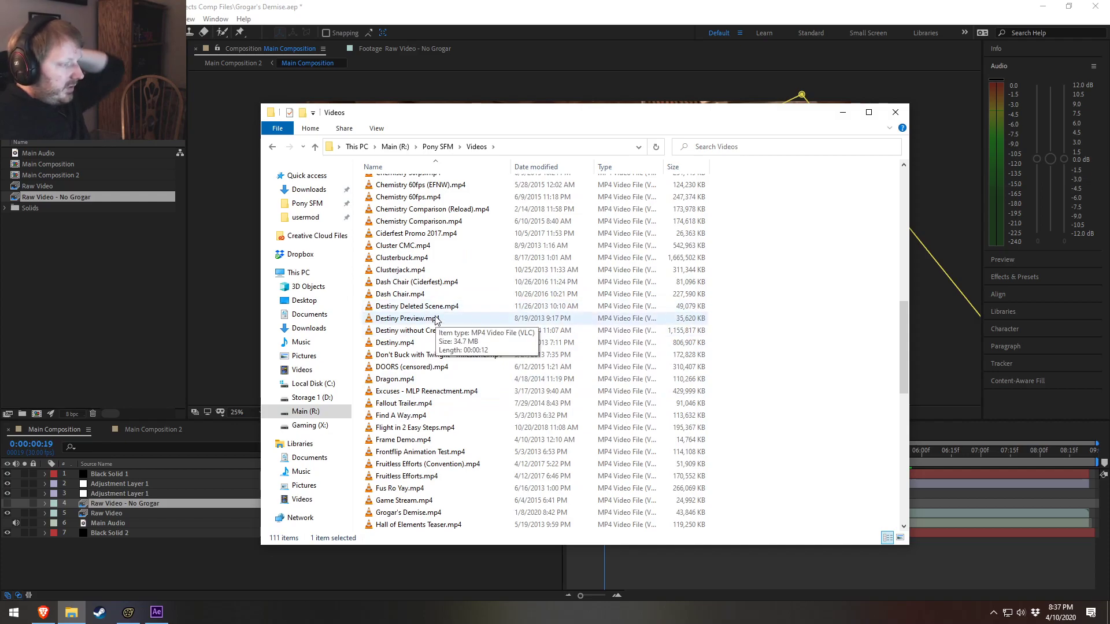
pyautogui.scroll(-1, 433, 317)
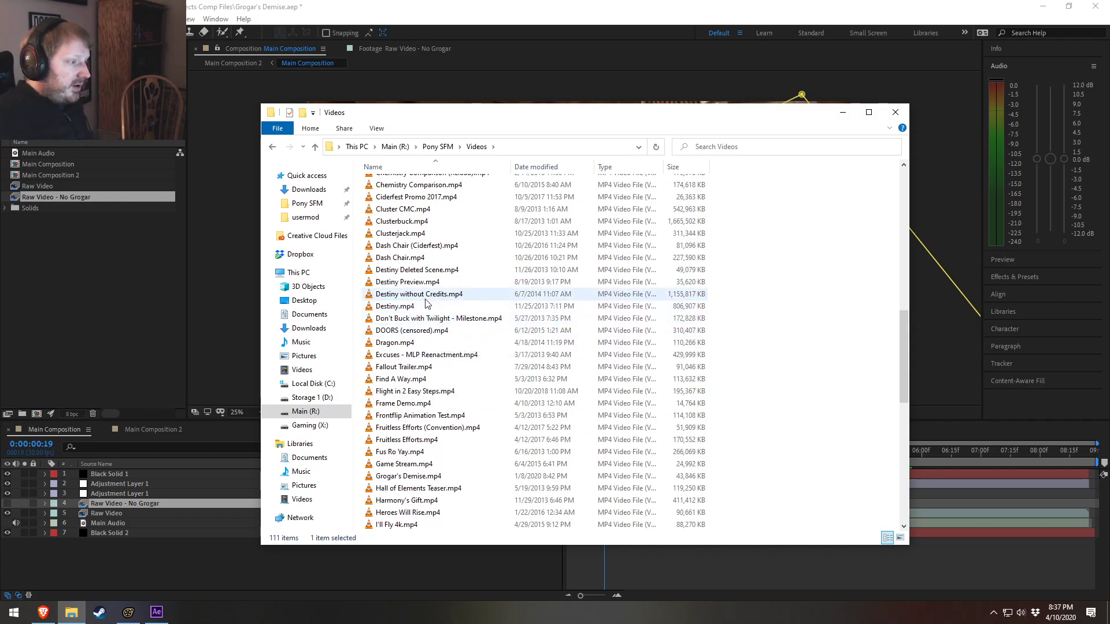
pyautogui.scroll(-3, 448, 296)
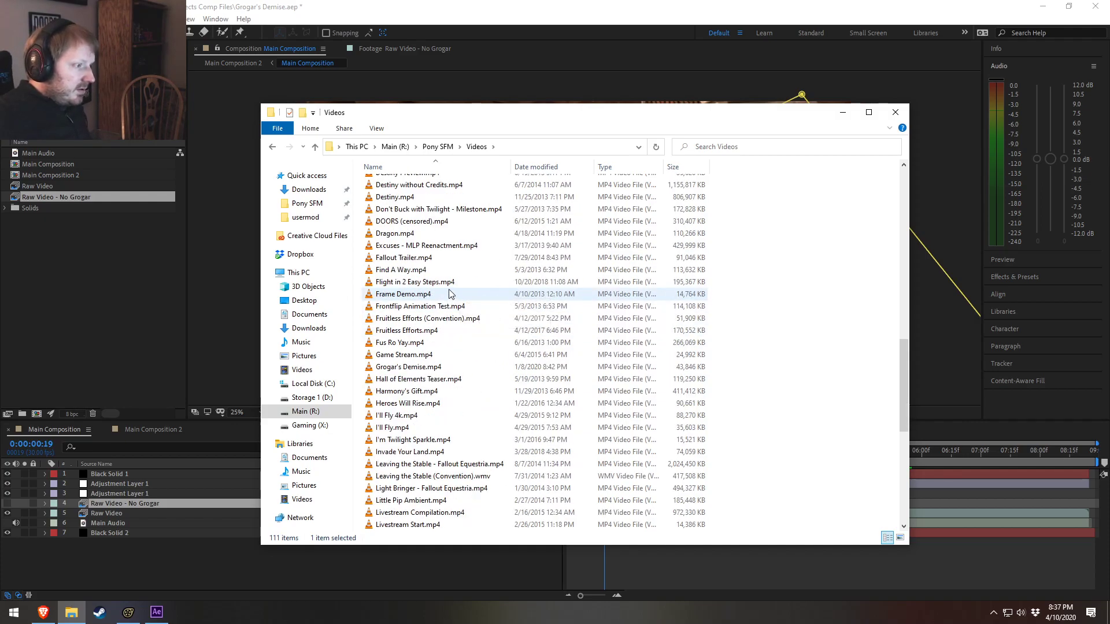
pyautogui.scroll(-1, 454, 412)
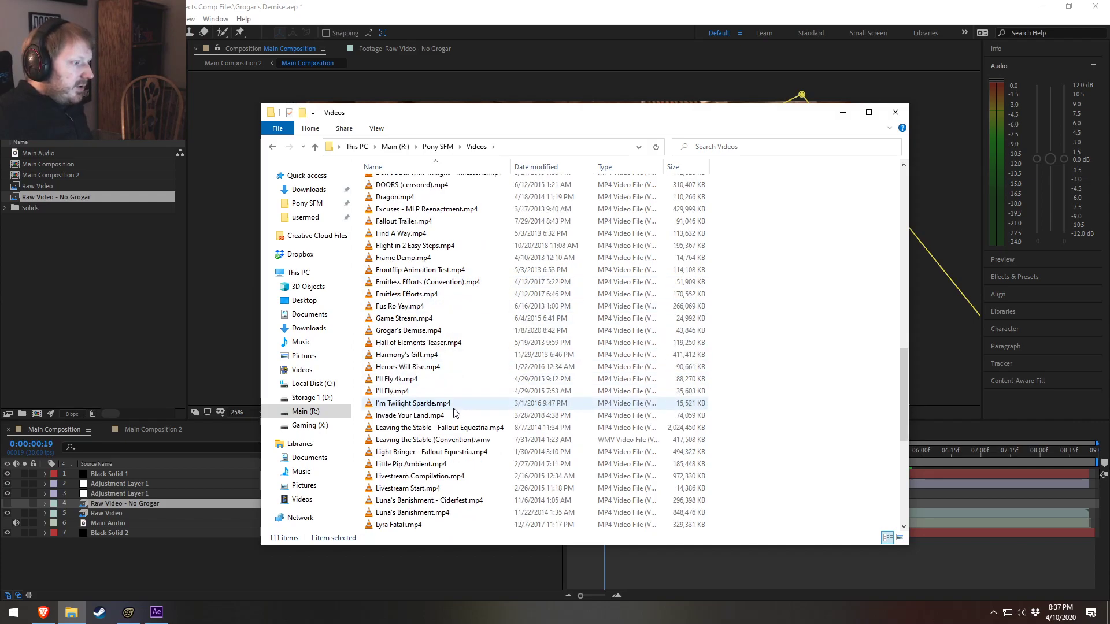
pyautogui.click(427, 441)
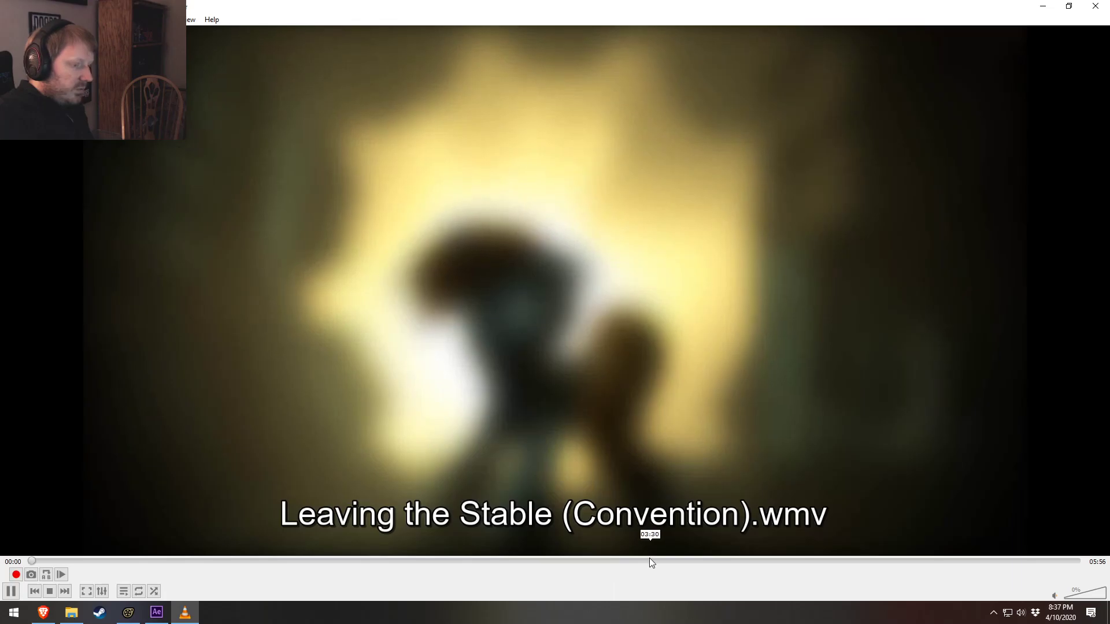
# Seek to the dark blue pony shot near 05:07, play it in short bursts with pauses up to 05:10, and close the video
pyautogui.click(612, 561)
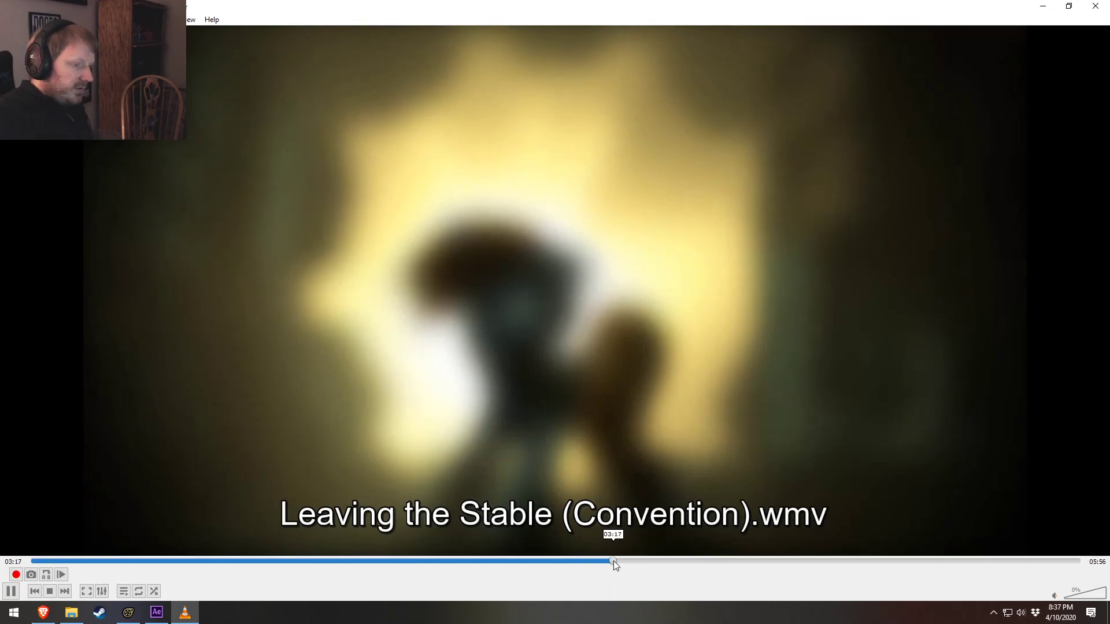
pyautogui.moveTo(695, 561); pyautogui.dragTo(920, 563)
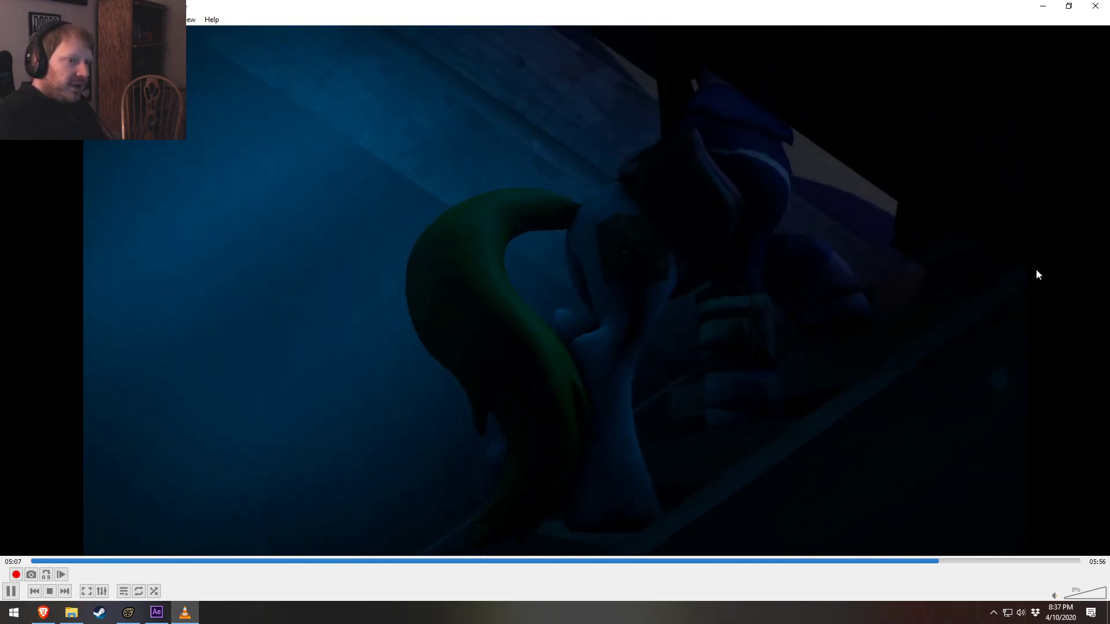
pyautogui.press('space')
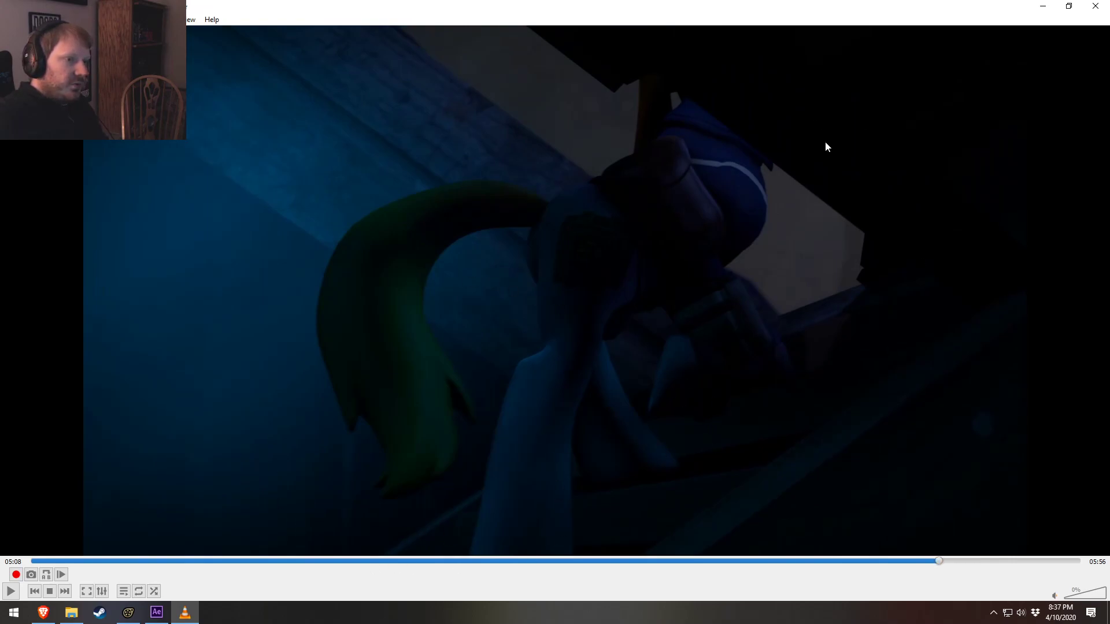
pyautogui.press('space')
pyautogui.press('space')
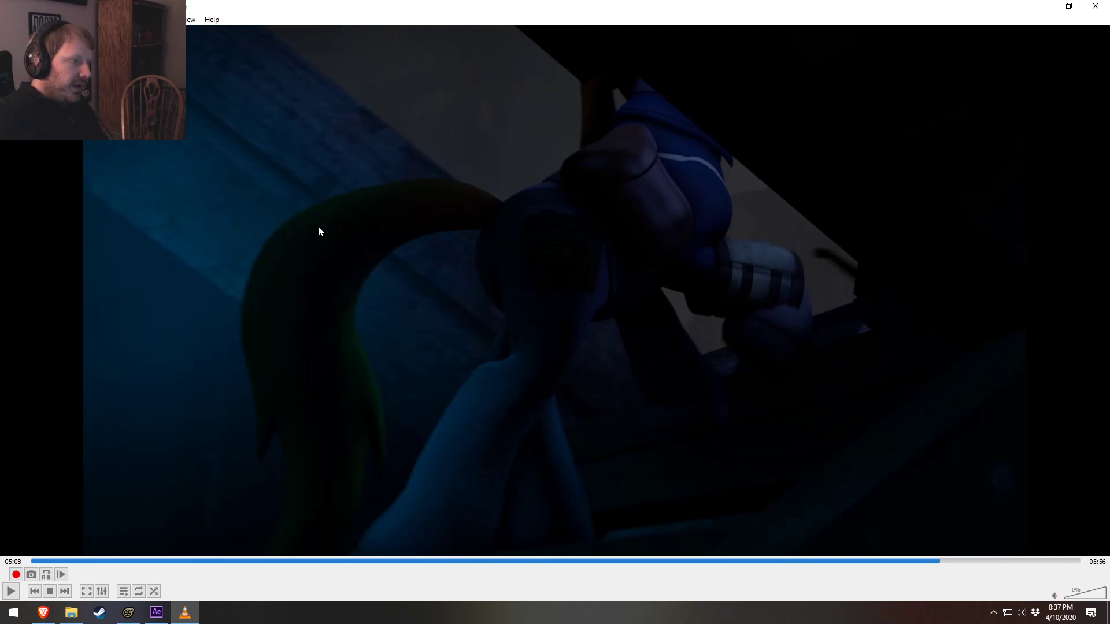
pyautogui.press('space')
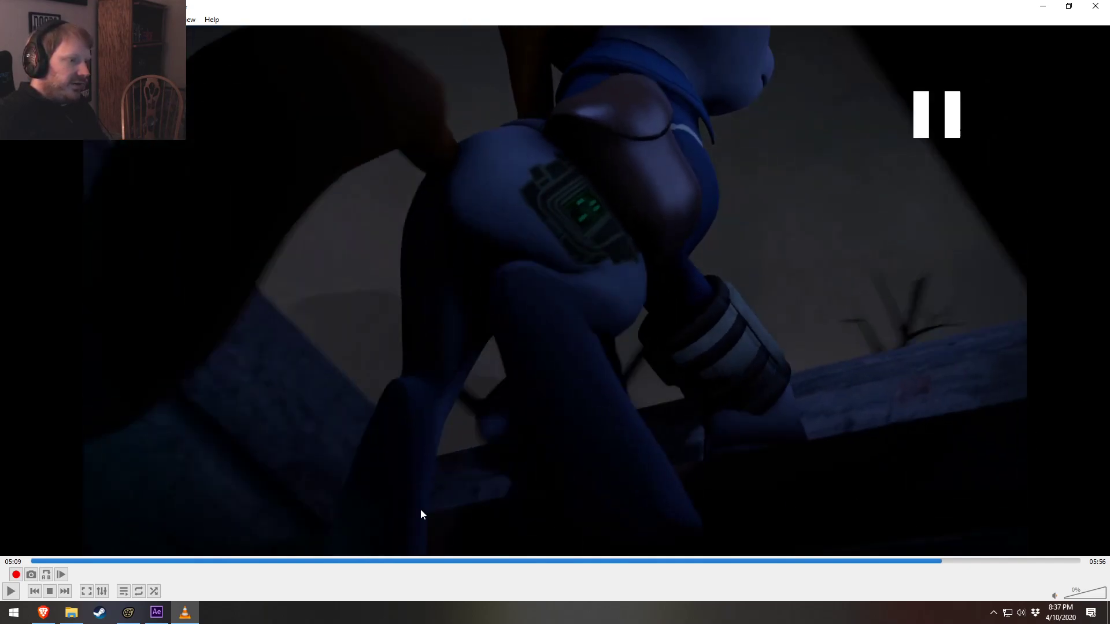
pyautogui.press('space')
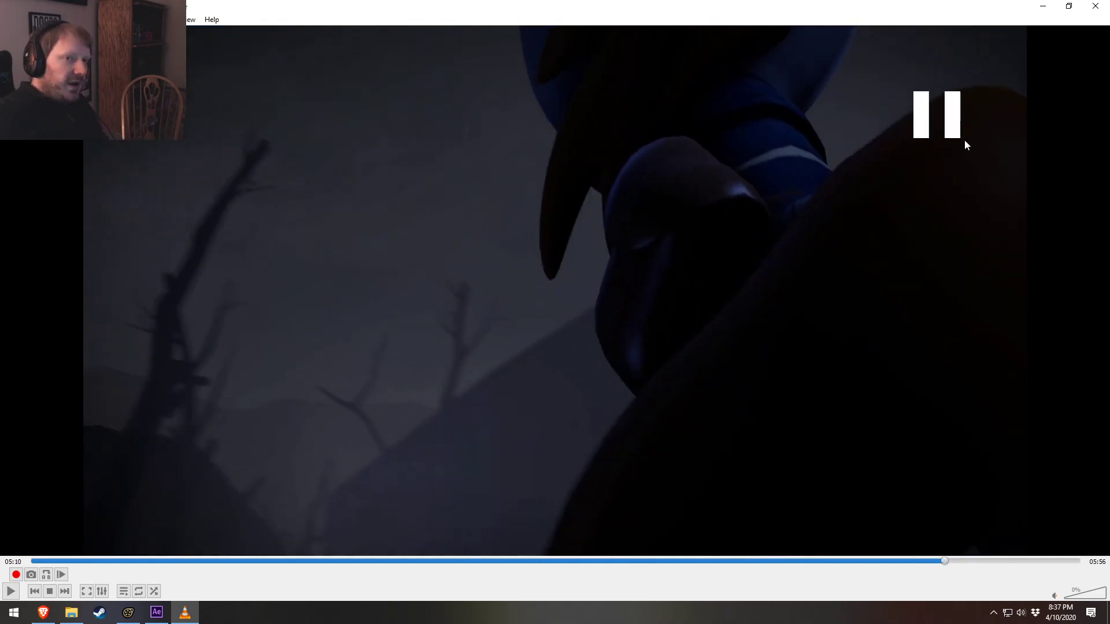
pyautogui.click(1094, 7)
# Examine the file list of the Videos folder for another finished example video
pyautogui.scroll(-5, 437, 369)
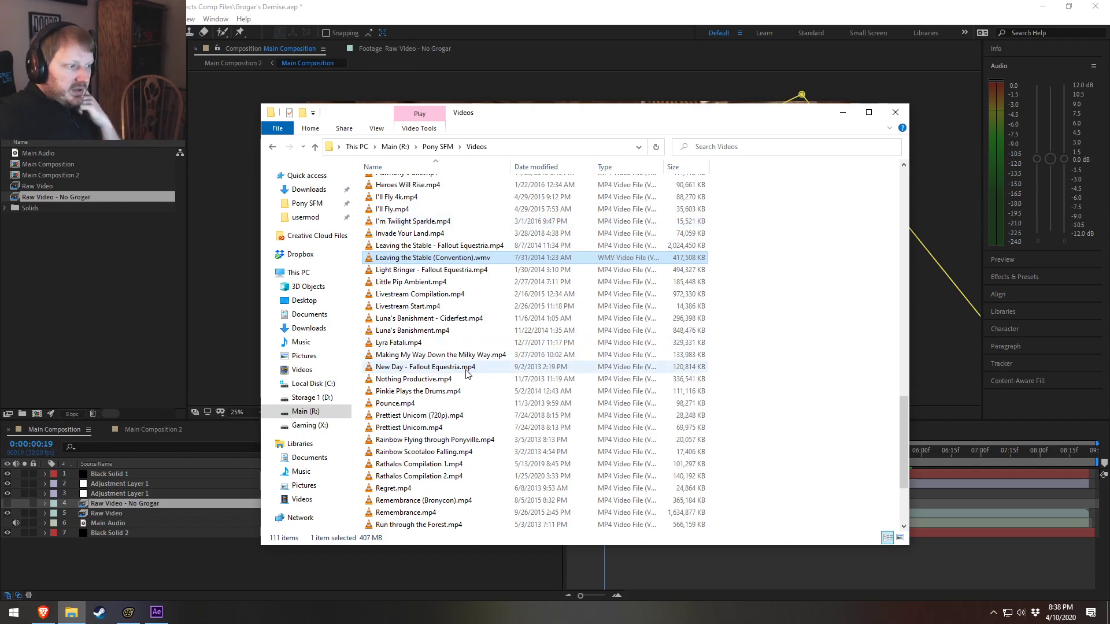
pyautogui.scroll(-3, 435, 379)
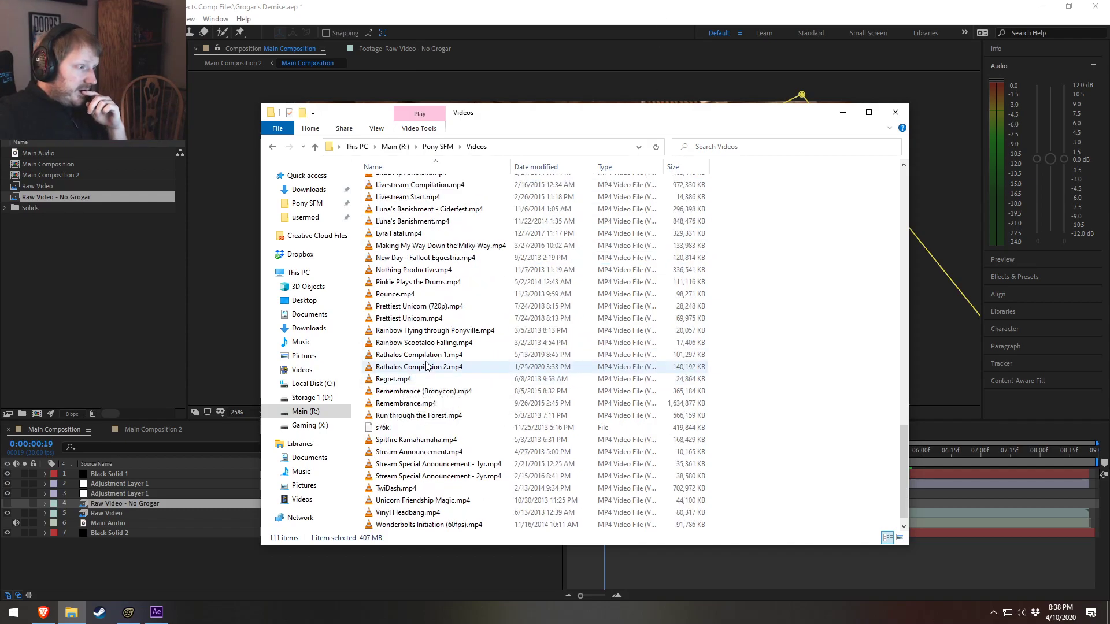
pyautogui.scroll(-1, 397, 327)
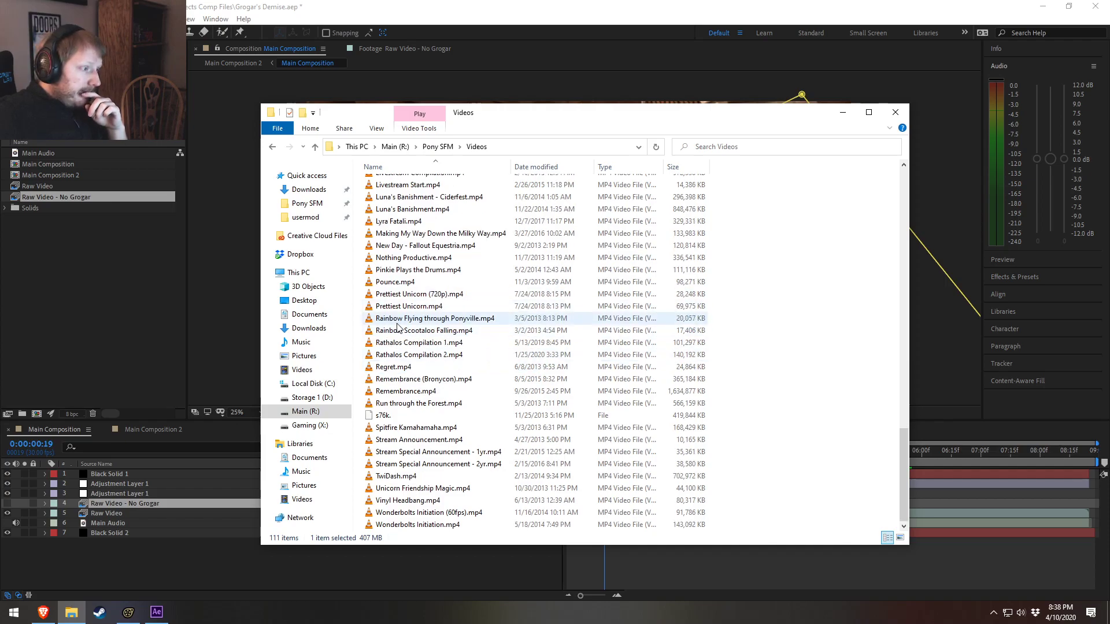
pyautogui.click(430, 318)
pyautogui.click(438, 343)
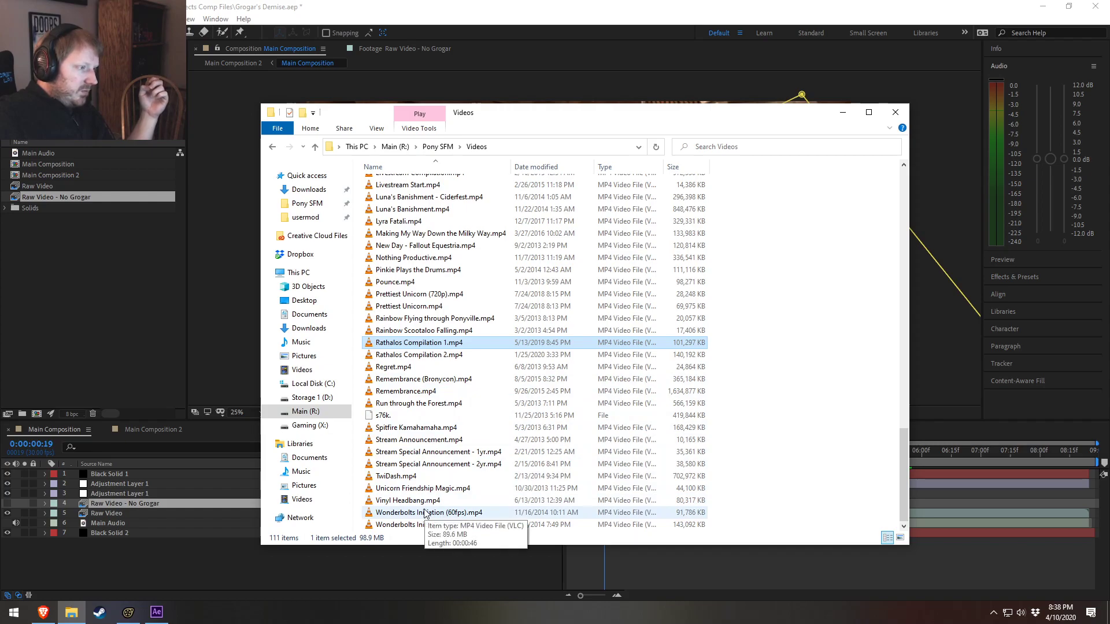
pyautogui.scroll(3, 425, 513)
pyautogui.scroll(2, 424, 512)
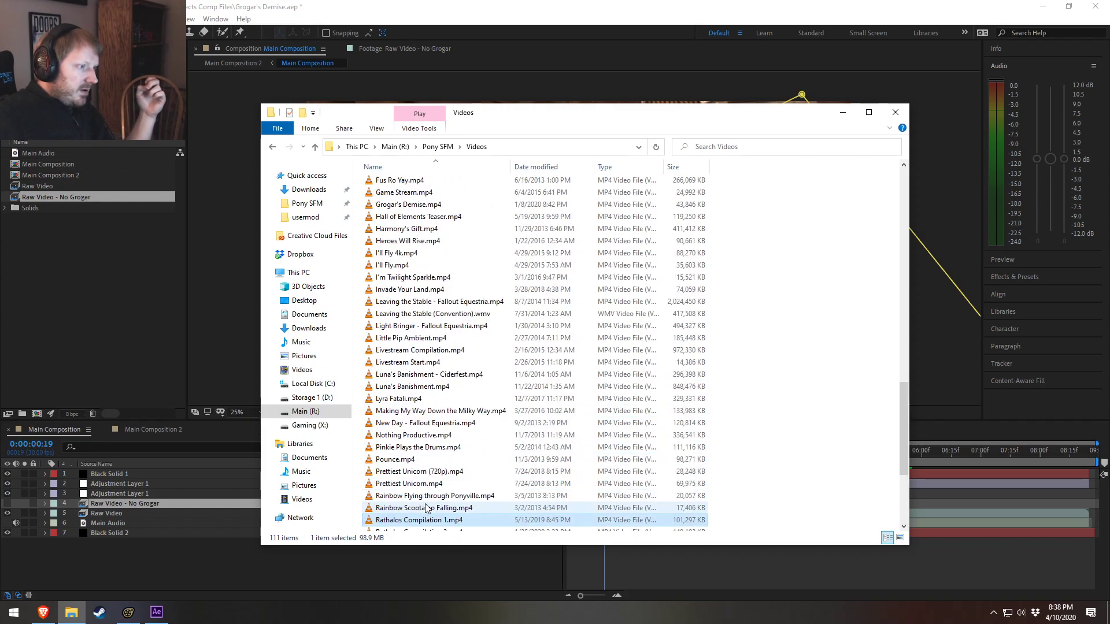
pyautogui.scroll(2, 444, 364)
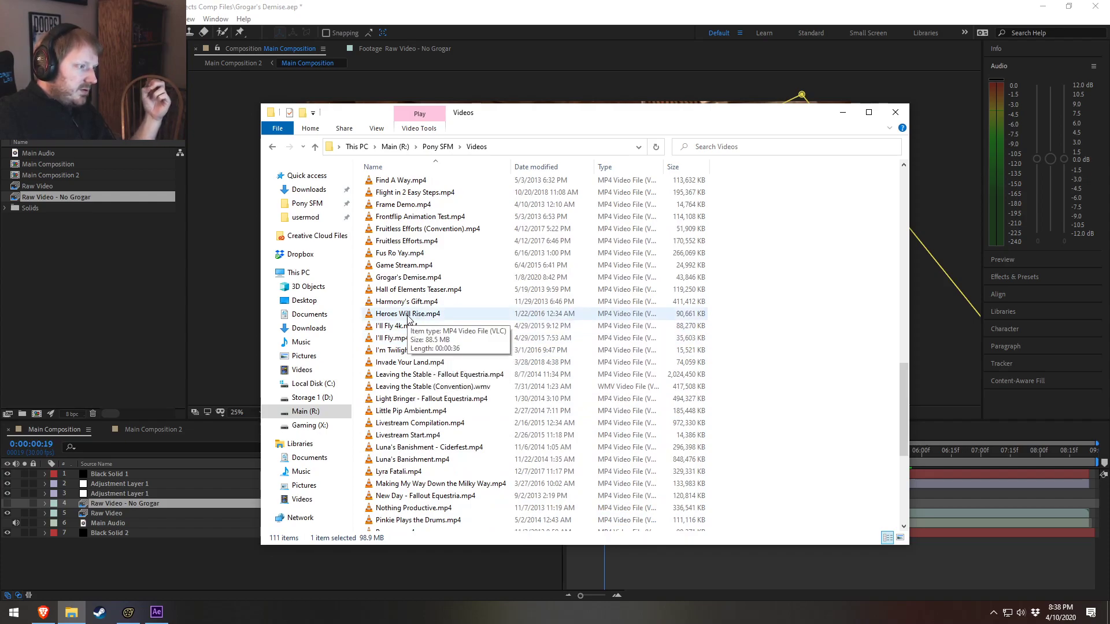
pyautogui.scroll(1, 408, 318)
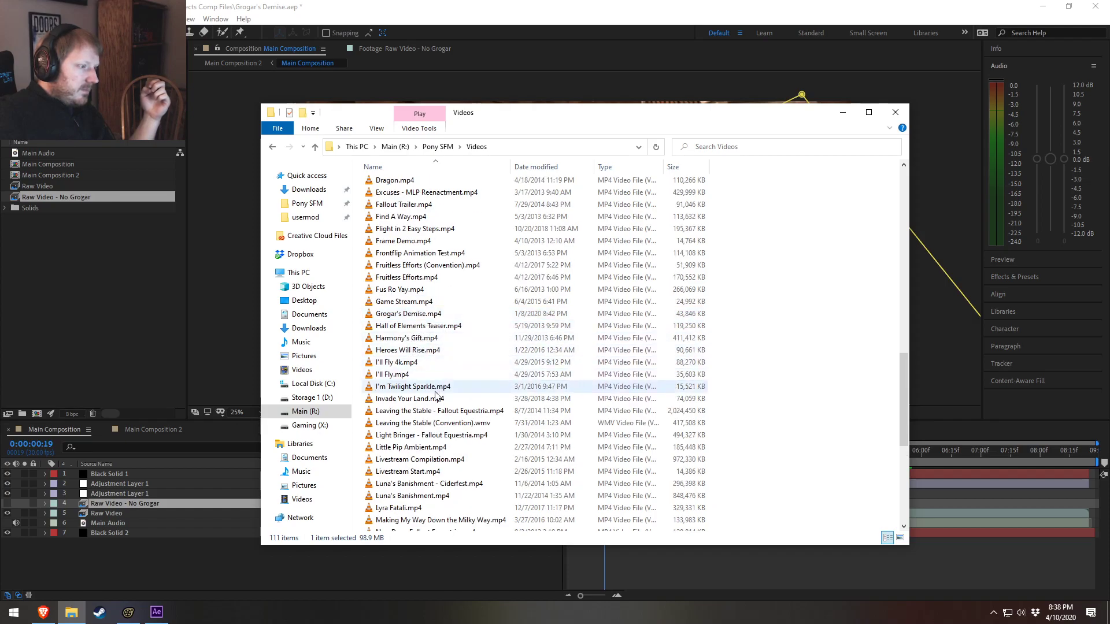
pyautogui.click(454, 403)
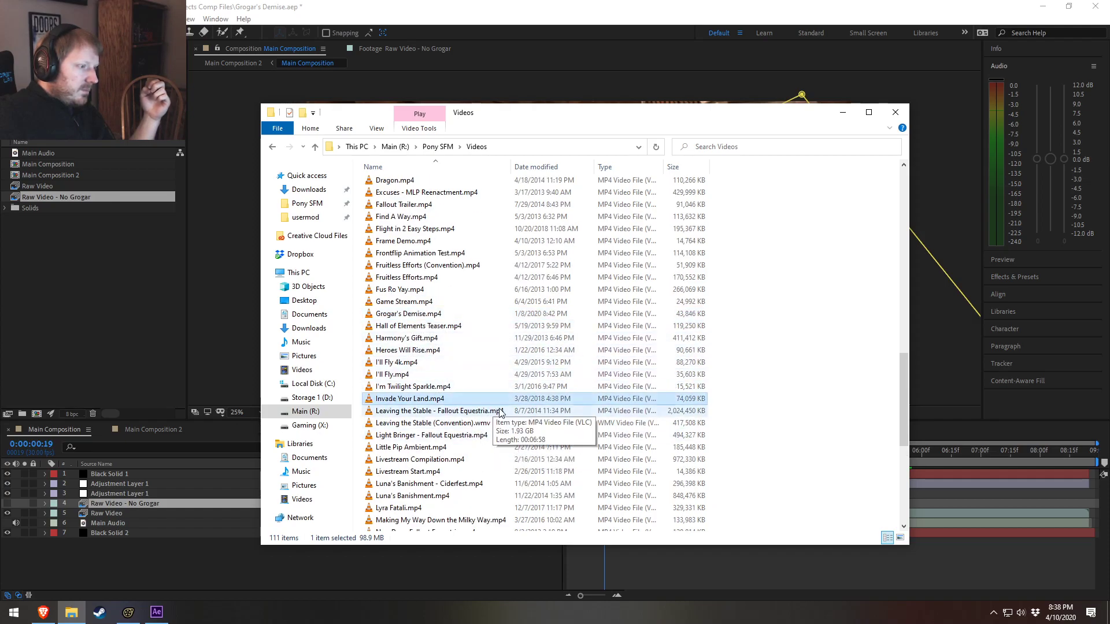
pyautogui.scroll(4, 546, 414)
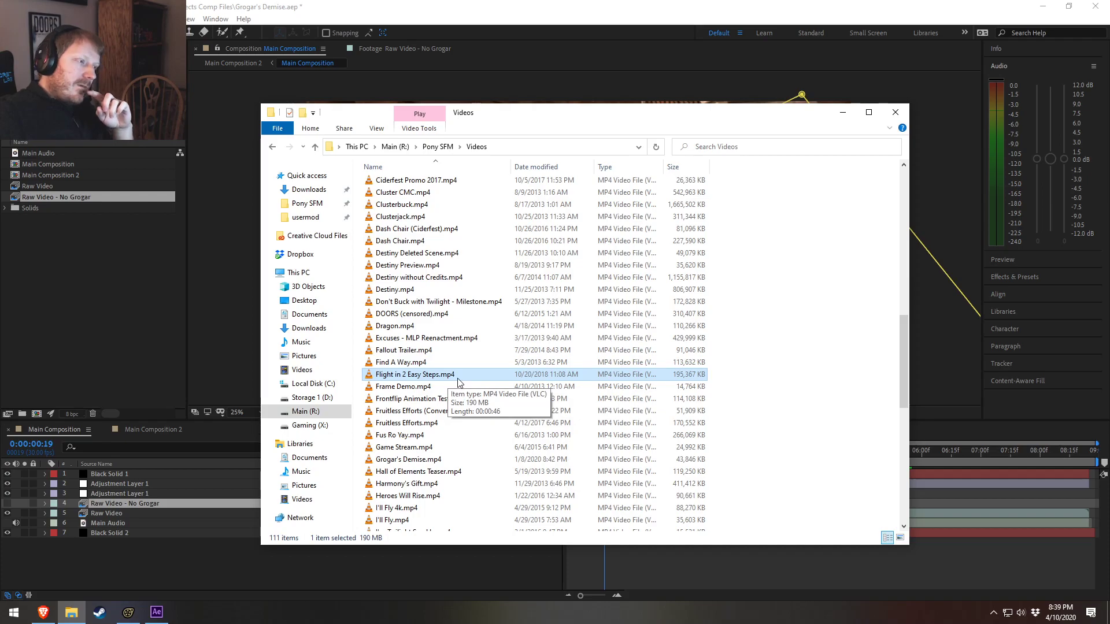
pyautogui.scroll(2, 457, 379)
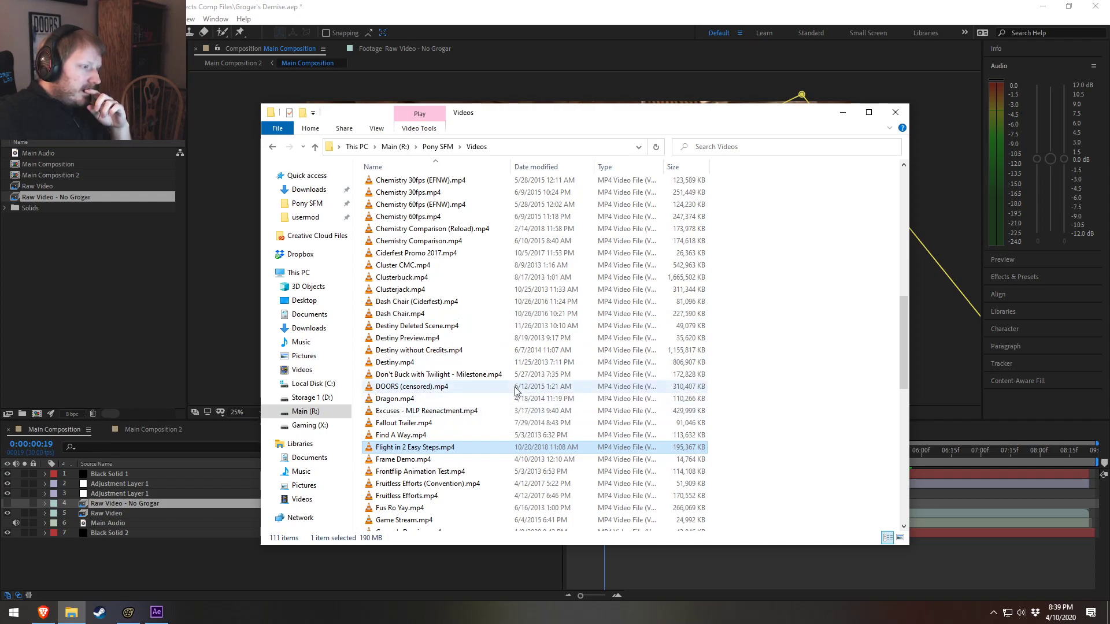
pyautogui.scroll(5, 514, 389)
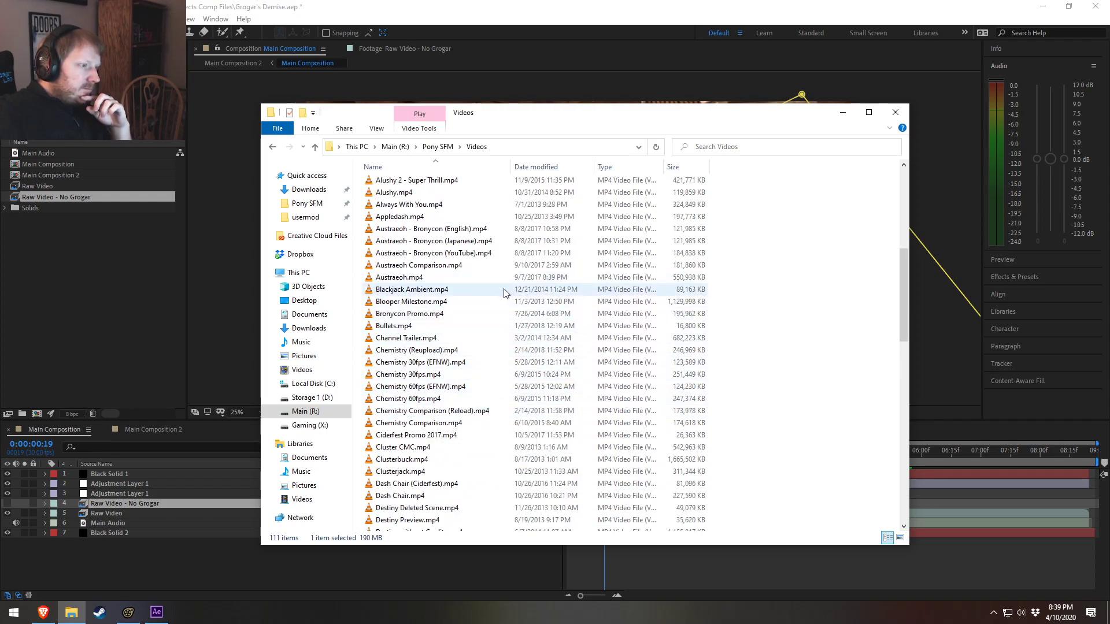
pyautogui.scroll(2, 503, 292)
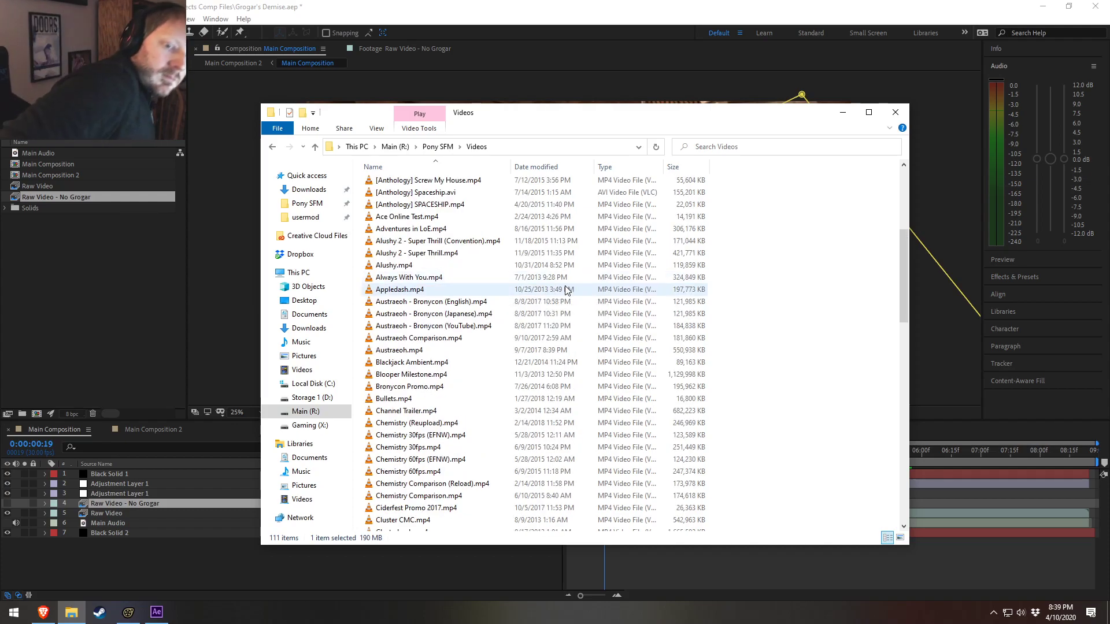
# Minimize the Grogar's Demise project window and open Always With You.mp4 from the Videos folder
pyautogui.click(349, 5)
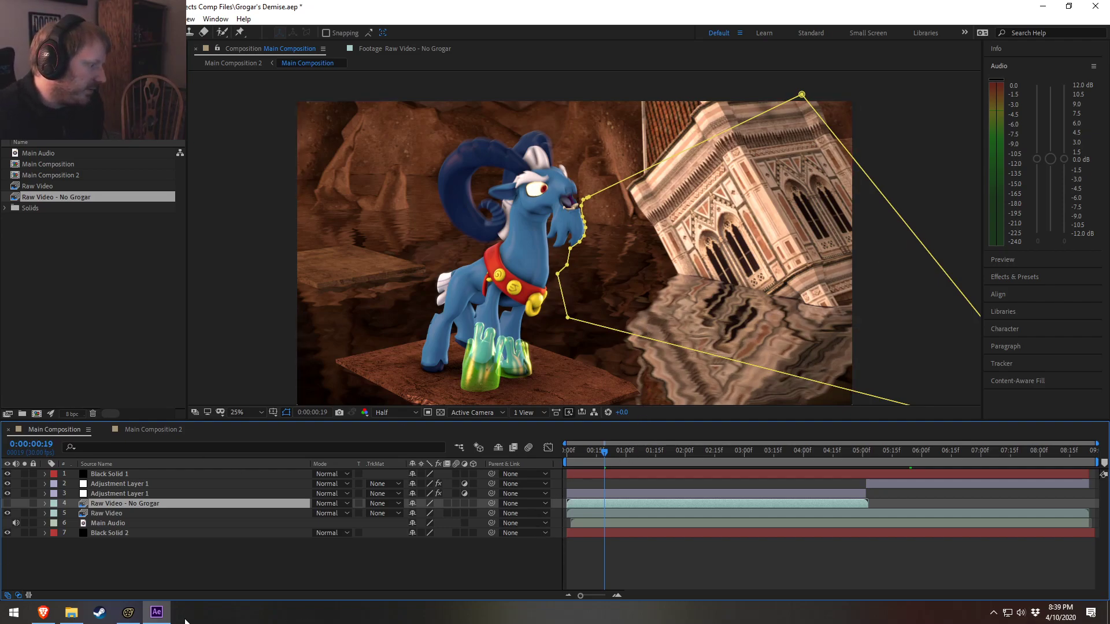
pyautogui.click(156, 612)
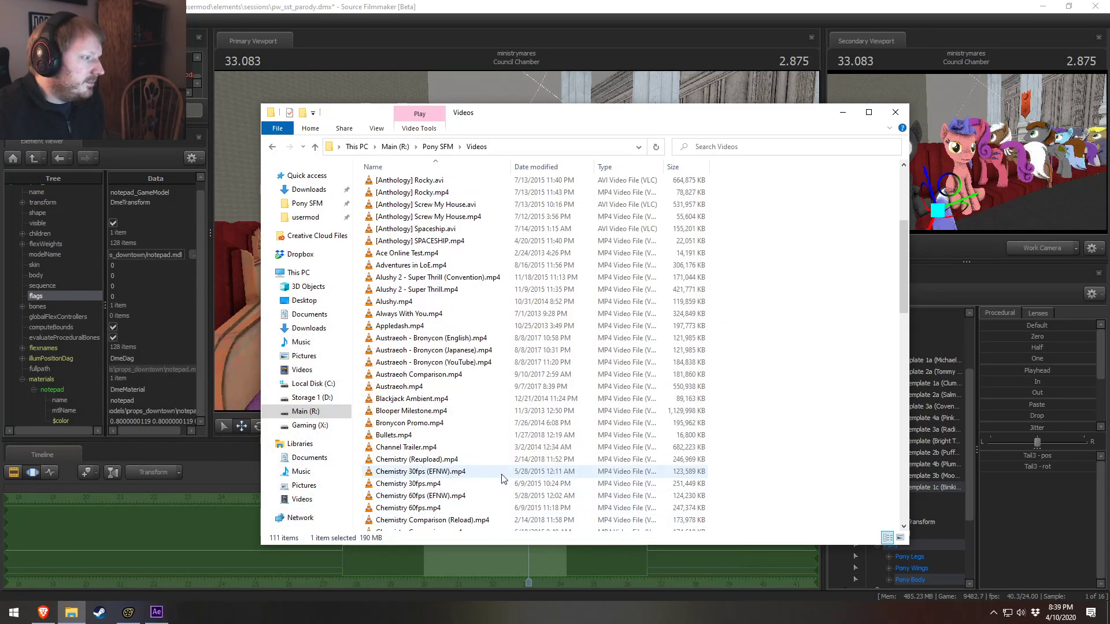
pyautogui.scroll(3, 498, 473)
pyautogui.scroll(-4, 471, 402)
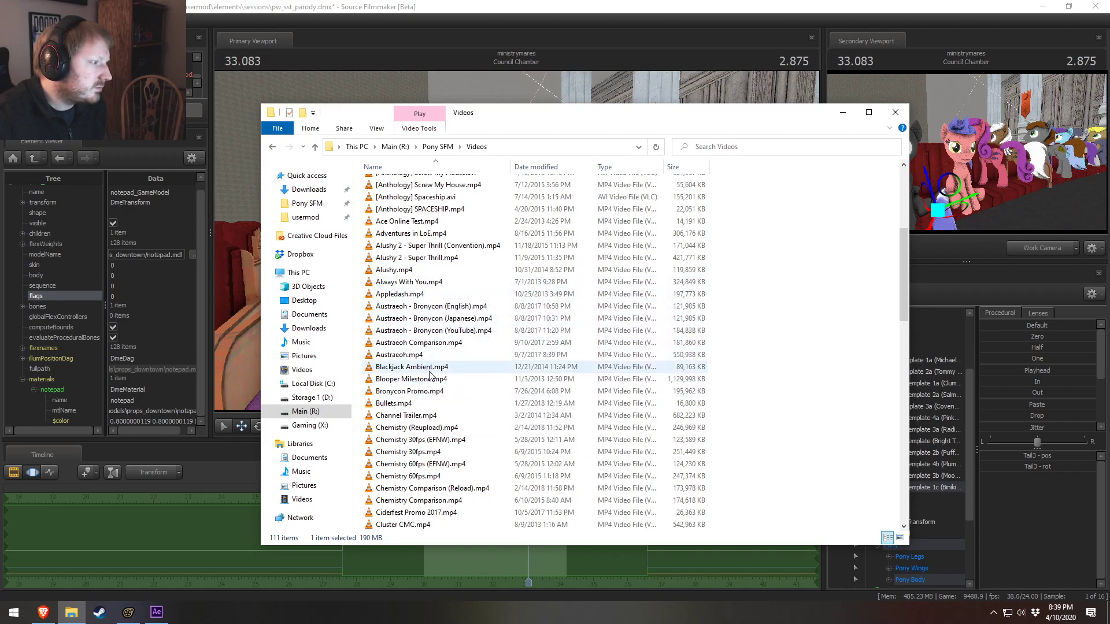
pyautogui.doubleClick(424, 282)
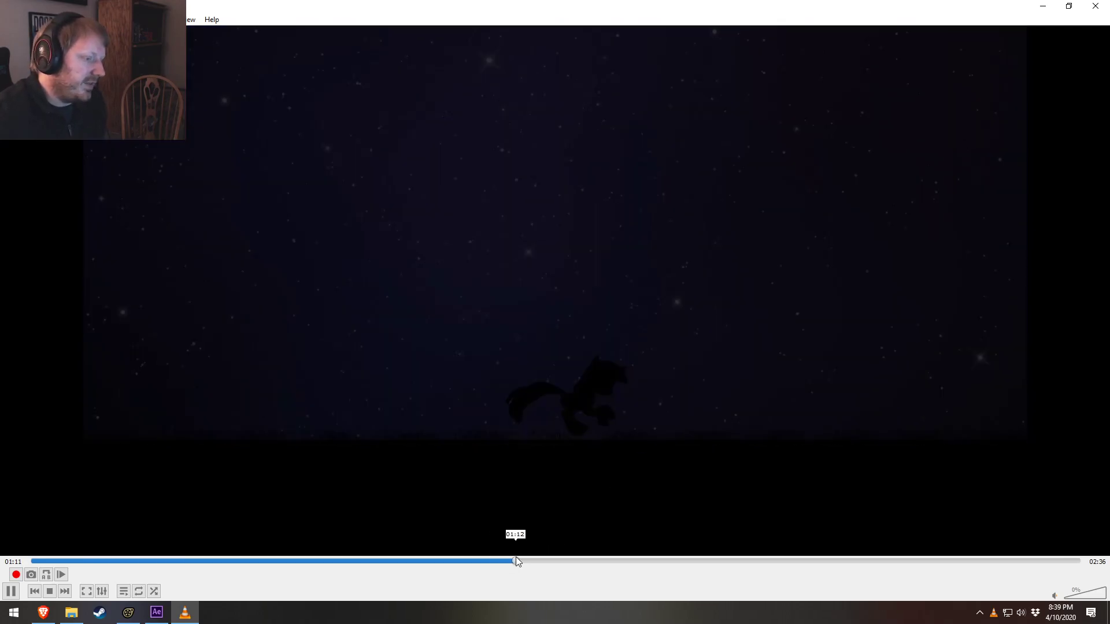
# Play the moonlit galloping shot up to about 00:36, seek to the sunrise shot at 01:52, and close the video
pyautogui.moveTo(515, 560); pyautogui.dragTo(186, 540)
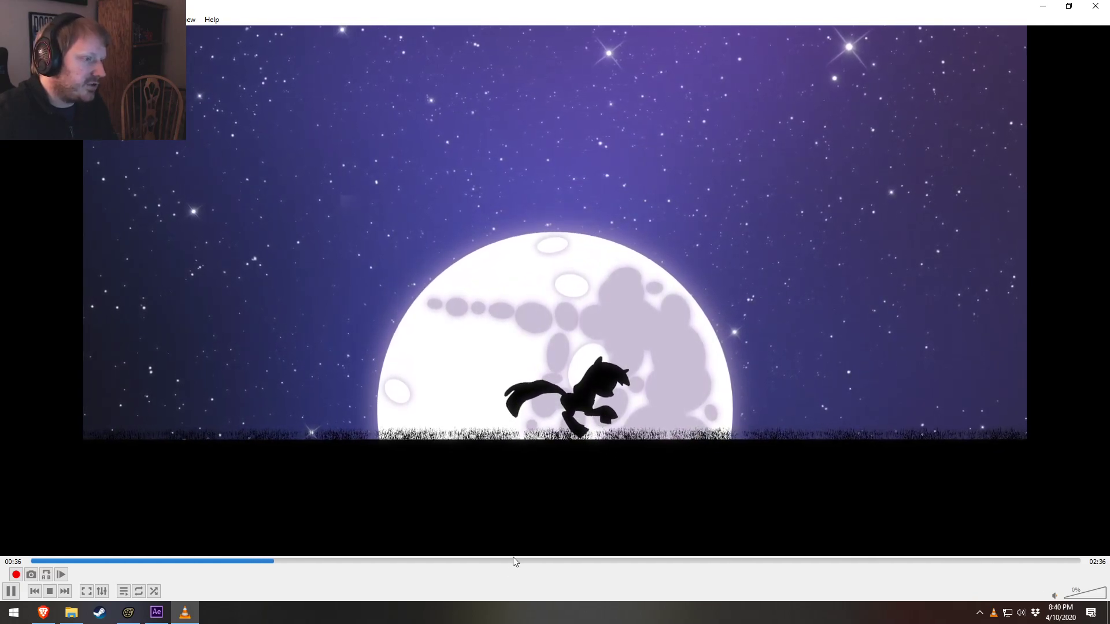
pyautogui.moveTo(301, 559); pyautogui.dragTo(783, 560)
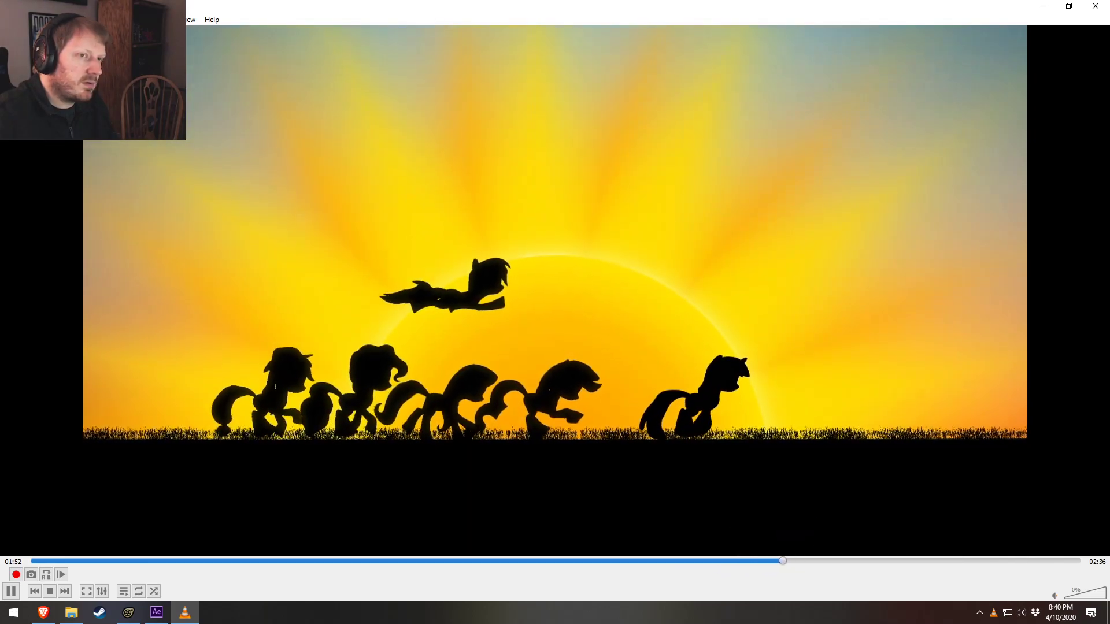
pyautogui.click(1095, 6)
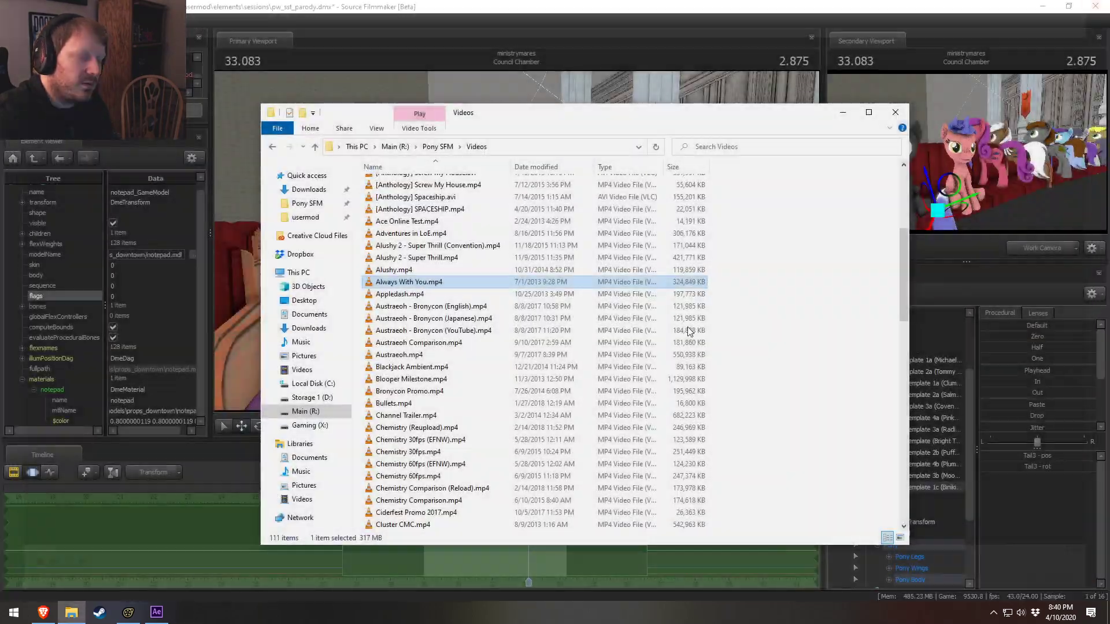
# Find Fruitless Efforts.mp4 further down the Videos folder and open it
pyautogui.scroll(-5, 404, 428)
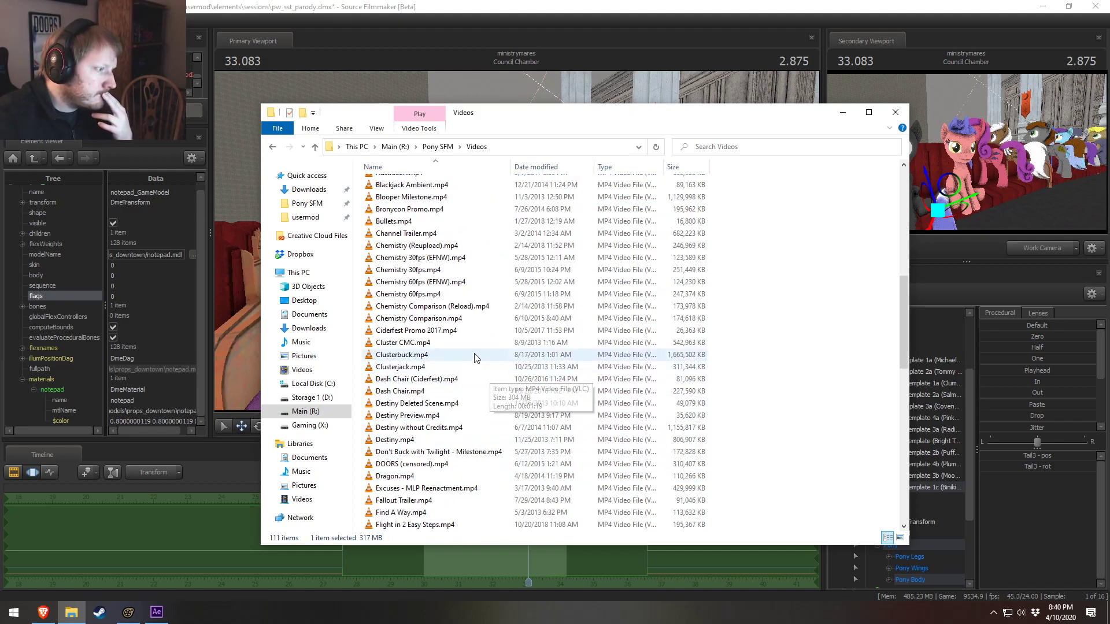
pyautogui.scroll(-3, 488, 370)
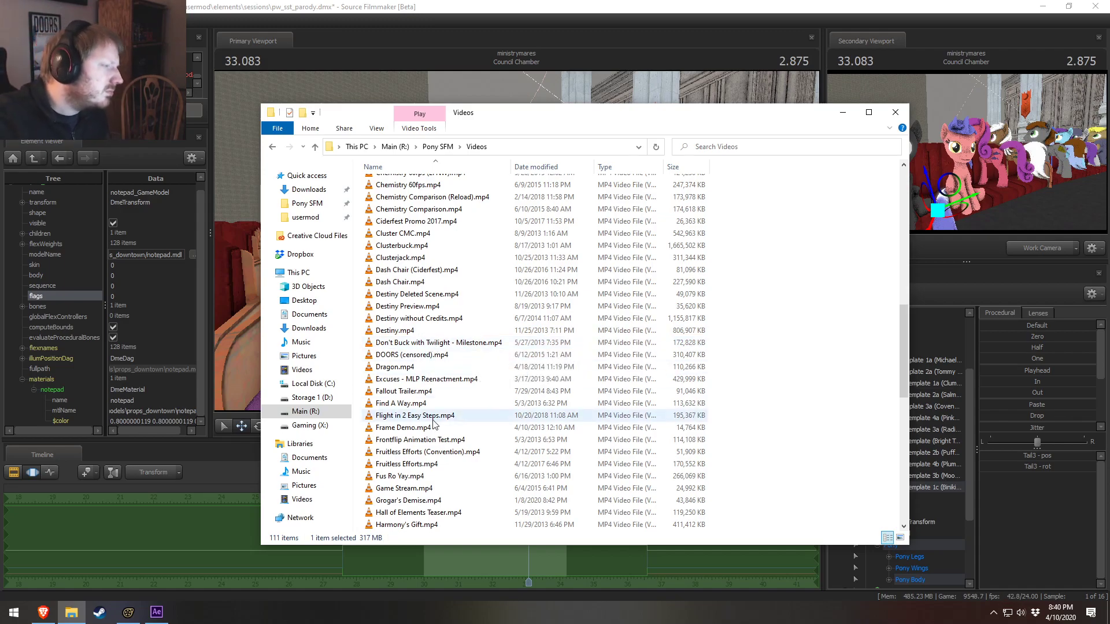
pyautogui.click(429, 393)
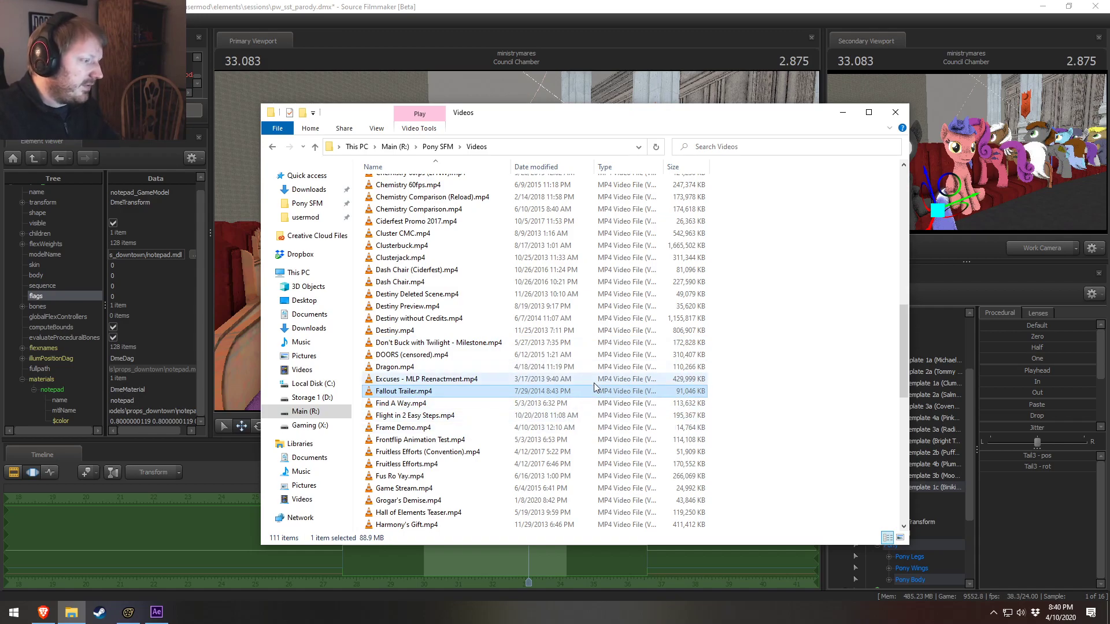
pyautogui.doubleClick(457, 464)
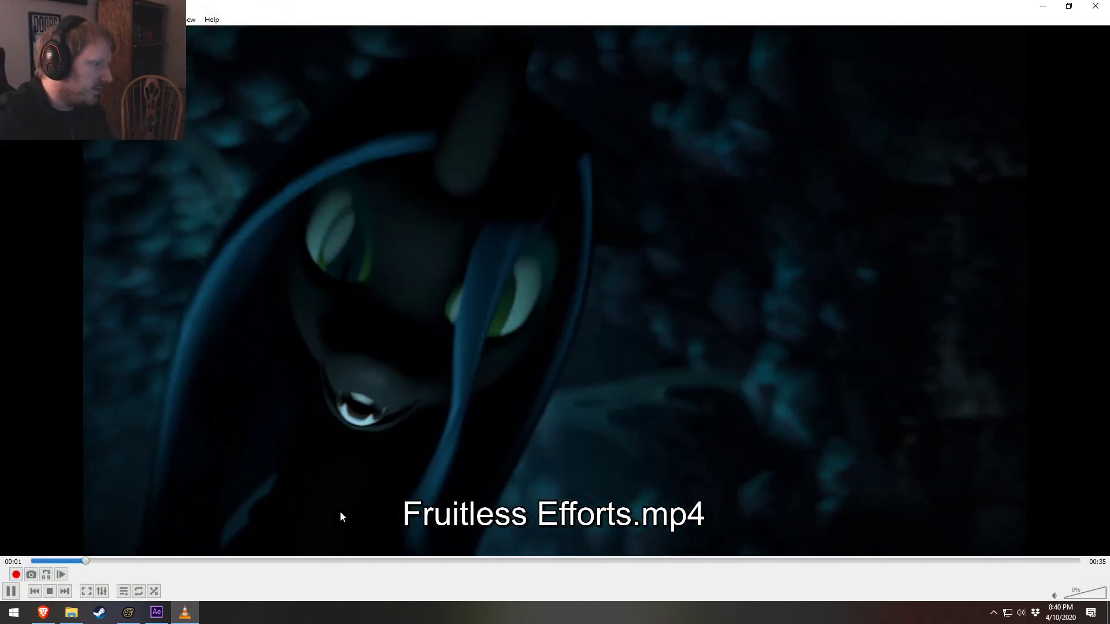
# Pause the video, seek to the pond reflection shot at 00:17 and the credits at 00:34, and close it
pyautogui.press('space')
pyautogui.moveTo(117, 561); pyautogui.dragTo(567, 536)
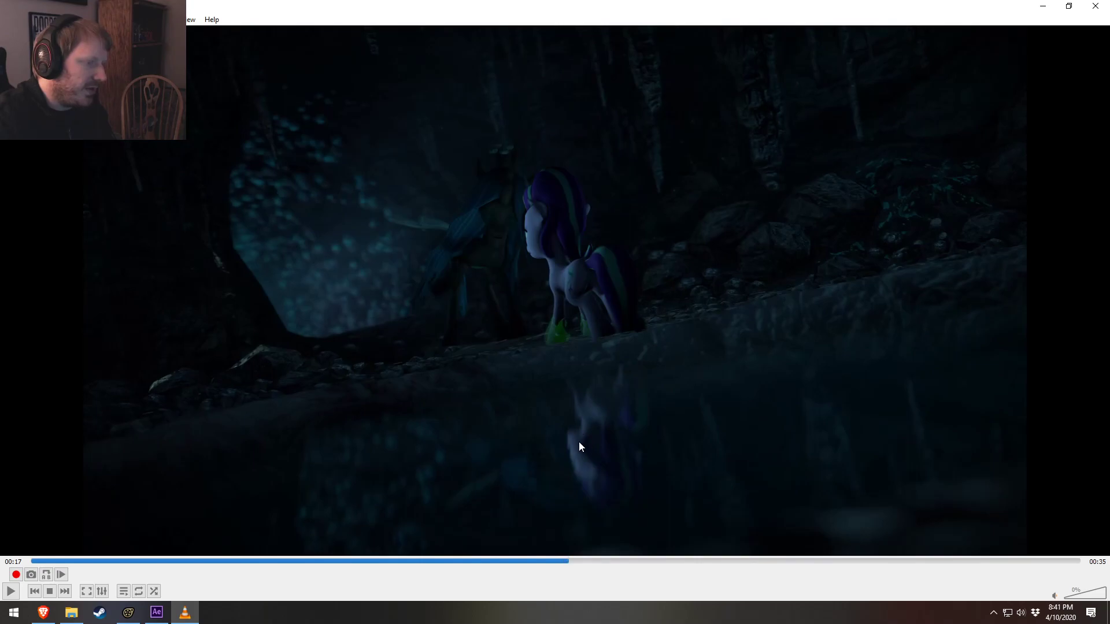
pyautogui.moveTo(573, 560); pyautogui.dragTo(1070, 560)
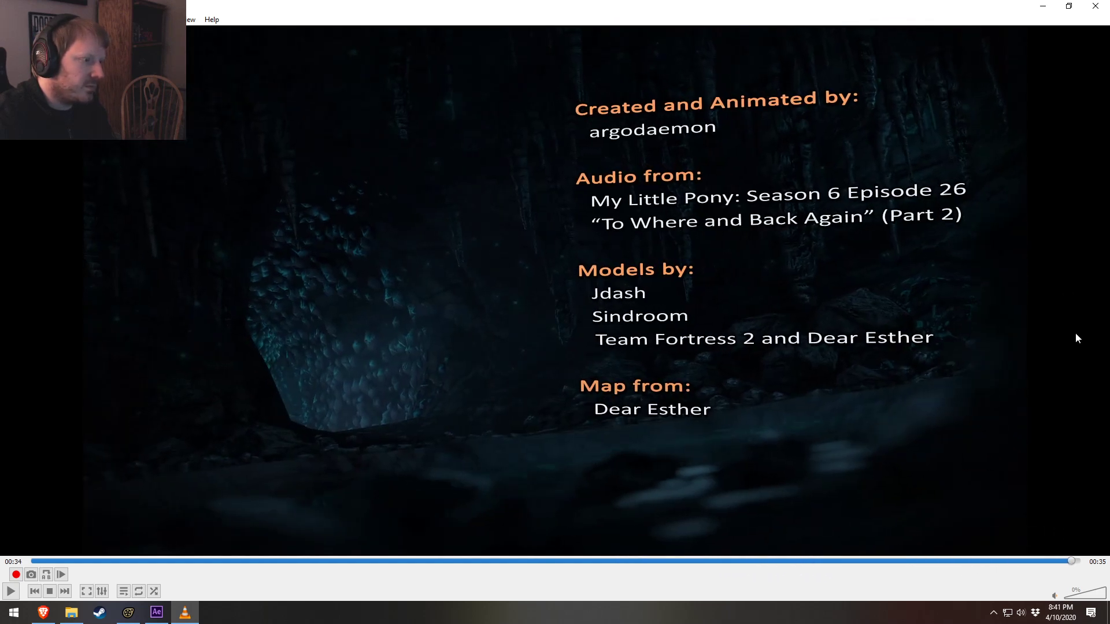
pyautogui.click(1094, 6)
# Return to the Source Filmmaker session, select the full control set of the seated pony Female Template 1c, and collapse its group
pyautogui.click(555, 6)
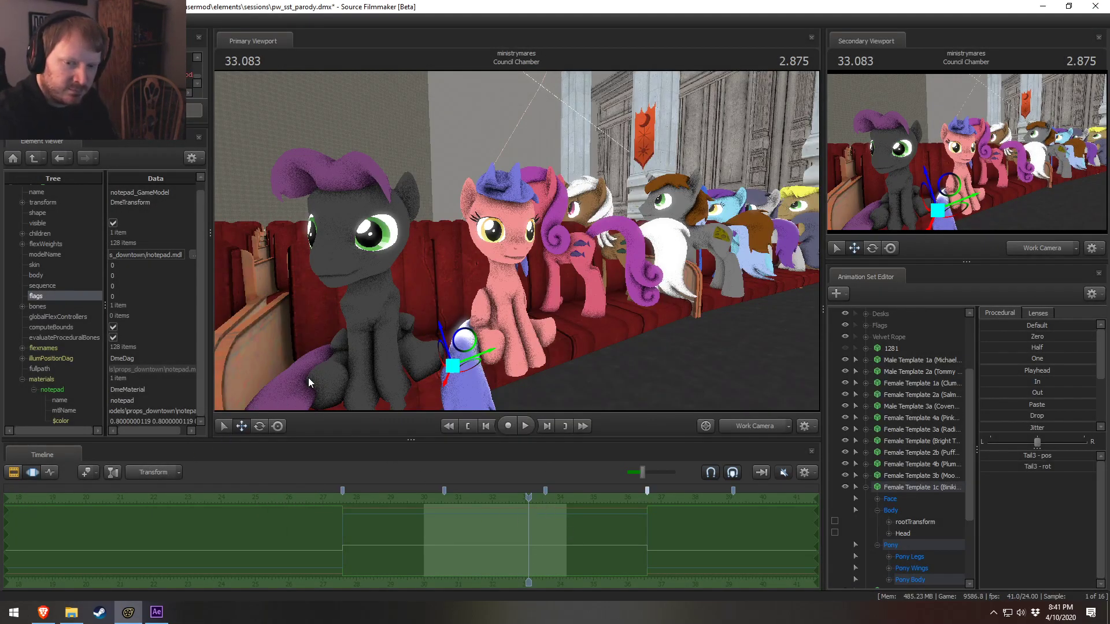
pyautogui.moveTo(517, 347); pyautogui.dragTo(564, 216)
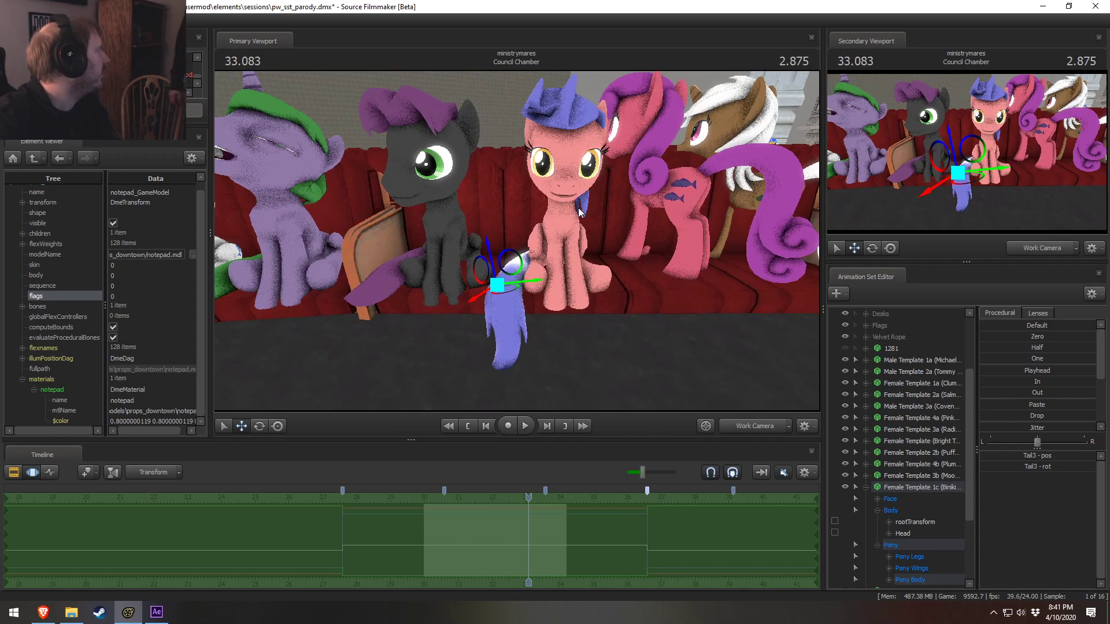
pyautogui.moveTo(573, 180); pyautogui.dragTo(560, 200)
pyautogui.click(909, 487)
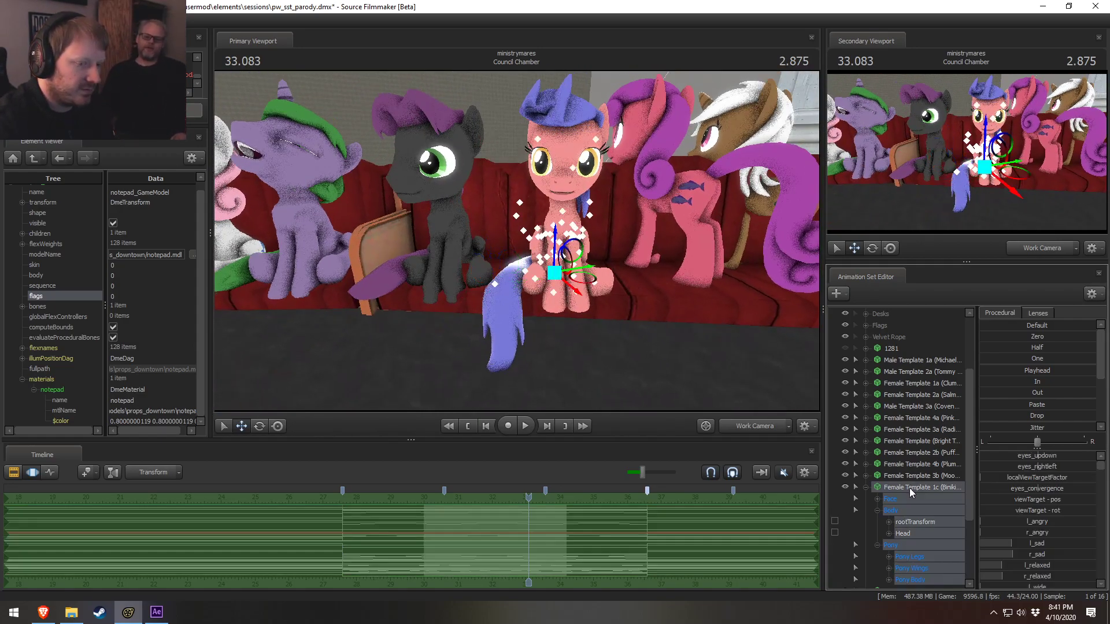
pyautogui.moveTo(629, 335); pyautogui.dragTo(586, 339)
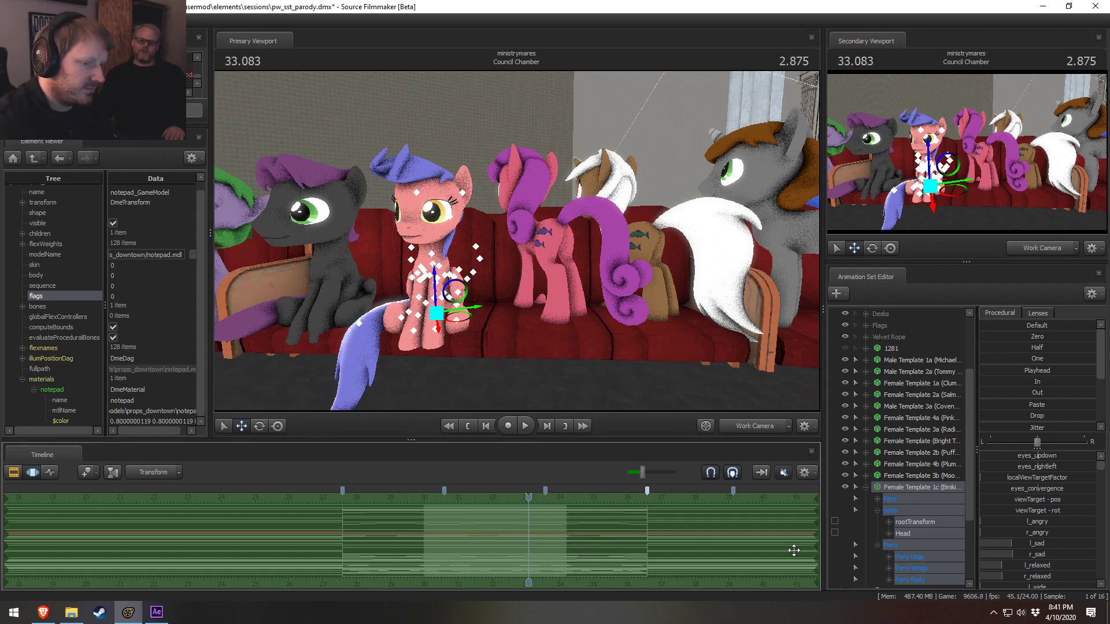
pyautogui.click(865, 488)
# Select the standing purple-maned pony Female Template 4a as a whole and apply the neighbouring pony's seated pose to it
pyautogui.click(543, 233)
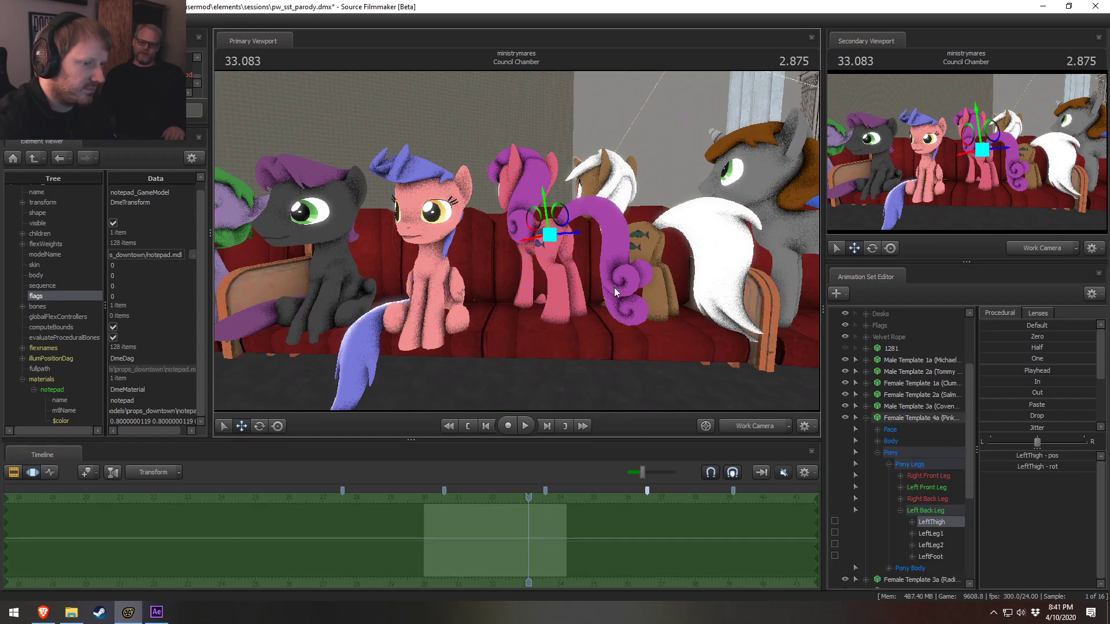
pyautogui.click(910, 420)
pyautogui.click(877, 441)
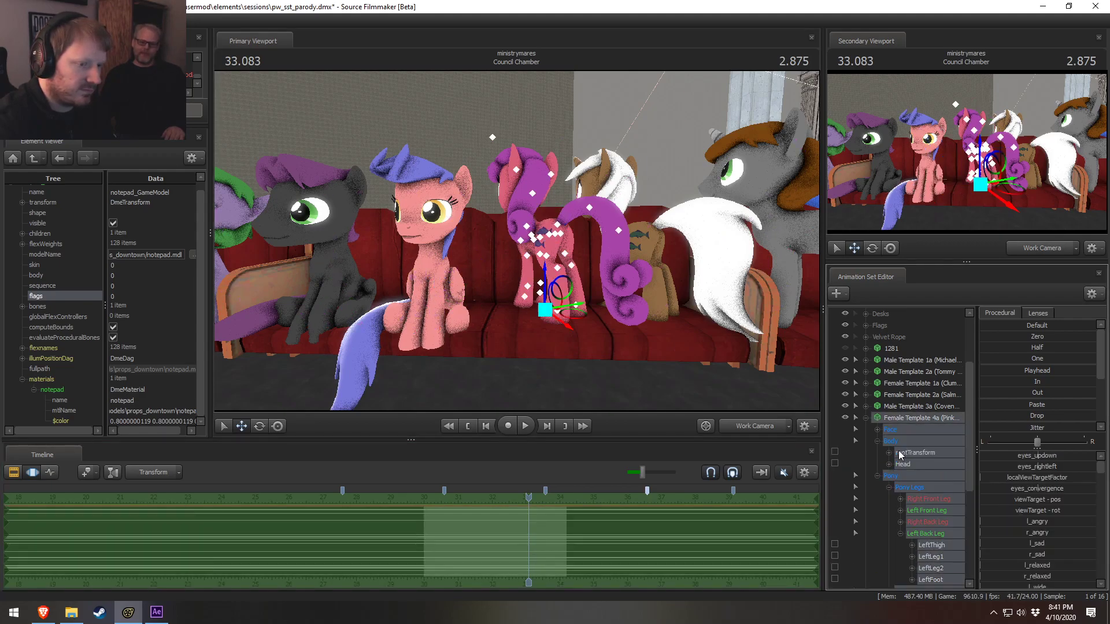
pyautogui.click(620, 567)
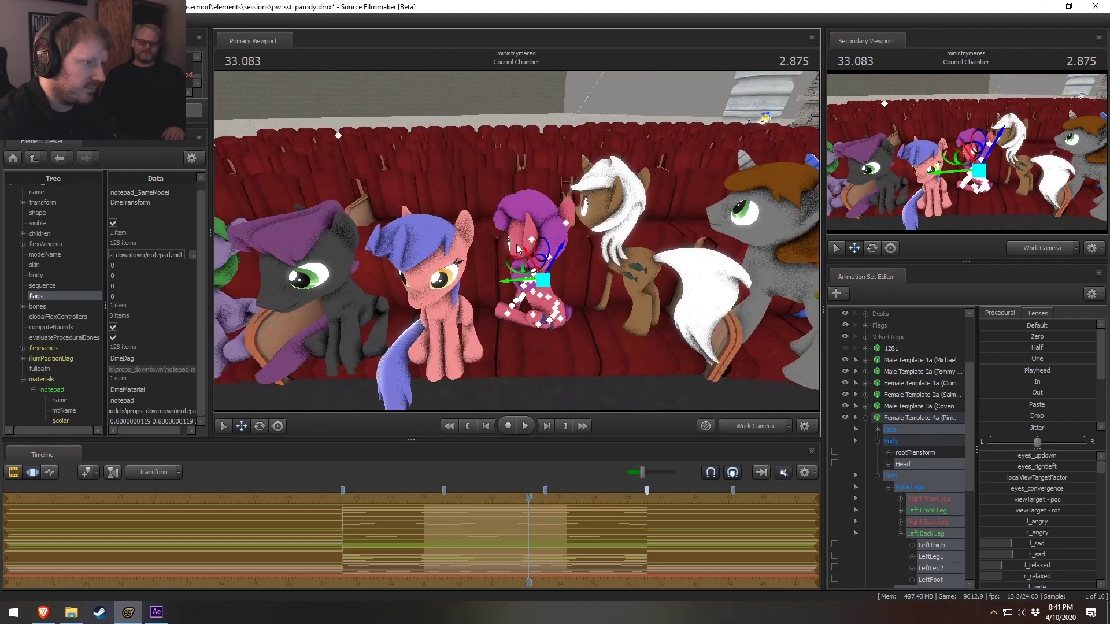
# Turn and move Female Template 4a by its rootTransform so it sits on the seat facing forward
pyautogui.click(914, 454)
pyautogui.moveTo(539, 359); pyautogui.dragTo(588, 300)
pyautogui.moveTo(587, 297); pyautogui.dragTo(517, 248)
pyautogui.press('w')
pyautogui.keyDown('alt'); pyautogui.moveTo(574, 372); pyautogui.dragTo(503, 255); pyautogui.keyUp('alt')
# Adjust the tail bones of Female Template 4a so the tail drapes over the front edge of the seat
pyautogui.keyDown('ctrl'); pyautogui.click(514, 270); pyautogui.keyUp('ctrl')
pyautogui.press('e')
pyautogui.moveTo(557, 280); pyautogui.dragTo(519, 245)
pyautogui.keyDown('ctrl'); pyautogui.click(530, 283); pyautogui.keyUp('ctrl')
pyautogui.keyDown('ctrl'); pyautogui.click(523, 272); pyautogui.keyUp('ctrl')
pyautogui.keyDown('ctrl'); pyautogui.click(525, 277); pyautogui.keyUp('ctrl')
pyautogui.press('w')
pyautogui.moveTo(540, 296); pyautogui.dragTo(518, 265)
pyautogui.keyDown('ctrl'); pyautogui.click(507, 258); pyautogui.keyUp('ctrl')
pyautogui.press('e')
pyautogui.press('w')
pyautogui.press('e')
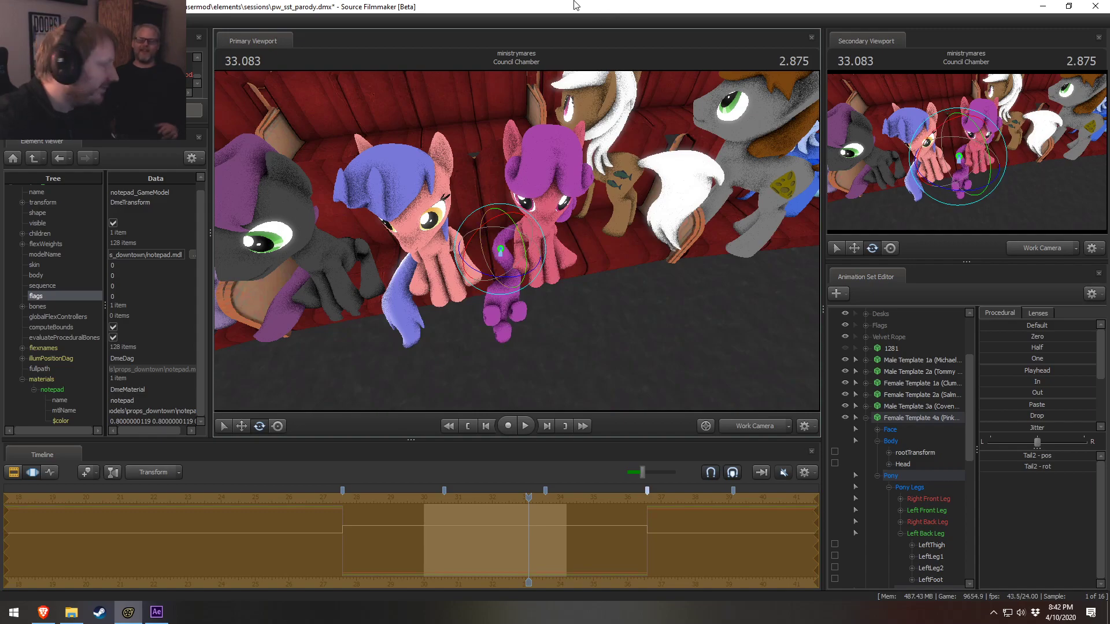
# Examine the seated pose and draped tail of Female Template 4a up close from the front
pyautogui.moveTo(520, 231); pyautogui.dragTo(556, 228)
pyautogui.press('w')
pyautogui.press('a')
pyautogui.press('s')
pyautogui.moveTo(464, 293); pyautogui.dragTo(631, 309)
pyautogui.press('d')
pyautogui.press('d')
pyautogui.press('w')
pyautogui.press('w')
pyautogui.press('s')
pyautogui.press('d')
pyautogui.press('s')
pyautogui.press('d')
pyautogui.press('w')
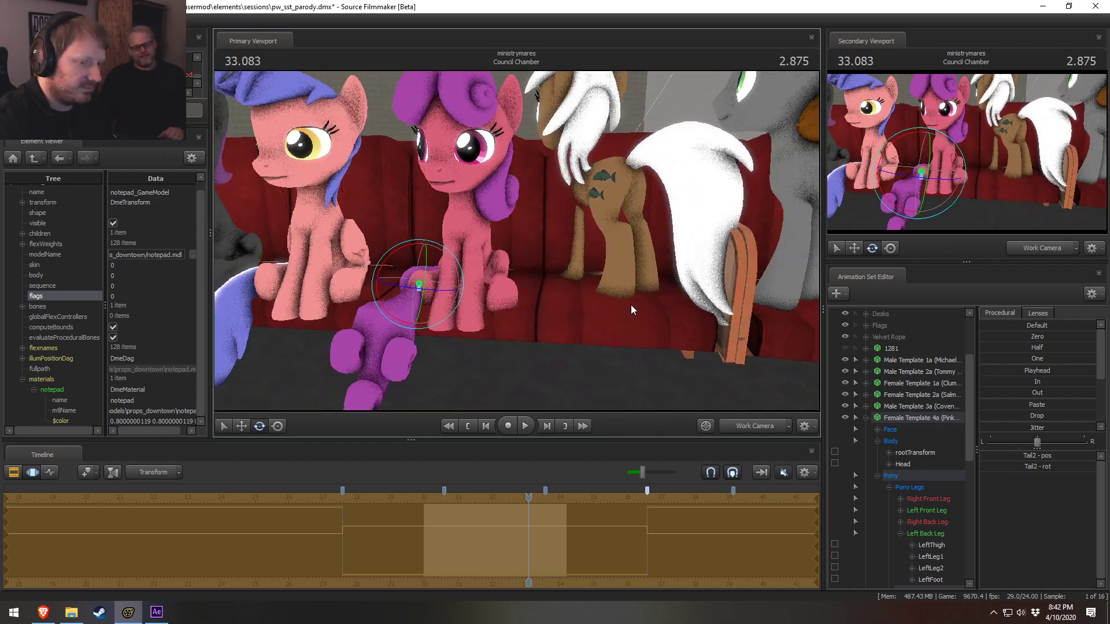
# Collapse the Female Template 4a group, make the Council Chamber shot active in the Clip Editor, and return to the Motion Editor
pyautogui.click(867, 417)
pyautogui.press('F2')
pyautogui.click(349, 530)
pyautogui.press('F3')
pyautogui.scroll(-2, 475, 525)
pyautogui.press('F2')
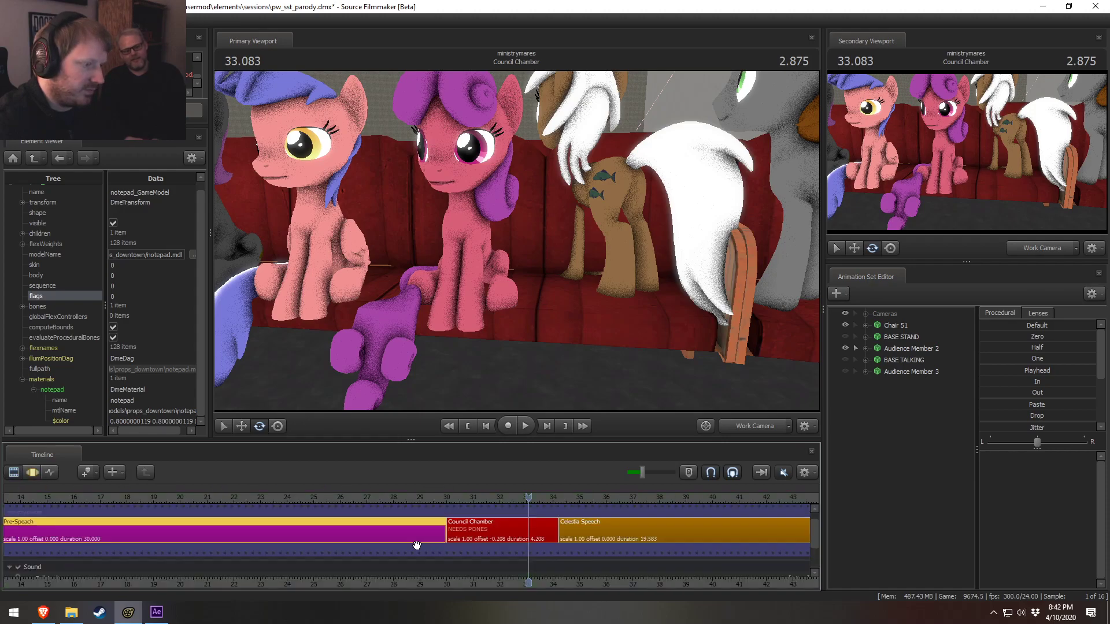
pyautogui.click(470, 540)
pyautogui.press('F3')
pyautogui.press('F2')
pyautogui.press('F3')
# Select all controls of Female Template 4a except rootTransform and collapse its group
pyautogui.click(467, 224)
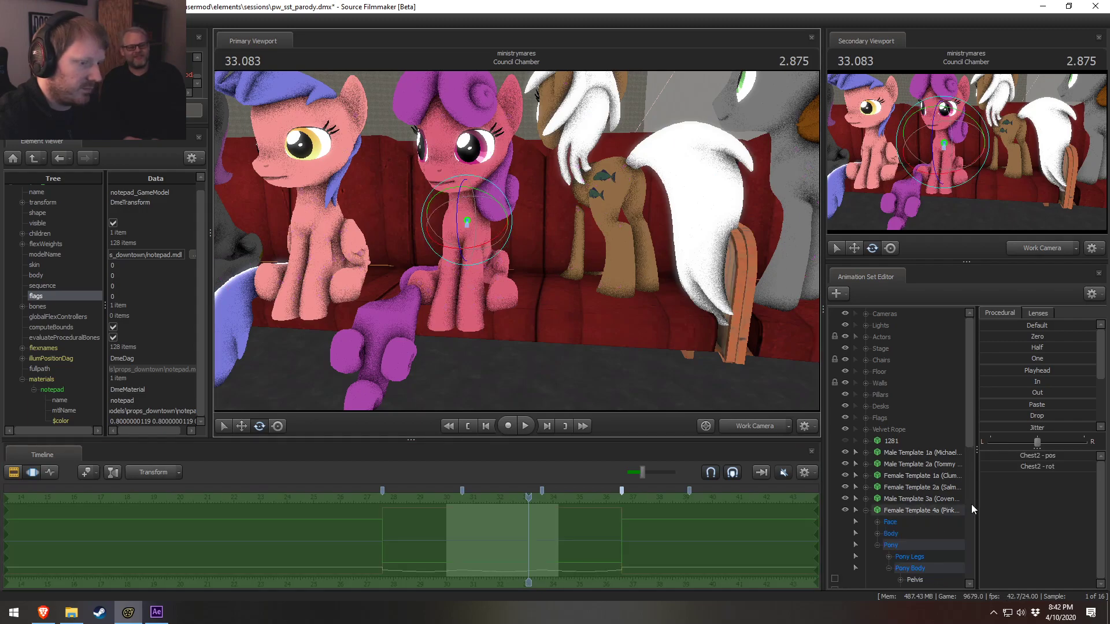
pyautogui.click(871, 513)
pyautogui.click(877, 533)
pyautogui.click(903, 556)
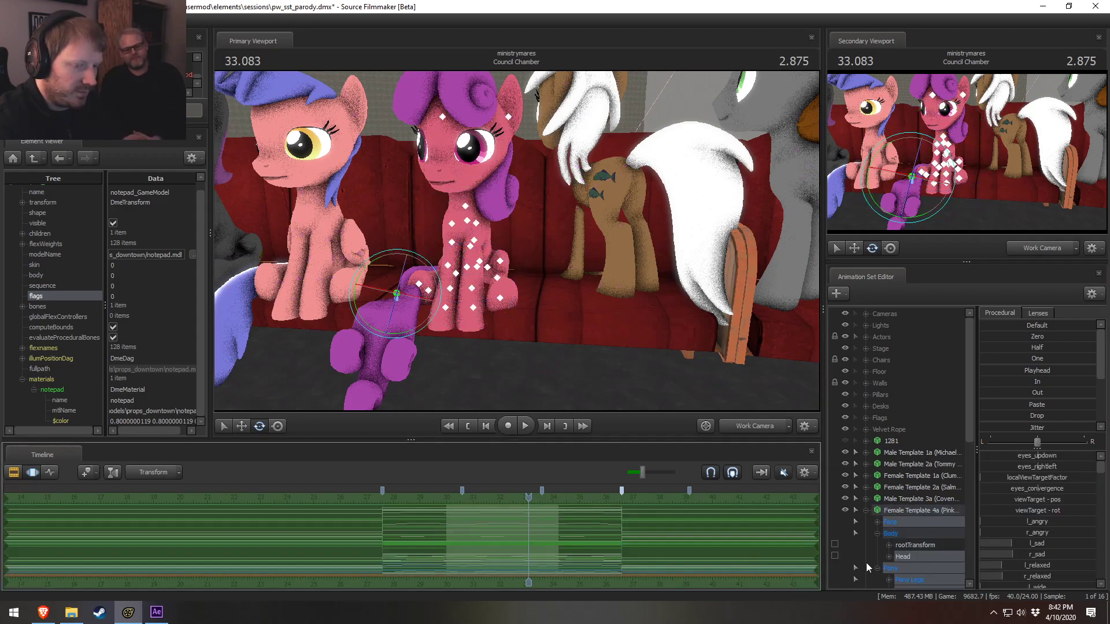
pyautogui.click(866, 511)
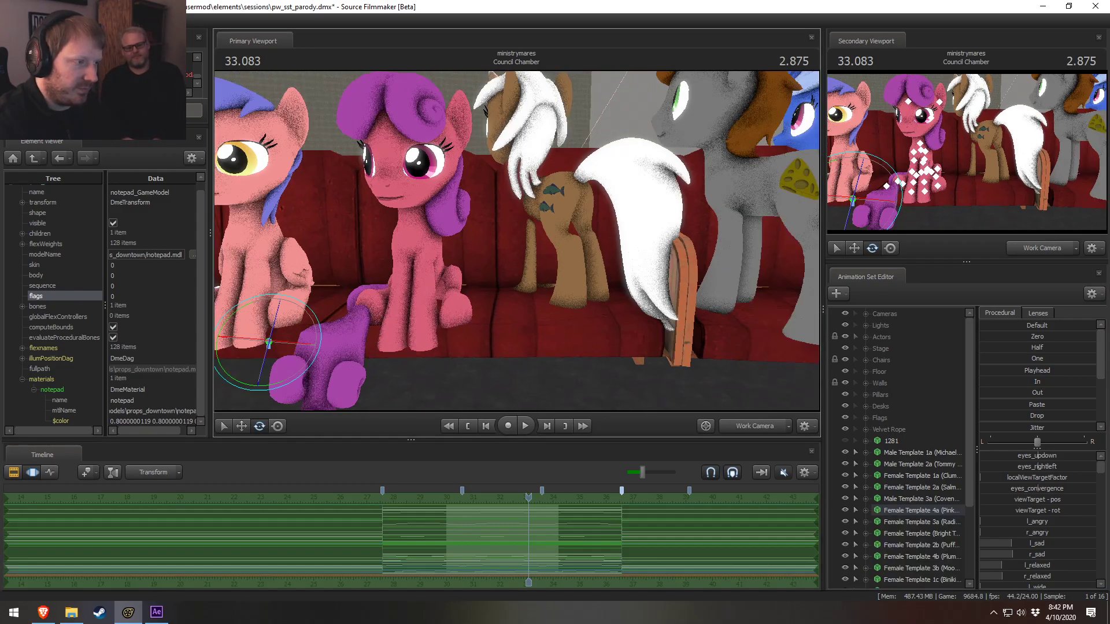
# Apply the seated pose to the white-maned brown pony, Female Template 3b, and collapse its group
pyautogui.press('s')
pyautogui.moveTo(512, 276); pyautogui.dragTo(512, 276)
pyautogui.press('w')
pyautogui.click(448, 344)
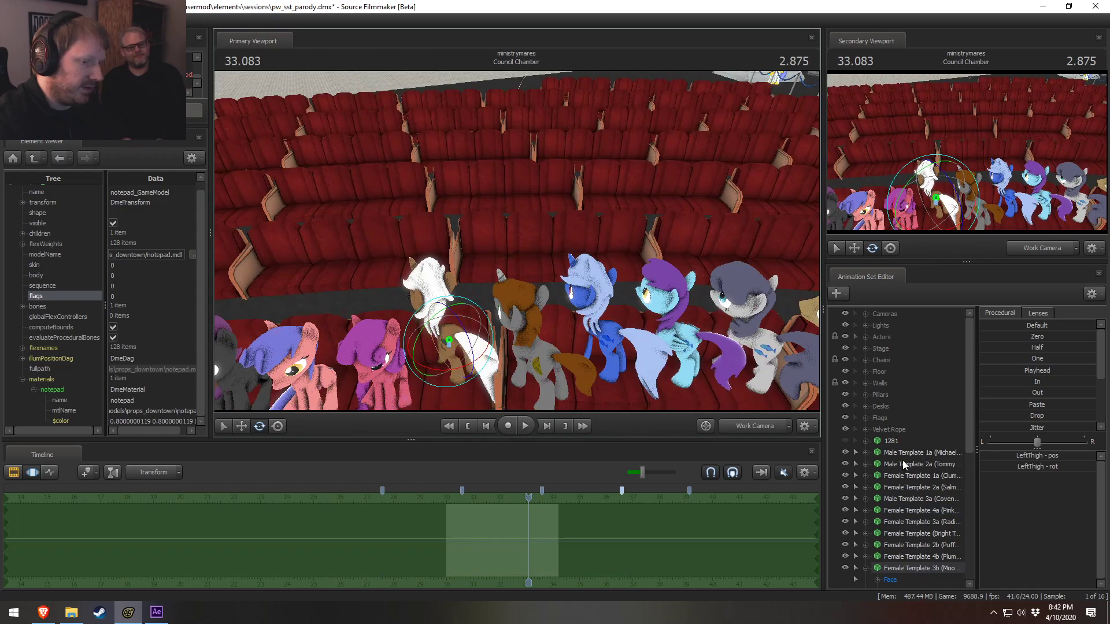
pyautogui.click(890, 580)
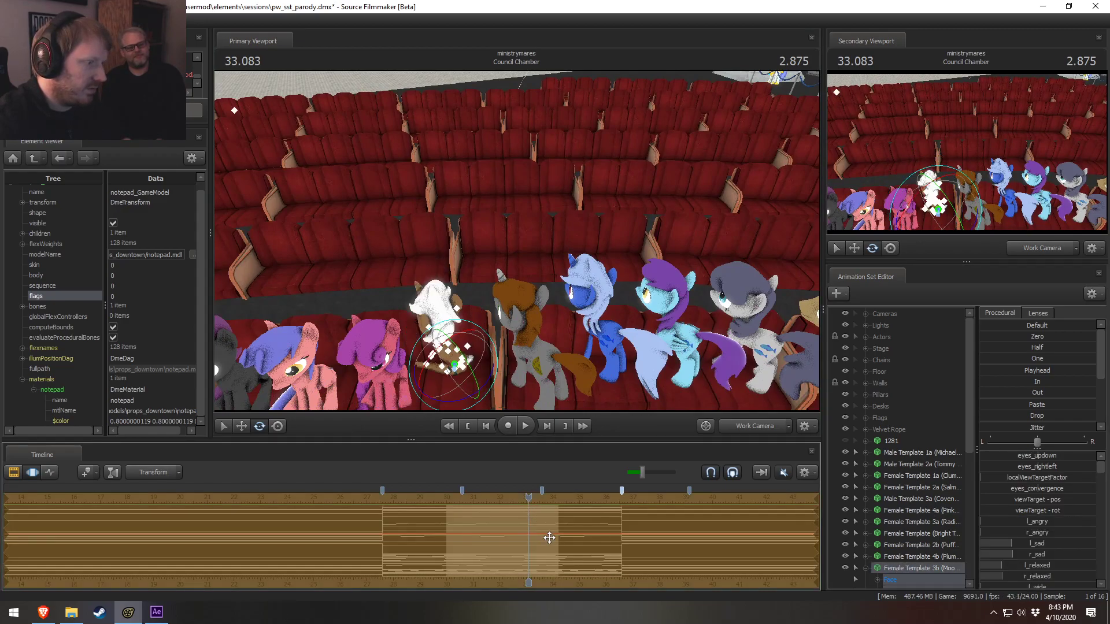
pyautogui.click(865, 569)
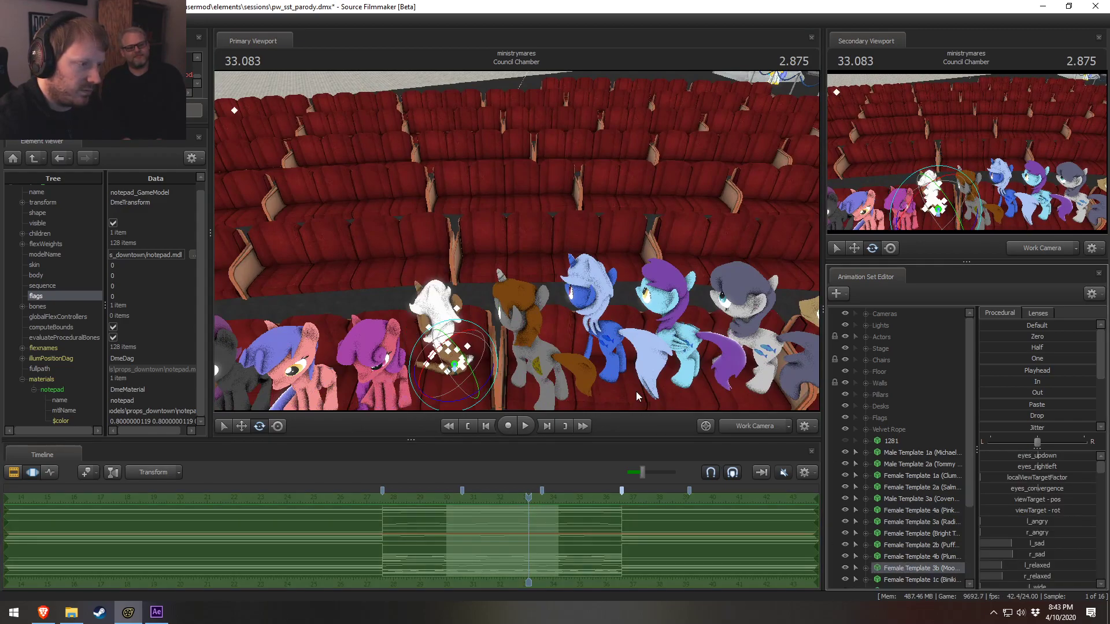
# Apply the seated pose to the brown-maned grey pony, Male Template 1a, and collapse its group
pyautogui.click(553, 358)
pyautogui.press('e')
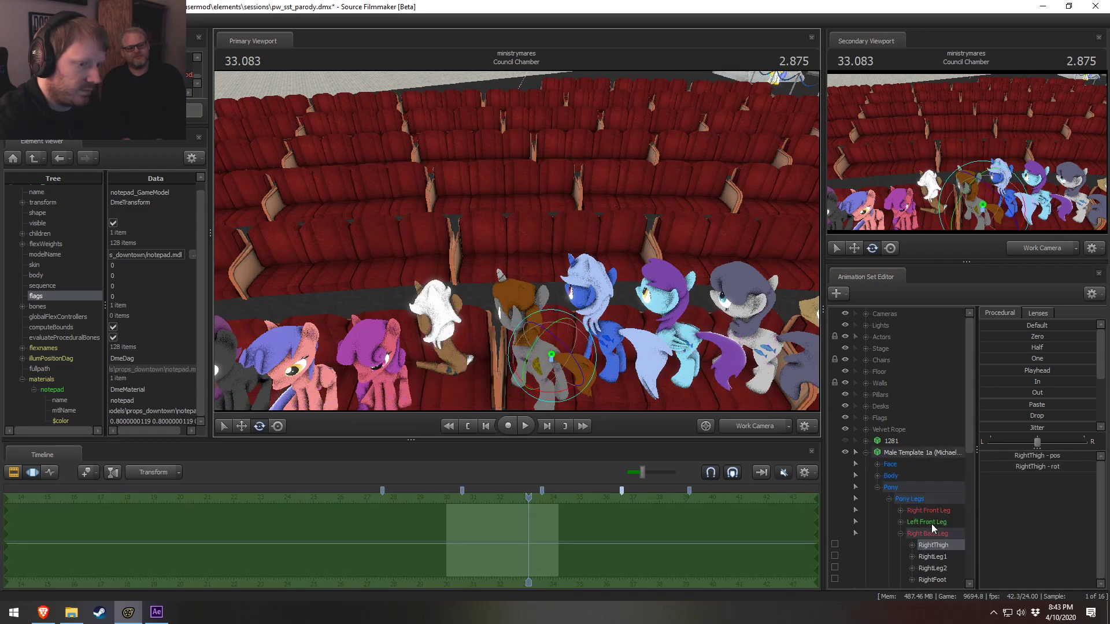
pyautogui.hotkey('ctrl', 'a')
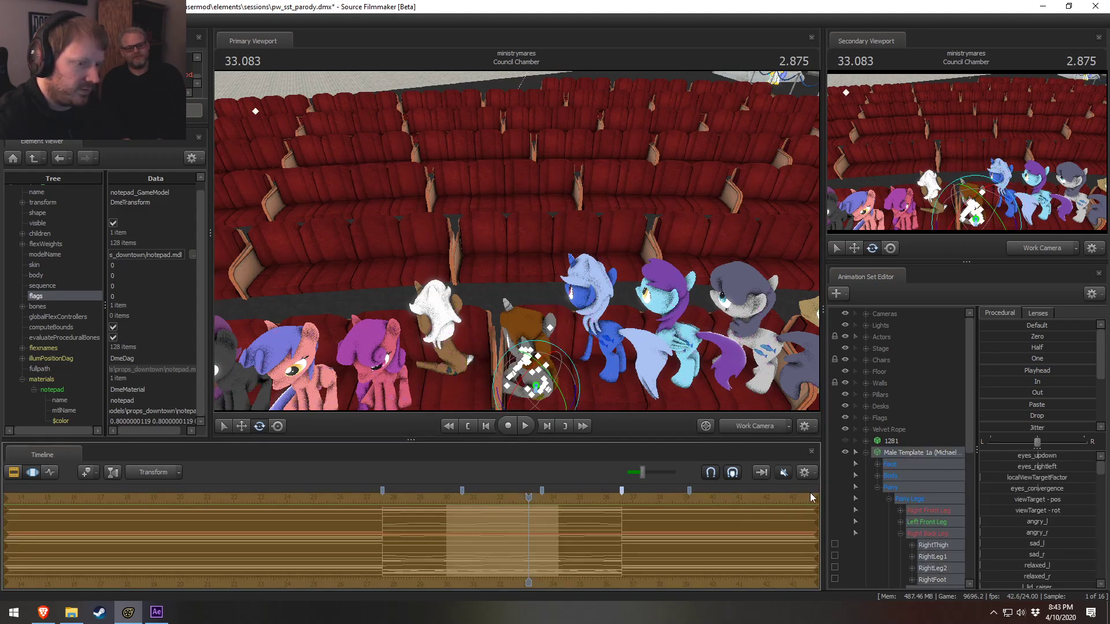
pyautogui.click(866, 452)
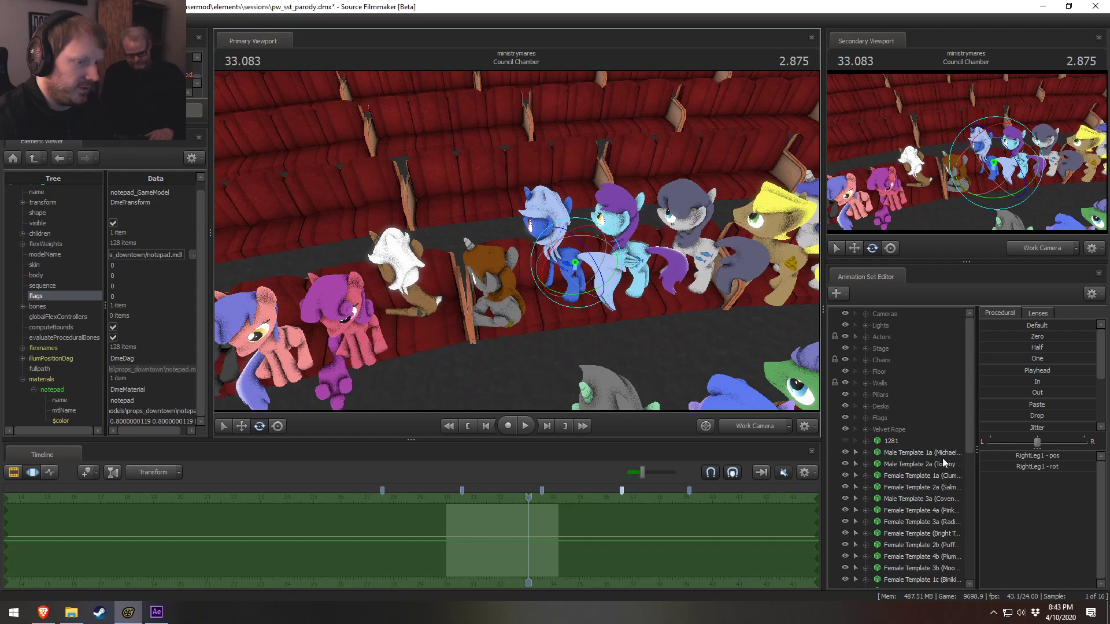
# Collapse the blue pony Female Template 3c, select it as a whole, and apply the seated pose
pyautogui.scroll(-3, 897, 464)
pyautogui.click(869, 475)
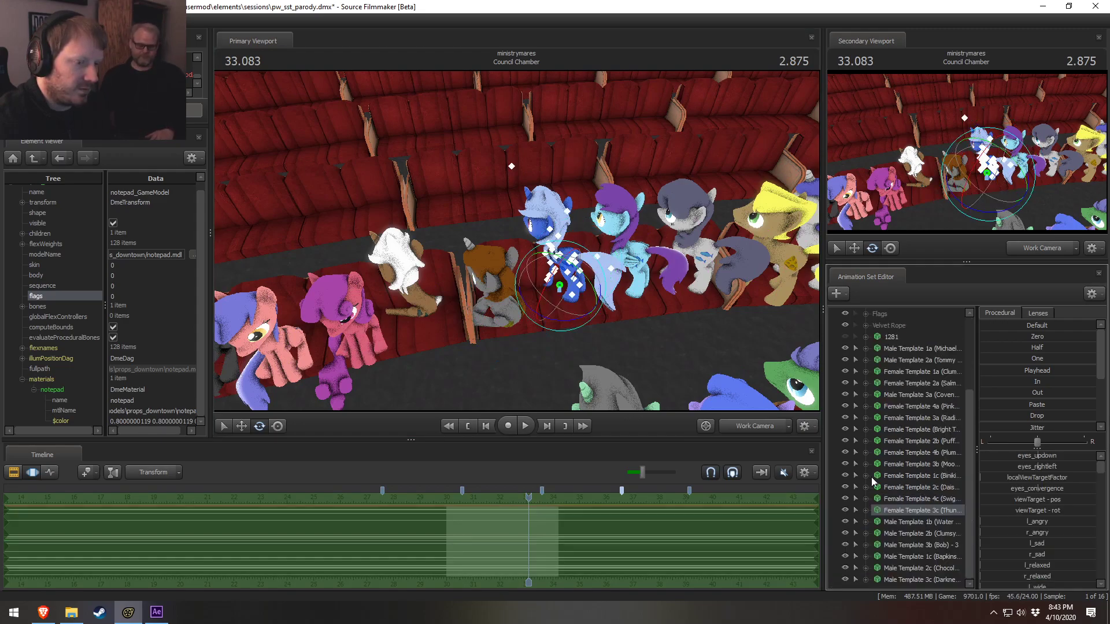
pyautogui.click(894, 510)
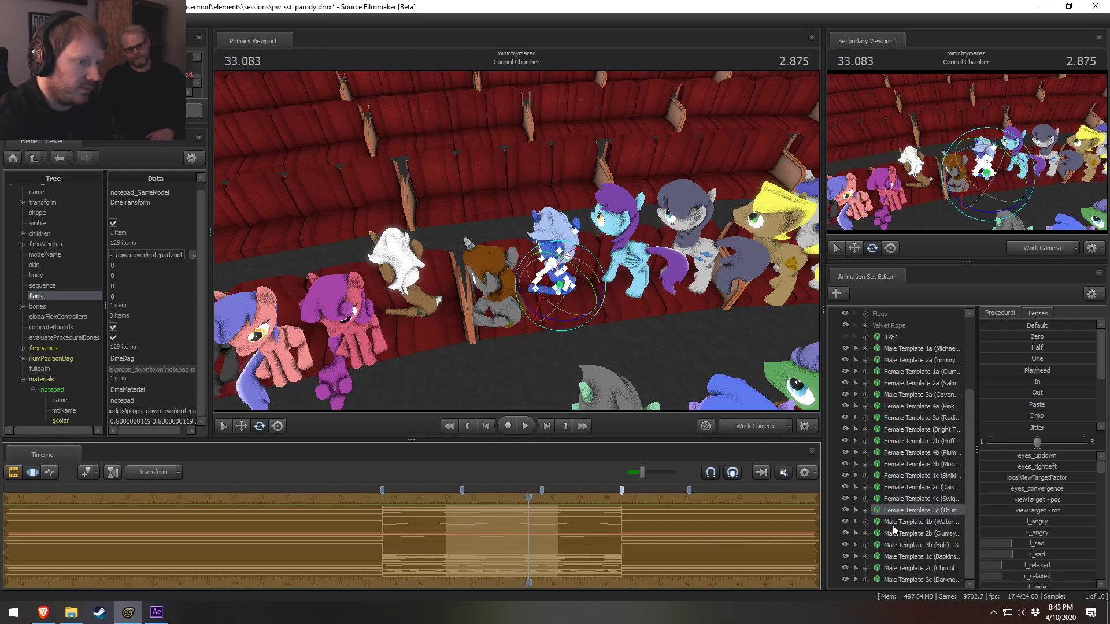
# Apply the seated pose to Male Template 2a, Female Template 1a, Female Template 2a and Male Template 3a
pyautogui.click(905, 362)
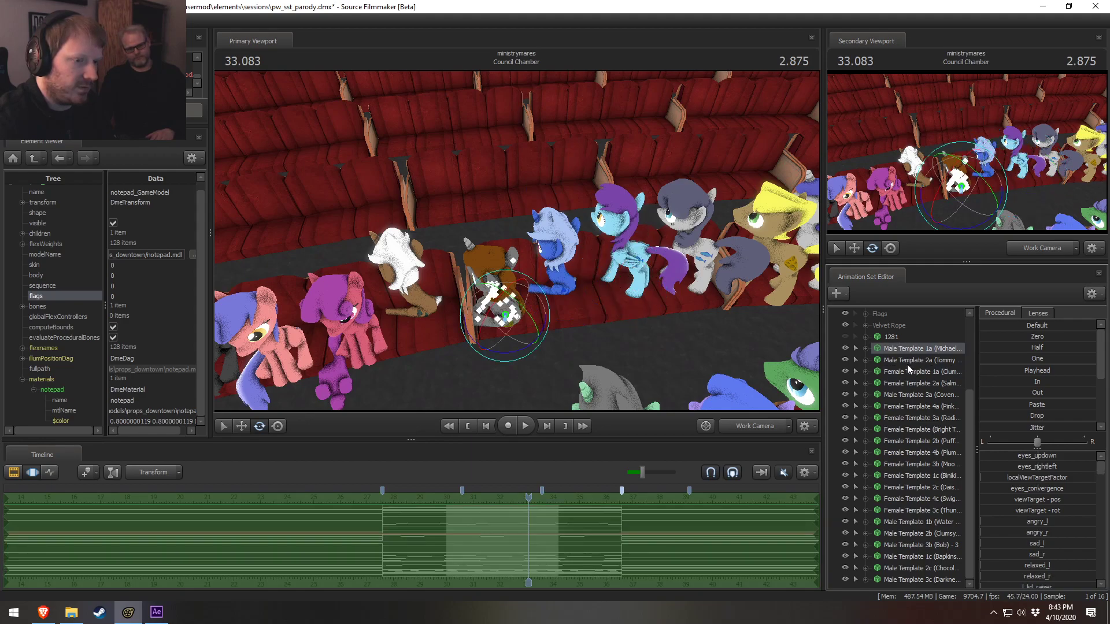
pyautogui.moveTo(609, 321); pyautogui.dragTo(583, 303, button='right')
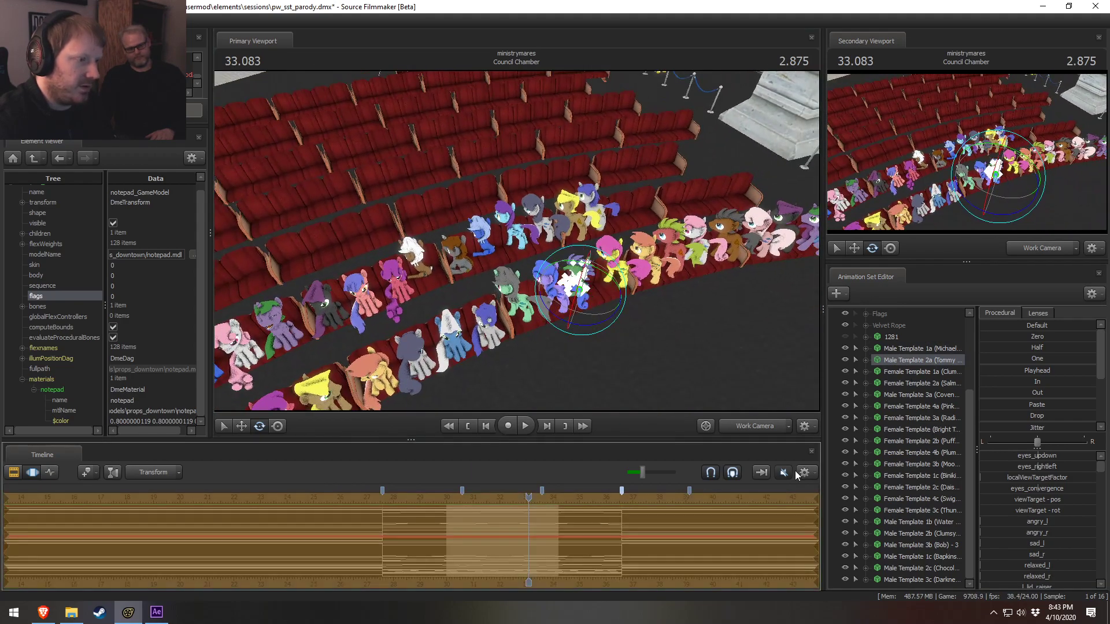
pyautogui.click(910, 382)
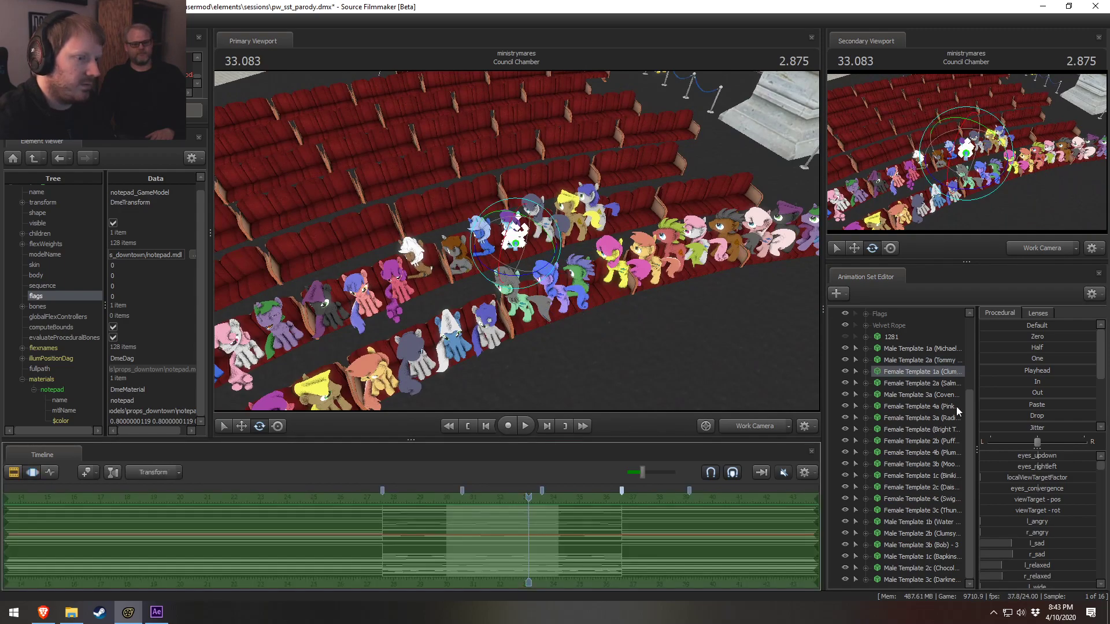
pyautogui.click(914, 395)
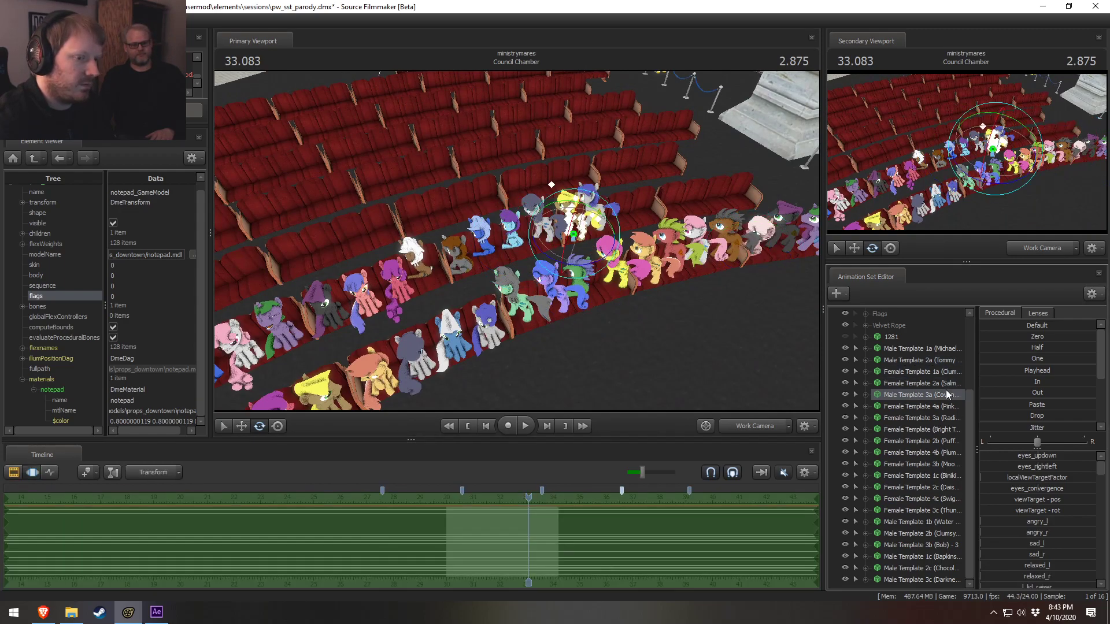
# Apply the seated pose to Female Template 4a, Female Template 3a, the unnumbered Female Template and Female Template 2b
pyautogui.click(914, 405)
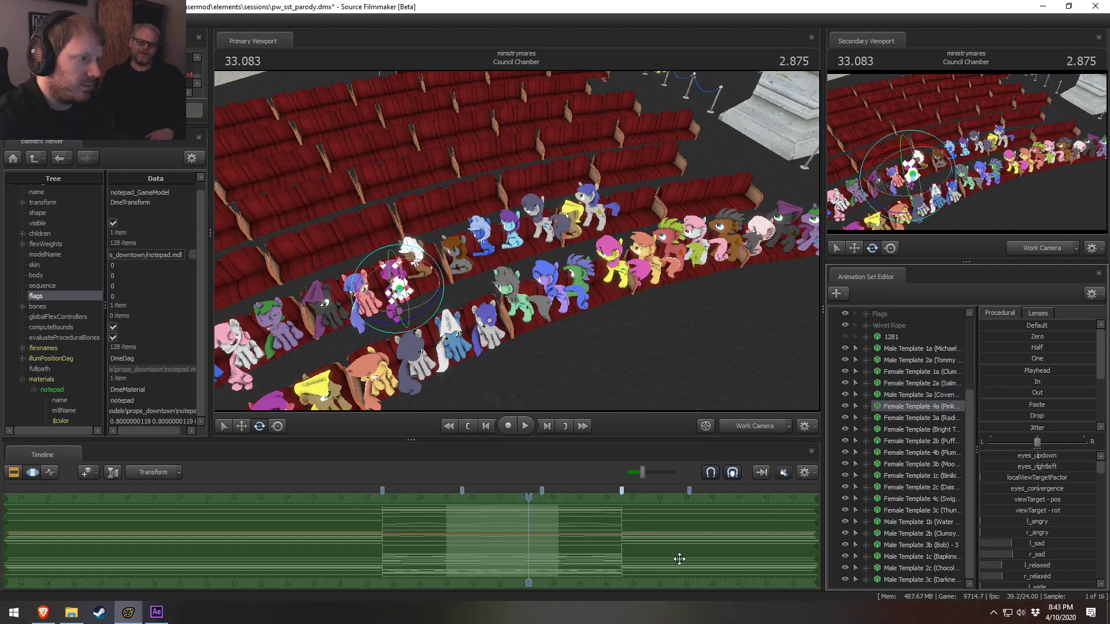
pyautogui.click(940, 417)
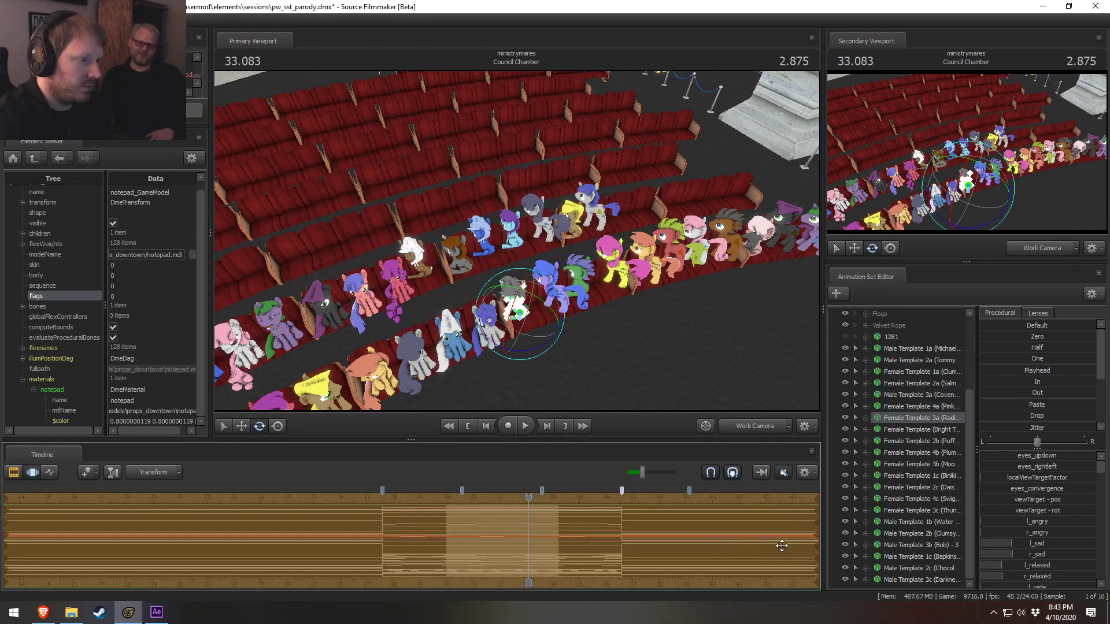
pyautogui.click(914, 428)
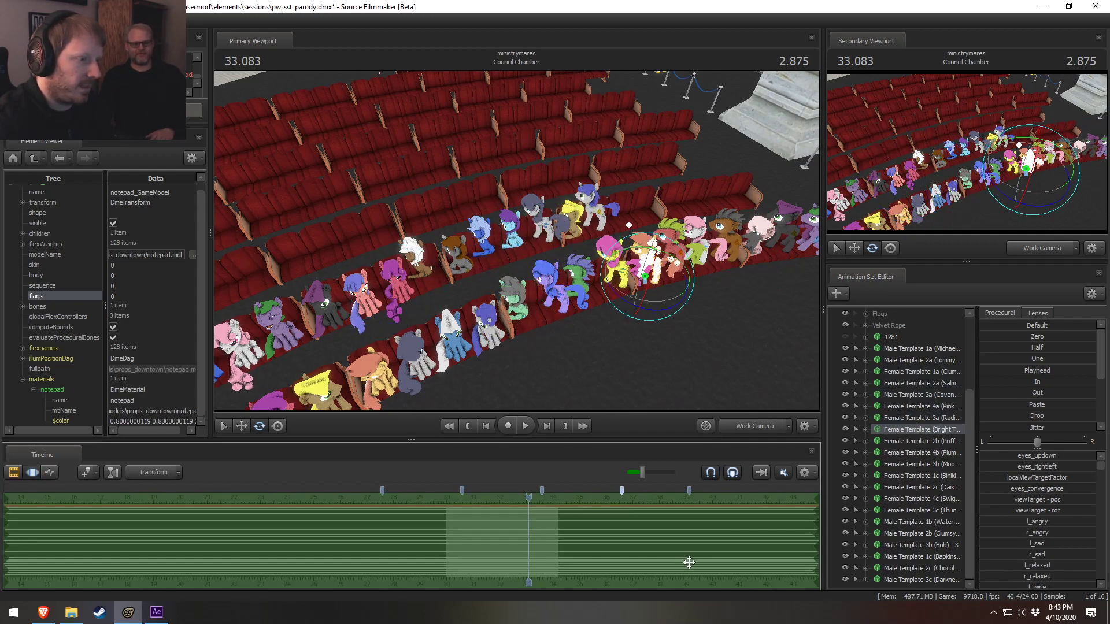
pyautogui.click(911, 442)
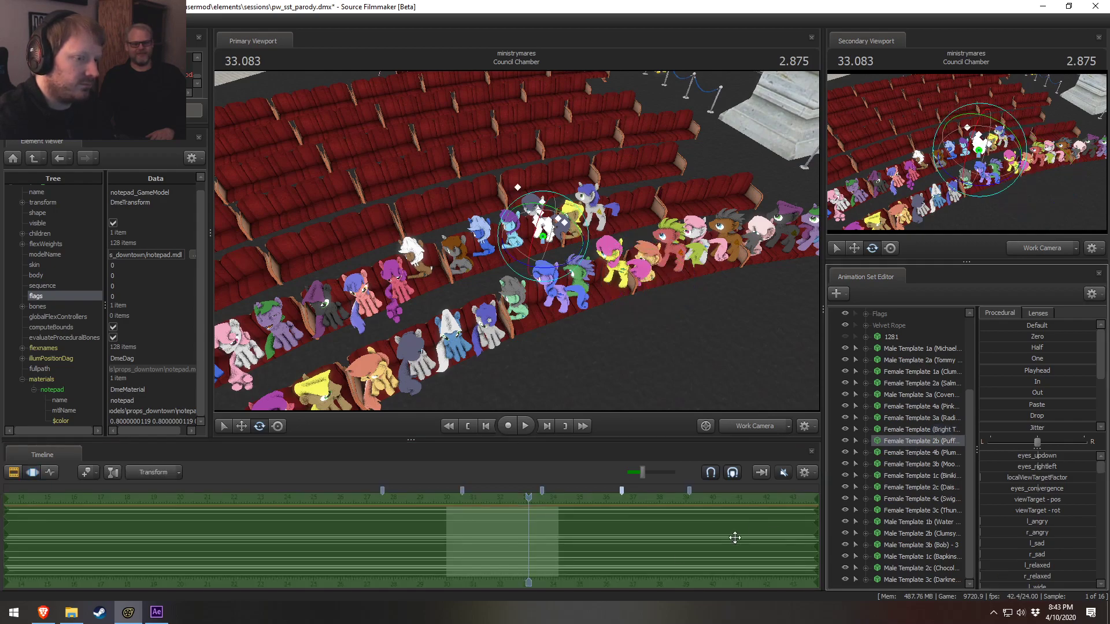
pyautogui.click(663, 546)
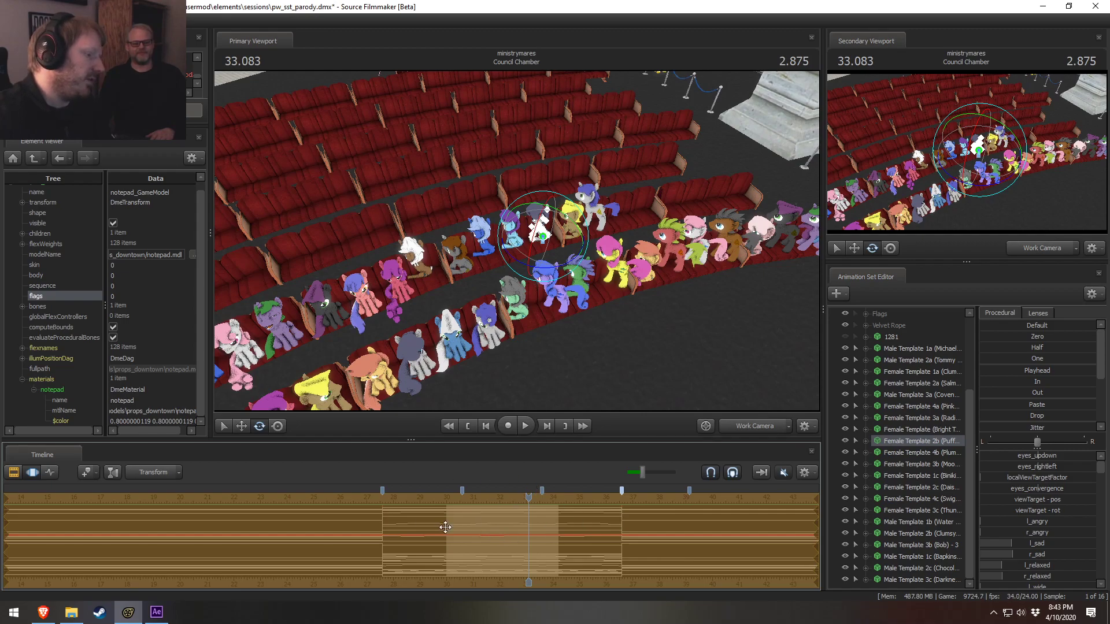
pyautogui.press('F2')
pyautogui.press('F3')
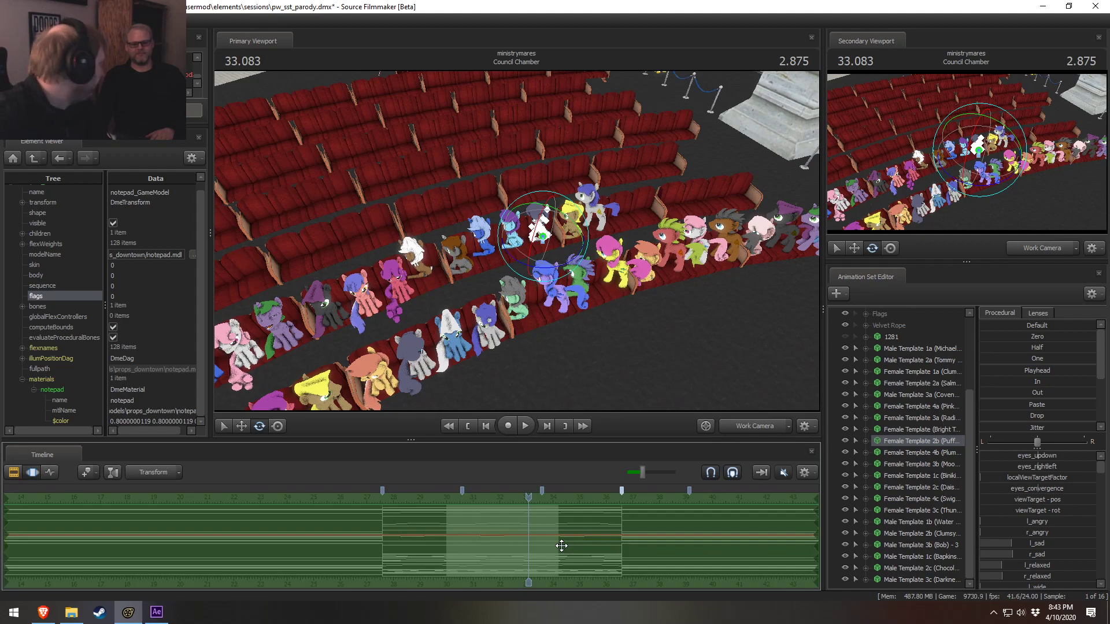
# Apply the seated pose to Female Template 4b, Female Template 3b and Female Template 1c
pyautogui.click(890, 453)
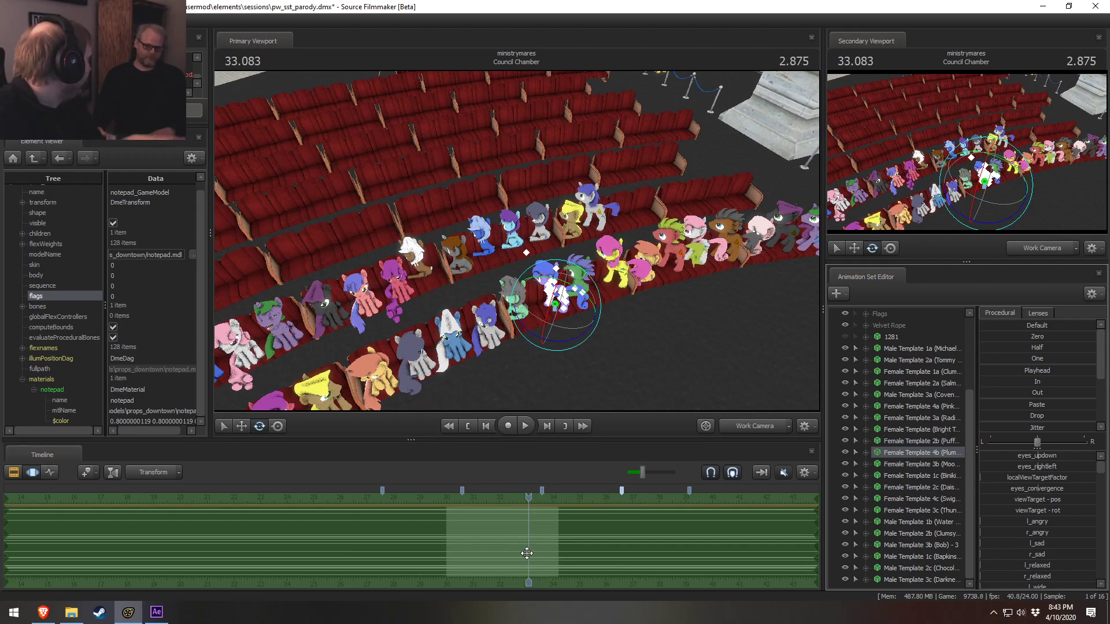
pyautogui.click(547, 560)
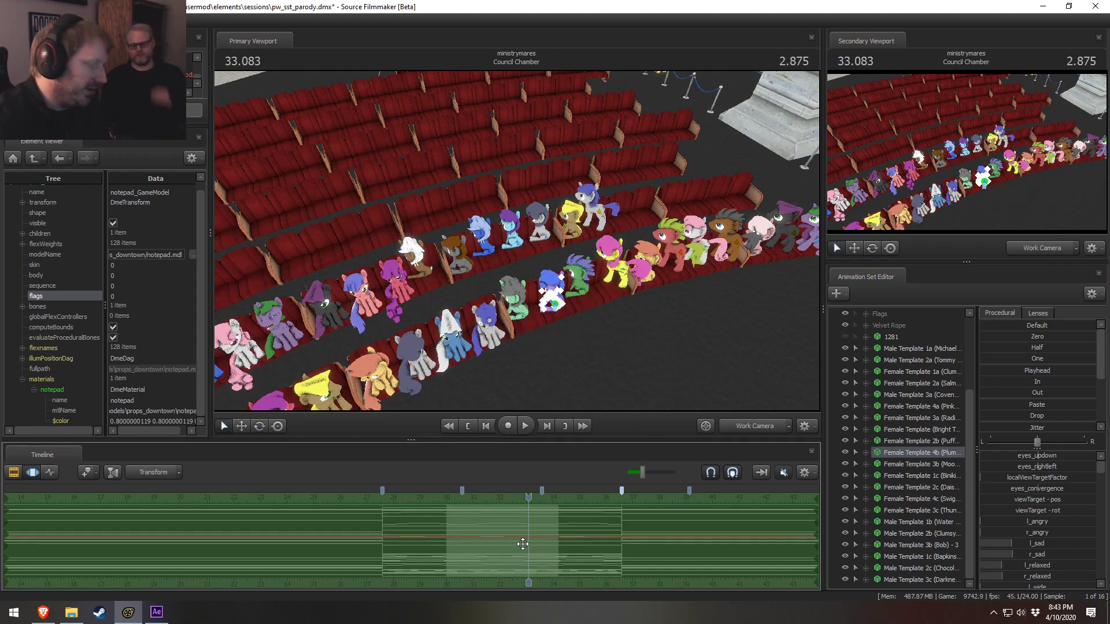
pyautogui.press('F2')
pyautogui.press('F3')
pyautogui.click(899, 466)
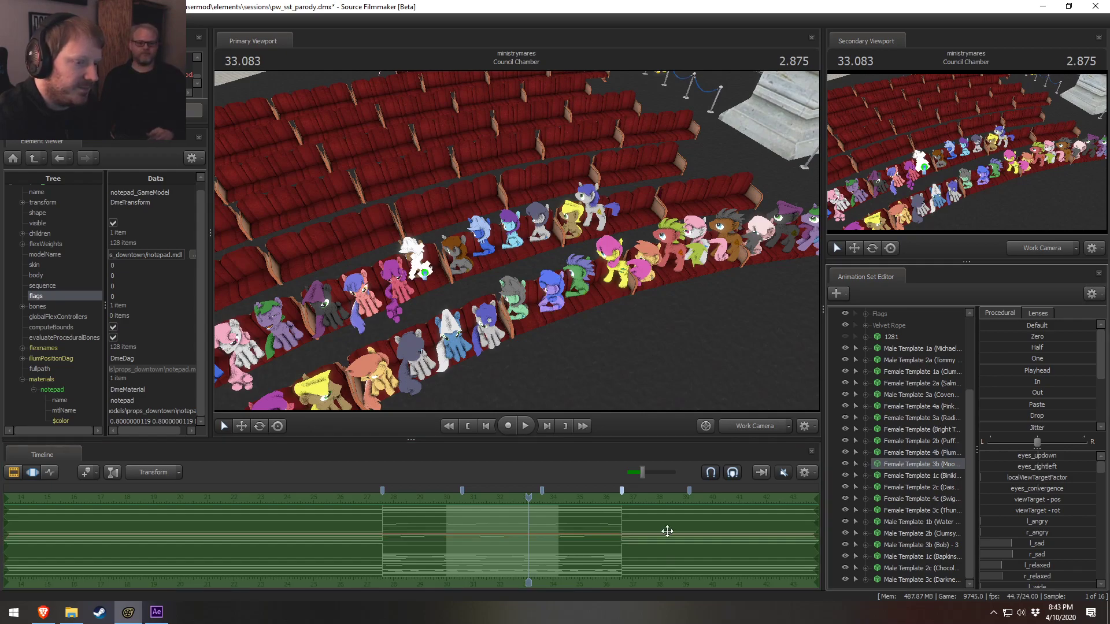
pyautogui.press('F2')
pyautogui.press('F4')
pyautogui.press('F3')
pyautogui.click(899, 477)
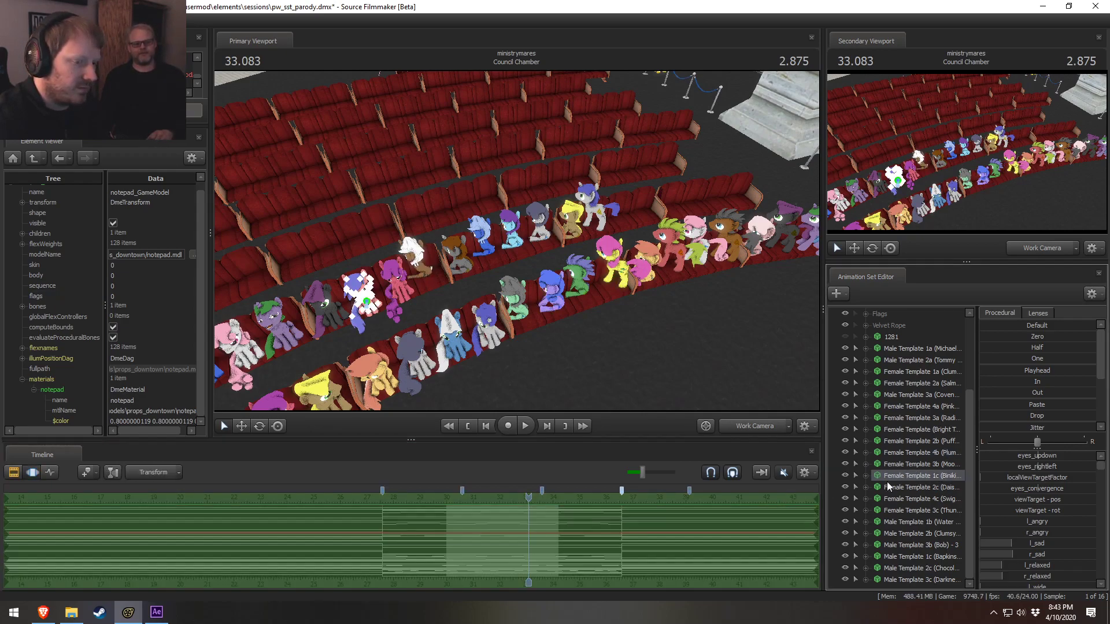
# Apply the seated pose to Female Template 2c and Female Template 4c
pyautogui.moveTo(650, 305); pyautogui.dragTo(358, 332)
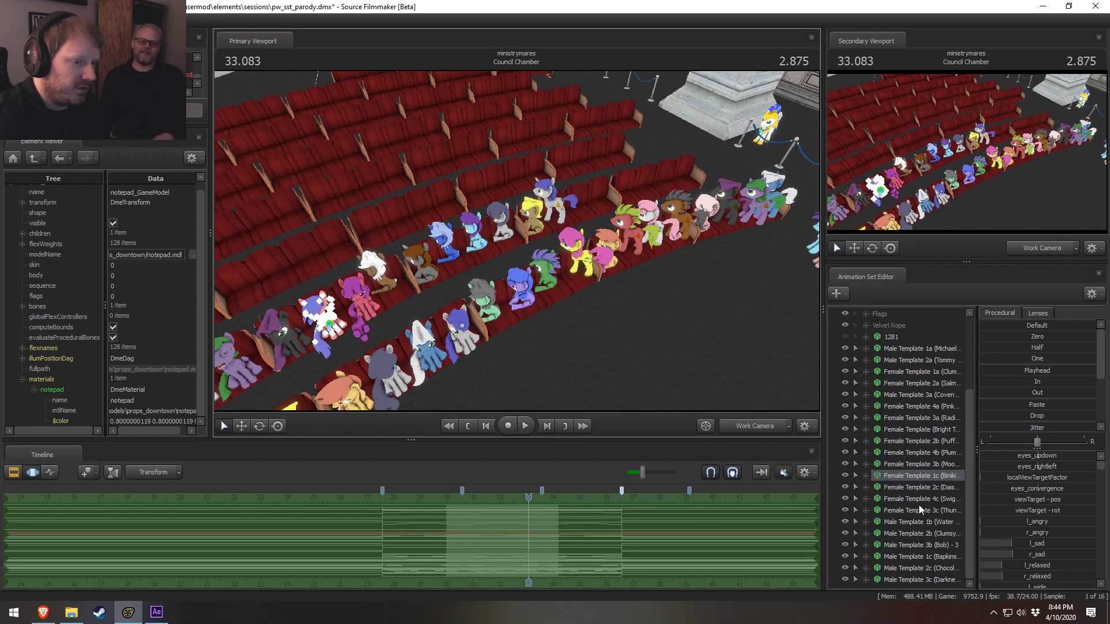
pyautogui.click(933, 489)
pyautogui.click(667, 550)
pyautogui.hotkey('ctrl', 'v')
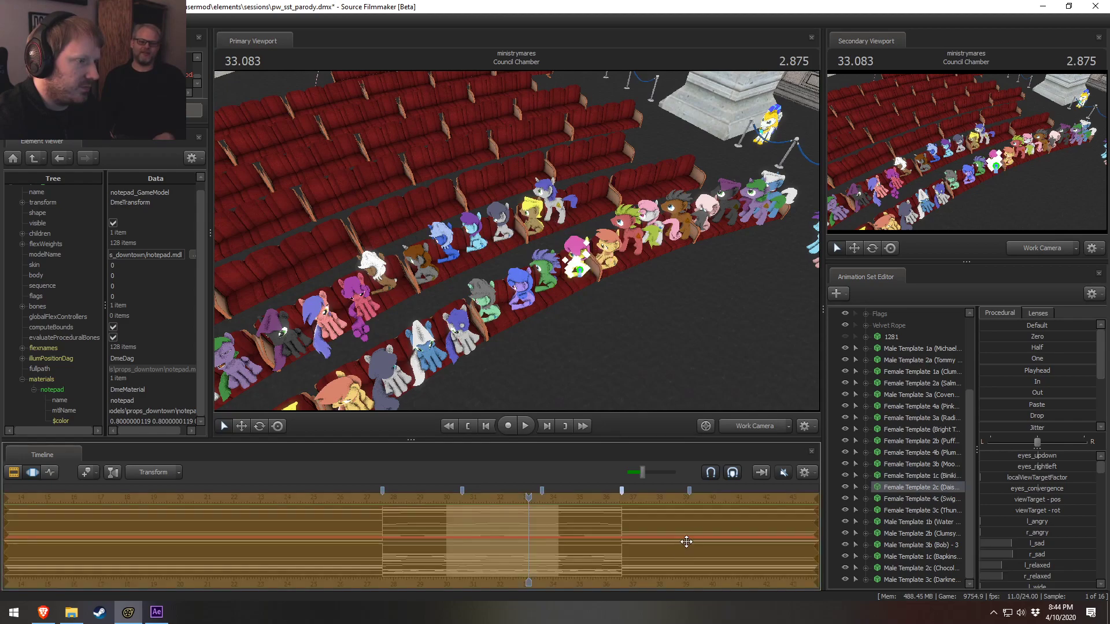
pyautogui.press('F2')
pyautogui.press('F3')
pyautogui.click(907, 500)
pyautogui.click(706, 522)
pyautogui.hotkey('ctrl', 'v')
pyautogui.press('F2')
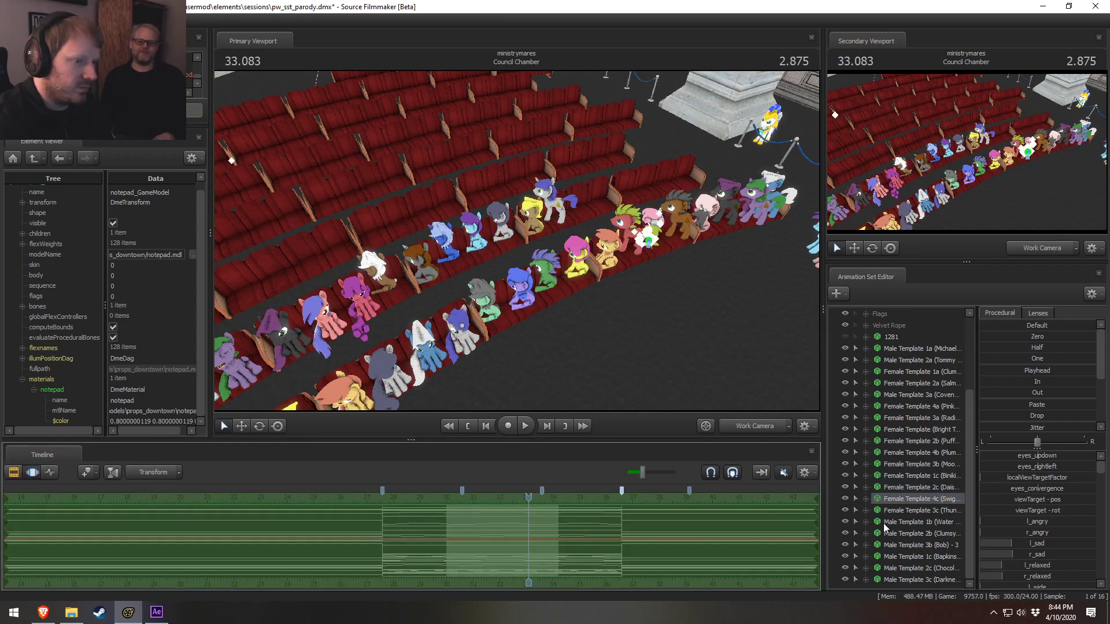
pyautogui.press('F3')
# Apply the seated pose to Female Template 3c, Male Template 1b and Male Template 2b
pyautogui.click(886, 509)
pyautogui.click(664, 542)
pyautogui.hotkey('ctrl', 'v')
pyautogui.press('F2')
pyautogui.press('F3')
pyautogui.click(911, 522)
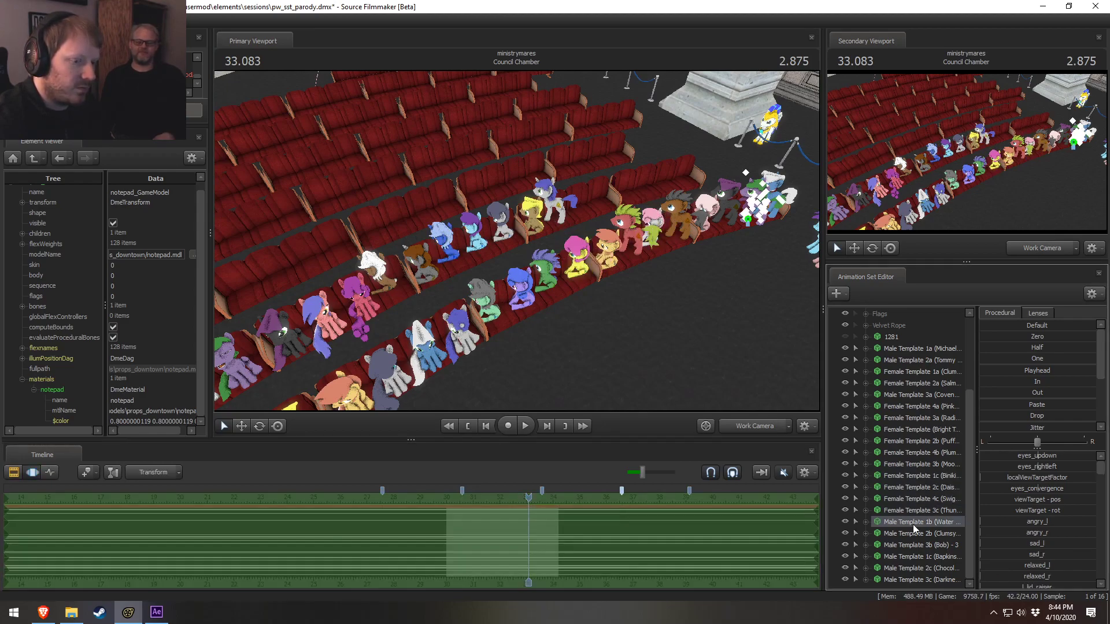
pyautogui.click(816, 557)
pyautogui.click(934, 532)
pyautogui.click(664, 538)
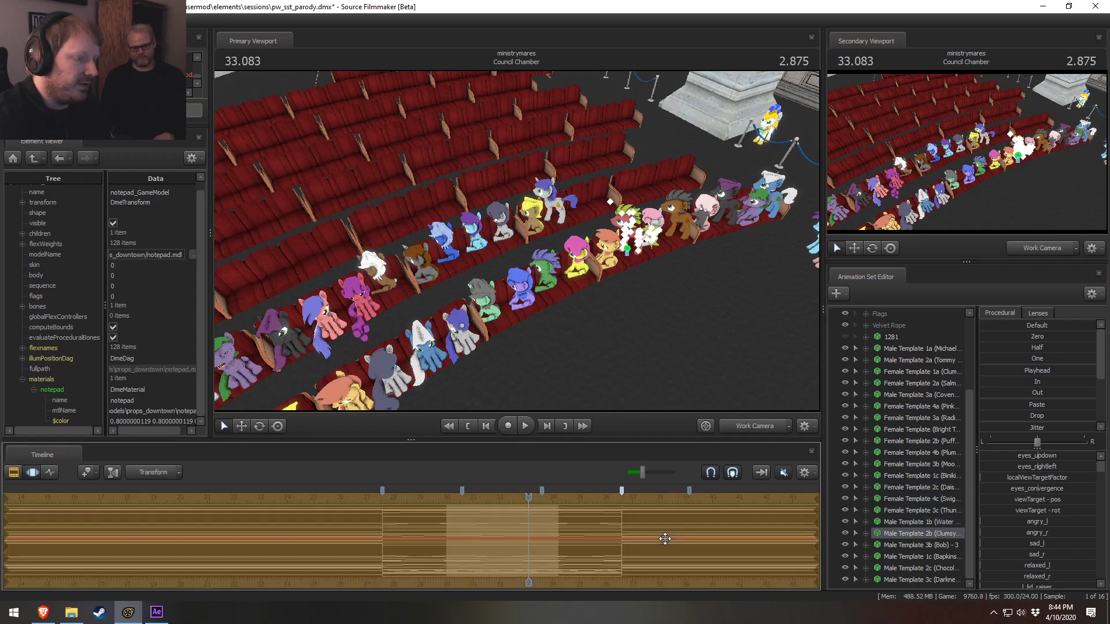
pyautogui.hotkey('ctrl', 'v')
# Apply the seated pose to Male Template 3b and Male Template 1c
pyautogui.click(921, 544)
pyautogui.click(620, 545)
pyautogui.hotkey('ctrl', 'v')
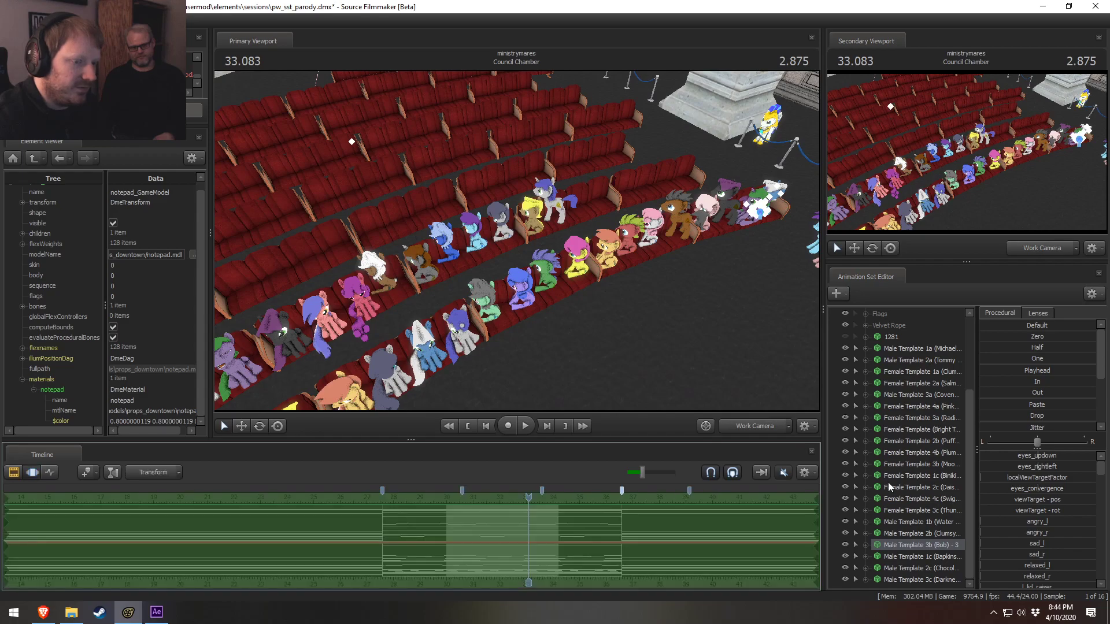
pyautogui.click(909, 557)
pyautogui.click(760, 525)
pyautogui.hotkey('ctrl', 'v')
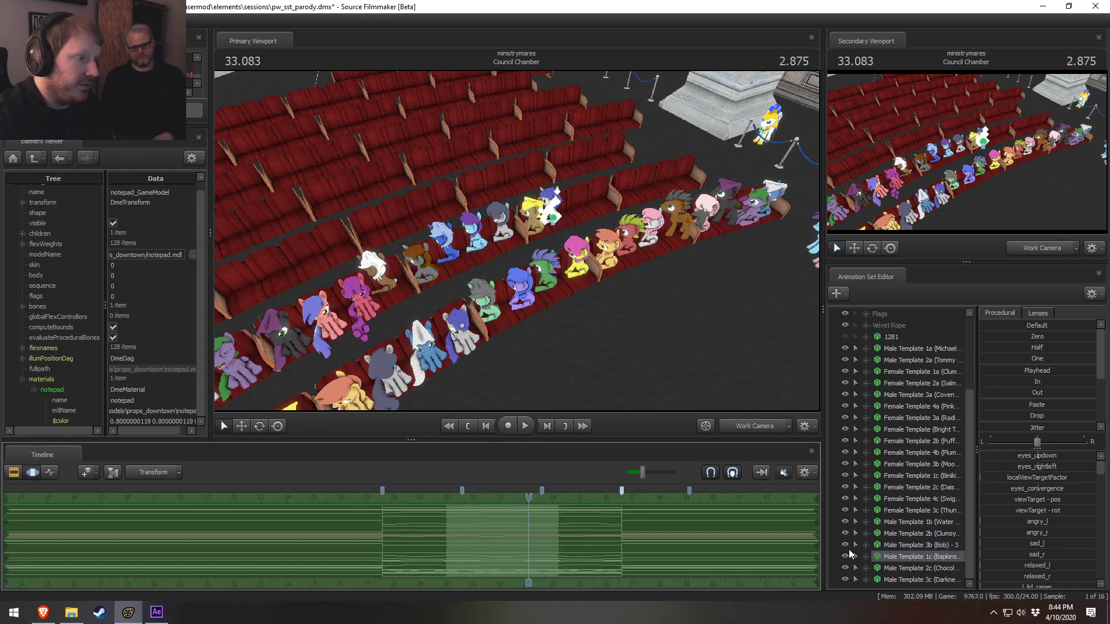
# Apply the seated pose to the last two ponies in the list, Male Template 2c and Male Template 3c
pyautogui.click(937, 569)
pyautogui.click(761, 555)
pyautogui.hotkey('ctrl', 'v')
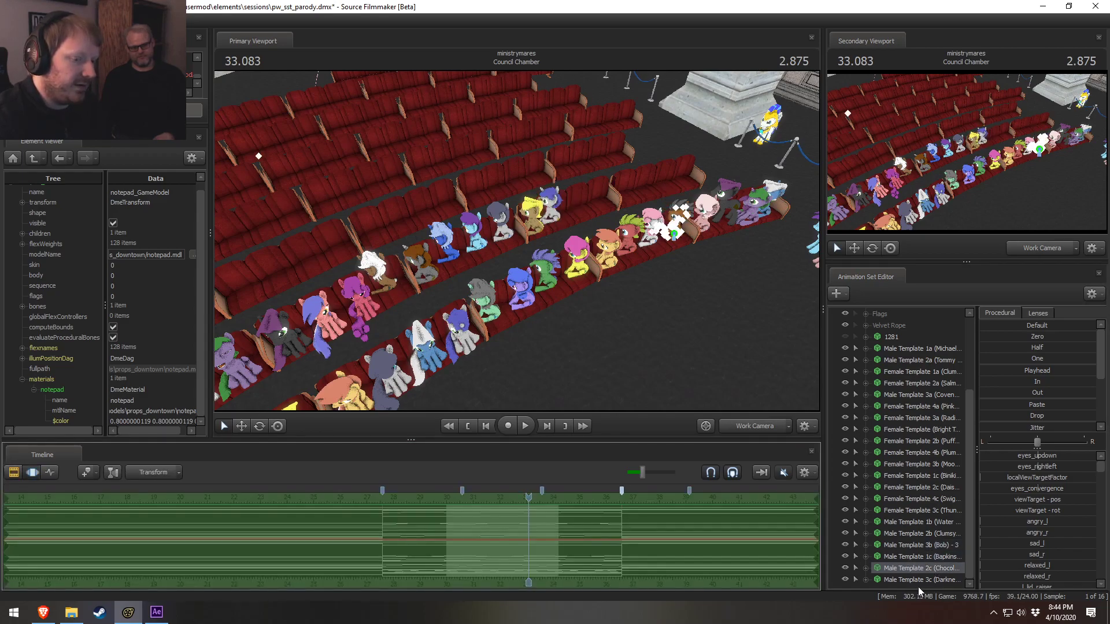
pyautogui.click(919, 580)
pyautogui.click(677, 556)
pyautogui.hotkey('ctrl', 'v')
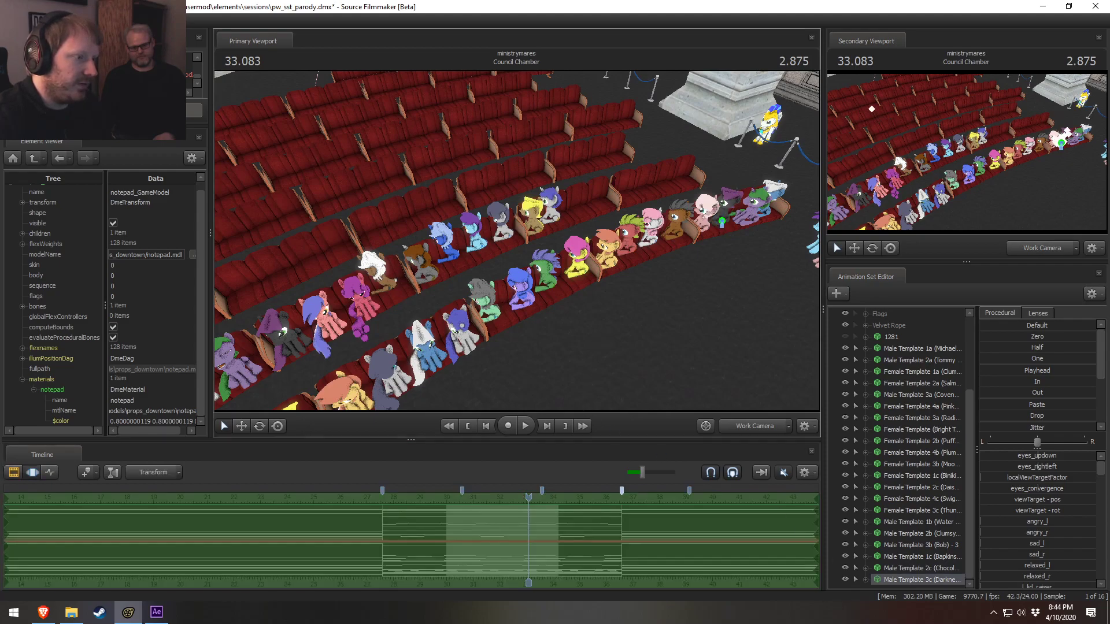
# Reposition the white-maned brown pony, Female Template 3b, by its rootTransform so it sits facing forward beside the armrest
pyautogui.moveTo(558, 279); pyautogui.dragTo(552, 278)
pyautogui.moveTo(741, 341); pyautogui.dragTo(529, 249)
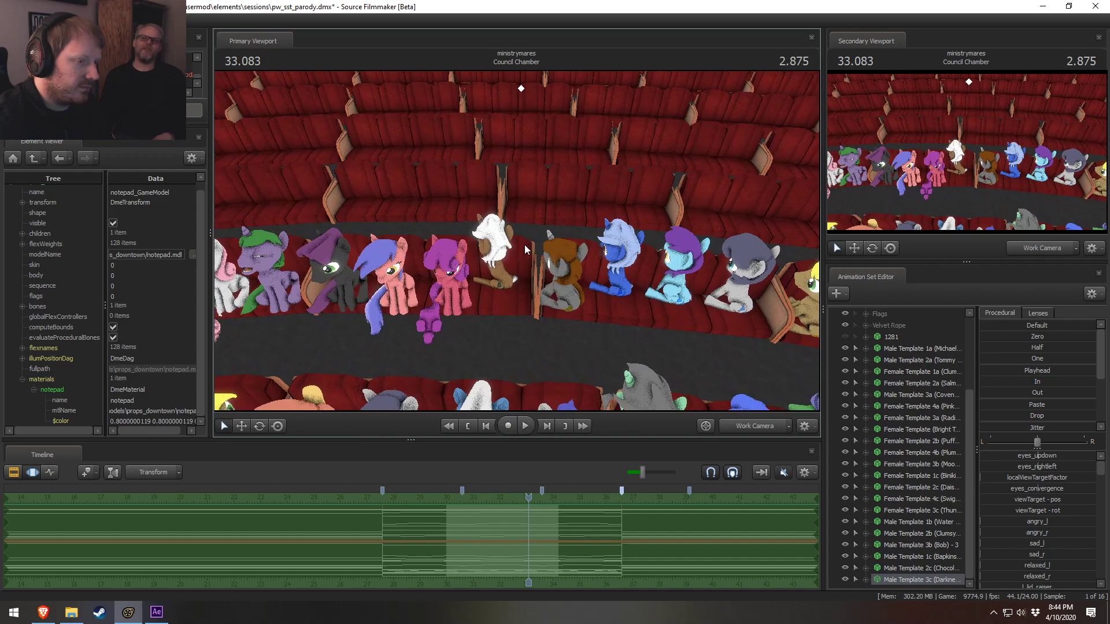
pyautogui.click(511, 278)
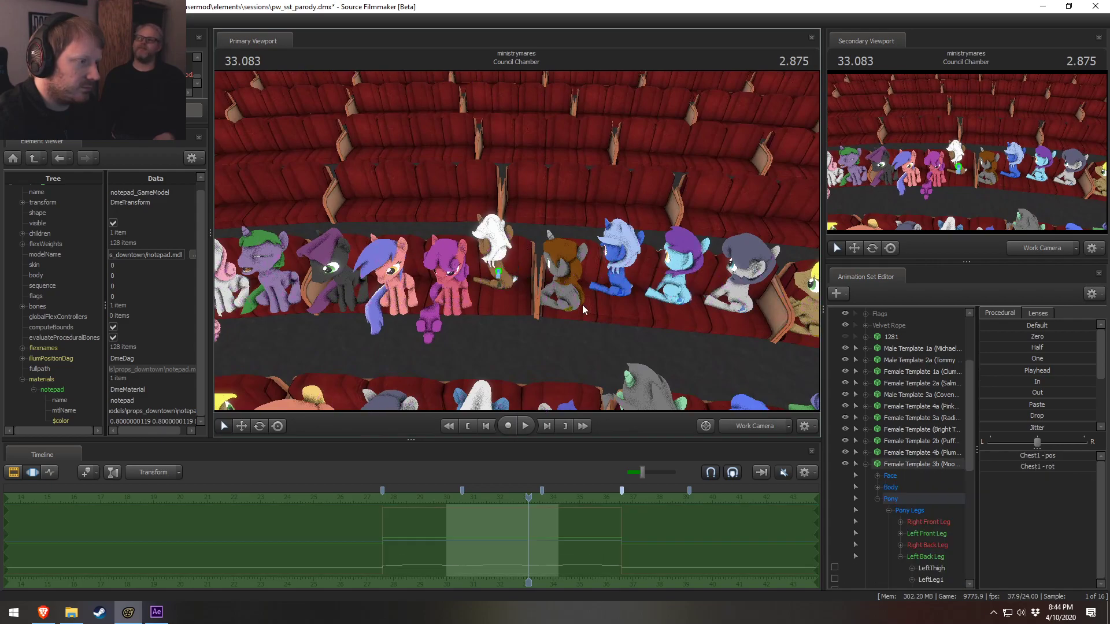
pyautogui.click(877, 498)
pyautogui.click(877, 487)
pyautogui.click(914, 498)
pyautogui.moveTo(502, 267); pyautogui.dragTo(518, 245)
pyautogui.hotkey('ctrl', 'z')
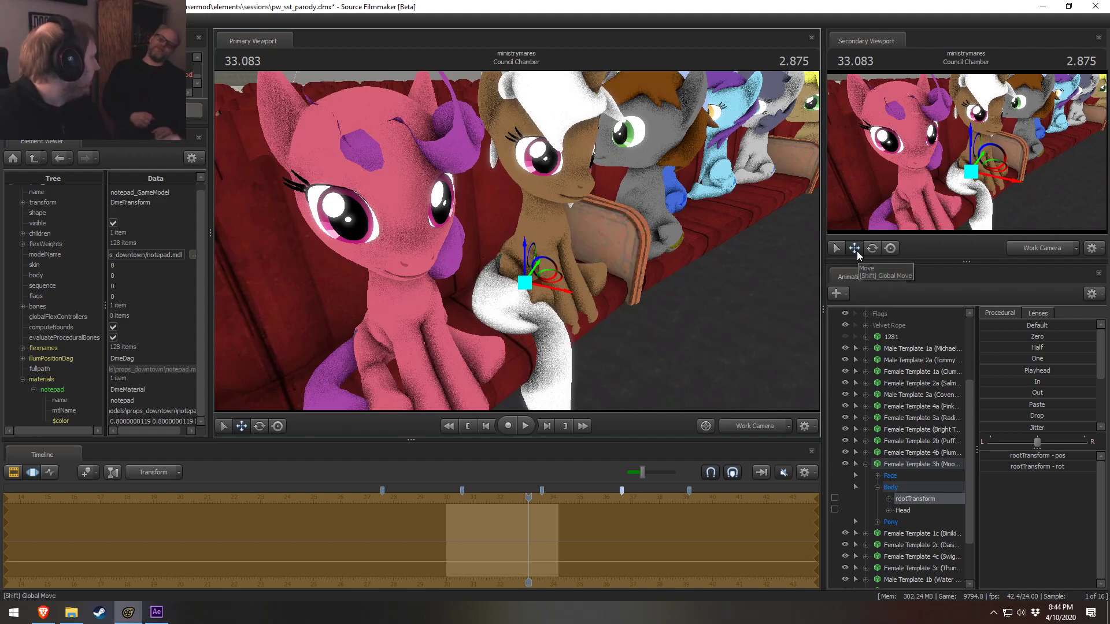
pyautogui.moveTo(557, 280); pyautogui.dragTo(560, 286)
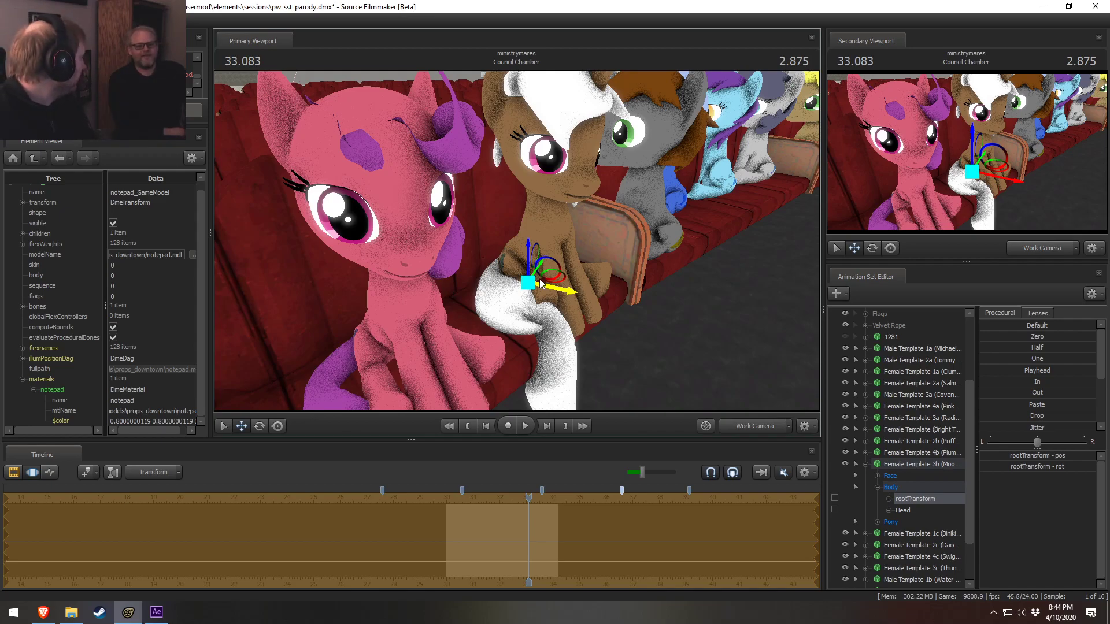
# Turn and shift the brown-maned grey pony, Male Template 1a, by its rootTransform so it sits facing forward on its seat
pyautogui.moveTo(662, 255); pyautogui.dragTo(654, 335)
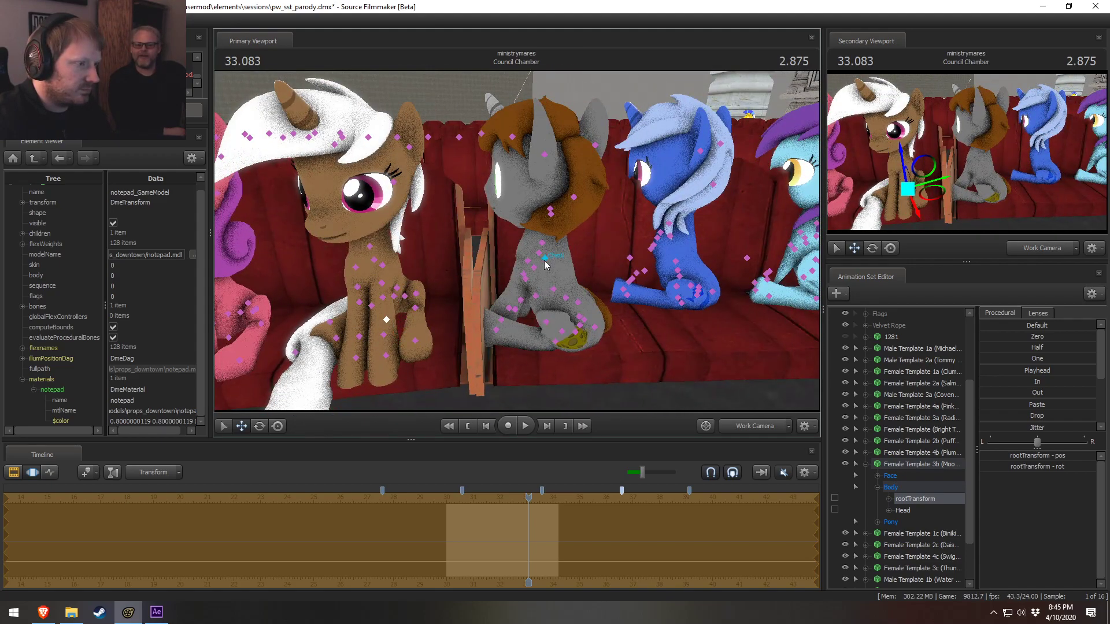
pyautogui.keyDown('ctrl'); pyautogui.click(546, 259); pyautogui.keyUp('ctrl')
pyautogui.click(865, 349)
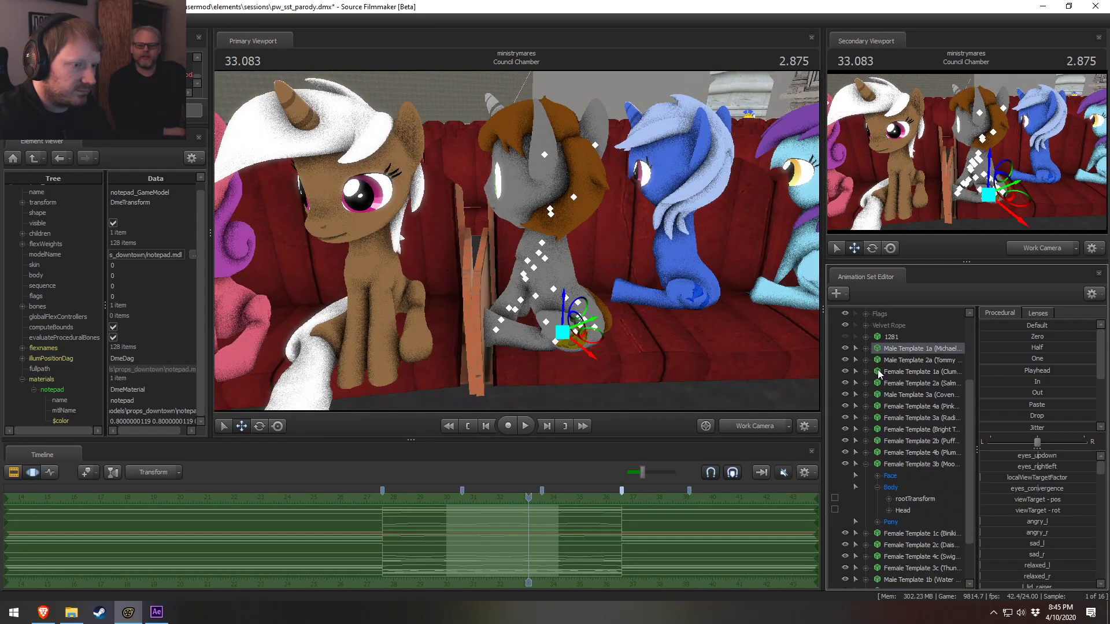
pyautogui.click(865, 349)
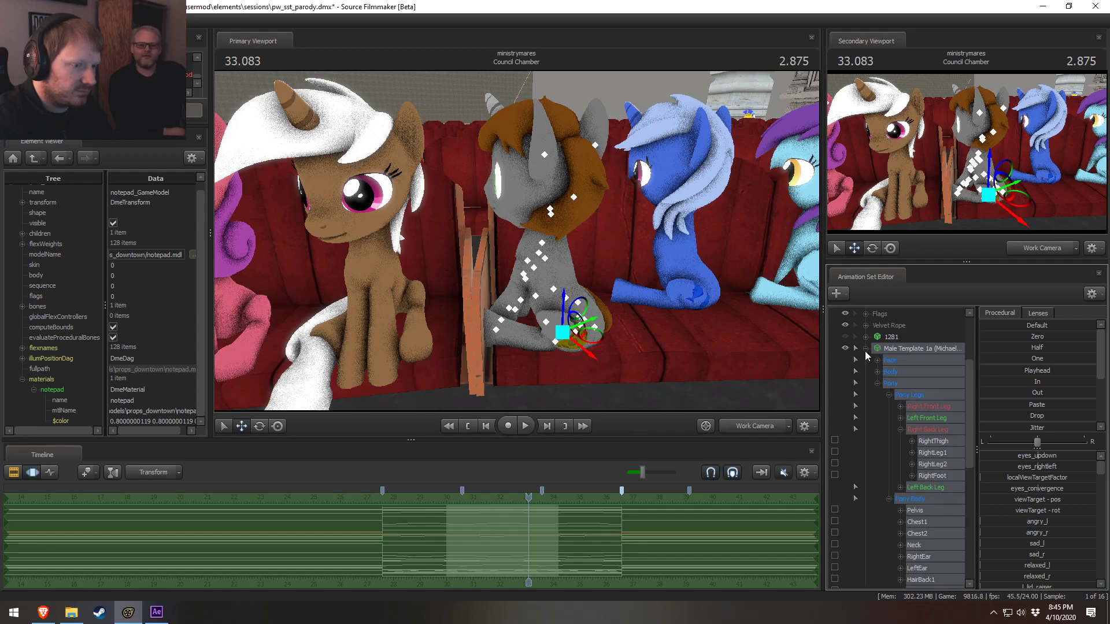
pyautogui.click(877, 384)
pyautogui.click(876, 372)
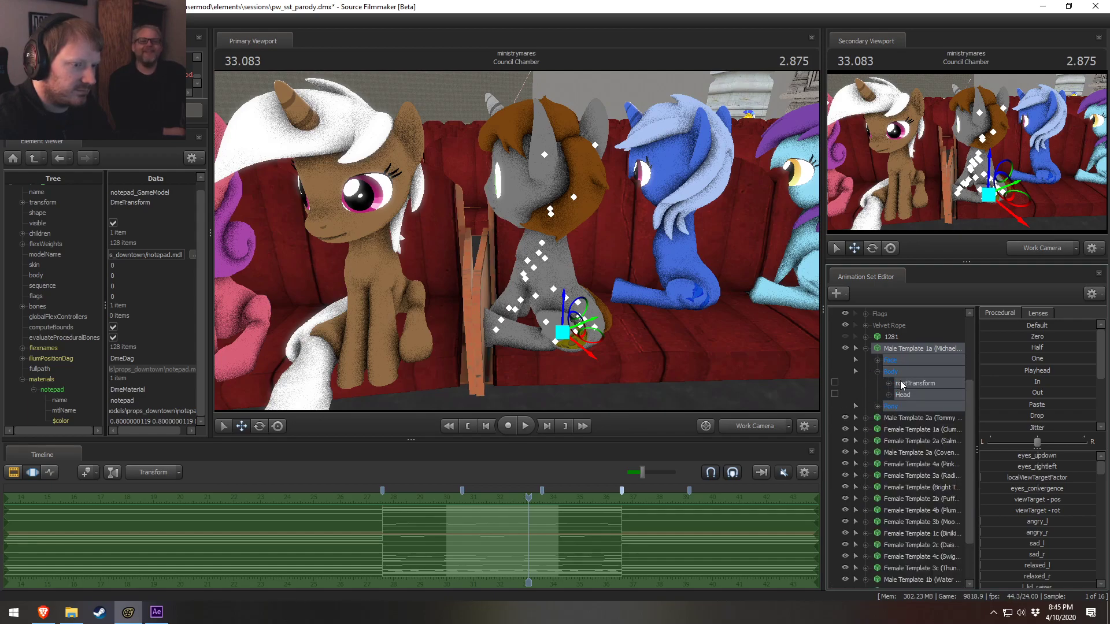
pyautogui.click(902, 395)
pyautogui.click(907, 383)
pyautogui.moveTo(554, 357); pyautogui.dragTo(671, 393)
pyautogui.press('a')
pyautogui.moveTo(523, 268); pyautogui.dragTo(456, 251)
# Adjust the tip of the grey pony's tail, Tail3, next to the armrest
pyautogui.keyDown('ctrl'); pyautogui.click(536, 263); pyautogui.keyUp('ctrl')
pyautogui.press('e')
pyautogui.hotkey('ctrl', 'z')
pyautogui.click(463, 267)
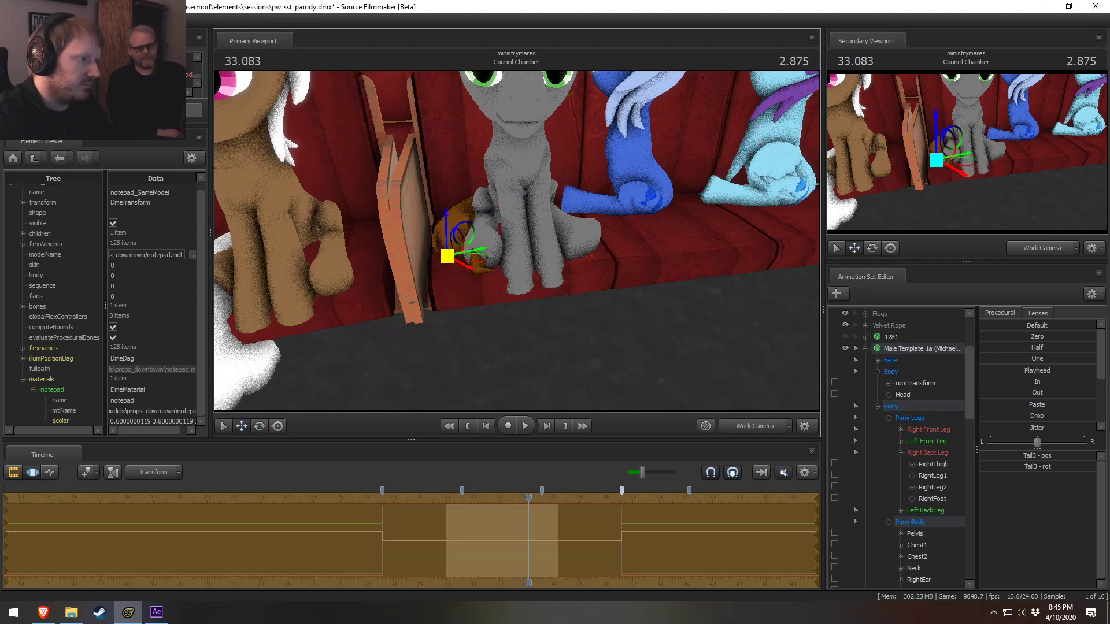
pyautogui.moveTo(473, 260); pyautogui.dragTo(509, 244)
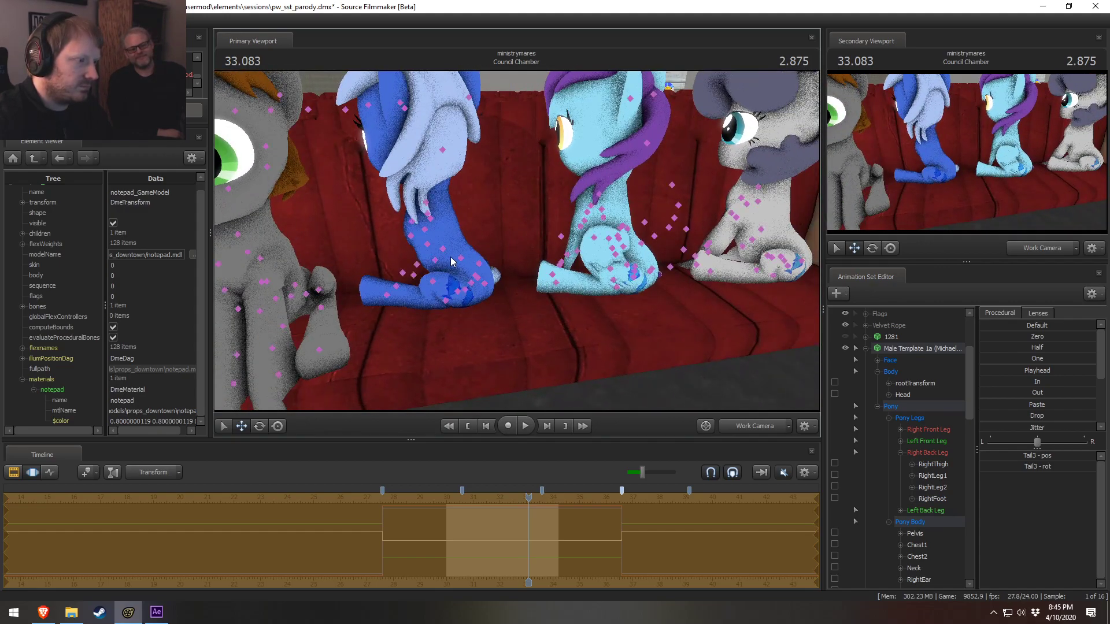
# Turn and shift the blue pony, Female Template 3c, by its rootTransform so it sits facing forward on its seat
pyautogui.click(457, 258)
pyautogui.scroll(-15, 907, 485)
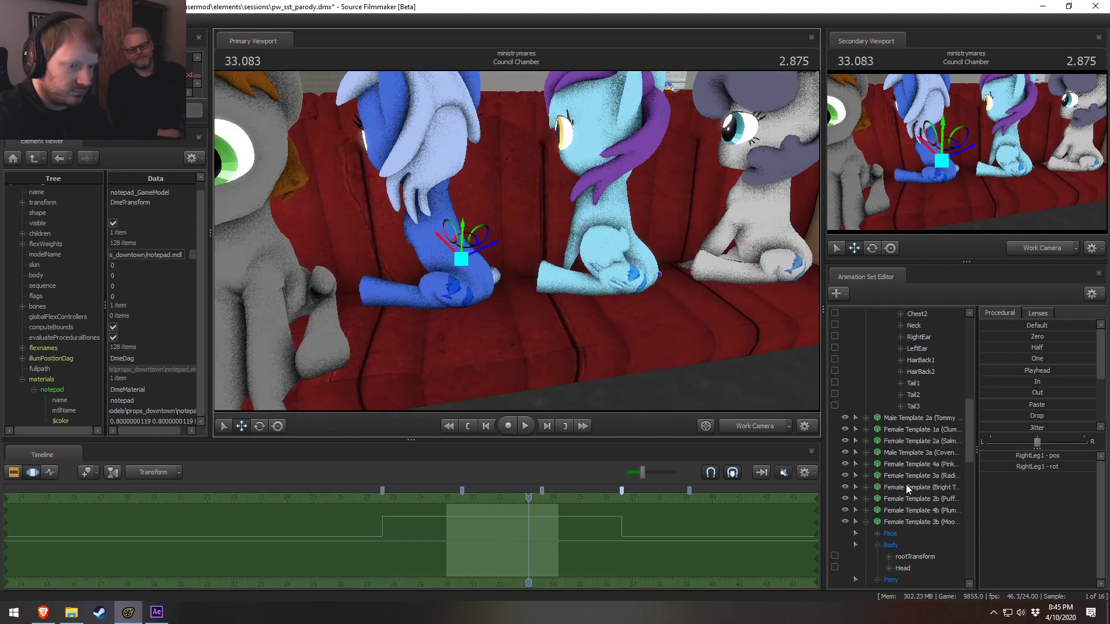
pyautogui.scroll(15, 897, 499)
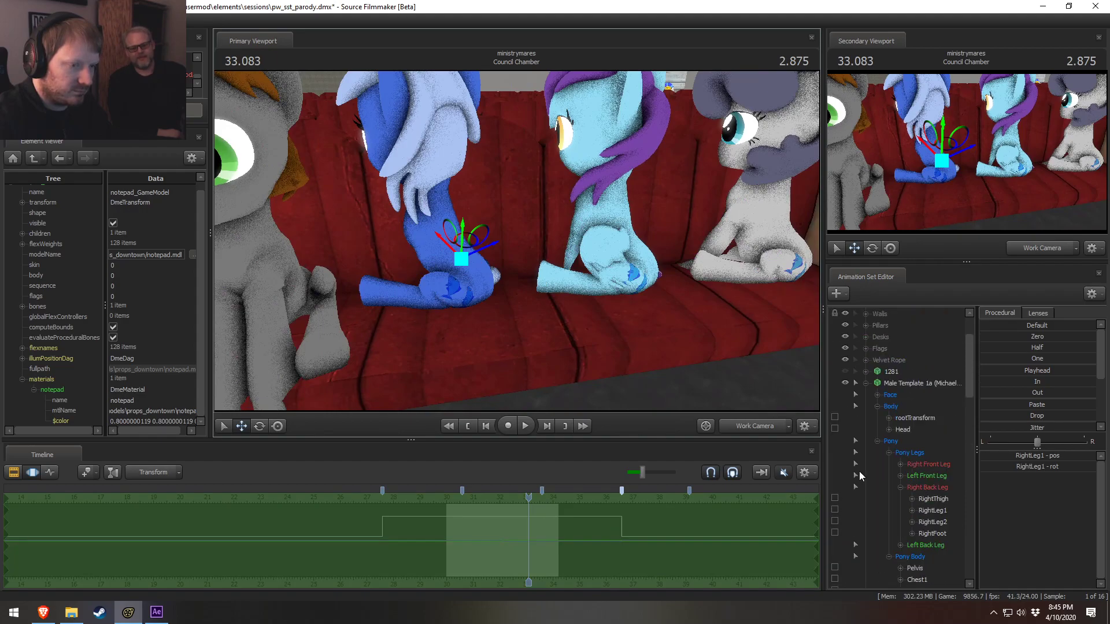
pyautogui.click(869, 381)
pyautogui.scroll(-4, 878, 540)
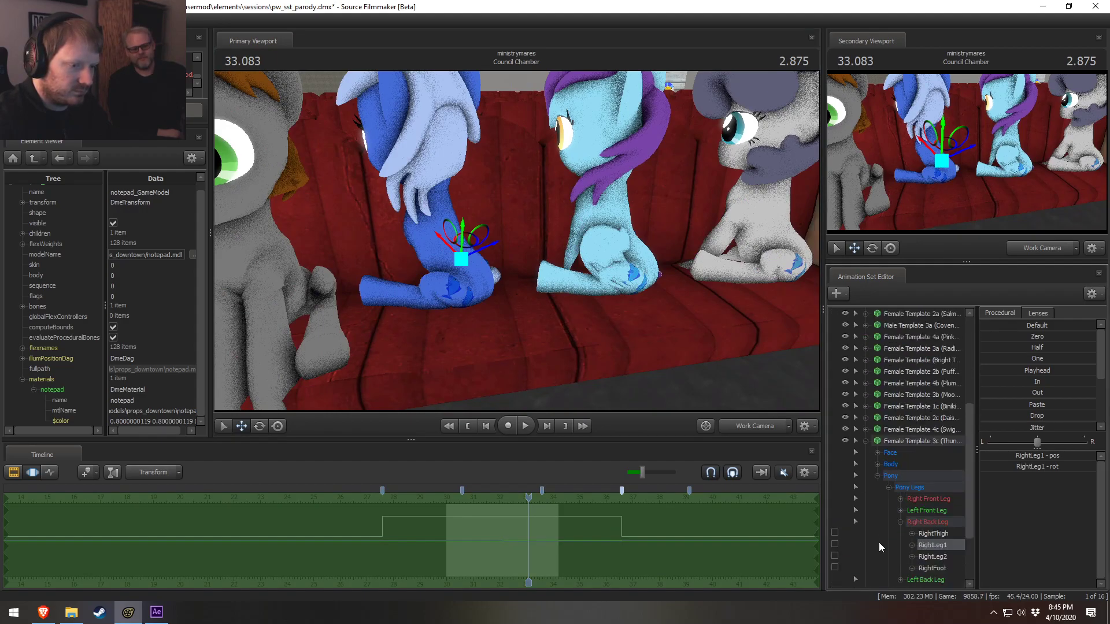
pyautogui.click(878, 395)
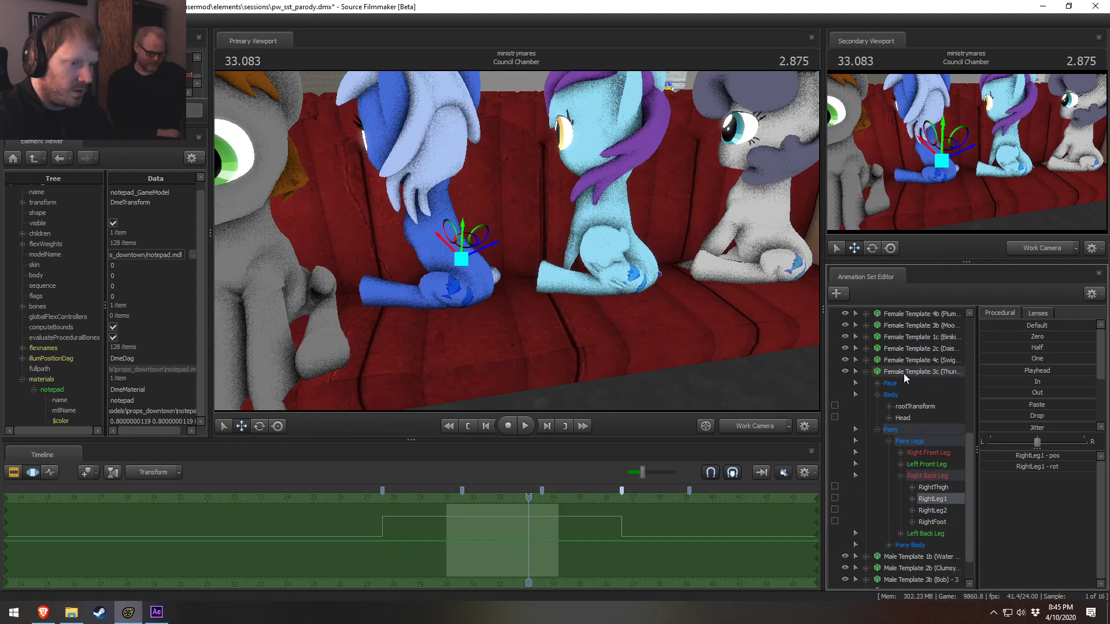
pyautogui.click(904, 372)
pyautogui.click(878, 429)
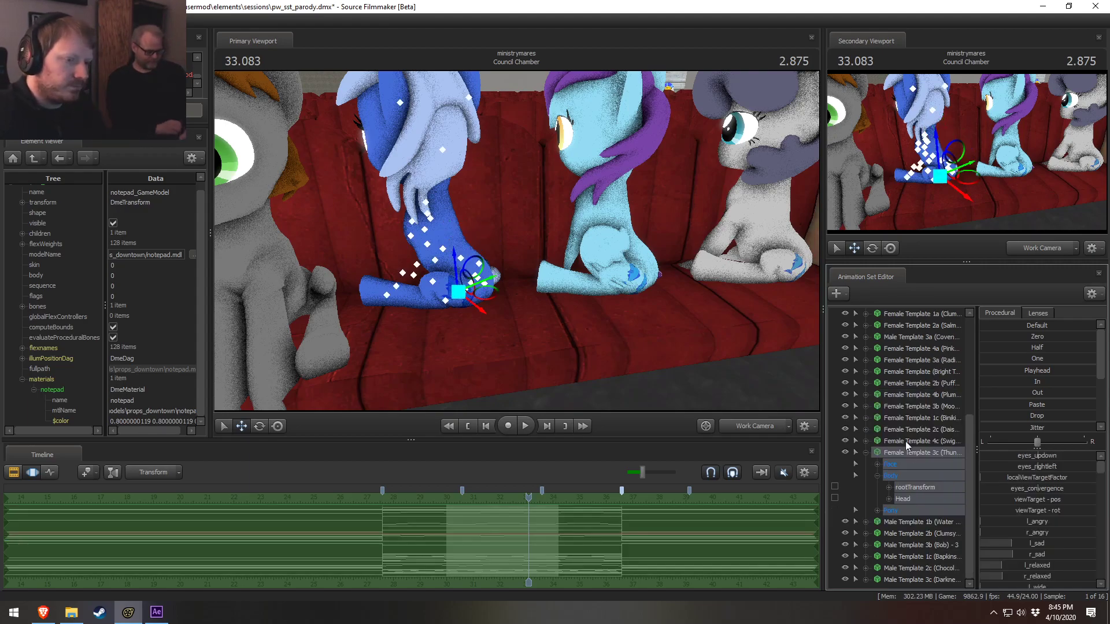
pyautogui.click(917, 486)
pyautogui.press('e')
pyautogui.moveTo(456, 322); pyautogui.dragTo(485, 286)
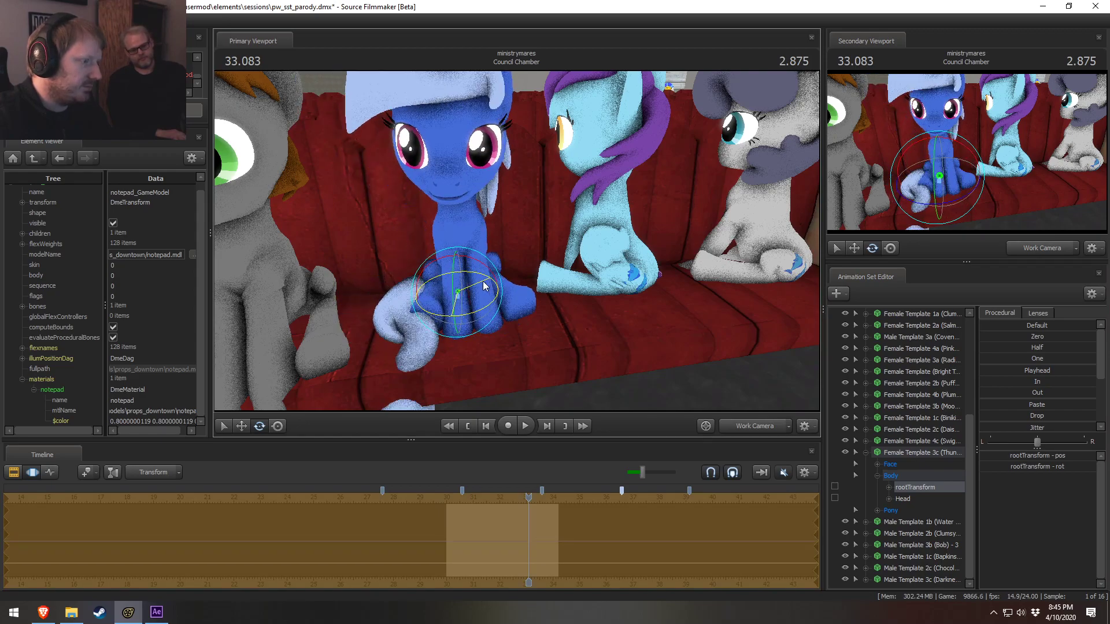
pyautogui.press('w')
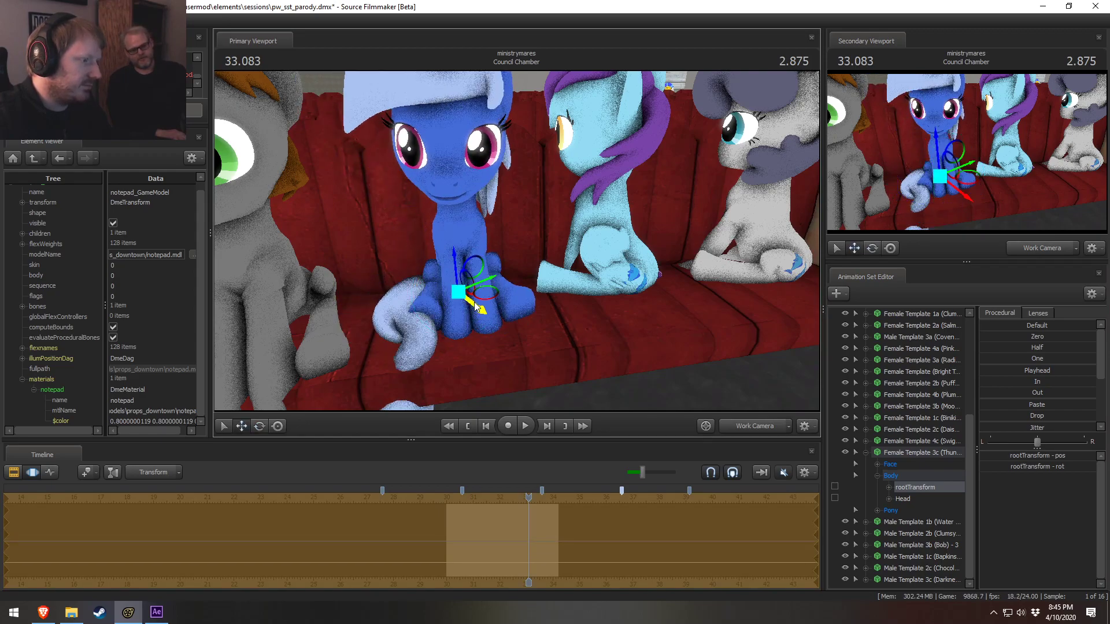
pyautogui.moveTo(486, 296); pyautogui.dragTo(515, 240)
pyautogui.moveTo(460, 276); pyautogui.dragTo(460, 269)
pyautogui.moveTo(515, 244); pyautogui.dragTo(529, 292)
# Bend the tip of the blue pony's tail, Tail3, down over the seat edge and collapse the pony's animation set
pyautogui.click(513, 265)
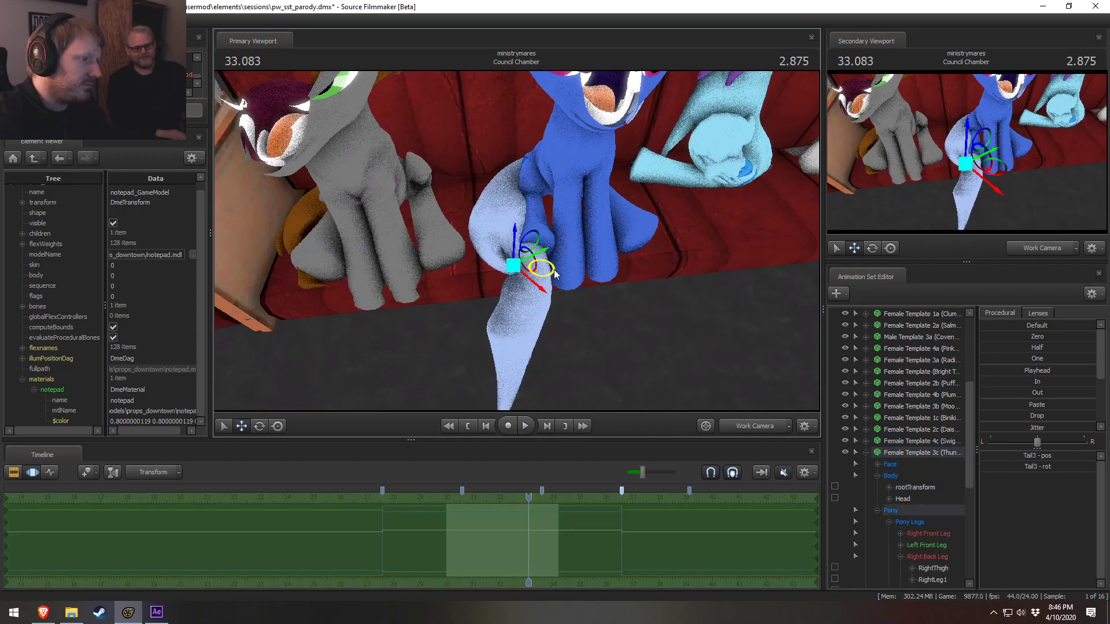
pyautogui.moveTo(557, 247); pyautogui.dragTo(533, 222)
pyautogui.moveTo(507, 273); pyautogui.dragTo(514, 279)
pyautogui.keyDown('alt'); pyautogui.moveTo(546, 240); pyautogui.dragTo(595, 237); pyautogui.keyUp('alt')
pyautogui.click(876, 457)
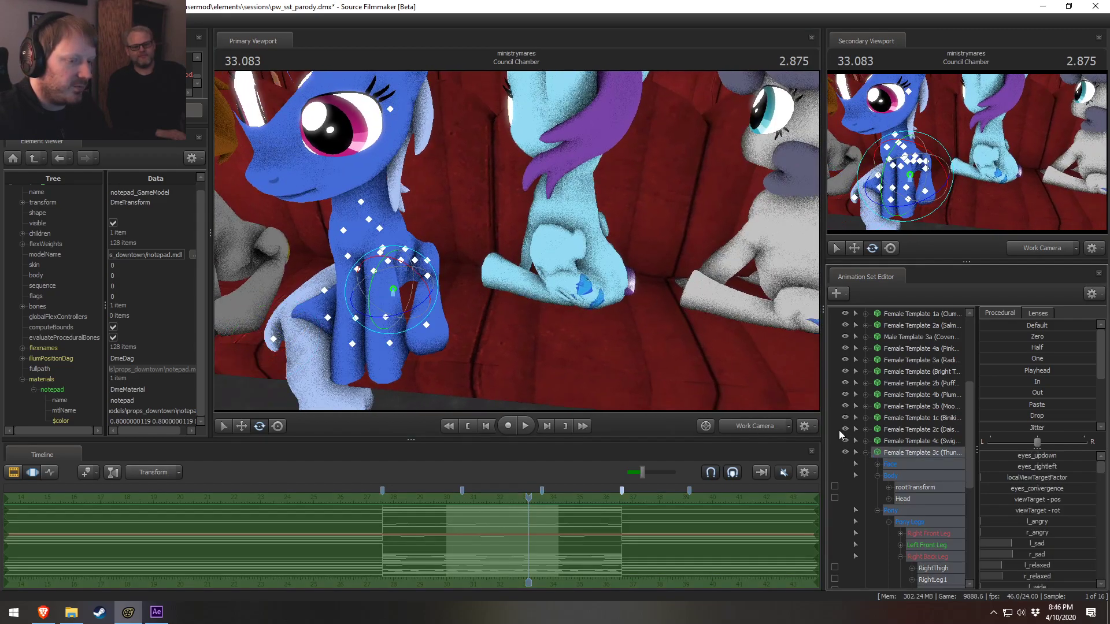
pyautogui.click(861, 453)
# Turn and shift the purple-maned light-blue pony, Female Template 1a, by its rootTransform so it sits facing forward
pyautogui.click(592, 253)
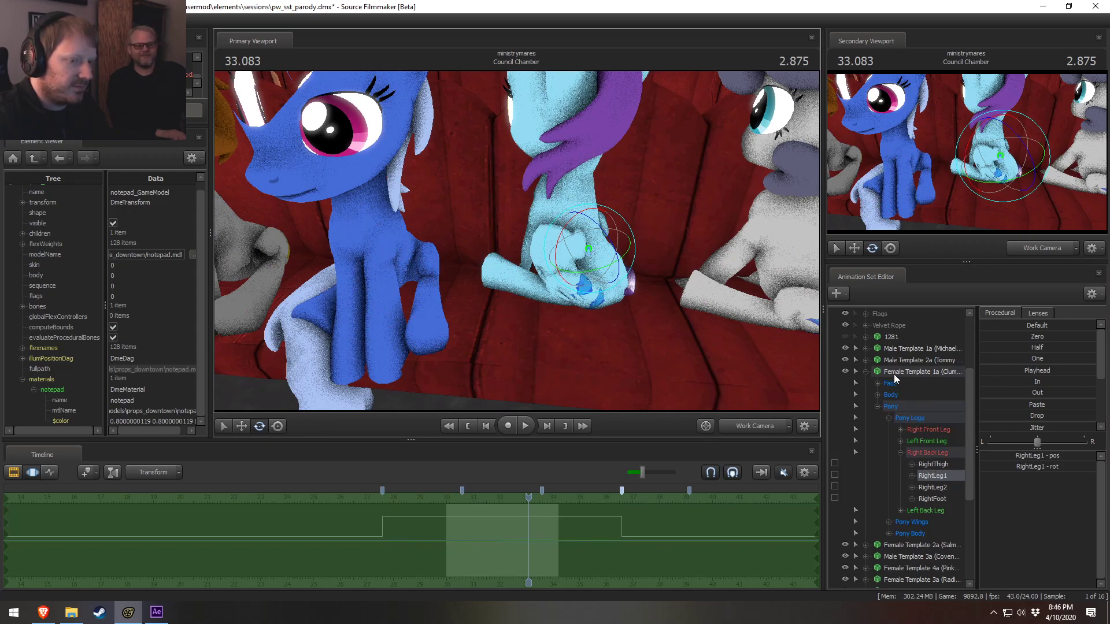
pyautogui.click(878, 394)
pyautogui.click(877, 429)
pyautogui.click(914, 406)
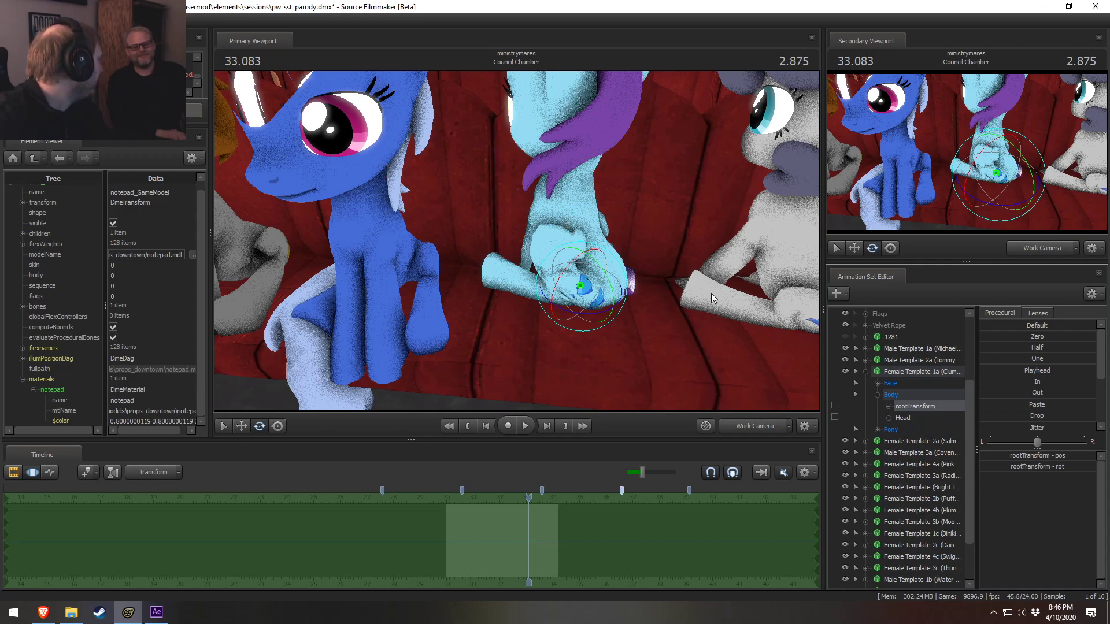
pyautogui.moveTo(564, 311); pyautogui.dragTo(605, 318)
pyautogui.keyDown('alt'); pyautogui.moveTo(578, 354); pyautogui.dragTo(534, 238); pyautogui.keyUp('alt')
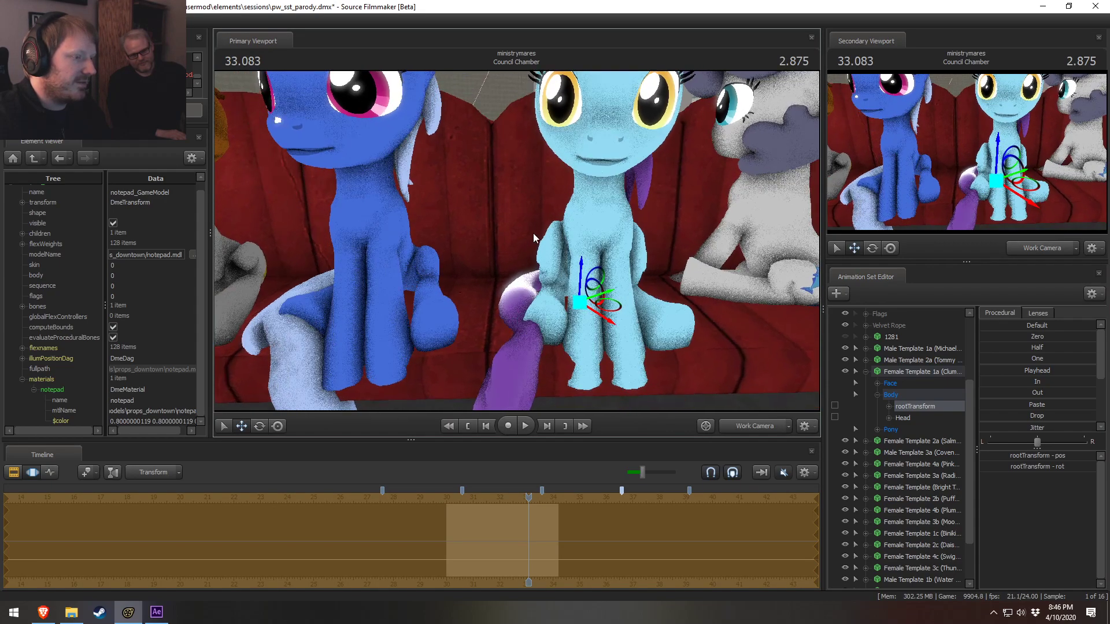
pyautogui.moveTo(585, 267); pyautogui.dragTo(677, 292)
# Bend the light-blue pony's purple tail, including its tip Tail3, so it drapes forward over the seat edge
pyautogui.press('a')
pyautogui.keyDown('ctrl'); pyautogui.click(591, 264); pyautogui.keyUp('ctrl')
pyautogui.moveTo(591, 264)
pyautogui.keyDown('alt'); pyautogui.mouseDown()
pyautogui.moveTo(577, 263)
pyautogui.moveTo(583, 280)
pyautogui.mouseUp(); pyautogui.keyUp('alt')
pyautogui.press('e')
pyautogui.moveTo(584, 301); pyautogui.dragTo(613, 294)
pyautogui.press('w')
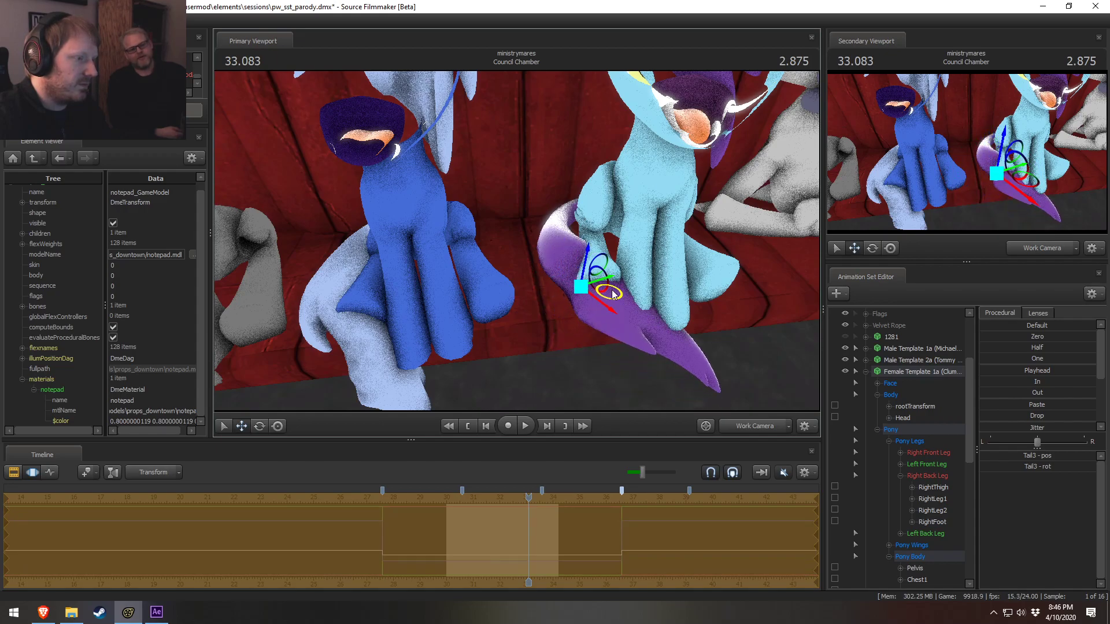
pyautogui.click(547, 247)
pyautogui.press('e')
pyautogui.moveTo(556, 263); pyautogui.dragTo(520, 239)
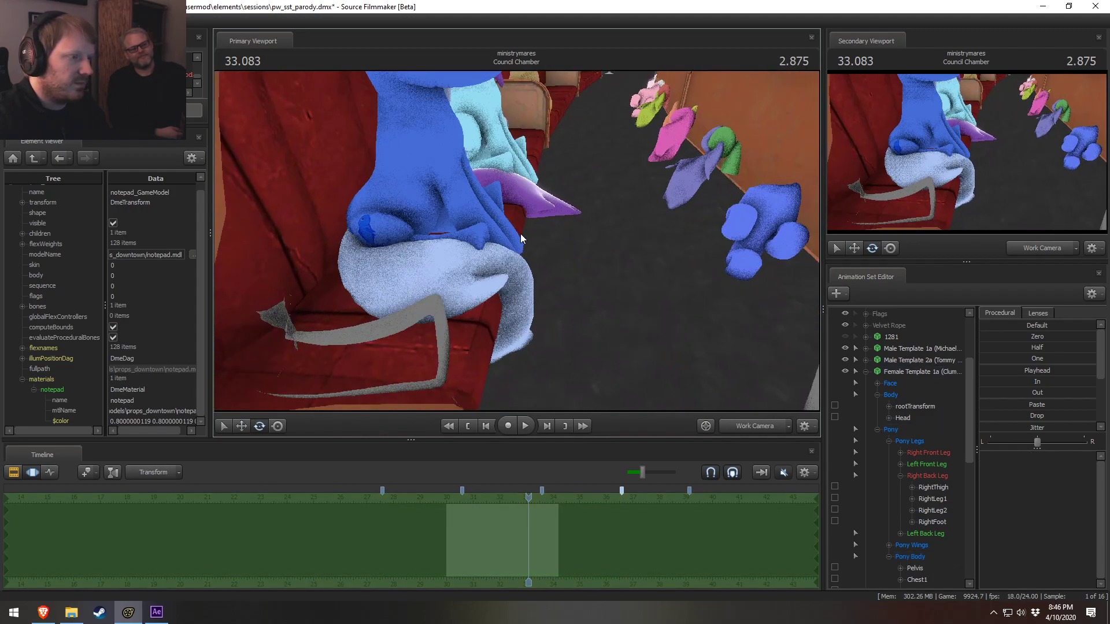
pyautogui.moveTo(588, 201); pyautogui.dragTo(543, 281)
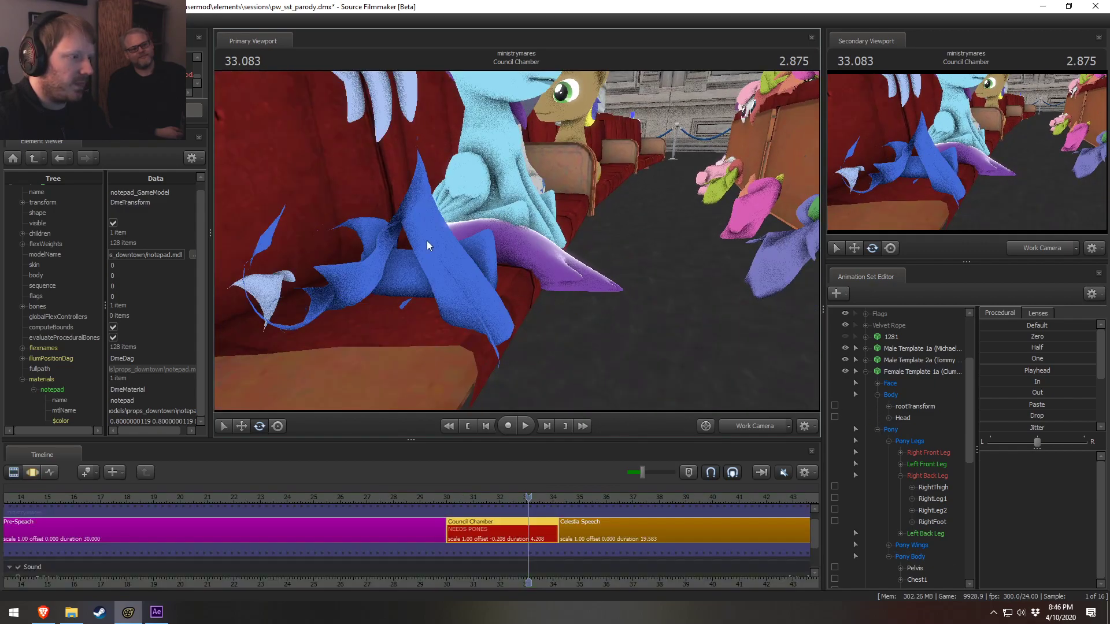
pyautogui.click(510, 247)
pyautogui.moveTo(514, 254)
pyautogui.mouseDown()
pyautogui.moveTo(558, 229)
pyautogui.moveTo(491, 266)
pyautogui.moveTo(509, 231)
pyautogui.moveTo(491, 243)
pyautogui.moveTo(535, 226)
pyautogui.moveTo(517, 246)
pyautogui.mouseUp()
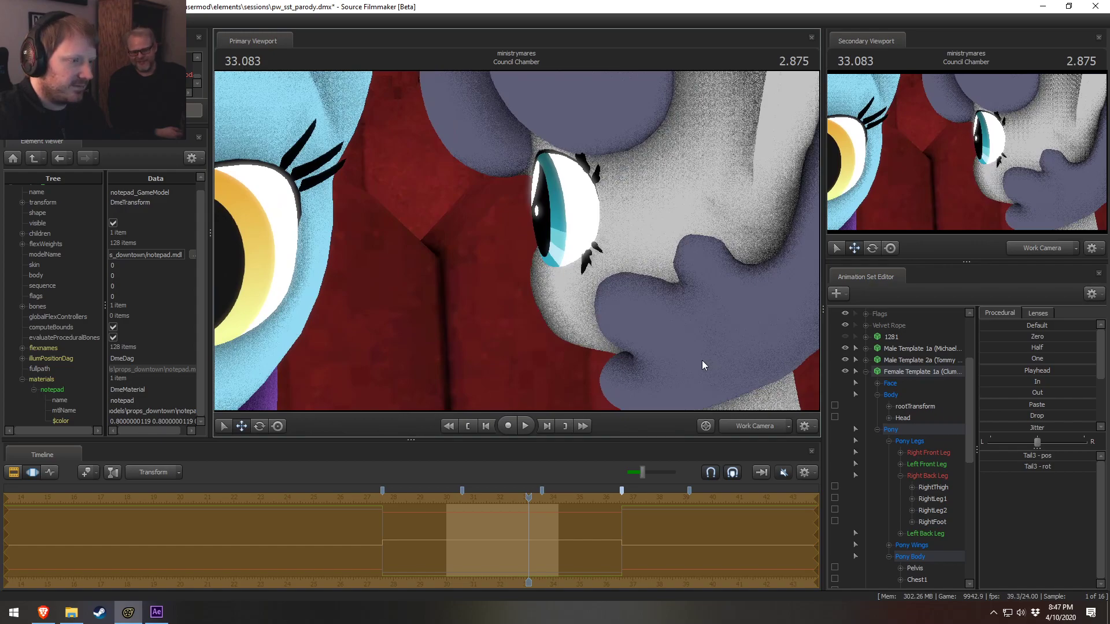
# Adjust the big_grin control in the Lower Face group of the light-grey pony, Female Template 2b
pyautogui.press('F2')
pyautogui.press('F3')
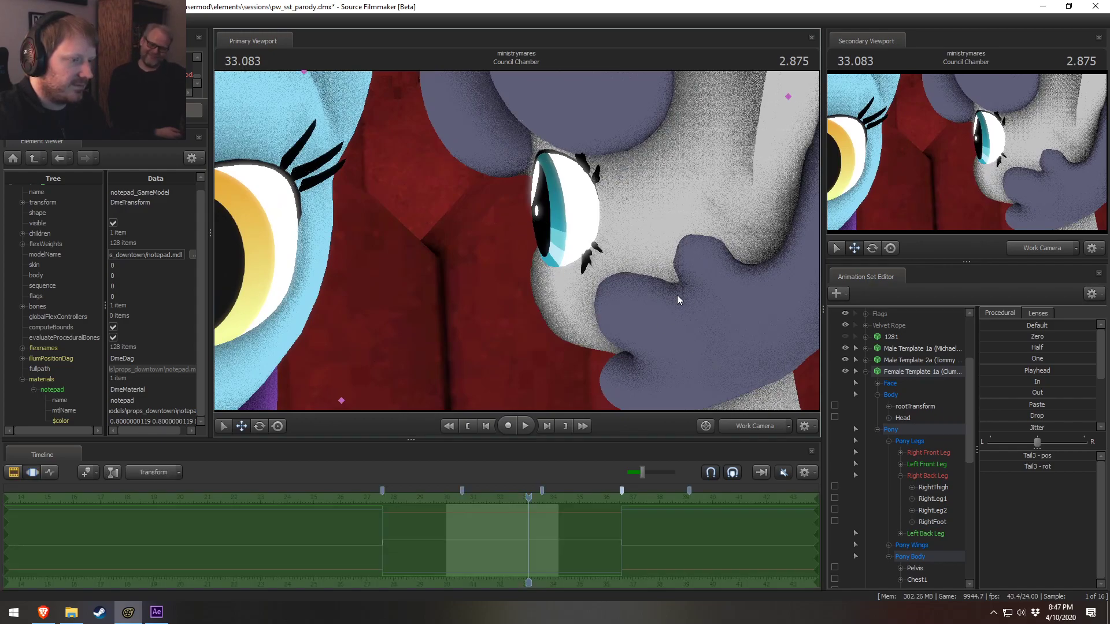
pyautogui.moveTo(525, 244); pyautogui.dragTo(533, 253)
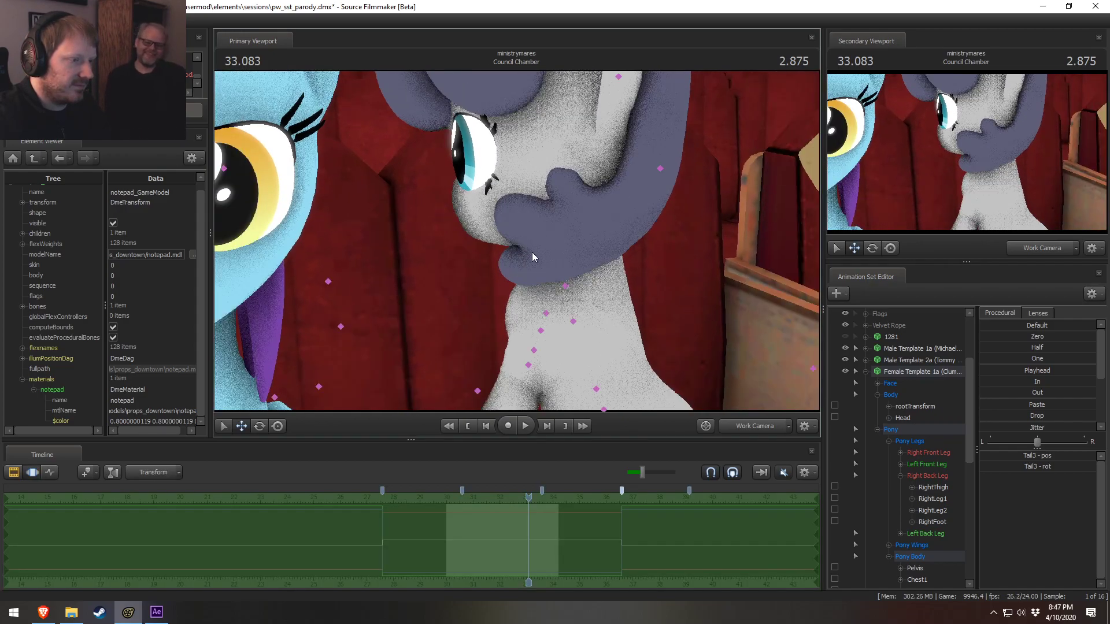
pyautogui.click(565, 287)
pyautogui.press('w')
pyautogui.moveTo(750, 291); pyautogui.dragTo(746, 281)
pyautogui.scroll(-7, 882, 537)
pyautogui.scroll(8, 869, 485)
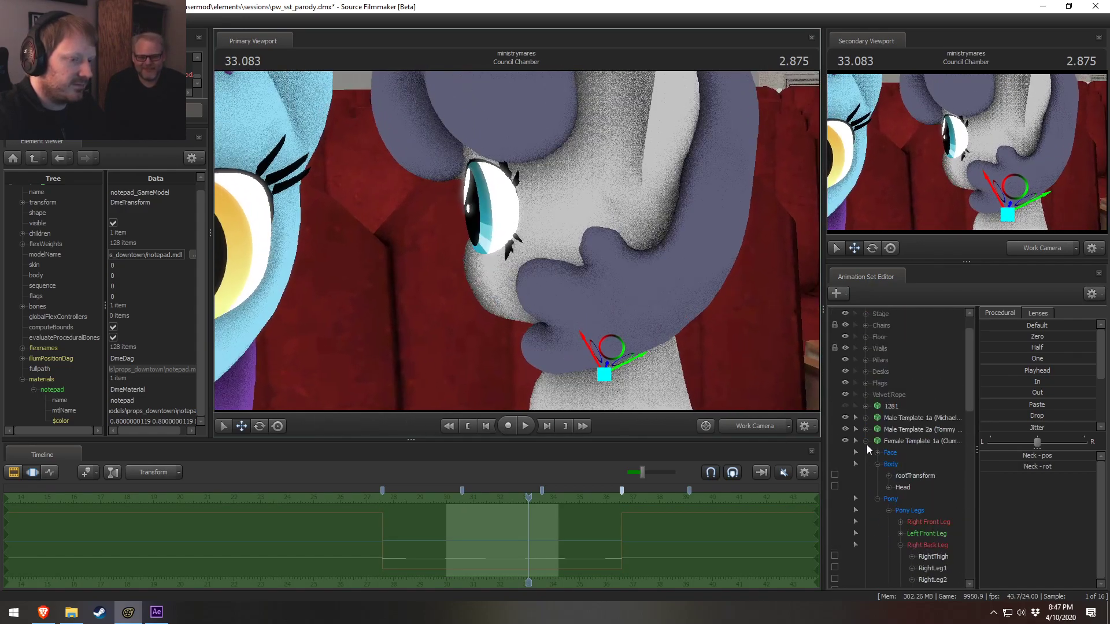
pyautogui.scroll(-8, 878, 495)
pyautogui.click(879, 383)
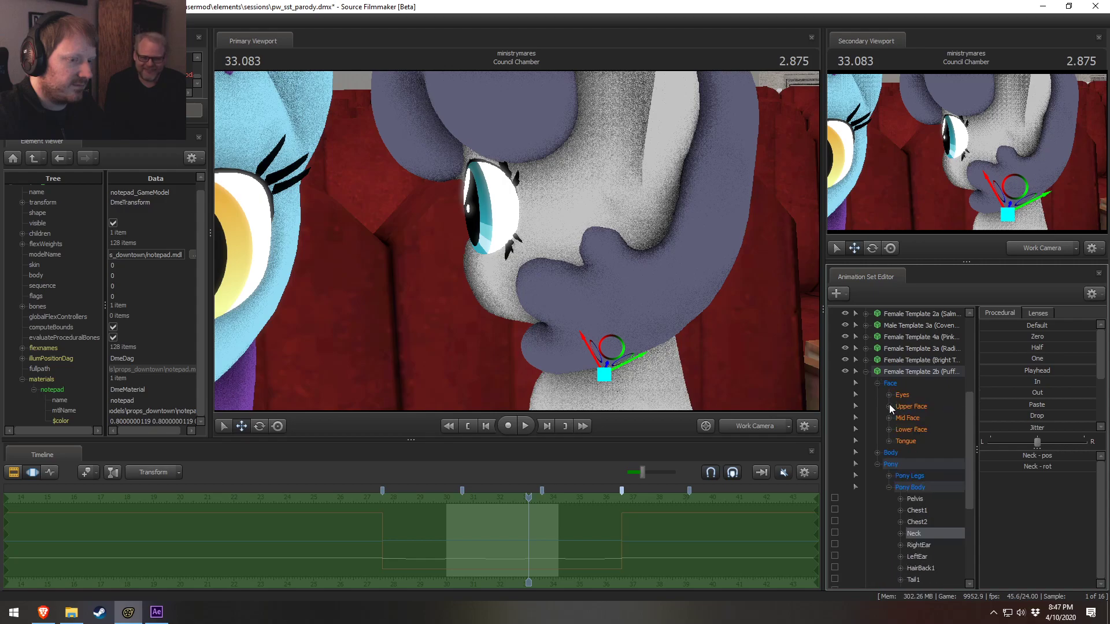
pyautogui.click(911, 430)
pyautogui.moveTo(1030, 491); pyautogui.dragTo(1050, 489)
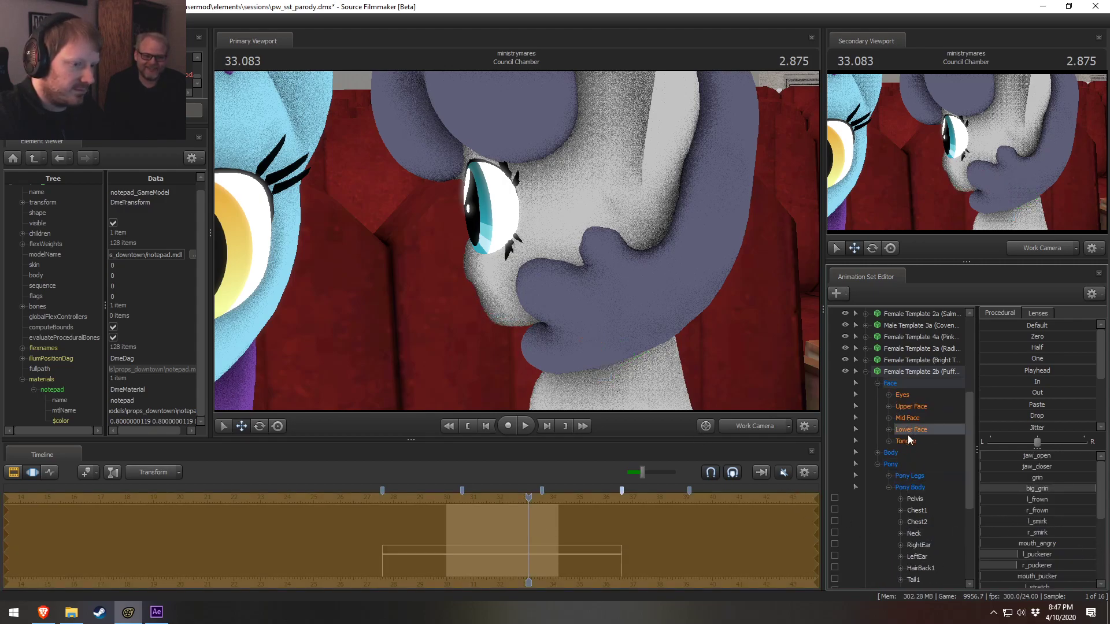
# Turn and shift the light-grey pony, Female Template 2b, by its rootTransform so it sits facing forward beside the armrest
pyautogui.click(878, 452)
pyautogui.click(915, 464)
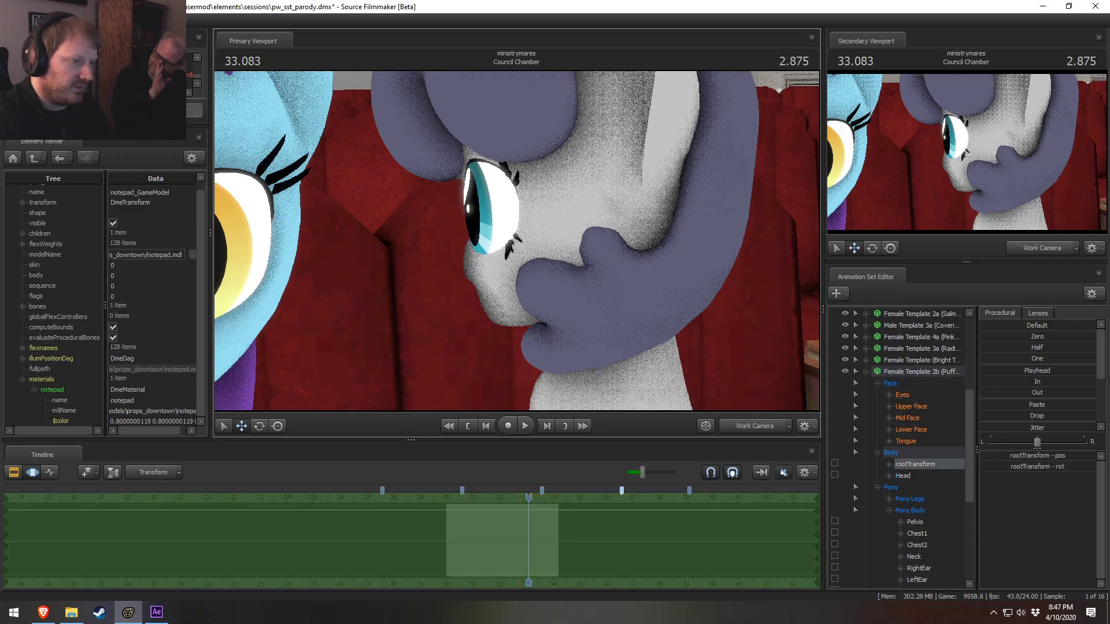
pyautogui.press('e')
pyautogui.moveTo(559, 293); pyautogui.dragTo(647, 306)
pyautogui.moveTo(757, 255); pyautogui.dragTo(516, 241)
pyautogui.press('w')
pyautogui.moveTo(599, 224); pyautogui.dragTo(550, 210)
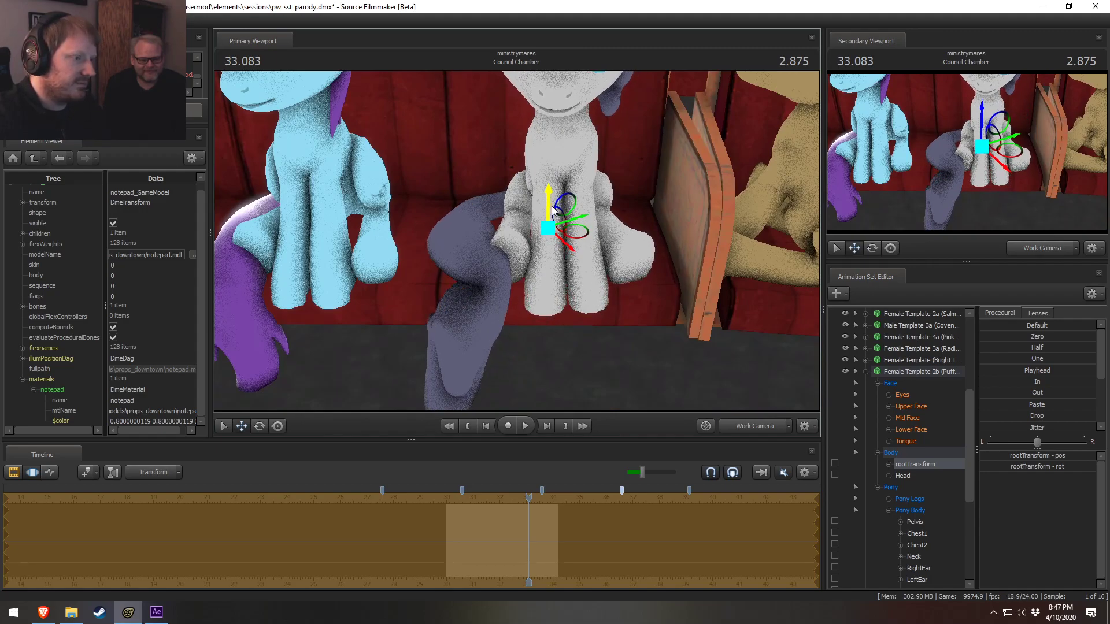
# Rotate the light-grey pony's Tail3 and Tail2 so its tail hangs down in front of the seat
pyautogui.keyDown('ctrl'); pyautogui.click(476, 270); pyautogui.keyUp('ctrl')
pyautogui.moveTo(500, 274)
pyautogui.mouseDown()
pyautogui.moveTo(482, 246)
pyautogui.moveTo(447, 264)
pyautogui.moveTo(512, 278)
pyautogui.mouseUp()
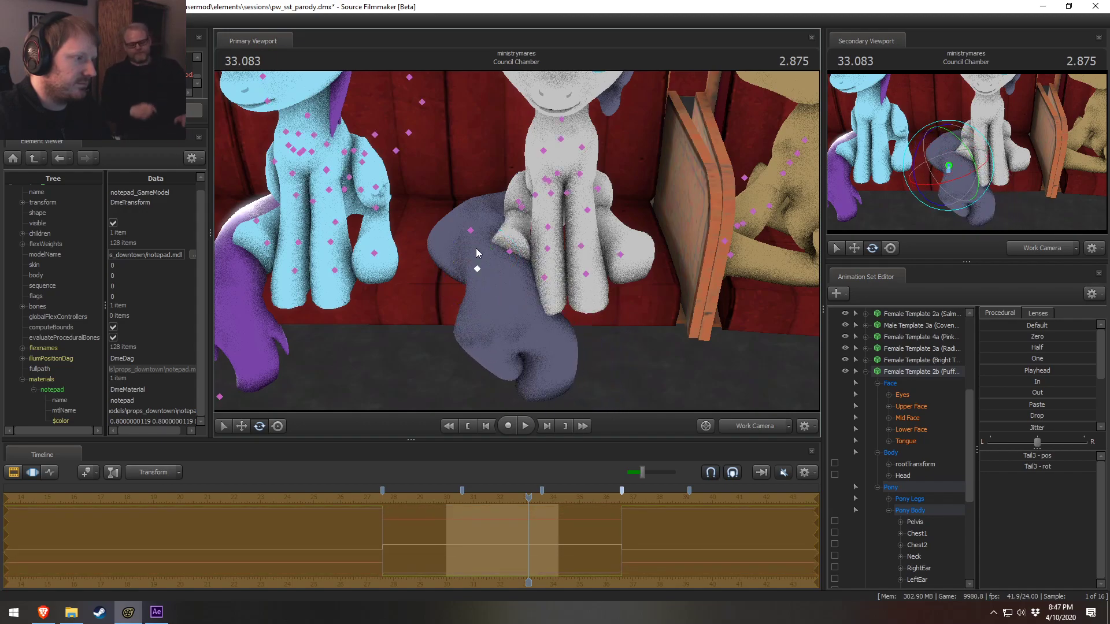
pyautogui.keyDown('ctrl'); pyautogui.click(471, 233); pyautogui.keyUp('ctrl')
pyautogui.moveTo(507, 231); pyautogui.dragTo(451, 305)
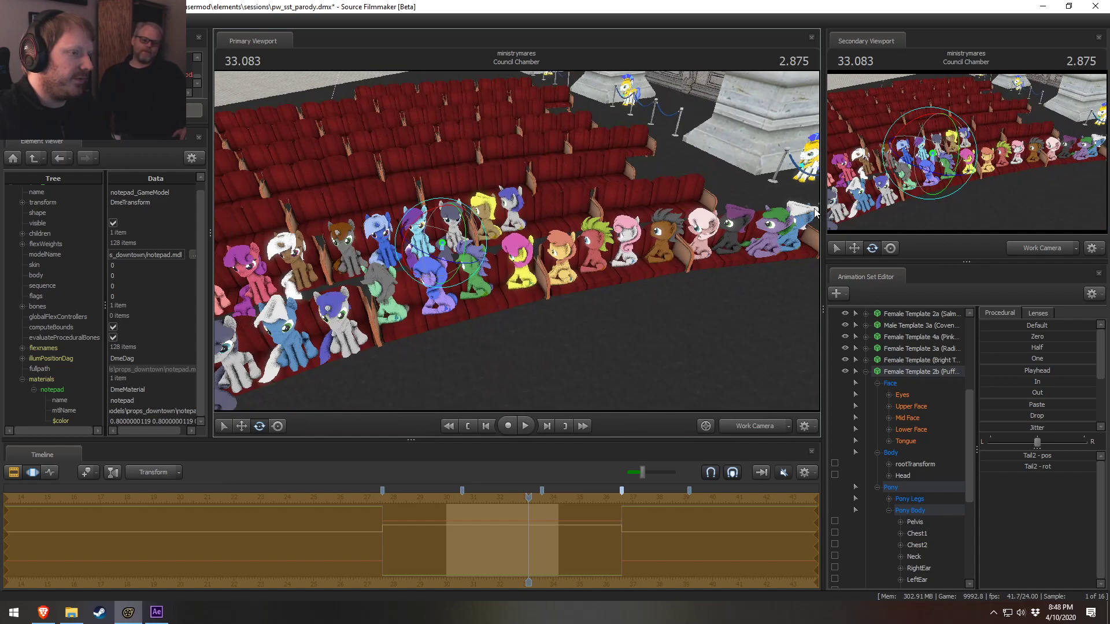
# Turn and shift the yellow-maned tan pony, Male Template 3a, by its rootTransform so it sits facing forward beside the armrest
pyautogui.moveTo(558, 240); pyautogui.dragTo(529, 280)
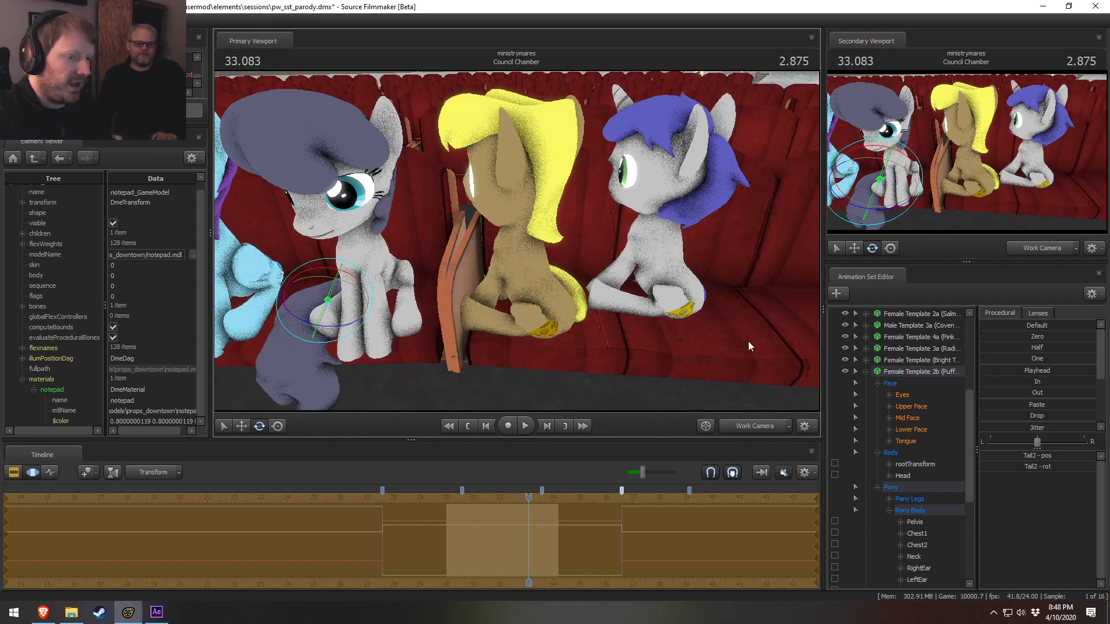
pyautogui.click(510, 261)
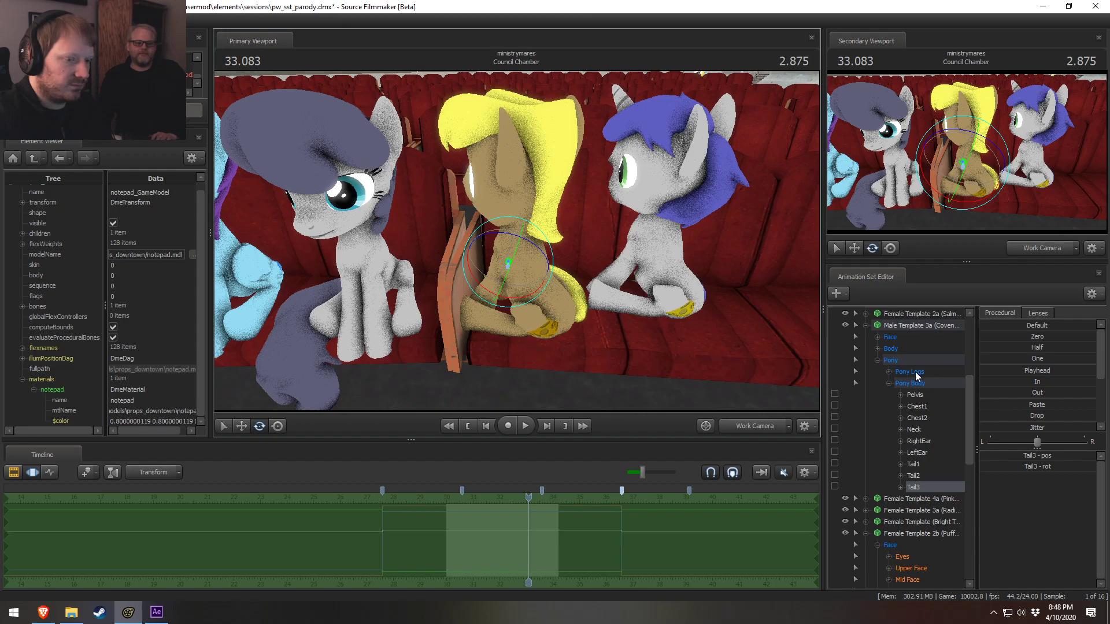
pyautogui.click(911, 327)
pyautogui.click(865, 534)
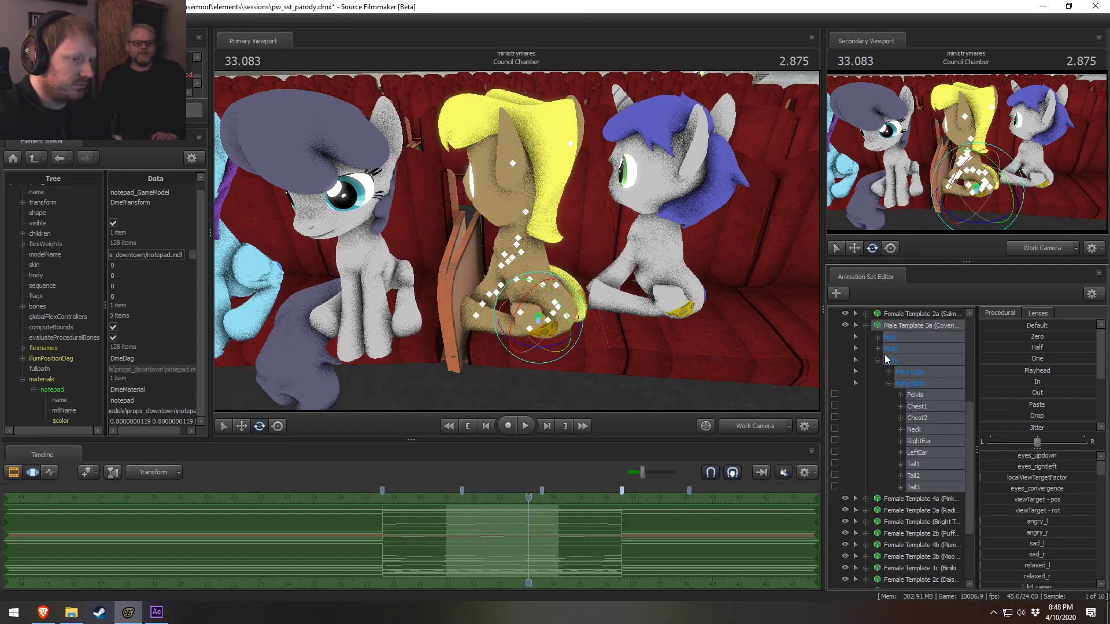
pyautogui.click(920, 360)
pyautogui.rightClick(544, 323)
pyautogui.moveTo(588, 355)
pyautogui.click(663, 358)
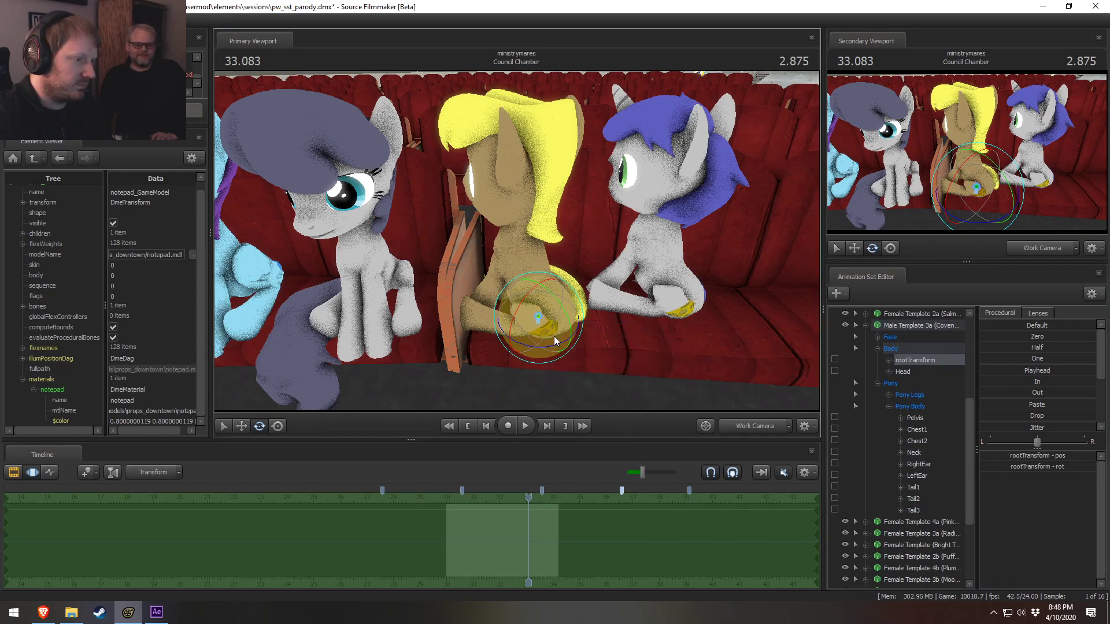
pyautogui.moveTo(549, 342); pyautogui.dragTo(568, 306)
pyautogui.press('w')
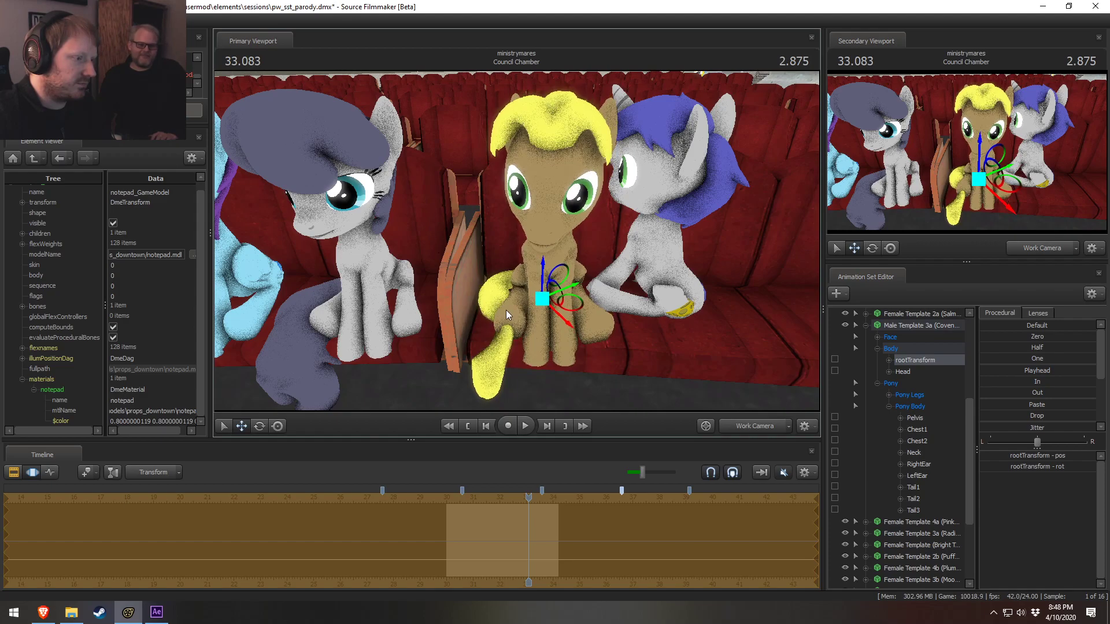
# Rotate the tan pony's Tail3 and Tail2 so its yellow tail hangs over the seat edge beside the armrest
pyautogui.click(491, 334)
pyautogui.press('e')
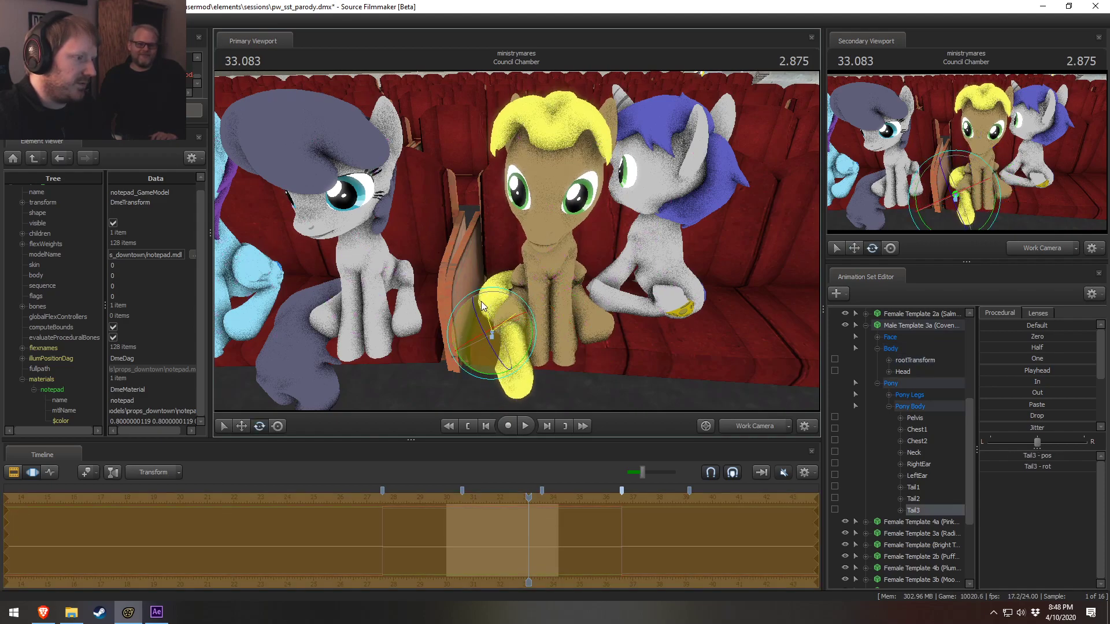
pyautogui.moveTo(473, 316); pyautogui.dragTo(495, 307)
pyautogui.press('w')
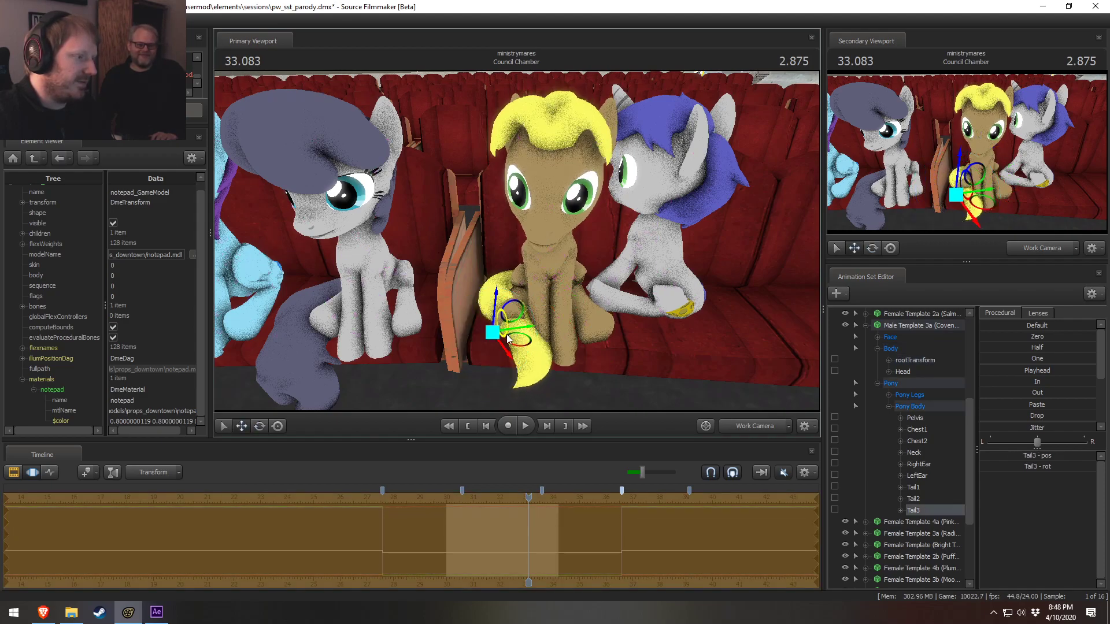
pyautogui.click(493, 299)
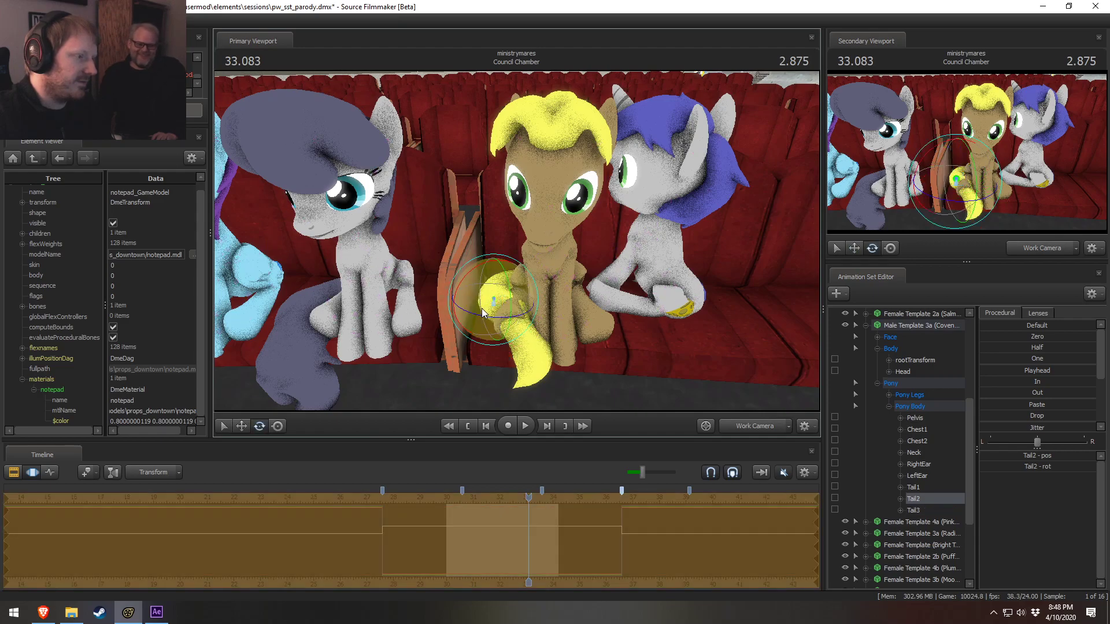
pyautogui.press('e')
pyautogui.moveTo(464, 308); pyautogui.dragTo(460, 313)
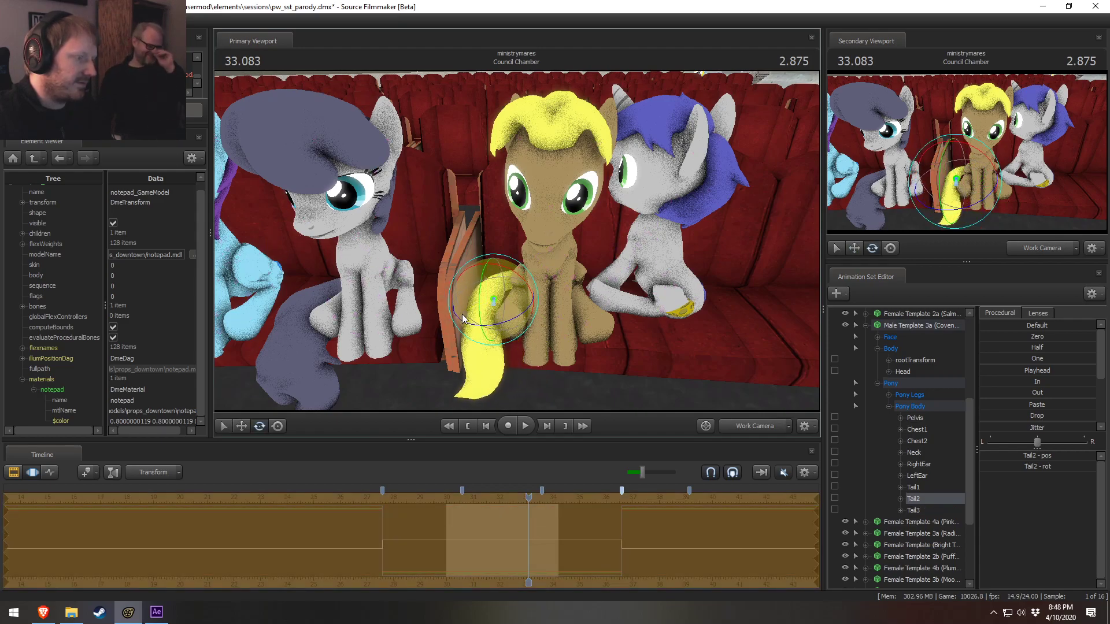
pyautogui.moveTo(539, 340); pyautogui.dragTo(585, 317)
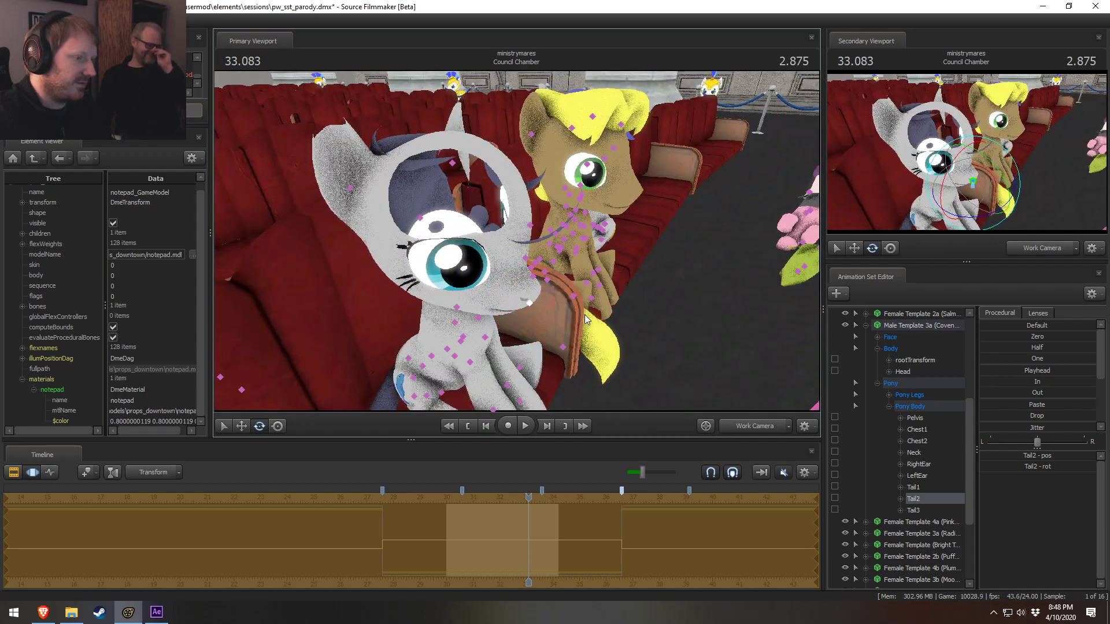
# Adjust the tan pony's Tail3 so the end of its yellow tail hangs down between the pony and the armrest
pyautogui.keyDown('ctrl'); pyautogui.click(572, 297); pyautogui.keyUp('ctrl')
pyautogui.keyDown('ctrl'); pyautogui.click(564, 348); pyautogui.keyUp('ctrl')
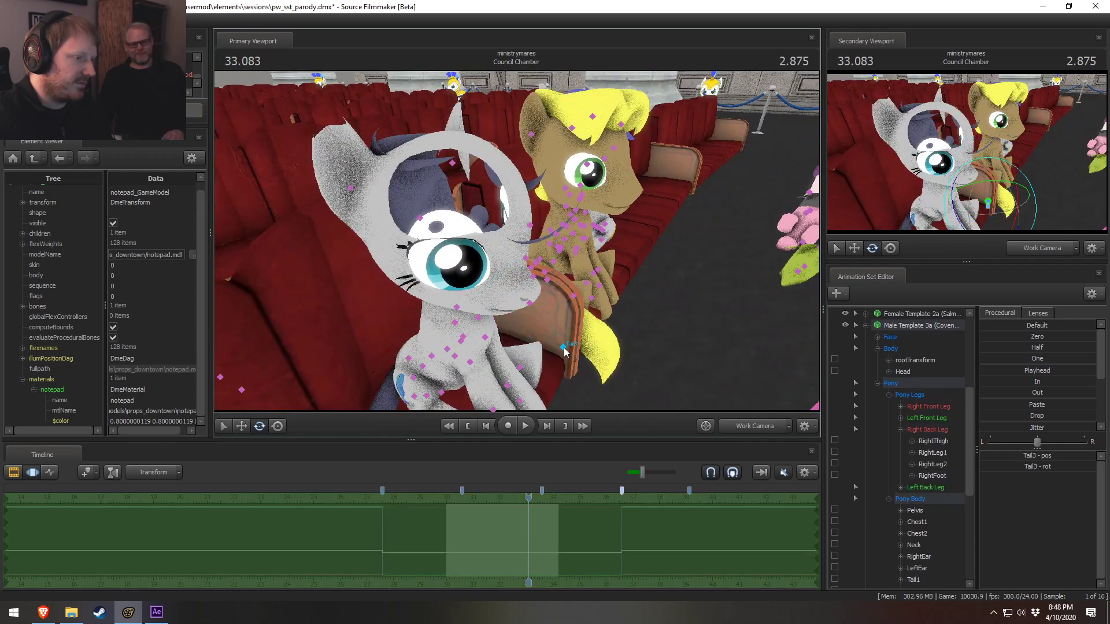
pyautogui.moveTo(581, 337); pyautogui.dragTo(580, 237)
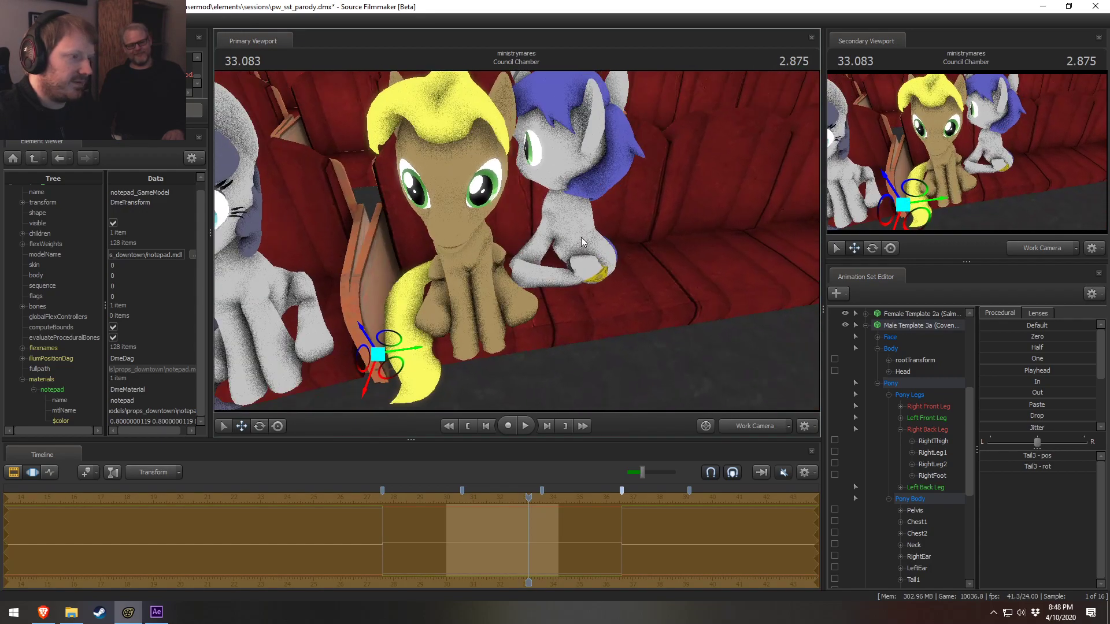
# Turn and shift the white blue-maned unicorn, Male Template 1c, so it sits facing forward on its seat
pyautogui.click(571, 232)
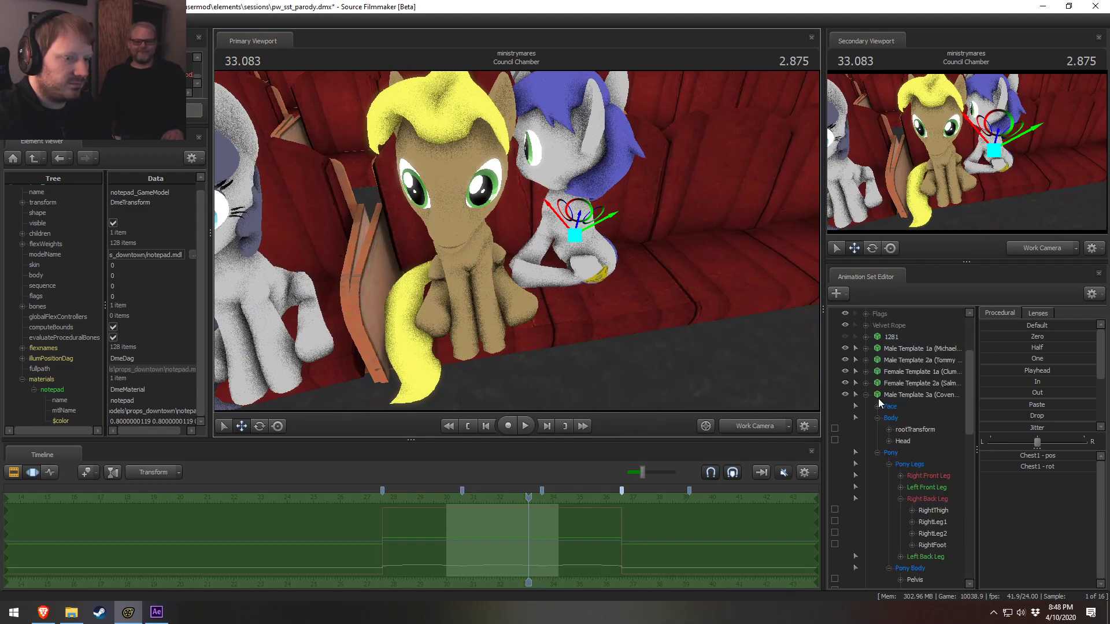
pyautogui.click(910, 419)
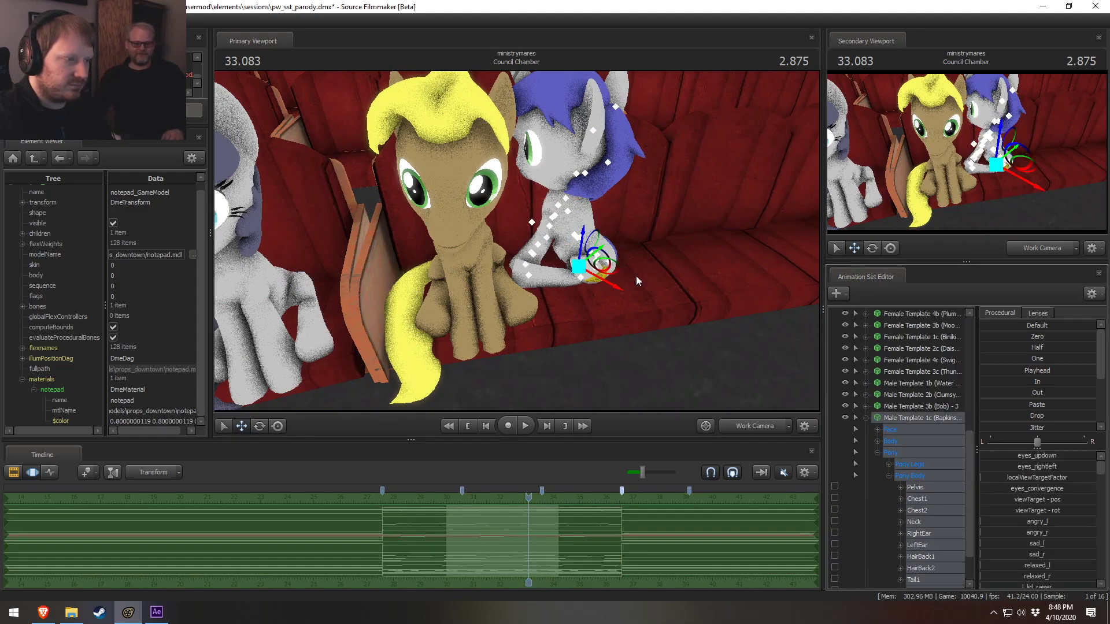
pyautogui.press('e')
pyautogui.moveTo(588, 296); pyautogui.dragTo(630, 279)
pyautogui.press('w')
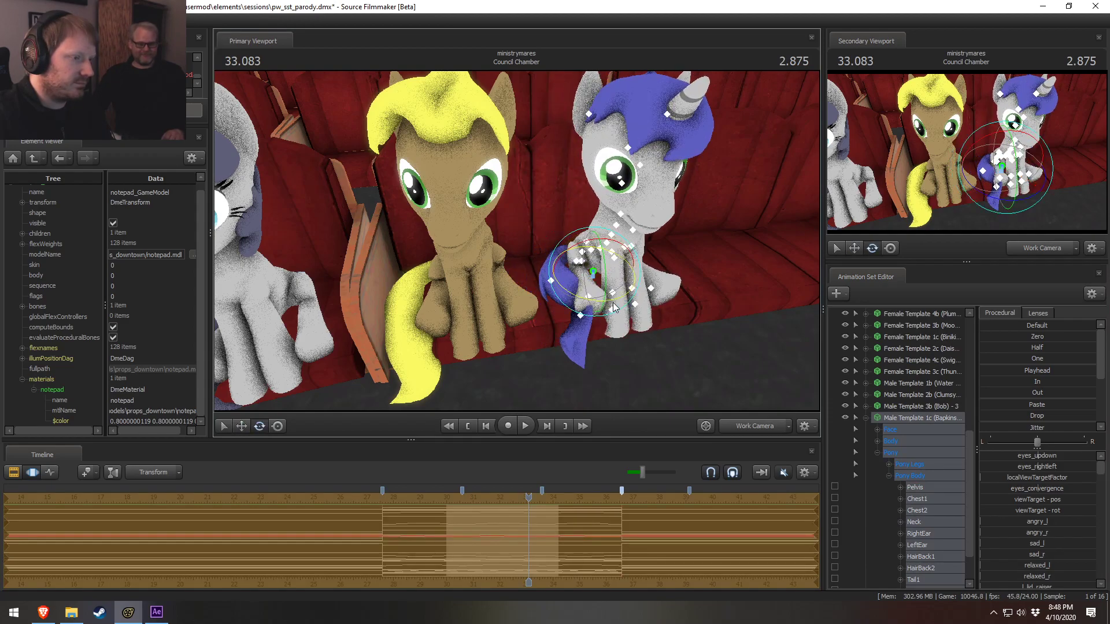
pyautogui.press('w')
pyautogui.moveTo(602, 244); pyautogui.dragTo(670, 307)
# Rotate the white unicorn's tail bones so its blue tail hangs down over the seat edge
pyautogui.click(577, 314)
pyautogui.click(552, 280)
pyautogui.keyDown('ctrl'); pyautogui.click(550, 318); pyautogui.keyUp('ctrl')
pyautogui.moveTo(590, 272); pyautogui.dragTo(697, 245)
# Turn and shift the mint-green unicorn, Female Template 3a, so it sits facing forward beside the armrest
pyautogui.press('s')
pyautogui.press('s')
pyautogui.press('w')
pyautogui.press('w')
pyautogui.press('w')
pyautogui.press('w')
pyautogui.press('s')
pyautogui.press('s')
pyautogui.press('a')
pyautogui.press('w')
pyautogui.press('w')
pyautogui.keyDown('ctrl'); pyautogui.click(502, 282); pyautogui.keyUp('ctrl')
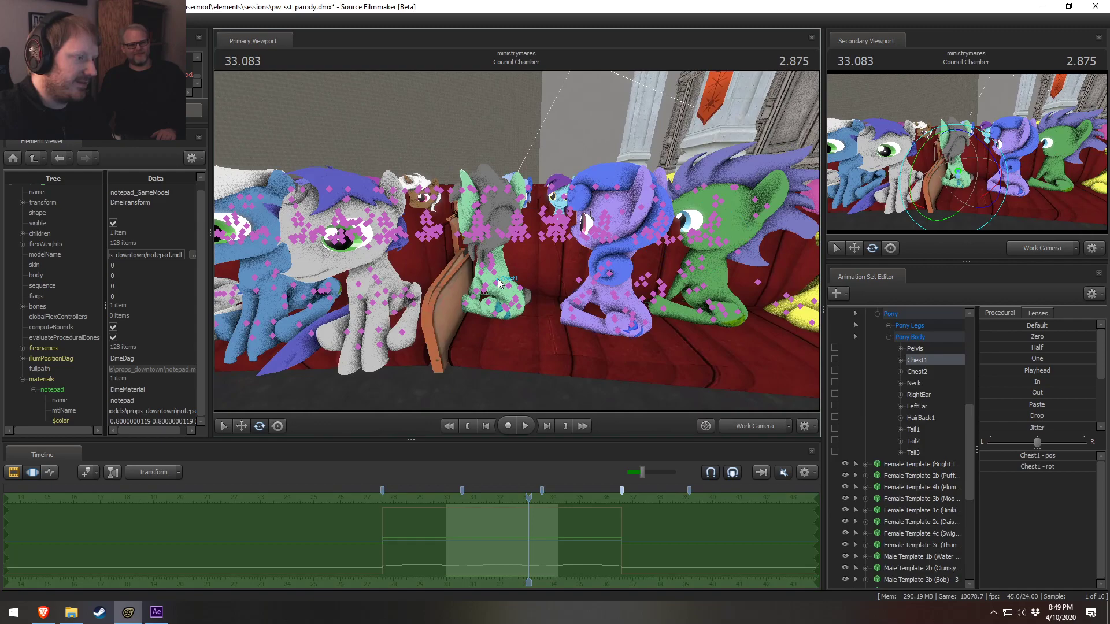
pyautogui.scroll(4, 907, 370)
pyautogui.click(865, 417)
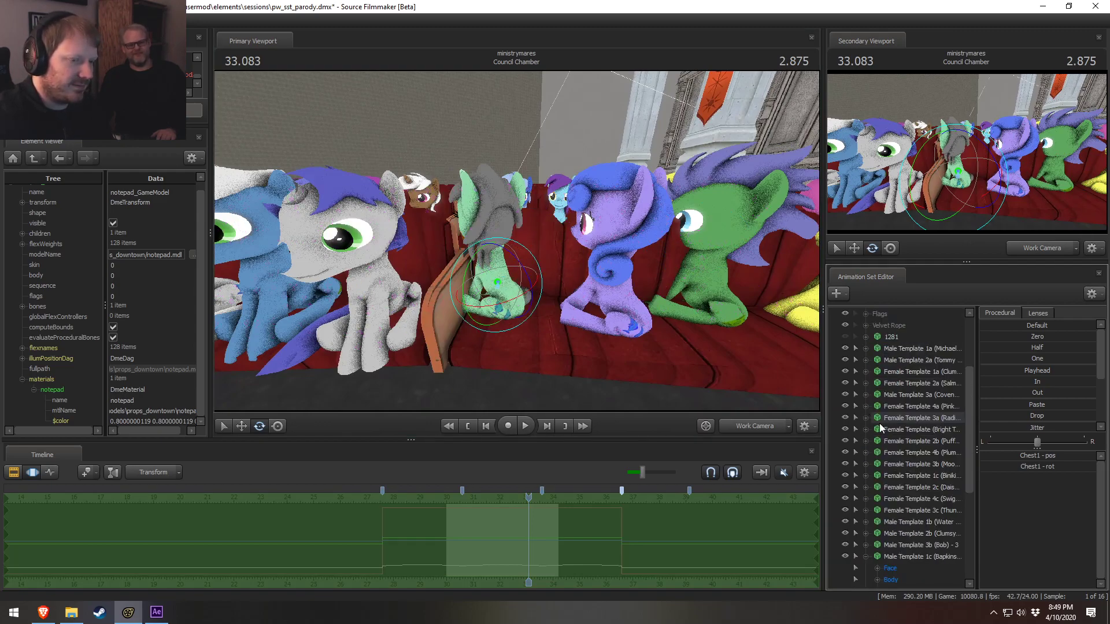
pyautogui.click(905, 420)
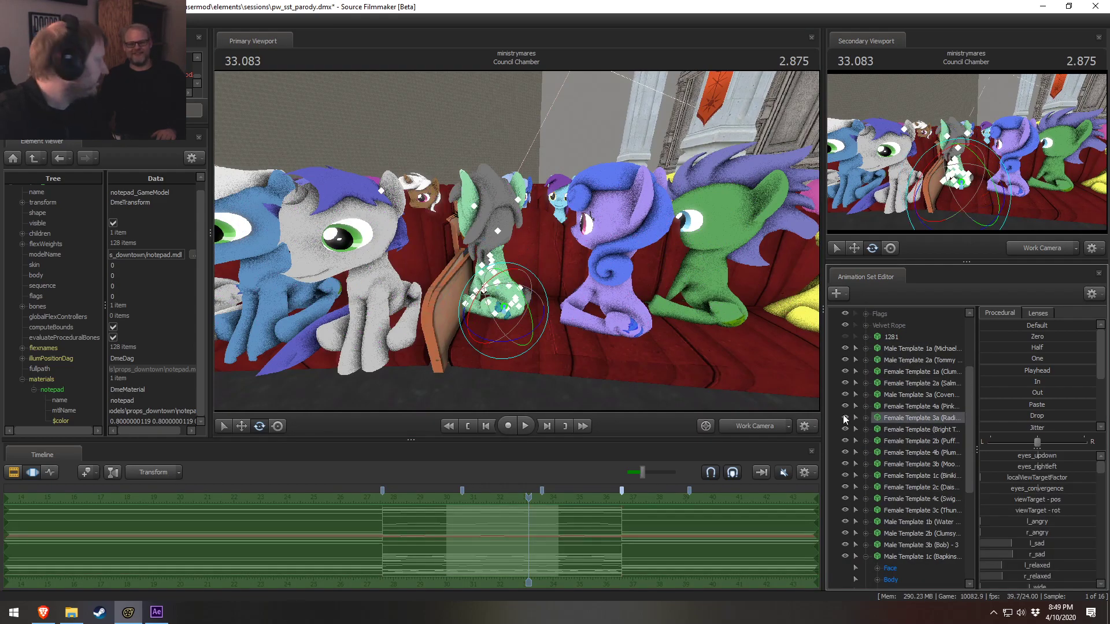
pyautogui.moveTo(487, 339); pyautogui.dragTo(549, 338)
pyautogui.press('e')
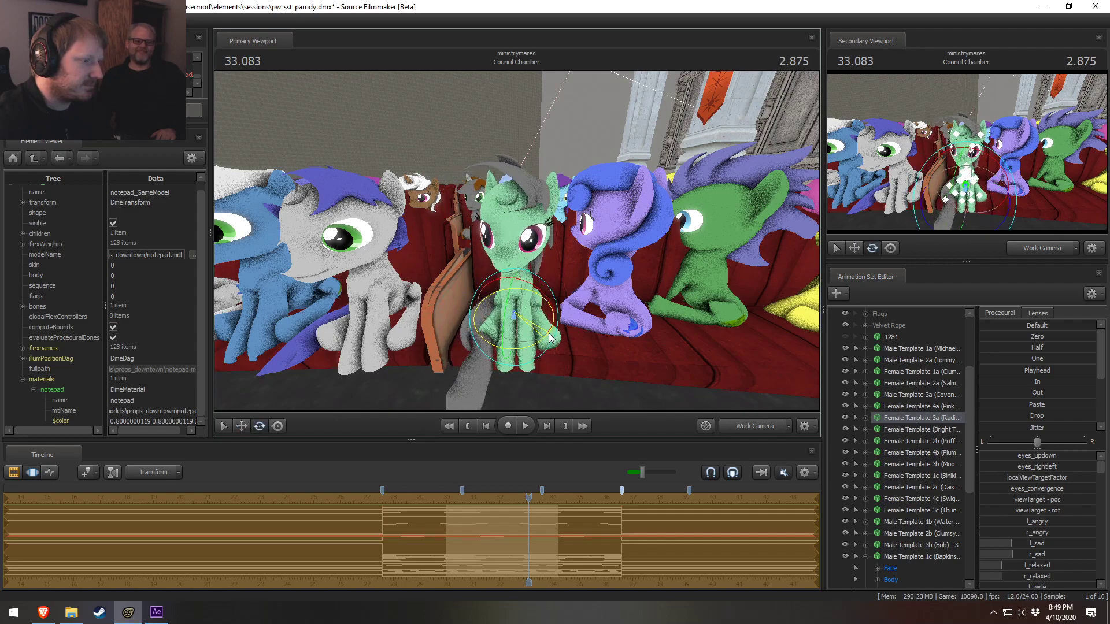
pyautogui.moveTo(639, 296); pyautogui.dragTo(641, 327)
pyautogui.press('a')
pyautogui.press('d')
pyautogui.press('w')
pyautogui.press('w')
pyautogui.moveTo(525, 249); pyautogui.dragTo(525, 246)
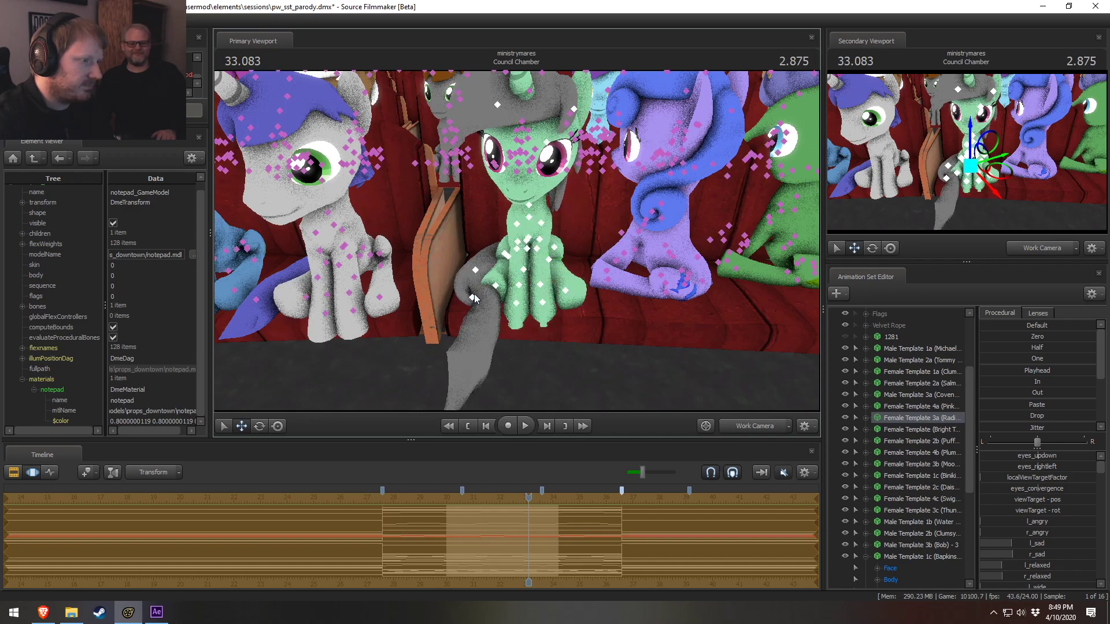
# Pose the mint unicorn's tail bones through Tail3 so its grey tail drapes over the seat edge beside the armrest
pyautogui.click(474, 301)
pyautogui.moveTo(479, 269); pyautogui.dragTo(639, 262)
pyautogui.click(485, 296)
pyautogui.keyDown('ctrl'); pyautogui.click(585, 273); pyautogui.keyUp('ctrl')
pyautogui.press('w')
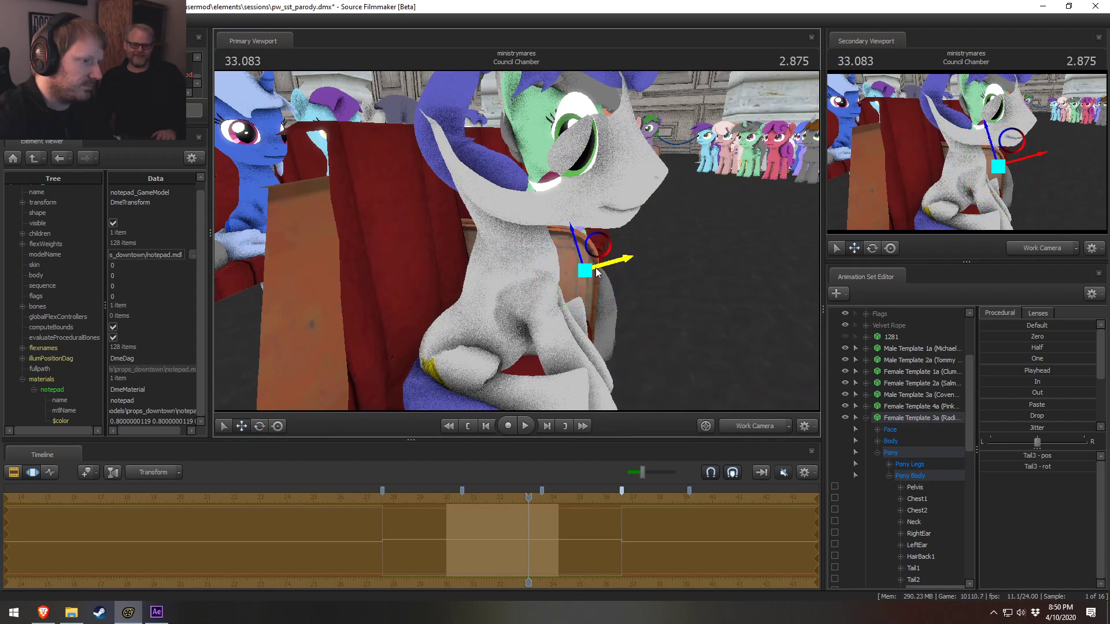
pyautogui.keyDown('alt'); pyautogui.moveTo(627, 221); pyautogui.dragTo(519, 243); pyautogui.keyUp('alt')
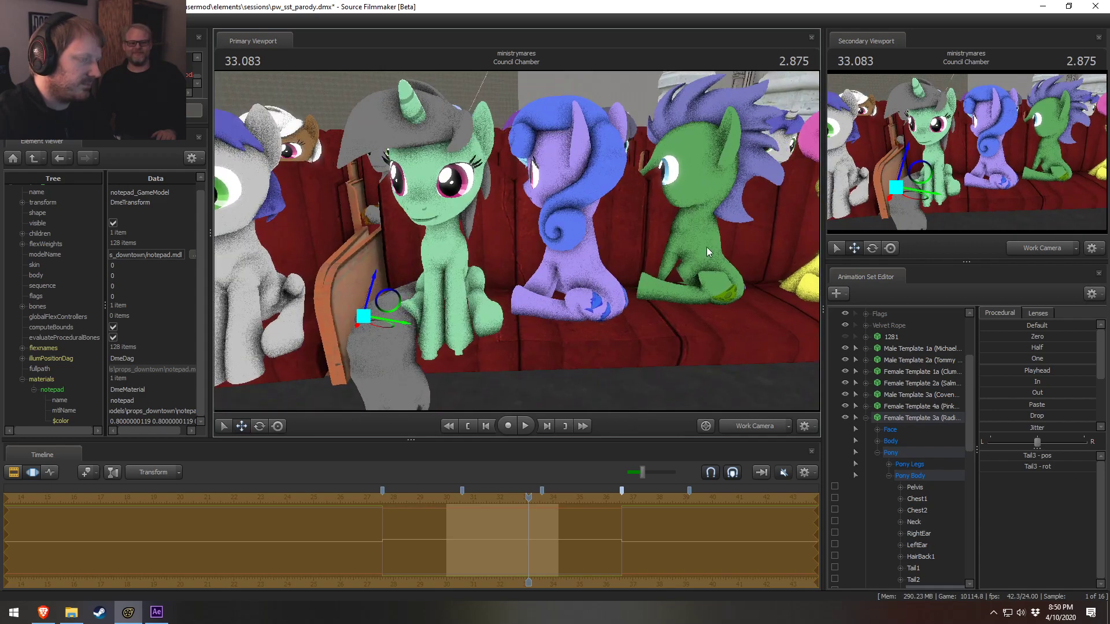
pyautogui.click(866, 417)
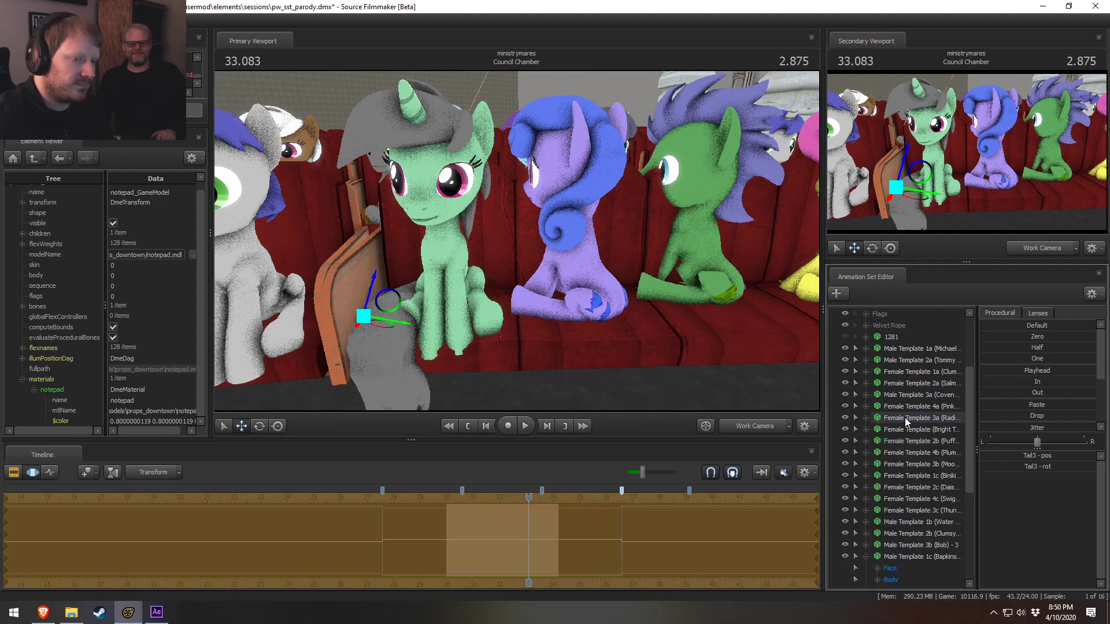
# Turn and shift the purple blue-maned pony, Female Template 4b, so it sits facing forward on its seat
pyautogui.click(589, 278)
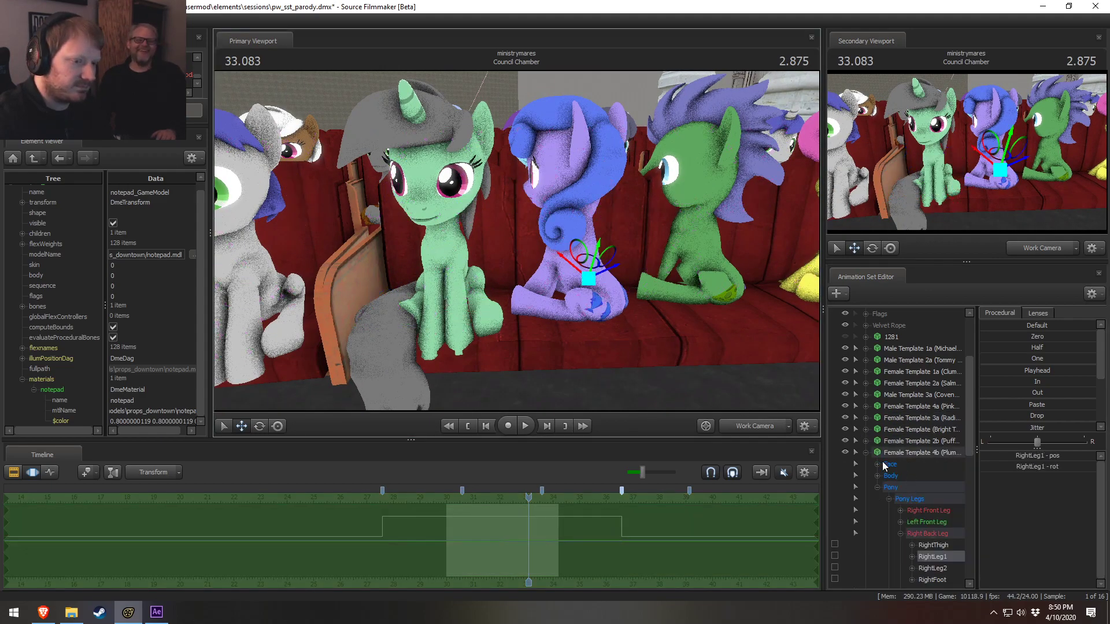
pyautogui.click(911, 453)
pyautogui.keyDown('alt'); pyautogui.moveTo(733, 297); pyautogui.dragTo(576, 305); pyautogui.keyUp('alt')
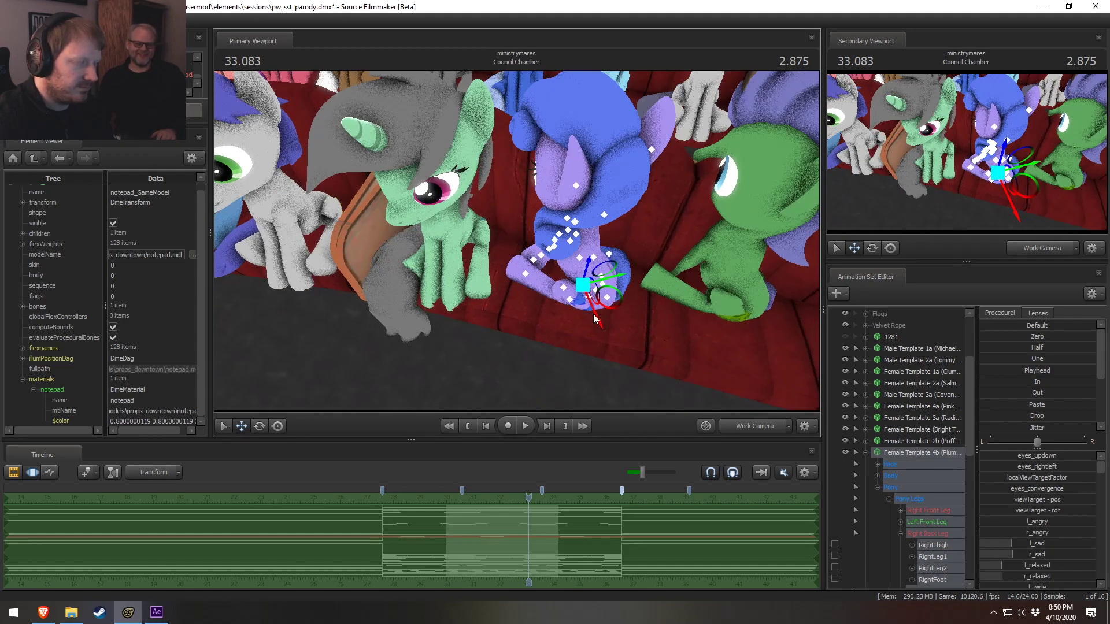
pyautogui.click(865, 452)
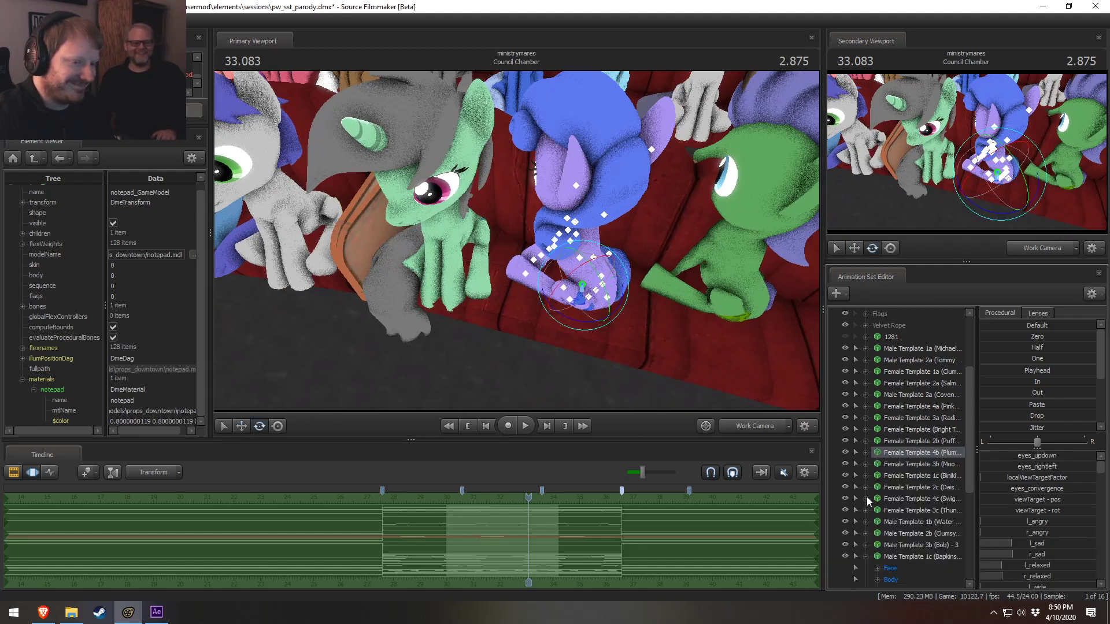
pyautogui.click(865, 557)
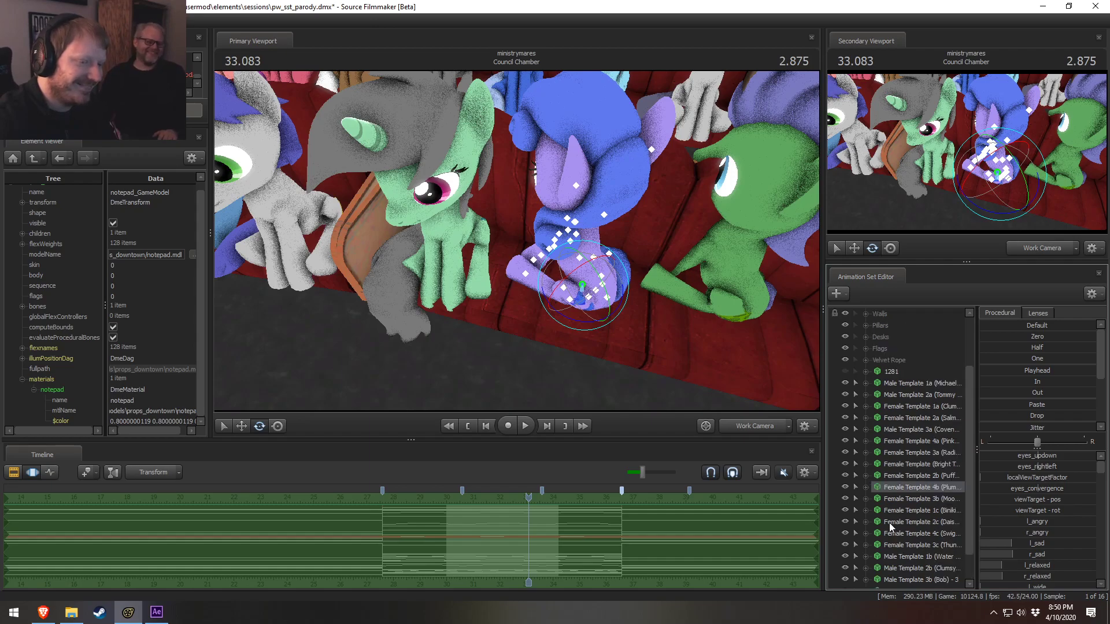
pyautogui.moveTo(563, 319); pyautogui.dragTo(636, 286)
pyautogui.press('w')
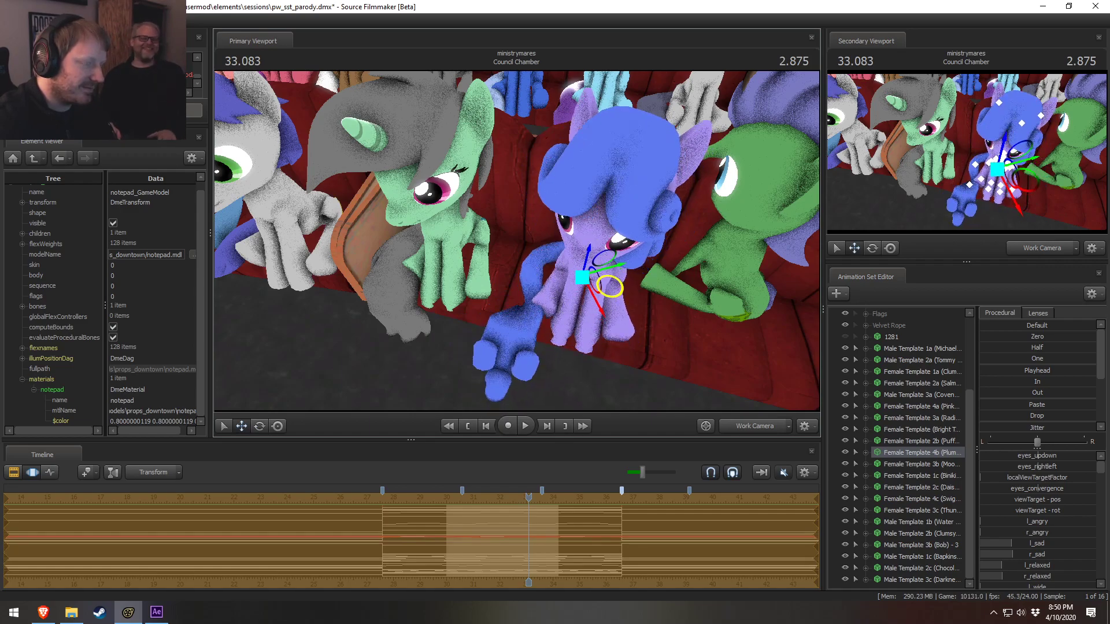
pyautogui.hotkey('ctrl', 'z')
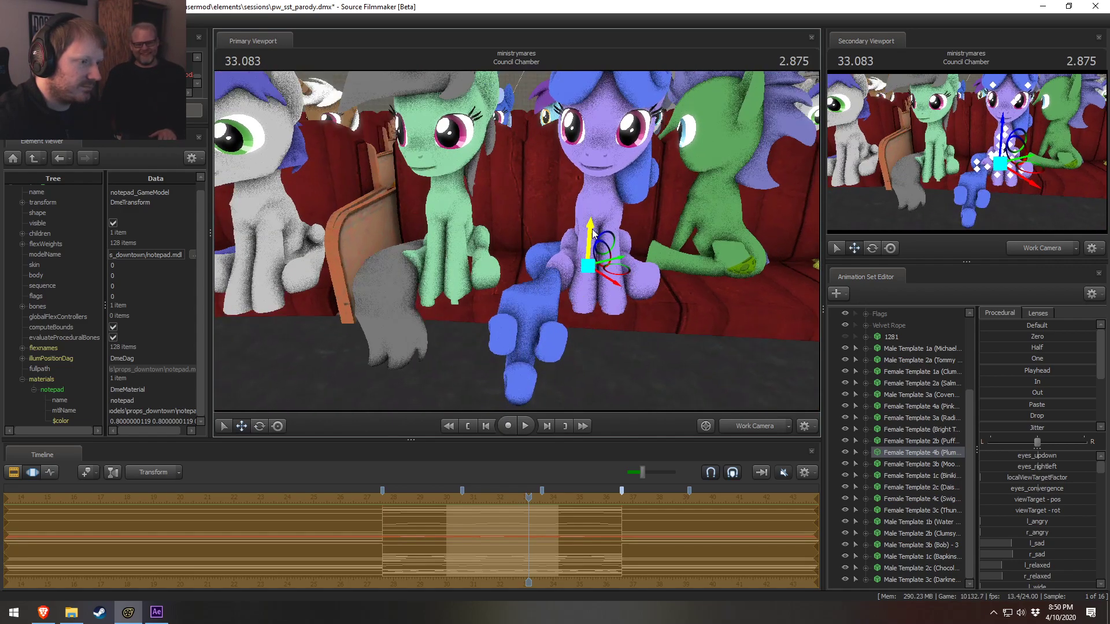
# Adjust the purple pony's tail bones through Tail3 so its blue tail hangs down in front of the seat
pyautogui.click(538, 277)
pyautogui.keyDown('ctrl'); pyautogui.click(538, 277); pyautogui.keyUp('ctrl')
pyautogui.keyDown('alt'); pyautogui.moveTo(524, 295); pyautogui.dragTo(526, 263); pyautogui.keyUp('alt')
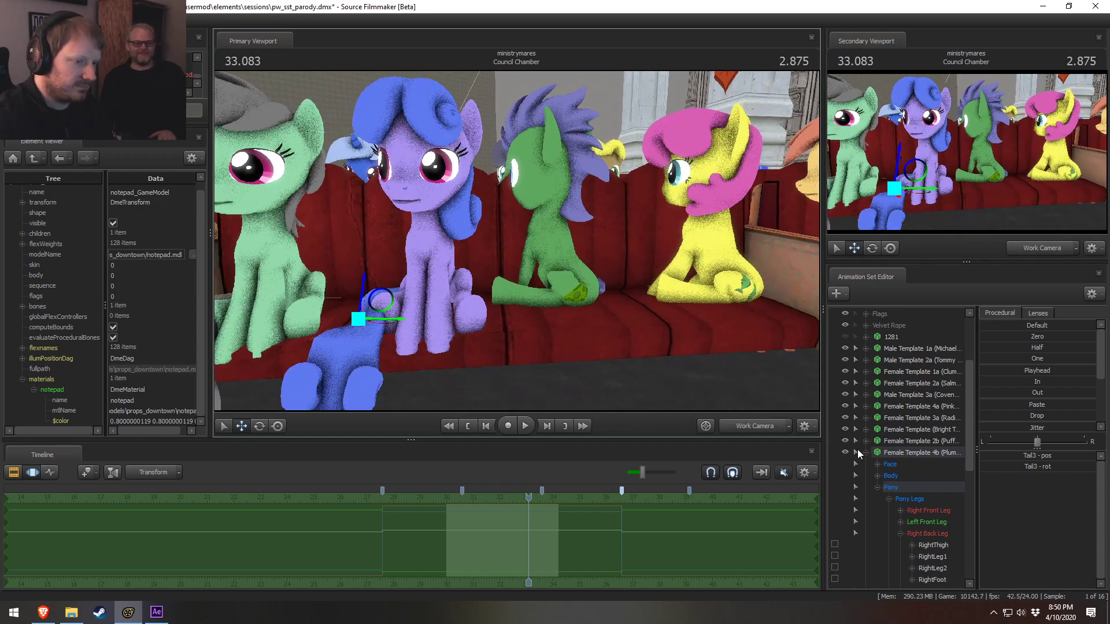
# Try to turn the green pony, Male Template 2a, forward by rotating and shifting its Head, and undo the last rotation
pyautogui.click(566, 272)
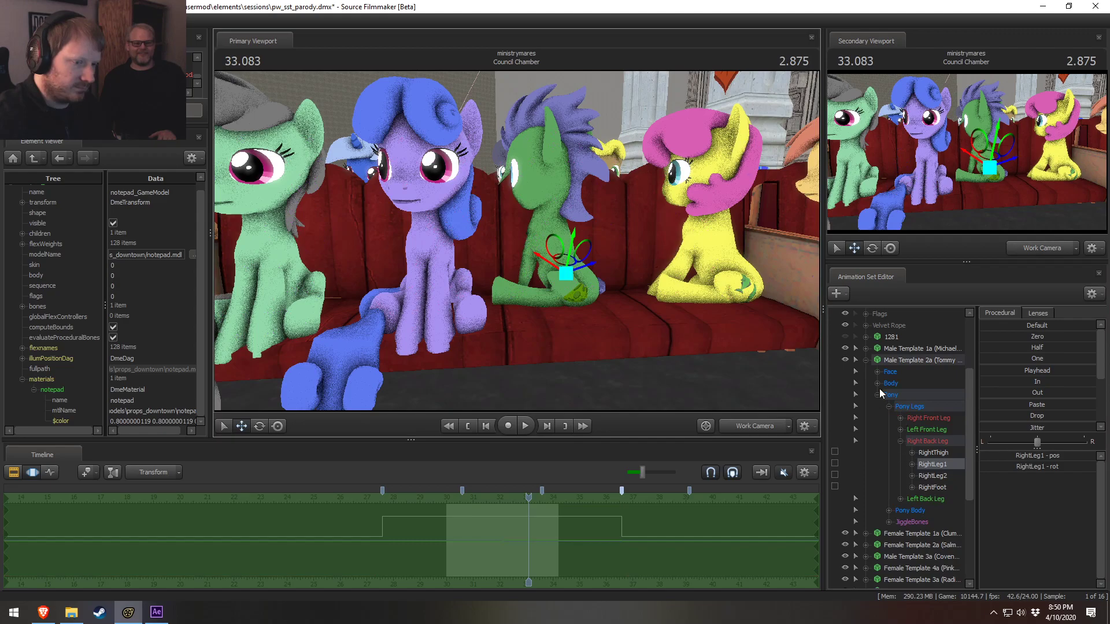
pyautogui.doubleClick(875, 362)
pyautogui.moveTo(561, 315); pyautogui.dragTo(537, 186)
pyautogui.press('w')
pyautogui.click(526, 205)
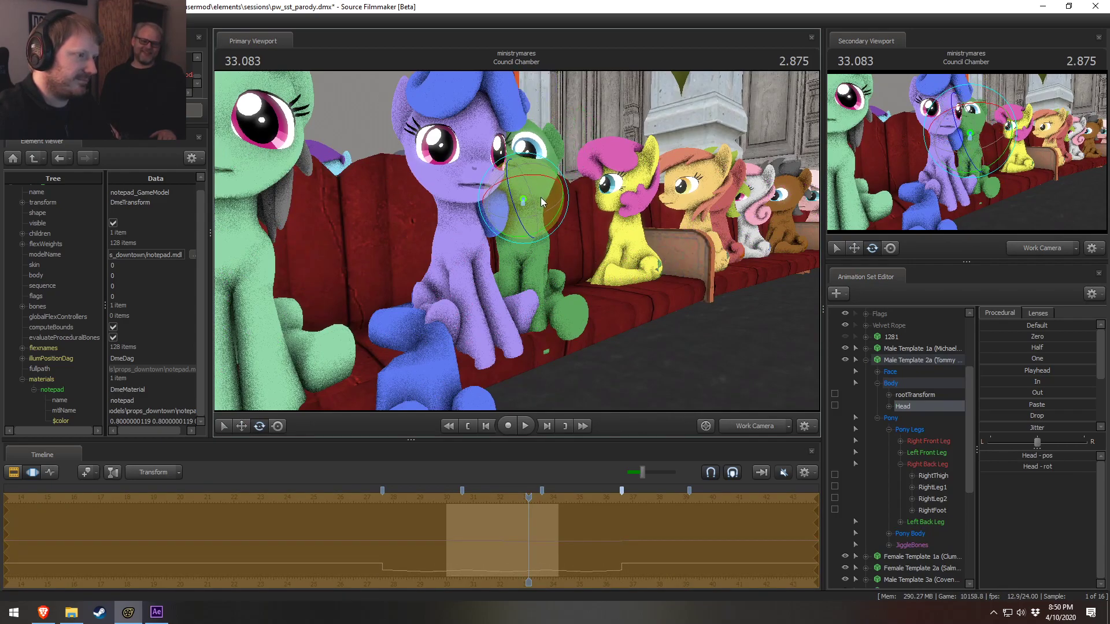
pyautogui.moveTo(548, 191); pyautogui.dragTo(545, 185)
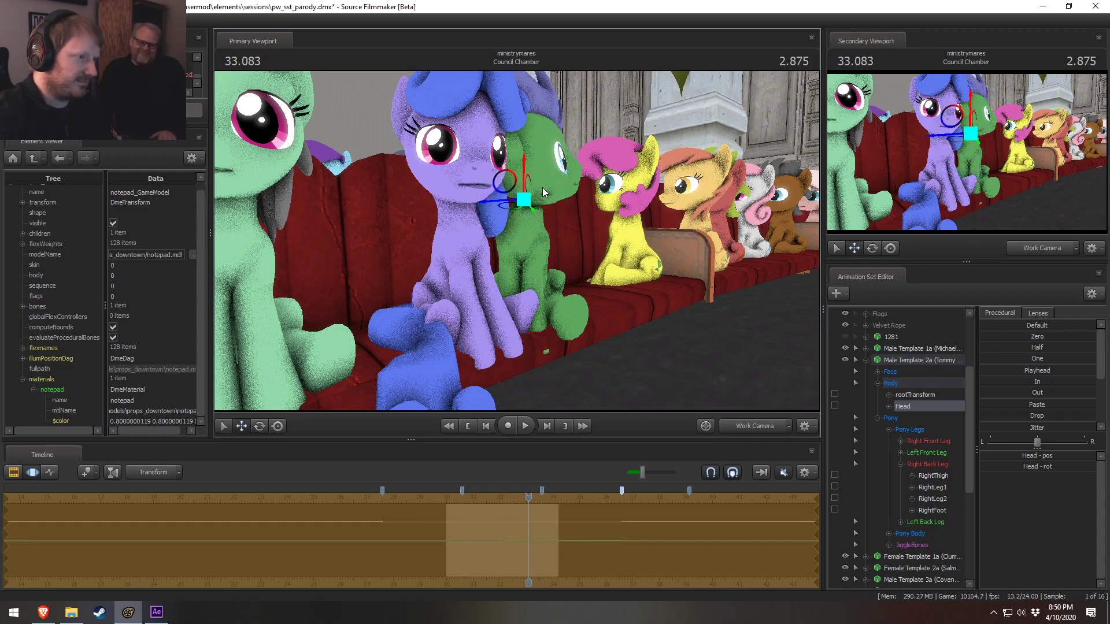
pyautogui.moveTo(505, 212); pyautogui.dragTo(565, 233)
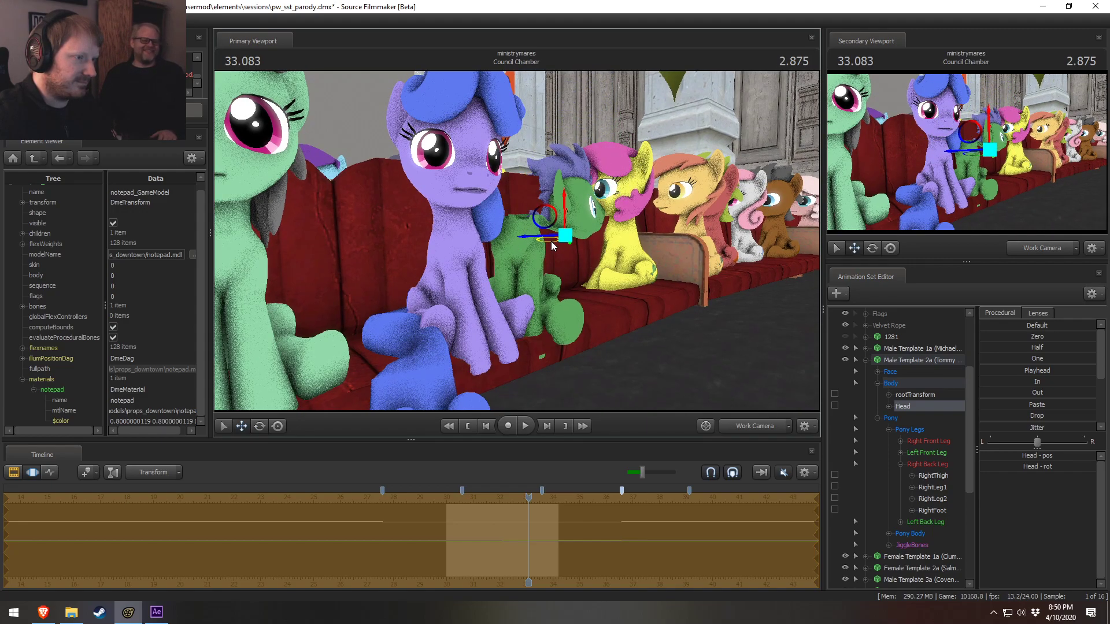
pyautogui.press('e')
pyautogui.moveTo(547, 227); pyautogui.dragTo(600, 213)
pyautogui.hotkey('ctrl', 'z')
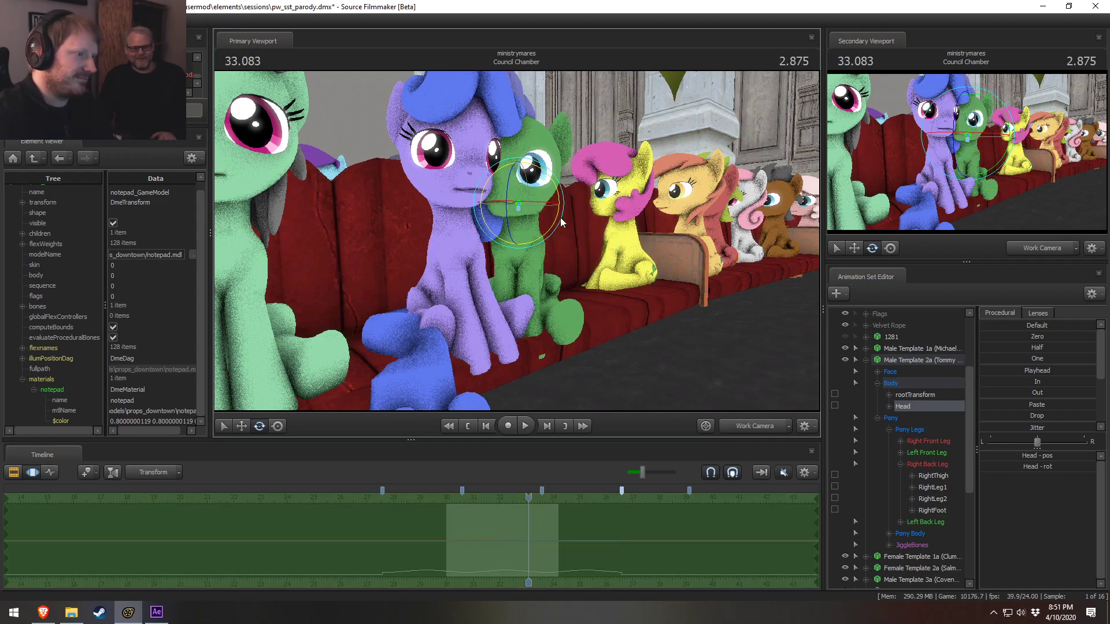
# Turn and shift the green pony, Male Template 2a, by its rootTransform so it sits facing forward on its seat
pyautogui.moveTo(508, 265); pyautogui.dragTo(530, 264)
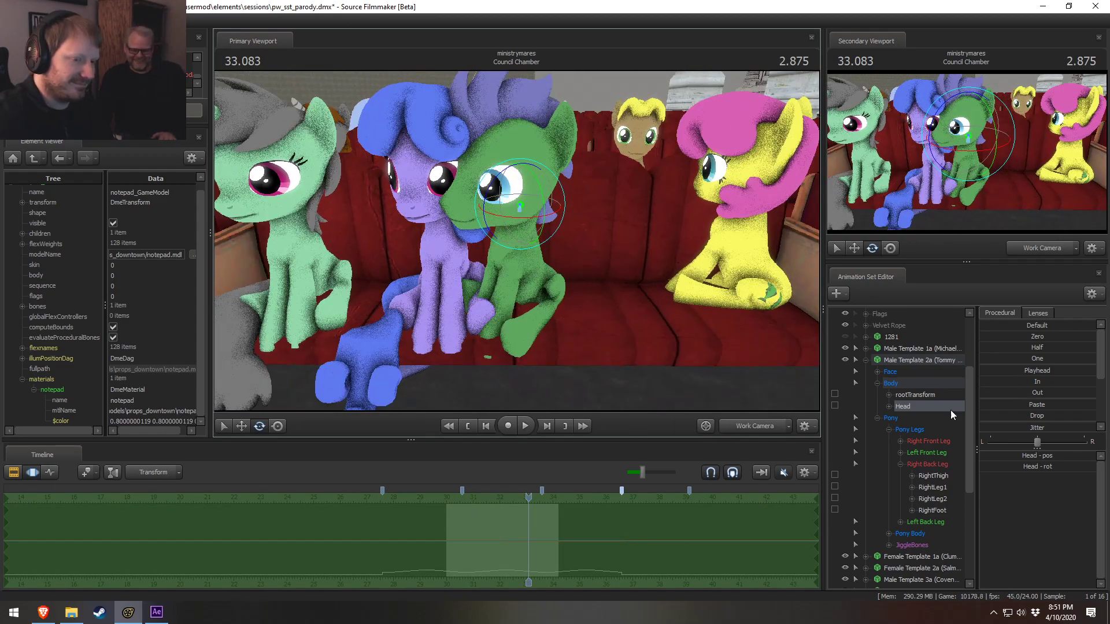
pyautogui.click(916, 396)
pyautogui.moveTo(547, 326); pyautogui.dragTo(616, 311)
pyautogui.press('w')
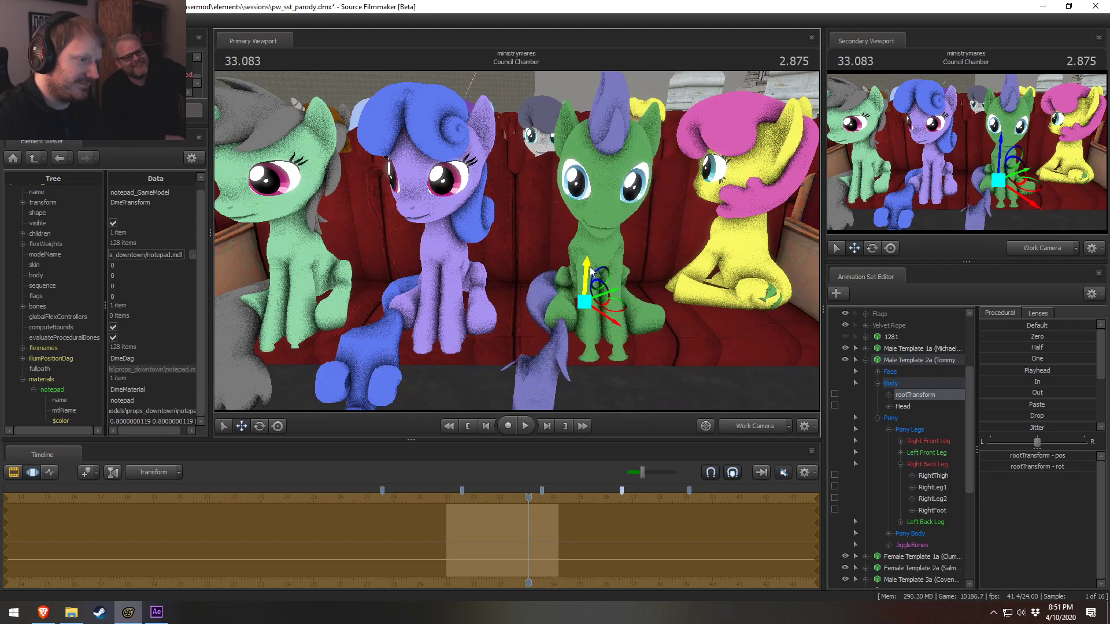
pyautogui.moveTo(609, 267); pyautogui.dragTo(518, 251)
# Pose the green pony's tail bones through Tail3 so its purple tail hangs over the seat edge, and collapse its animation set
pyautogui.press('ctrl')
pyautogui.press('ctrl')
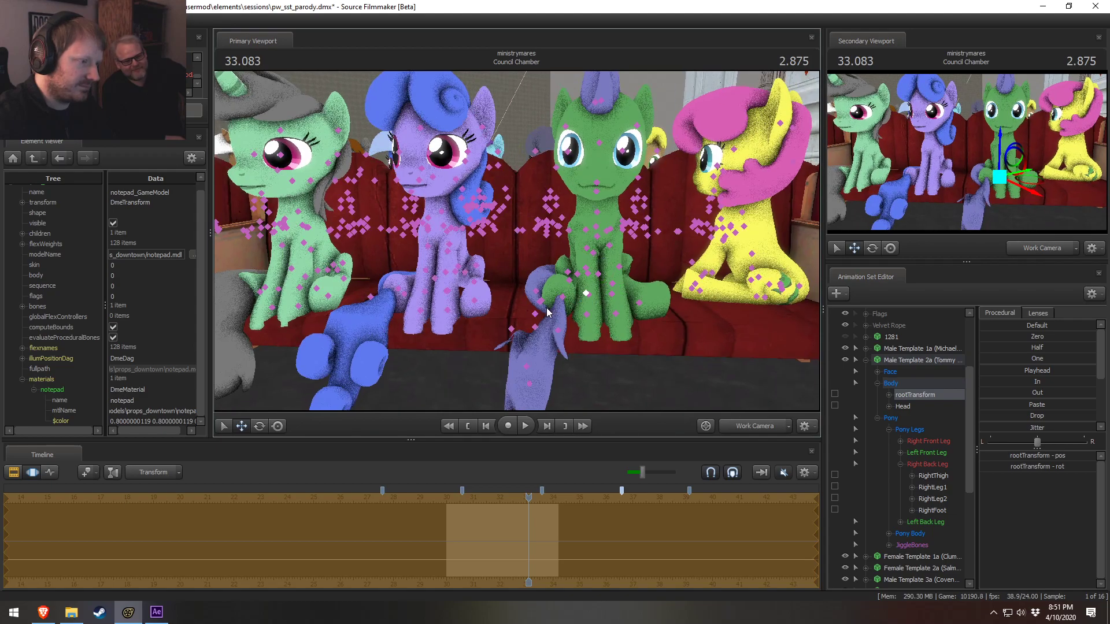
pyautogui.click(543, 301)
pyautogui.moveTo(542, 302)
pyautogui.mouseDown()
pyautogui.moveTo(522, 277)
pyautogui.moveTo(562, 304)
pyautogui.moveTo(534, 293)
pyautogui.moveTo(523, 315)
pyautogui.mouseUp()
pyautogui.press('ctrl')
pyautogui.click(539, 286)
pyautogui.click(529, 327)
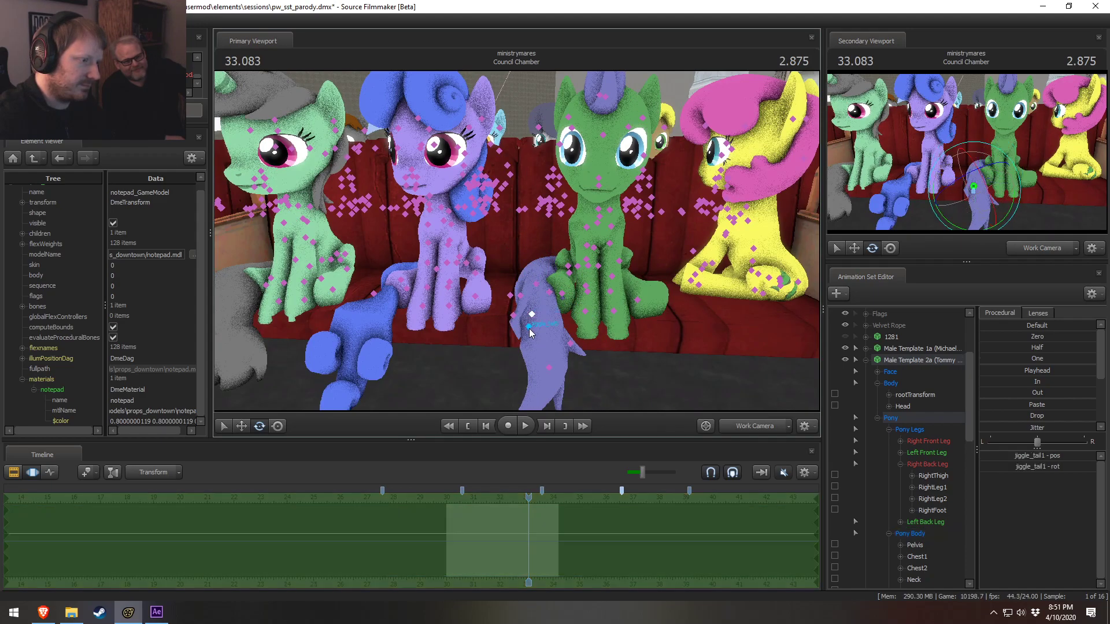
pyautogui.keyDown('ctrl'); pyautogui.click(514, 297); pyautogui.keyUp('ctrl')
pyautogui.keyDown('alt'); pyautogui.moveTo(514, 297); pyautogui.dragTo(657, 247); pyautogui.keyUp('alt')
pyautogui.click(865, 360)
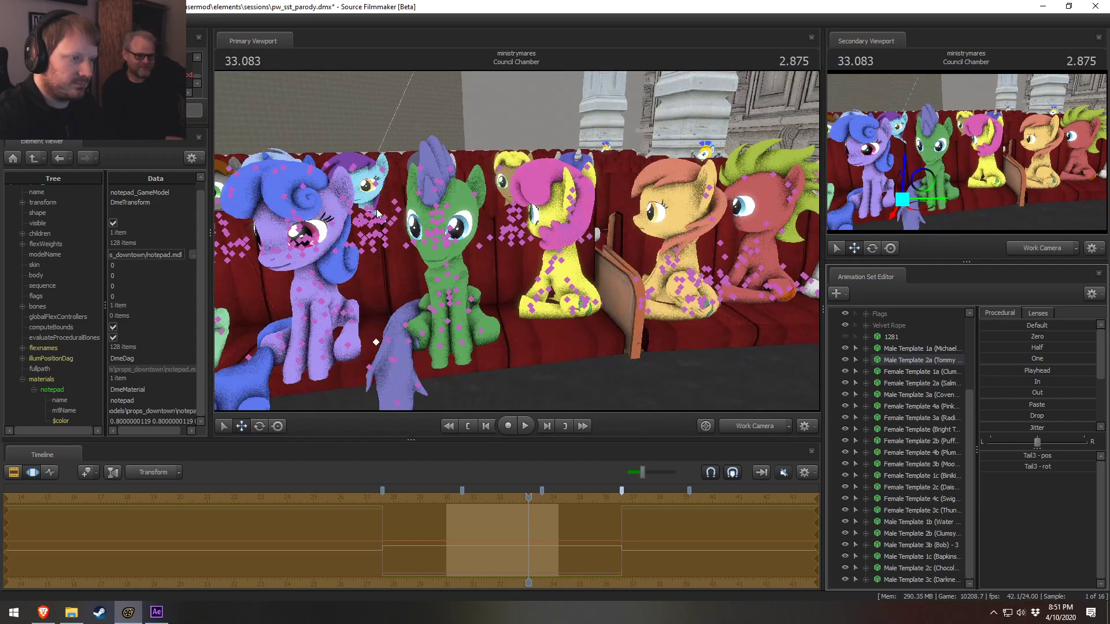
# Turn and shift the yellow pink-maned pony, Female Template 2c, so it sits facing forward beside the armrest
pyautogui.click(571, 288)
pyautogui.click(890, 487)
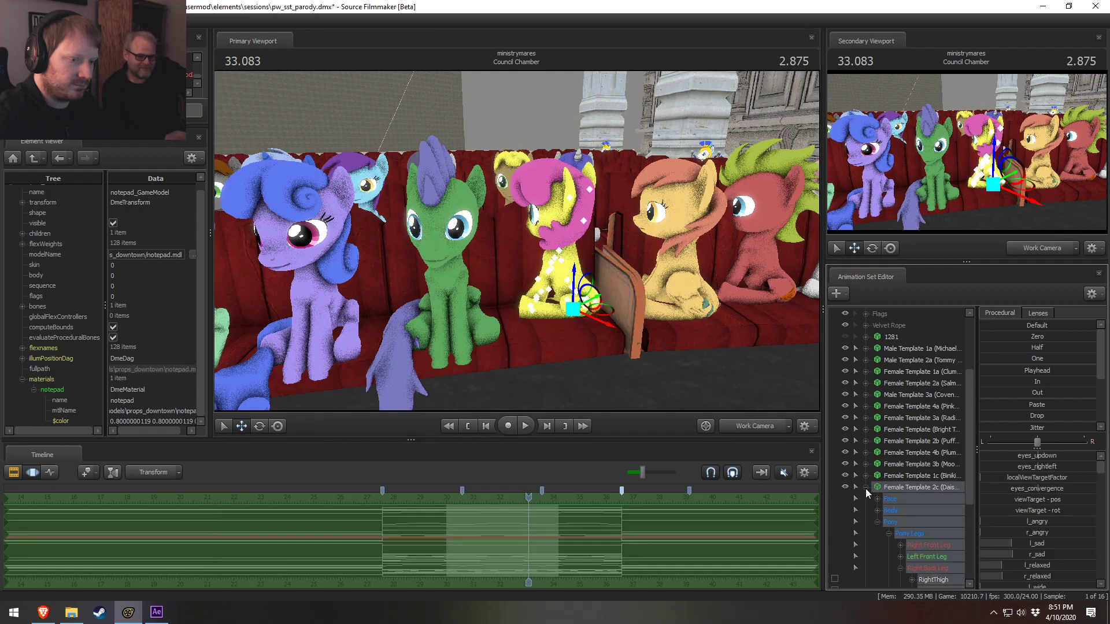
pyautogui.moveTo(570, 332)
pyautogui.mouseDown()
pyautogui.moveTo(605, 306)
pyautogui.moveTo(578, 319)
pyautogui.mouseUp()
pyautogui.press('w')
pyautogui.moveTo(517, 241); pyautogui.dragTo(552, 278)
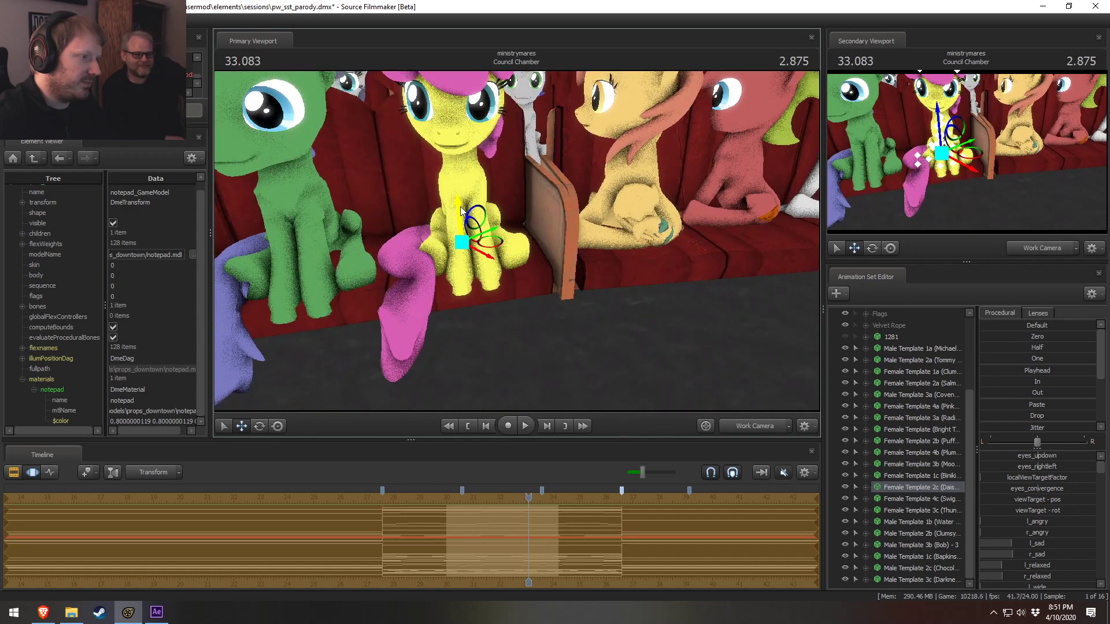
pyautogui.moveTo(511, 204); pyautogui.dragTo(511, 190)
pyautogui.press('s')
pyautogui.keyDown('alt'); pyautogui.moveTo(516, 241); pyautogui.dragTo(514, 244); pyautogui.keyUp('alt')
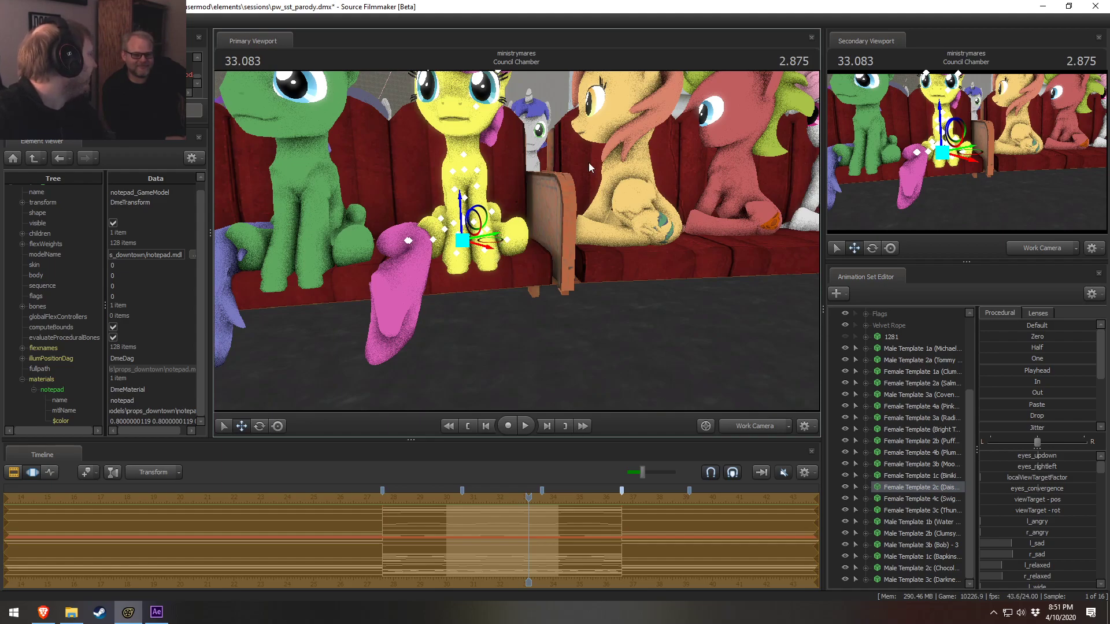
# Rotate the yellow pony's tail bones so its pink tail curves down over the seat edge
pyautogui.click(408, 240)
pyautogui.keyDown('alt'); pyautogui.moveTo(408, 240); pyautogui.dragTo(498, 251); pyautogui.keyUp('alt')
pyautogui.press('e')
pyautogui.click(487, 228)
pyautogui.moveTo(516, 208); pyautogui.dragTo(530, 226)
pyautogui.click(487, 205)
pyautogui.click(457, 218)
# Turn and shift the tan orange-maned pony, Female Template (Bright T...), so it sits facing forward on the seat beside the armrest
pyautogui.keyDown('ctrl'); pyautogui.click(589, 242); pyautogui.keyUp('ctrl')
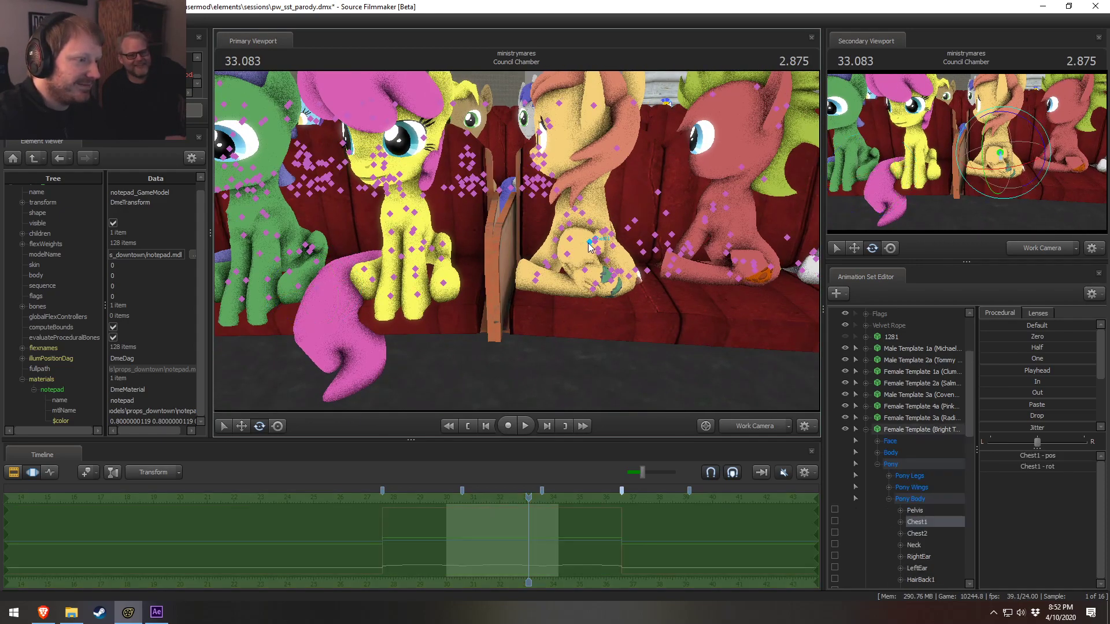
pyautogui.click(867, 430)
pyautogui.click(870, 434)
pyautogui.click(865, 487)
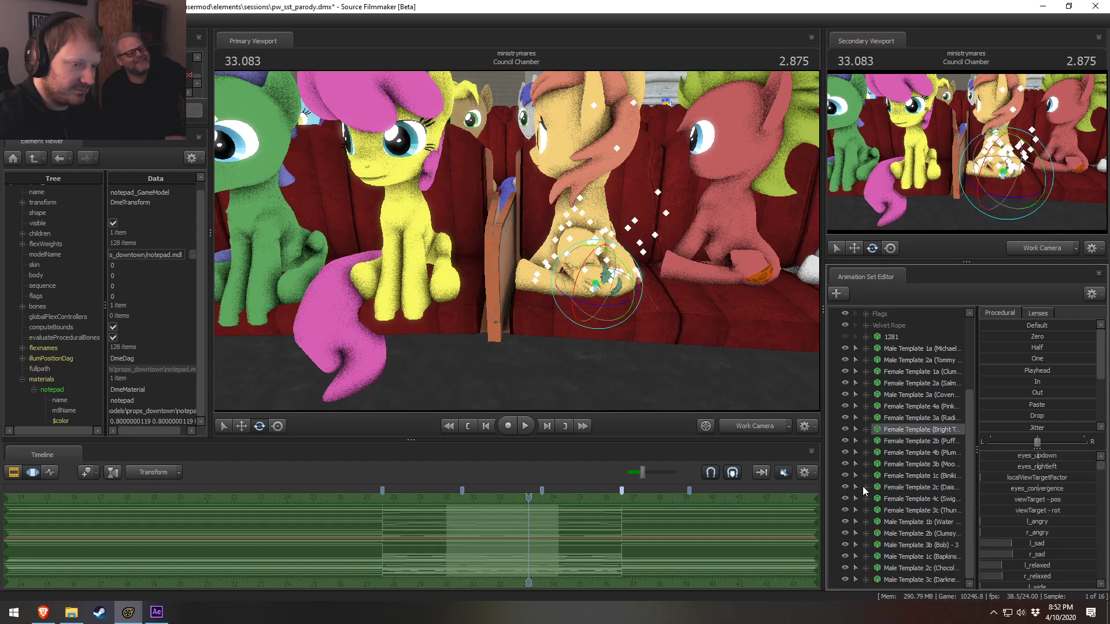
pyautogui.moveTo(608, 304); pyautogui.dragTo(619, 283)
pyautogui.press('w')
pyautogui.moveTo(591, 243); pyautogui.dragTo(614, 452)
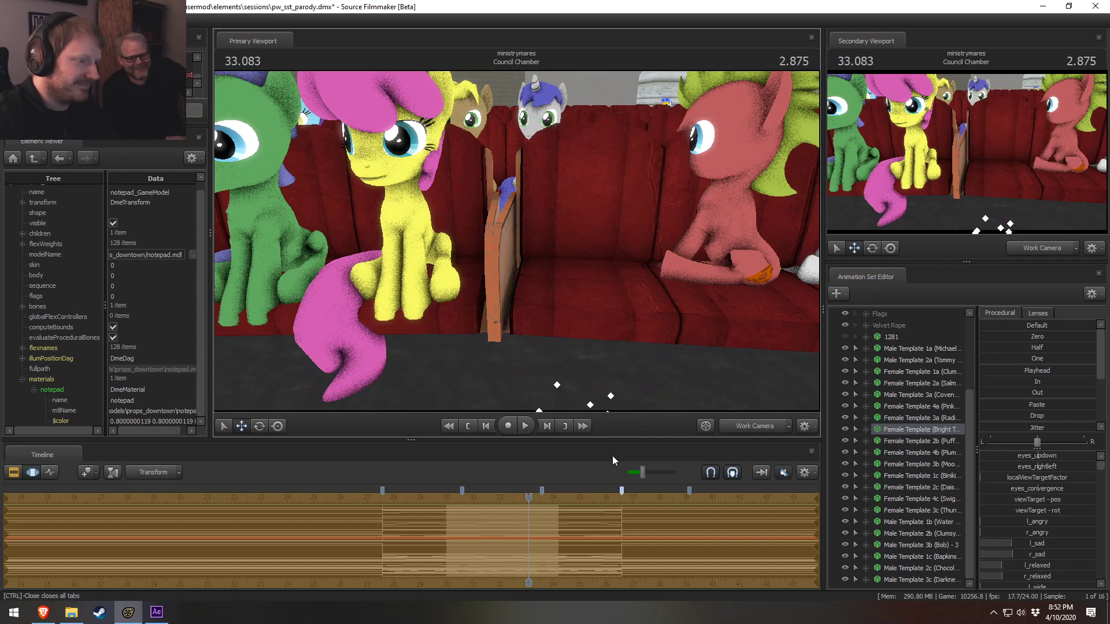
pyautogui.hotkey('ctrl', 'z')
pyautogui.moveTo(590, 261); pyautogui.dragTo(569, 312)
# Pose the tan pony's tail bones through Tail3 so its orange tail hangs over the seat edge, and collapse its animation set
pyautogui.click(542, 290)
pyautogui.keyDown('ctrl'); pyautogui.keyDown('shift'); pyautogui.click(536, 272); pyautogui.keyUp('shift'); pyautogui.keyUp('ctrl')
pyautogui.keyDown('ctrl'); pyautogui.keyDown('shift'); pyautogui.click(526, 289); pyautogui.keyUp('shift'); pyautogui.keyUp('ctrl')
pyautogui.press('w')
pyautogui.moveTo(552, 271); pyautogui.dragTo(565, 270)
pyautogui.press('d')
pyautogui.moveTo(735, 356); pyautogui.dragTo(735, 356)
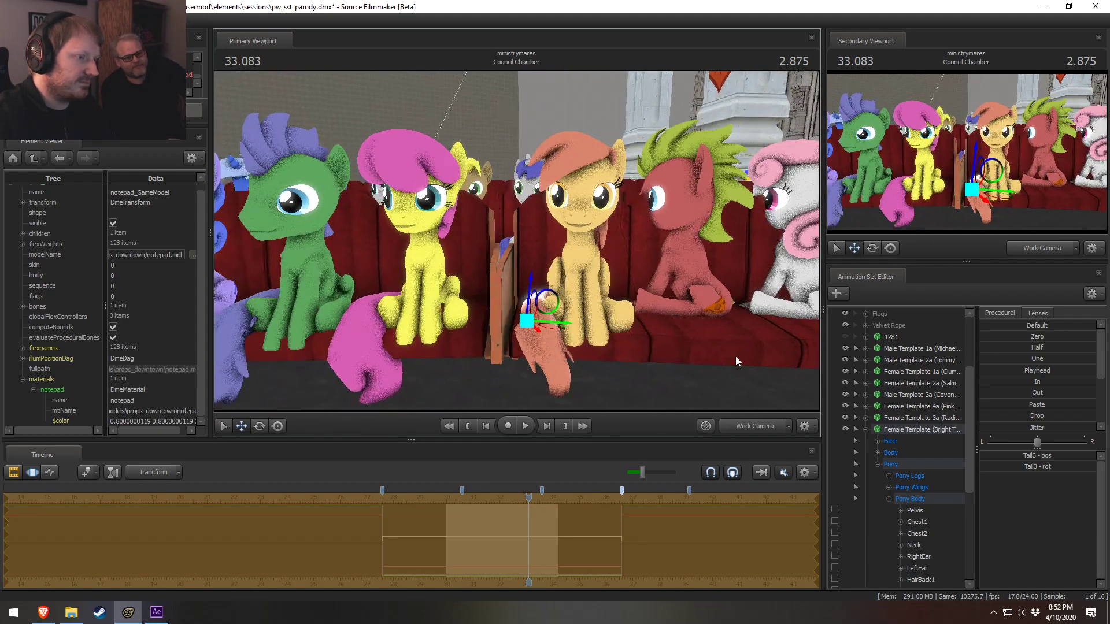
pyautogui.click(866, 429)
# Turn and shift the red green-maned pony, Male Template 2b, by its whole animation set so it sits facing forward on its seat
pyautogui.press('d')
pyautogui.moveTo(785, 317); pyautogui.dragTo(785, 317)
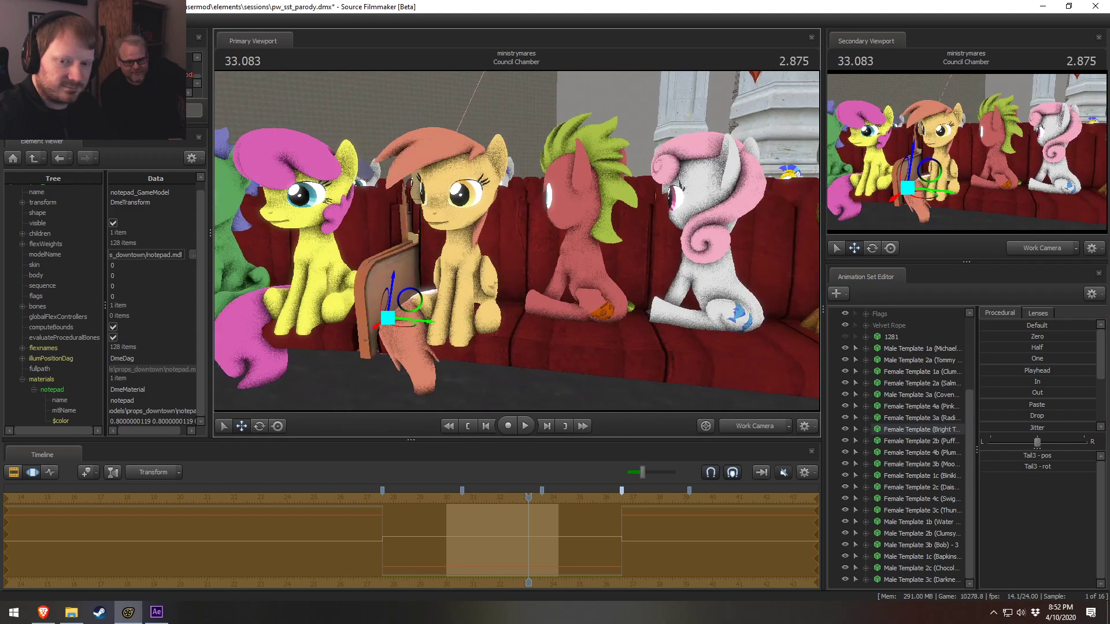
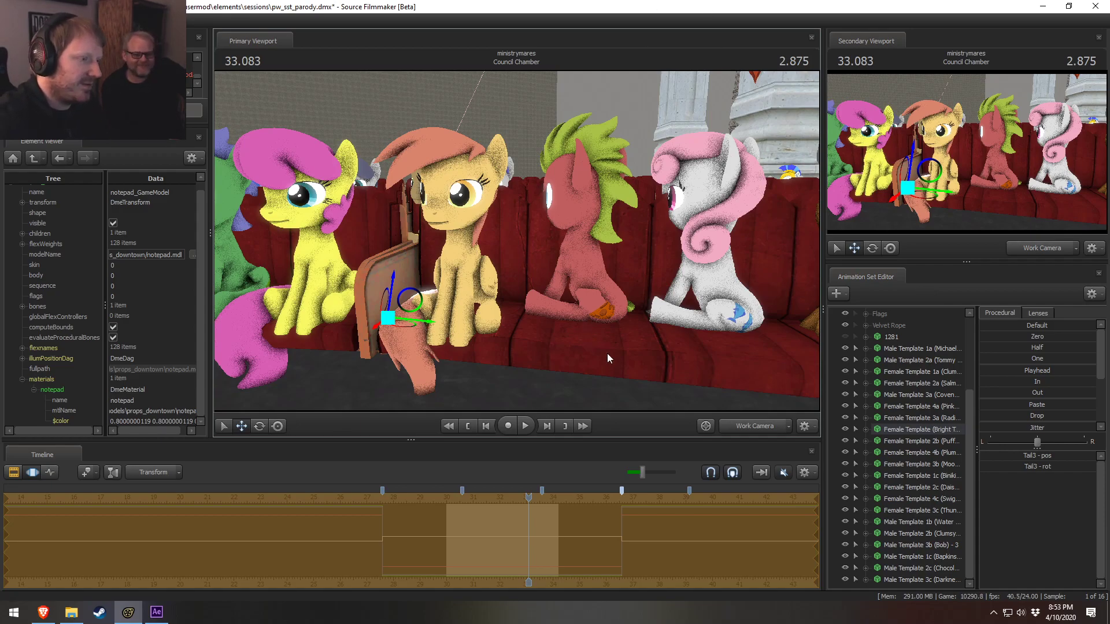
pyautogui.click(607, 312)
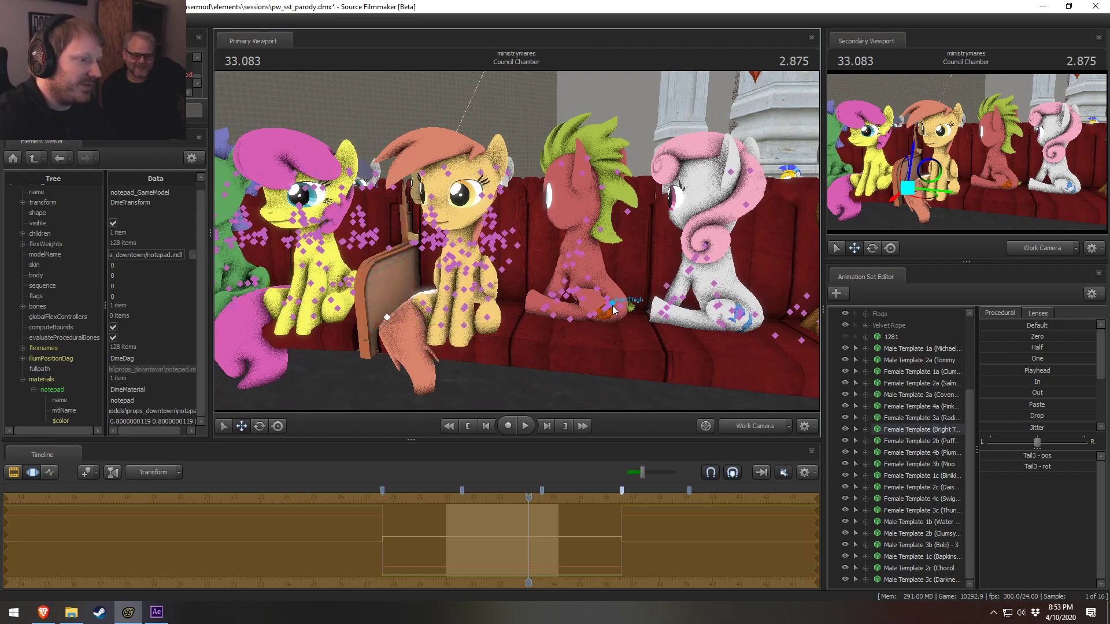
pyautogui.click(583, 260)
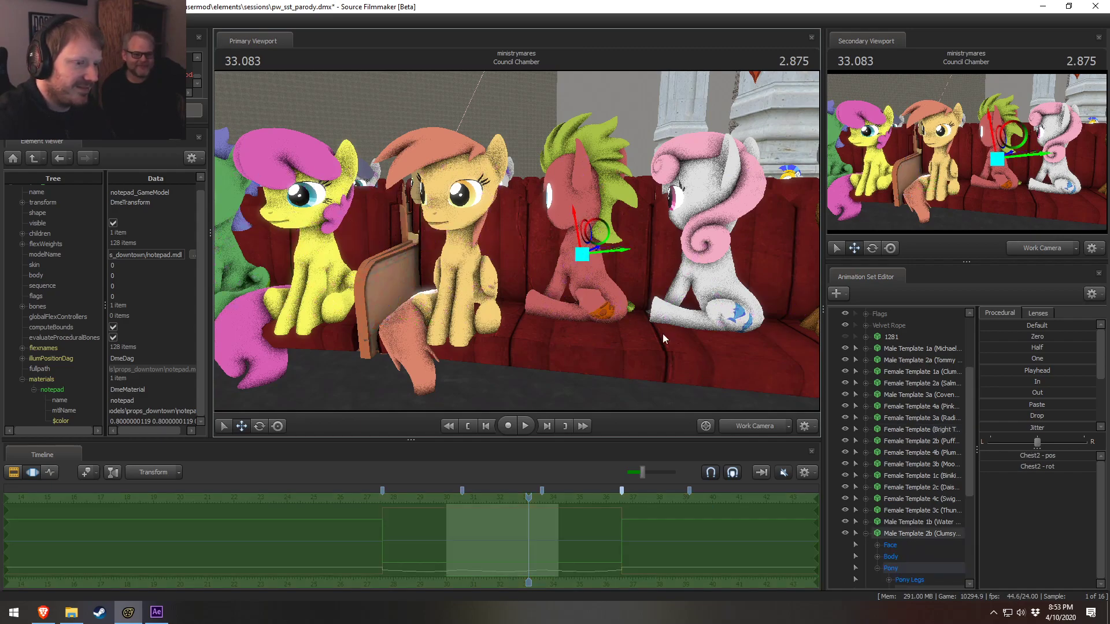
pyautogui.click(865, 533)
pyautogui.click(885, 534)
pyautogui.keyDown('alt'); pyautogui.moveTo(735, 361); pyautogui.dragTo(515, 249); pyautogui.keyUp('alt')
pyautogui.press('e')
pyautogui.moveTo(600, 320); pyautogui.dragTo(563, 263)
pyautogui.press('w')
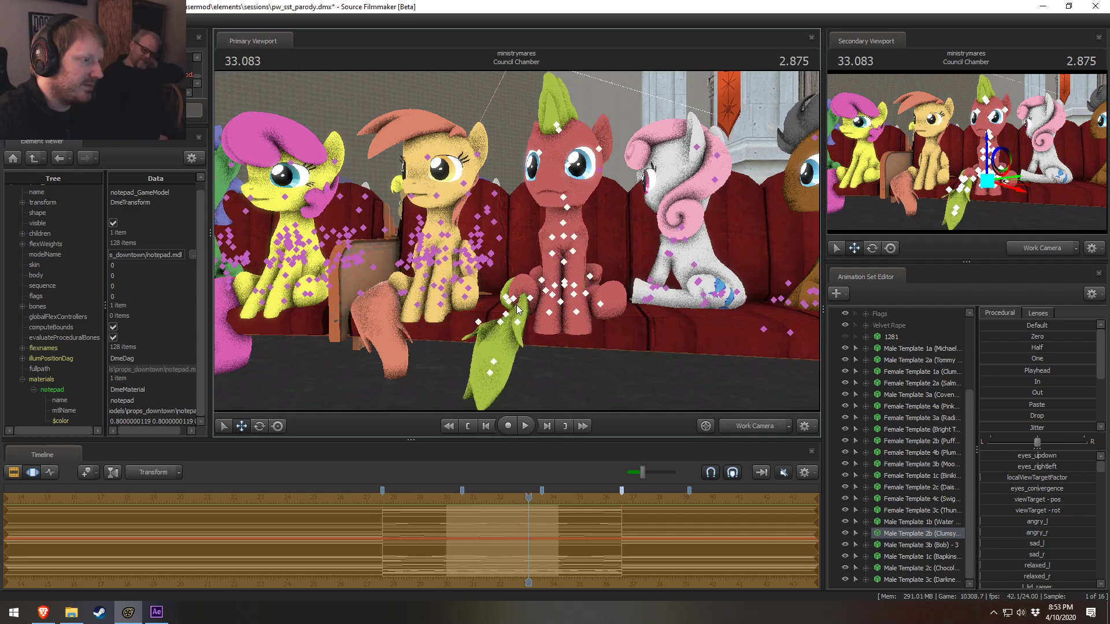
# Rotate the red pony's tail bones so its green tail drapes over the seat edge, and collapse its animation set
pyautogui.scroll(2, 500, 318)
pyautogui.click(513, 319)
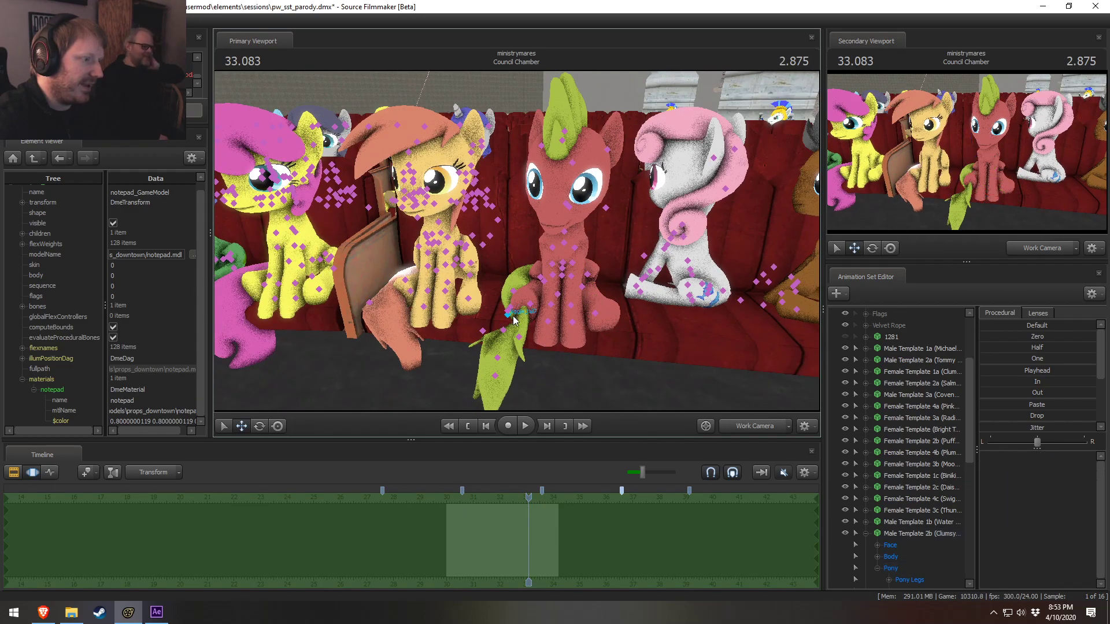
pyautogui.moveTo(512, 317)
pyautogui.mouseDown()
pyautogui.moveTo(529, 318)
pyautogui.moveTo(529, 283)
pyautogui.moveTo(510, 283)
pyautogui.moveTo(523, 302)
pyautogui.moveTo(508, 324)
pyautogui.moveTo(516, 297)
pyautogui.moveTo(490, 298)
pyautogui.moveTo(526, 275)
pyautogui.moveTo(521, 294)
pyautogui.mouseUp()
pyautogui.click(503, 297)
pyautogui.click(522, 311)
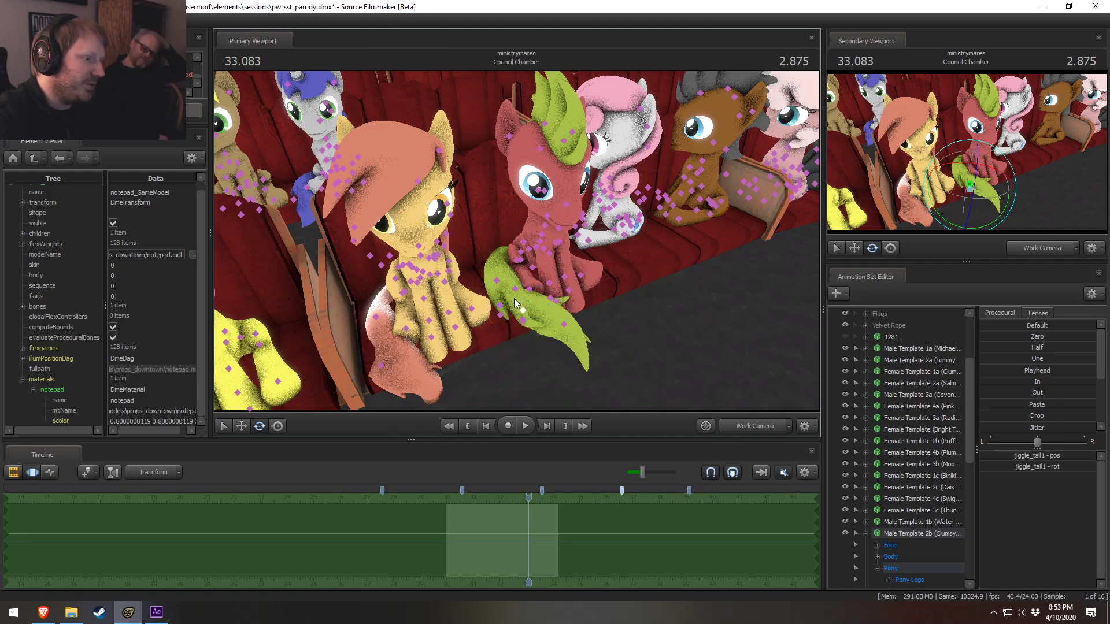
pyautogui.click(519, 301)
pyautogui.moveTo(540, 306); pyautogui.dragTo(517, 245)
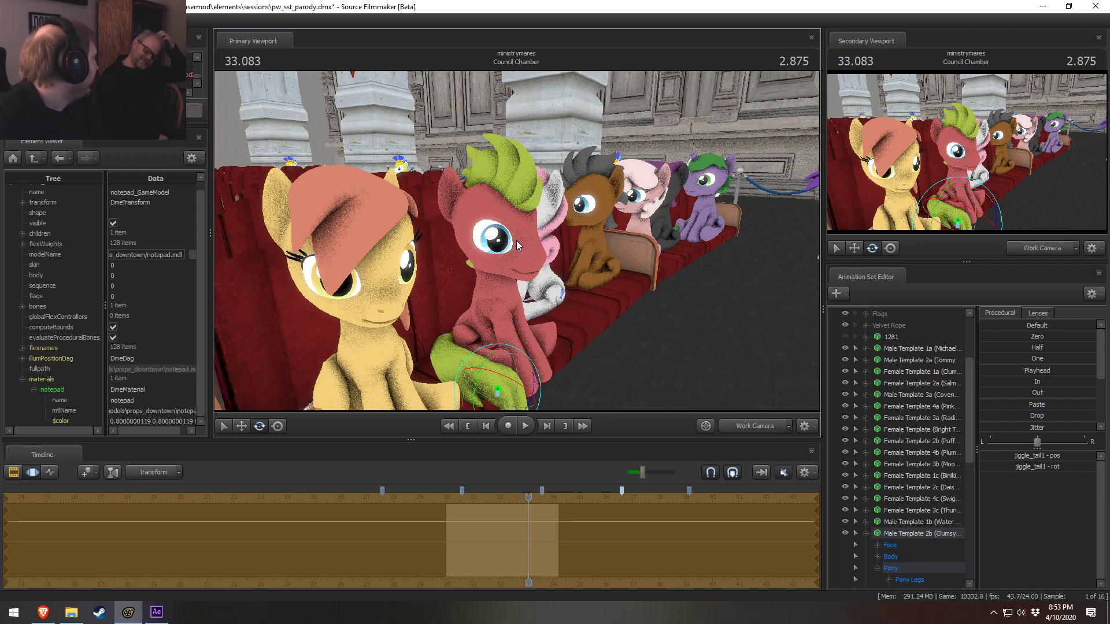
pyautogui.moveTo(586, 204); pyautogui.dragTo(522, 275)
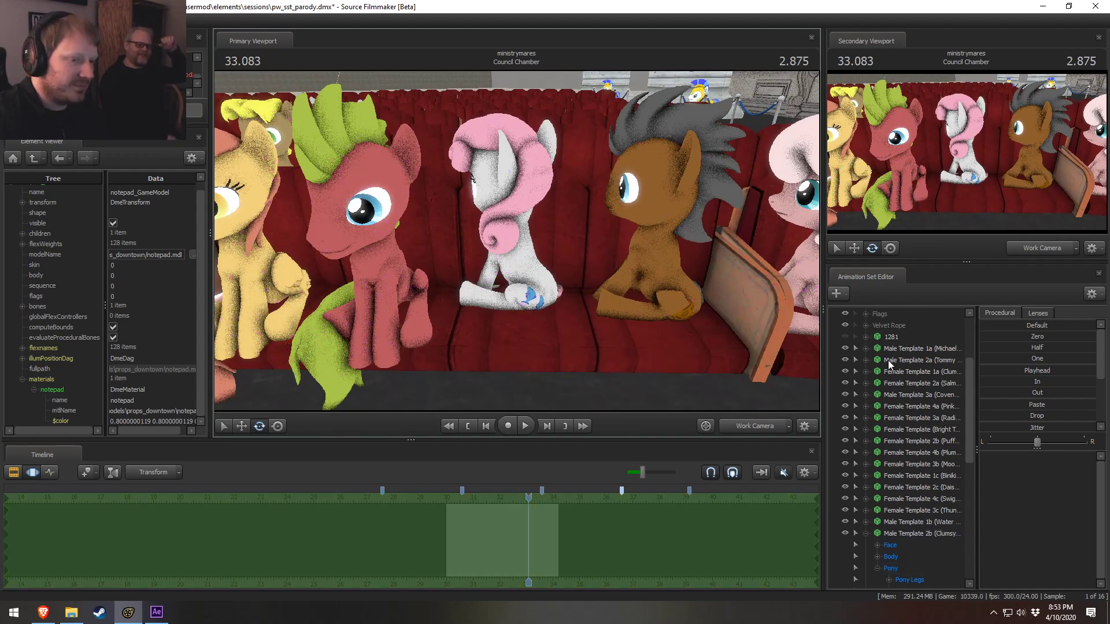
pyautogui.click(865, 532)
# Turn and shift the white pink-maned pony, Female Template 4c, so it sits facing forward on its seat
pyautogui.scroll(3, 873, 542)
pyautogui.scroll(-3, 872, 541)
pyautogui.scroll(-1, 769, 508)
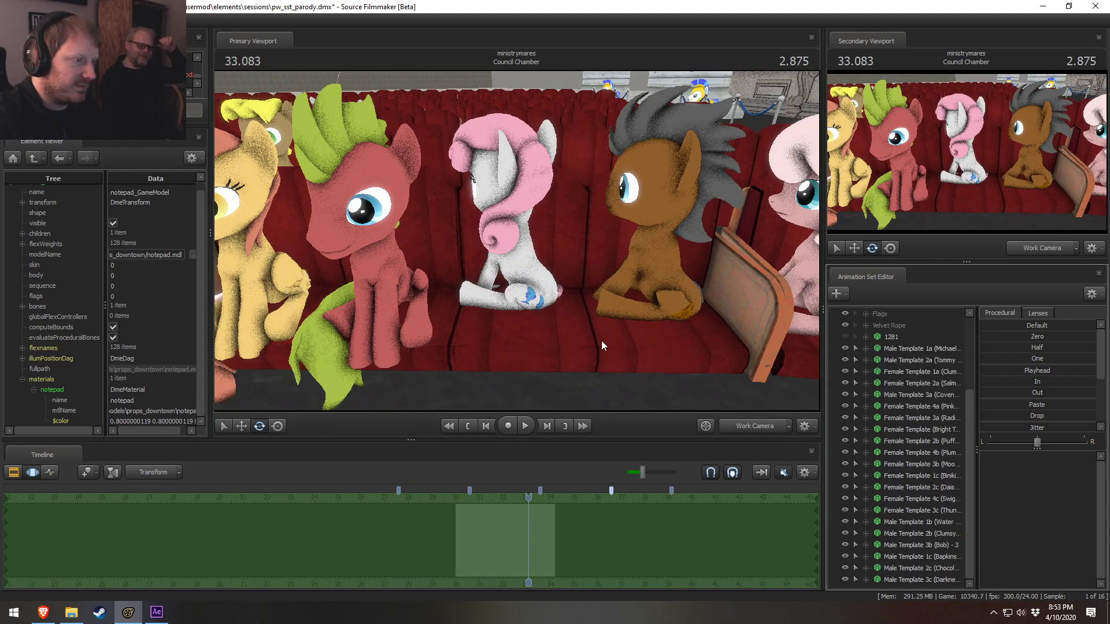
pyautogui.click(523, 264)
pyautogui.click(911, 498)
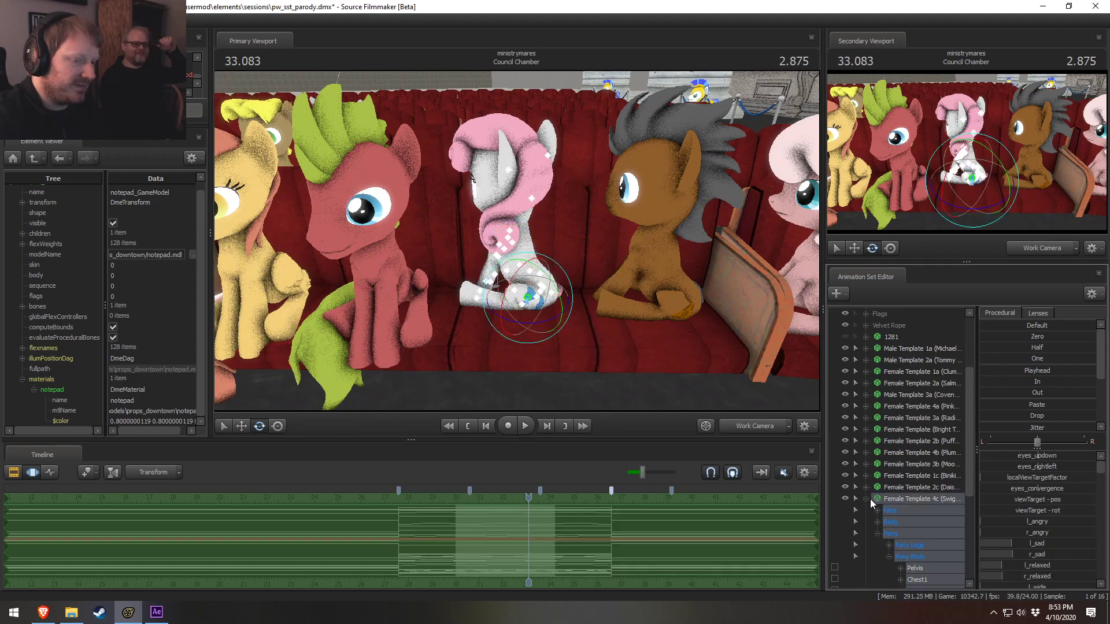
pyautogui.click(866, 498)
pyautogui.moveTo(528, 324)
pyautogui.mouseDown()
pyautogui.moveTo(559, 292)
pyautogui.moveTo(548, 322)
pyautogui.mouseUp()
pyautogui.press('w')
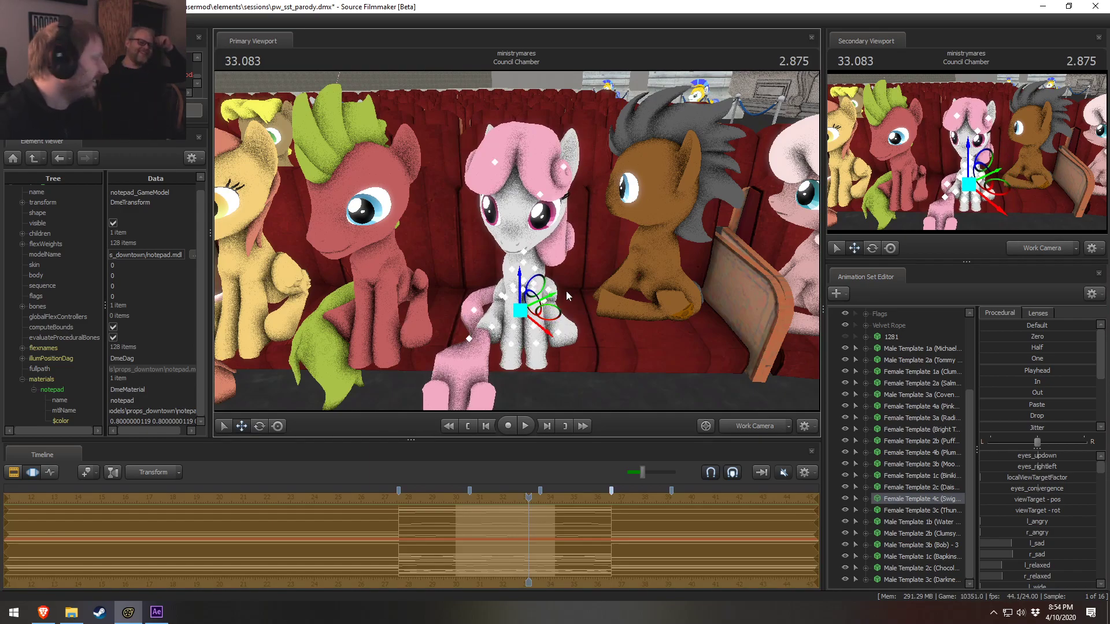
pyautogui.moveTo(550, 301); pyautogui.dragTo(604, 267)
# Turn and shift the brown grey-maned pony, Male Template 2c, so it sits facing forward between the white pony and the armrest
pyautogui.keyDown('alt'); pyautogui.moveTo(555, 297); pyautogui.dragTo(689, 396); pyautogui.keyUp('alt')
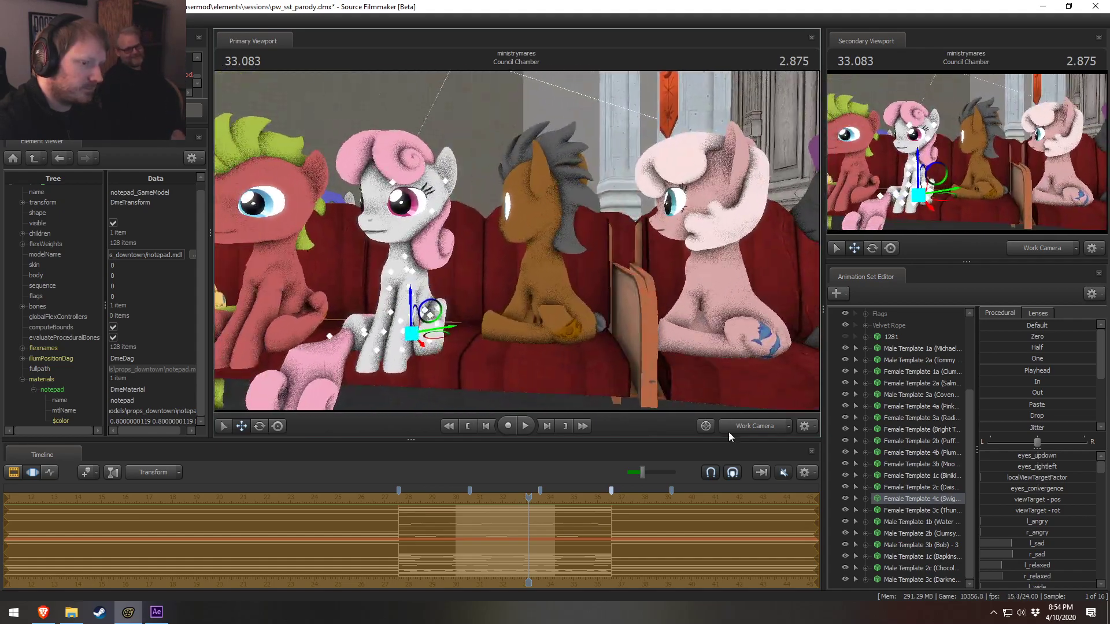
pyautogui.click(533, 278)
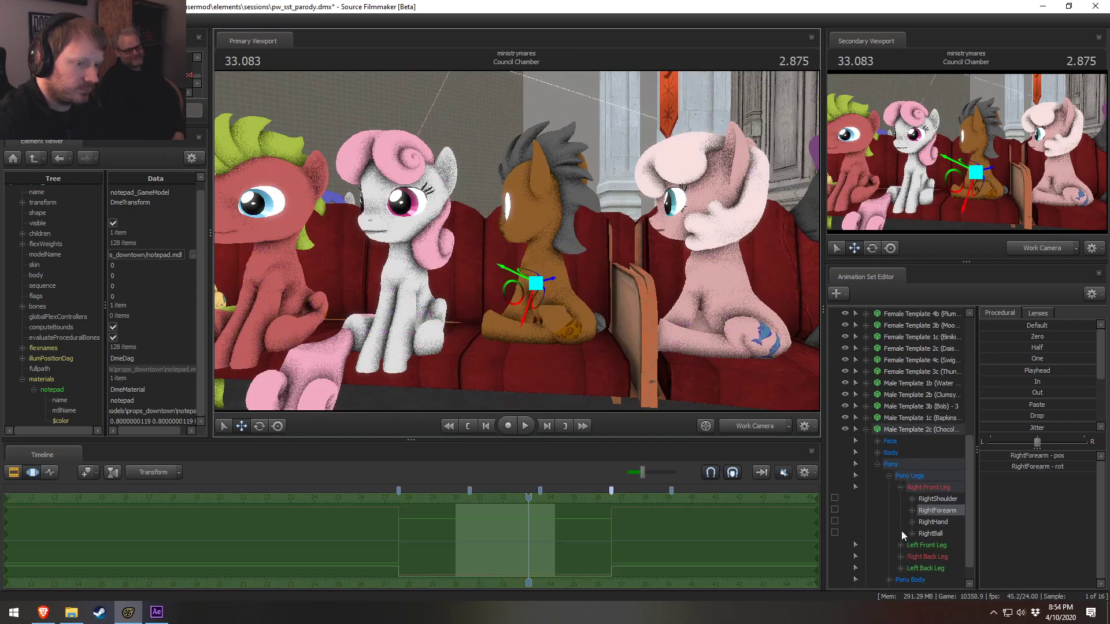
pyautogui.click(868, 432)
pyautogui.click(912, 568)
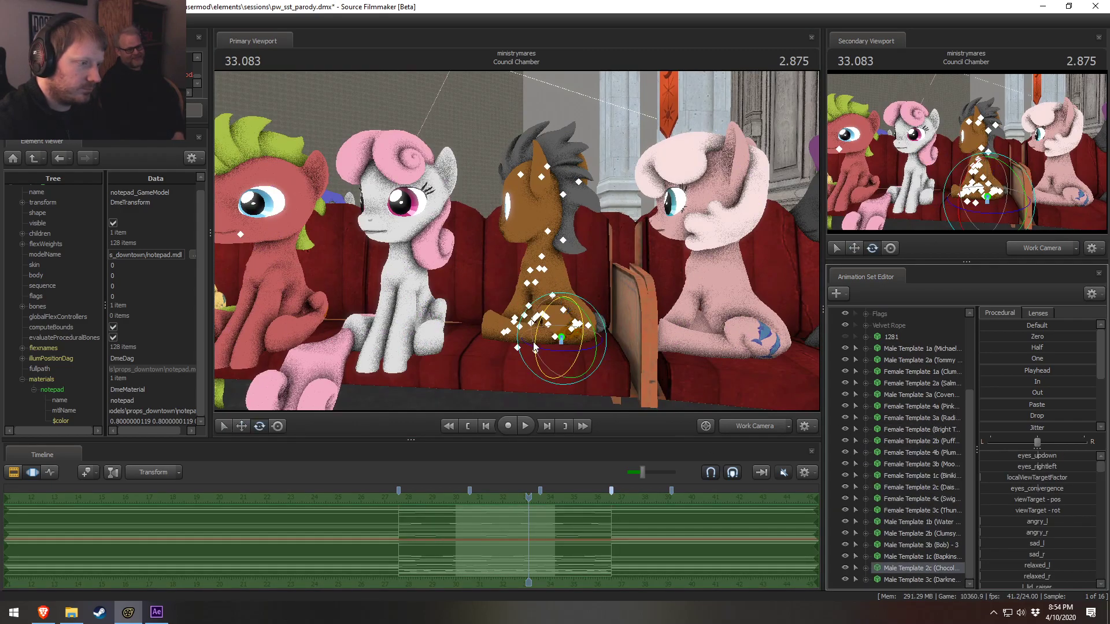
pyautogui.moveTo(547, 349)
pyautogui.mouseDown()
pyautogui.moveTo(581, 348)
pyautogui.moveTo(583, 331)
pyautogui.moveTo(588, 350)
pyautogui.moveTo(542, 351)
pyautogui.moveTo(556, 346)
pyautogui.mouseUp()
pyautogui.press('w')
pyautogui.press('e')
pyautogui.press('w')
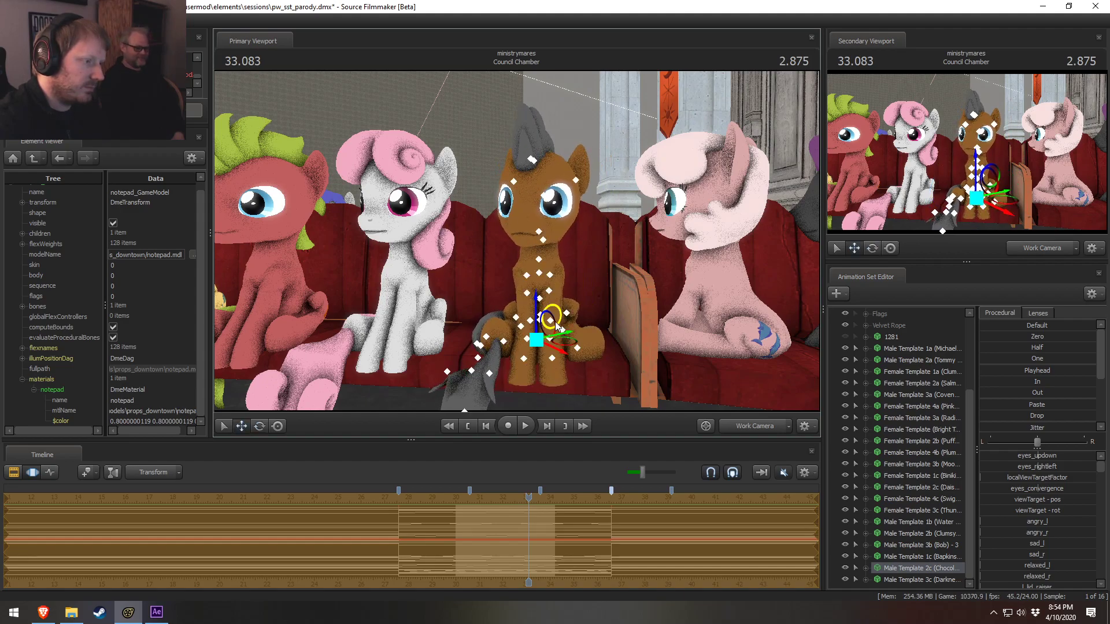
pyautogui.moveTo(532, 298); pyautogui.dragTo(532, 291)
# Rotate the brown pony's Tail2 and Tail3 bones so its grey tail bends down over the seat edge
pyautogui.moveTo(511, 245); pyautogui.dragTo(537, 237)
pyautogui.click(541, 231)
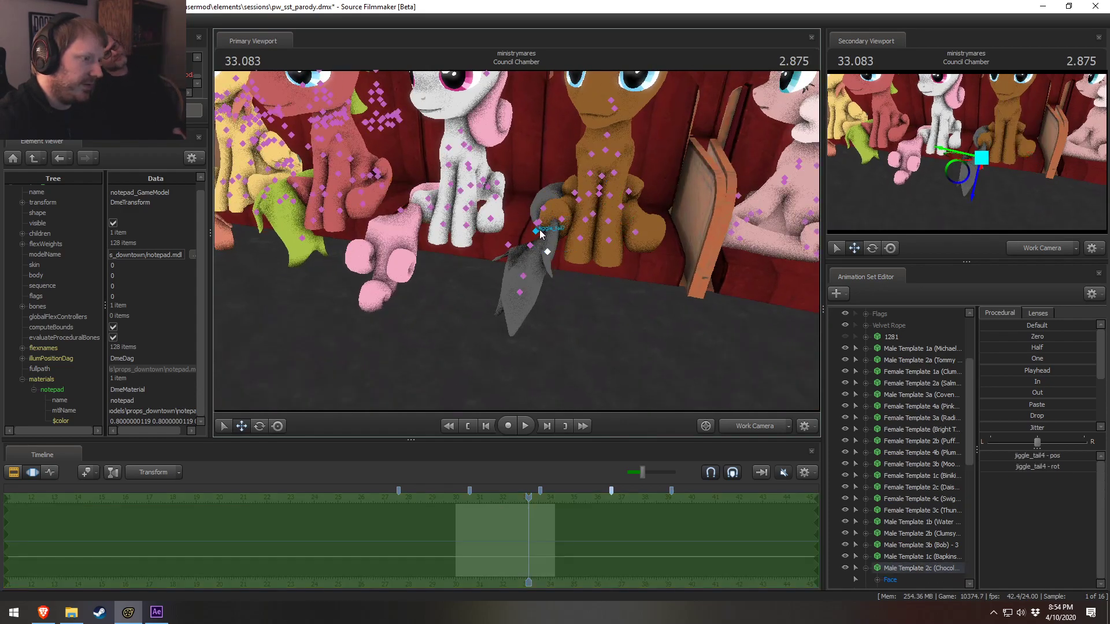
pyautogui.click(536, 227)
pyautogui.press('e')
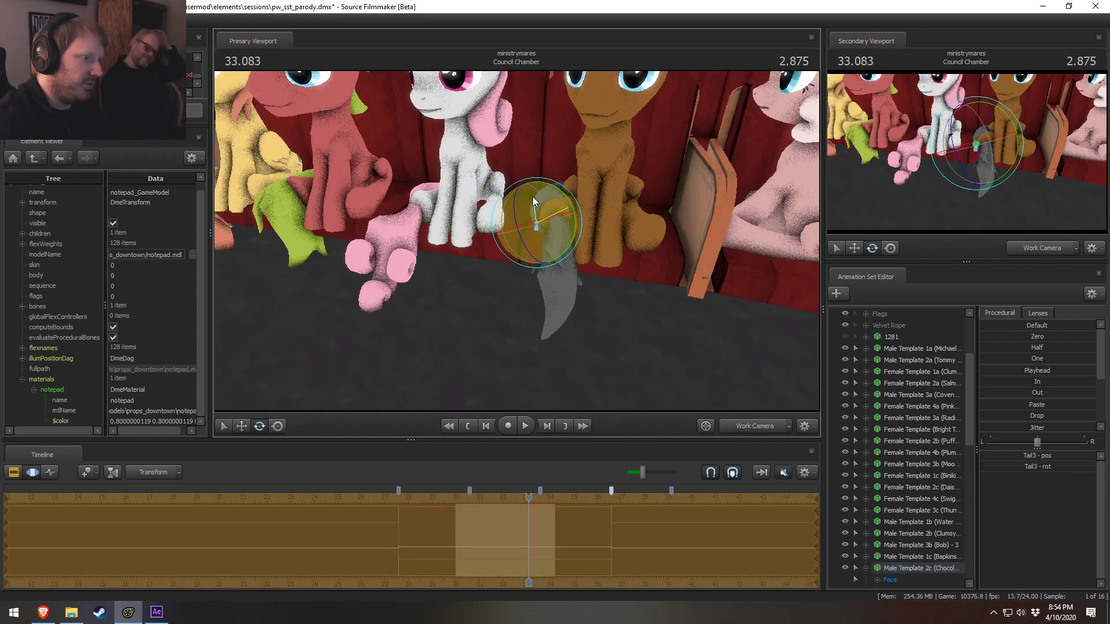
pyautogui.moveTo(521, 203); pyautogui.dragTo(551, 191)
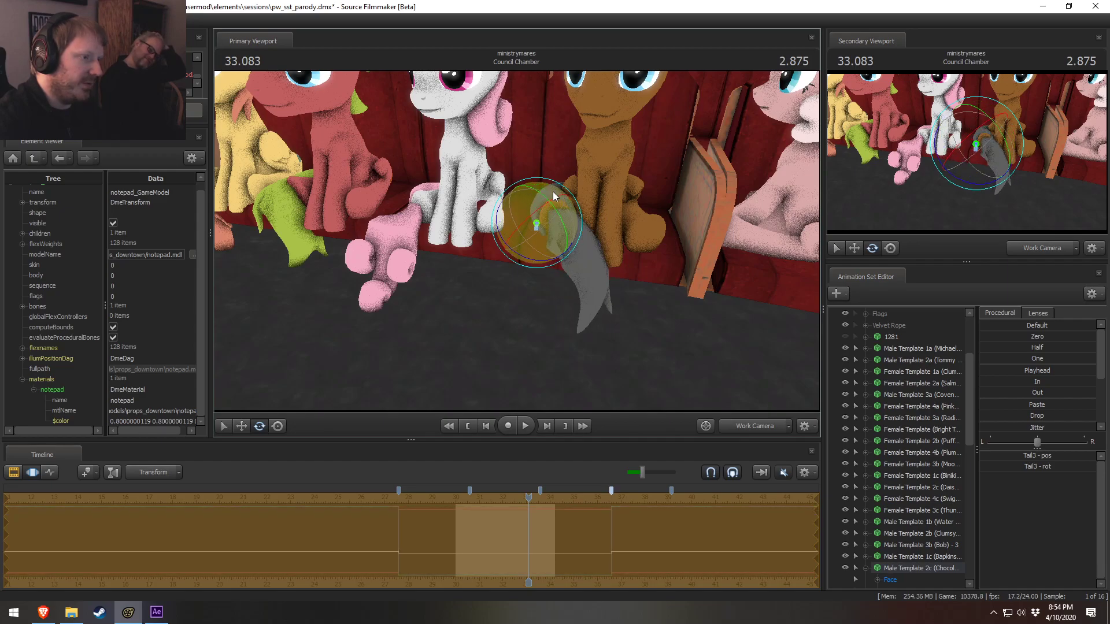
pyautogui.hotkey('ctrl', 'z')
pyautogui.click(551, 211)
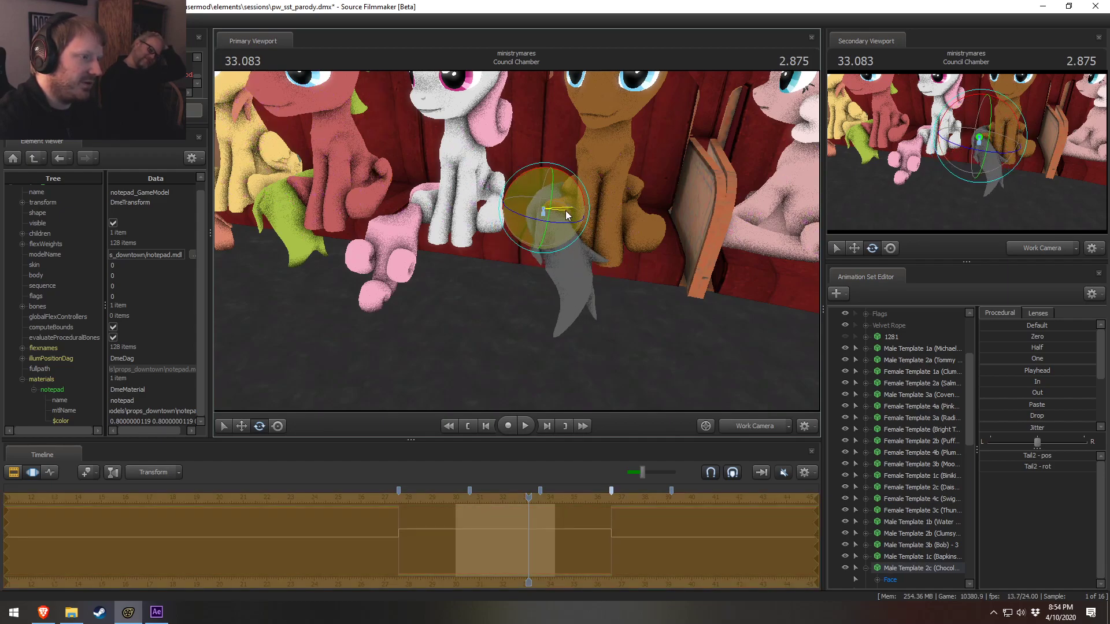
pyautogui.moveTo(556, 214); pyautogui.dragTo(545, 264)
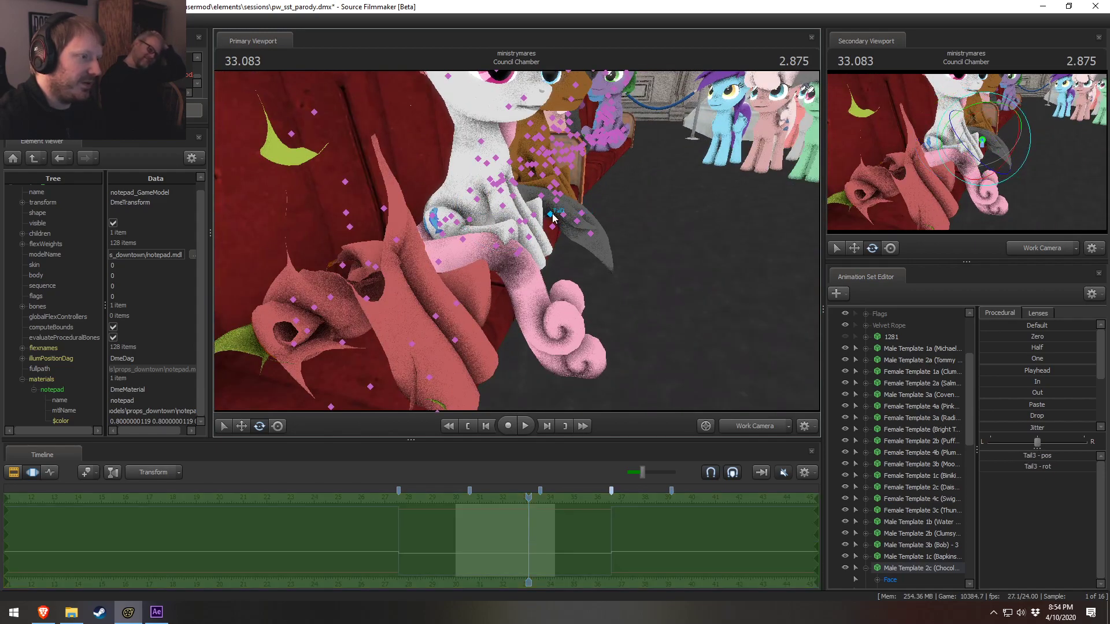
pyautogui.click(550, 217)
pyautogui.moveTo(588, 213)
pyautogui.mouseDown()
pyautogui.moveTo(598, 202)
pyautogui.moveTo(570, 193)
pyautogui.moveTo(569, 254)
pyautogui.moveTo(612, 227)
pyautogui.moveTo(569, 257)
pyautogui.mouseUp()
# Turn and shift the pale pink pony, Female Template 2a, so it sits facing forward on the seat beyond the armrest
pyautogui.click(570, 258)
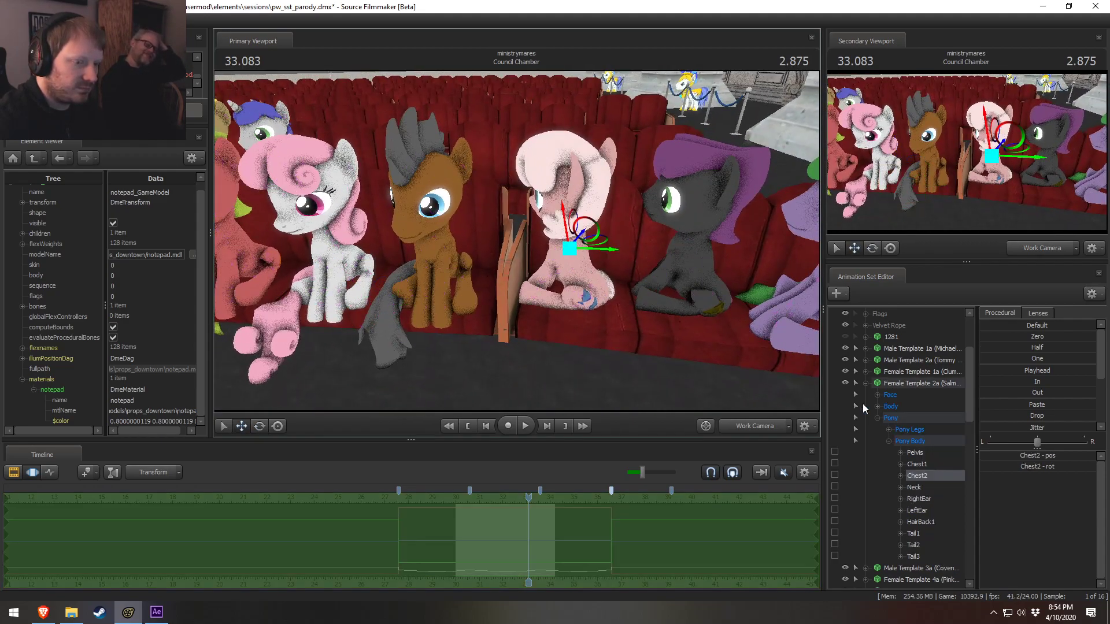
pyautogui.click(865, 383)
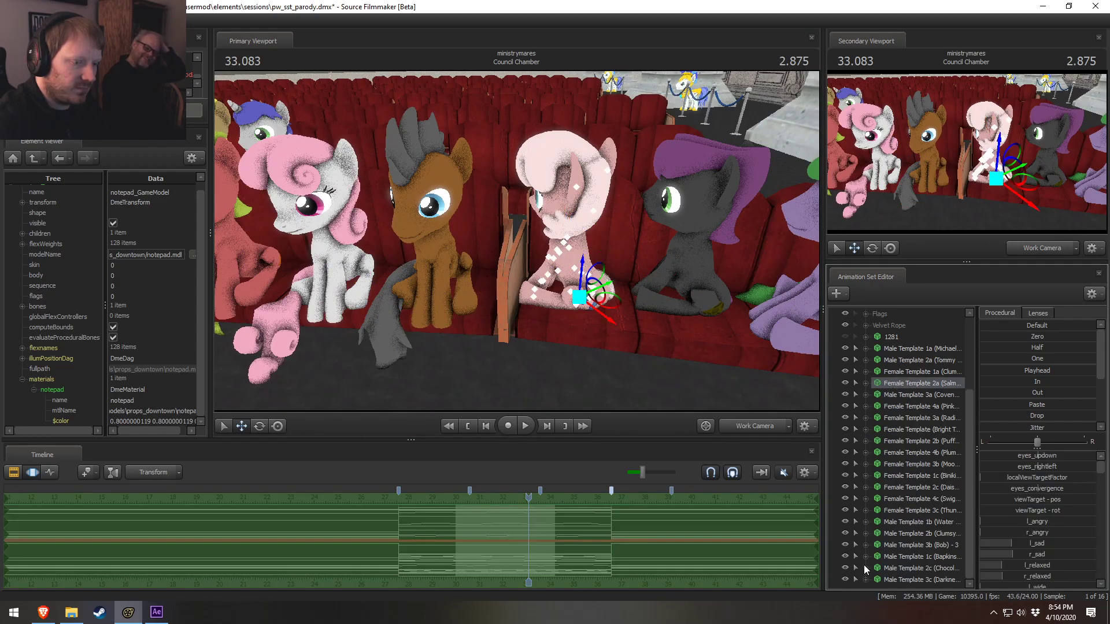
pyautogui.press('e')
pyautogui.moveTo(578, 328); pyautogui.dragTo(617, 298)
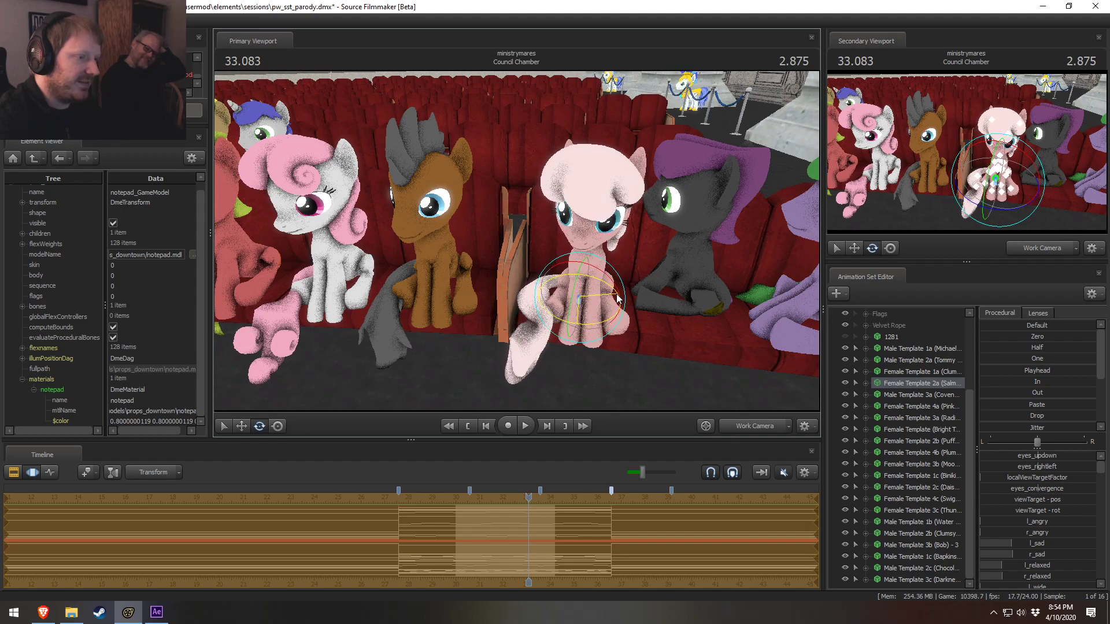
pyautogui.hotkey('ctrl', 'z')
pyautogui.press('w')
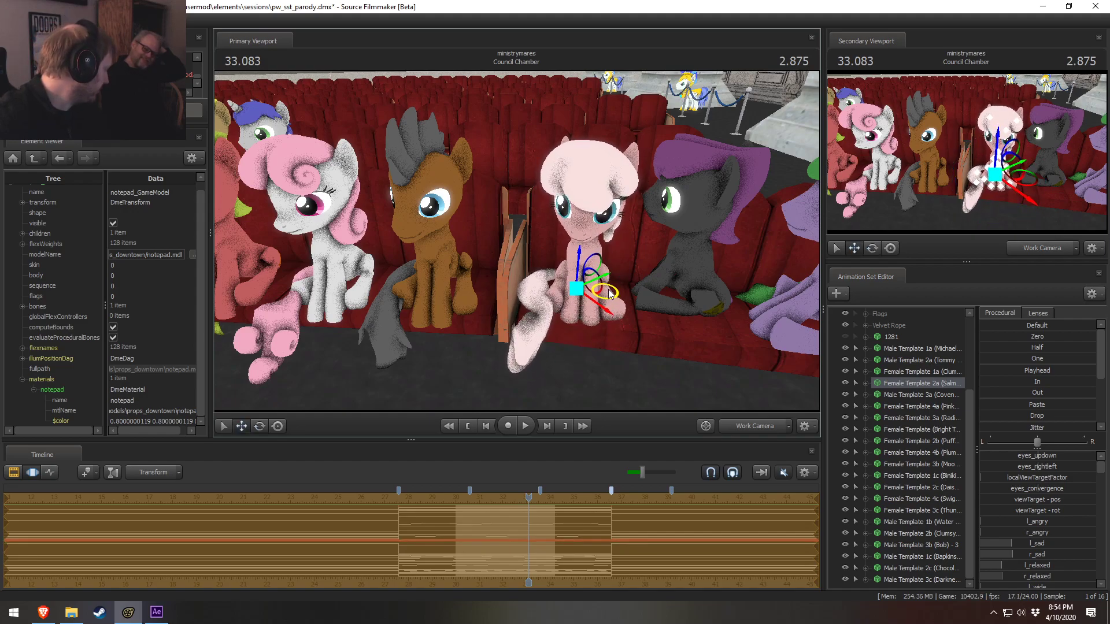
pyautogui.moveTo(610, 293); pyautogui.dragTo(608, 297)
pyautogui.hotkey('ctrl', 'z')
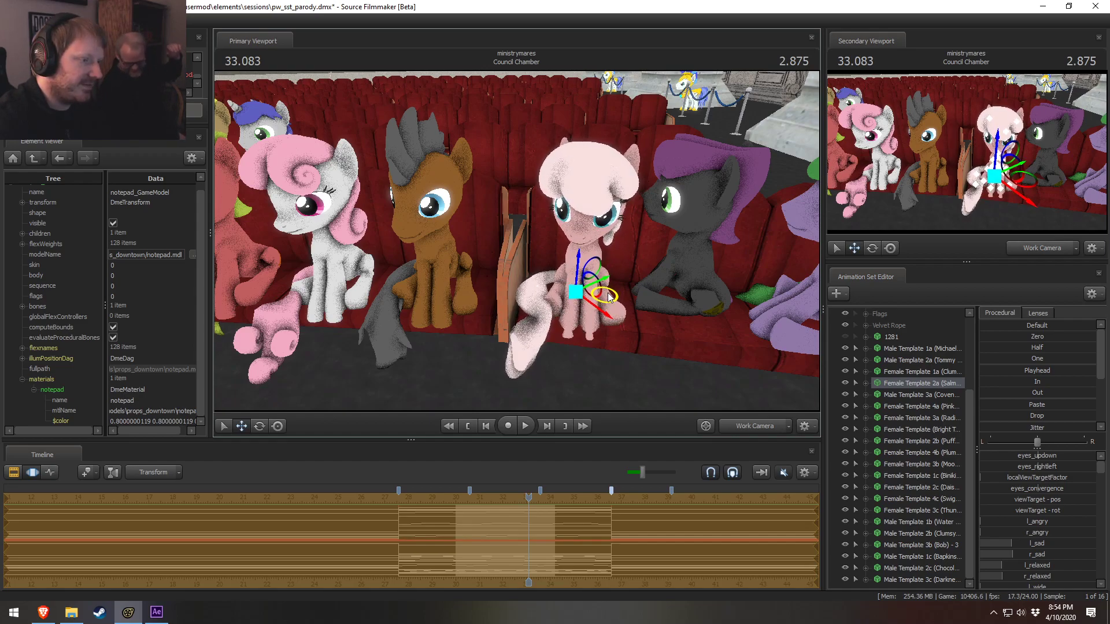
pyautogui.moveTo(581, 261); pyautogui.dragTo(582, 259)
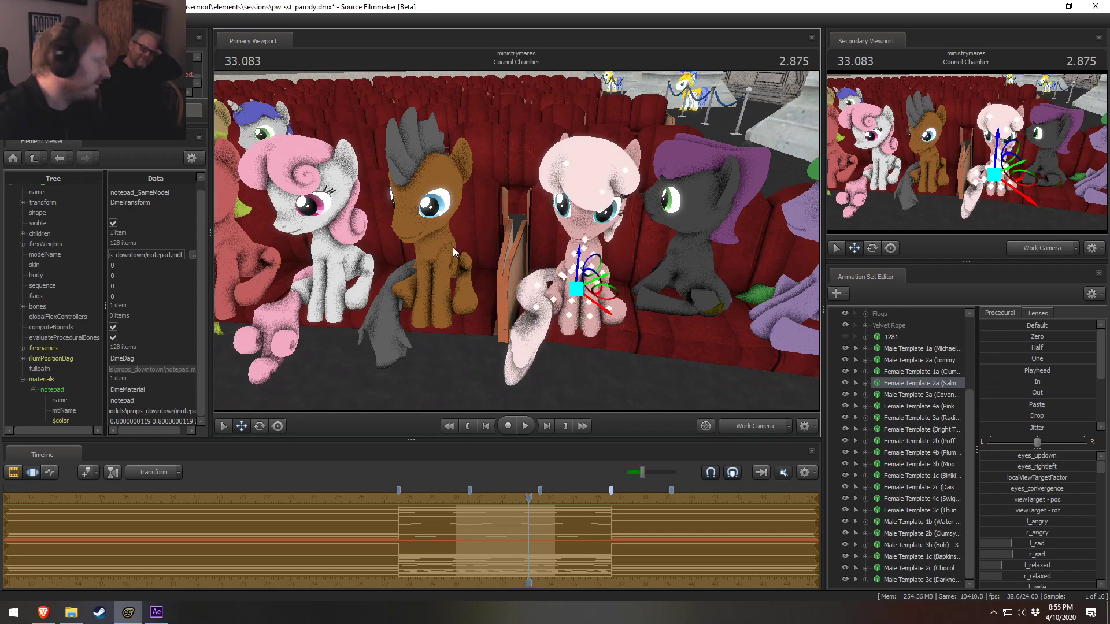
# Rotate the pale pink pony's tail bones through Tail3 so its tail curls over the seat edge, and collapse its animation set
pyautogui.click(542, 302)
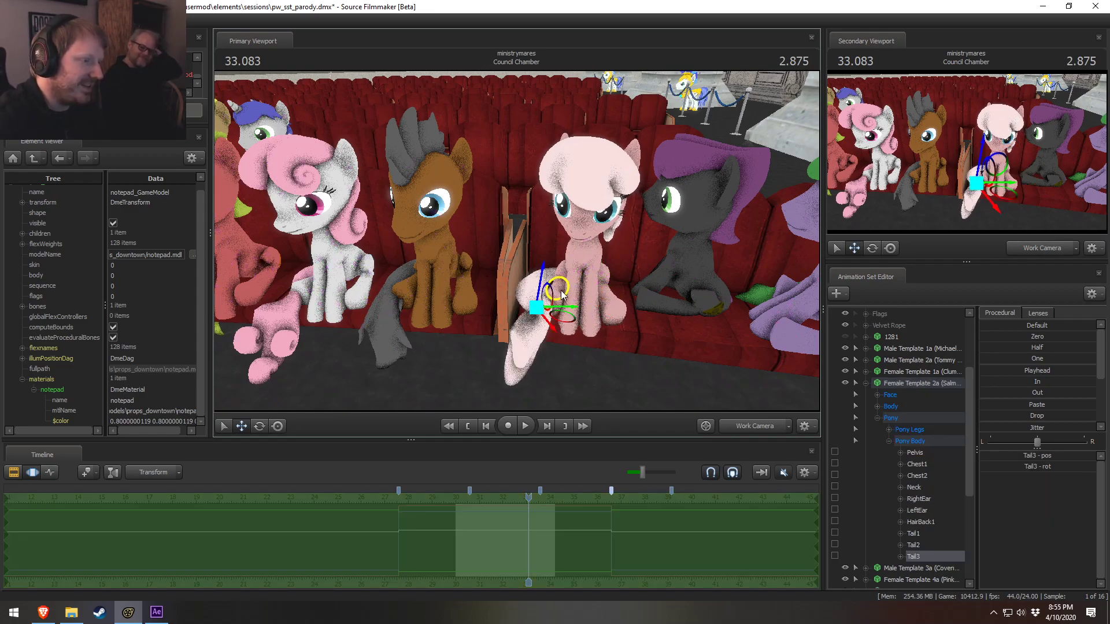
pyautogui.press('e')
pyautogui.moveTo(558, 307)
pyautogui.mouseDown()
pyautogui.moveTo(544, 298)
pyautogui.moveTo(549, 307)
pyautogui.mouseUp()
pyautogui.moveTo(565, 309); pyautogui.dragTo(519, 242)
pyautogui.keyDown('ctrl'); pyautogui.click(540, 291); pyautogui.keyUp('ctrl')
pyautogui.keyDown('ctrl'); pyautogui.click(531, 317); pyautogui.keyUp('ctrl')
pyautogui.click(878, 417)
pyautogui.click(866, 383)
# Turn and shift the black purple-maned pony, Male Template 3c, so it sits facing forward next to the pale pink pony
pyautogui.moveTo(664, 300); pyautogui.dragTo(769, 335)
pyautogui.moveTo(543, 263); pyautogui.dragTo(491, 260)
pyautogui.keyDown('ctrl'); pyautogui.click(491, 261); pyautogui.keyUp('ctrl')
pyautogui.scroll(-4, 861, 405)
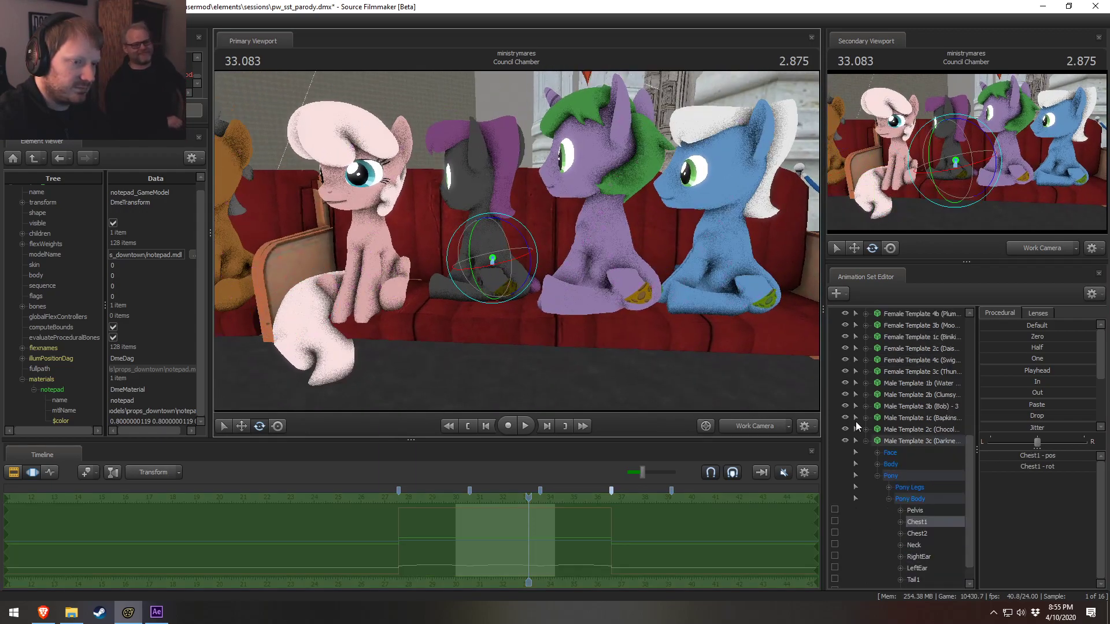
pyautogui.click(866, 441)
pyautogui.click(906, 579)
pyautogui.moveTo(664, 370); pyautogui.dragTo(651, 387)
pyautogui.moveTo(516, 286); pyautogui.dragTo(548, 266)
pyautogui.press('w')
pyautogui.keyDown('alt'); pyautogui.moveTo(649, 254); pyautogui.dragTo(665, 269); pyautogui.keyUp('alt')
pyautogui.moveTo(551, 285); pyautogui.dragTo(436, 292)
# Rotate the black pony's tail bones through Tail3 so its purple tail hangs over the seat edge, and collapse its animation set
pyautogui.press('e')
pyautogui.keyDown('ctrl'); pyautogui.click(498, 288); pyautogui.keyUp('ctrl')
pyautogui.moveTo(531, 225); pyautogui.dragTo(547, 260)
pyautogui.keyDown('ctrl'); pyautogui.click(549, 234); pyautogui.keyUp('ctrl')
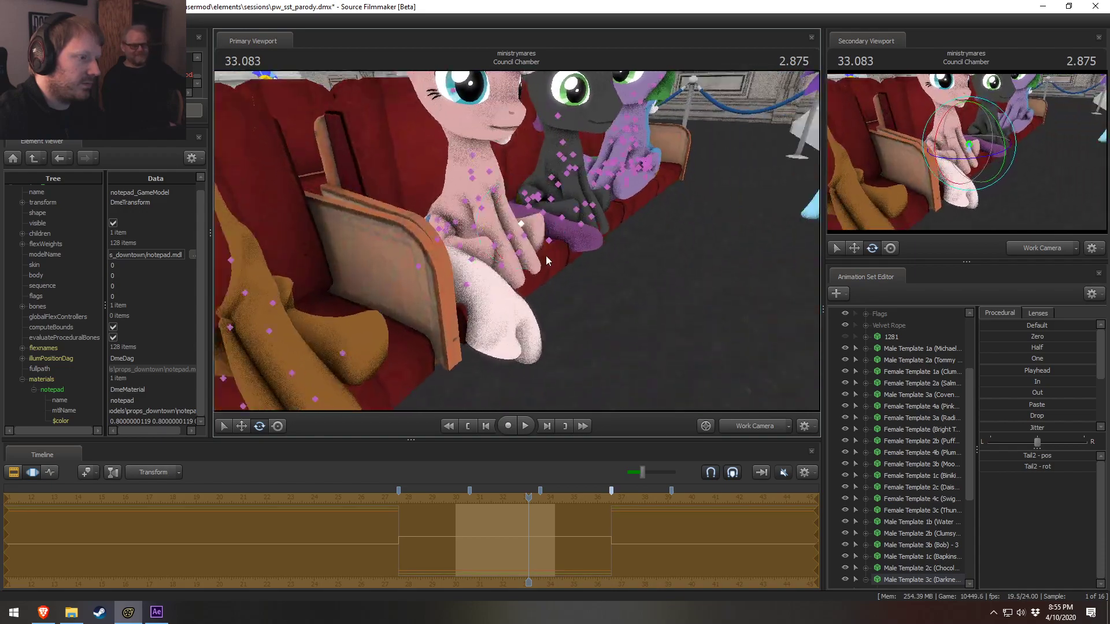
pyautogui.click(581, 225)
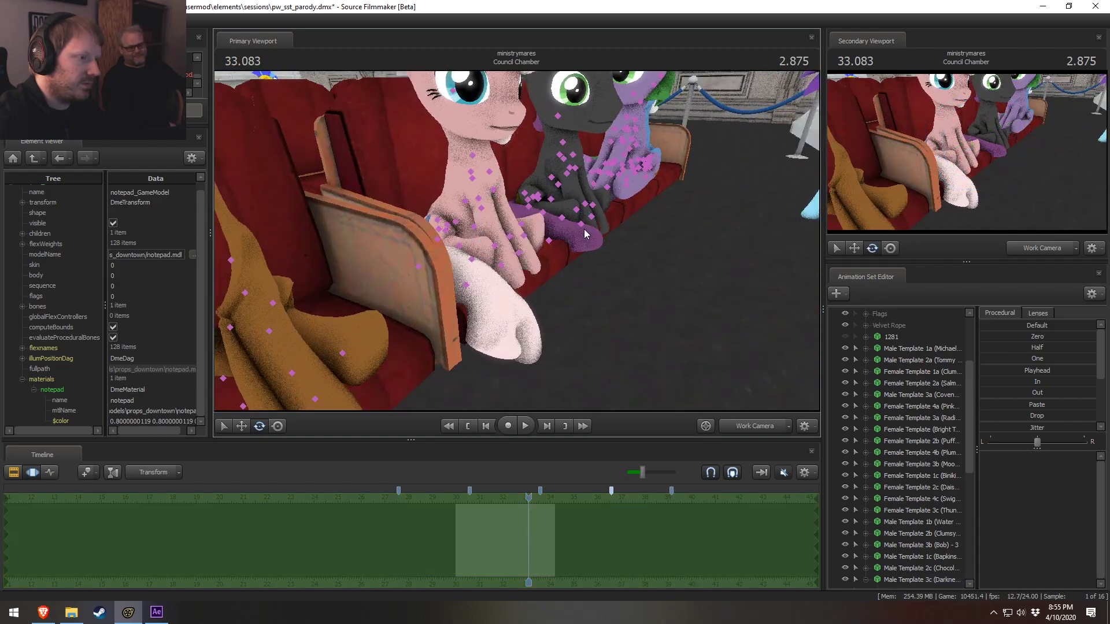
pyautogui.click(548, 240)
pyautogui.moveTo(586, 237); pyautogui.dragTo(523, 243)
pyautogui.scroll(-5, 879, 396)
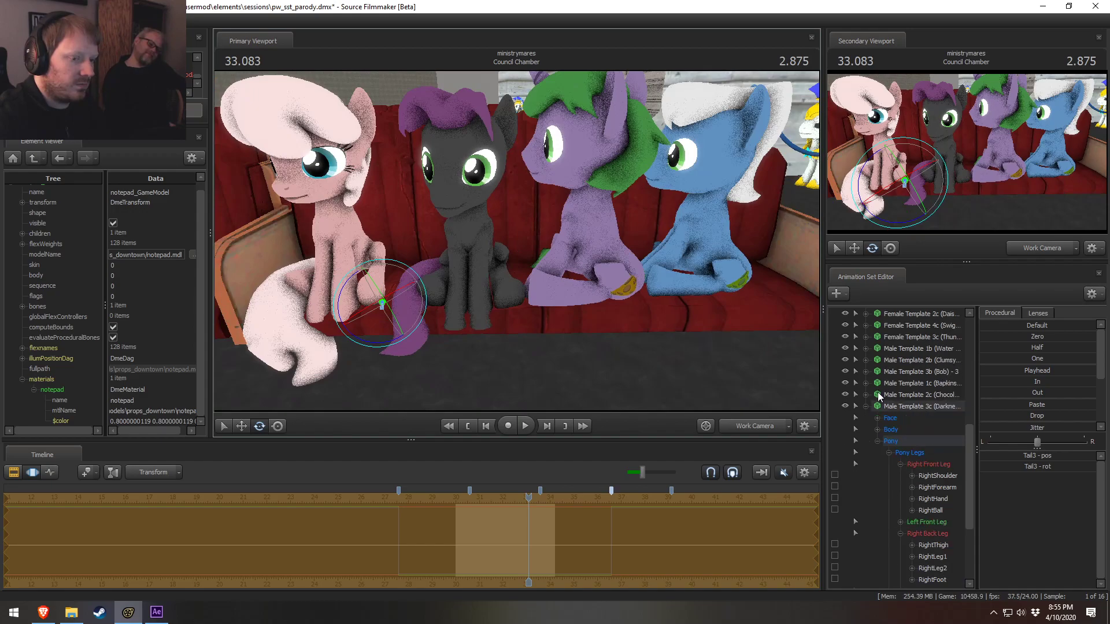
pyautogui.click(865, 406)
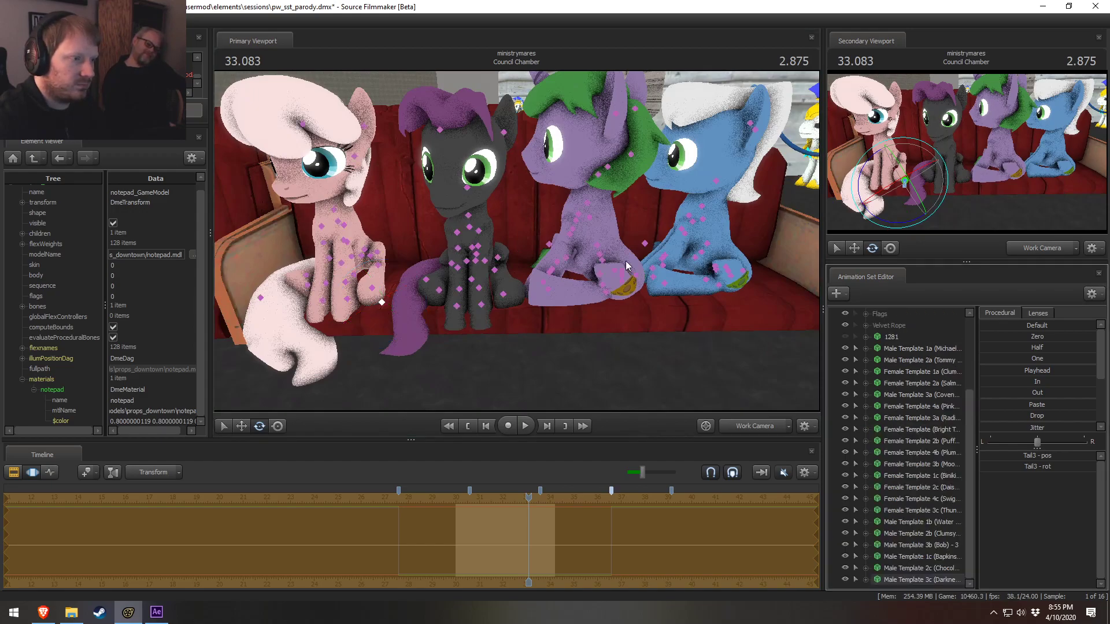
# Turn and shift the purple green-maned pony, Male Template 1b, so it sits facing forward beside the black pony
pyautogui.click(598, 247)
pyautogui.click(903, 520)
pyautogui.moveTo(696, 379); pyautogui.dragTo(721, 332)
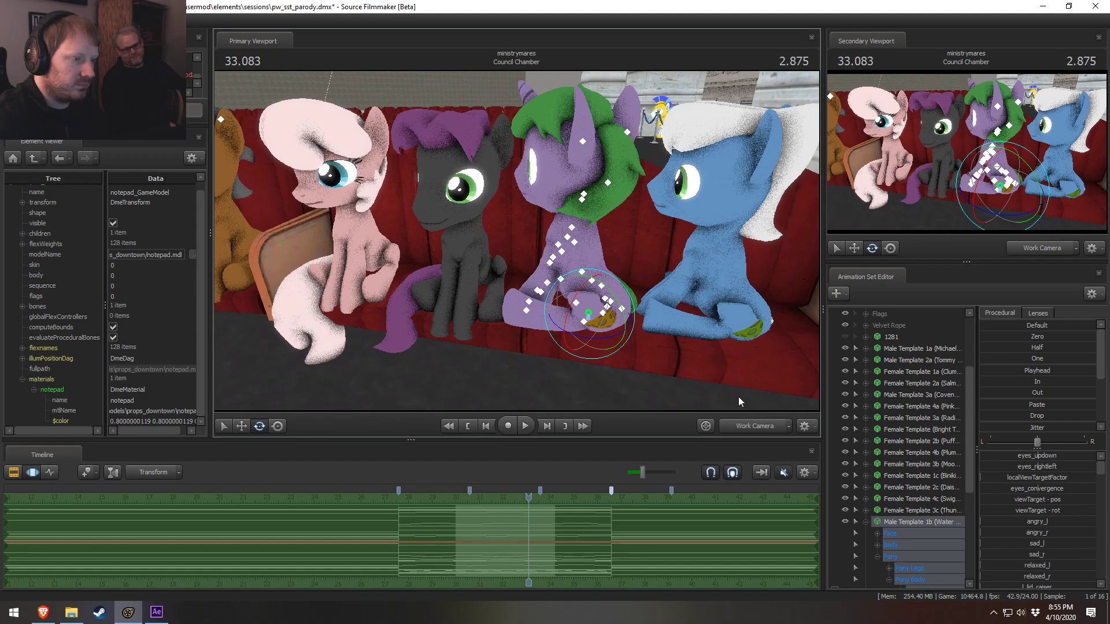
pyautogui.moveTo(629, 301); pyautogui.dragTo(664, 288)
pyautogui.press('w')
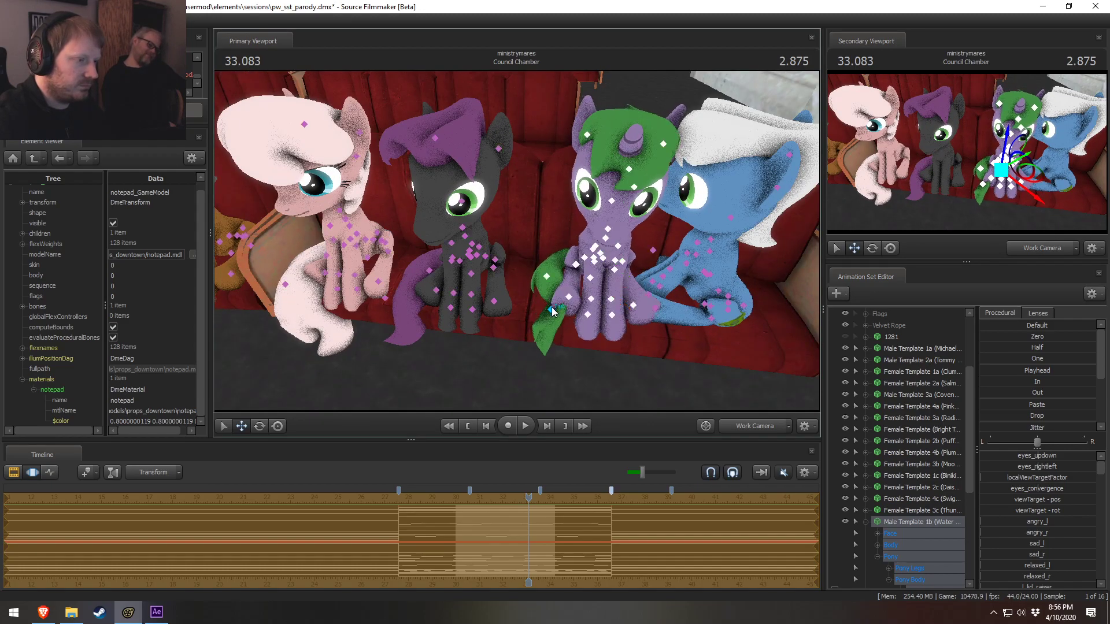
# Rotate the purple pony's Tail2 and Tail3 bones so its green tail bends over the seat edge, and collapse its animation set
pyautogui.click(552, 312)
pyautogui.moveTo(569, 306); pyautogui.dragTo(562, 269)
pyautogui.click(552, 286)
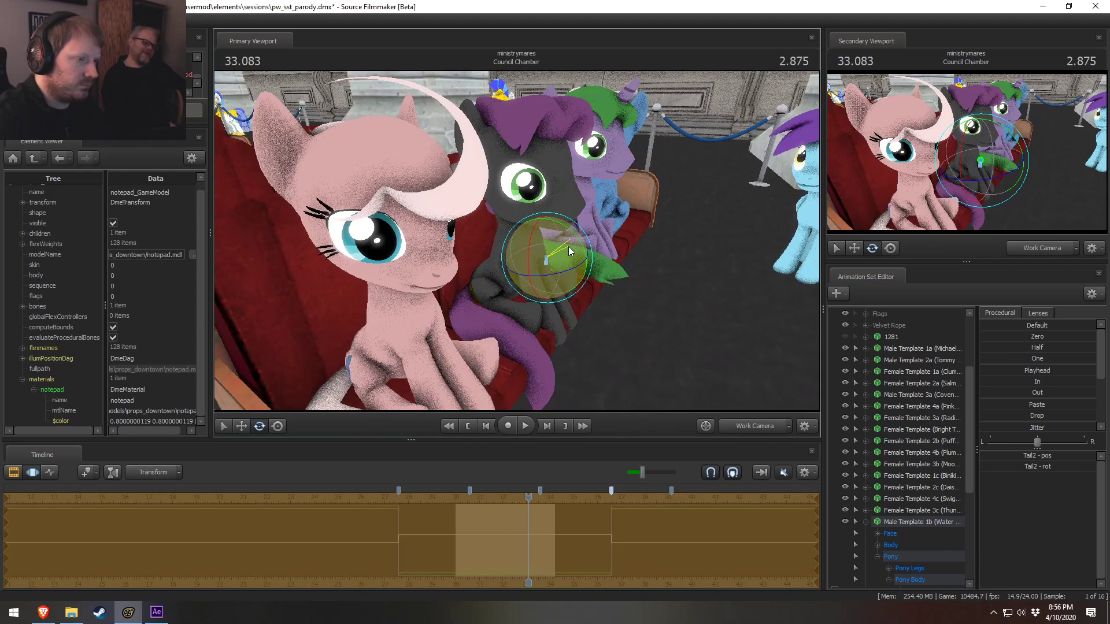
pyautogui.click(588, 270)
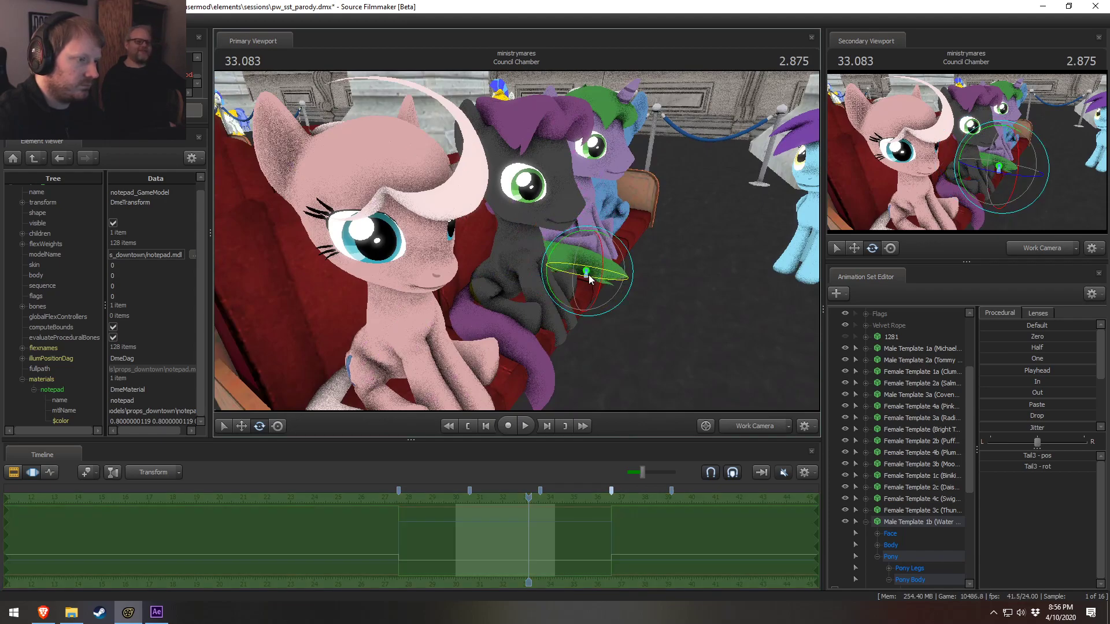
pyautogui.keyDown('alt'); pyautogui.moveTo(606, 272); pyautogui.dragTo(527, 231); pyautogui.keyUp('alt')
pyautogui.press('e')
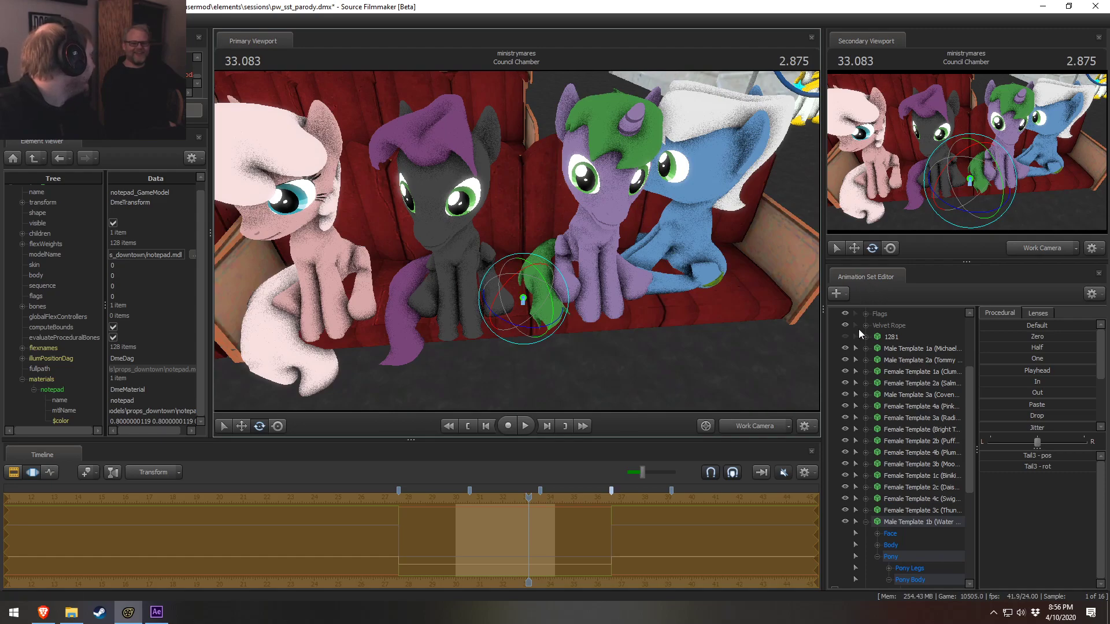
pyautogui.click(865, 522)
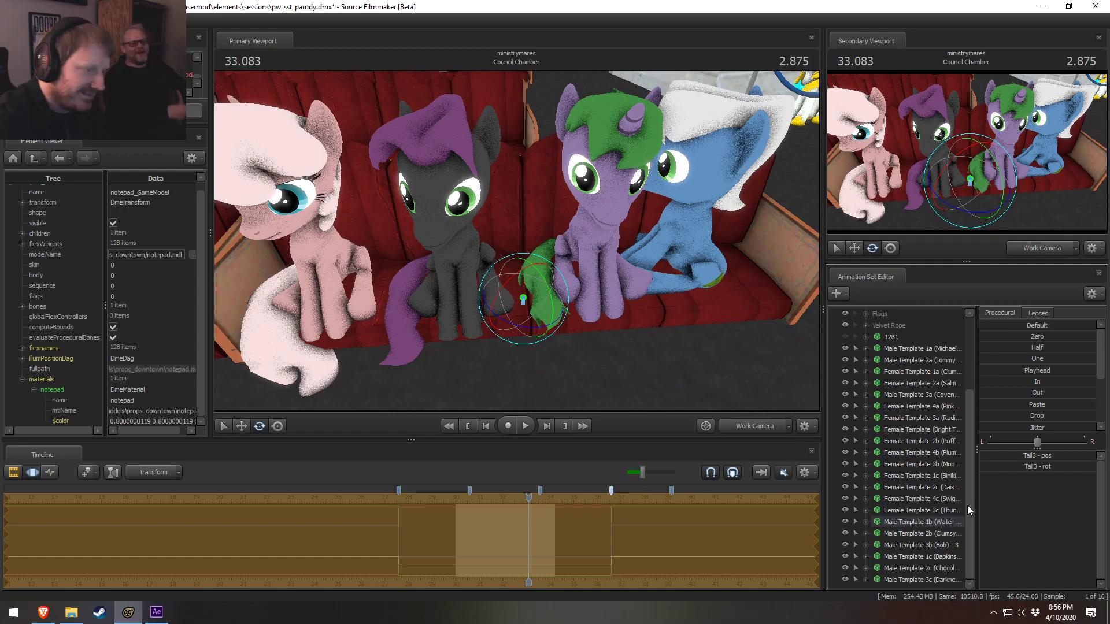
# Turn and shift the blue white-maned pony, Male Template 3b, so it sits facing forward beside the armrest at the row's end
pyautogui.press('d')
pyautogui.moveTo(721, 385); pyautogui.dragTo(682, 385)
pyautogui.click(626, 274)
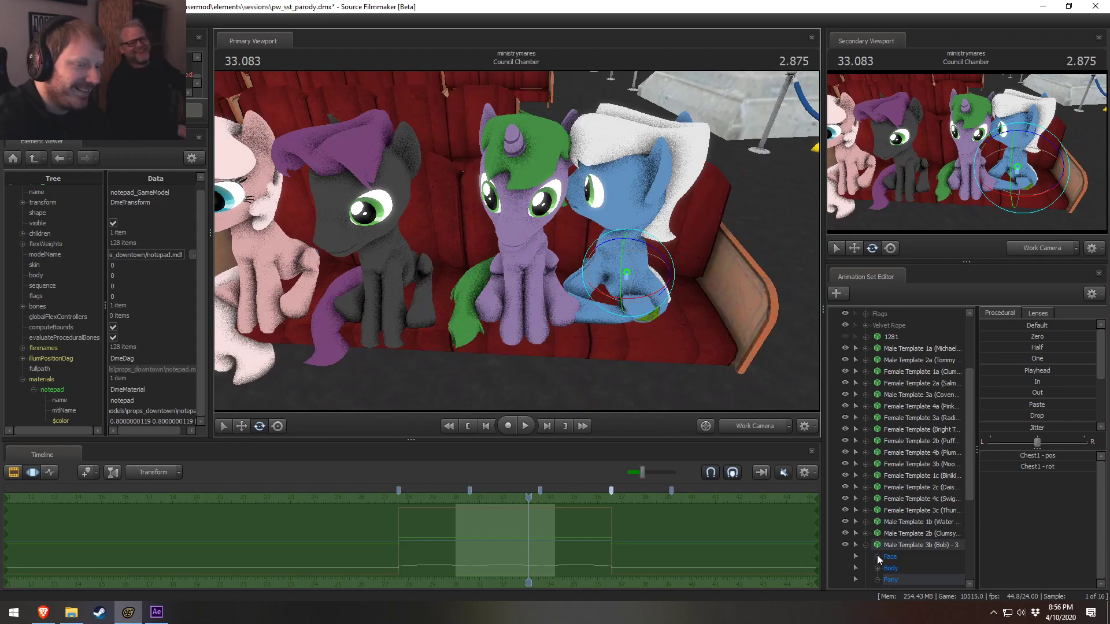
pyautogui.click(891, 547)
pyautogui.click(866, 545)
pyautogui.press('F2')
pyautogui.press('F3')
pyautogui.moveTo(627, 331); pyautogui.dragTo(586, 259)
pyautogui.press('w')
pyautogui.hotkey('ctrl', 'z')
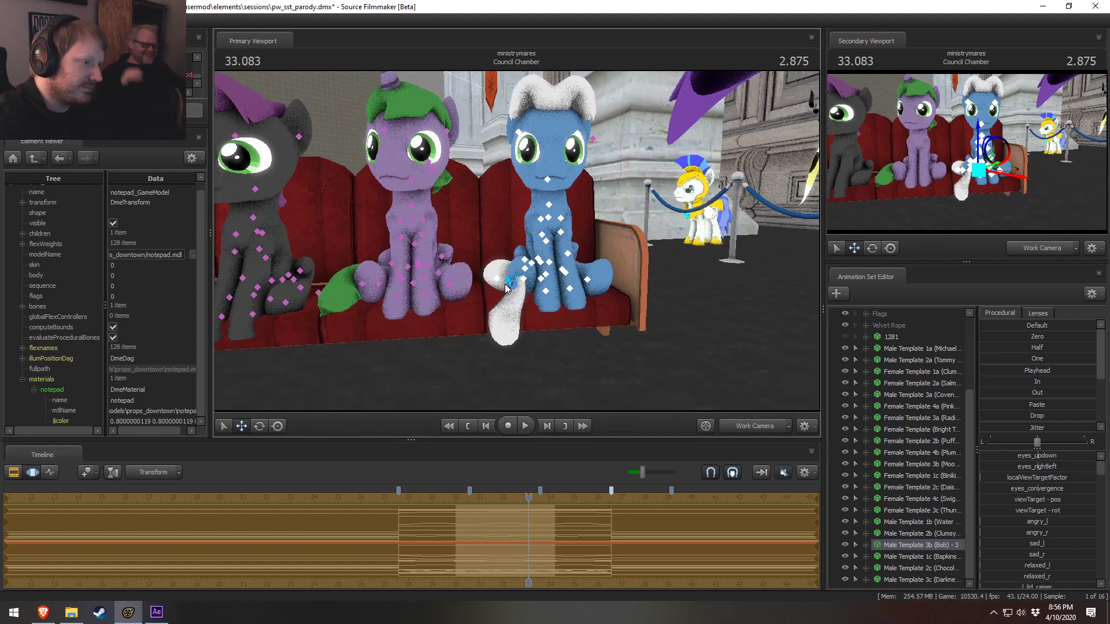
# Rotate the blue pony's Tail2 and Tail3 bones so its white tail curls down over the seat edge
pyautogui.click(506, 292)
pyautogui.moveTo(519, 262); pyautogui.dragTo(519, 262)
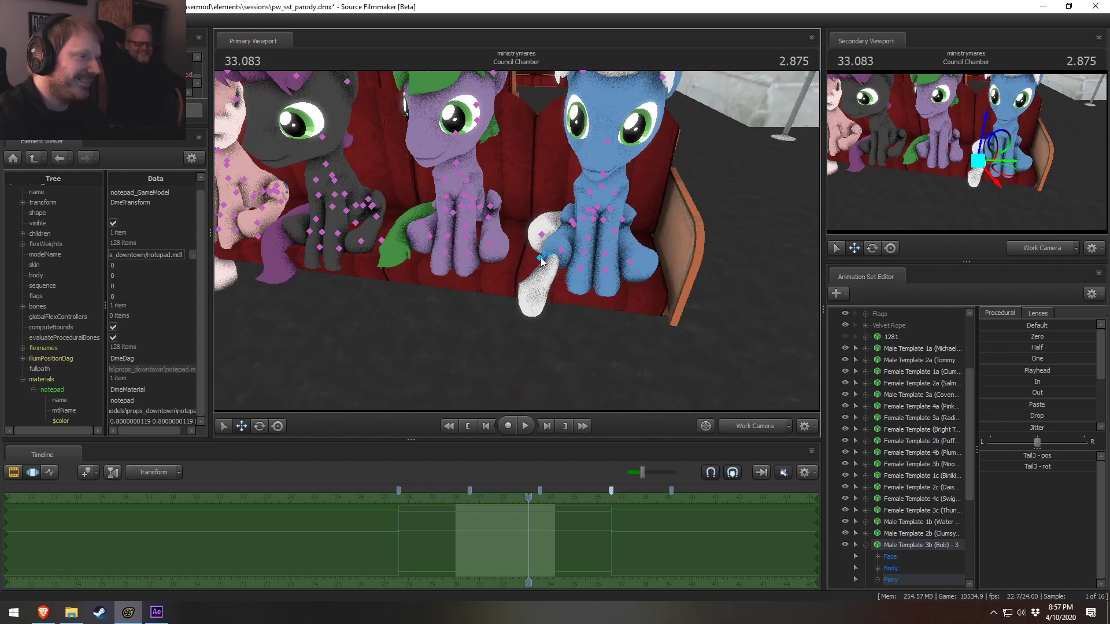
pyautogui.click(542, 261)
pyautogui.moveTo(543, 257); pyautogui.dragTo(521, 264)
pyautogui.click(559, 231)
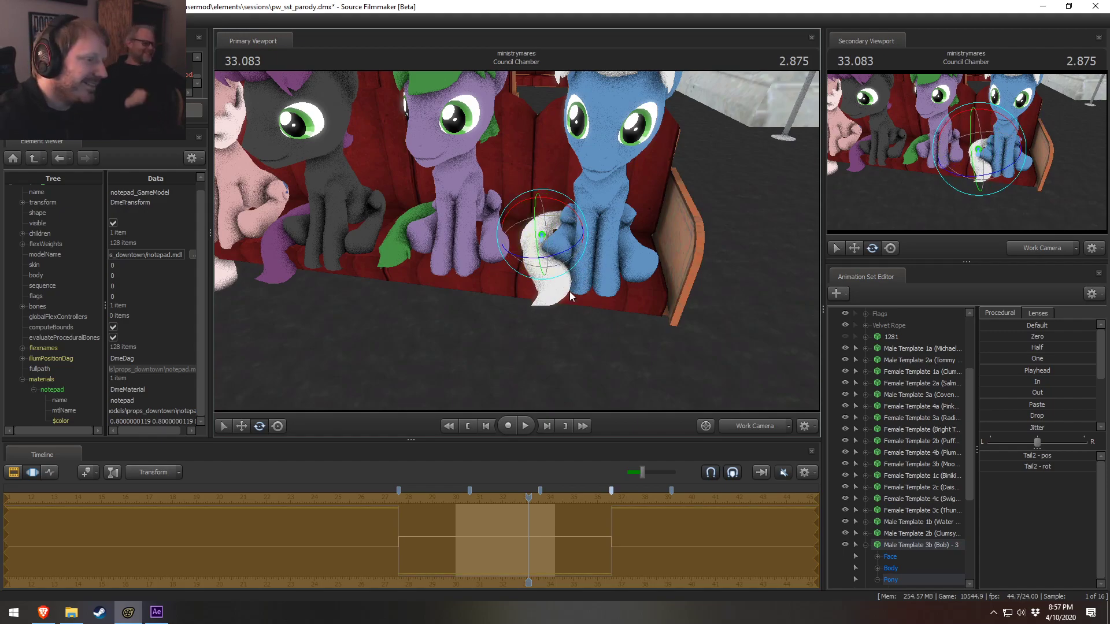
pyautogui.keyDown('ctrl'); pyautogui.click(520, 270); pyautogui.keyUp('ctrl')
pyautogui.keyDown('alt'); pyautogui.moveTo(520, 270); pyautogui.dragTo(561, 289); pyautogui.keyUp('alt')
# Enable lighting in the primary viewport and play back the Council Chamber shot through Main Camera2
pyautogui.press('s')
pyautogui.press('F2')
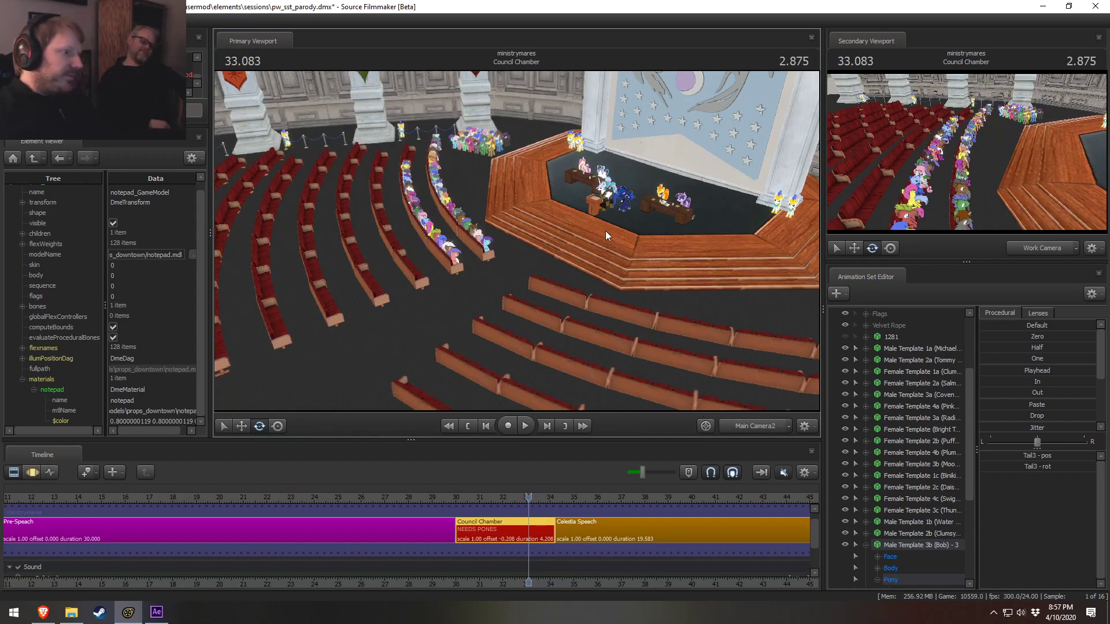
pyautogui.rightClick(573, 234)
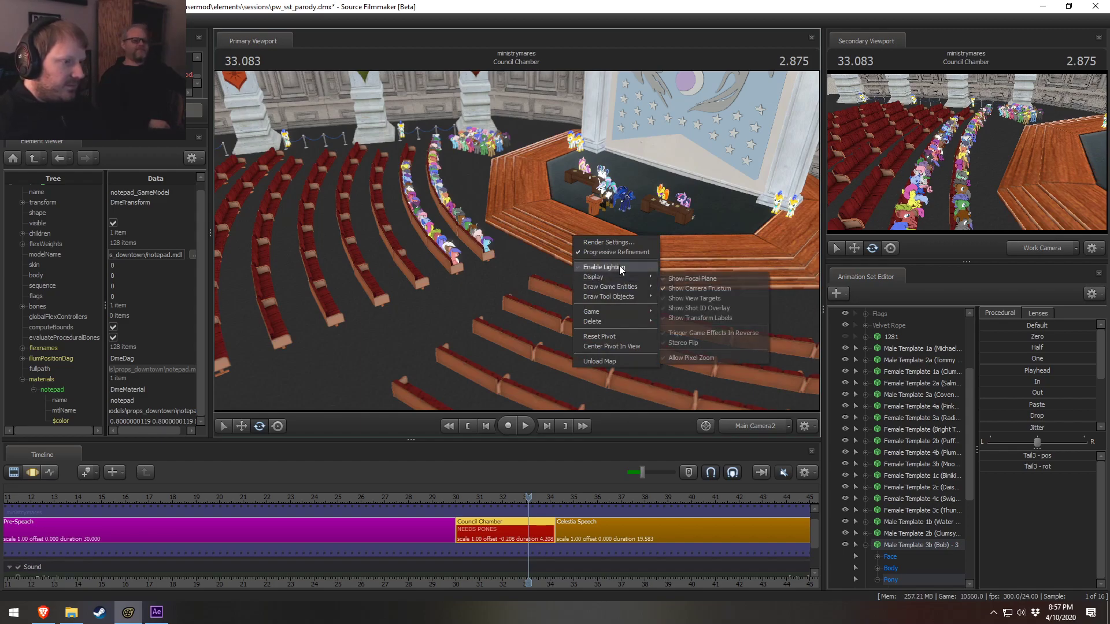
pyautogui.press('Escape')
pyautogui.press('F3')
pyautogui.press('F2')
pyautogui.press('F3')
pyautogui.press('F2')
pyautogui.moveTo(468, 497); pyautogui.dragTo(458, 497)
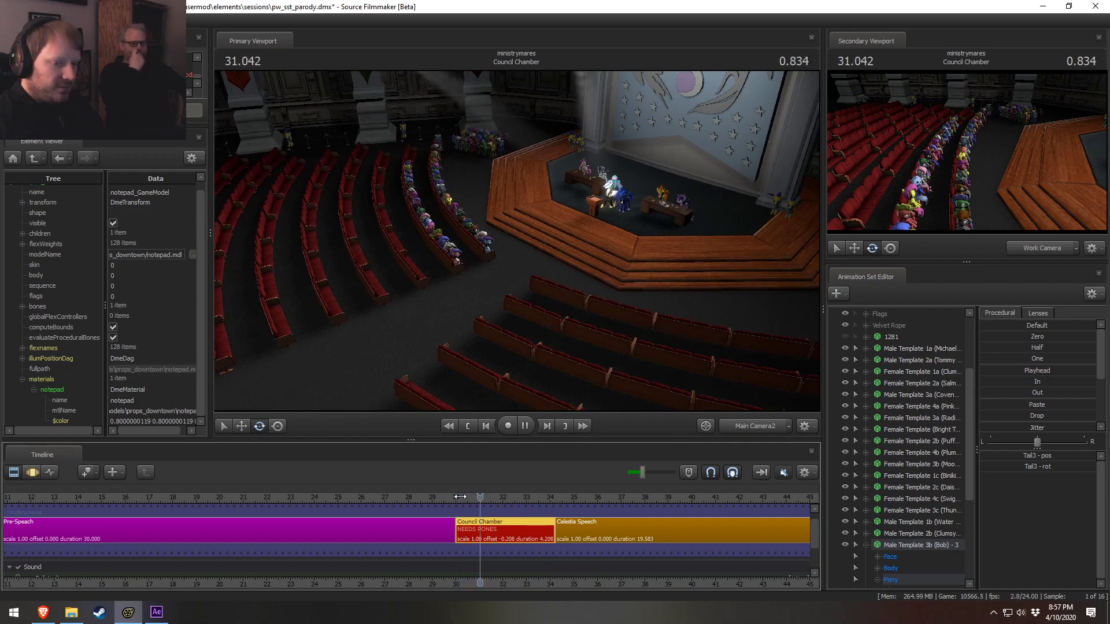
pyautogui.press('space')
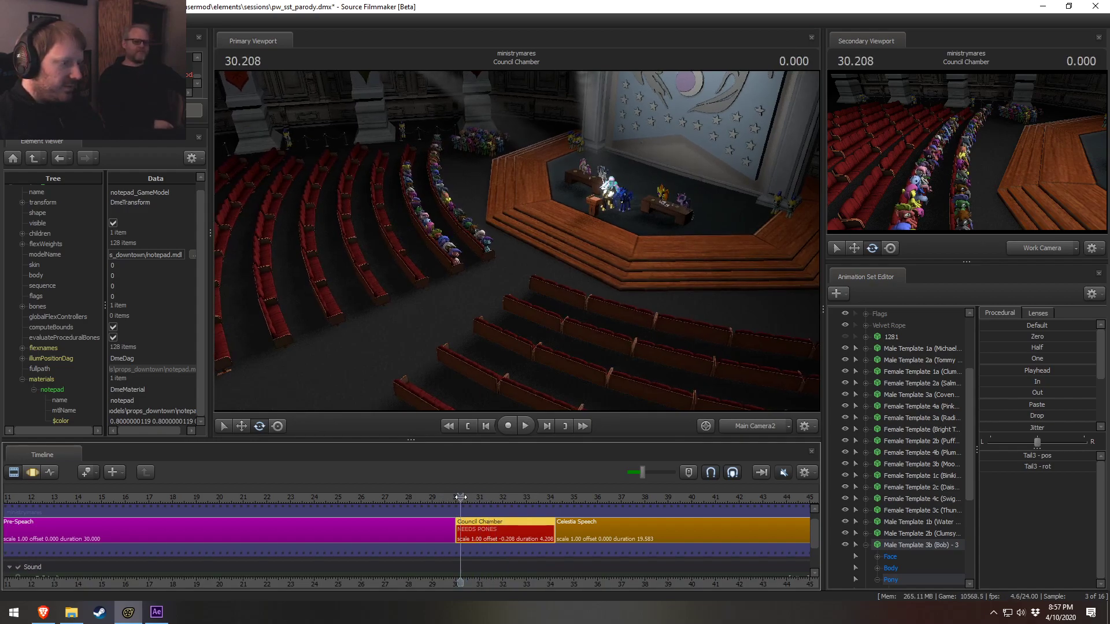
pyautogui.press('space')
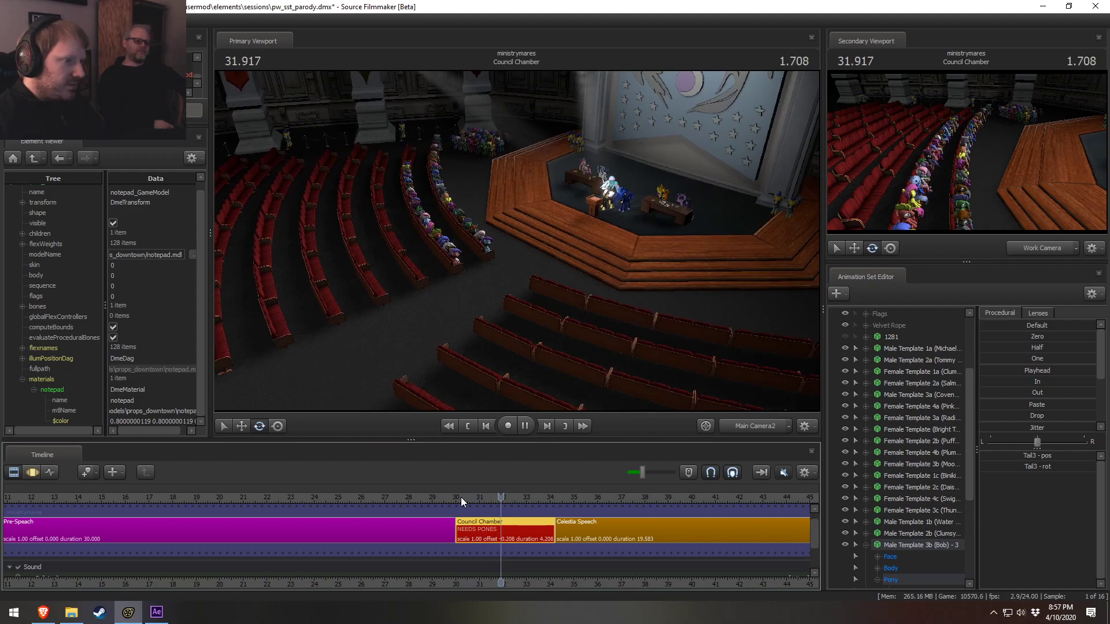
pyautogui.press('space')
pyautogui.click(463, 498)
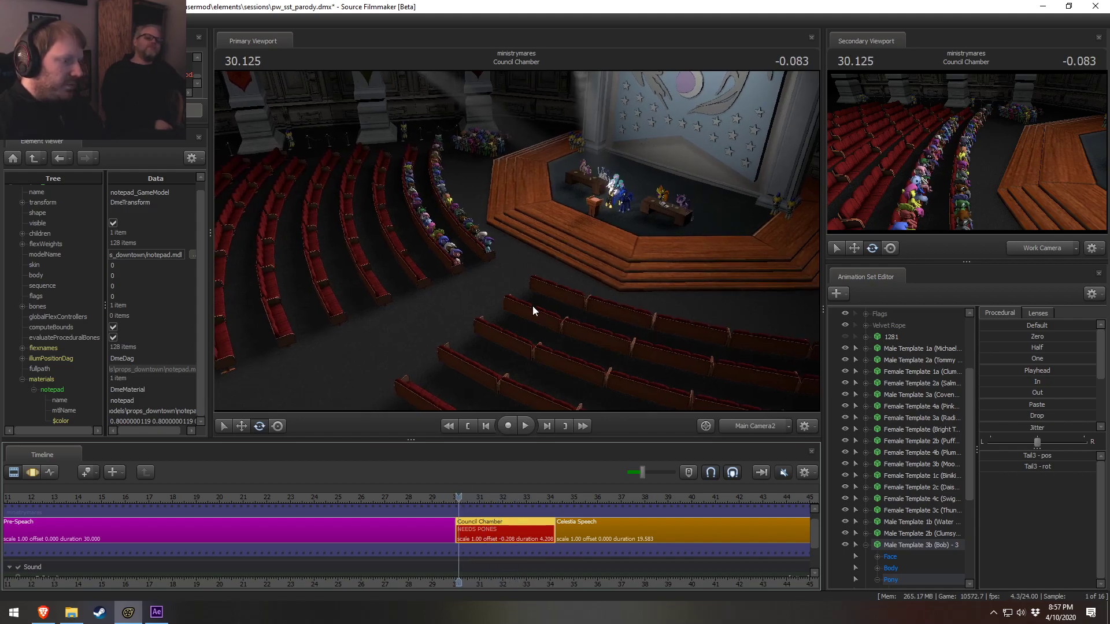
# Turn off the viewport lighting and replay the Council Chamber shot, leaving the playhead at 30.750
pyautogui.rightClick(534, 301)
pyautogui.click(558, 335)
pyautogui.press('space')
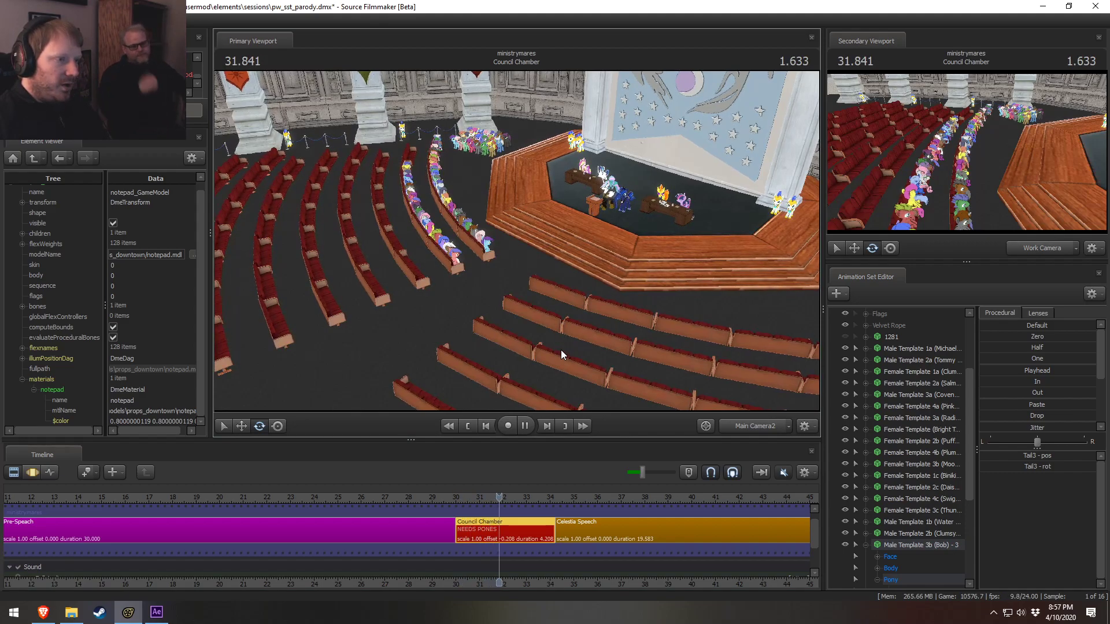
pyautogui.press('space')
pyautogui.press('F3')
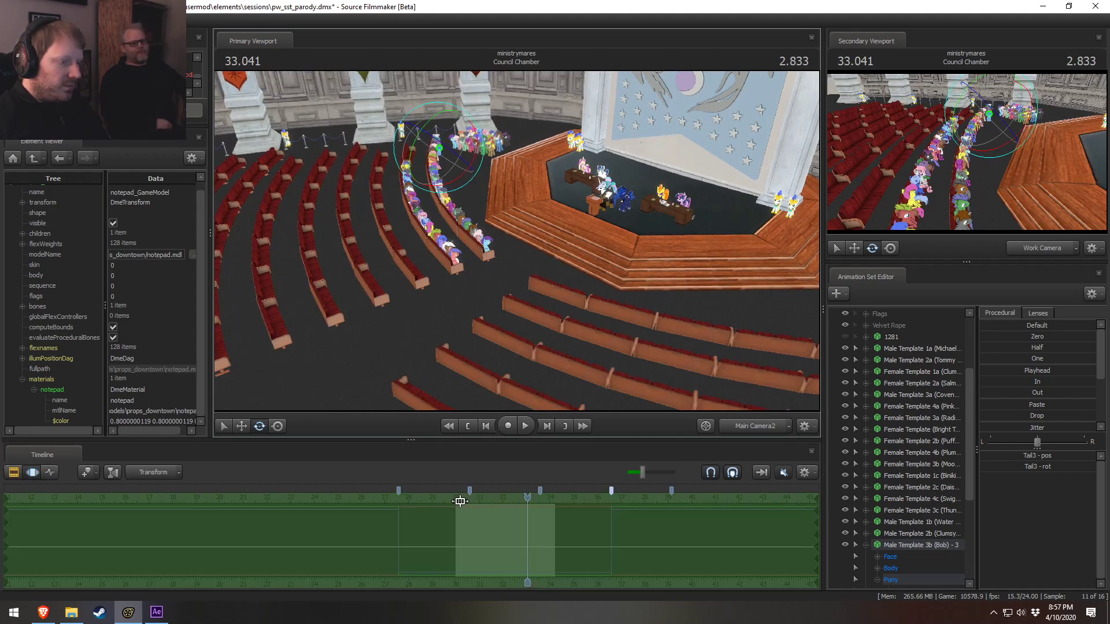
pyautogui.press('F2')
pyautogui.moveTo(459, 501)
pyautogui.mouseDown()
pyautogui.moveTo(508, 502)
pyautogui.moveTo(473, 499)
pyautogui.mouseUp()
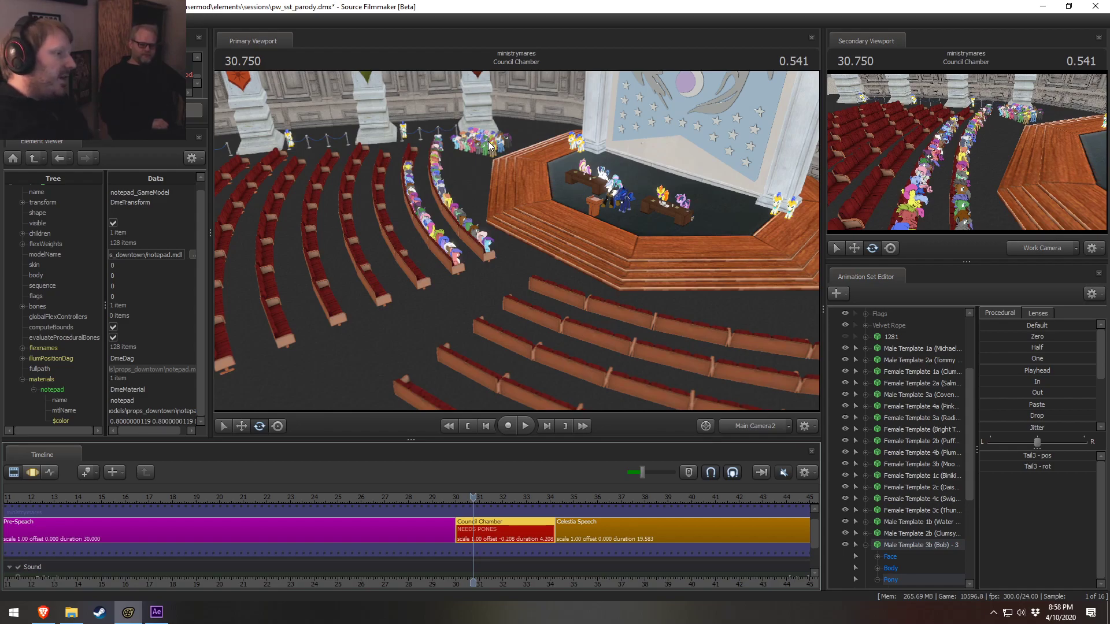
# Examine the filled and empty bench rows from above with the Work Camera, comparing them with the Main Camera2 framing
pyautogui.moveTo(646, 299); pyautogui.dragTo(532, 238)
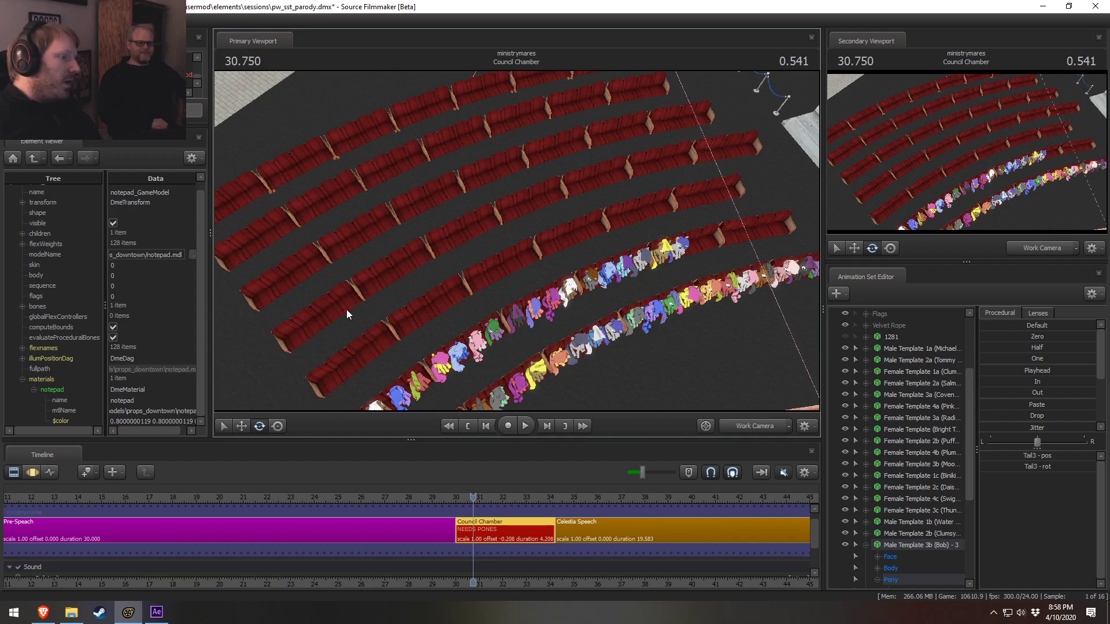
pyautogui.click(769, 422)
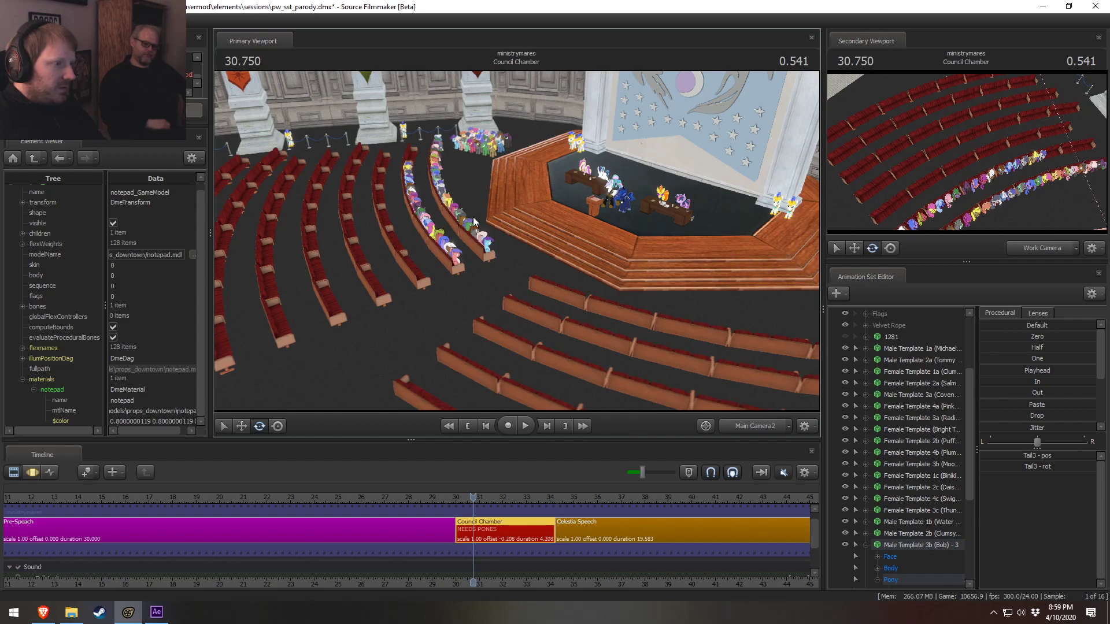
pyautogui.click(752, 427)
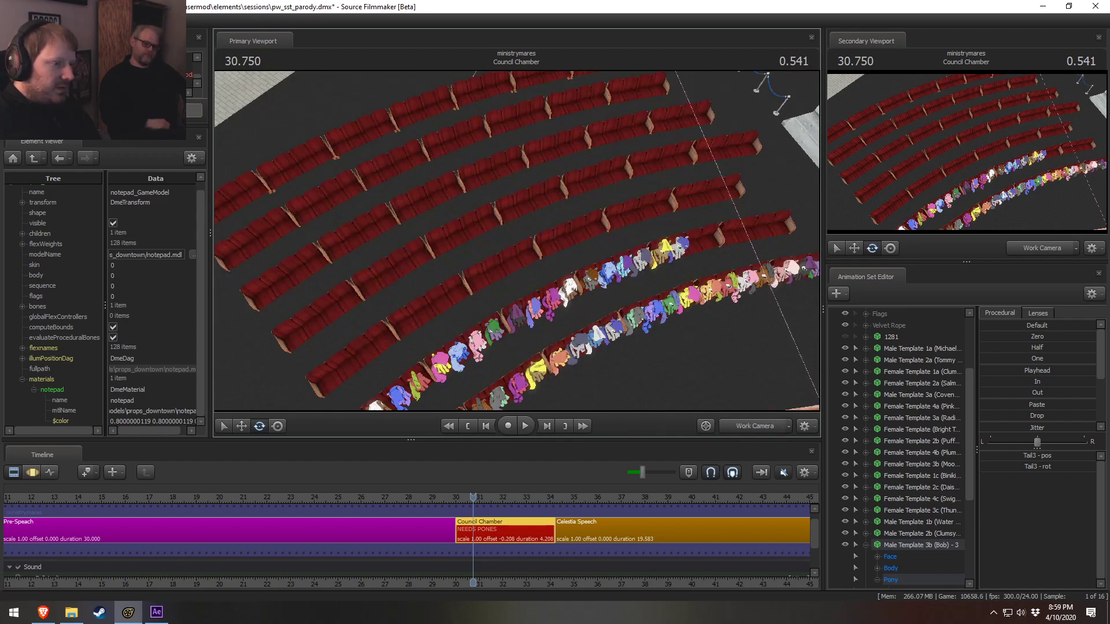
pyautogui.moveTo(538, 231); pyautogui.dragTo(516, 240)
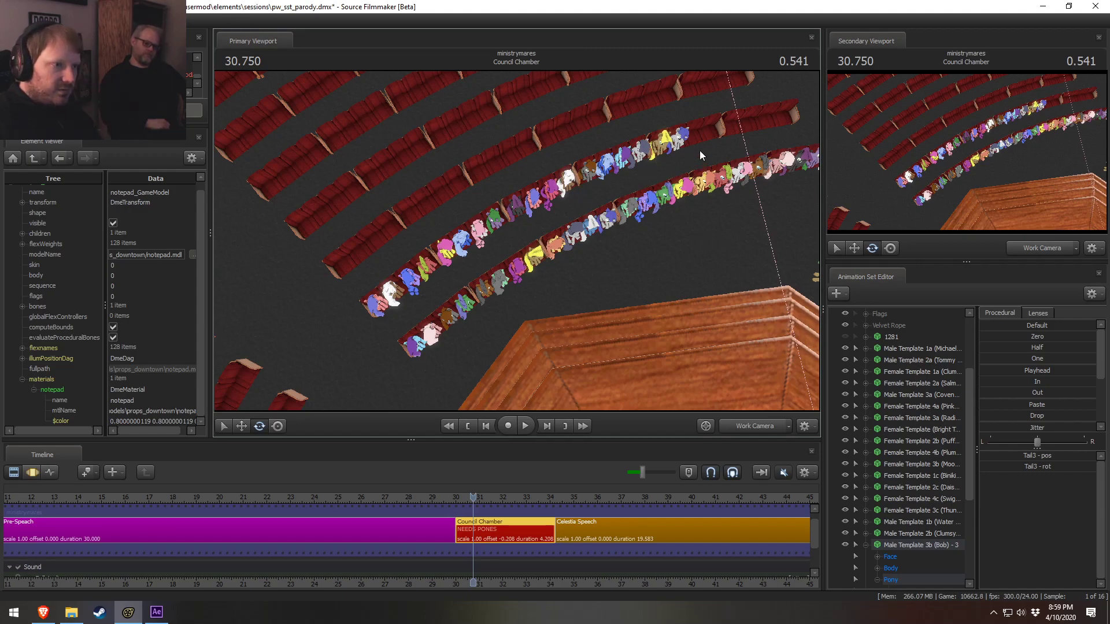
pyautogui.moveTo(746, 171); pyautogui.dragTo(578, 173)
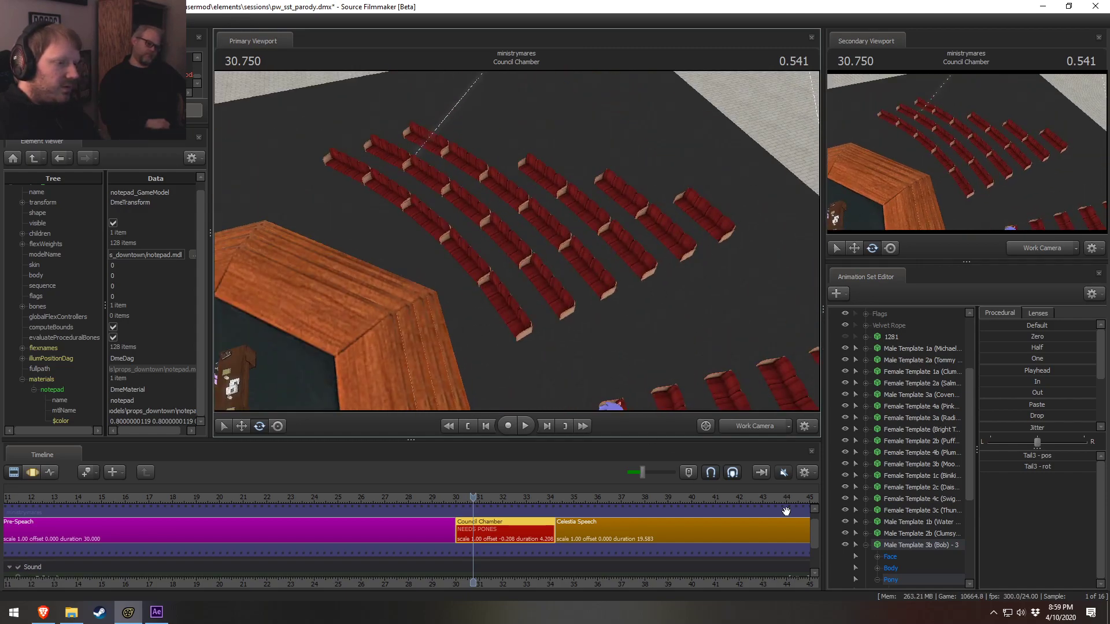
pyautogui.click(749, 424)
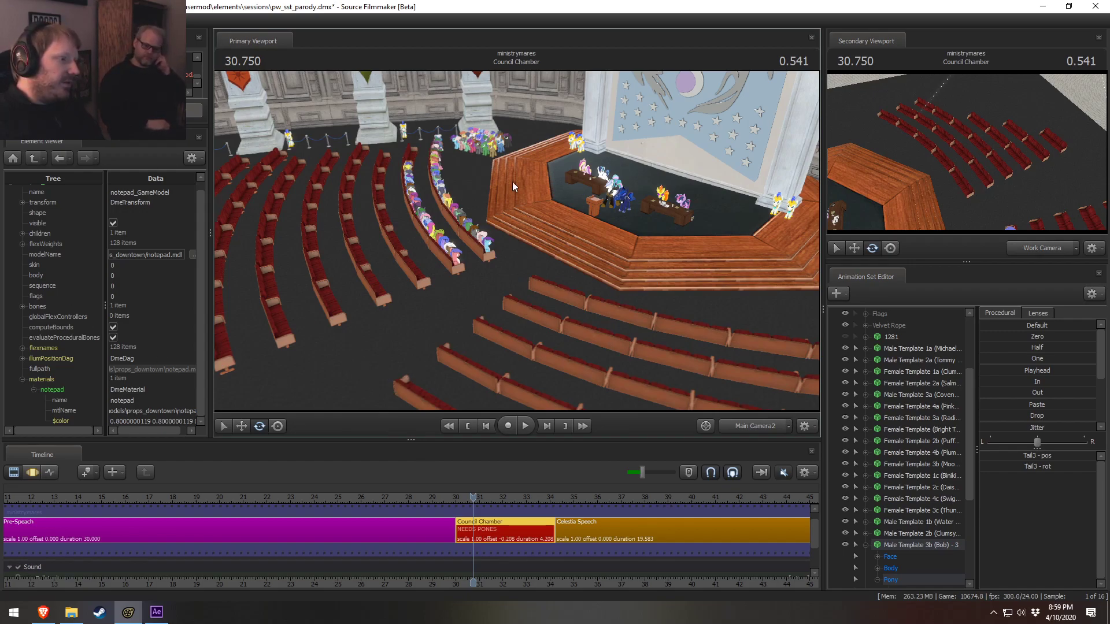
# Play back the unlit Council Chamber shot from its start with the neighbouring shots shown in the timeline
pyautogui.scroll(-5, 643, 491)
pyautogui.scroll(-3, 621, 497)
pyautogui.moveTo(625, 496); pyautogui.dragTo(468, 496)
pyautogui.press('space')
pyautogui.press('space')
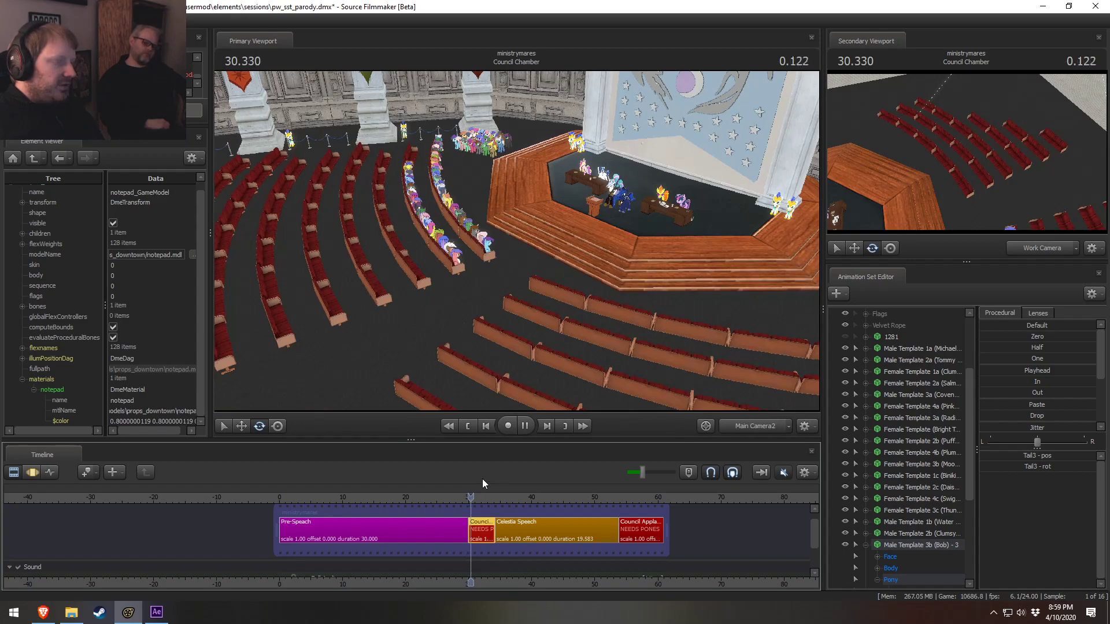
pyautogui.press('space')
# Enable the viewport lighting again and play the Council Chamber shot from its start, stopping at 32.541
pyautogui.rightClick(478, 327)
pyautogui.click(504, 357)
pyautogui.click(475, 496)
pyautogui.moveTo(474, 495)
pyautogui.mouseDown()
pyautogui.moveTo(486, 499)
pyautogui.moveTo(470, 502)
pyautogui.mouseUp()
pyautogui.press('space')
pyautogui.scroll(2, 473, 502)
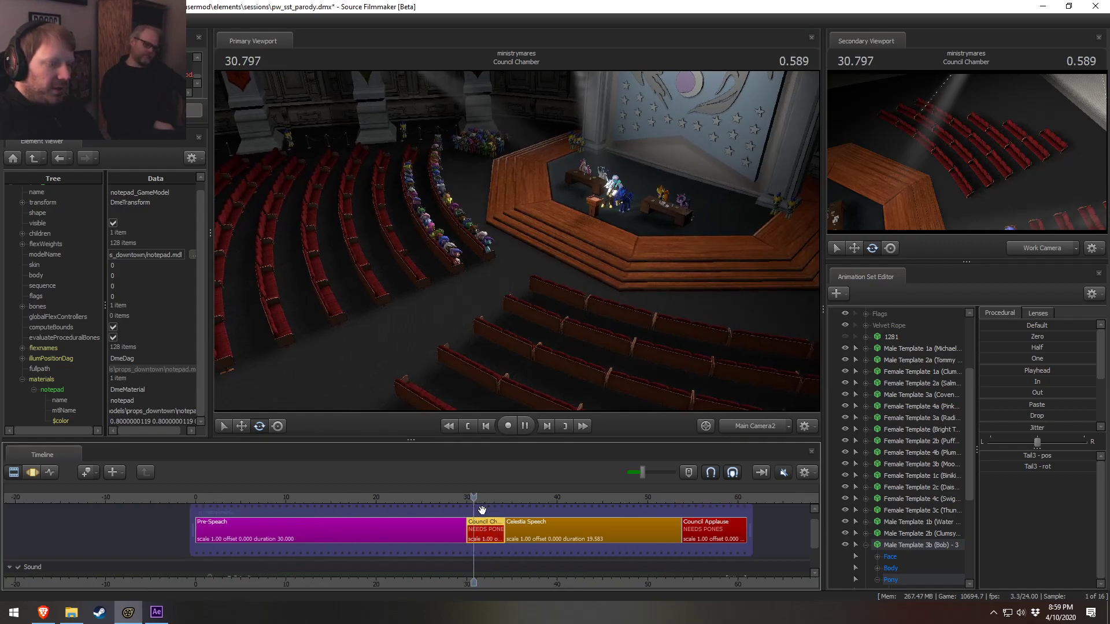
pyautogui.press('space')
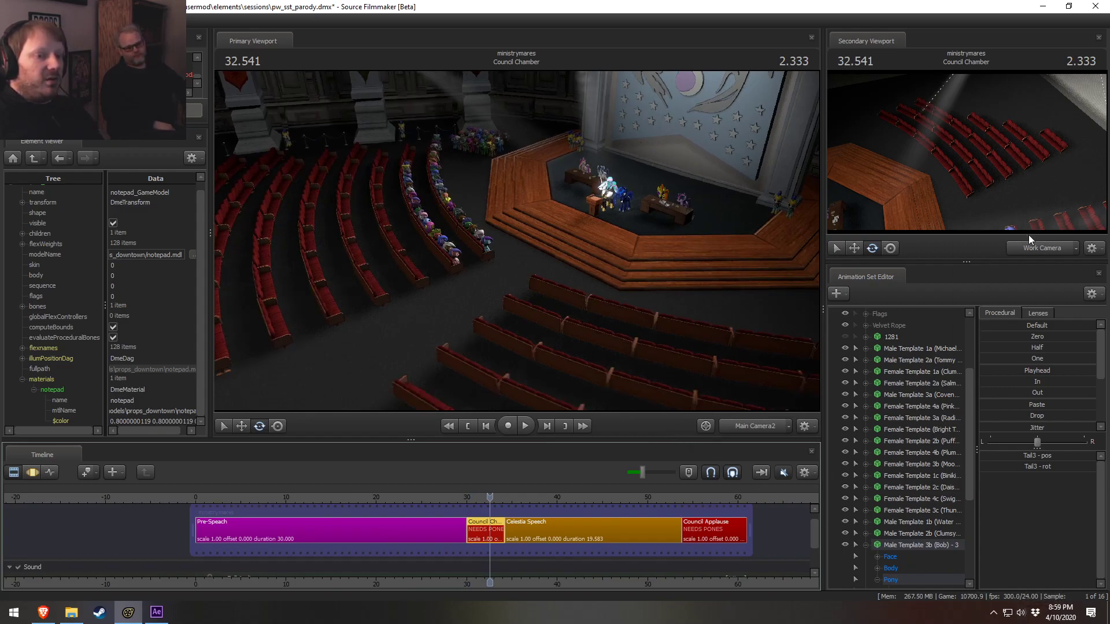
# Review the lit Main Camera2 view and move the playhead back to 30.625 in the Council Chamber shot
pyautogui.press('F3')
pyautogui.press('F2')
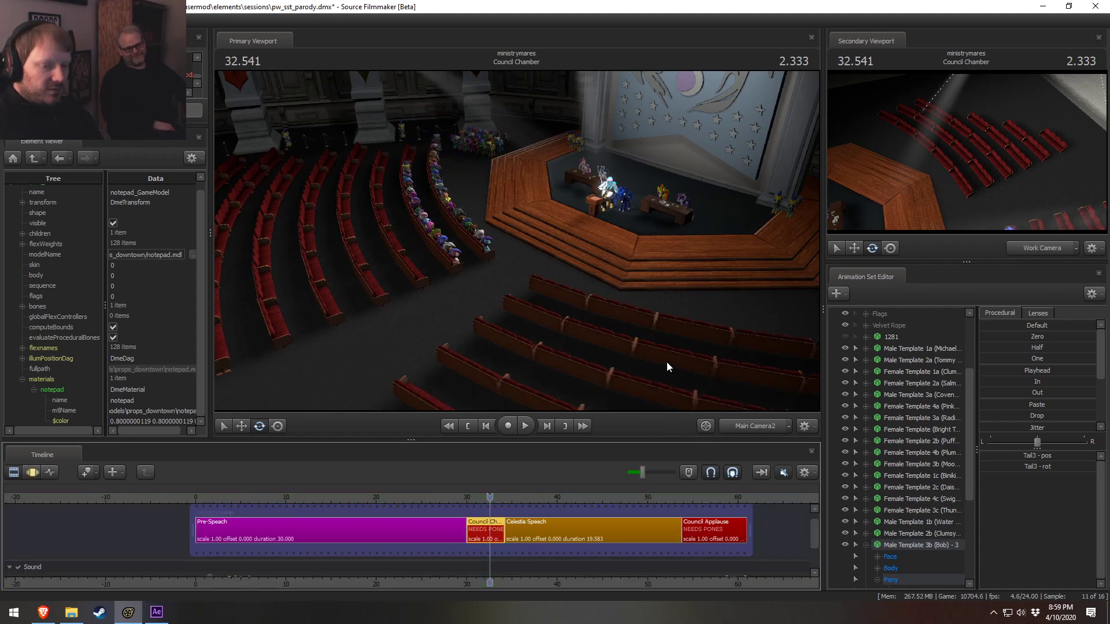
pyautogui.press('space')
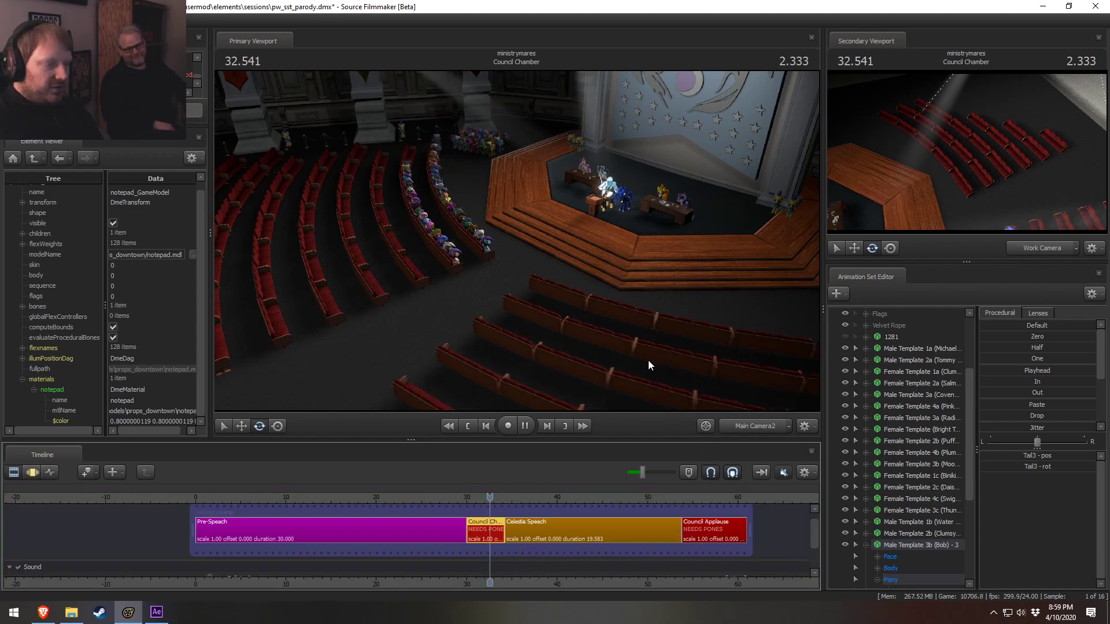
pyautogui.click(473, 498)
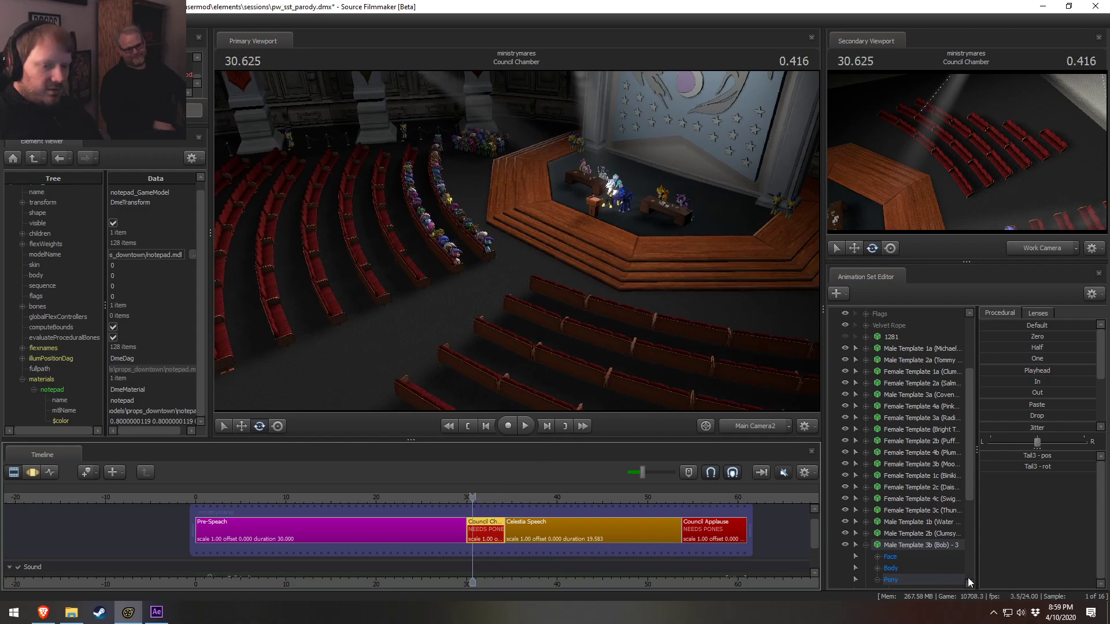
# Play the Council Chamber shot across its cut into Celestia Speech, then return the playhead to 31.458 in the Council Chamber
pyautogui.press('space')
pyautogui.press('F3')
pyautogui.press('F2')
pyautogui.press('F3')
pyautogui.press('F2')
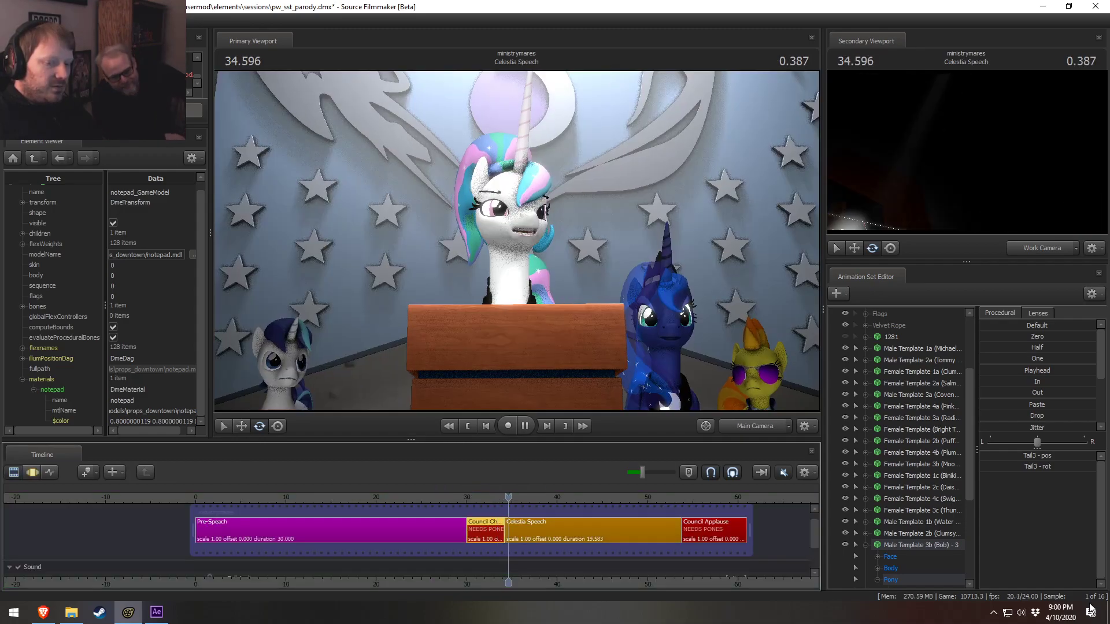
pyautogui.press('F3')
pyautogui.press('F2')
pyautogui.click(479, 501)
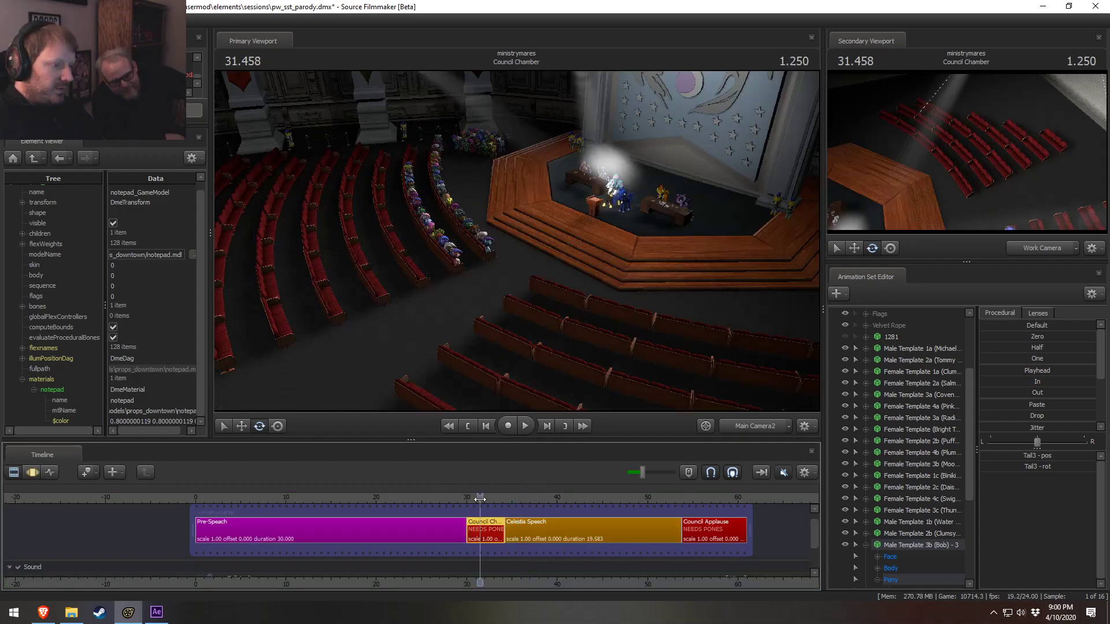
pyautogui.press('F3')
pyautogui.press('F2')
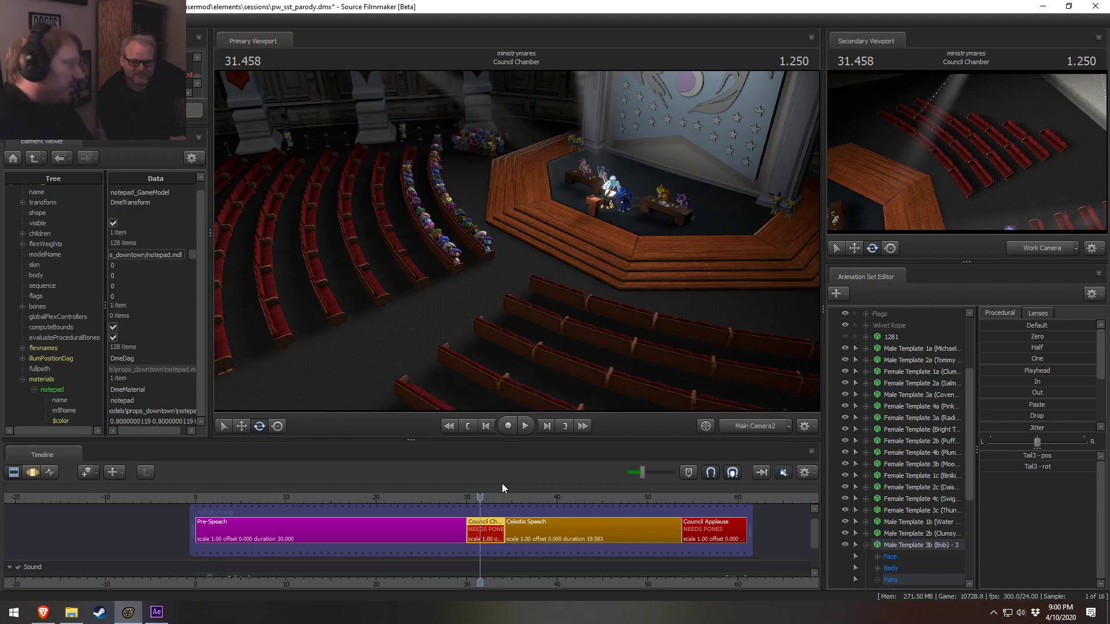
# Set the progressive refinement samples to 128 for both depth of field and motion blur
pyautogui.click(383, 211)
pyautogui.press('p')
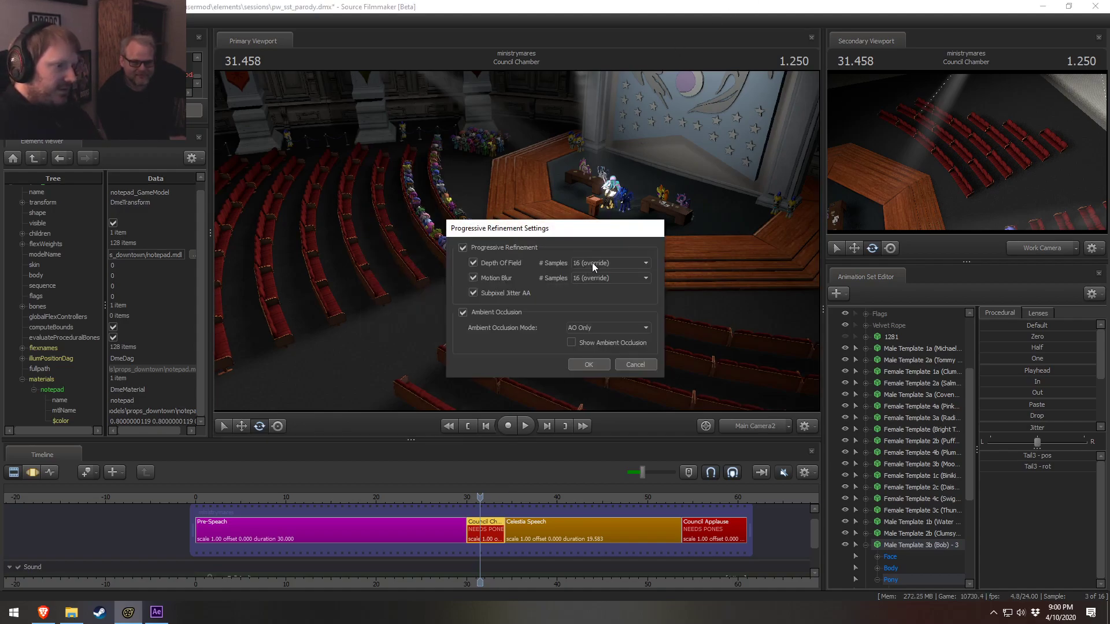
pyautogui.click(592, 262)
pyautogui.click(592, 313)
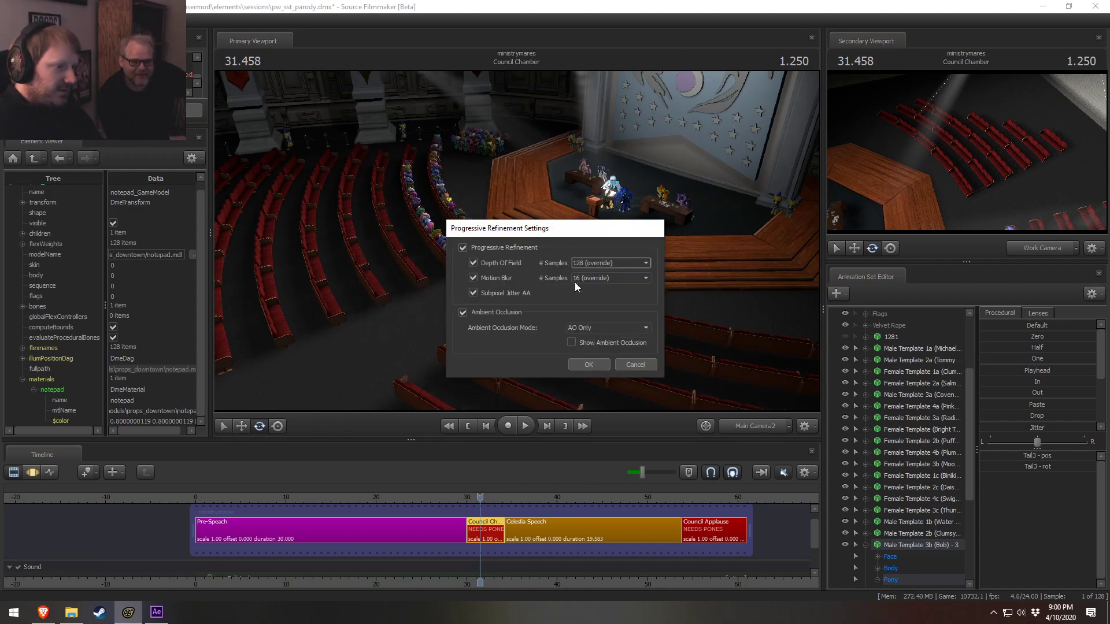
pyautogui.click(591, 326)
pyautogui.click(589, 364)
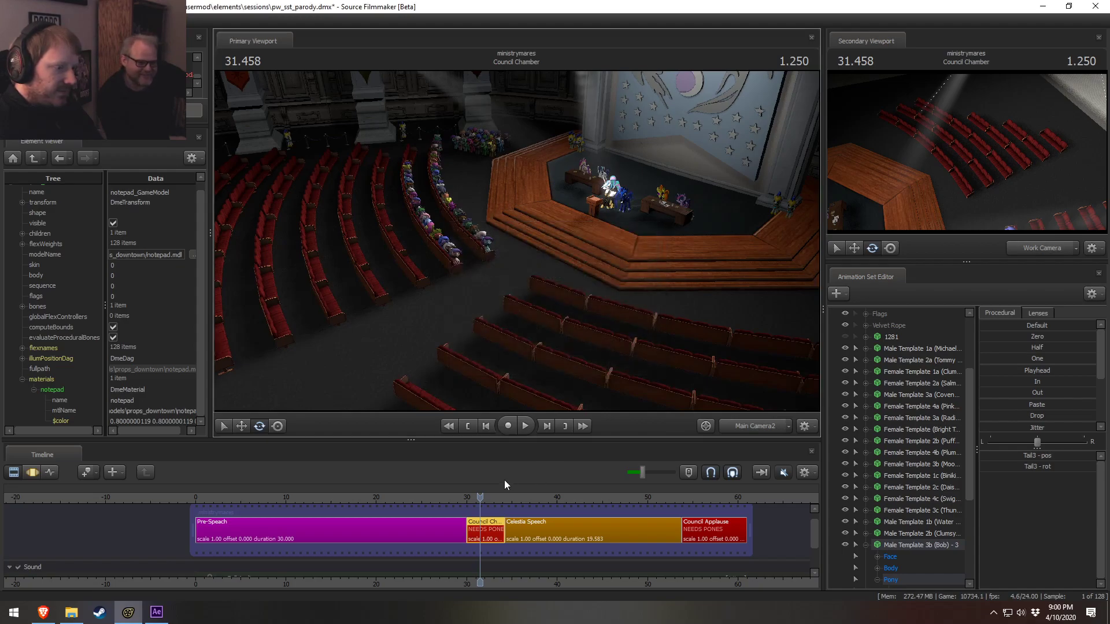
# Review the refined Main Camera2 view, play the Council Chamber shot briefly and place the playhead at 31.958
pyautogui.click(440, 152)
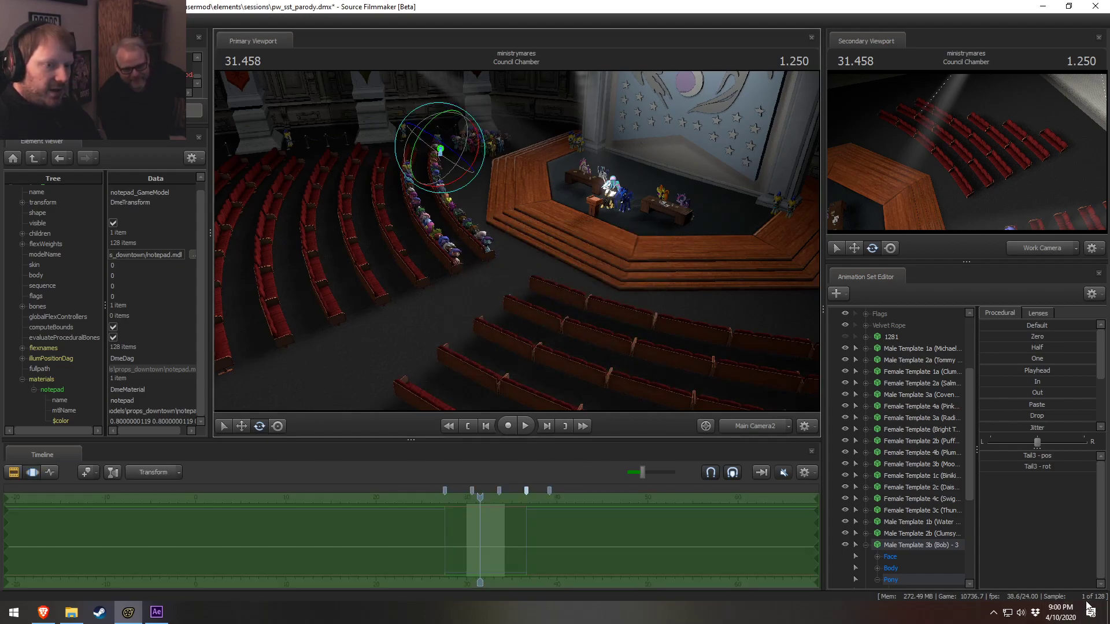
pyautogui.click(566, 285)
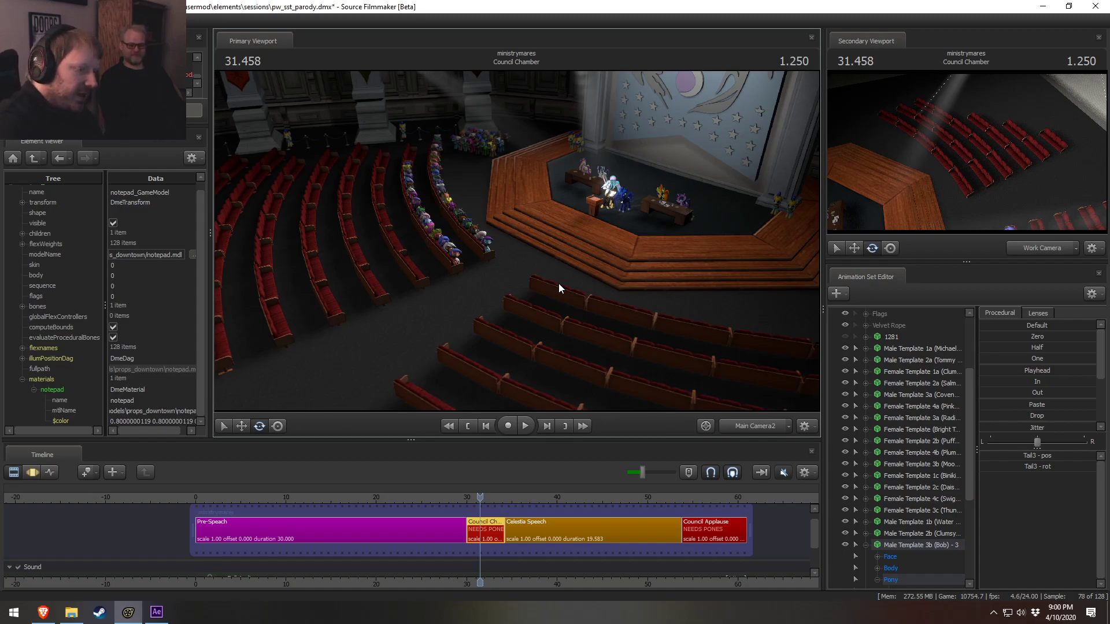
pyautogui.press('space')
pyautogui.scroll(2, 494, 509)
pyautogui.moveTo(492, 503); pyautogui.dragTo(481, 502)
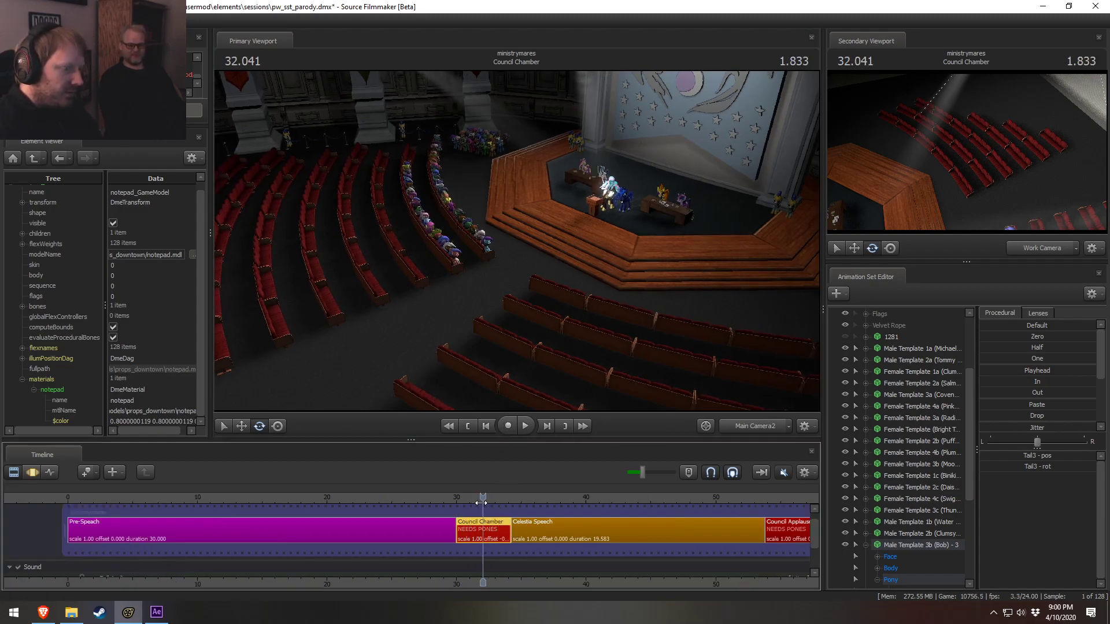
pyautogui.scroll(3, 466, 501)
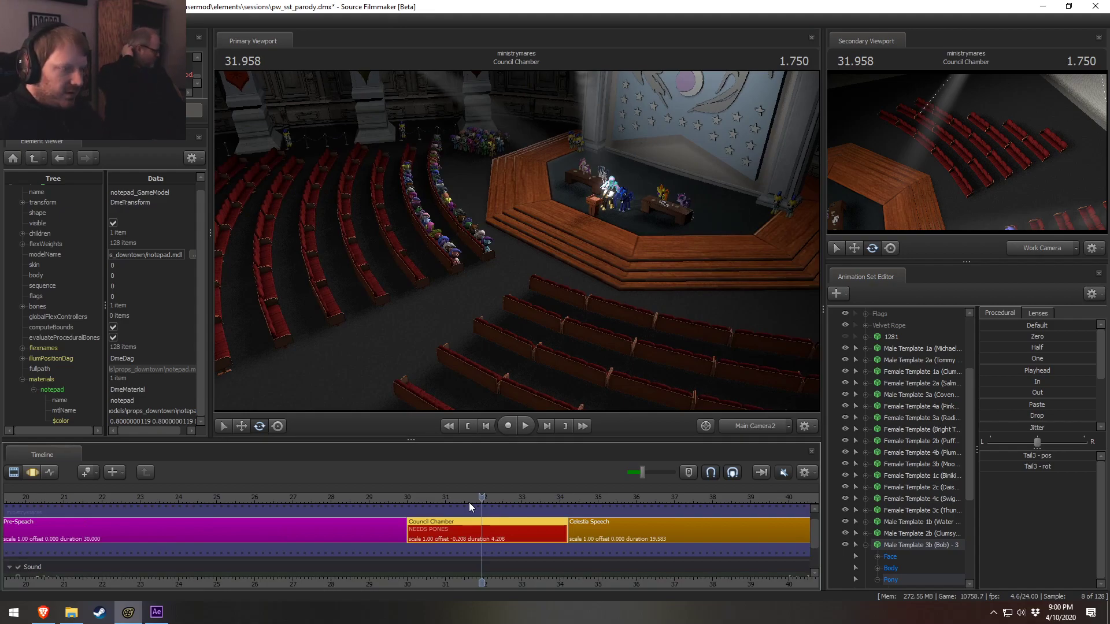
pyautogui.press('F3')
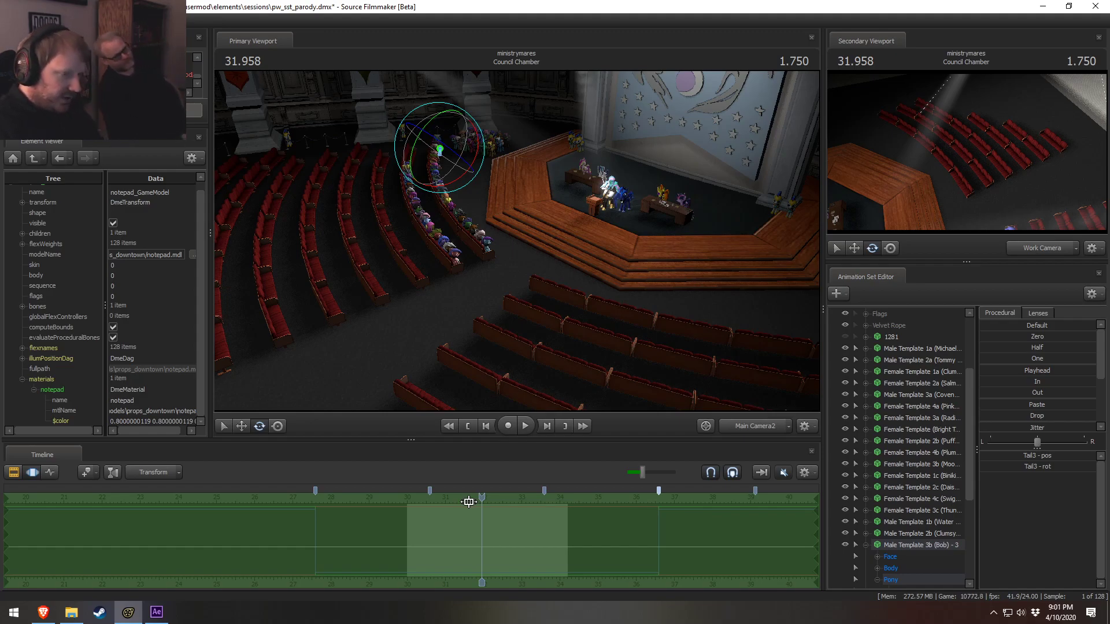
pyautogui.press('F2')
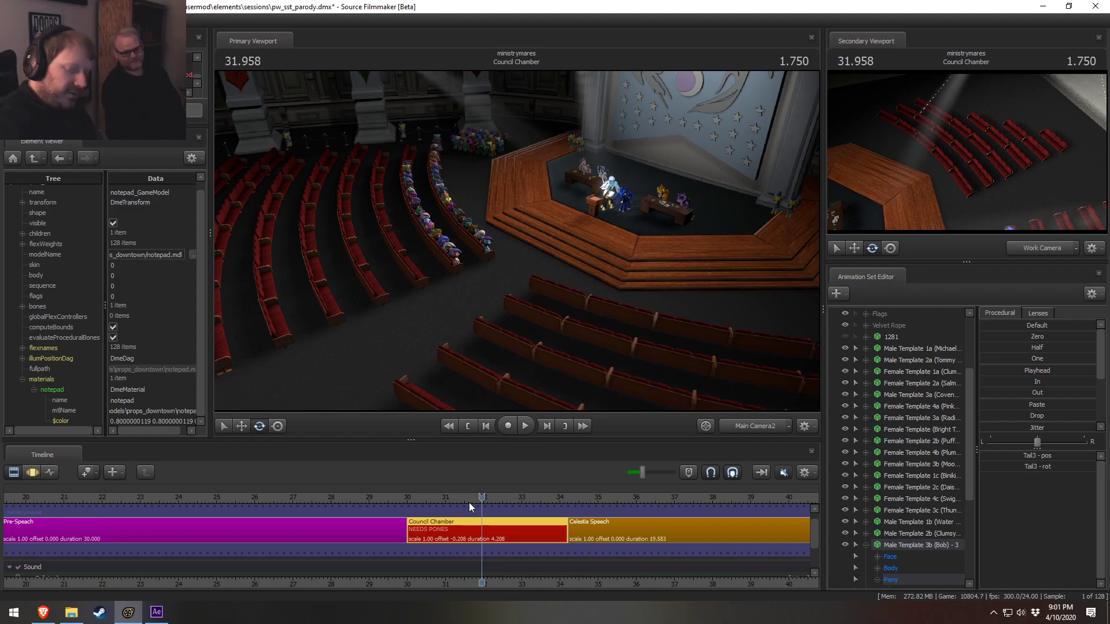
# Check the start of the Council Chamber shot at 30.000, then step frame by frame to its cut into Celestia Speech at 34.208
pyautogui.scroll(3, 301, 552)
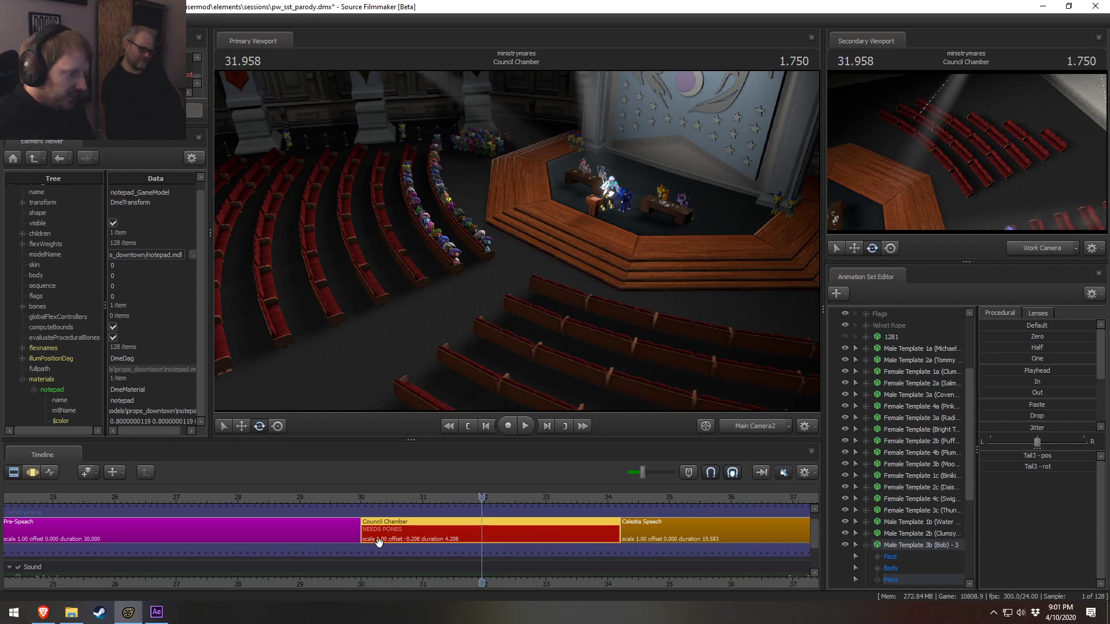
pyautogui.scroll(1, 379, 541)
pyautogui.click(328, 528)
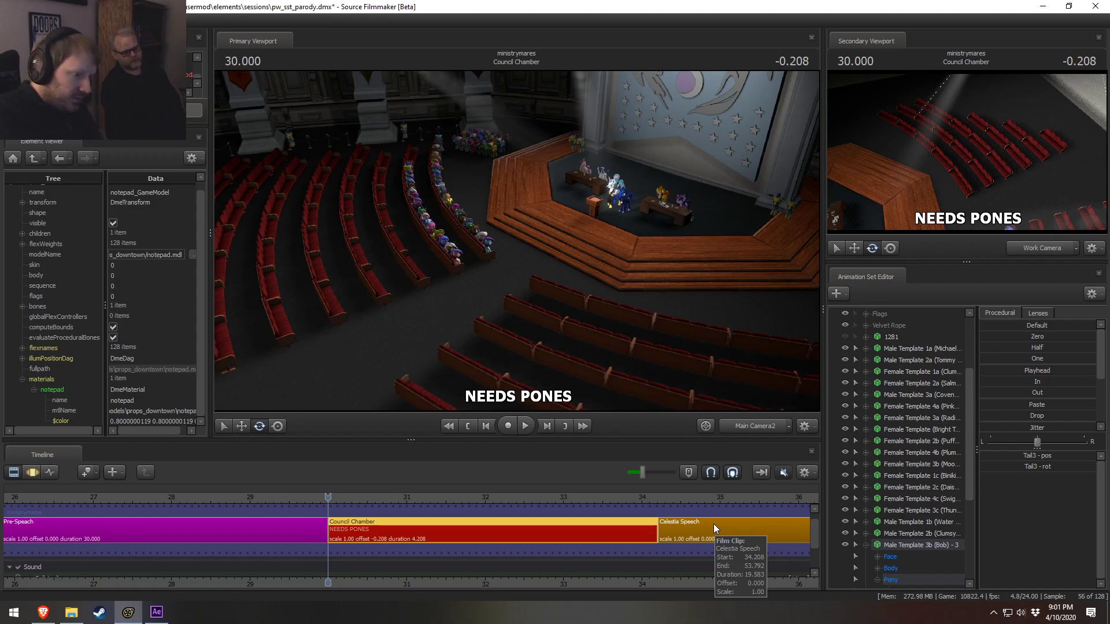
pyautogui.click(651, 496)
pyautogui.scroll(2, 652, 500)
pyautogui.scroll(2, 652, 504)
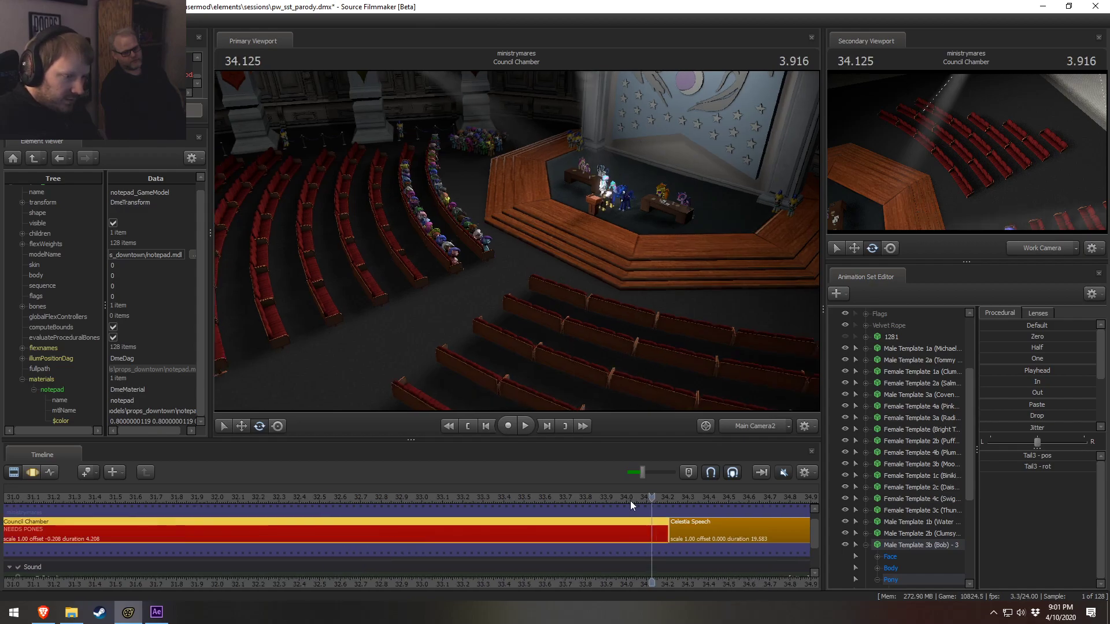
pyautogui.click(627, 498)
pyautogui.press('Right')
pyautogui.press('Right')
pyautogui.press('Right')
pyautogui.press('Right')
pyautogui.press('Right')
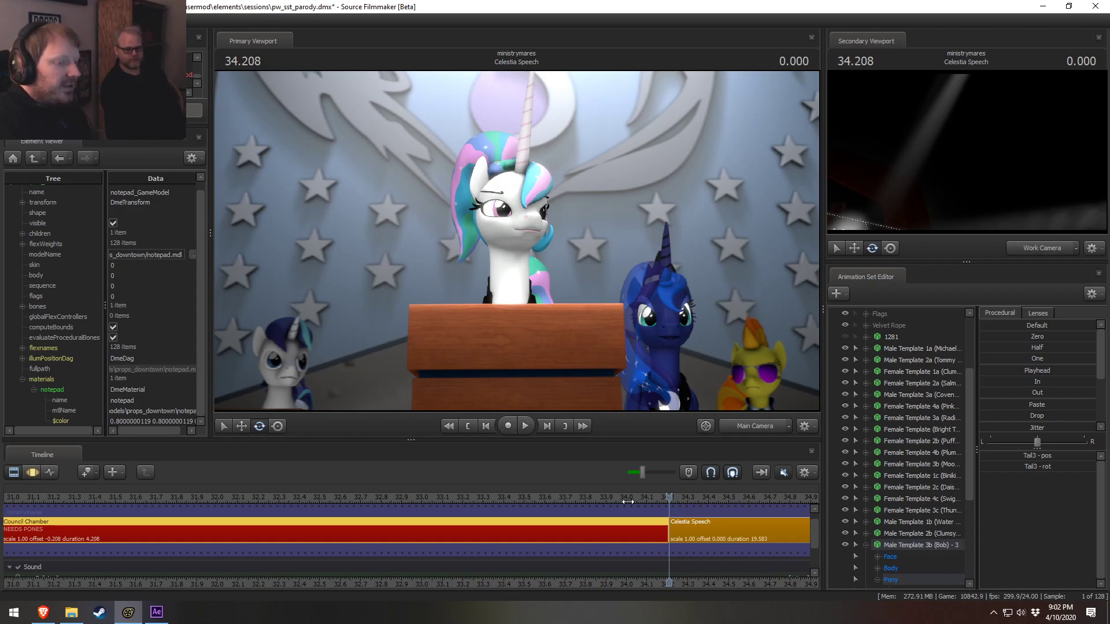
# Play the Council Chamber shot through the Work Camera, stop at 33.166 and switch back to Main Camera2
pyautogui.click(754, 425)
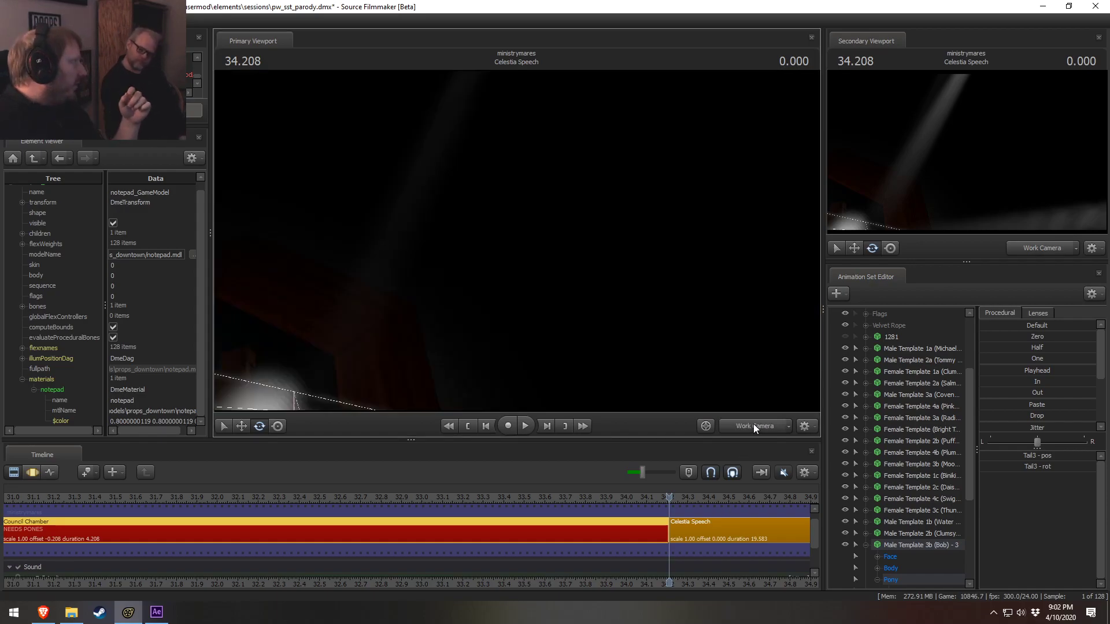
pyautogui.click(606, 497)
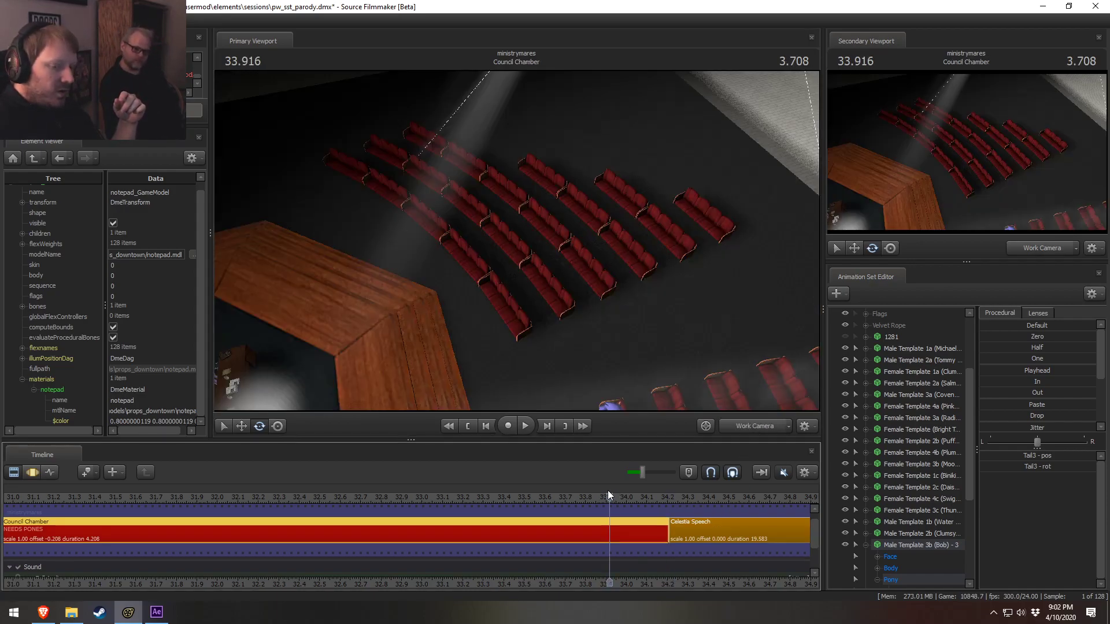
pyautogui.click(149, 496)
pyautogui.press('space')
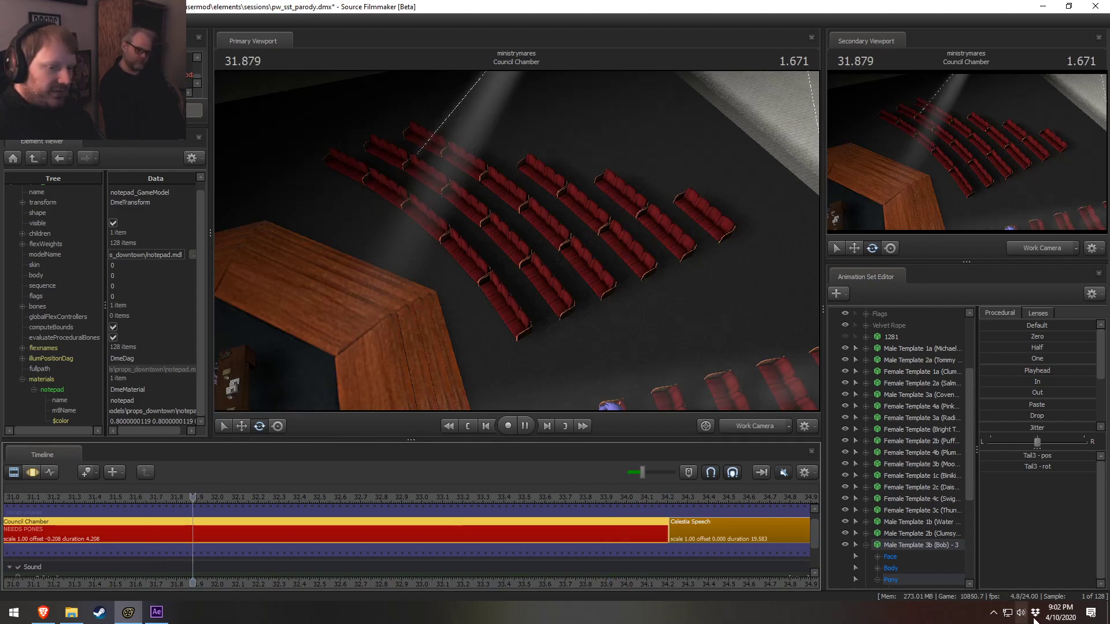
pyautogui.press('space')
pyautogui.click(749, 427)
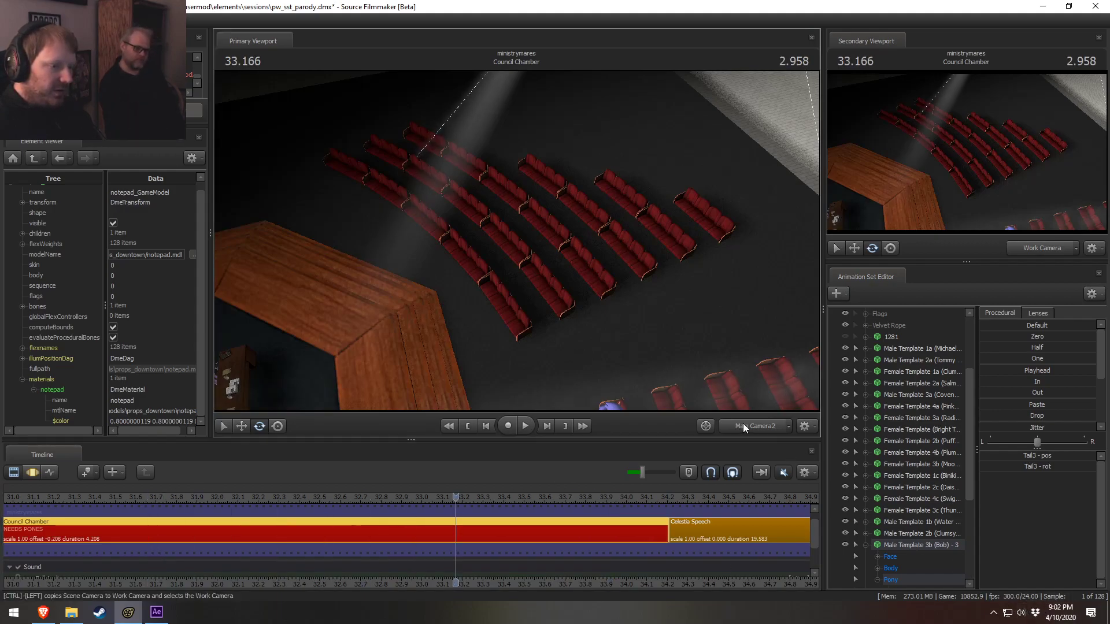
# Replay the Council Chamber shot through Main Camera2, stopping at 32.916
pyautogui.scroll(-2, 273, 492)
pyautogui.click(255, 497)
pyautogui.press('space')
pyautogui.press('space')
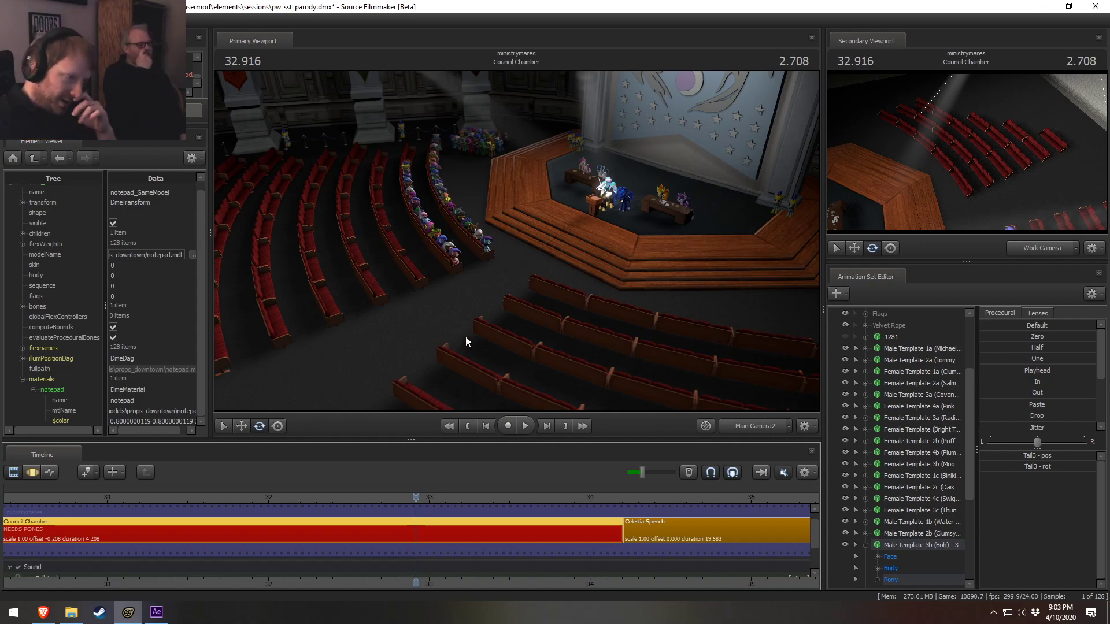
pyautogui.rightClick(473, 314)
pyautogui.click(559, 290)
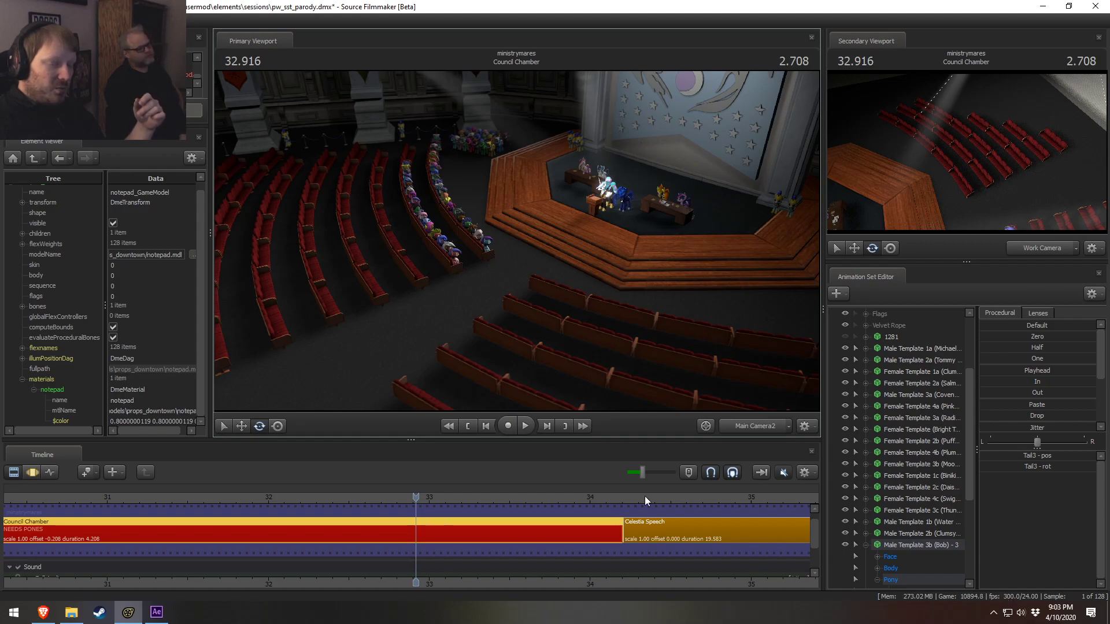
# Move the playhead to 34.125 near the end of the Council Chamber shot and disable the viewport lighting
pyautogui.press('F3')
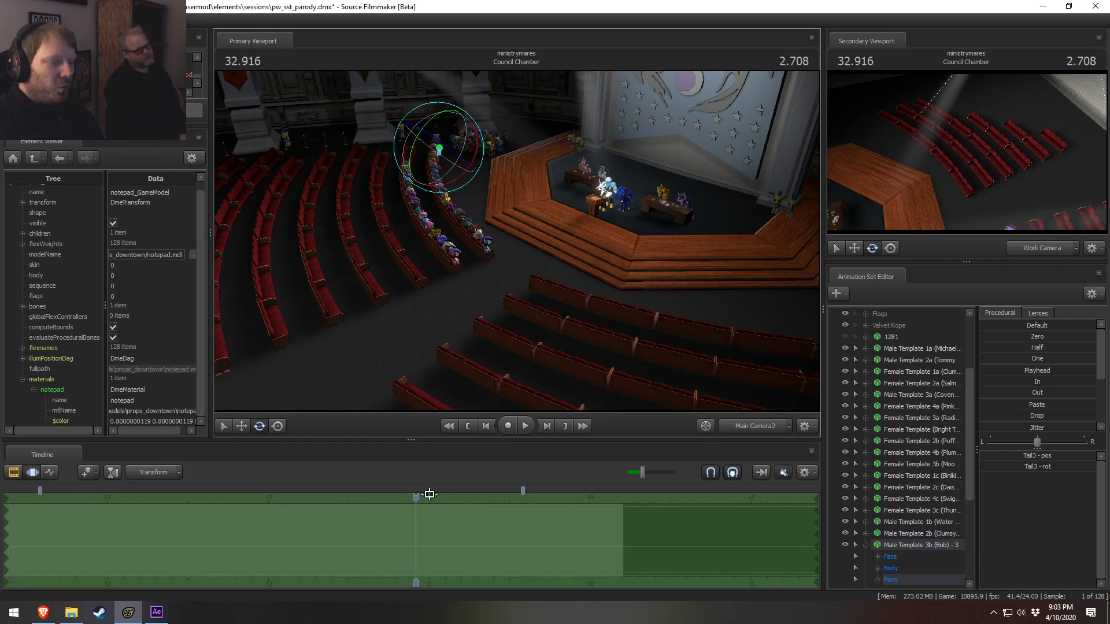
pyautogui.press('F2')
pyautogui.click(629, 502)
pyautogui.scroll(3, 642, 542)
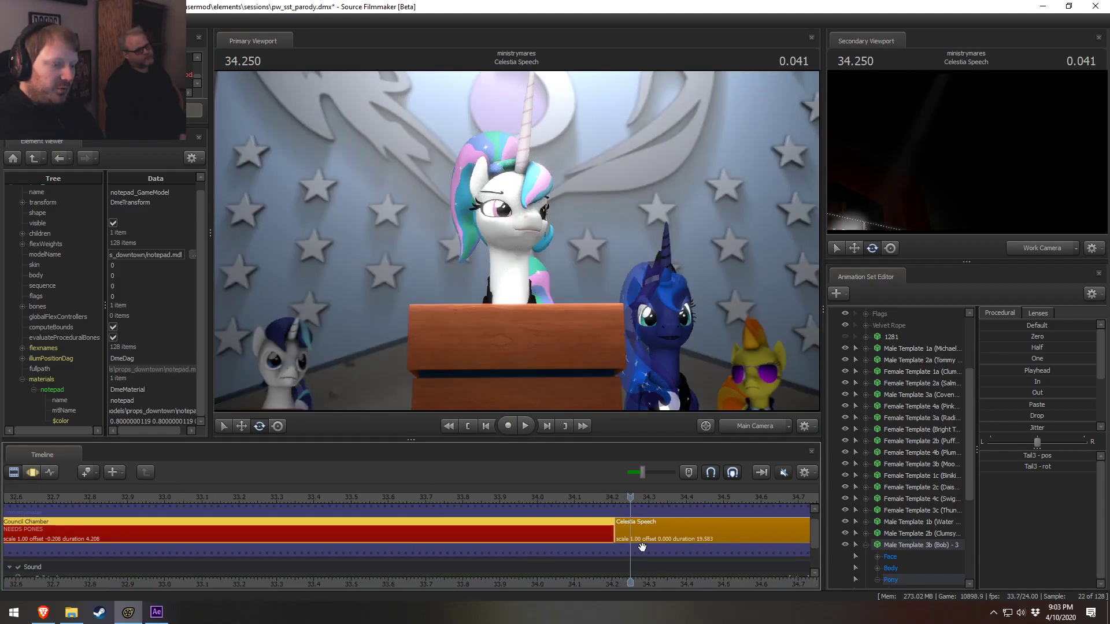
pyautogui.moveTo(627, 498); pyautogui.dragTo(586, 494)
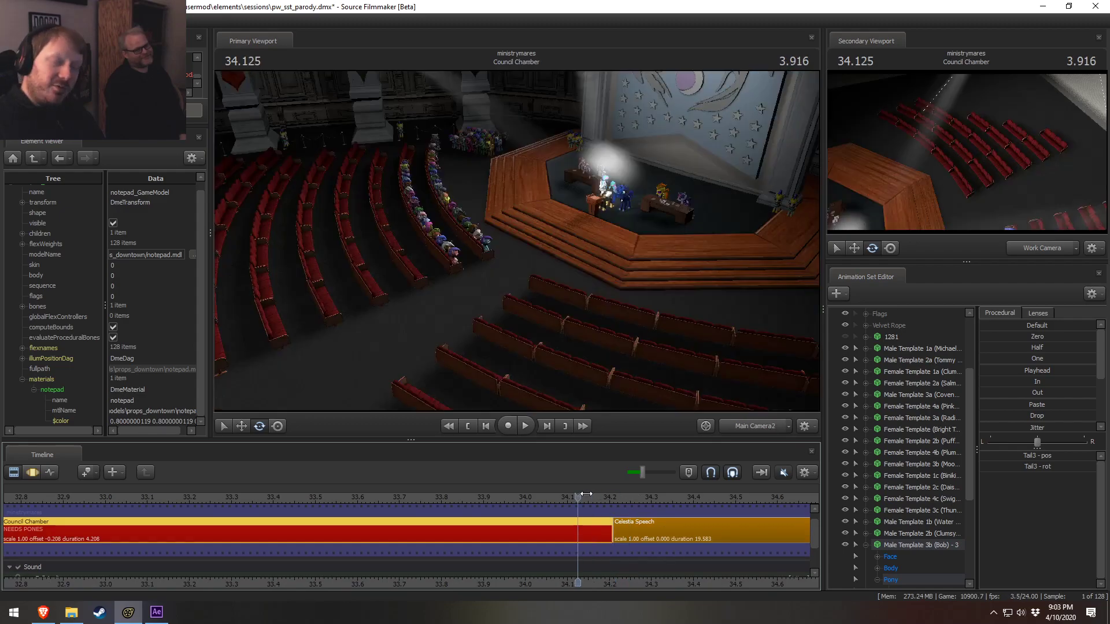
pyautogui.rightClick(587, 346)
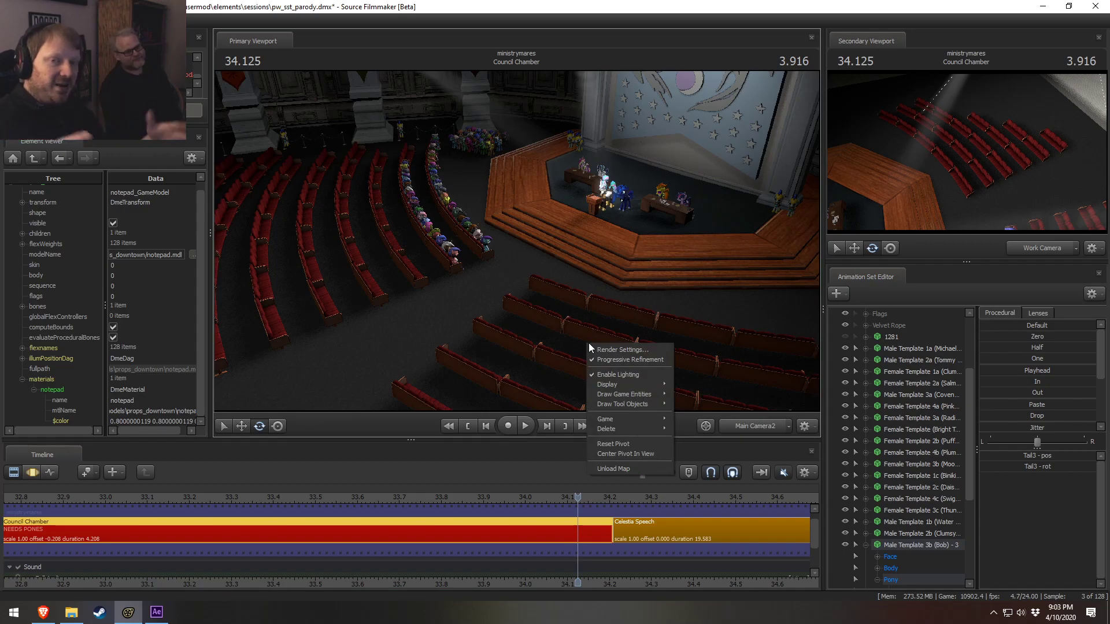
pyautogui.click(627, 374)
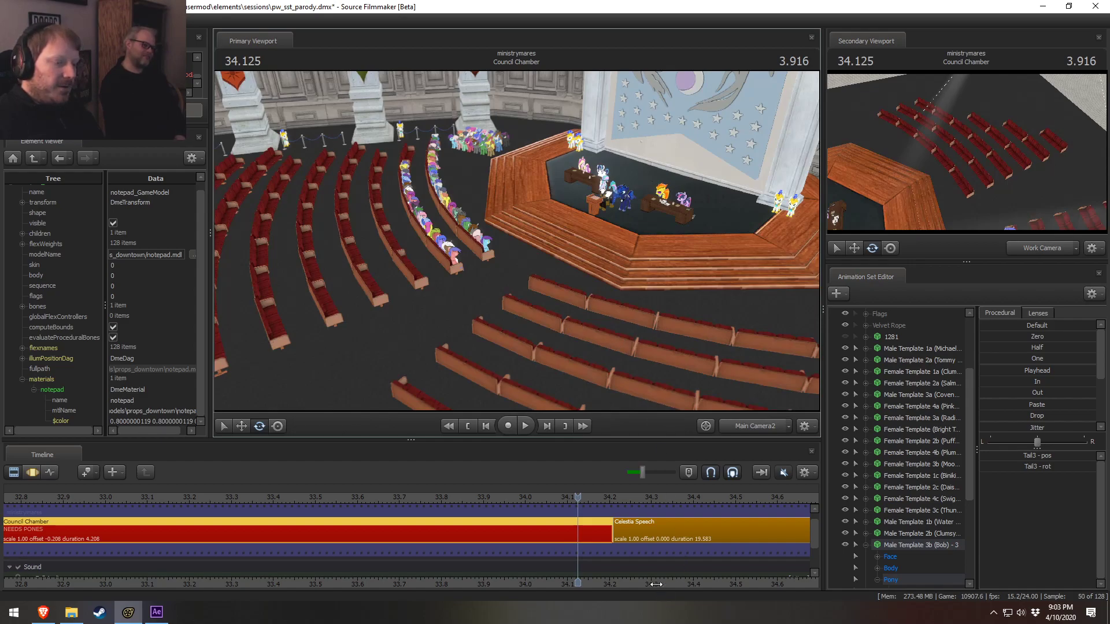
# Select the Celestia Speech shot, view it unlit at 35.125, and compare the Council Applause shot at 54.333
pyautogui.scroll(-3, 543, 577)
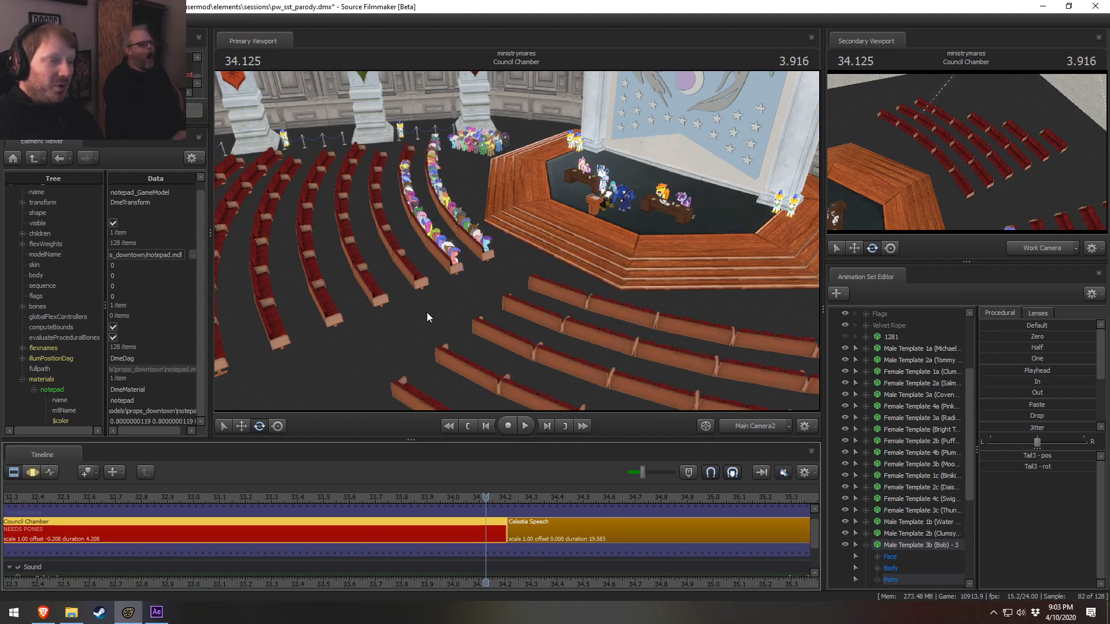
pyautogui.scroll(-2, 577, 520)
pyautogui.click(591, 536)
pyautogui.moveTo(488, 498); pyautogui.dragTo(628, 501)
pyautogui.scroll(-2, 720, 523)
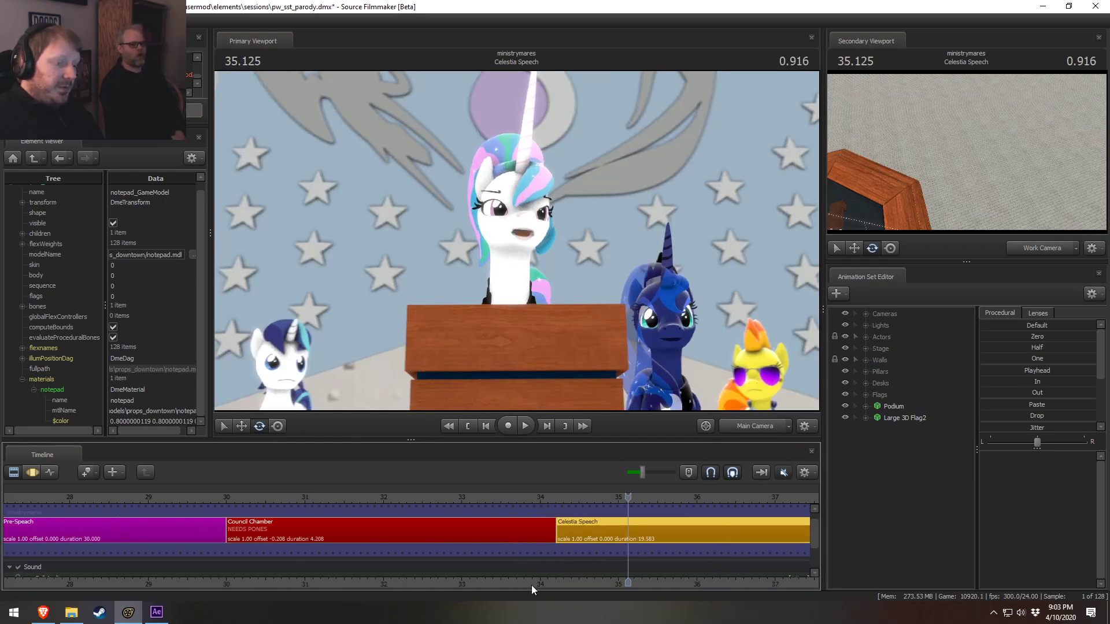
pyautogui.moveTo(713, 583); pyautogui.dragTo(487, 572, button='middle')
pyautogui.scroll(-3, 417, 558)
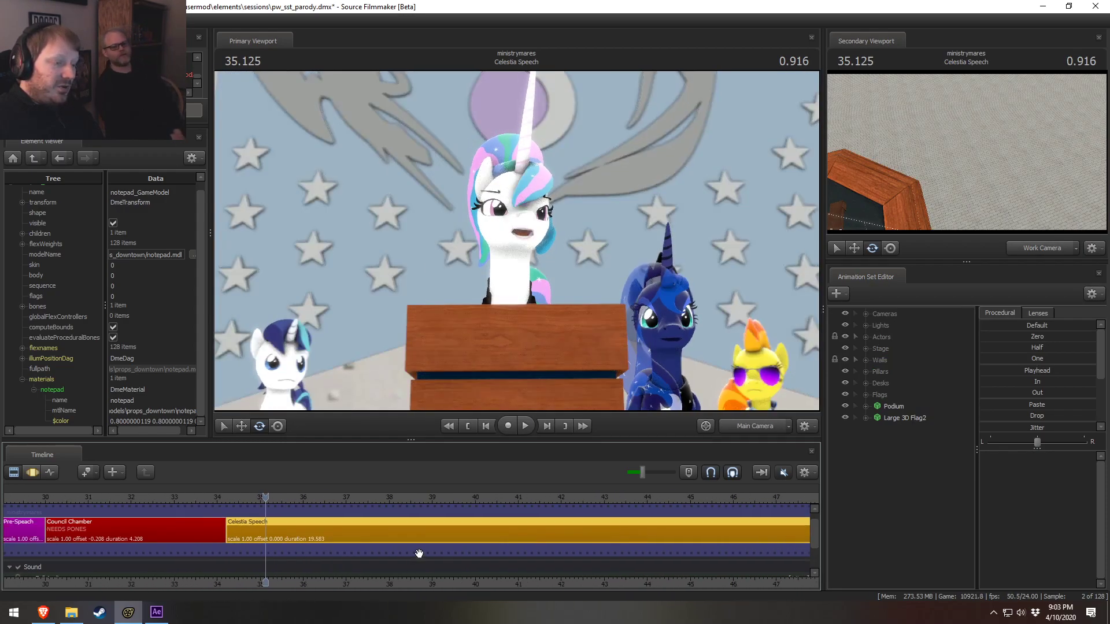
pyautogui.scroll(-1, 538, 513)
pyautogui.click(668, 496)
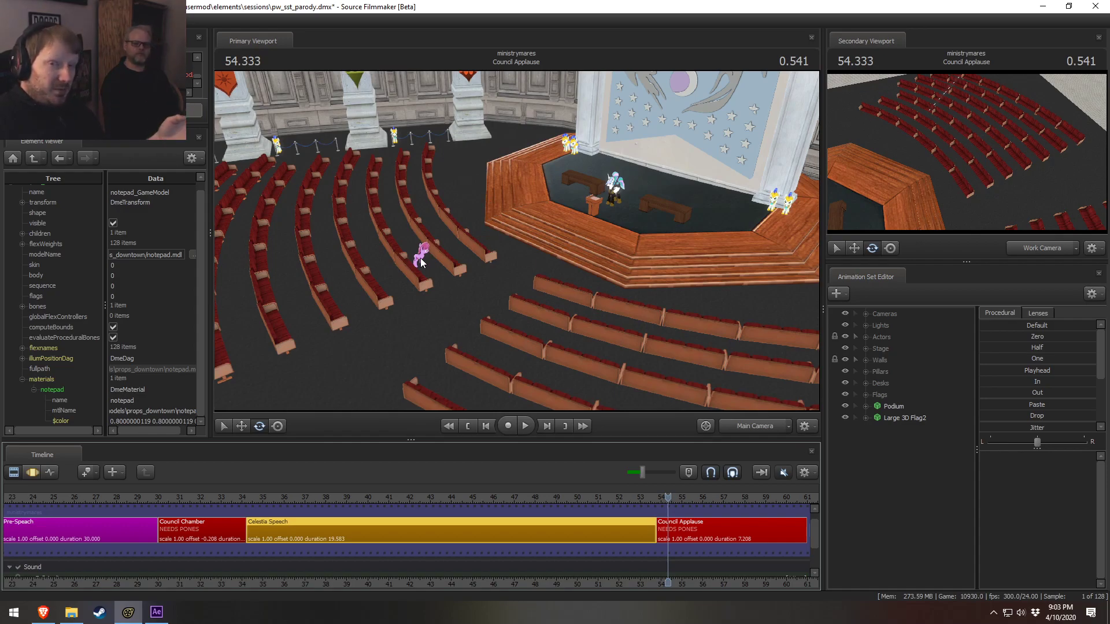
# Select and view the Council Chamber shot at 31.208, then make the Pre-Speach shot active with the playhead at 26.875
pyautogui.click(186, 529)
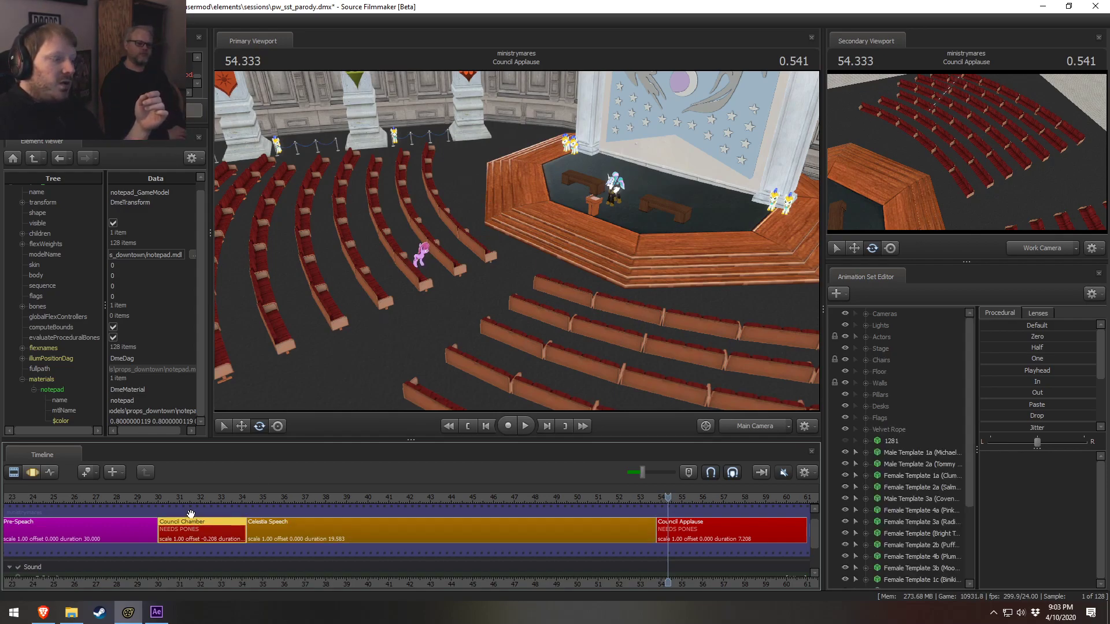
pyautogui.click(183, 503)
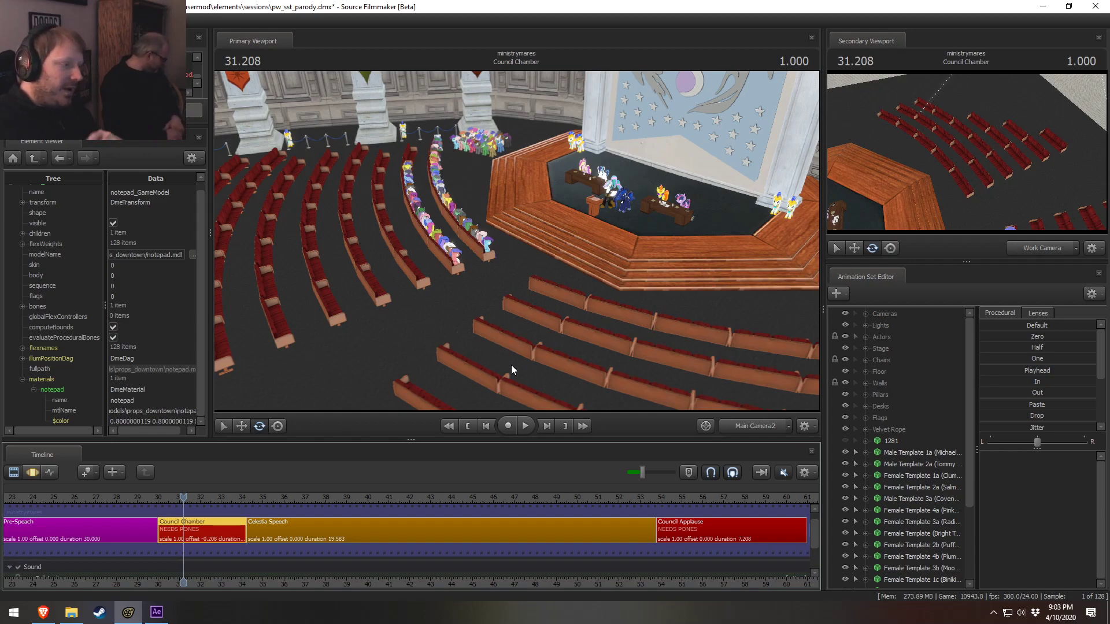
pyautogui.click(92, 496)
pyautogui.click(103, 521)
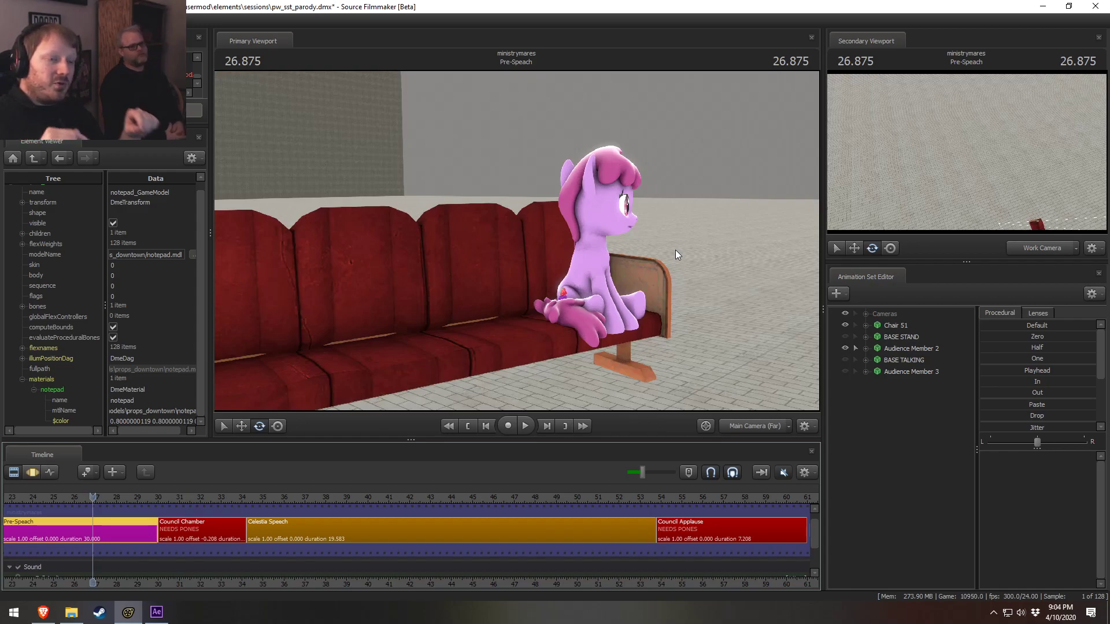
# Select Audience Member 2's rootTransform for moving and examine the seated pony's hips and tail from behind with a Work Camera copied from the scene camera
pyautogui.click(865, 348)
pyautogui.click(876, 371)
pyautogui.click(908, 382)
pyautogui.click(720, 355)
pyautogui.press('w')
pyautogui.keyDown('ctrl'); pyautogui.click(771, 430); pyautogui.keyUp('ctrl')
pyautogui.moveTo(497, 260); pyautogui.dragTo(511, 286)
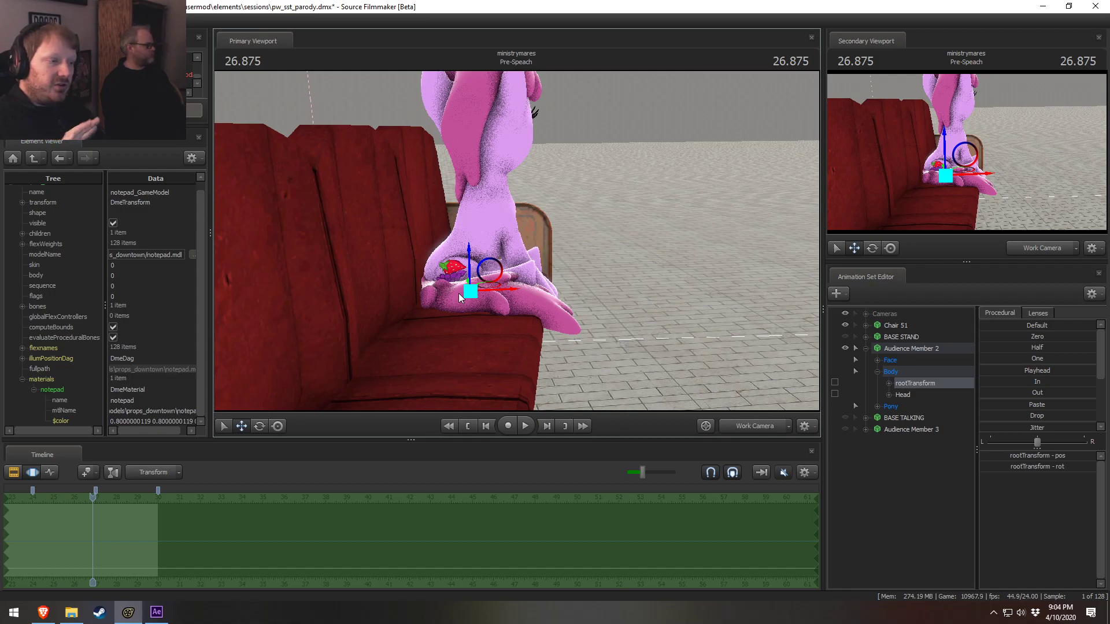
# Select Audience Member 2's RightThigh bone in the viewport and switch the timeline back to the clip editor
pyautogui.press('ctrl')
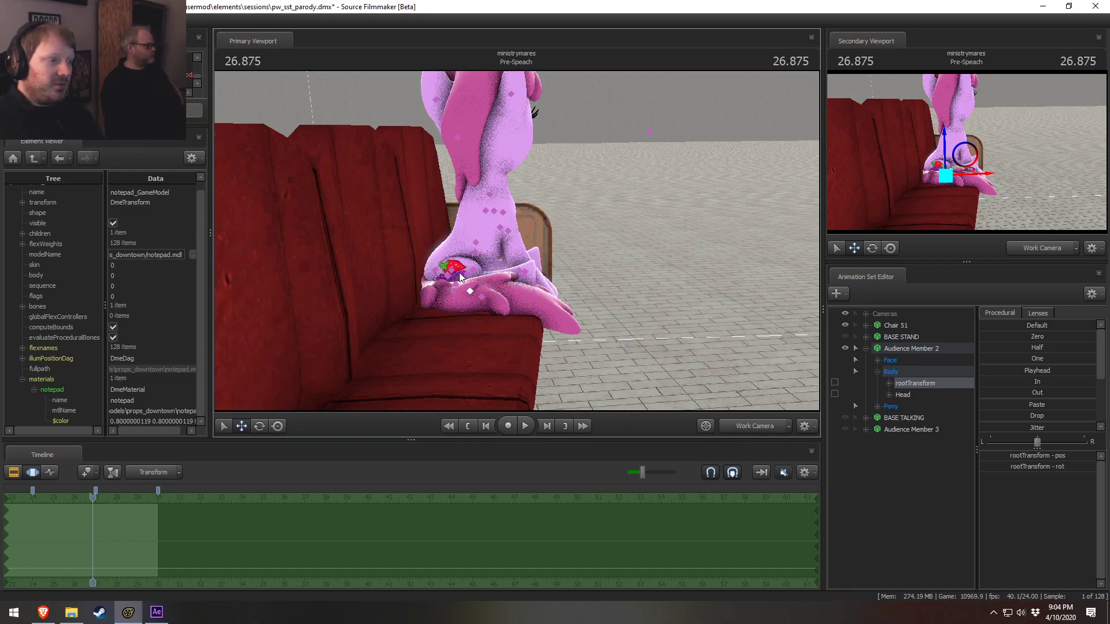
pyautogui.keyDown('ctrl'); pyautogui.click(448, 281); pyautogui.keyUp('ctrl')
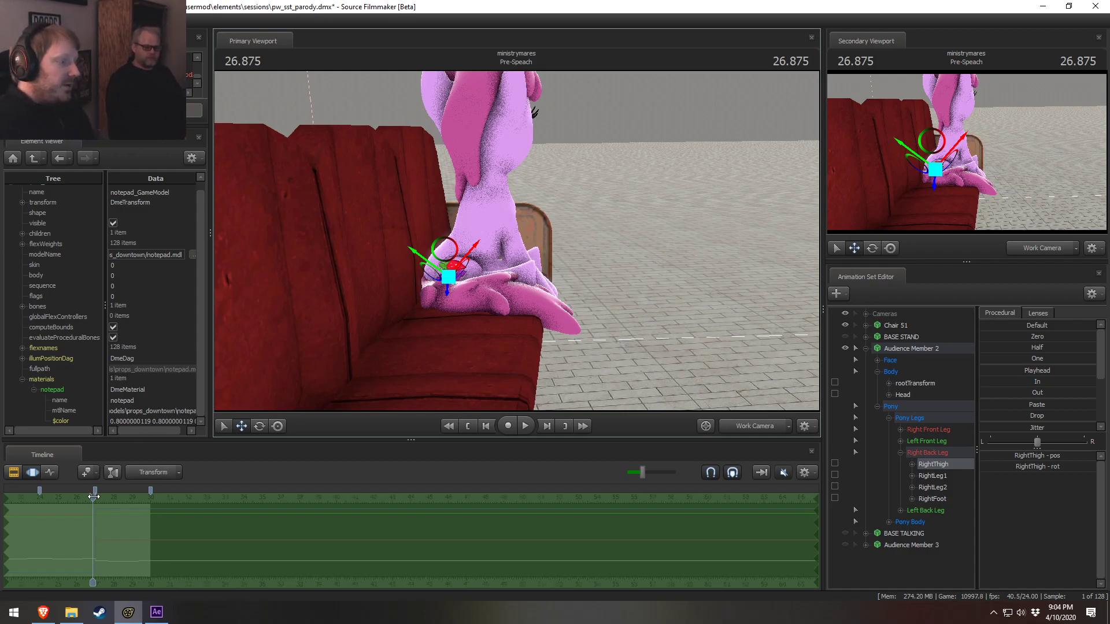
pyautogui.press('F2')
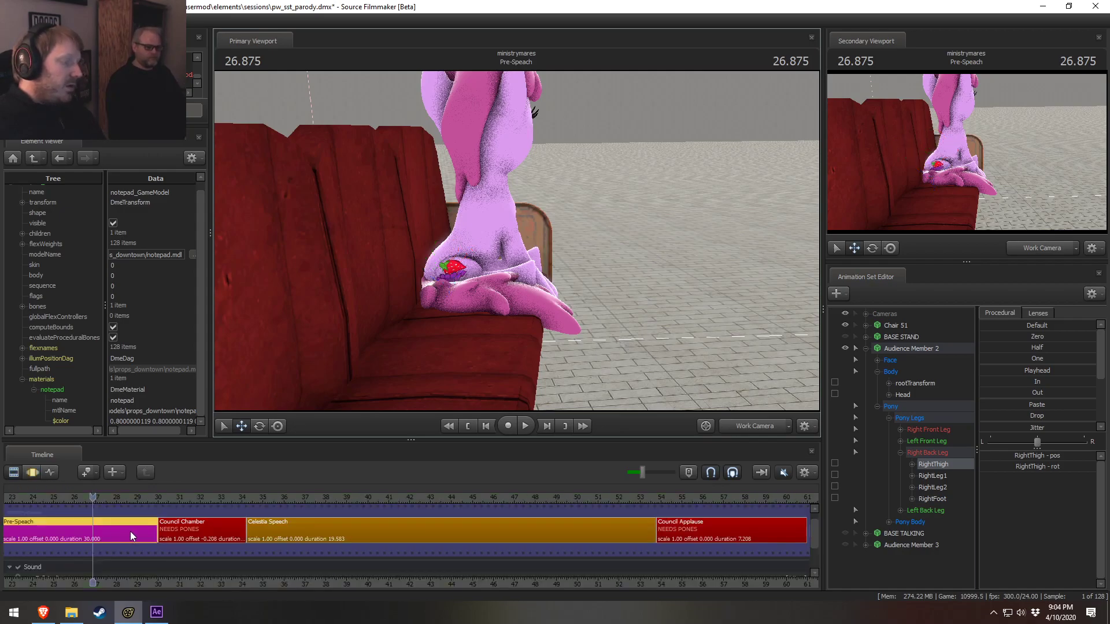
# Move the playhead to 31.833 in the Council Chamber shot and examine the filled audience rows from the front with the Work Camera
pyautogui.click(197, 500)
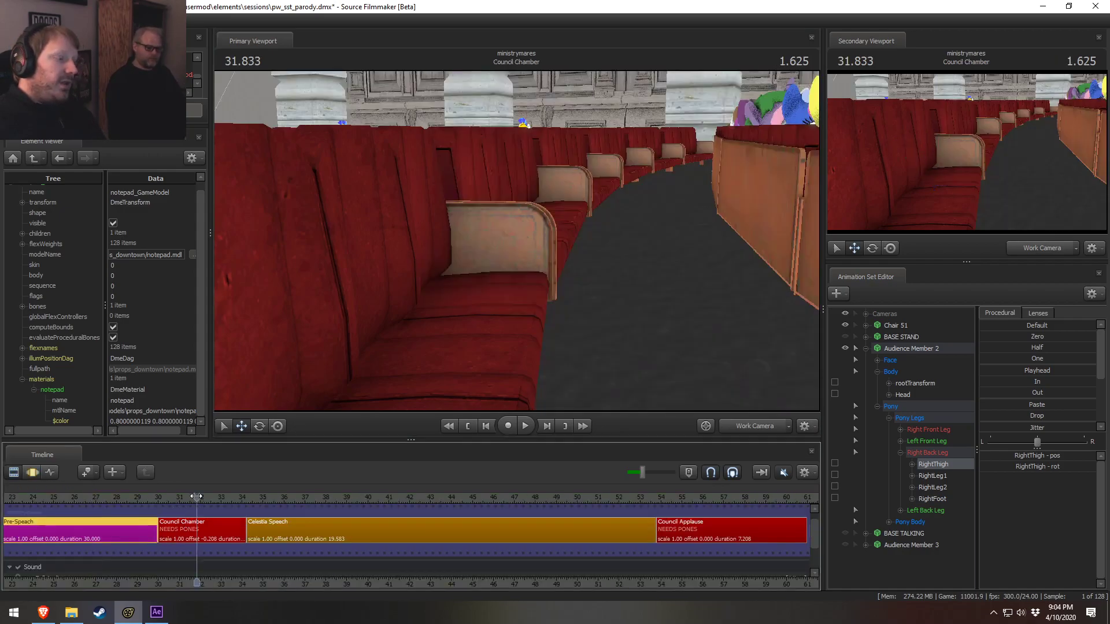
pyautogui.click(732, 429)
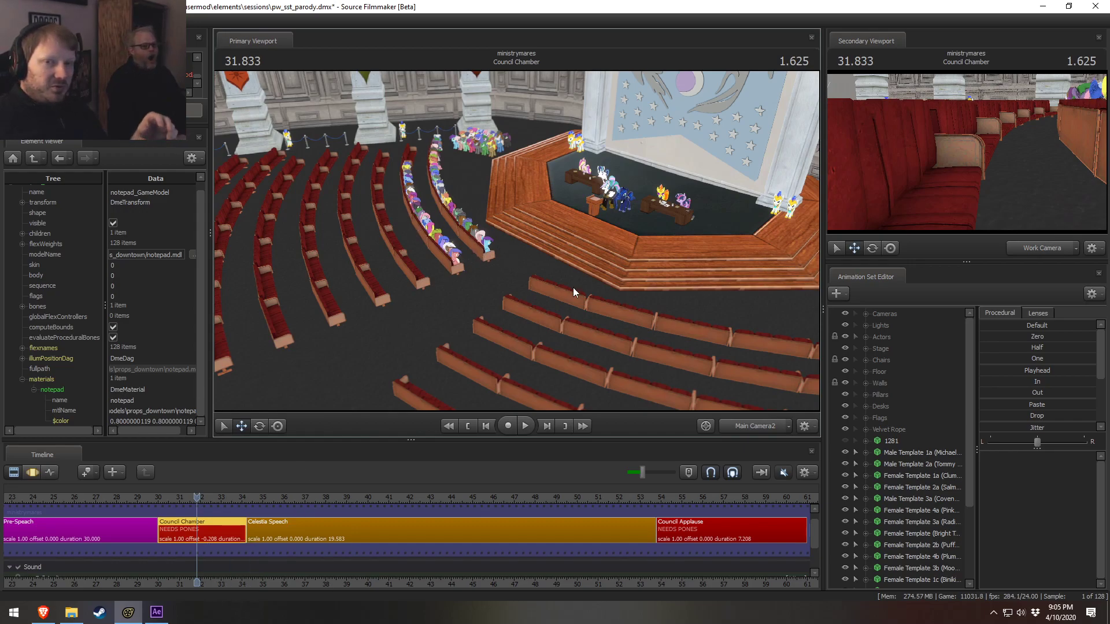
pyautogui.click(756, 426)
pyautogui.press('w')
pyautogui.moveTo(647, 278); pyautogui.dragTo(516, 246)
pyautogui.press('a')
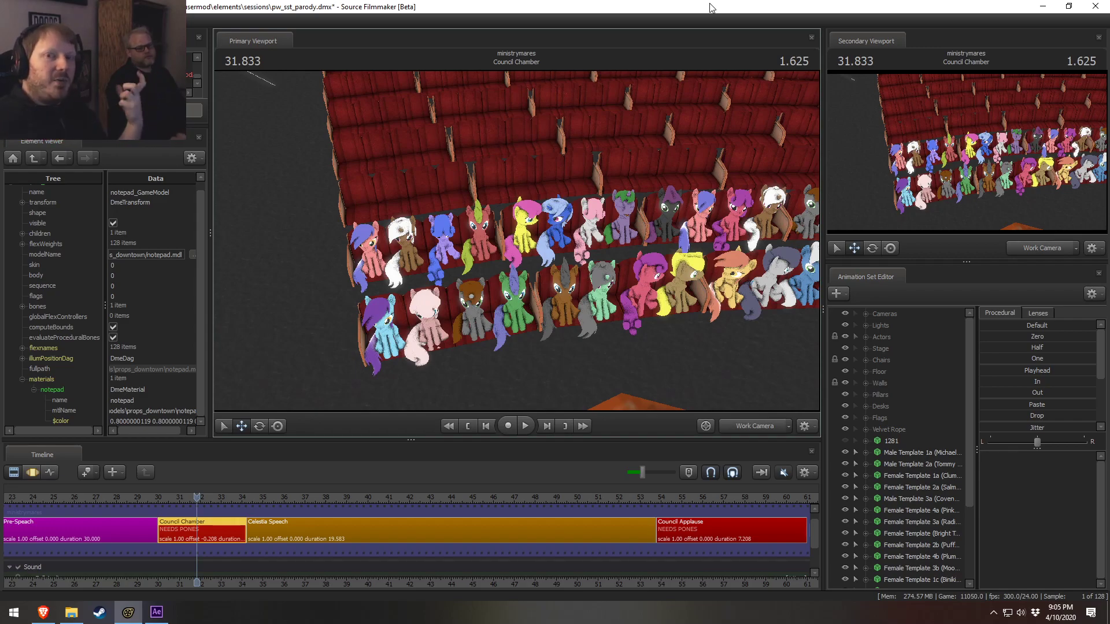
# Return the Council Chamber view to Main Camera2 and save the session
pyautogui.click(746, 426)
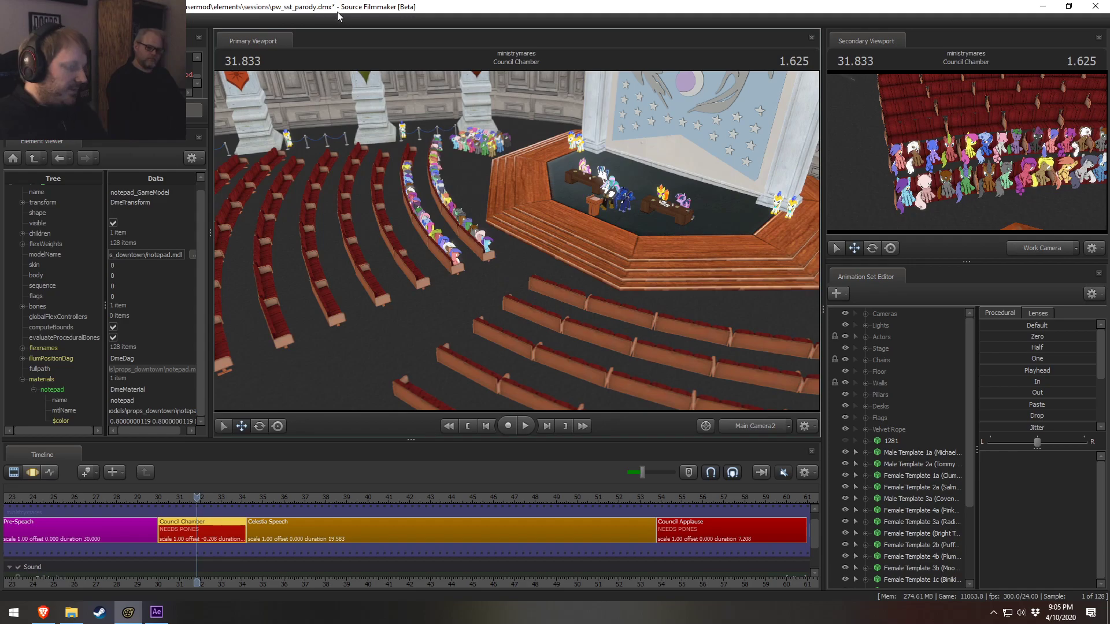
pyautogui.hotkey('ctrl', 's')
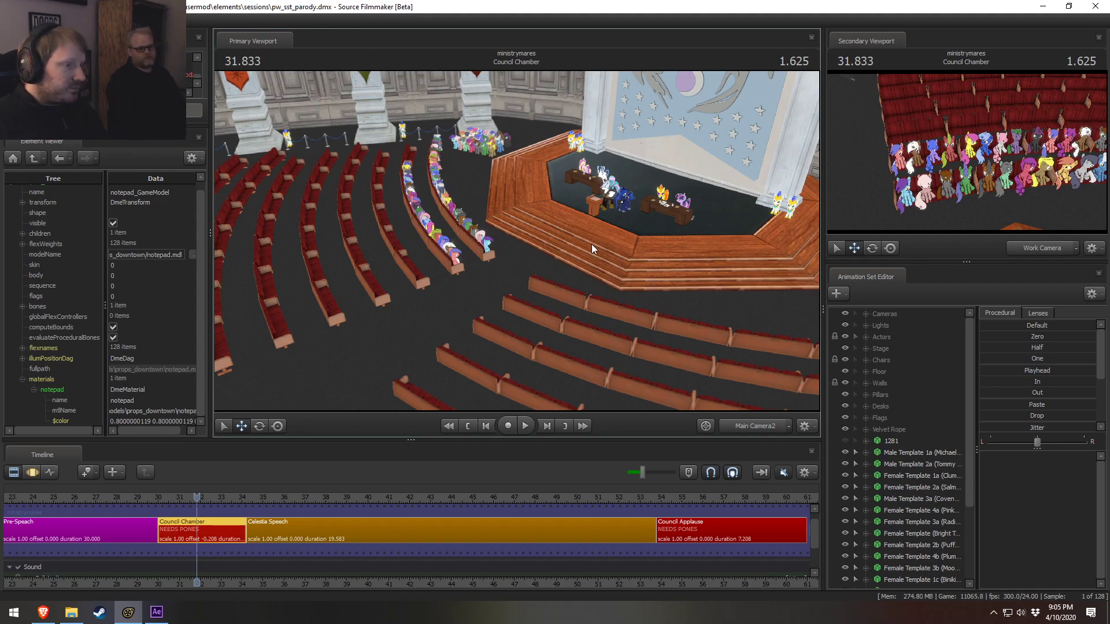
# Scrub and play through the Council Chamber shot and the start of the Celestia Speech shot
pyautogui.moveTo(166, 492); pyautogui.dragTo(187, 513)
pyautogui.press('space')
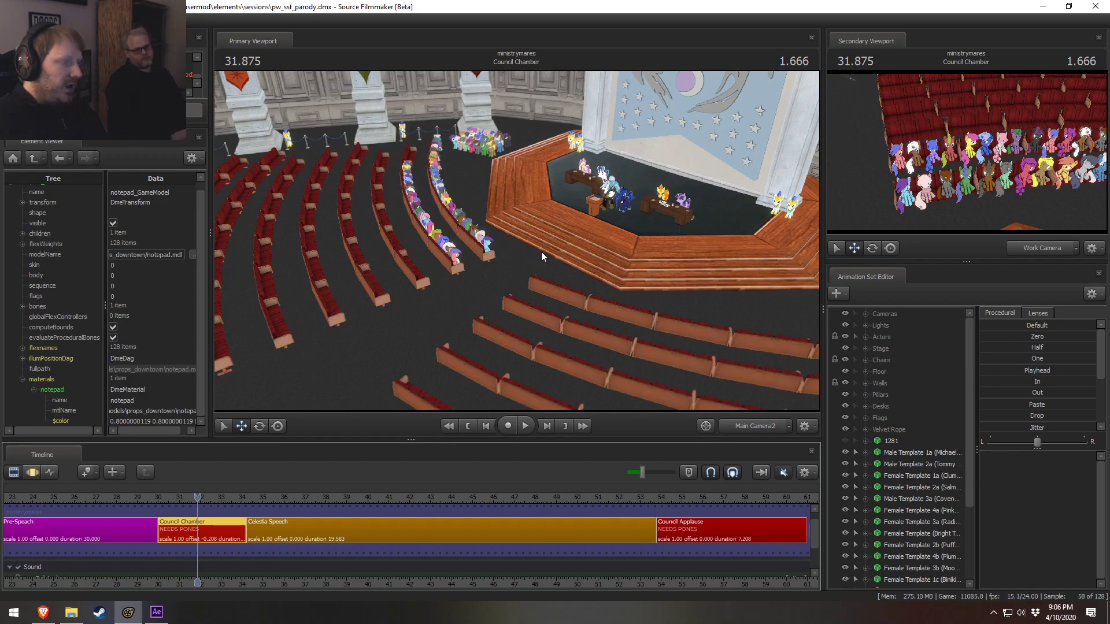
pyautogui.moveTo(231, 502); pyautogui.dragTo(275, 523)
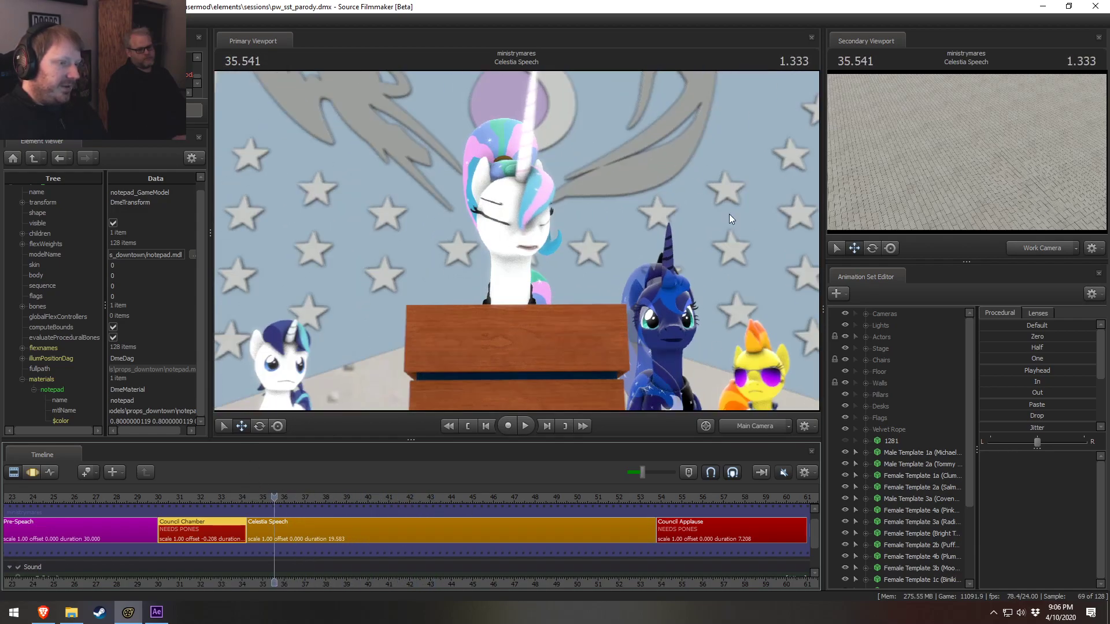
pyautogui.press('space')
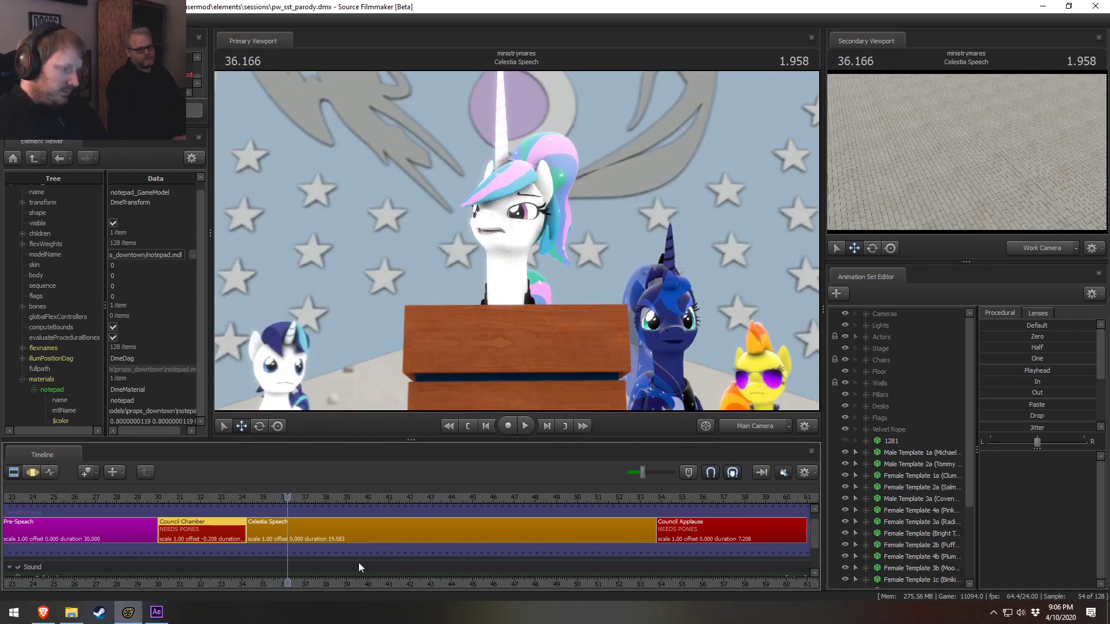
pyautogui.click(308, 542)
pyautogui.moveTo(265, 503); pyautogui.dragTo(239, 503)
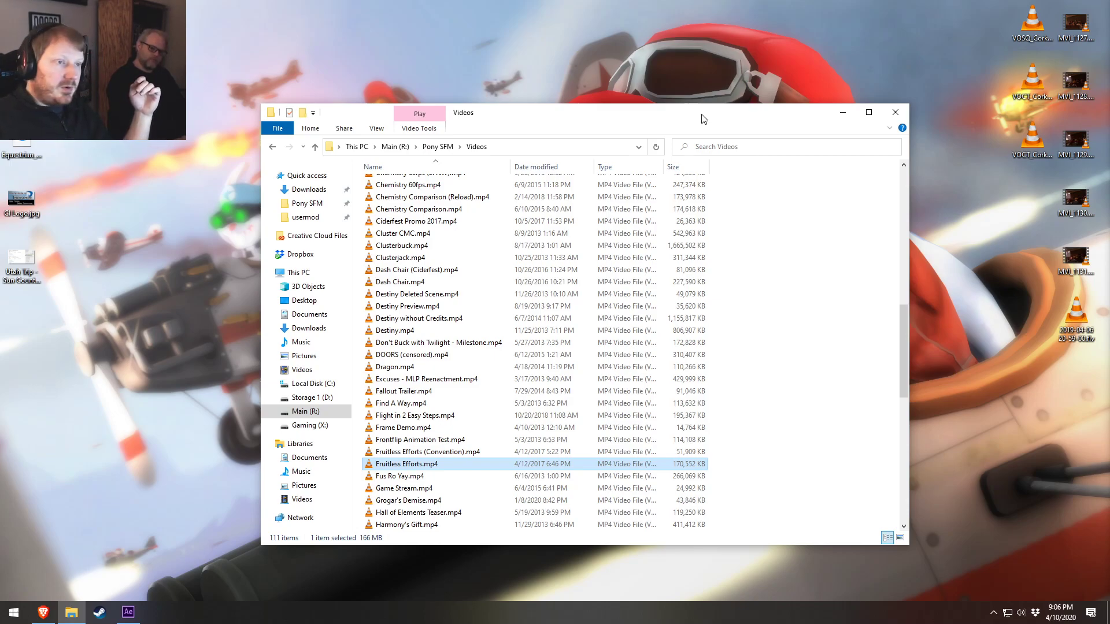
# Close the Videos folder window and switch to After Effects, keeping the Grogar's Demise.aep project open
pyautogui.click(892, 118)
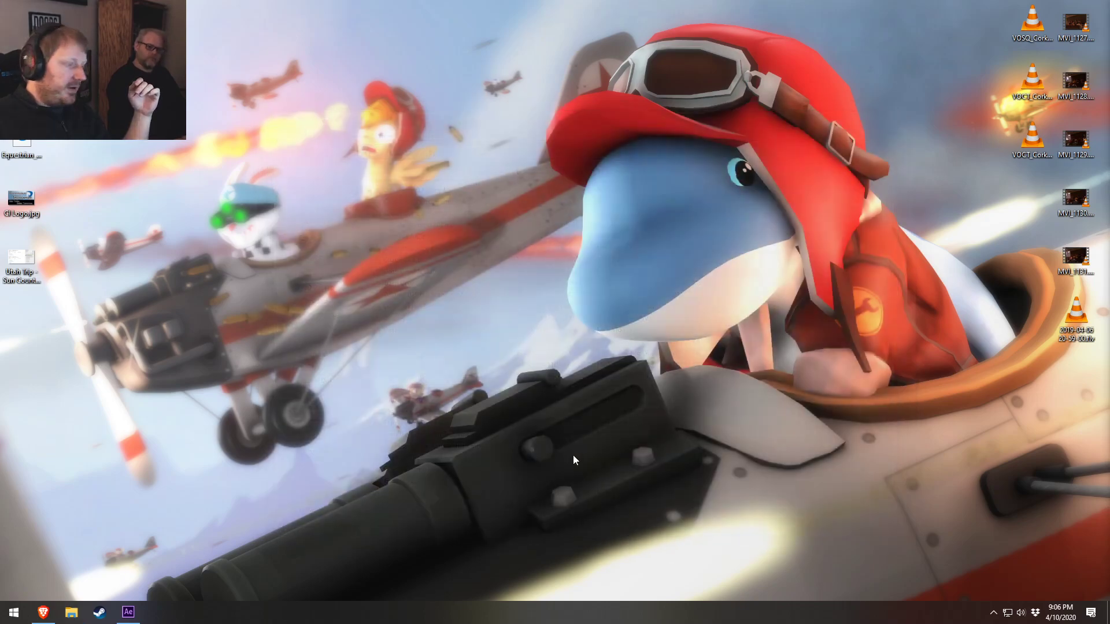
pyautogui.click(128, 612)
pyautogui.click(1095, 6)
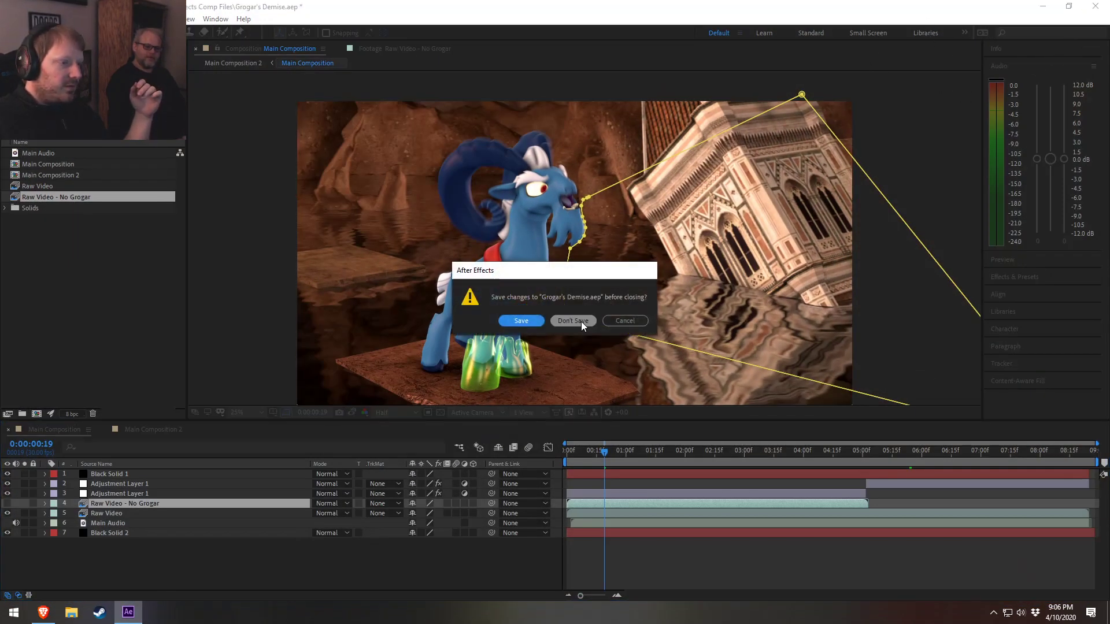
pyautogui.click(629, 321)
# Scrub the Main Composition with the Raw Video - No Grogar layer shown and hidden to compare the masked area beside the character
pyautogui.moveTo(615, 457)
pyautogui.mouseDown()
pyautogui.moveTo(590, 450)
pyautogui.moveTo(611, 462)
pyautogui.mouseUp()
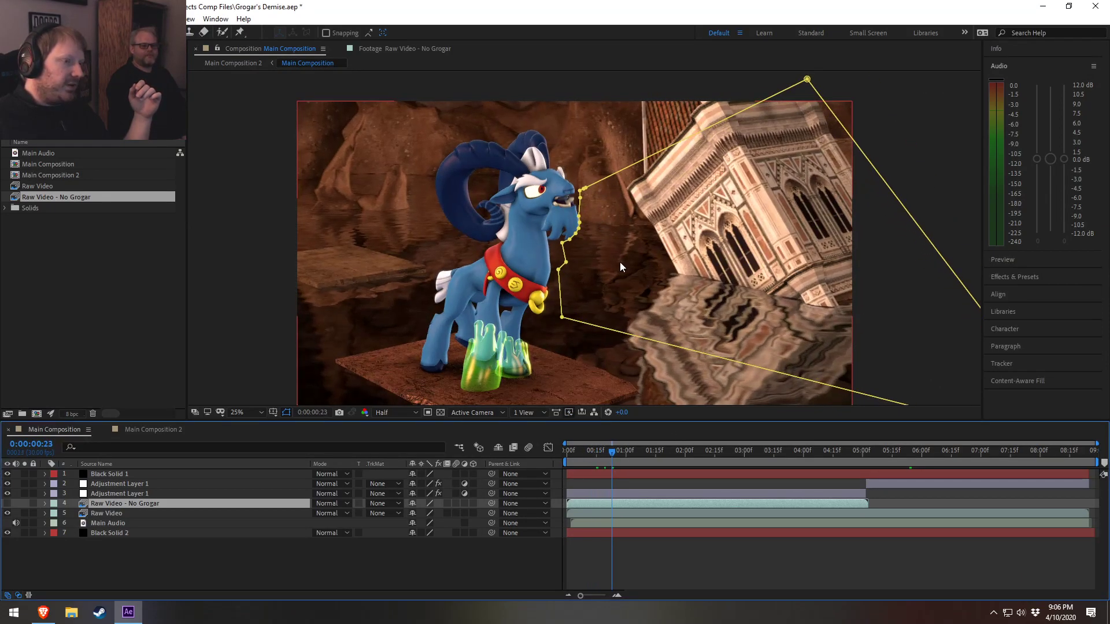
pyautogui.click(7, 504)
pyautogui.moveTo(603, 446); pyautogui.dragTo(688, 492)
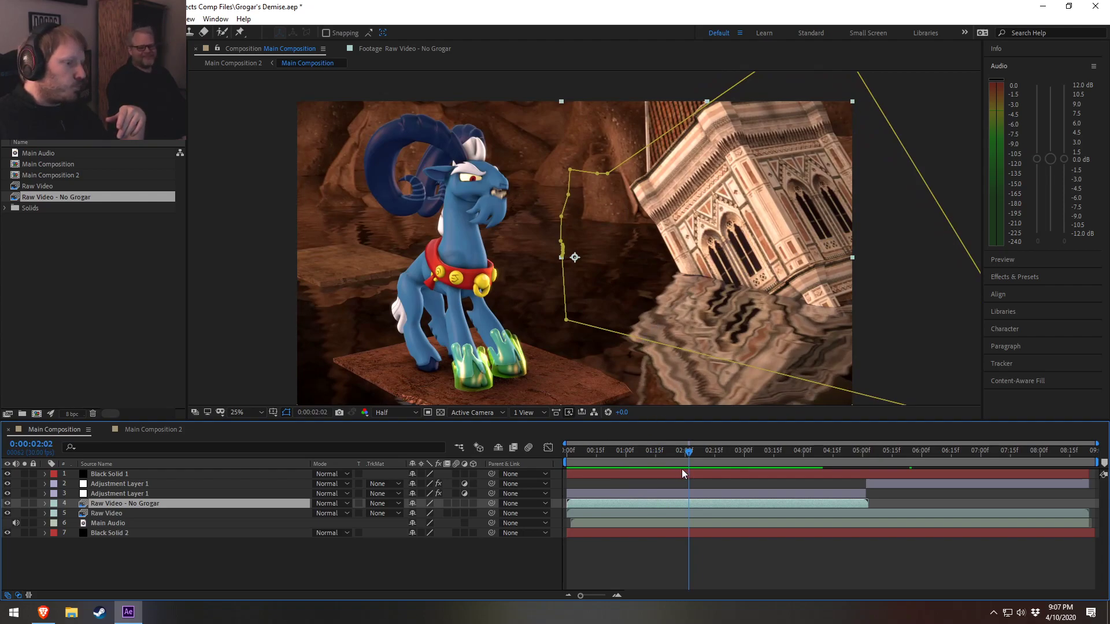
pyautogui.moveTo(687, 450); pyautogui.dragTo(601, 468)
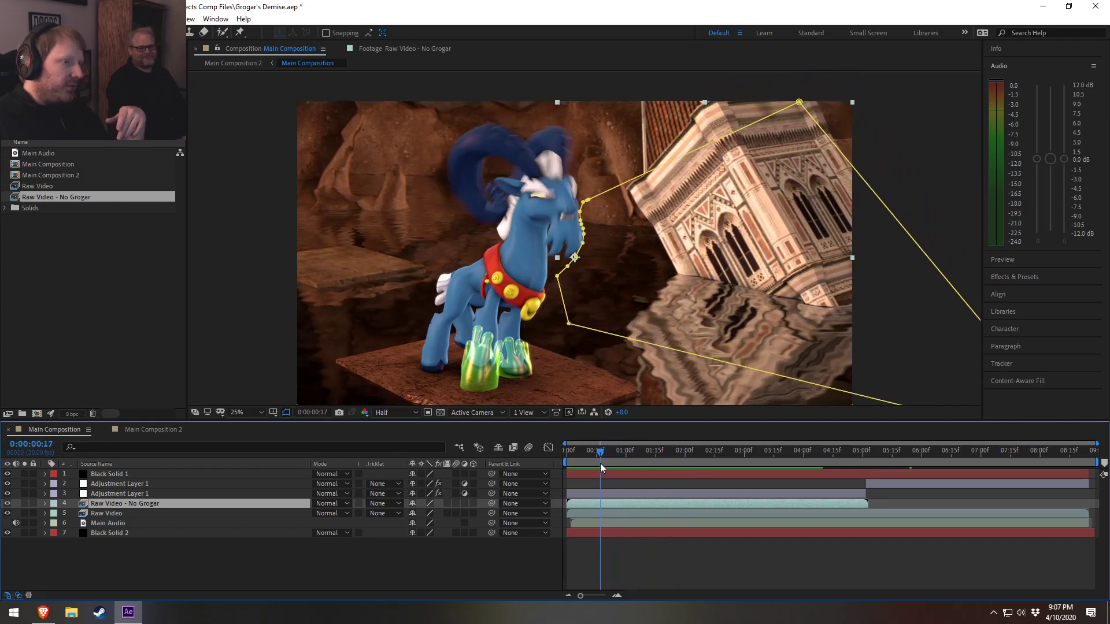
pyautogui.click(7, 502)
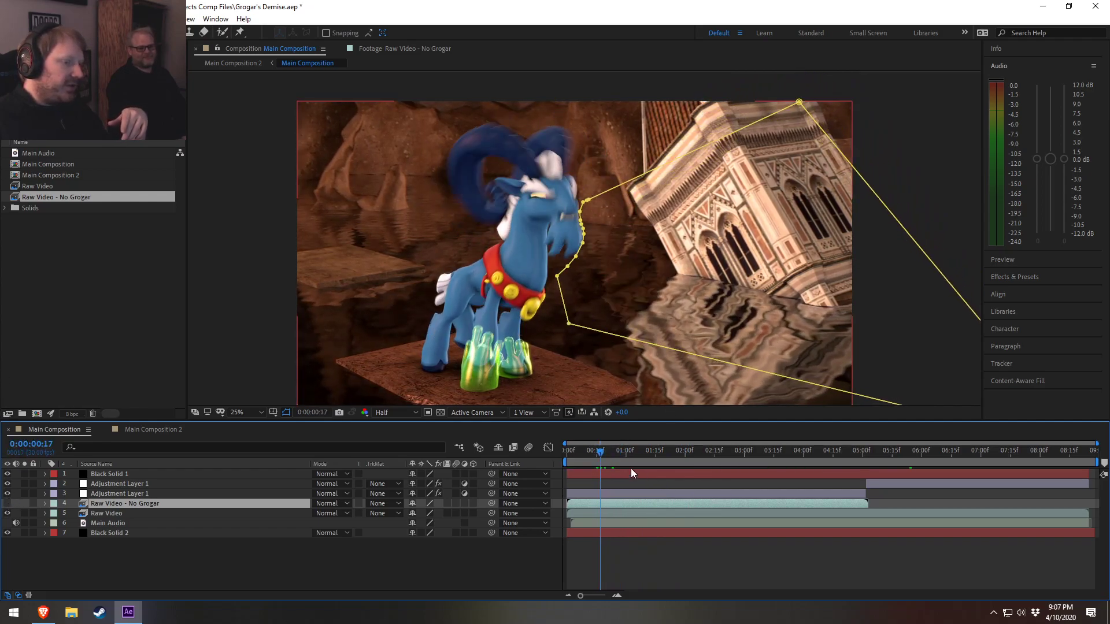
pyautogui.moveTo(604, 456); pyautogui.dragTo(576, 454)
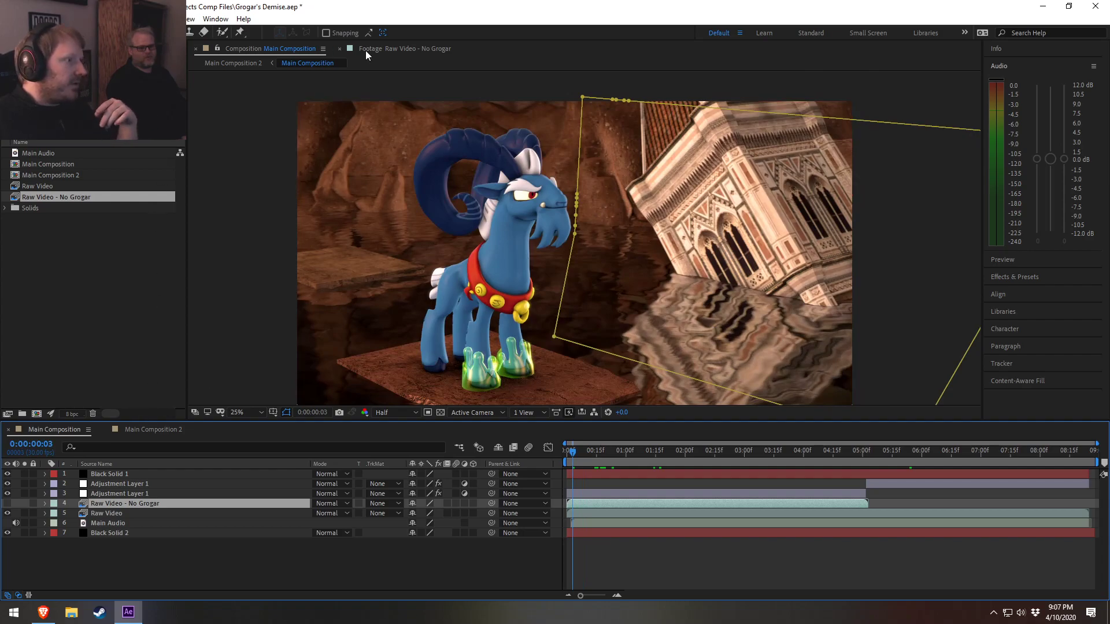
# View the Raw Video - No Grogar footage on its own and scrub it to 0:00:03:26
pyautogui.click(364, 49)
pyautogui.moveTo(678, 466); pyautogui.dragTo(734, 460)
pyautogui.click(381, 49)
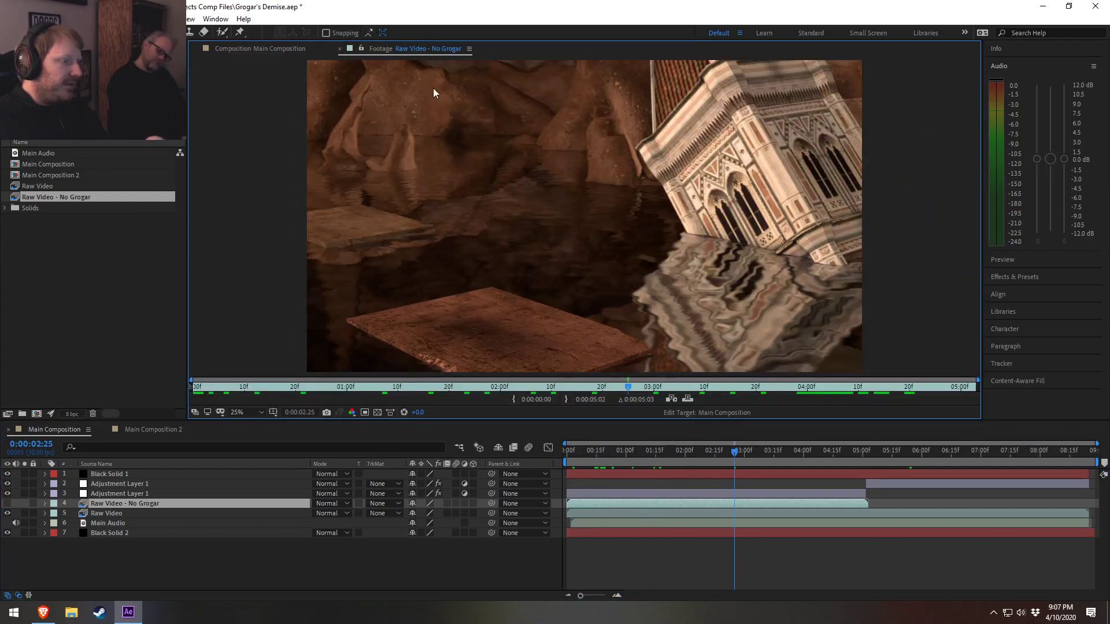
pyautogui.moveTo(529, 395); pyautogui.dragTo(789, 378)
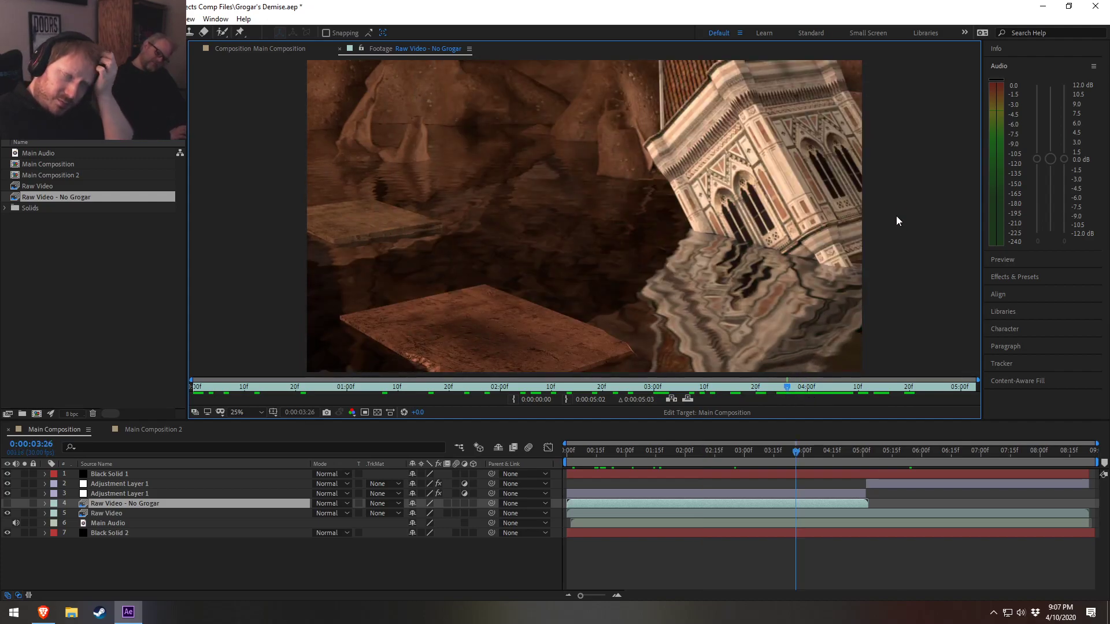
# Close the Grogar's Demise.aep project without saving its changes, and close the browser's channel analytics window
pyautogui.click(1094, 6)
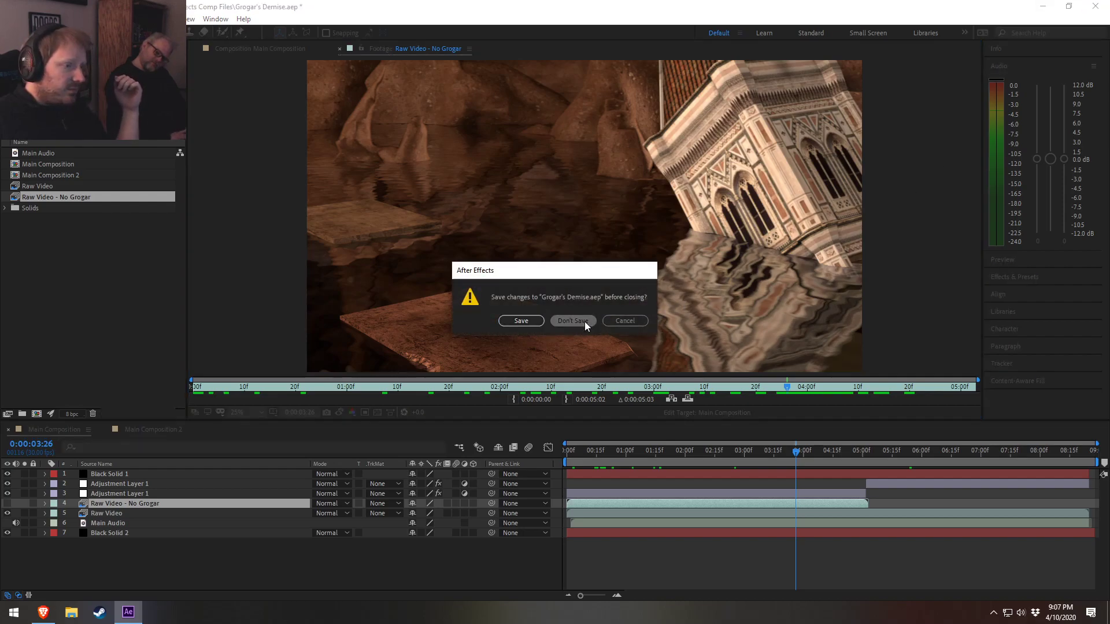
pyautogui.click(584, 321)
pyautogui.click(43, 611)
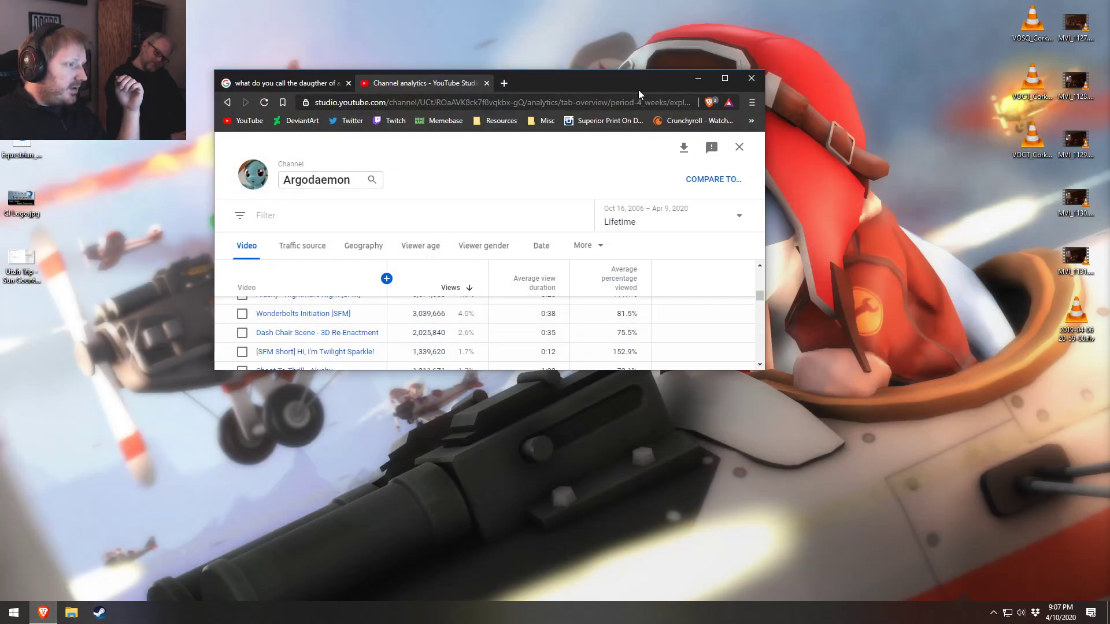
pyautogui.click(751, 79)
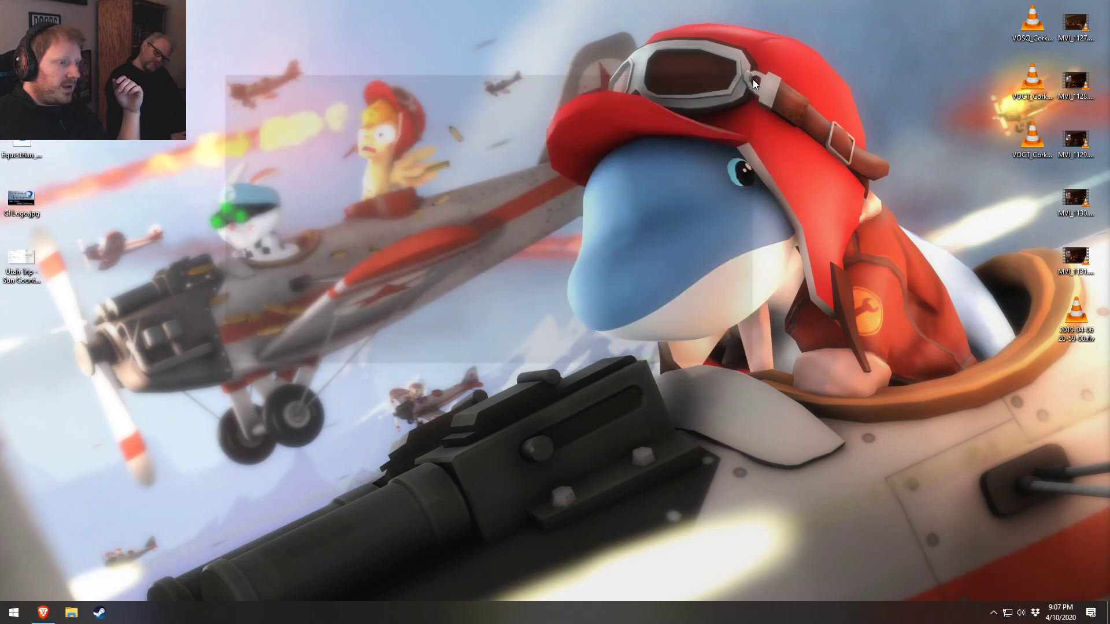